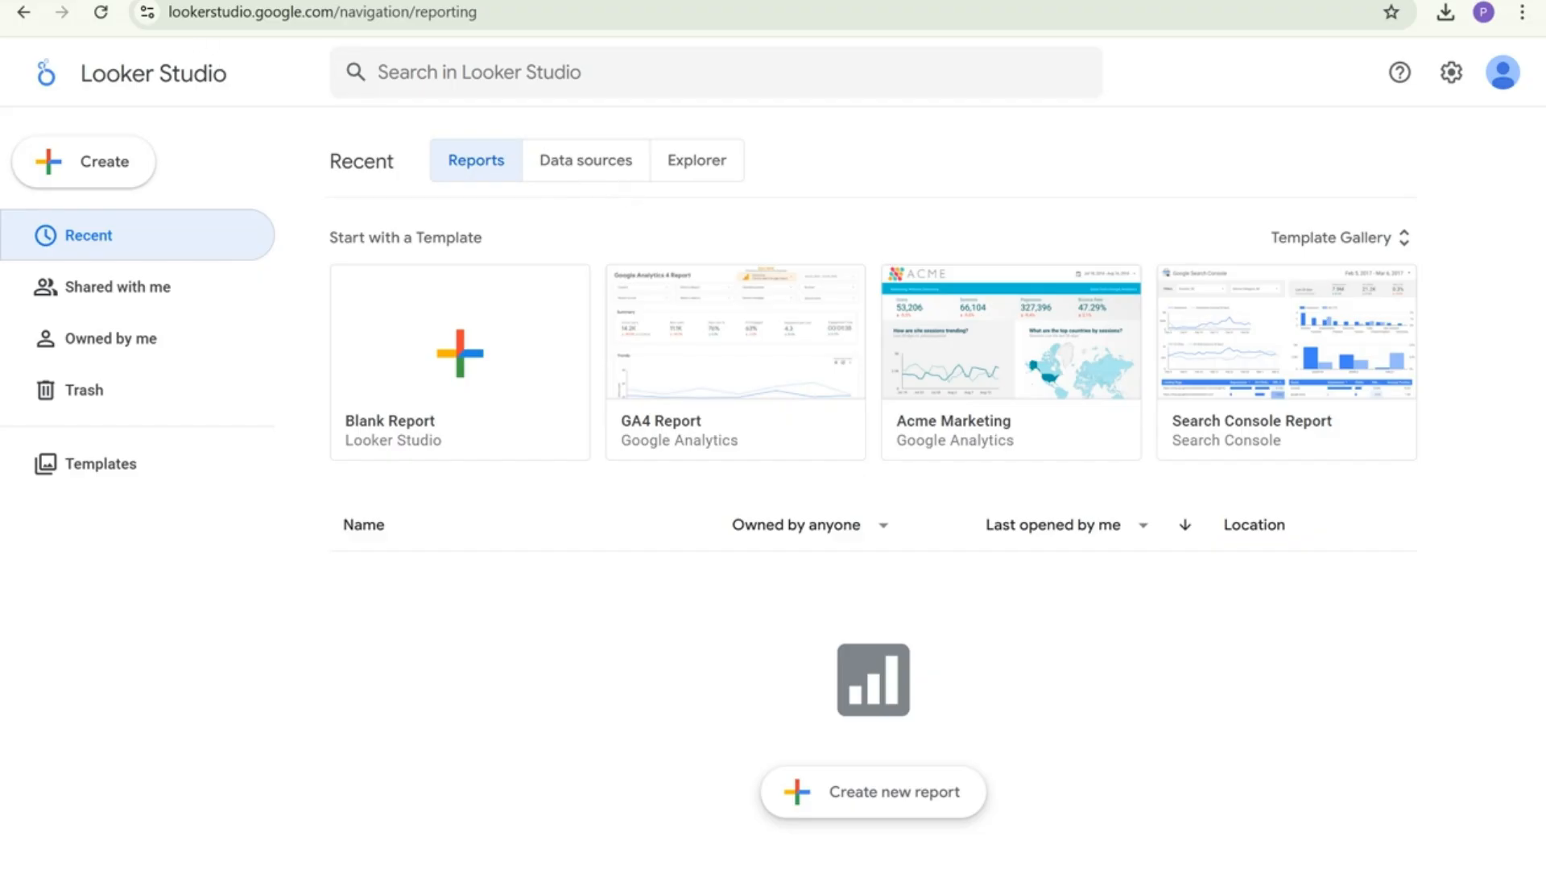
Switch to the sales_data spreadsheet in Google Sheets, dismiss the split view tip and freeze the first row
left_click(657, 1)
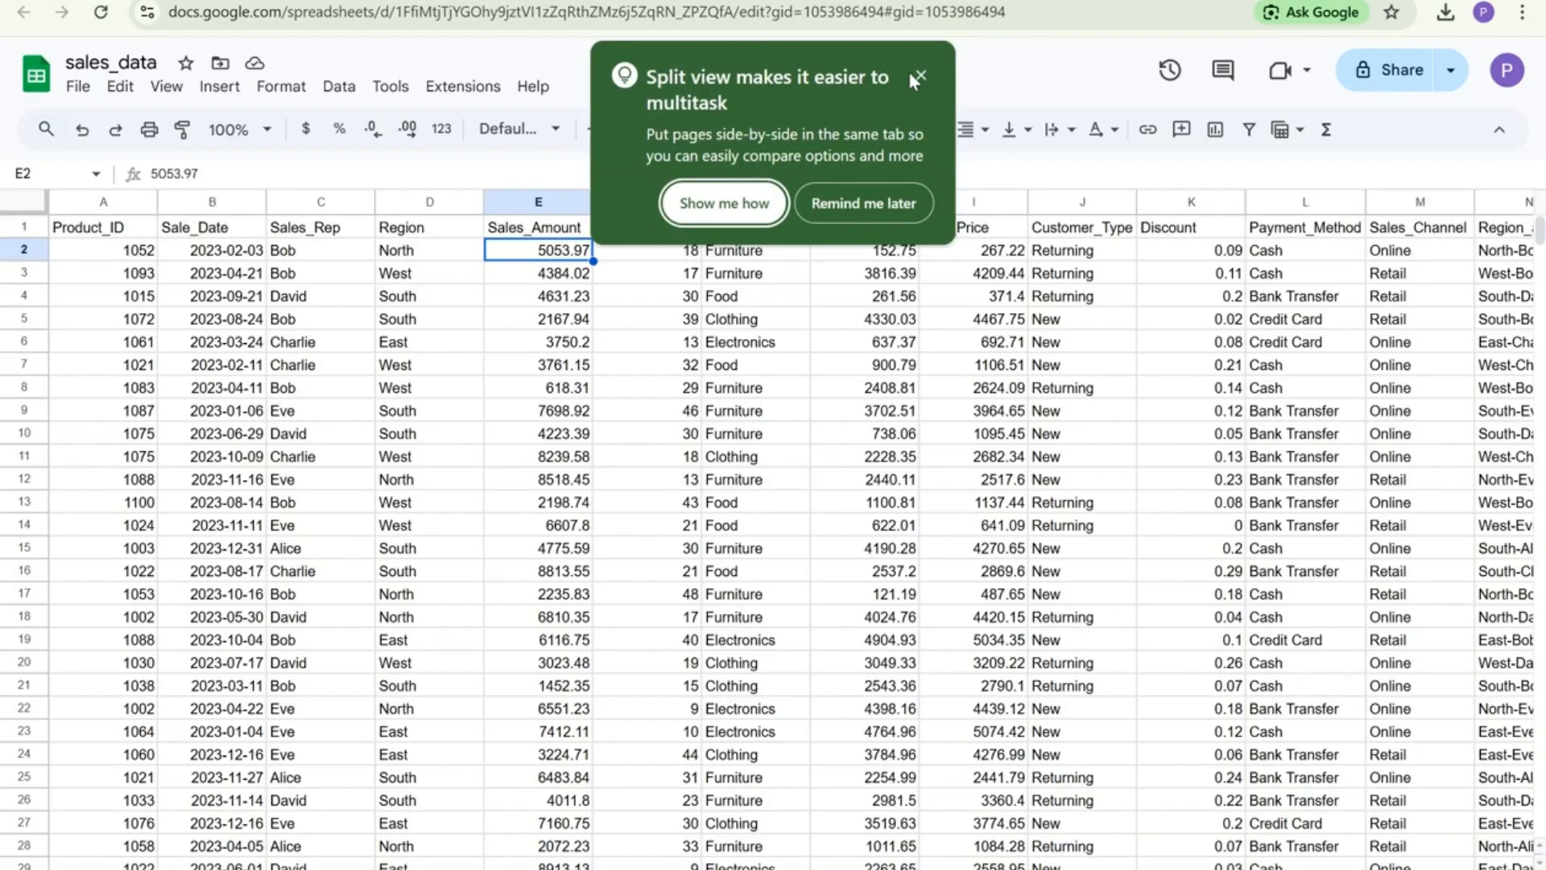
left_click(918, 75)
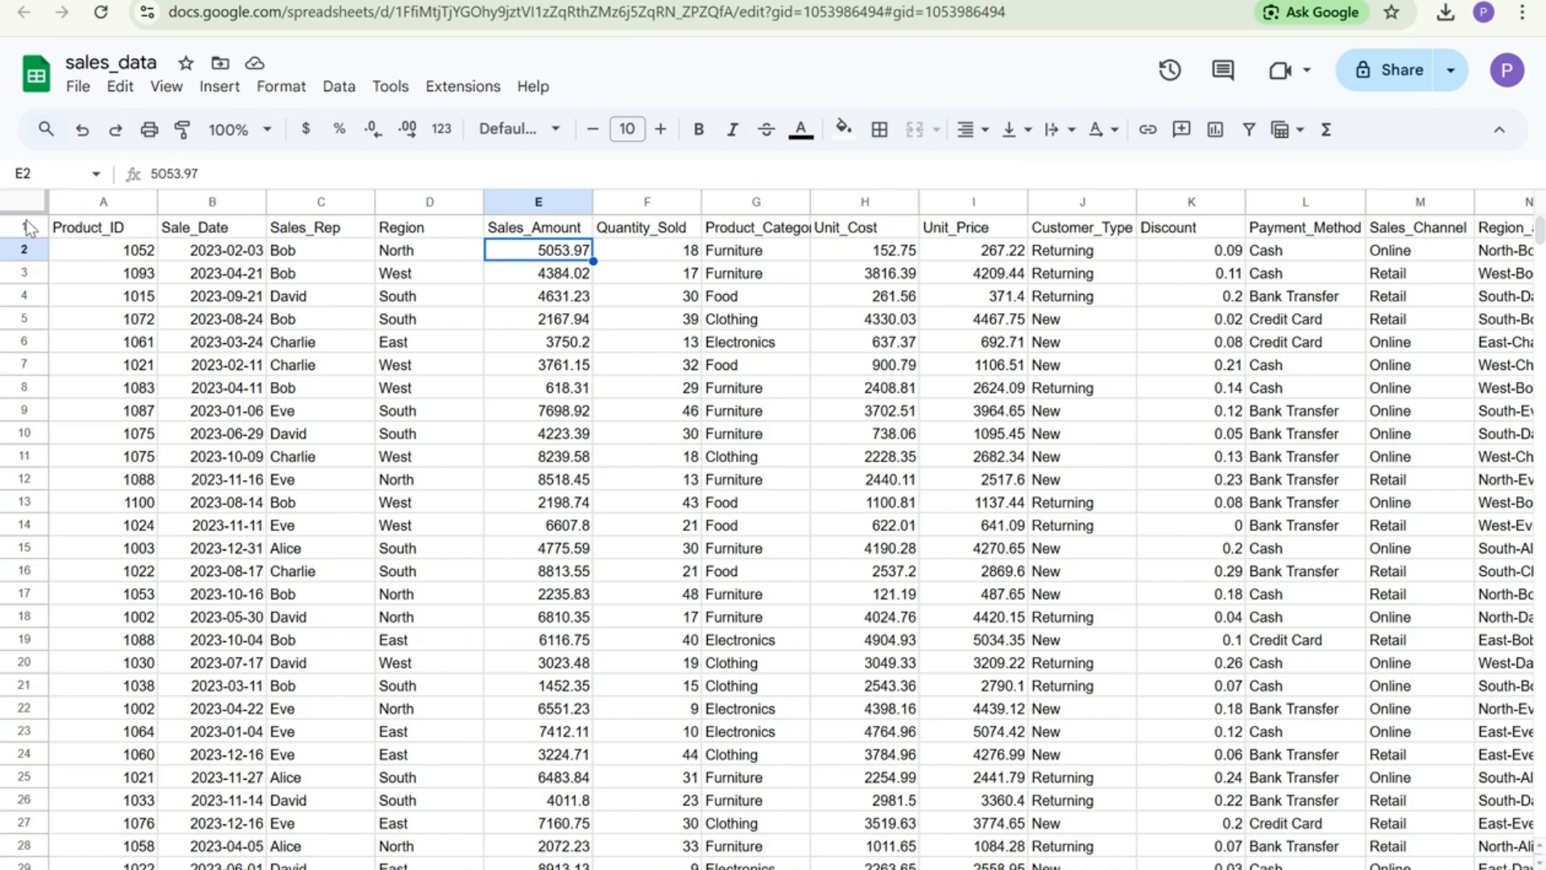
left_click(172, 90)
mouse_move(355, 159)
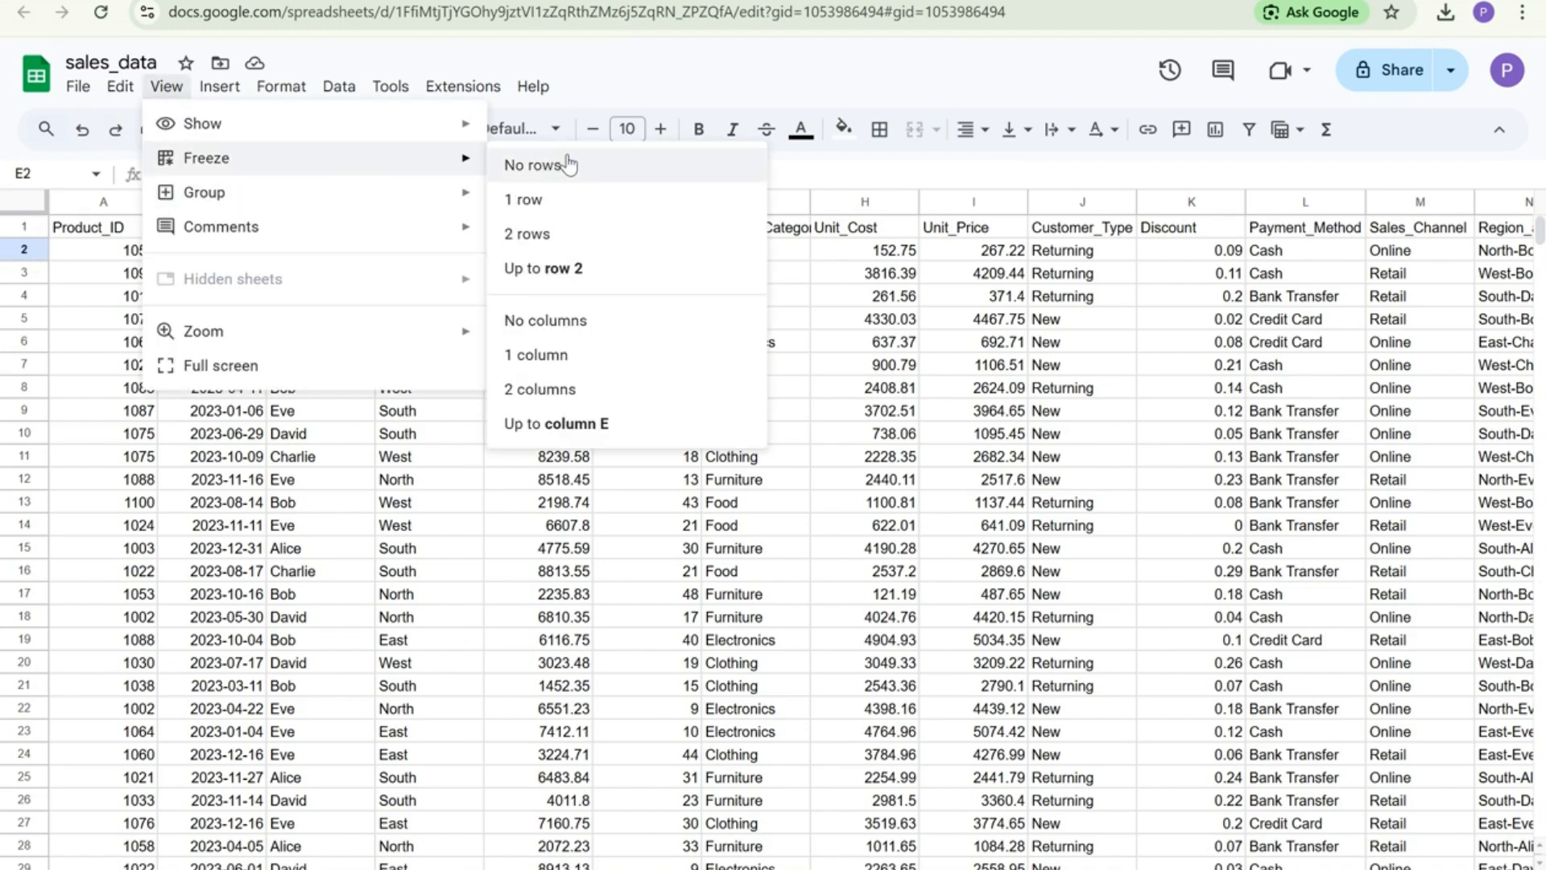
left_click(616, 205)
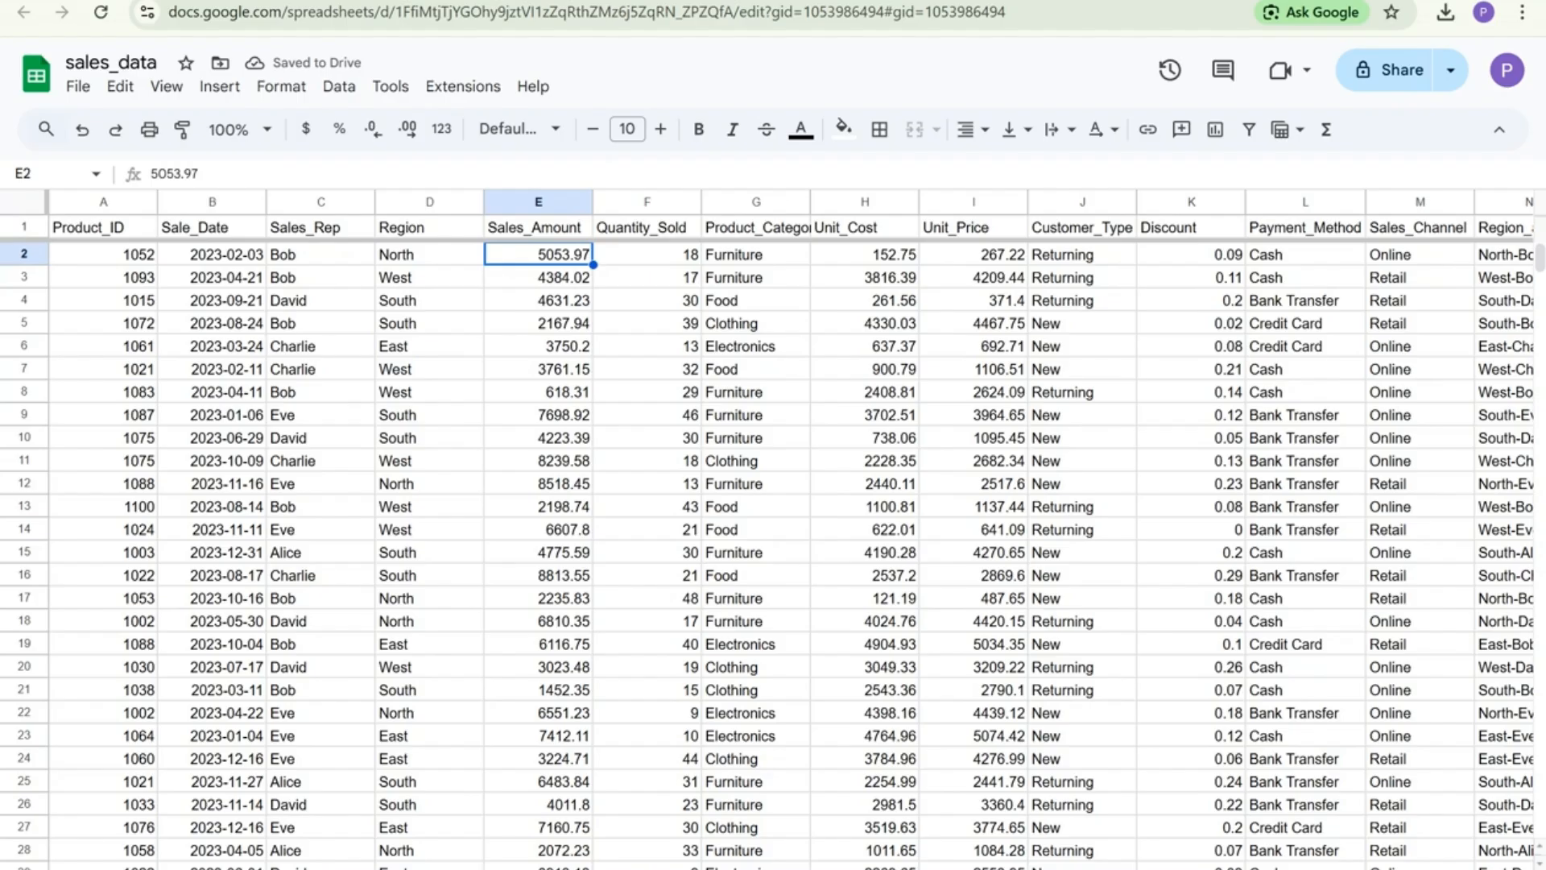
Widen the Product_Category, Sales_Channel and Region_and_Sales_Rep columns so their headers fit
scroll(616, 284, "right", 5)
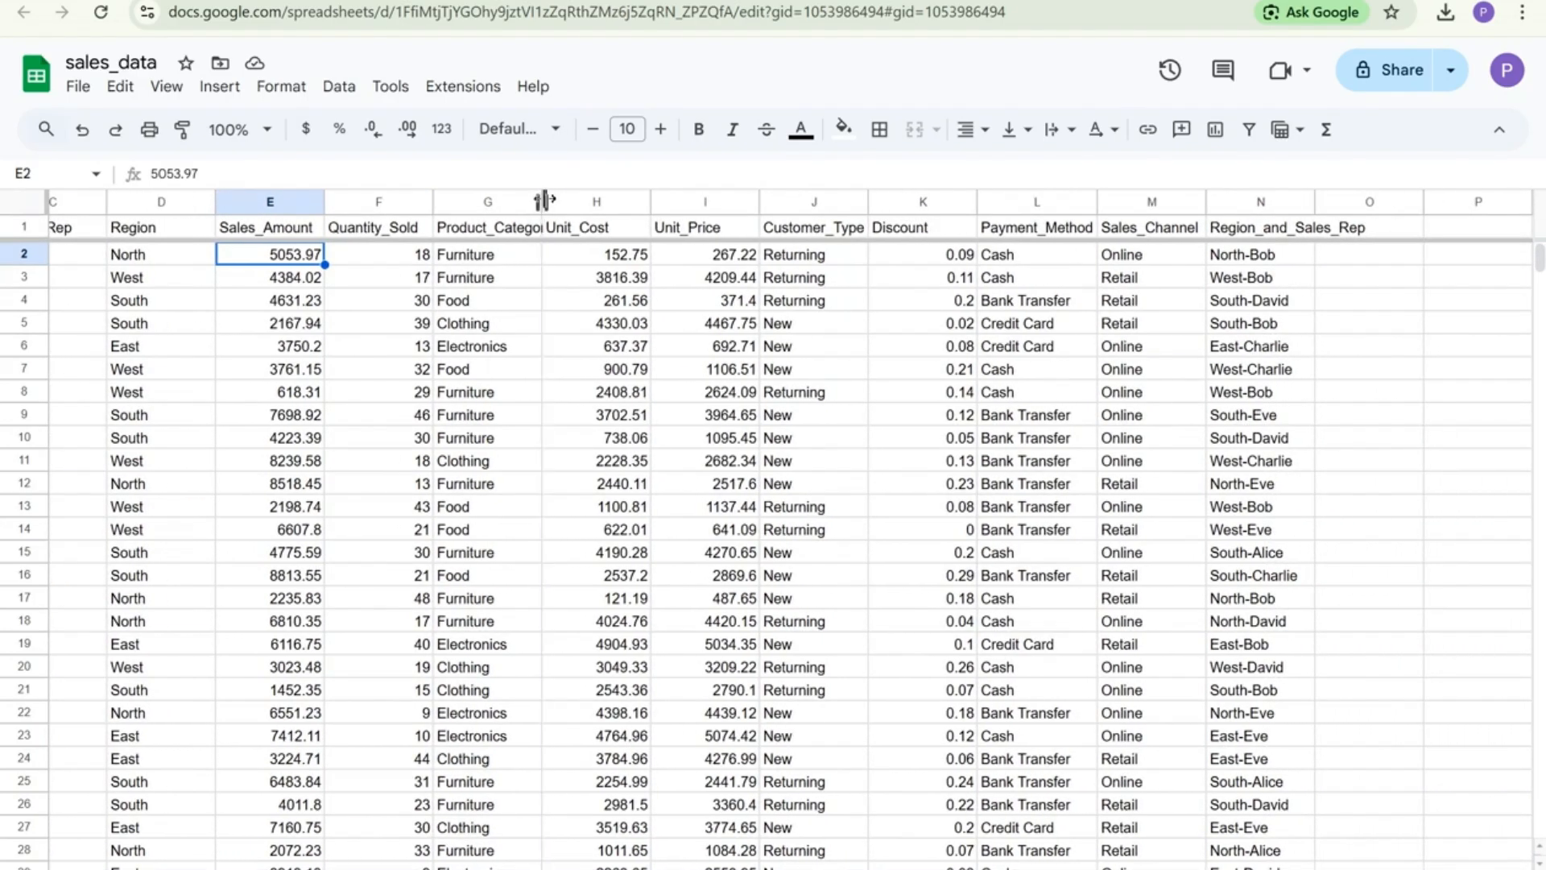
left_click_drag(542, 201, 558, 201)
scroll(792, 529, "right", 1)
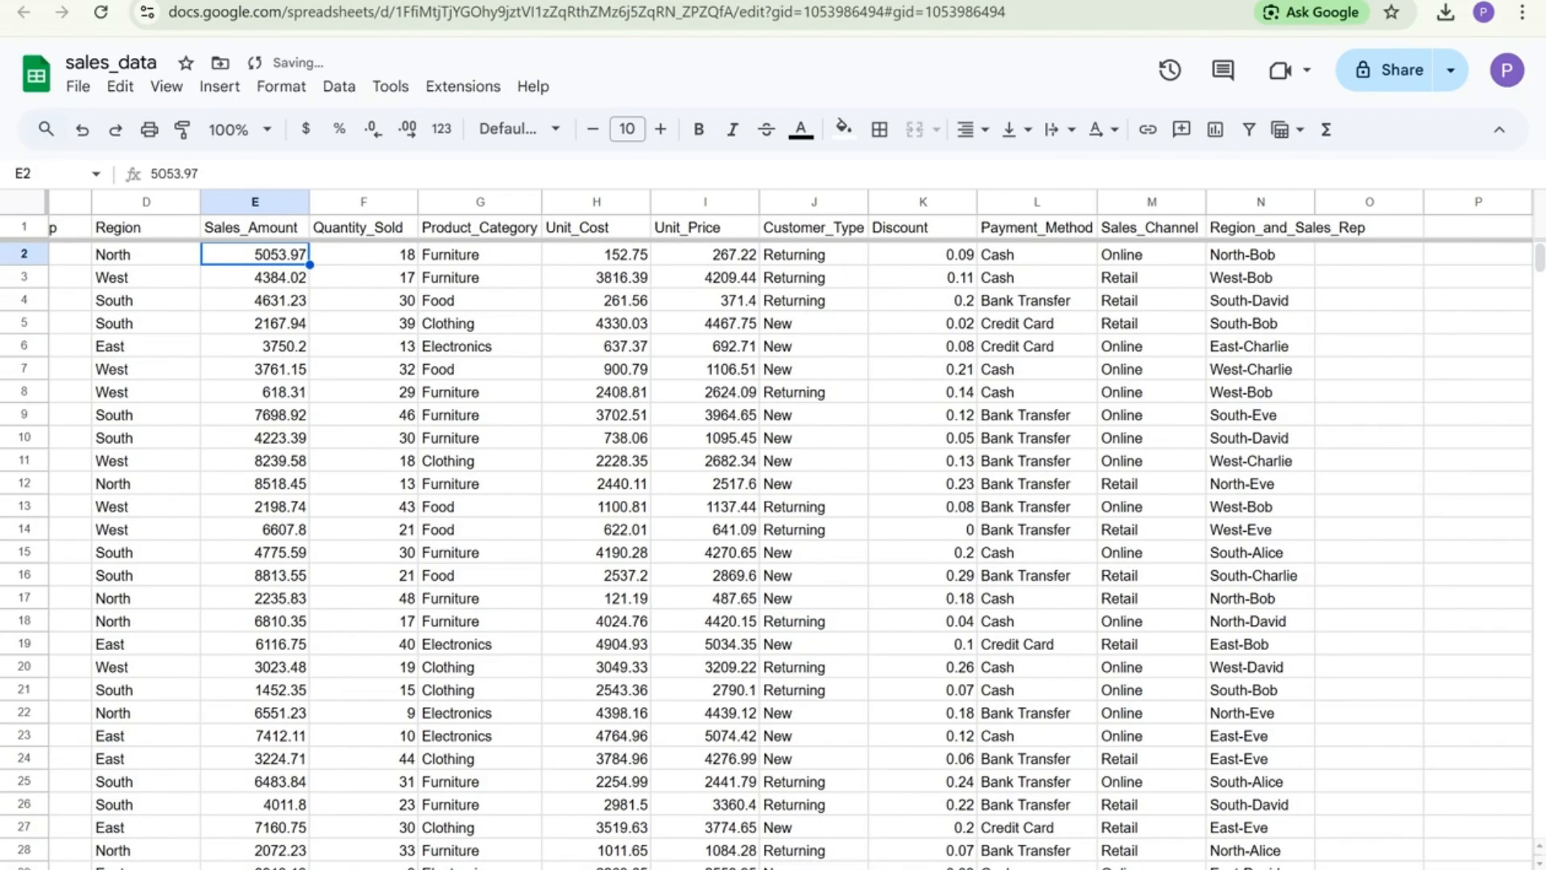
double_click(1205, 201)
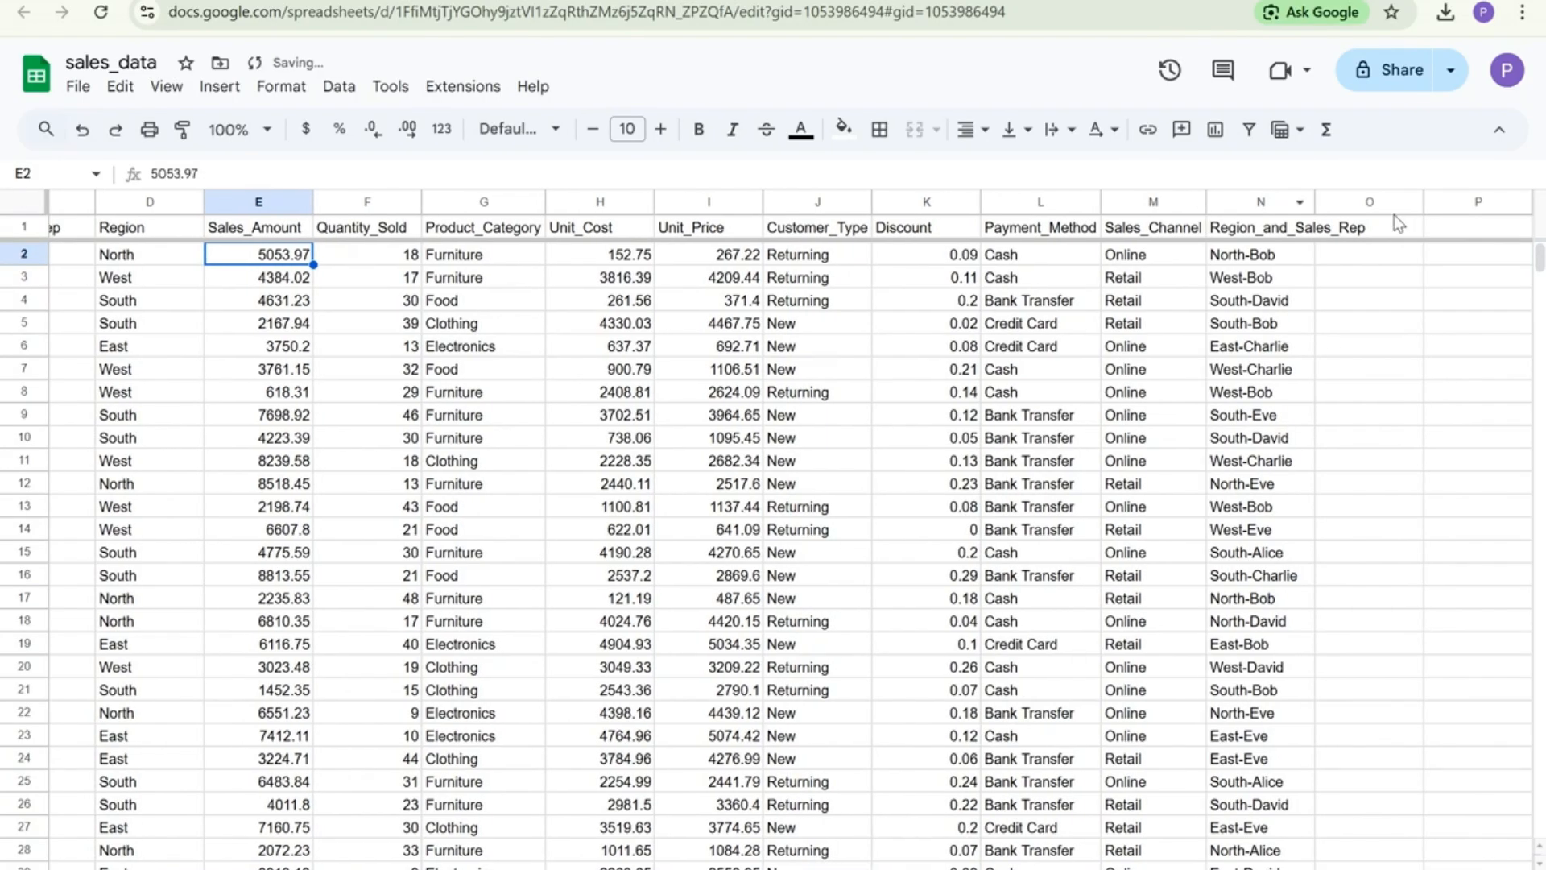
double_click(1315, 201)
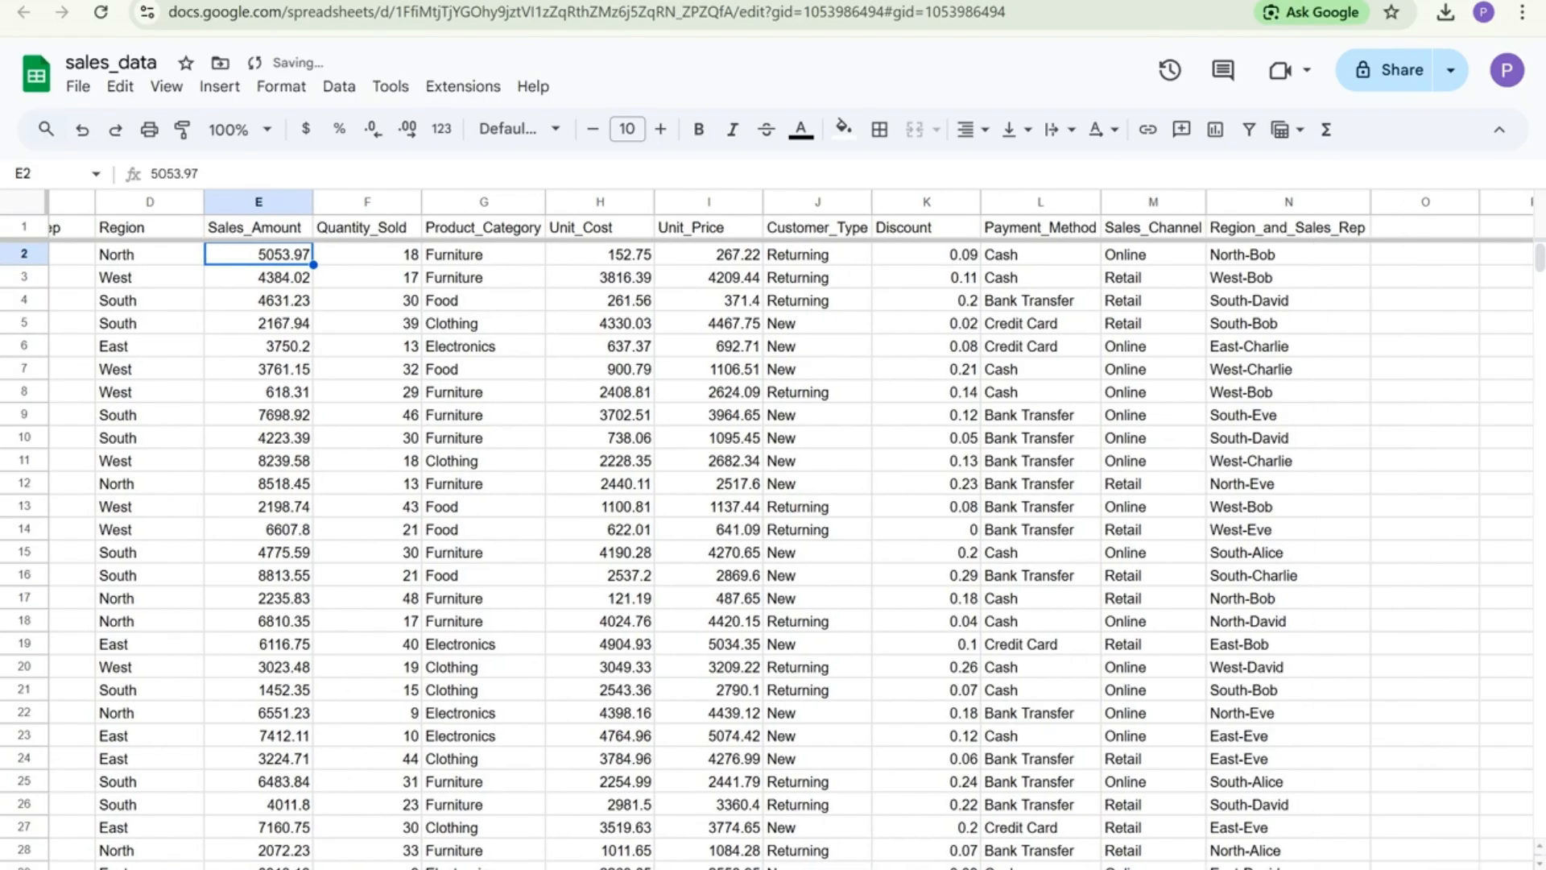
scroll(237, 813, "left", 5)
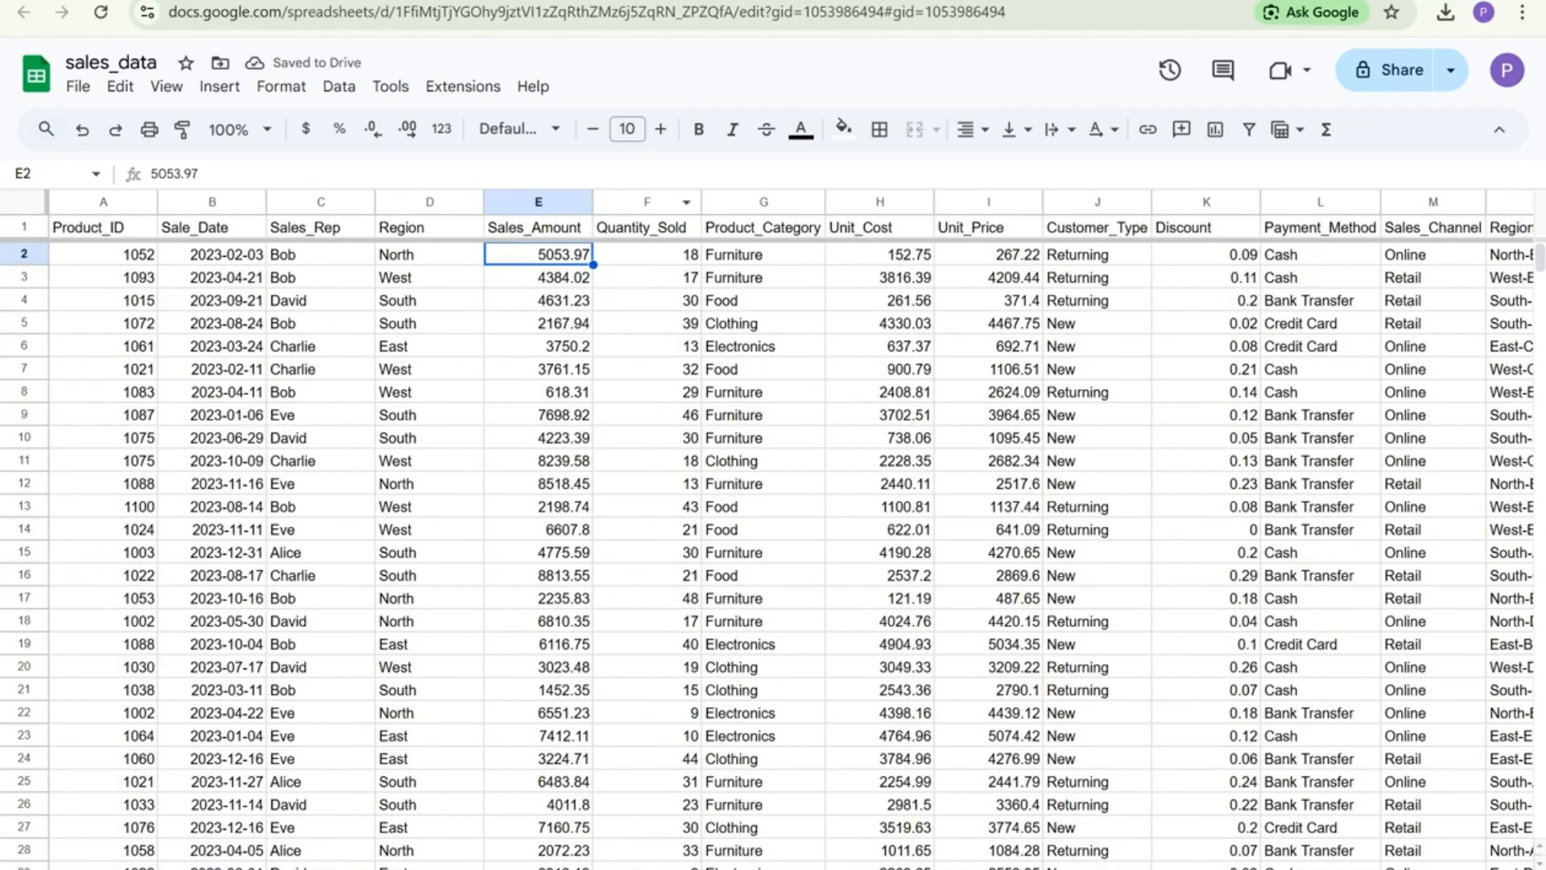
Switch back to Looker Studio and start creating a new report
key("ctrl+shift+Tab")
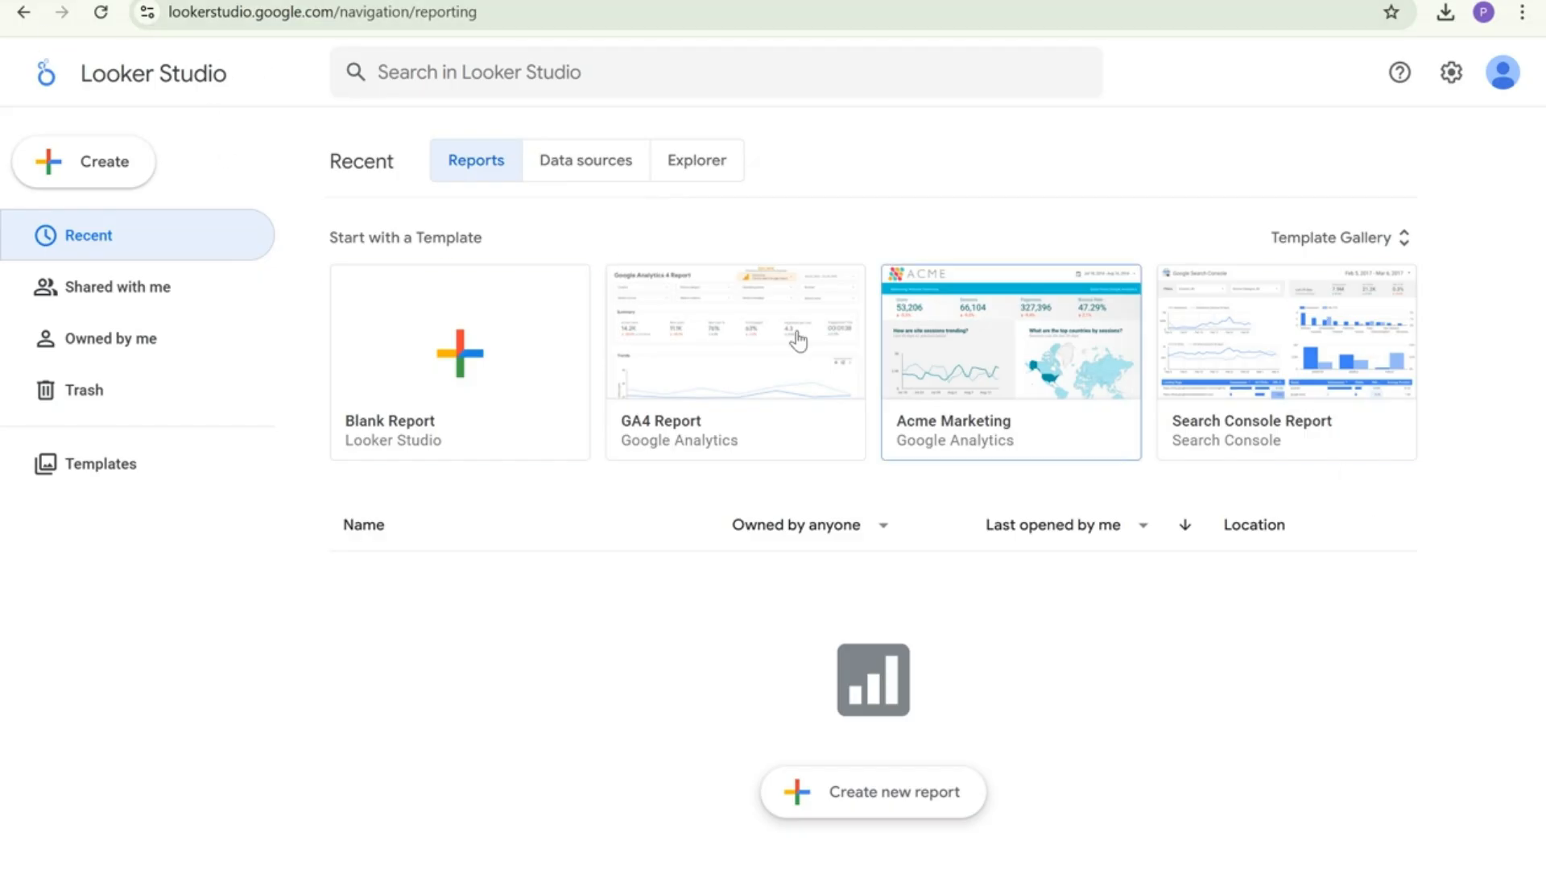
left_click(66, 185)
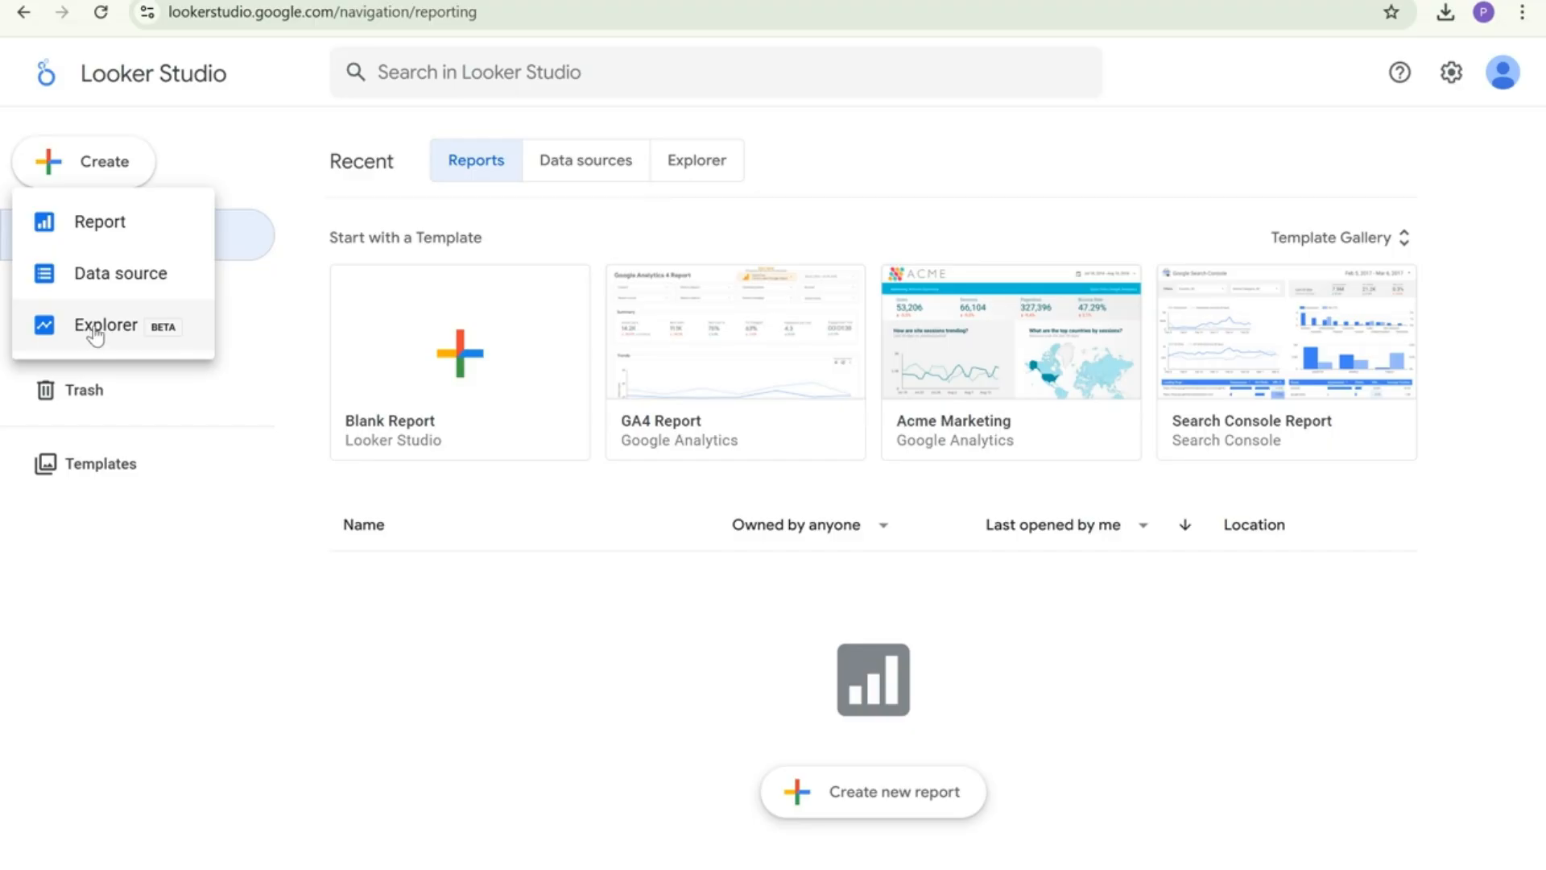
left_click(100, 224)
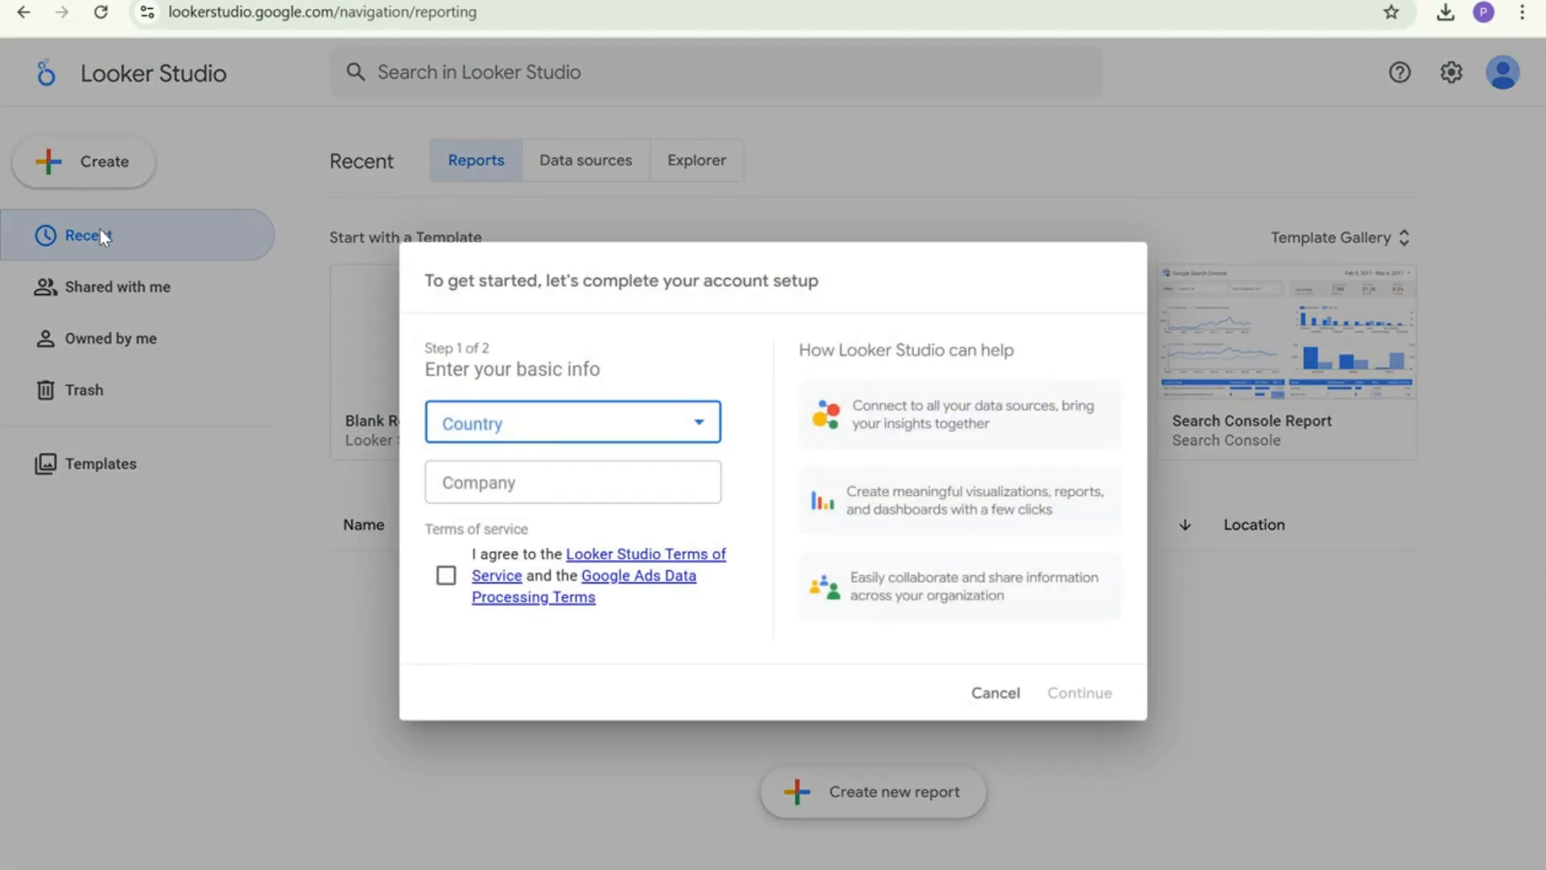
Complete the account setup with country India and company ABC, agreeing to the terms and opting in to all updates
left_click(447, 575)
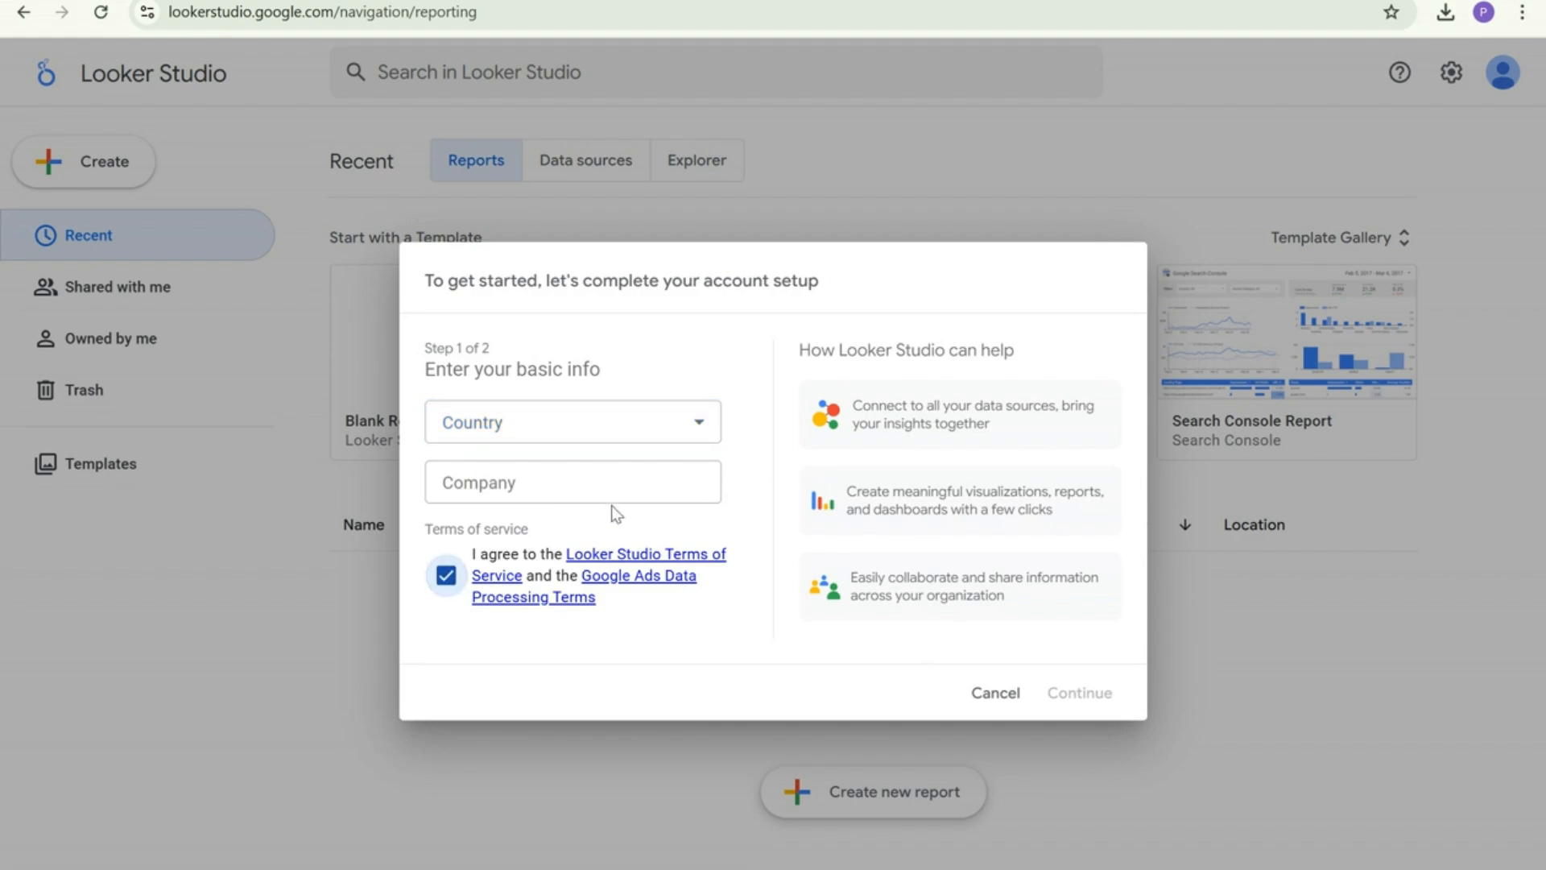
left_click(567, 441)
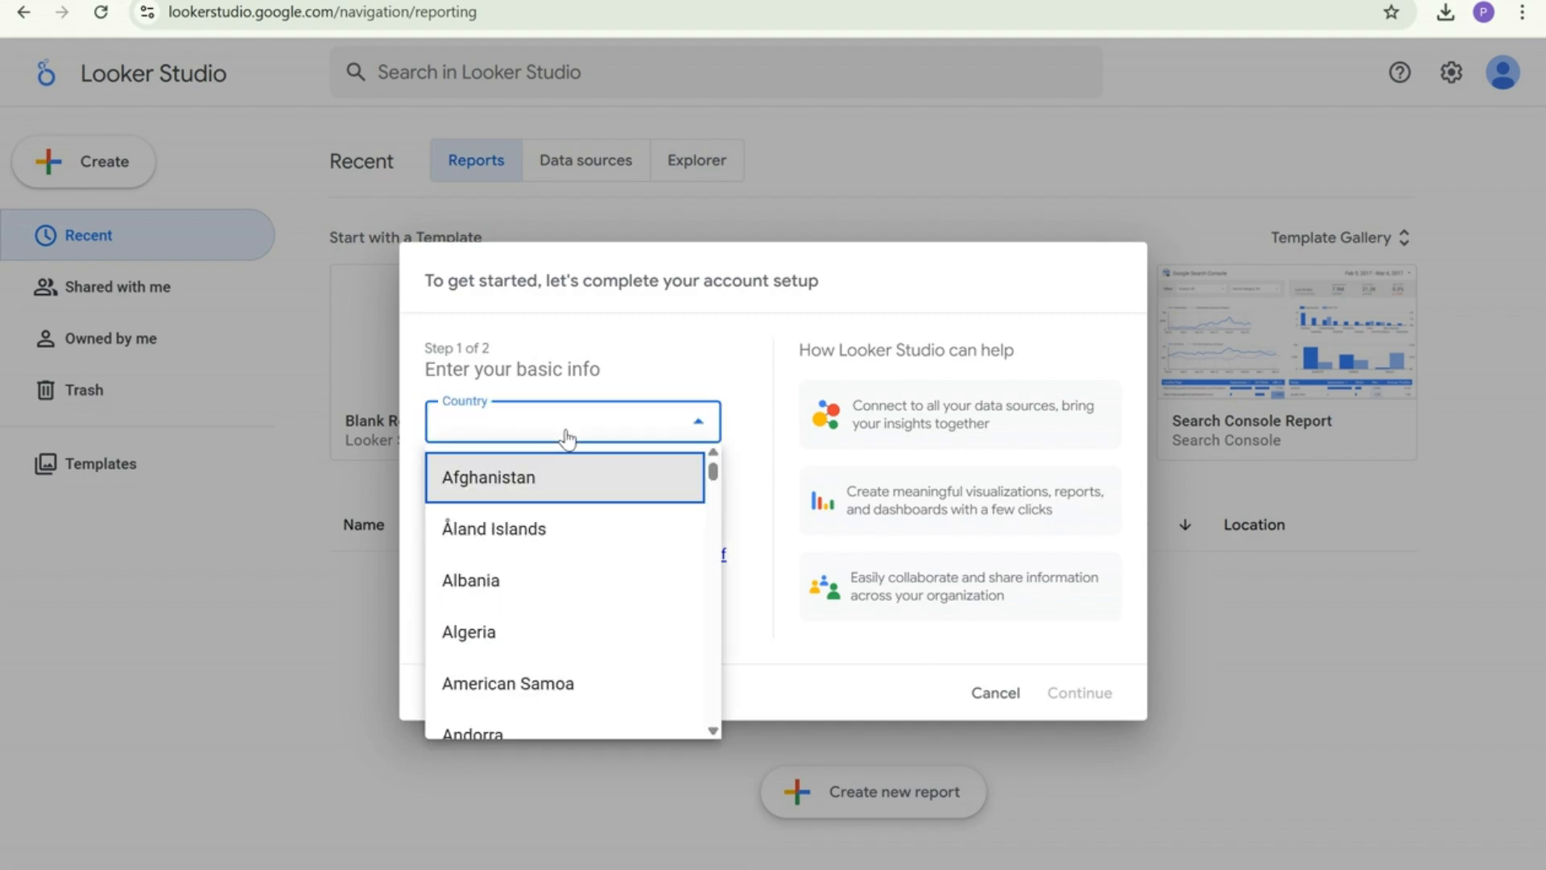
key("i")
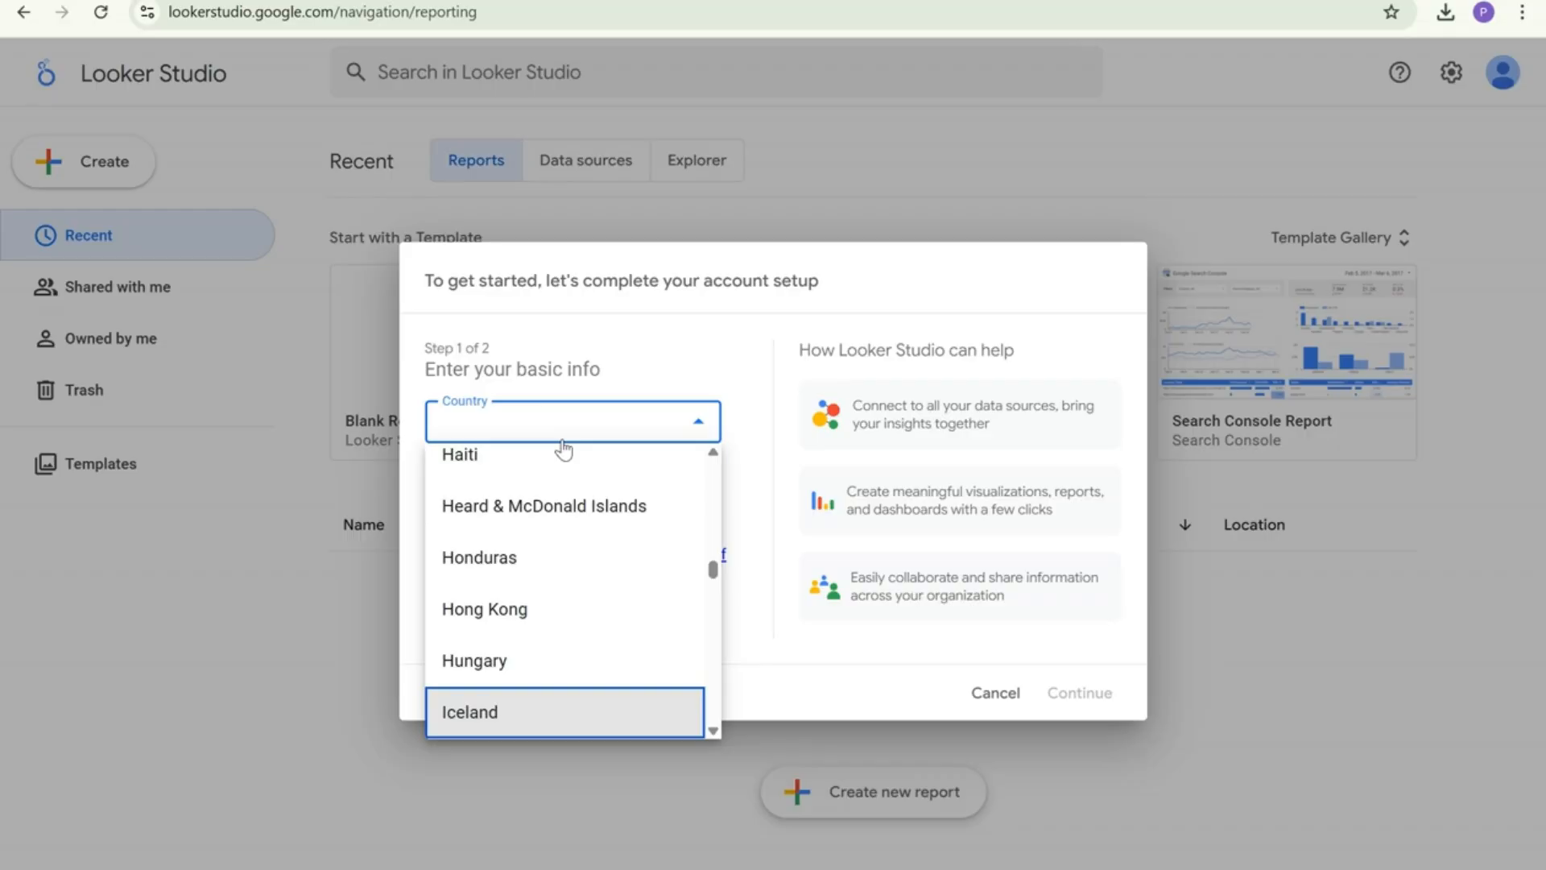
key("n")
key("i")
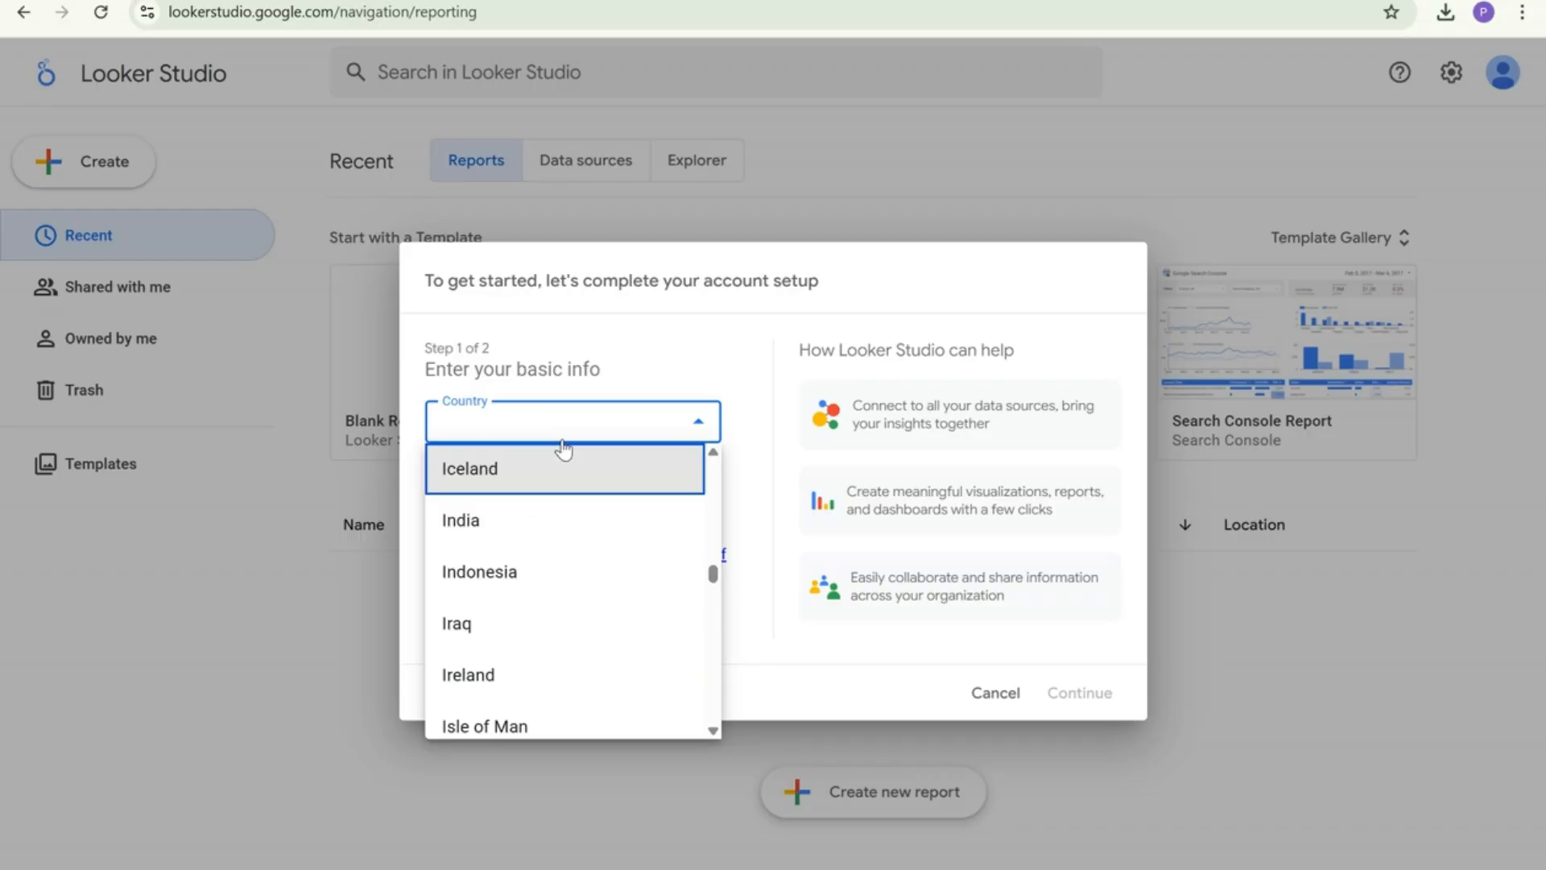
left_click(575, 521)
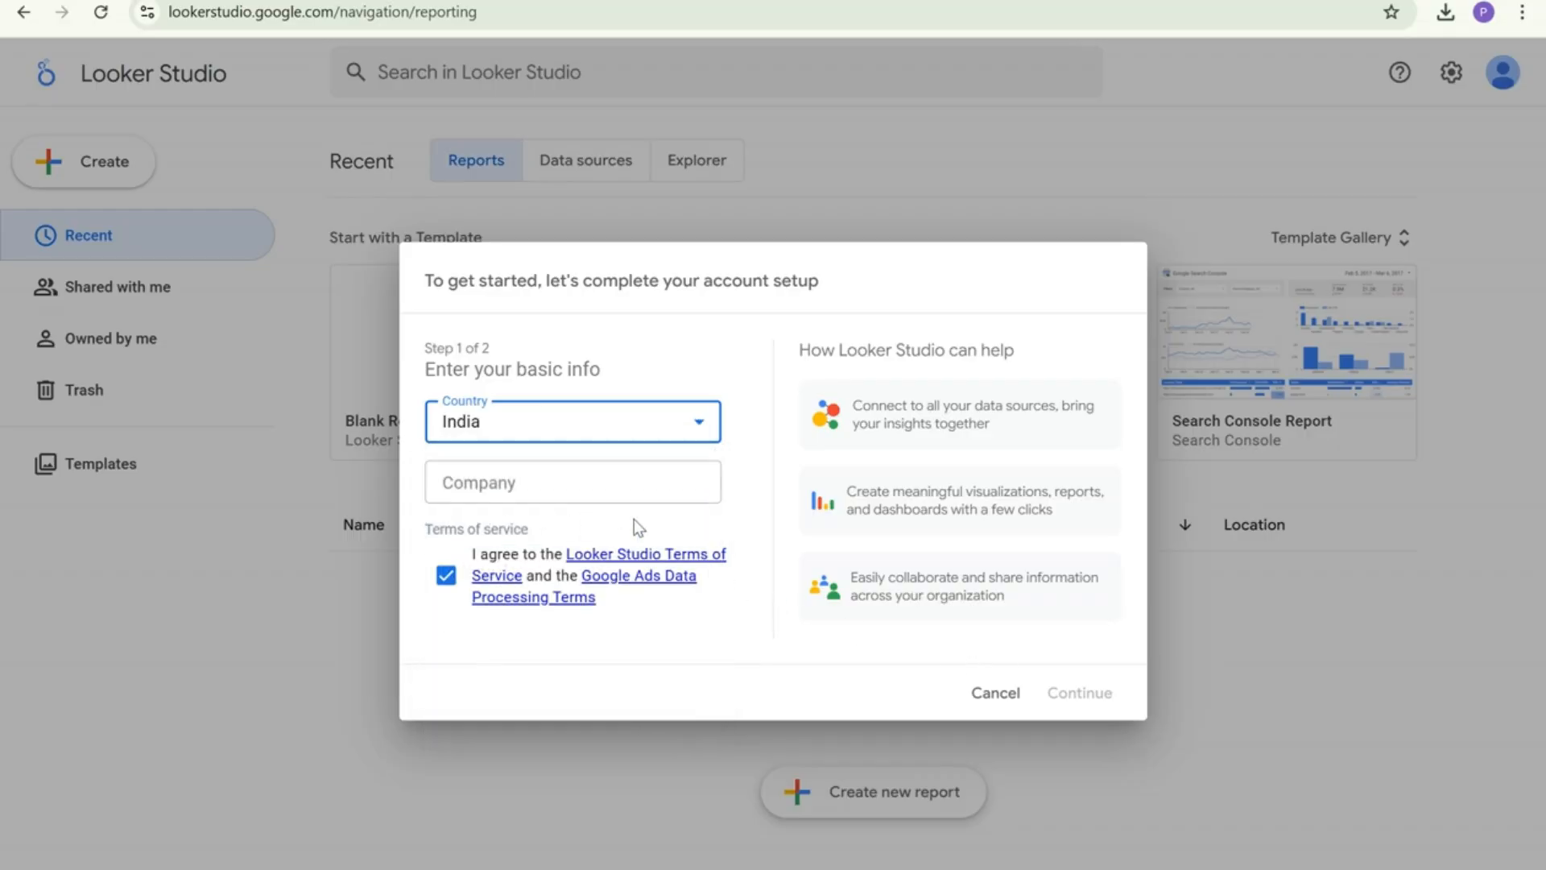
left_click(617, 480)
type("ABC")
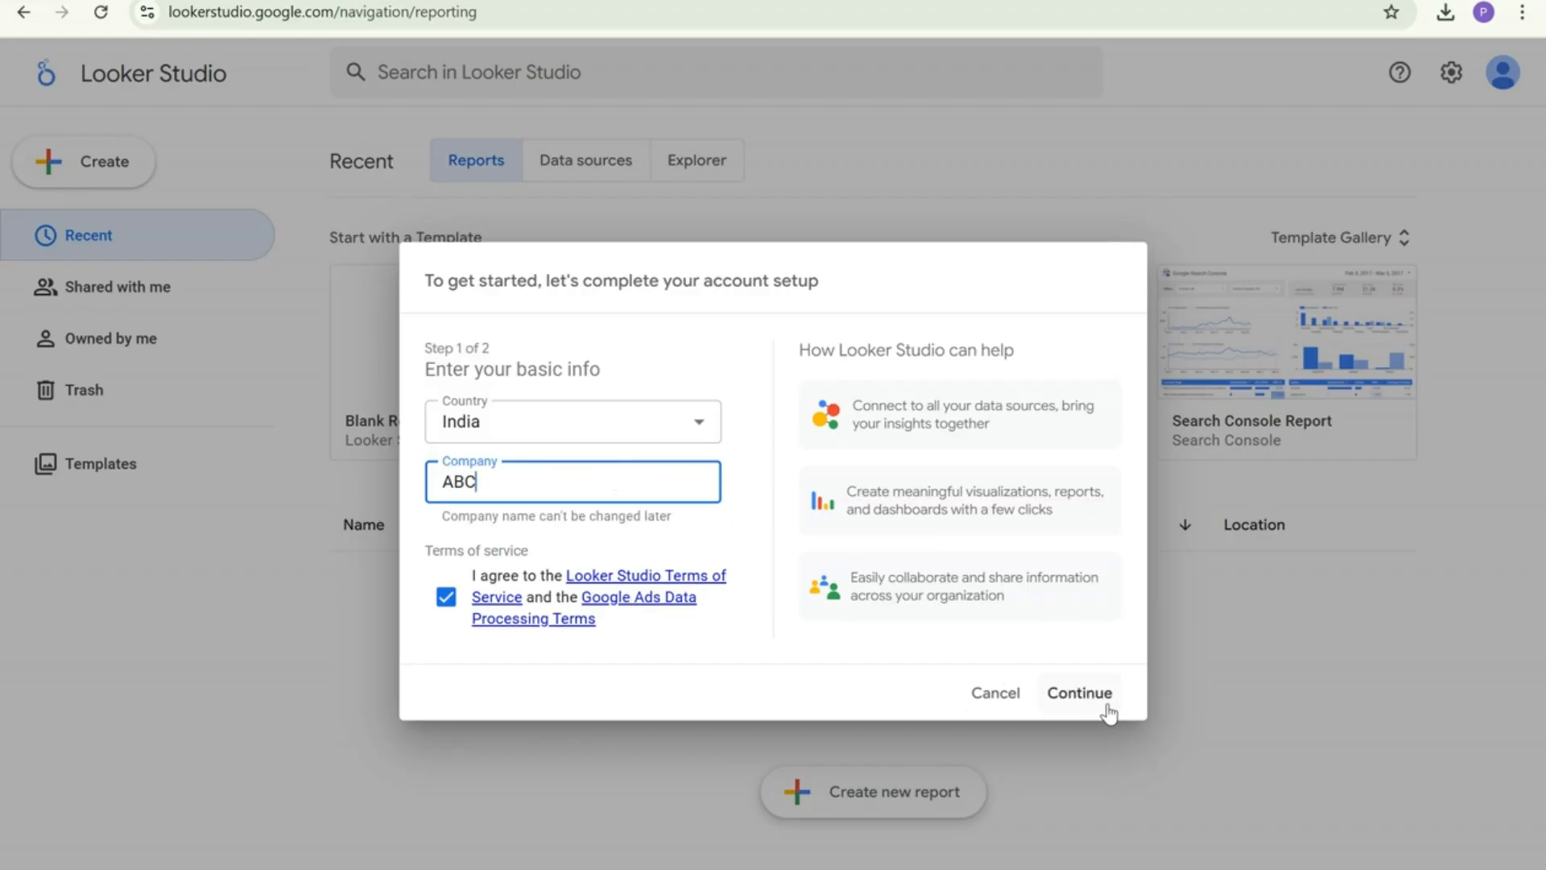
left_click(1100, 699)
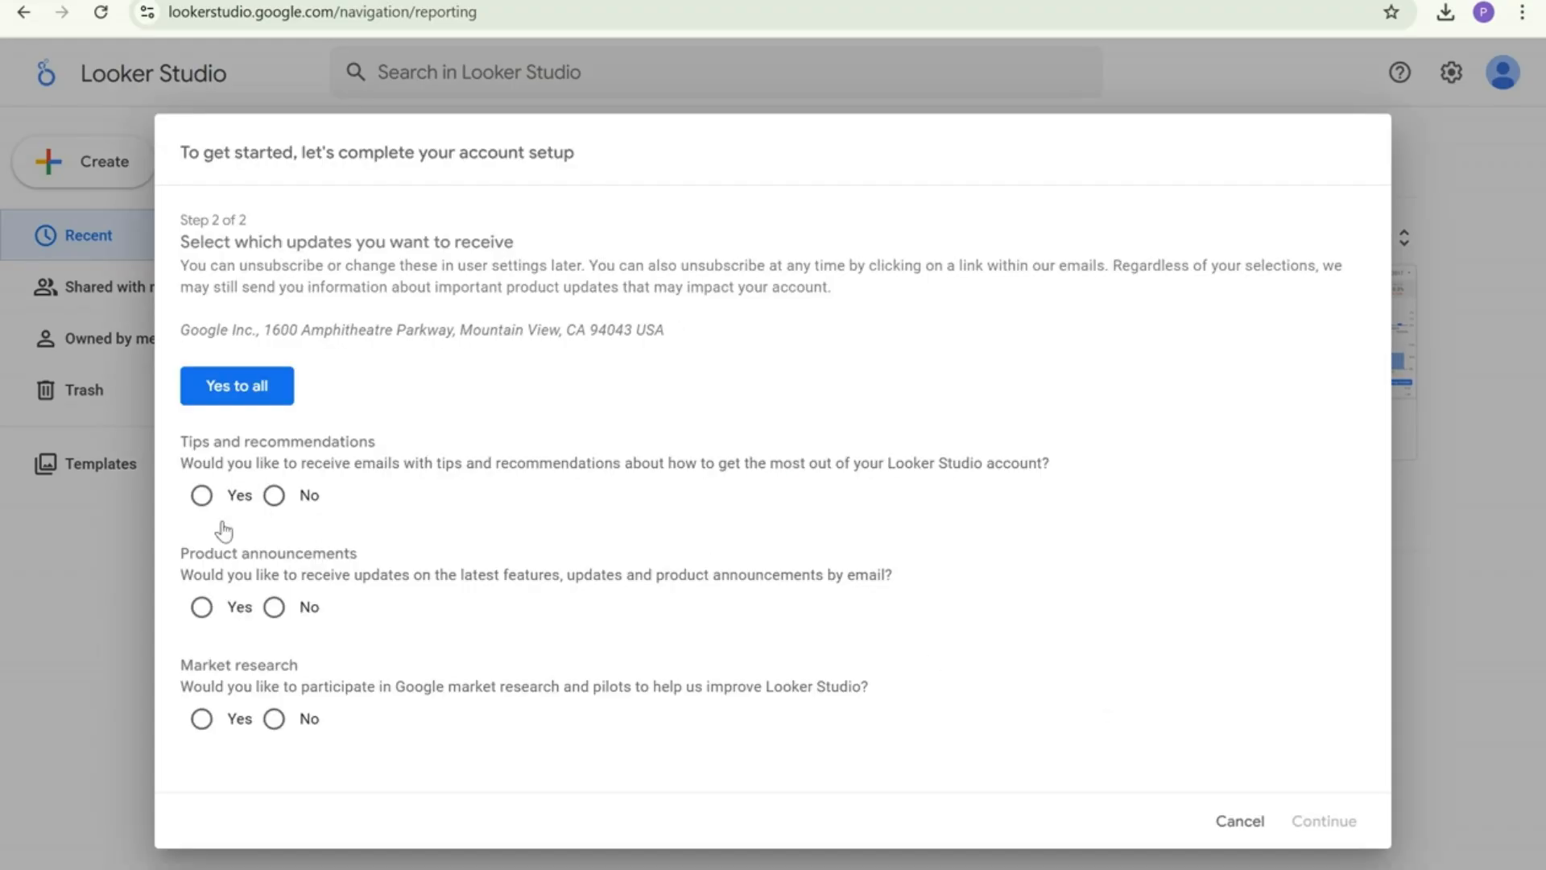
left_click(219, 387)
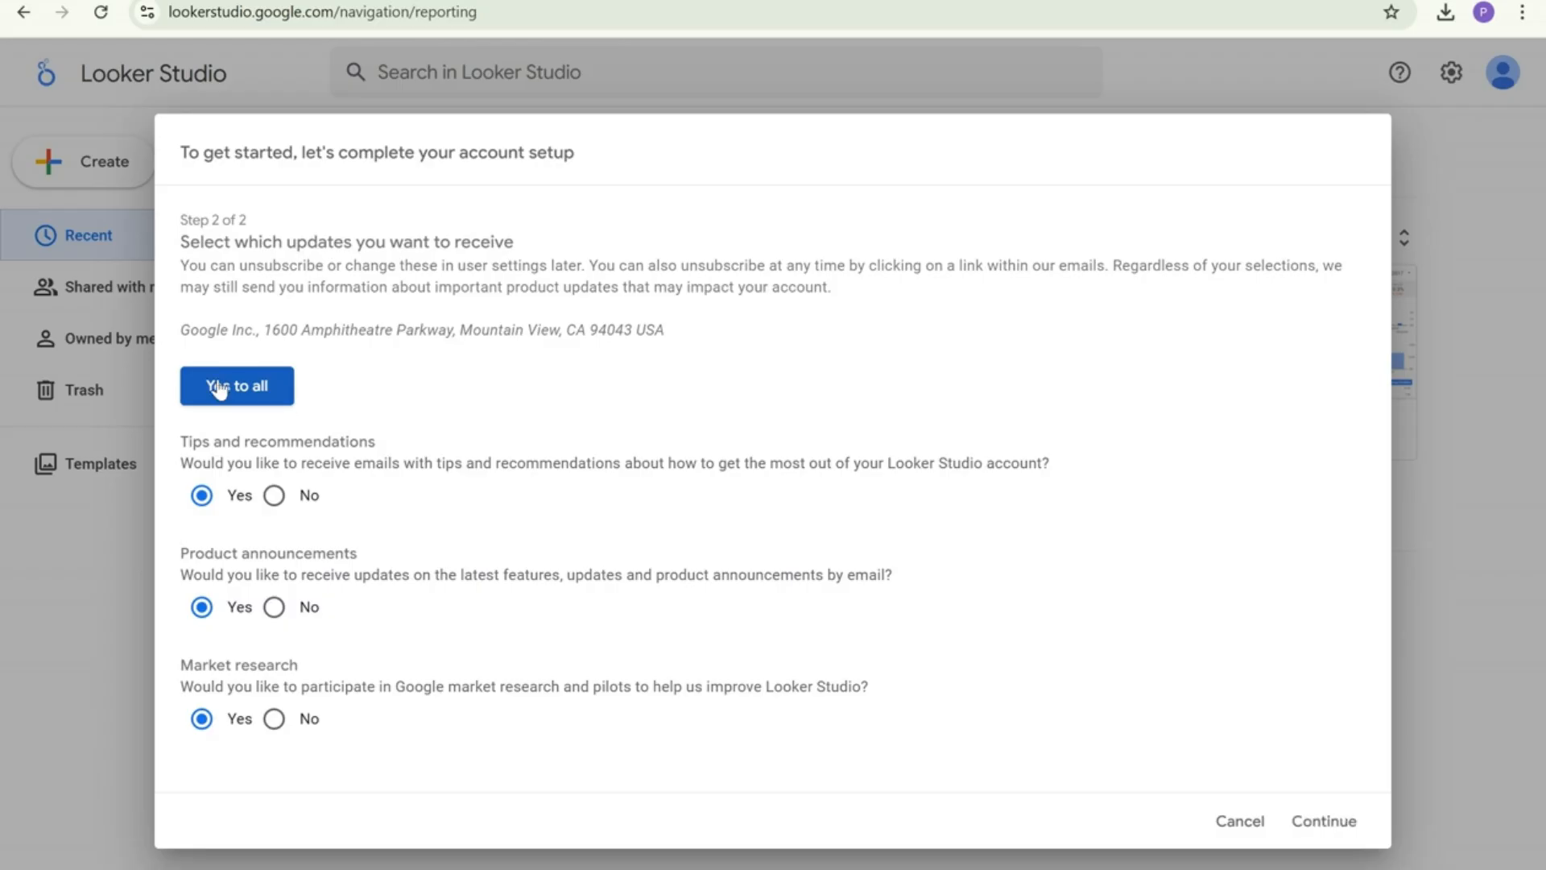
left_click(1321, 818)
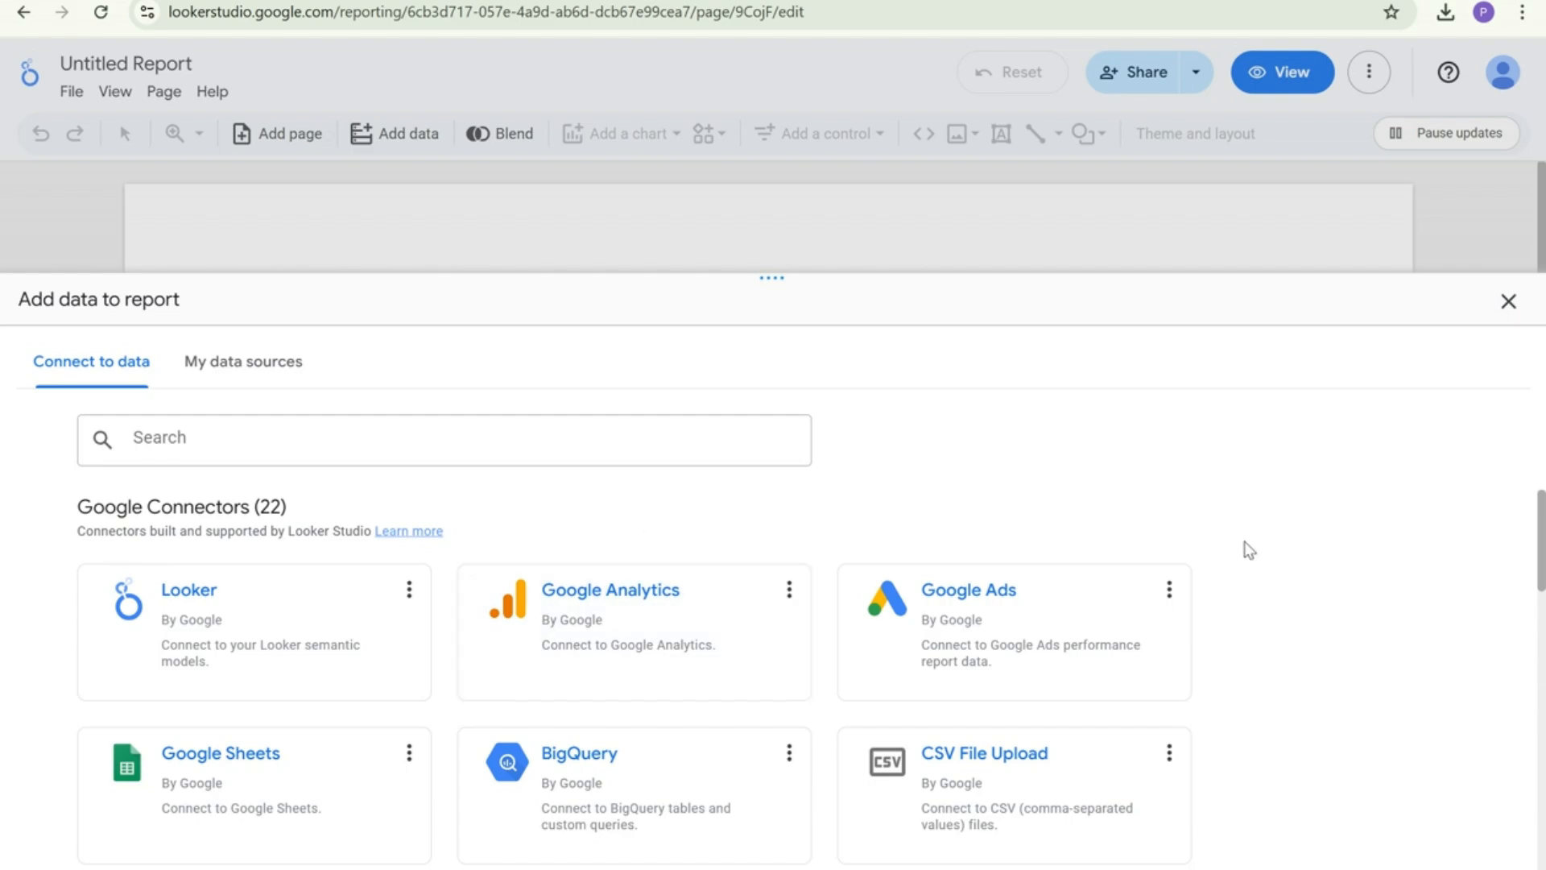
Choose the Google Sheets connector as the data source, authorize its access and select the sales_data spreadsheet
scroll(1164, 649, "down", 10)
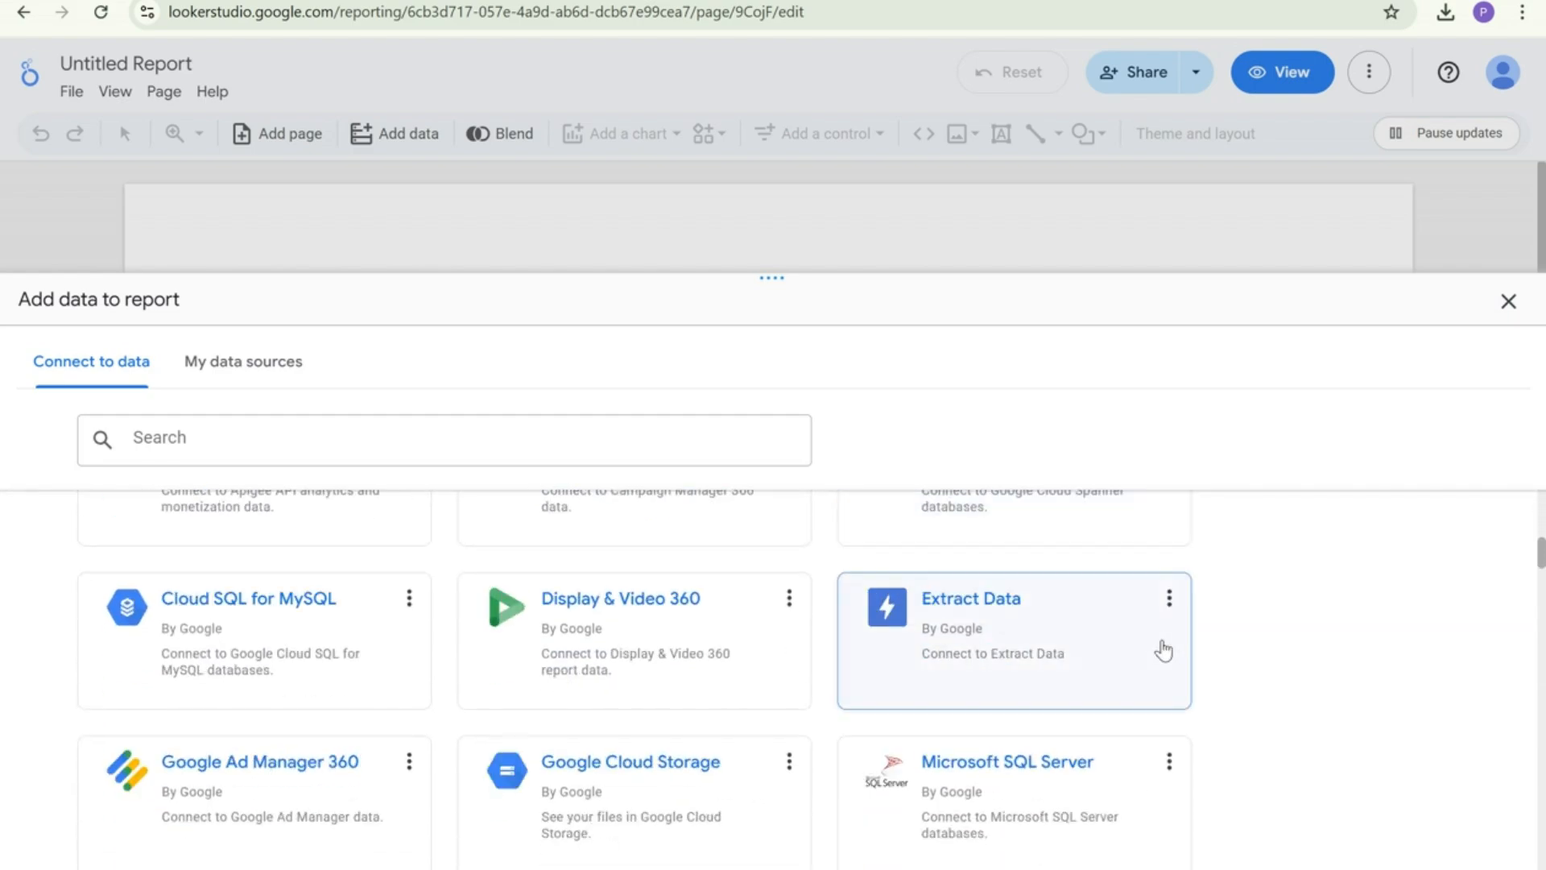
scroll(1164, 649, "down", 8)
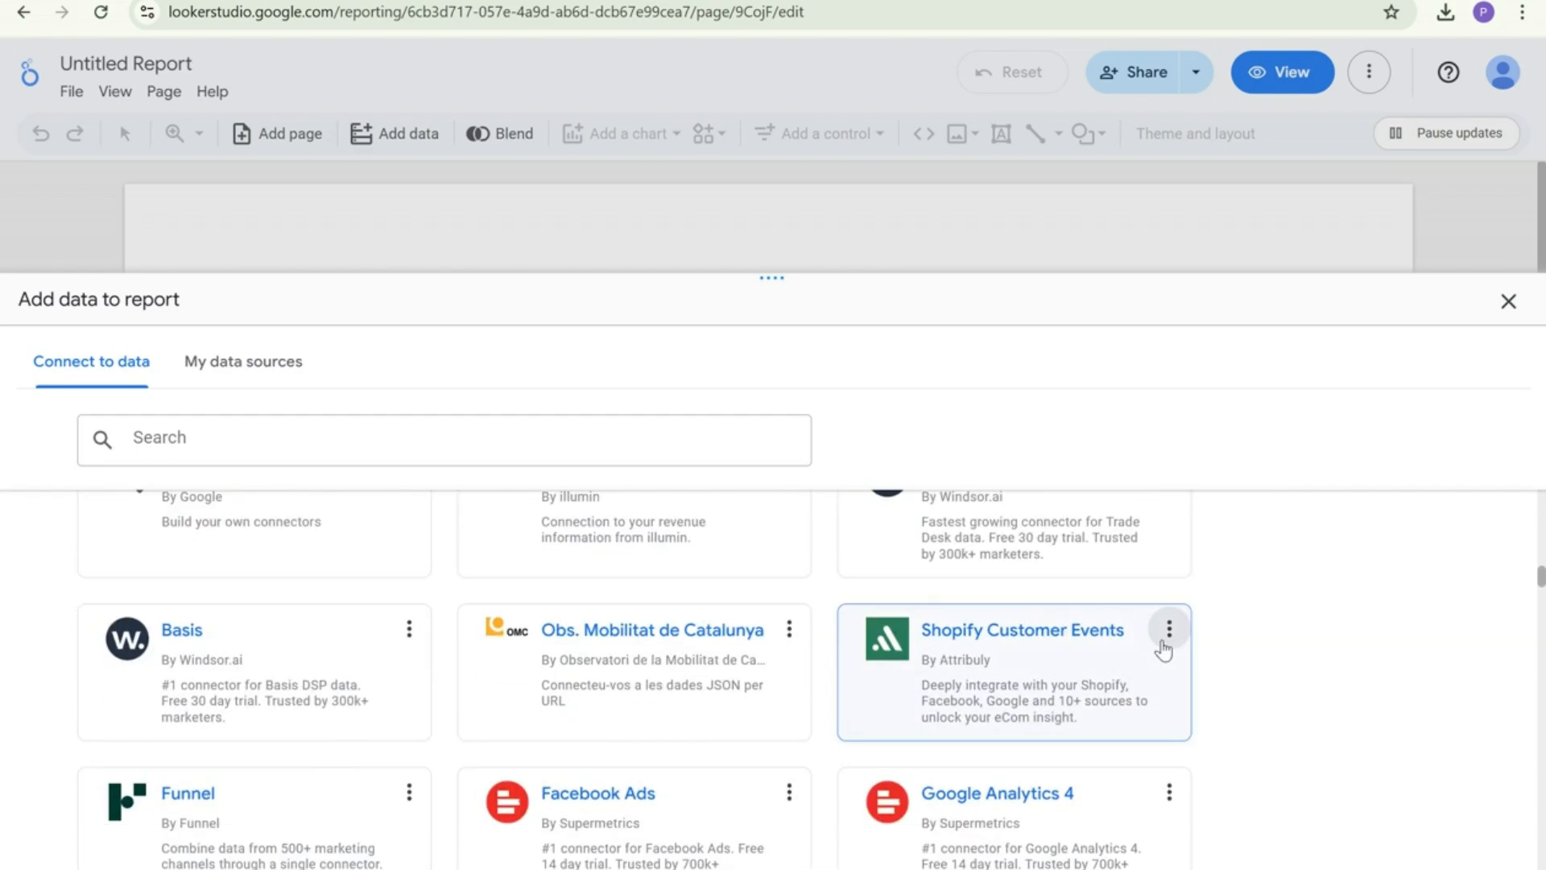
scroll(1163, 651, "up", 5)
scroll(1164, 649, "up", 11)
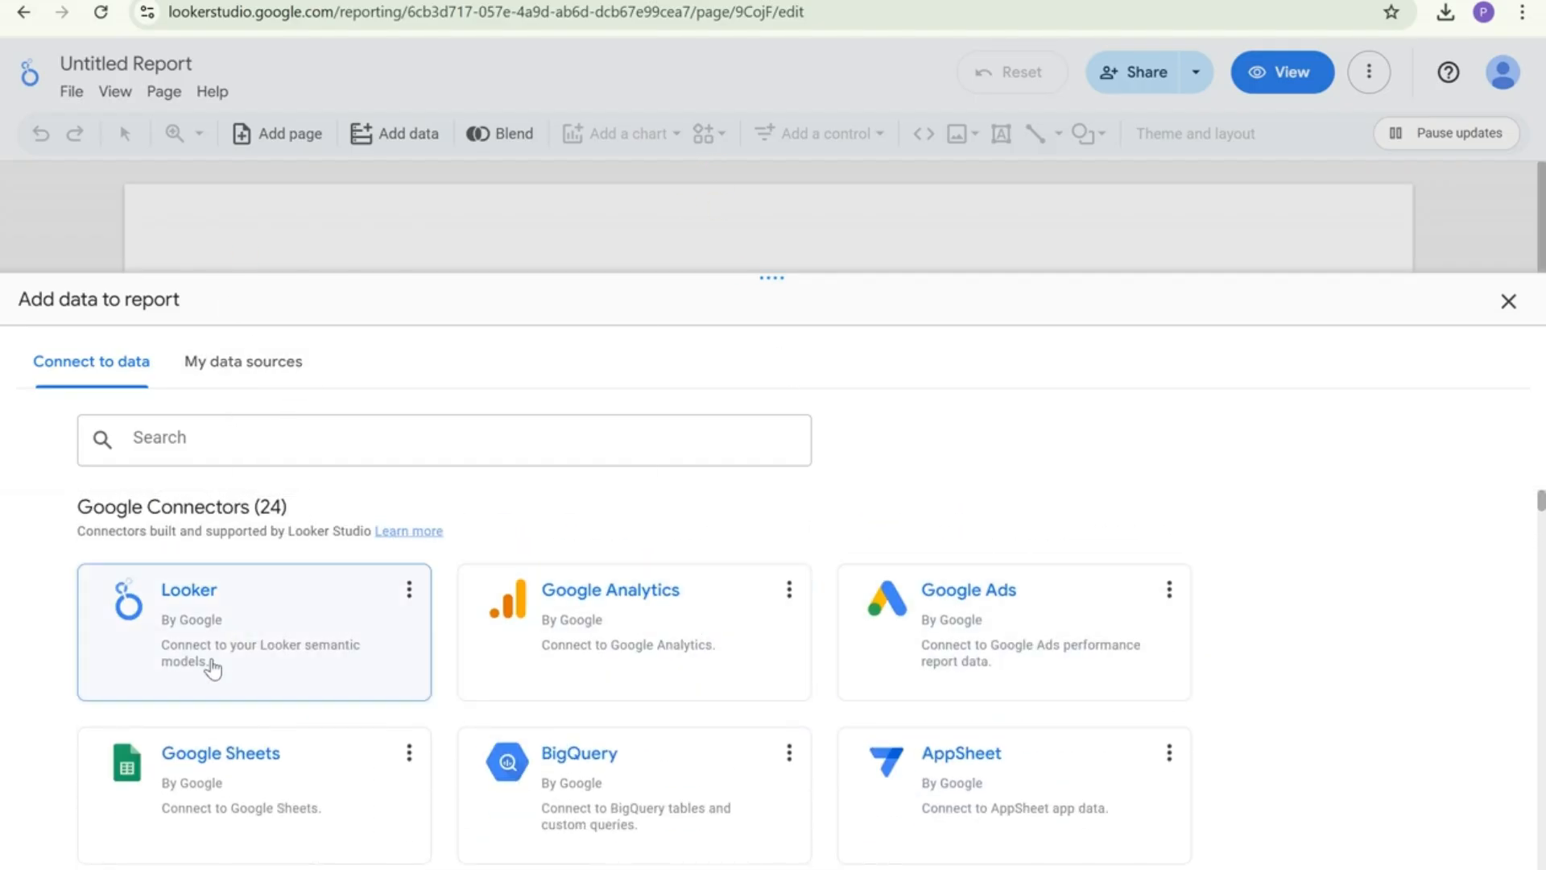
left_click(219, 765)
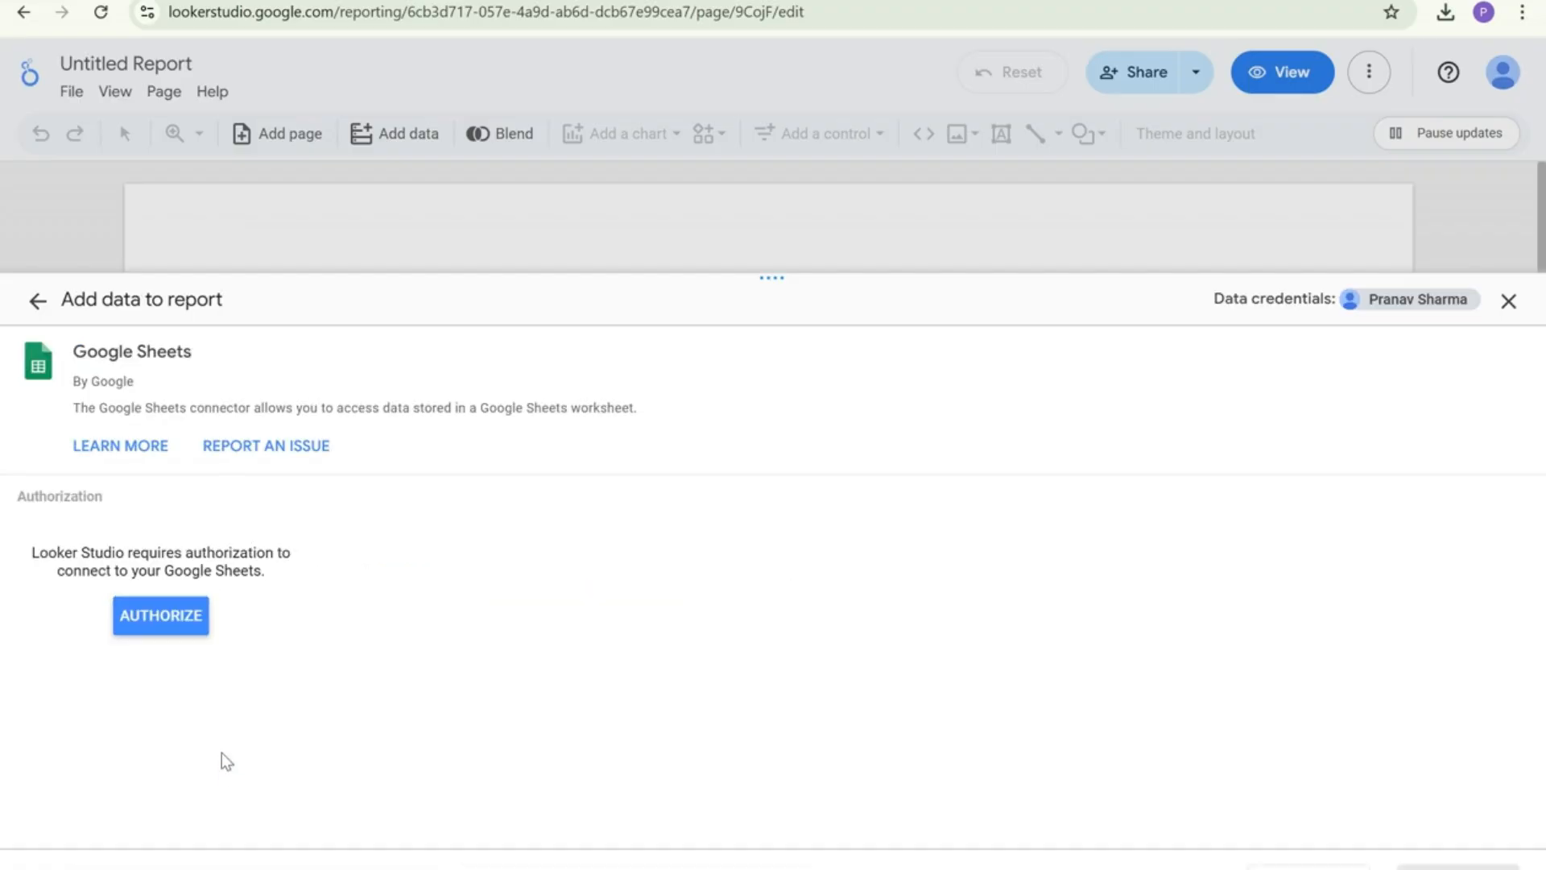
left_click(169, 614)
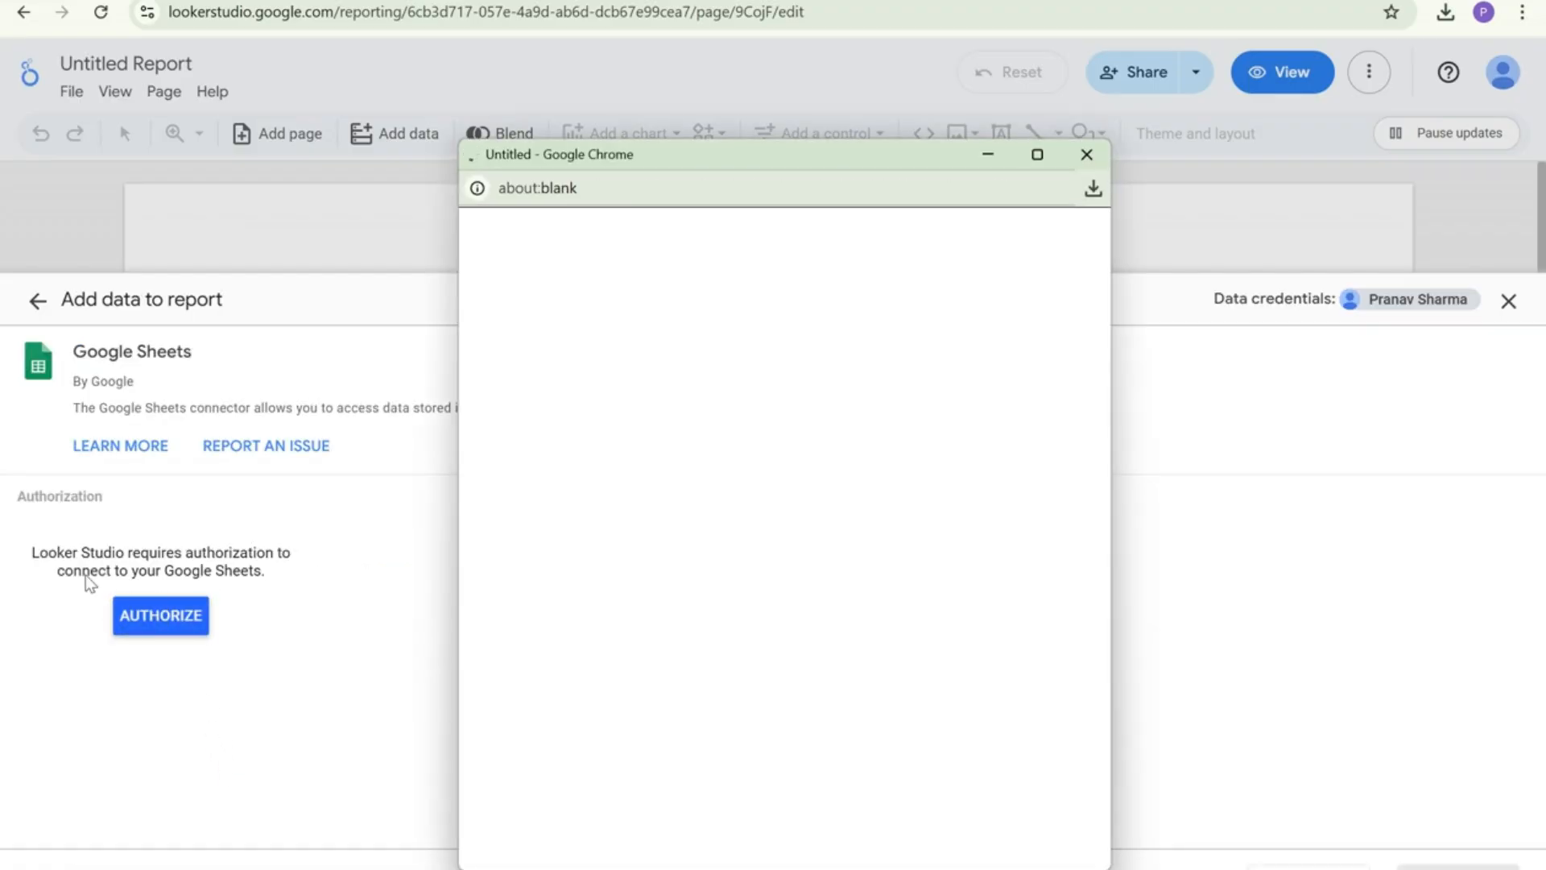
left_click(679, 590)
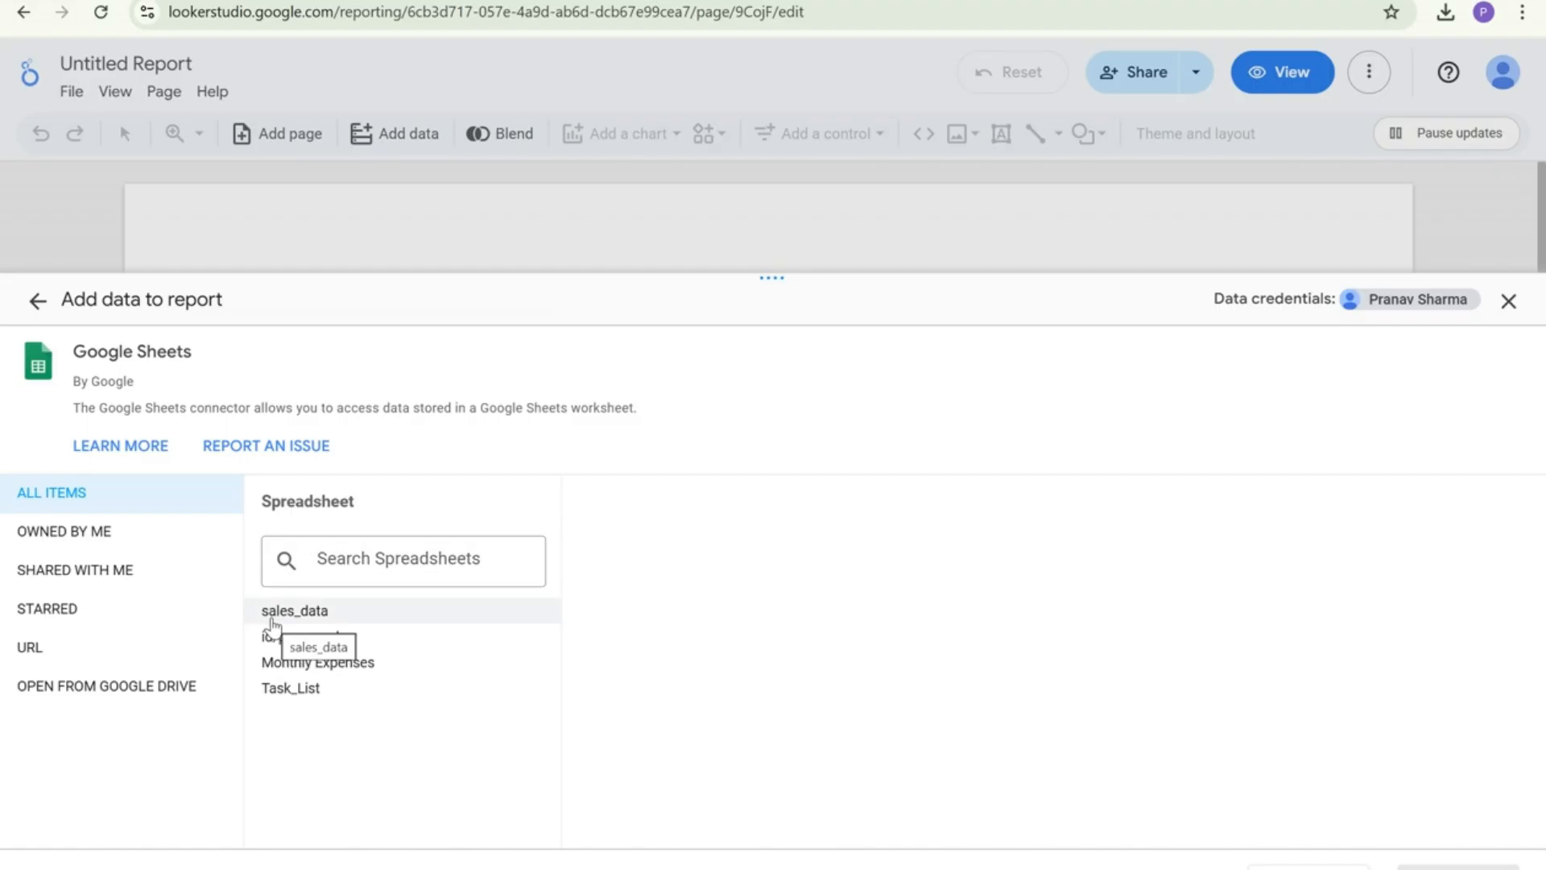
left_click(272, 618)
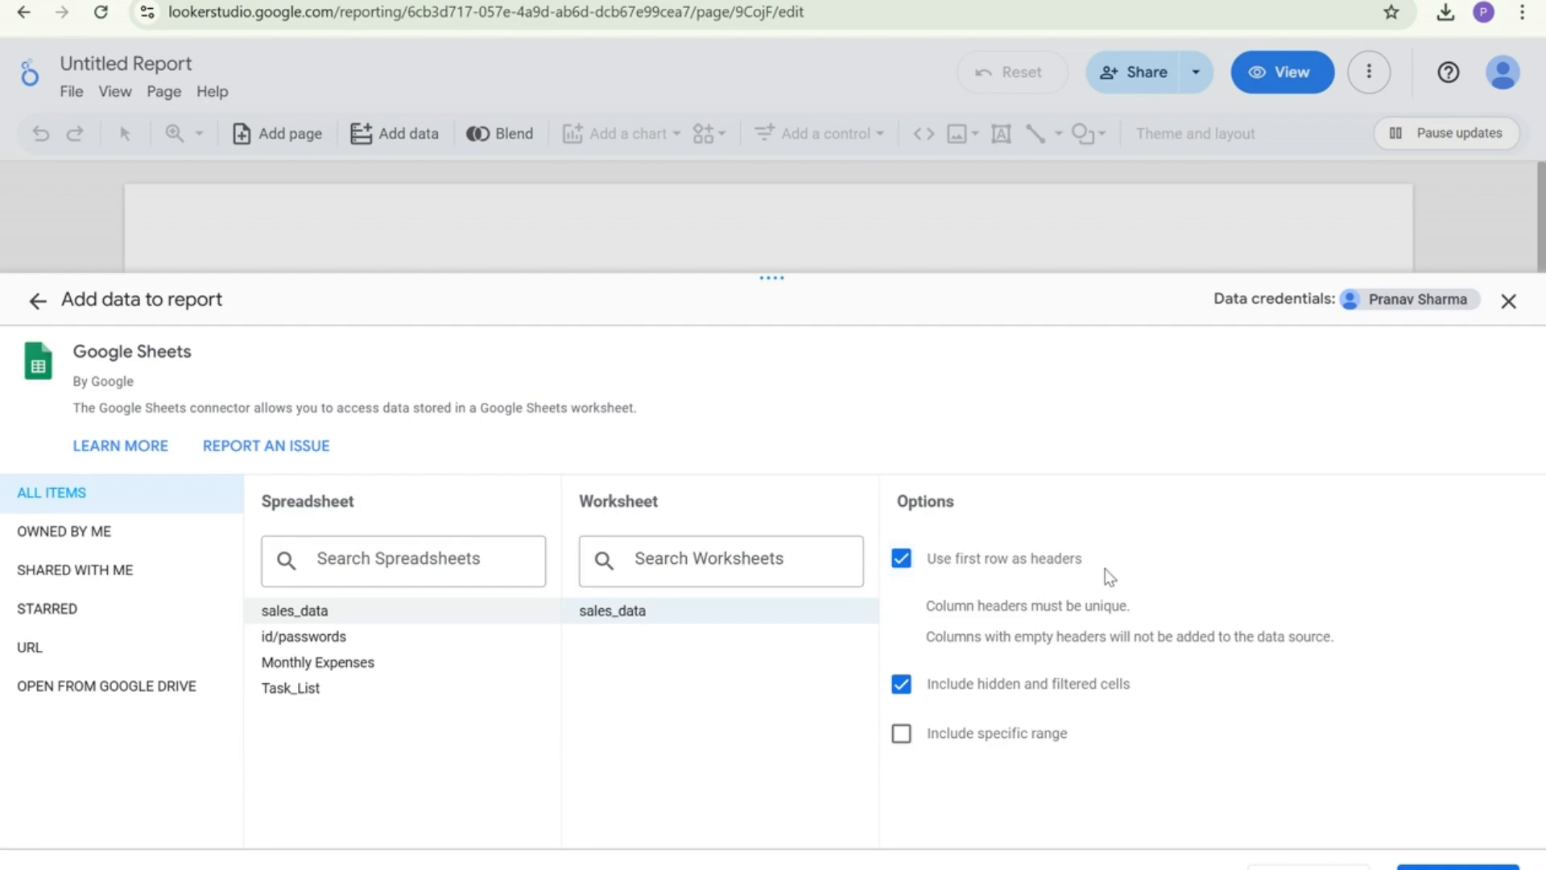
Check the header row of the sales_data spreadsheet in Google Sheets and return to the Looker Studio report
left_click(135, 1)
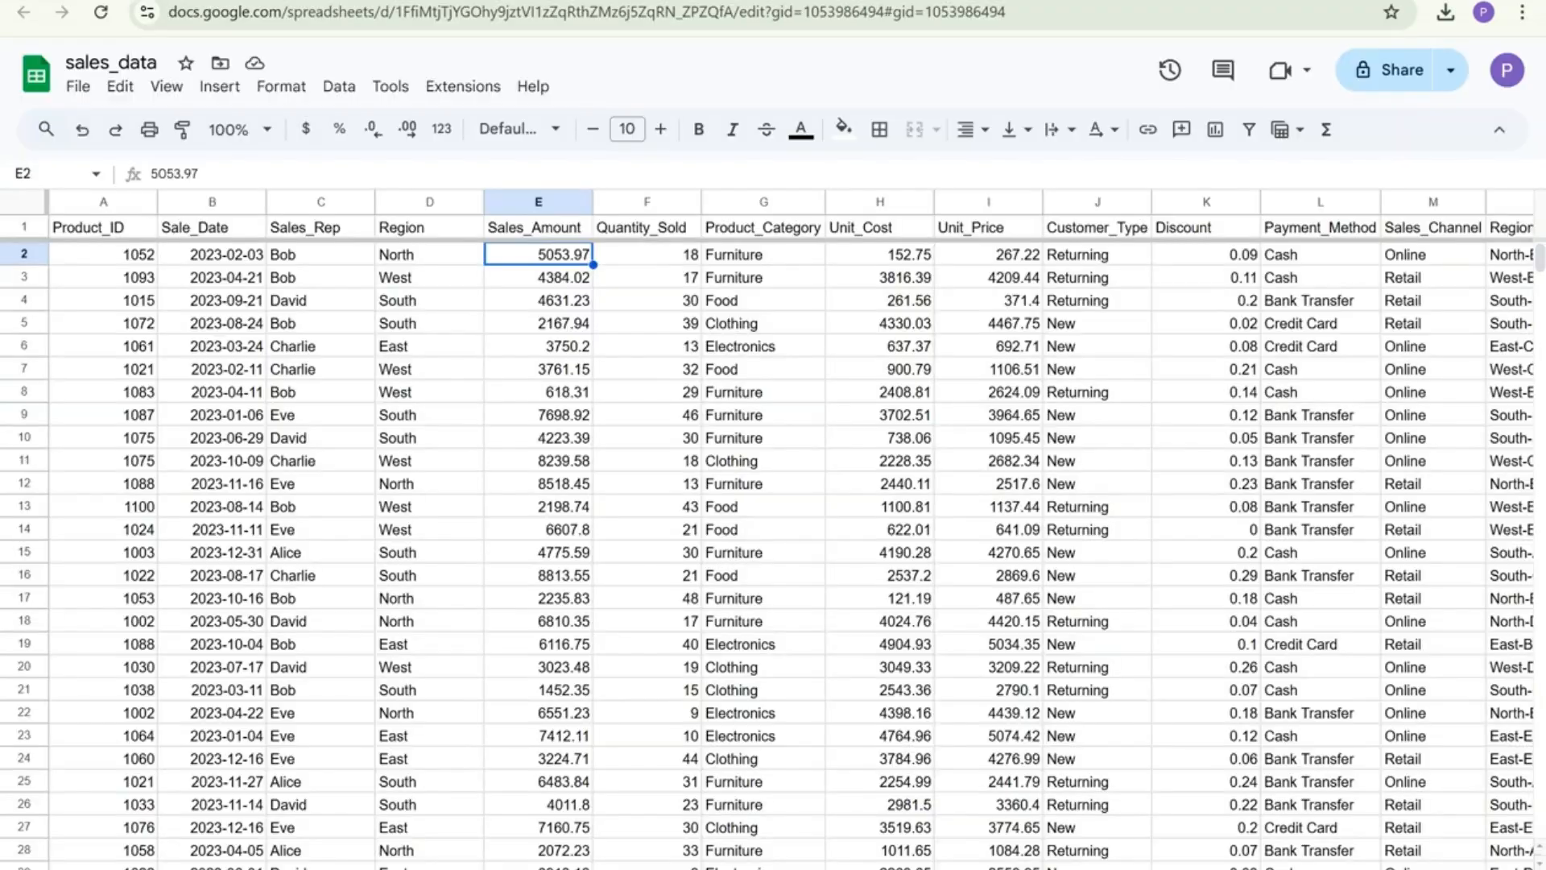
left_click(24, 228)
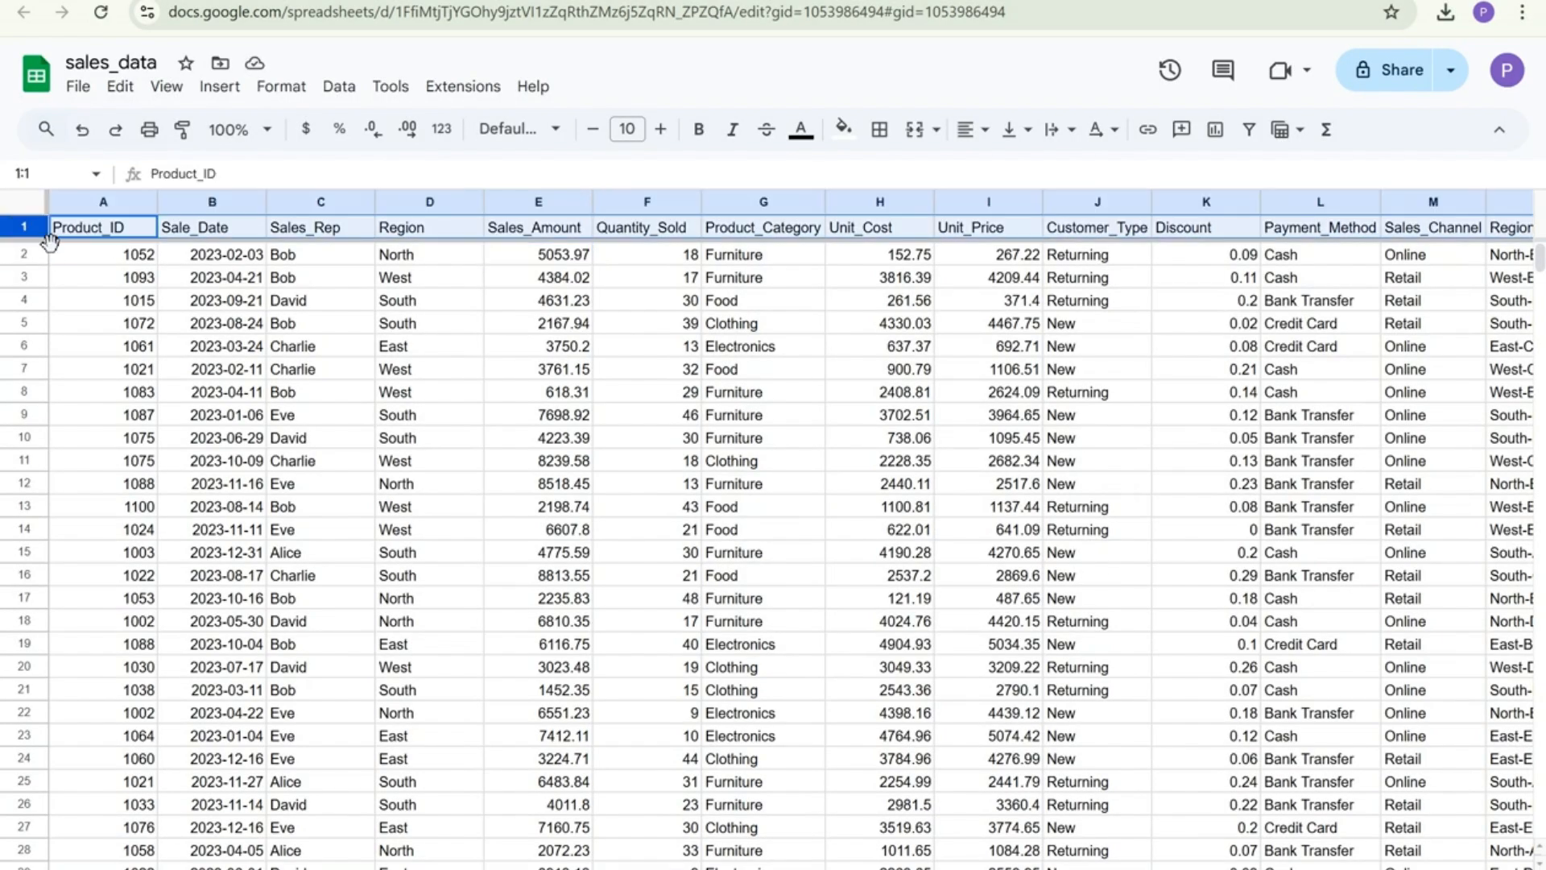
left_click(387, 1)
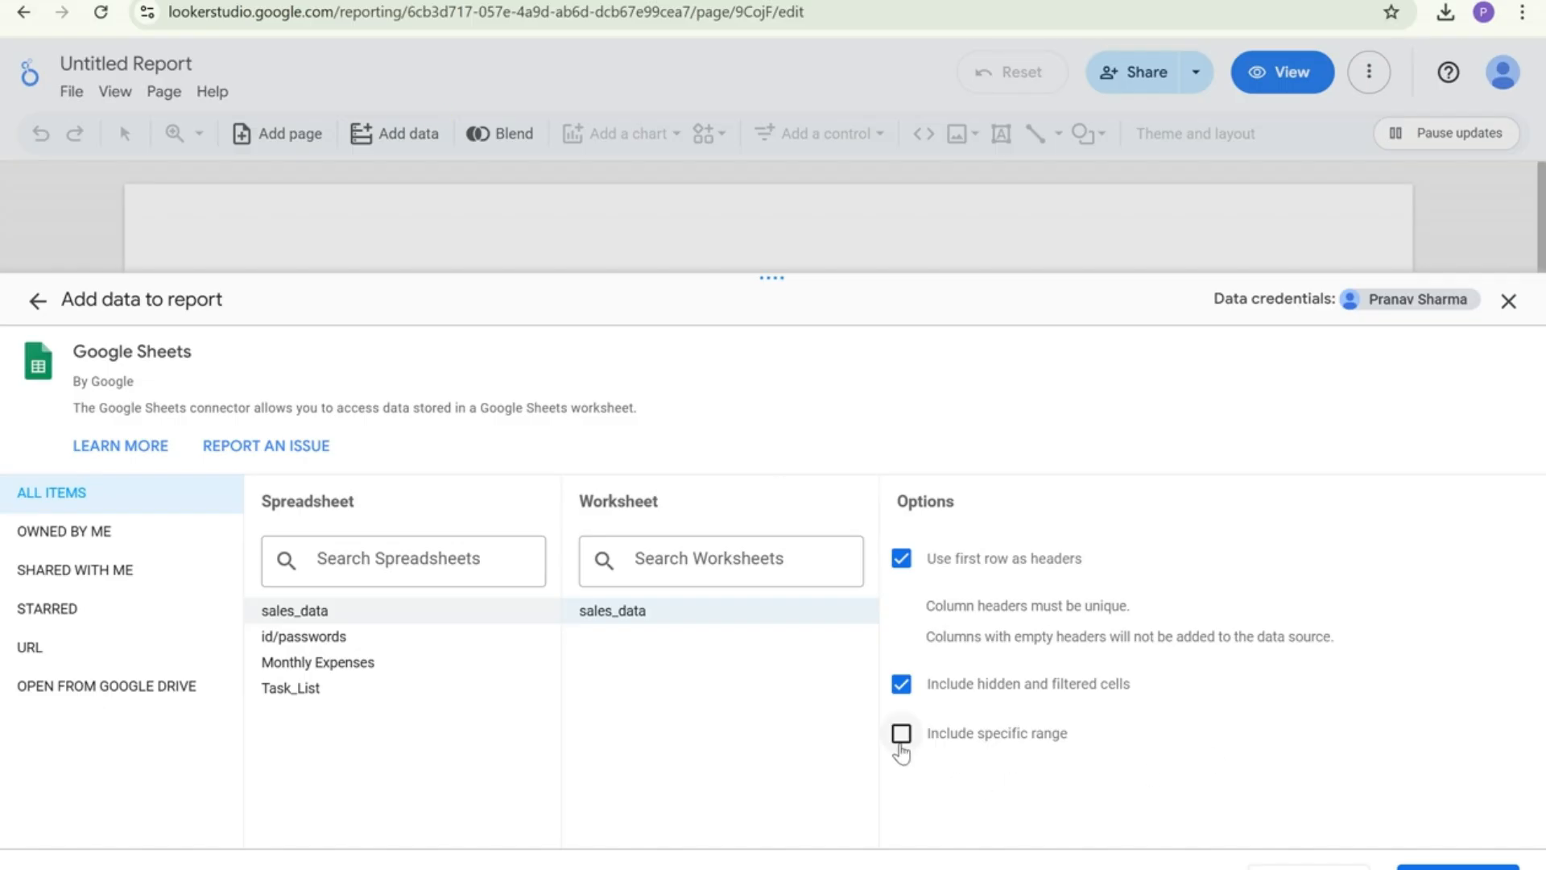
Add the sales_data worksheet to the report, leaving the specific range option off
left_click(901, 734)
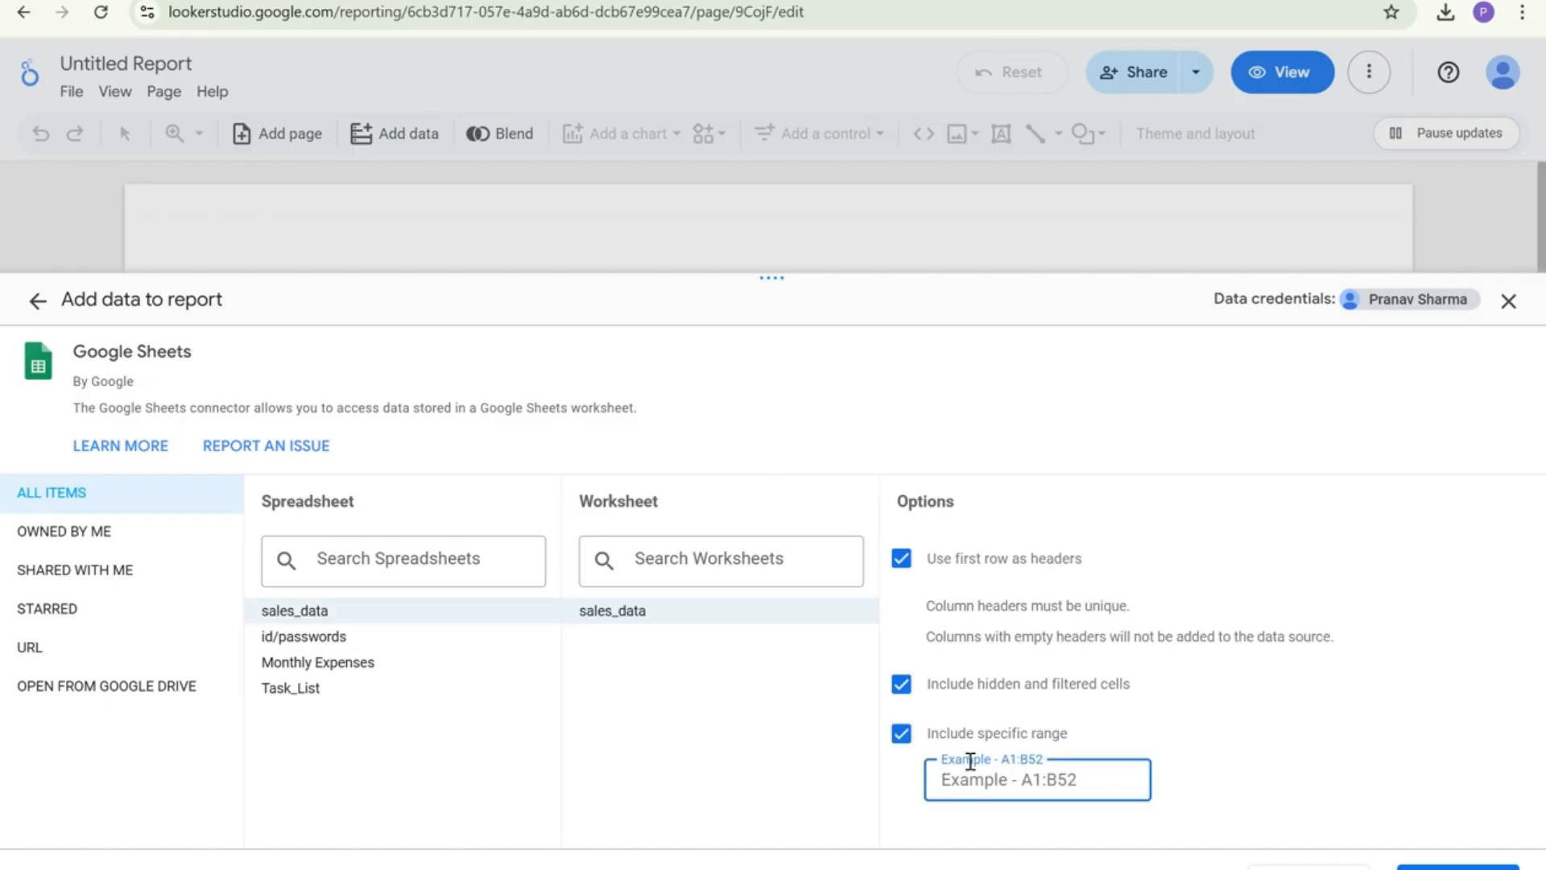
left_click(898, 735)
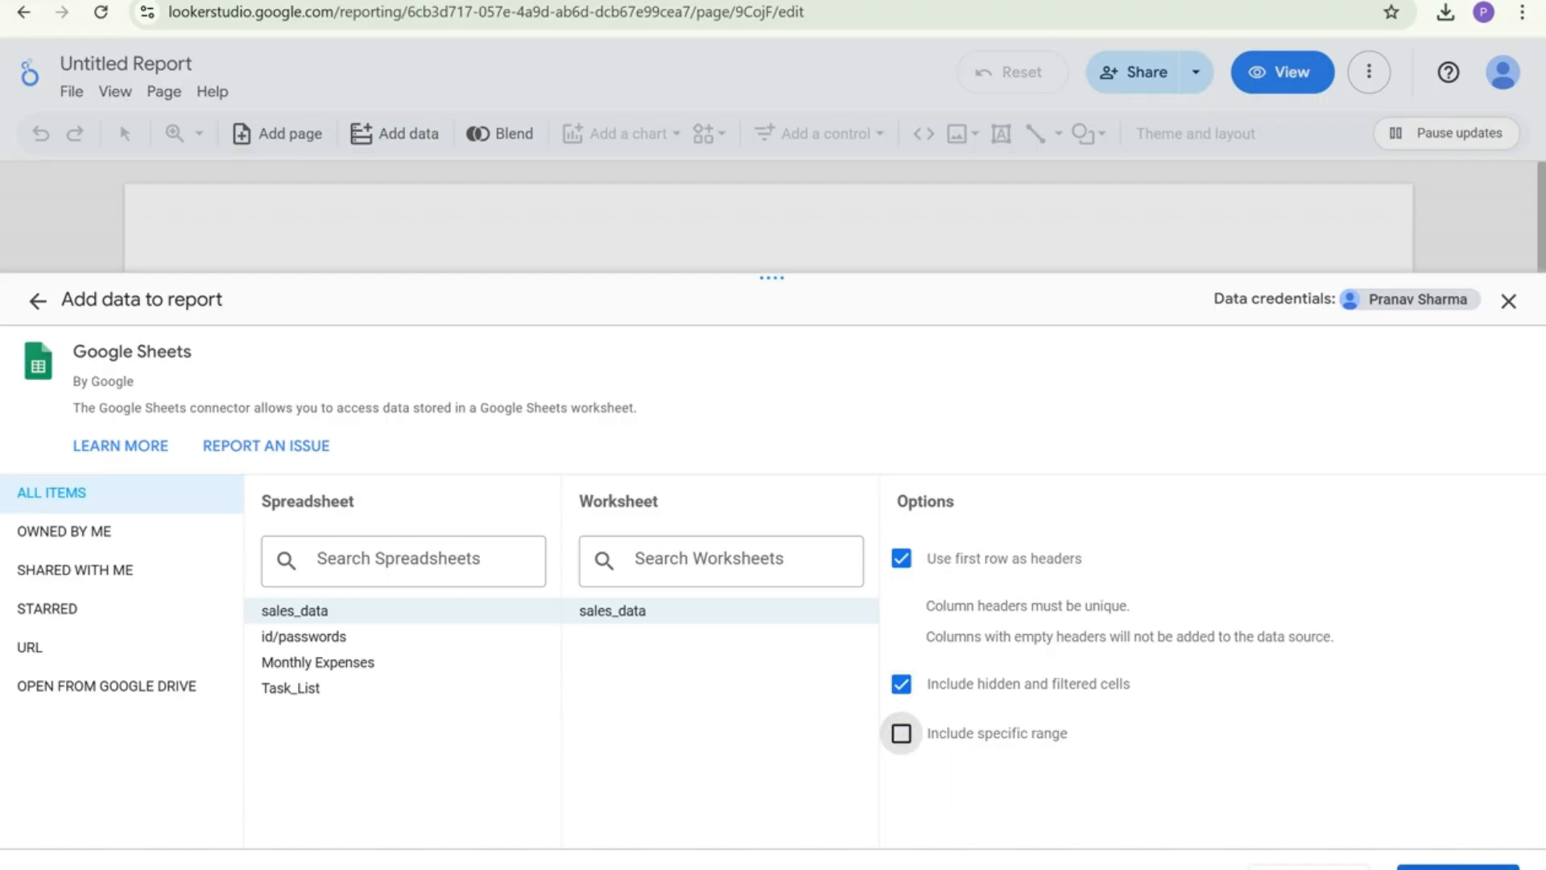
left_click(1450, 867)
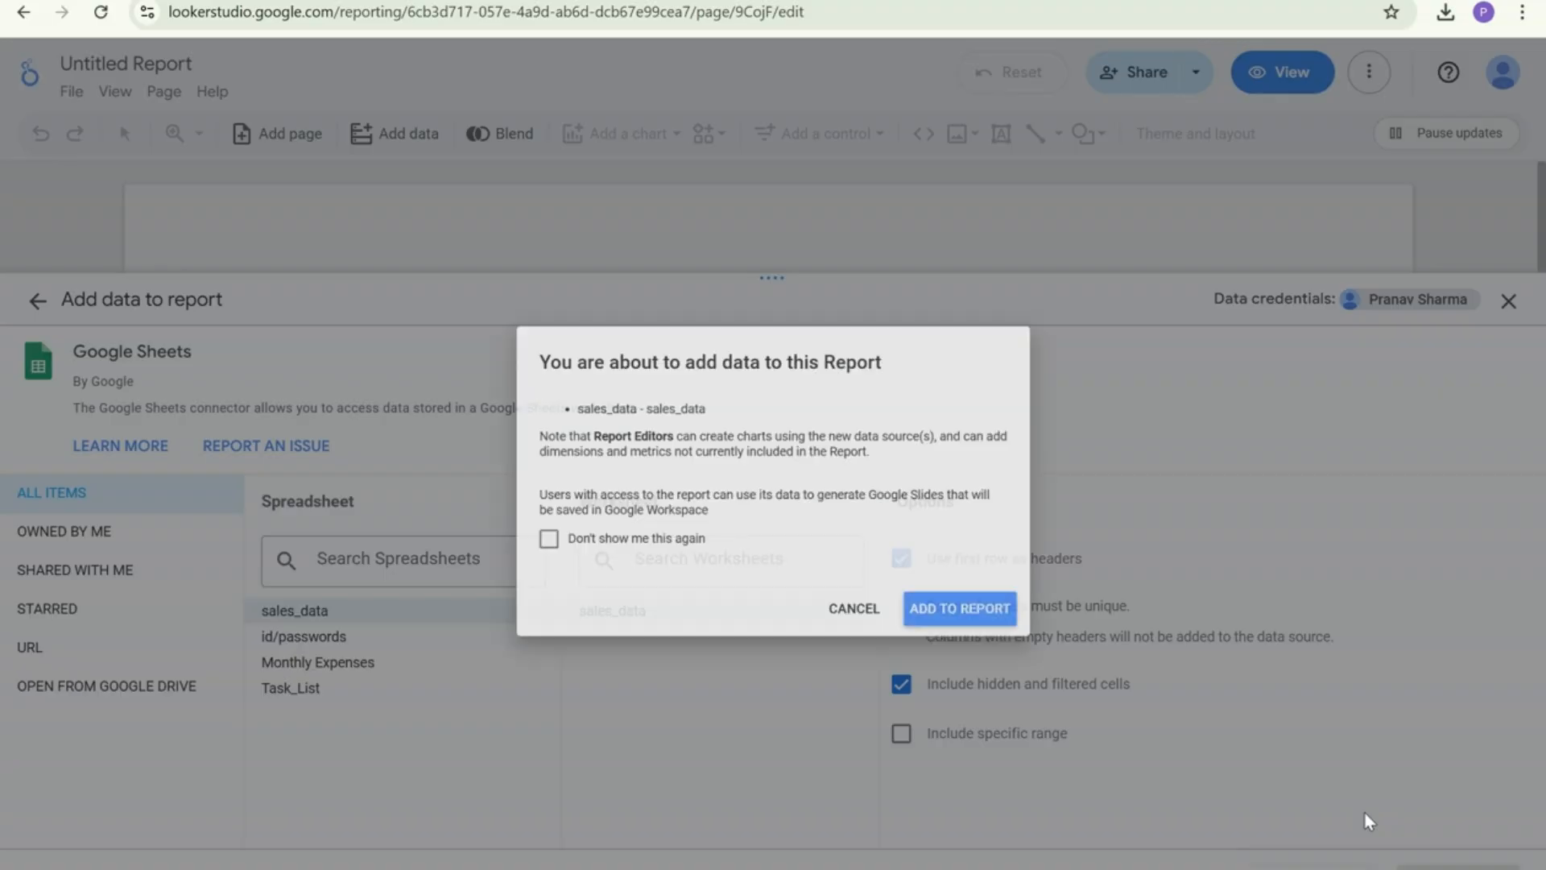
left_click(1012, 623)
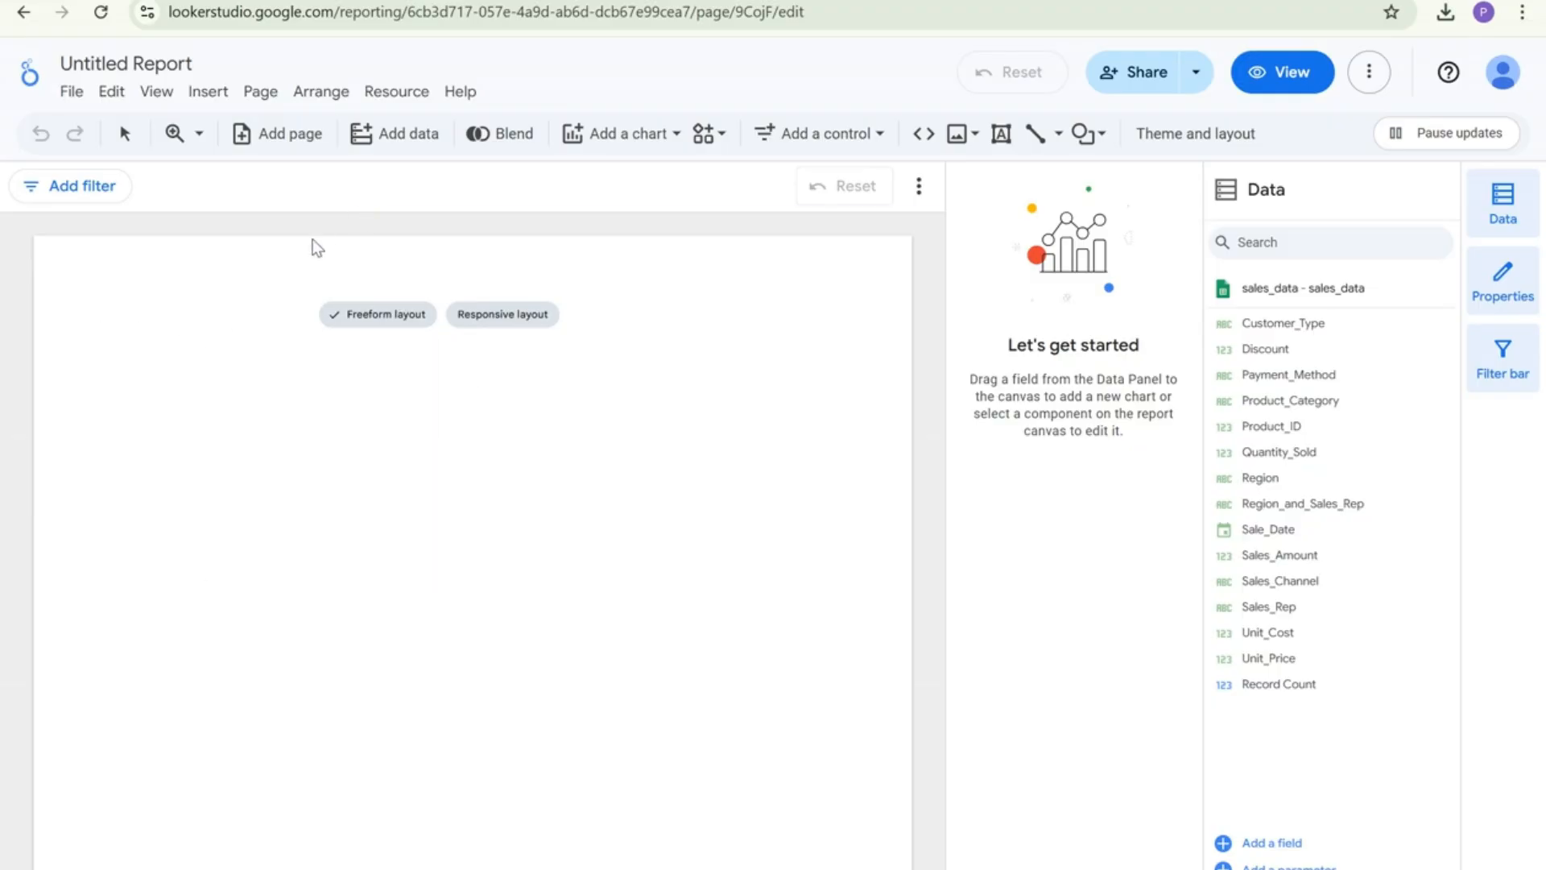
Compare the freeform and responsive layout previews and apply the responsive layout to the report
mouse_move(362, 316)
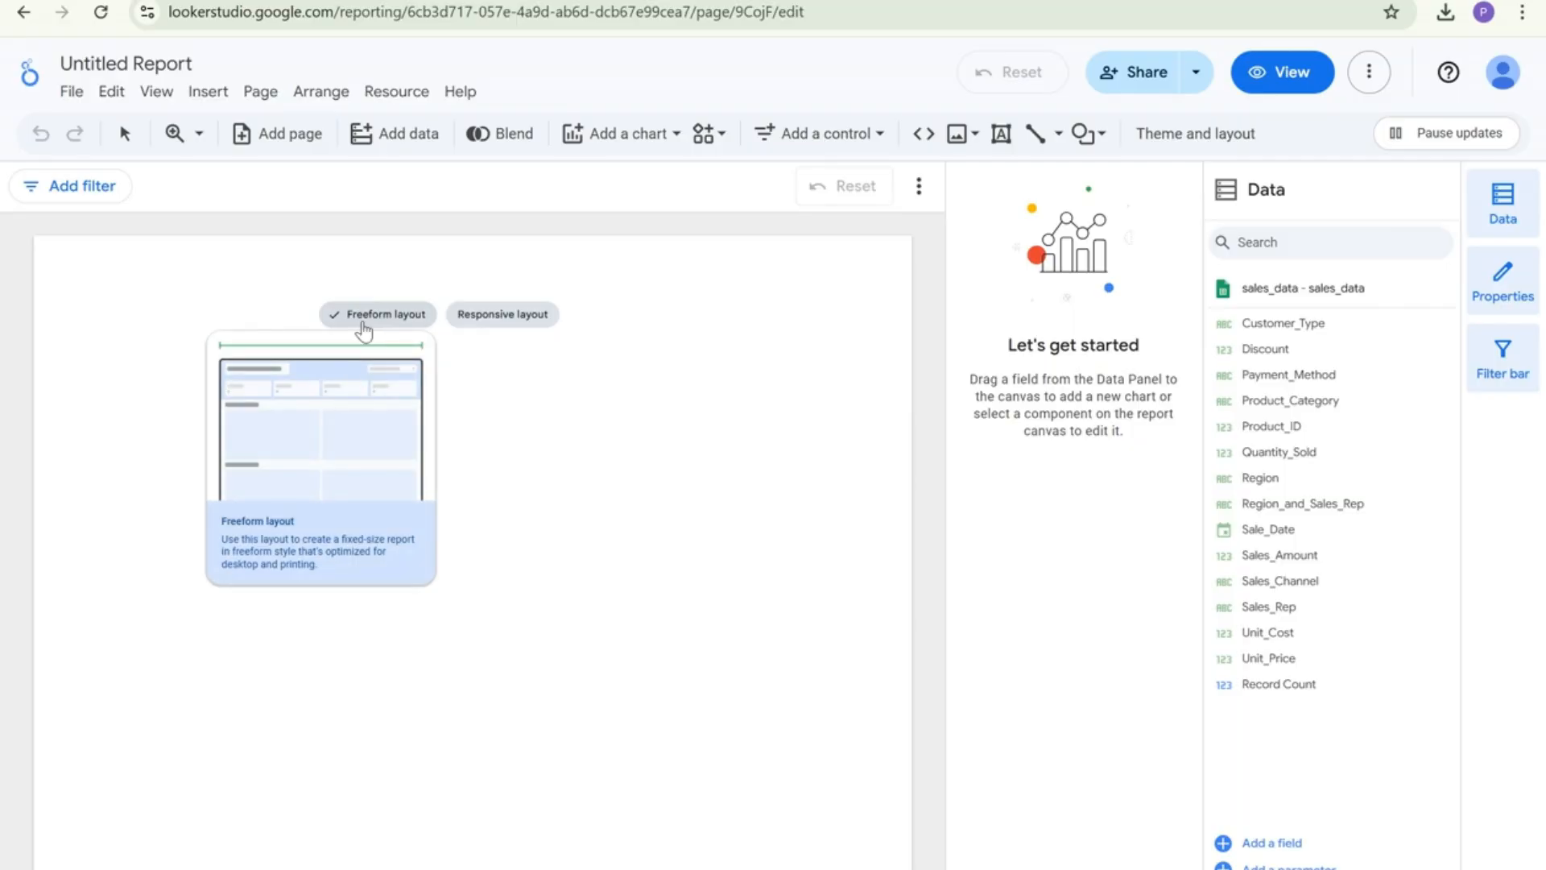
mouse_move(477, 321)
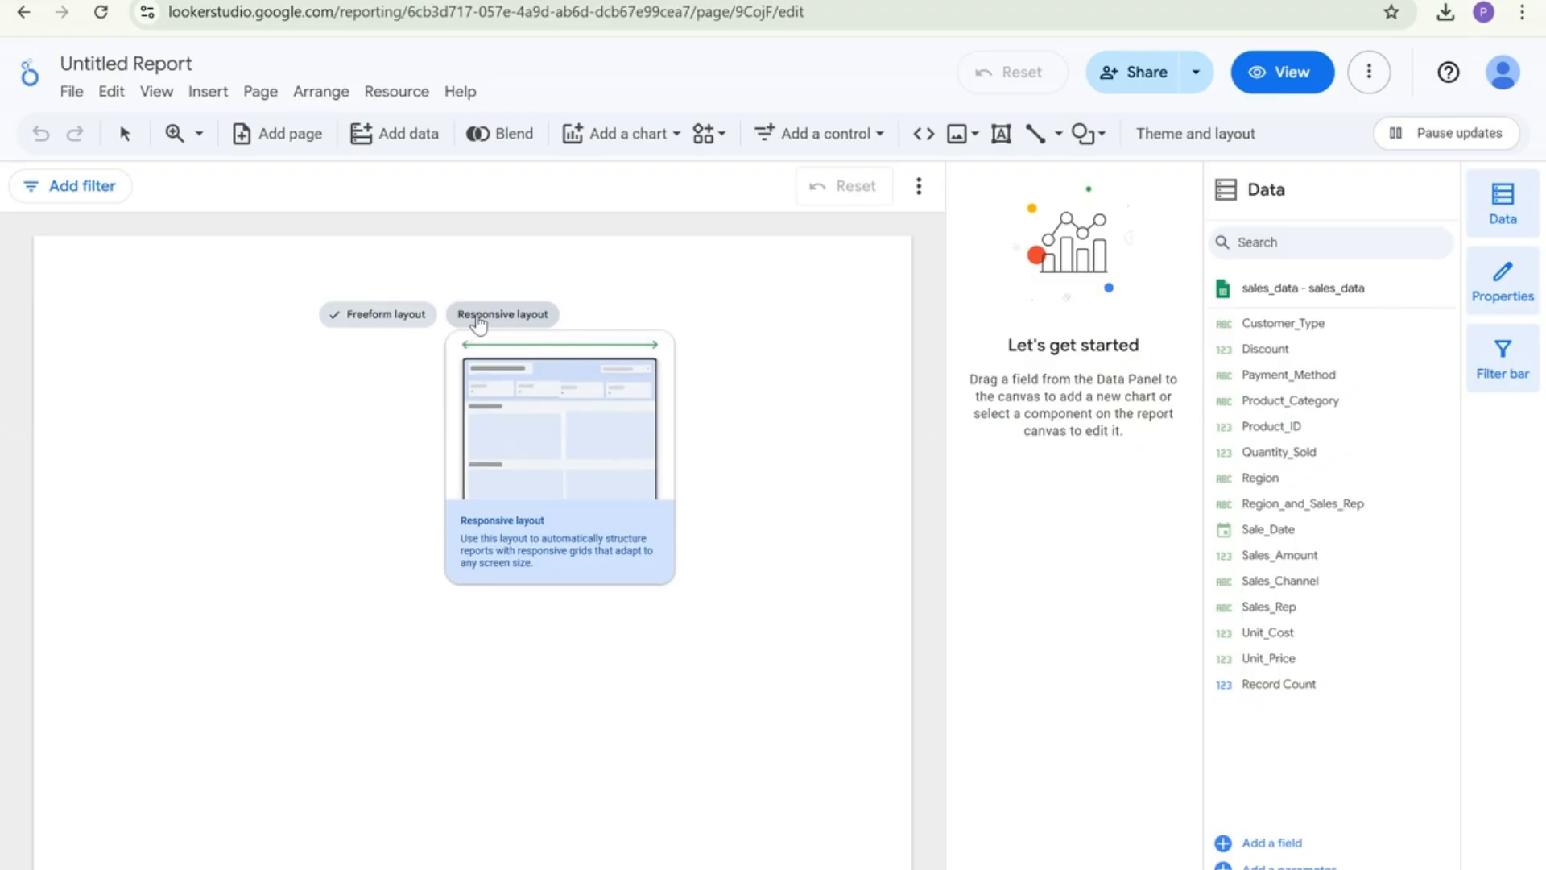
left_click(479, 315)
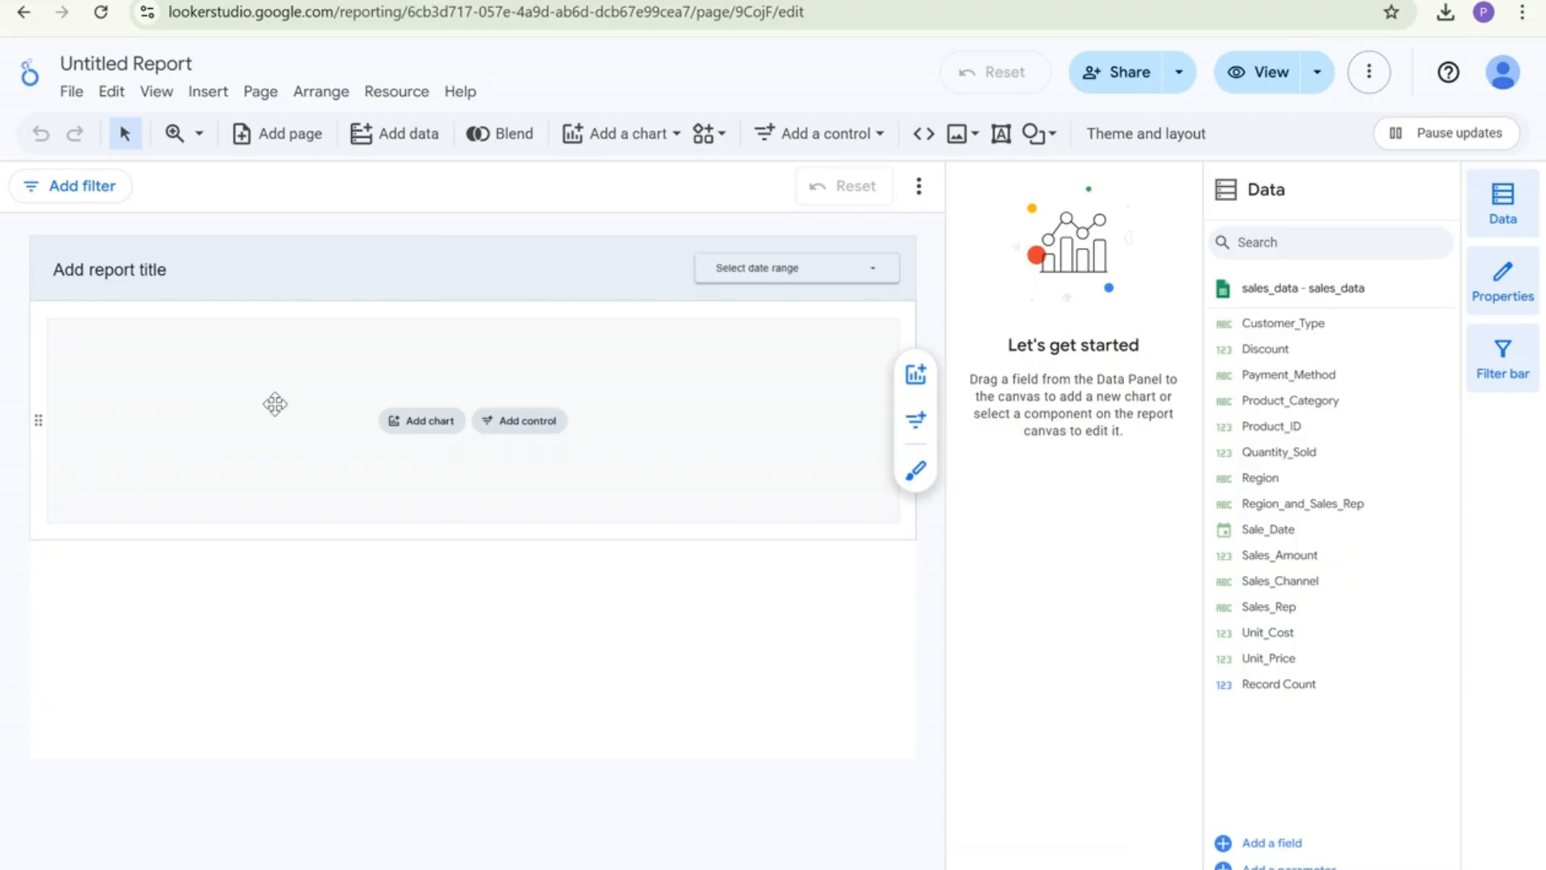
Examine the report's theme customization options, from primary and accent styles through shape and page navigation styles
left_click(1156, 146)
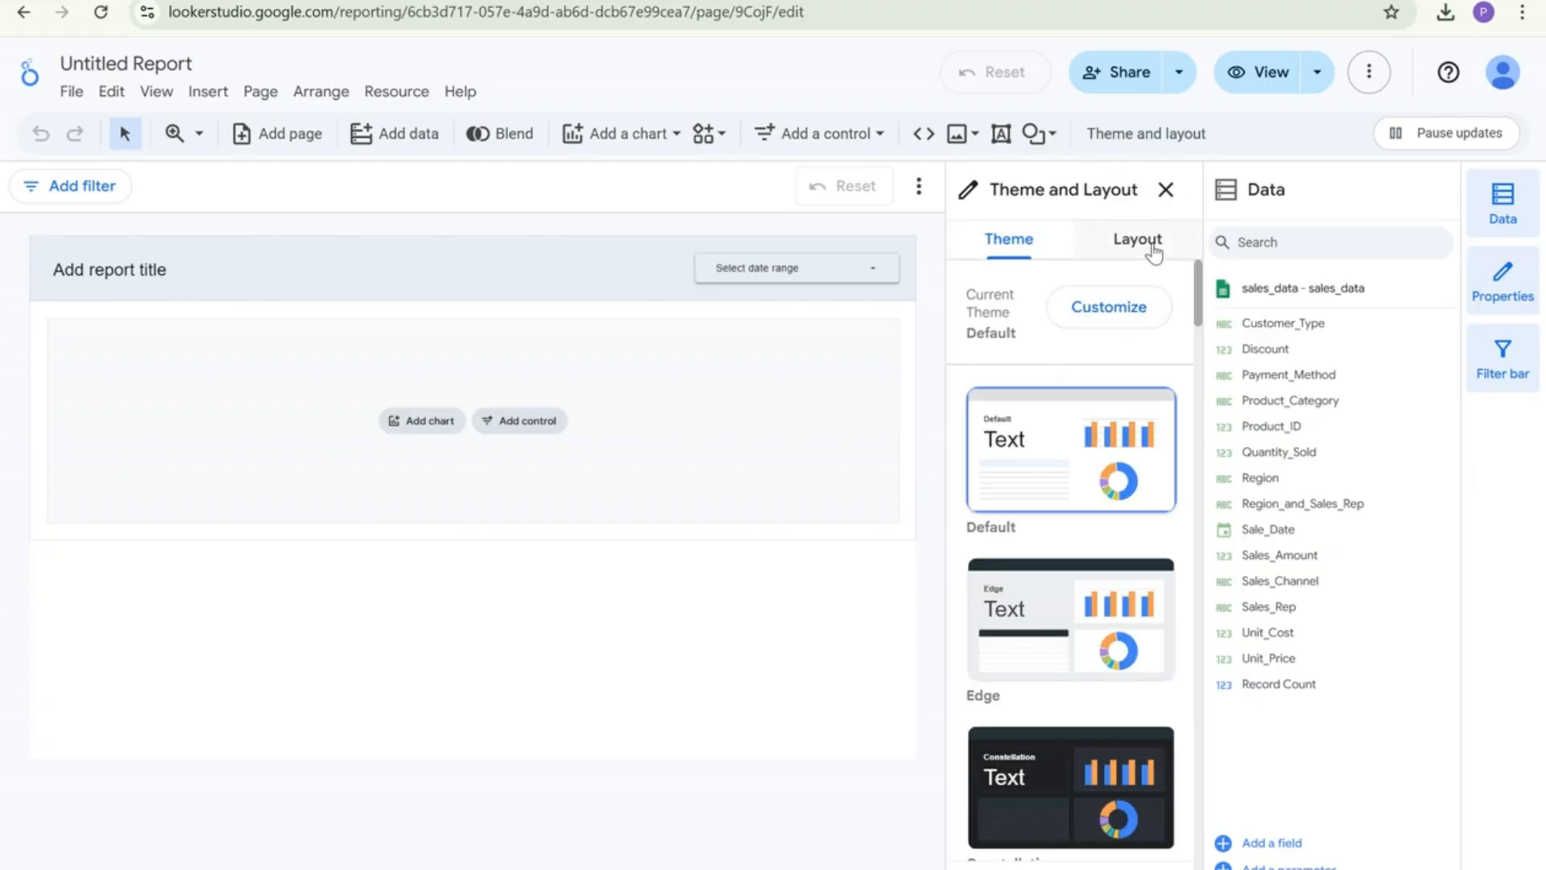
left_click_drag(1198, 319, 1225, 288)
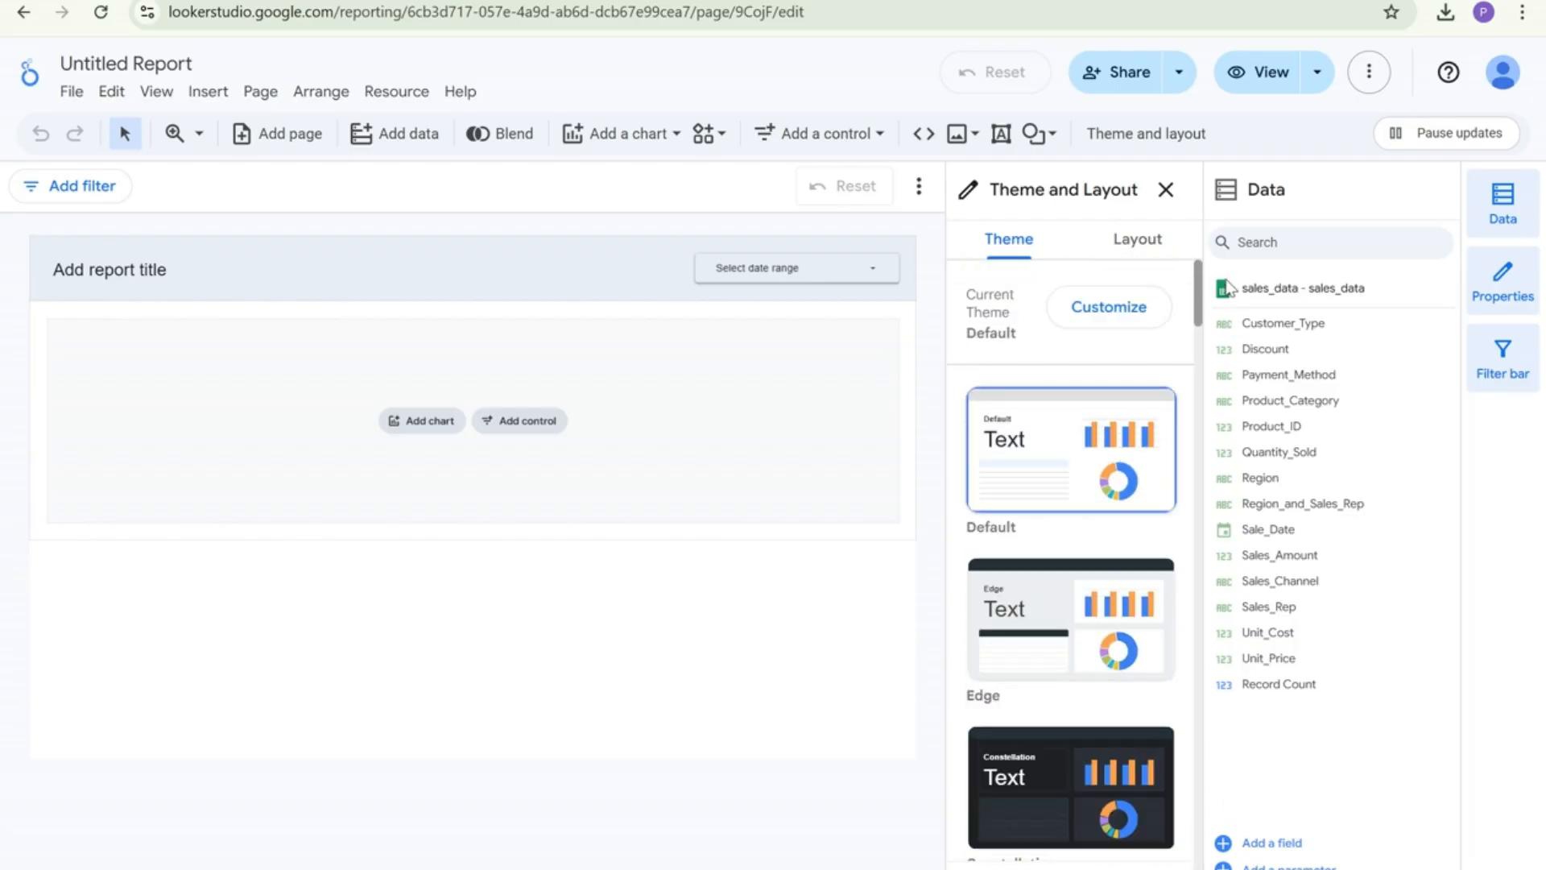
left_click(1134, 307)
scroll(1144, 337, "down", 15)
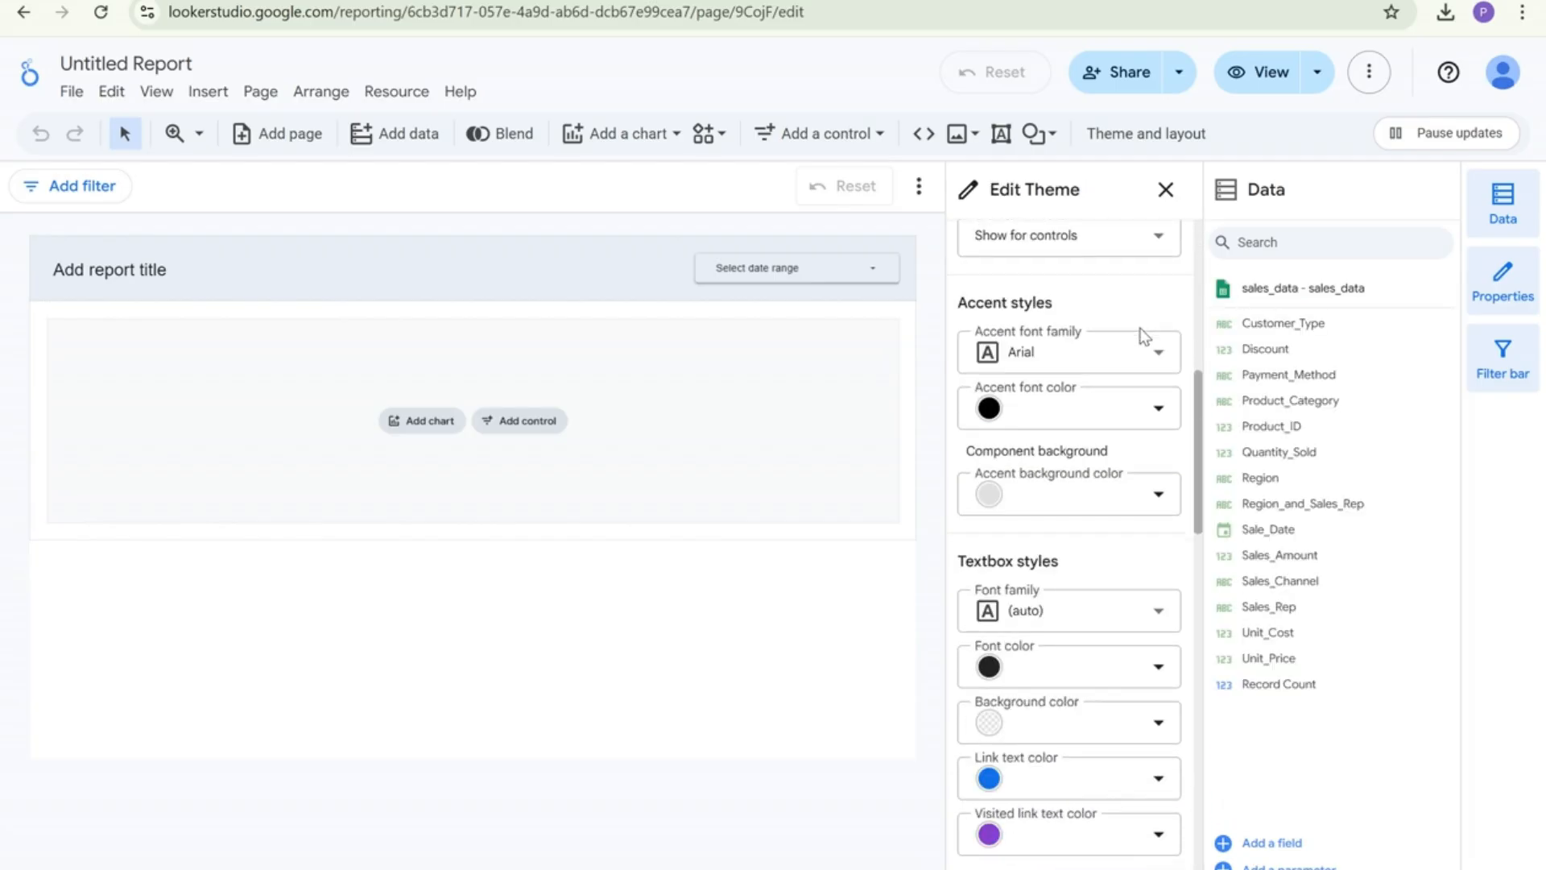
scroll(1145, 336, "down", 6)
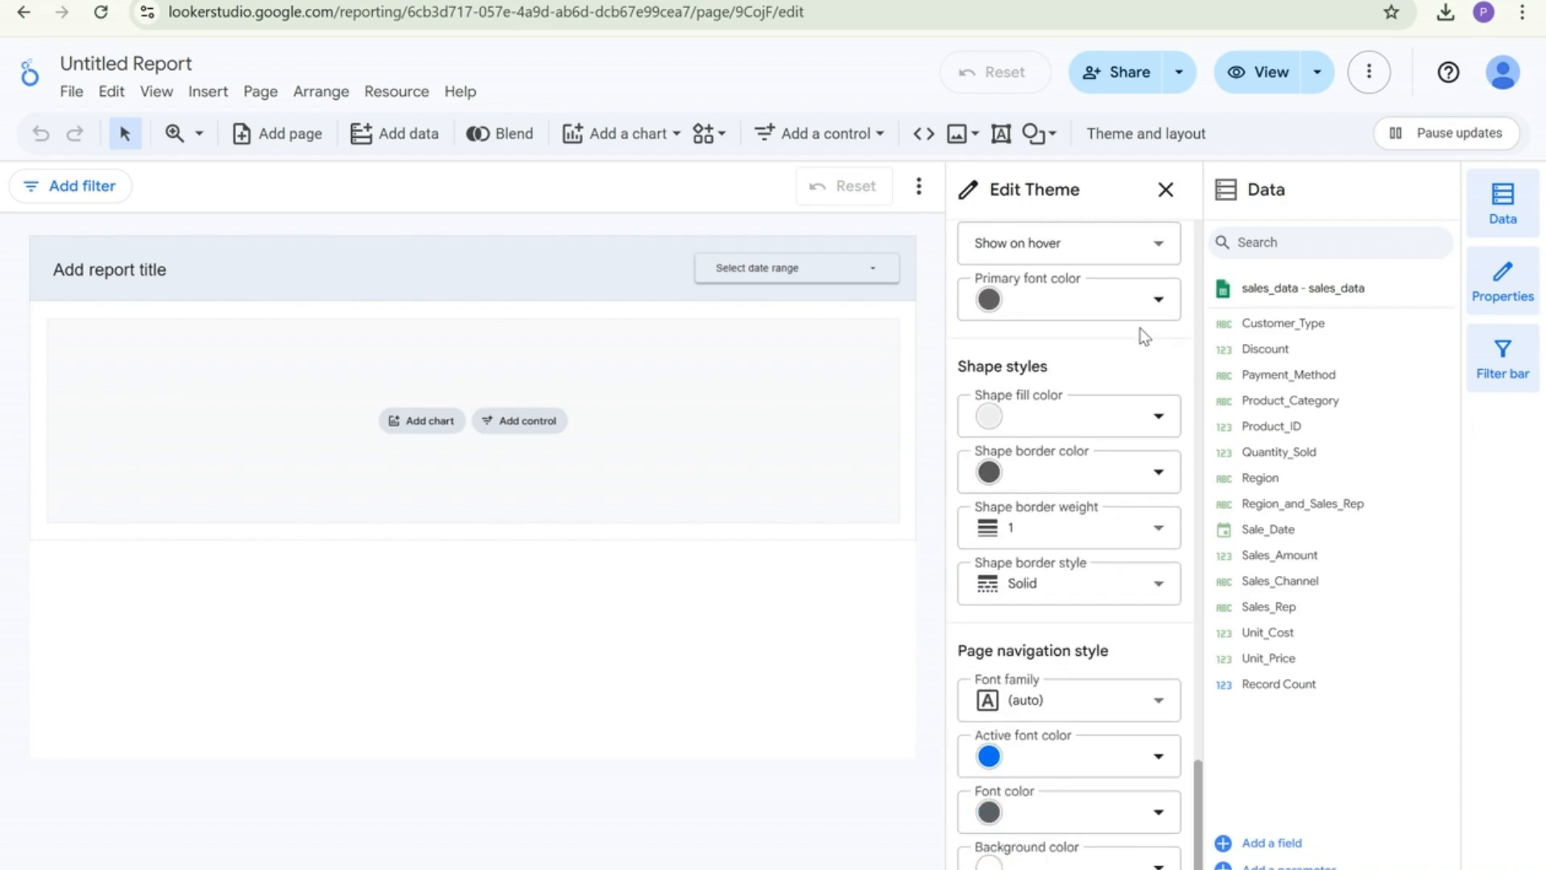
scroll(1144, 336, "up", 20)
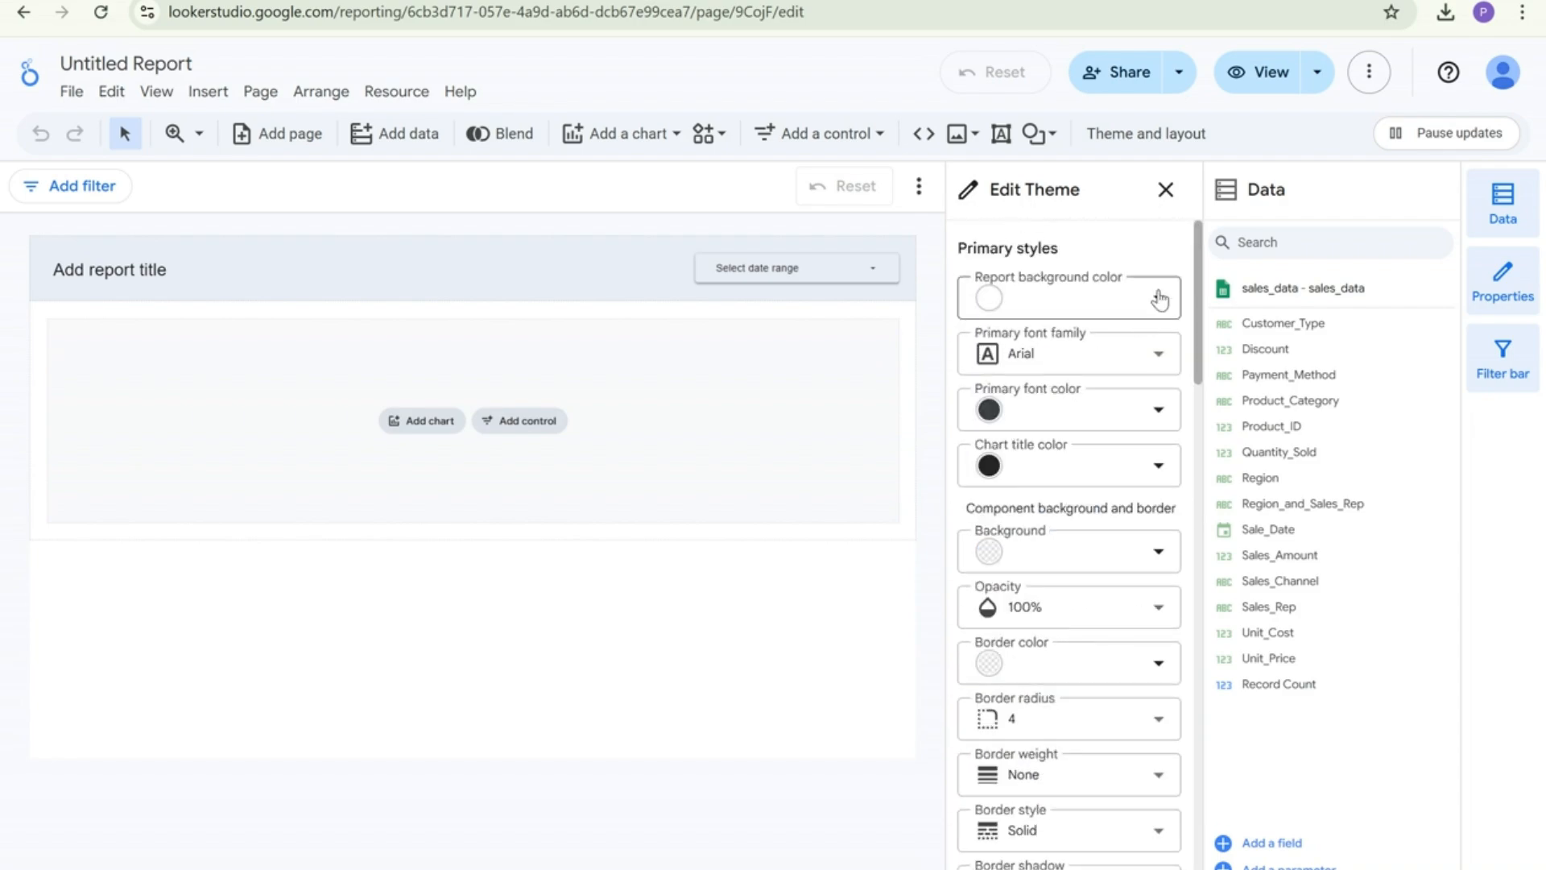
left_click(1171, 211)
Change the report's layout mode to Freeform and accept the irreversible layout change
left_click(1132, 234)
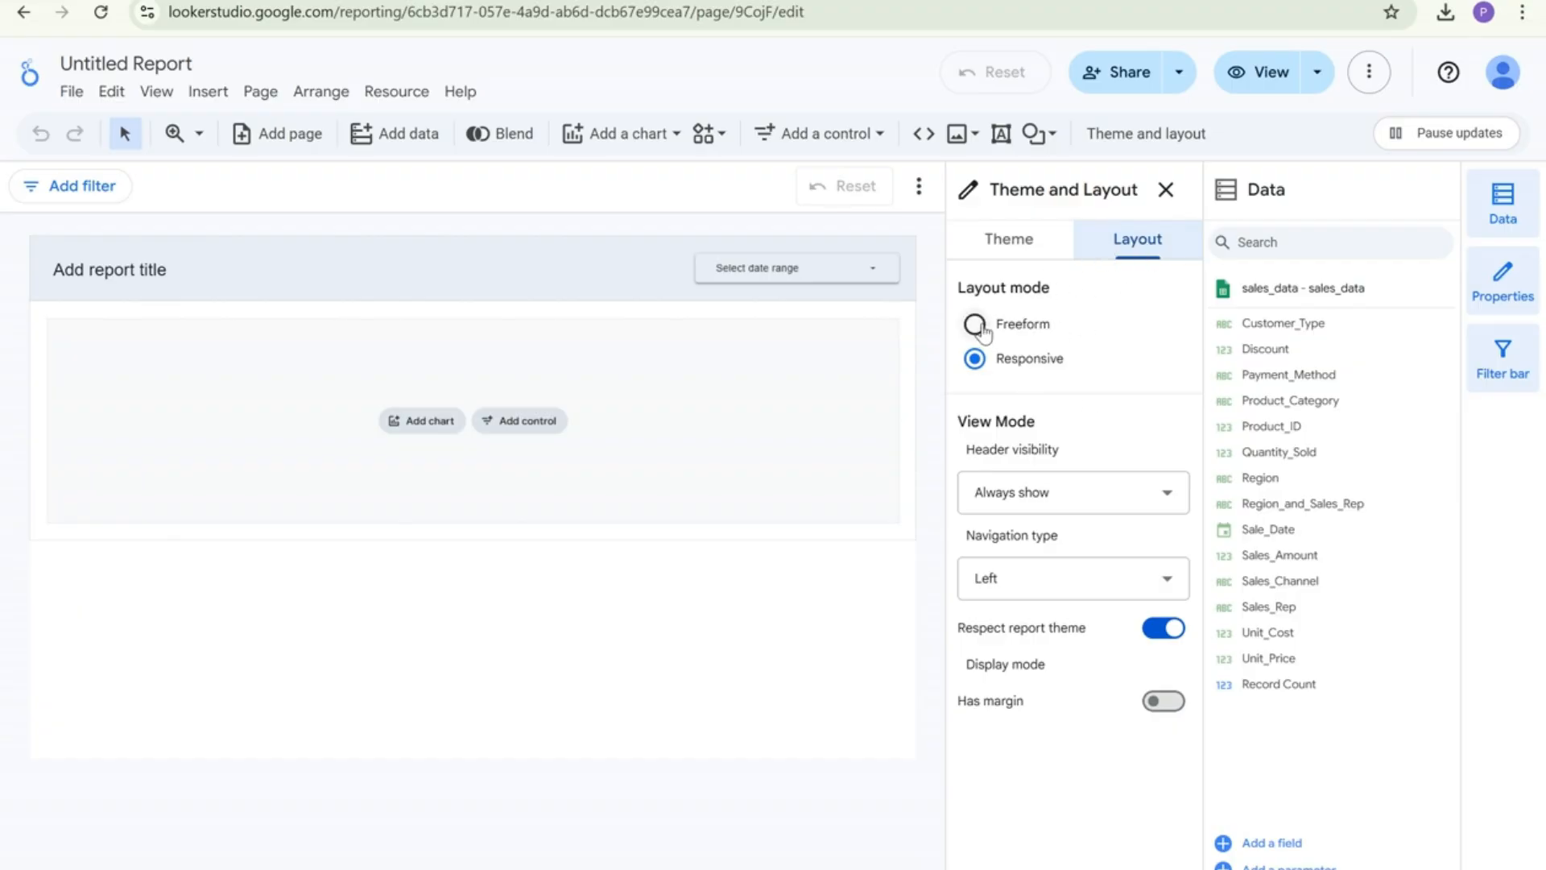
left_click(976, 325)
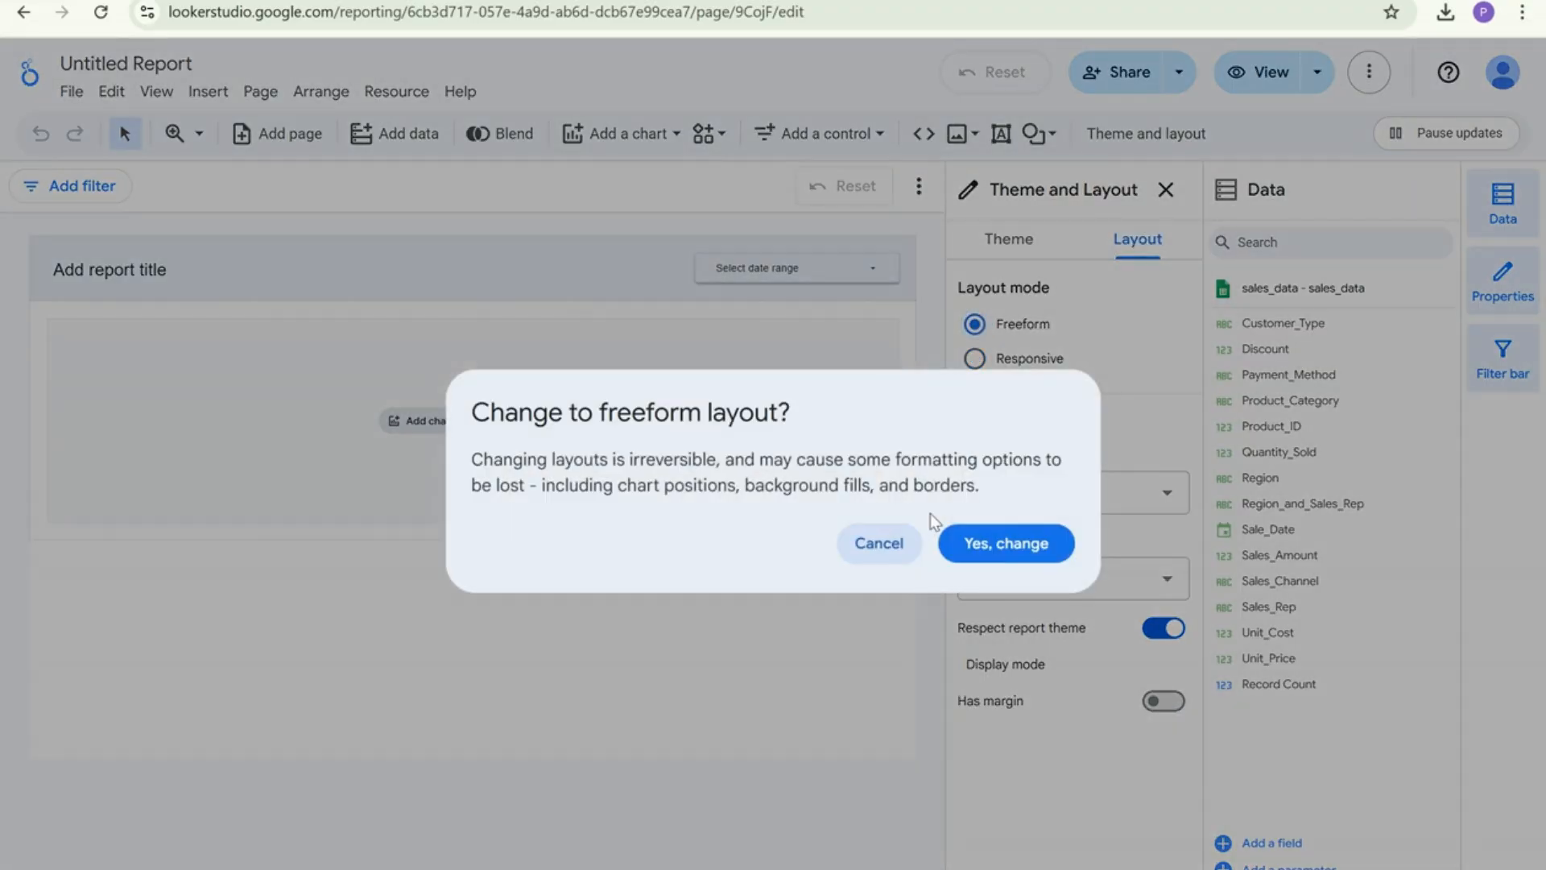
left_click(1007, 542)
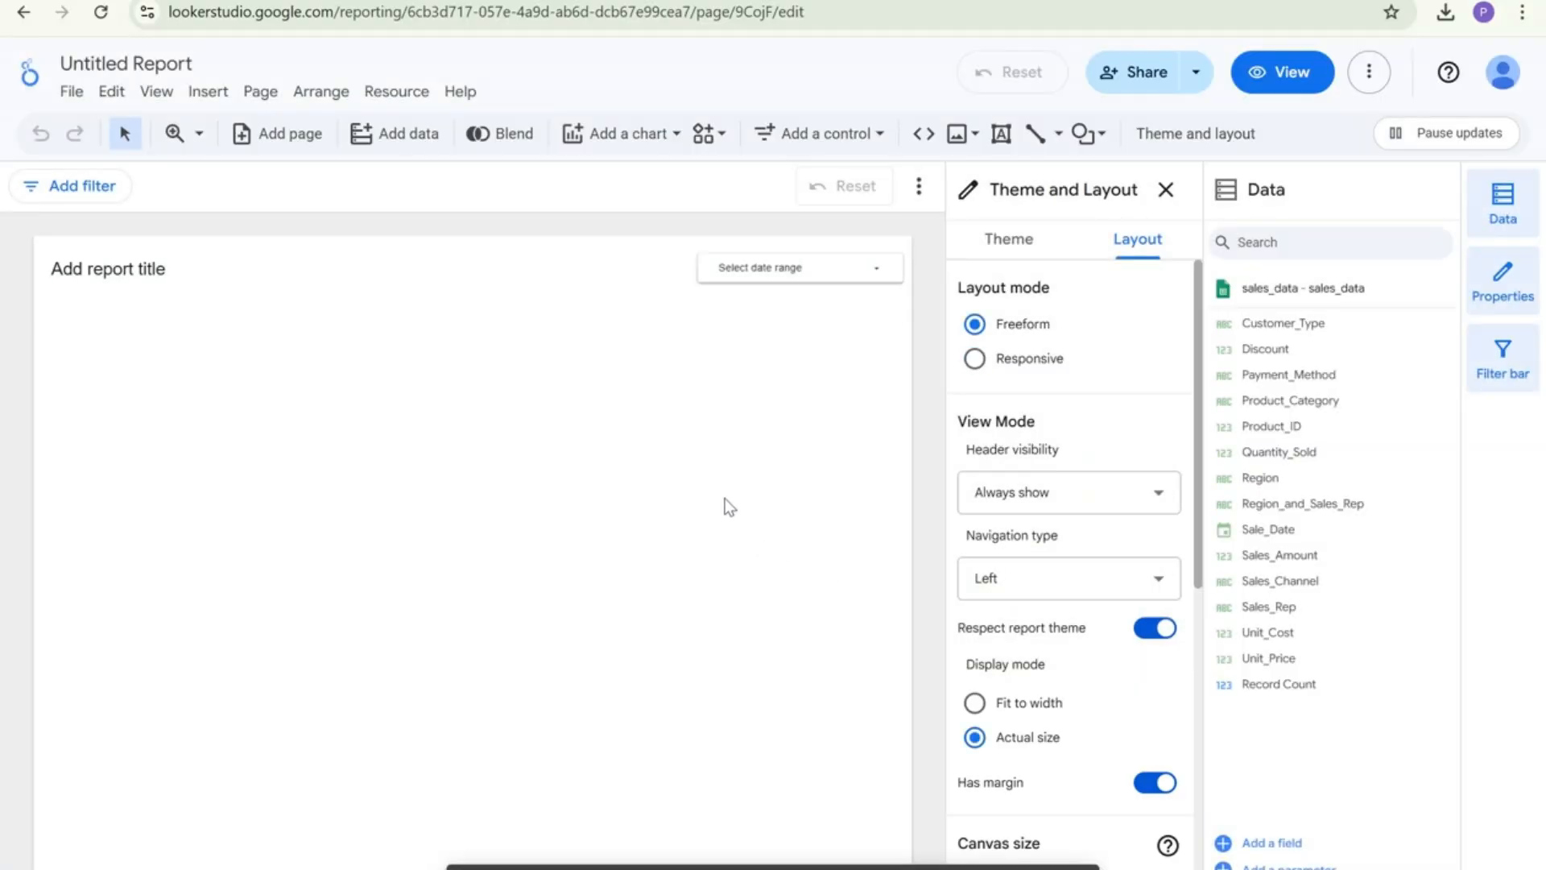
Cut the date range control and the report title placeholder from the page
left_click(668, 269)
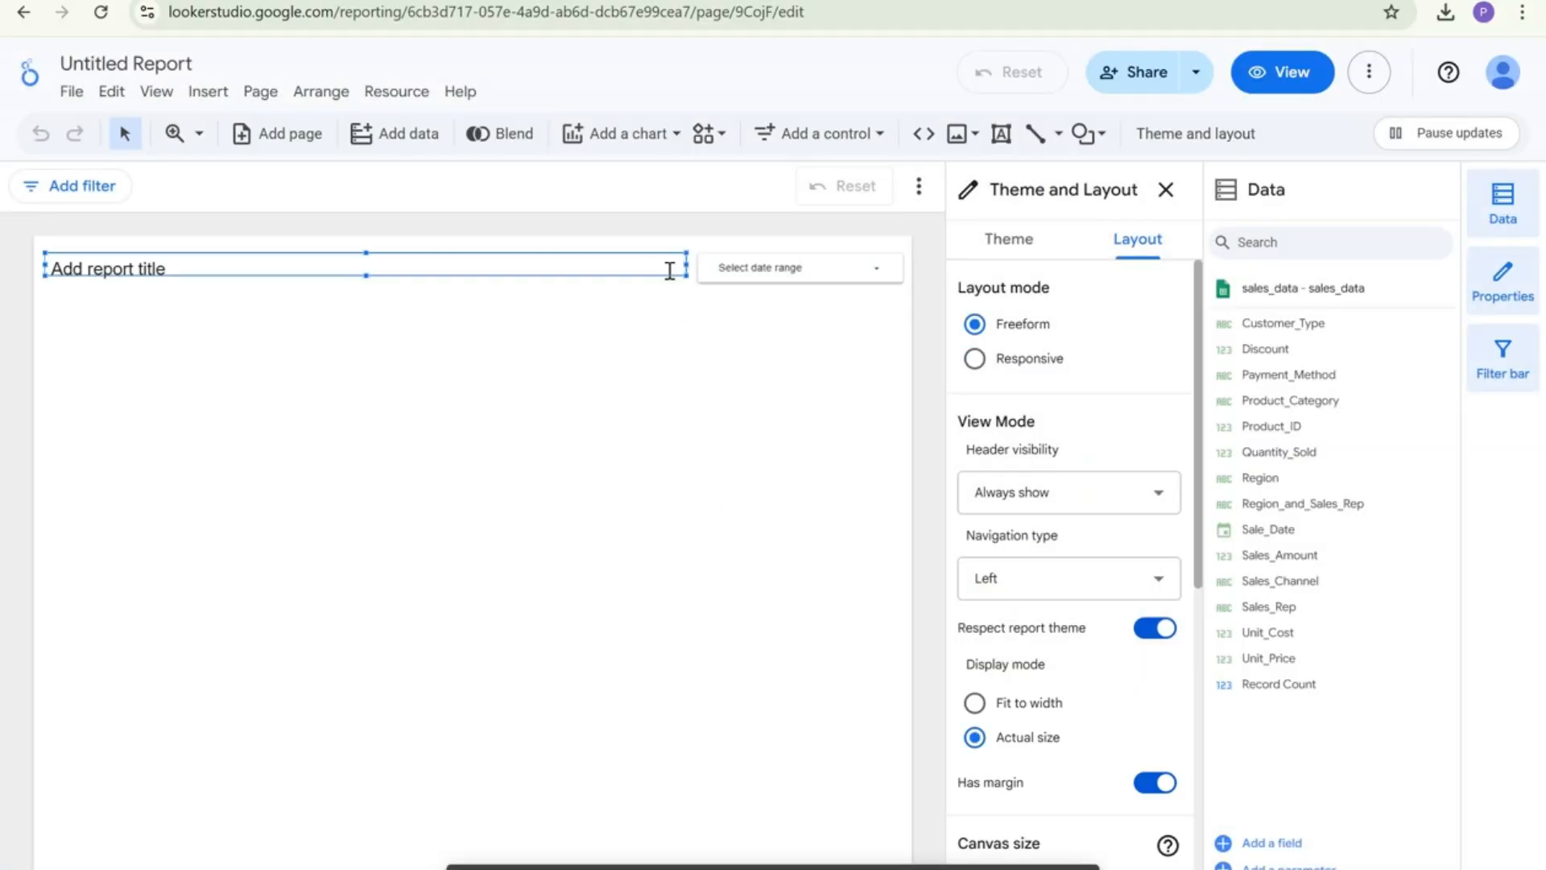
left_click(717, 274)
left_click(633, 259)
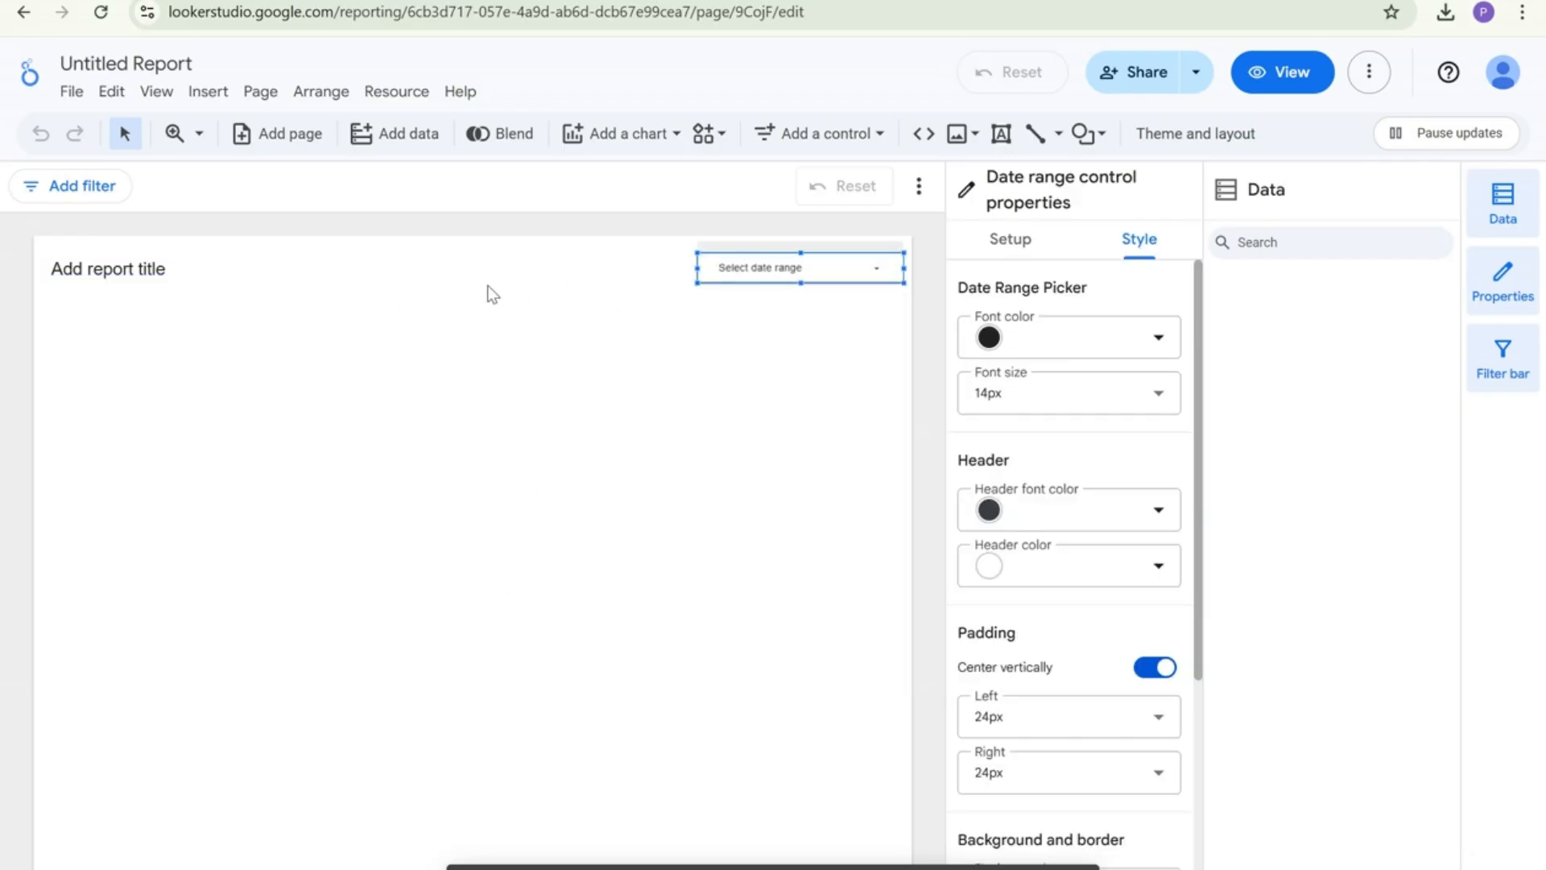
right_click(747, 282)
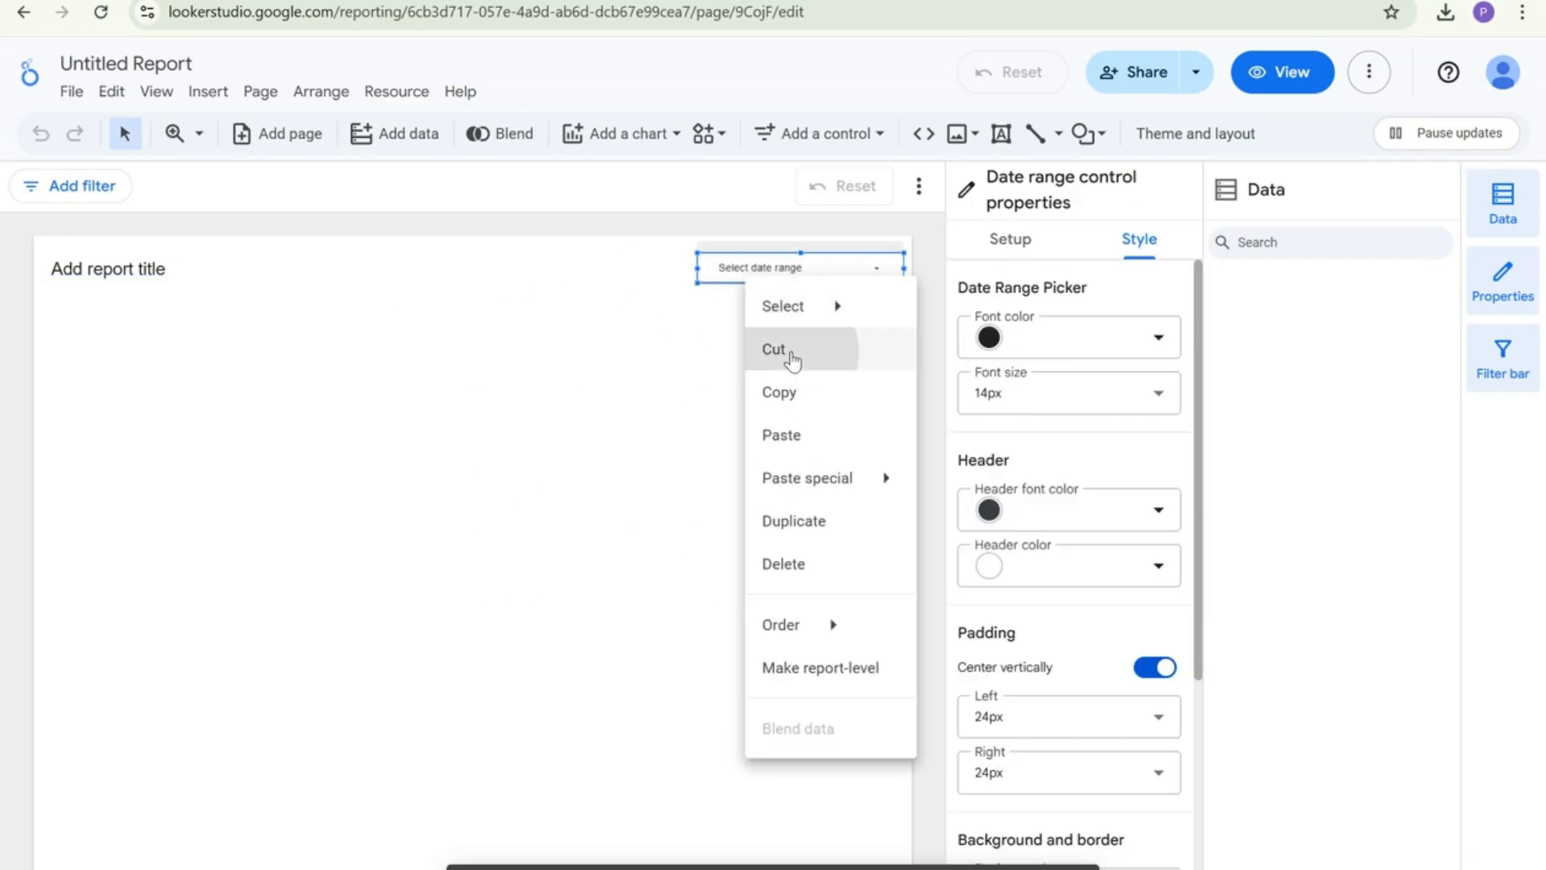
left_click(793, 352)
left_click(140, 274)
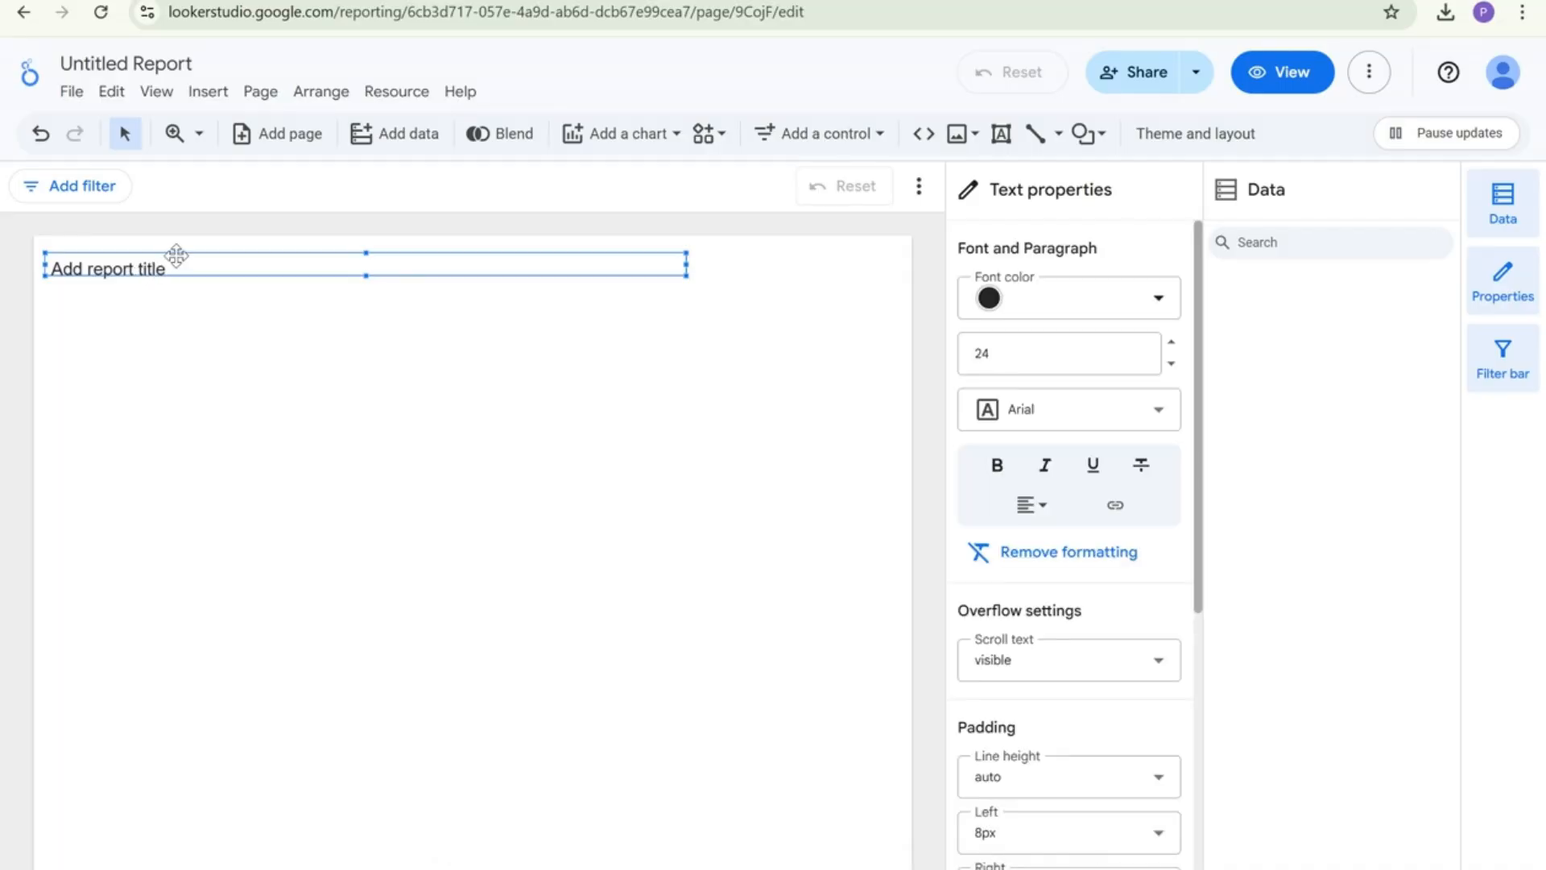
right_click(176, 259)
left_click(235, 331)
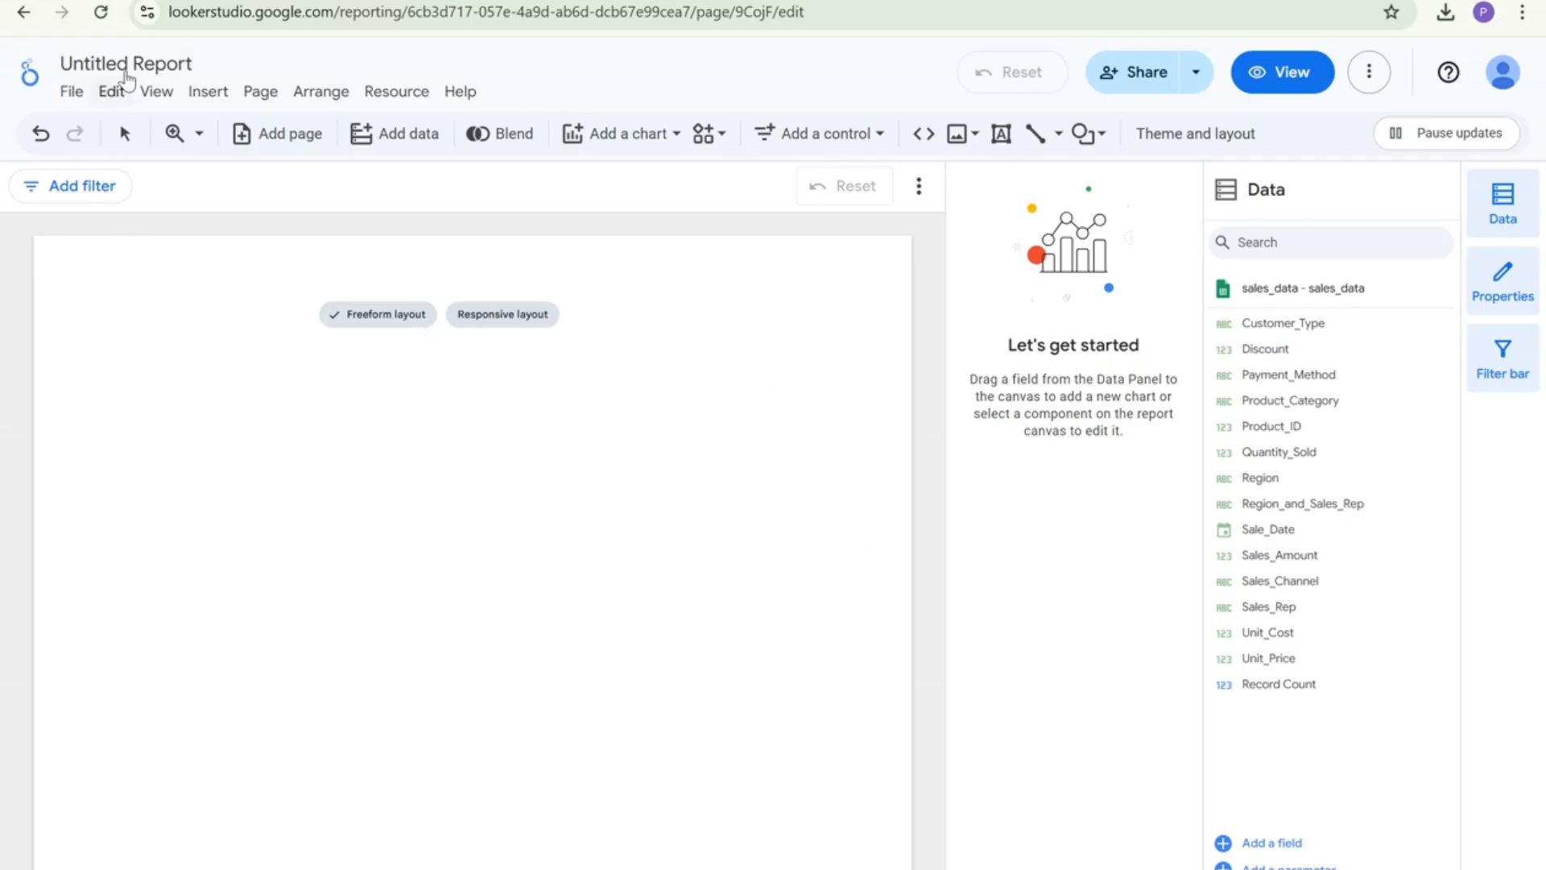
Rename the report as Sales Report
left_click(118, 58)
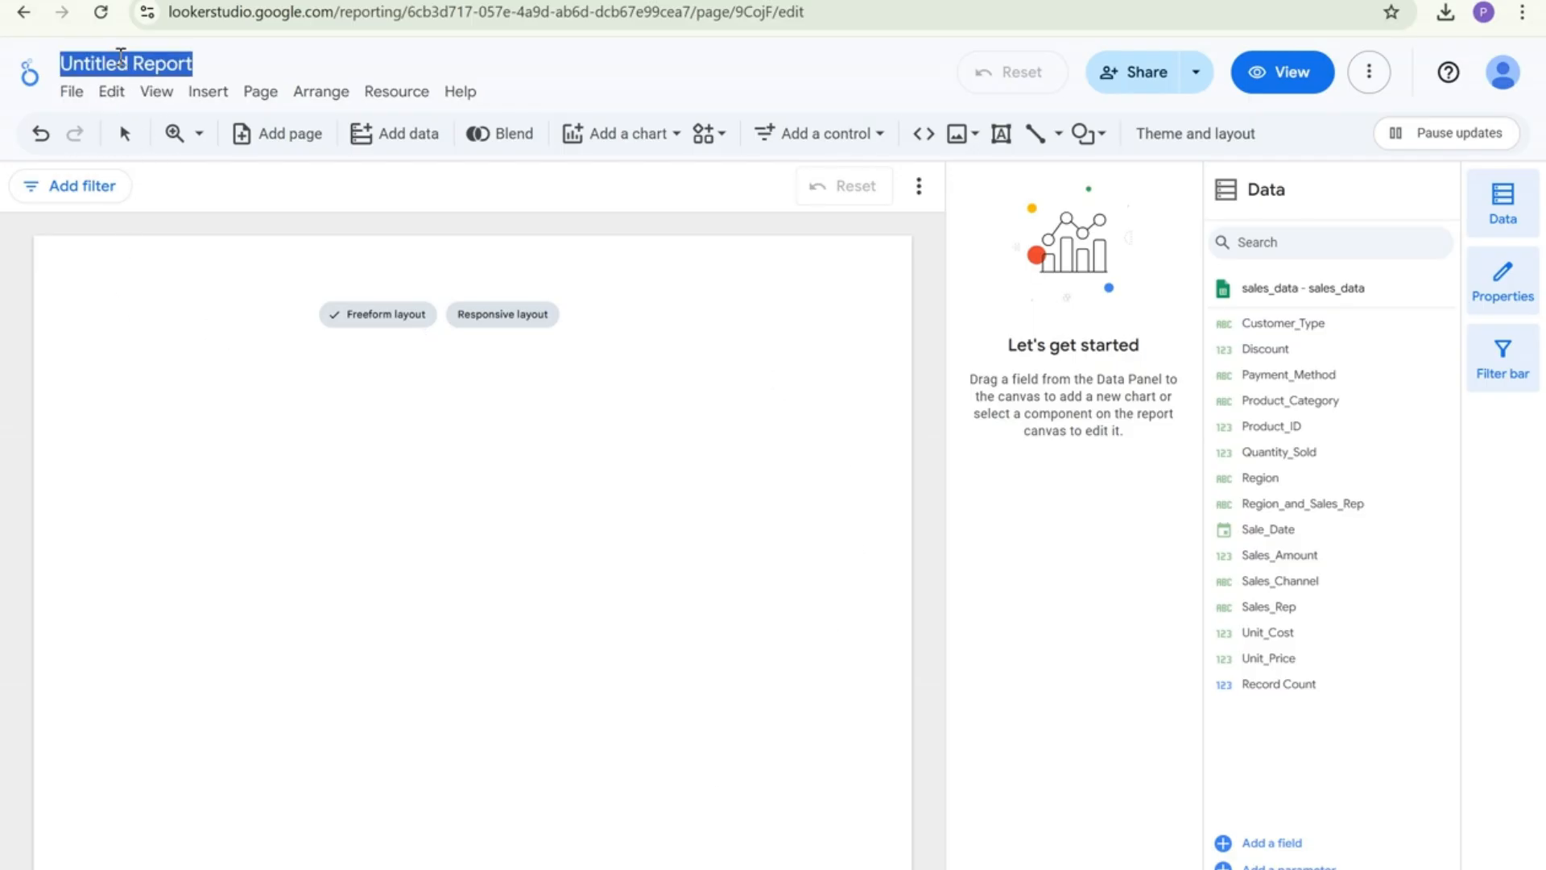
type("S")
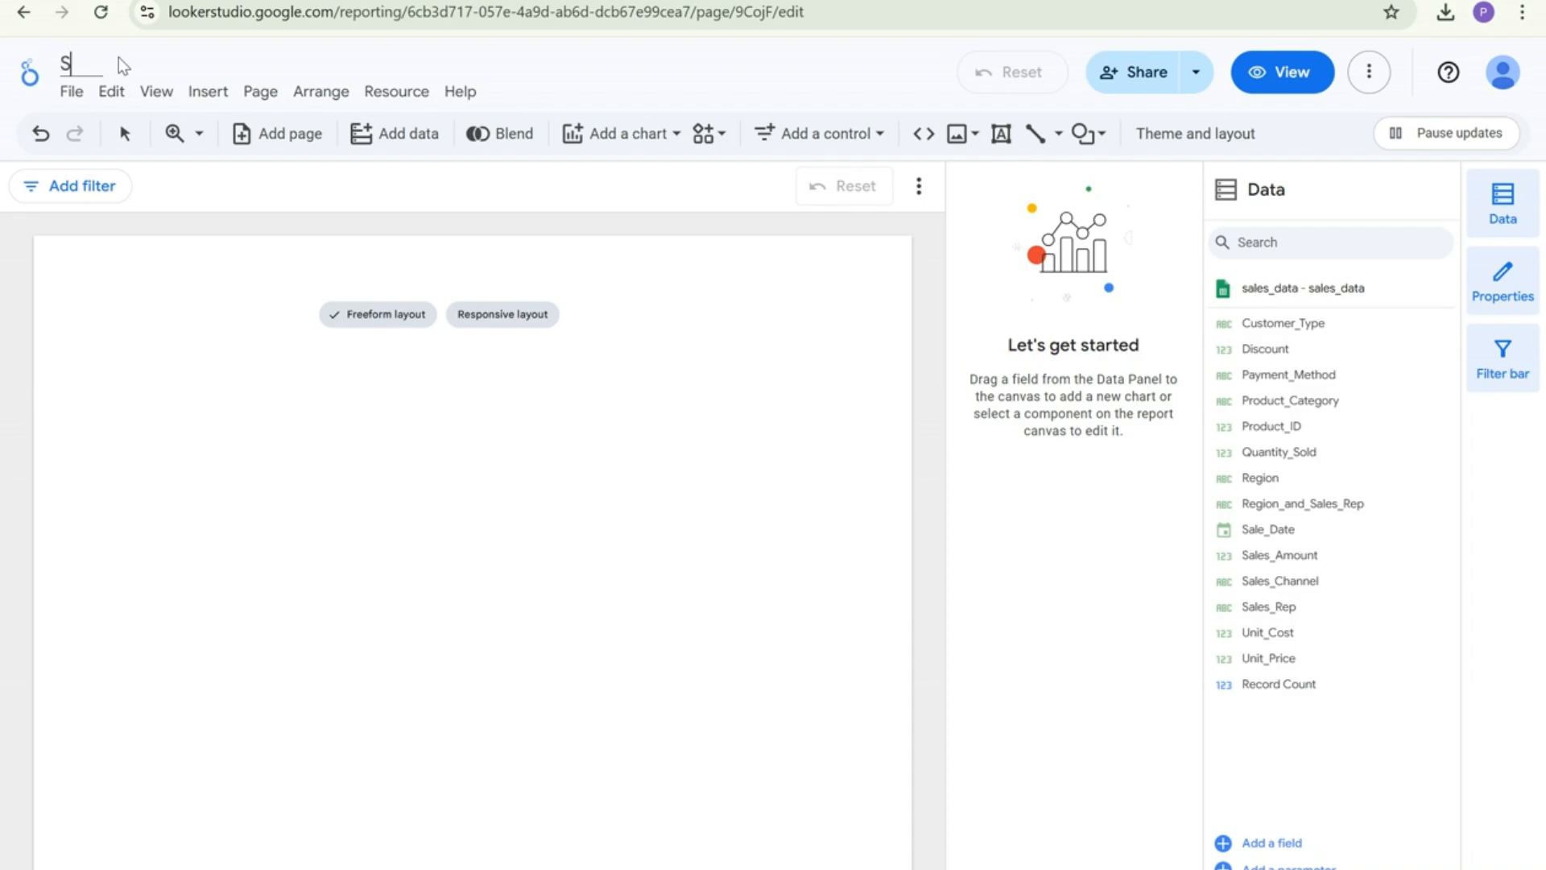
type("ales Report")
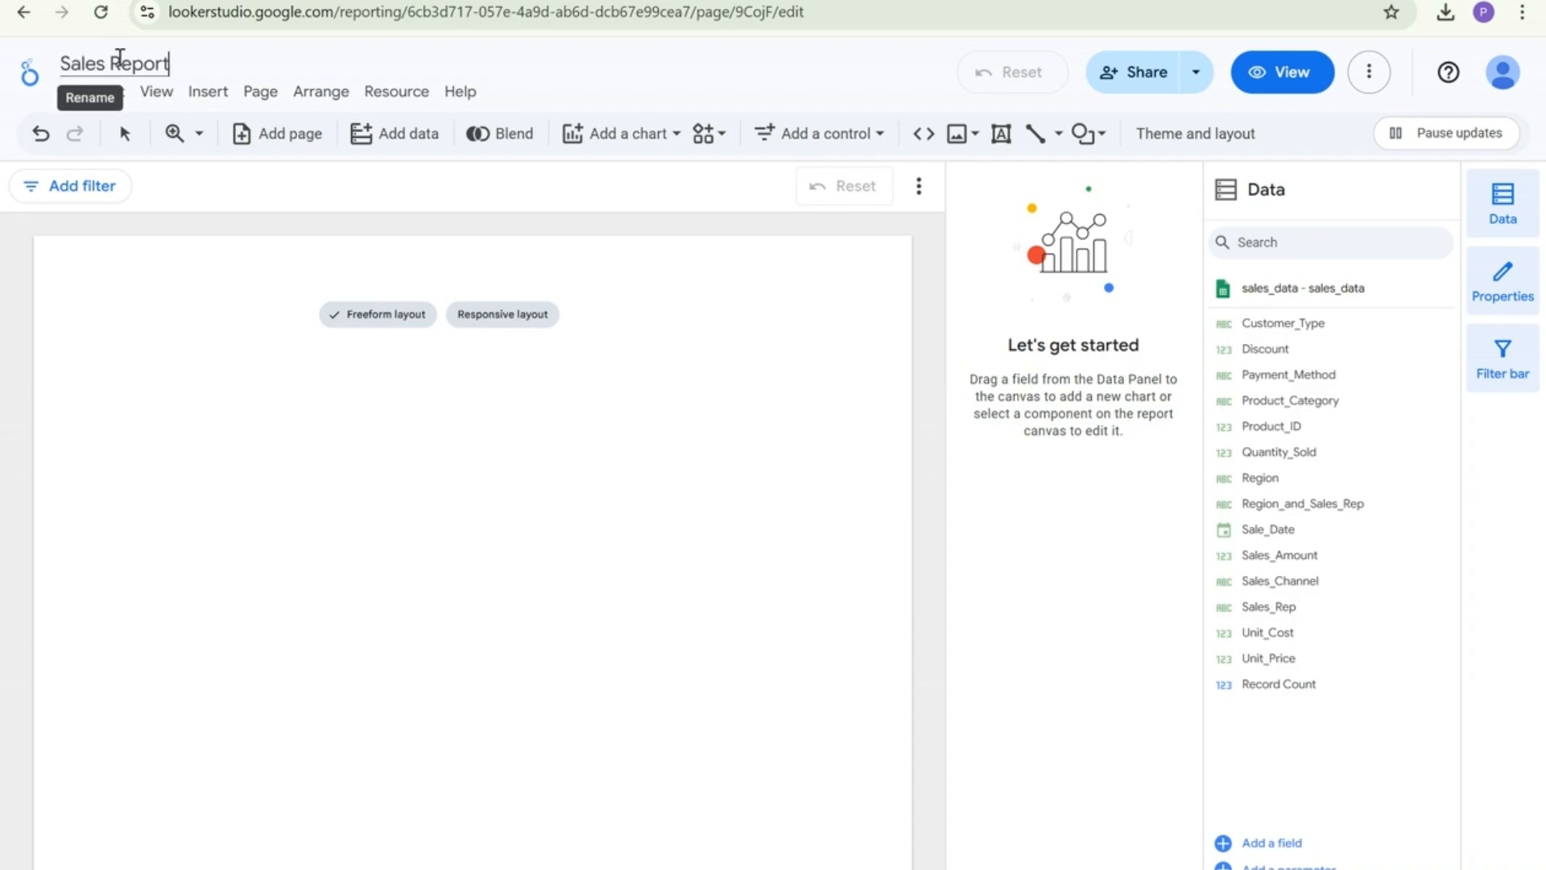
key("Return")
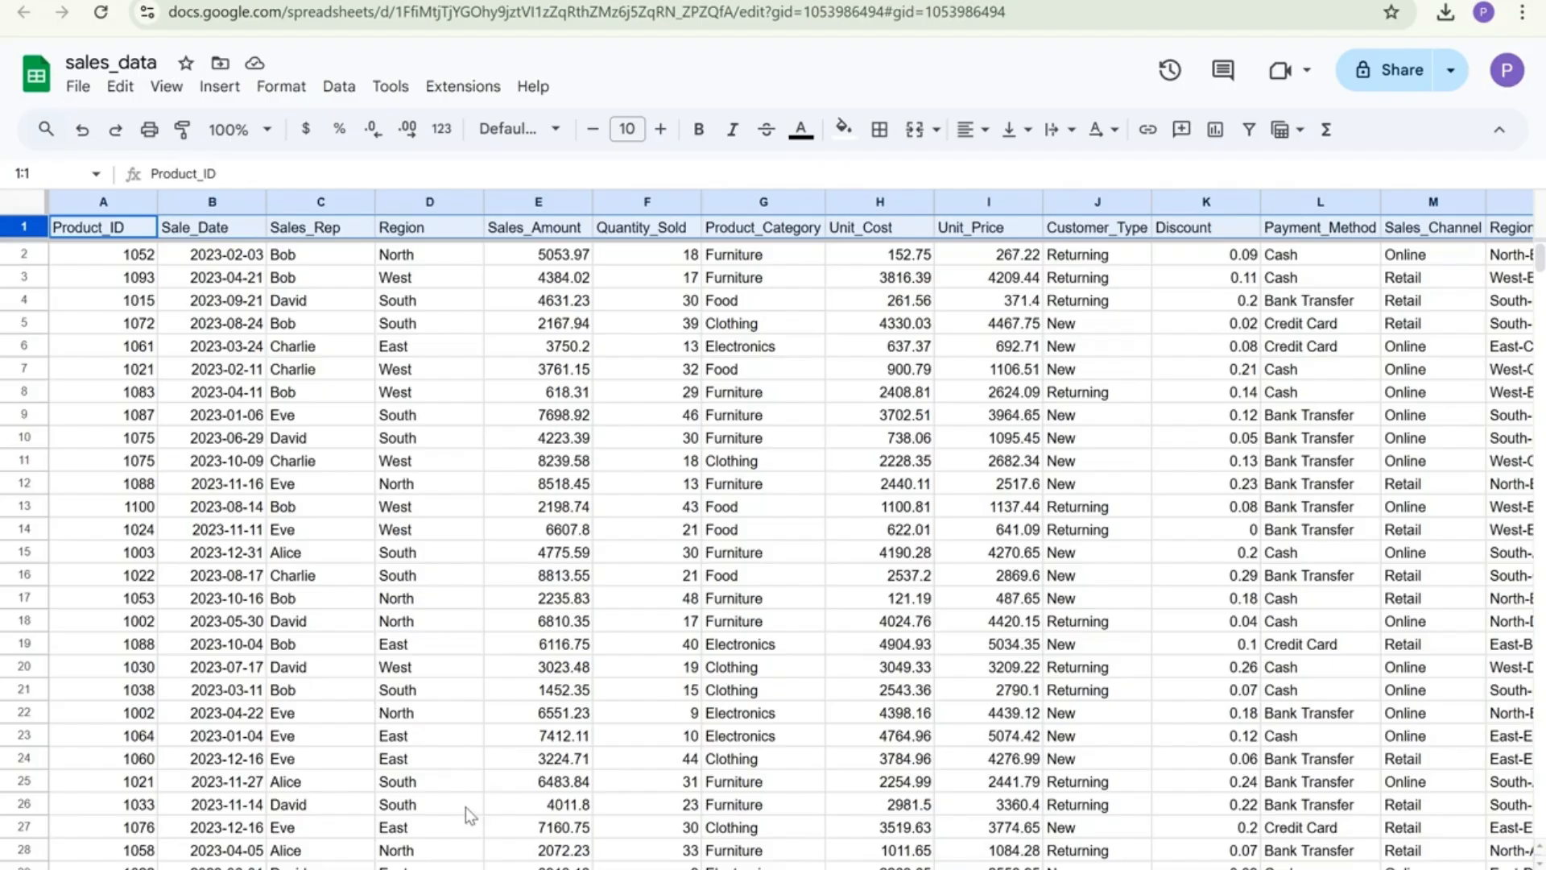
Review all columns of the sales_data spreadsheet in Google Sheets and return to the Looker Studio report
scroll(790, 530, "right", 5)
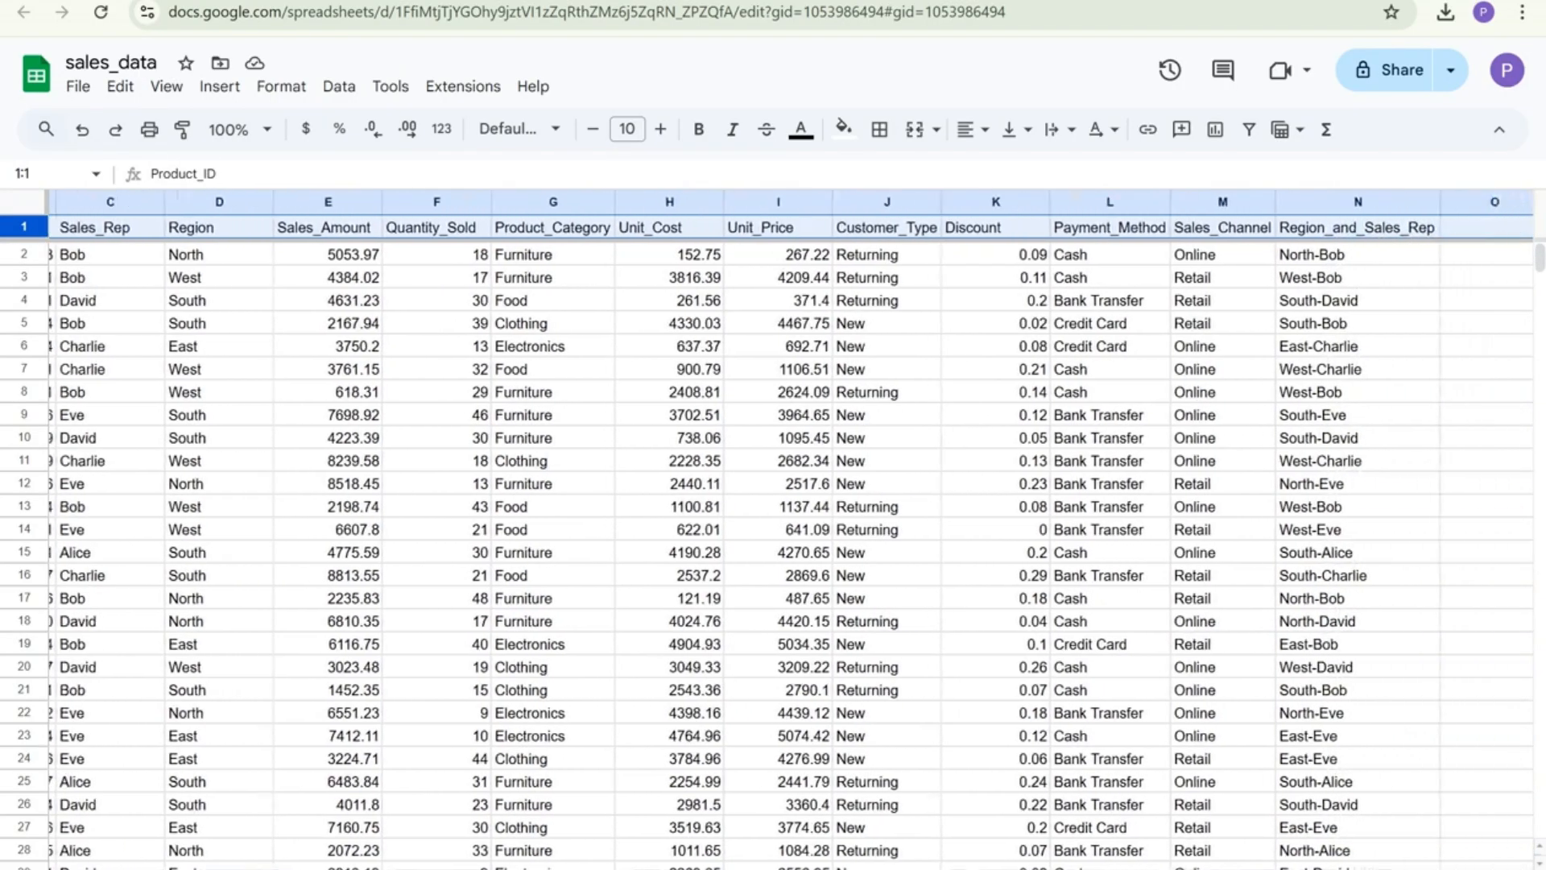
scroll(287, 842, "left", 5)
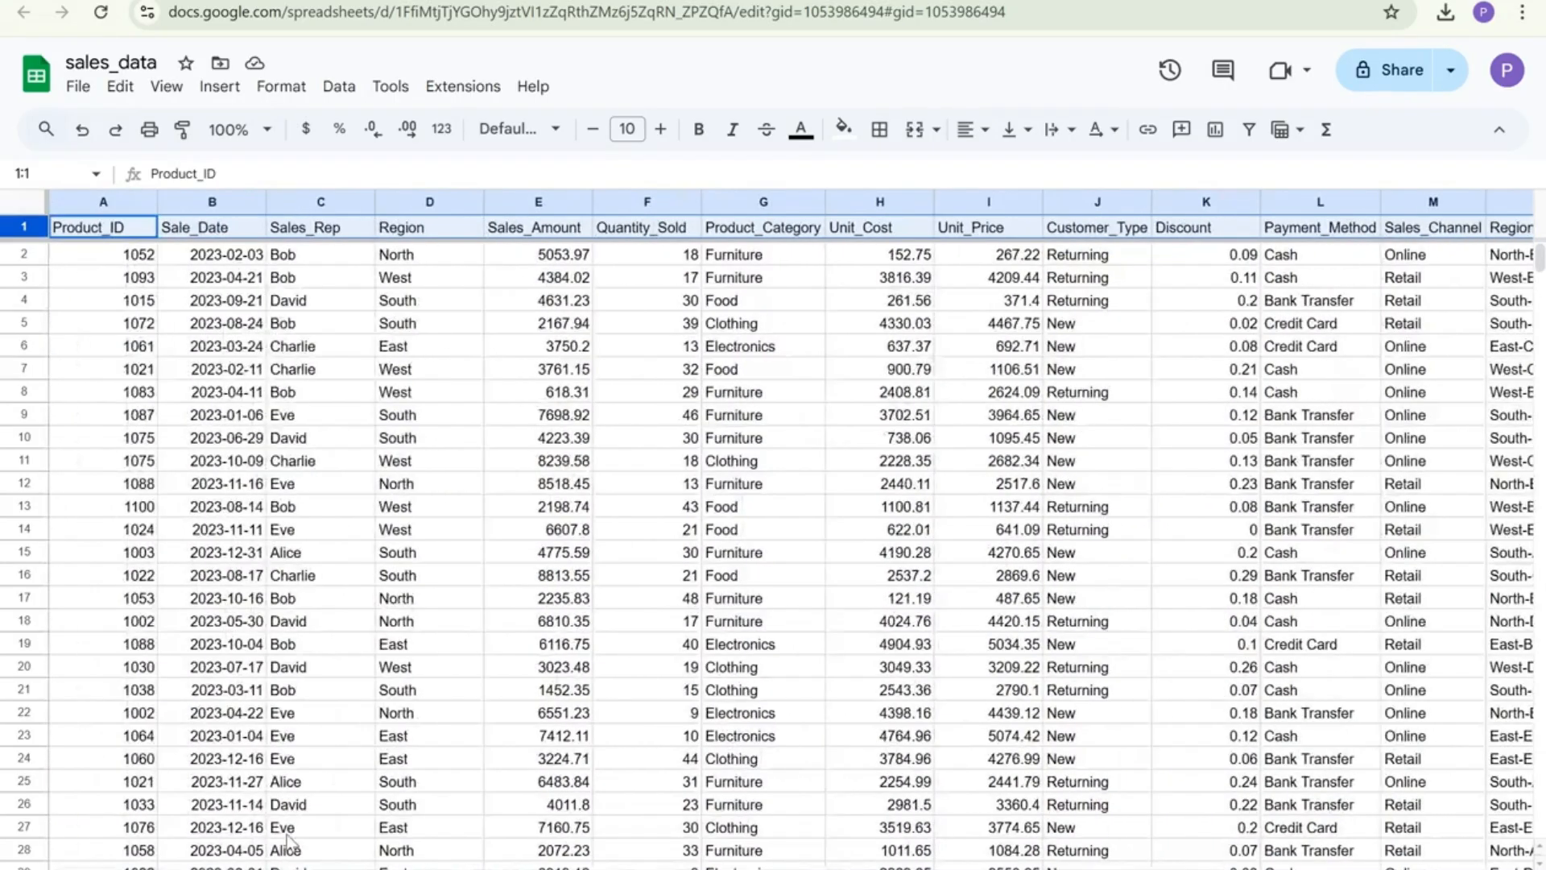
left_click(516, 357)
left_click(520, 197)
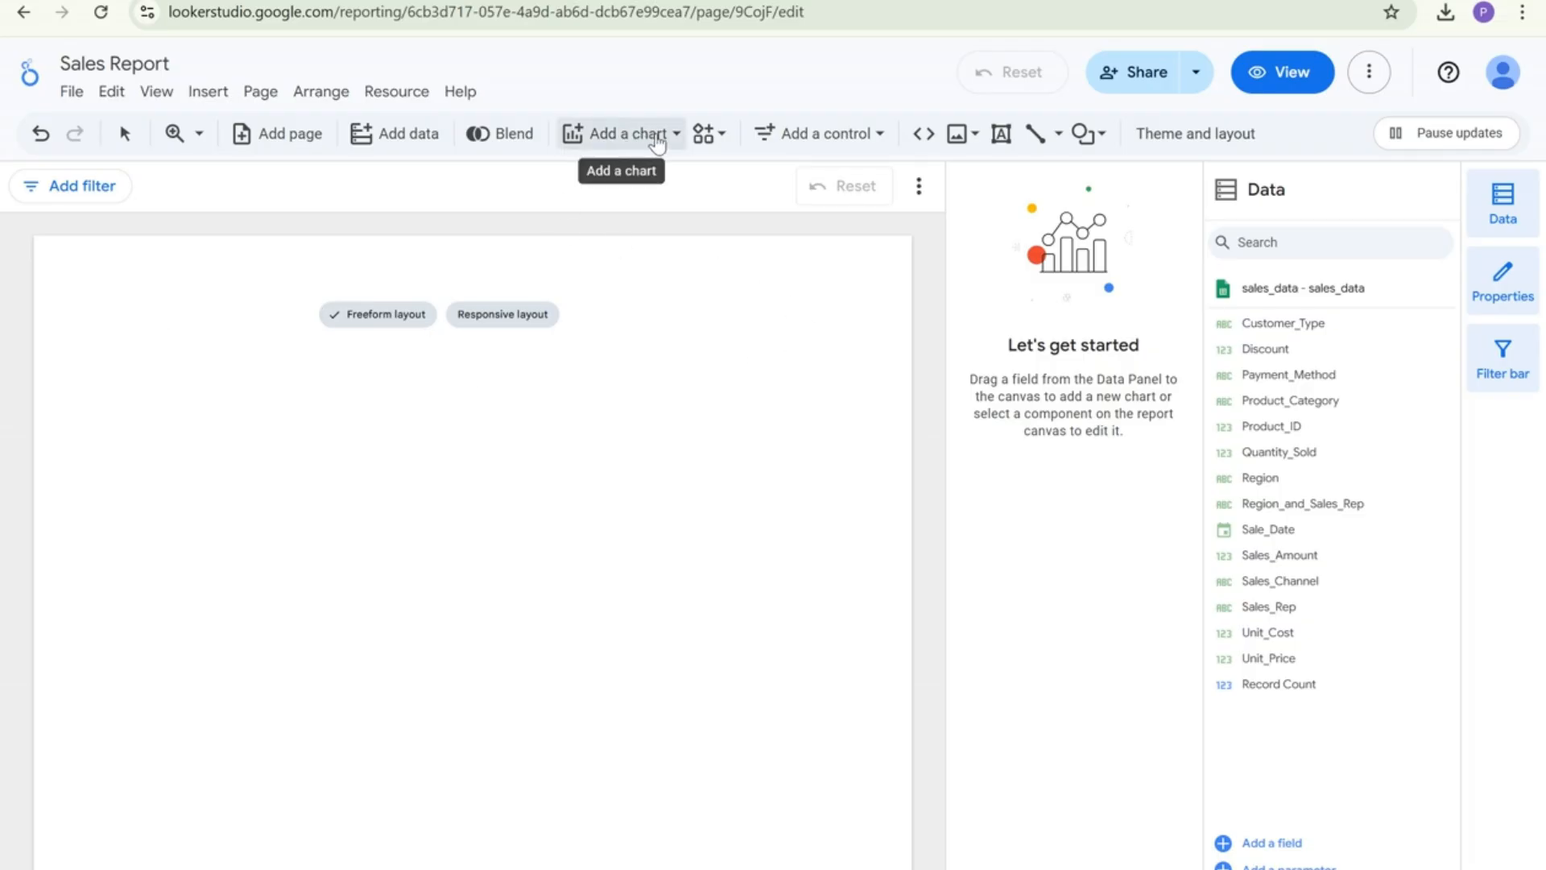
Add a scorecard chart near the page's upper-left corner and shift it slightly to the right
left_click(657, 144)
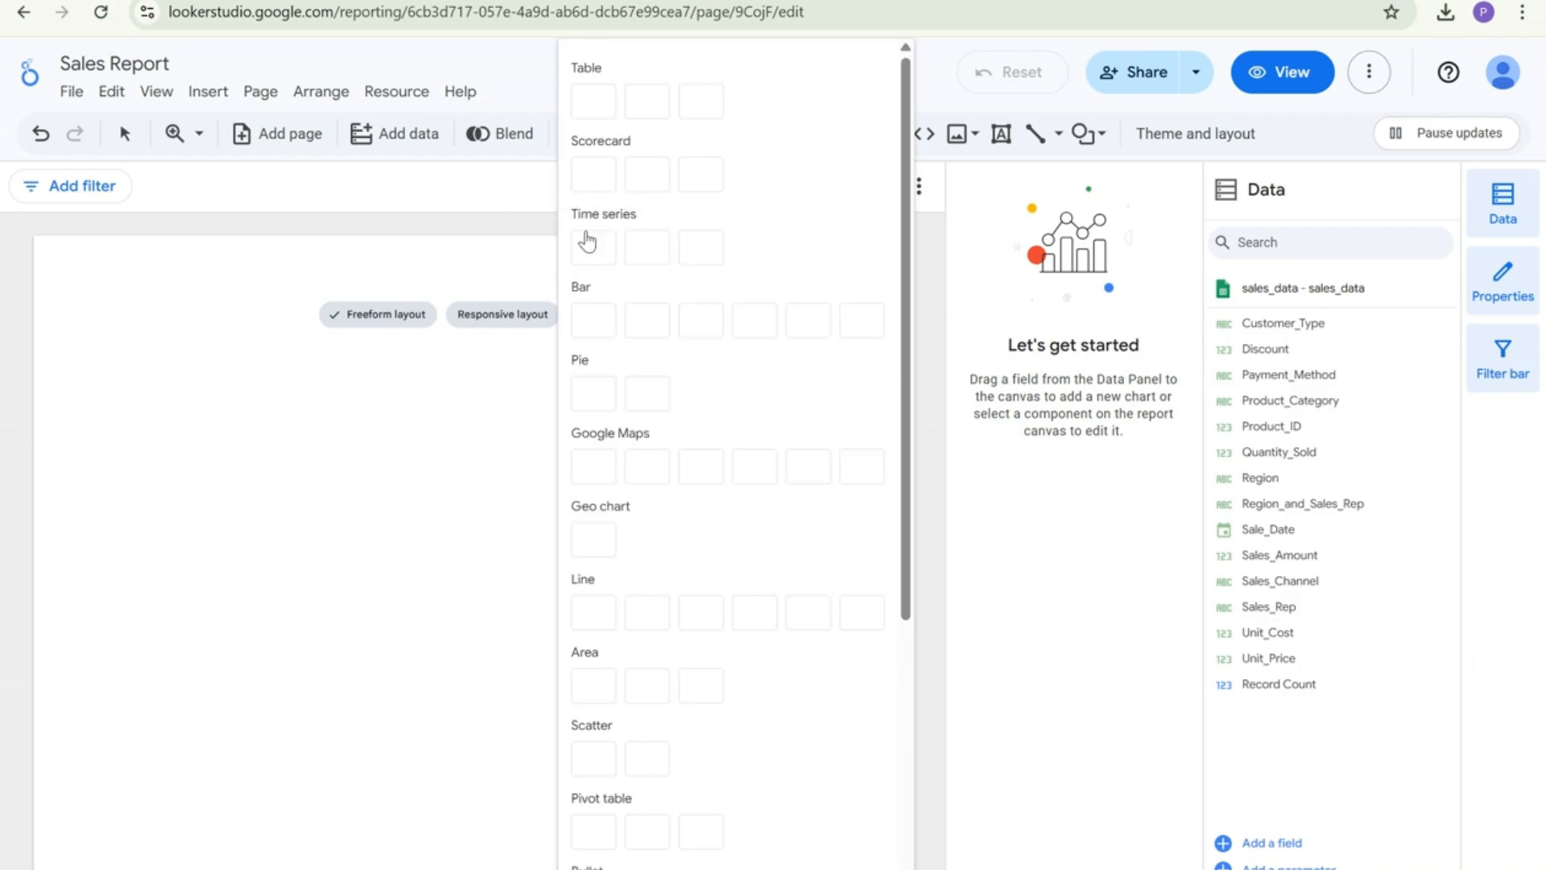
scroll(766, 155, "down", 5)
scroll(759, 338, "up", 5)
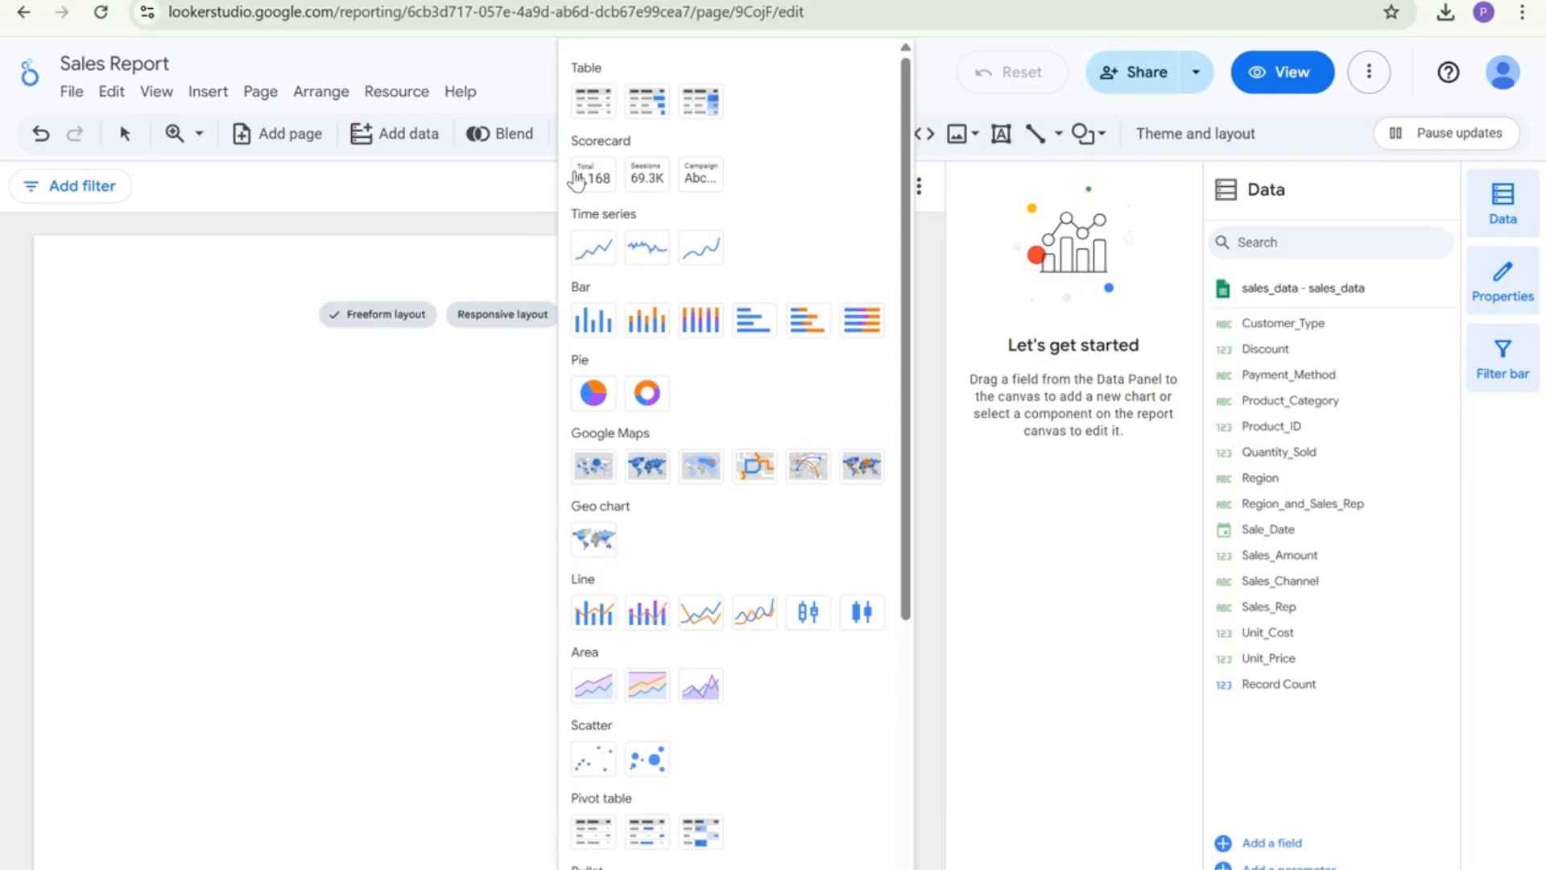
left_click(584, 181)
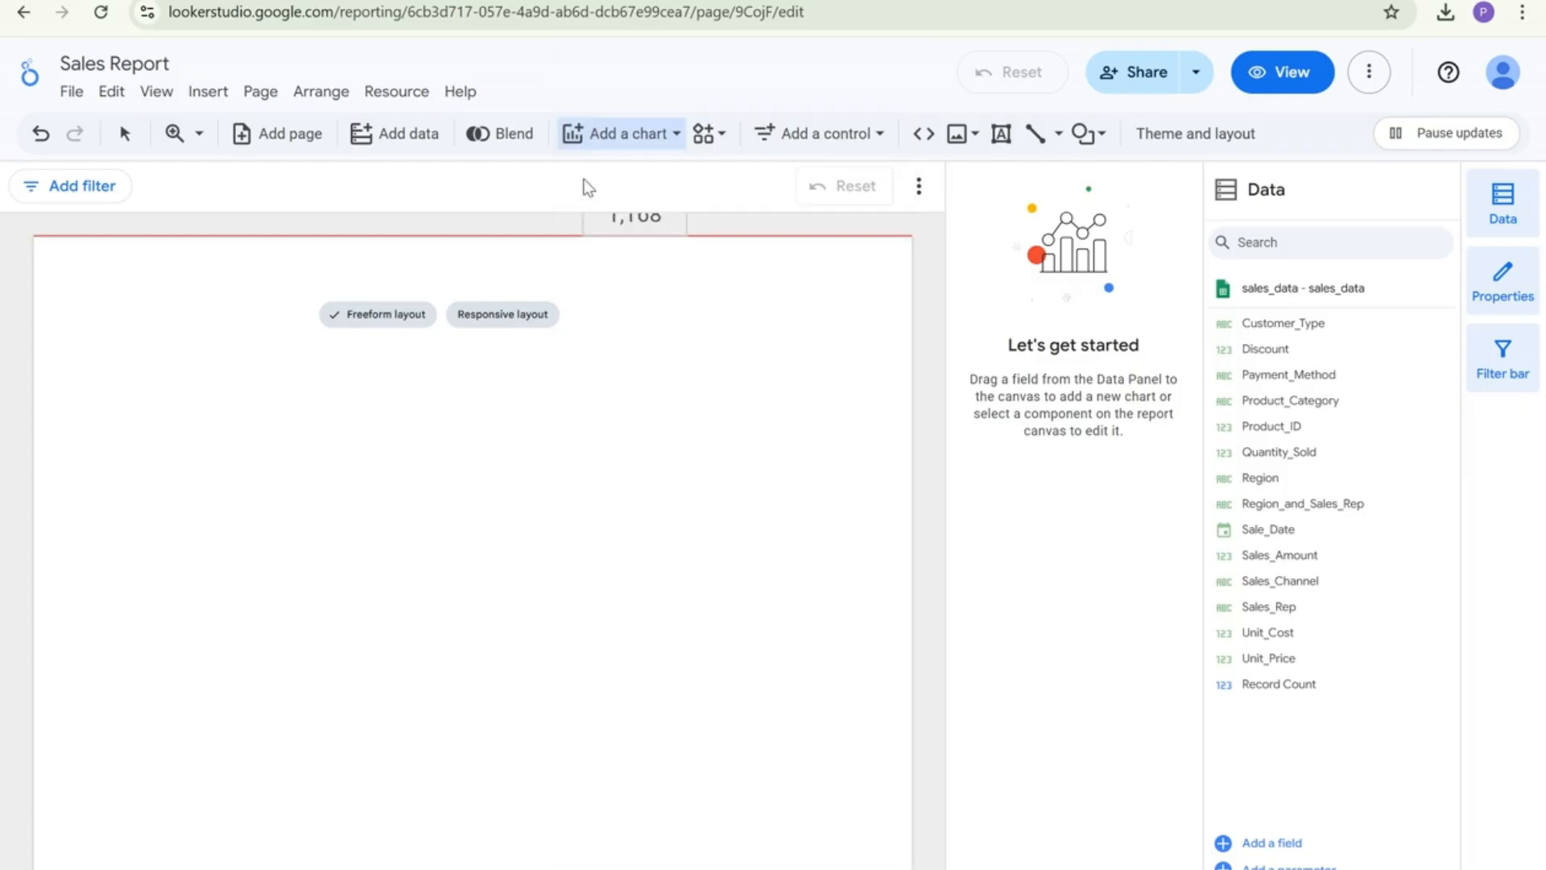
left_click(89, 292)
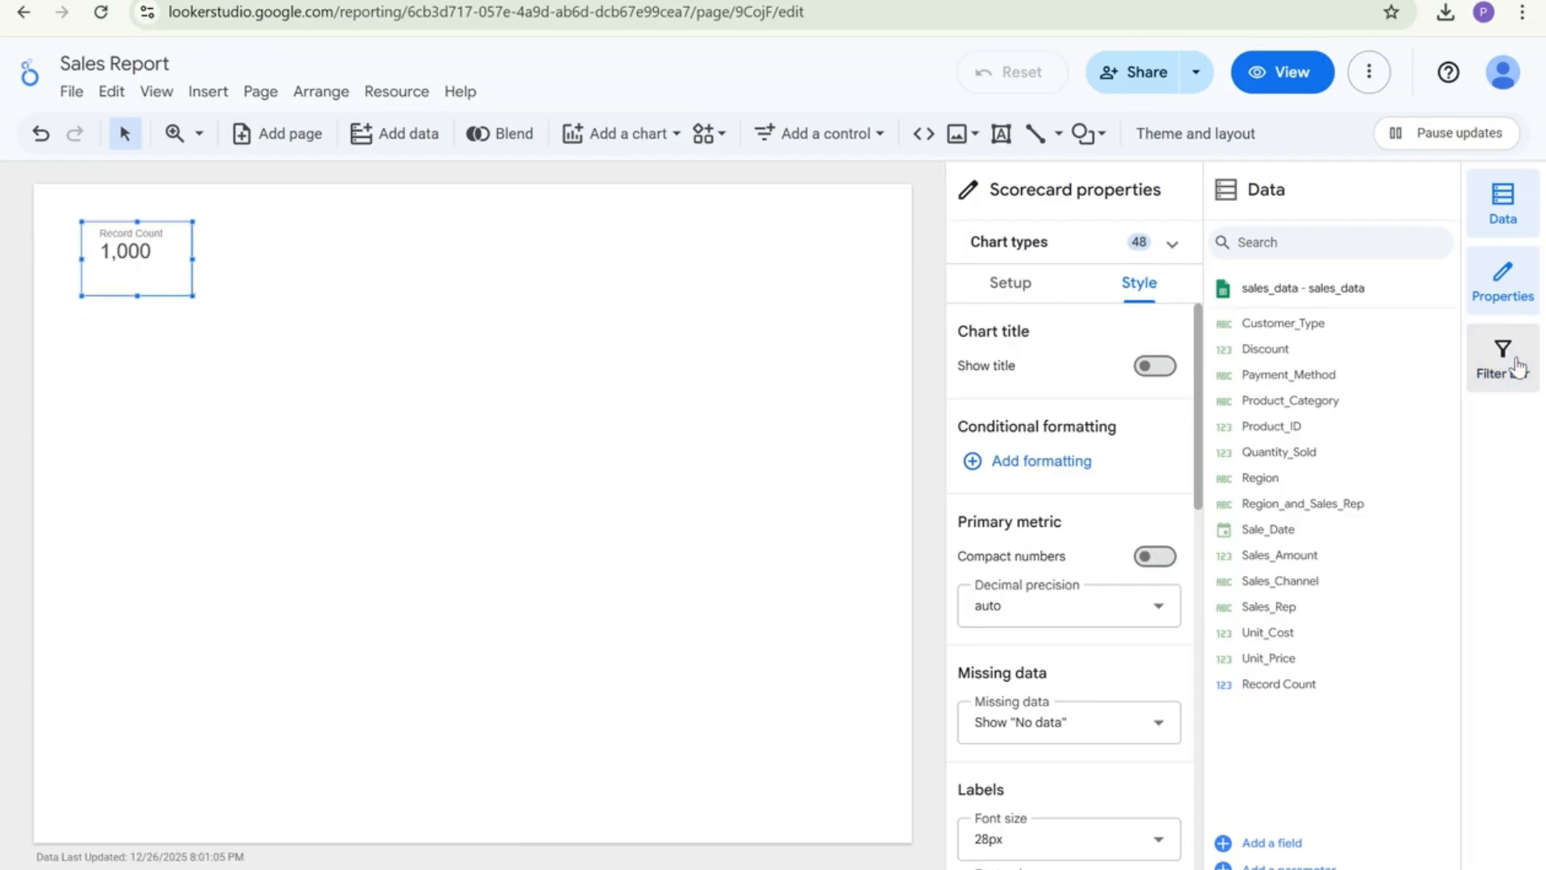
left_click(1506, 294)
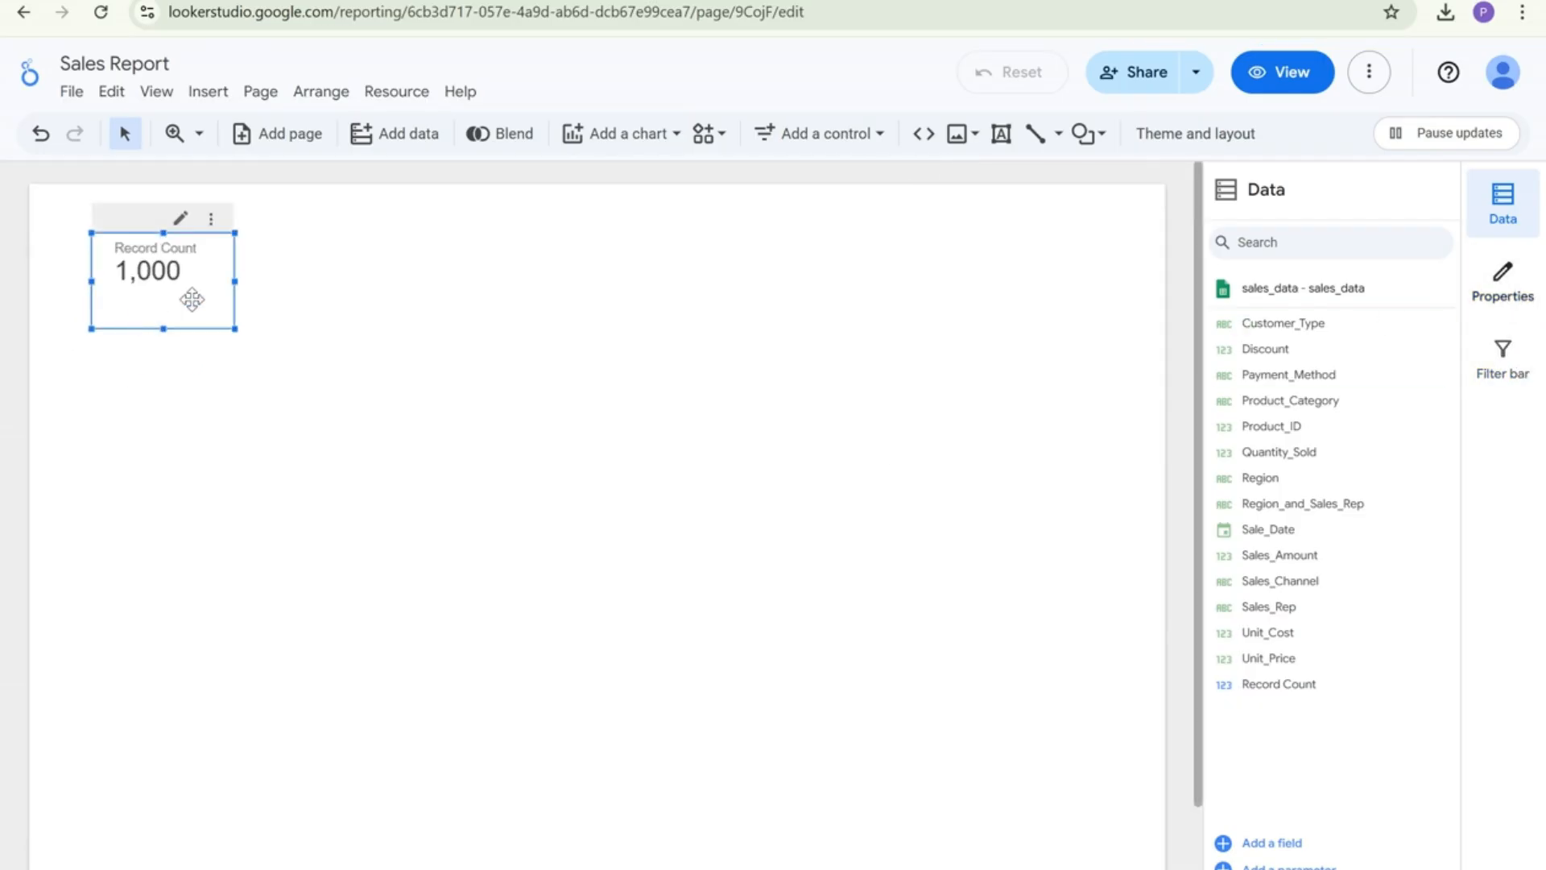
left_click_drag(190, 297, 218, 298)
Set the scorecard's primary metric to Sales_Amount and widen the scorecard so the full value fits inside
left_click(1496, 232)
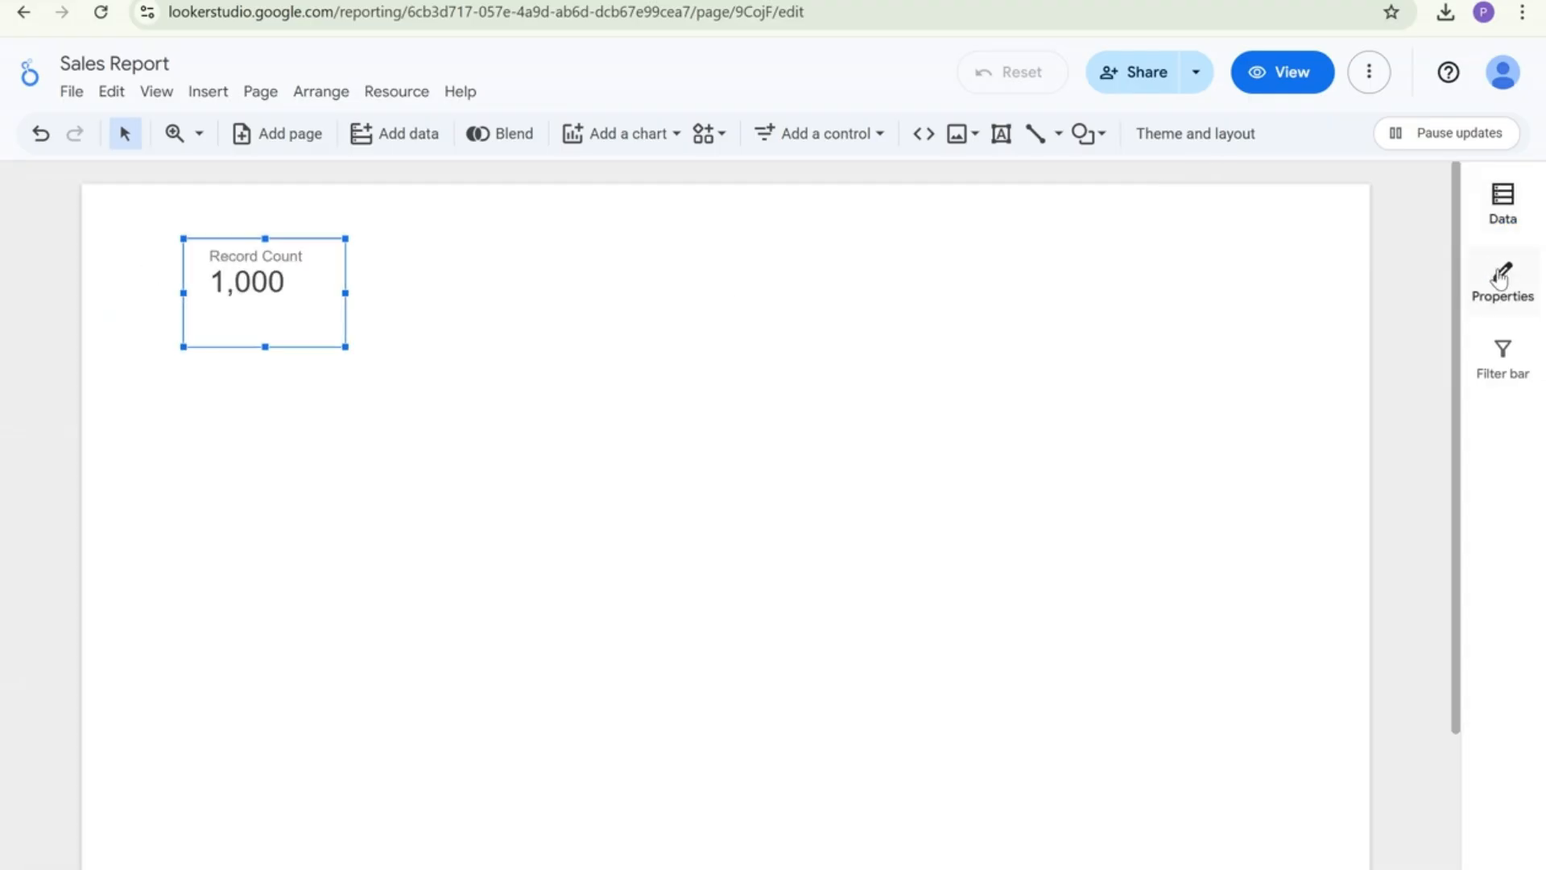
left_click(1503, 280)
left_click(1259, 295)
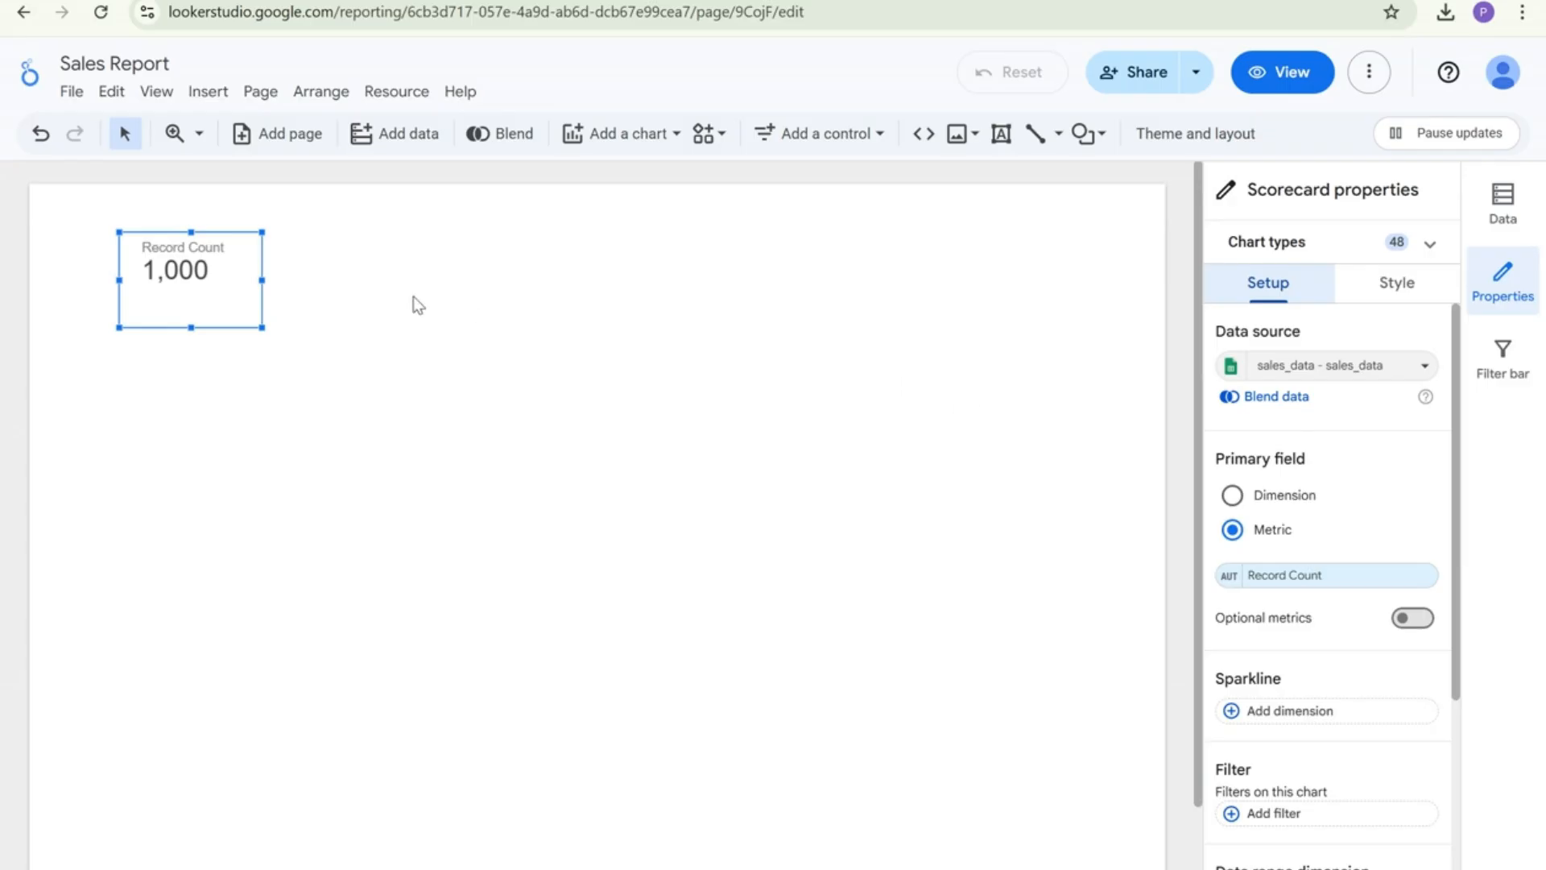
left_click(1309, 584)
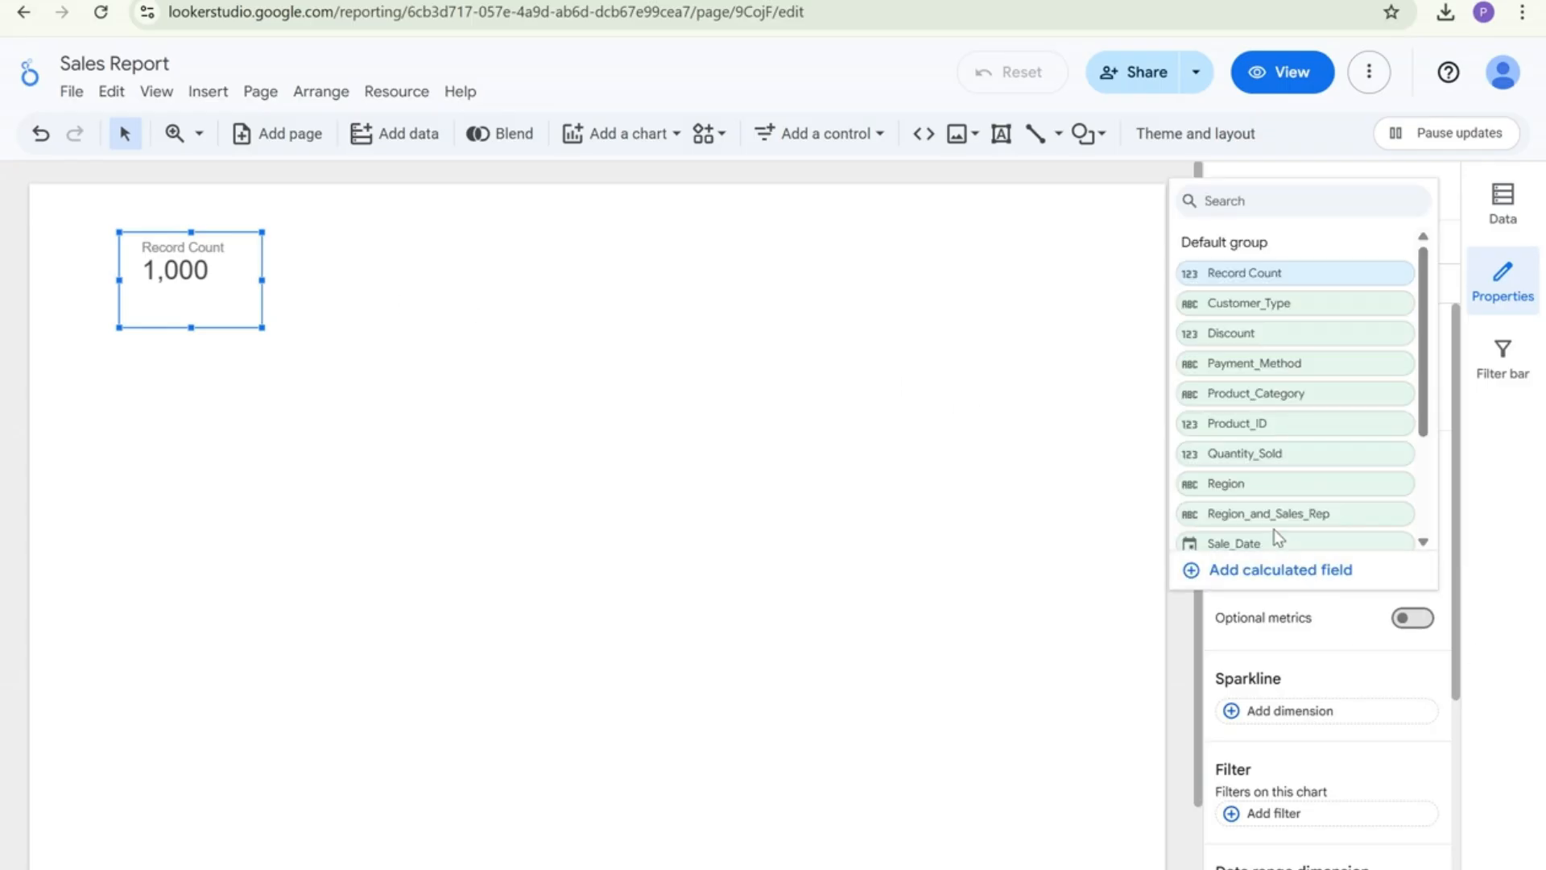
type("sale")
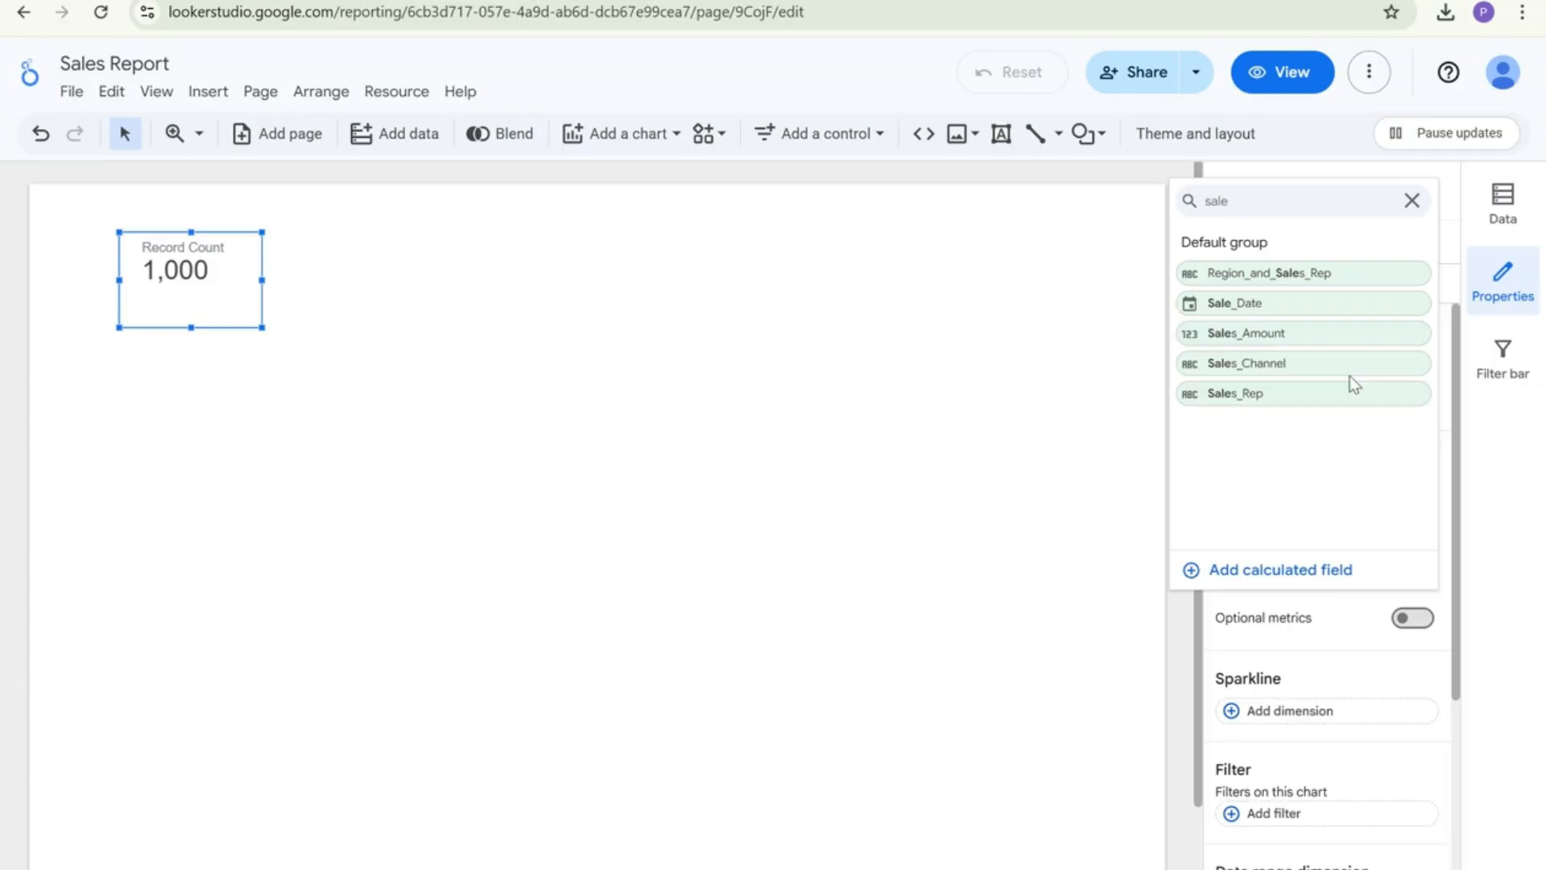
left_click(1280, 333)
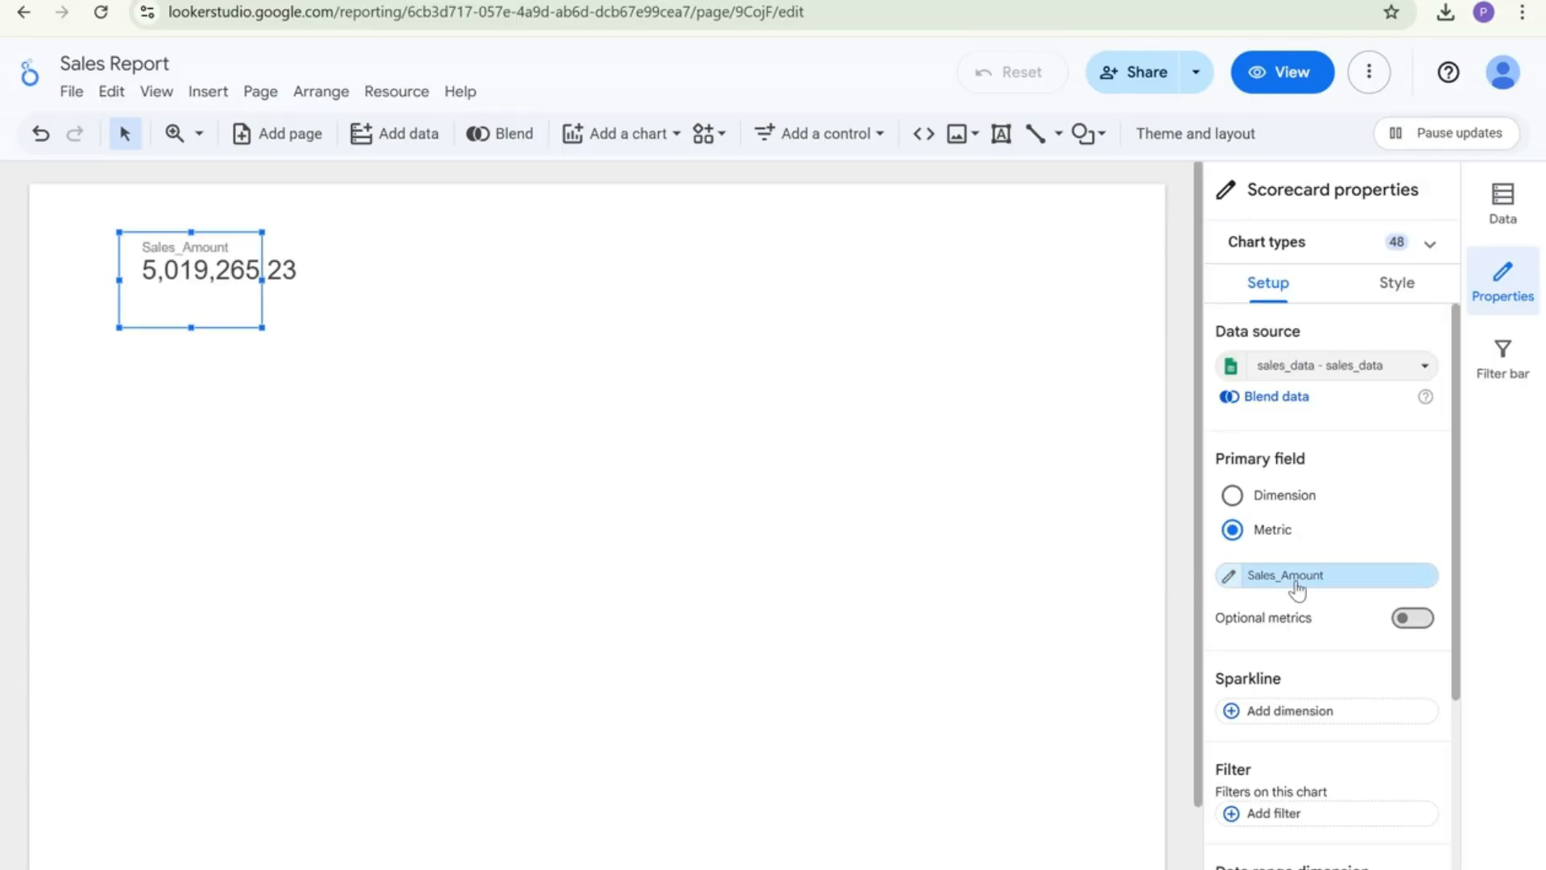
left_click_drag(260, 326, 351, 326)
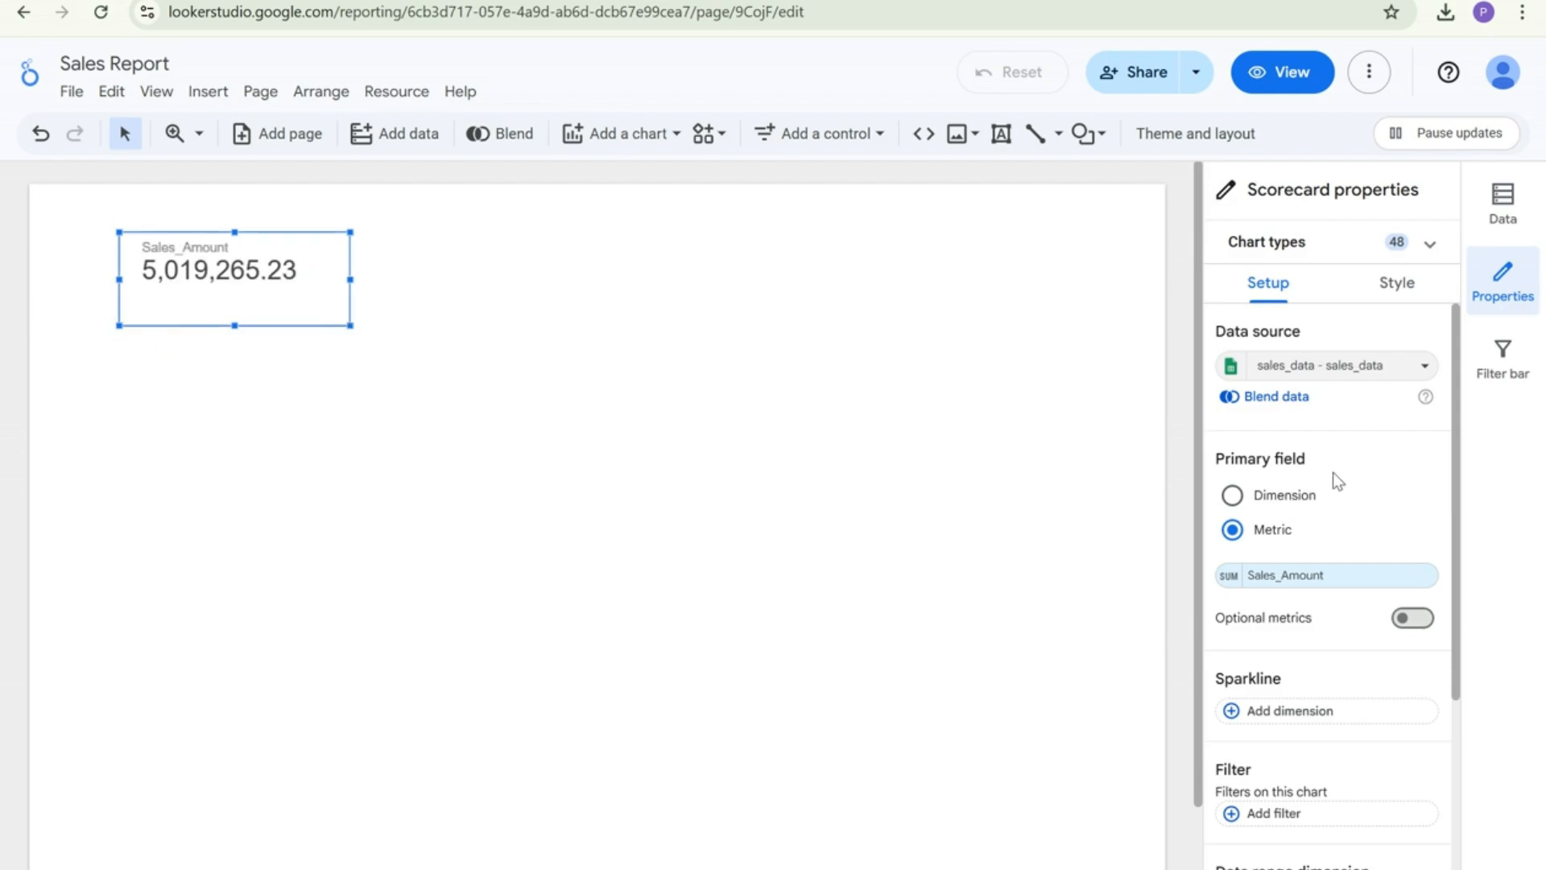
Show the scorecard's chart title and set its text to Total Sales Amount
left_click(1368, 294)
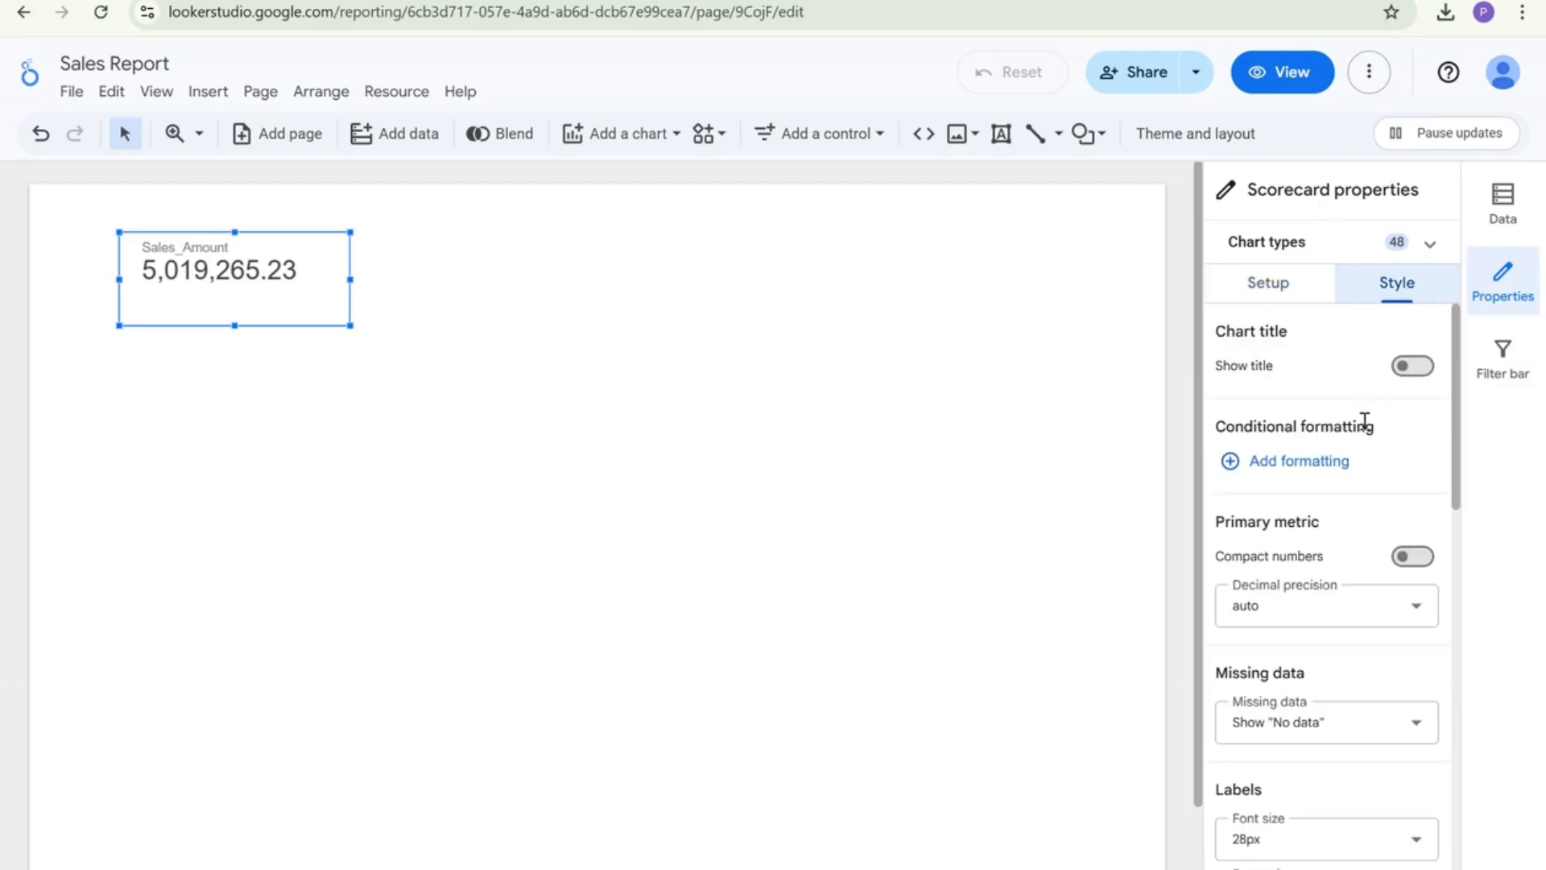
left_click(1419, 370)
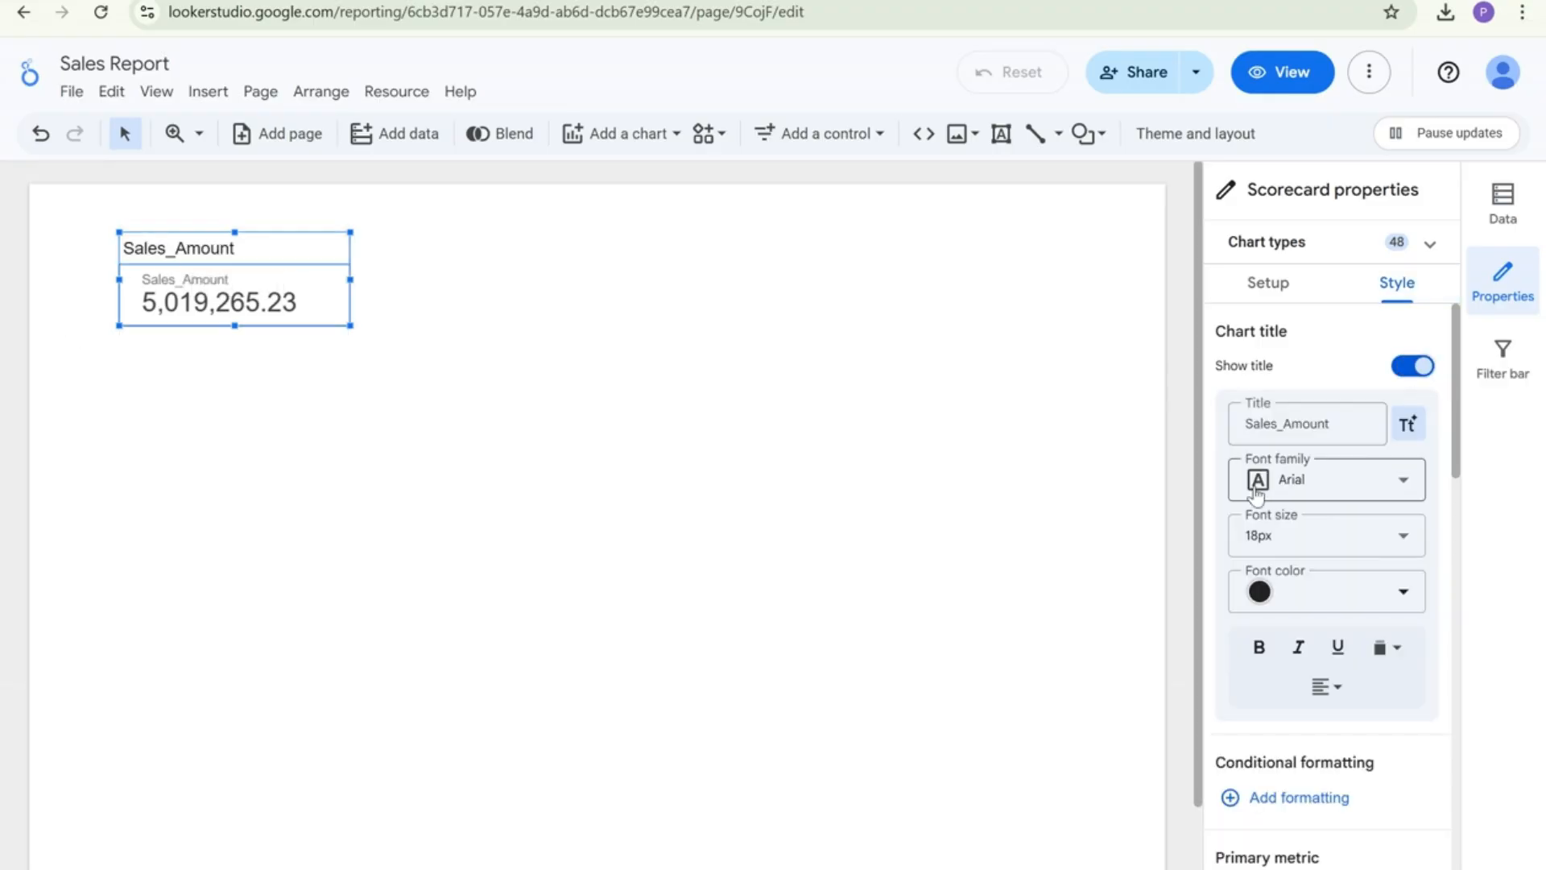
double_click(1310, 424)
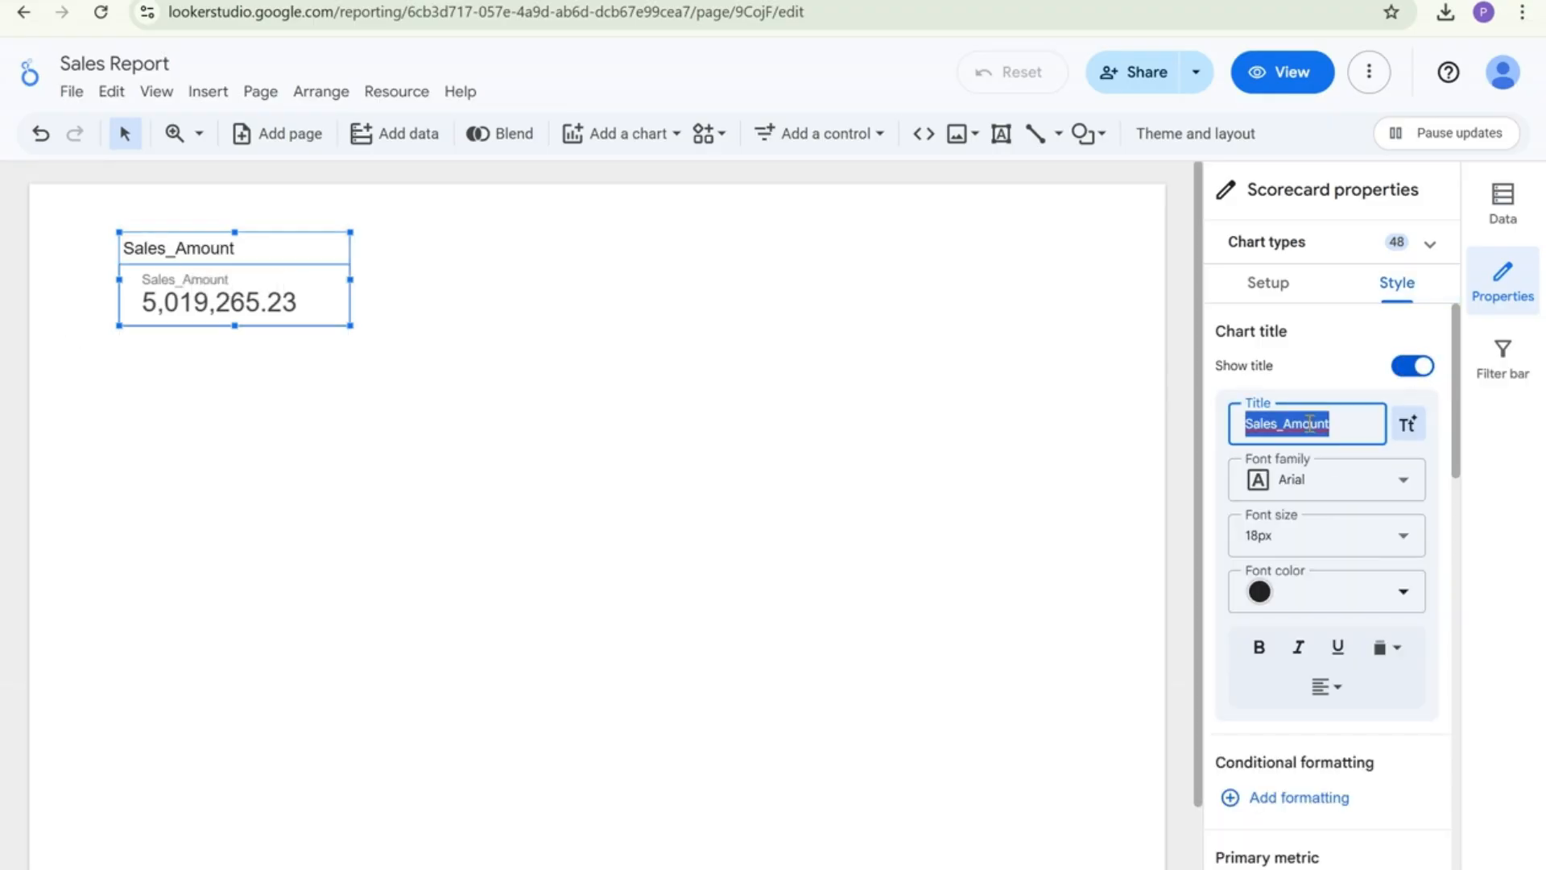
type("Total")
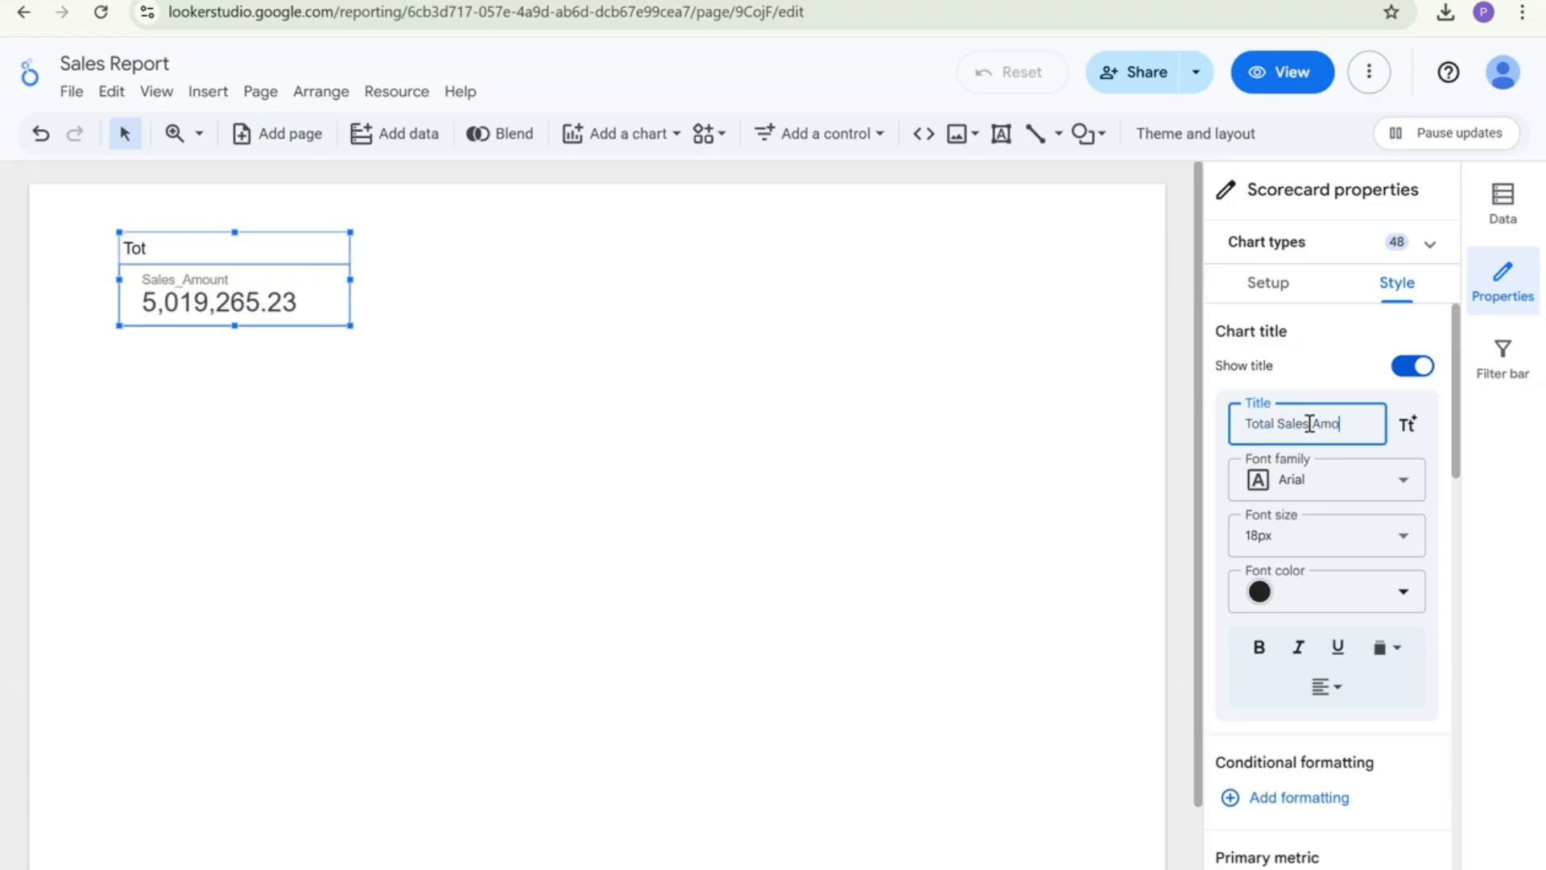
key("Return")
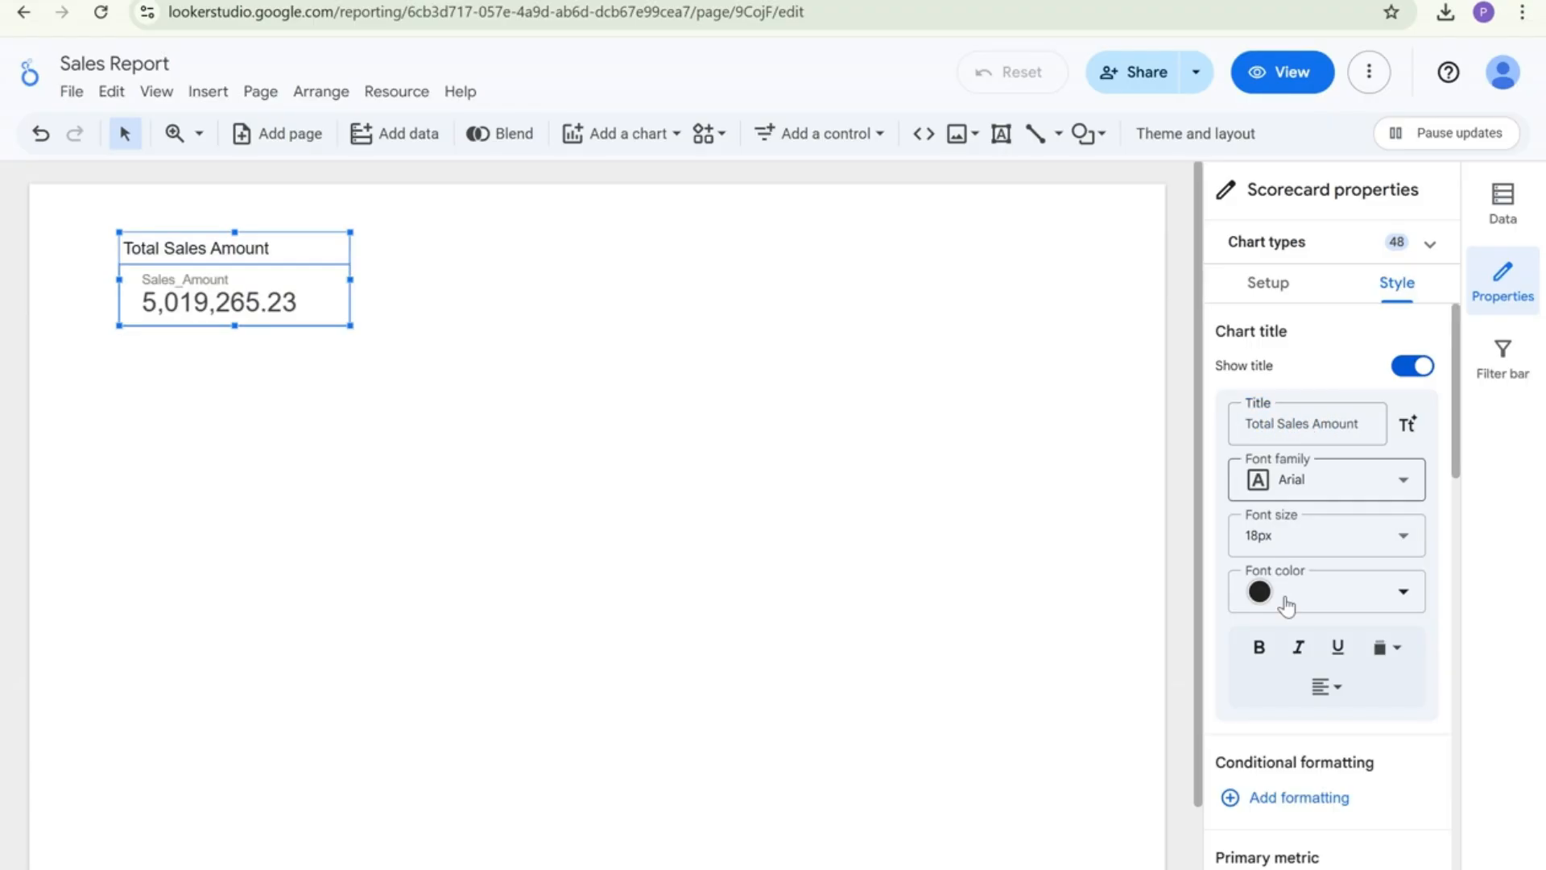
Center the scorecard's chart title and make it bold
left_click(1325, 686)
left_click(1361, 740)
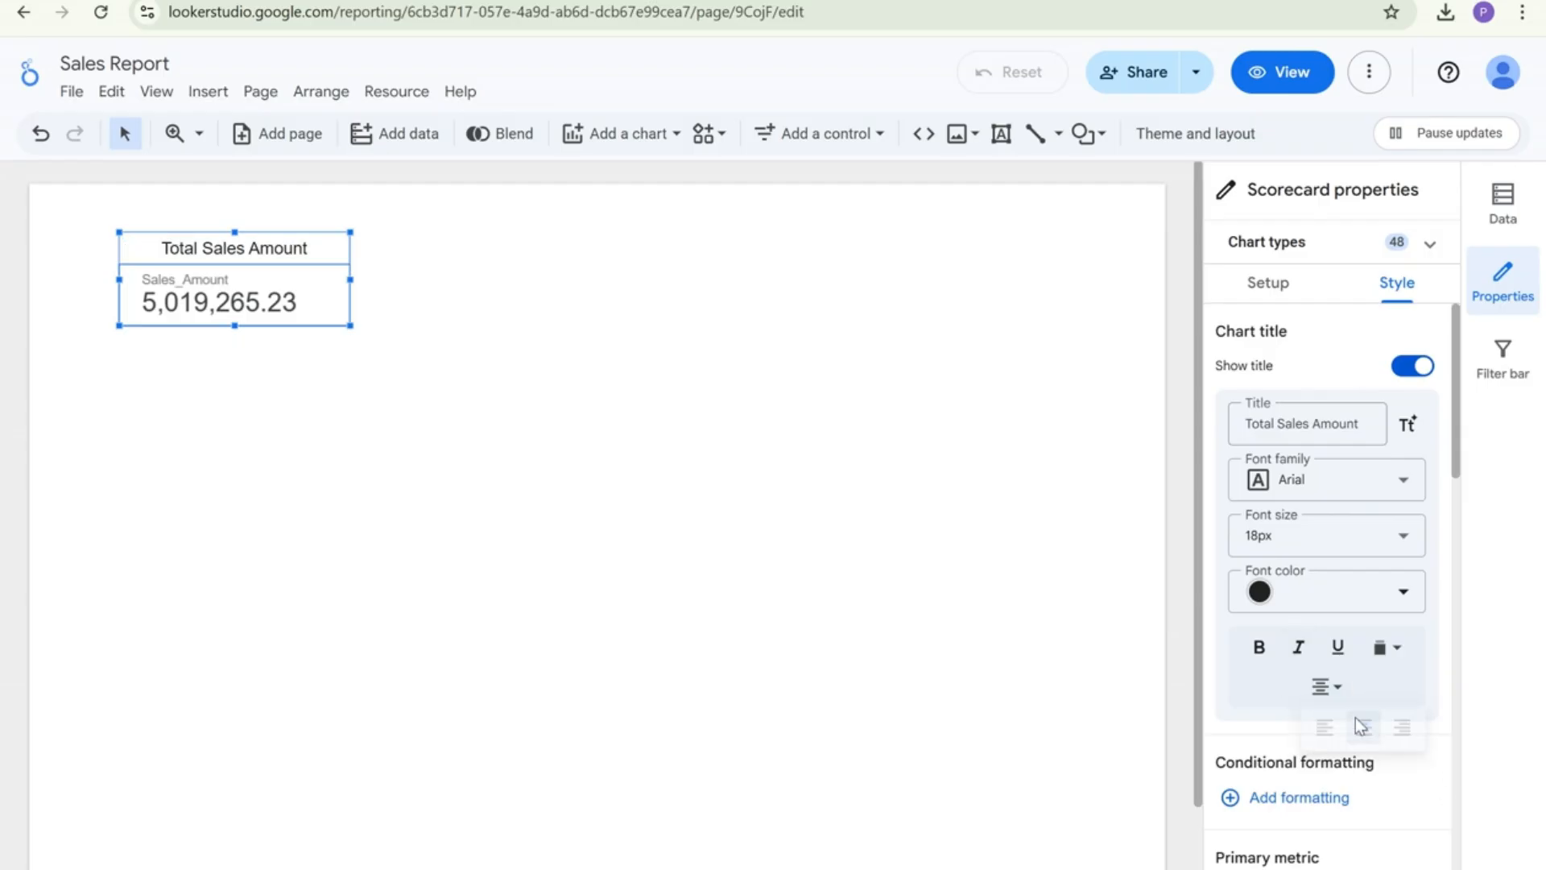
left_click(1261, 651)
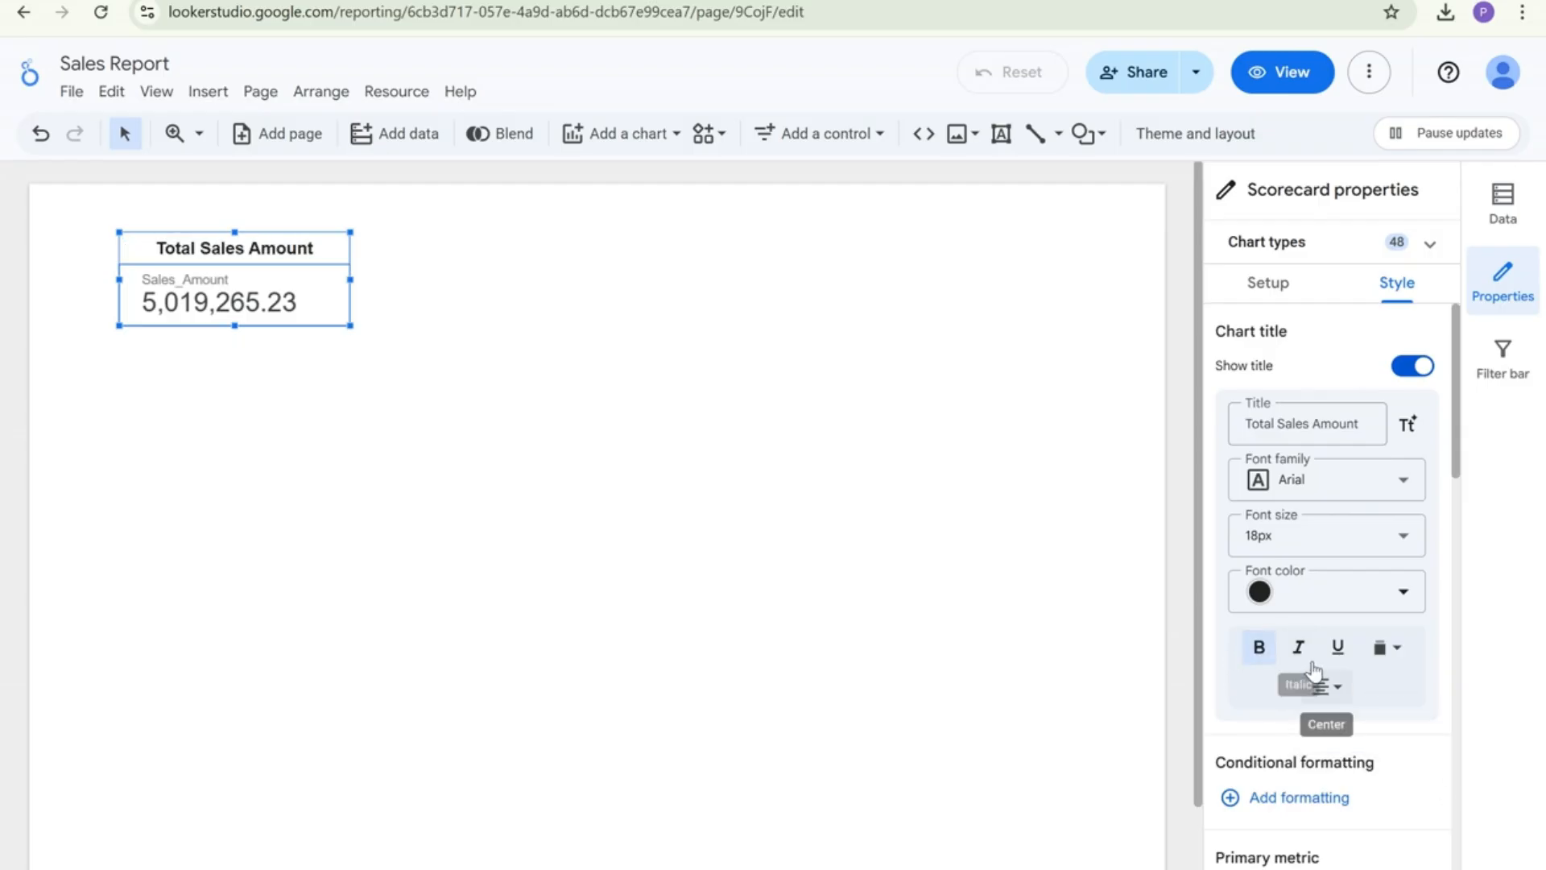
Show the scorecard's primary metric as compact numbers with a decimal precision of 2
scroll(1298, 652, "down", 2)
scroll(1332, 655, "down", 4)
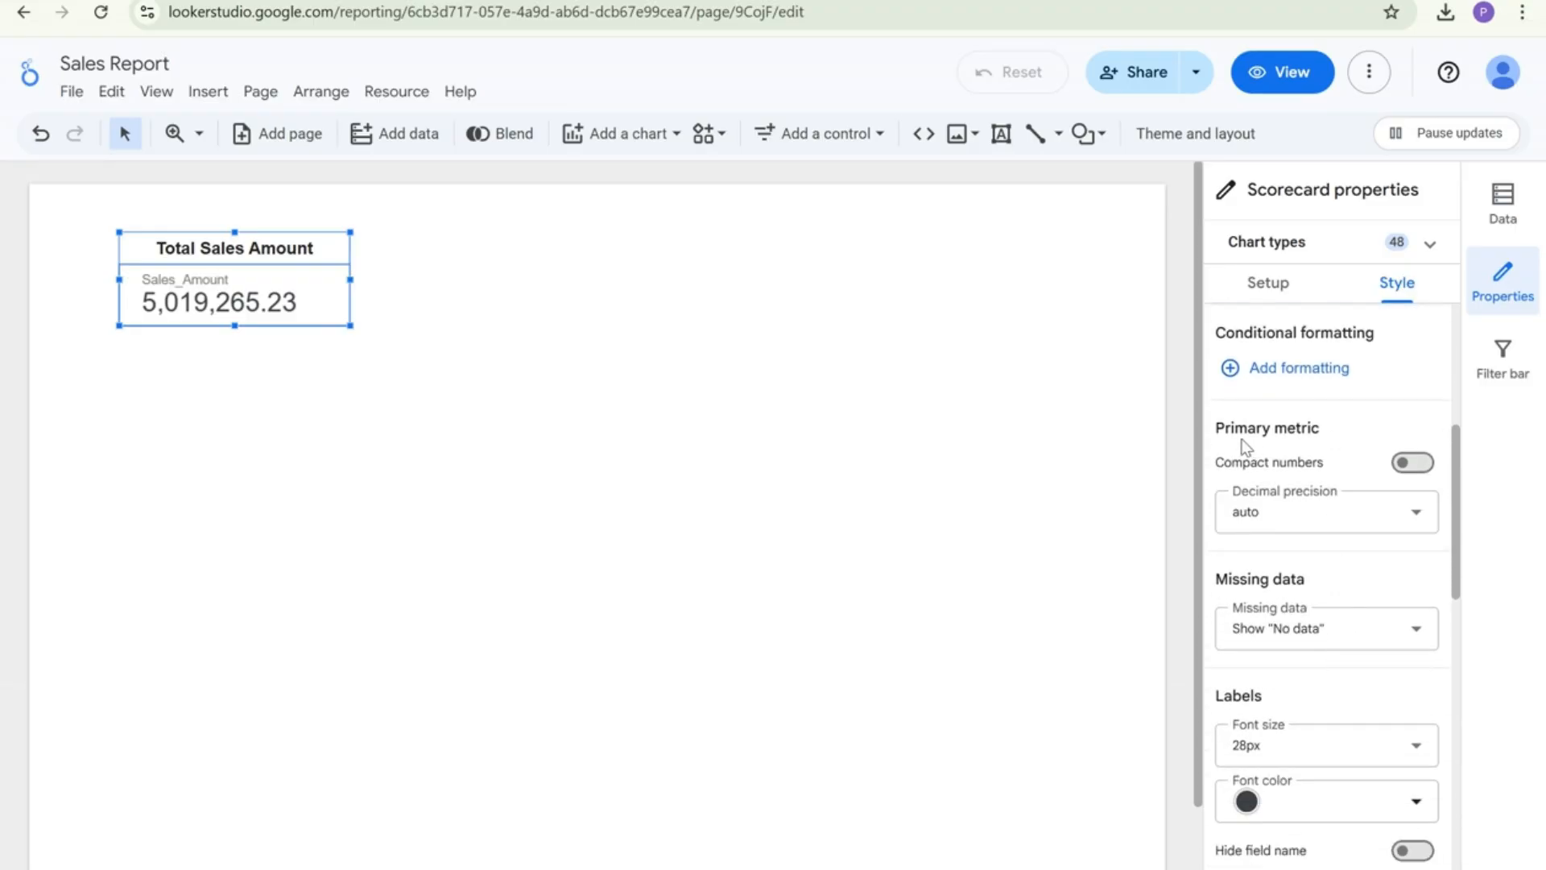
left_click_drag(1213, 461, 1330, 466)
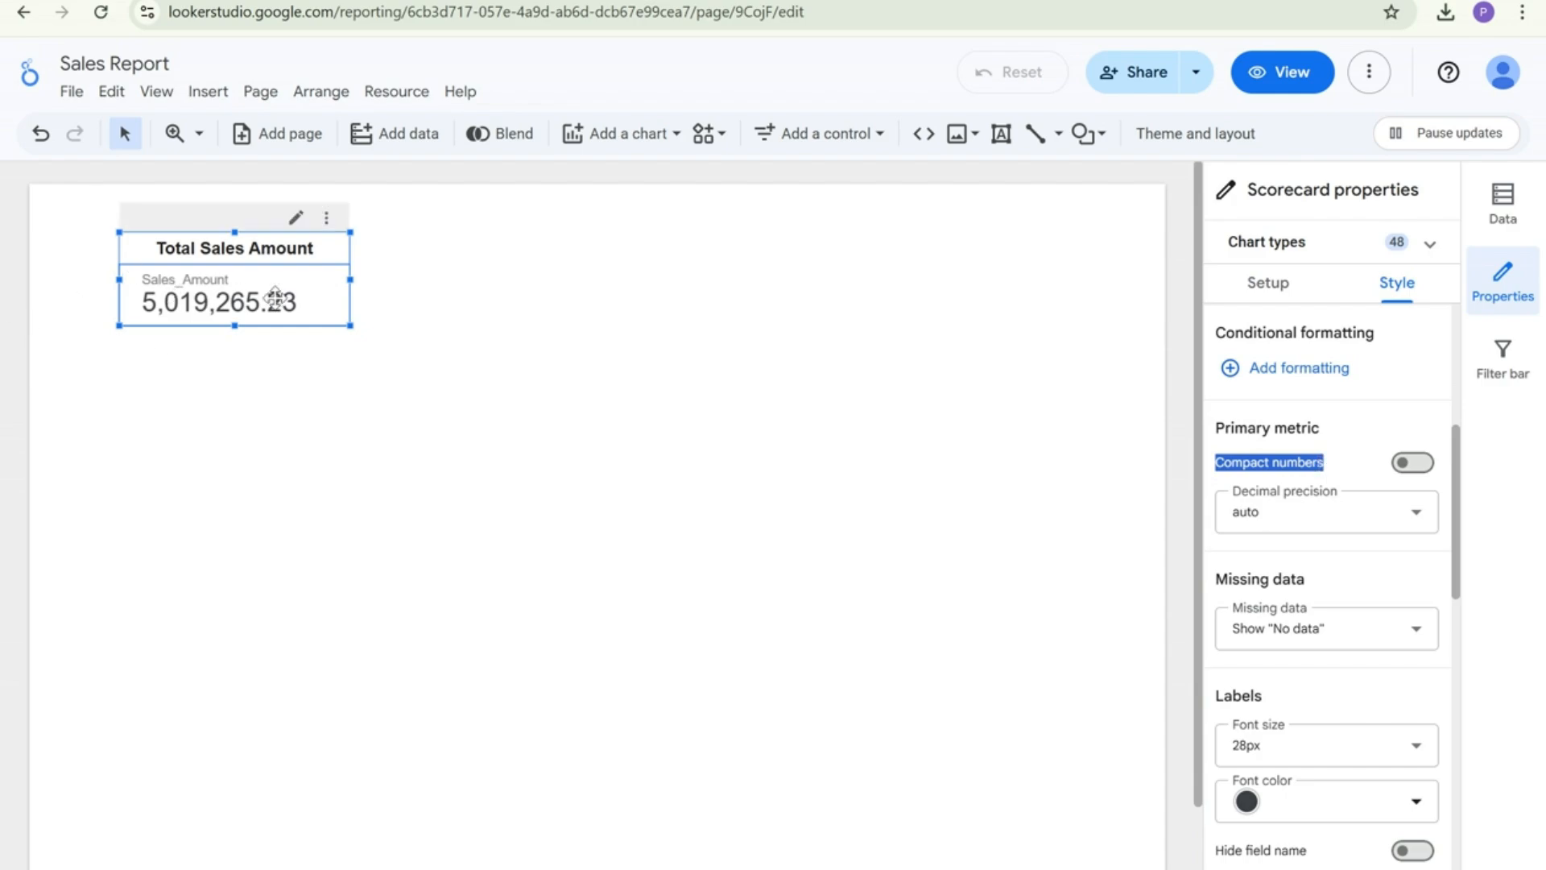
left_click(1413, 464)
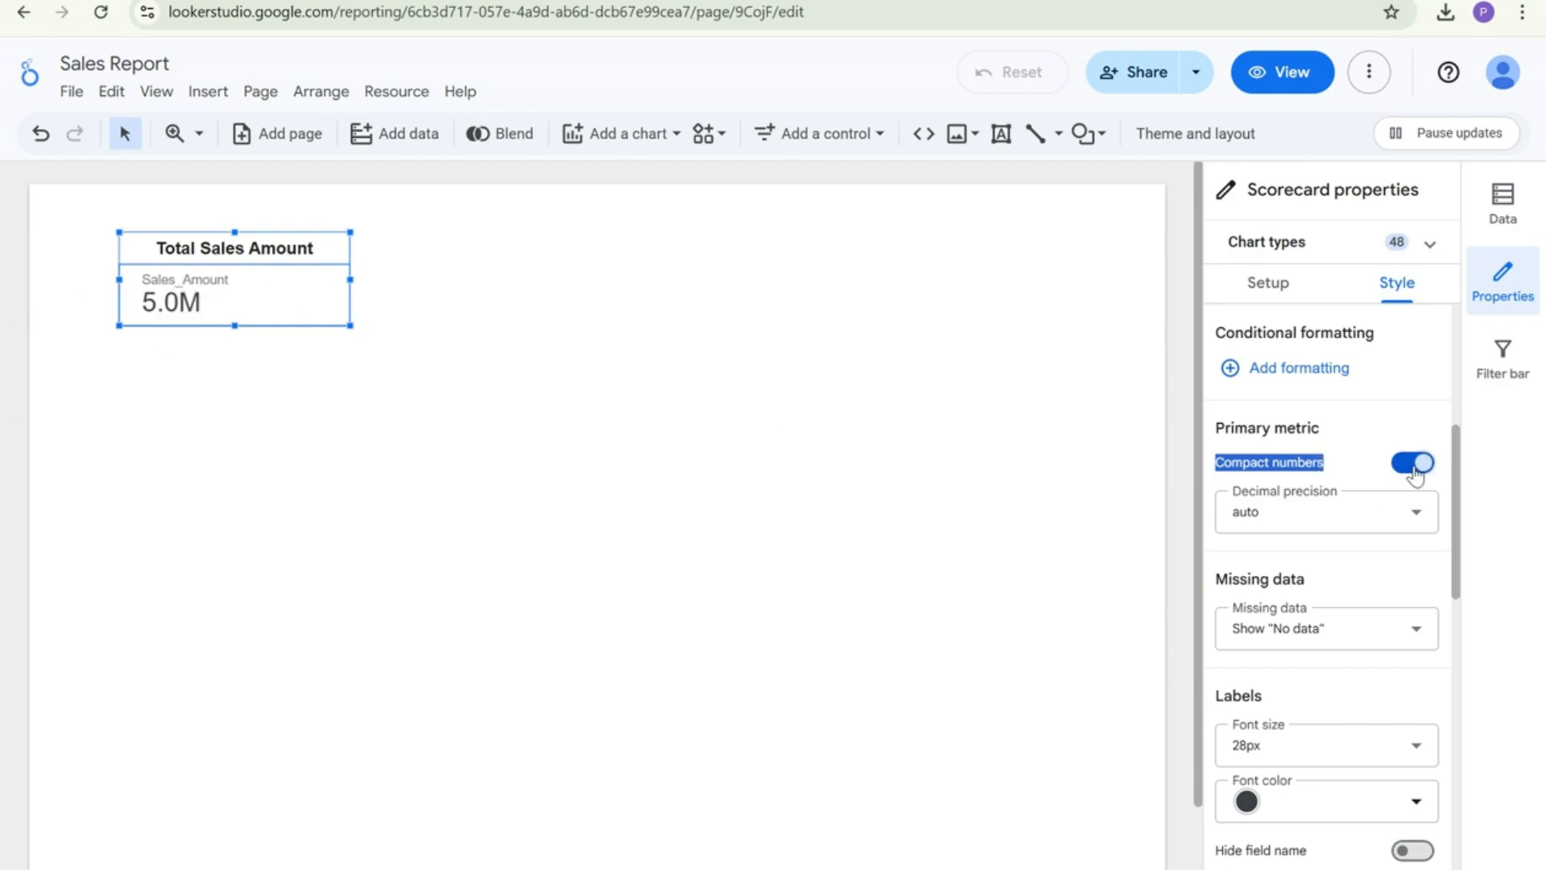
left_click(1283, 525)
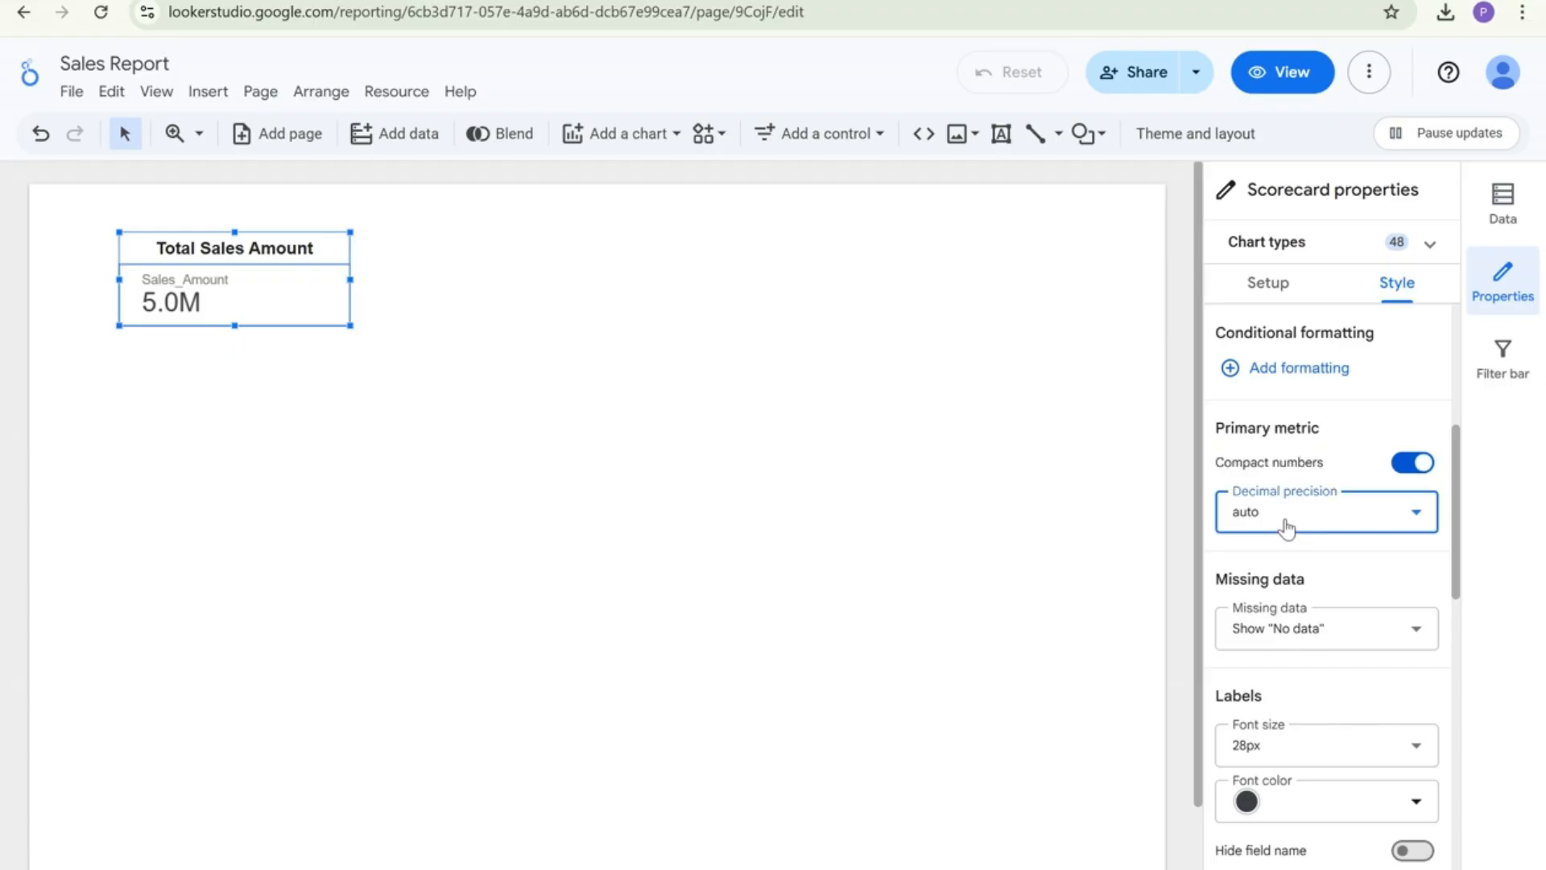
left_click(1270, 733)
Format the scorecard's labels with a hidden field name, centered field name, value and comparison, and a 24px font size
scroll(1330, 577, "down", 1)
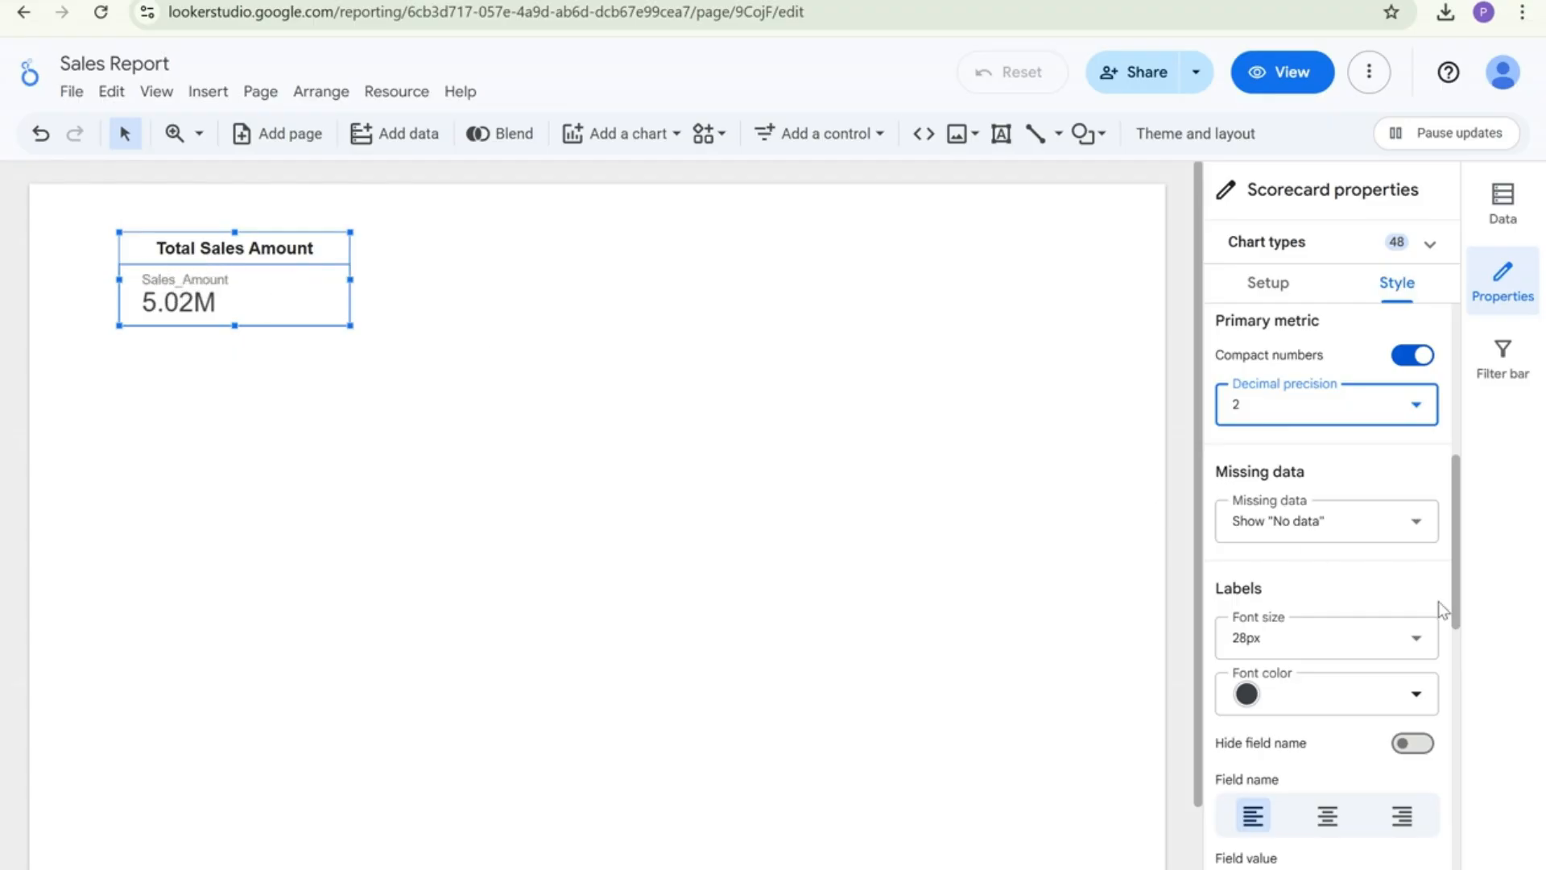
left_click(1411, 743)
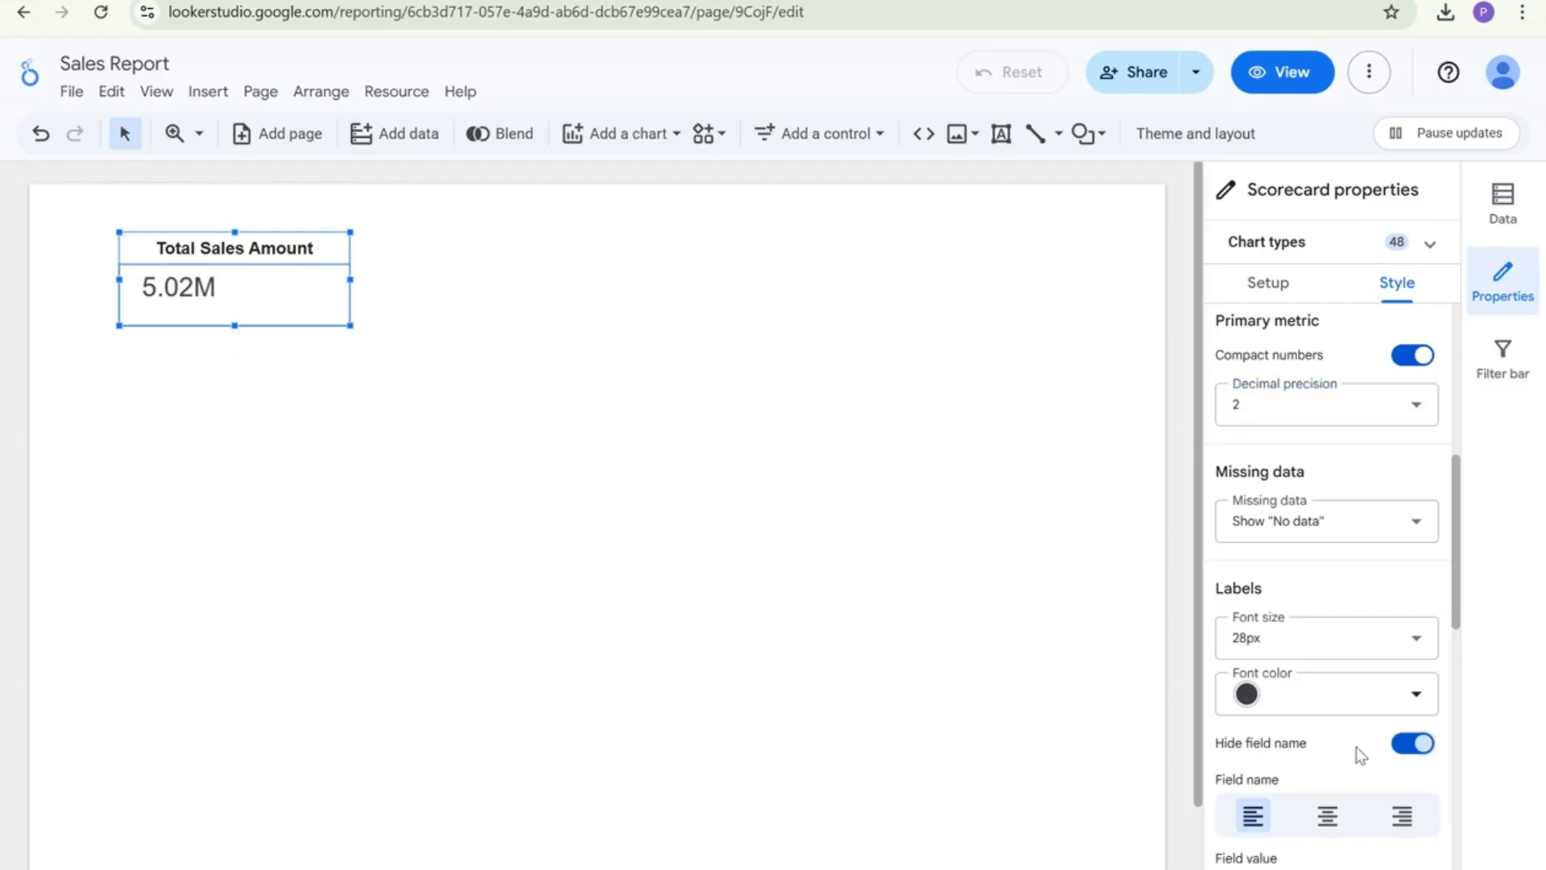
scroll(1356, 746, "down", 2)
left_click(1327, 598)
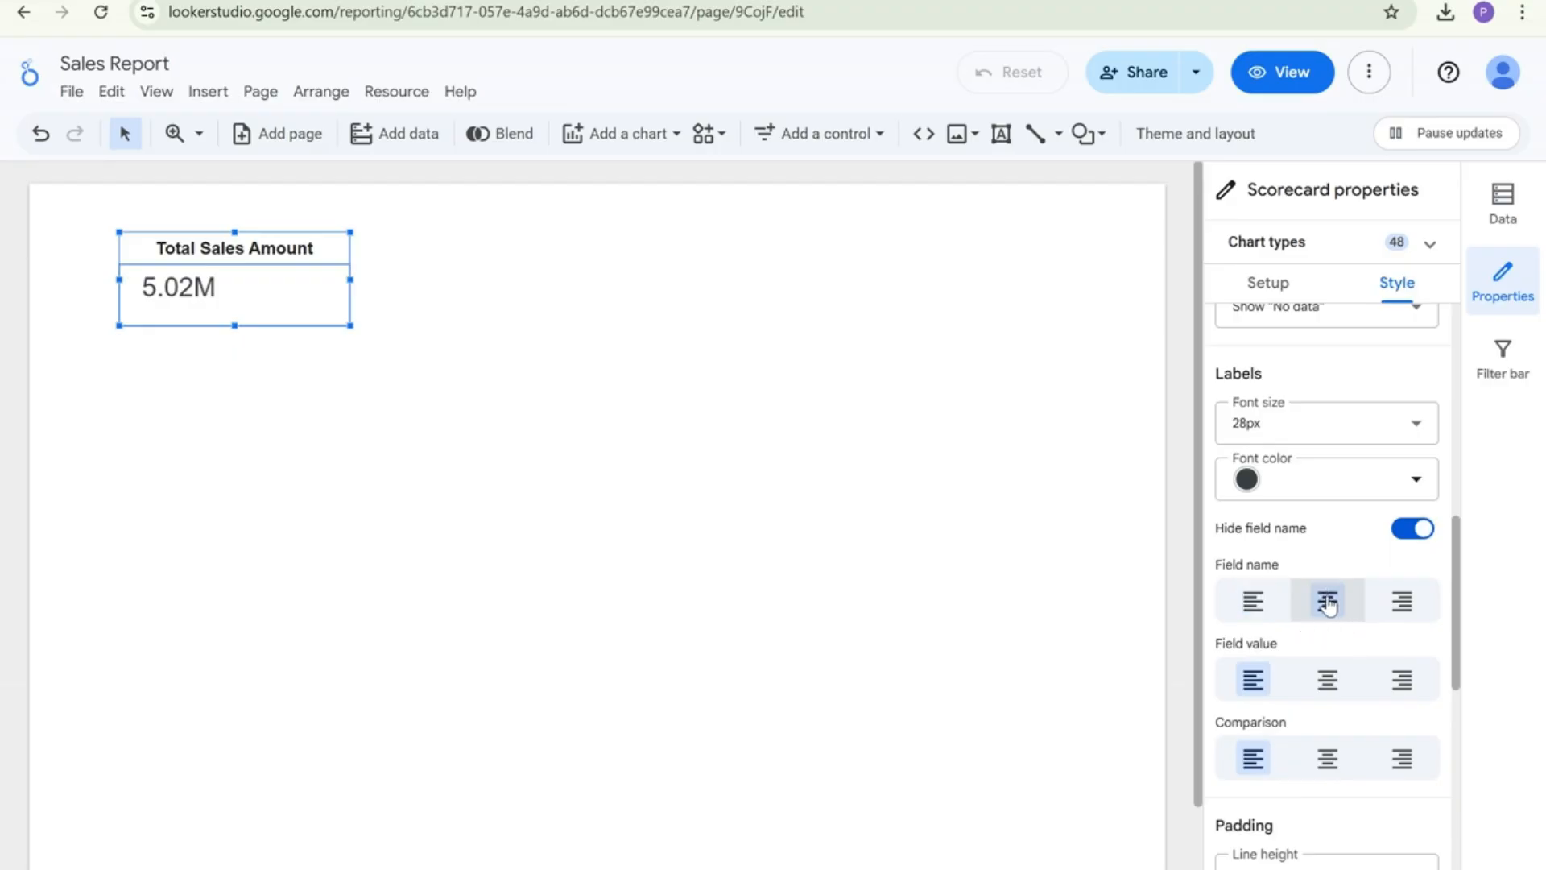
left_click(1327, 679)
left_click(1327, 757)
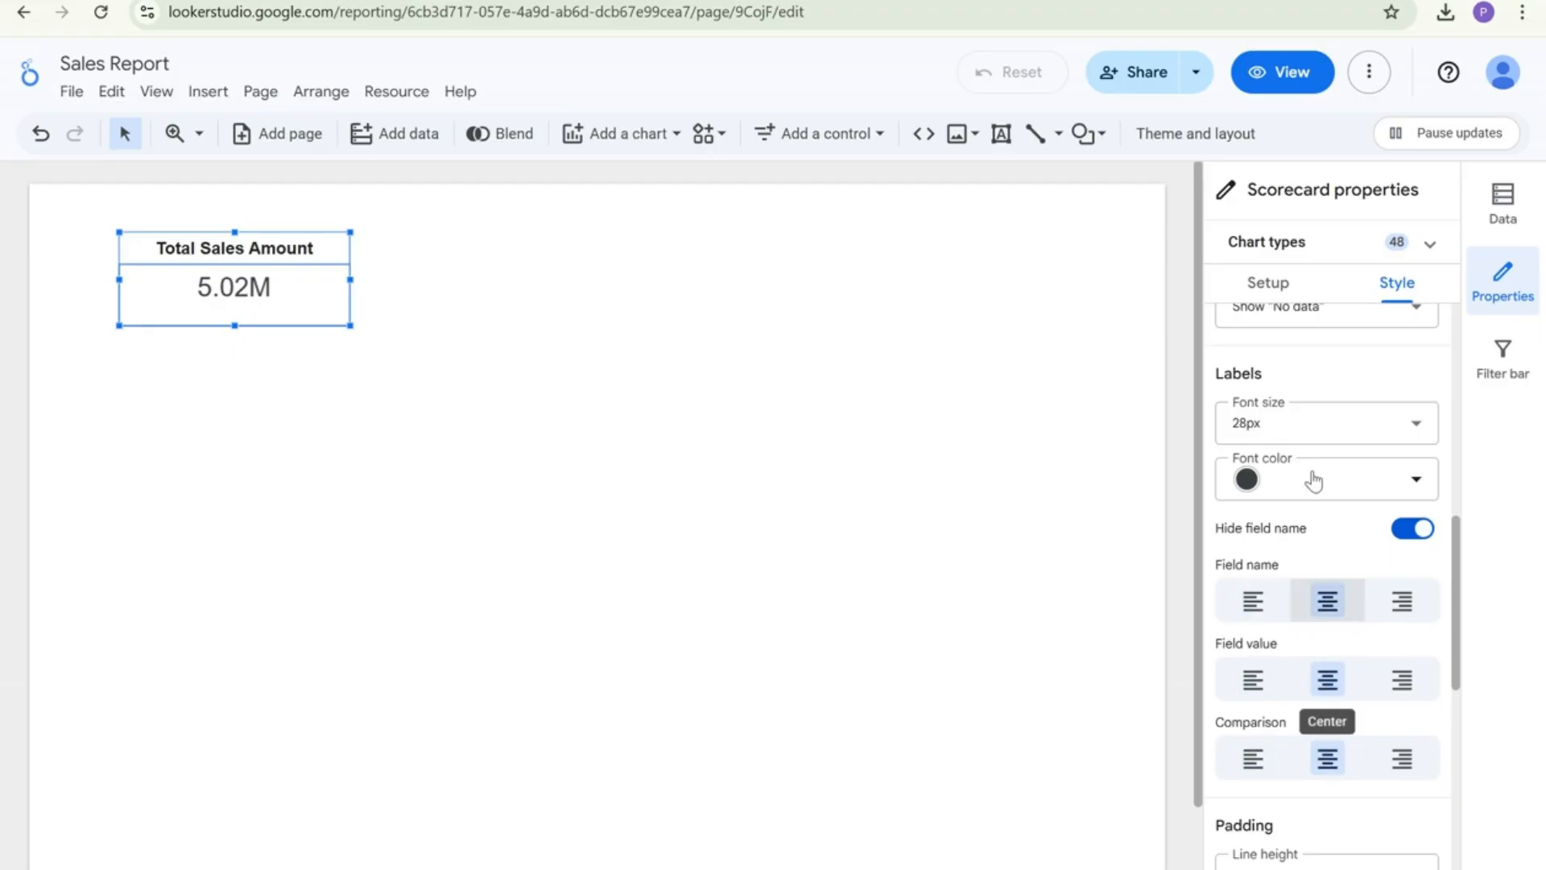
left_click(1309, 424)
left_click(1274, 654)
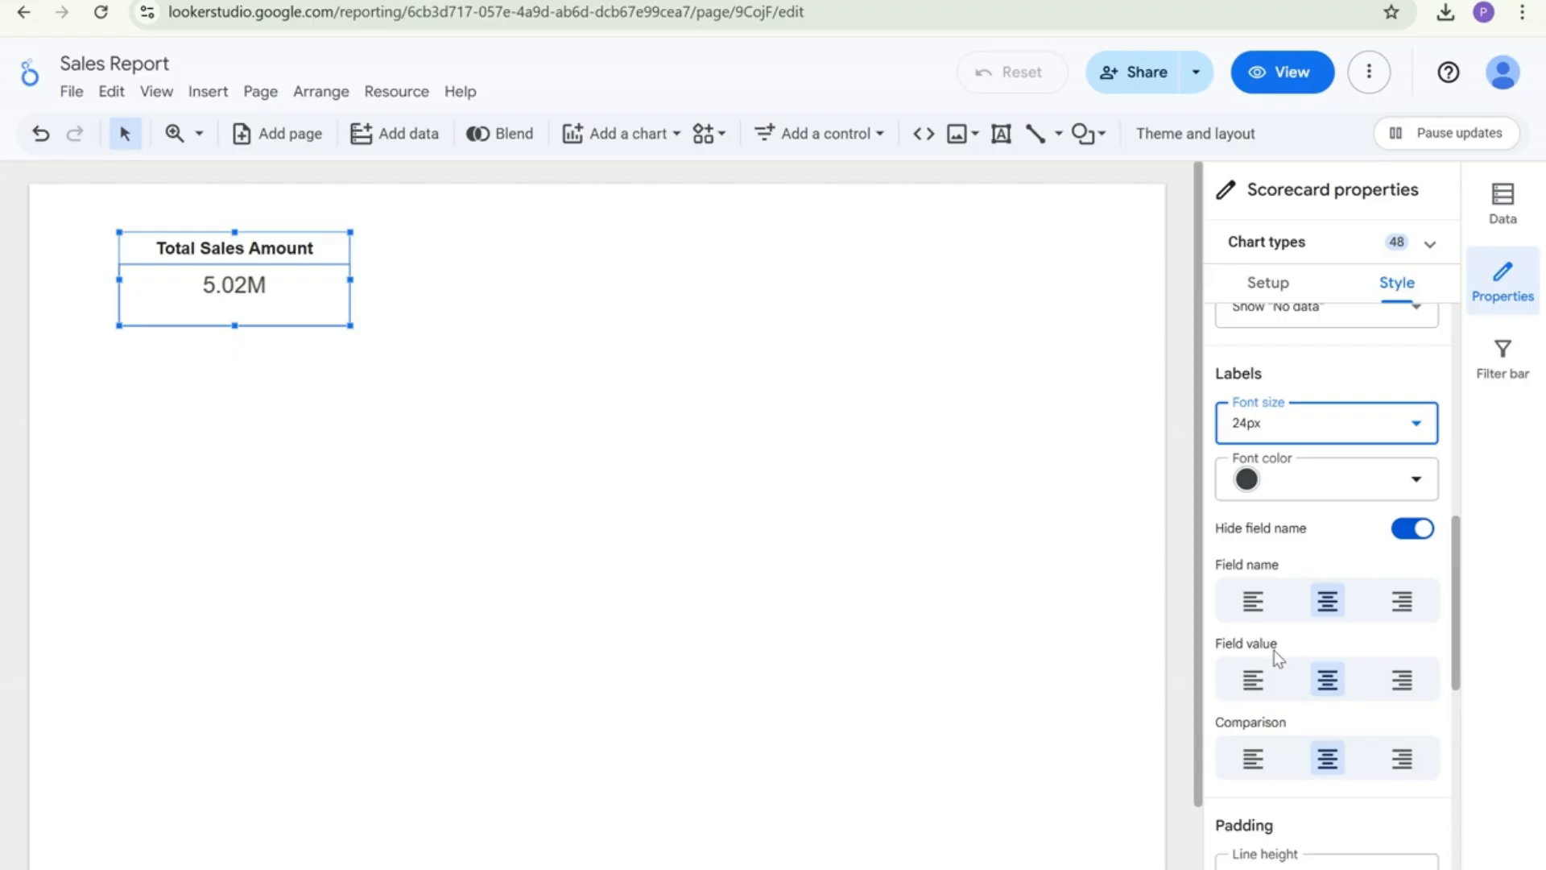
Move the scorecard closer to the page's upper-left corner and make it slightly taller and wider
left_click_drag(234, 311, 221, 308)
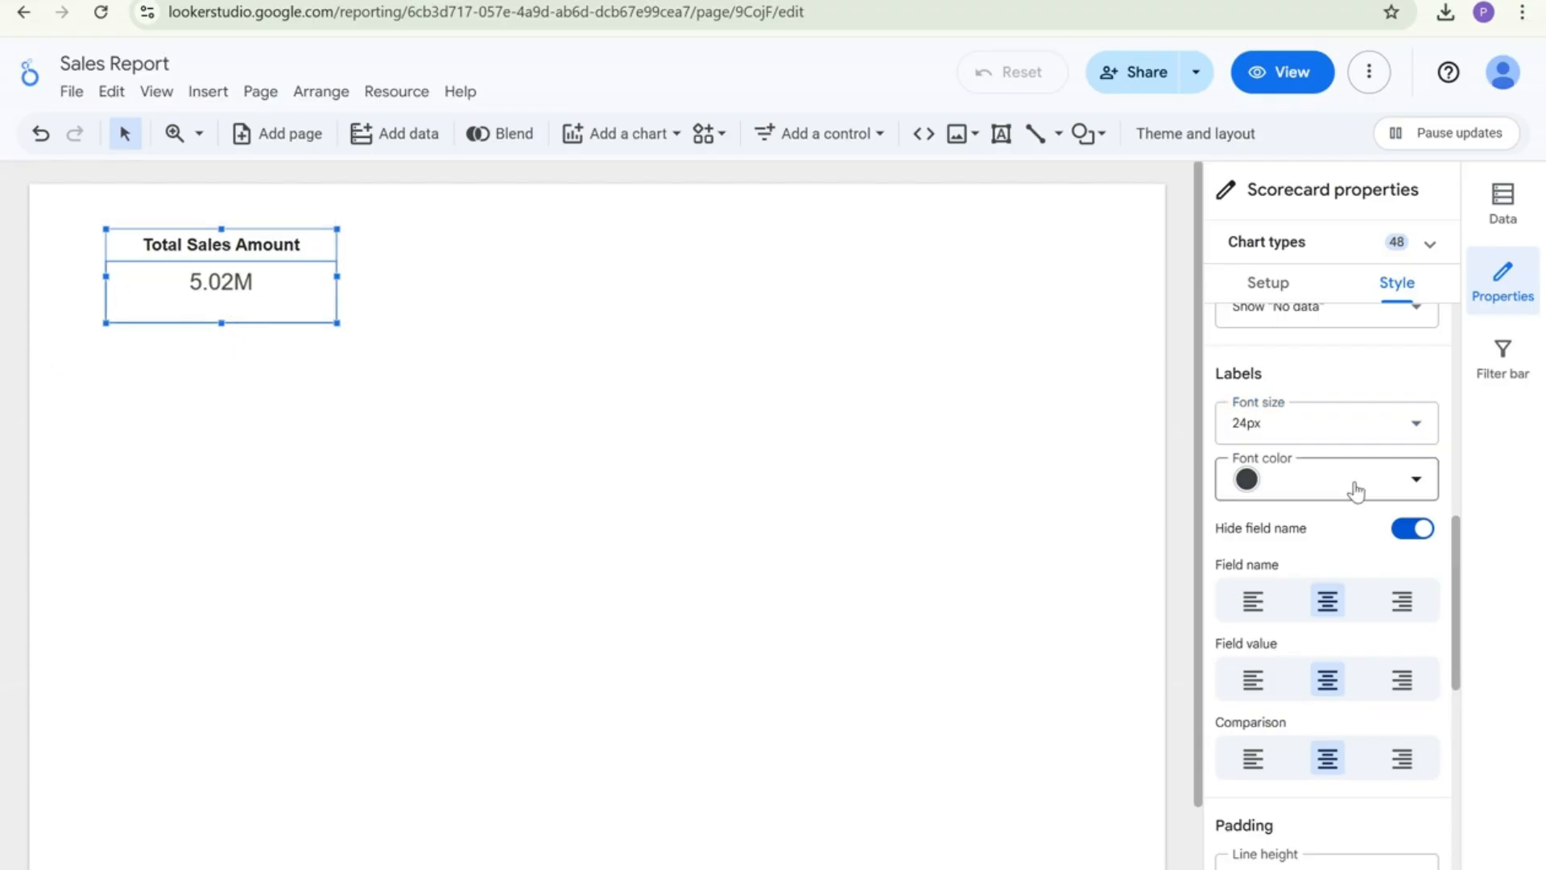
scroll(1356, 490, "down", 3)
left_click(345, 432)
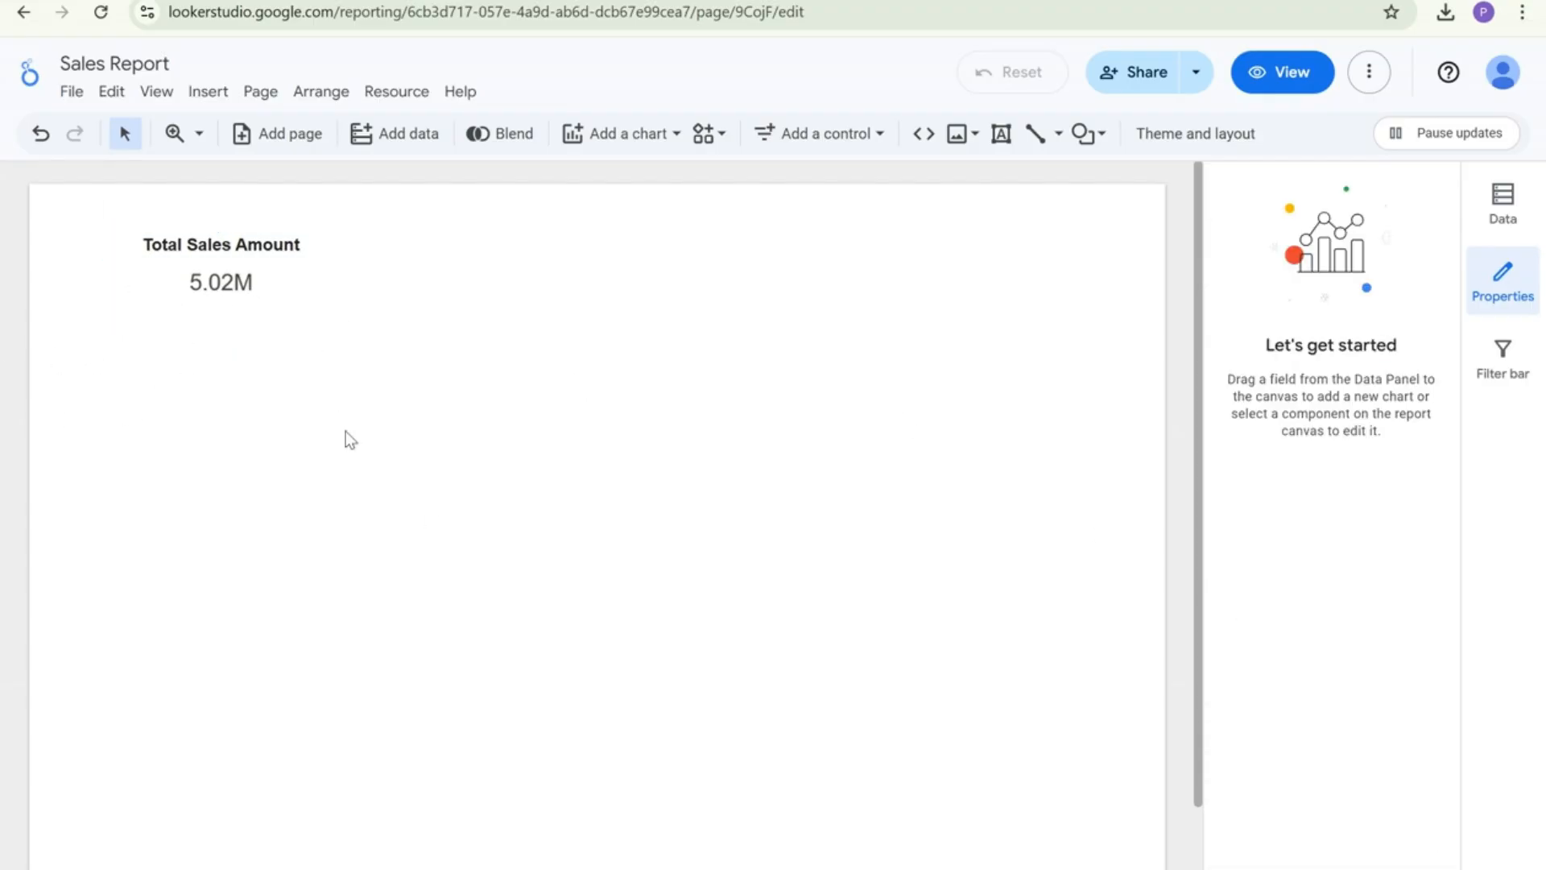
left_click_drag(276, 291, 199, 338)
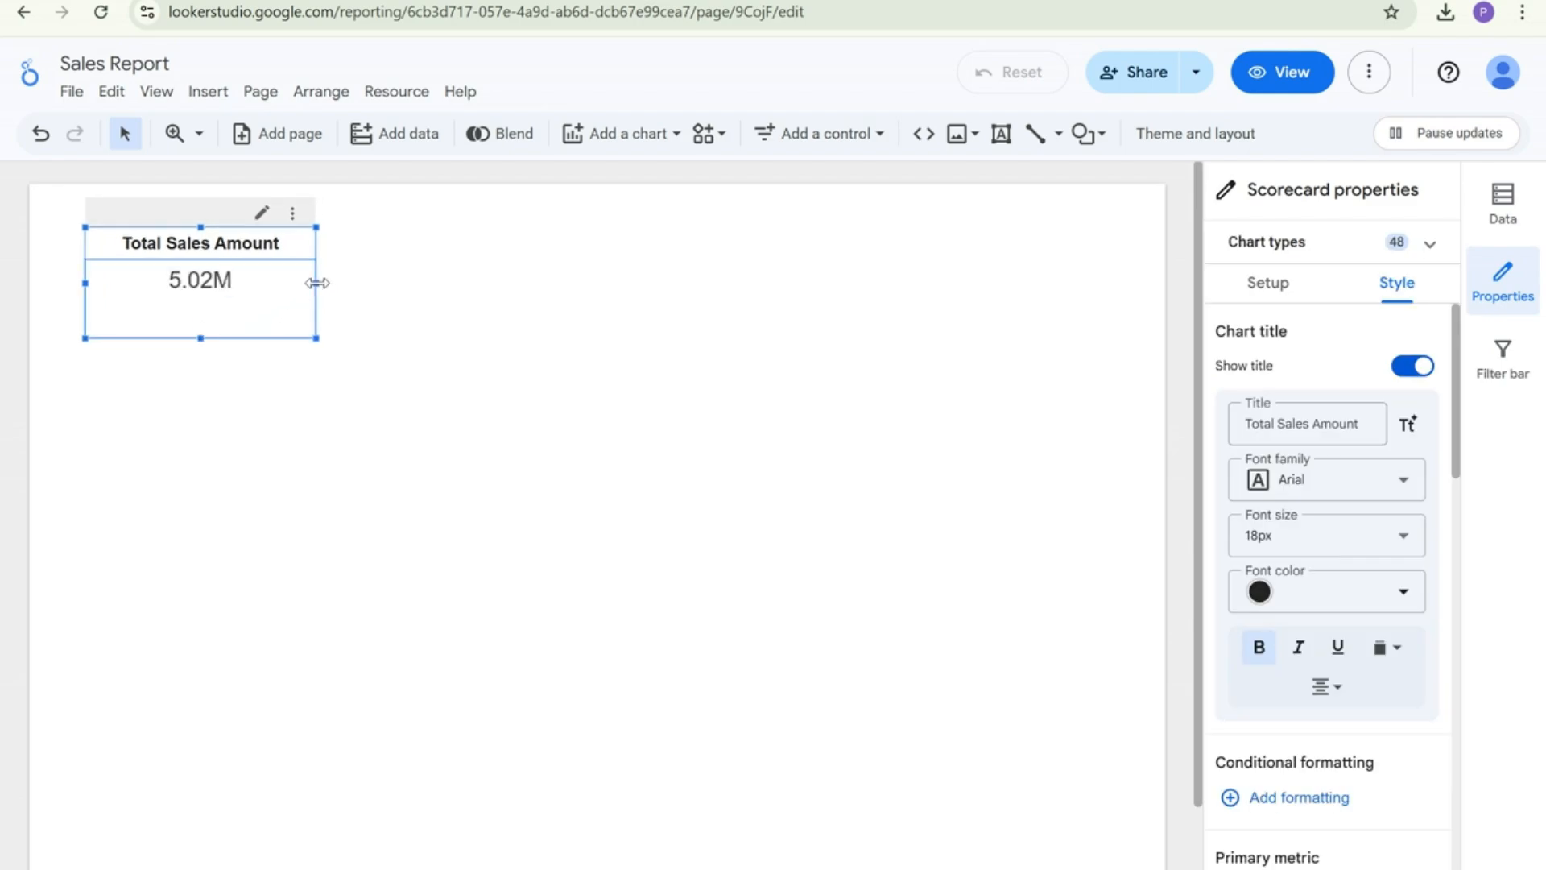
left_click_drag(316, 282, 333, 281)
Set the scorecard's comparison type to Value
left_click(1269, 284)
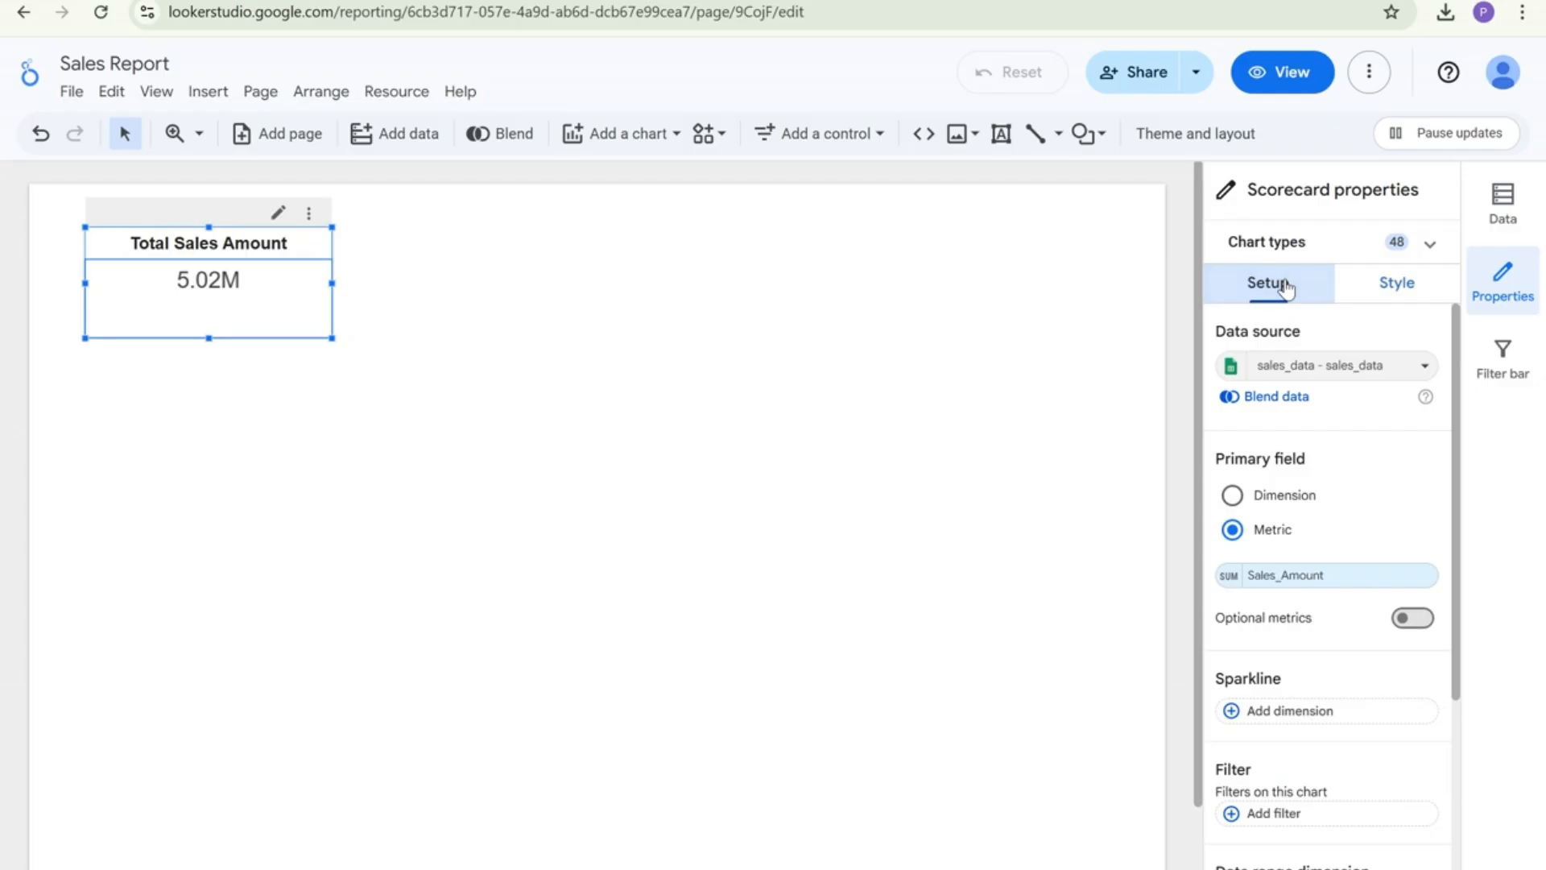
scroll(1284, 452, "down", 5)
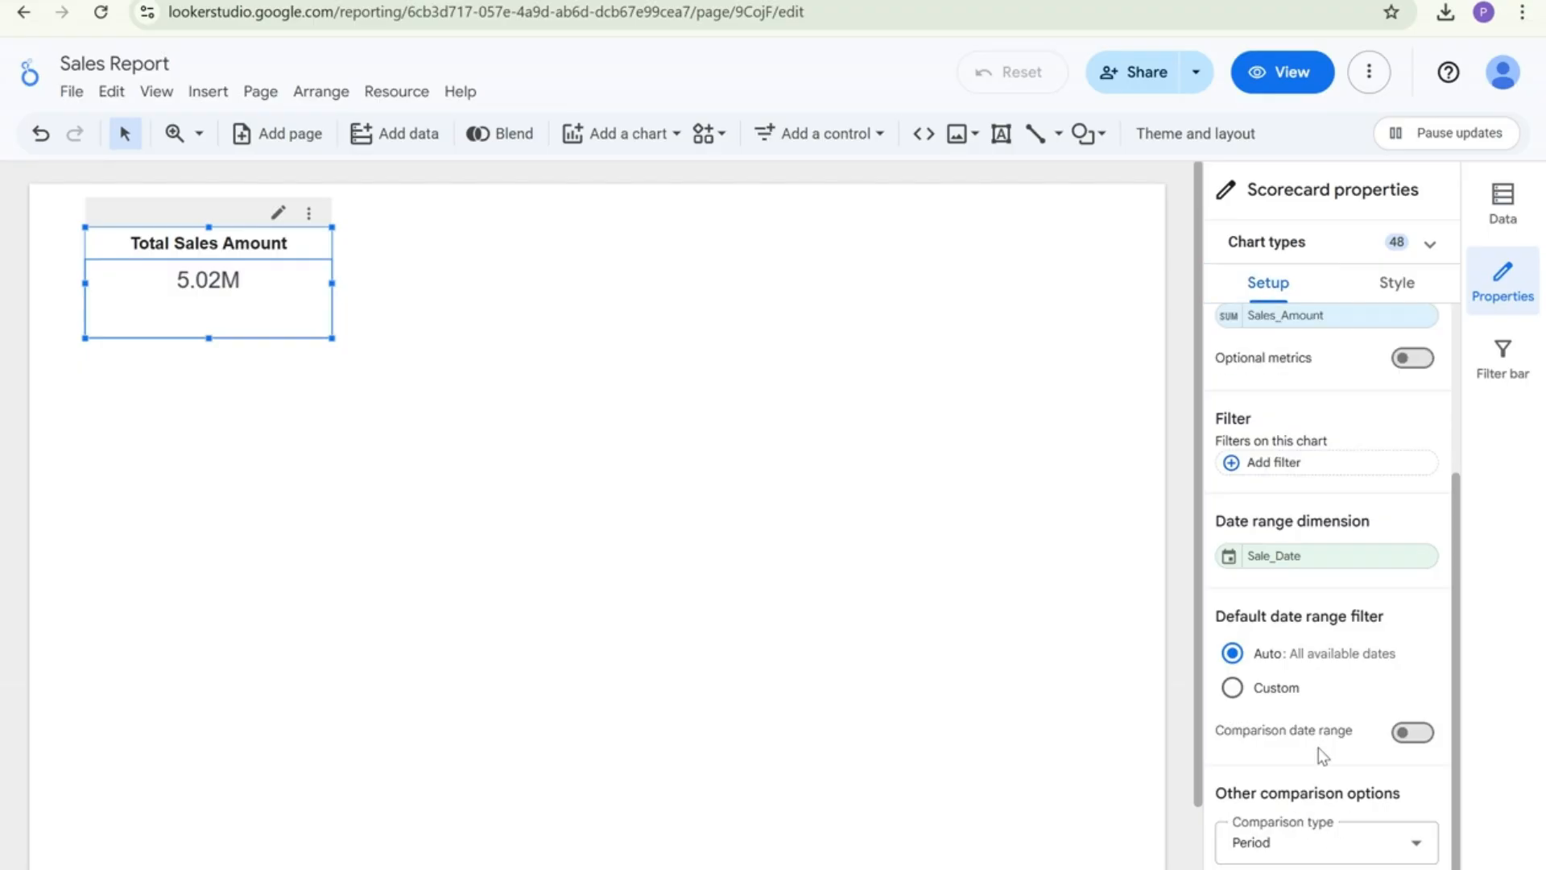
scroll(1318, 737, "down", 1)
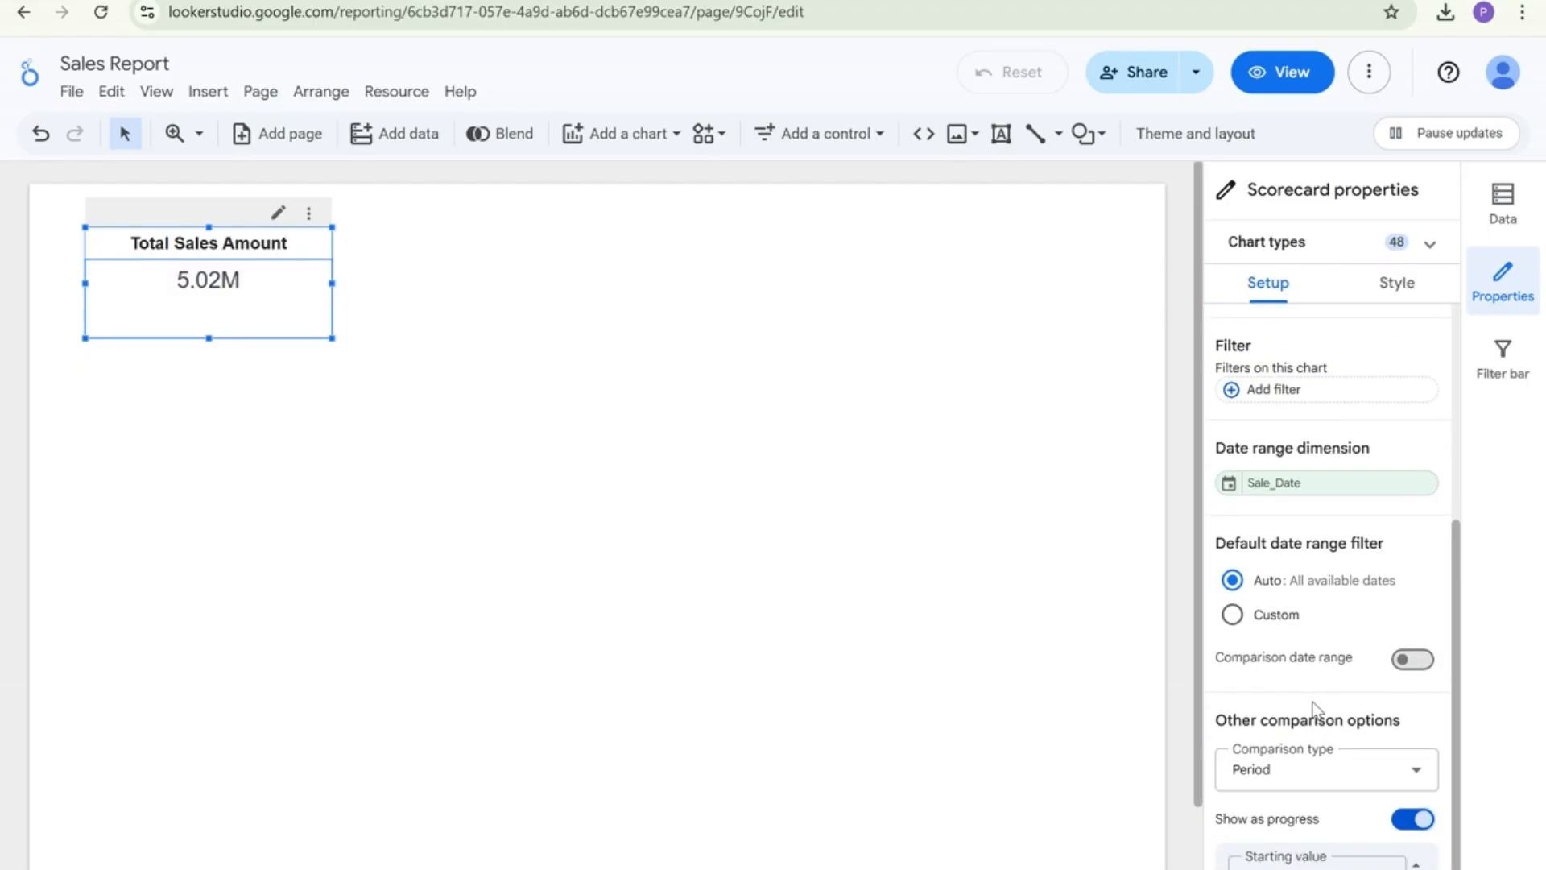
scroll(1313, 709, "up", 4)
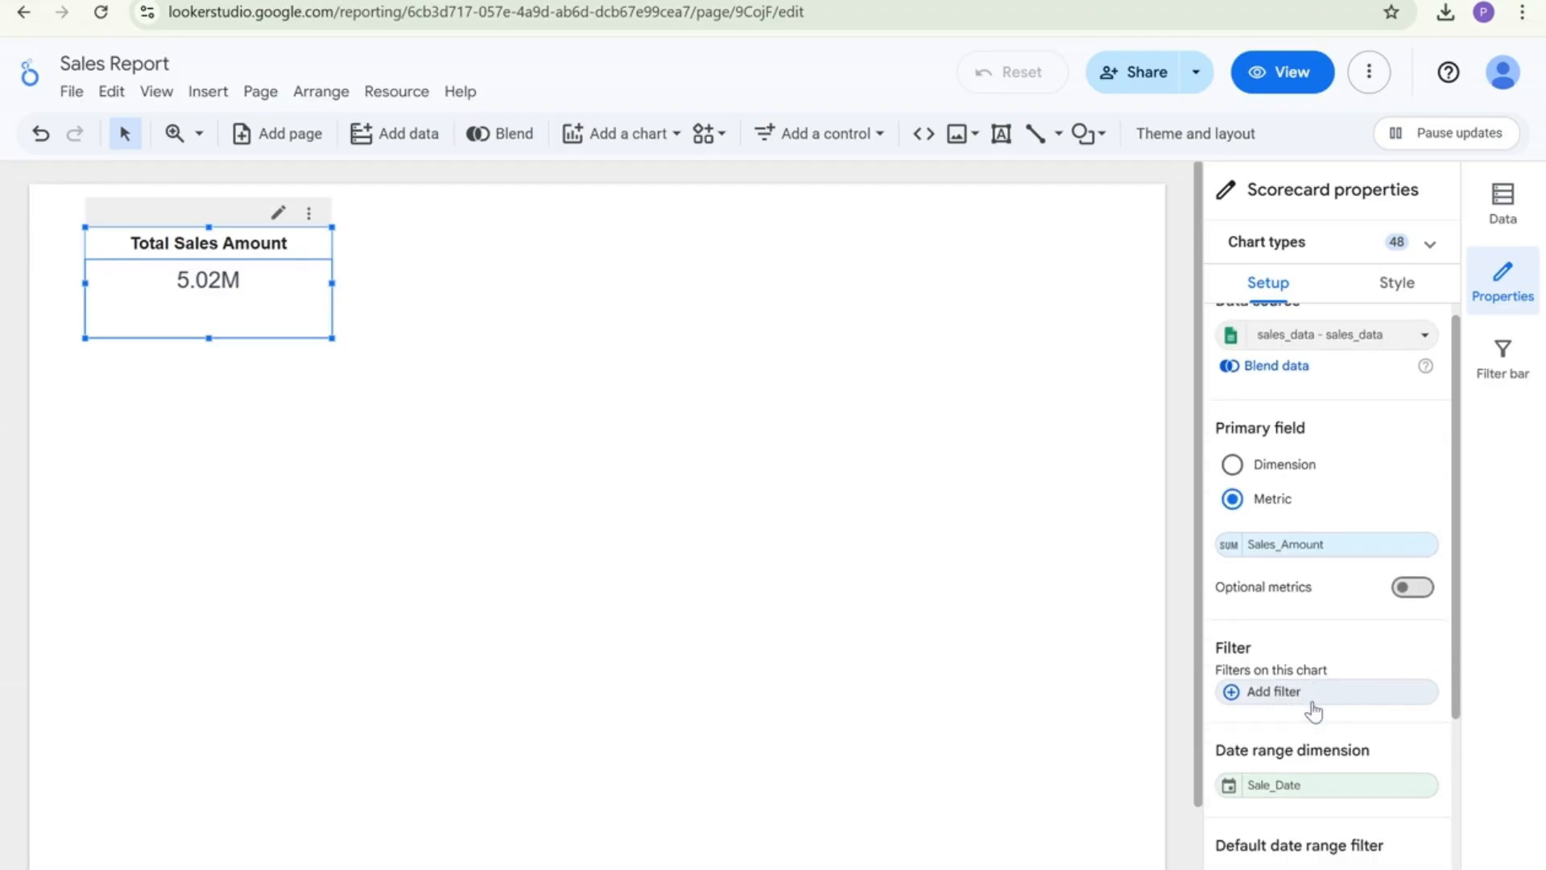
scroll(1314, 712, "down", 4)
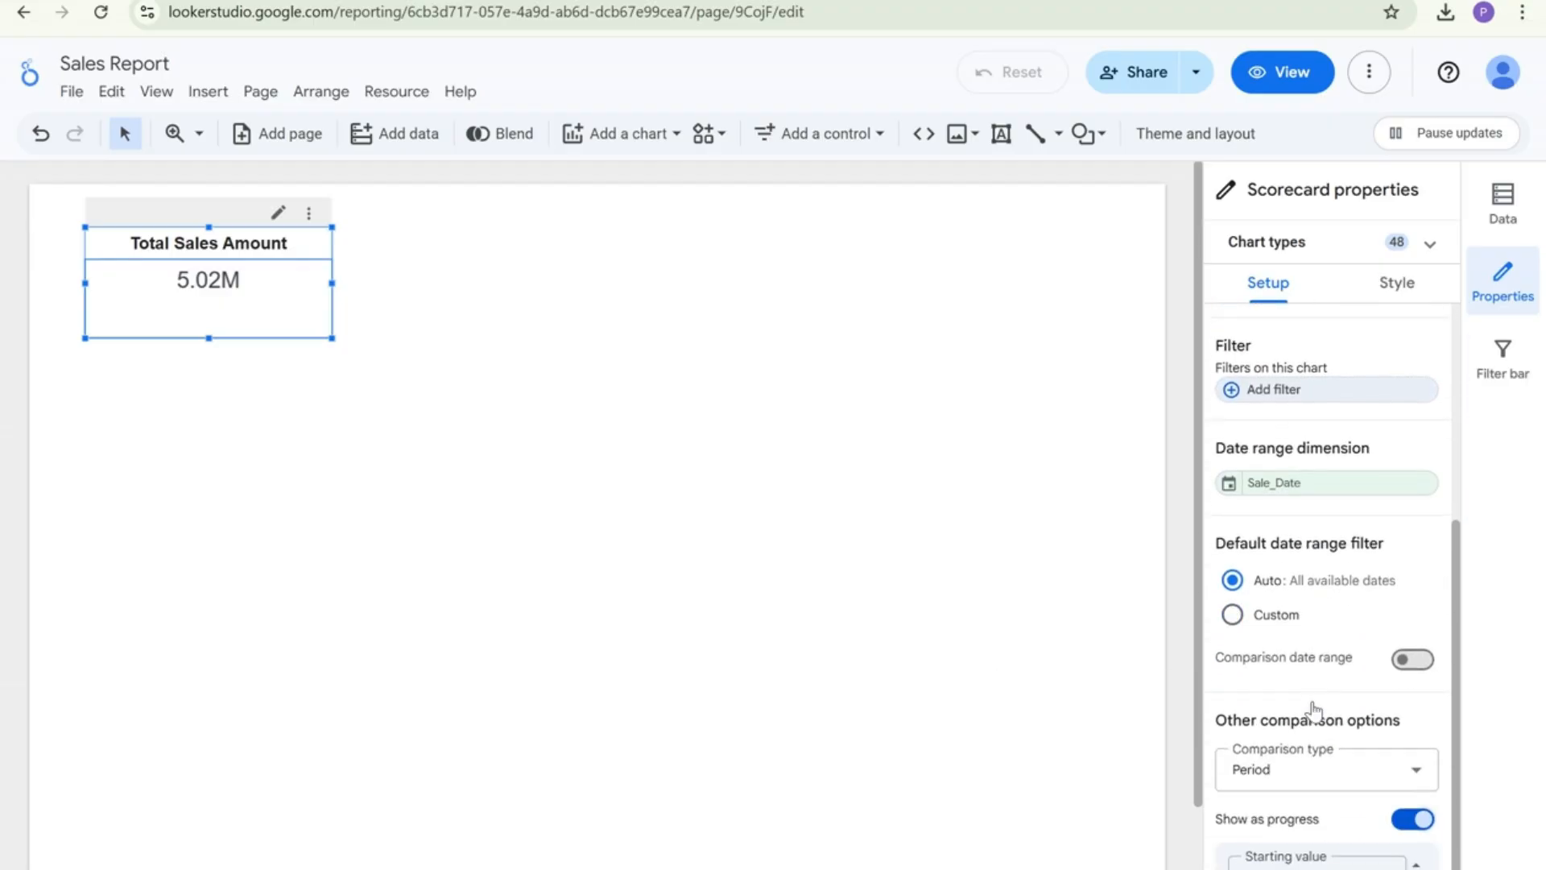
left_click(1280, 777)
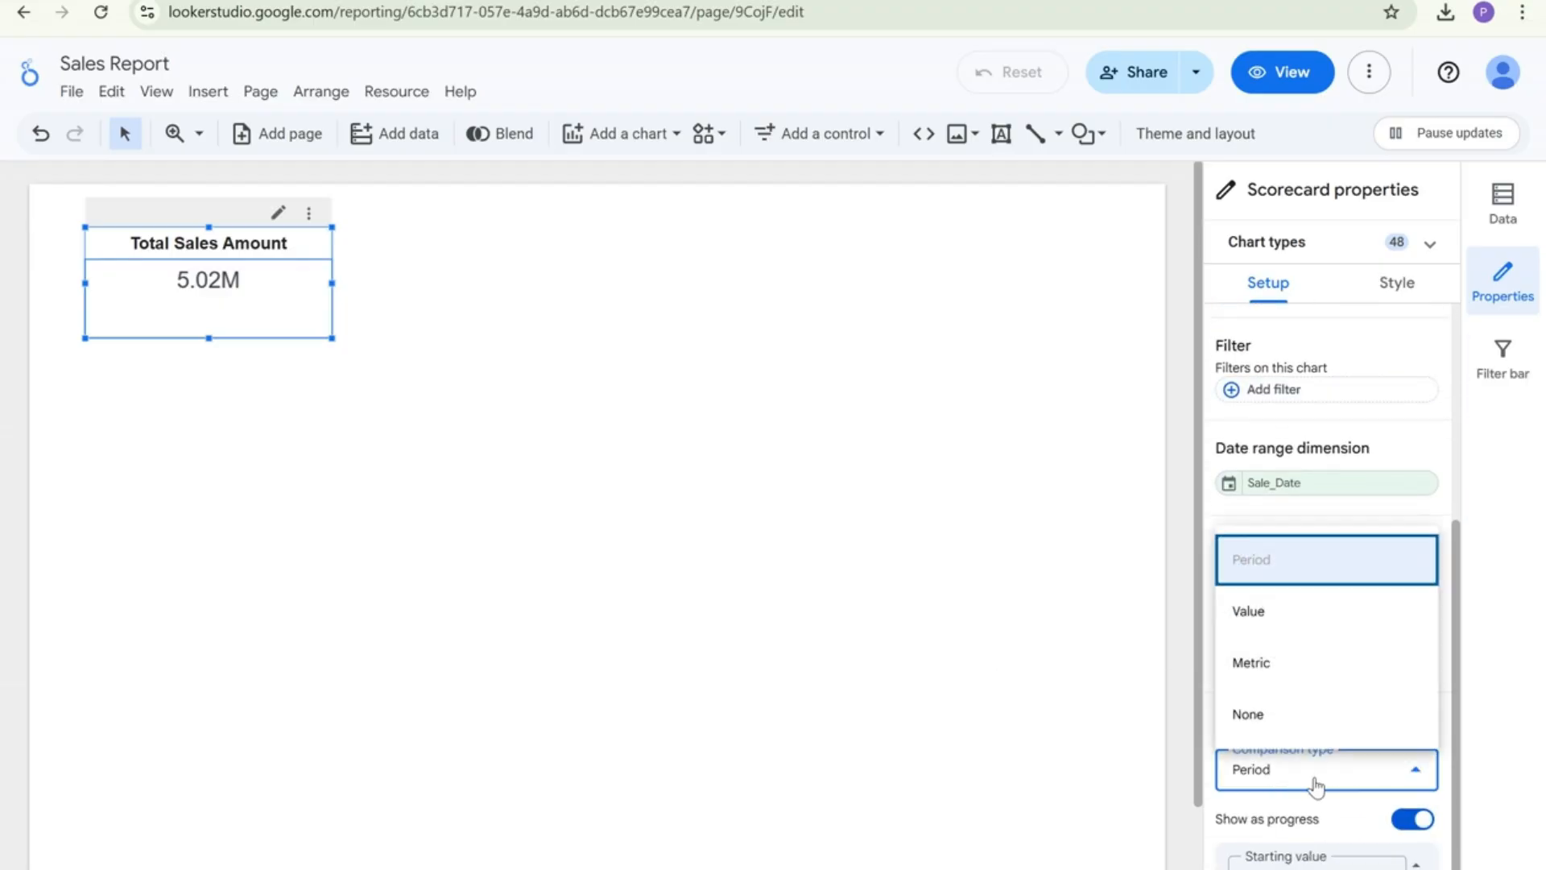
left_click(1255, 626)
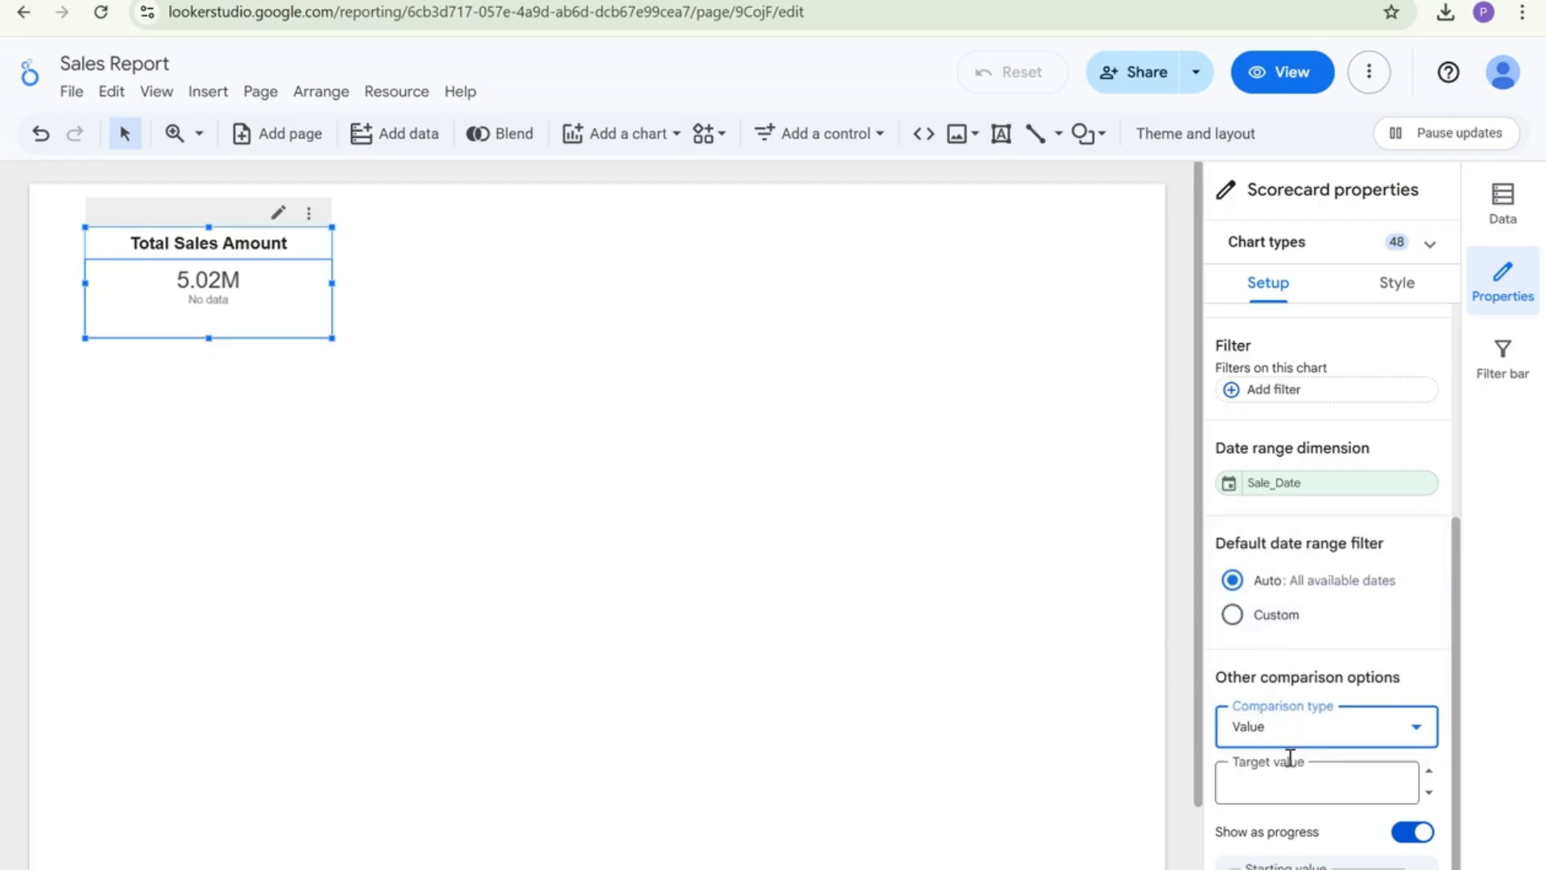
Try the Metric comparison type for the scorecard and switch it back to Value
left_click(1287, 729)
left_click(1270, 621)
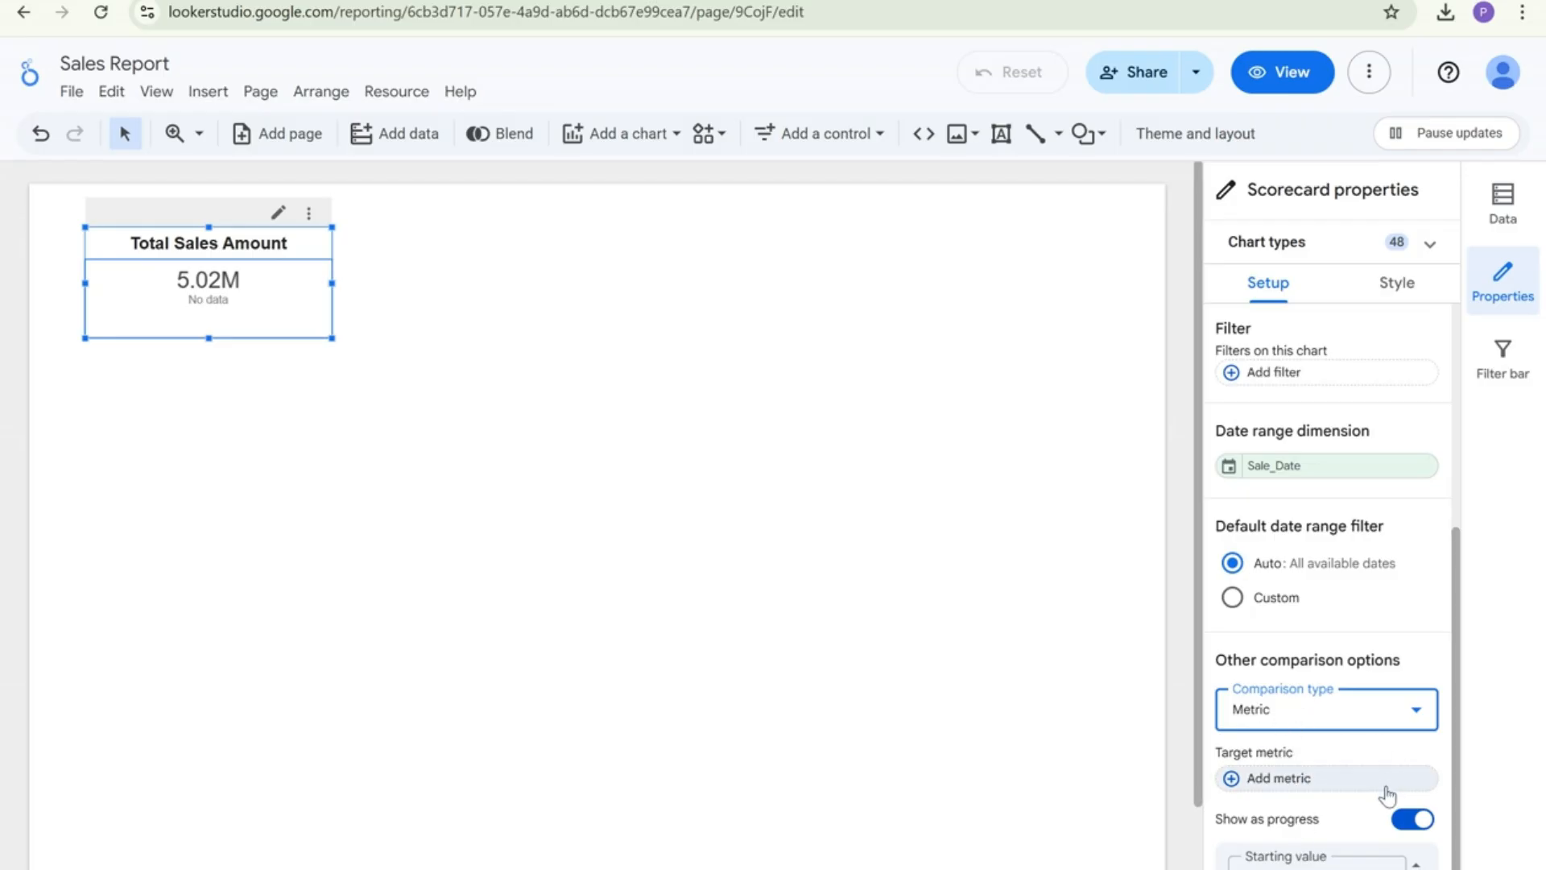
left_click(1291, 712)
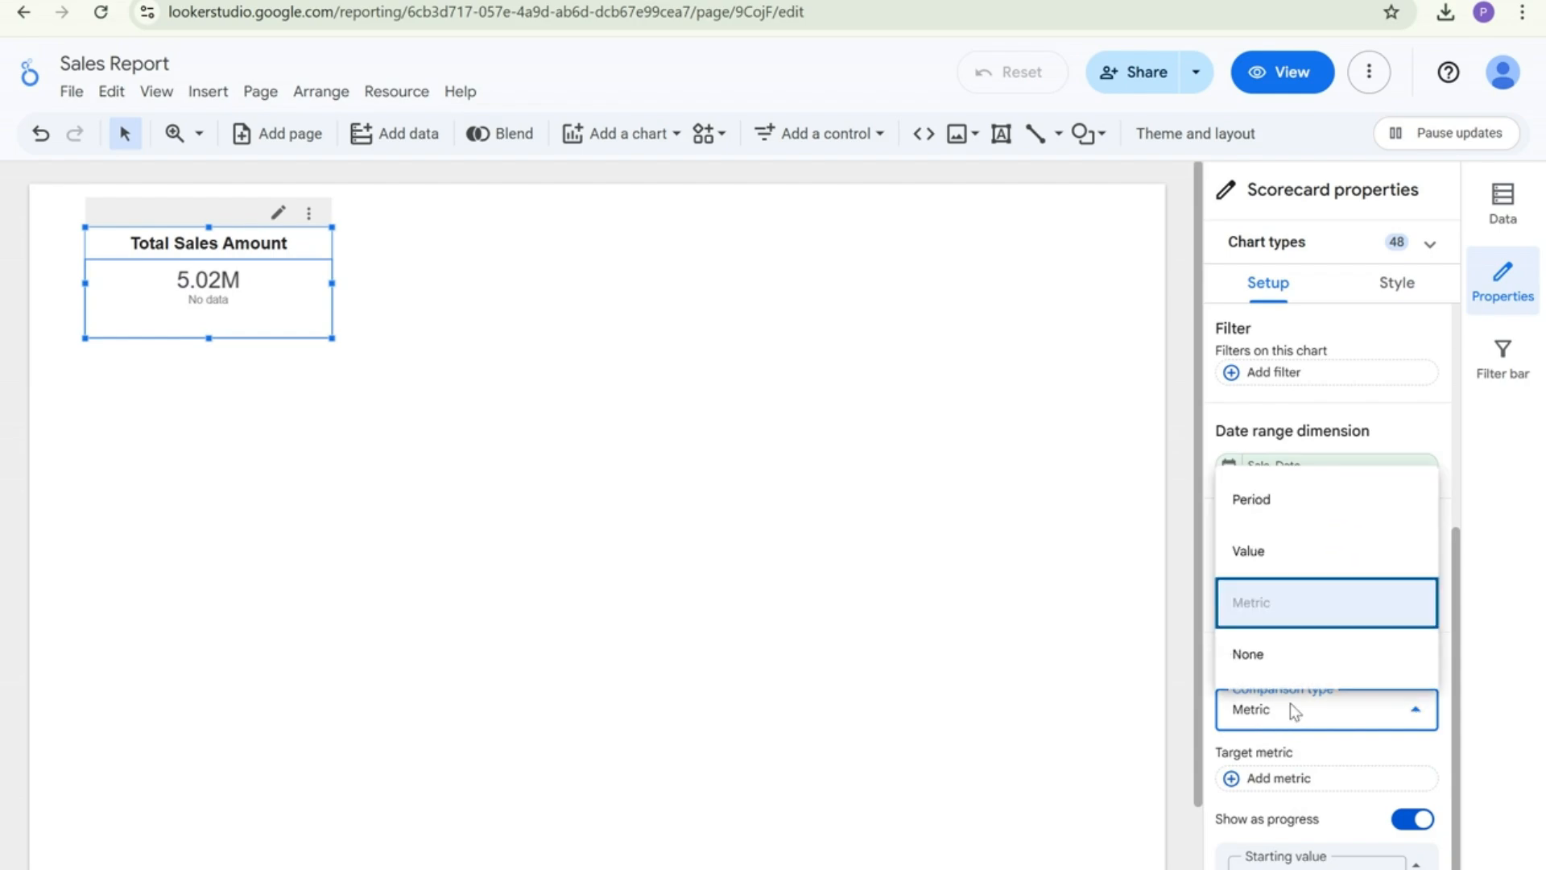
left_click(1272, 569)
Set the scorecard's comparison target value to 10000000 and make the scorecard taller so the progress bar fits inside
left_click(1291, 778)
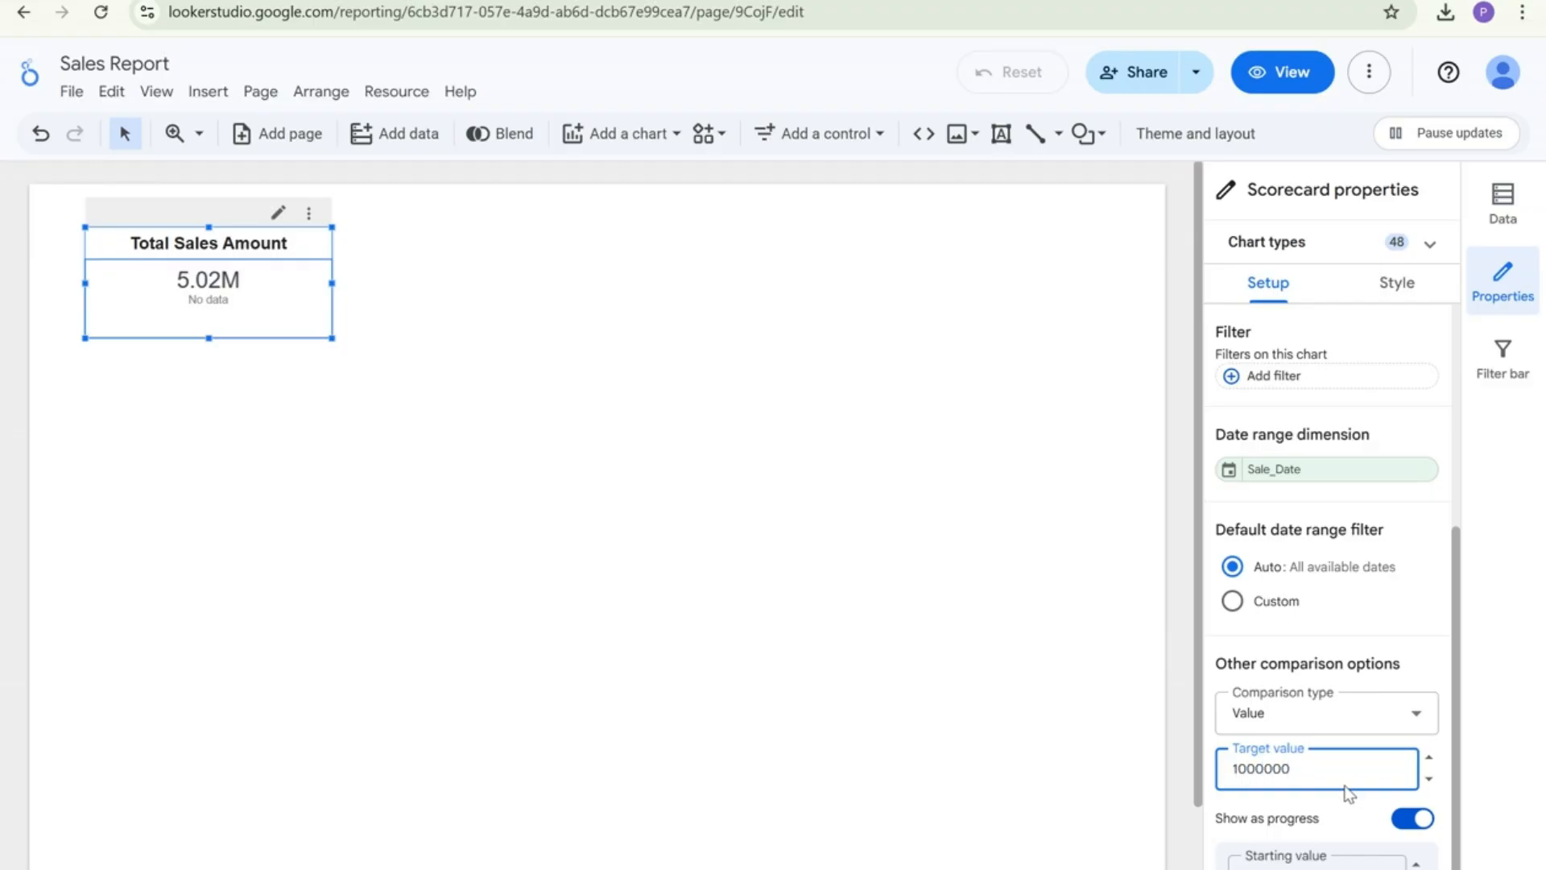
left_click(1349, 794)
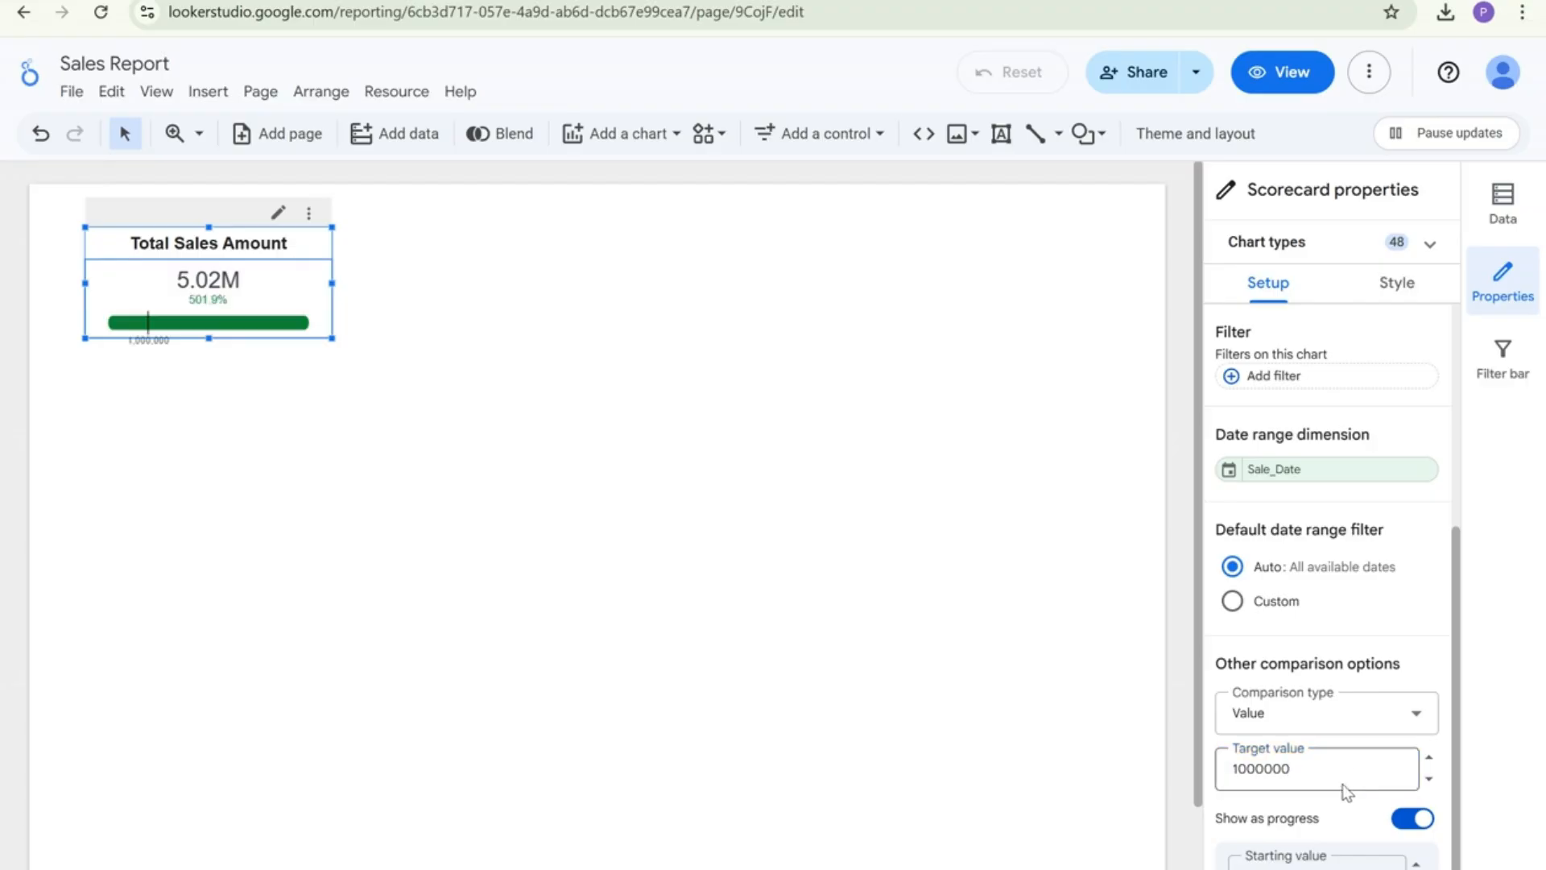
left_click(1348, 769)
type("0")
key("Return")
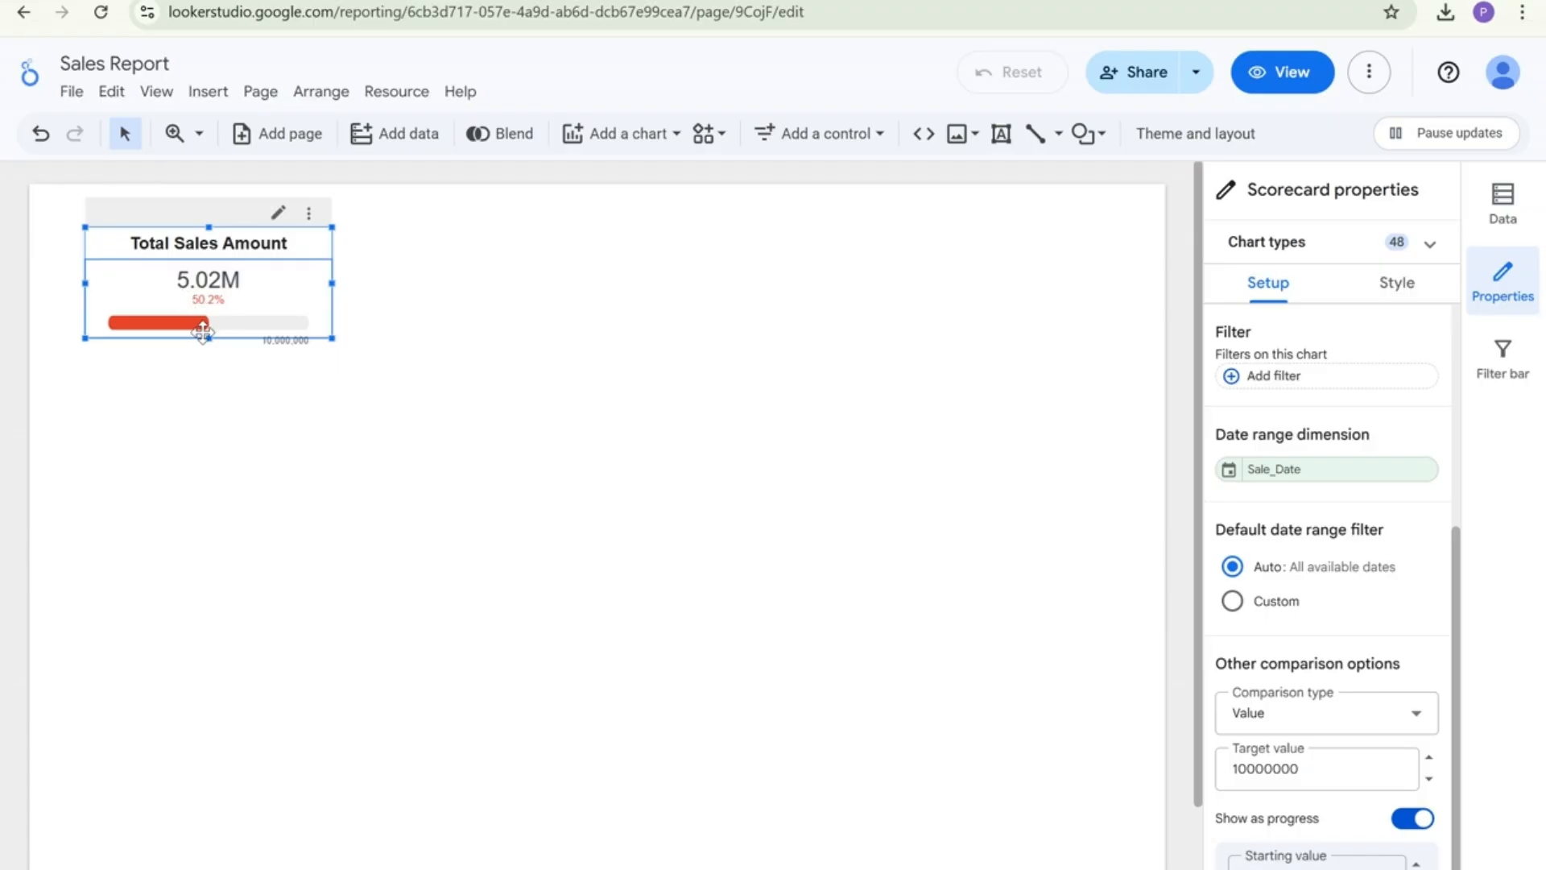
left_click_drag(209, 339, 209, 382)
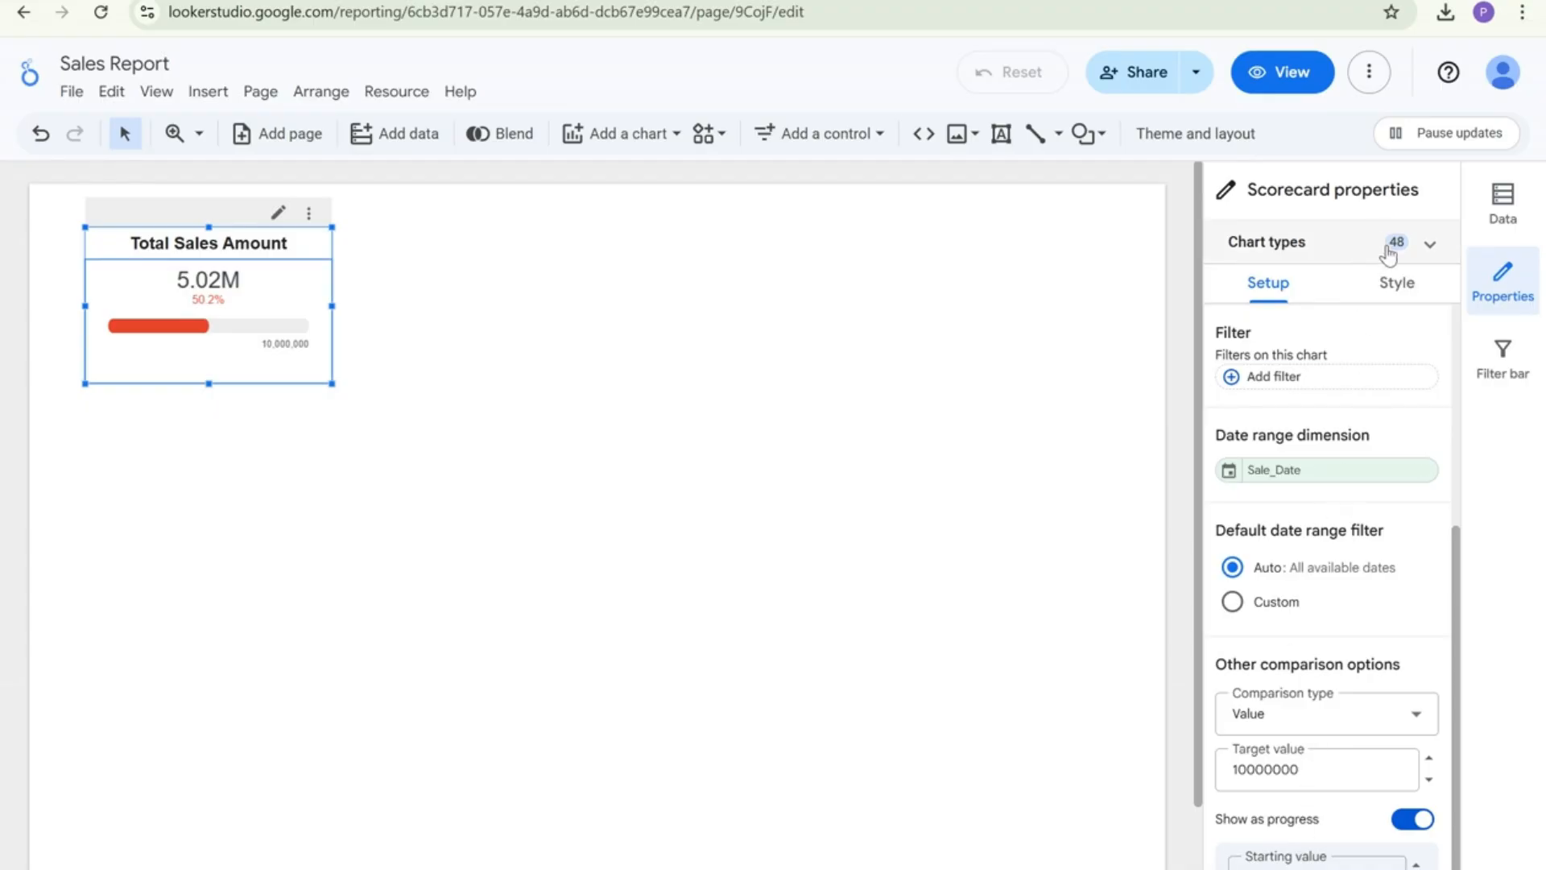
Turn on compact numbers for the scorecard's comparison fields
left_click(1397, 289)
scroll(1363, 656, "down", 2)
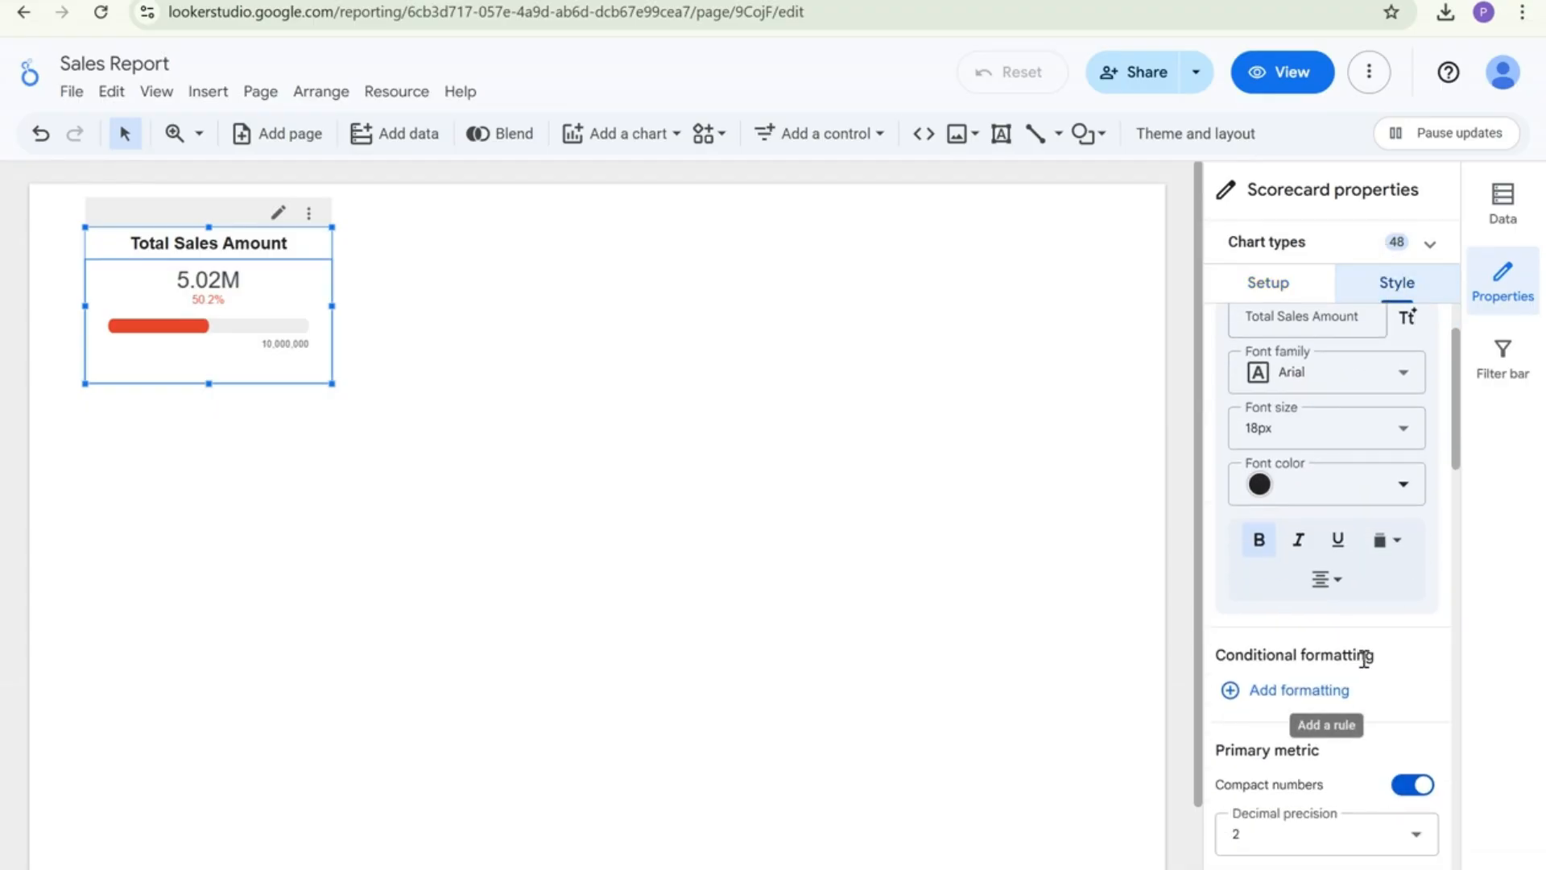
scroll(1363, 656, "down", 4)
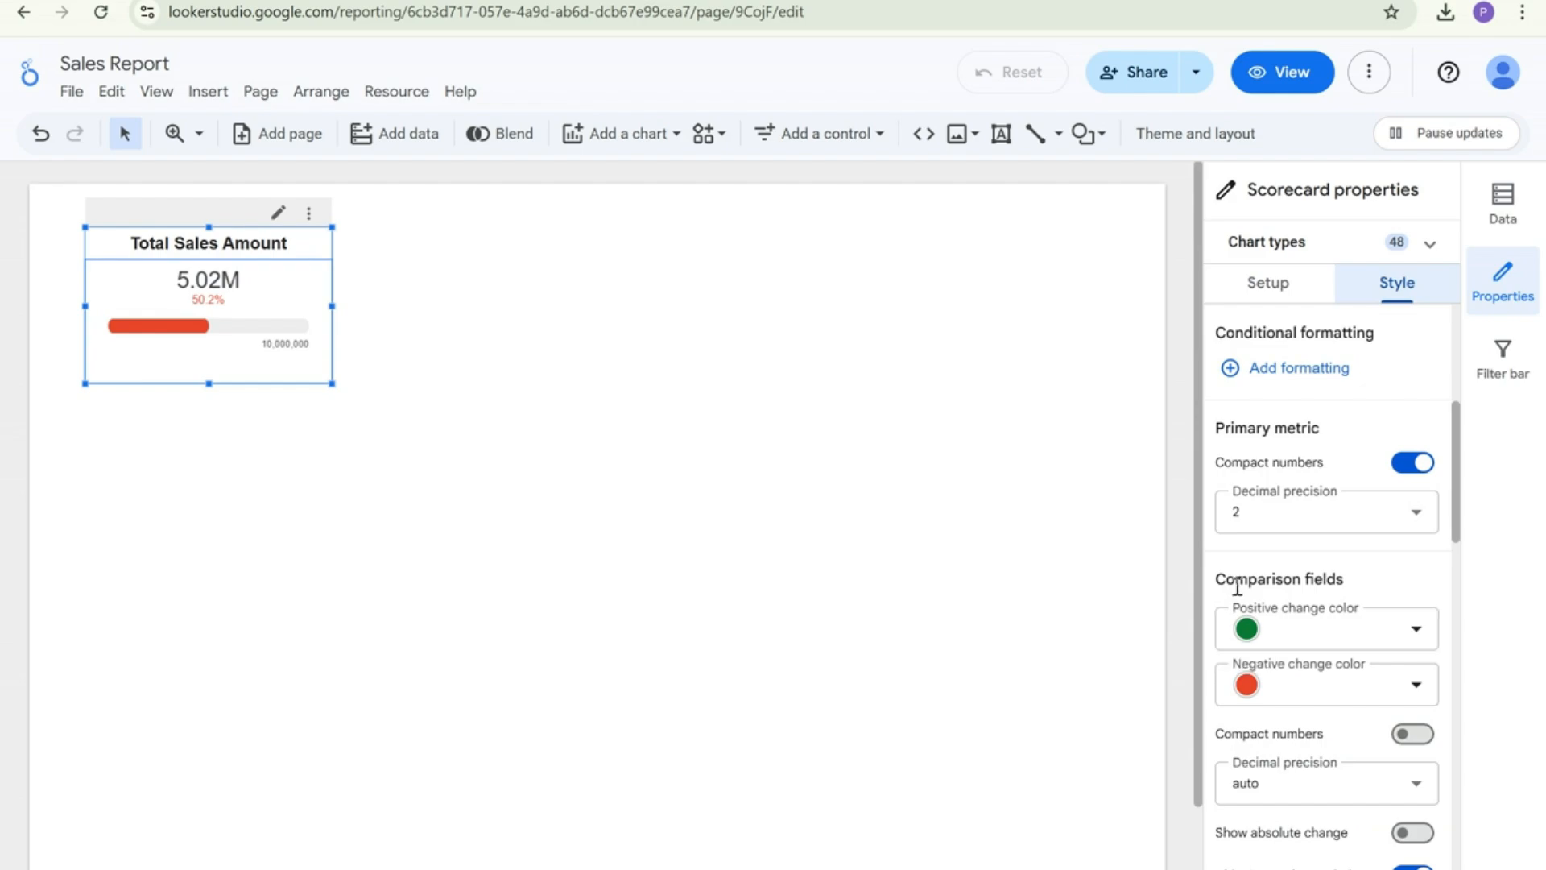
left_click_drag(1227, 581, 1358, 582)
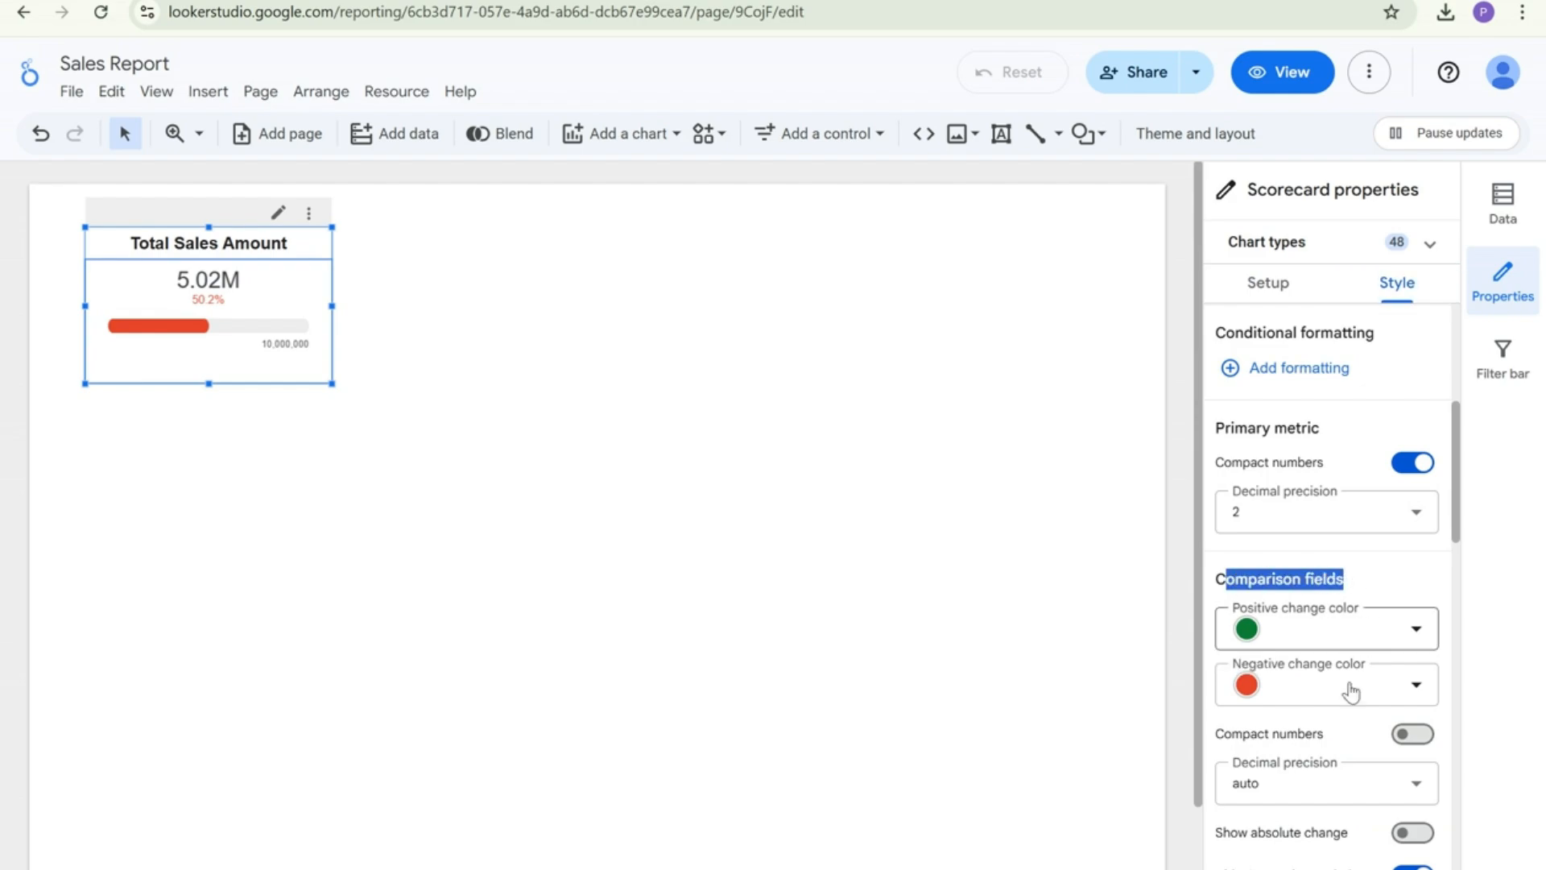
left_click(1411, 734)
scroll(1336, 733, "down", 1)
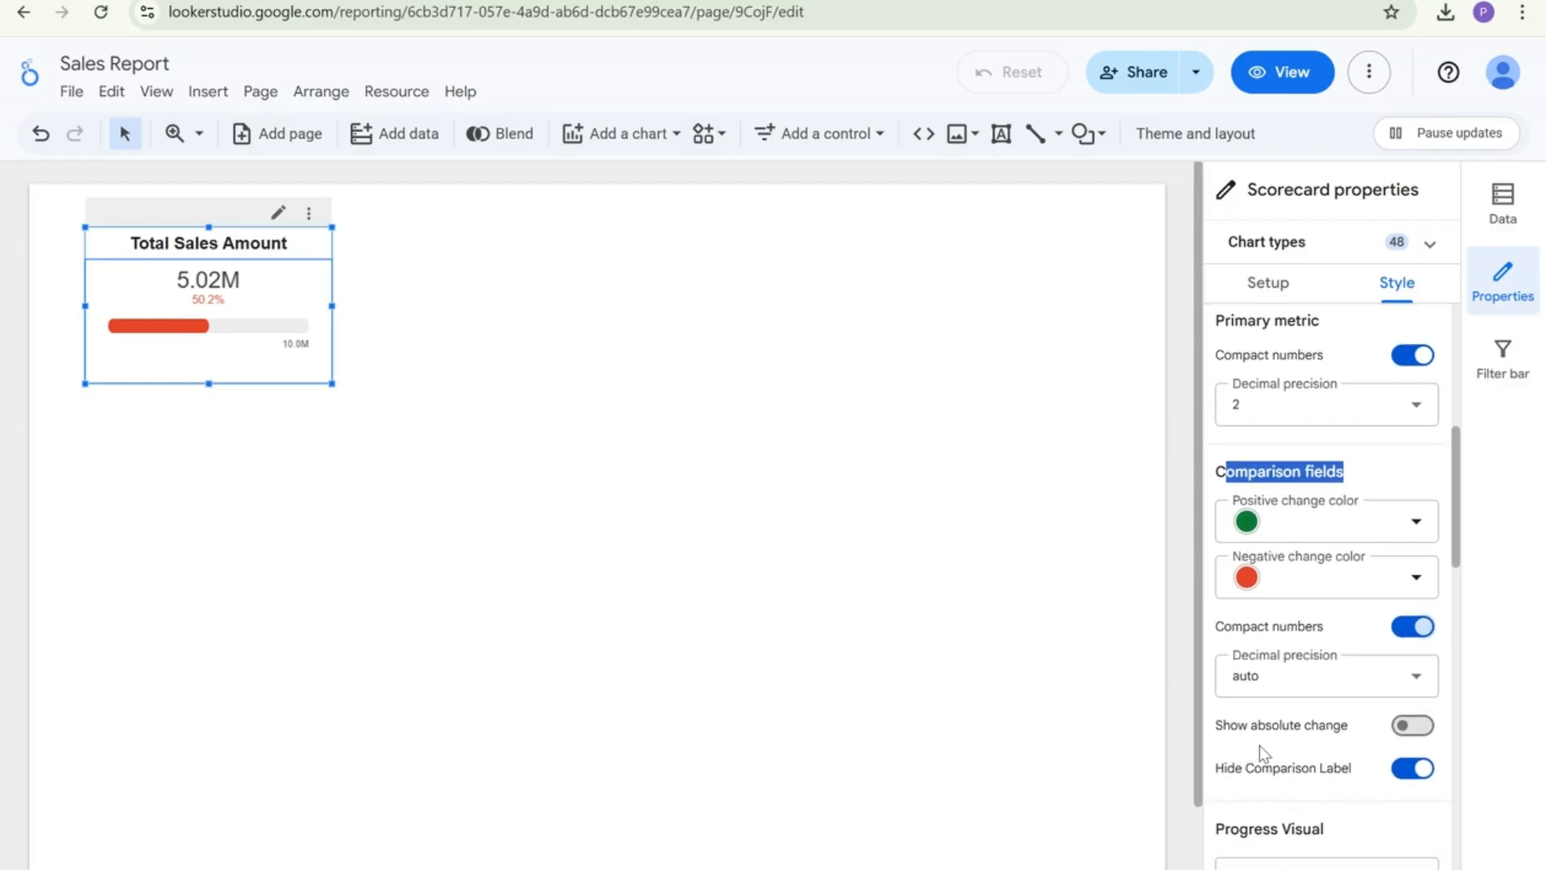
Try showing the absolute change, switch it off again, and unhide the scorecard's comparison label
left_click(1414, 727)
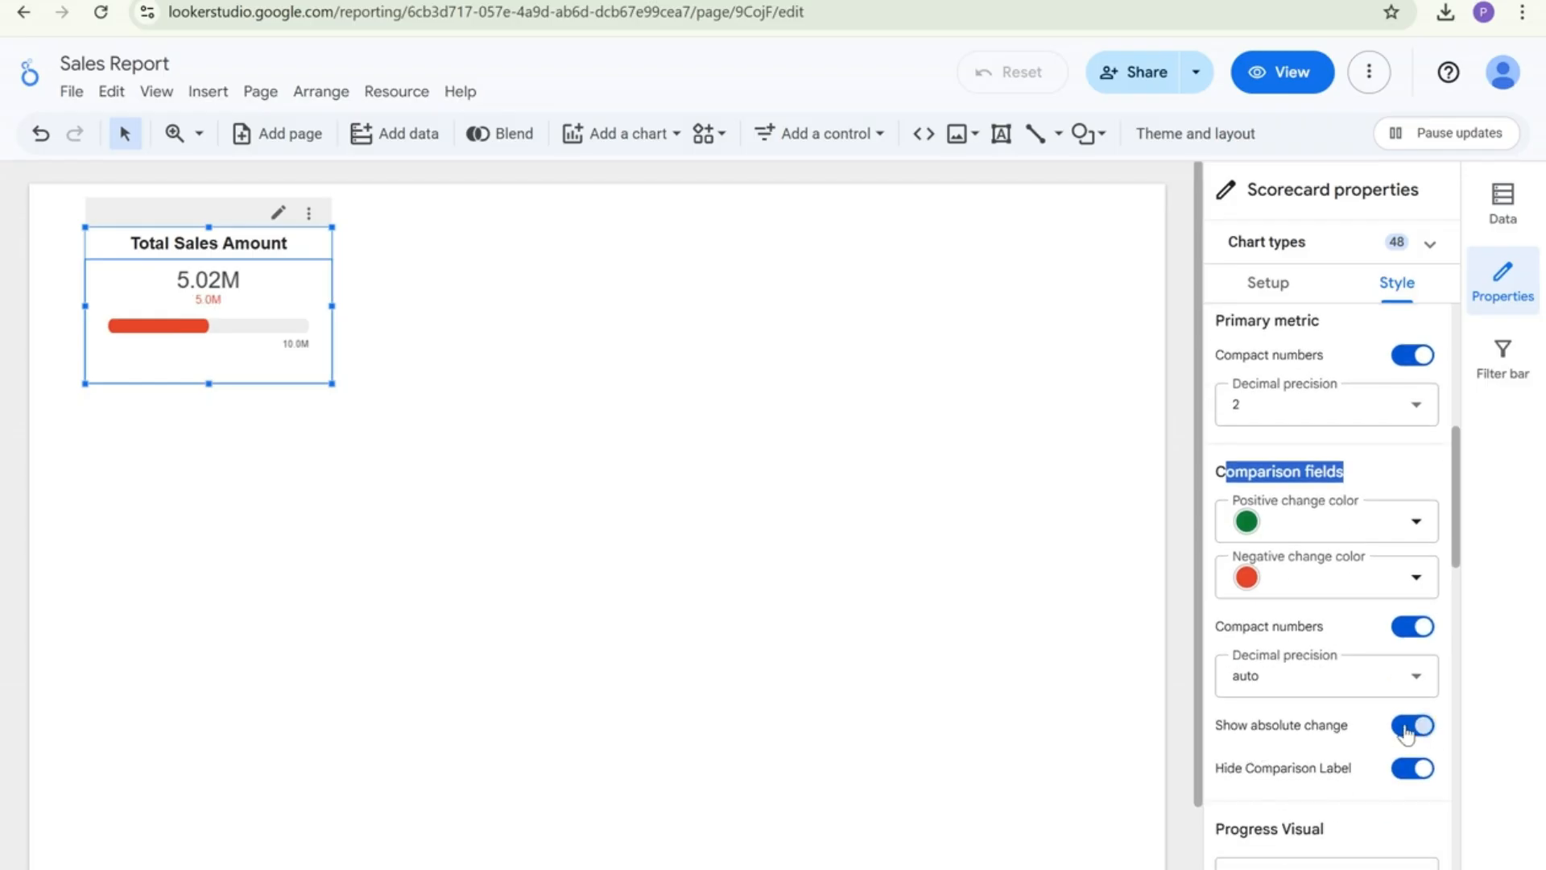
left_click(1402, 730)
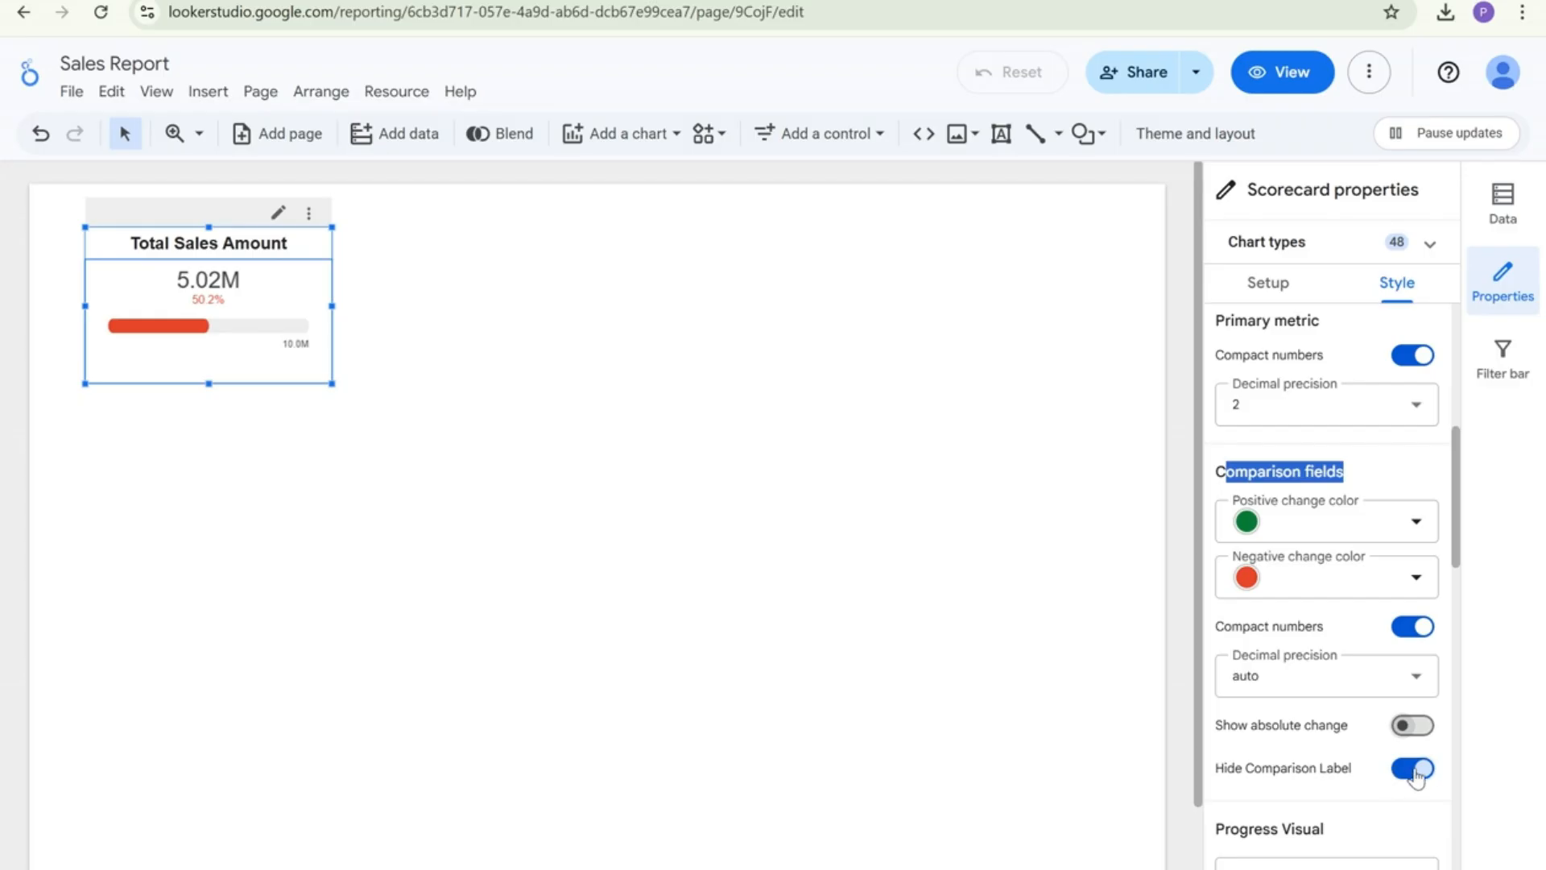
left_click(1414, 769)
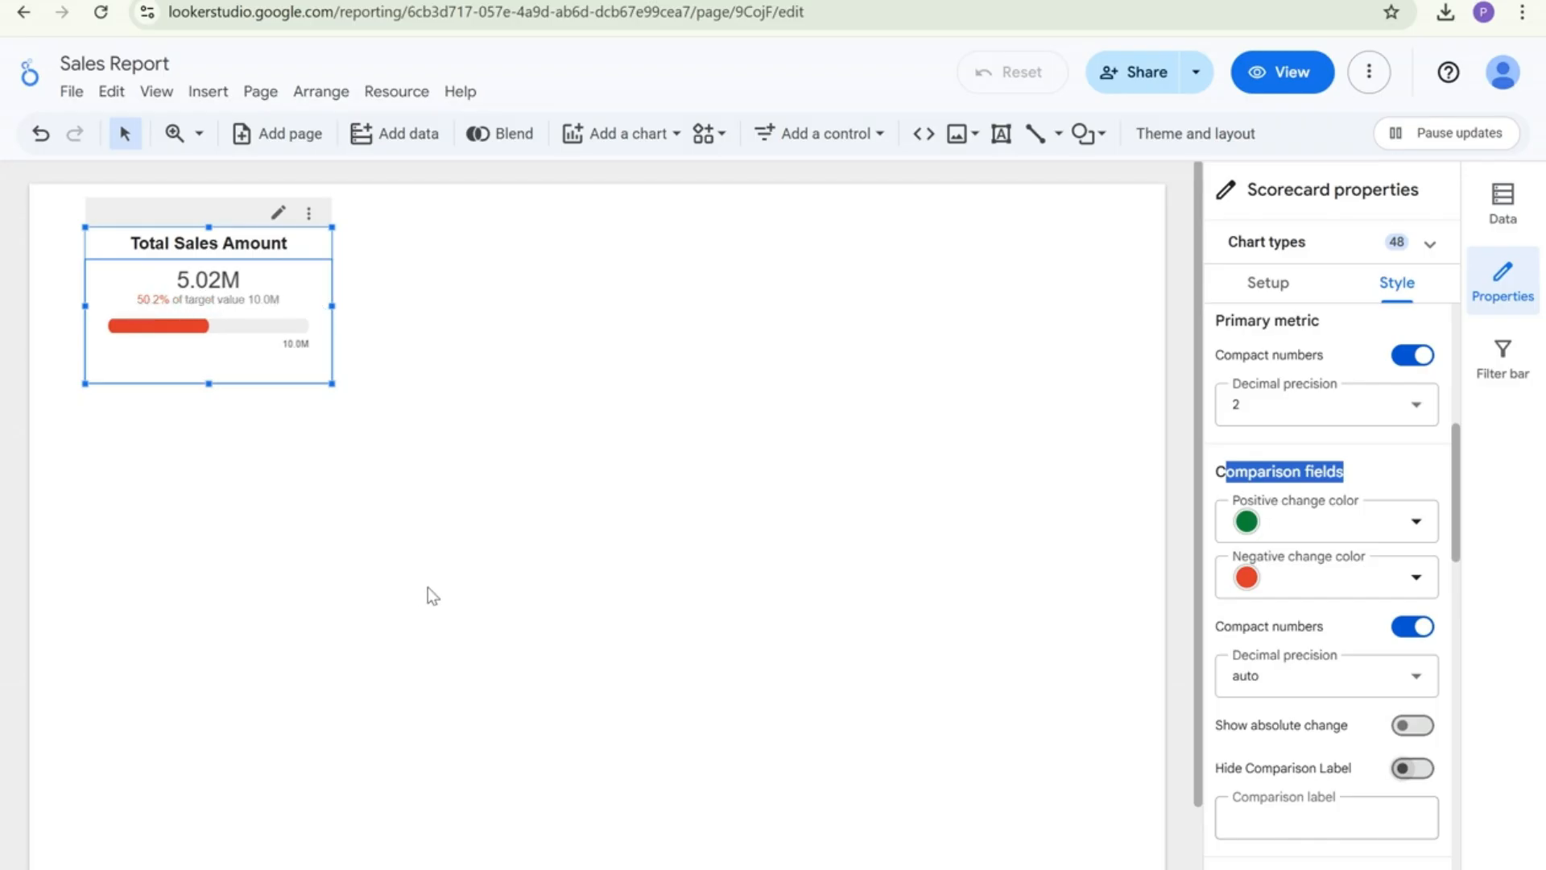
Try the Circle progress visual for the scorecard and switch it back to Bar
scroll(1298, 766, "down", 3)
left_click(1287, 737)
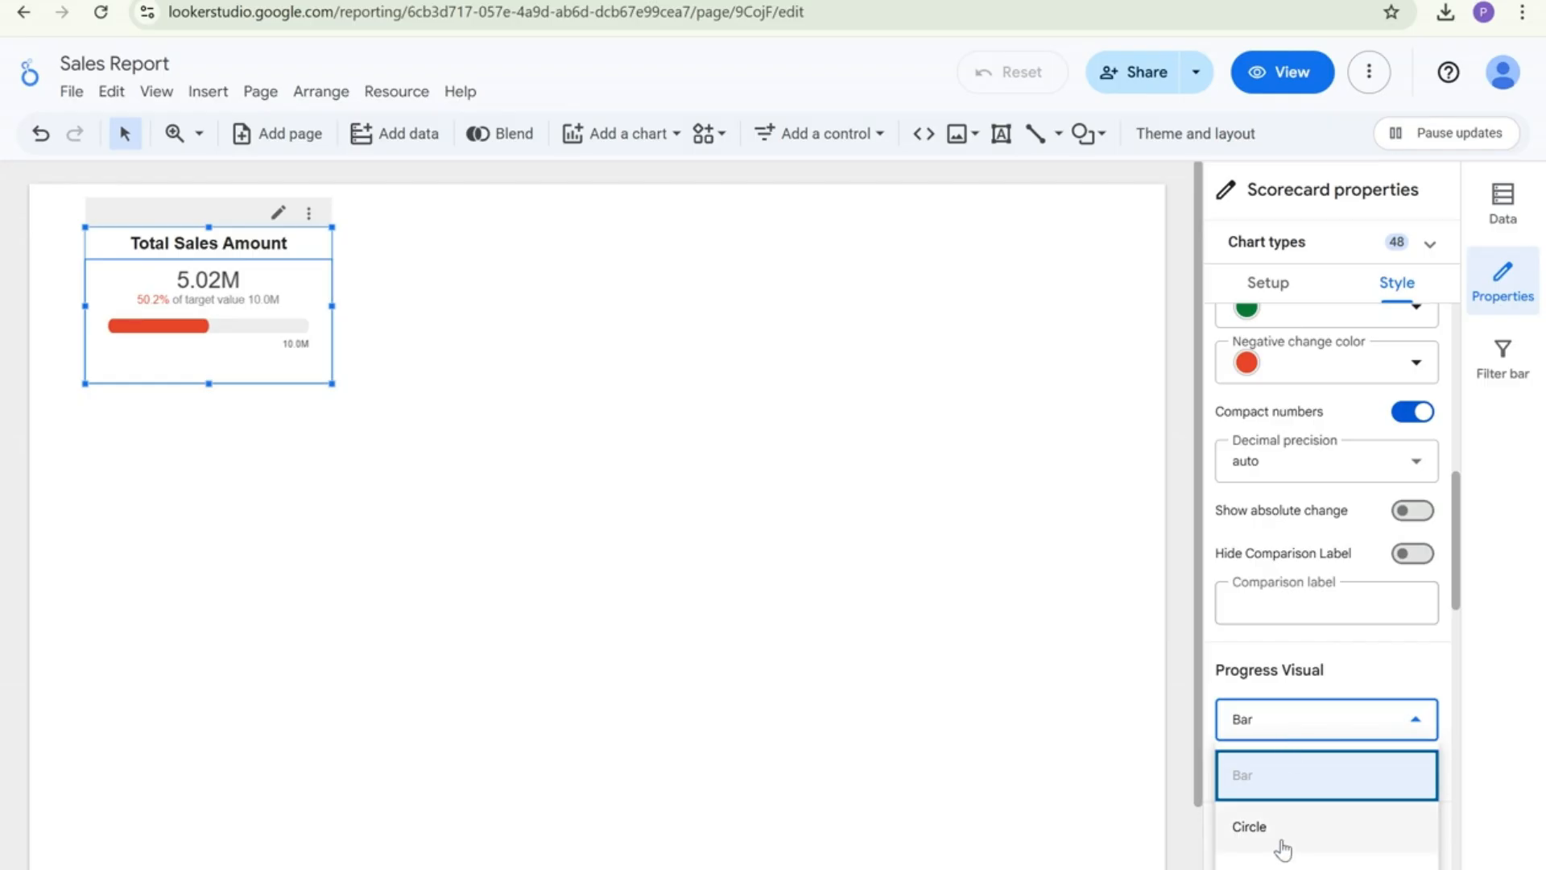
left_click(1282, 838)
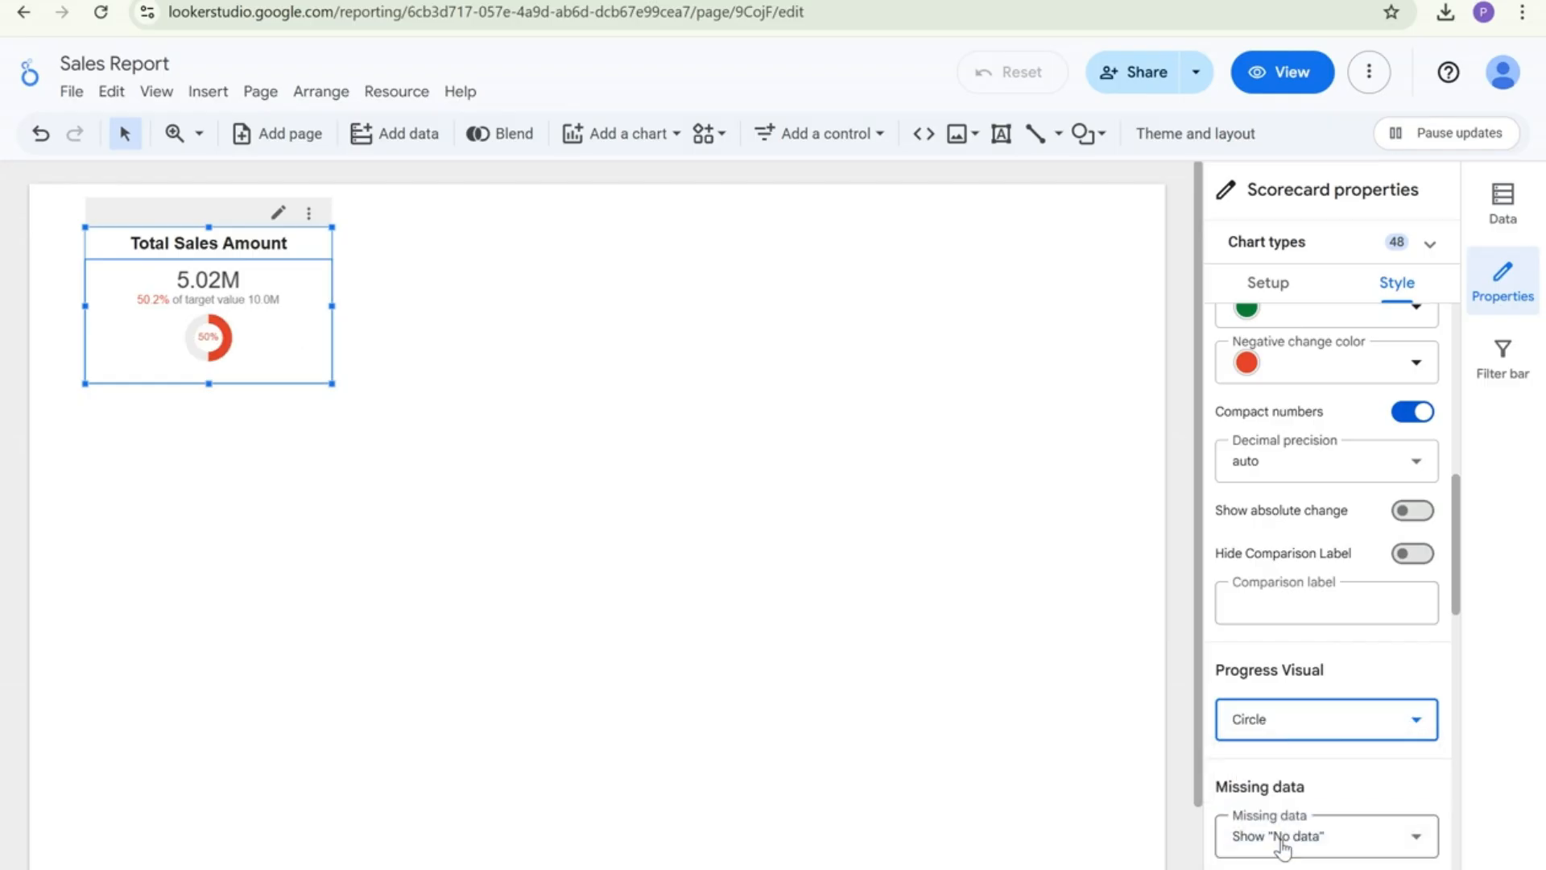
left_click(1296, 731)
left_click(1249, 772)
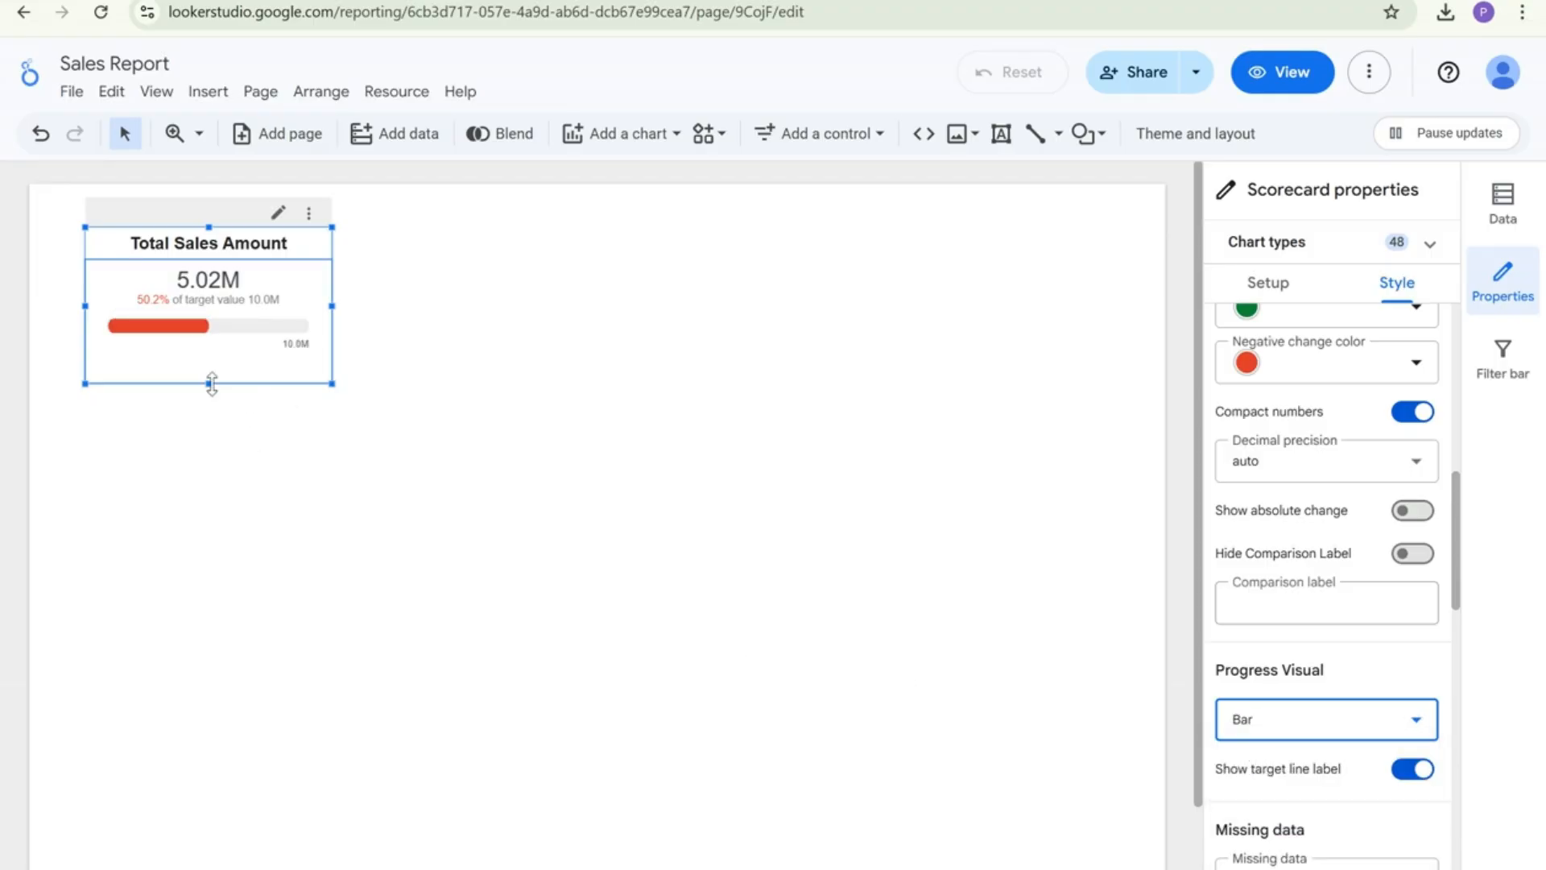
Make the scorecard slightly shorter and move it a little closer to the page's upper-left corner
left_click_drag(212, 383, 233, 343)
left_click(260, 484)
left_click(235, 438)
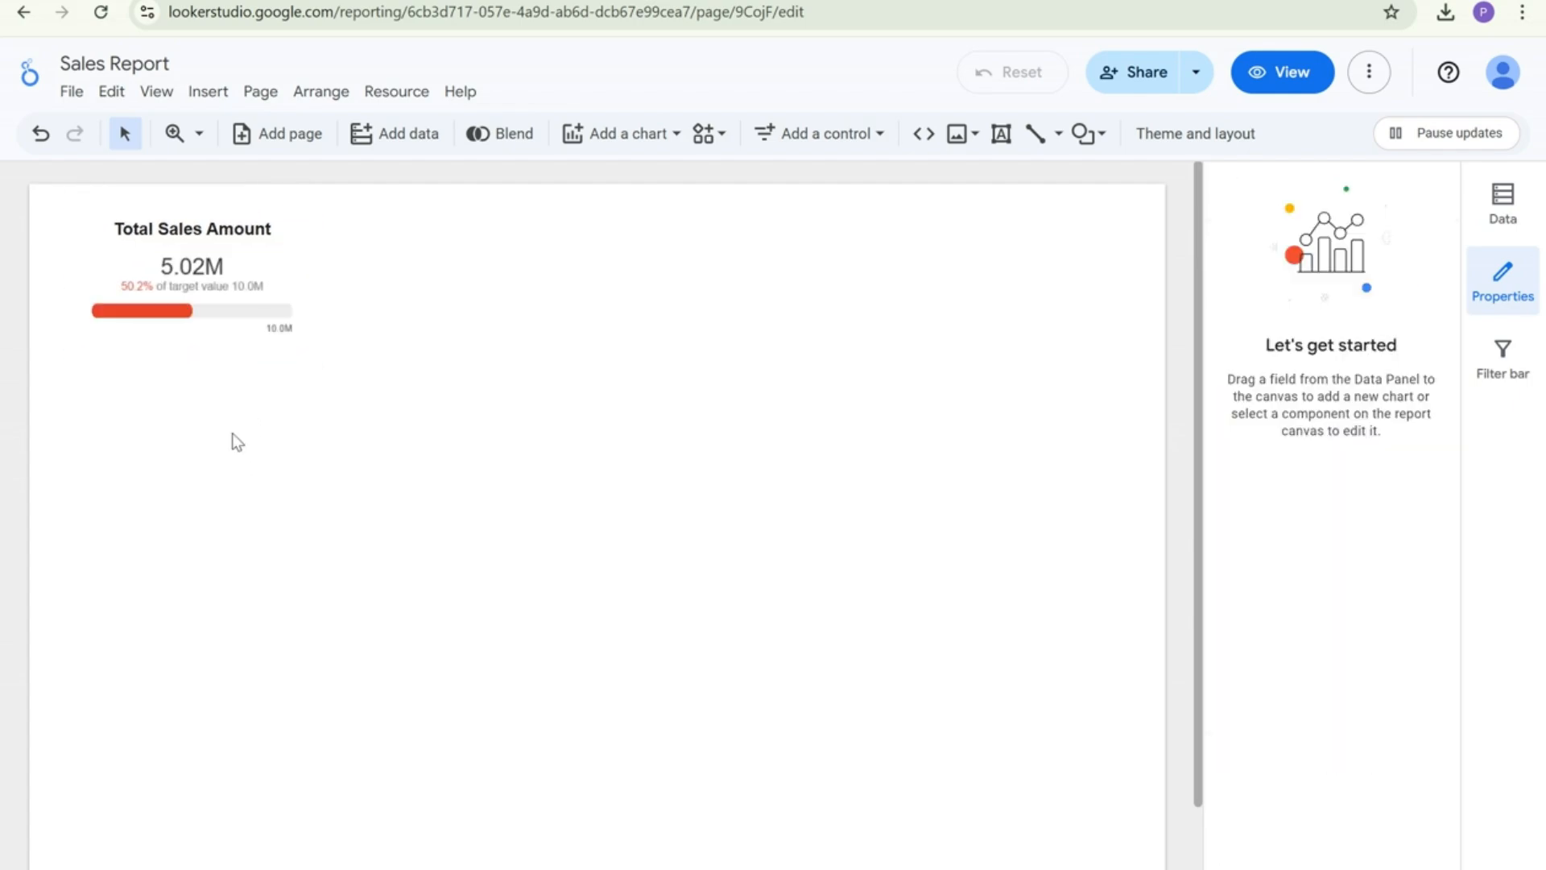
left_click(223, 330)
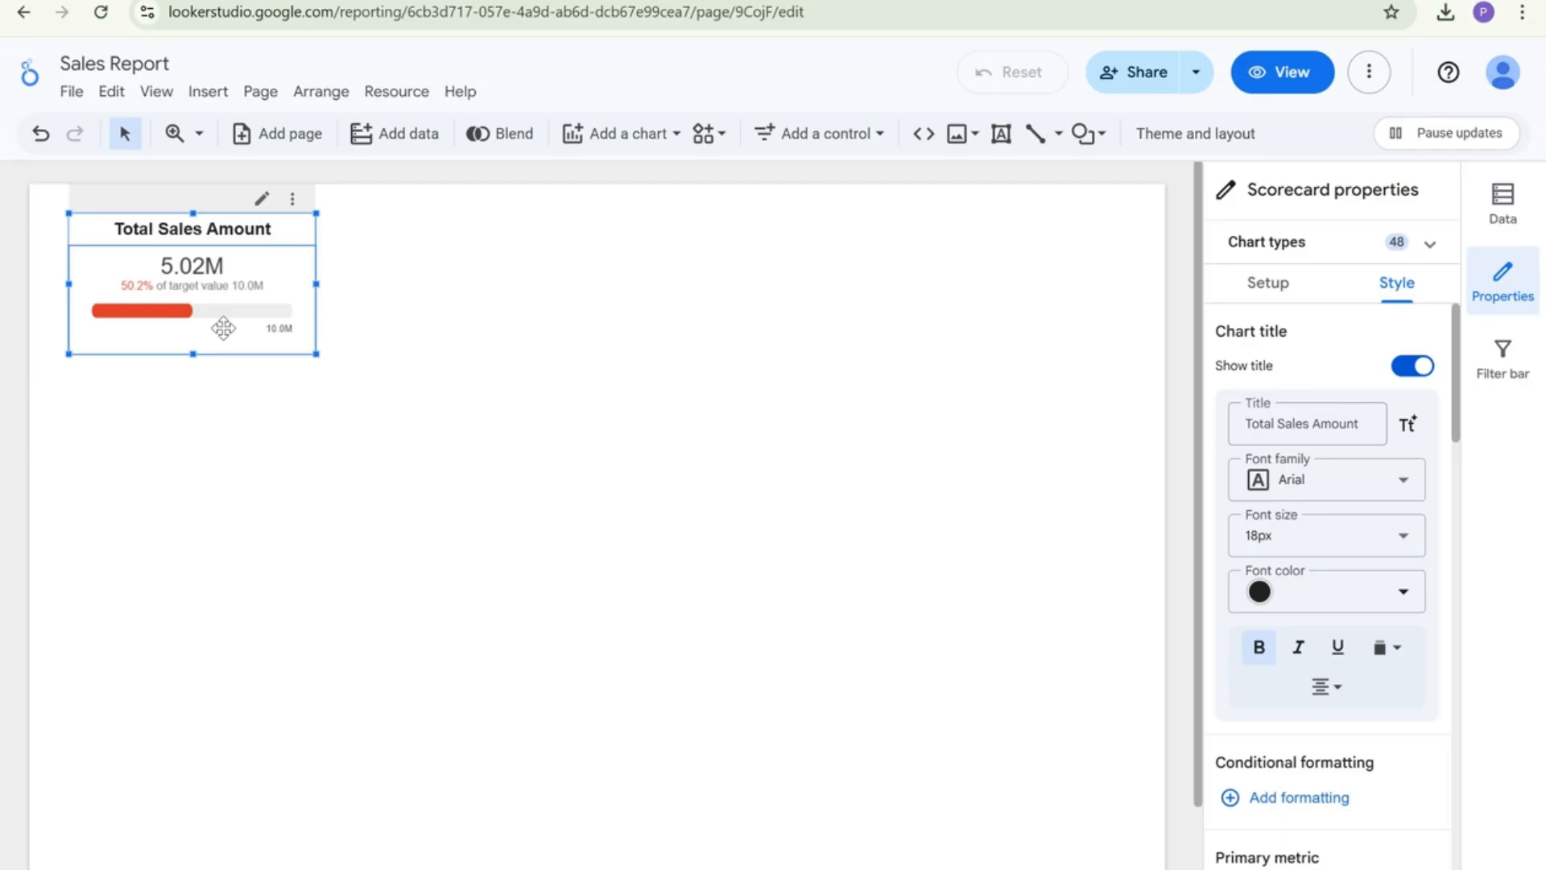
left_click(328, 432)
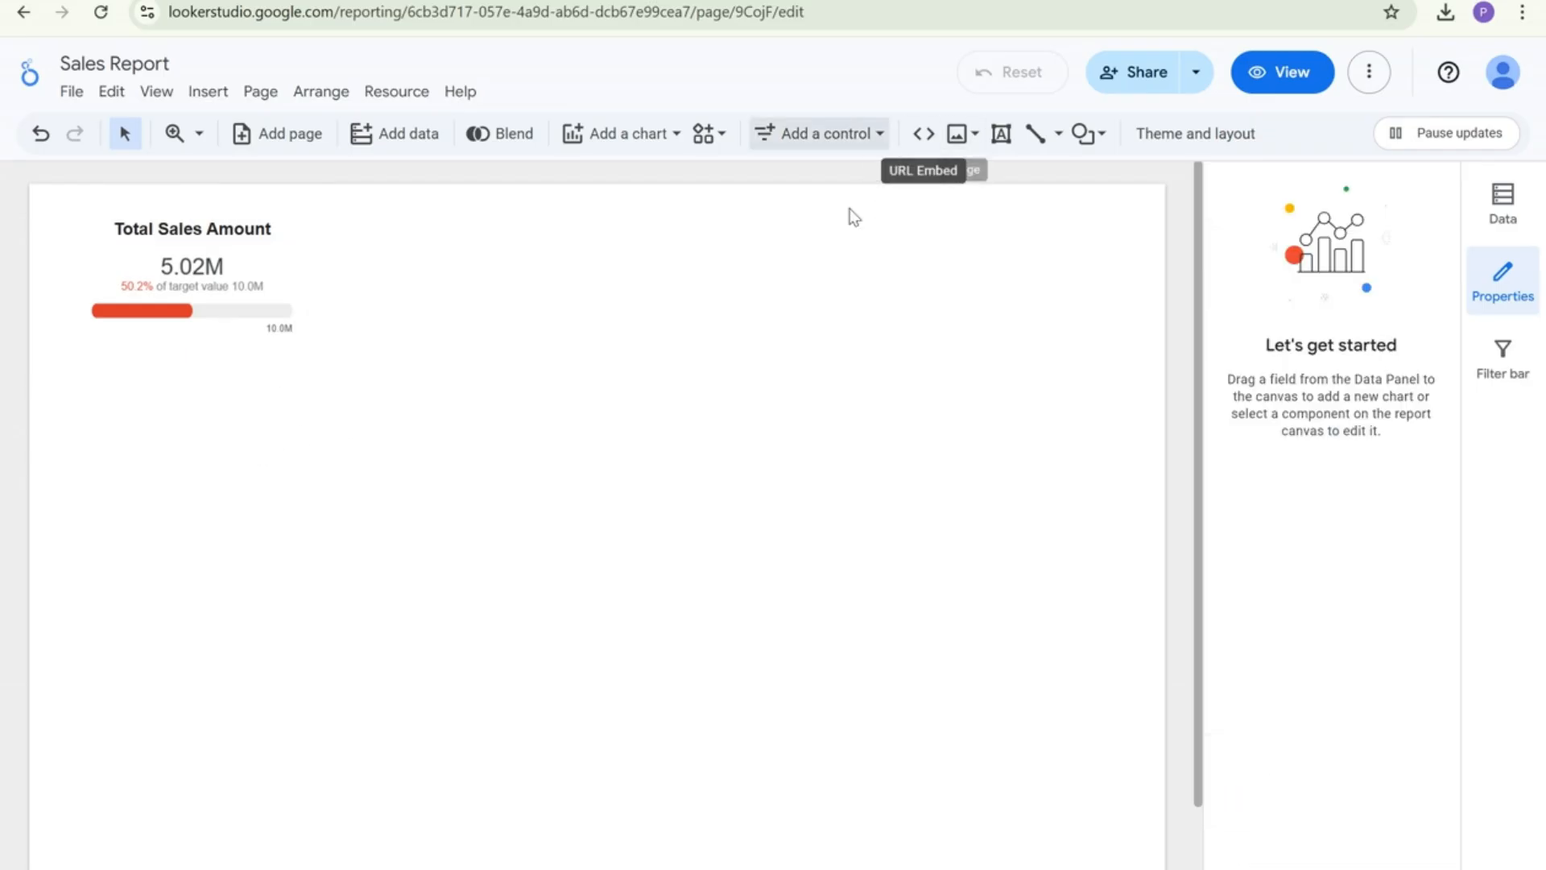
Draw a rectangle shape that covers the whole scorecard with a margin on every side
left_click(1101, 137)
mouse_move(1134, 184)
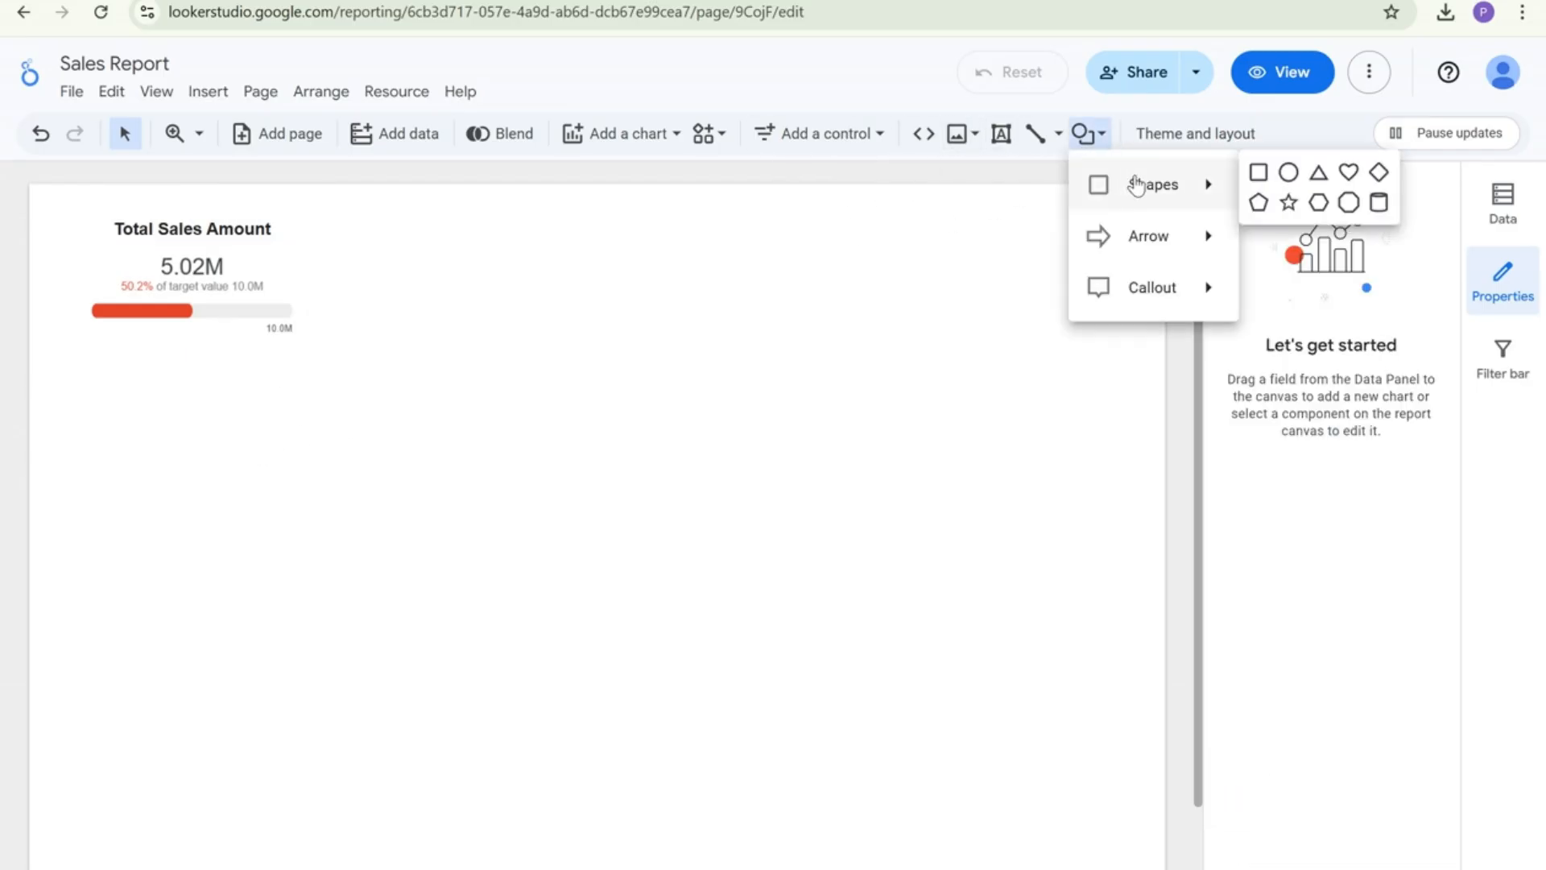
left_click(1259, 169)
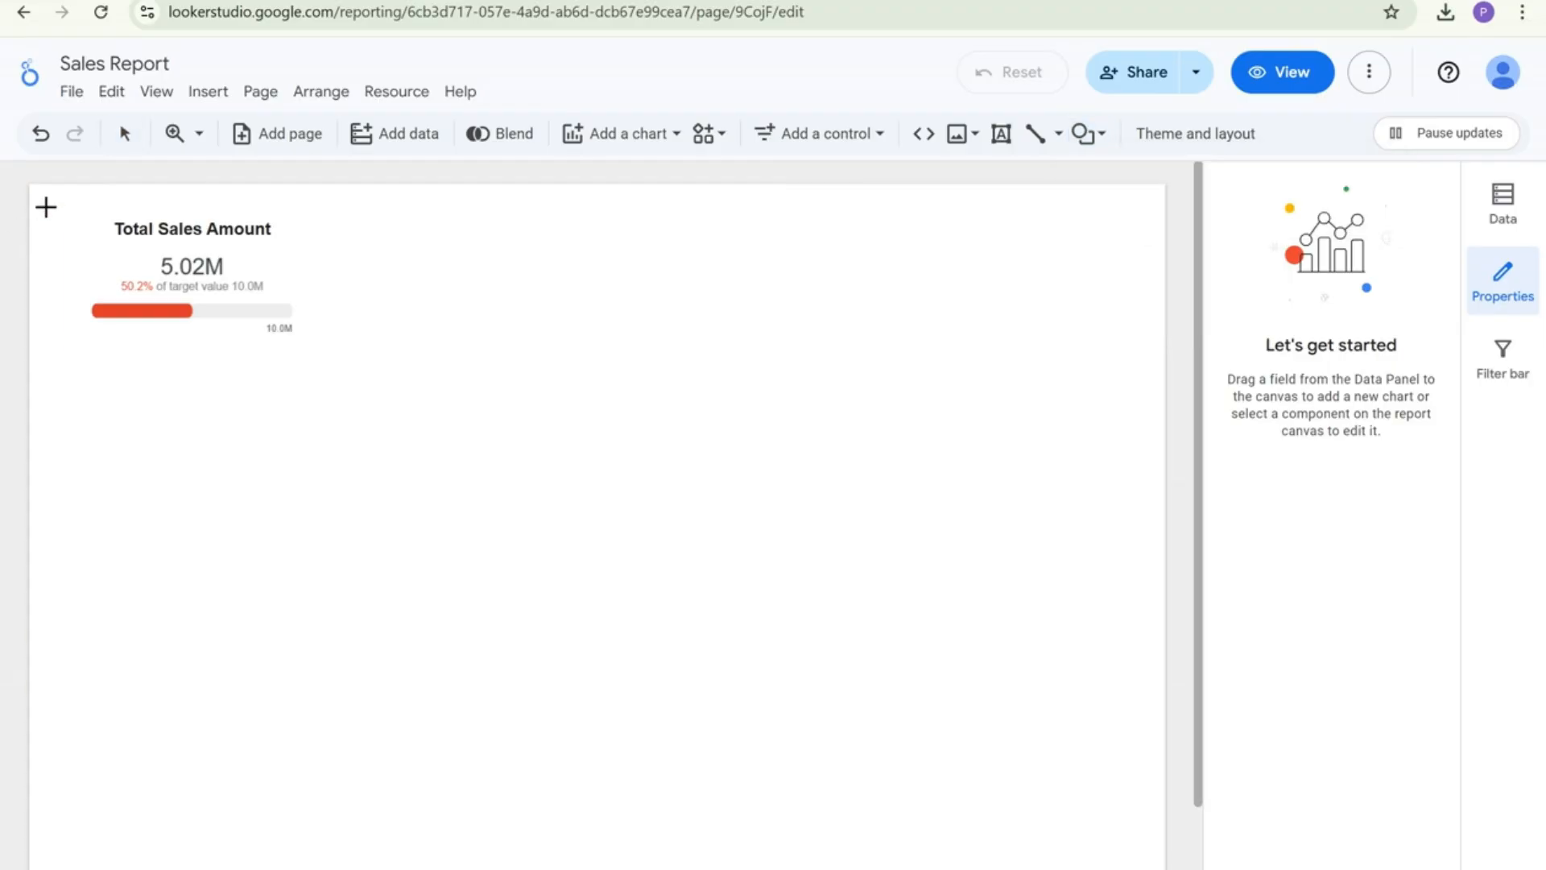
mouse_move(46, 207)
left_mouse_down()
mouse_move(259, 379)
mouse_move(311, 369)
mouse_move(335, 391)
left_mouse_up()
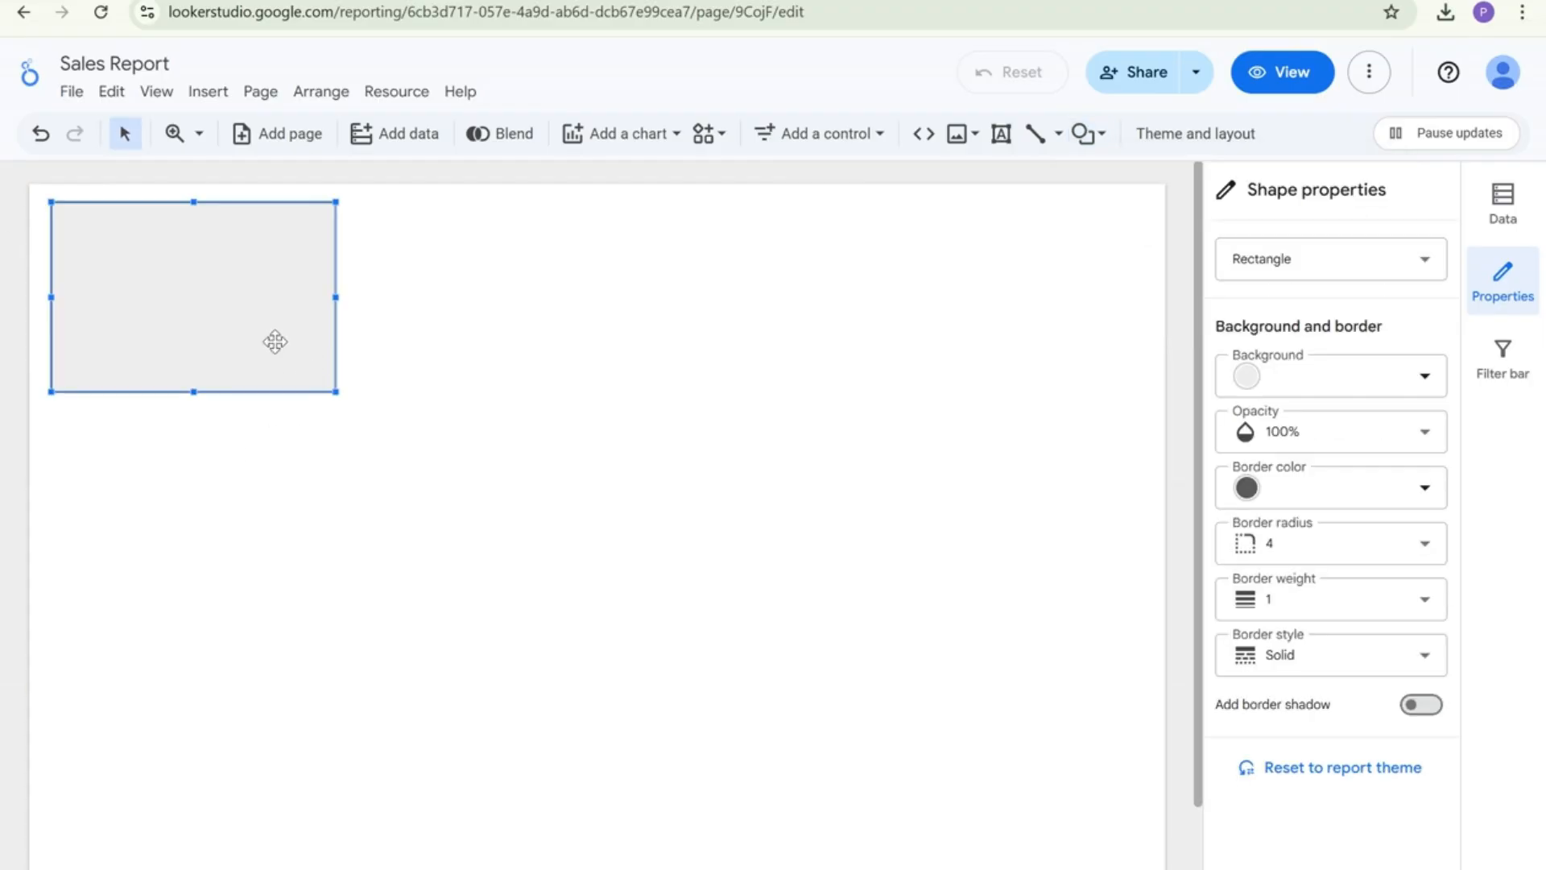
Send the rectangle behind the scorecard and reduce its height so it fits closely around the scorecard
right_click(275, 341)
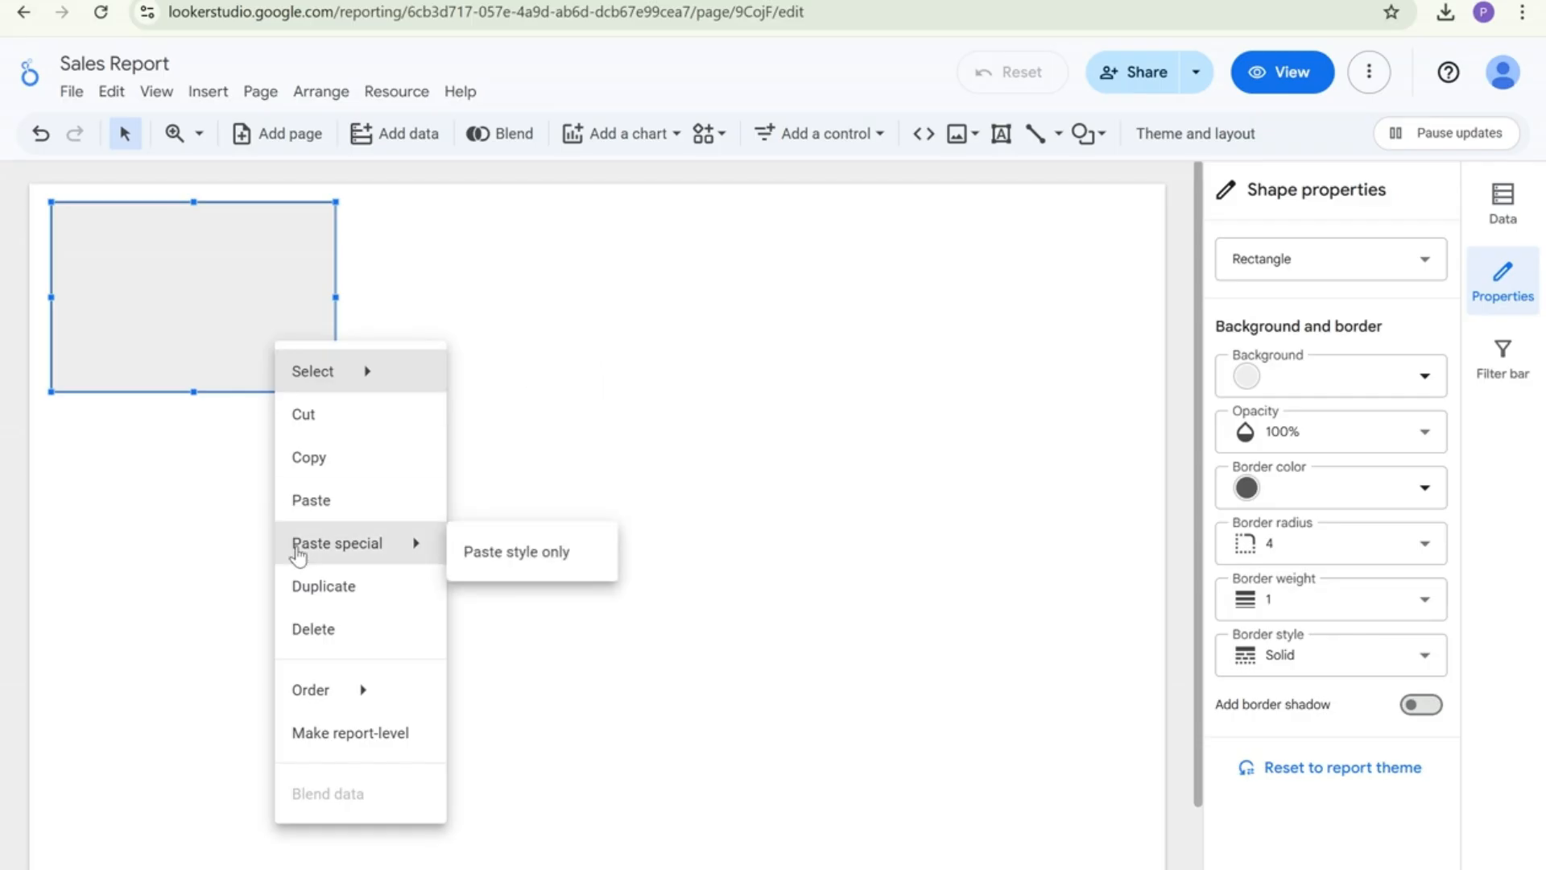
mouse_move(295, 697)
left_click(536, 827)
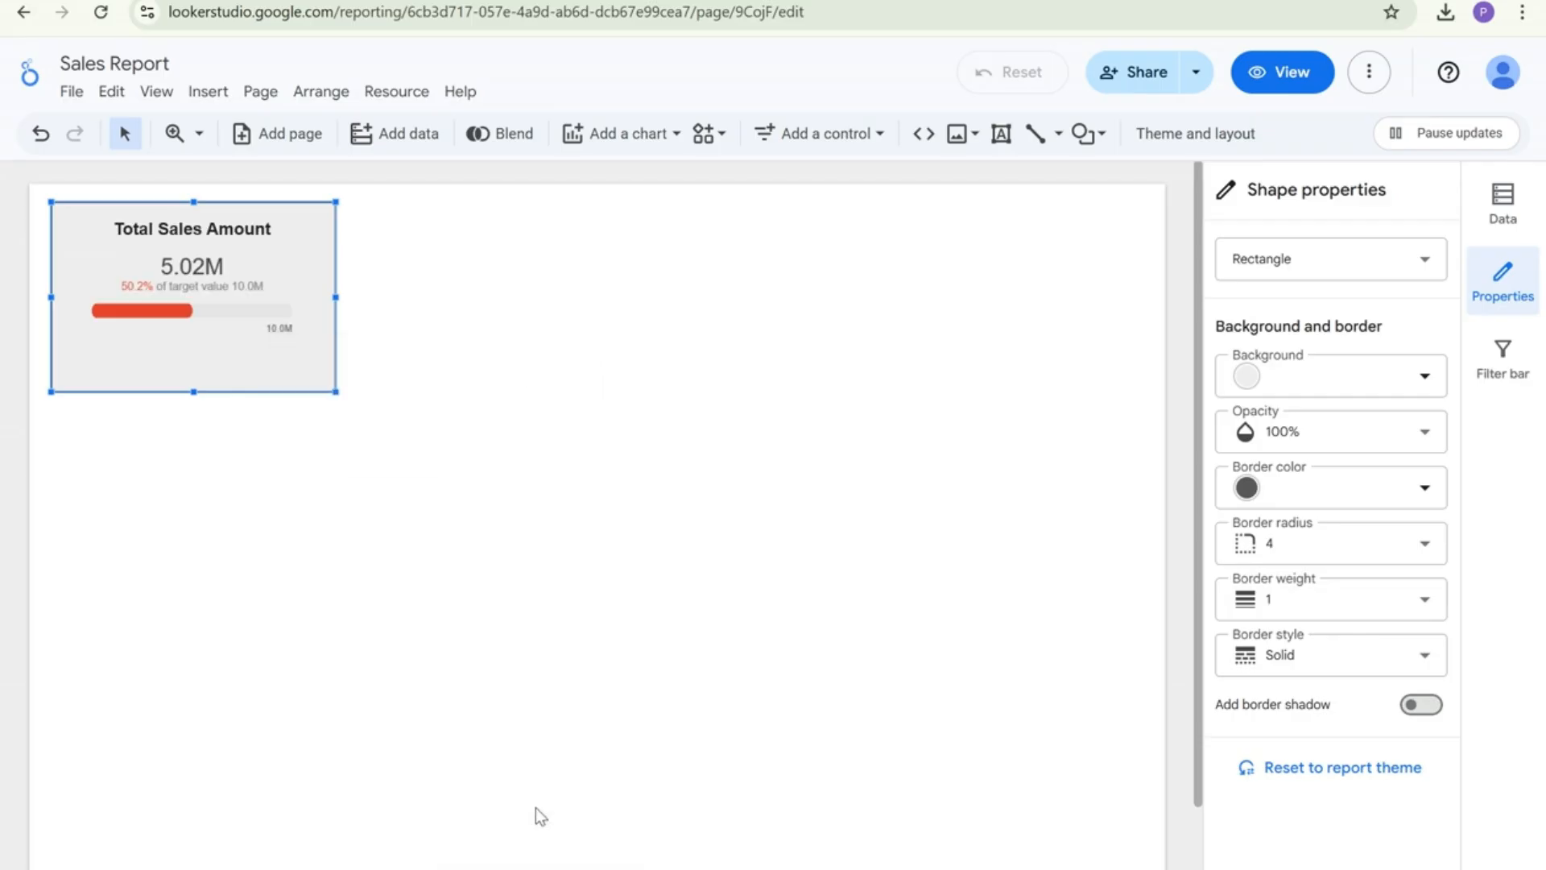
left_click_drag(188, 390, 194, 360)
left_click(200, 414)
left_click(326, 288)
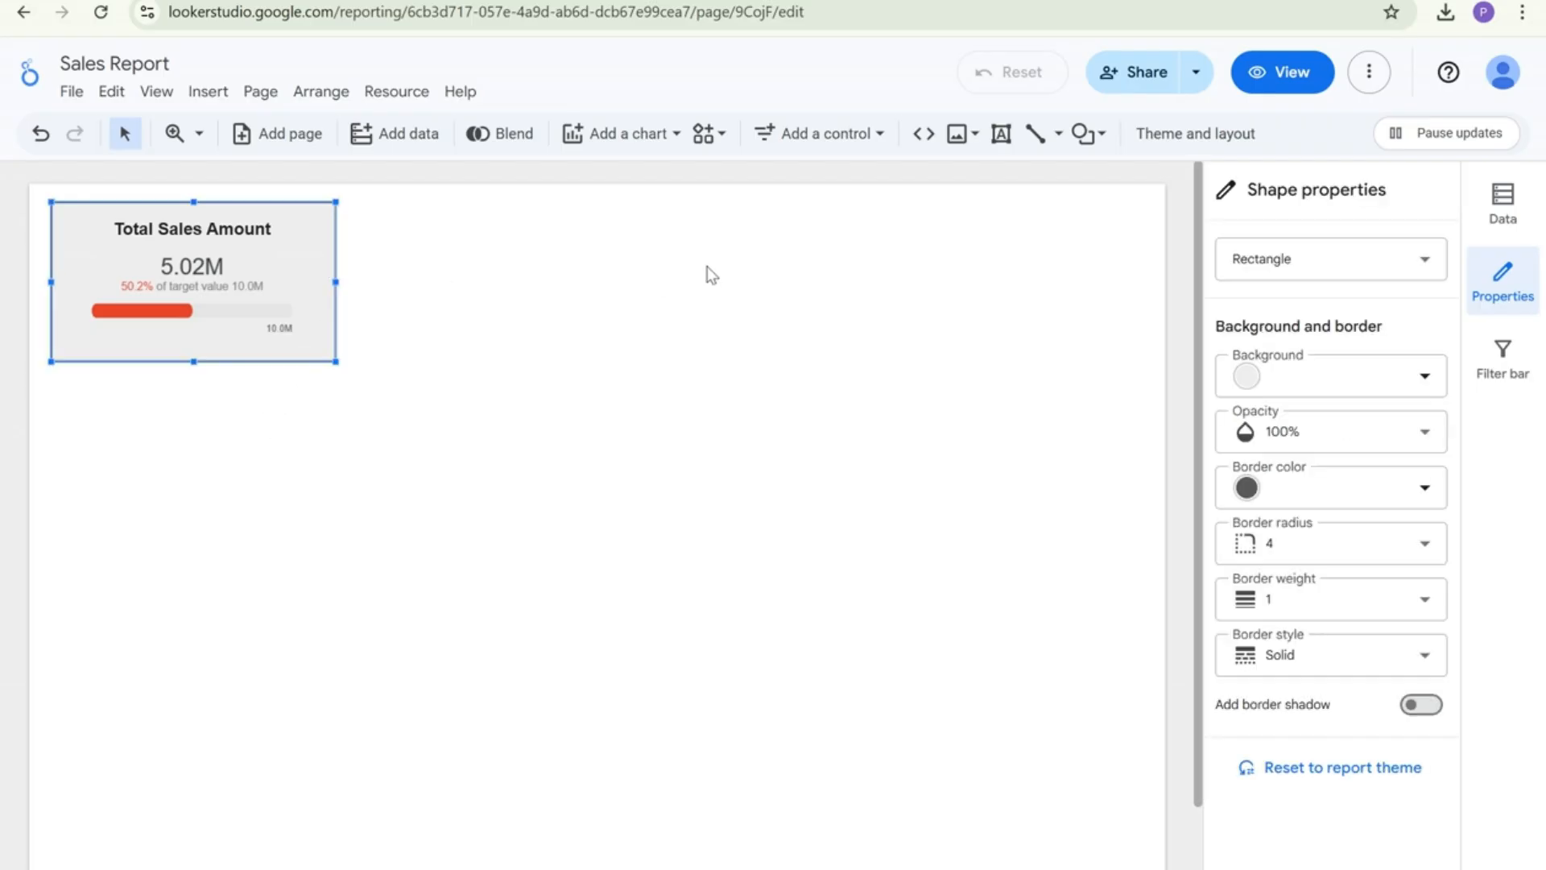
Set the rectangle's background to white and its border color to light grey
left_click(1399, 385)
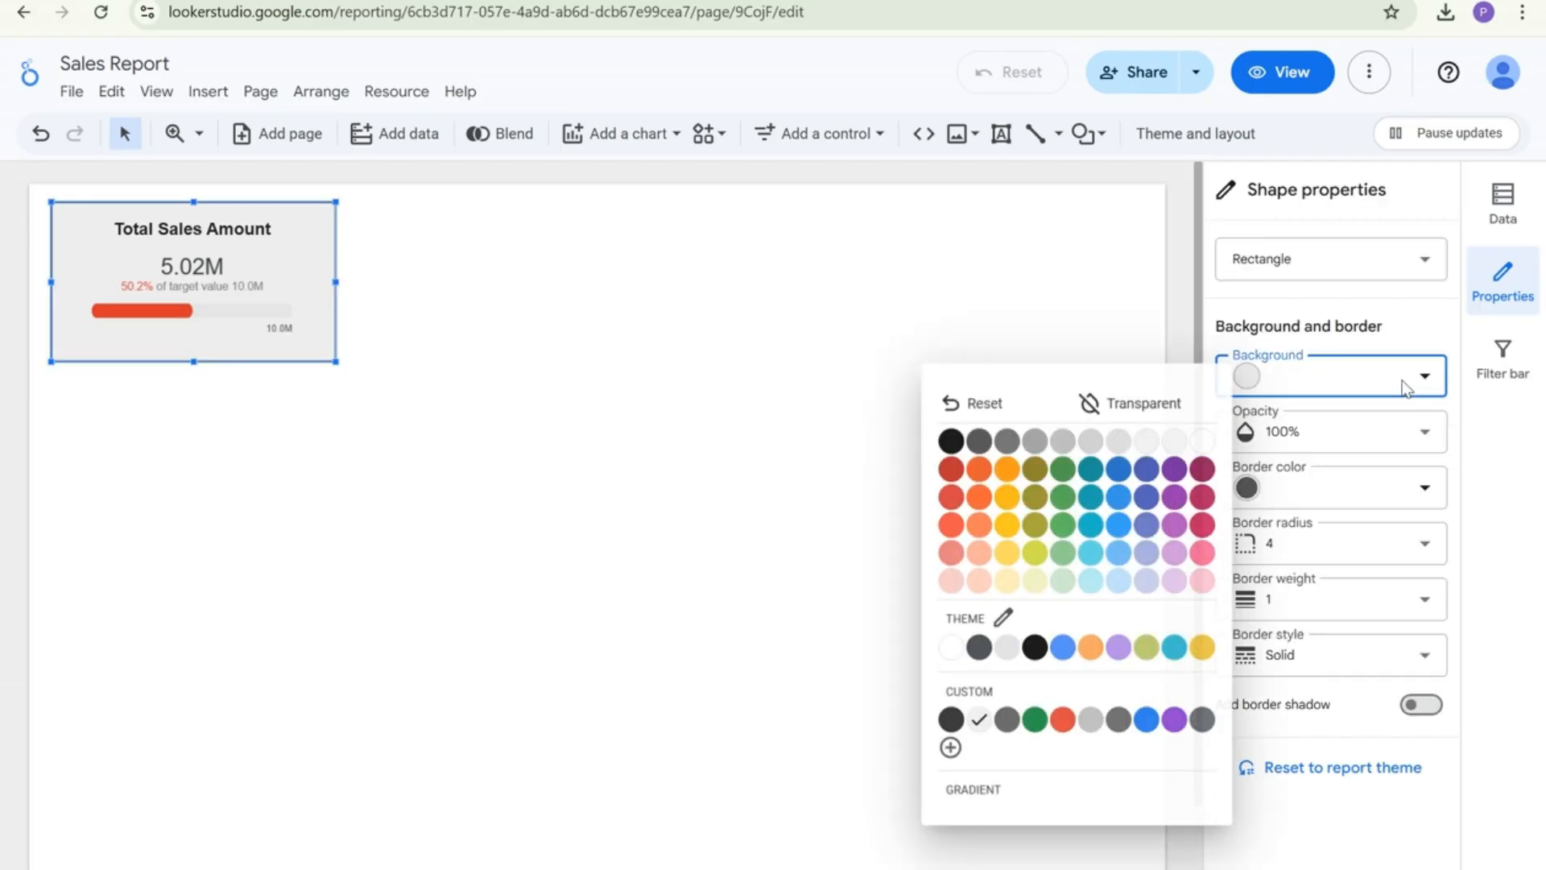
left_click(1204, 442)
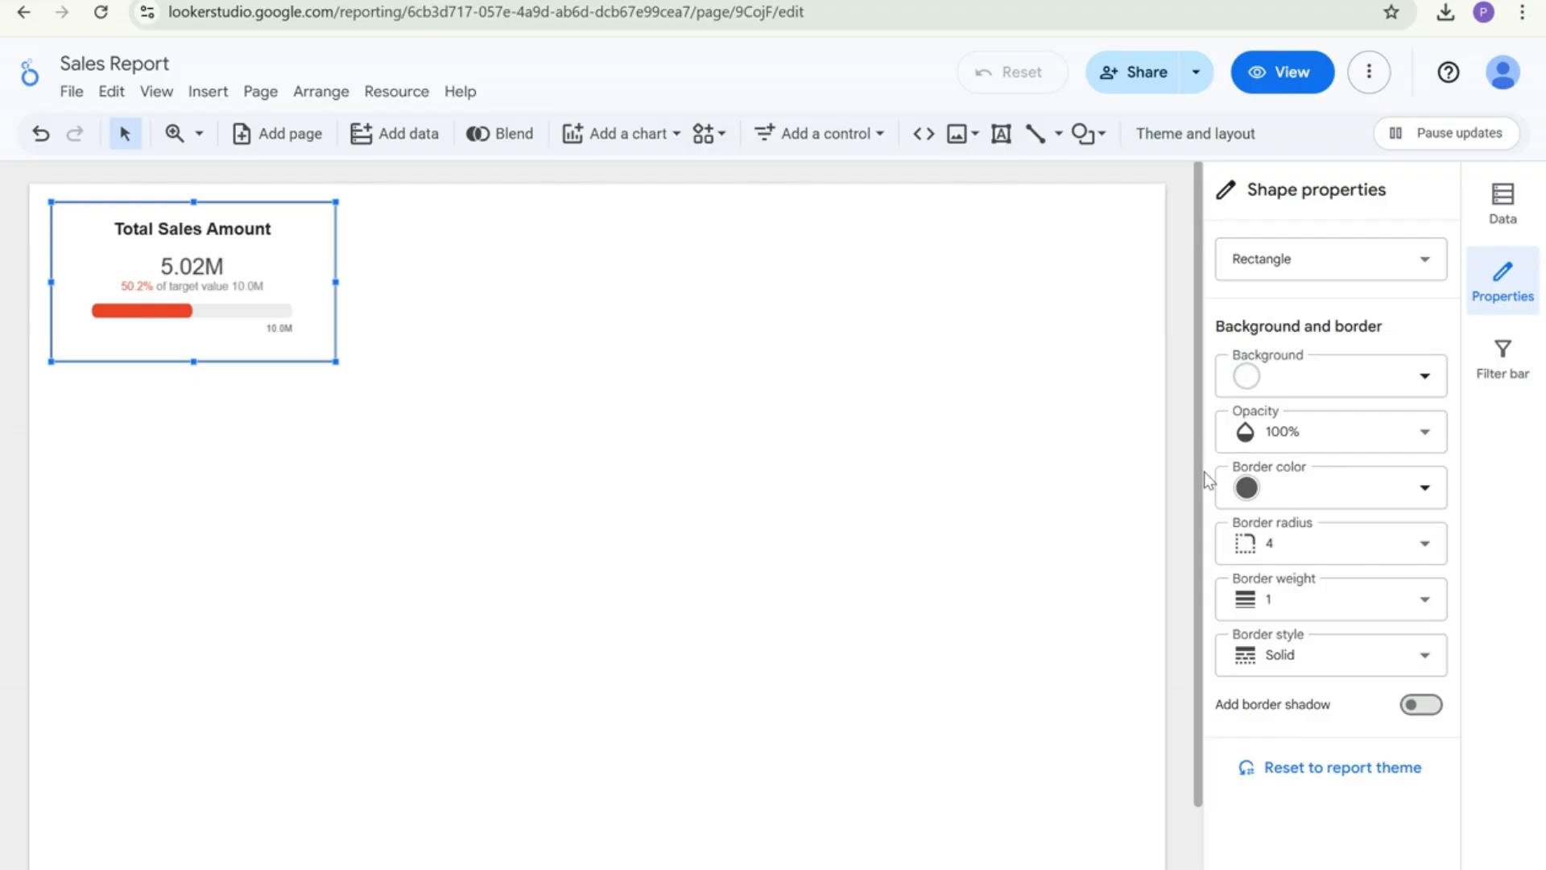
left_click(1338, 493)
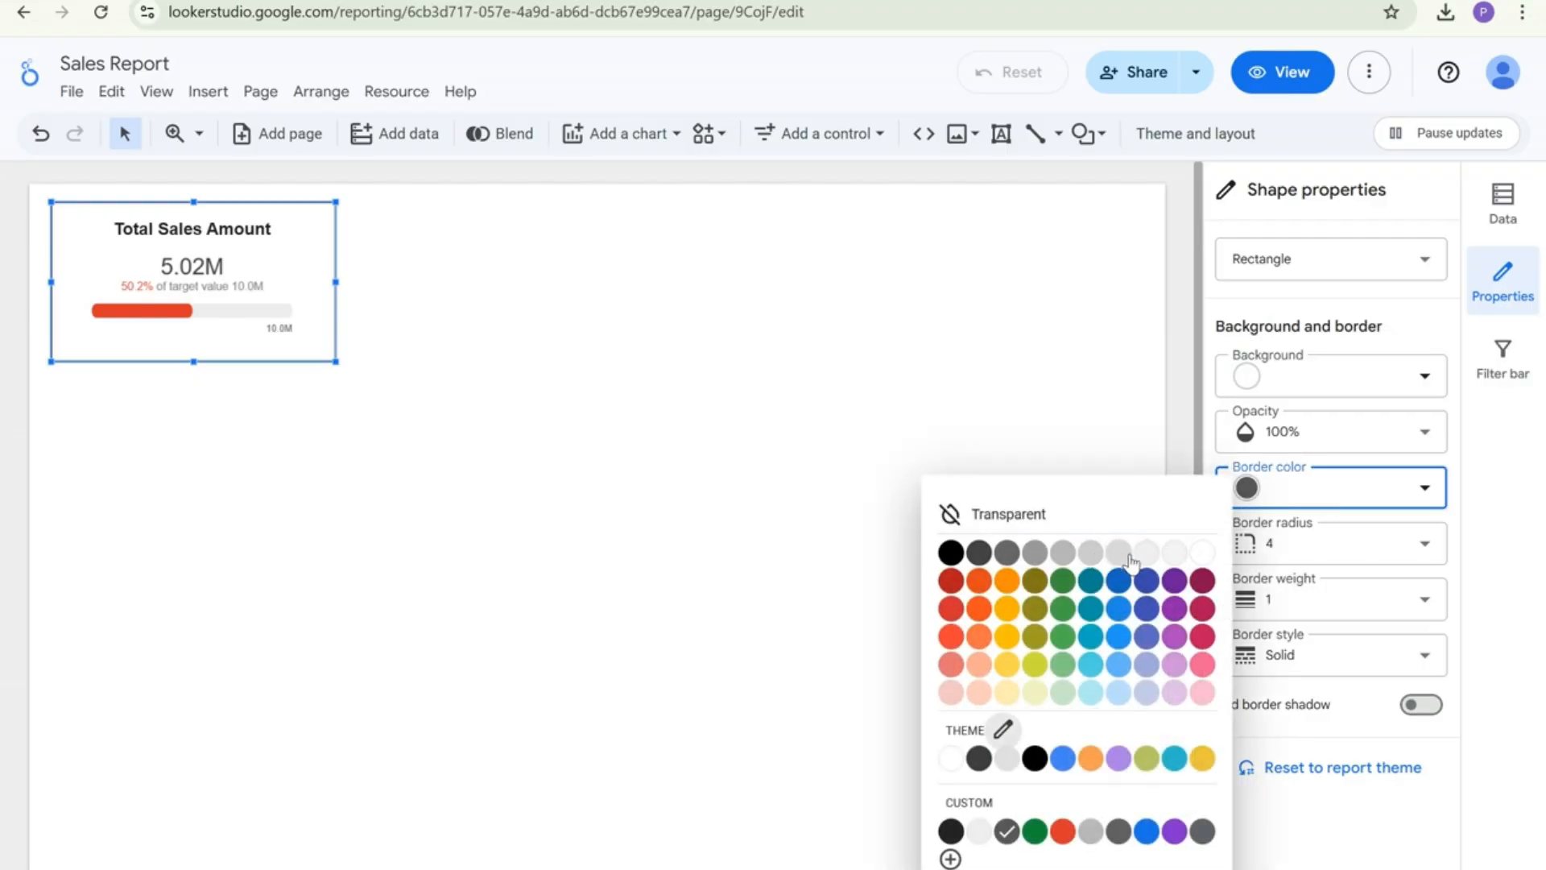
left_click(1139, 556)
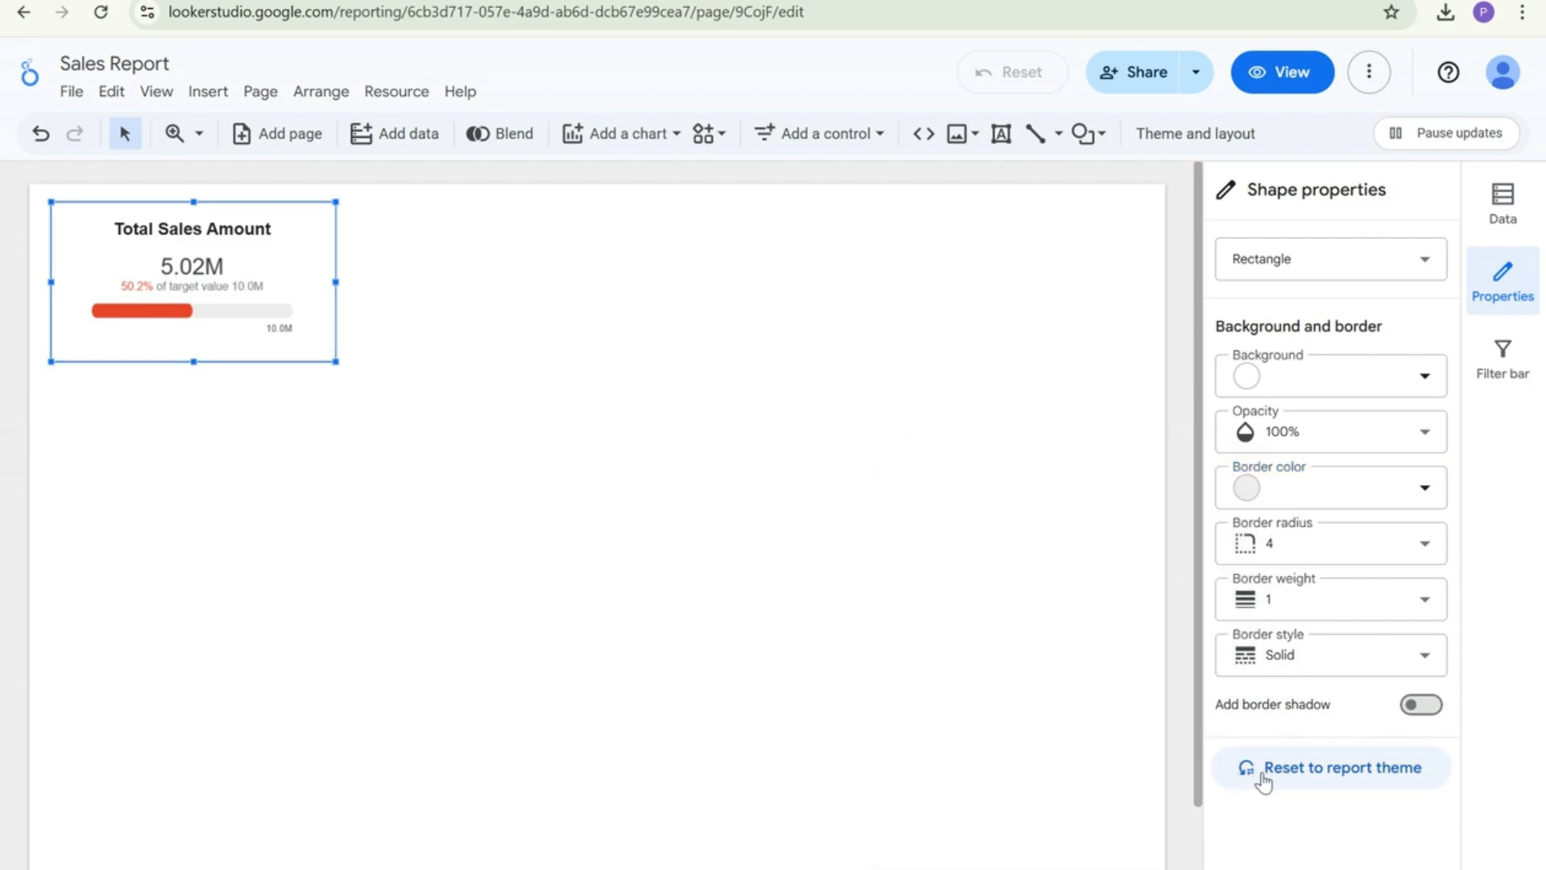
Set the rectangle's border radius to 15 and add a border shadow
left_click(1315, 551)
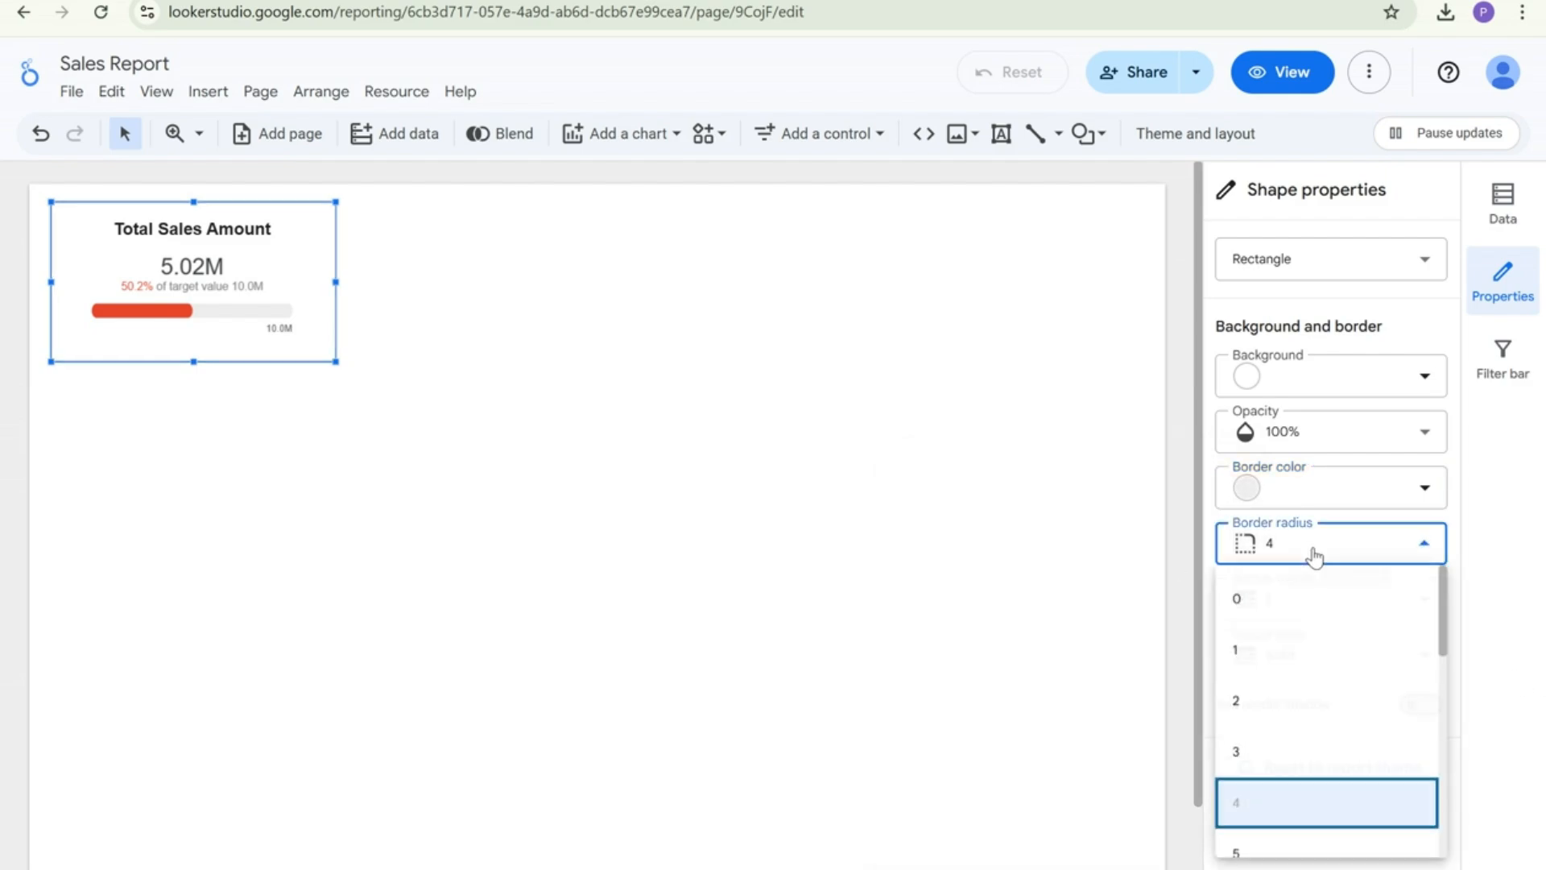
left_click(1299, 742)
left_click(327, 586)
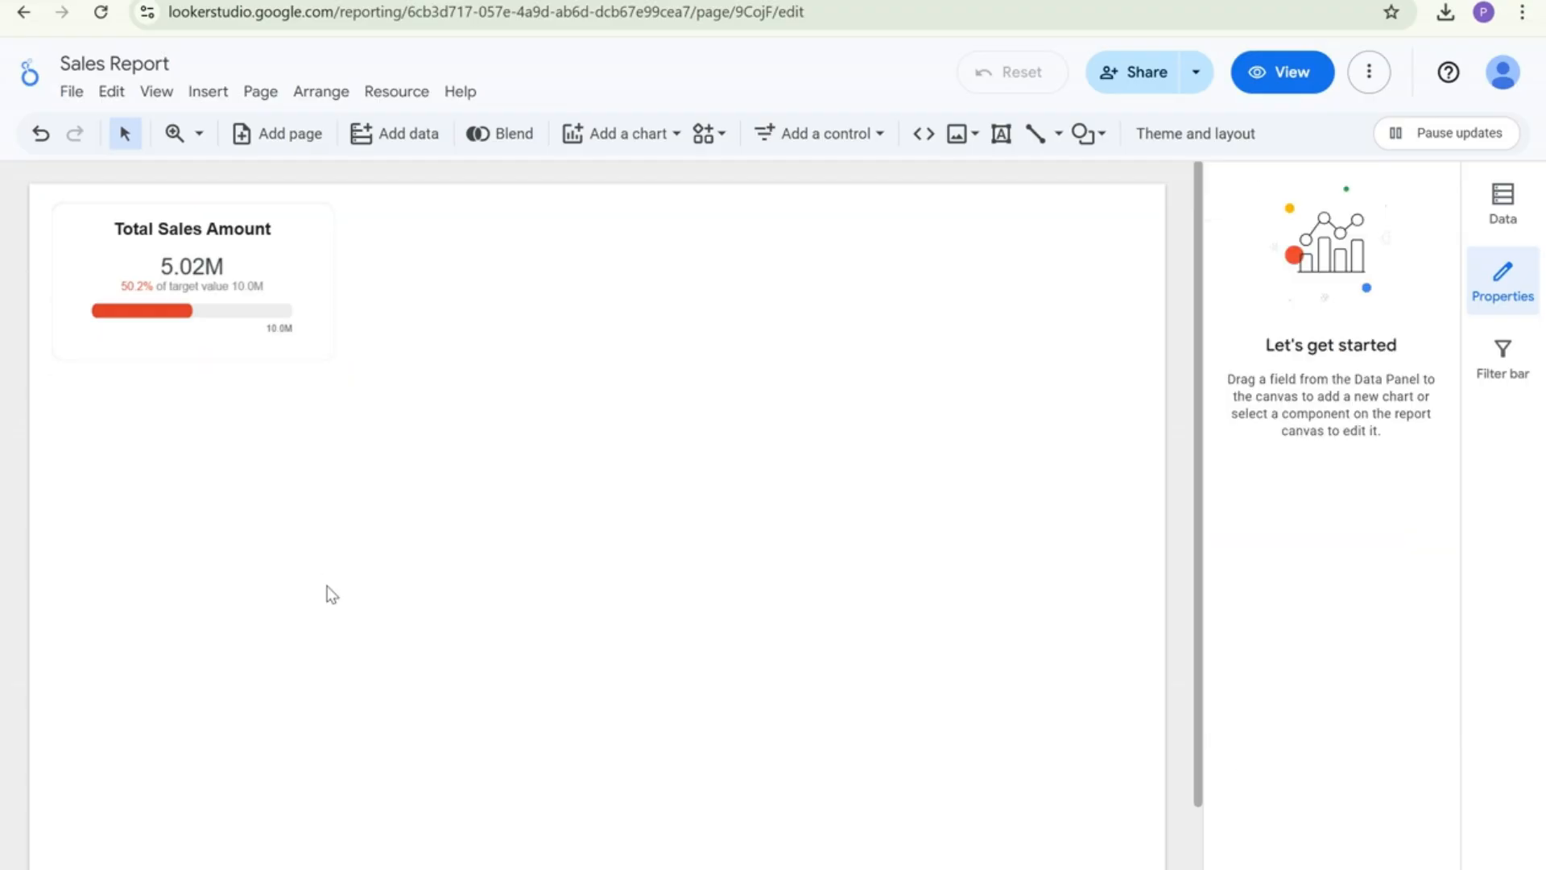
left_click(316, 353)
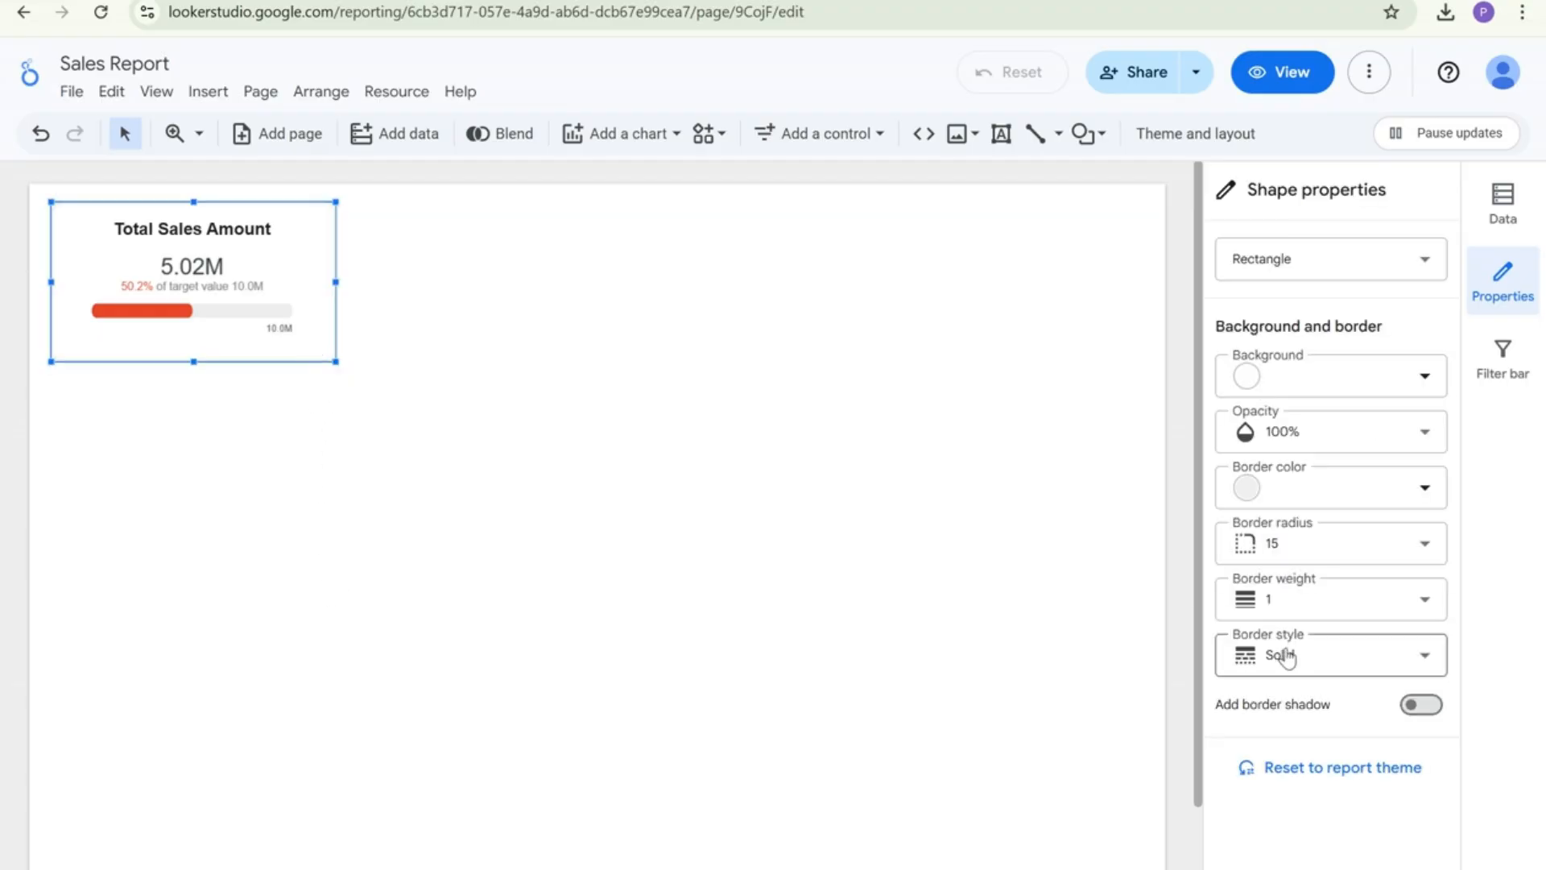
left_click(1421, 706)
left_click(306, 588)
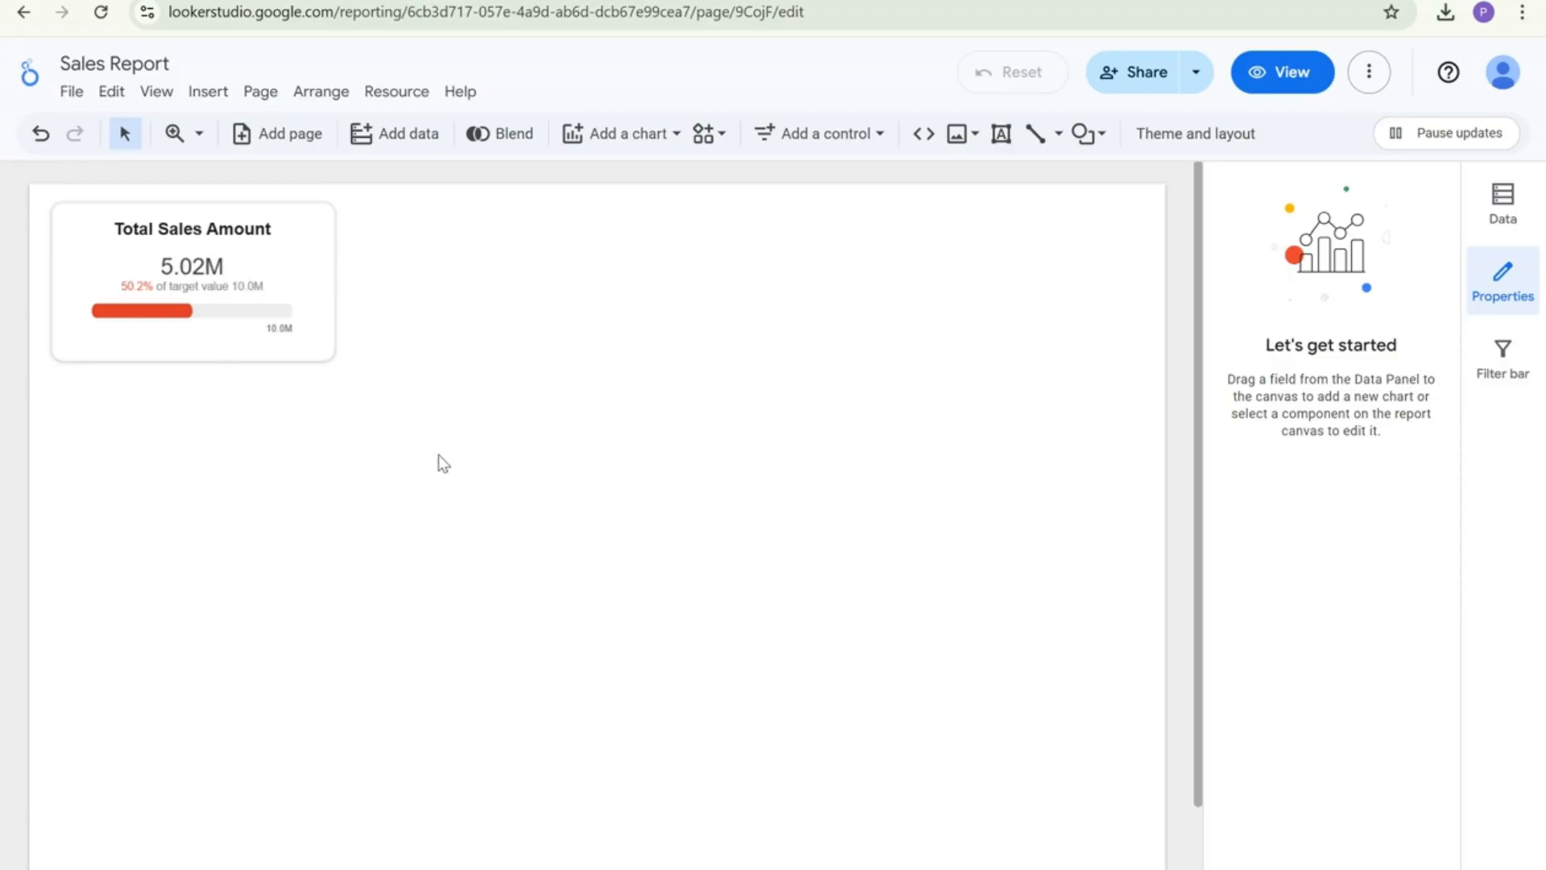
Group the scorecard with its background rectangle and nudge the group slightly to the left
left_click_drag(351, 399, 251, 283)
right_click(313, 334)
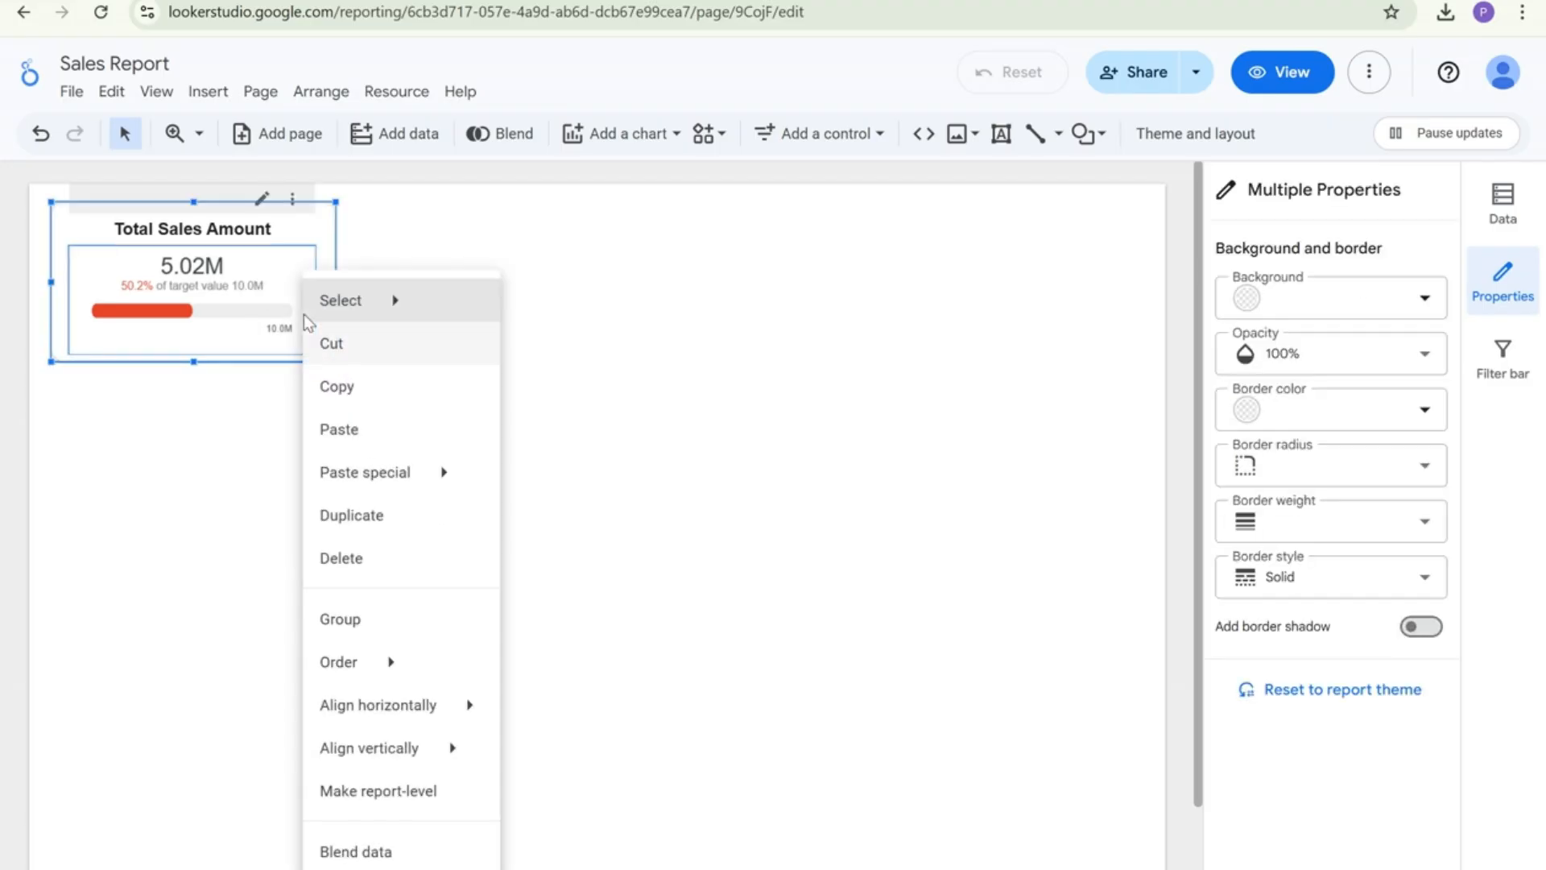
left_click(369, 616)
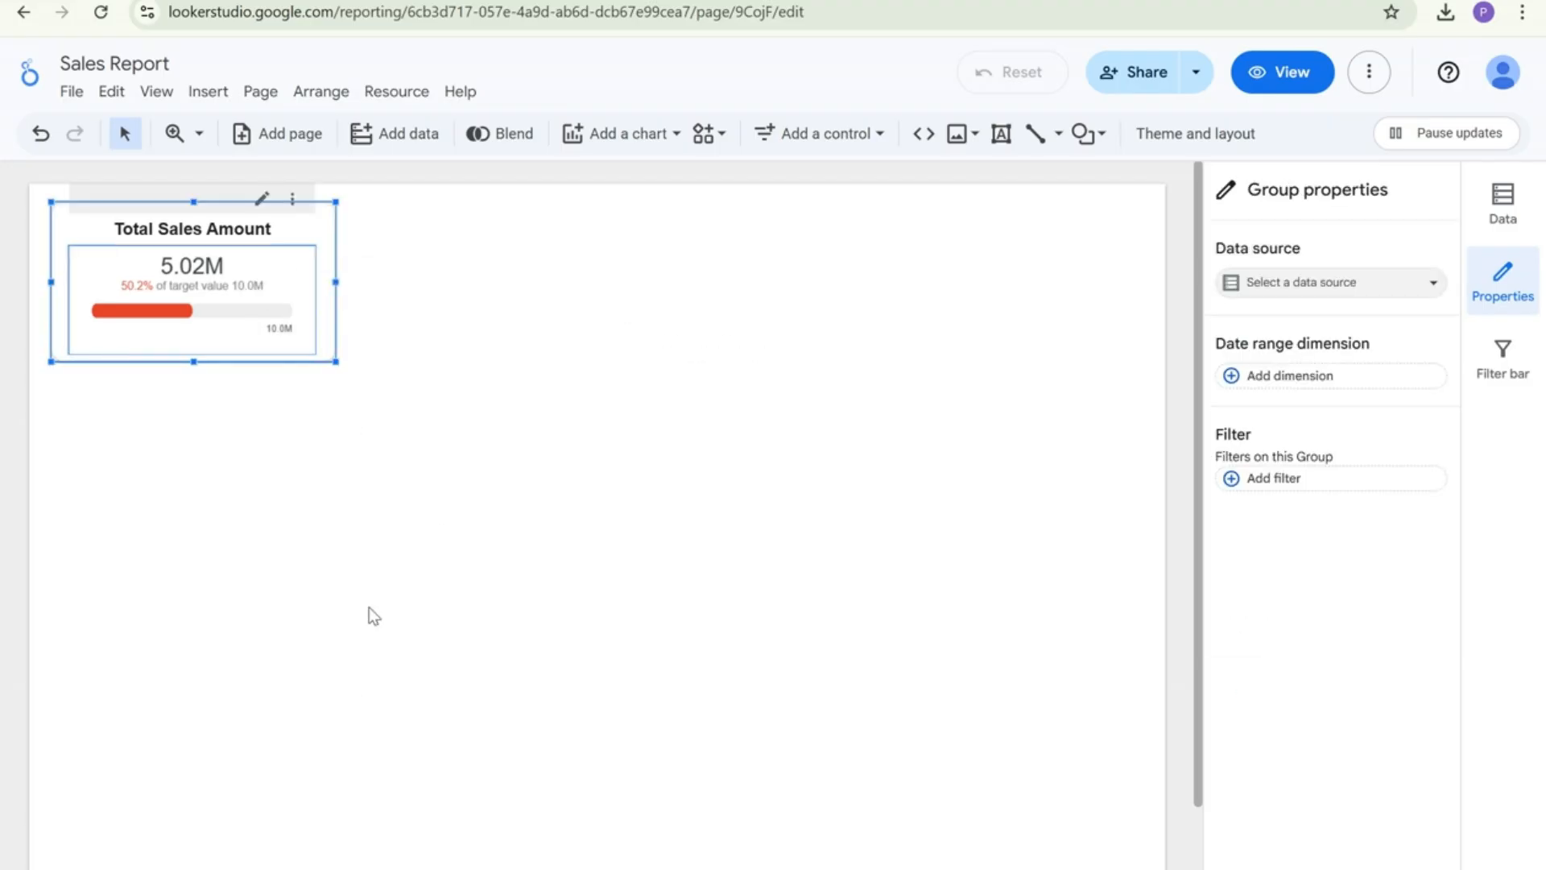
left_click(352, 580)
left_click(292, 328)
mouse_move(303, 286)
left_mouse_down()
mouse_move(805, 372)
mouse_move(169, 335)
mouse_move(342, 301)
mouse_move(877, 338)
mouse_move(834, 354)
mouse_move(297, 286)
left_mouse_up()
left_click(283, 464)
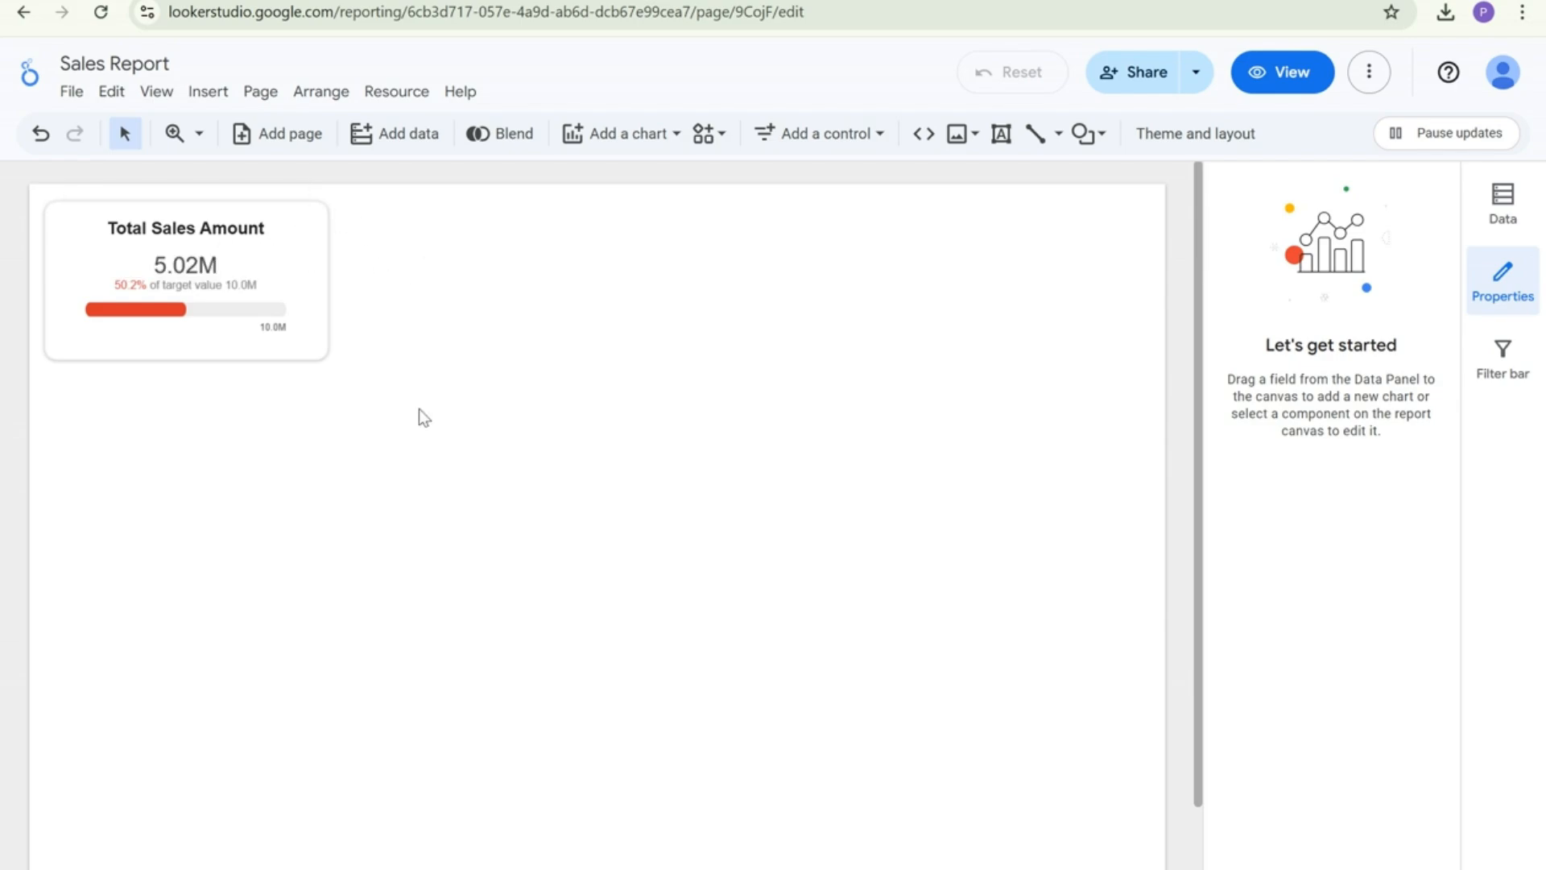
Duplicate the Total Sales Amount card, place the copy to its right, and select the copy's scorecard
left_click_drag(312, 403, 615, 274)
scroll(317, 306, "down", 1)
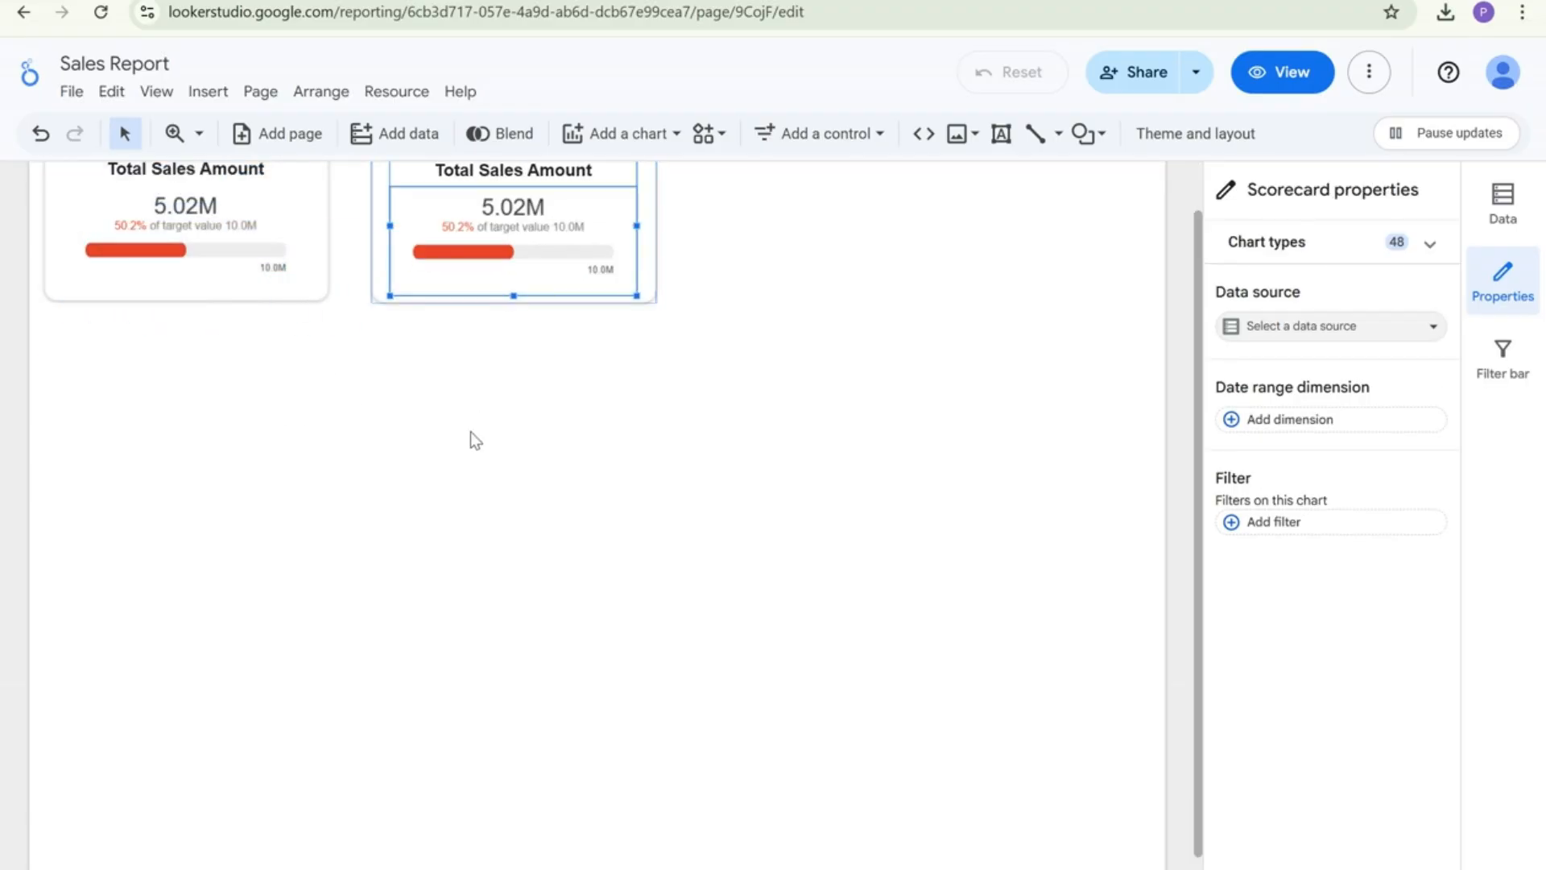
scroll(508, 527, "up", 1)
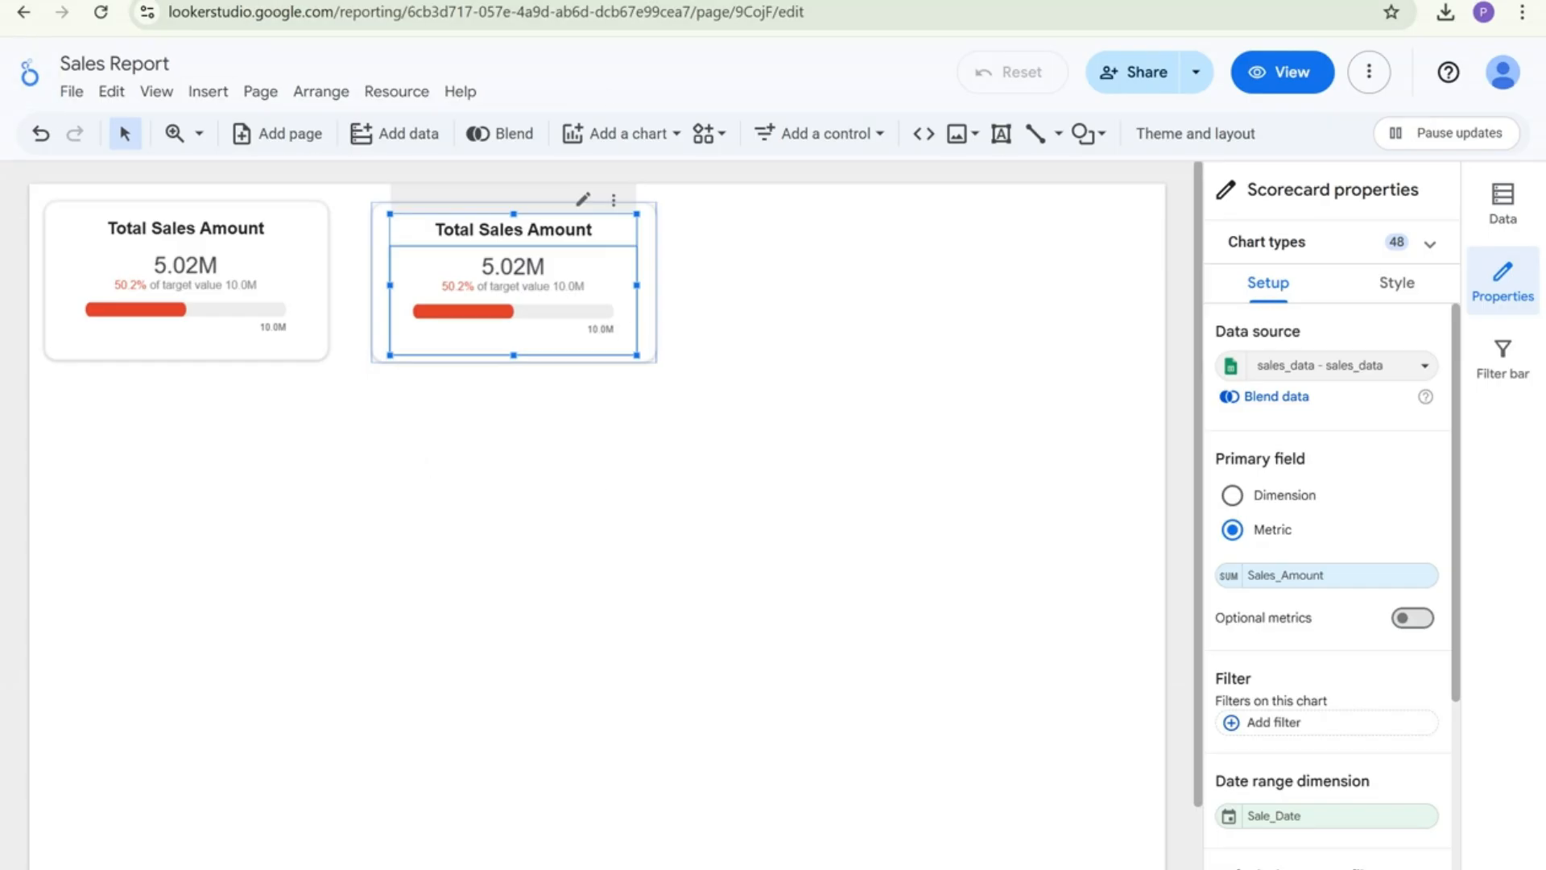
Check the Quantity_Sold column in the sales_data spreadsheet and return to the Sales Report
key("ctrl+Tab")
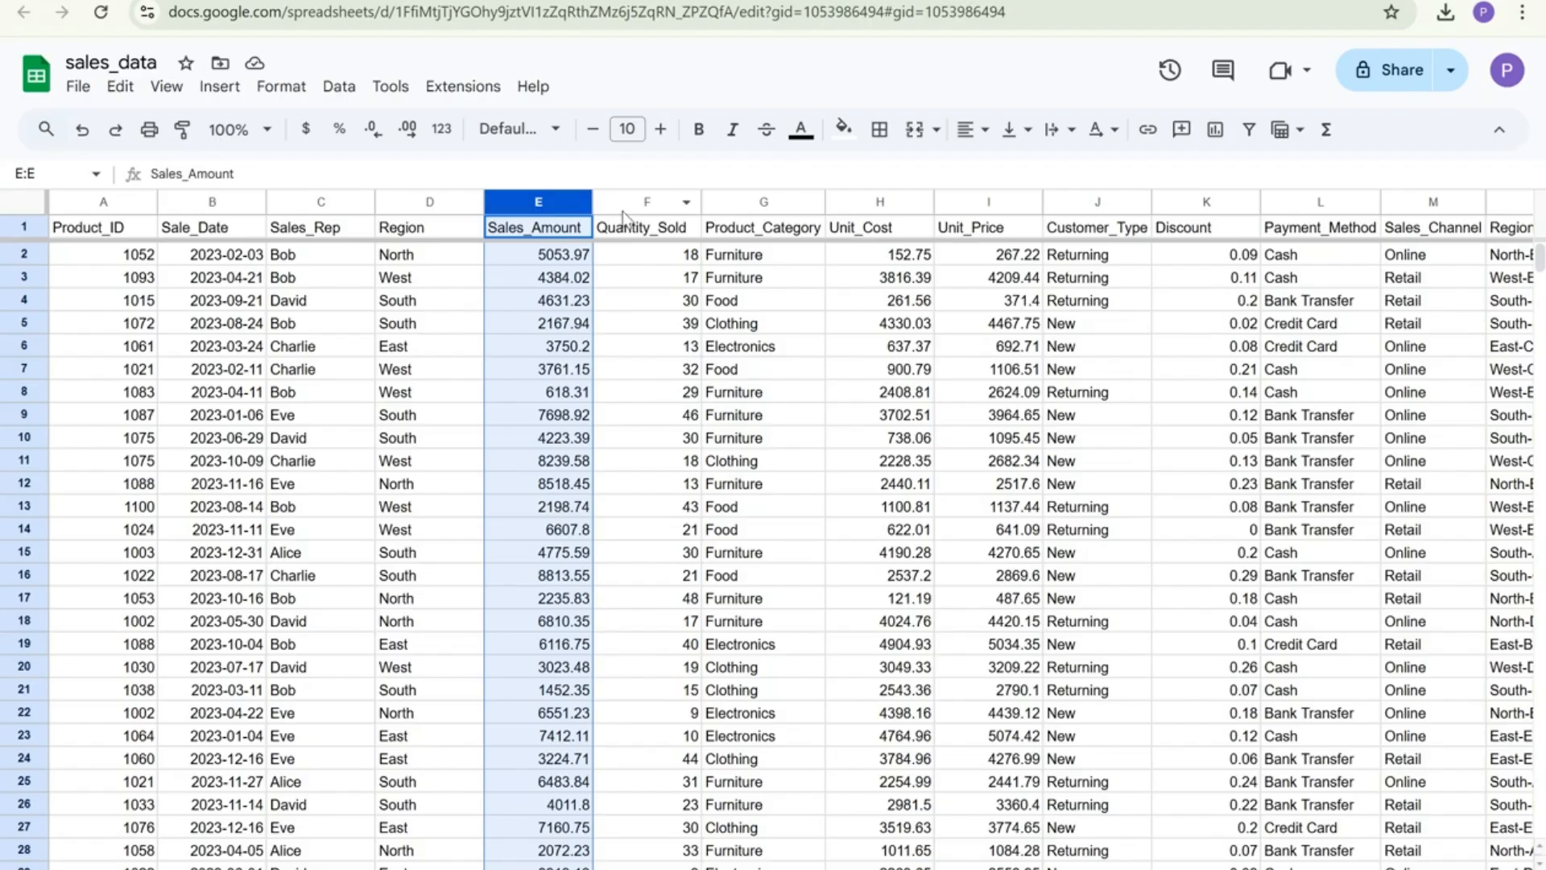
left_click(645, 201)
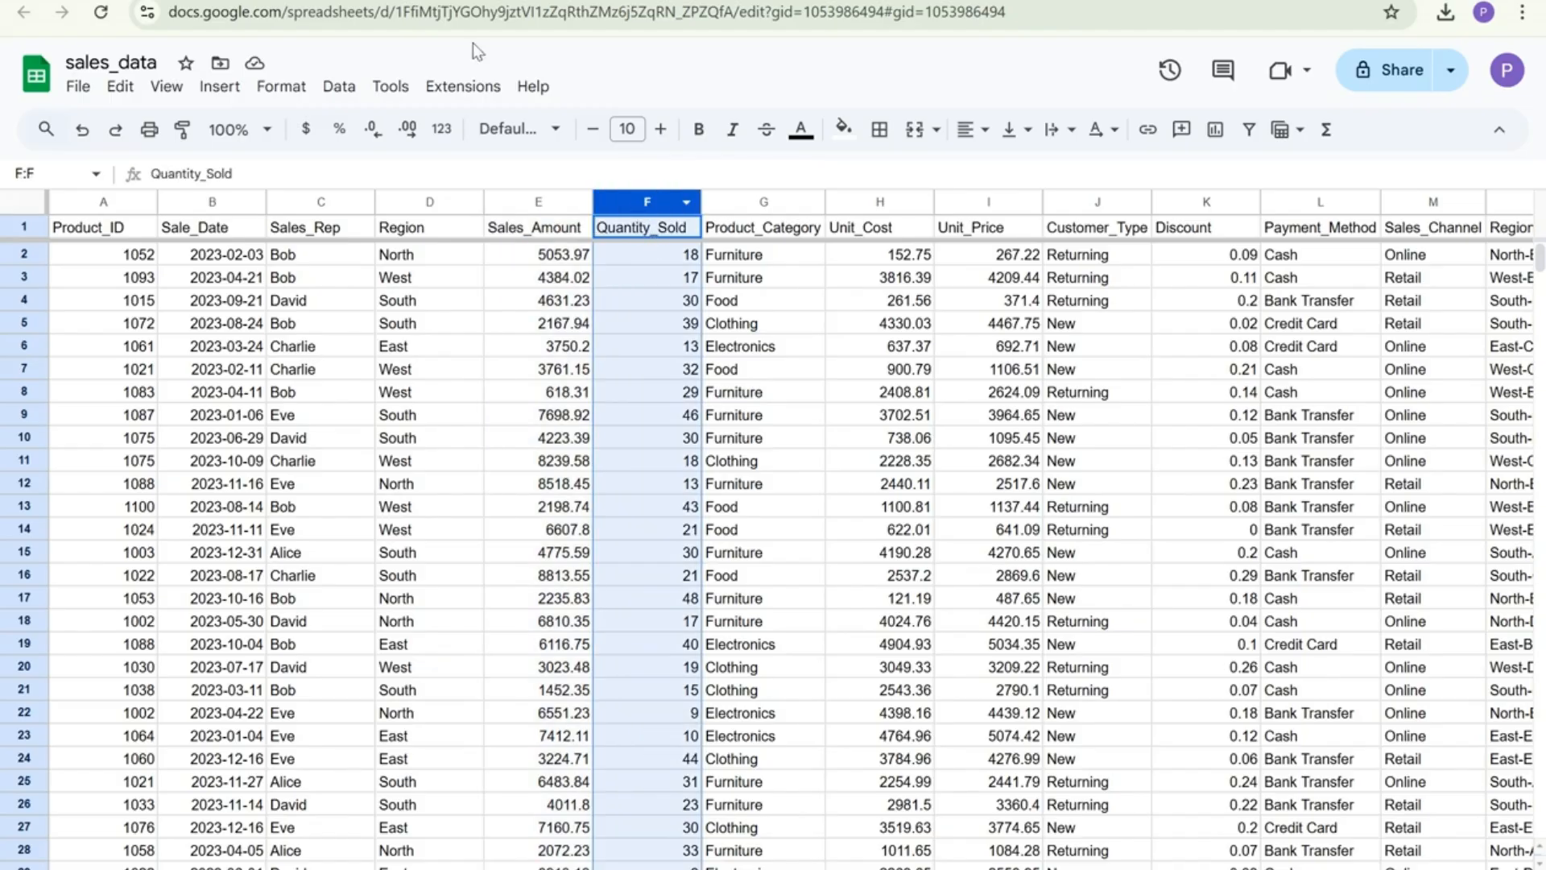
key("ctrl+shift+Tab")
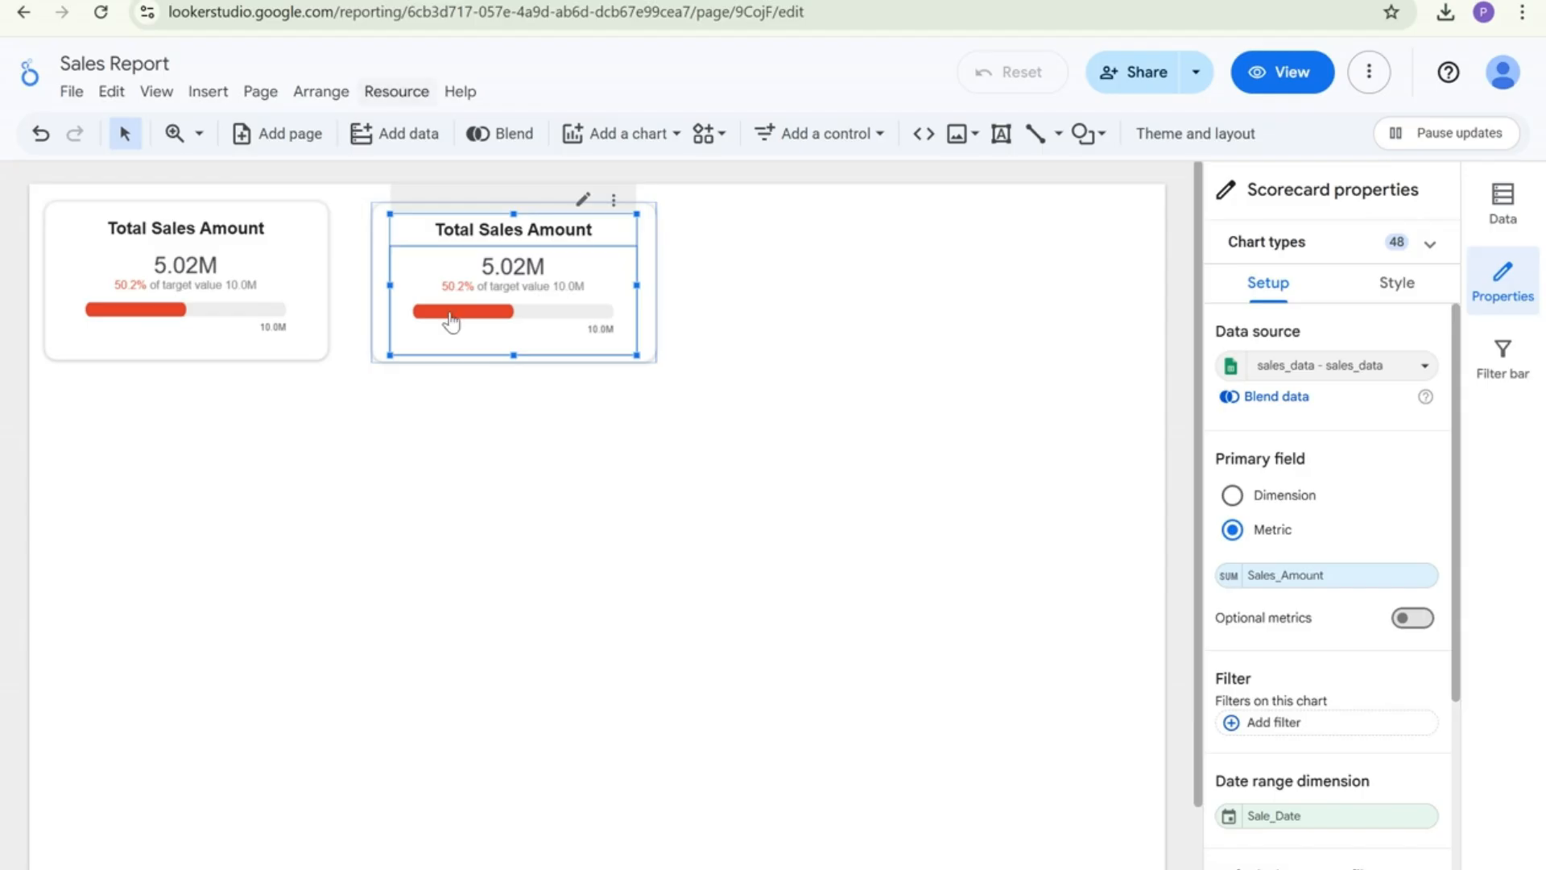
Change the copied scorecard's metric to Quantity_Sold
left_click(1315, 576)
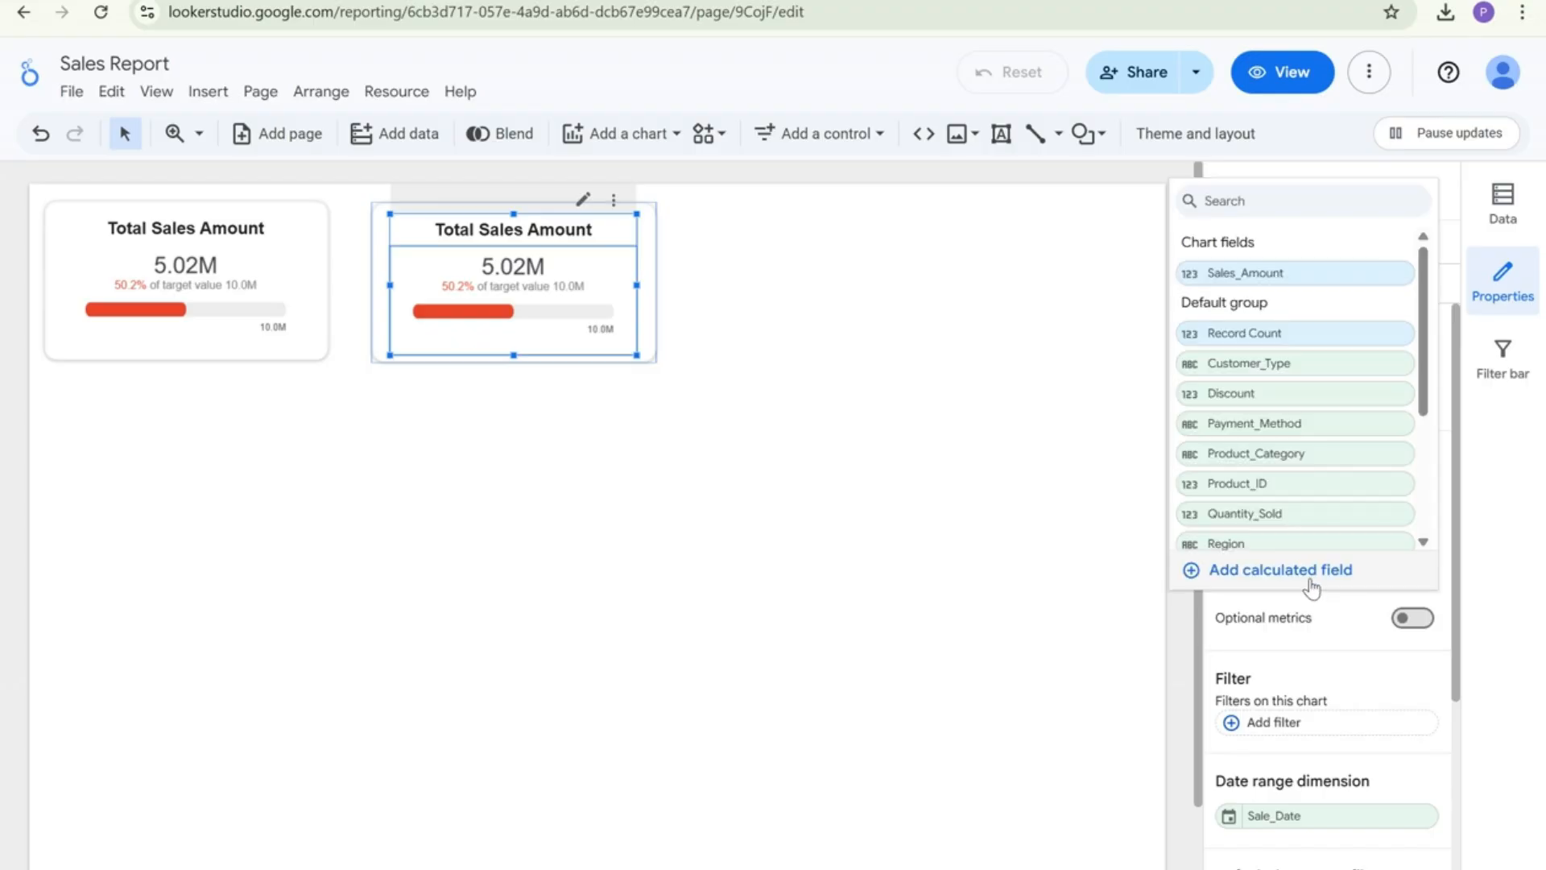
type("qu")
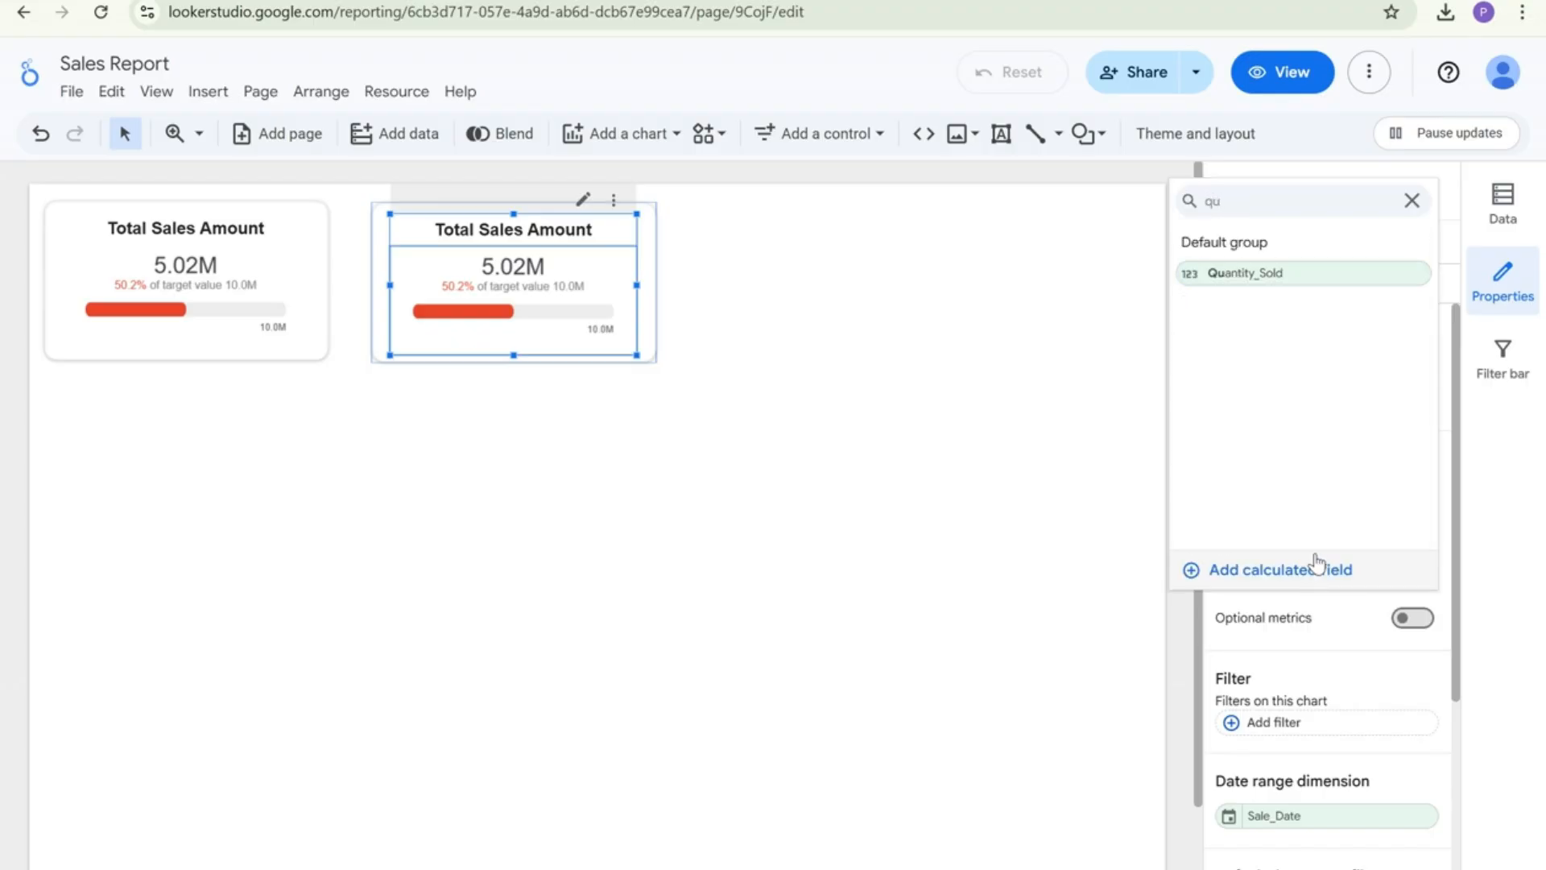
left_click(1254, 273)
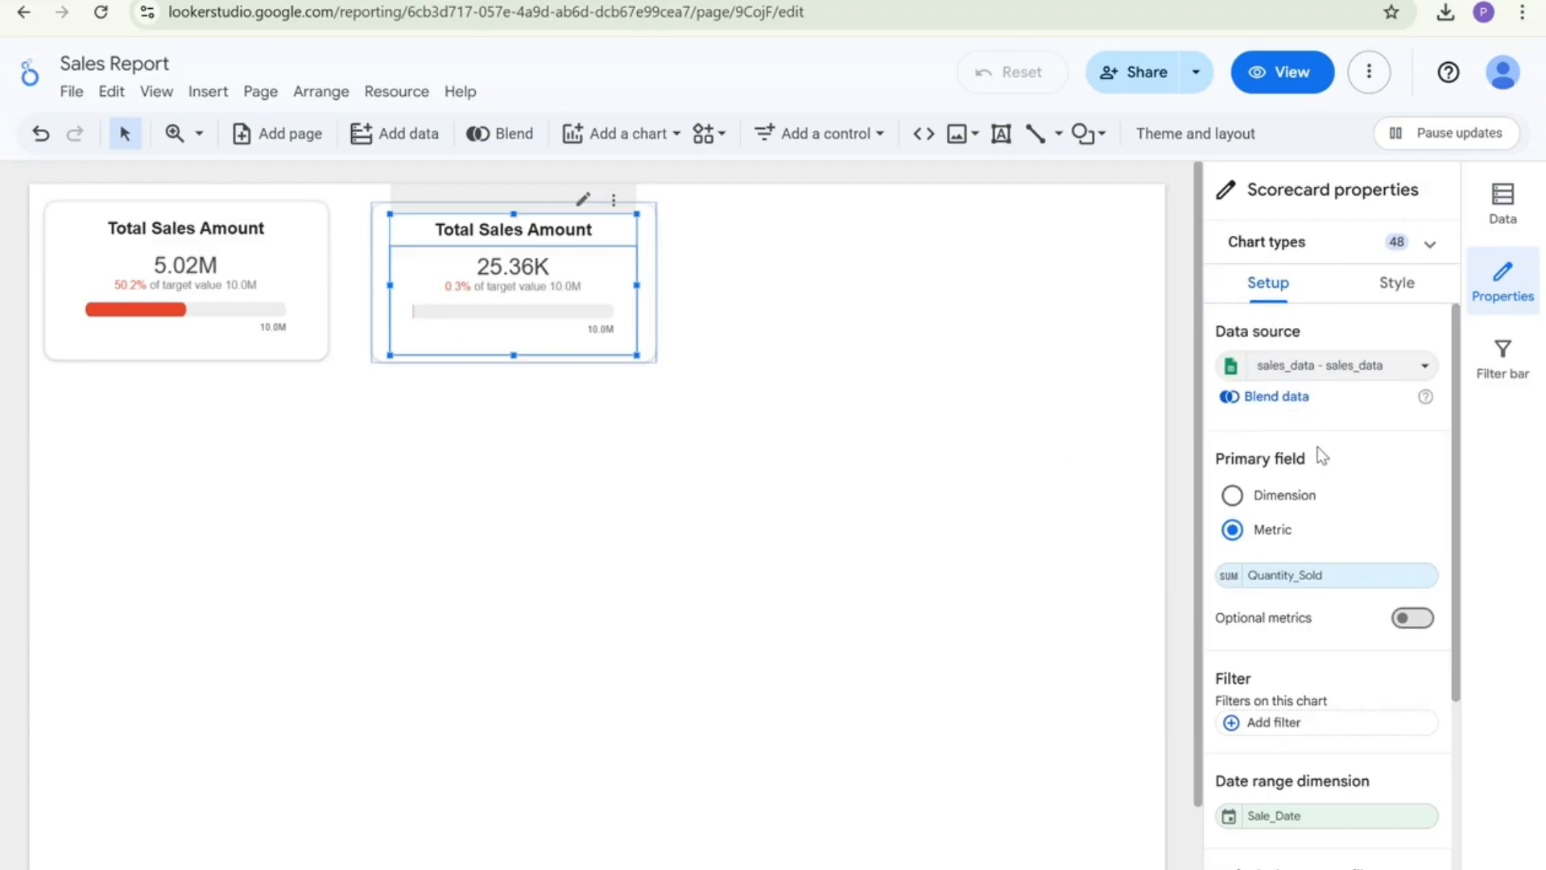
Set the Quantity_Sold scorecard's comparison target value to 30000
scroll(1320, 443, "down", 5)
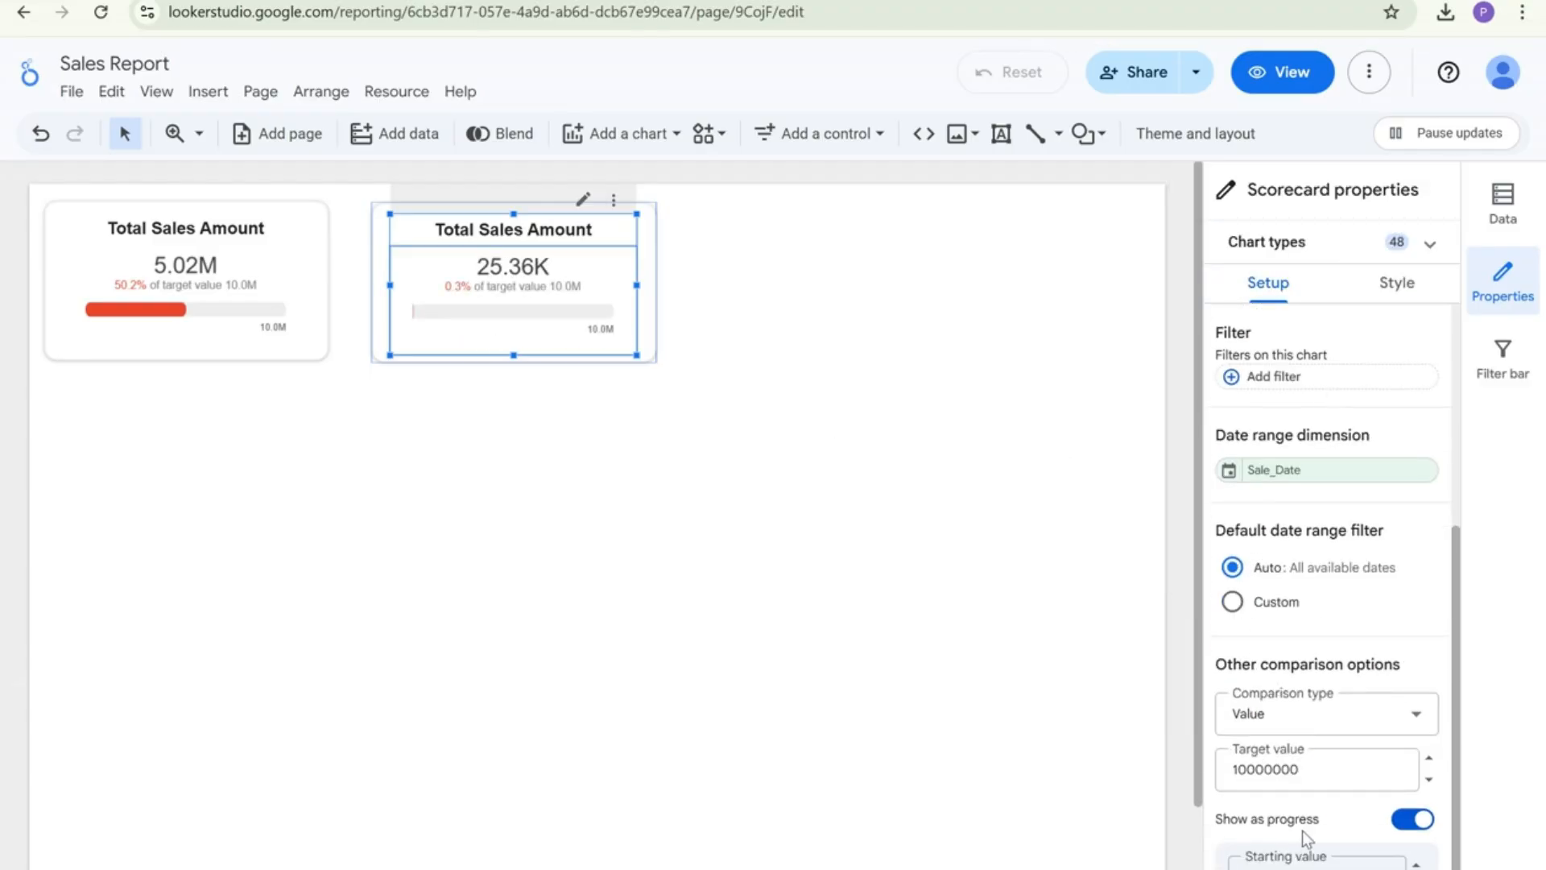
double_click(1325, 770)
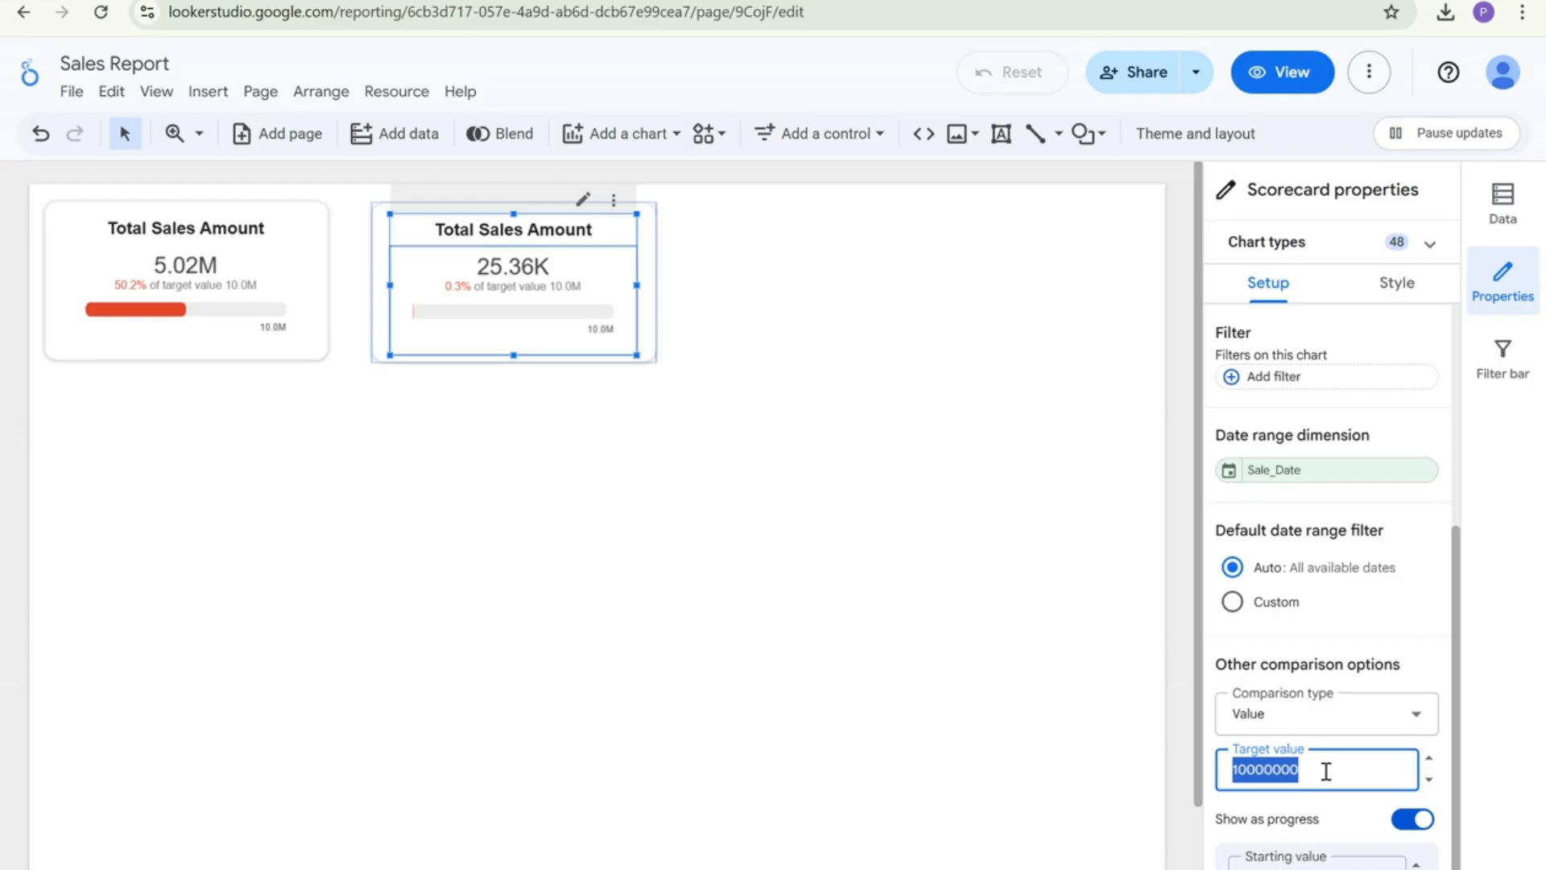
type("3000")
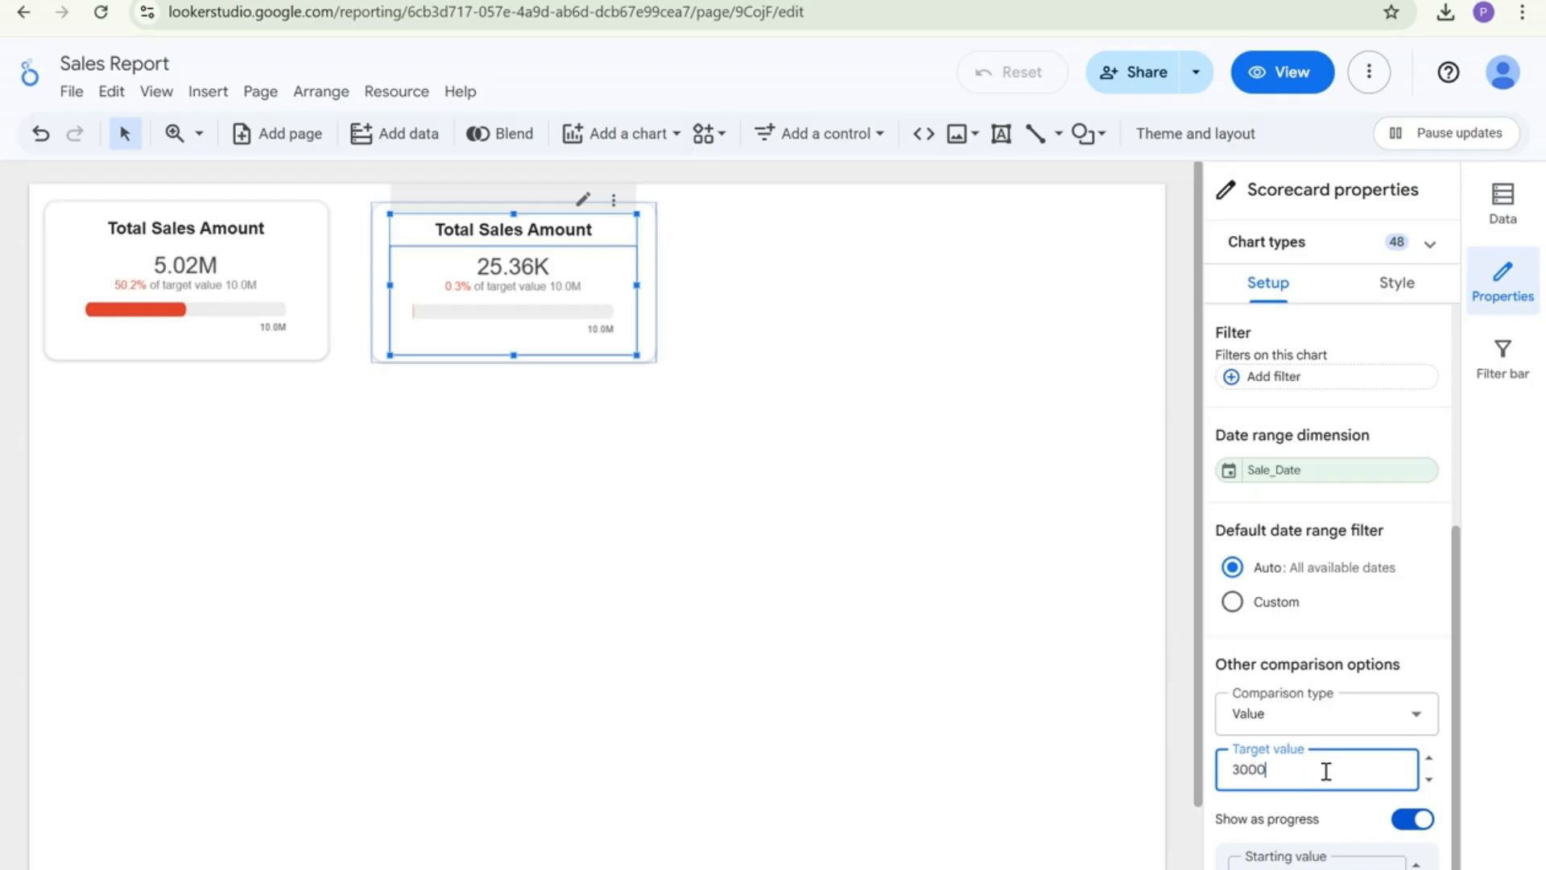
type("0")
key("Return")
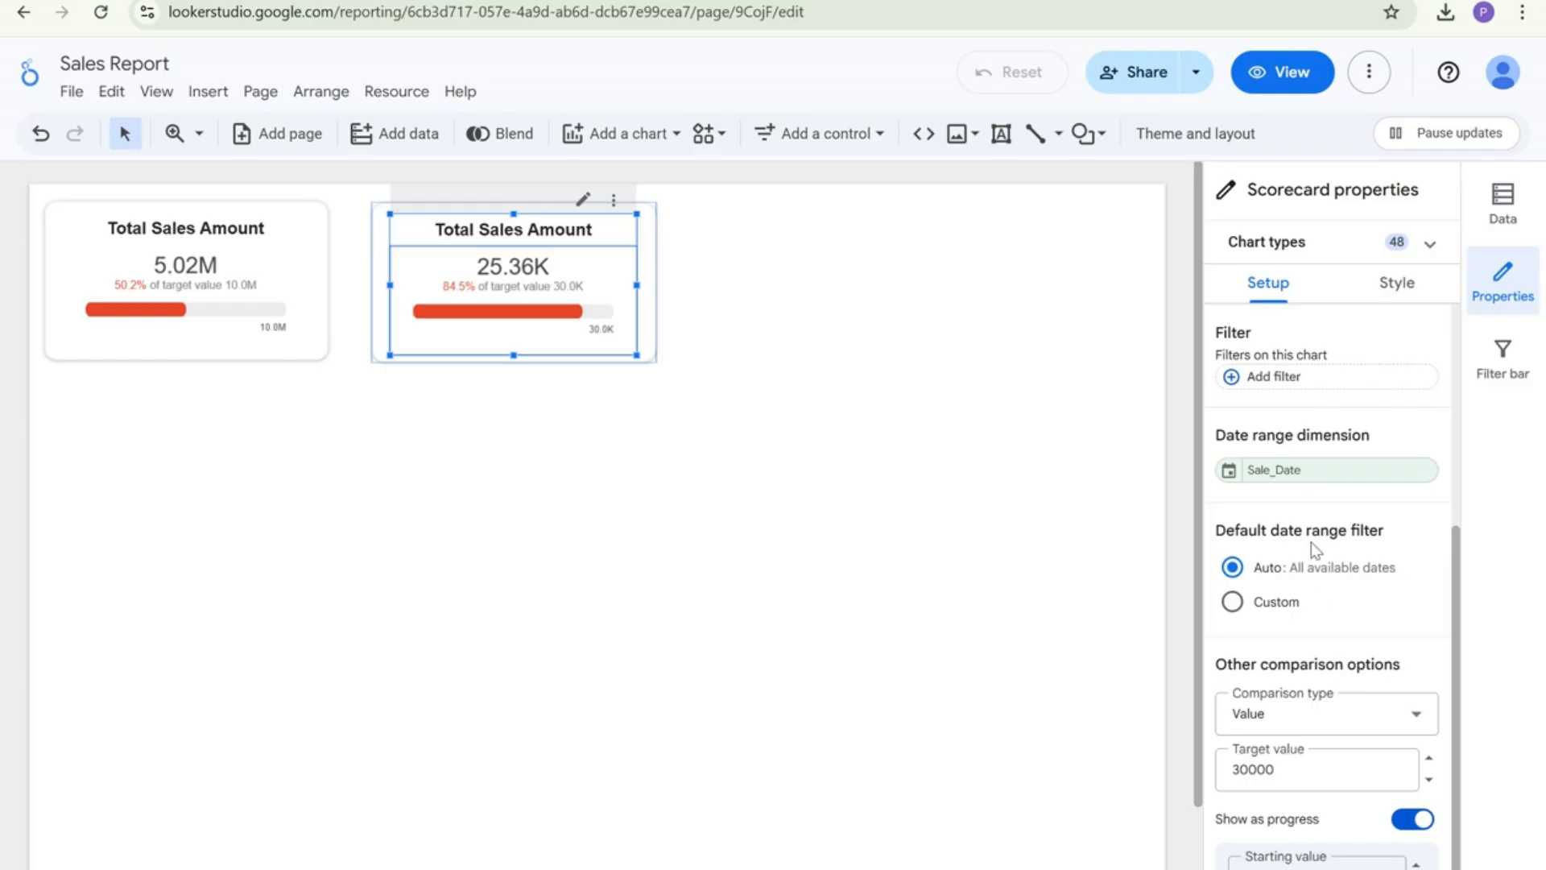
Retitle the second scorecard as Total Quantity Sold and deselect it
left_click(1391, 287)
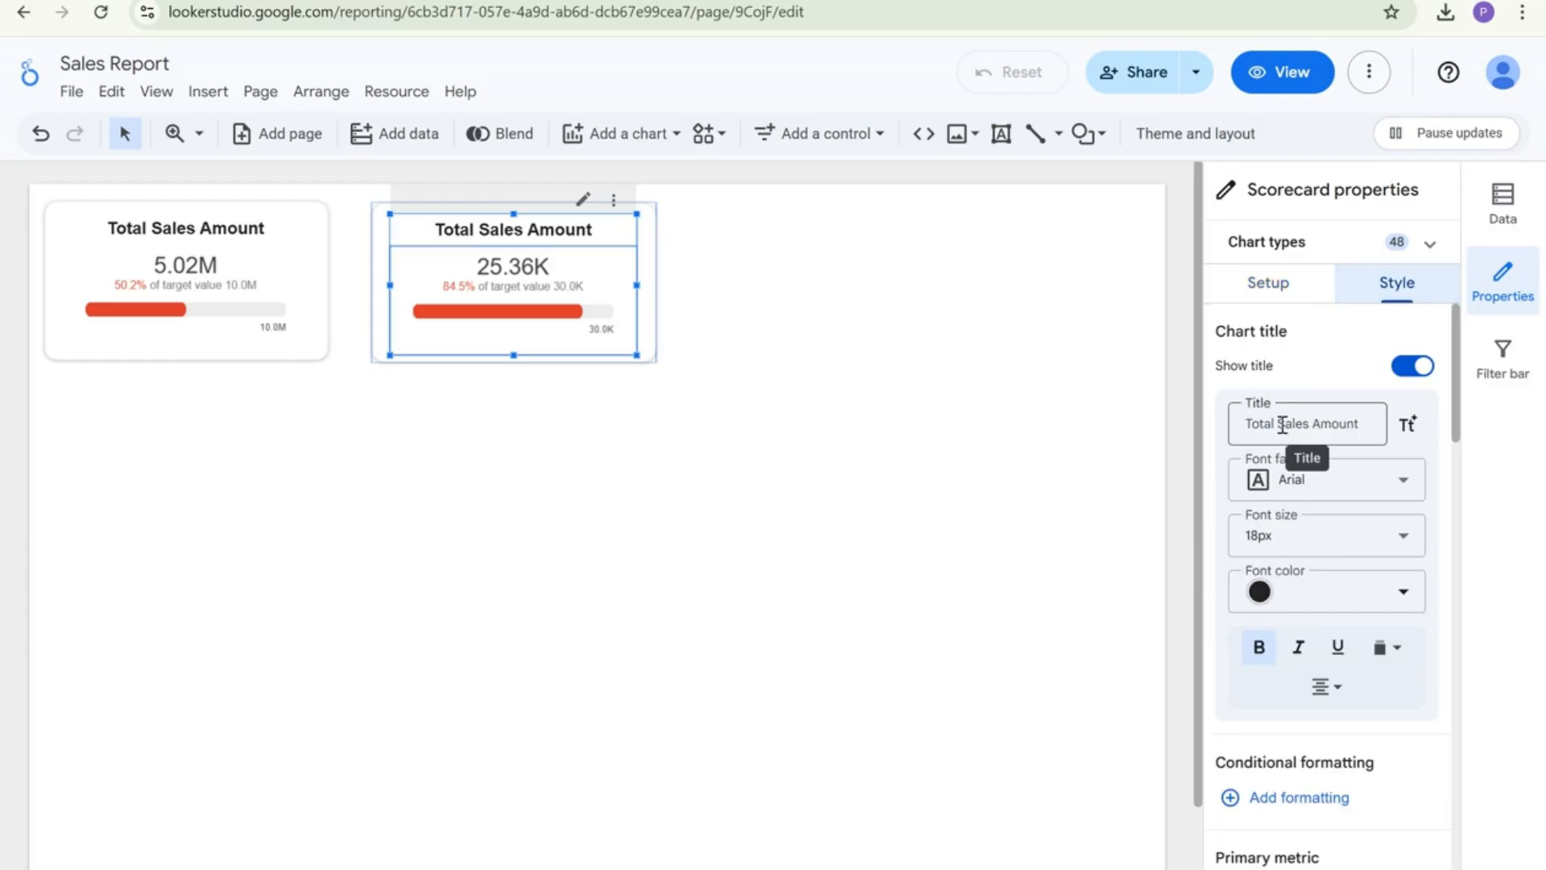
left_click_drag(1278, 424, 1369, 423)
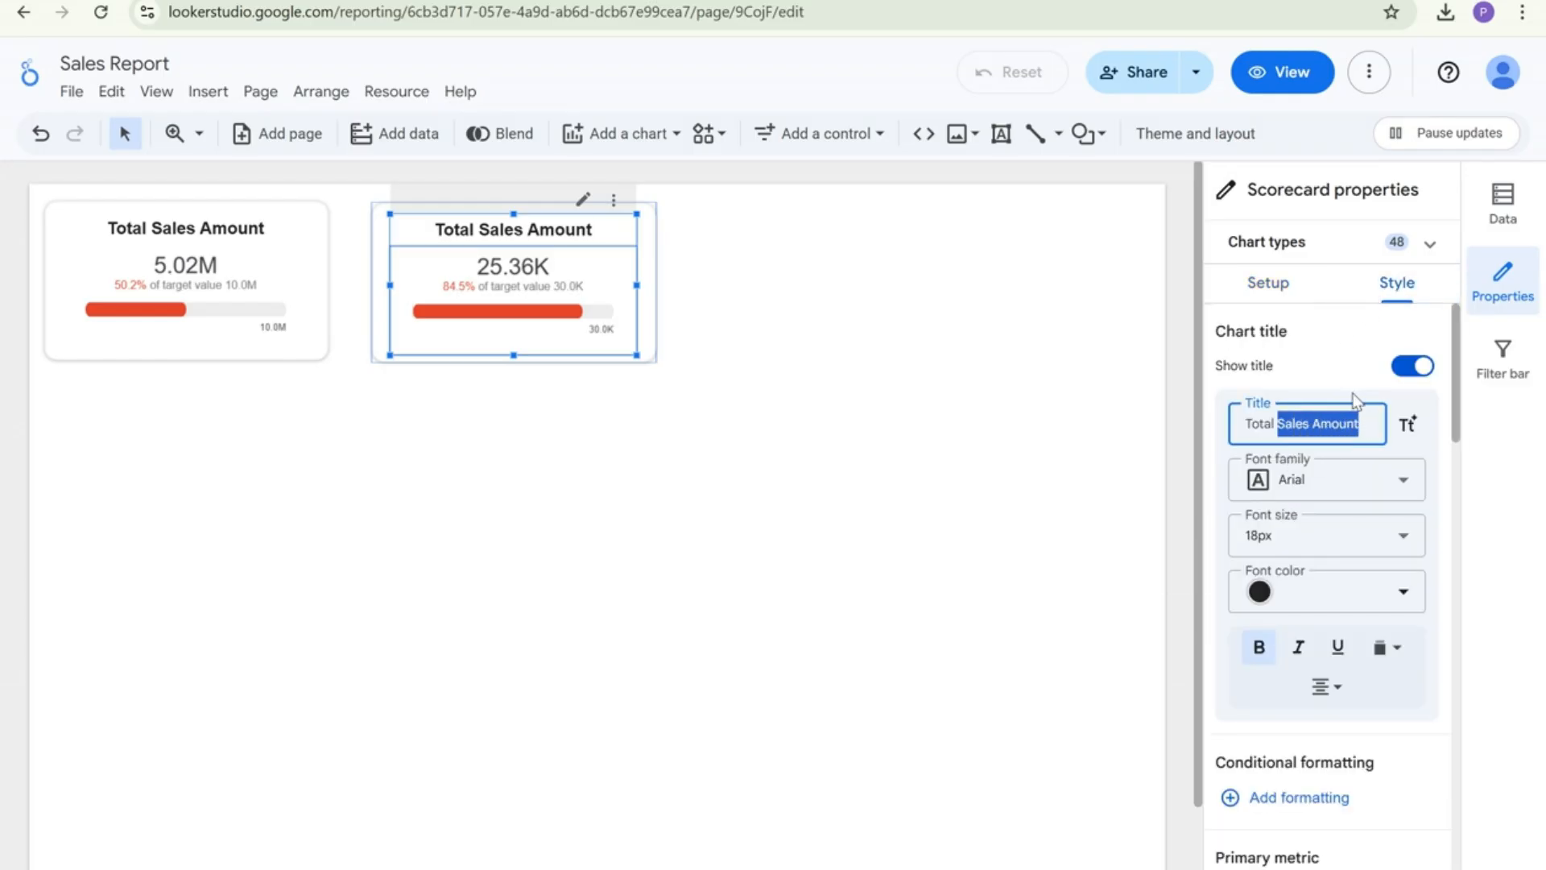
left_click(1302, 300)
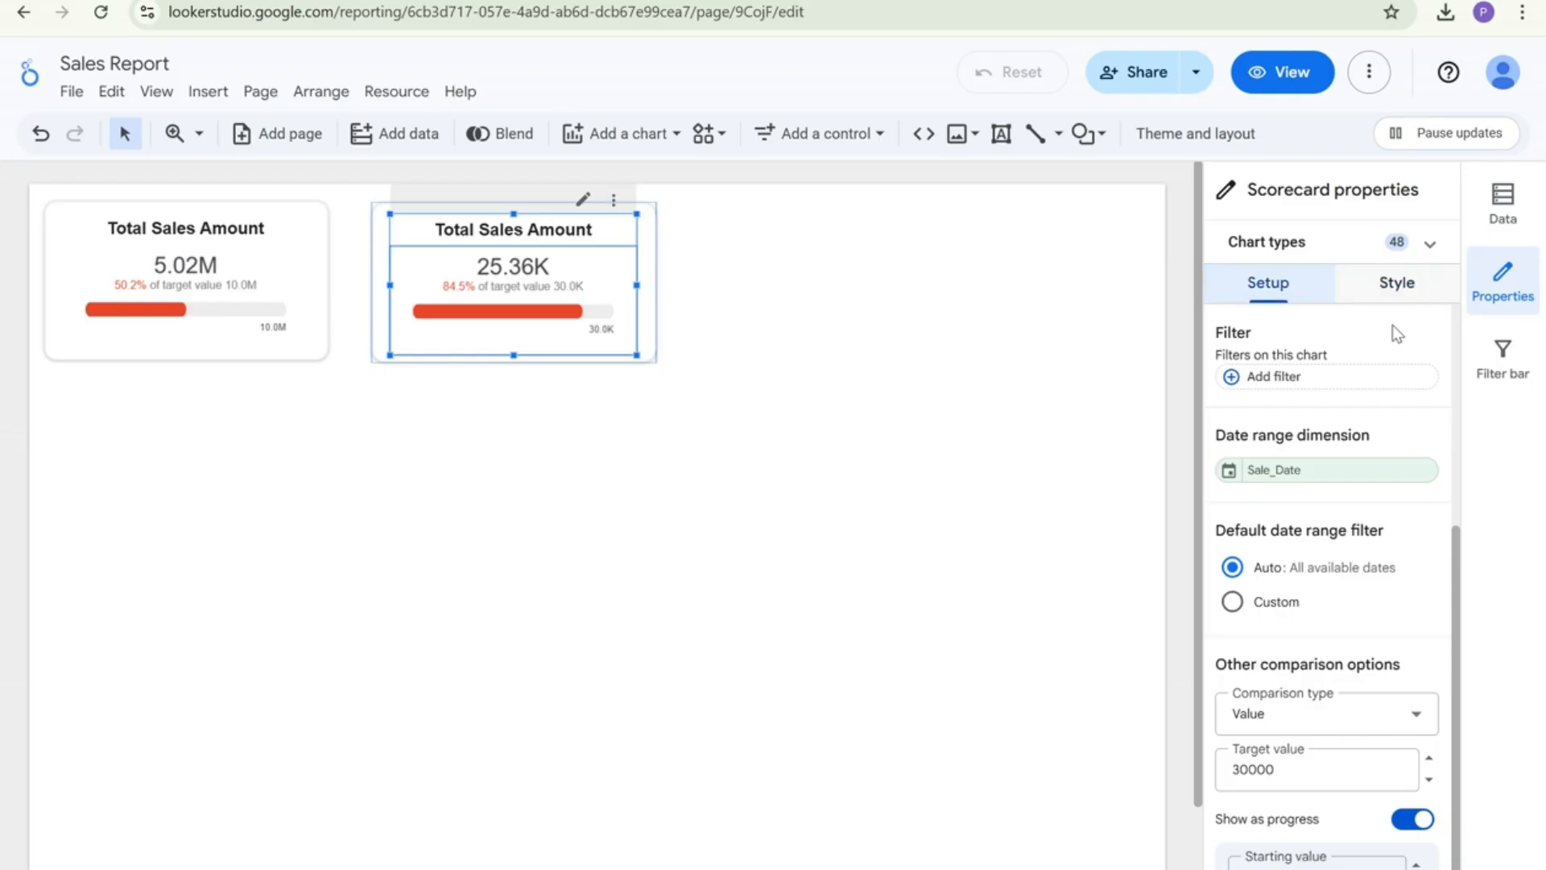
scroll(1392, 348, "up", 3)
scroll(1391, 348, "up", 1)
left_click(1406, 286)
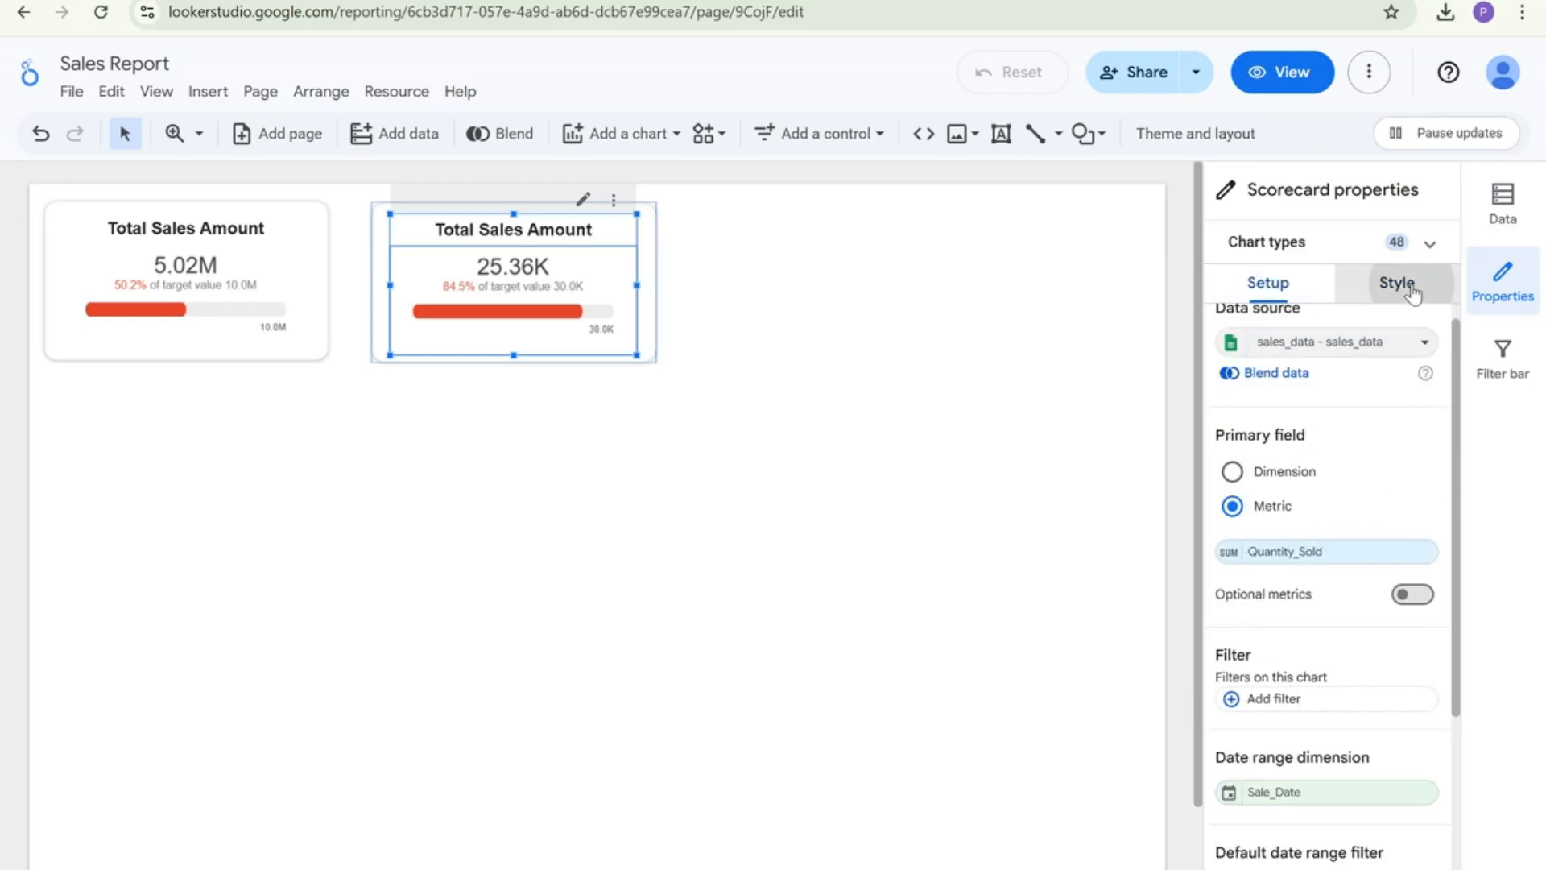
left_click_drag(1279, 422, 1409, 428)
type("Quantity Sold")
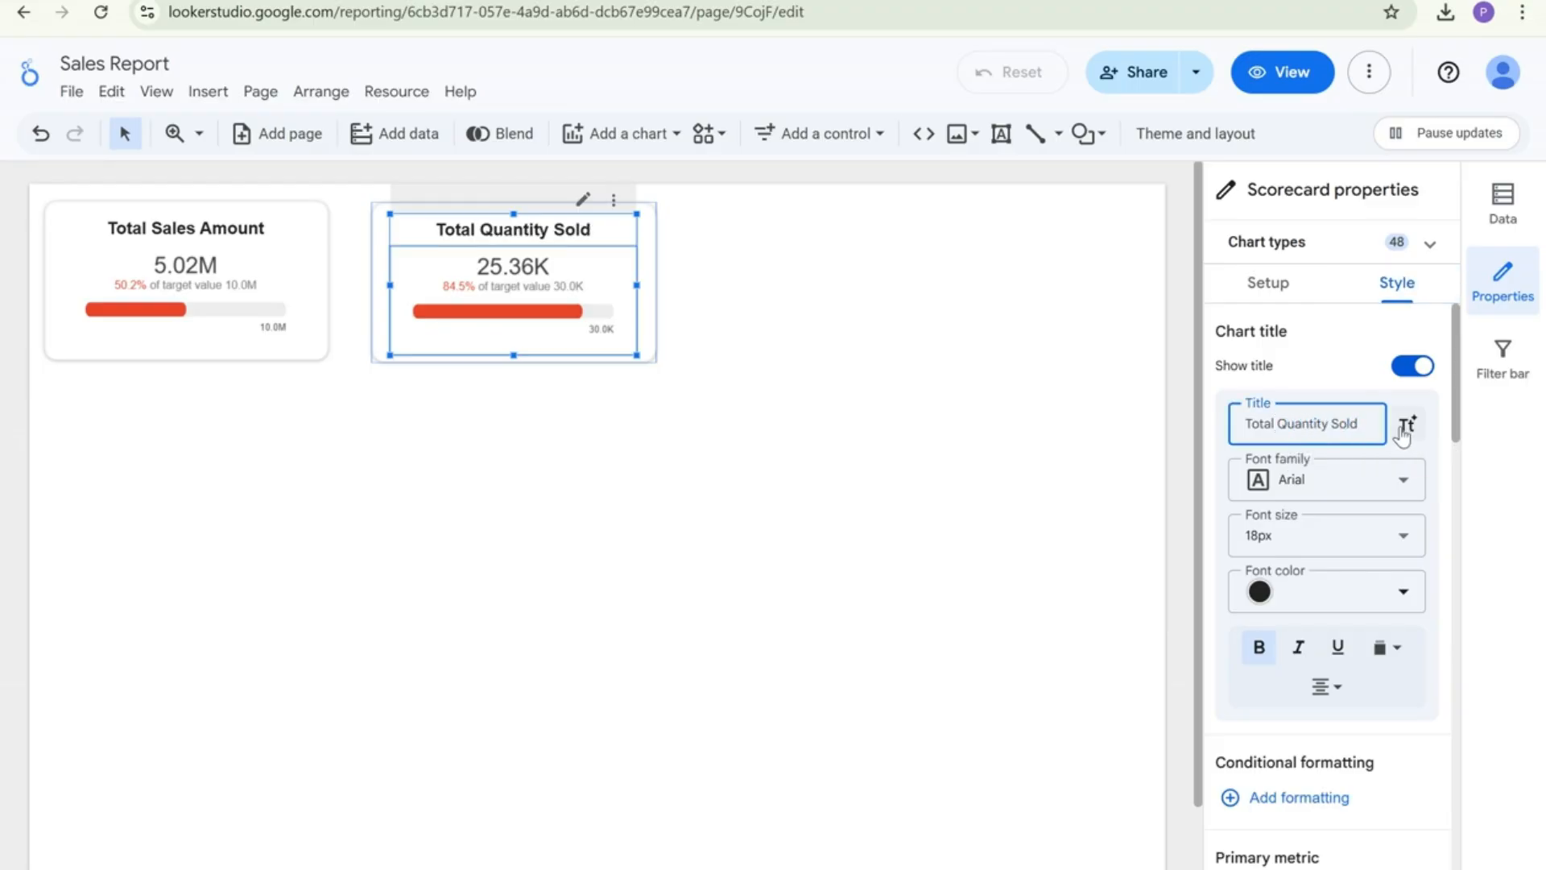
left_click(1320, 361)
left_click(689, 387)
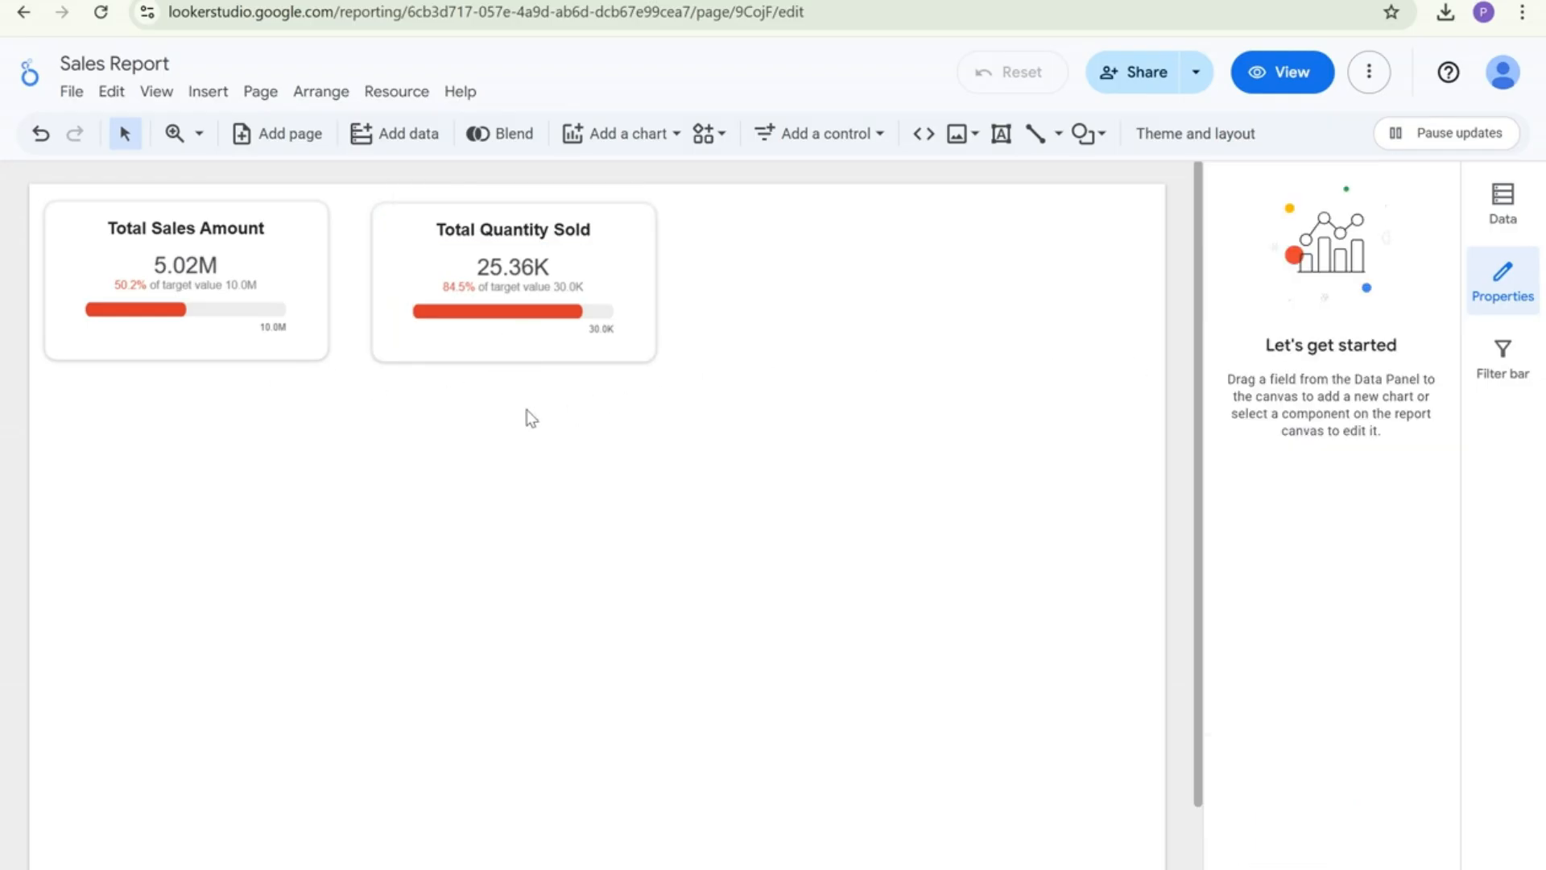
Look through the sales_data spreadsheet's columns, check Unit_Cost and Unit_Price, and return to the Sales Report
left_click(218, 1)
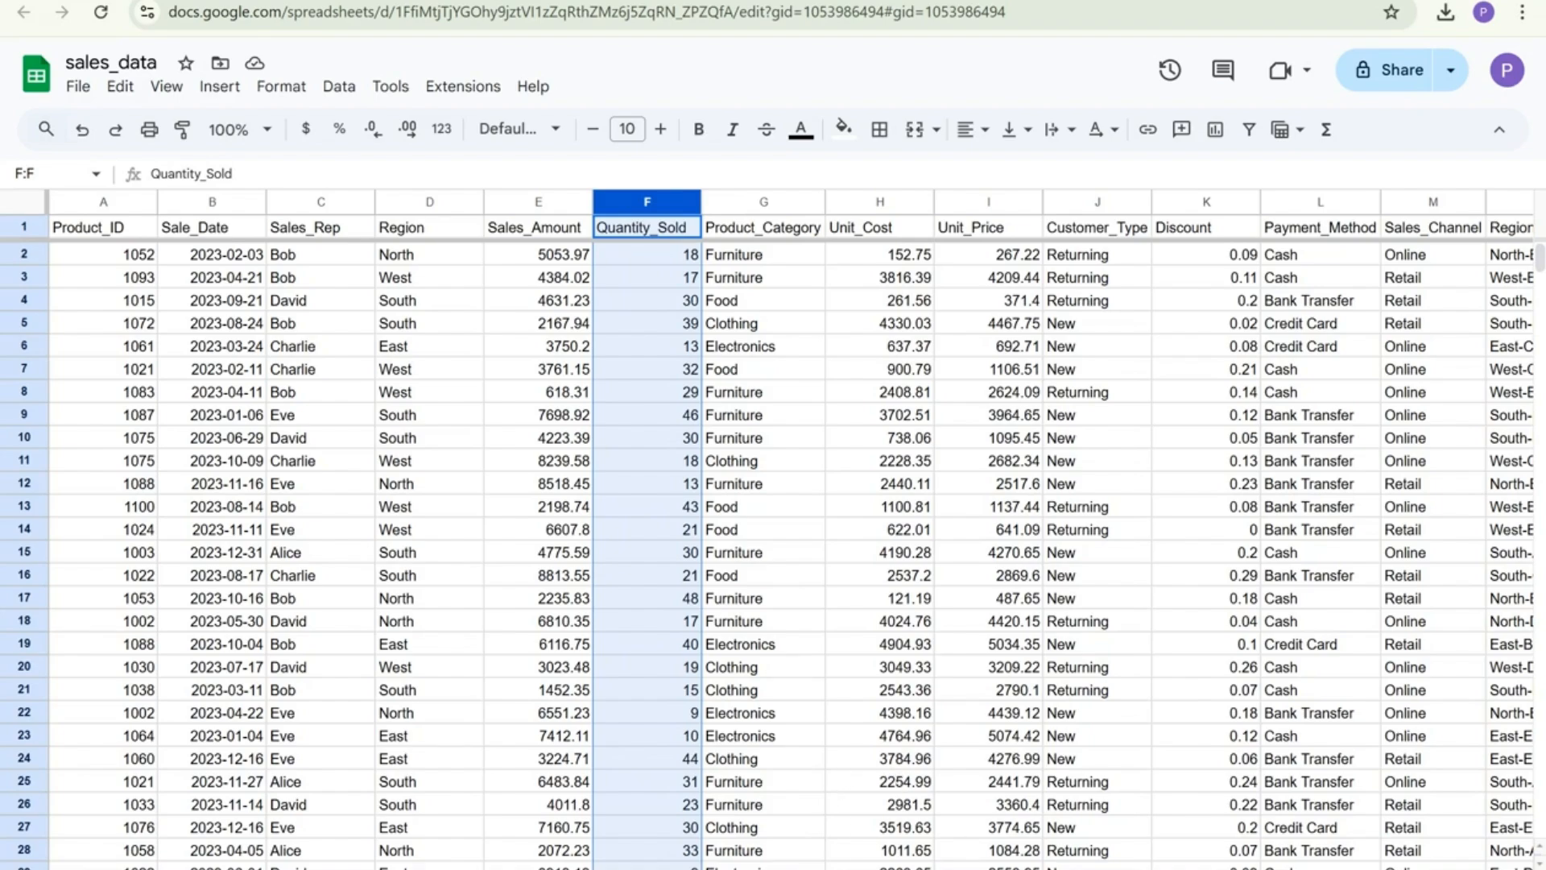
scroll(792, 530, "right", 2)
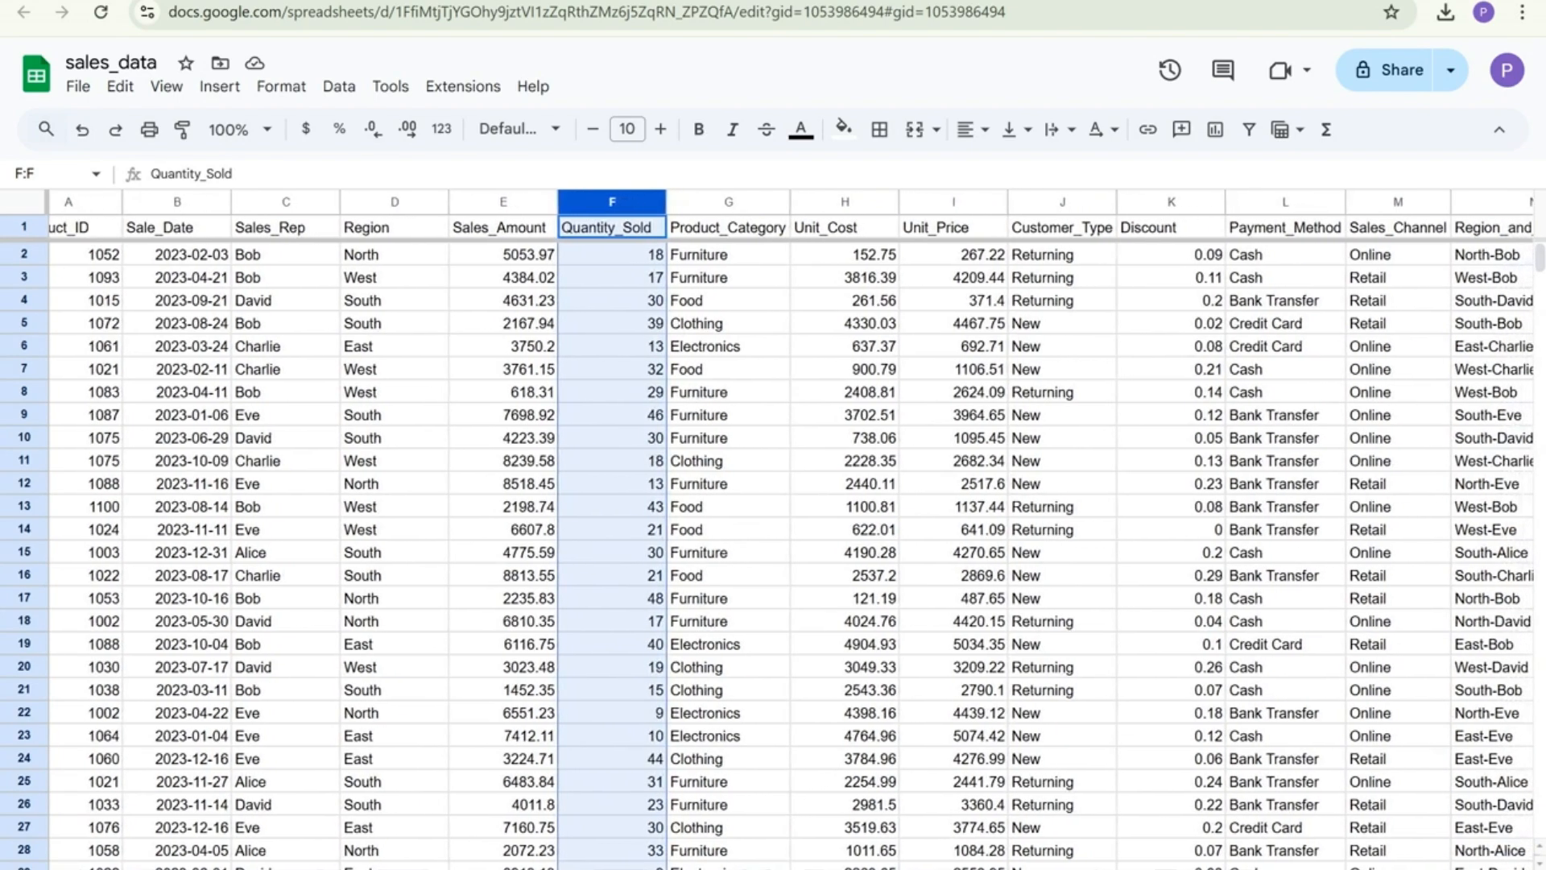
scroll(792, 529, "right", 8)
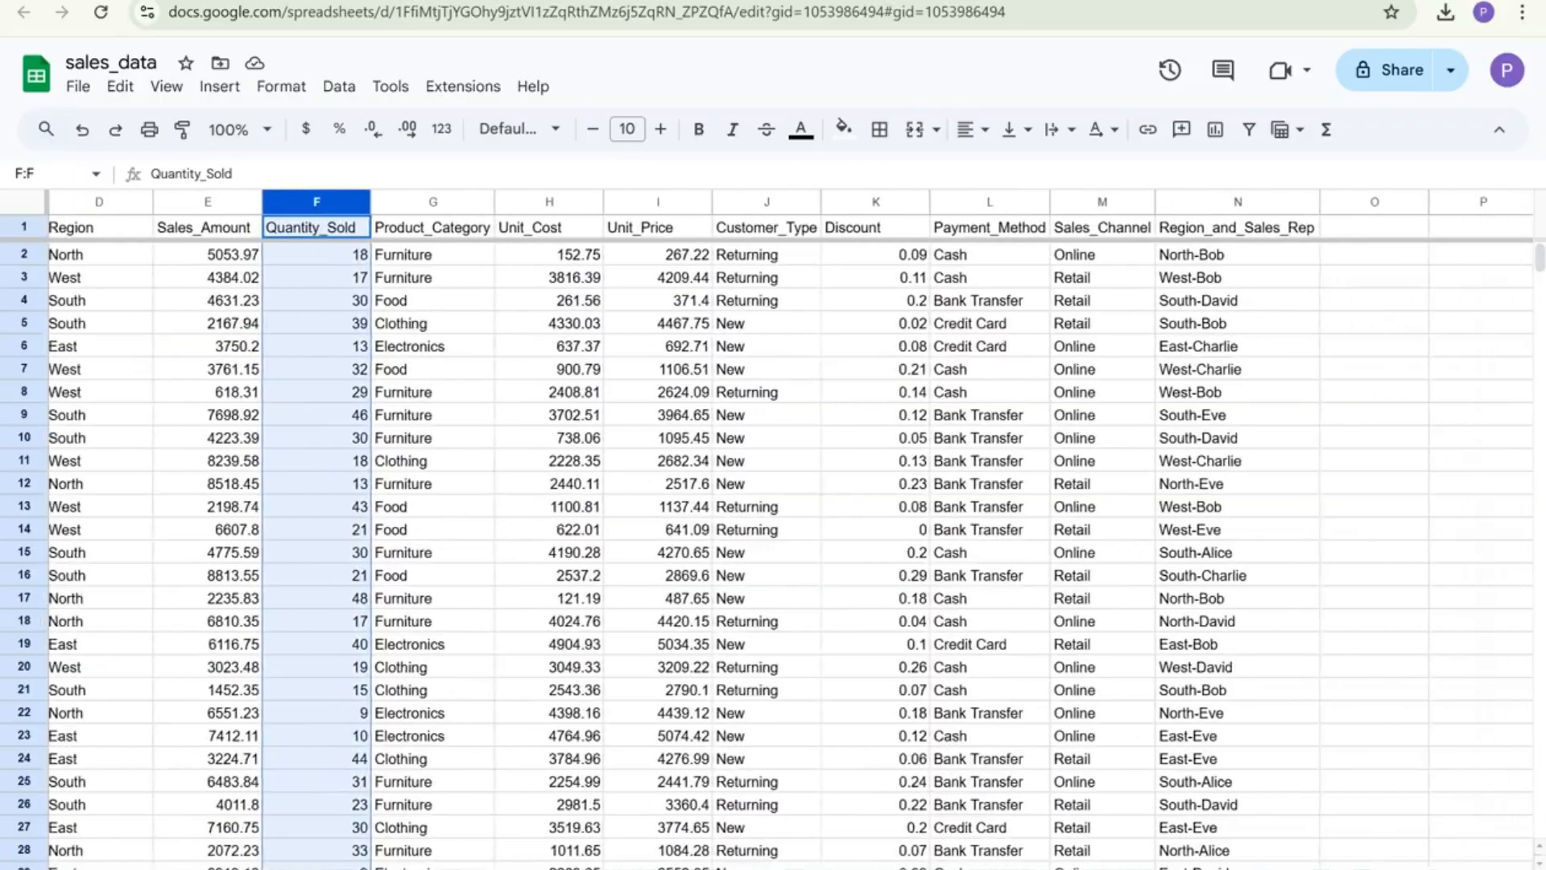
scroll(793, 529, "right", 1)
scroll(725, 863, "left", 9)
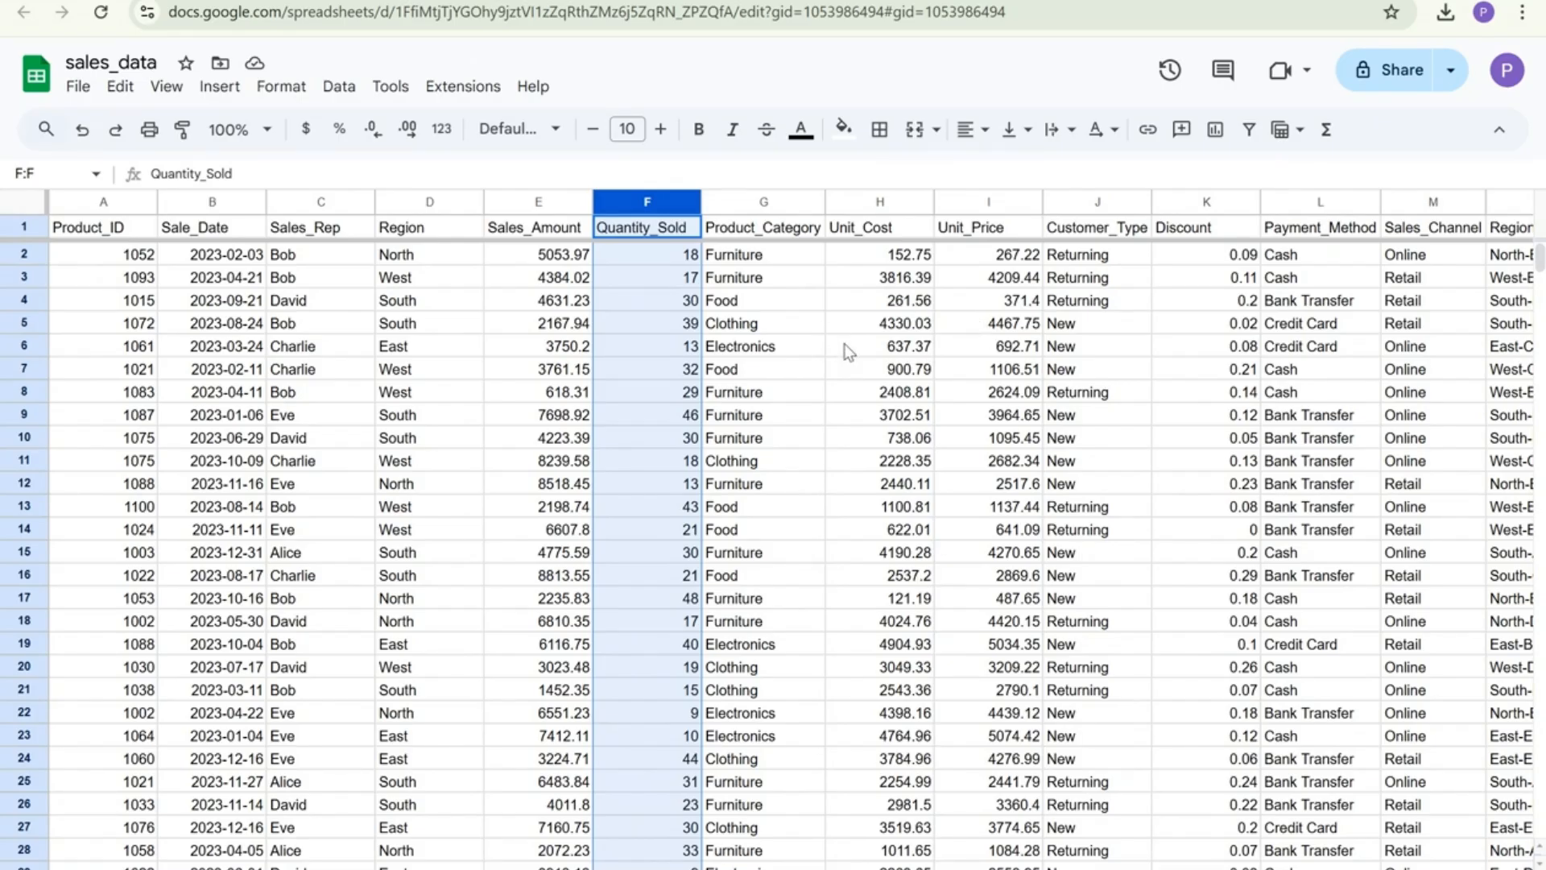
left_click(868, 196)
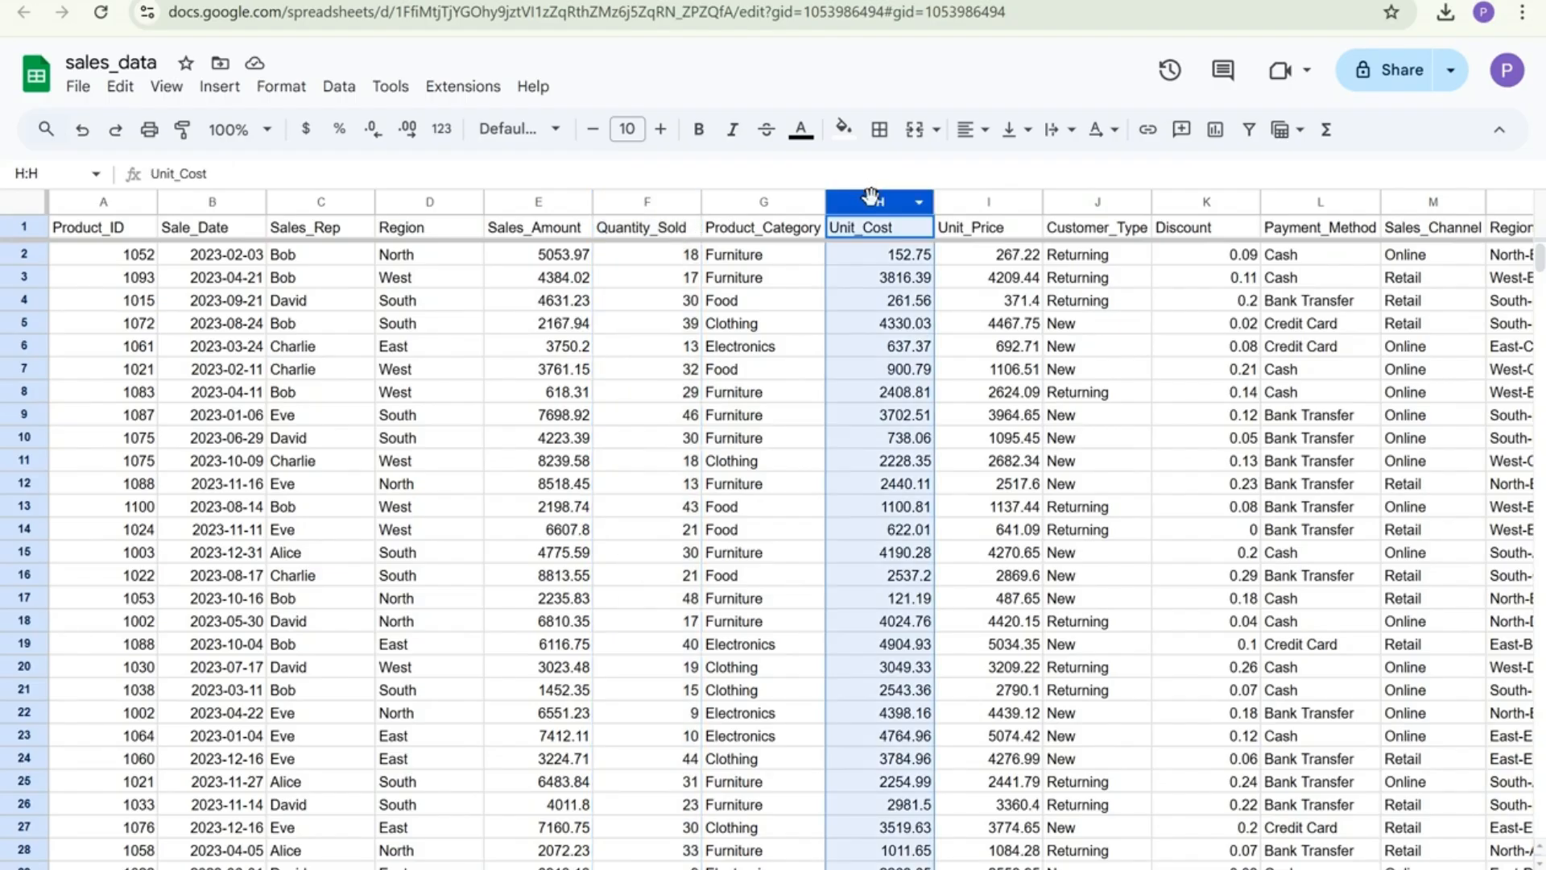
left_click(984, 196)
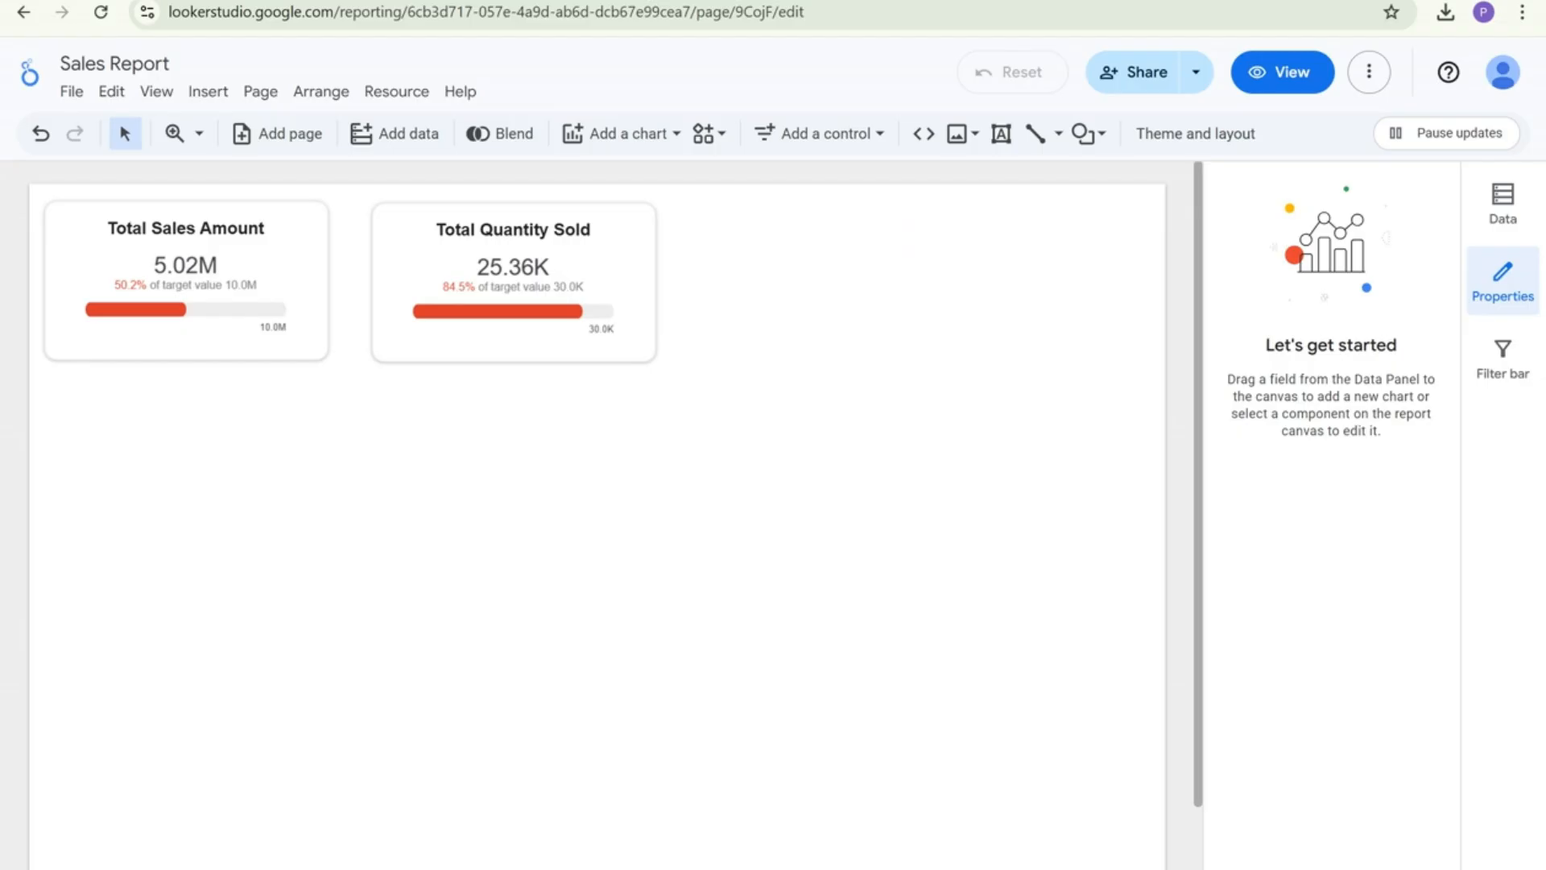
Duplicate the Total Quantity Sold card, place the copy below the original, and select the copy's scorecard
left_click_drag(644, 441, 626, 509)
key("ctrl+c")
key("ctrl+v")
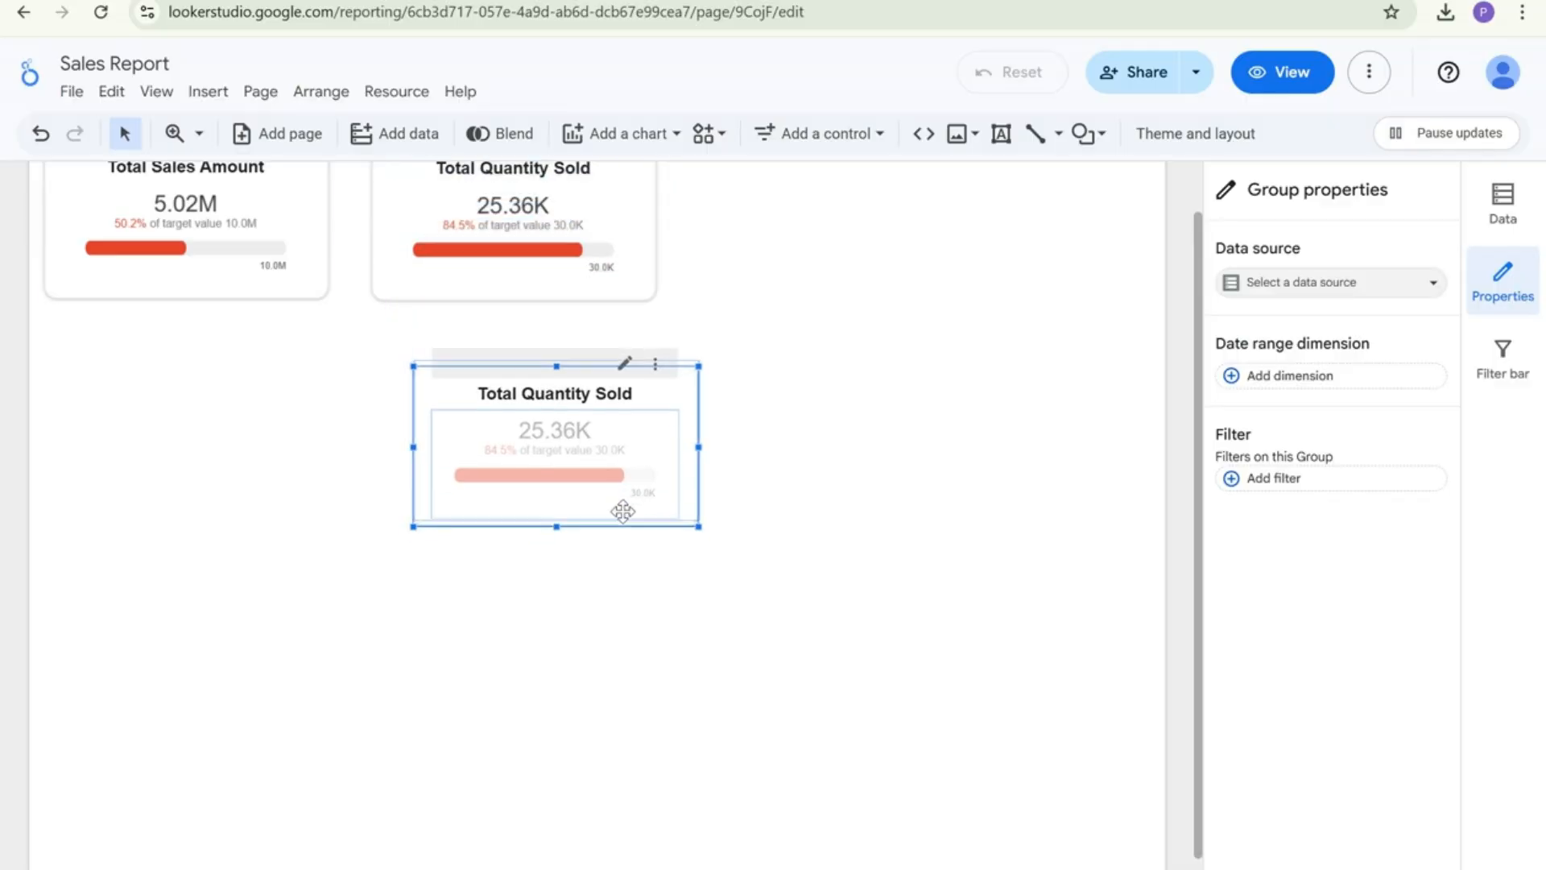
left_click(632, 469)
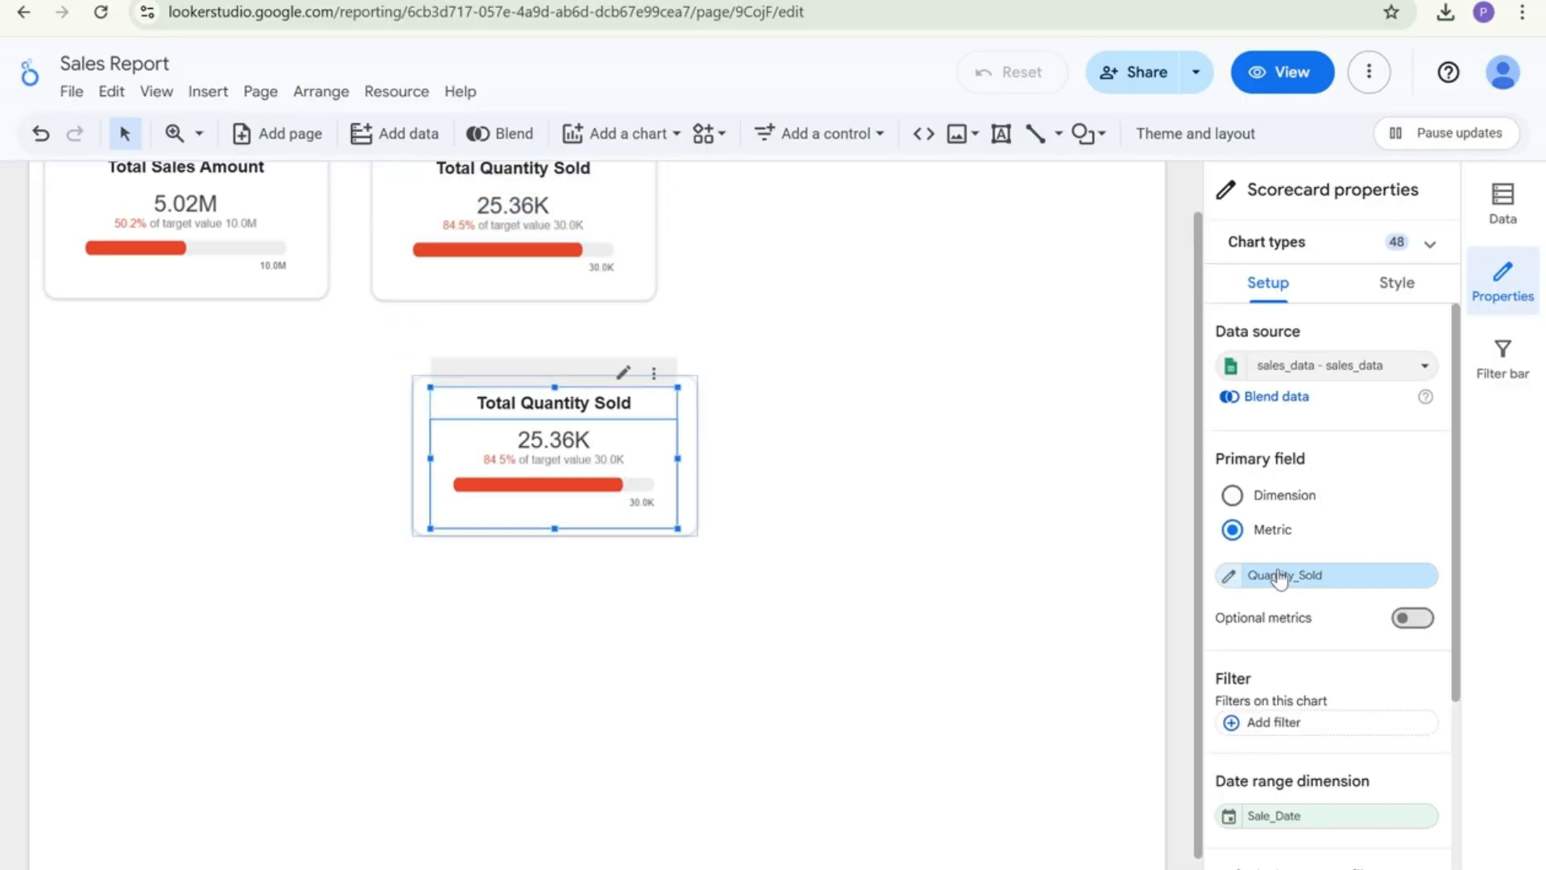
Change the third scorecard's metric to Unit_Cost, rechecking the sales_data spreadsheet for the field
left_click(1281, 576)
type("uni")
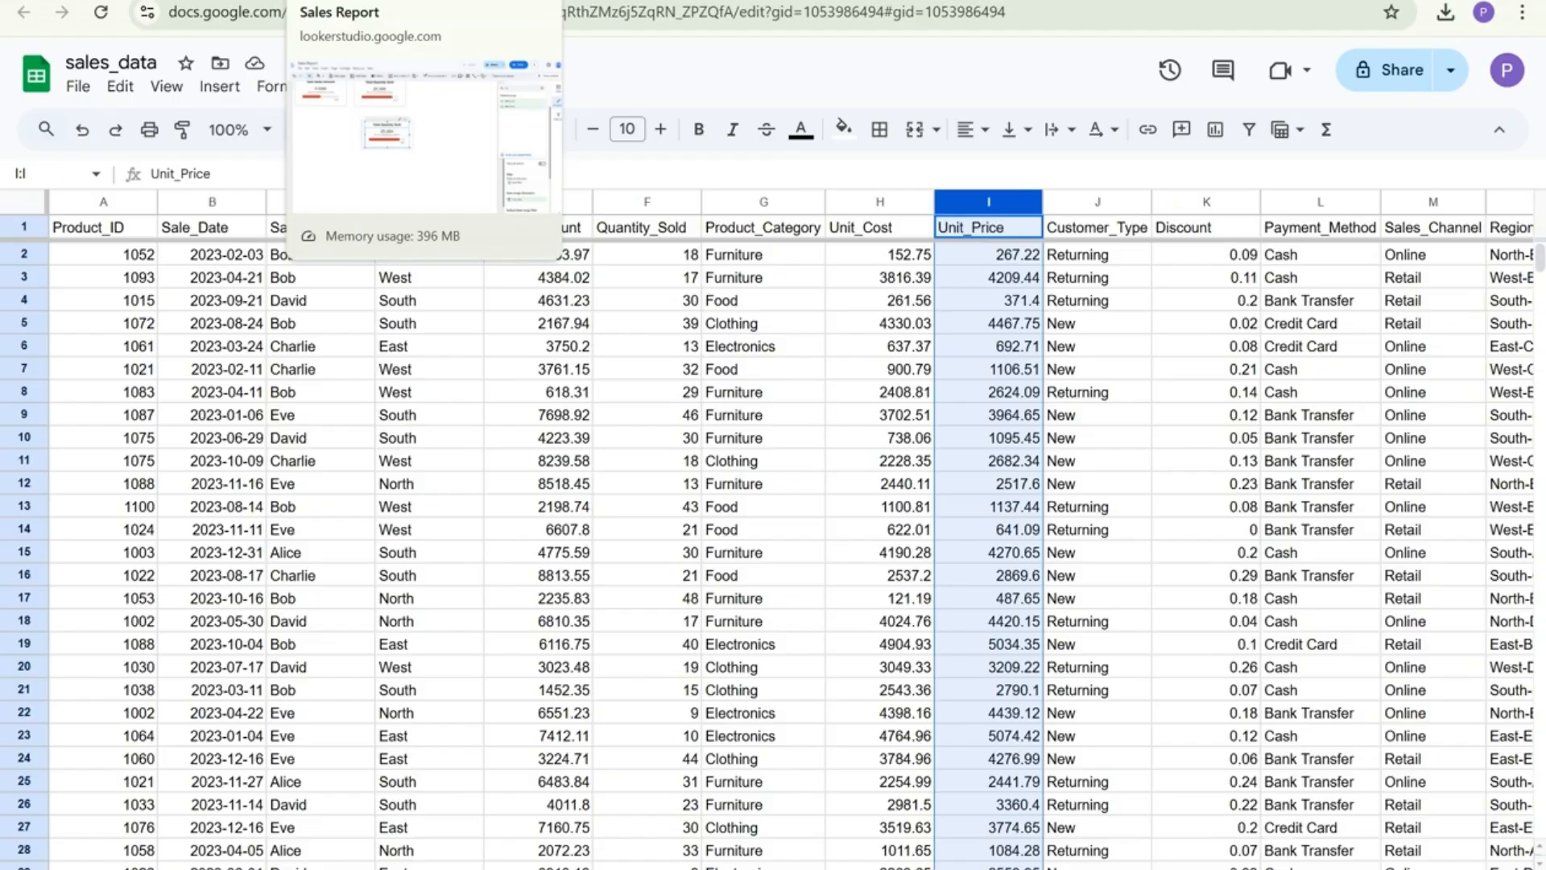
left_click(379, 1)
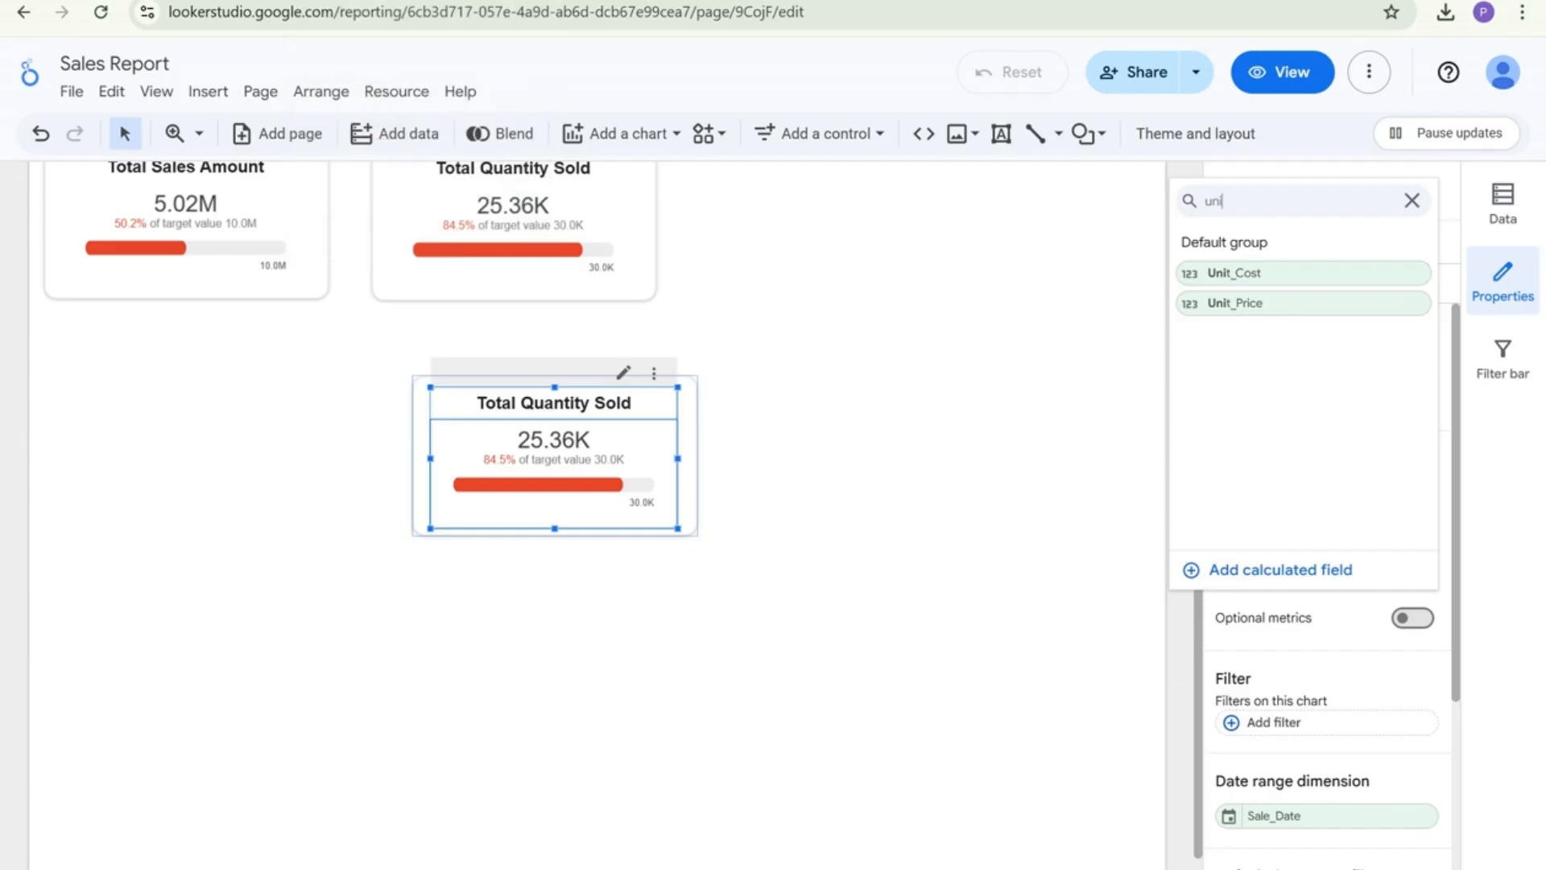
left_click(1225, 274)
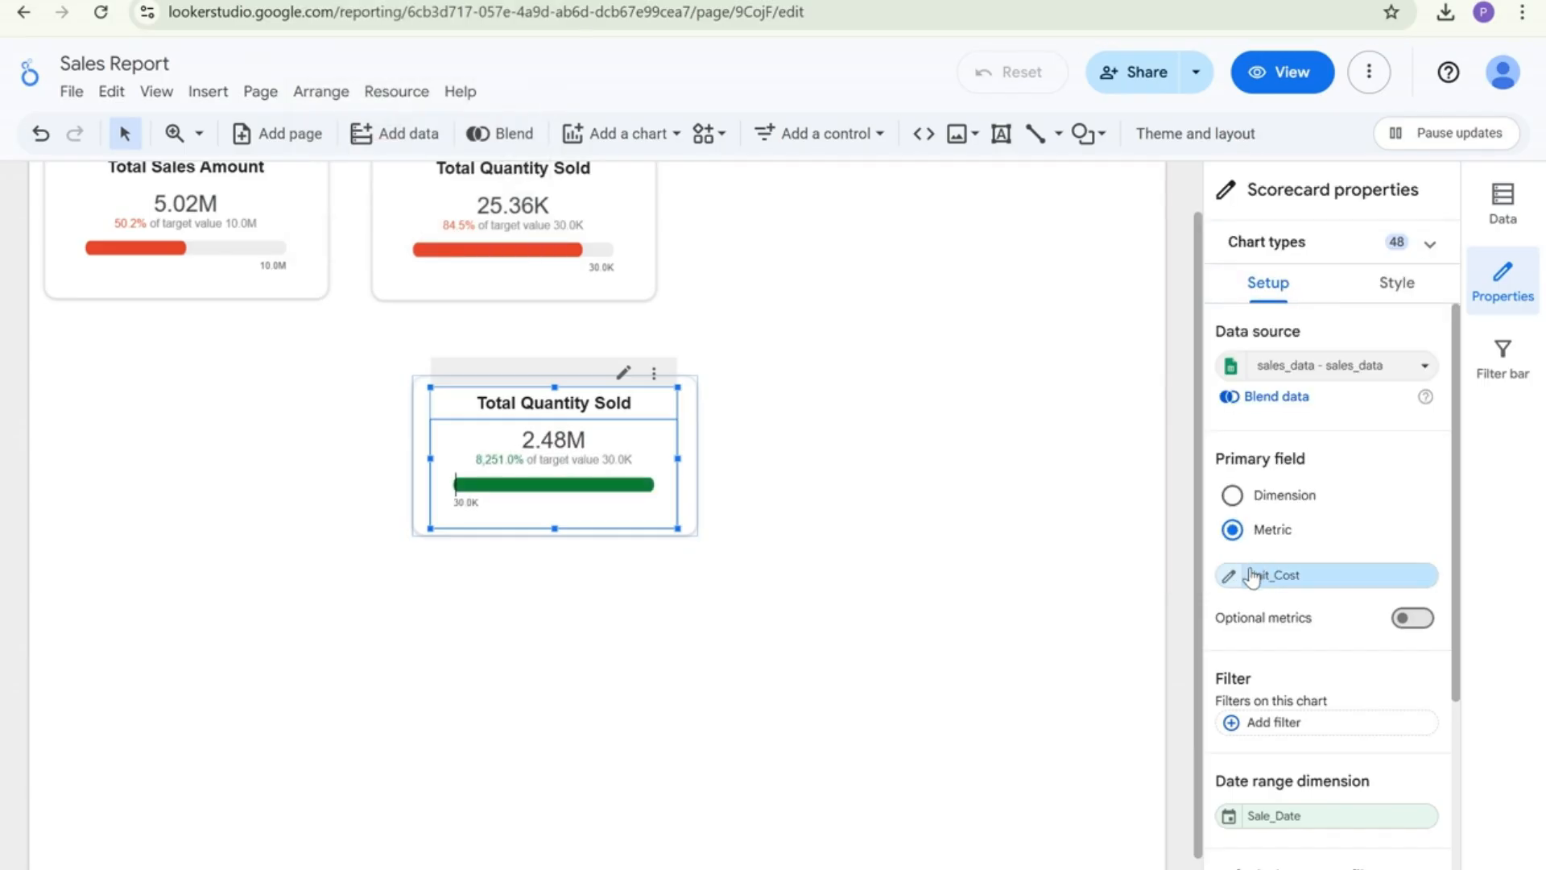
Set the aggregation of the Unit_Cost metric to Average
left_click(1225, 578)
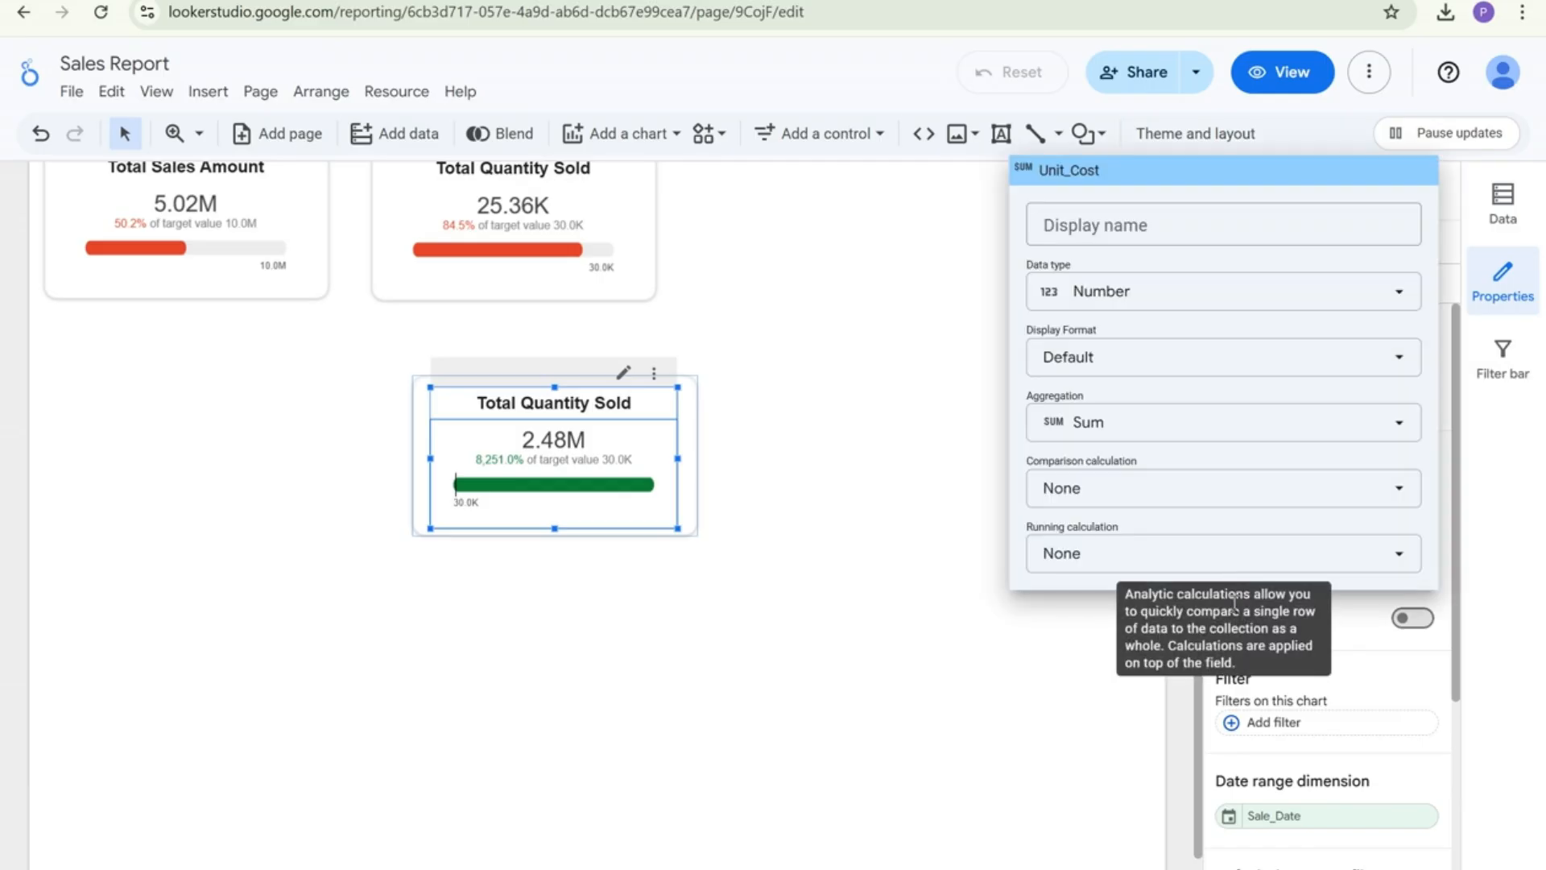
left_click(1374, 635)
left_click(1224, 578)
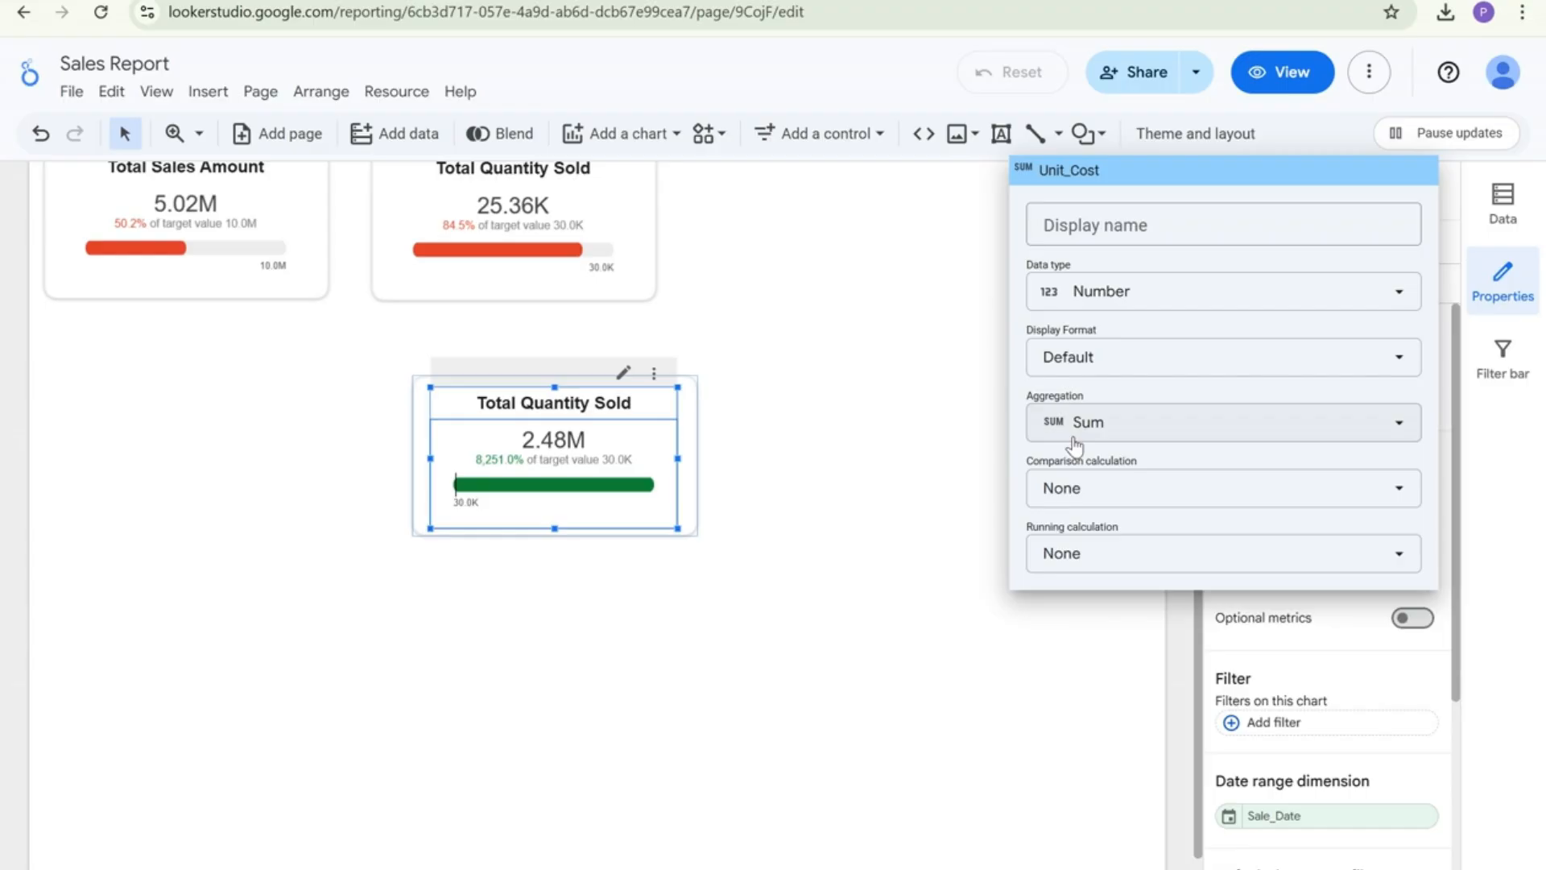
left_click(1138, 426)
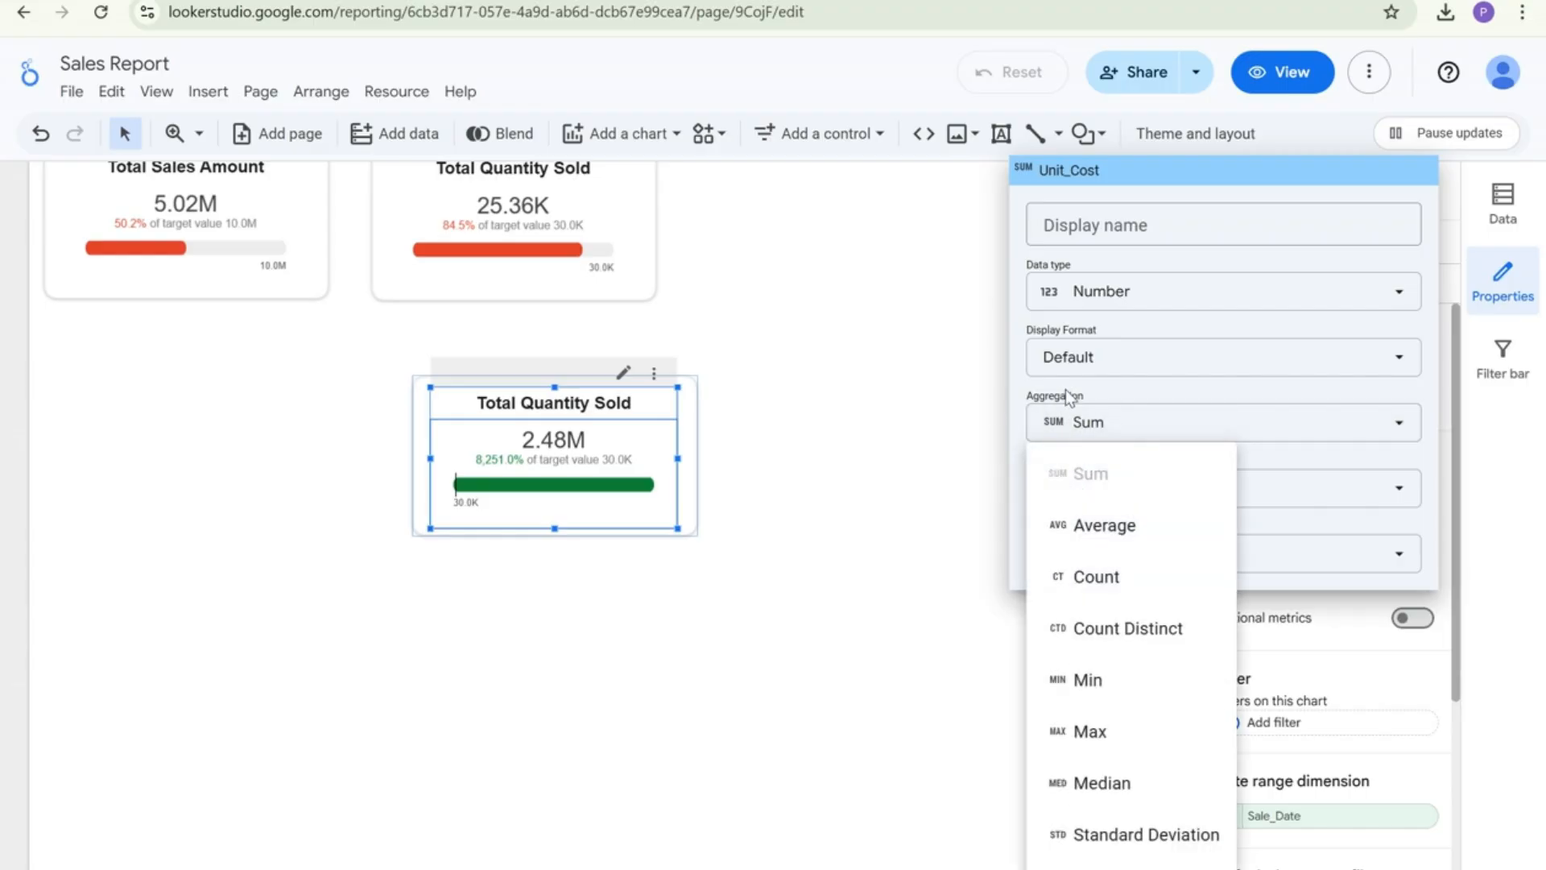
left_click(1095, 529)
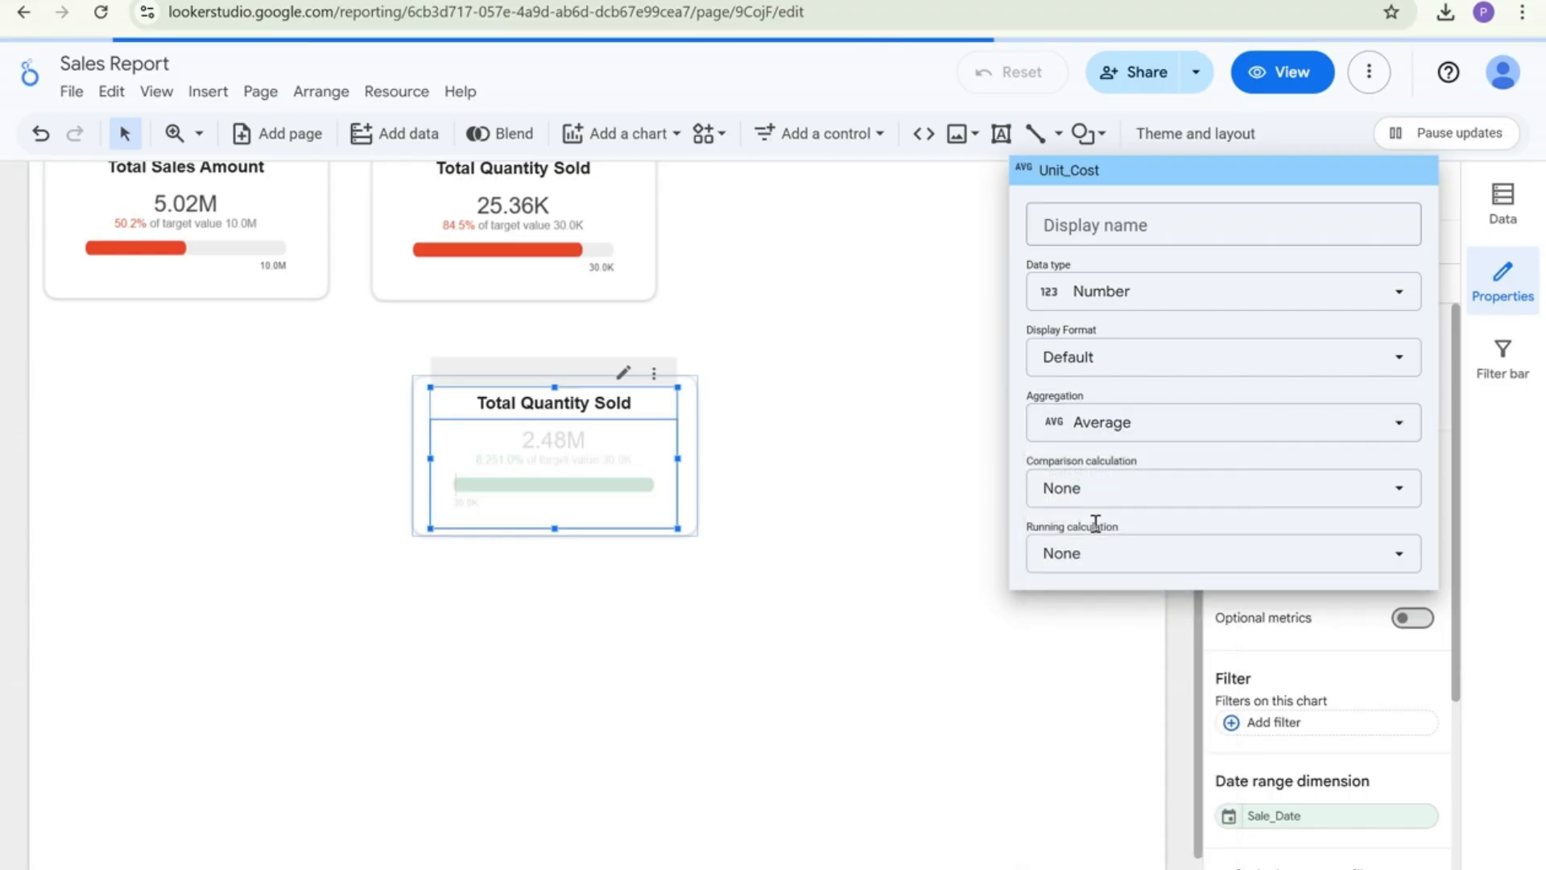
left_click(1358, 640)
Remove the target value comparison and its progress bar from the Unit_Cost scorecard
scroll(1358, 639, "down", 4)
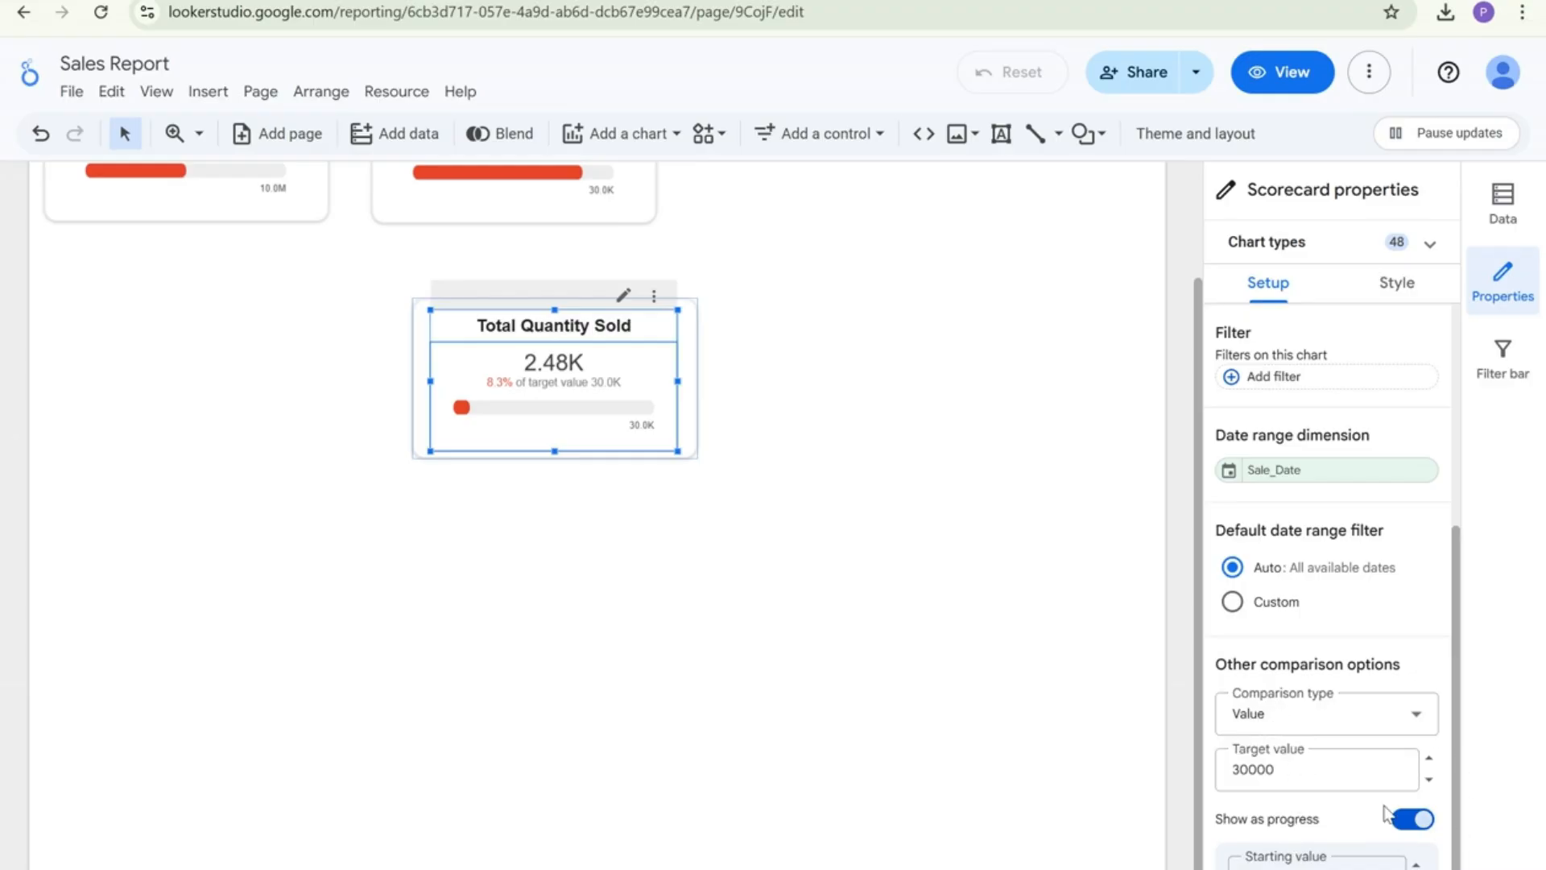
left_click(1310, 761)
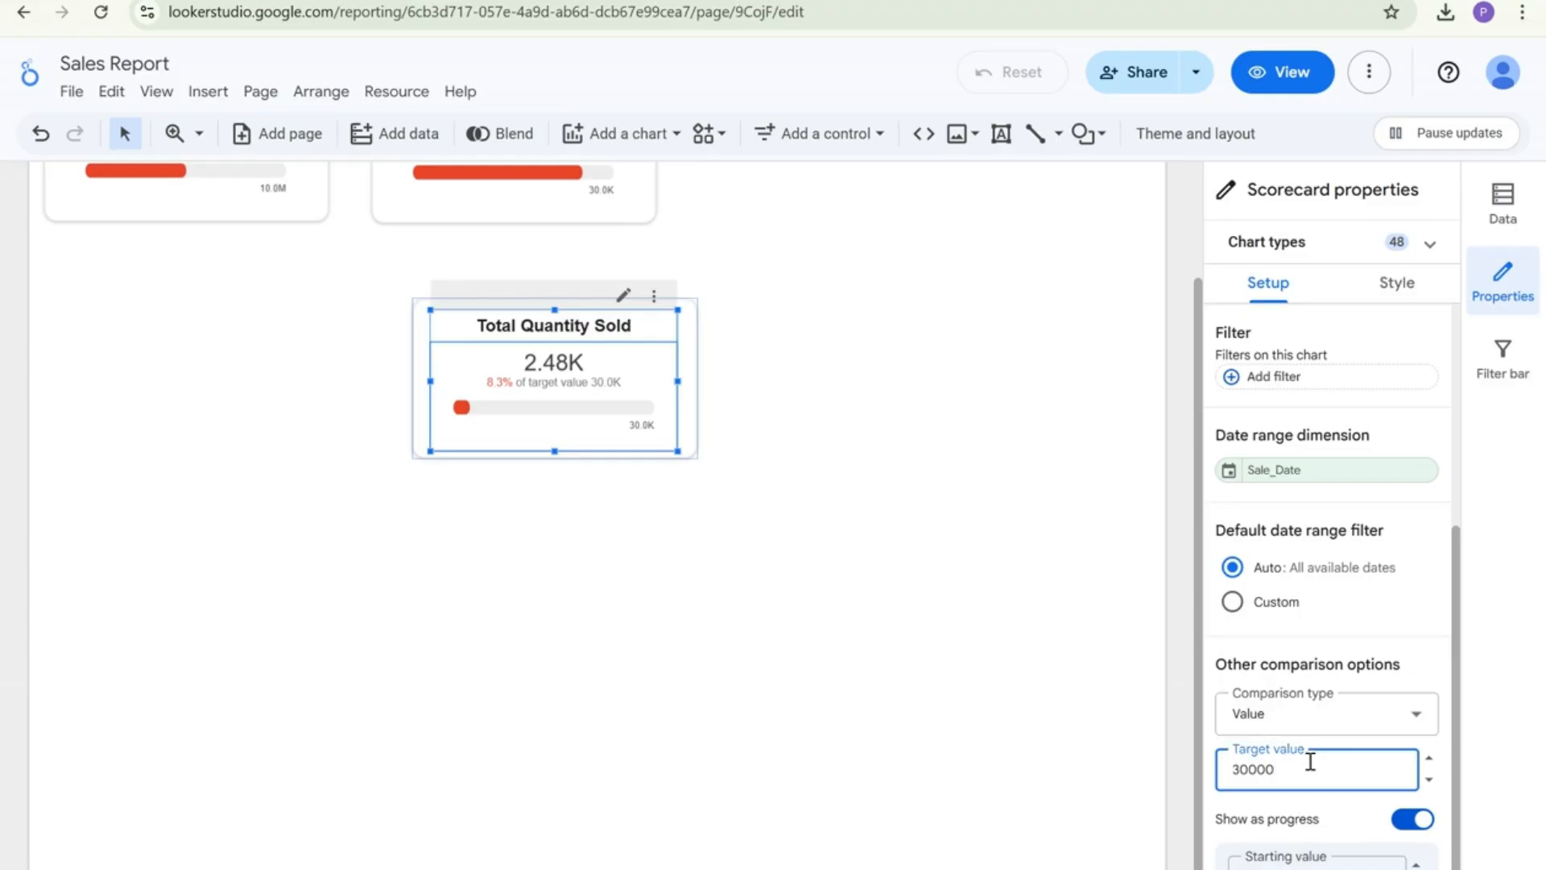
left_click(1329, 717)
left_click(1278, 667)
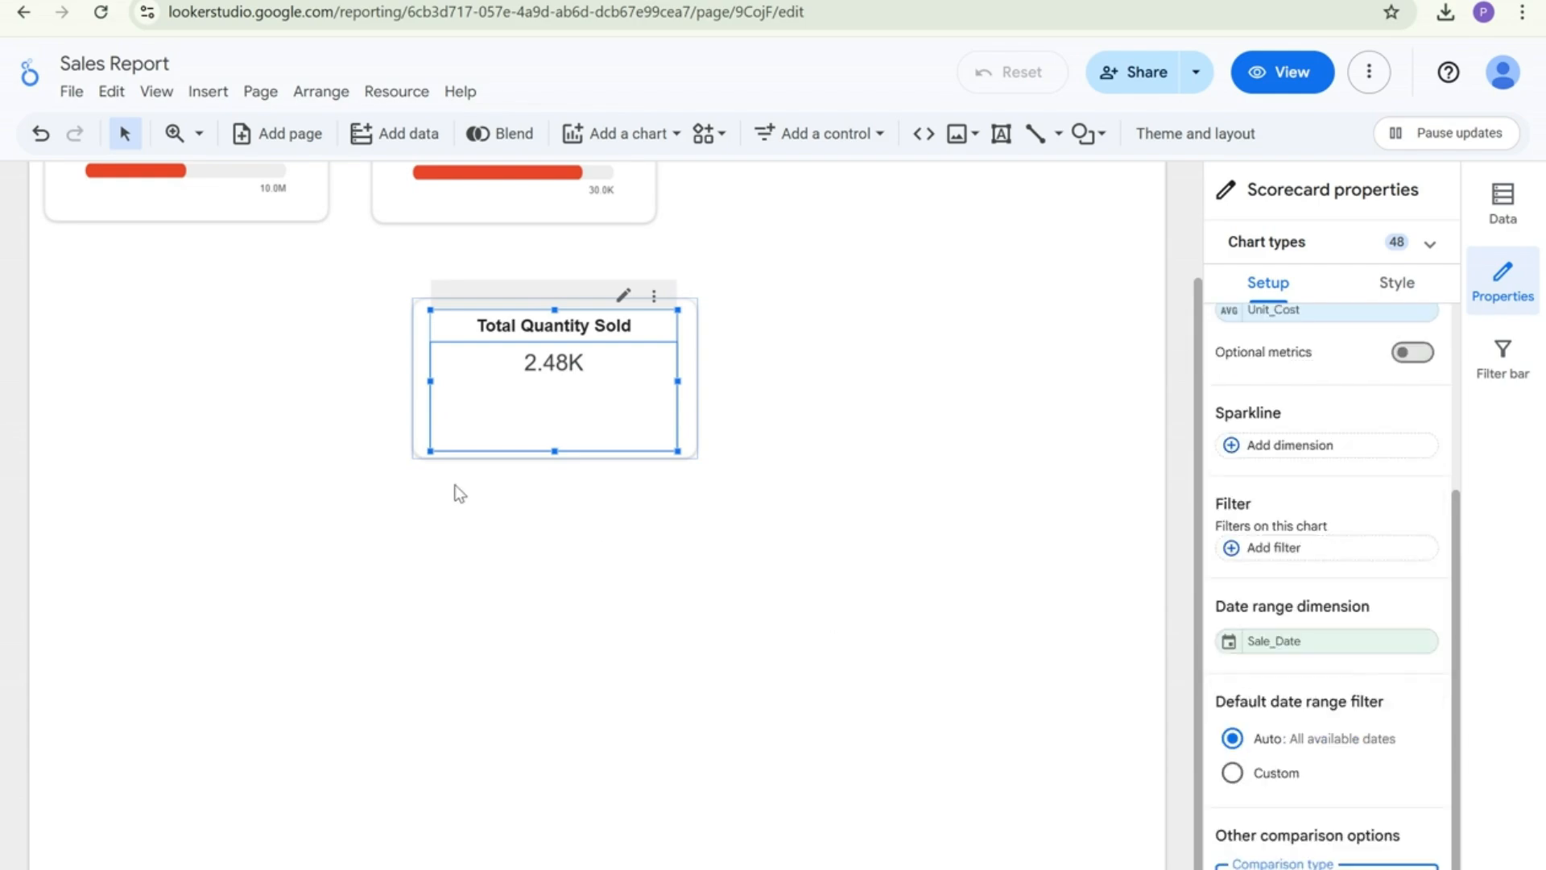
Add Sale_Date as the sparkline dimension of the Unit_Cost scorecard
scroll(1341, 701, "up", 3)
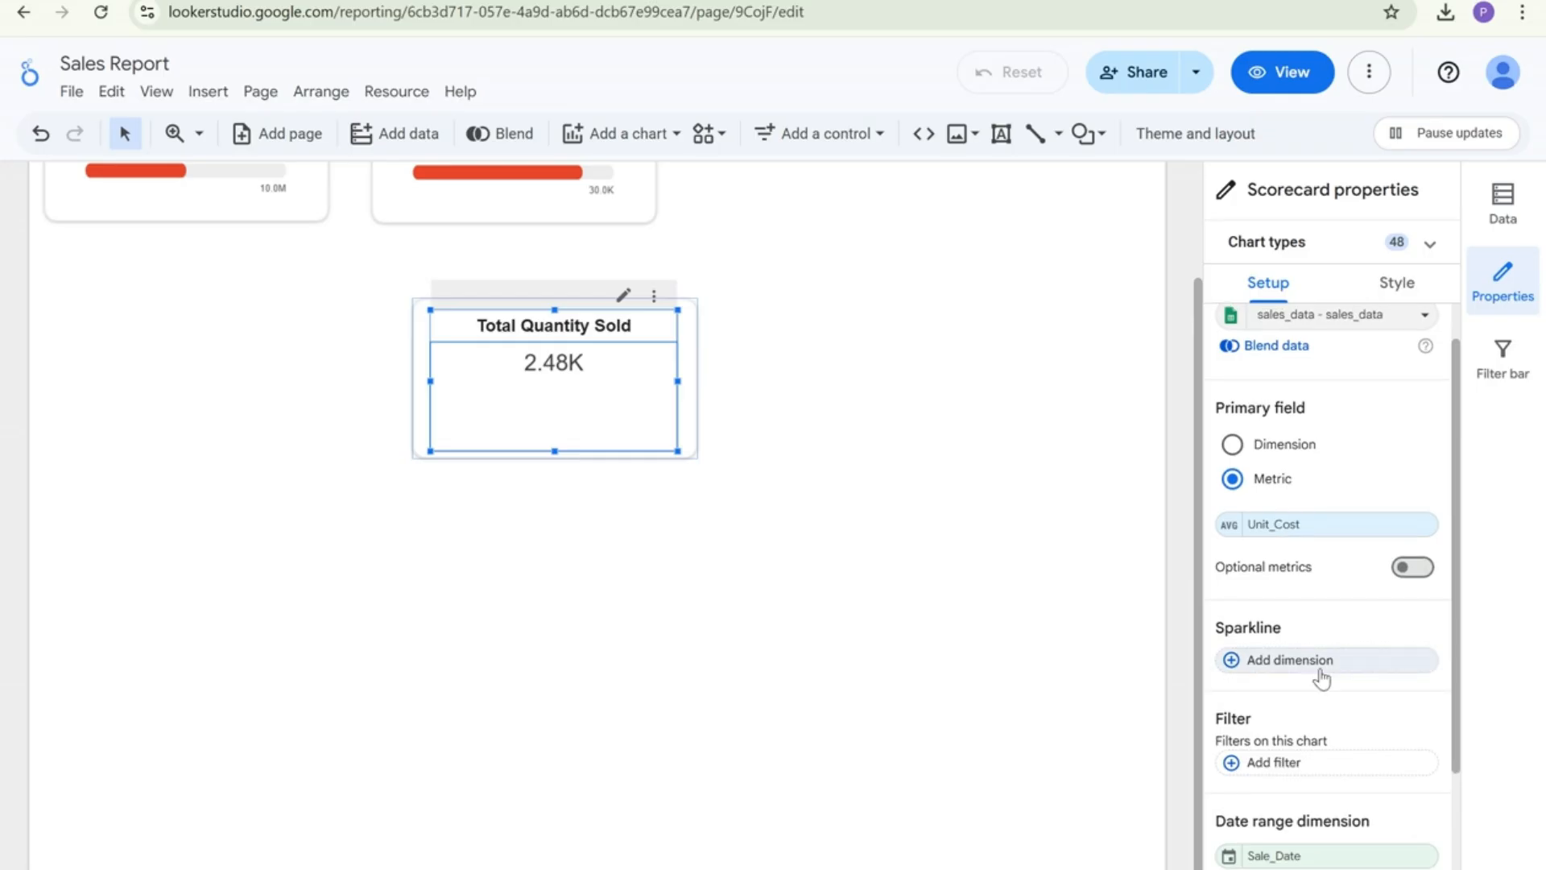
left_click(1322, 679)
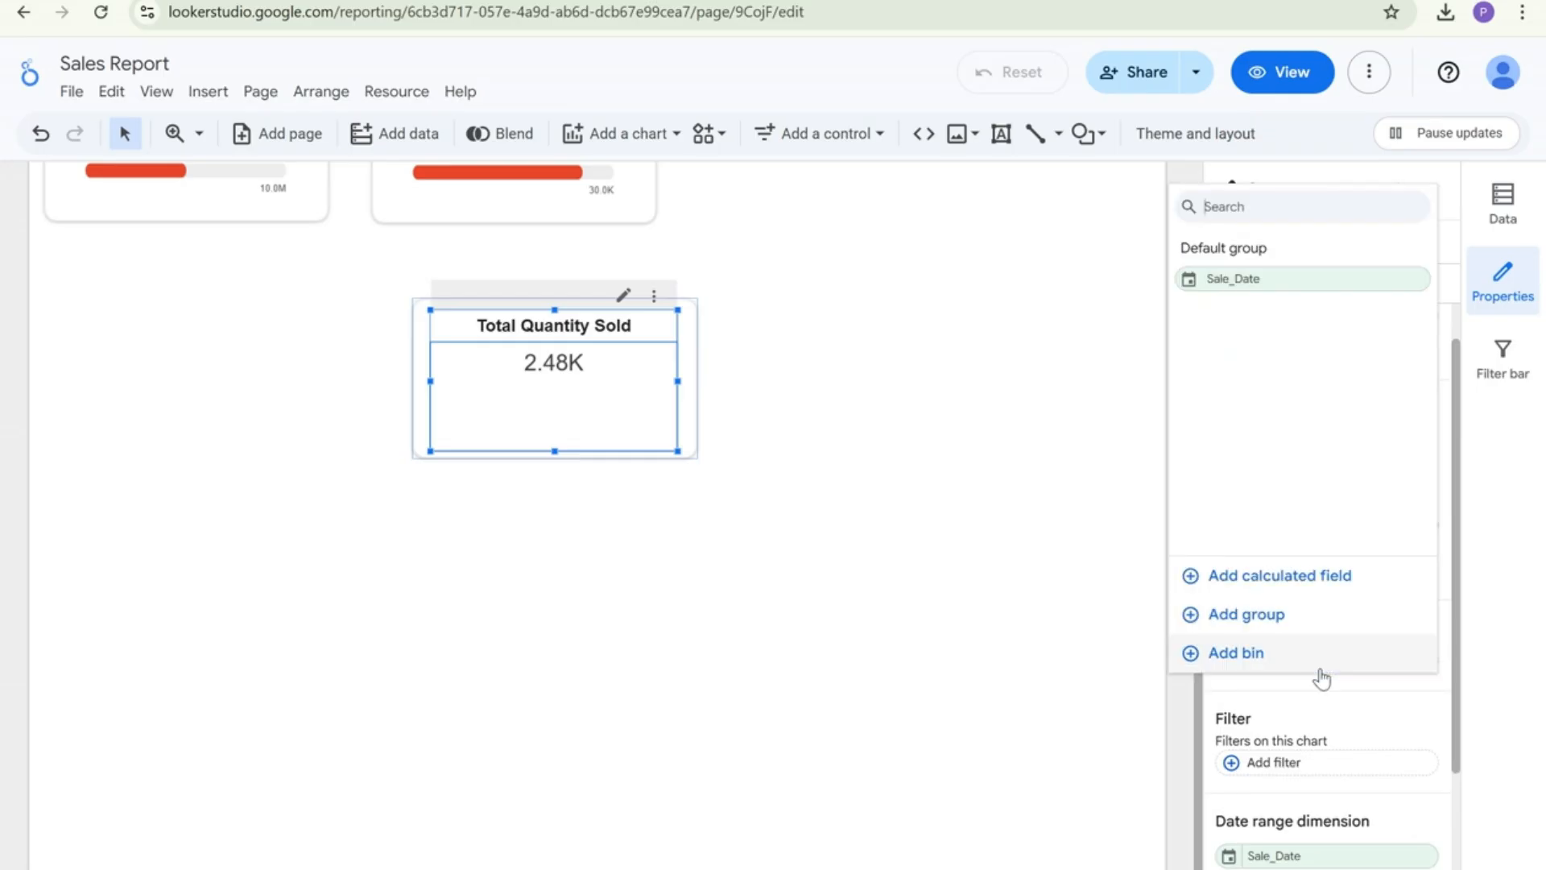
left_click(1265, 280)
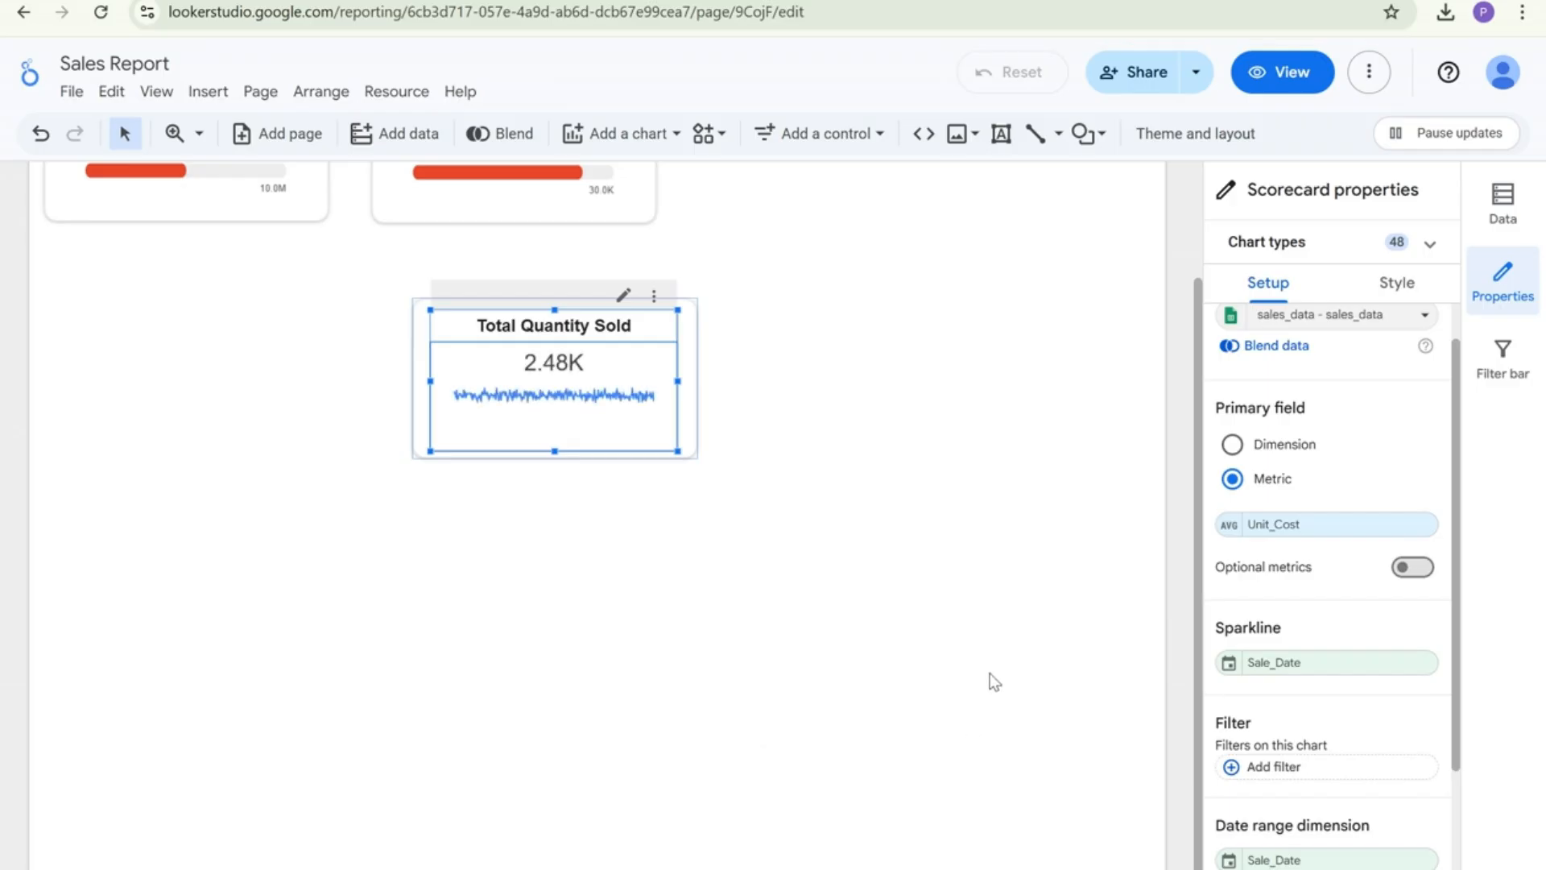
Set the data type of the sparkline's Sale_Date dimension to Year Month and deselect the scorecard
left_click(1229, 663)
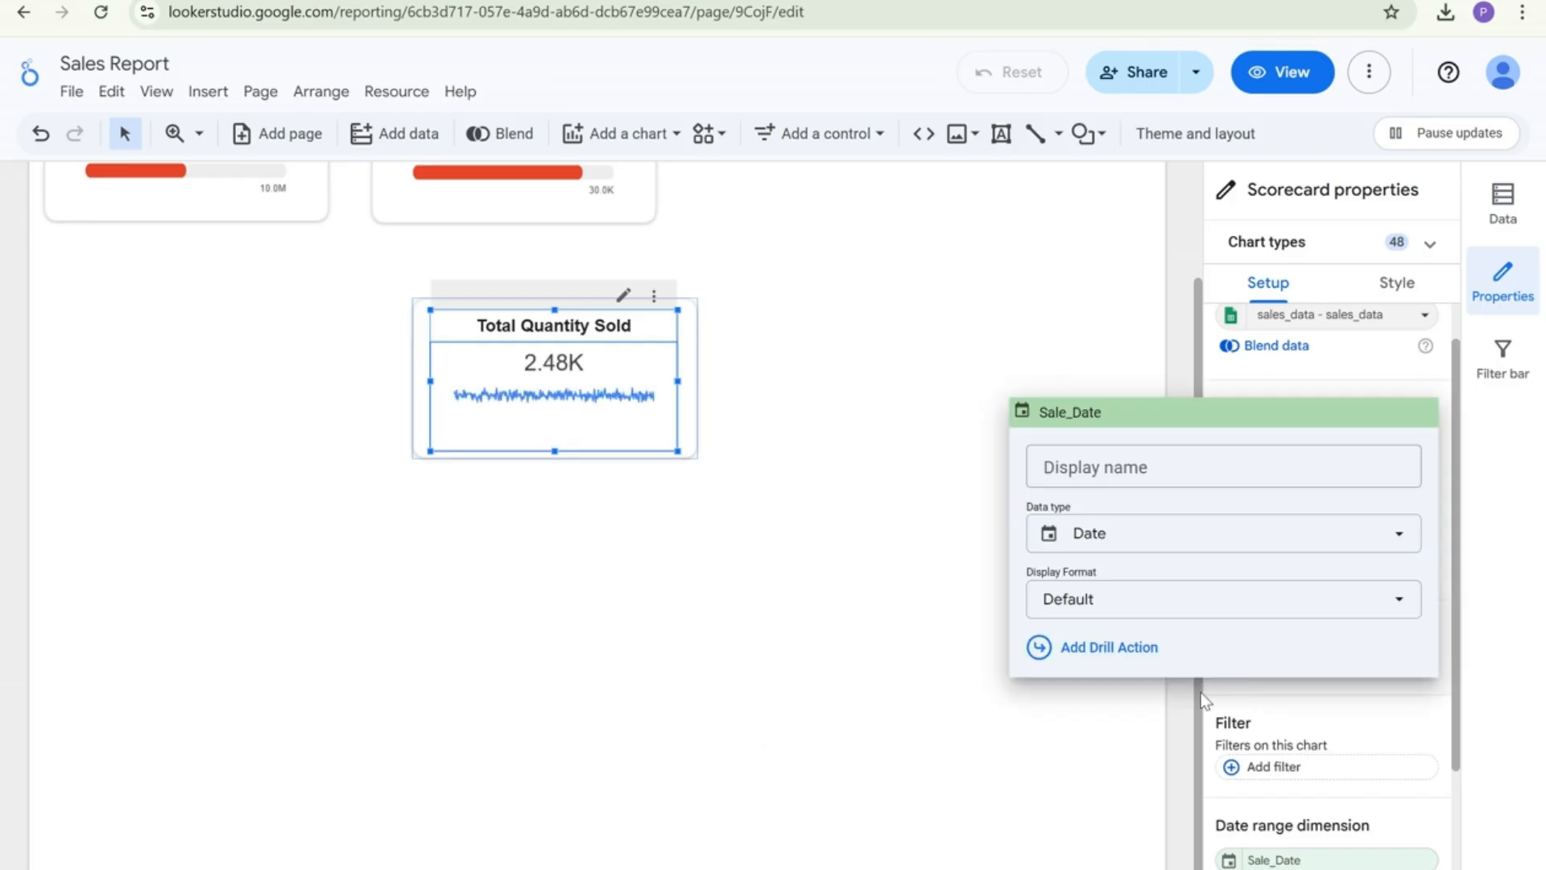
left_click(1114, 534)
mouse_move(1119, 274)
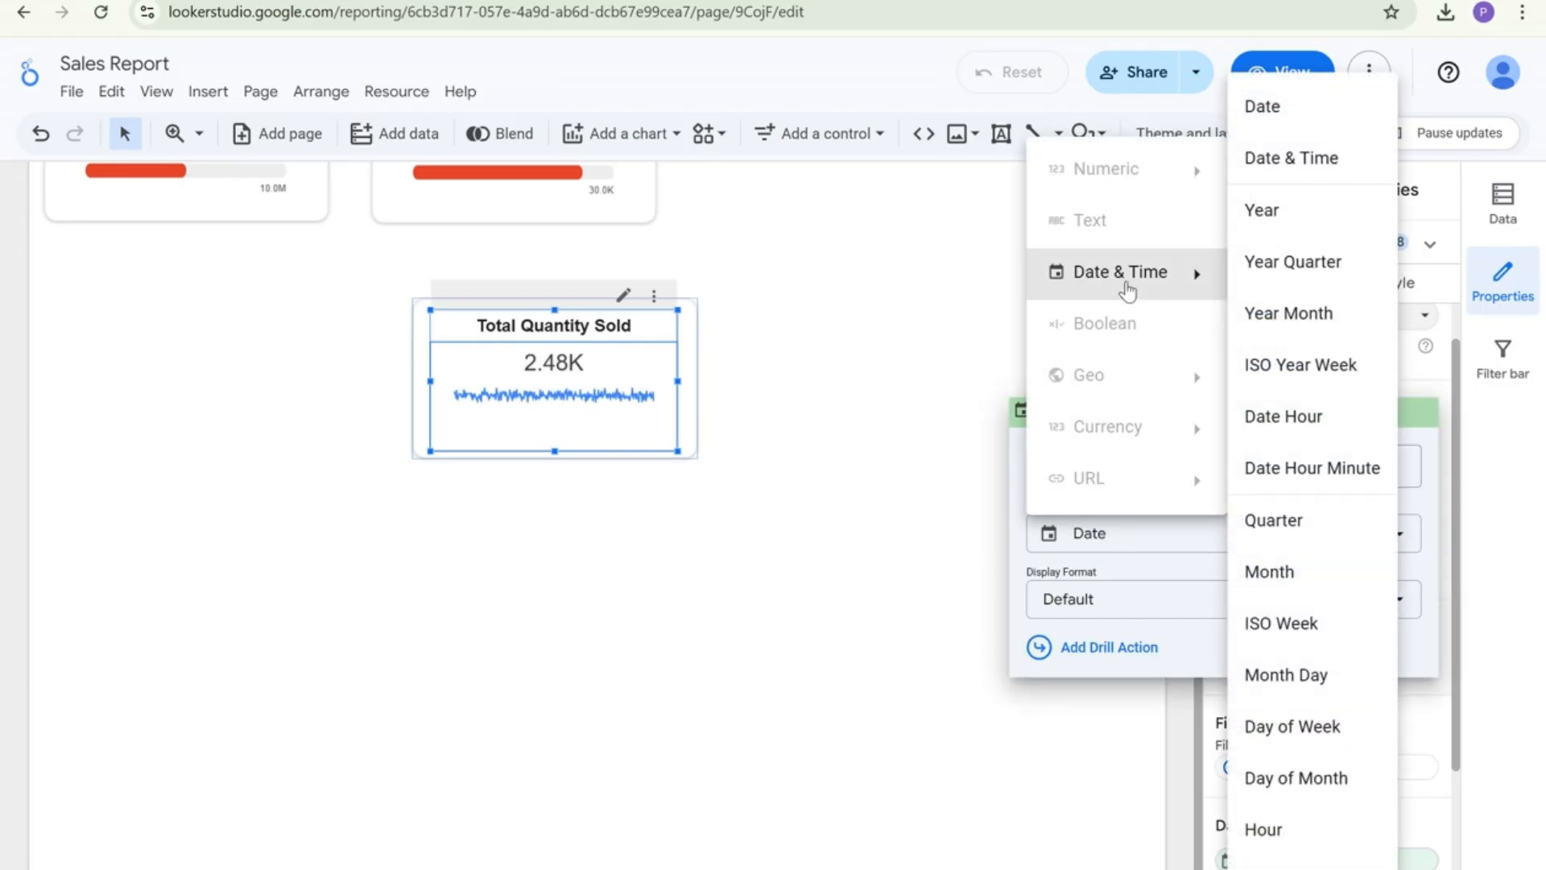
left_click(1279, 311)
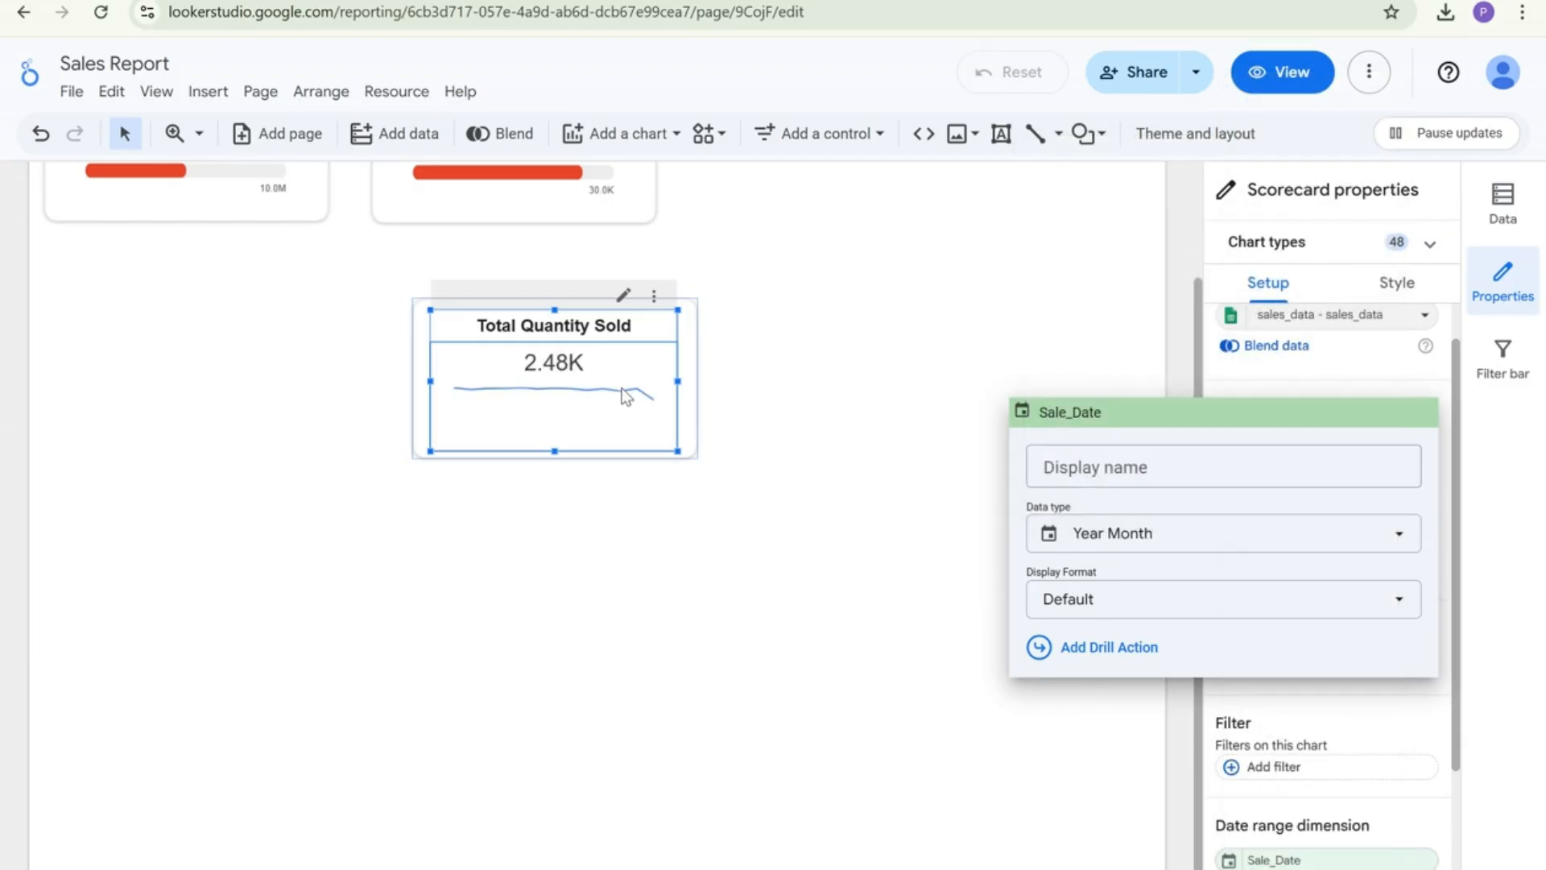
left_click(1352, 374)
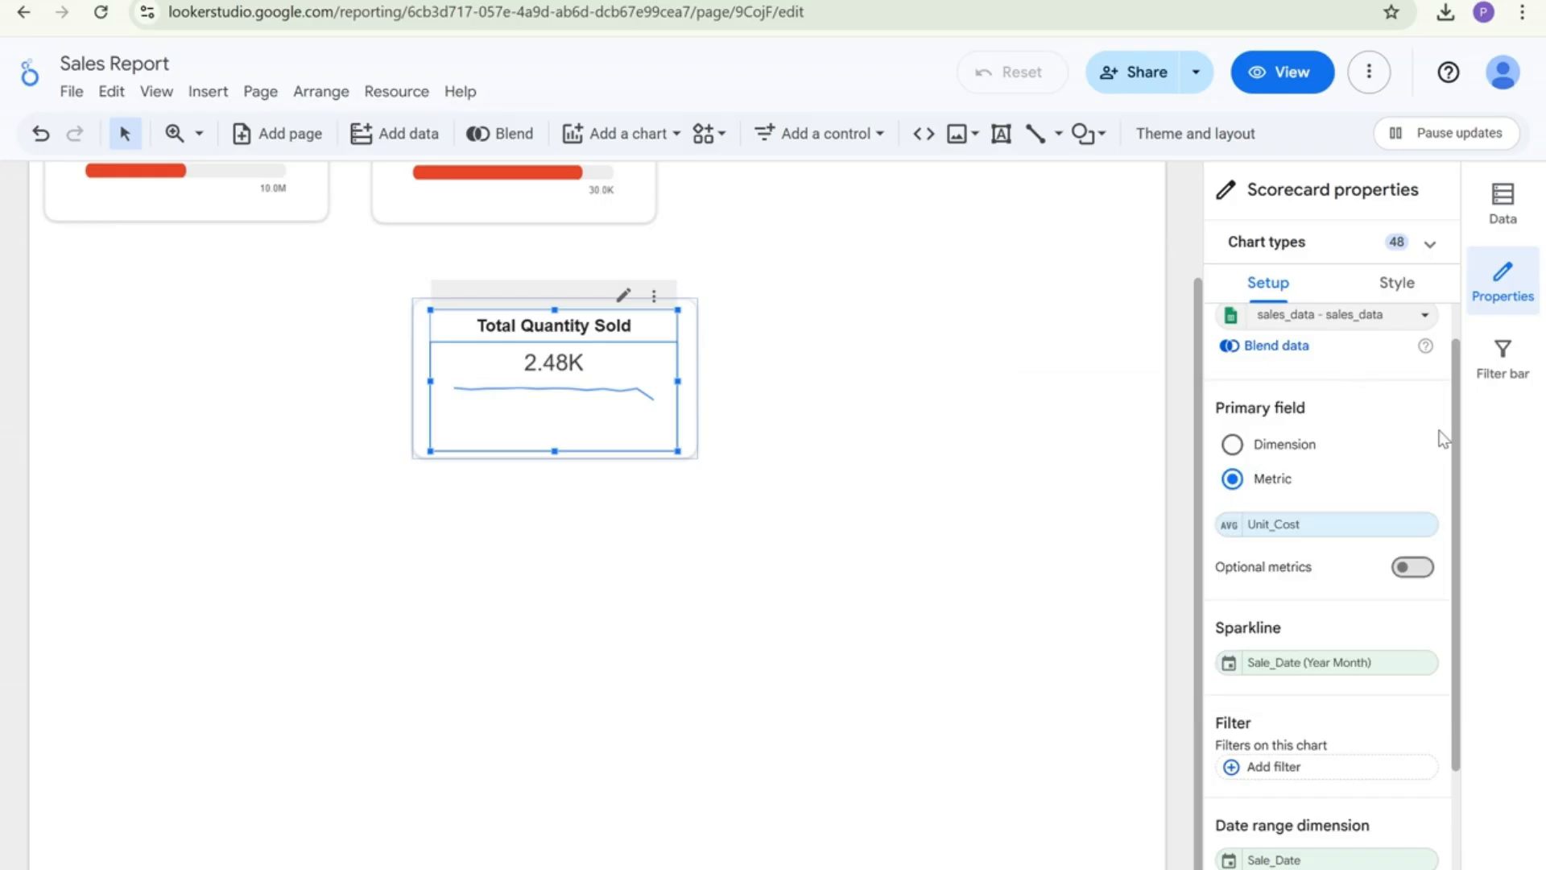
left_click(684, 537)
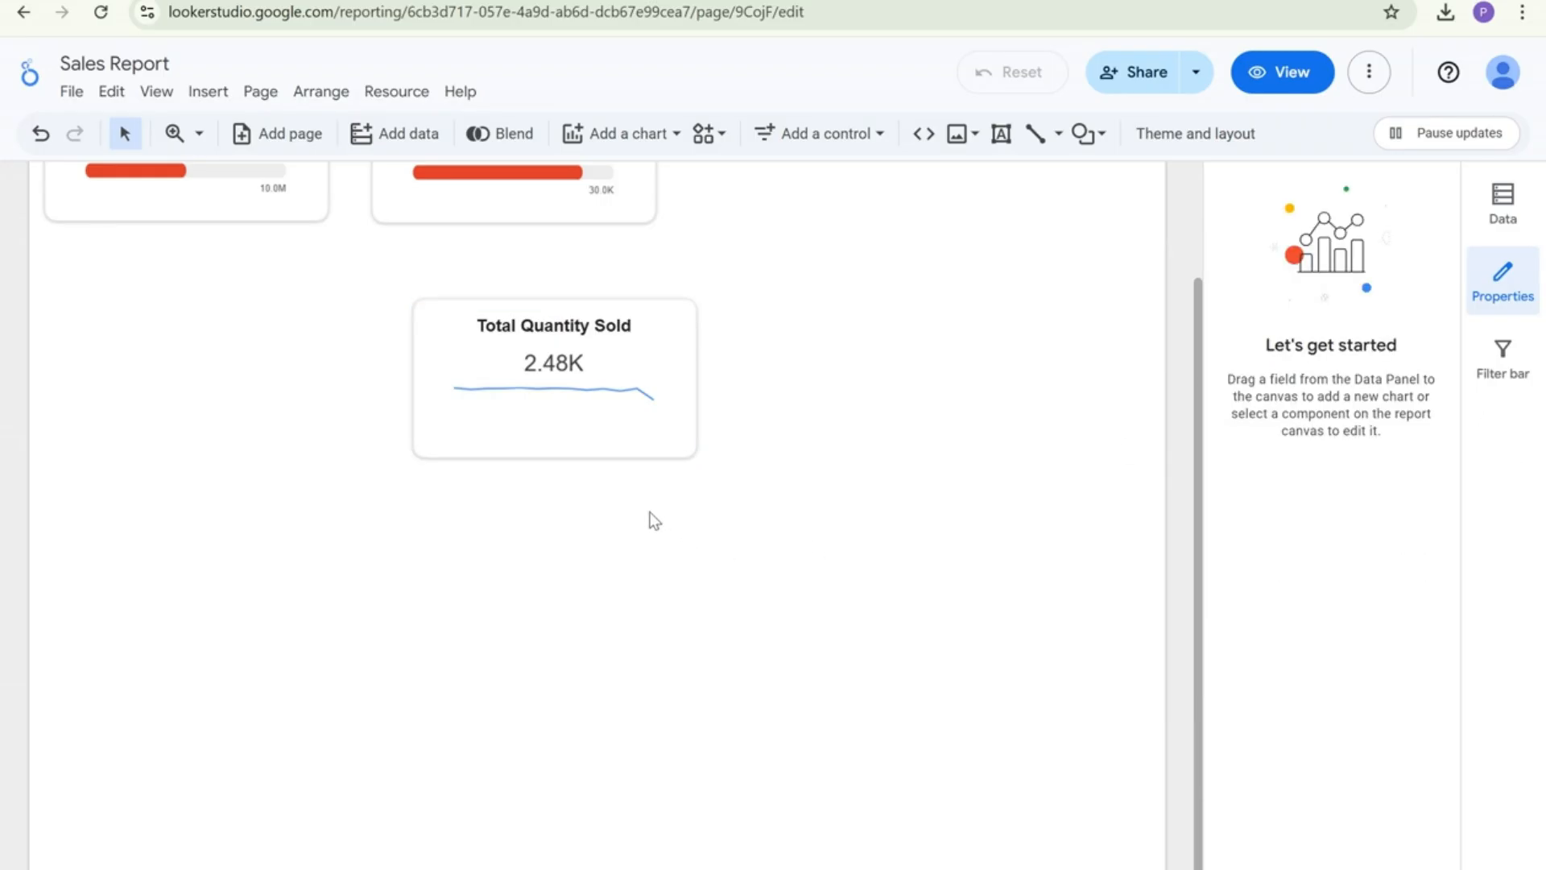
Change the Unit_Cost scorecard's chart title to "Avg. Unit Cost"
scroll(628, 524, "up", 2)
left_click(619, 539)
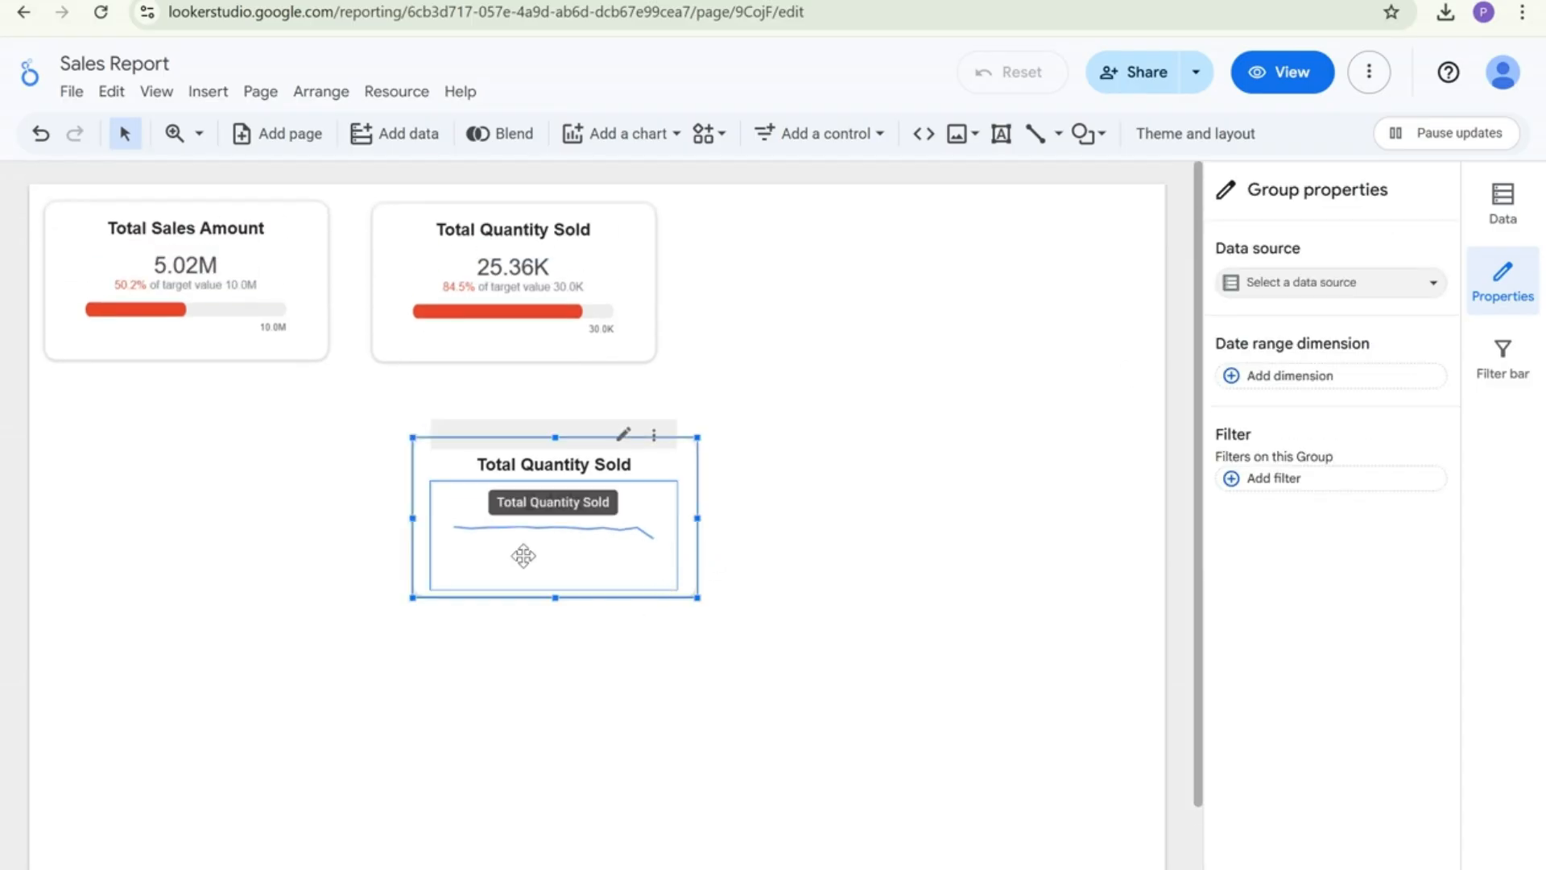
left_click(563, 545)
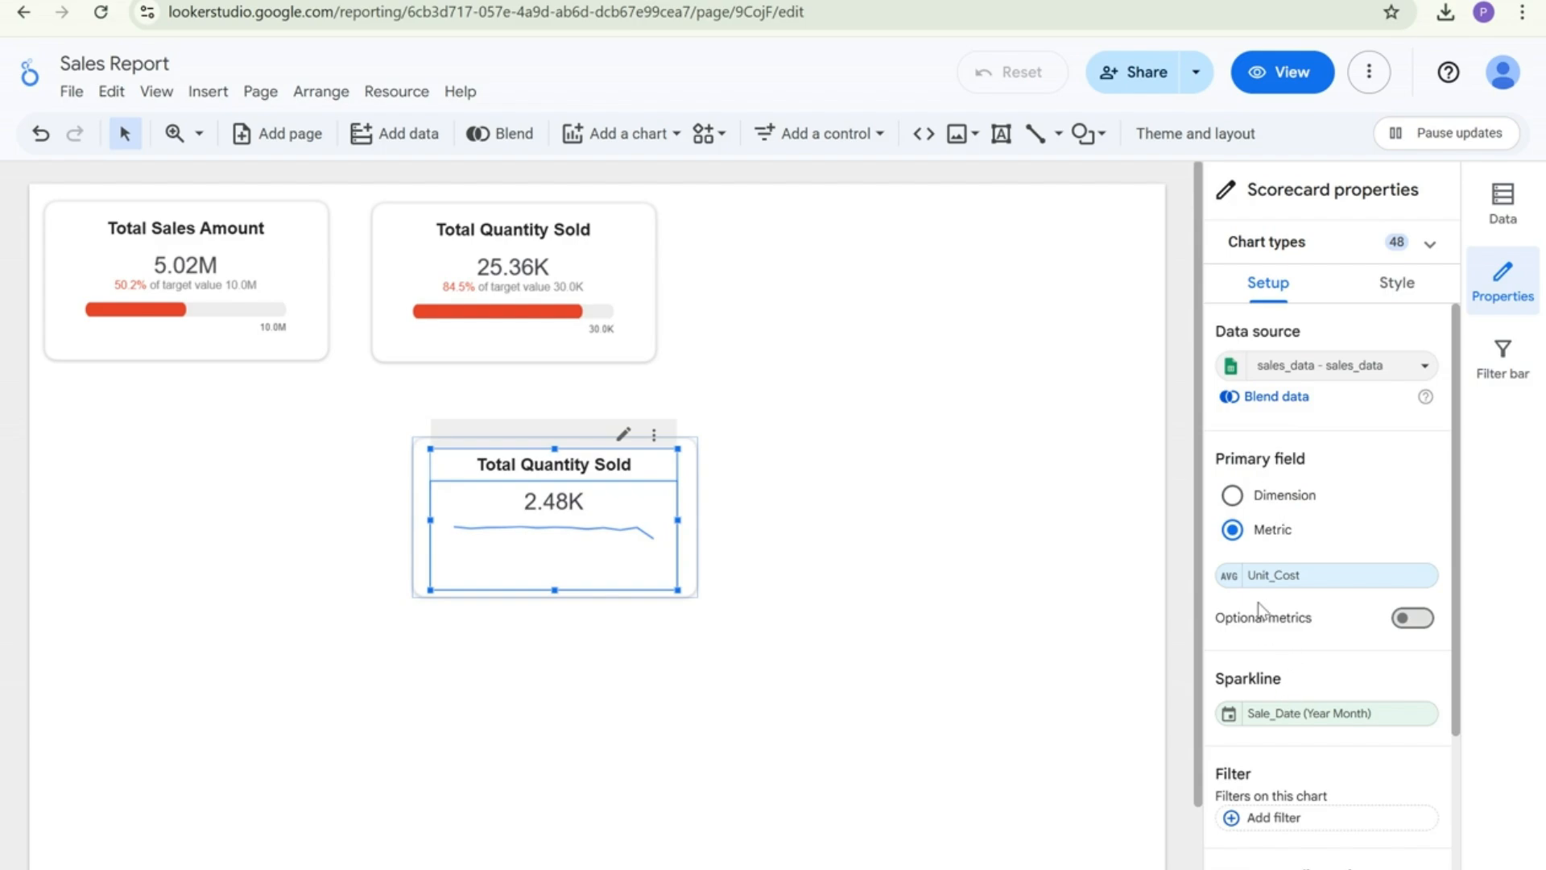
left_click(1397, 282)
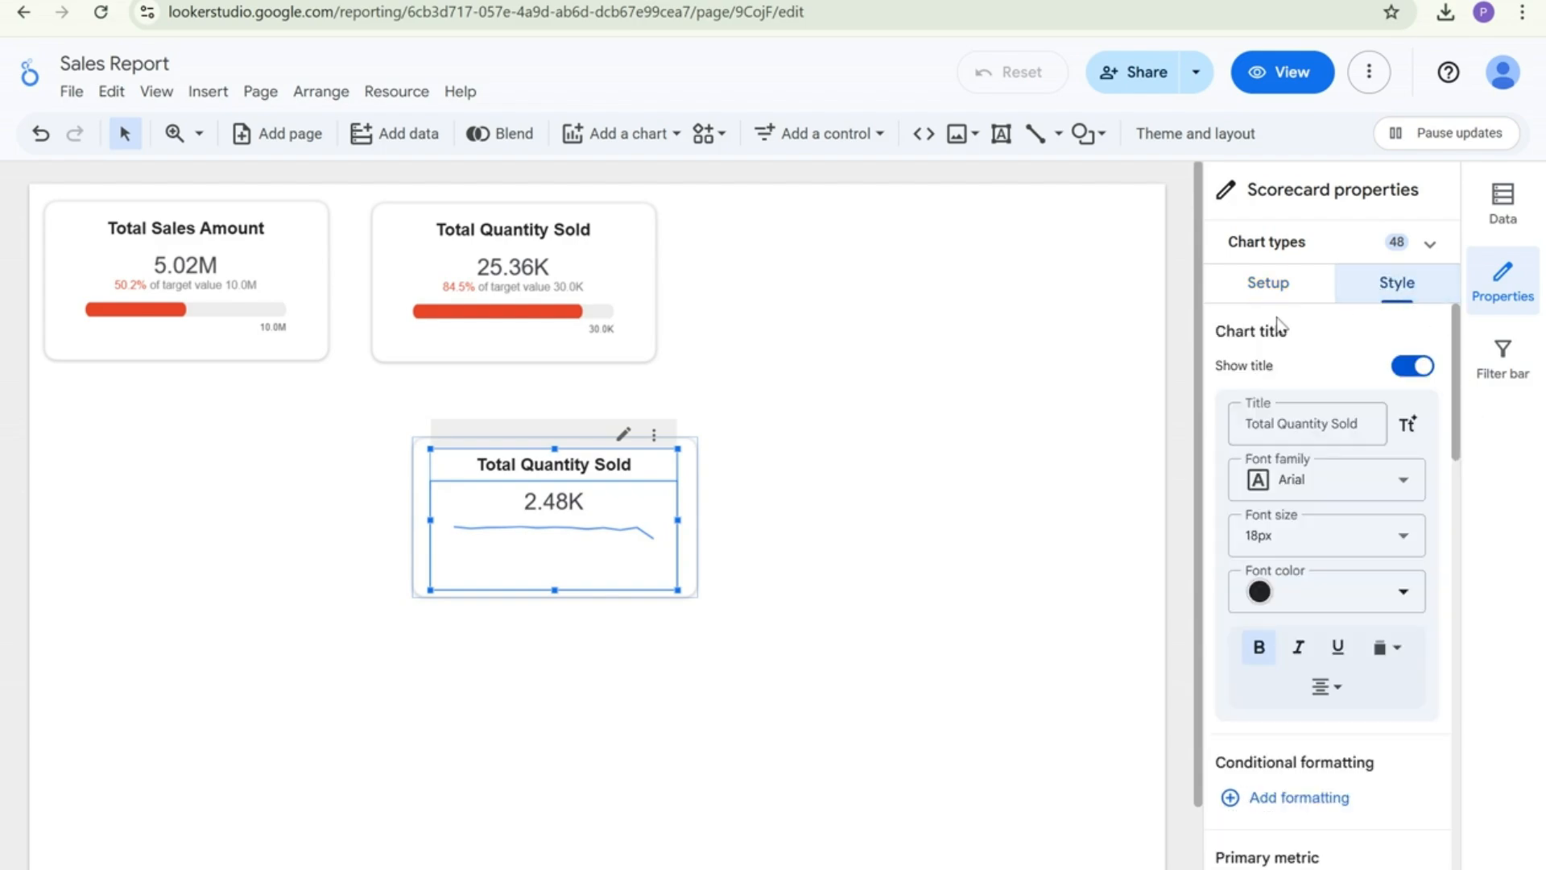
triple_click(1274, 423)
type("A")
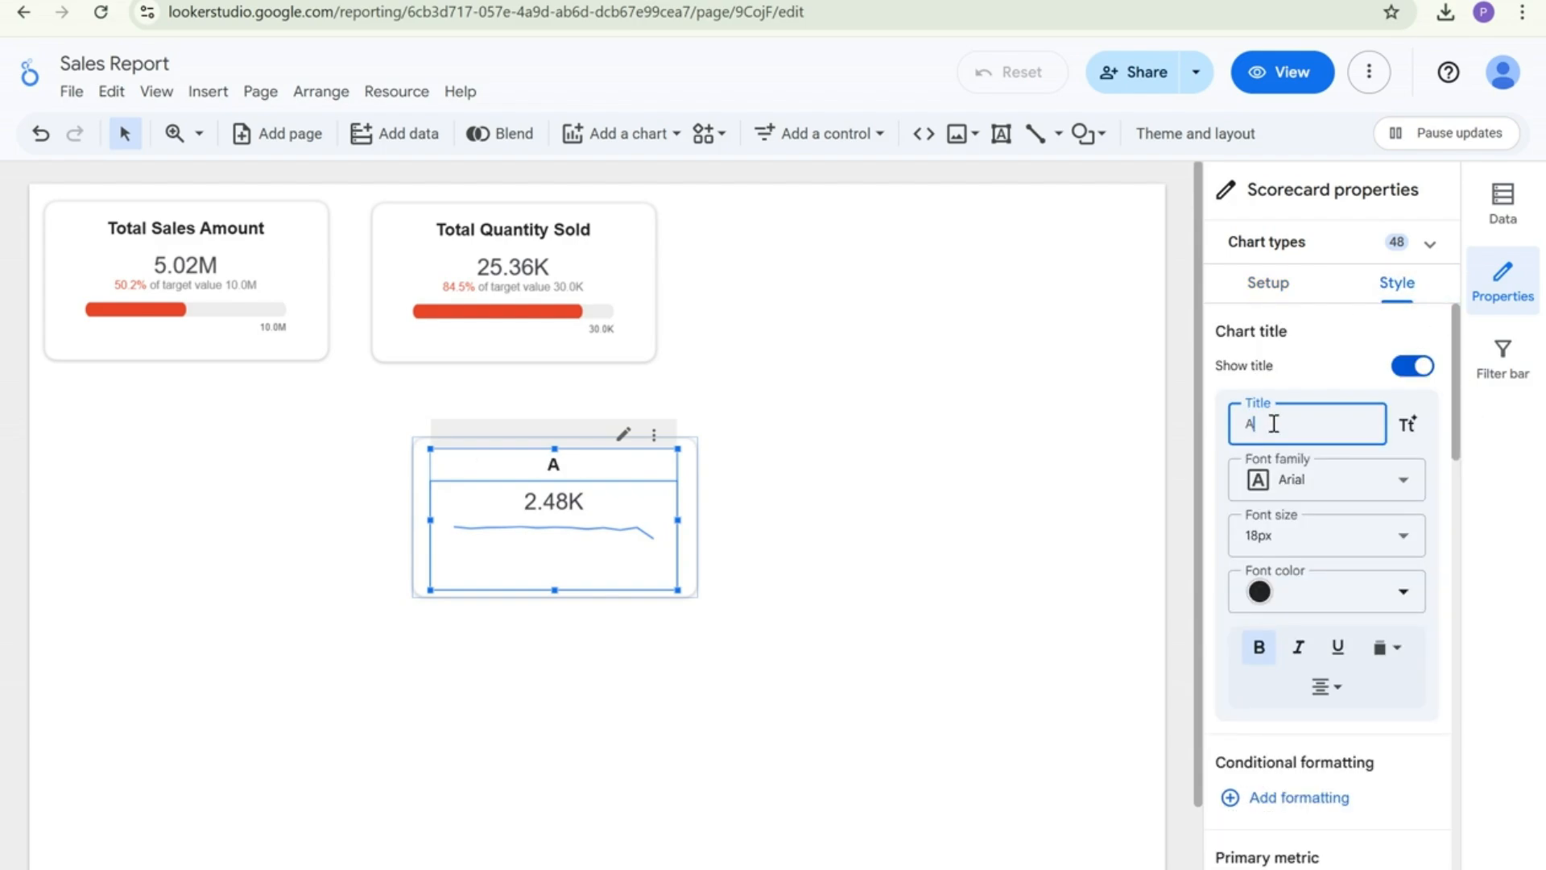
type("vg. Unit Cost")
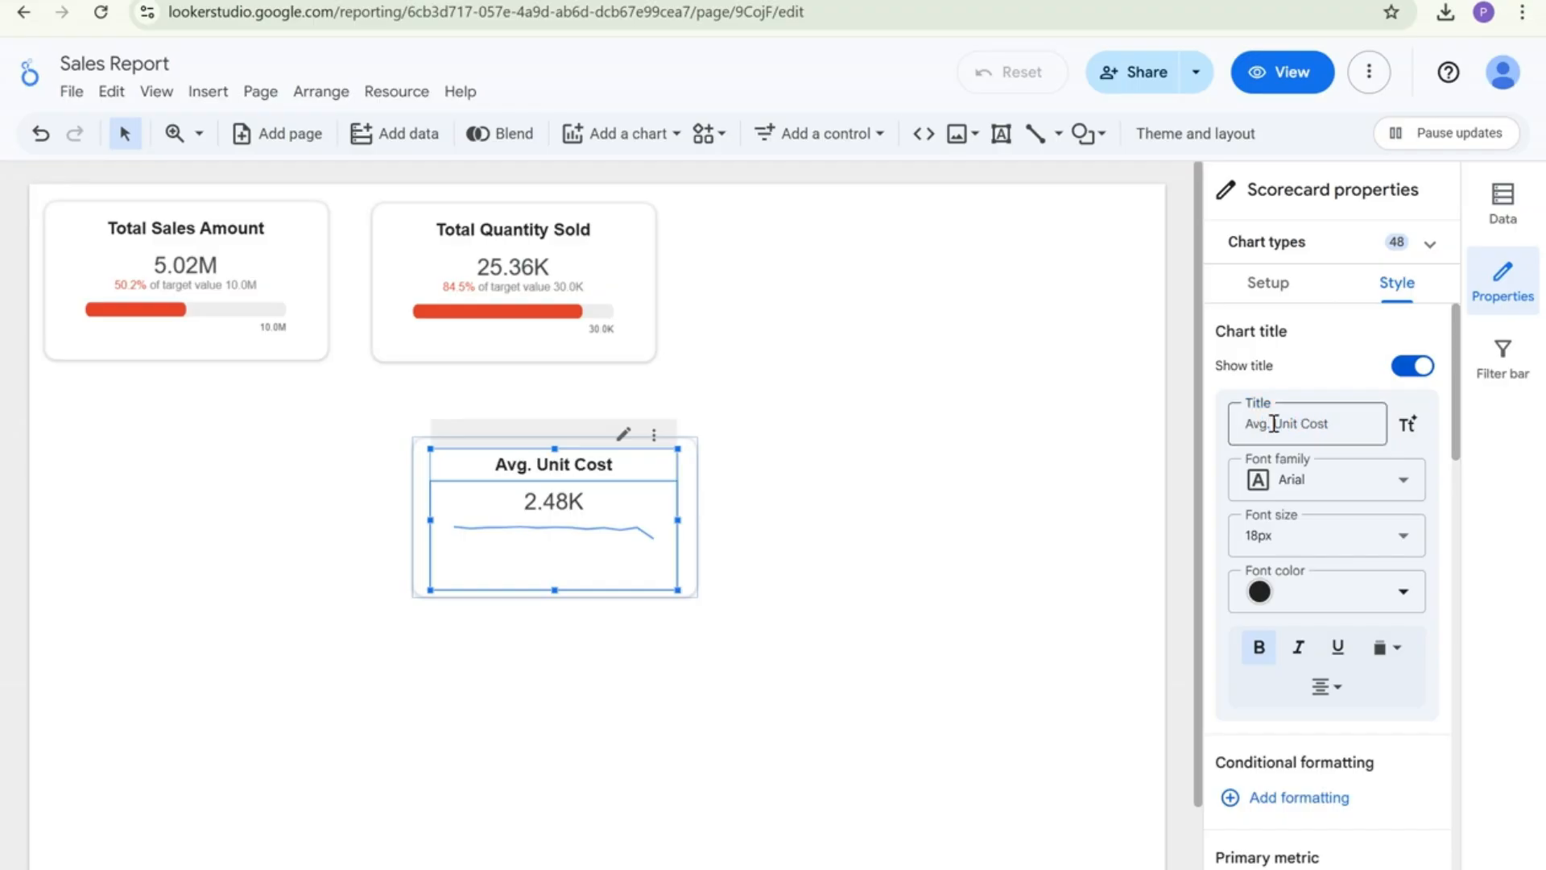
left_click(690, 631)
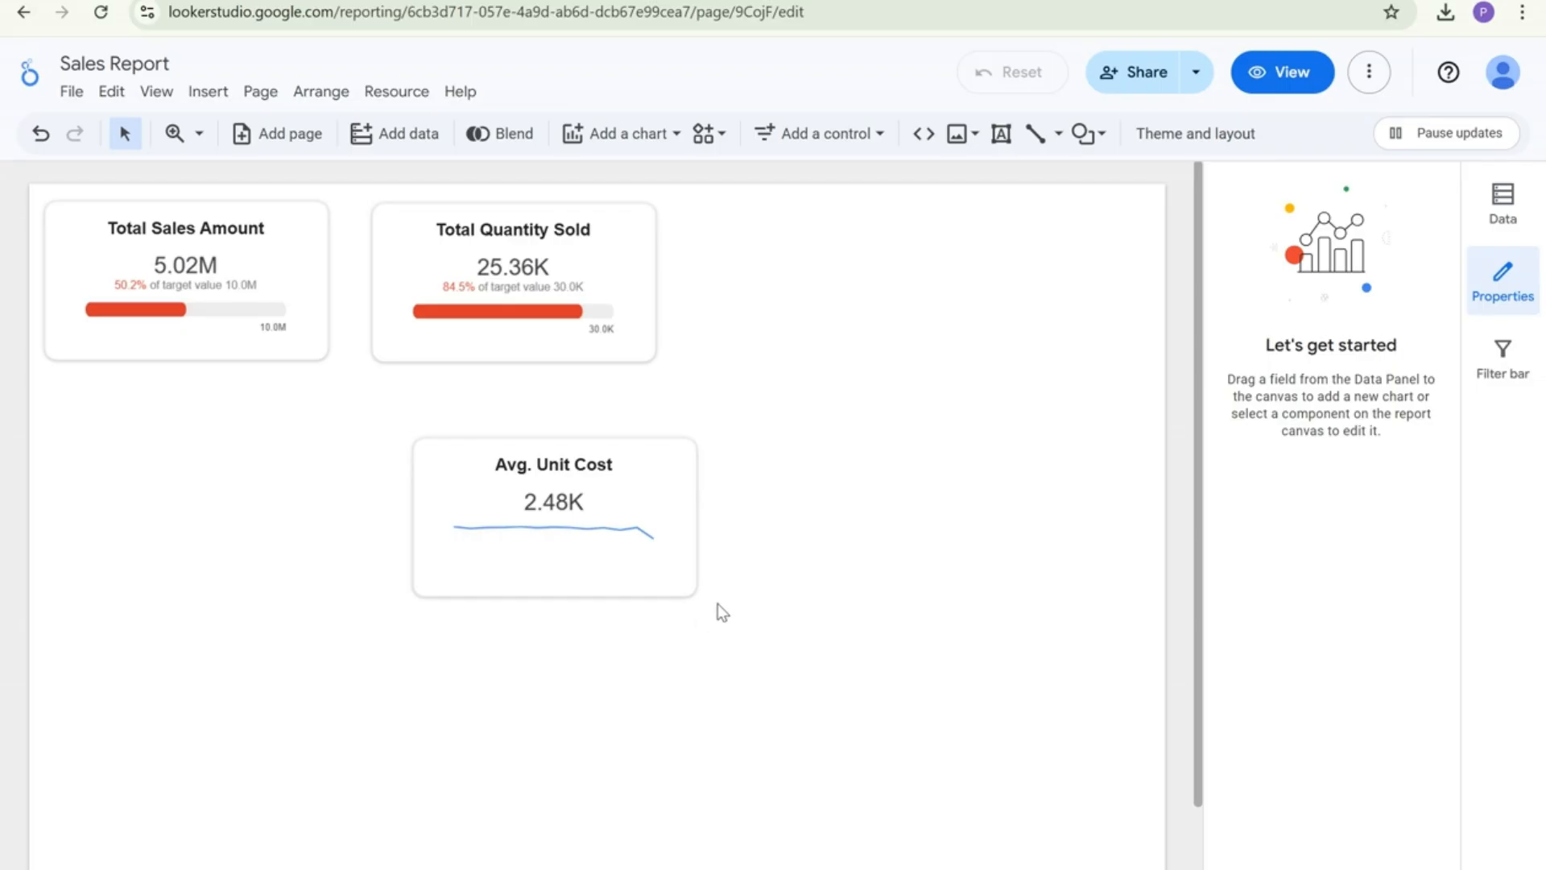
Move the Avg. Unit Cost card to just below the Total Sales Amount card
left_click(699, 581)
left_click_drag(694, 576, 414, 559)
left_click(518, 590)
left_click(381, 562)
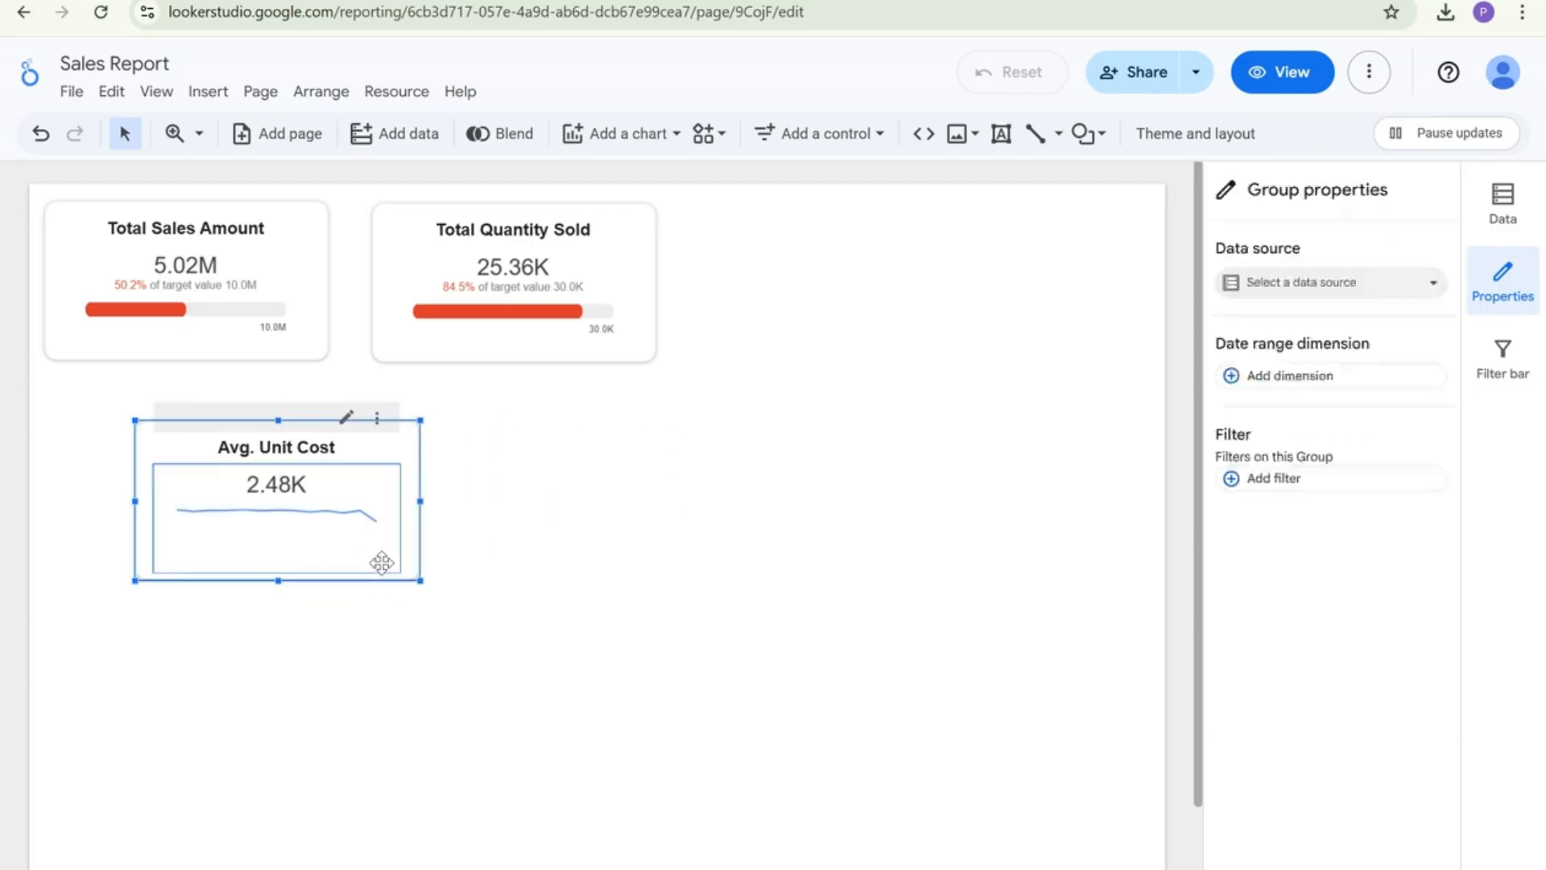
Duplicate the Avg. Unit Cost card, place the copy to the right of the original, and select the copy's scorecard
key("ctrl+v")
left_click_drag(379, 439, 713, 414)
left_click(713, 414)
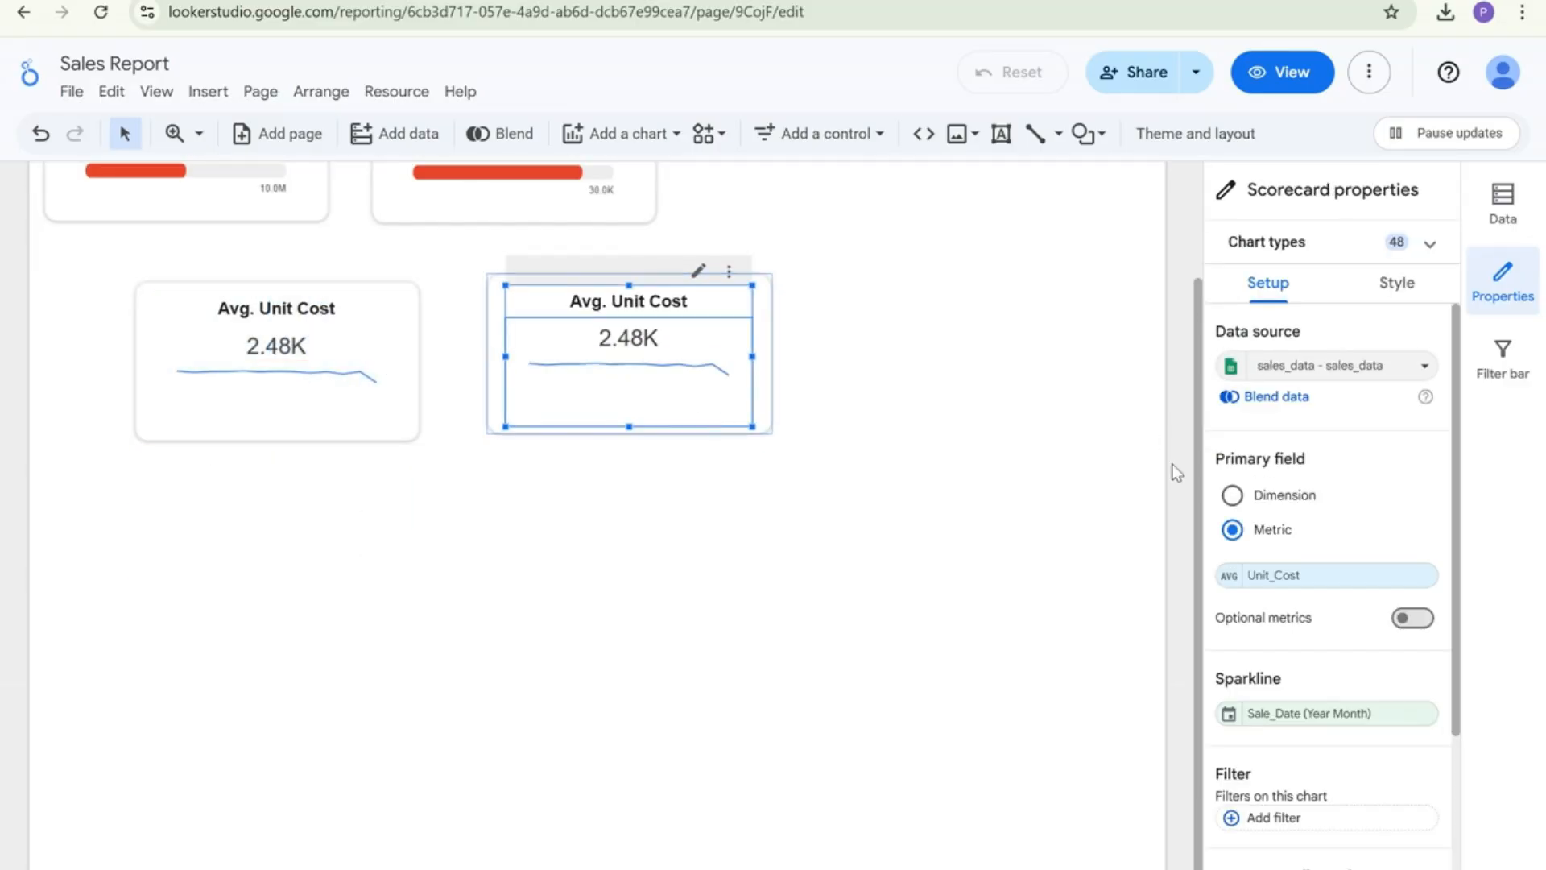
Change the copied scorecard's metric to Unit_Price
left_click(1288, 576)
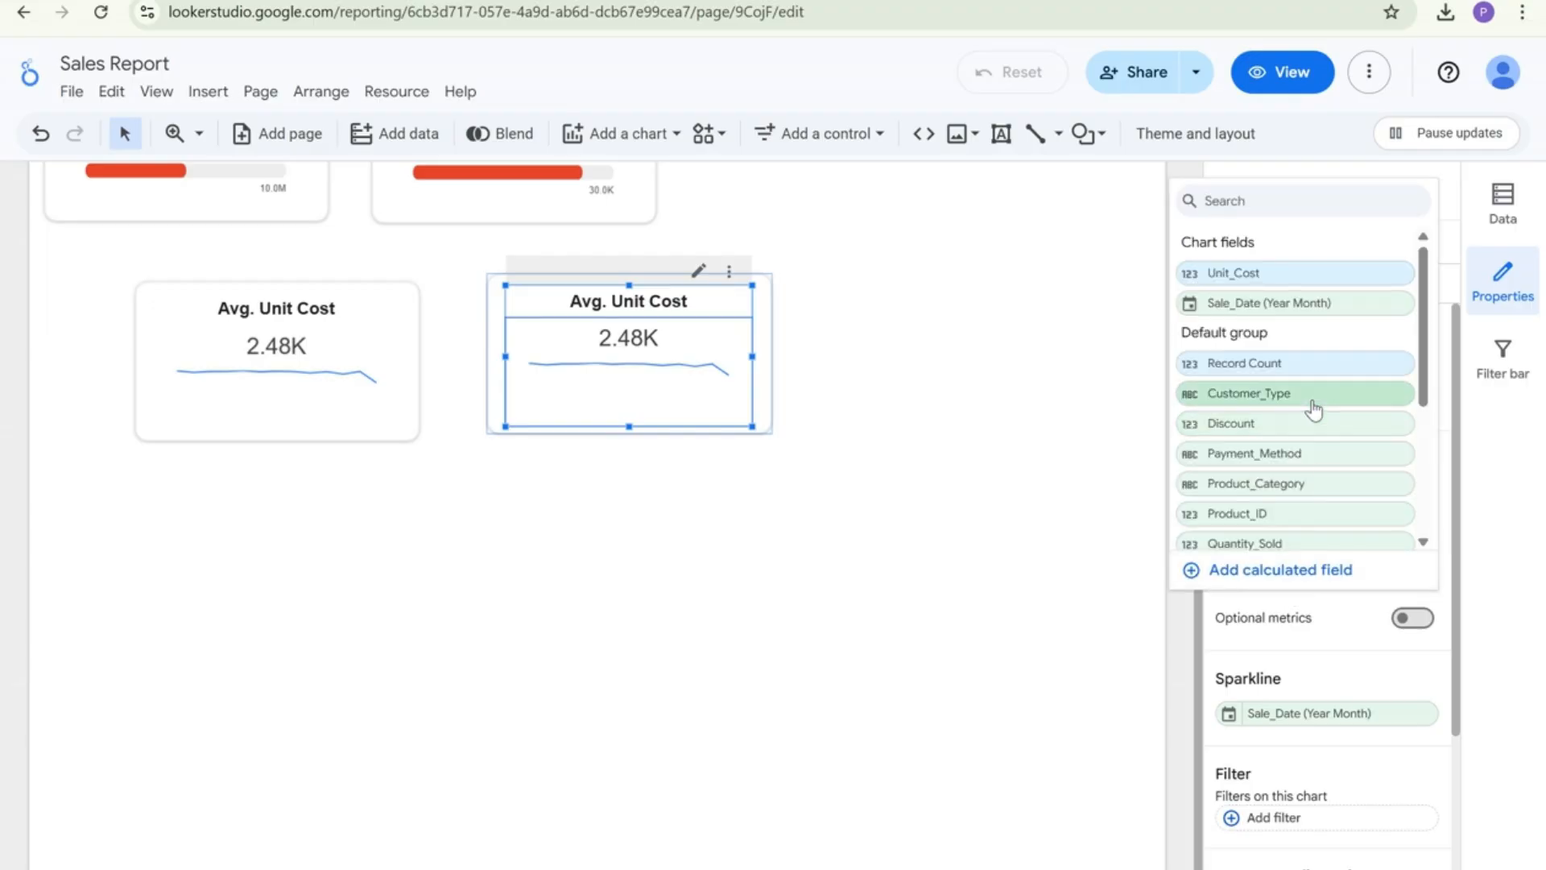
type("pro")
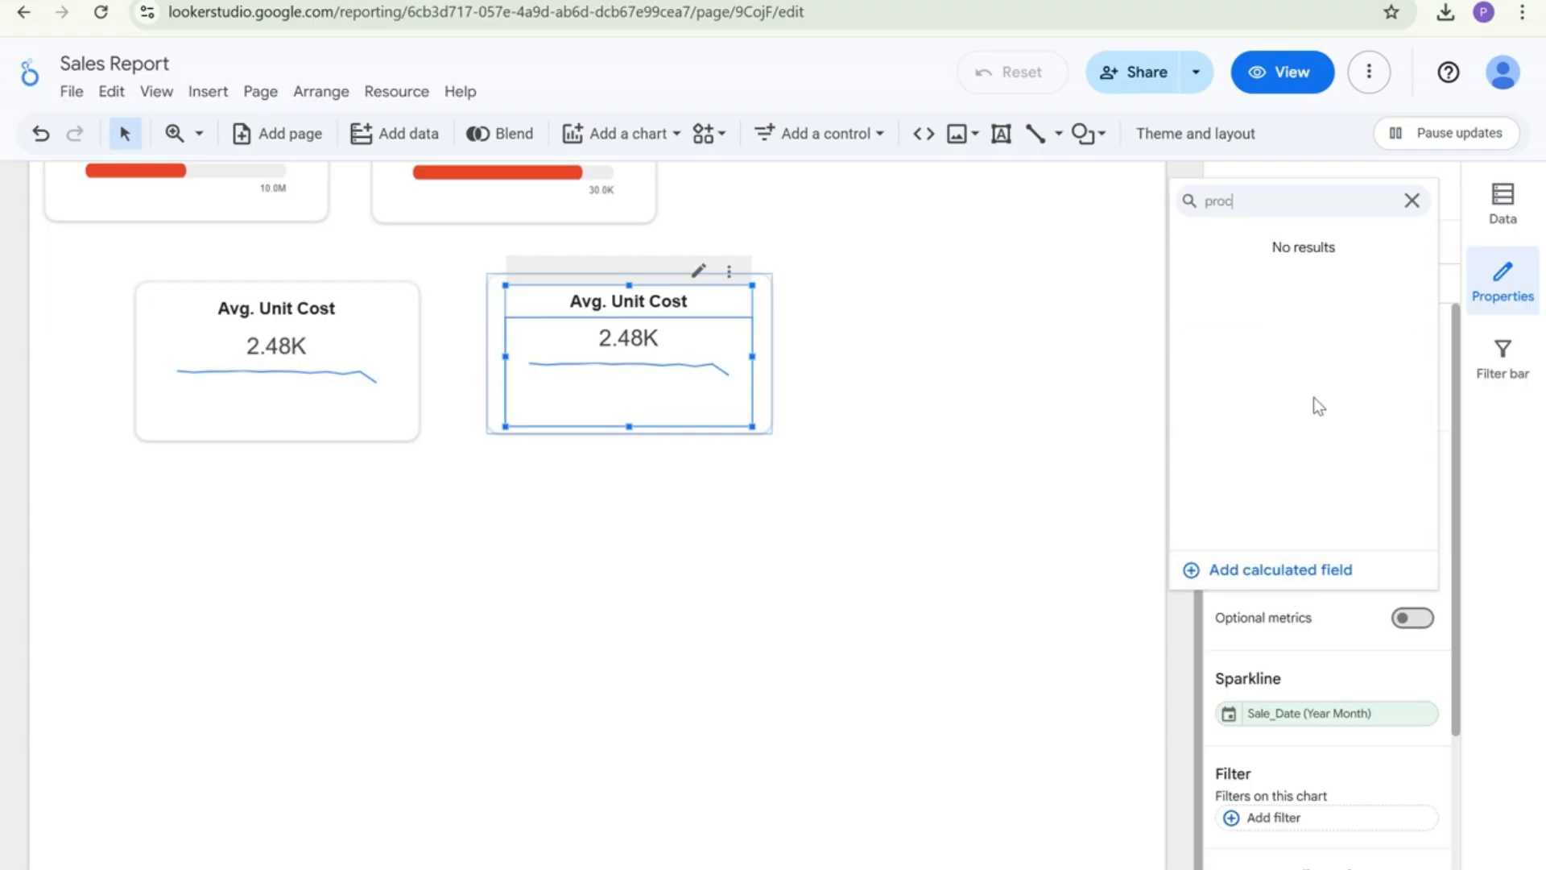
key("BackSpace")
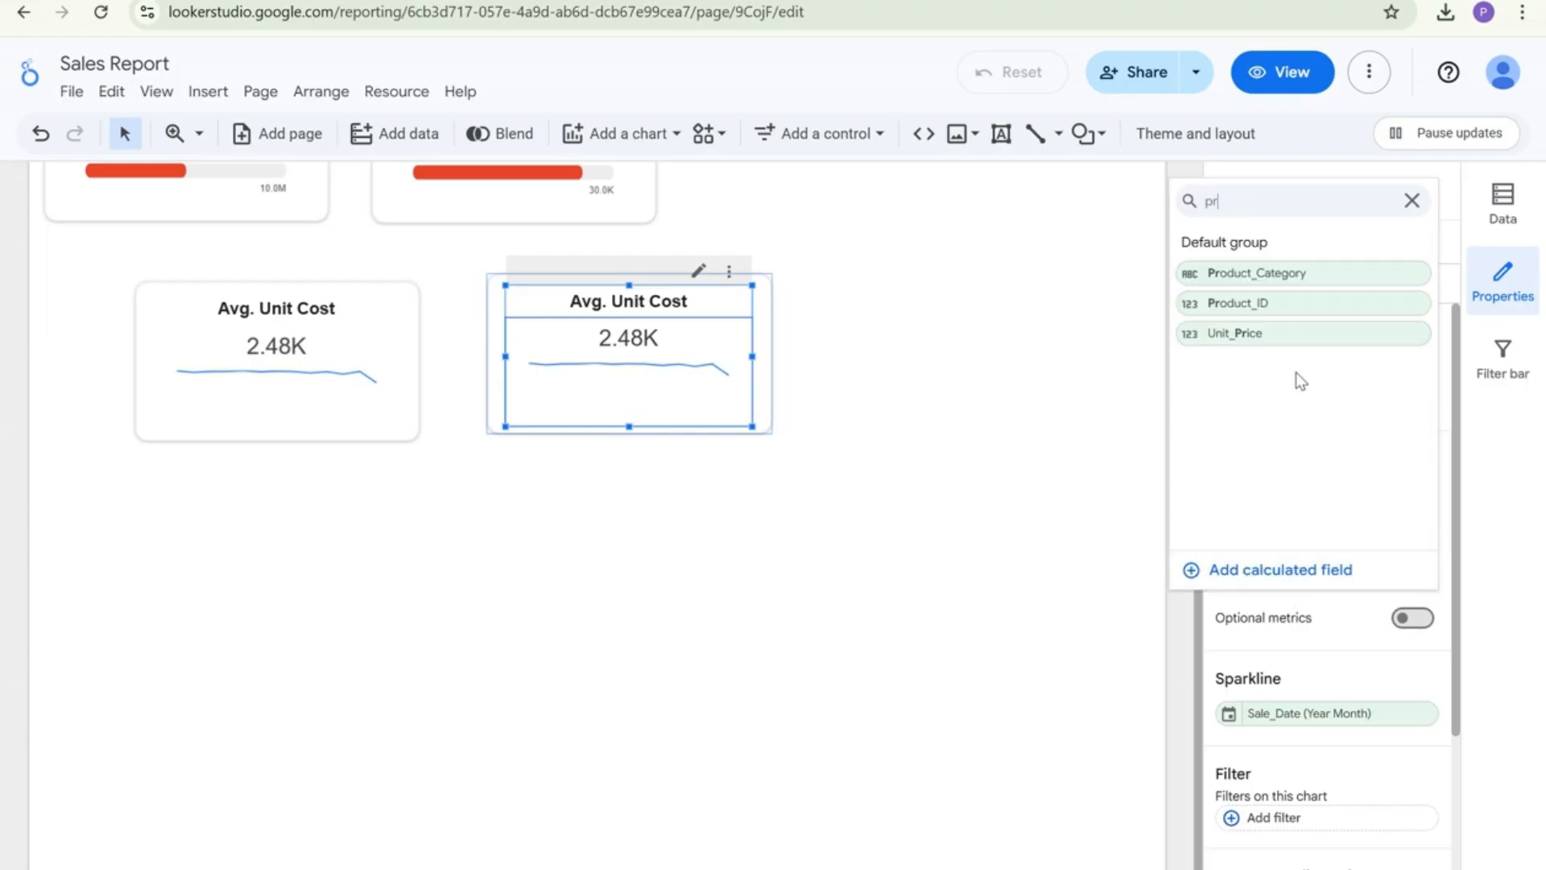
left_click(1264, 333)
Set the aggregation of the Unit_Price metric to Average
left_click(1230, 578)
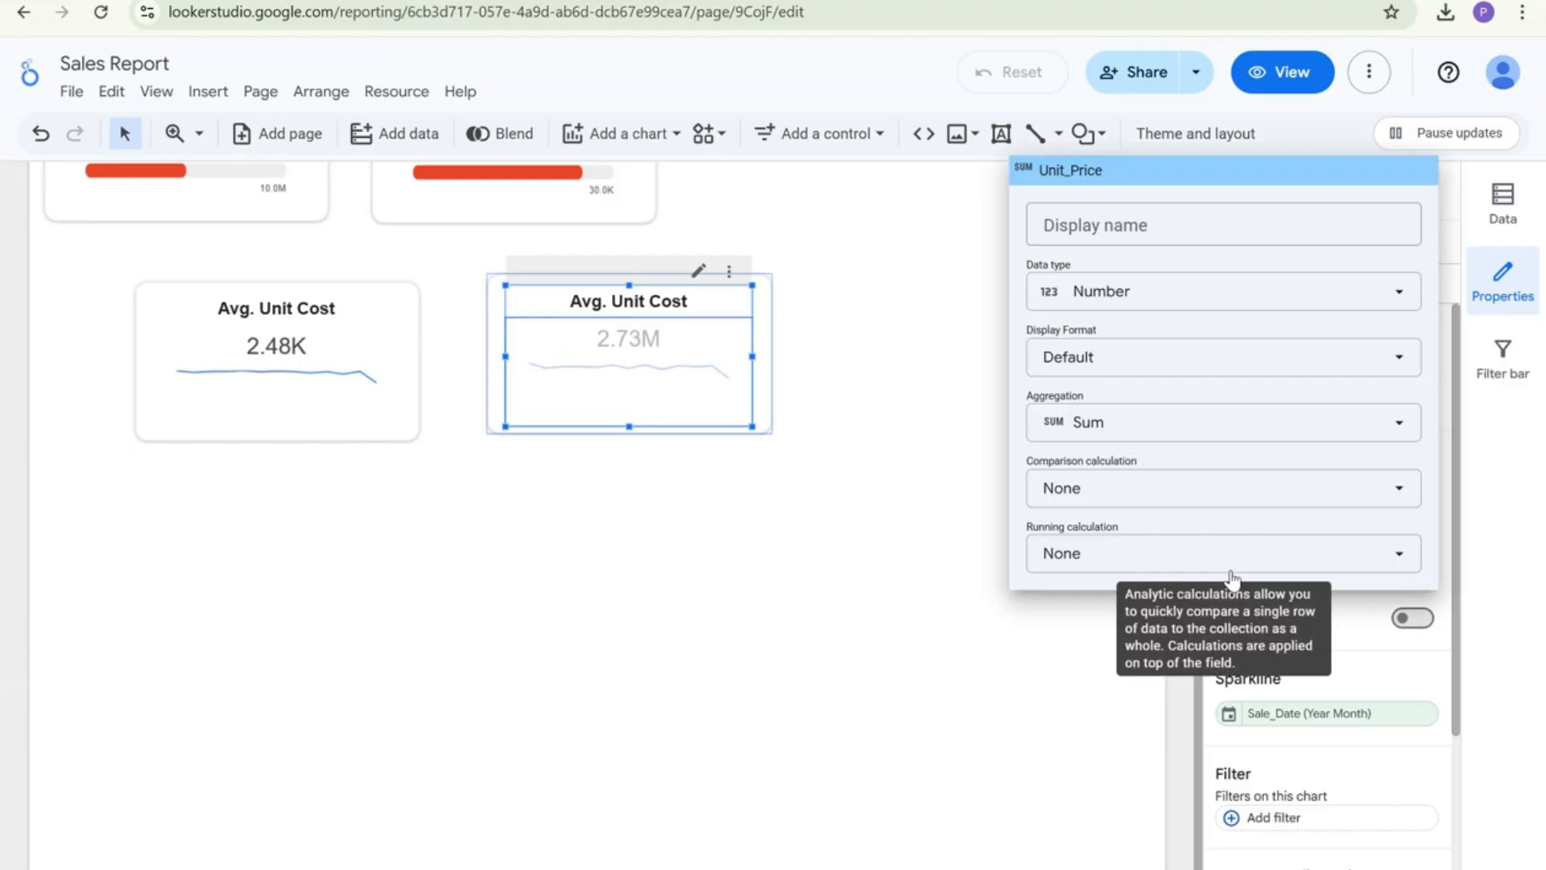
left_click(1150, 425)
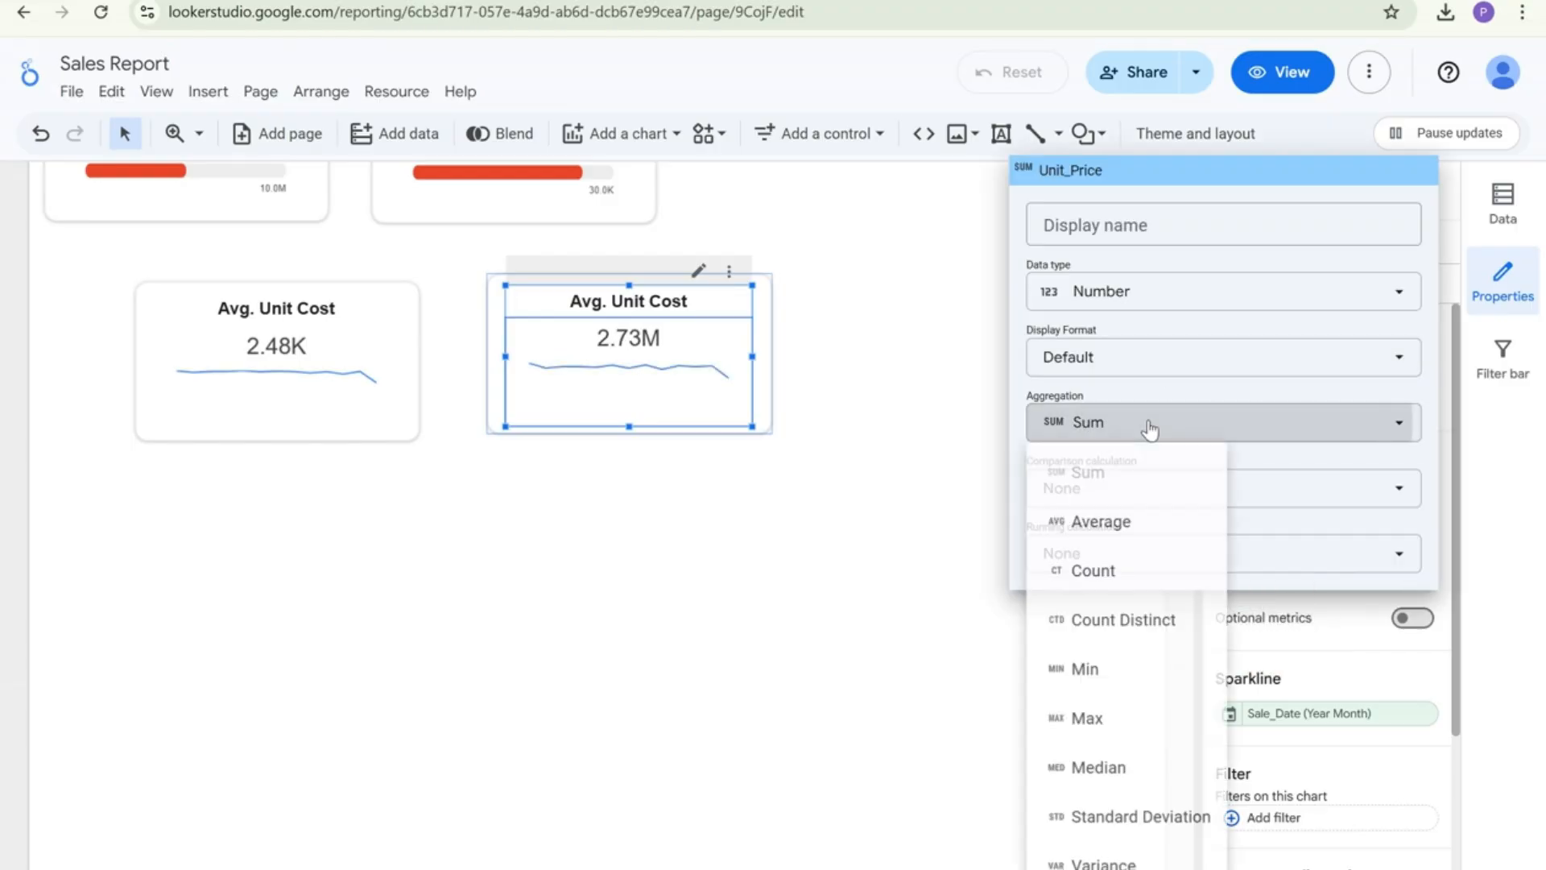
left_click(1124, 544)
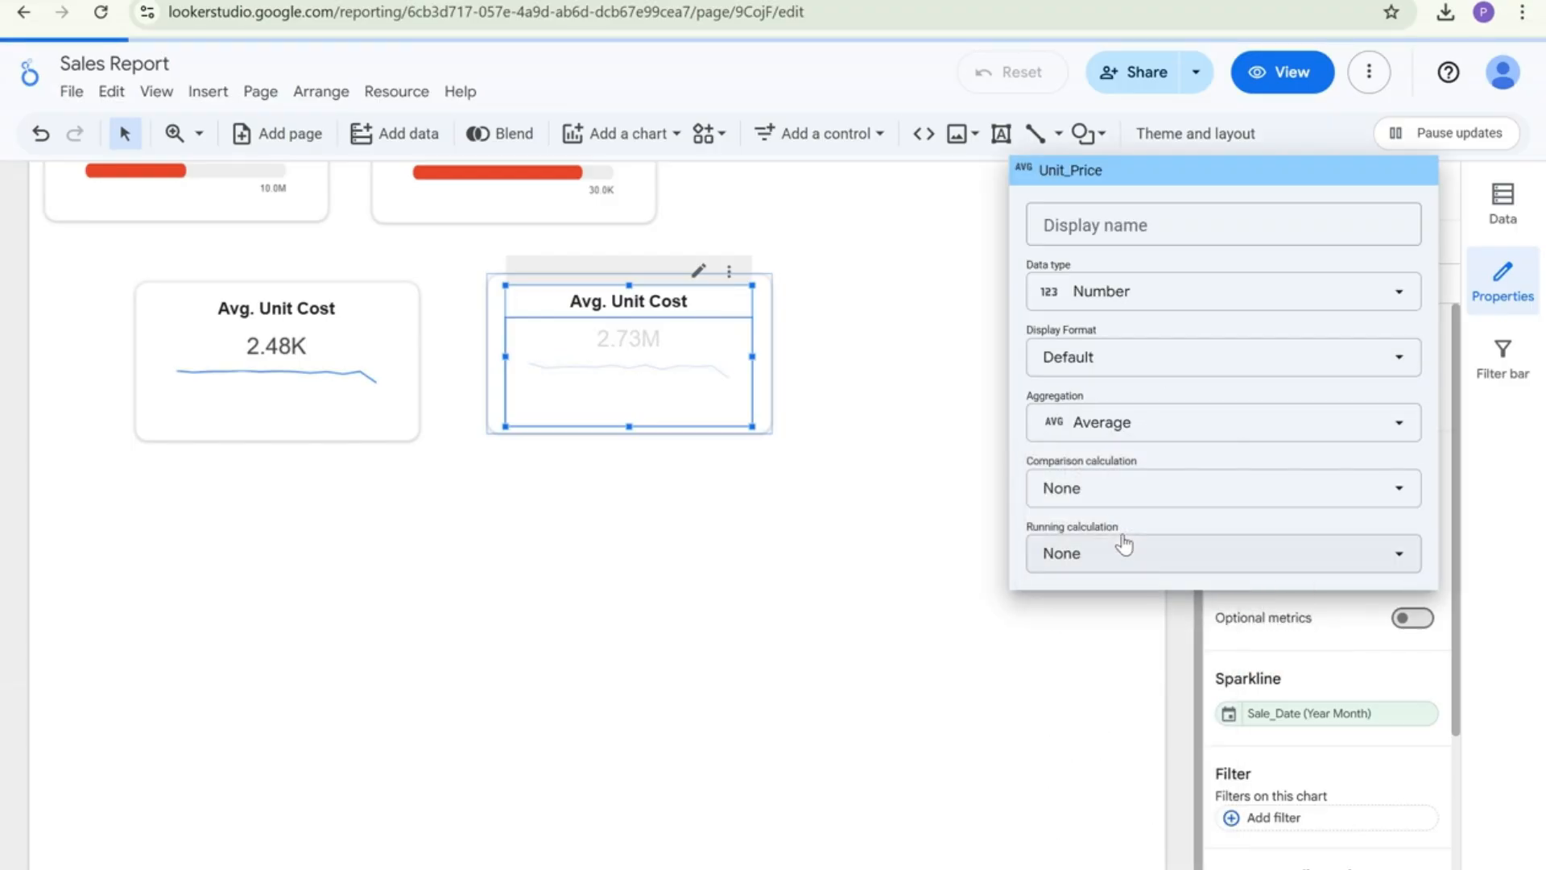
left_click(931, 569)
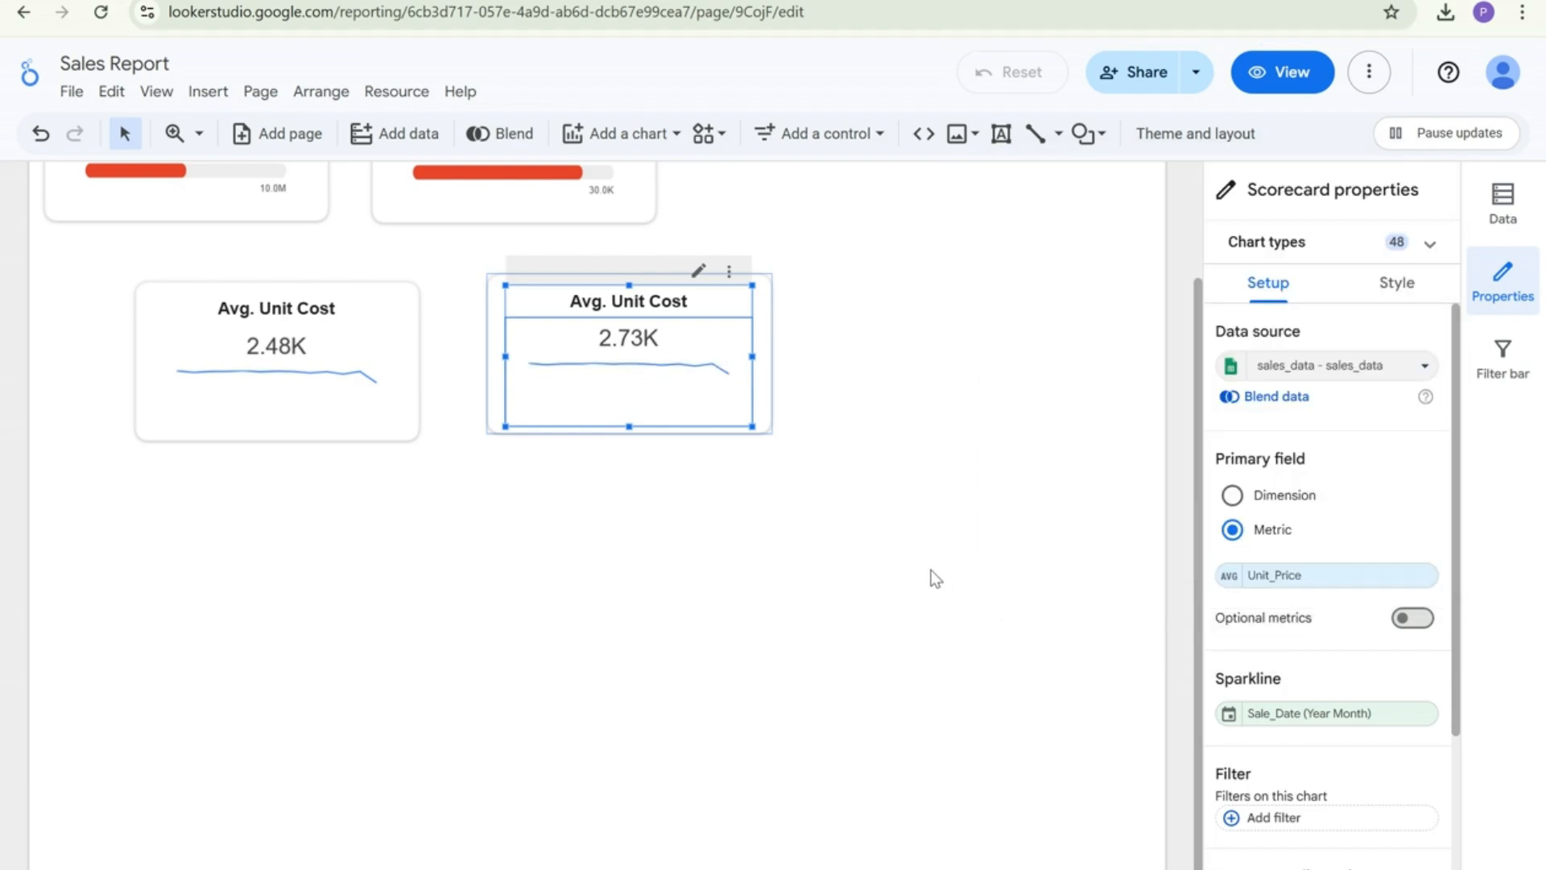
Change the Unit_Price scorecard's chart title to "Avg. Unit Price" and deselect the card
left_click(1393, 283)
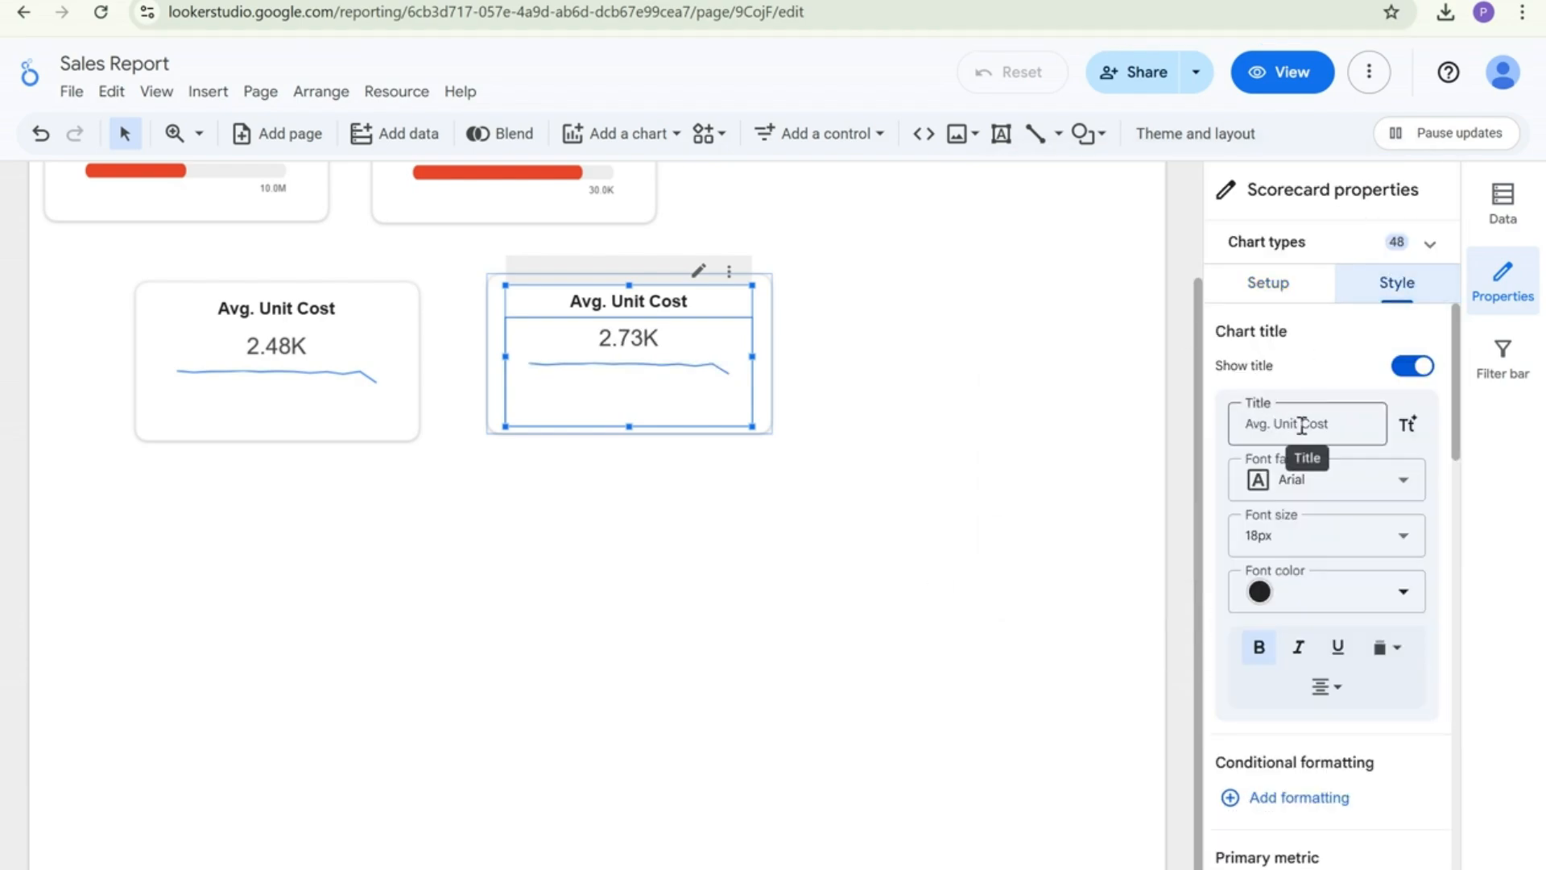
double_click(1302, 425)
type("Pri")
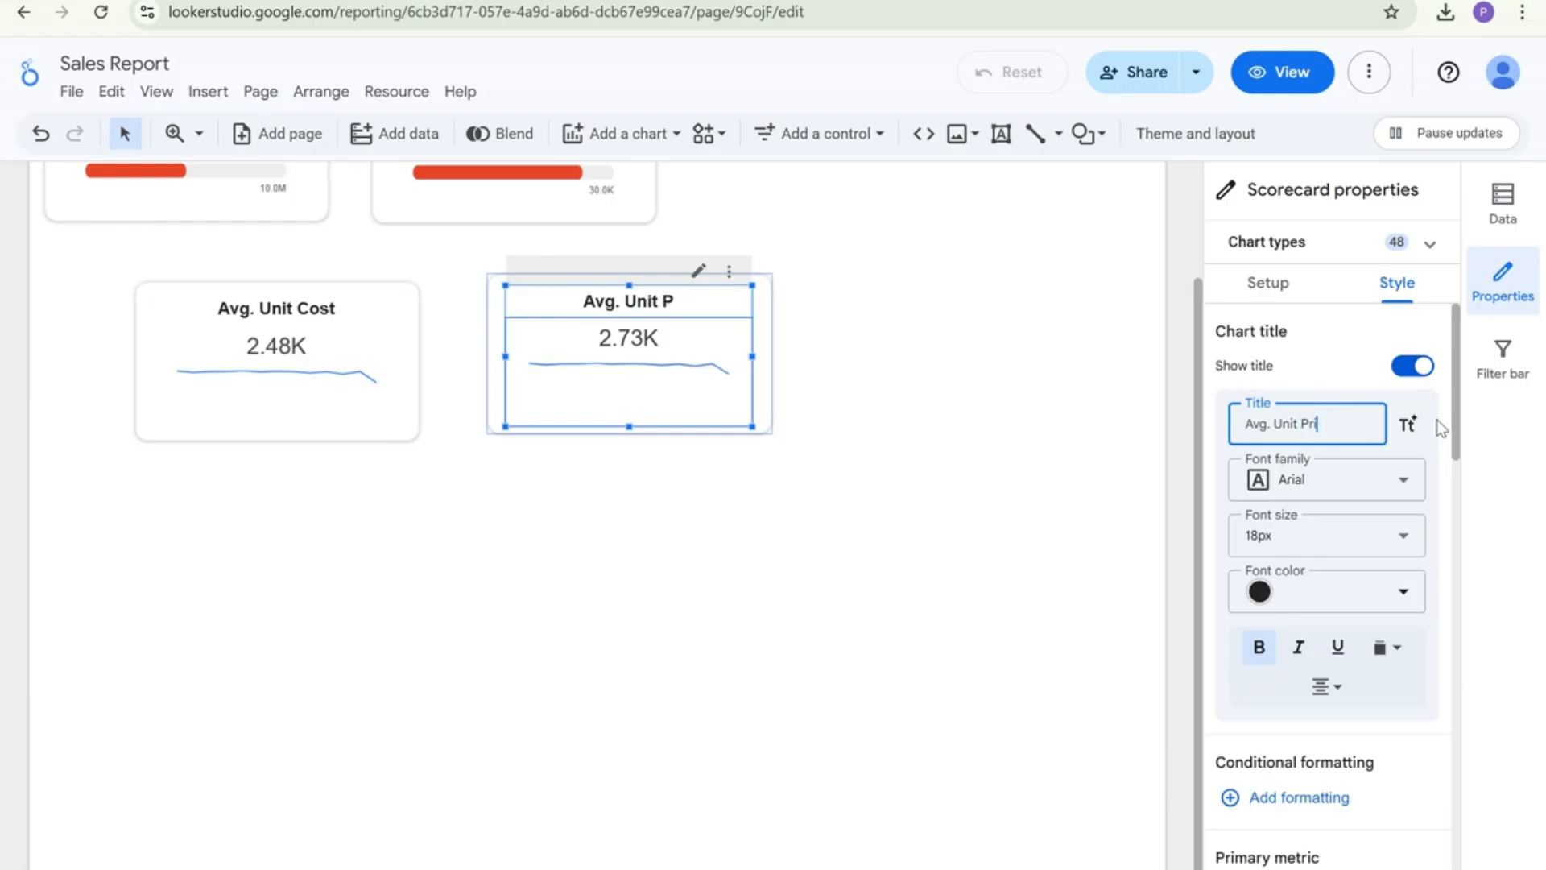
type("ce")
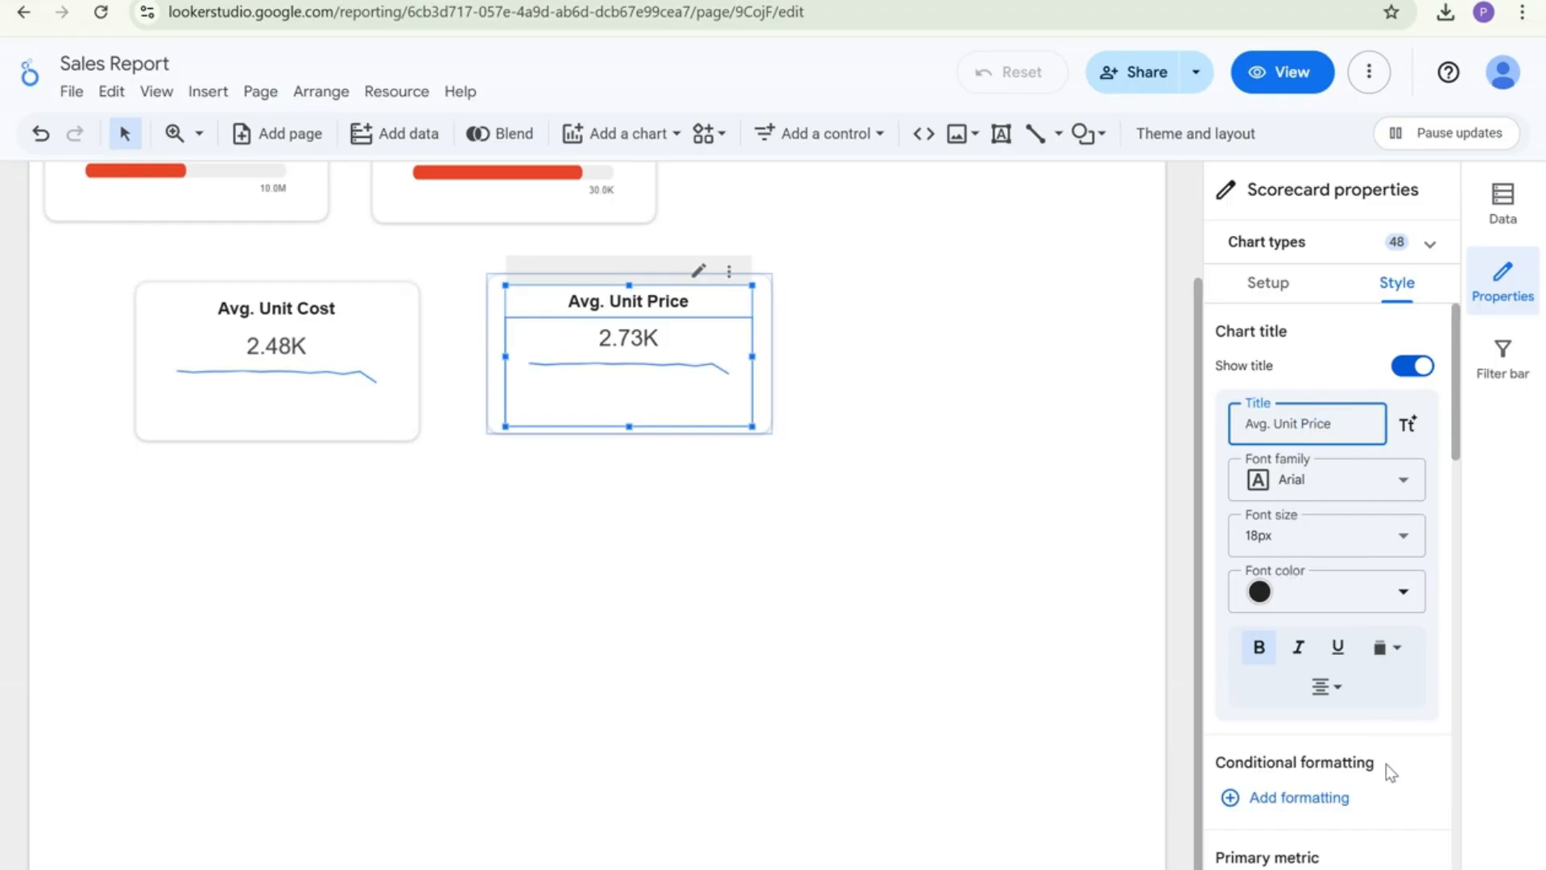
left_click(1270, 283)
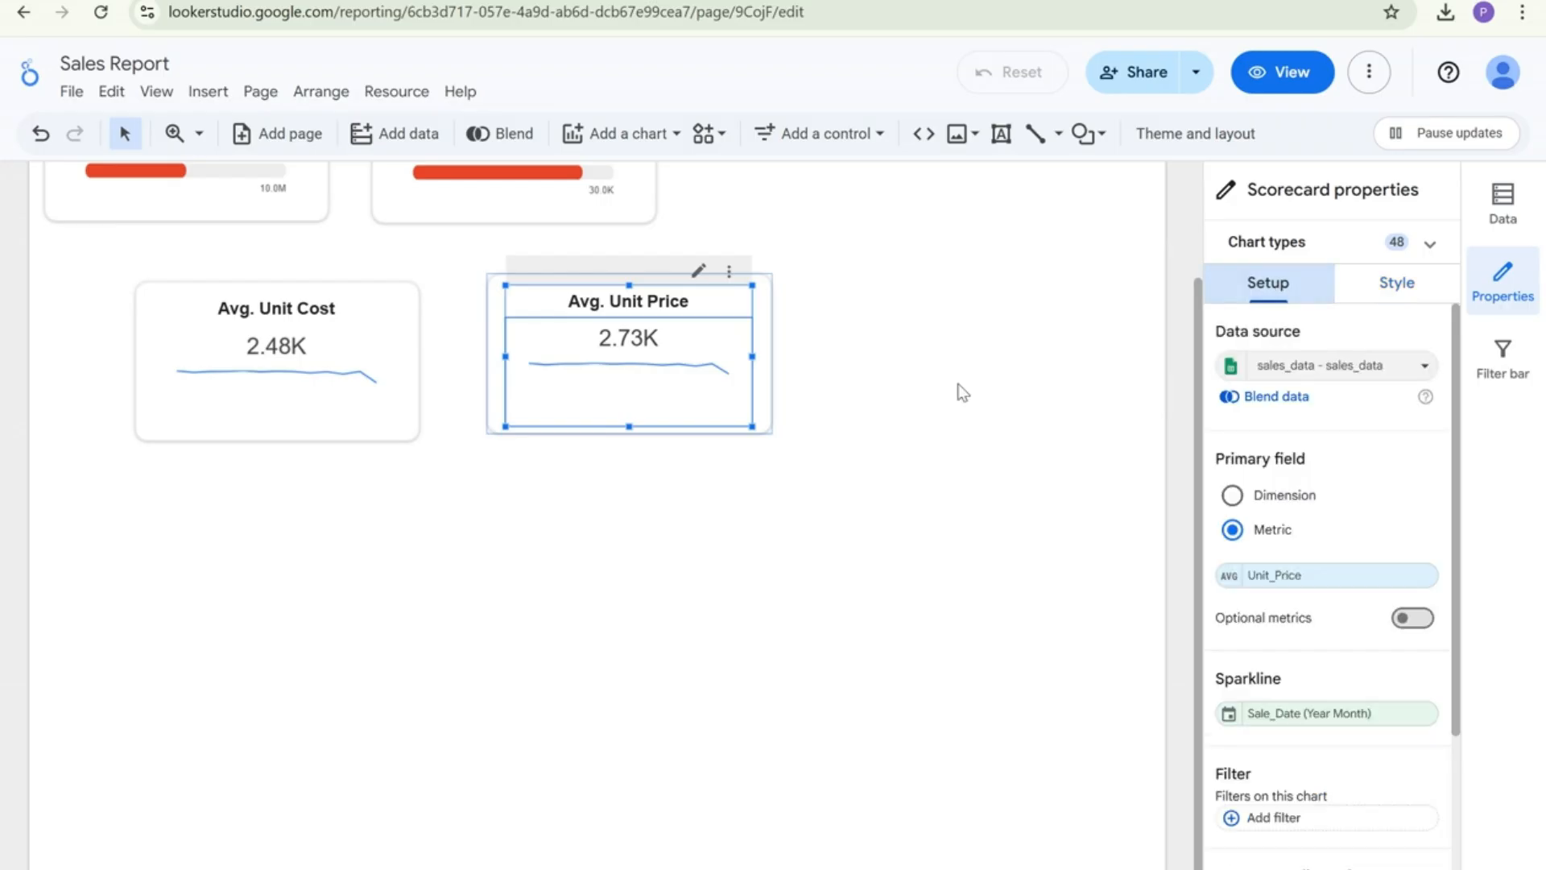
left_click(791, 464)
scroll(810, 514, "up", 3)
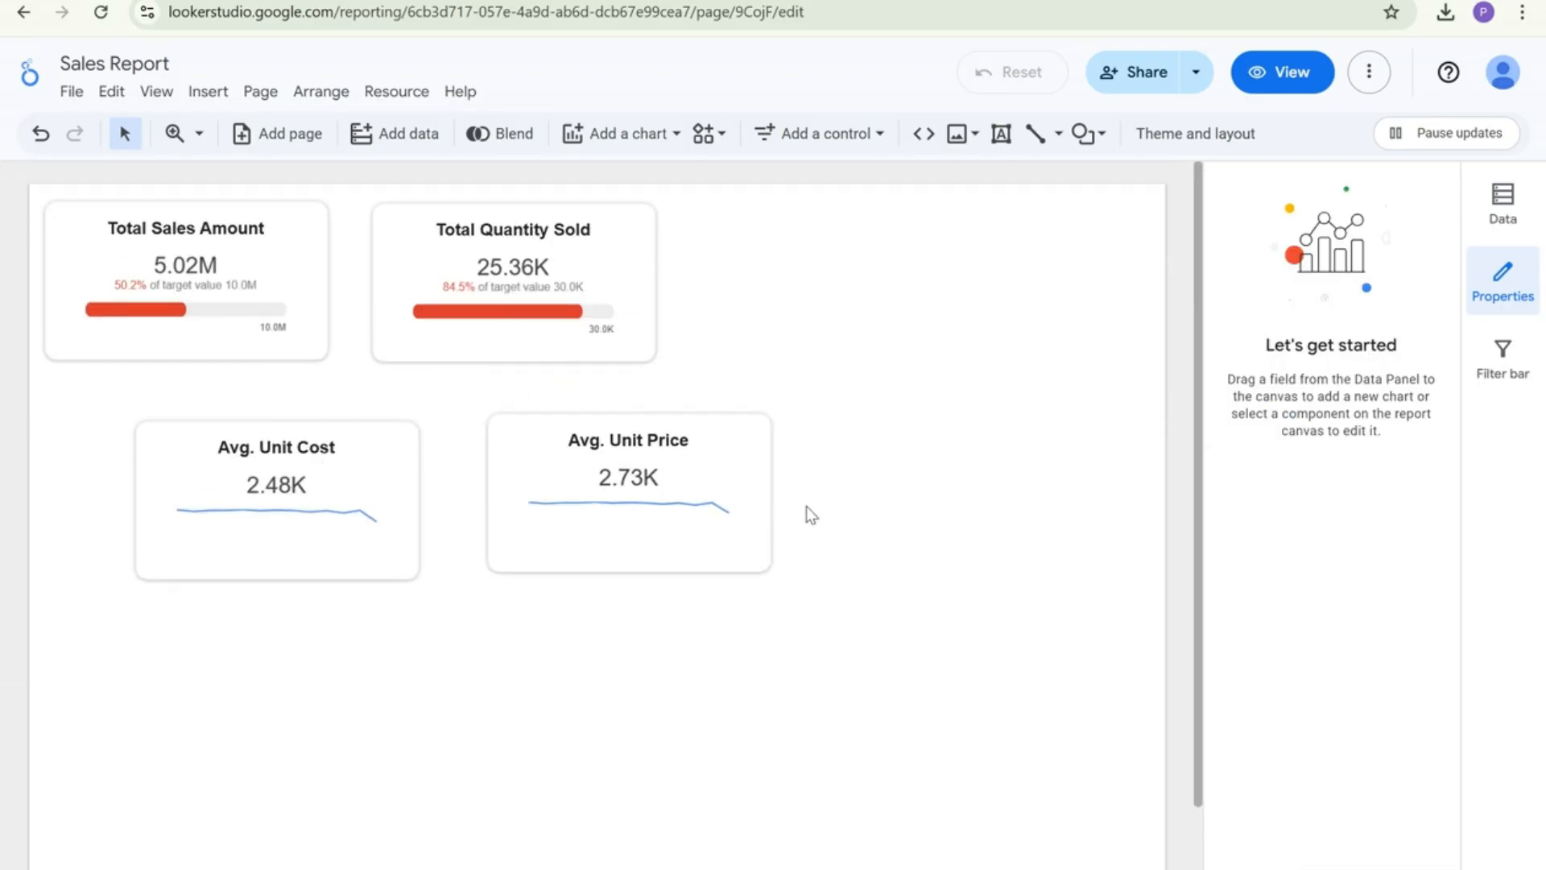
Set the data type of the Avg. Unit Cost sparkline's Sale_Date dimension to Date
left_click(349, 553)
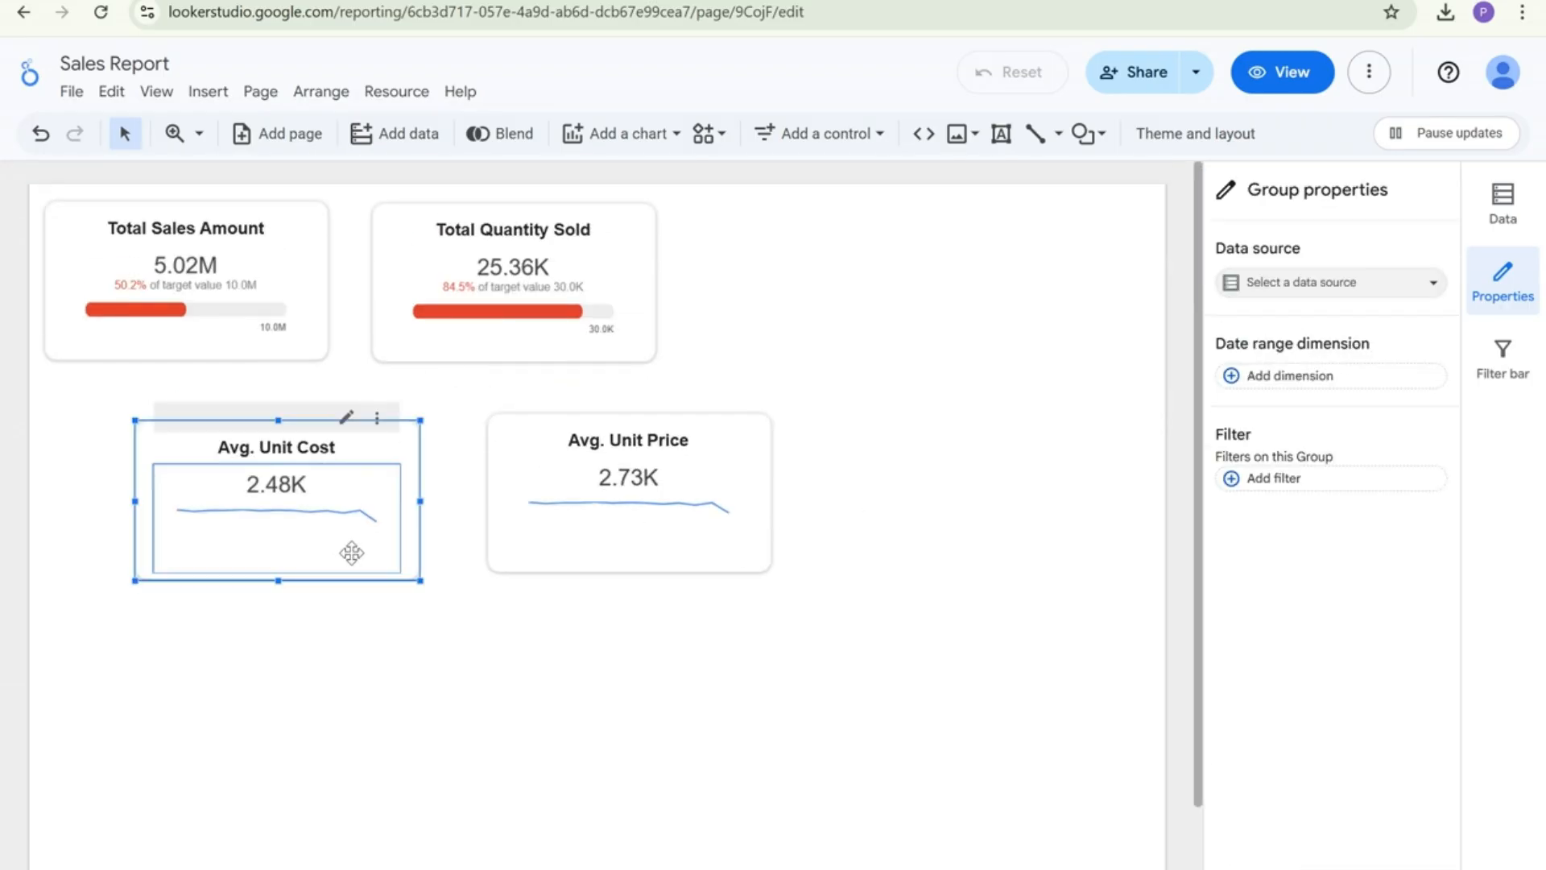
left_click(351, 553)
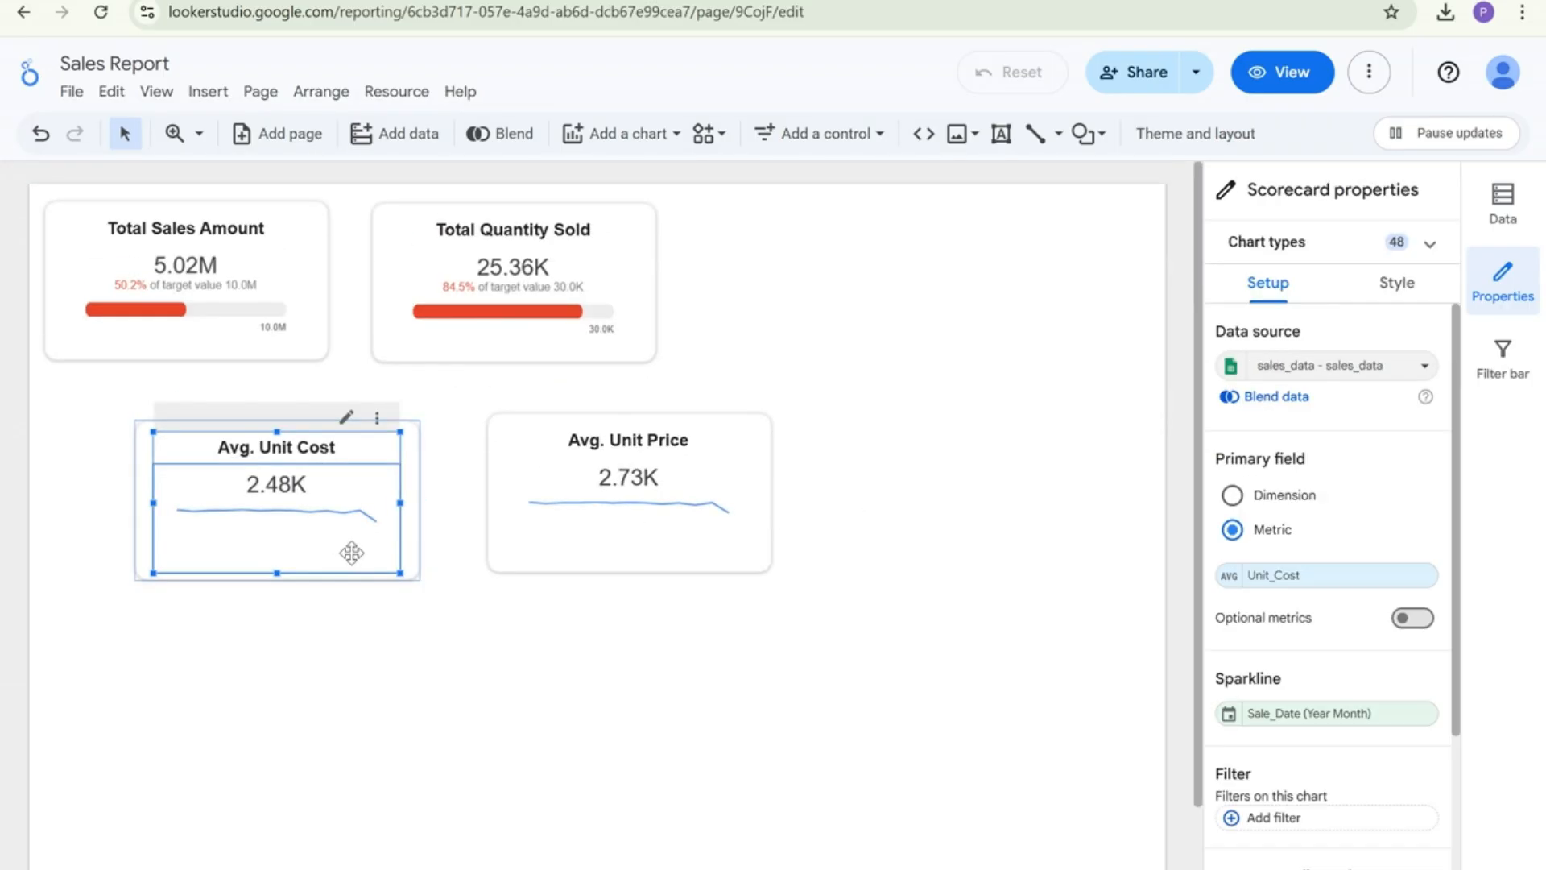
left_click(1227, 715)
left_click(1152, 597)
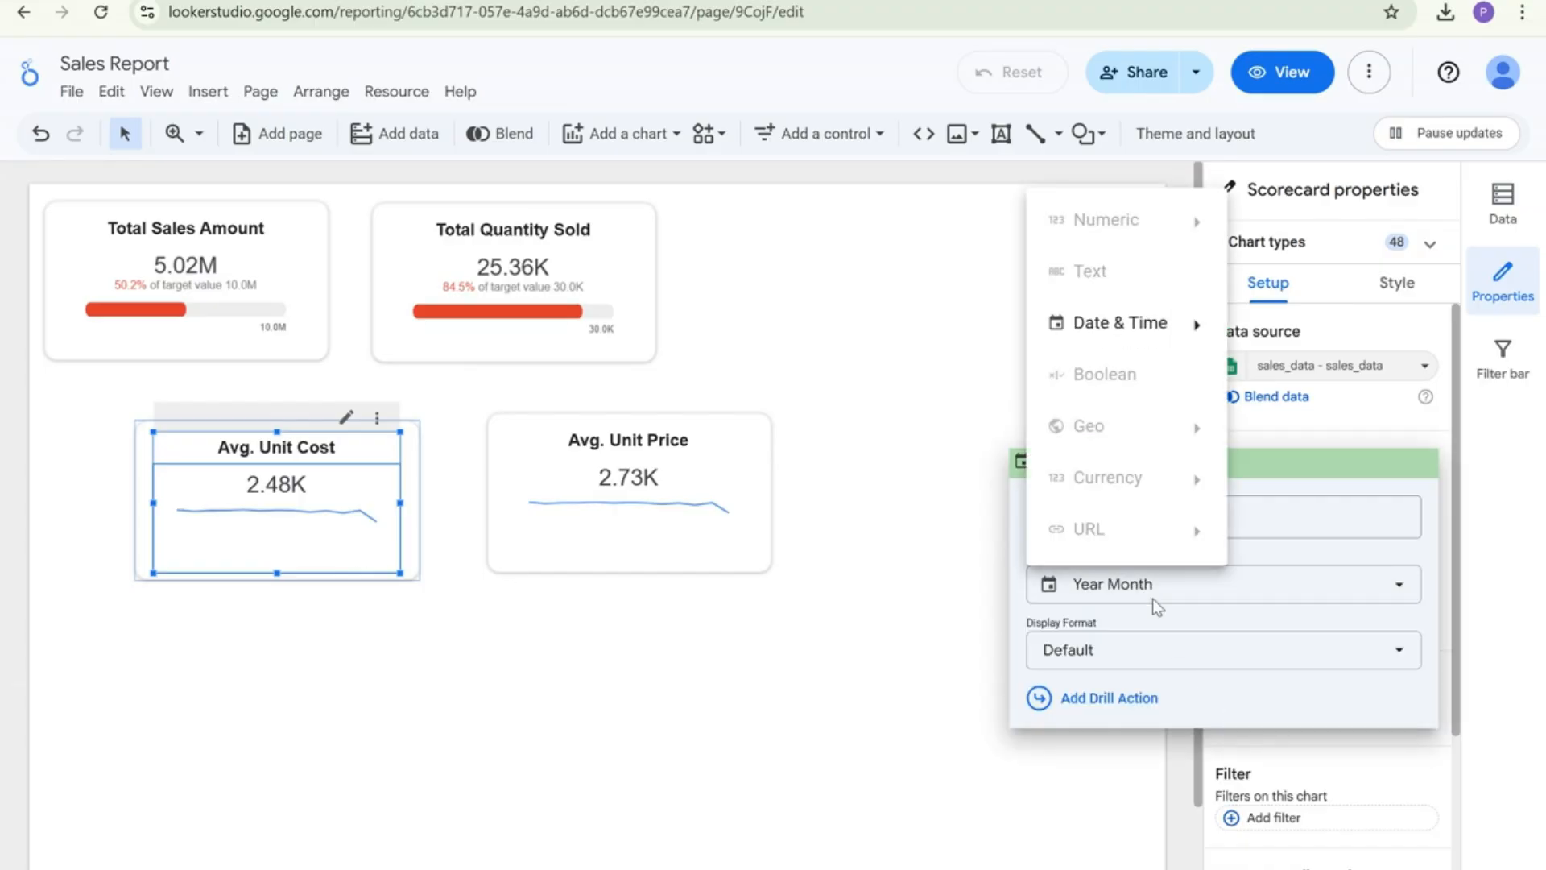
mouse_move(1170, 326)
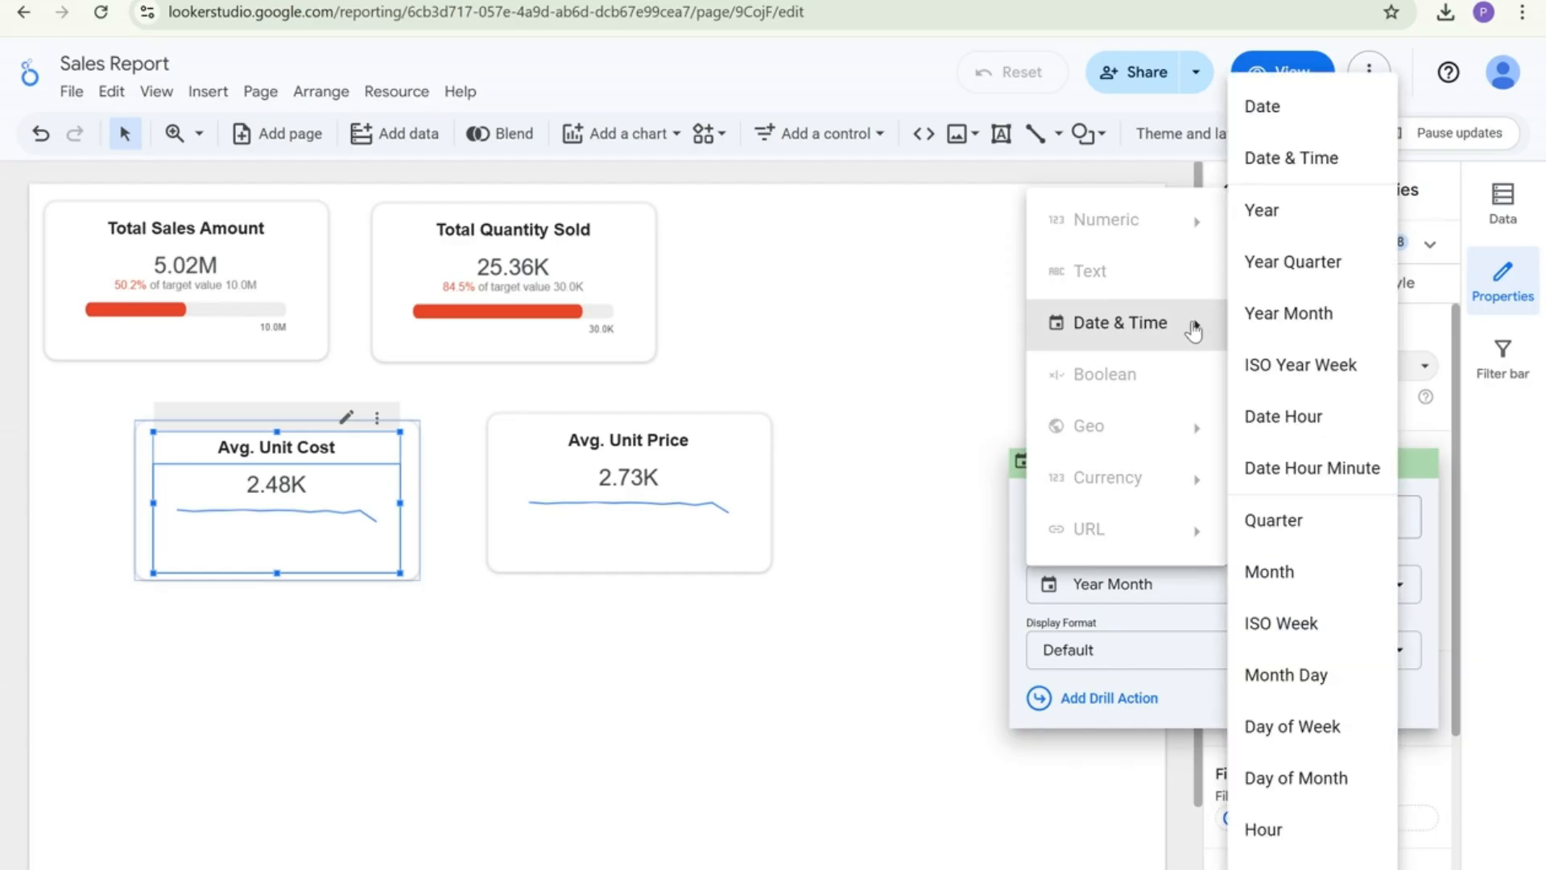
left_click(1302, 117)
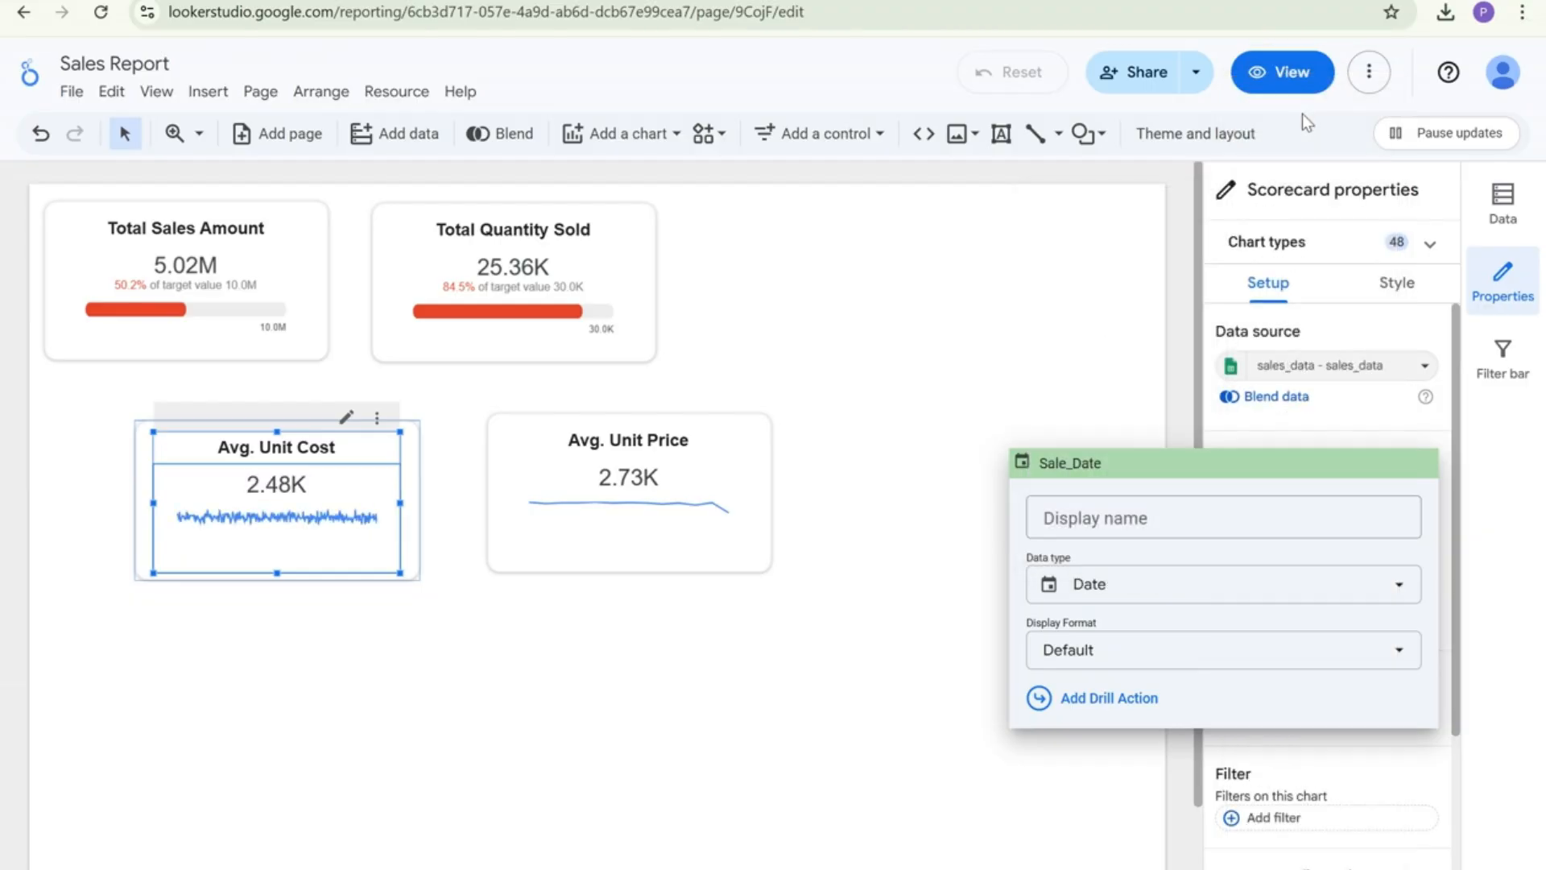
Return the Avg. Unit Cost sparkline's Sale_Date data type to Year Month
left_click(1063, 592)
mouse_move(1119, 323)
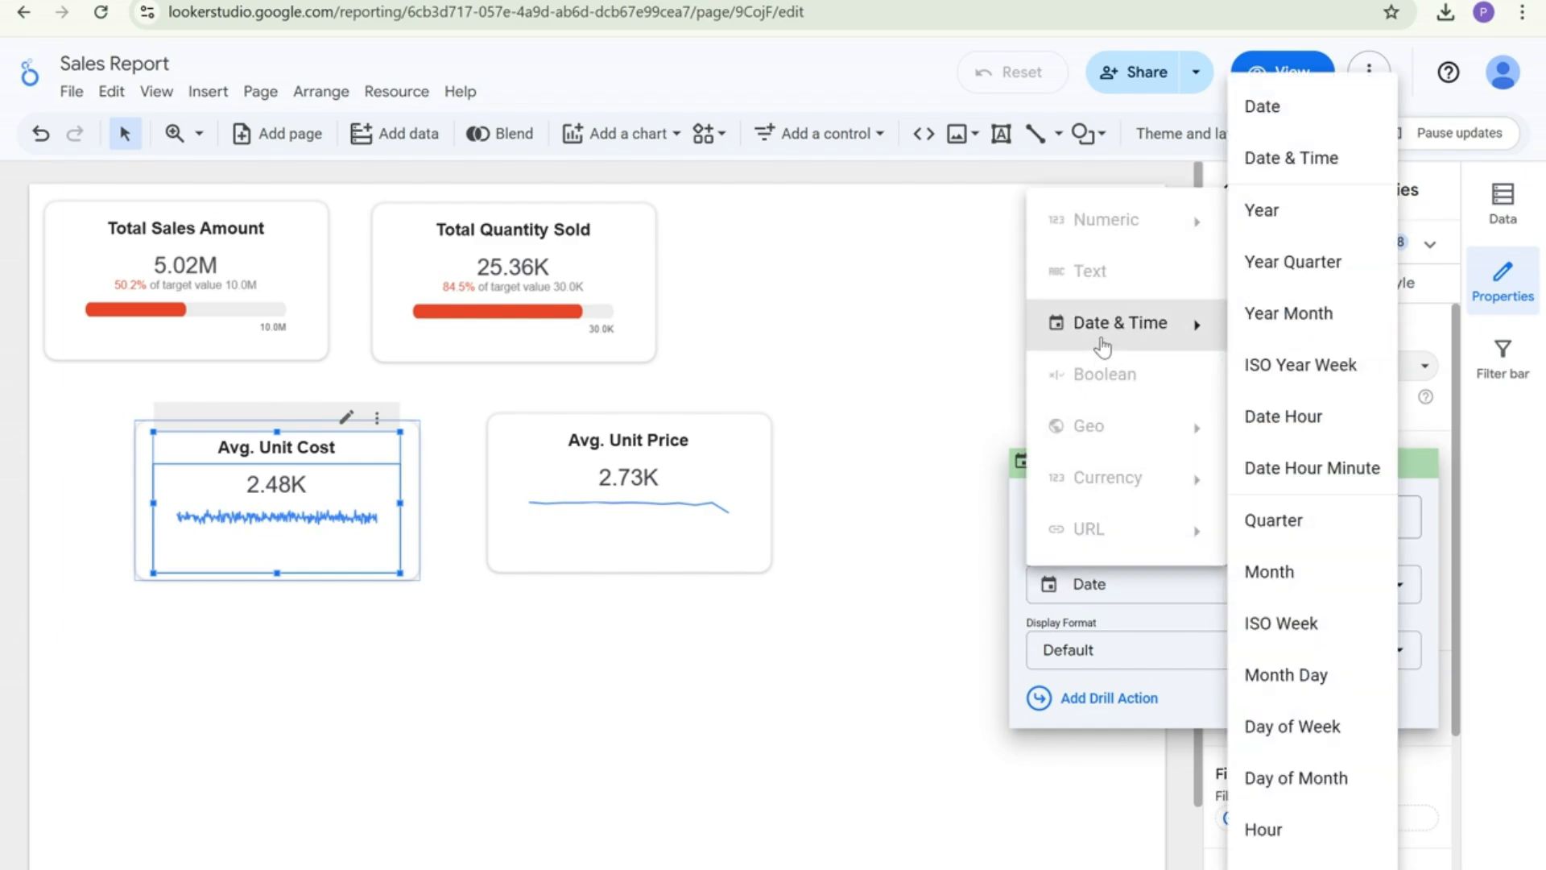
left_click(1268, 311)
left_click(267, 598)
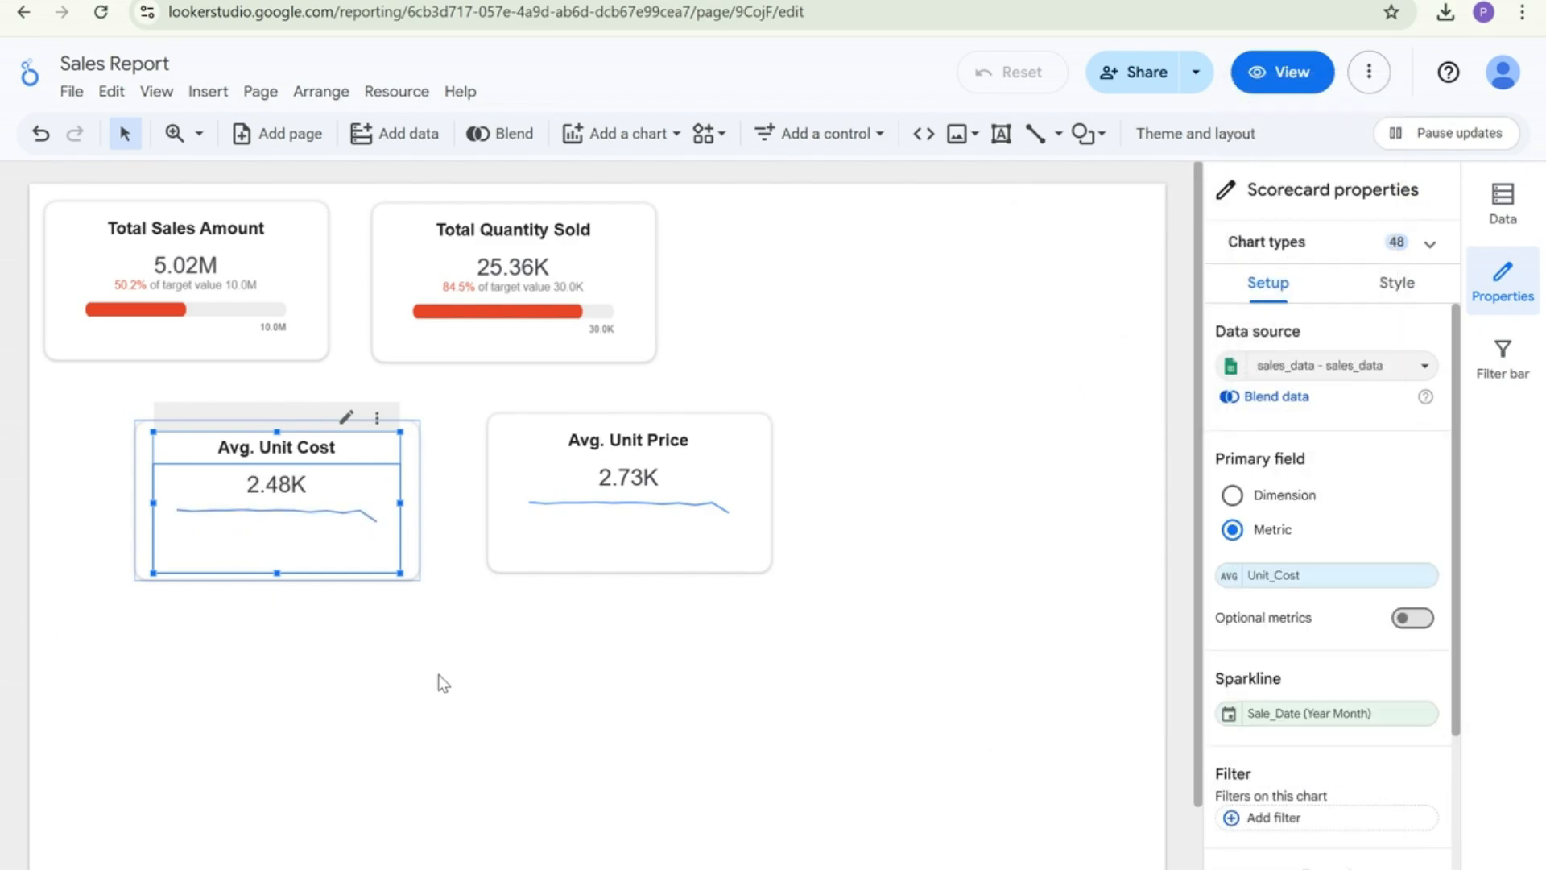
Move the Avg. Unit Cost and Avg. Unit Price cards lower, and place the Avg. Unit Cost card beside Total Quantity Sold in the top row
left_click(431, 715)
left_click_drag(112, 416, 601, 514)
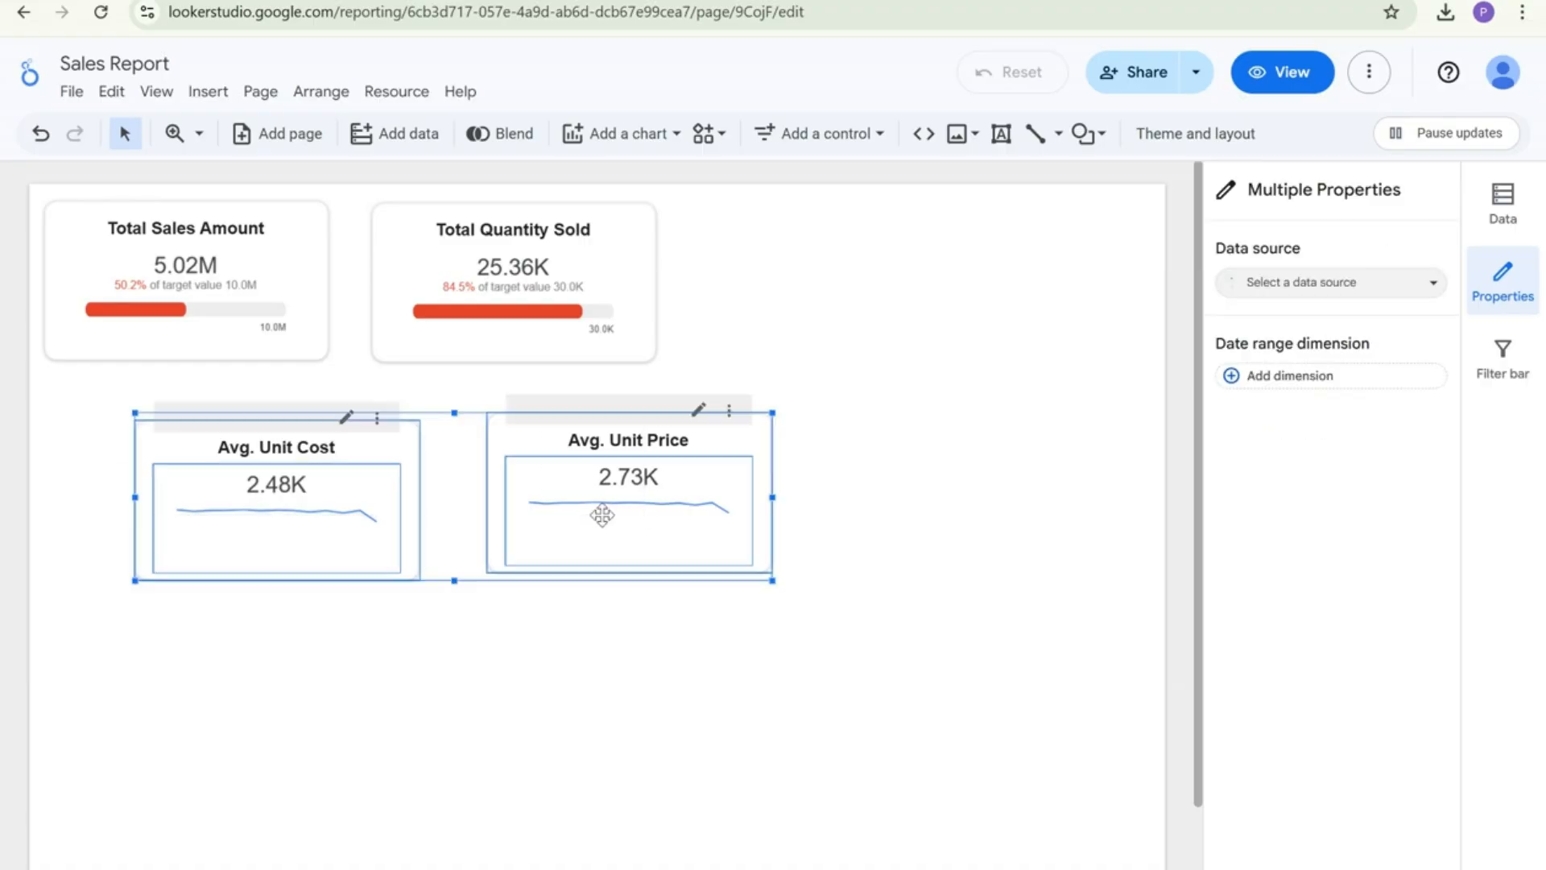
left_click_drag(360, 518, 590, 617)
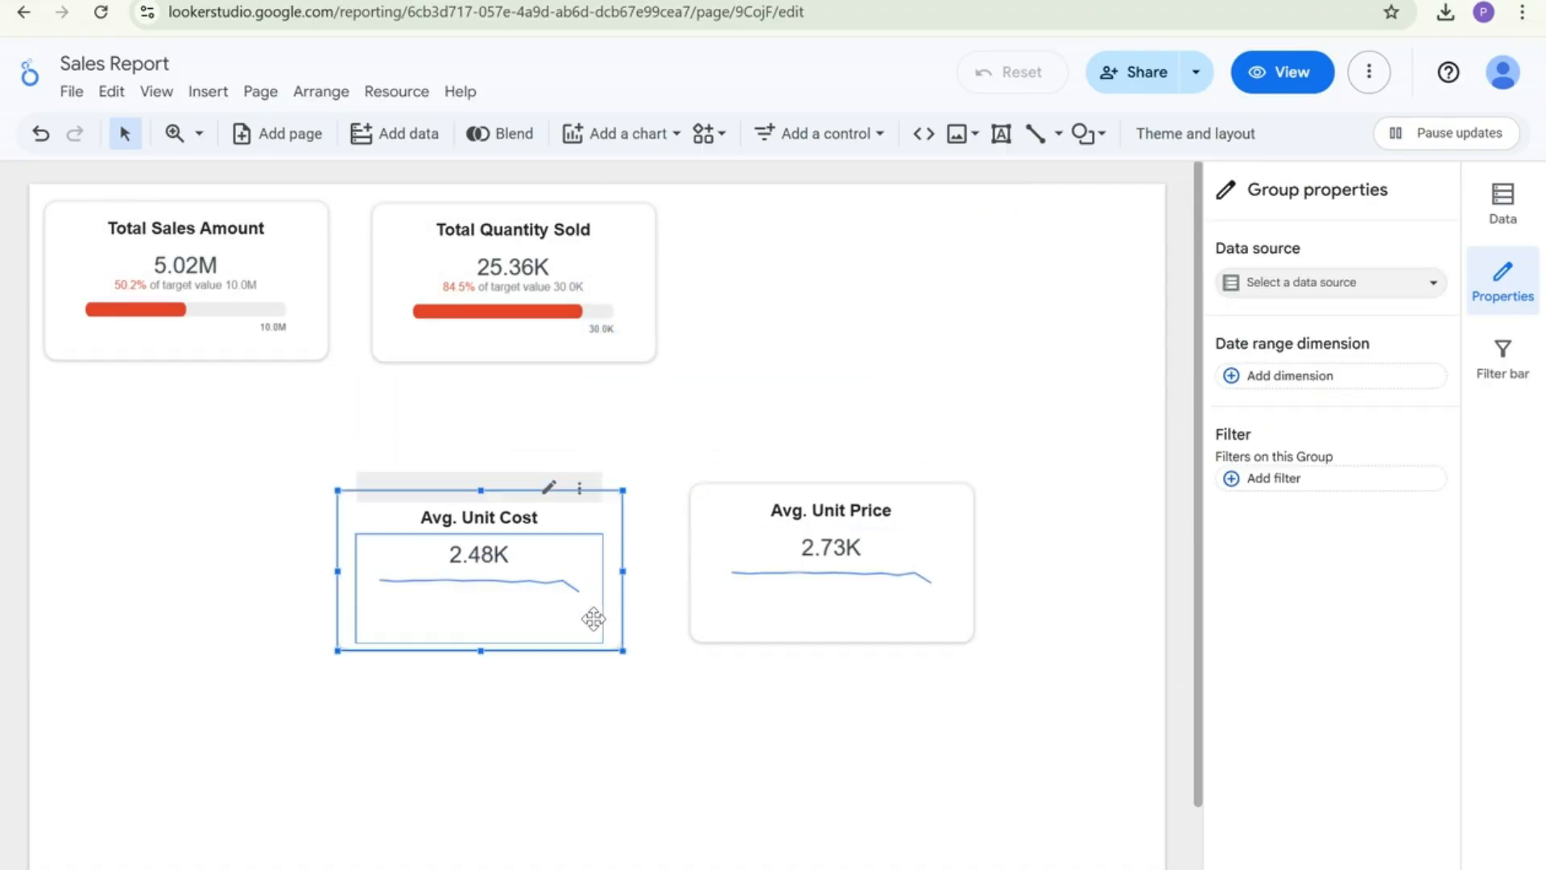
left_click(519, 757)
left_click(469, 606)
left_click_drag(467, 619, 818, 327)
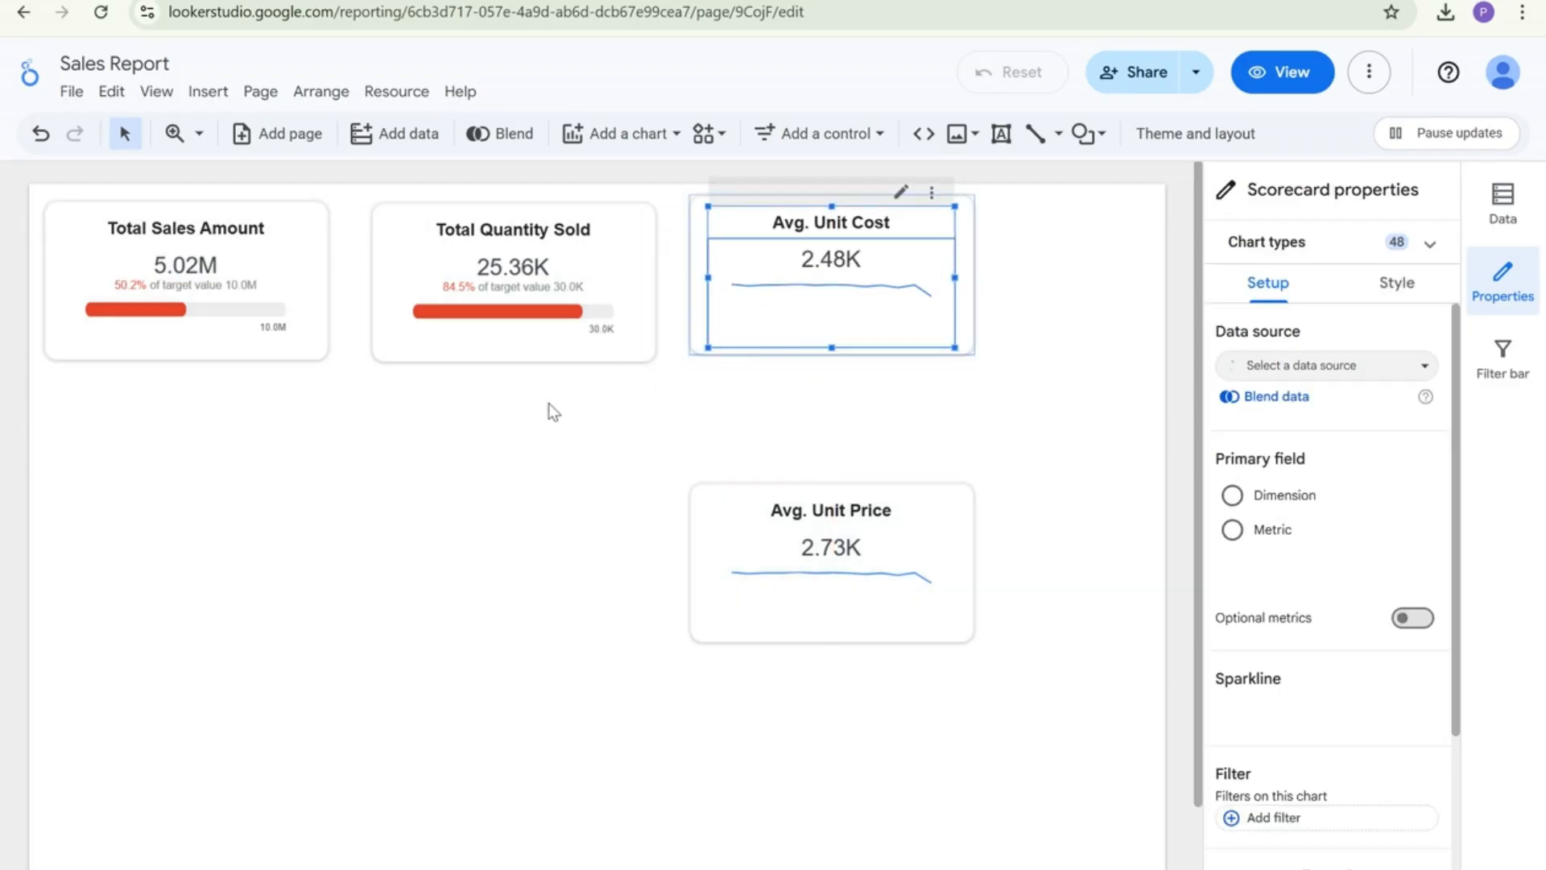
Shift the Total Sales Amount, Total Quantity Sold and Avg. Unit Cost cards leftward to free space at the row's end
left_click(294, 321)
left_click_drag(293, 321, 282, 323)
left_click(470, 304)
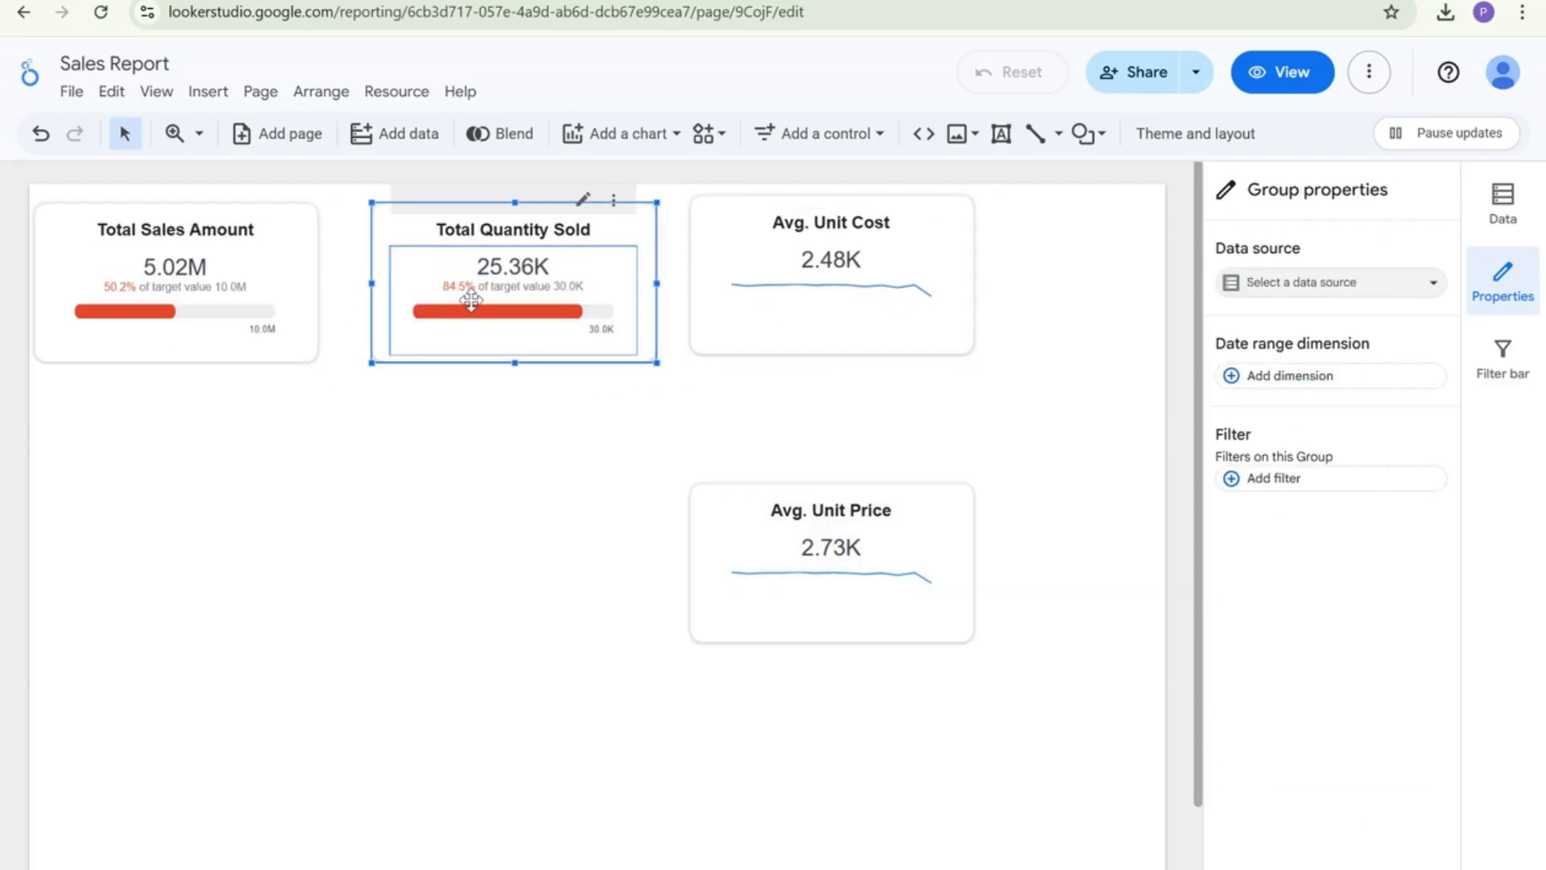
left_click_drag(552, 307, 541, 303)
left_click(766, 287)
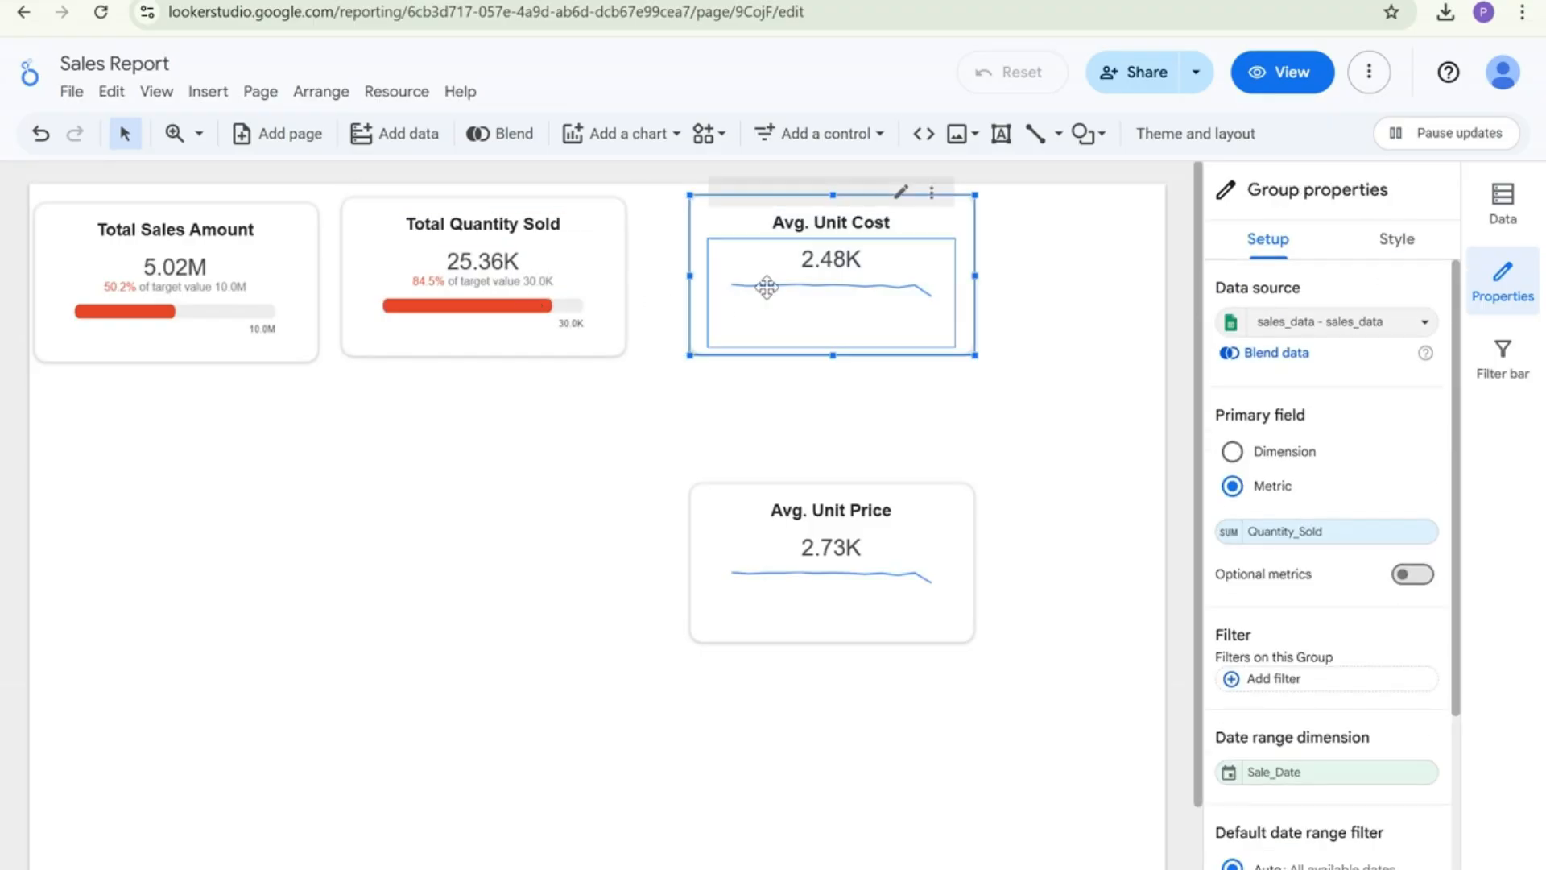
left_click_drag(766, 286, 749, 311)
Move the Avg. Unit Price card into the top row beside the Avg. Unit Cost card
left_click(772, 559)
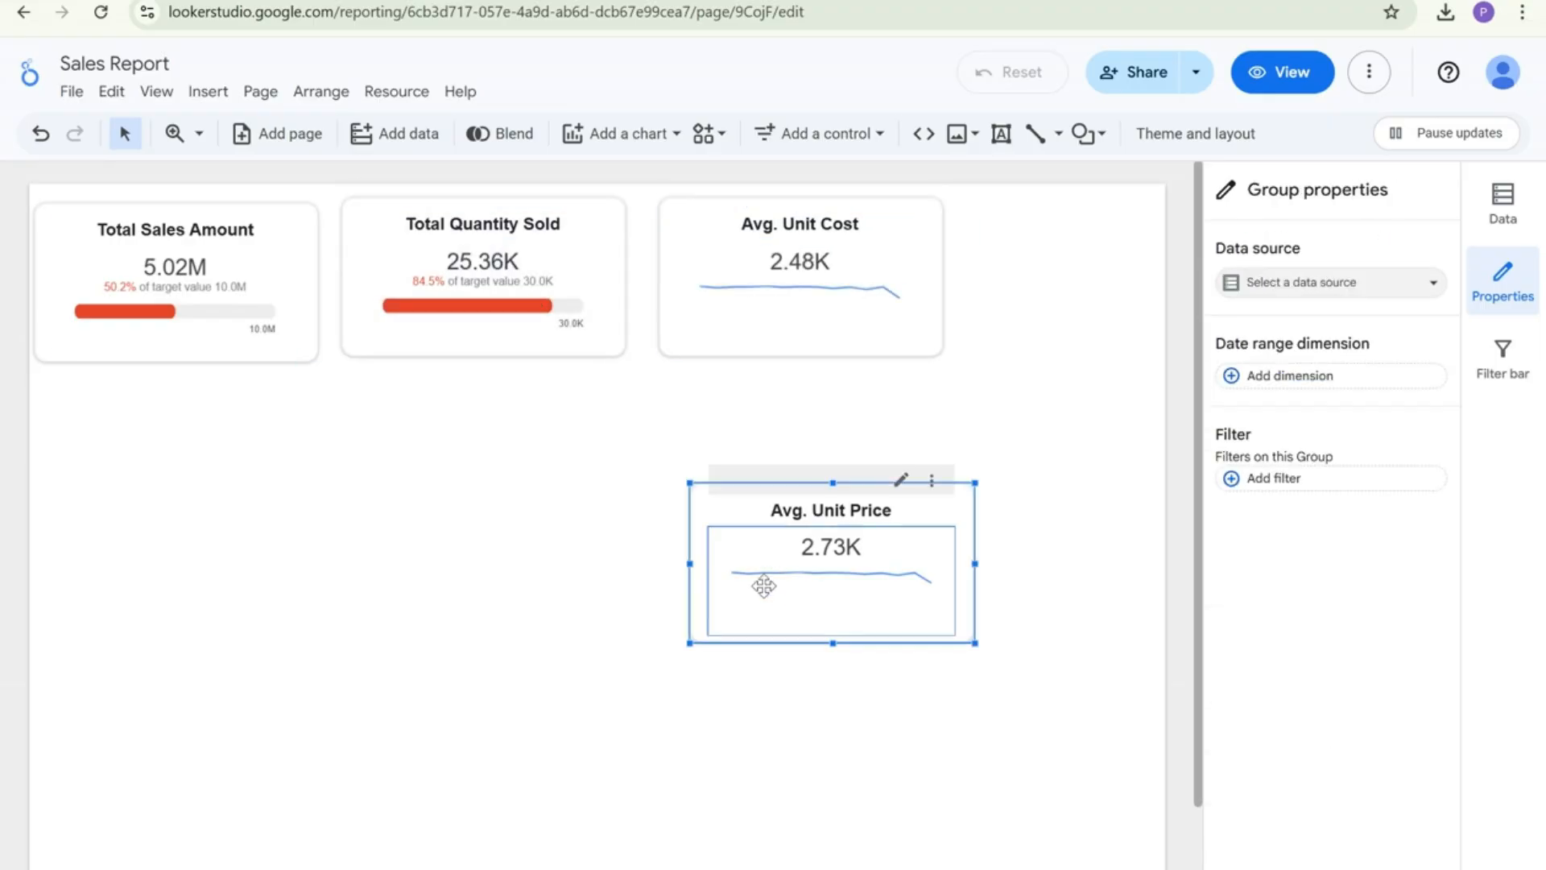
left_click_drag(763, 583, 1030, 295)
left_click(553, 641)
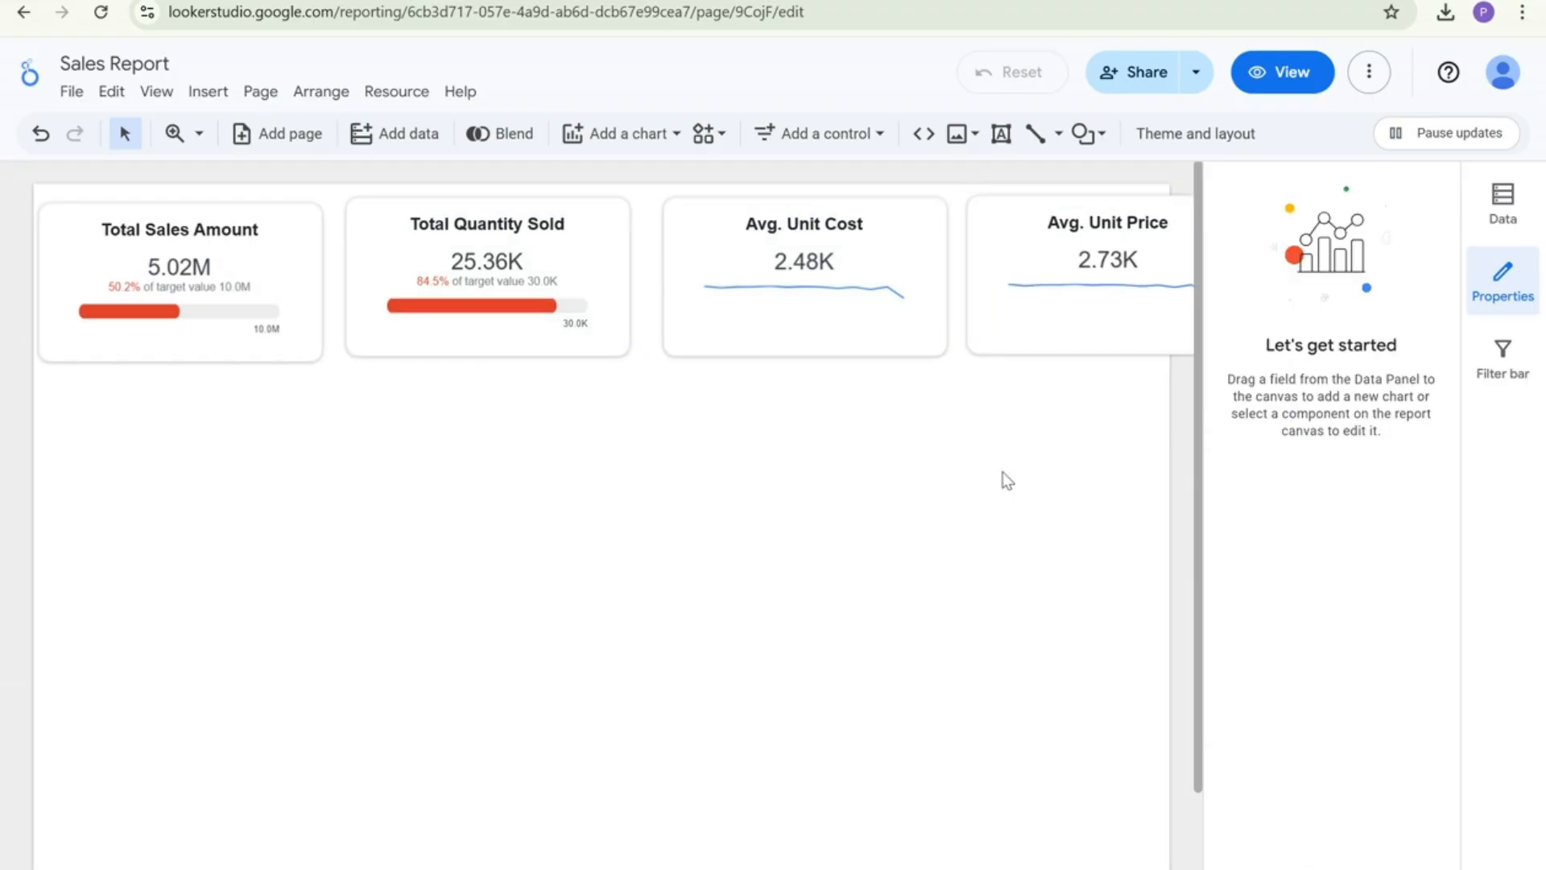
scroll(926, 557, "right", 1)
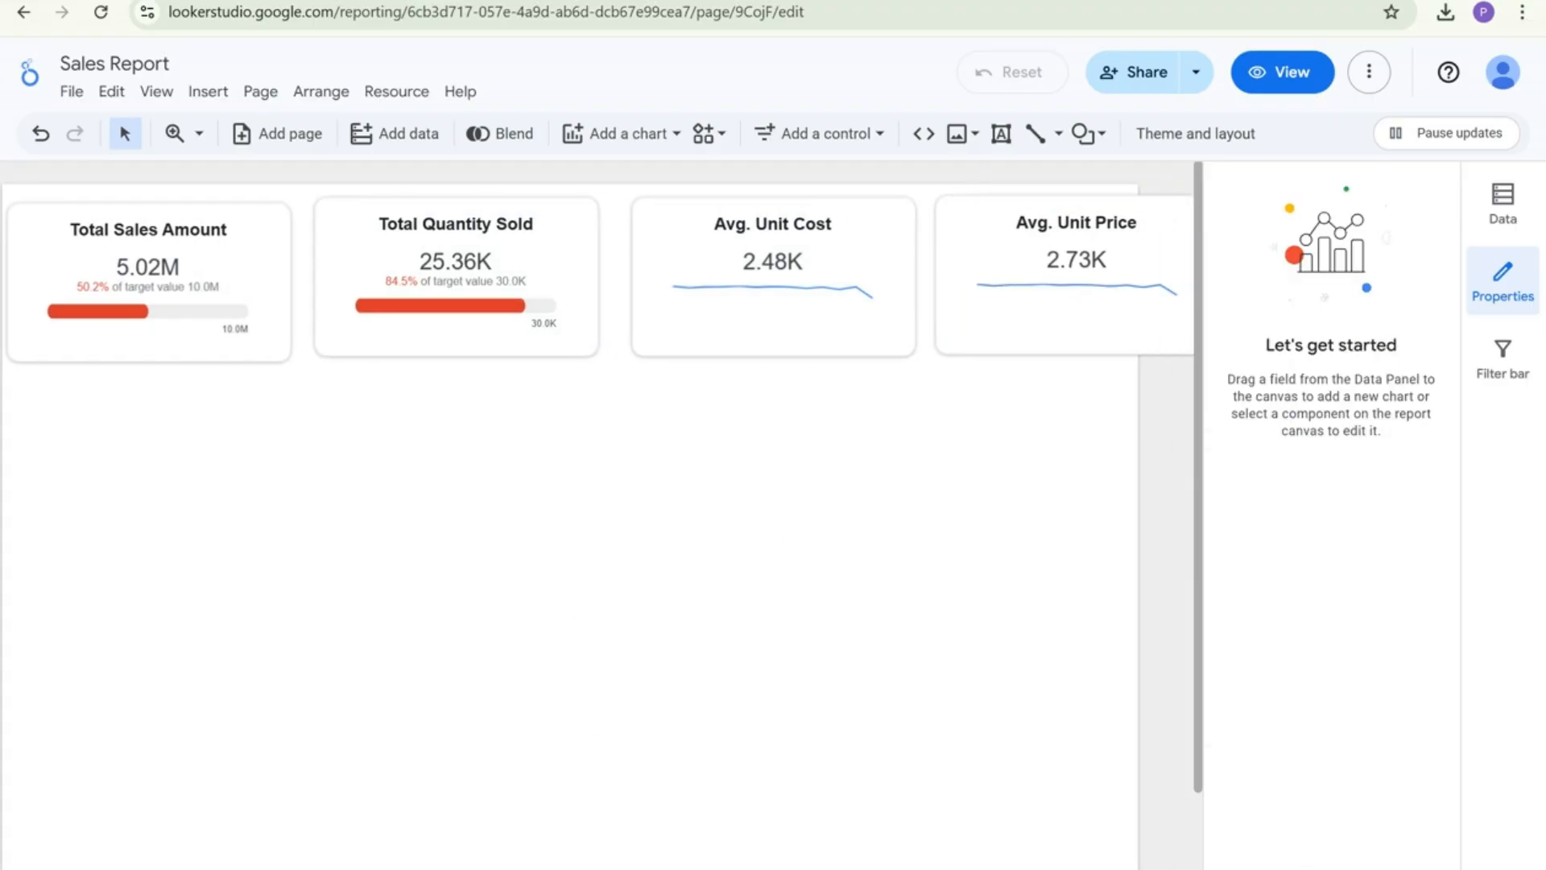
scroll(926, 557, "left", 1)
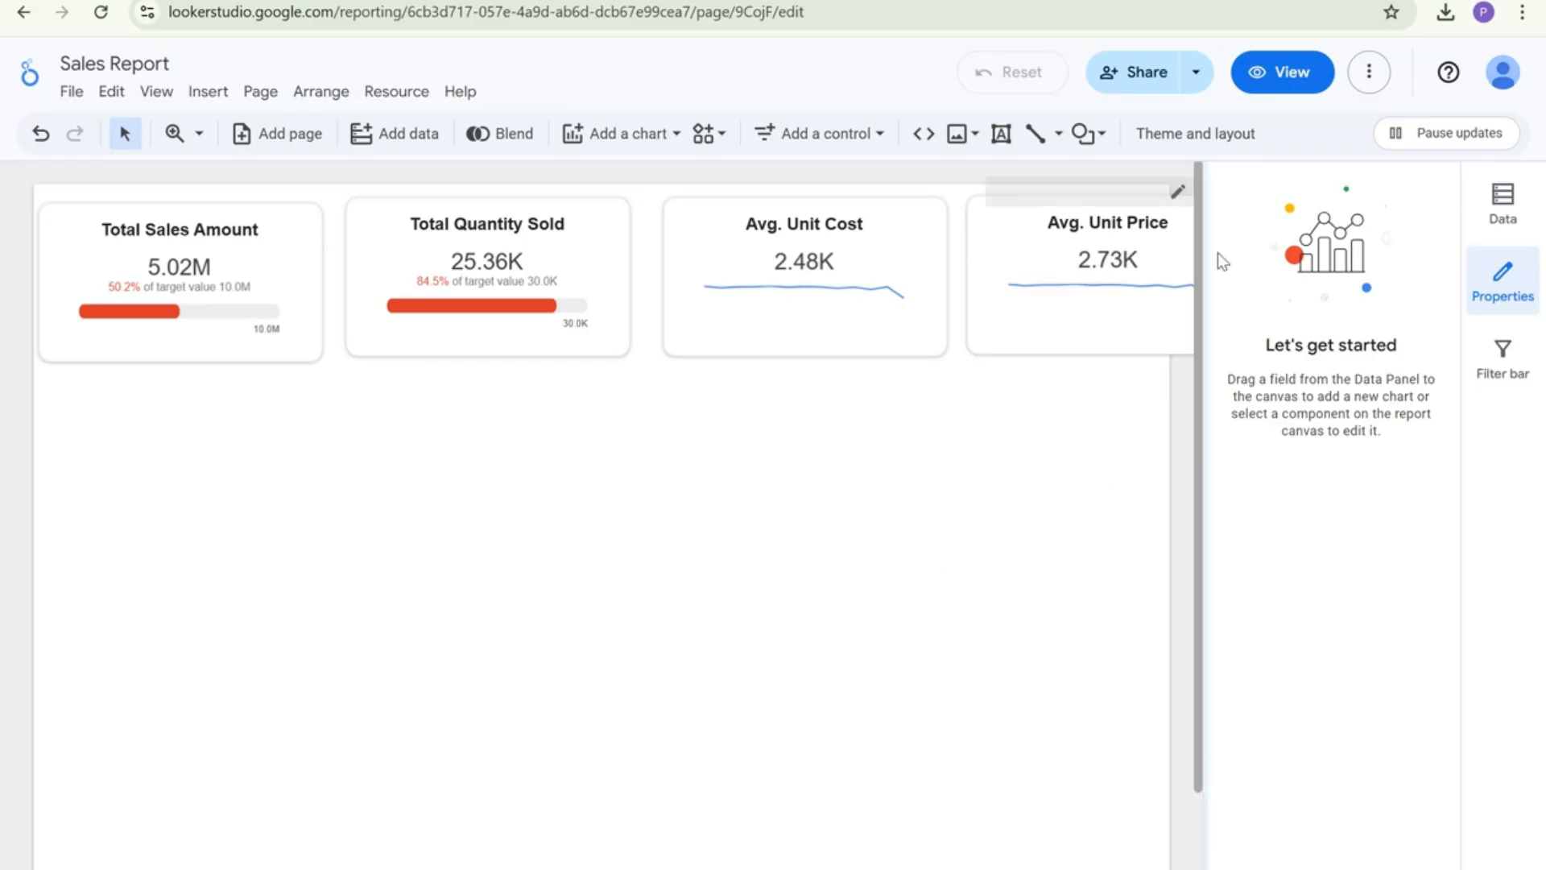
Set the report's canvas width to 1300 px in the layout settings
left_click(1176, 138)
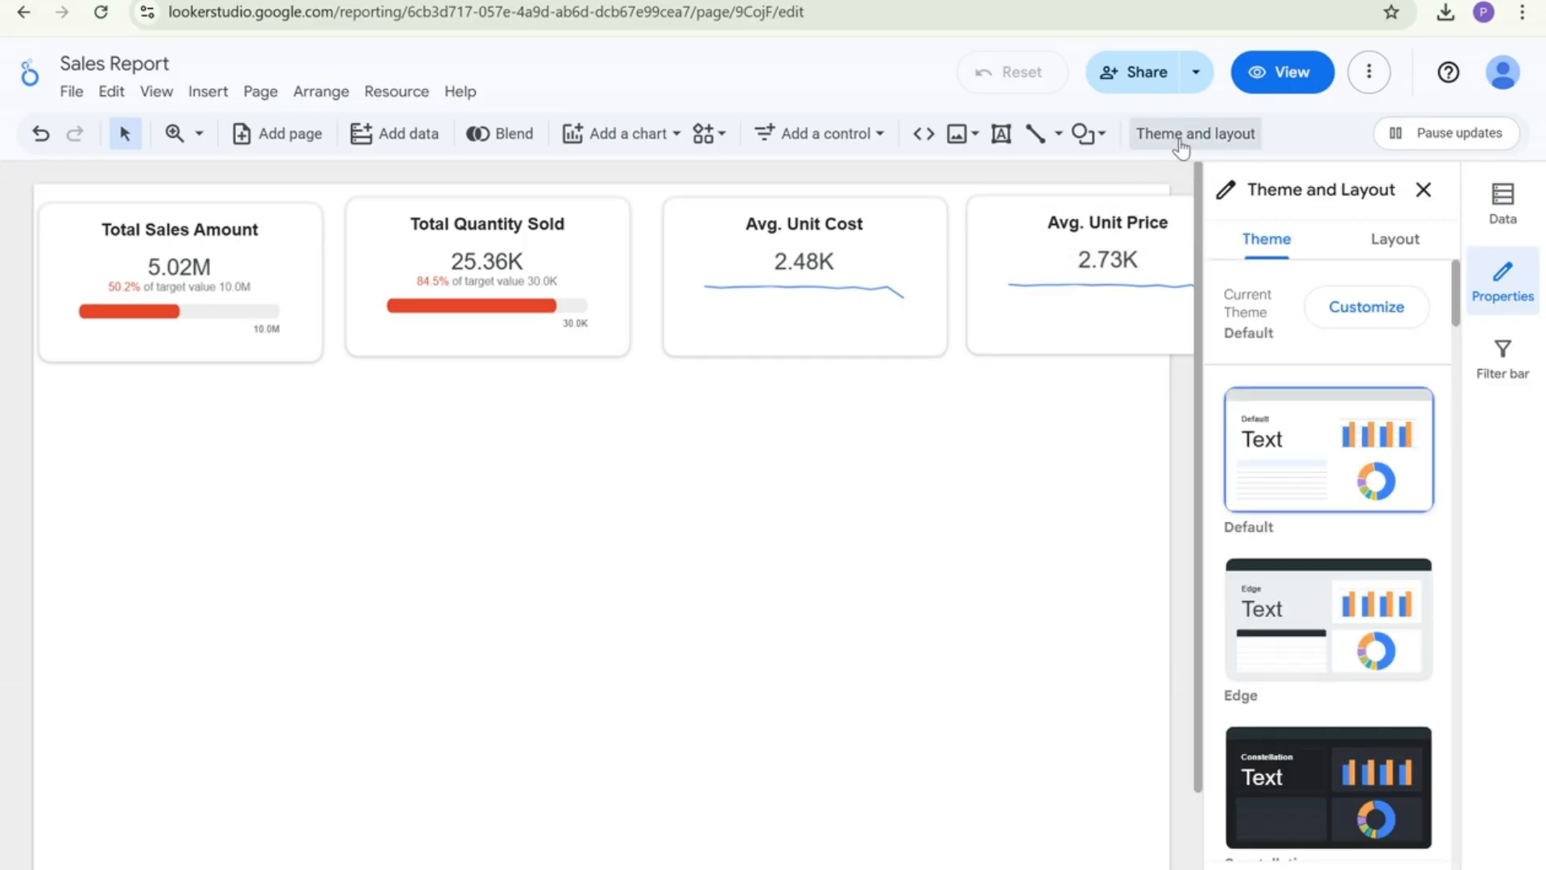
left_click(1382, 239)
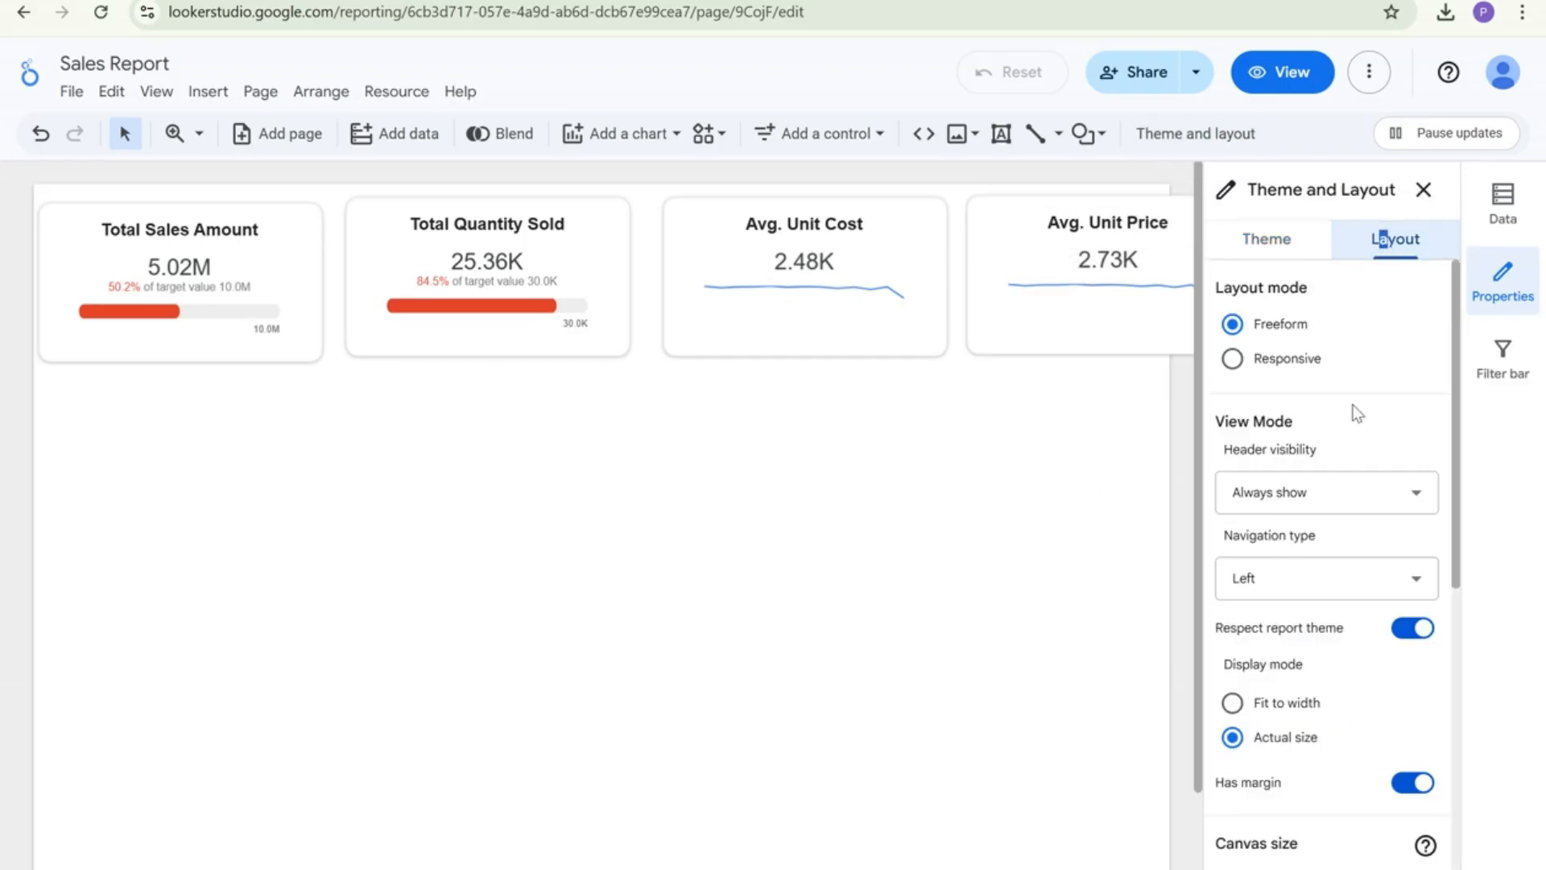
scroll(1357, 413, "down", 4)
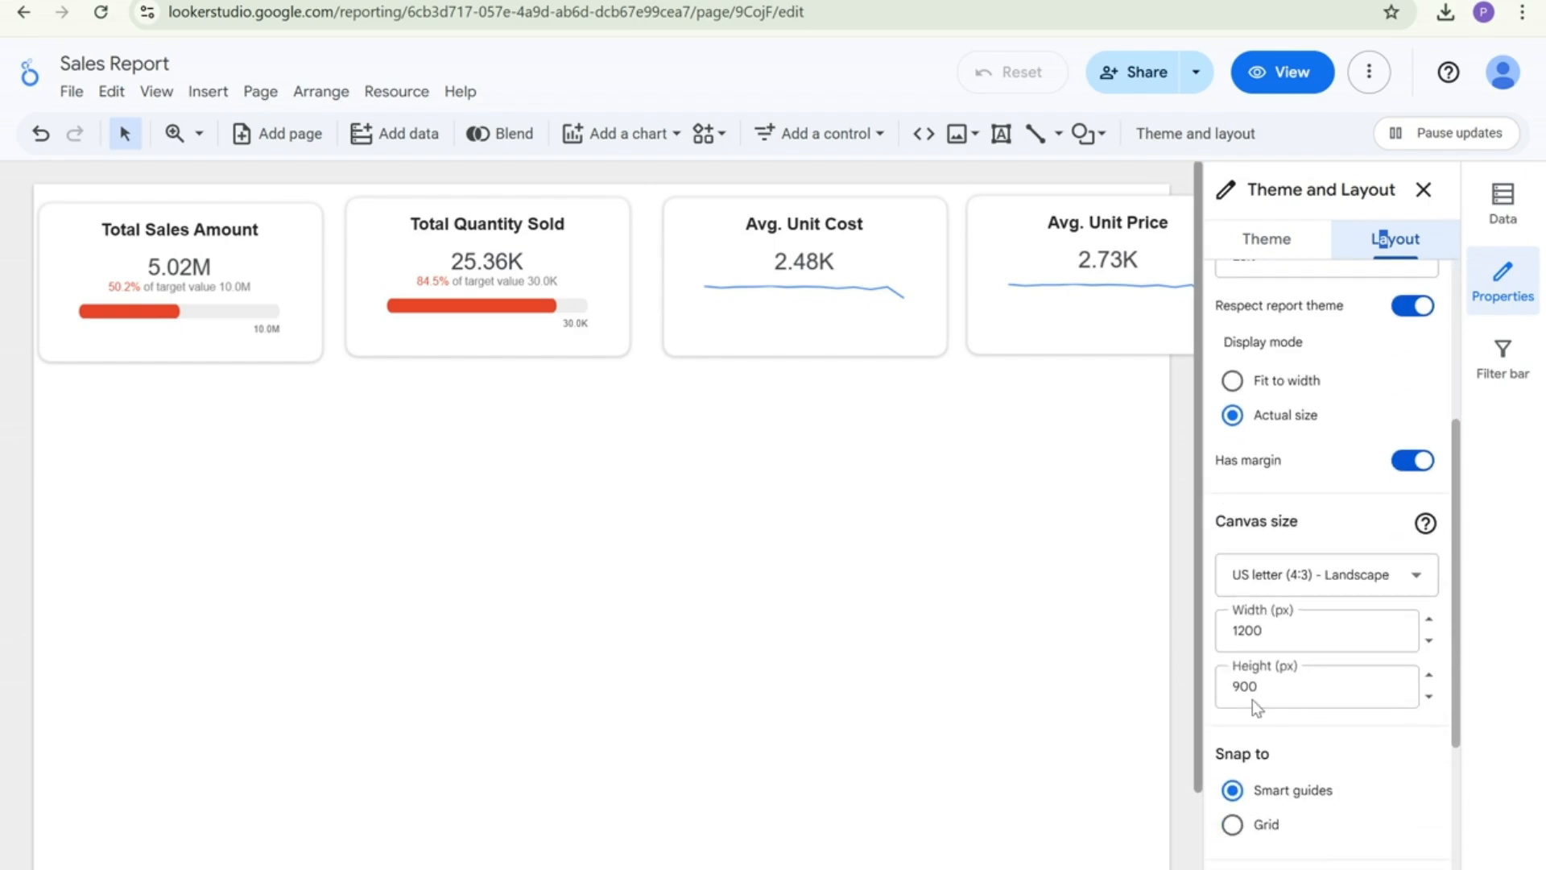
left_click(1323, 636)
double_click(1322, 635)
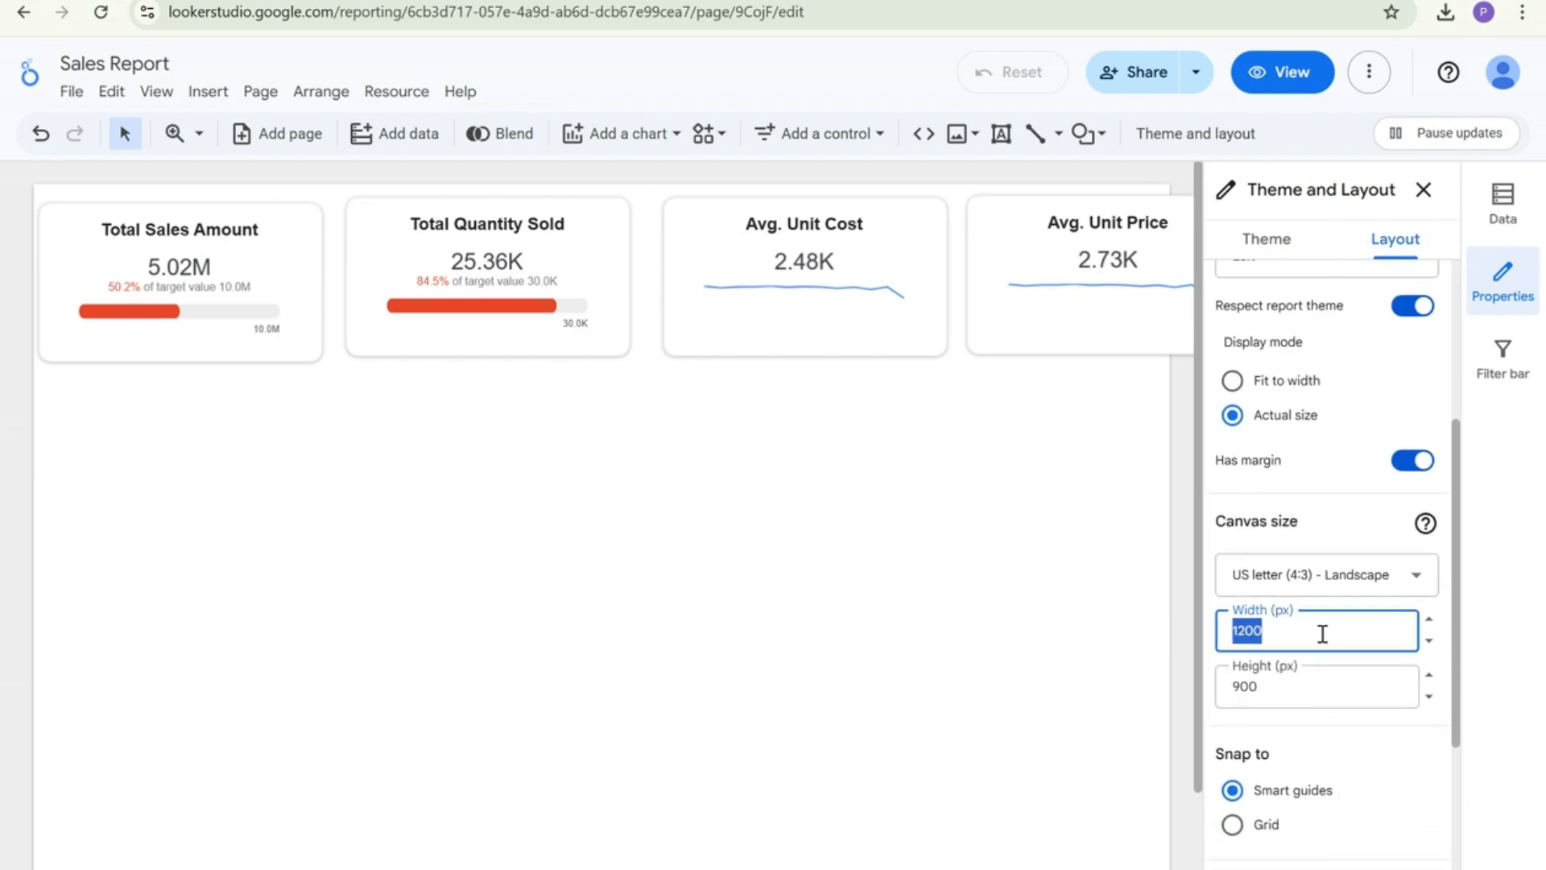
type("1300")
key("Return")
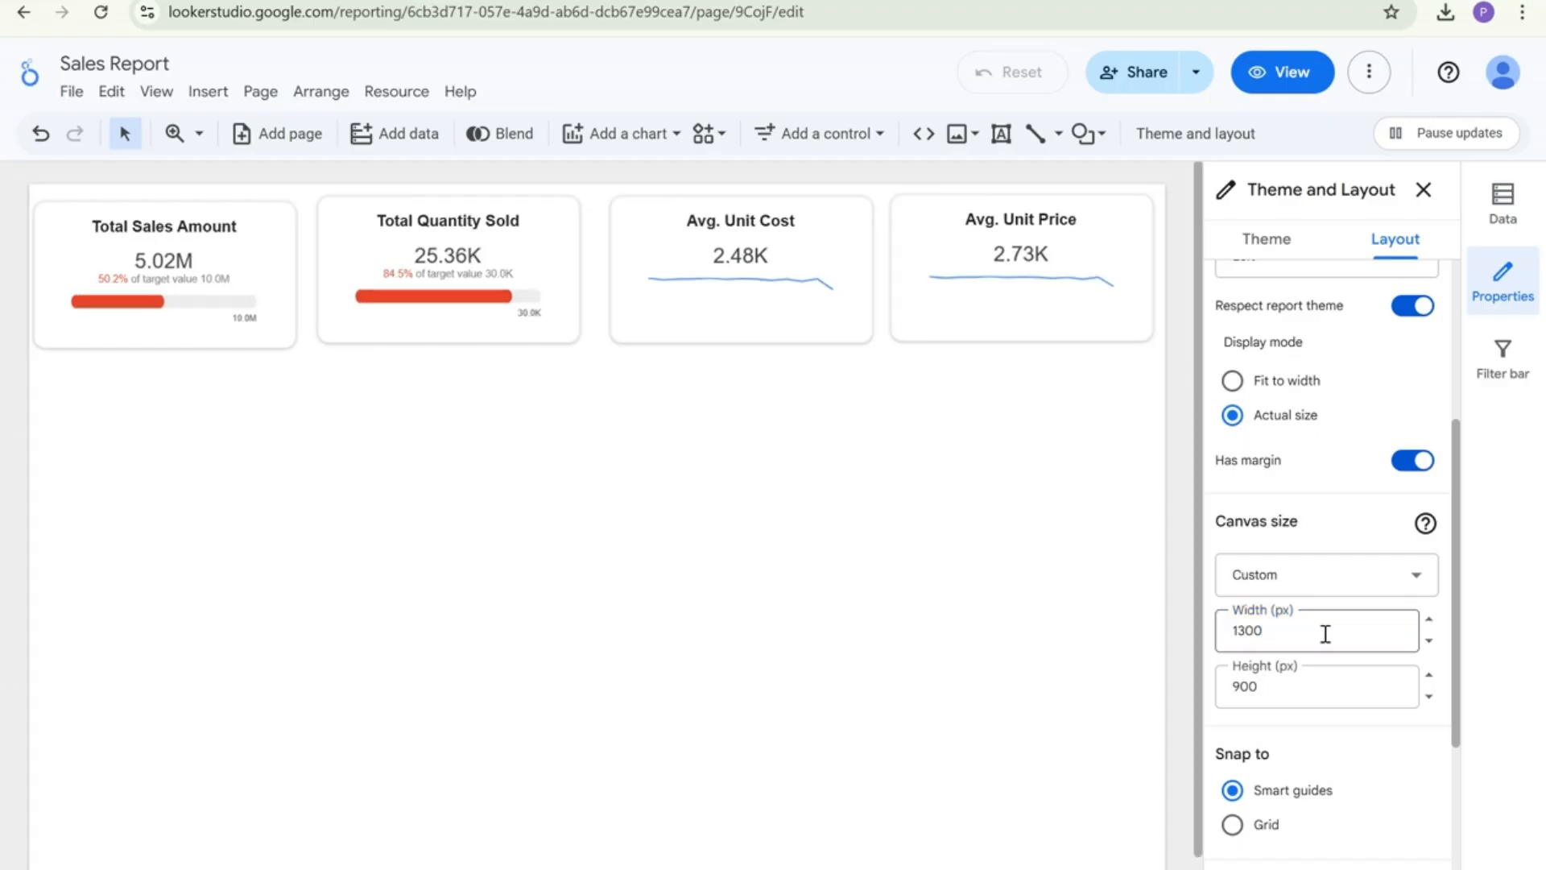
left_click(622, 669)
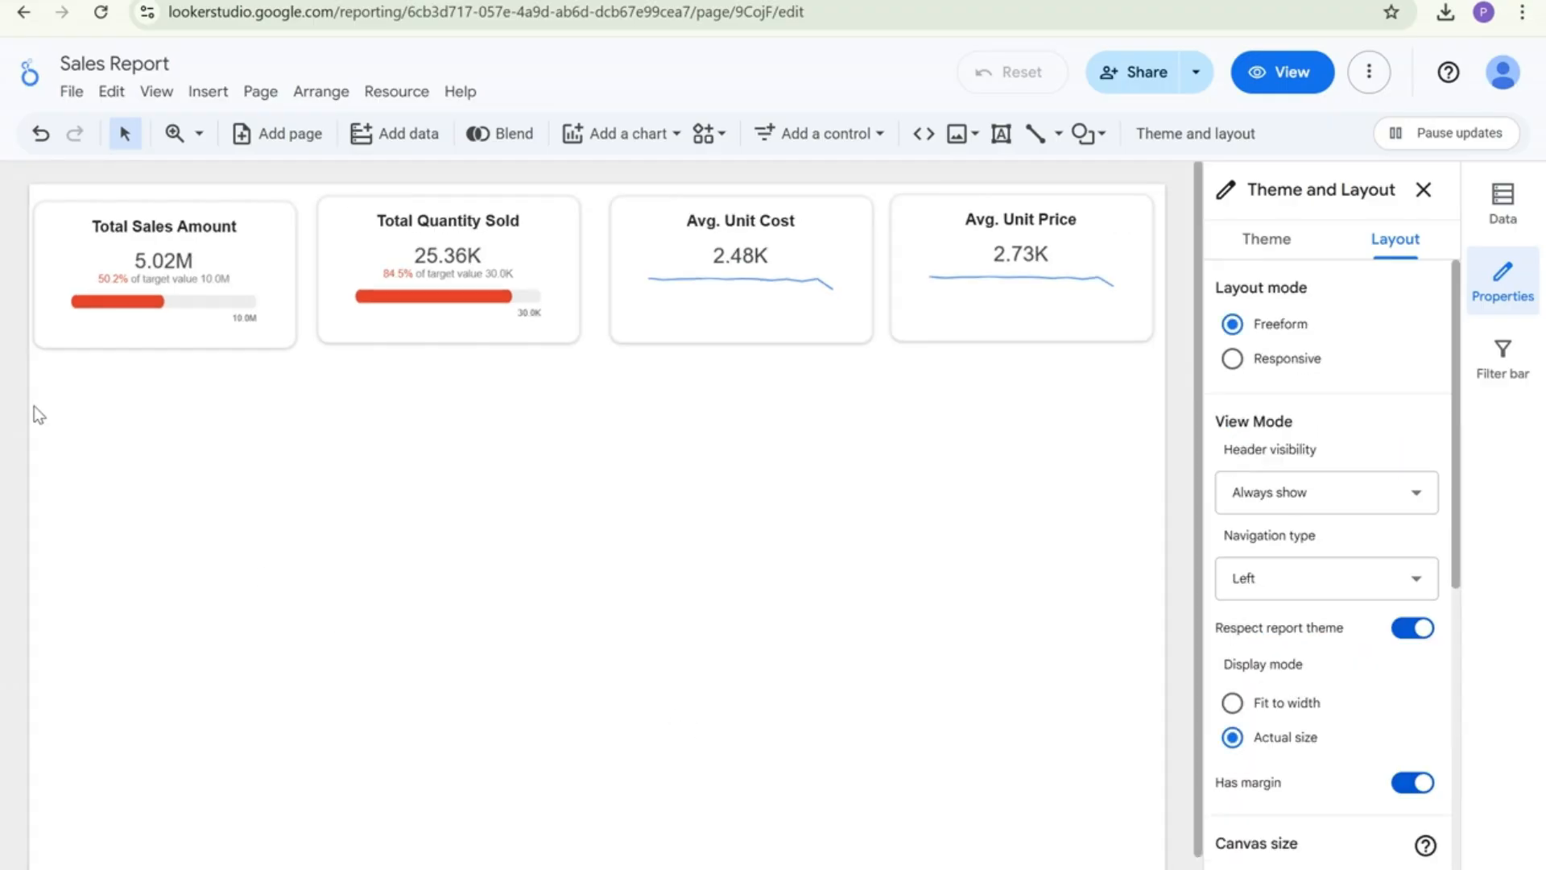
Distribute all four scorecard cards horizontally so that they are evenly spaced
left_click_drag(39, 183, 1014, 311)
right_click(764, 335)
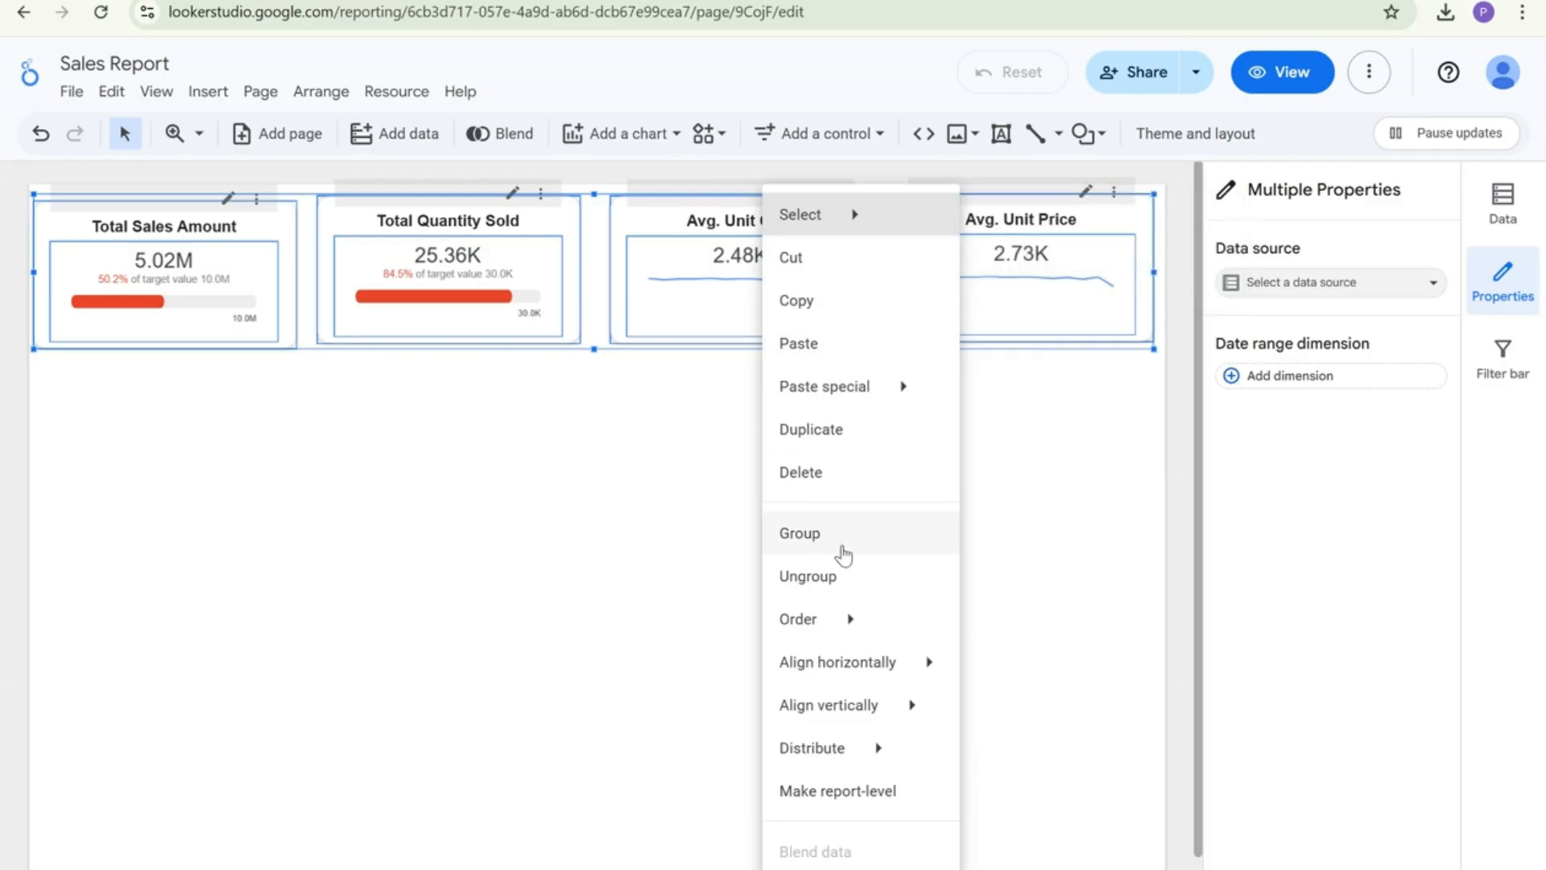
mouse_move(847, 679)
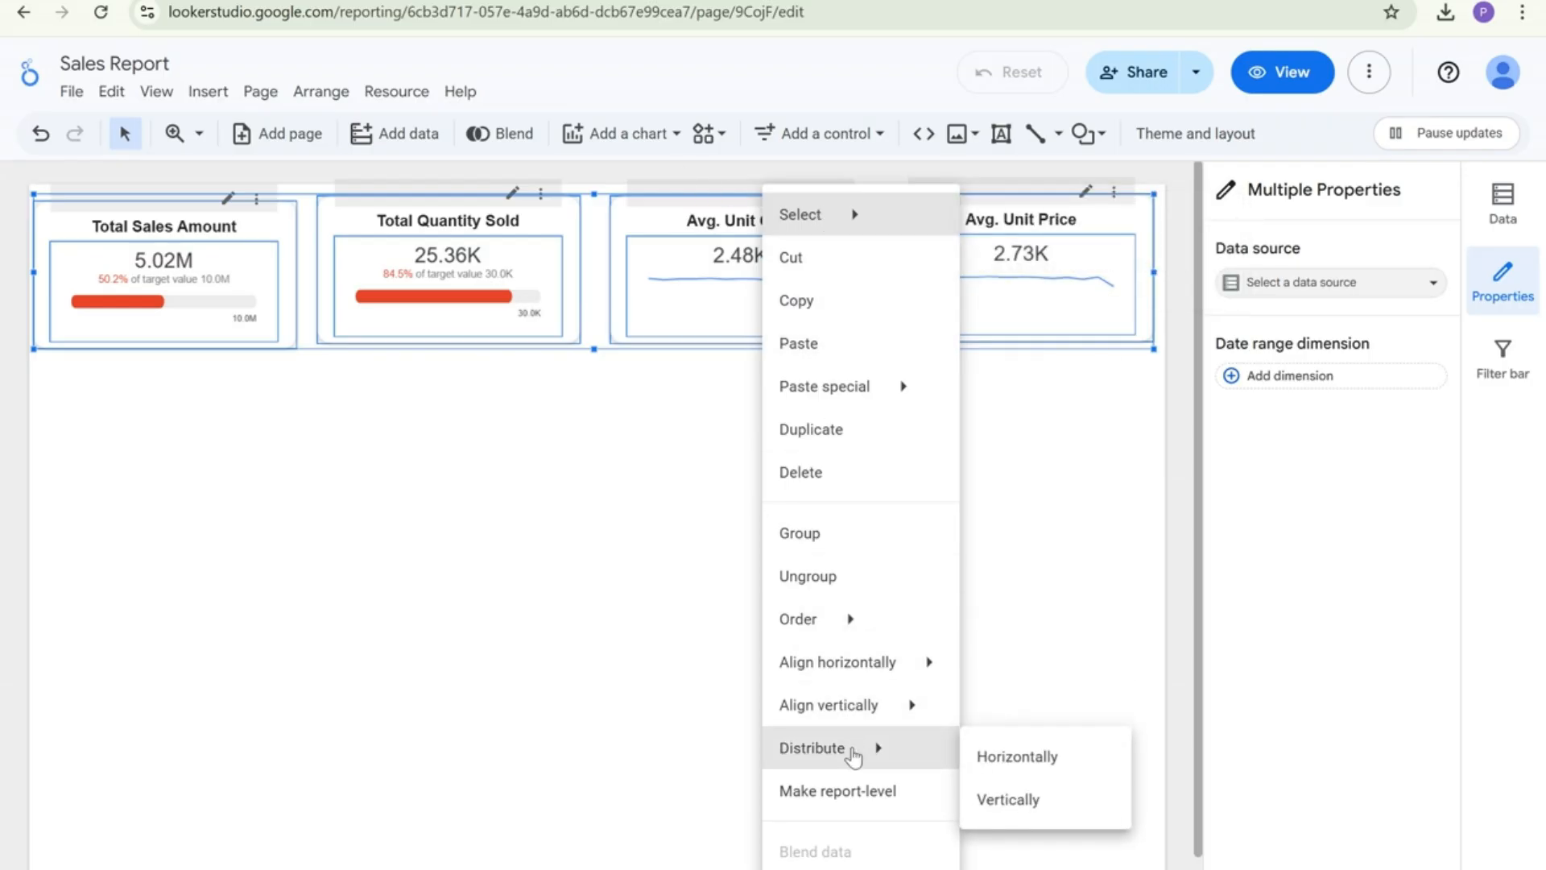
left_click(1058, 761)
Align the four scorecard cards vertically to their top edges and deselect them
right_click(778, 267)
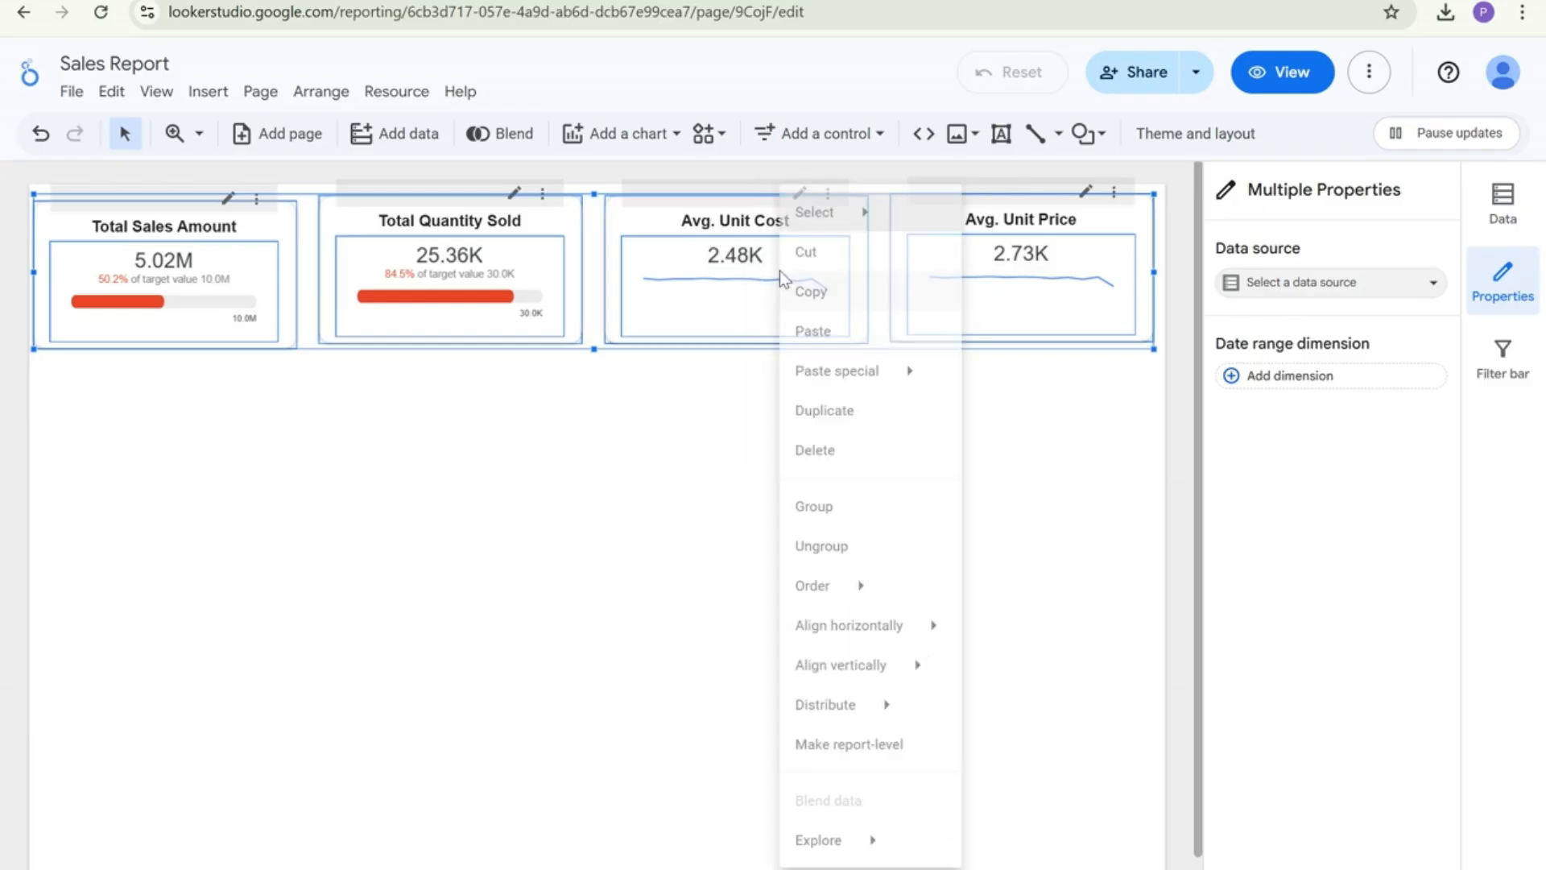
mouse_move(864, 679)
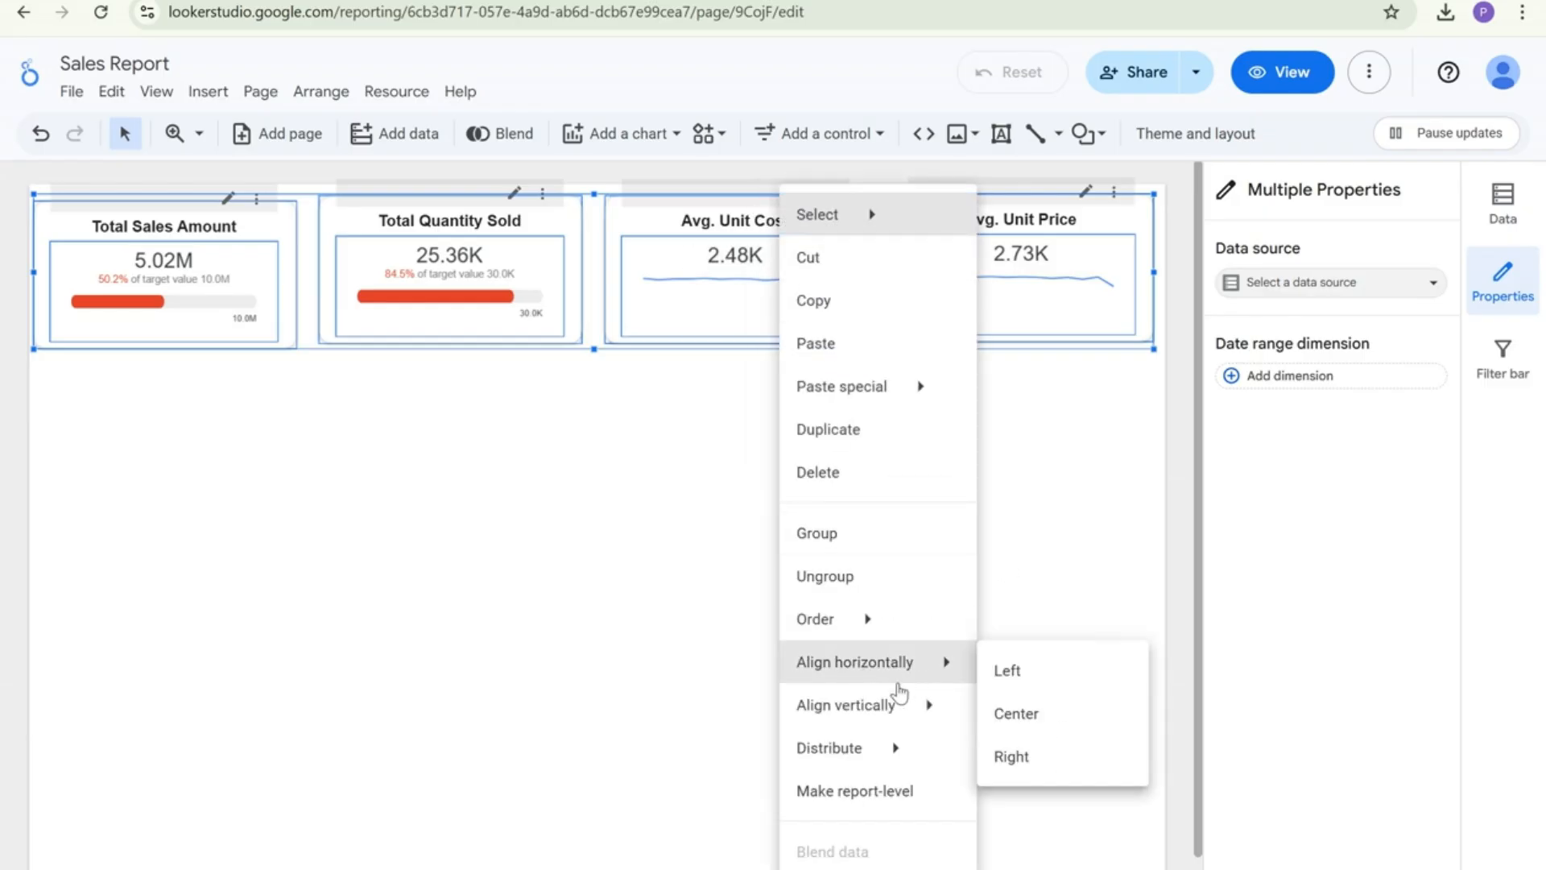
mouse_move(952, 717)
left_click(1052, 725)
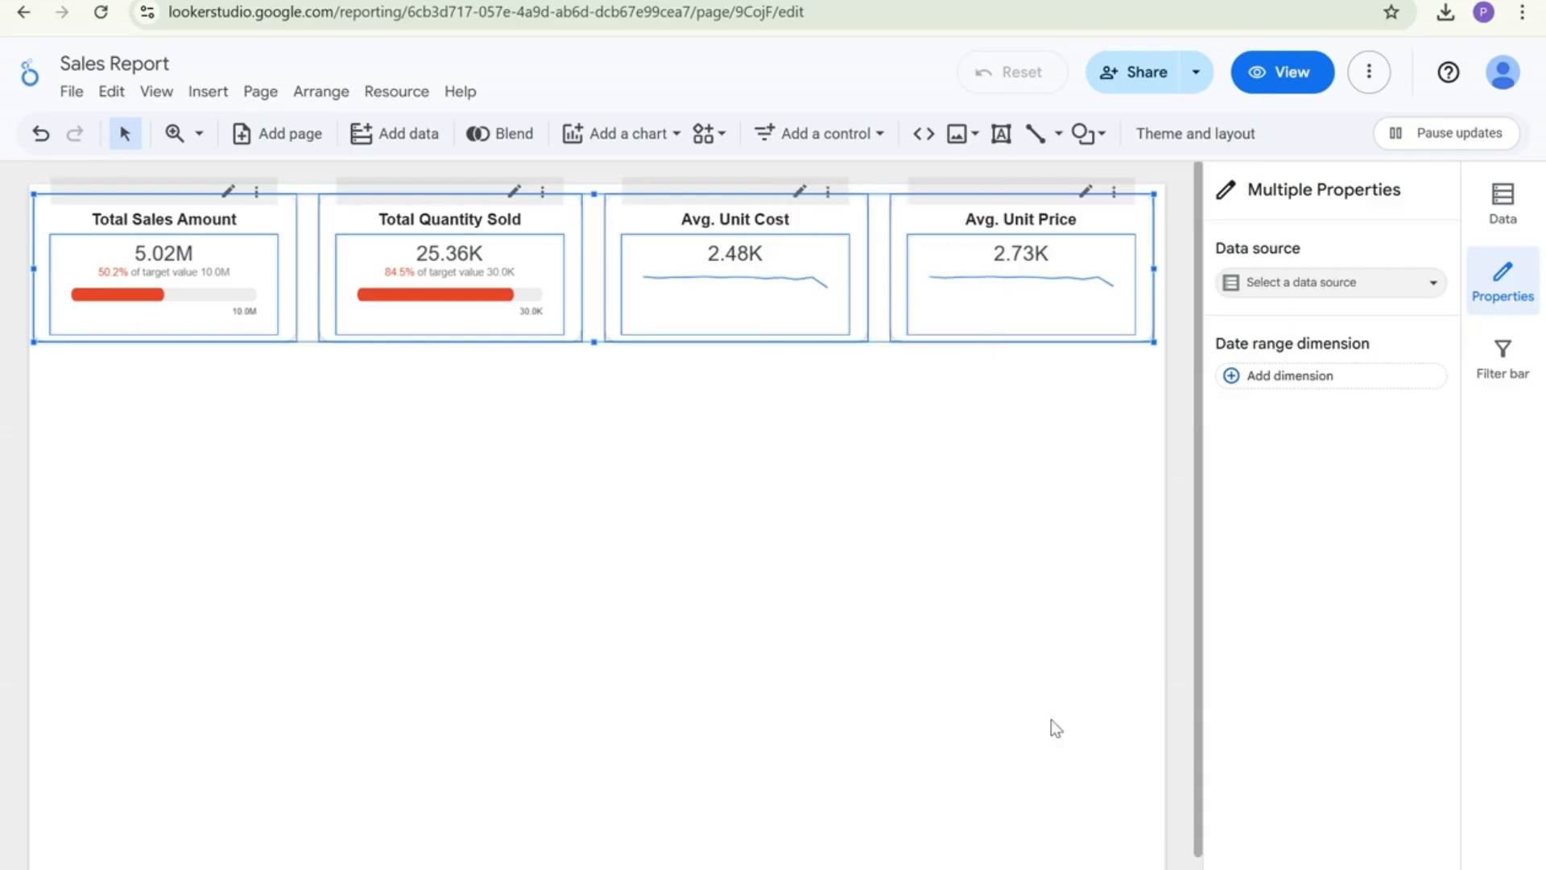
left_click(559, 576)
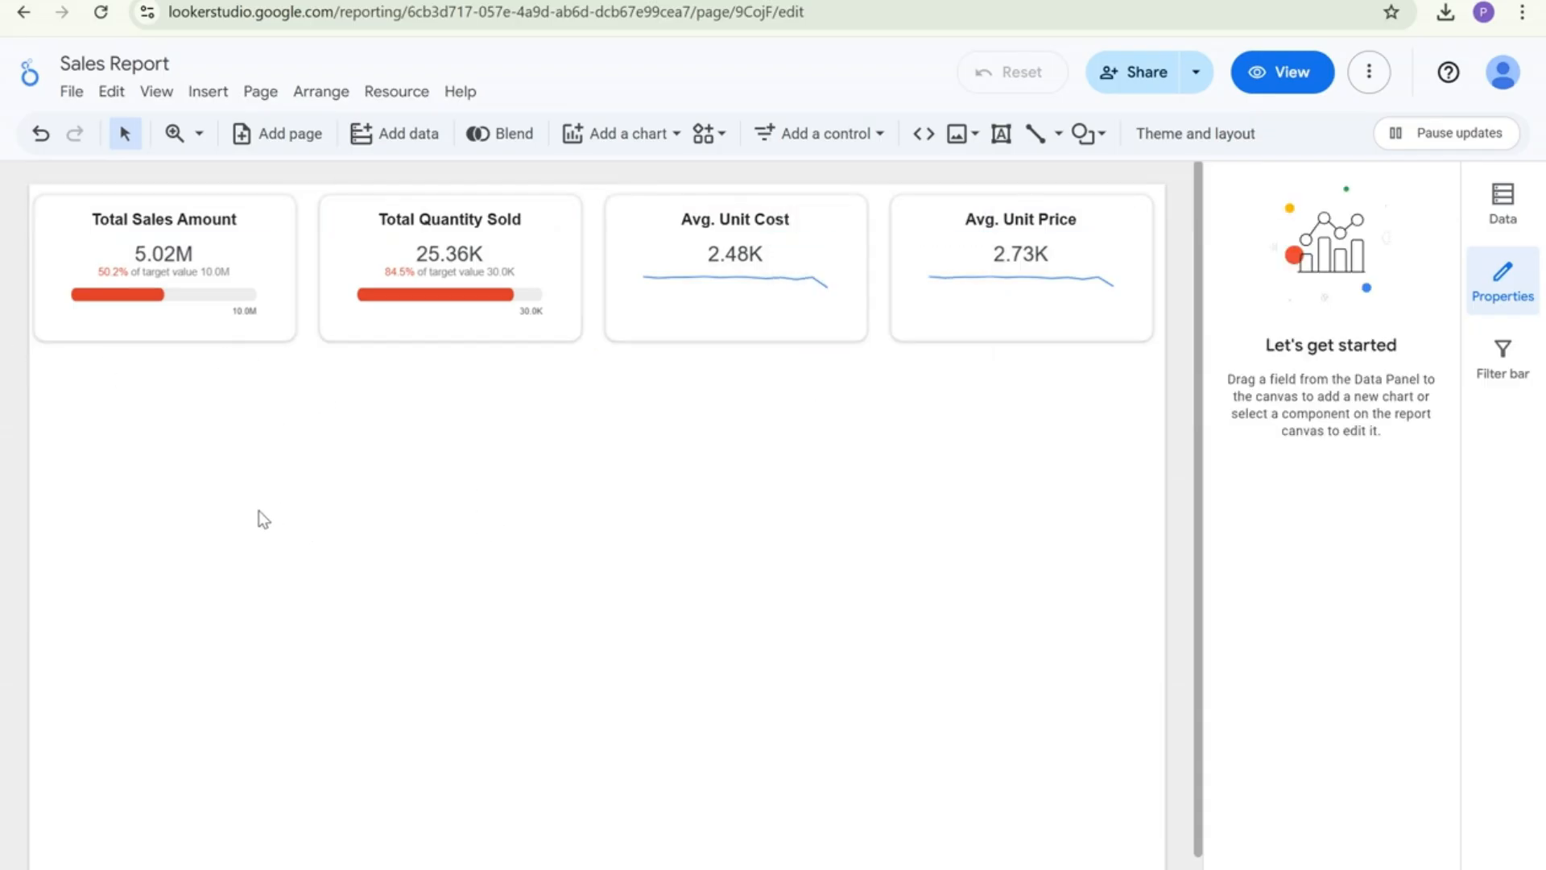
Shift the whole row of four cards slightly rightward to centre it on the page
left_click_drag(17, 182, 1127, 246)
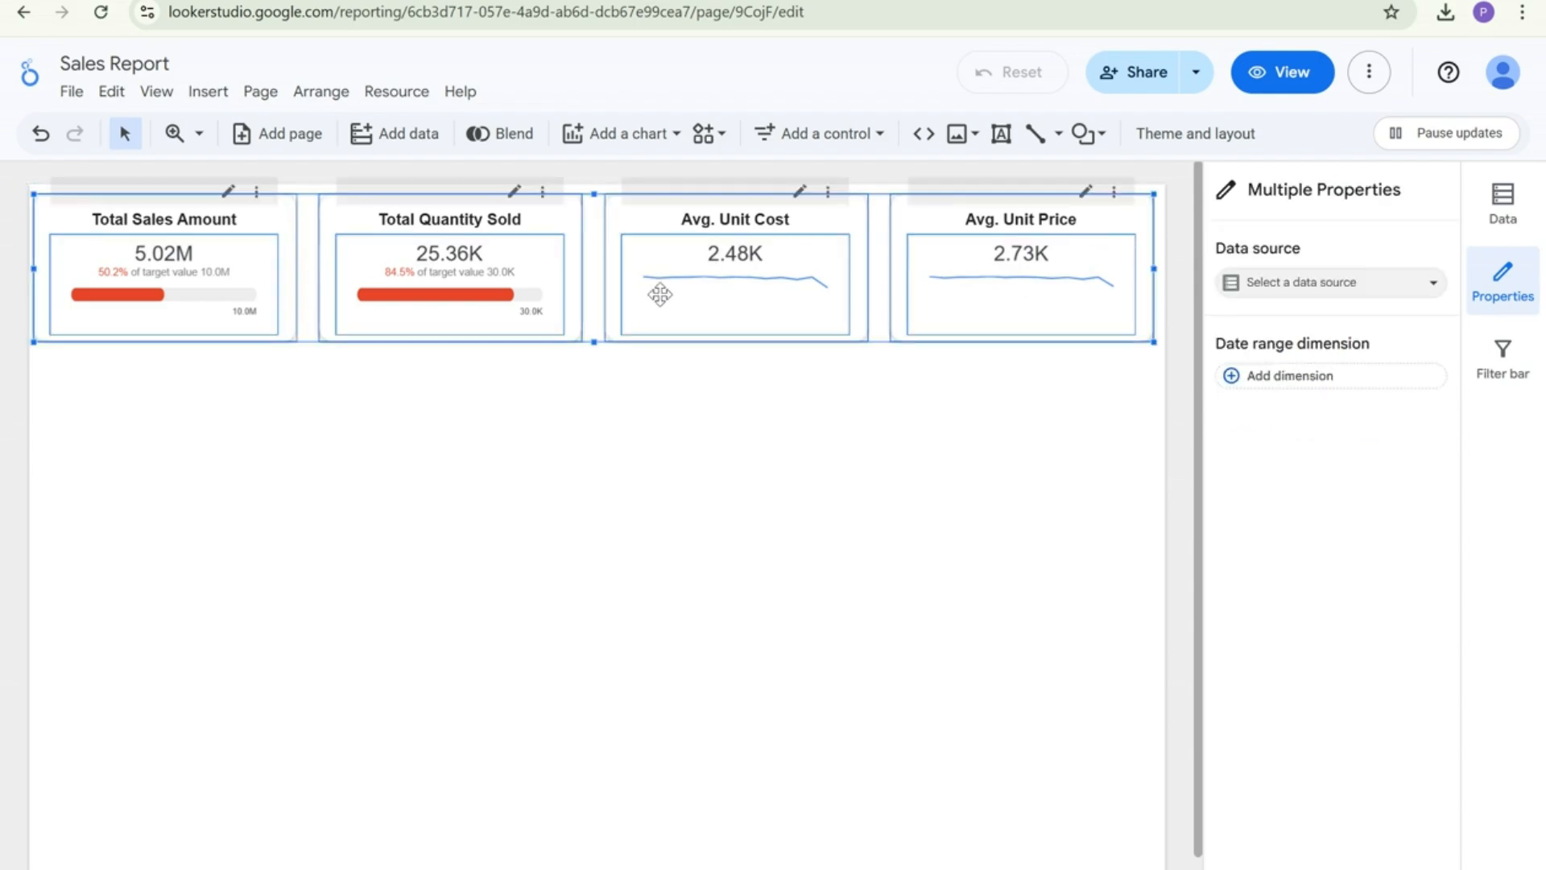
left_click_drag(666, 295, 666, 295)
left_click(597, 500)
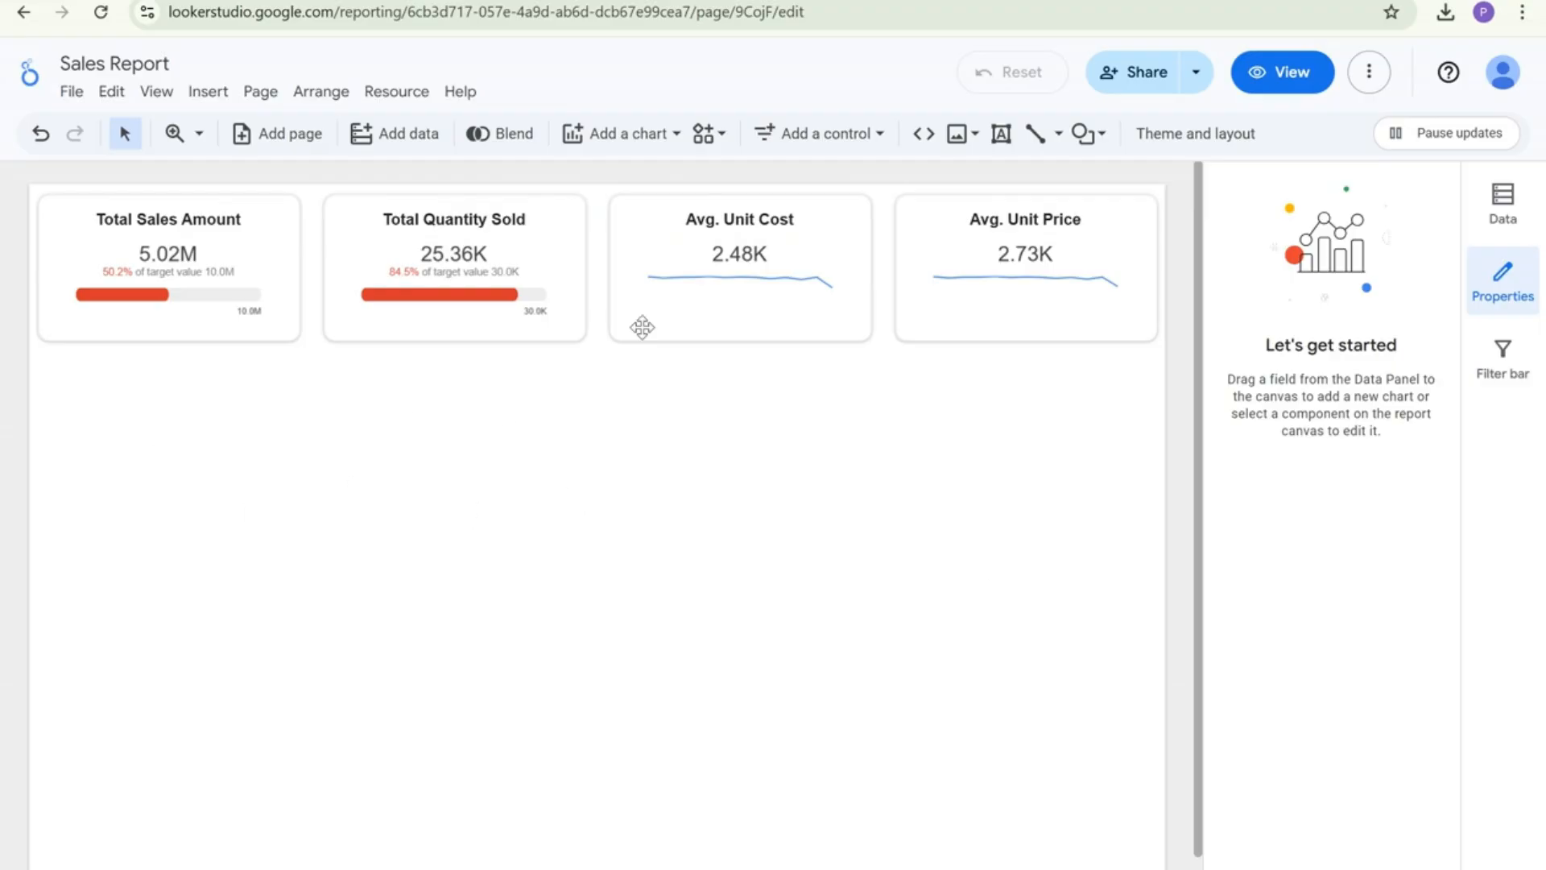
Insert a column chart below the Total Sales Amount card and enlarge it to extend under the Total Quantity Sold card
scroll(742, 532, "down", 2)
scroll(736, 522, "up", 1)
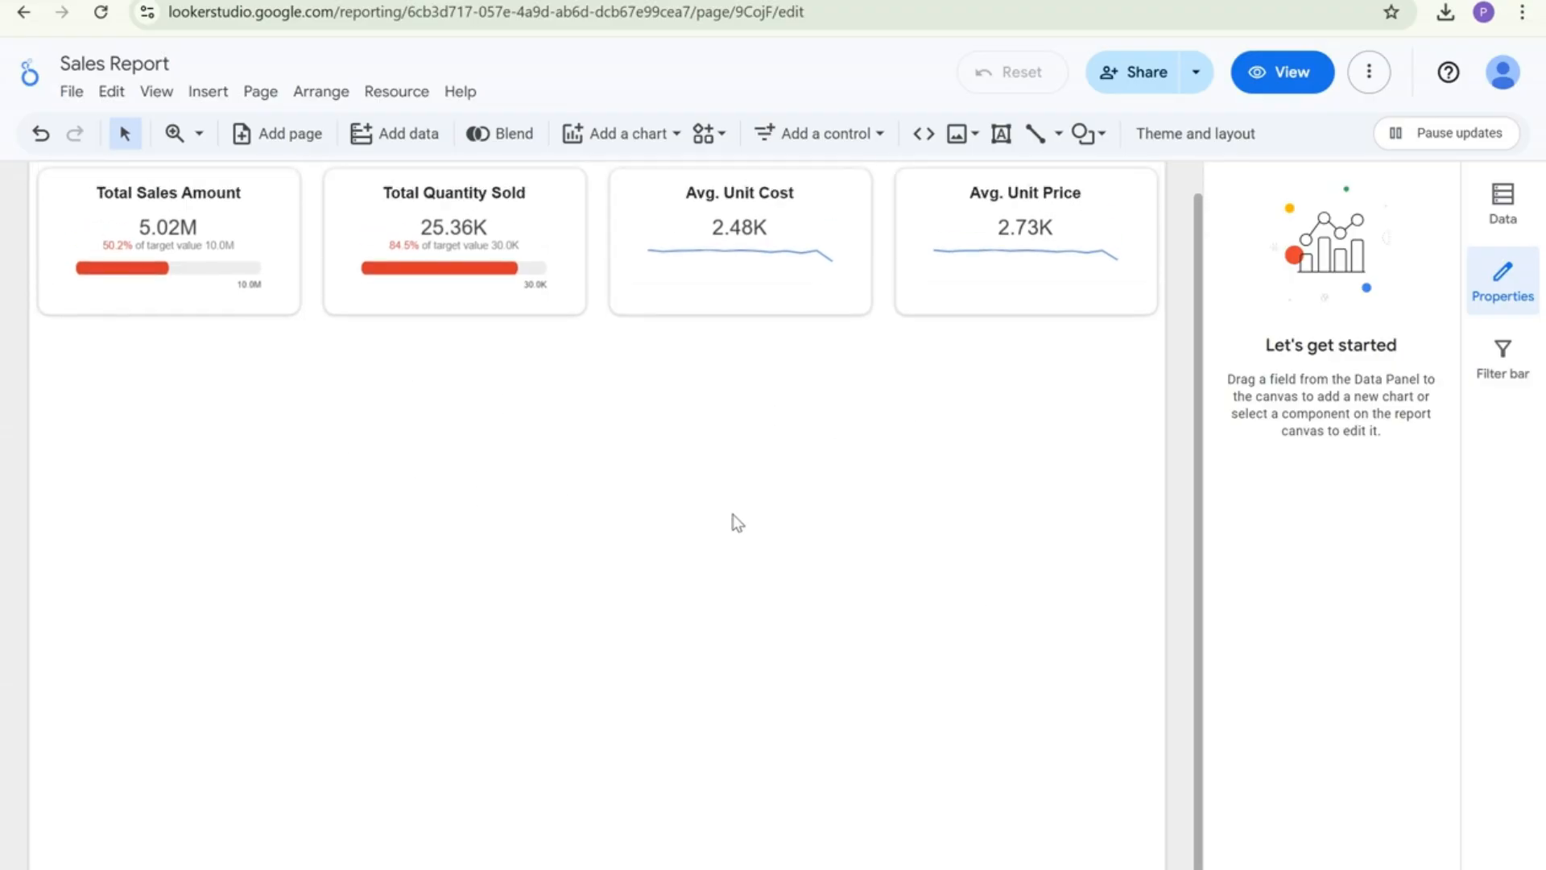
scroll(736, 522, "up", 1)
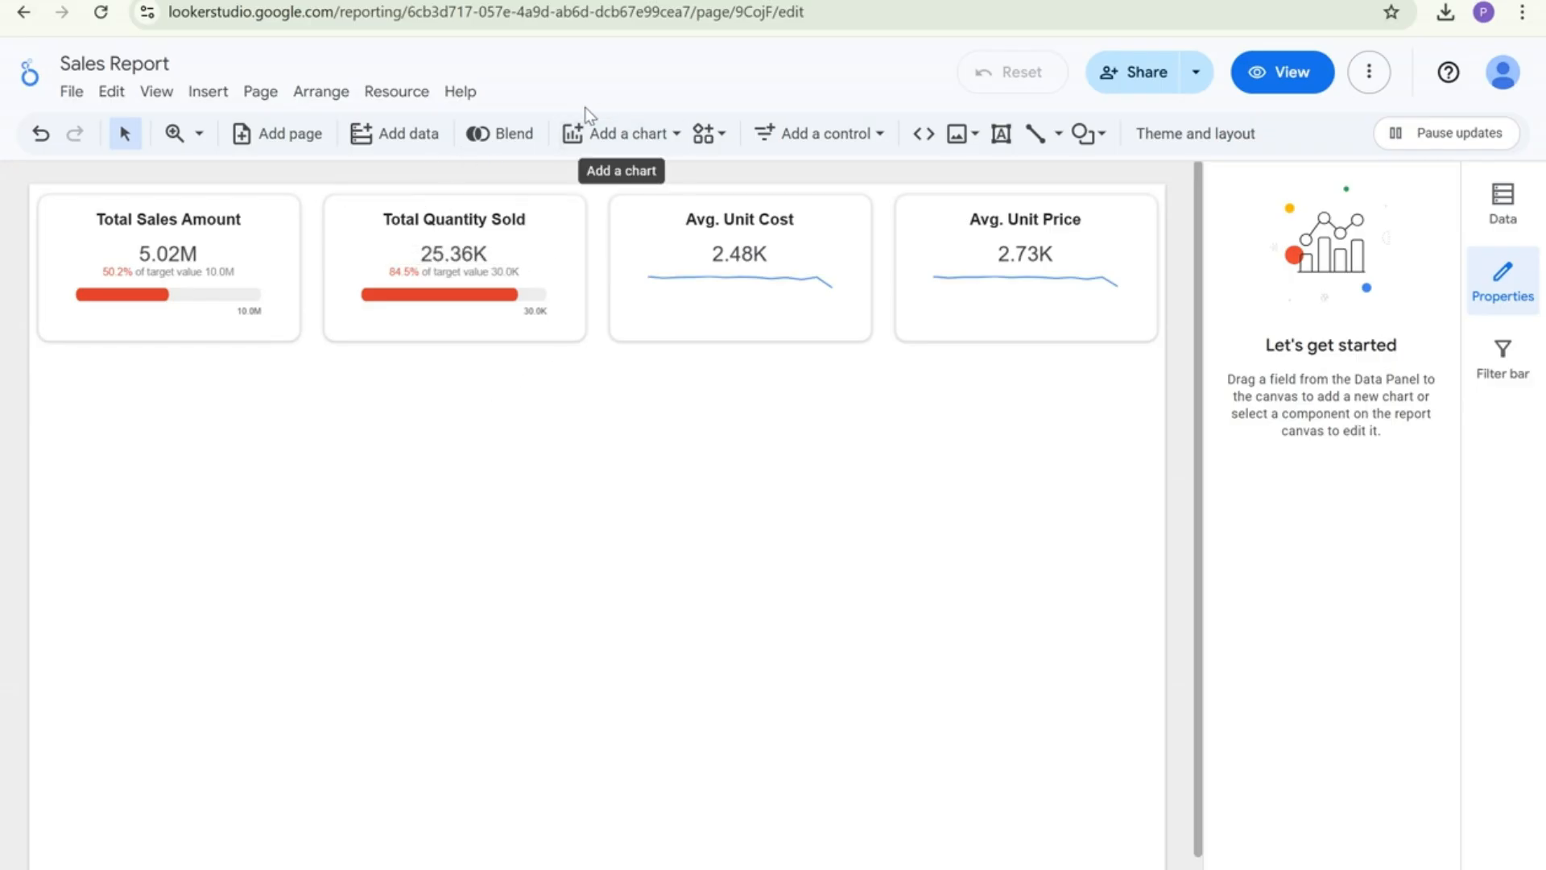
left_click(652, 134)
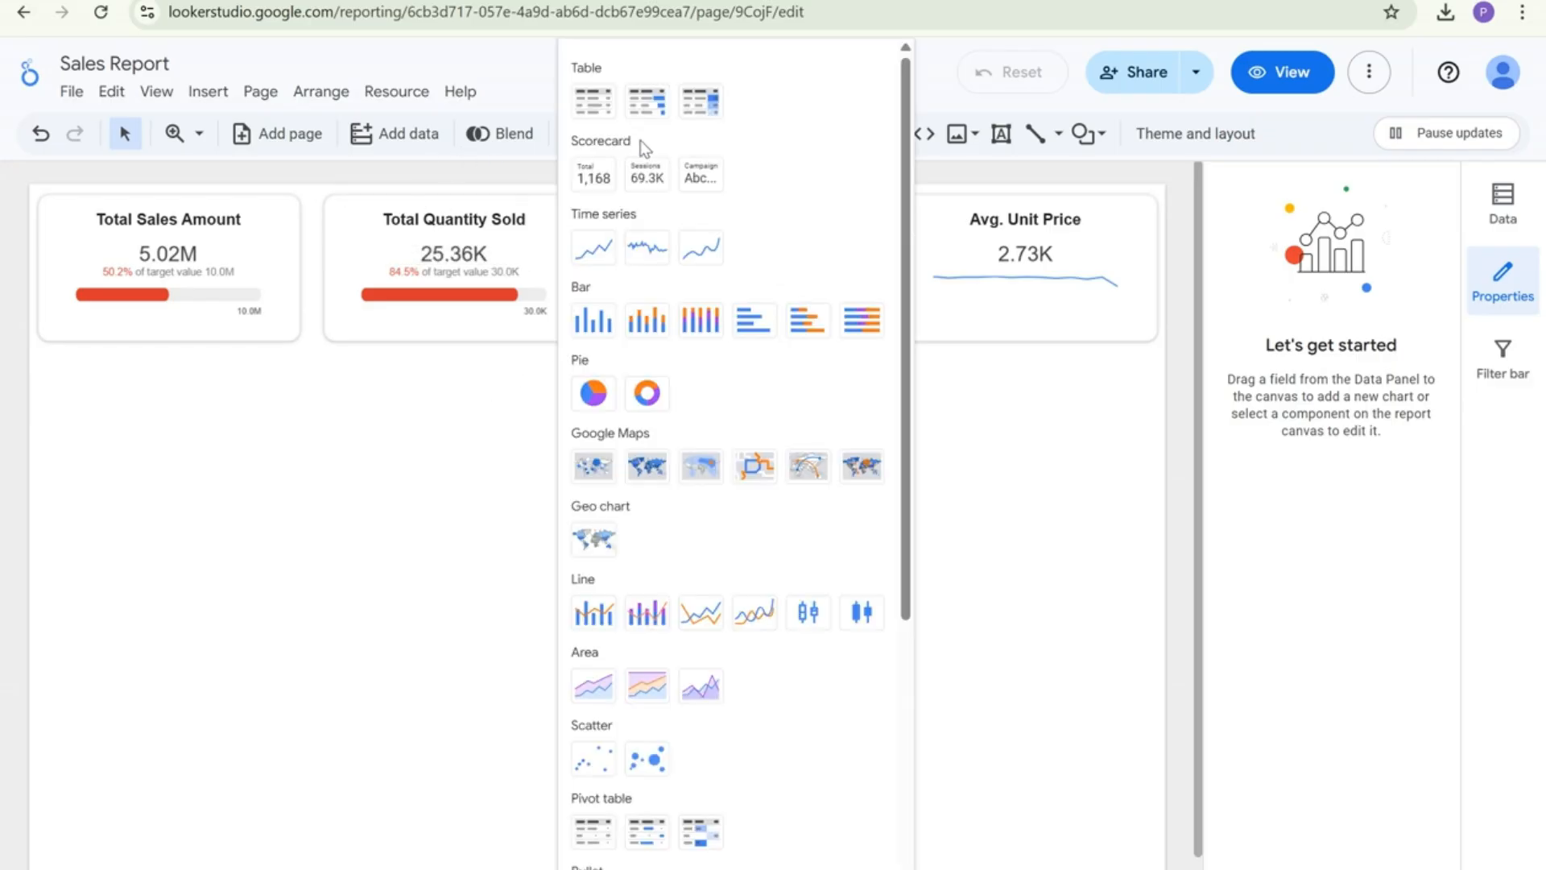
left_click(593, 321)
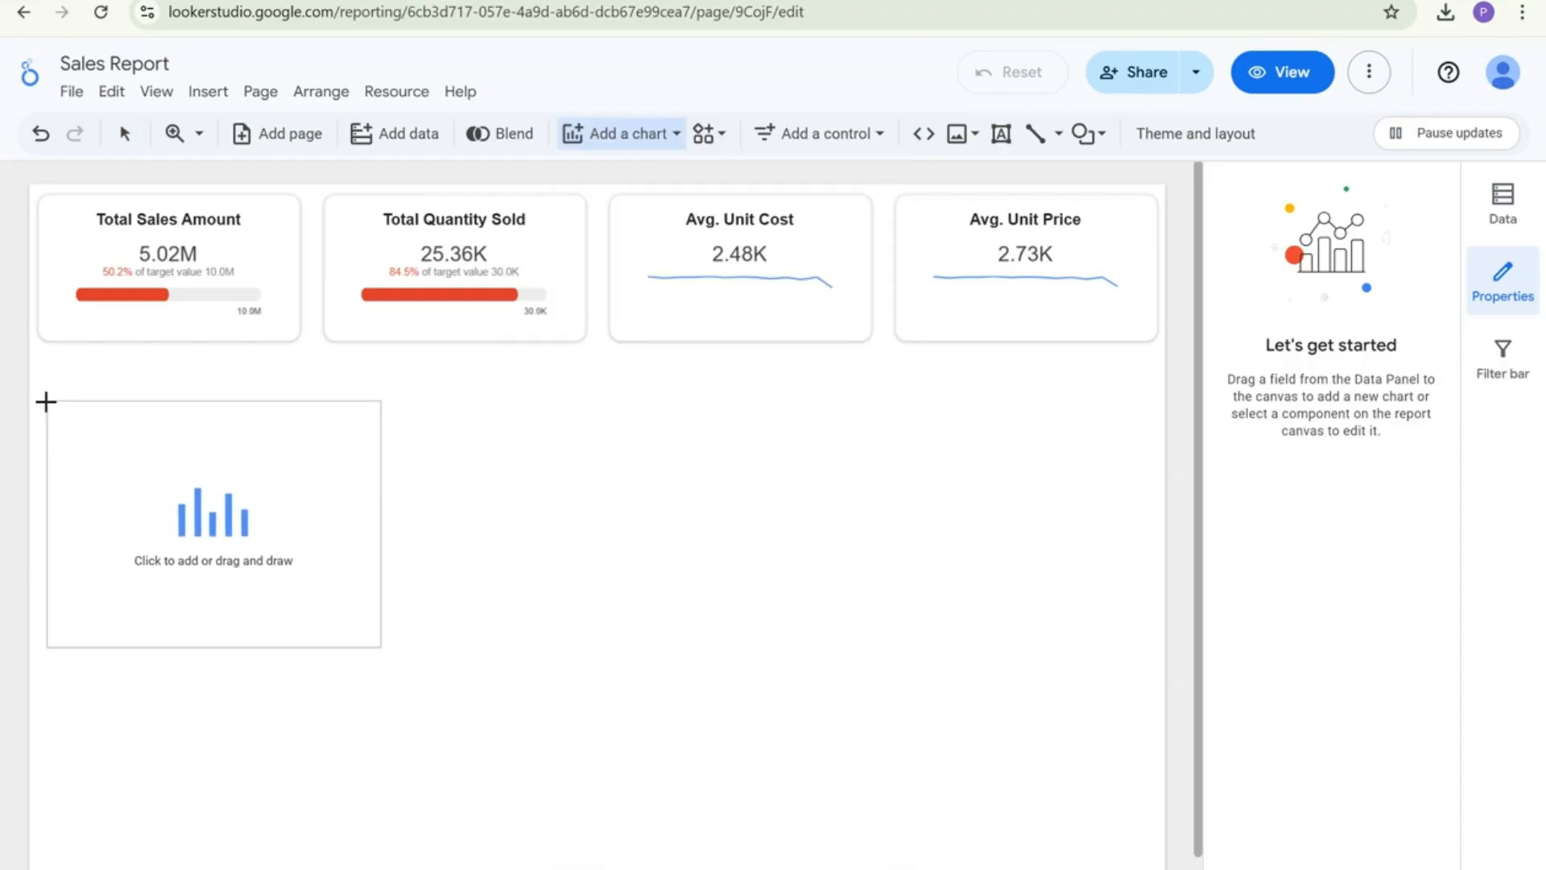
left_click(40, 399)
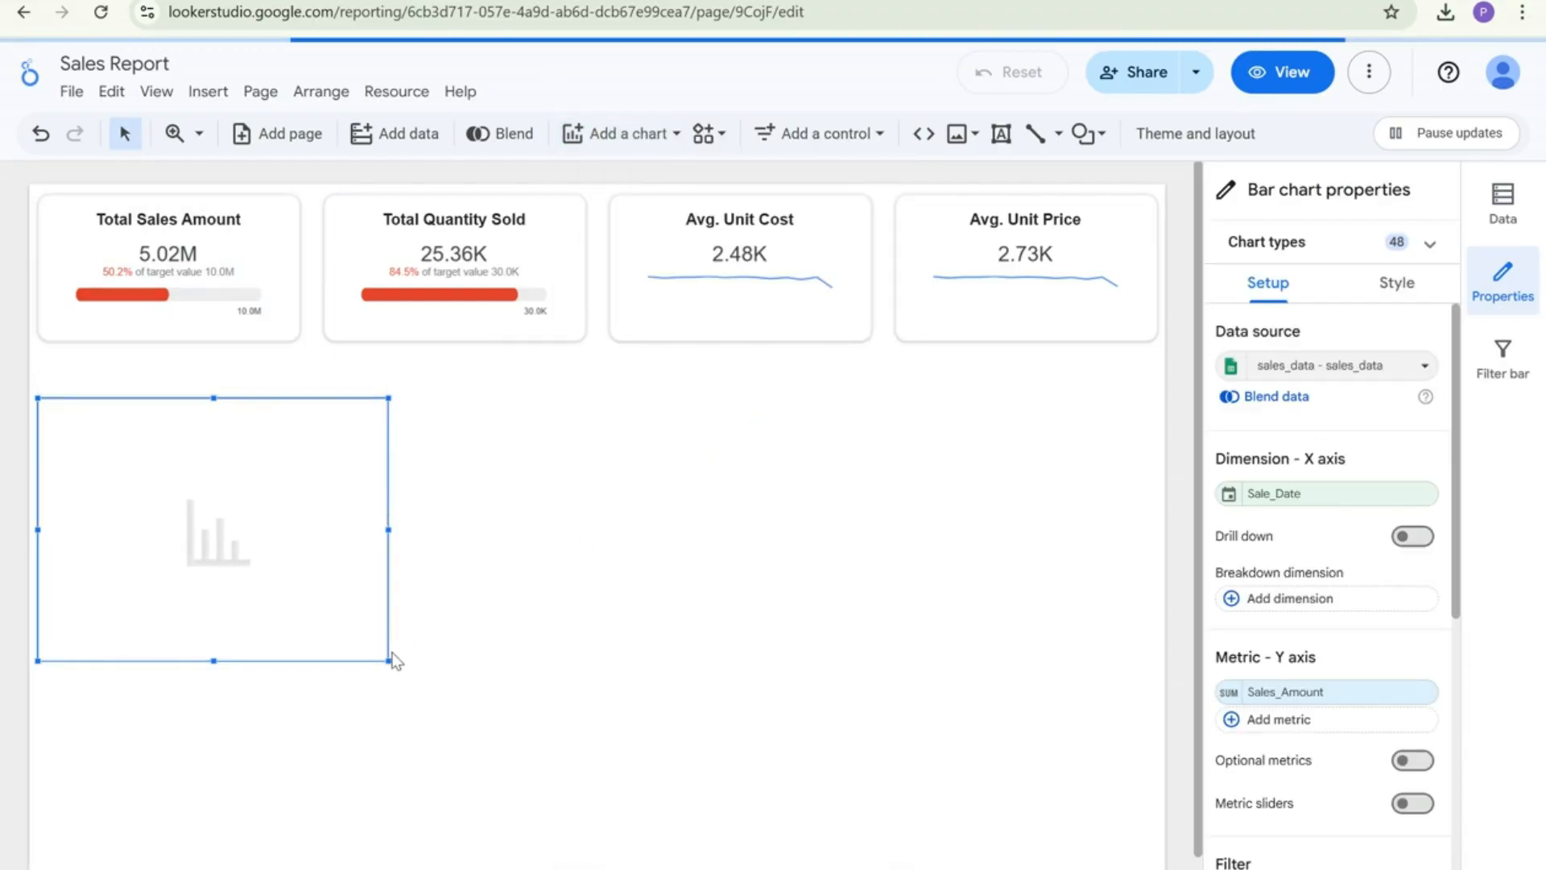
left_click_drag(390, 662, 492, 675)
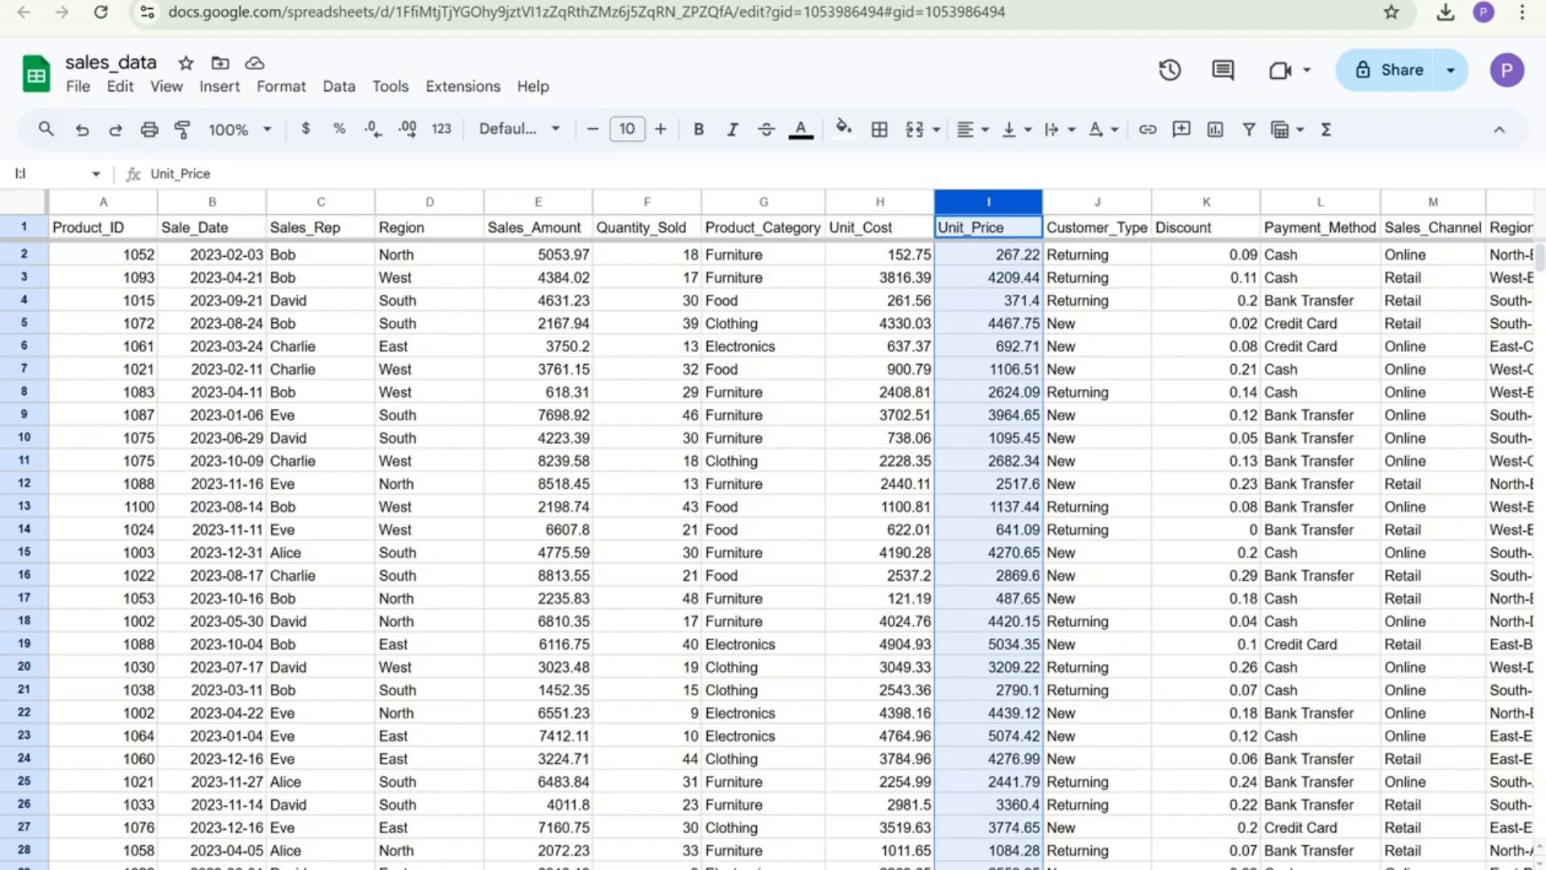
Check the columns in the sales_data sheet and set the column chart's Sale_Date dimension to the Year Month data type
scroll(791, 529, "right", 5)
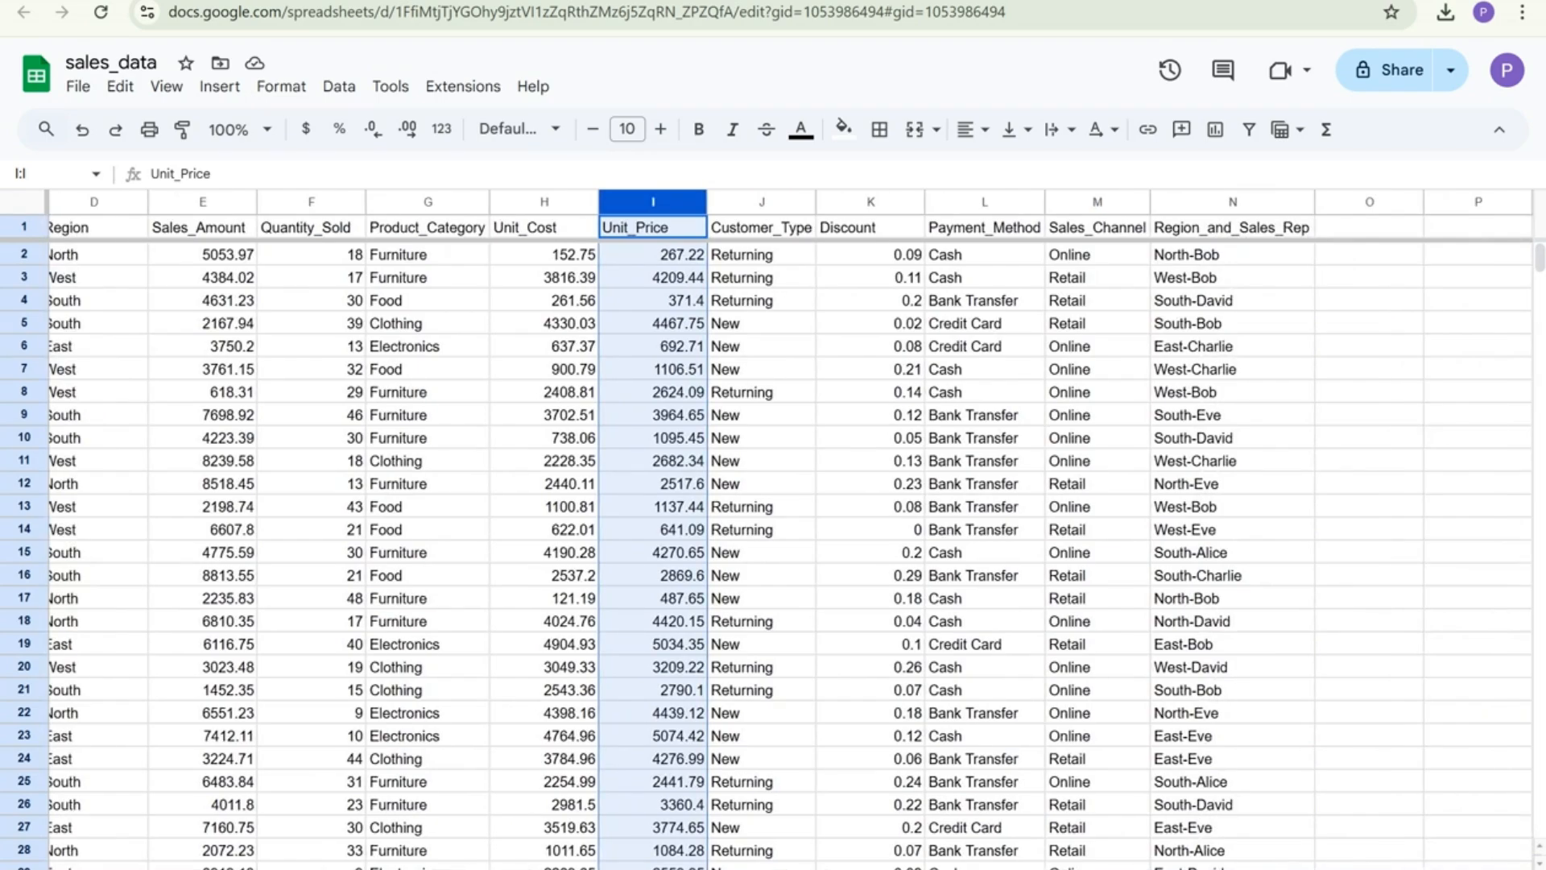
scroll(207, 866, "left", 5)
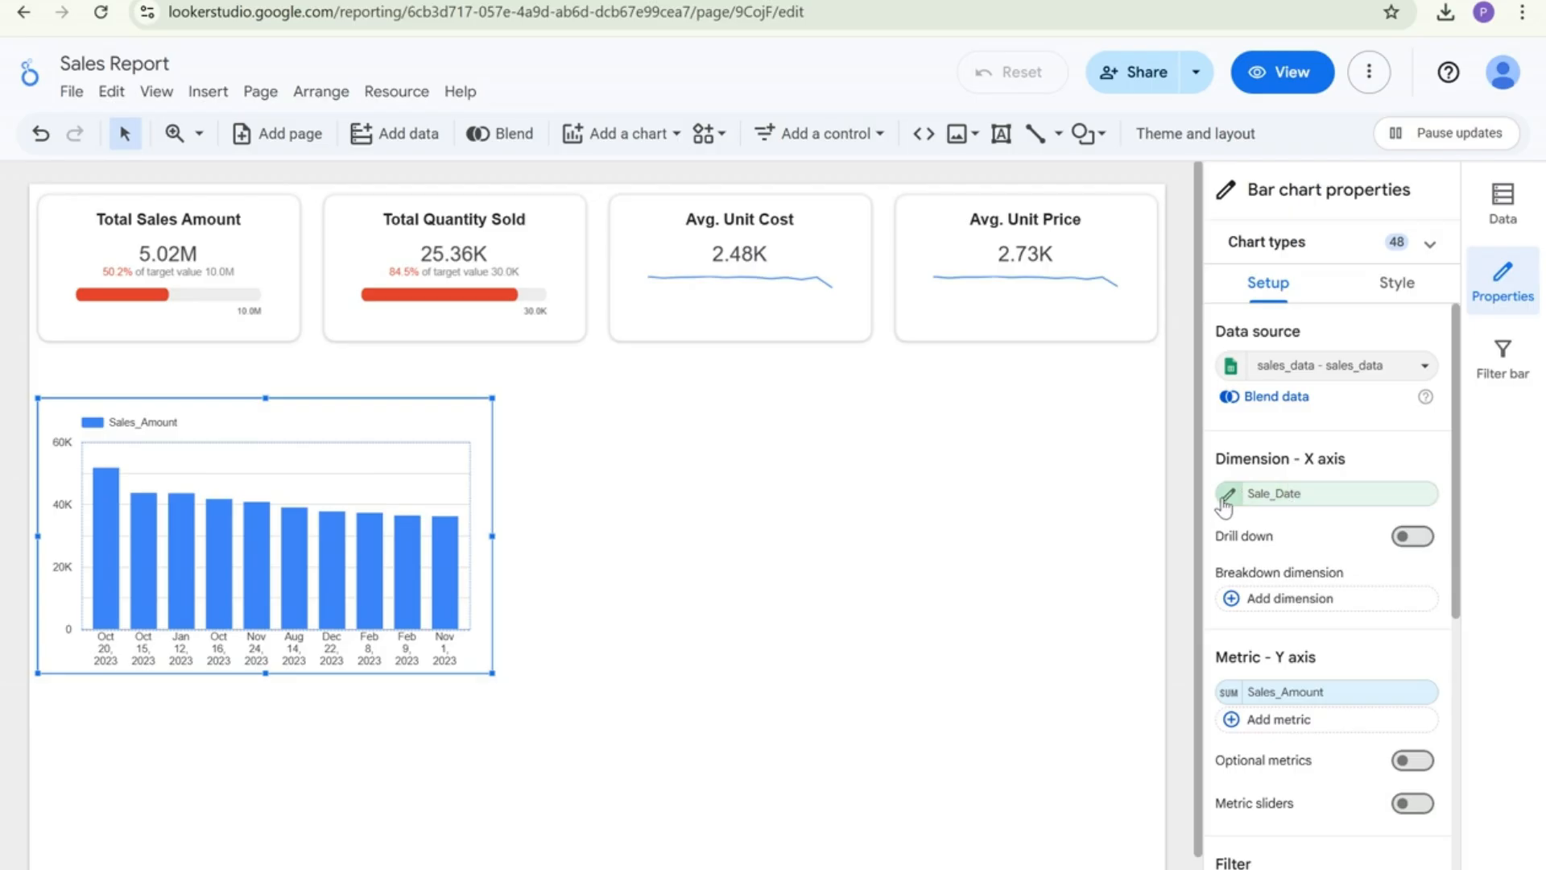
left_click(1230, 499)
left_click(1089, 616)
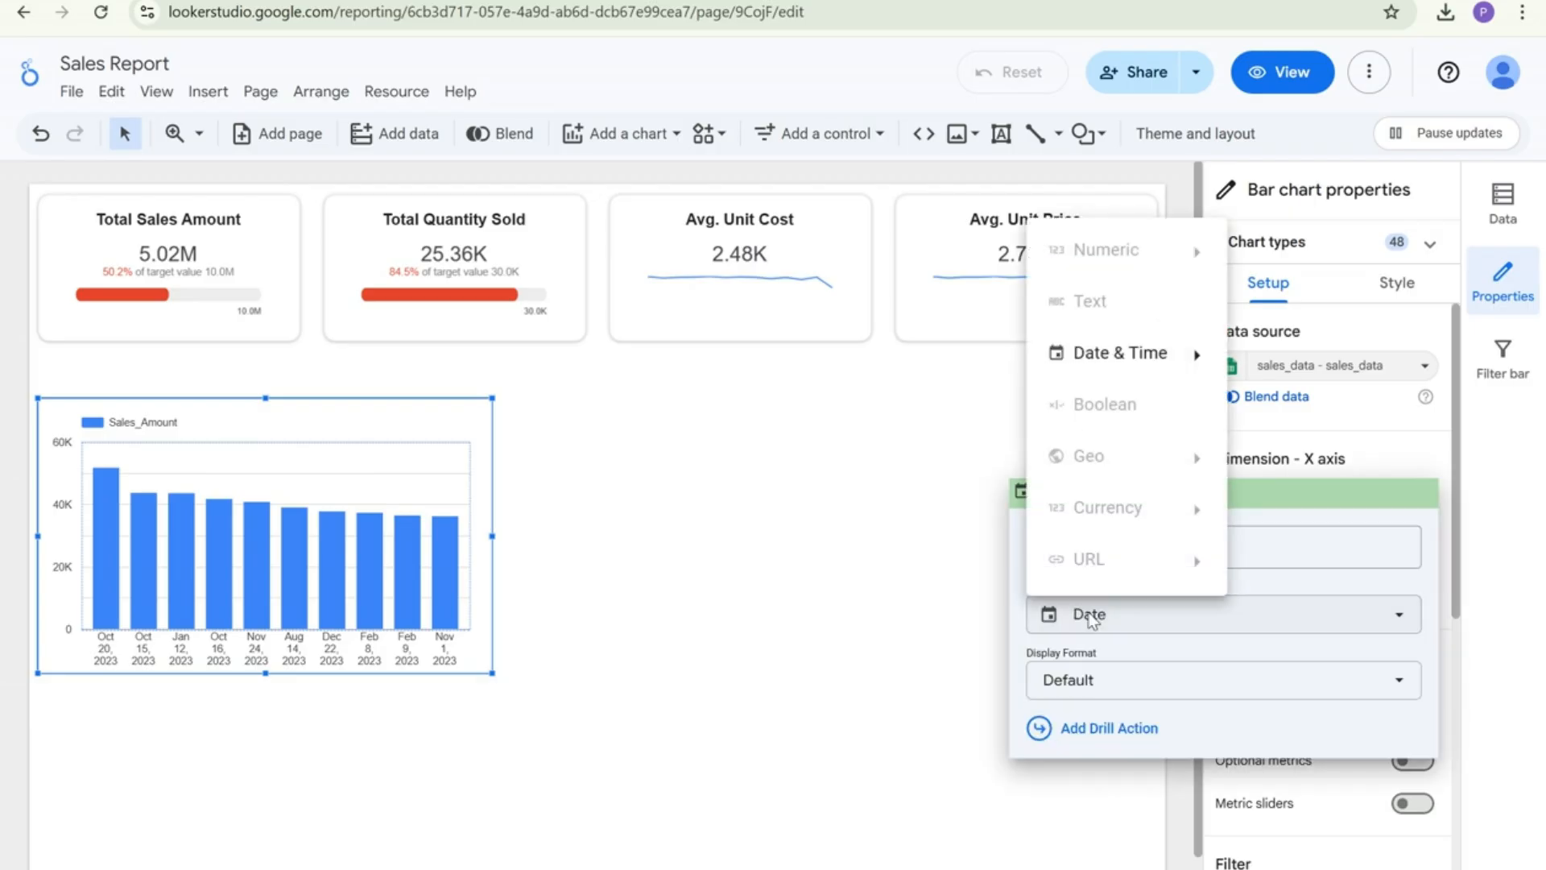
mouse_move(1173, 366)
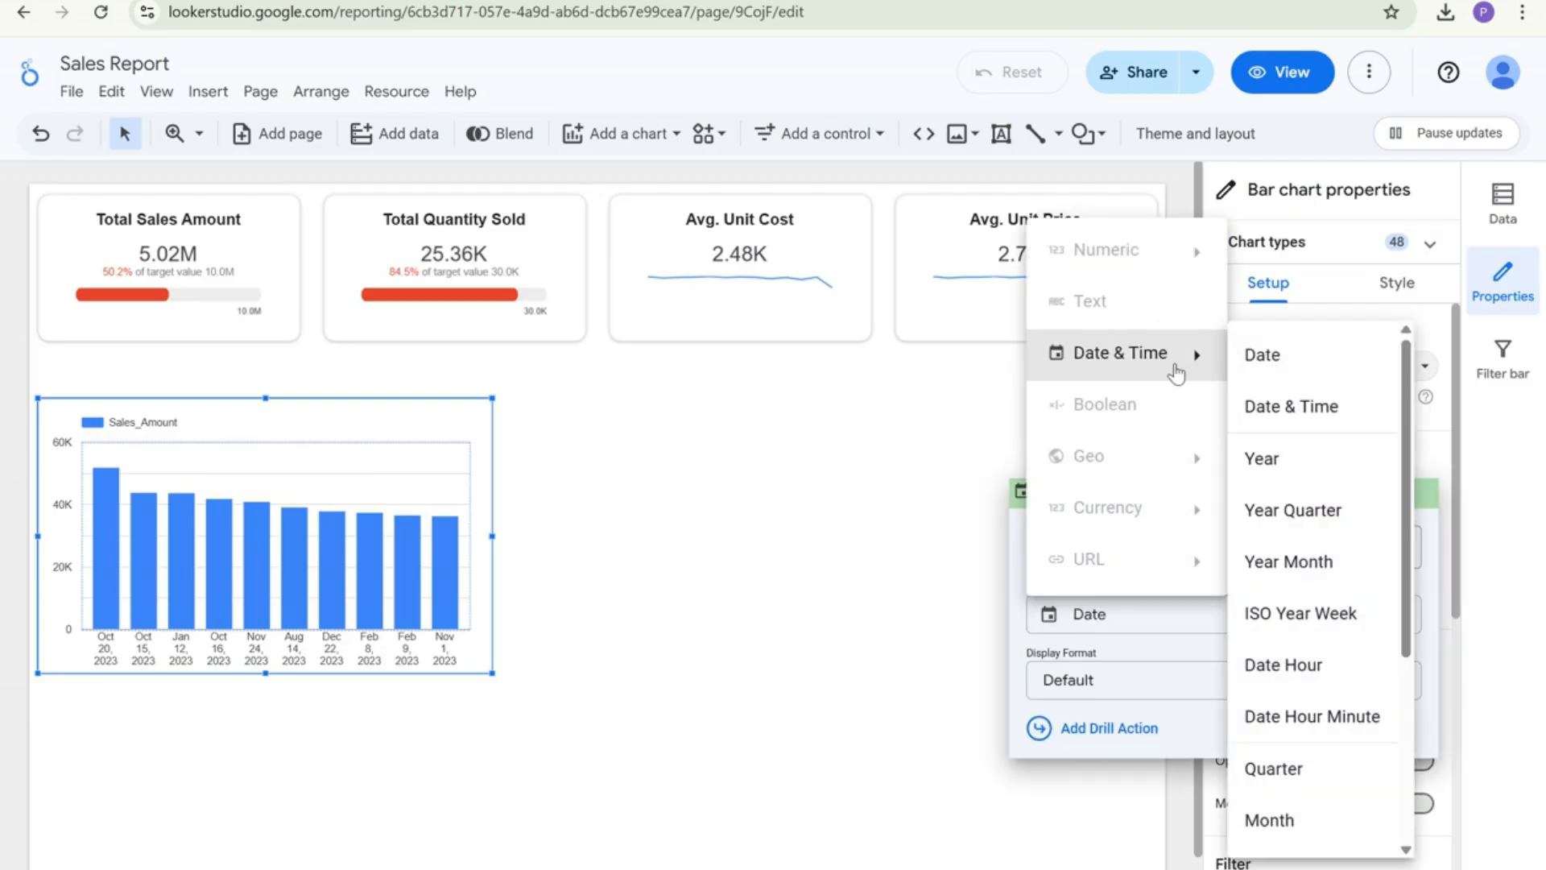
left_click(1282, 573)
left_click(1298, 430)
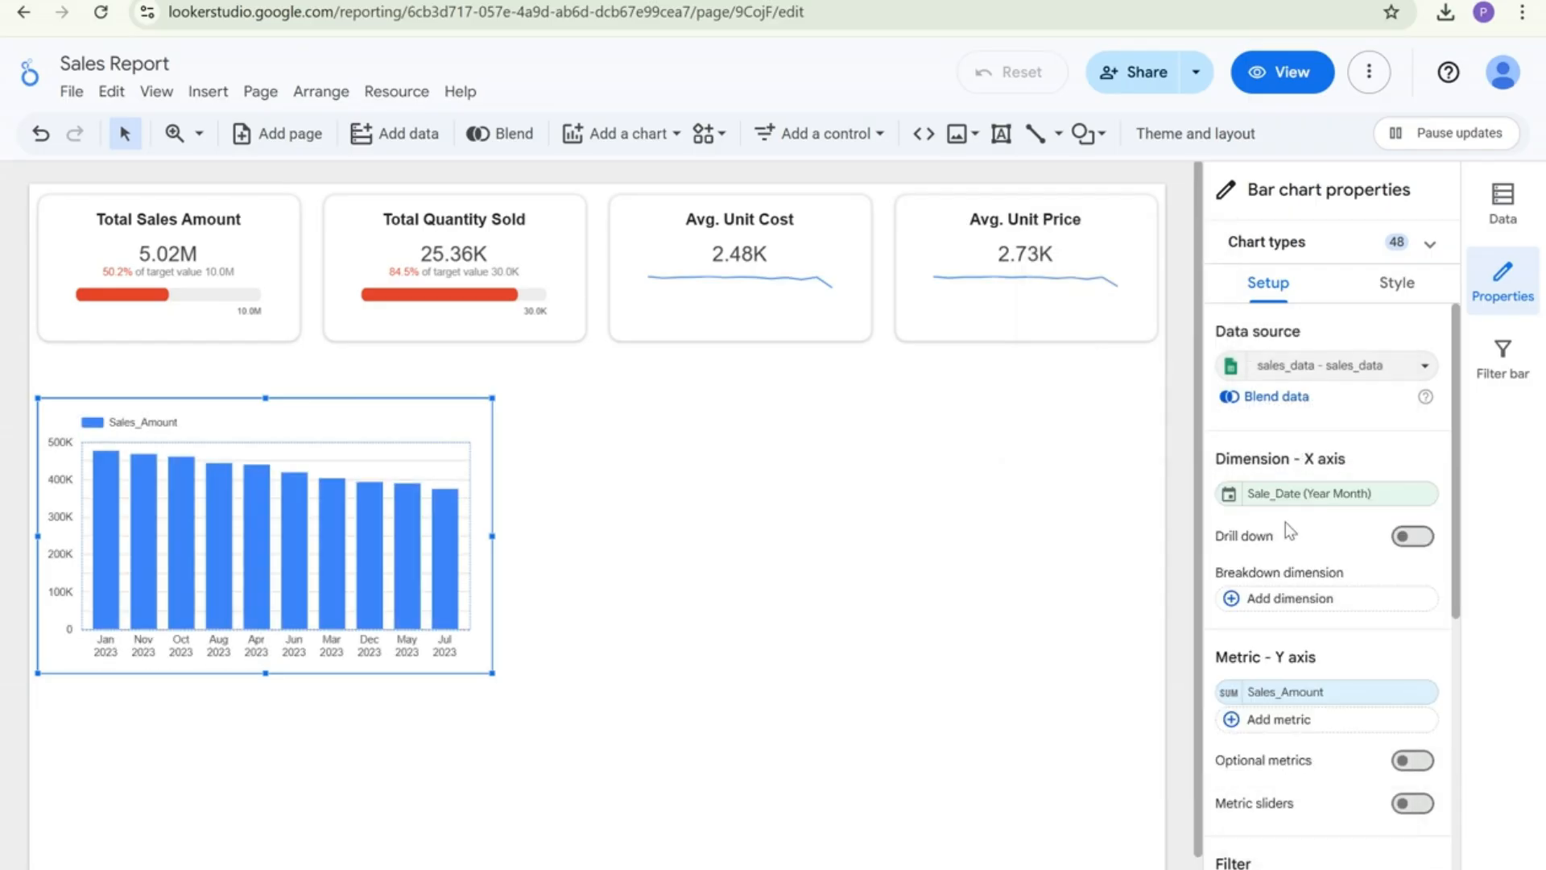
Add Quantity_Sold as a second Y-axis metric beside Sales_Amount and enlarge the column chart slightly
left_click(1267, 696)
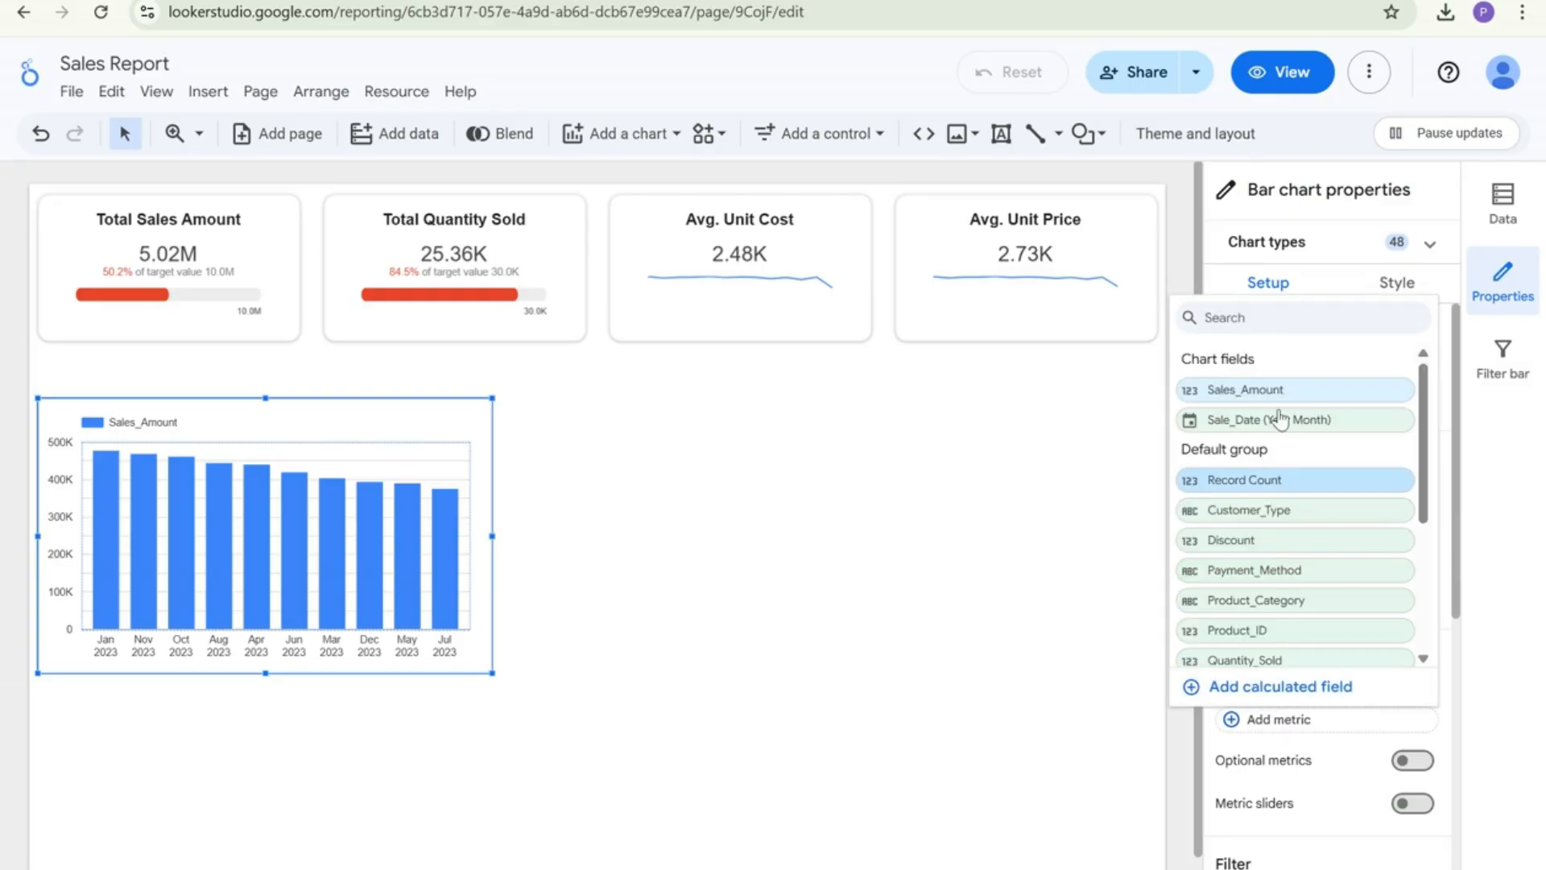
left_click(1298, 739)
left_click(1285, 731)
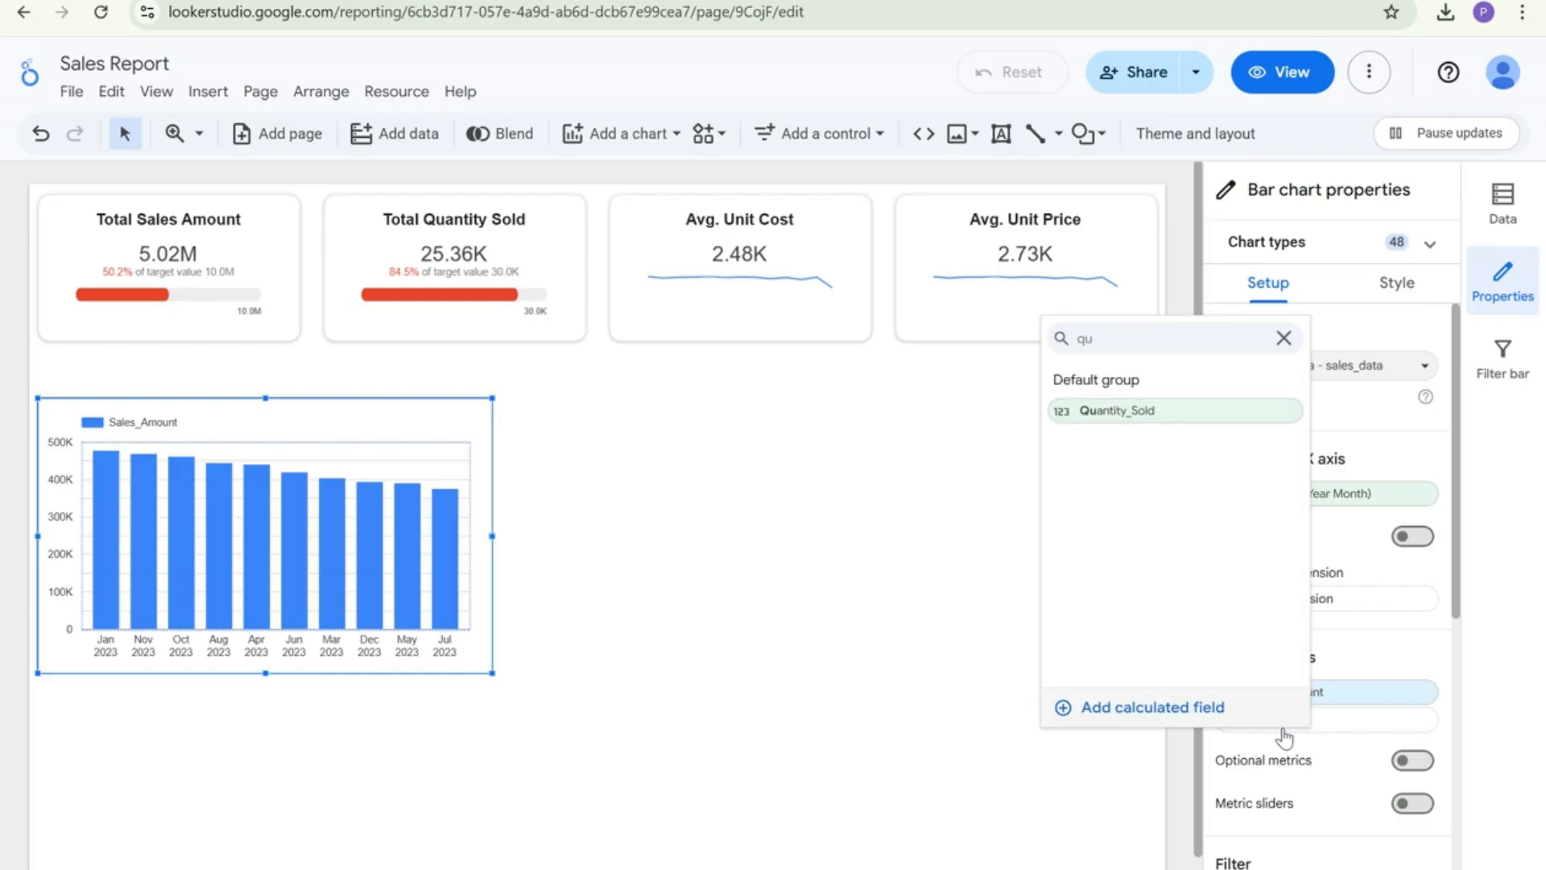
left_click(1147, 413)
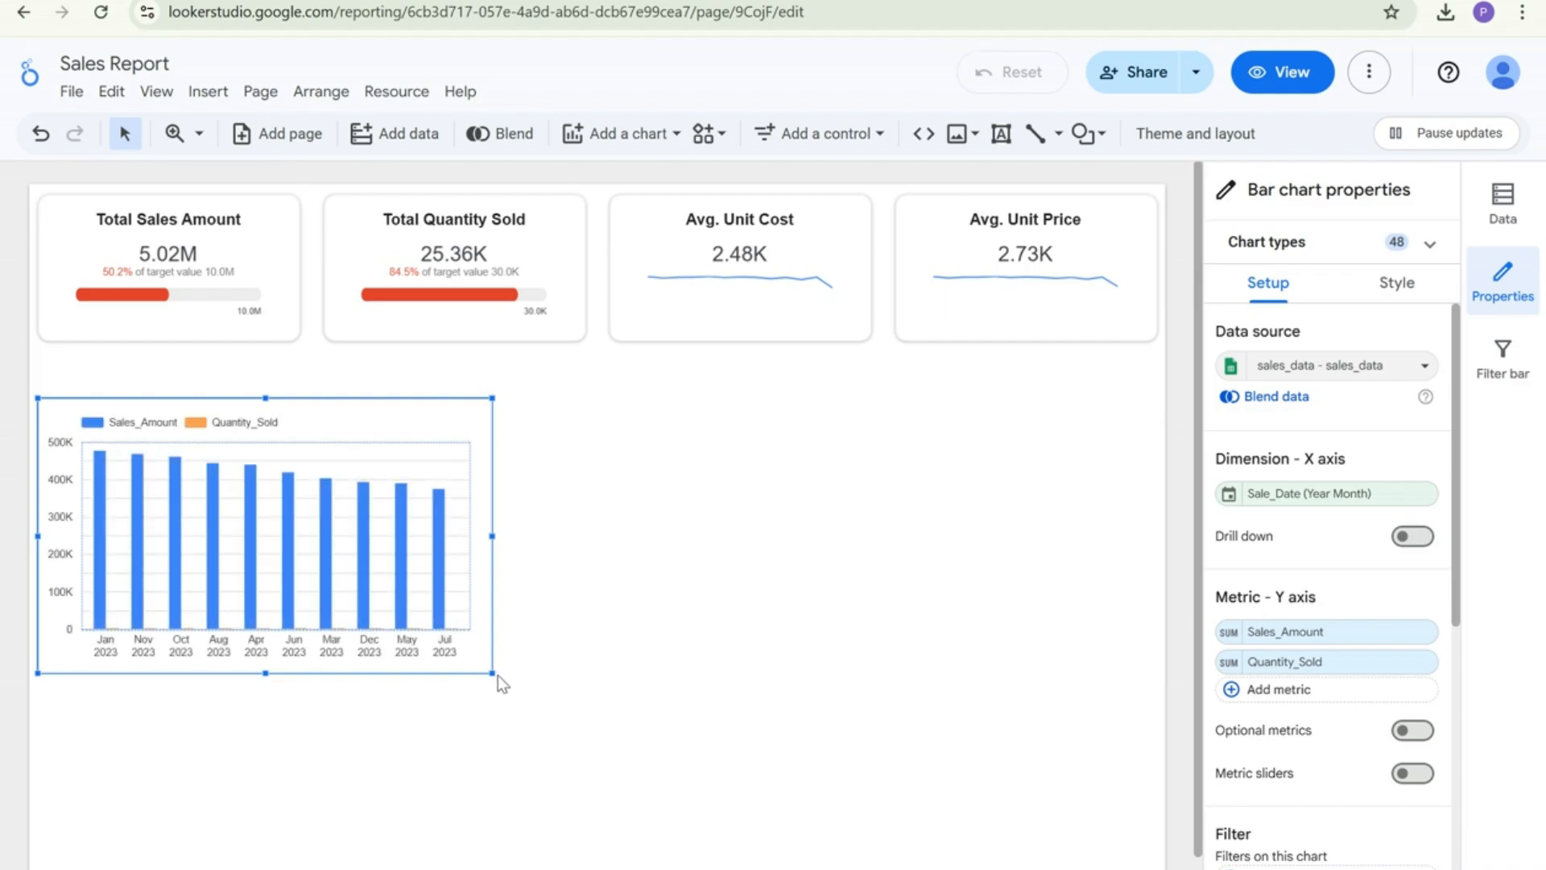
left_click_drag(488, 669, 564, 709)
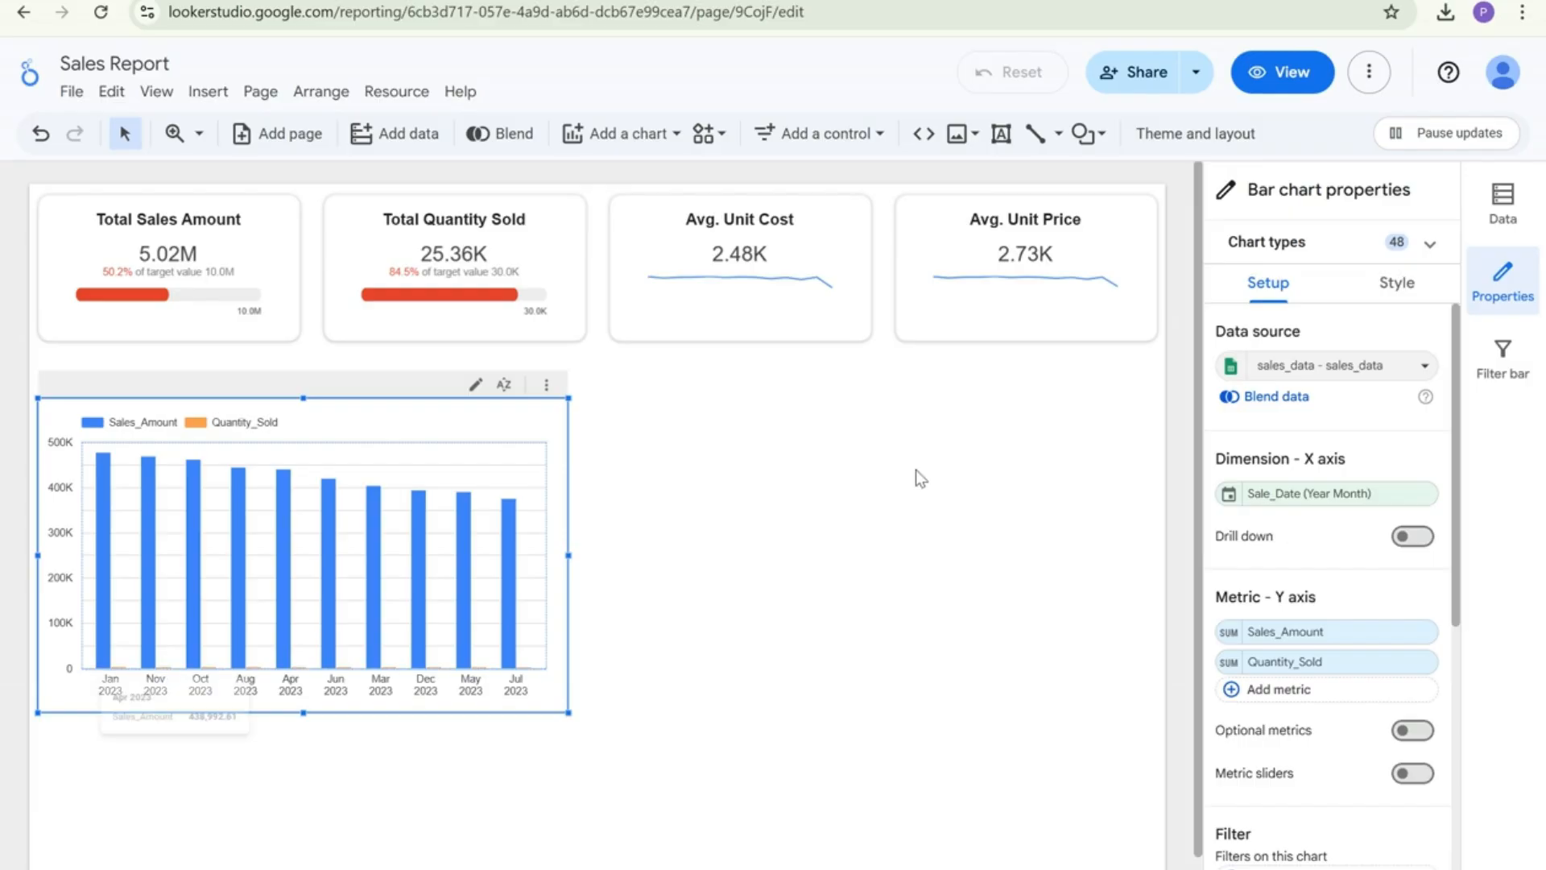
Convert the column chart to a Combo chart
left_click(1431, 242)
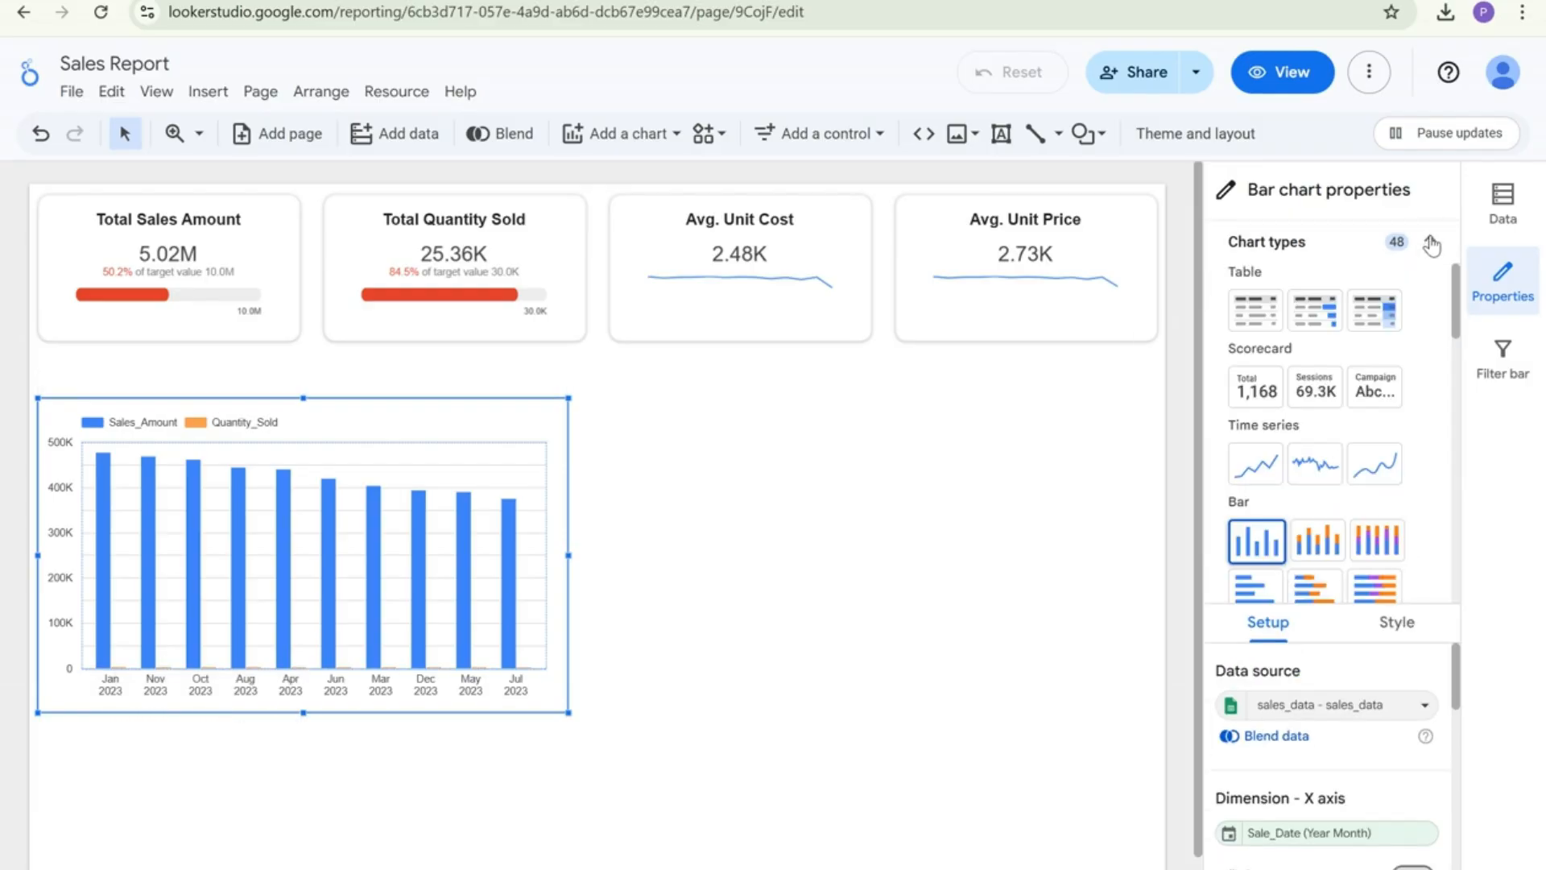
scroll(1382, 370, "down", 3)
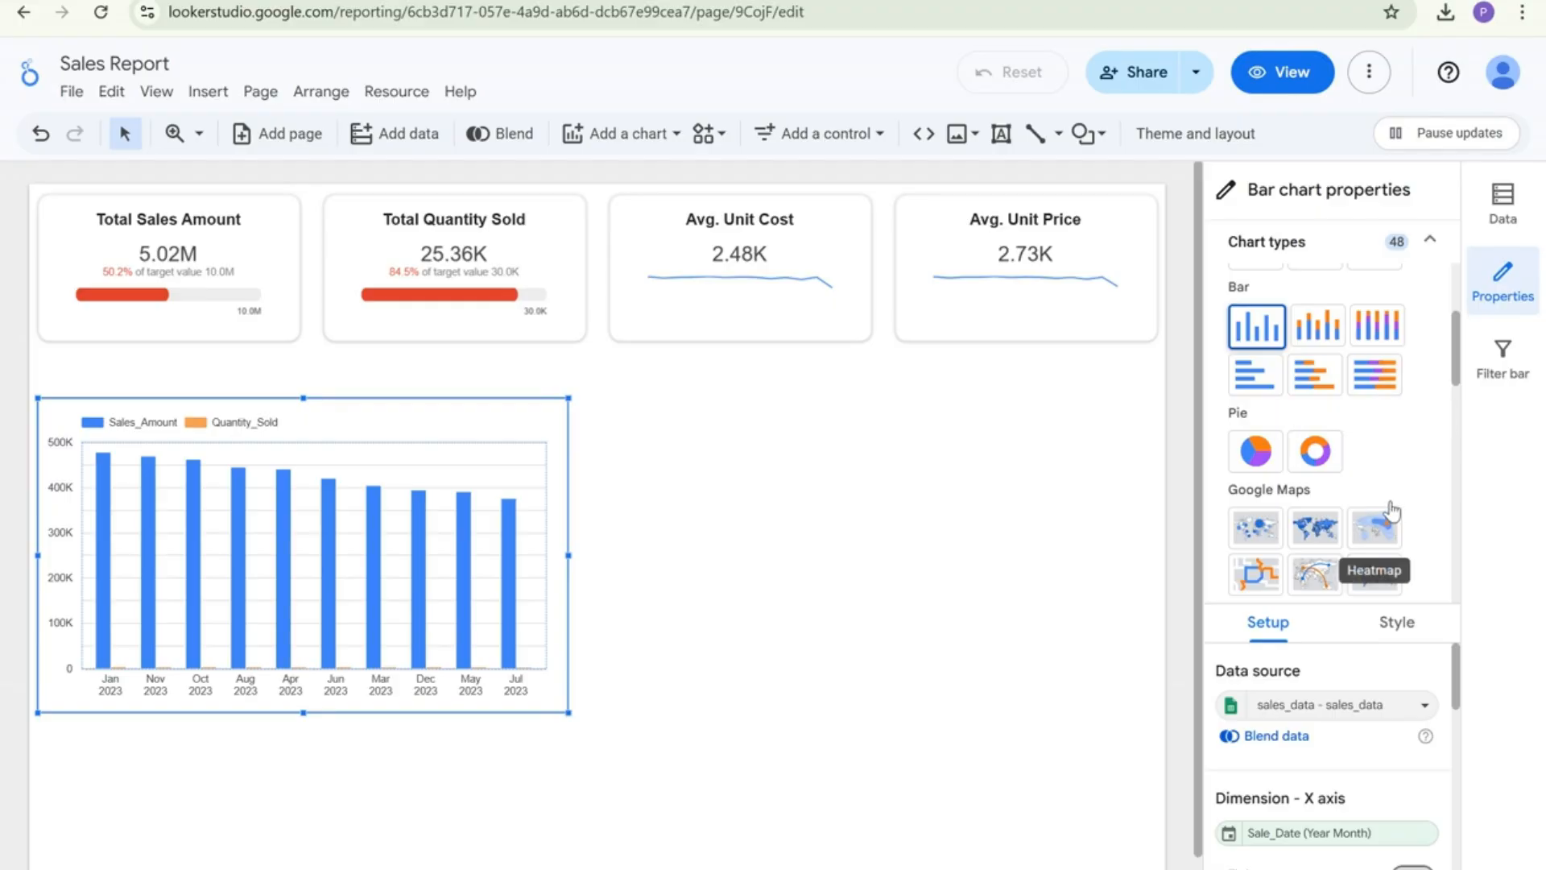
scroll(1385, 508, "down", 5)
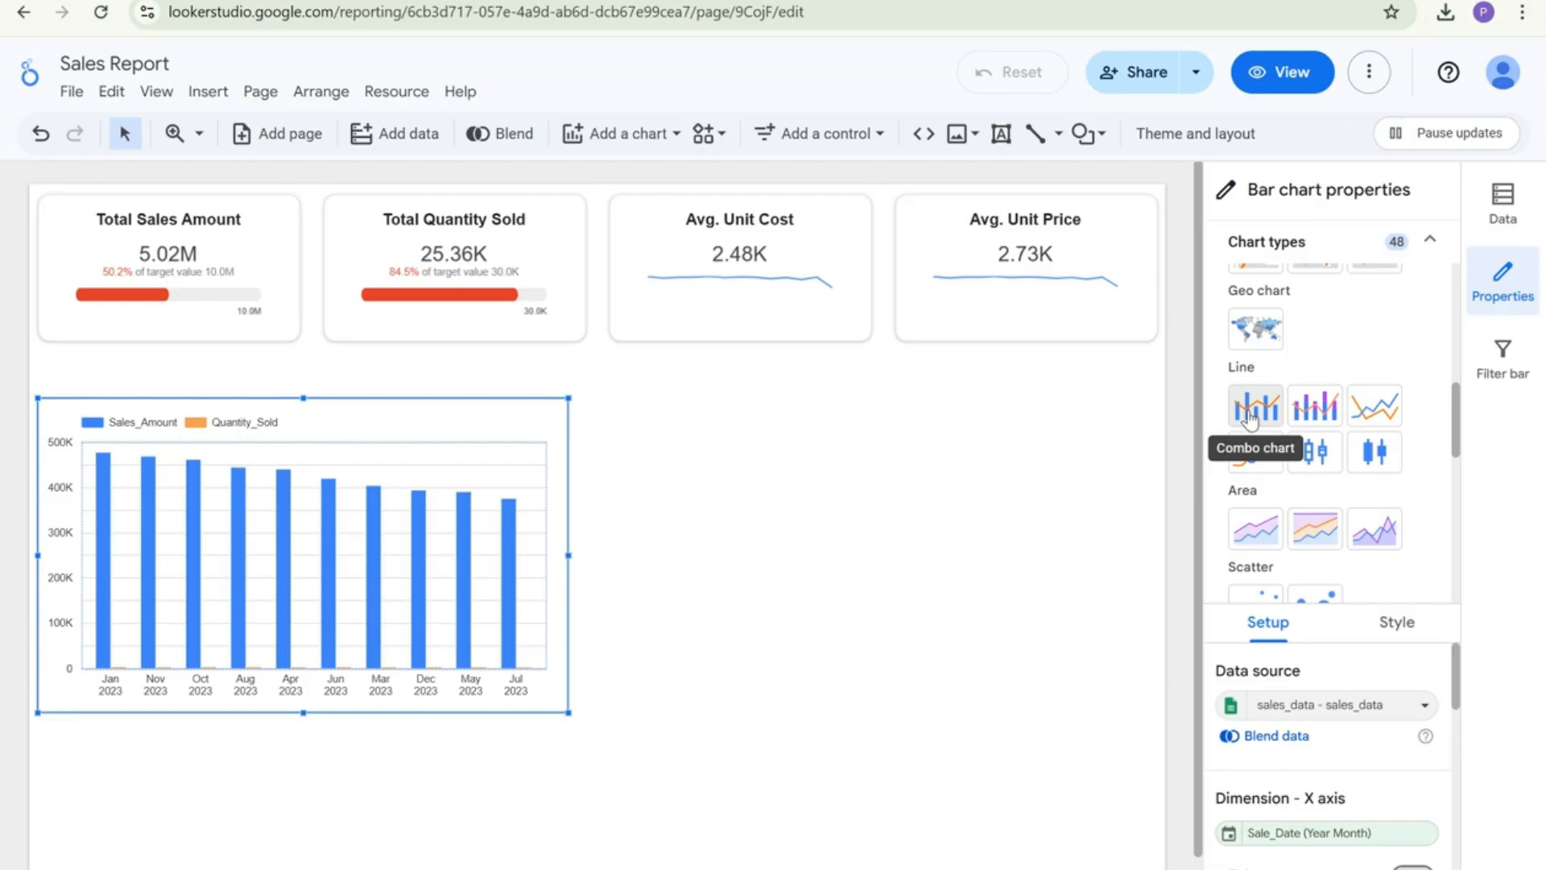
left_click(1251, 409)
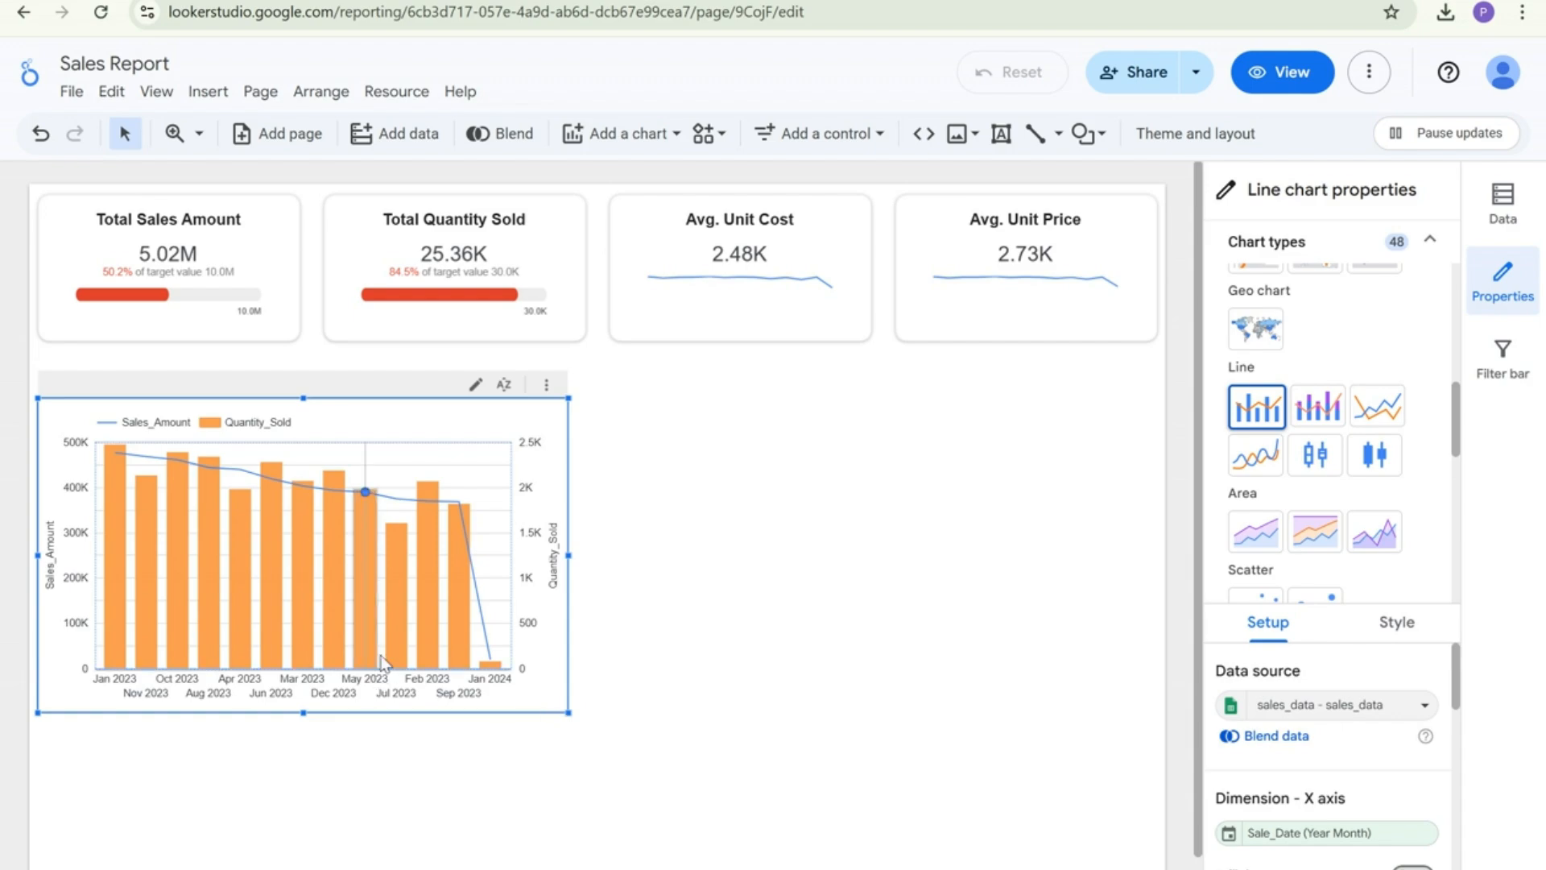
mouse_move(431, 555)
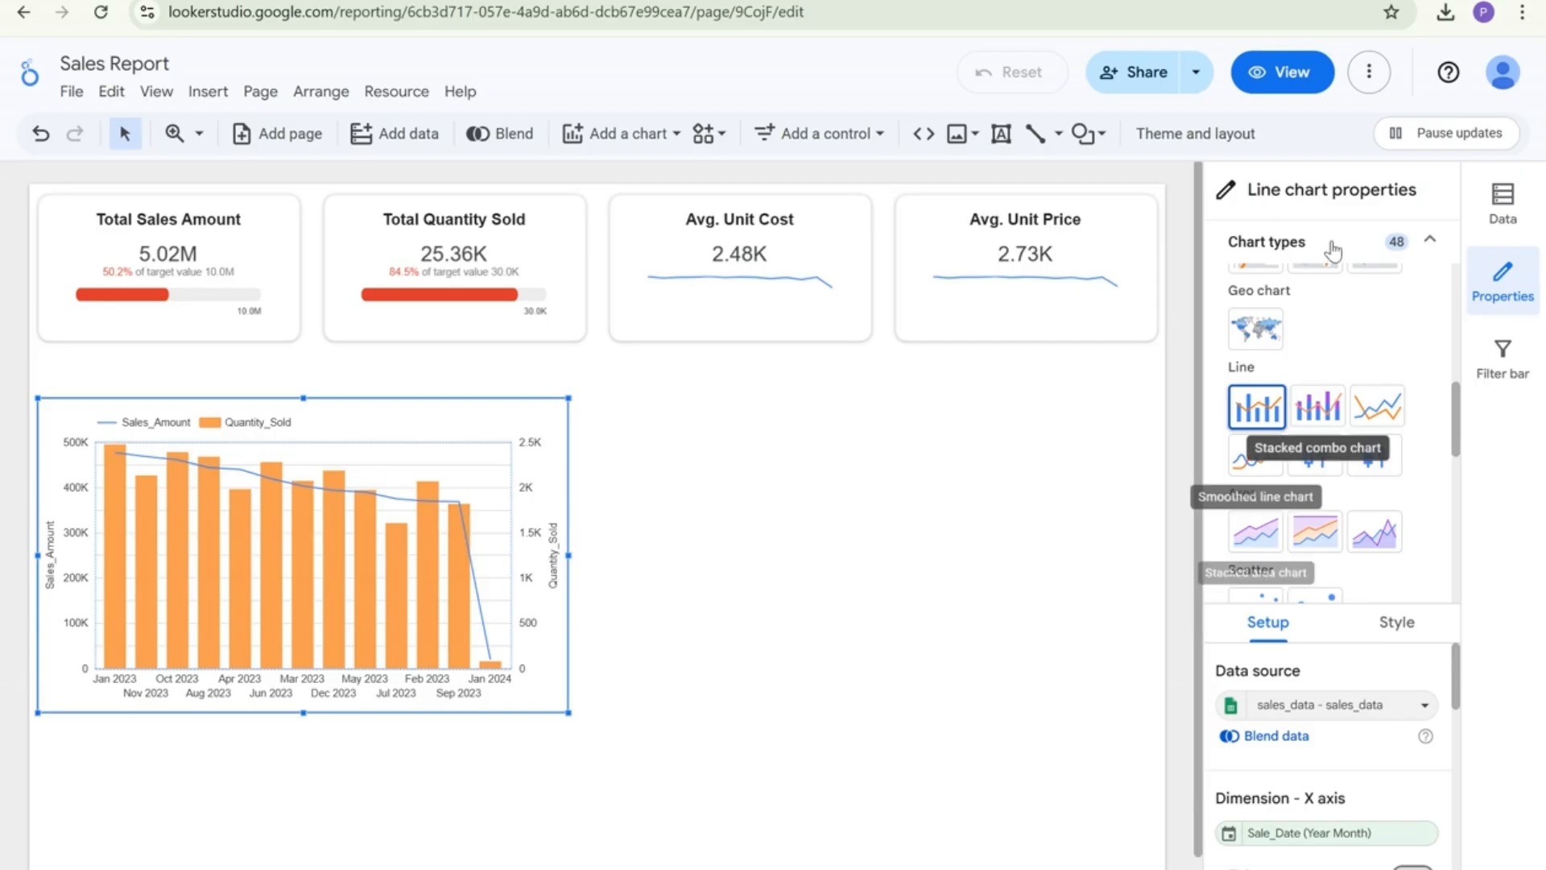
scroll(1409, 365, "up", 3)
left_click(1430, 240)
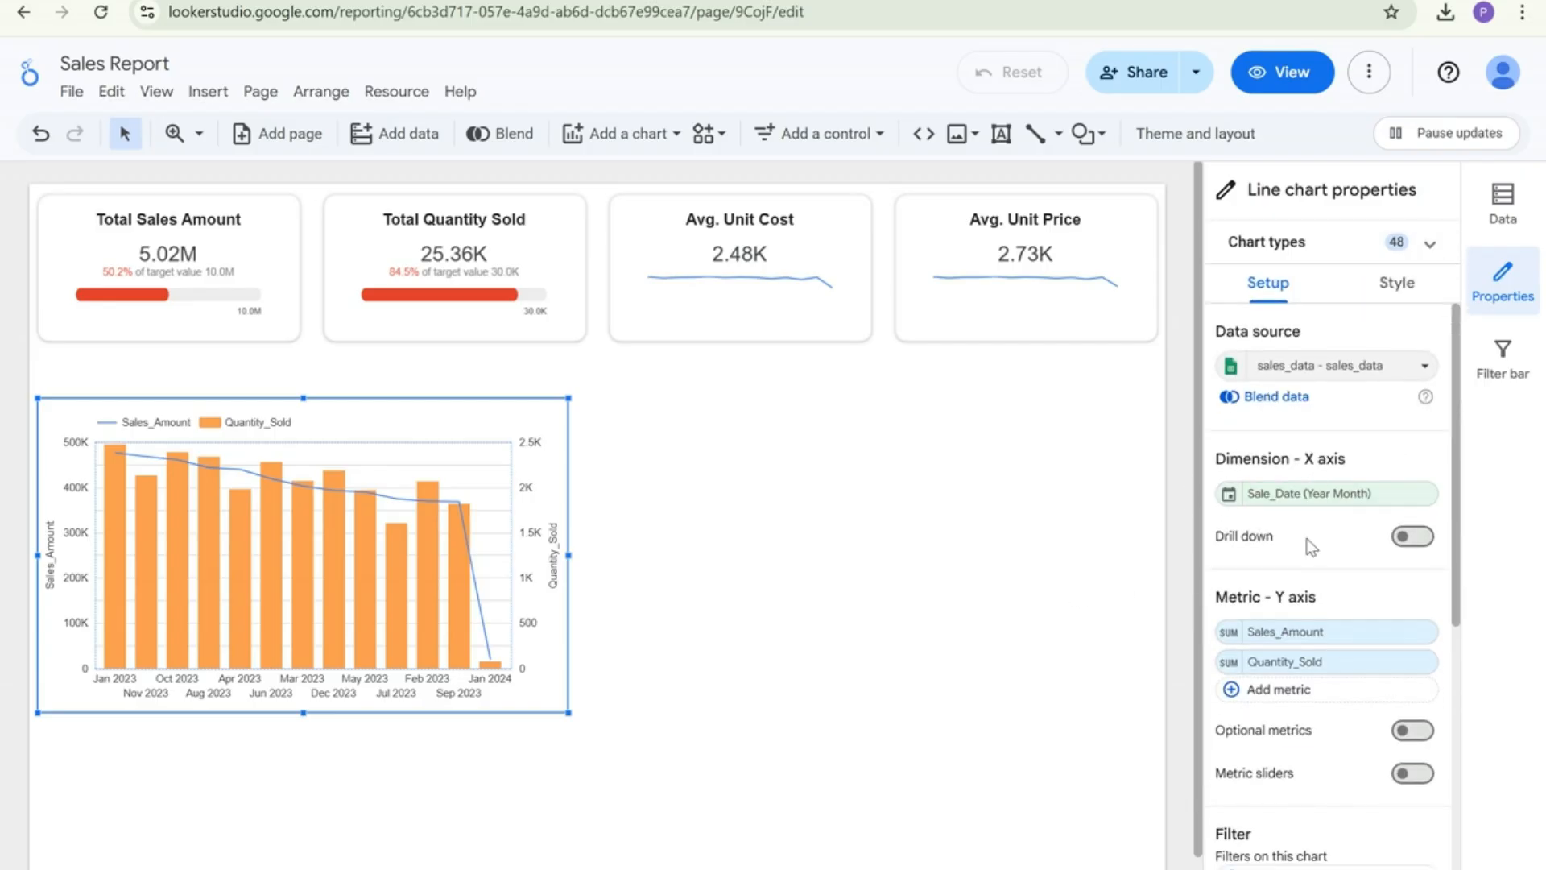
Sort the combo chart by Sale_Date in ascending order and widen it to span the full row of cards
scroll(1297, 579, "down", 4)
scroll(1296, 578, "down", 2)
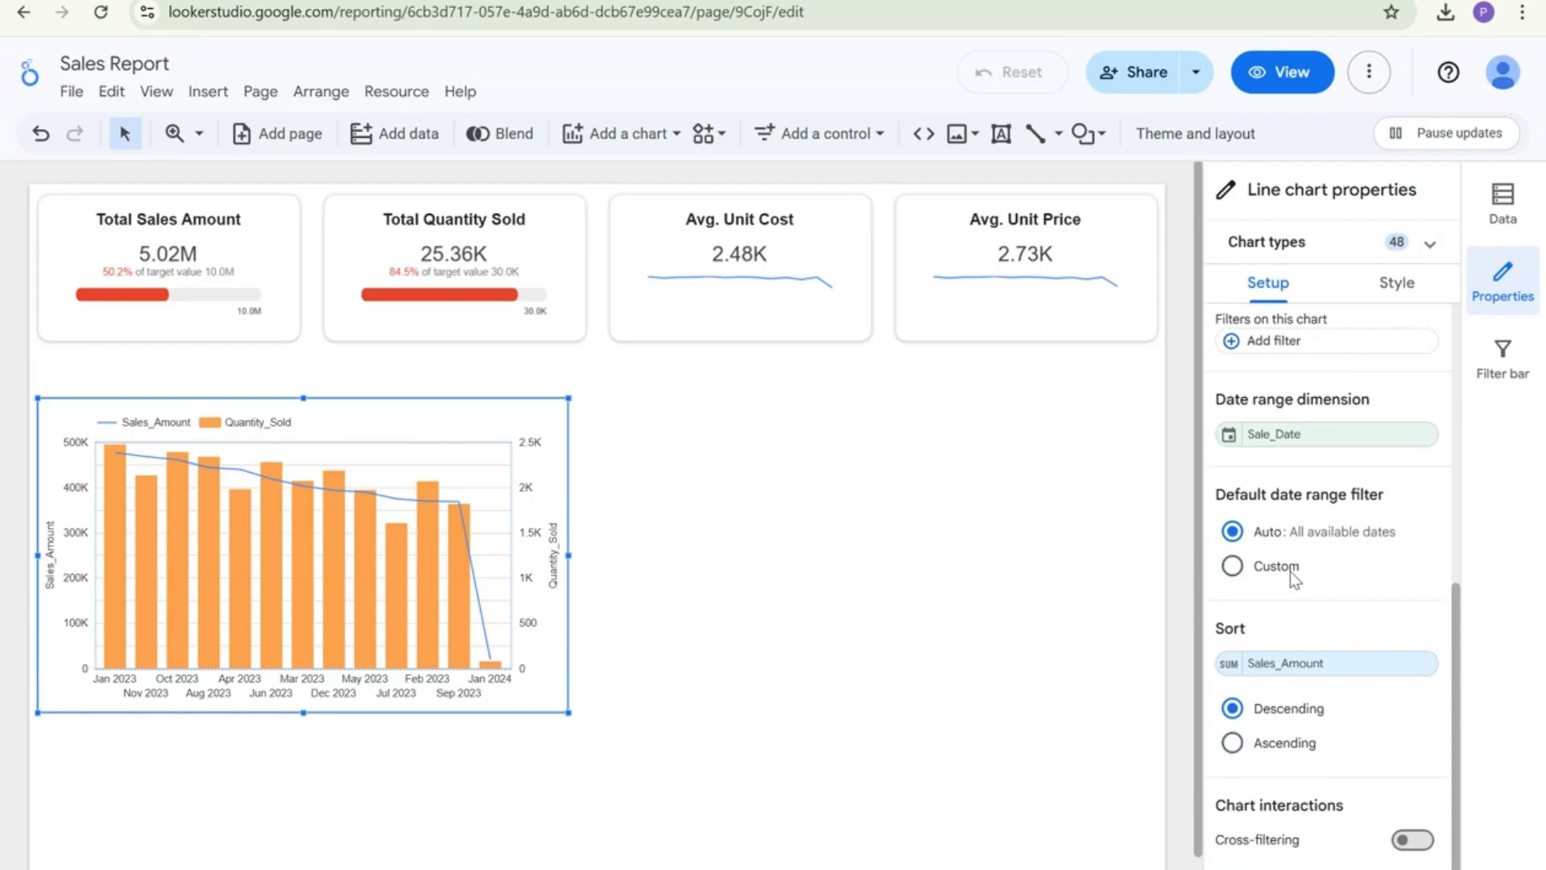
left_click(1298, 667)
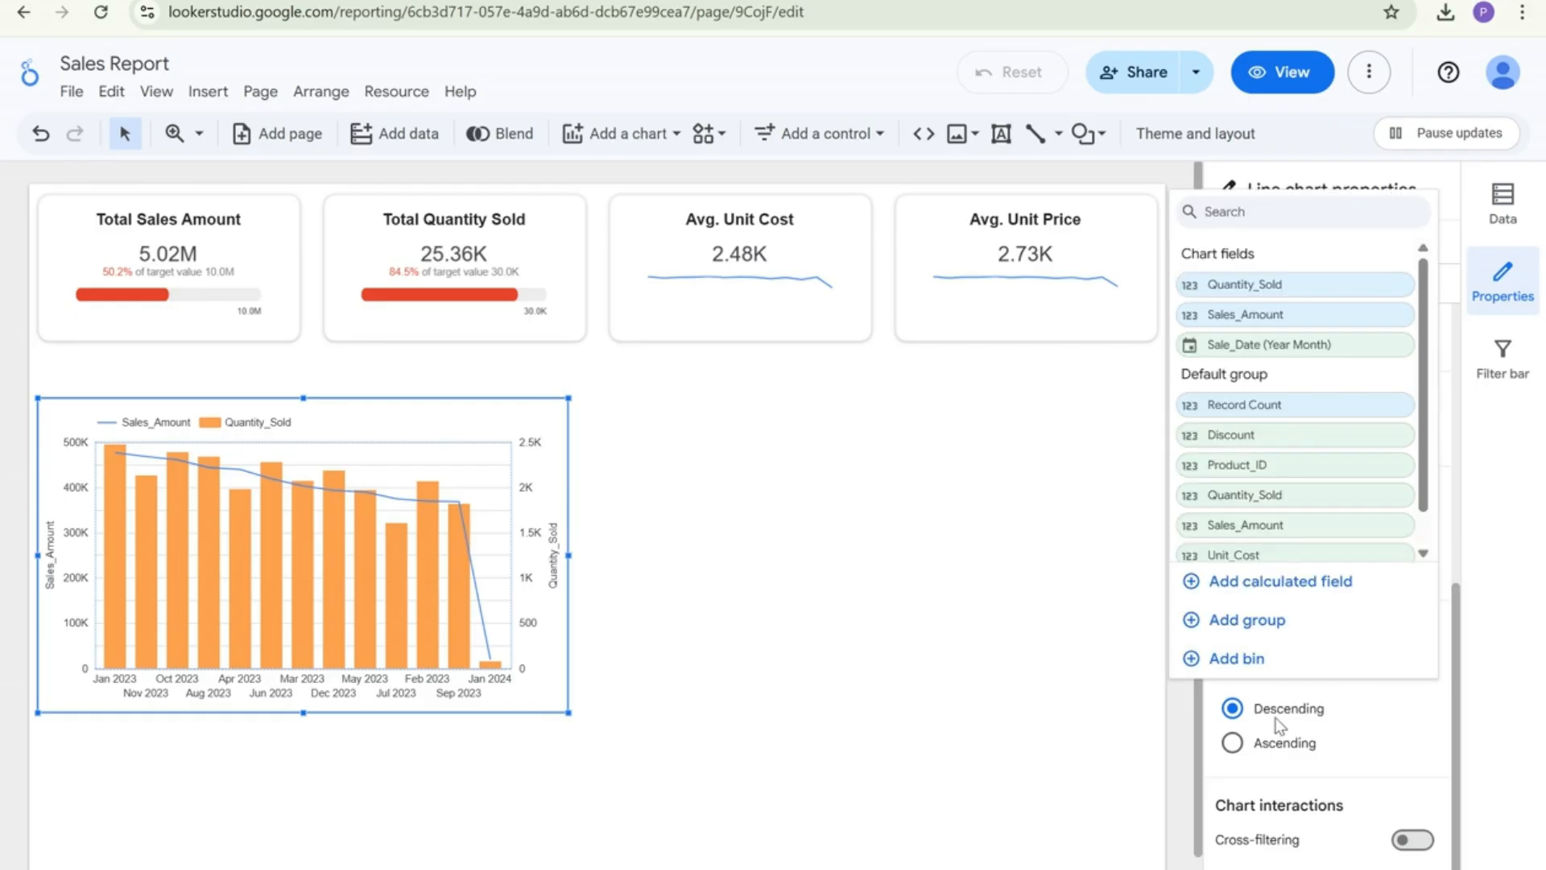
left_click(1247, 347)
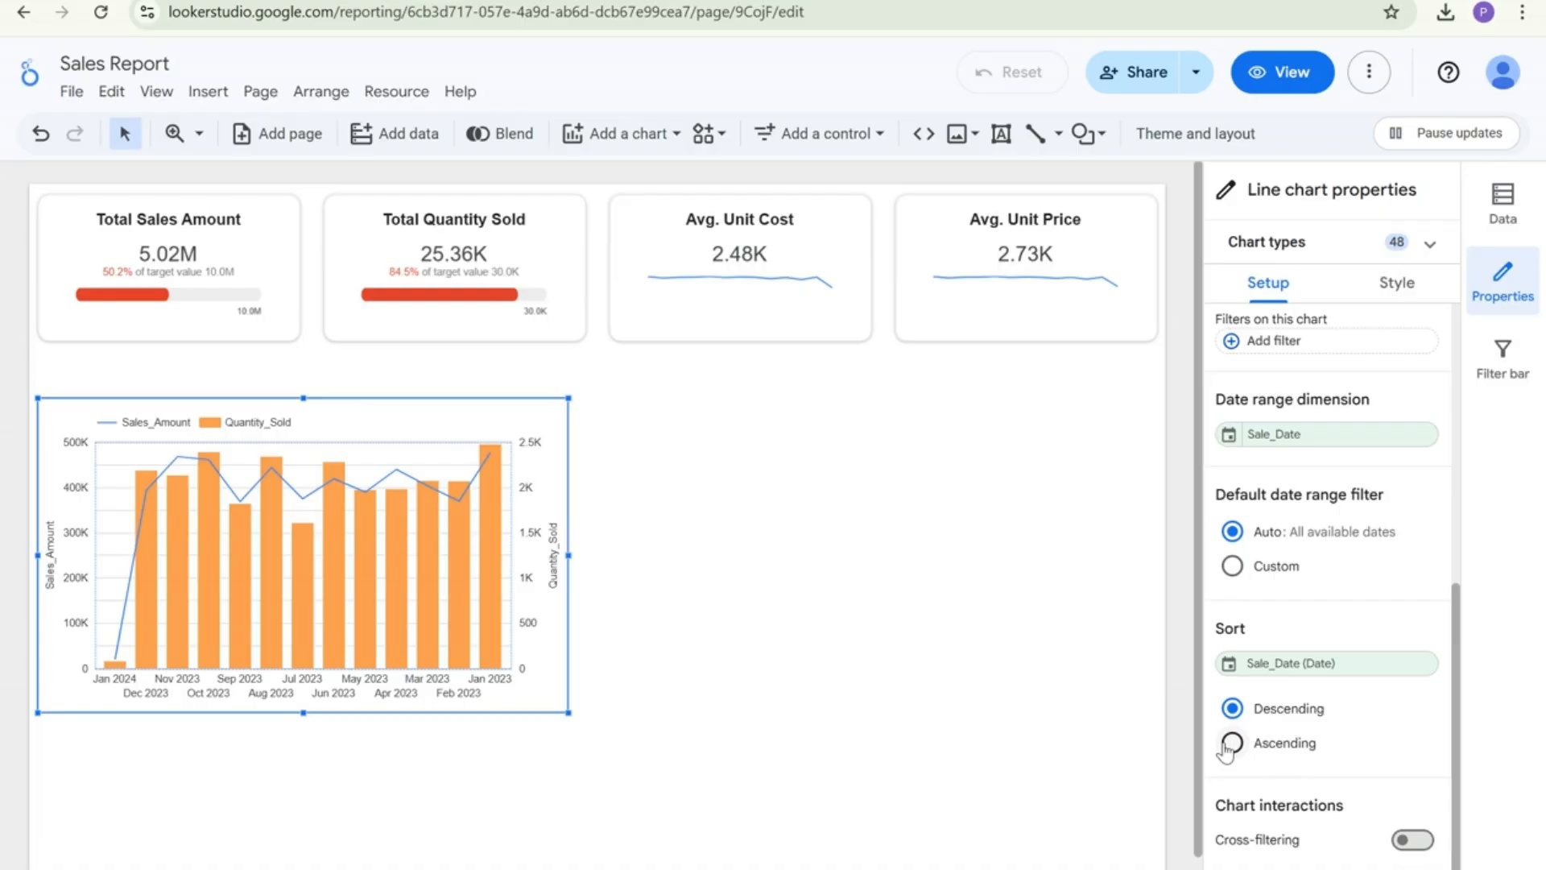
left_click(1230, 744)
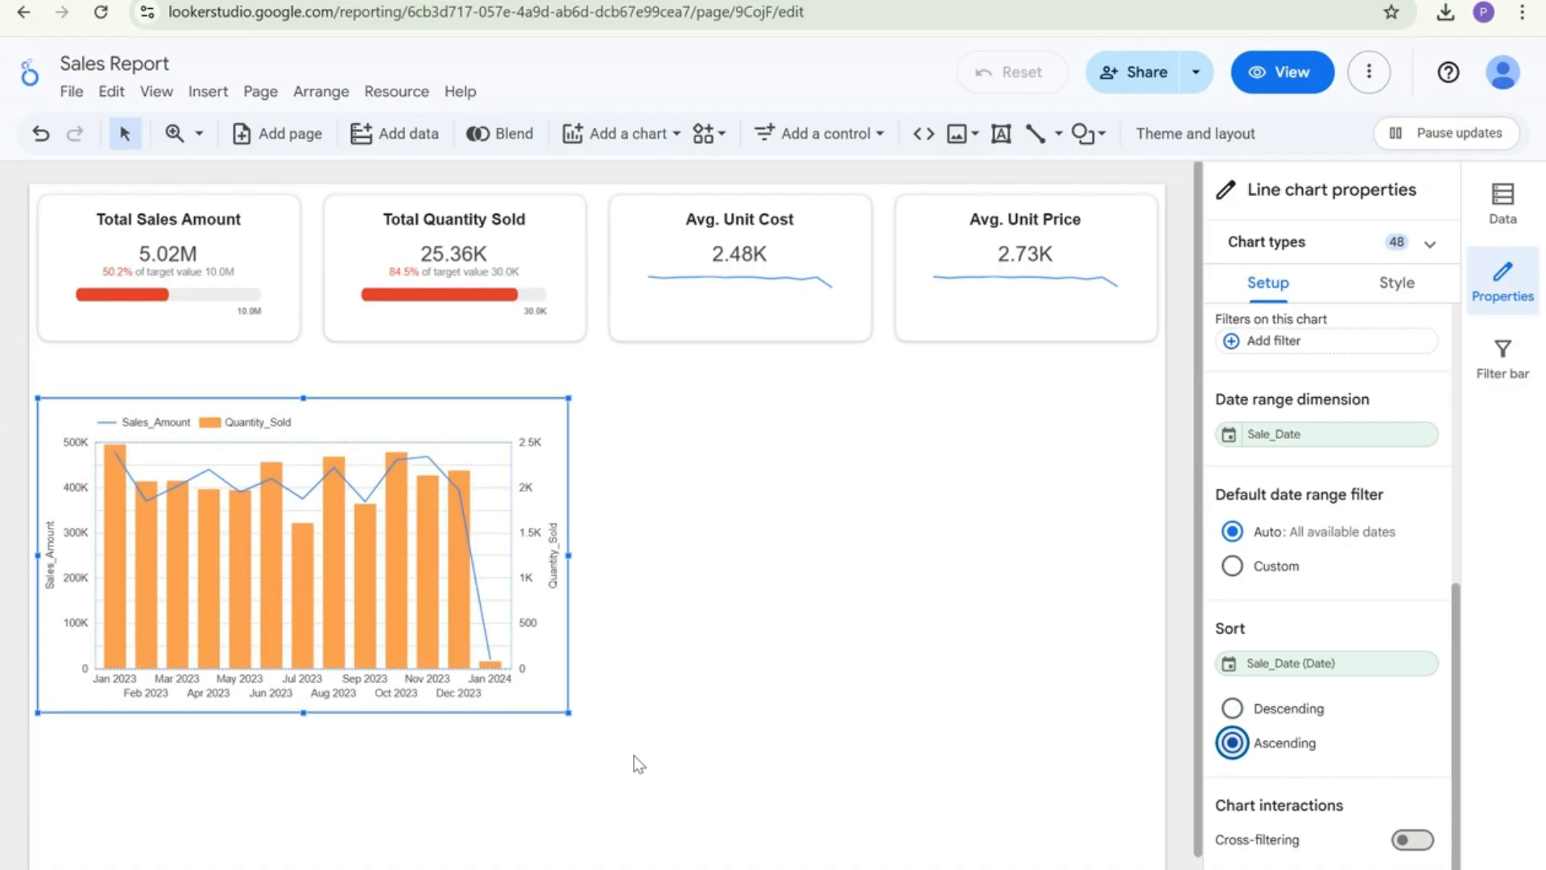
left_click_drag(566, 711, 1150, 670)
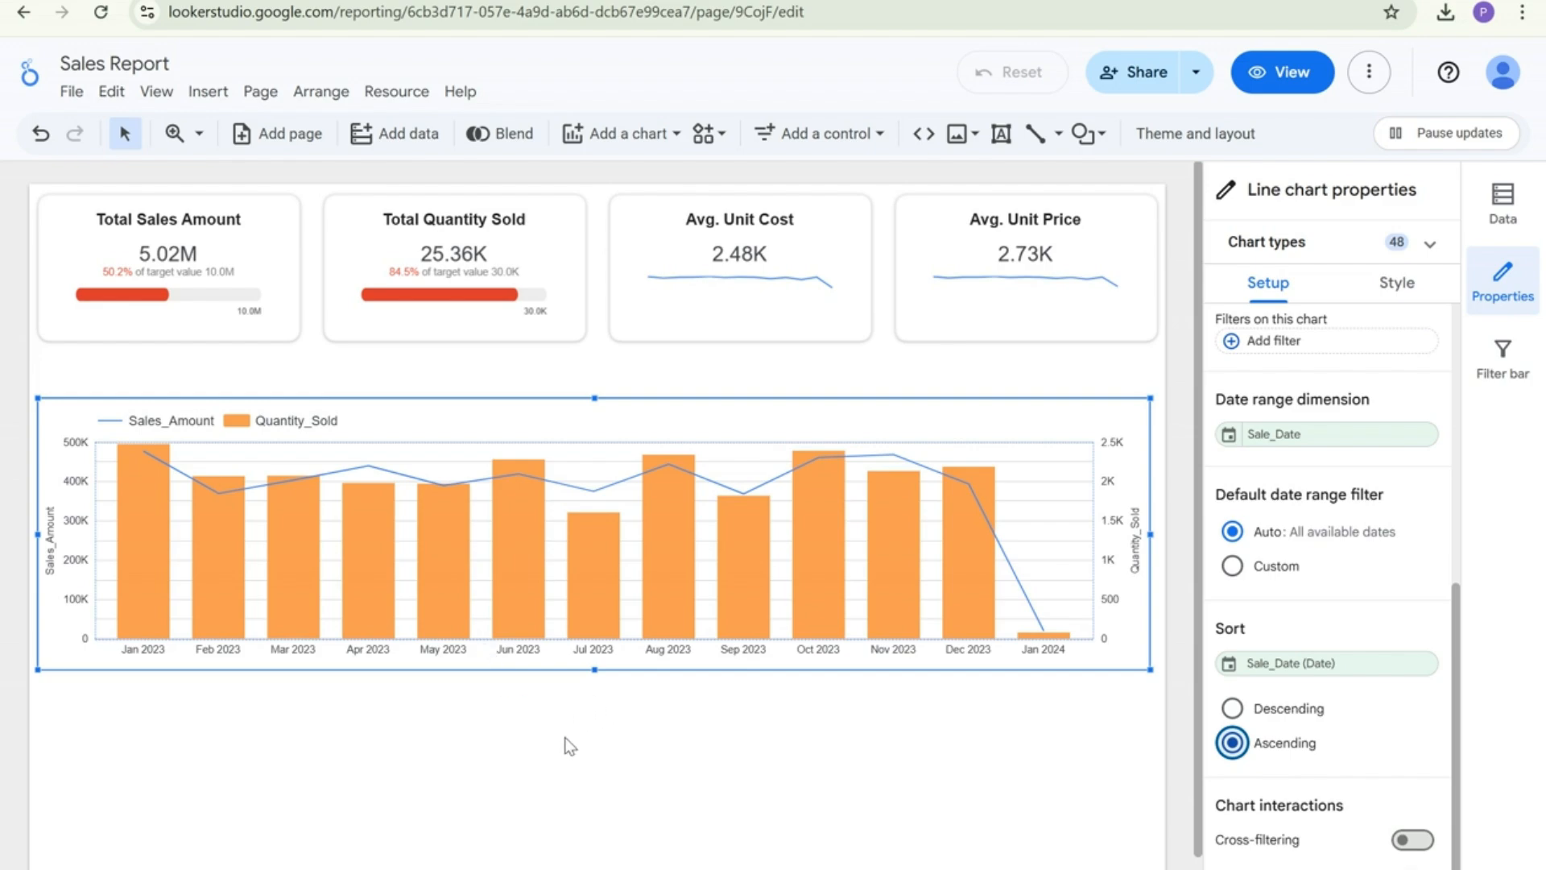
Show data labels on Series #1 of the combo chart
left_click(1387, 297)
scroll(1361, 486, "down", 1)
scroll(1361, 486, "down", 5)
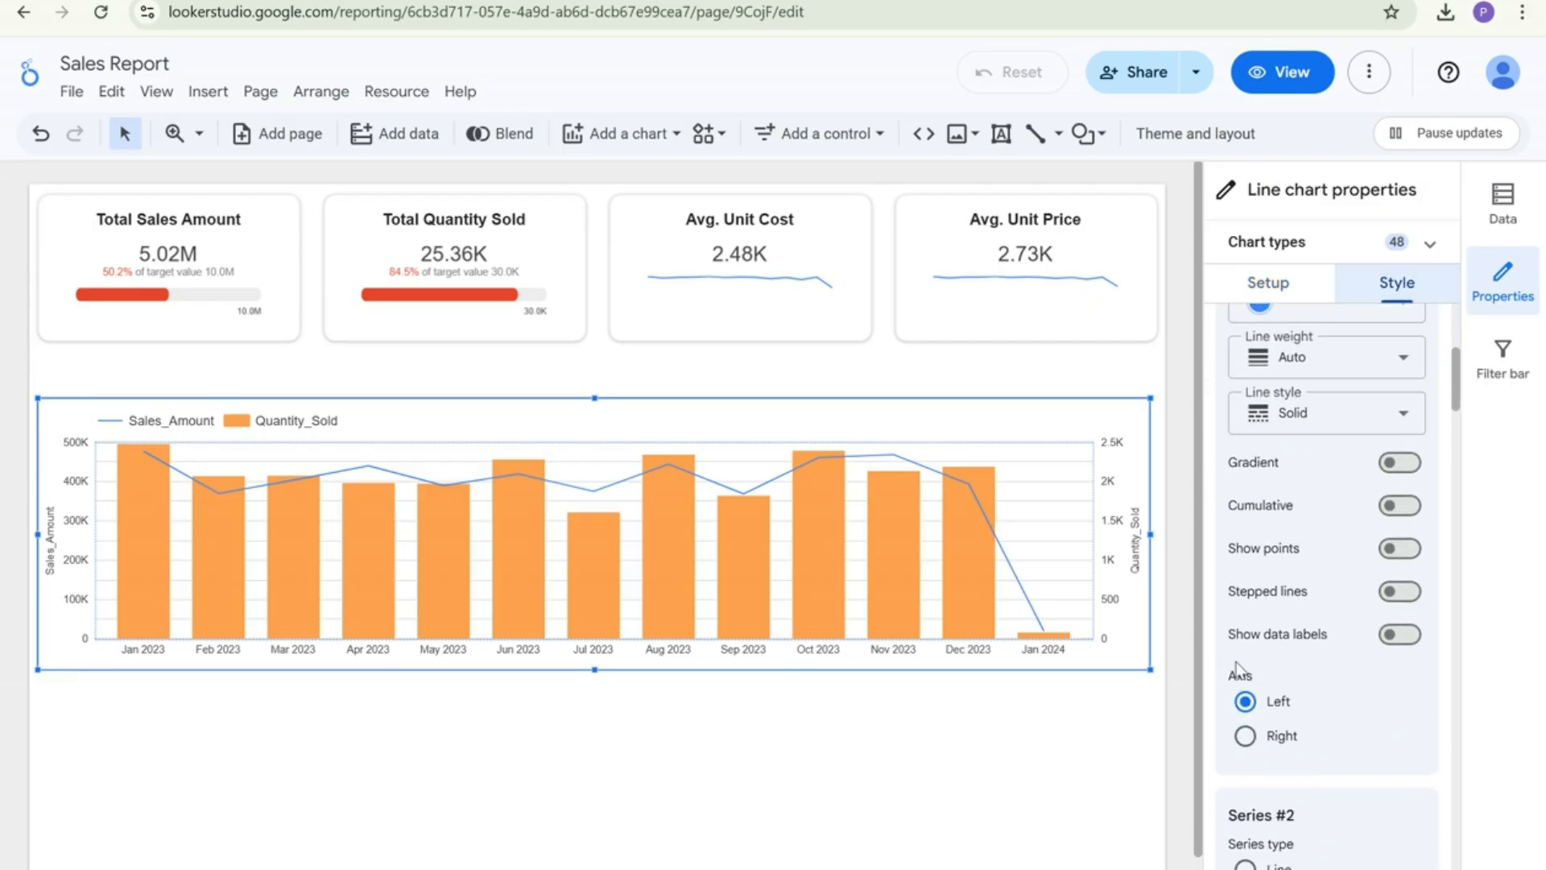
left_click(1398, 635)
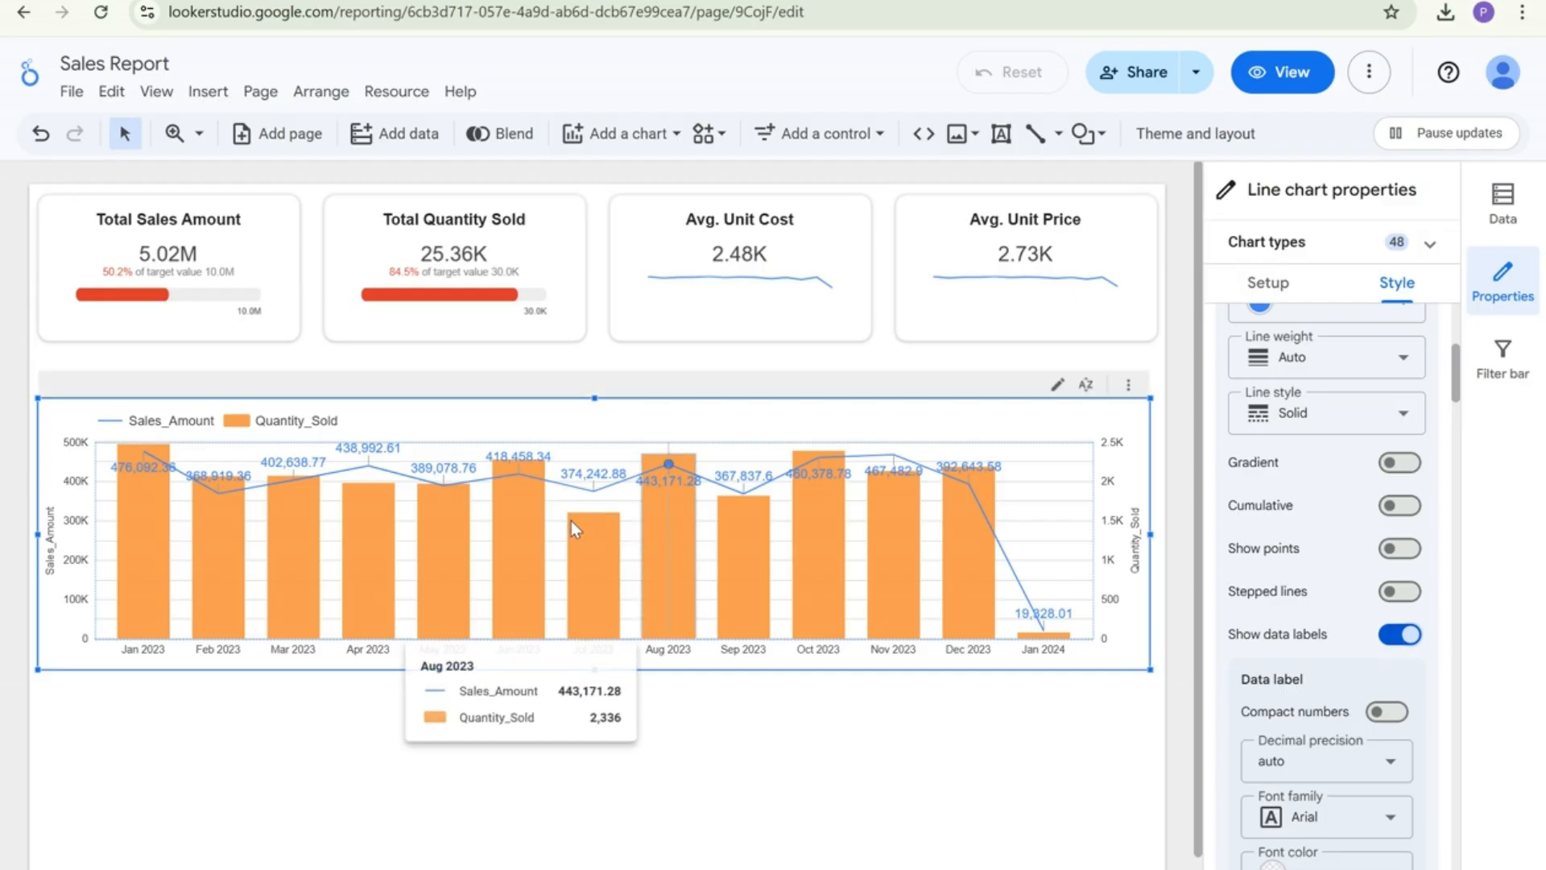
Reorder the combo chart's metrics so Quantity_Sold comes before Sales_Amount
scroll(1325, 539, "up", 3)
scroll(1327, 548, "up", 1)
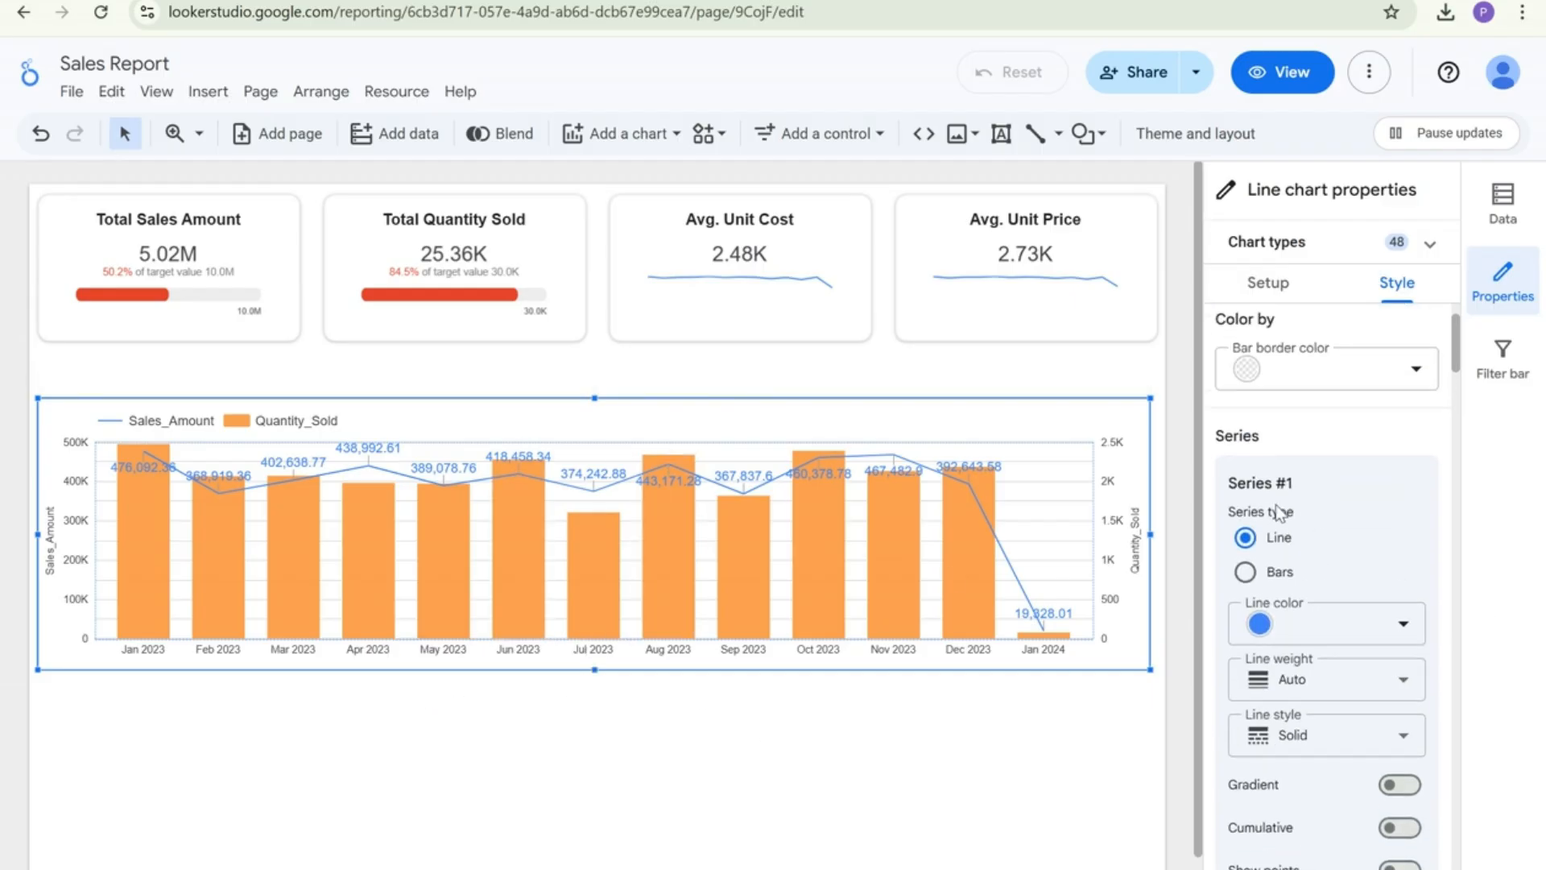
left_click(1279, 293)
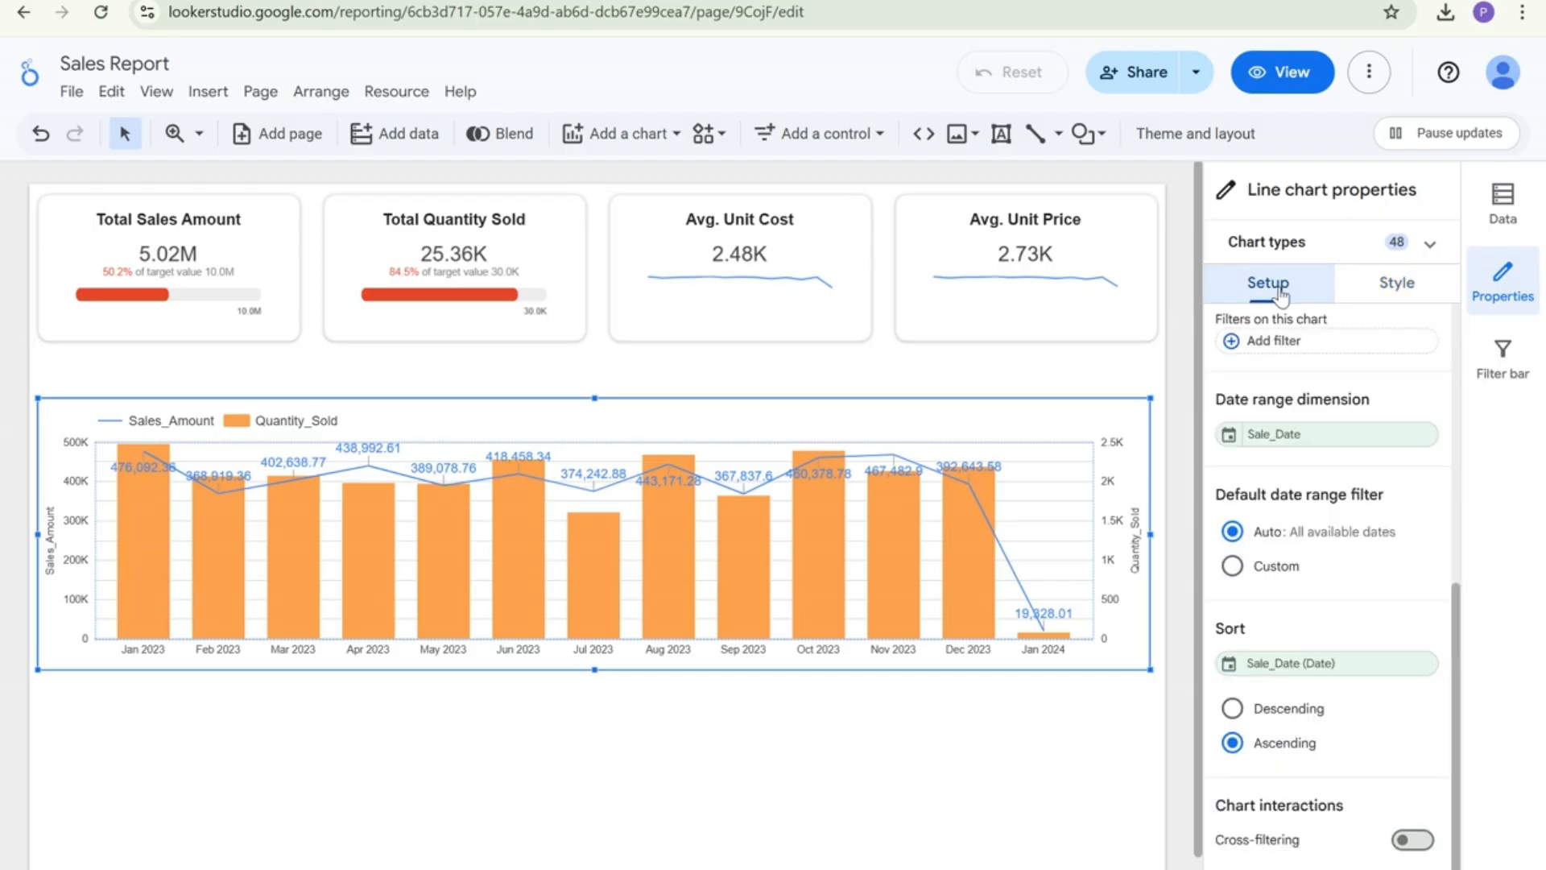
scroll(1302, 400, "up", 5)
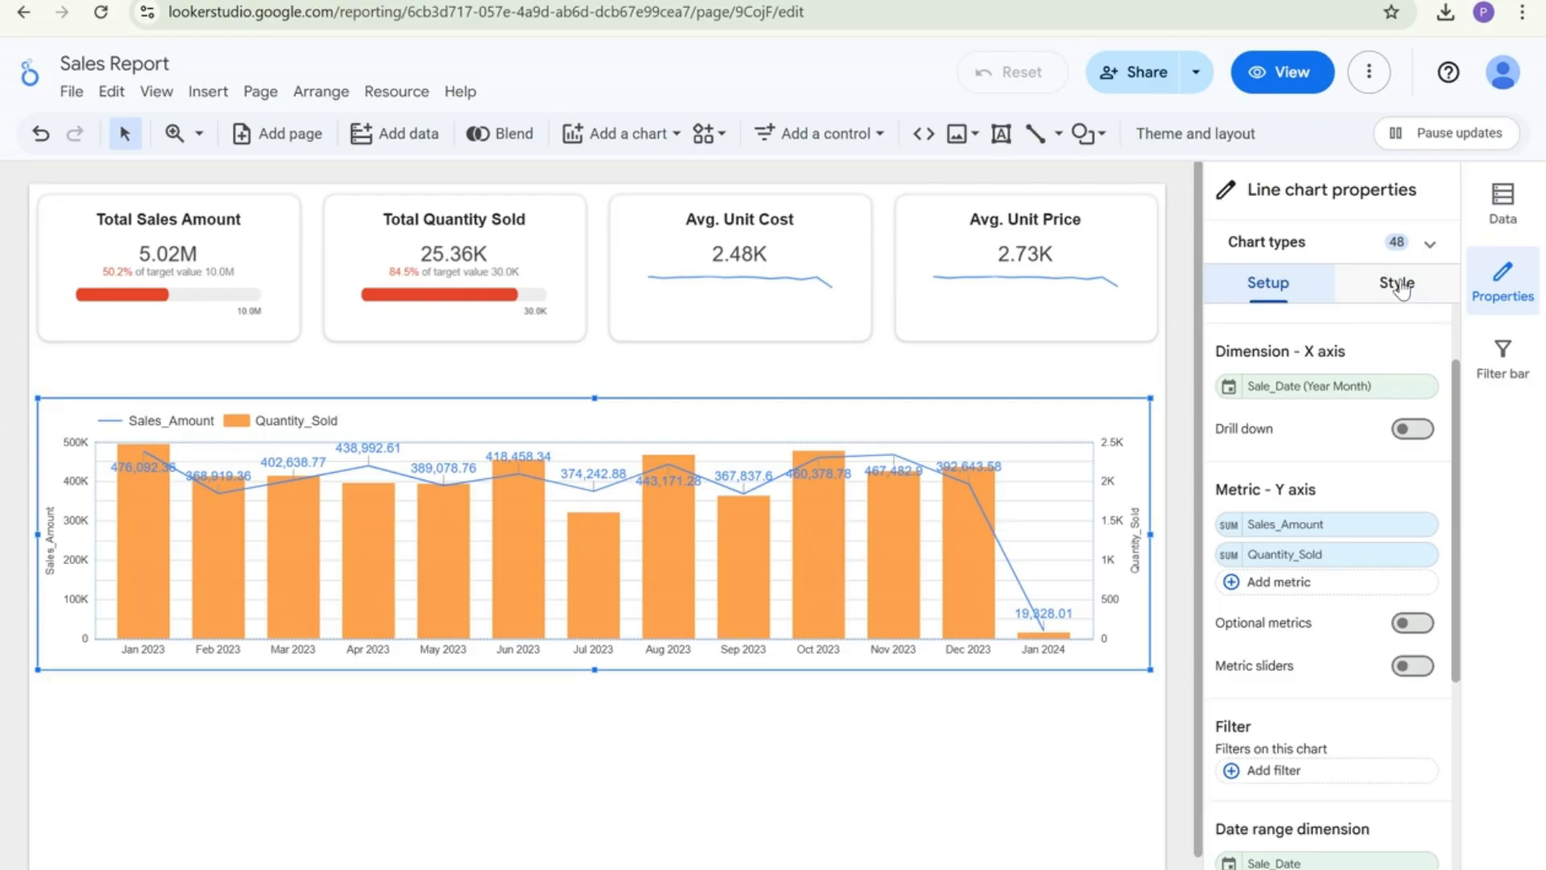
left_click_drag(1259, 556, 1270, 527)
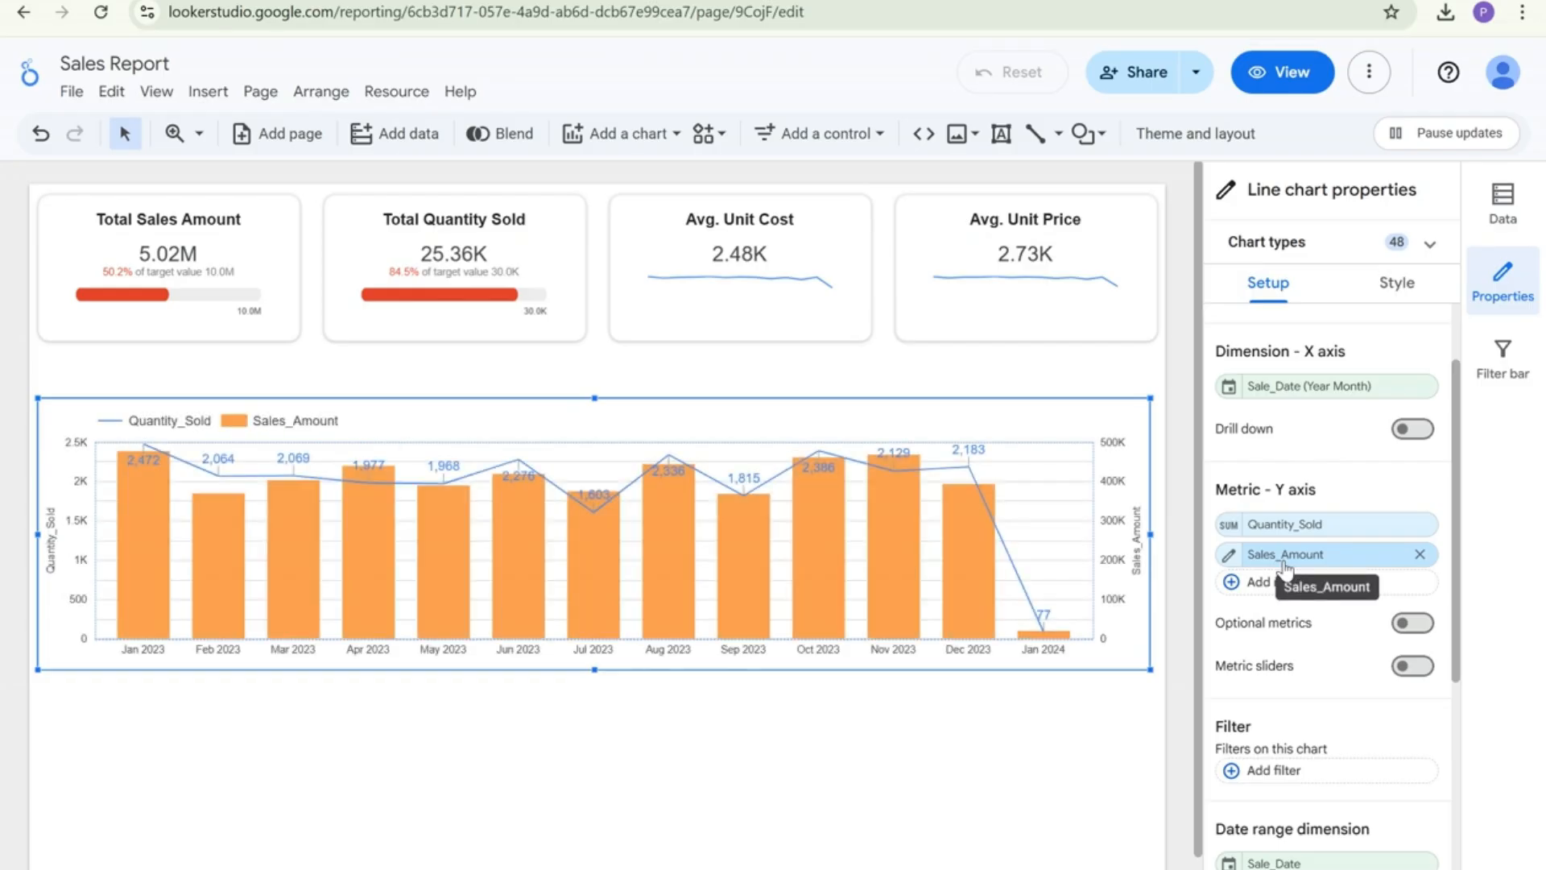
Set the Quantity_Sold line's color to teal and display its data labels as compact numbers
left_click(1387, 283)
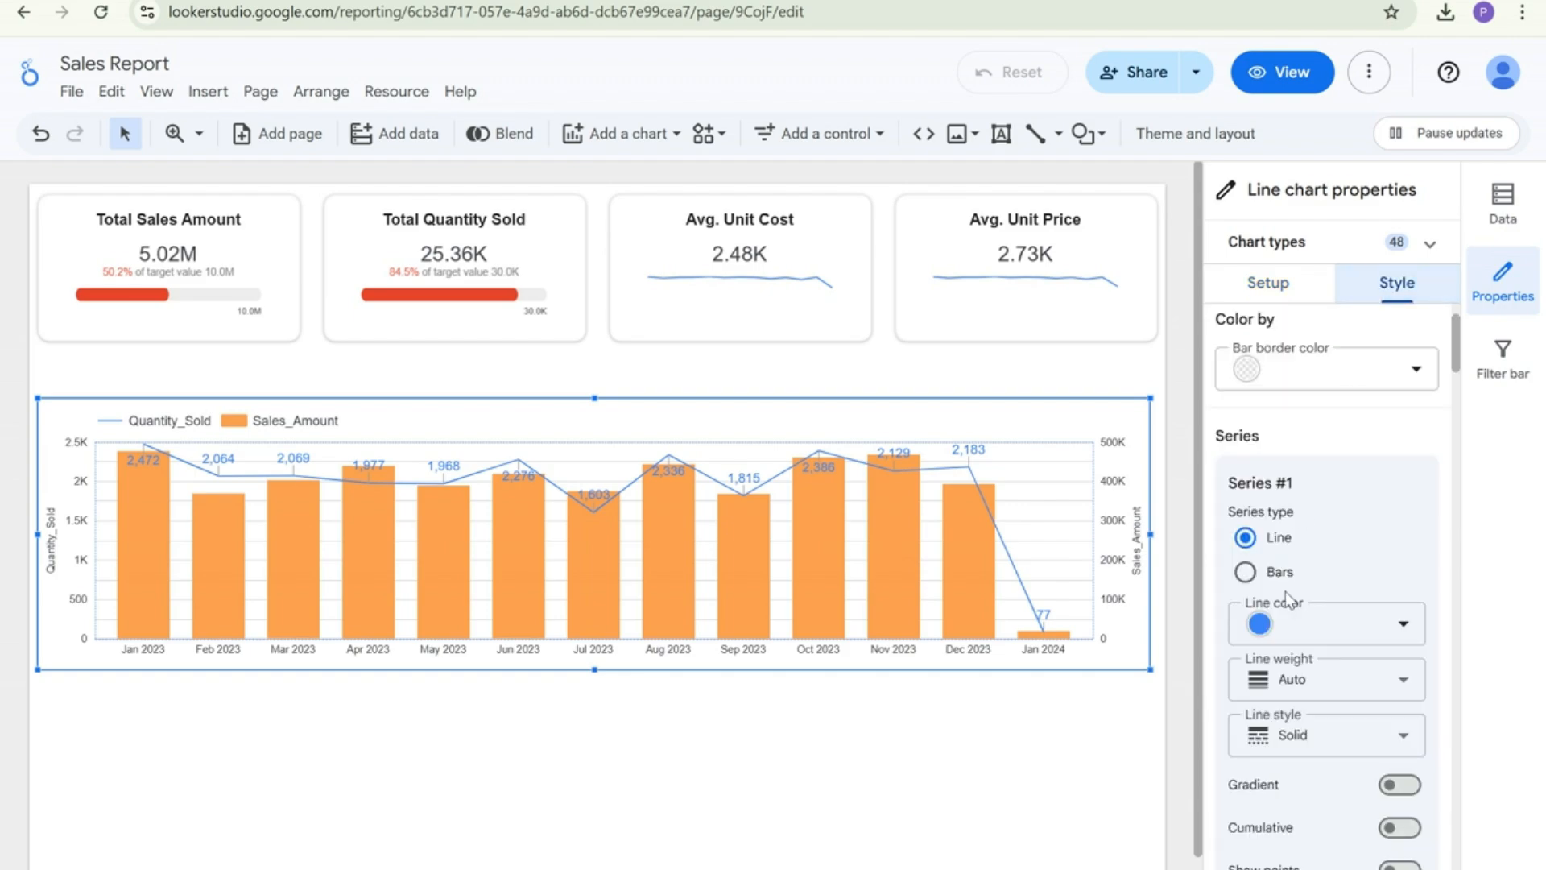
scroll(1302, 593, "down", 3)
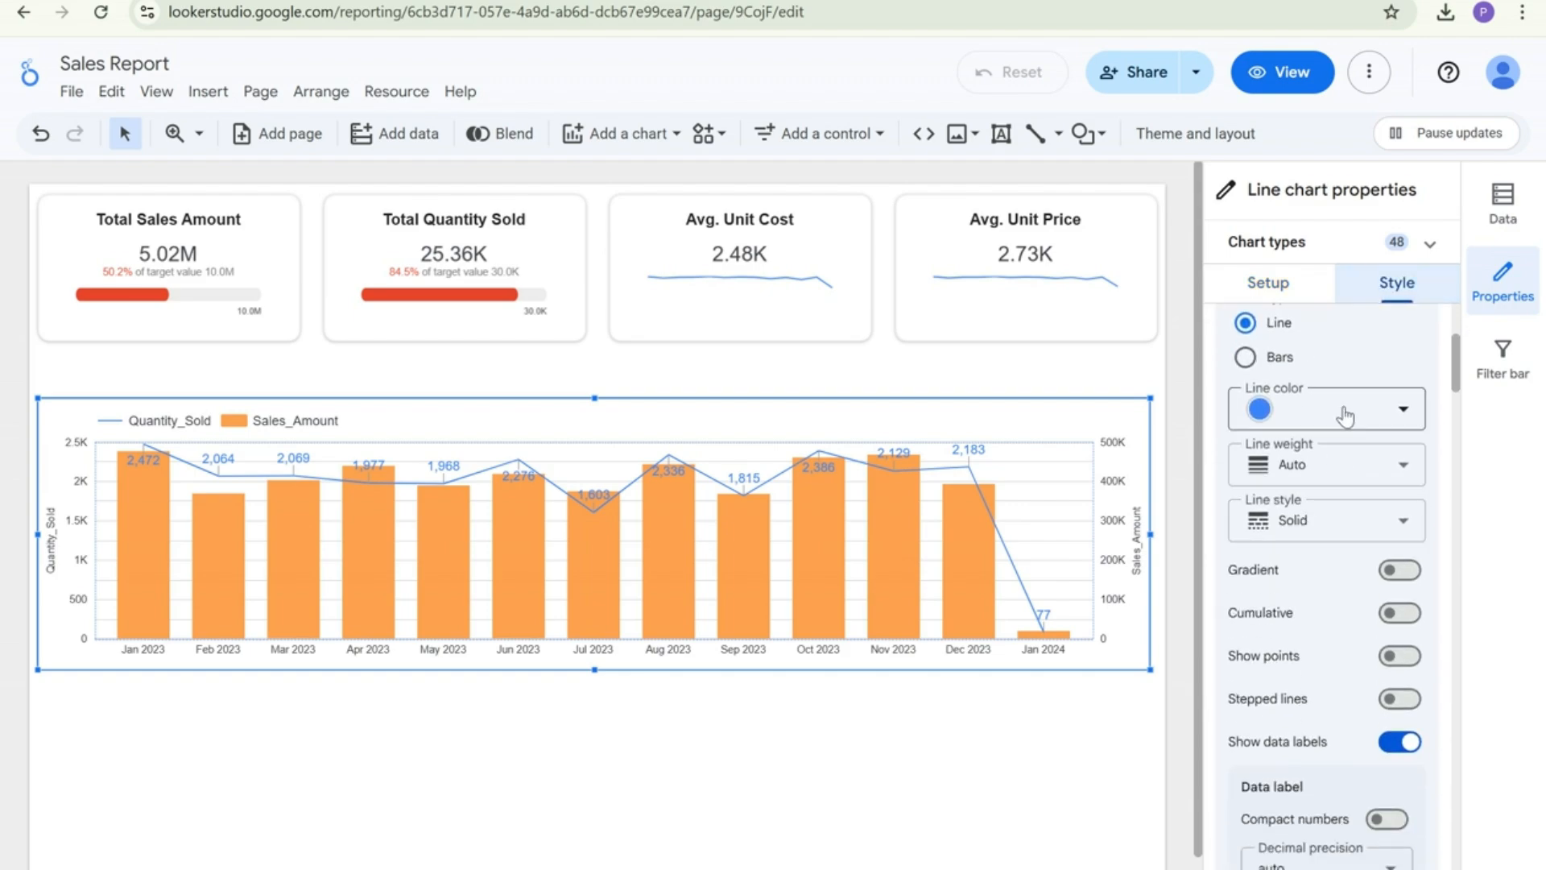
left_click(1311, 413)
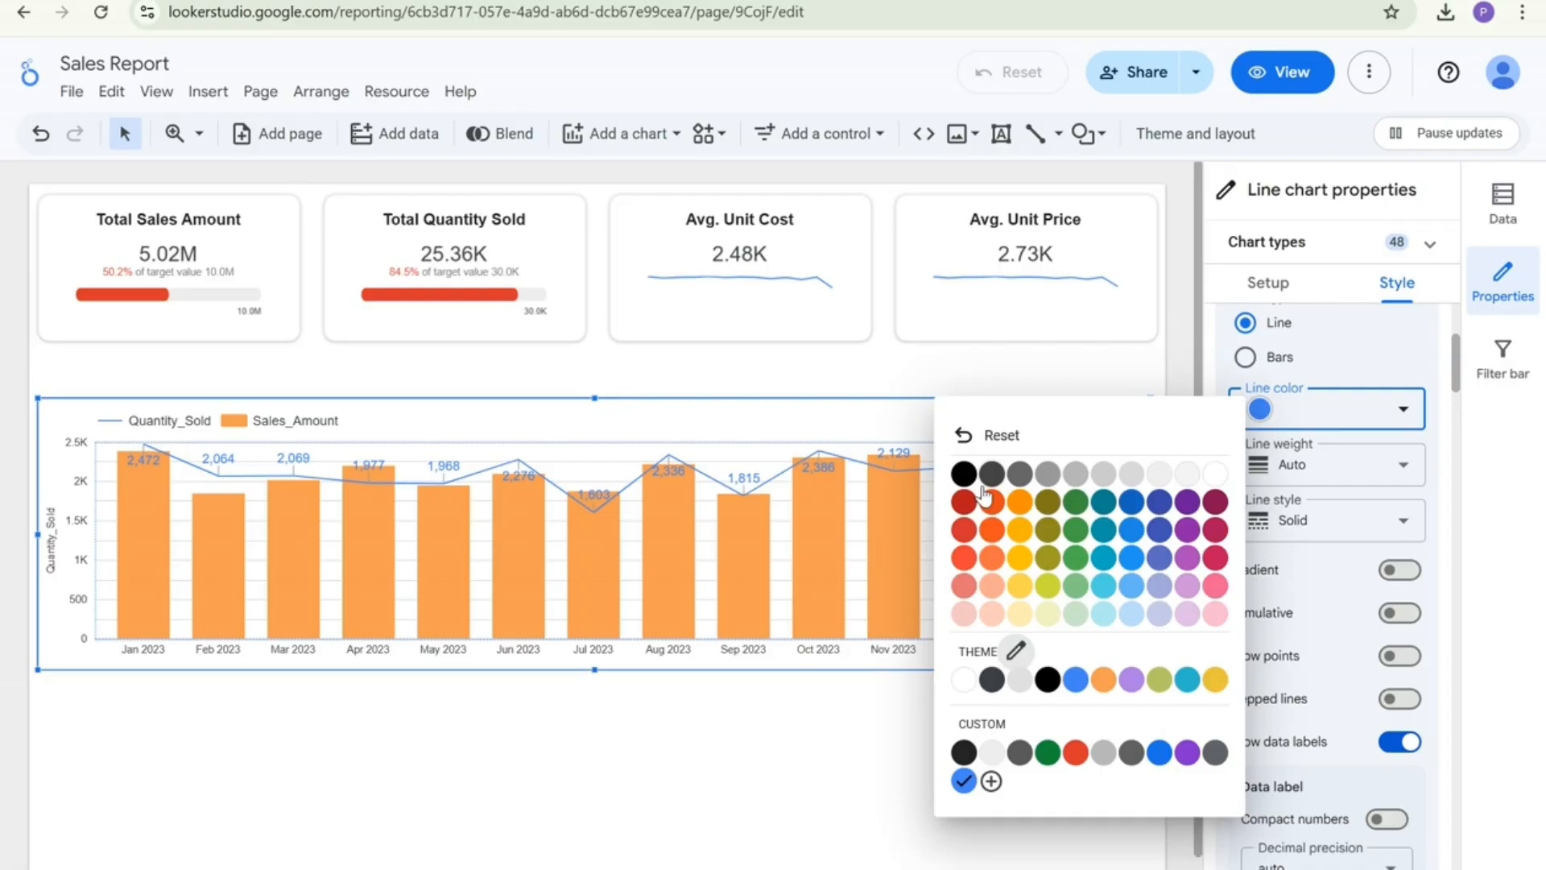
left_click(1105, 564)
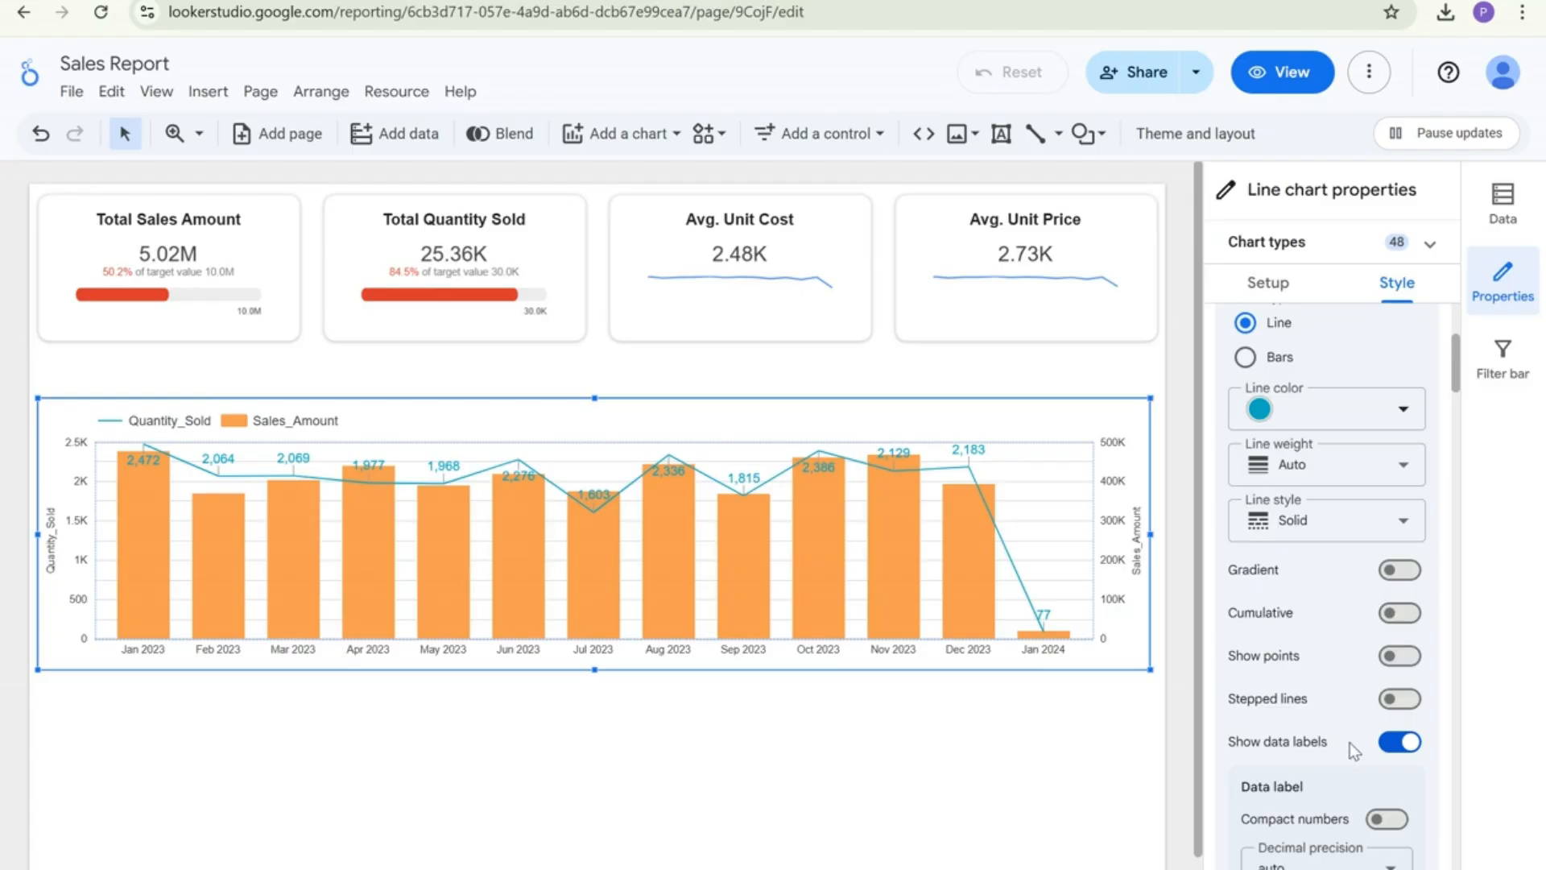
scroll(1349, 742, "down", 3)
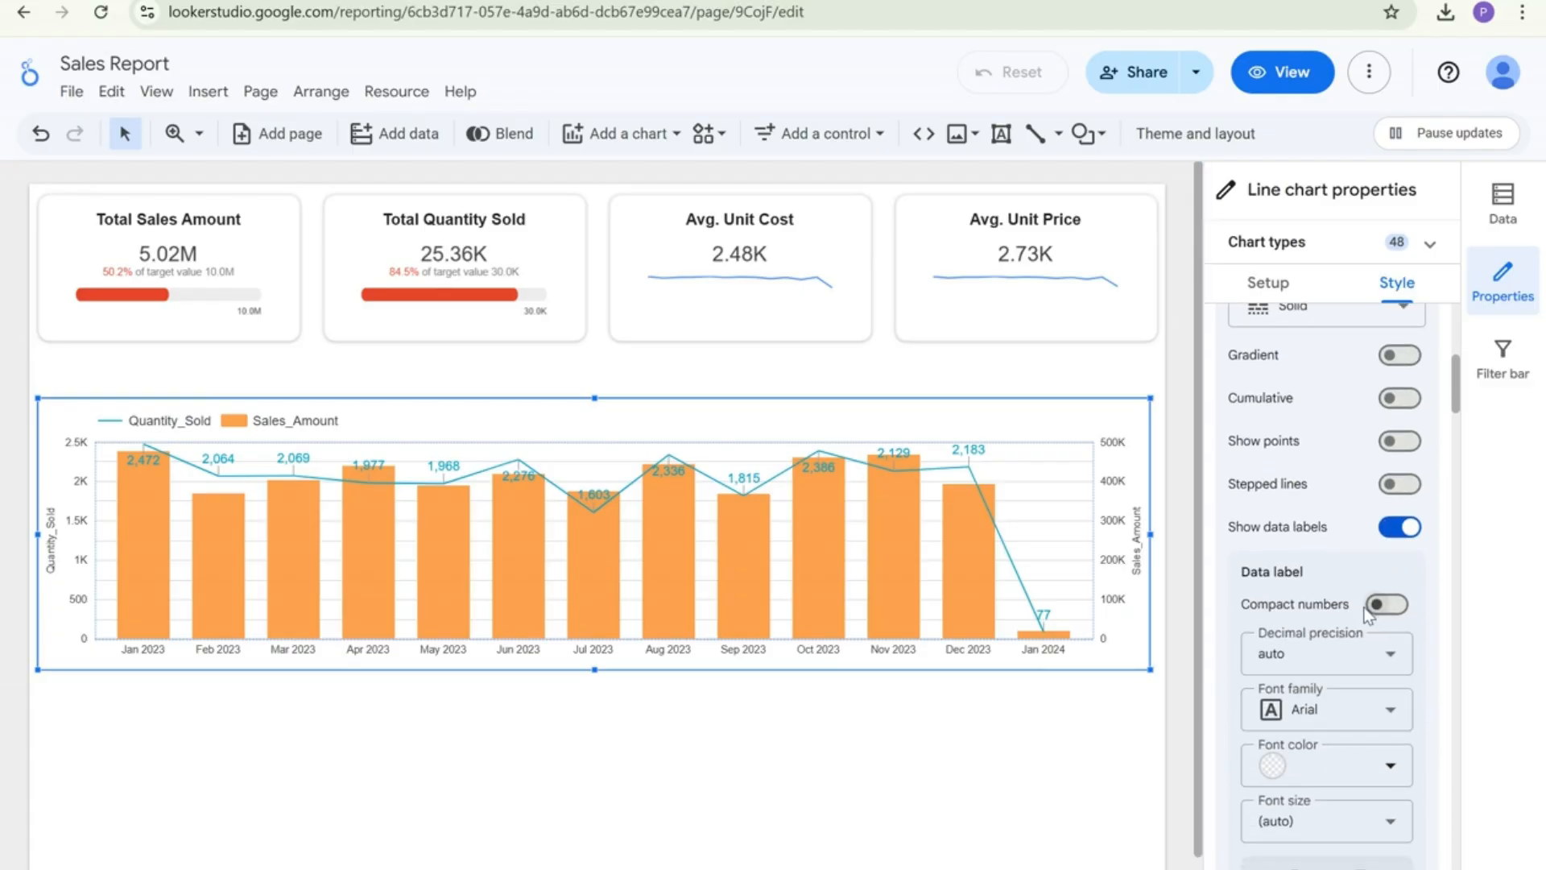
left_click(1368, 610)
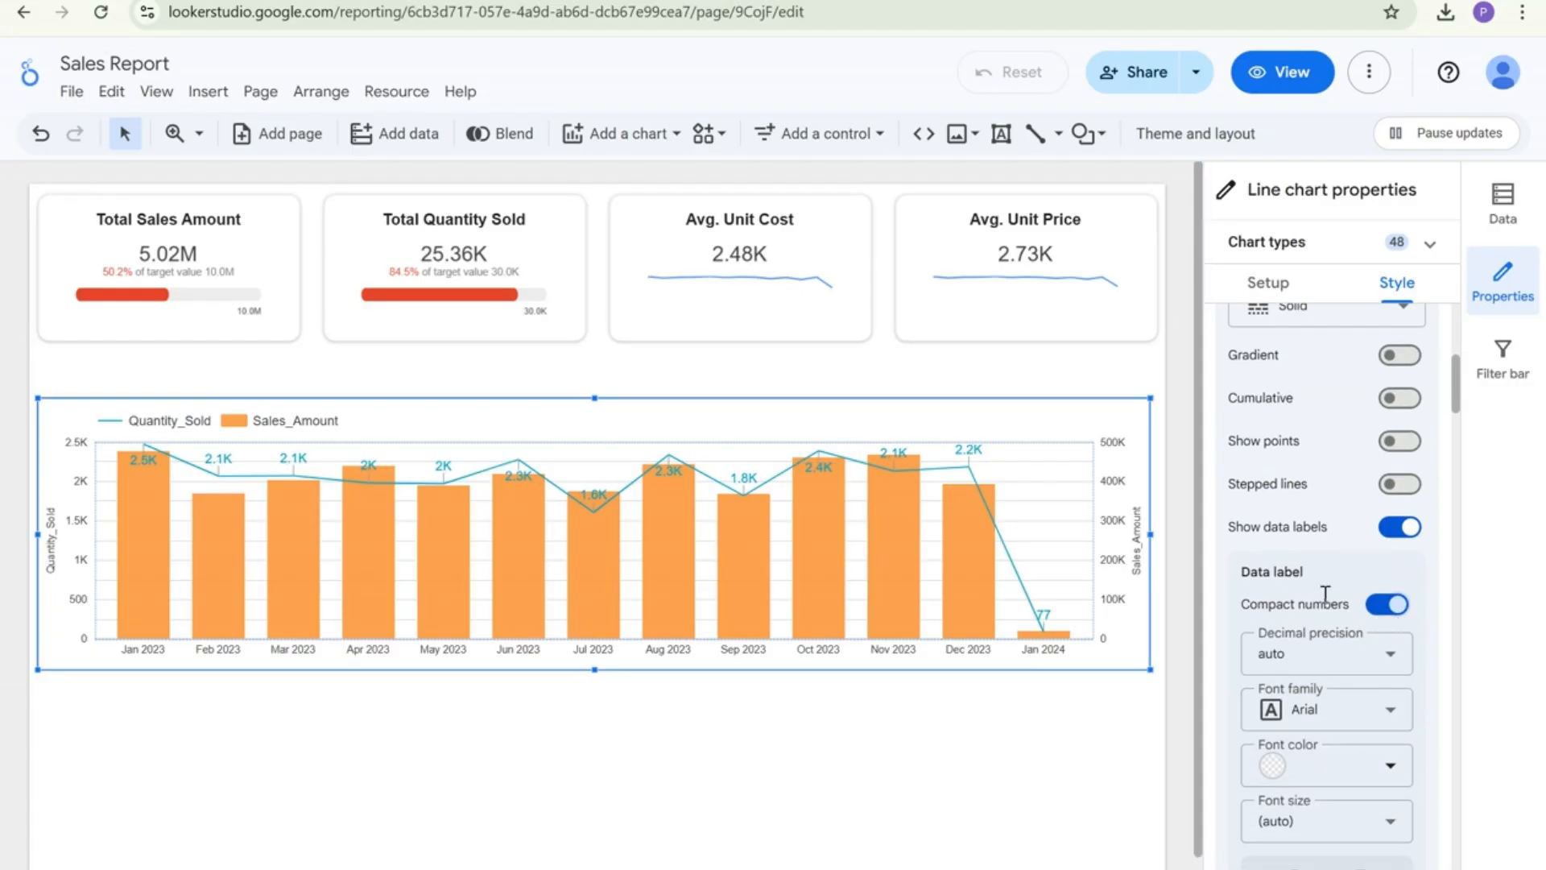
Make the Quantity_Sold data labels bold with a 14px font size
scroll(1315, 600, "down", 1)
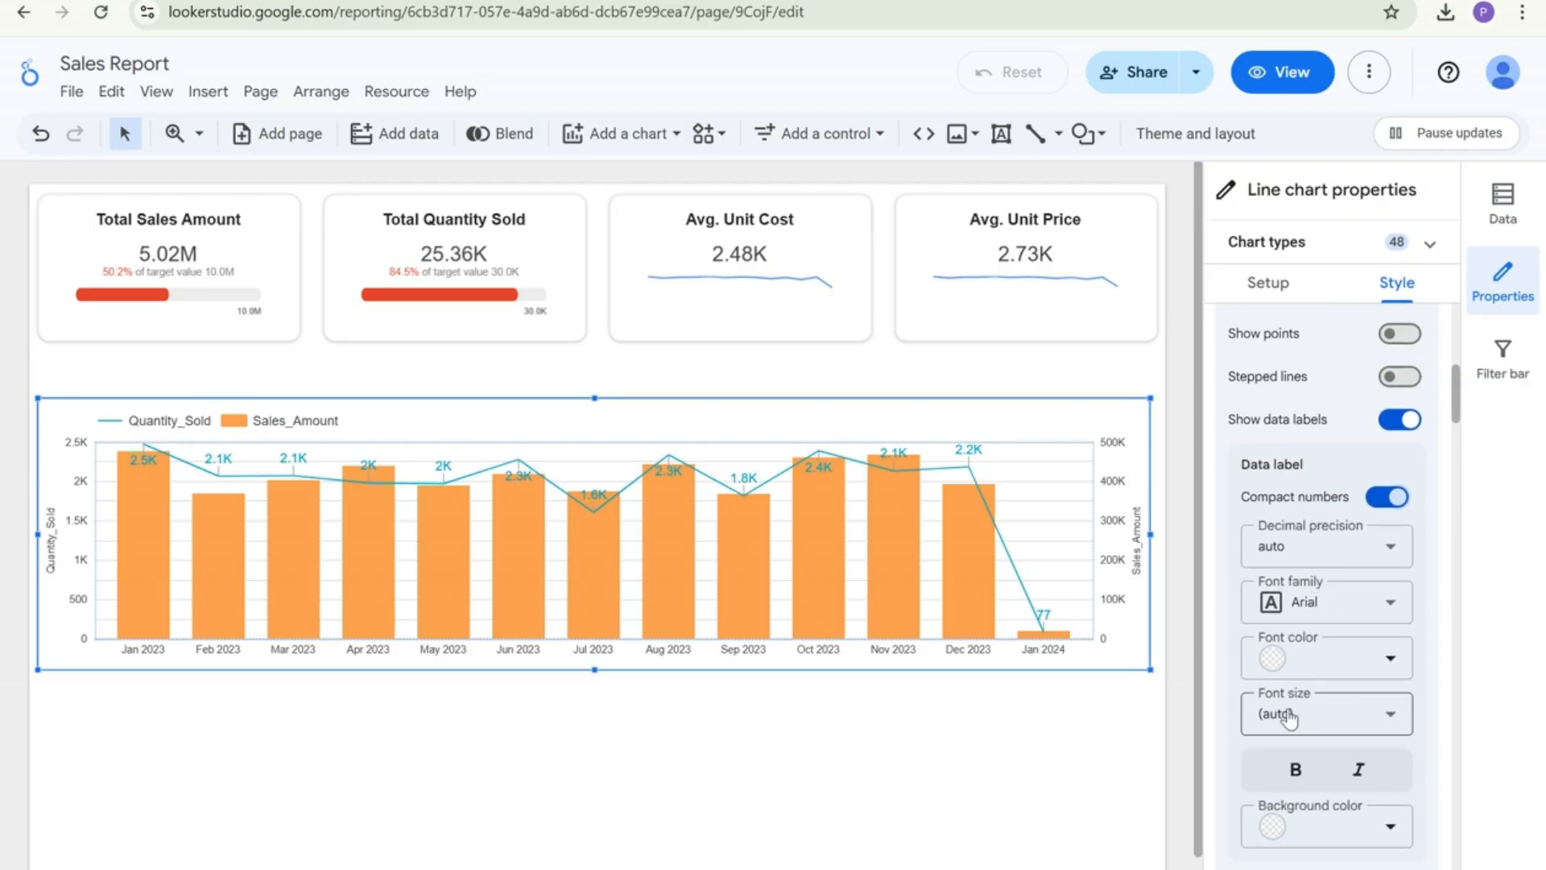
left_click(1295, 769)
left_click(1321, 729)
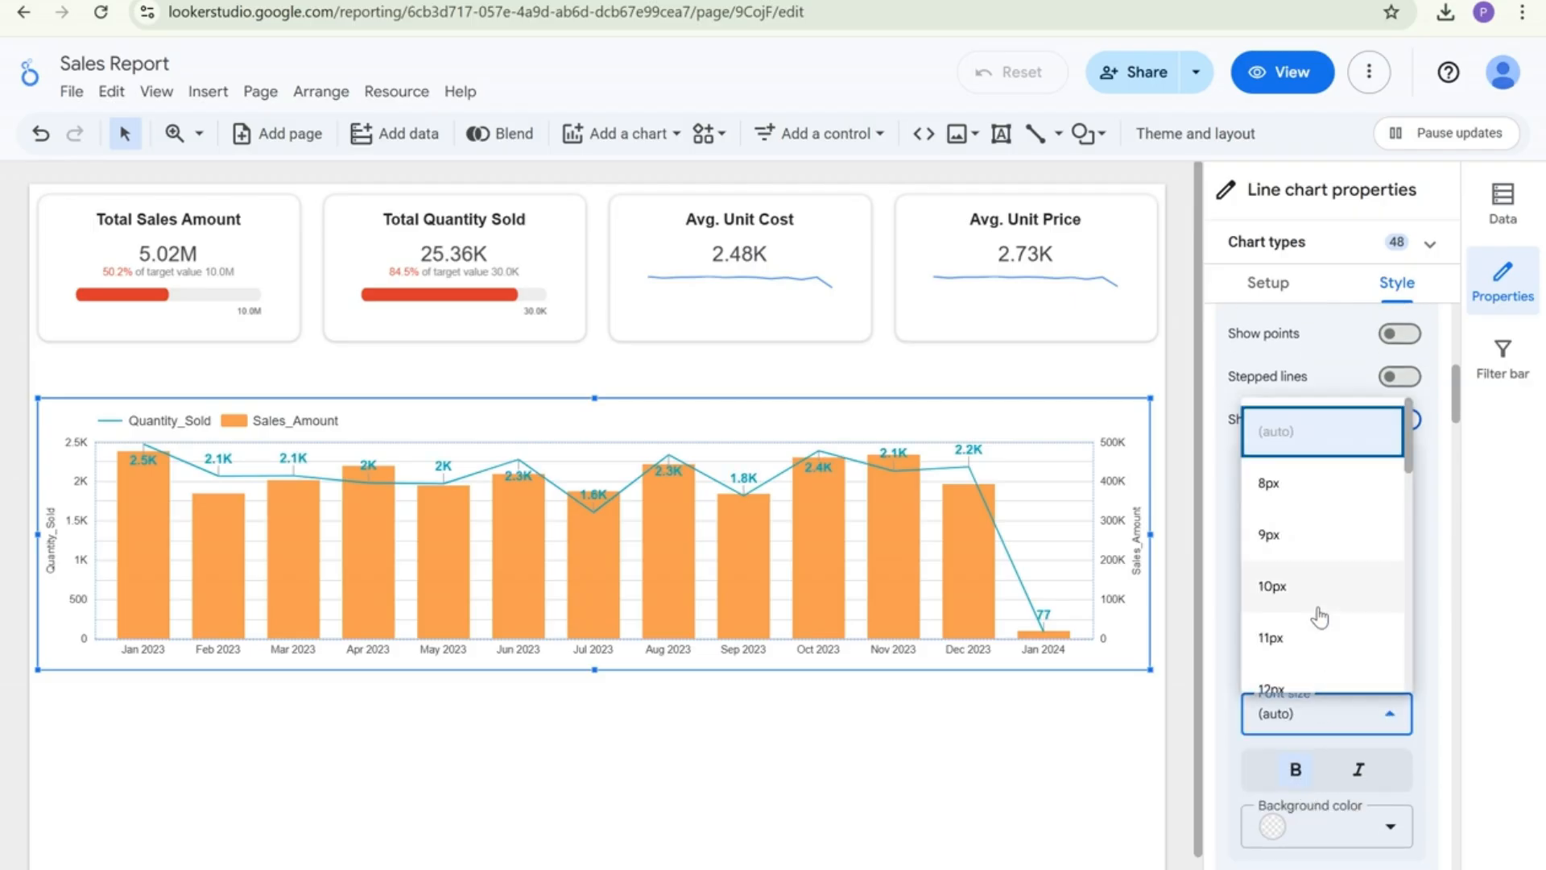
scroll(1325, 570, "down", 1)
scroll(1326, 571, "down", 3)
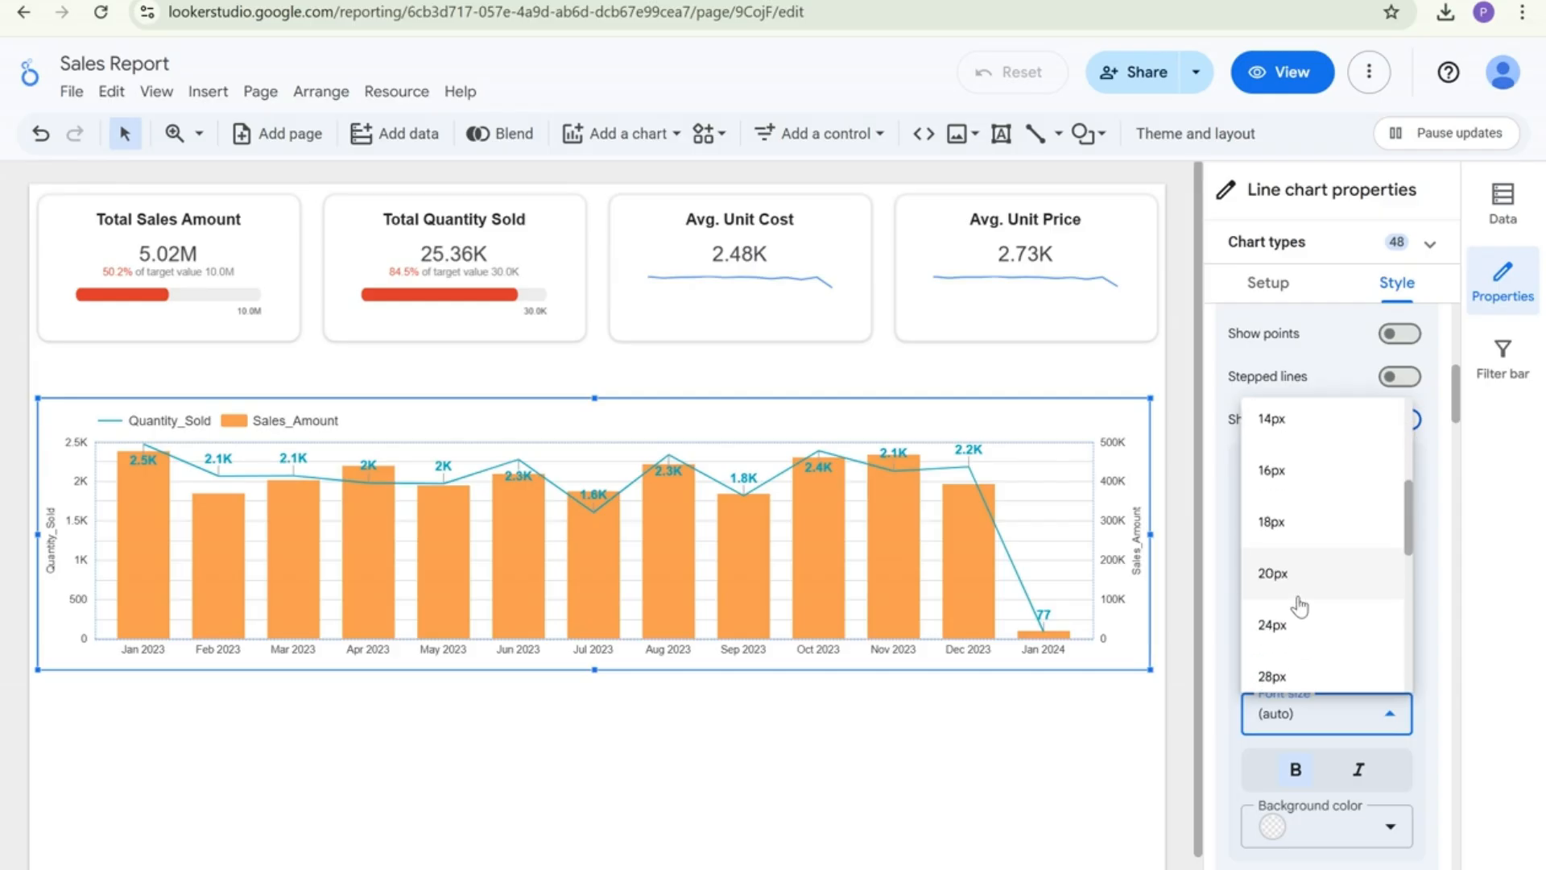
left_click(1310, 498)
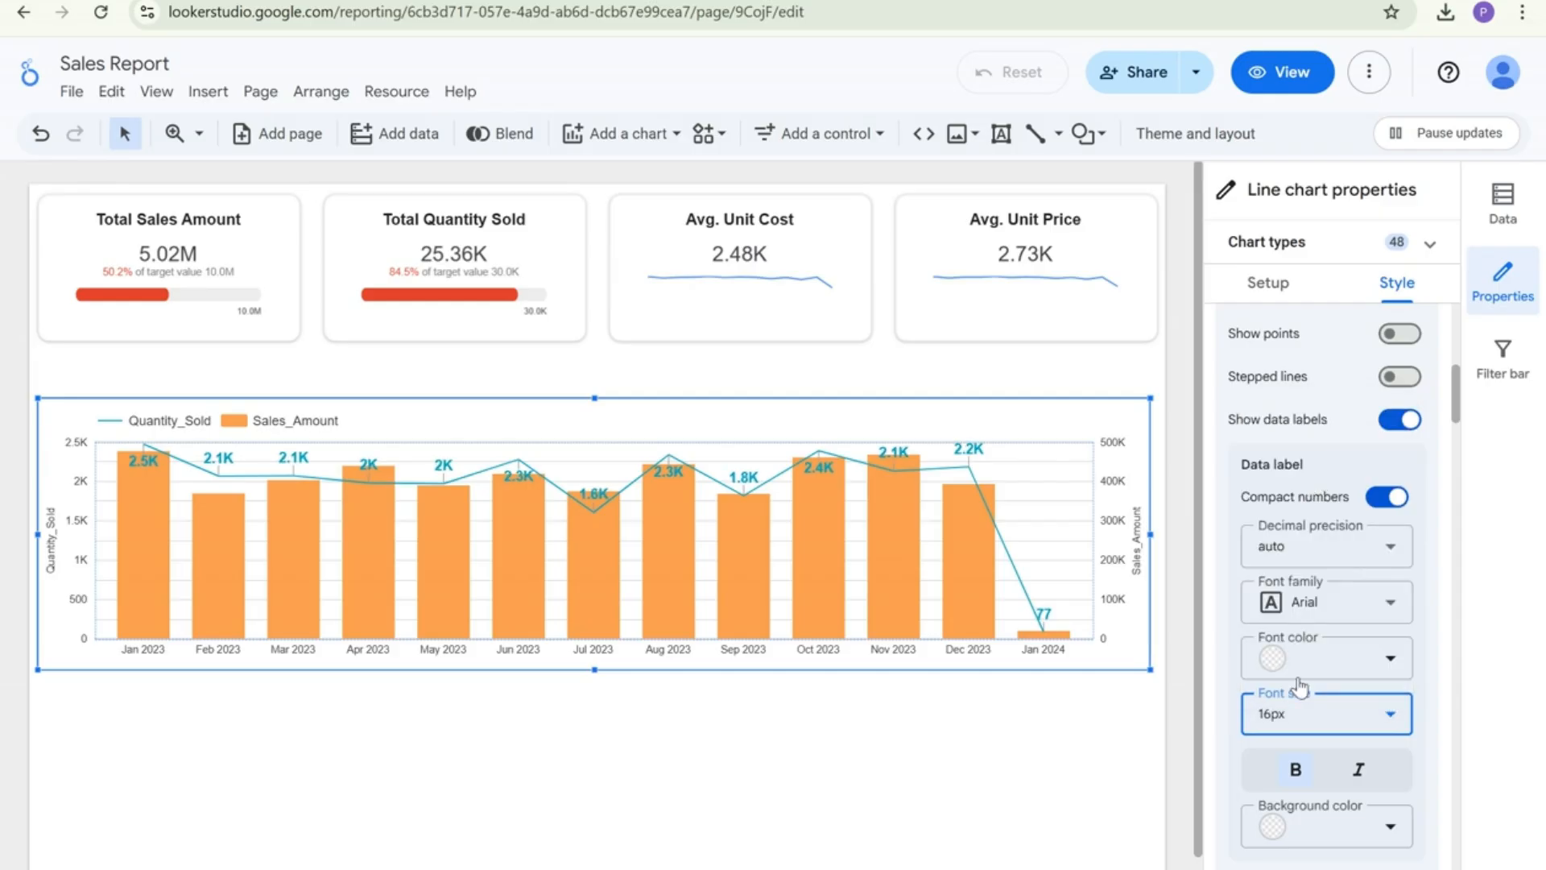
left_click(1298, 715)
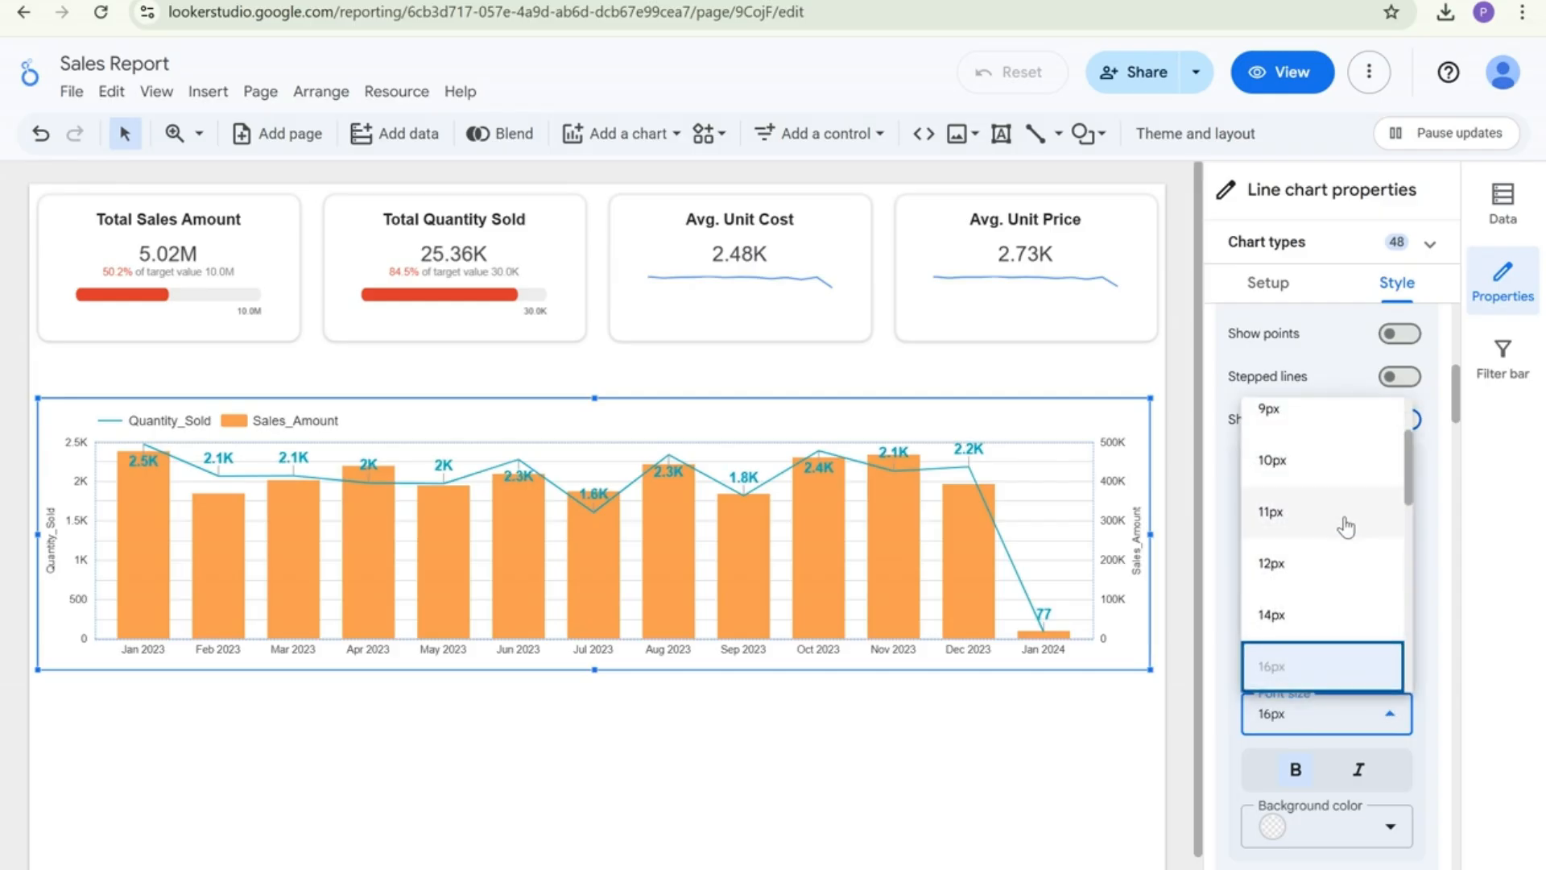
left_click(1286, 613)
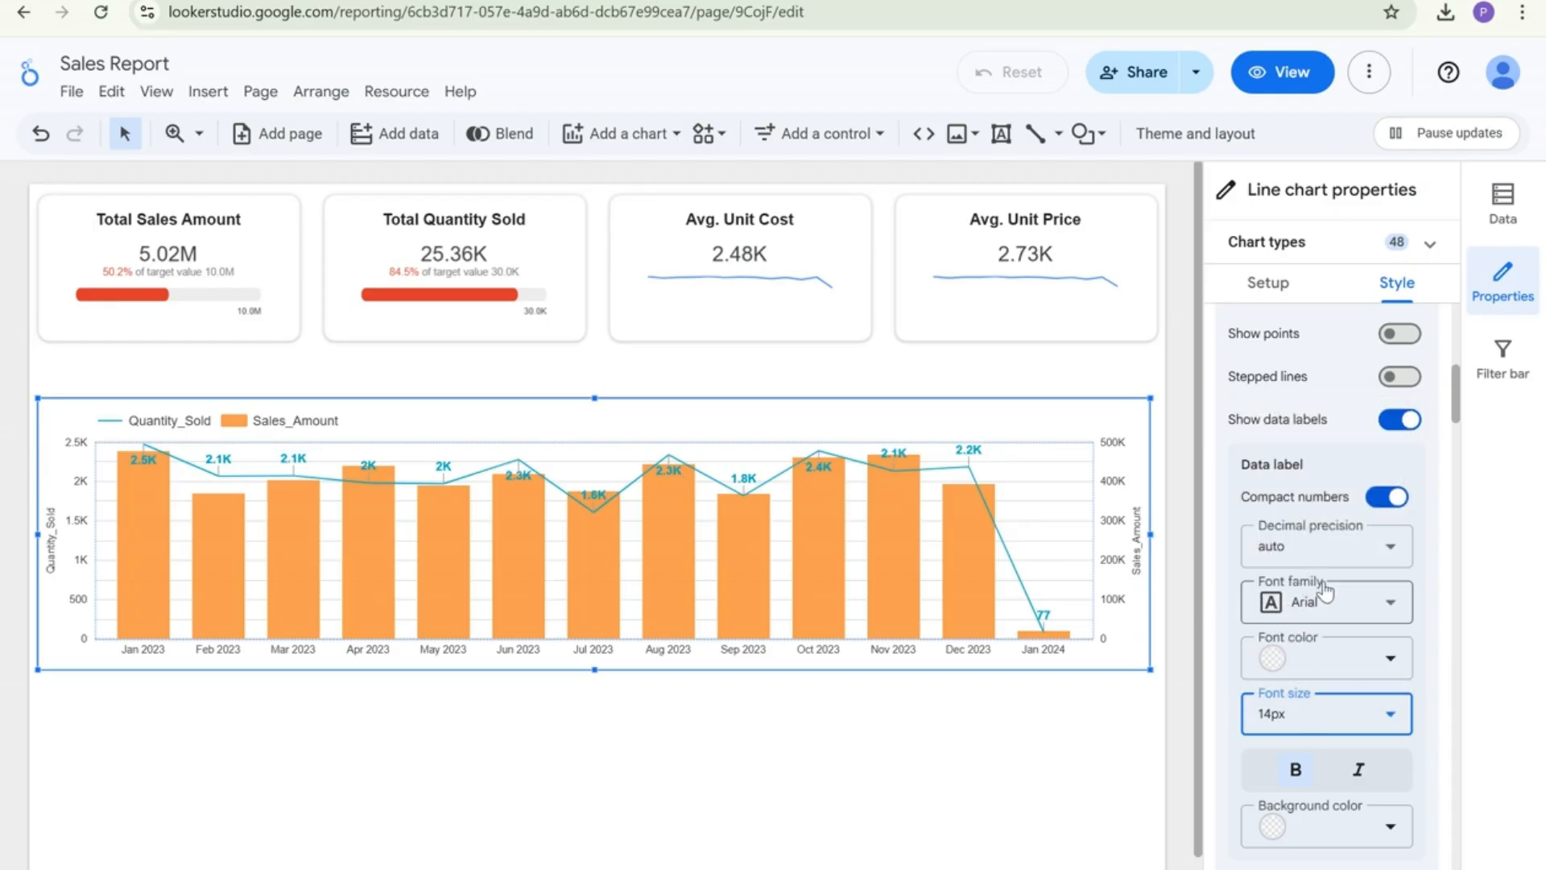
Show data labels on the Series #2 Sales_Amount bars and display them as compact numbers
scroll(1330, 580, "down", 4)
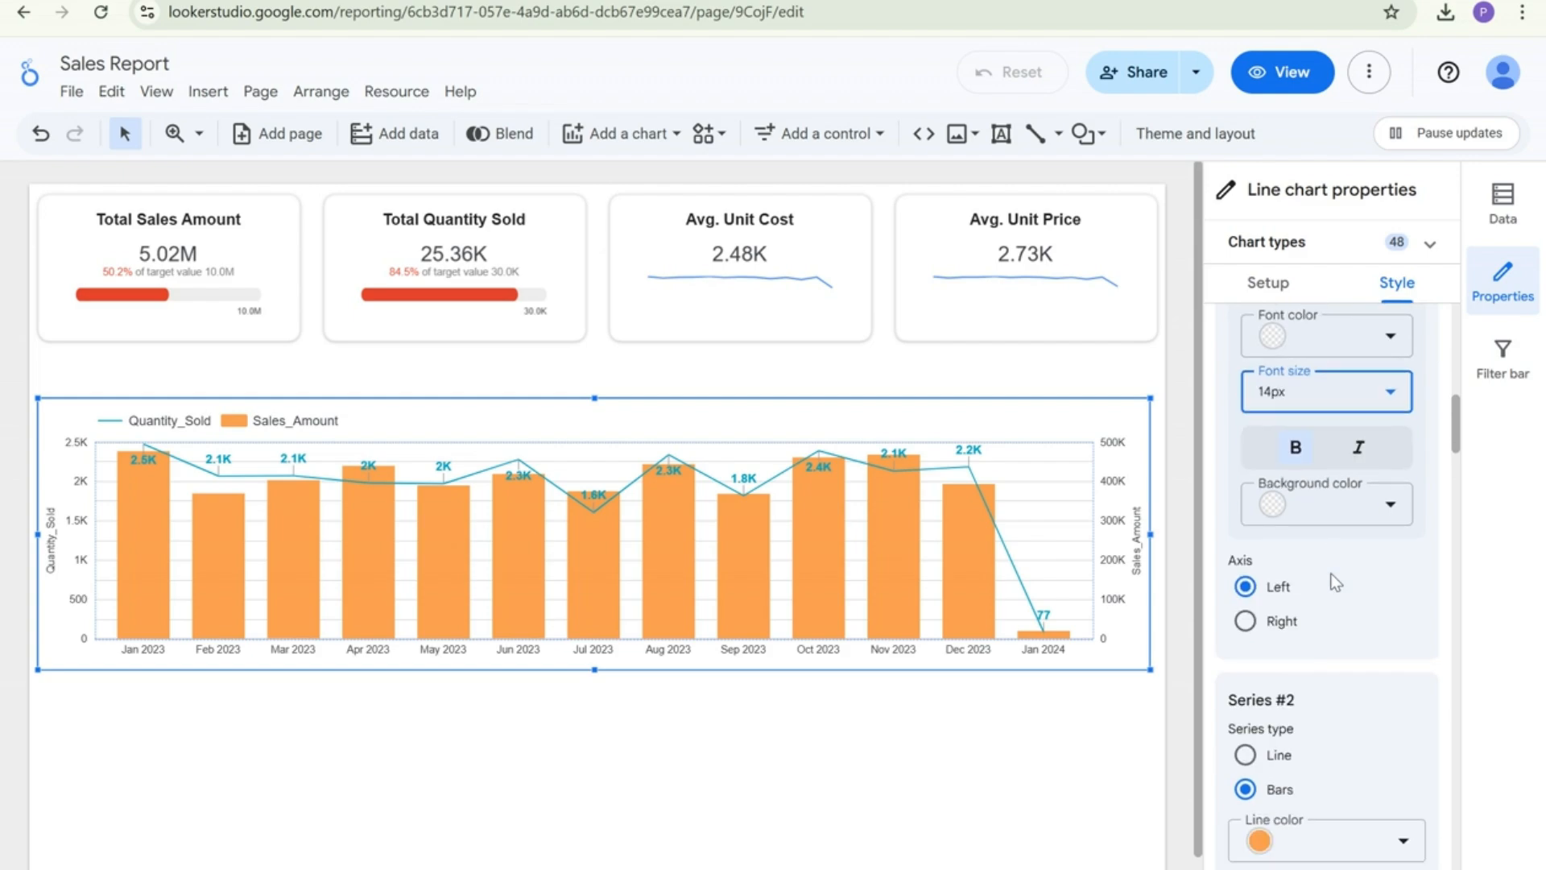
scroll(1330, 572, "down", 4)
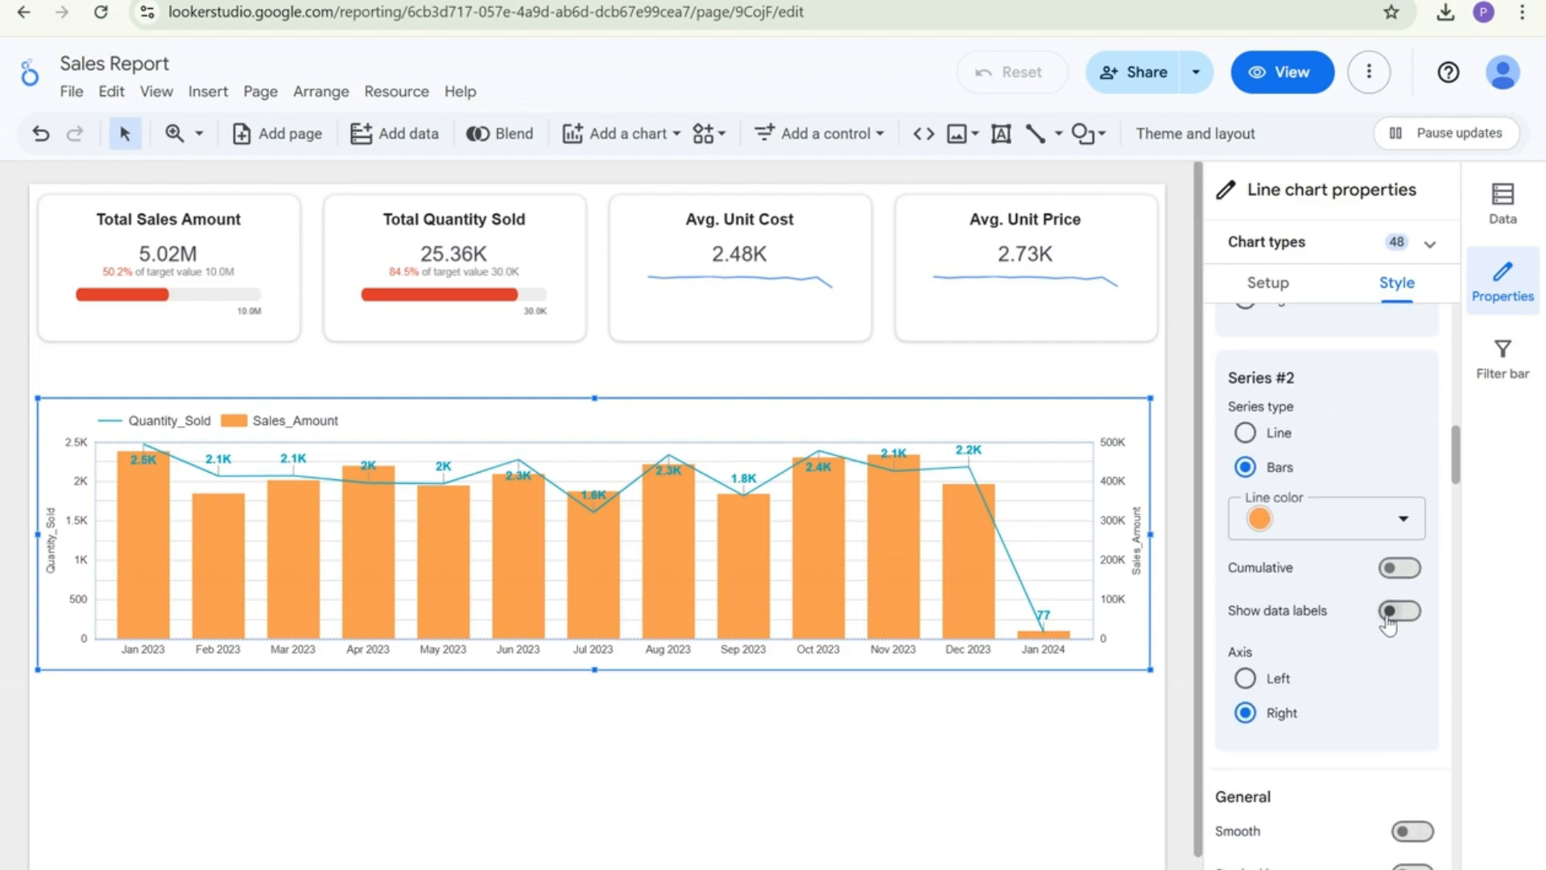
left_click(1389, 620)
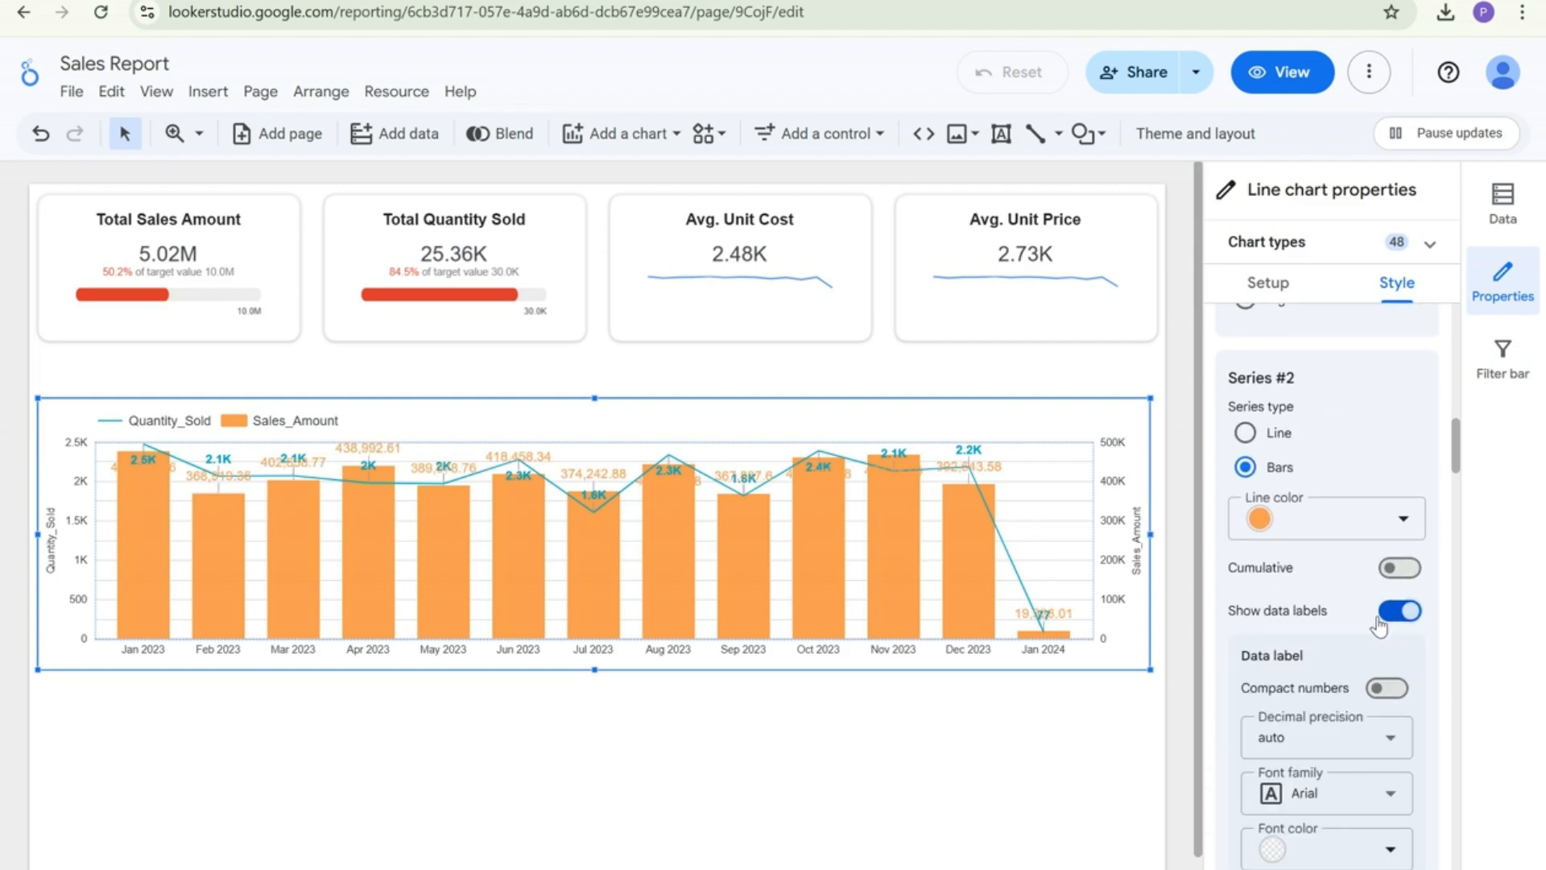
left_click(1377, 689)
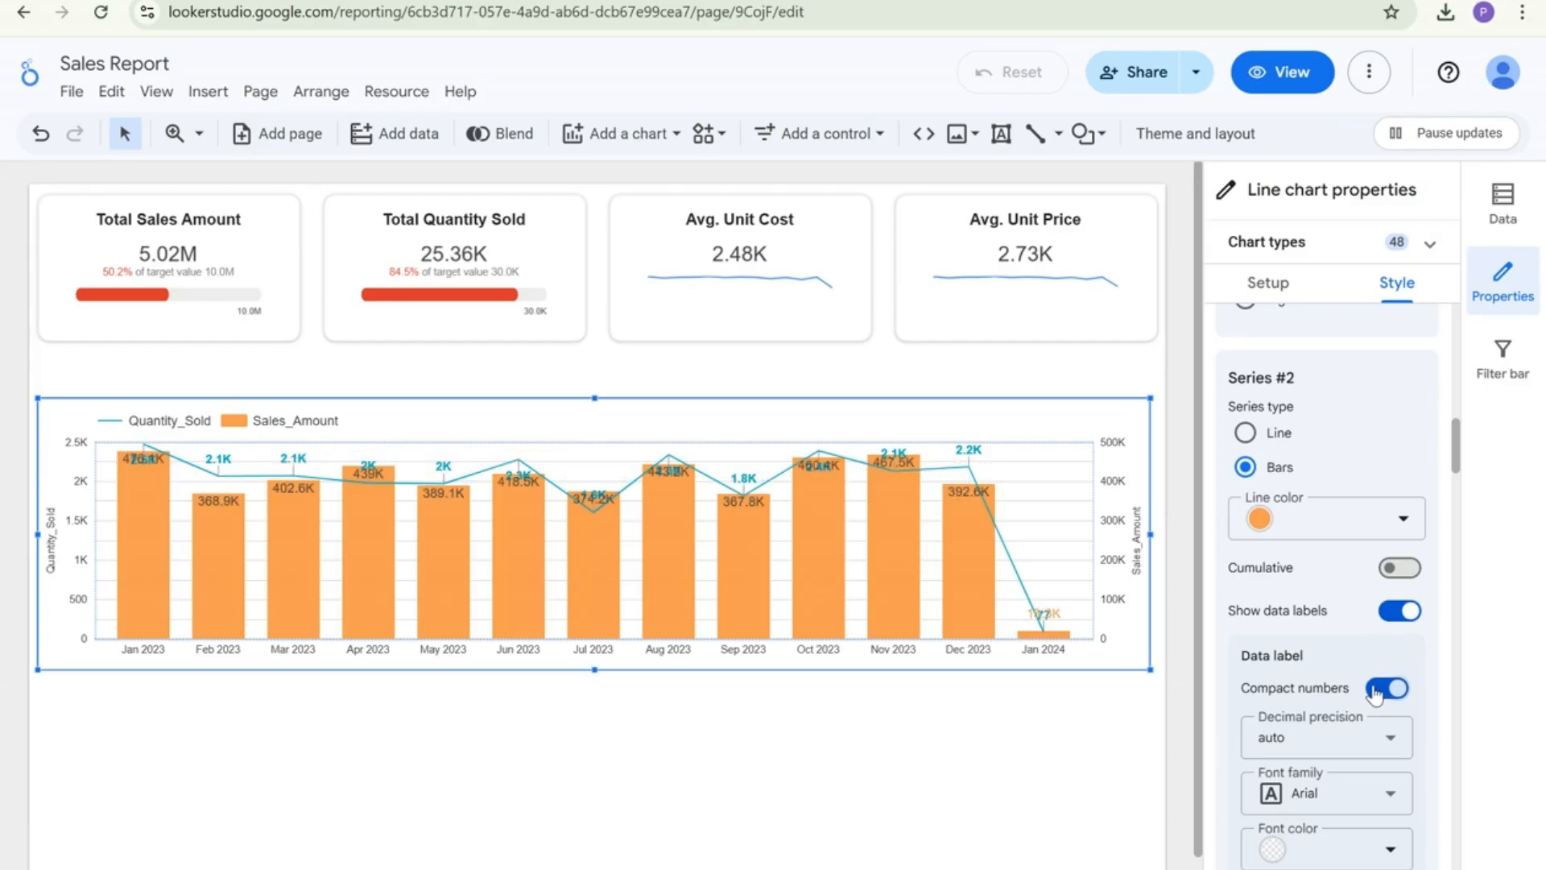
Change the color of the Series #2 Sales_Amount bars to dark gray
left_click(1302, 520)
left_click(1303, 522)
left_click(1303, 522)
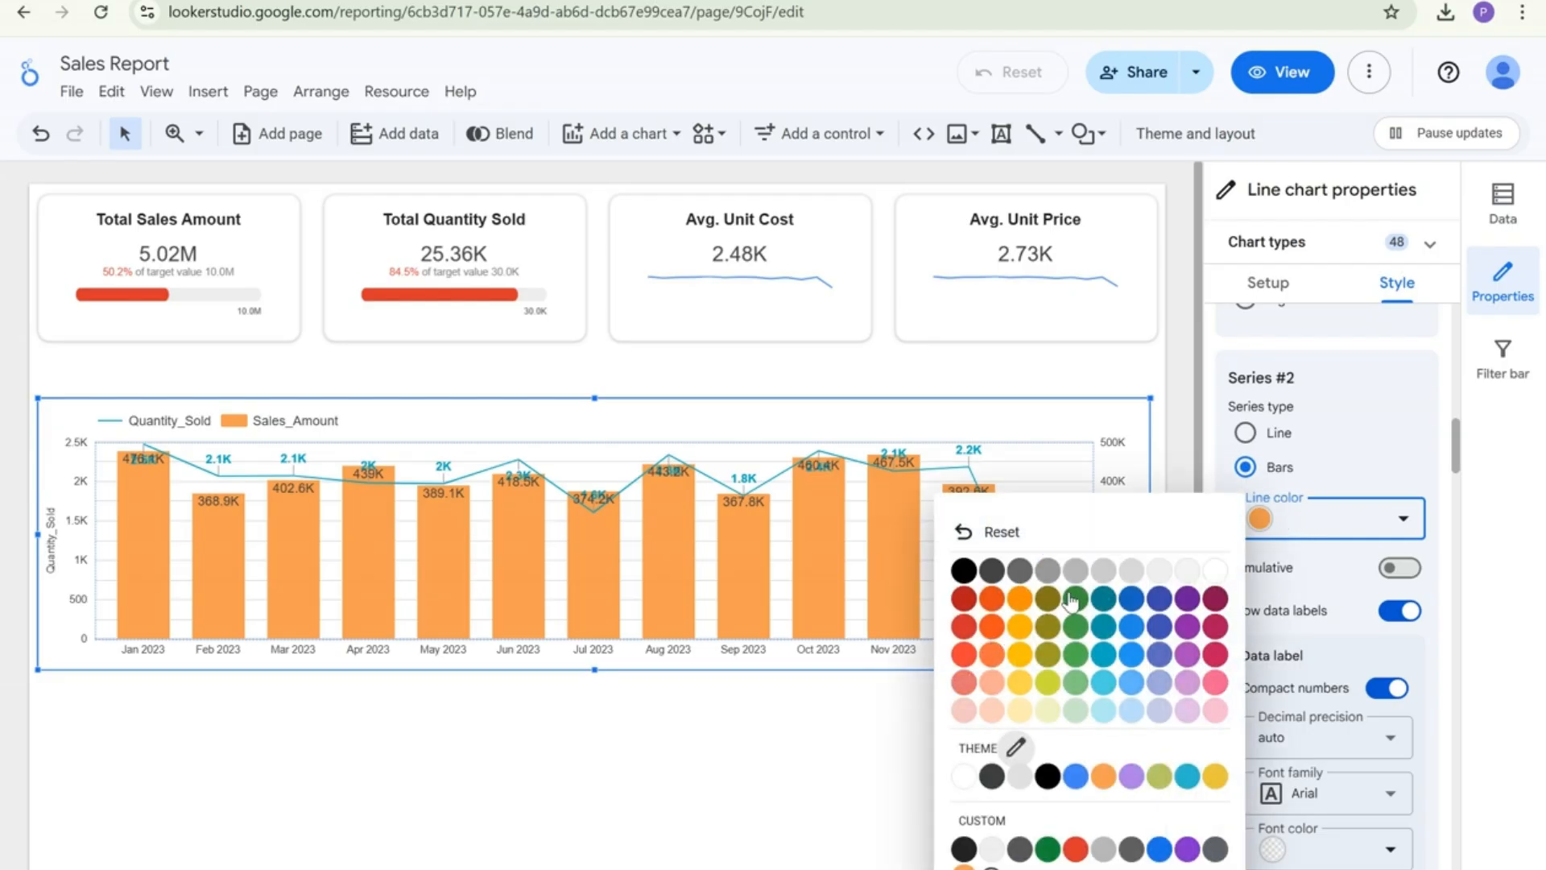
left_click(1020, 570)
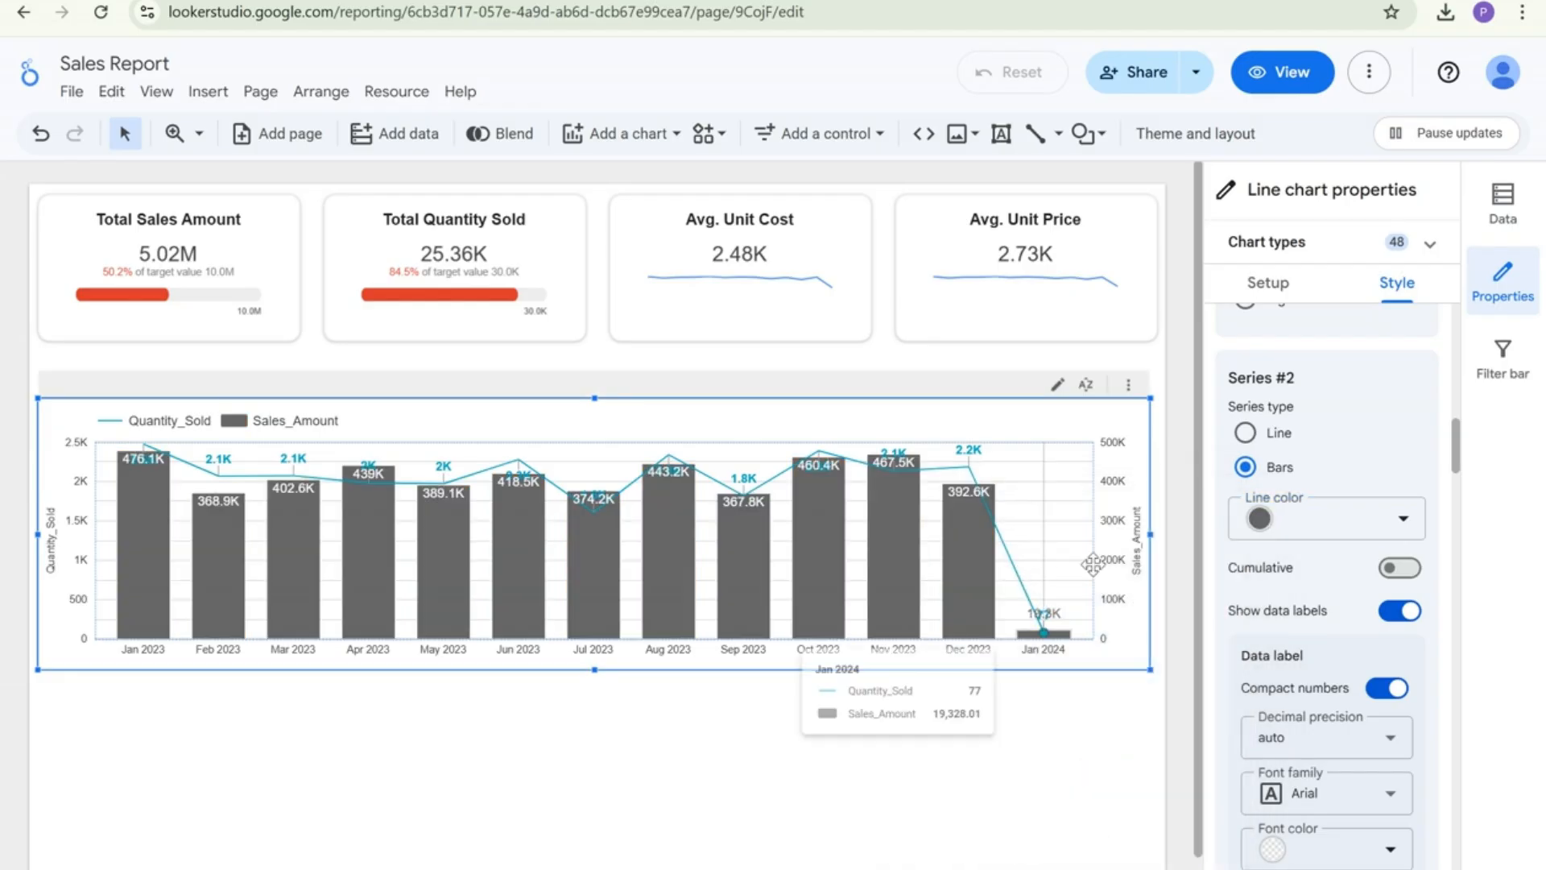
left_click(1266, 525)
left_click(1312, 528)
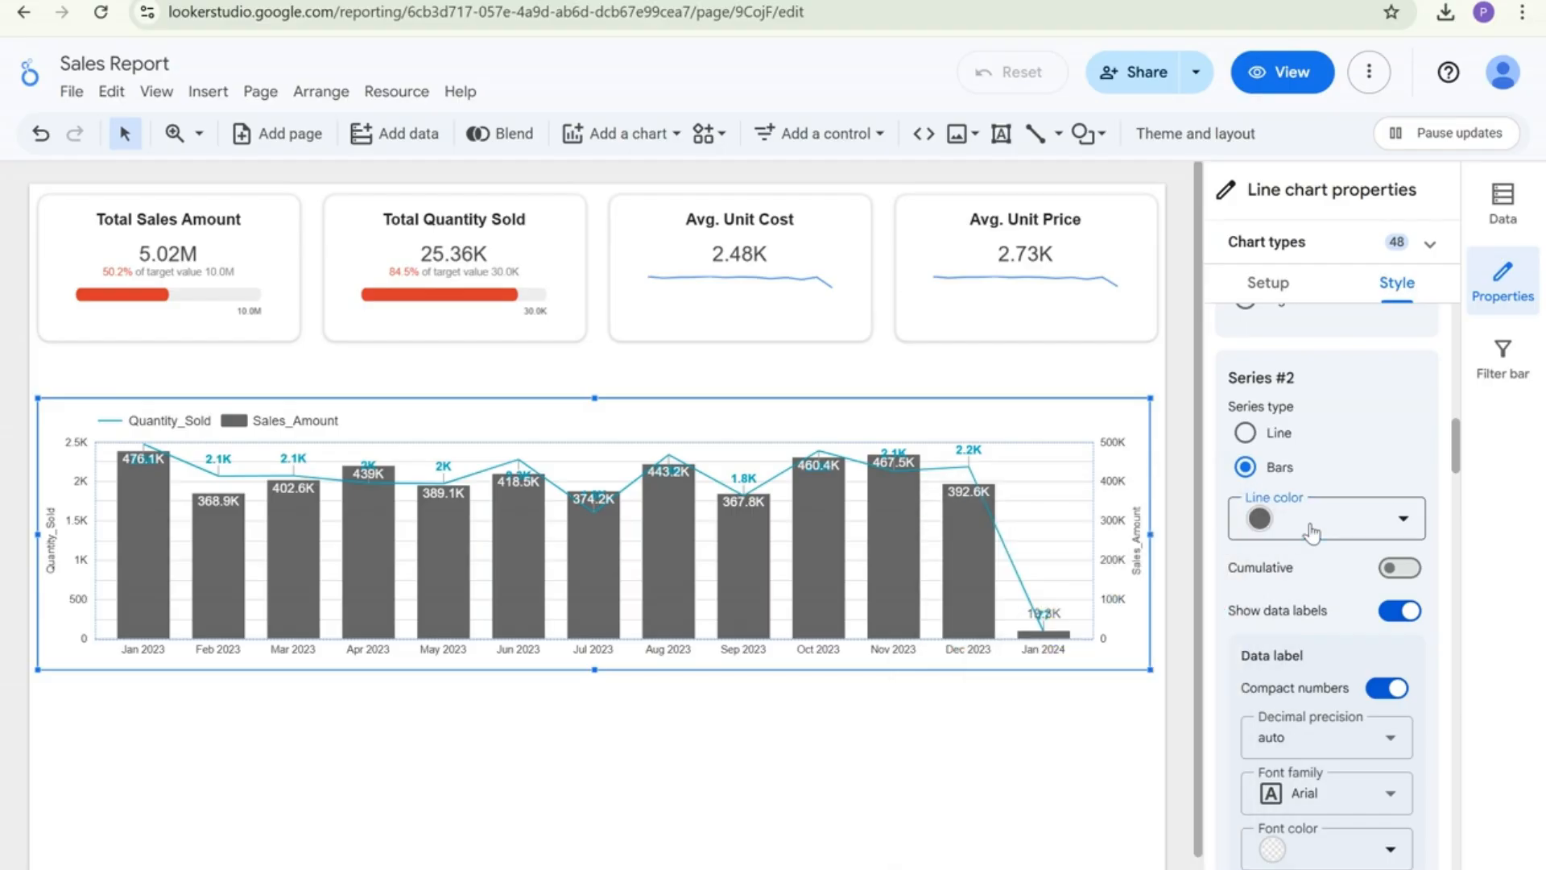
Turn on smoothing for the combo chart's line
scroll(1297, 554, "down", 1)
scroll(1297, 554, "down", 5)
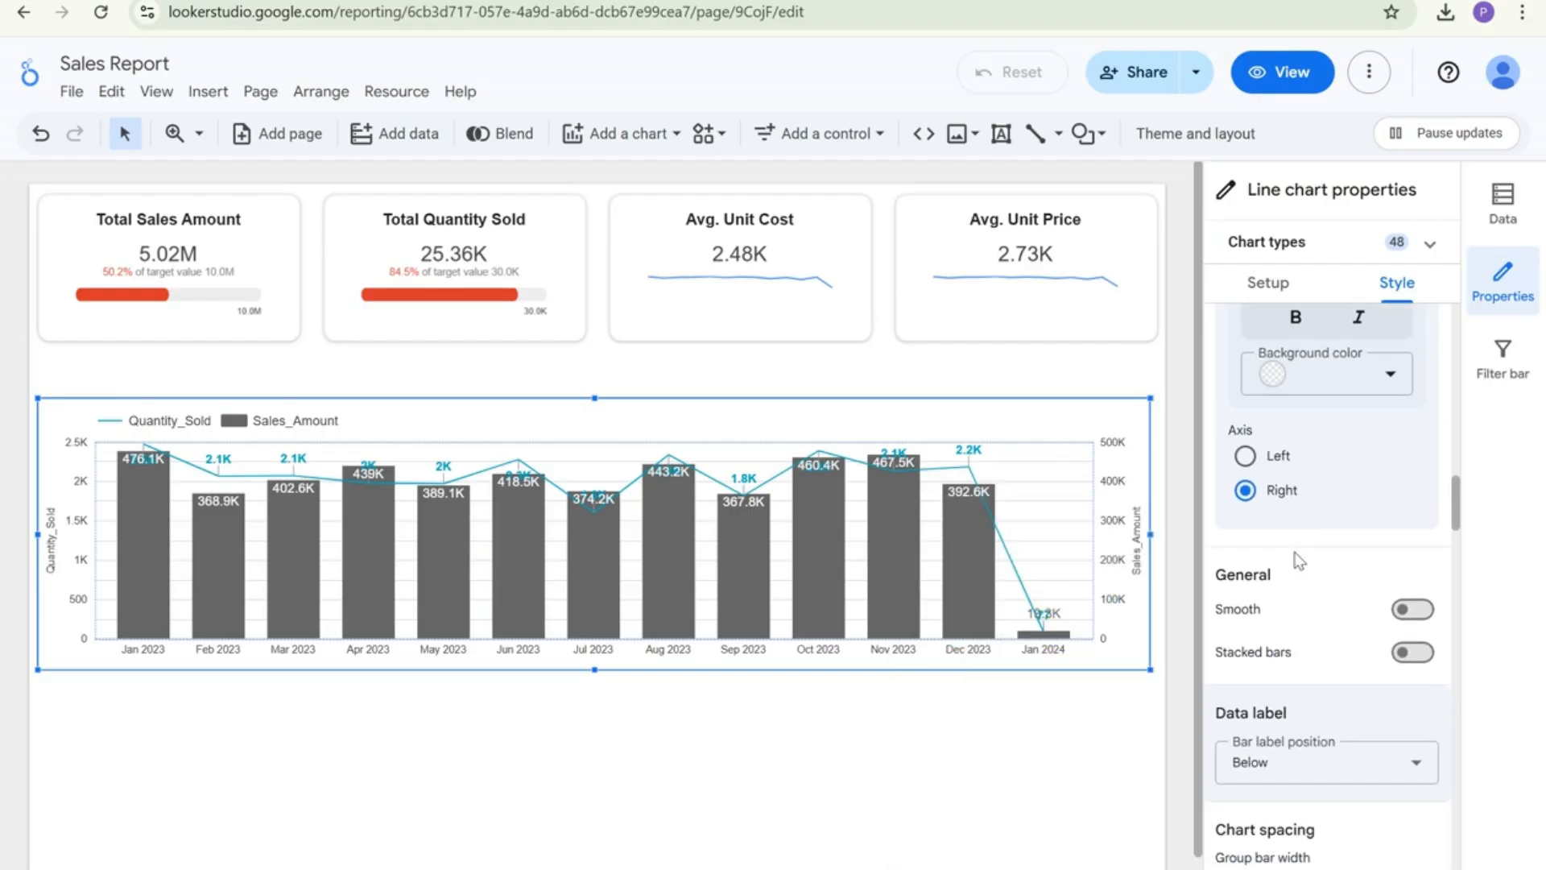
scroll(1297, 559, "down", 1)
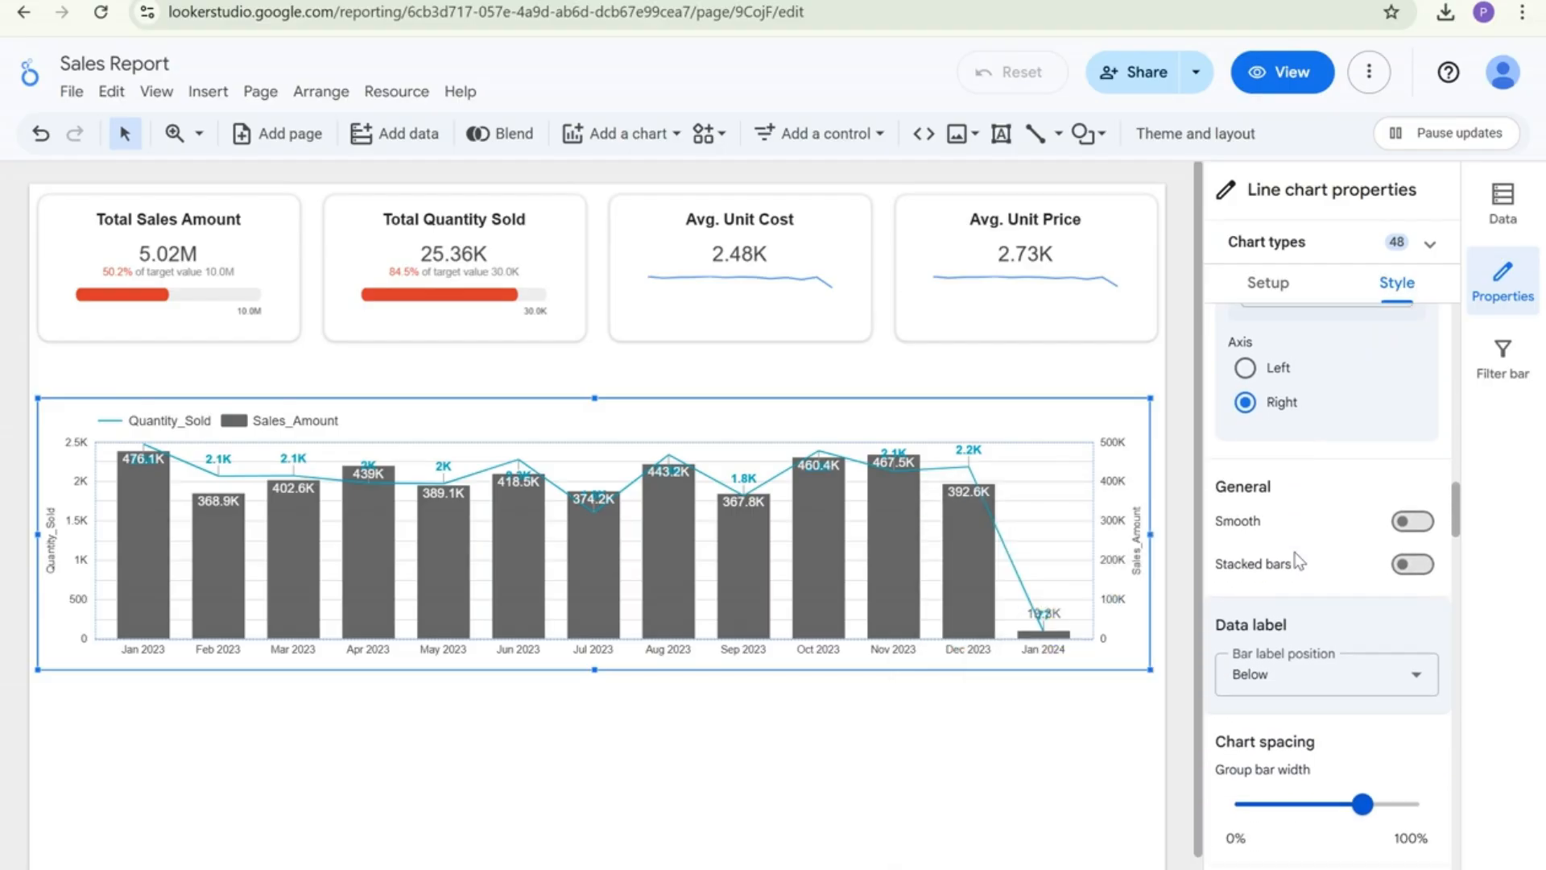
left_click(1402, 503)
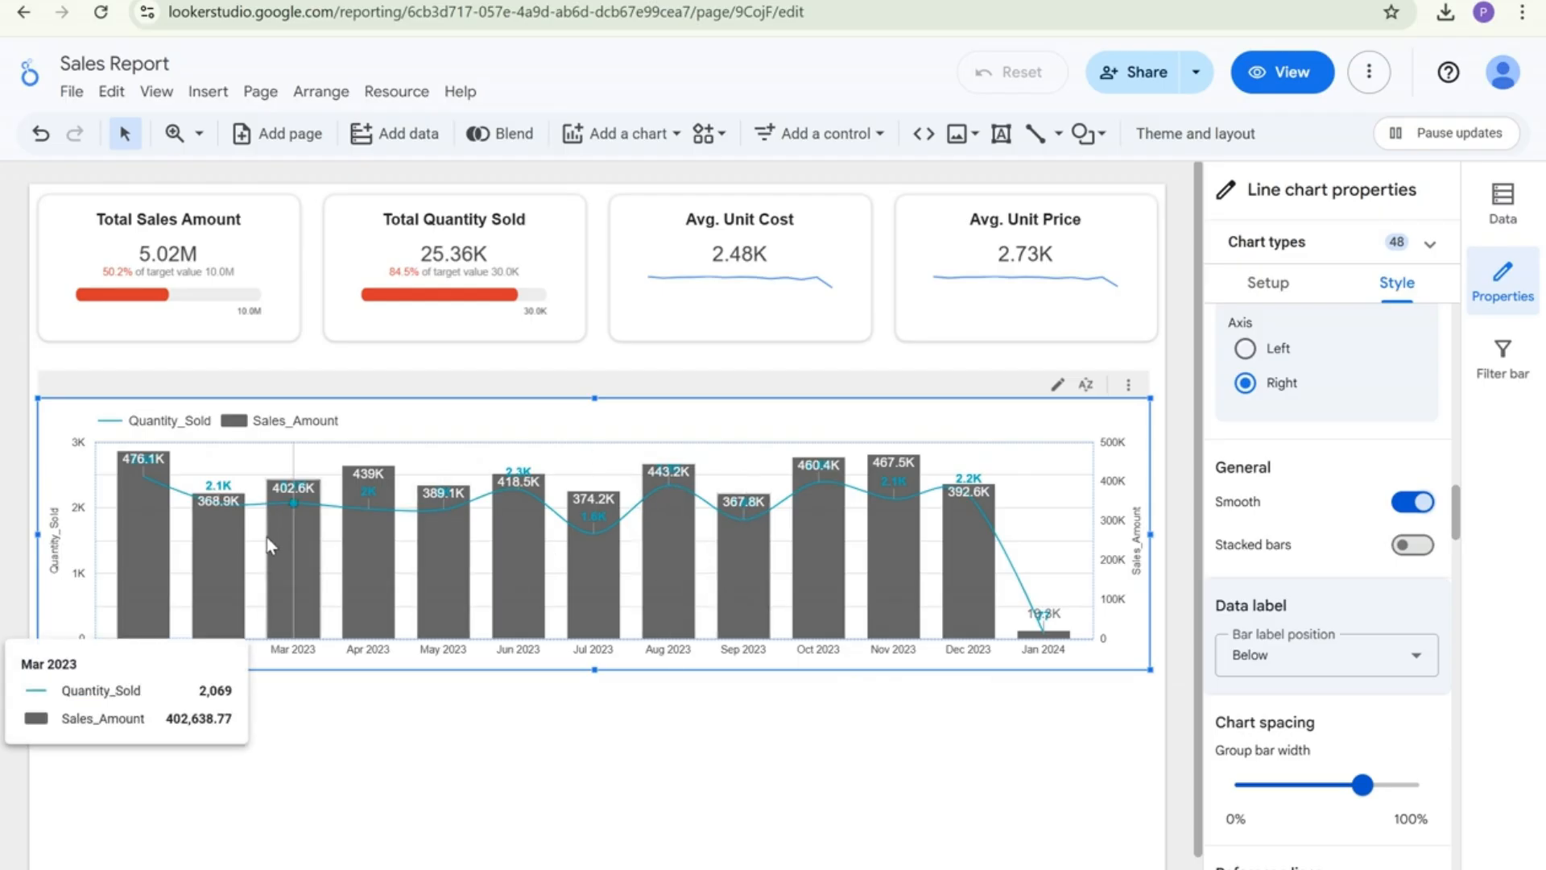
Reduce the combo chart's group bar width to 35%
scroll(1289, 538, "down", 1)
scroll(1289, 538, "down", 1)
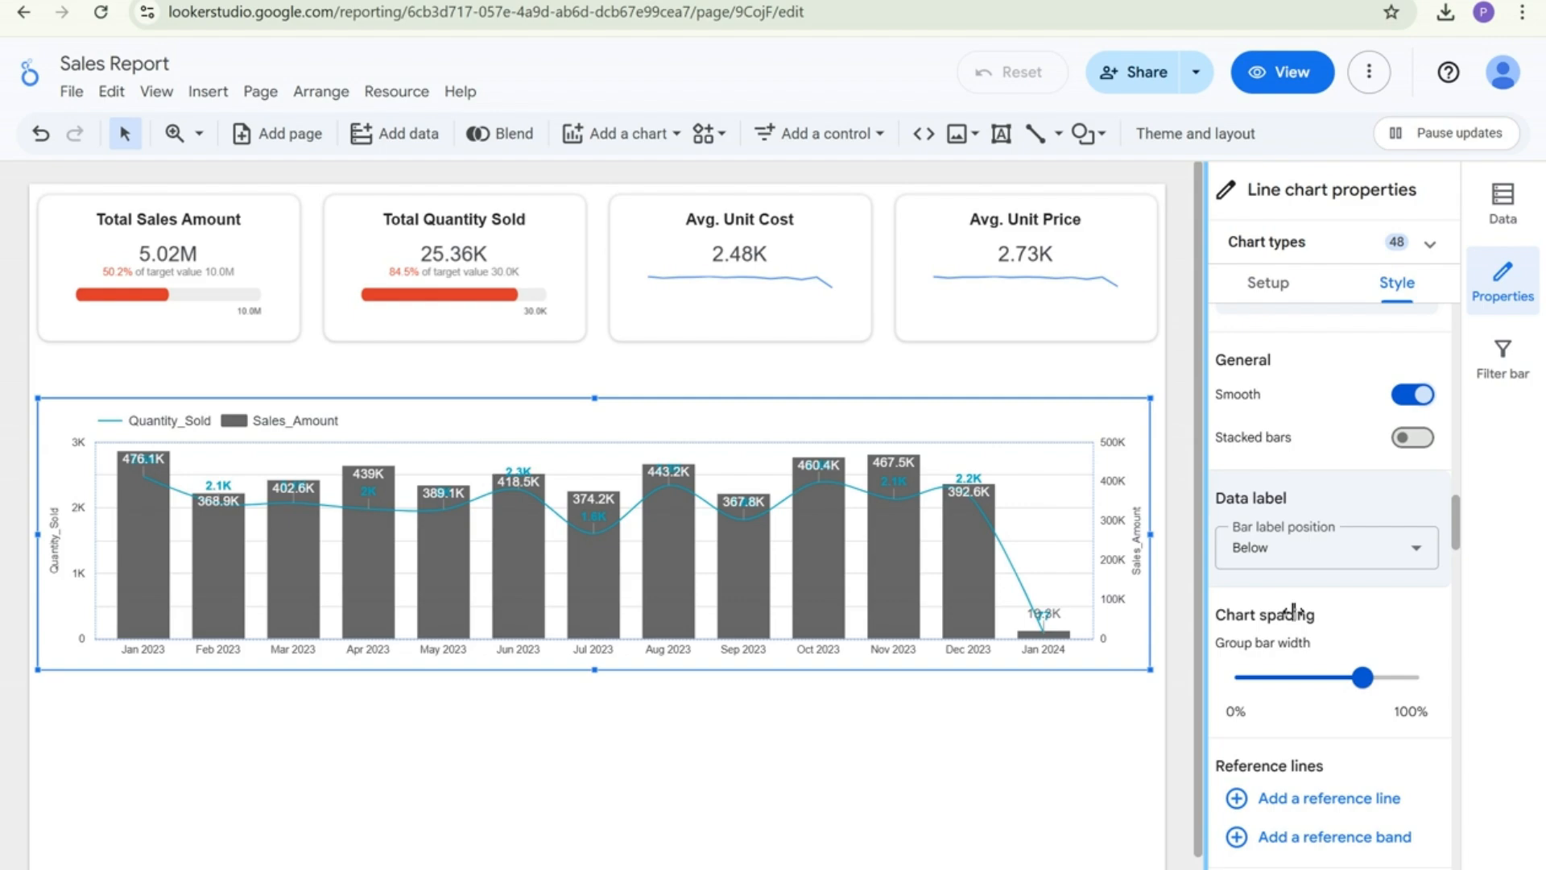
left_click(1365, 685)
left_click_drag(1364, 686, 1303, 672)
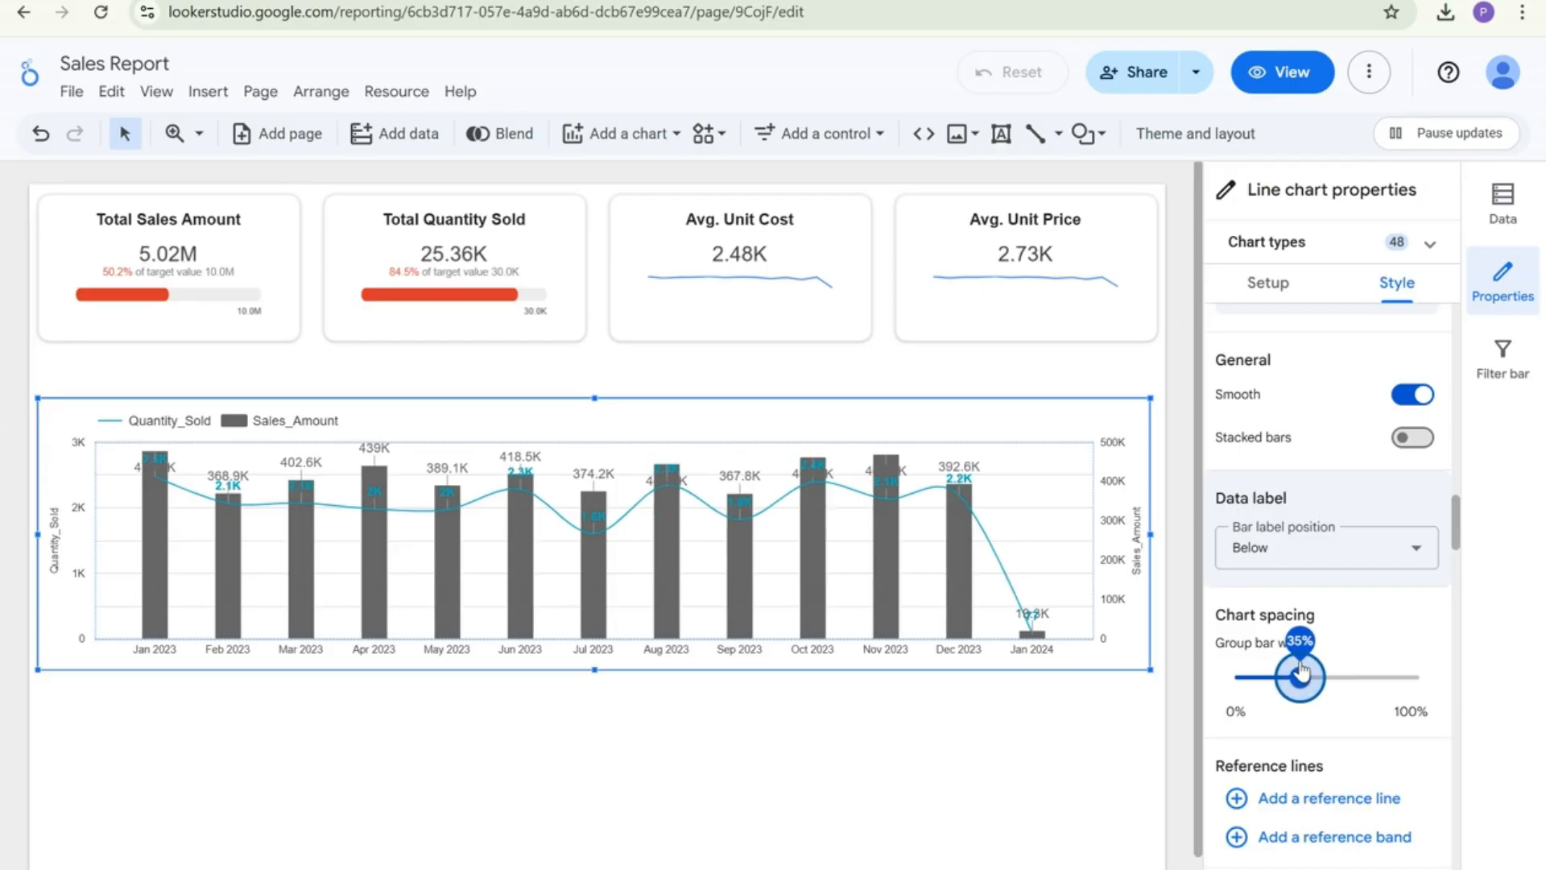
Hide the left Y-axis gridlines of the combo chart
scroll(1321, 677, "down", 4)
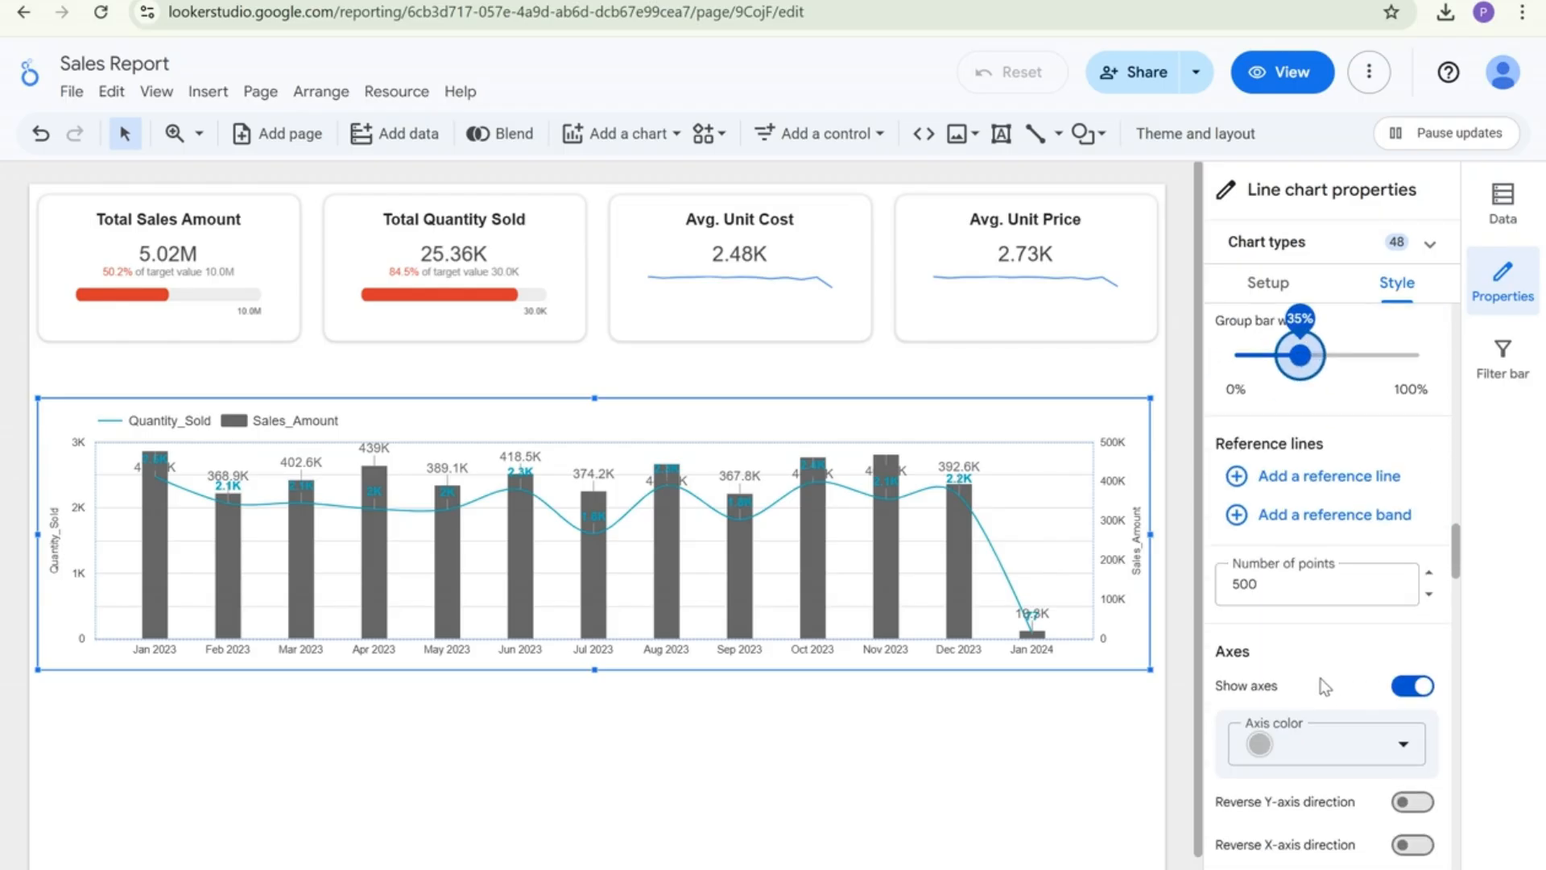
scroll(1317, 680, "down", 1)
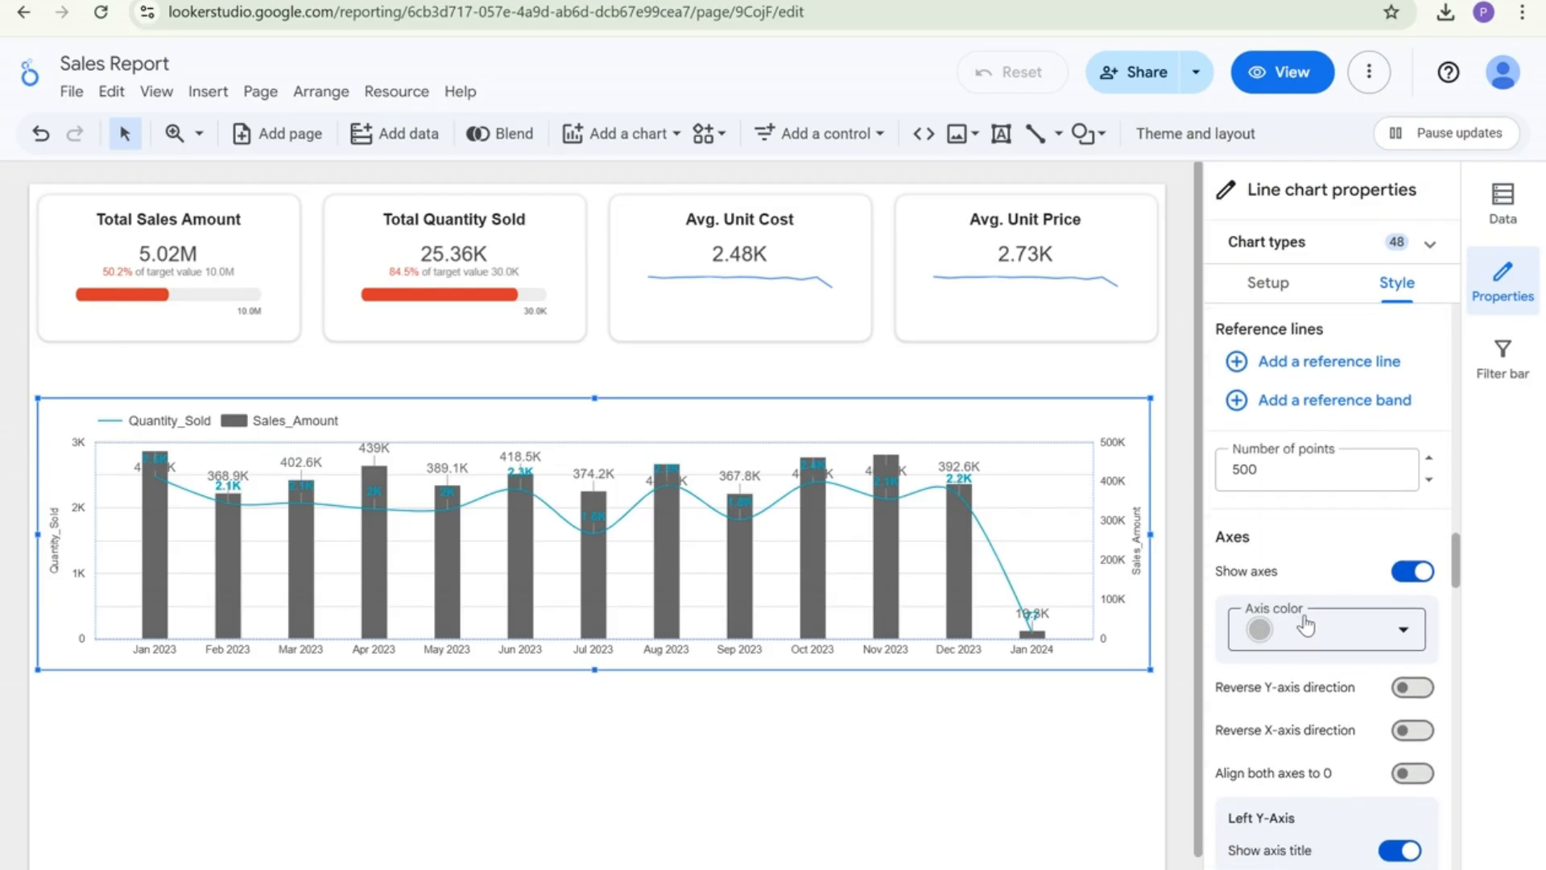
scroll(1300, 629, "down", 4)
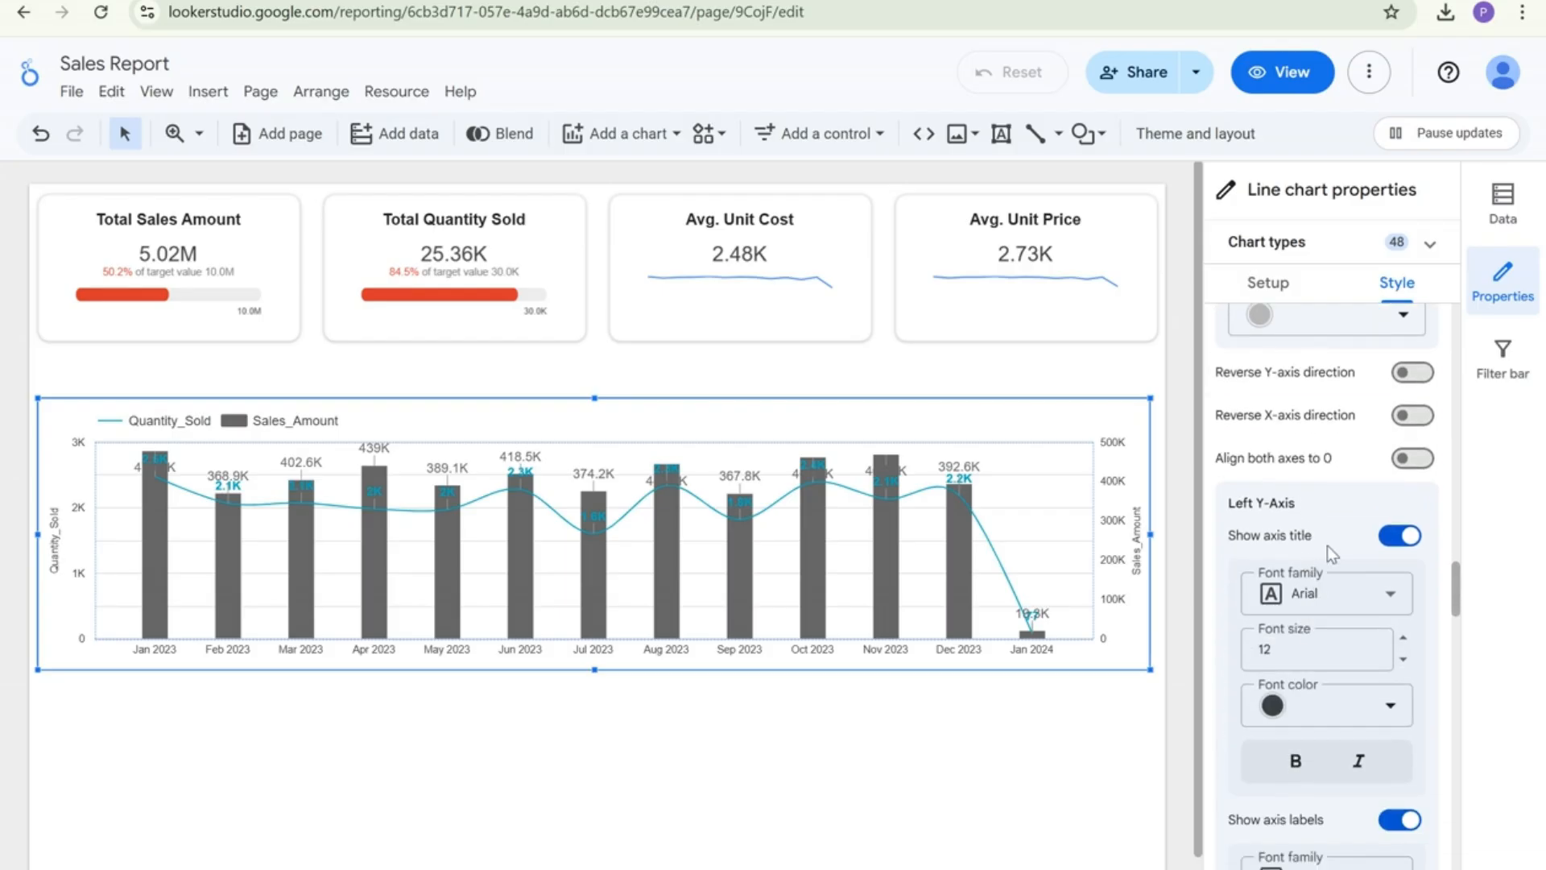
scroll(1355, 541, "down", 4)
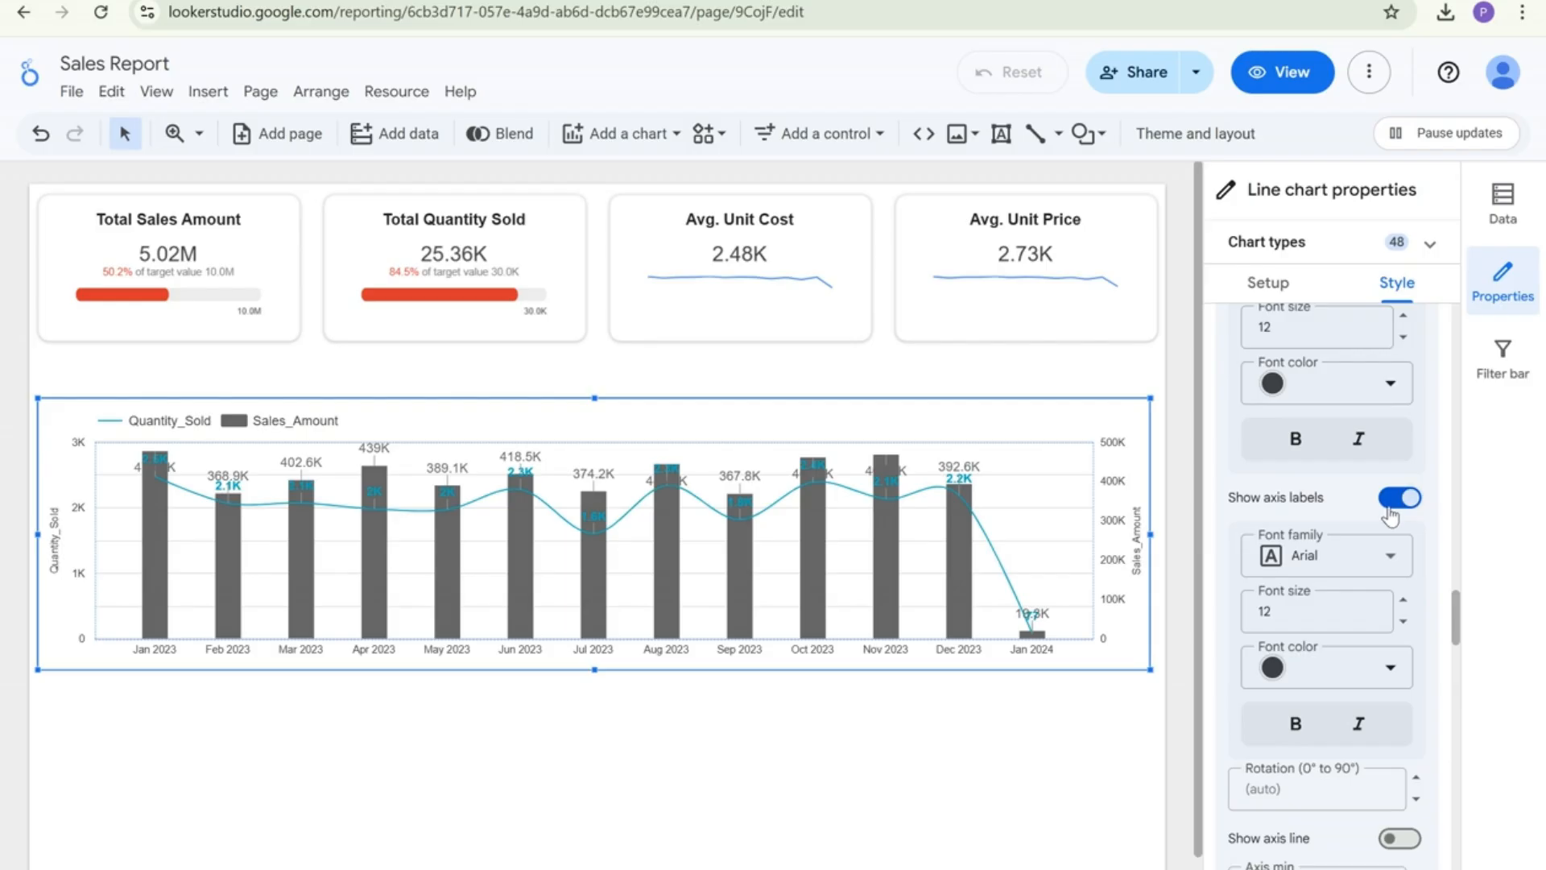
scroll(1391, 515, "down", 7)
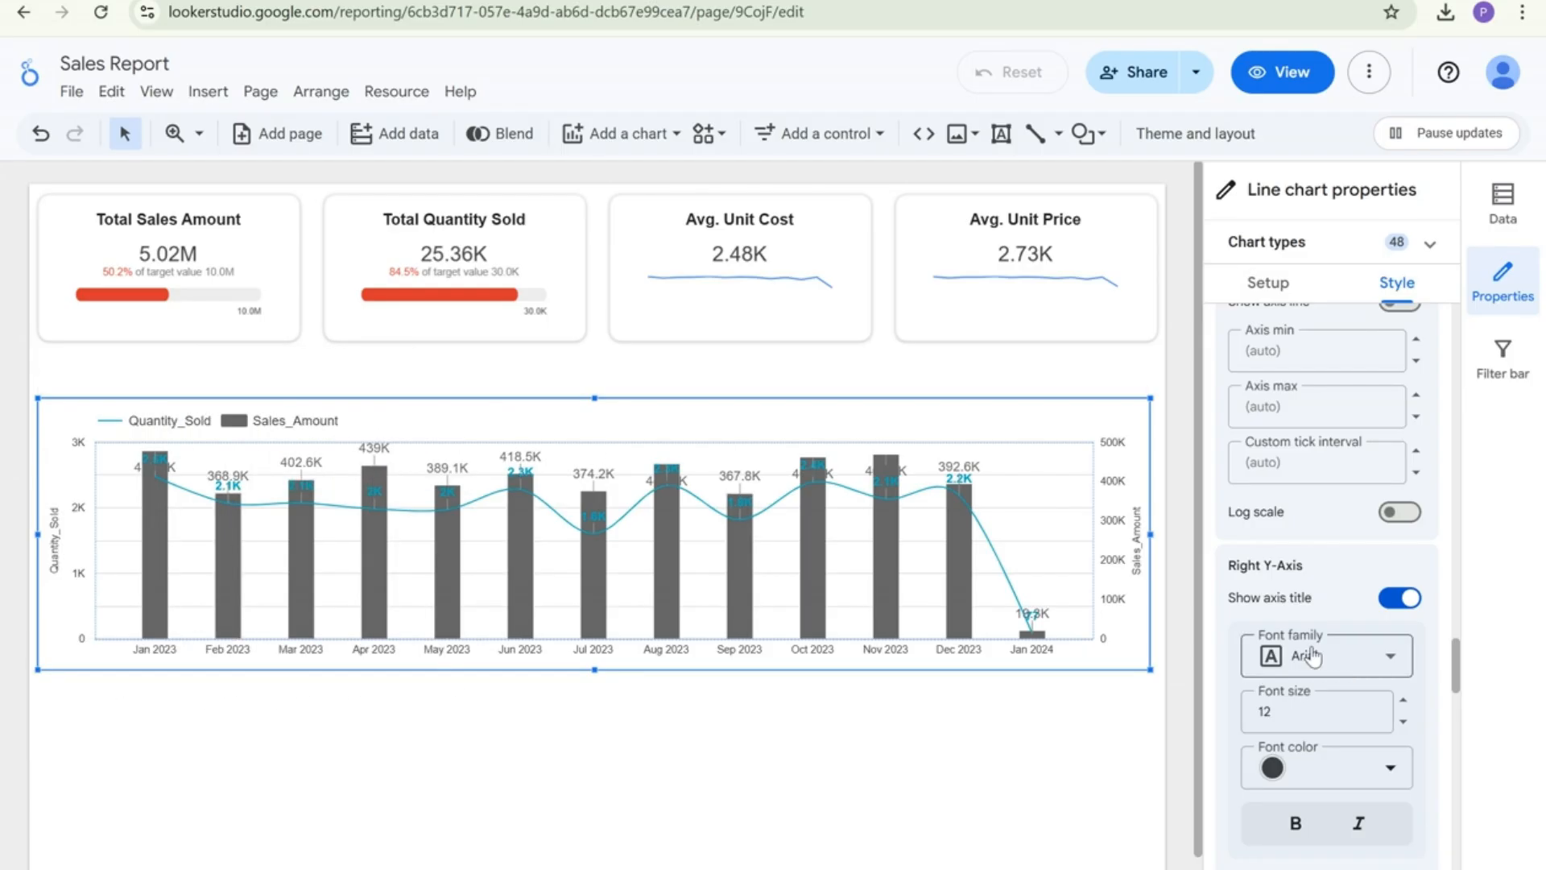
scroll(1311, 656, "down", 5)
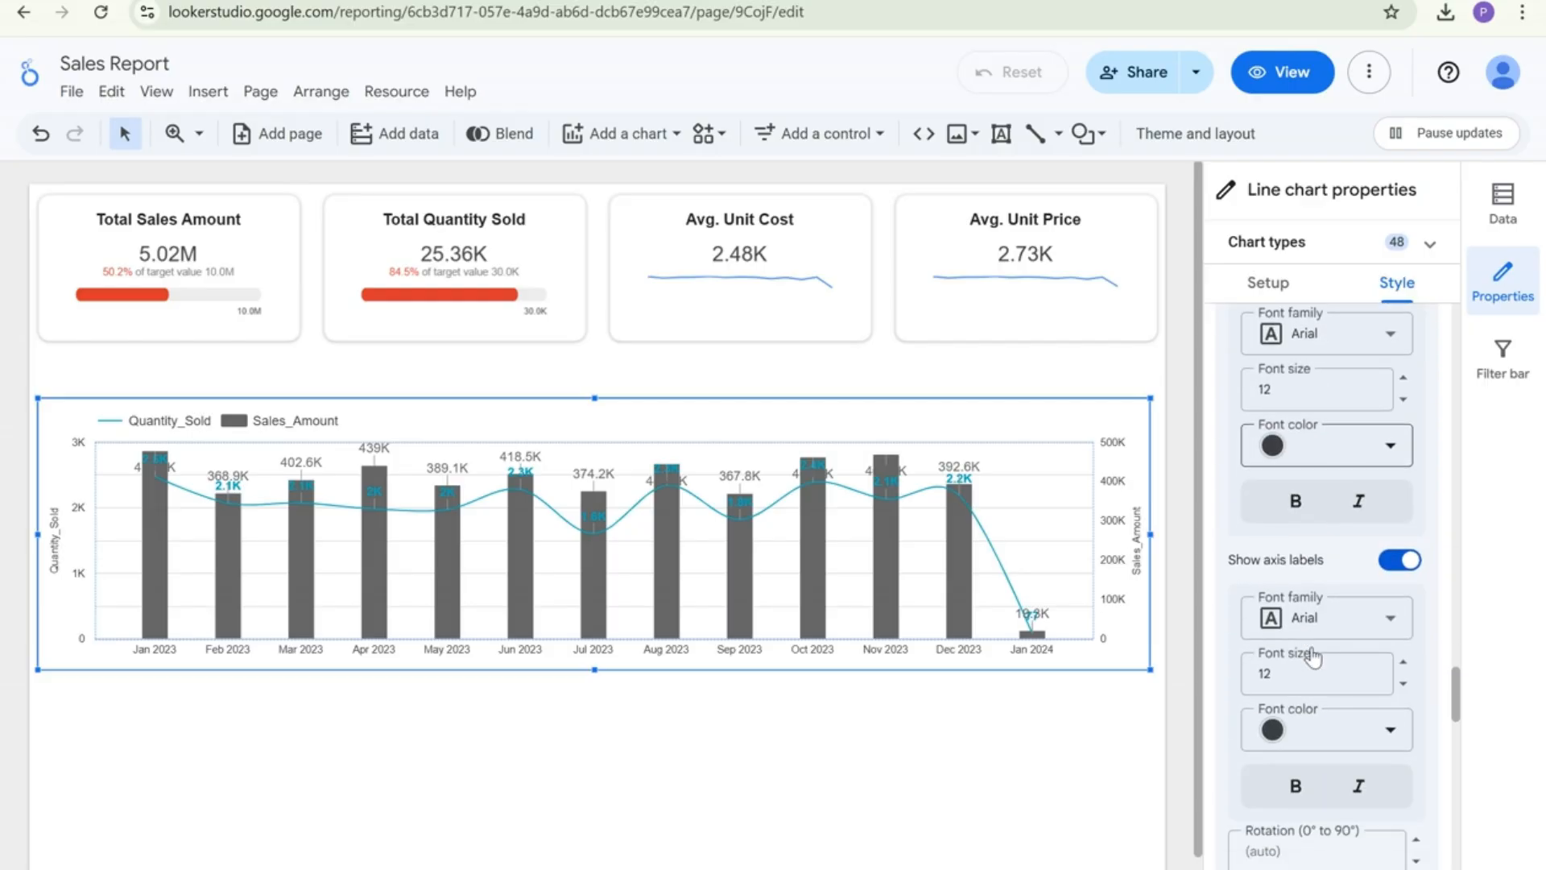
scroll(1313, 657, "down", 13)
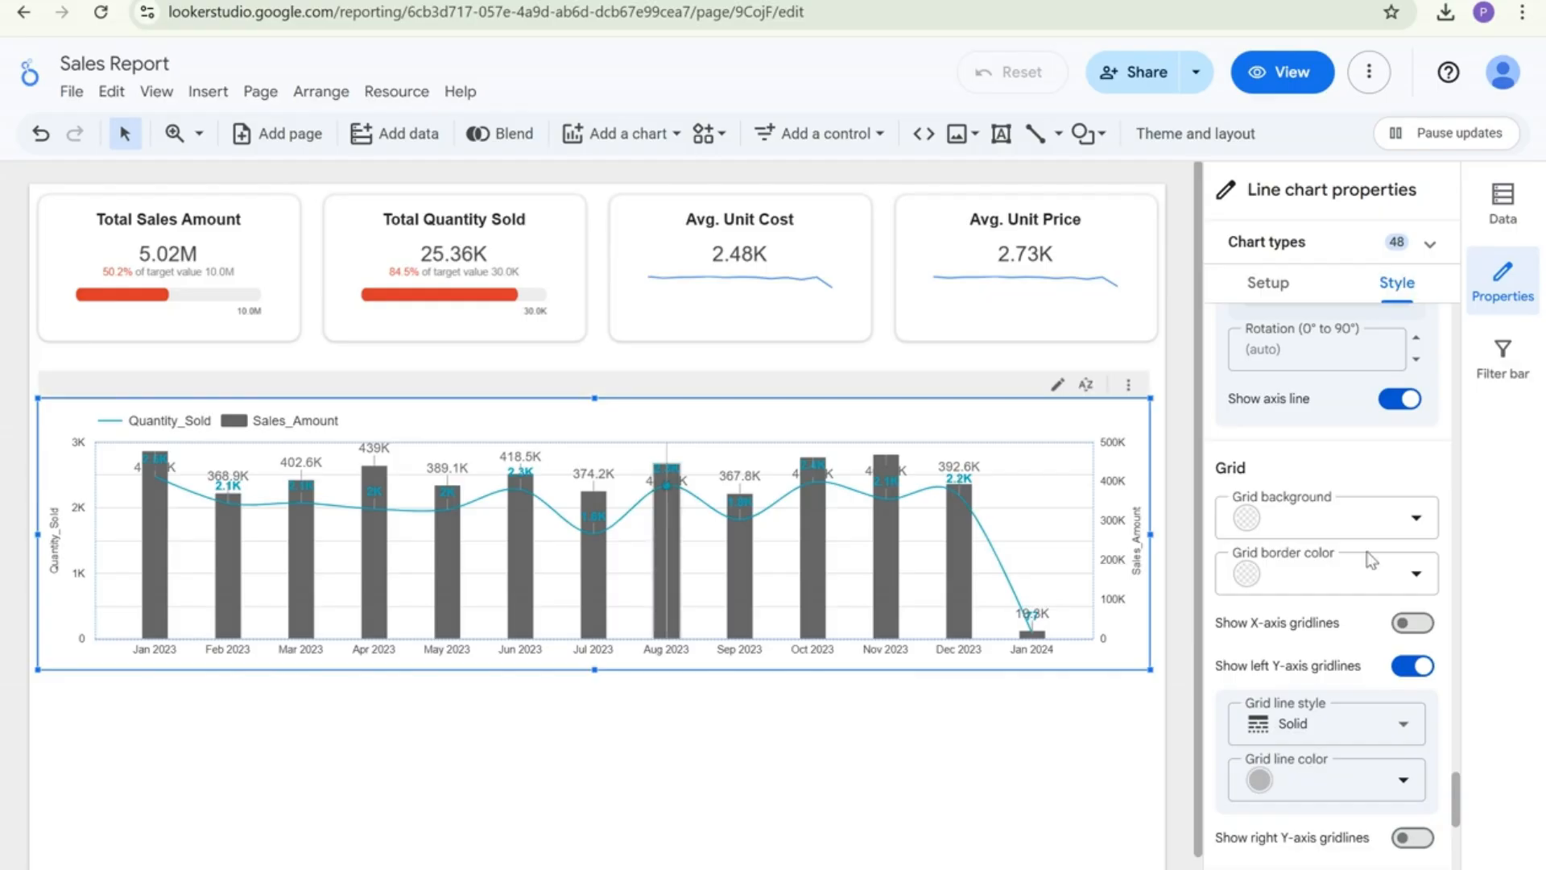
left_click(1415, 666)
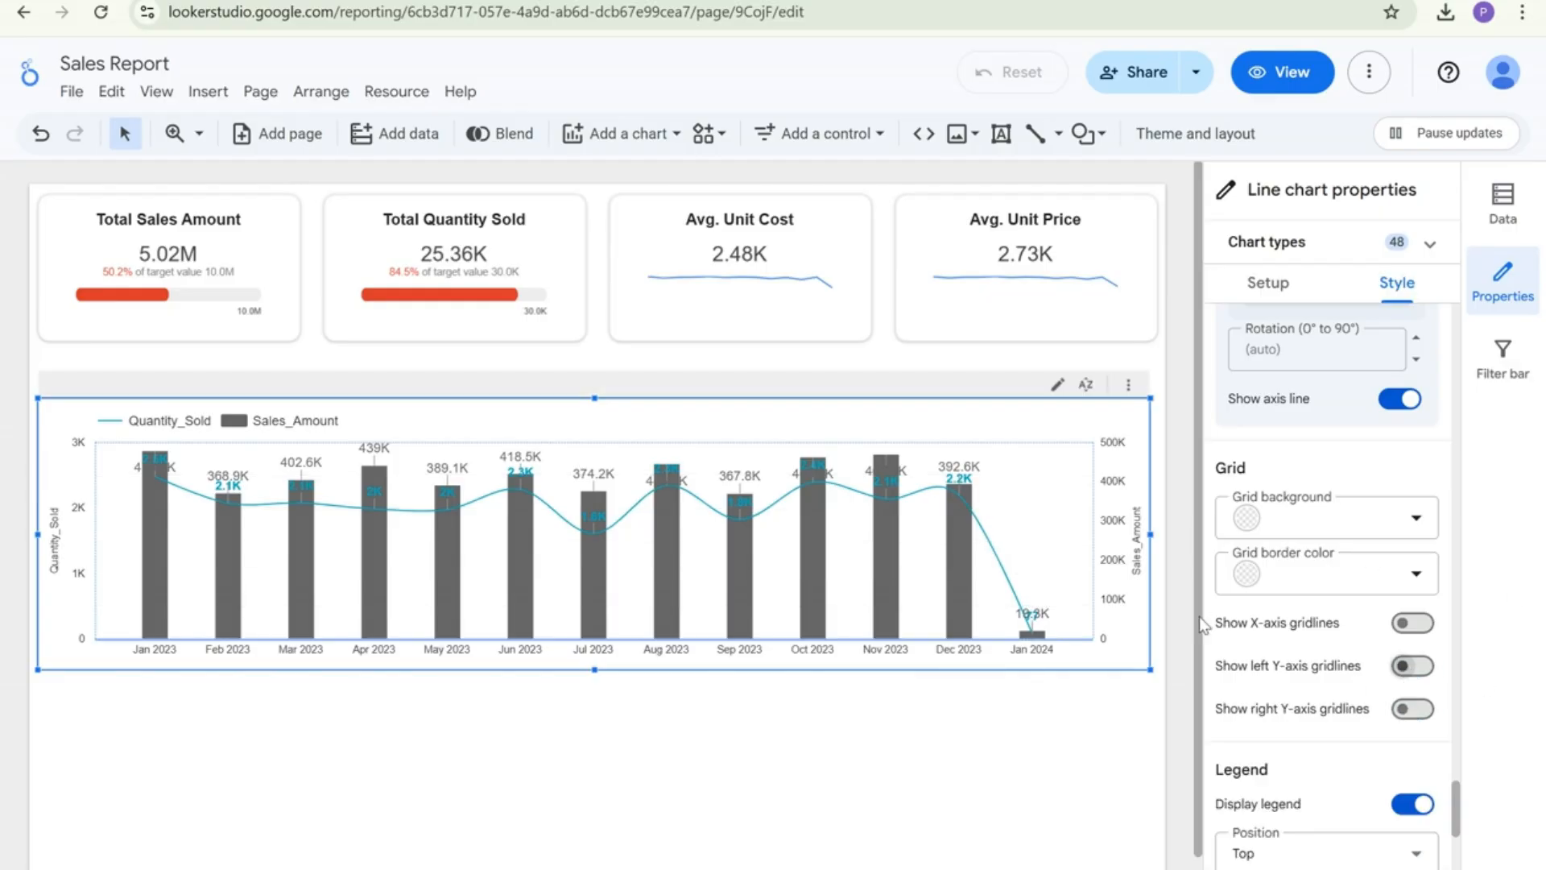
Set the left Y-axis maximum of the combo chart to 4000
scroll(1276, 603, "up", 8)
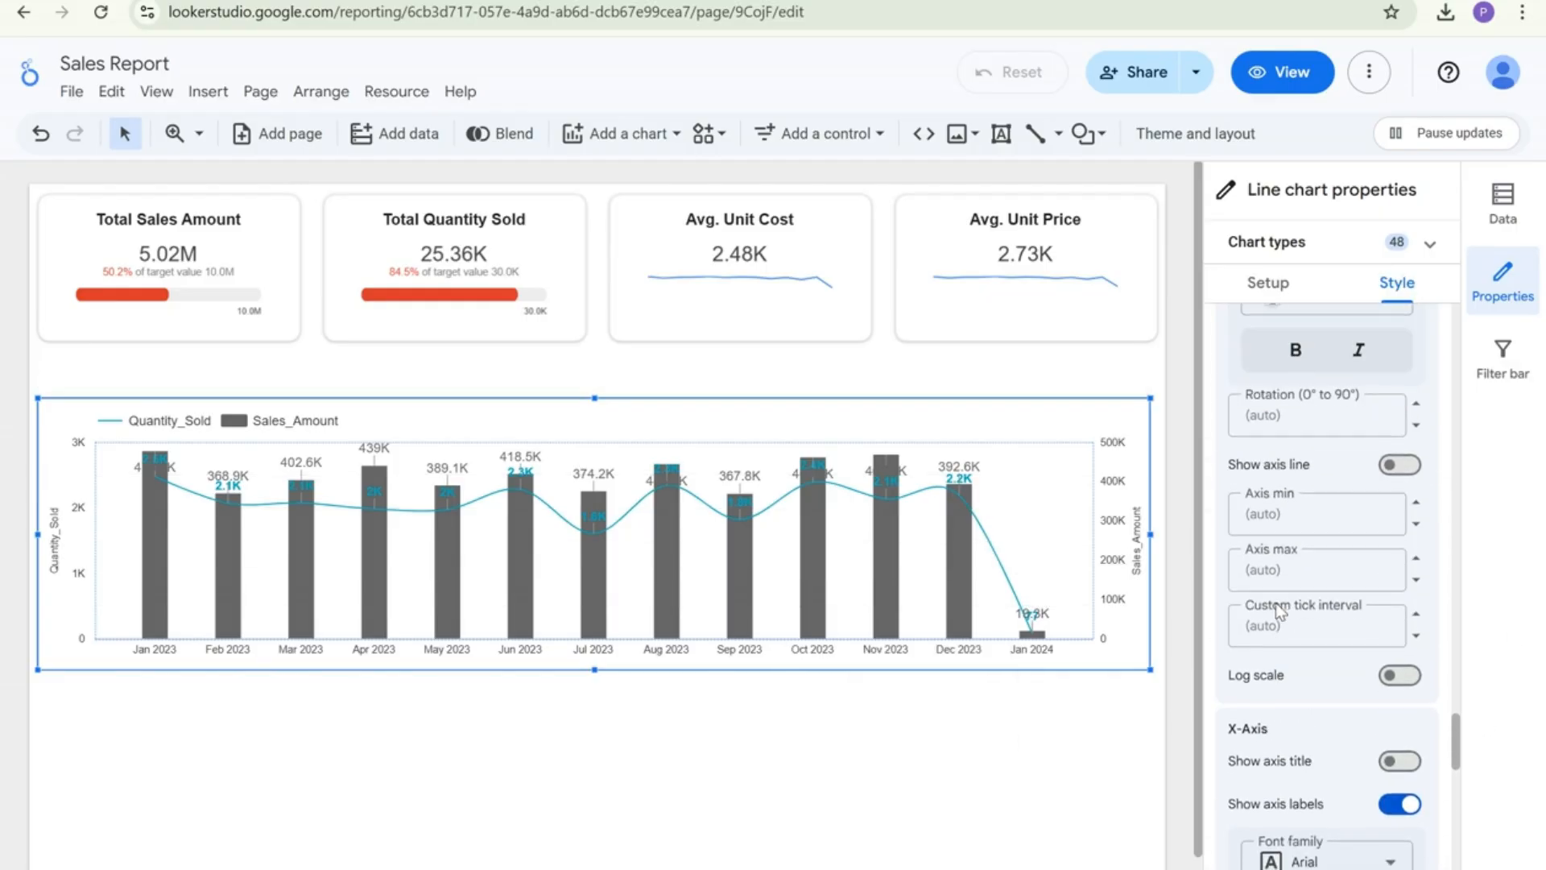
scroll(1281, 609, "up", 8)
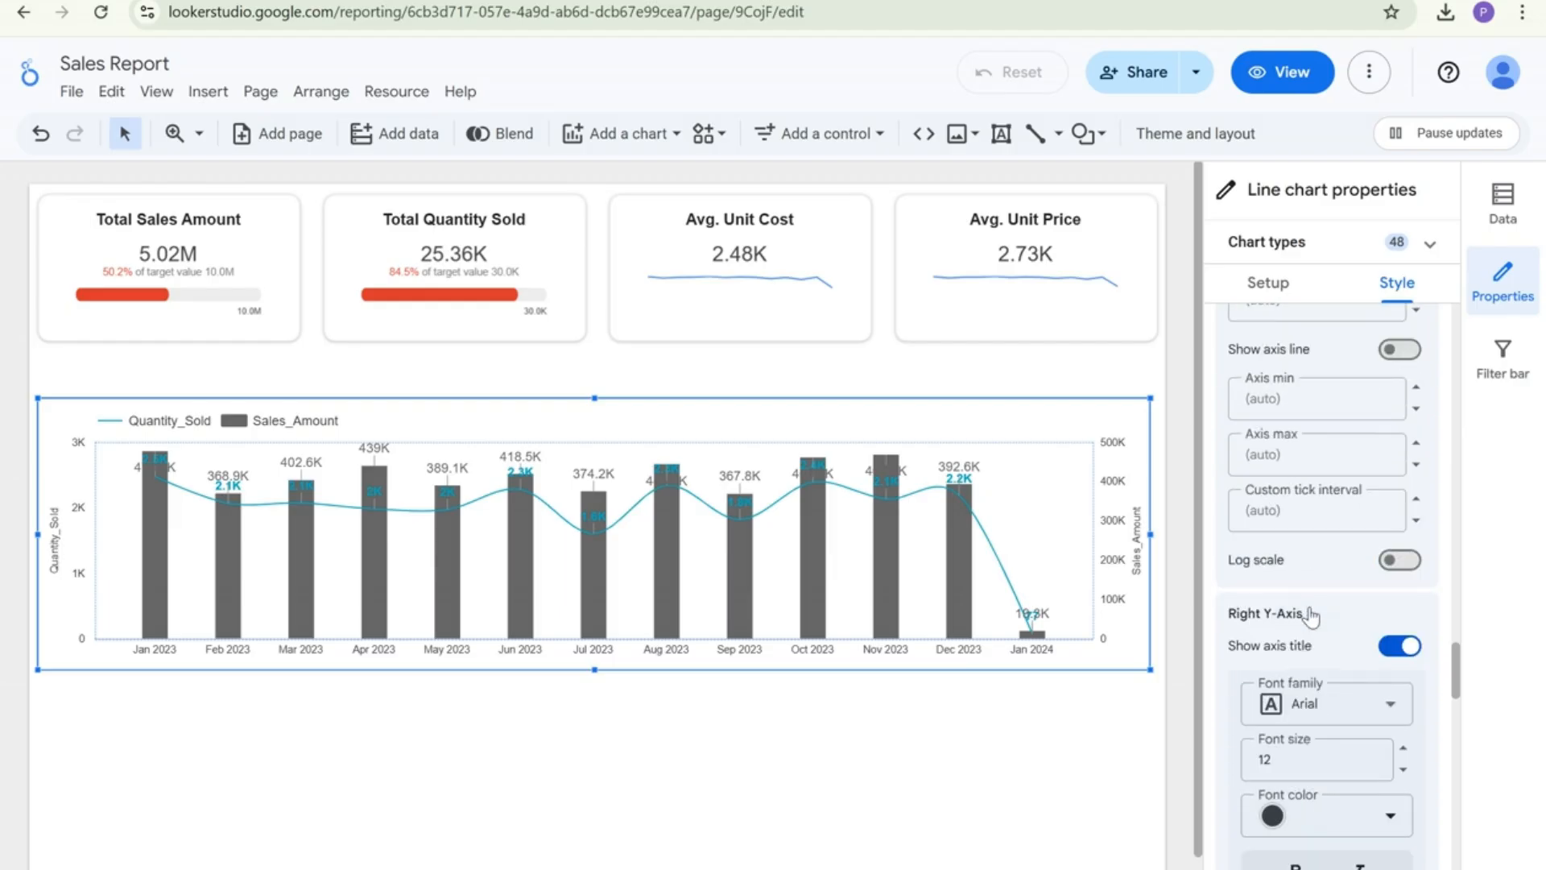
scroll(1325, 651, "down", 8)
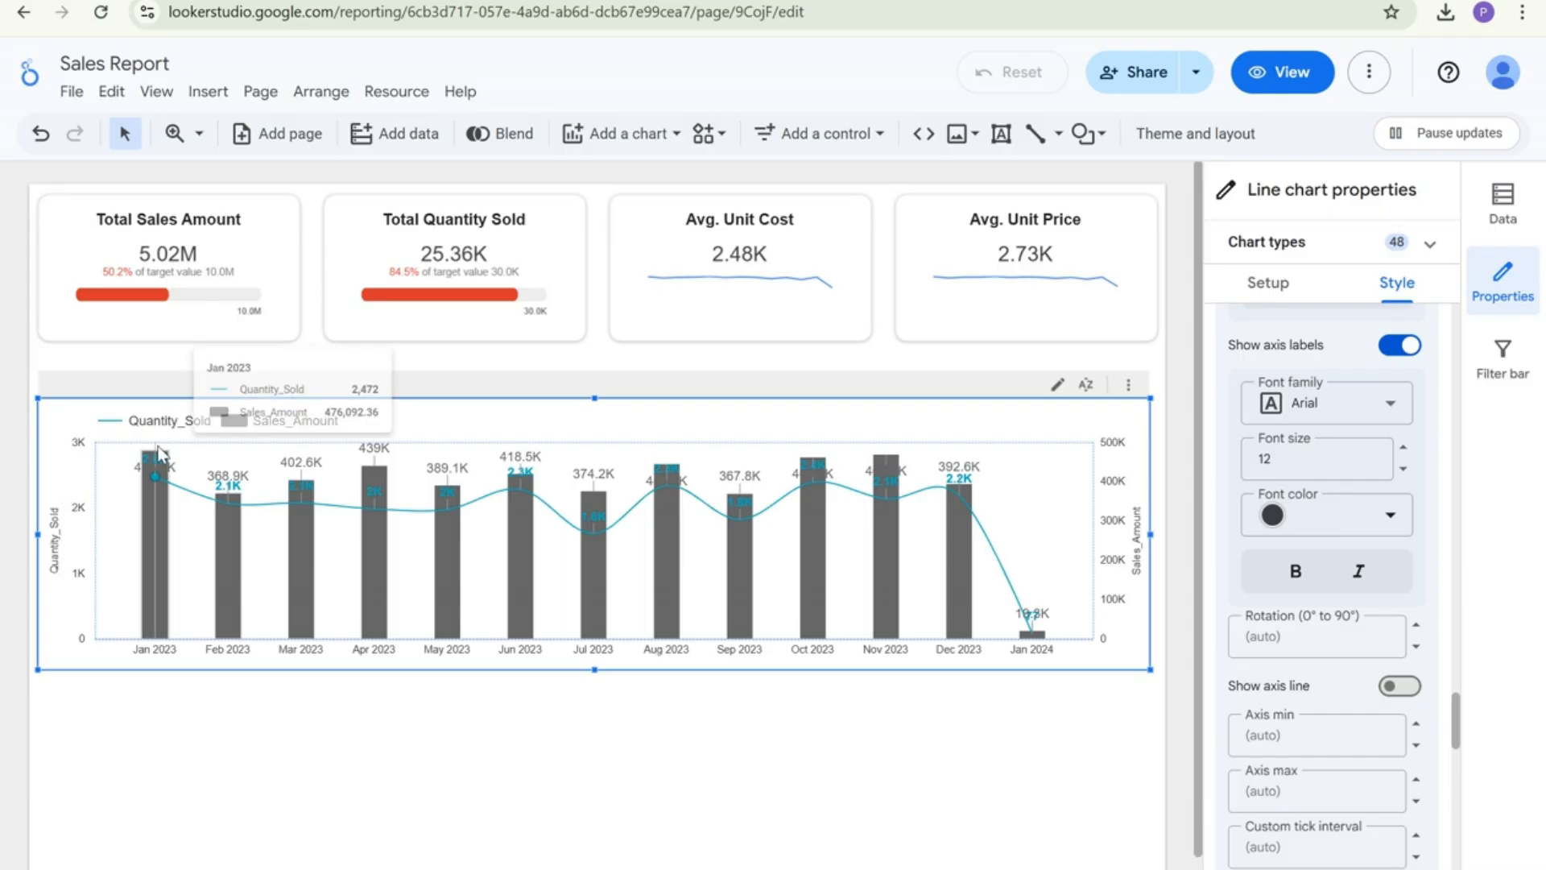
scroll(1248, 667, "up", 3)
scroll(1249, 667, "down", 8)
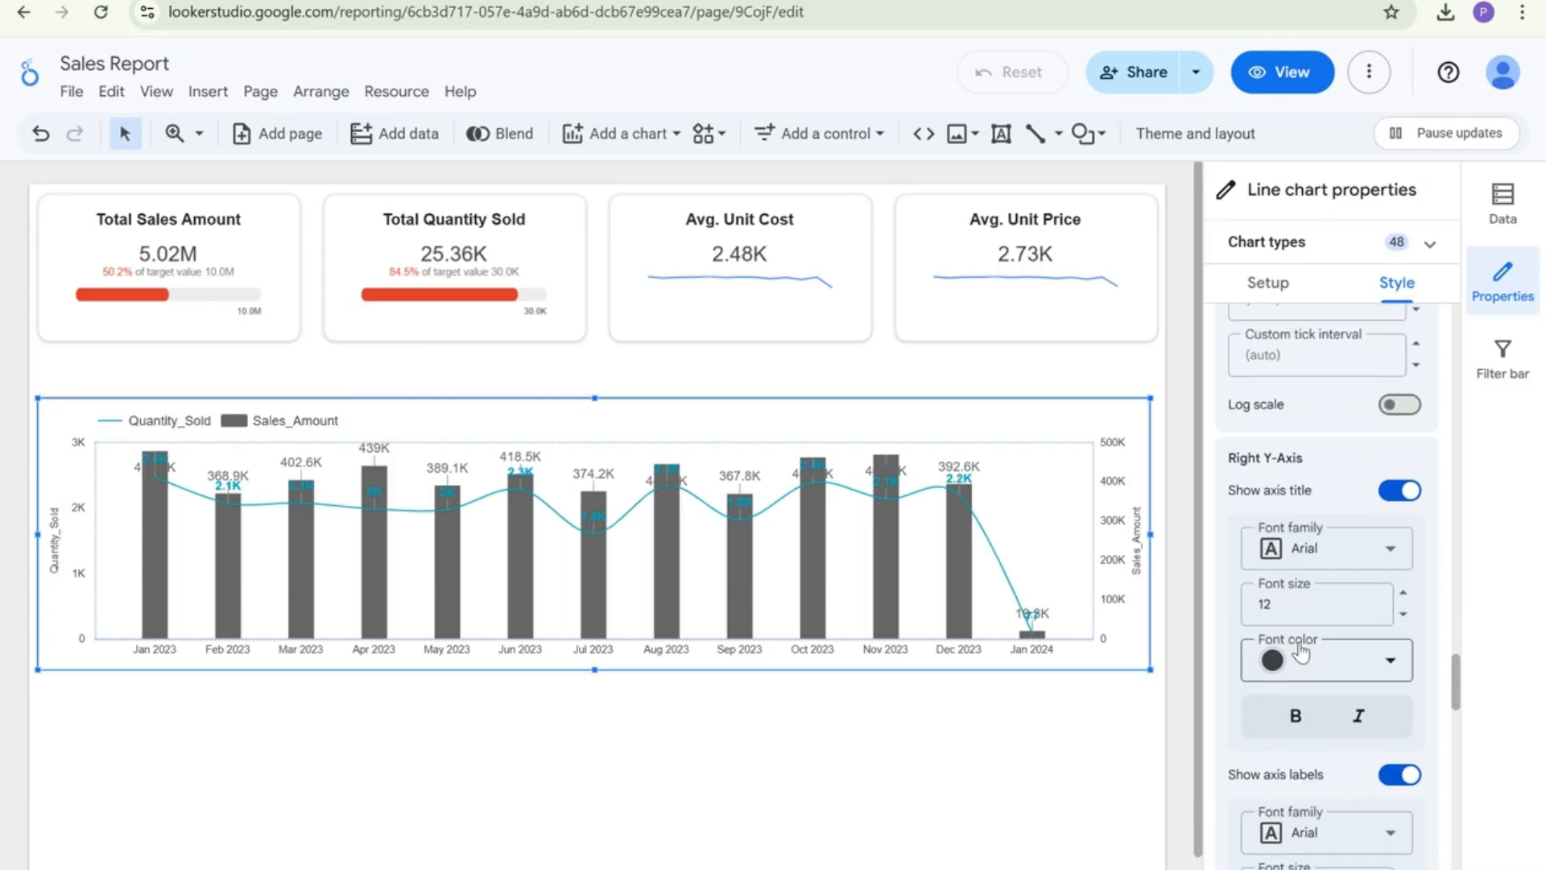
scroll(1302, 652, "up", 6)
scroll(1303, 652, "up", 5)
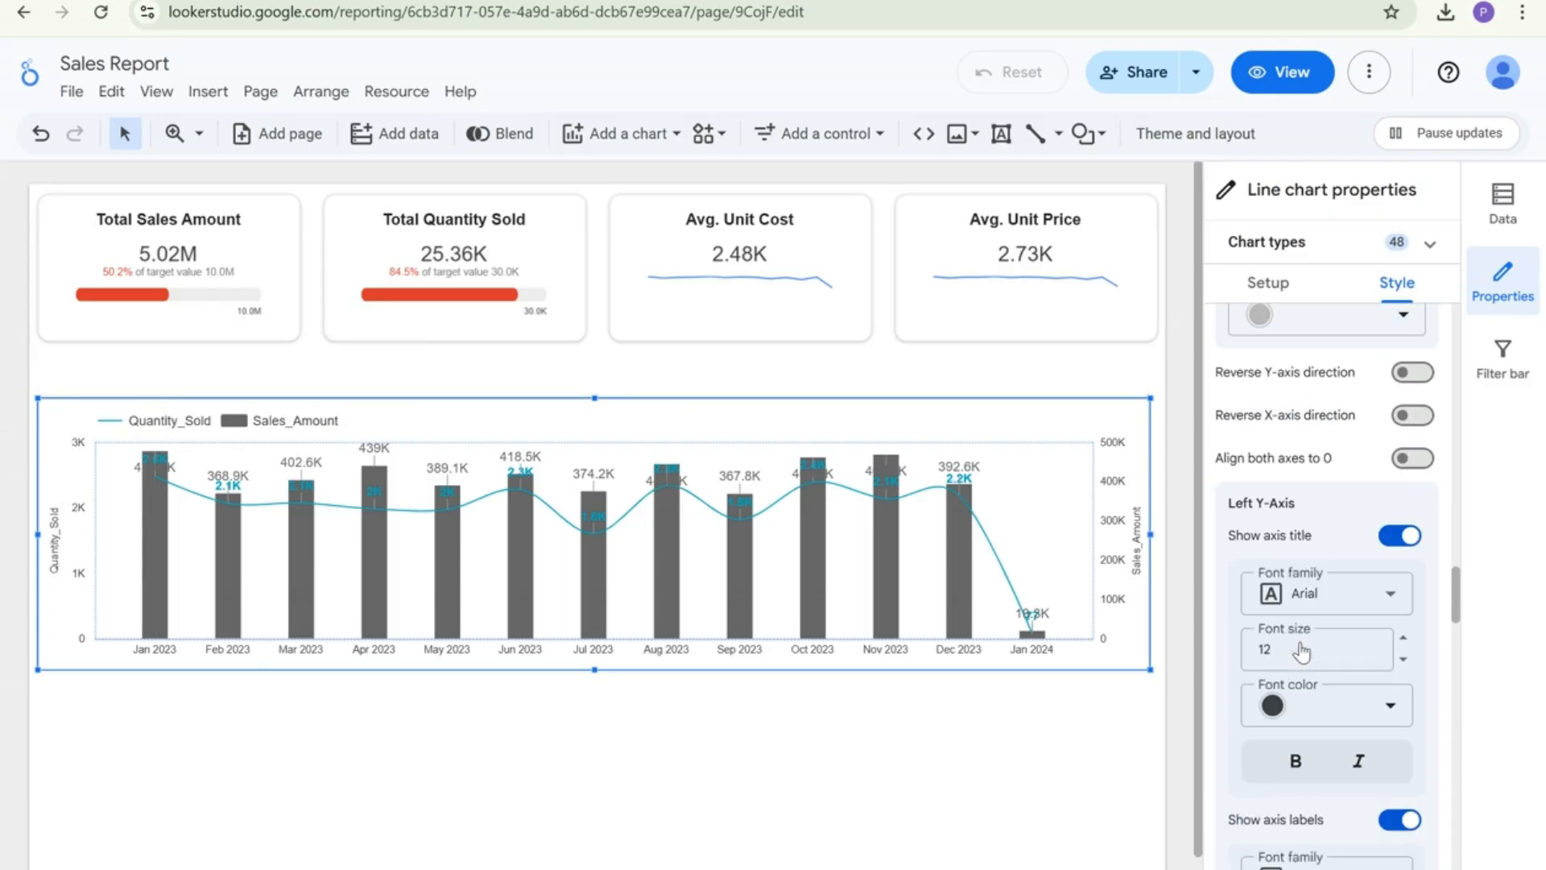
scroll(1309, 612, "down", 3)
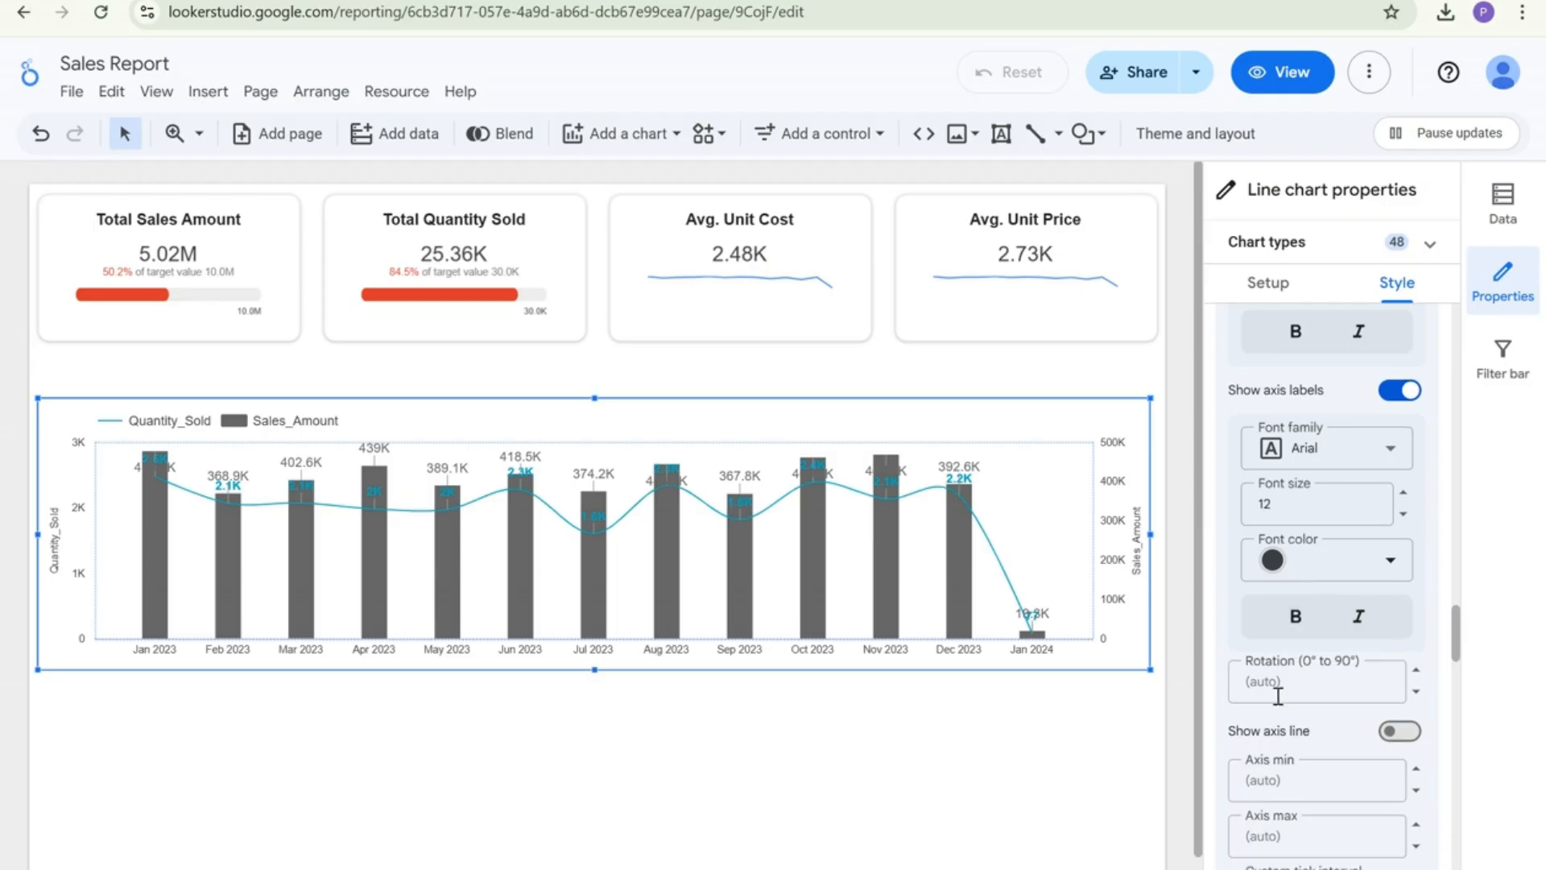
scroll(1284, 709, "down", 1)
left_click(1286, 727)
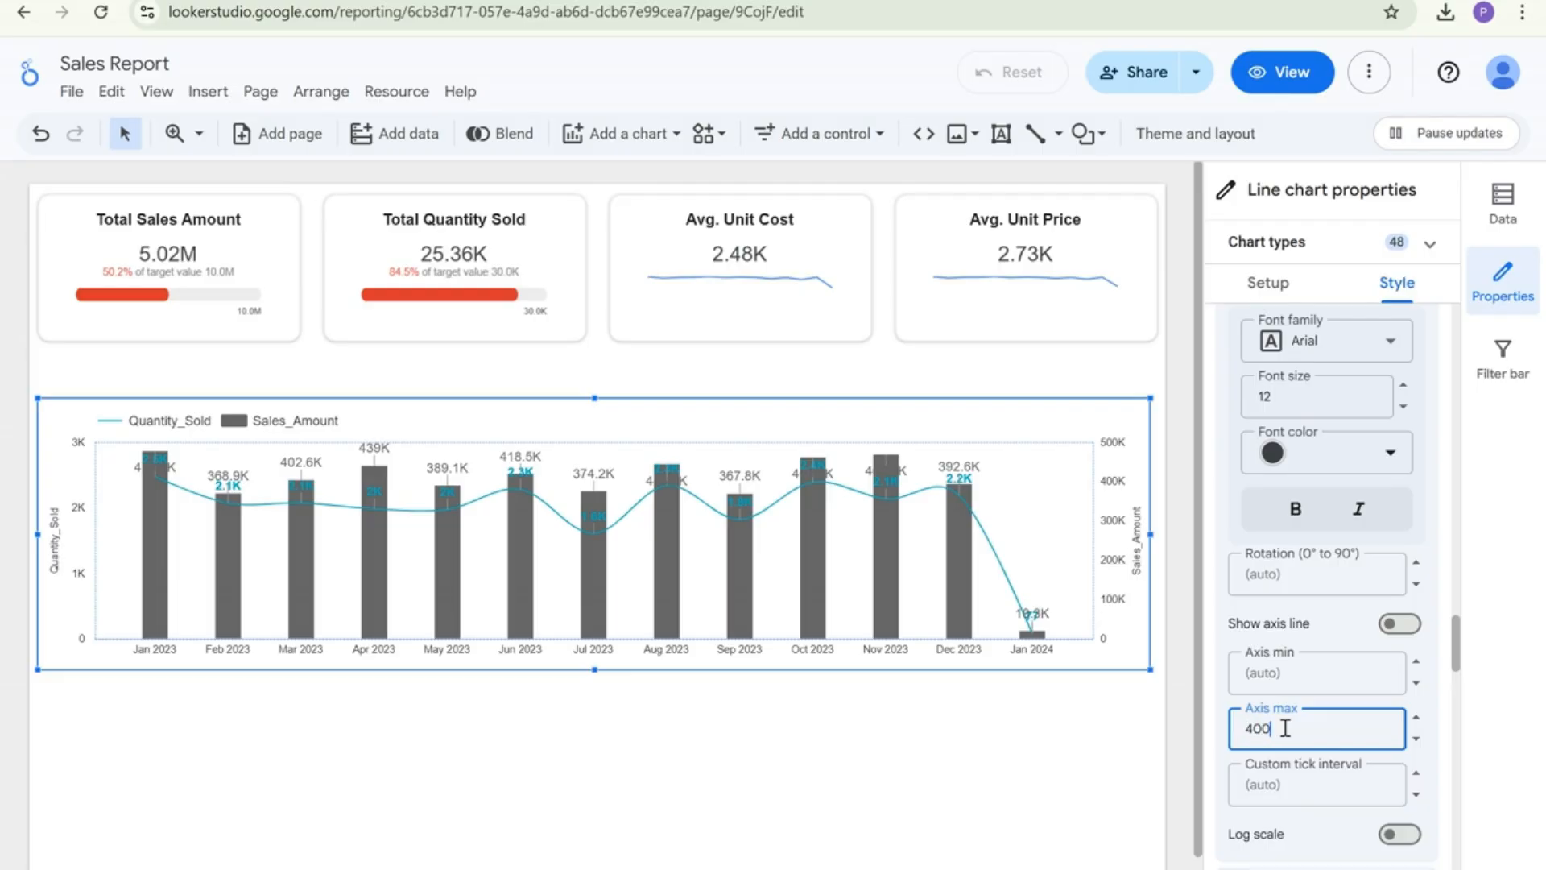
key("Return")
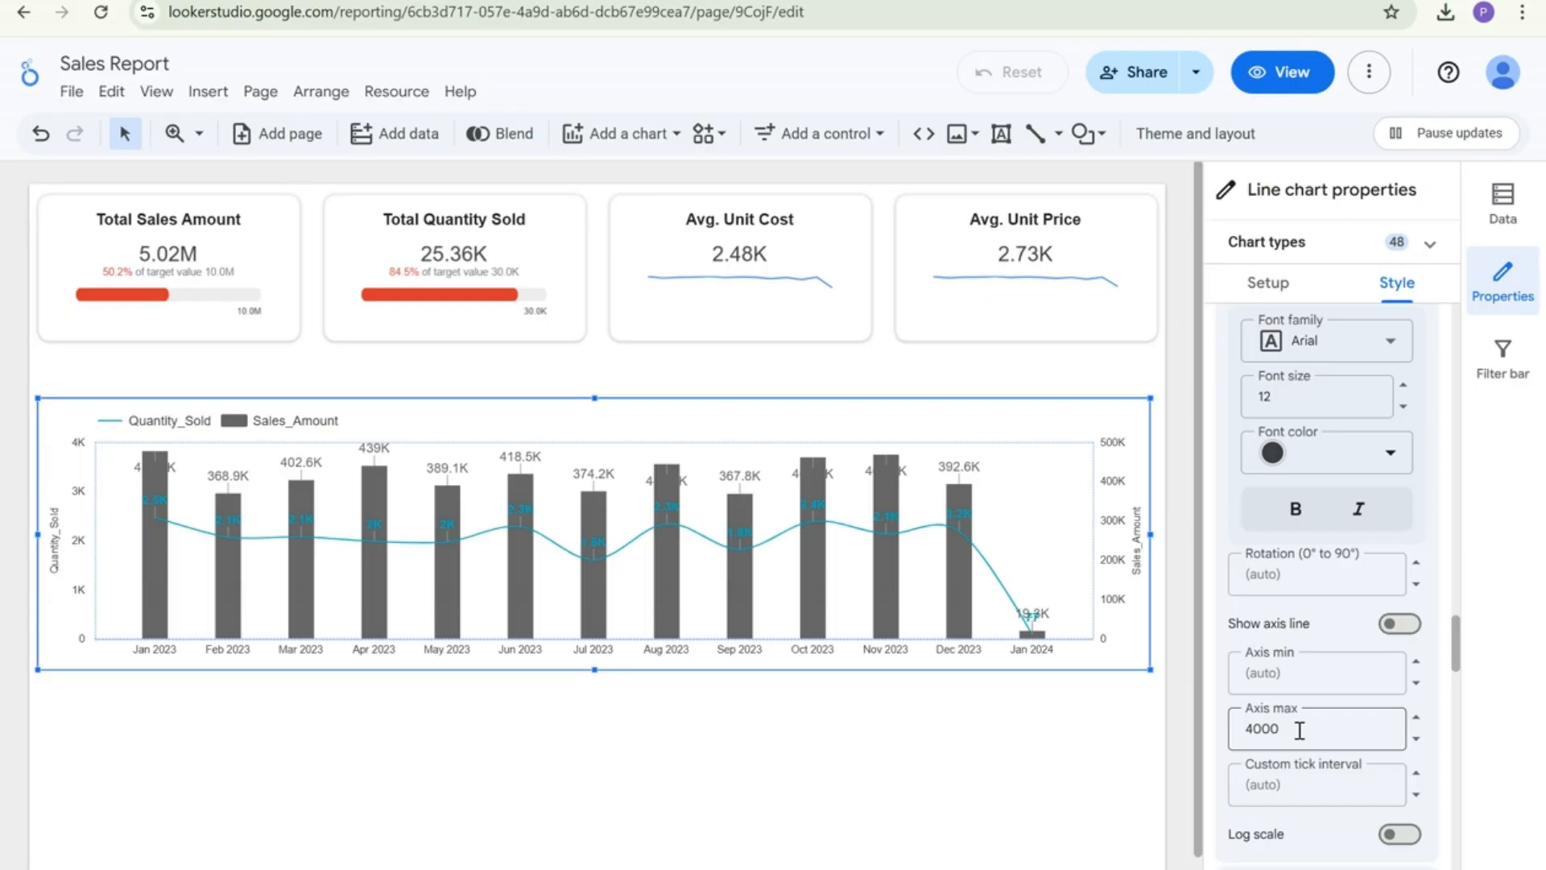
scroll(1299, 731, "down", 4)
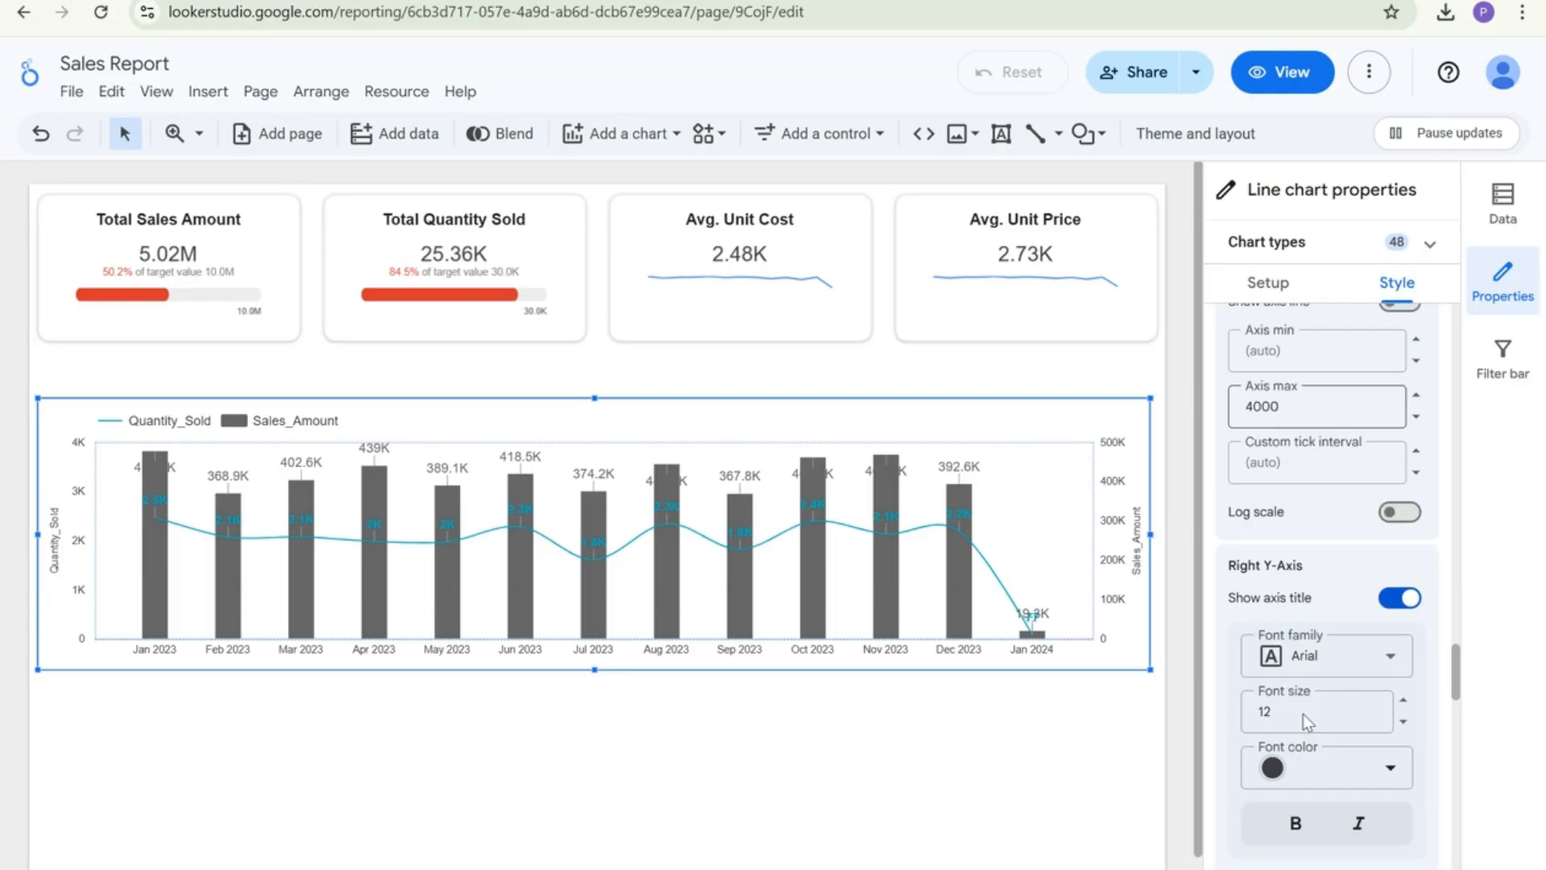
scroll(1303, 717, "down", 3)
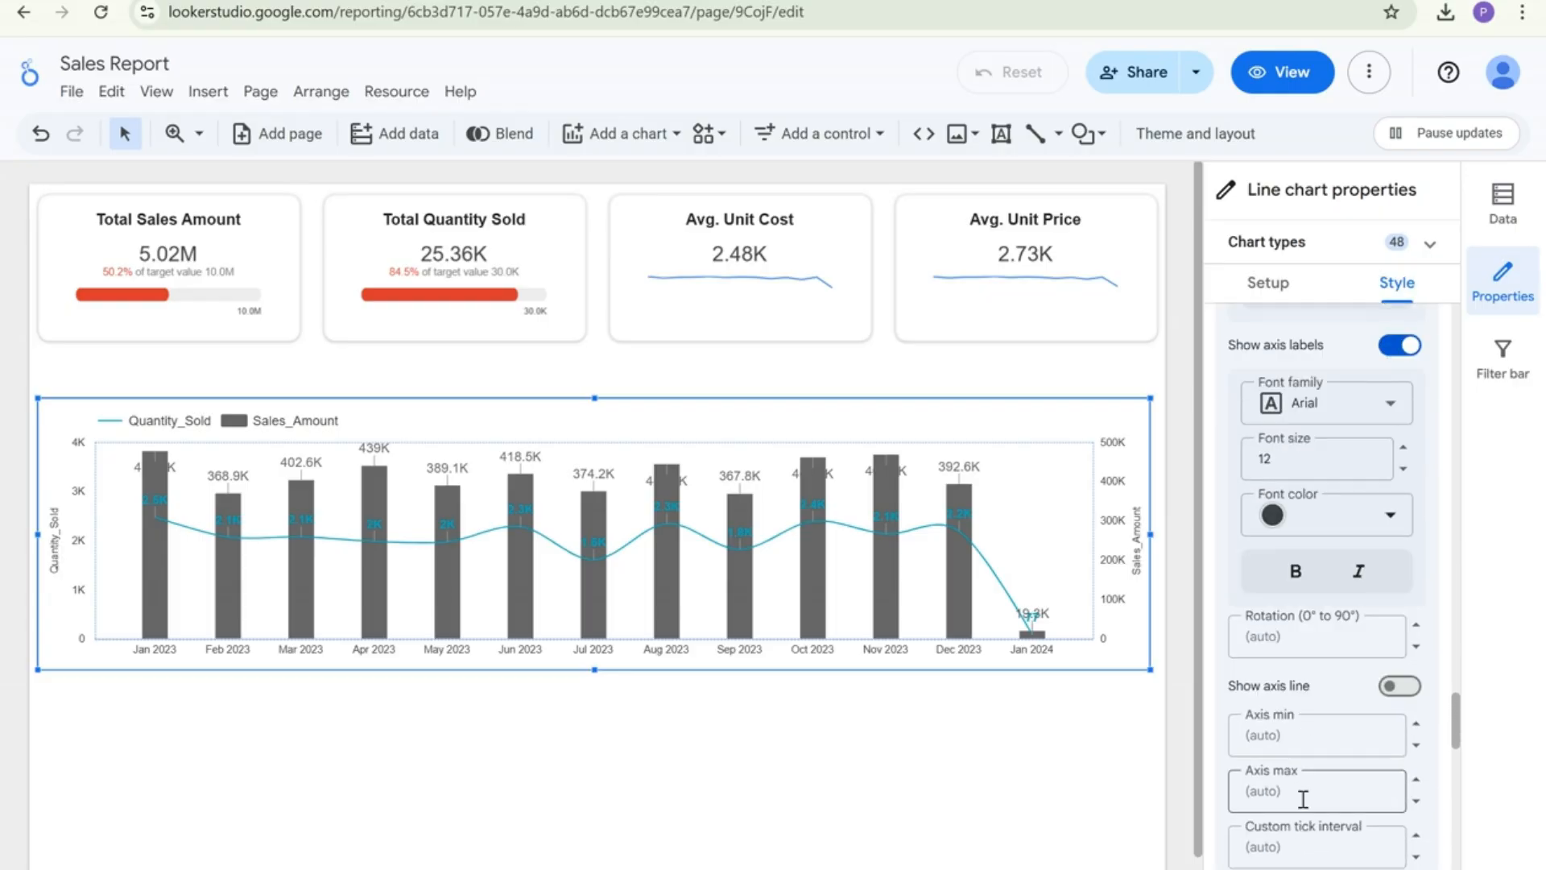
left_click(1305, 797)
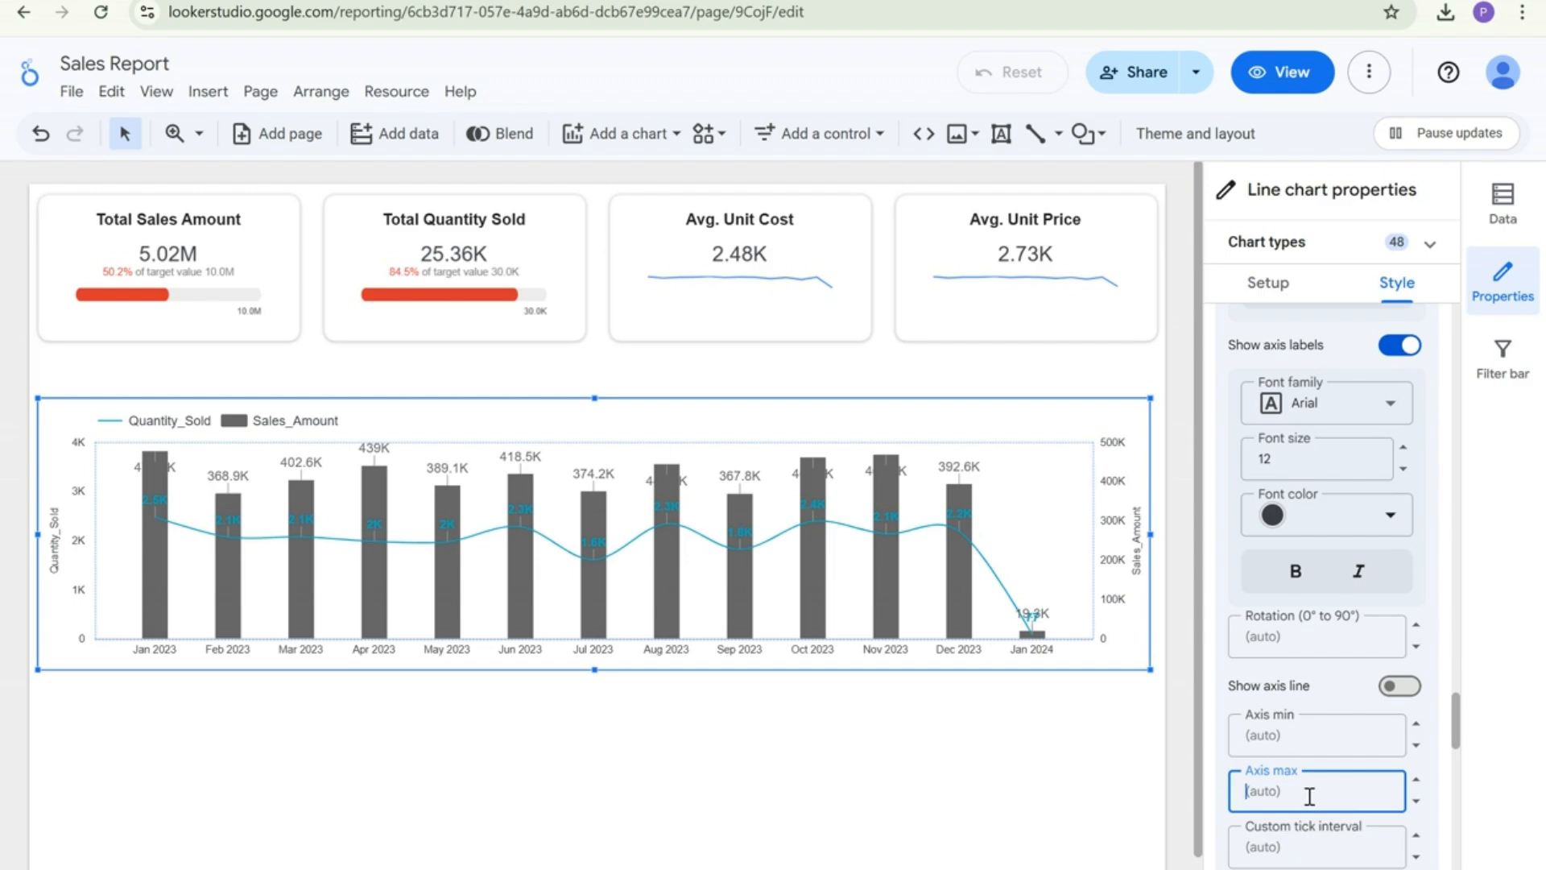
Turn off the data labels on the Series #2 Sales_Amount bars
scroll(1310, 796, "up", 9)
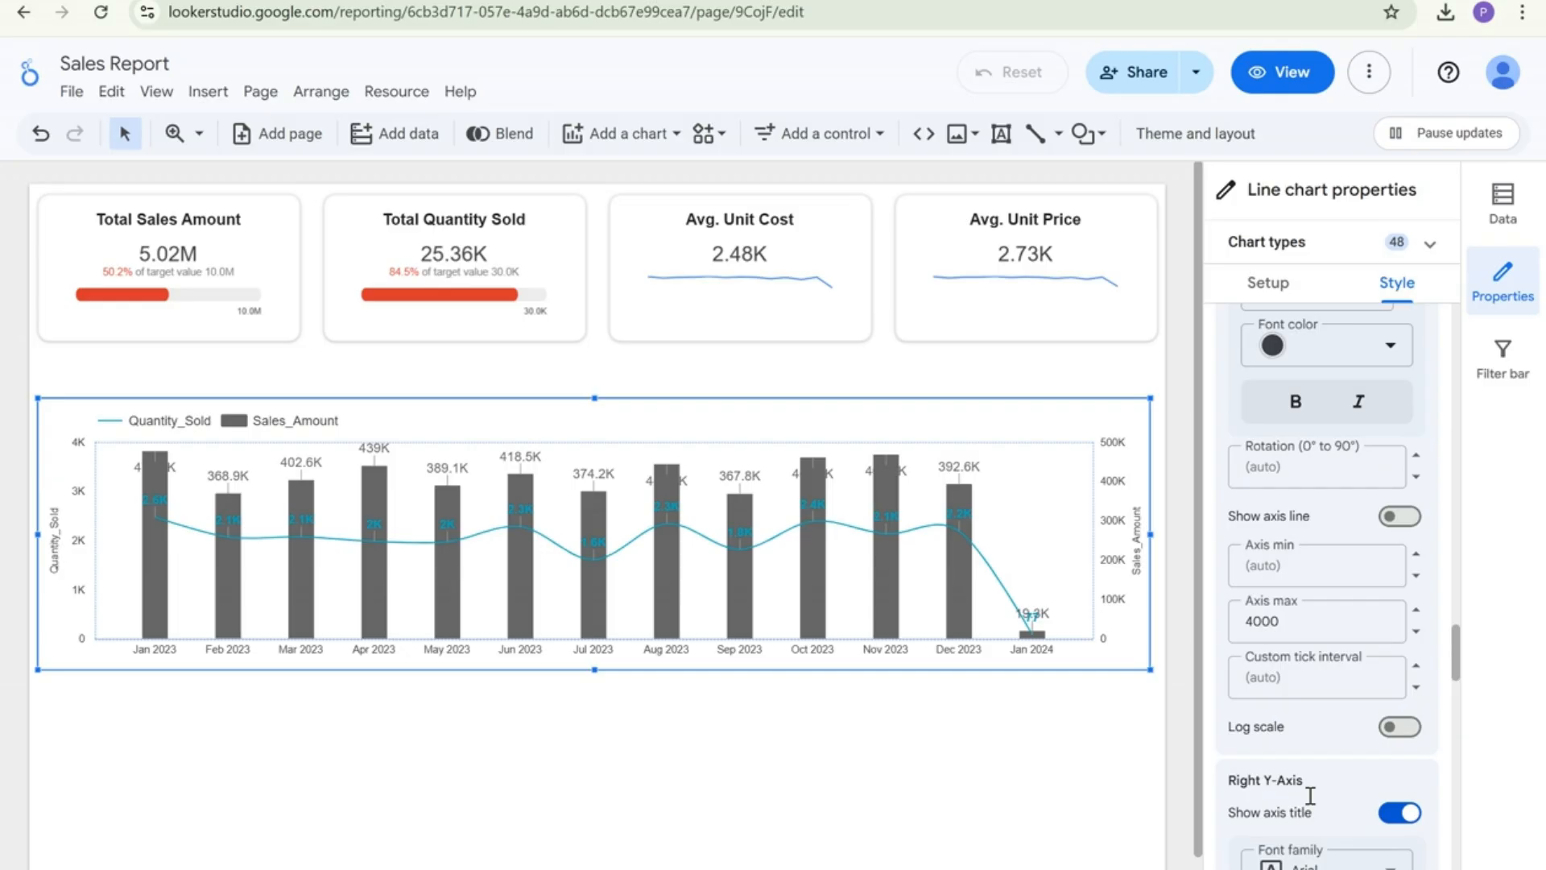
scroll(1309, 795, "up", 6)
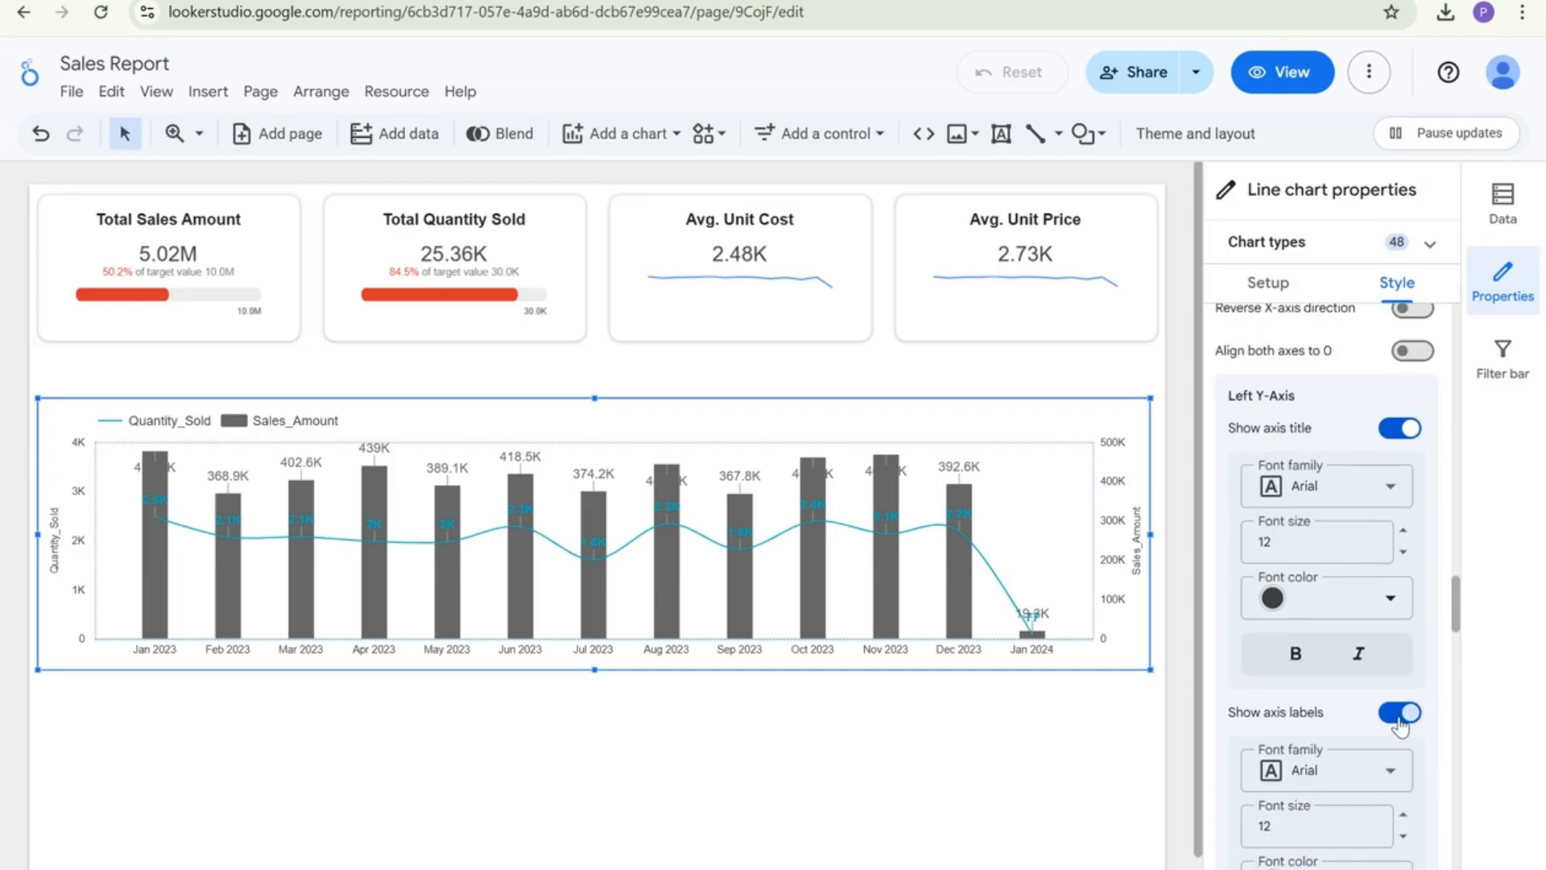
scroll(1402, 725, "up", 15)
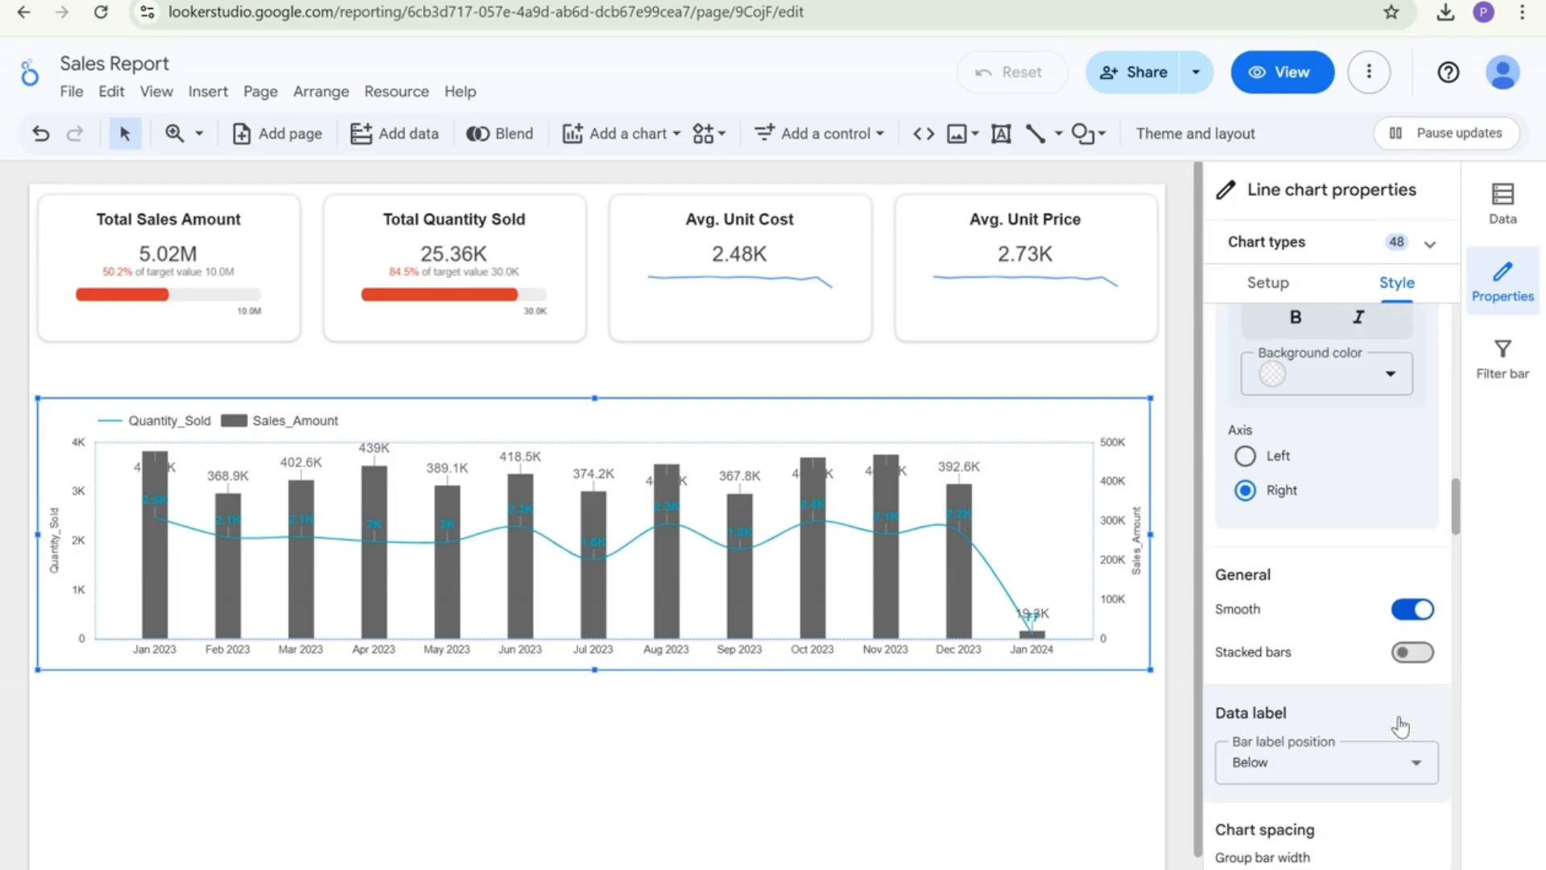
scroll(1401, 725, "up", 7)
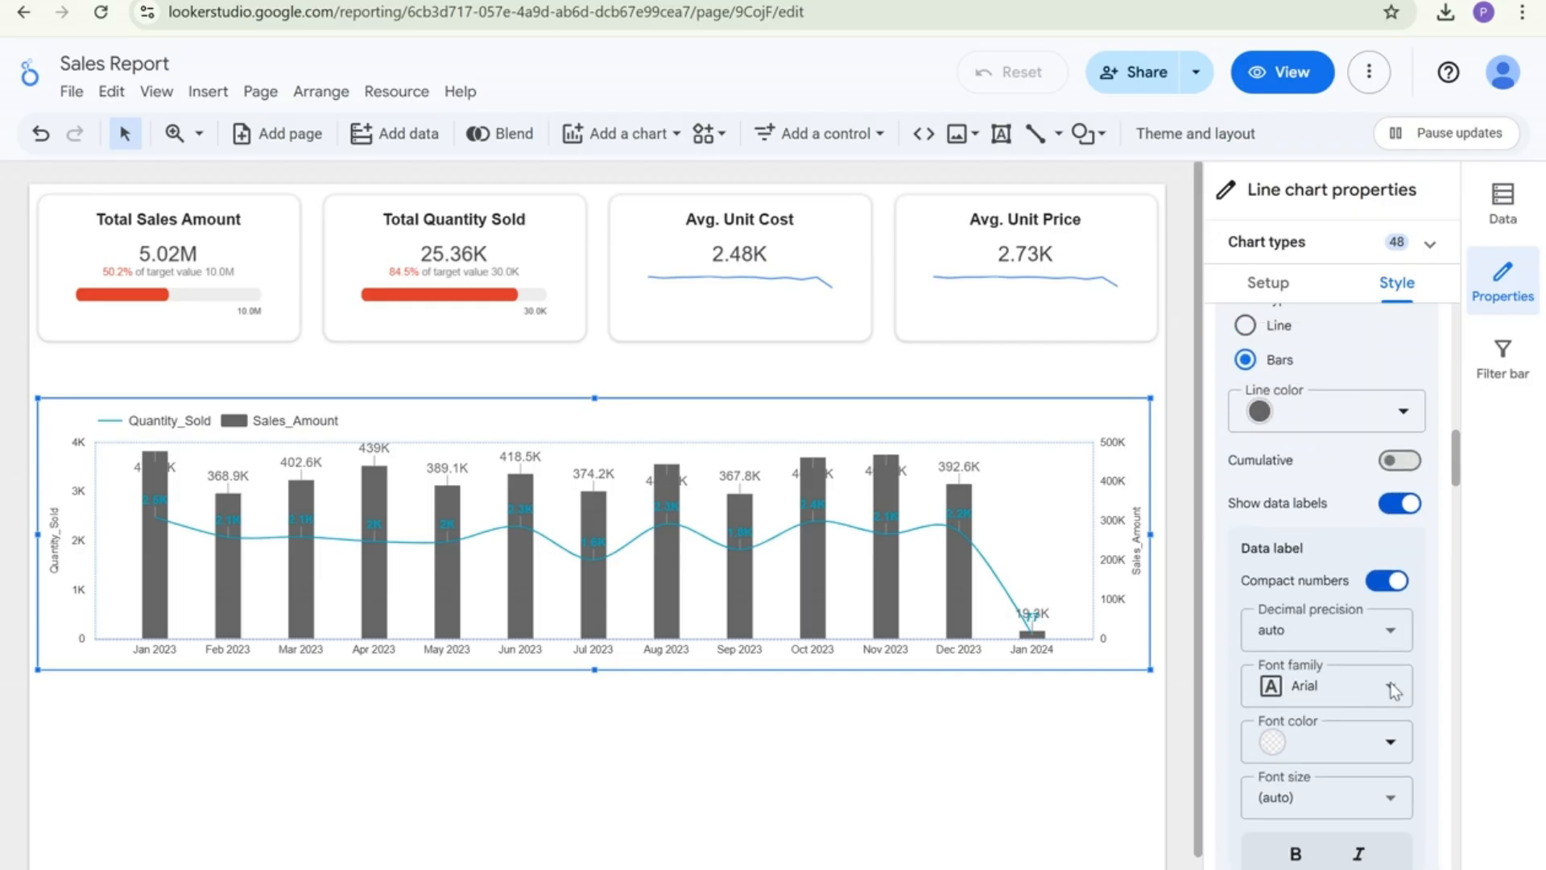
scroll(1393, 690, "up", 5)
left_click(1393, 719)
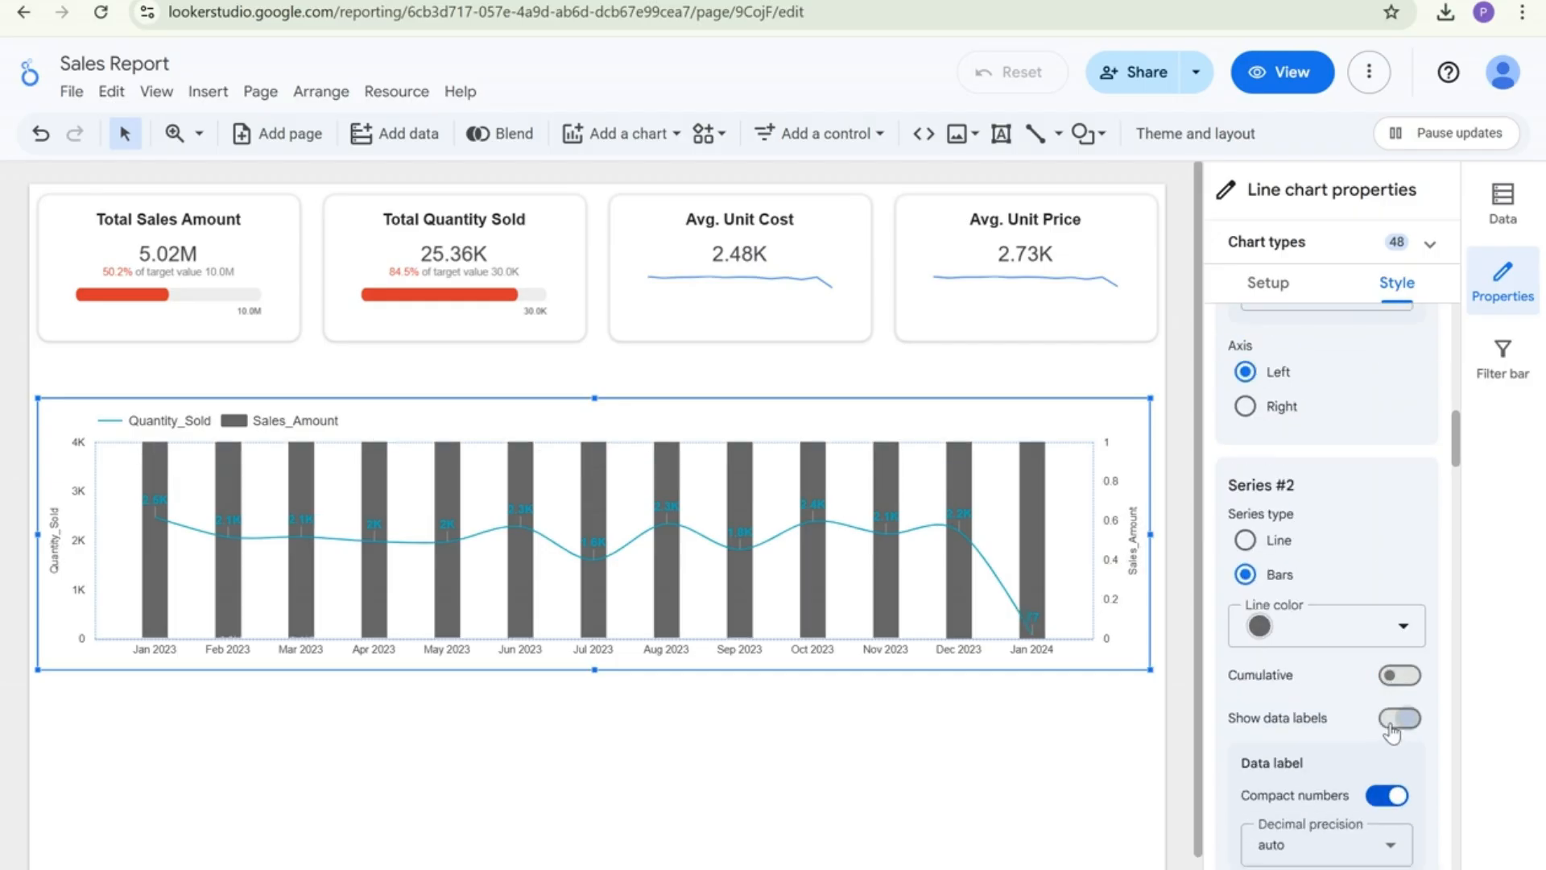
left_click(1392, 719)
left_click(1392, 720)
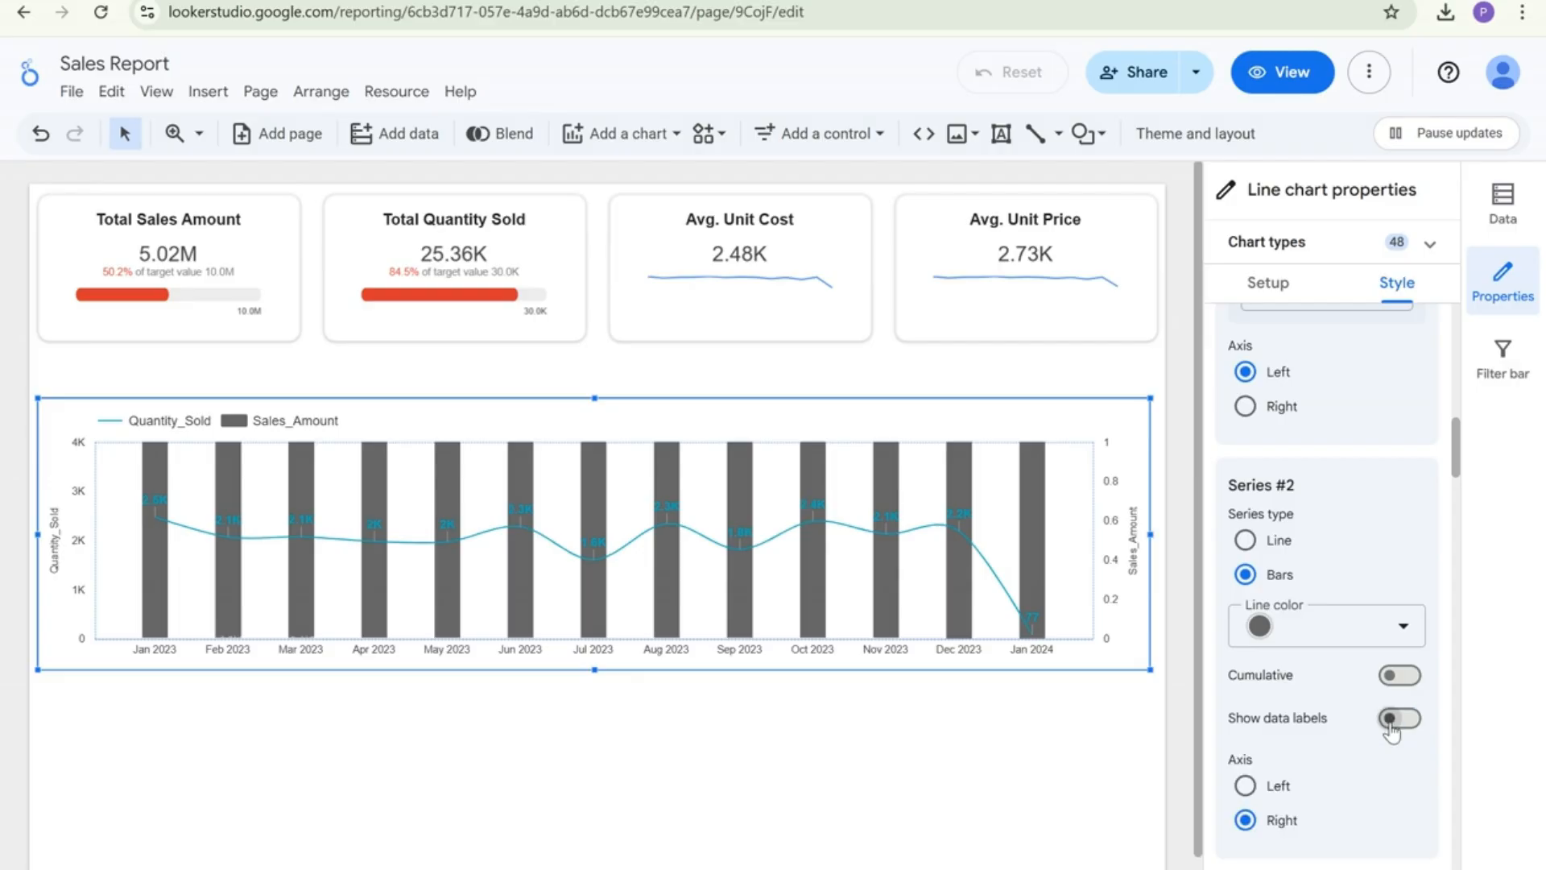
Clear the Right Y-Axis maximum of the Quantity_Sold and Sales_Amount chart so its scale is automatic
left_click(1393, 719)
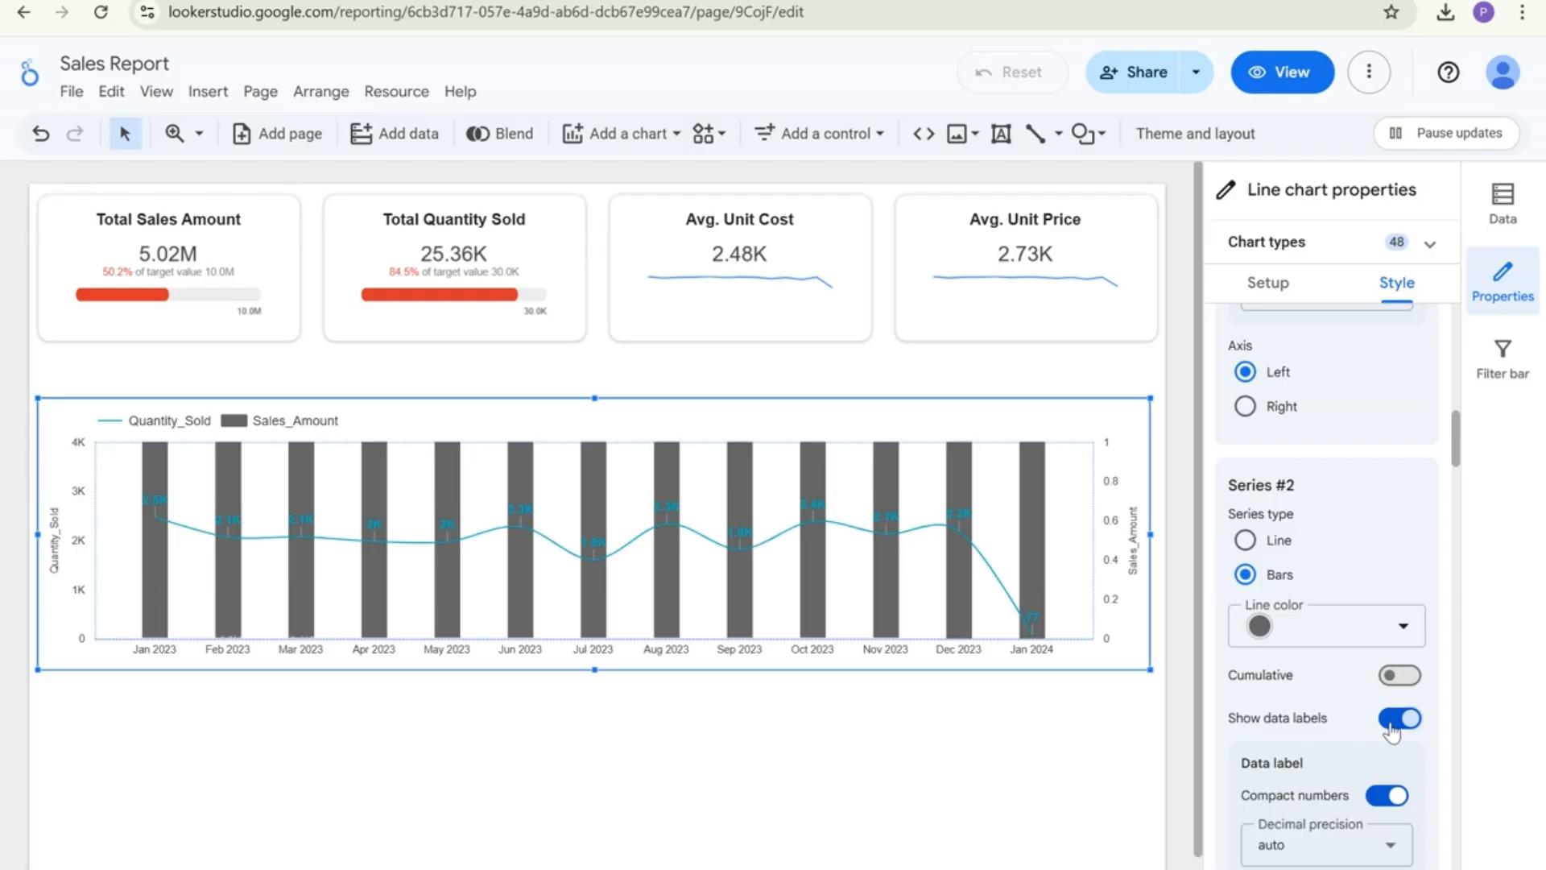
left_click(1392, 721)
scroll(1348, 705, "down", 5)
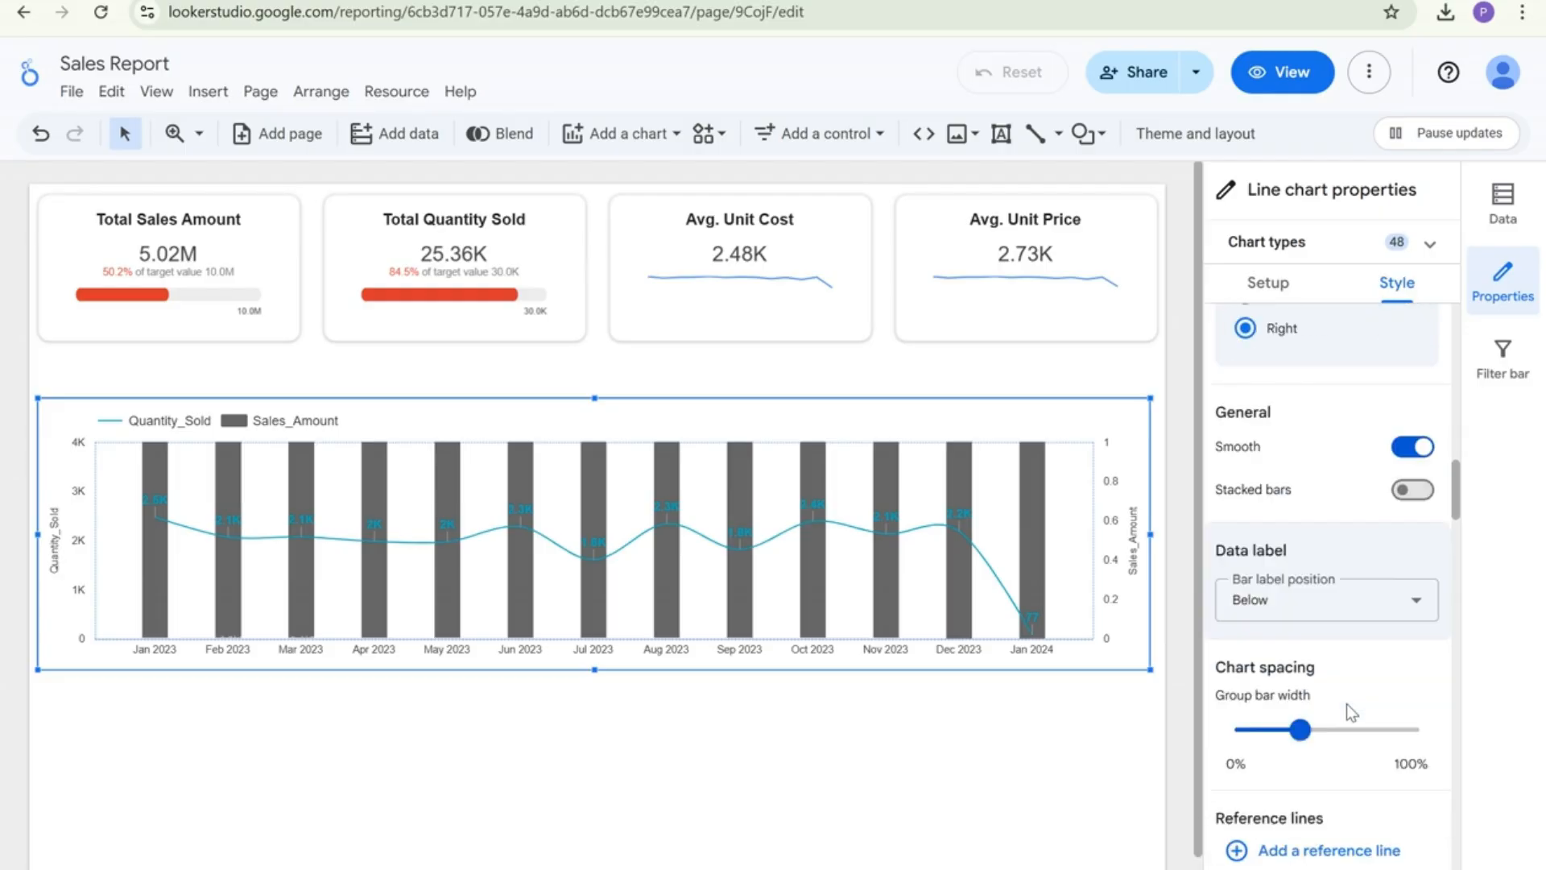
scroll(1347, 703, "down", 10)
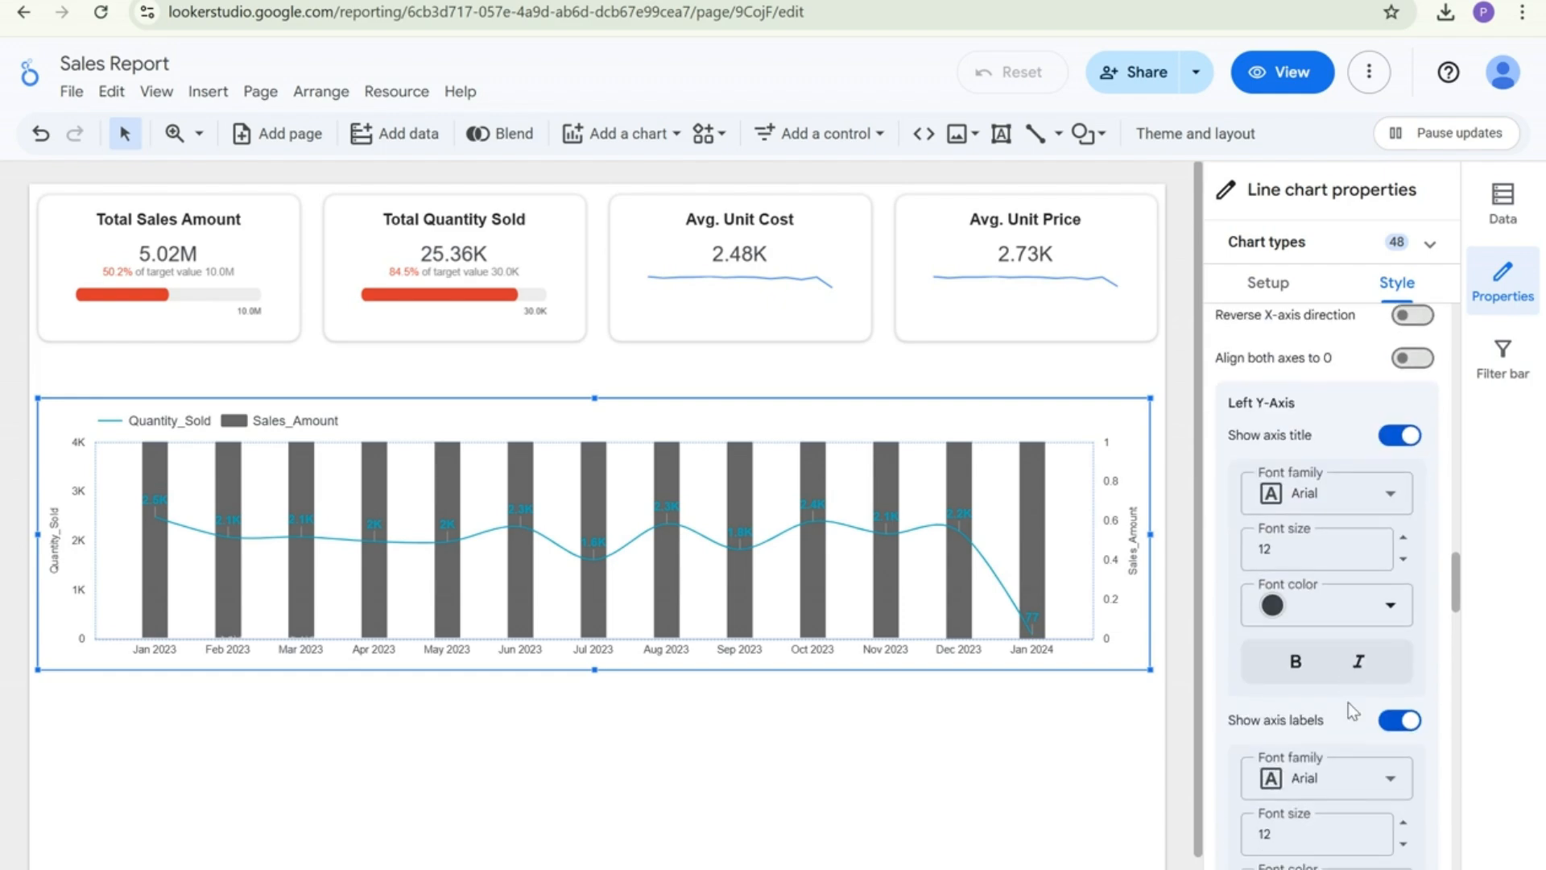
scroll(1348, 702, "down", 10)
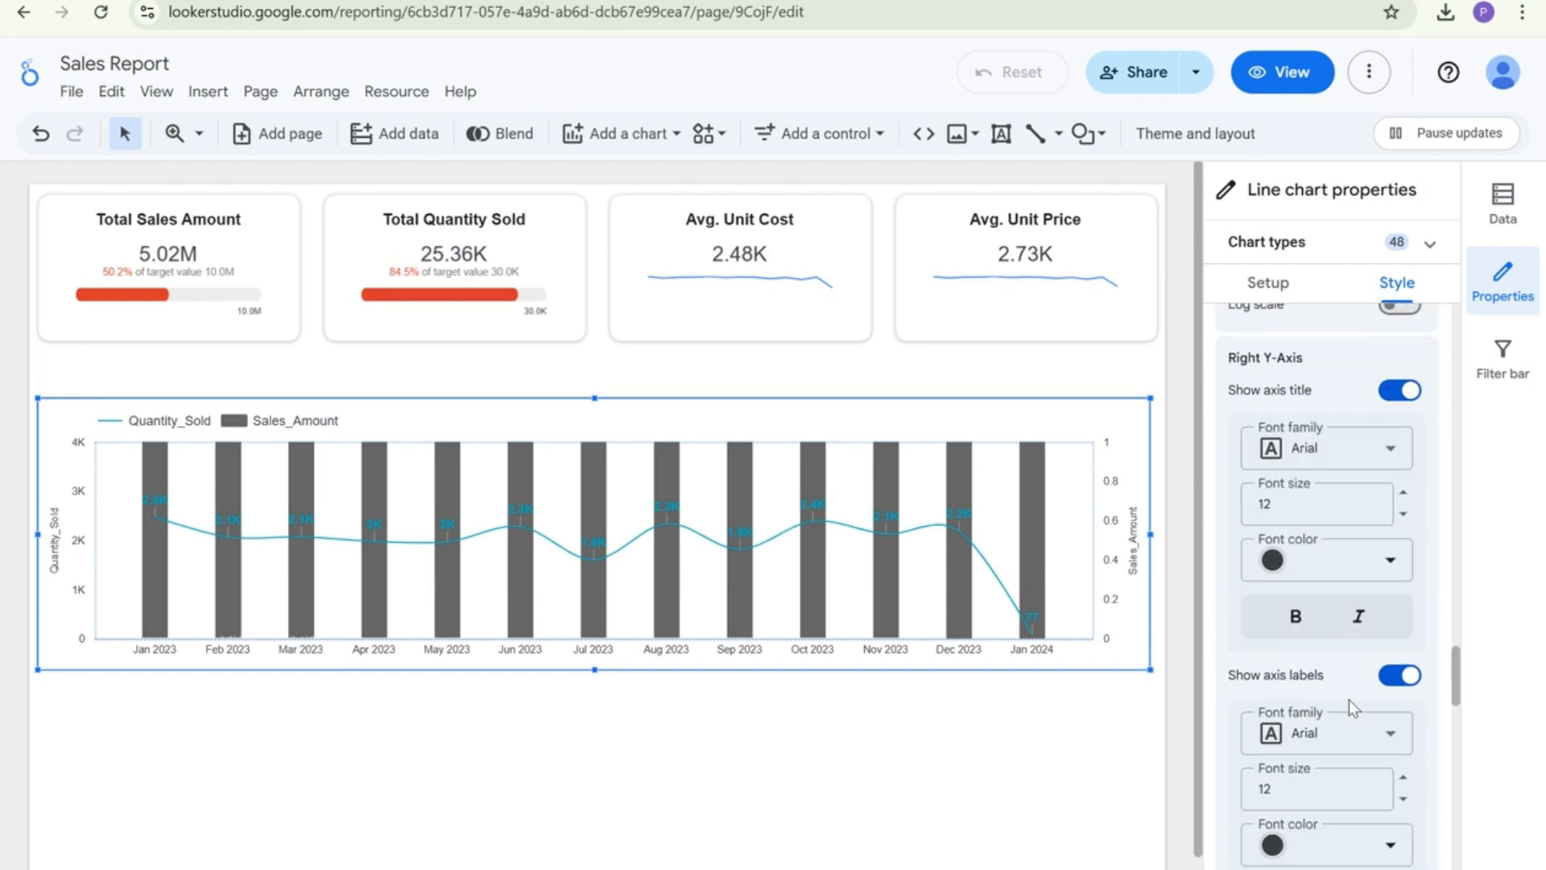
scroll(1350, 699, "down", 5)
left_click(1313, 691)
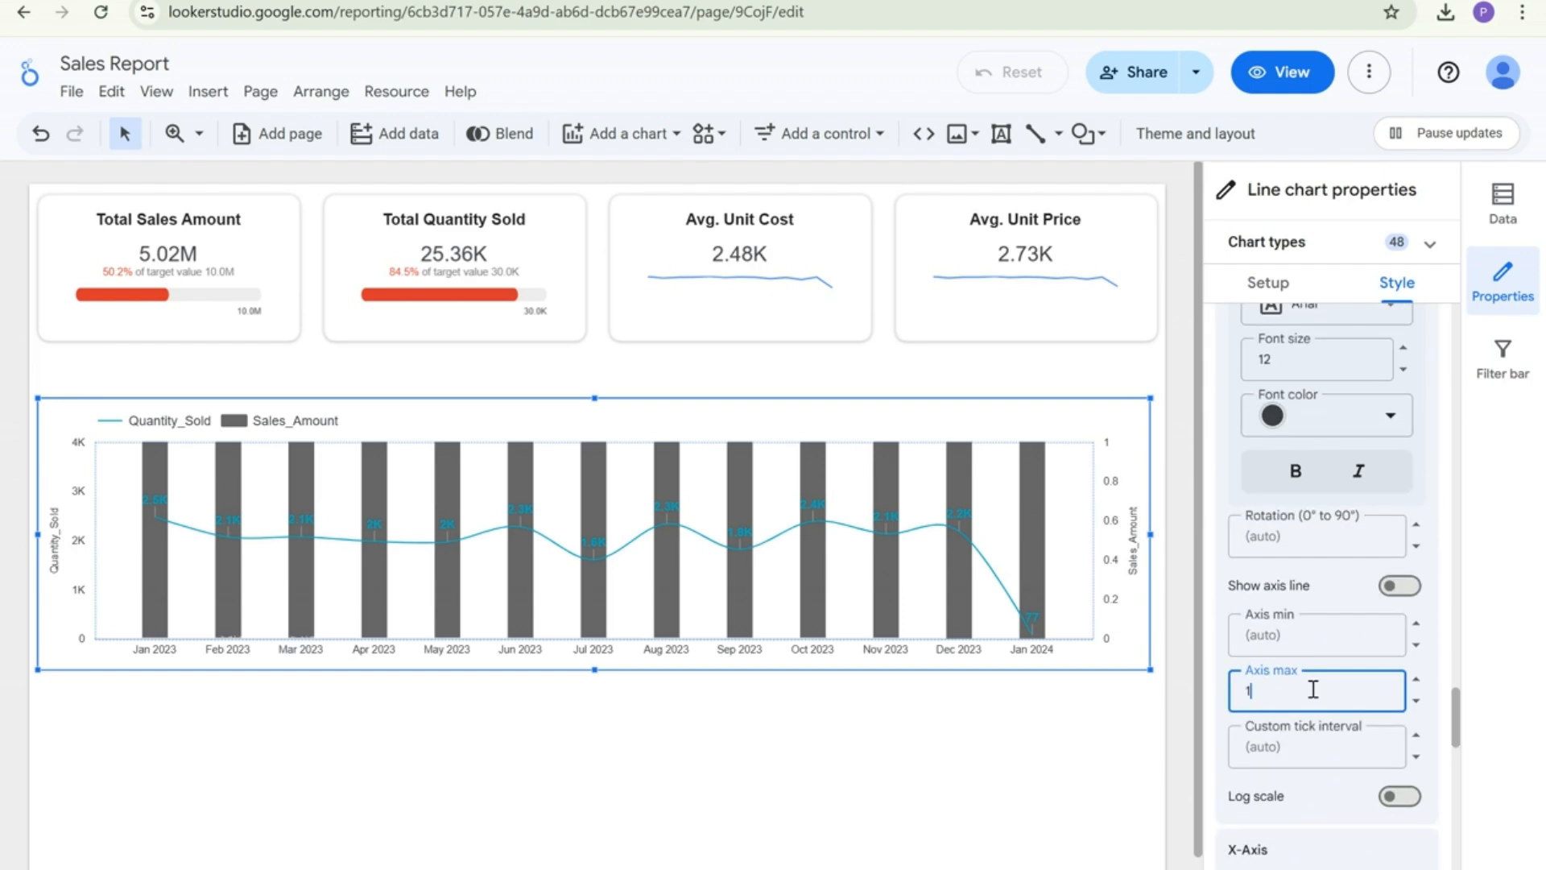
key("BackSpace")
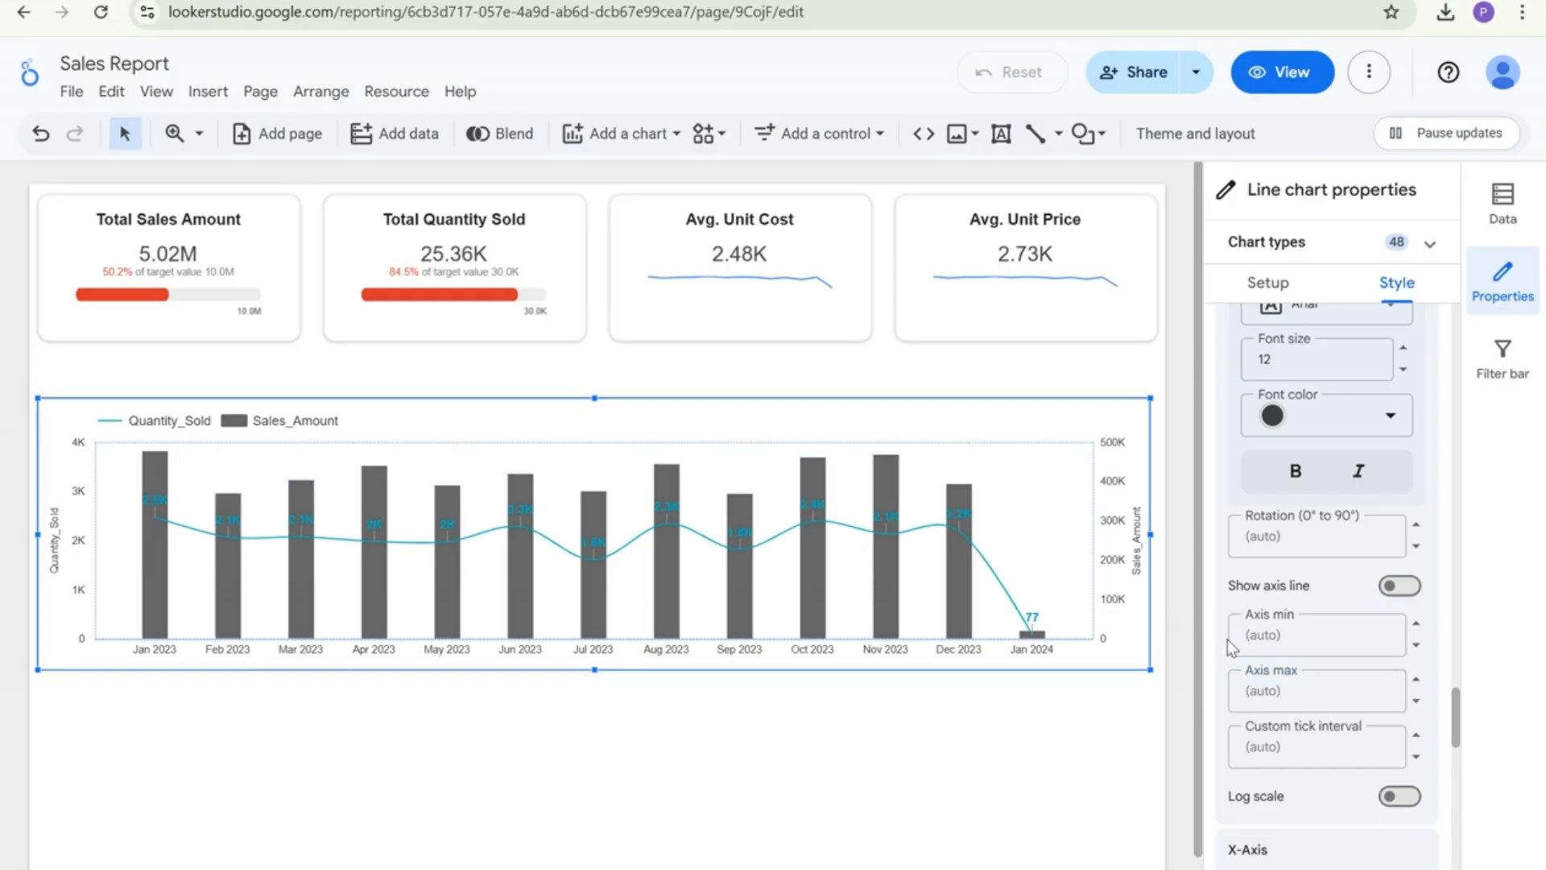
Set the color of the Series #2 Sales_Amount bars to black
scroll(1315, 733, "up", 10)
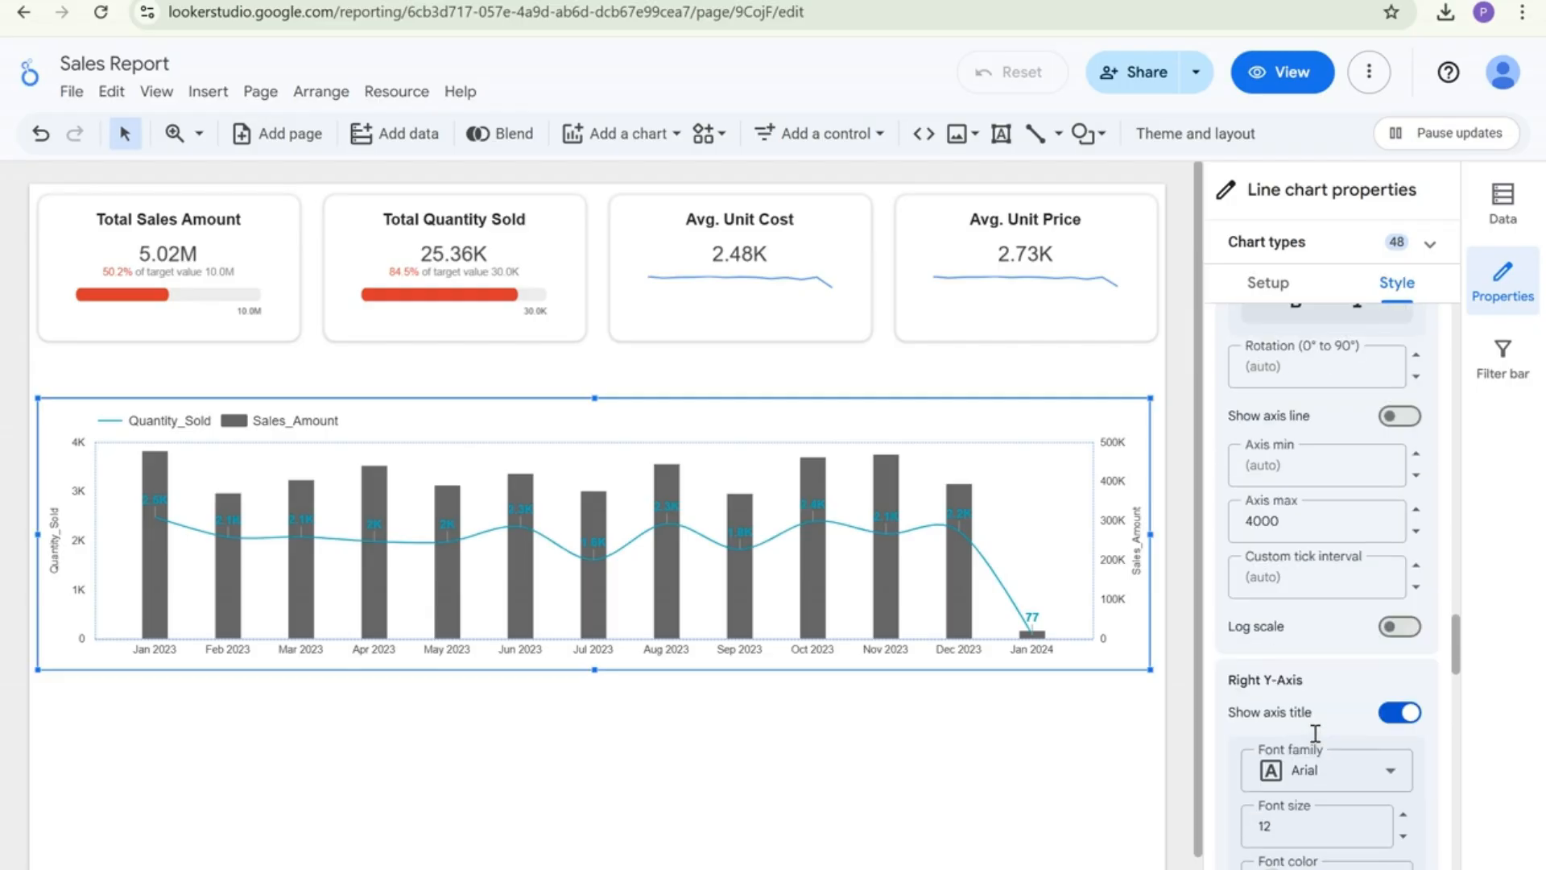
scroll(1315, 733, "up", 8)
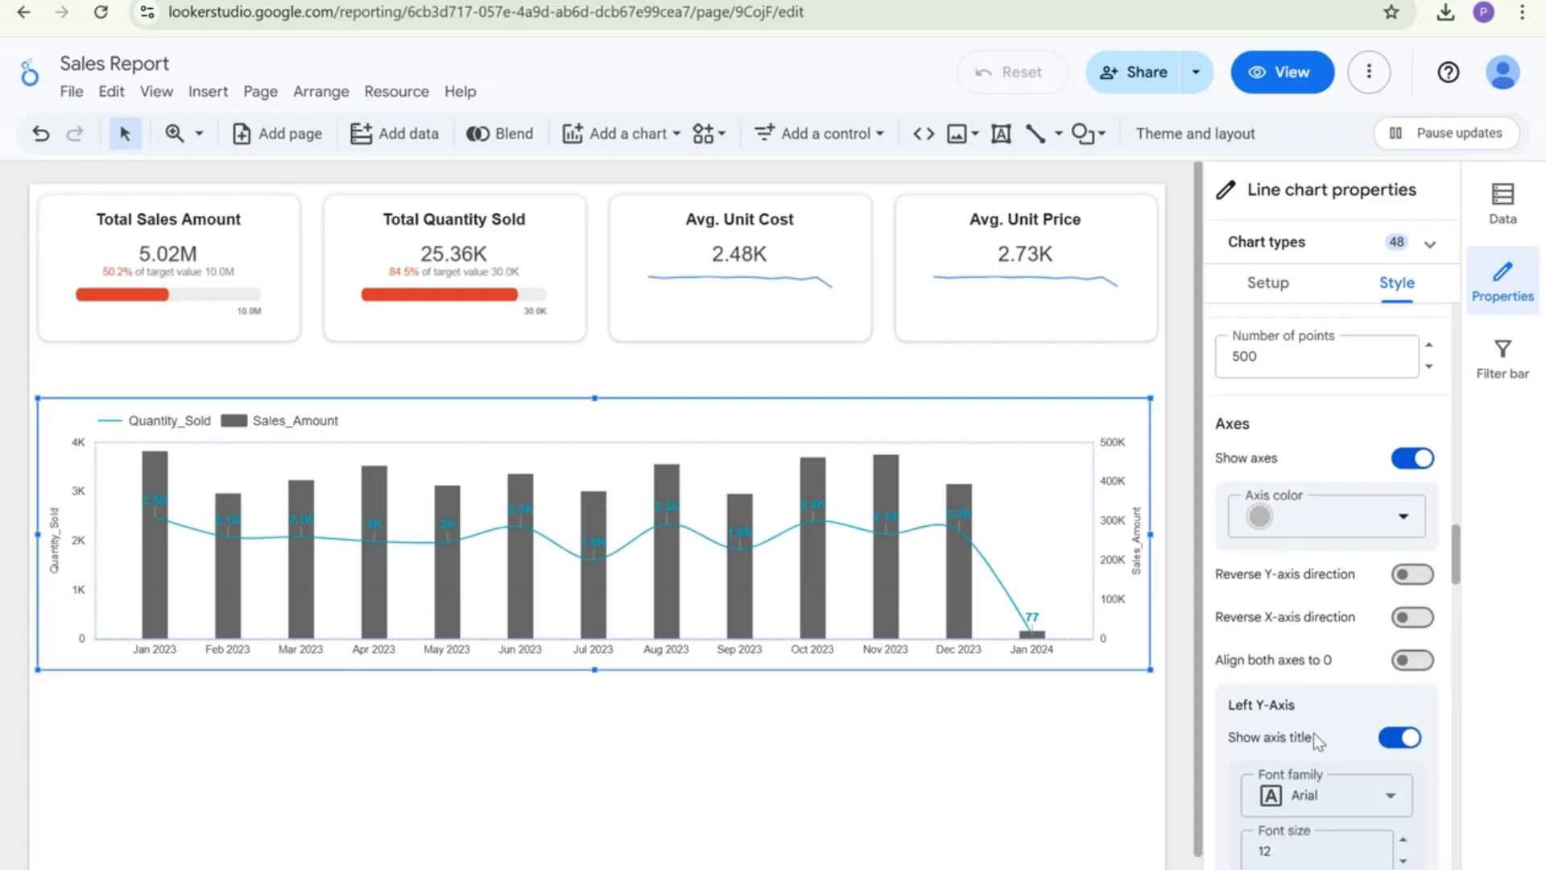
scroll(1313, 733, "up", 8)
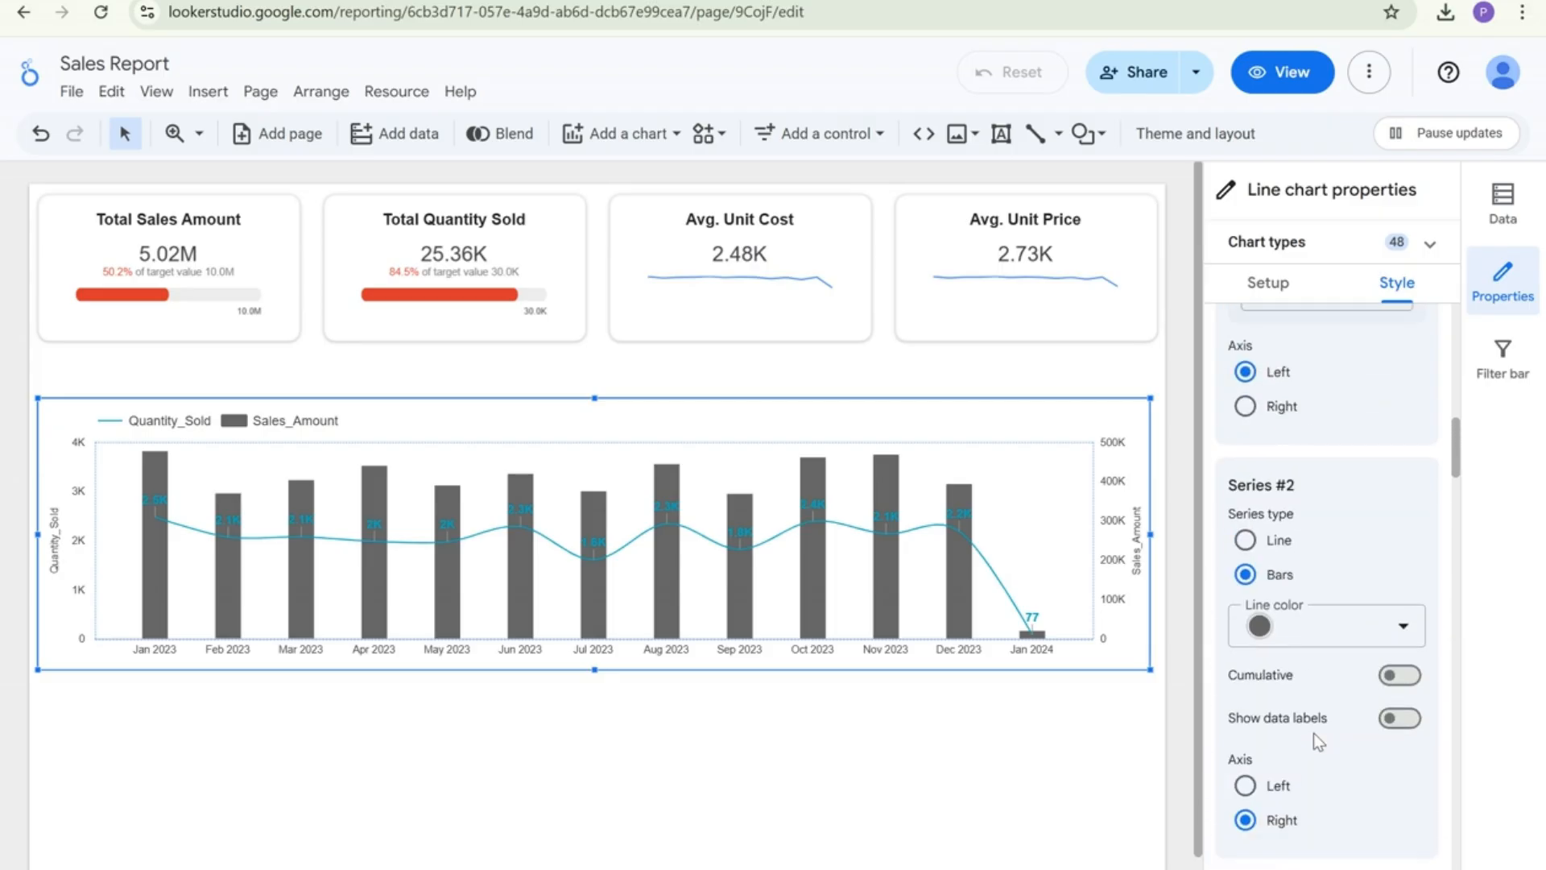
left_click(1309, 631)
left_click(1047, 573)
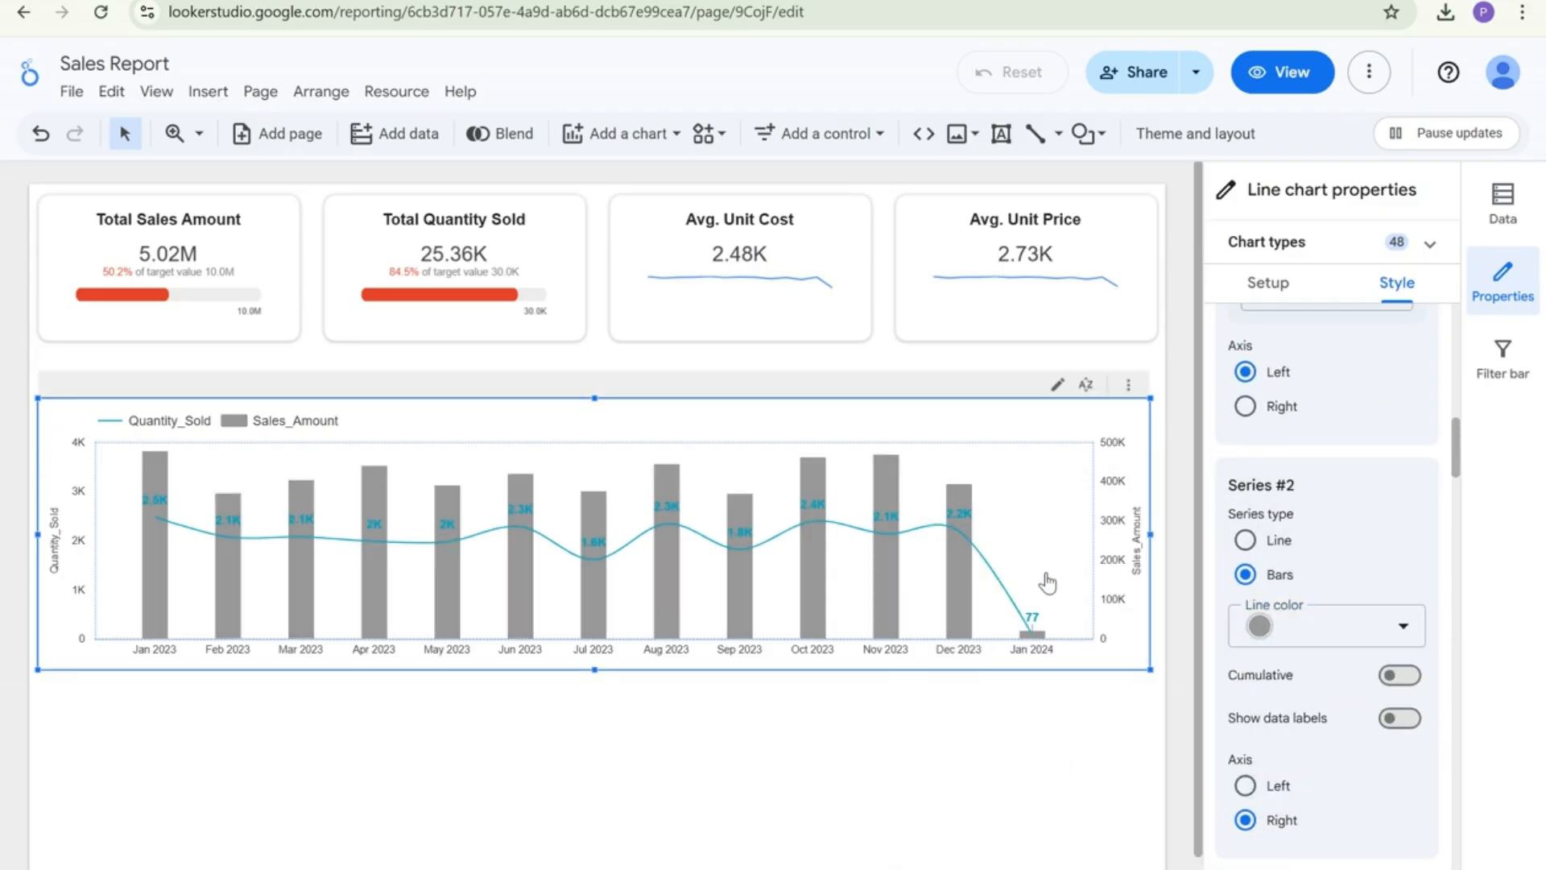
left_click(1321, 632)
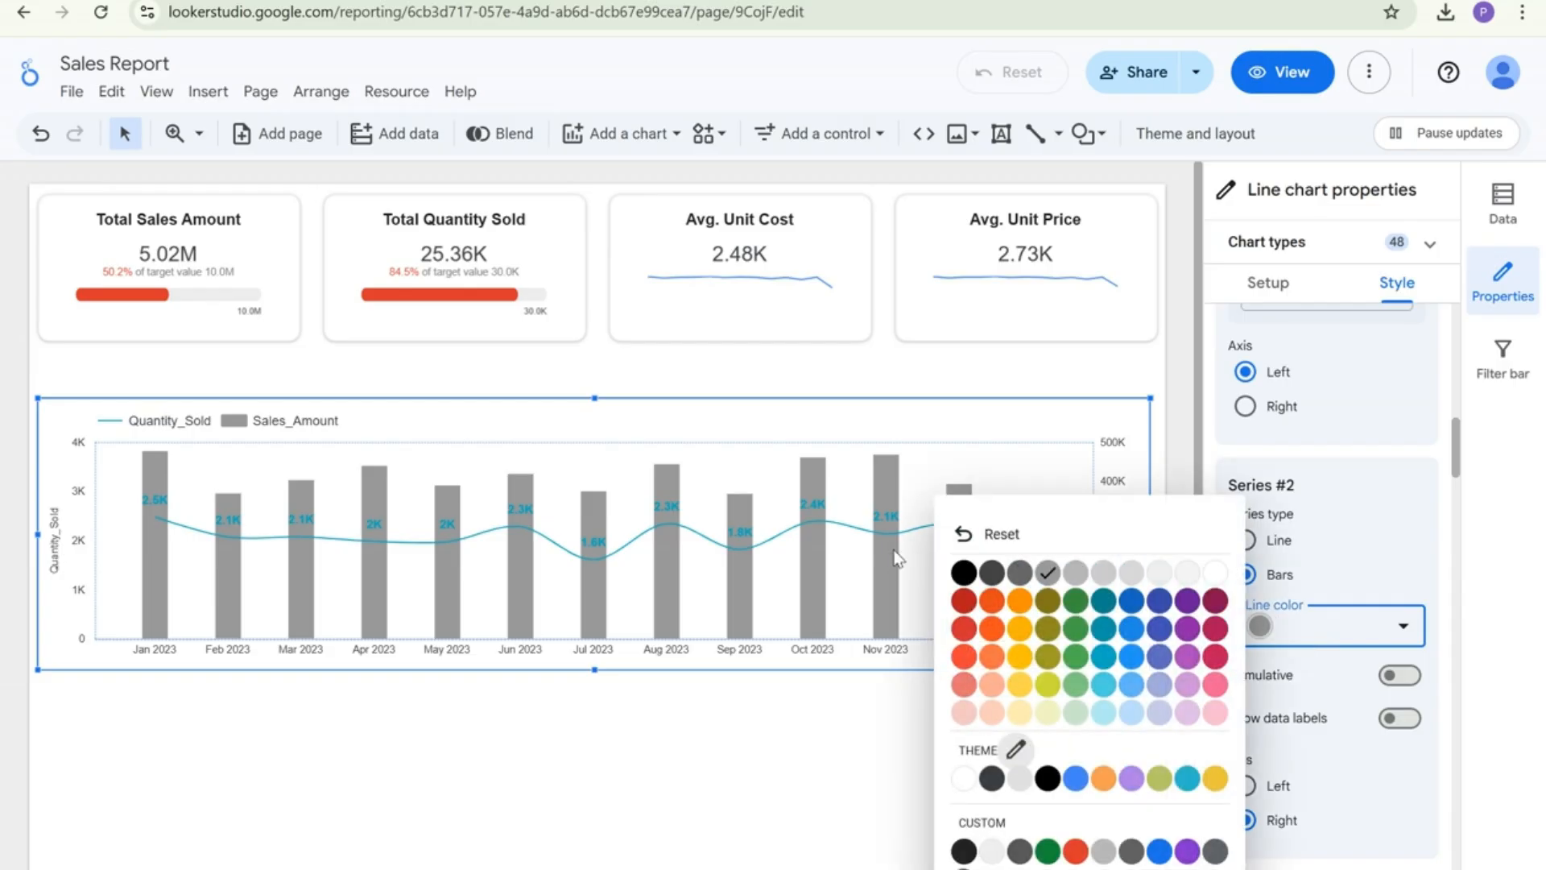
left_click(964, 573)
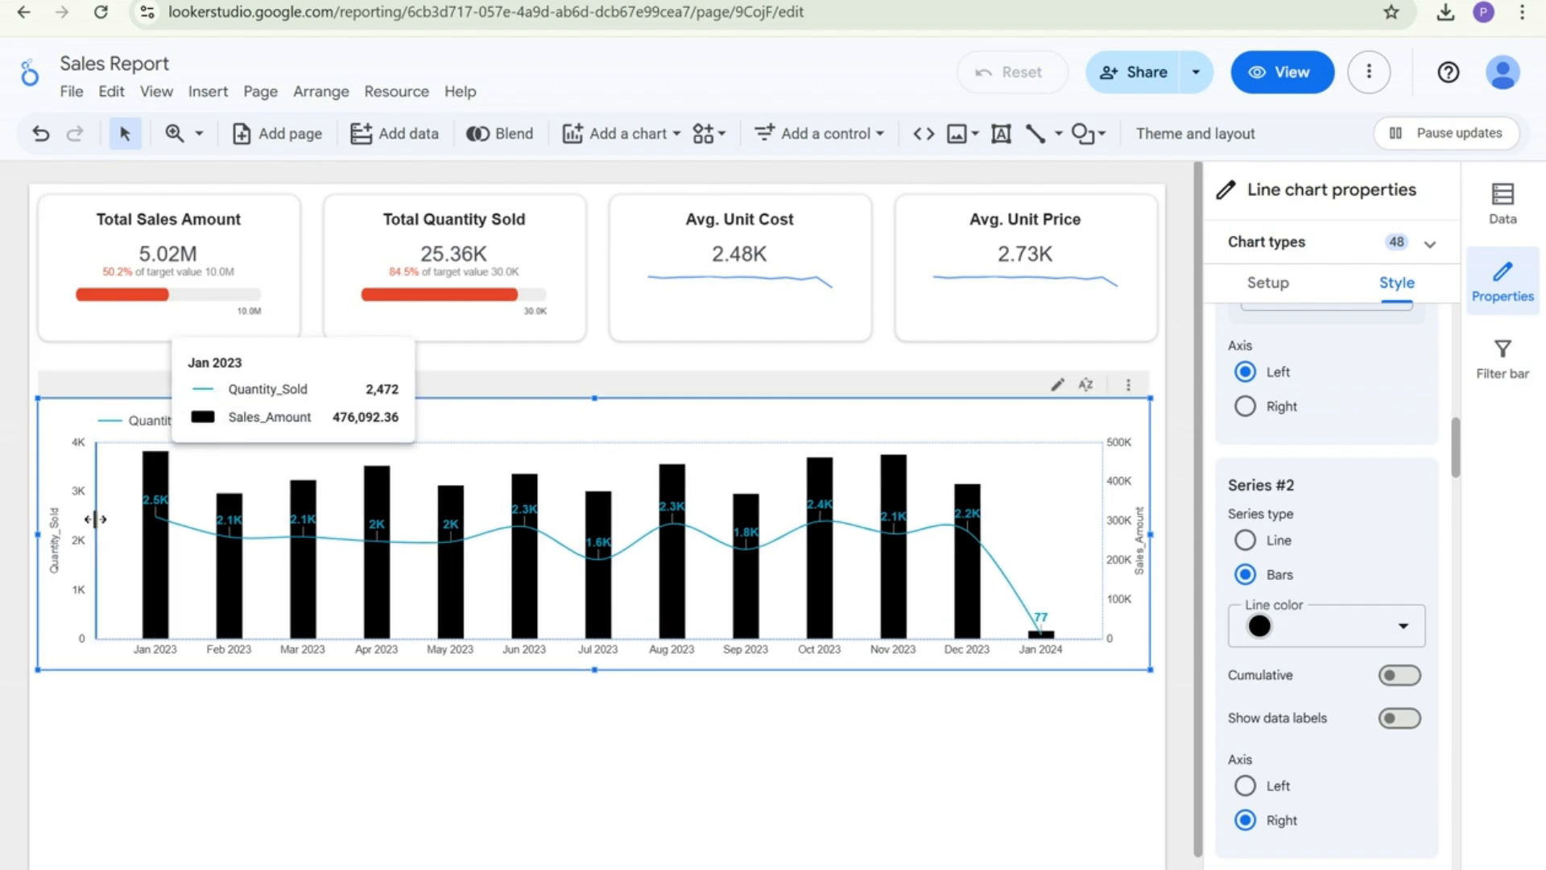
Widen the combo chart's plot area toward its left edge and nudge the chart up toward the scorecards
left_click_drag(96, 520, 76, 524)
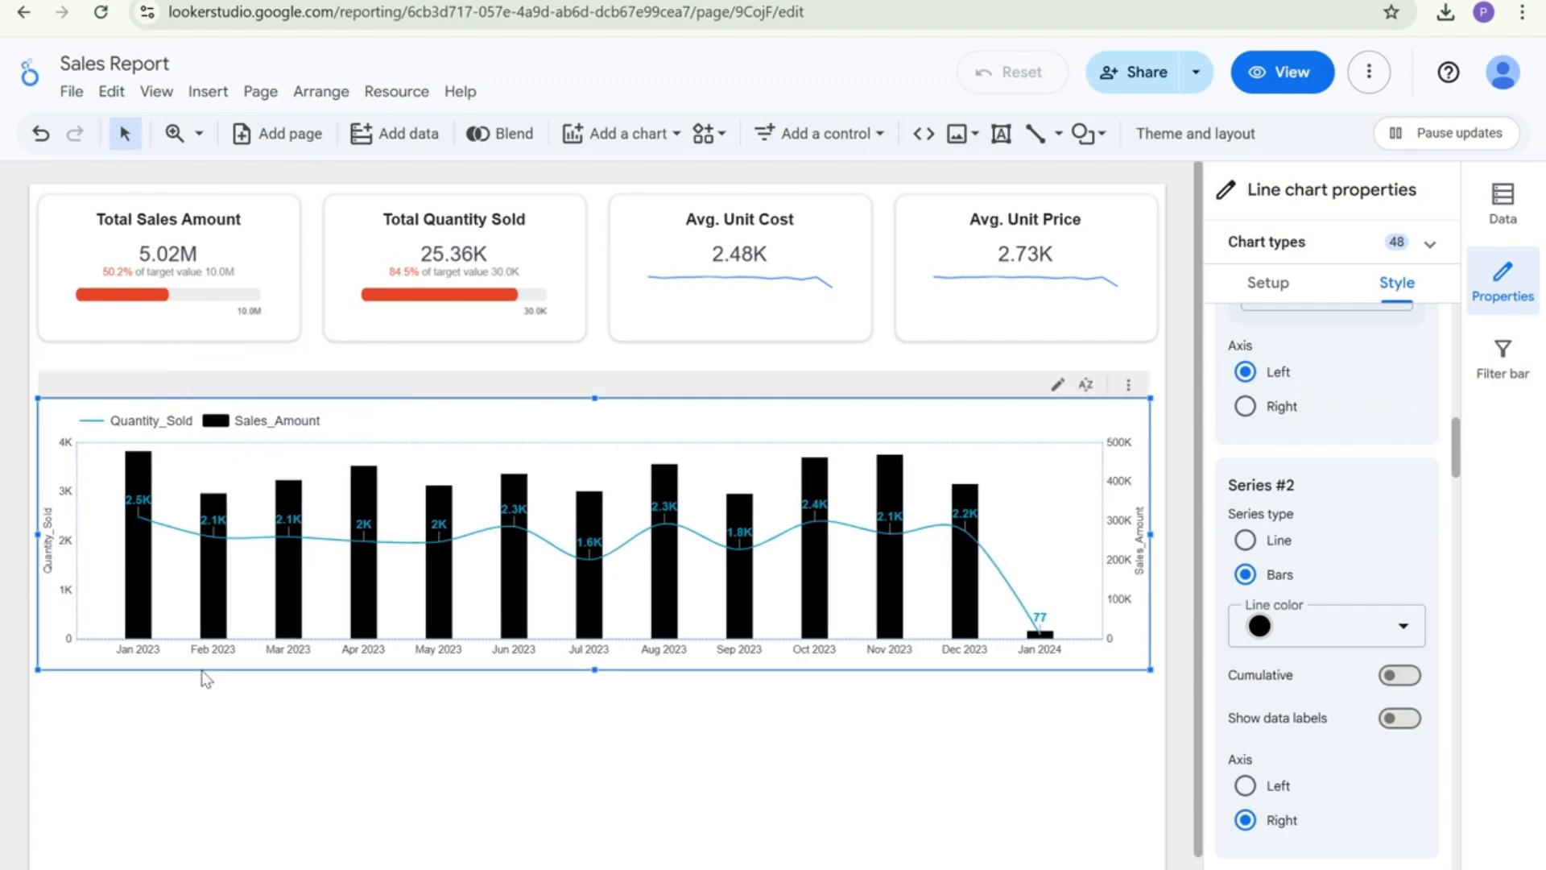
left_click(206, 680)
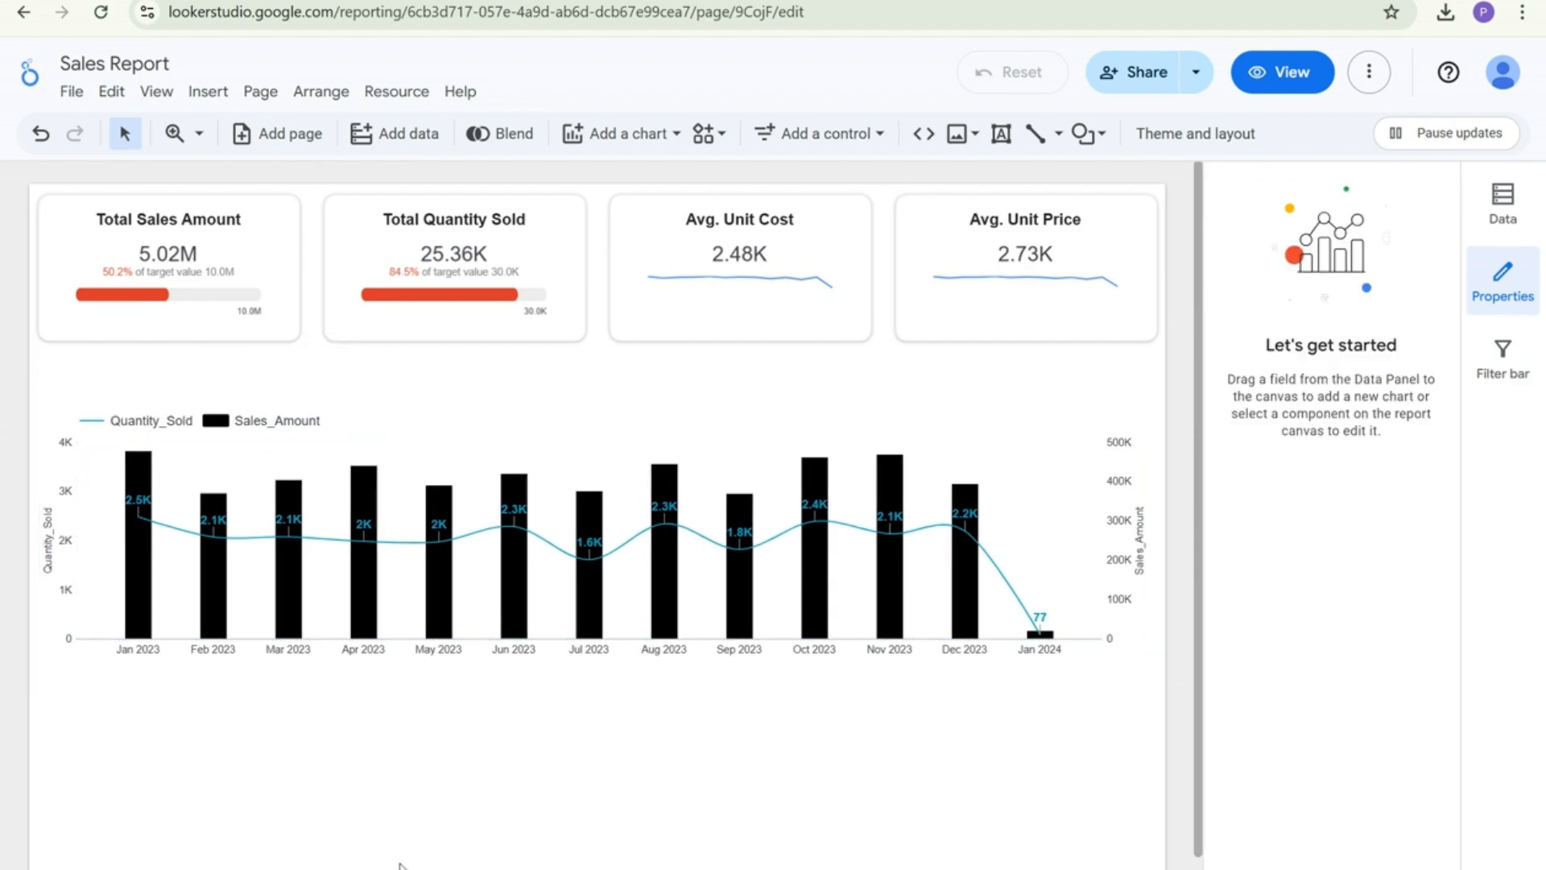
left_click(667, 663)
left_click_drag(668, 664, 673, 644)
left_click(591, 732)
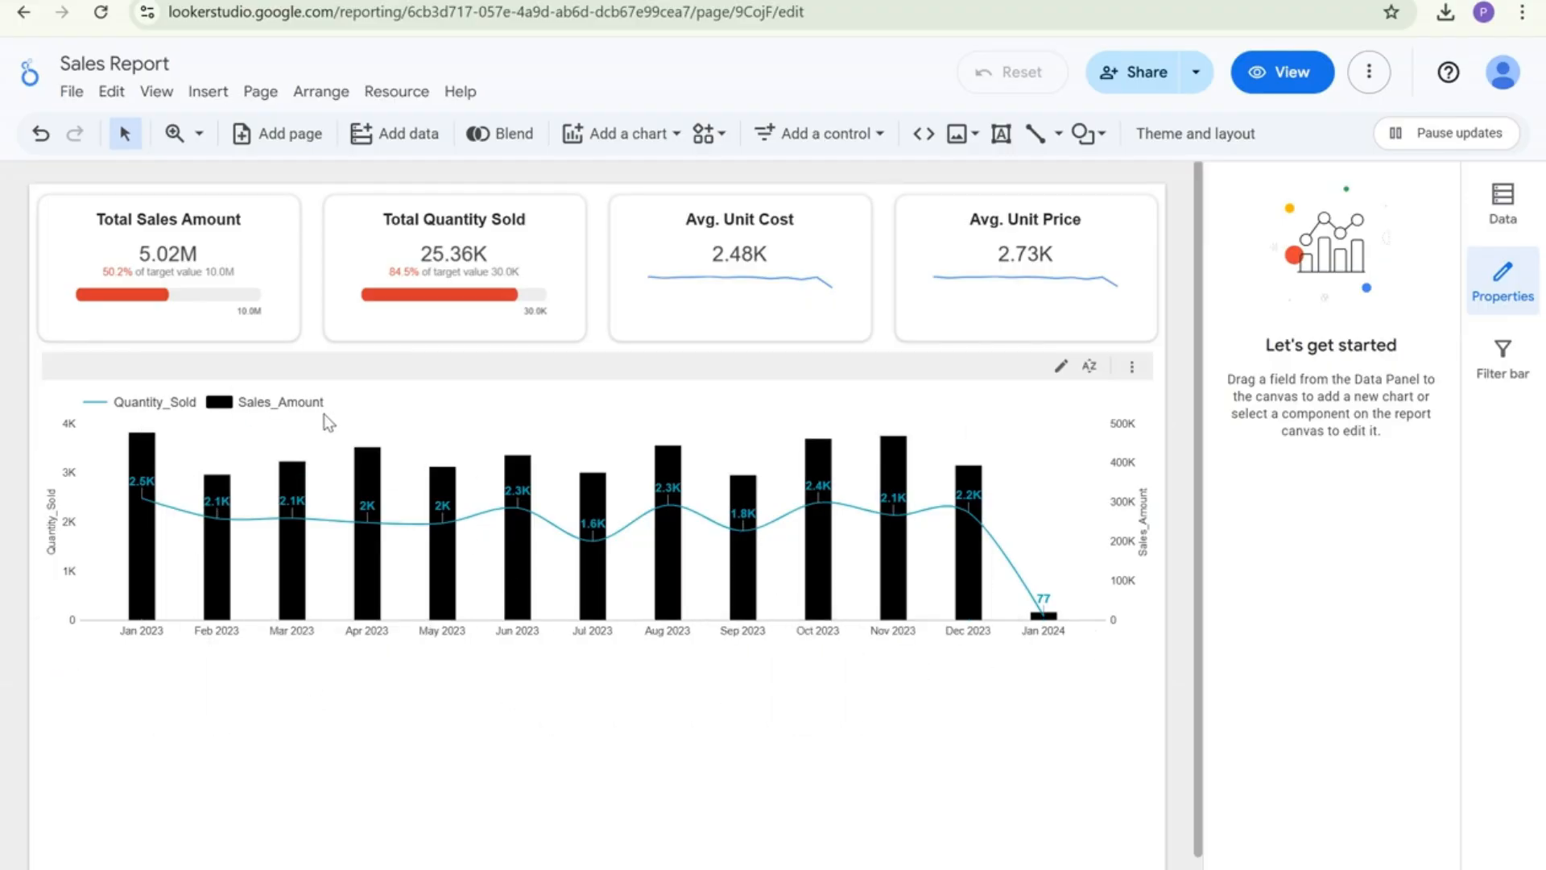
Move the combo chart down to leave an empty strip between it and the scorecards
scroll(330, 757, "down", 1)
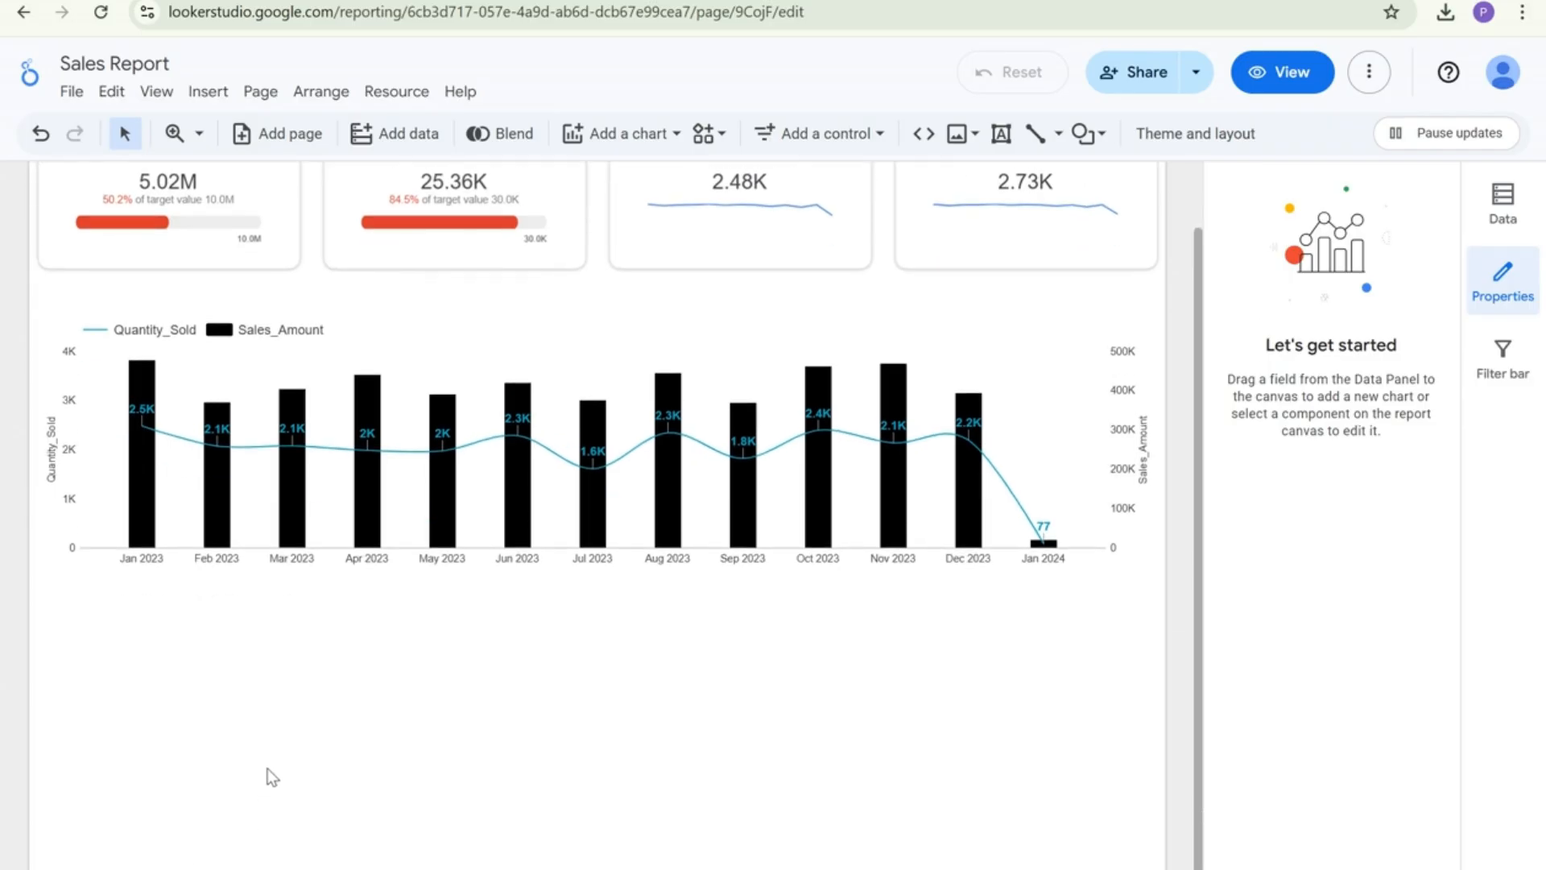
scroll(267, 769, "up", 1)
left_click(615, 404)
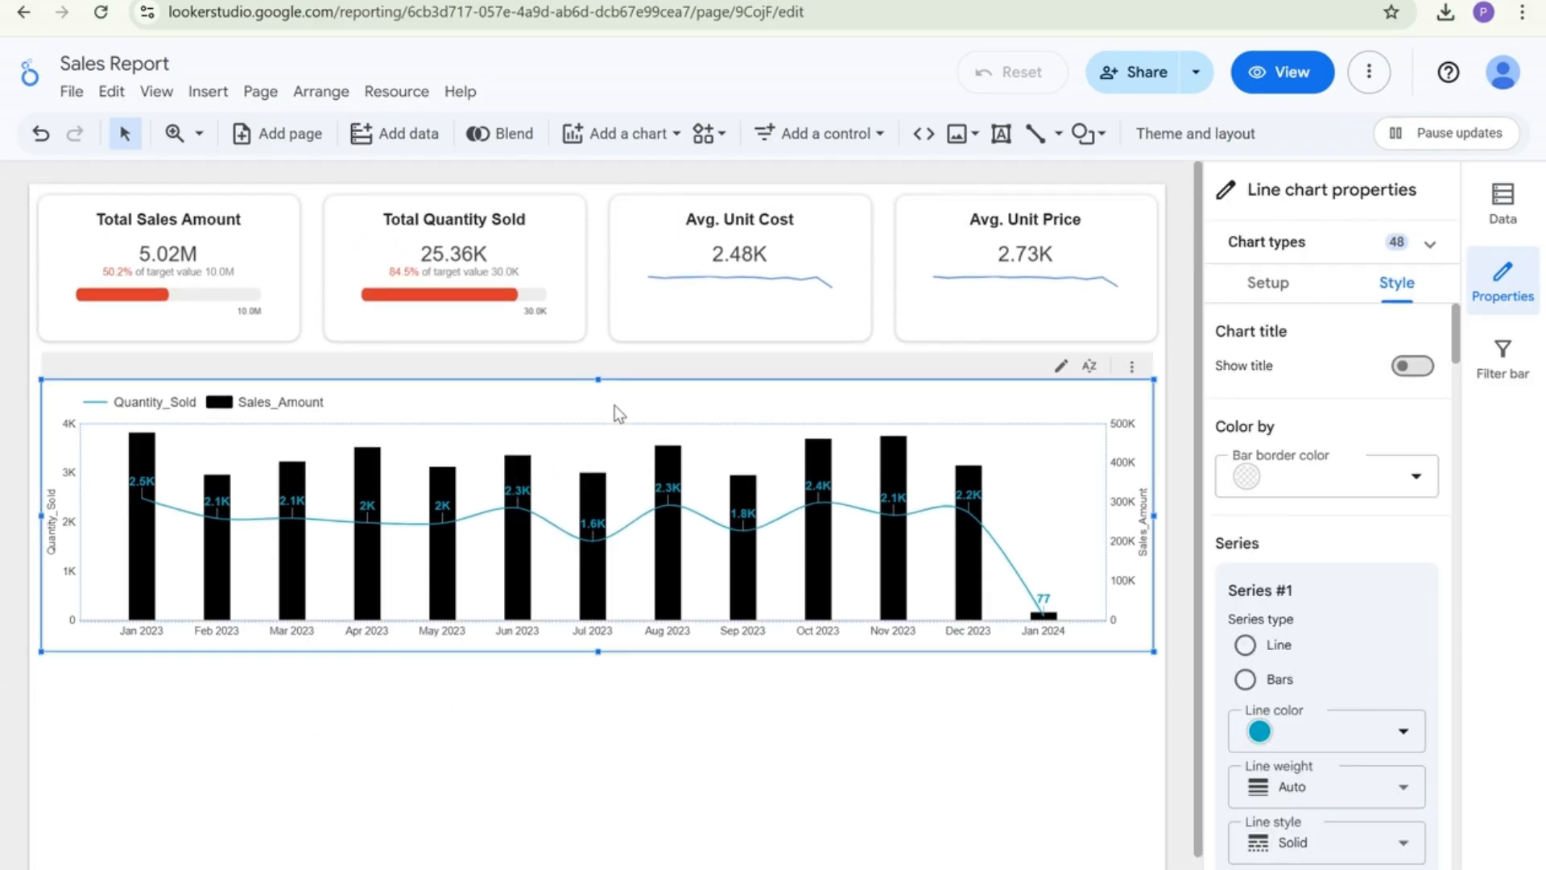
left_click_drag(615, 405, 615, 510)
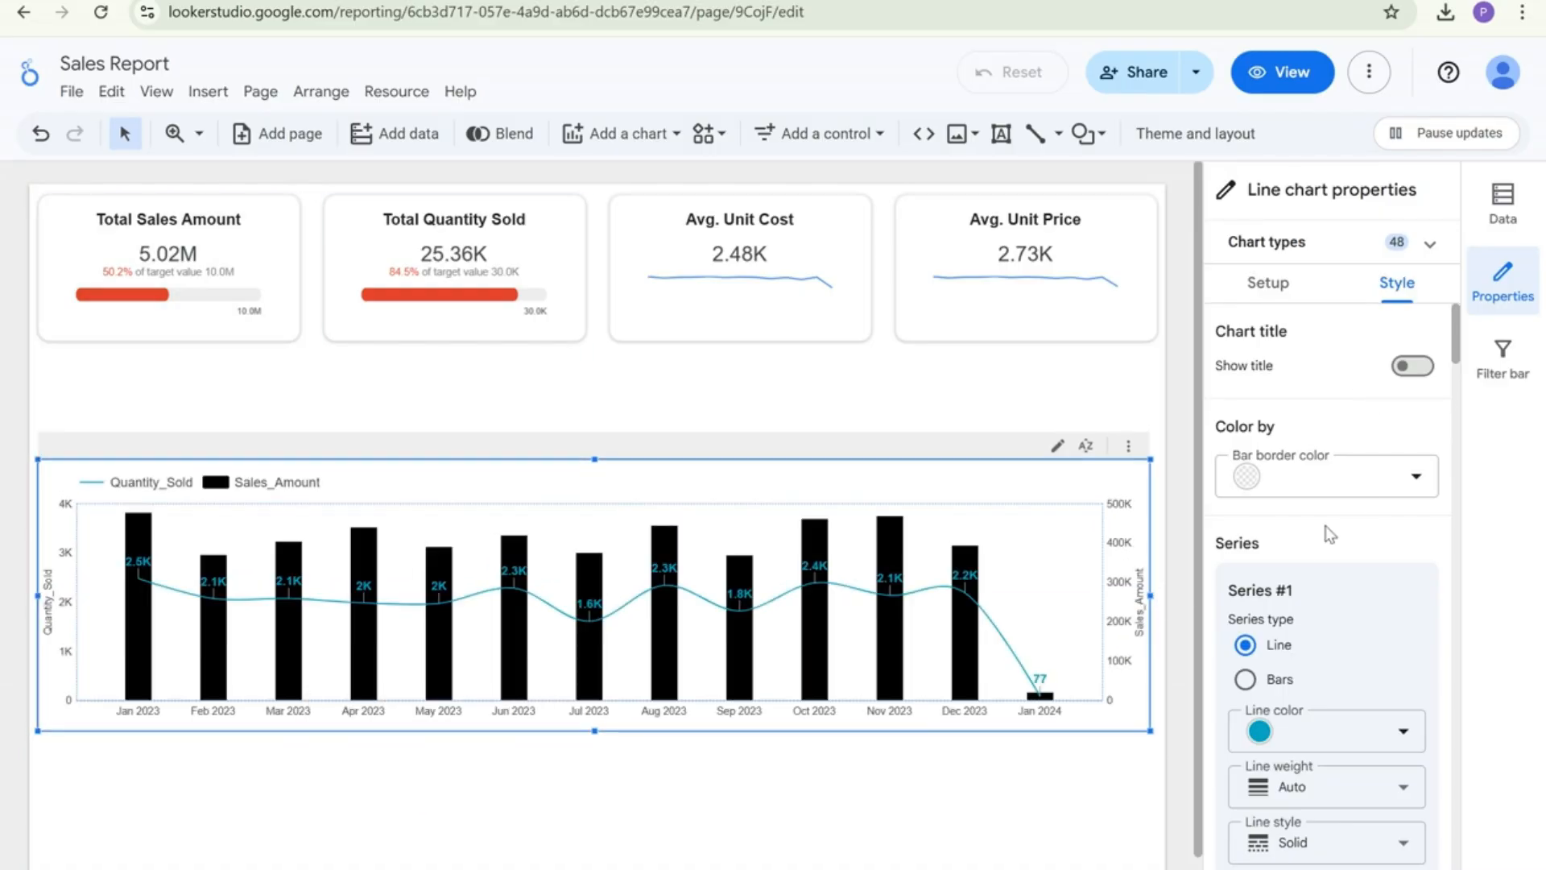
scroll(1329, 534, "down", 12)
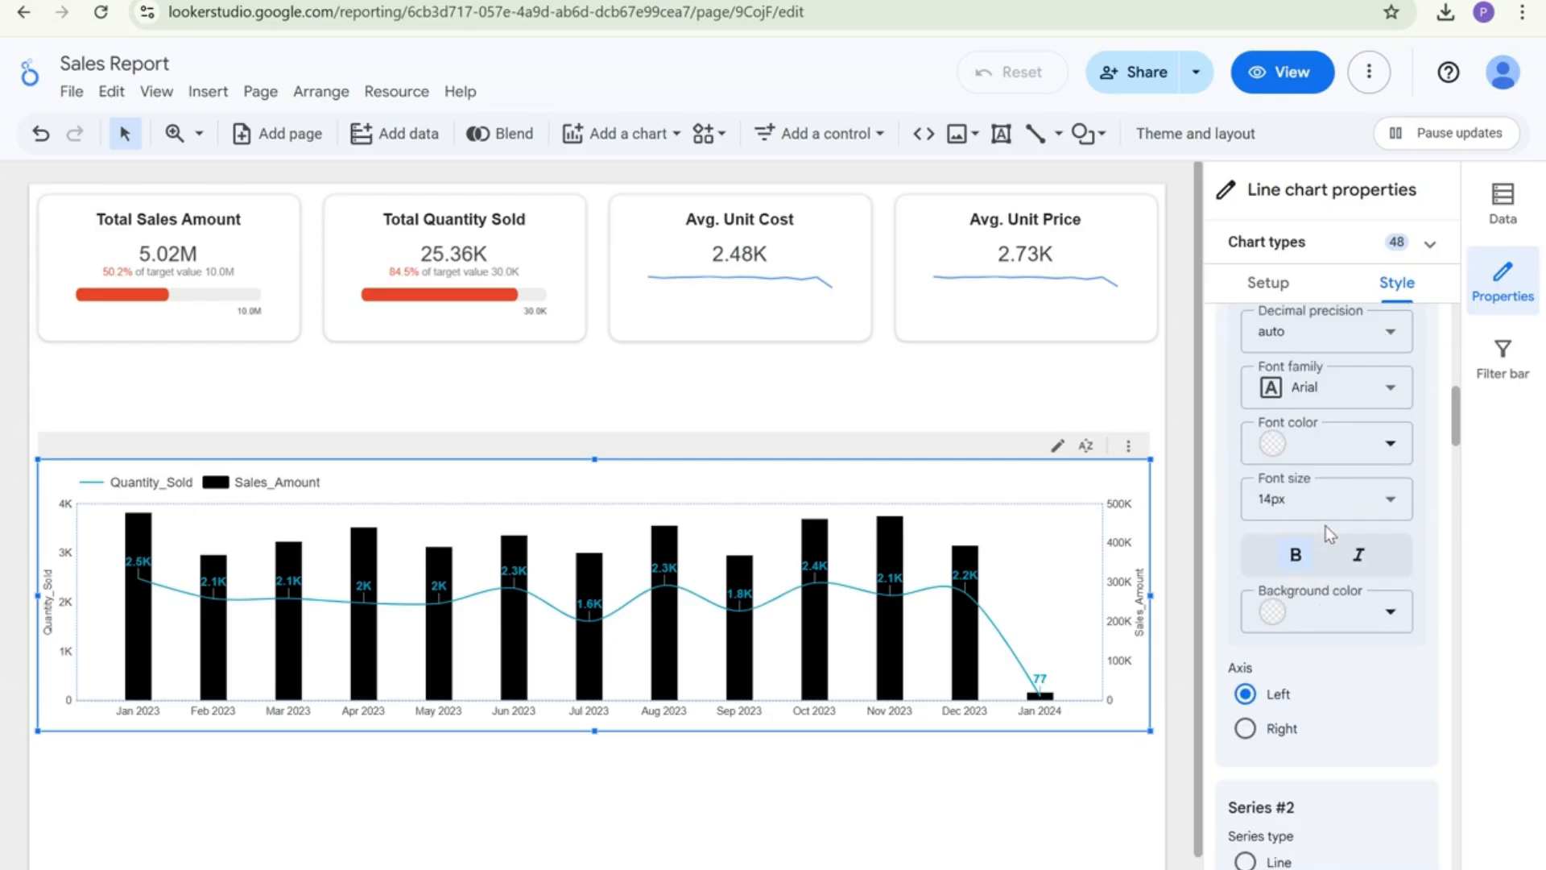
scroll(1329, 534, "down", 3)
left_click(1041, 369)
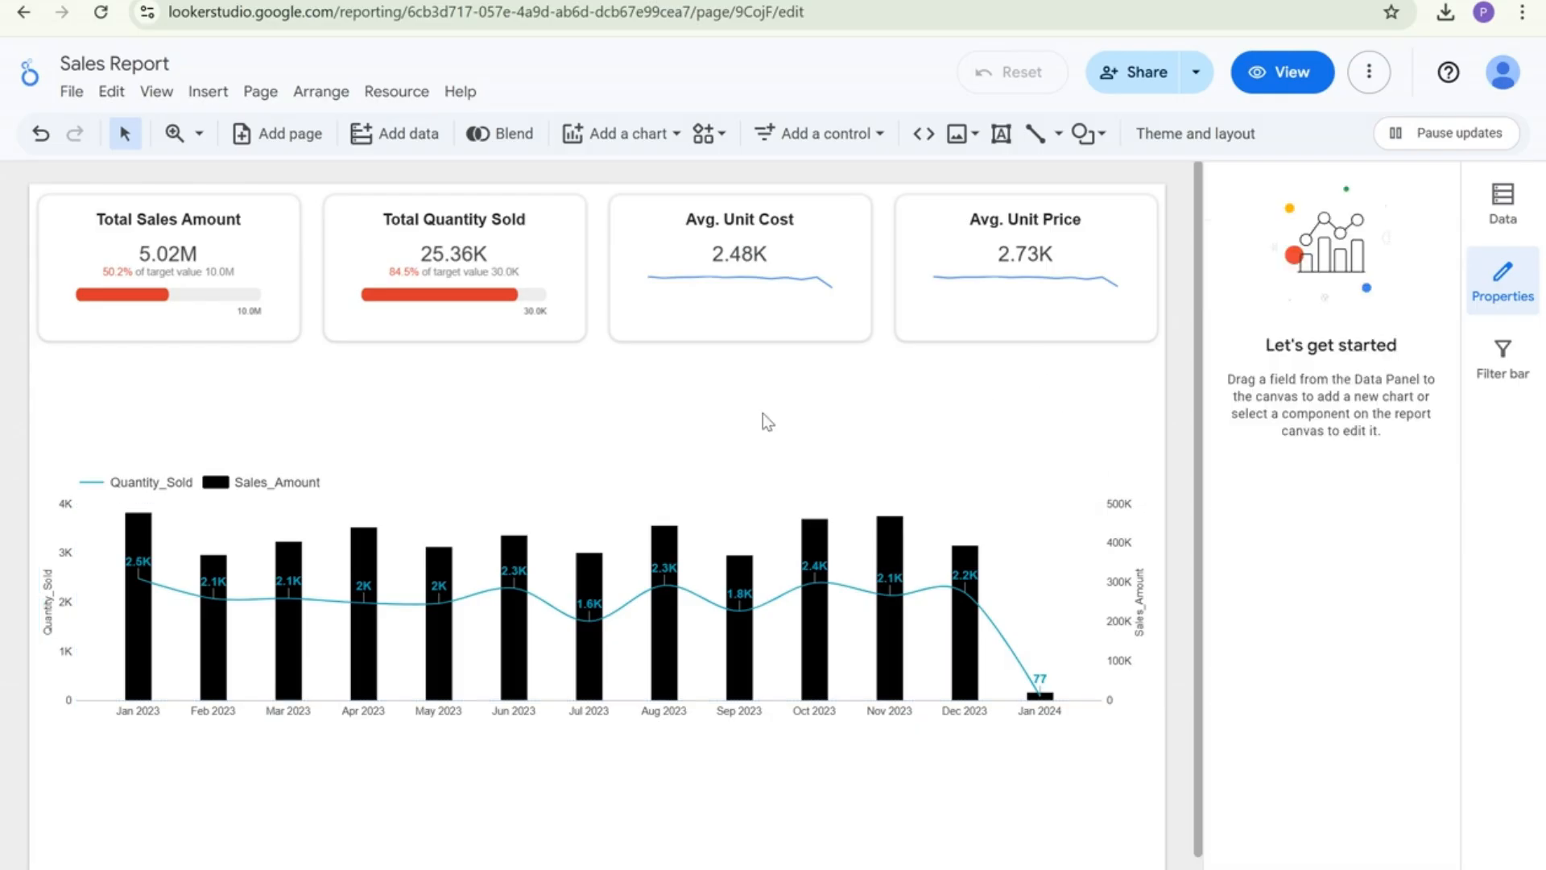
Insert a date range control in the gap beneath the Avg. Unit Price scorecard
left_click(835, 137)
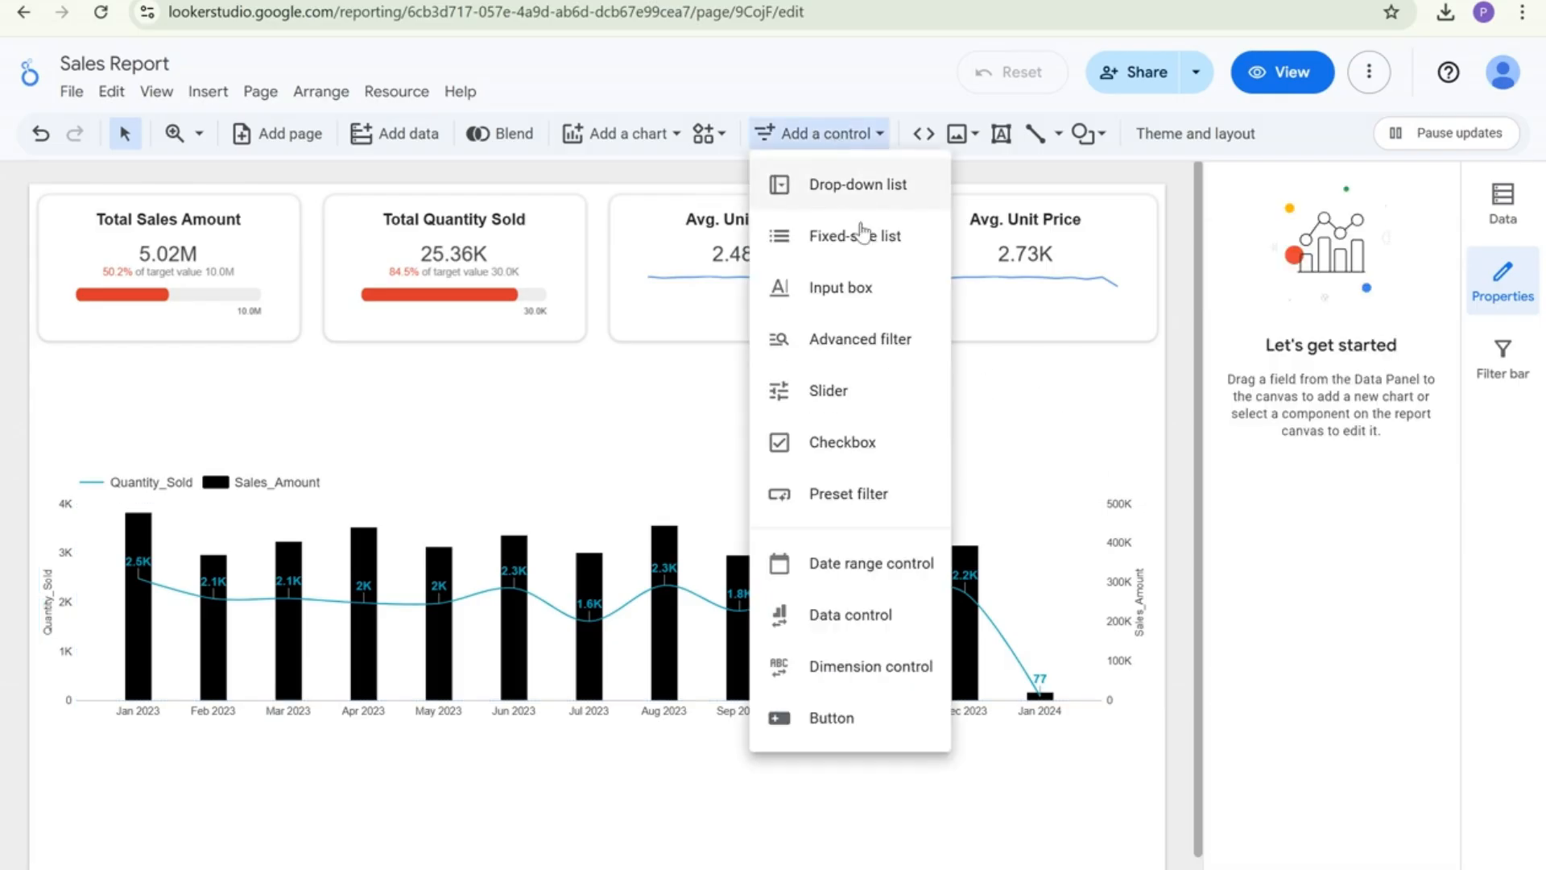
left_click(810, 579)
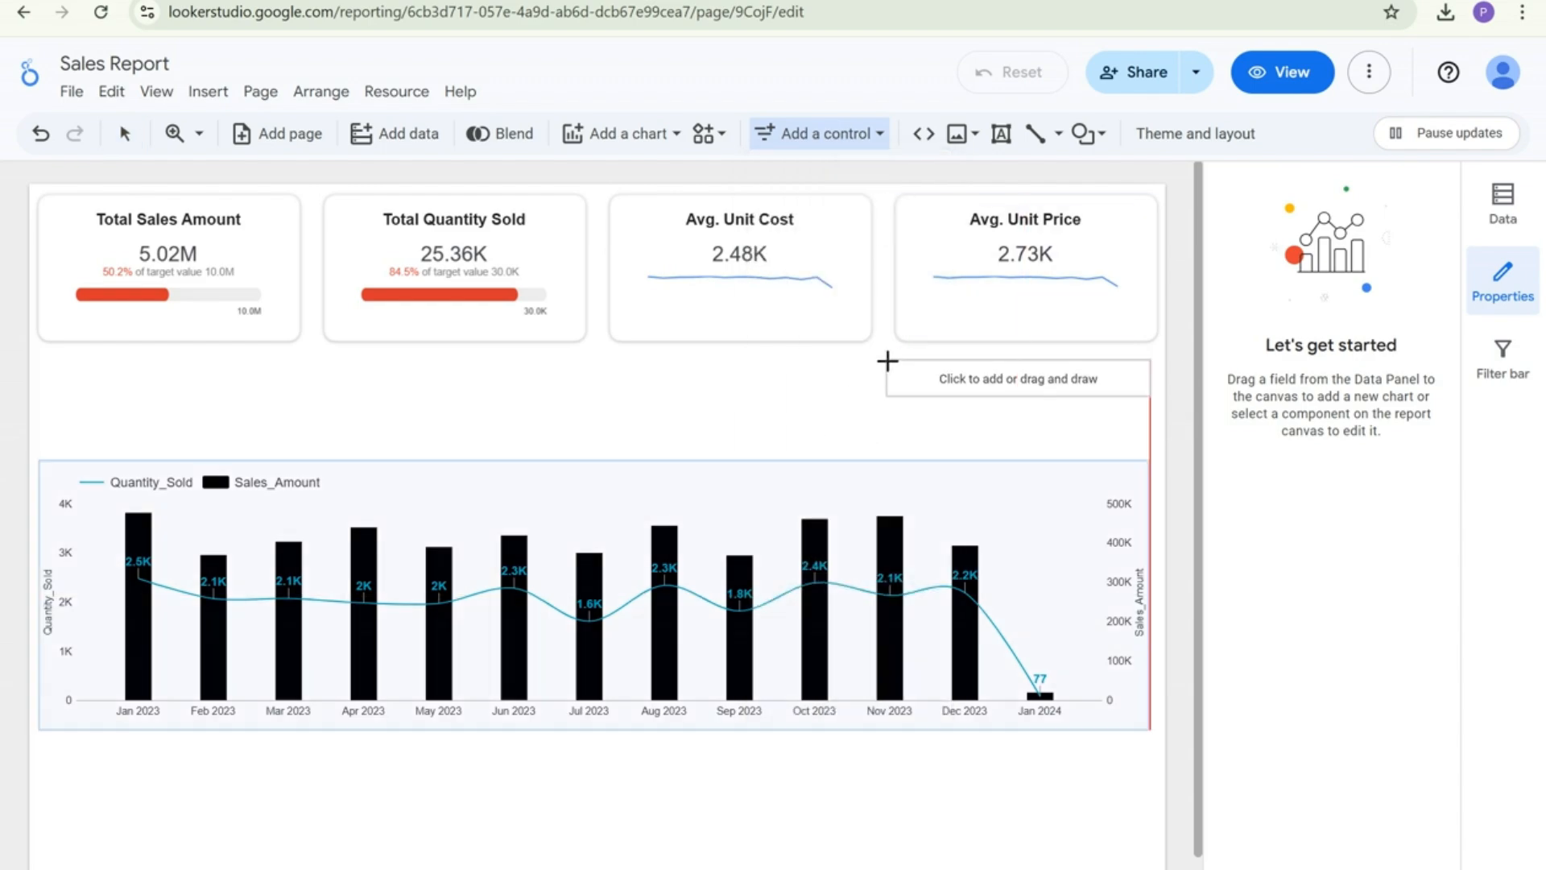
left_click(890, 360)
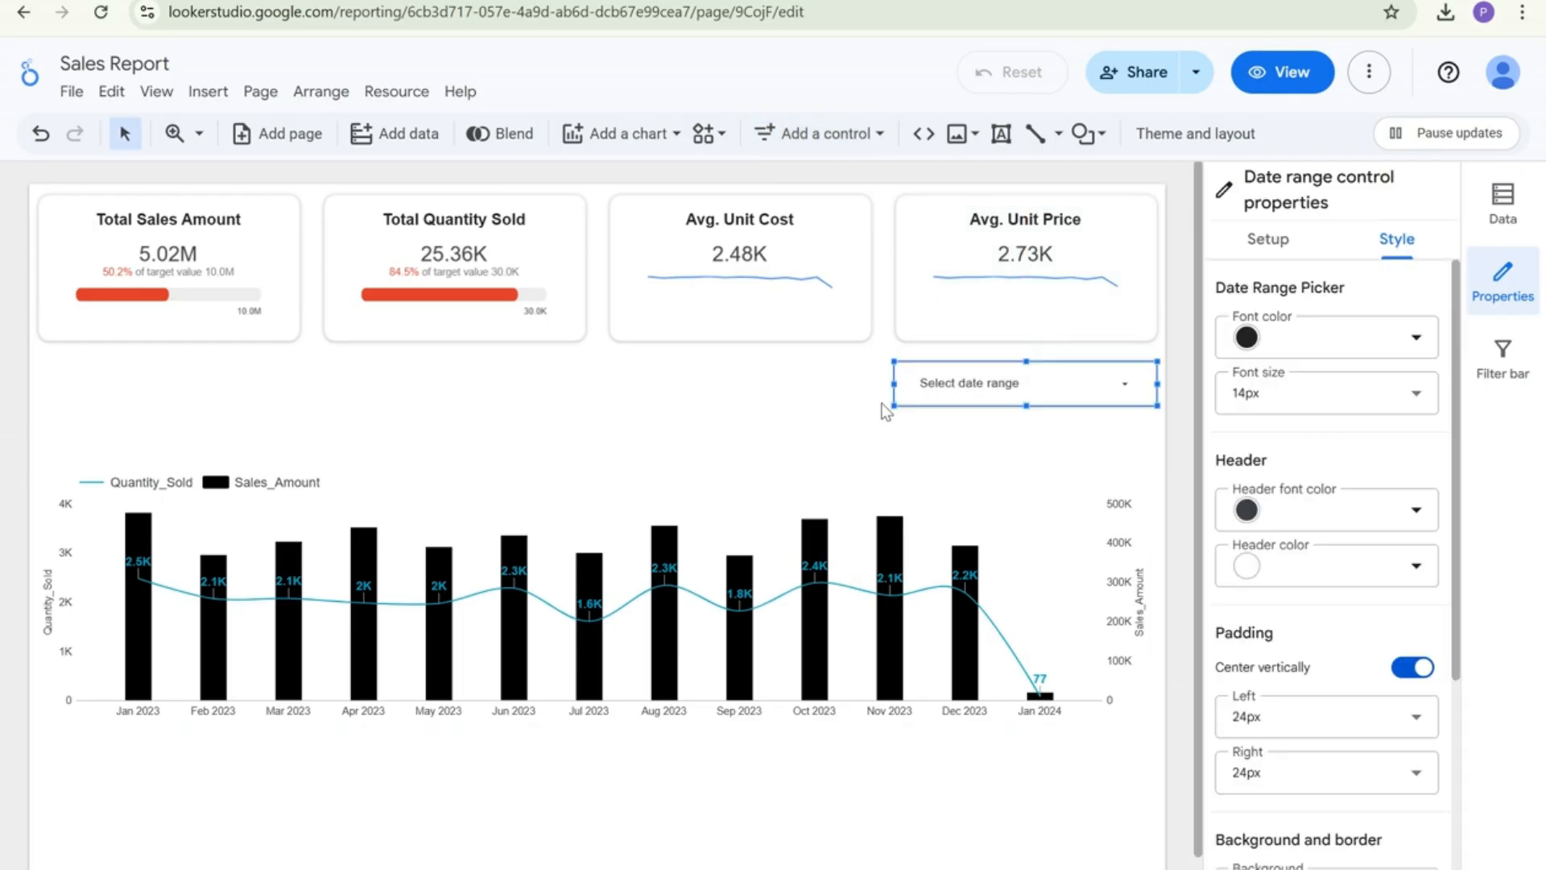
left_click(954, 394)
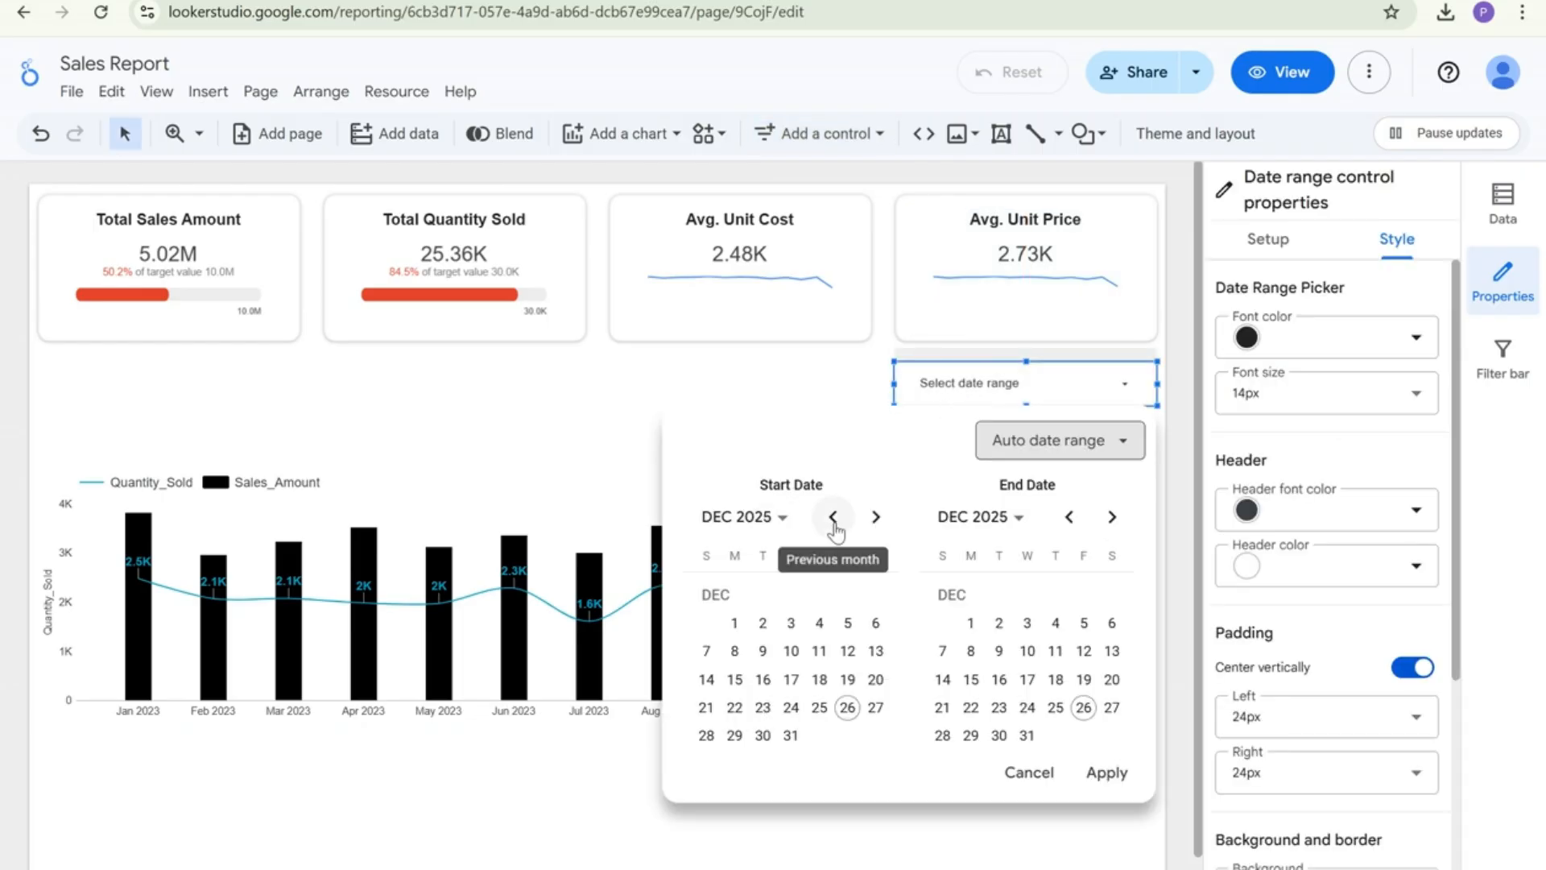
left_click(649, 446)
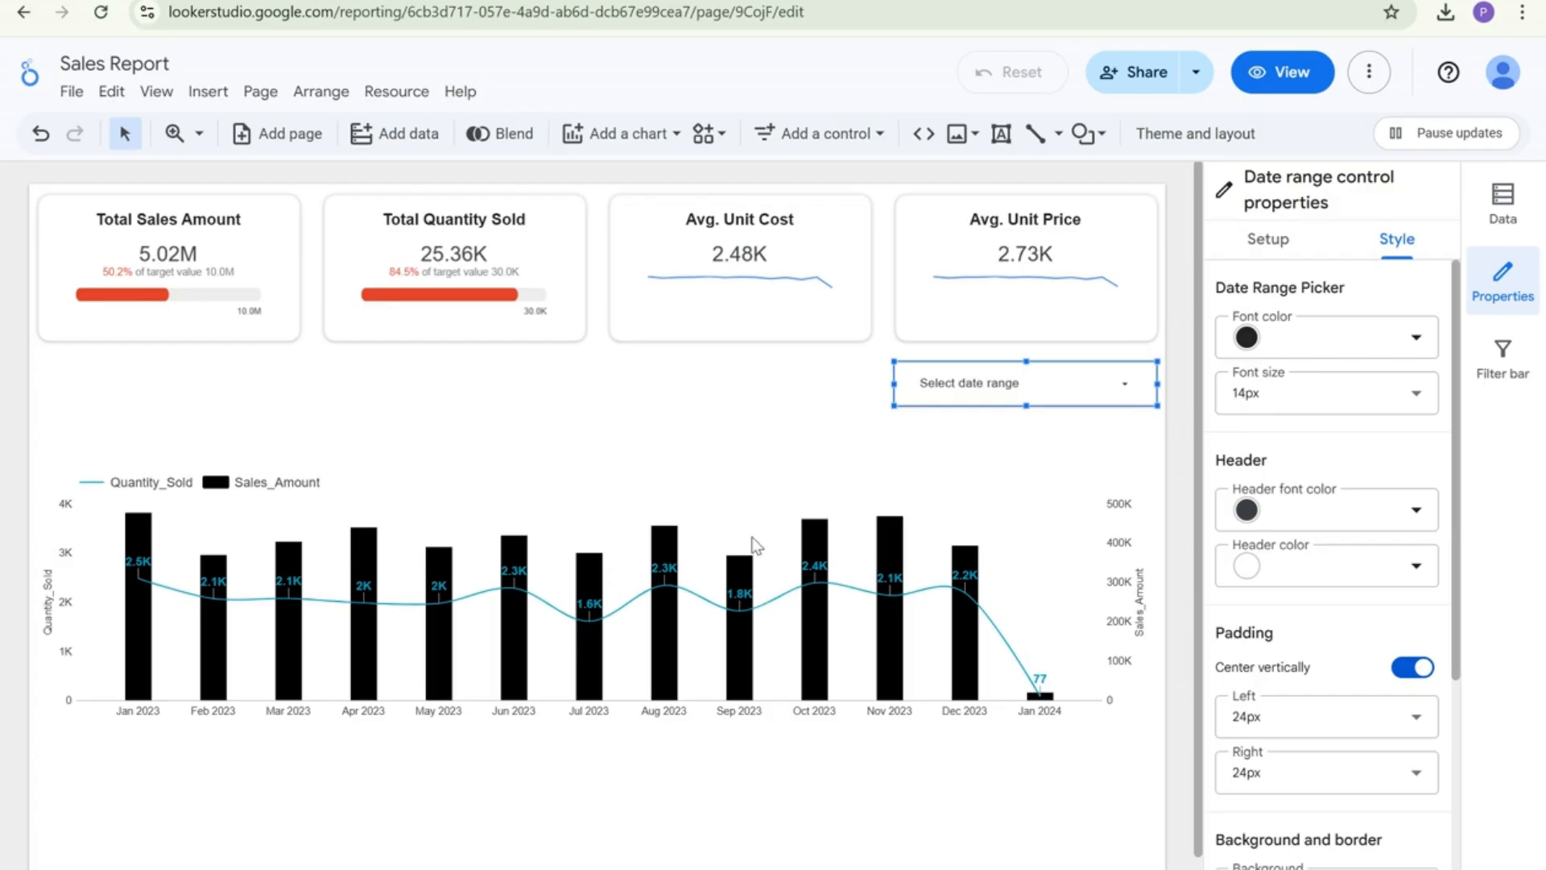
Set the start date of the date range control to July 1, 2024
left_click(1020, 386)
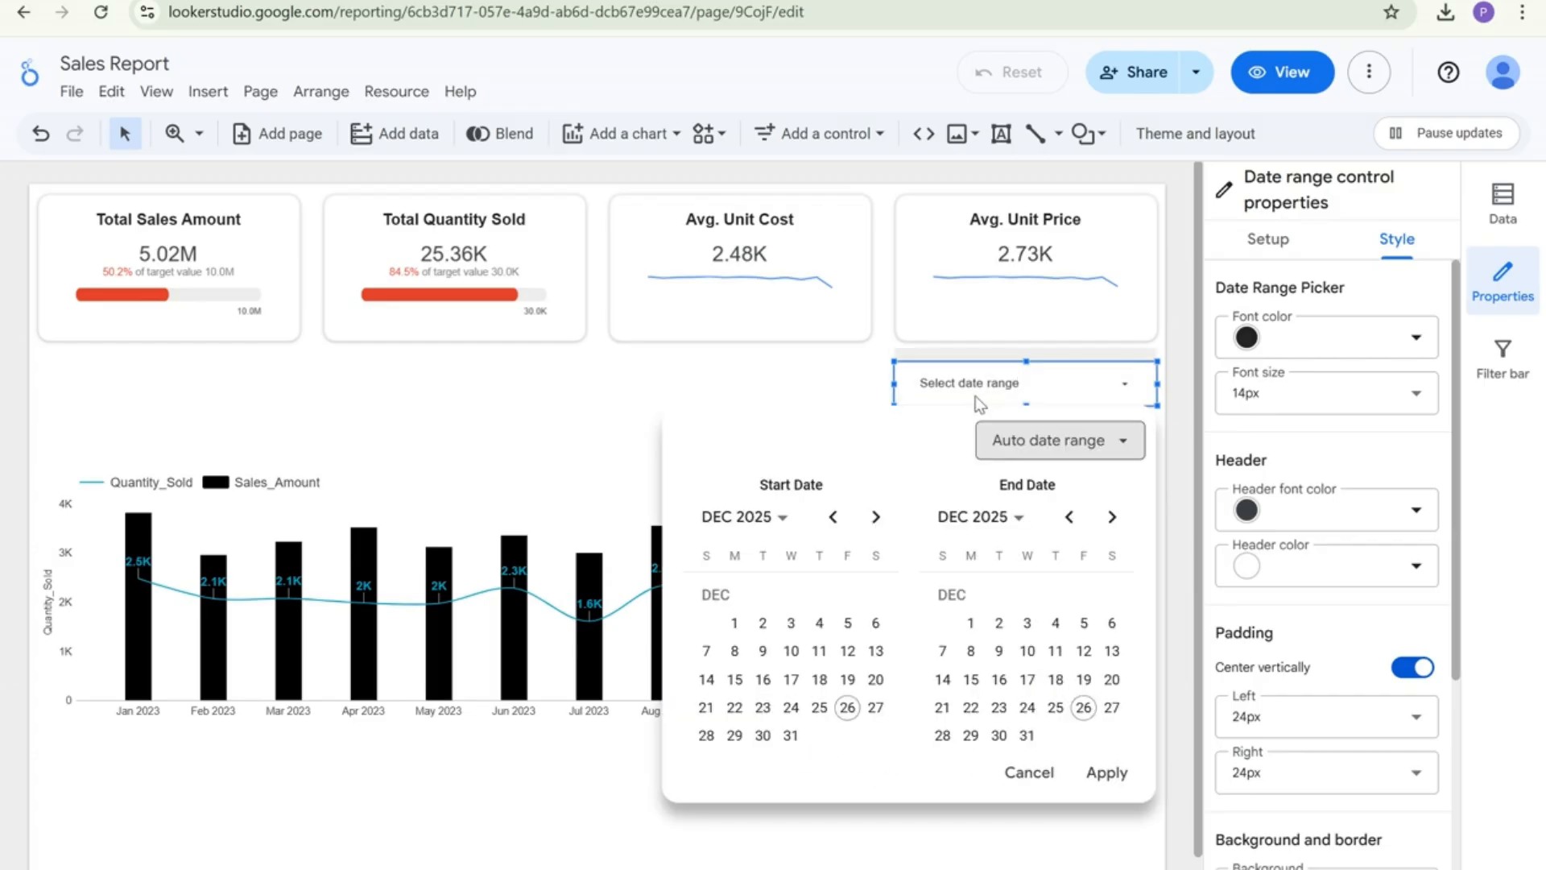
left_click(833, 516)
left_click(833, 516)
left_click(833, 516)
left_click(833, 516)
left_click(833, 516)
left_click(833, 516)
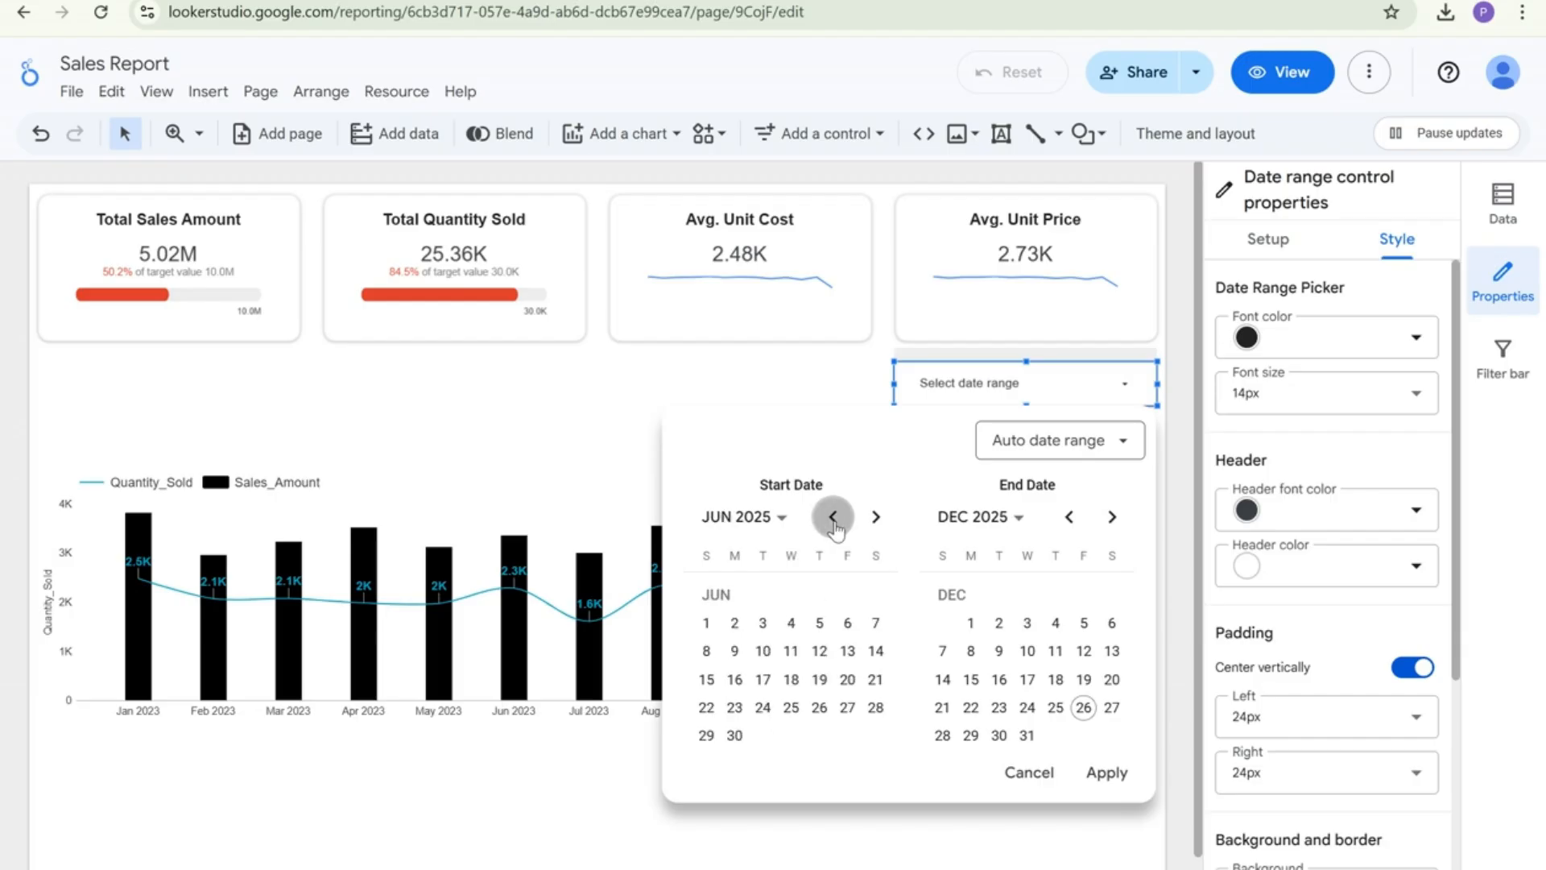
left_click(833, 516)
left_click(832, 516)
left_click(833, 516)
left_click(833, 516)
left_click(833, 516)
left_click(832, 516)
left_click(833, 516)
left_click(832, 516)
left_click(832, 516)
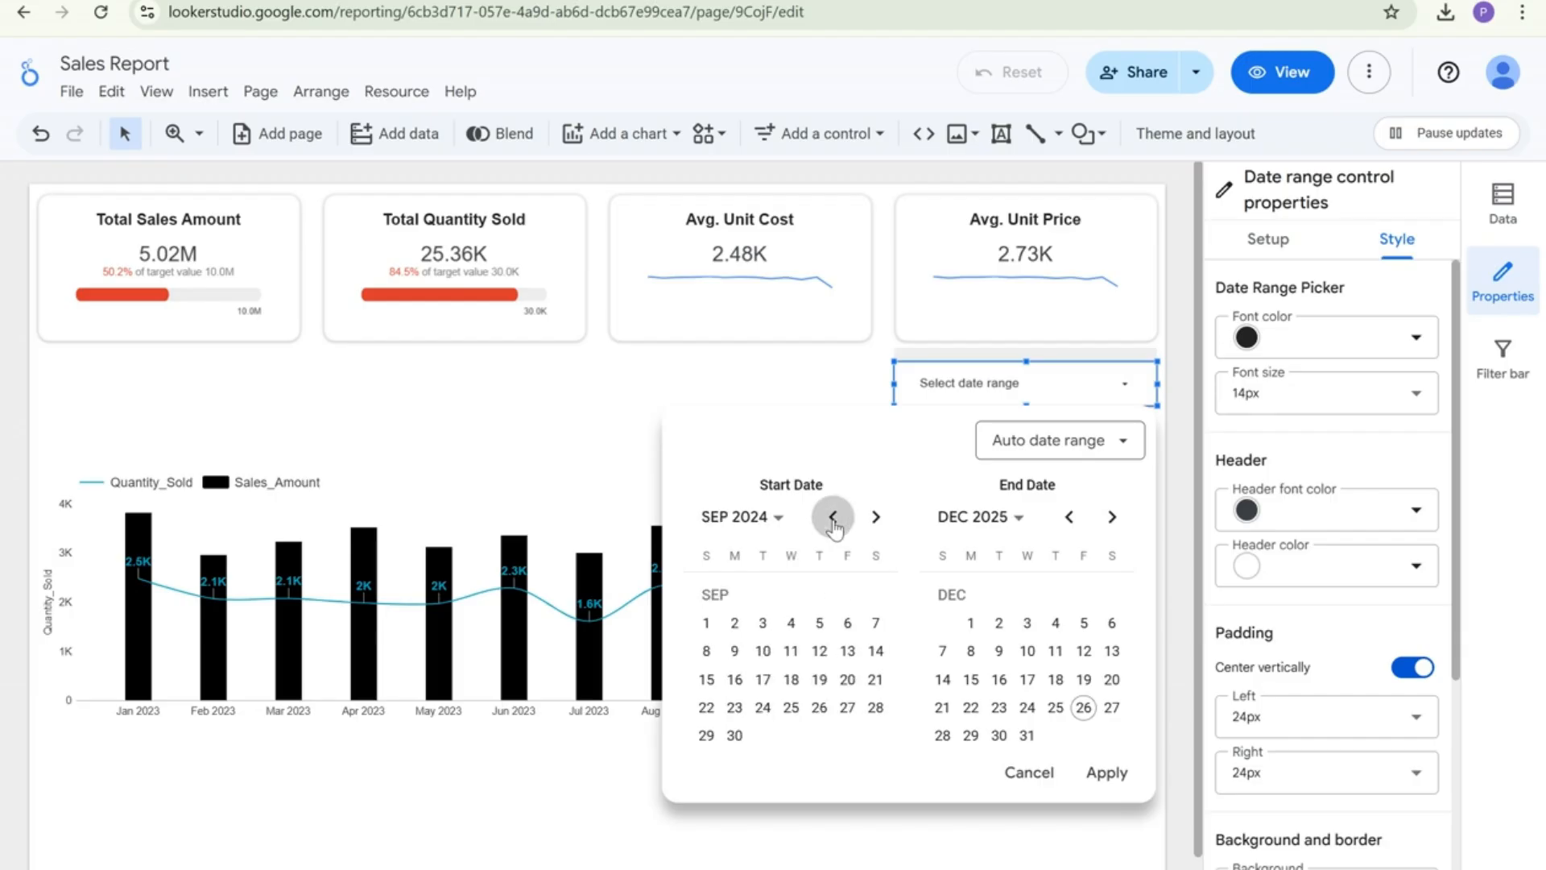
left_click(832, 516)
left_click(833, 516)
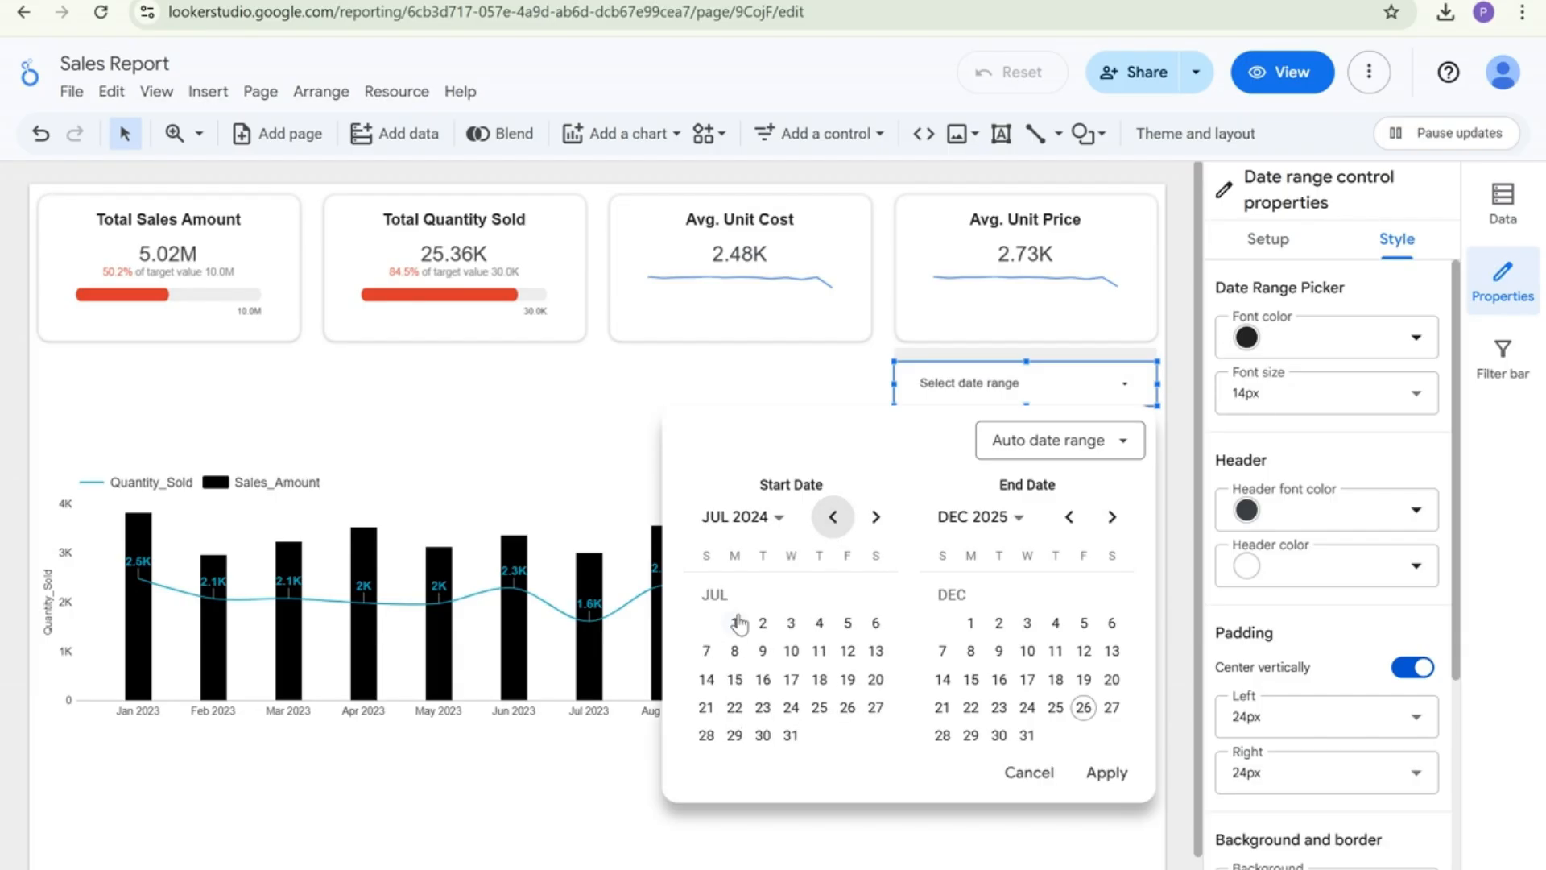
Set the end date of the date range control to January 31, 2024
left_click(1069, 516)
left_click(1069, 517)
left_click(1069, 517)
left_click(1068, 516)
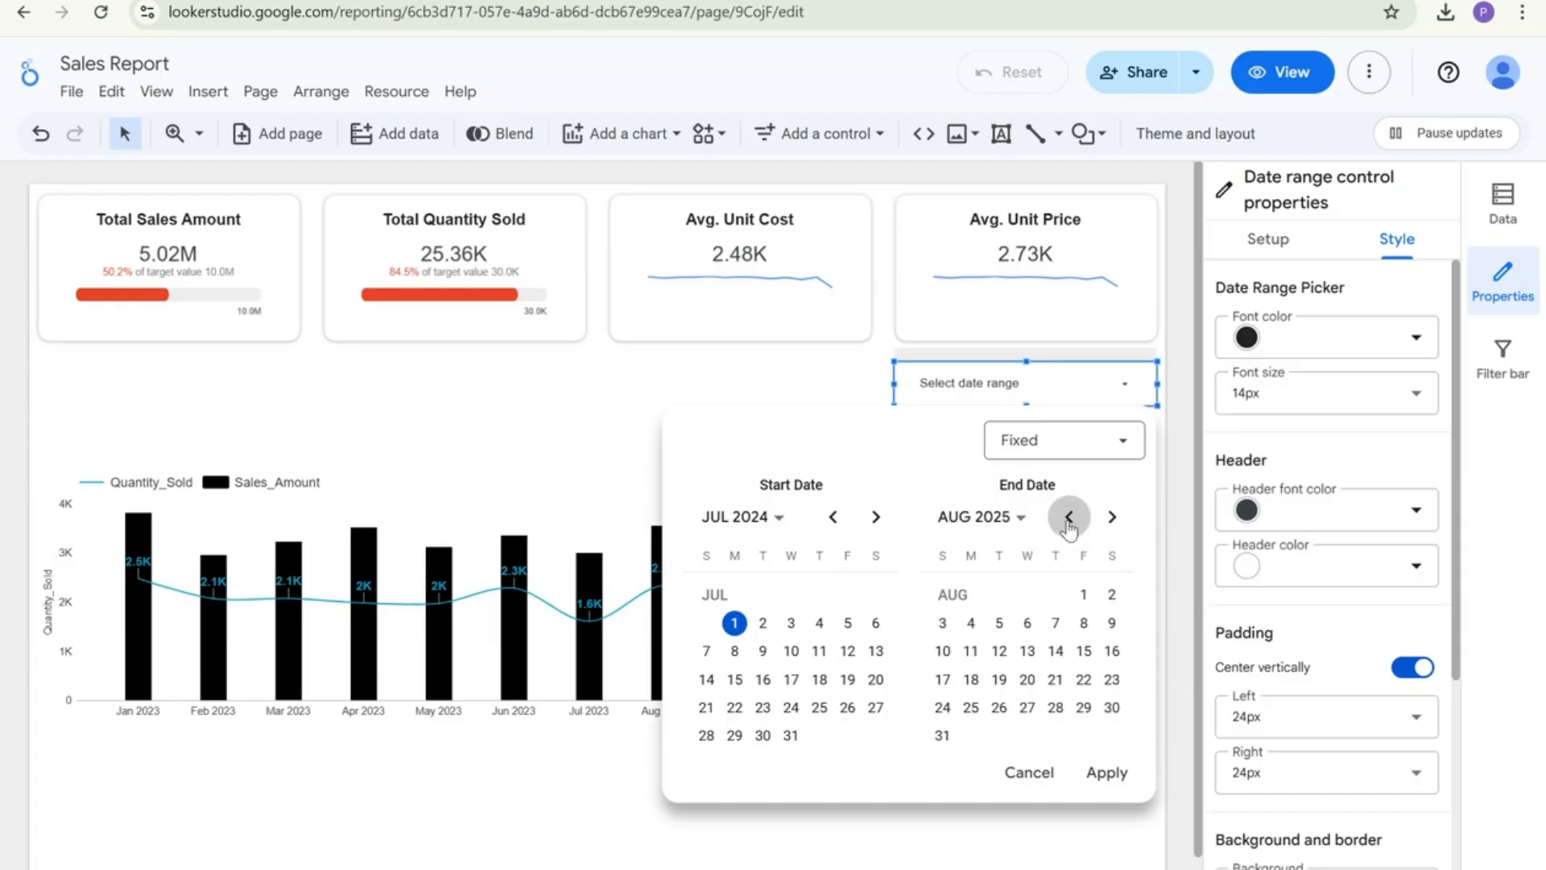
left_click(1069, 516)
left_click(1069, 516)
left_click(1069, 517)
left_click(1068, 516)
left_click(1069, 517)
left_click(1069, 516)
left_click(1069, 516)
left_click(1069, 516)
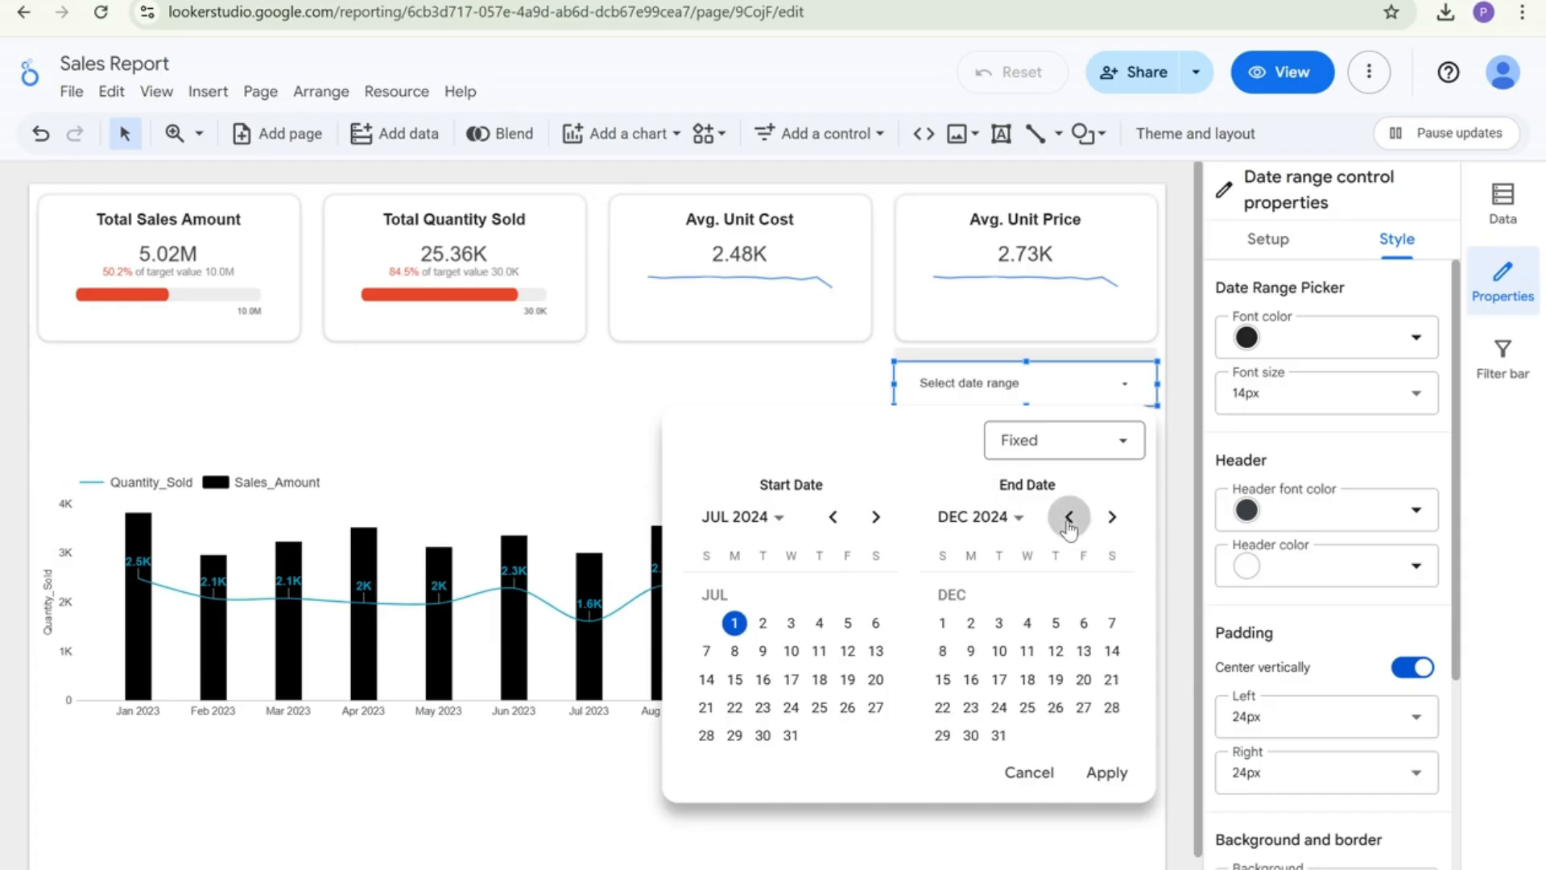
left_click(1068, 516)
left_click(1069, 516)
left_click(1068, 516)
left_click(1069, 516)
left_click(1069, 516)
left_click(1069, 516)
left_click(1069, 516)
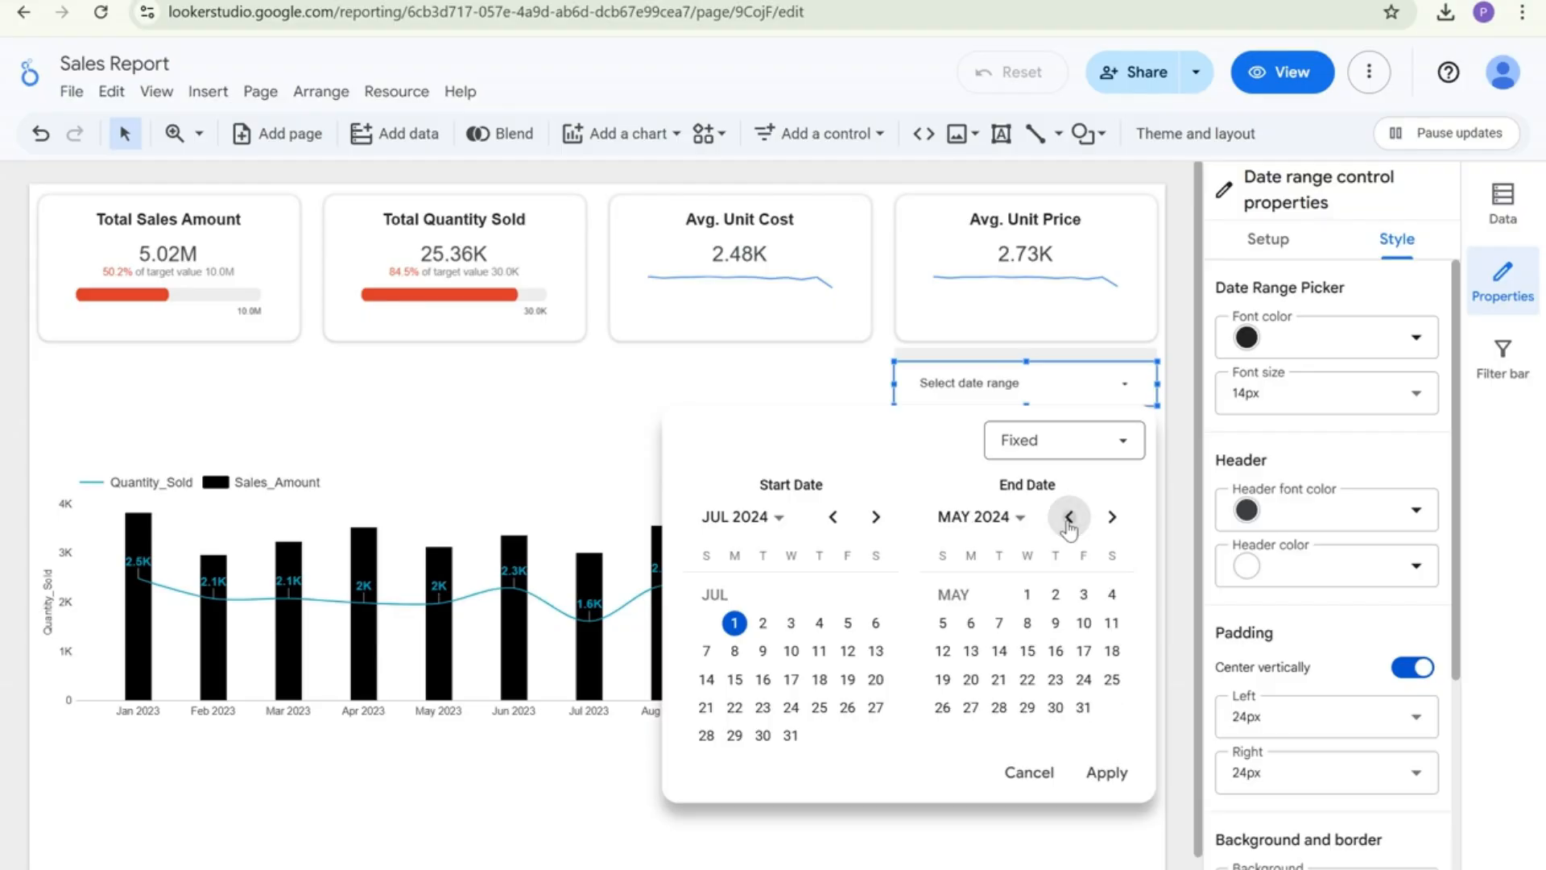
left_click(1069, 516)
left_click(1068, 516)
left_click(1069, 516)
left_click(1069, 517)
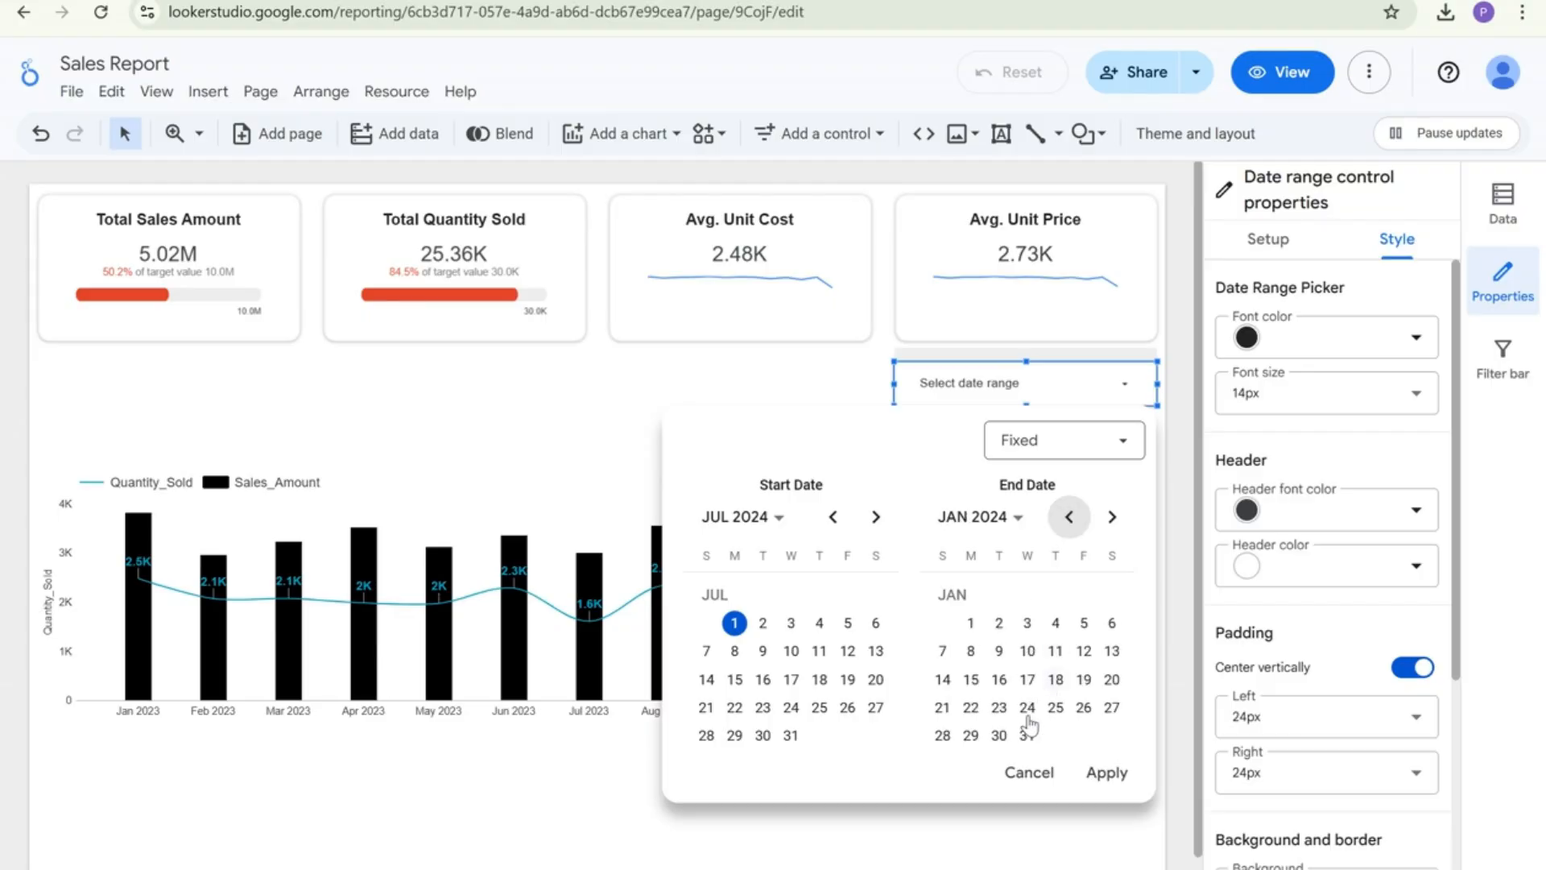
left_click(1026, 735)
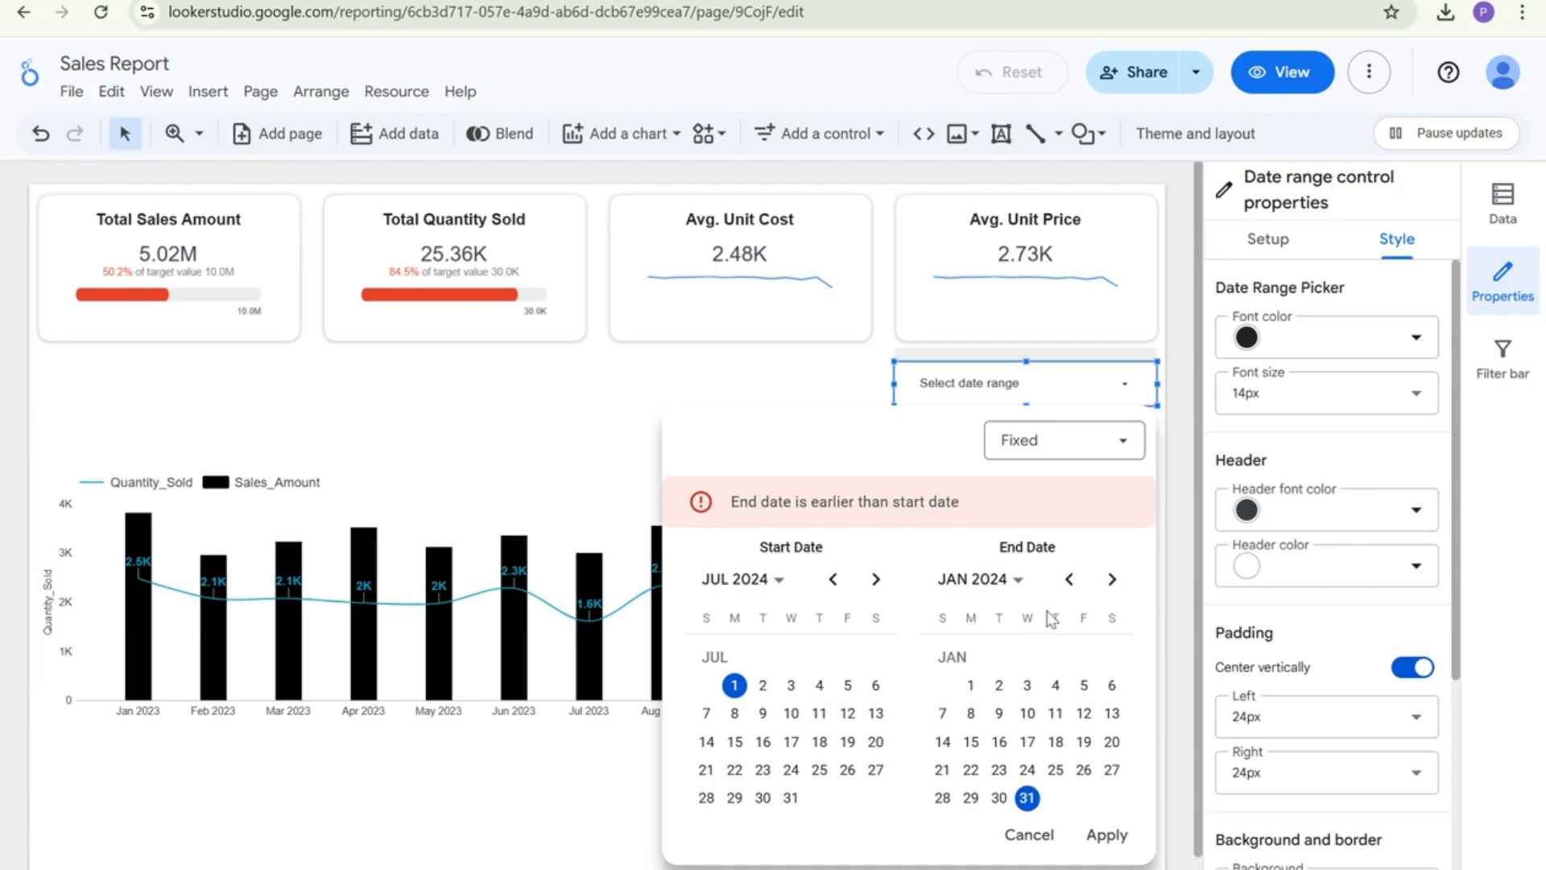
Change the start date of the date range control to July 1, 2023 and apply the range
left_click(831, 581)
left_click(832, 581)
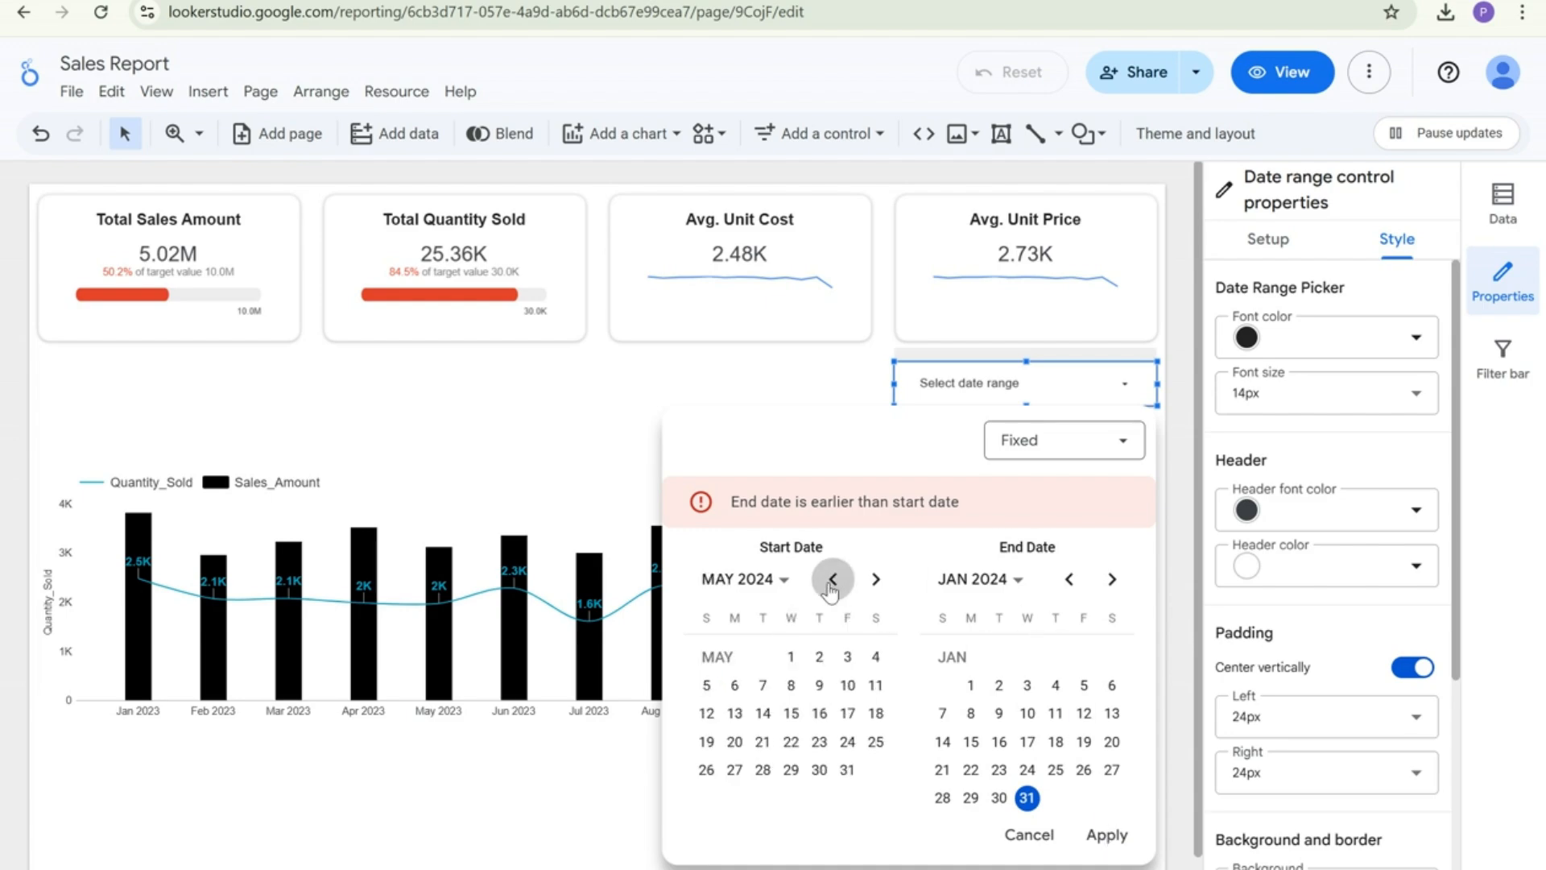
left_click(832, 581)
left_click(832, 581)
left_click(832, 581)
left_click(832, 581)
left_click(832, 581)
left_click(832, 581)
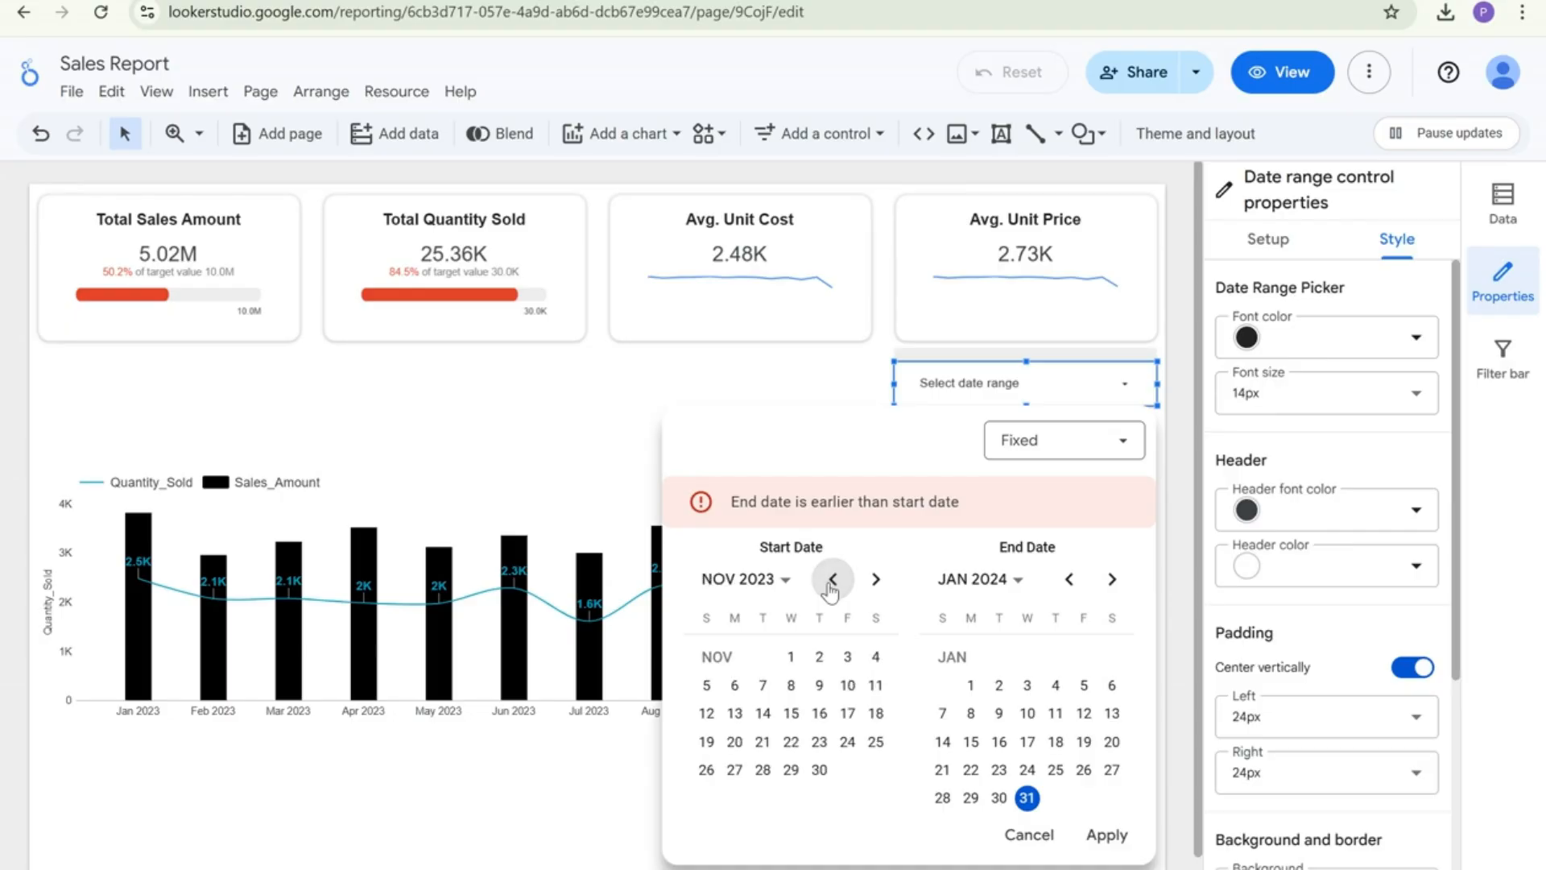
left_click(832, 580)
left_click(832, 581)
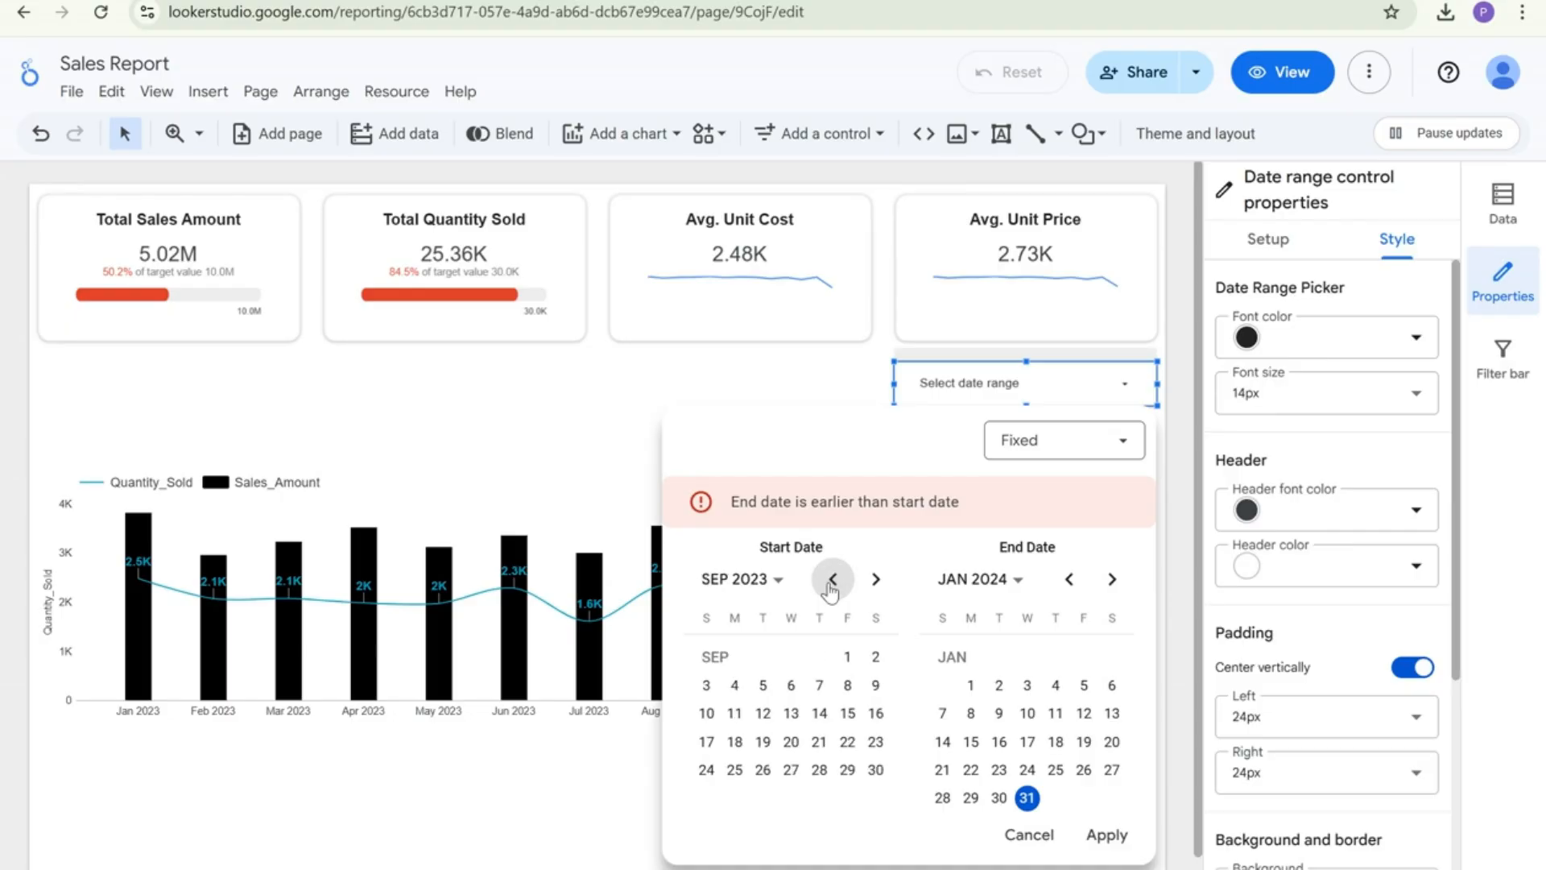
left_click(832, 581)
left_click(832, 581)
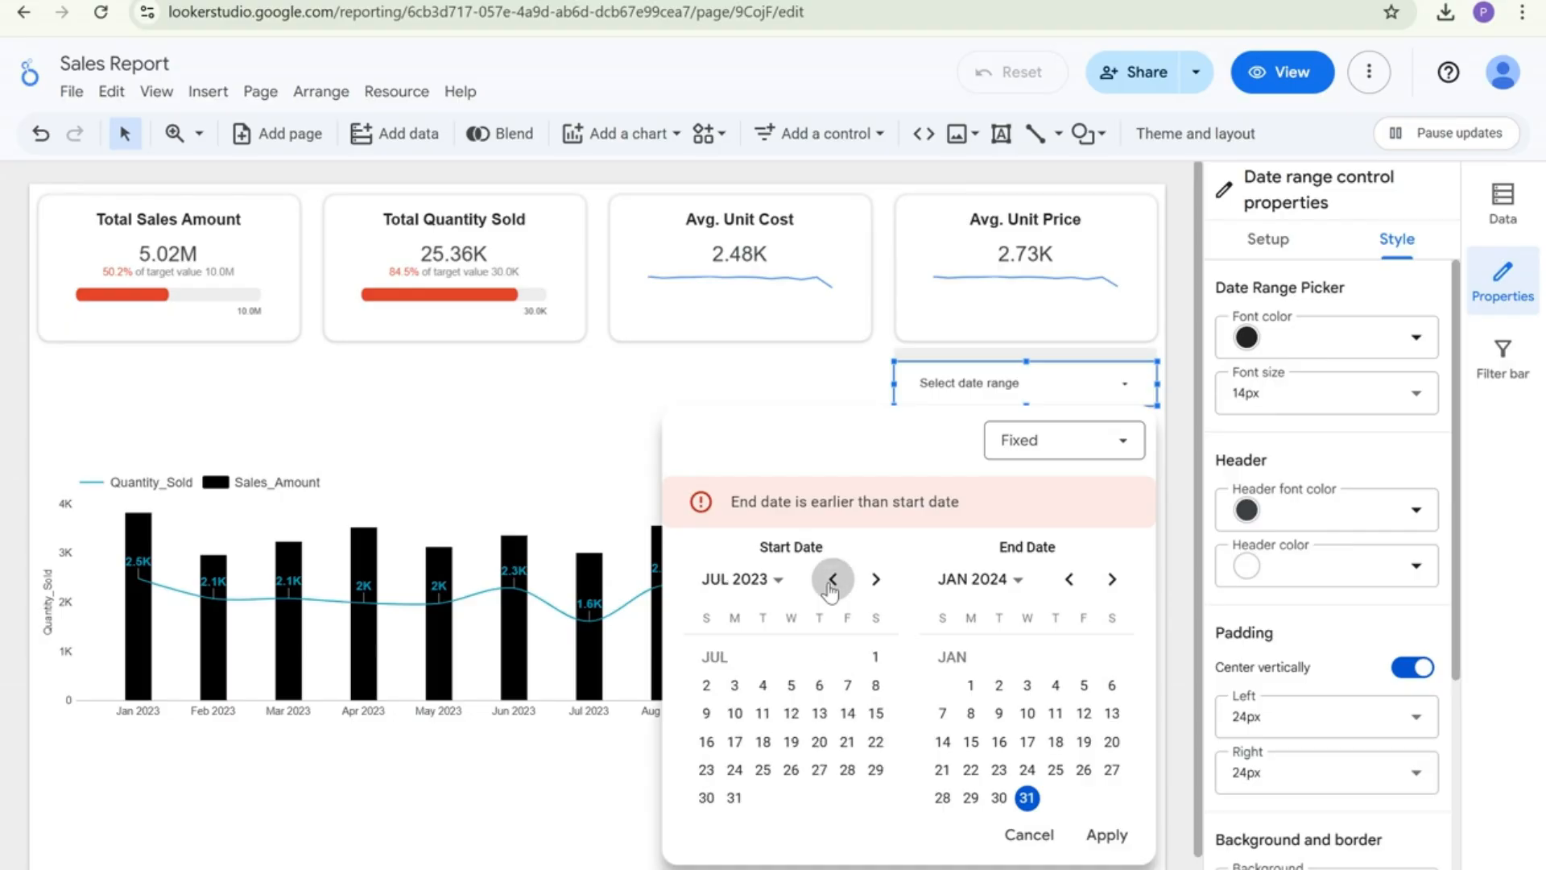
left_click(874, 659)
left_click(1095, 774)
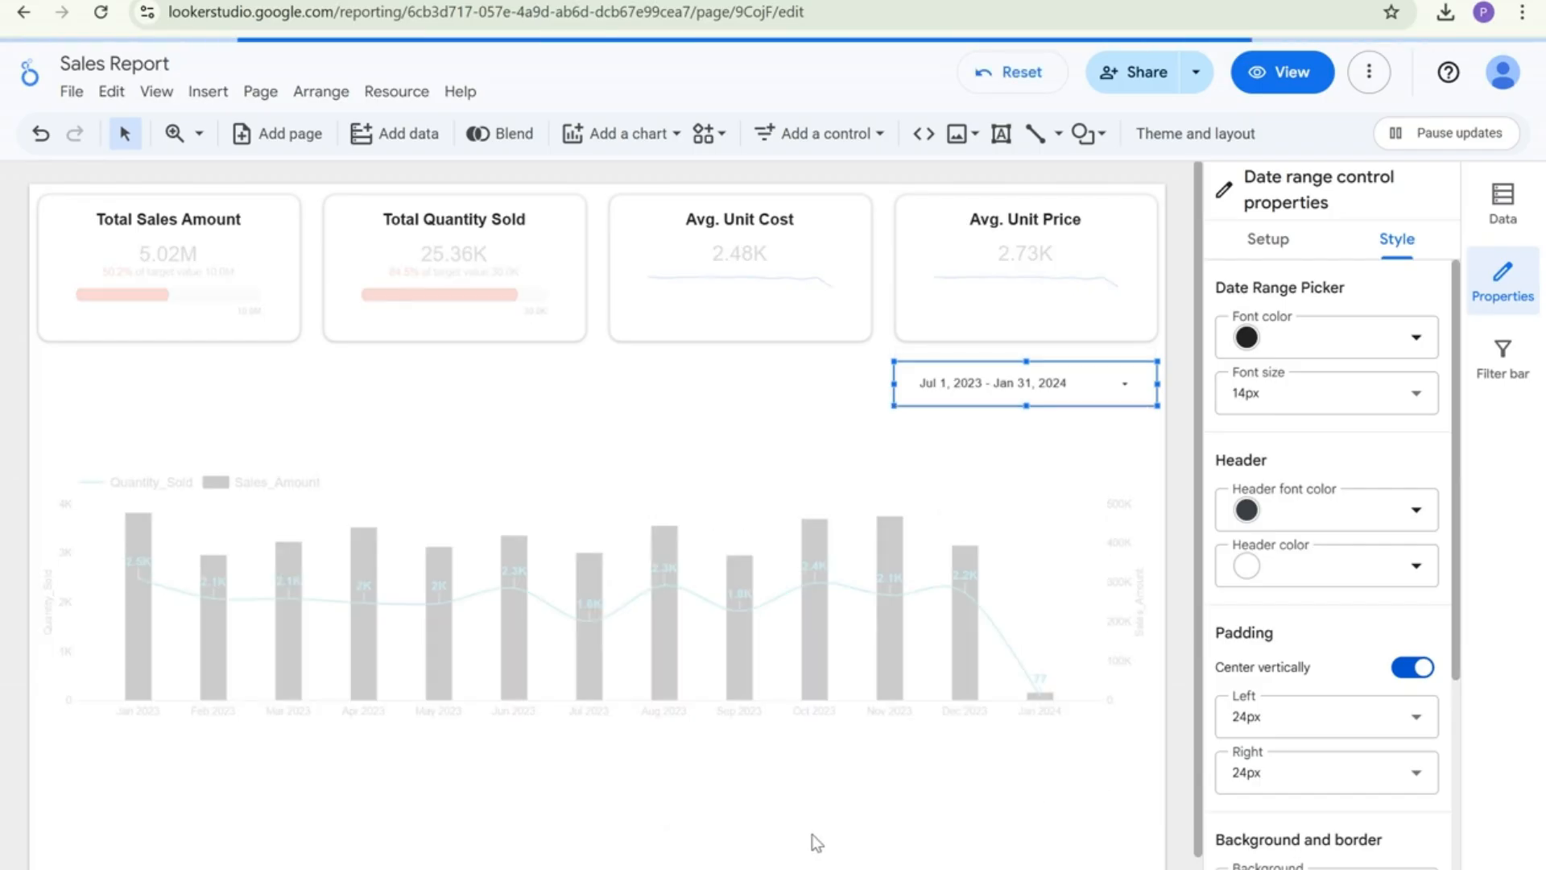
Narrow the combo chart to about half the report width and align it with the page's left edge
left_click(1077, 628)
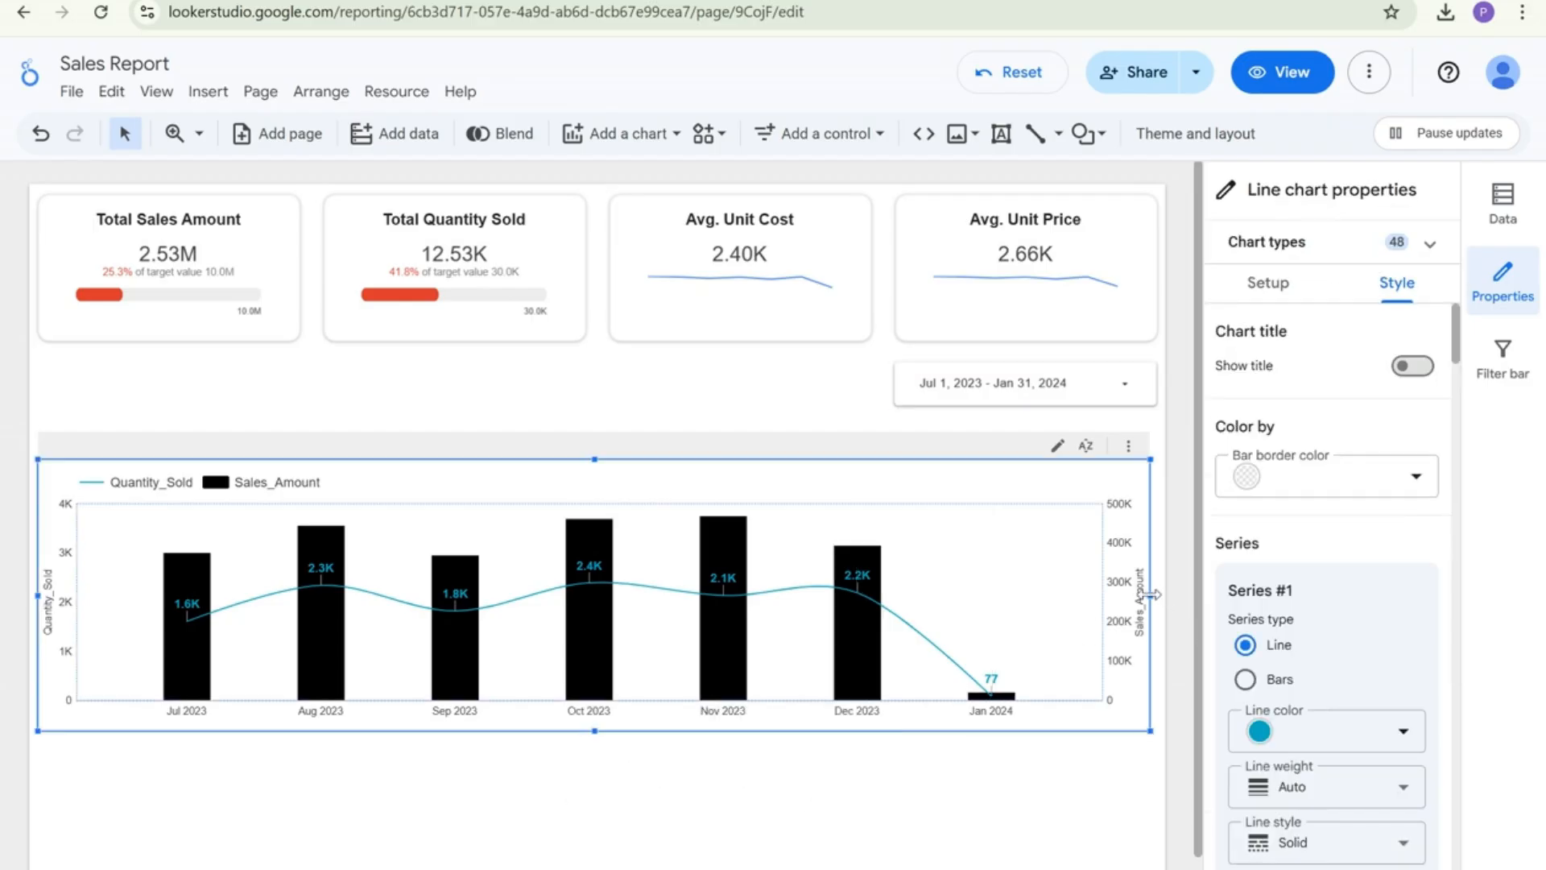
left_click_drag(1128, 594, 773, 604)
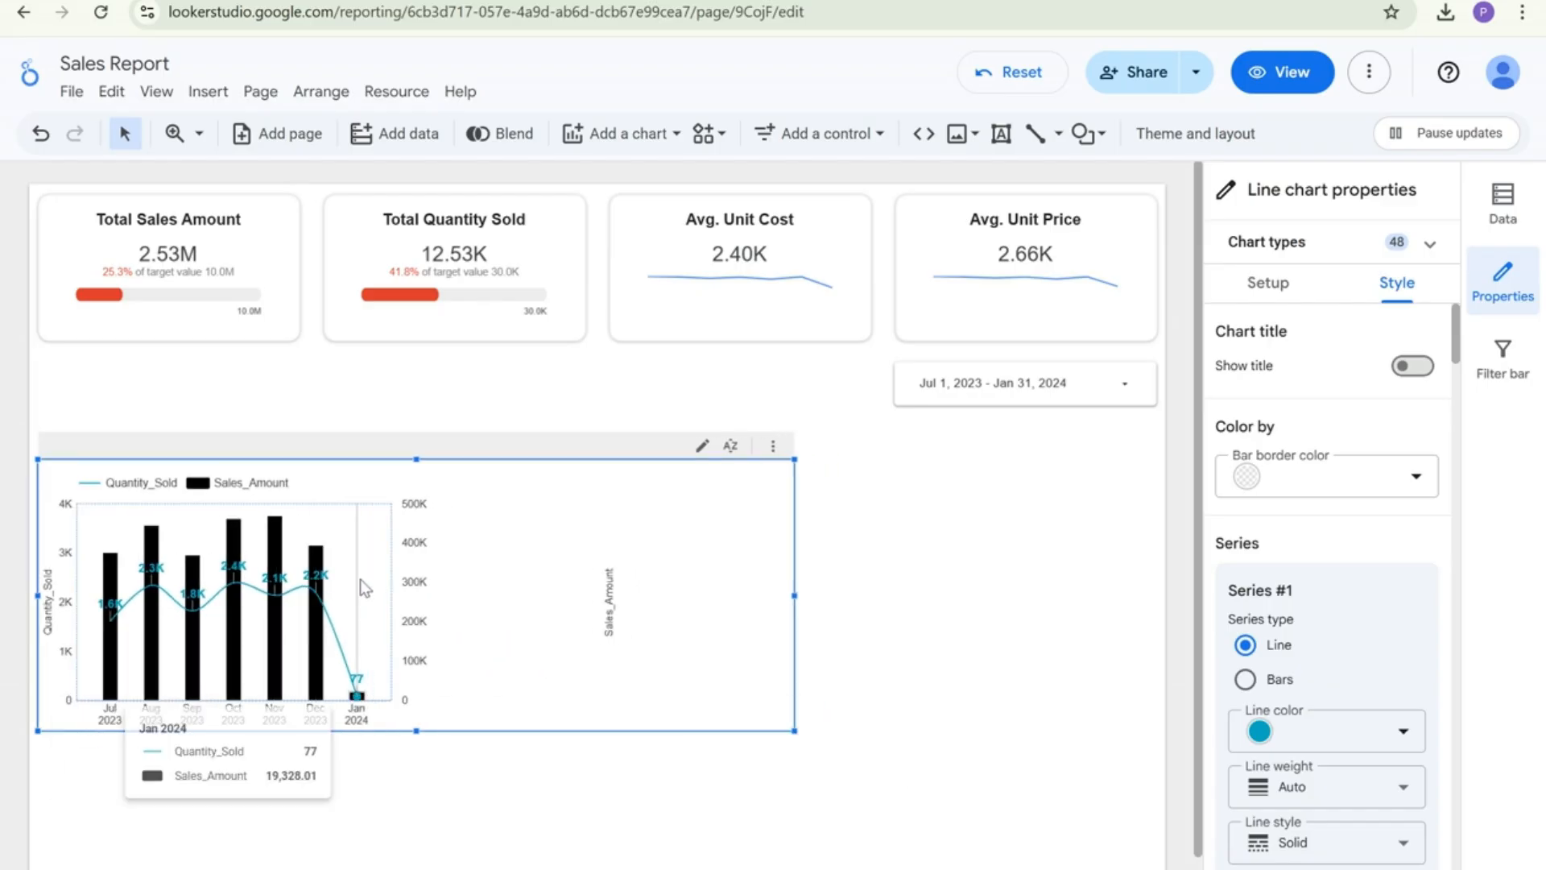
left_click_drag(392, 580, 484, 592)
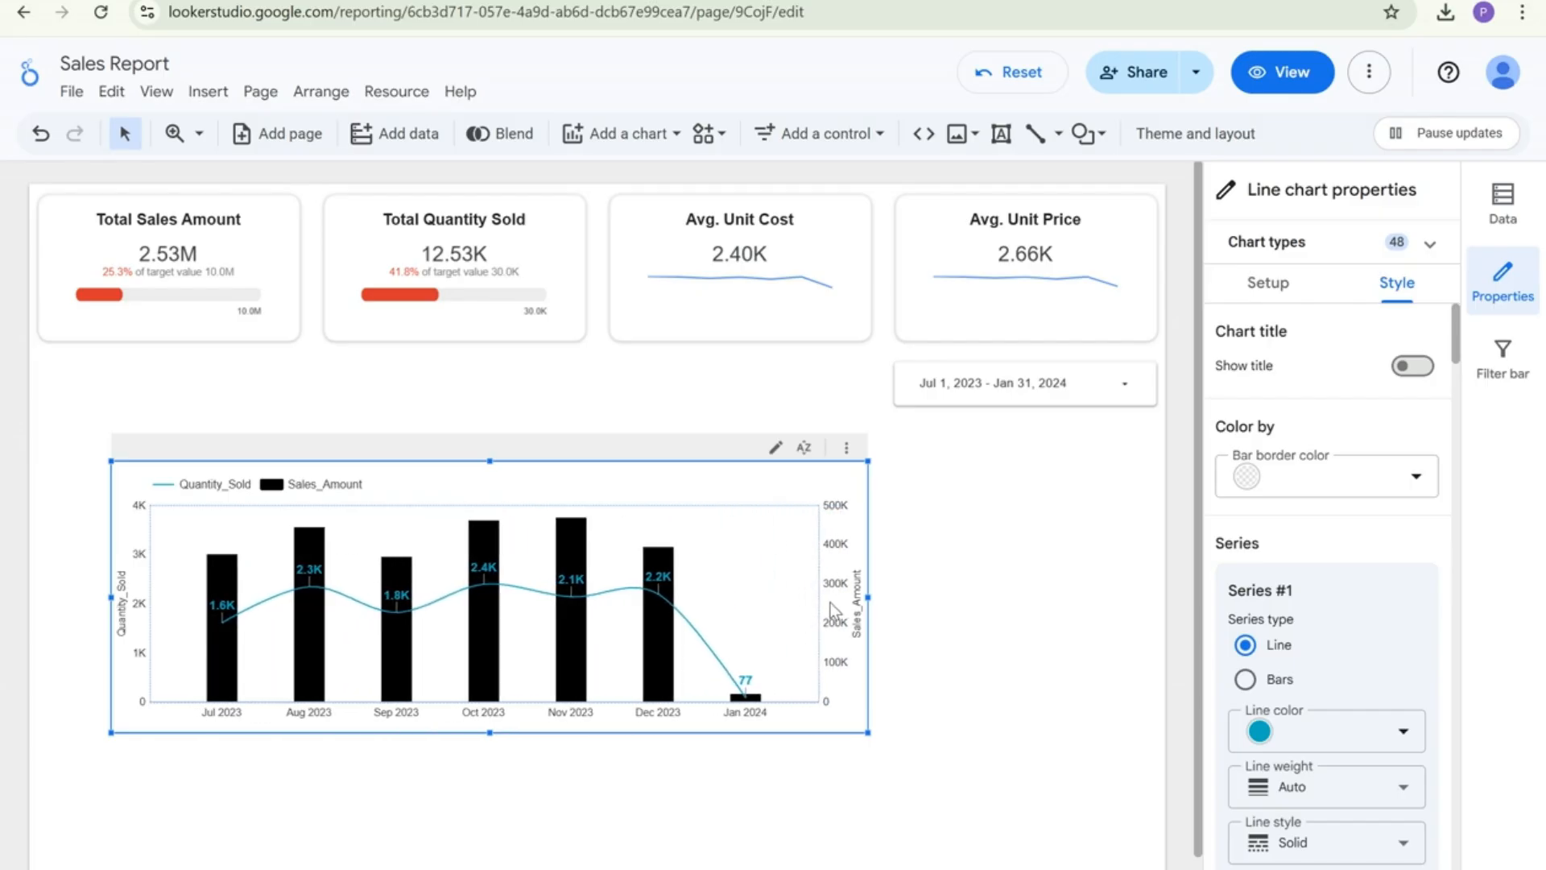
left_click_drag(686, 489, 624, 479)
left_click_drag(805, 587, 659, 567)
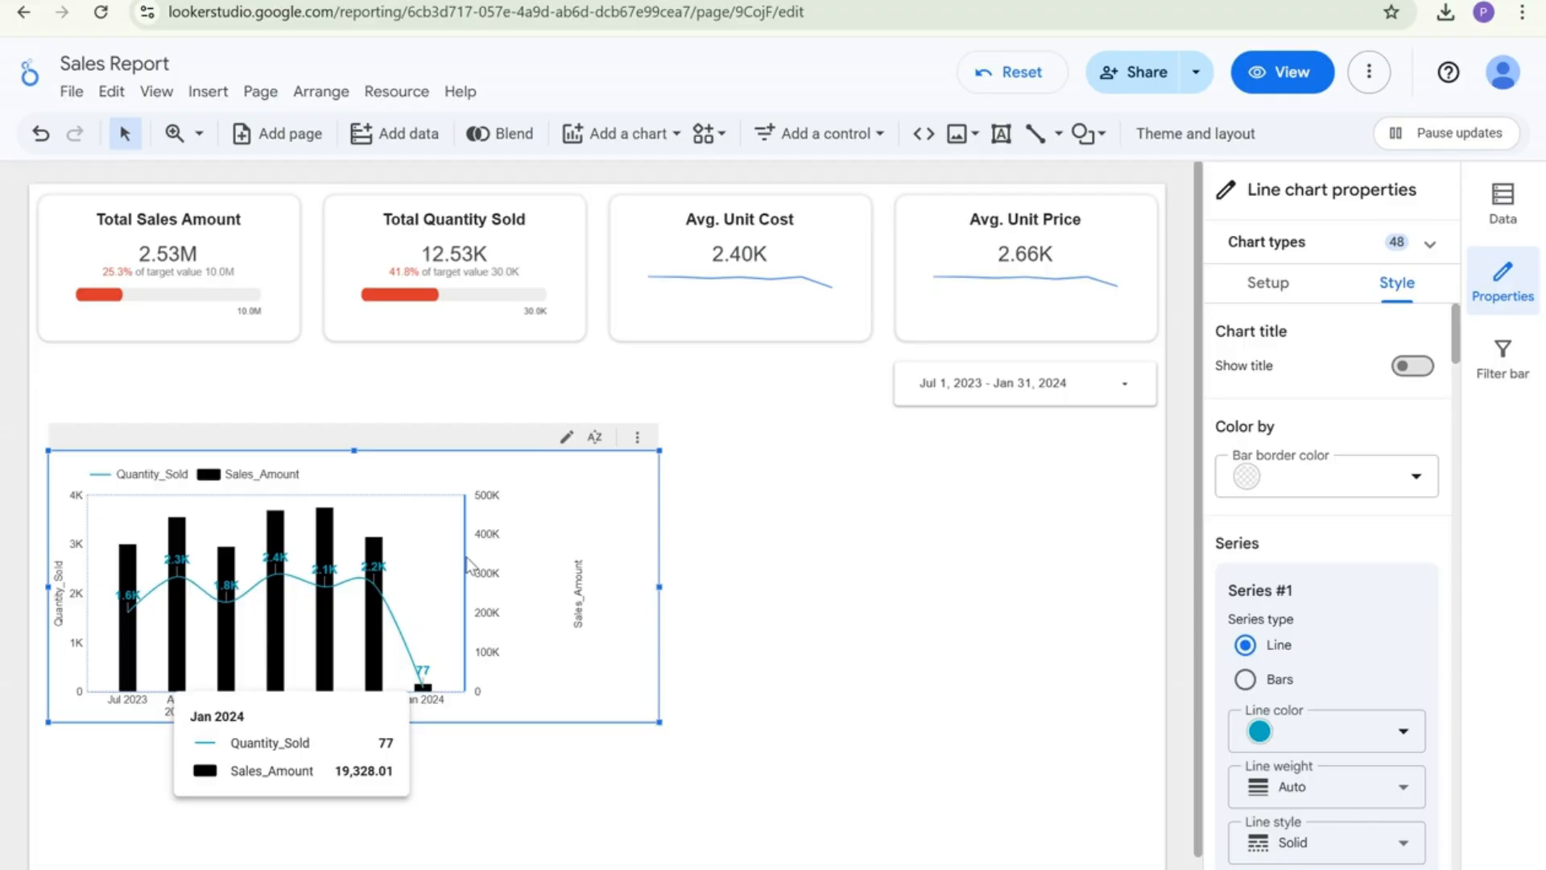
left_click_drag(471, 554, 622, 568)
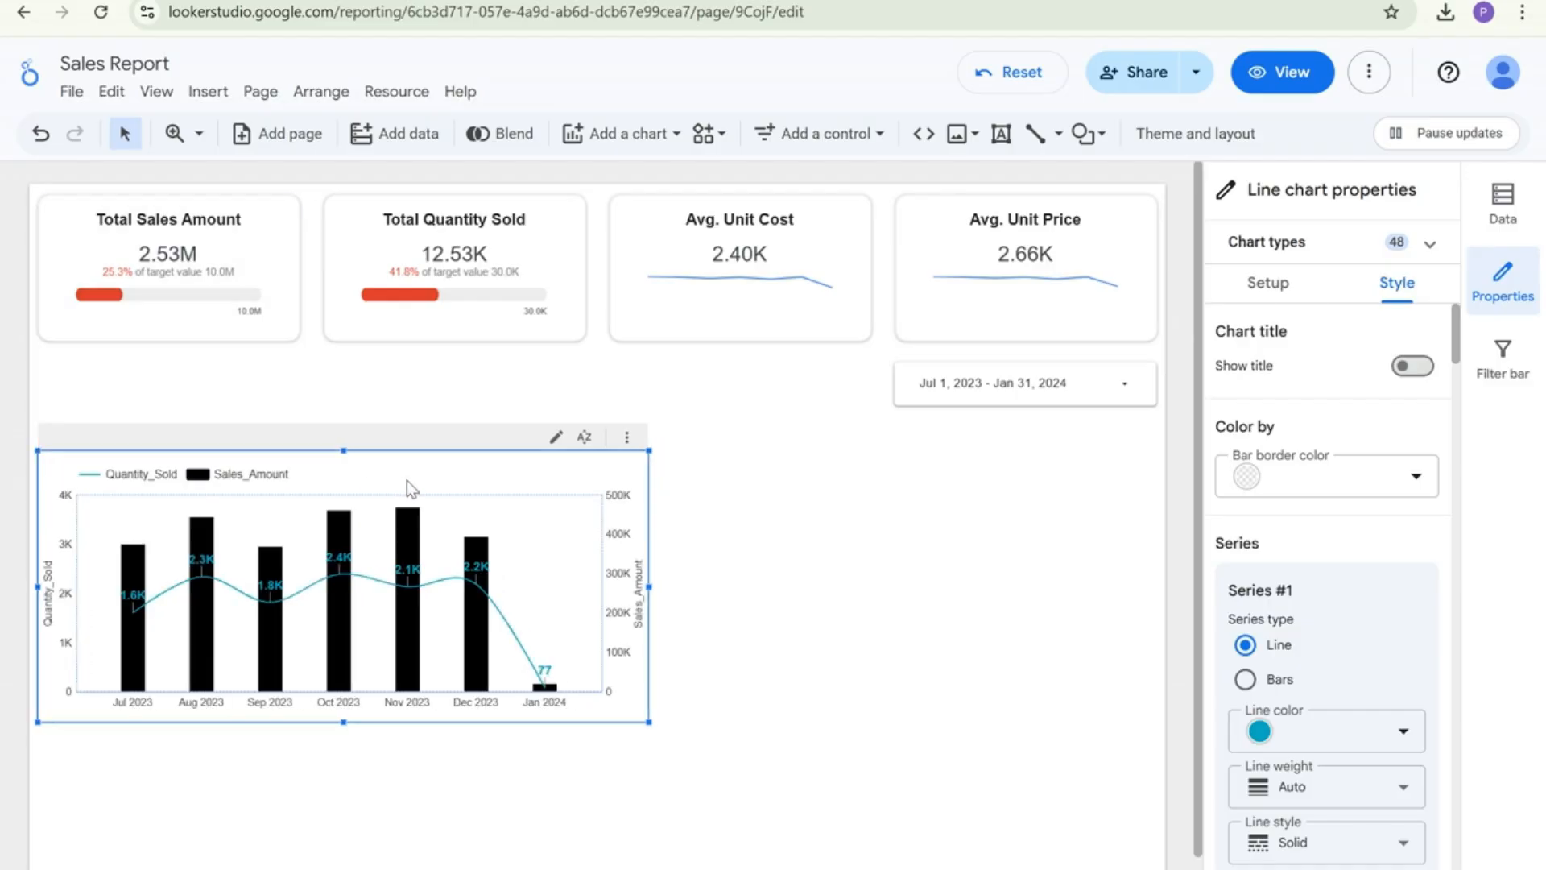
left_click_drag(652, 586, 608, 587)
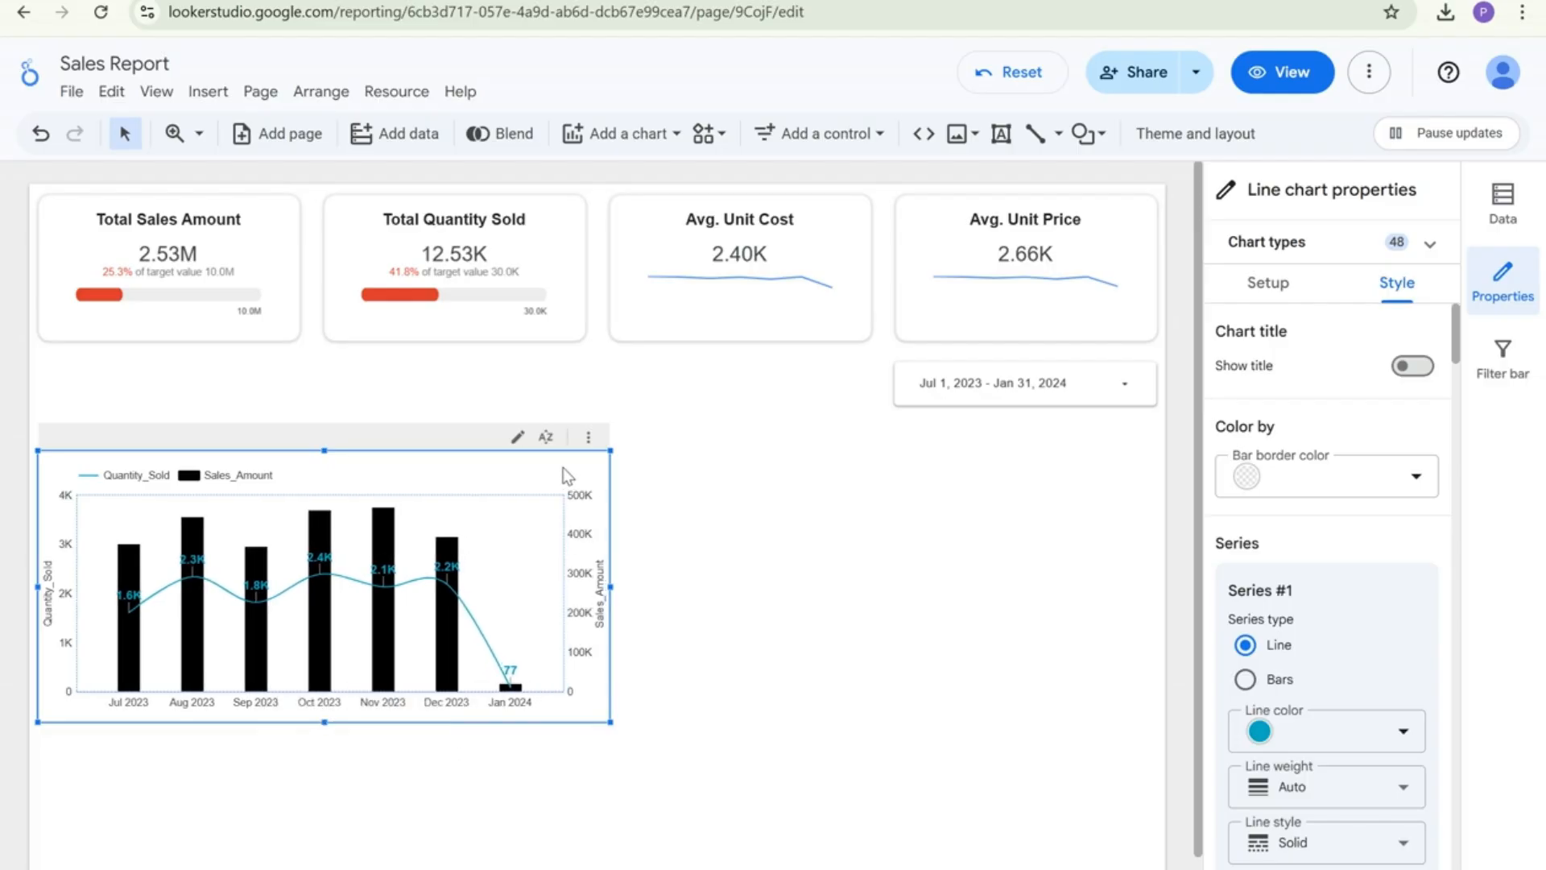
left_click(587, 754)
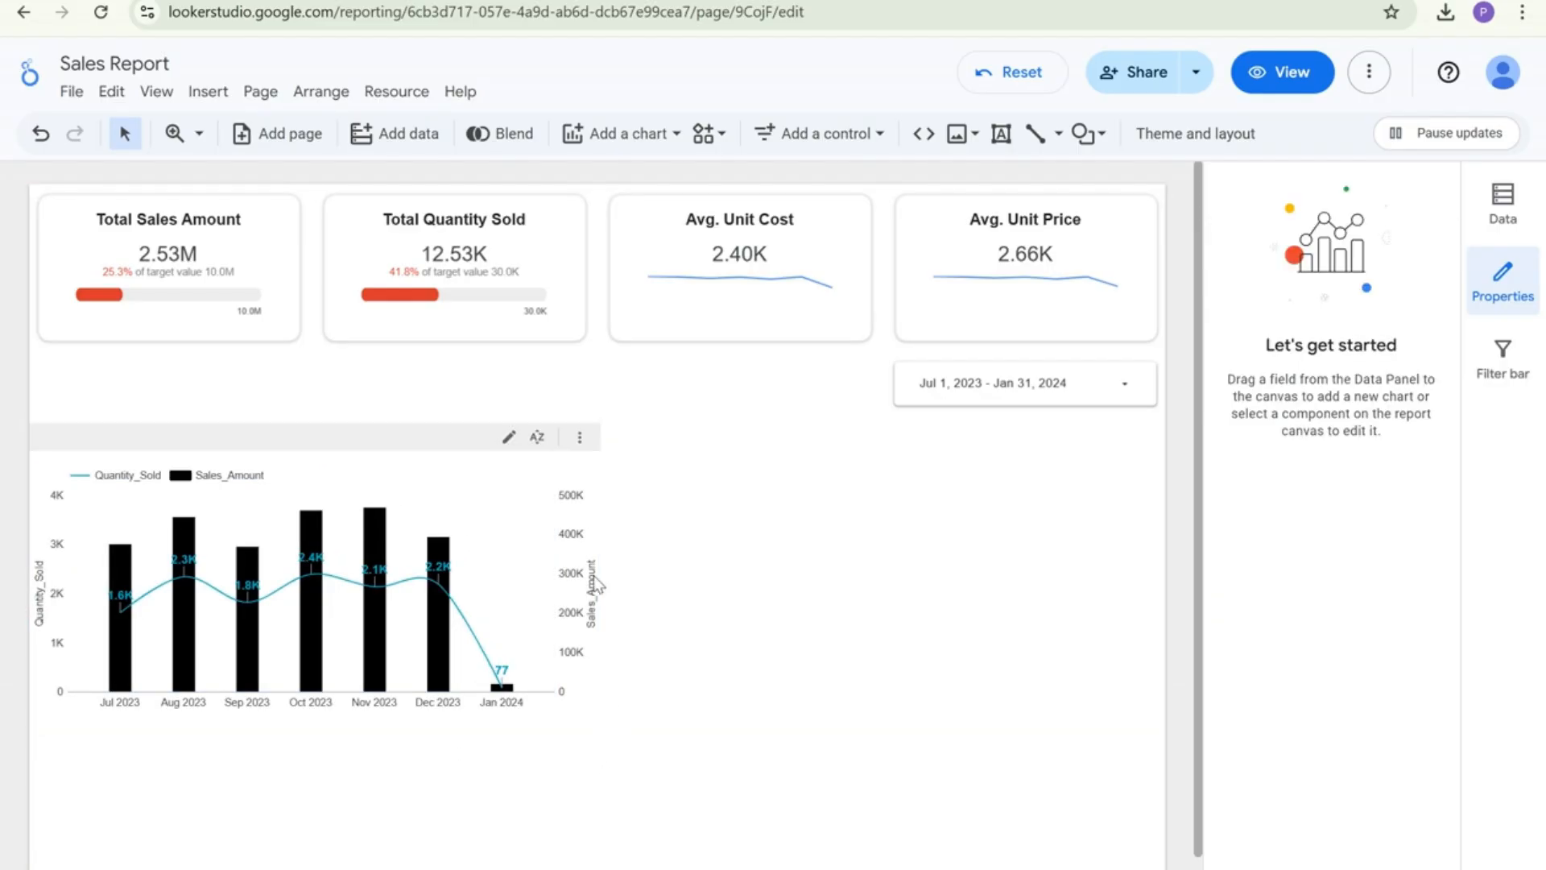
Give the date range control a light gray border with a border radius of 10
left_click(1027, 385)
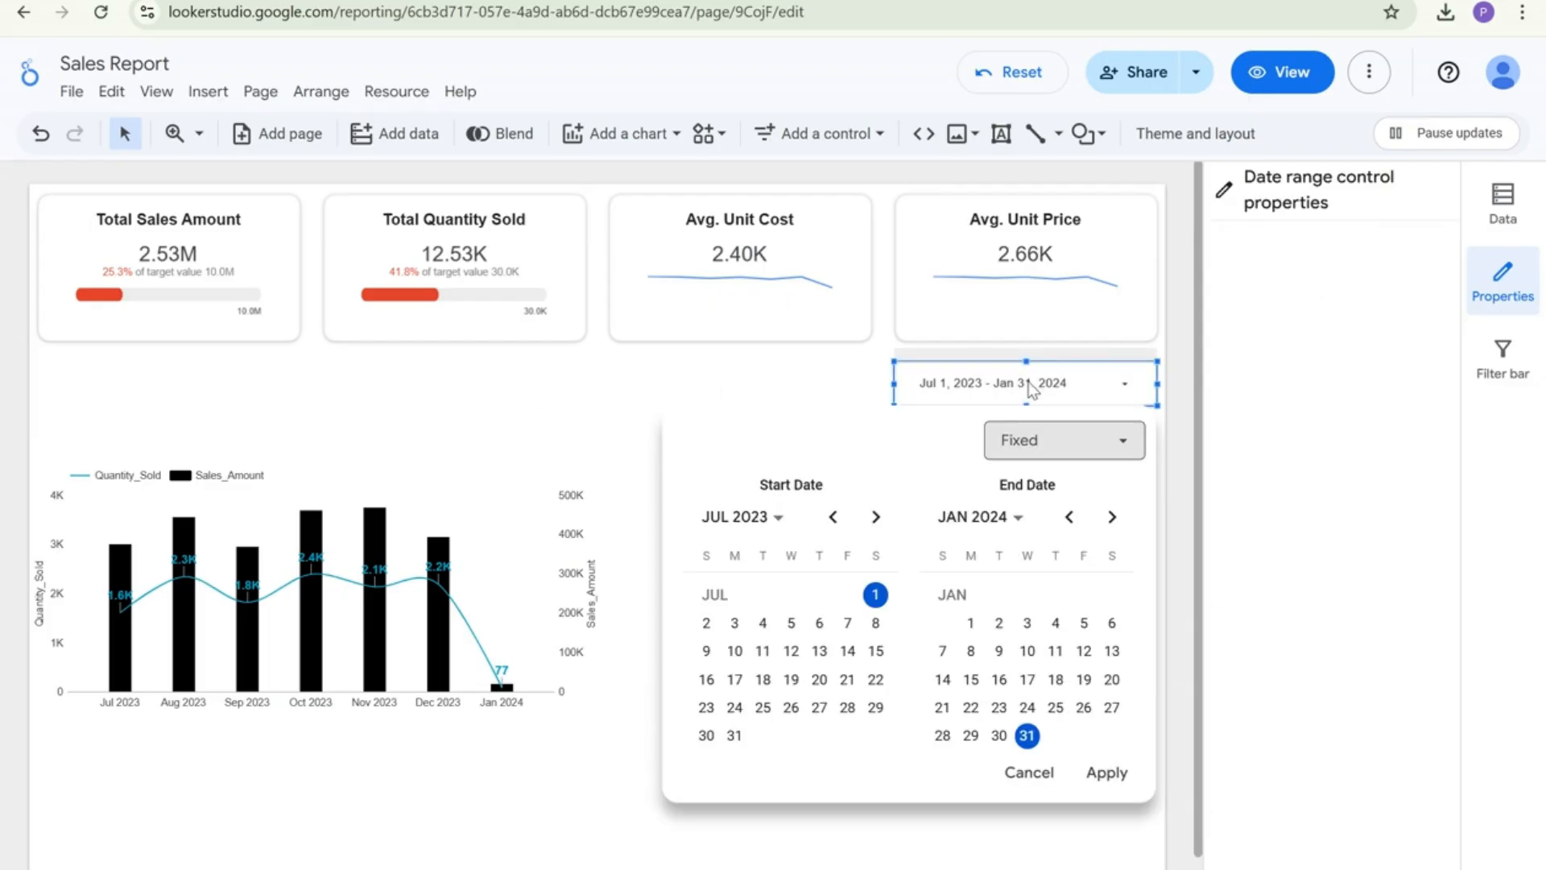
left_click(746, 389)
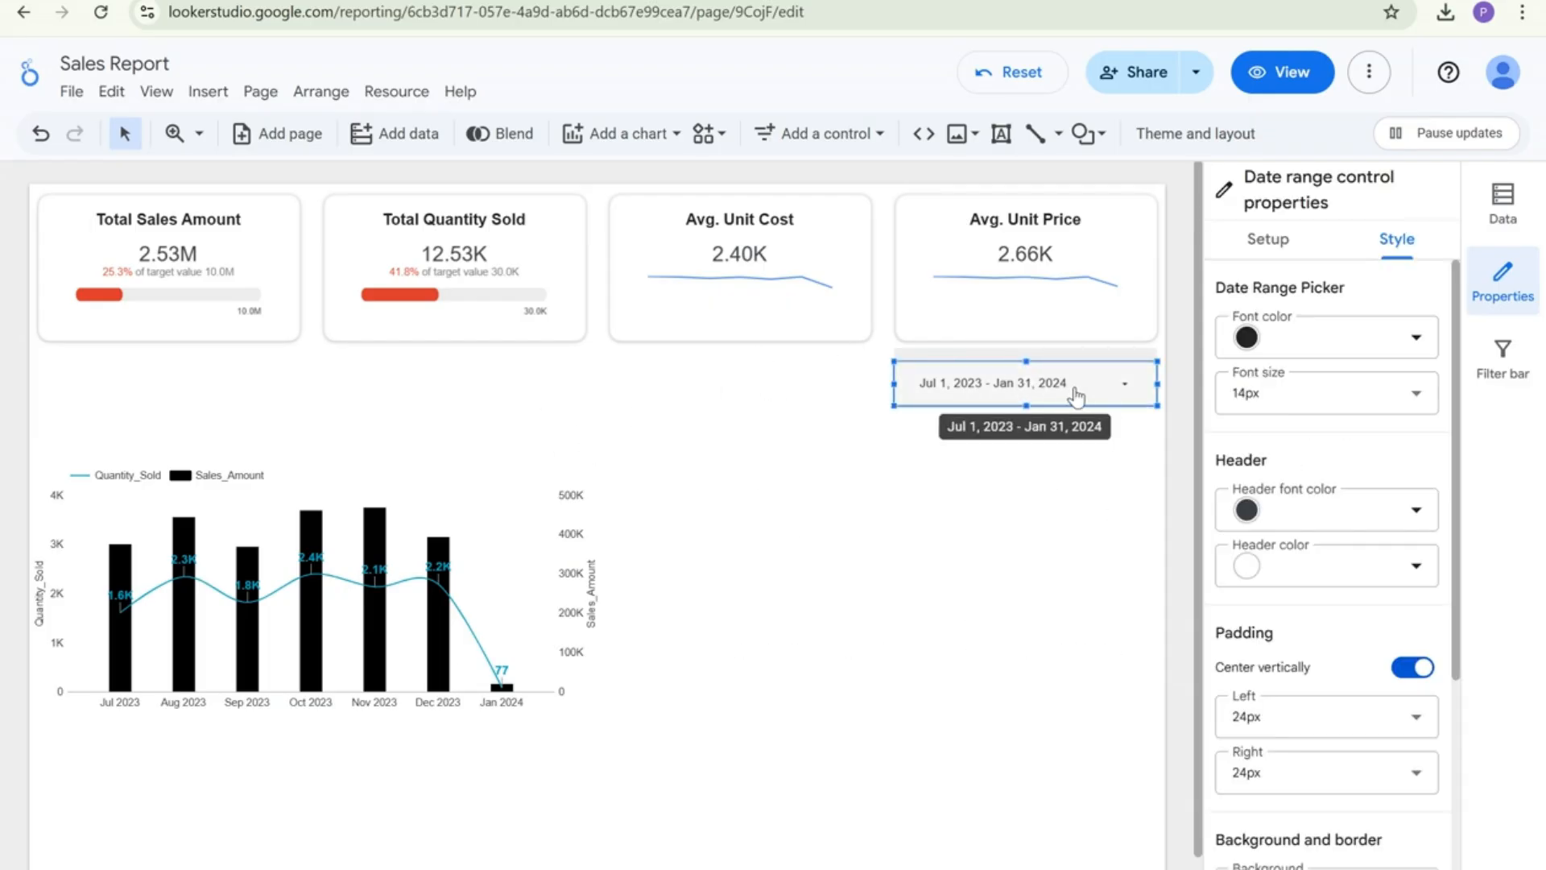
scroll(1380, 500, "down", 5)
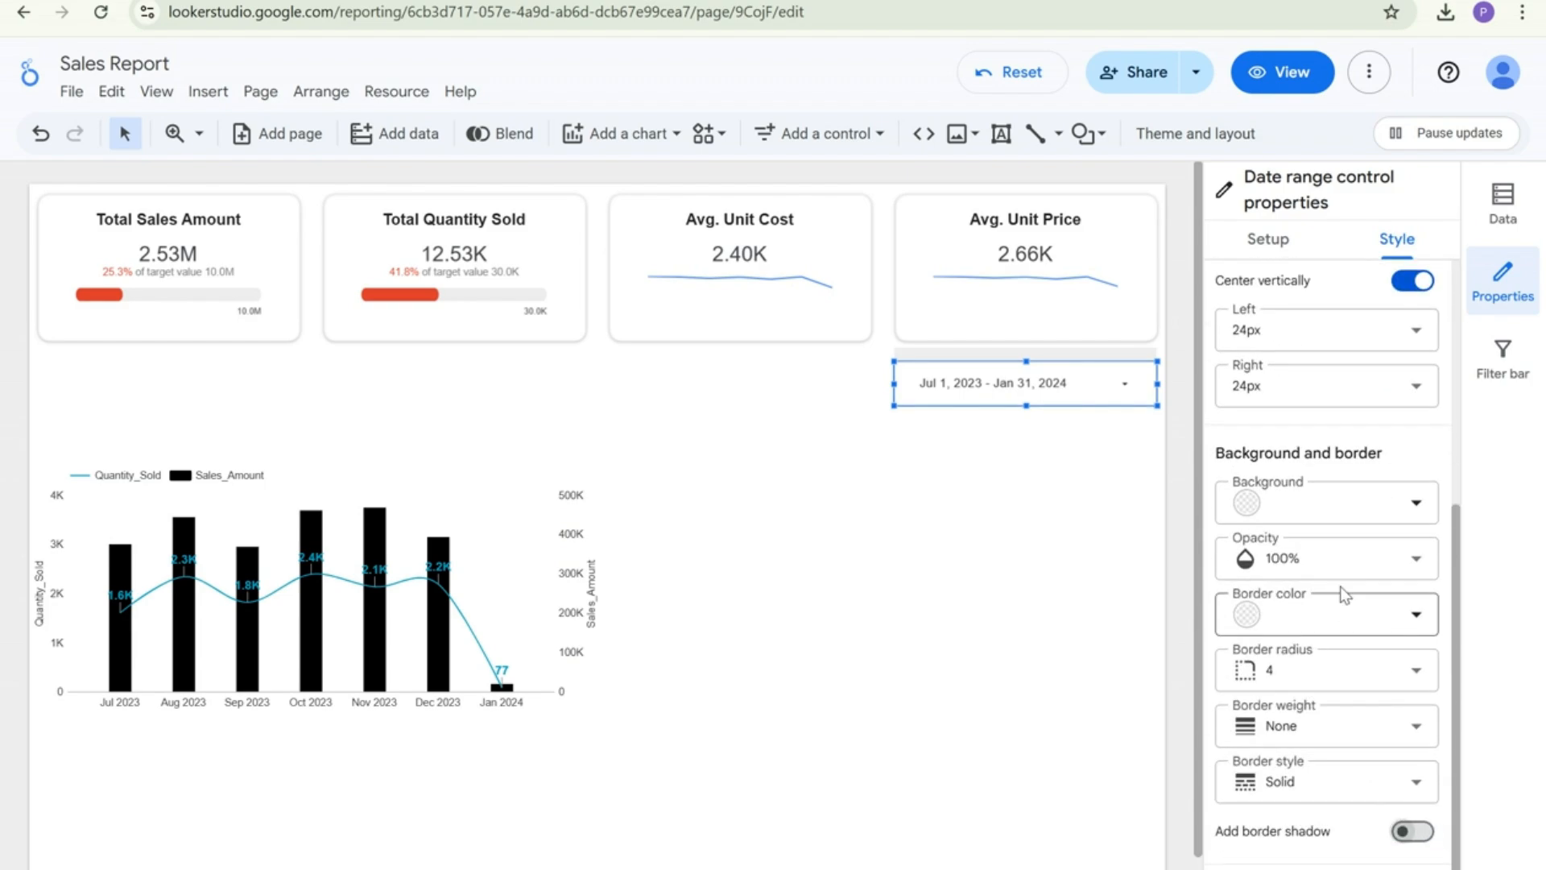
left_click(1293, 628)
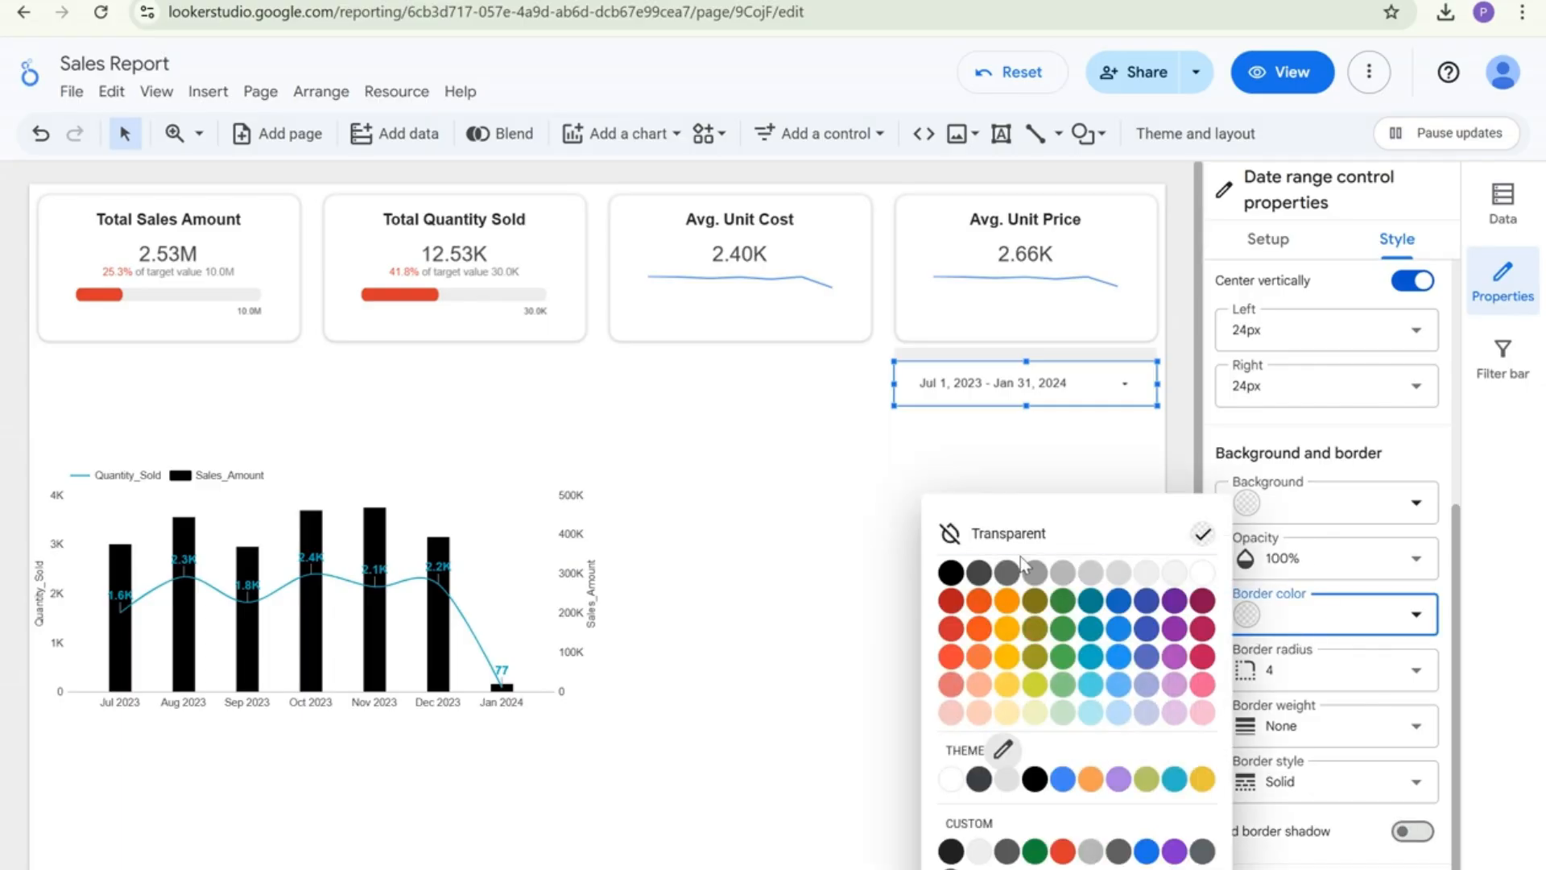
left_click(1141, 576)
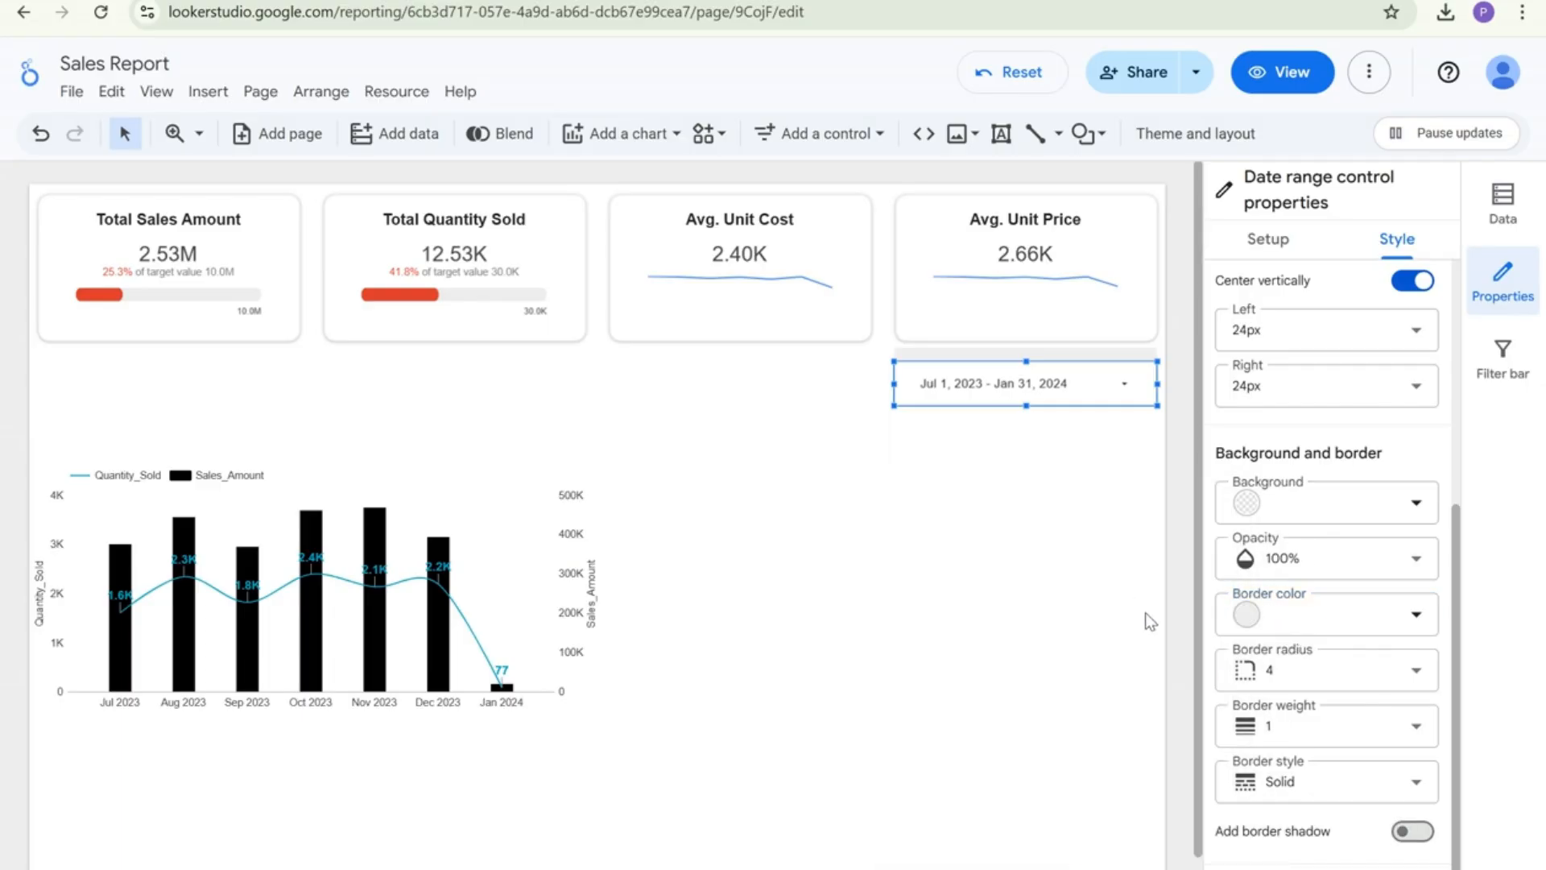
left_click(1261, 671)
scroll(1285, 553, "down", 3)
left_click(1266, 487)
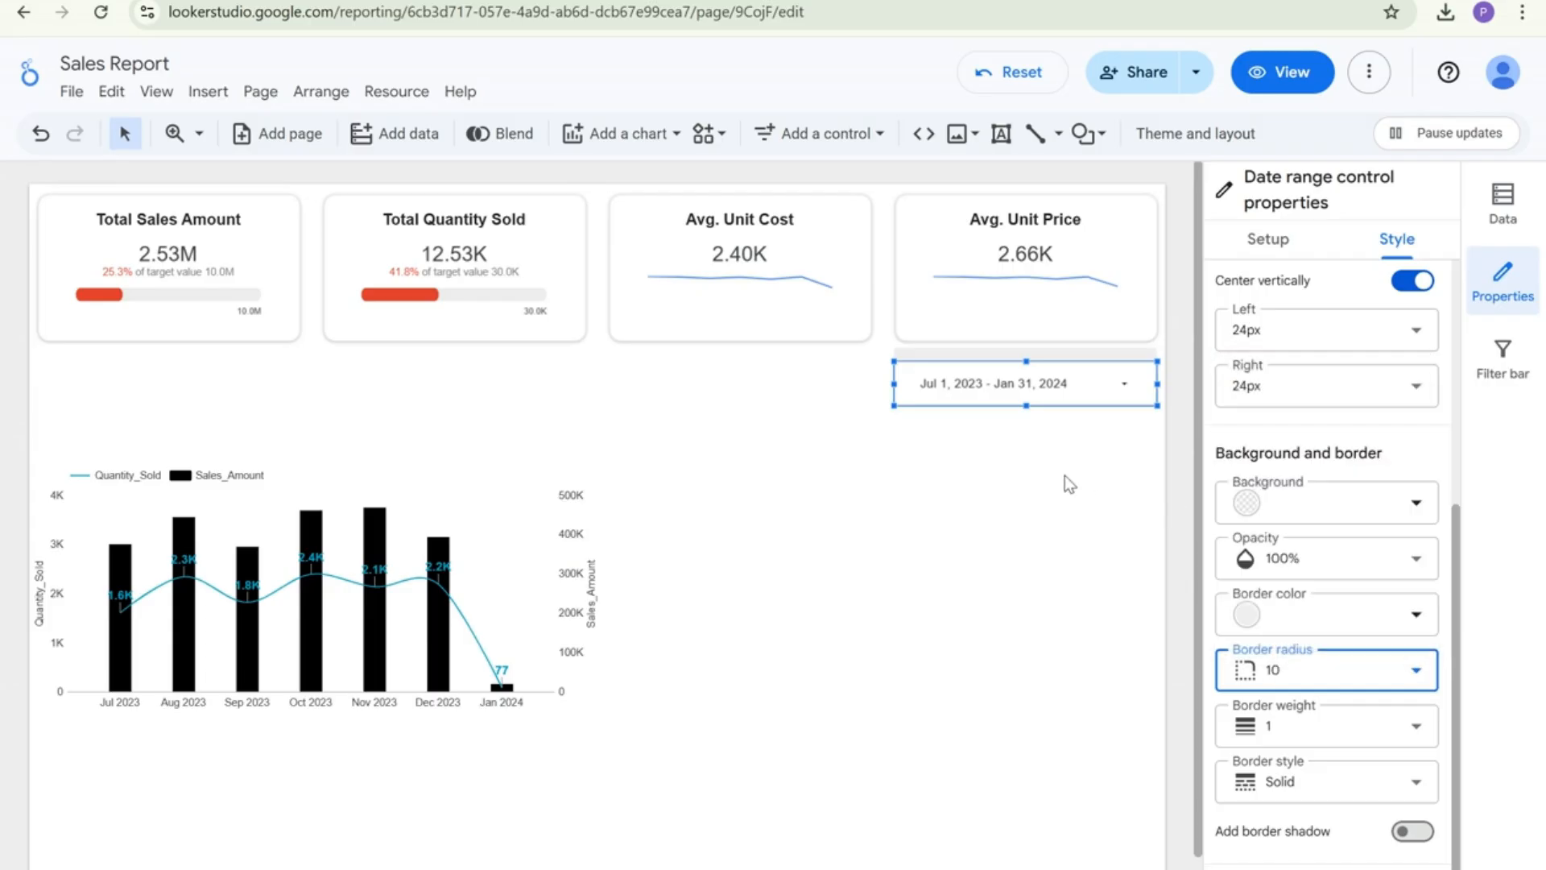
left_click(1065, 475)
Move the date range control slightly up, closer to the Avg. Unit Price scorecard
left_click(1002, 388)
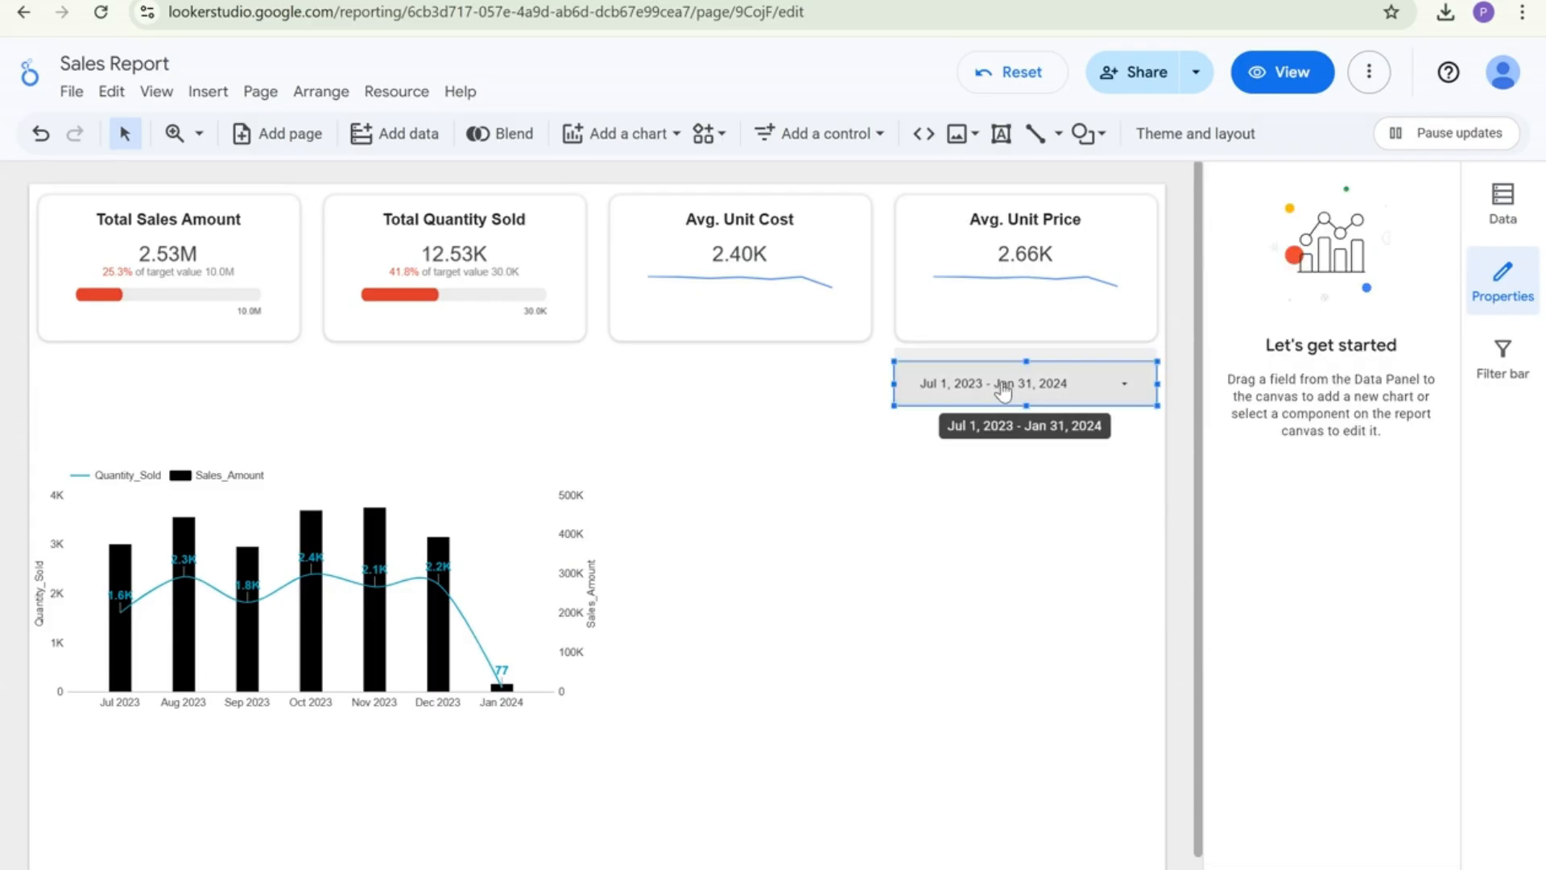
left_click_drag(1003, 391, 1007, 387)
left_click(800, 367)
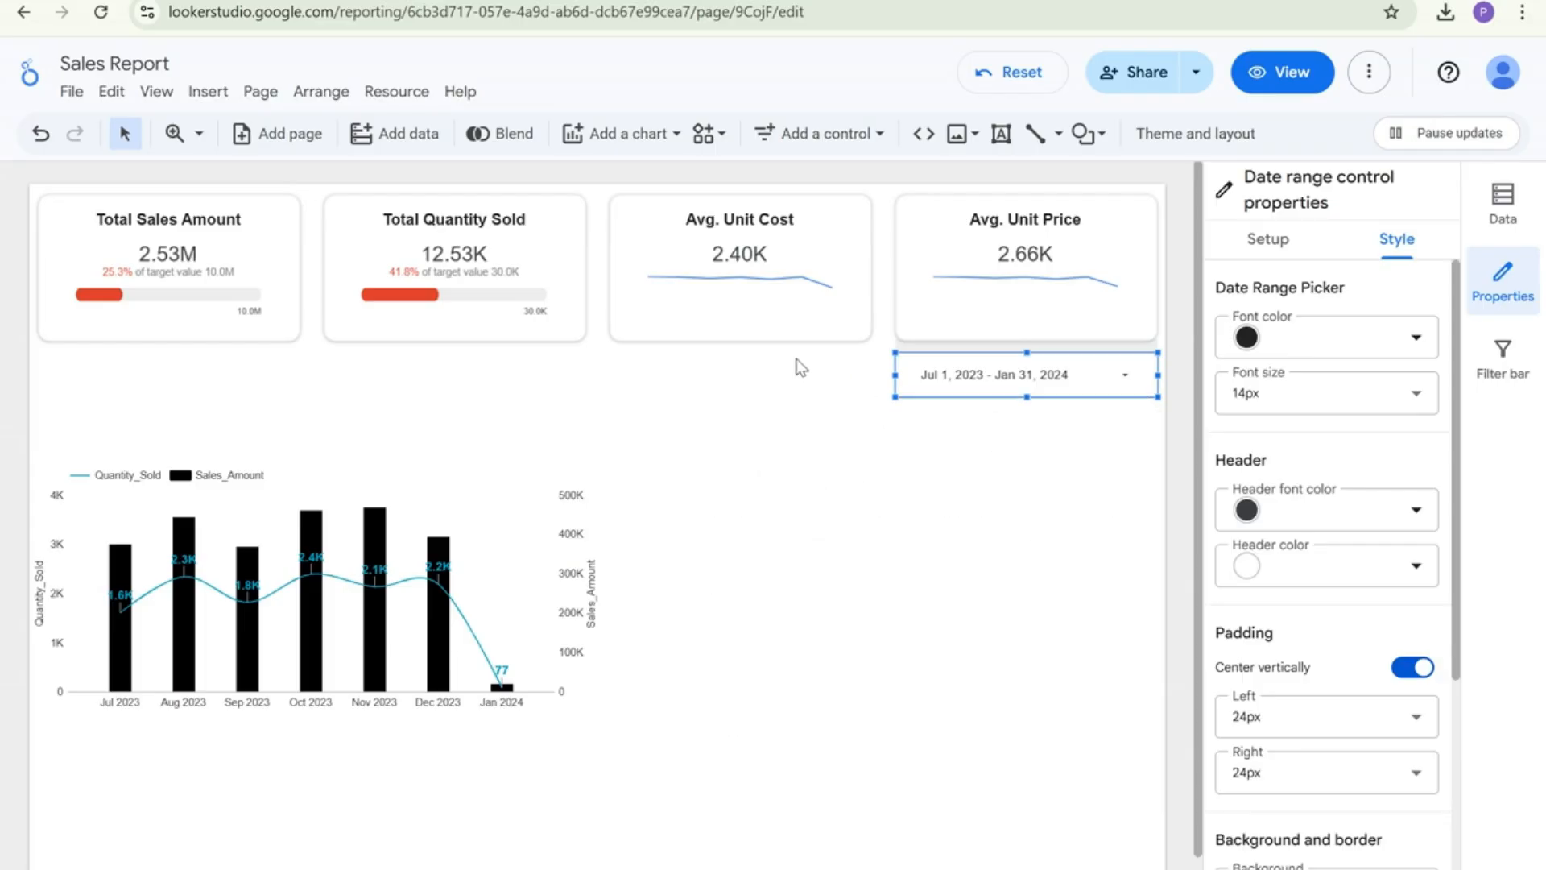
Move the combo chart up to reduce the gap below the scorecards
left_click(770, 392)
left_click(492, 491)
left_click_drag(465, 478, 475, 457)
left_click(709, 522)
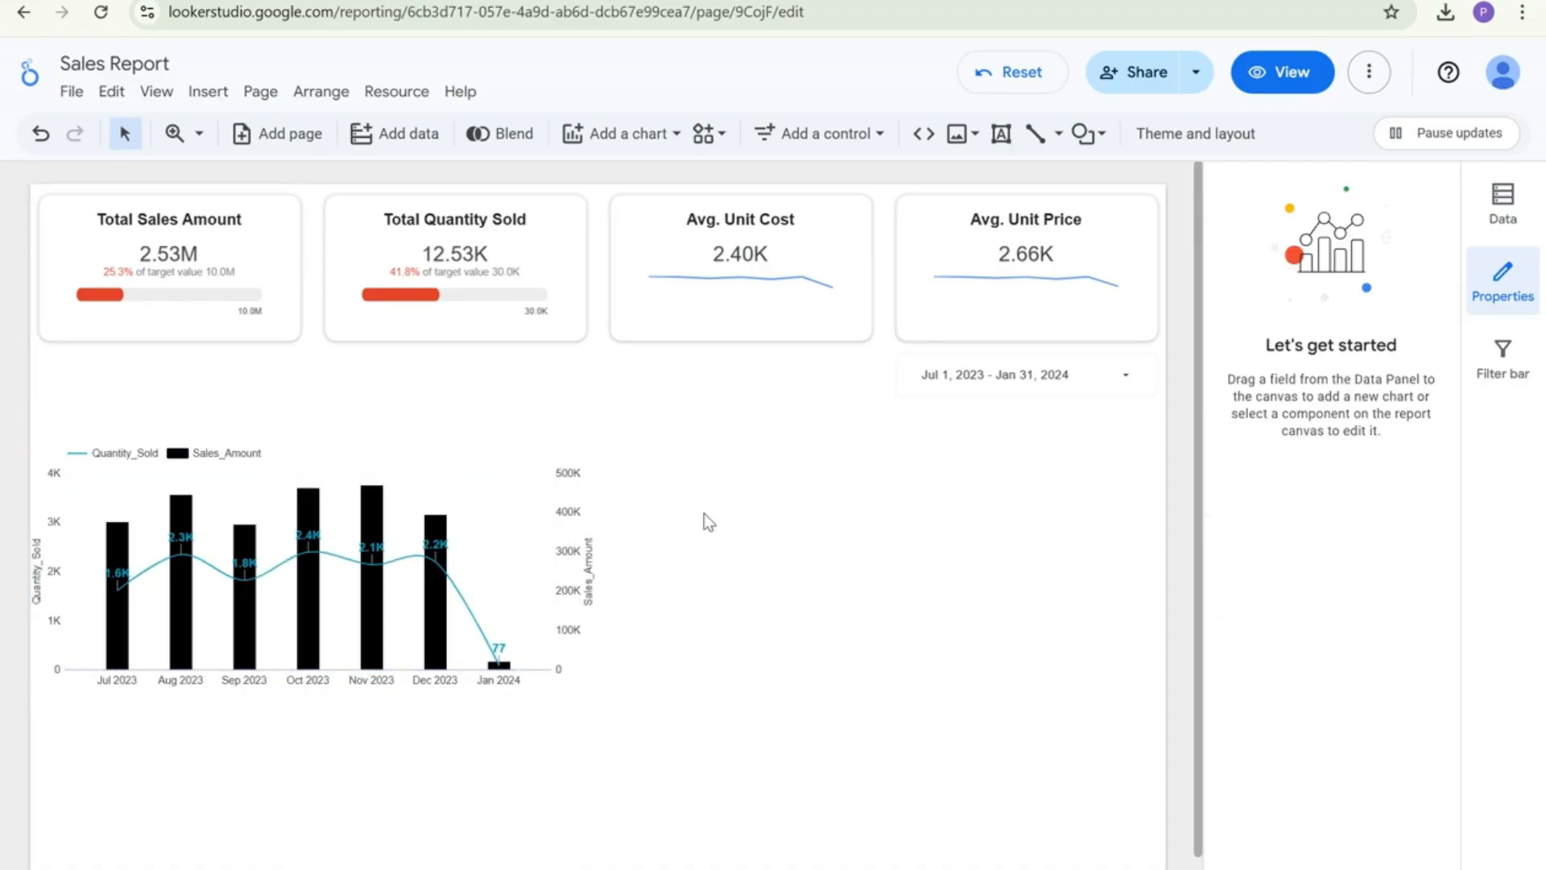
Reduce the combo chart's height from its lower edge and make the chart slightly narrower
left_click(596, 683)
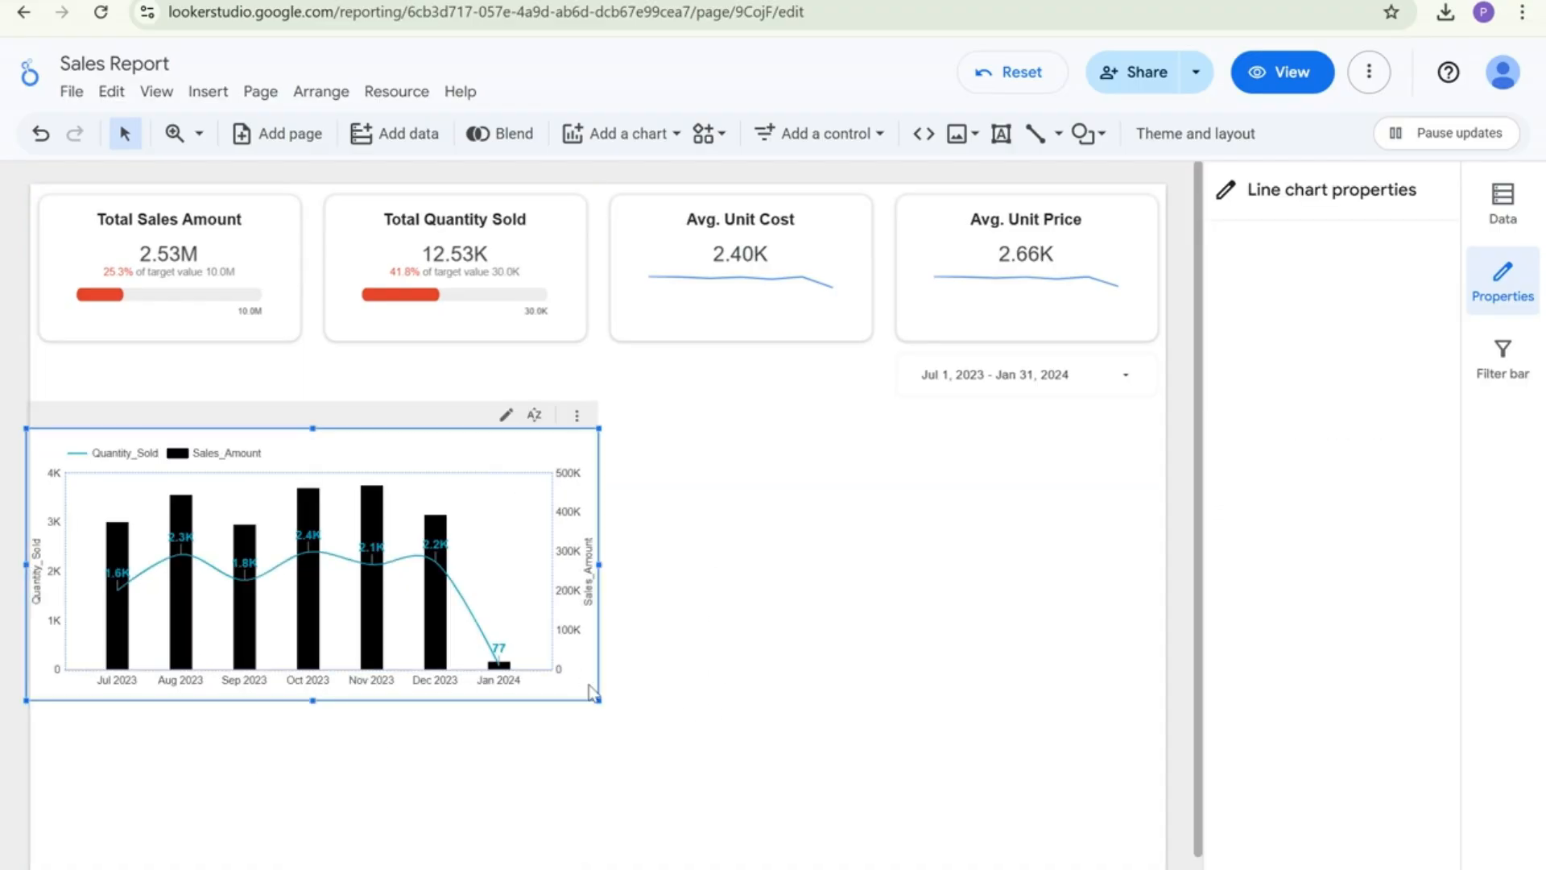
scroll(599, 692, "down", 1)
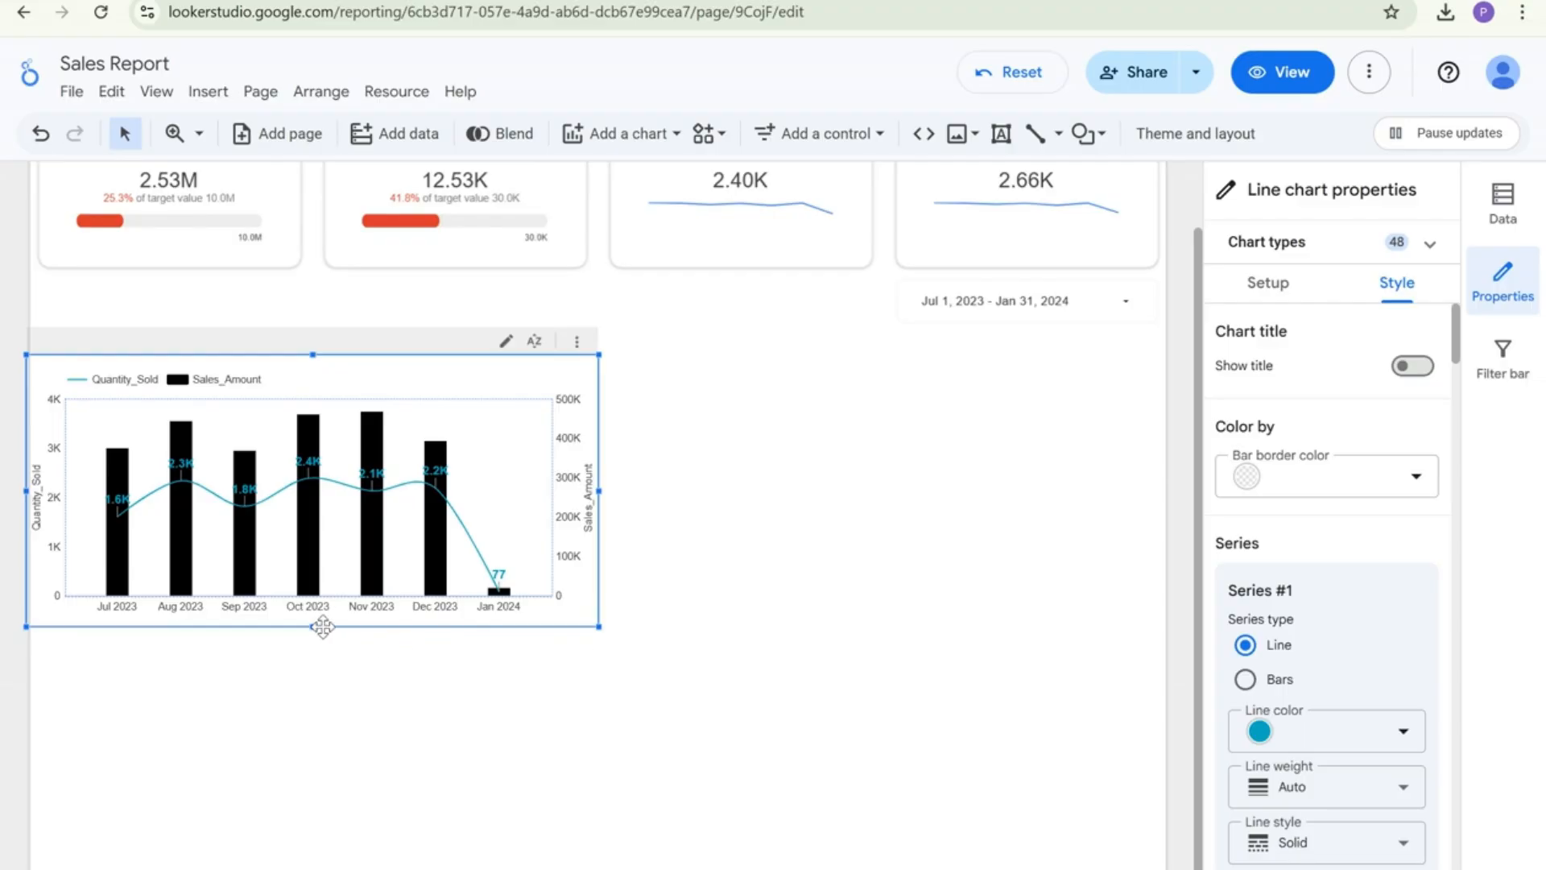
left_click_drag(310, 625, 314, 586)
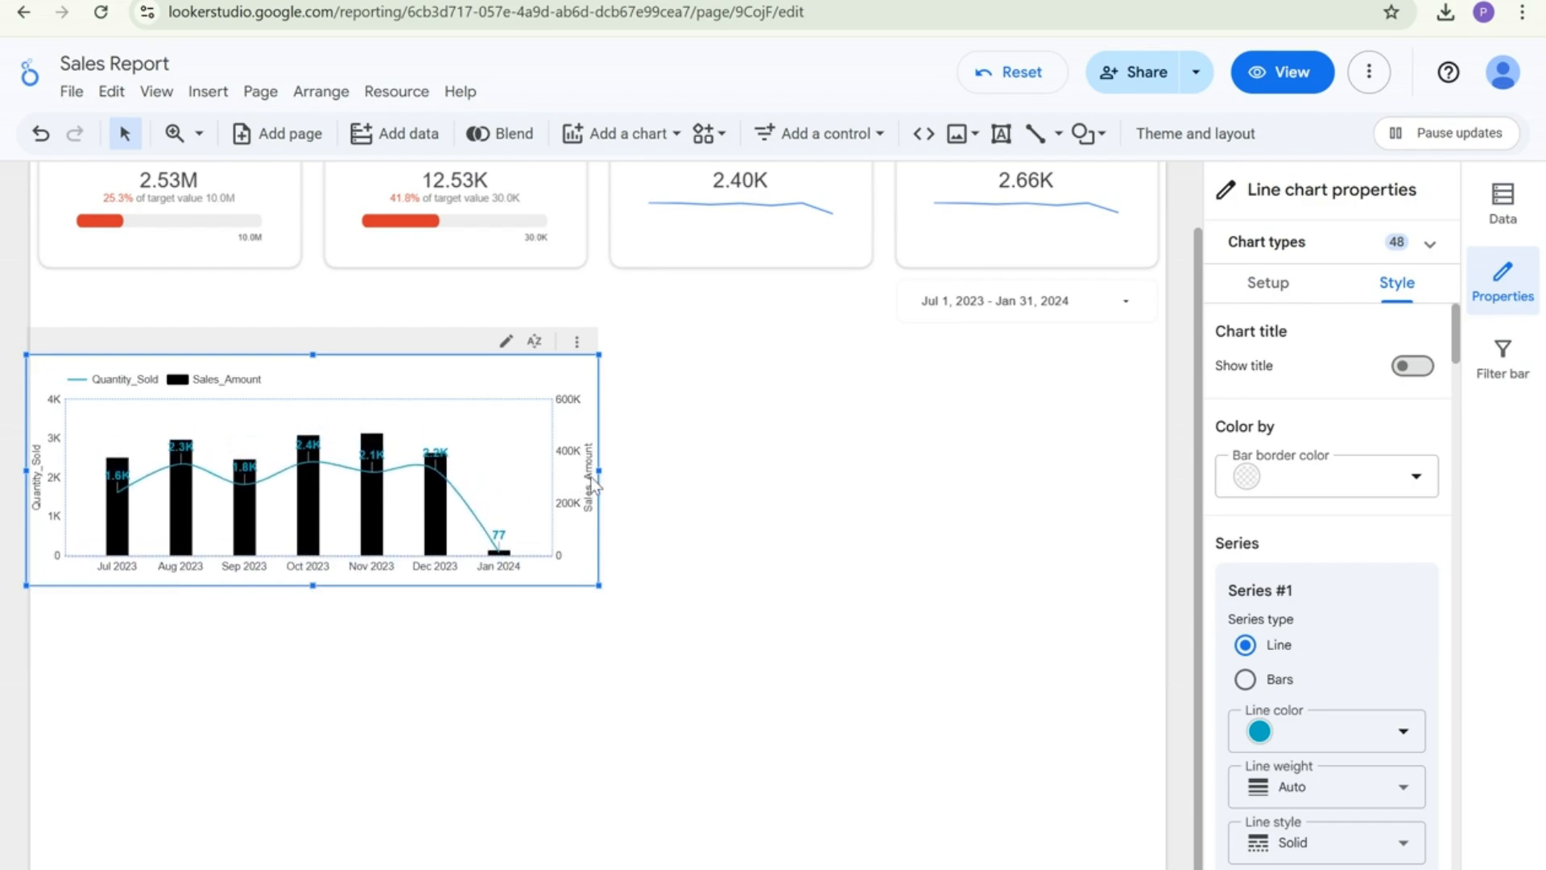
left_click_drag(602, 469, 543, 463)
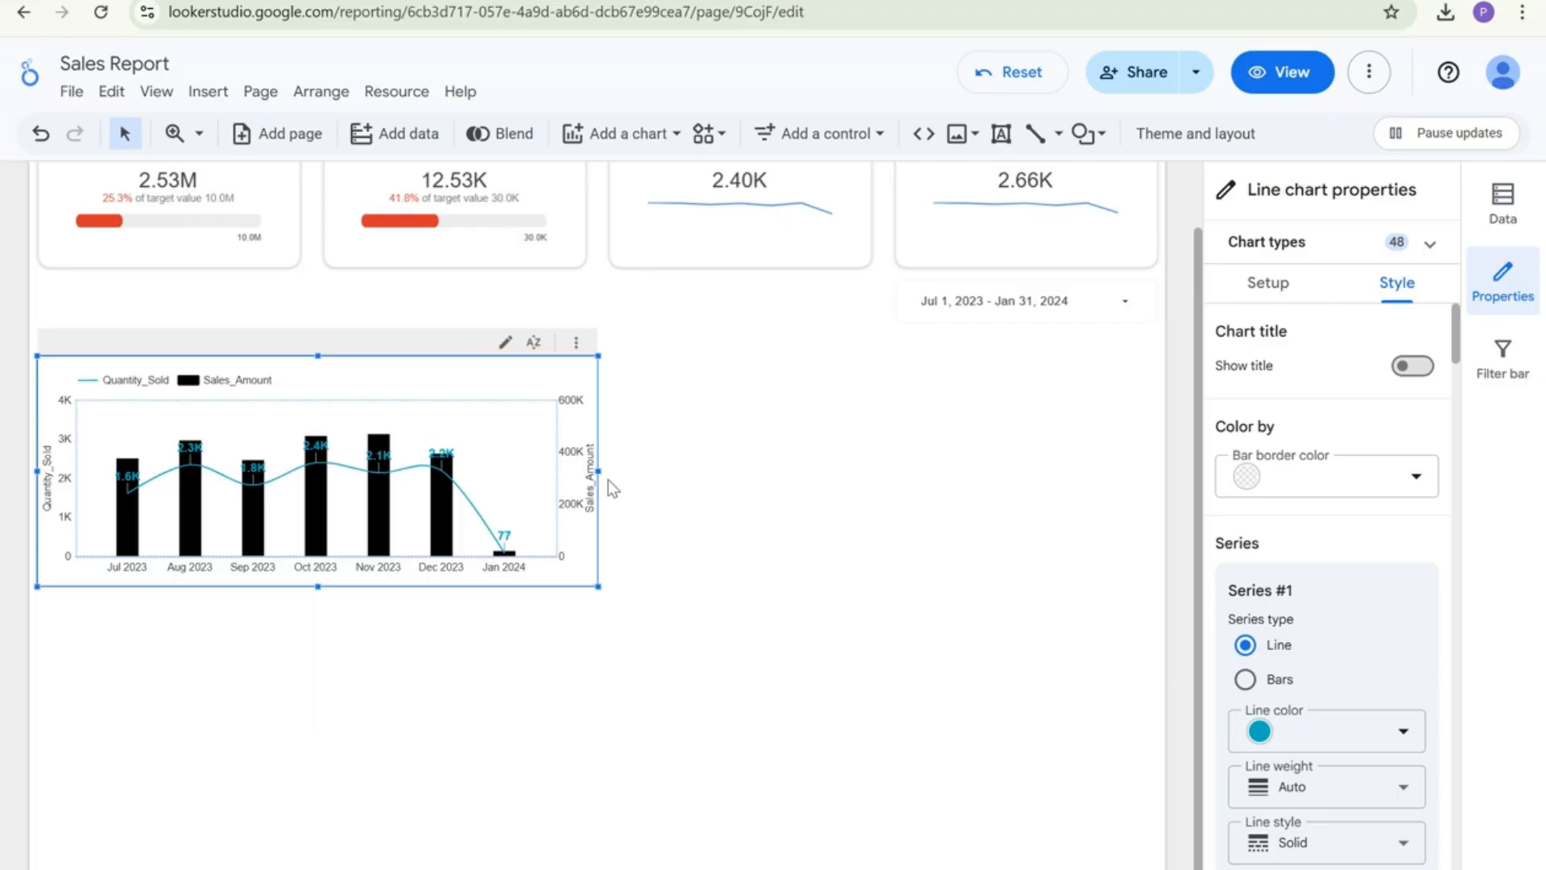
left_click(588, 643)
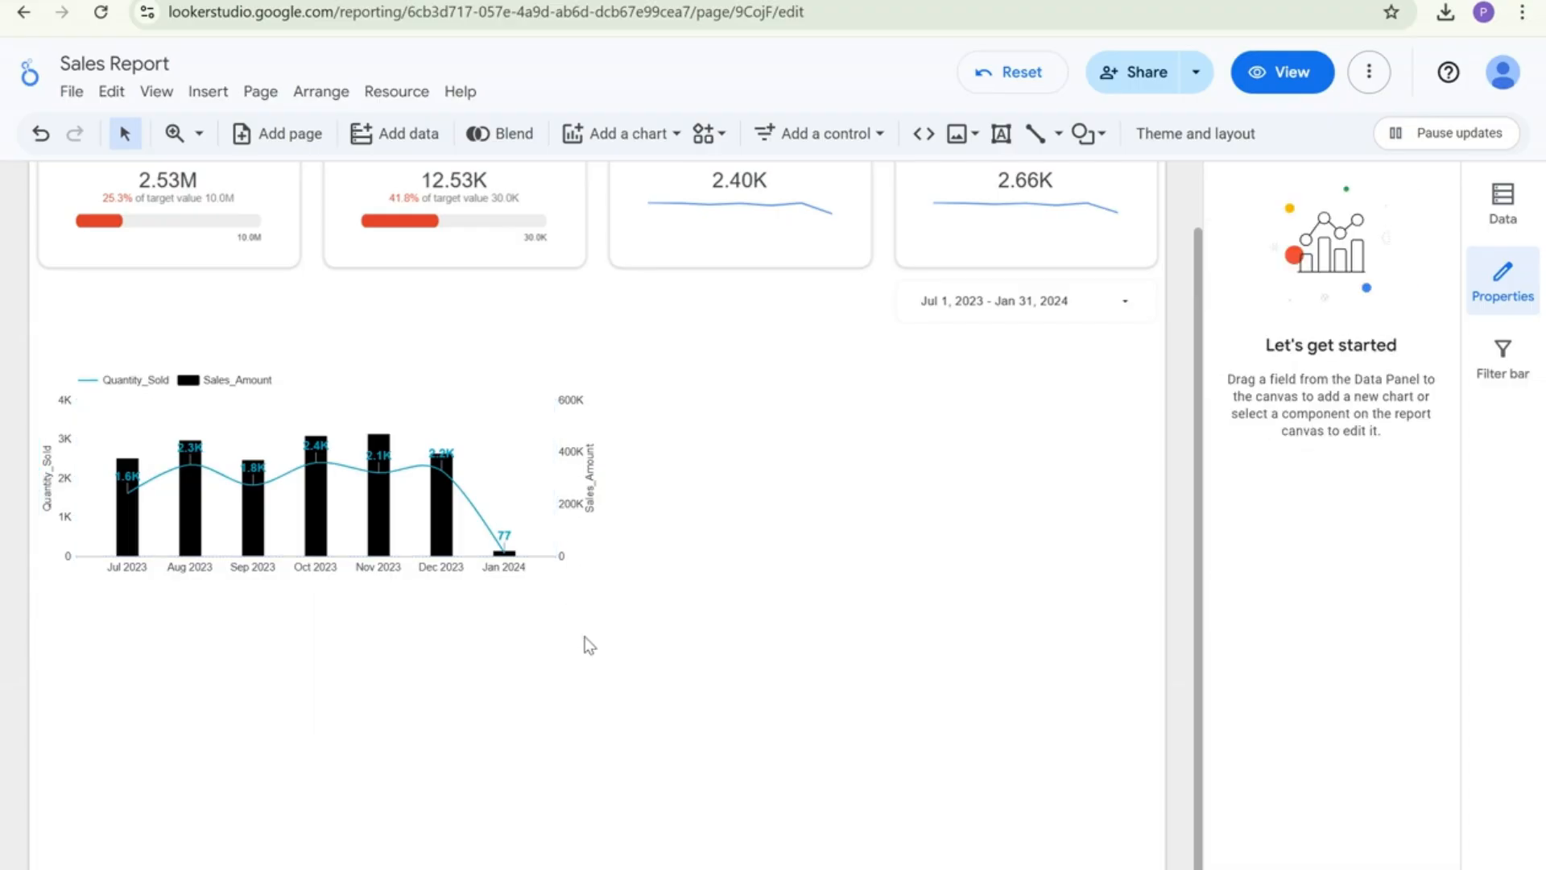
Nudge the combo chart slightly left so it sits against the page edge
left_click(563, 573)
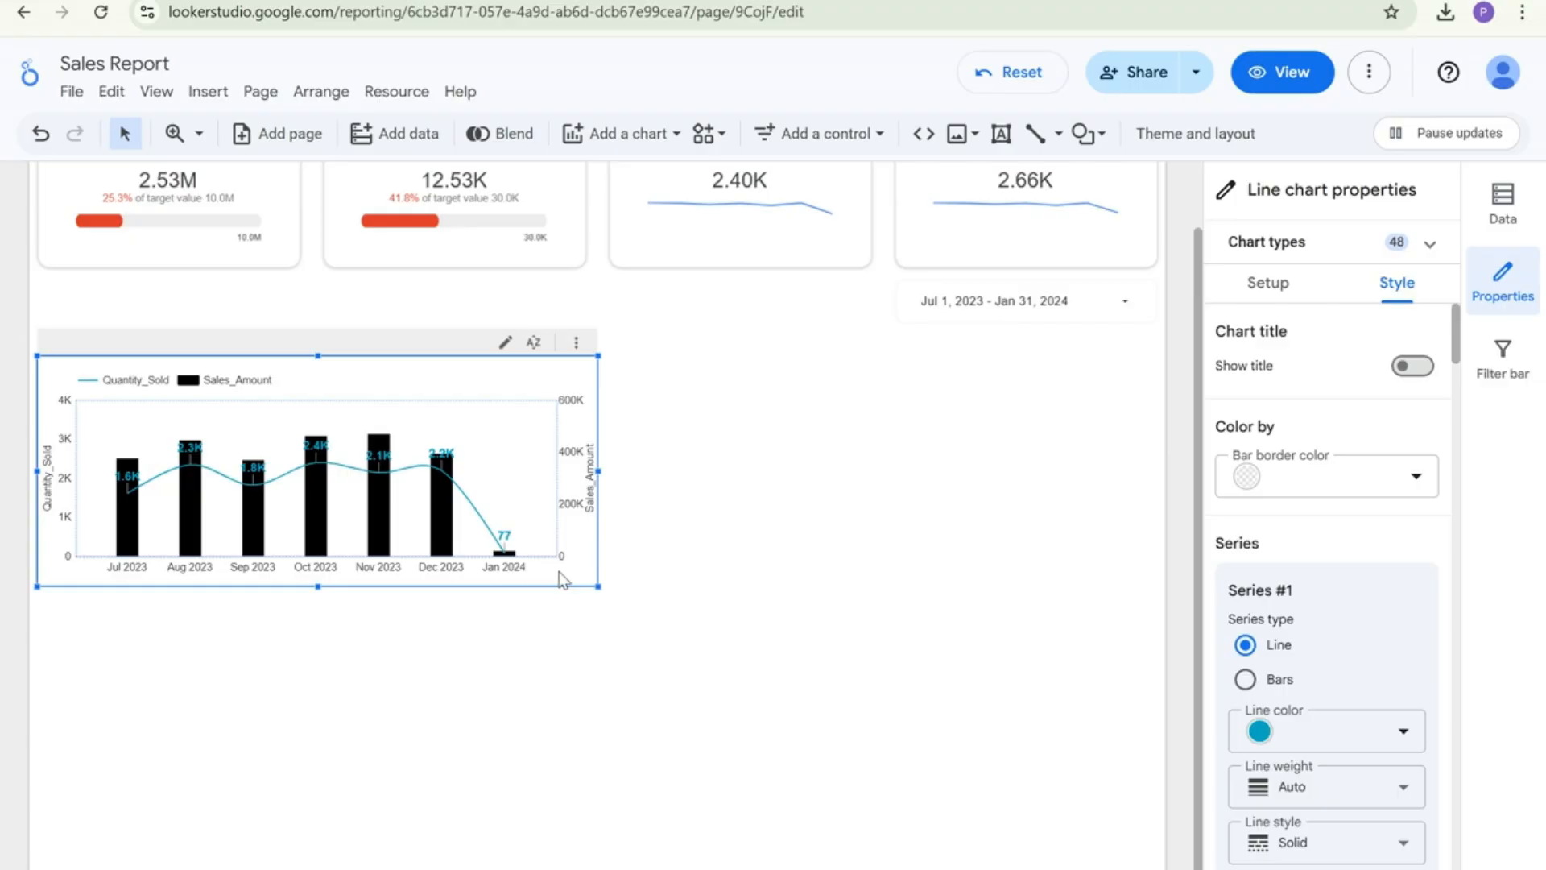
left_click_drag(562, 578, 555, 588)
left_click(553, 635)
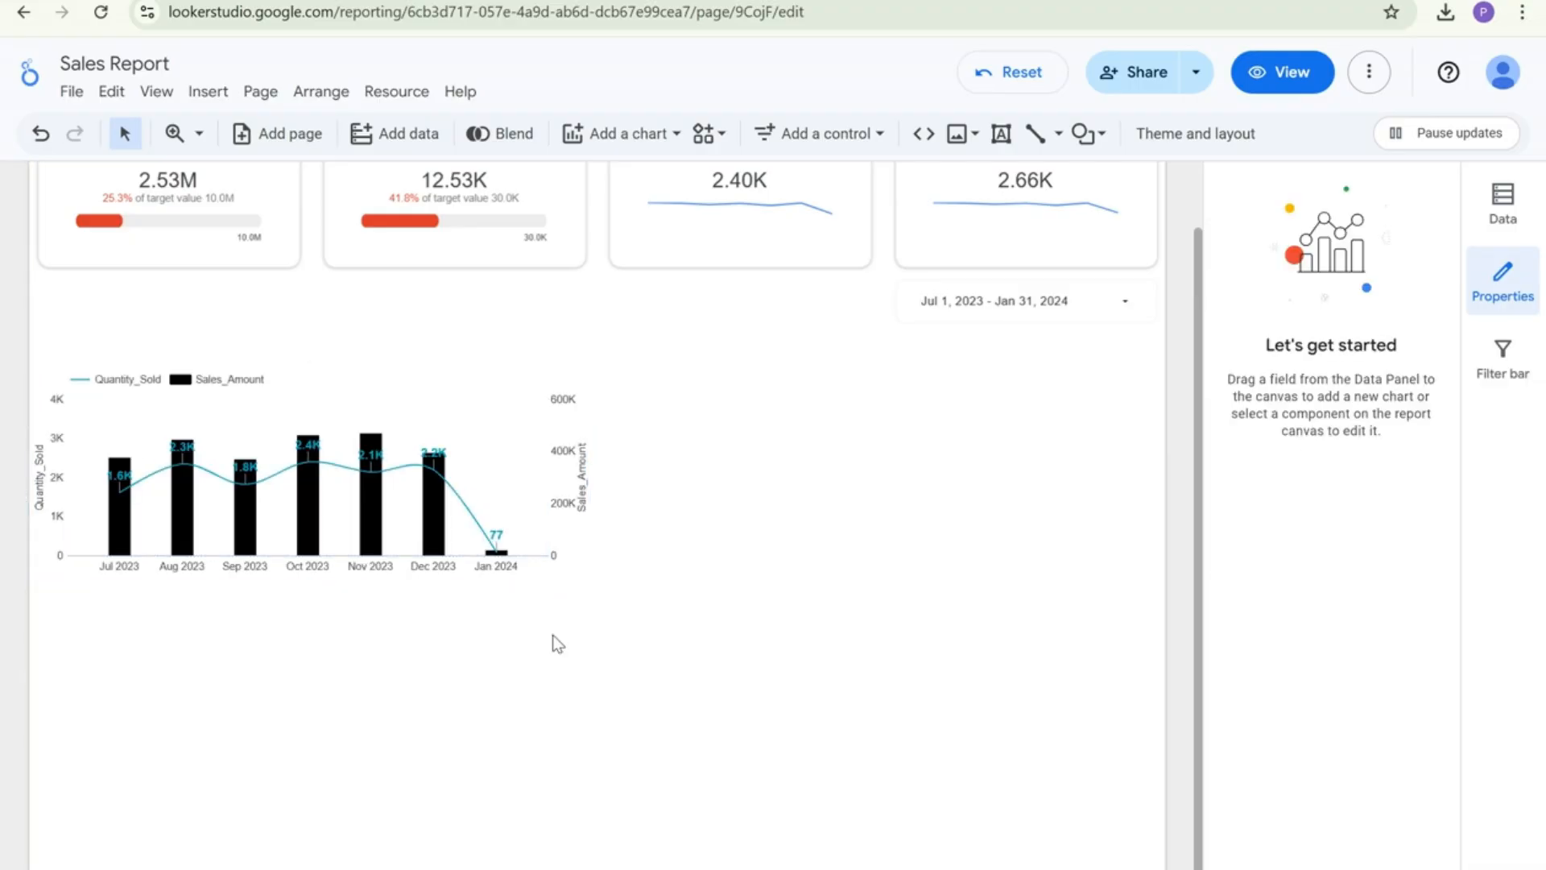
left_click(565, 564)
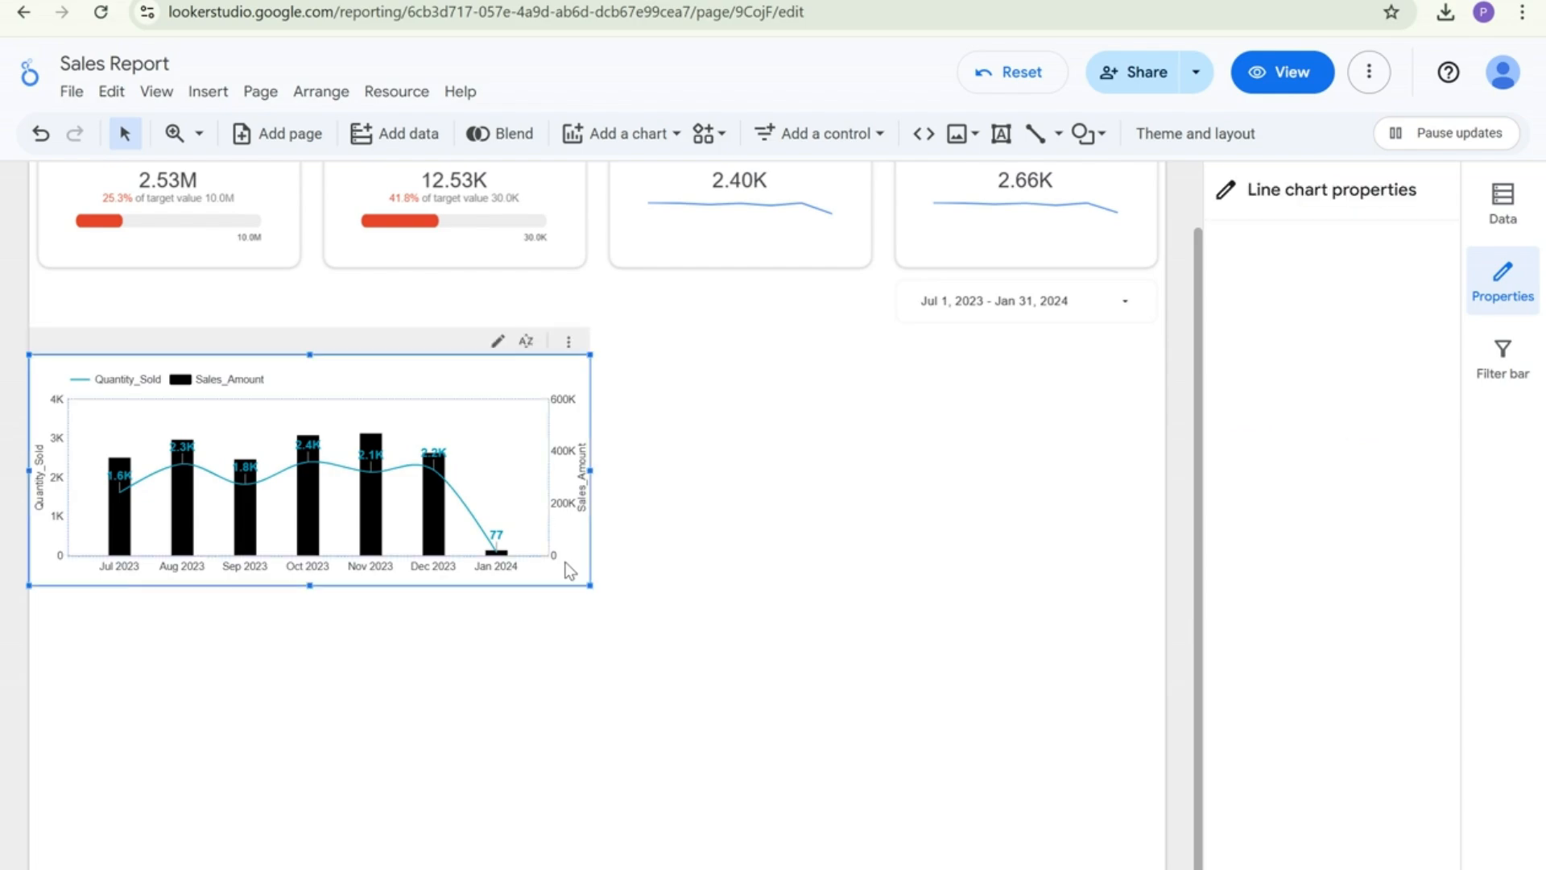
left_click(727, 591)
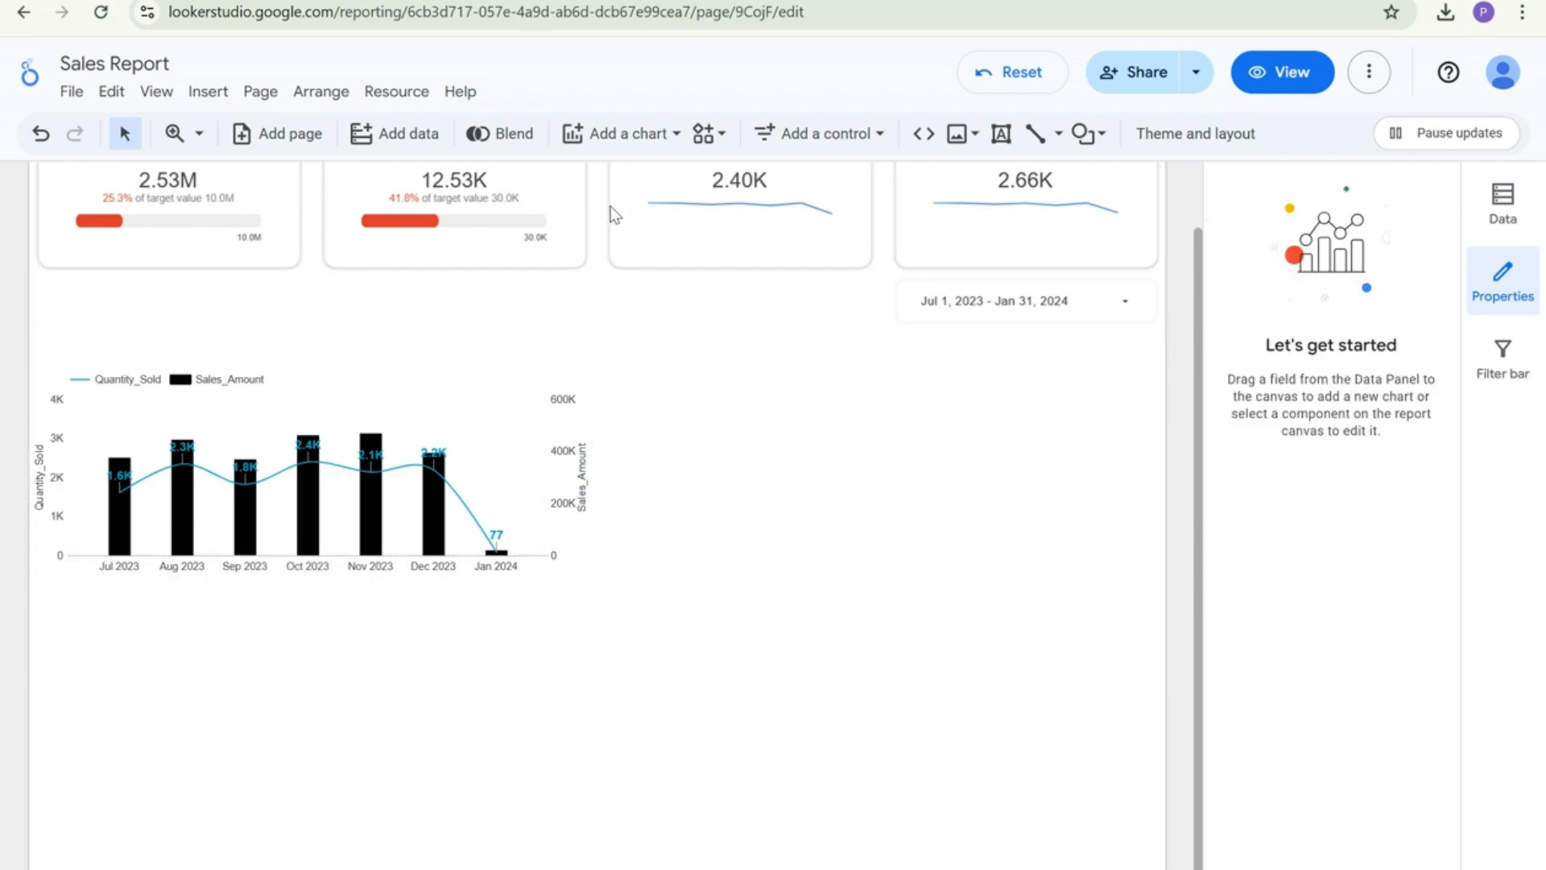
Insert a donut chart in the empty area beside the combo chart, below the date range control
left_click(664, 143)
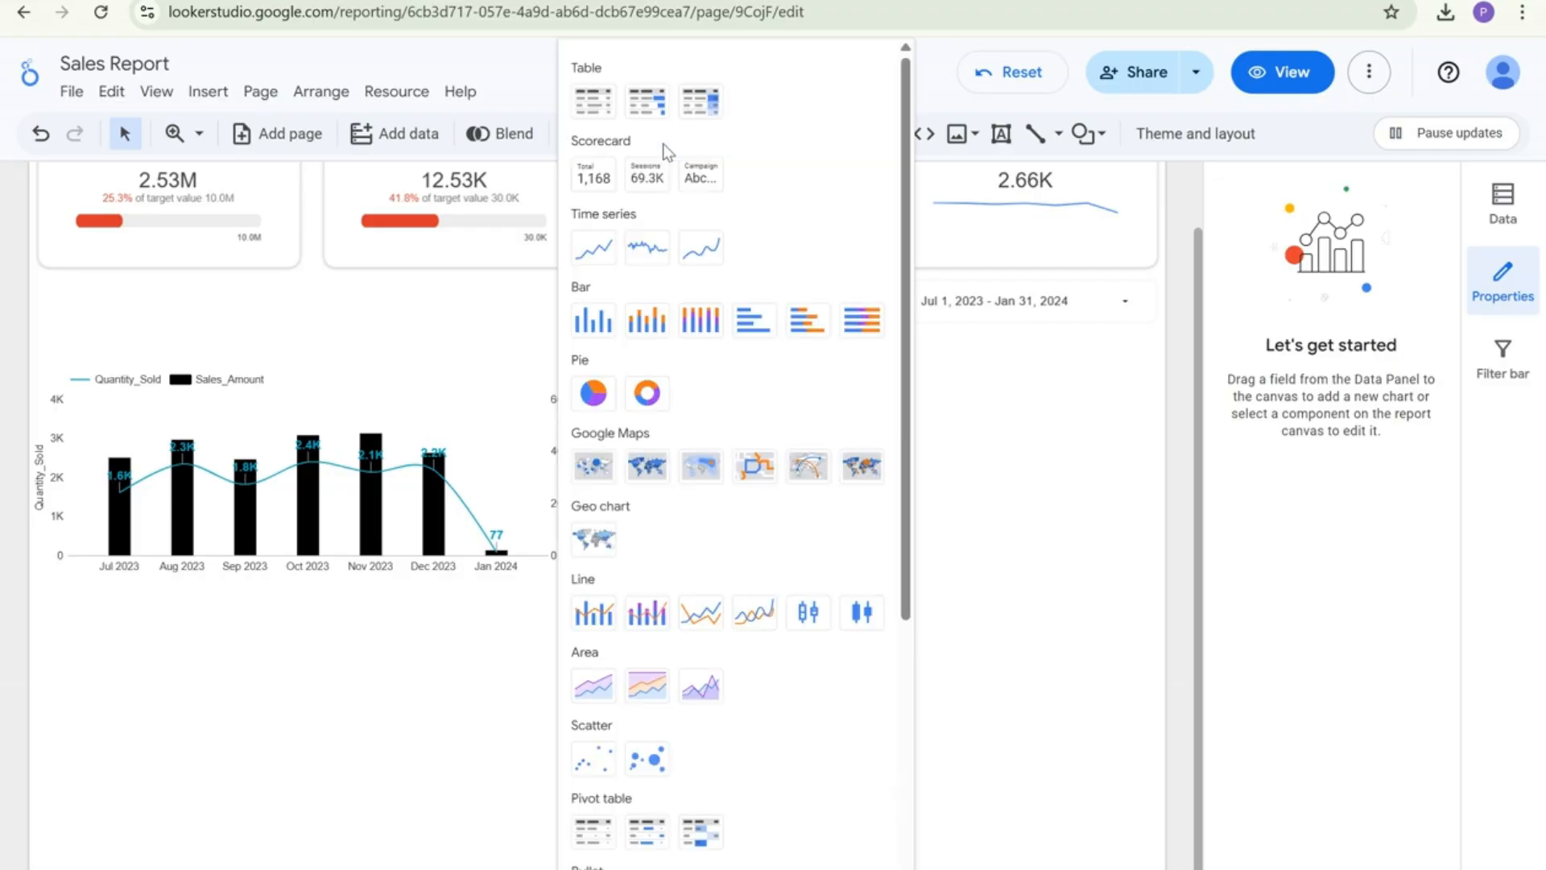
left_click(647, 393)
left_click(739, 356)
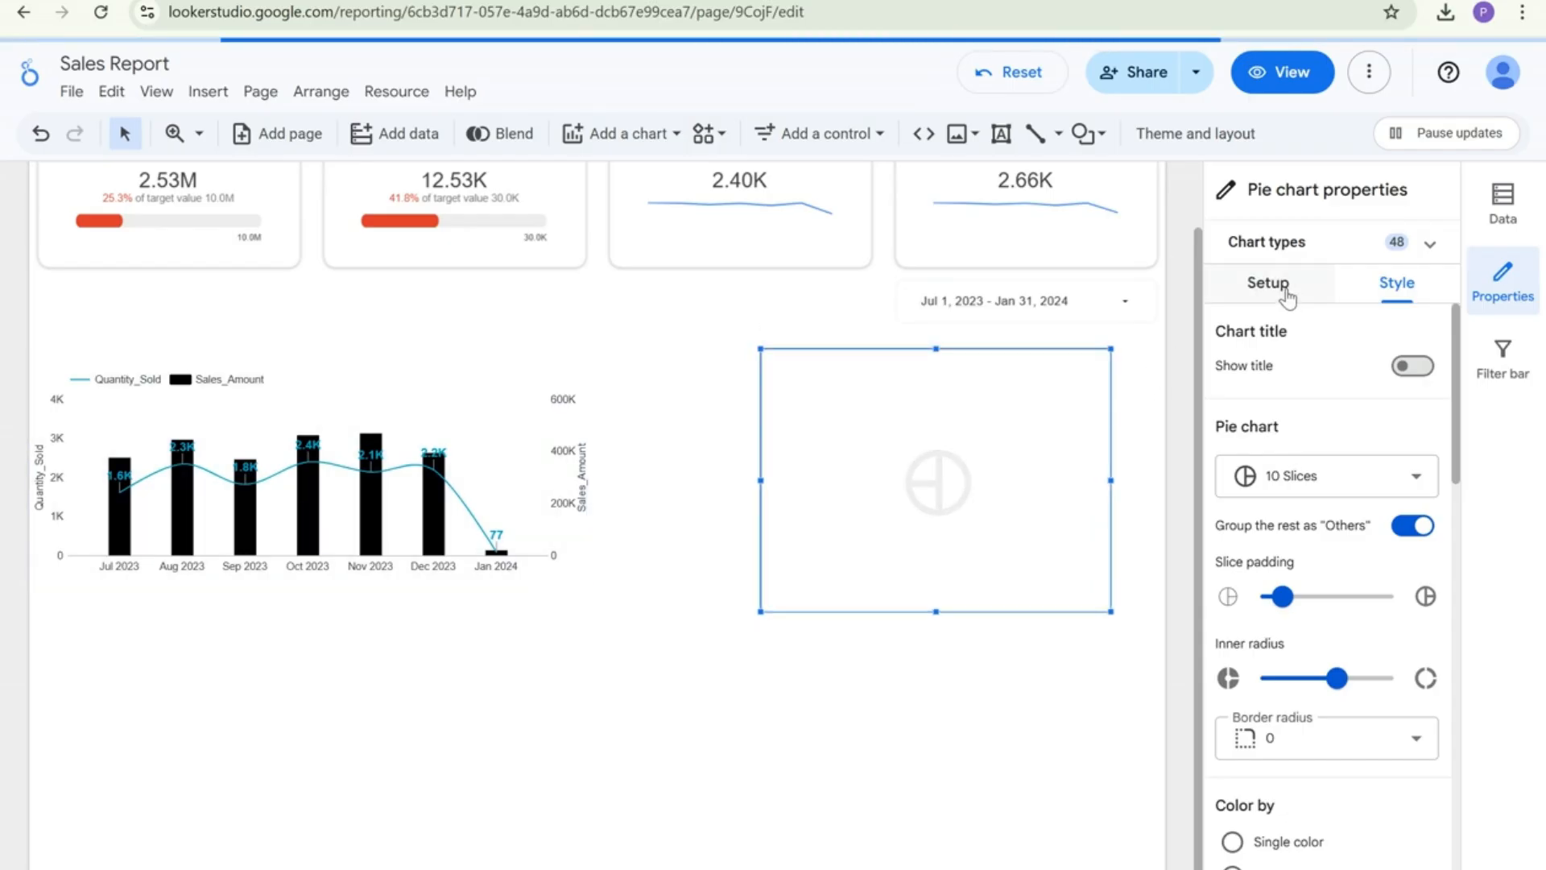
Replace the donut chart's Sale_Date dimension with Region
left_click(1286, 288)
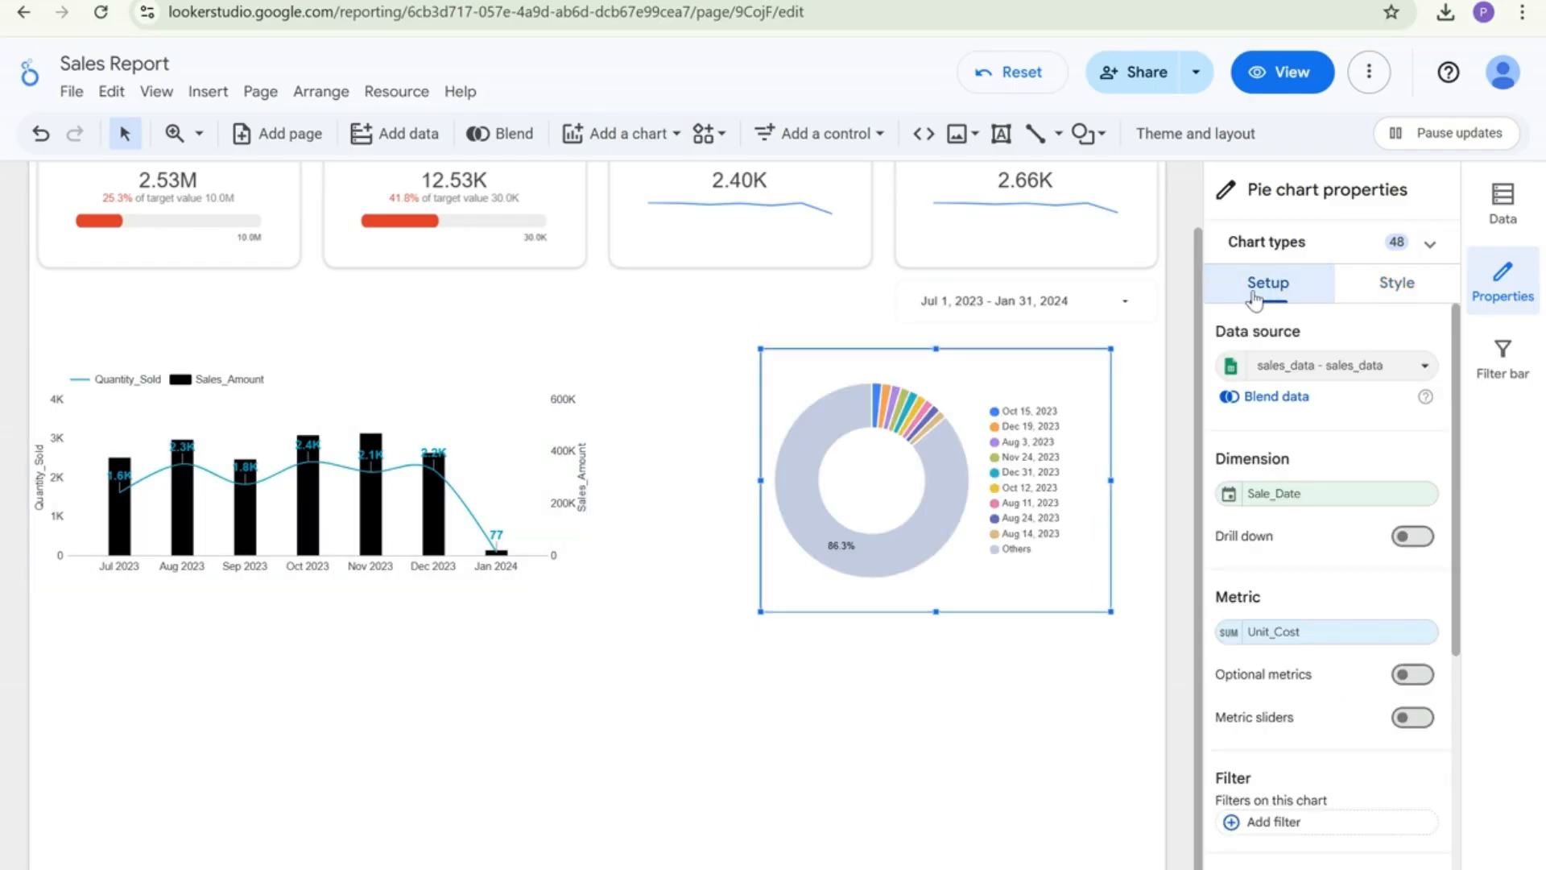
left_click(1262, 505)
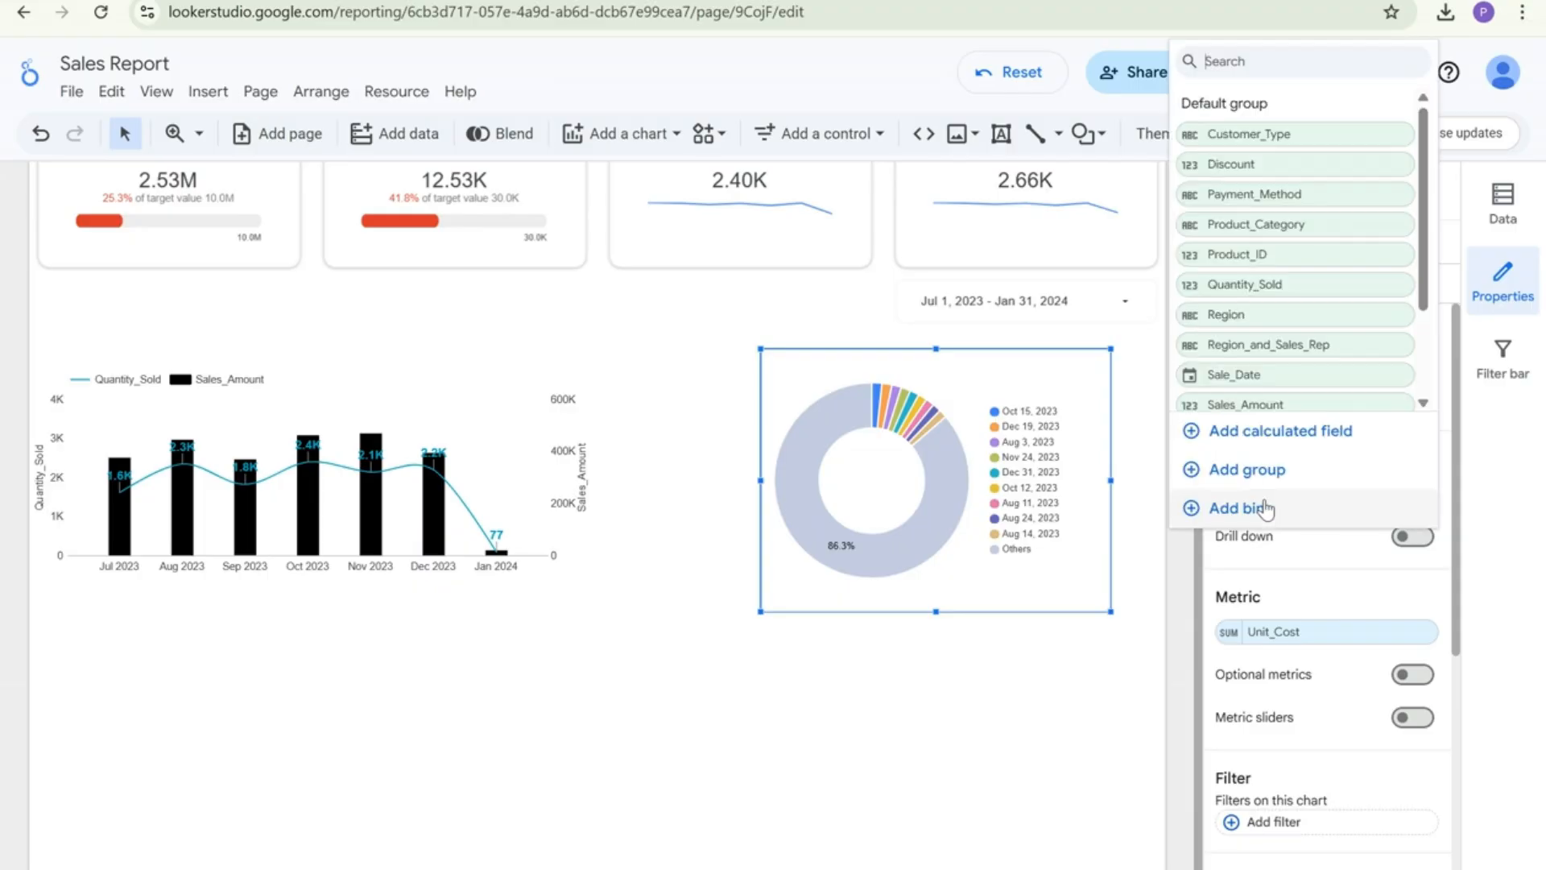
left_click(1263, 316)
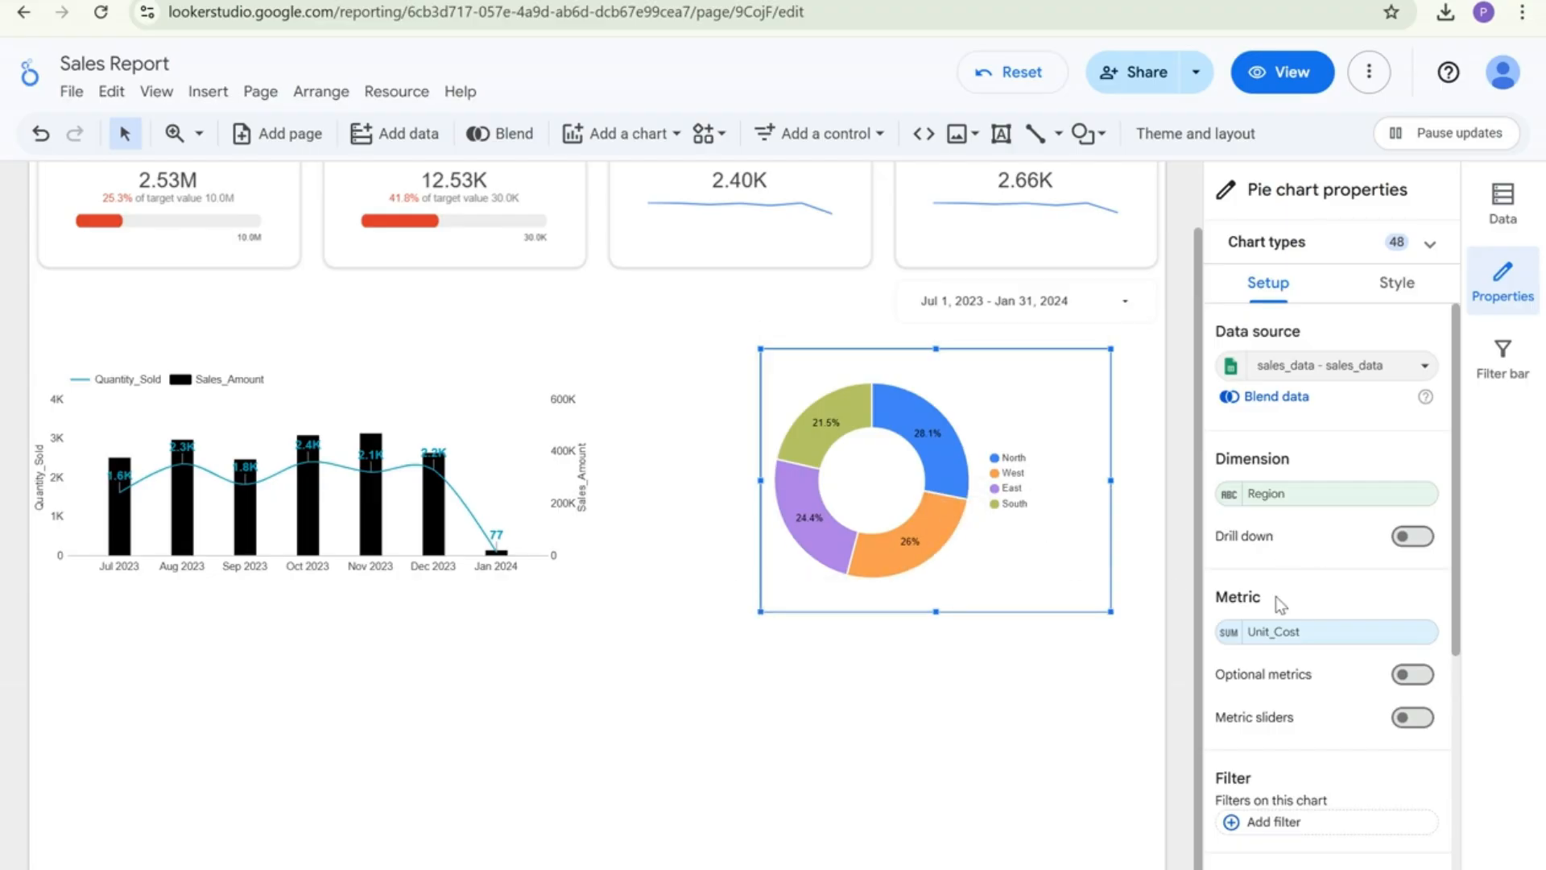
Change the Region donut chart's metric to Sales_Amount and increase its inner radius to make a thin ring
left_click(1267, 636)
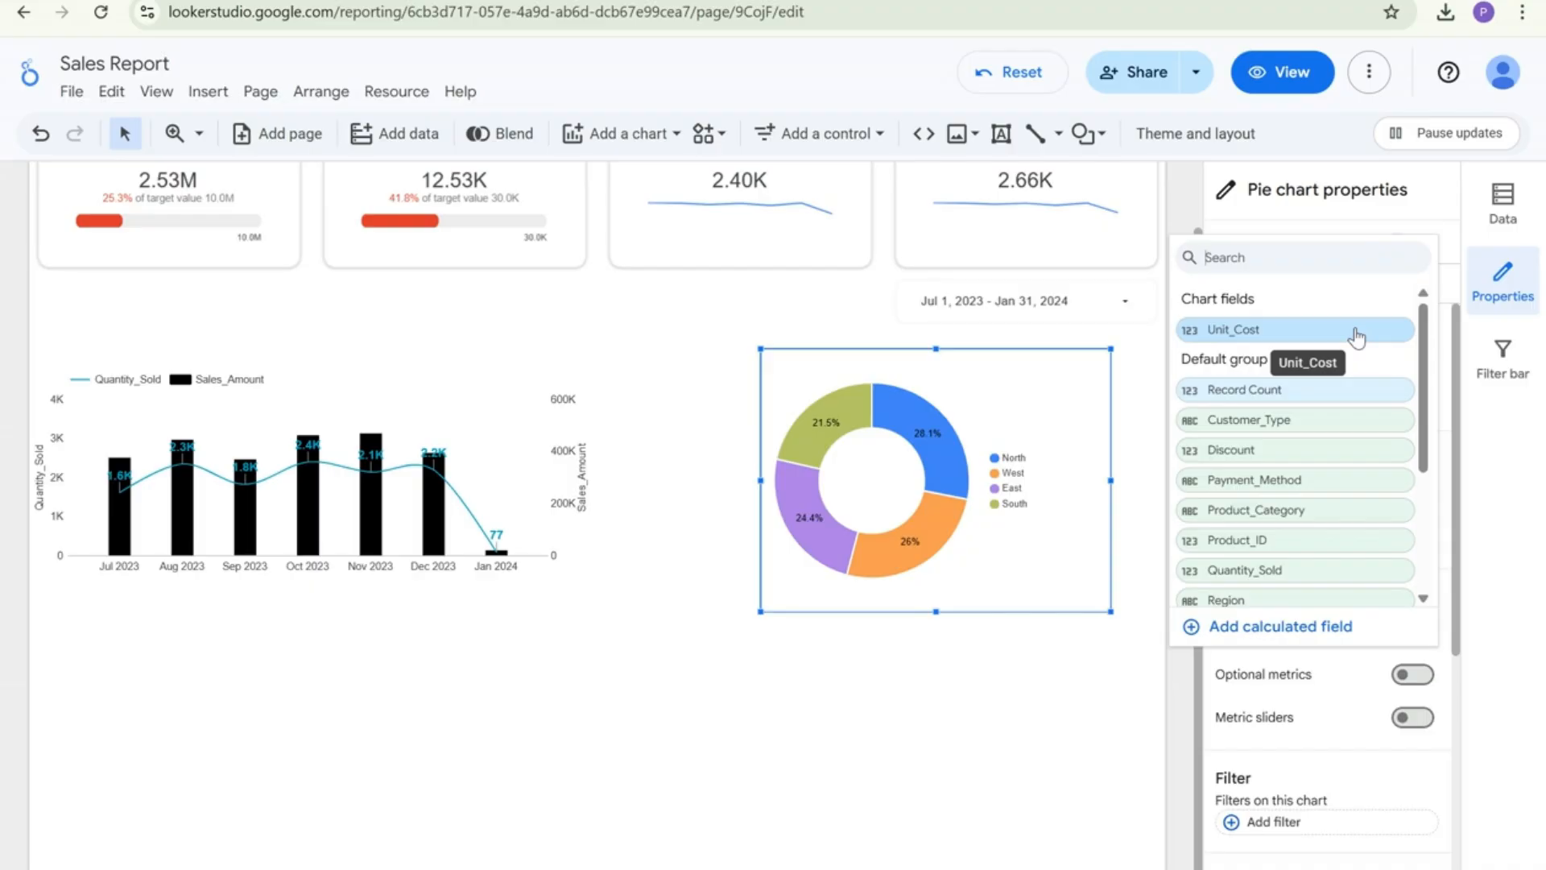
type("sal")
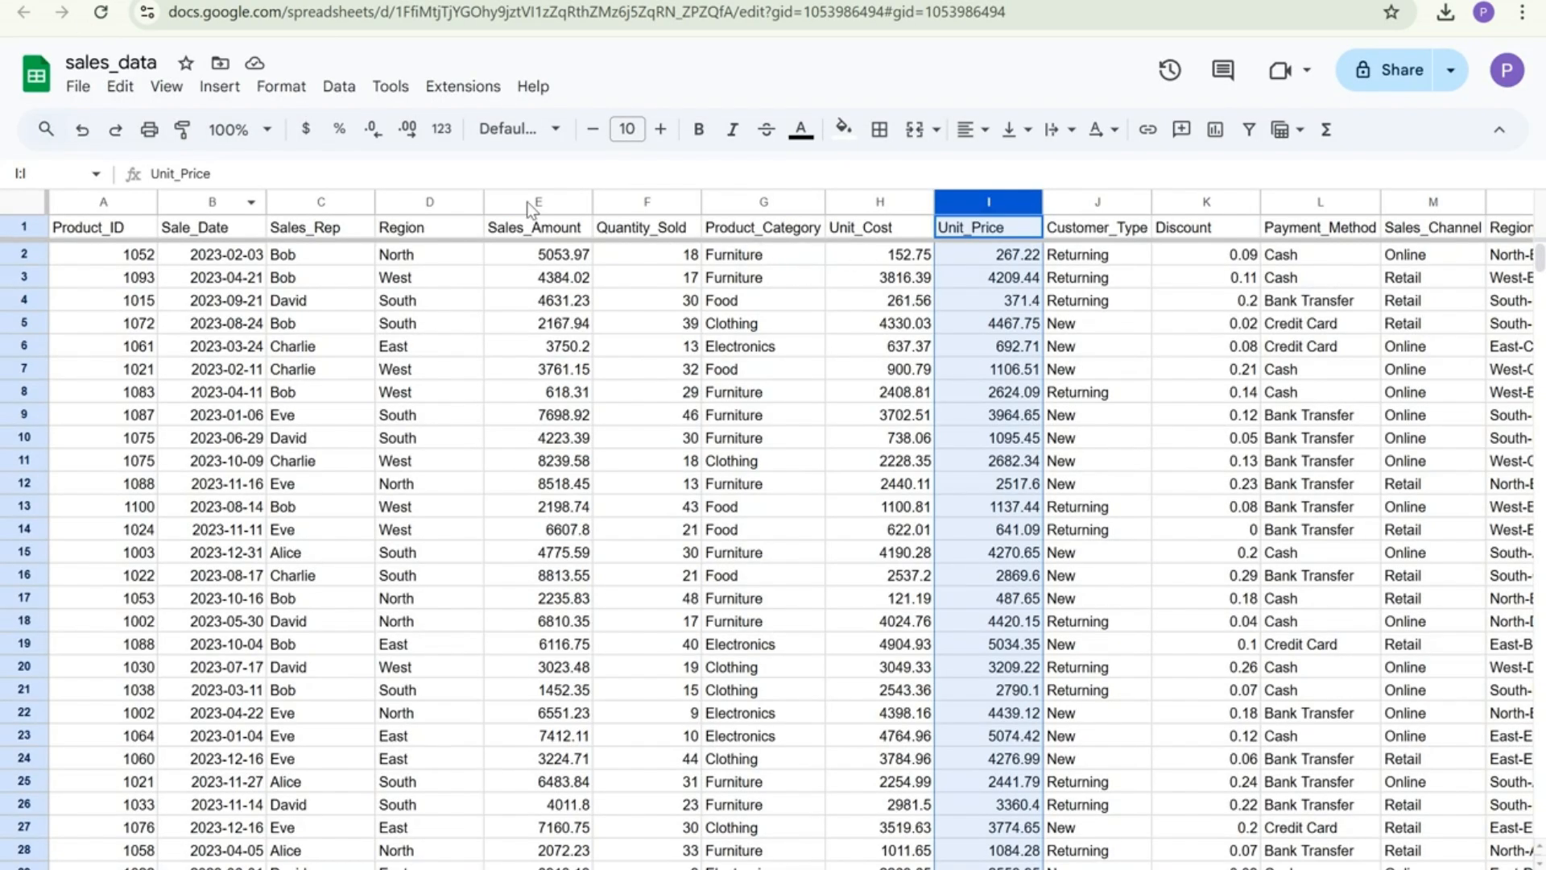
left_click(538, 202)
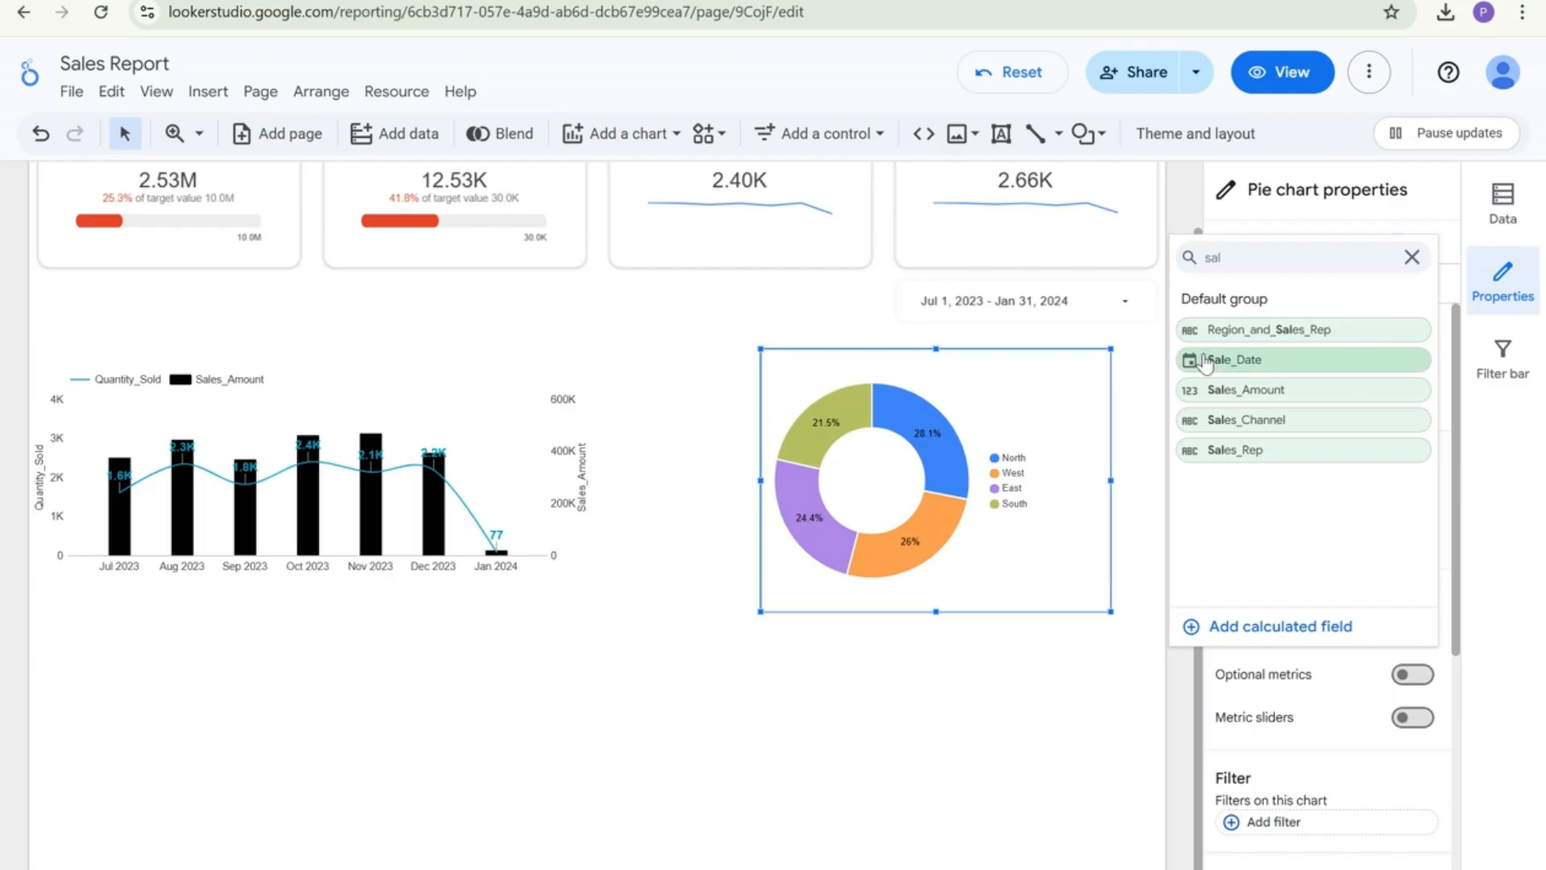
left_click(1256, 389)
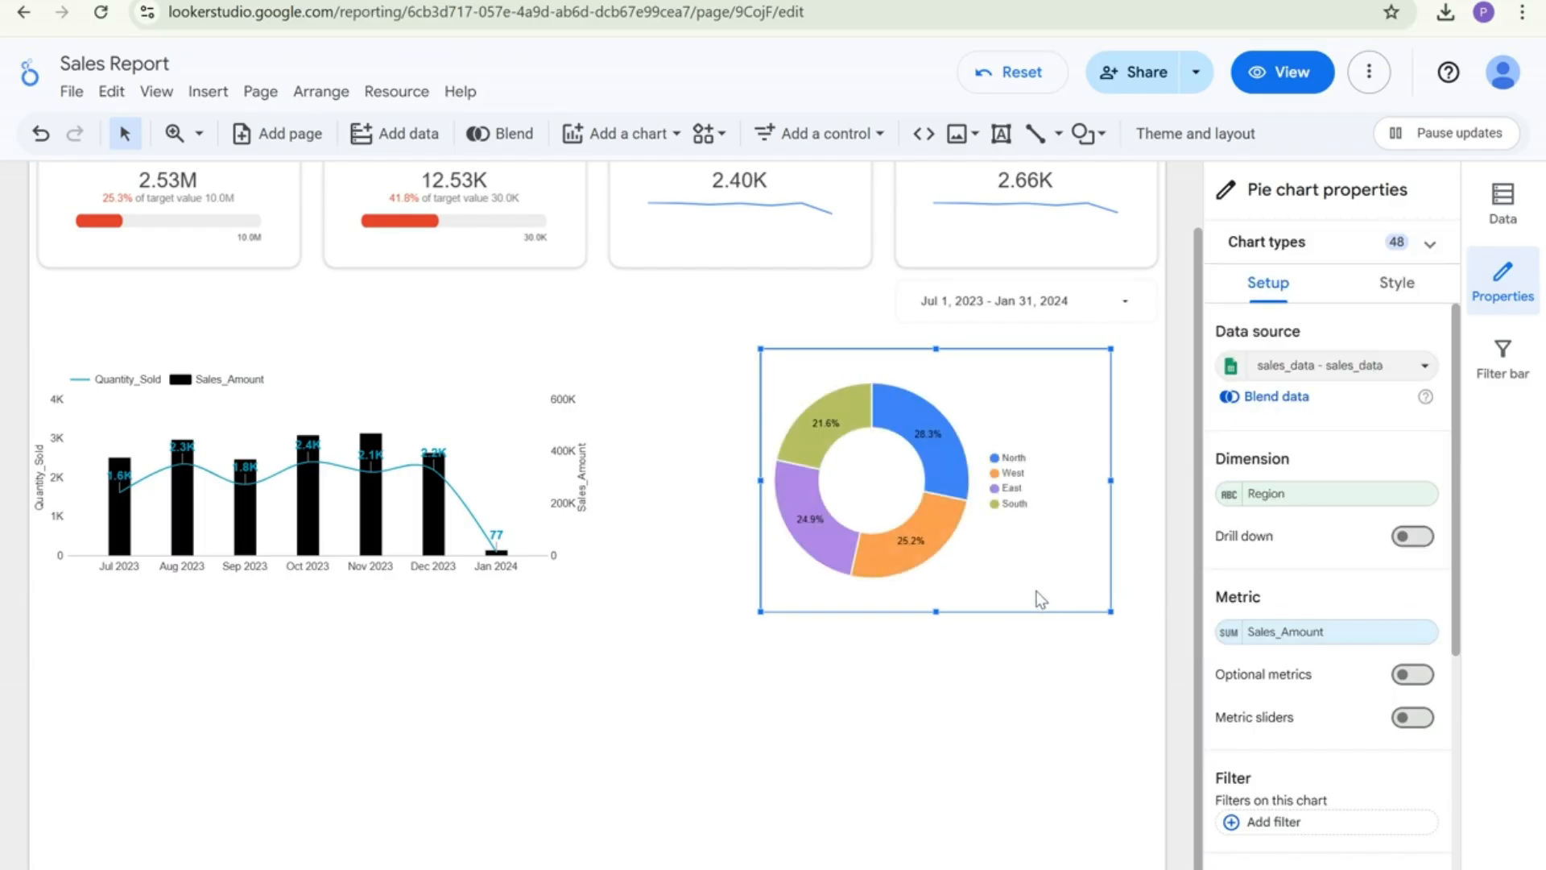
left_click(1419, 286)
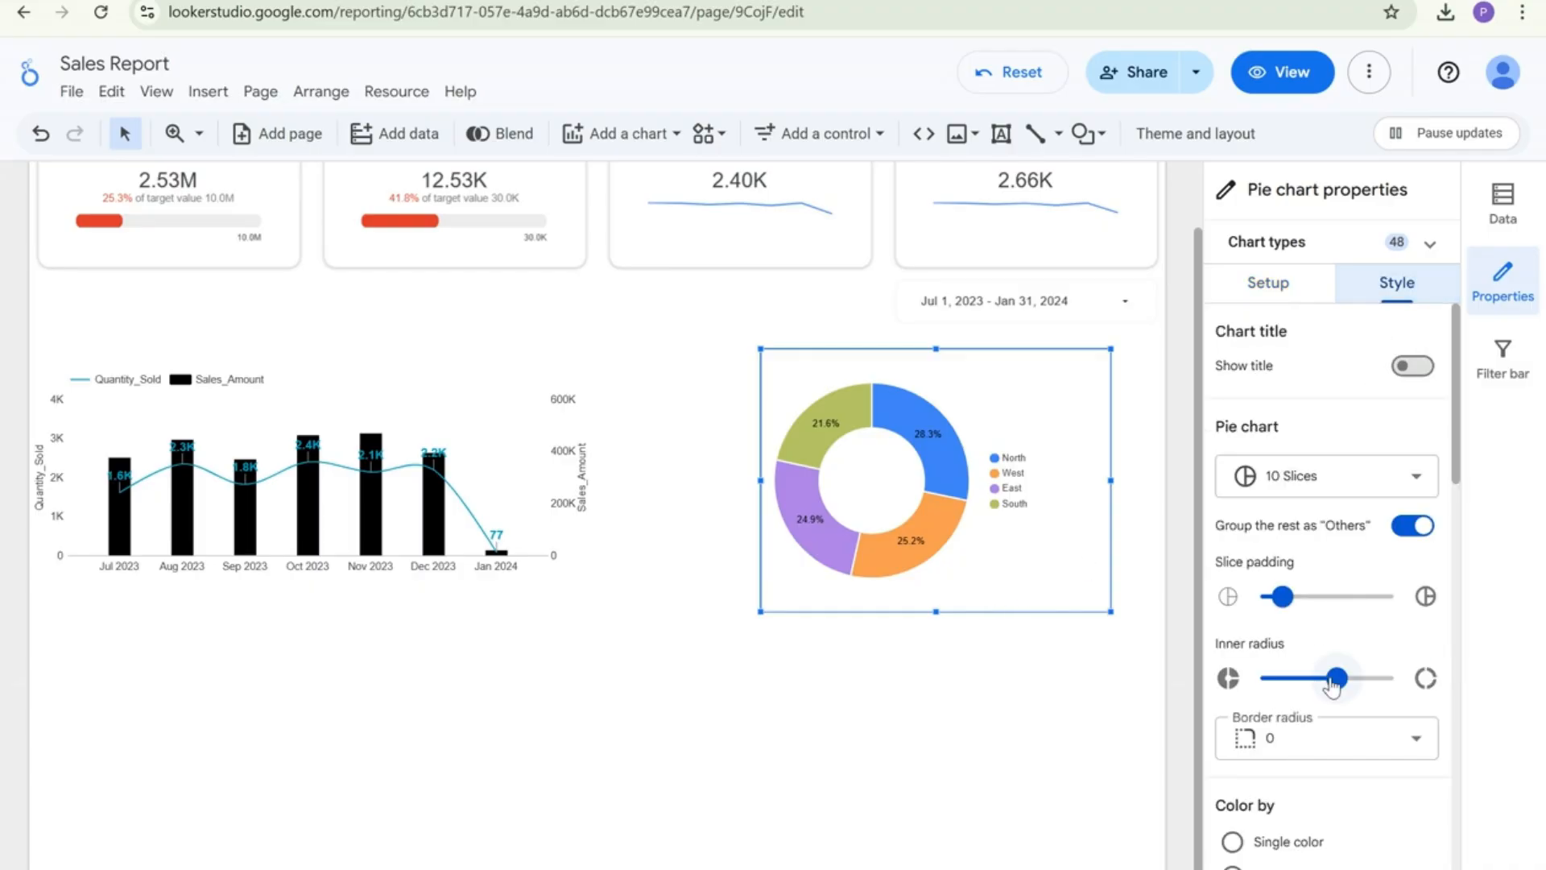
mouse_move(1336, 685)
left_mouse_down()
mouse_move(1323, 684)
mouse_move(1361, 695)
left_mouse_up()
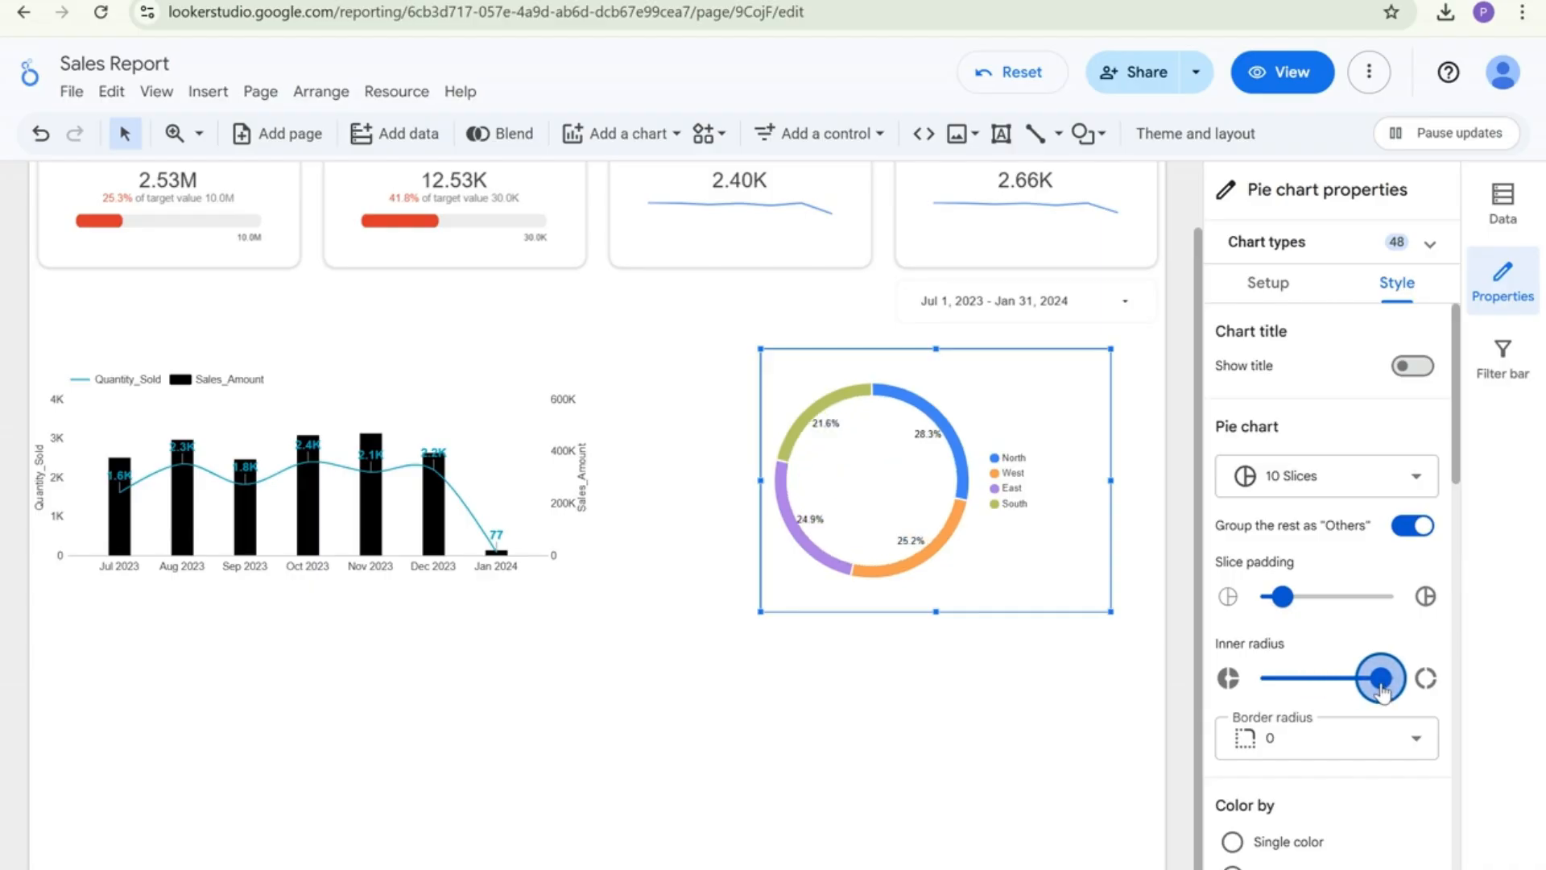
Reposition the donut chart beneath the date range control, widening it slightly and reducing its height
left_click_drag(1016, 567, 1056, 564)
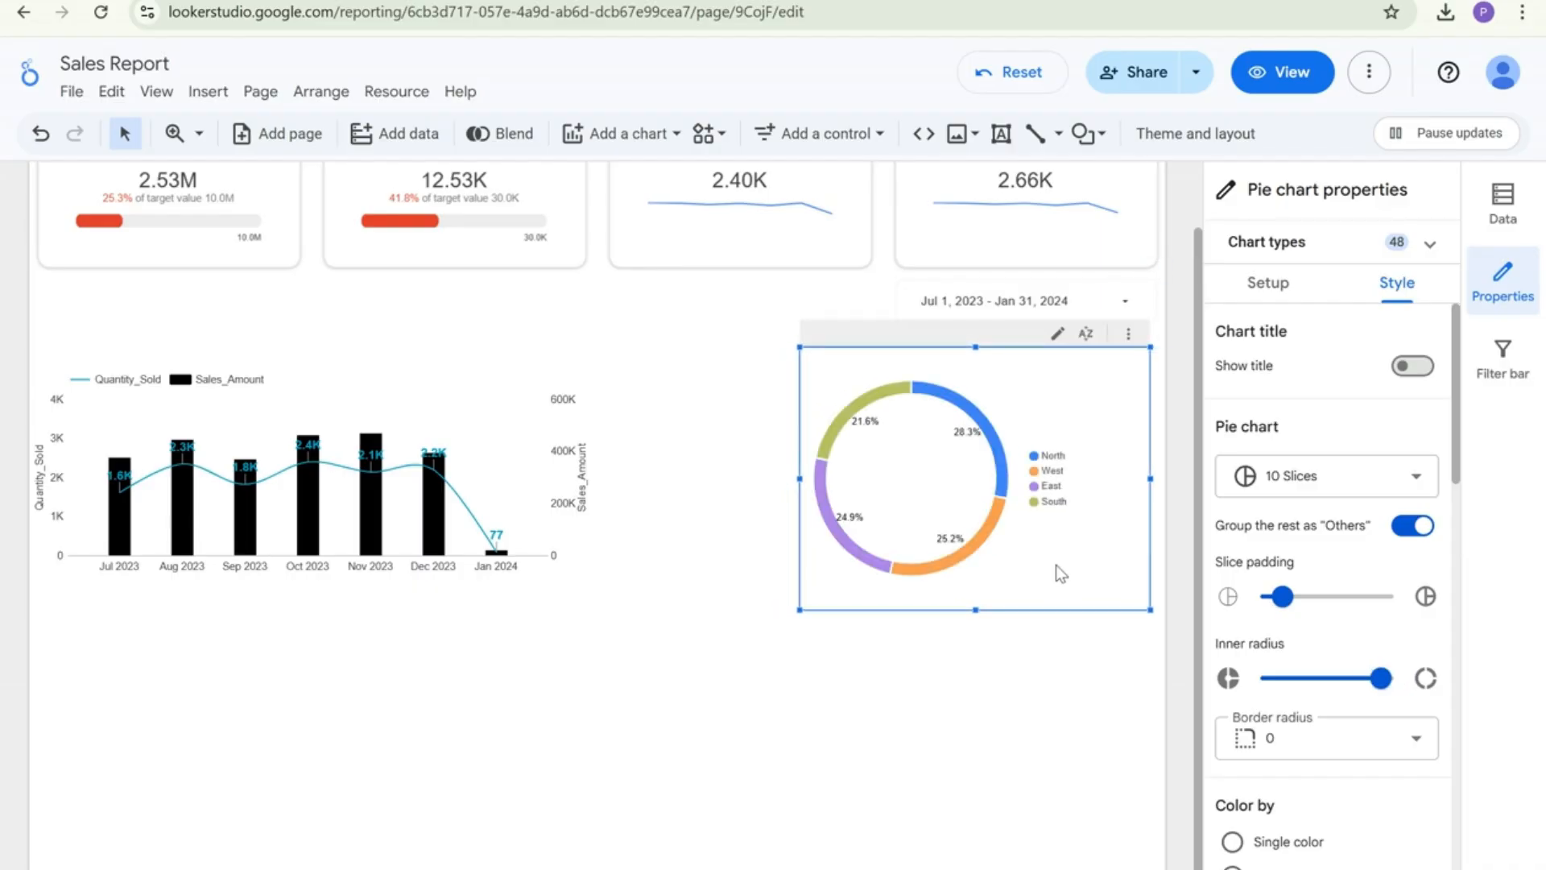
left_click_drag(801, 480, 766, 461)
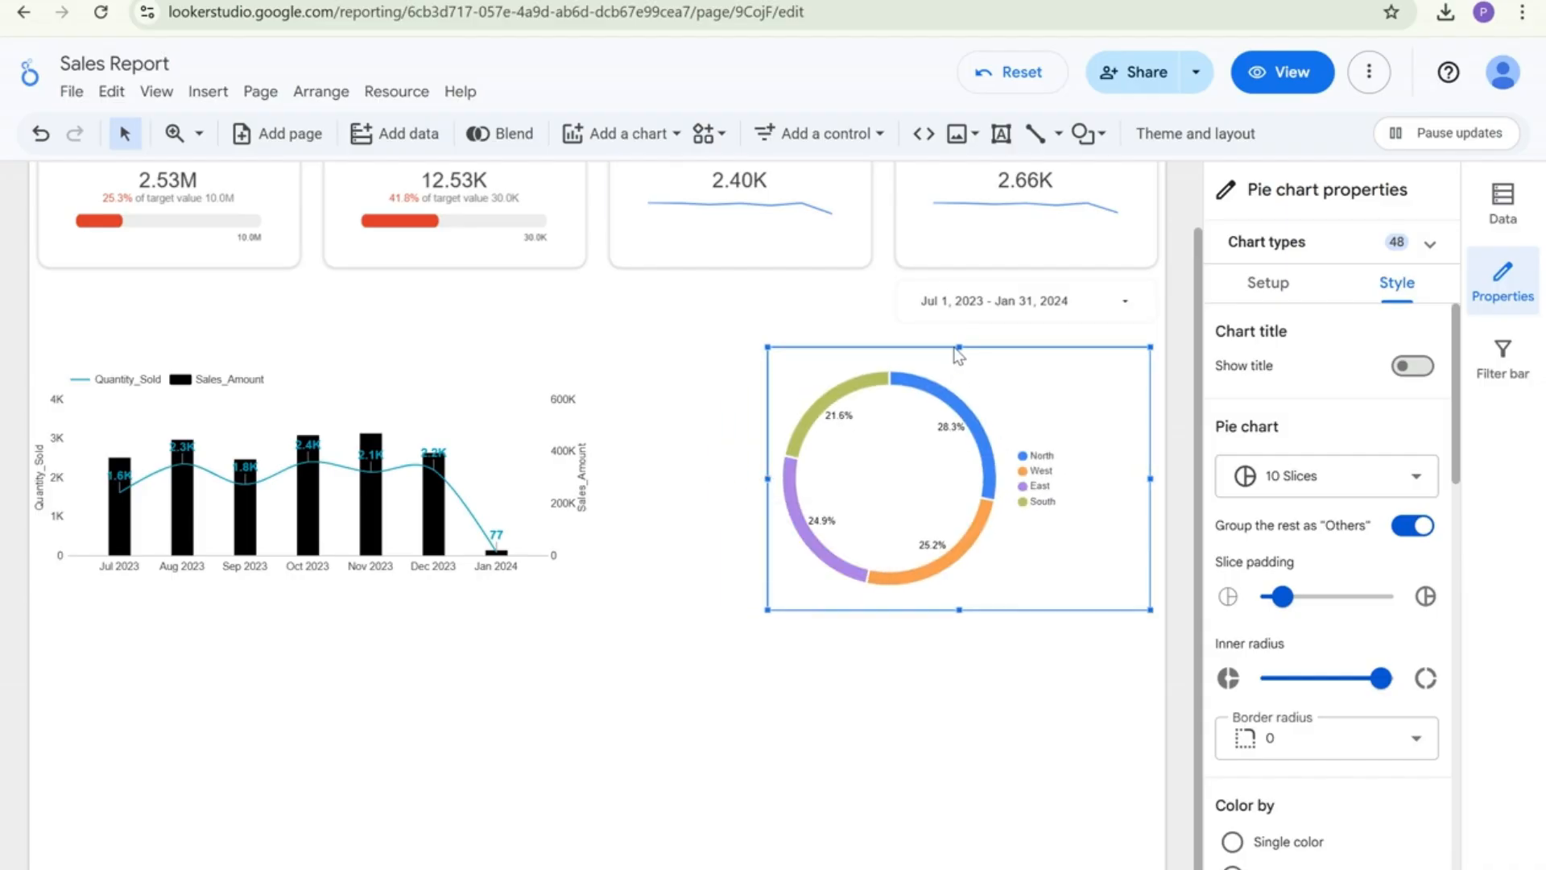
left_click_drag(960, 346, 966, 378)
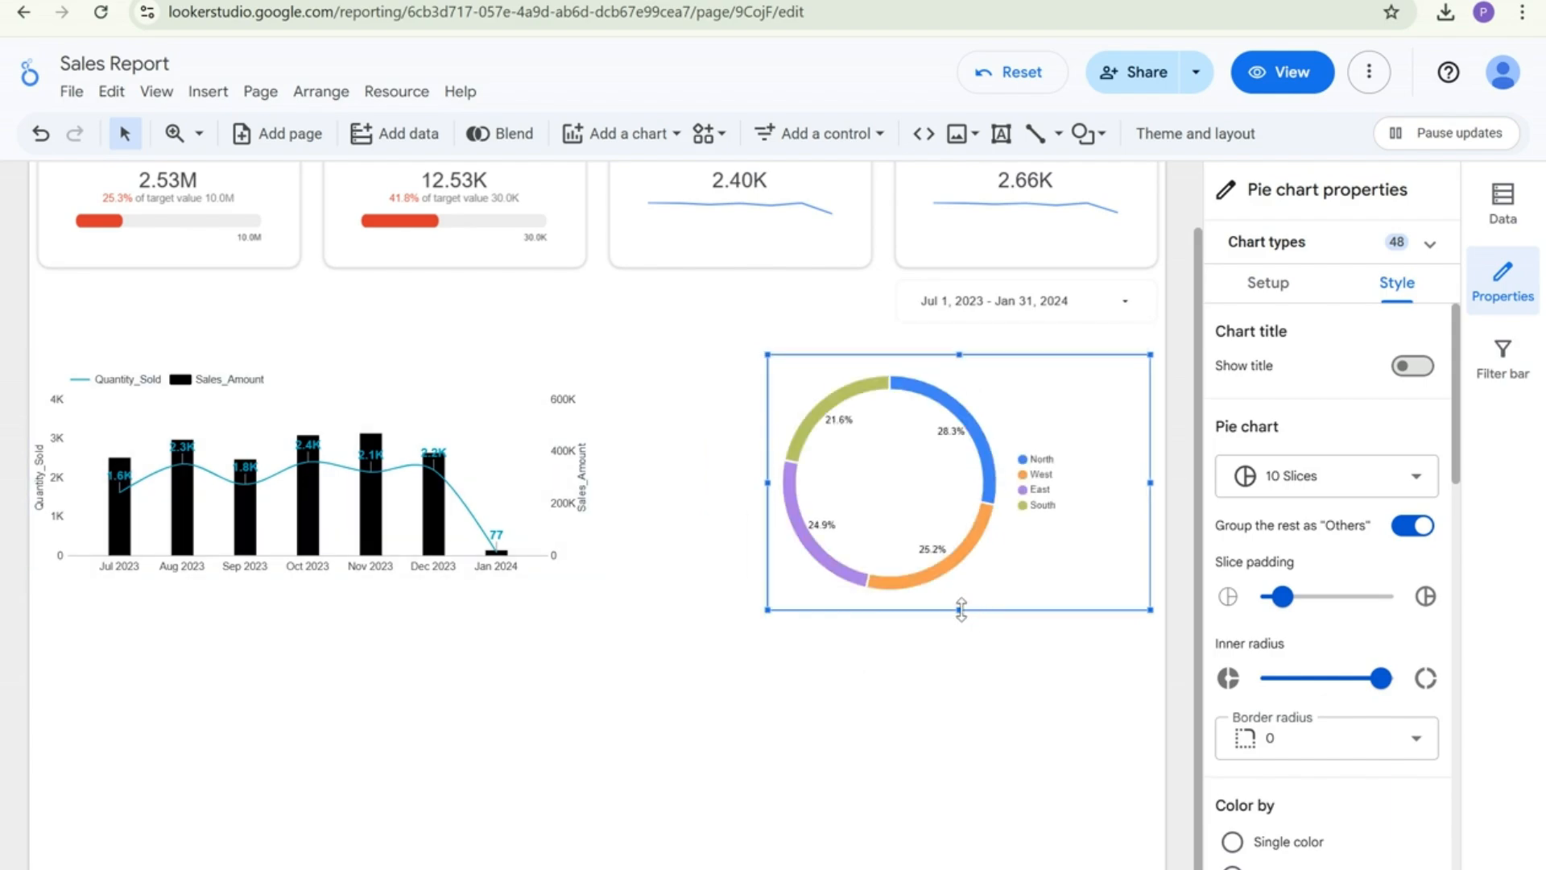
left_click_drag(961, 610, 1008, 553)
left_click(738, 676)
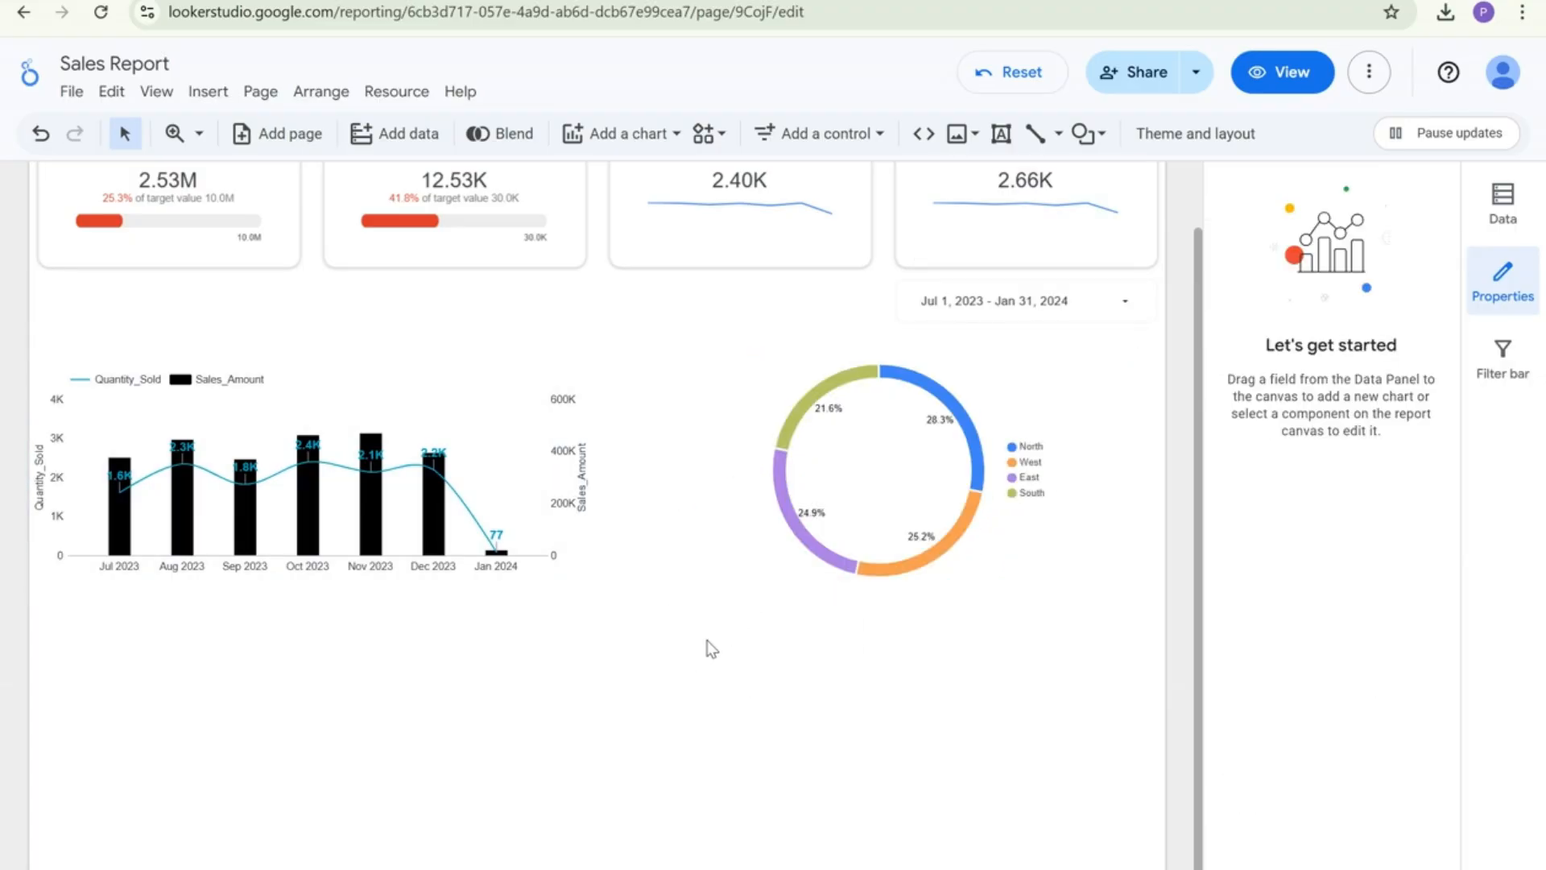
left_click(1080, 554)
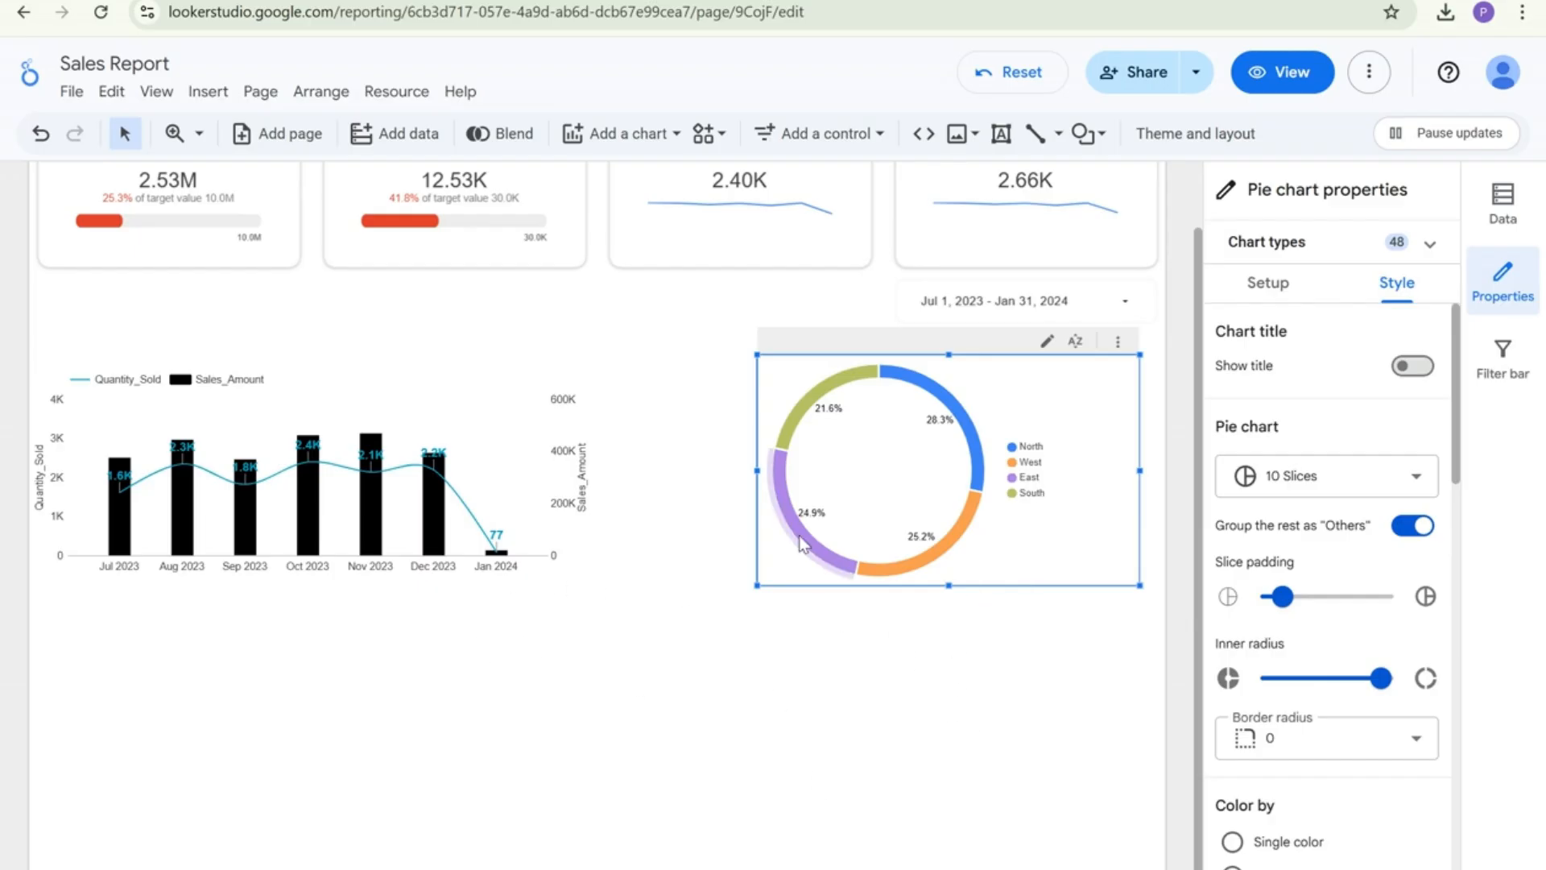
left_click(584, 683)
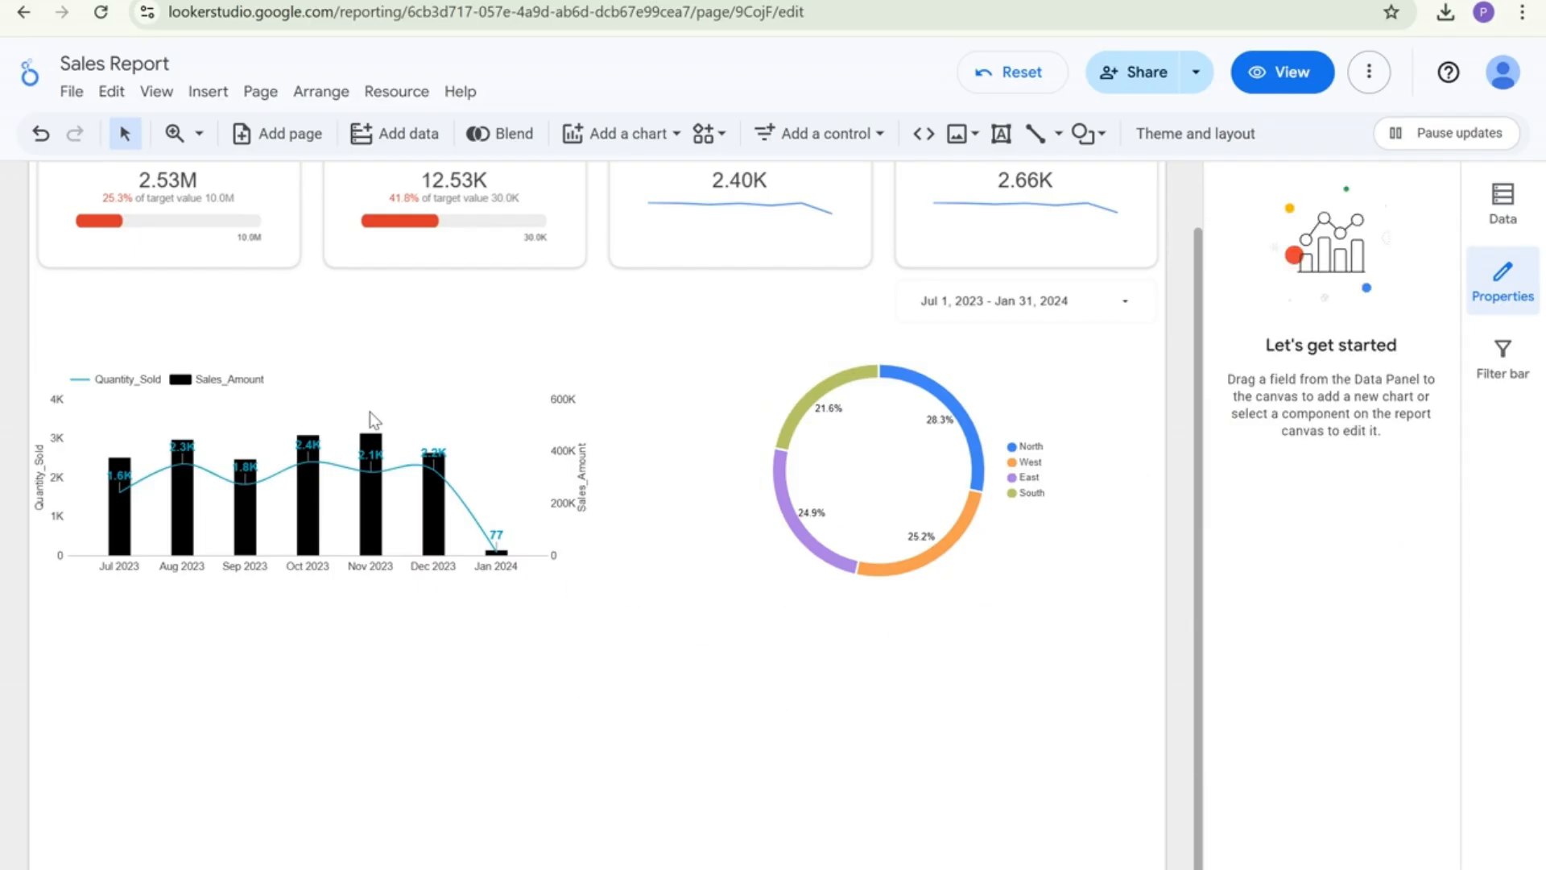
Switch to the sales_data spreadsheet, look through its columns and select the Customer_Type column
key("ctrl+Tab")
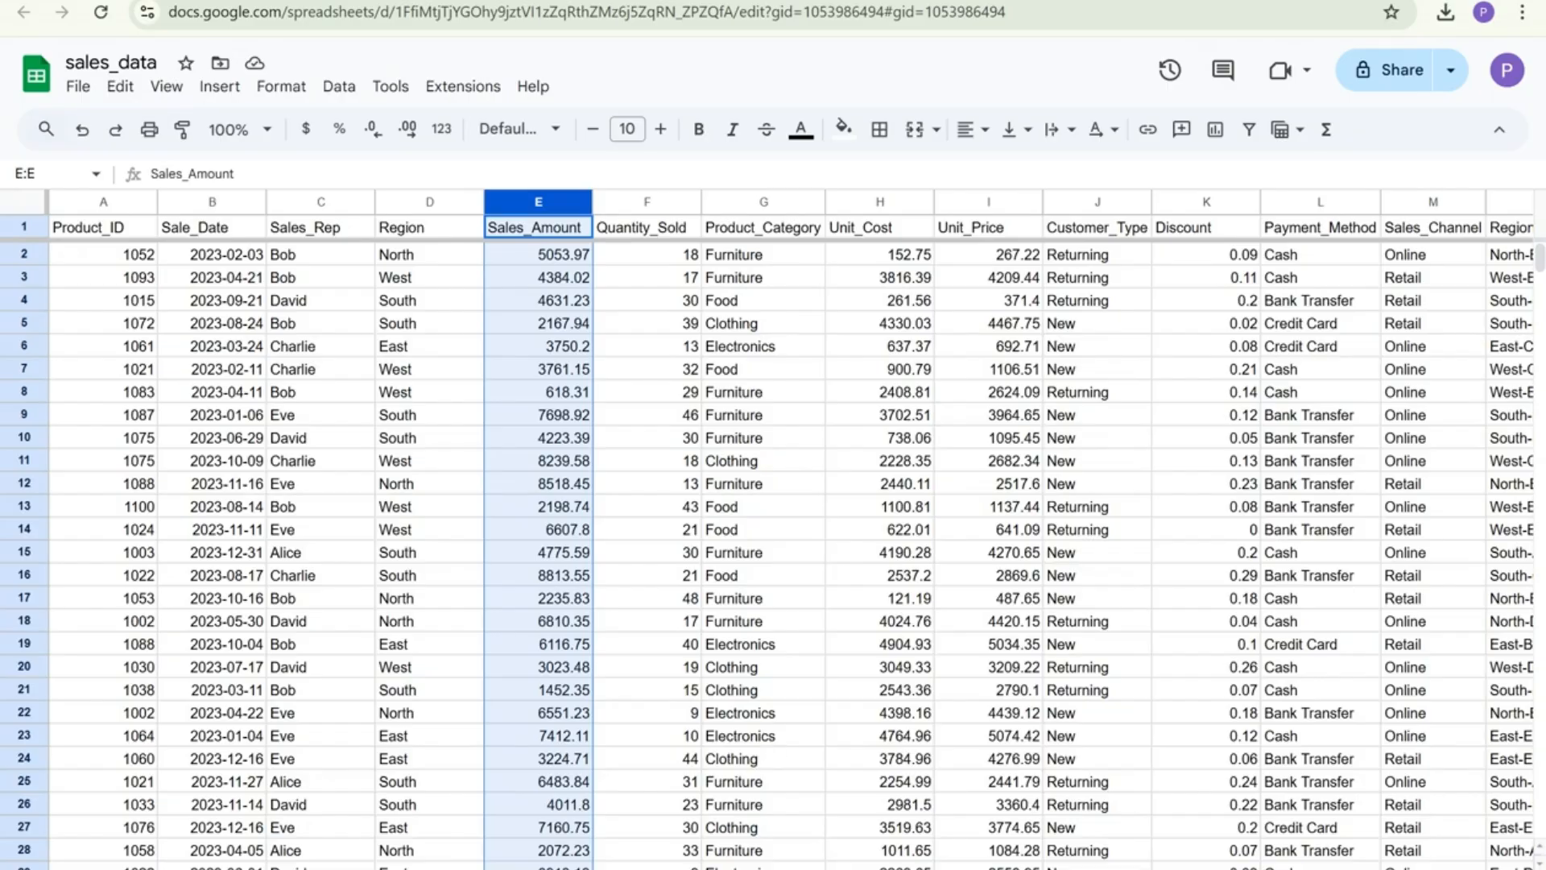
scroll(789, 524, "right", 5)
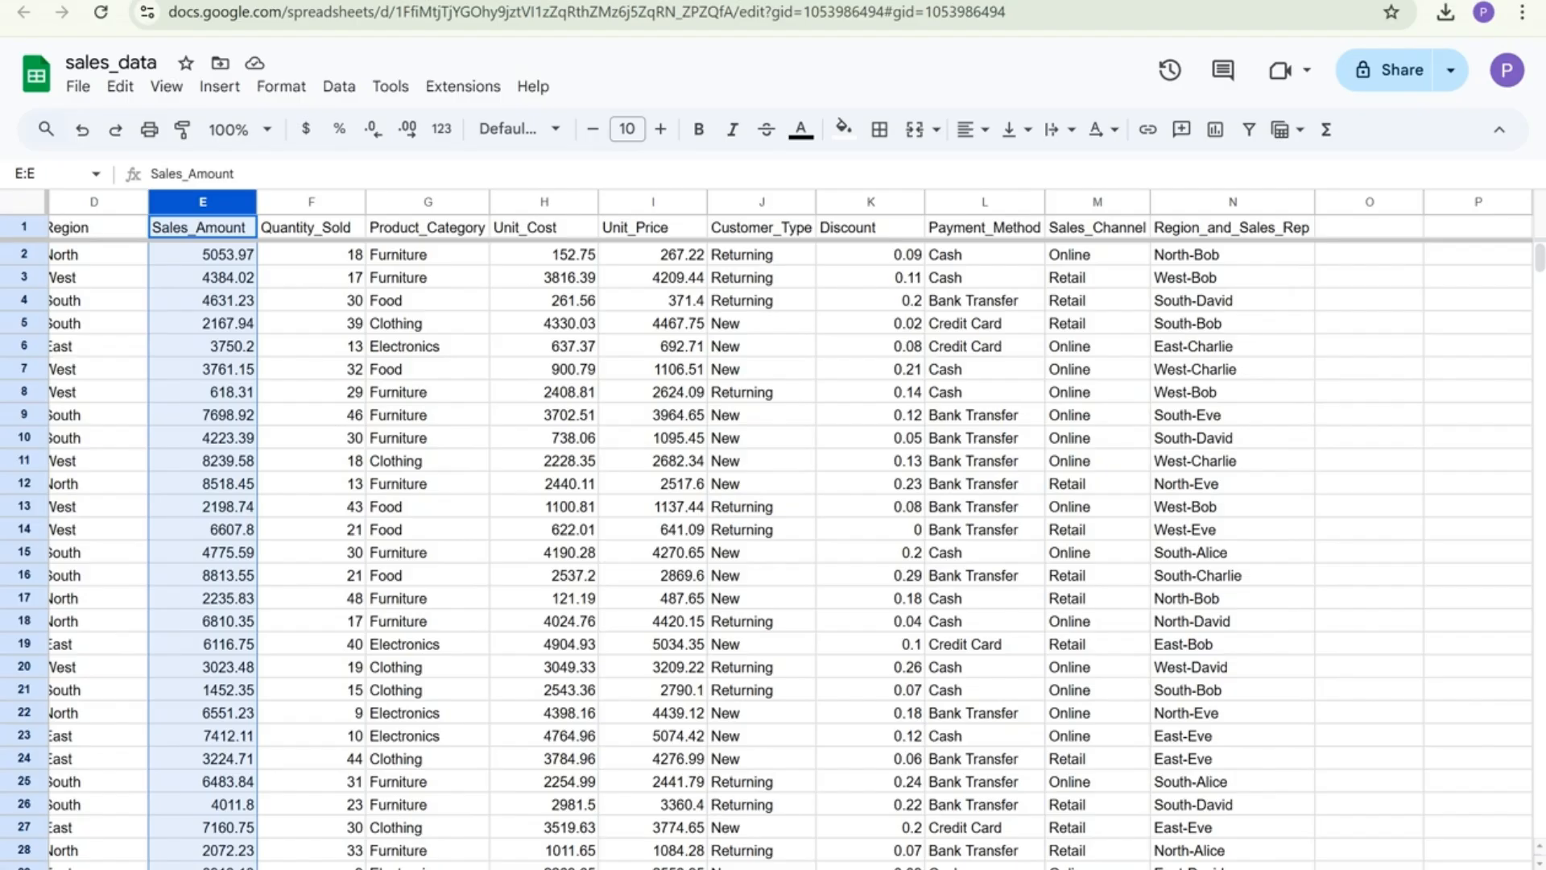
scroll(566, 845, "left", 5)
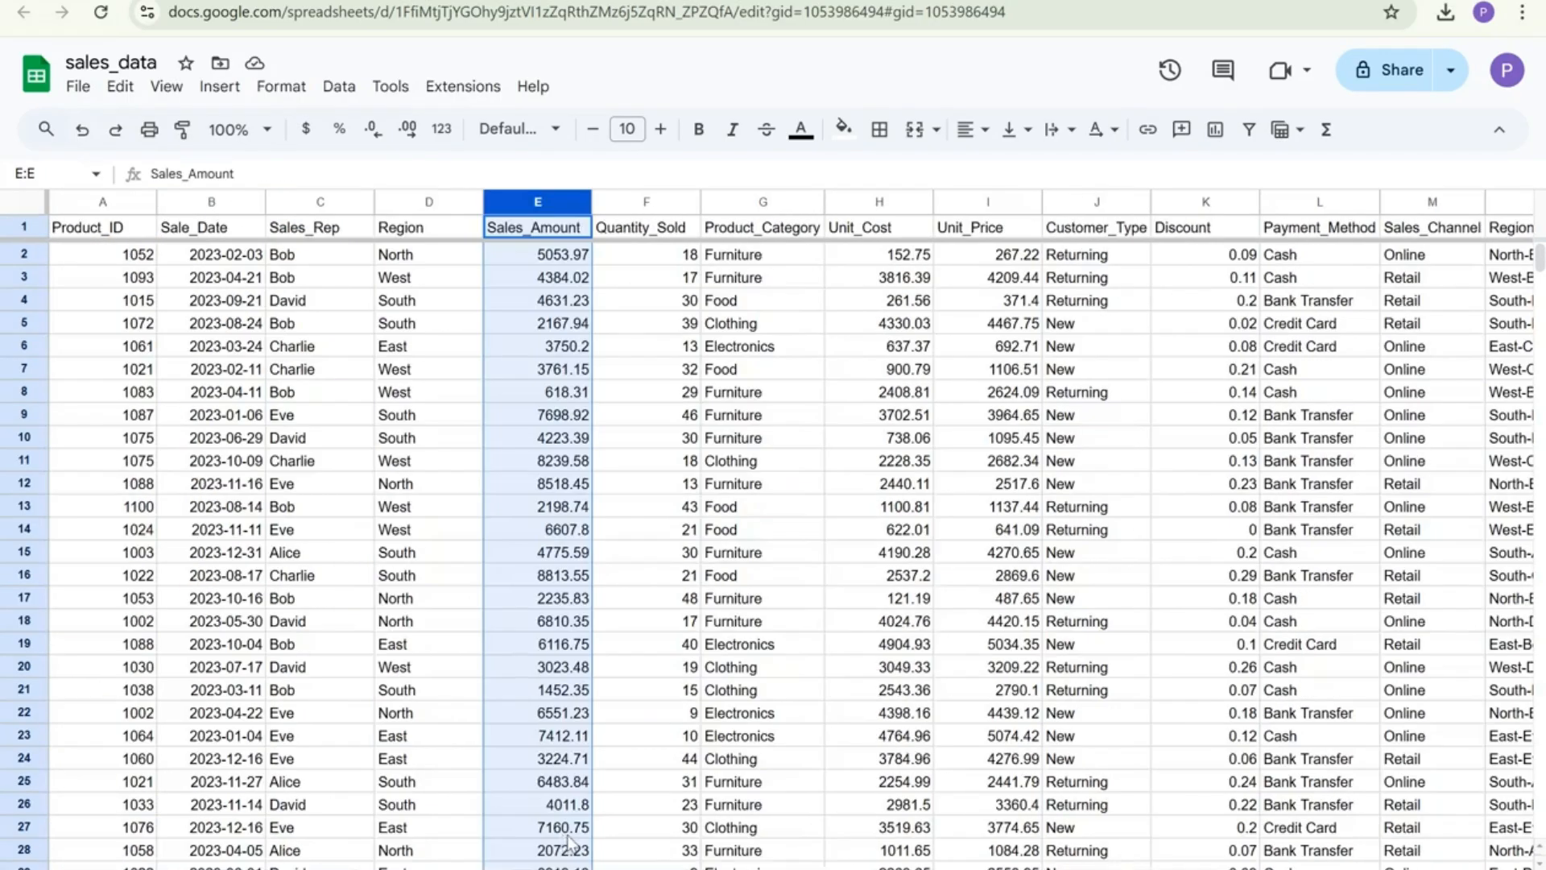
scroll(569, 843, "right", 3)
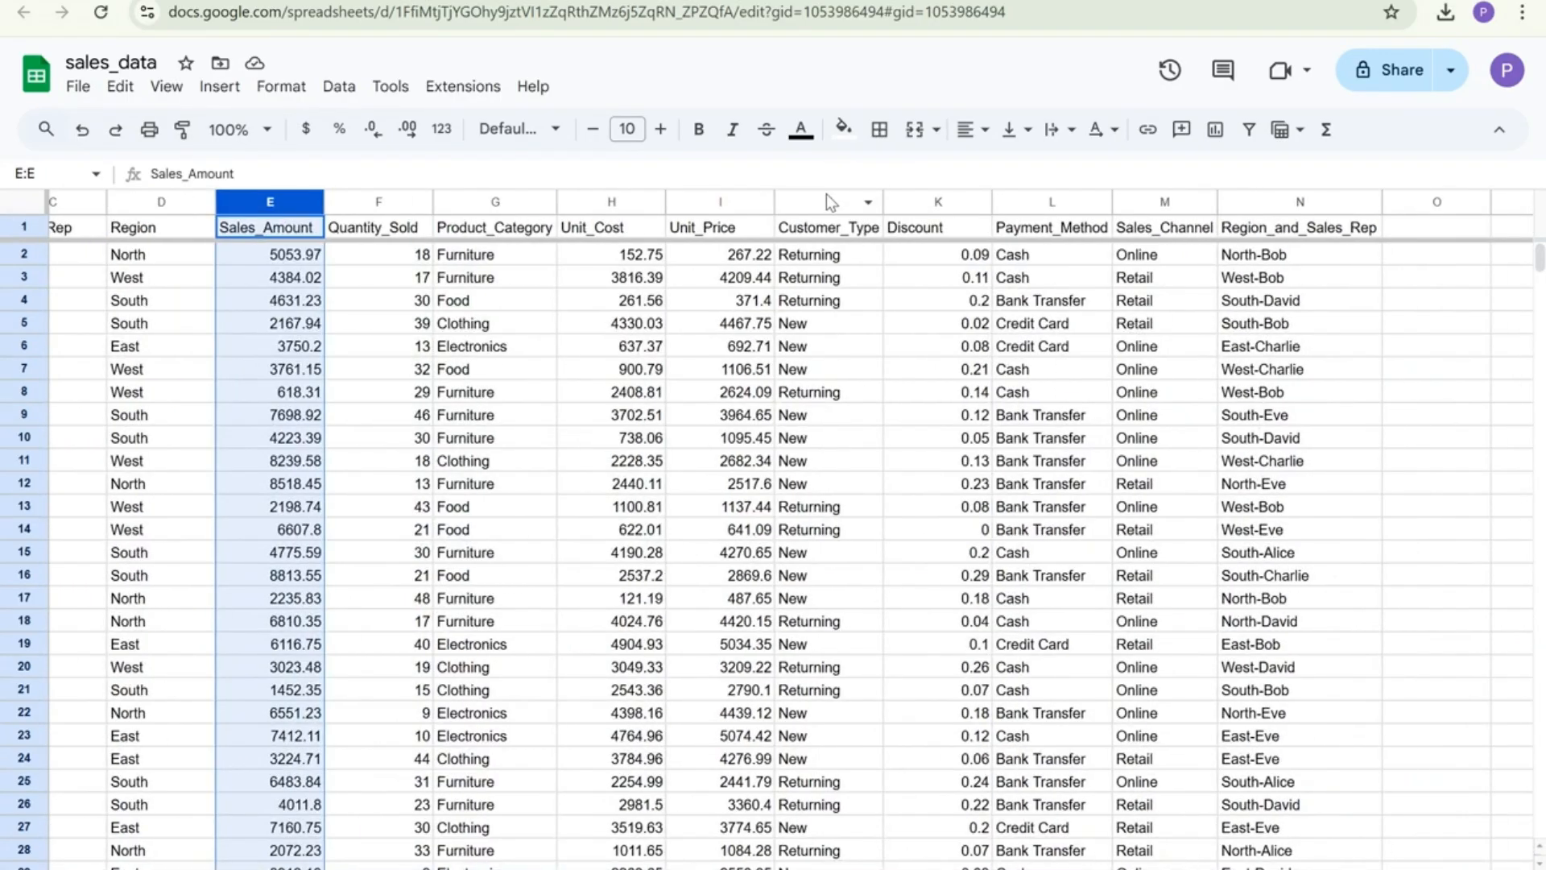
left_click(824, 200)
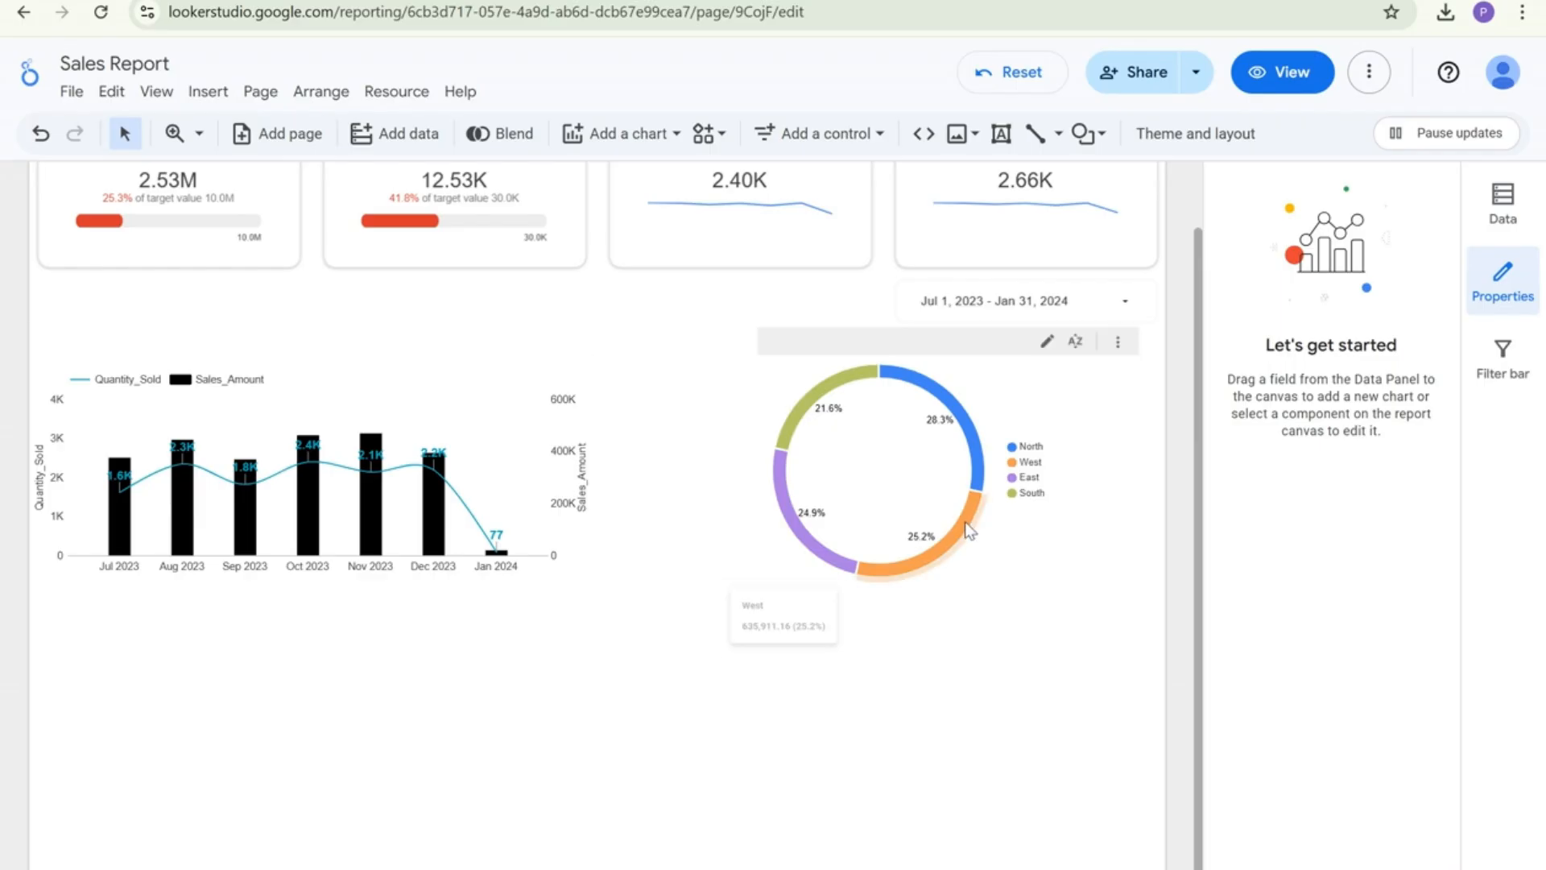
Back in the Sales Report, duplicate the Region donut chart and place the copy directly below the original
left_click(1028, 535)
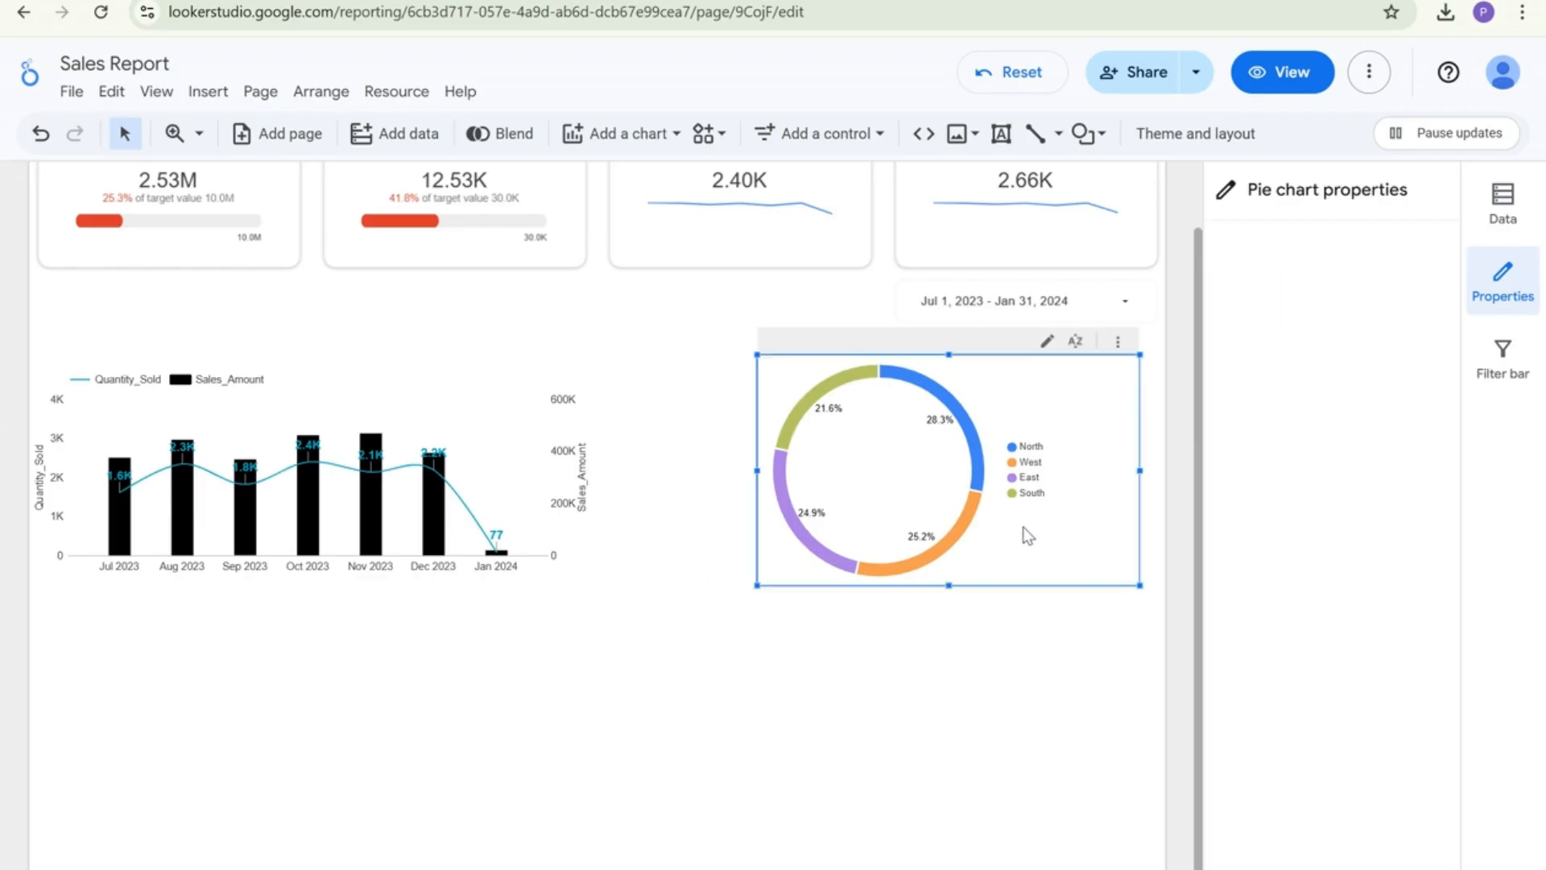
key("ctrl+v")
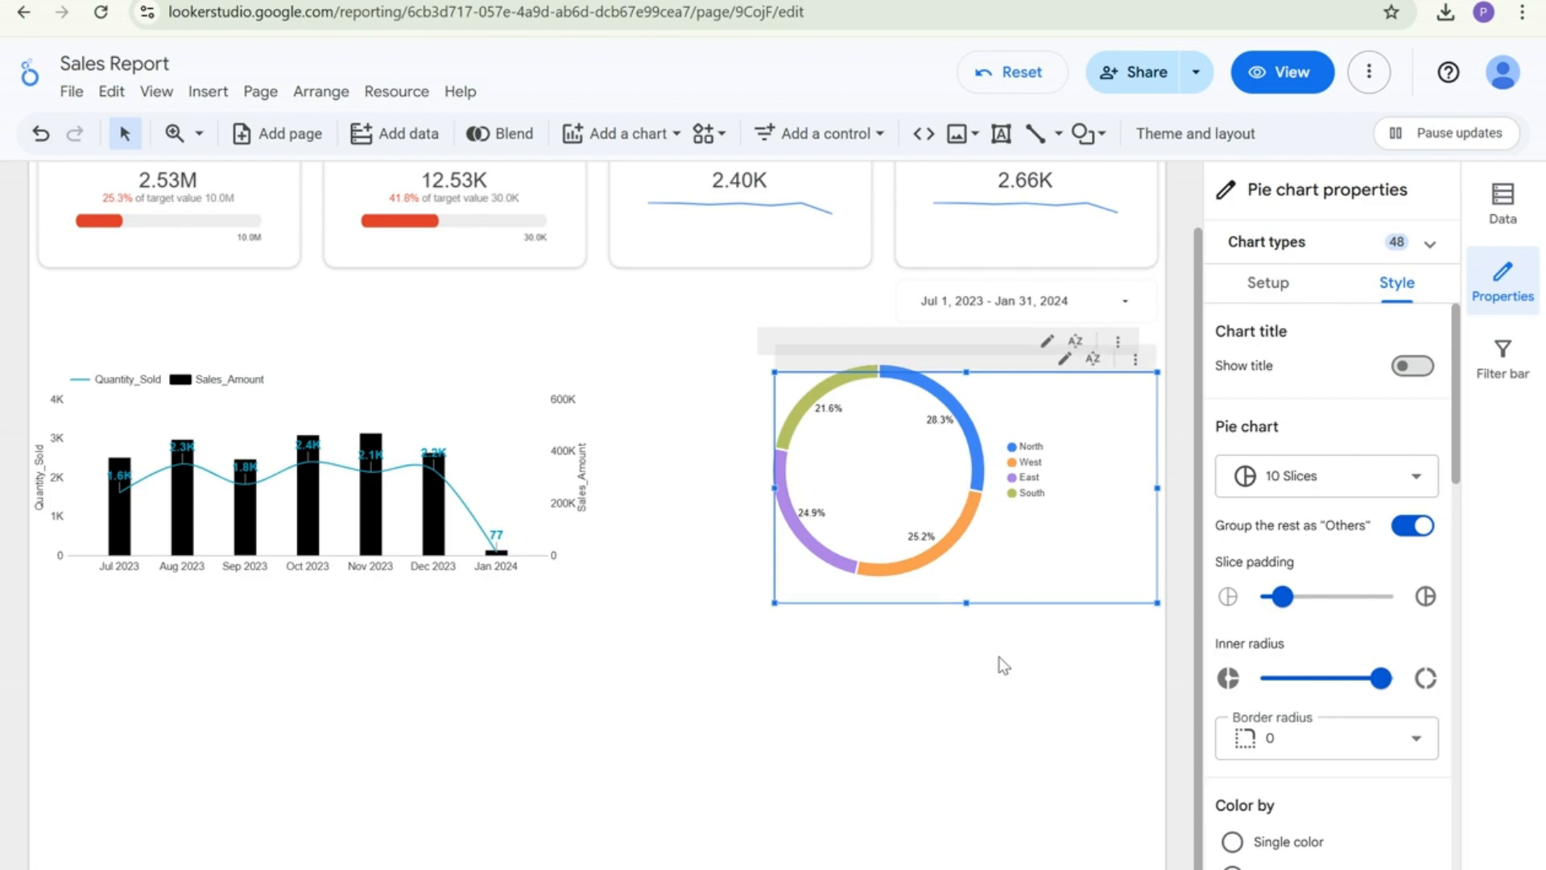
left_click_drag(995, 573, 984, 828)
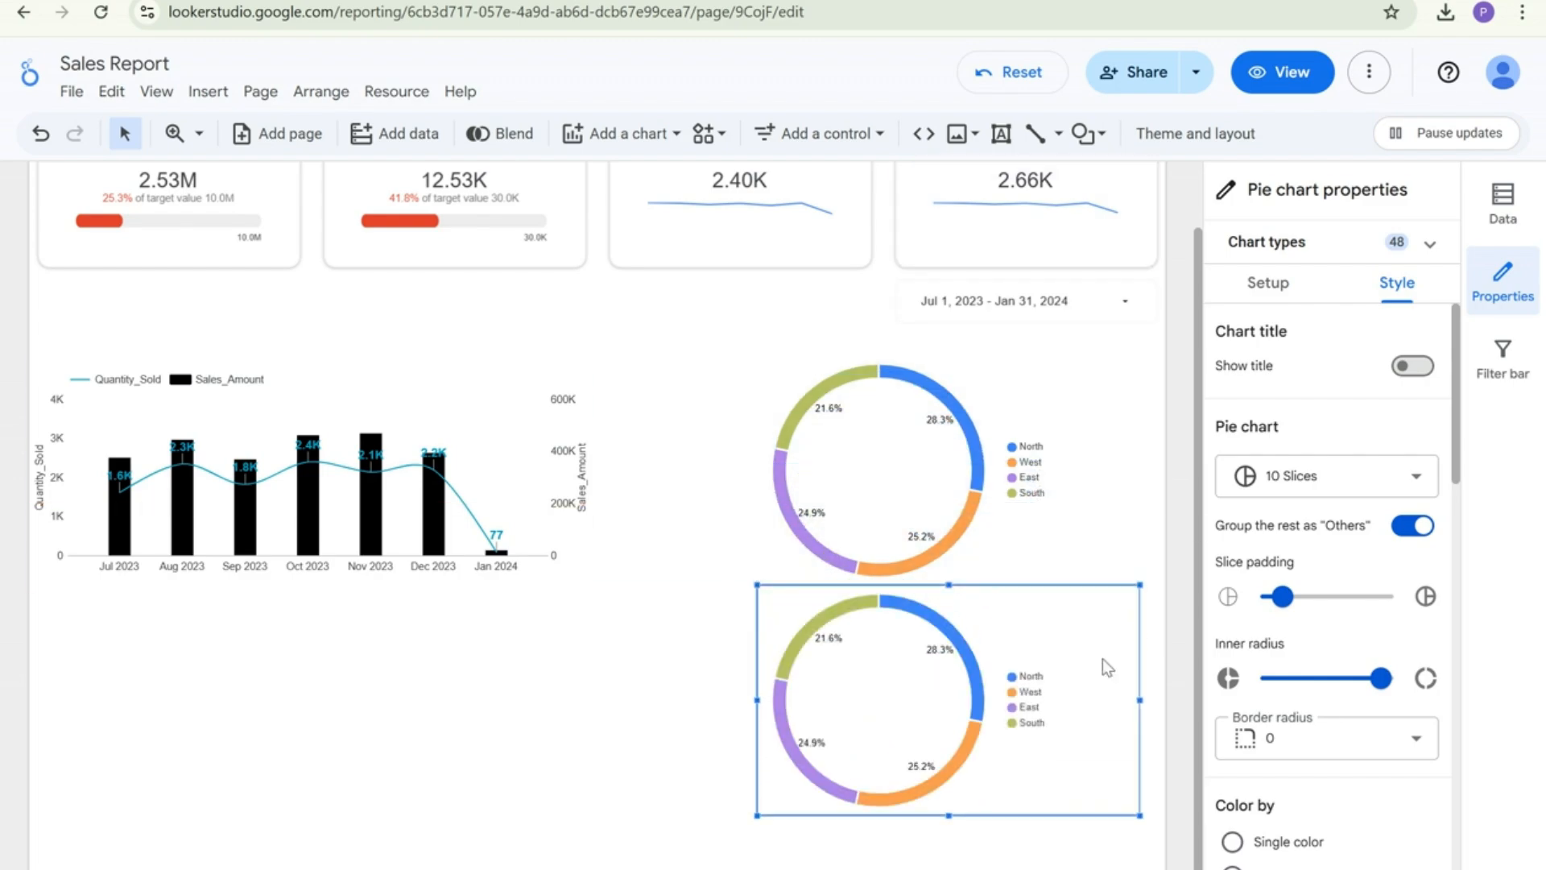
Replace the copied donut chart's Region dimension with Customer_Type
left_click(1251, 300)
left_click(1291, 495)
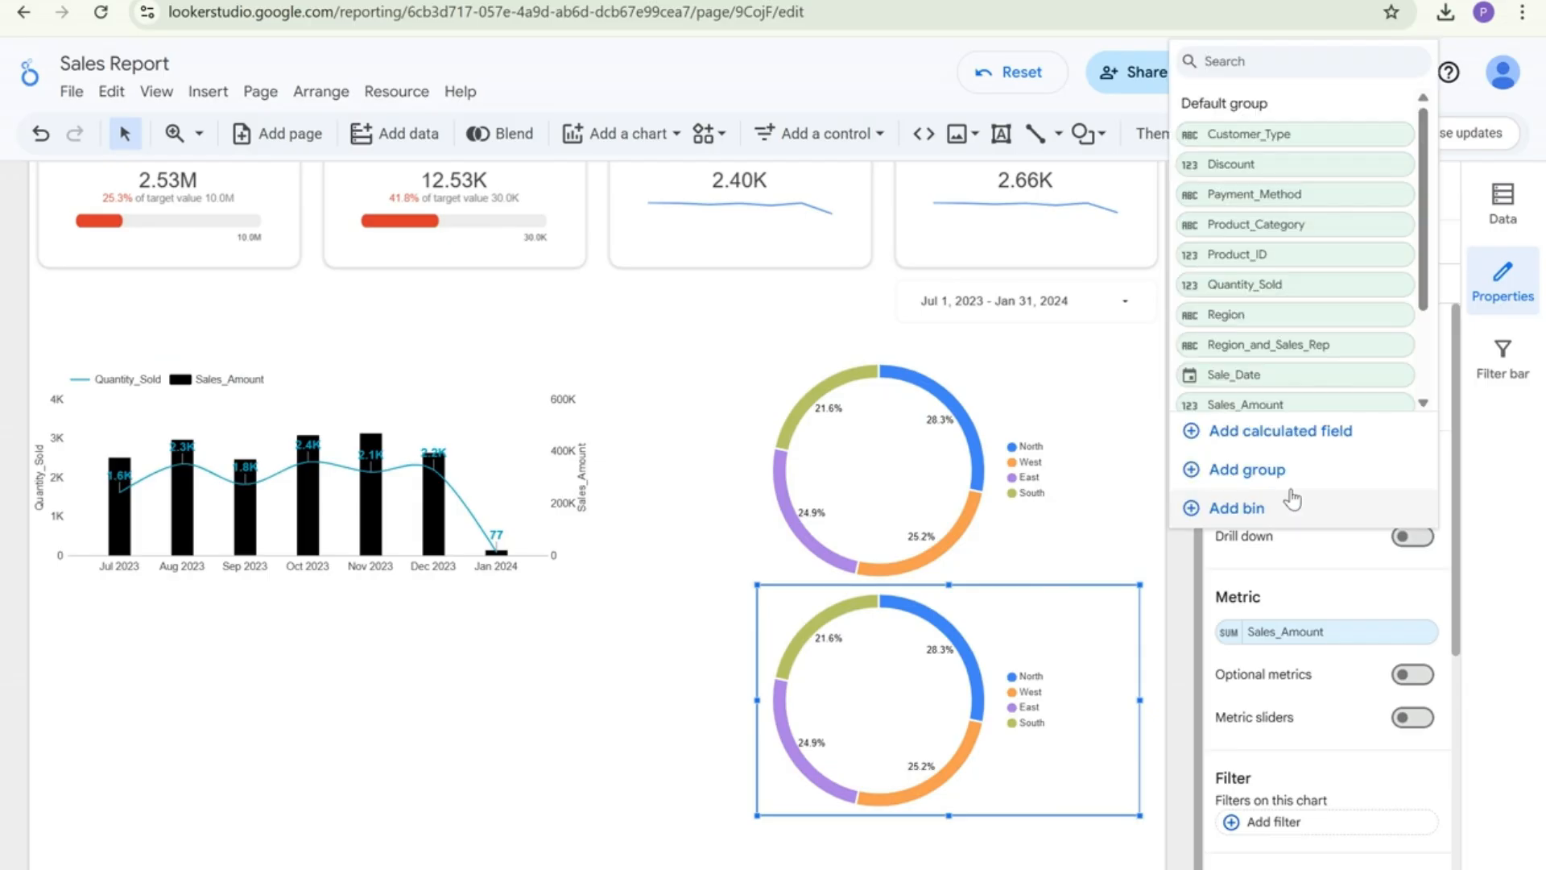
scroll(1303, 303, "down", 3)
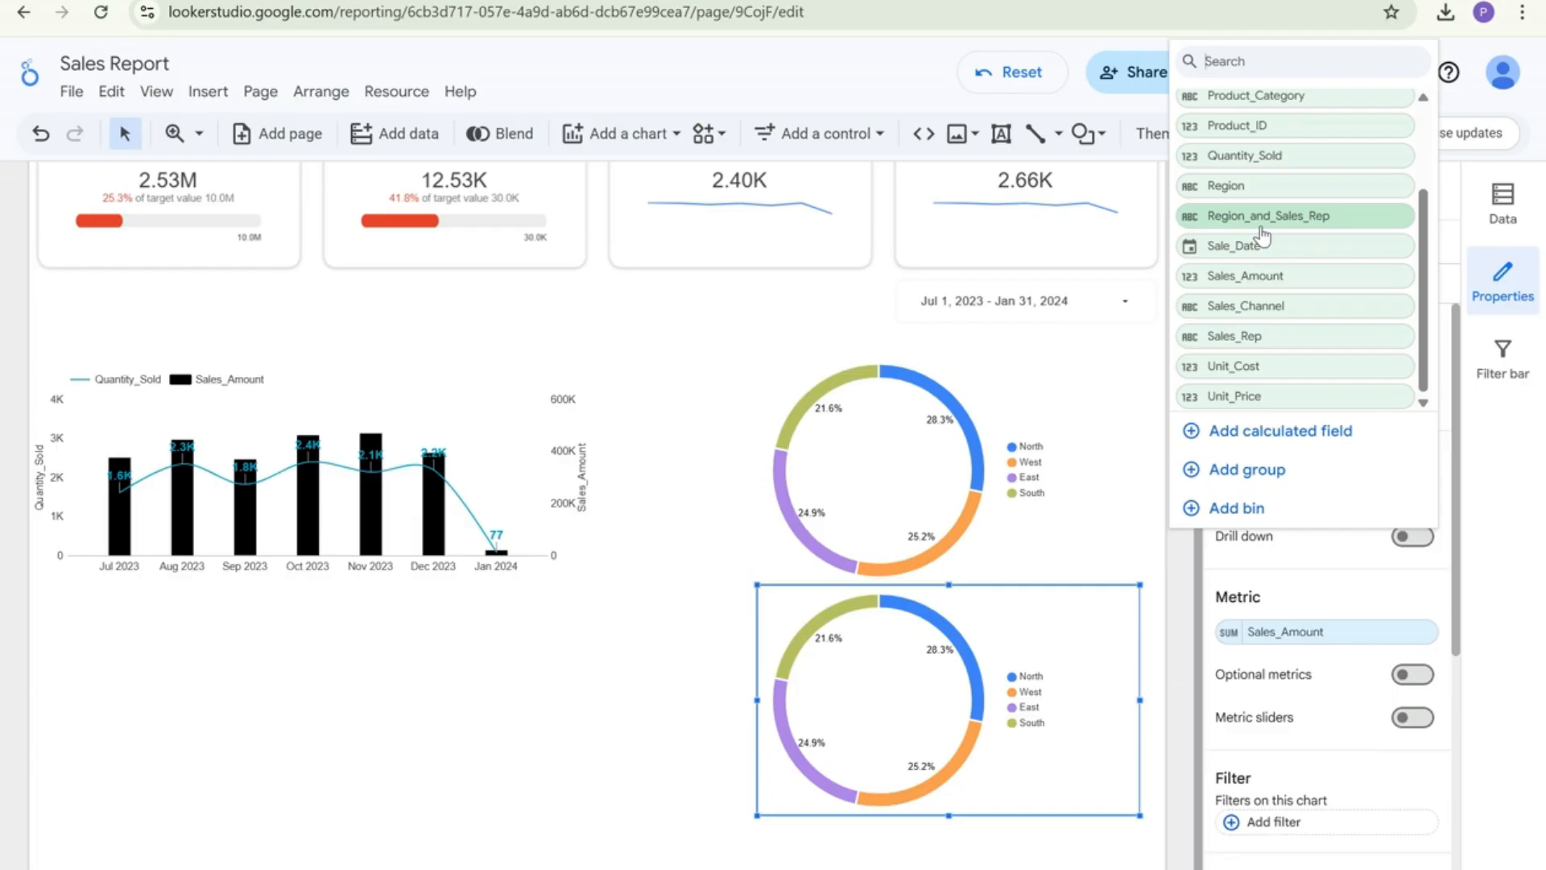
scroll(1277, 346, "up", 3)
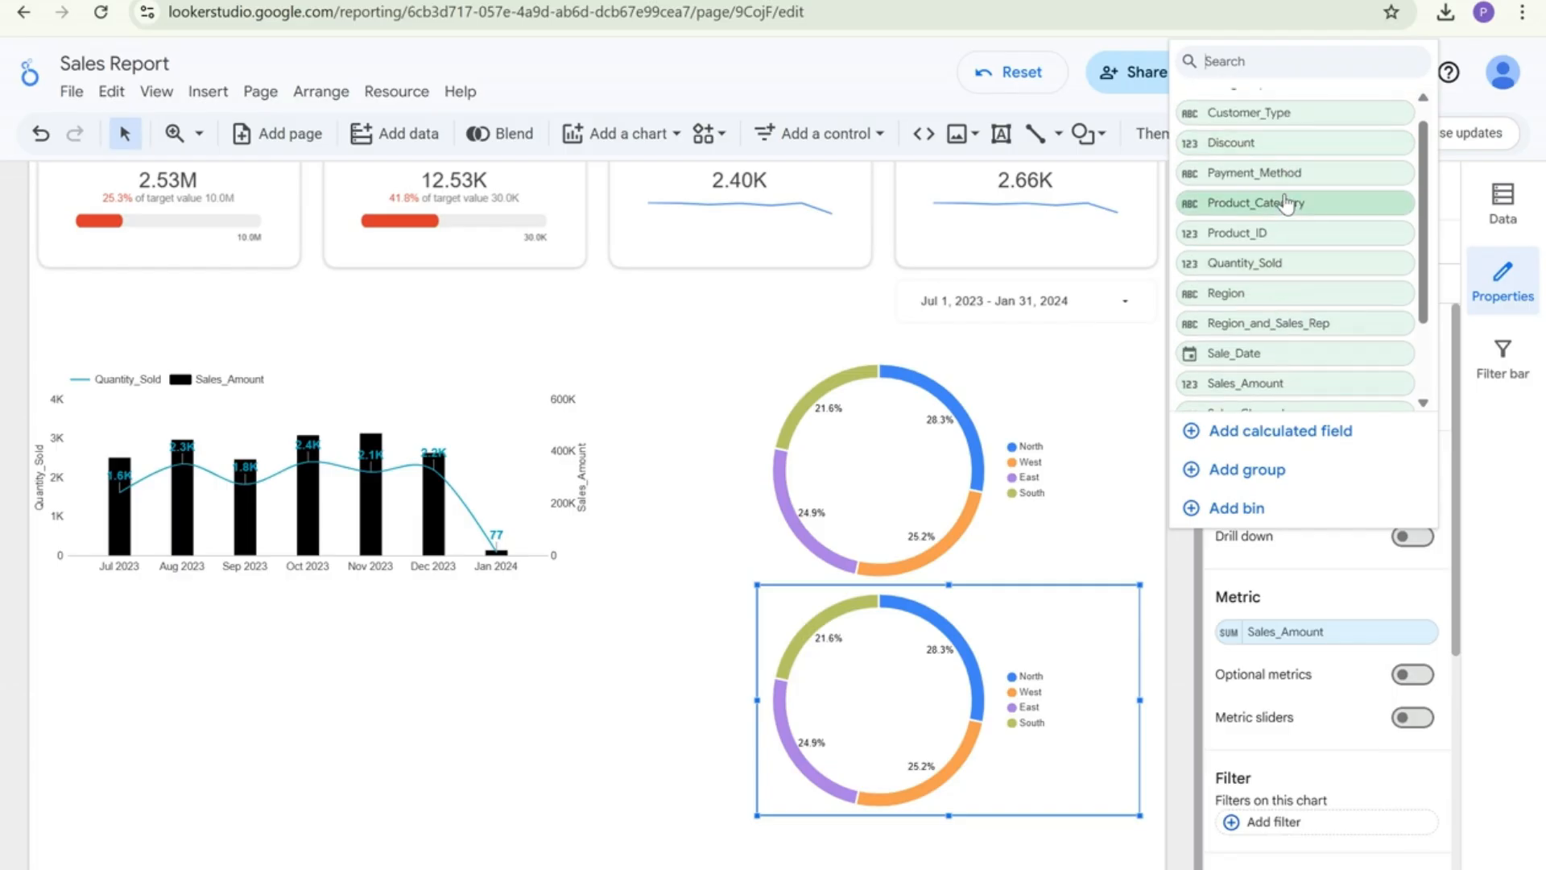
scroll(1283, 185, "up", 1)
left_click(1270, 141)
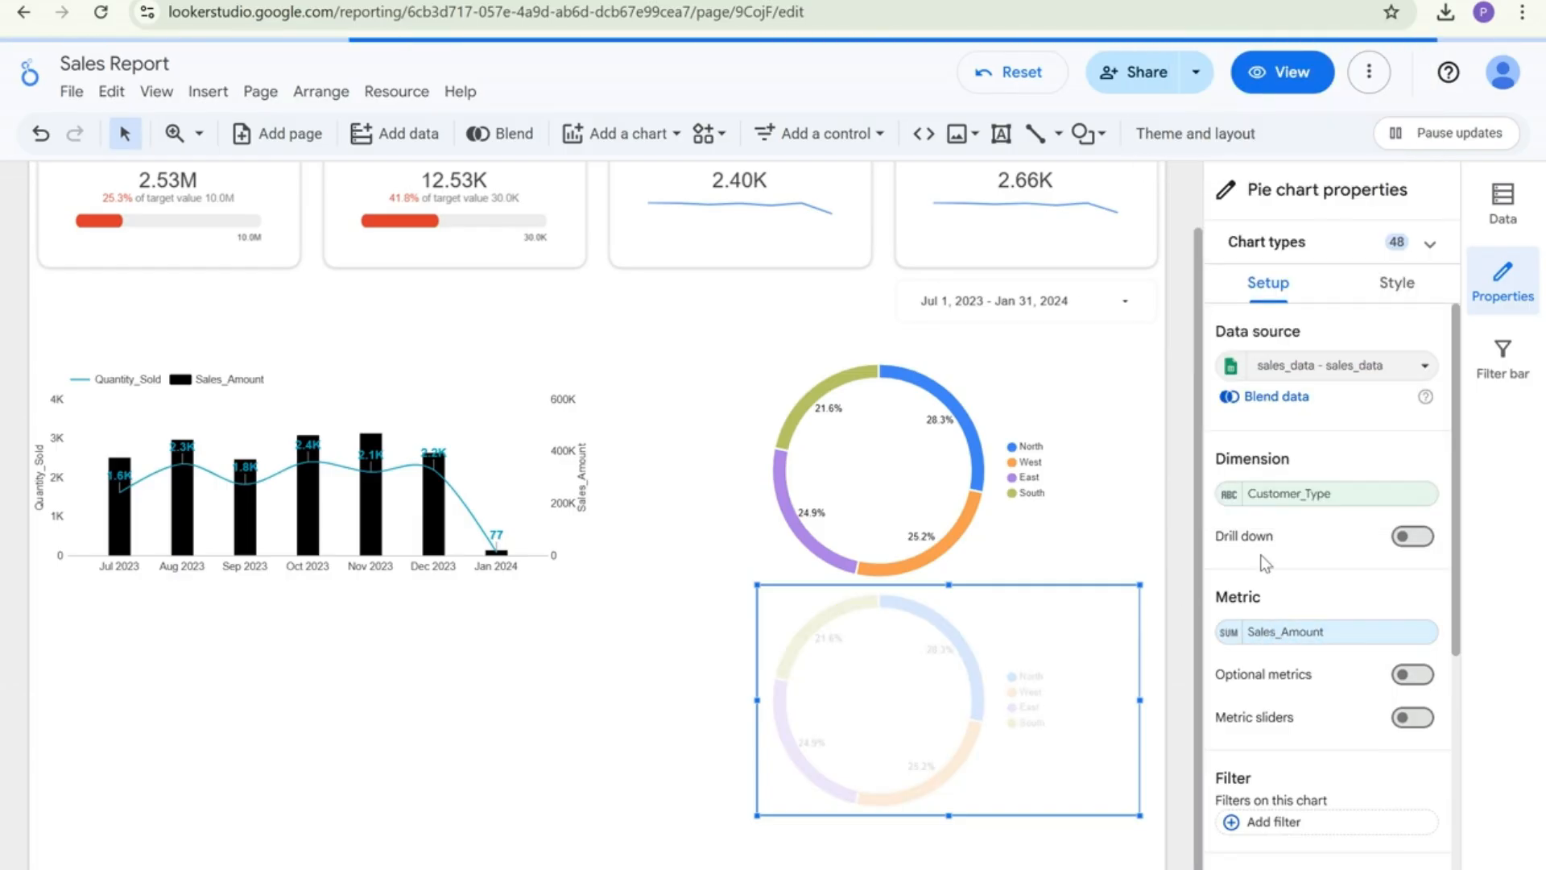
Set the copied donut chart's metric to Customer_Type with the Count aggregation
left_click(1280, 634)
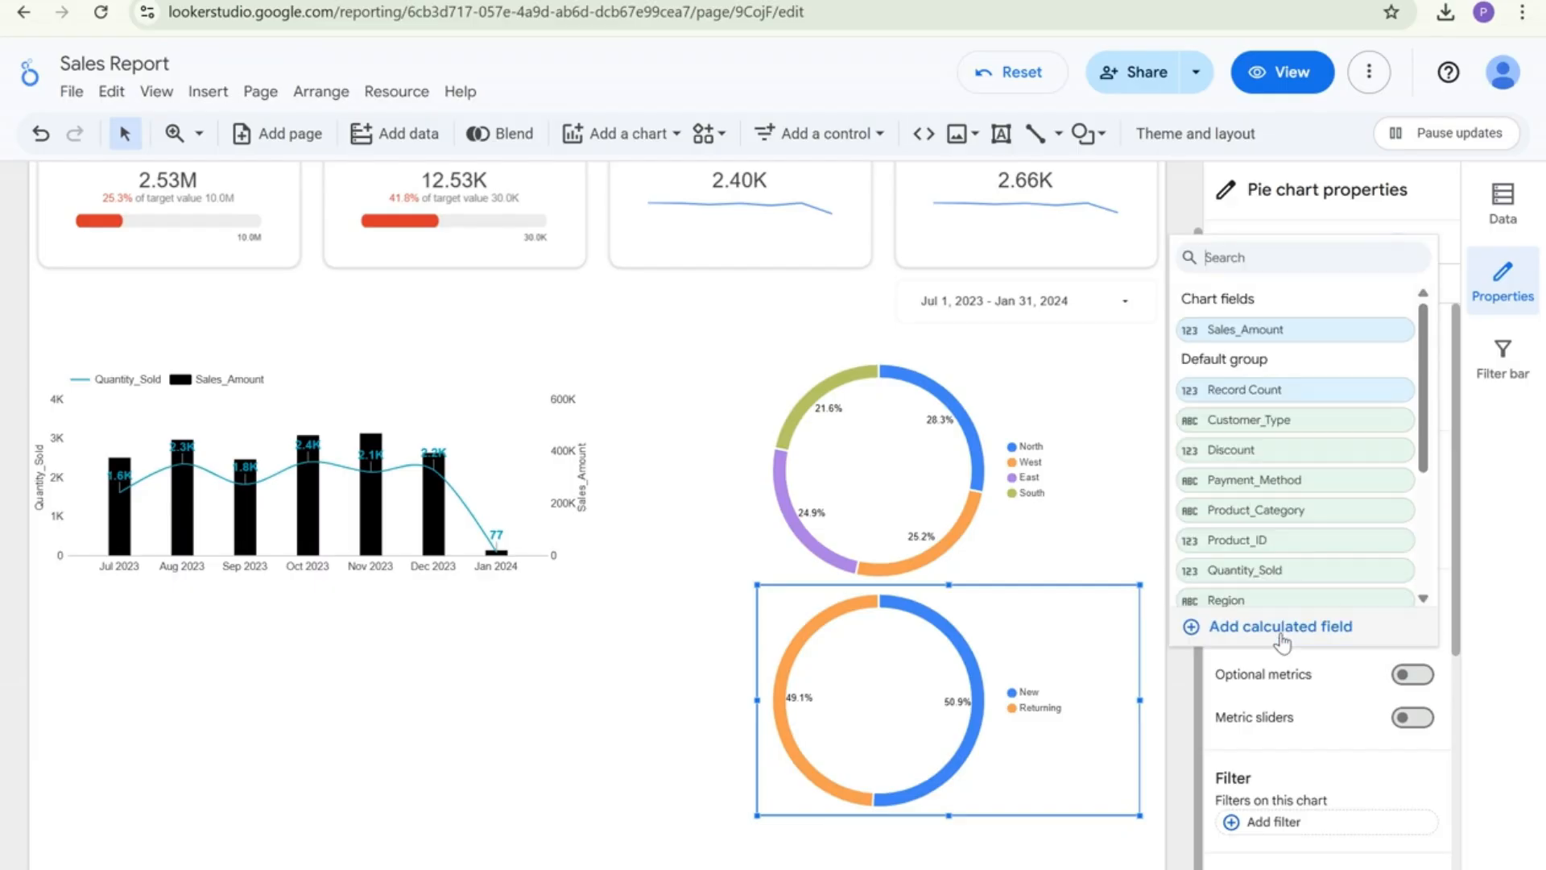
left_click(1250, 425)
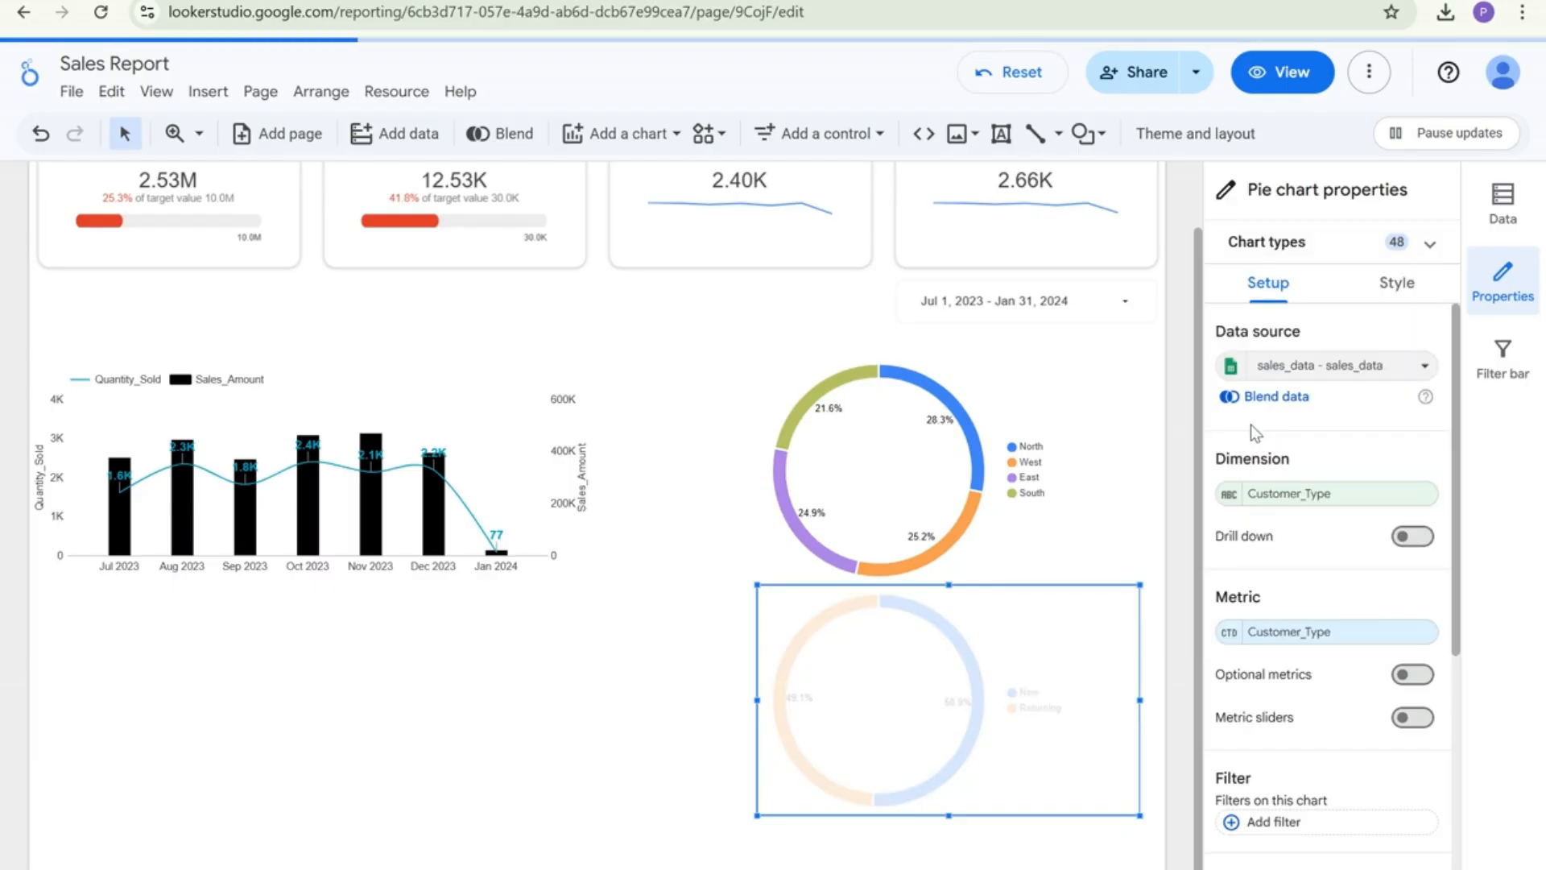
left_click(1232, 636)
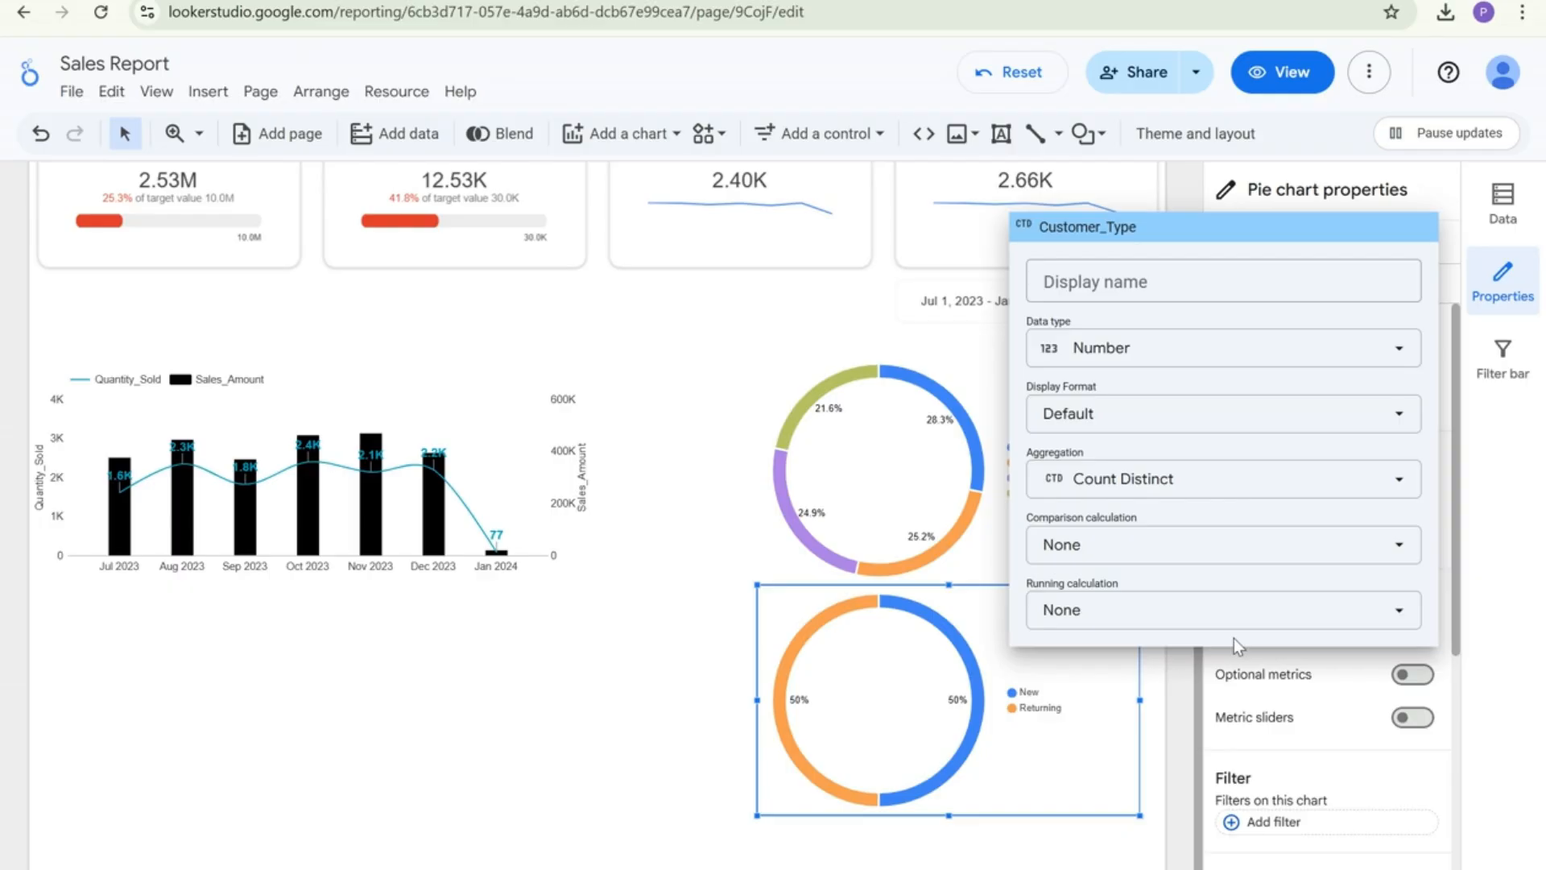
left_click(1126, 502)
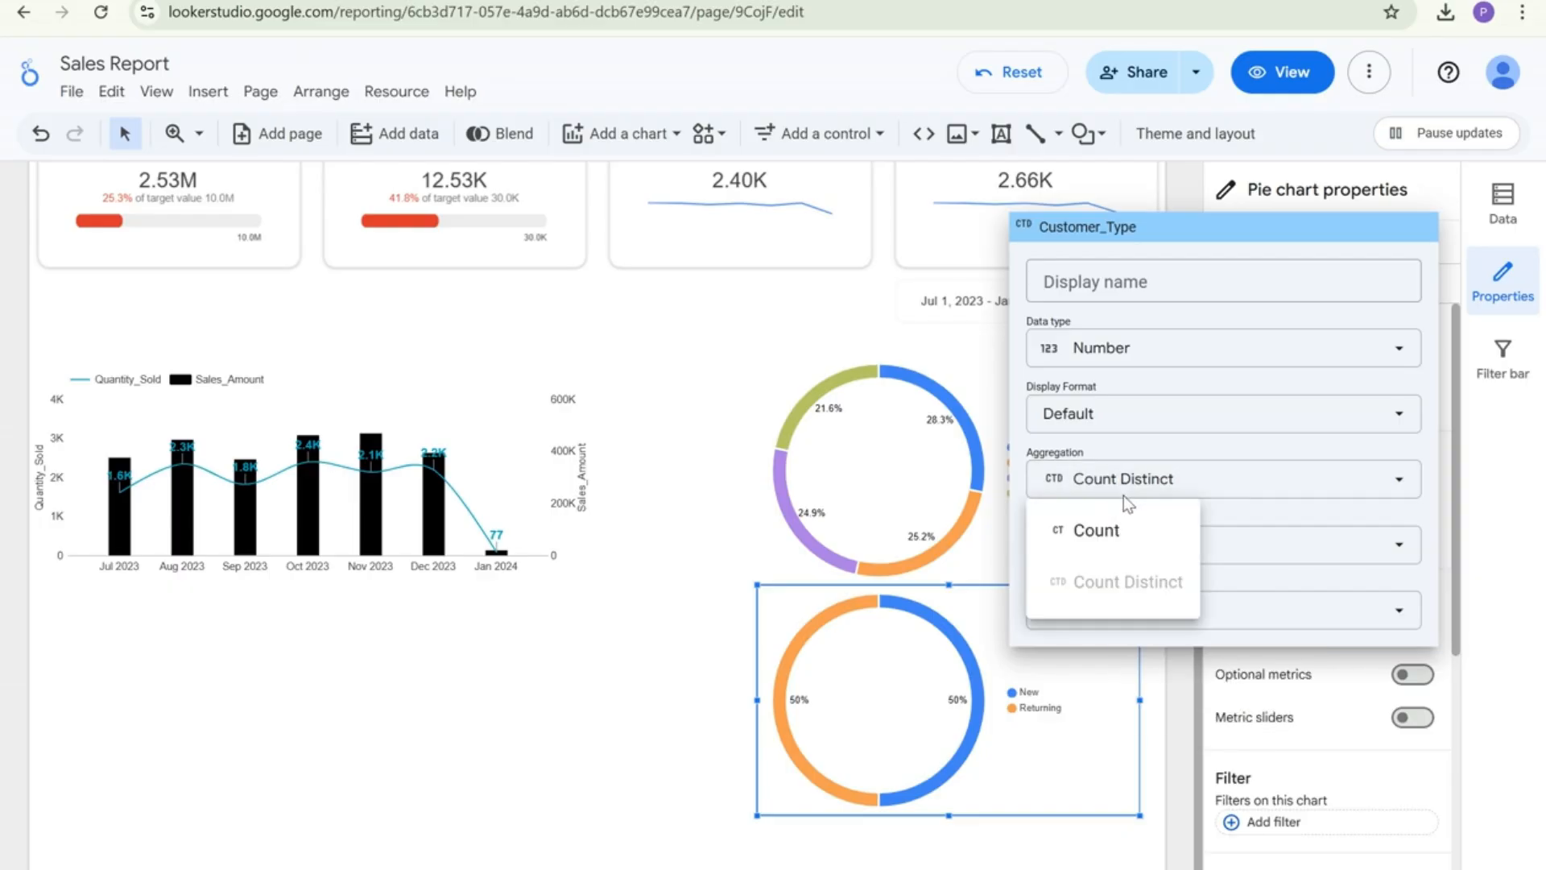
left_click(1094, 527)
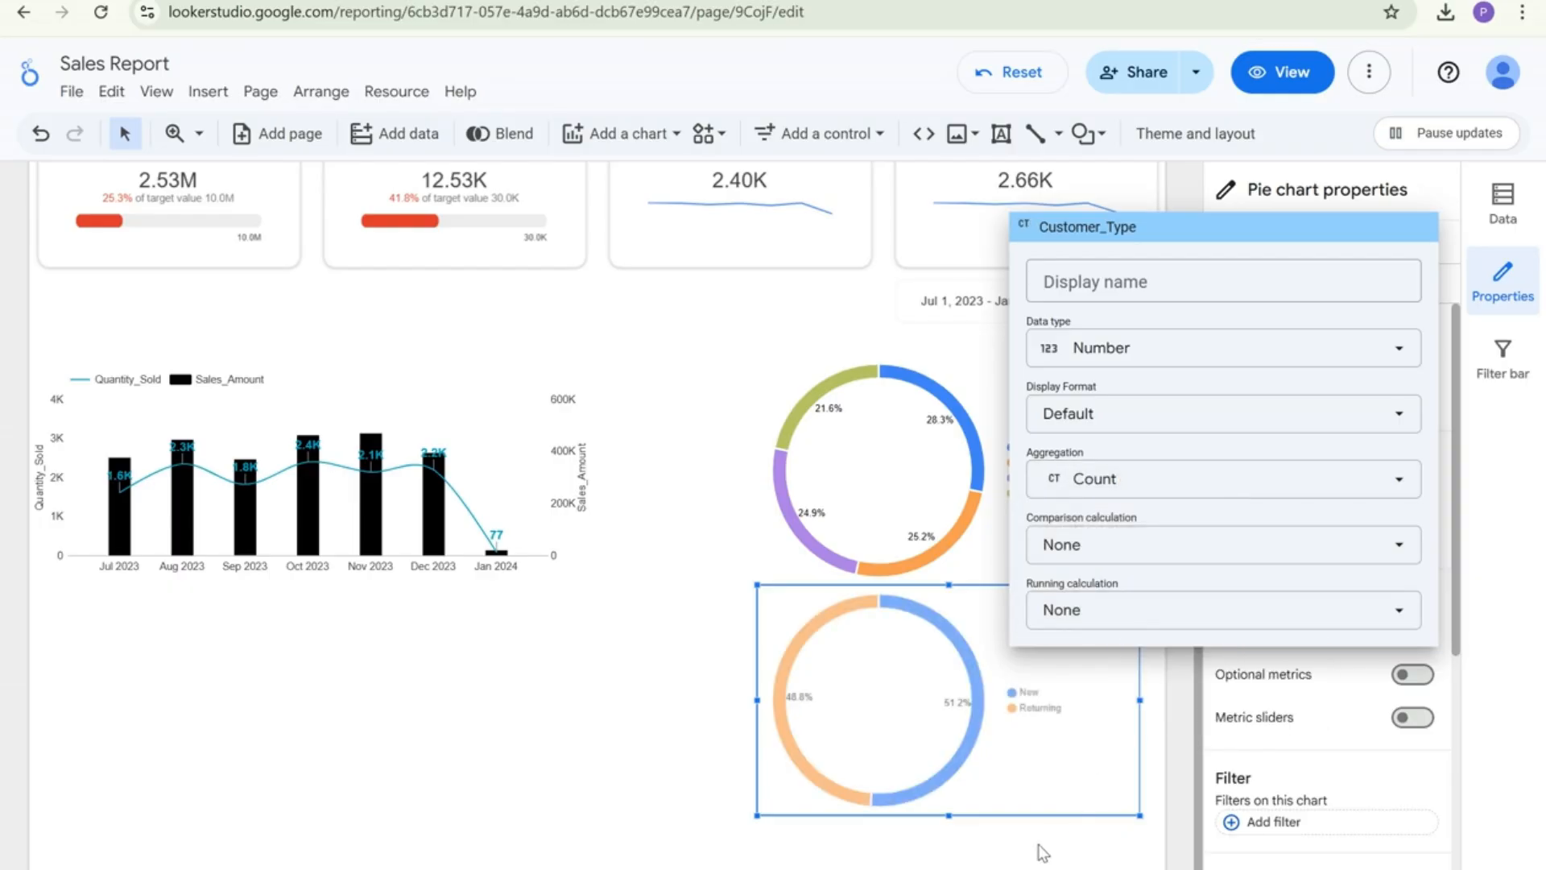
left_click(672, 731)
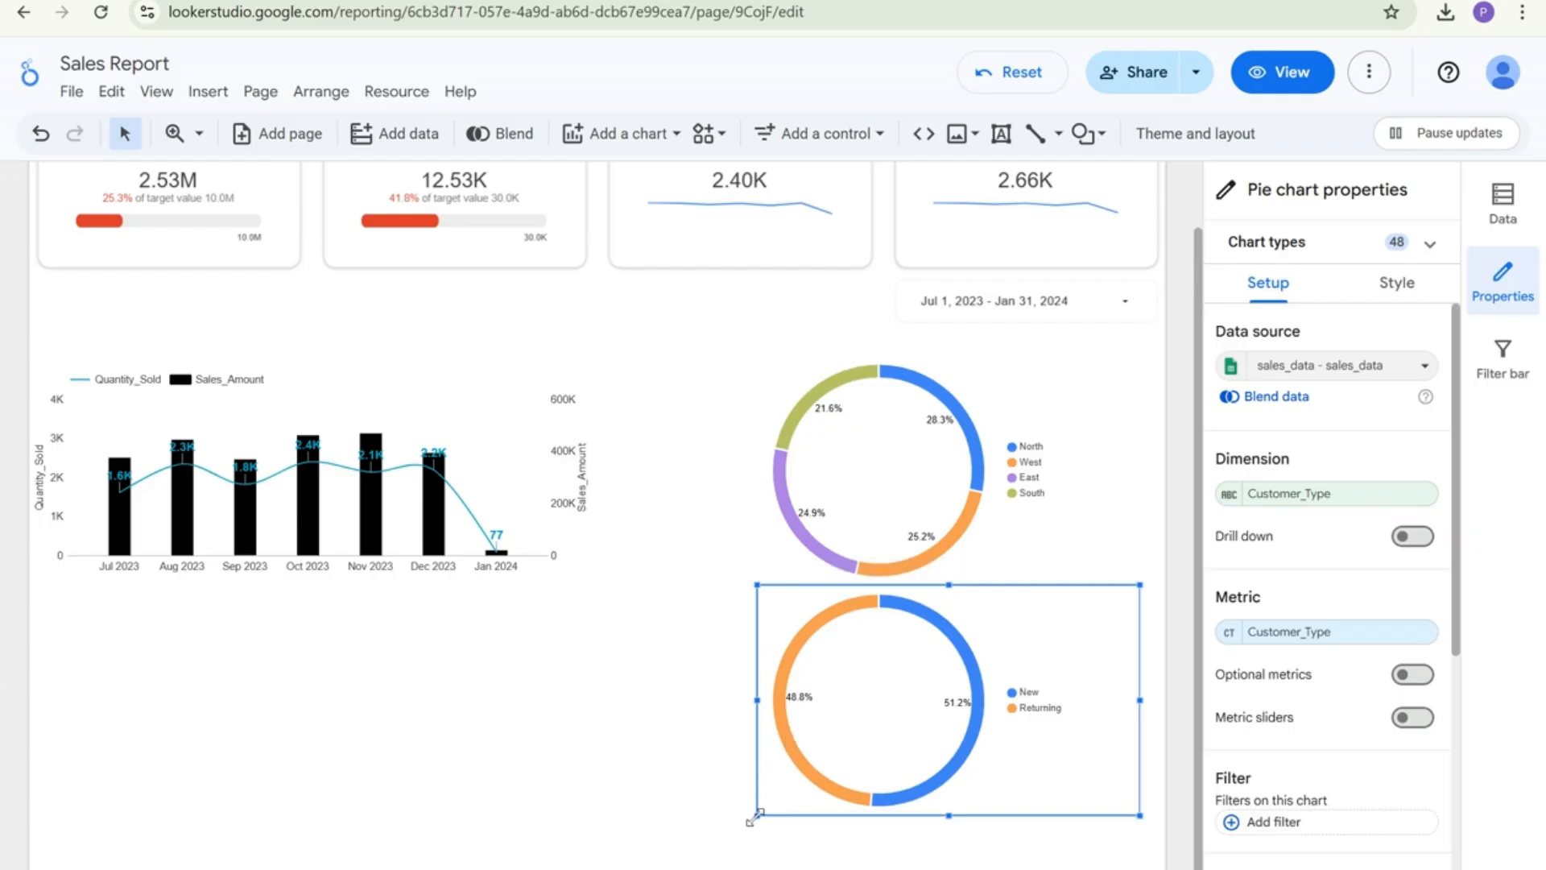
Shrink the Region donut chart from its lower-left corner and move the Customer_Type donut up directly beneath it
left_click_drag(1008, 773, 1003, 774)
left_click(1031, 515)
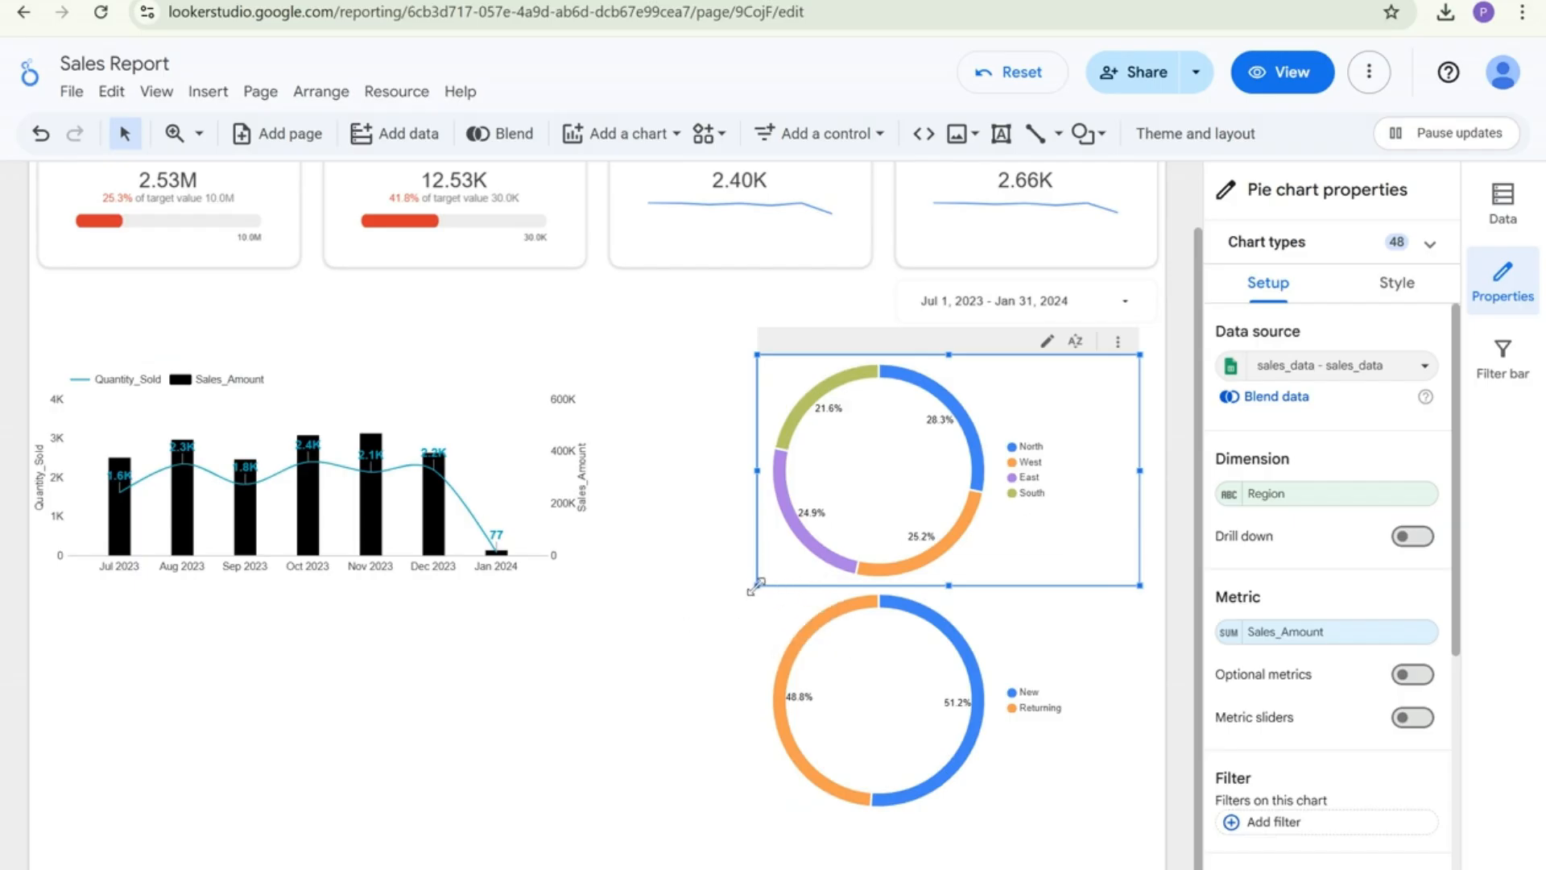
left_click_drag(756, 584, 852, 503)
left_click(1009, 622)
left_click_drag(1009, 625, 1047, 516)
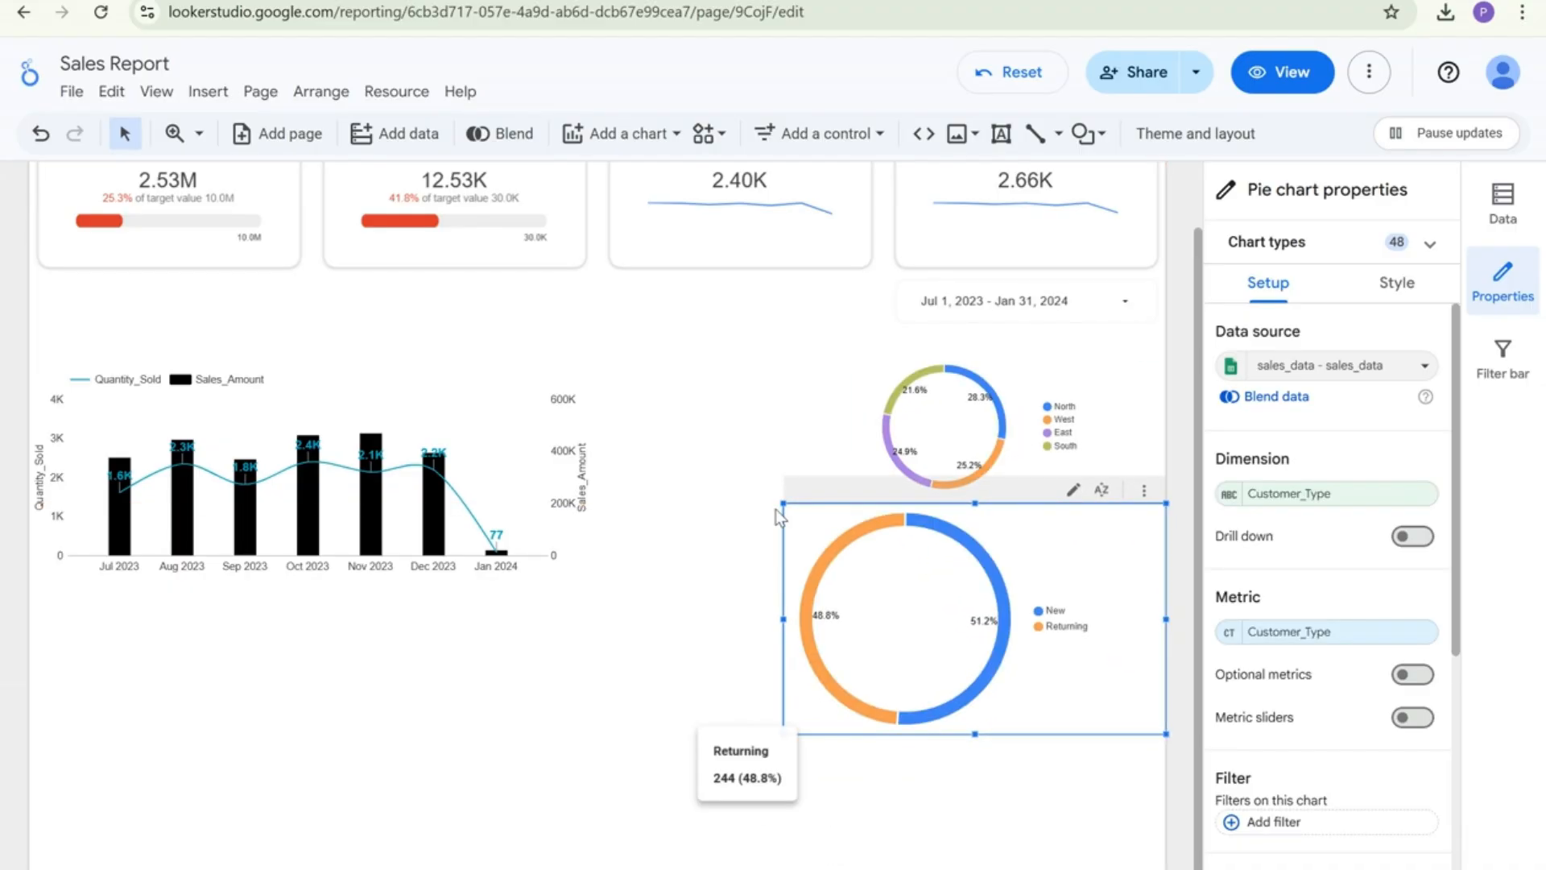
Shrink the Customer_Type donut chart and arrange it side by side with the Region donut, beside the combo chart
left_click_drag(778, 499, 585, 360)
left_click_drag(1029, 460, 1045, 501)
mouse_move(871, 452)
left_mouse_down()
mouse_move(920, 448)
mouse_move(877, 434)
mouse_move(886, 462)
left_mouse_up()
left_click(890, 442)
mouse_move(761, 377)
left_mouse_down()
mouse_move(761, 356)
mouse_move(757, 387)
left_mouse_up()
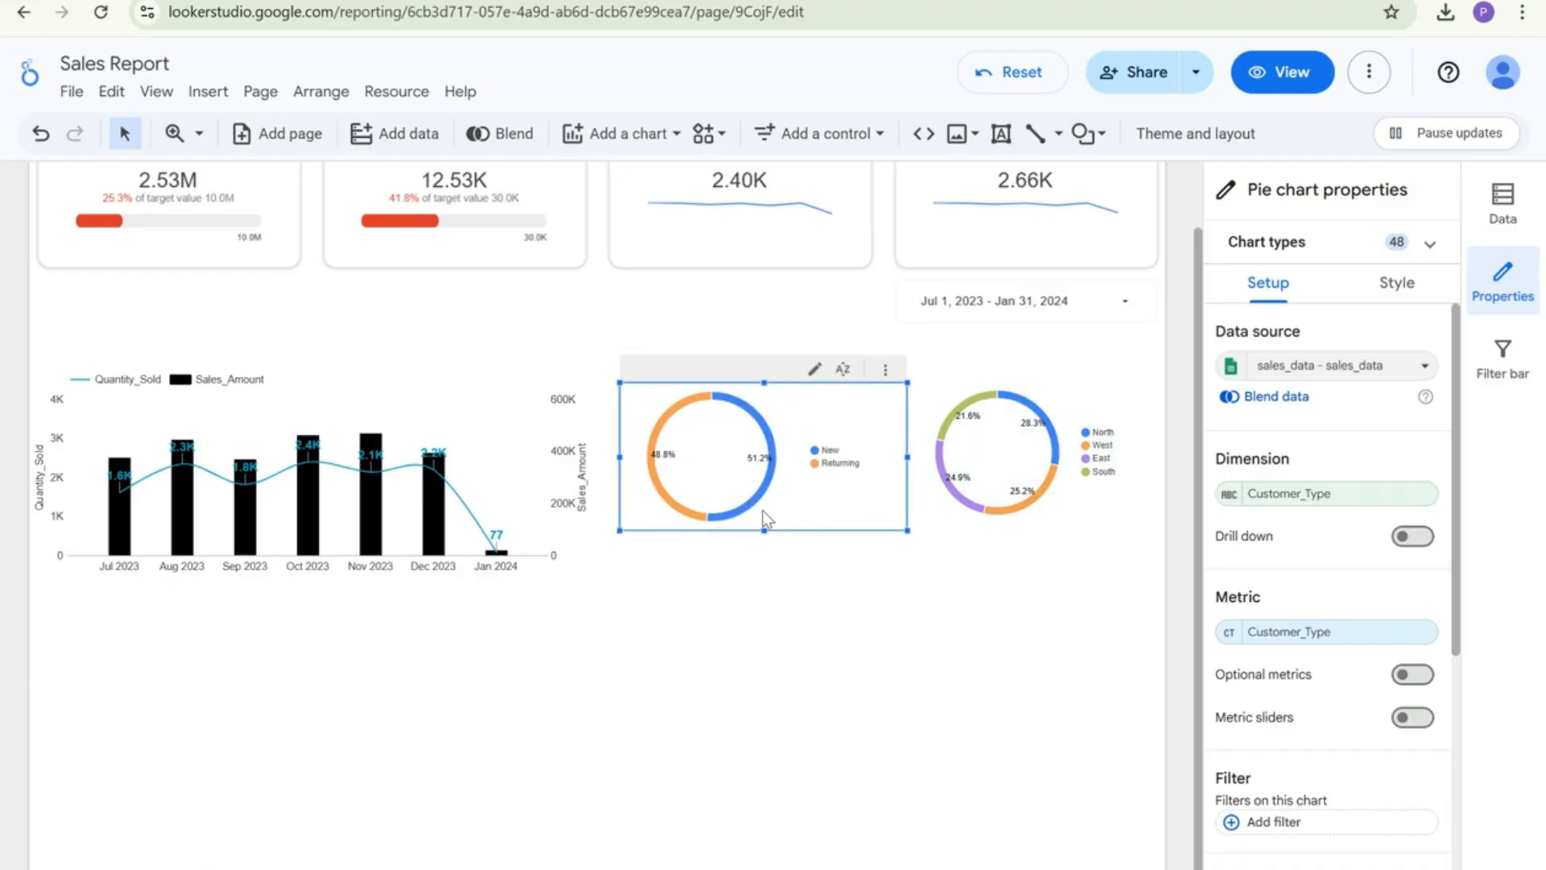
Extend the lower edges of the Customer_Type and Region donut charts to make both taller
left_click_drag(763, 528, 763, 586)
left_click(1047, 507)
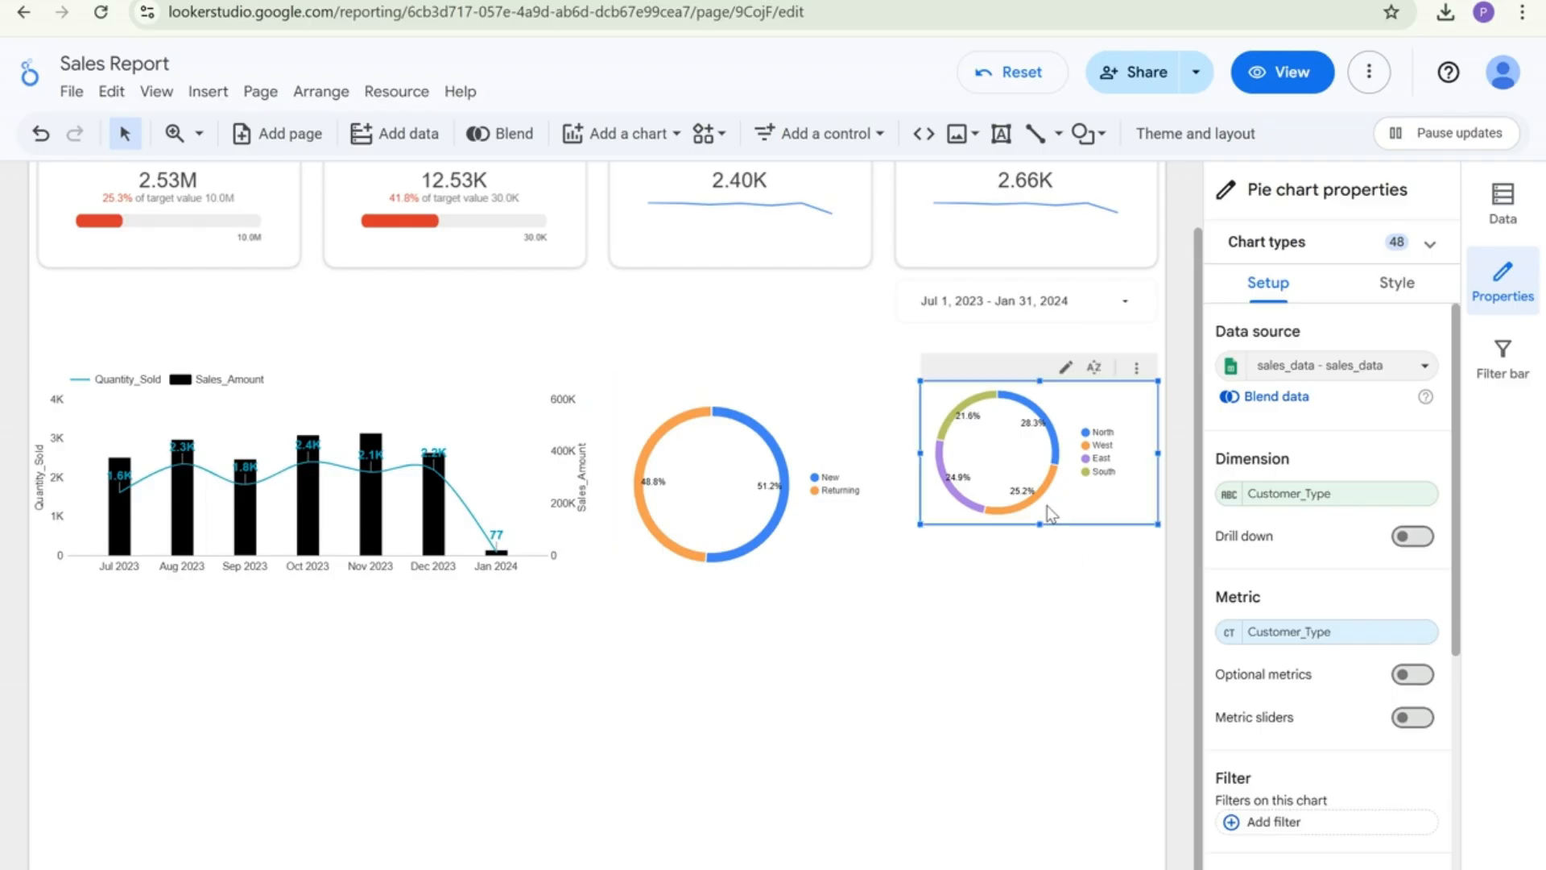
left_click_drag(1041, 524, 1037, 566)
left_click_drag(1038, 381, 1035, 380)
left_click(855, 410)
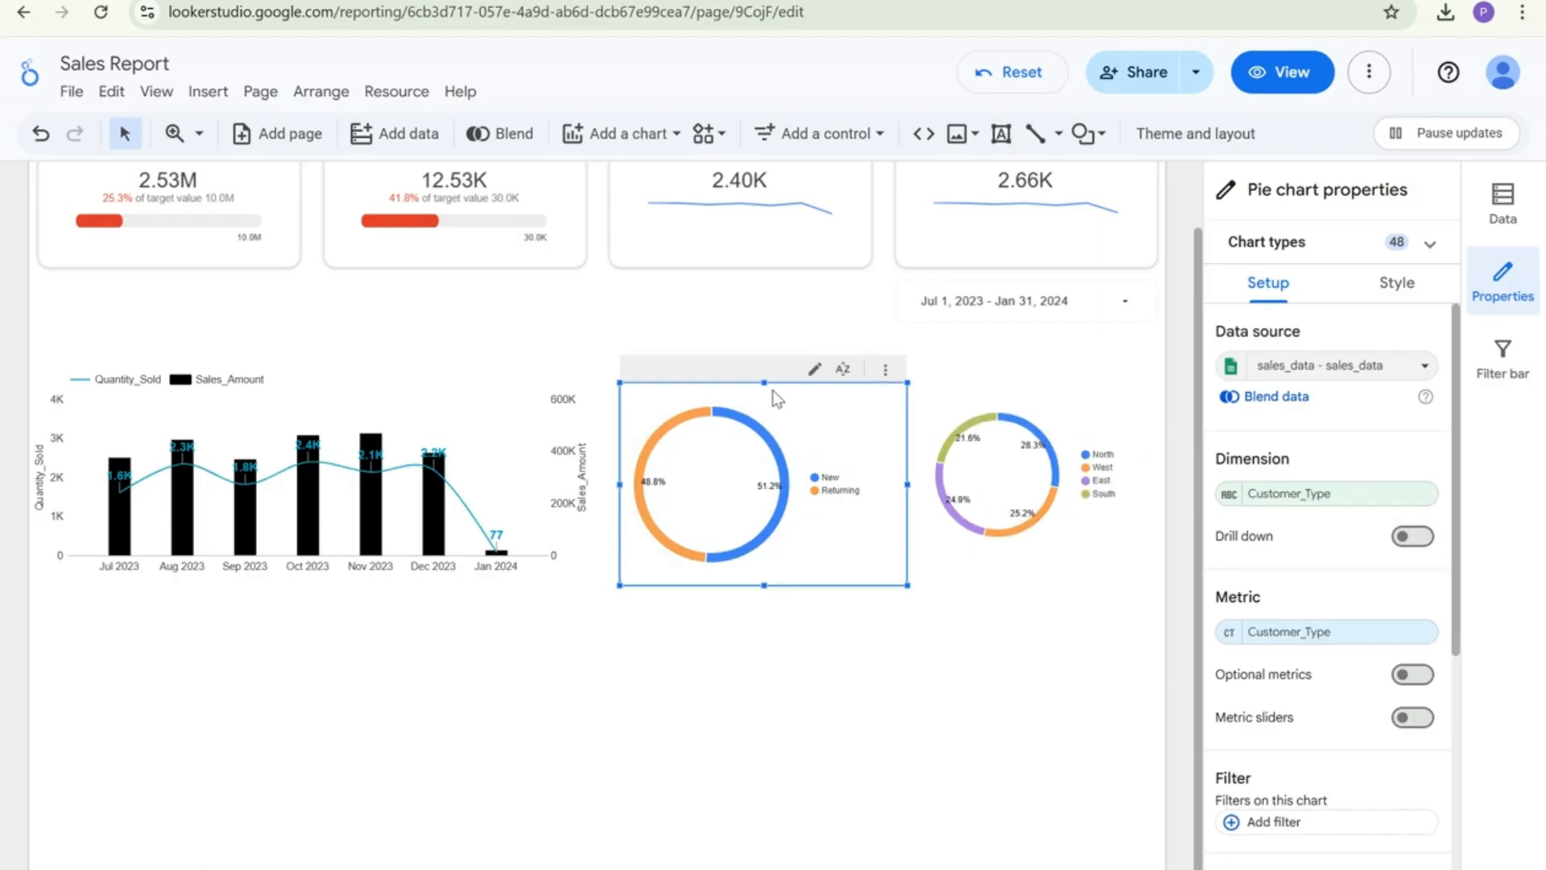
Extend the Region donut chart's lower edge to match the Customer_Type donut's lower edge
left_click_drag(762, 380, 764, 380)
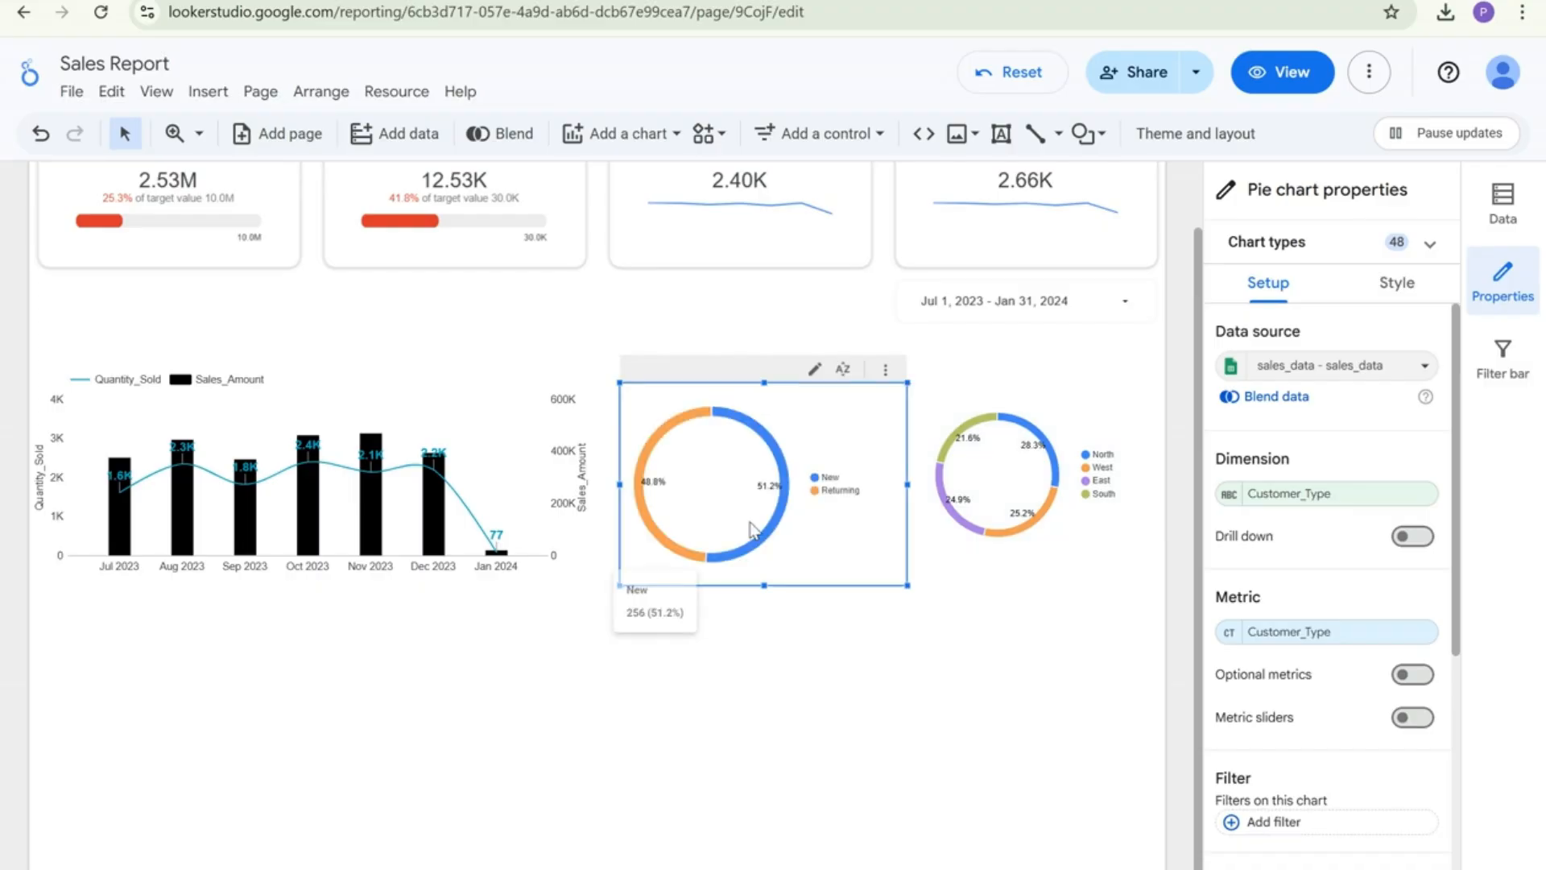
left_click_drag(763, 585, 762, 586)
left_click(999, 553)
left_click_drag(1039, 566, 1039, 586)
left_click(1011, 658)
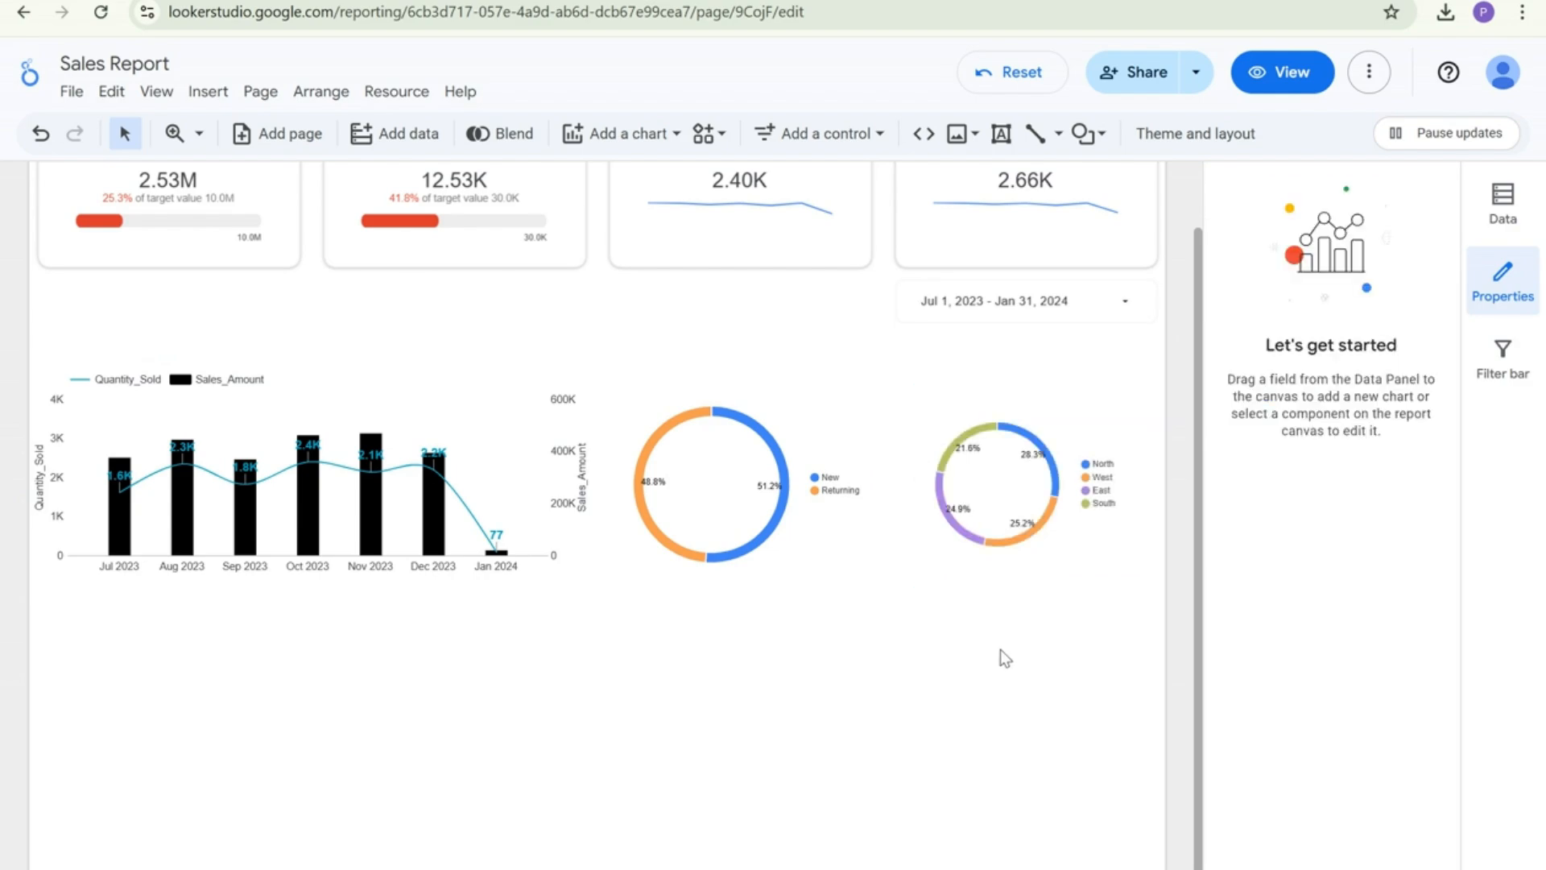
Try to align the Customer_Type and Region donut charts vertically to the top
left_click(998, 544)
left_click(836, 535, "shift")
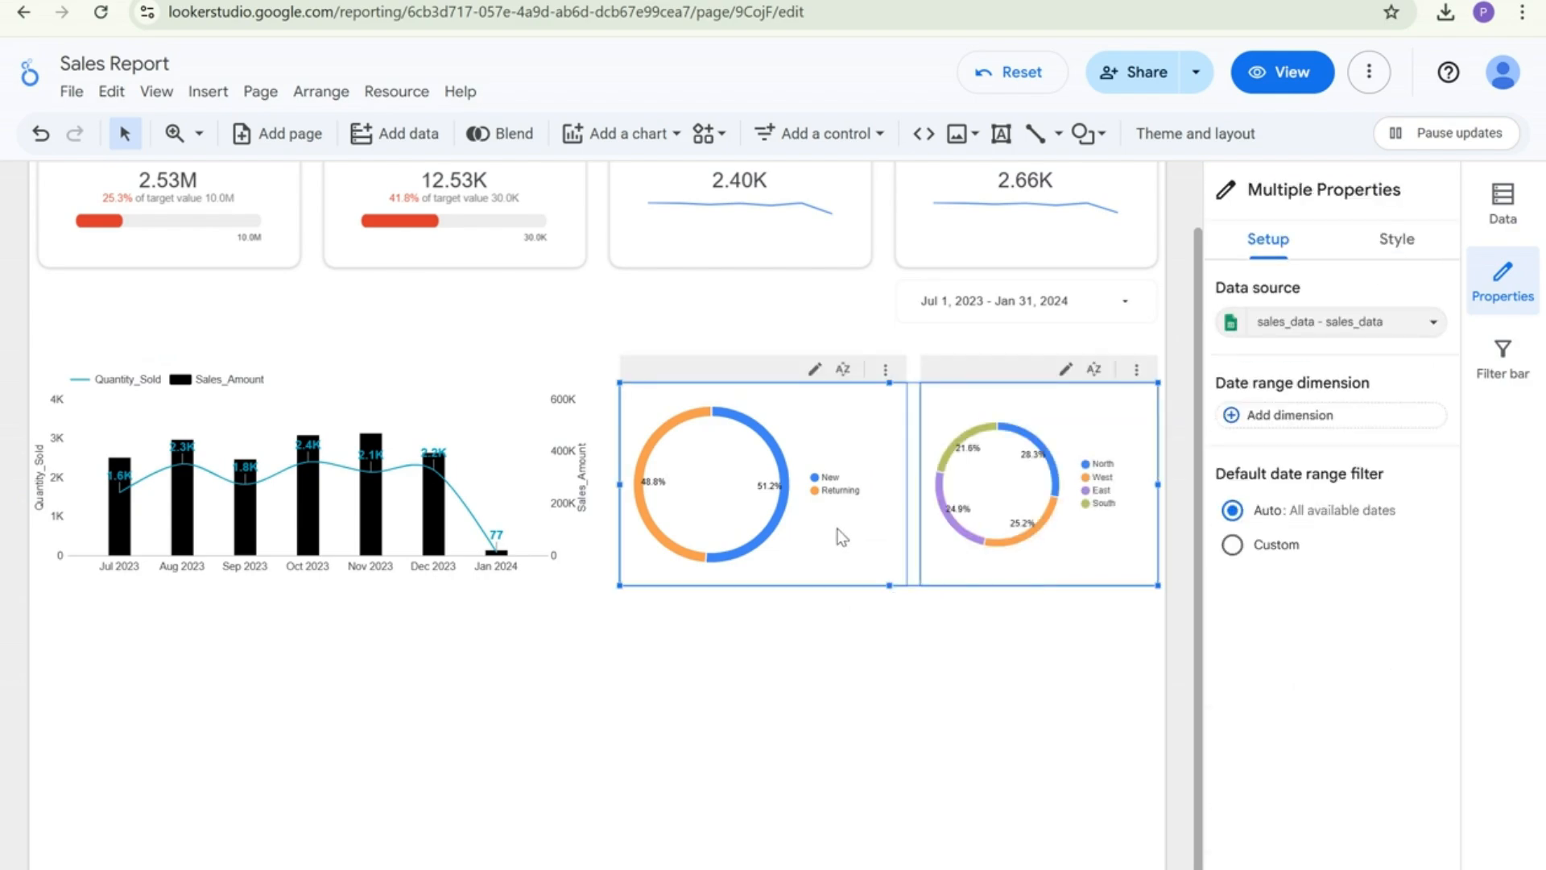
right_click(839, 535)
left_click(954, 569)
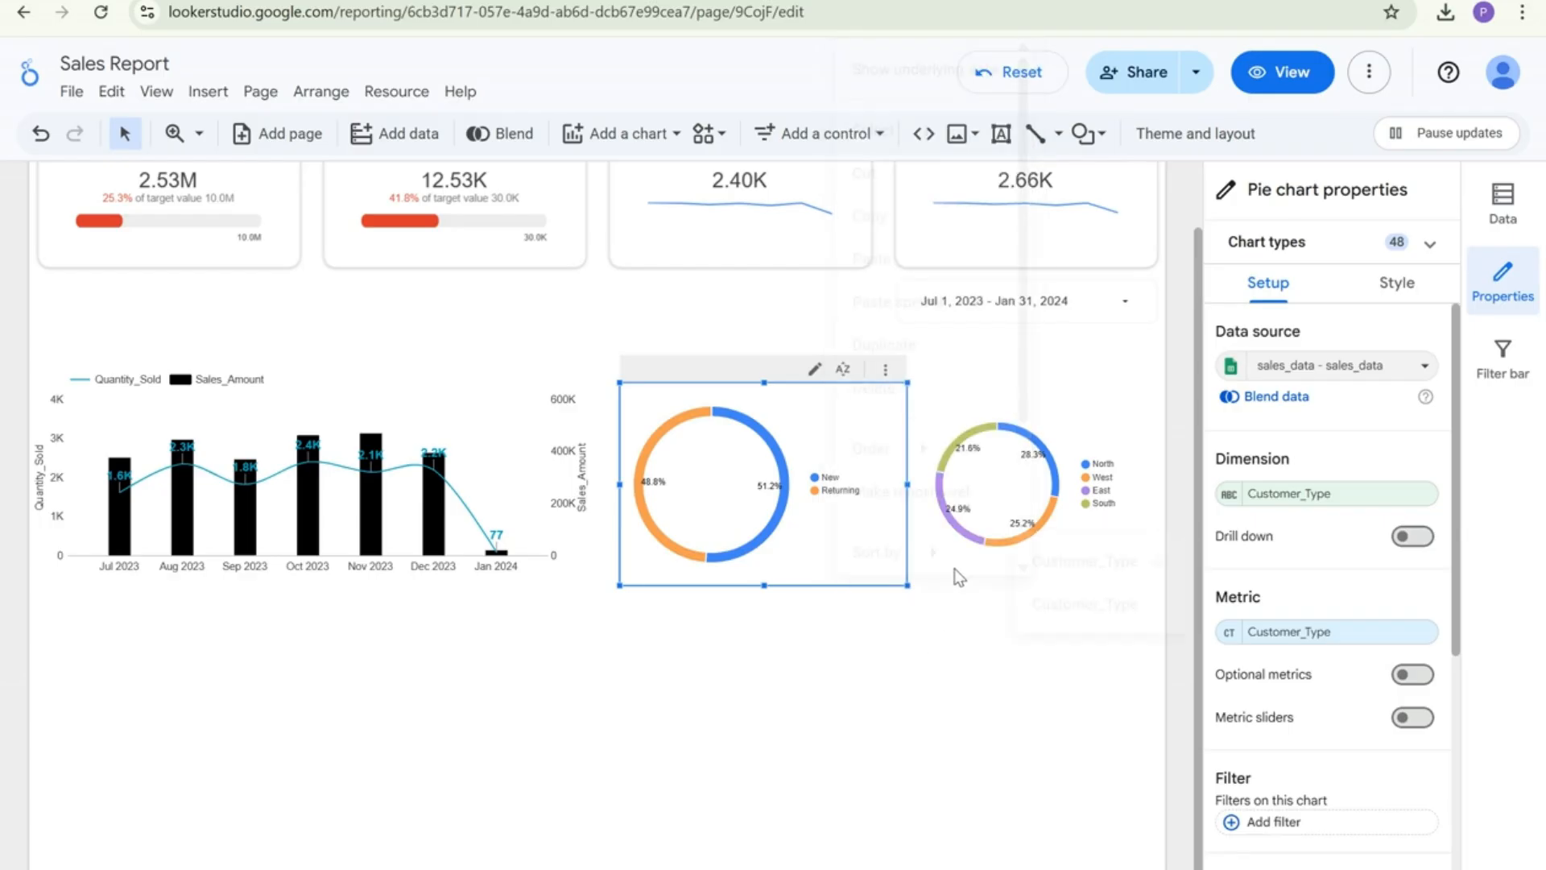
right_click(956, 569)
left_click(851, 566)
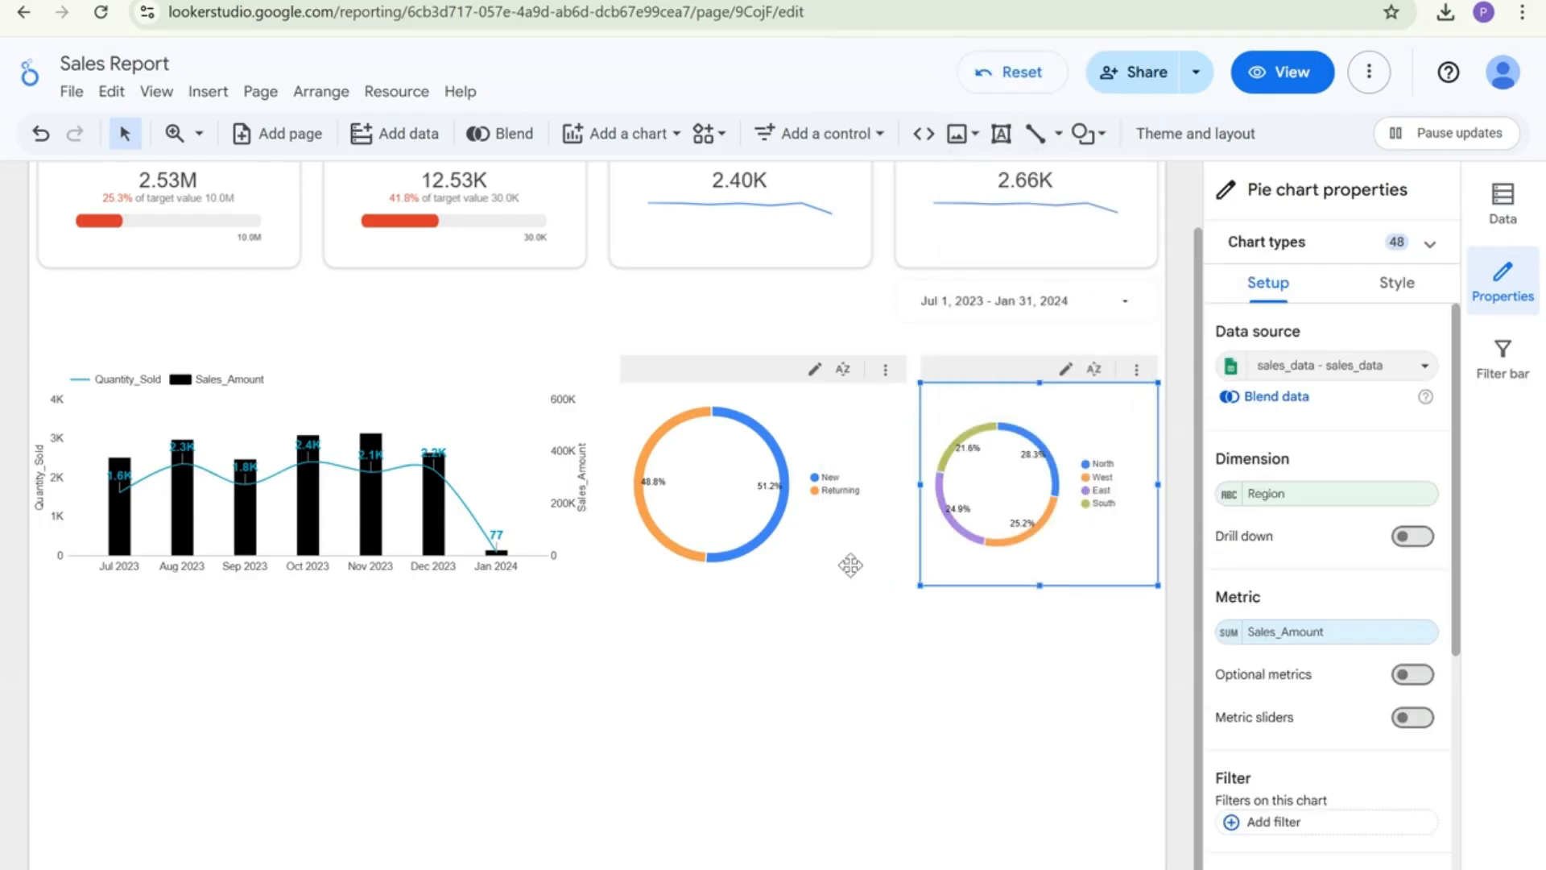
left_click(852, 559, "shift")
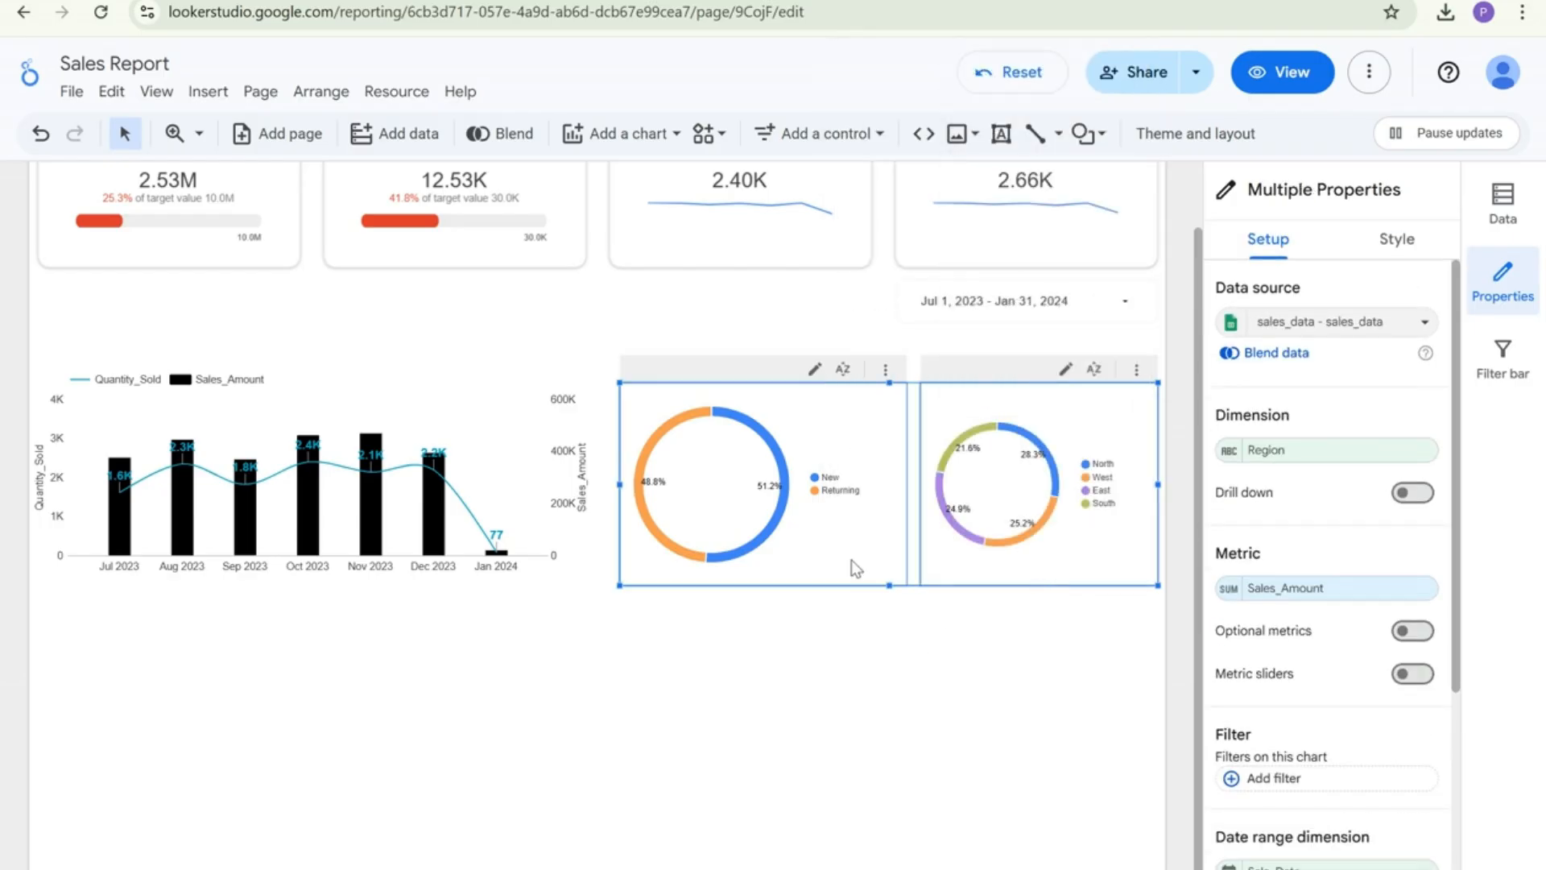
left_click(334, 95)
mouse_move(361, 161)
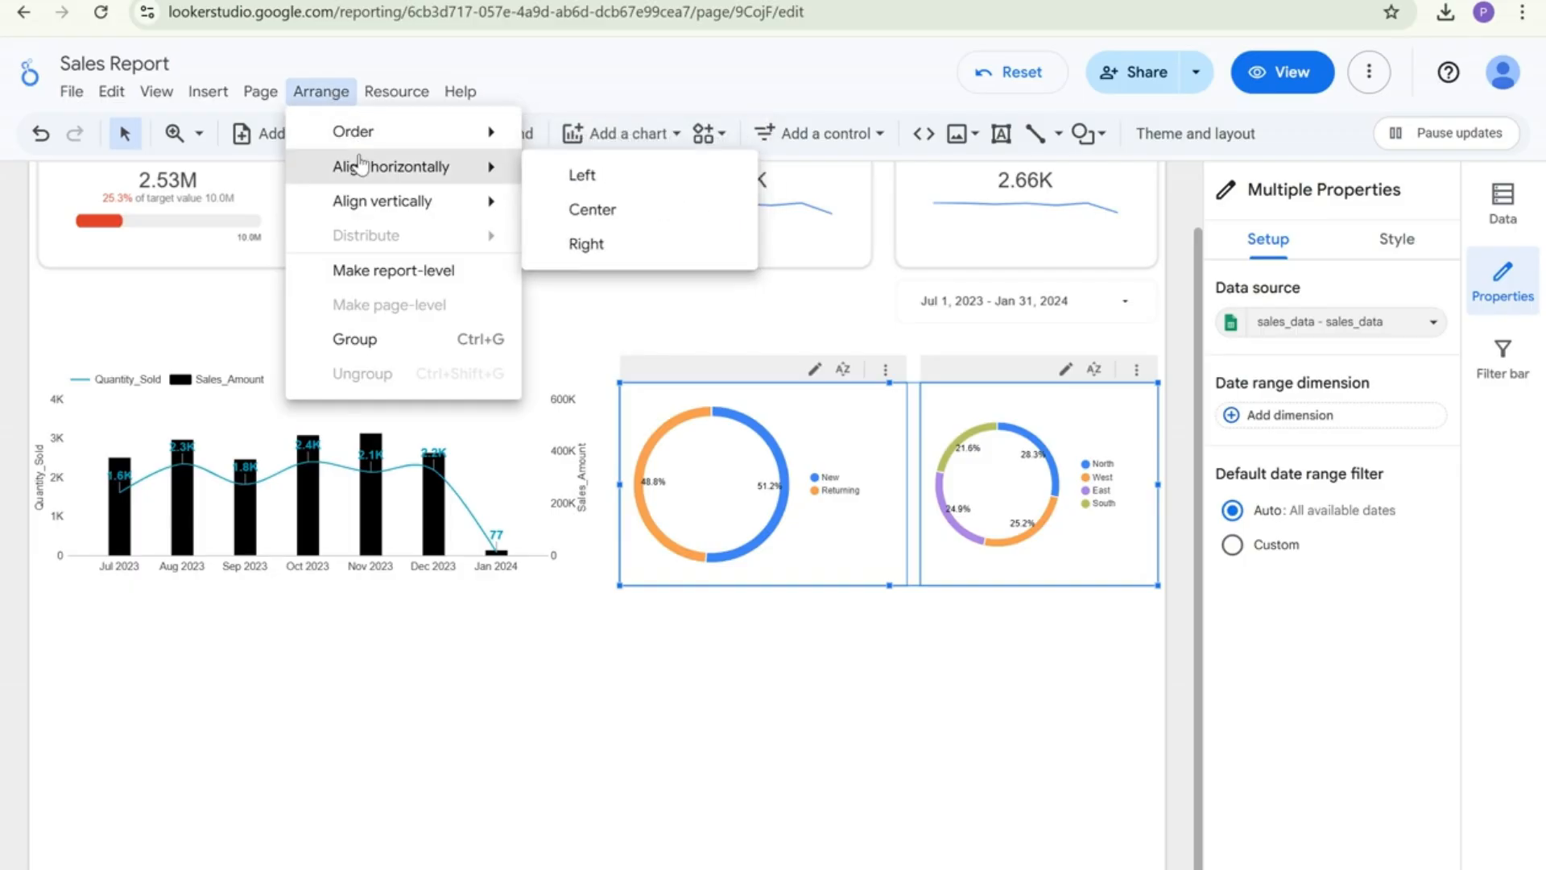
mouse_move(386, 201)
left_click(598, 215)
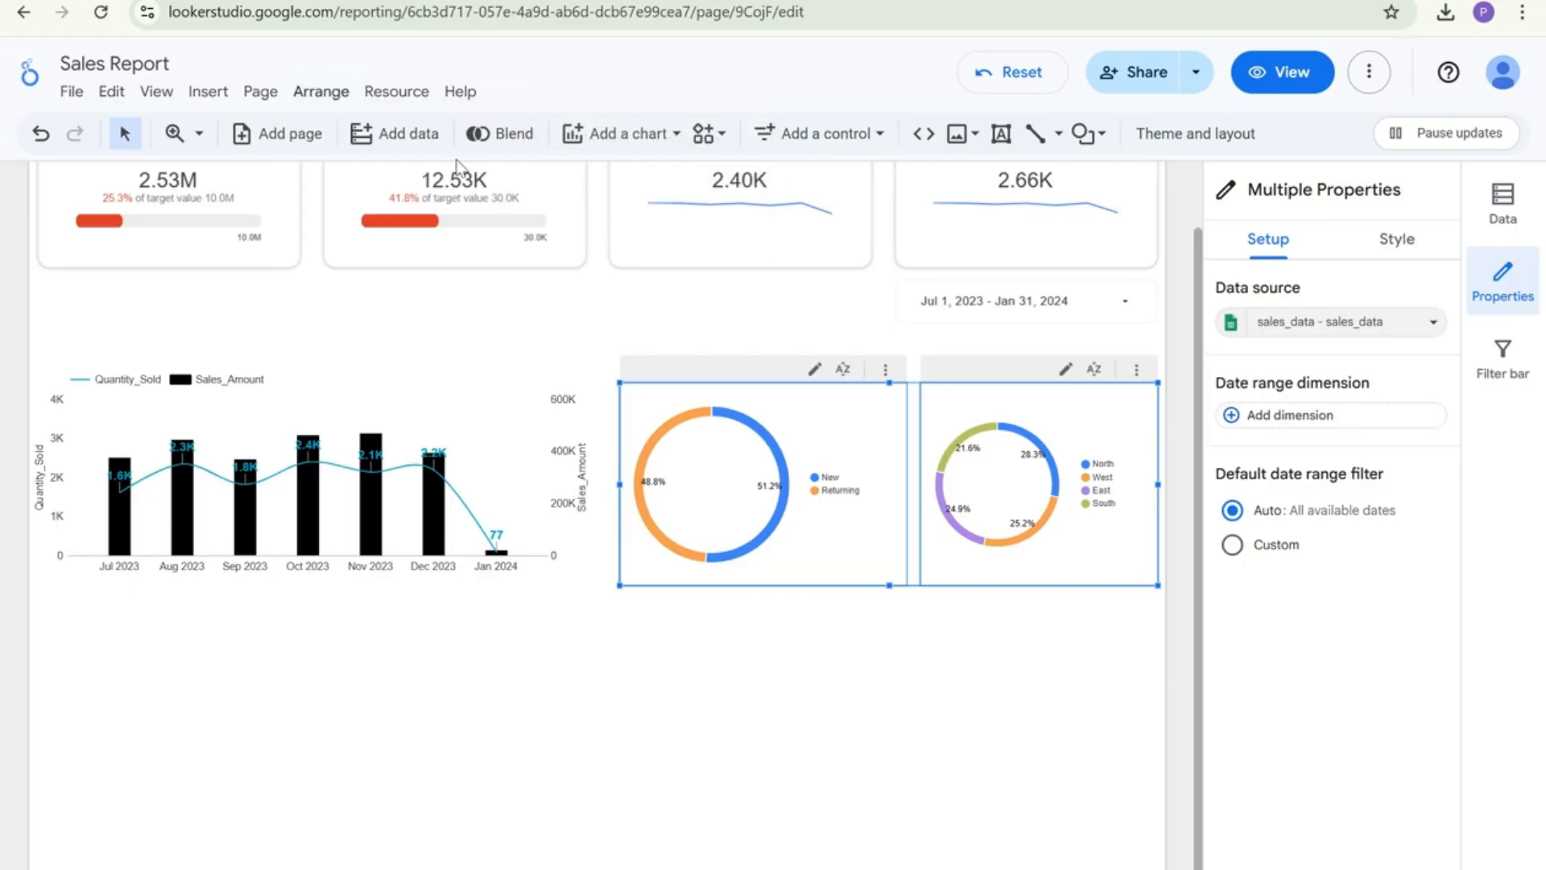
left_click(303, 101)
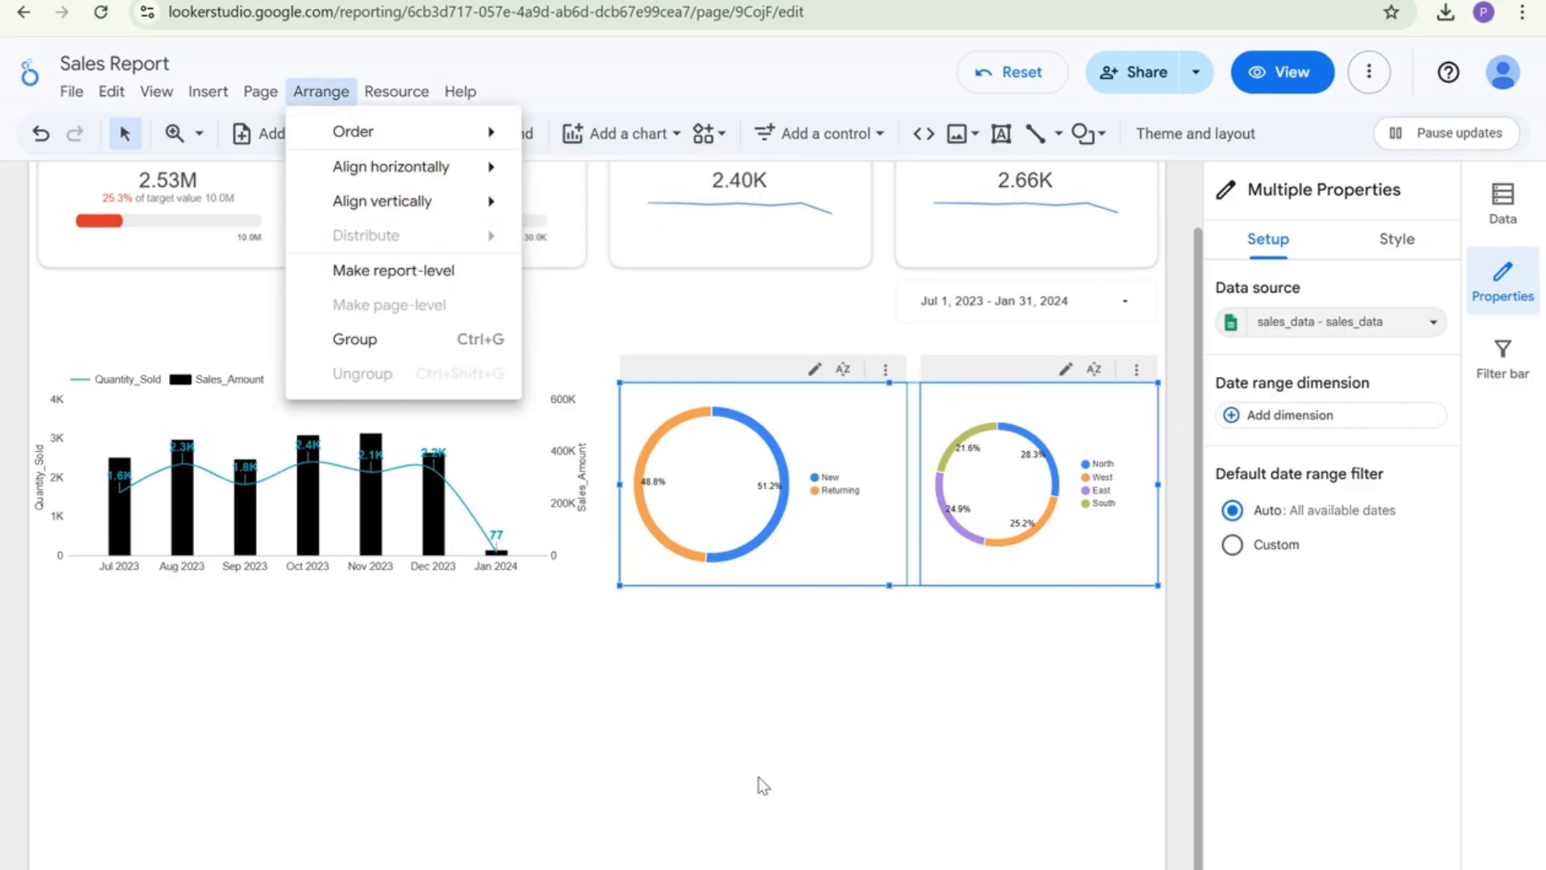
left_click(689, 656)
left_click(689, 655)
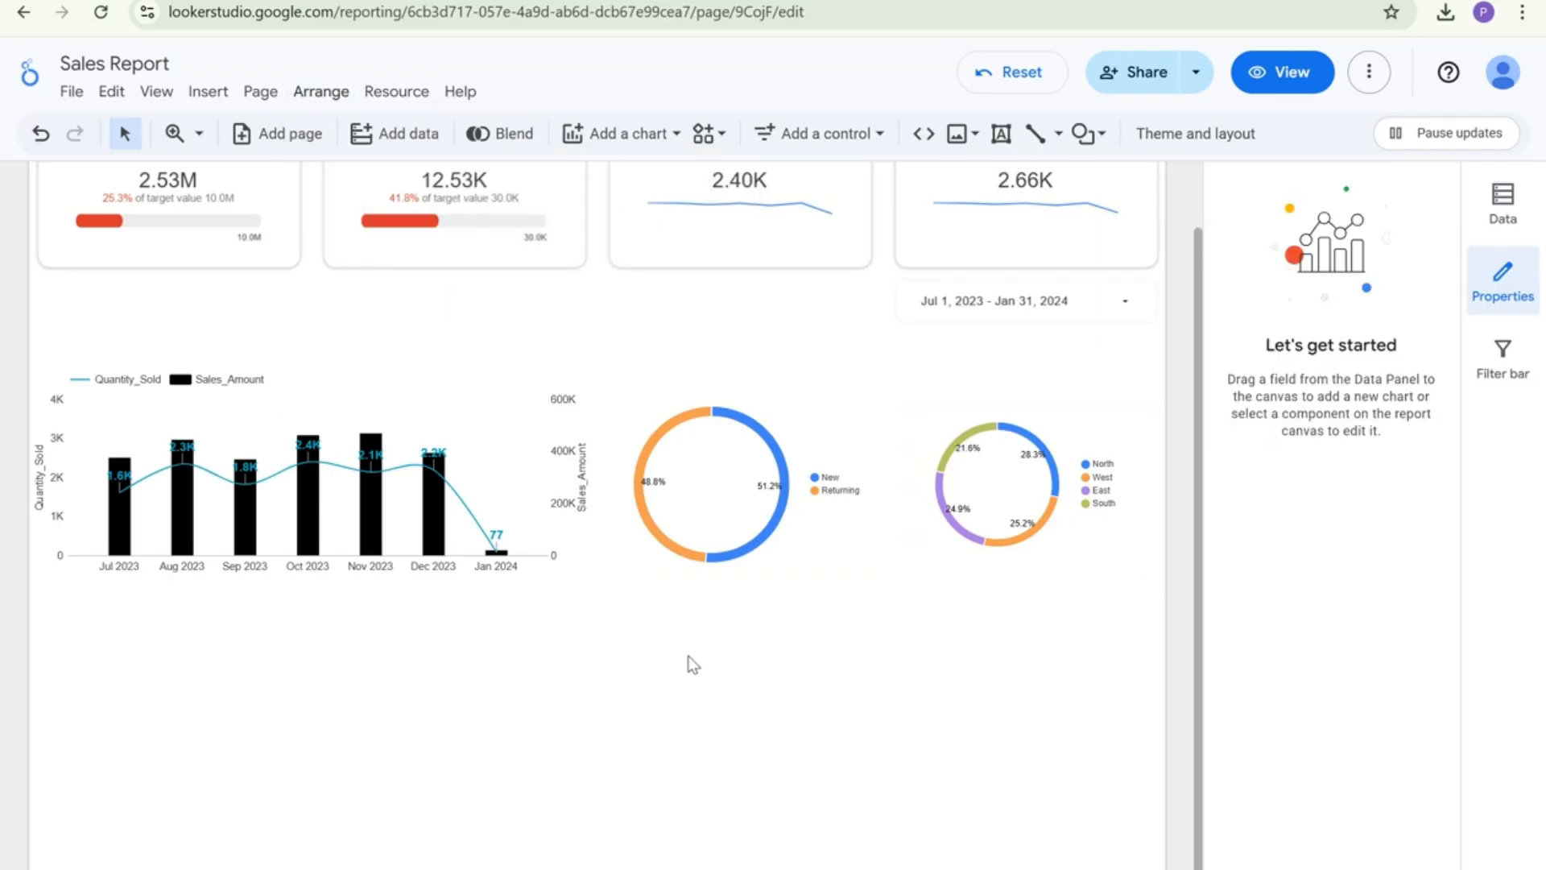
Align the combo chart and both donut charts vertically to the top
left_click(930, 525)
left_click(749, 548, "shift")
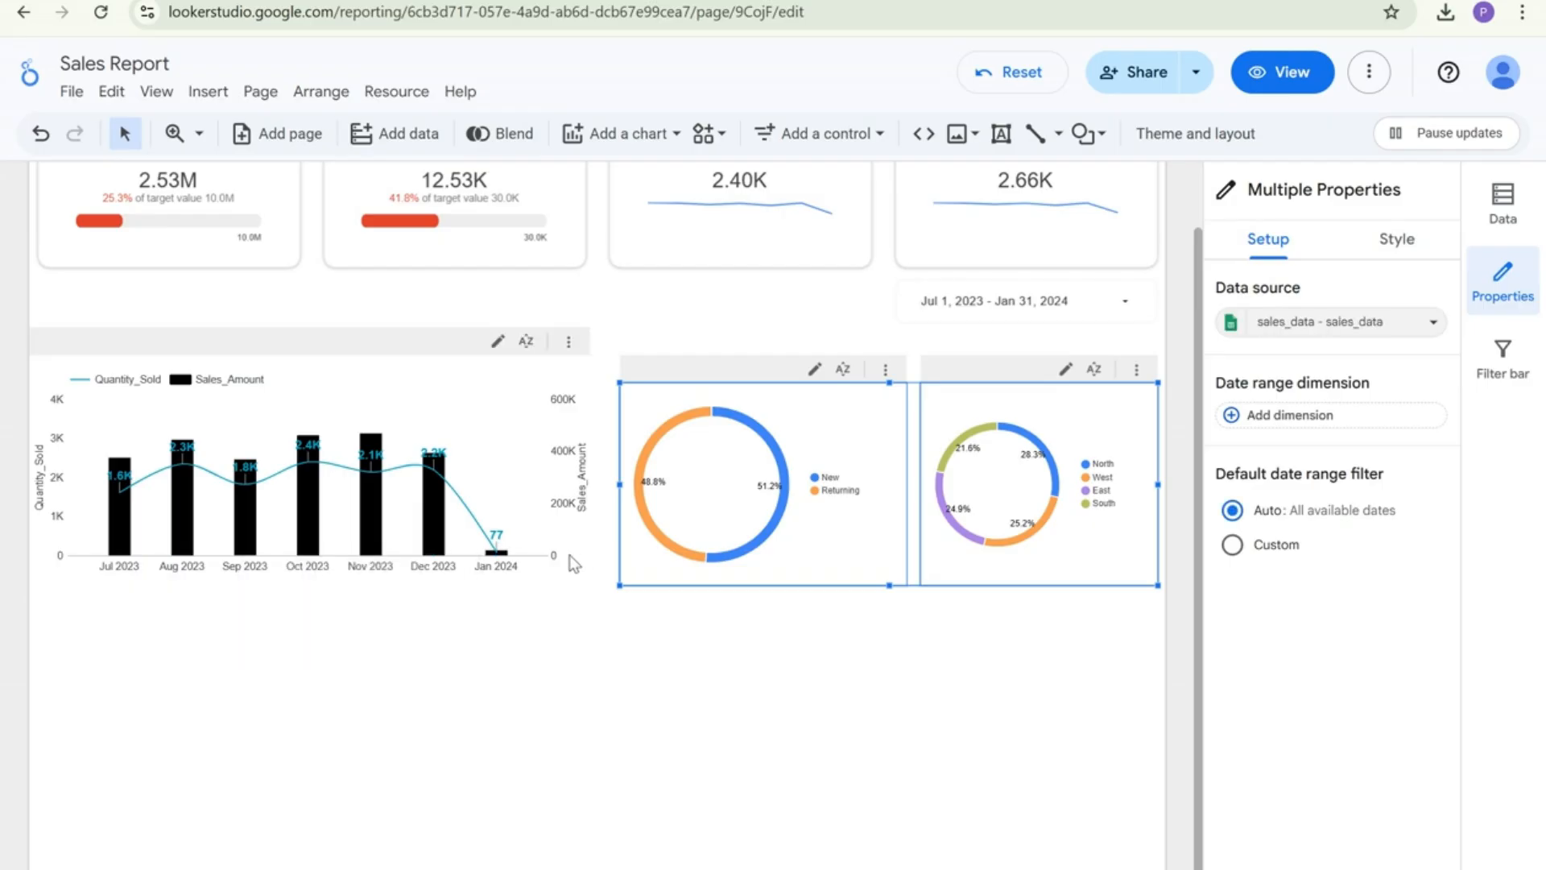
left_click(569, 554, "shift")
left_click(321, 91)
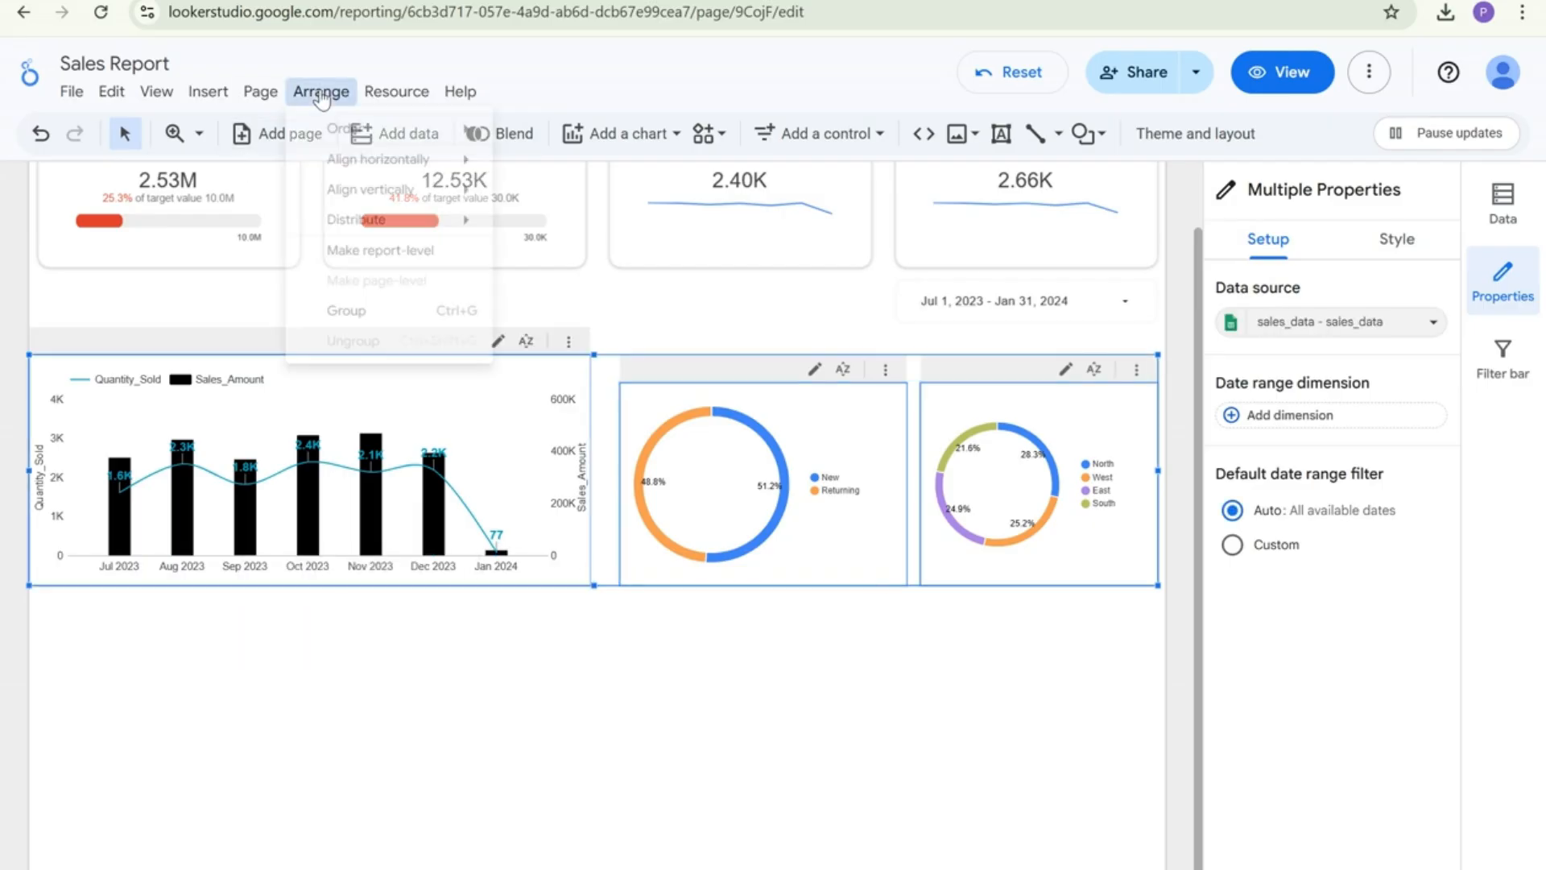
mouse_move(394, 252)
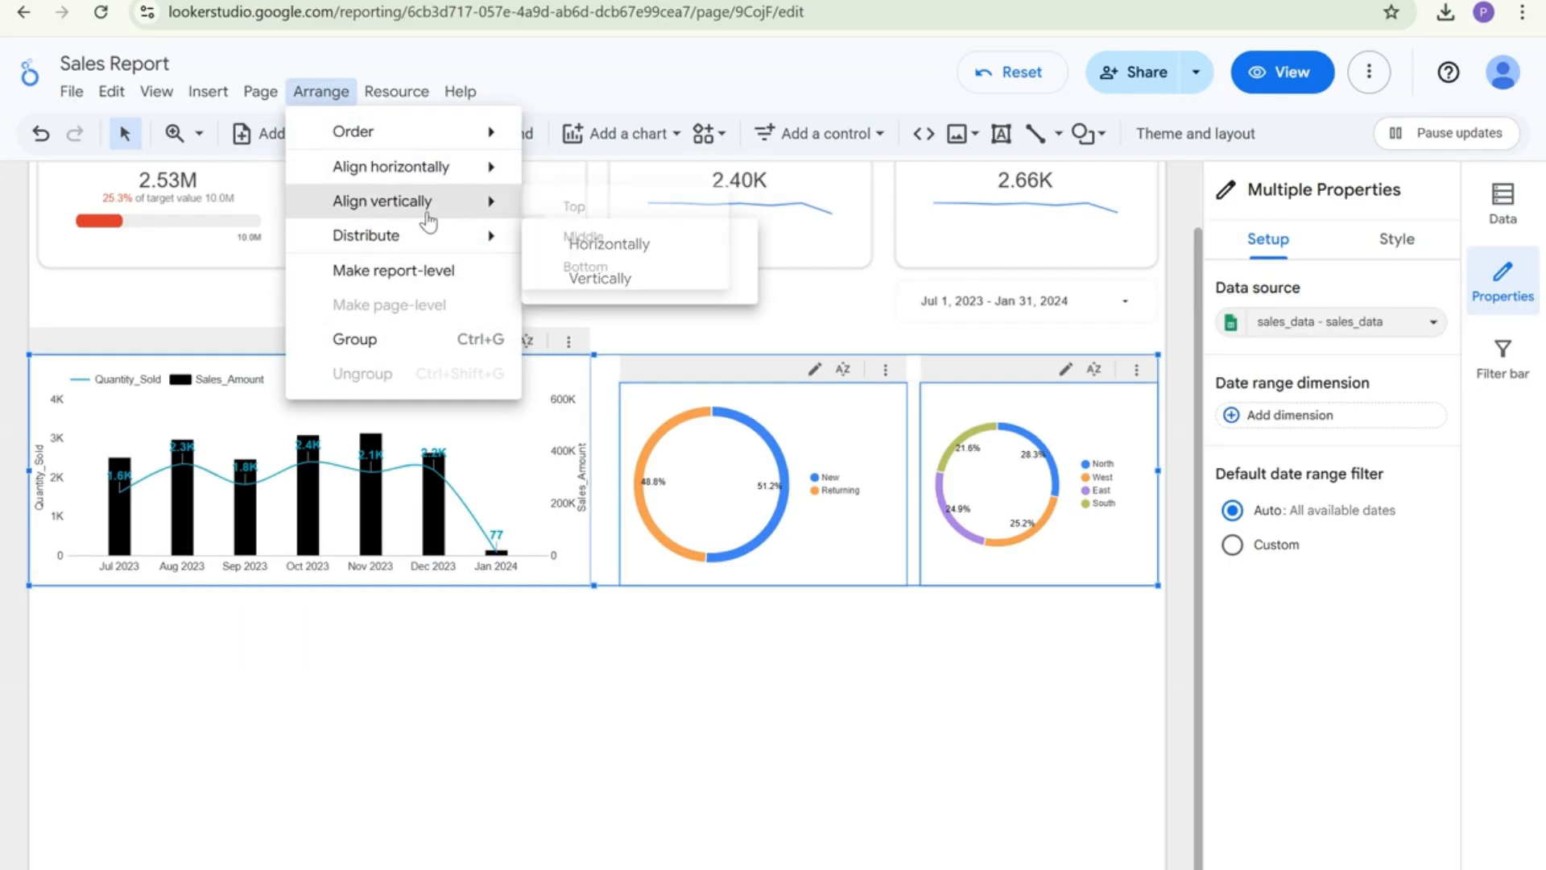
mouse_move(479, 178)
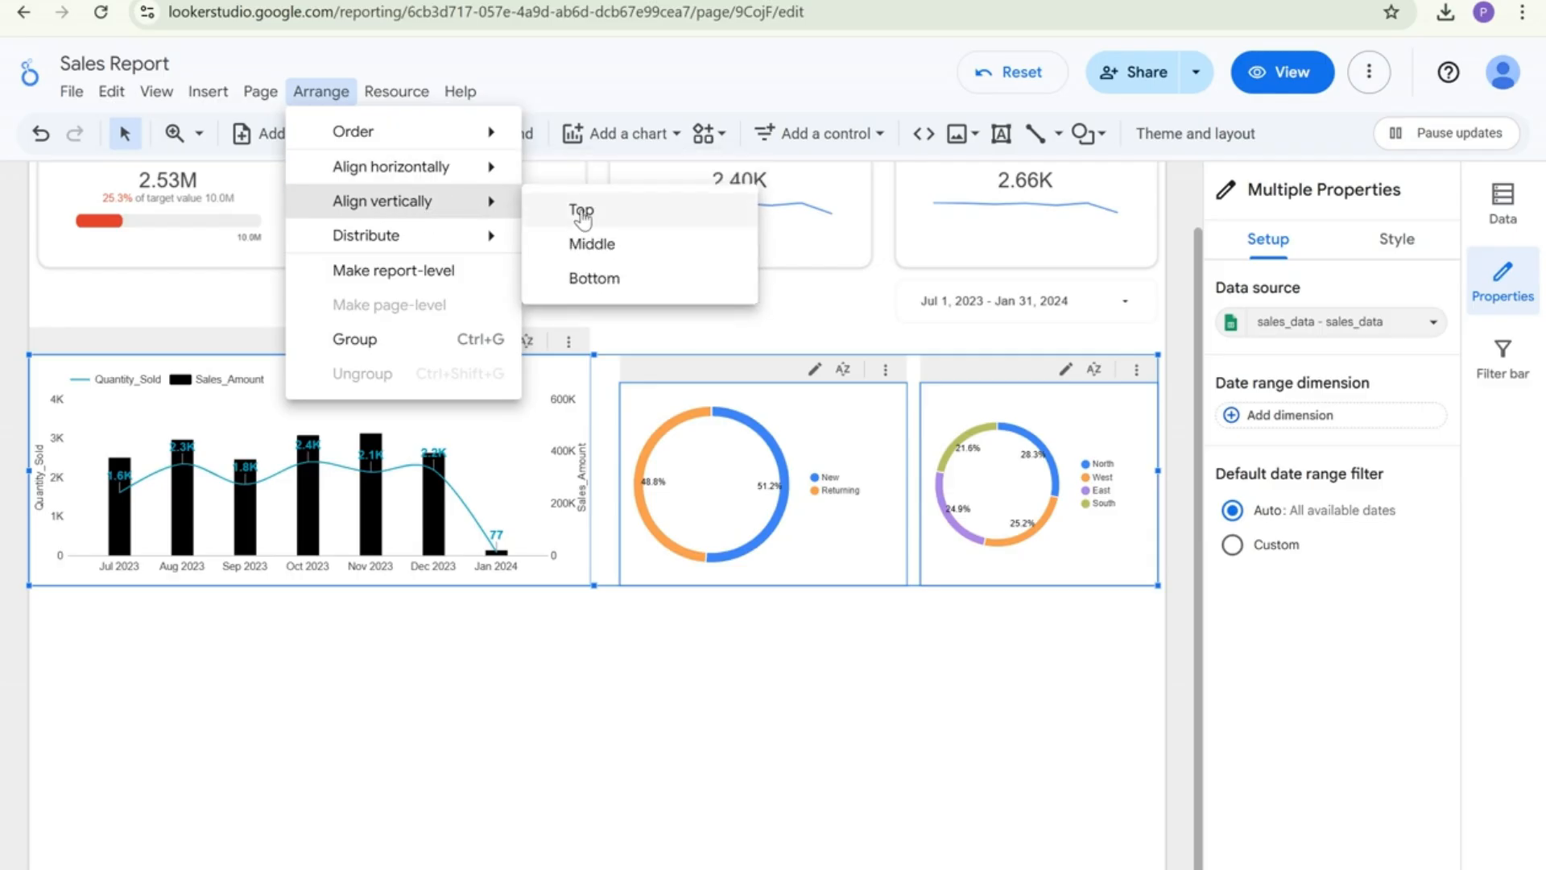
left_click(582, 209)
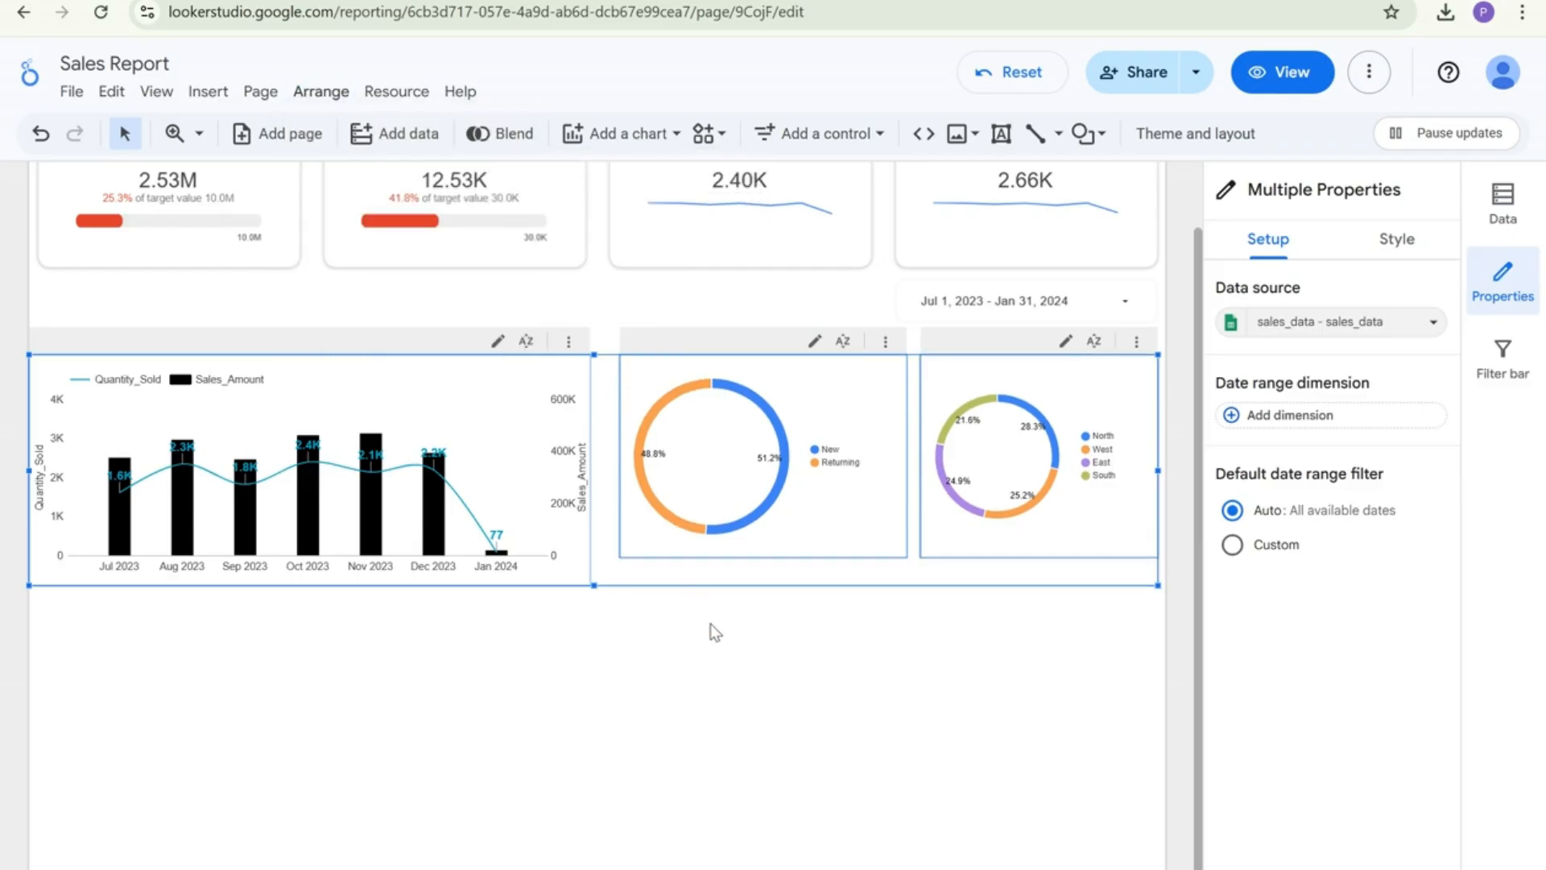
Extend the shared lower edge of both donut charts down close to the combo chart's lower edge
left_click(711, 627)
left_click(777, 515)
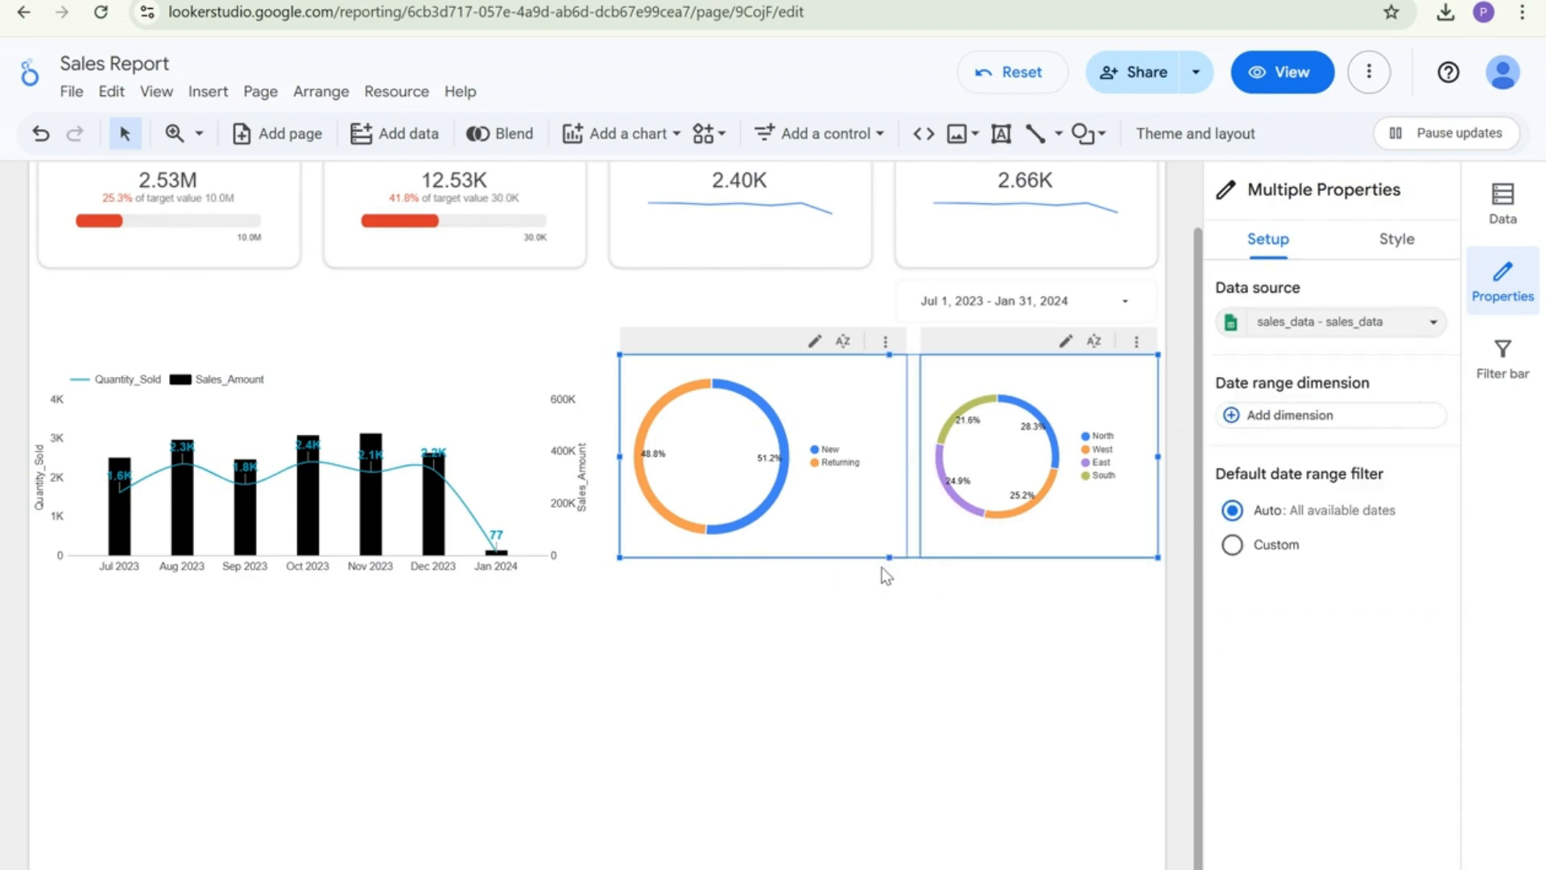
left_click_drag(889, 557, 894, 580)
Move the Customer_Type donut below the Region donut and widen the Region donut leftward to the same width
left_click(856, 528)
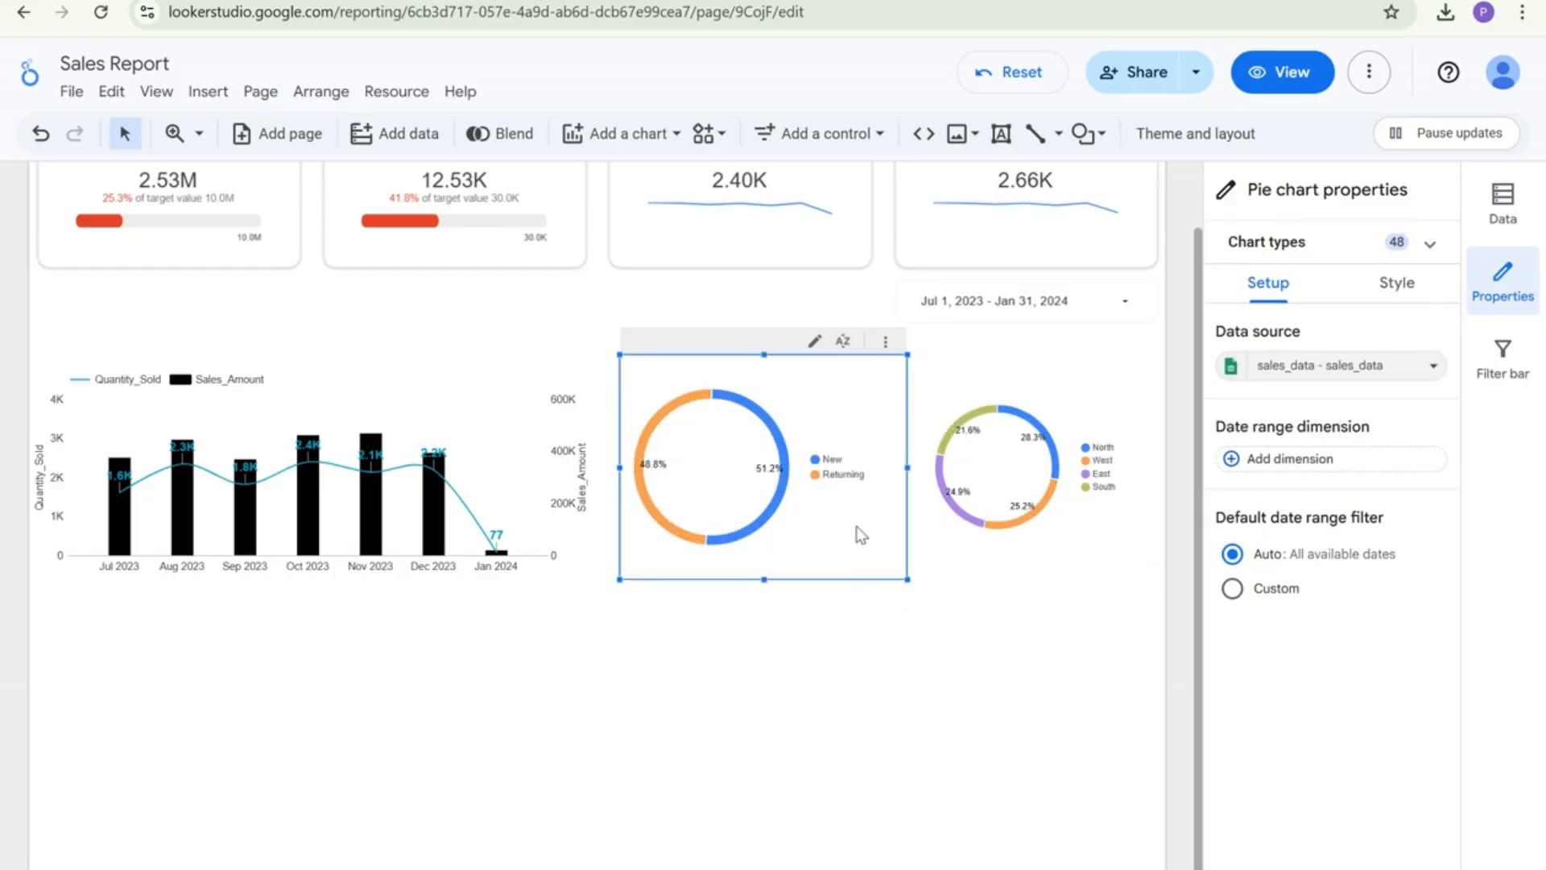
left_click_drag(856, 528, 1160, 805)
left_click(939, 529)
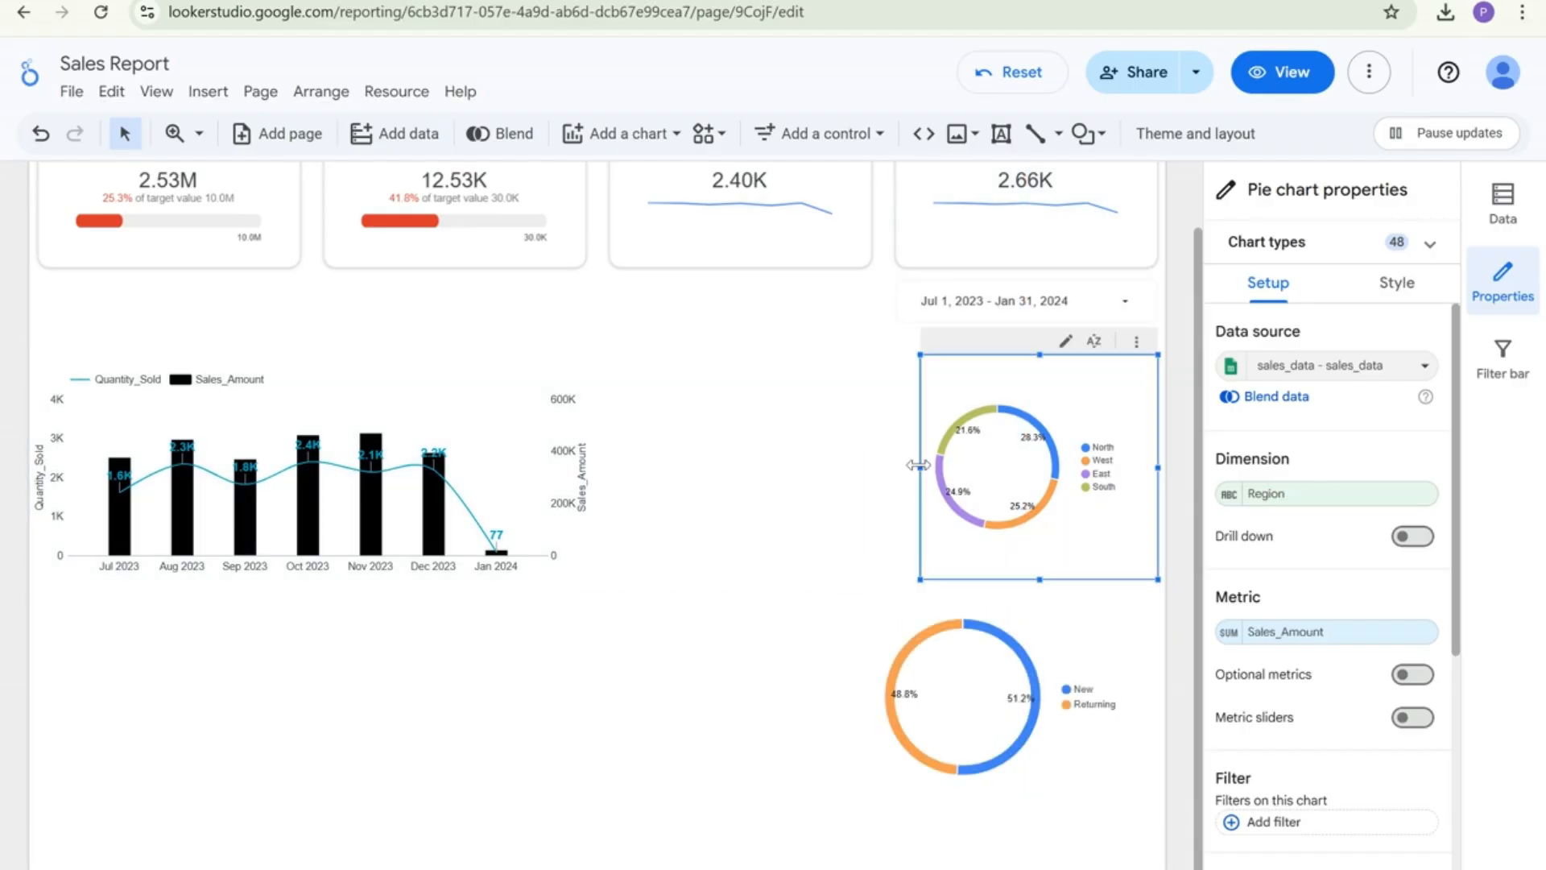
left_click_drag(919, 465, 871, 487)
Narrow both donut charts together and fit the Customer_Type donut between the combo chart and the Region donut
left_click(889, 626)
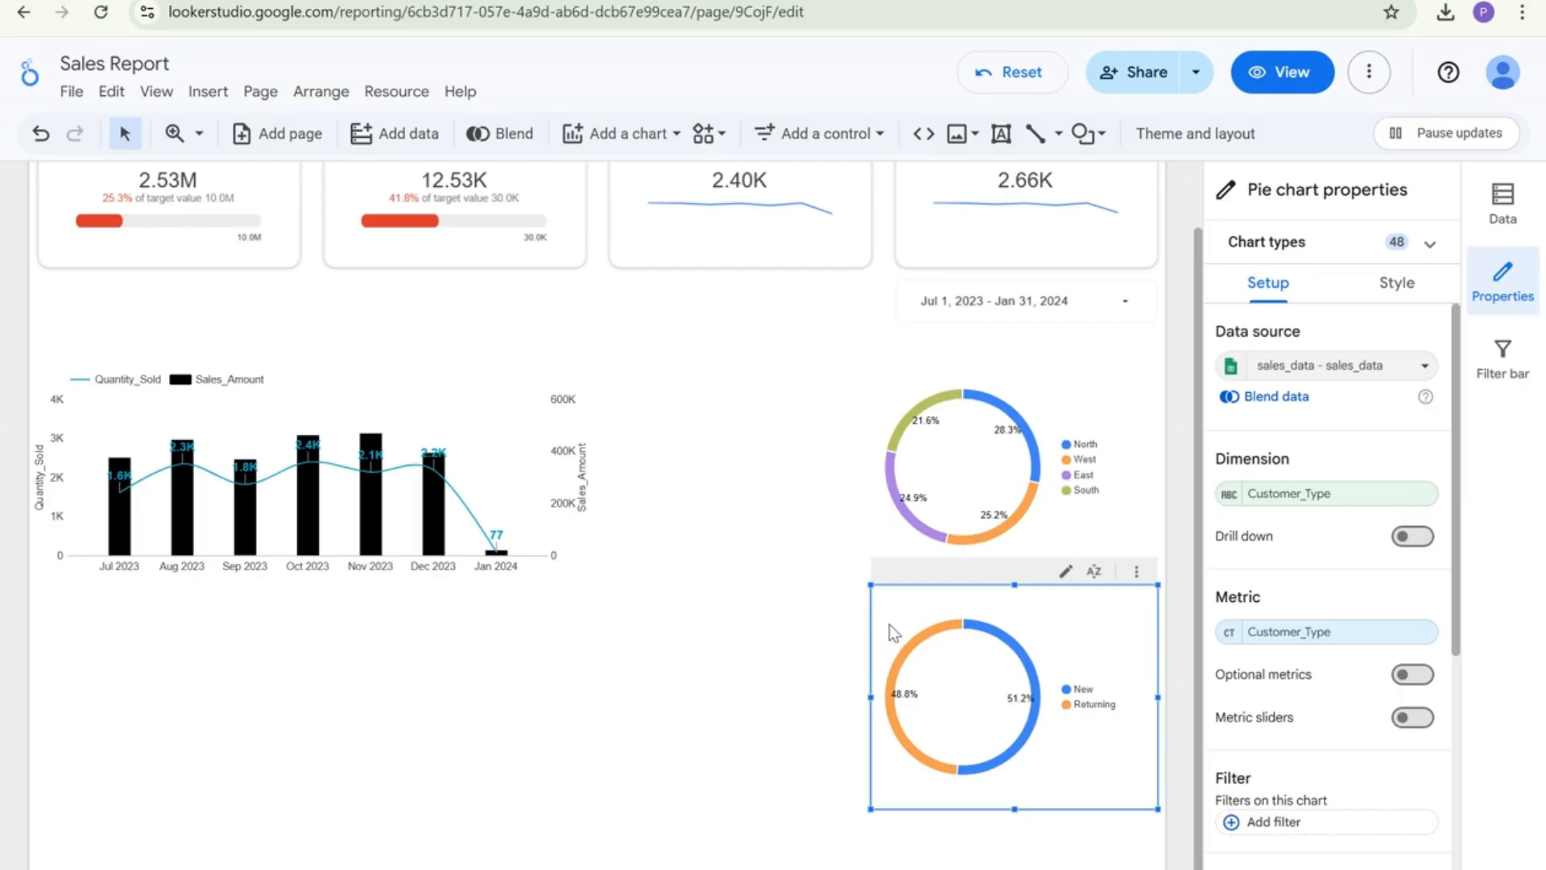
left_click_drag(889, 625, 570, 406)
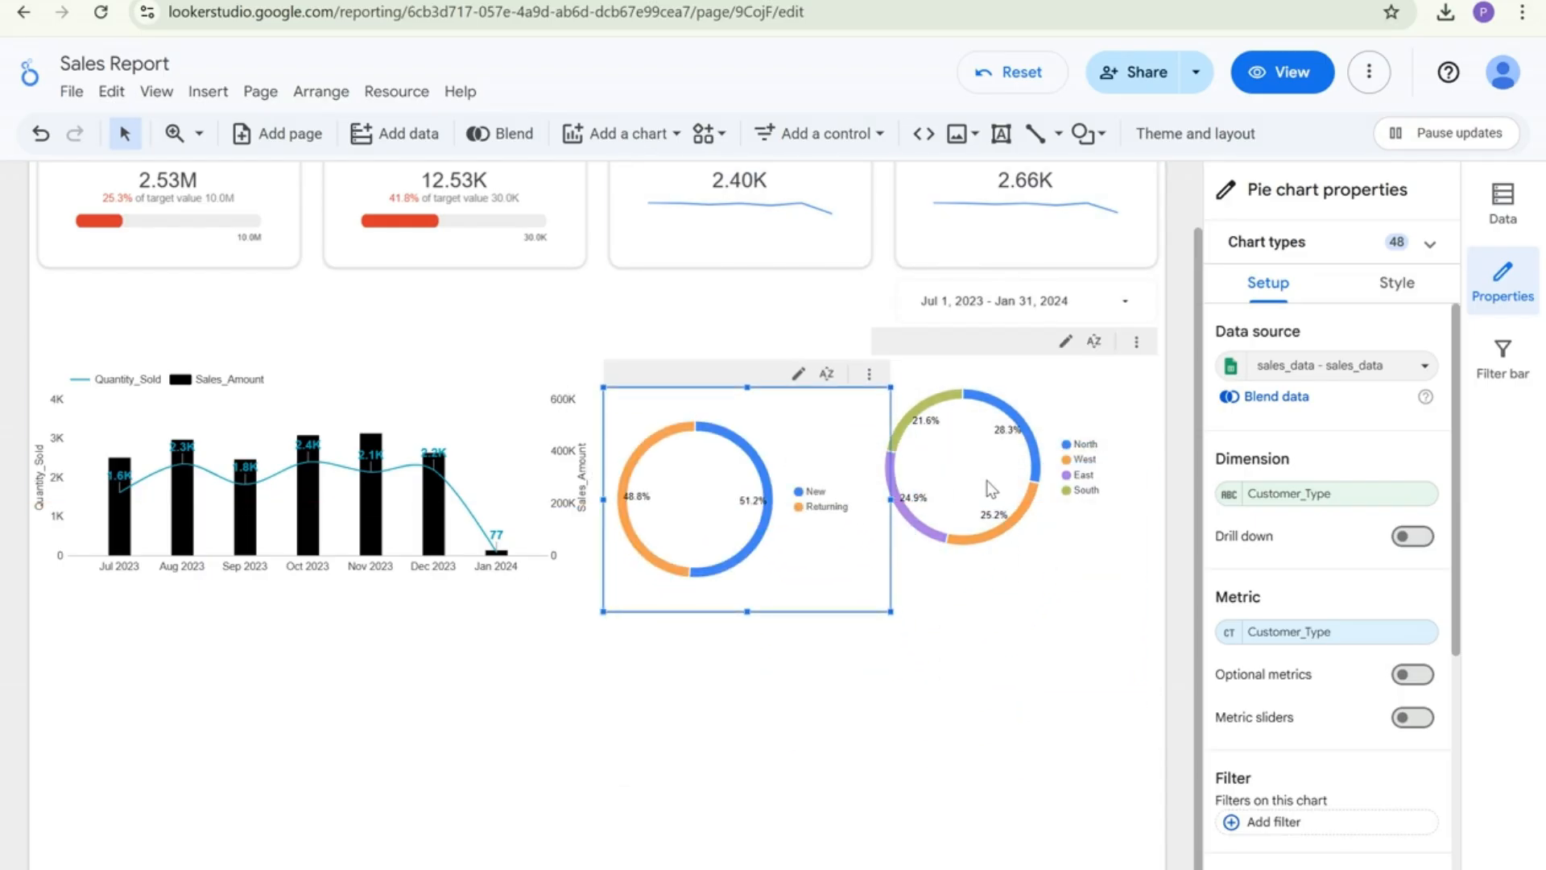
left_click(987, 481, "shift")
left_click_drag(602, 481, 651, 500)
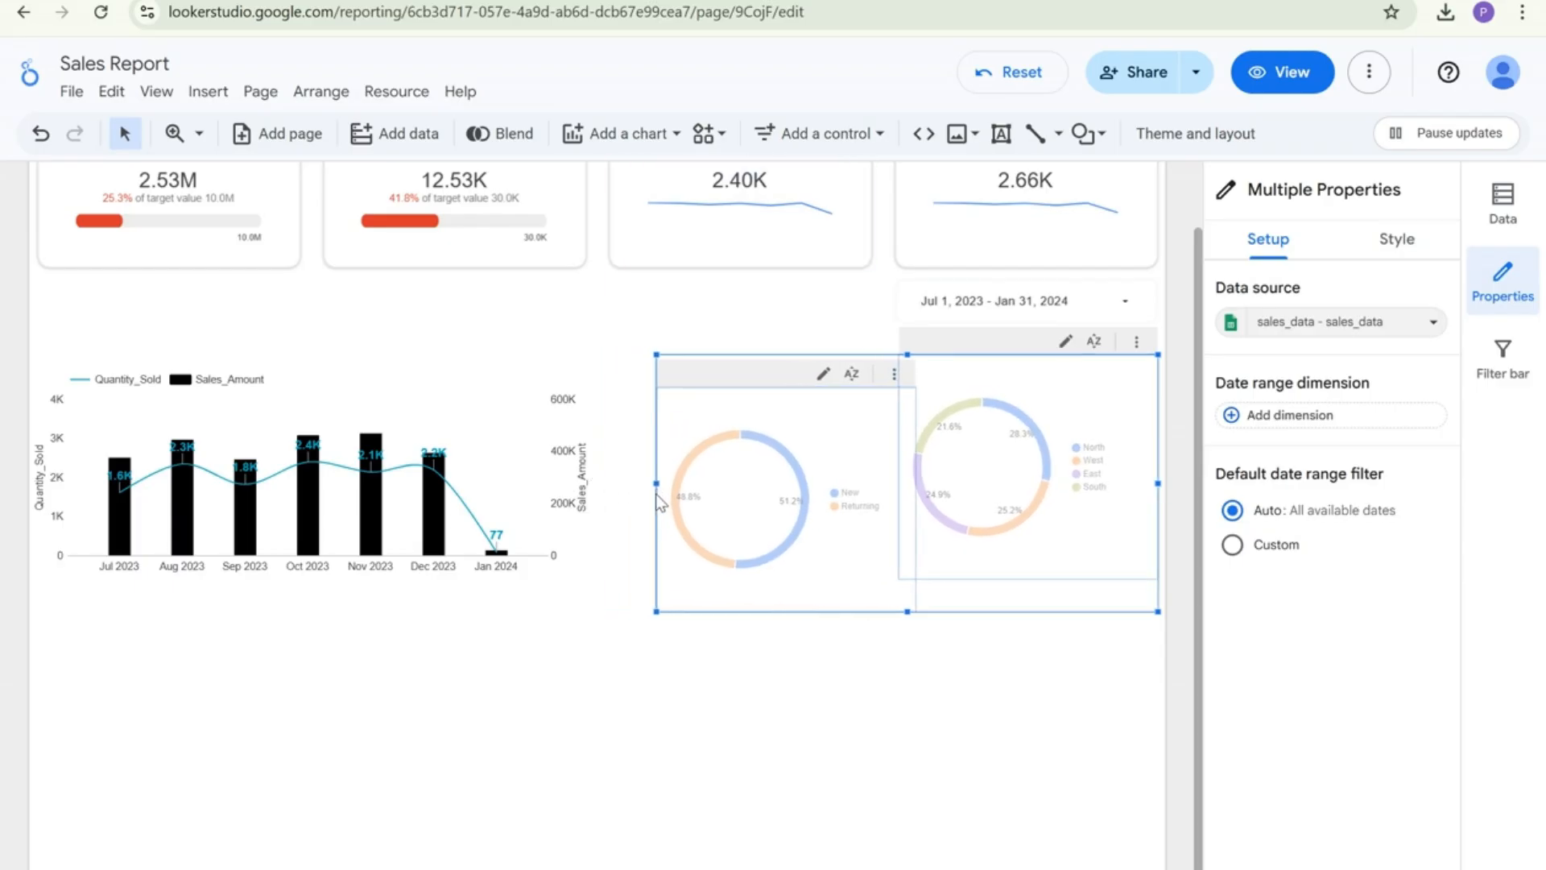
left_click(774, 558)
left_click_drag(757, 560, 721, 532)
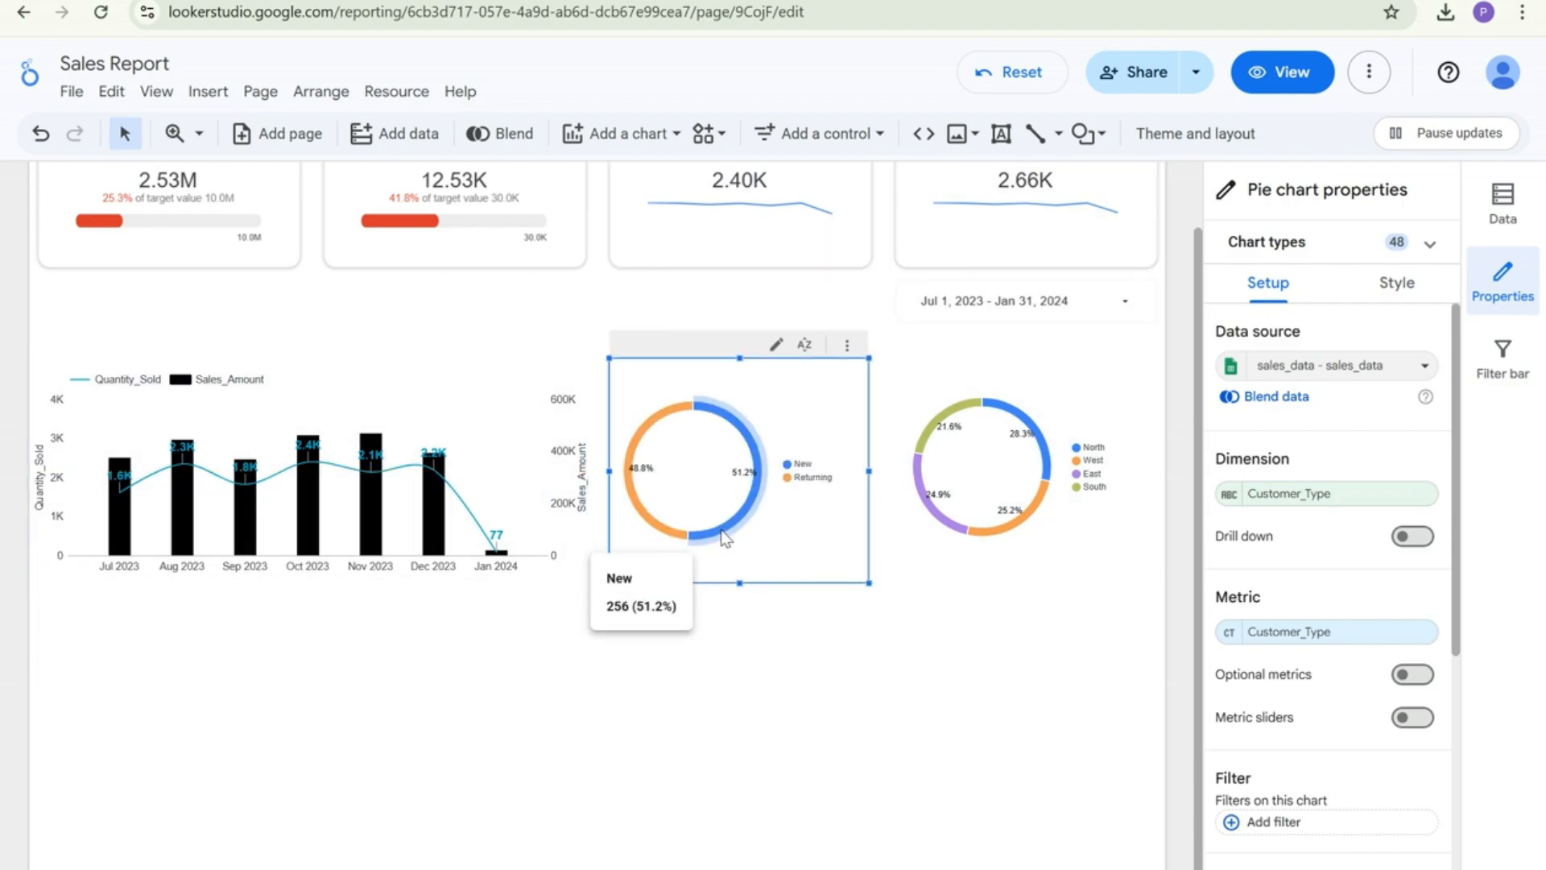
Realign the tops of the resized donut charts with the top of the combo chart
left_click(901, 501)
left_click(789, 493, "ctrl")
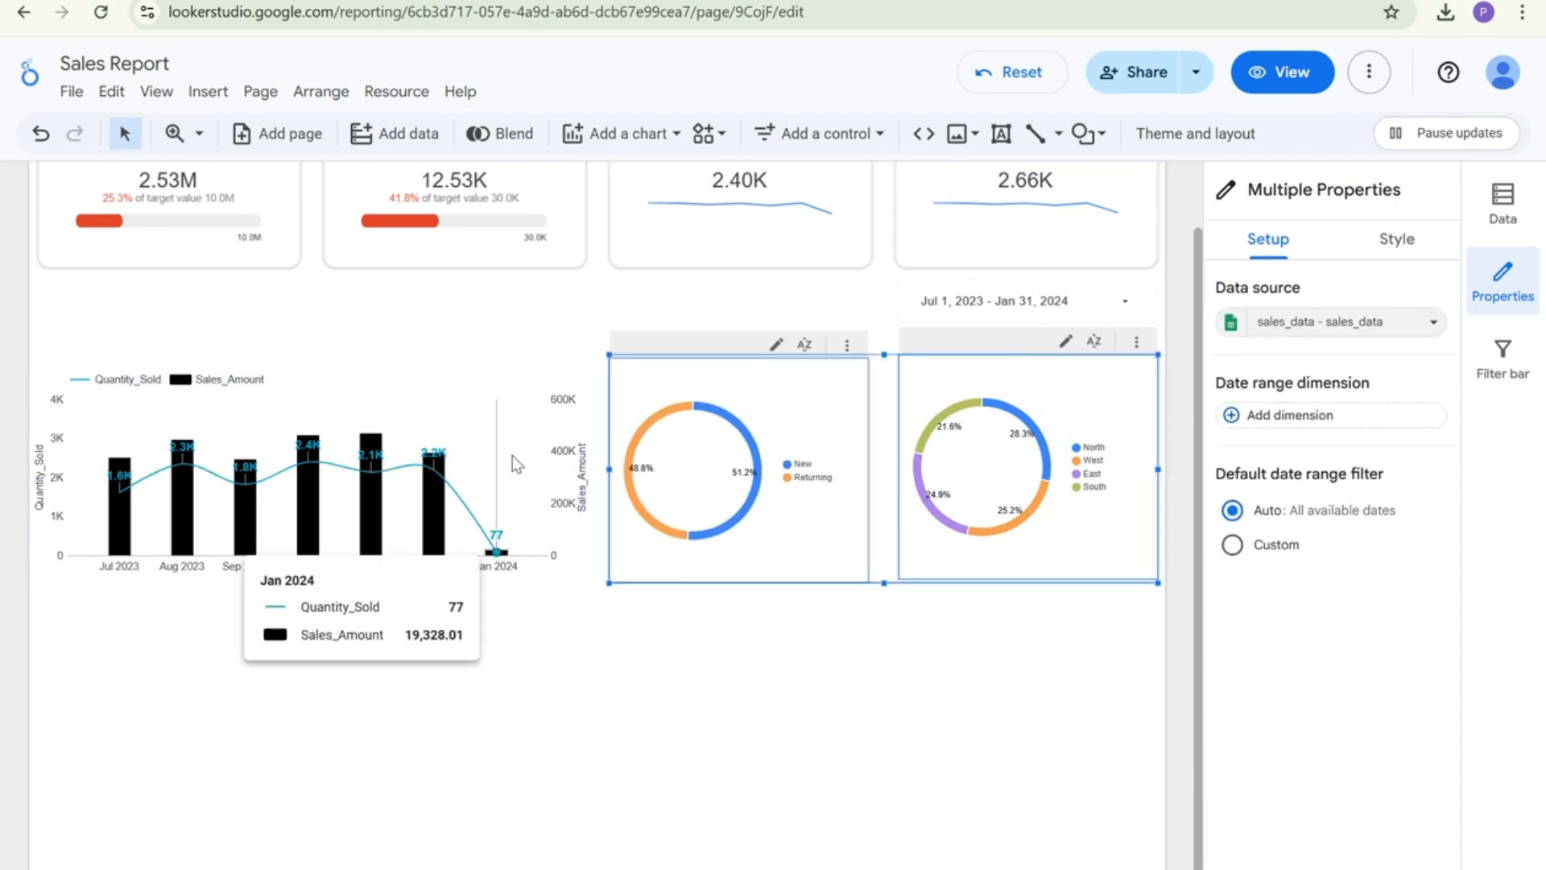
left_click(512, 456, "ctrl")
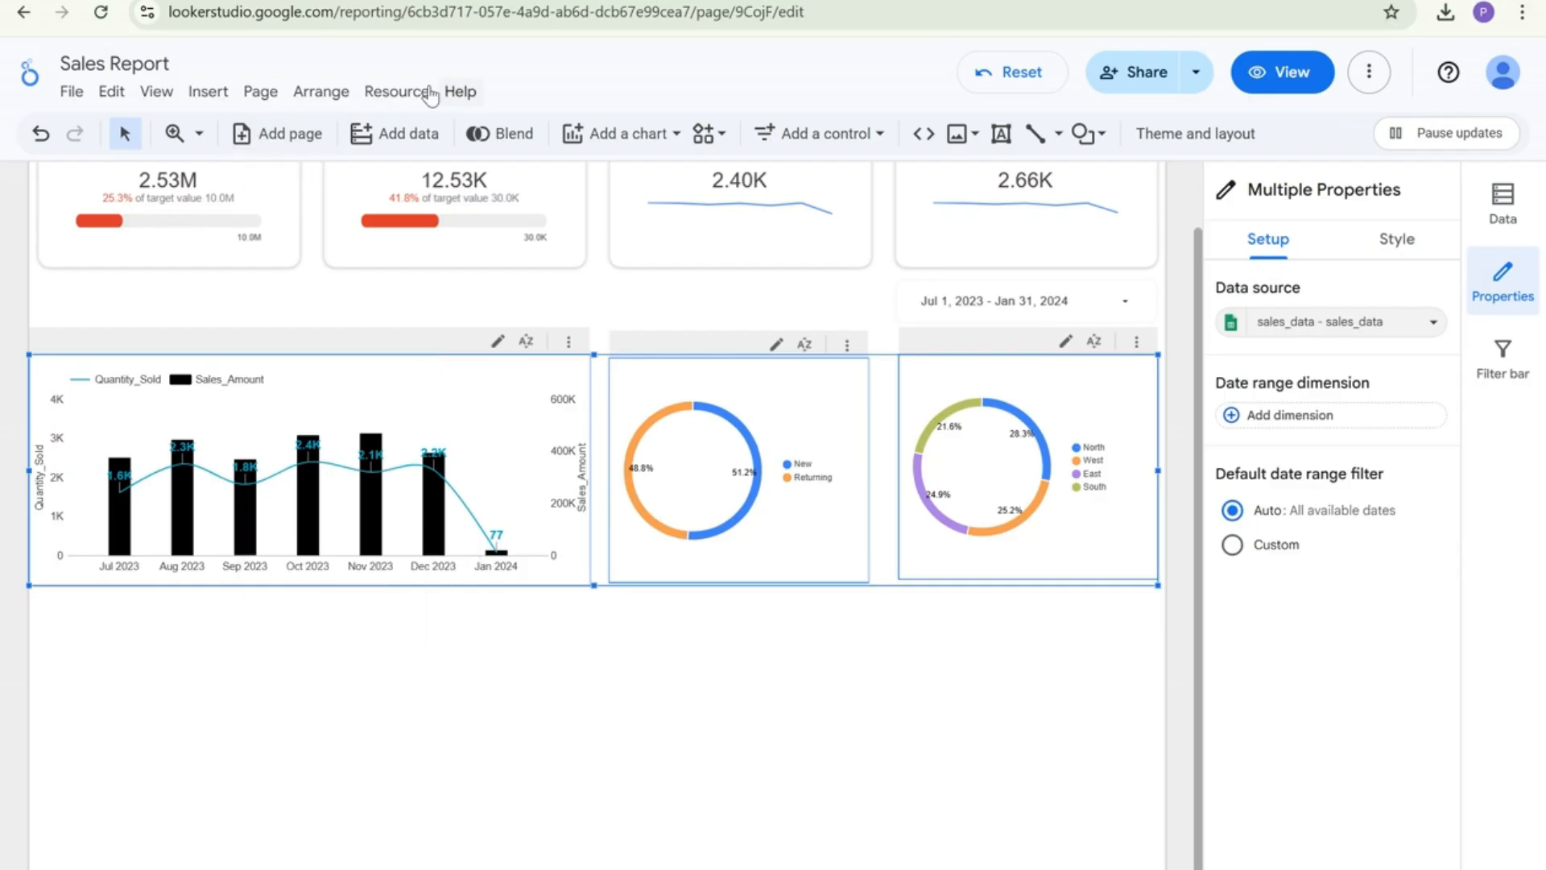
left_click(321, 91)
mouse_move(427, 201)
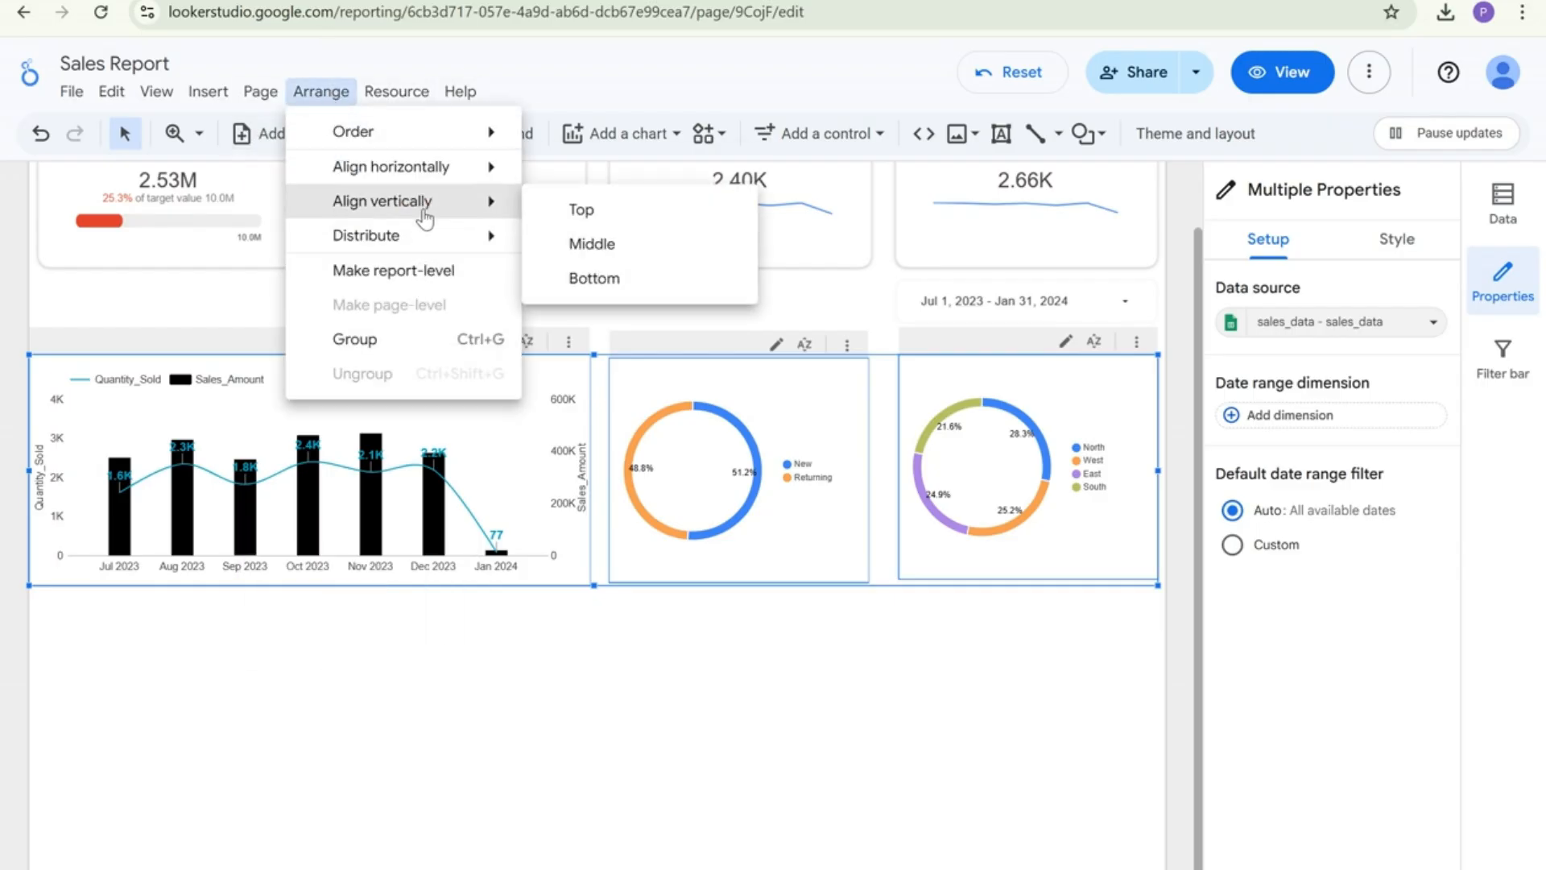
left_click(581, 211)
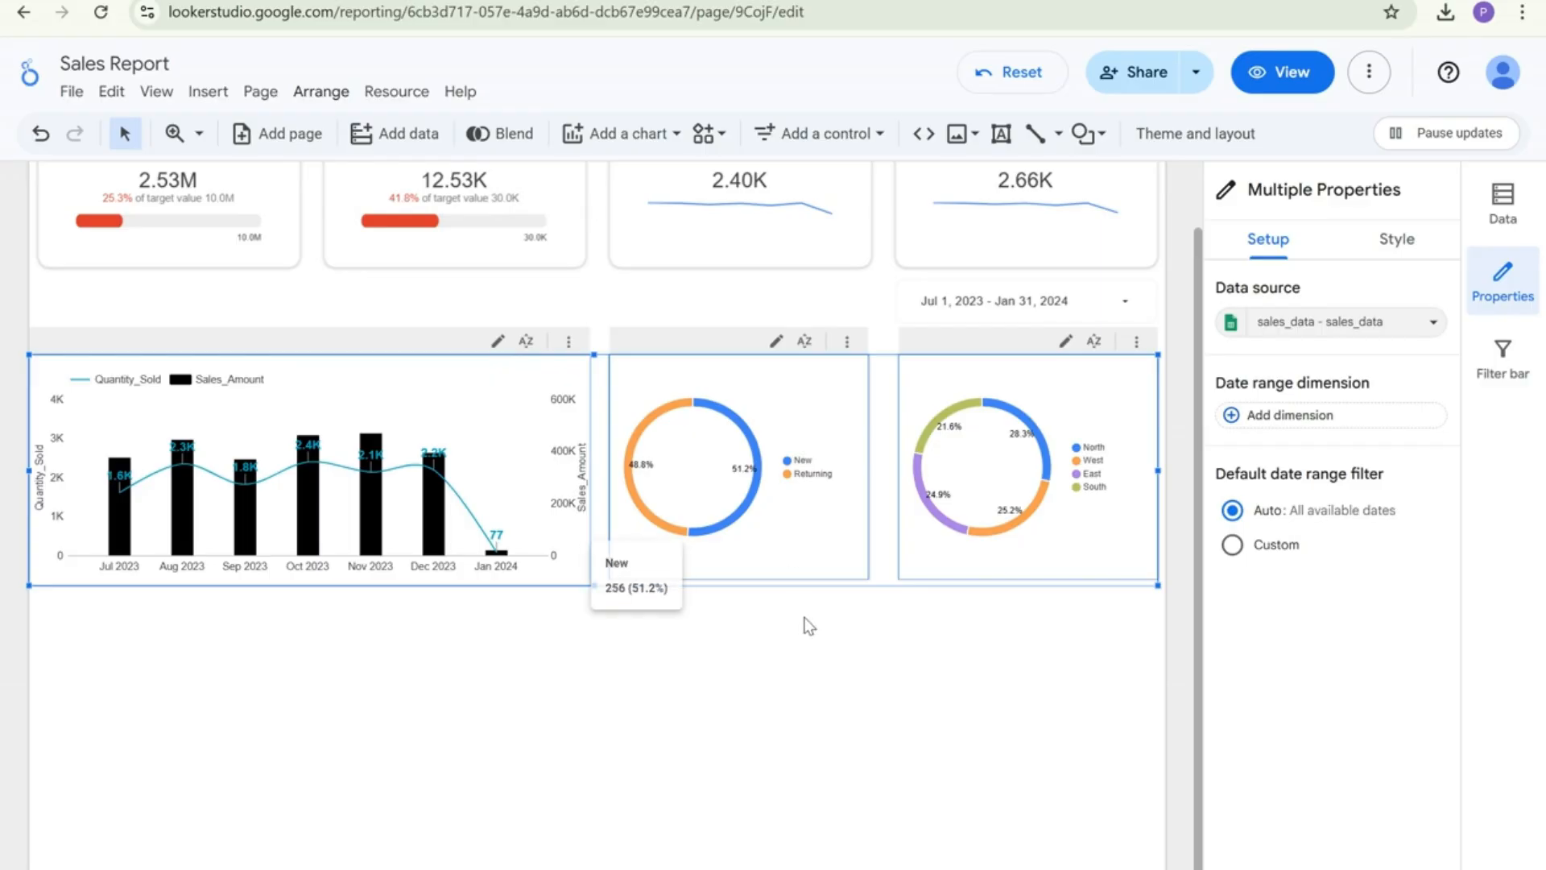
Try to extend the lower edges of both donut charts slightly to the combo chart's lower edge
left_click(835, 562)
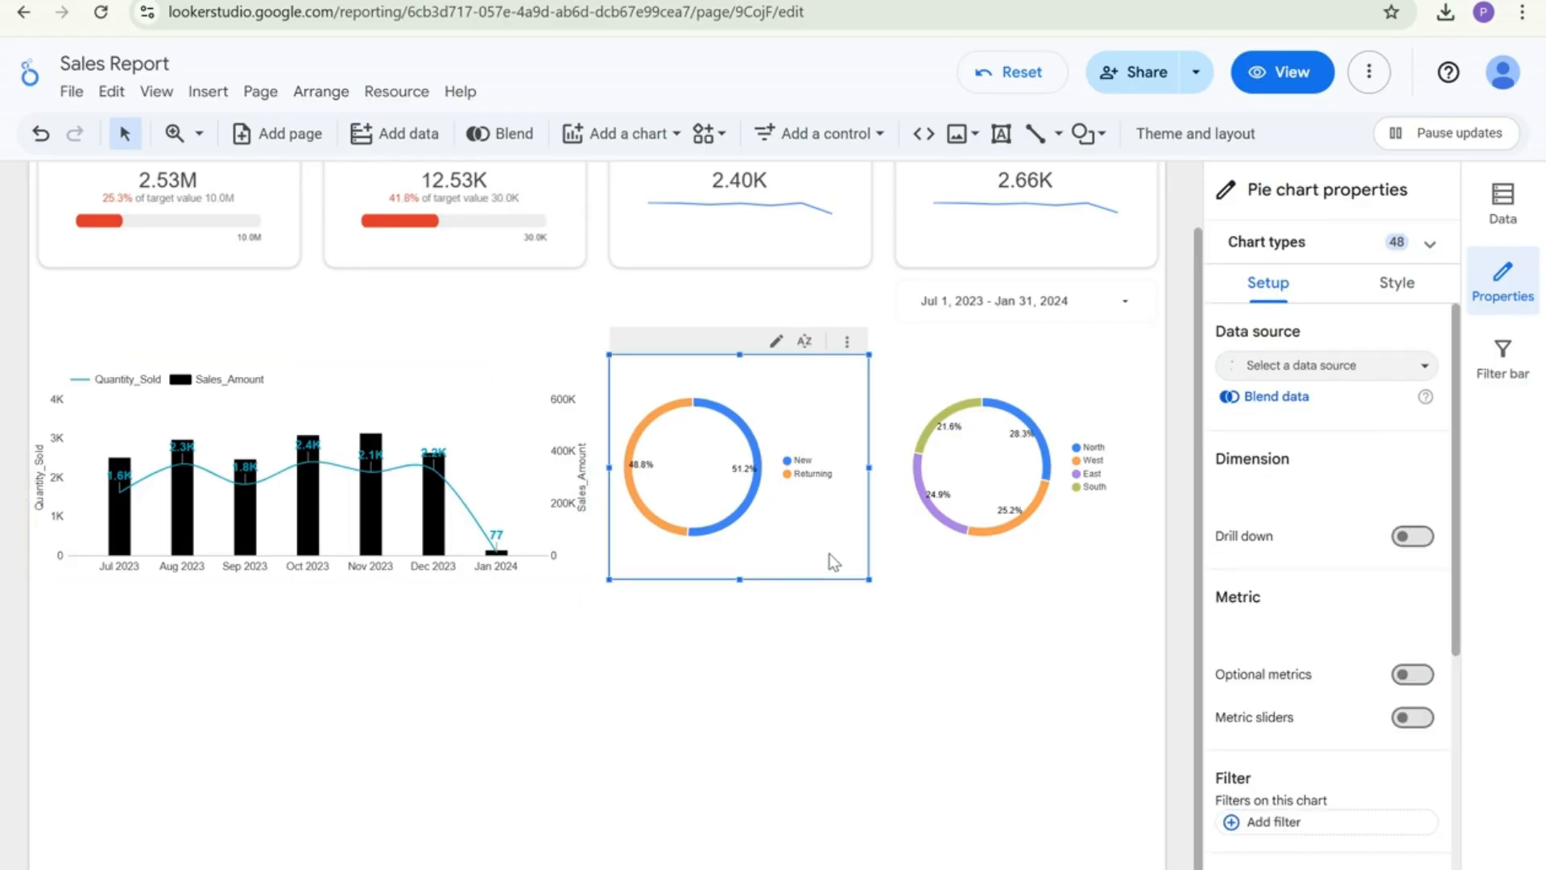
left_click(974, 556, "shift")
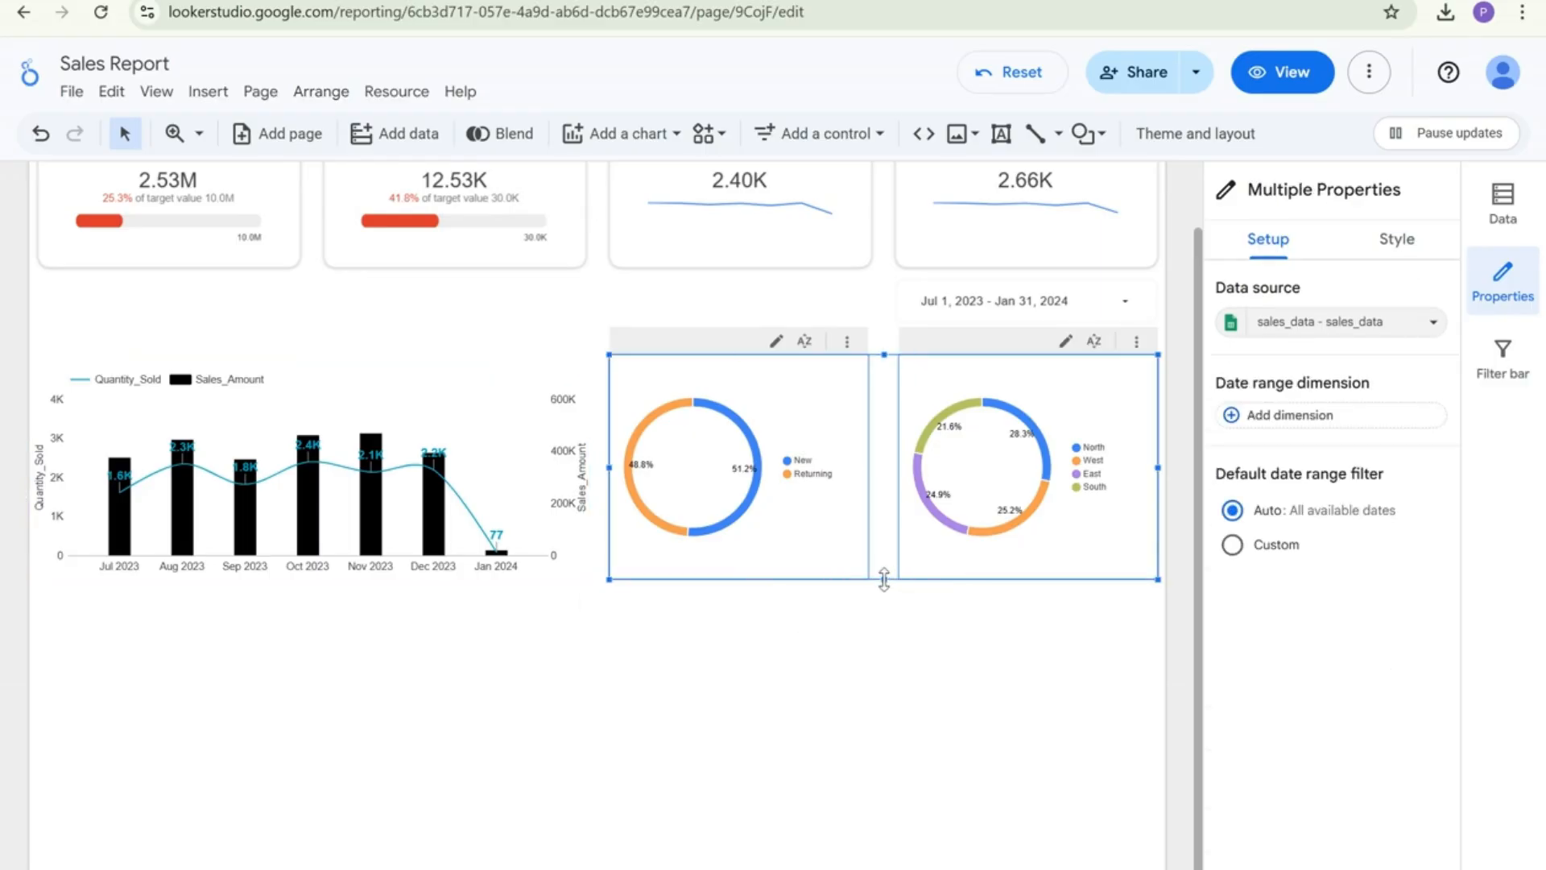
left_click(799, 564)
left_click_drag(739, 579, 739, 585)
left_click(970, 564)
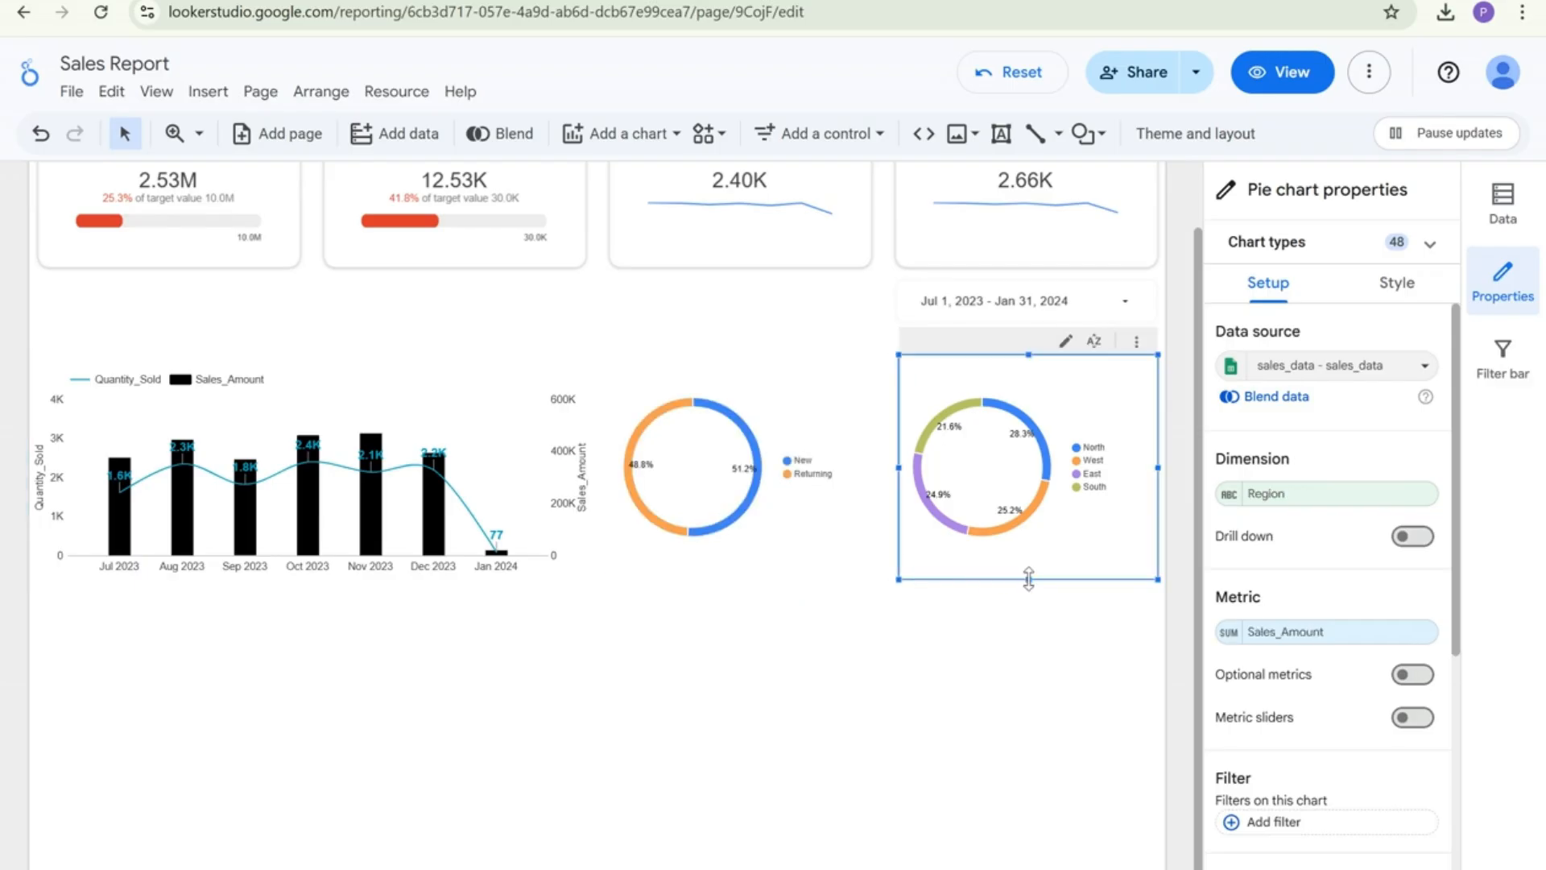
left_click_drag(1029, 578, 1029, 578)
left_click(460, 664)
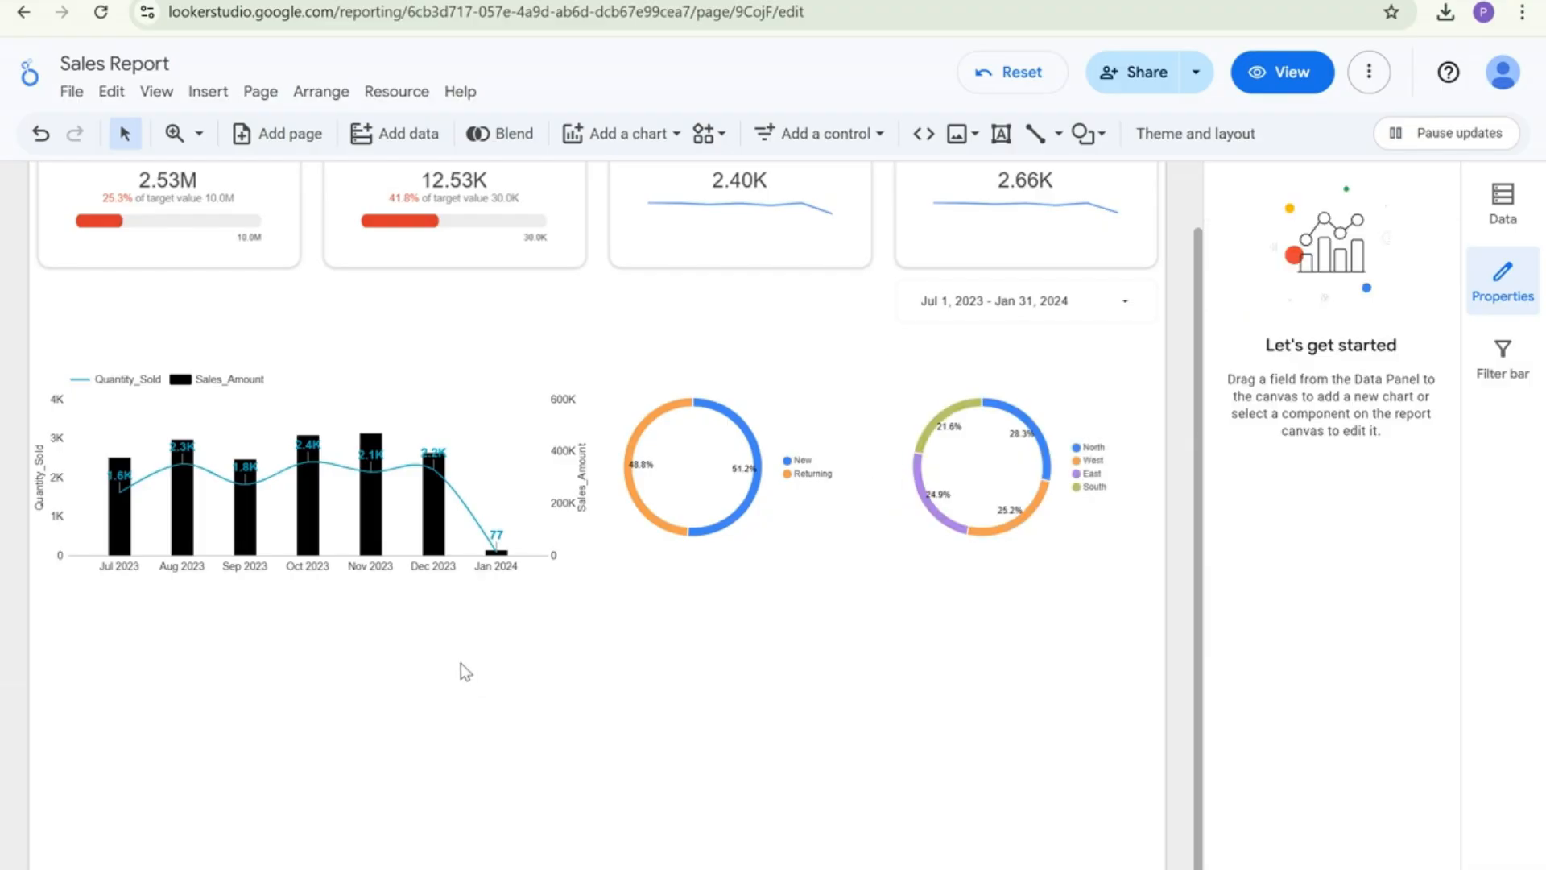
left_click(796, 526)
left_click(975, 496)
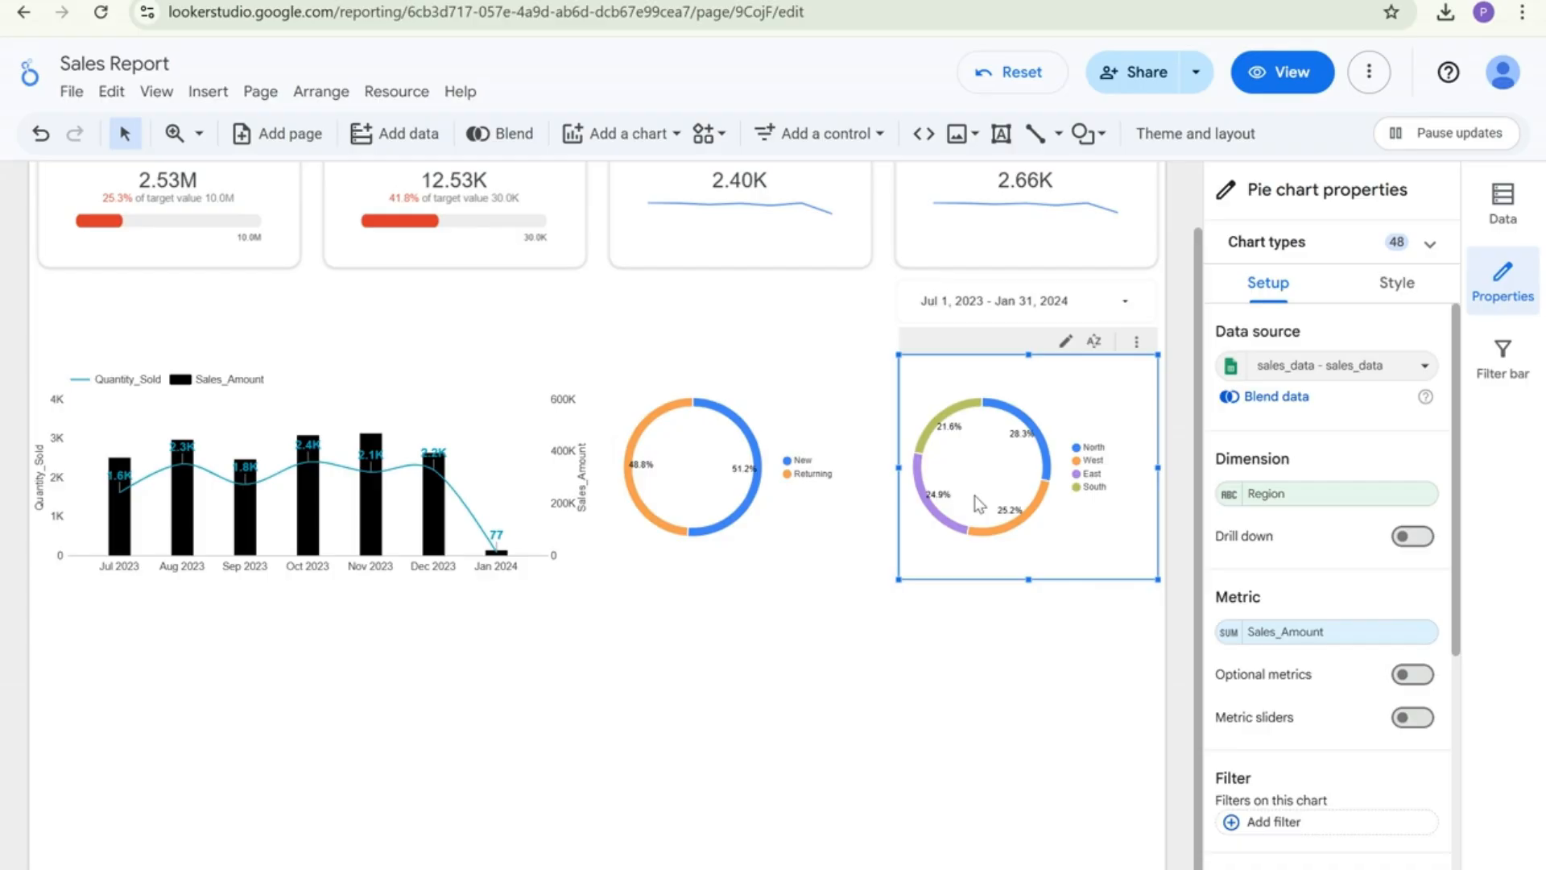
left_click(517, 670)
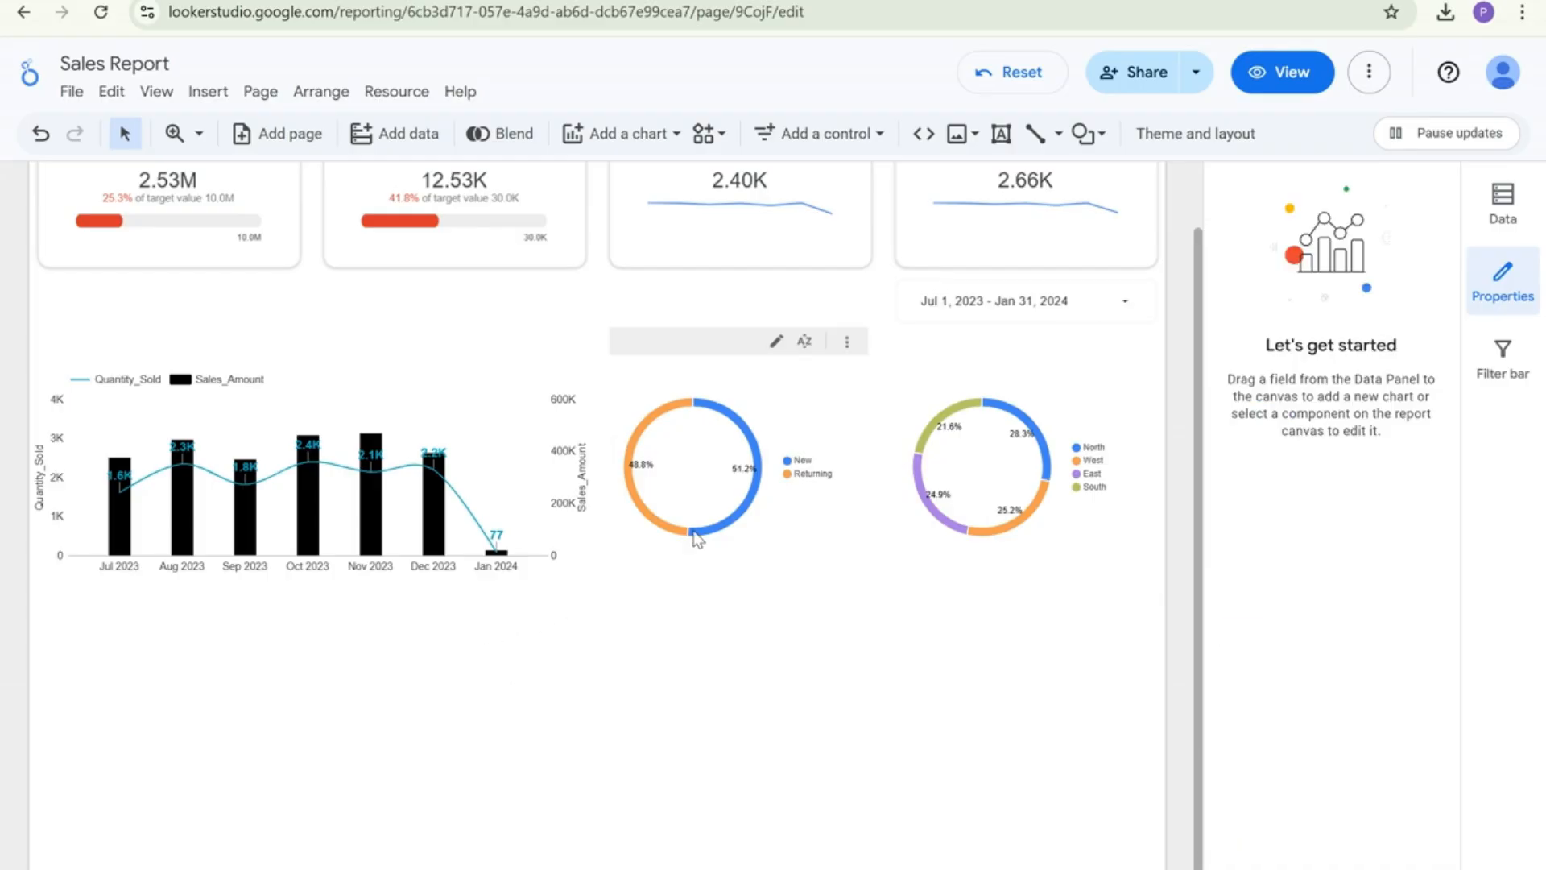
left_click(752, 526)
left_click(1042, 532)
left_click(193, 635)
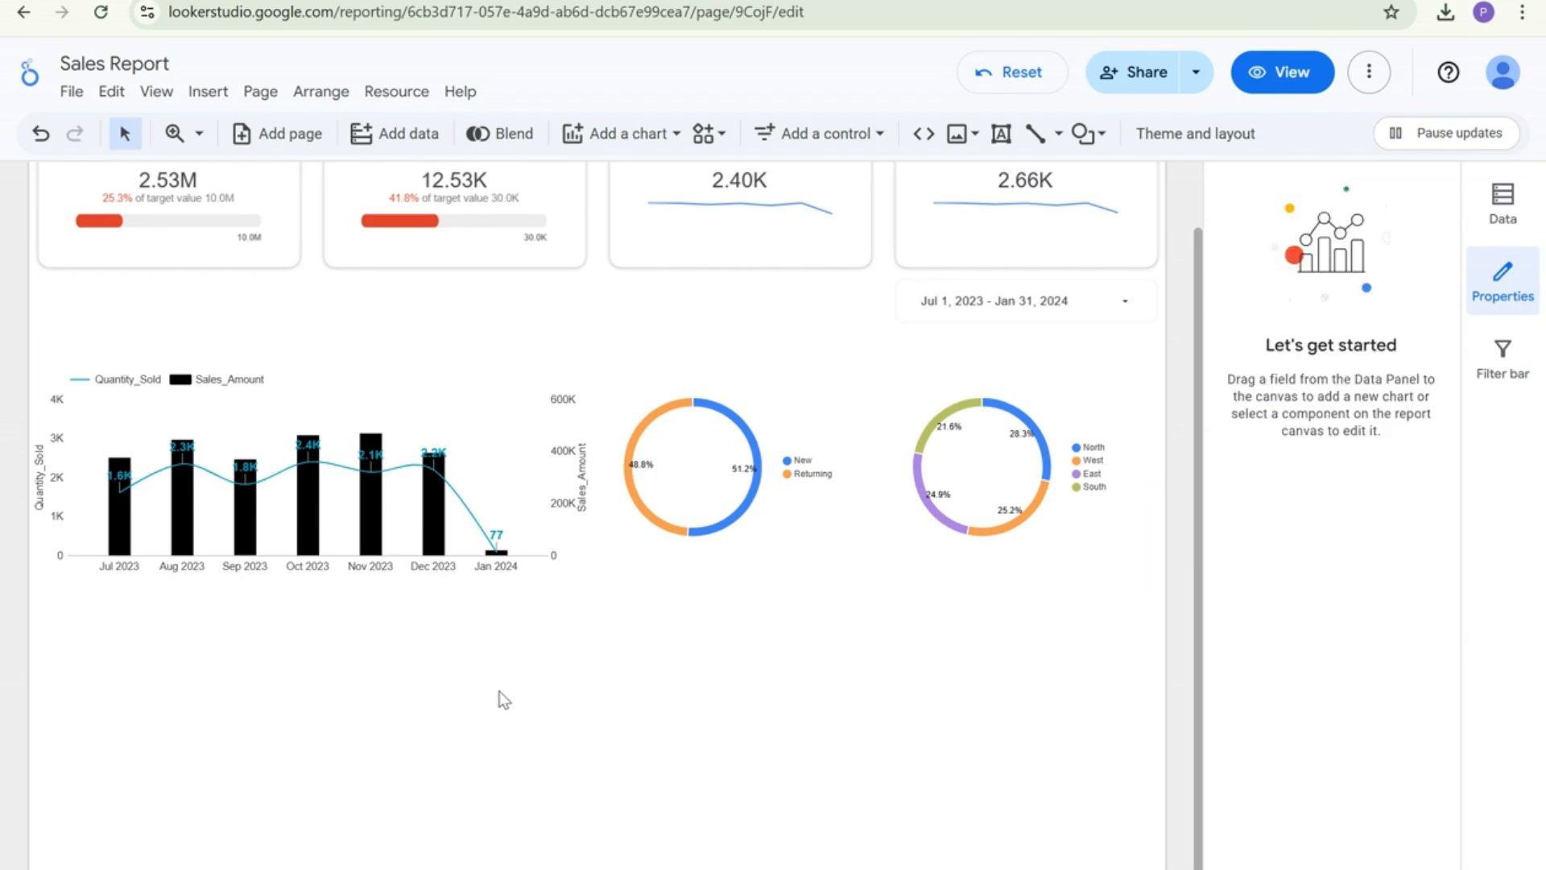
left_click(1097, 149)
mouse_move(1125, 179)
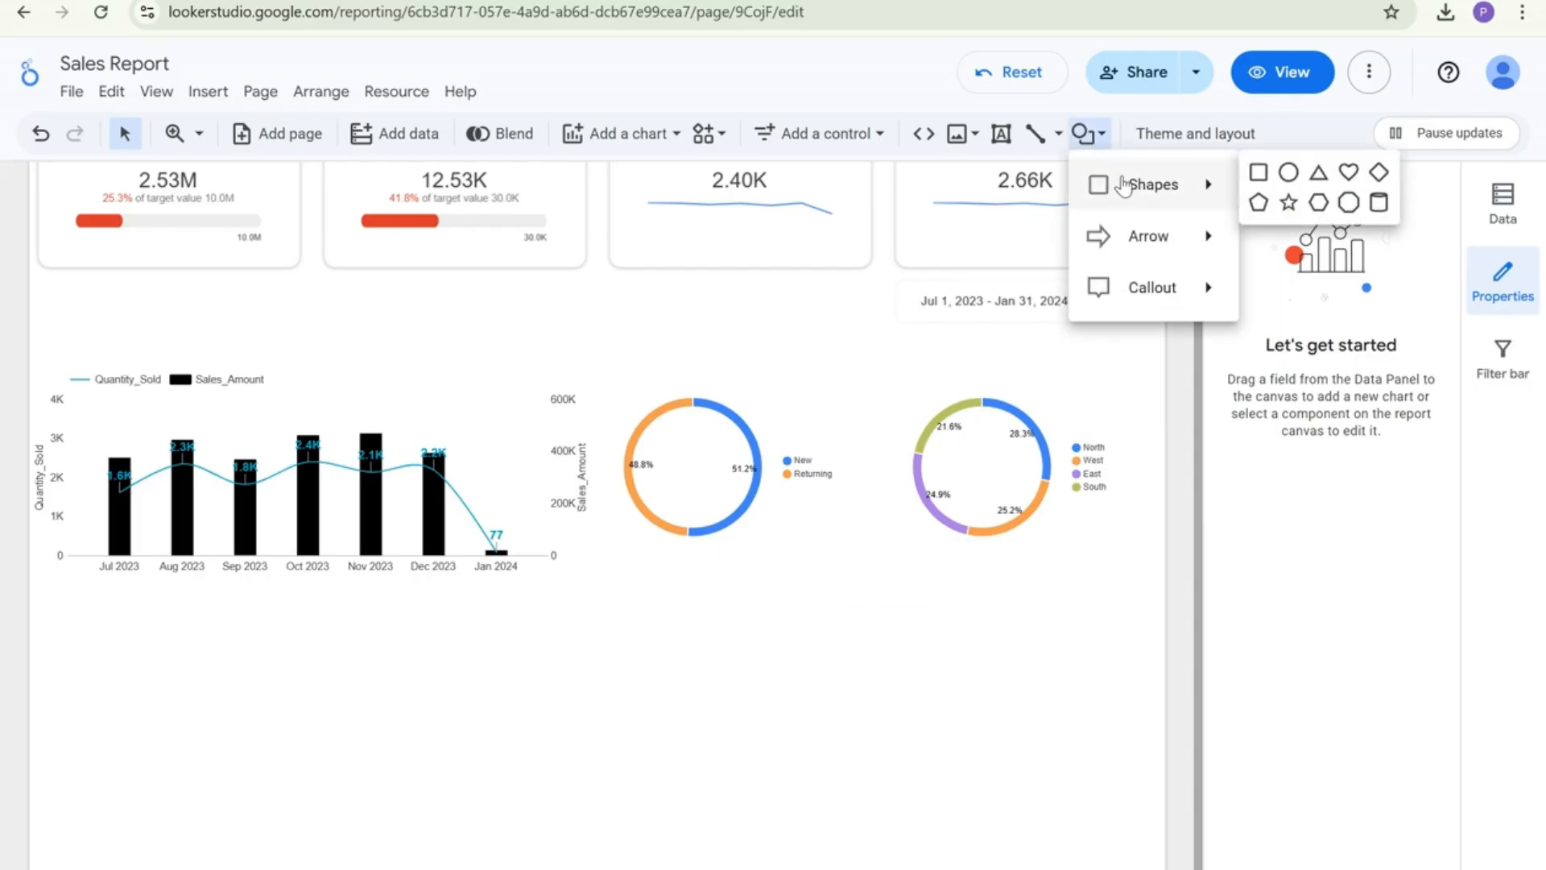
left_click(1259, 173)
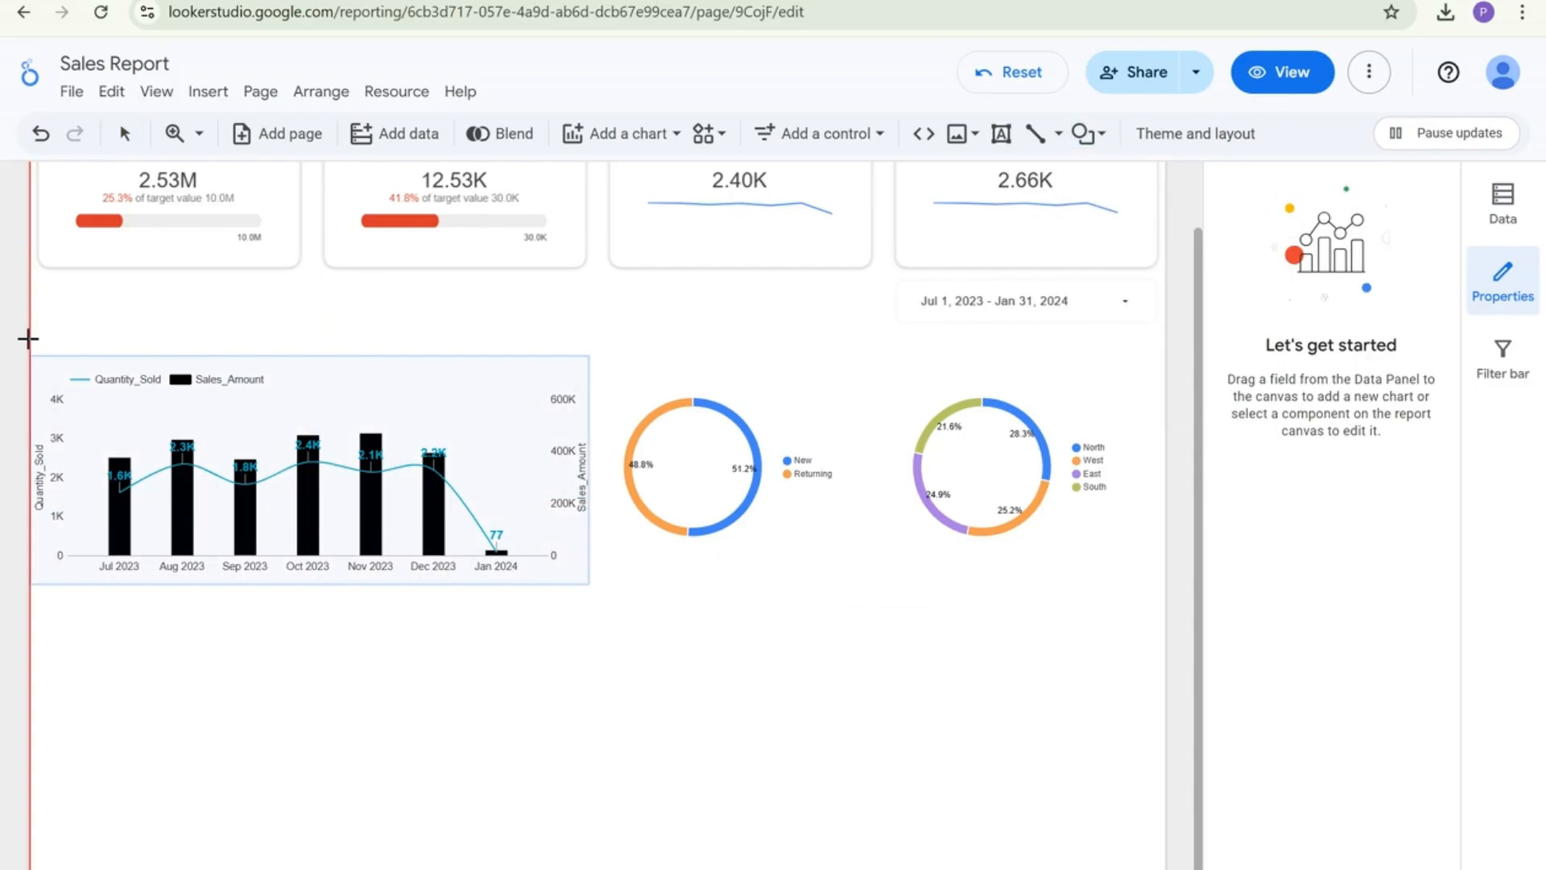
mouse_move(28, 336)
left_mouse_down()
mouse_move(137, 635)
mouse_move(524, 631)
mouse_move(607, 593)
mouse_move(642, 601)
left_mouse_up()
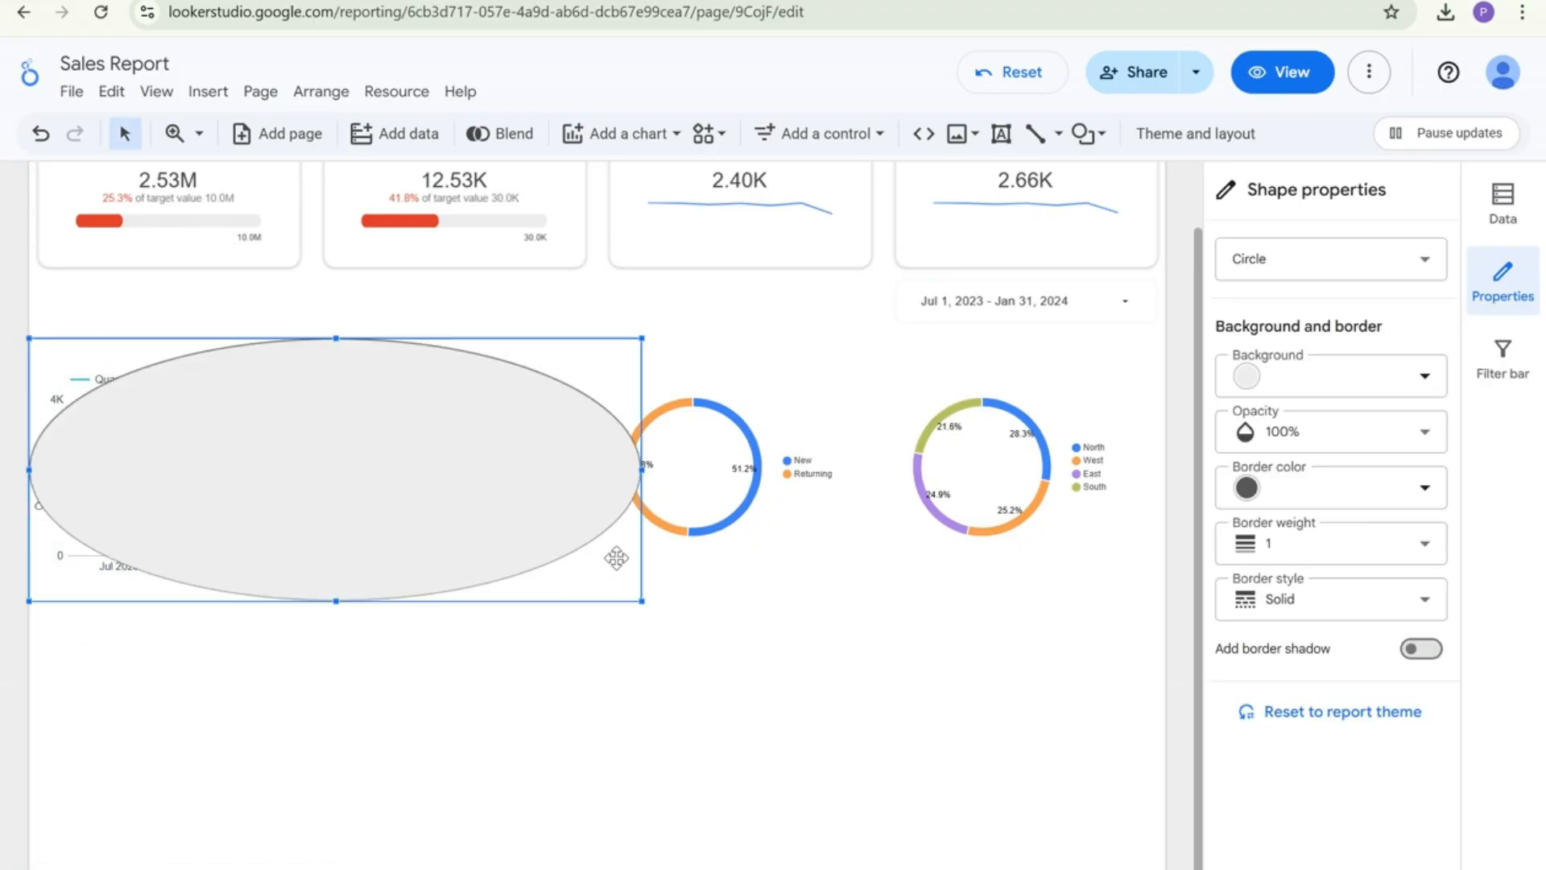
key("Delete")
Draw a rectangle shape covering the combo chart and send it to the back
left_click(1087, 134)
mouse_move(1168, 202)
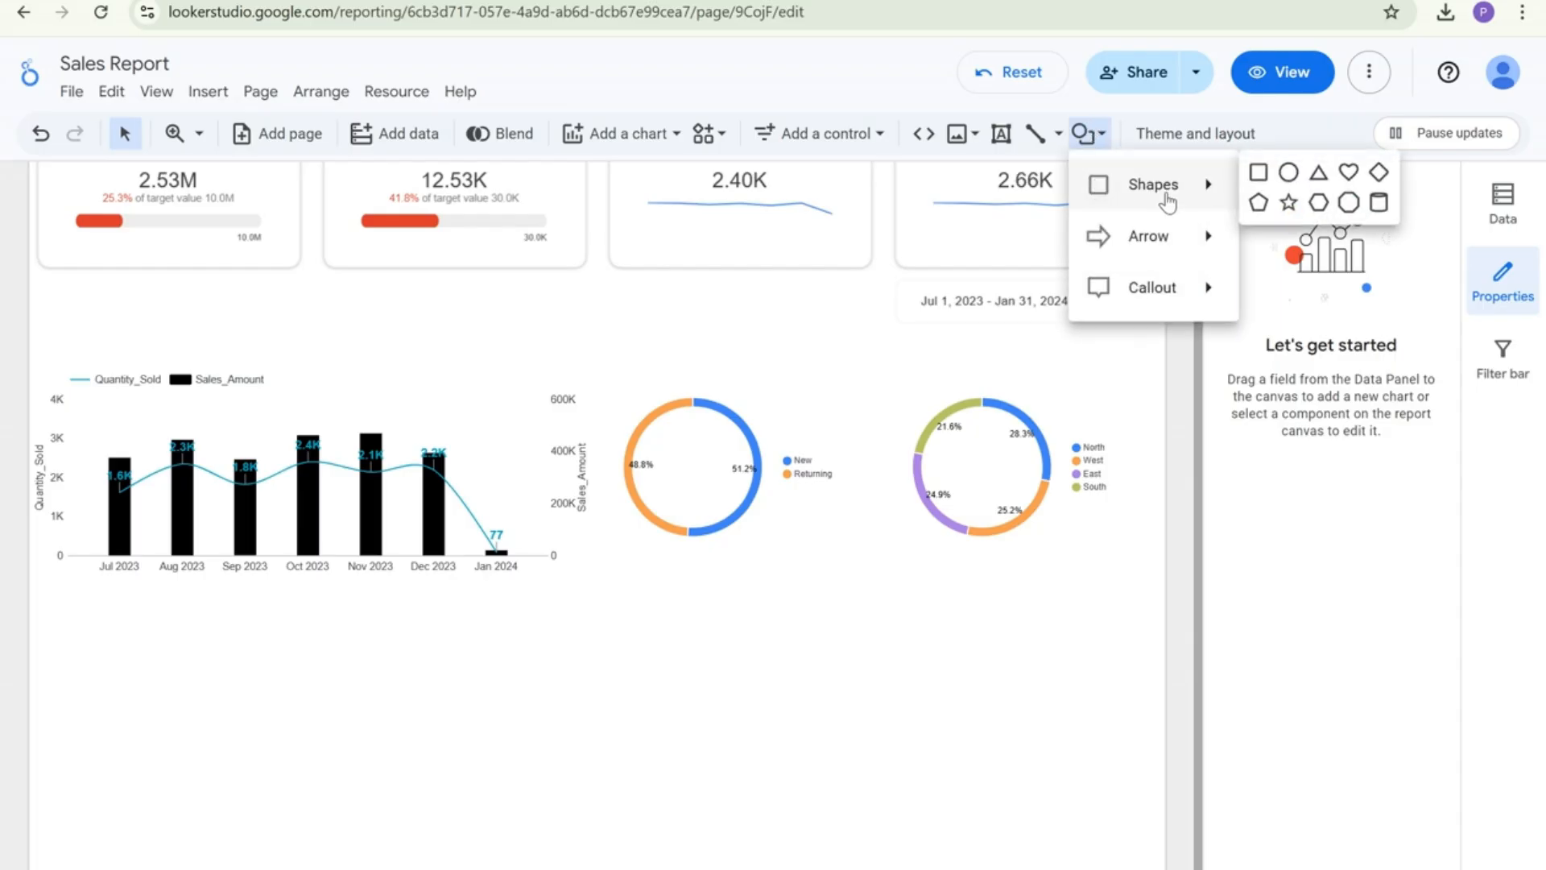
left_click(1258, 172)
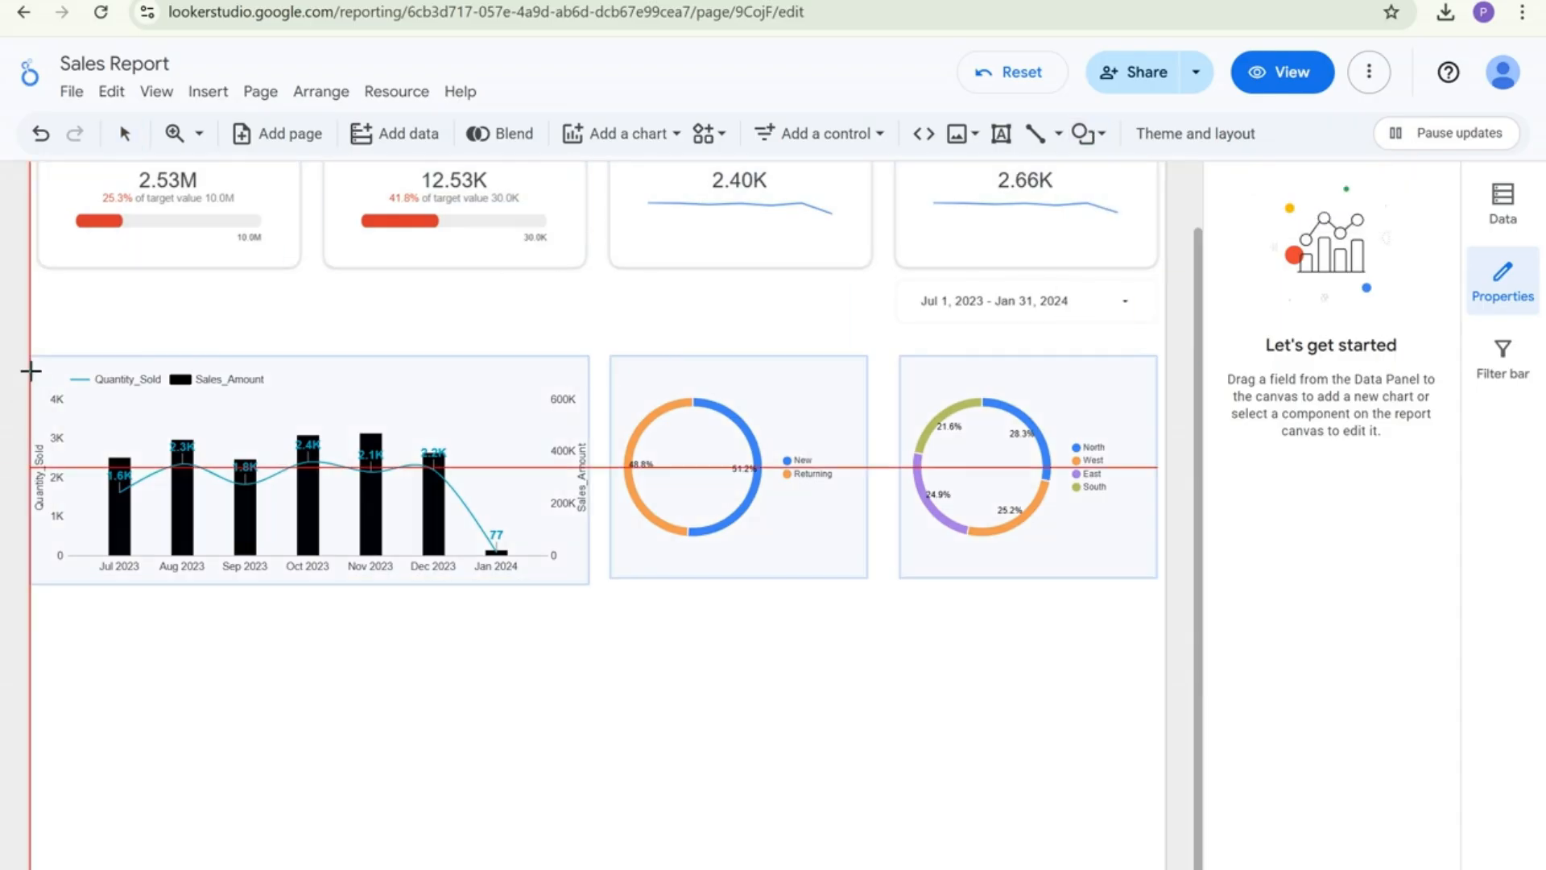
left_click_drag(30, 349, 642, 655)
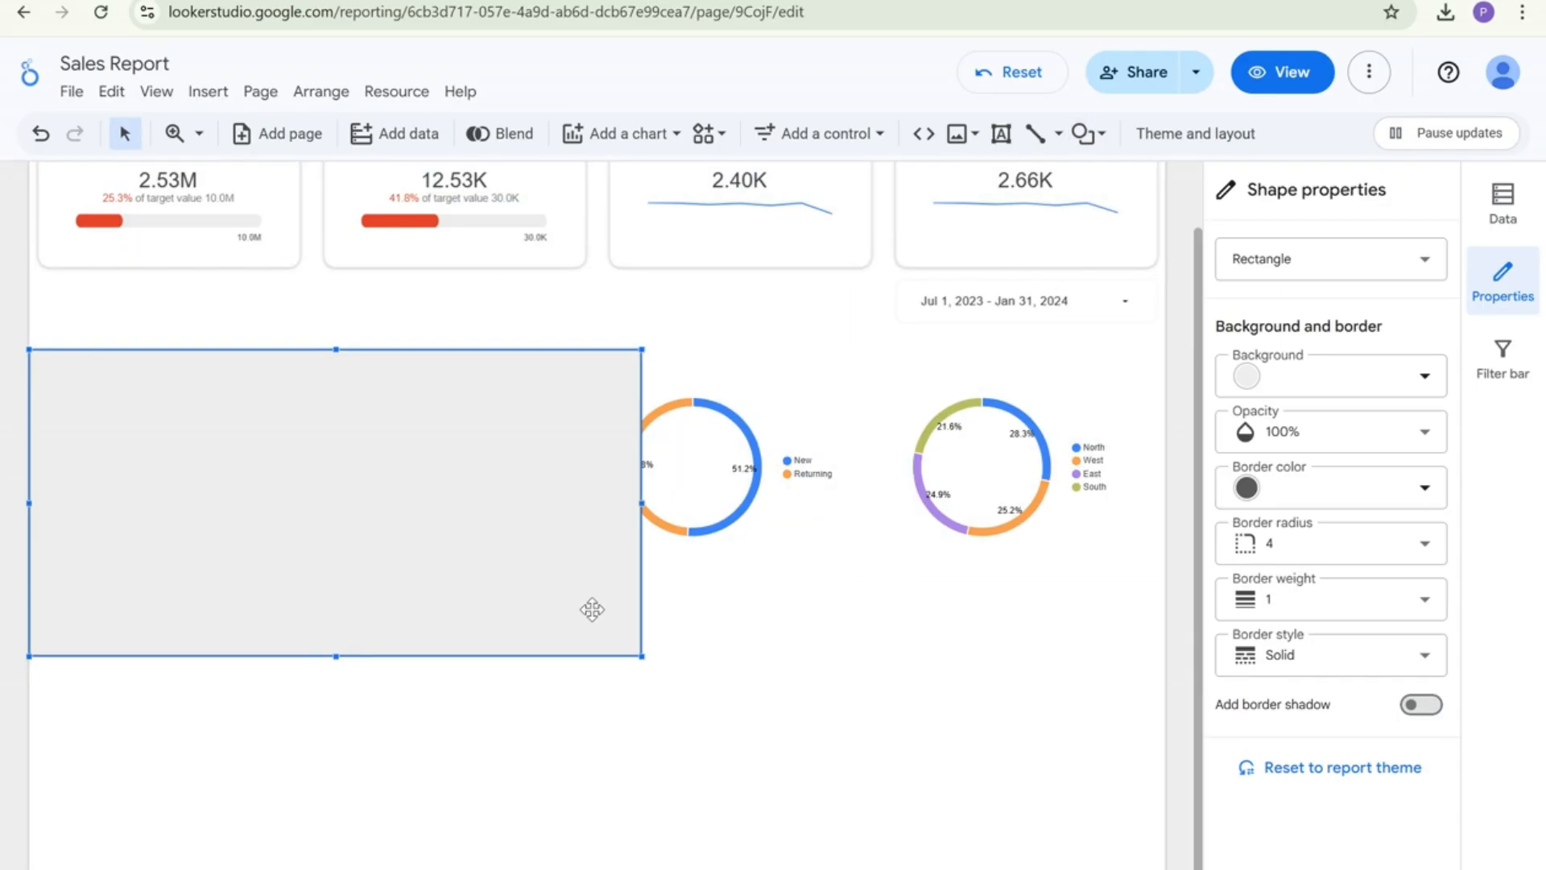
right_click(588, 600)
mouse_move(625, 463)
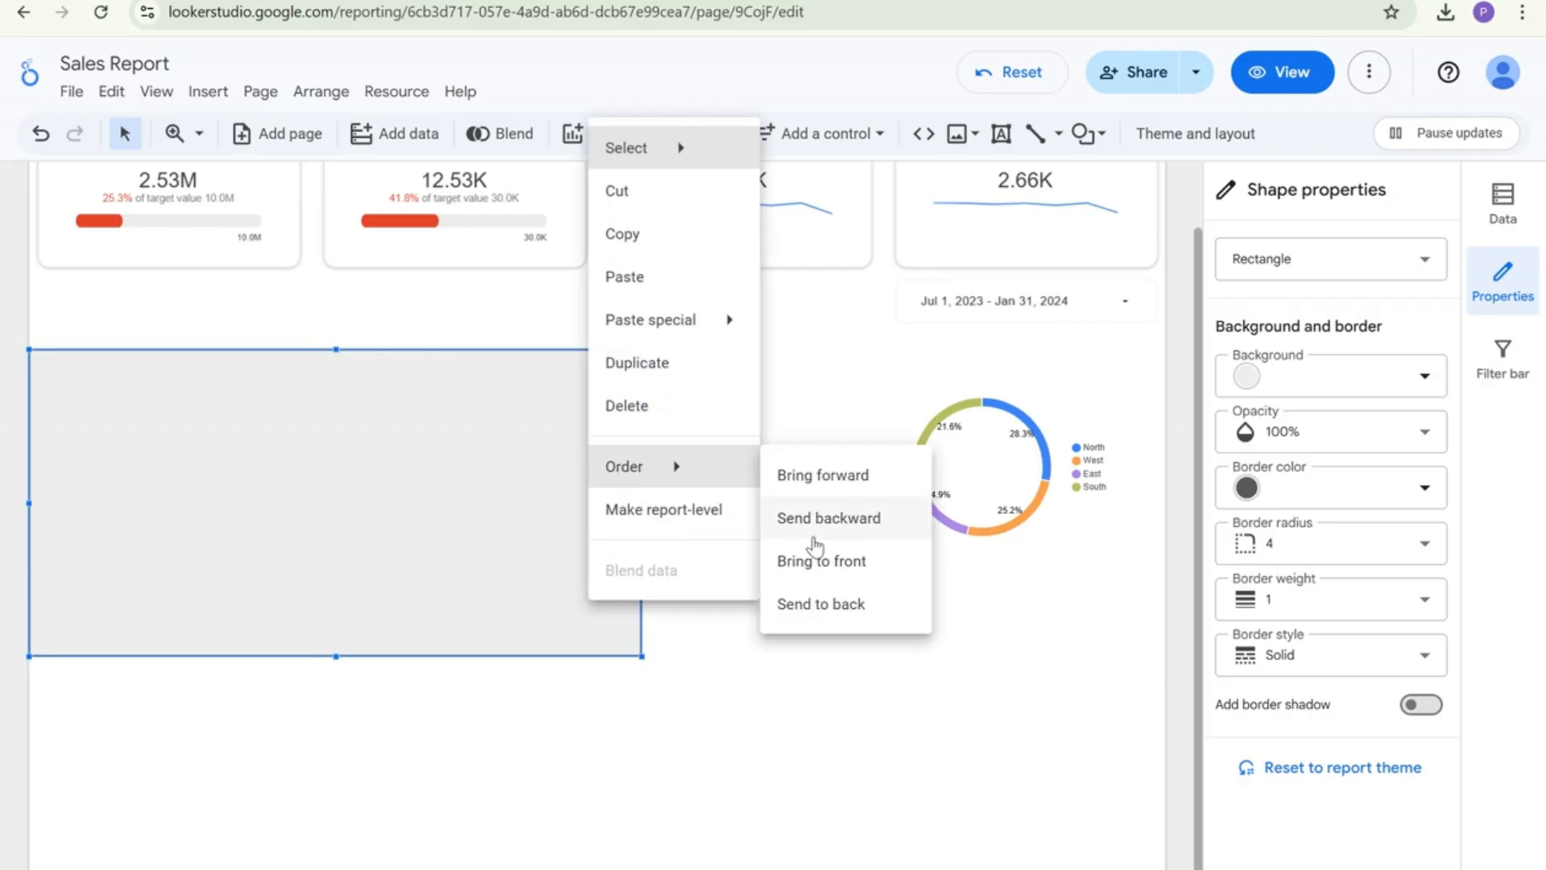
left_click(825, 606)
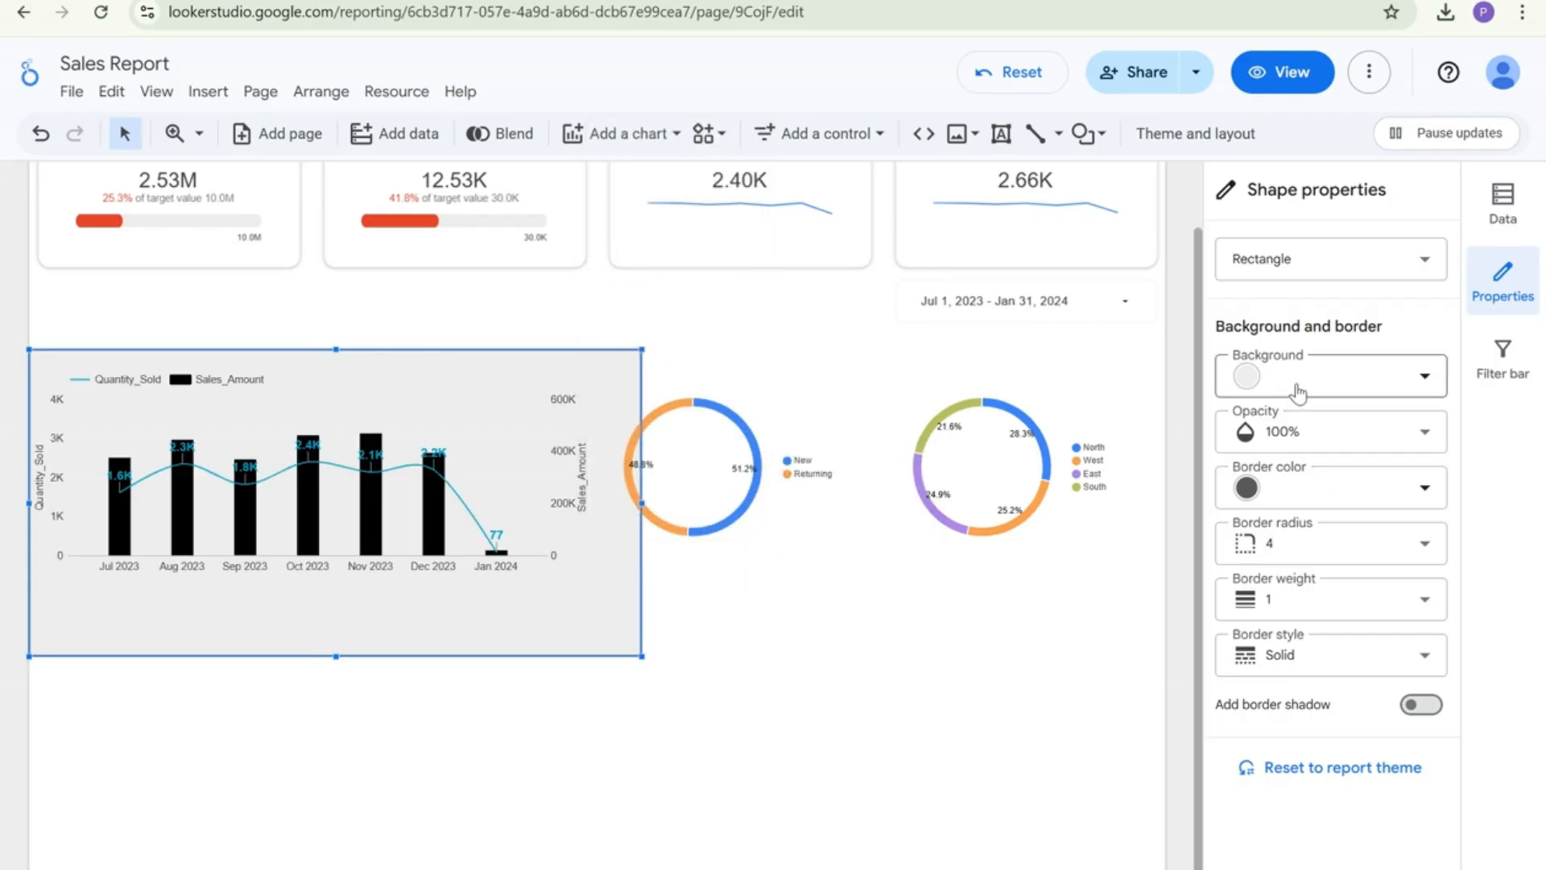
Give the rectangle a transparent background, a very light grey border and a border radius of 15
left_click(1293, 385)
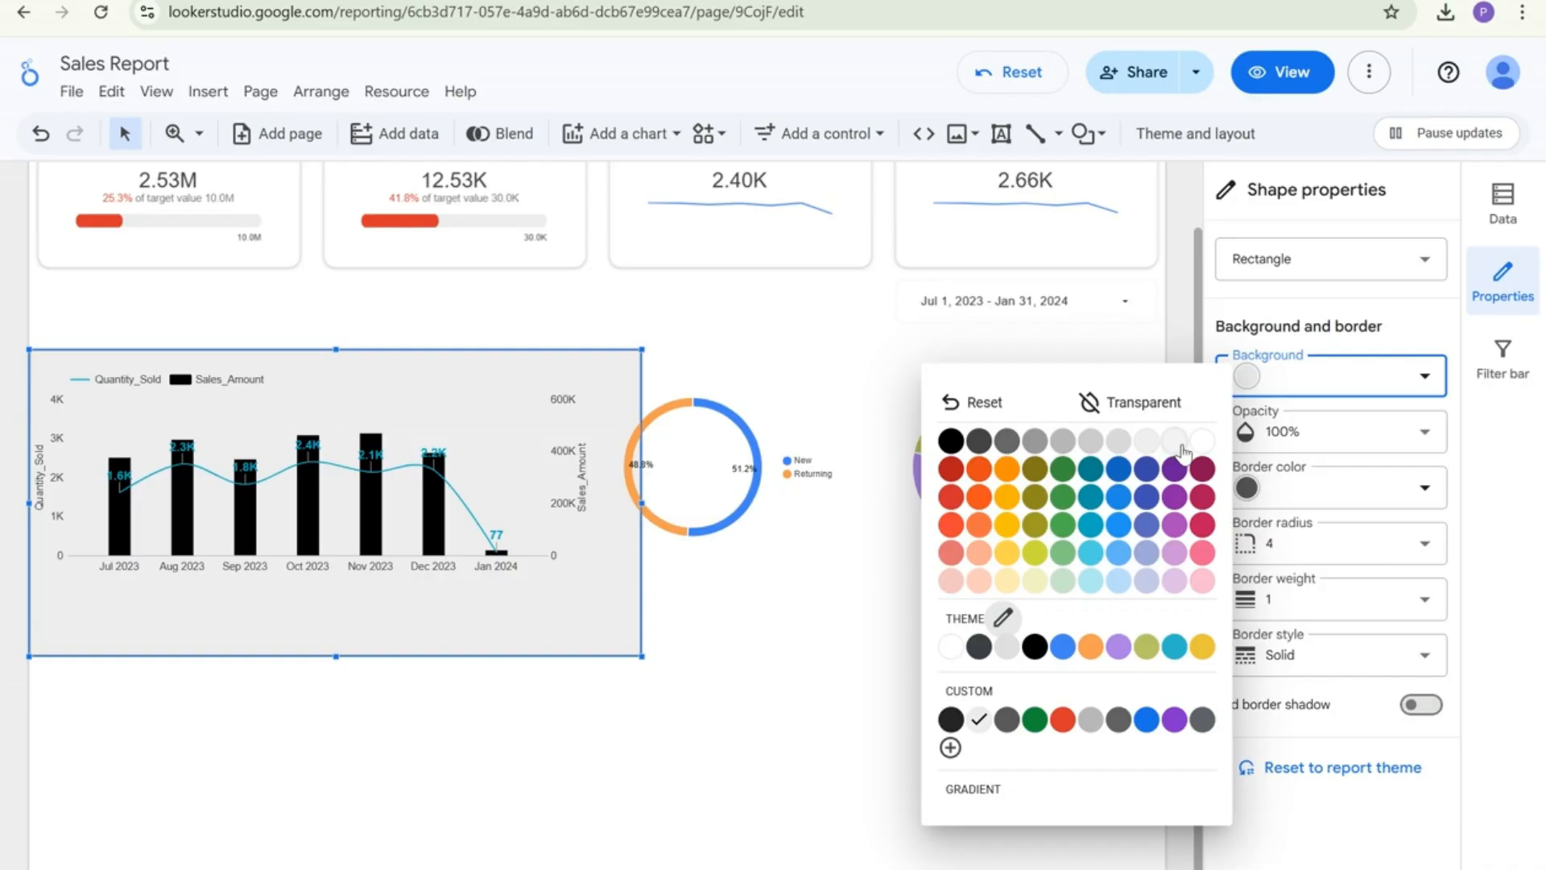
left_click(1124, 407)
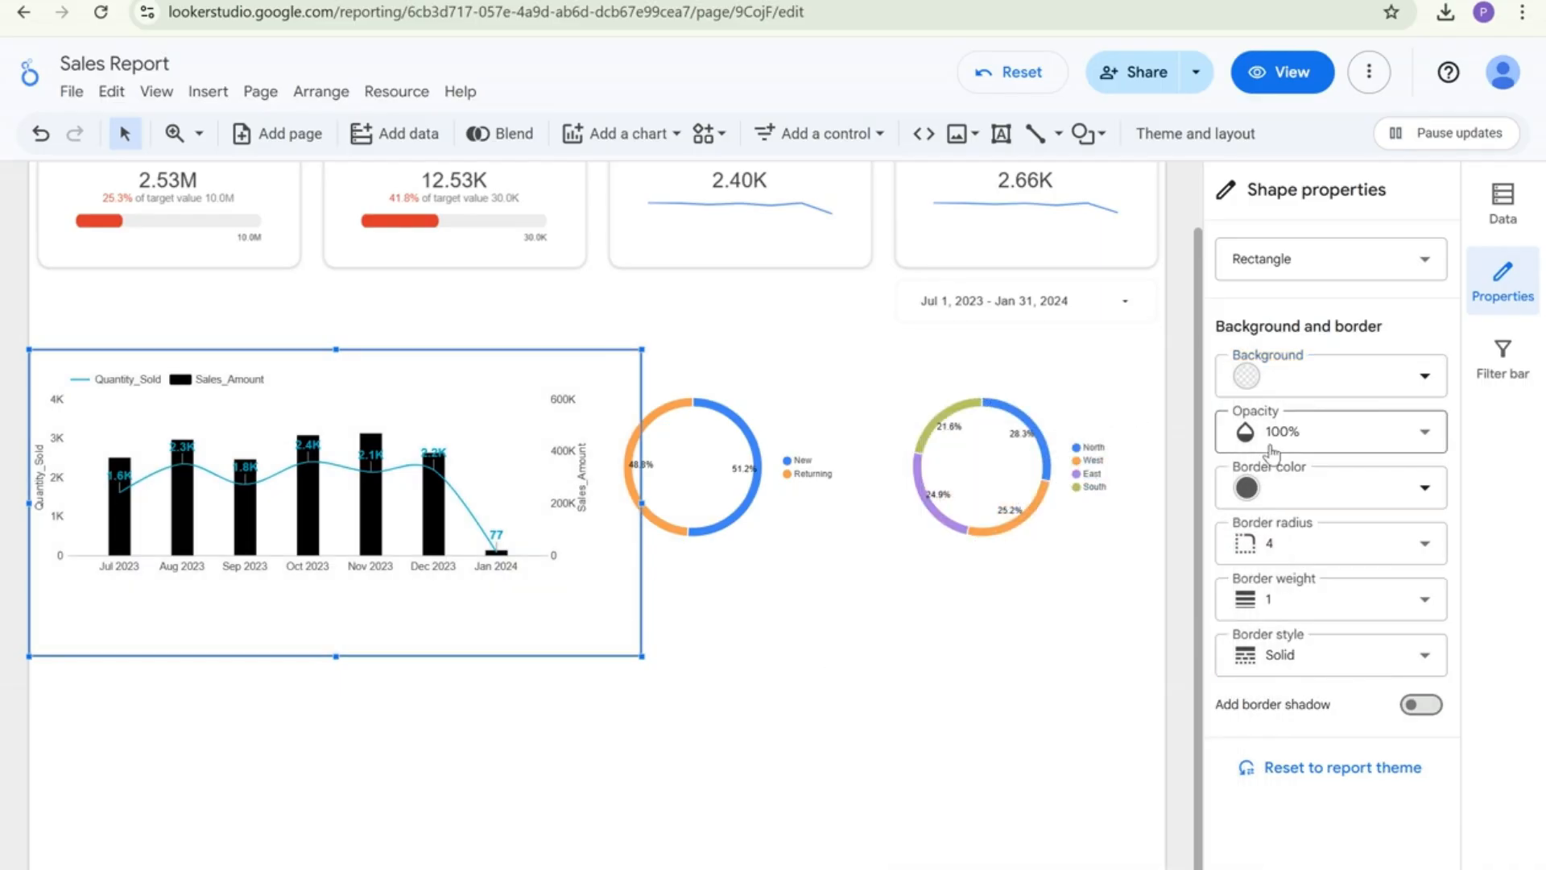
left_click(1277, 483)
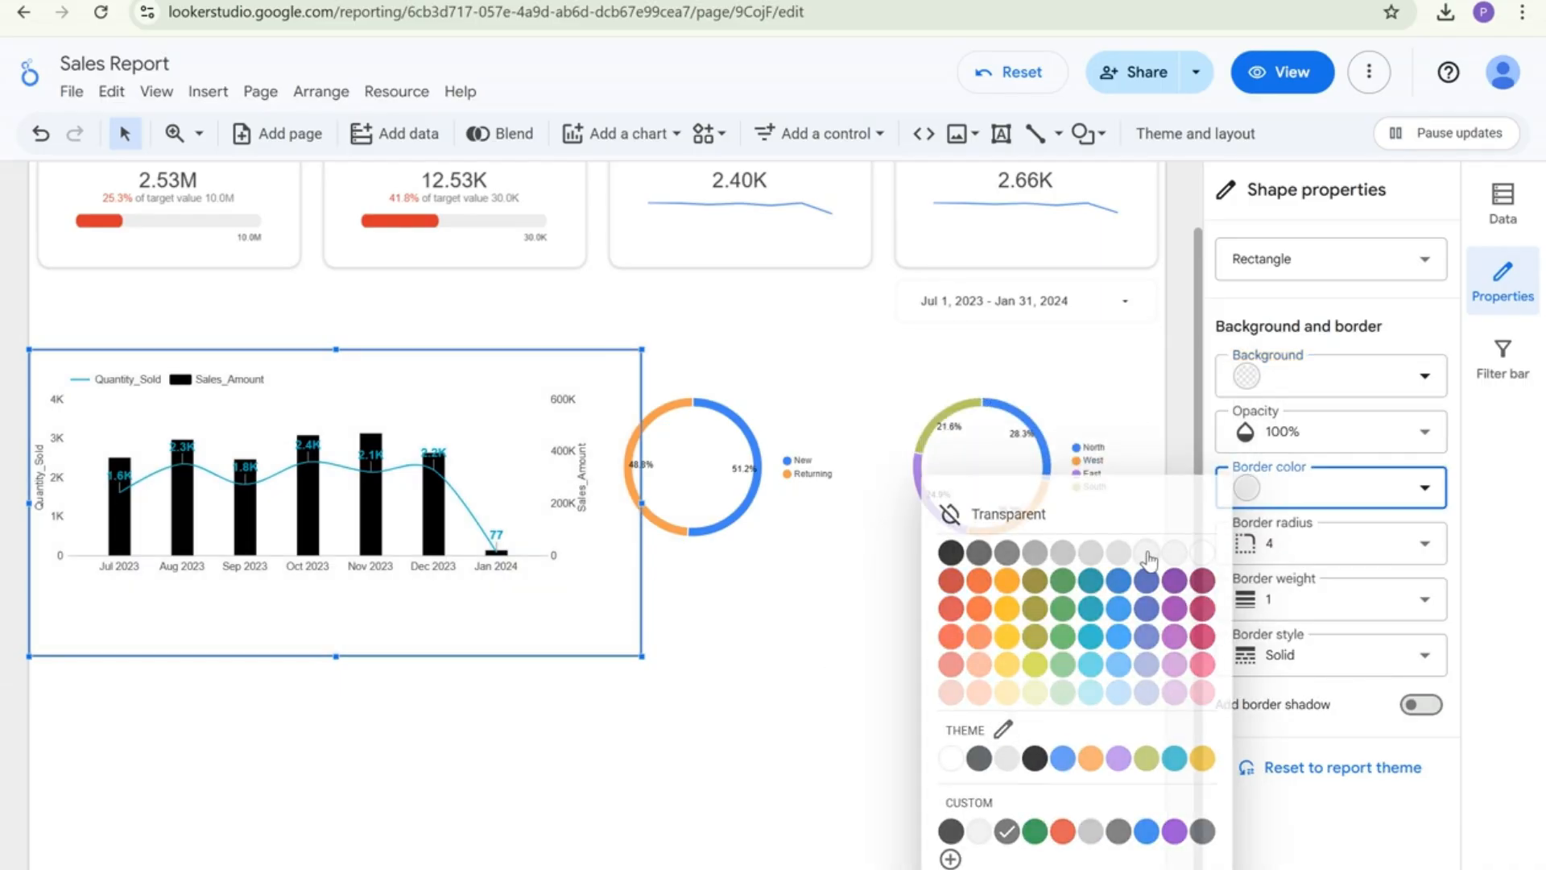
left_click(1147, 554)
left_click(1287, 564)
scroll(1292, 636, "down", 3)
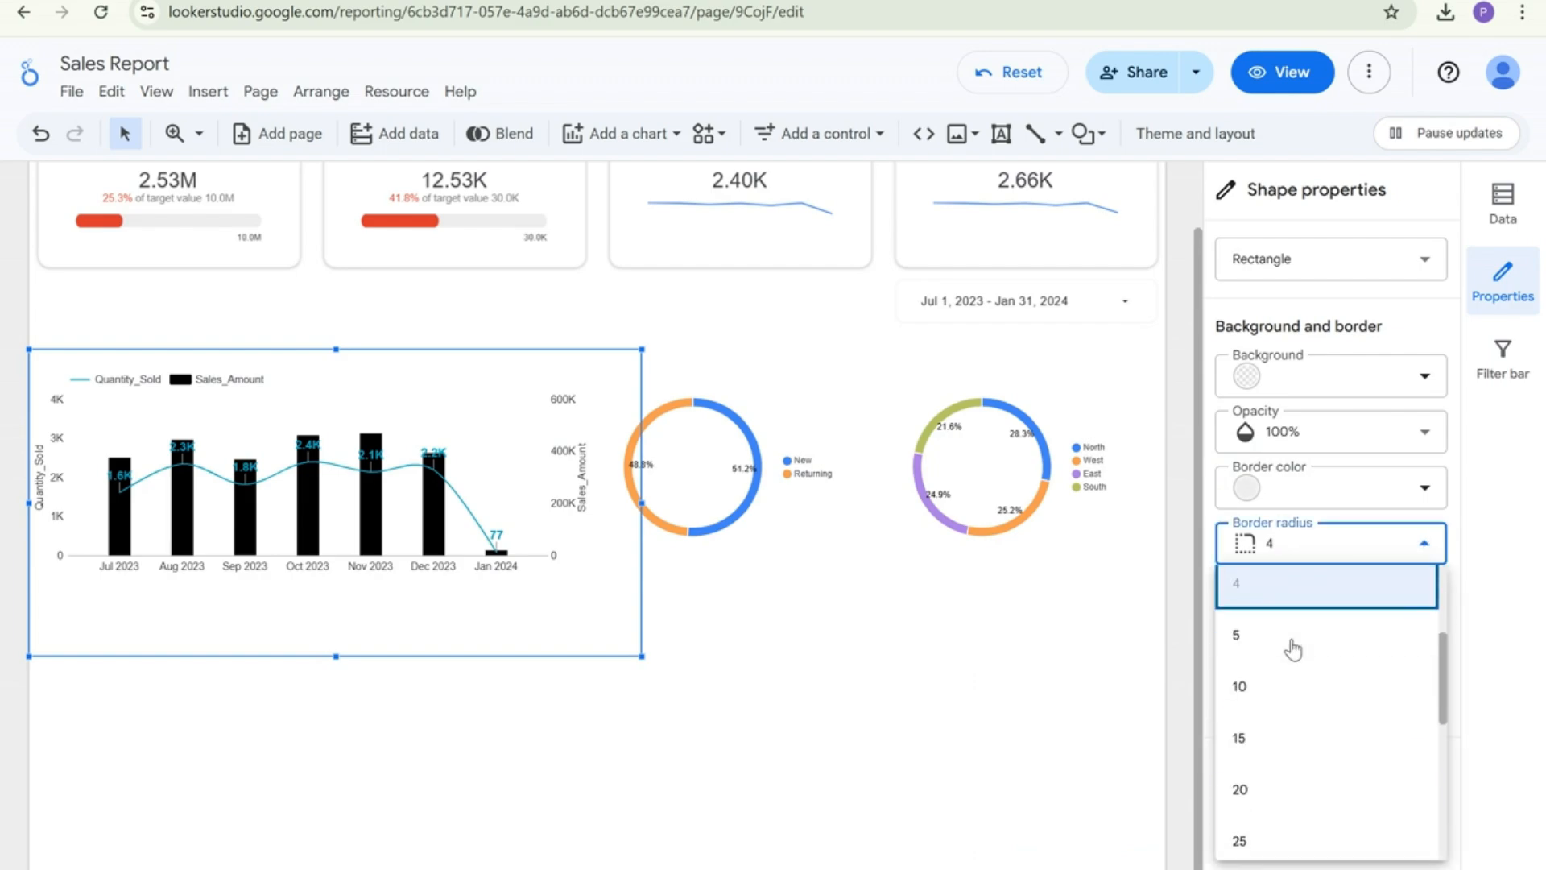
left_click(1285, 648)
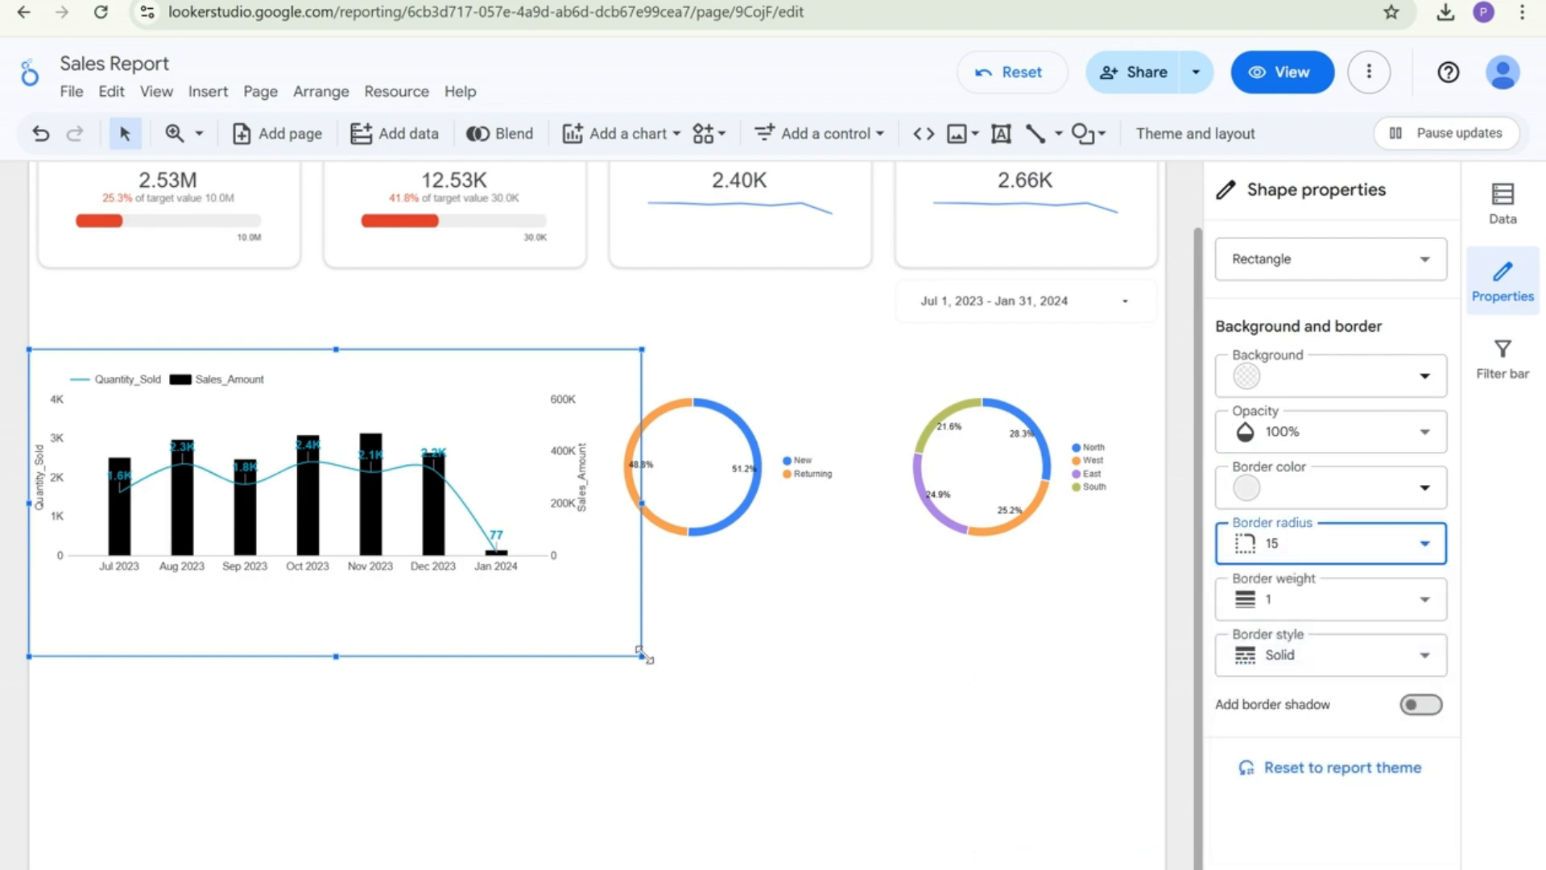
Shrink the rectangle to fit closely around the combo chart and set its border to a slightly darker light grey
left_click_drag(642, 656, 604, 591)
left_click(620, 650)
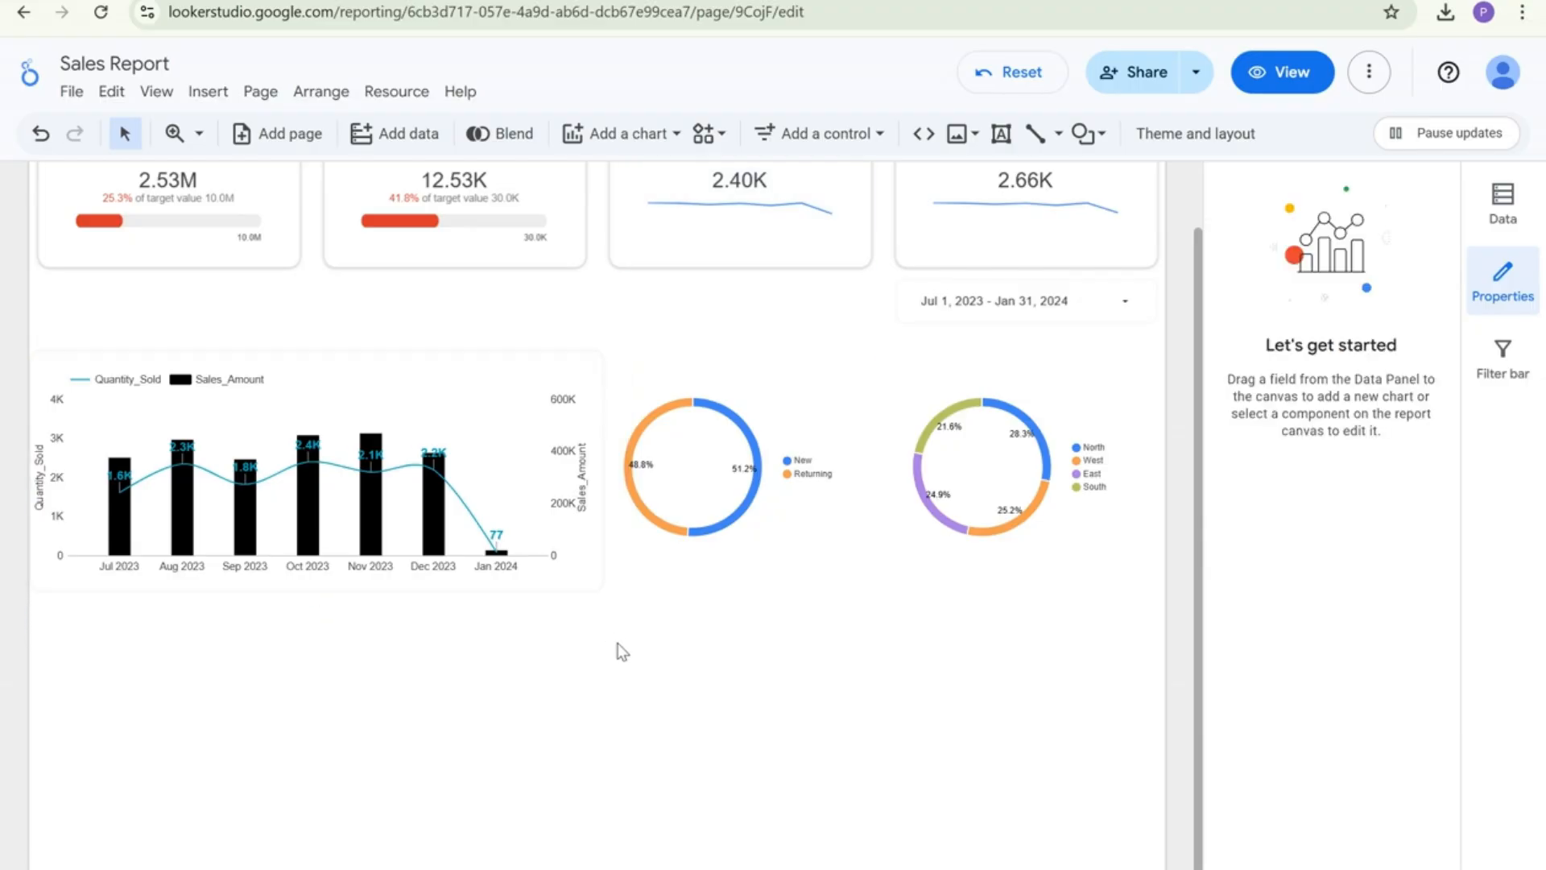
left_click(591, 583)
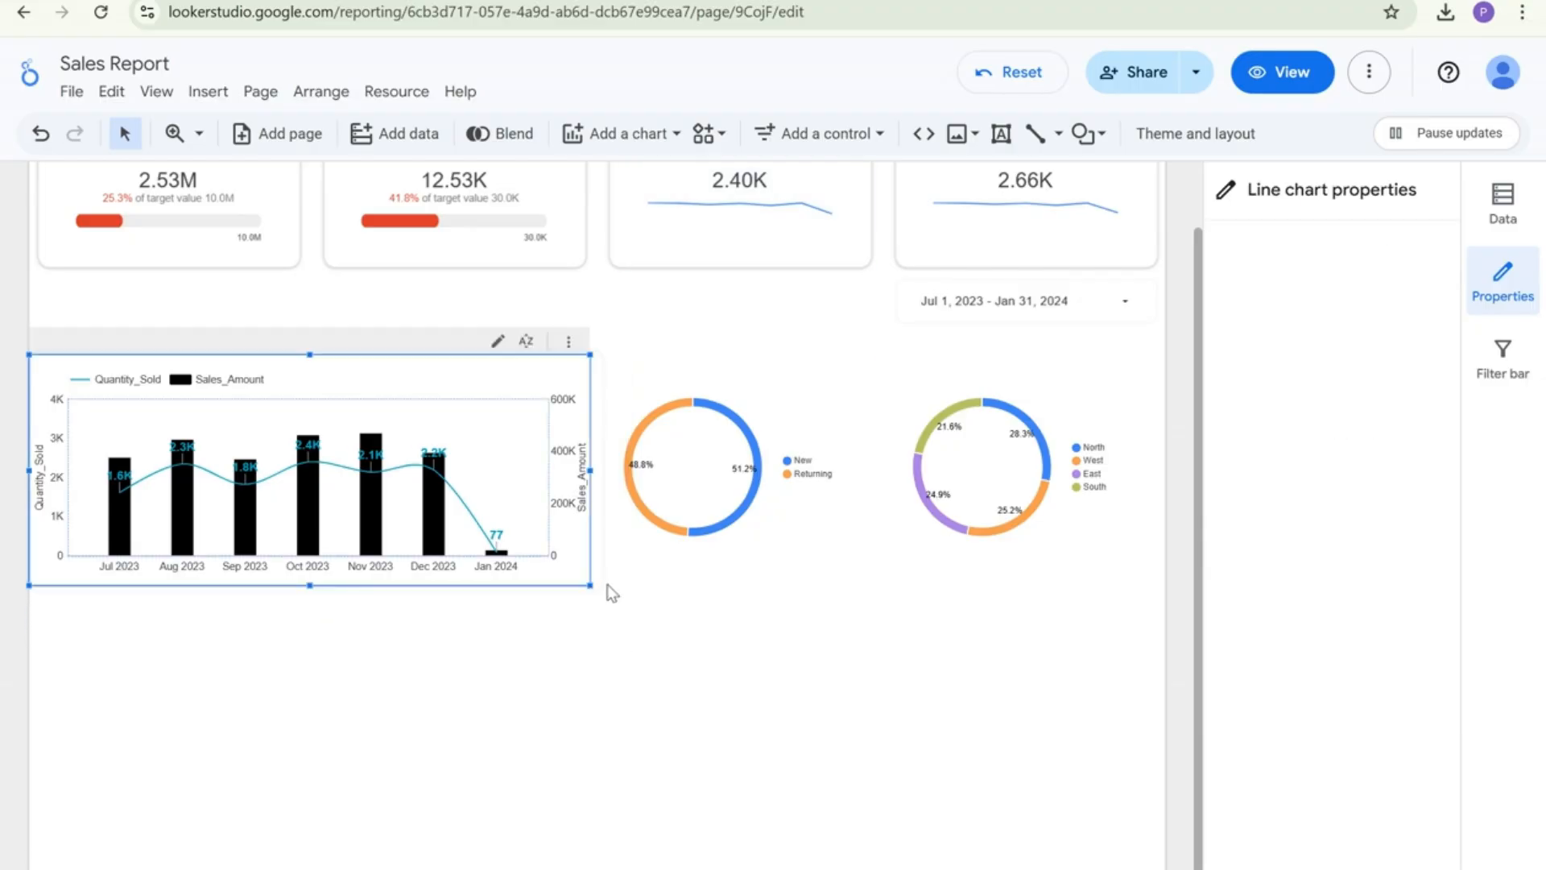
left_click(602, 570)
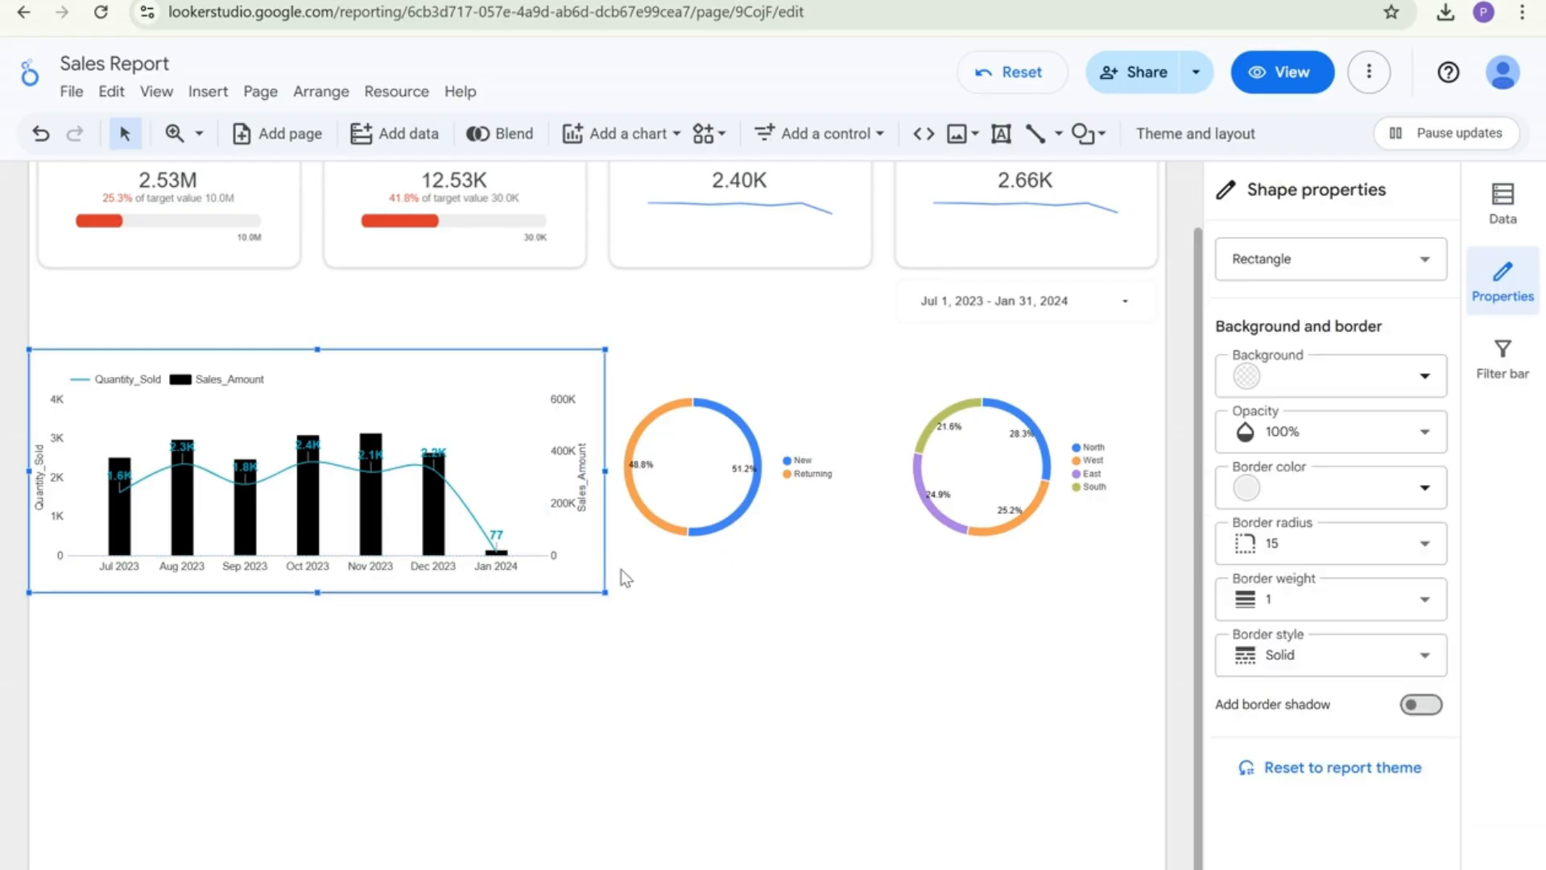
left_click(1336, 493)
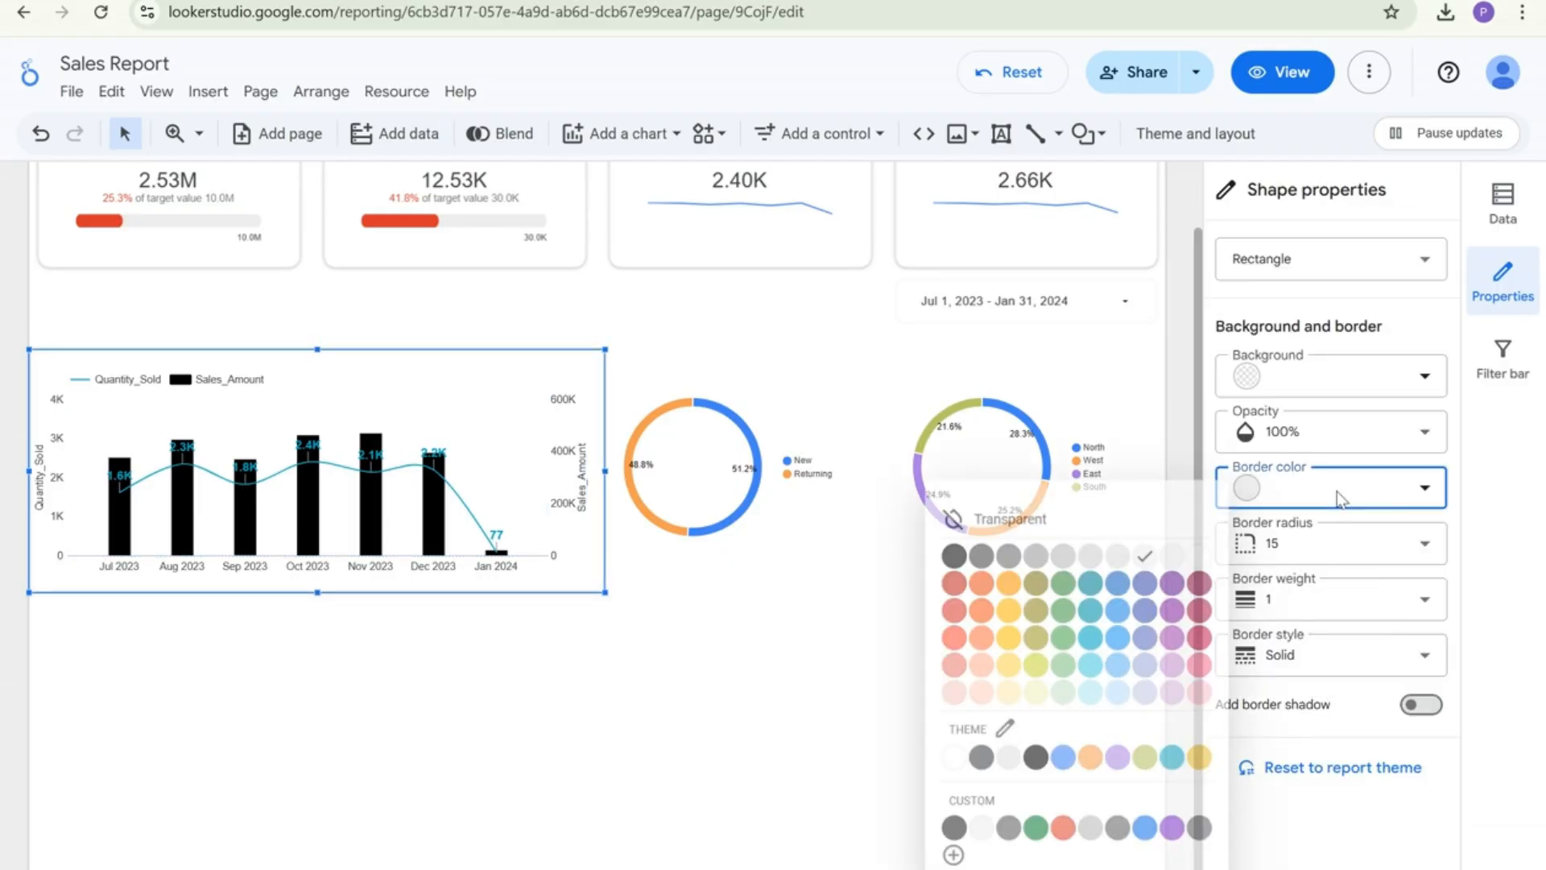
left_click(1117, 554)
left_click(624, 683)
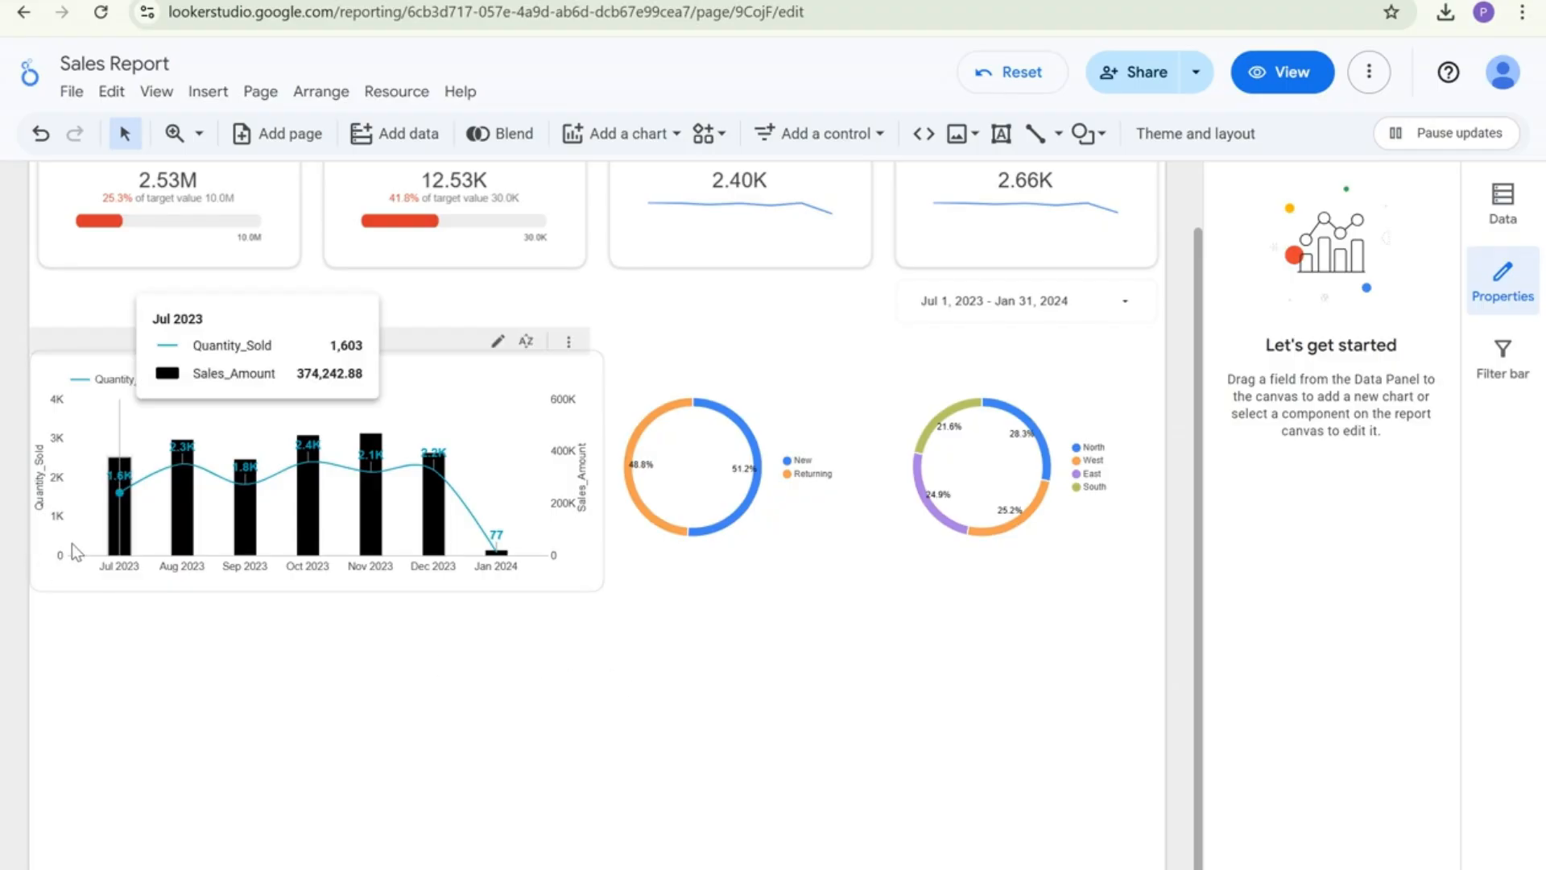
Pull the left edges of the combo chart and its frame inward, lining the frame up with the scorecards and leaving a small inner gap
left_click(60, 514)
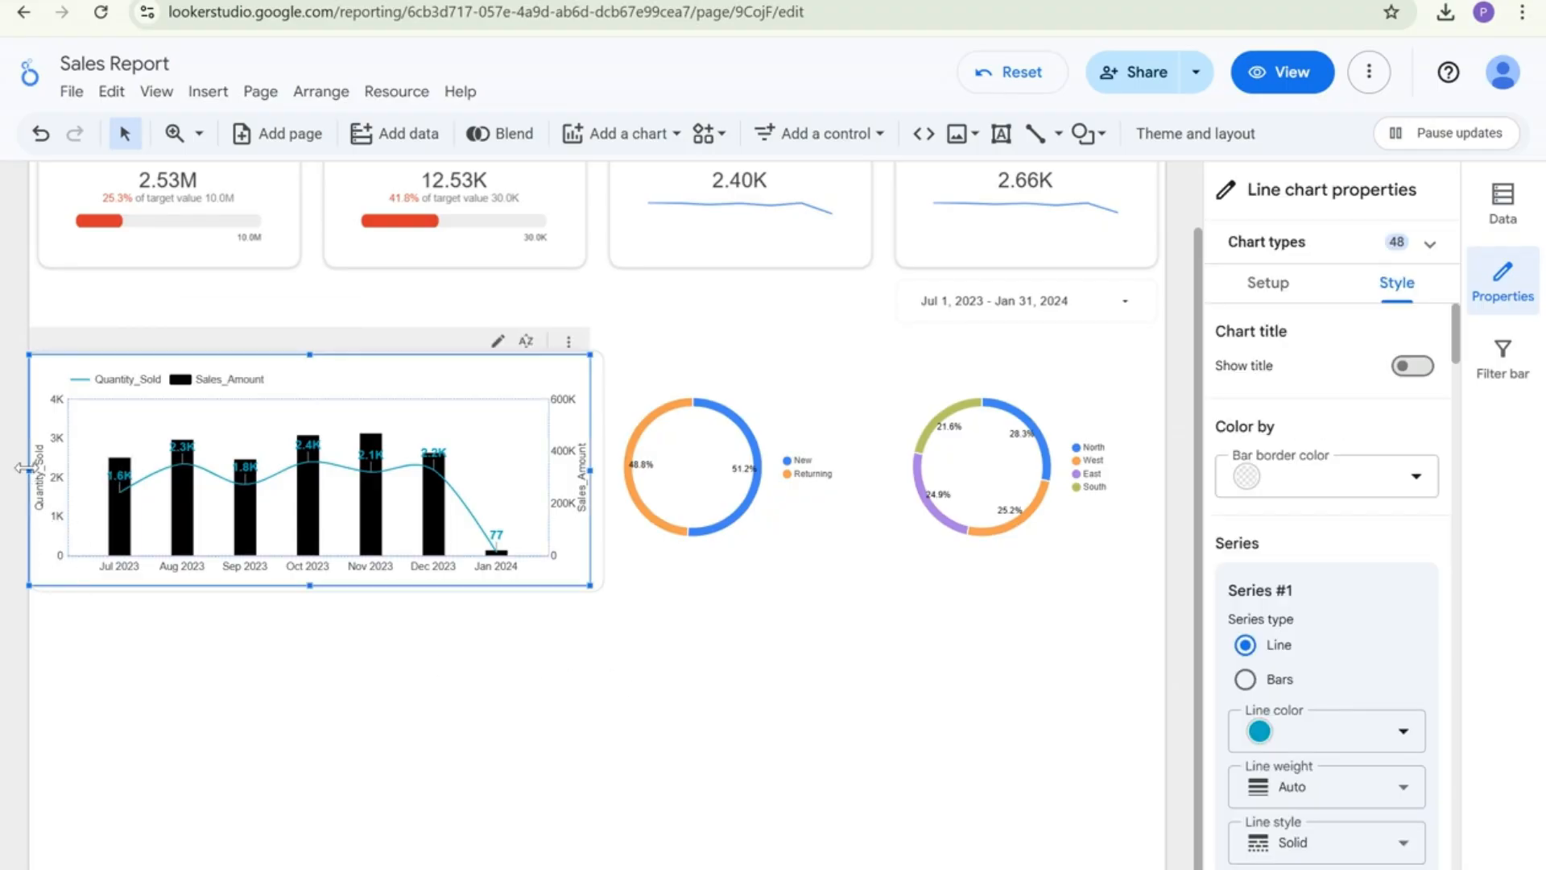
left_click_drag(24, 467, 39, 467)
left_click(81, 591)
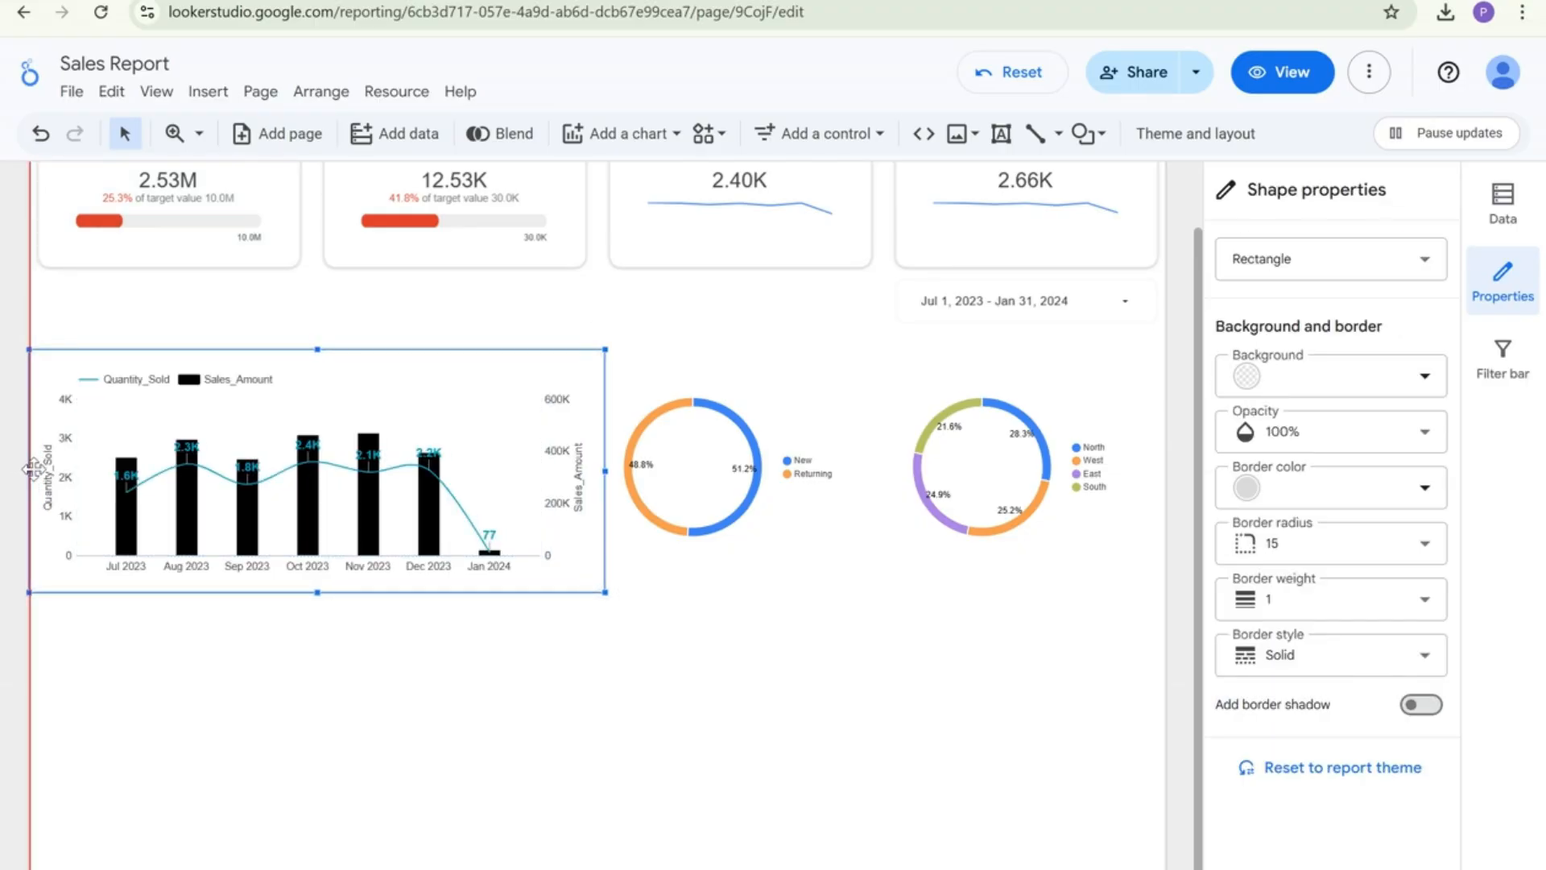
left_click(80, 618)
left_click(74, 564)
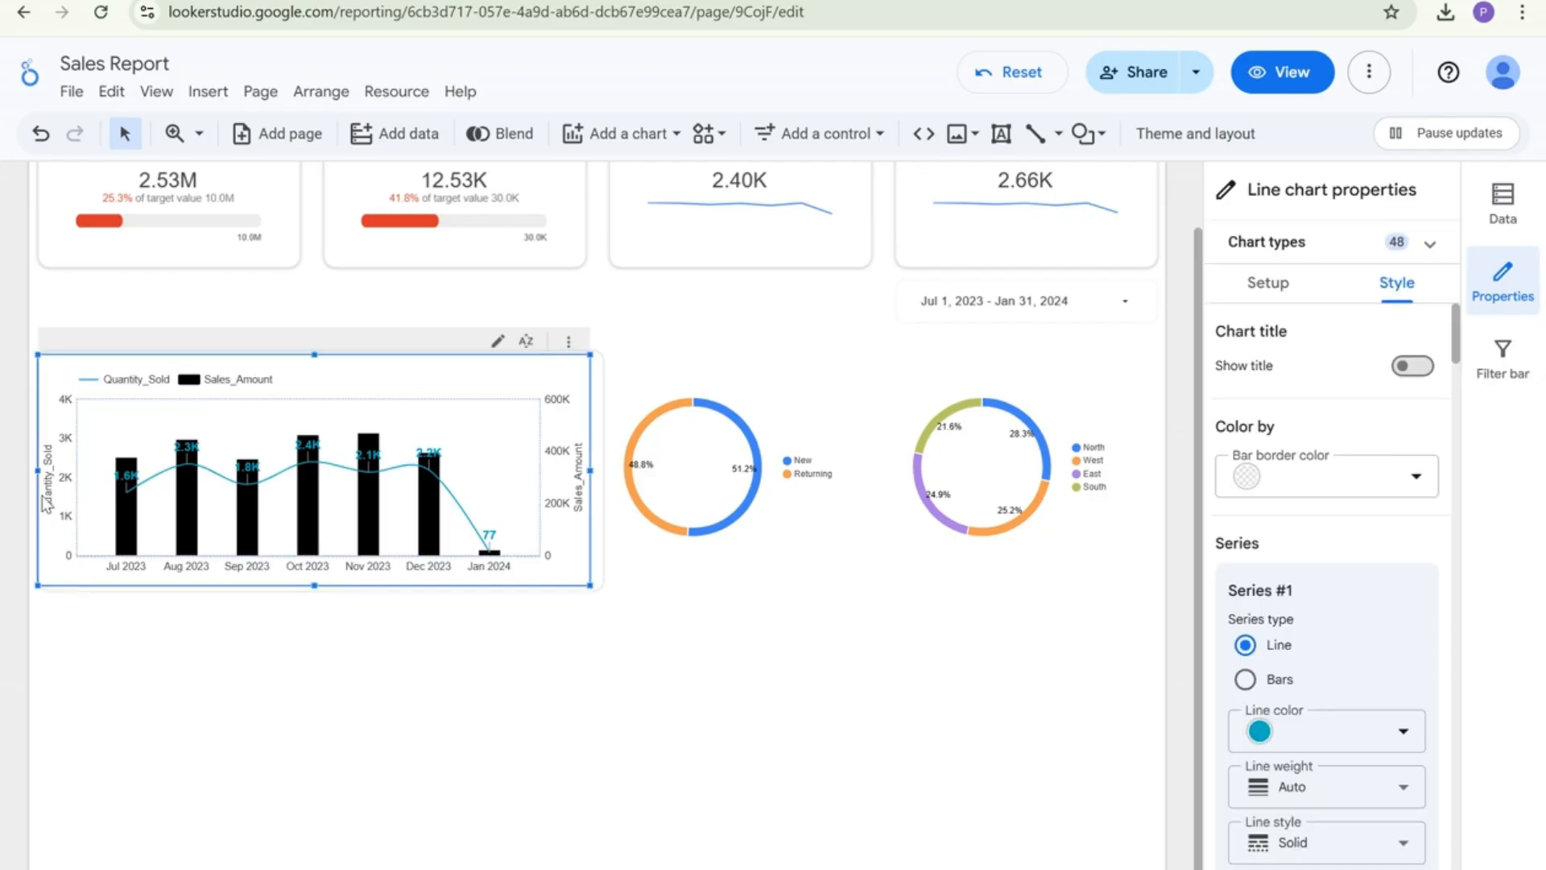
left_click_drag(33, 469, 46, 476)
left_click(92, 625)
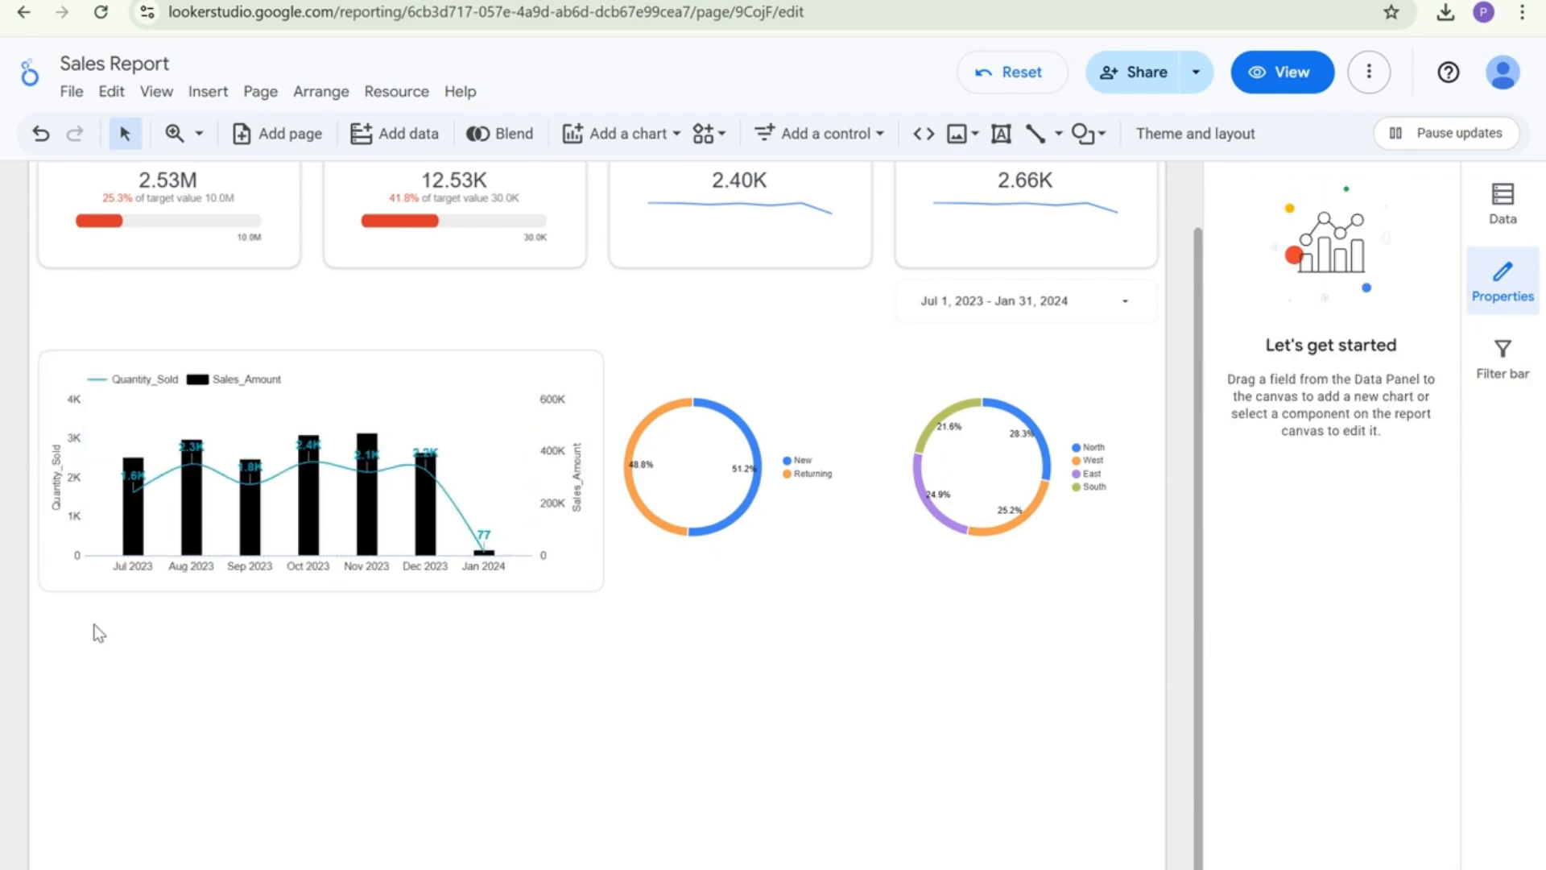
left_click(572, 543)
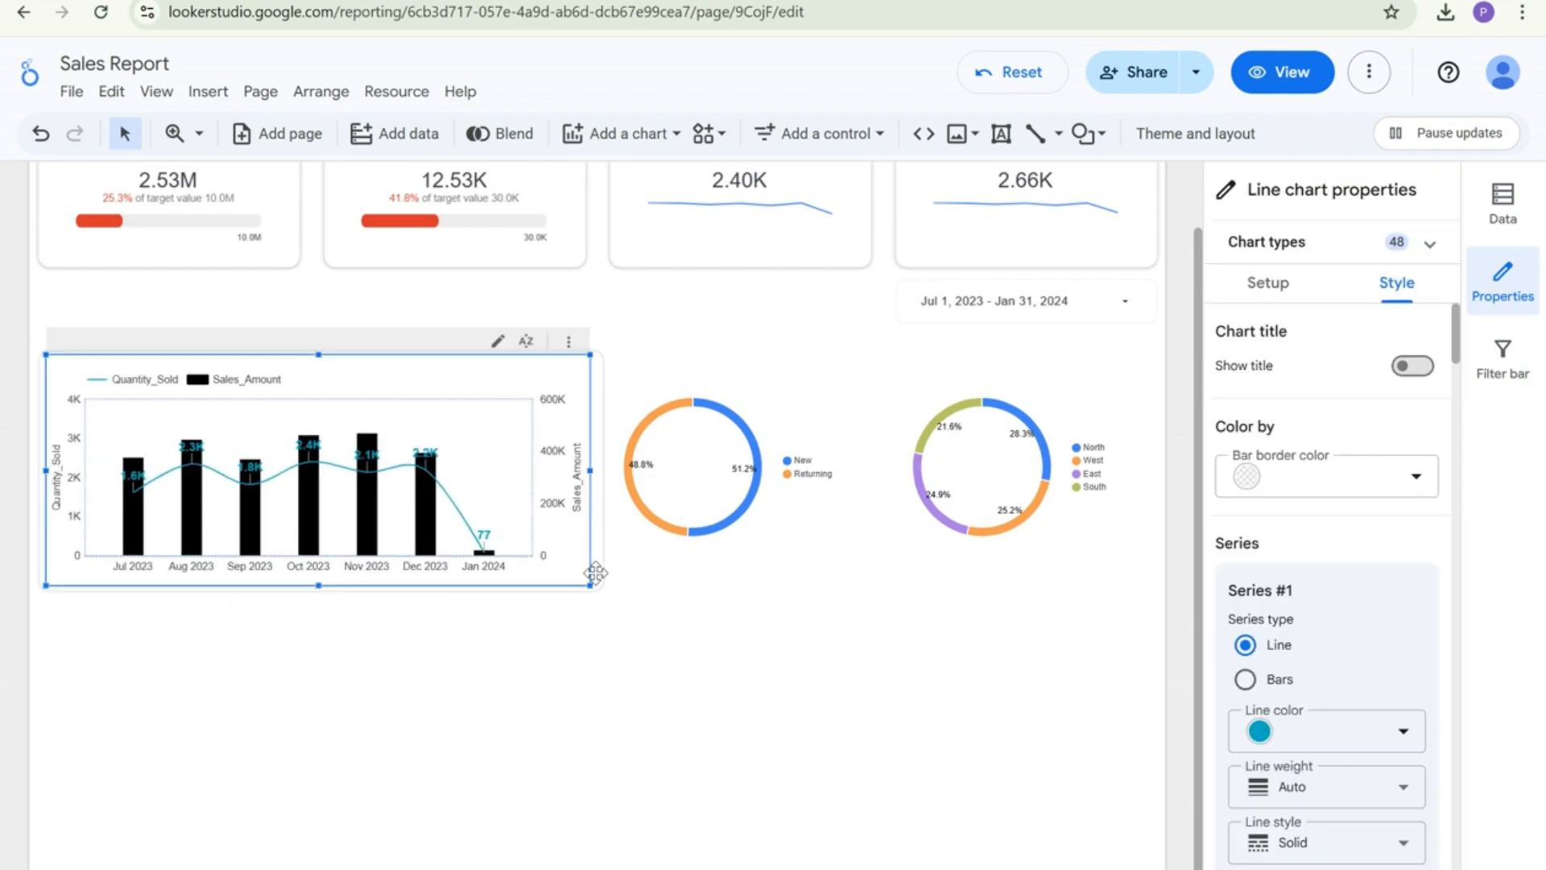
left_click(600, 660)
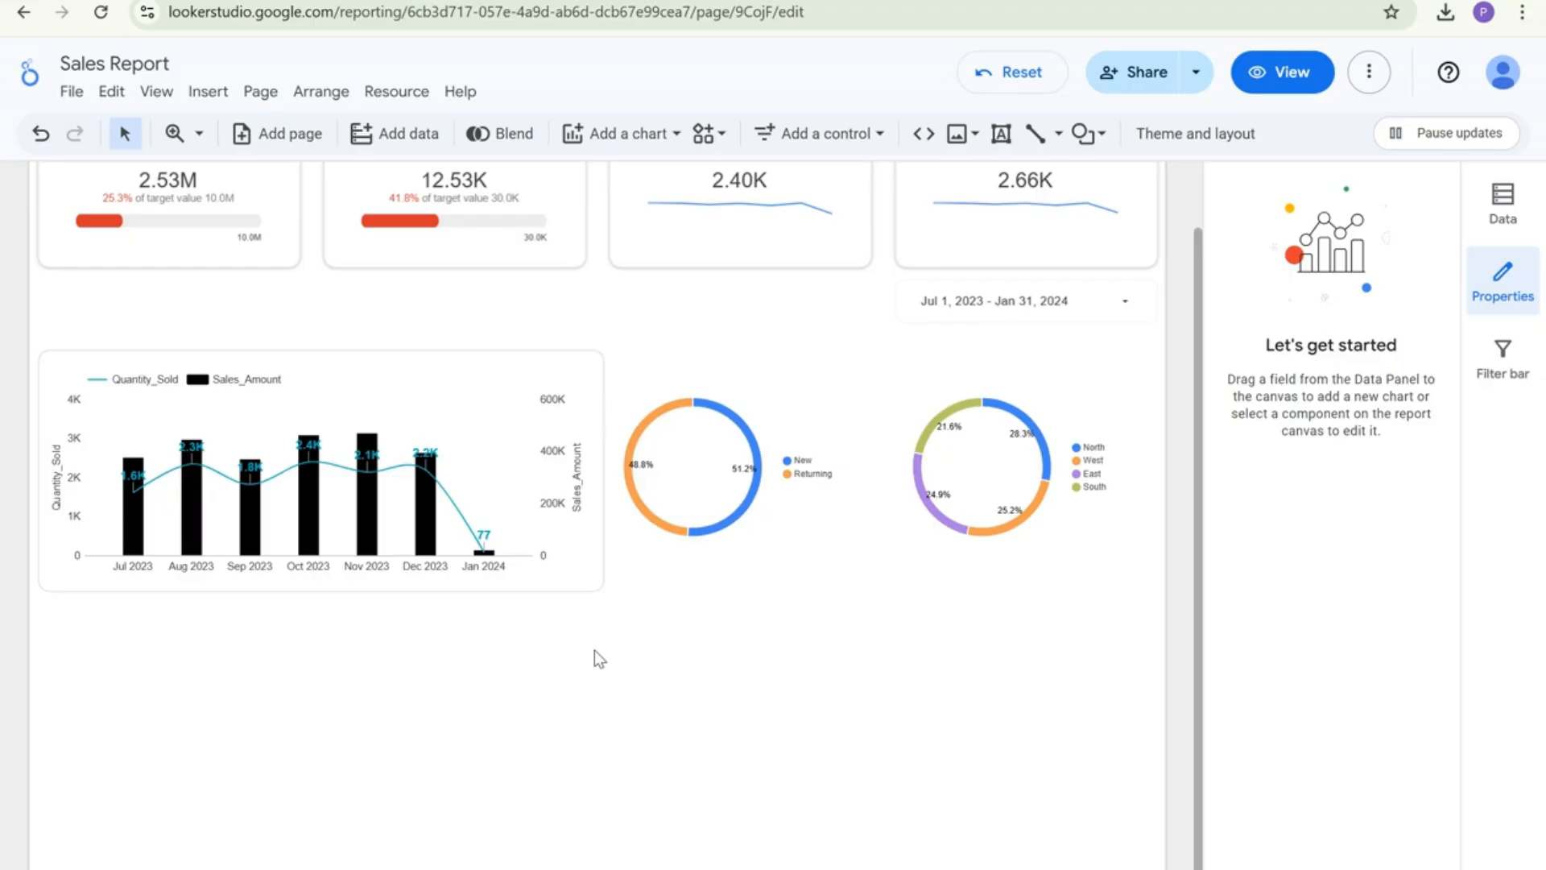
left_click(564, 543)
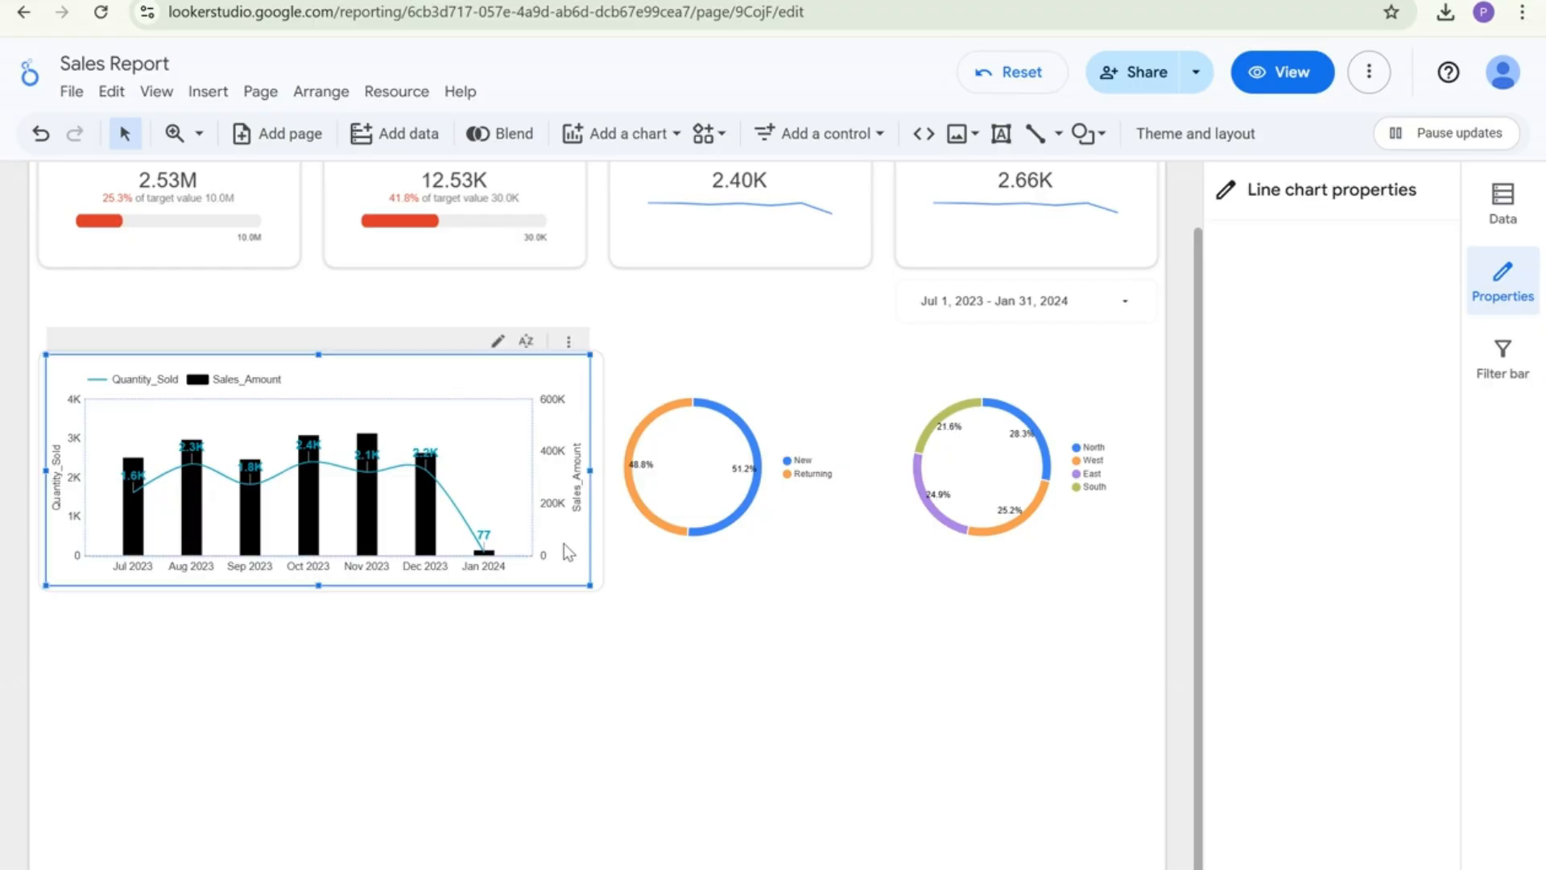
left_click(590, 604)
Move the Customer_Type and Region donut charts into the empty area below the combo chart
left_click(707, 501)
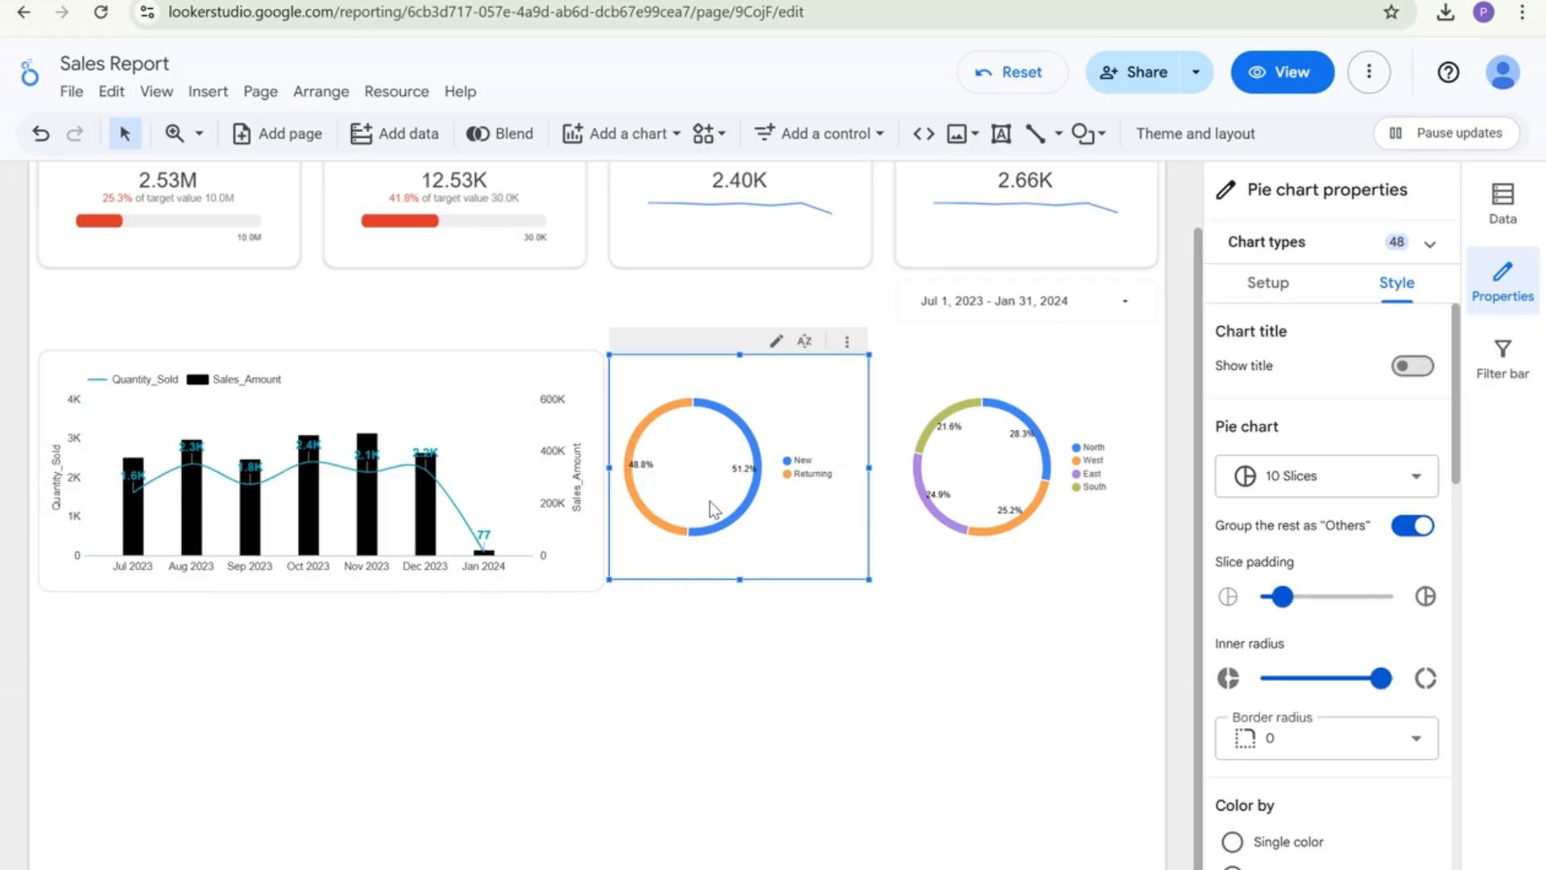
left_click_drag(709, 501, 76, 859)
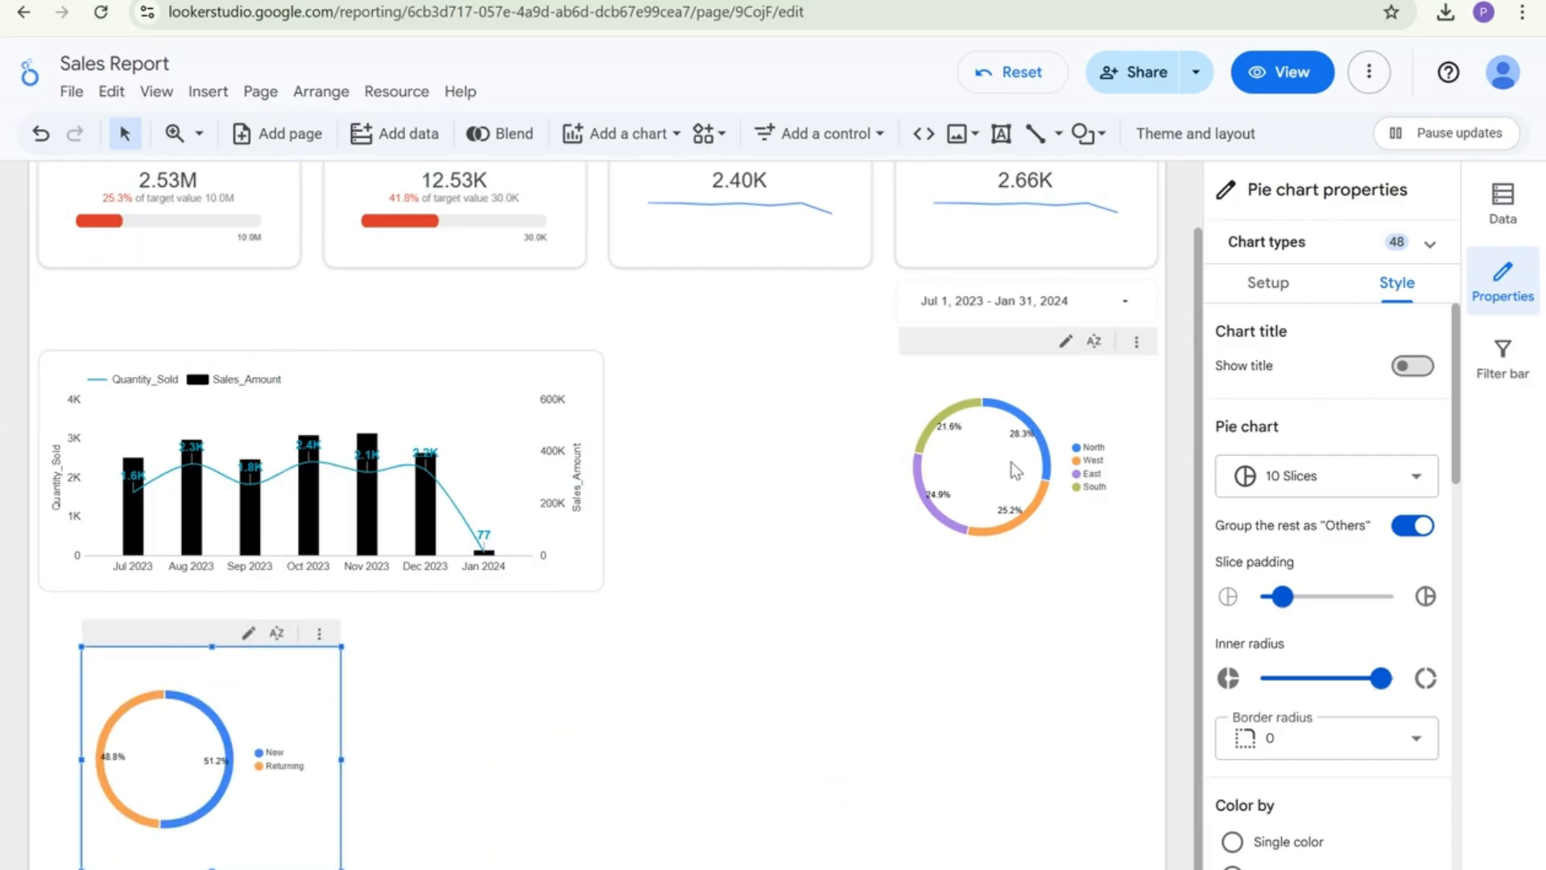
left_click_drag(969, 467, 447, 834)
Duplicate the combo chart's frame and place the copy beside it with the tops aligned
left_click(574, 515)
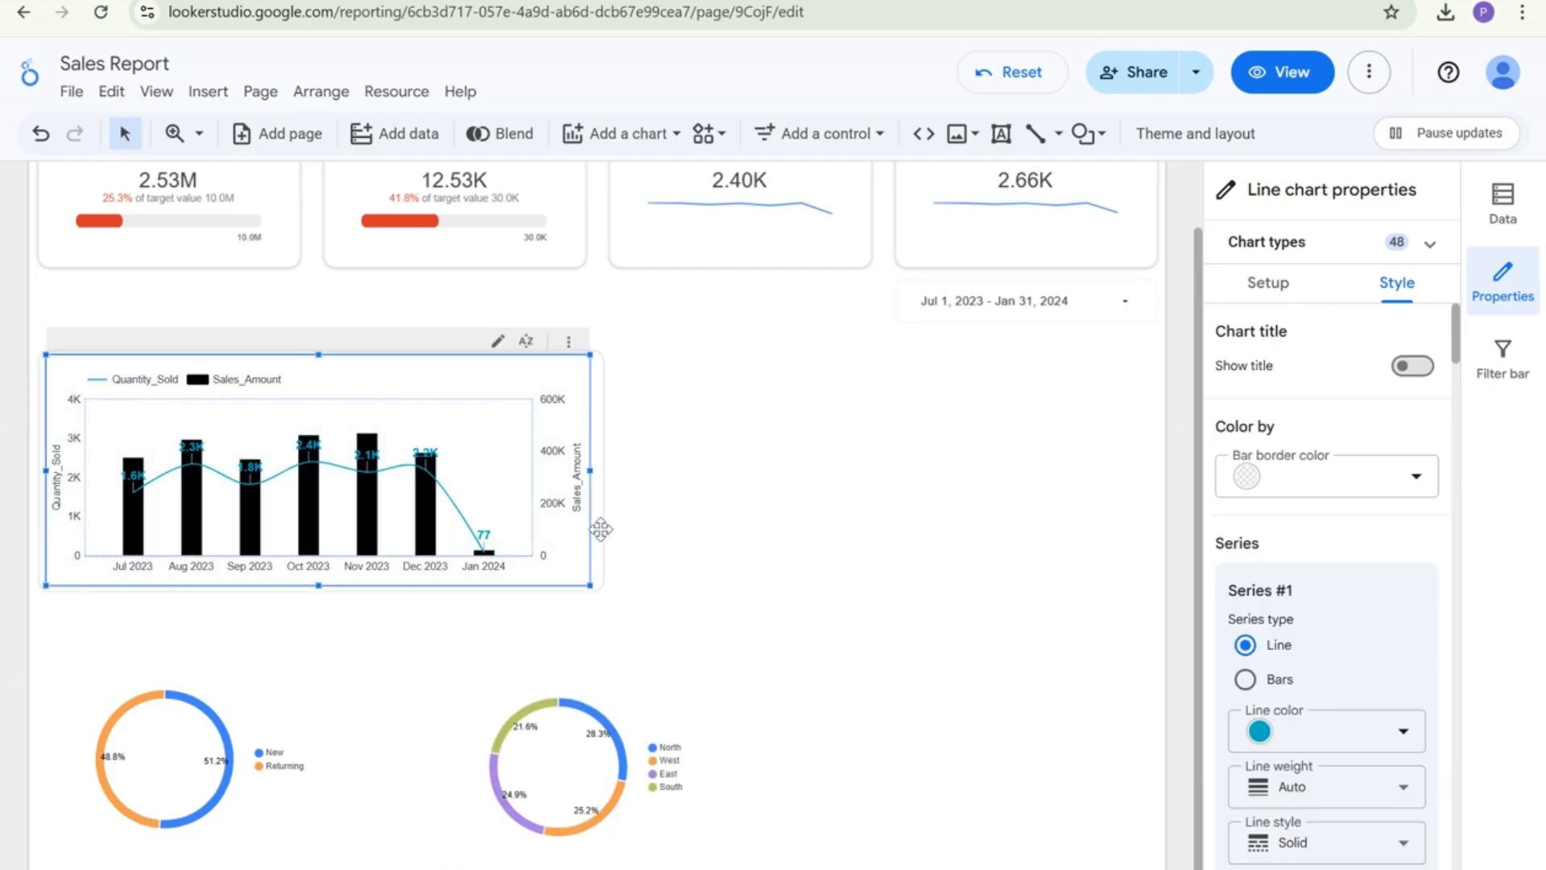
left_click(600, 529)
left_click_drag(601, 529, 629, 532)
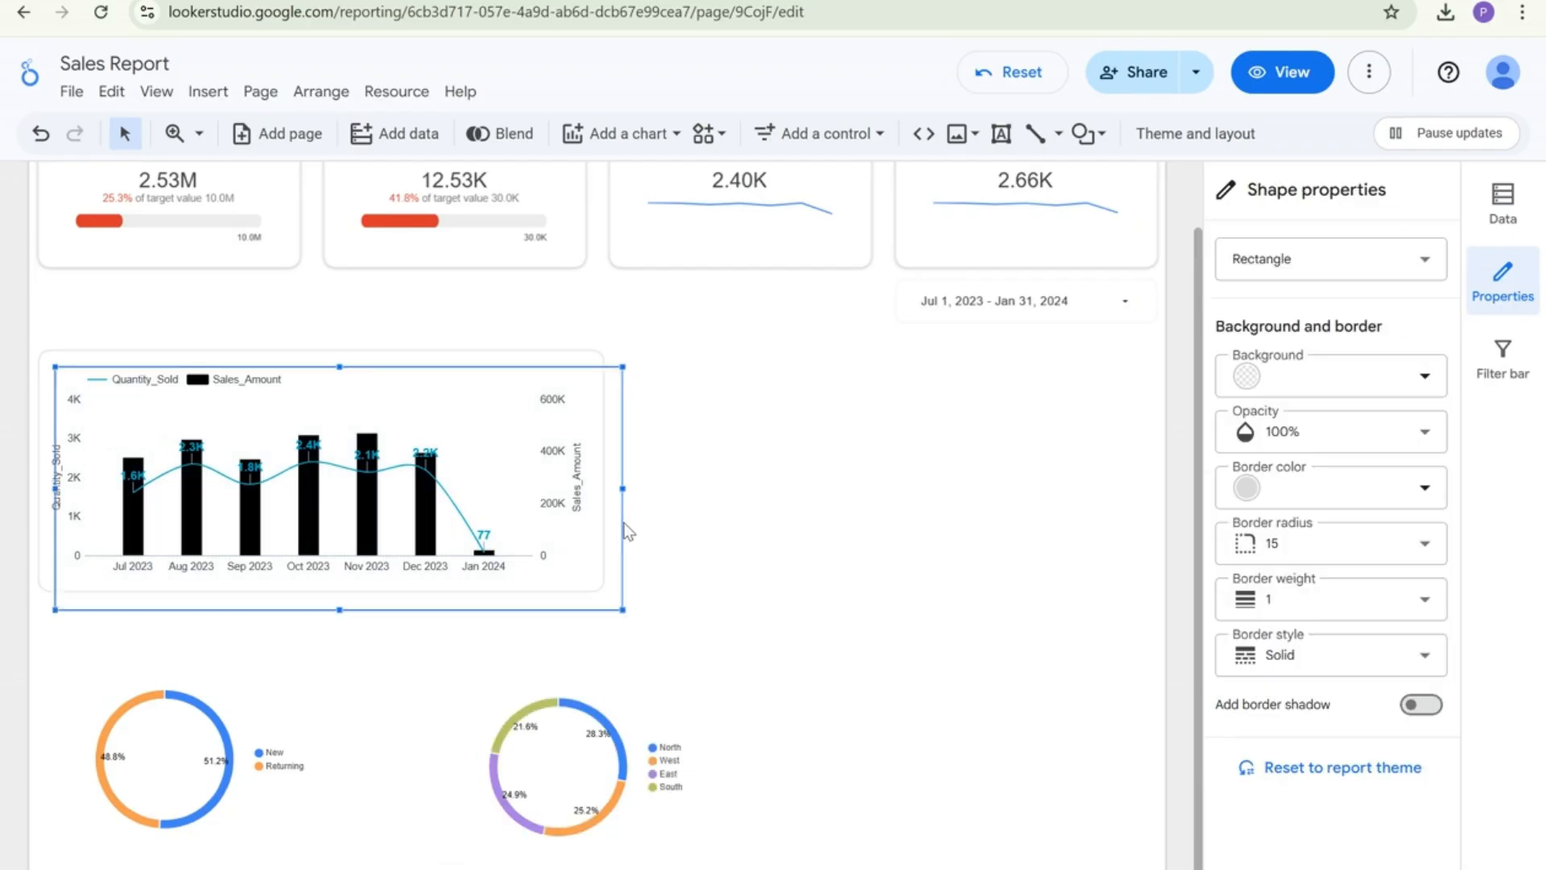
left_click_drag(583, 581, 1146, 572)
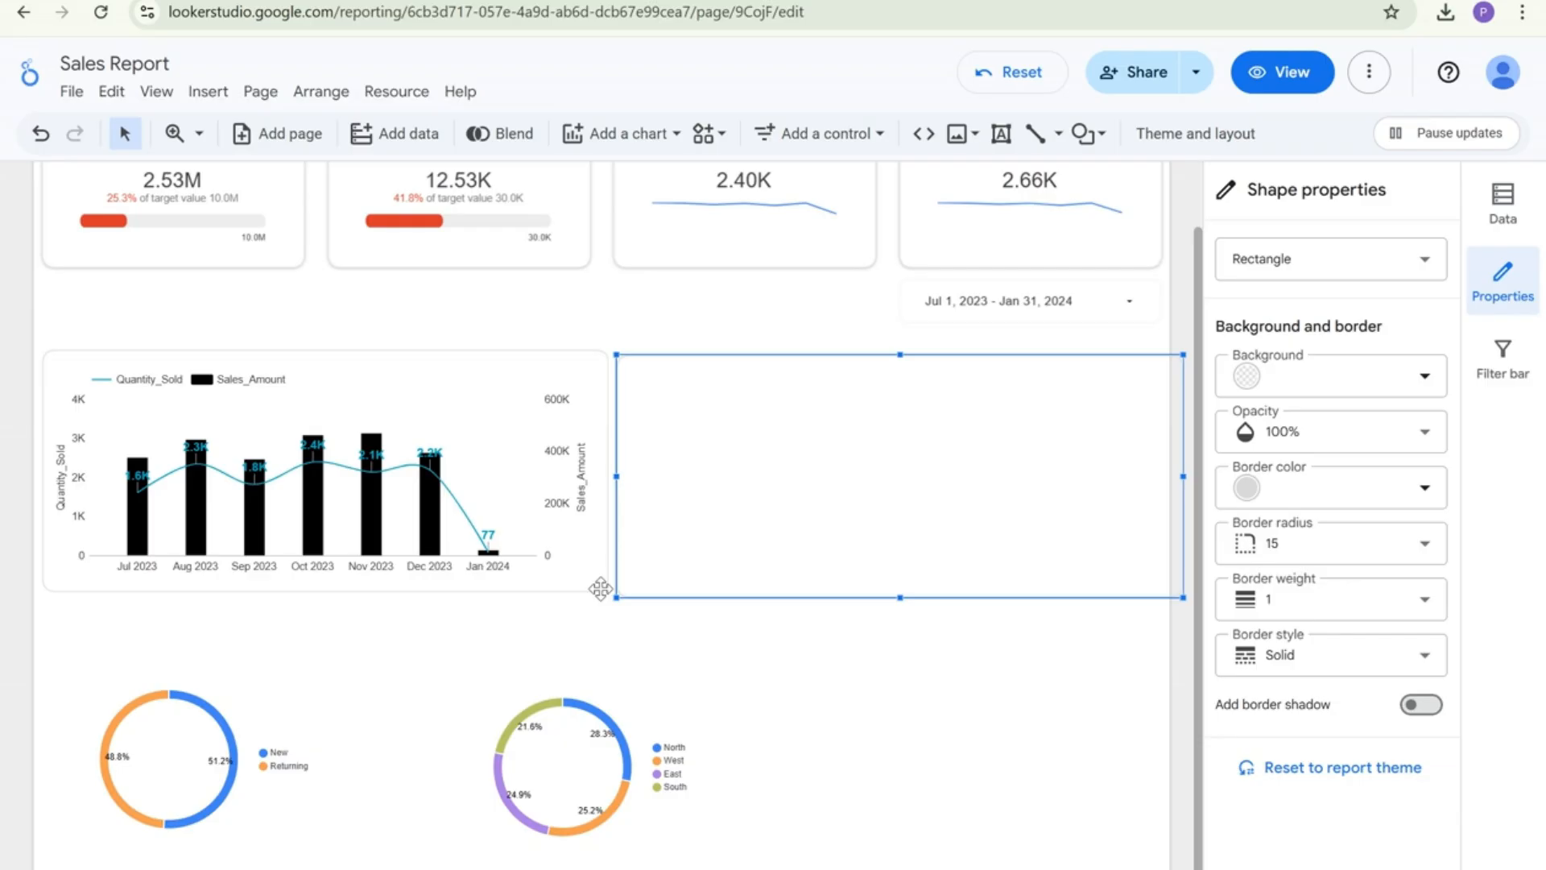
left_click_drag(725, 570, 724, 565)
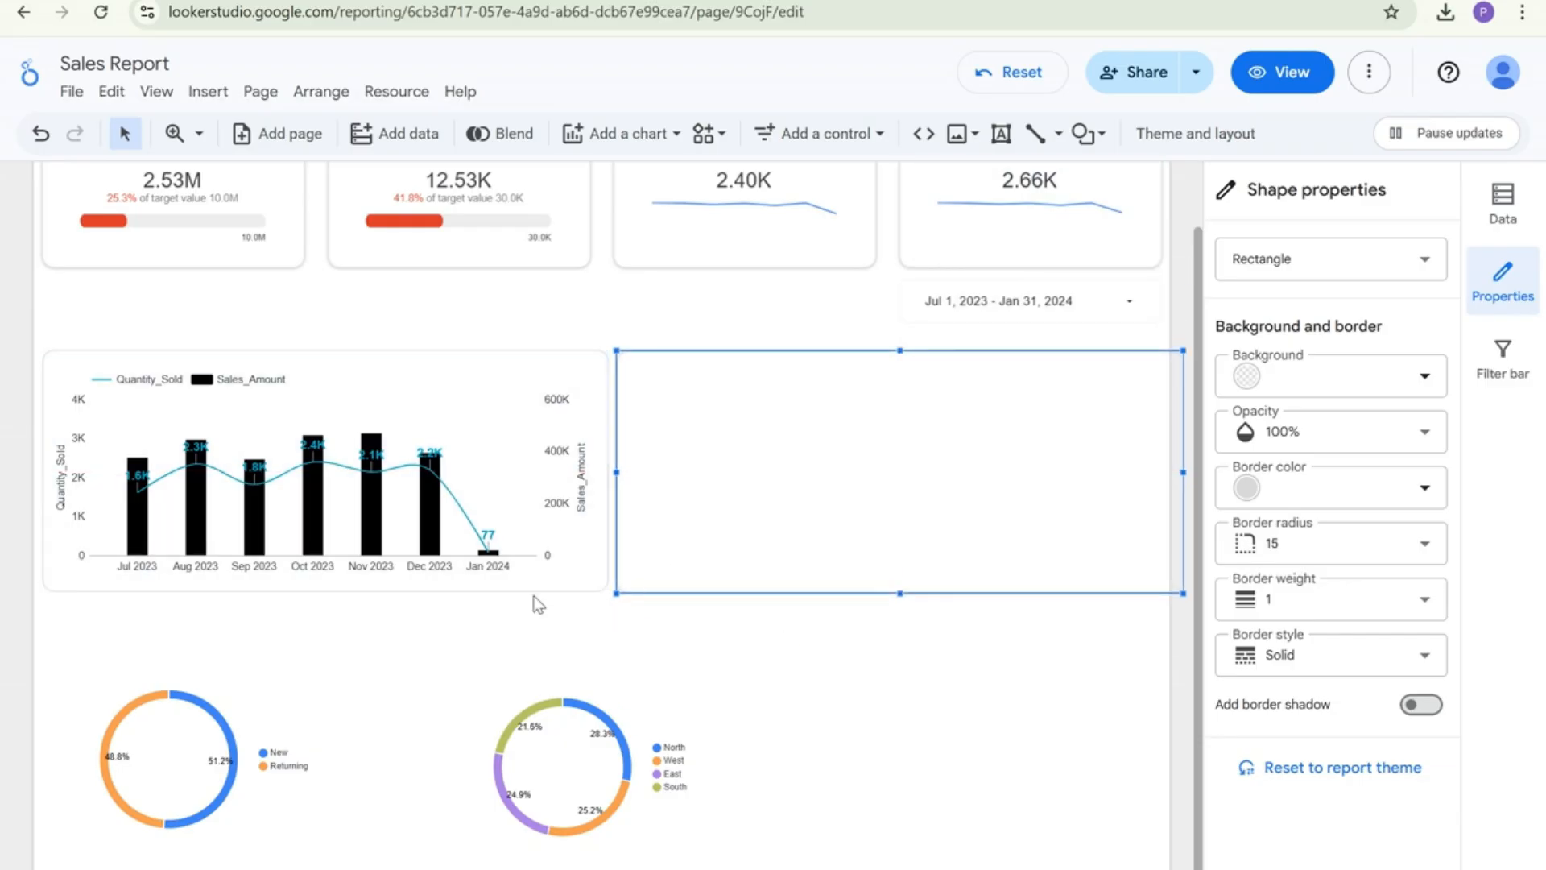
Narrow both frames together to fit the scorecard row's width and nudge the second frame to even the gap
left_click(590, 588, "shift")
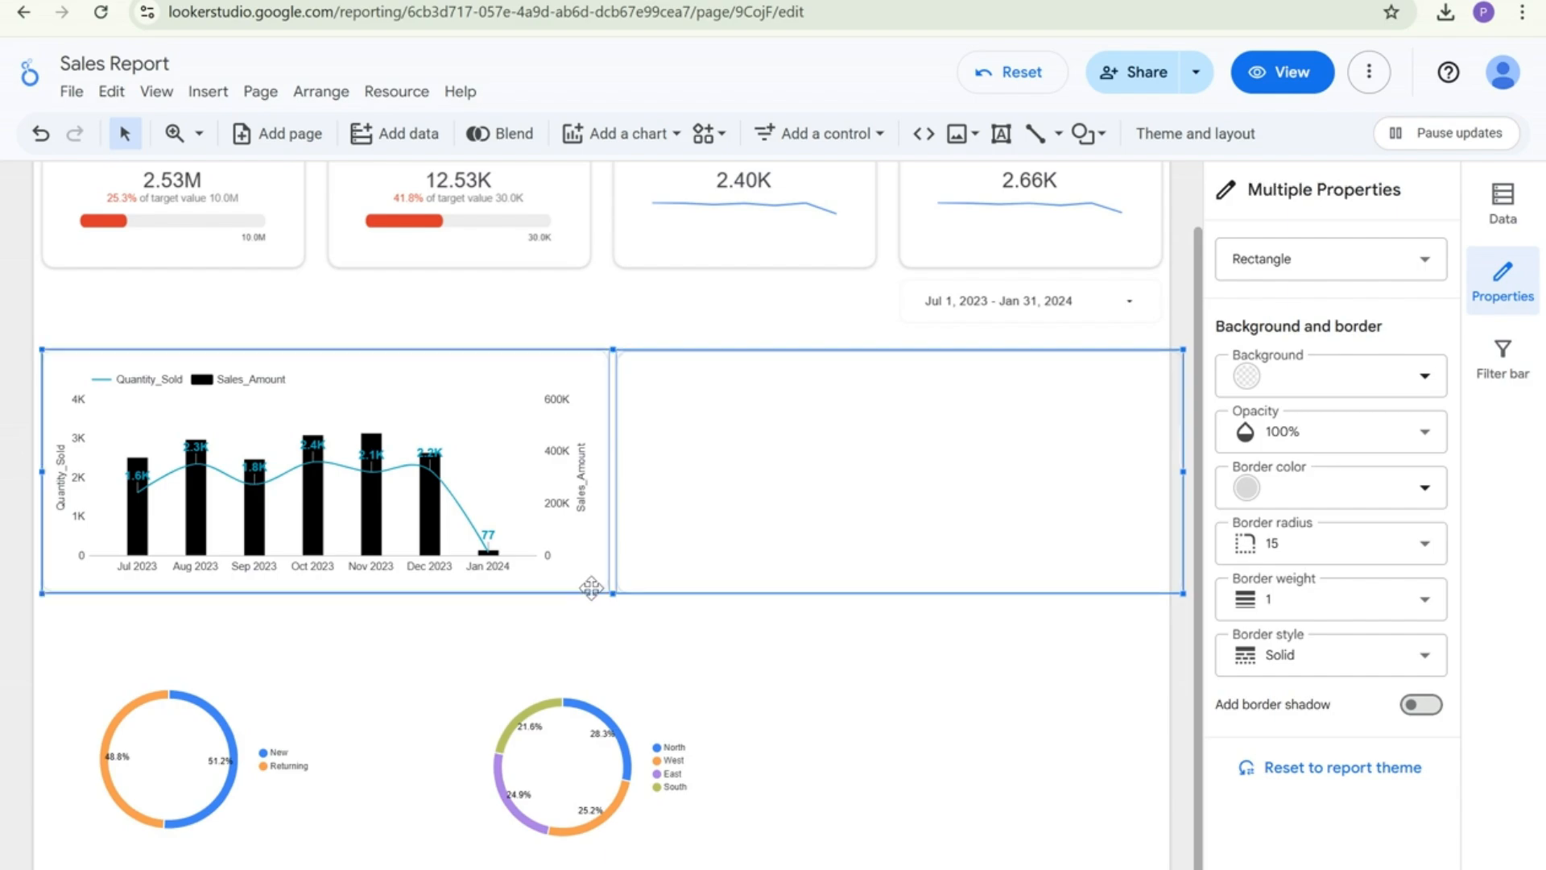
left_click_drag(1184, 469, 1148, 472)
left_click(756, 525)
left_click_drag(752, 521, 760, 524)
left_click(762, 654)
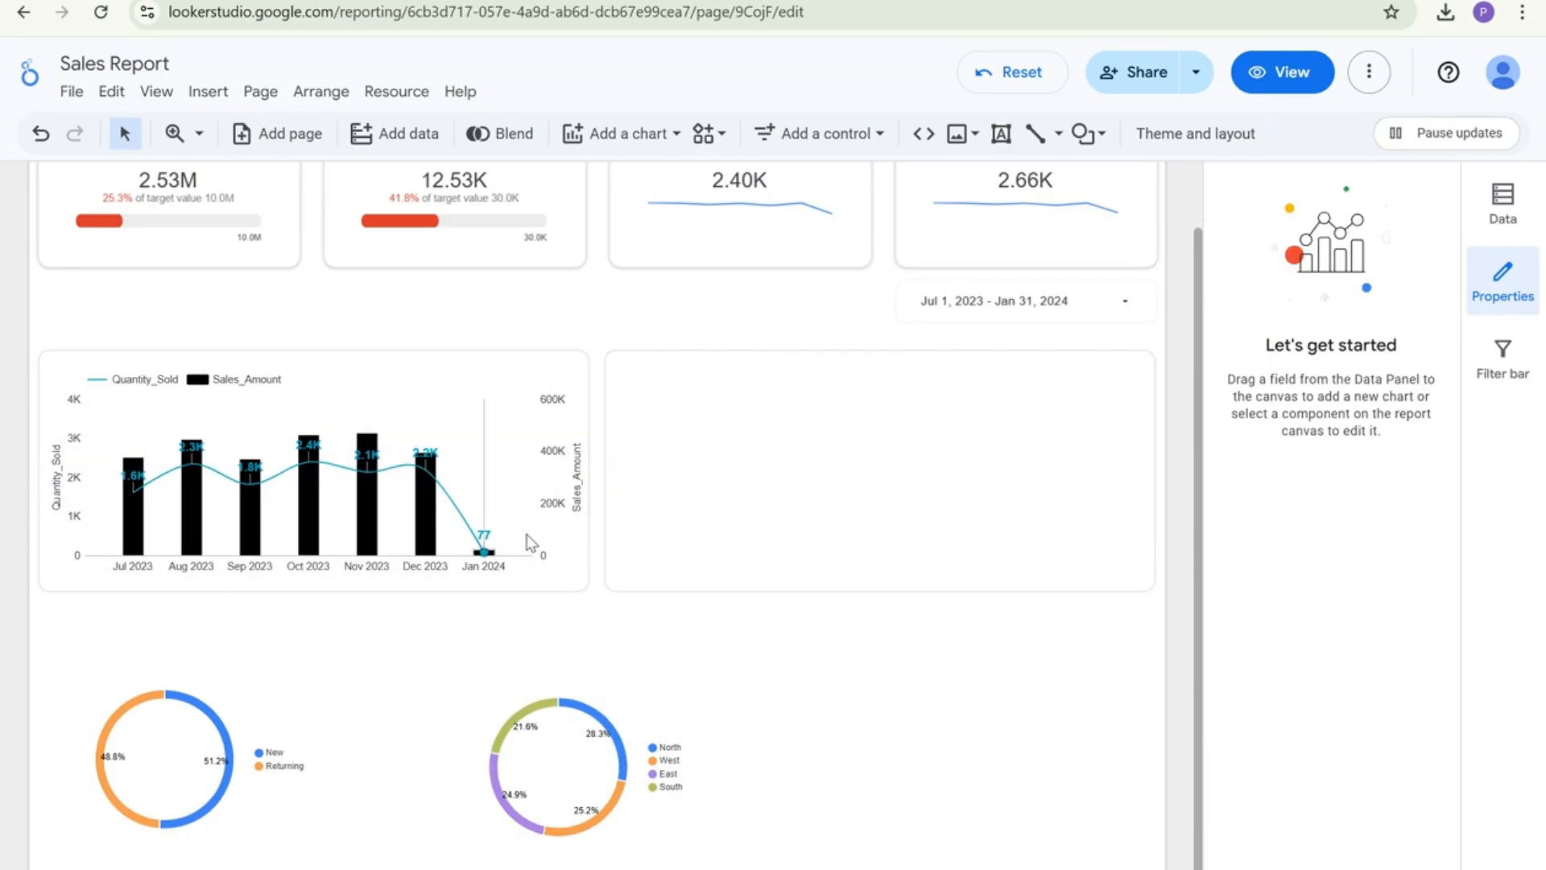
Move the Customer_Type donut chart into the empty second frame and undo the accidental shift of that frame
left_click(553, 515)
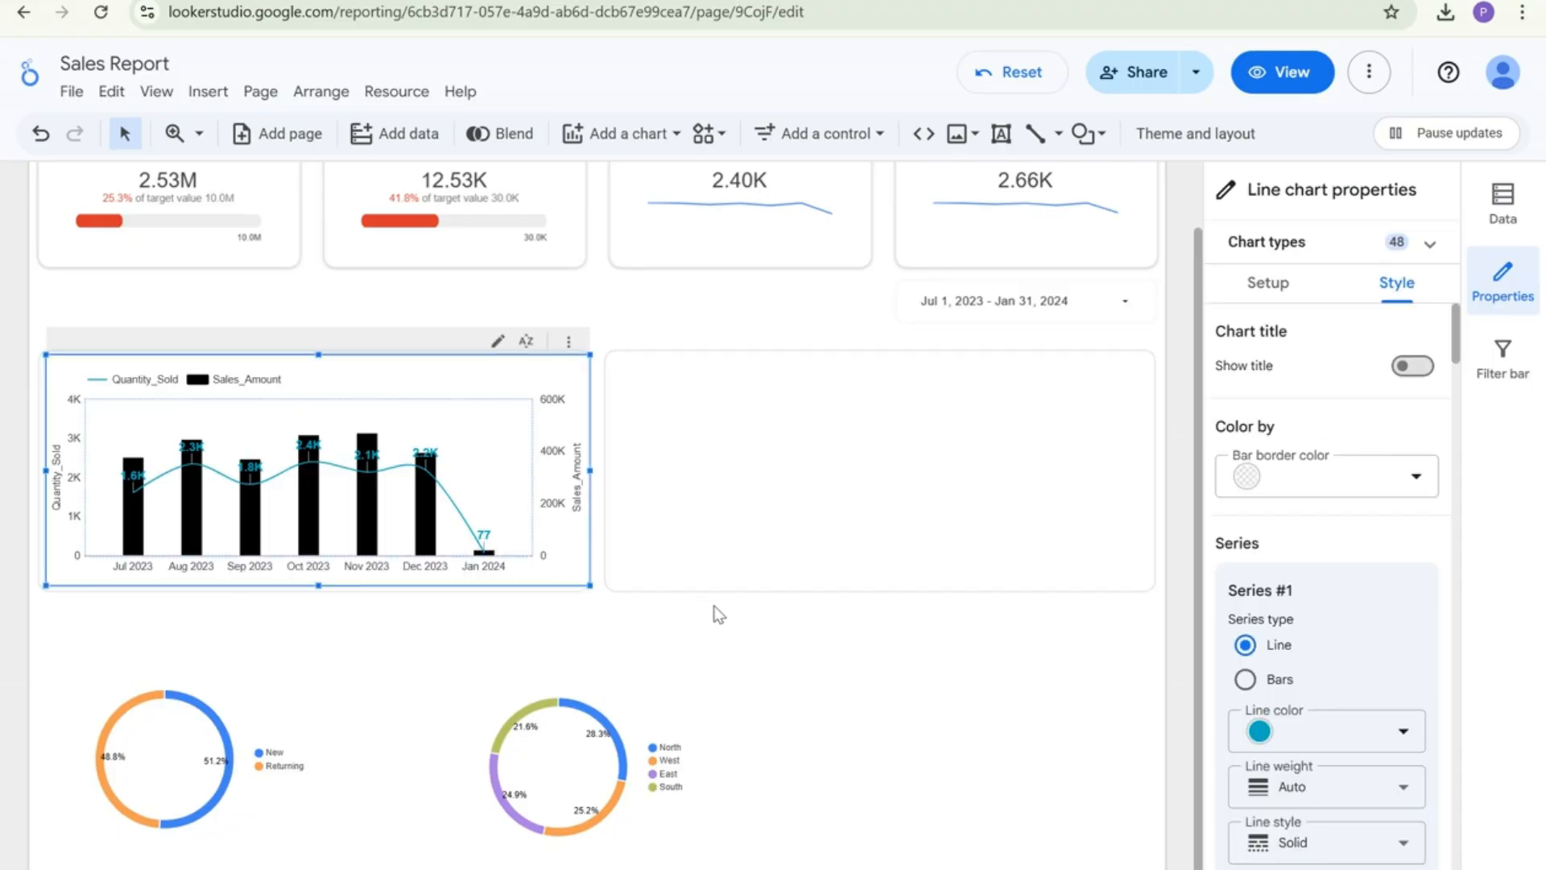
left_click(730, 513)
left_click(804, 714)
left_click(561, 769)
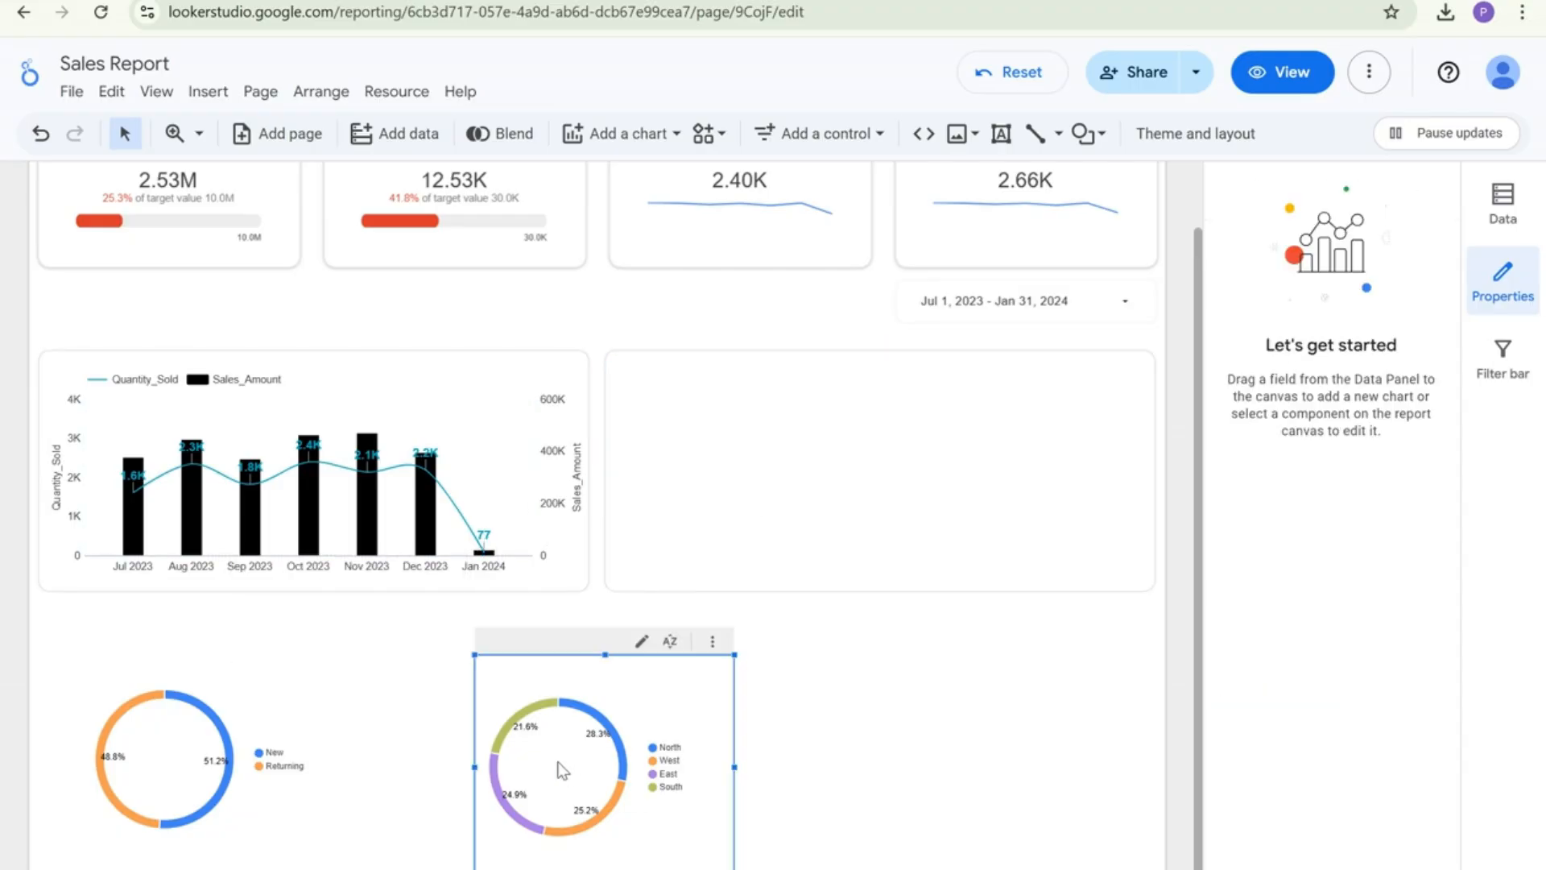
left_click_drag(562, 771, 520, 769)
left_click_drag(276, 817, 904, 526)
left_click(999, 509)
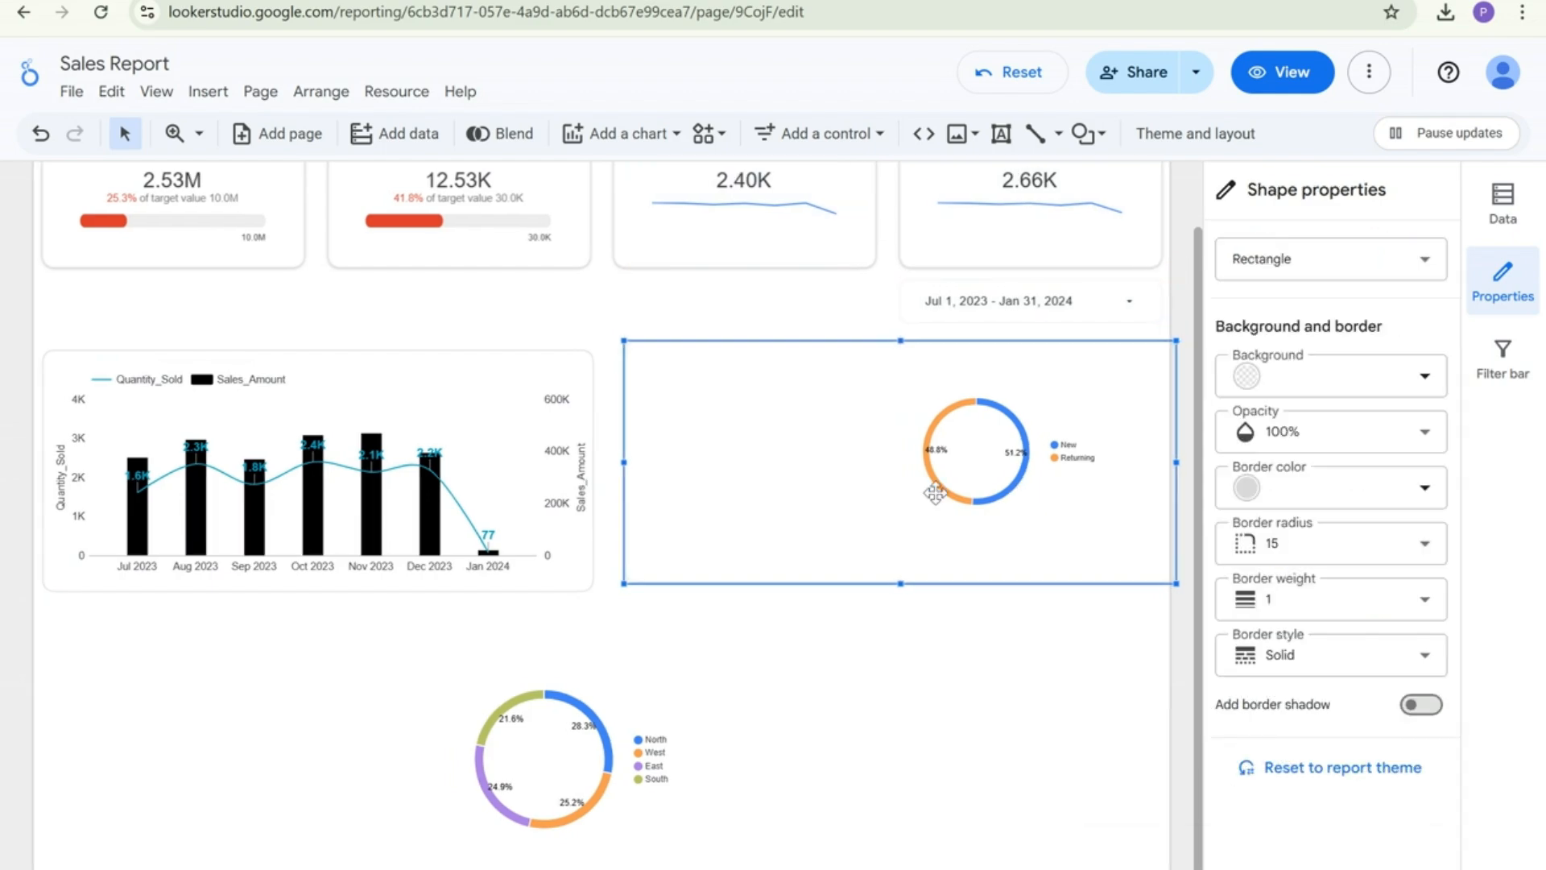
key("ctrl+z")
left_click(925, 644)
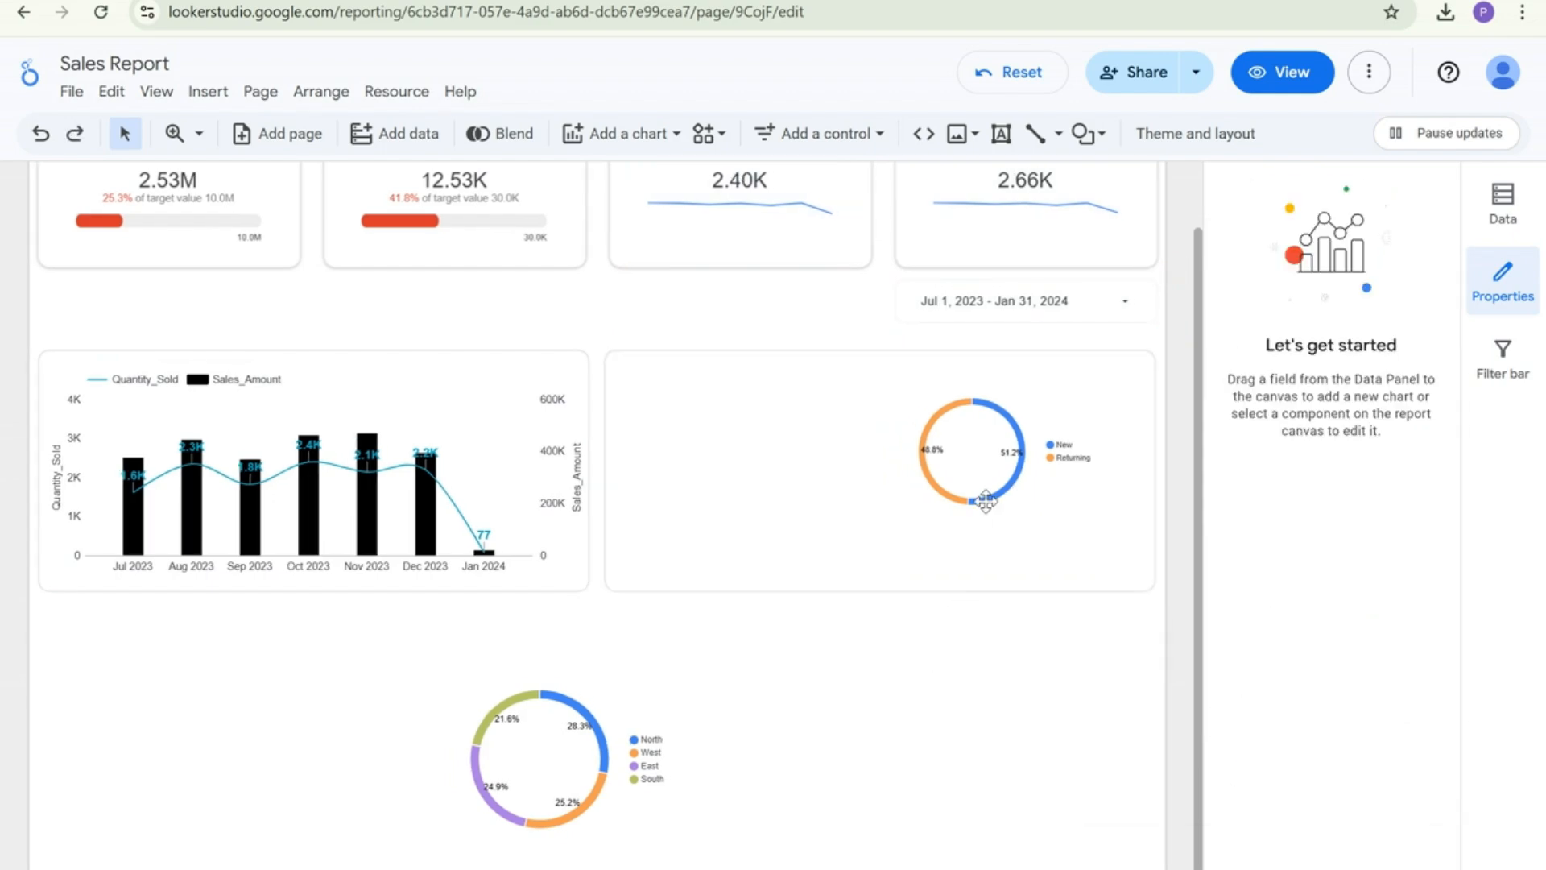
Send the second frame behind the Customer_Type donut chart in the stacking order
left_click(995, 493)
right_click(976, 585)
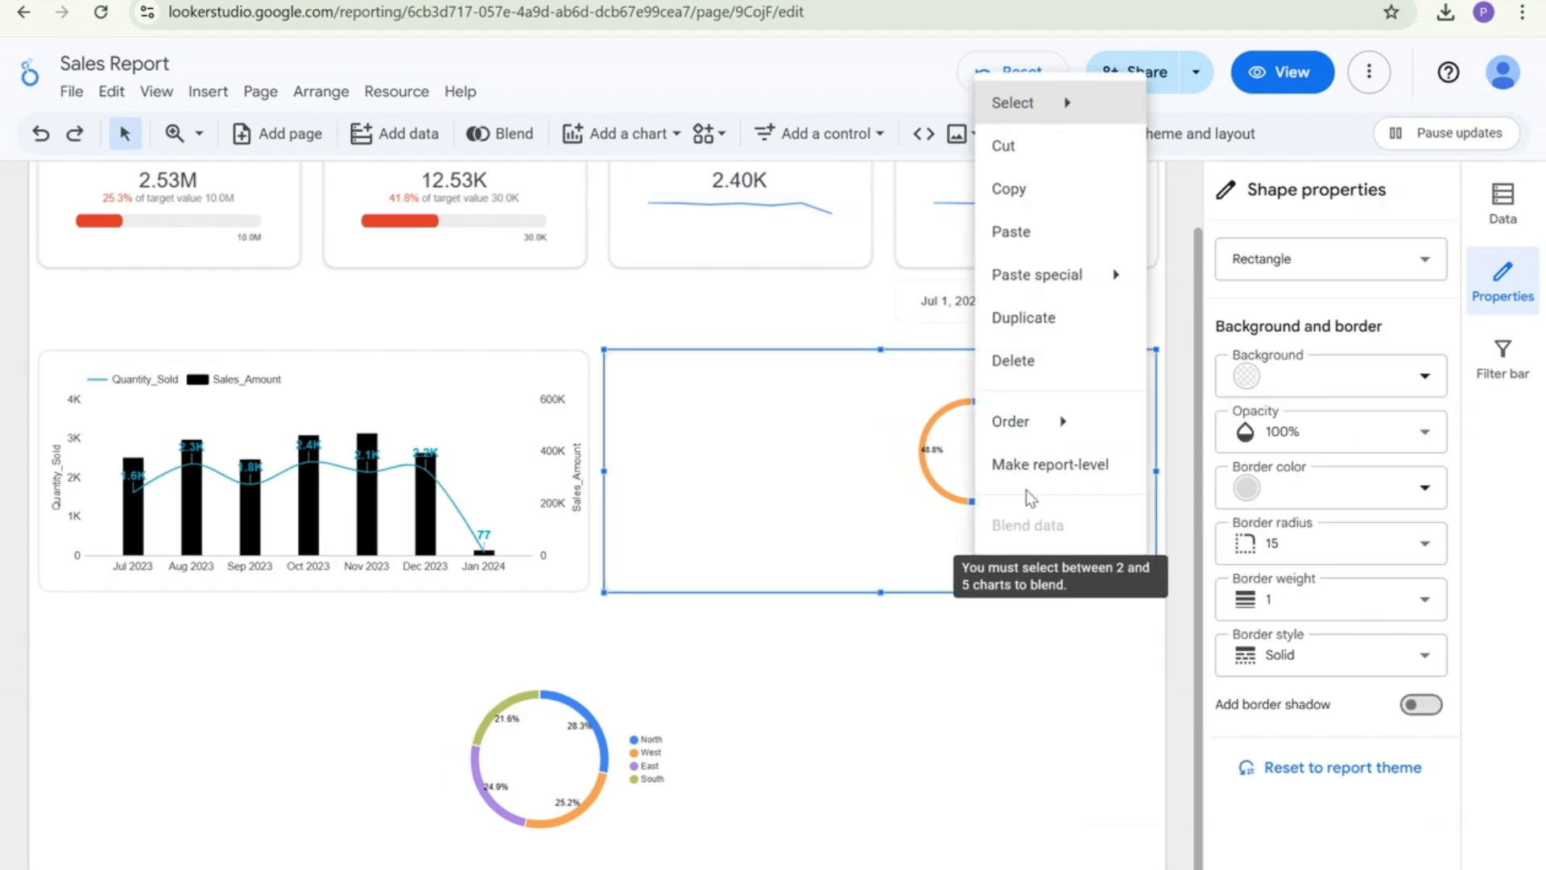
mouse_move(1042, 423)
left_click(1184, 559)
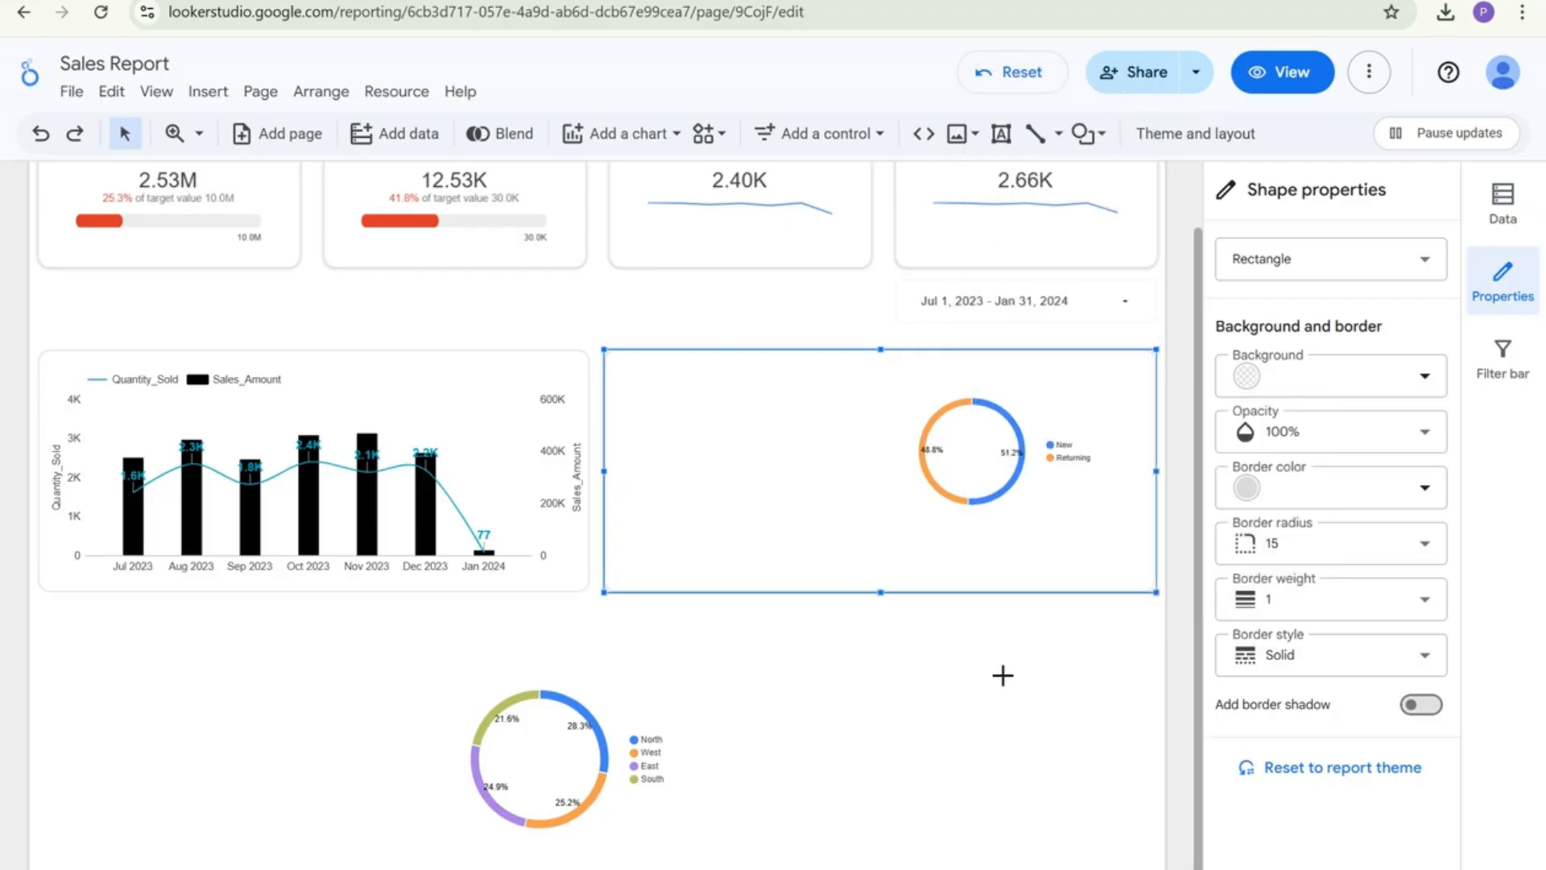
left_click(1001, 674)
Move the Customer_Type donut chart toward the second frame's upper-right corner and shrink it
left_click(1029, 485)
left_click_drag(1027, 480, 1071, 464)
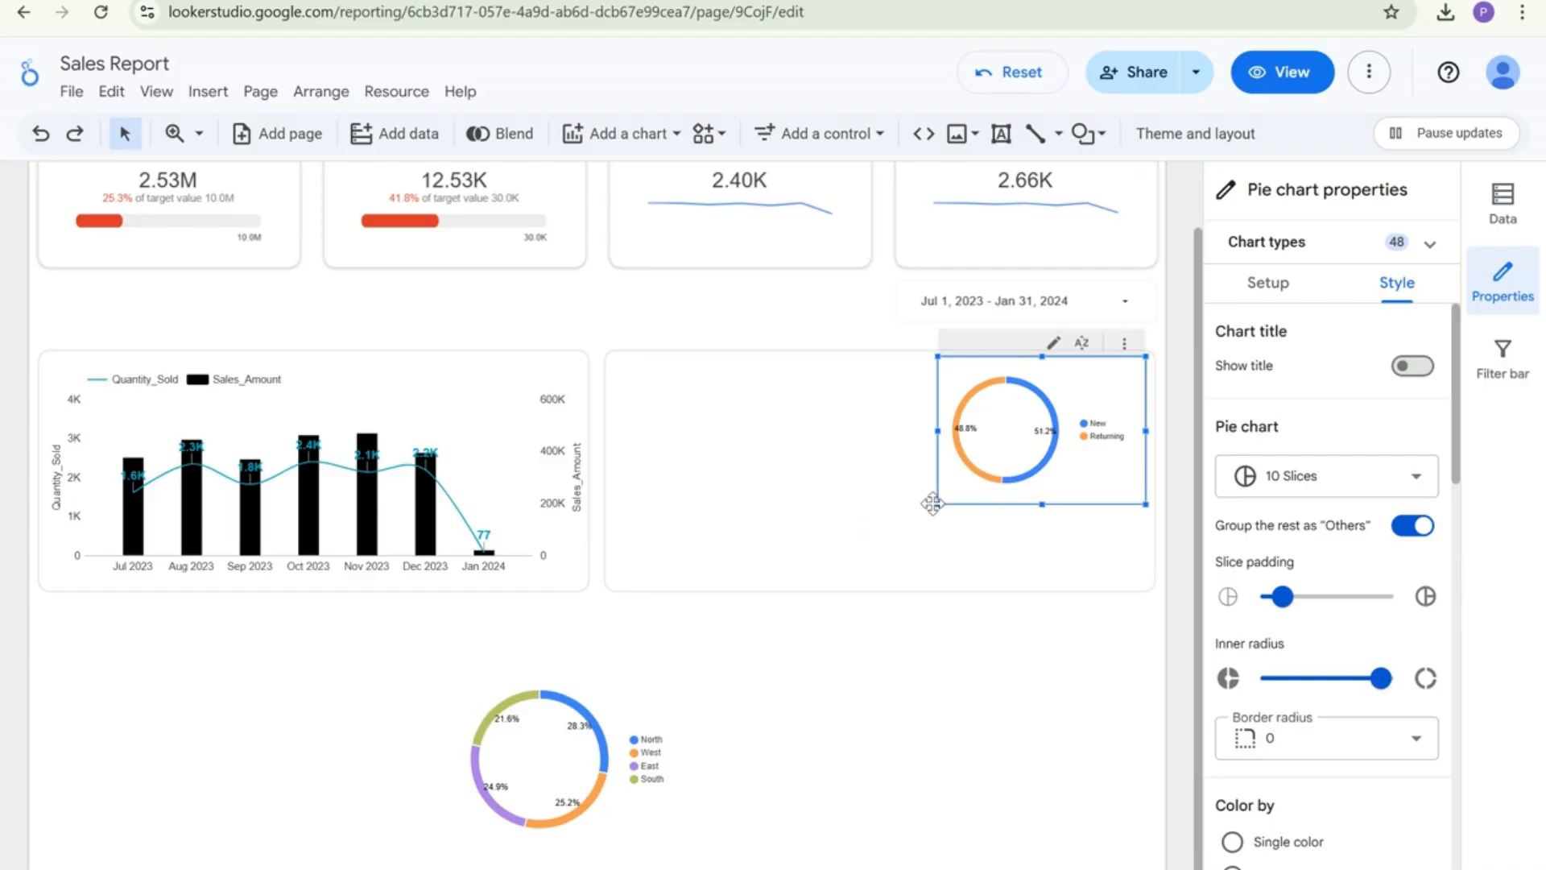
left_click_drag(936, 505, 966, 445)
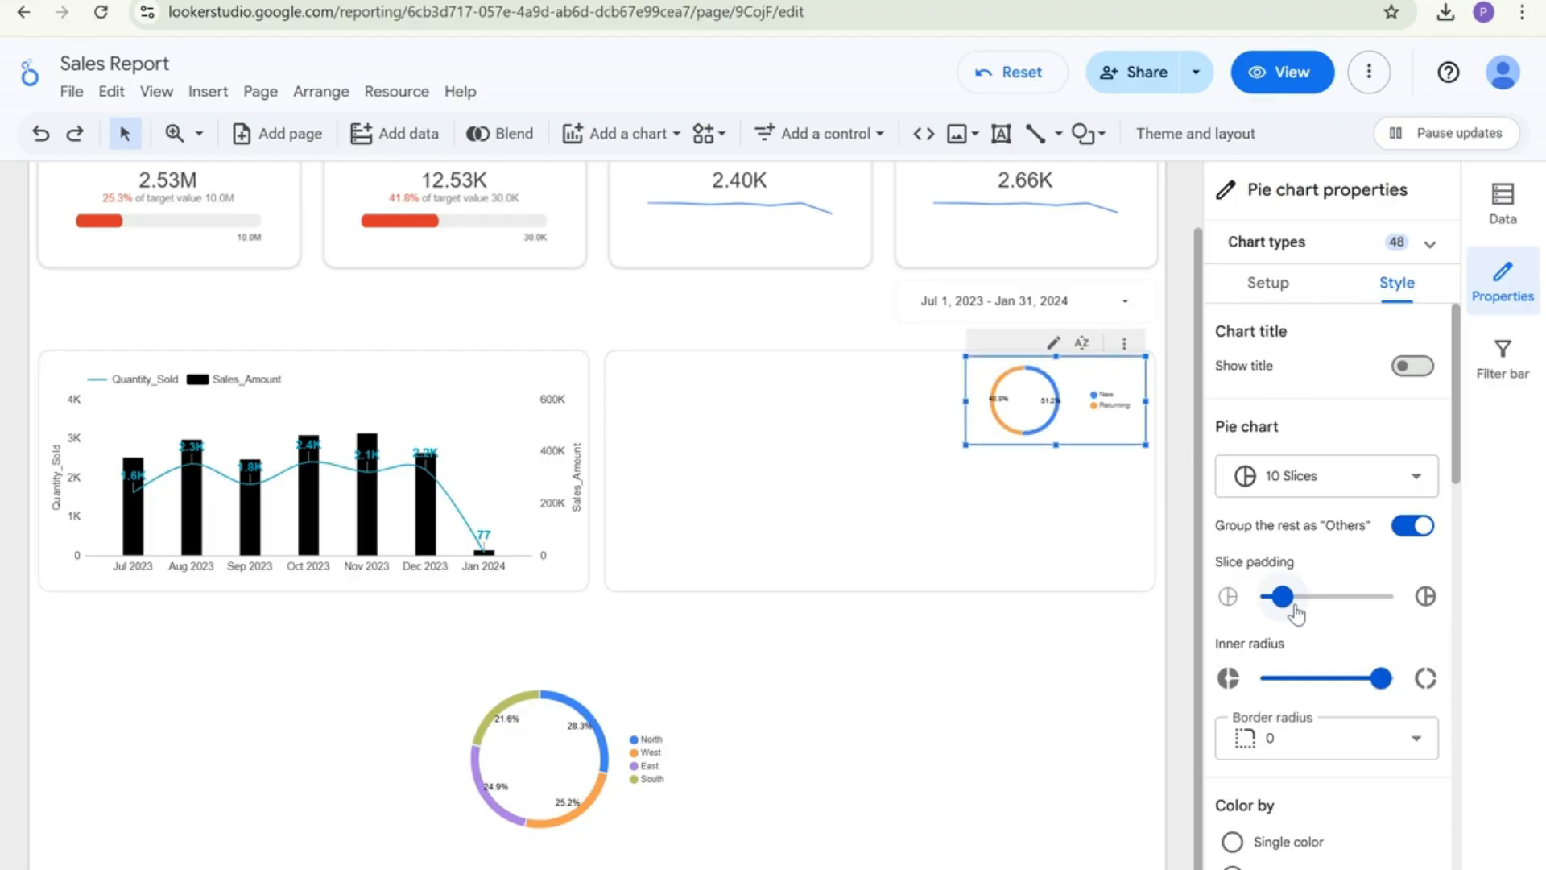
Slightly increase the Customer_Type chart's slice padding and slightly reduce its inner radius
left_click_drag(1293, 609, 1295, 600)
left_click(1381, 678)
left_click_drag(1380, 681, 1377, 680)
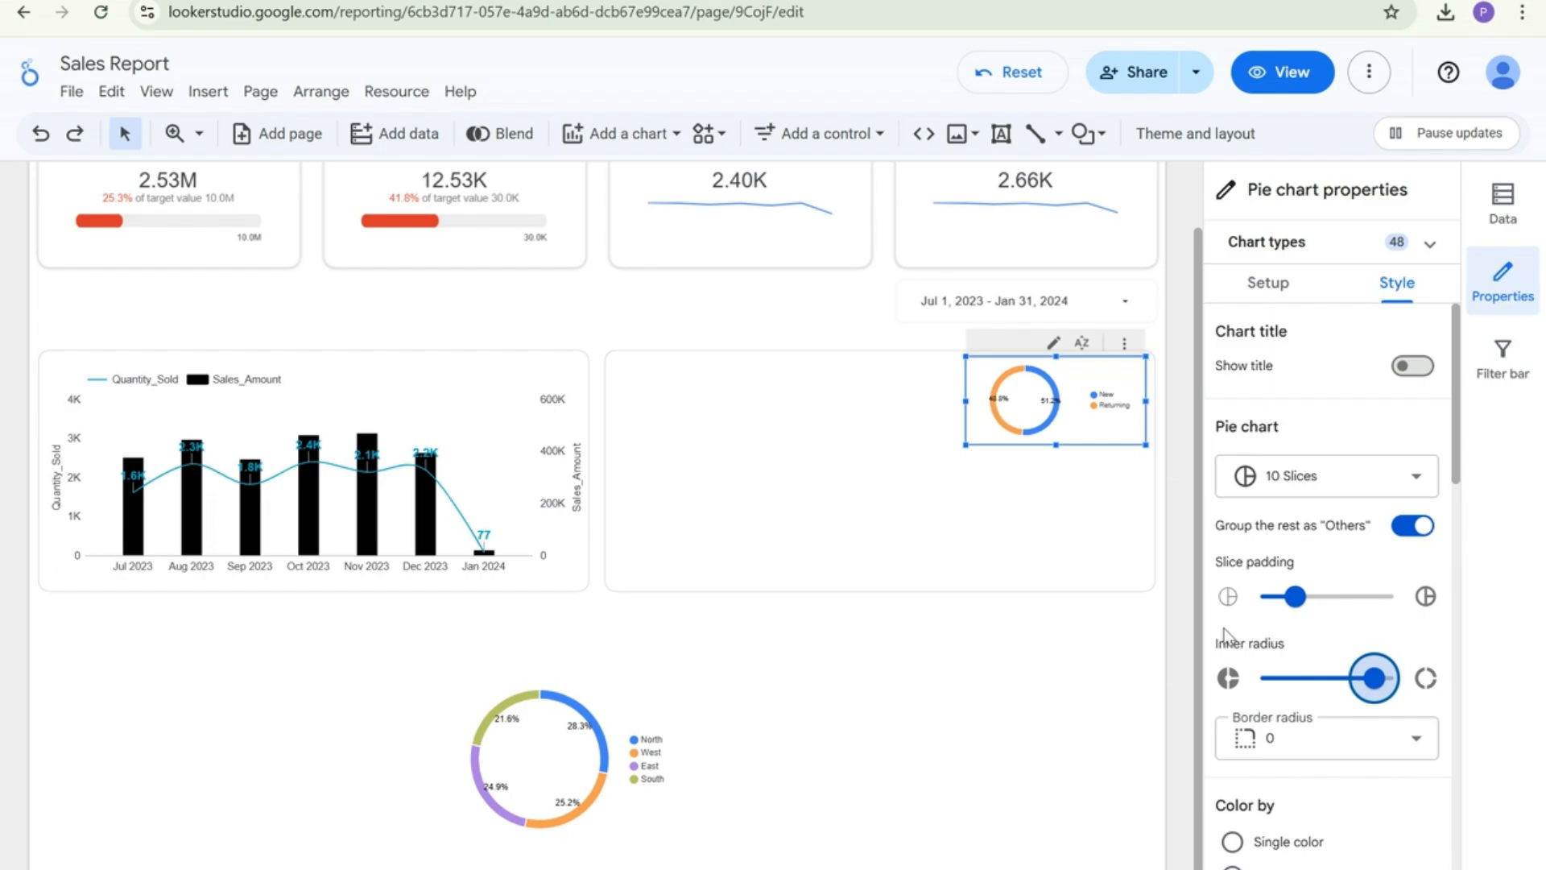
Set the Customer_Type chart's legend position to Top, and make the chart slightly taller and narrower
scroll(1245, 642, "down", 3)
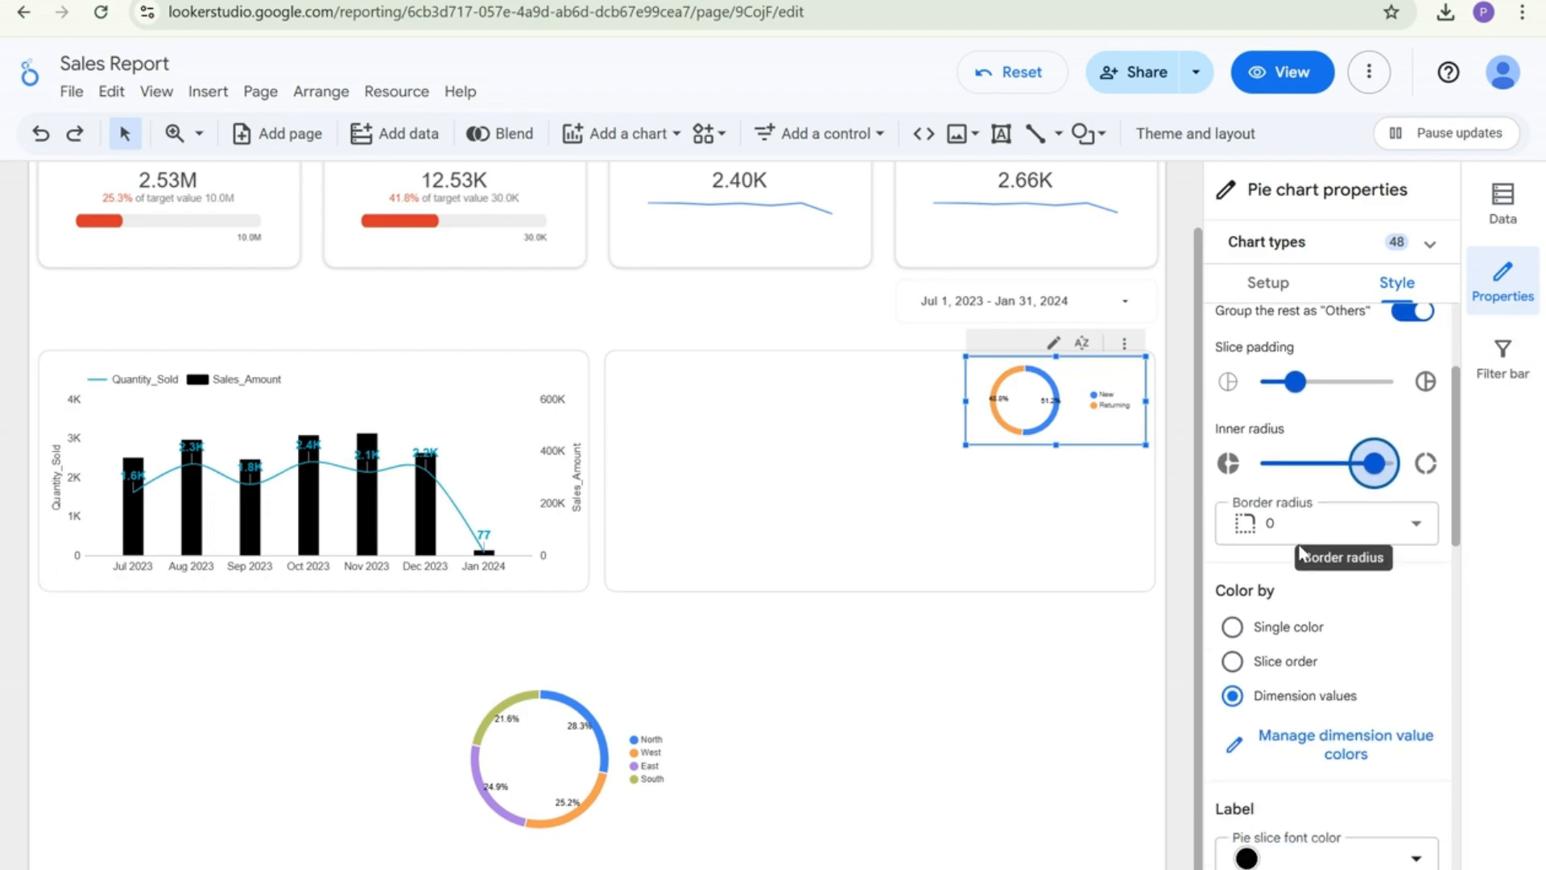
scroll(1294, 534, "down", 1)
scroll(1332, 612, "down", 3)
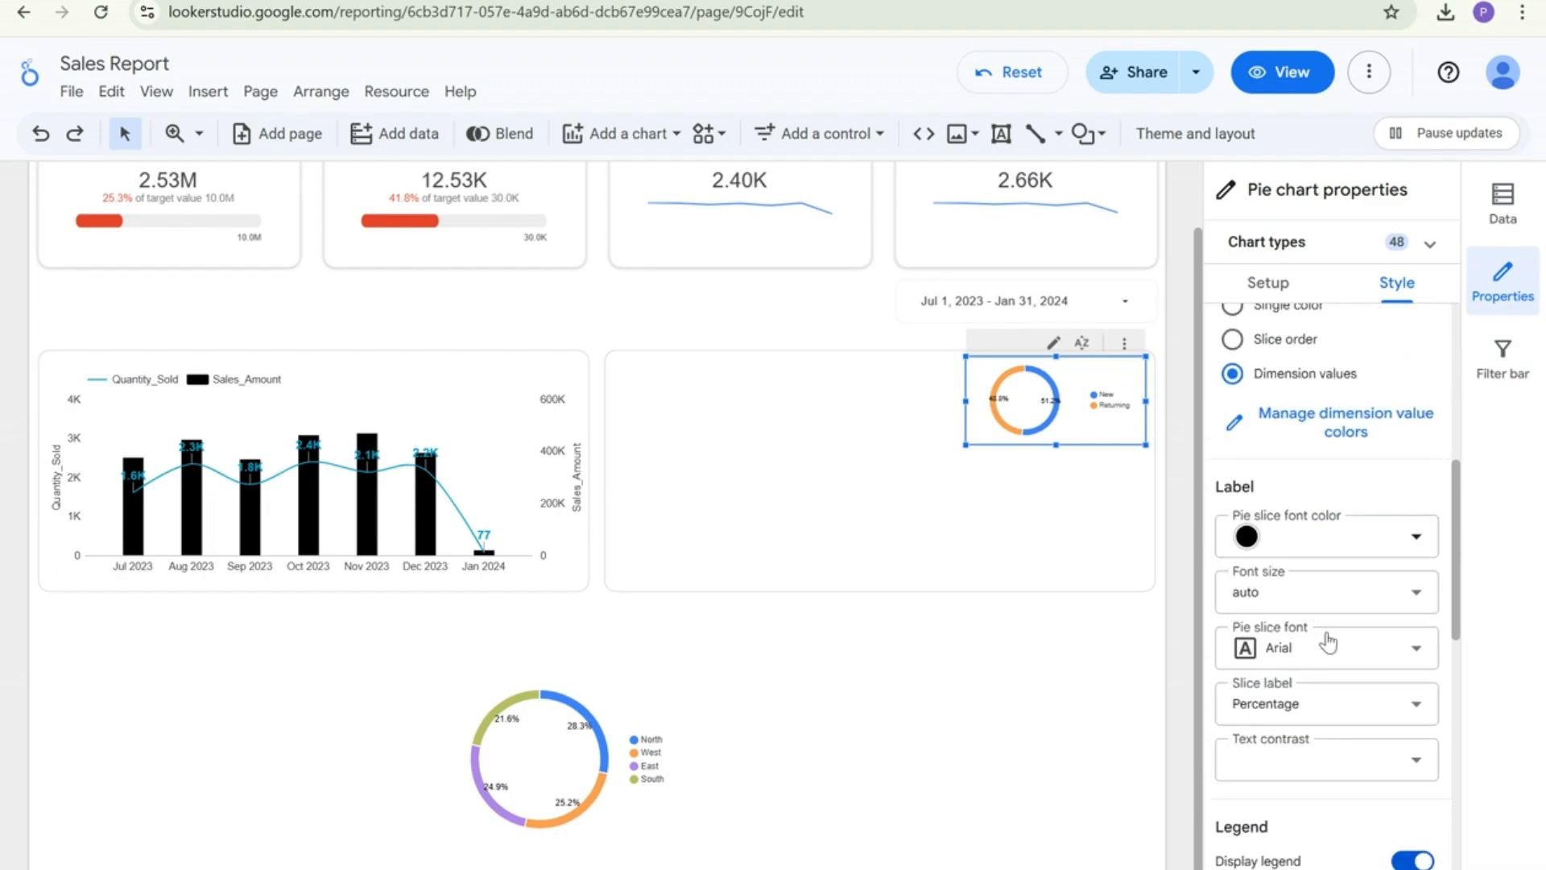
scroll(1313, 697, "down", 1)
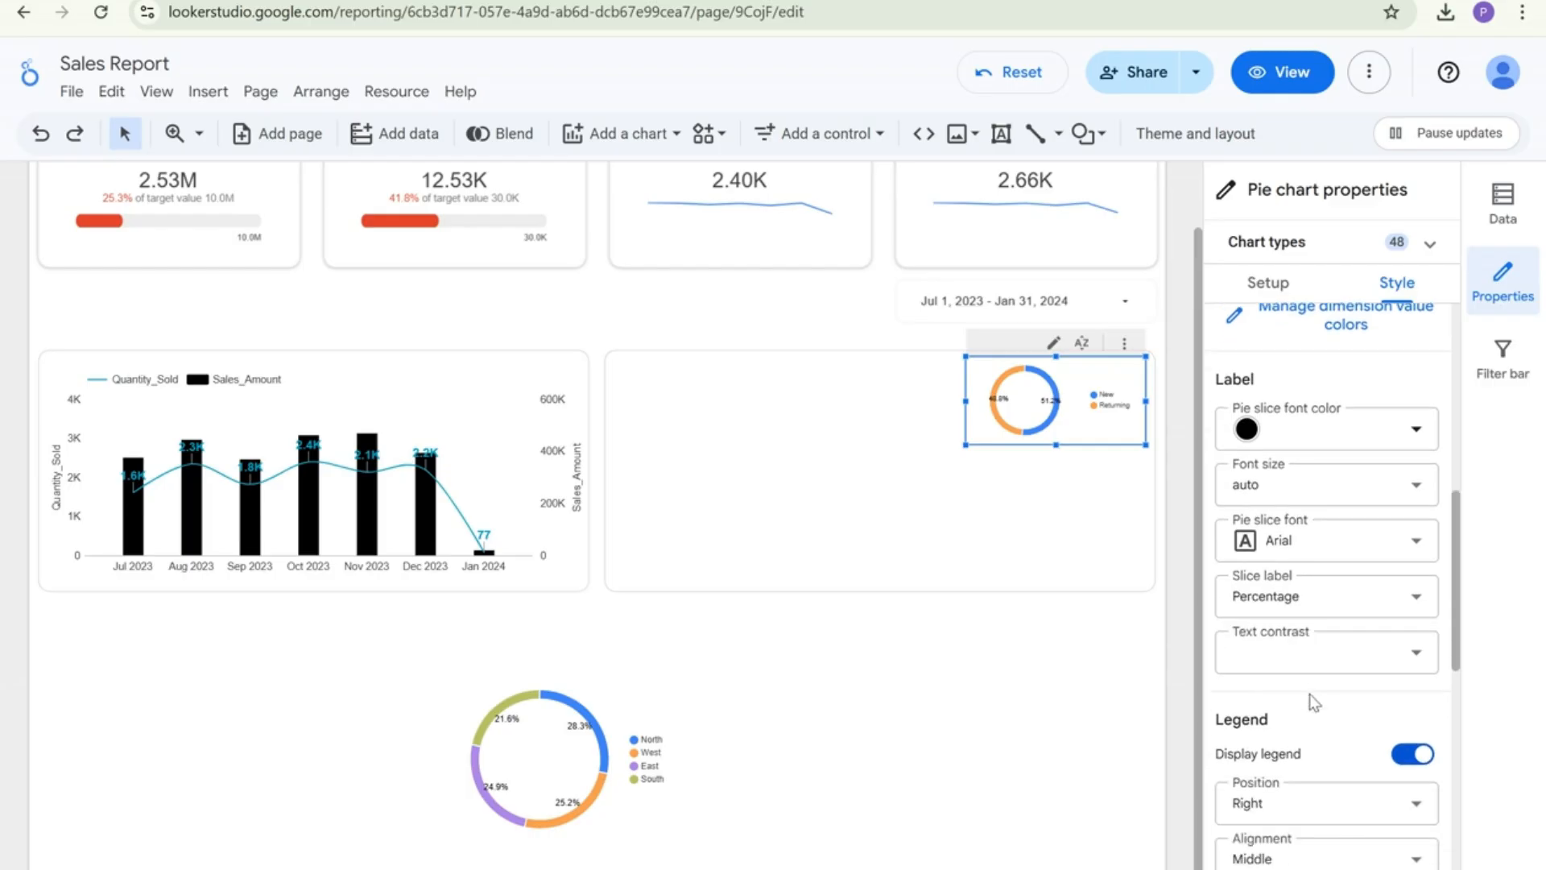
scroll(1318, 675, "down", 1)
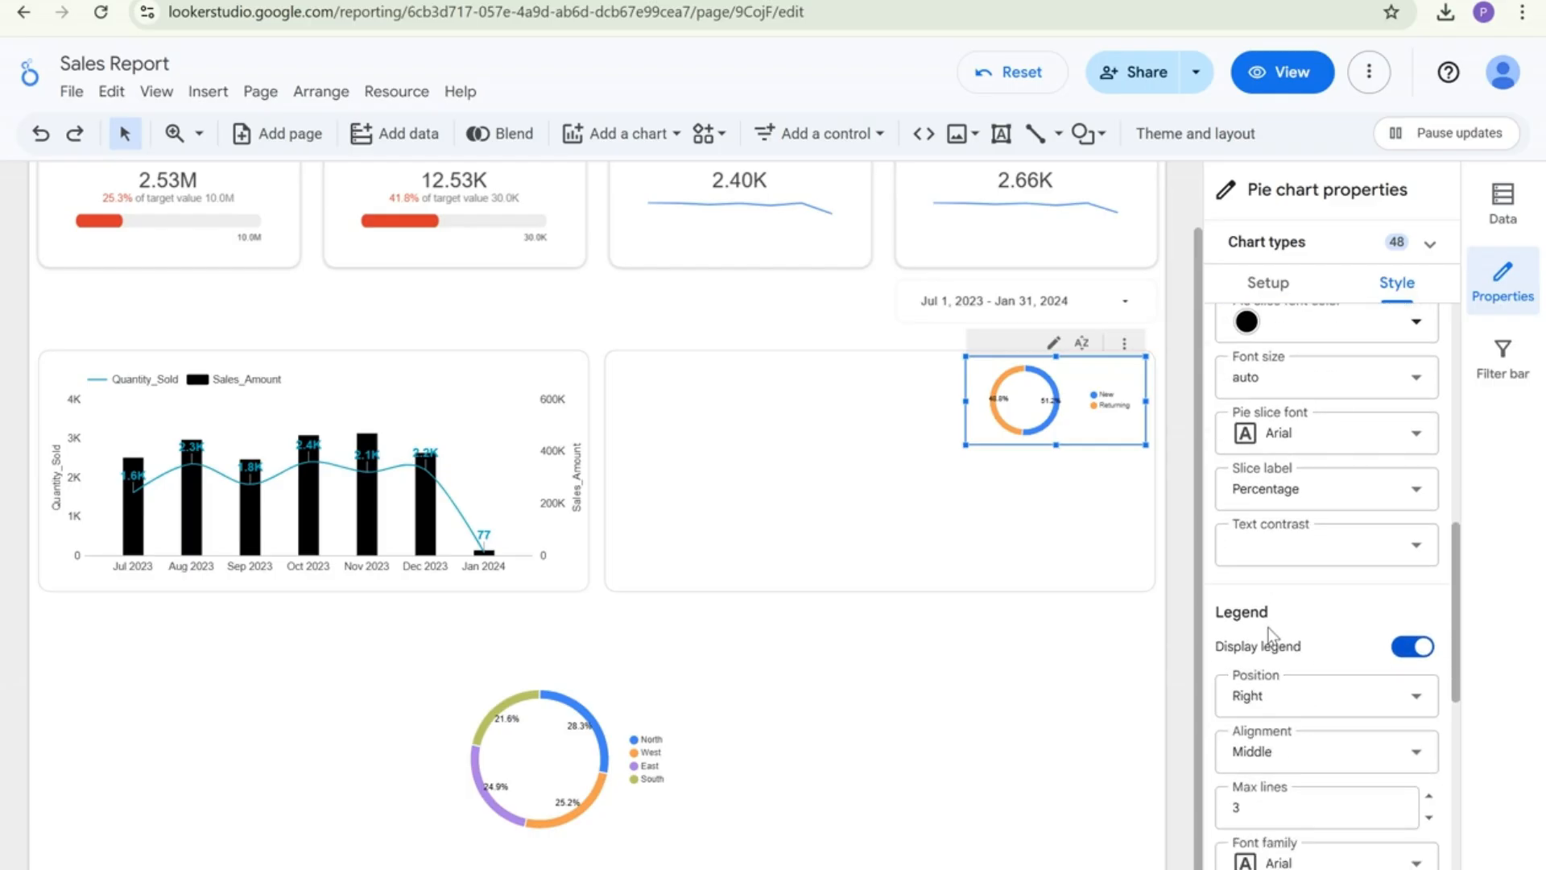
left_click(1296, 711)
left_click(1288, 852)
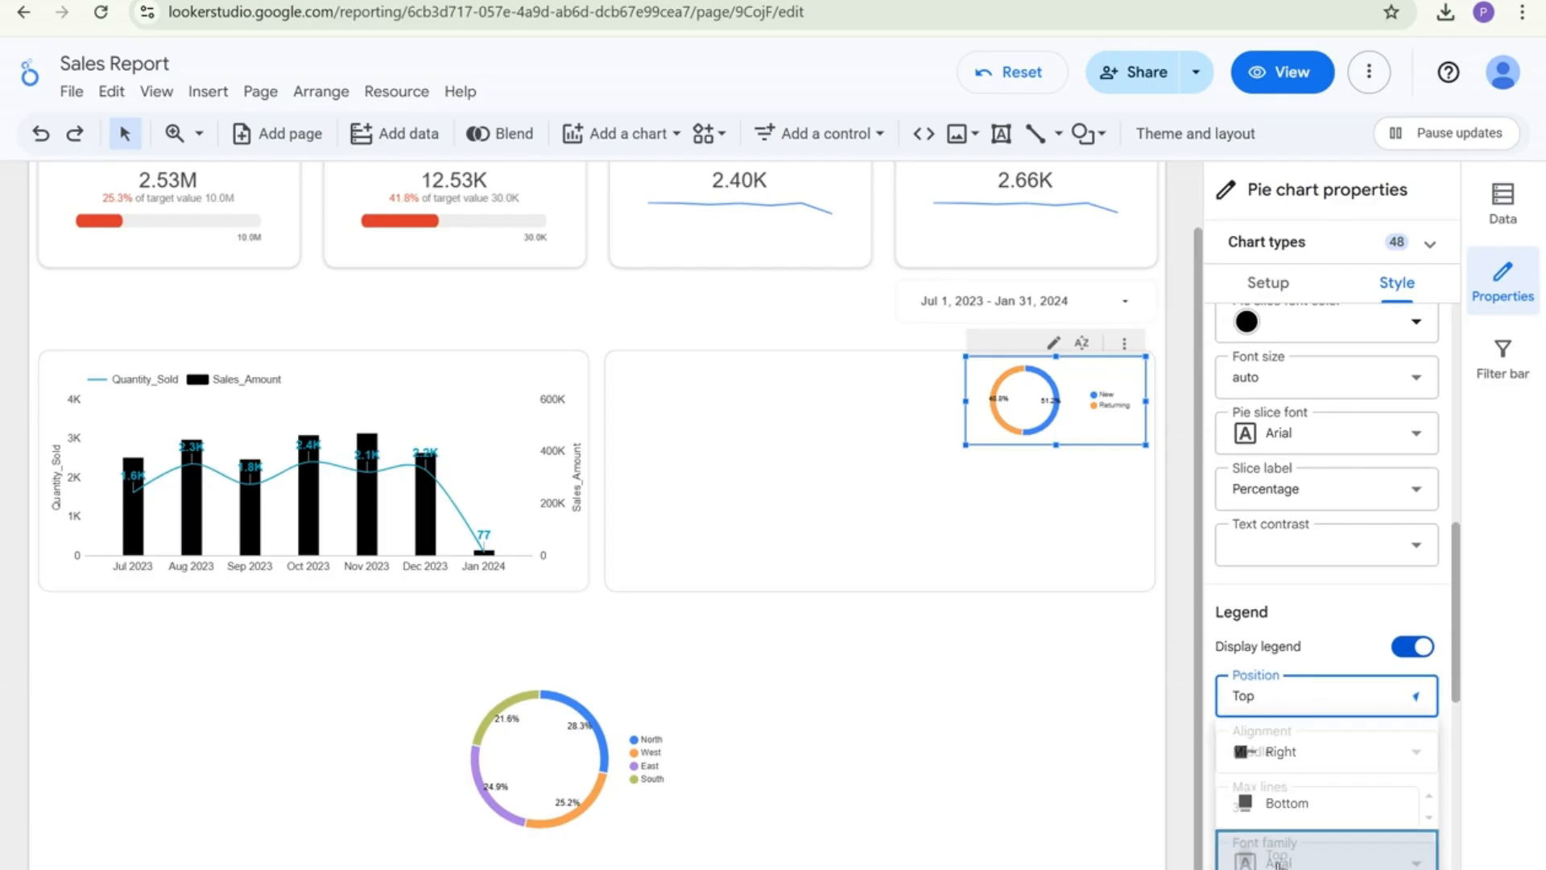
left_click_drag(1058, 446, 1058, 470)
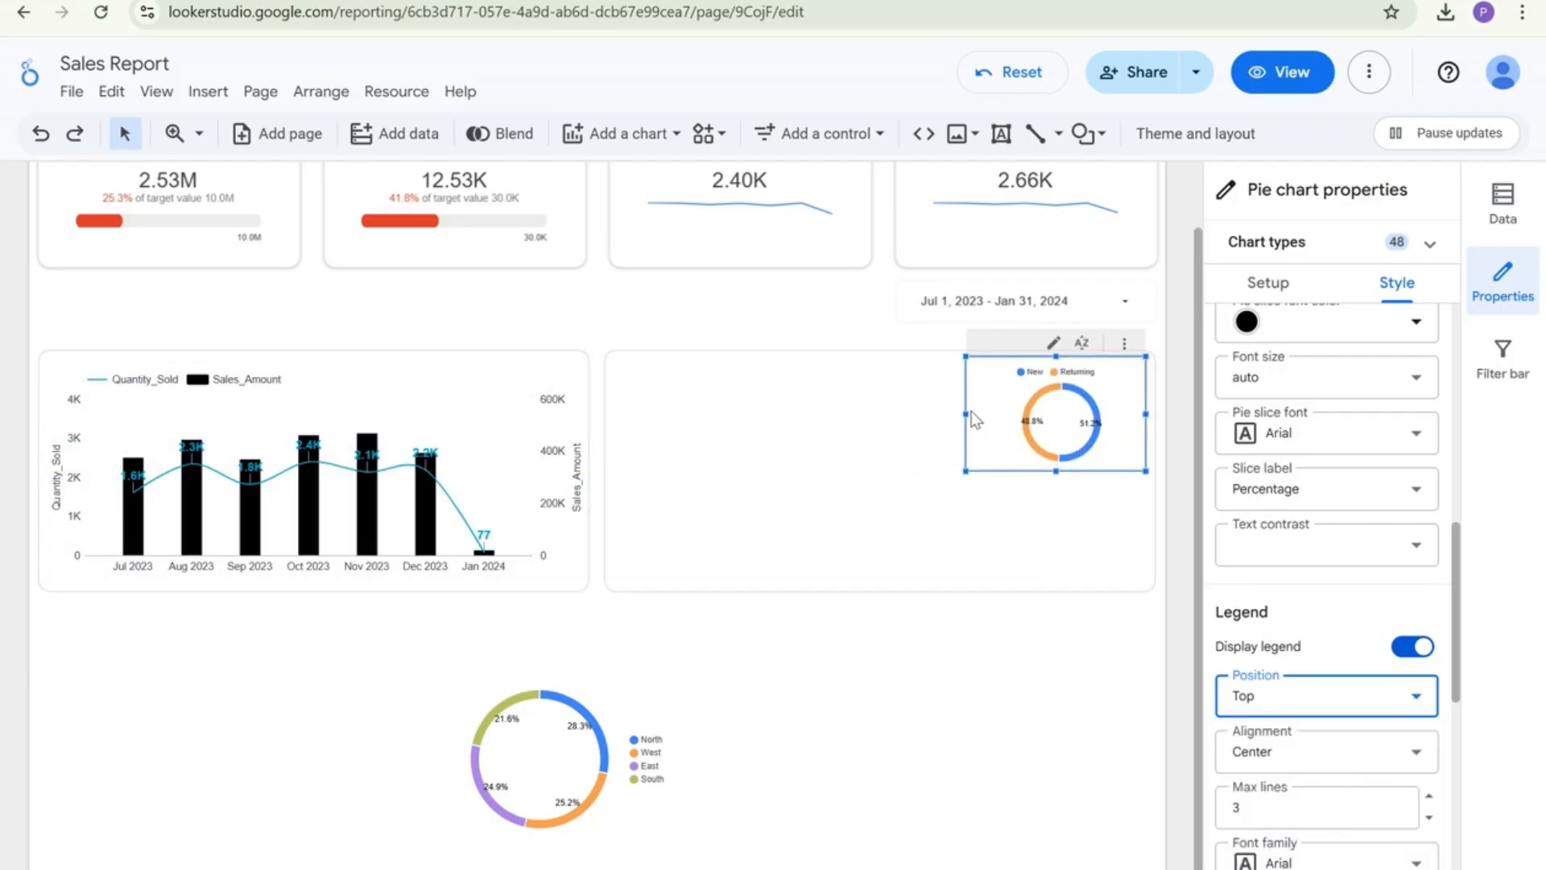
mouse_move(978, 411)
left_mouse_down()
mouse_move(1042, 408)
mouse_move(949, 400)
mouse_move(972, 413)
left_mouse_up()
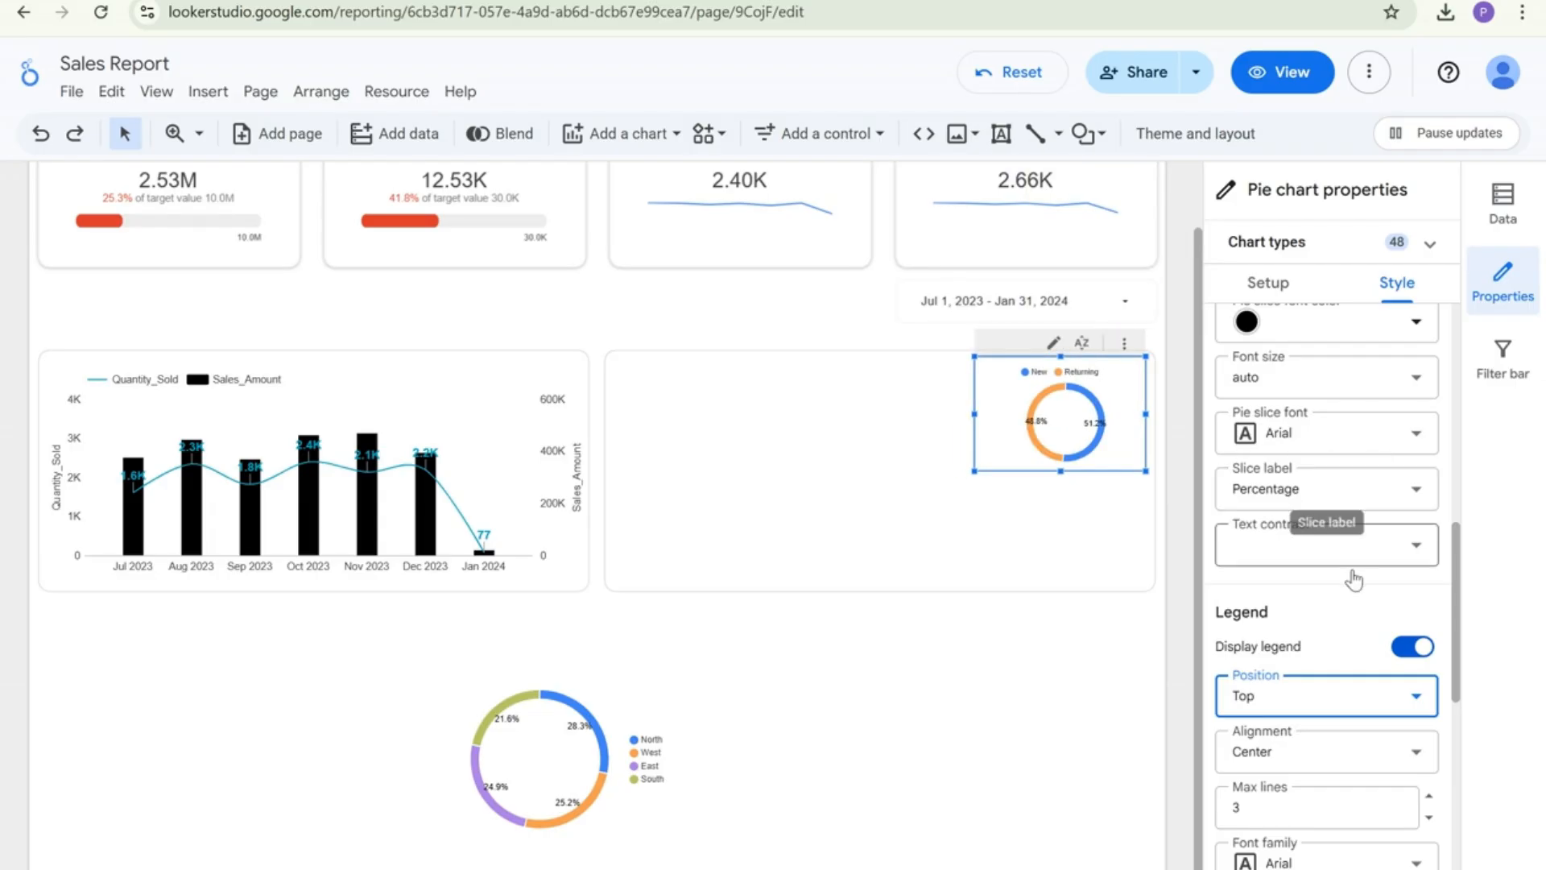
Reduce the Customer_Type chart's inner radius to turn the ring into a full pie and shorten the chart a little
scroll(1311, 583, "up", 3)
scroll(1311, 583, "up", 5)
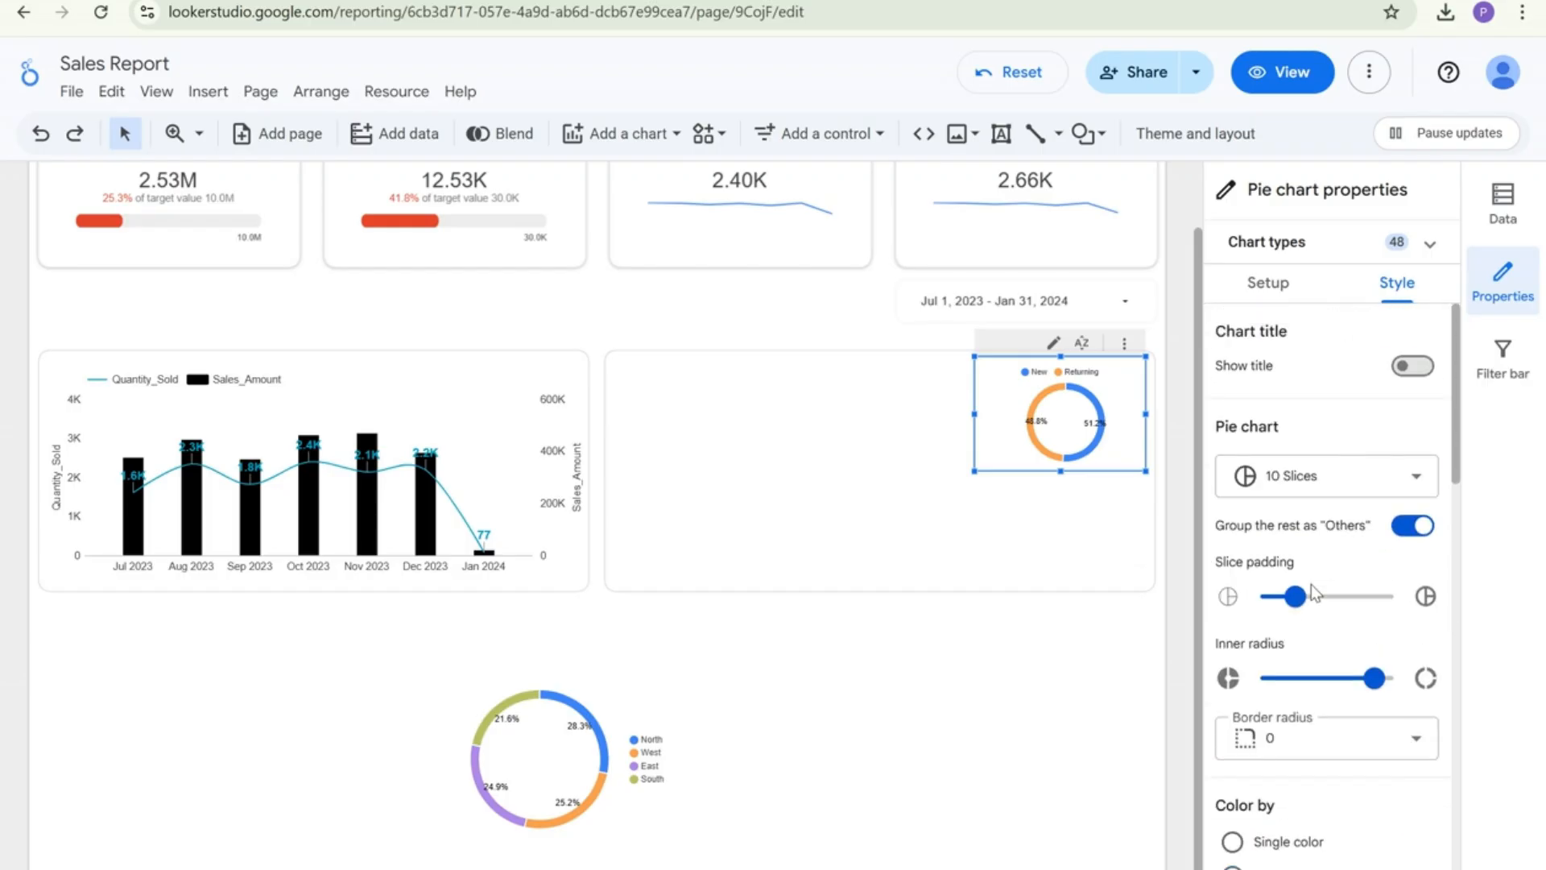
left_click_drag(1381, 677, 1244, 686)
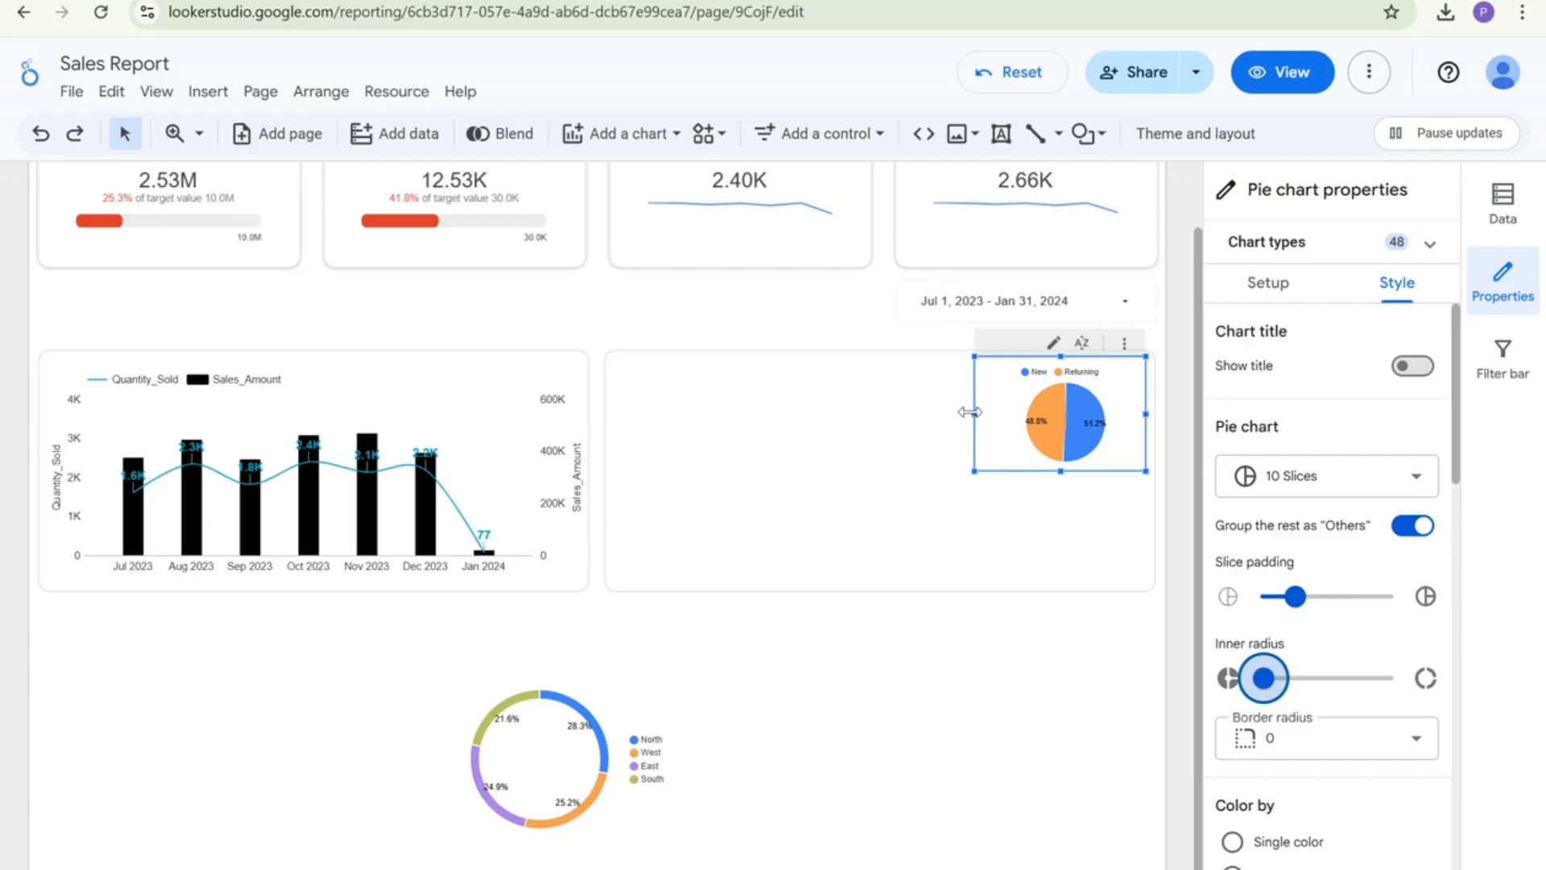
left_click_drag(970, 413, 969, 412)
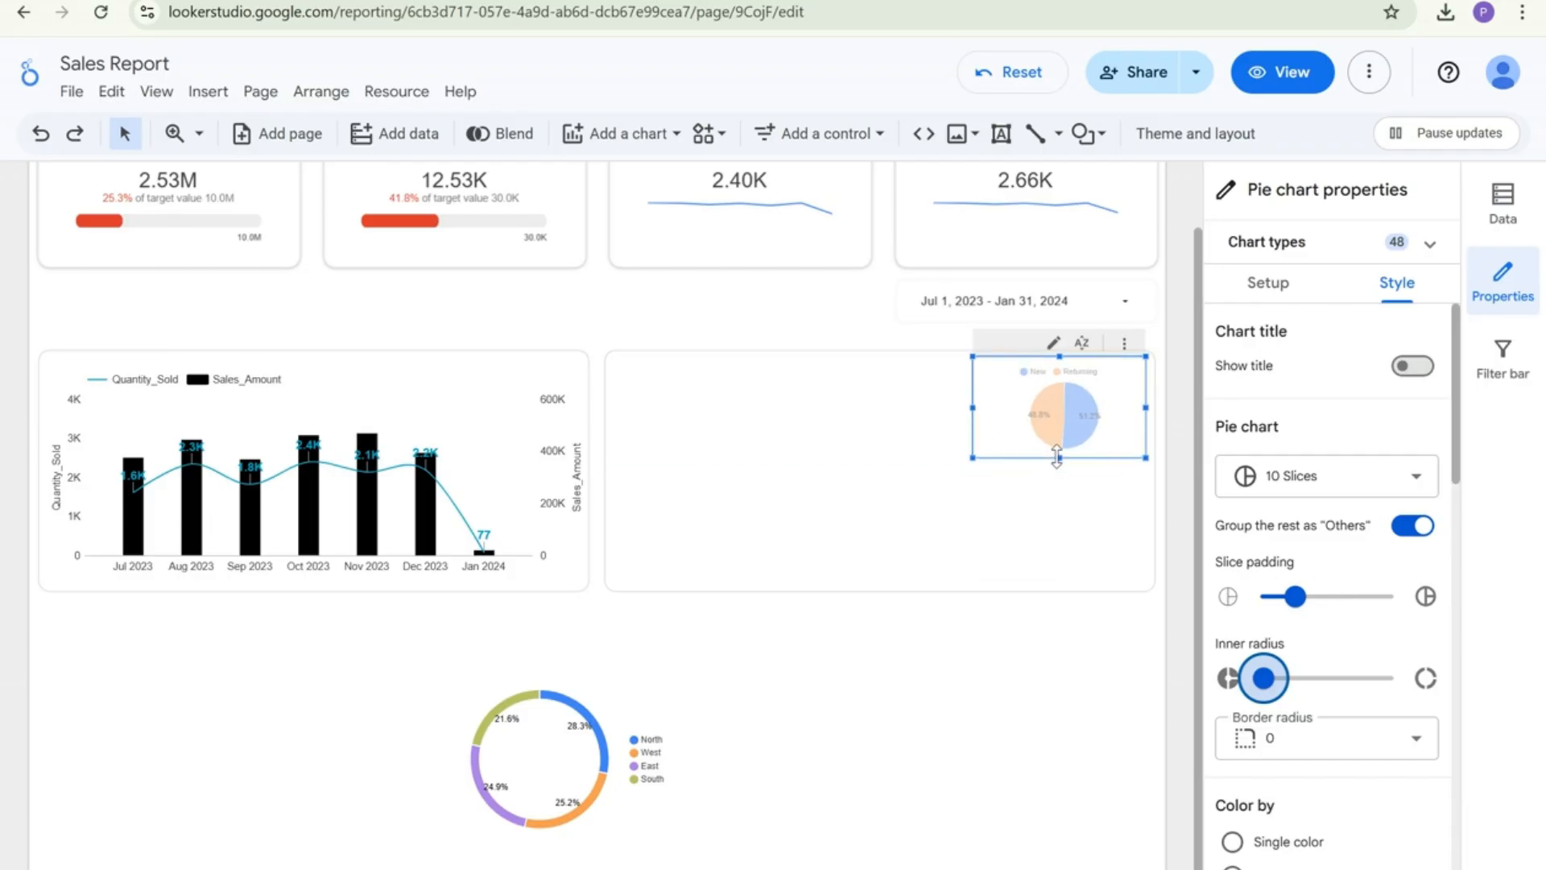
left_click_drag(1059, 472, 1057, 458)
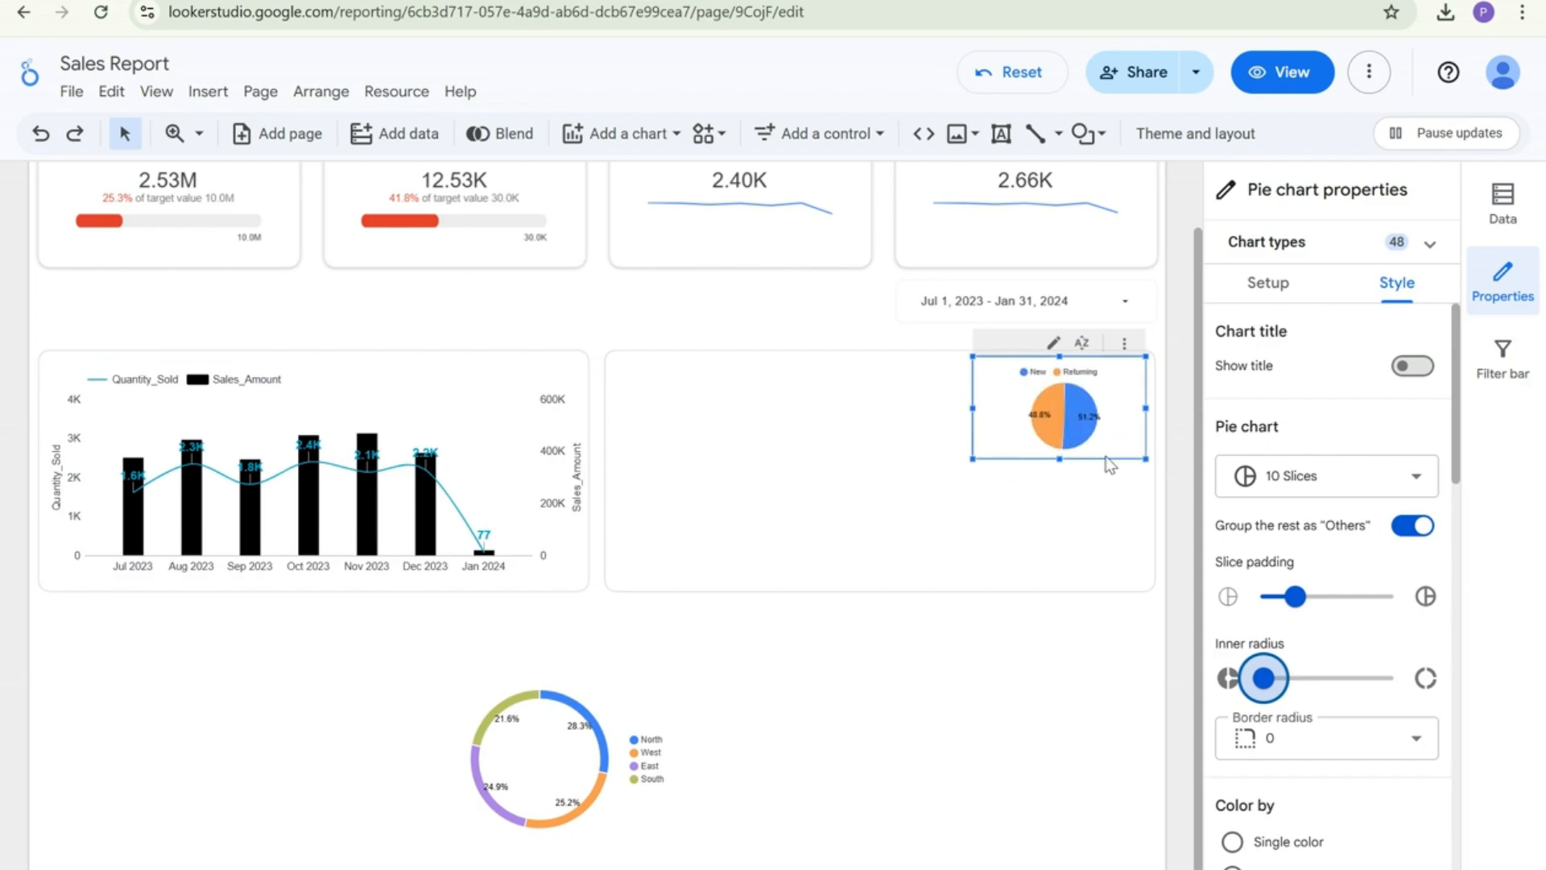
Raise the Customer_Type pie's slice padding almost to the maximum and nudge the chart closer to the frame's upper-right corner
left_click_drag(1304, 606, 1386, 609)
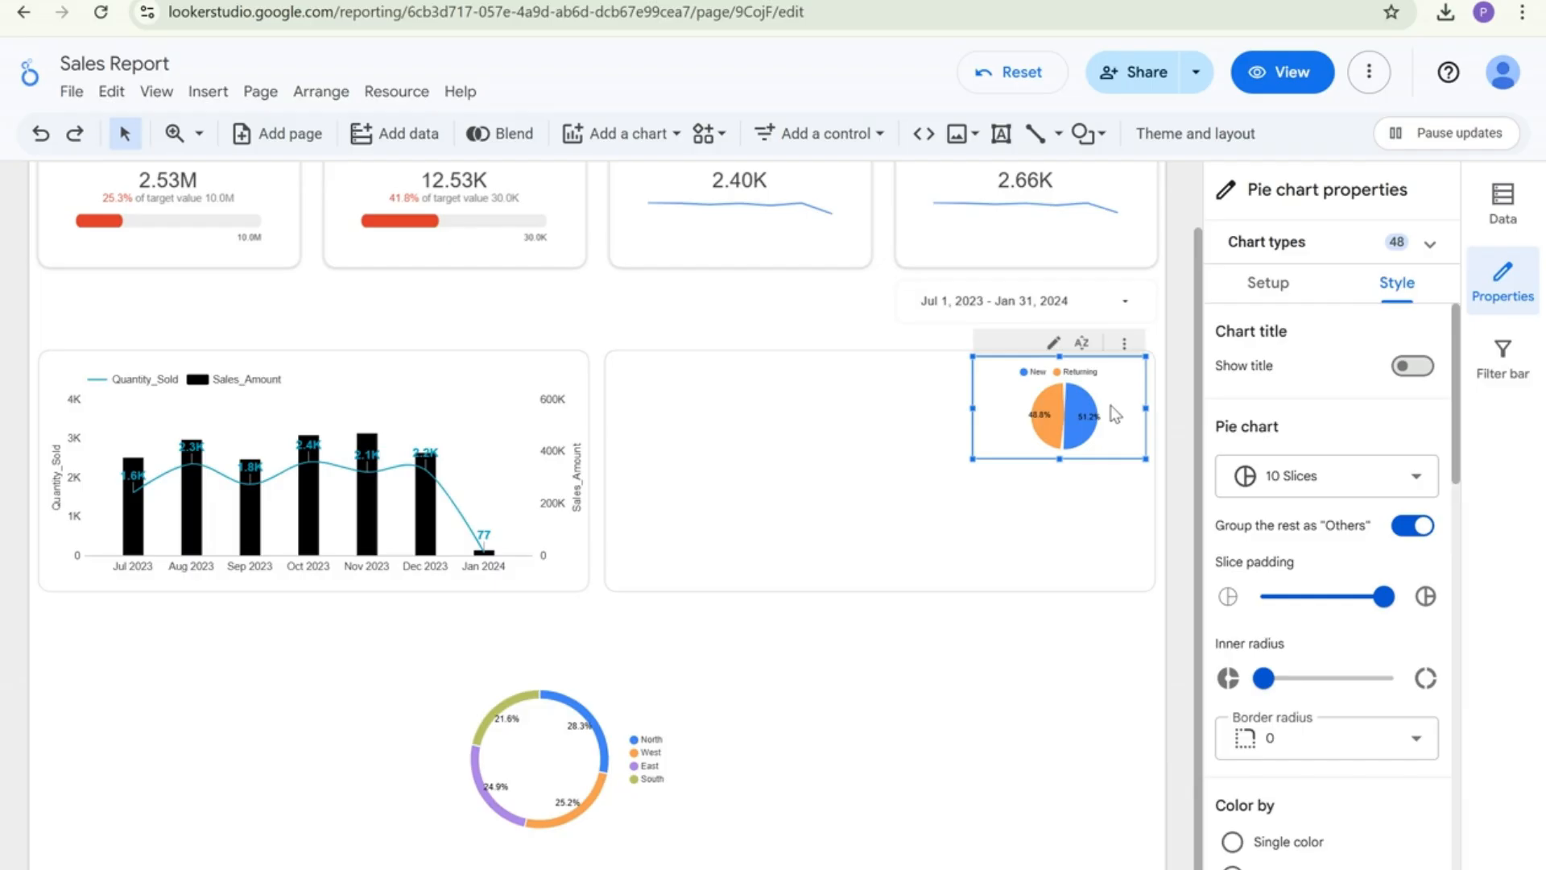
left_click_drag(1110, 405, 1118, 409)
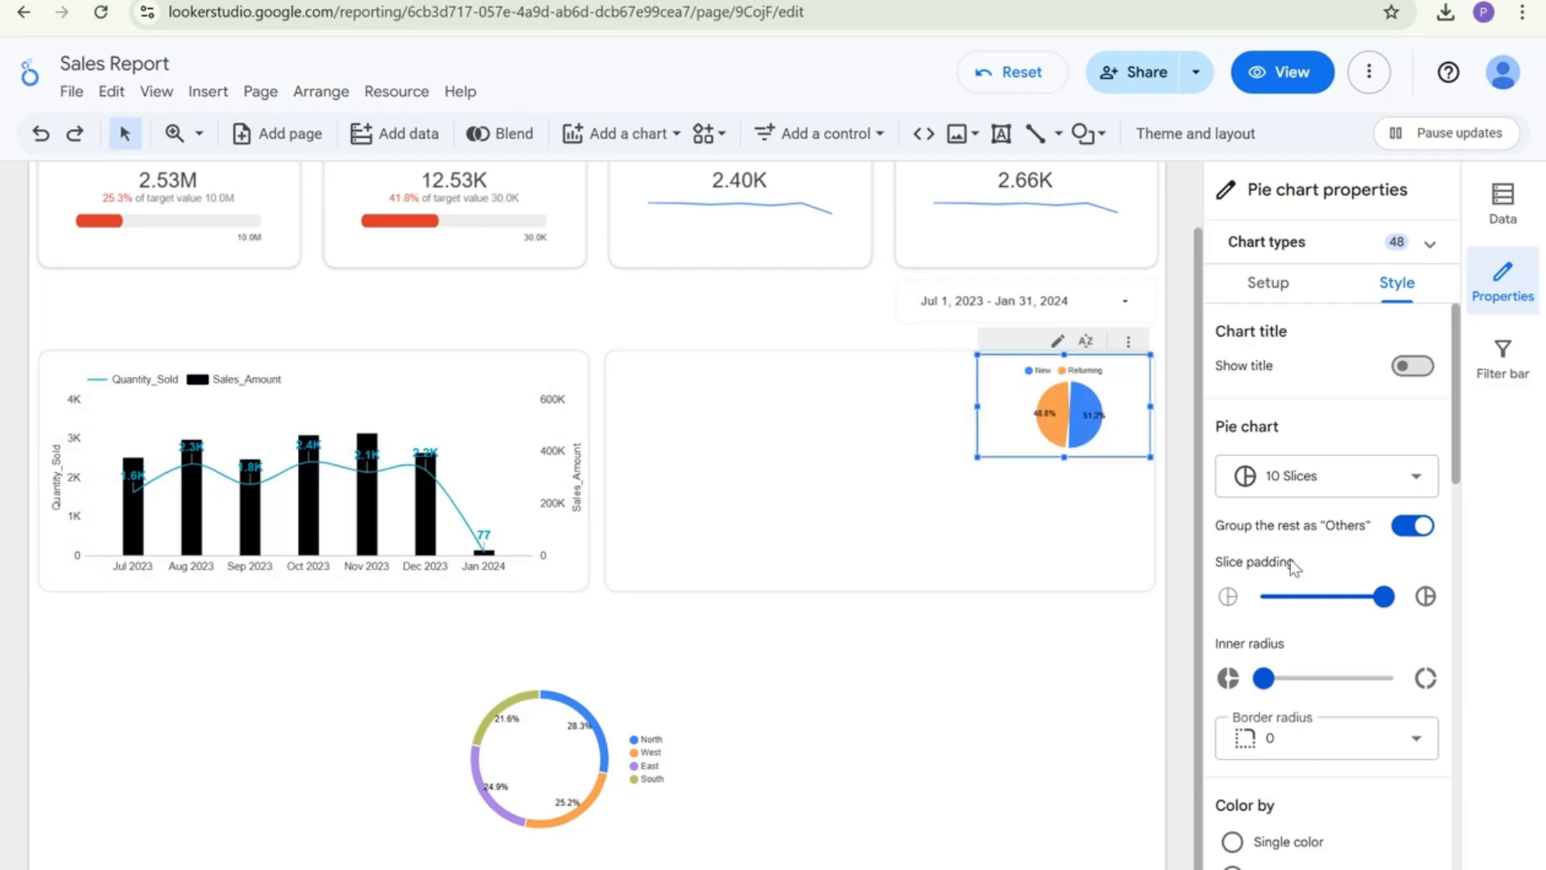
Color the Customer_Type pie by Single color, using dark teal
scroll(1295, 582, "down", 6)
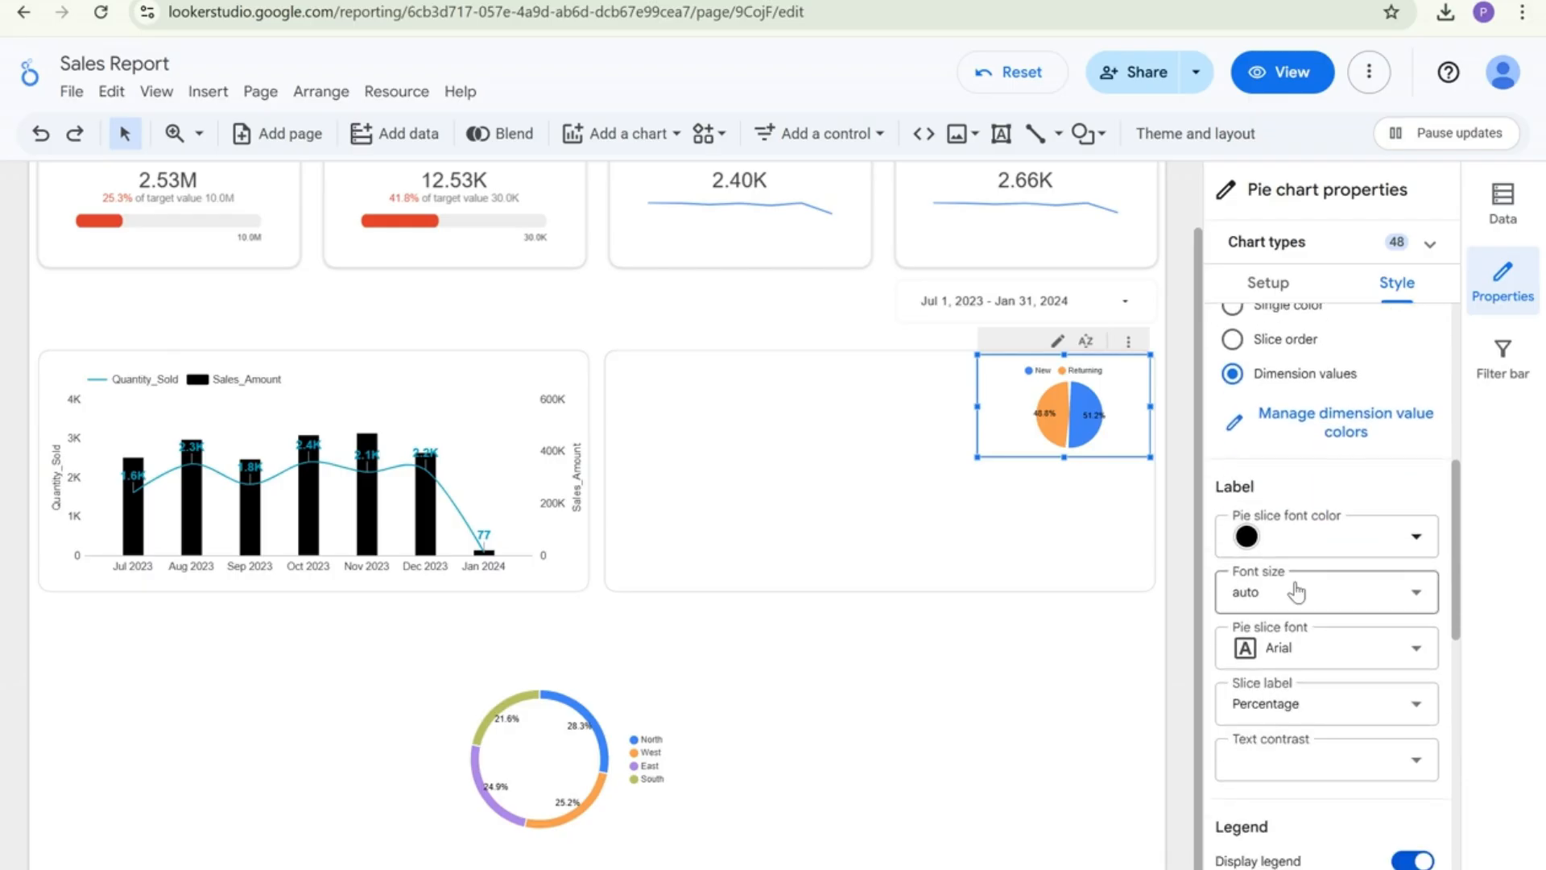
scroll(1295, 582, "up", 3)
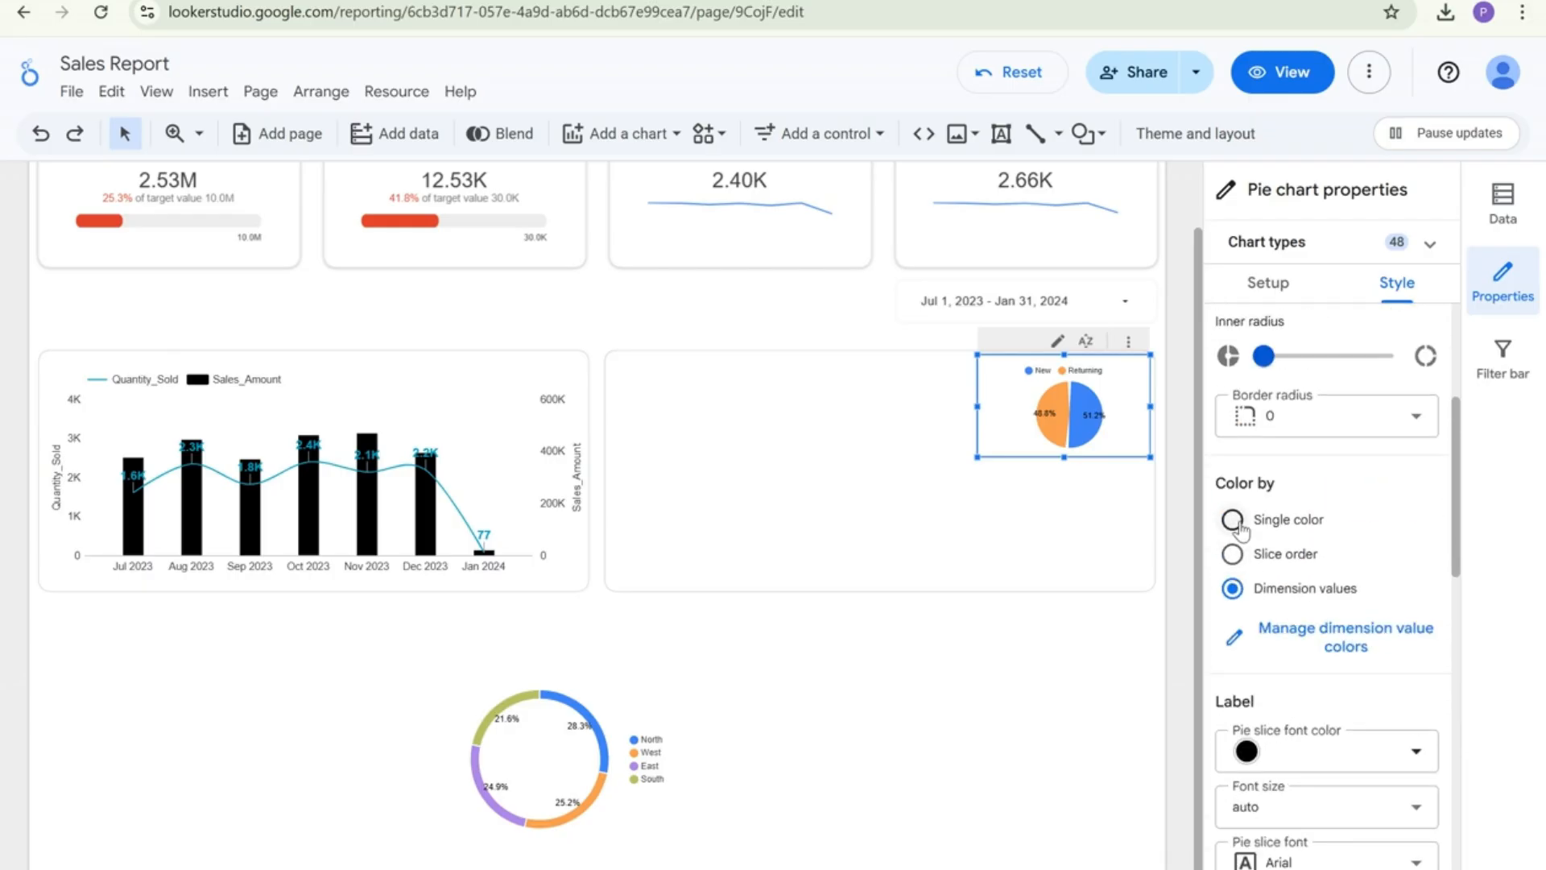
left_click(1232, 519)
left_click(1239, 652)
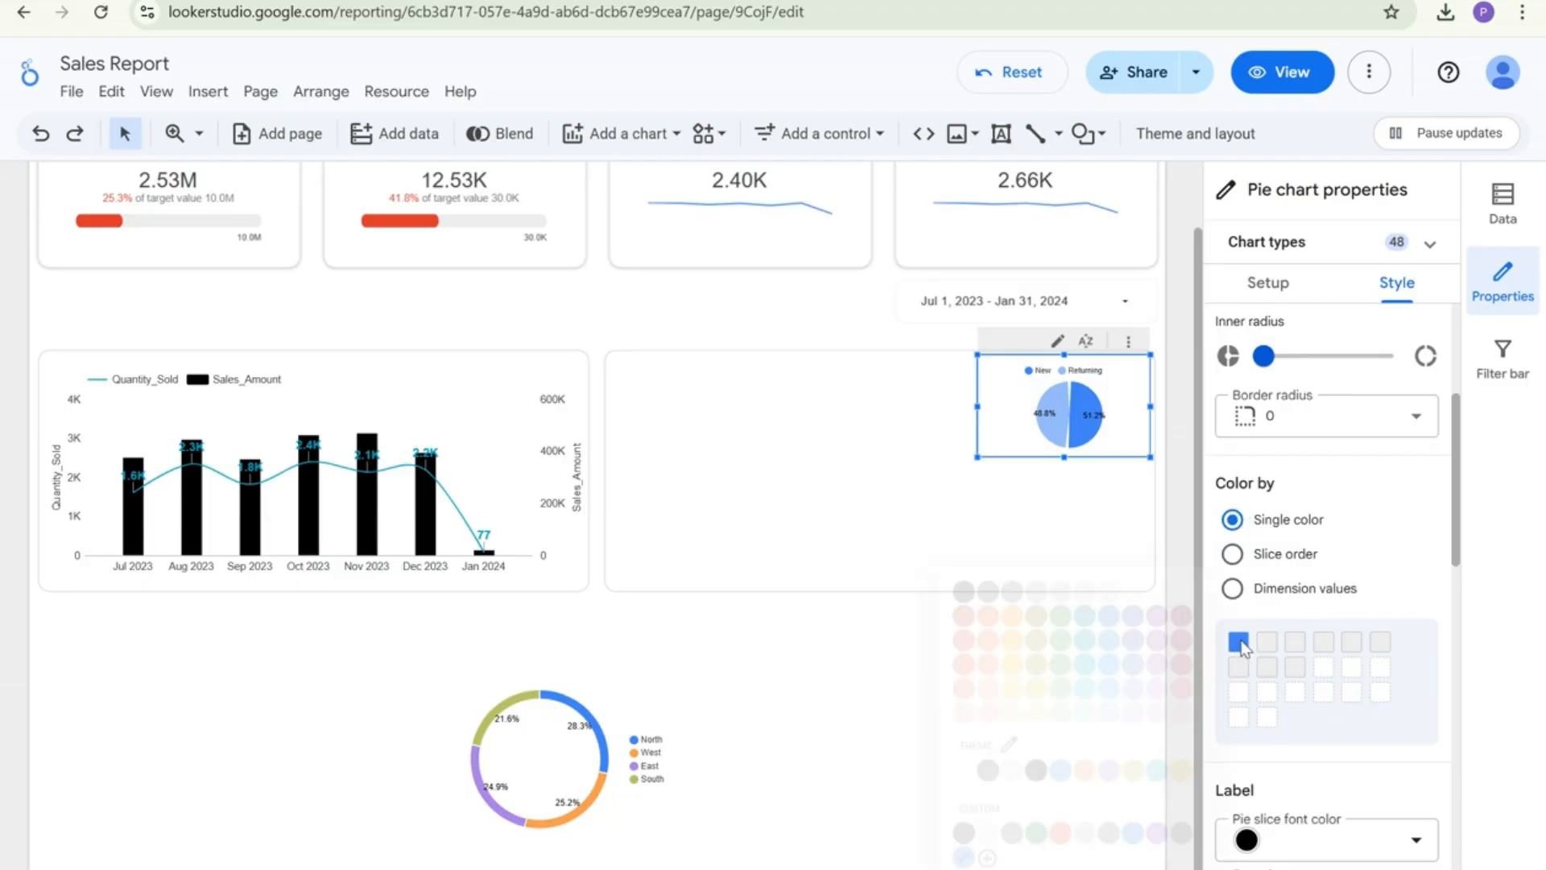
left_click(1087, 598)
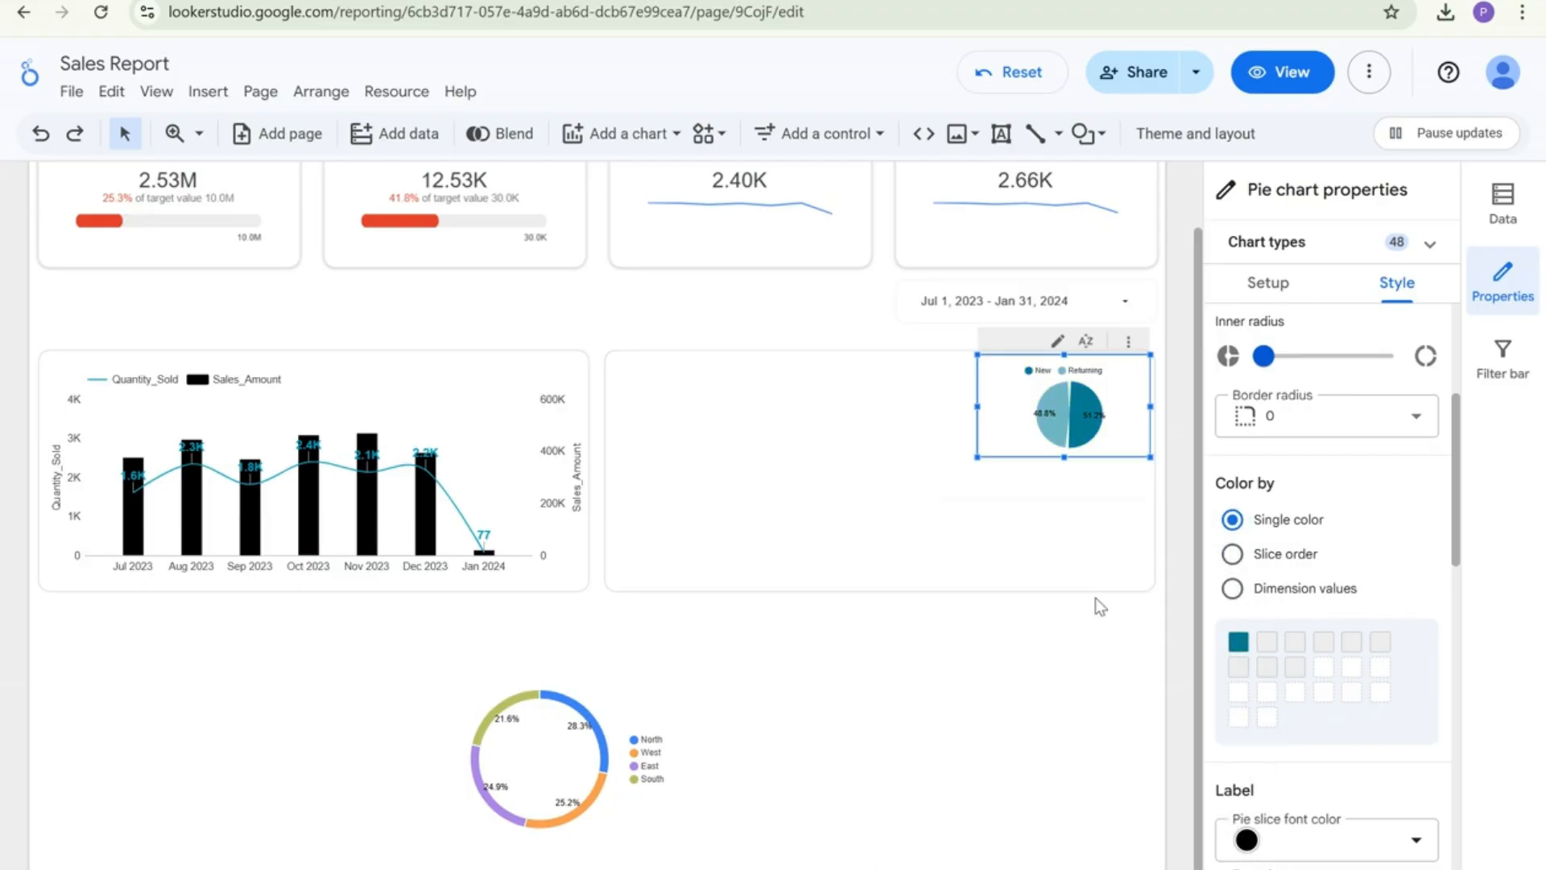
left_click(1086, 627)
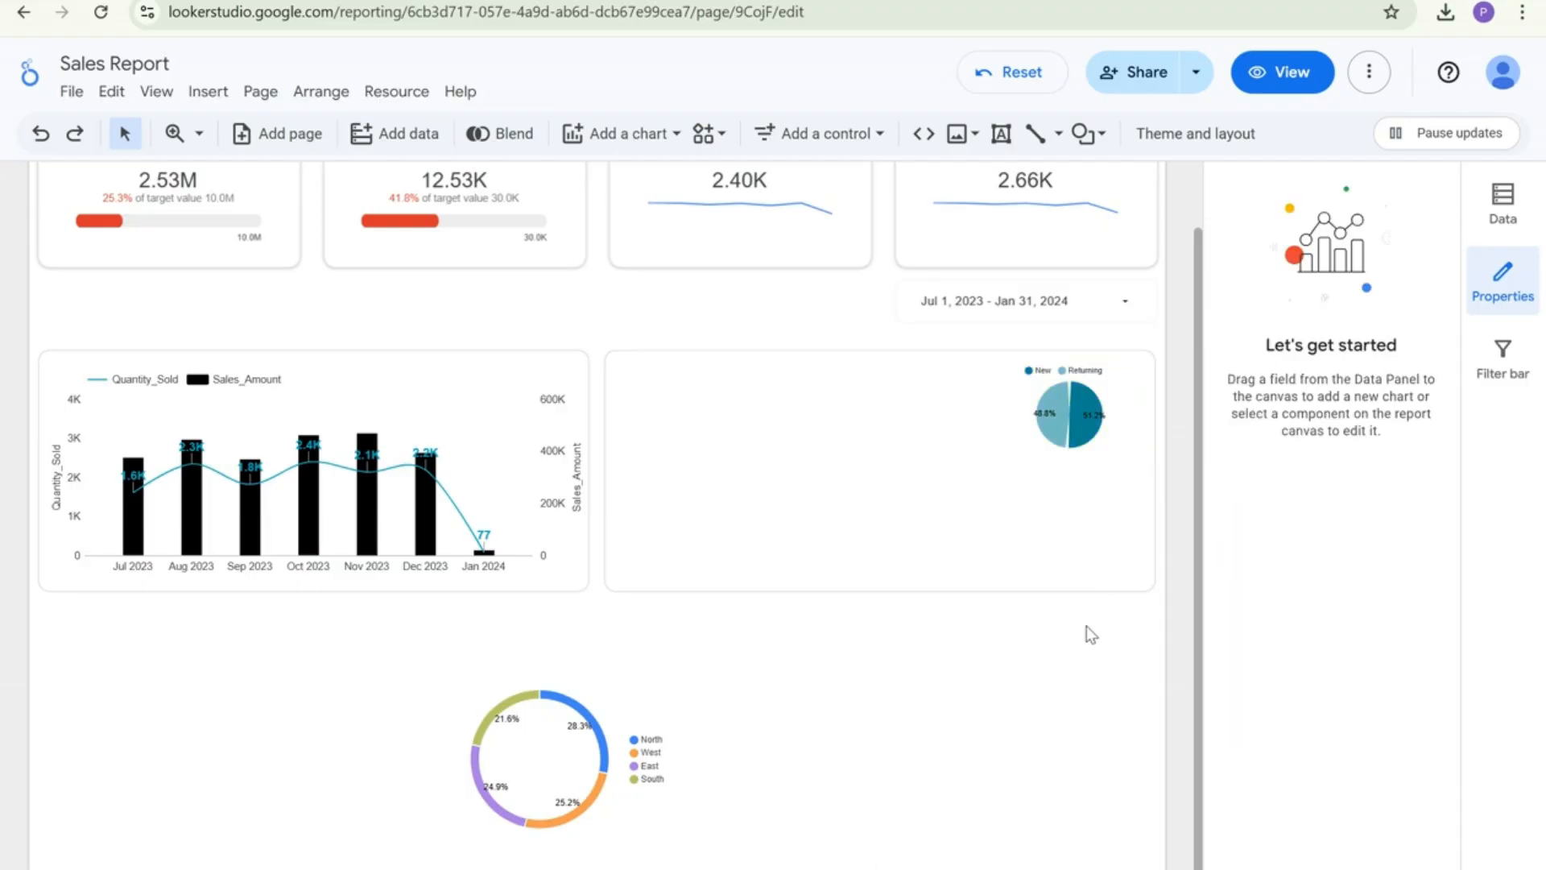
Narrow the Customer_Type pie chart slightly by pulling its left edge inward
left_click(1108, 451)
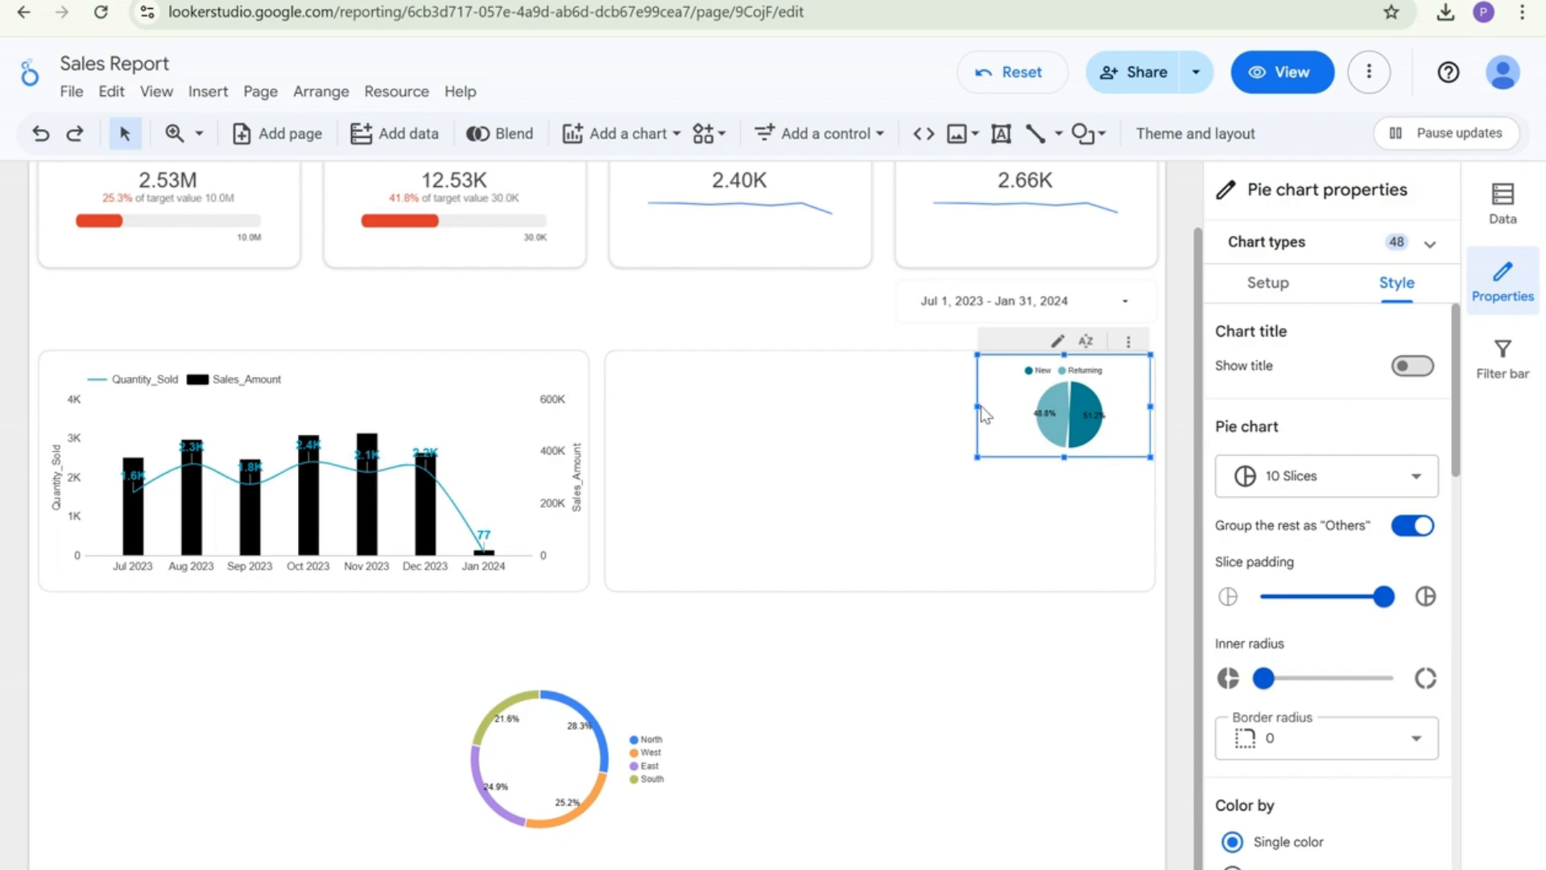
left_click_drag(981, 406, 996, 406)
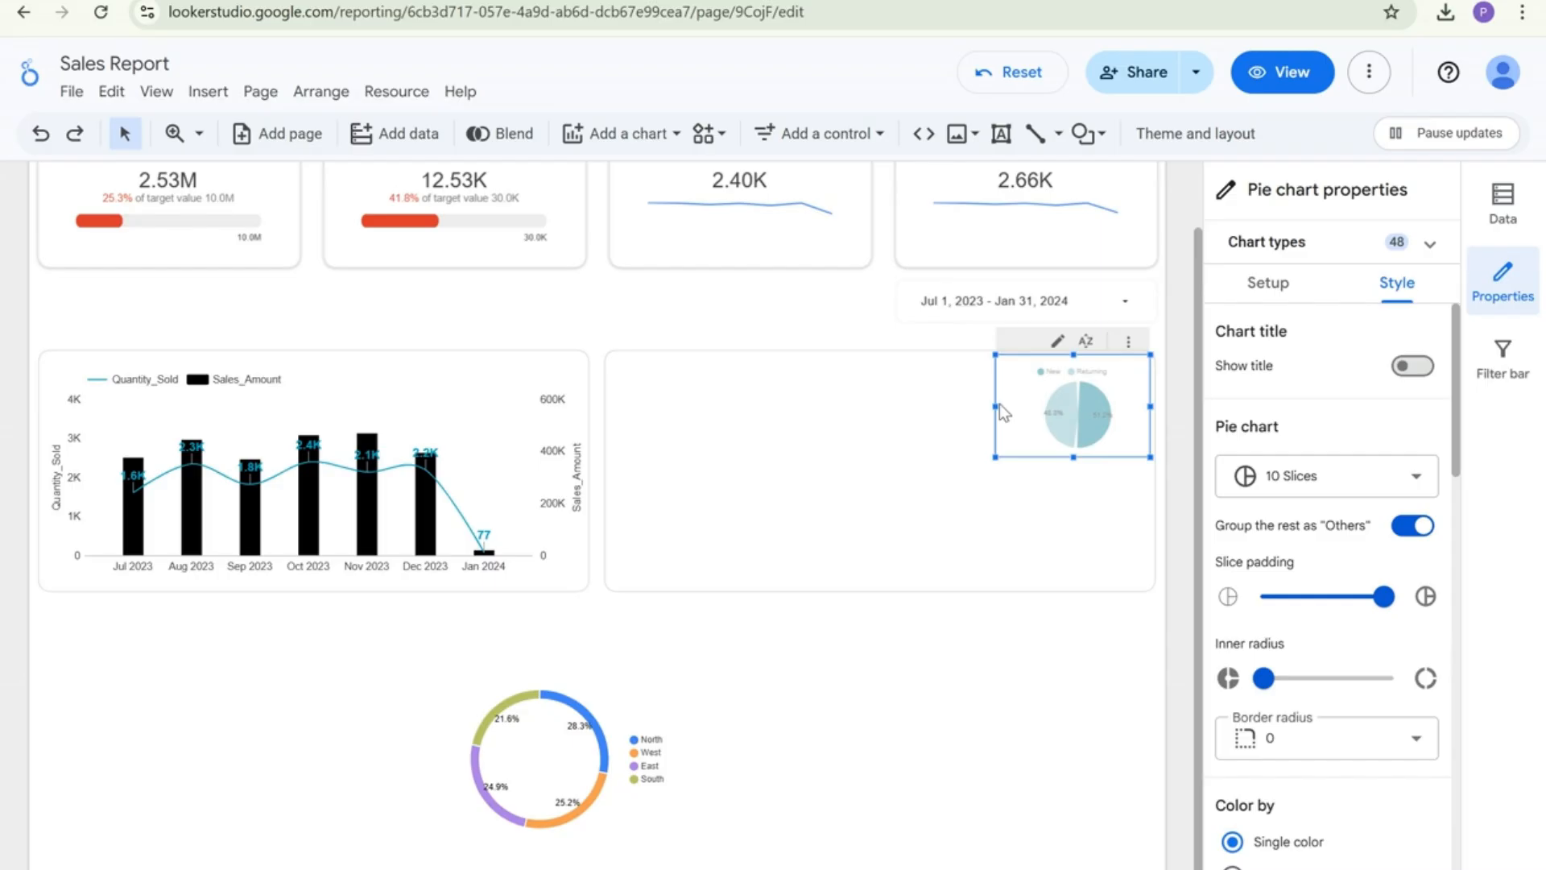
left_click(1031, 693)
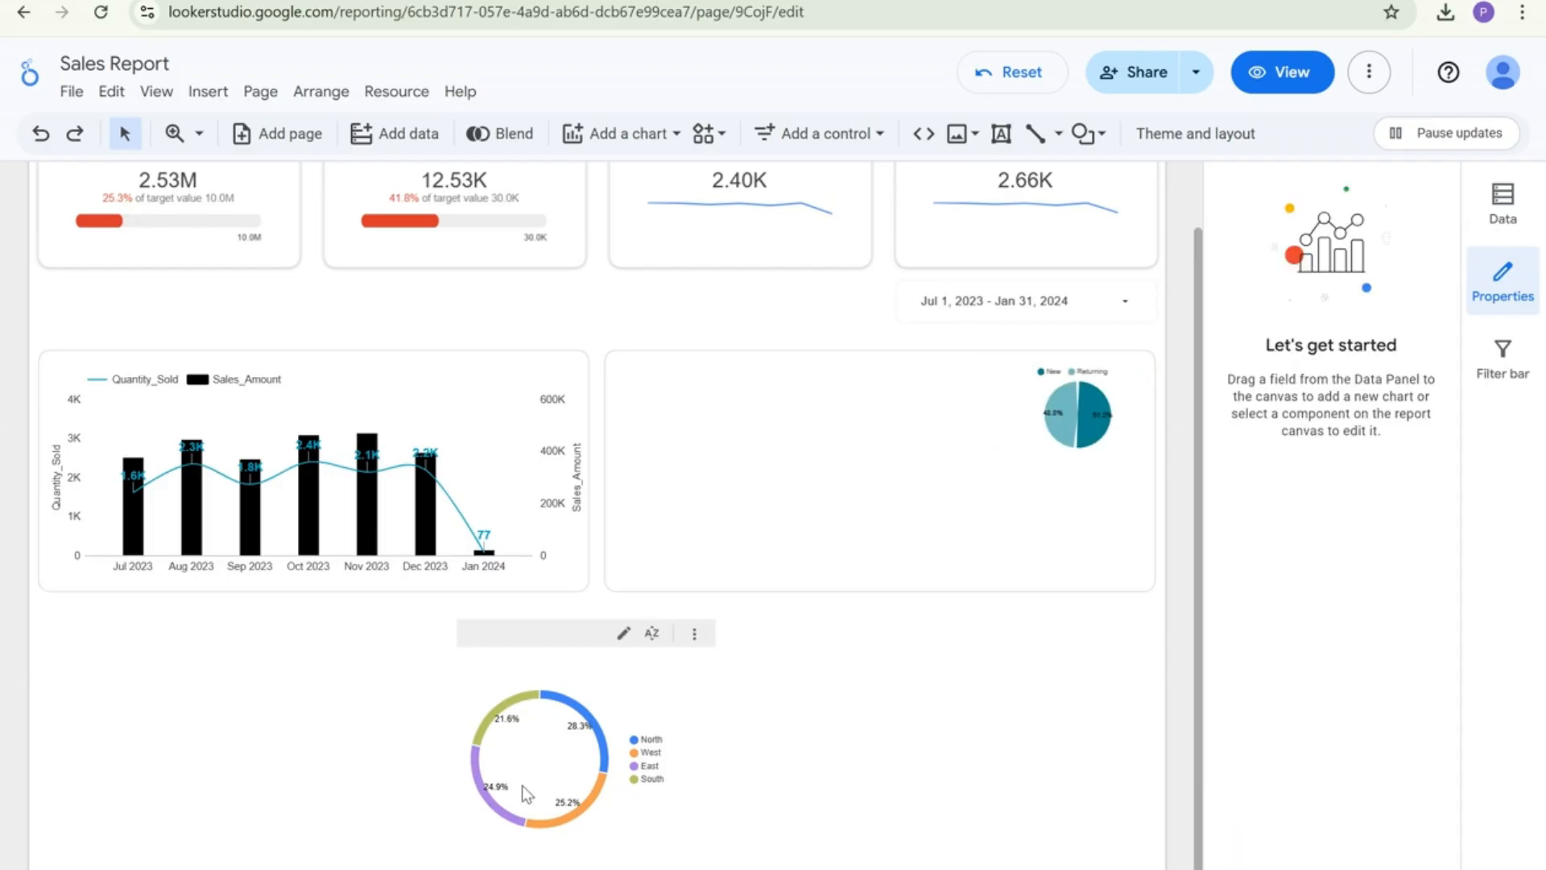
Move the Region donut chart into the second frame and convert it to a column chart
left_click_drag(611, 811, 797, 523)
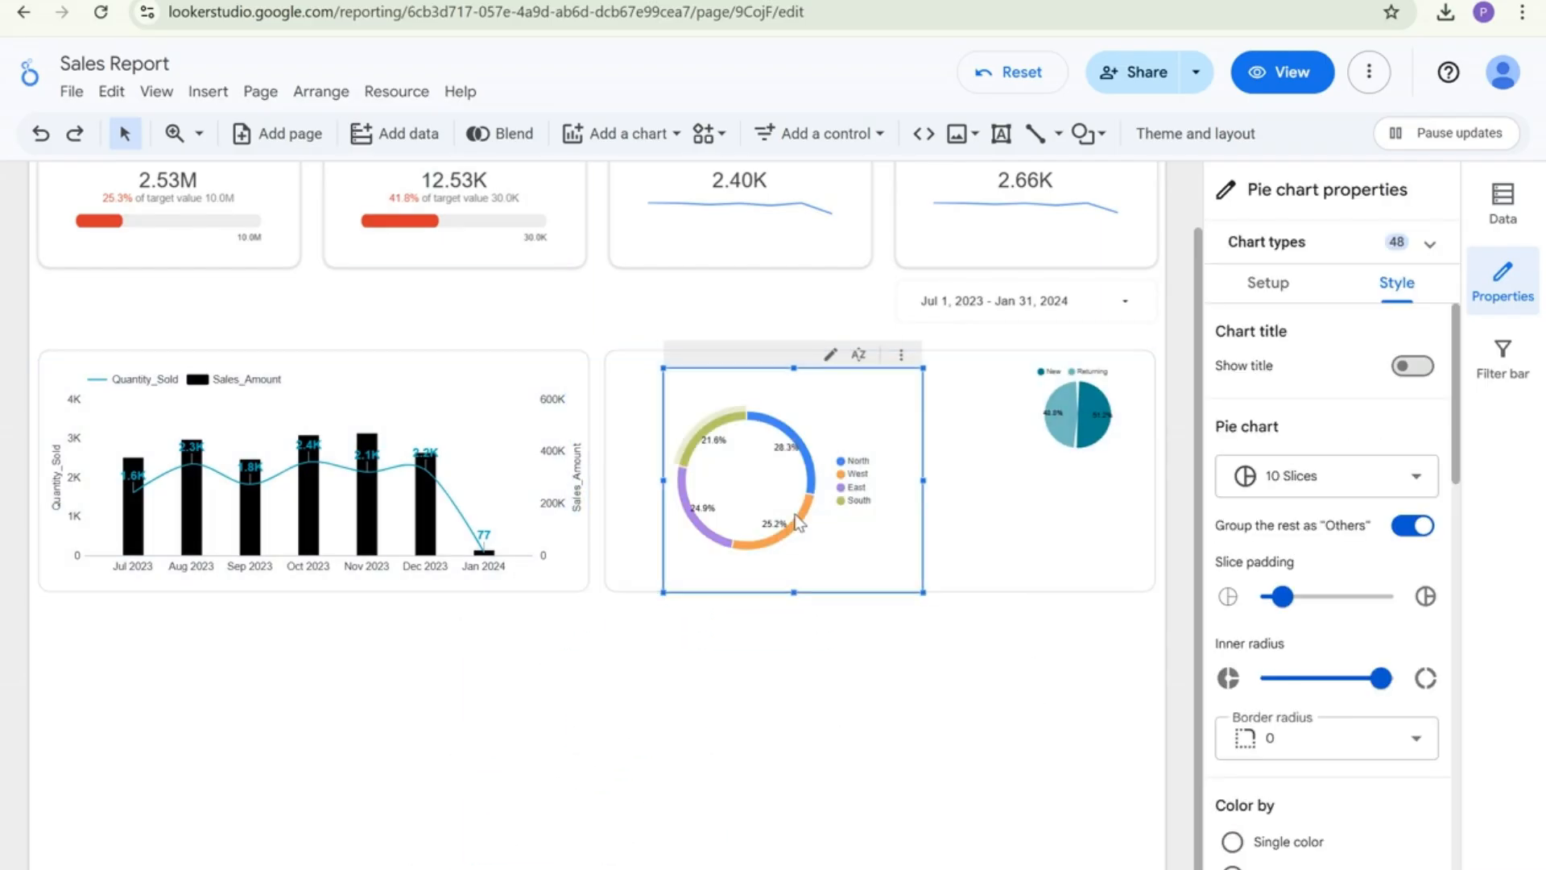
left_click(1431, 248)
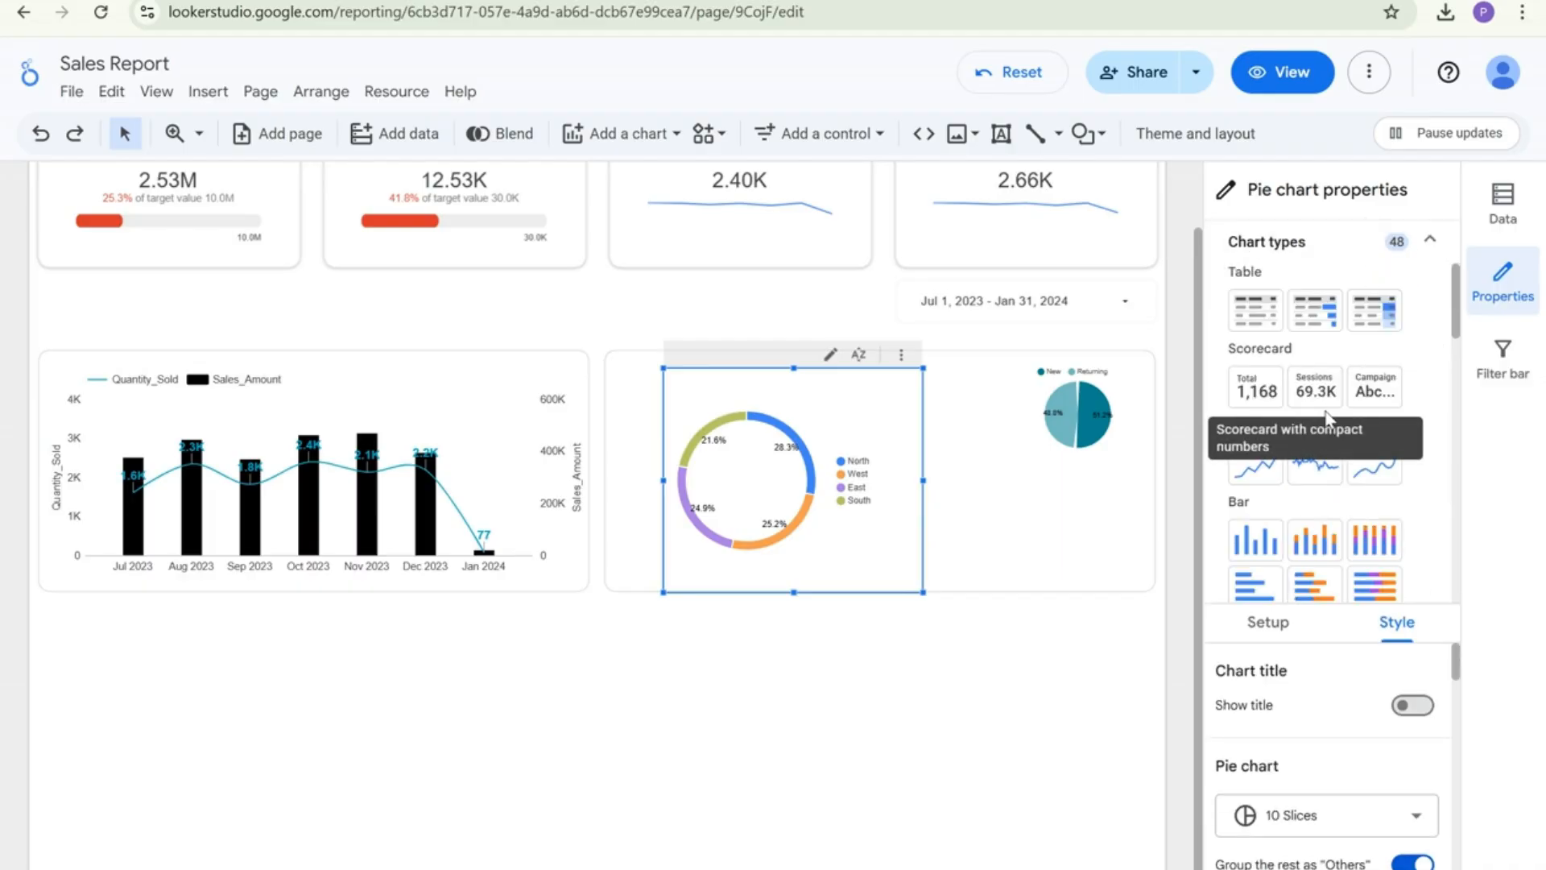
scroll(1337, 524, "down", 3)
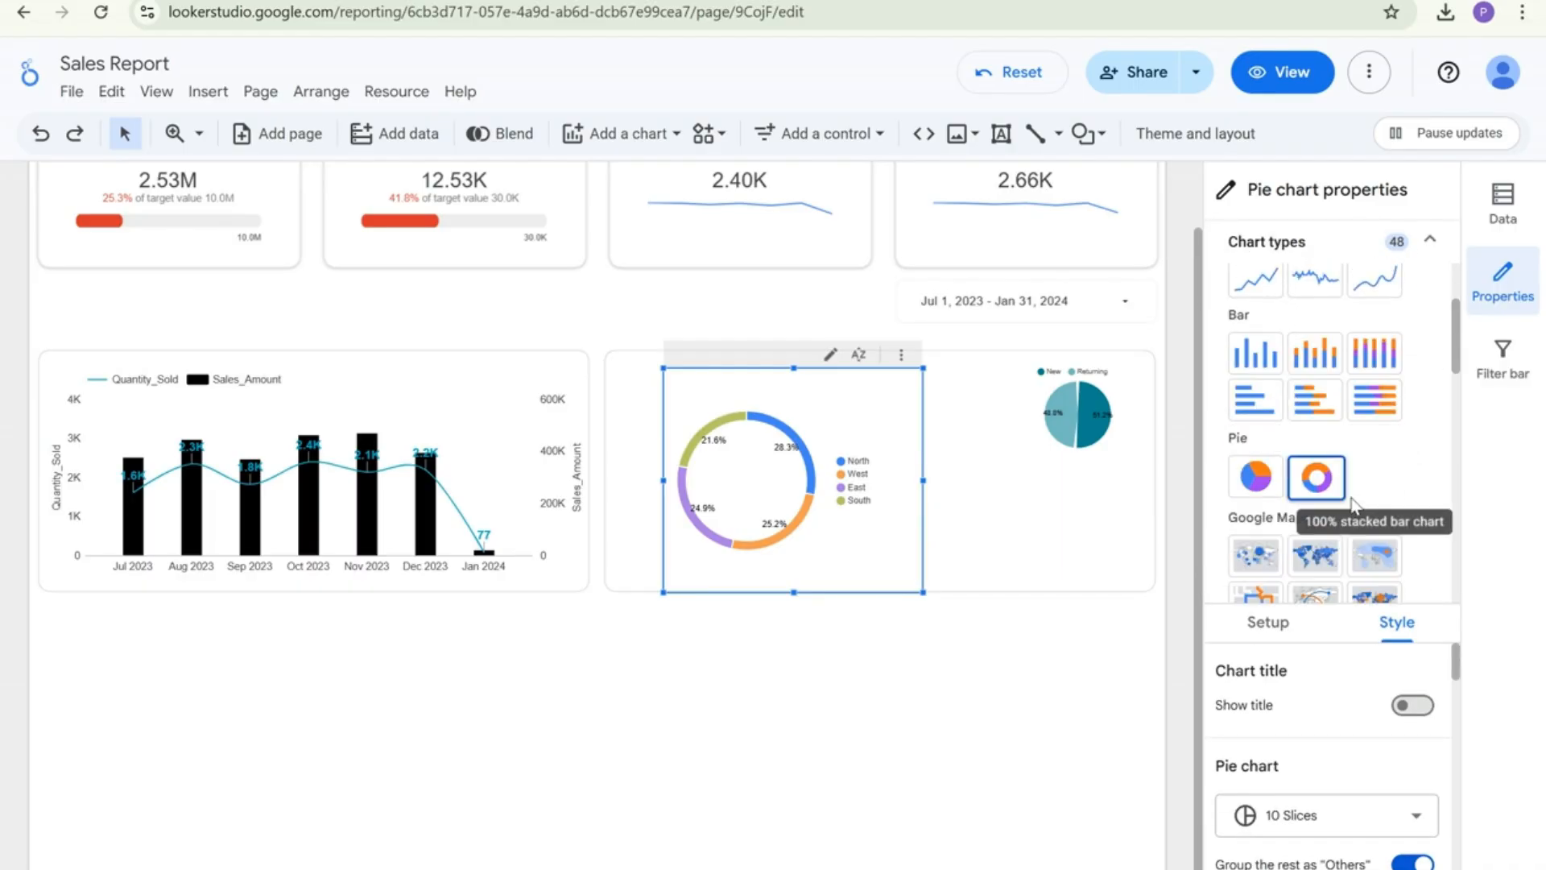
scroll(1361, 501, "down", 4)
scroll(1393, 371, "up", 3)
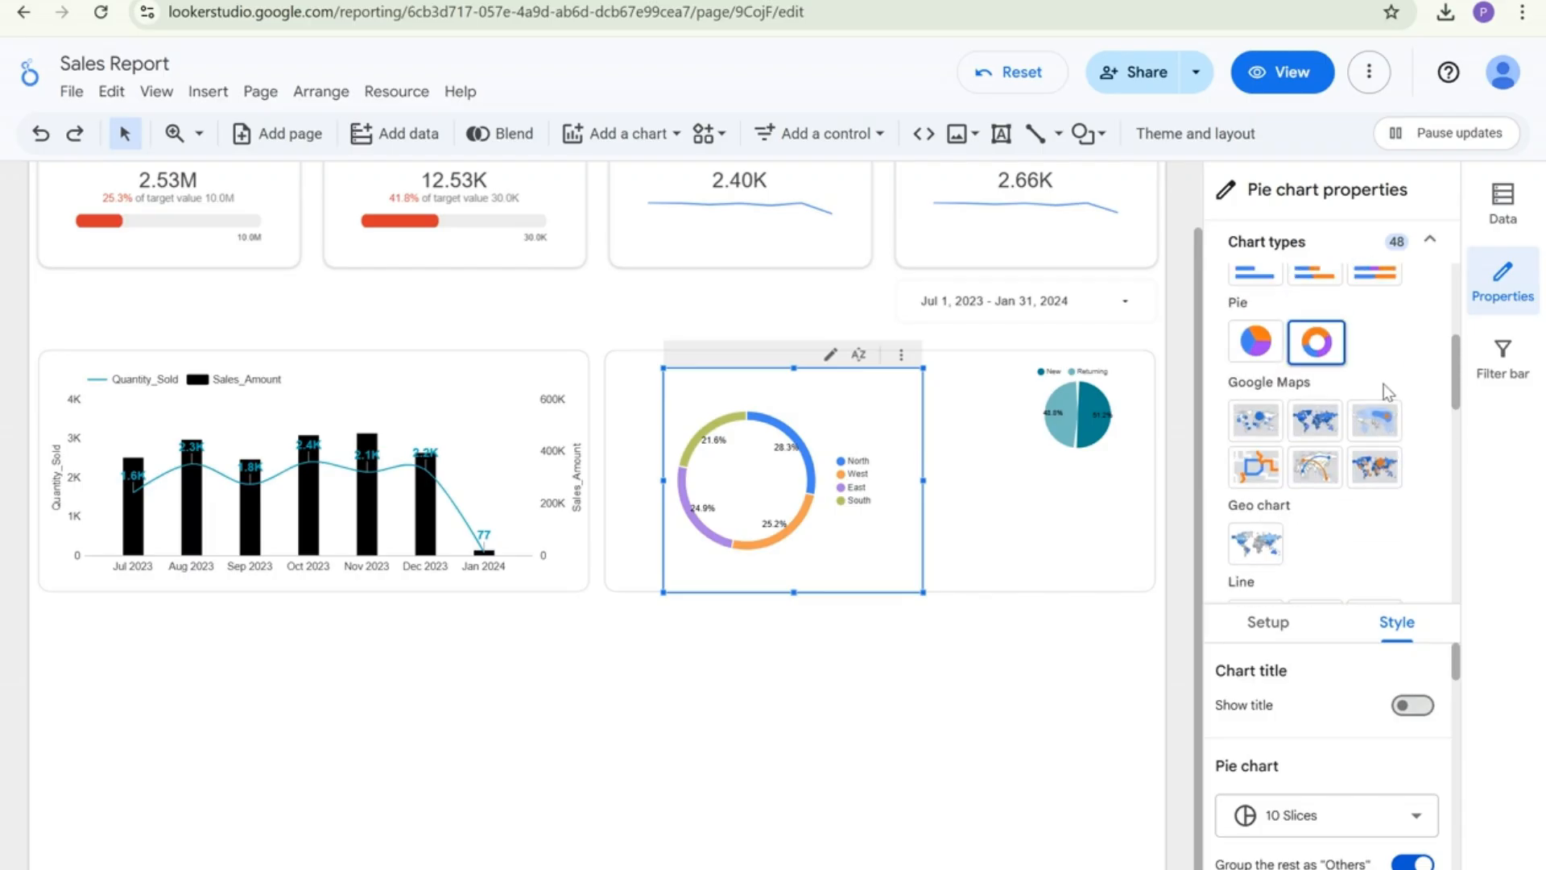
scroll(1254, 346, "up", 2)
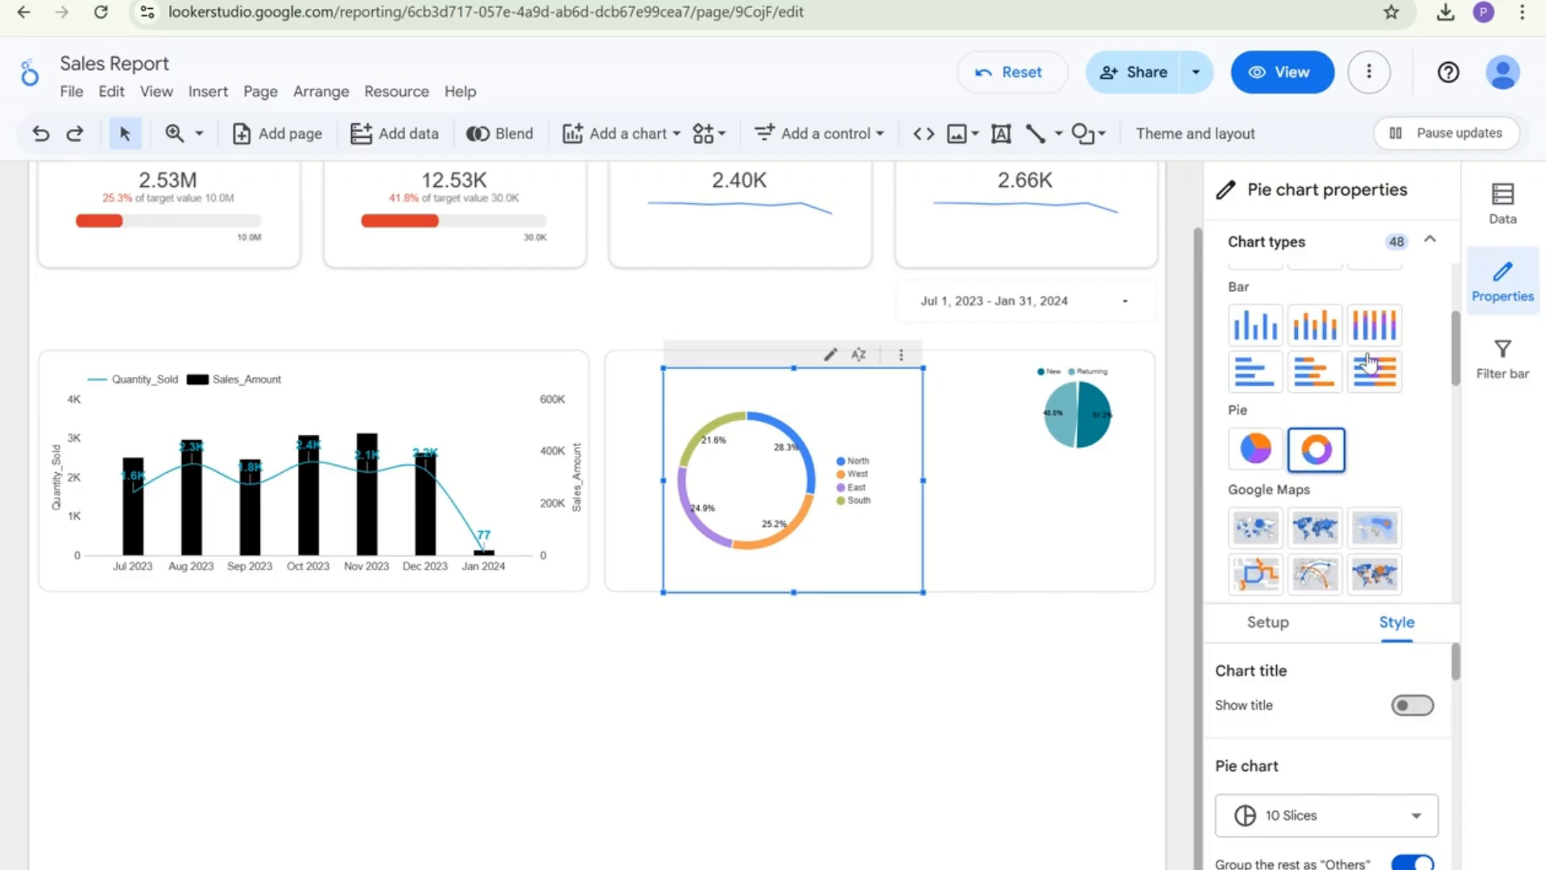
left_click(1258, 338)
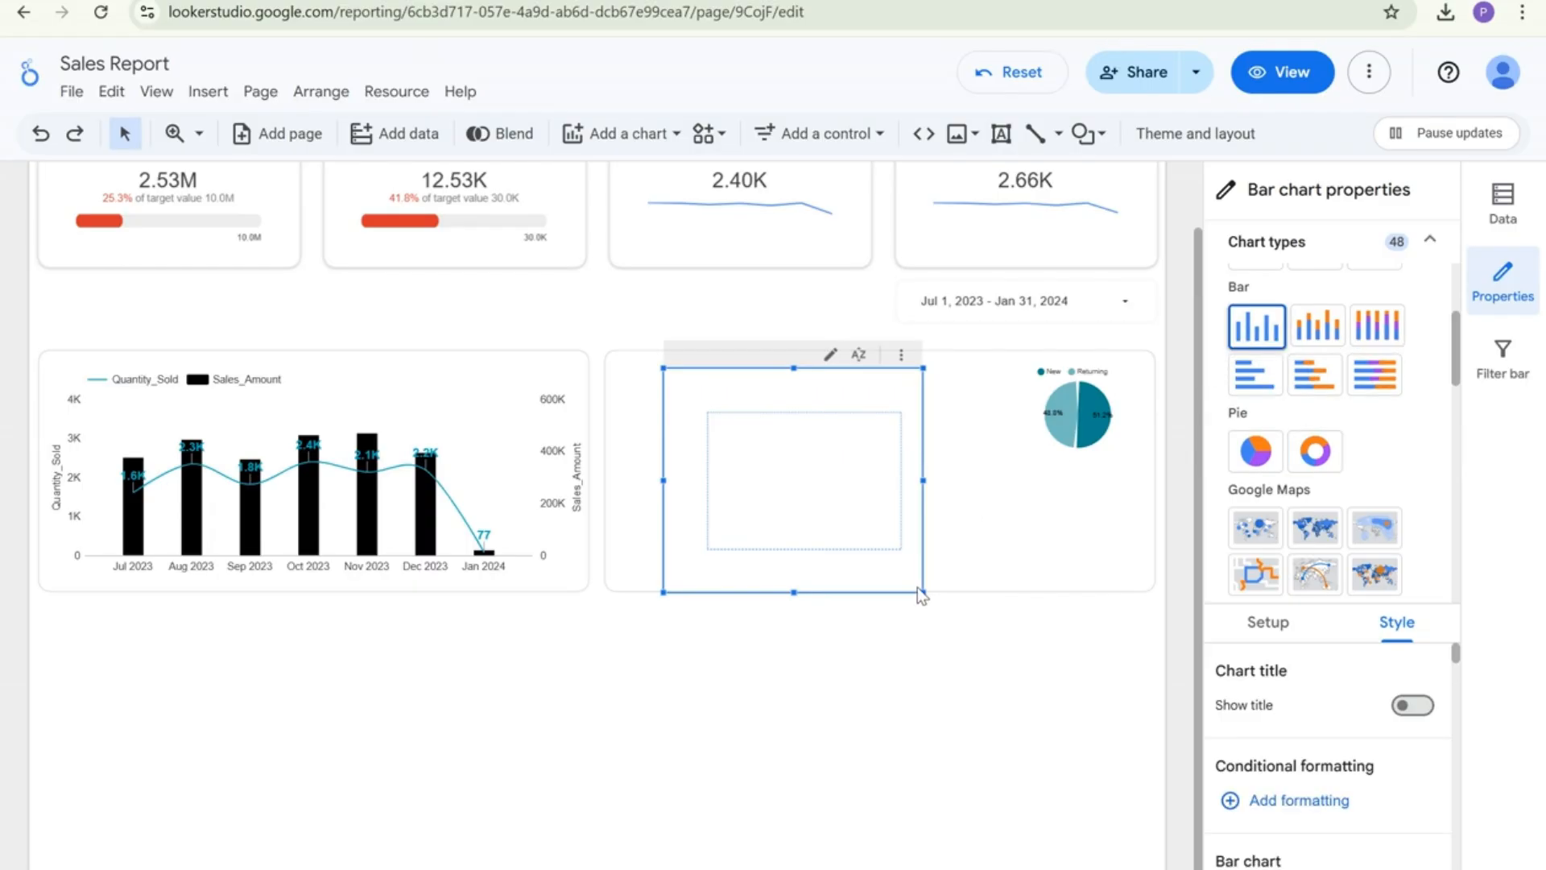
Resize the Region column chart to fill the second frame and lower the top edge of its plot area slightly
left_click_drag(920, 589, 1061, 578)
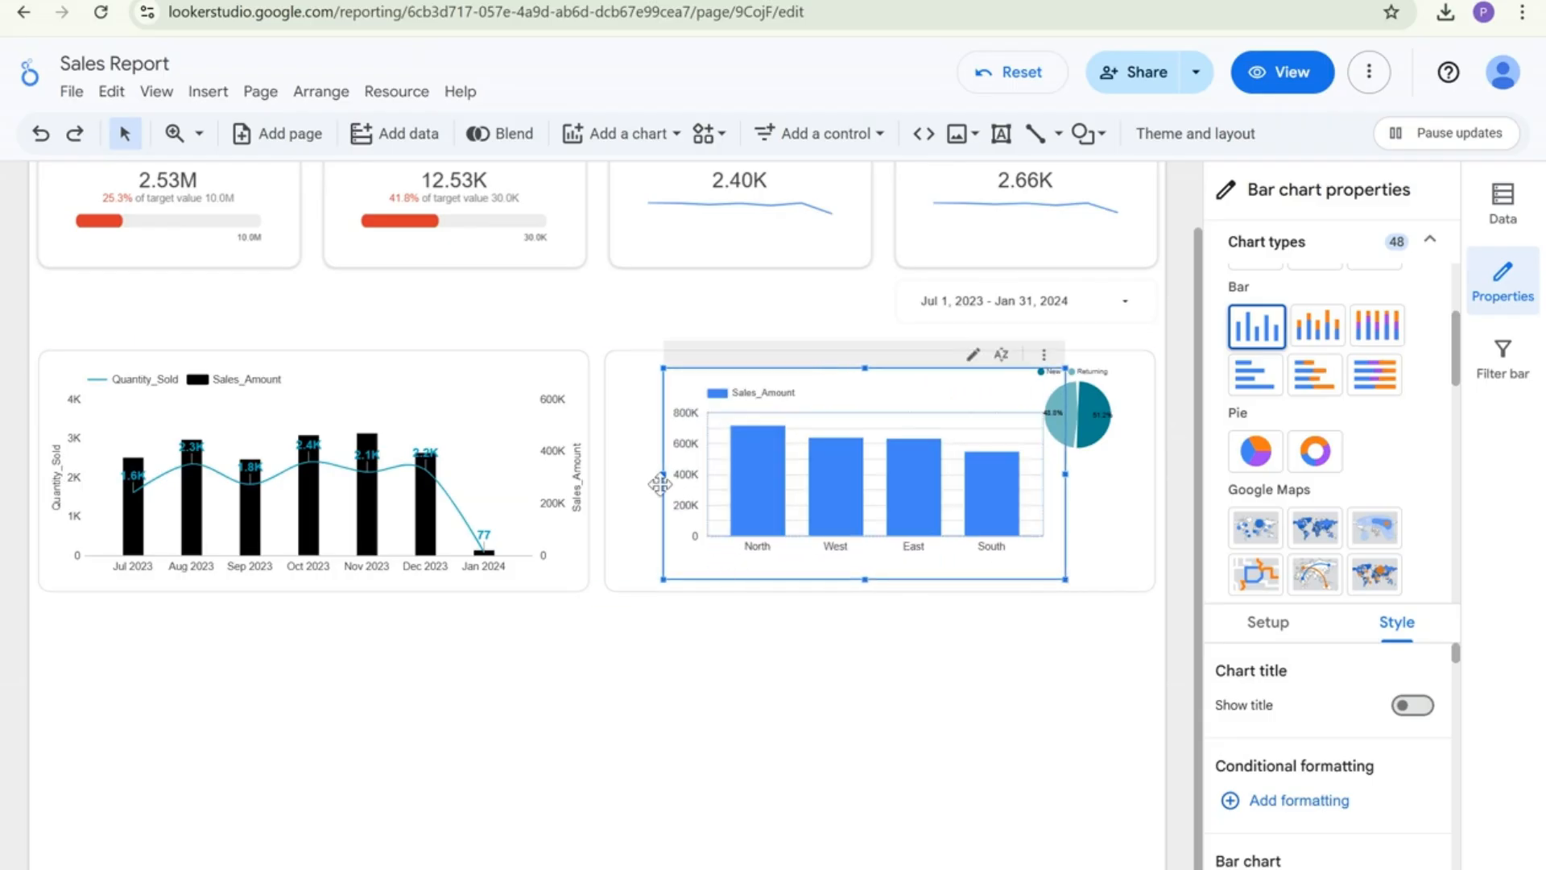
left_click_drag(663, 472, 618, 475)
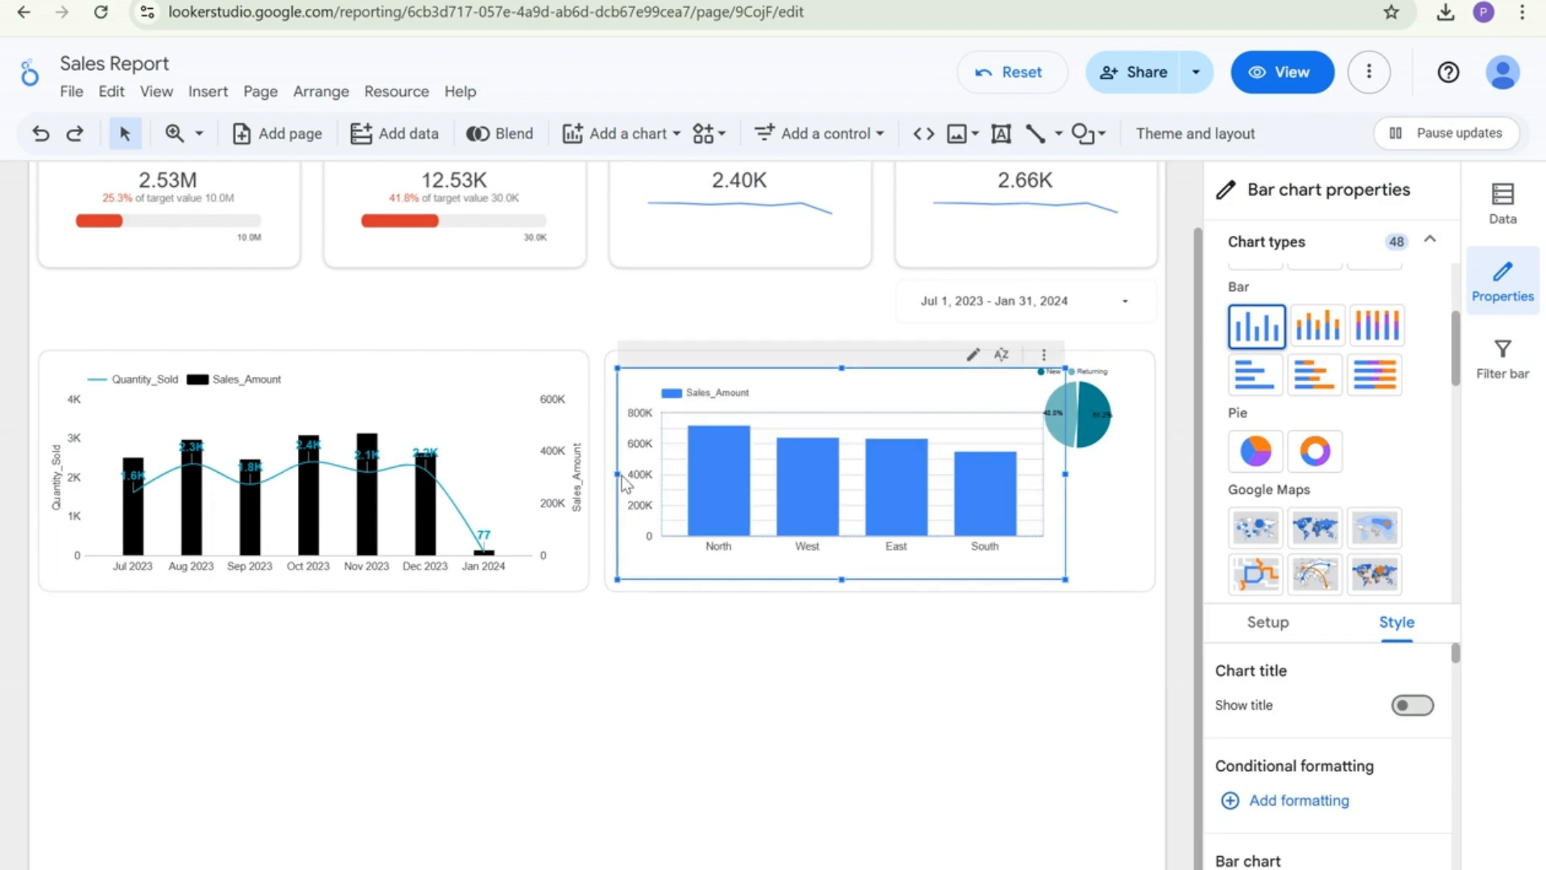
left_click_drag(1065, 472, 1145, 474)
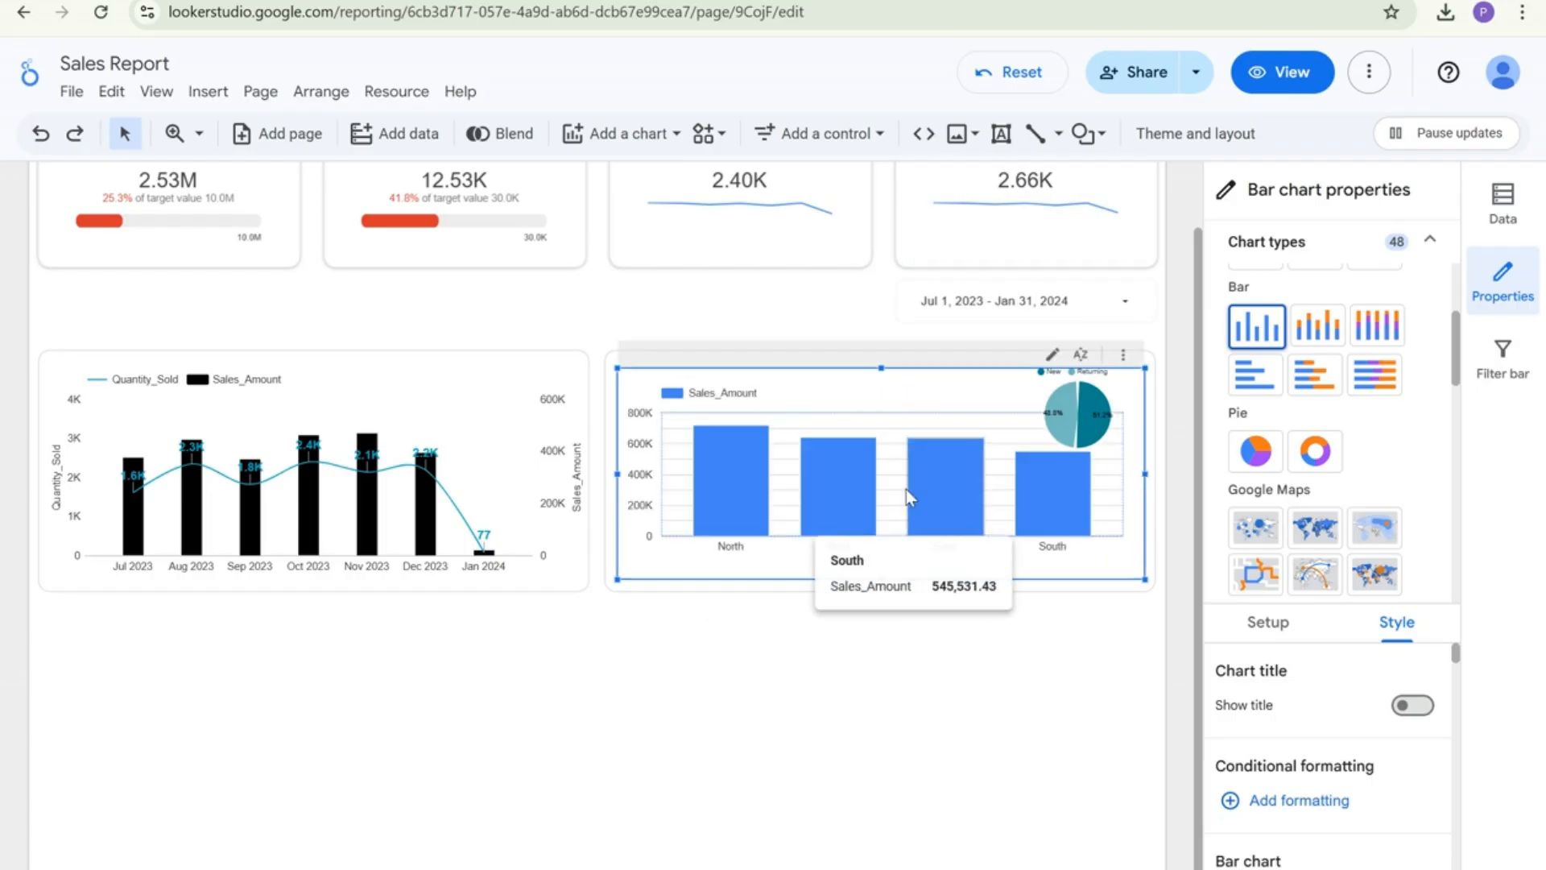
left_click_drag(881, 580, 881, 585)
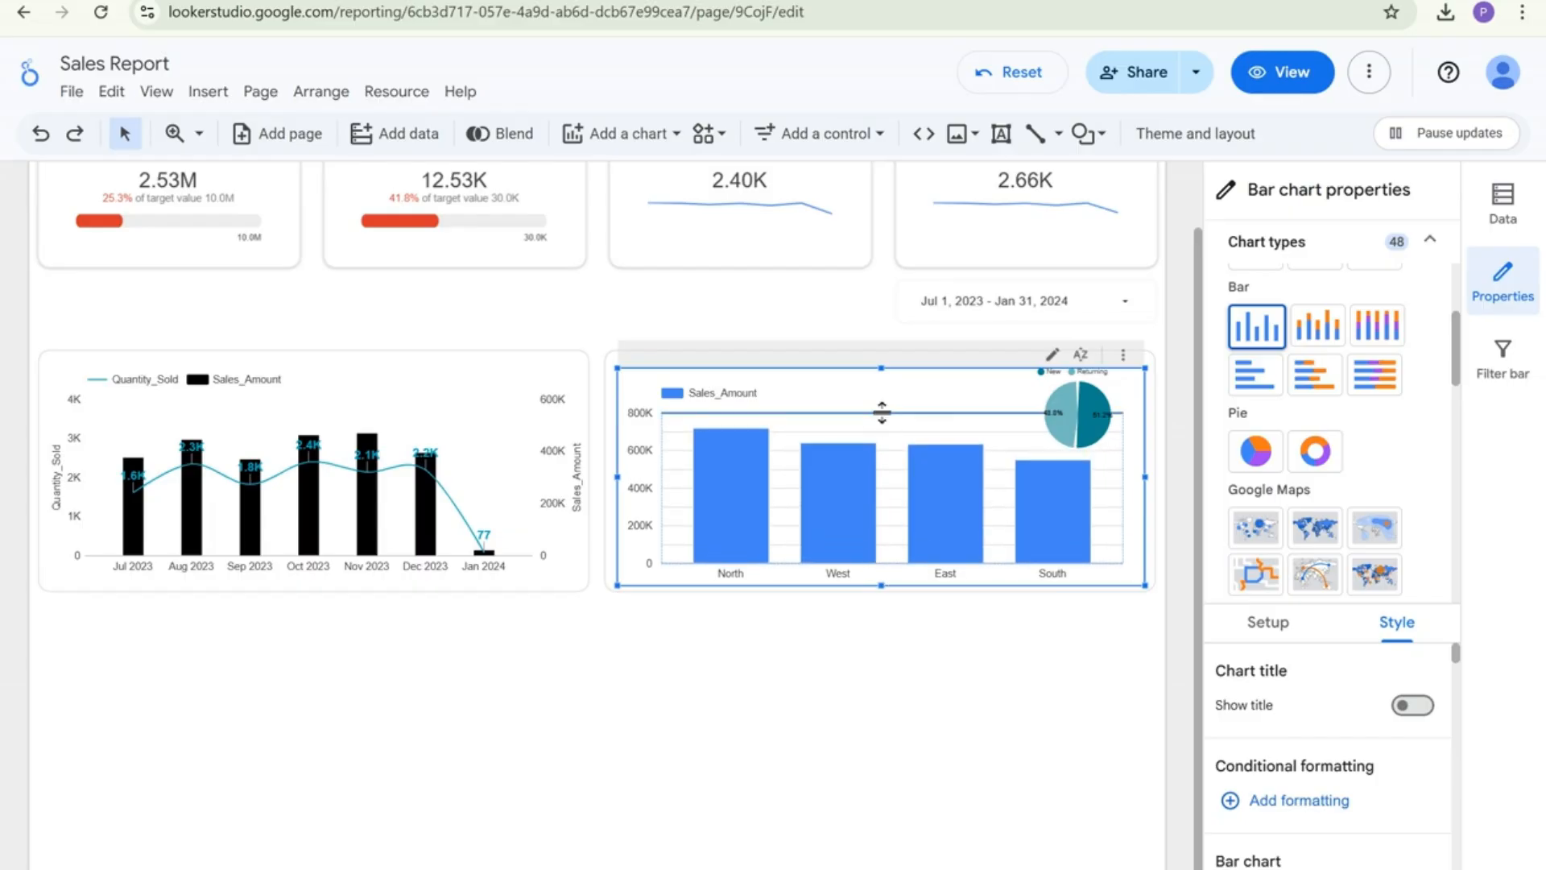
left_click_drag(884, 416, 887, 425)
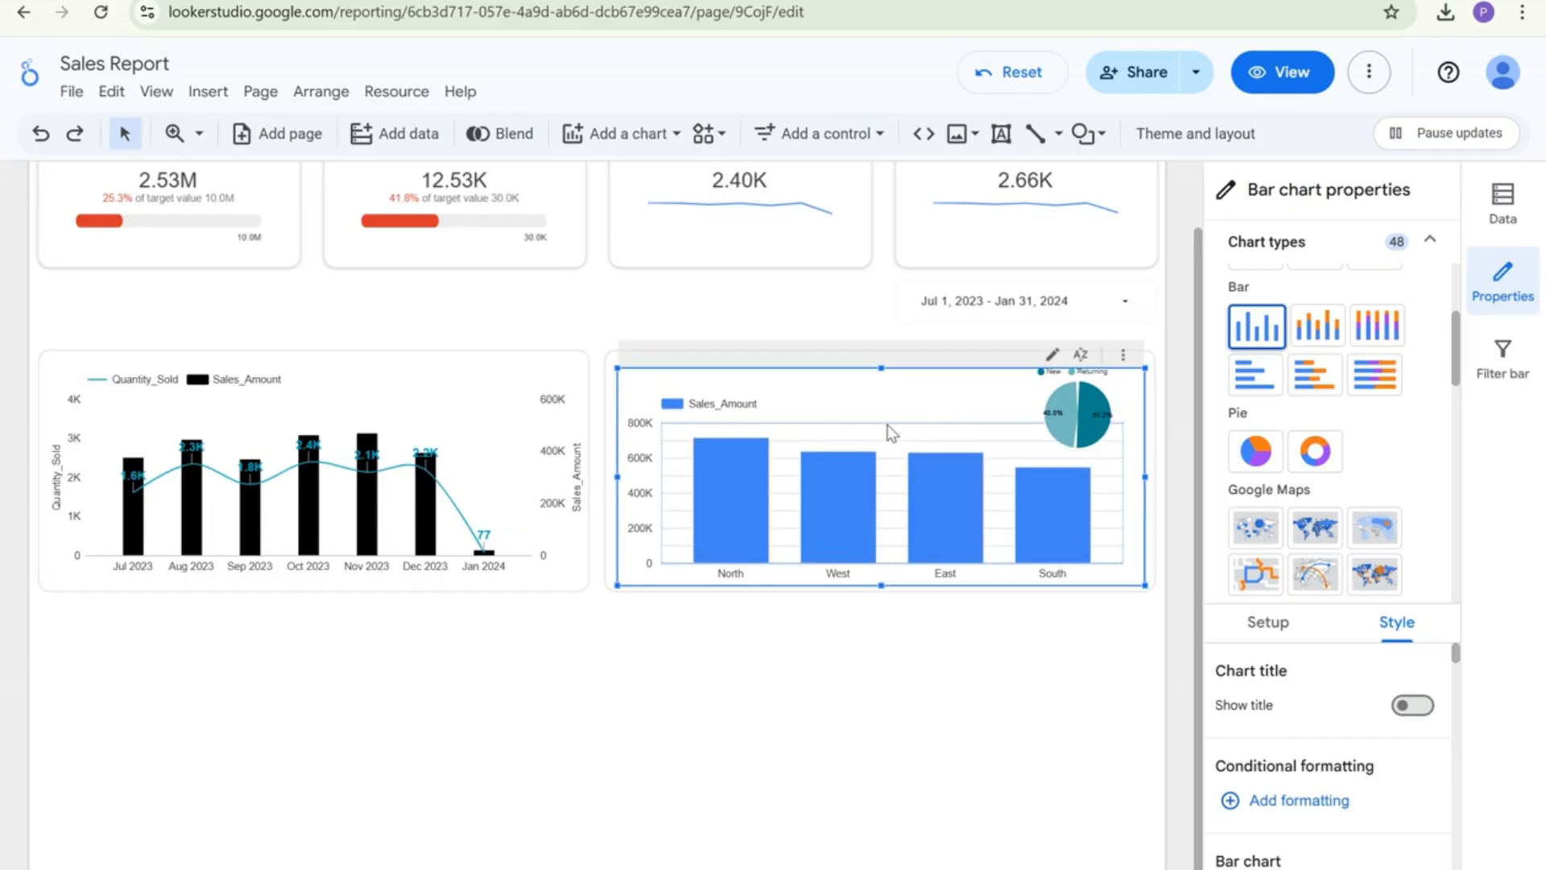
left_click(798, 805)
Color the Region chart's bars black and narrow the group bar width to 35%
left_click(770, 393)
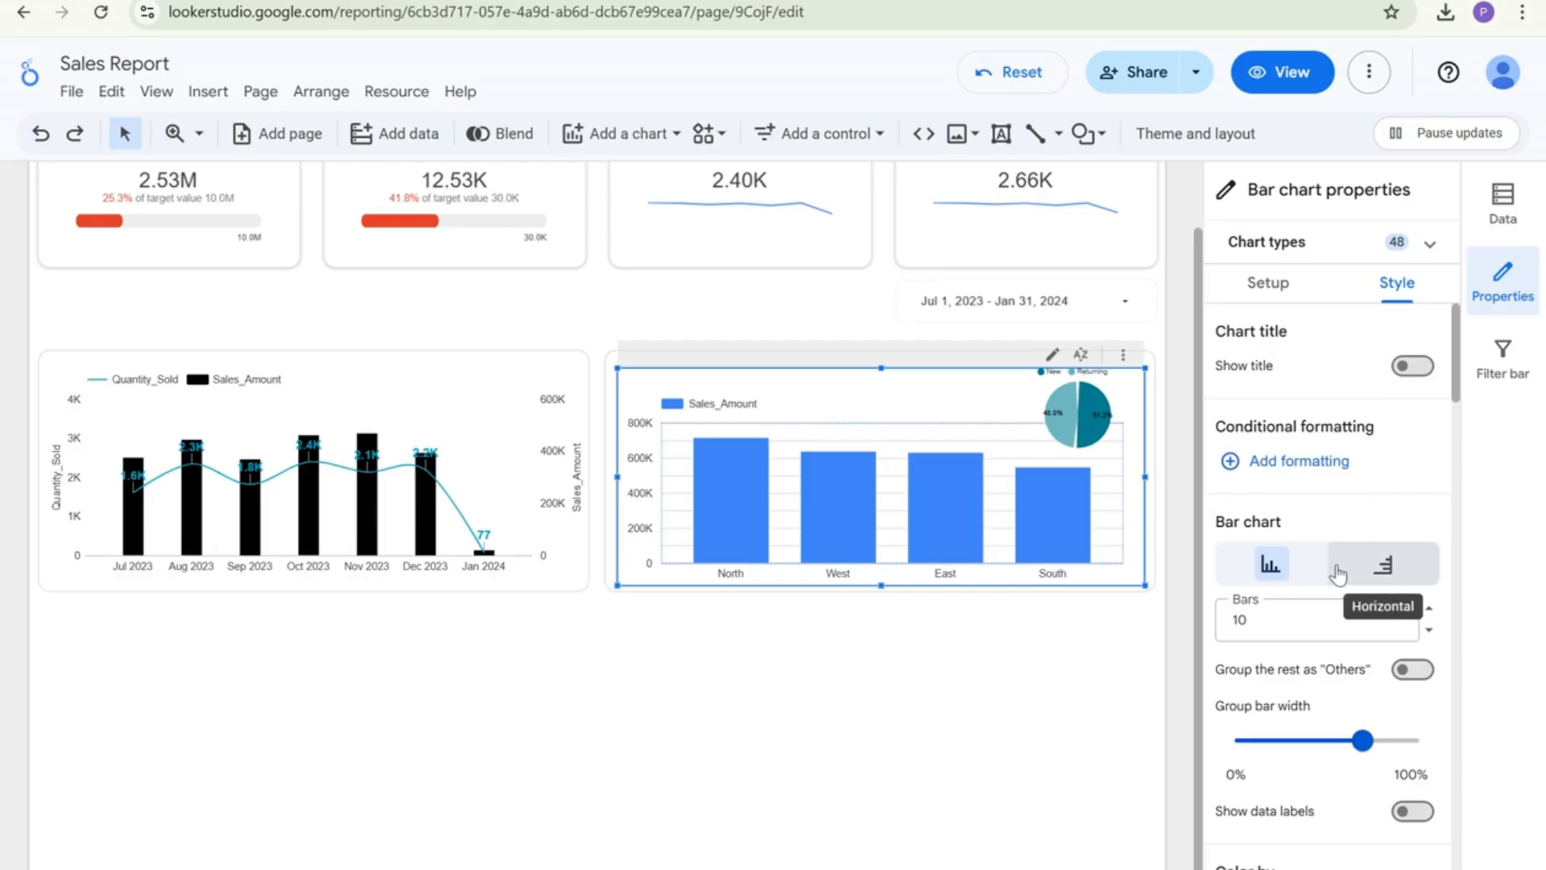
scroll(1327, 579, "down", 4)
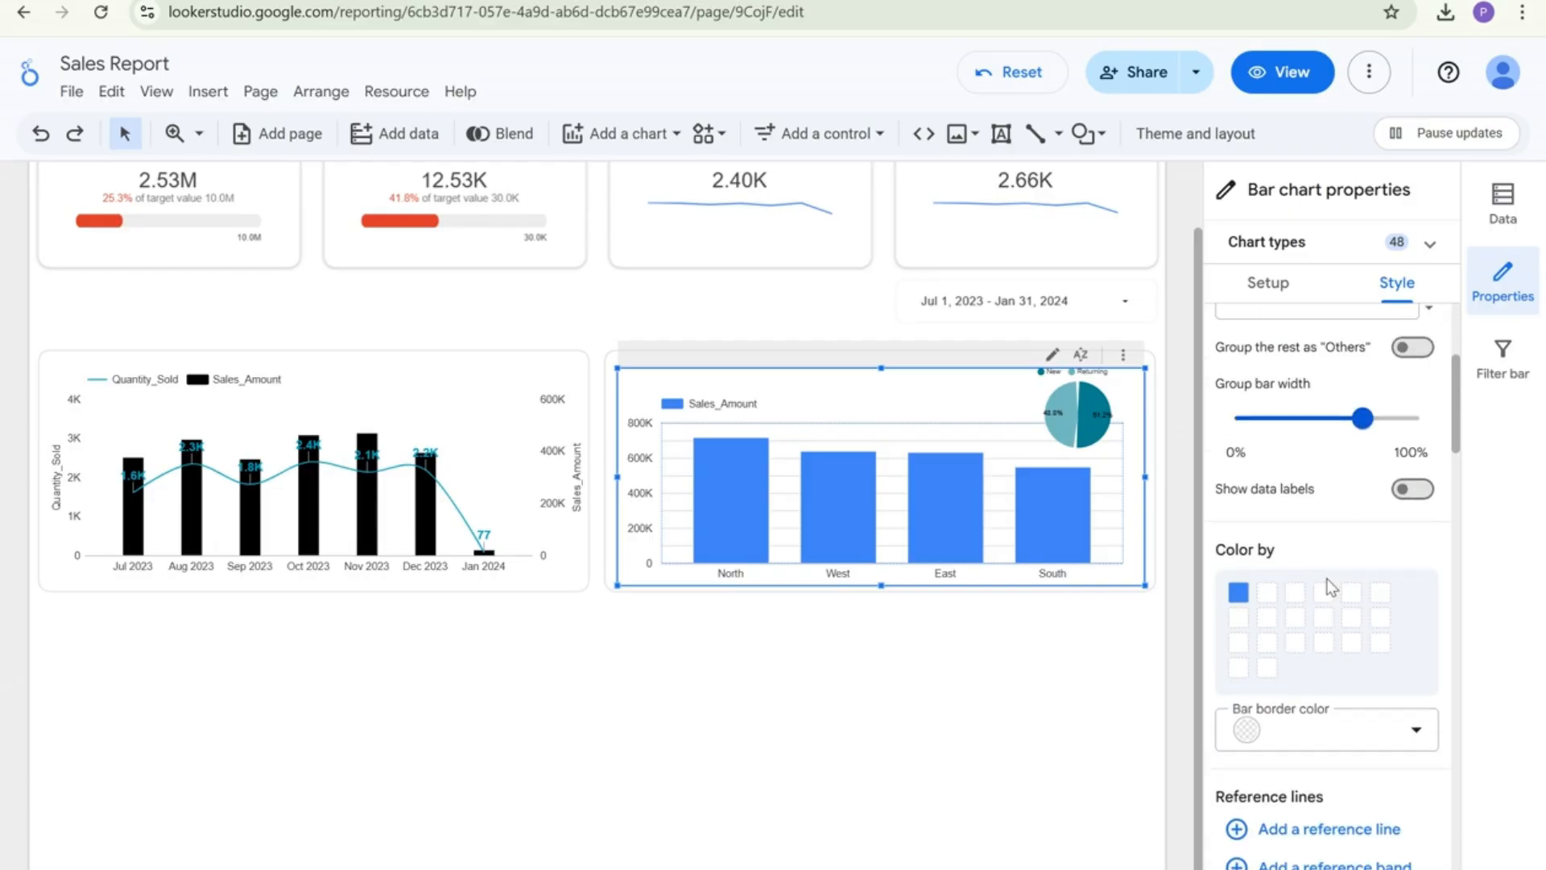
left_click(1242, 596)
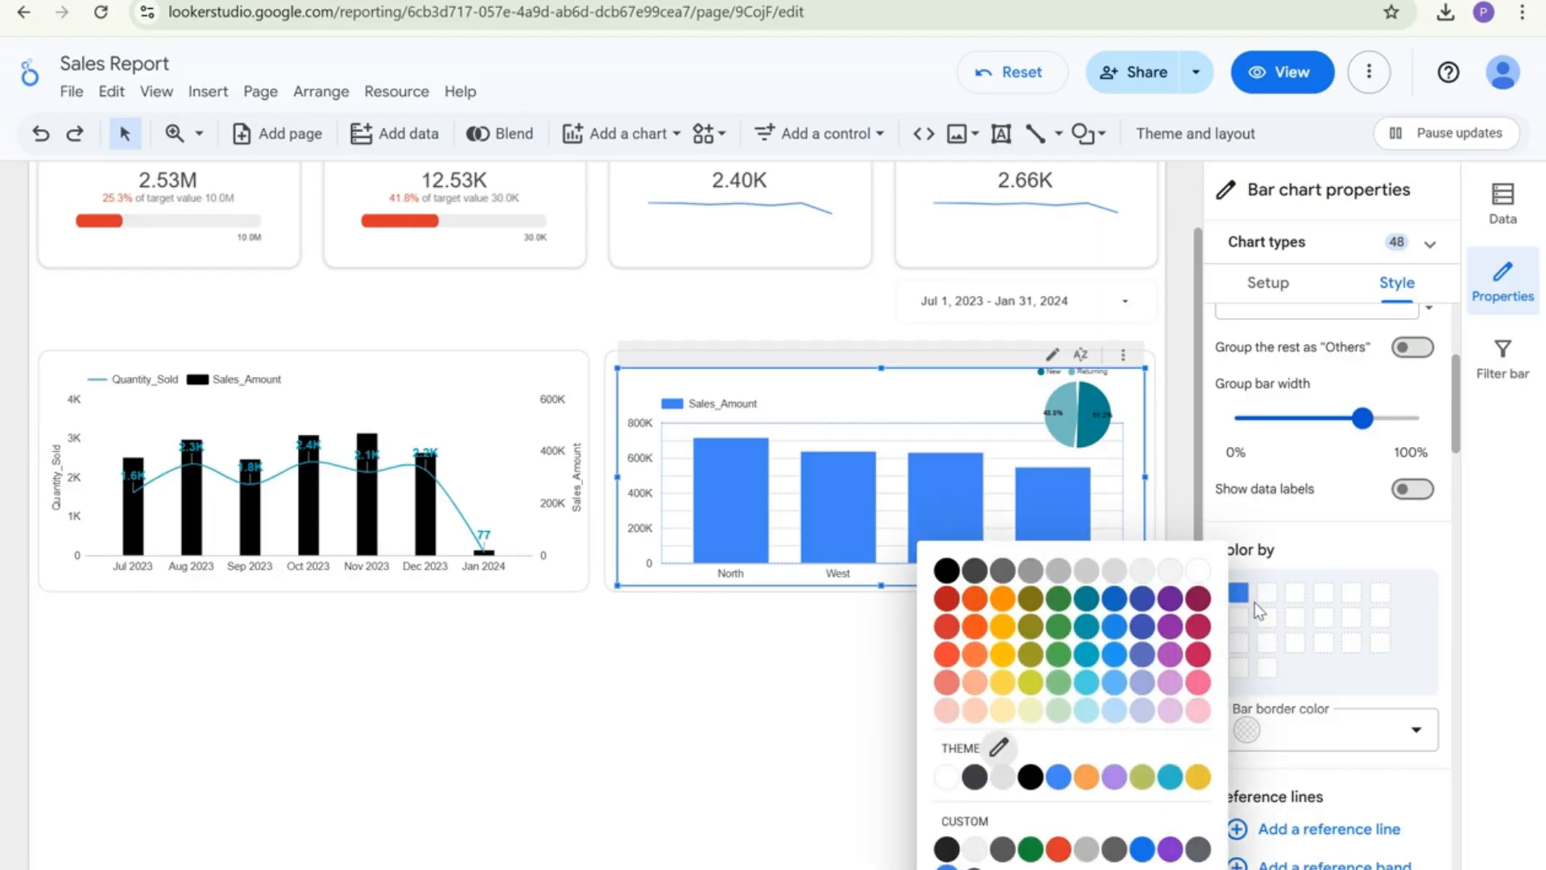
left_click(944, 572)
left_click_drag(1362, 422, 1300, 434)
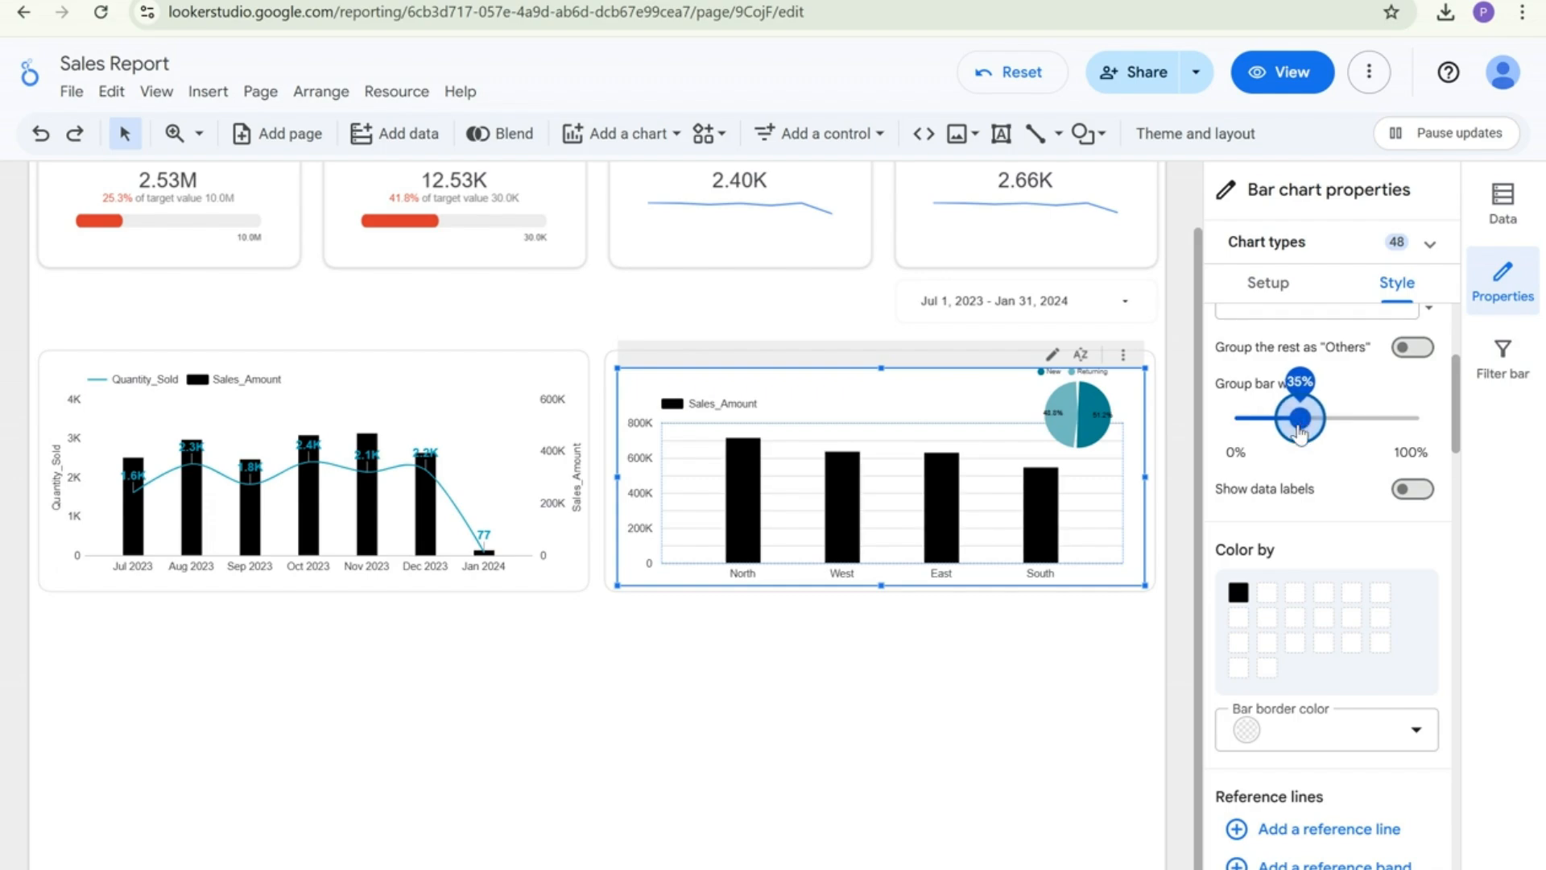
Show data labels on the Region chart as bold compact numbers positioned above the bars
left_click(1414, 489)
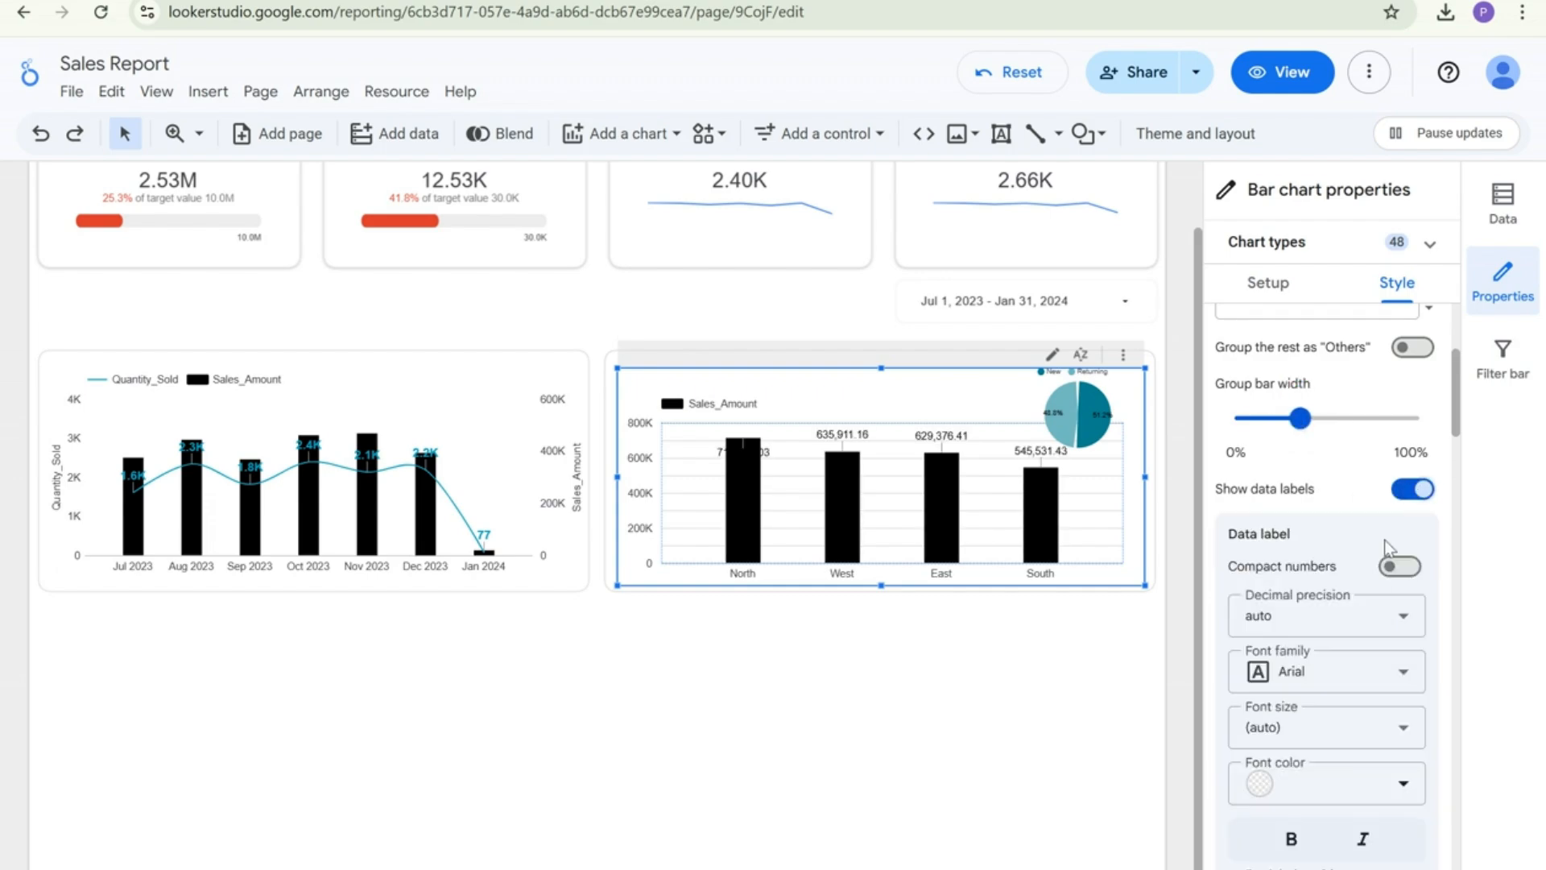
left_click(1405, 568)
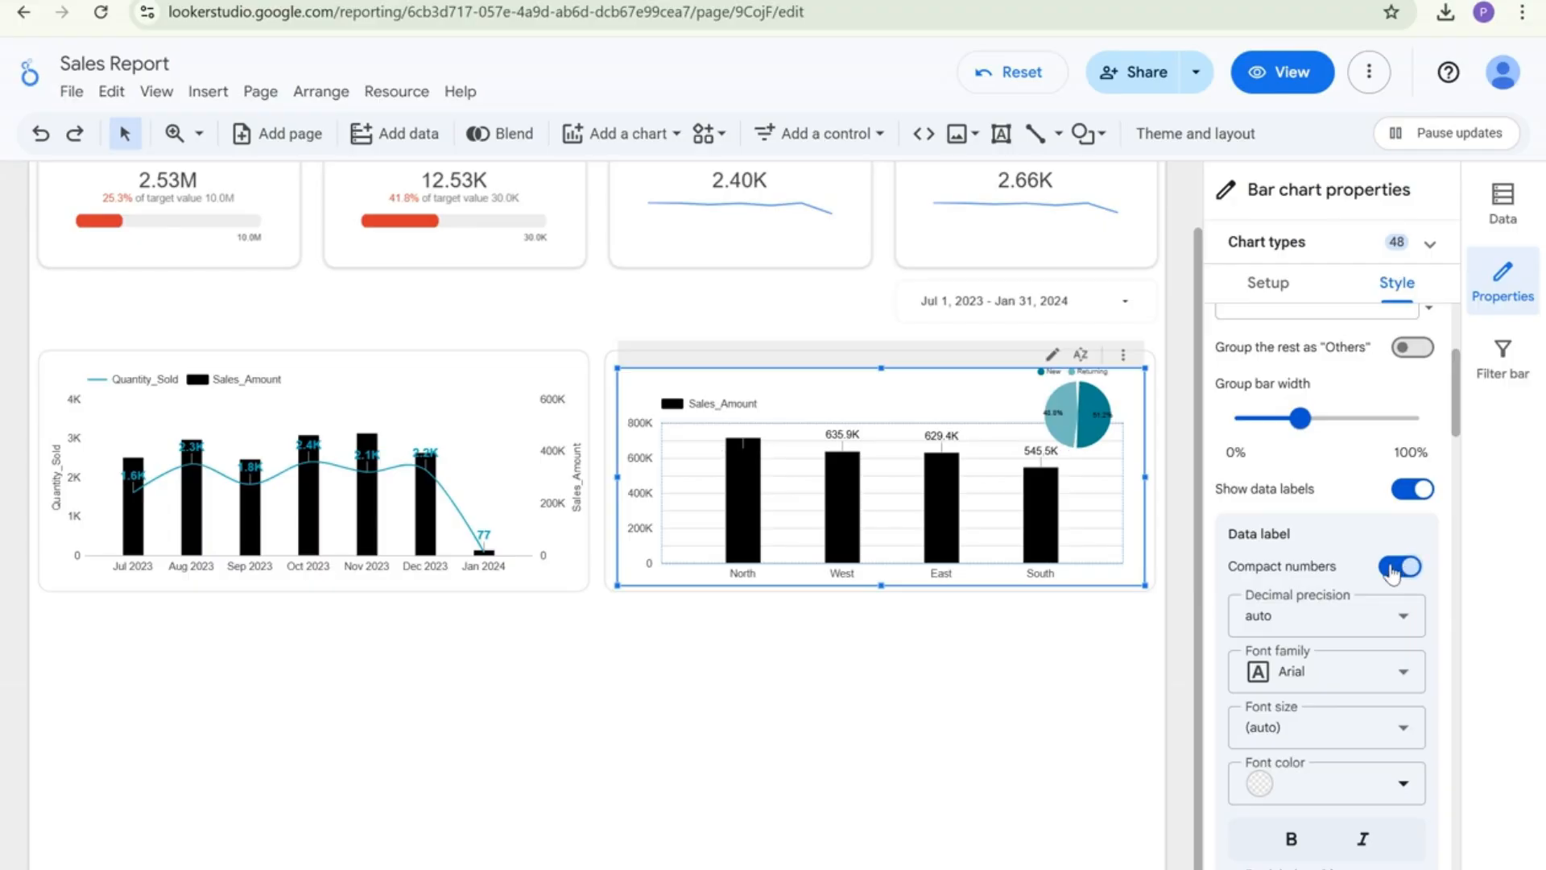
scroll(1346, 616, "down", 3)
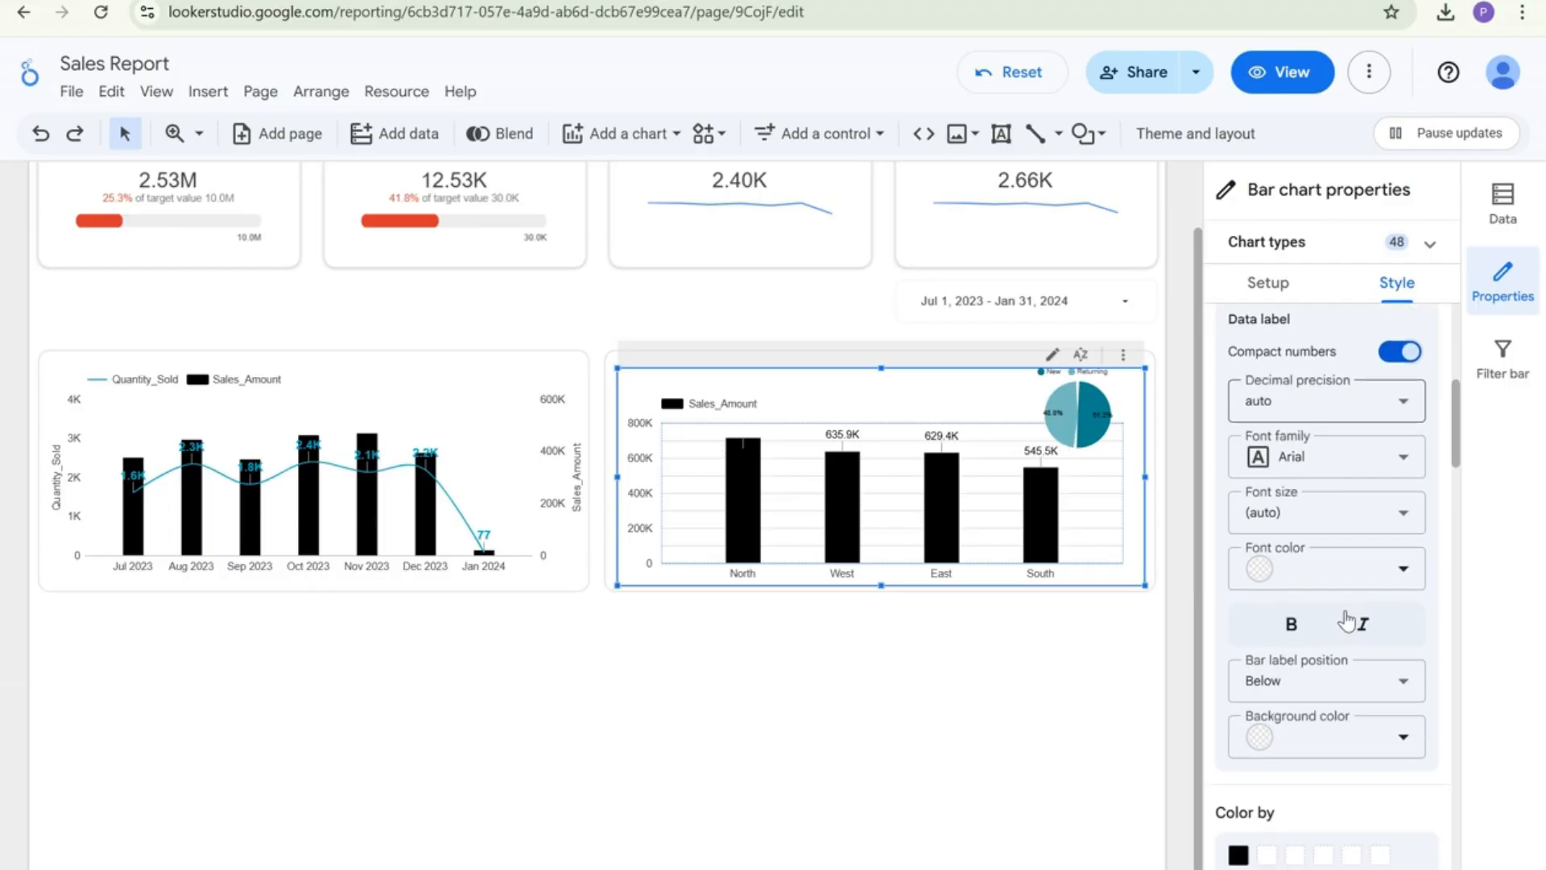
left_click(1394, 687)
left_click(1297, 735)
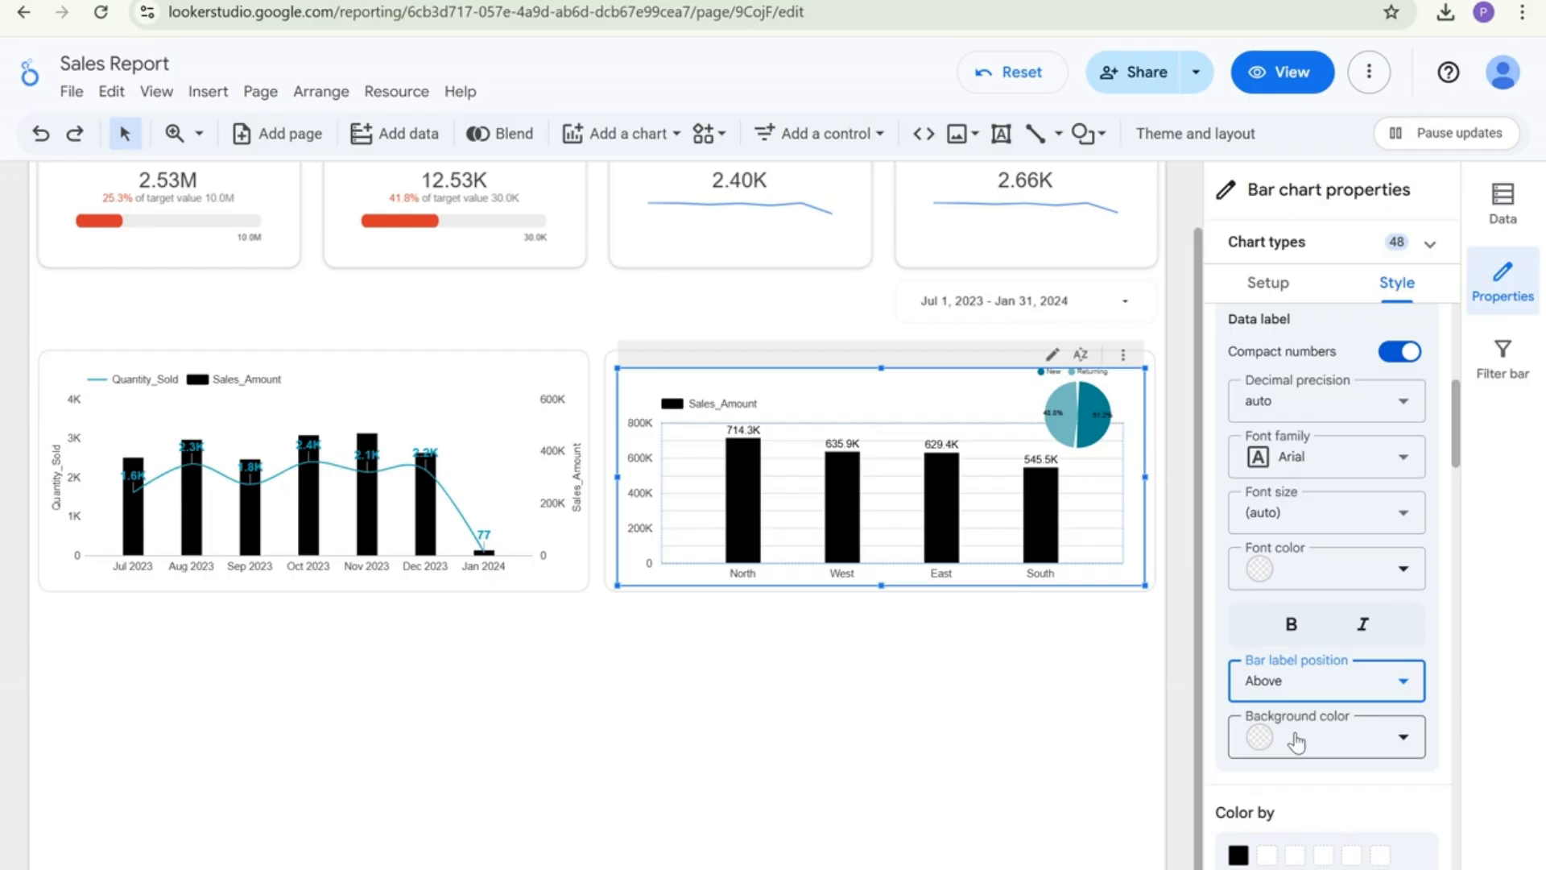
left_click(1291, 624)
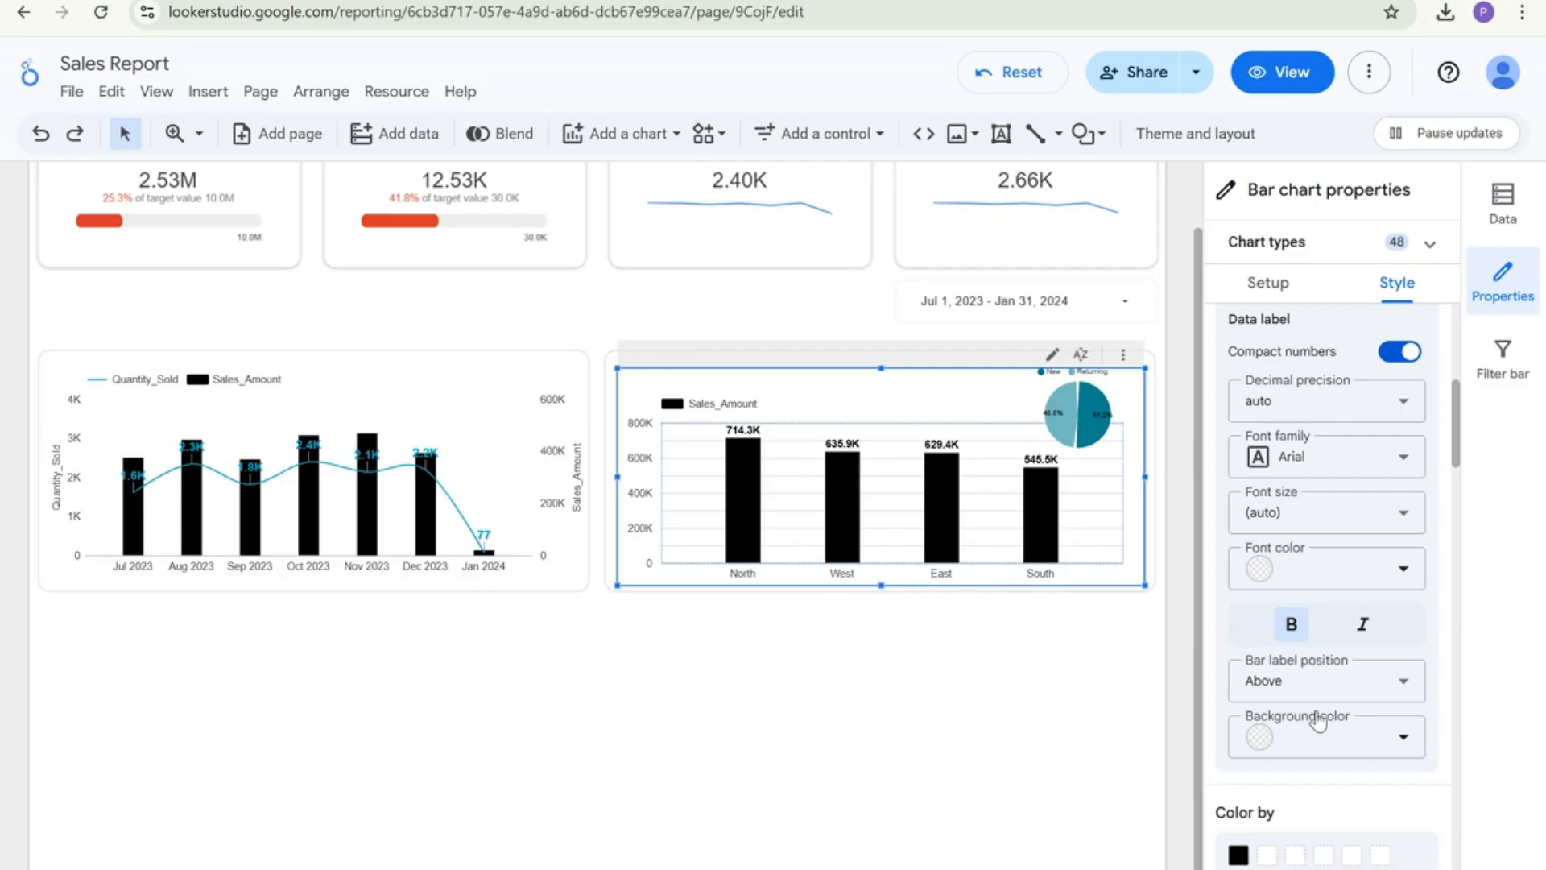
Hide the left Y-axis labels and the left Y-axis gridlines of the Region chart
scroll(1318, 721, "down", 6)
scroll(1314, 722, "down", 6)
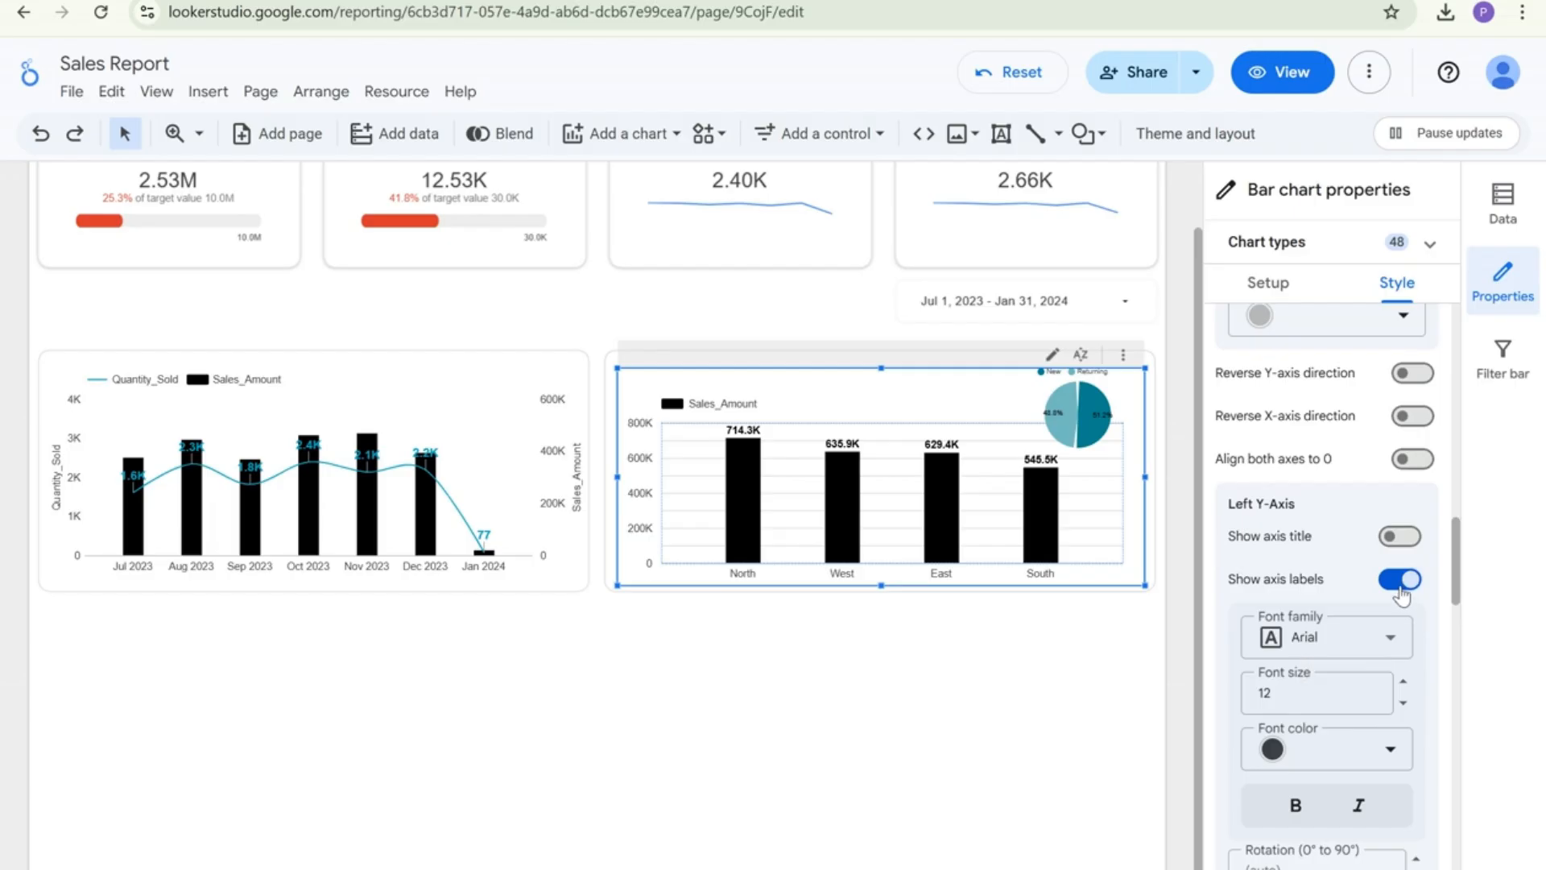
left_click(1402, 580)
scroll(1399, 612, "down", 8)
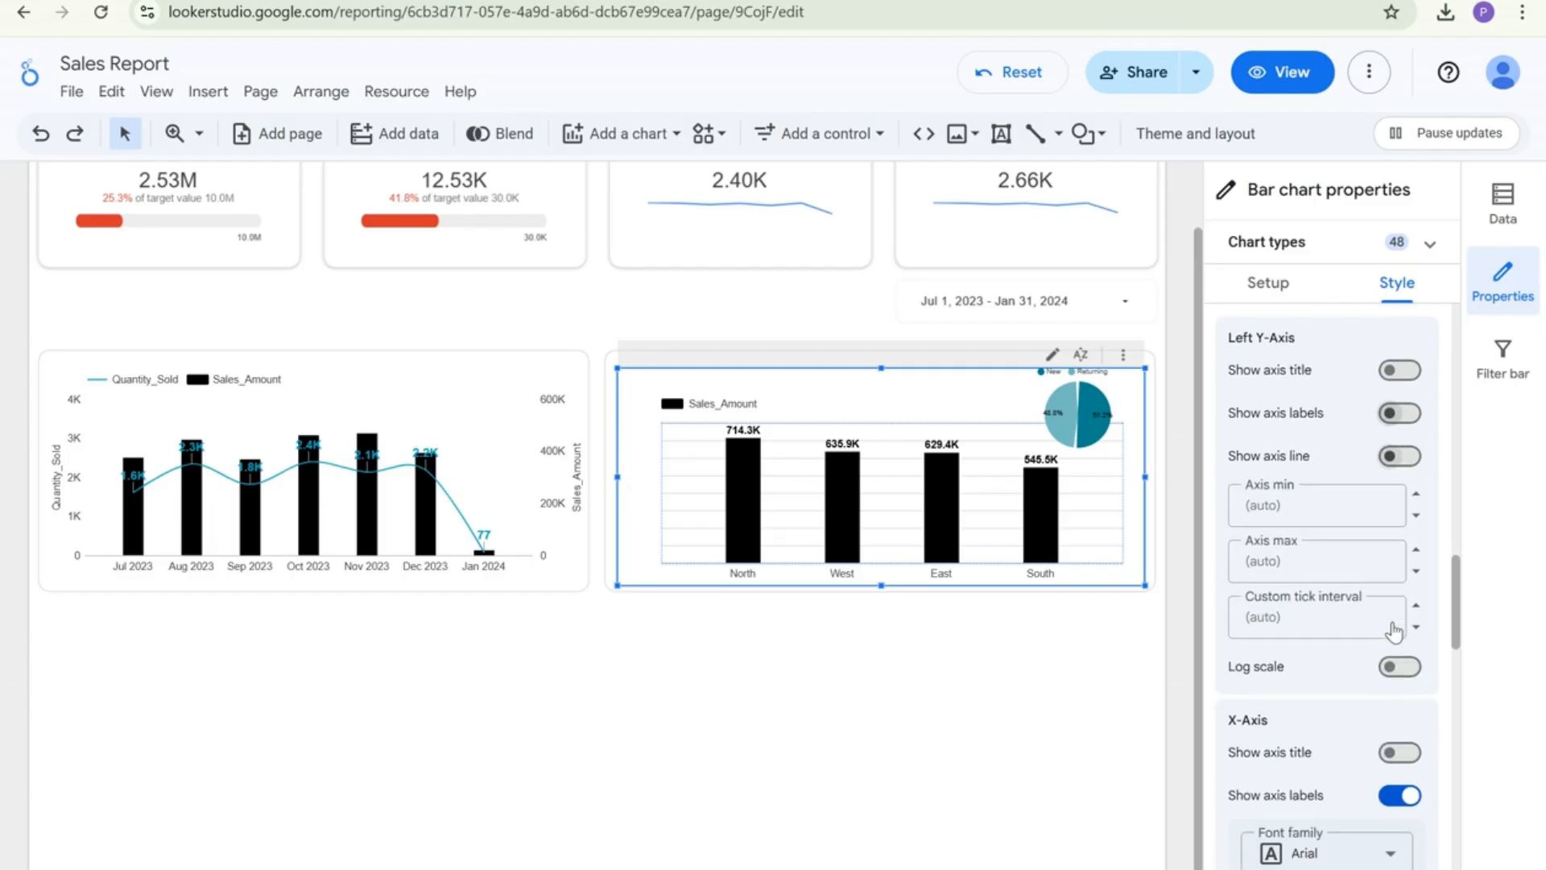
scroll(1395, 627, "down", 4)
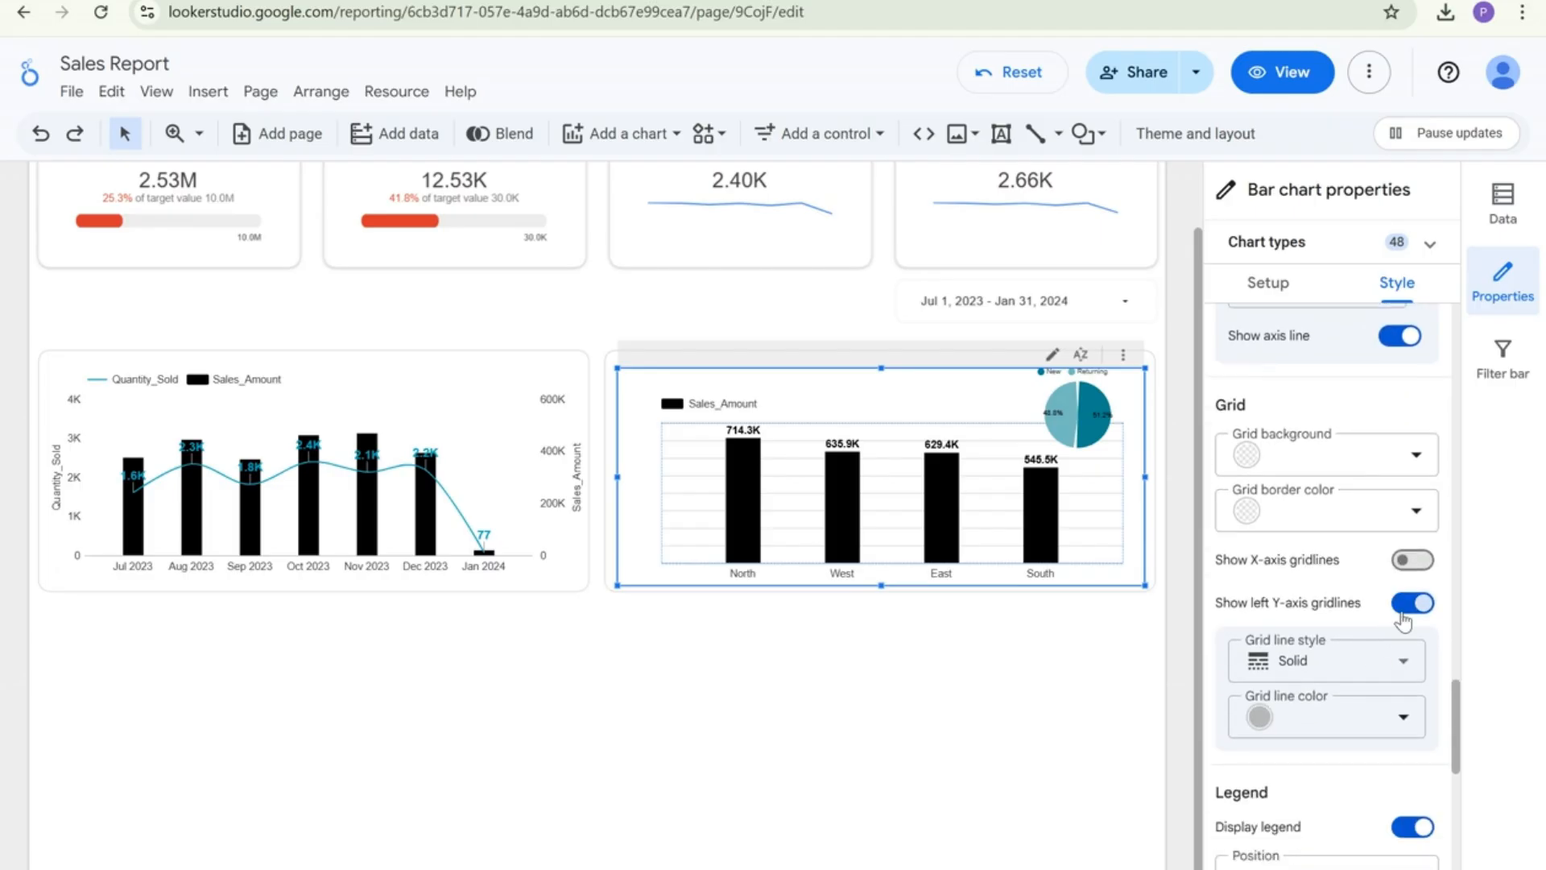
left_click(1404, 620)
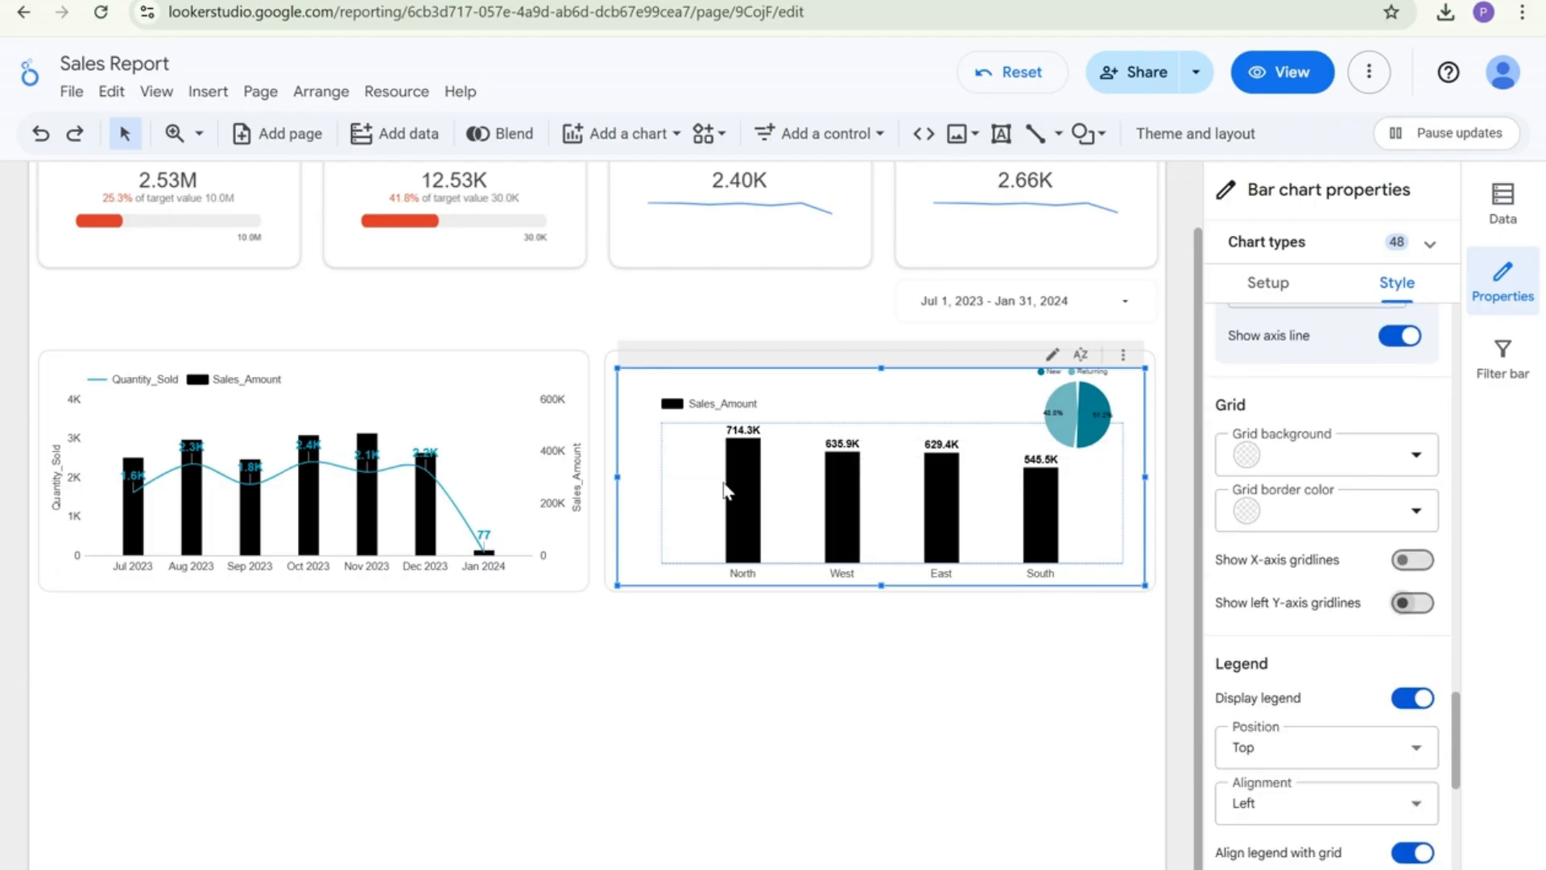
Enlarge the Region chart's plot area by extending its left edge outward and raising its top edge to just below the legend
left_click_drag(659, 468, 619, 473)
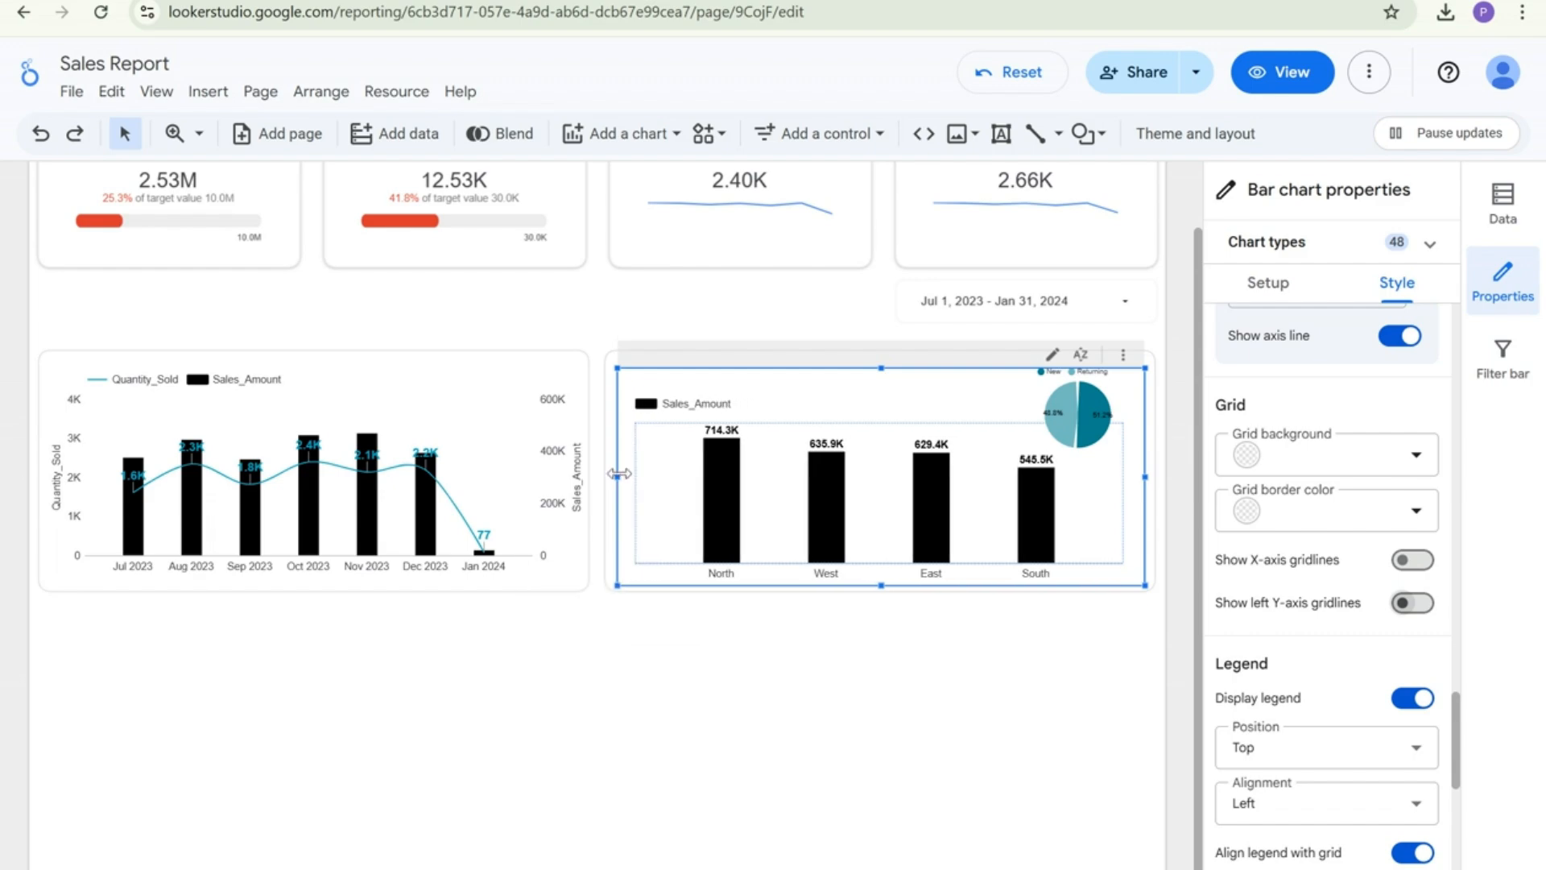
left_click(1058, 670)
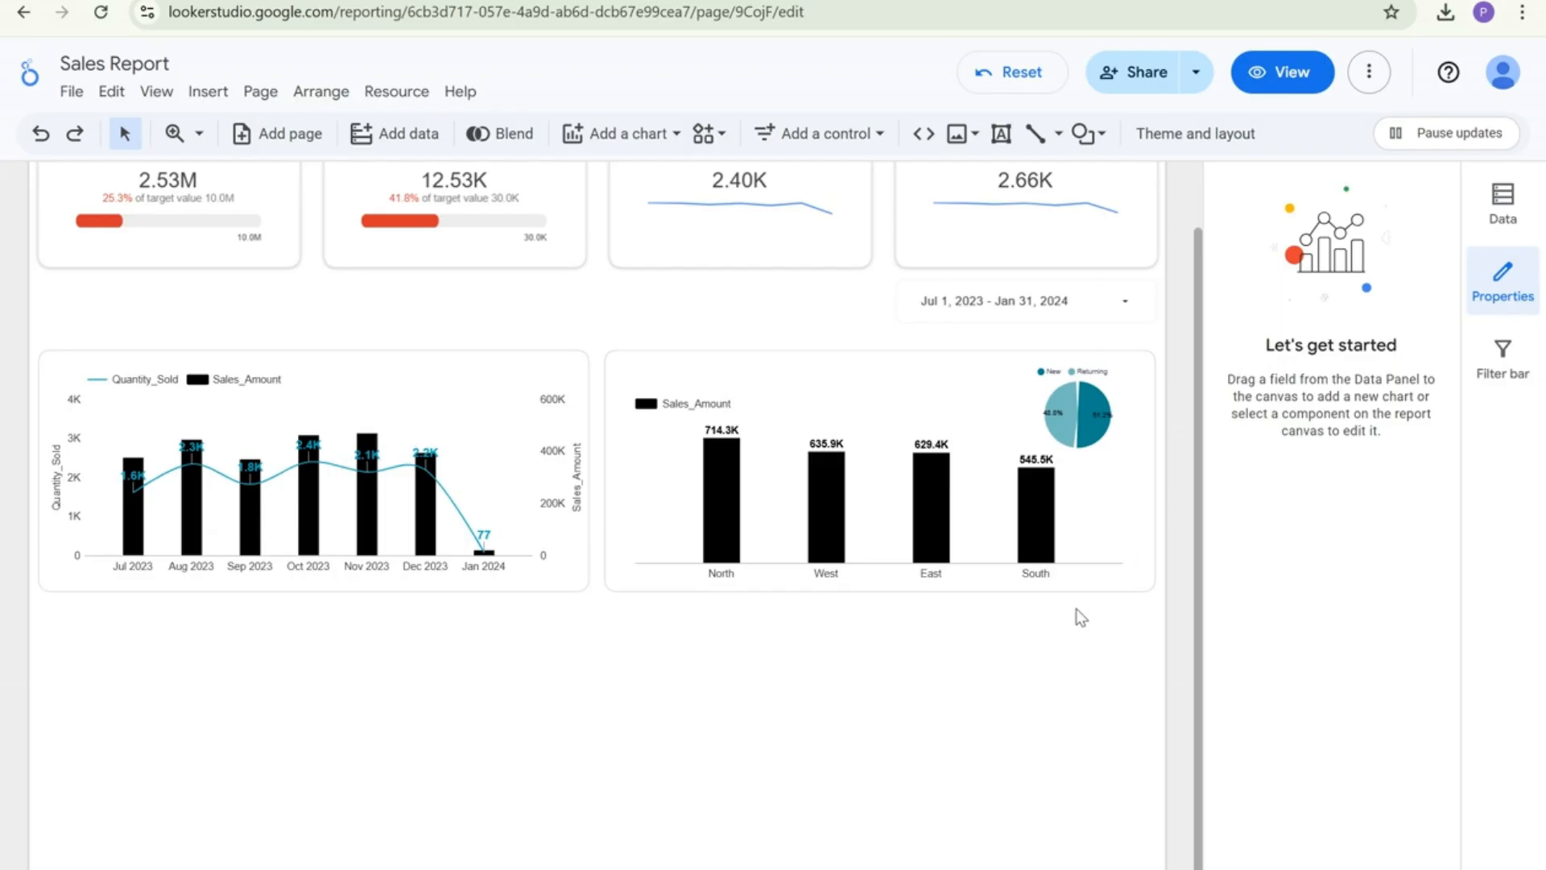
left_click(1101, 543)
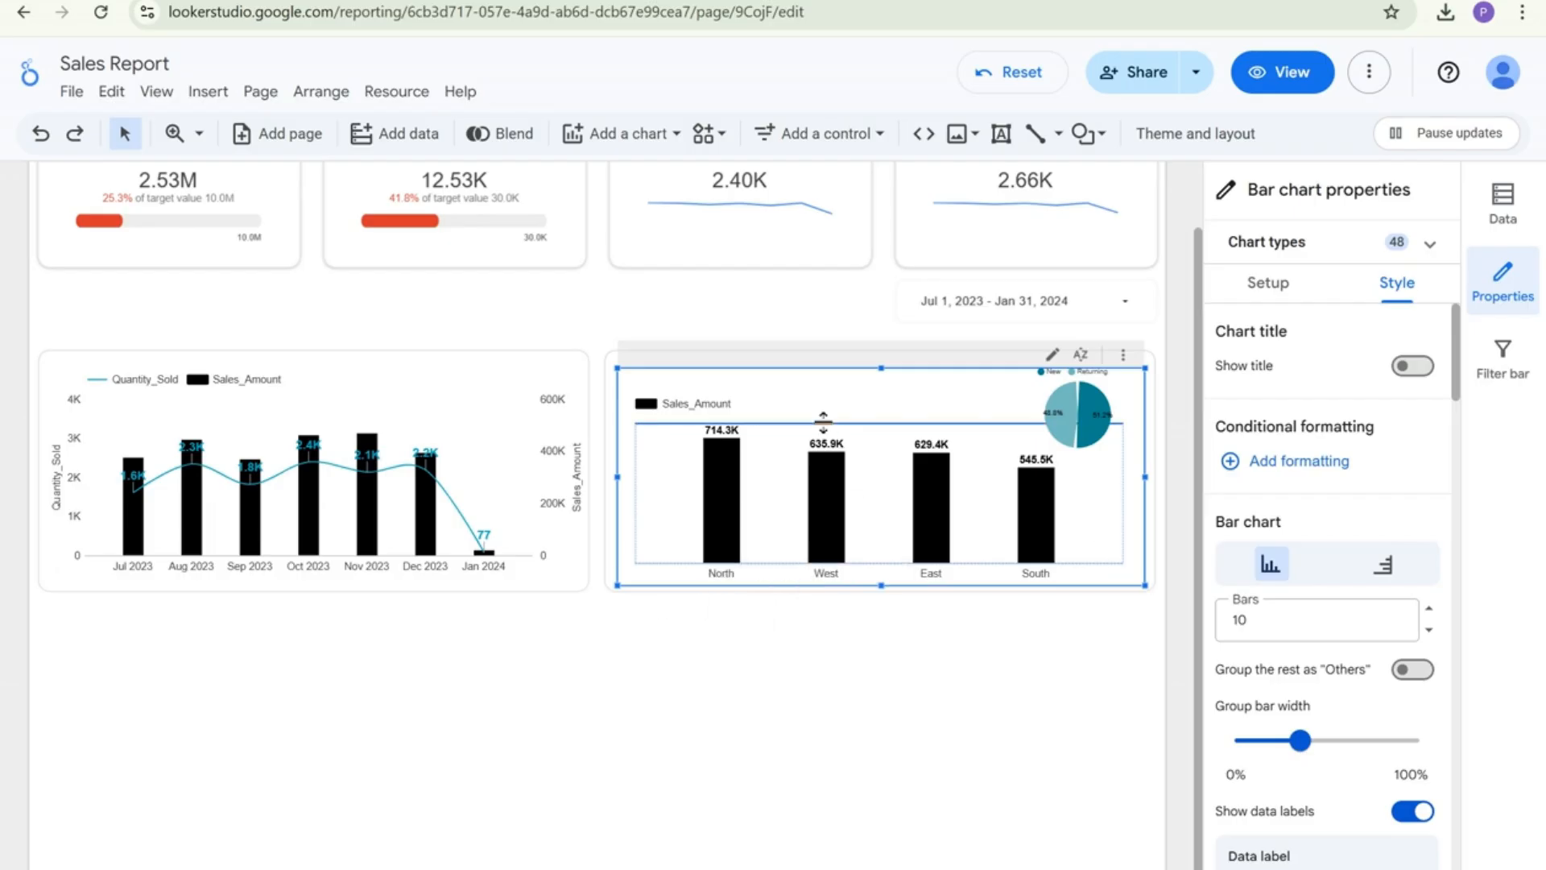
left_click_drag(823, 419, 838, 385)
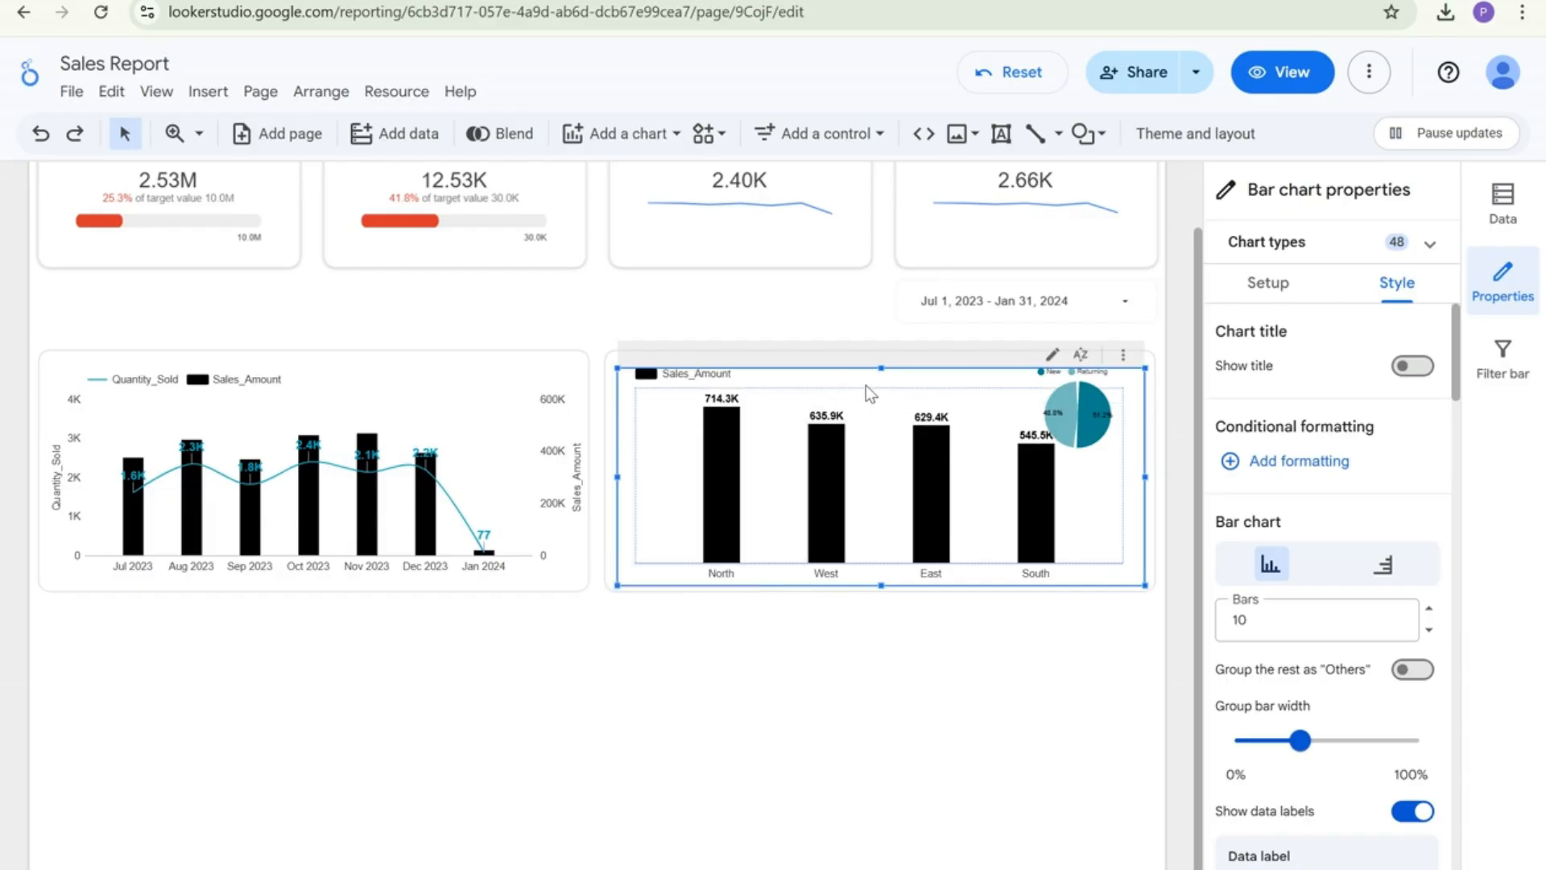
left_click_drag(866, 388, 863, 398)
left_click(873, 683)
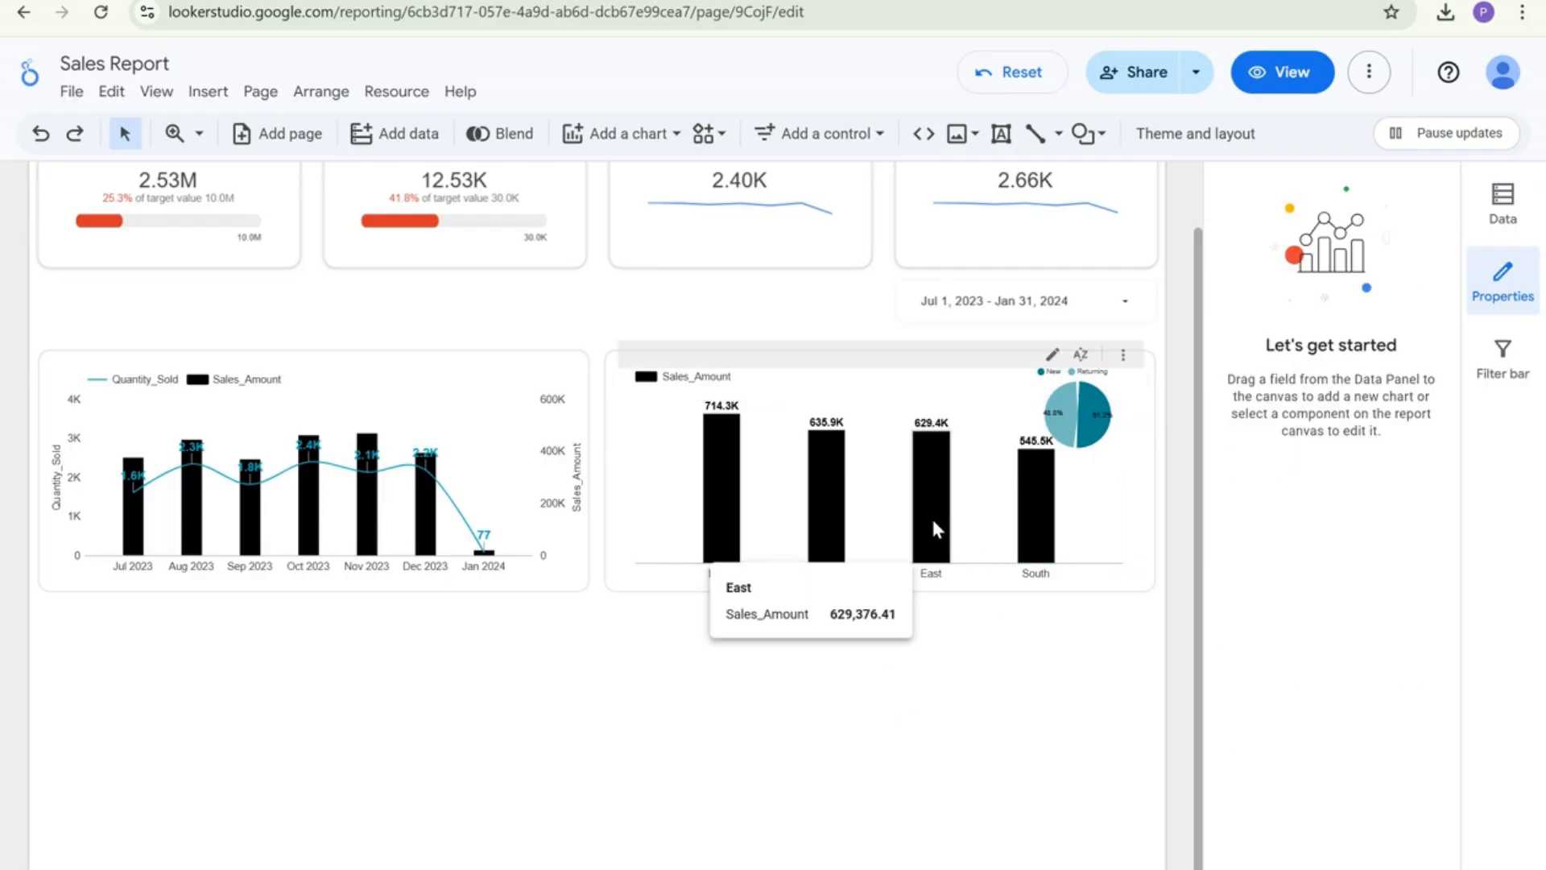
left_click(1075, 414)
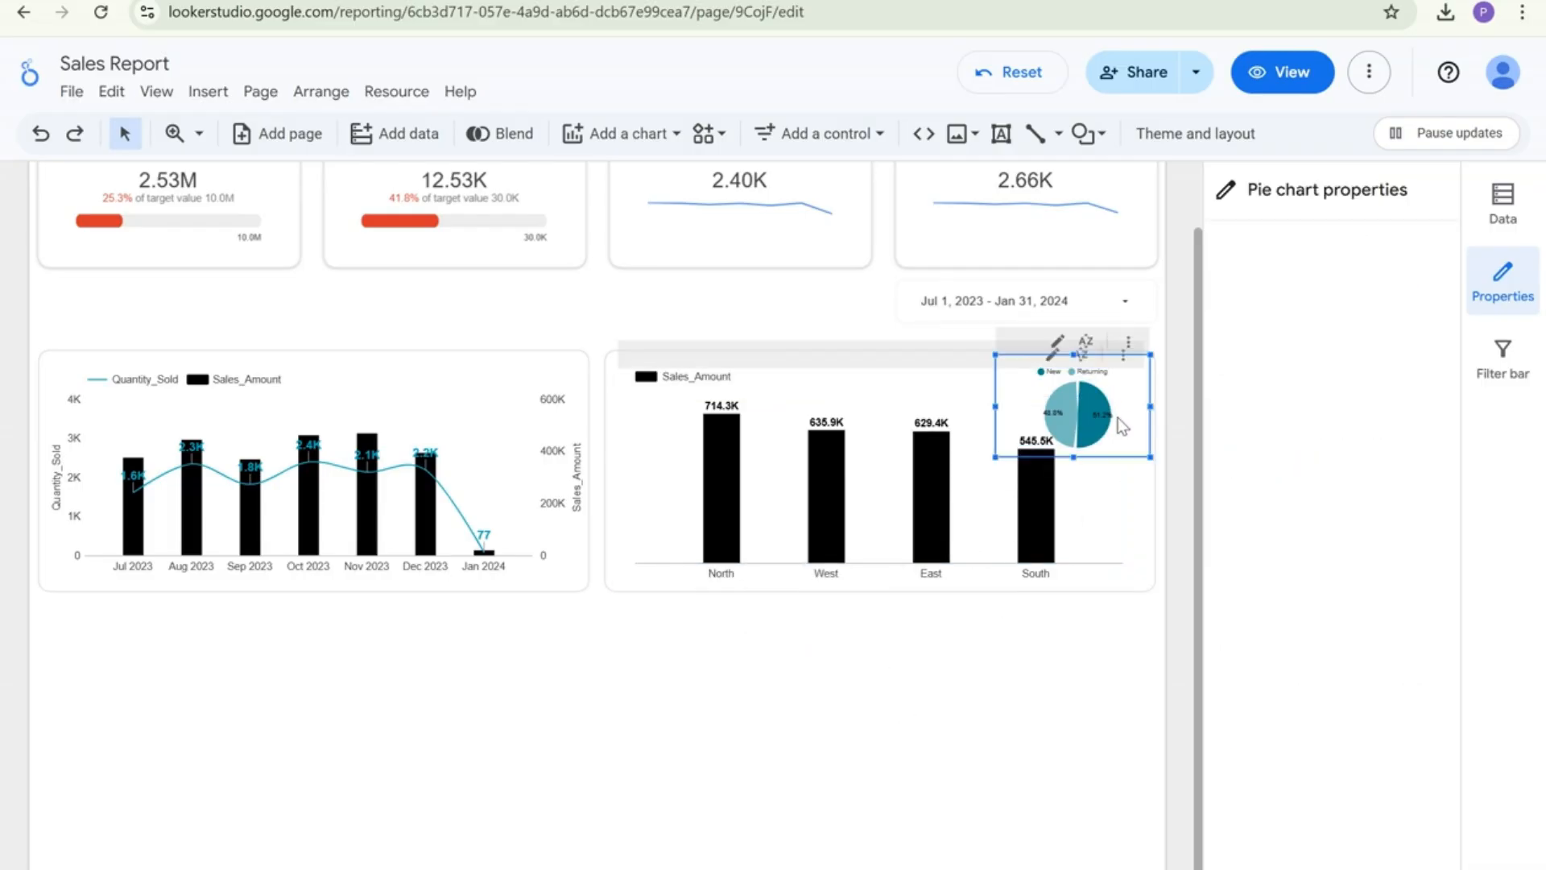
left_click(999, 403)
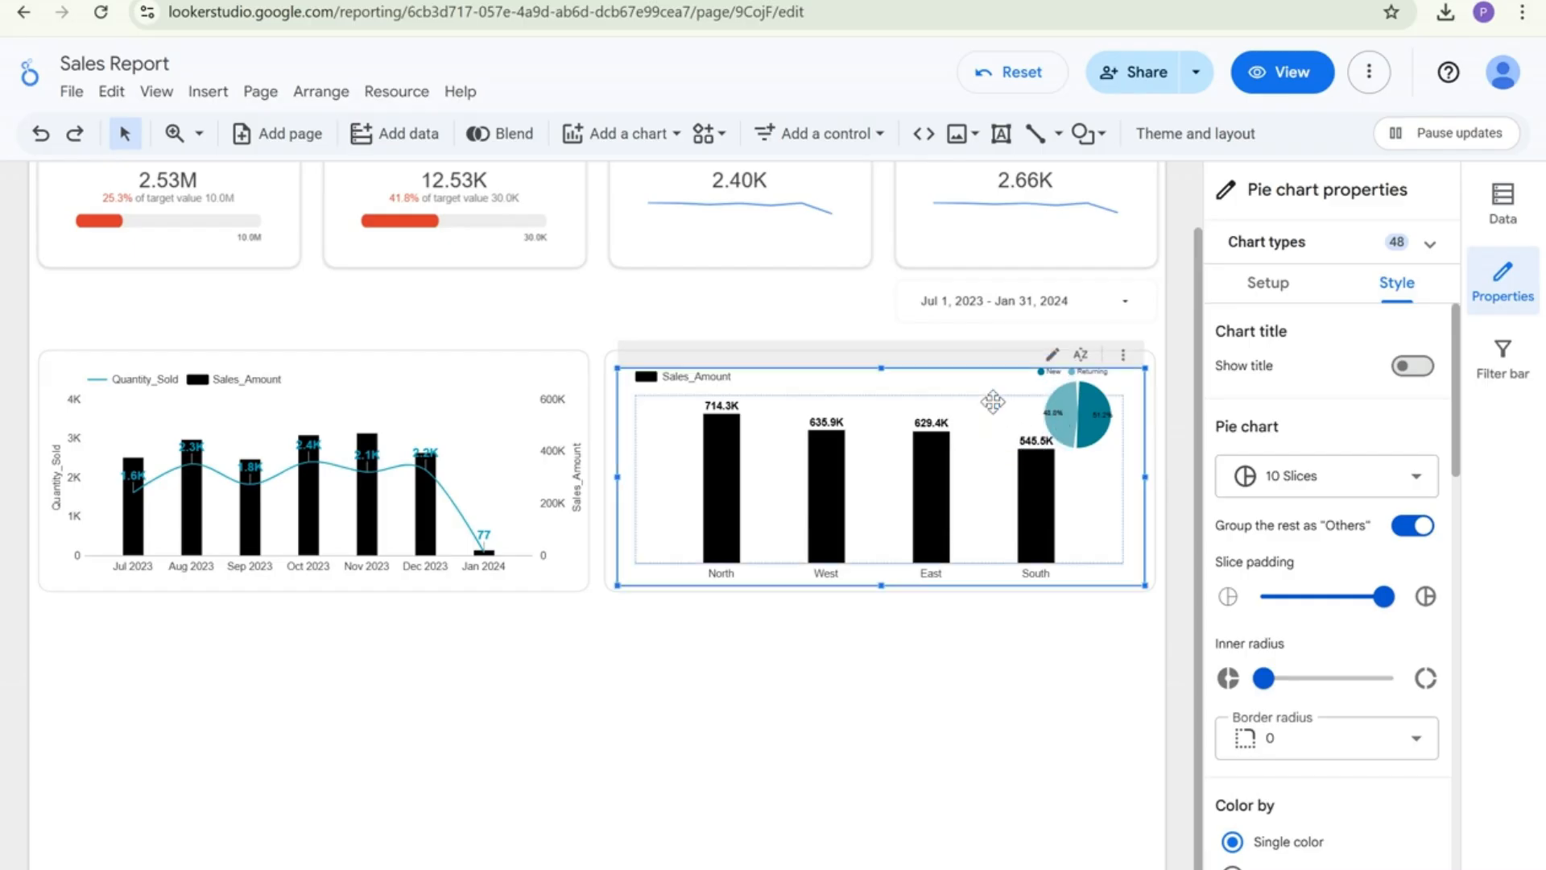
left_click(40, 133)
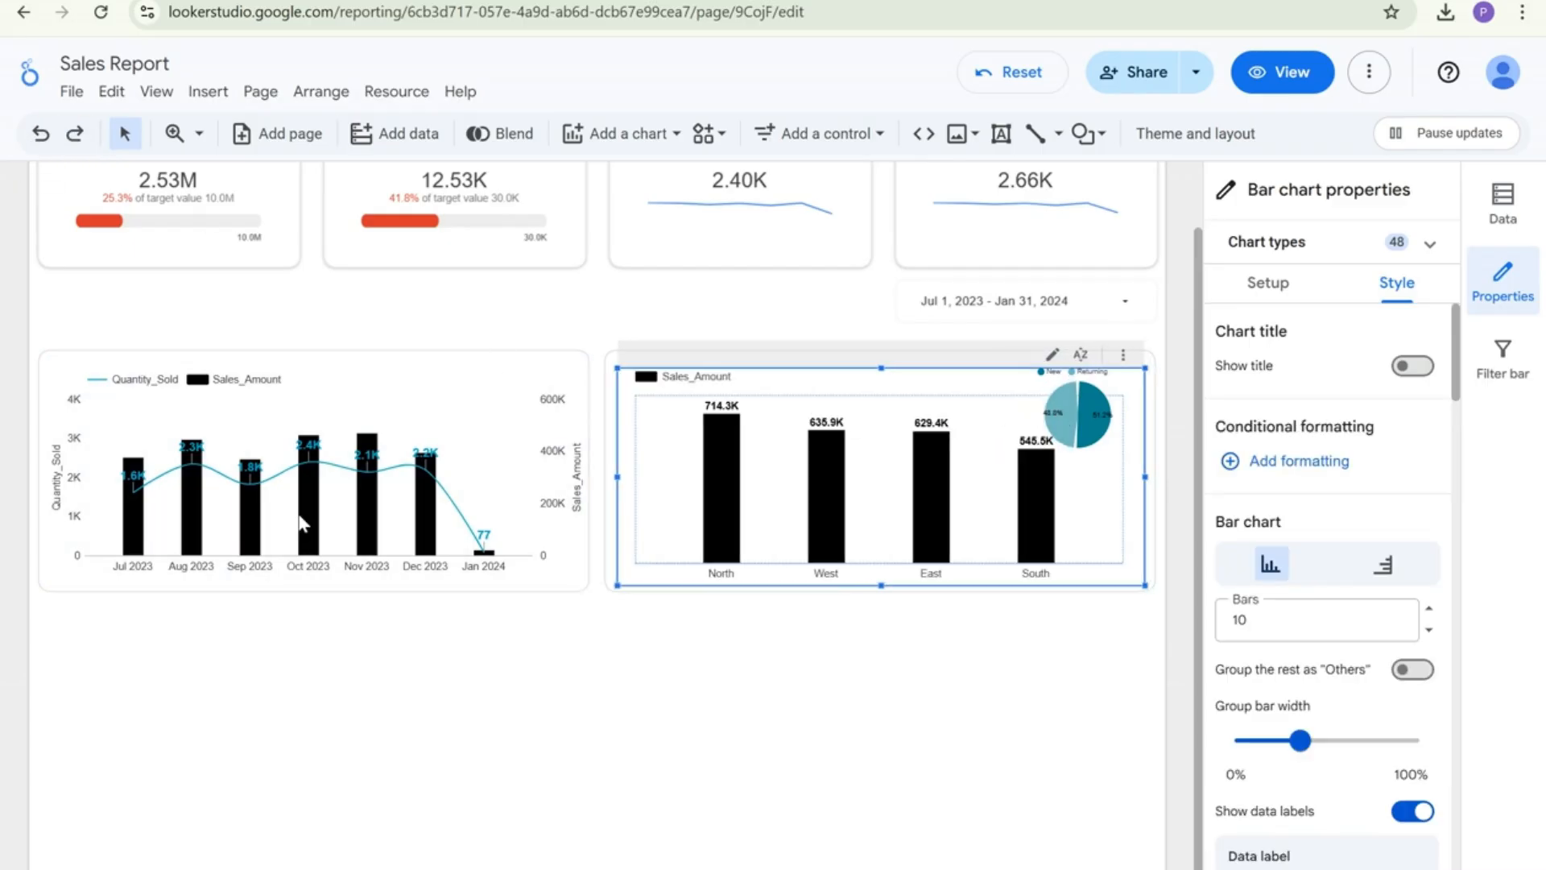
left_click(641, 813)
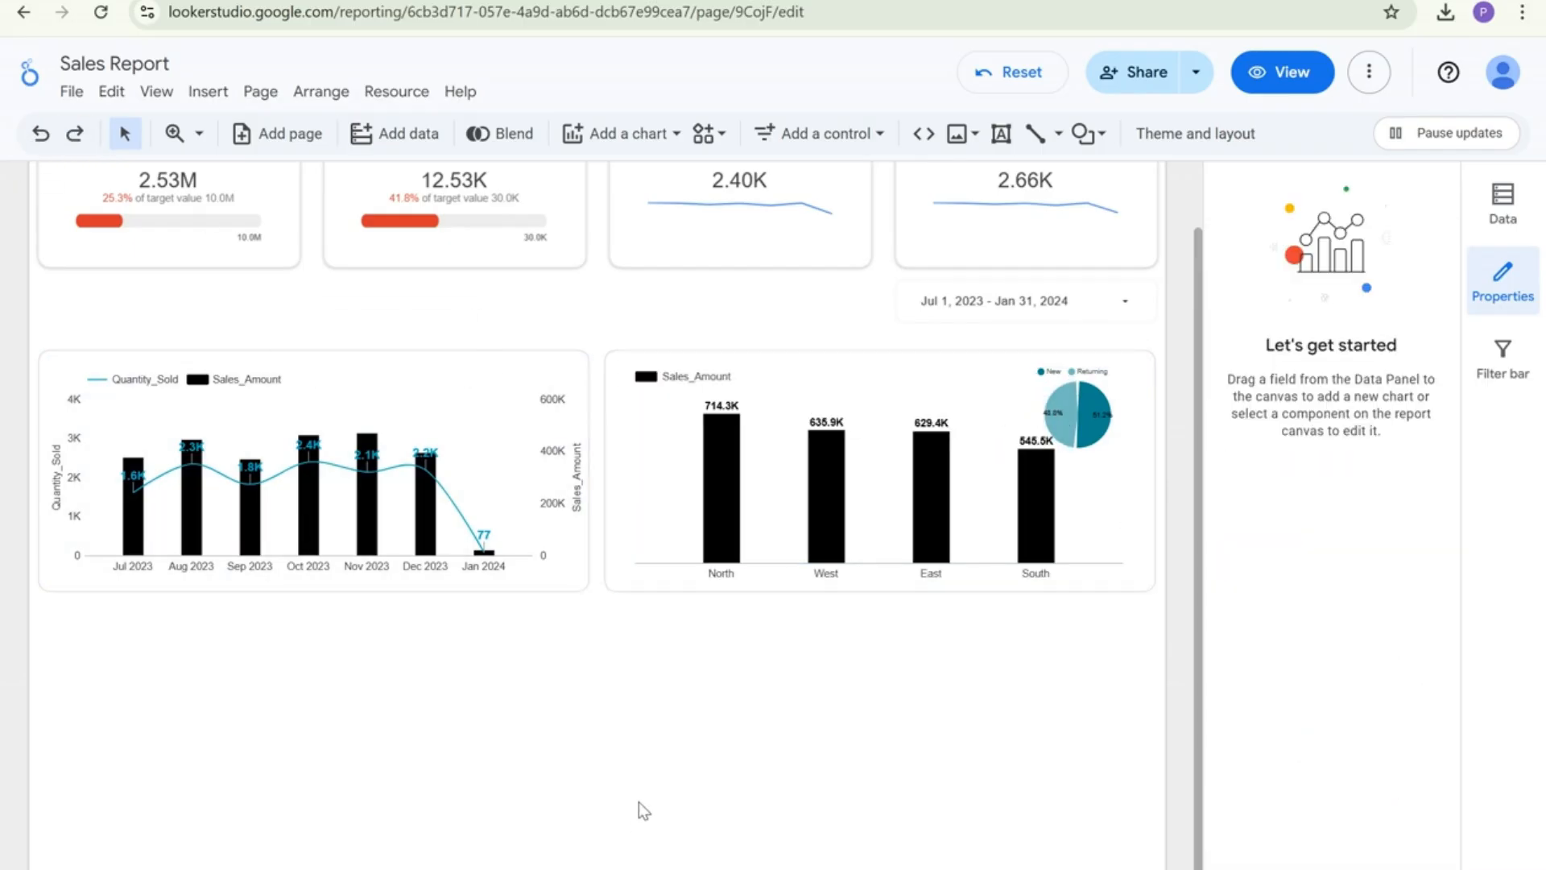
Shift the Customer_Type pie chart slightly up and to the right, tighter into the second frame's upper-right corner
left_click(1123, 426)
left_click_drag(1128, 423, 1143, 418)
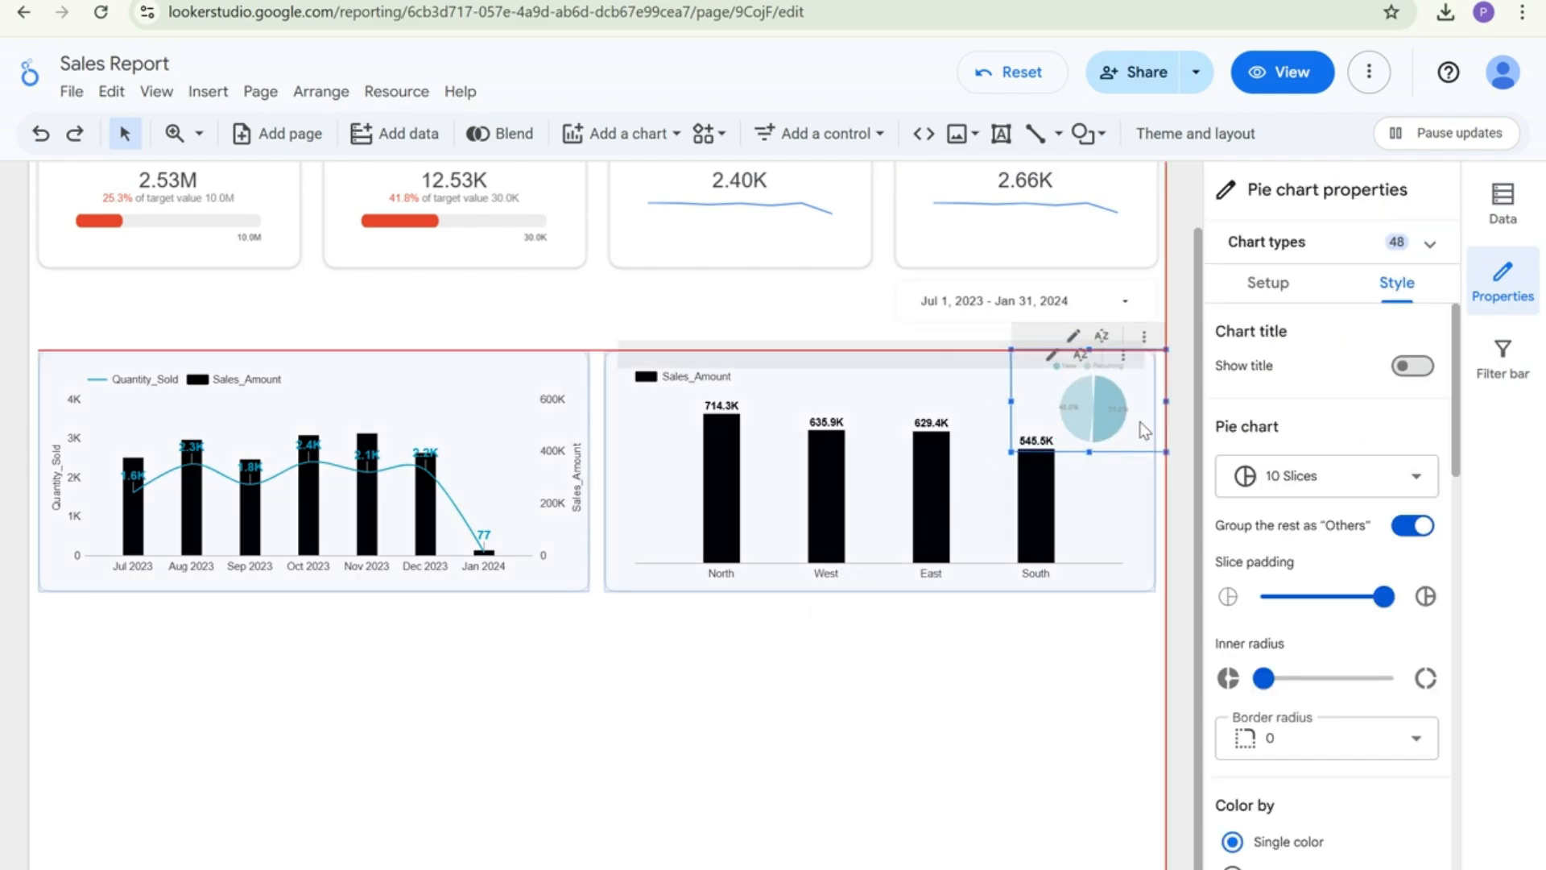
left_click(1066, 731)
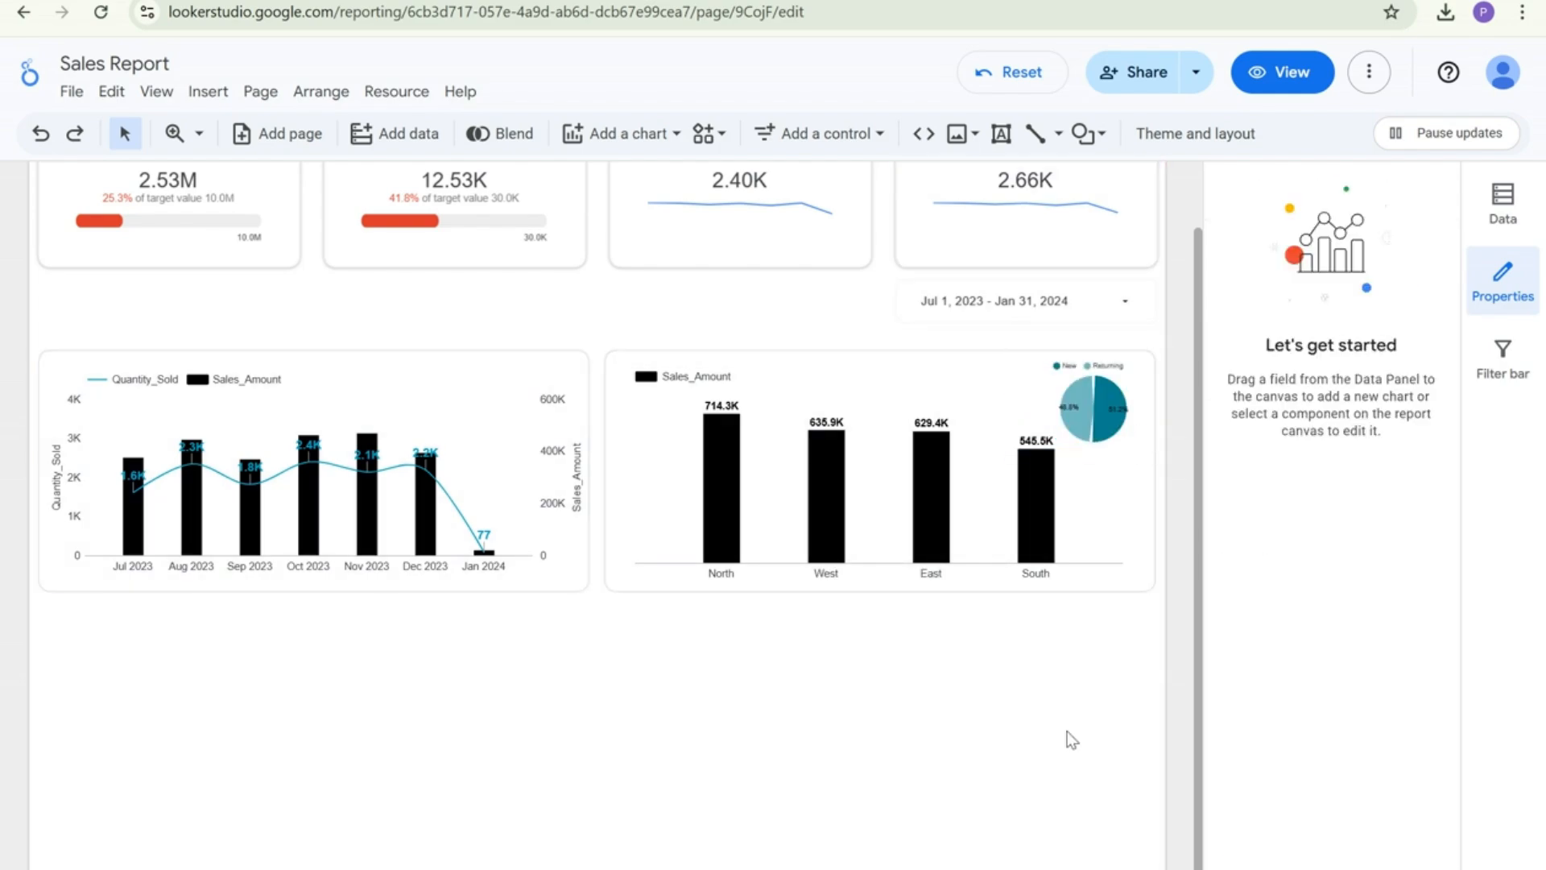
Shift the Customer_Type pie chart slightly further right within the second frame
left_click(1129, 433)
left_click_drag(1132, 433, 1145, 439)
left_click(1013, 714)
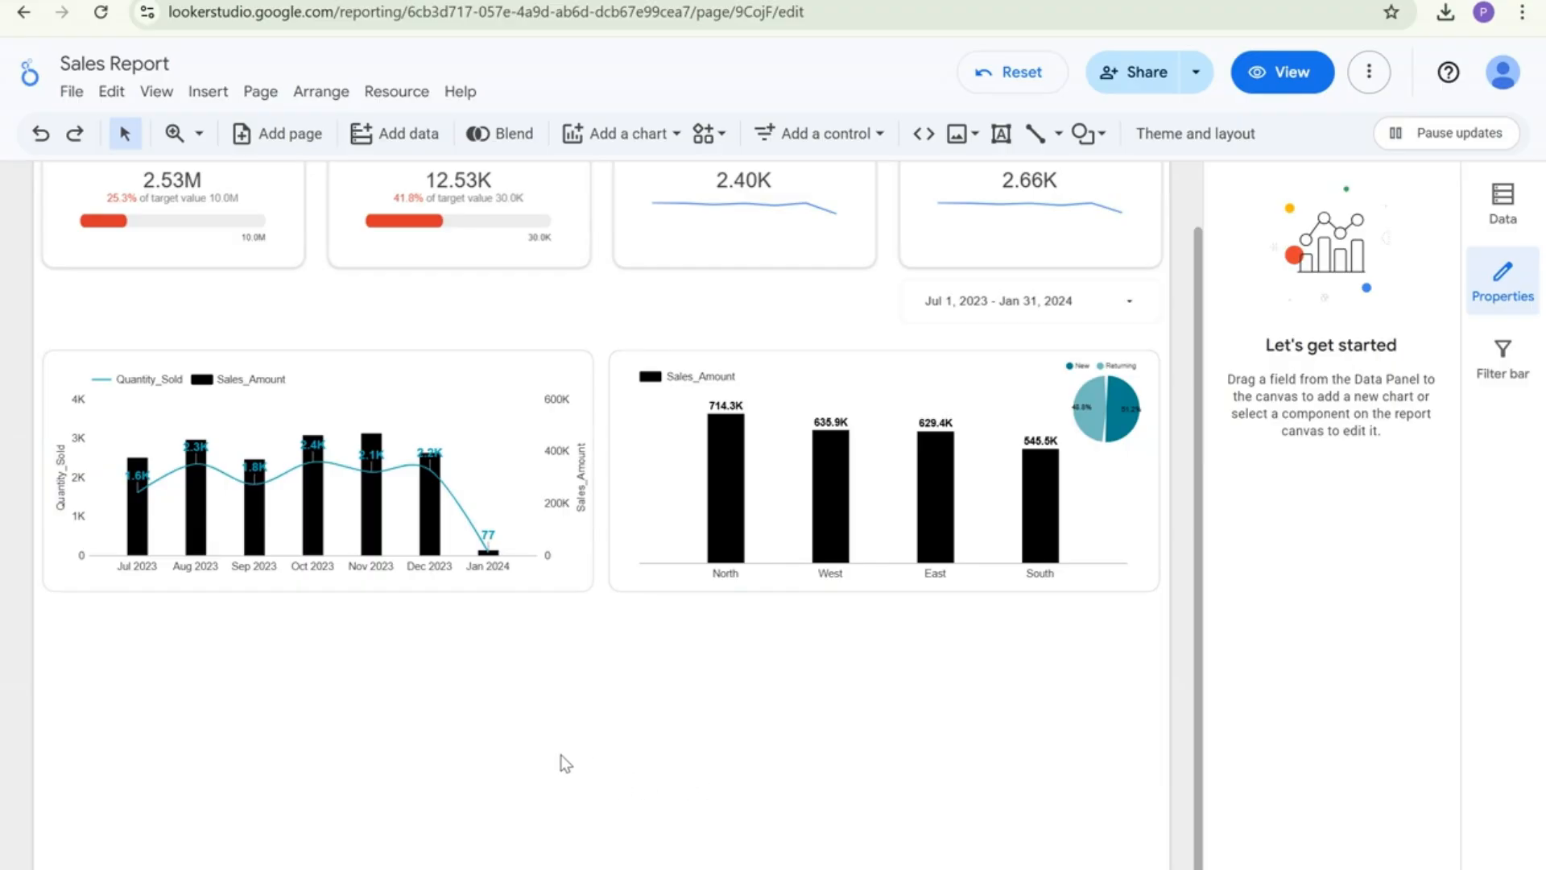
Try converting the combo chart to a time series chart and widen its plot area toward the frame's right edge
left_click(490, 374)
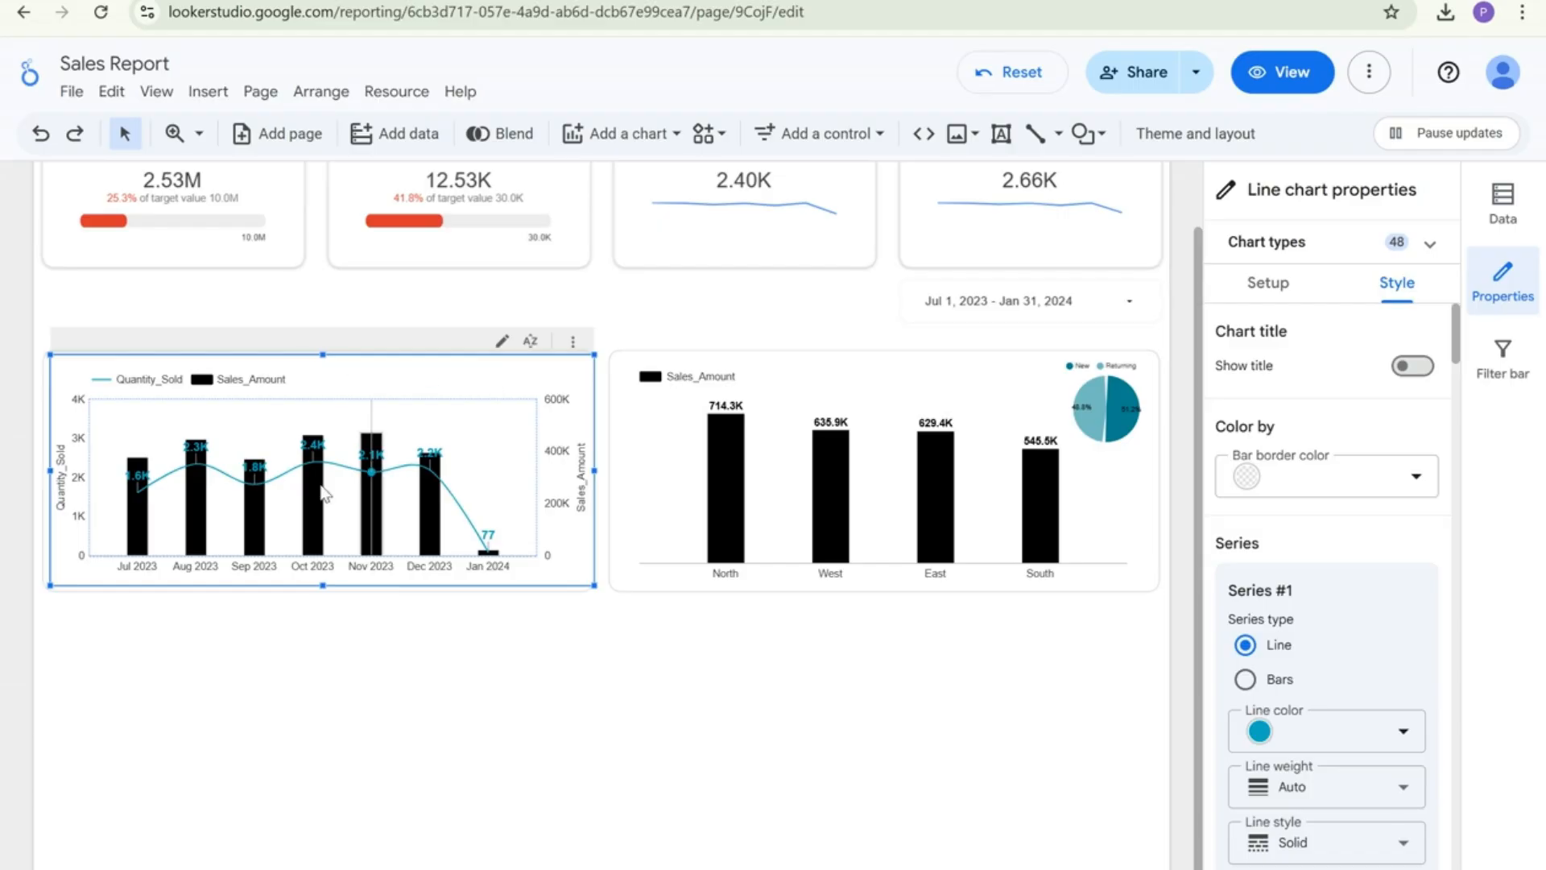
mouse_move(405, 466)
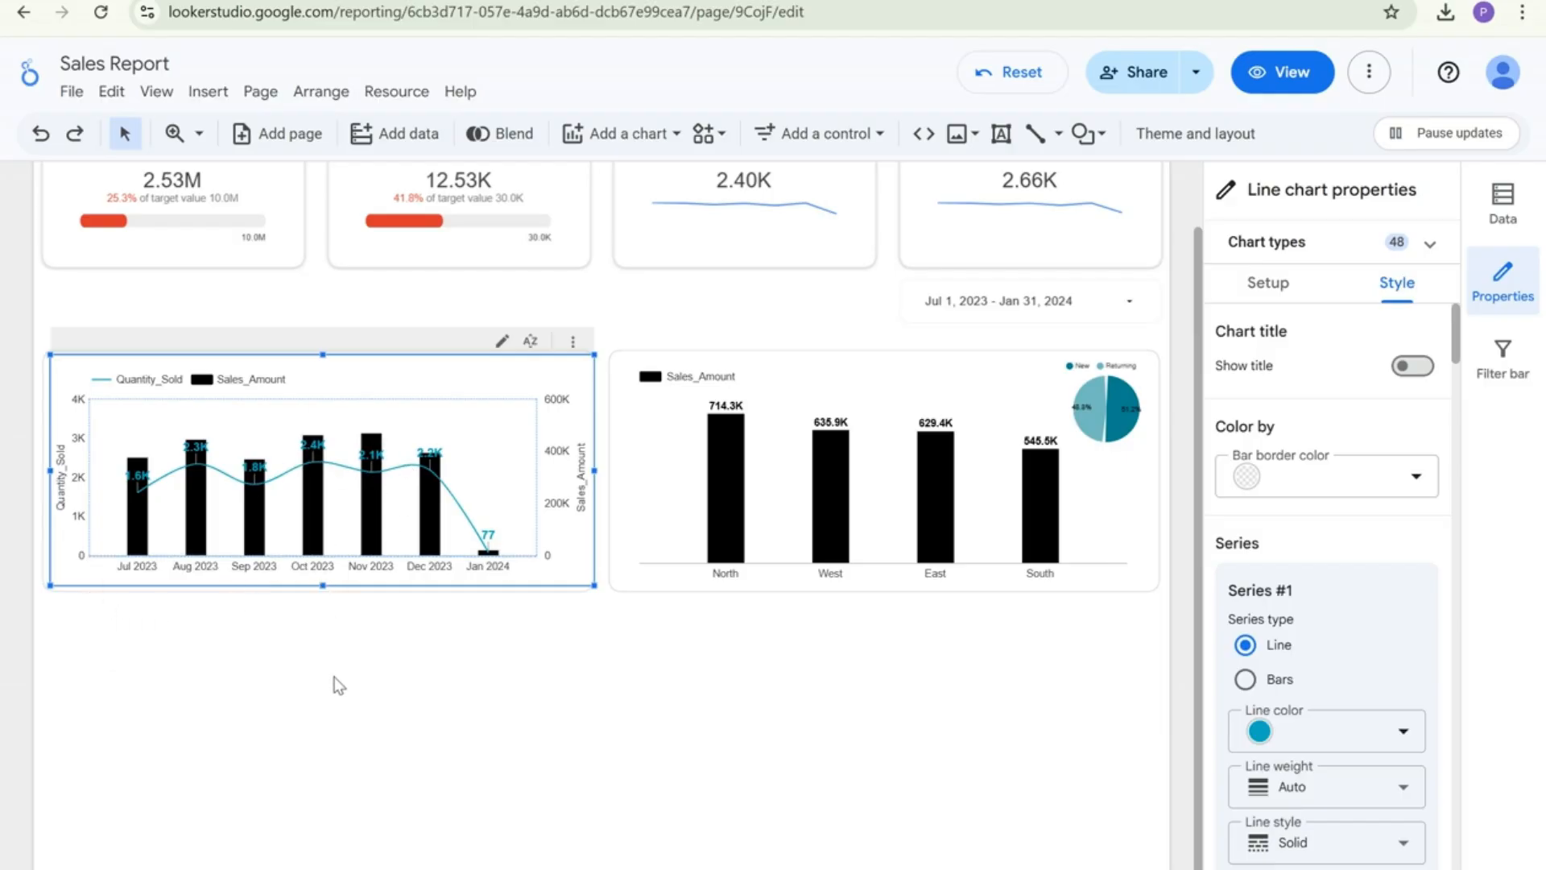
left_click(1427, 246)
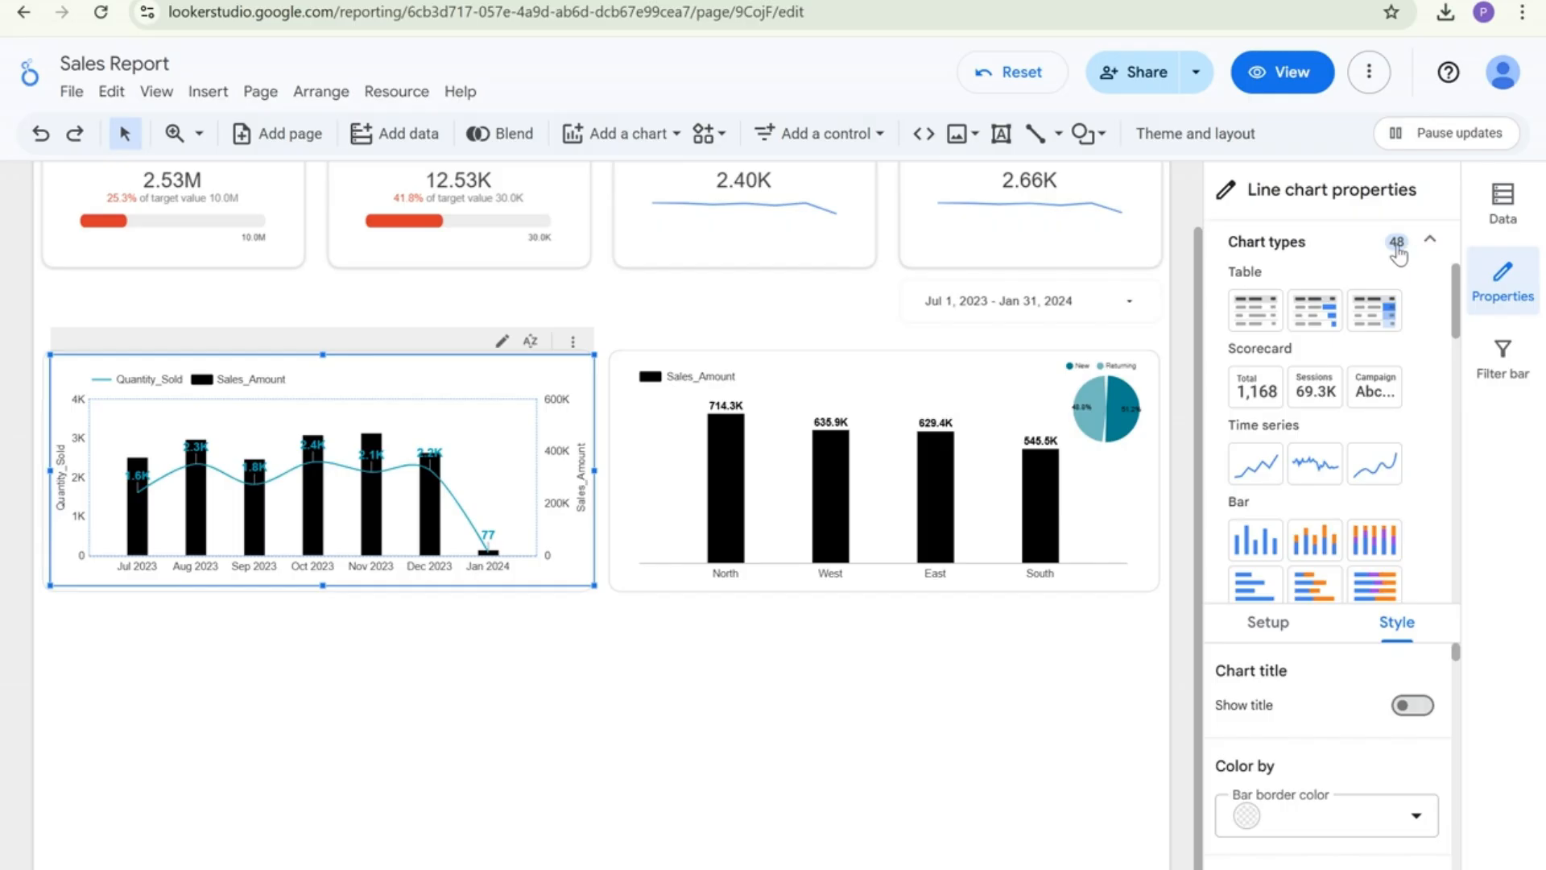
left_click(1266, 480)
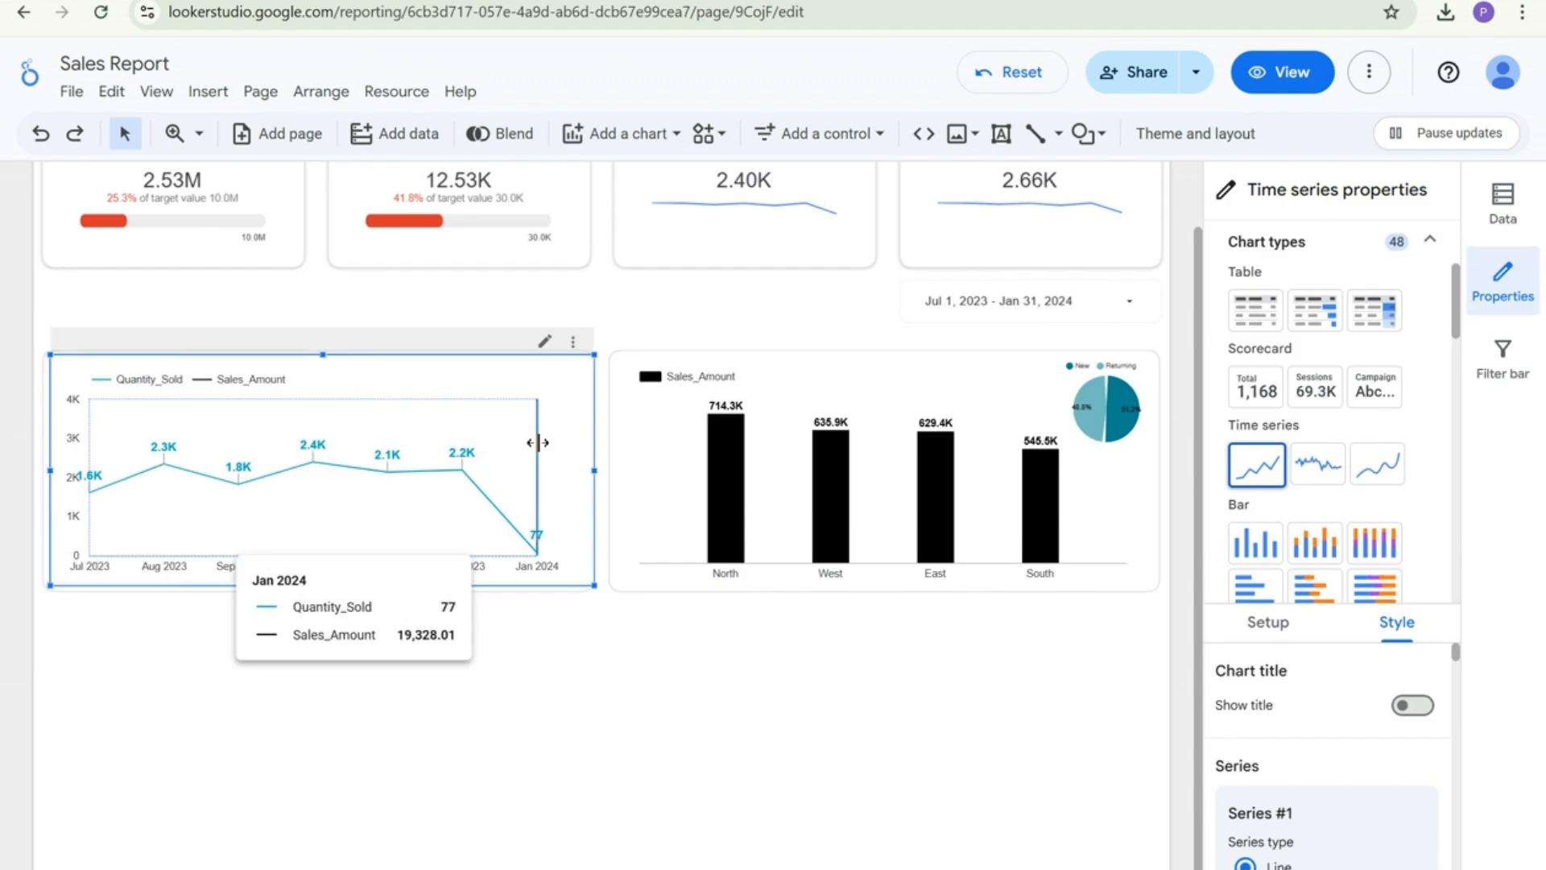
left_click_drag(538, 442, 568, 445)
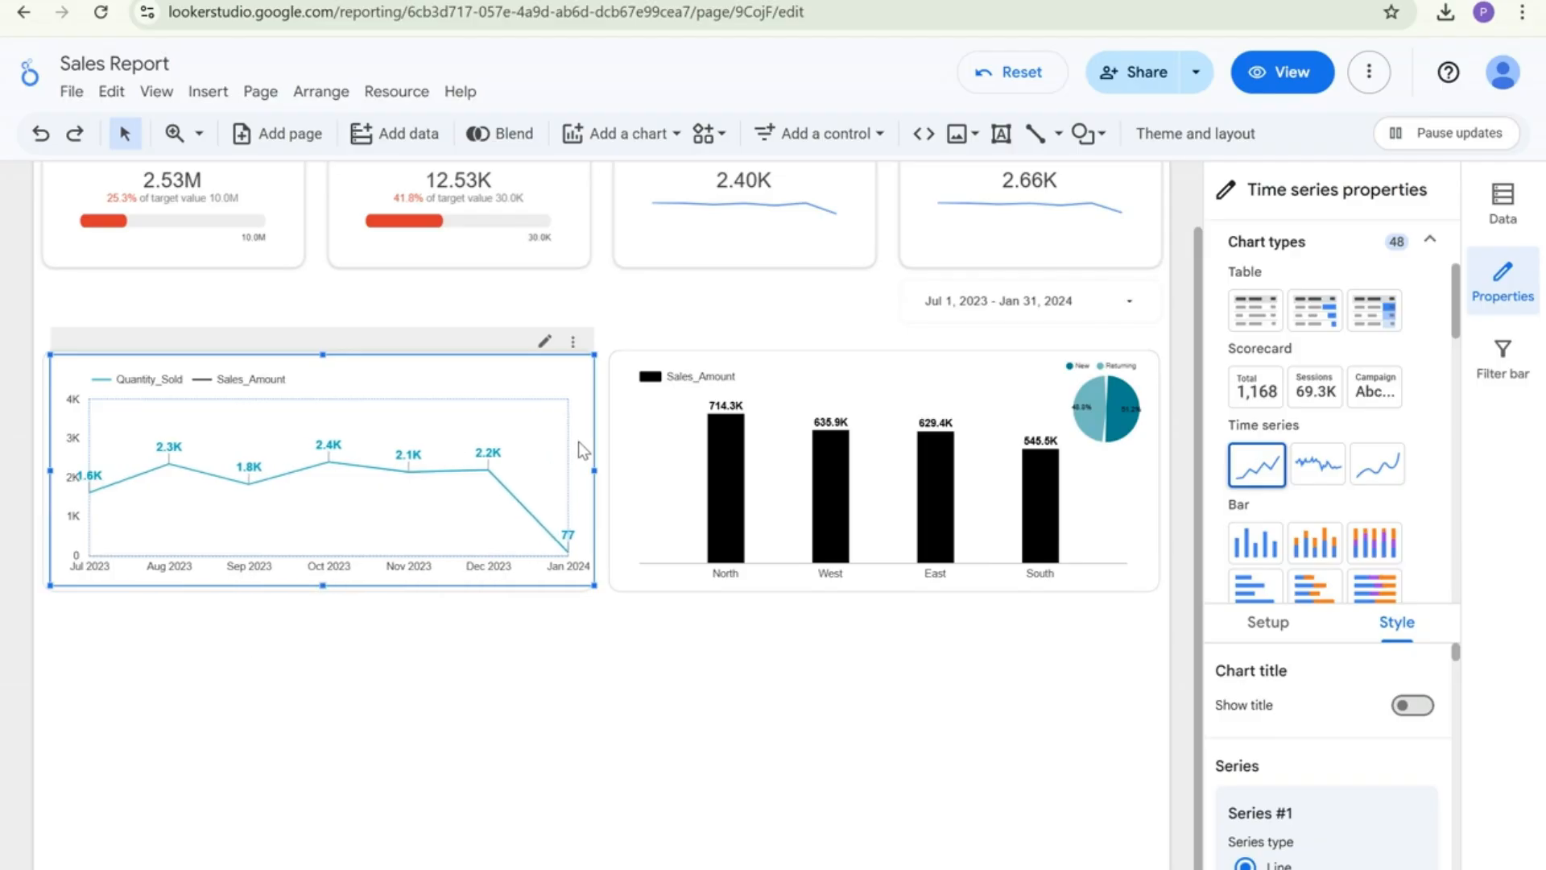
left_click(539, 646)
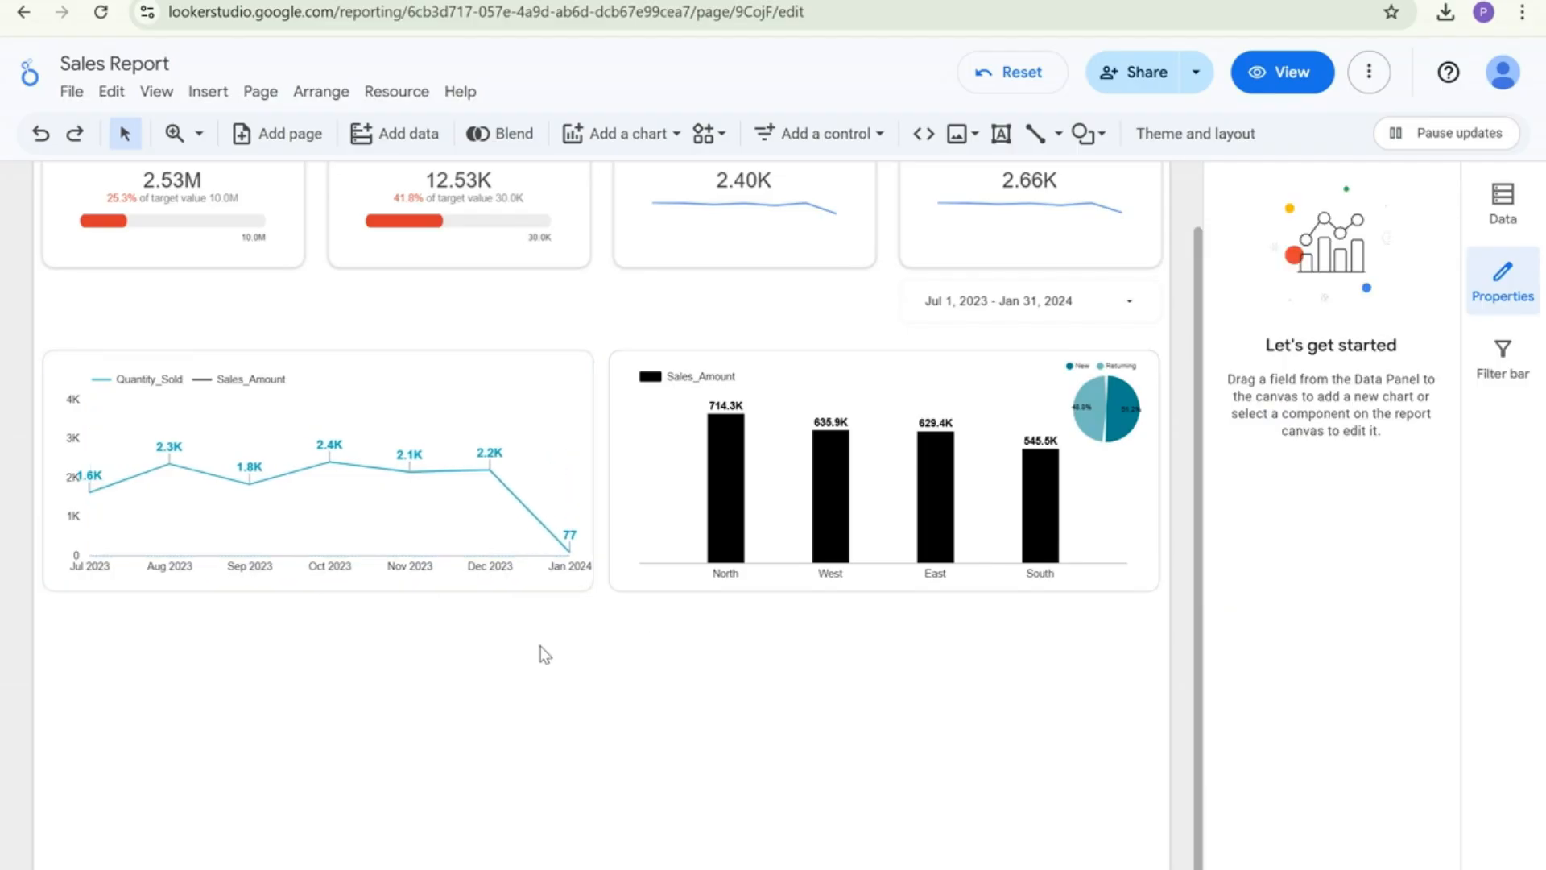
Examine the converted chart's metrics, the Series #2 style options, and the left and right Y-axis settings
left_click(544, 582)
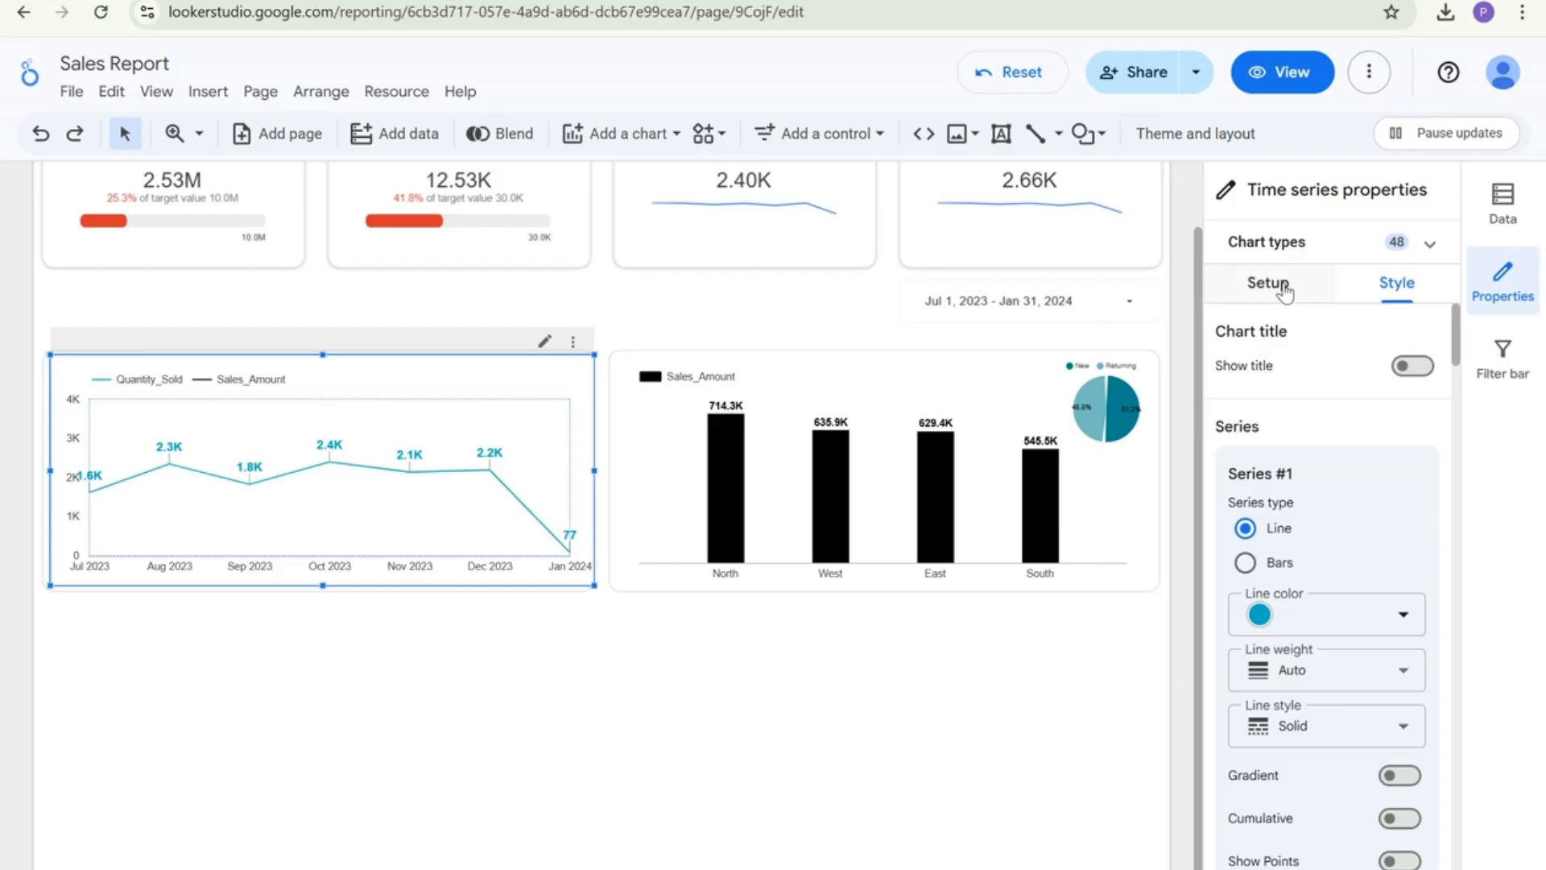
left_click(1284, 290)
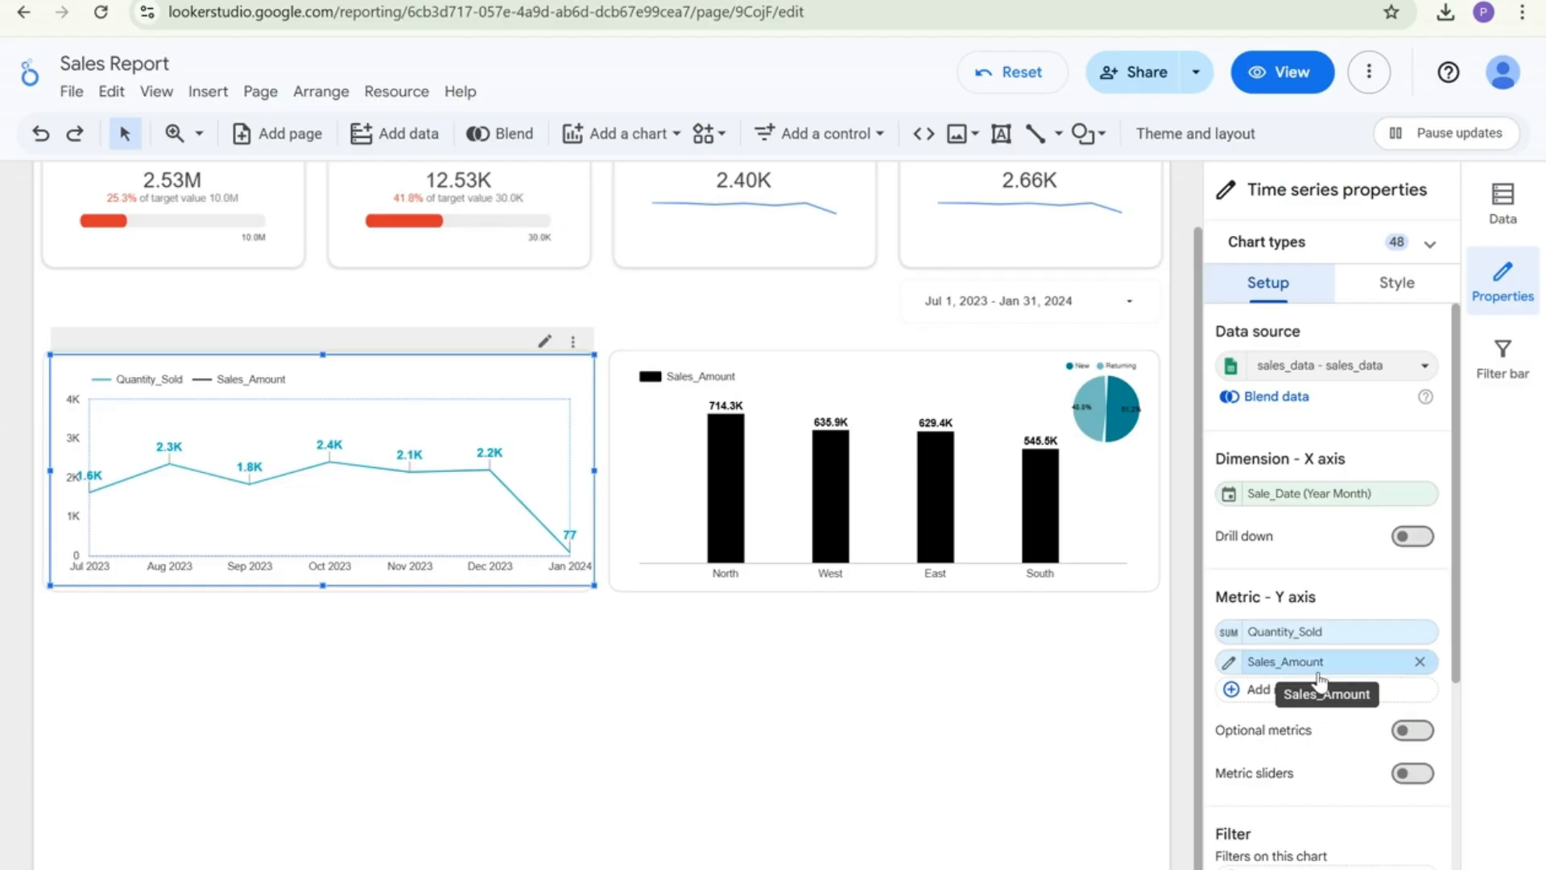
left_click(1385, 298)
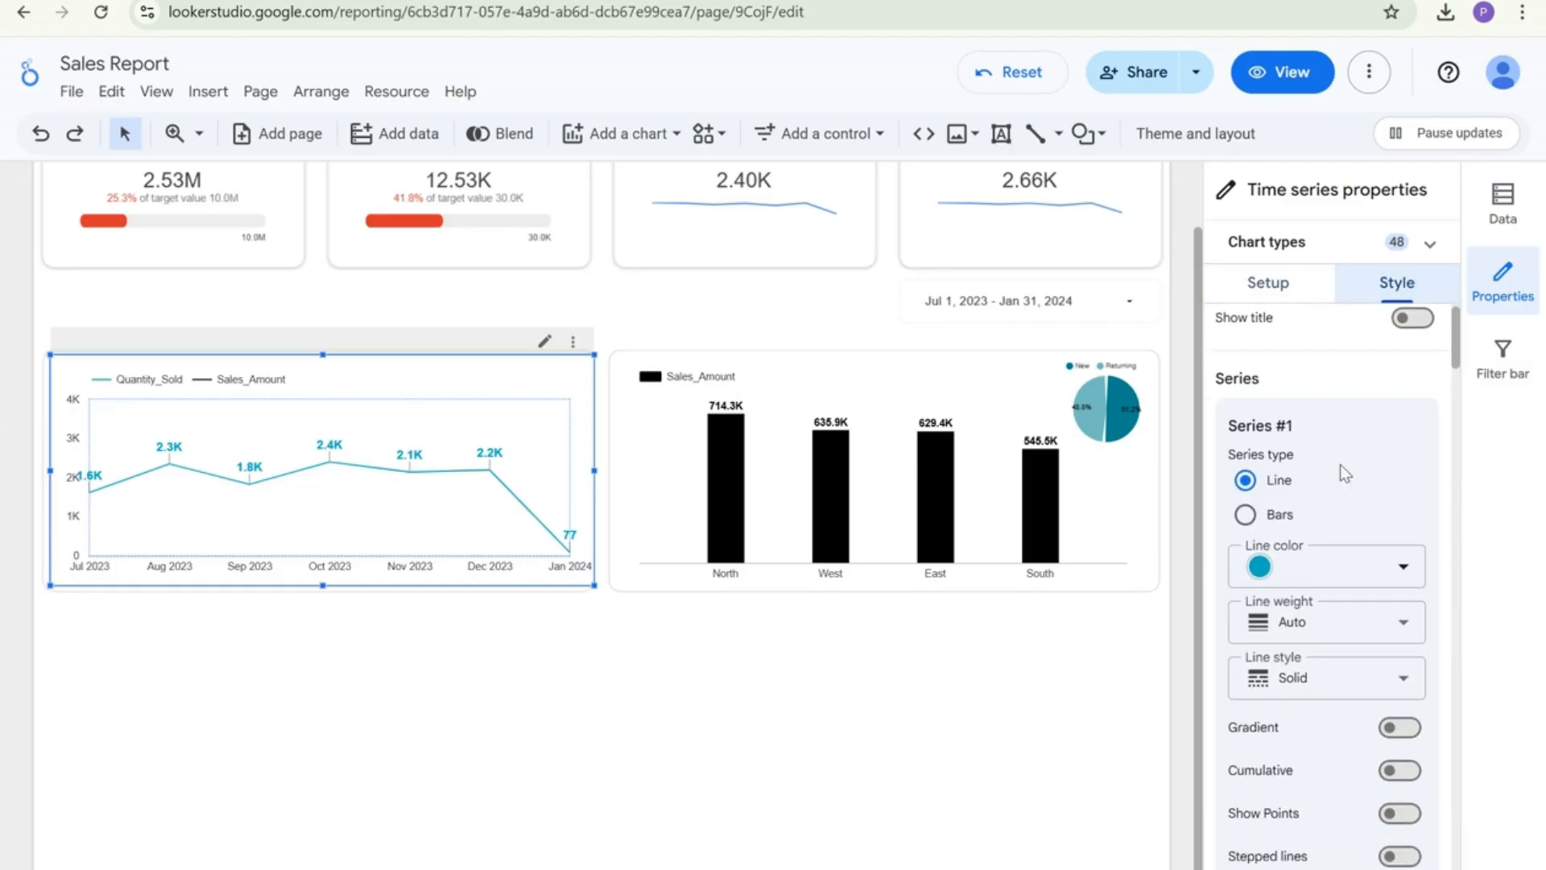
scroll(1341, 472, "down", 5)
scroll(1340, 470, "down", 5)
scroll(1349, 500, "down", 1)
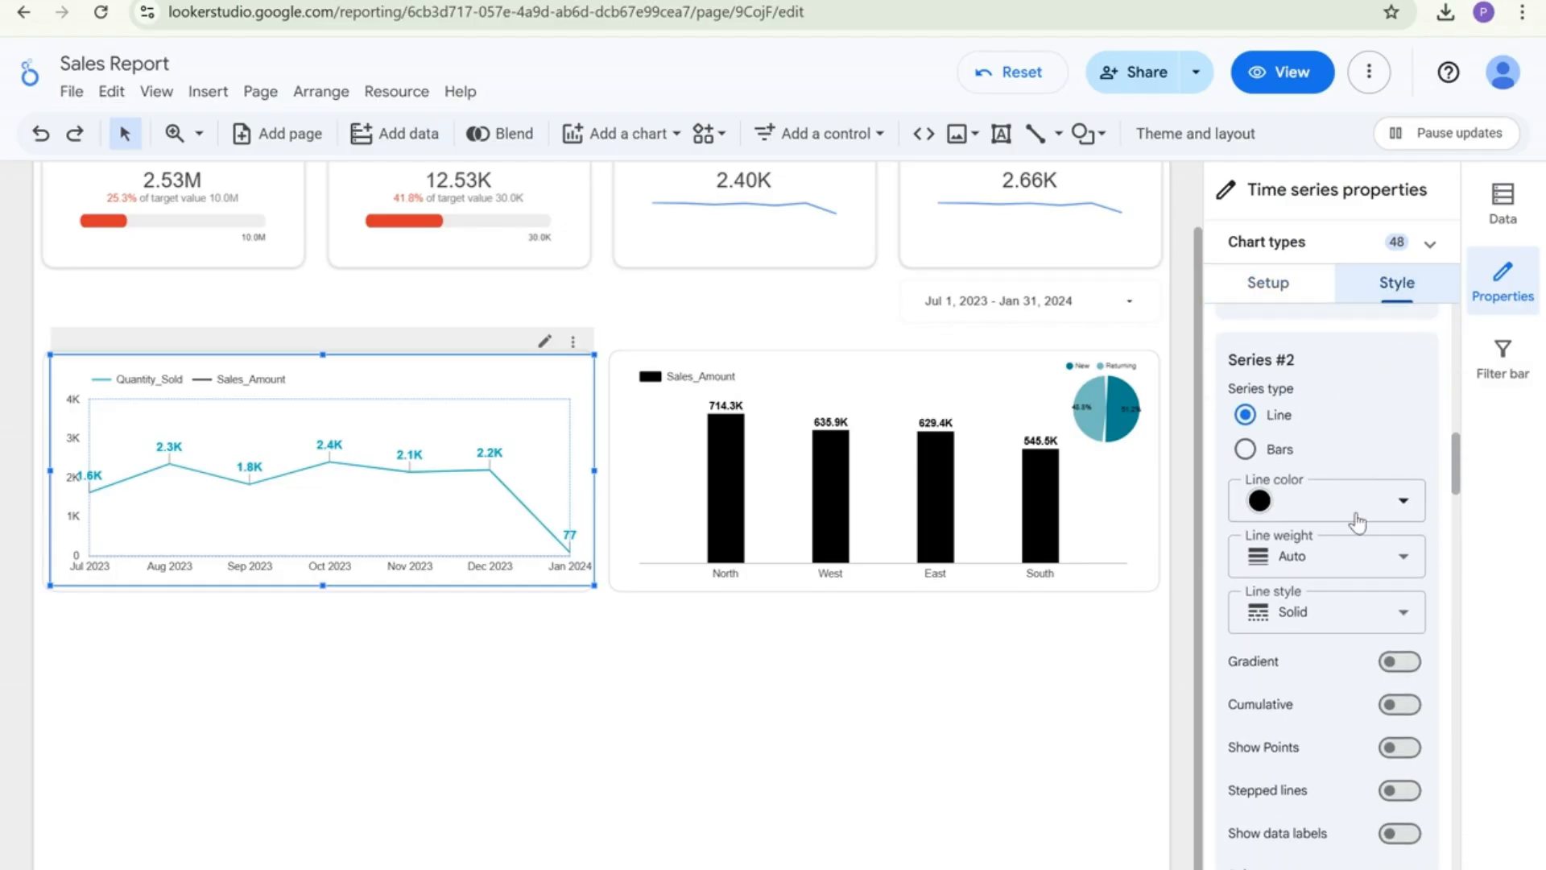
scroll(1396, 757, "down", 10)
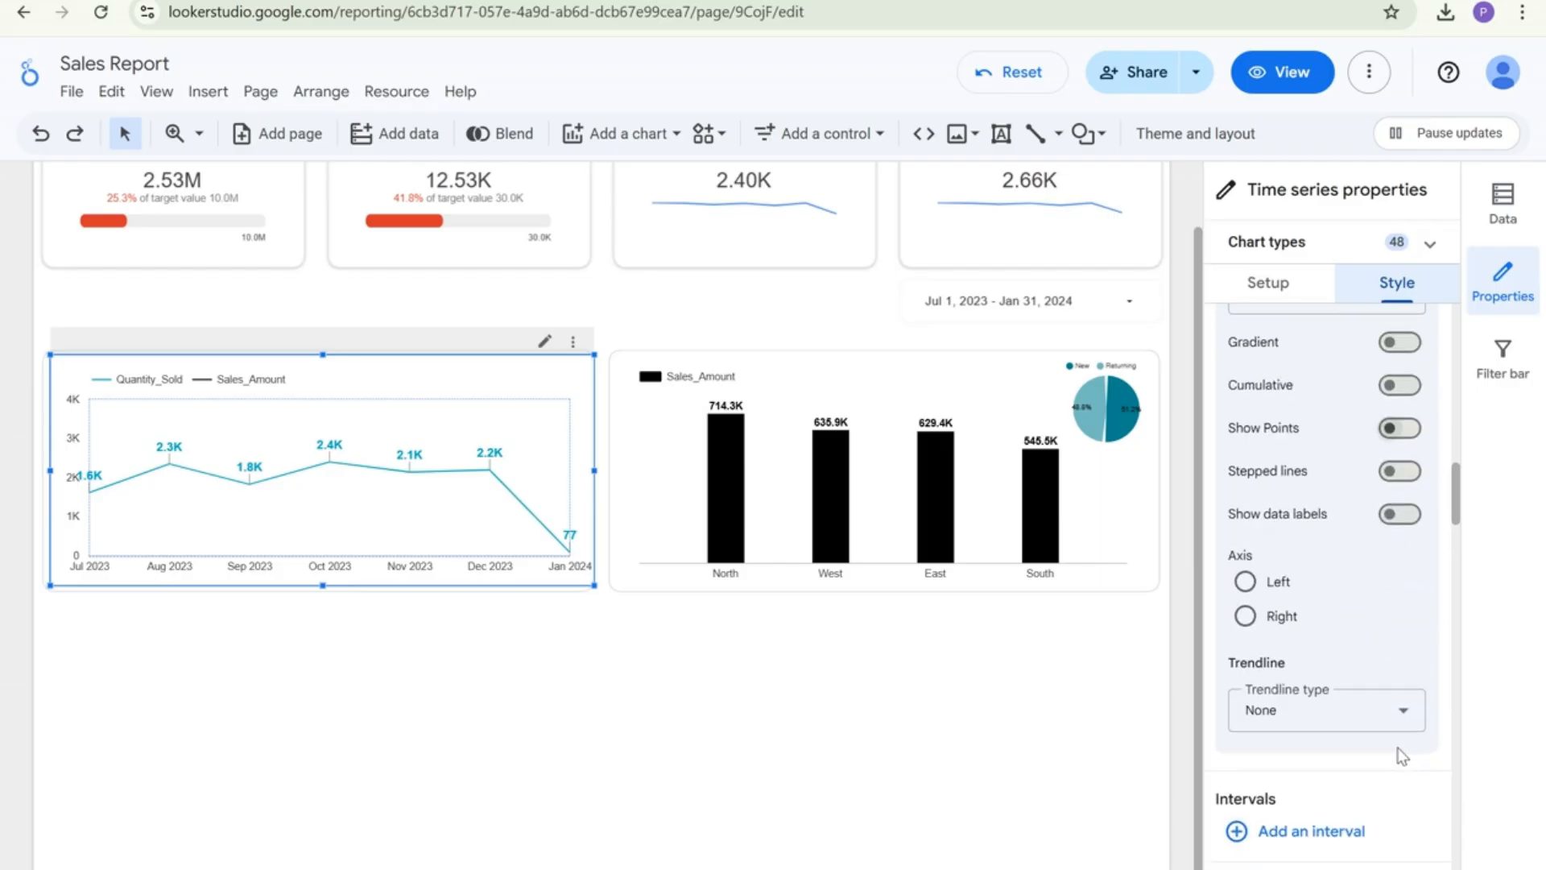
scroll(1398, 747, "down", 5)
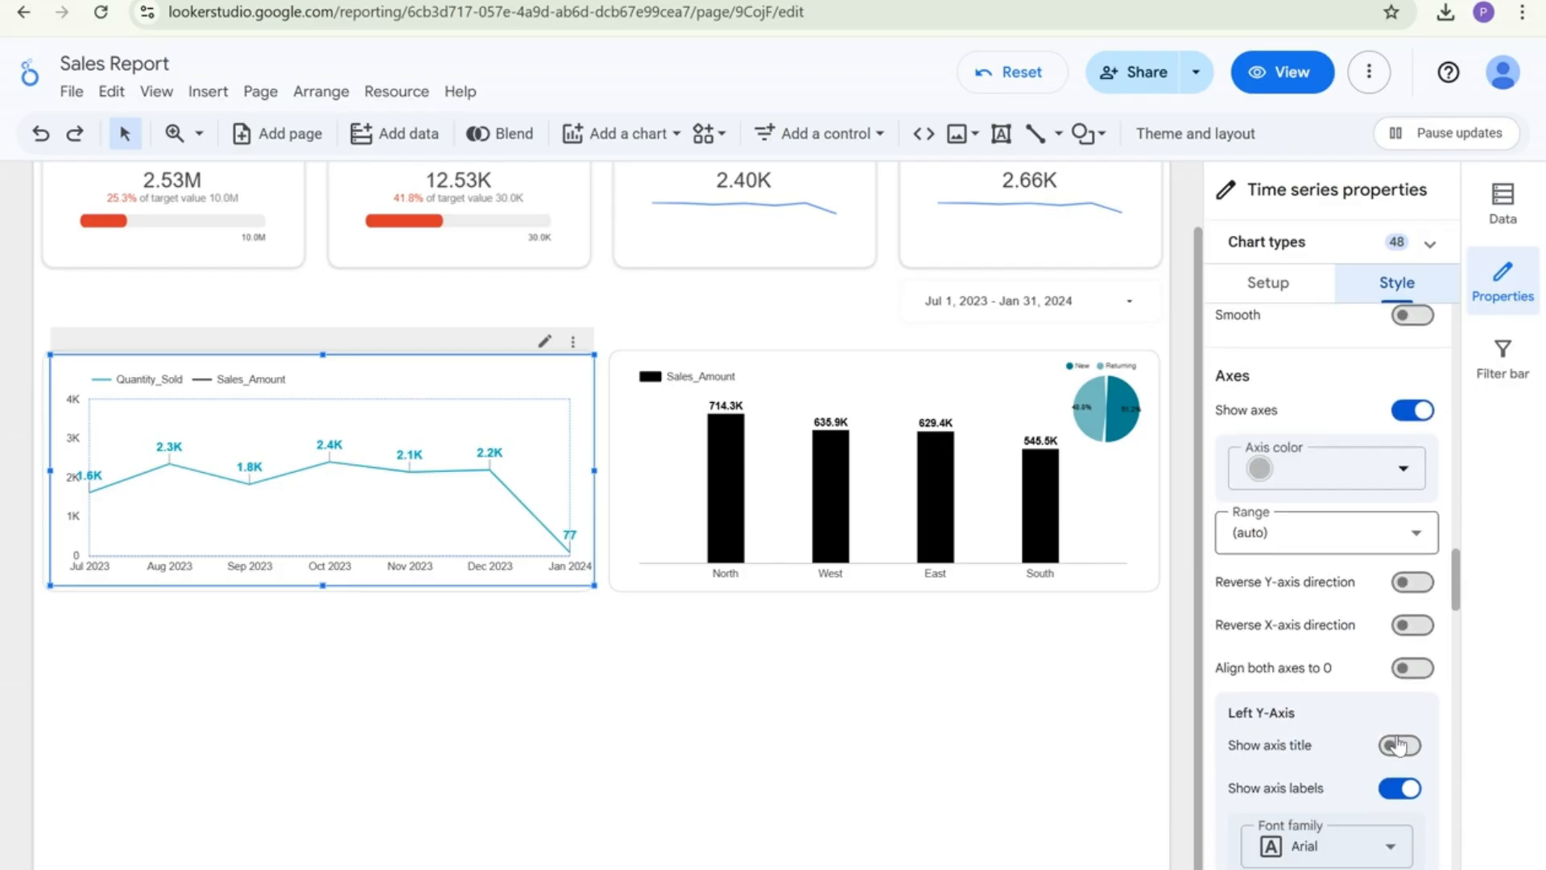
scroll(1395, 732, "up", 1)
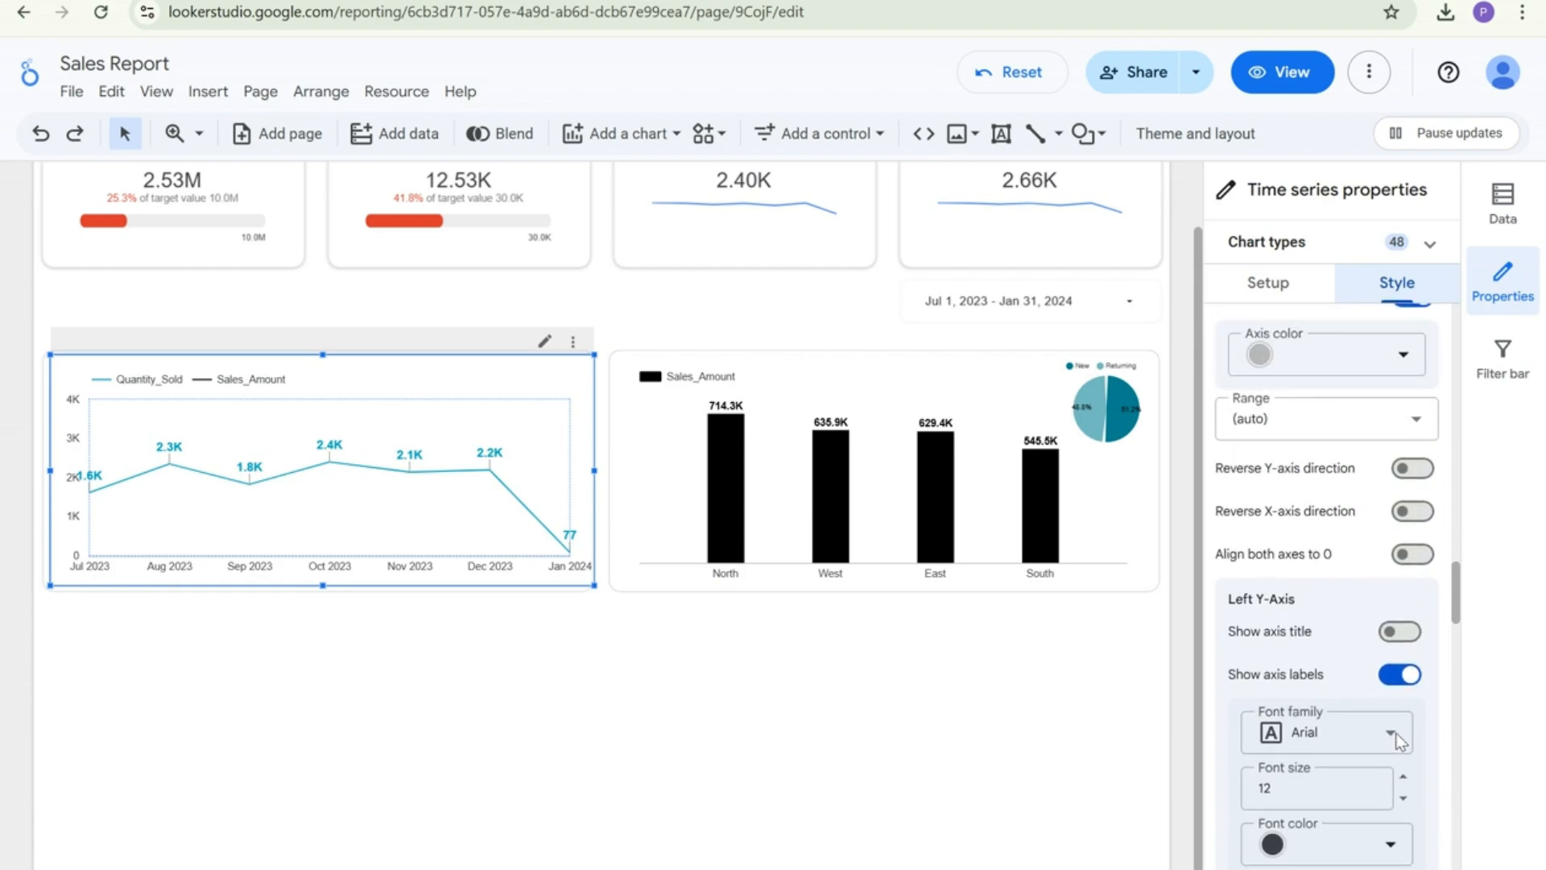
scroll(1394, 733, "down", 9)
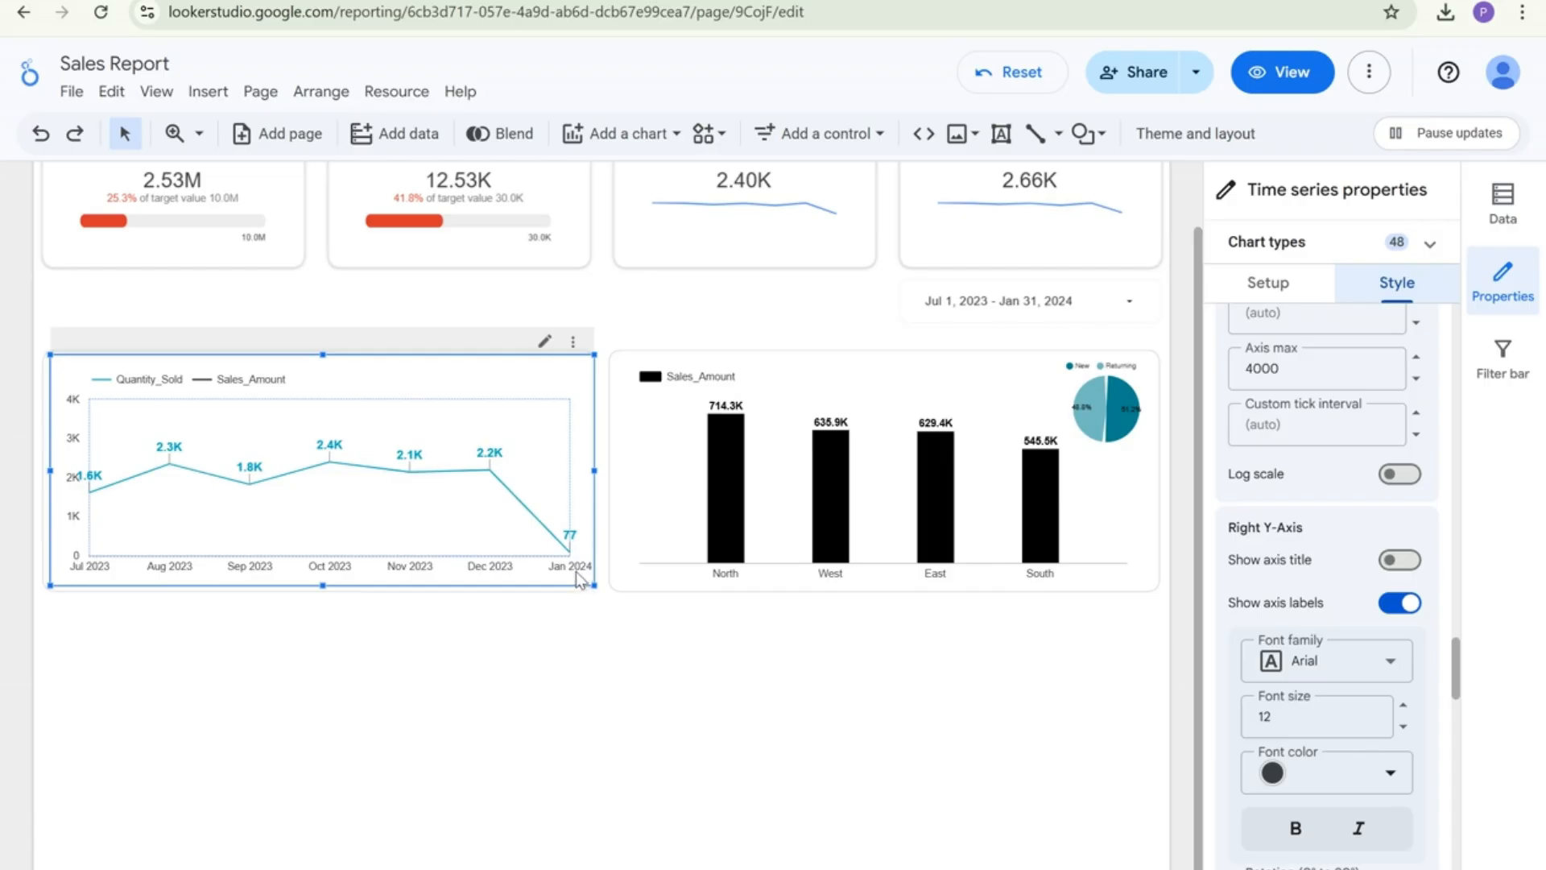
Delete the chart in the first frame and insert a new time series chart sized to fit that frame
key("Delete")
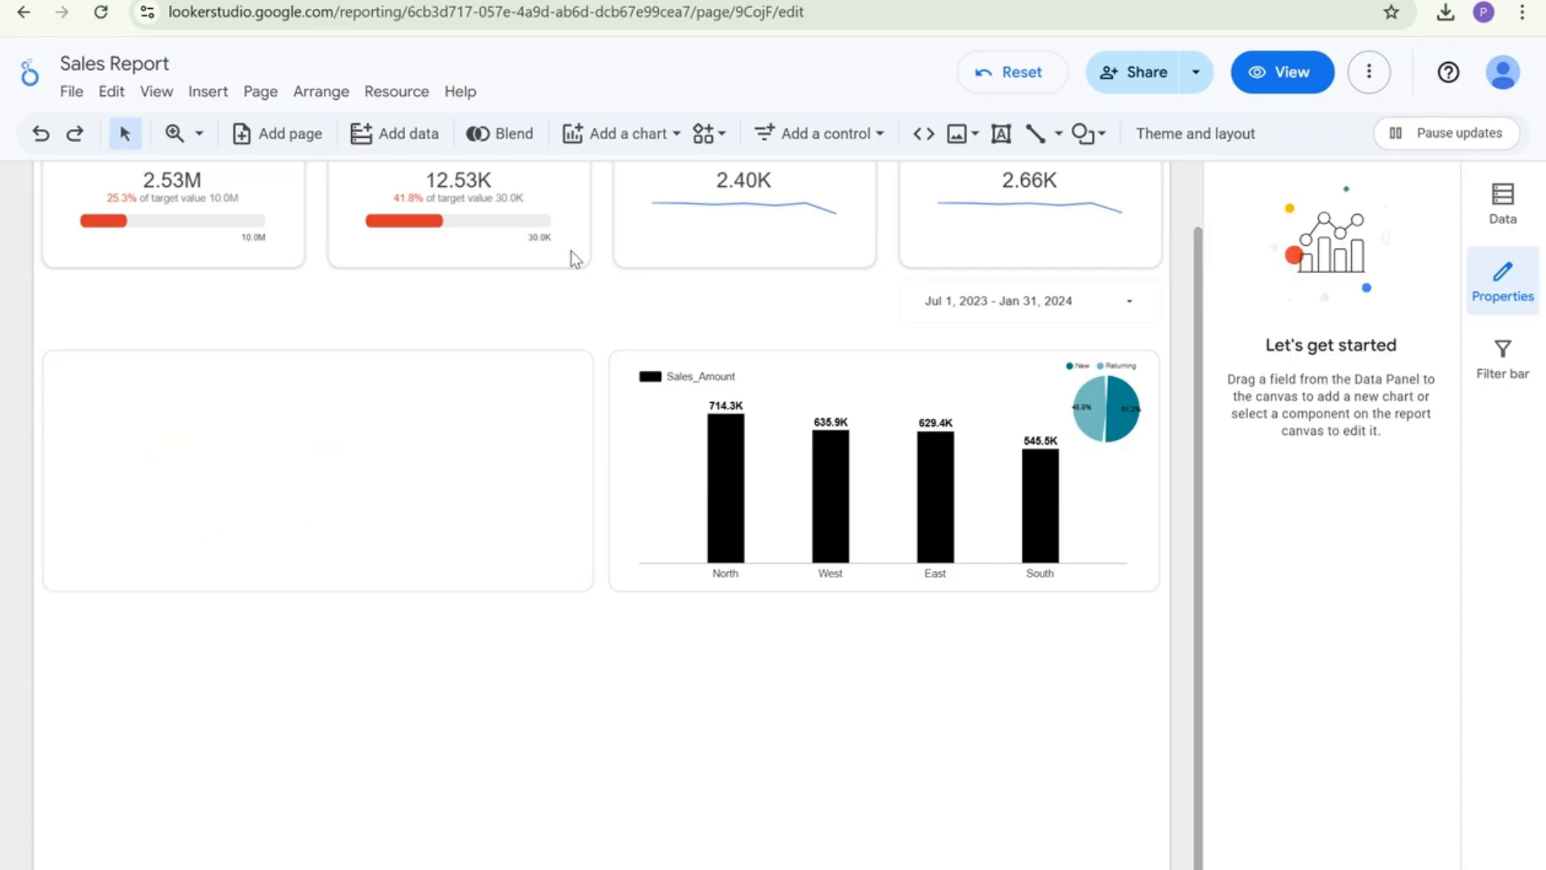
left_click(649, 134)
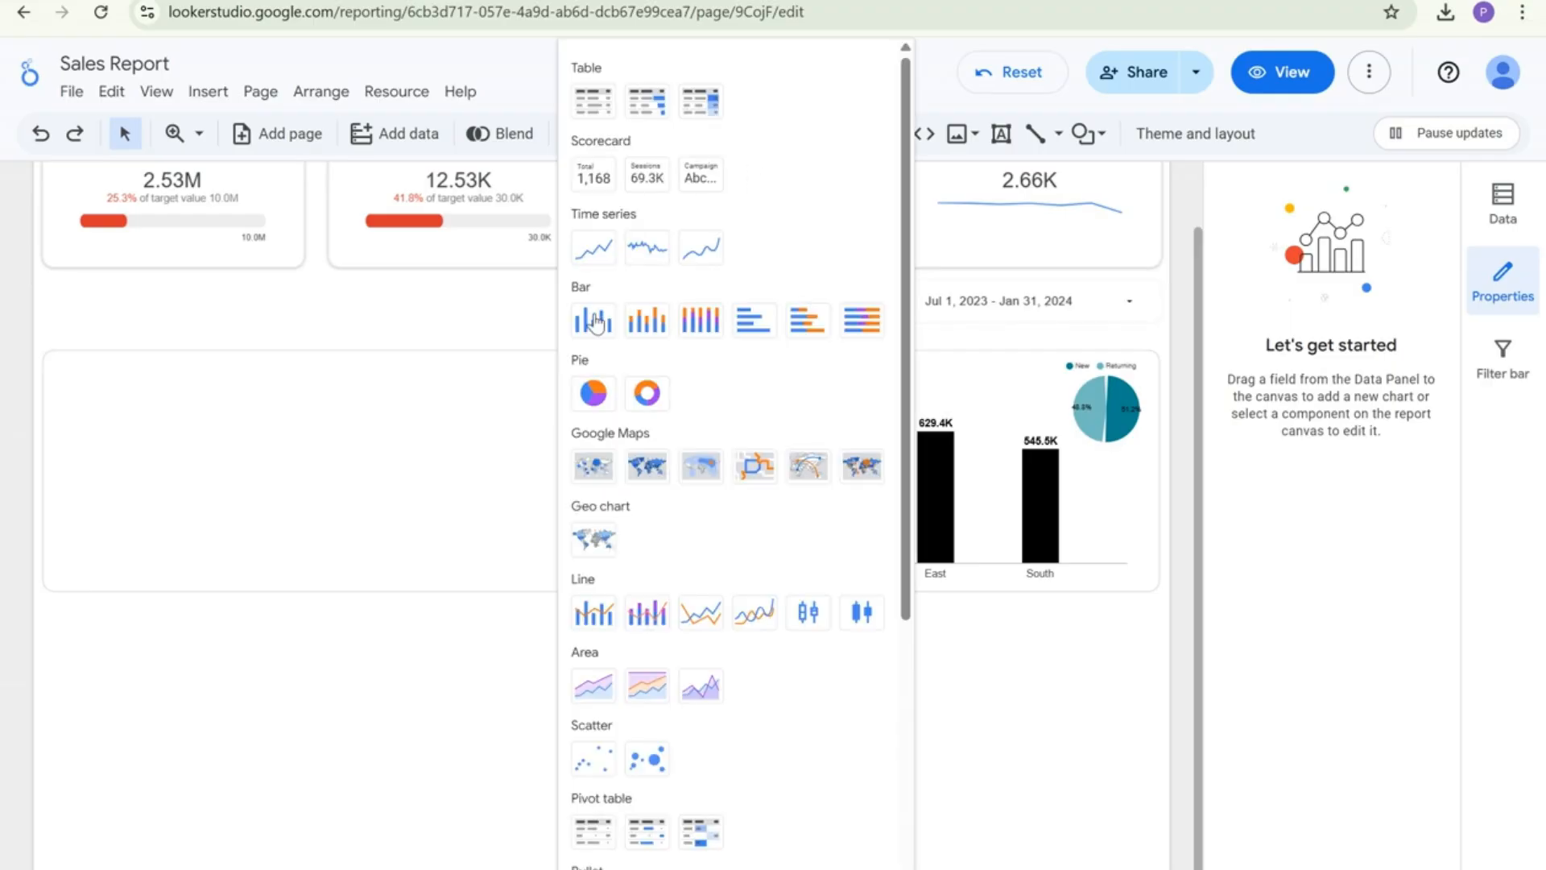
left_click(587, 258)
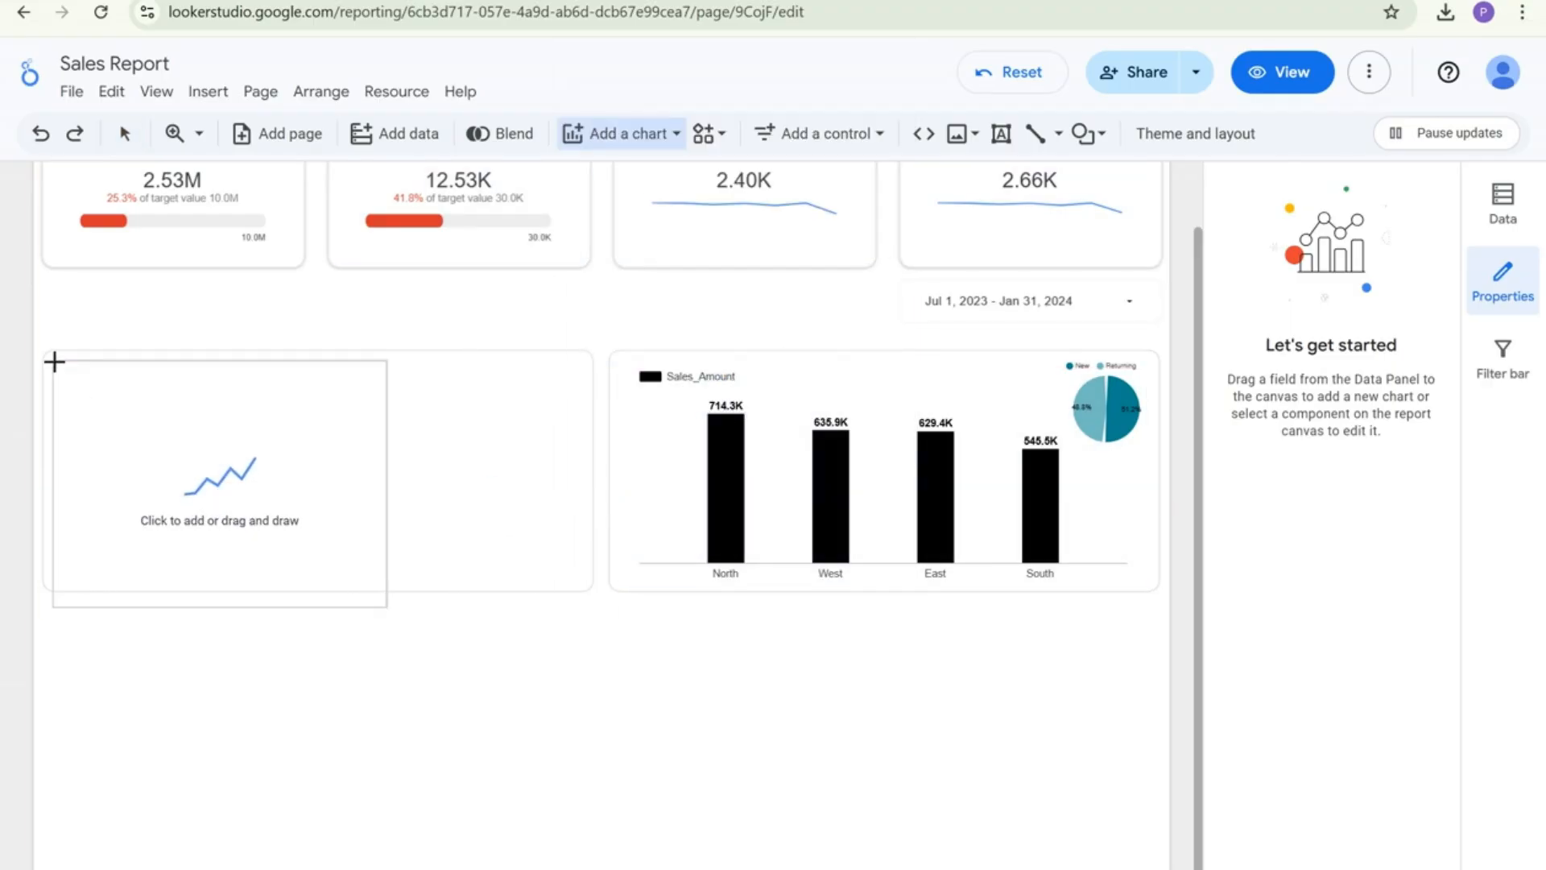
left_click(53, 360)
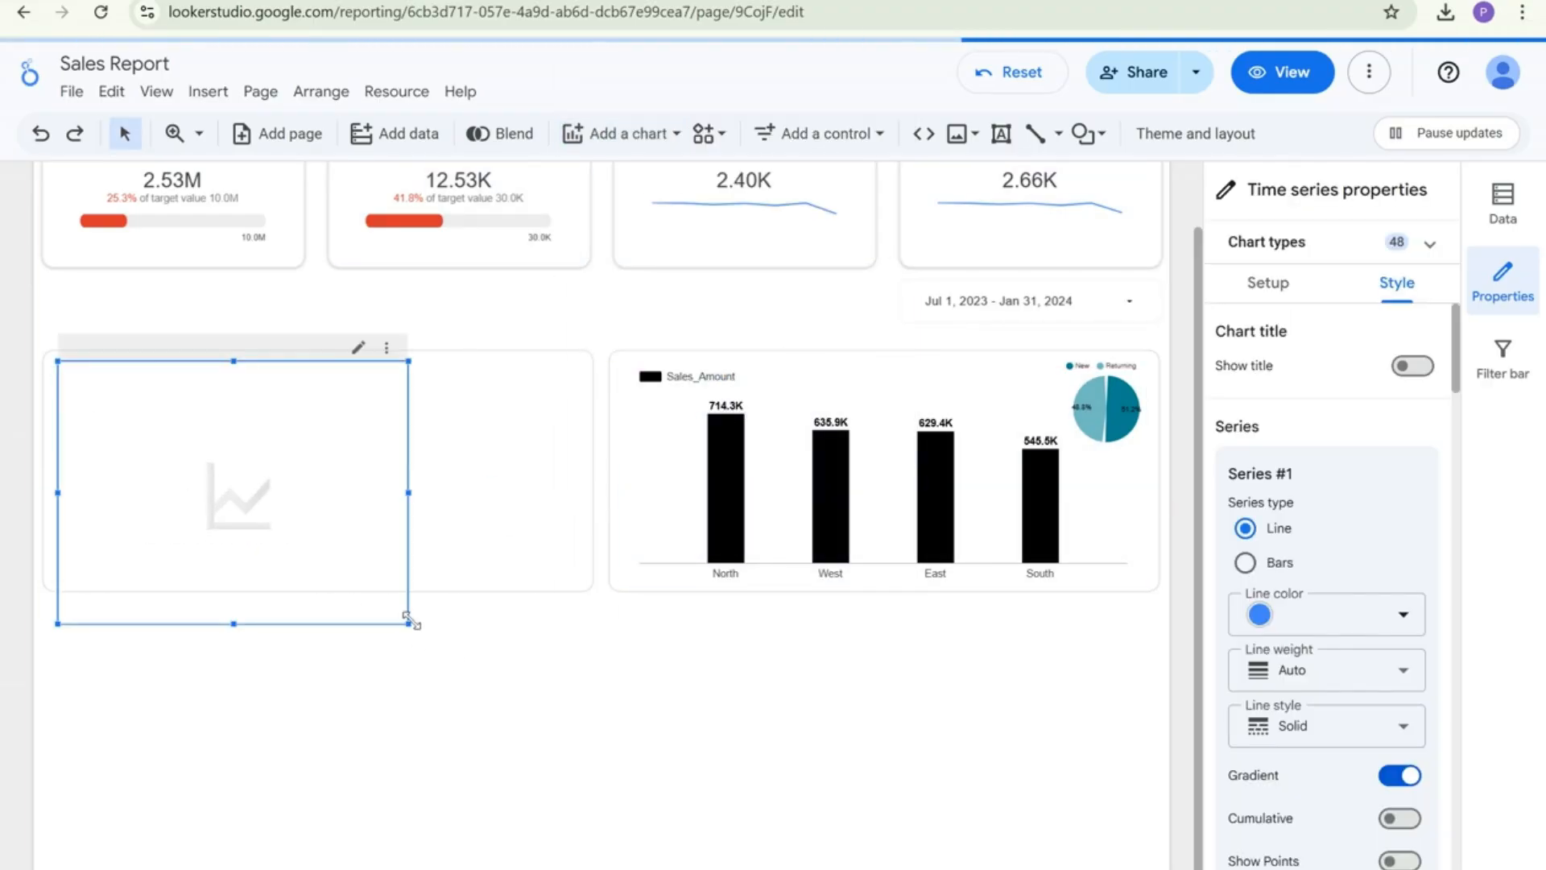
left_click_drag(408, 624, 587, 574)
Set the data type of the new time series chart's Sale_Date dimension to Year Month
left_click(1268, 283)
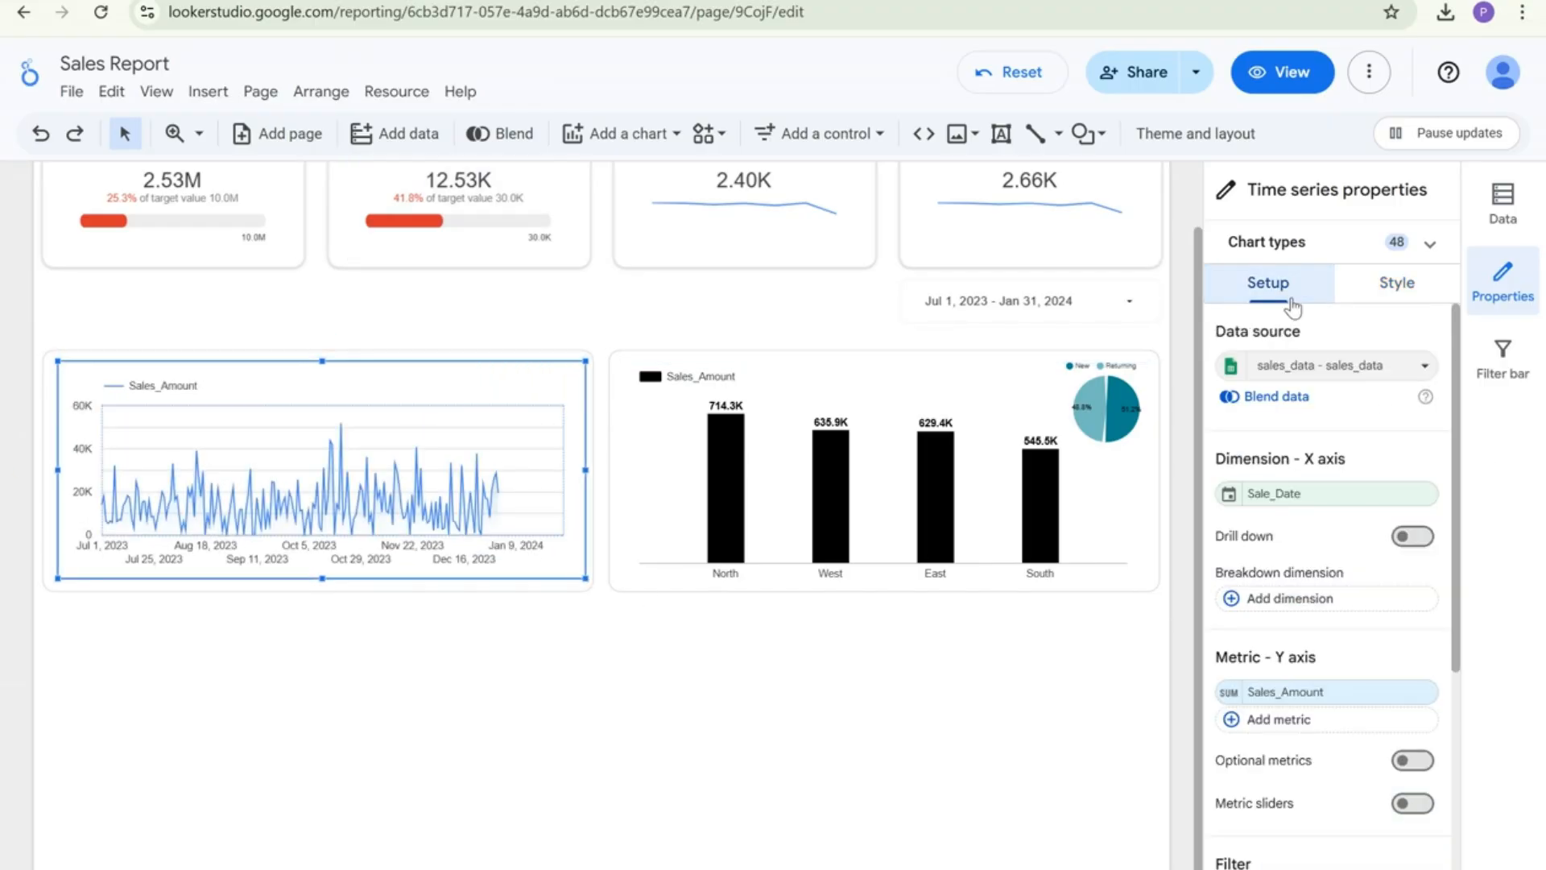
left_click(1228, 495)
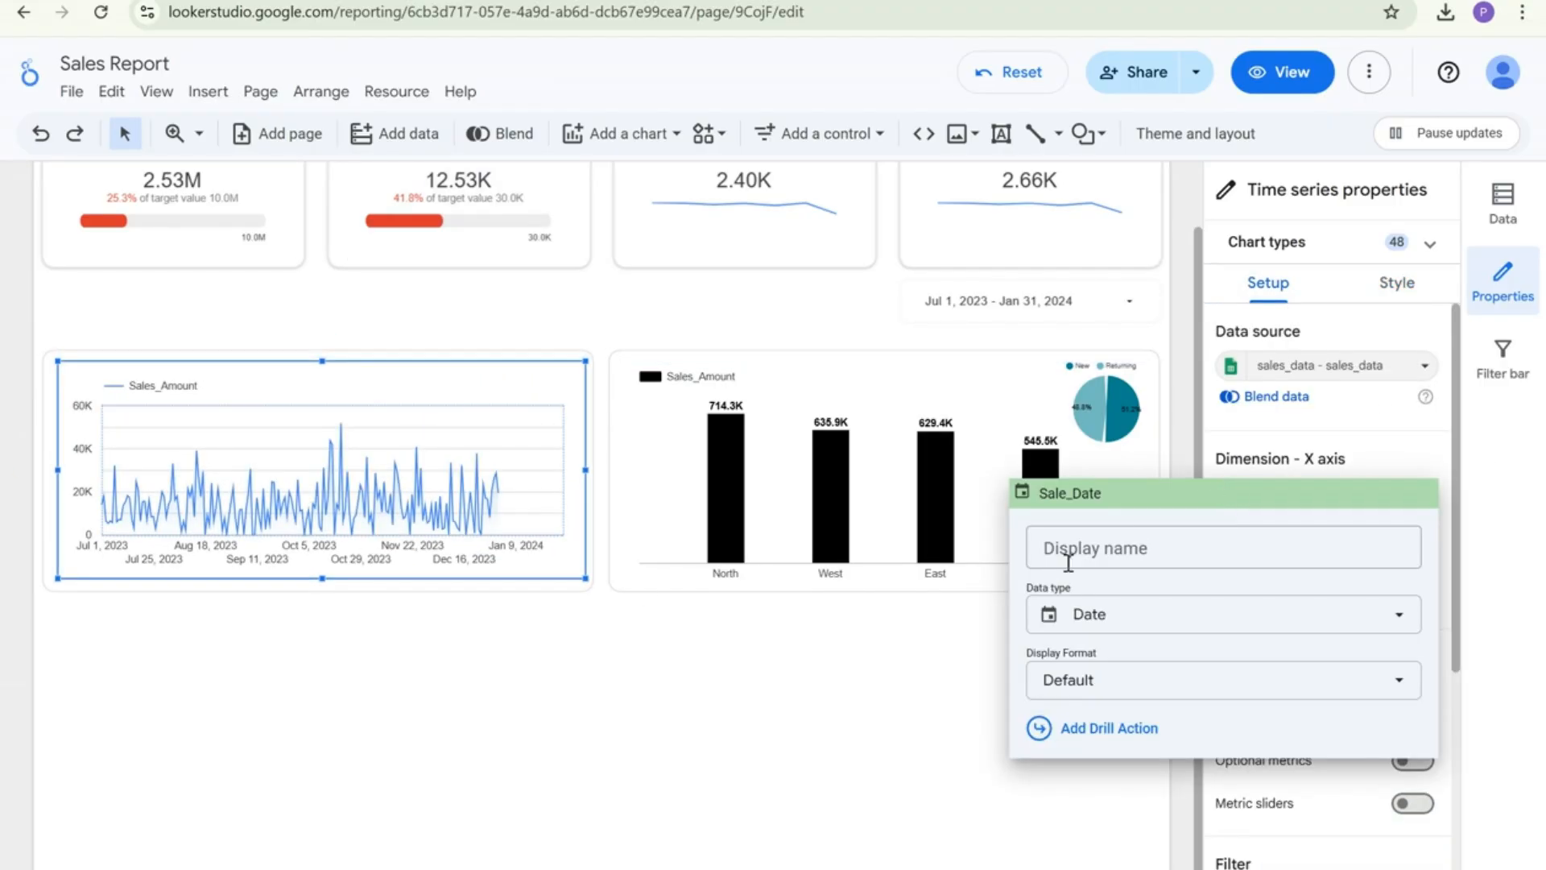
left_click(1079, 614)
mouse_move(1133, 370)
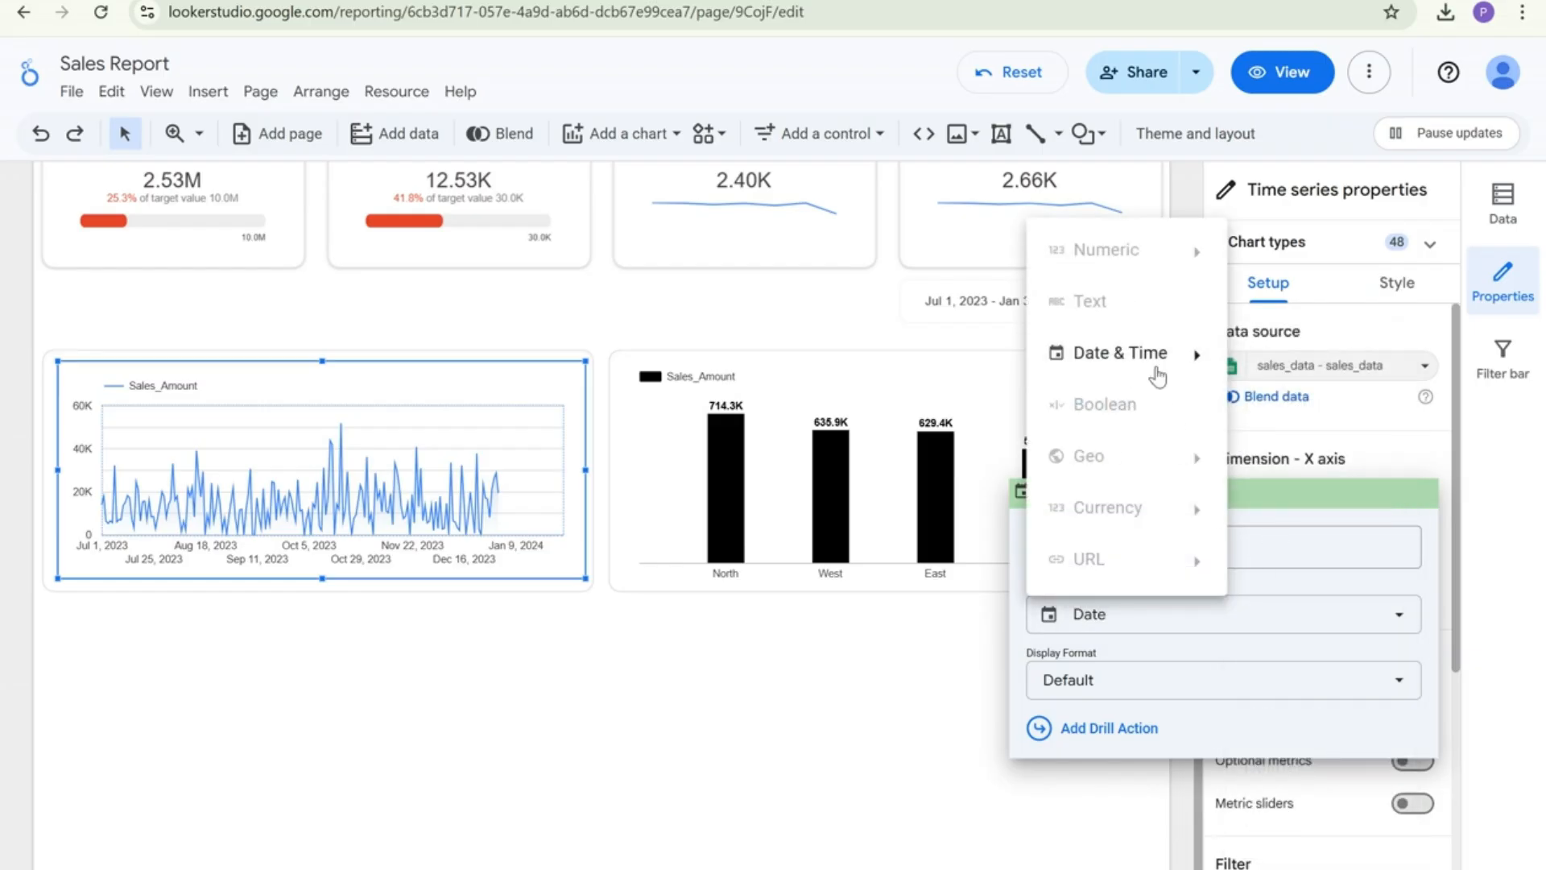
left_click(1288, 563)
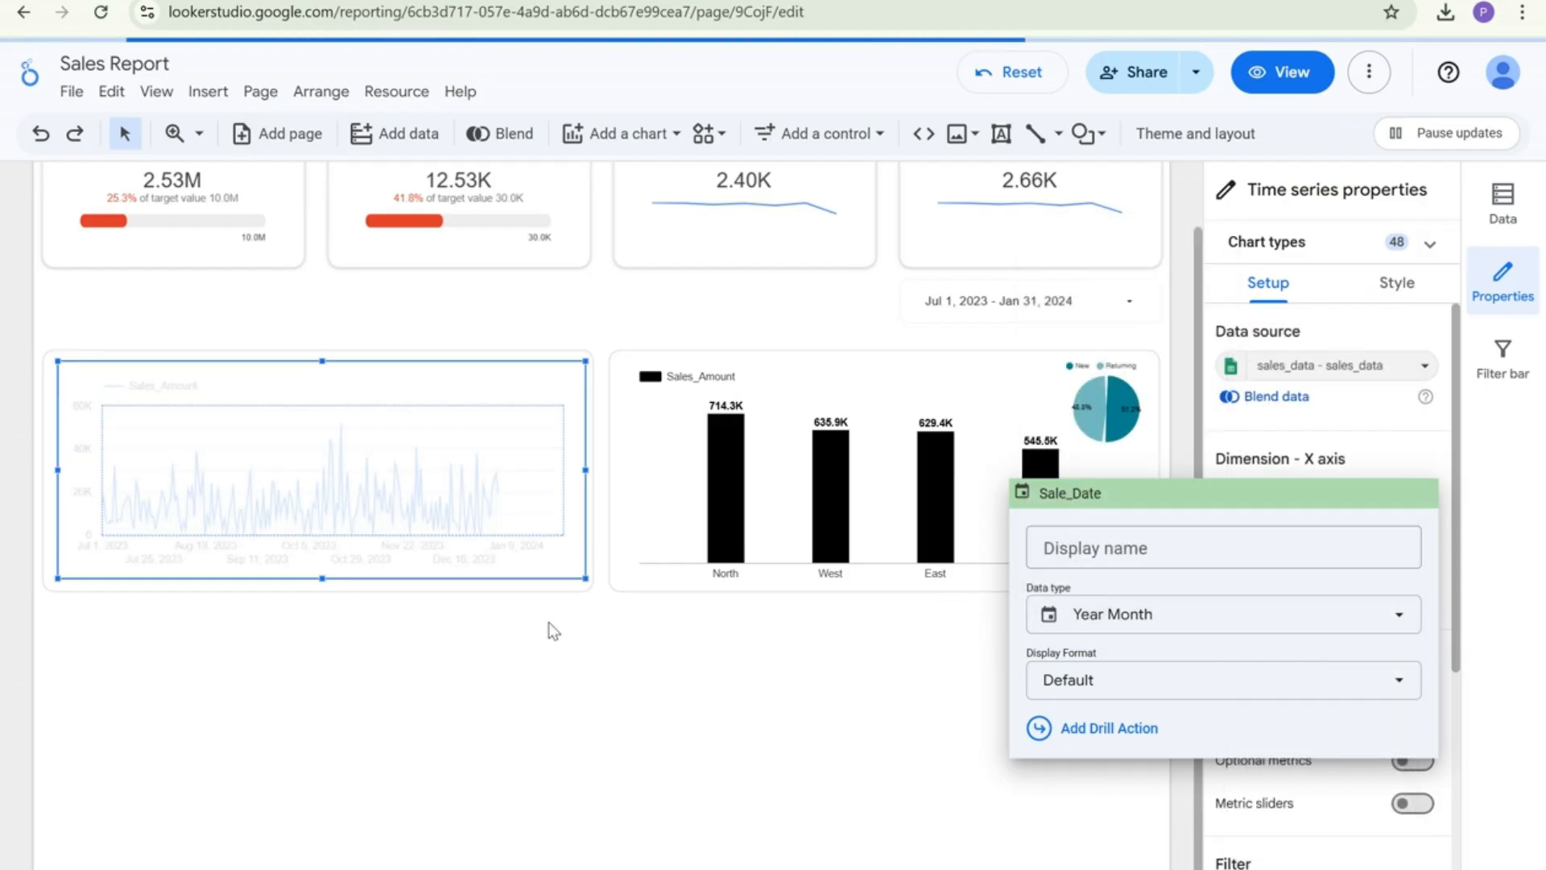
left_click(425, 612)
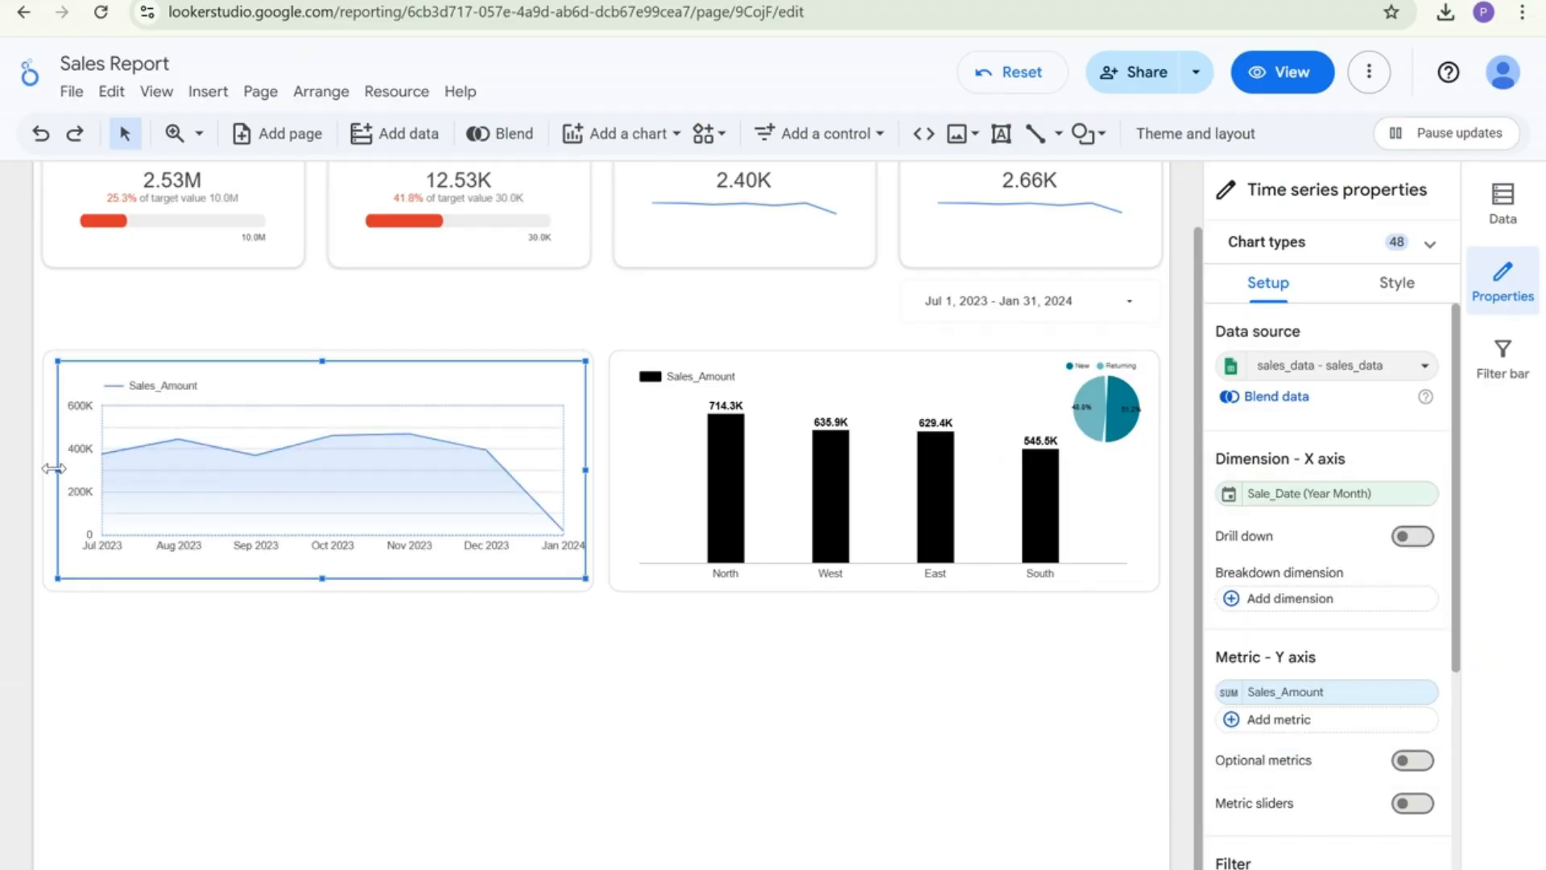
Extend the time series chart's left edge slightly outward and stretch its plot area down toward the frame's bottom edge
left_click_drag(53, 468, 49, 468)
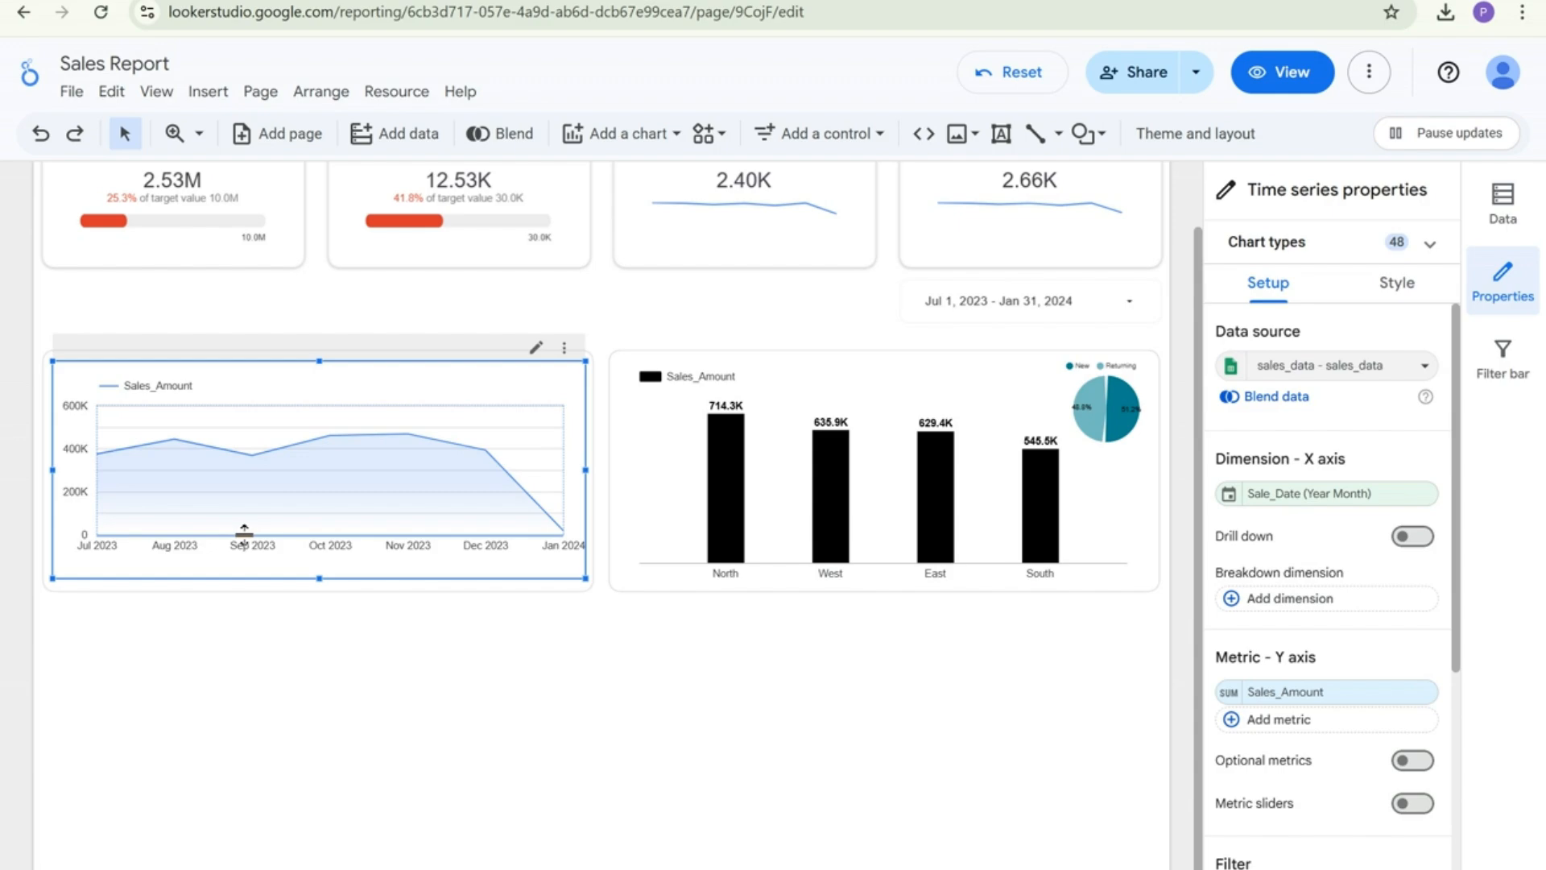
left_click_drag(244, 535, 312, 601)
left_click(294, 630)
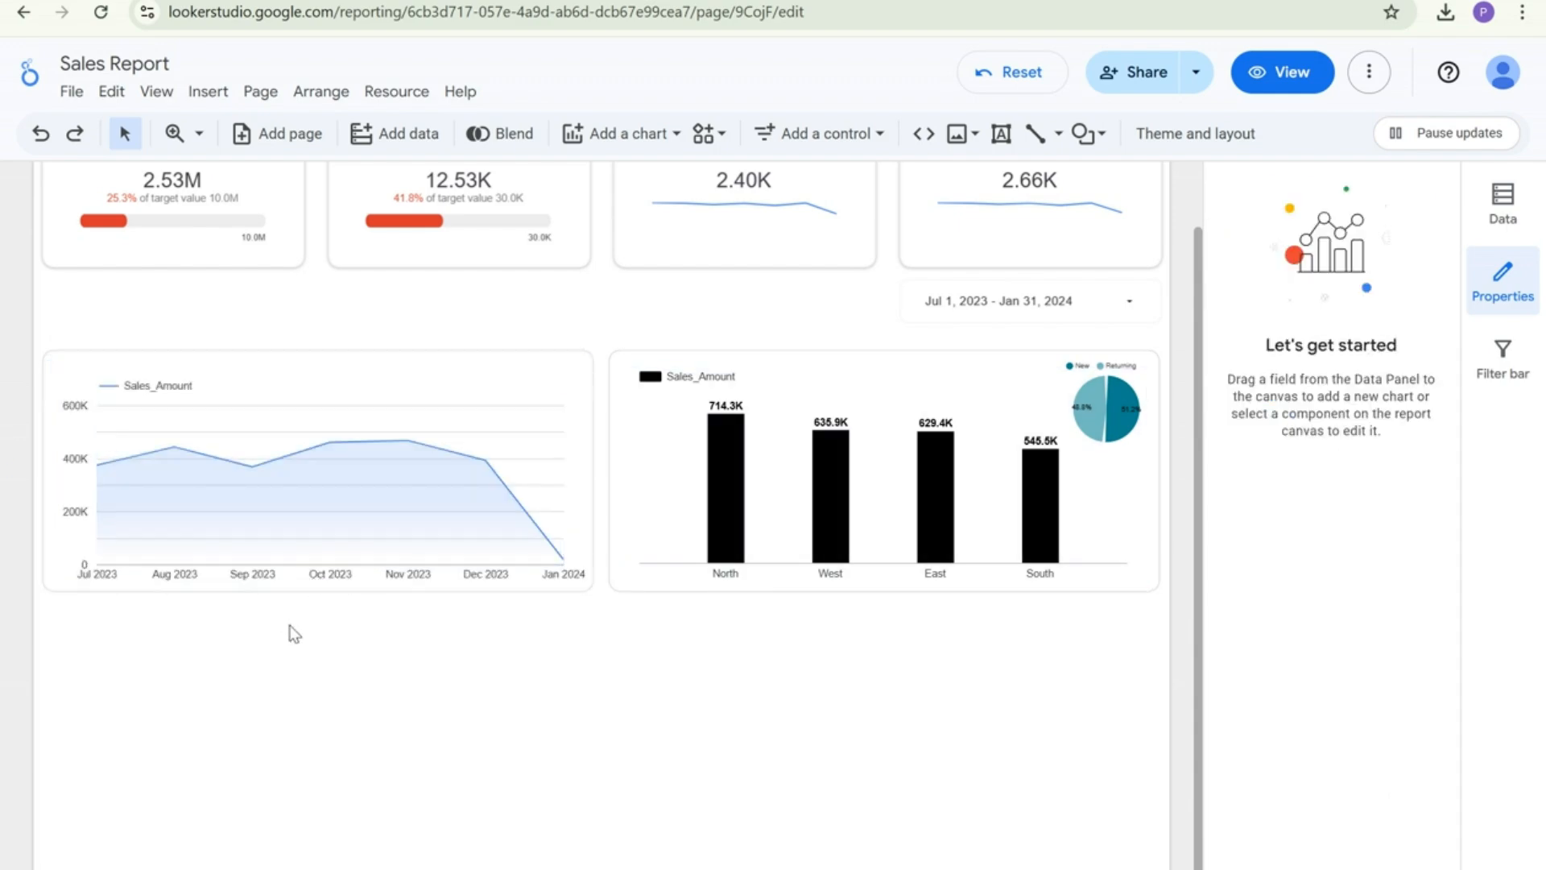
Try adding Quantity_Sold as a second Y-axis metric on the time series chart and remove it again
left_click(572, 483)
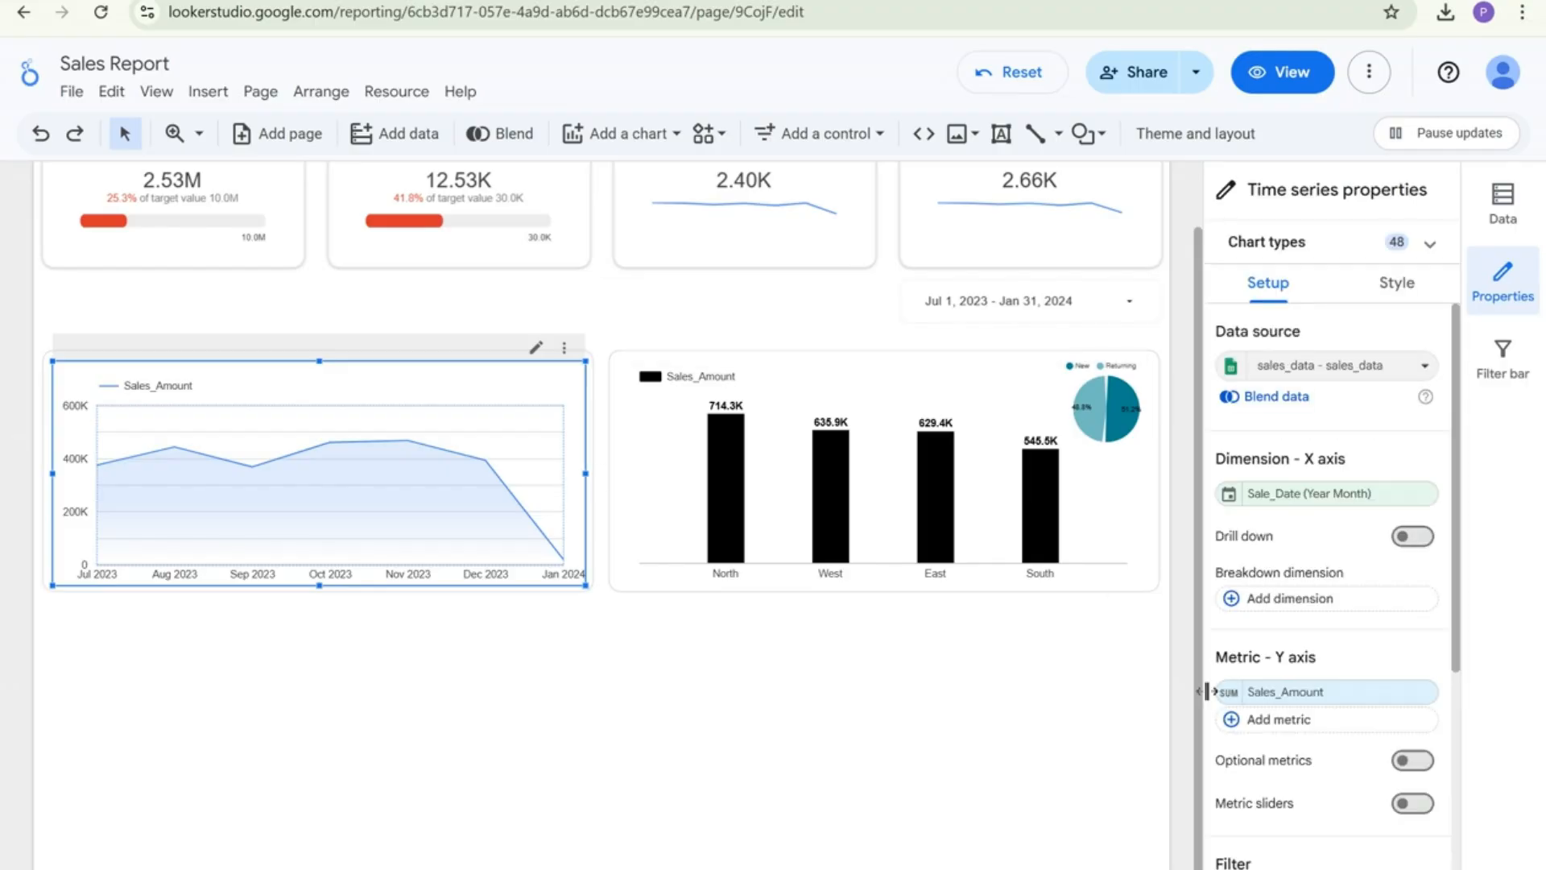
left_click(1288, 720)
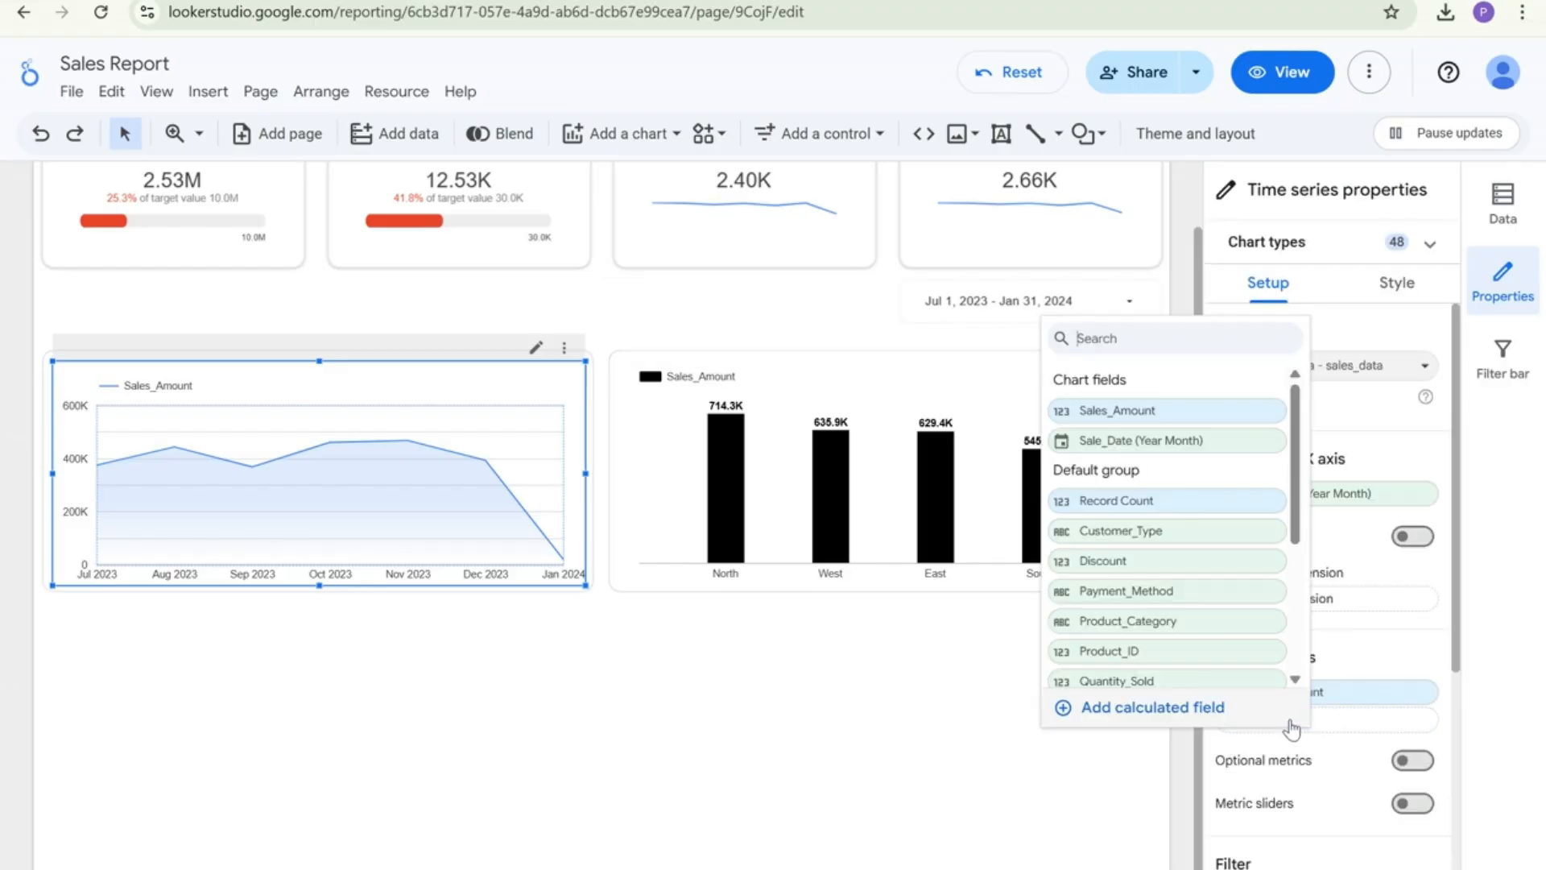
left_click(1197, 680)
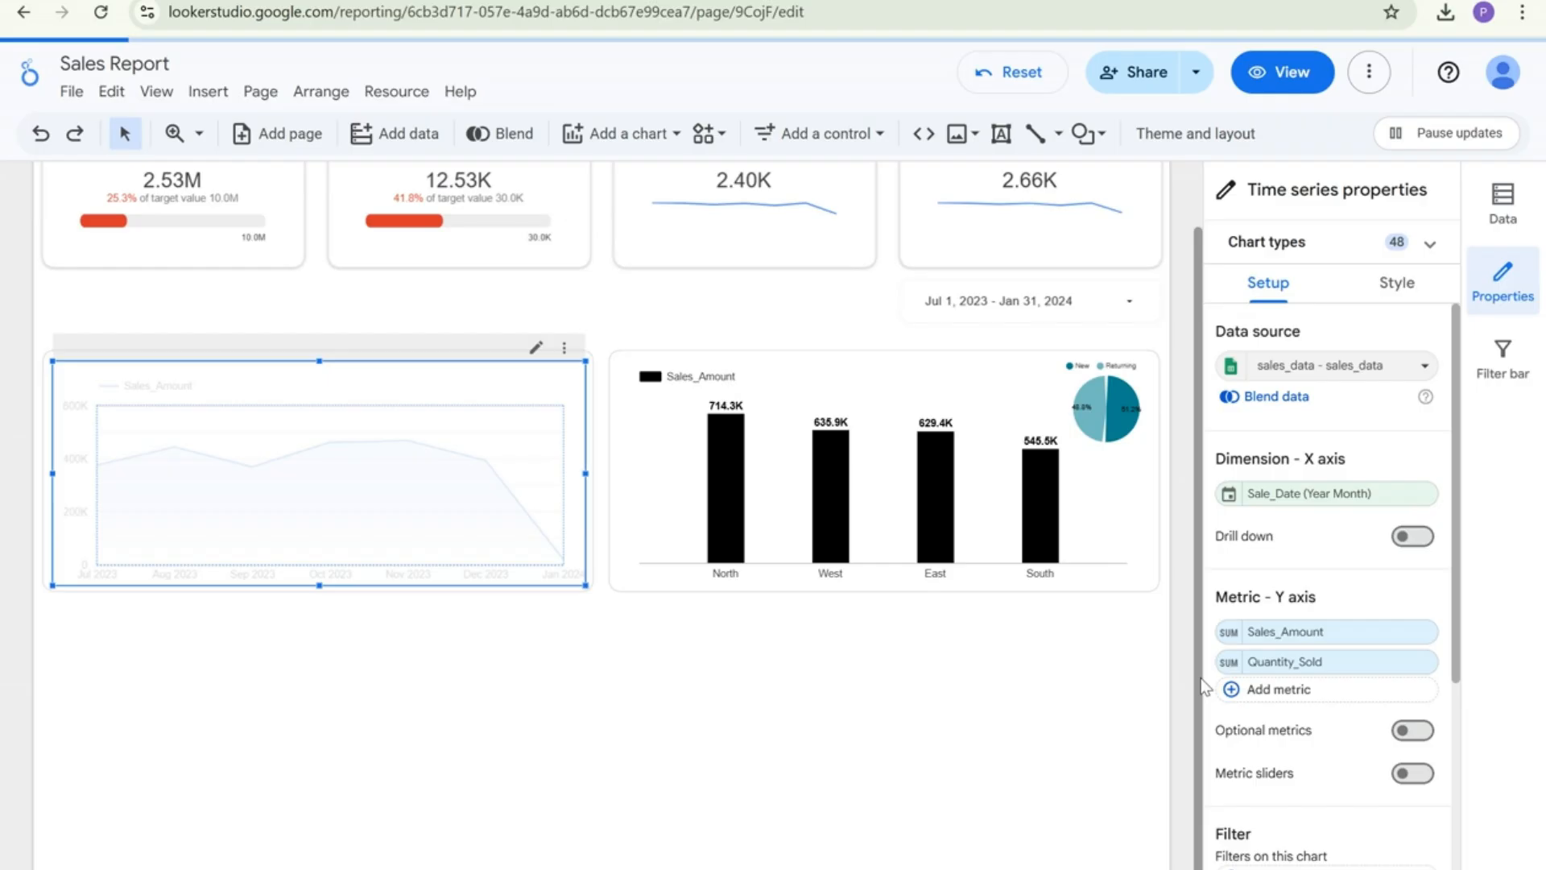
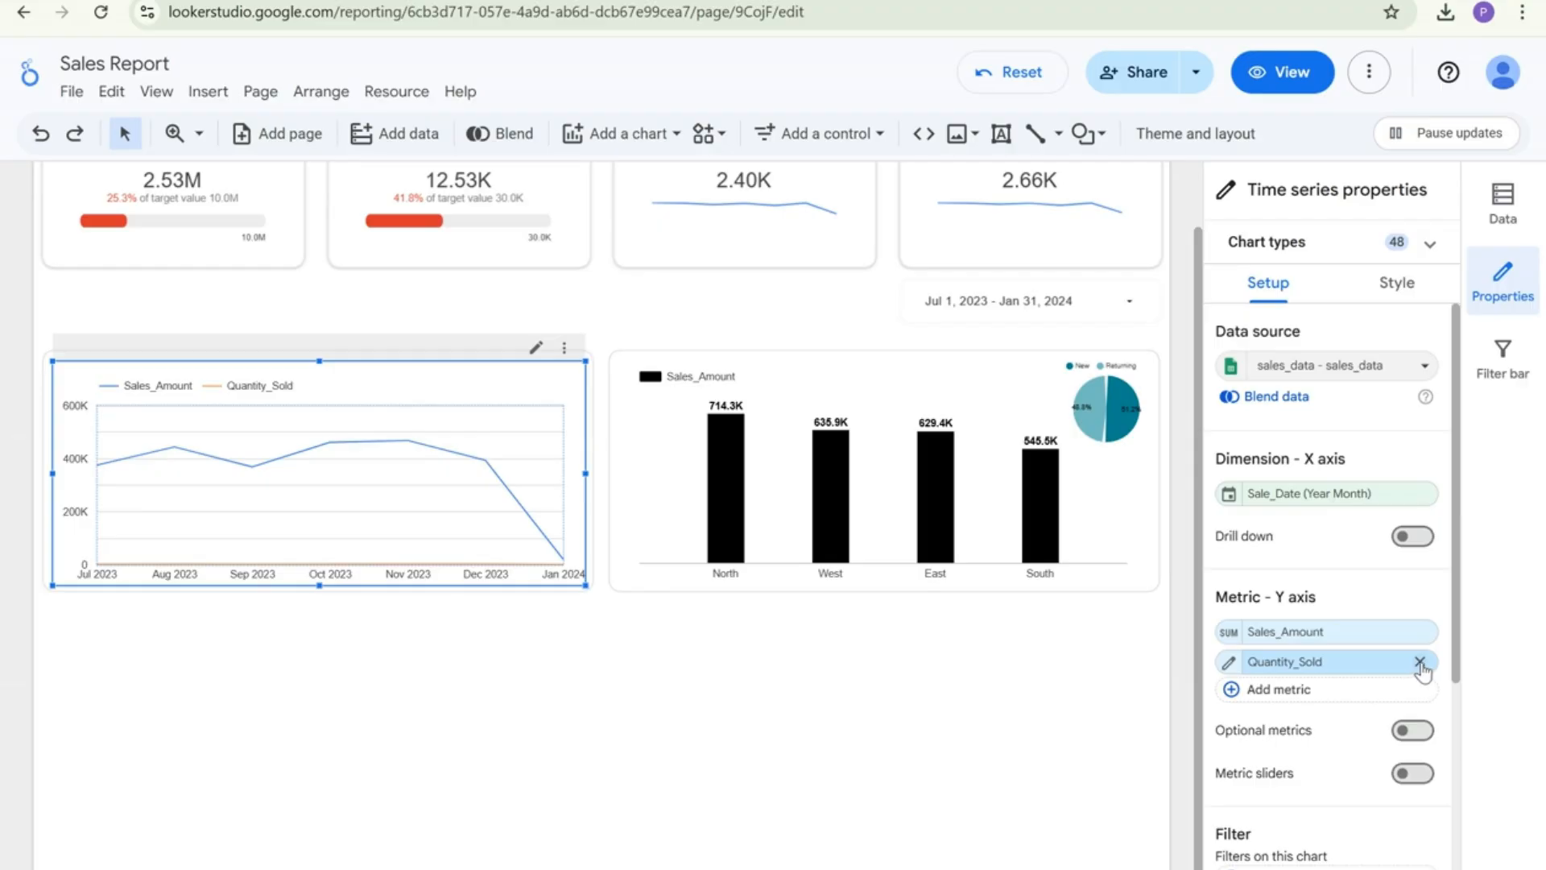
left_click(1419, 662)
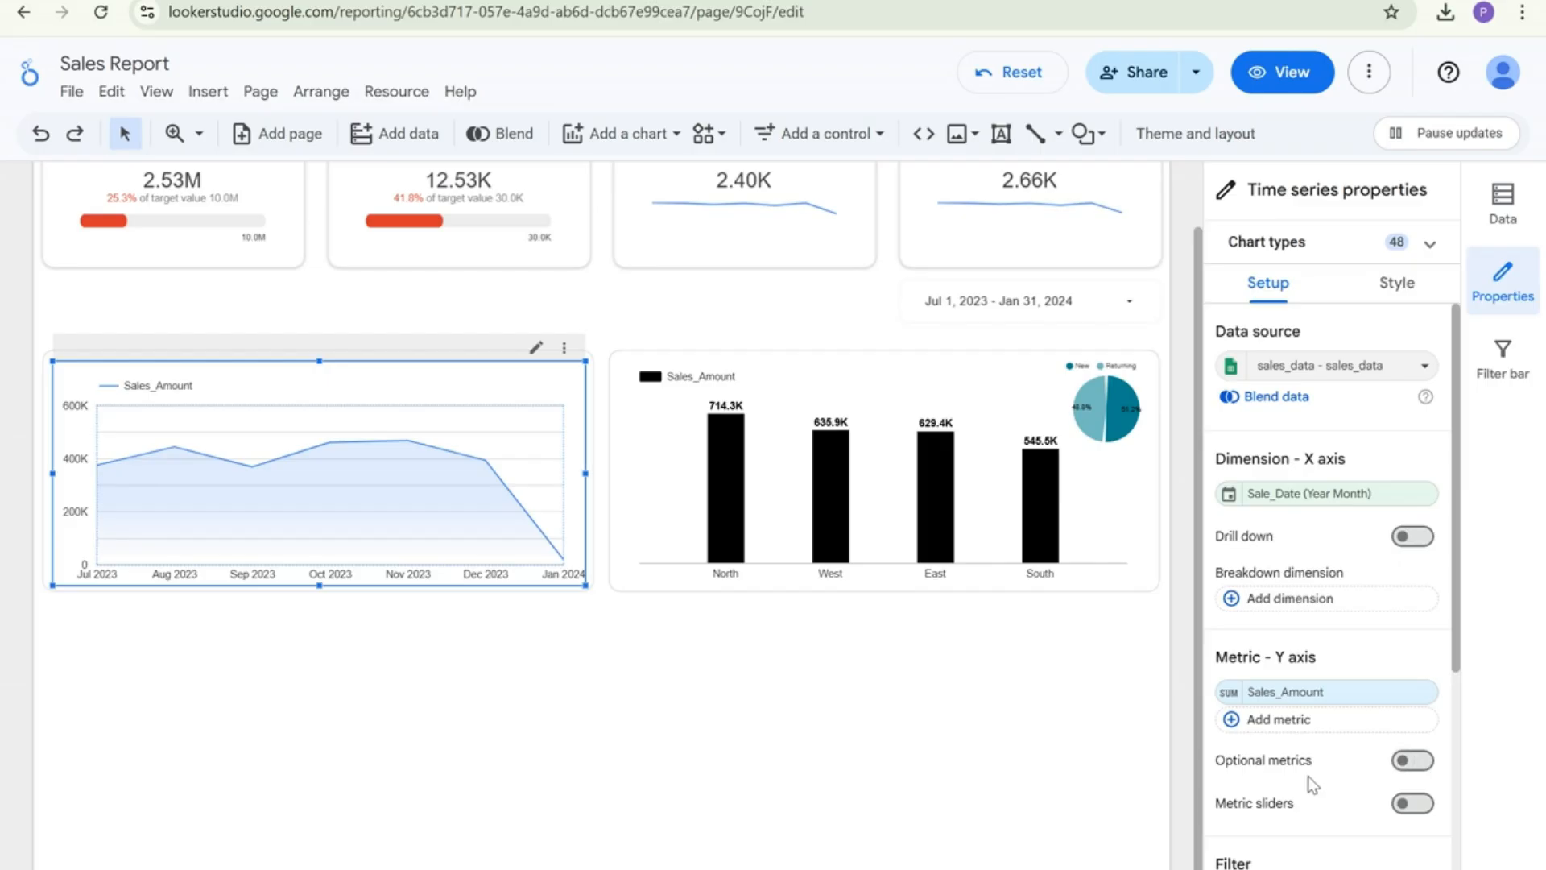
Enable optional metrics on the time series chart and add Quantity_Sold as the optional metric
scroll(1360, 779, "down", 1)
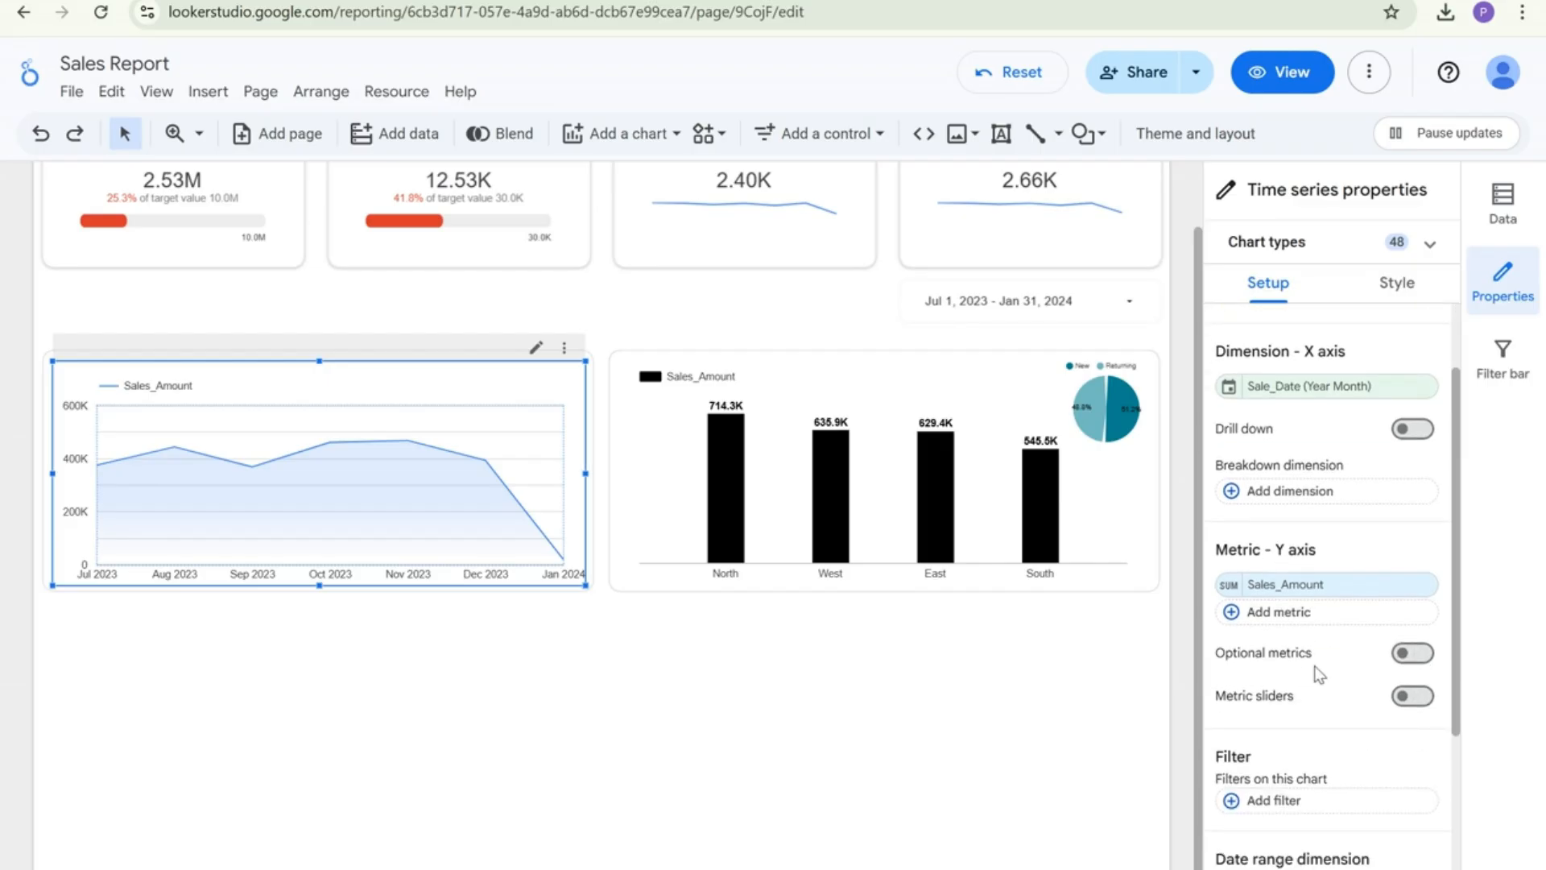
left_click(1407, 662)
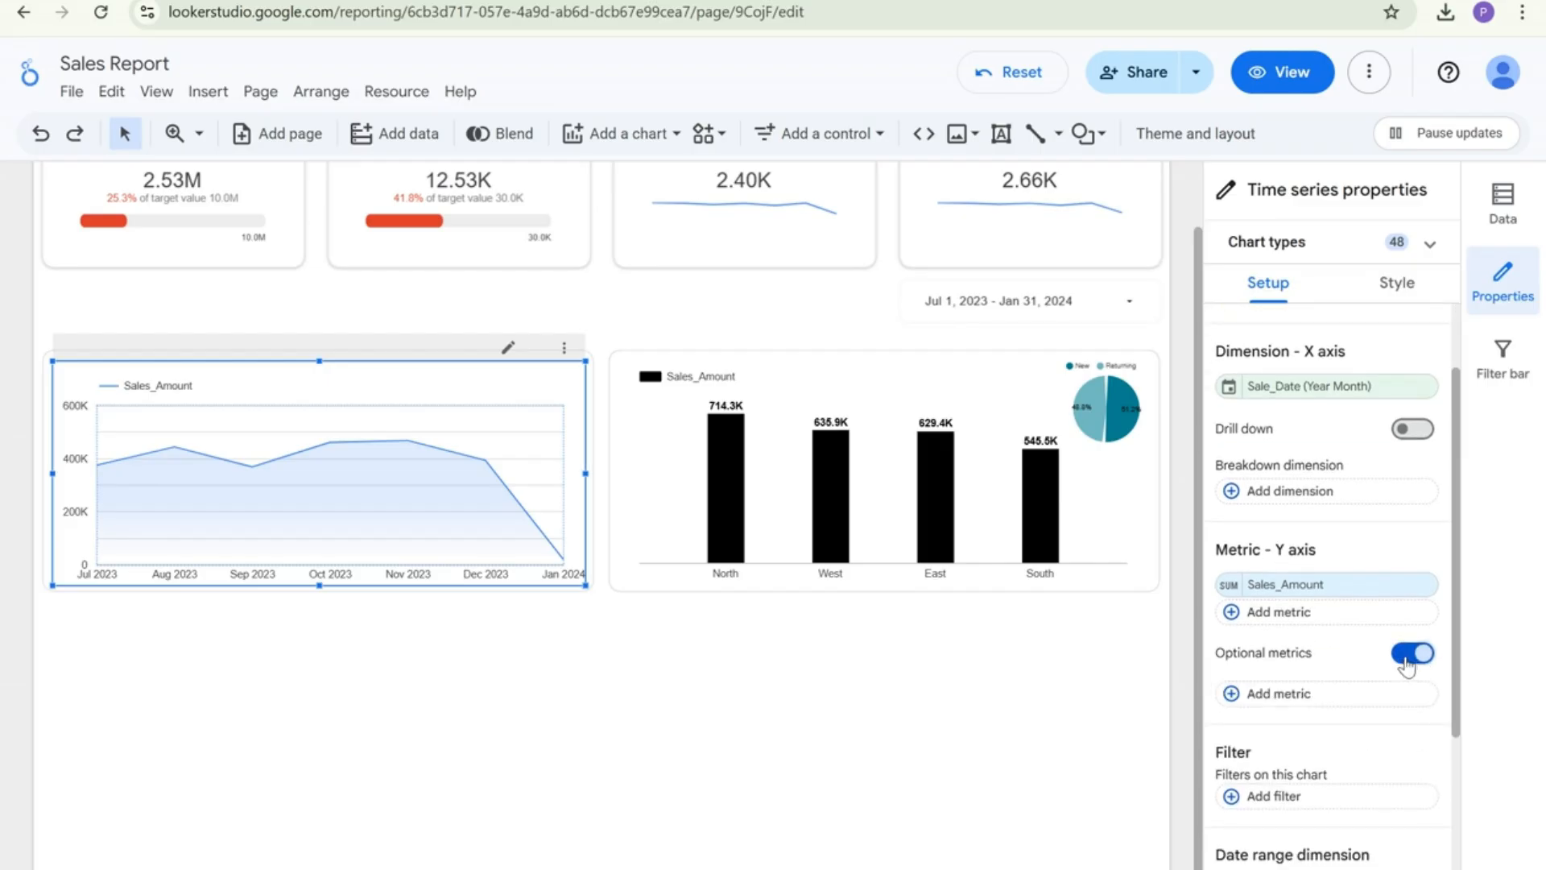
left_click(1313, 694)
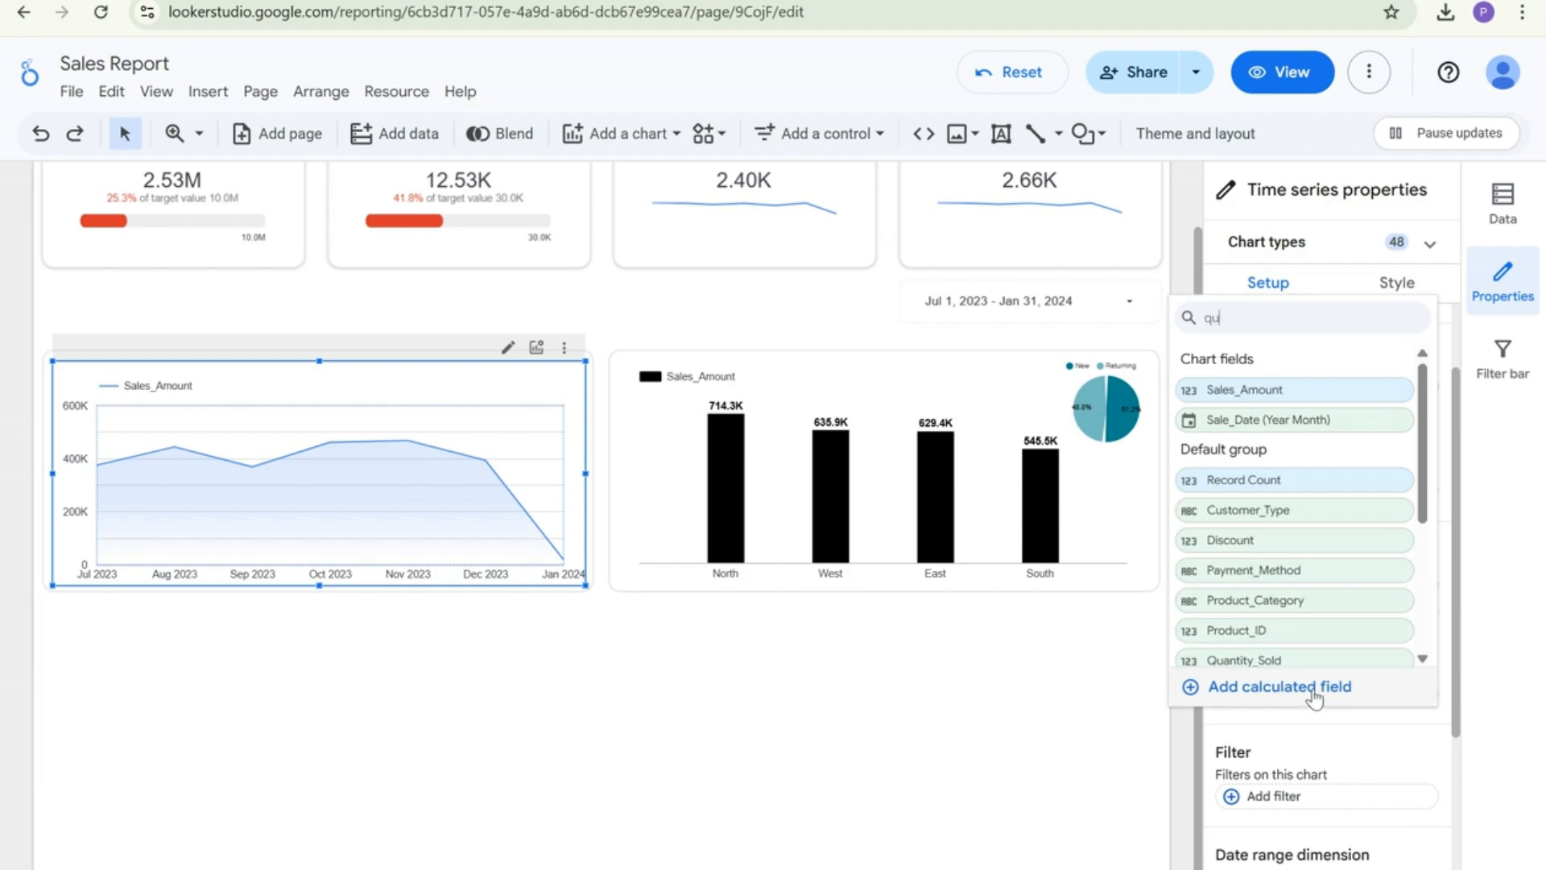
left_click(1255, 393)
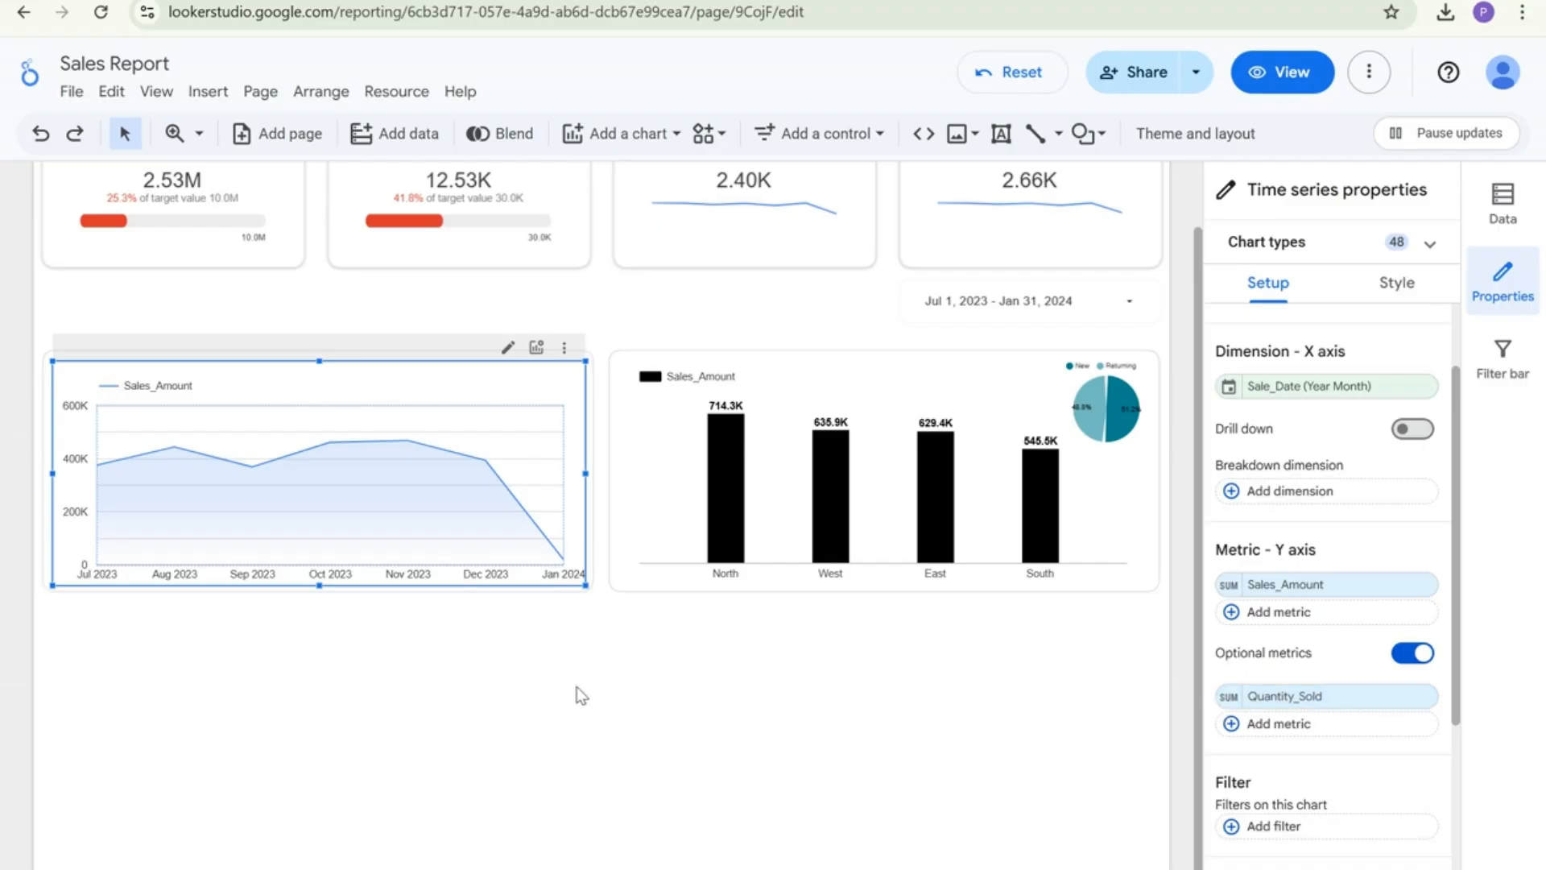
Preview the time series chart with Quantity_Sold through its optional metrics, and return it to Sales_Amount alone
left_click(535, 348)
left_click(564, 422)
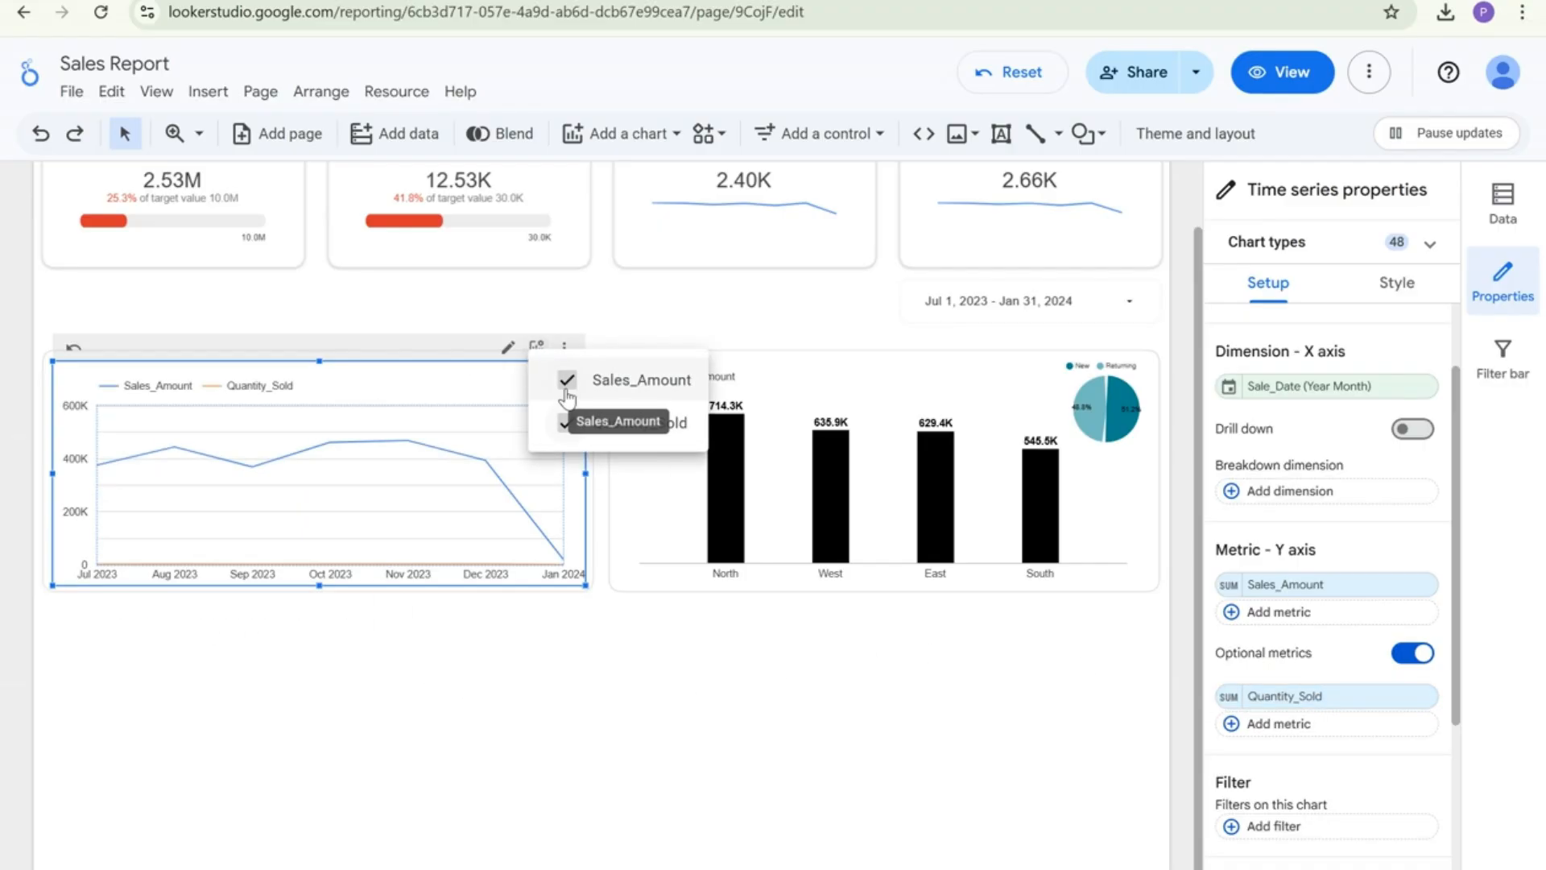
left_click(568, 389)
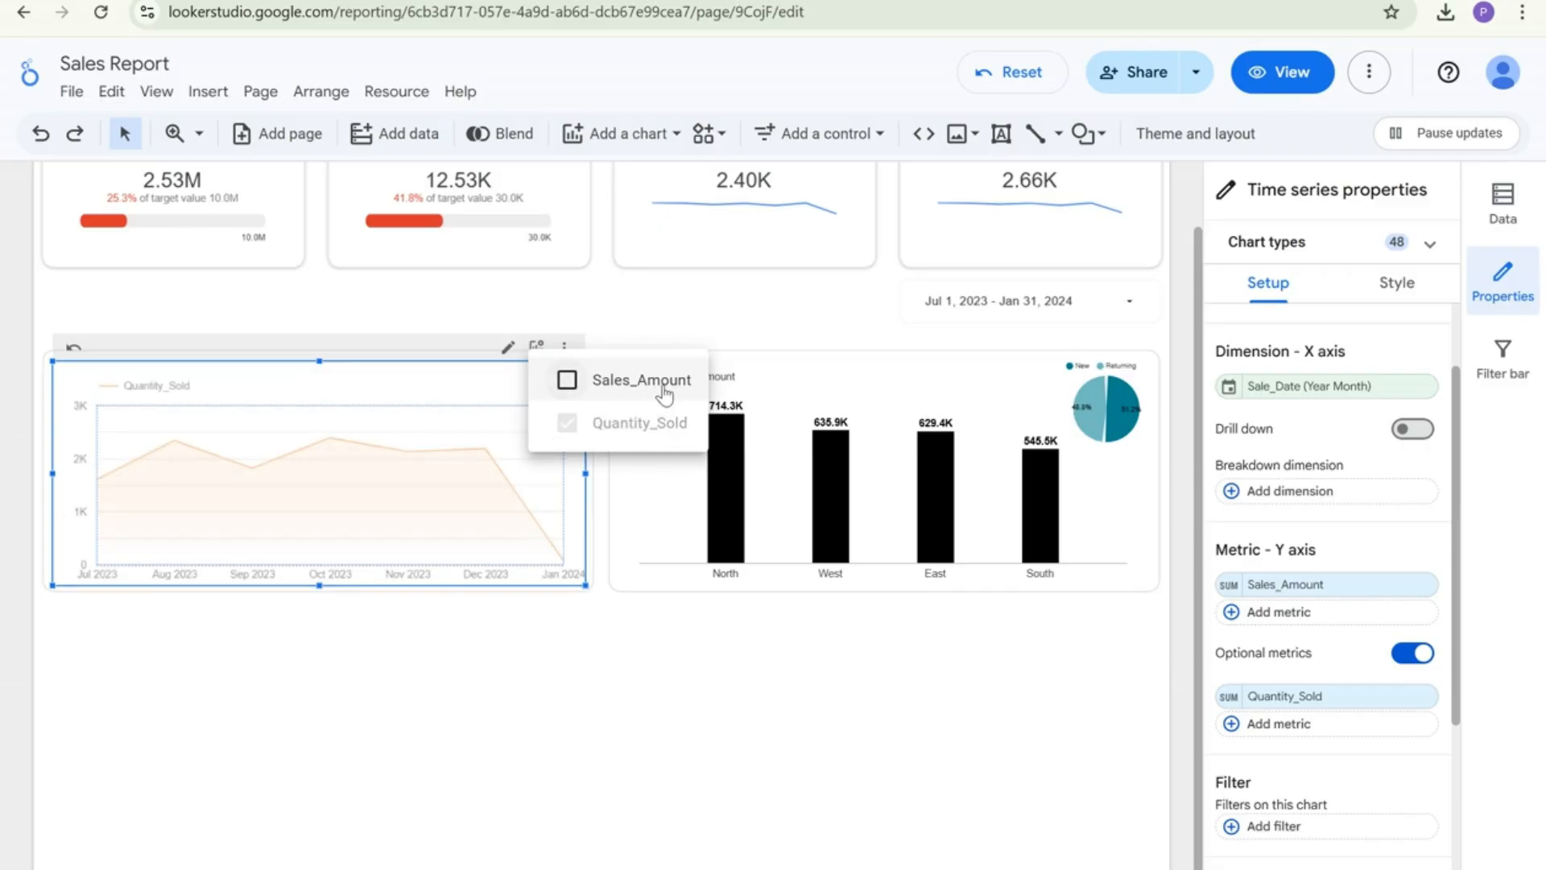
left_click(567, 379)
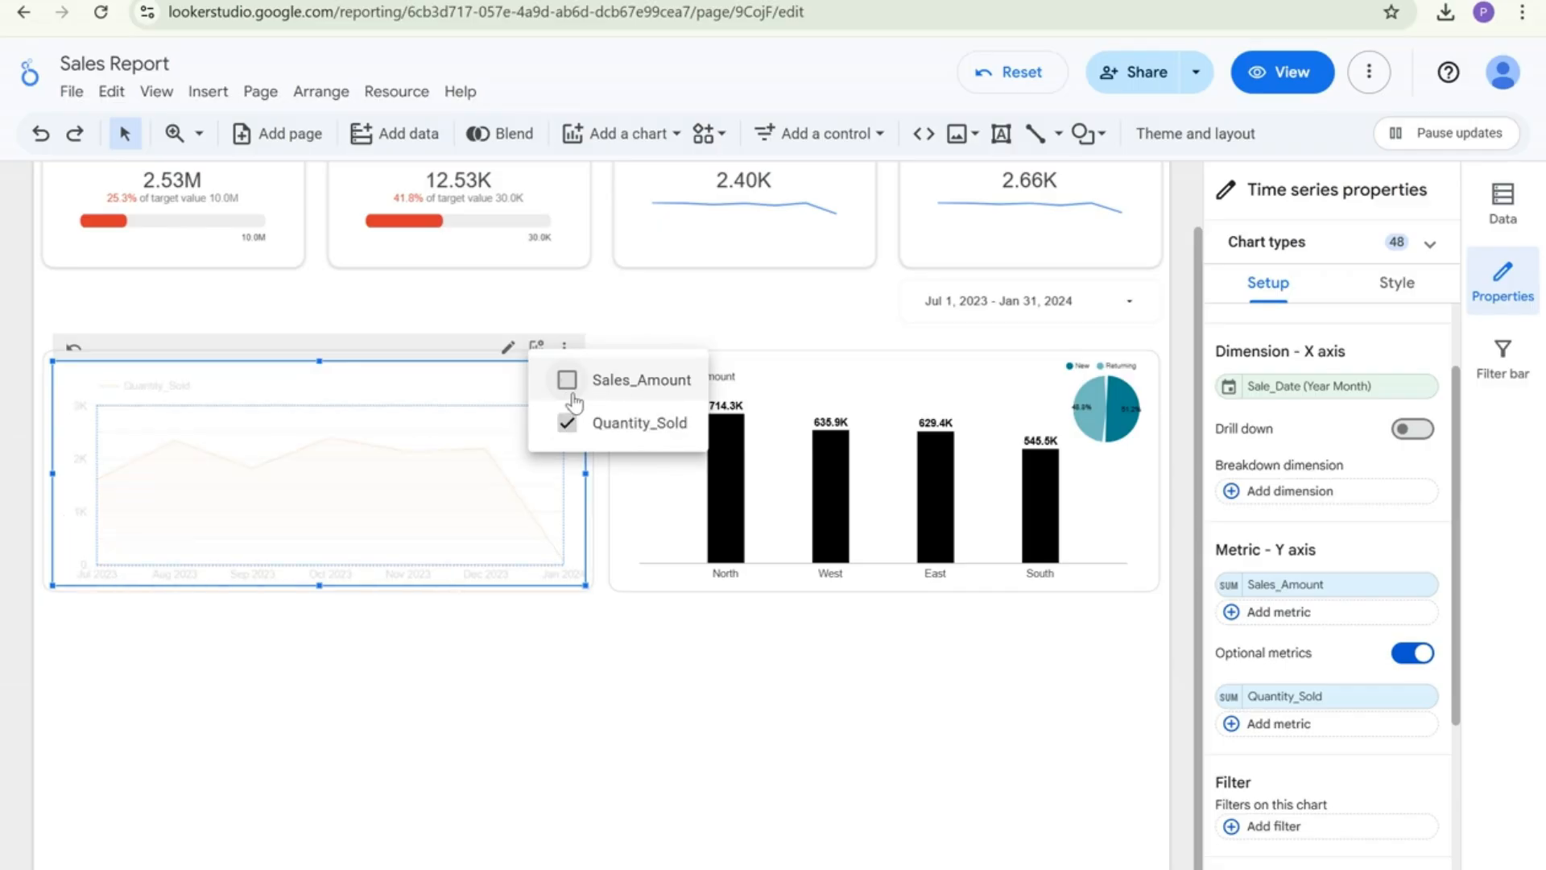
left_click(567, 422)
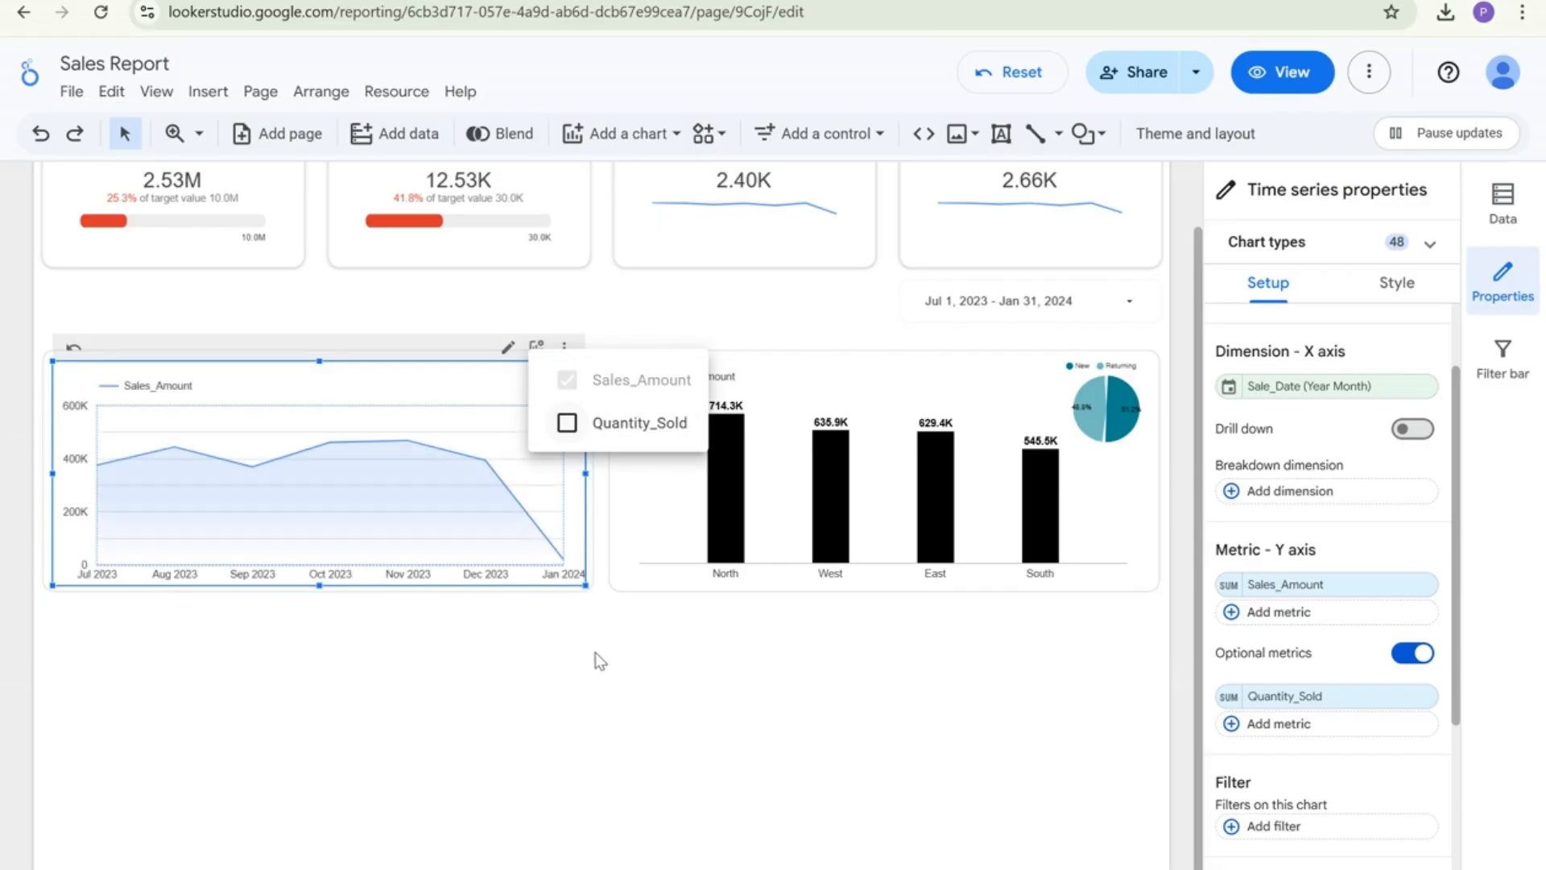
left_click(286, 669)
left_click(383, 390)
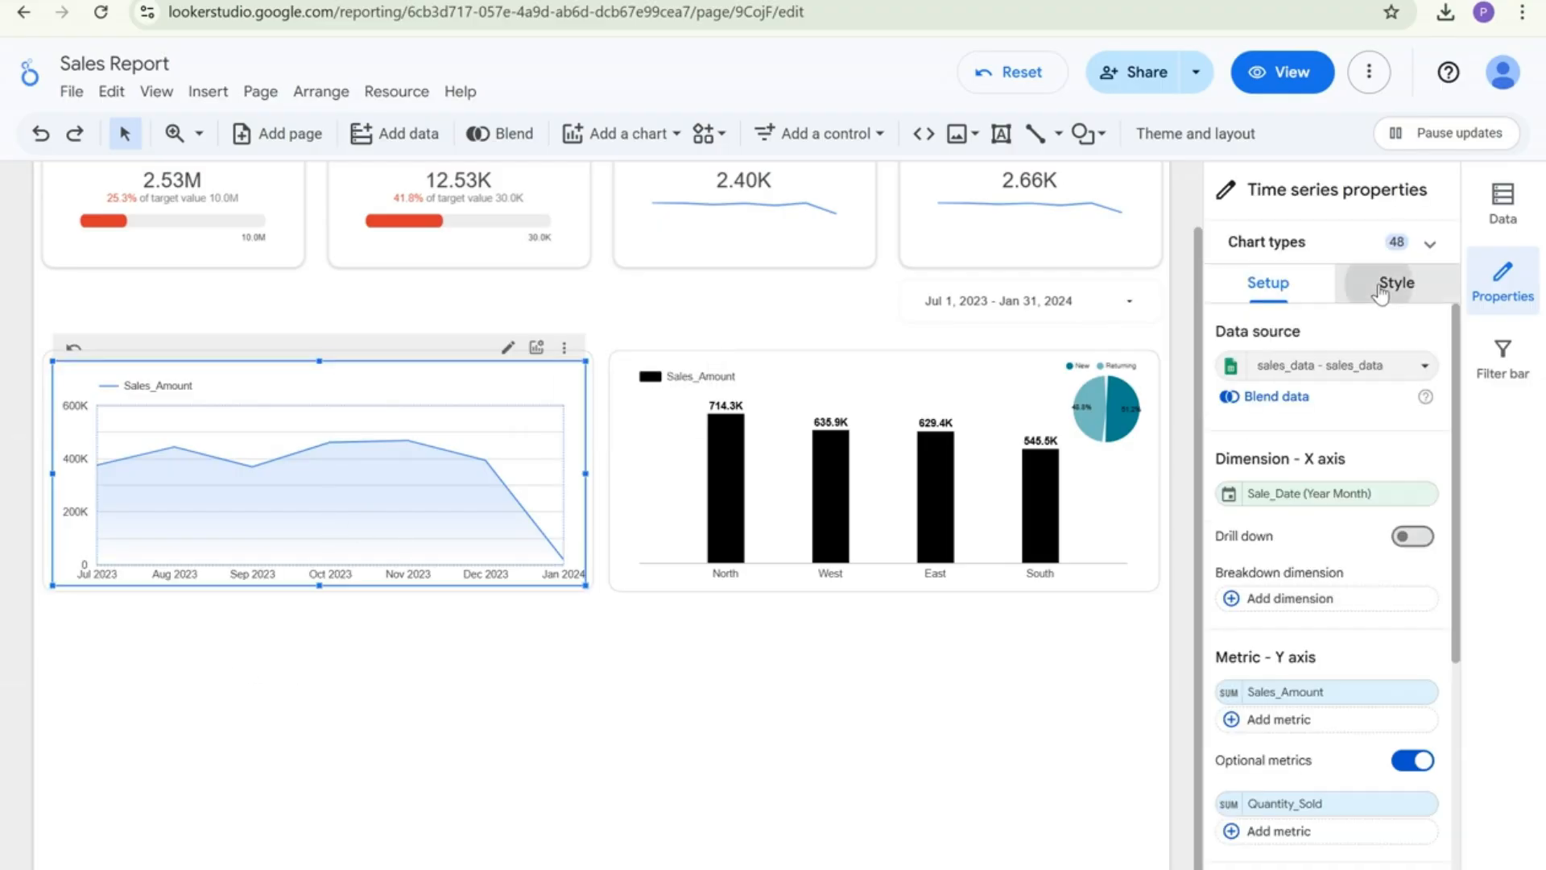
Set the line color of the time series chart's Series #1 to teal
left_click(1384, 287)
scroll(1292, 502, "down", 3)
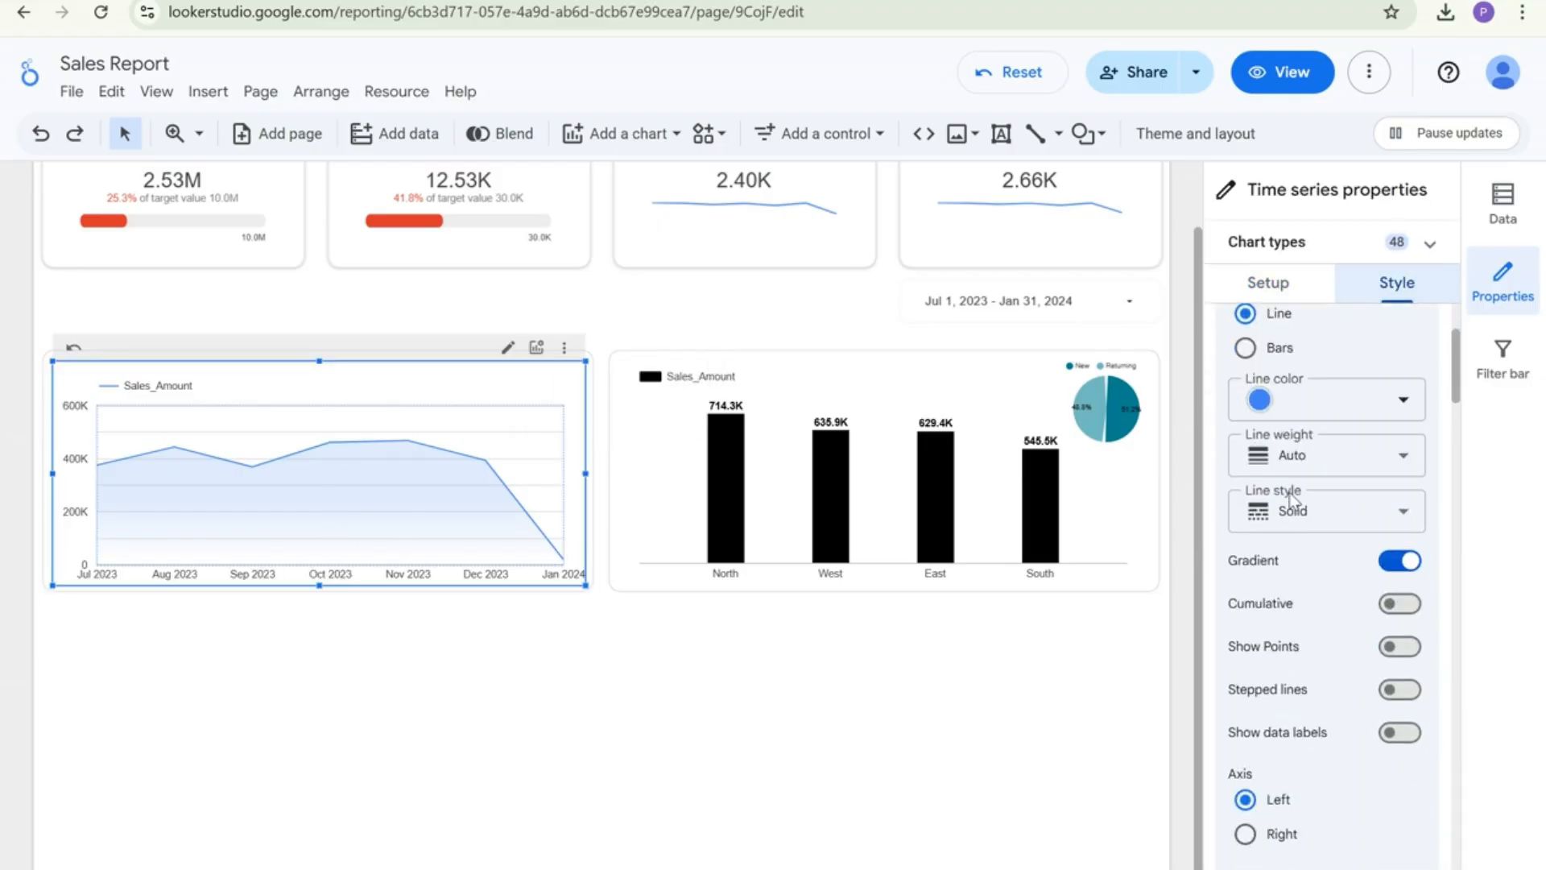
scroll(1292, 503, "up", 3)
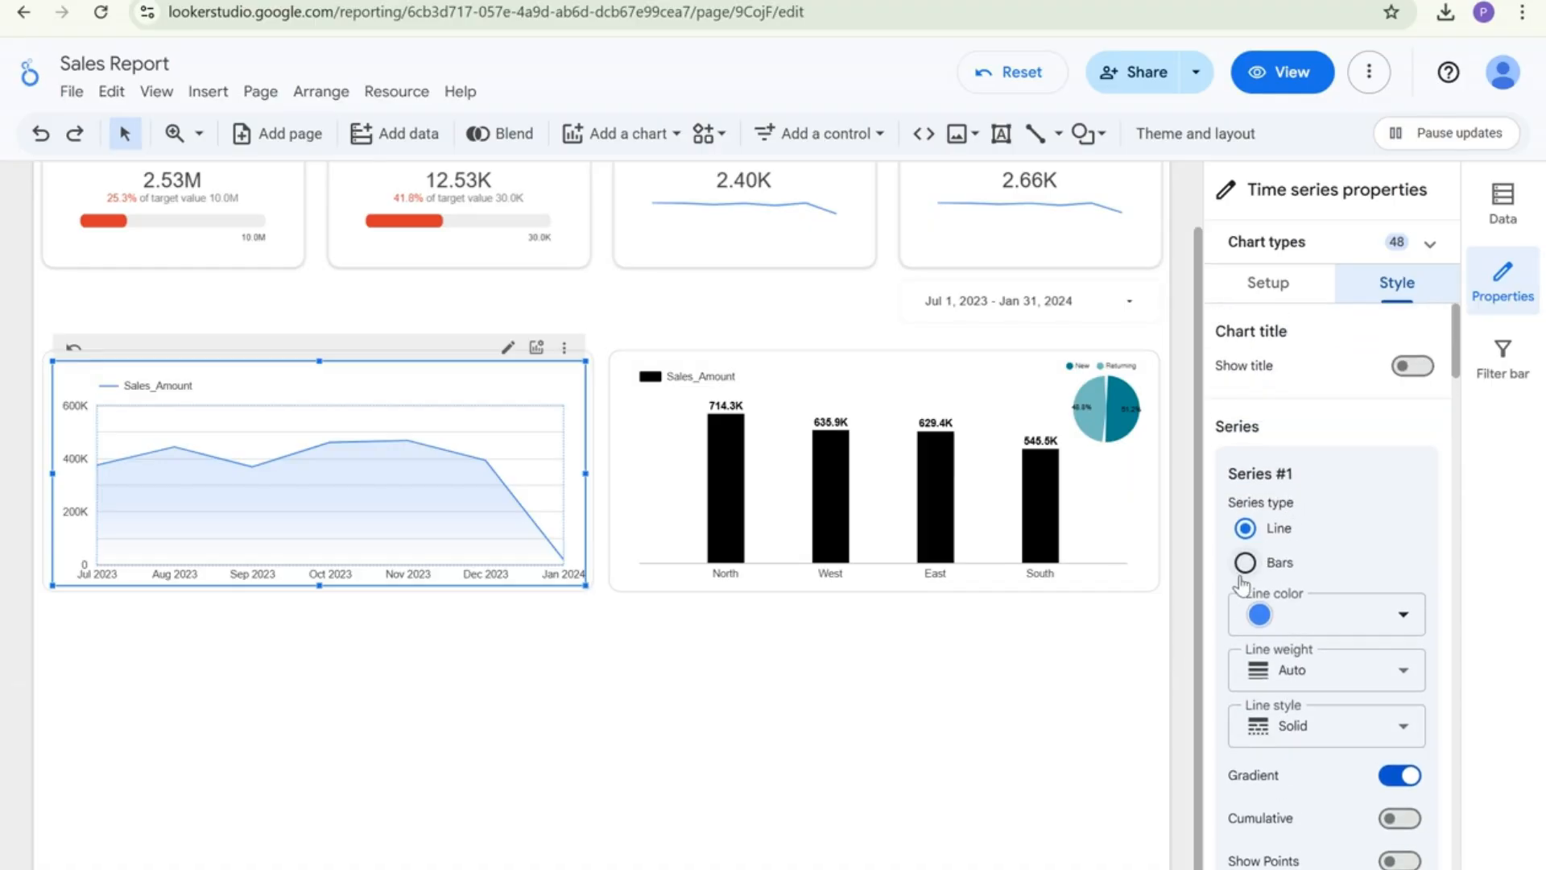
scroll(1256, 564, "down", 2)
left_click(1307, 505)
left_click(1101, 612)
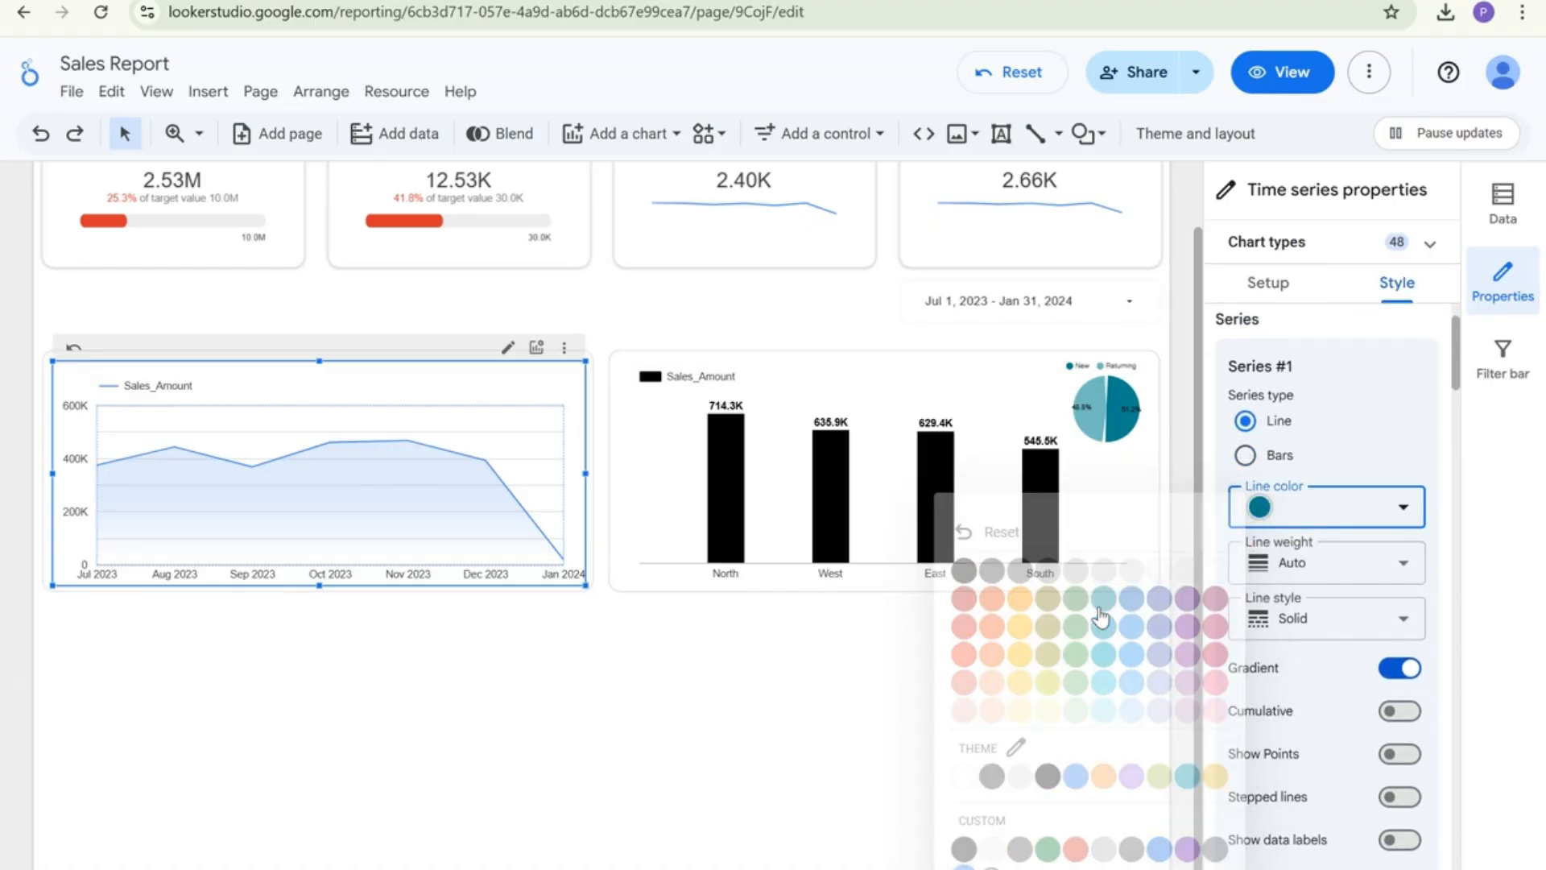
Display only the optional metric Quantity_Sold on the time series chart, deselecting Sales_Amount
scroll(1302, 636, "down", 6)
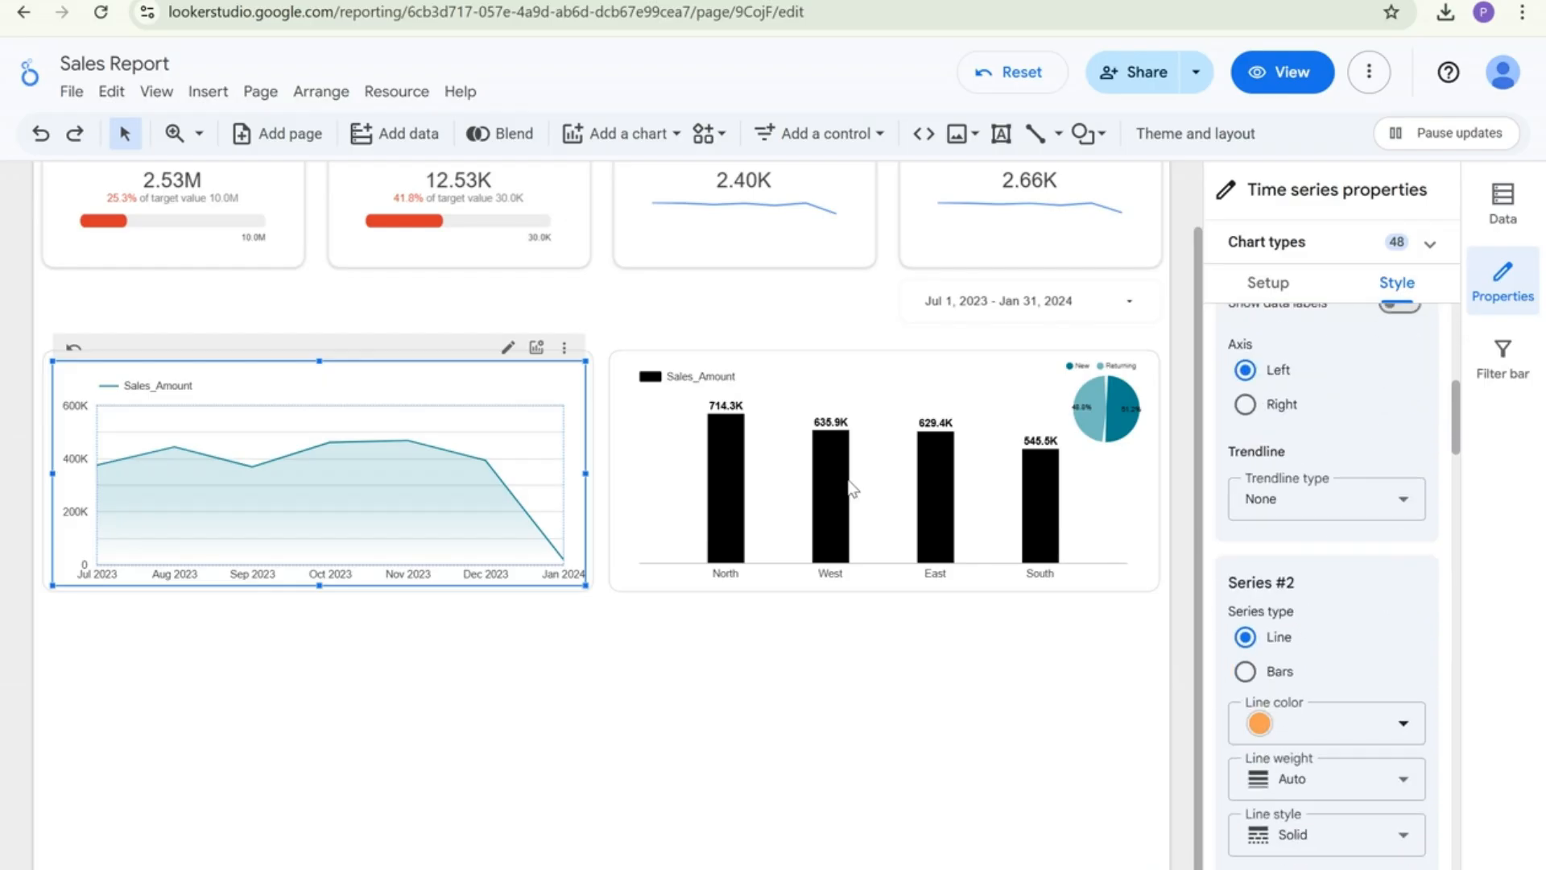
left_click(537, 347)
left_click(573, 427)
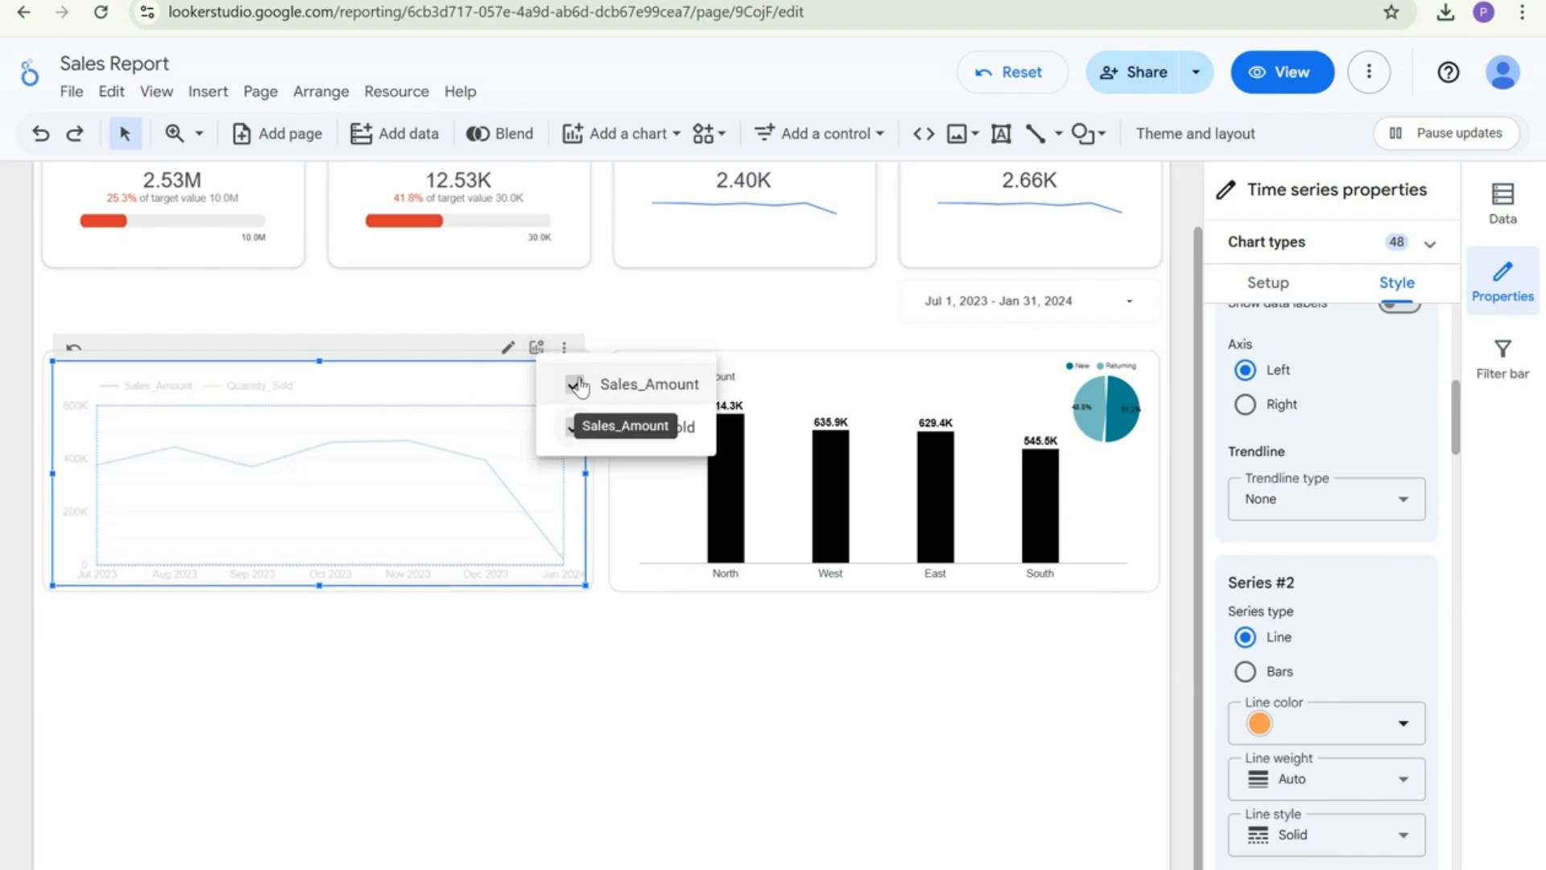
left_click(575, 384)
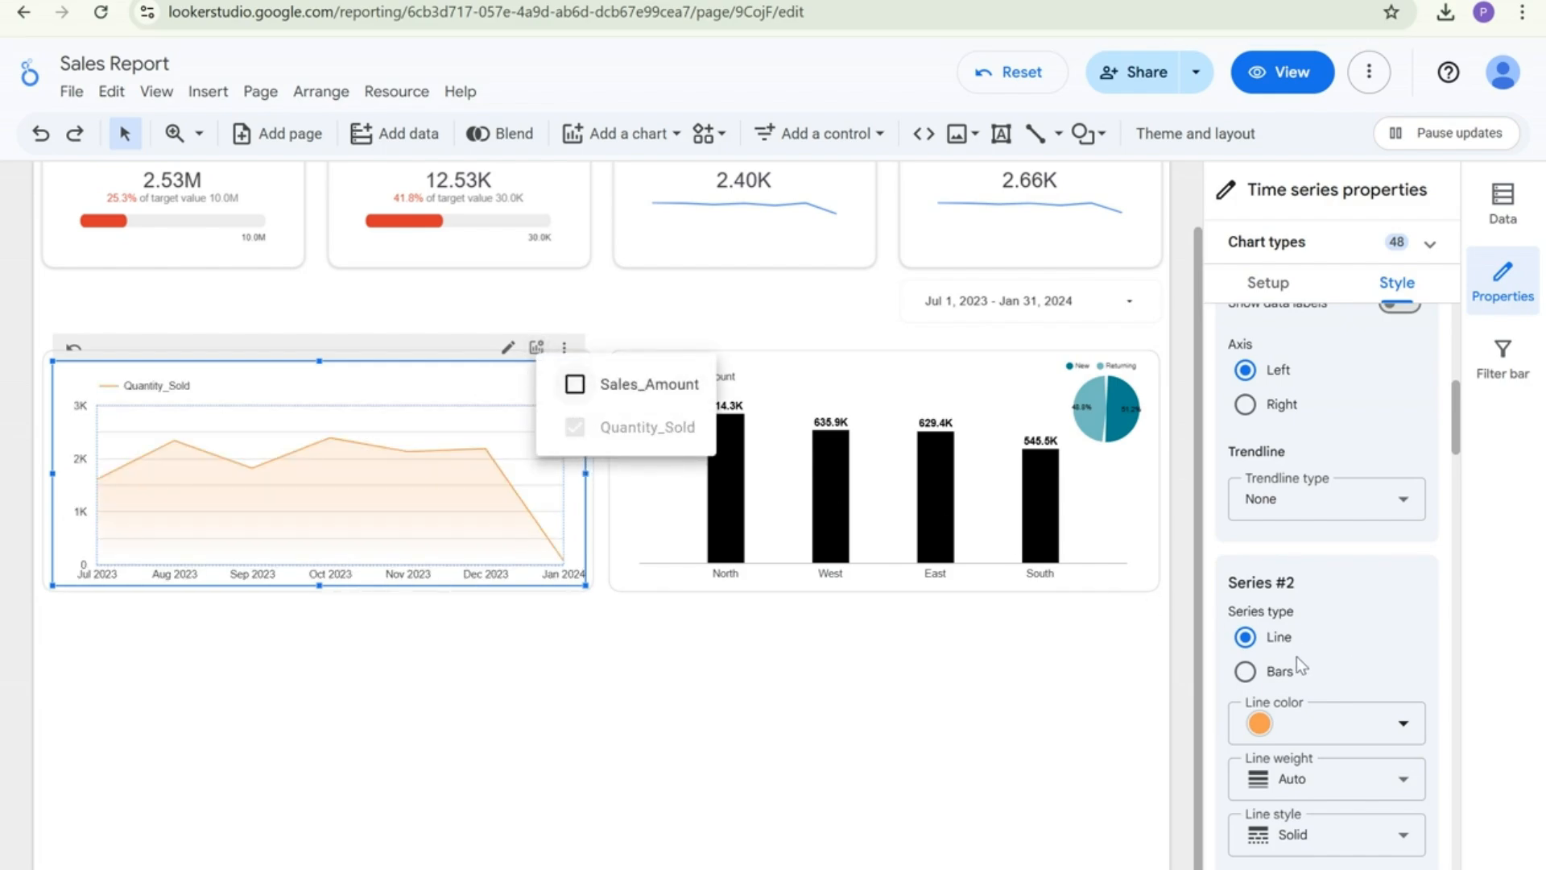
Turn on the Smooth option so the time series chart's lines are drawn as curves
left_click(1310, 726)
scroll(1310, 709, "down", 3)
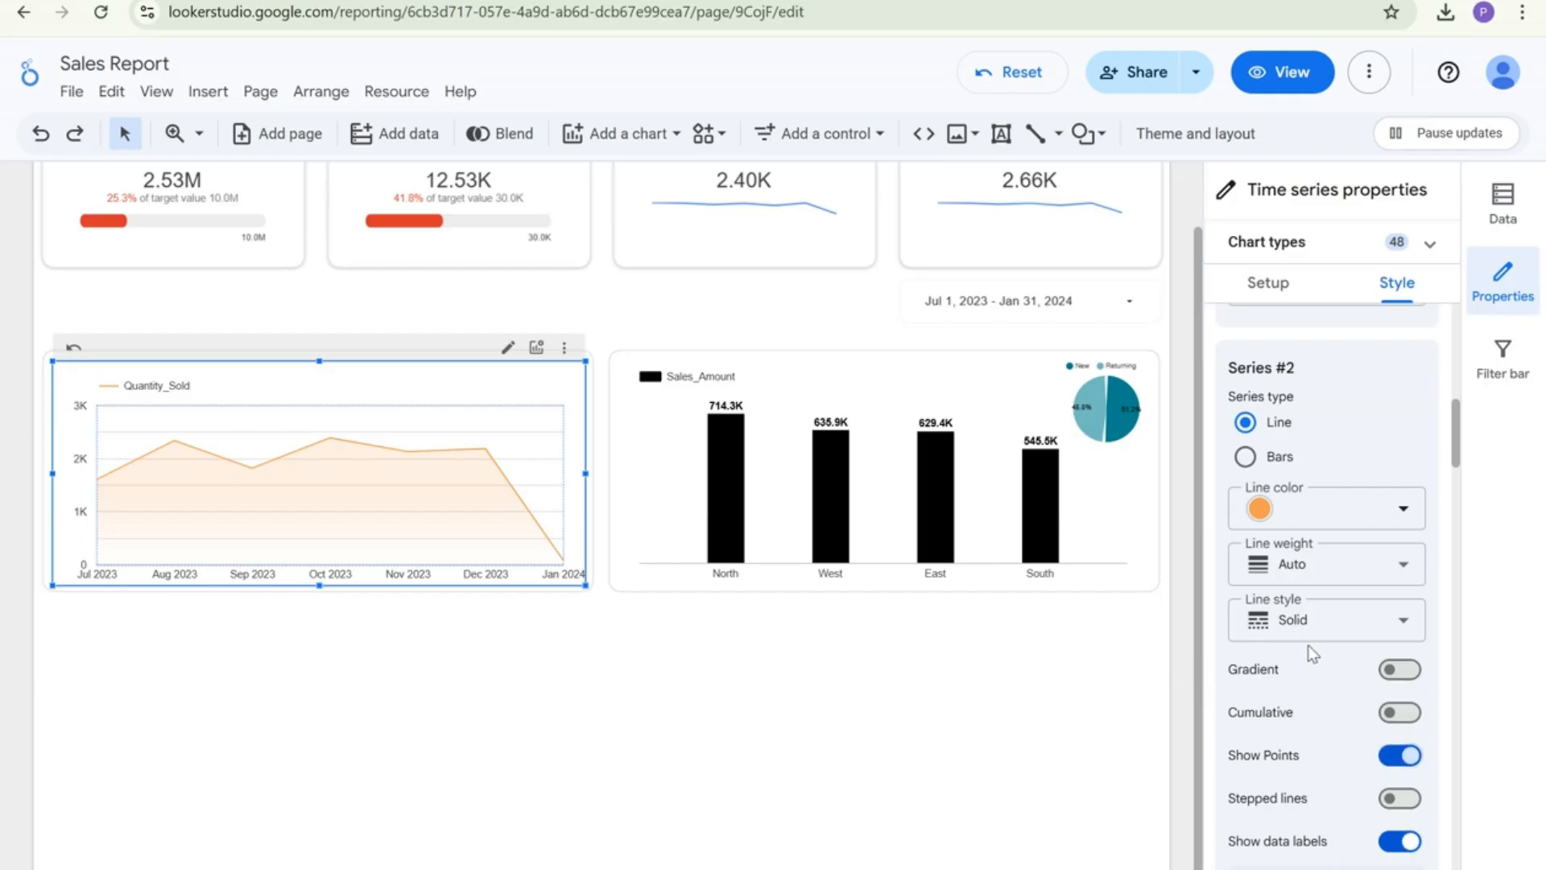
scroll(1310, 654, "down", 1)
scroll(1312, 654, "down", 5)
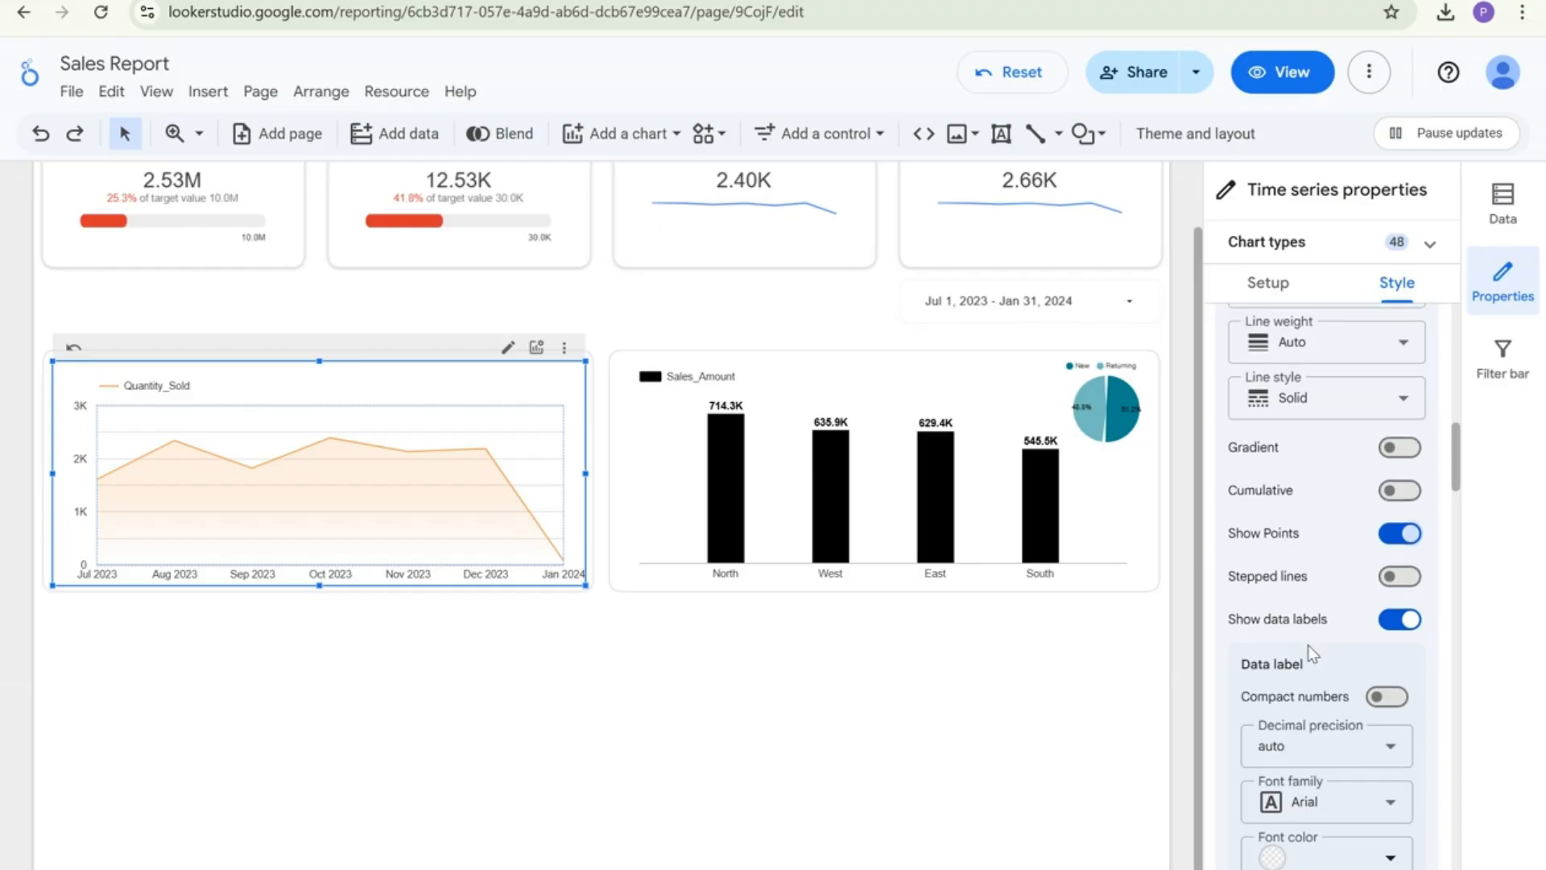
scroll(1312, 654, "down", 5)
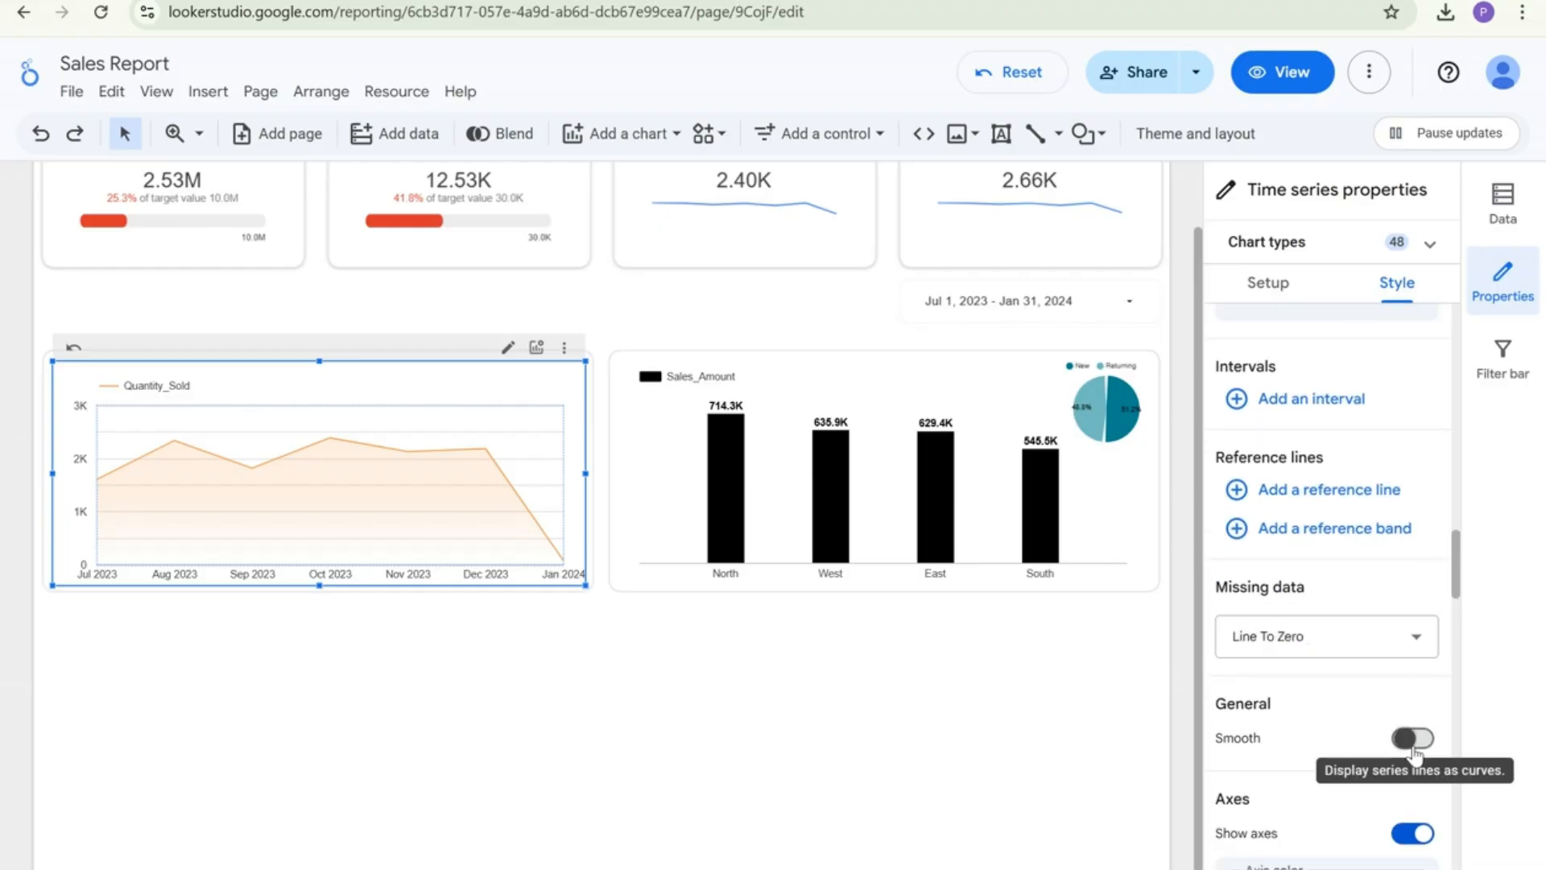
left_click(1414, 739)
Switch the time series chart's displayed metric back to Sales_Amount alone
left_click(536, 347)
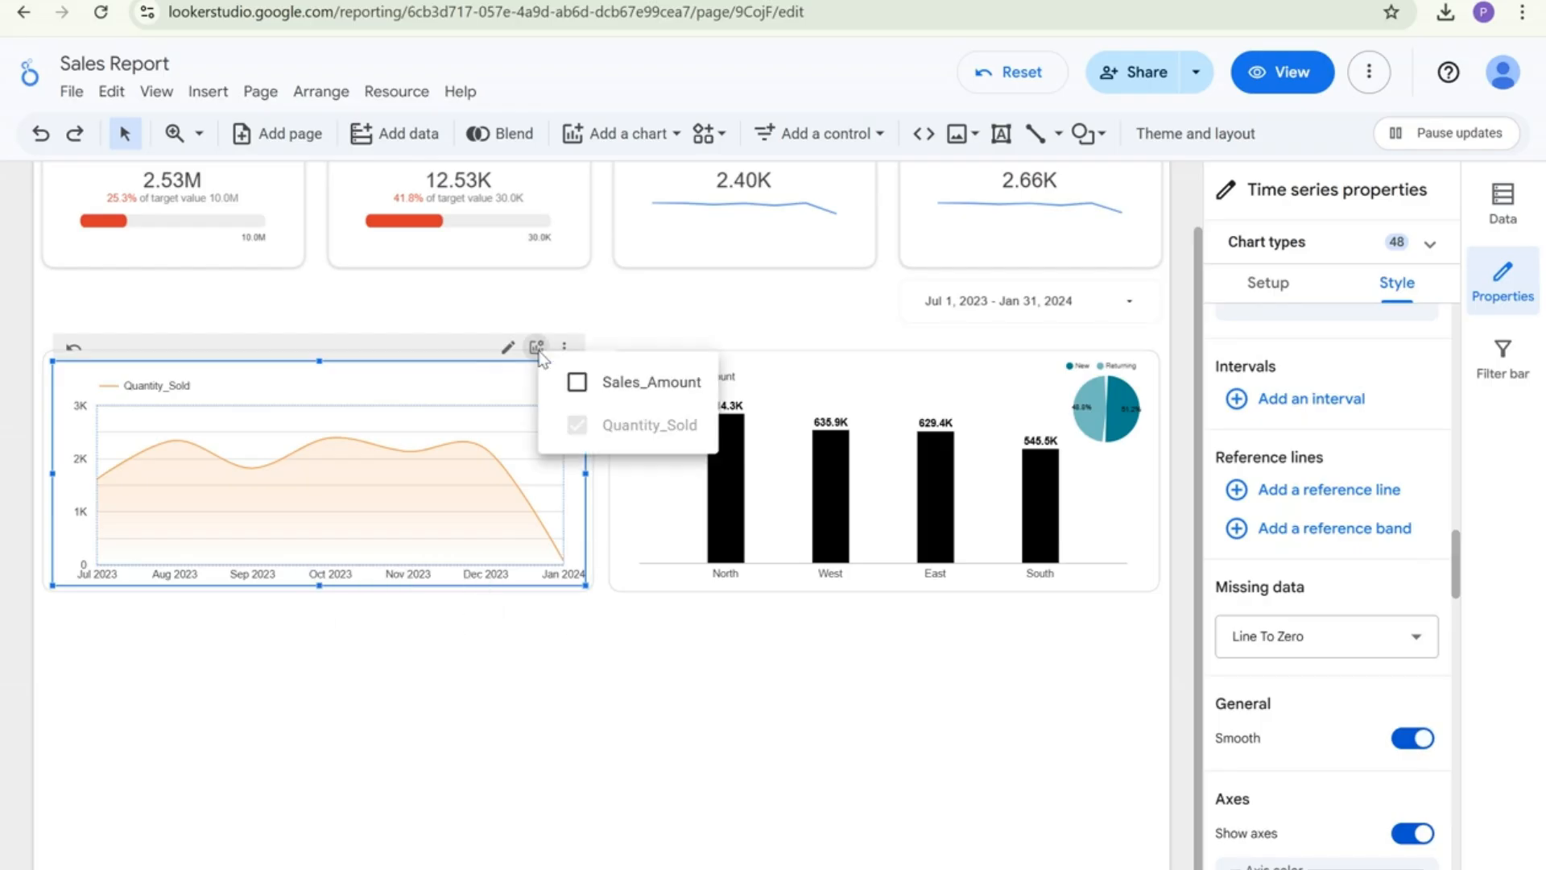
left_click(576, 382)
left_click(576, 426)
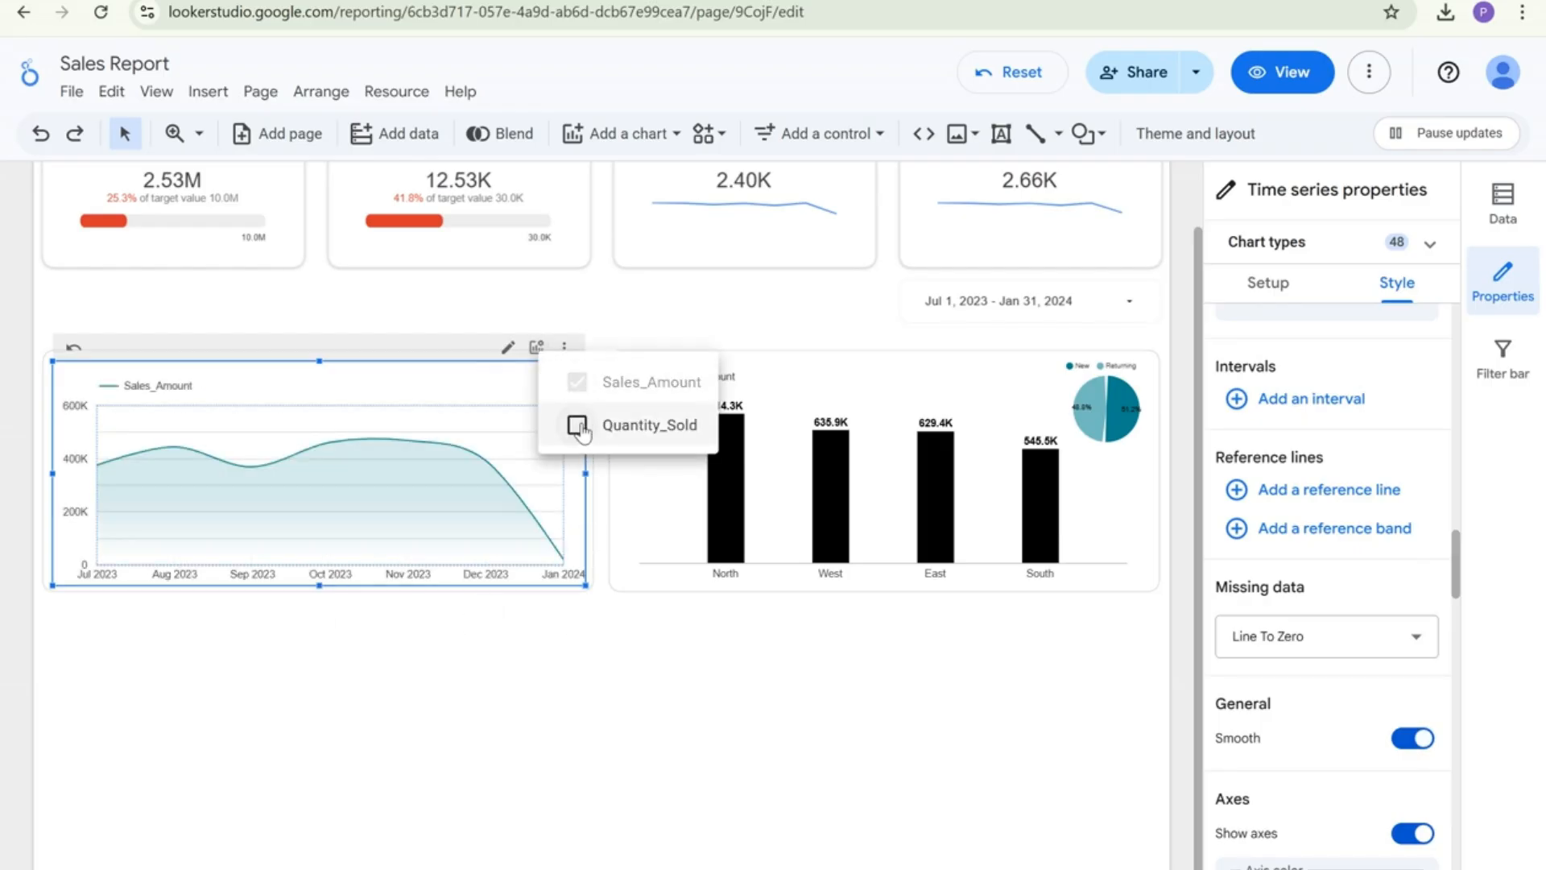
left_click(574, 637)
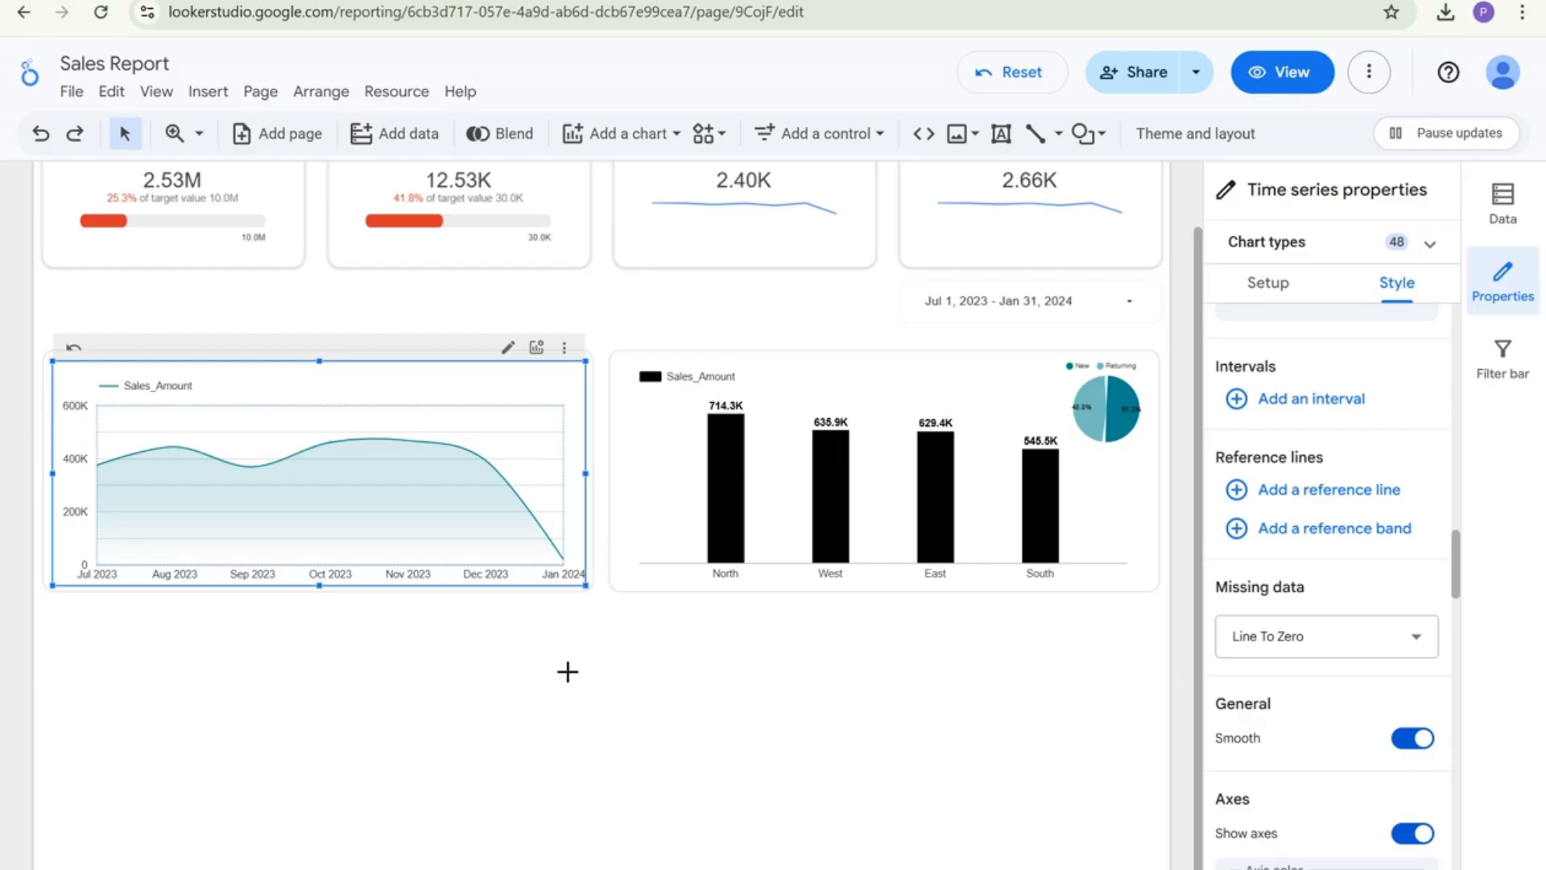
left_click(568, 671)
Turn on points and data labels with compact numbers for Series #1 of the time series chart
left_click(579, 548)
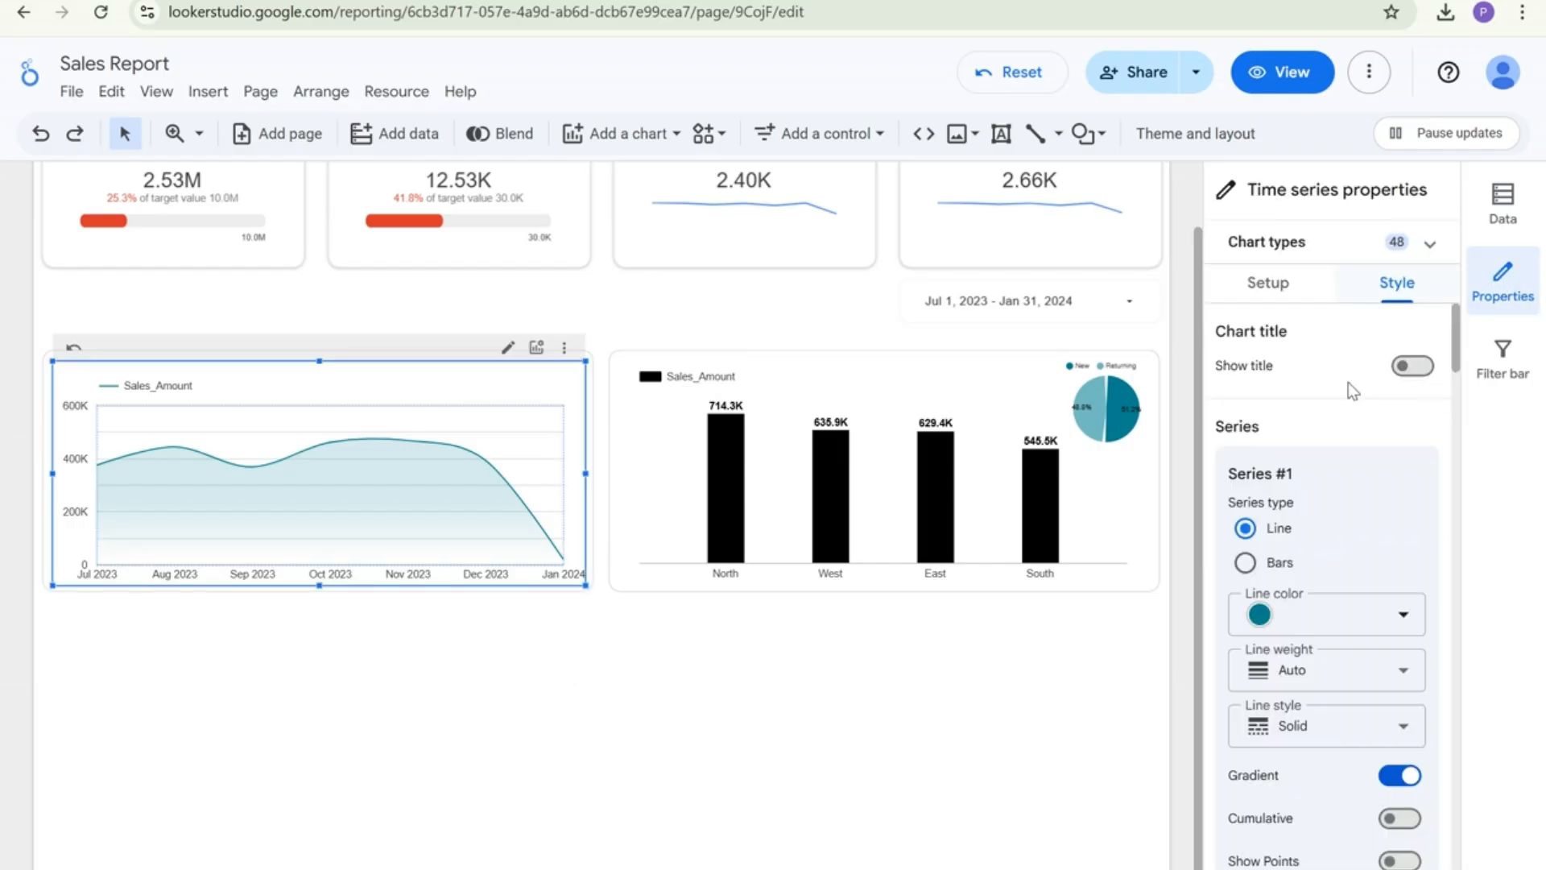
scroll(1311, 465, "down", 5)
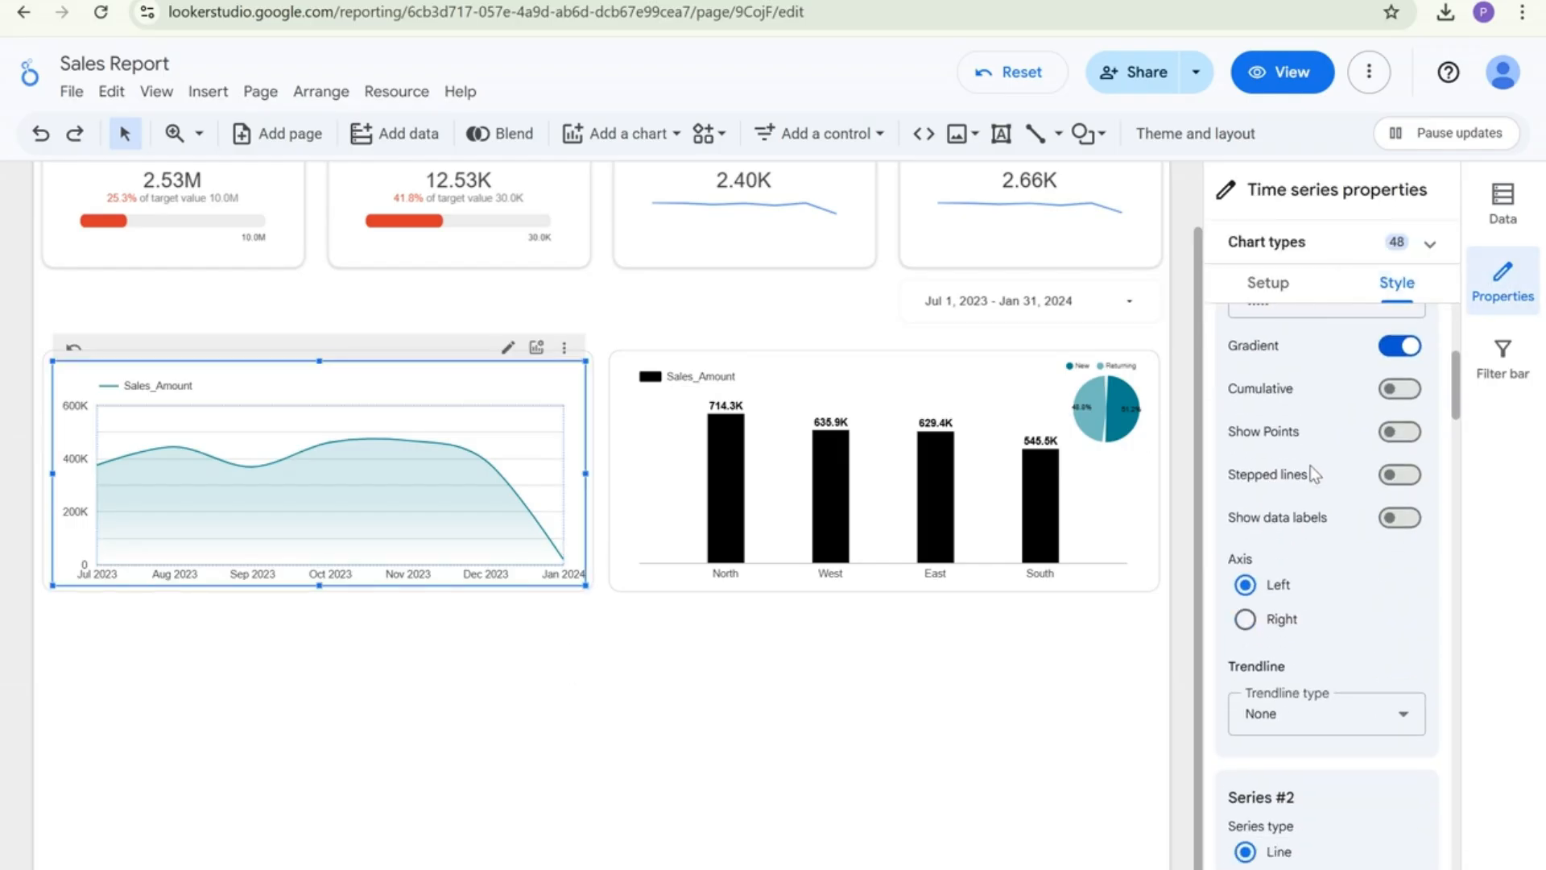
left_click(1399, 523)
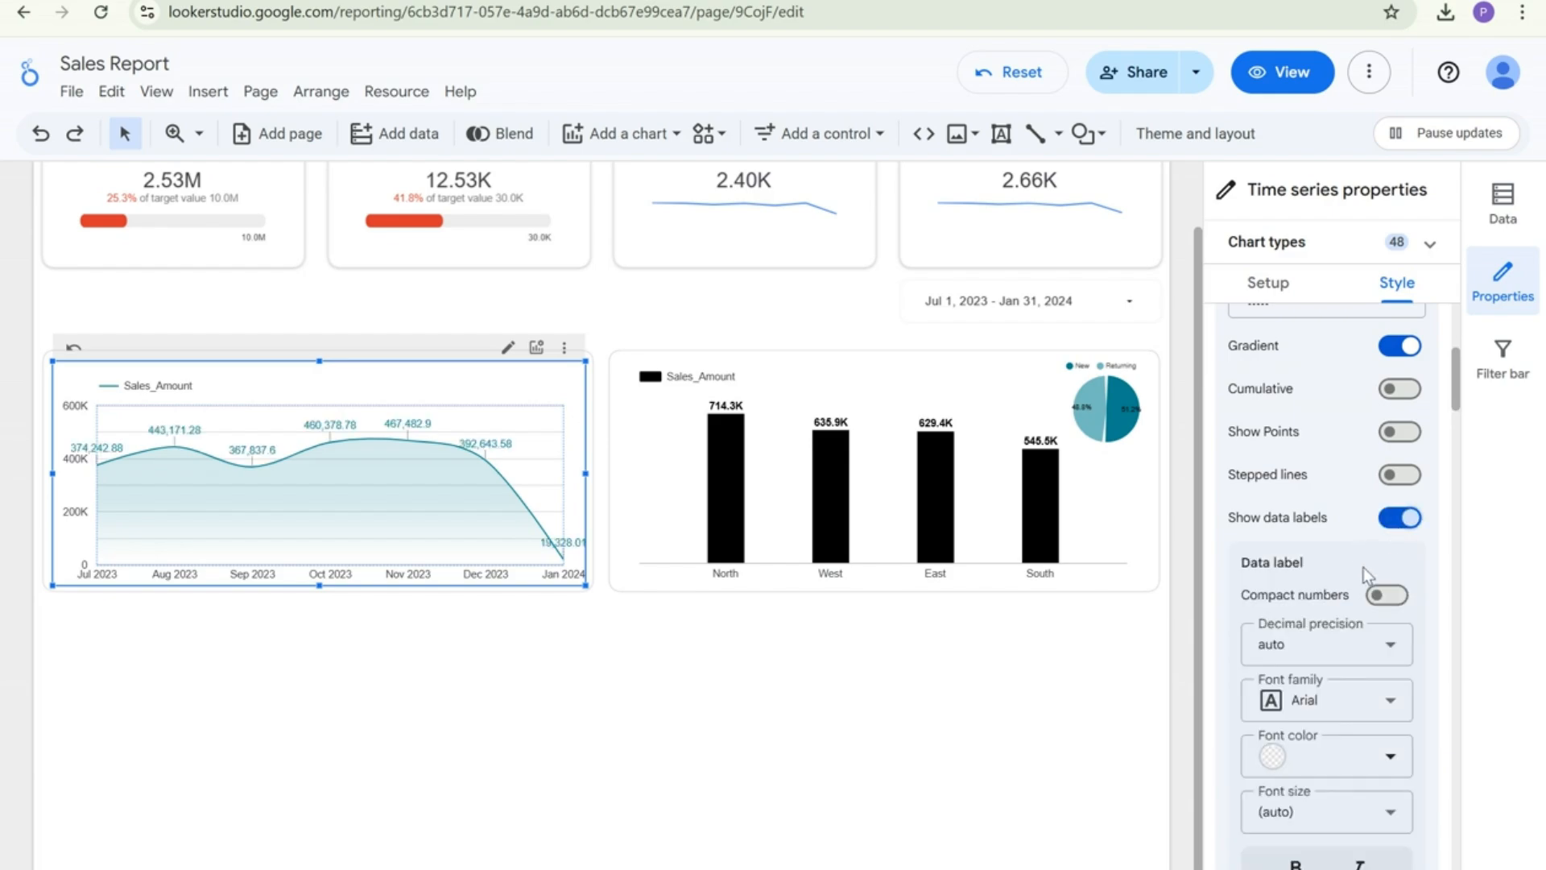
left_click(1382, 598)
scroll(1286, 514, "down", 4)
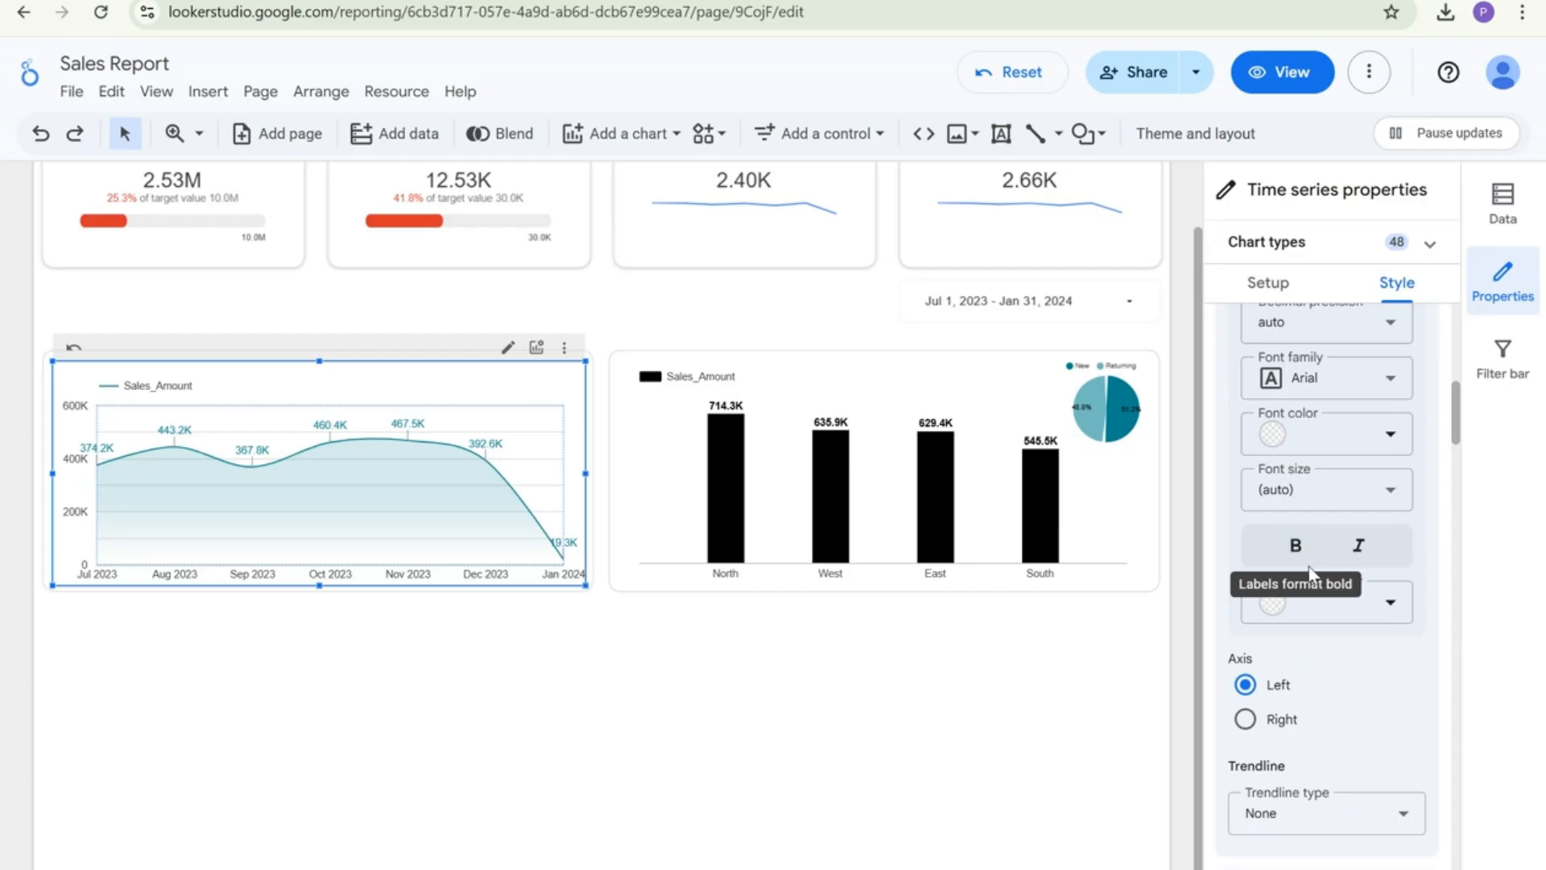
scroll(1370, 645, "up", 5)
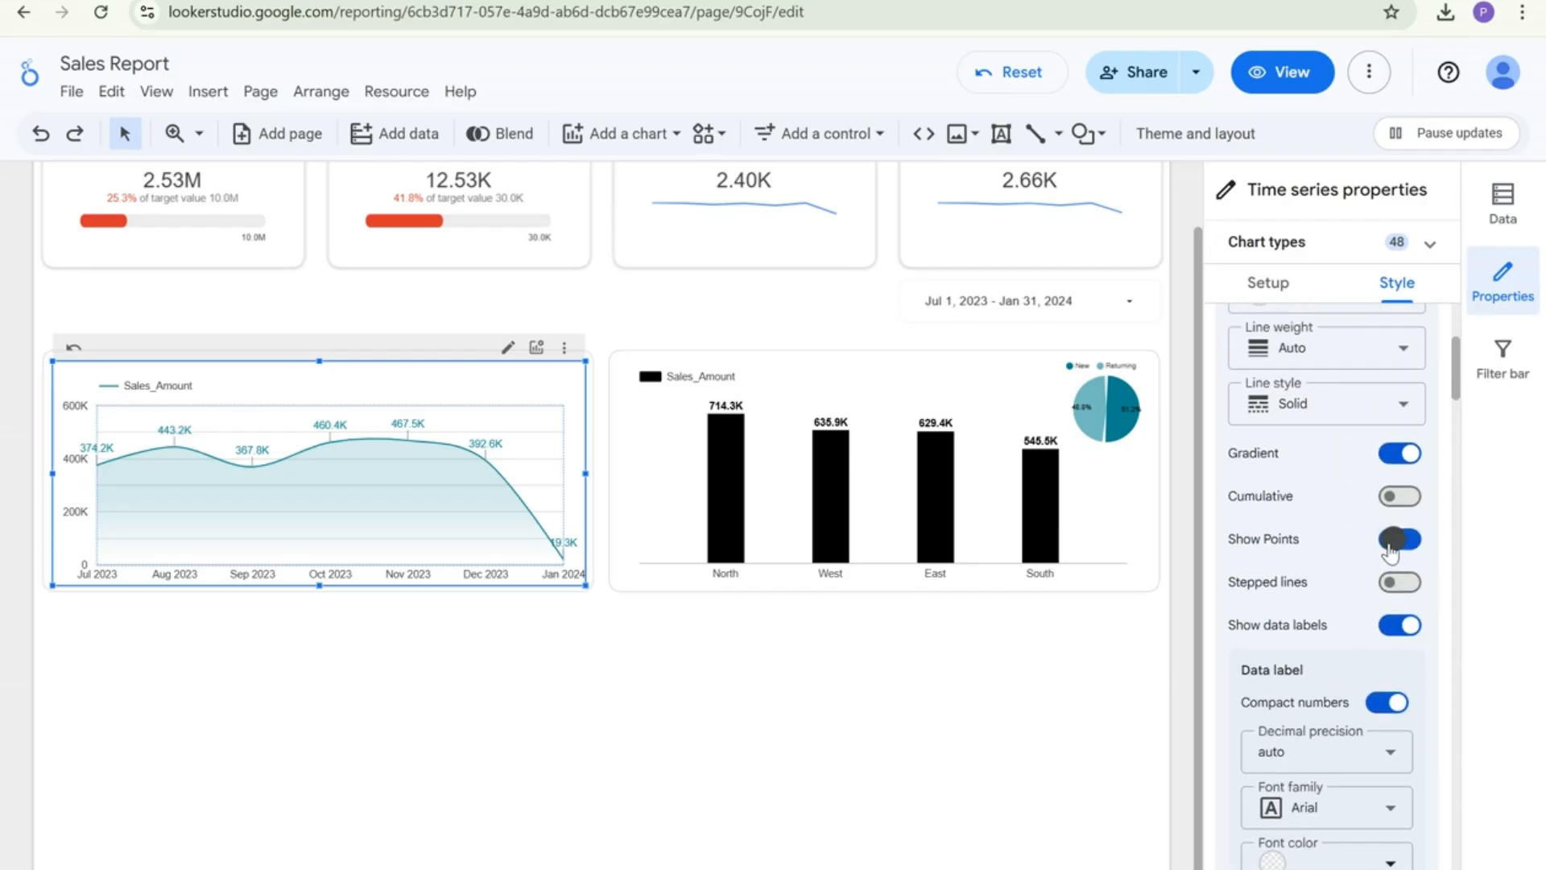
Hide the left Y-axis gridlines of the time series chart
scroll(1375, 555, "down", 5)
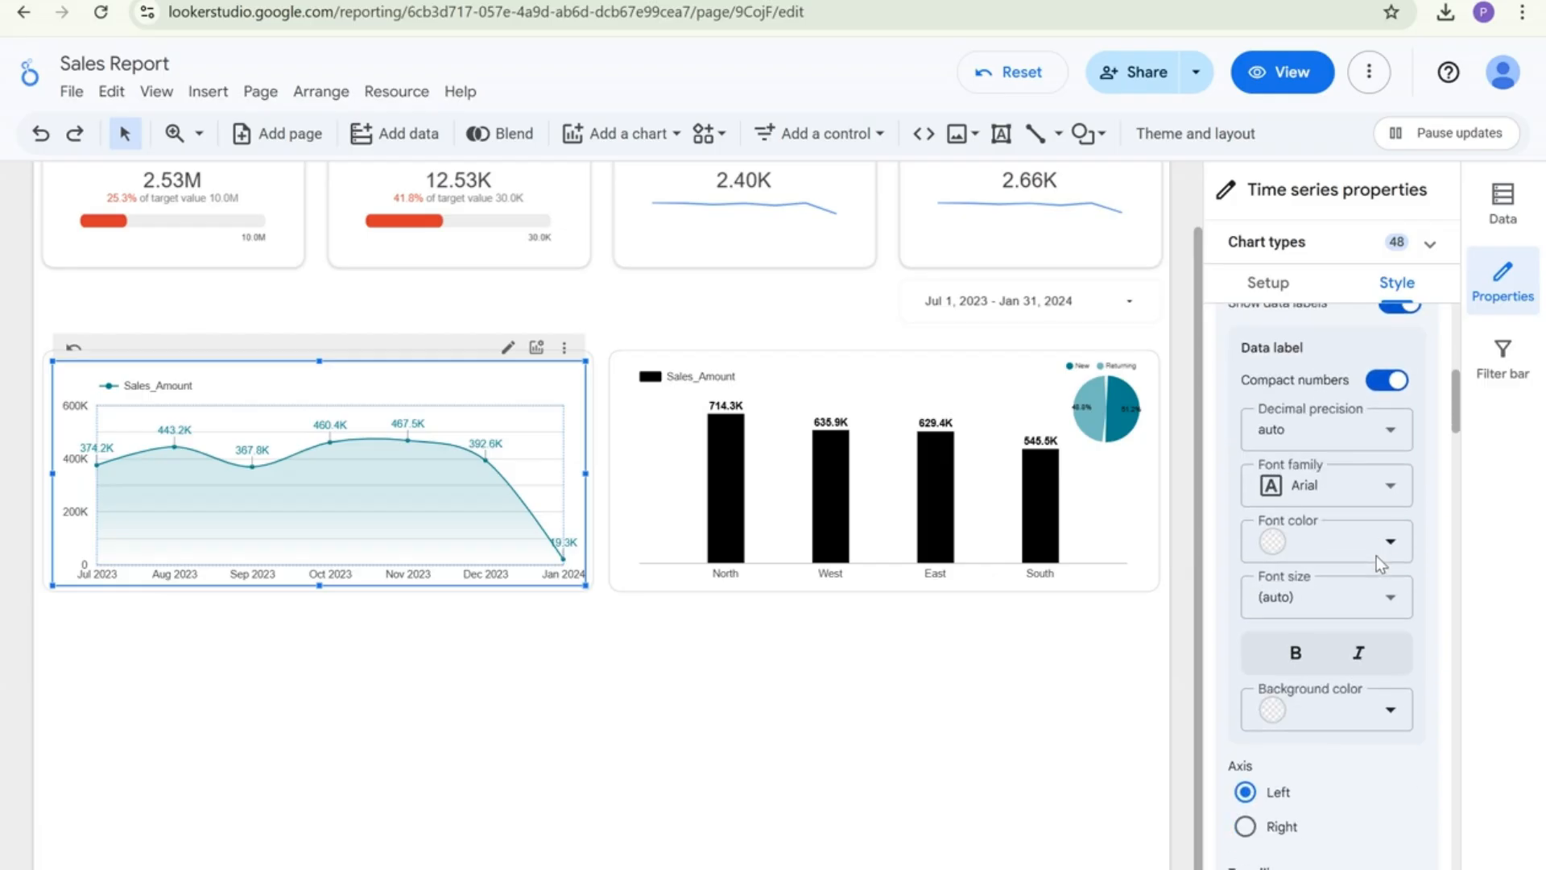
scroll(1375, 556, "down", 5)
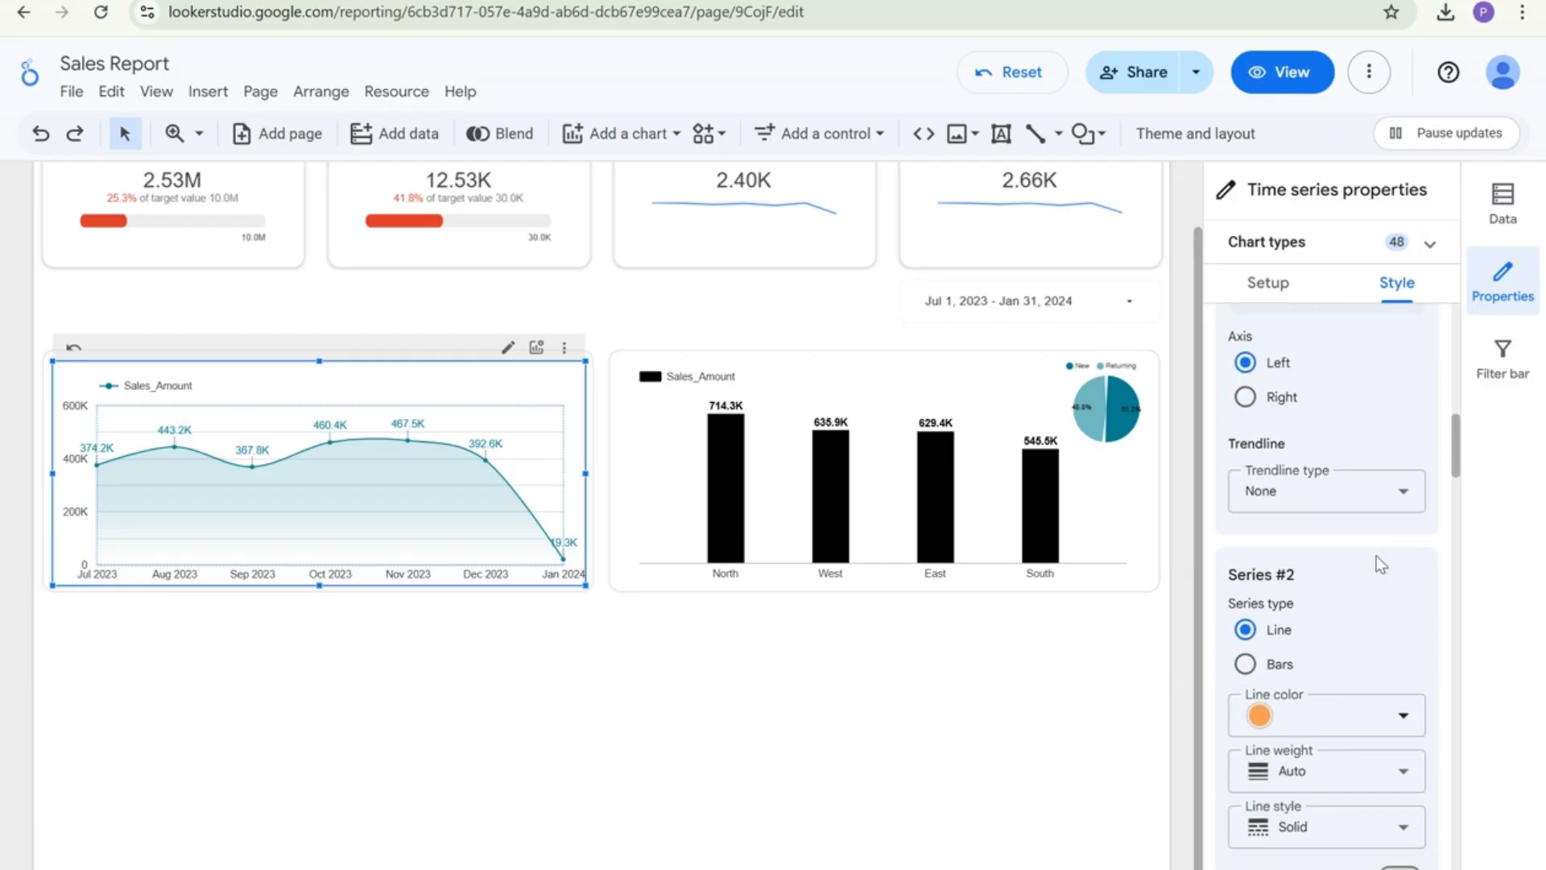
scroll(1376, 556, "down", 6)
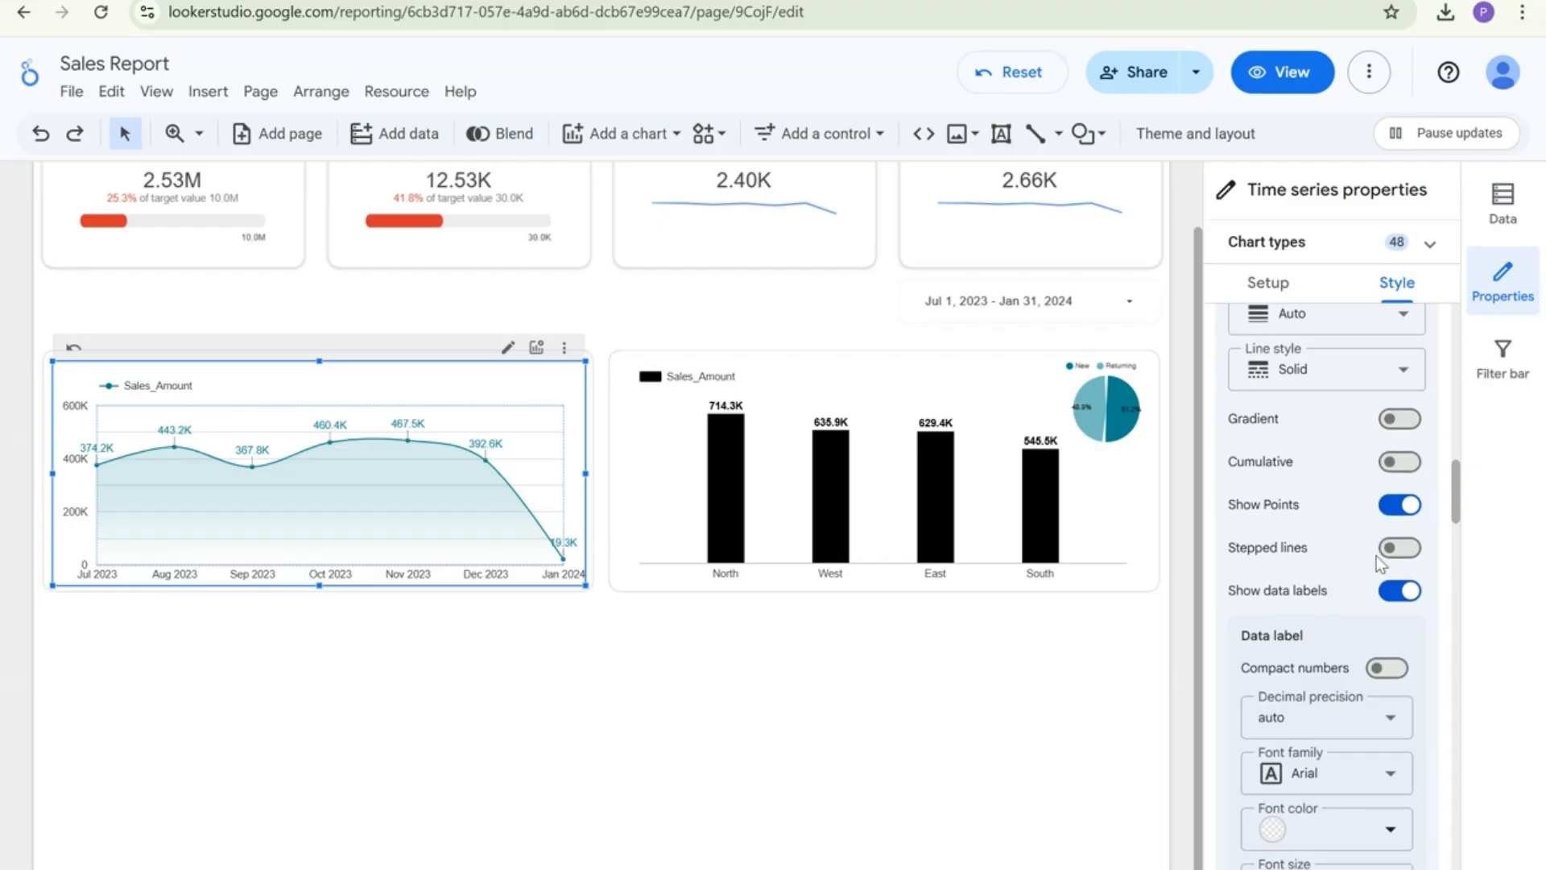
scroll(1375, 555, "down", 6)
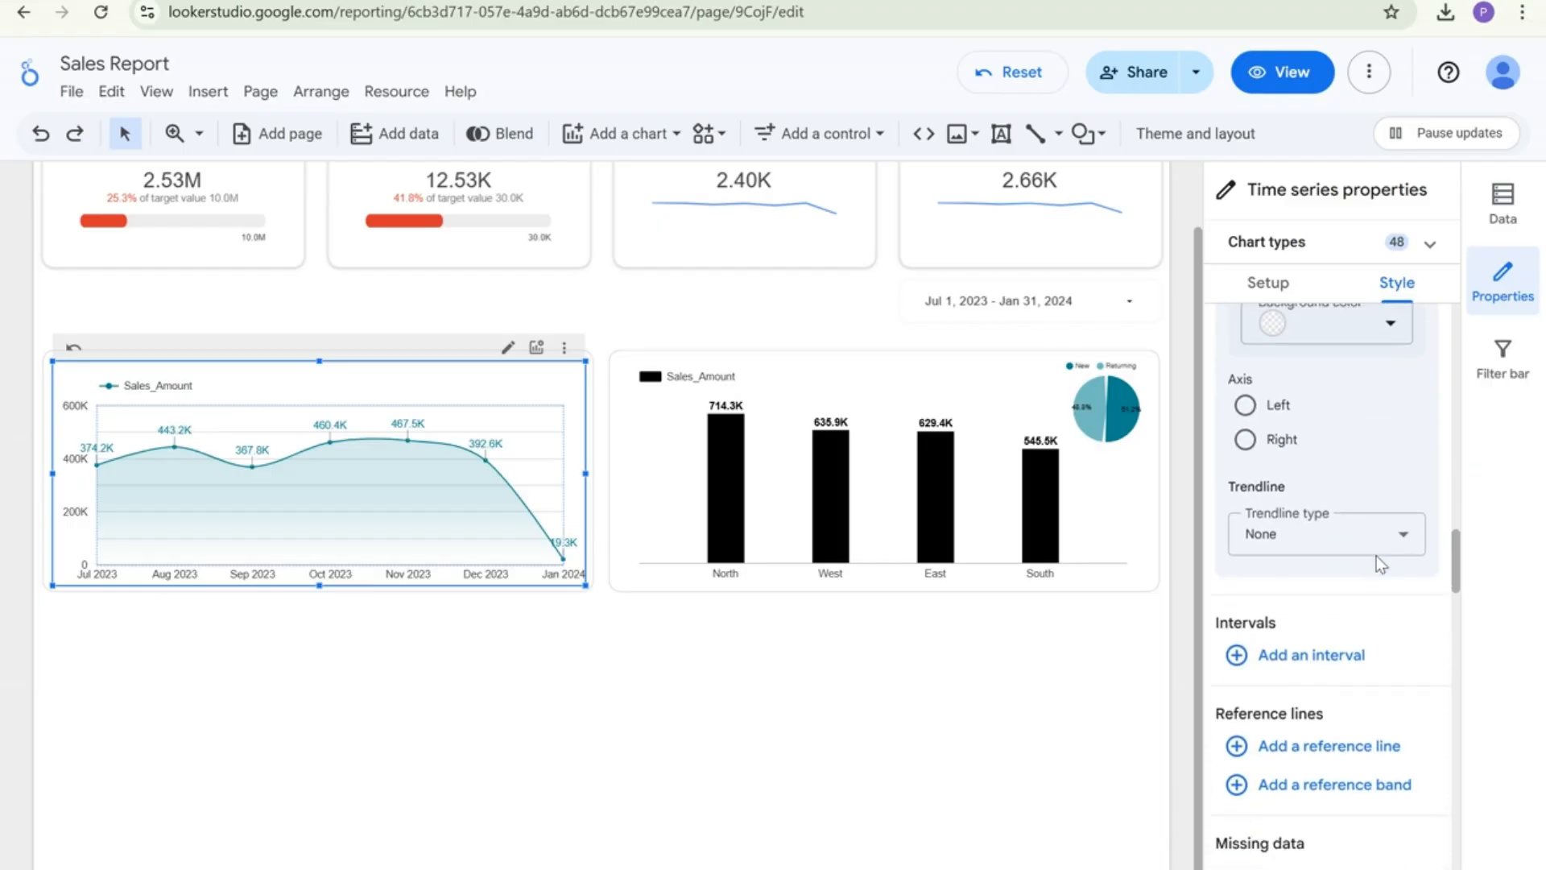
scroll(1375, 556, "down", 10)
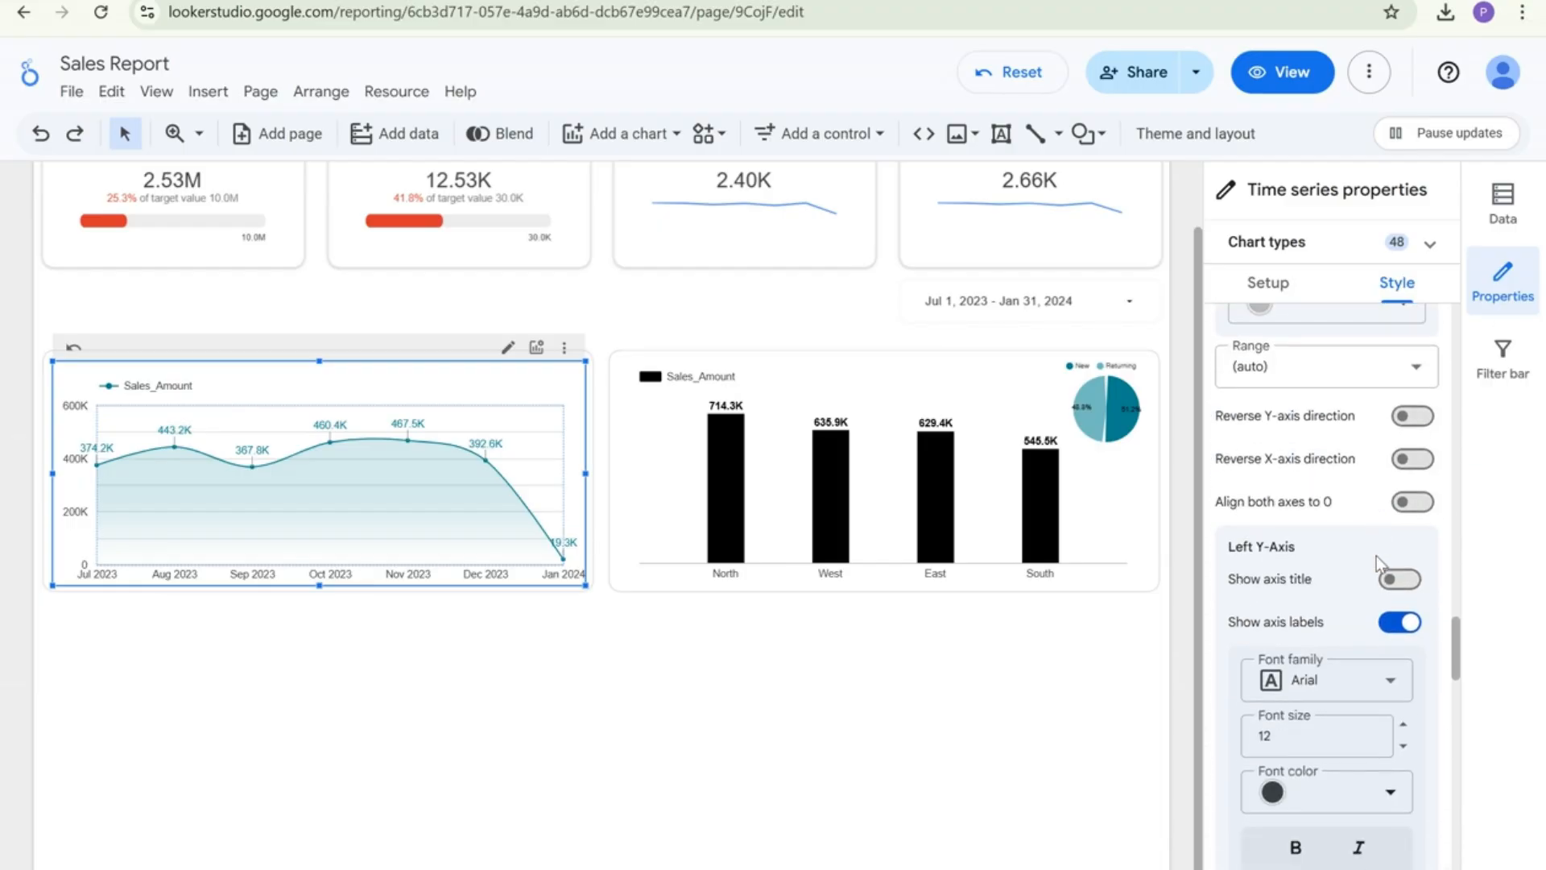
scroll(1375, 556, "down", 8)
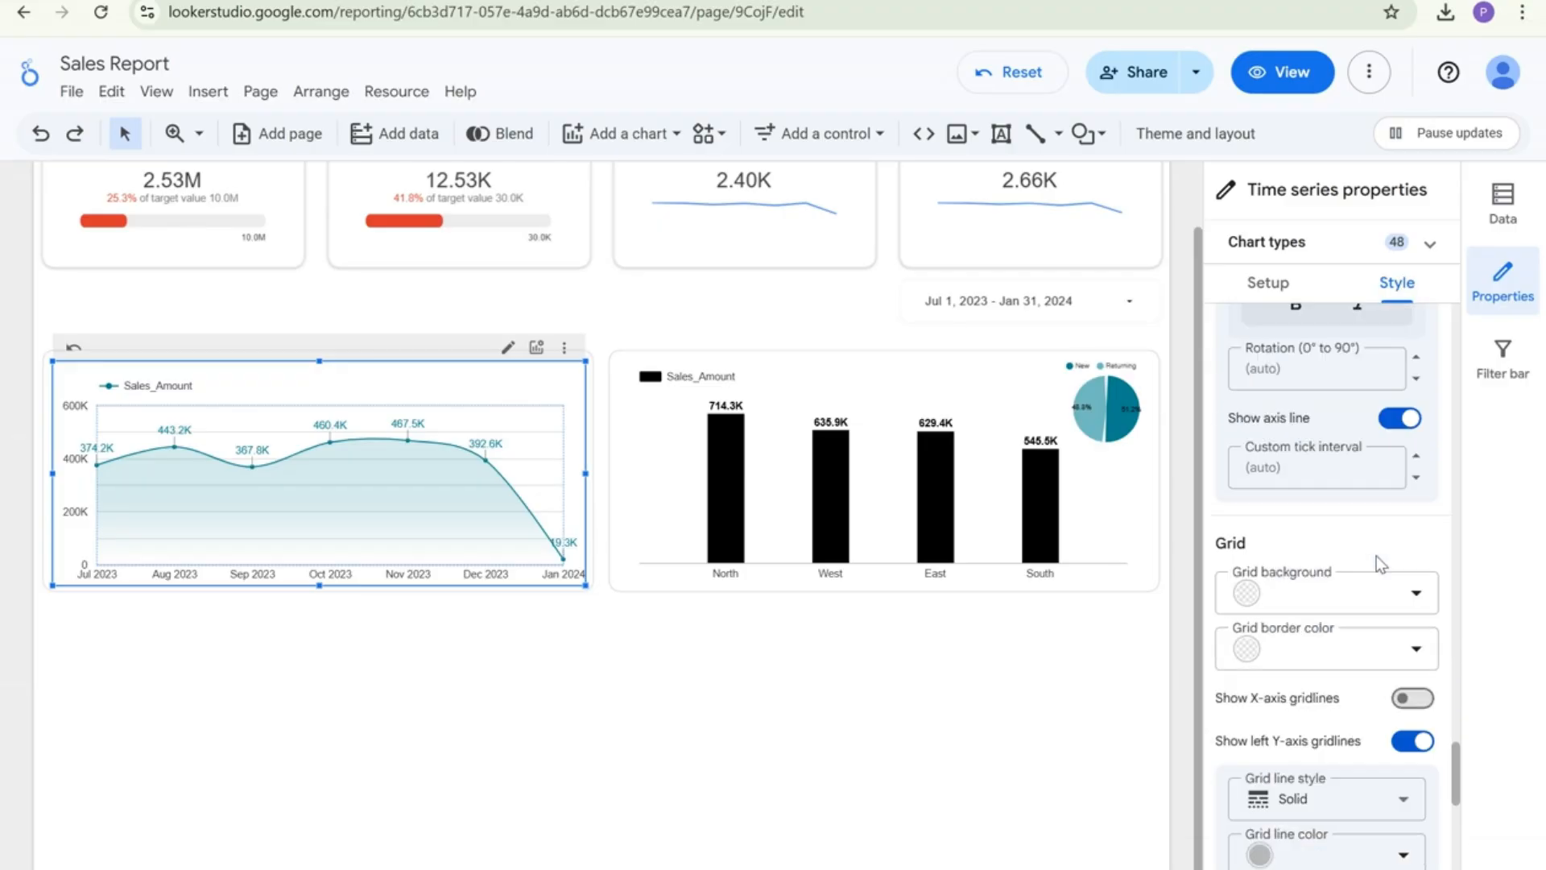
left_click(1414, 722)
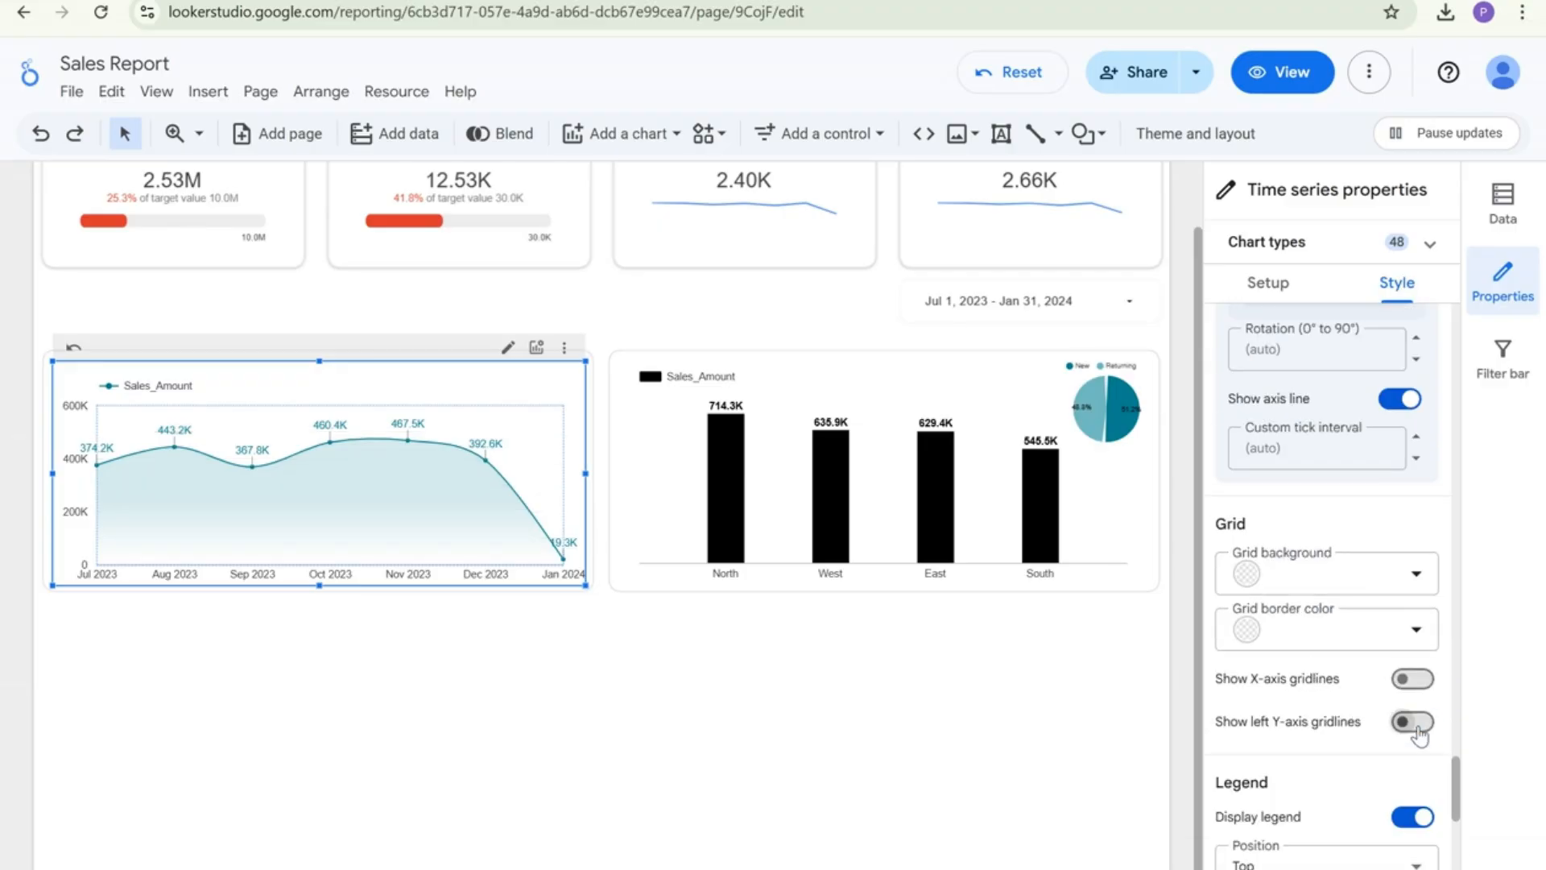
Widen the time series chart's plot area slightly by moving its left edge outward
left_click(216, 618)
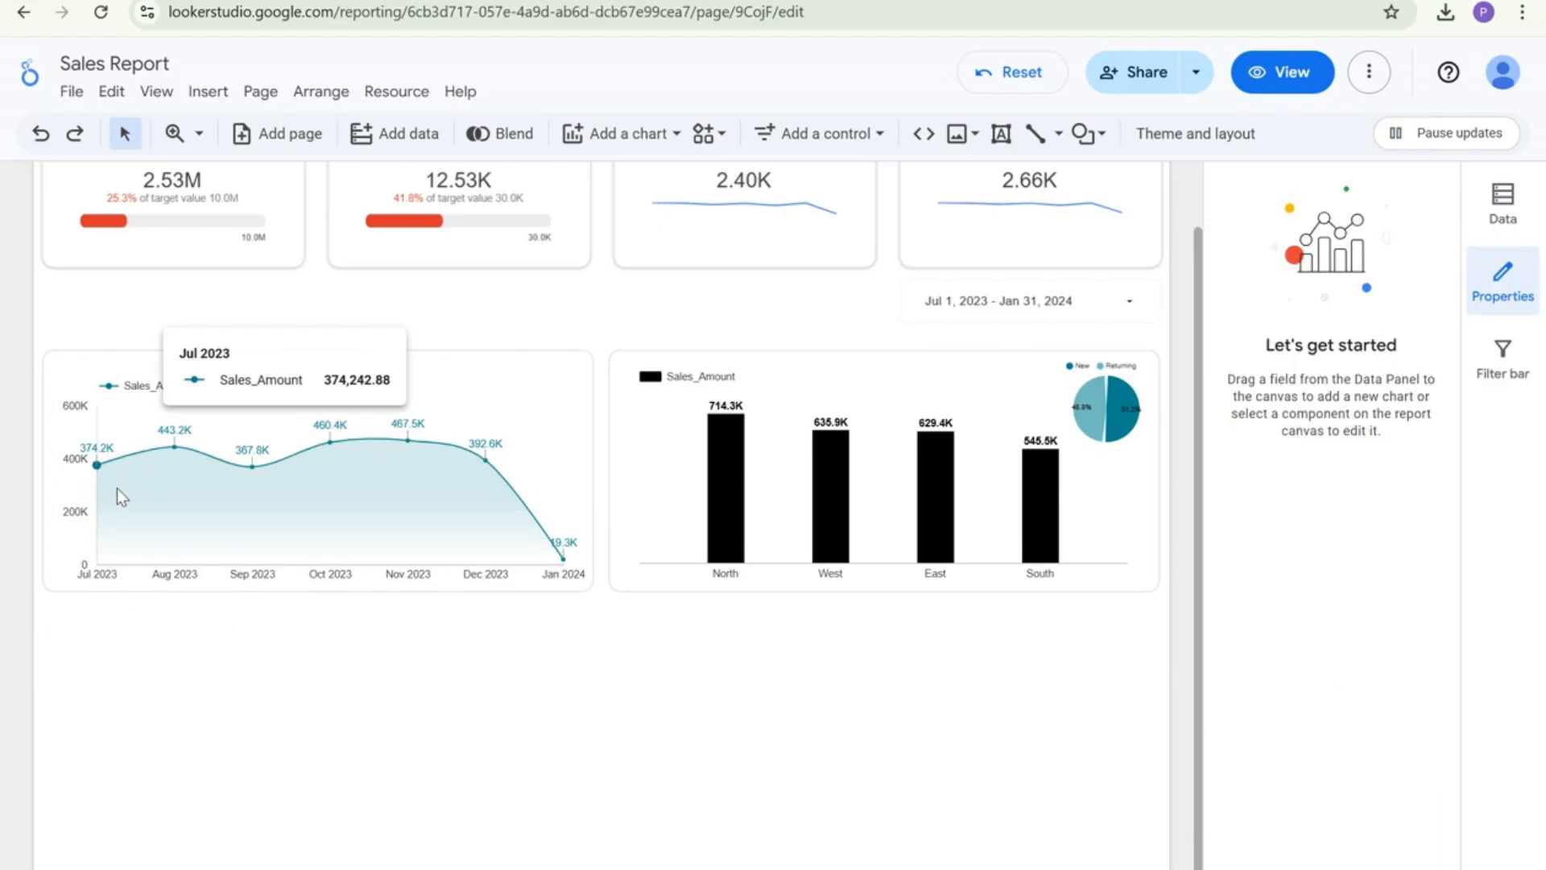
left_click(118, 488)
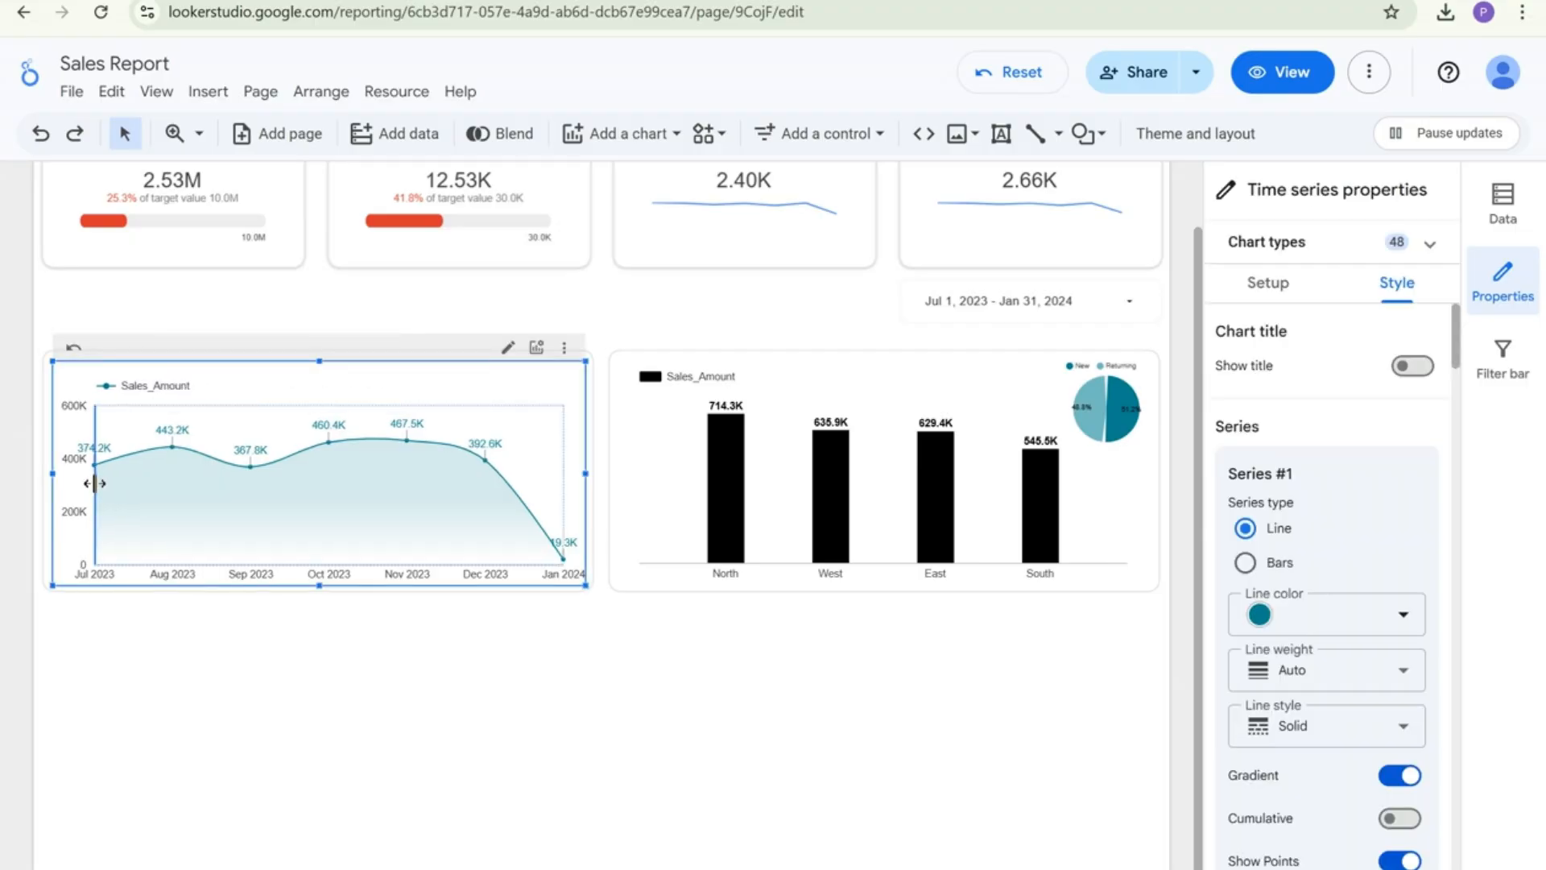
left_click(171, 655)
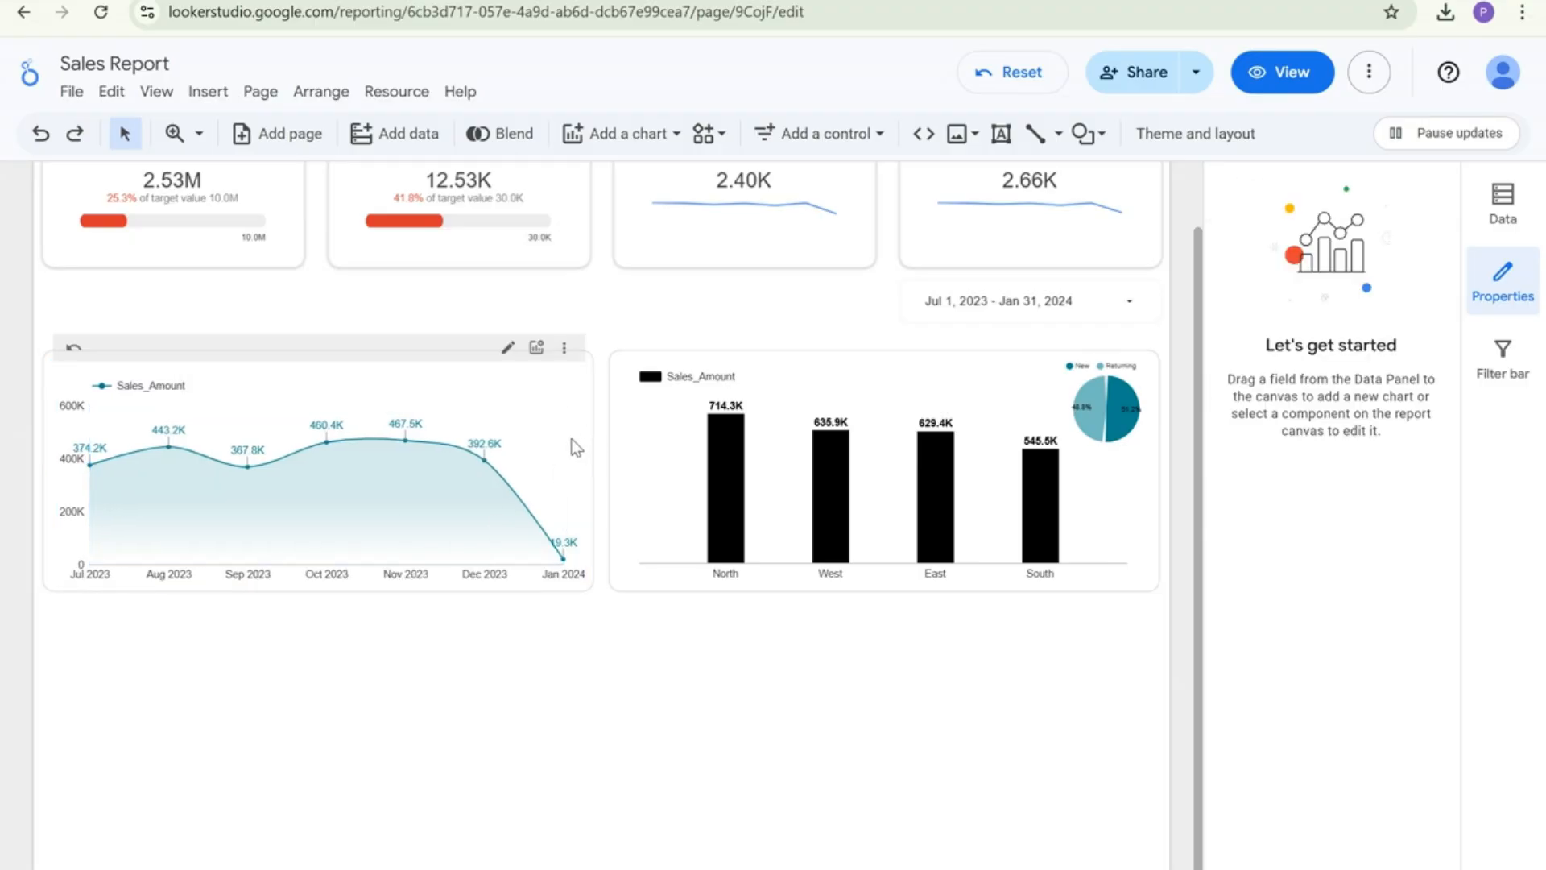
Preview the styled time series chart with only Quantity_Sold displayed, and reopen its optional metrics list
left_click(564, 391)
left_click(536, 347)
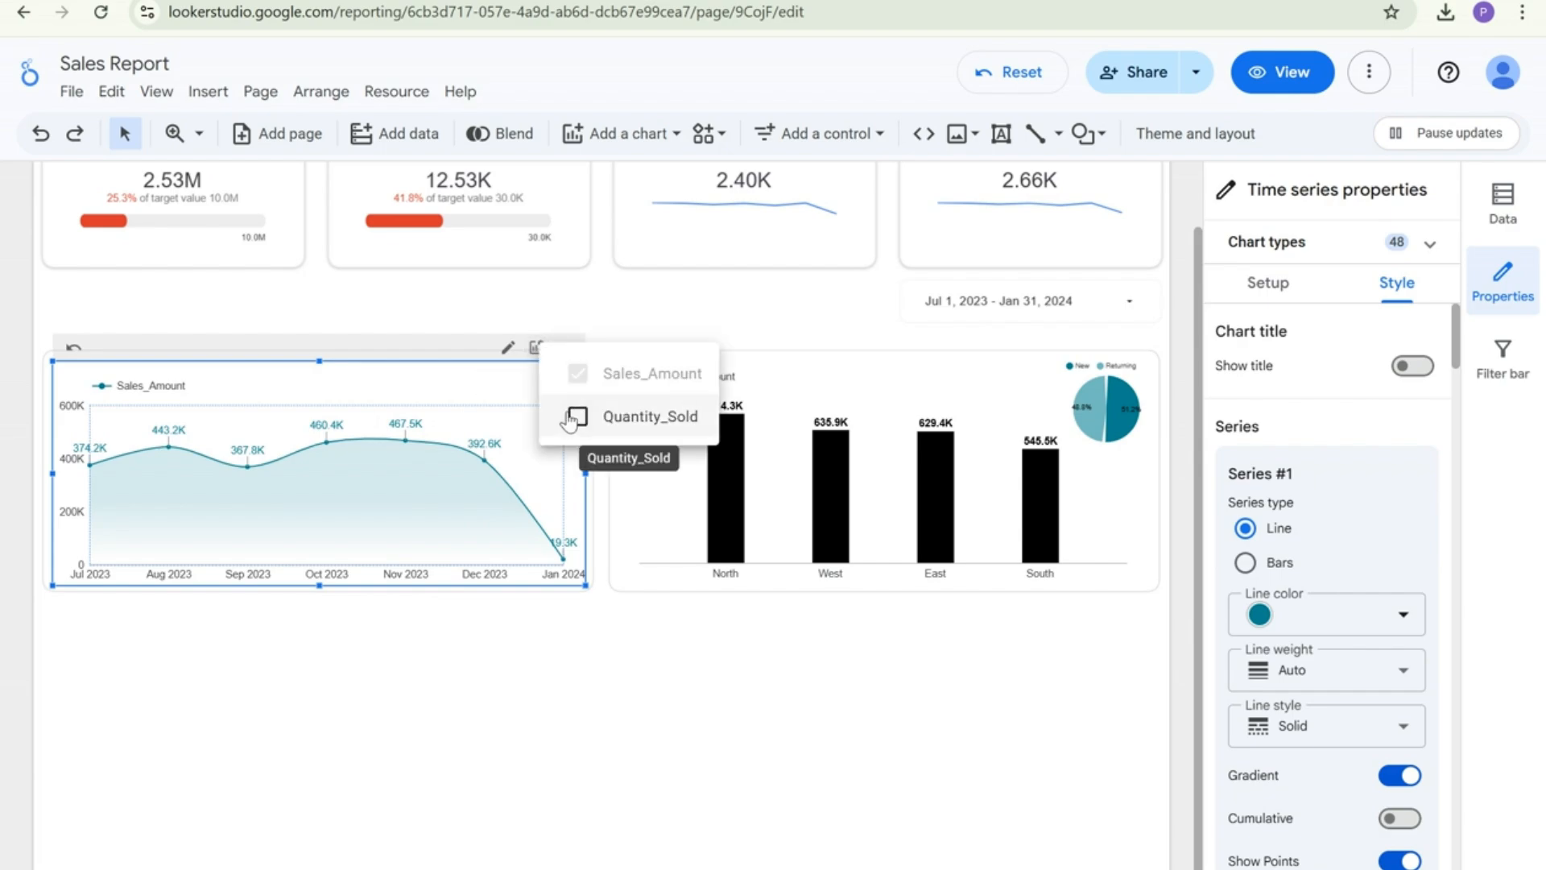
left_click(575, 413)
left_click(577, 373)
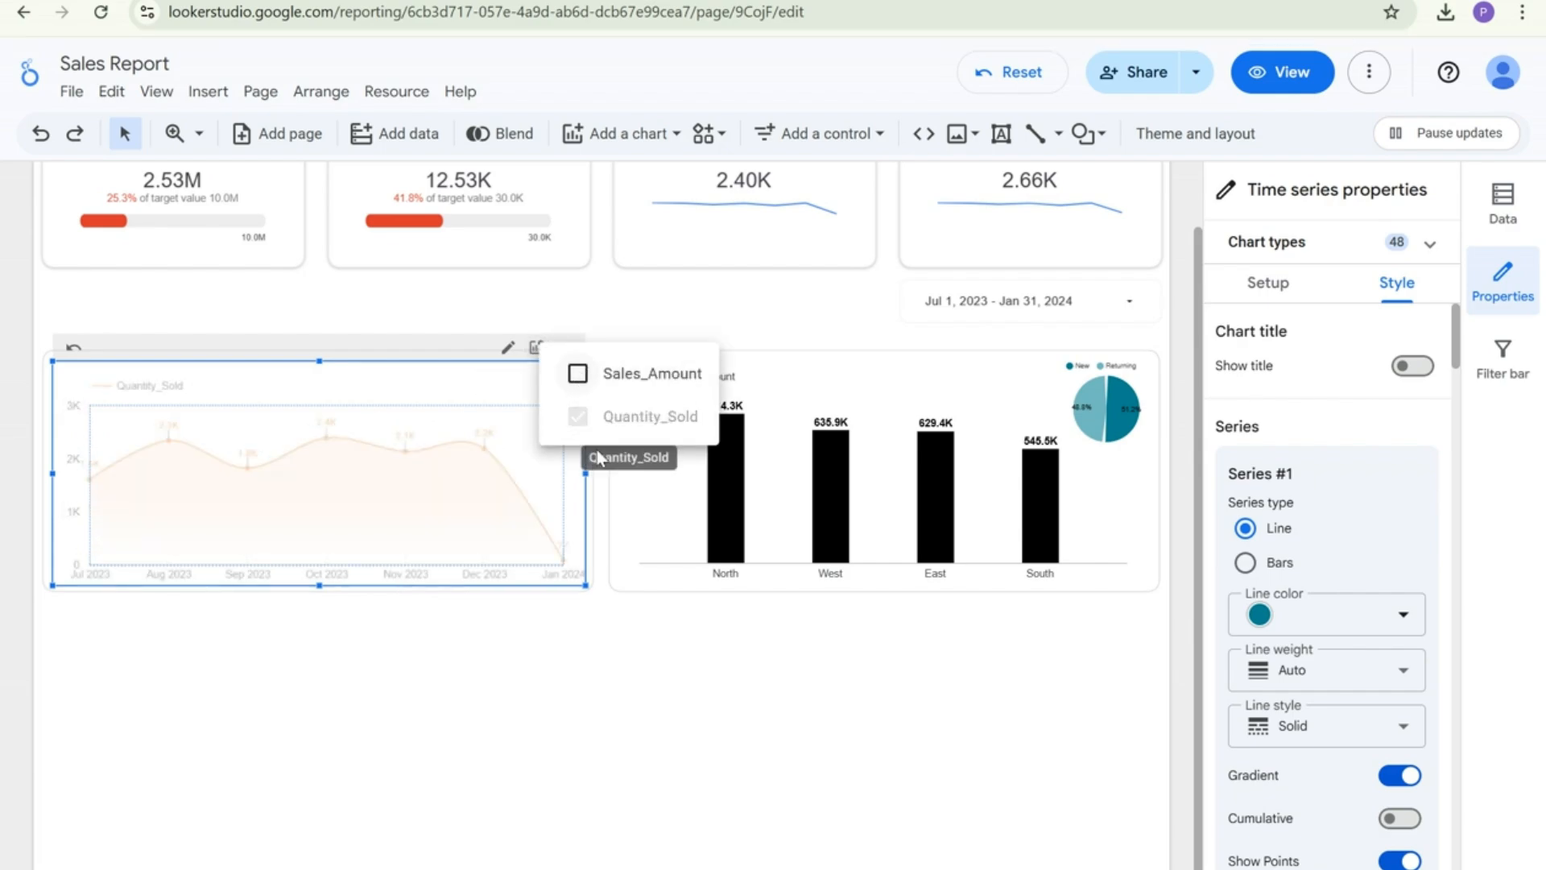
left_click(536, 347)
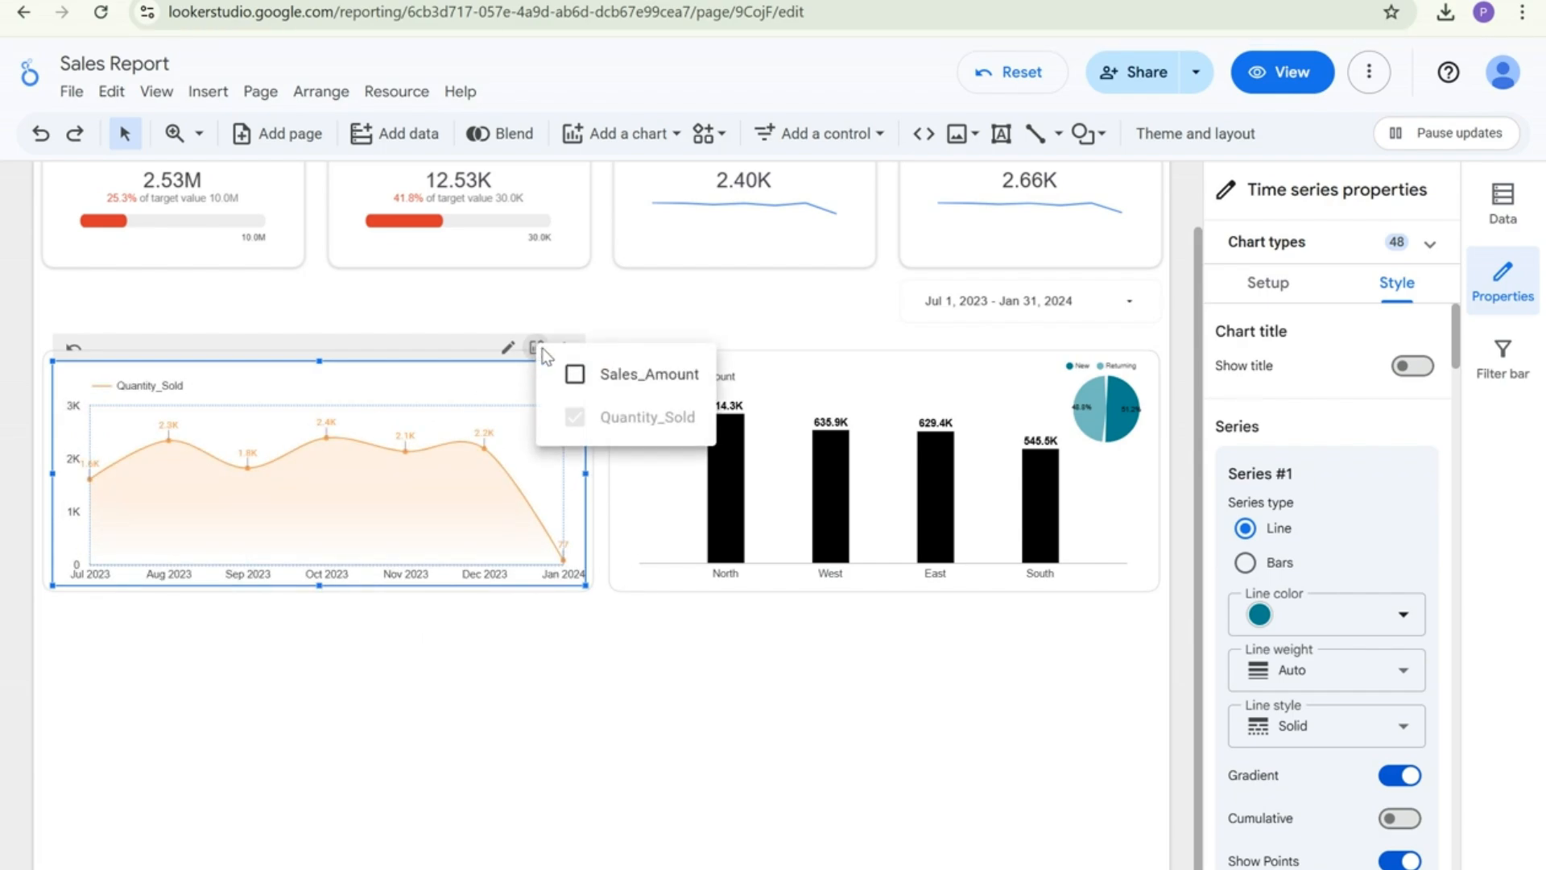
Switch the time series chart's displayed metric back to Sales_Amount only
left_click(578, 376)
left_click(575, 415)
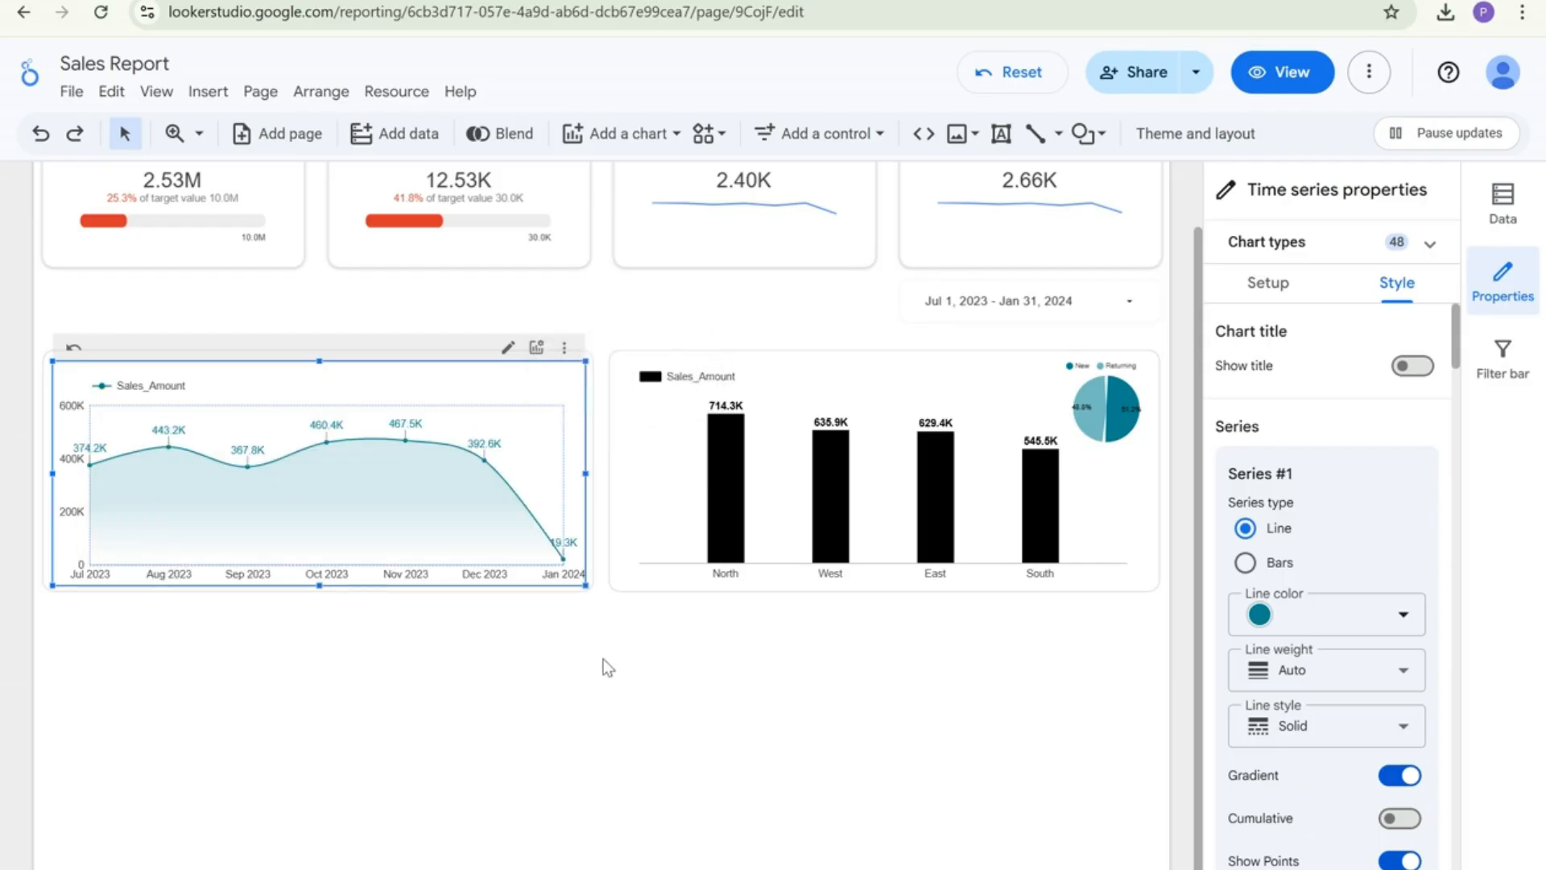
left_click(602, 659)
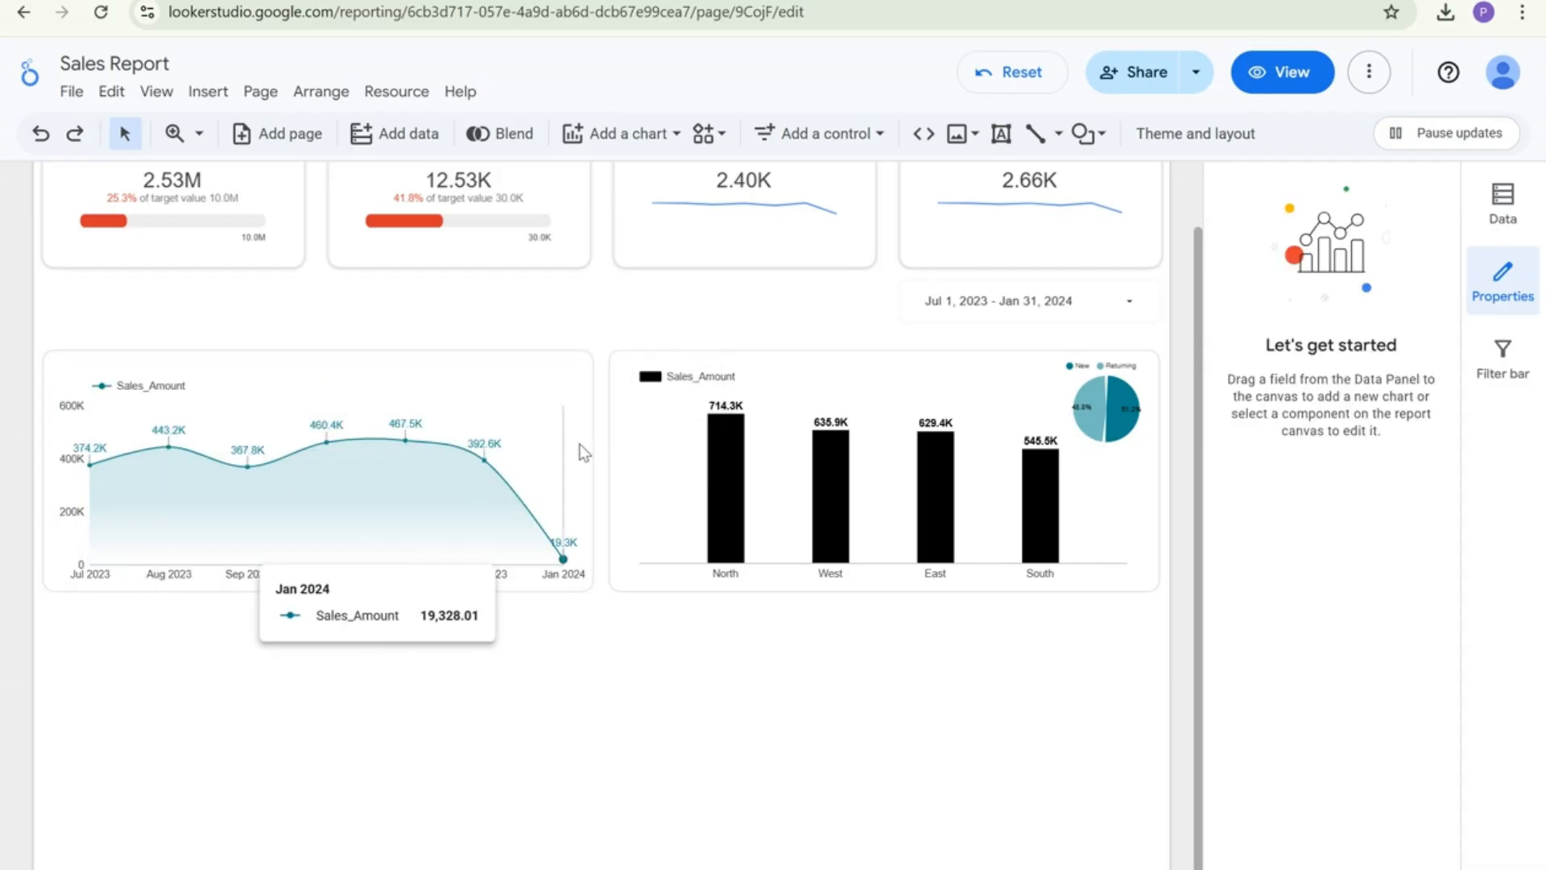
mouse_move(569, 407)
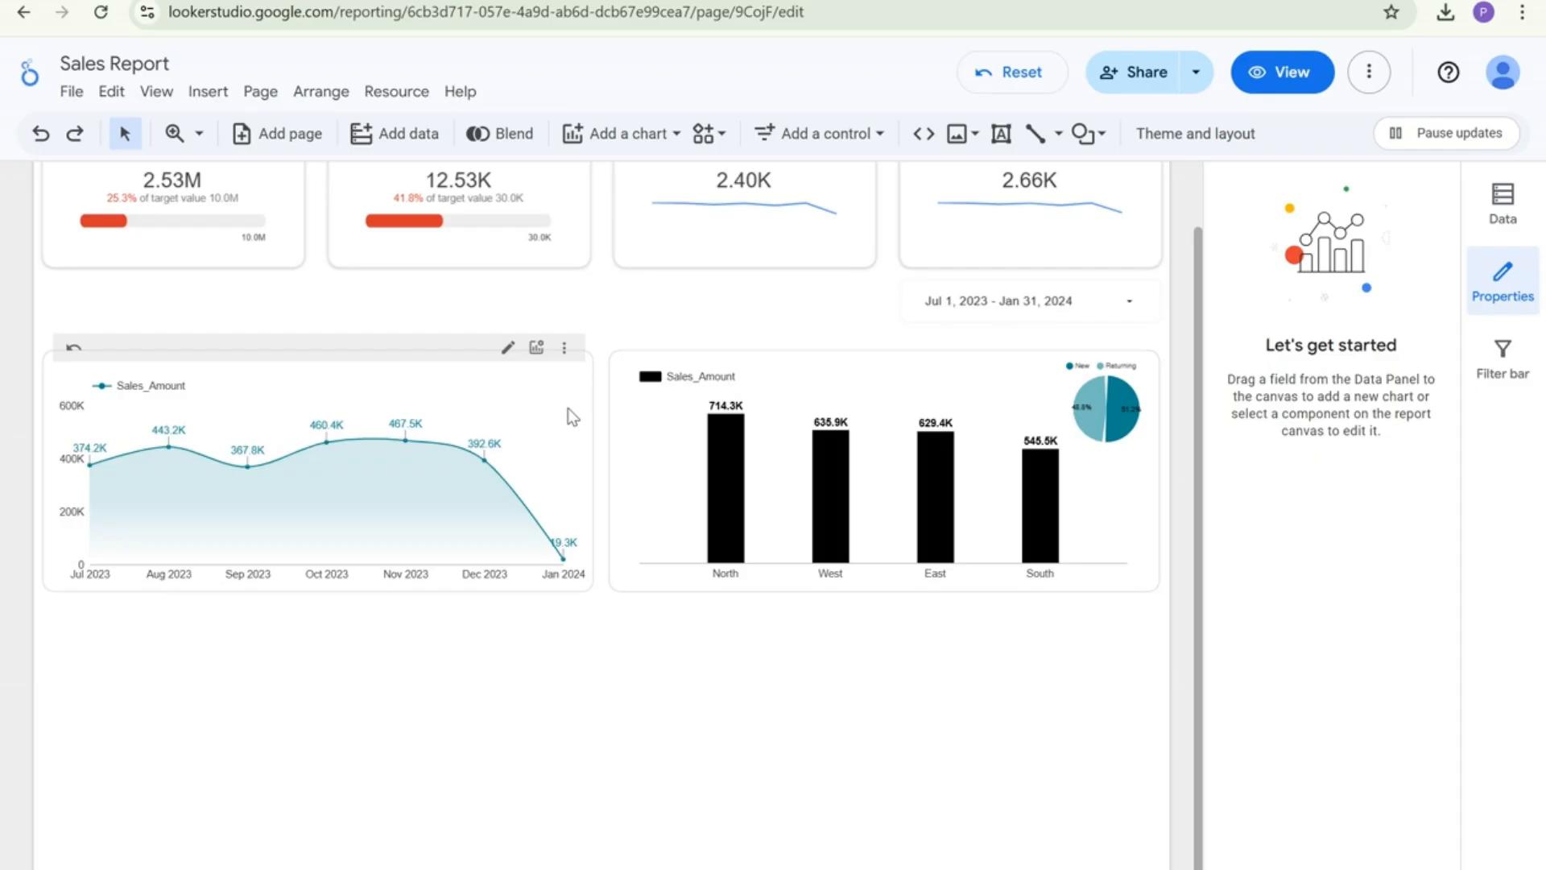
Enable optional metrics for the regional bar chart and add Quantity_Sold as the optional metric
left_click(679, 465)
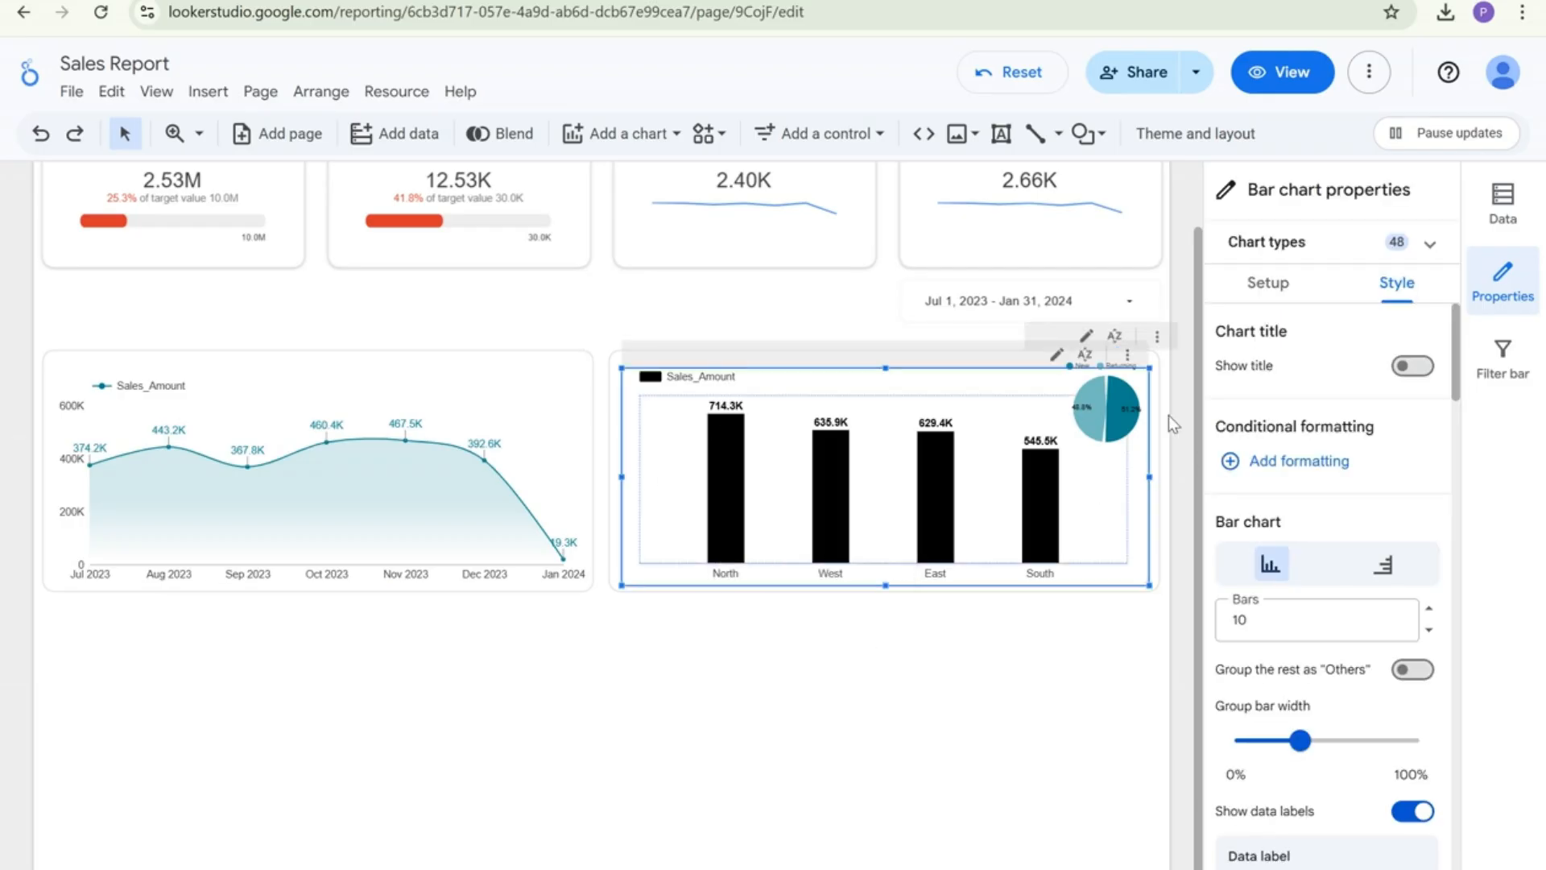
left_click(1266, 279)
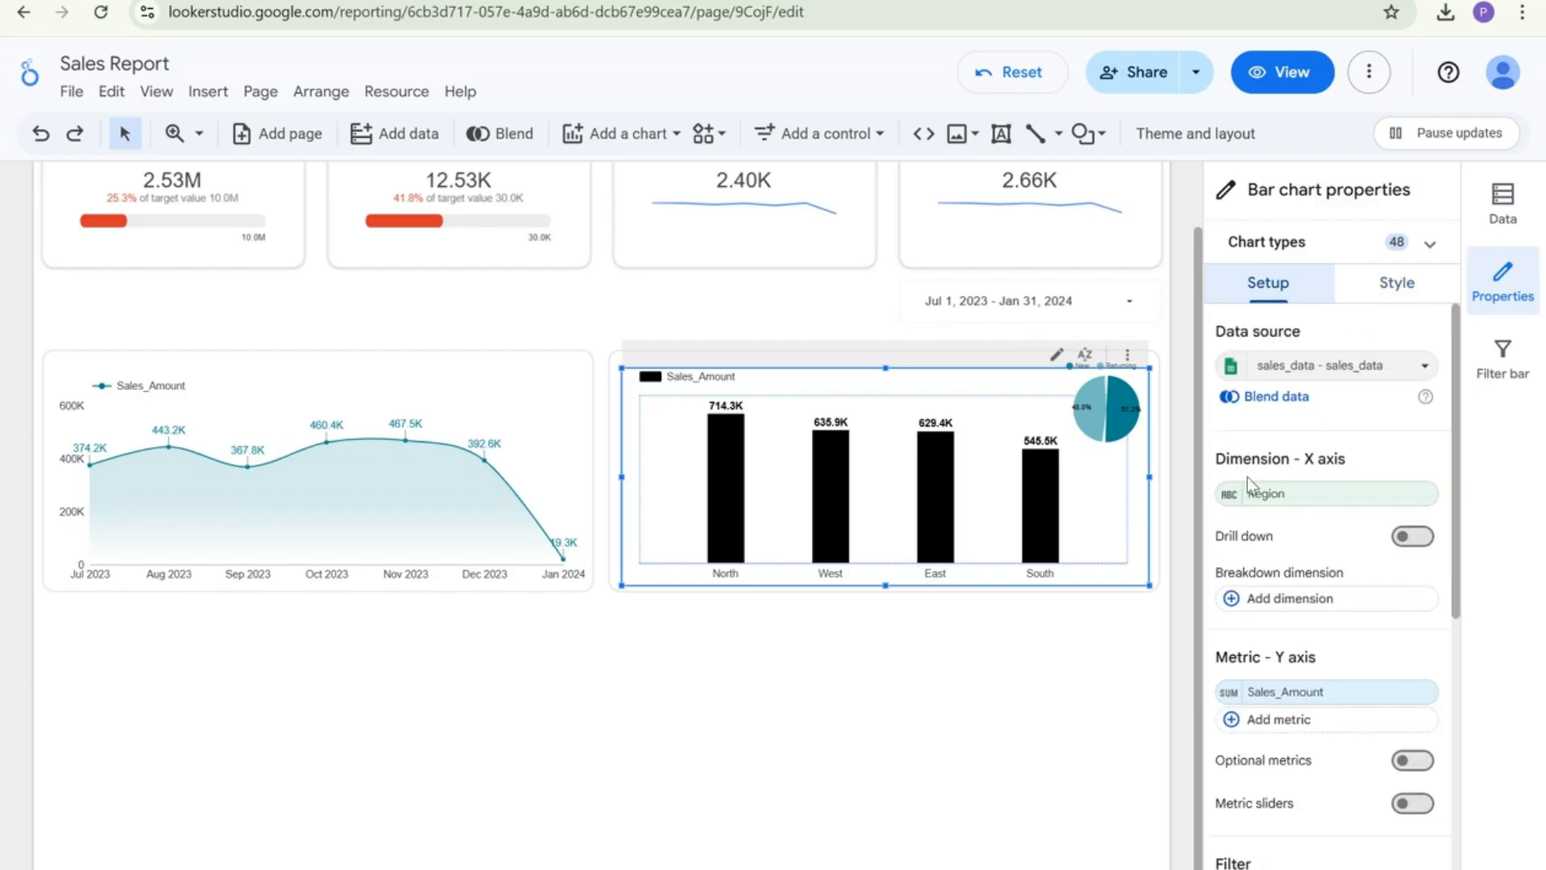
left_click(1402, 760)
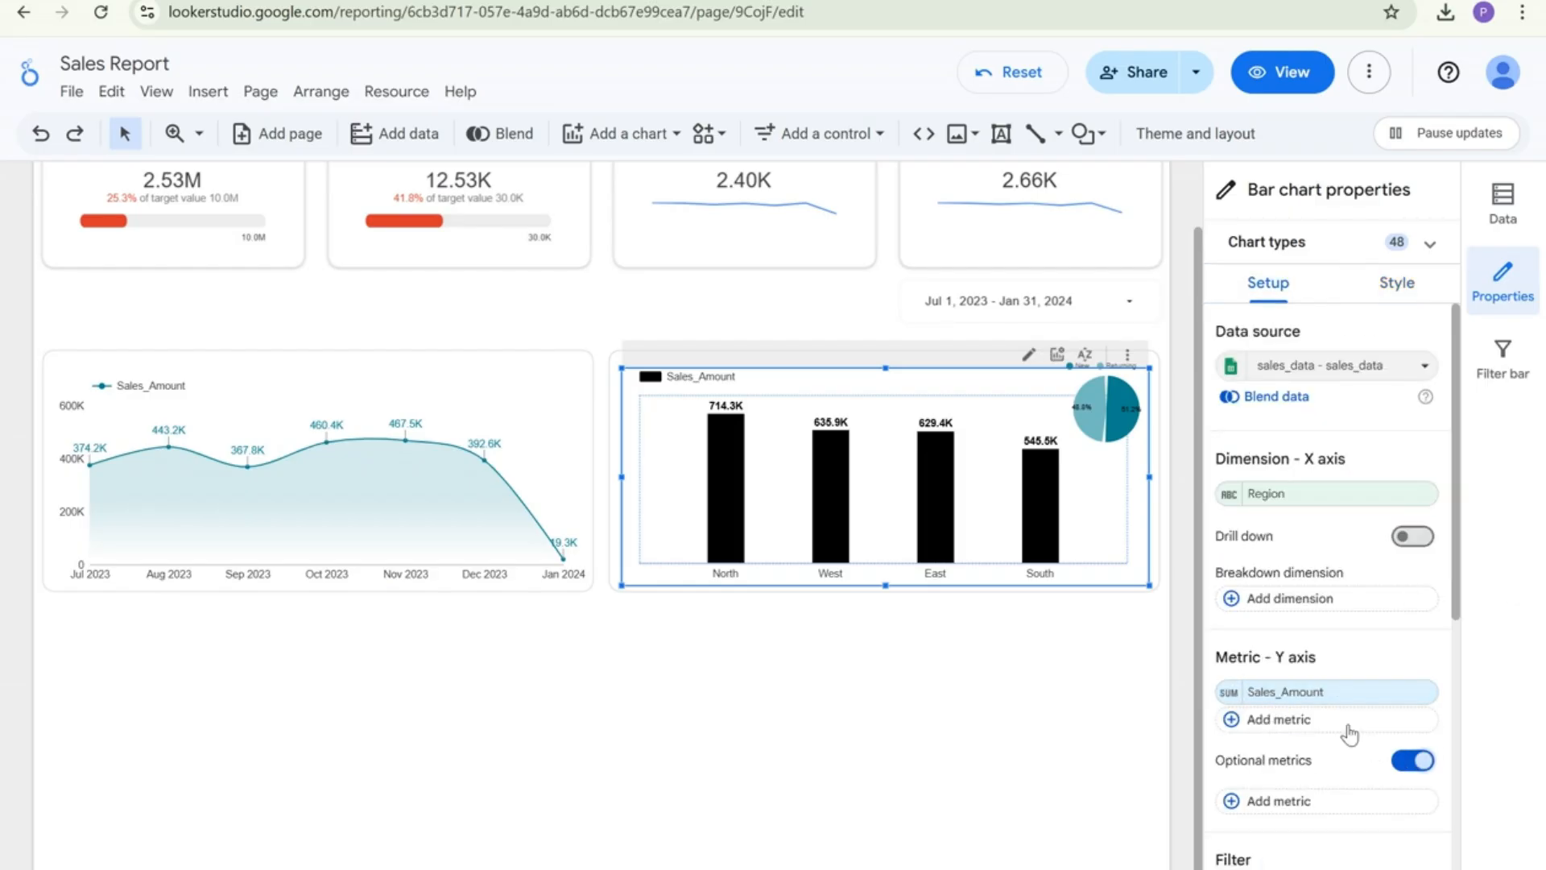
scroll(1328, 725, "down", 1)
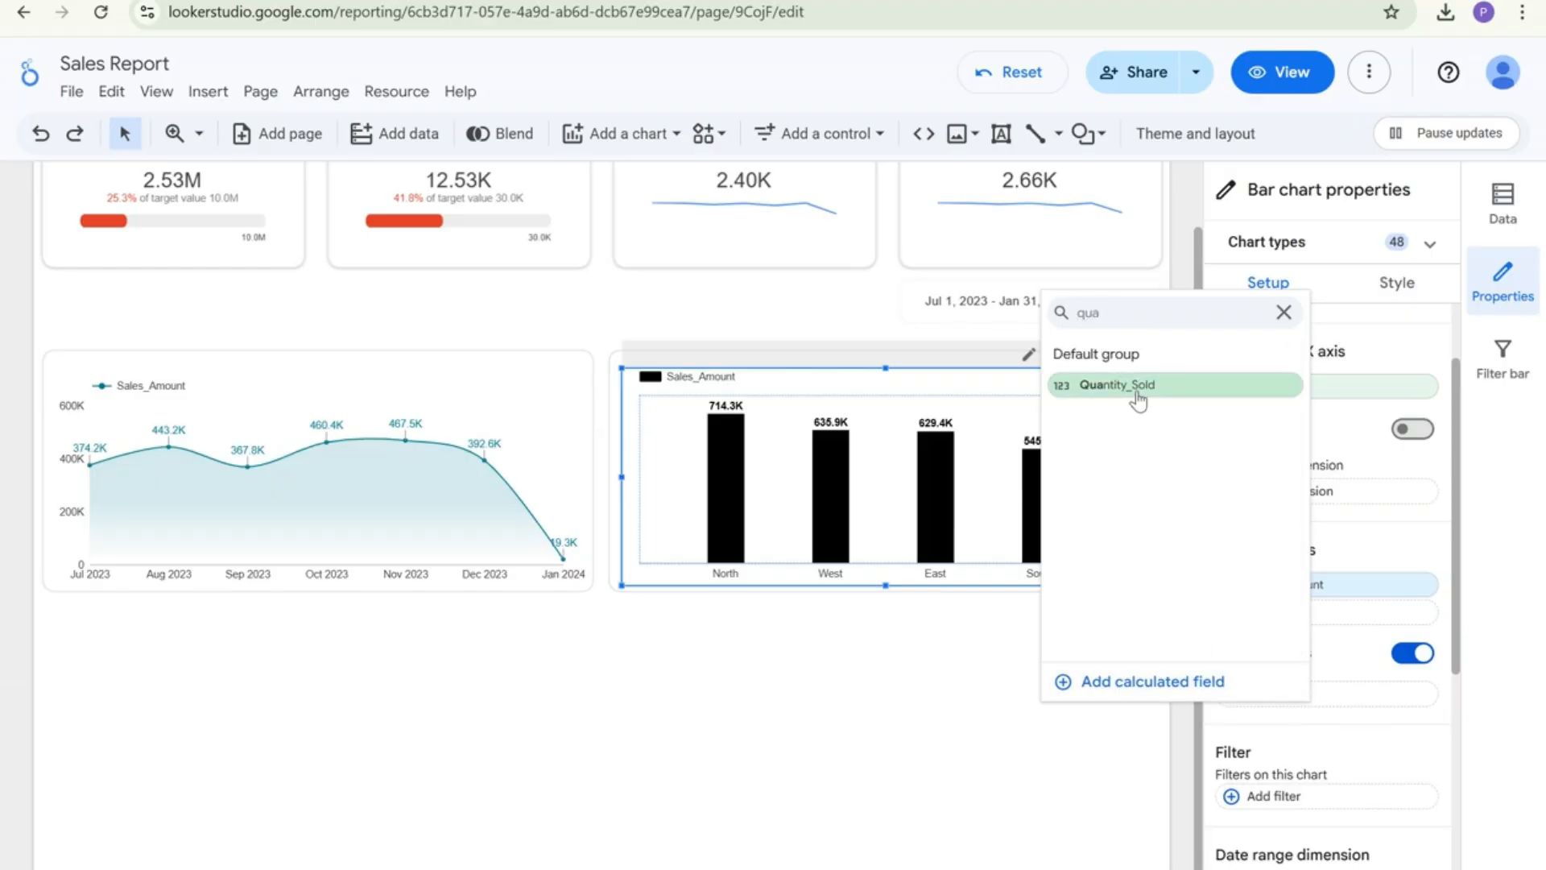
left_click(1142, 388)
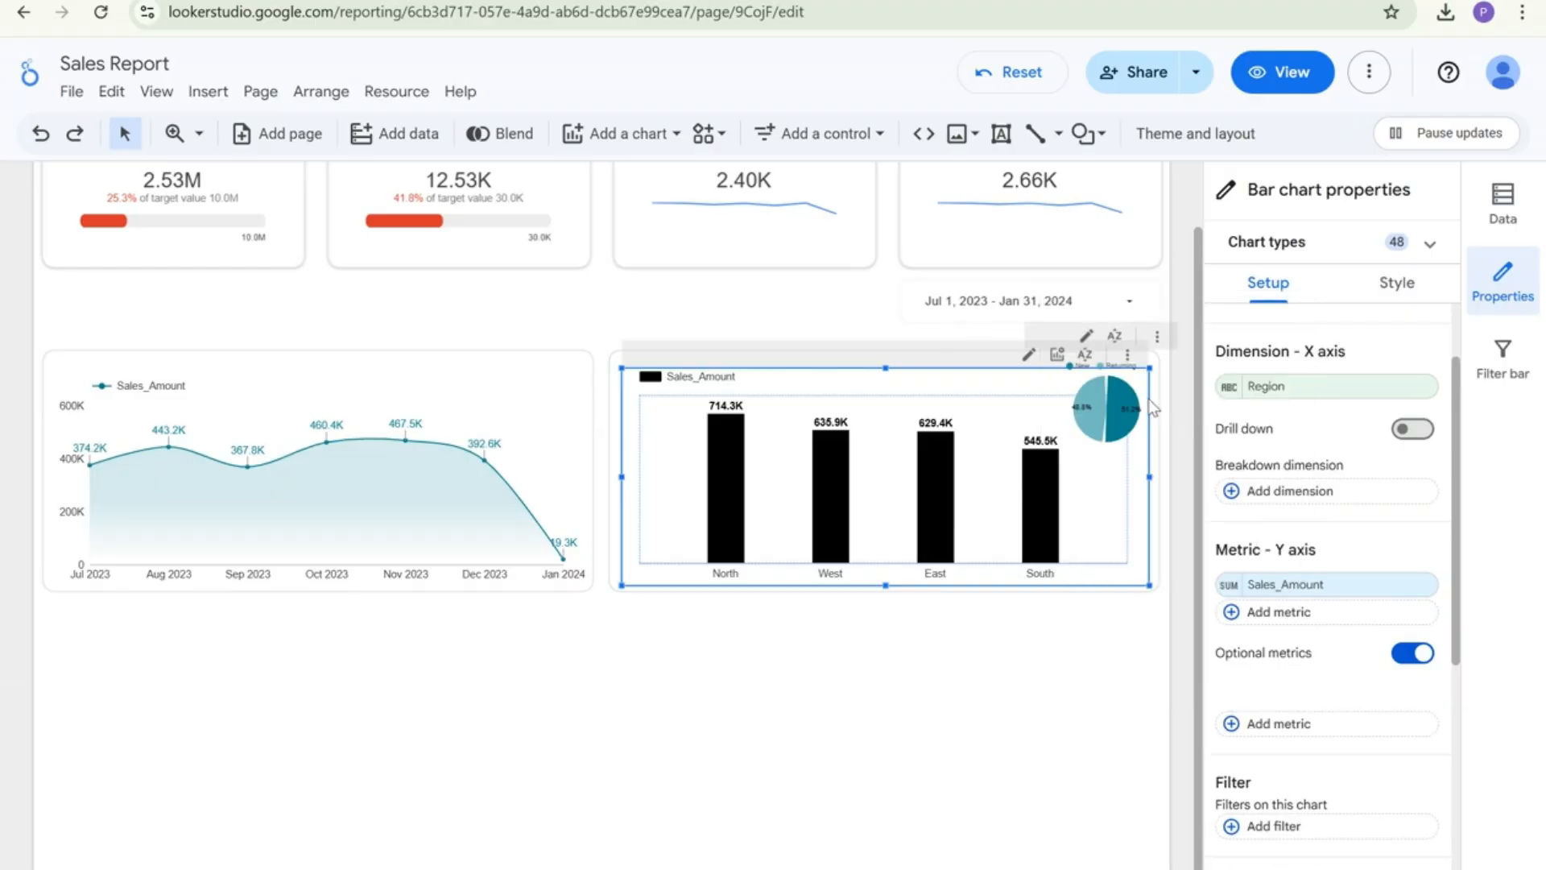
left_click(1182, 672)
left_click(1138, 528)
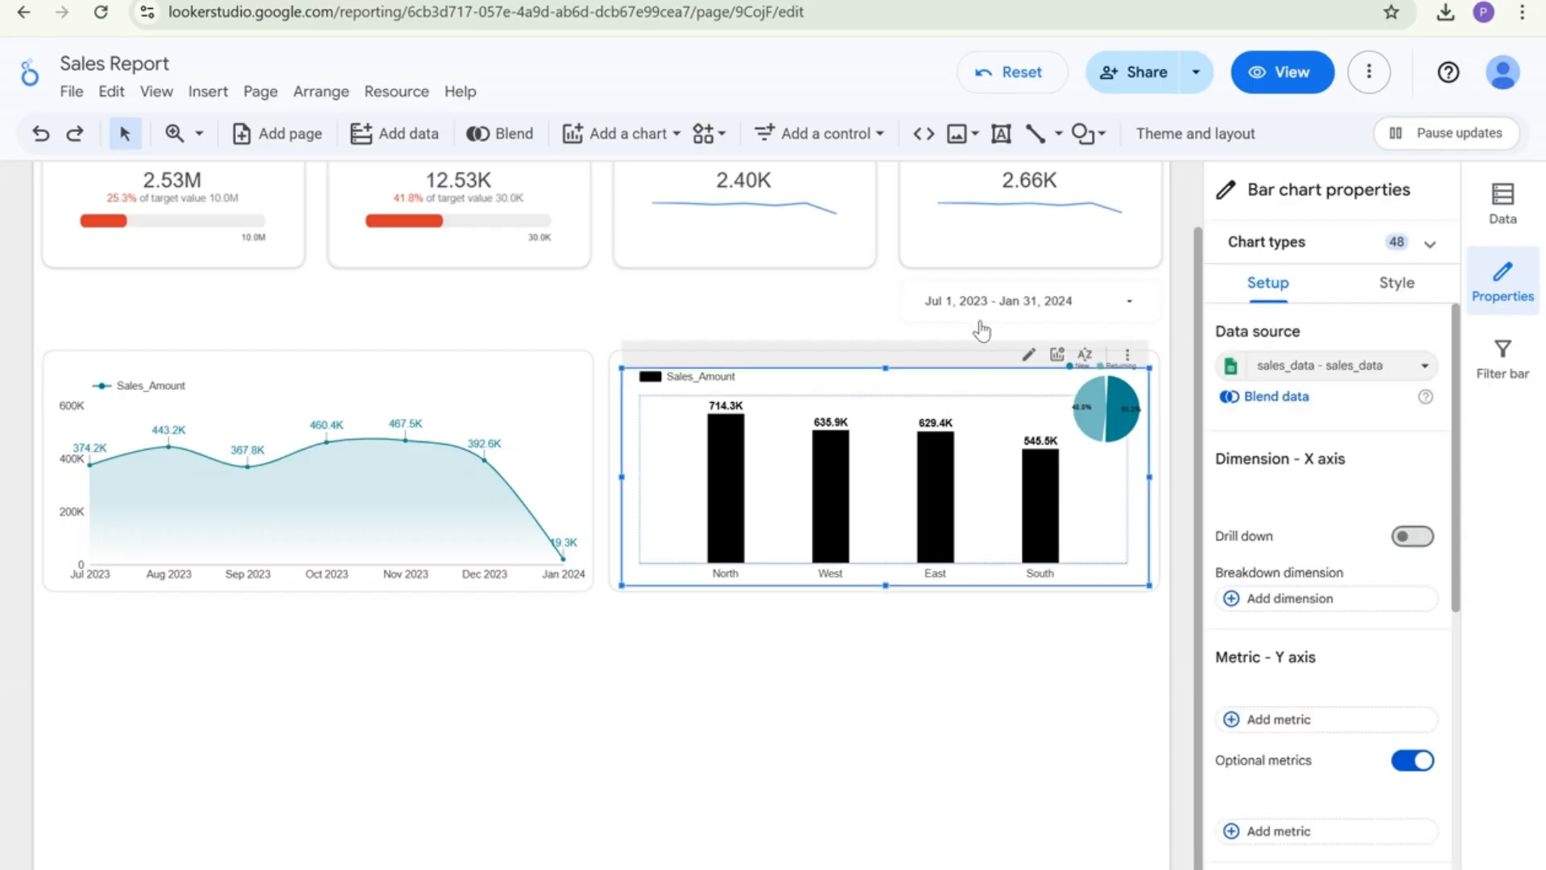
Try the bar chart's optional metrics by showing only Quantity_Sold and returning to only Sales_Amount
left_click(1085, 355)
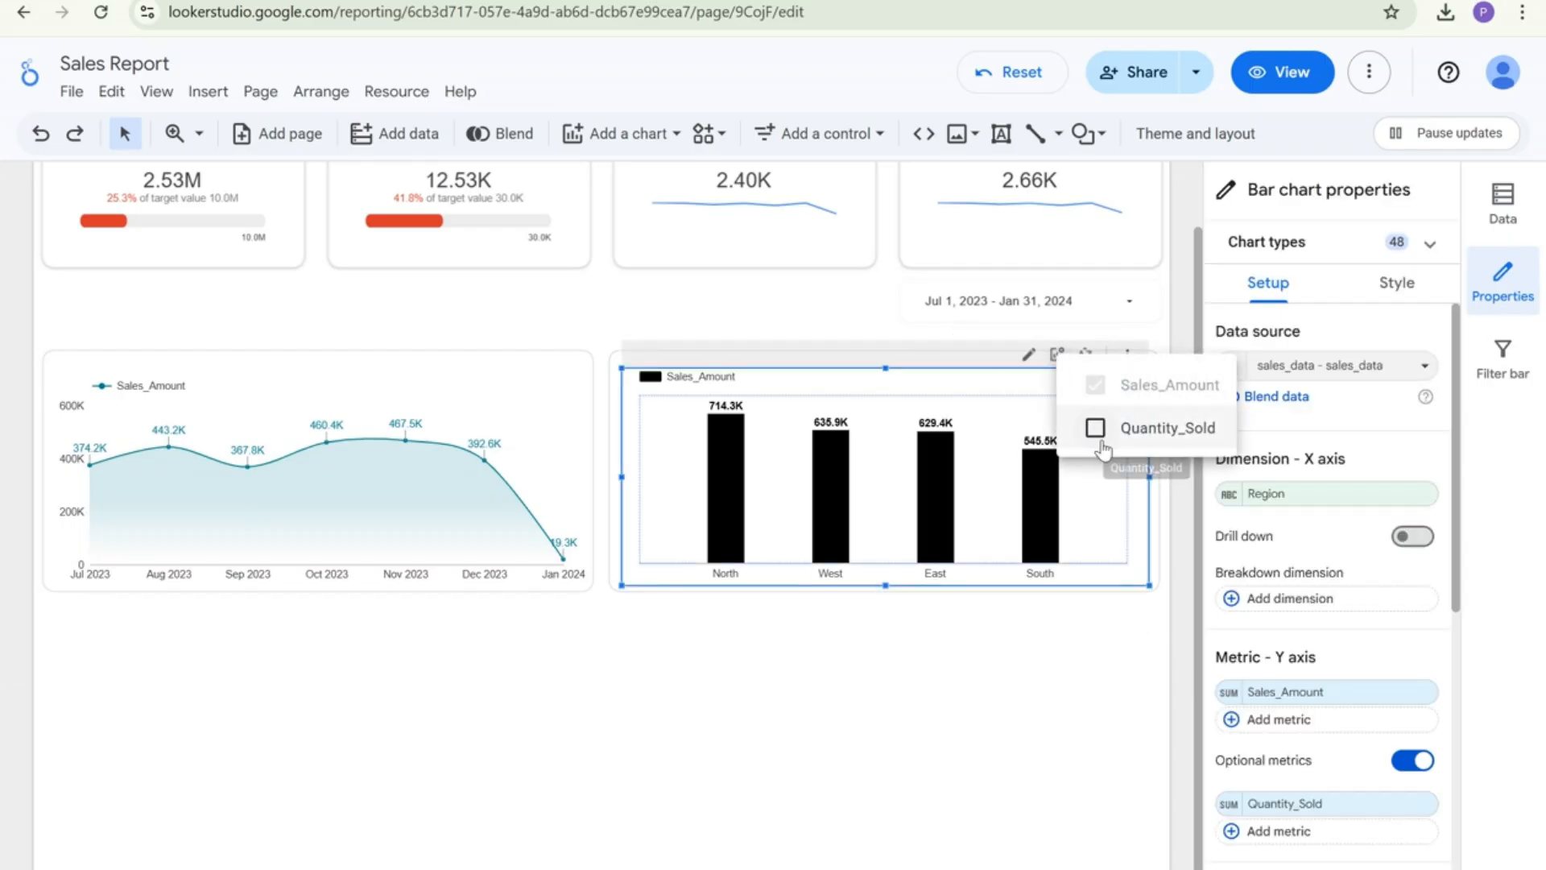
left_click(1096, 429)
left_click(1097, 387)
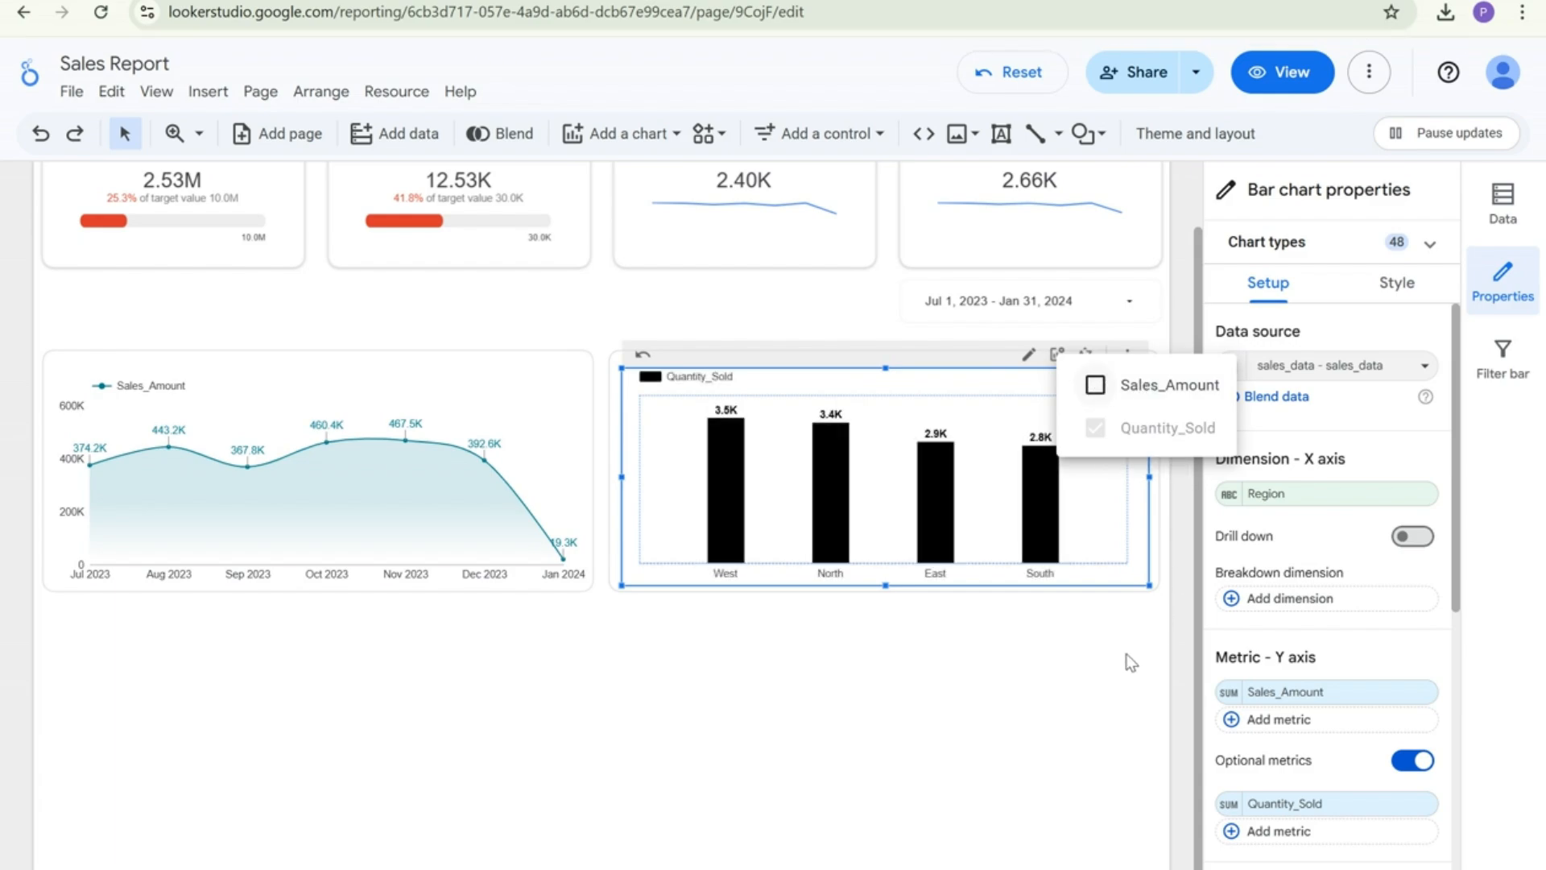
left_click(1096, 385)
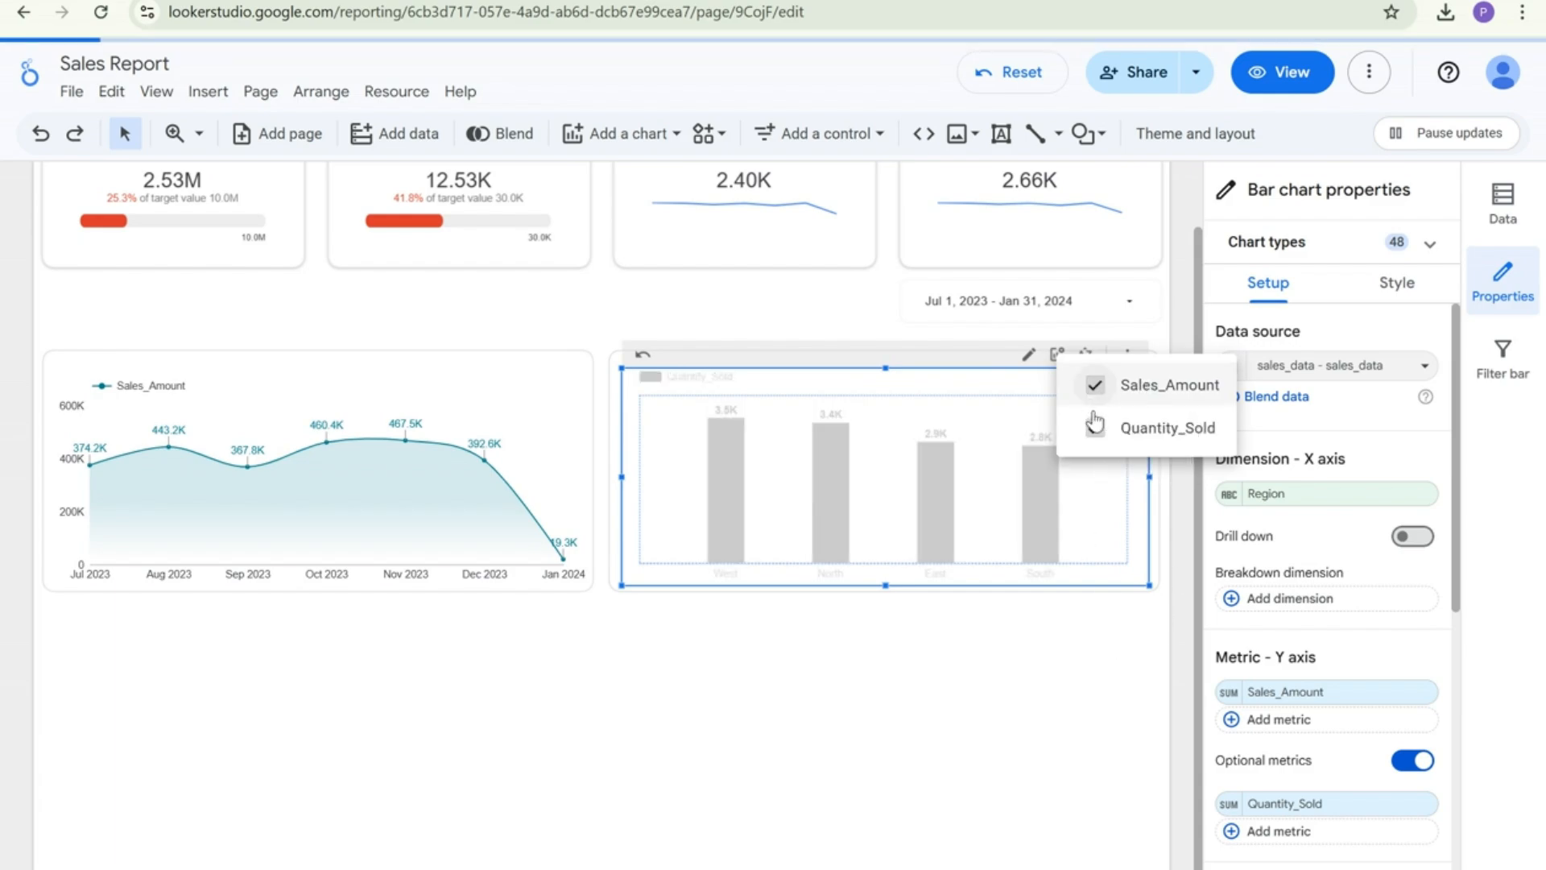
left_click(1096, 427)
left_click(1076, 650)
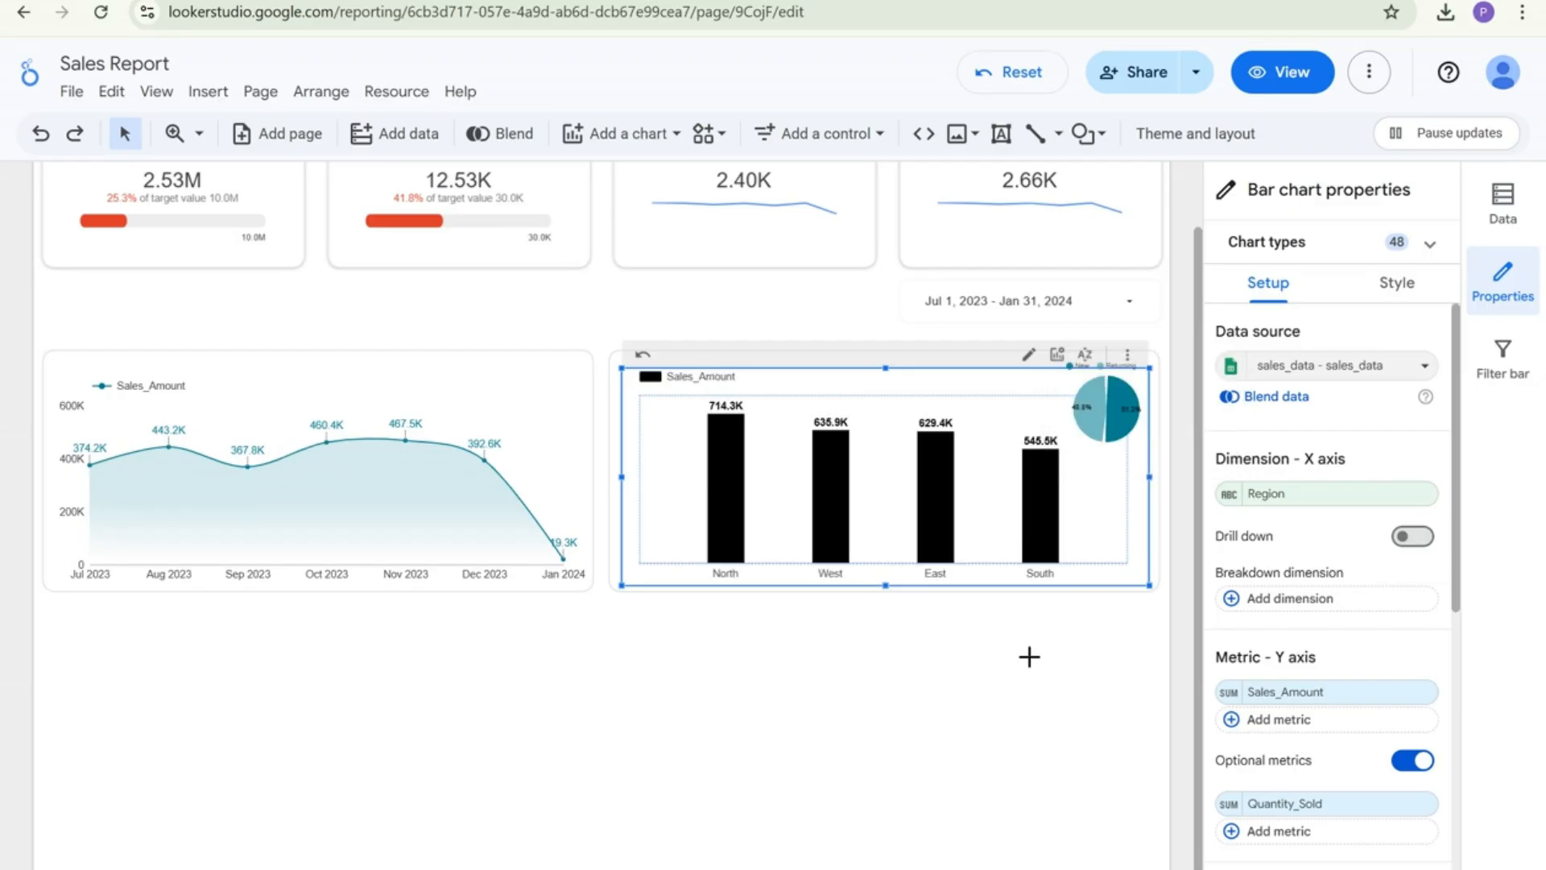
left_click(1029, 655)
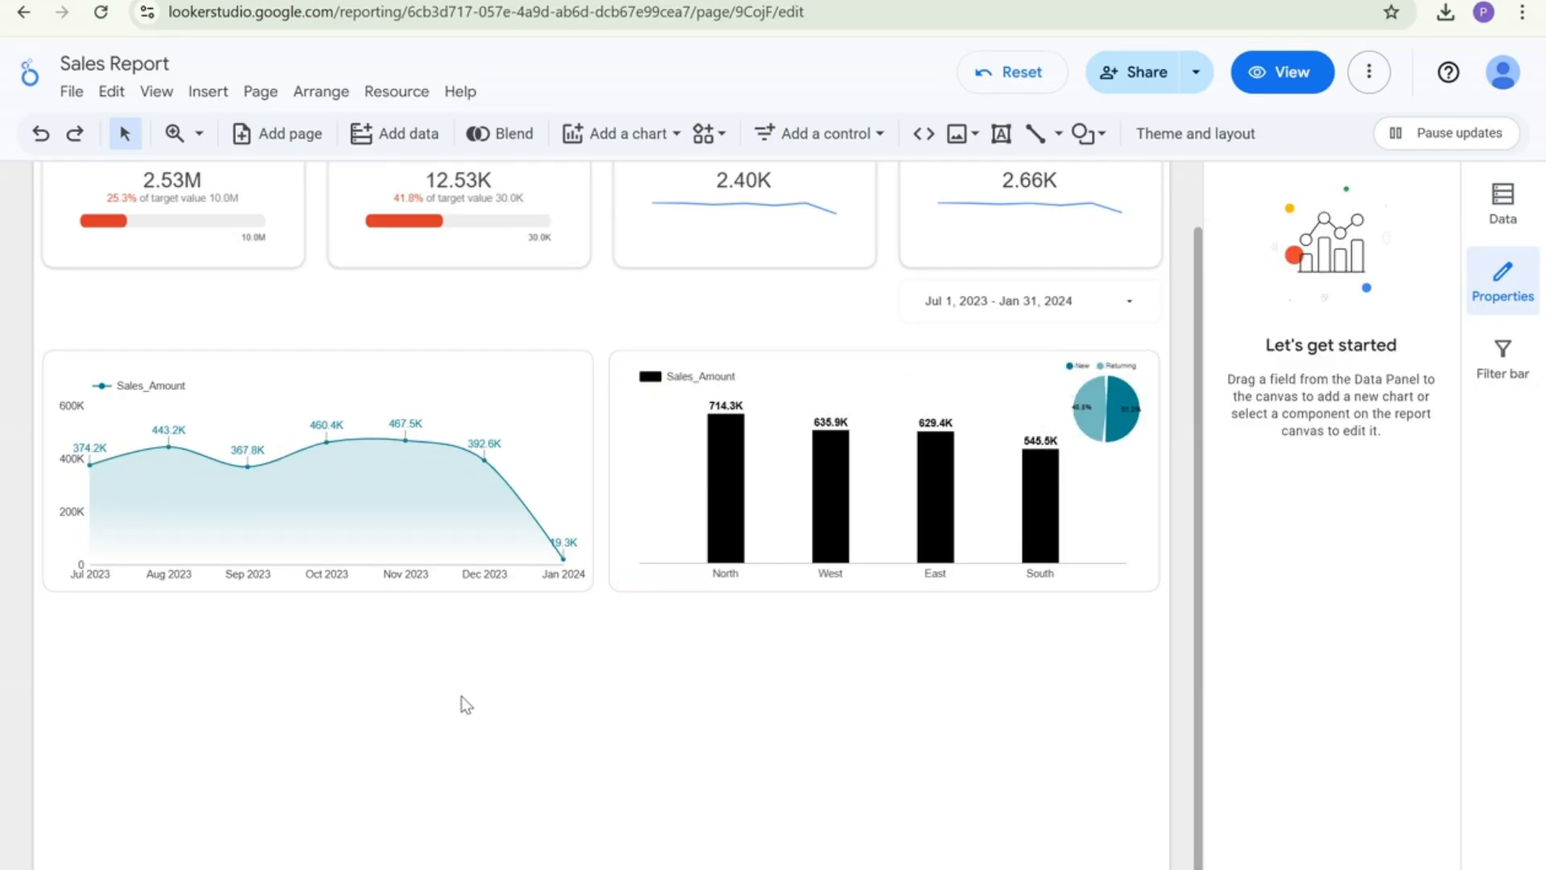
Insert a pivot table with heatmap under the existing charts and move it to the empty area below the bar chart
scroll(268, 692, "down", 1)
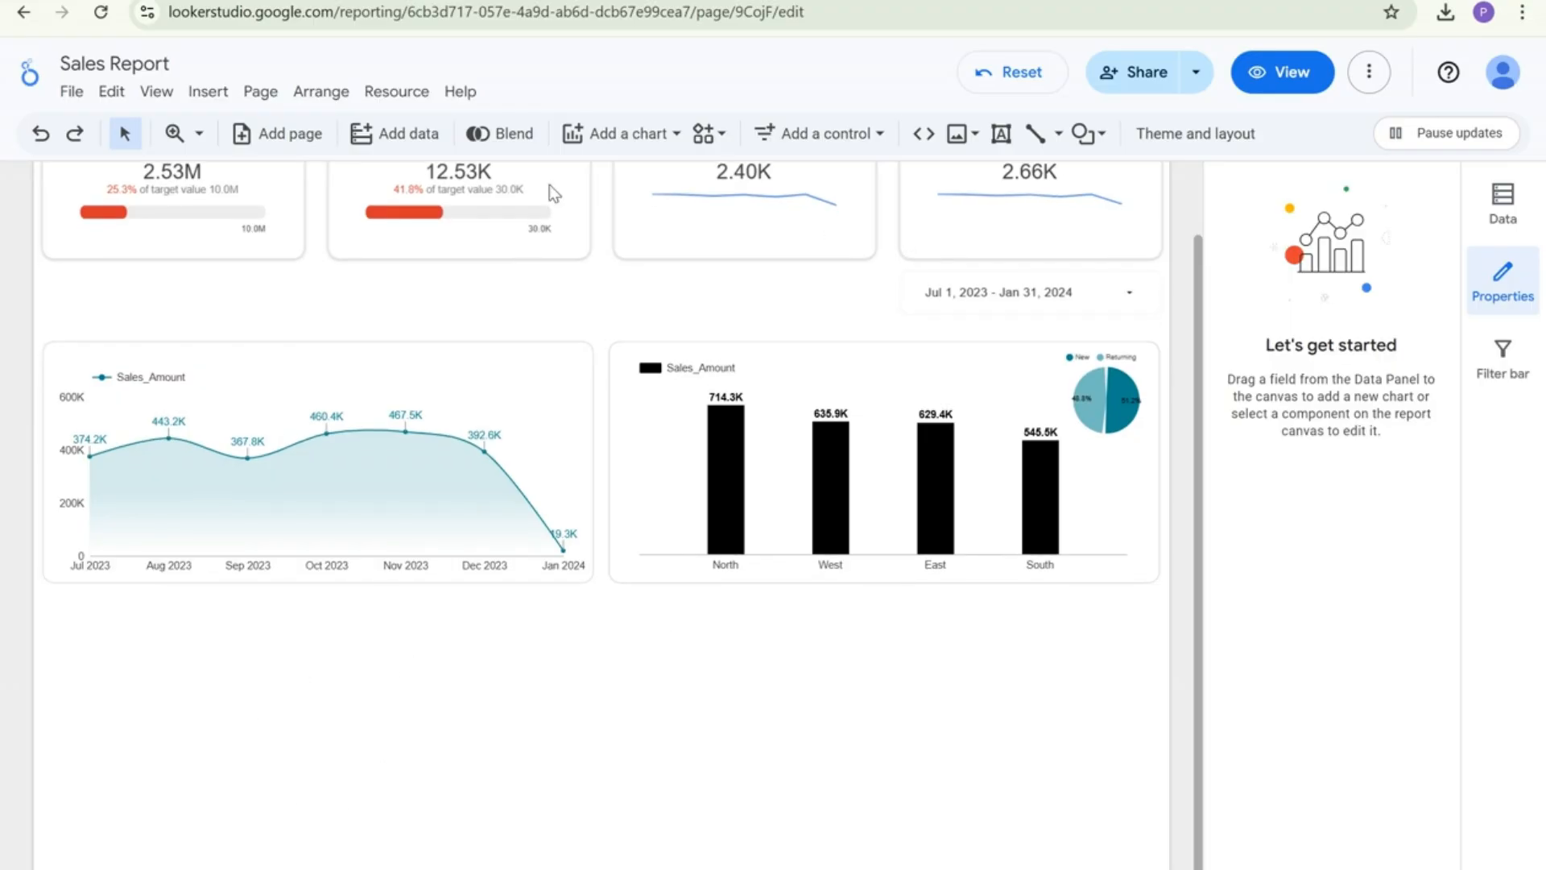
left_click(620, 133)
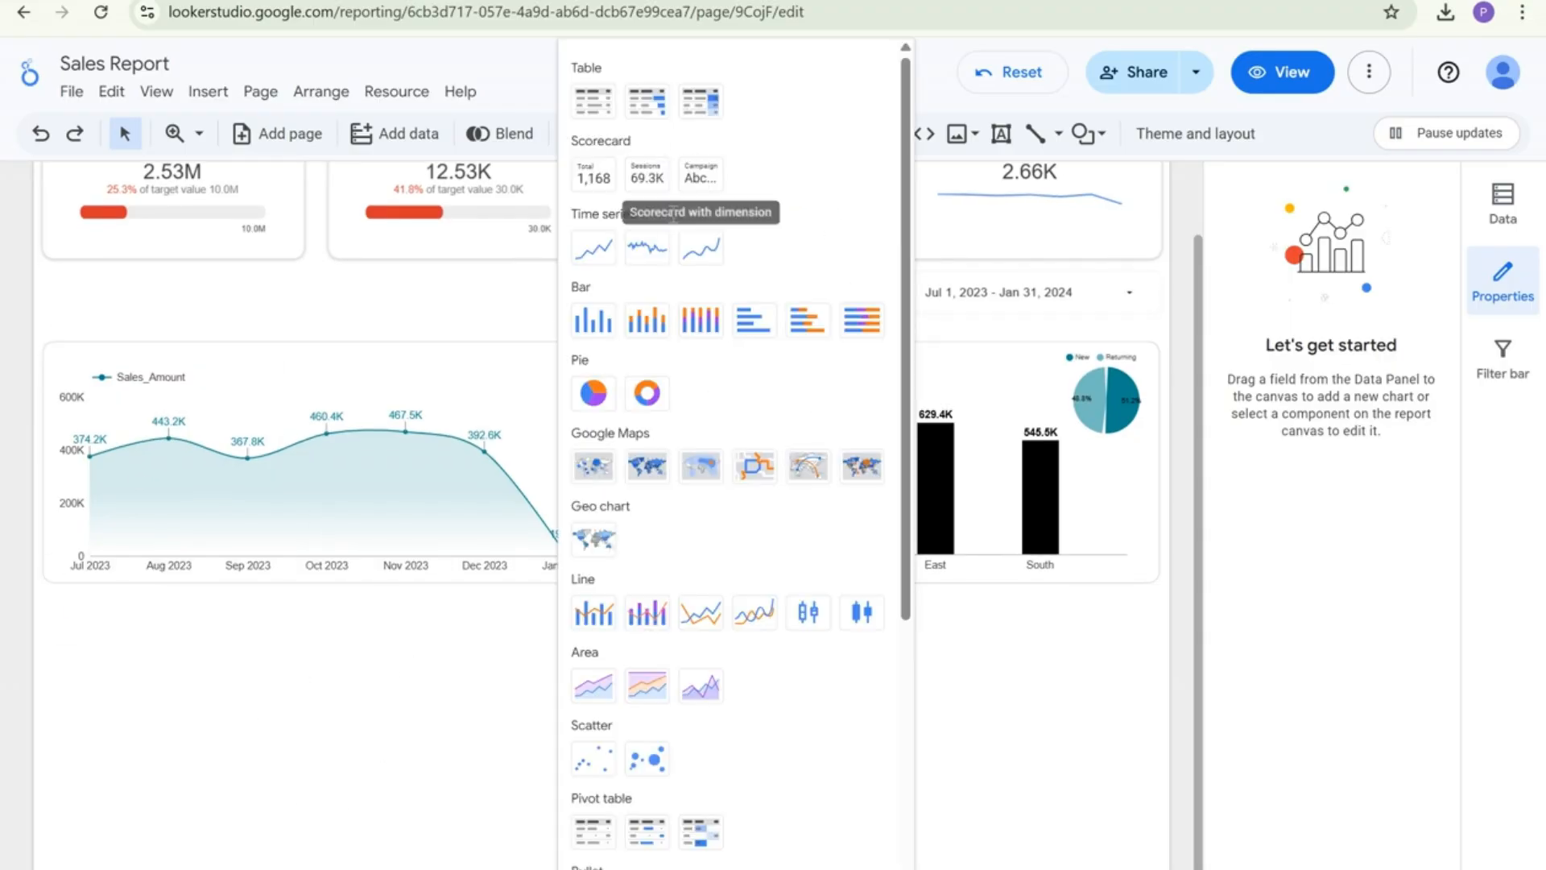
scroll(766, 481, "down", 5)
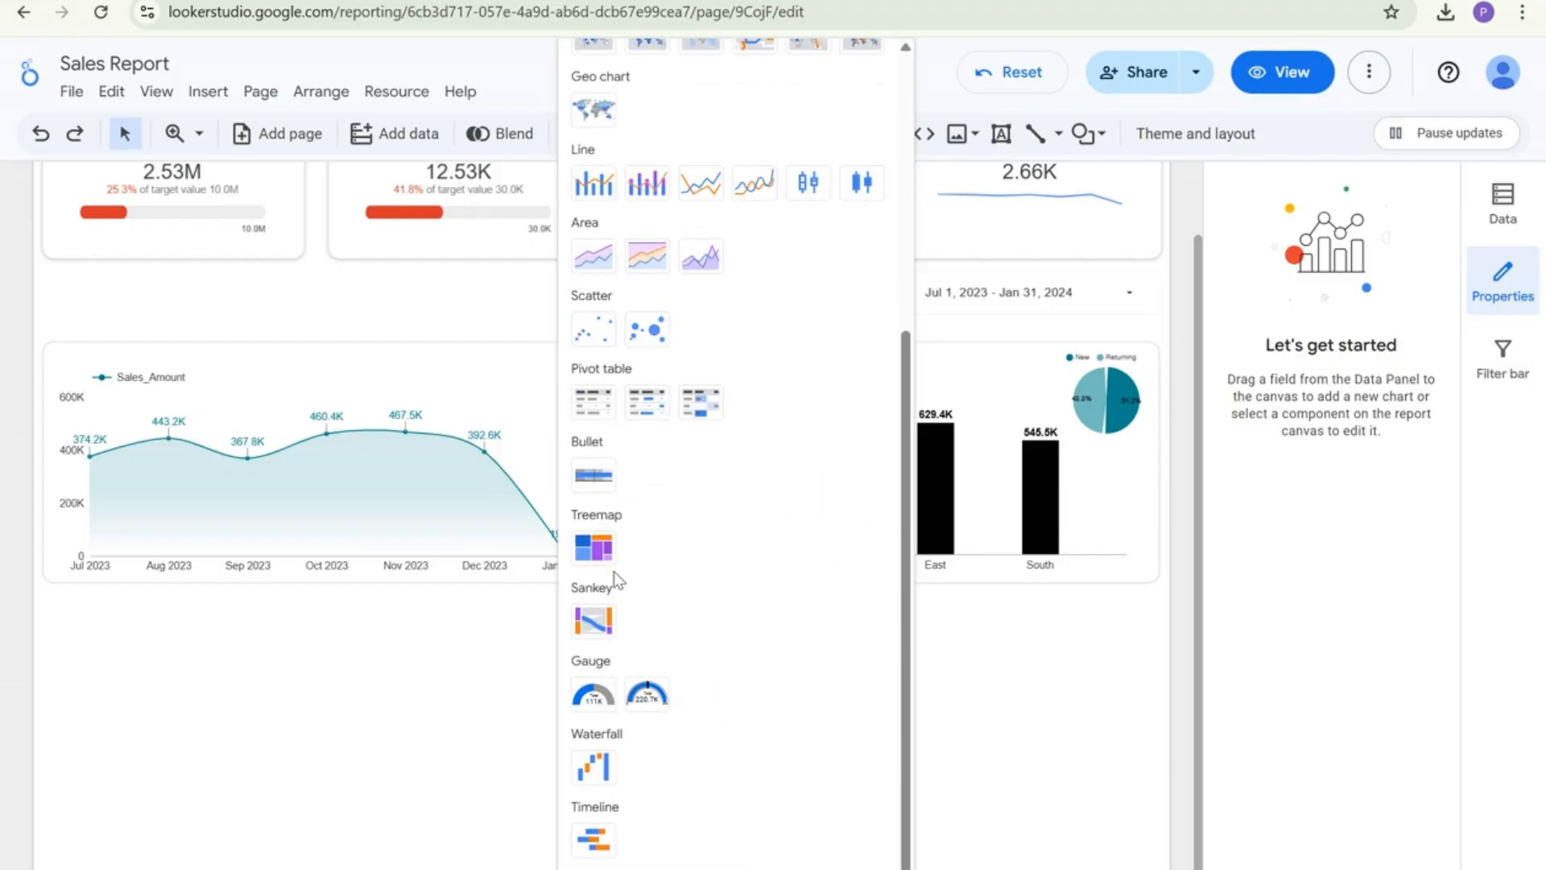
scroll(629, 548, "down", 1)
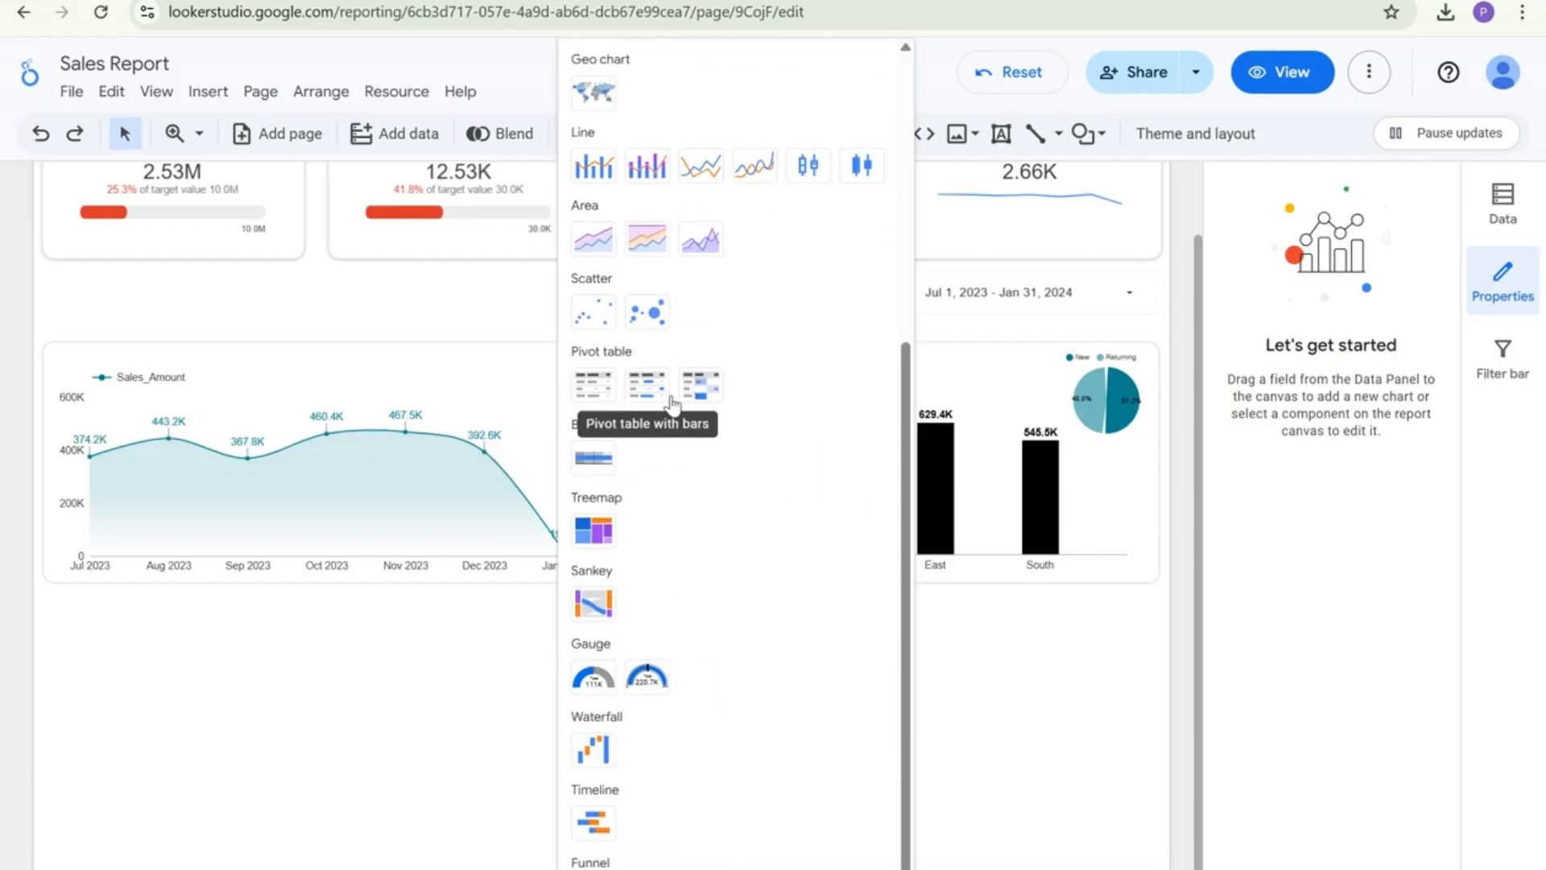
left_click(700, 386)
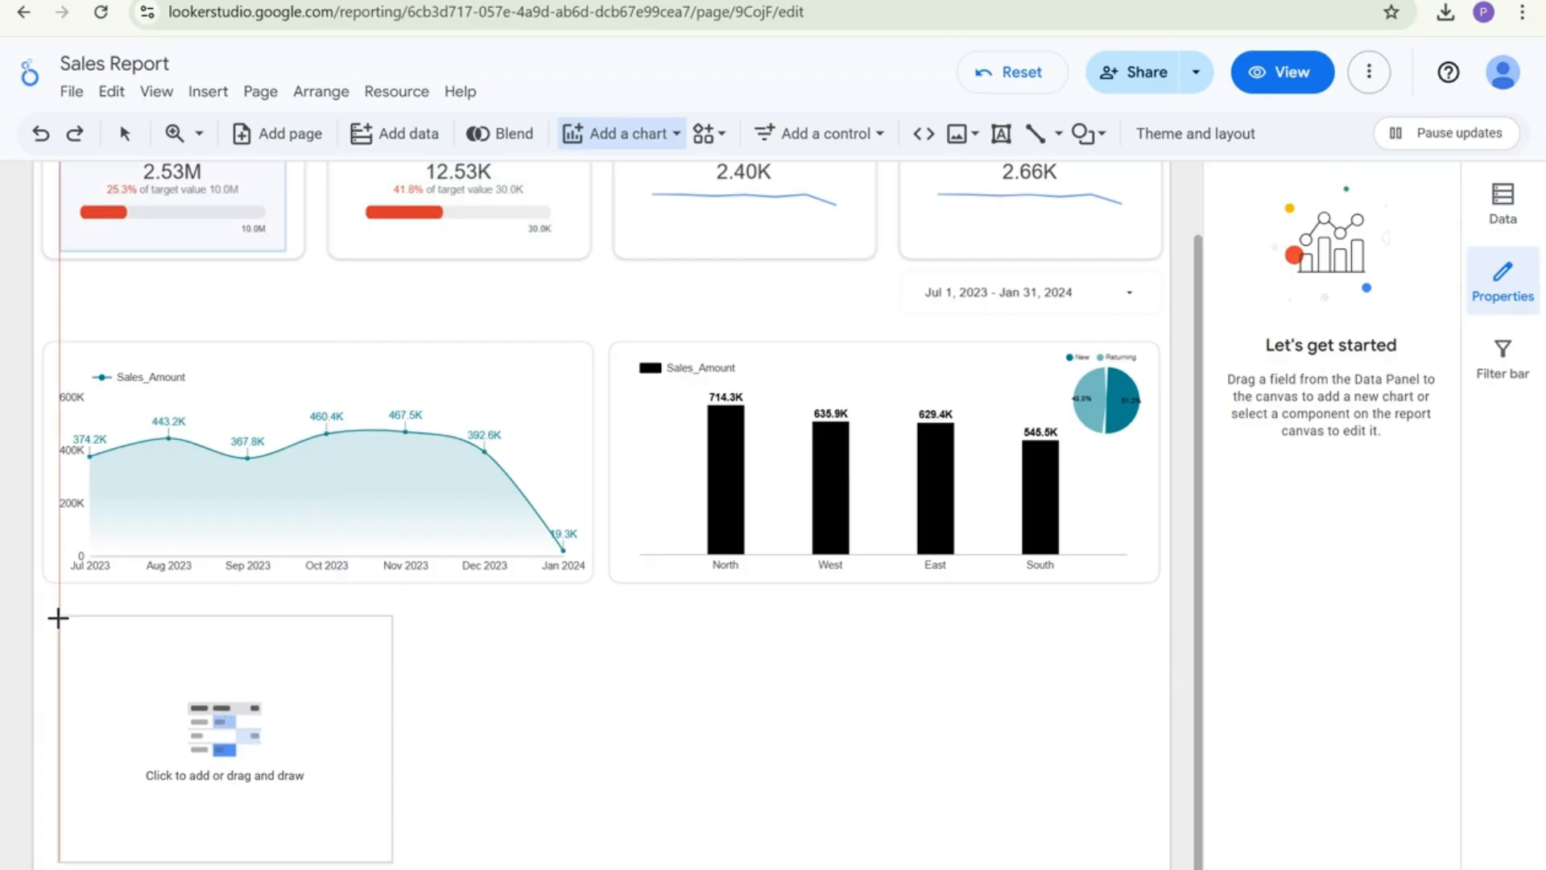
left_click(46, 611)
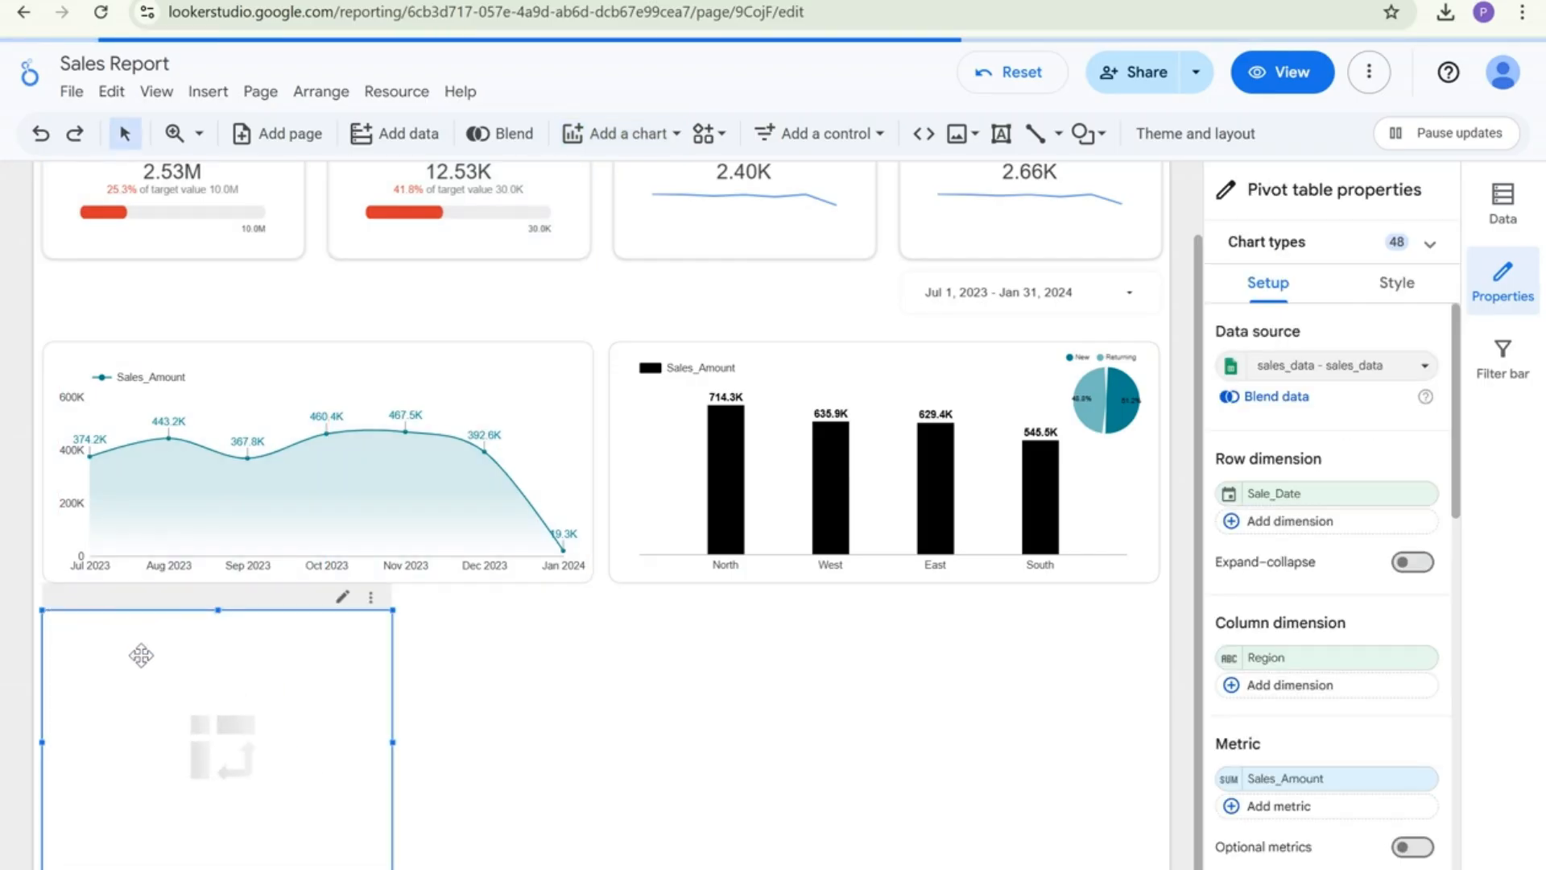
left_click_drag(141, 654, 911, 667)
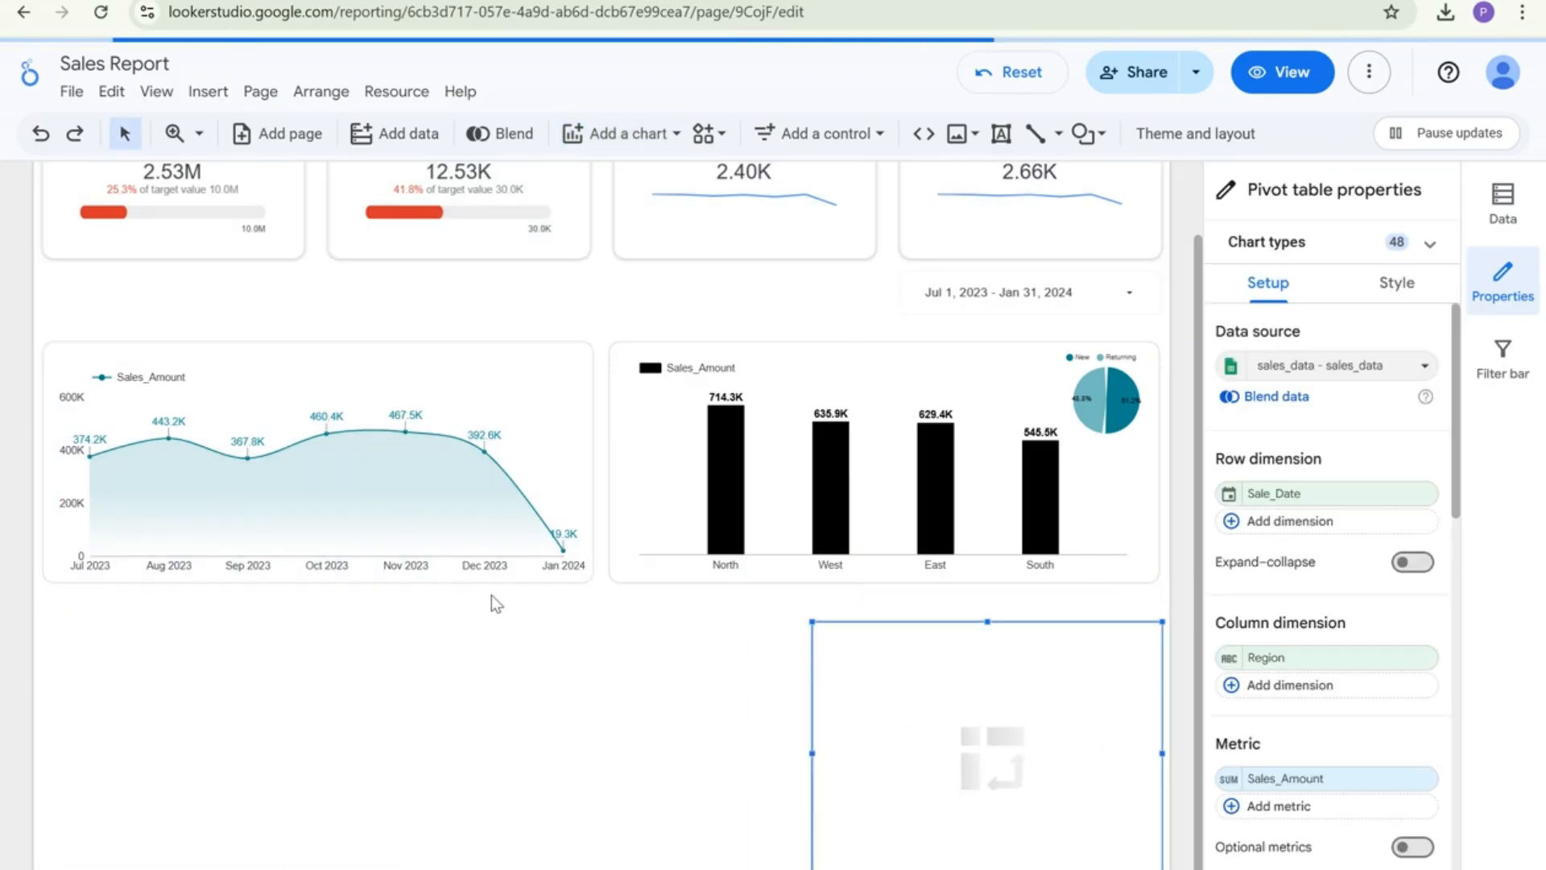
Duplicate the time series chart's rounded frame, place the copy directly below it and send it to the back
left_click(593, 582)
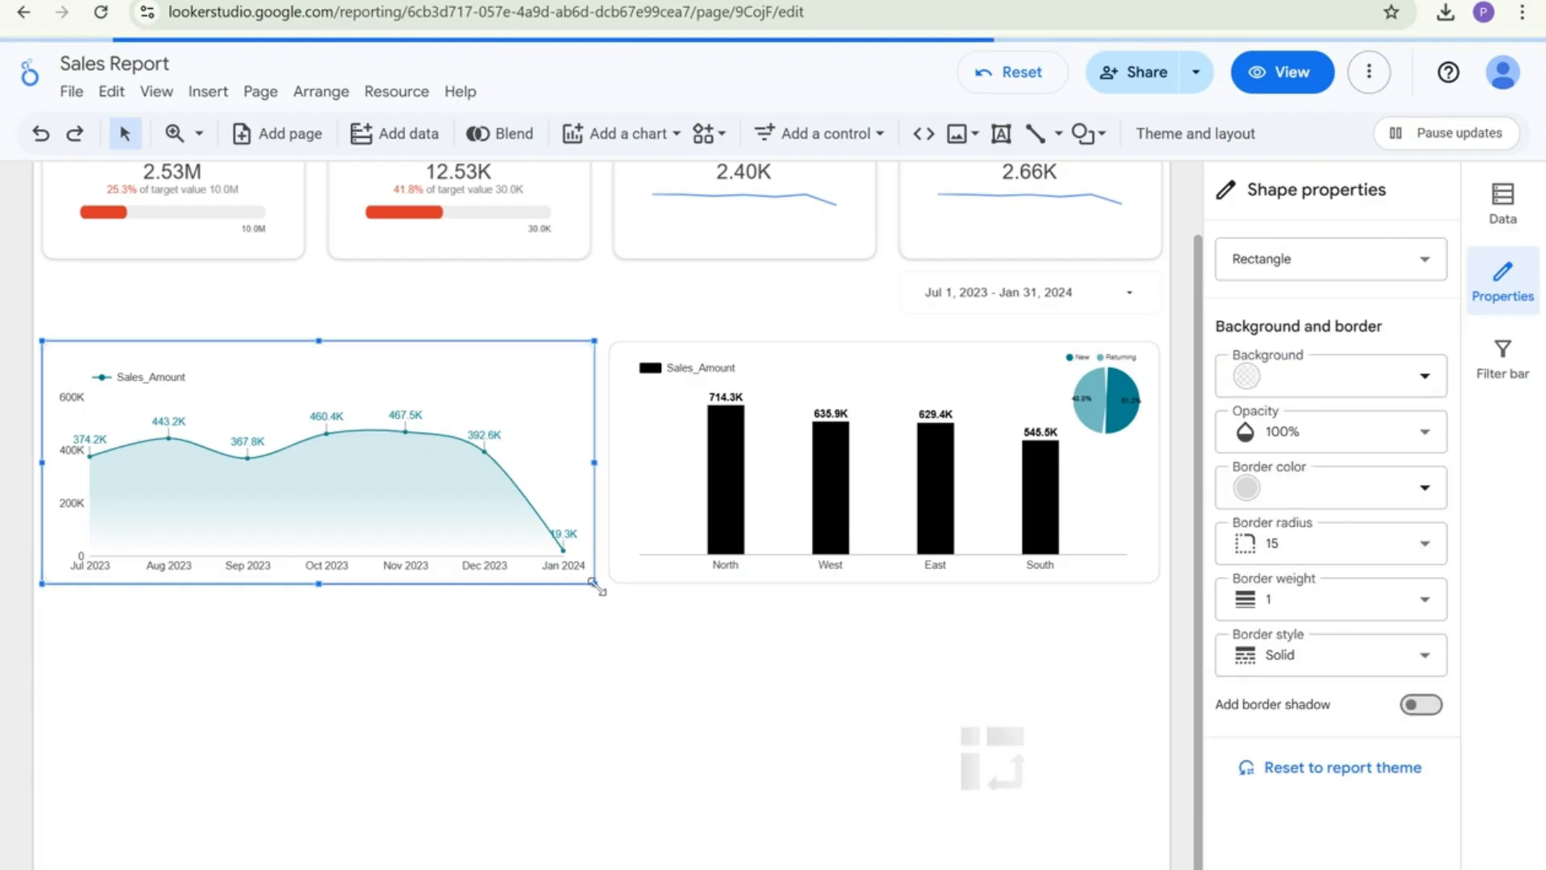
left_click_drag(559, 576, 556, 829)
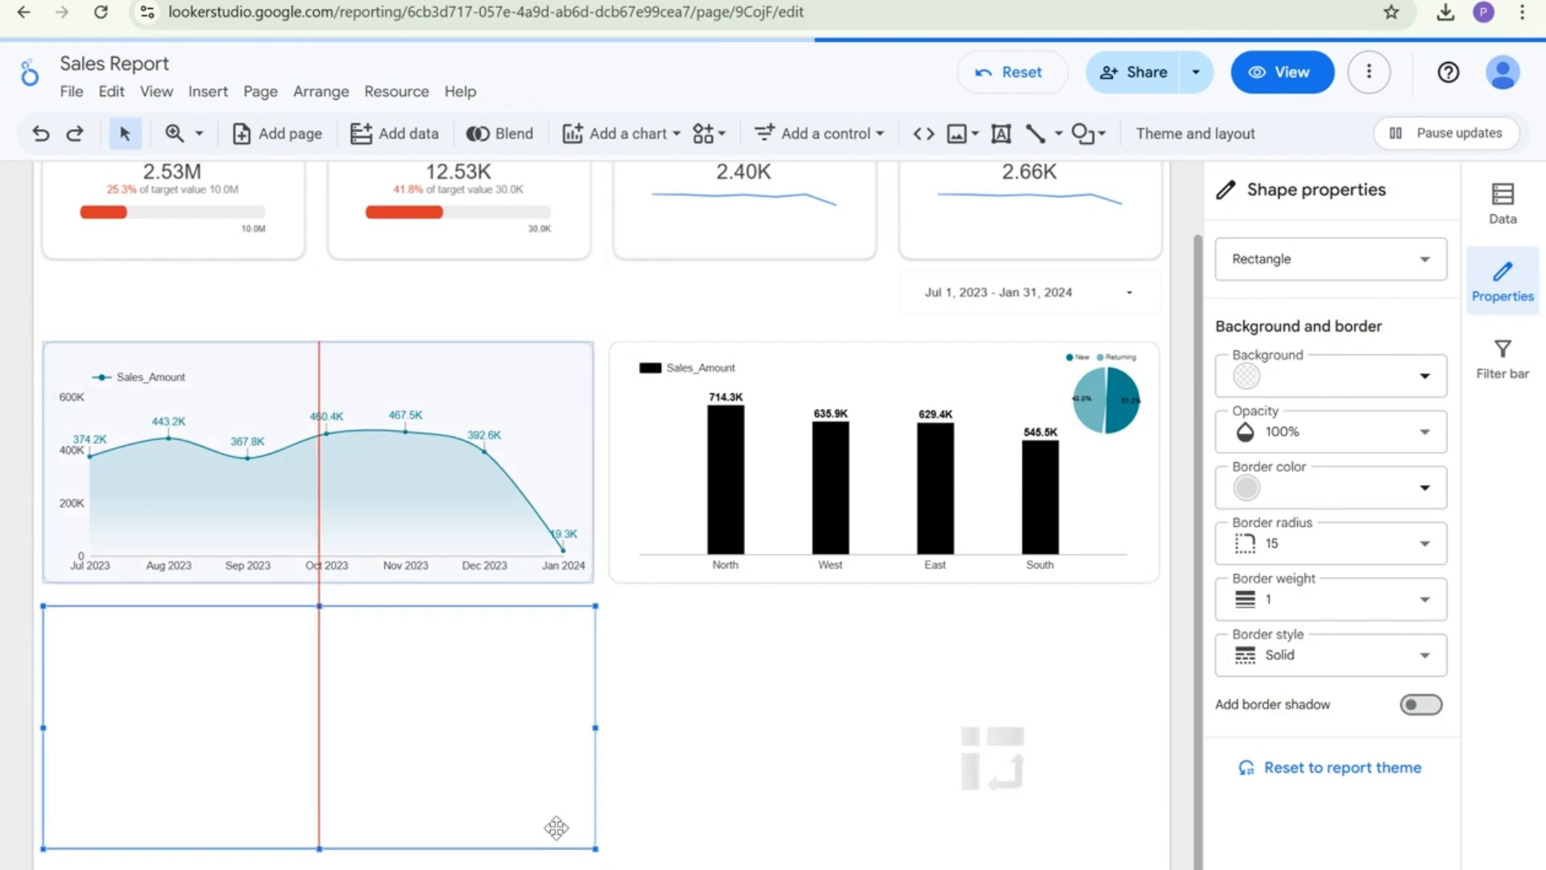
right_click(500, 716)
mouse_move(548, 582)
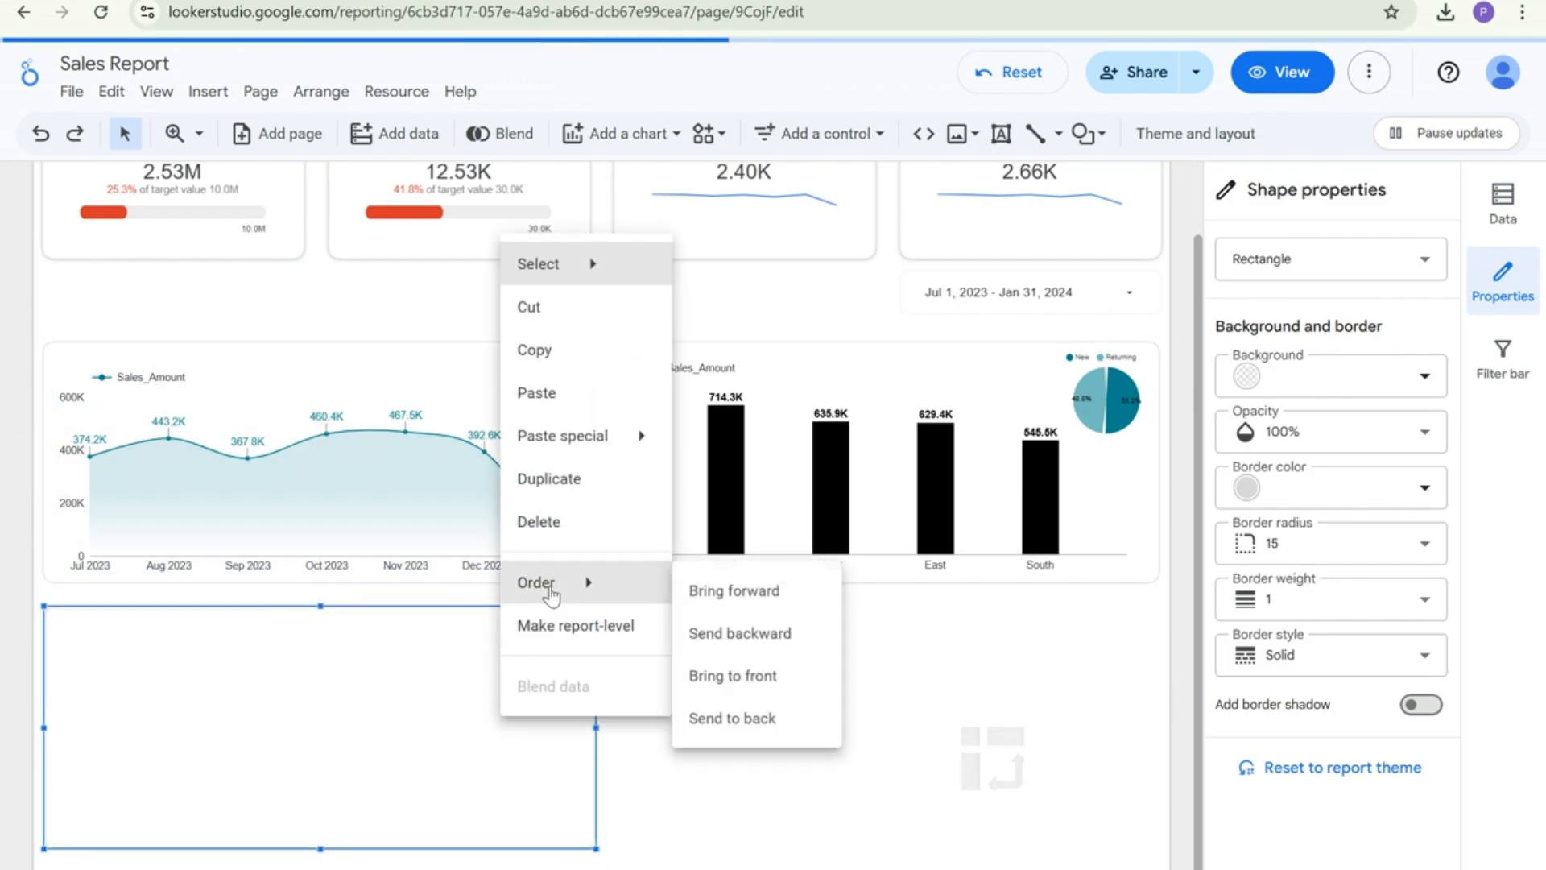
left_click(734, 721)
left_click(691, 657)
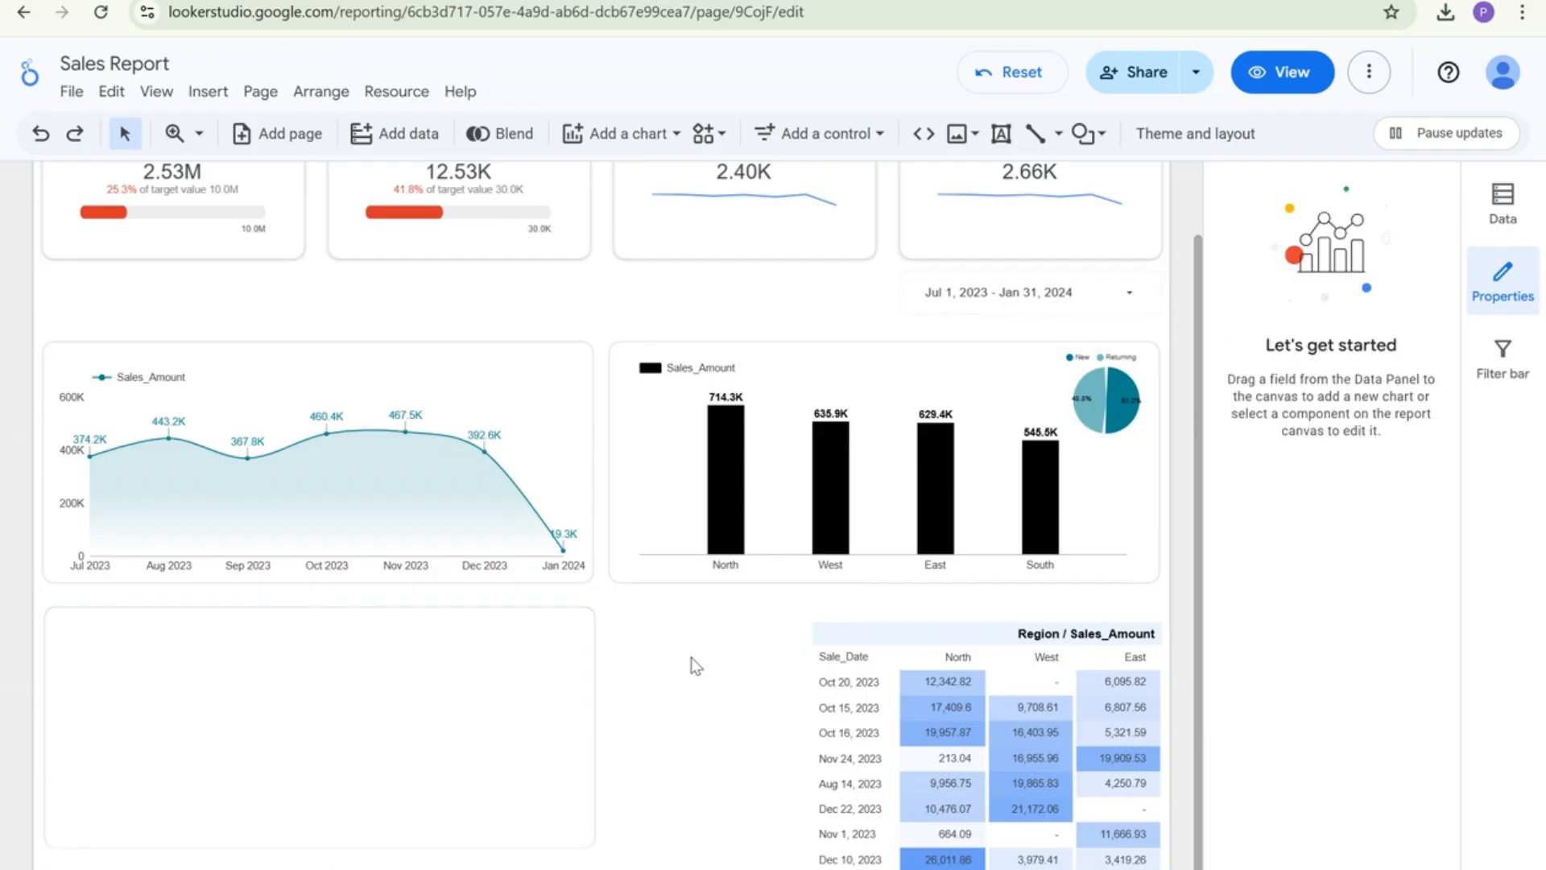
Move the pivot table into the empty frame below the time series chart and resize it to fit inside
left_click(871, 645)
left_click_drag(872, 625, 123, 620)
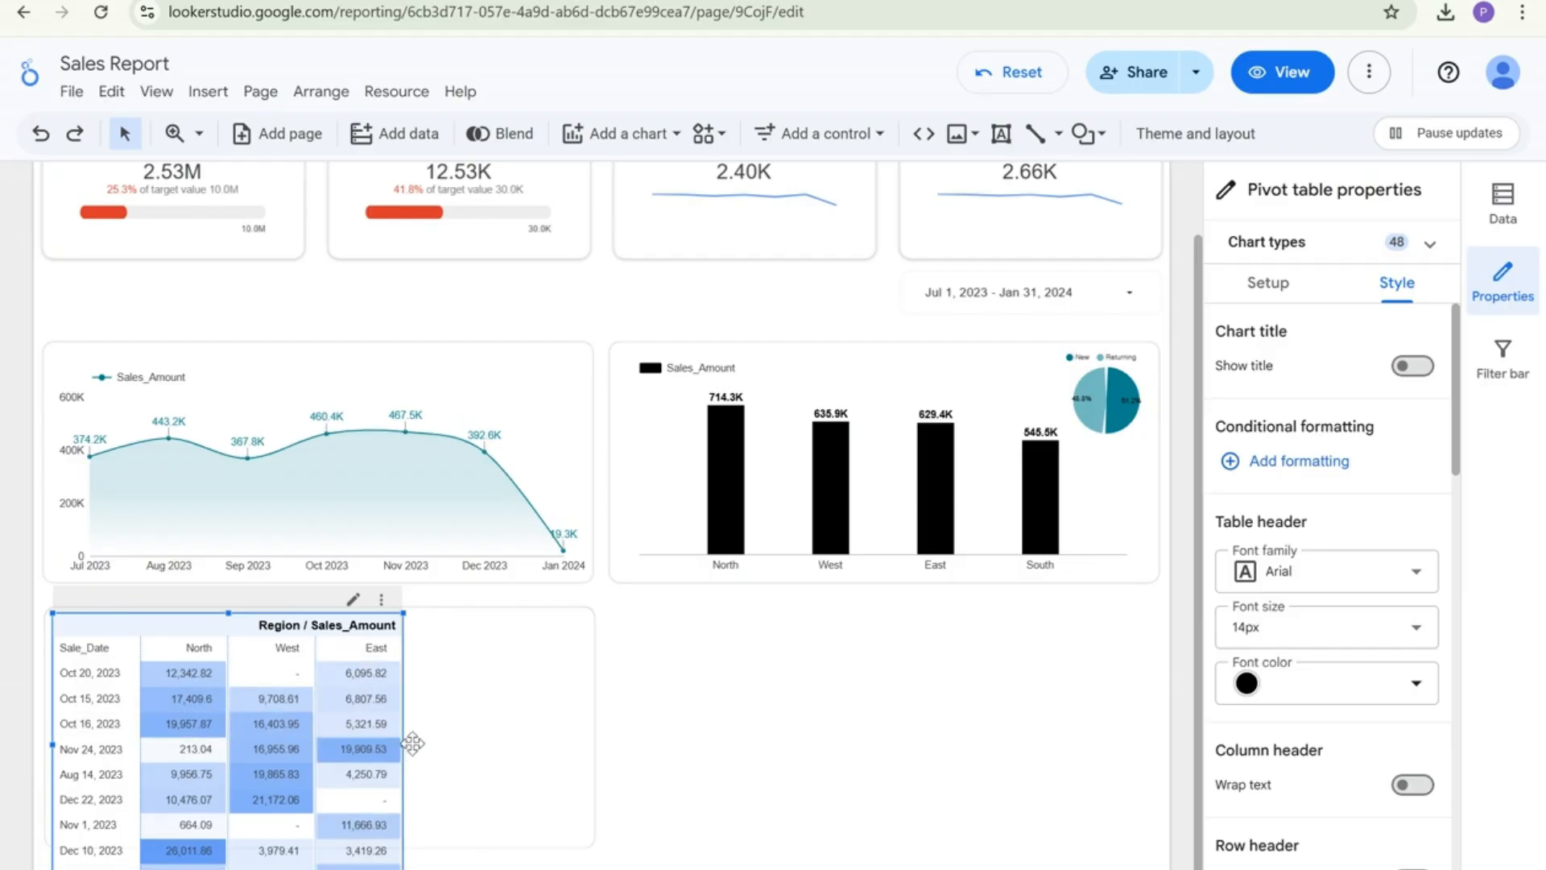
left_click_drag(409, 744, 586, 746)
left_click_drag(316, 864, 320, 843)
left_click(305, 860)
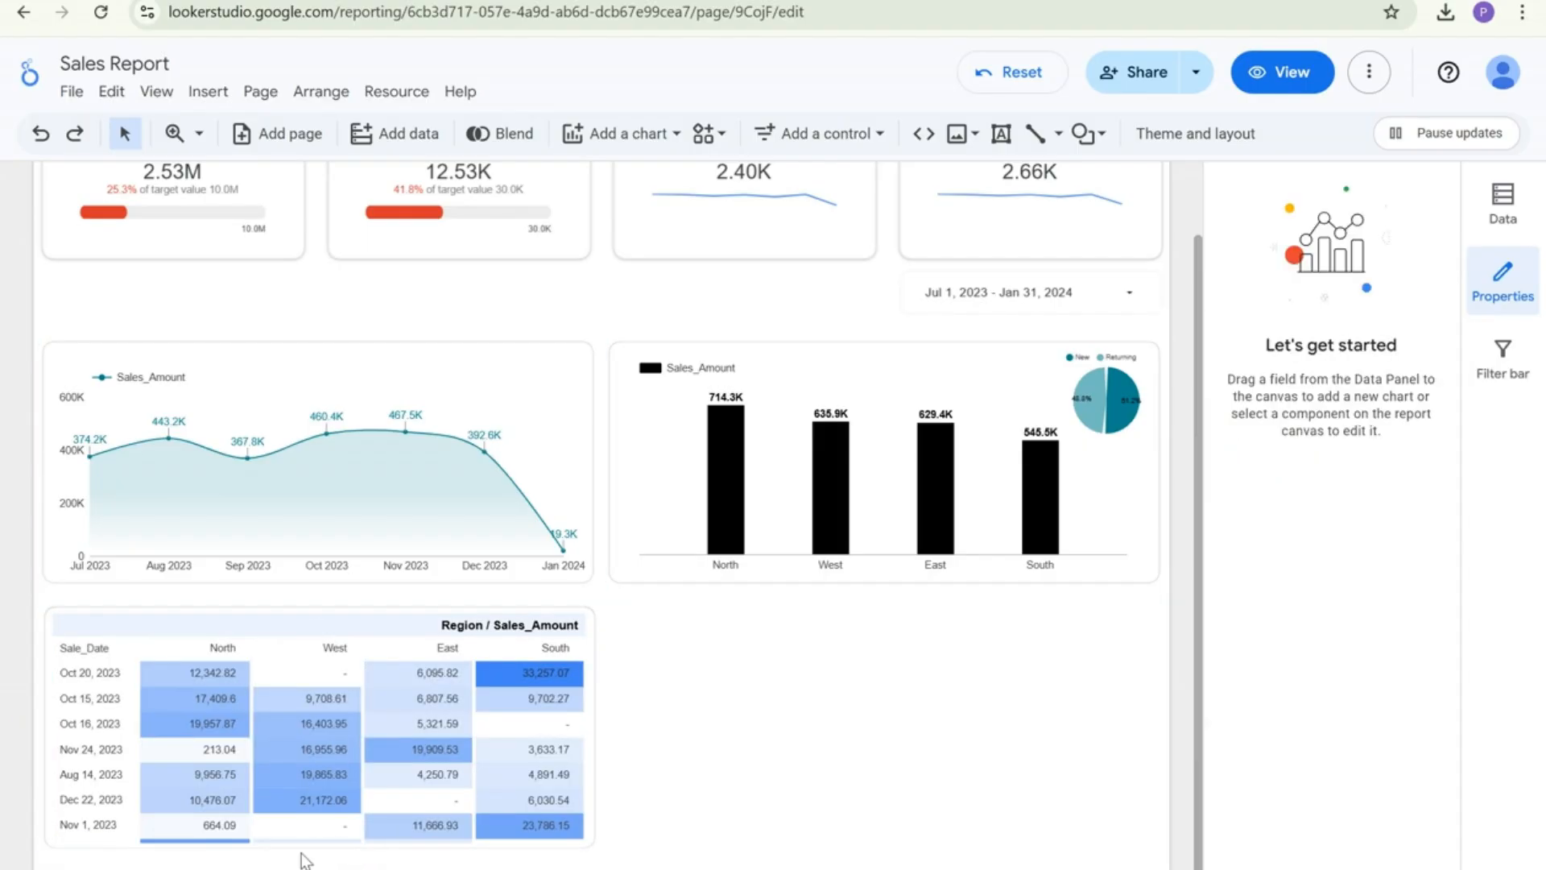
Switch to the sales_data spreadsheet in Google Sheets and look through its columns, selecting Product_Category
left_click(197, 632)
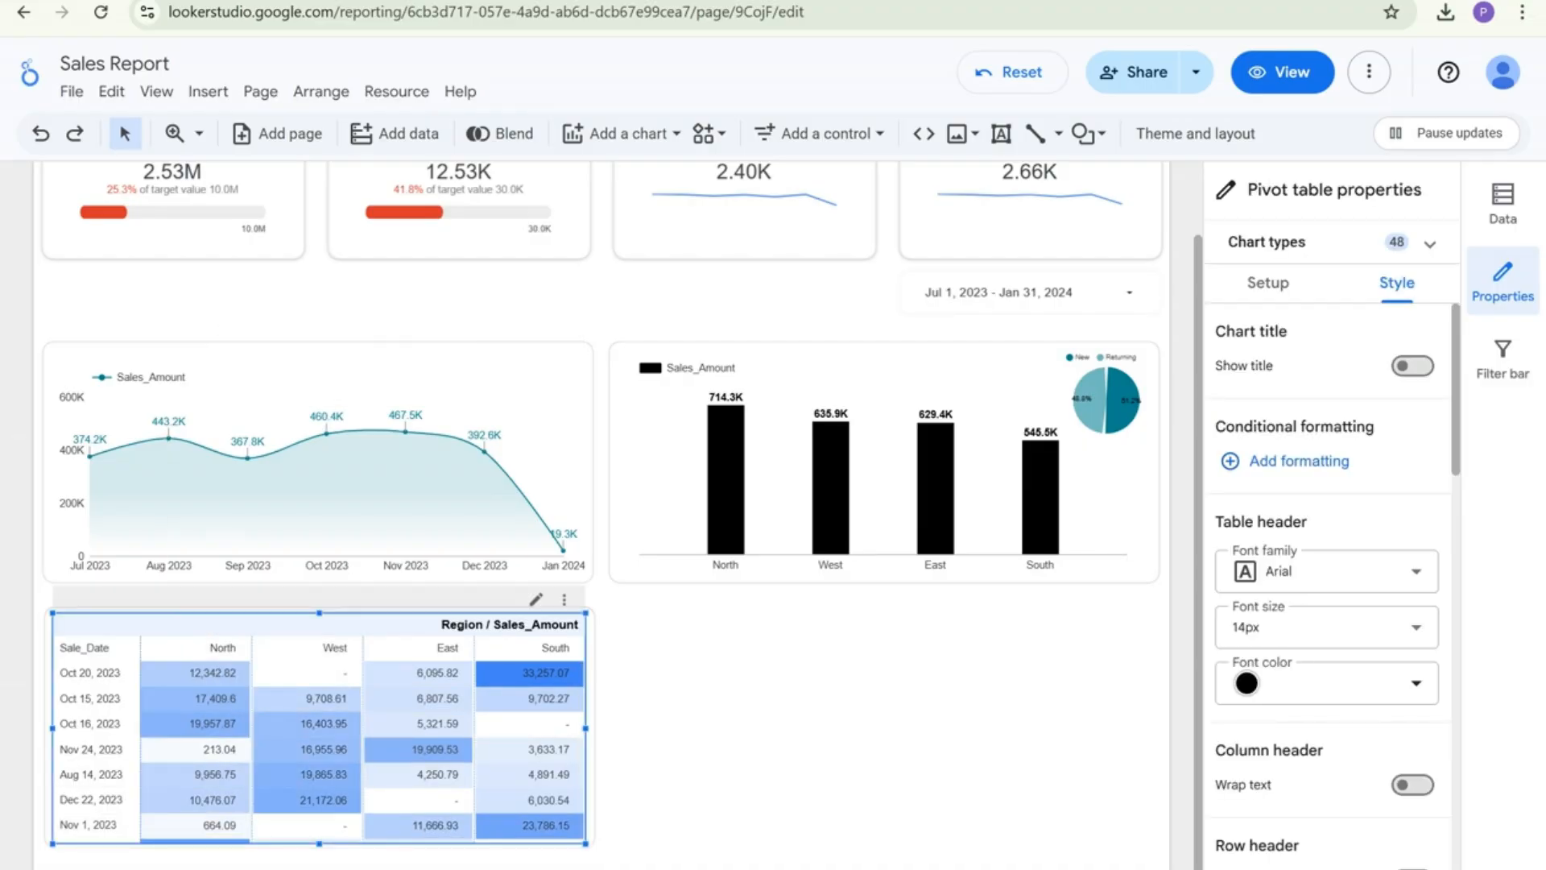
left_click(338, 1)
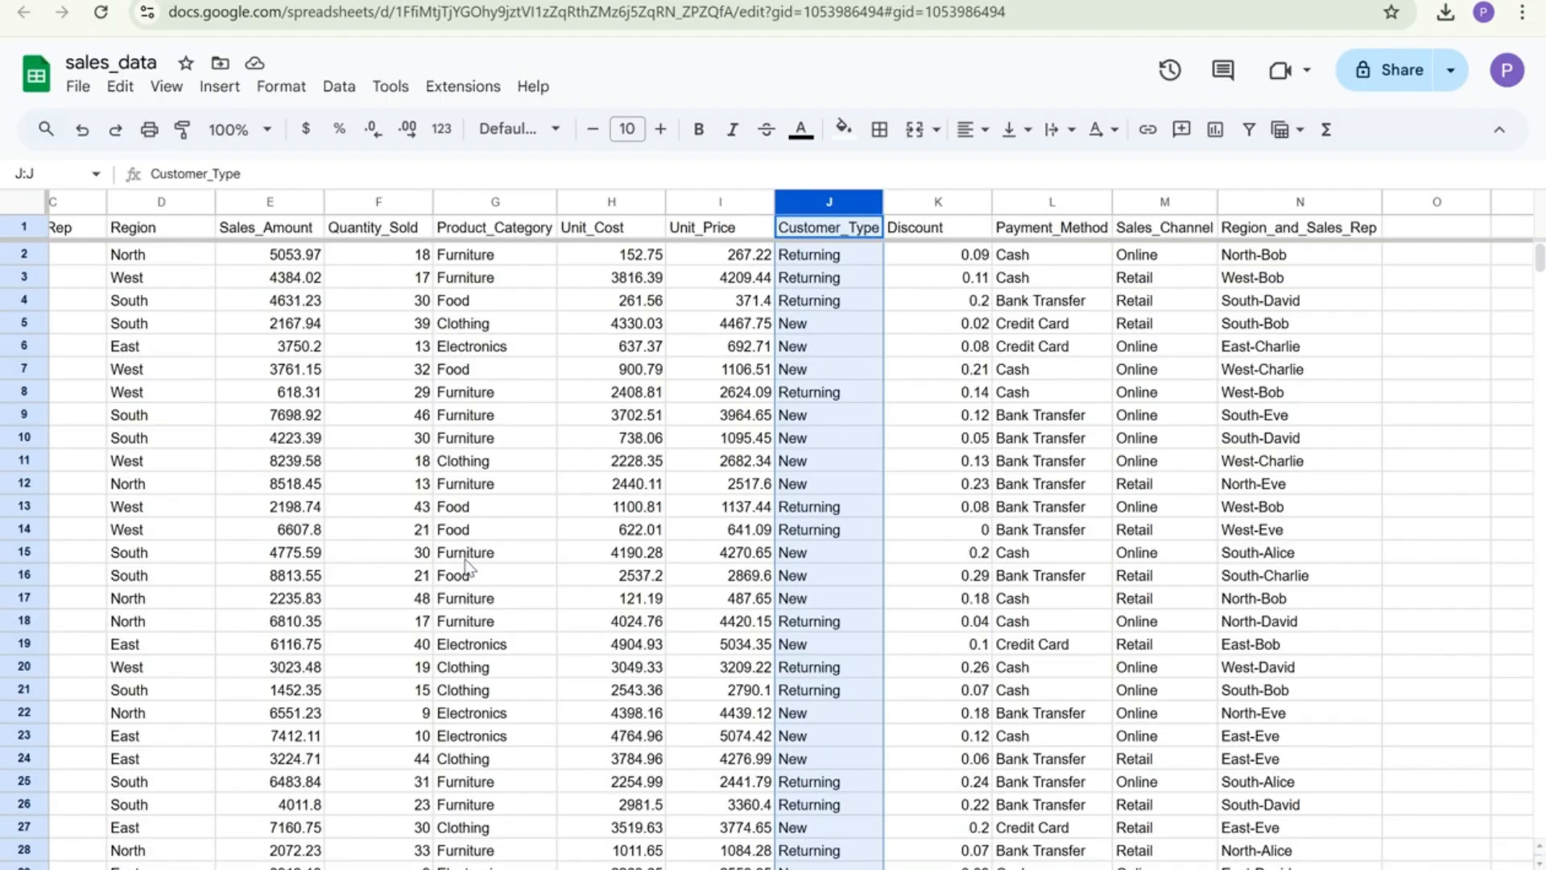
scroll(282, 865, "left", 5)
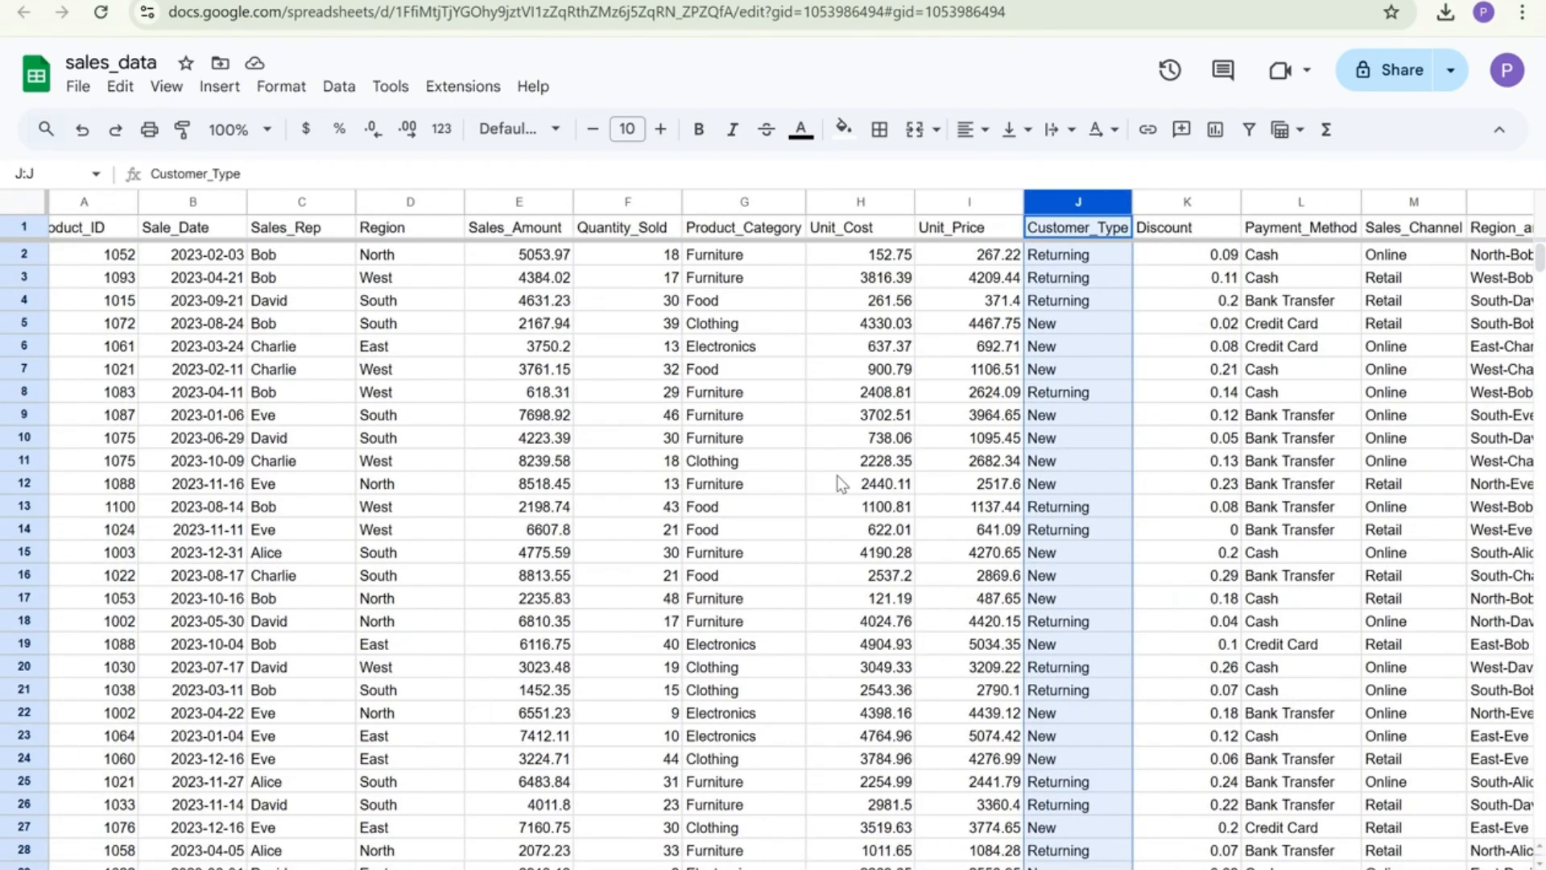
left_click(748, 200)
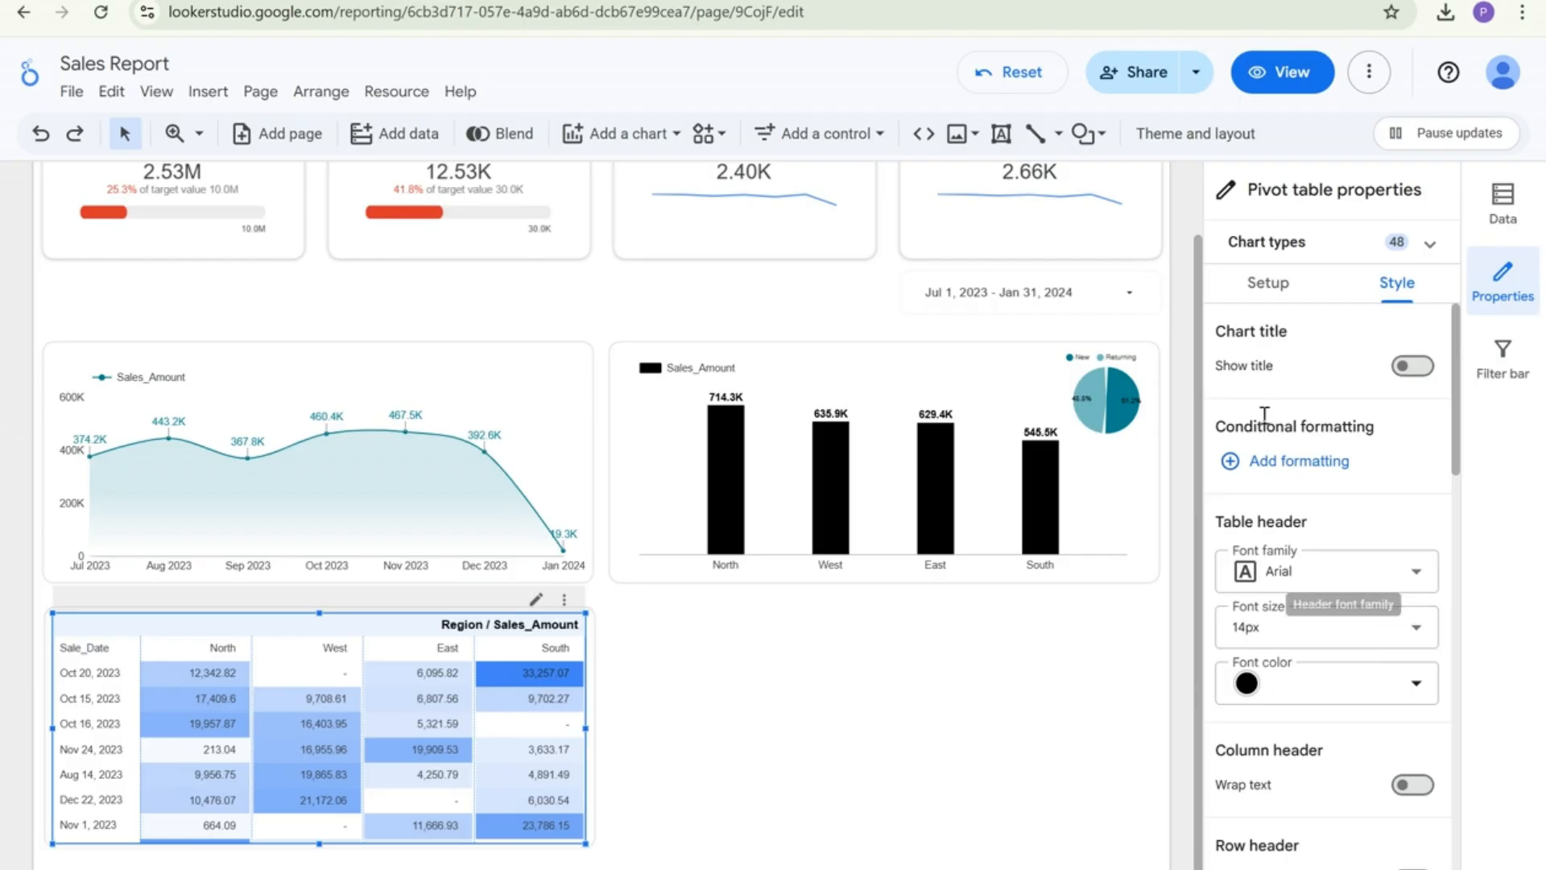
Back in the Looker Studio report, set the pivot table's row dimension to Product_Category and widen its first column to fit the header
left_click(1268, 290)
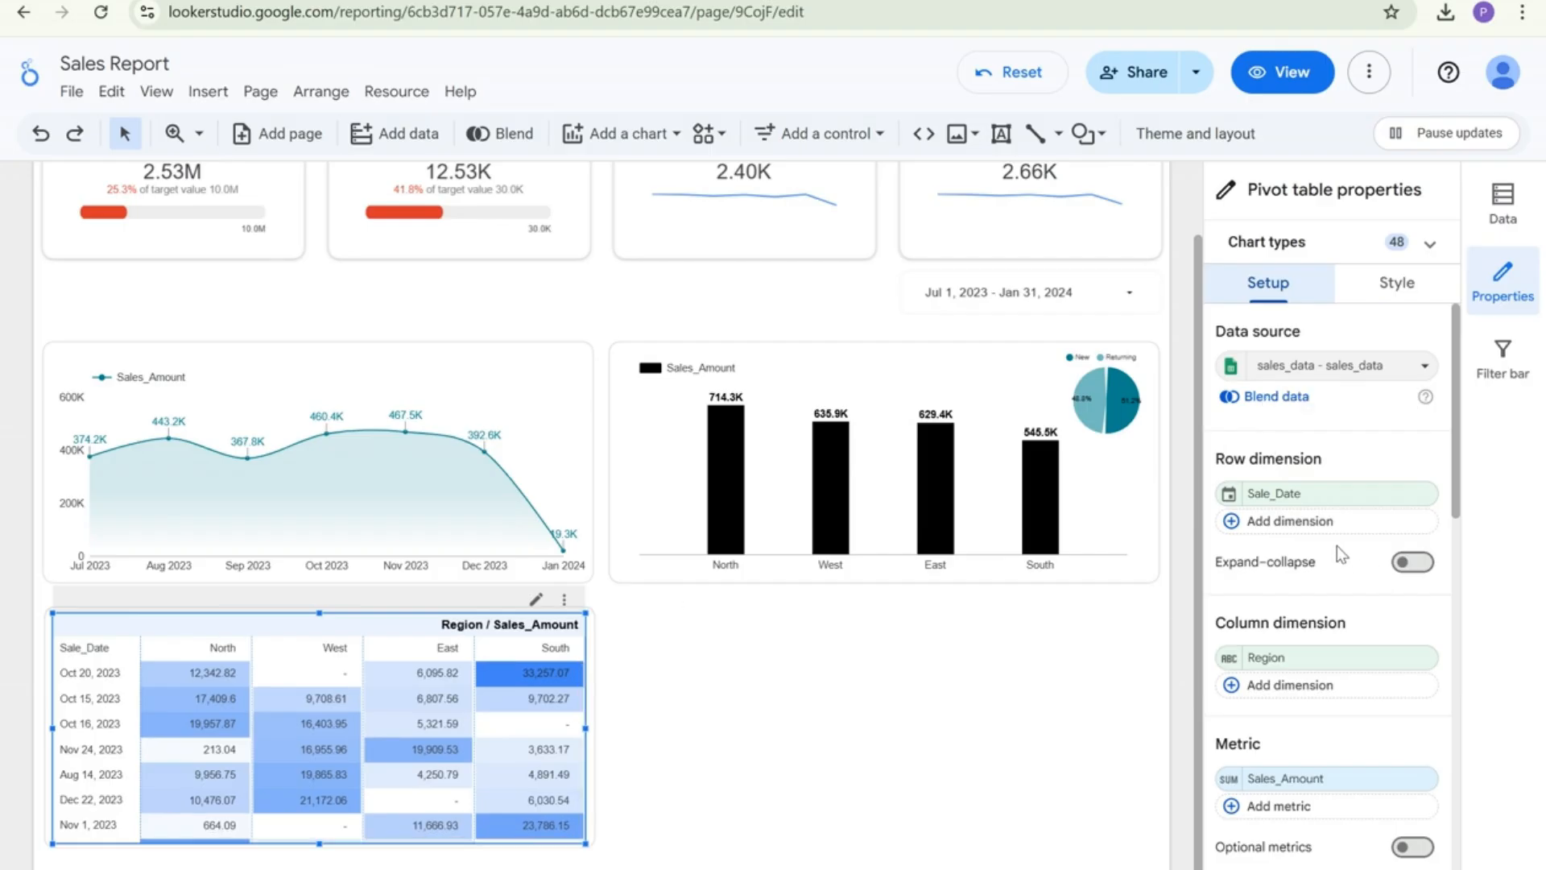
left_click(1268, 500)
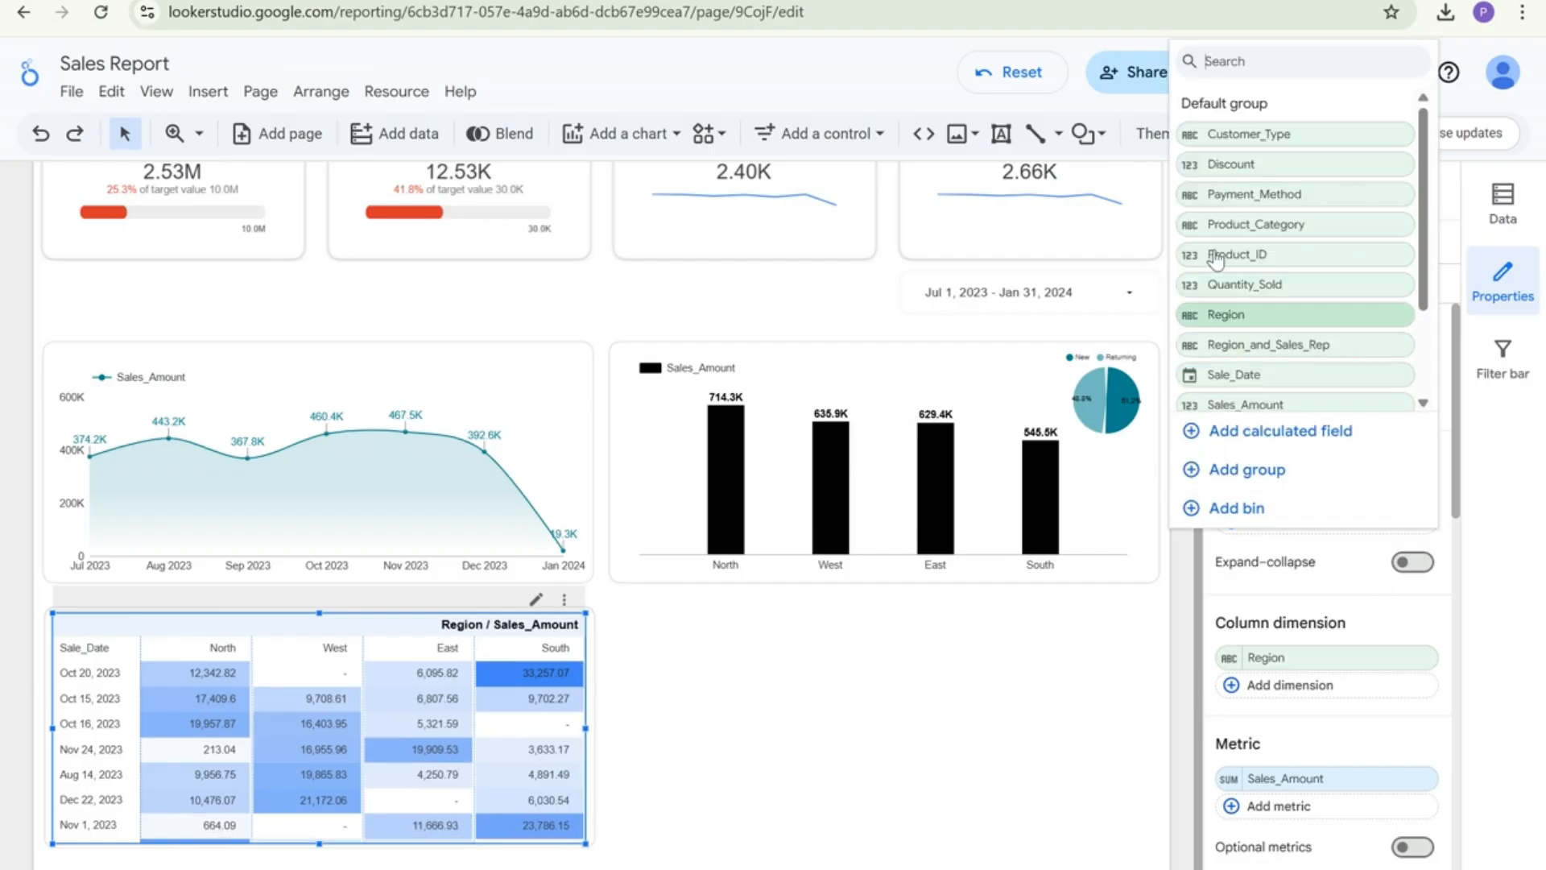
left_click(1224, 228)
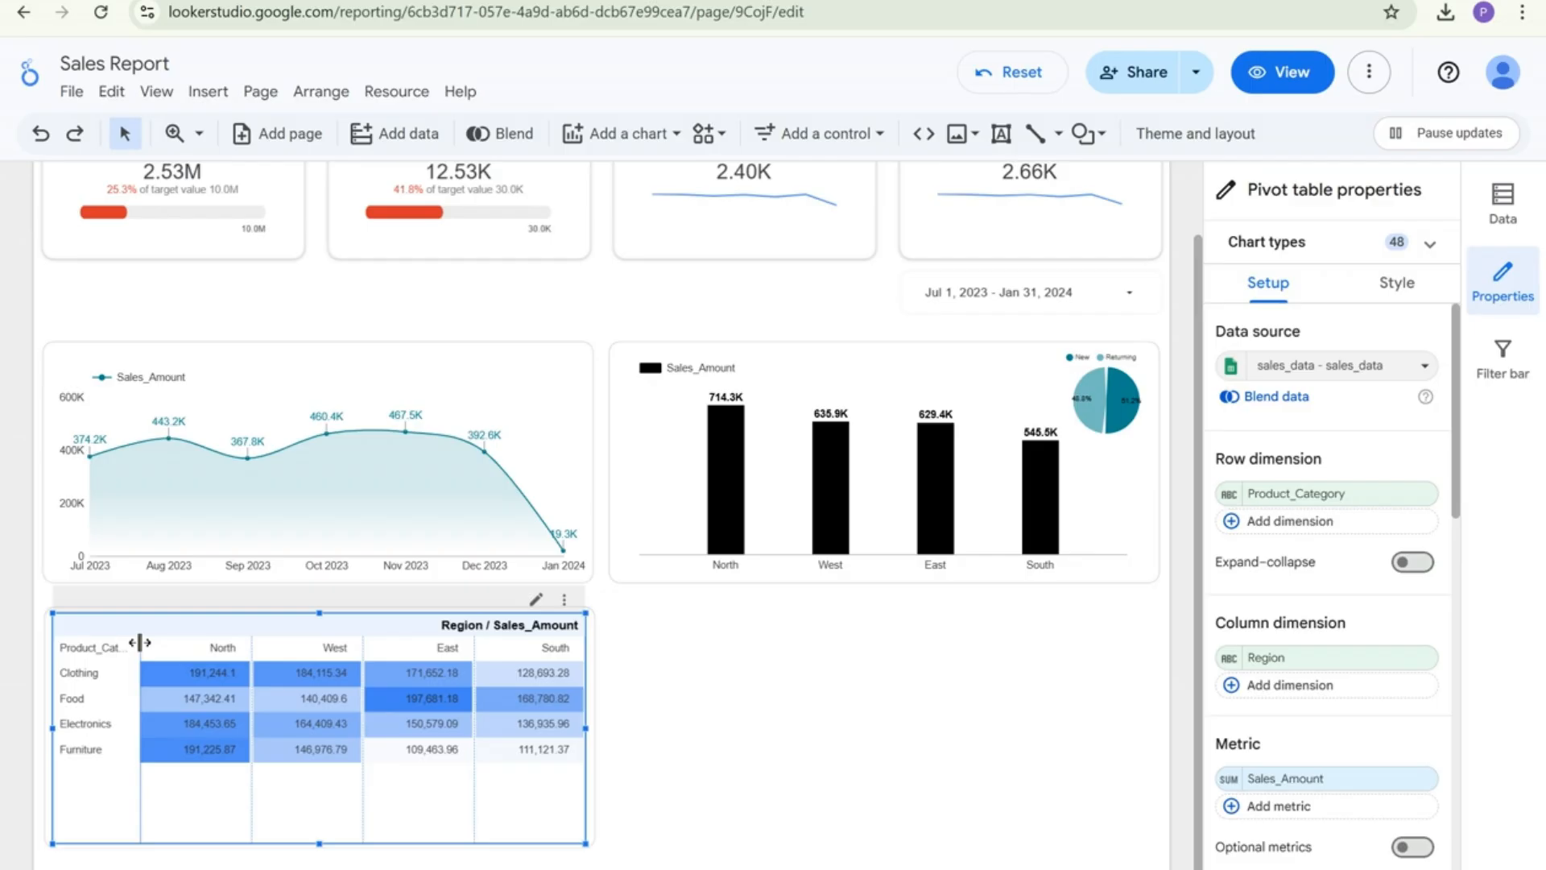
left_click_drag(142, 642, 169, 644)
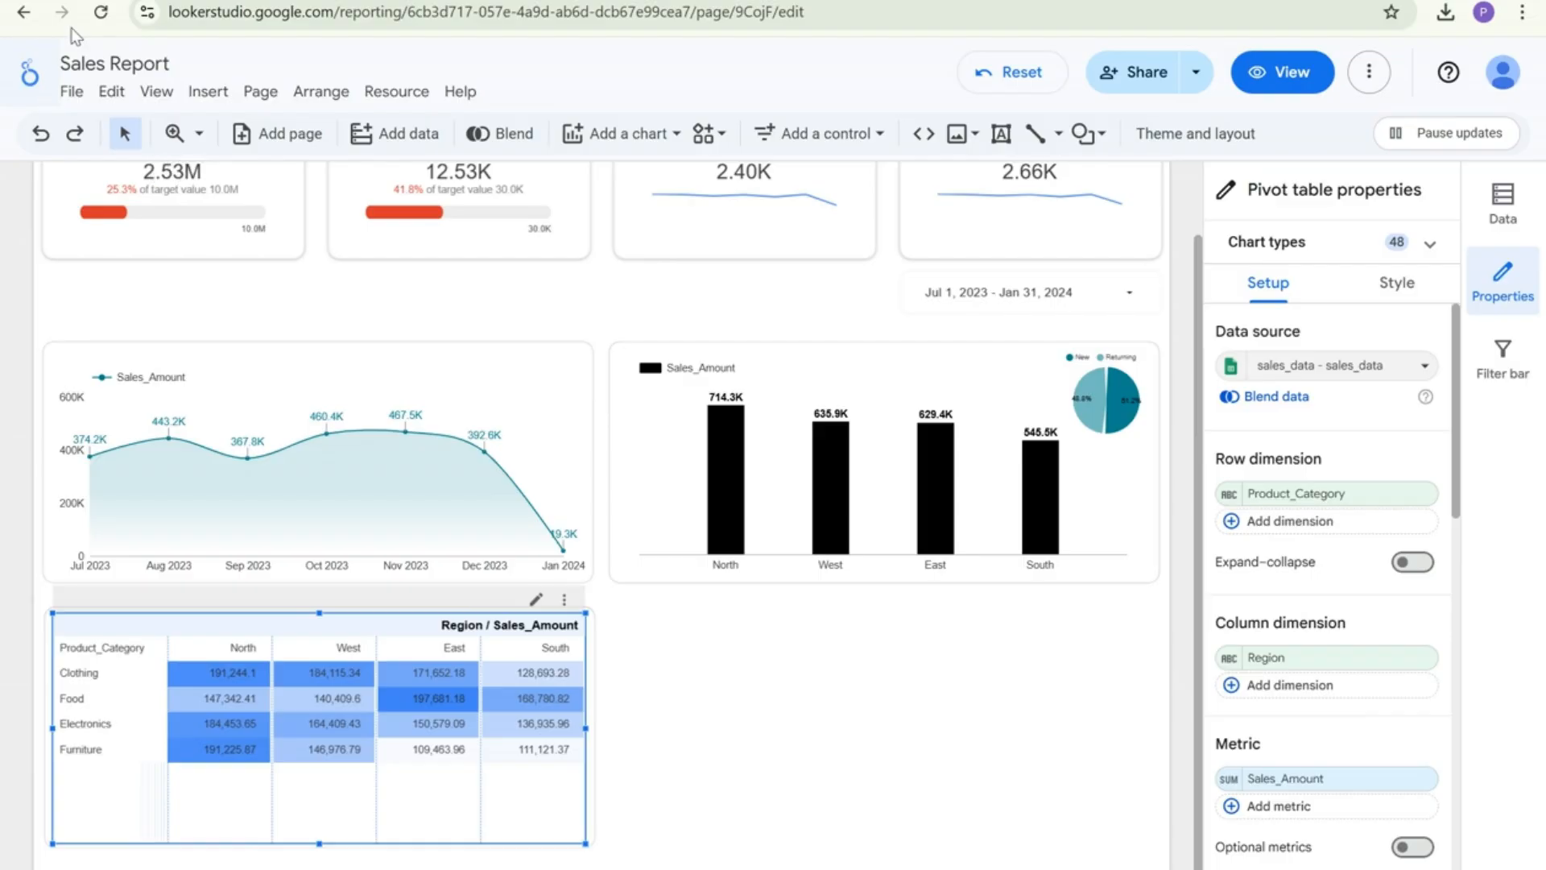
Check the remaining columns of the sales_data spreadsheet, return to the Looker Studio report and deselect the pivot table
key("ctrl+Tab")
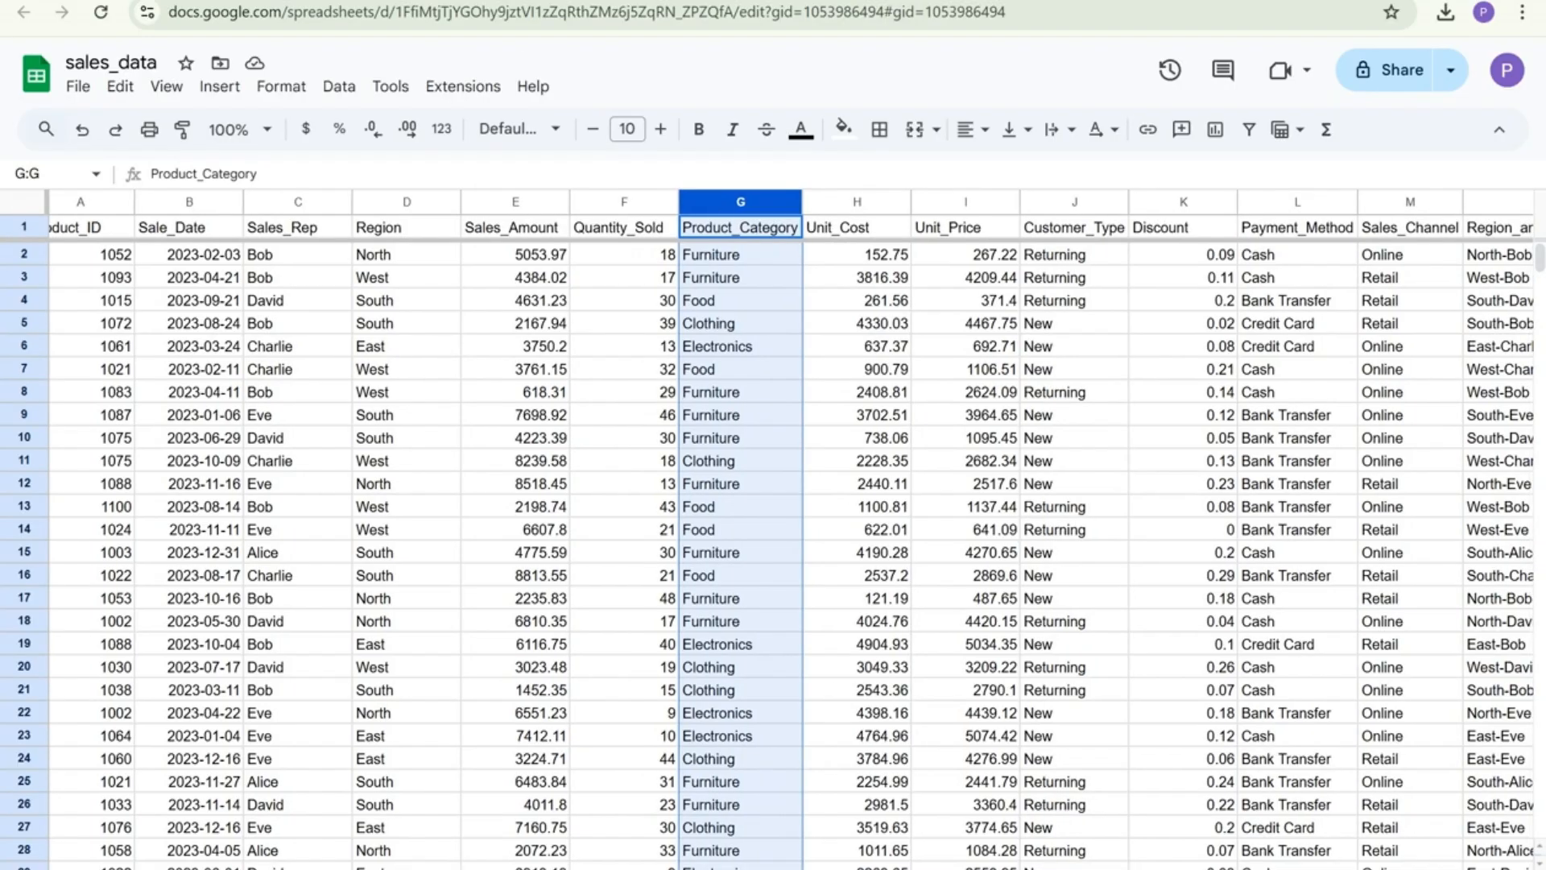
scroll(789, 524, "right", 2)
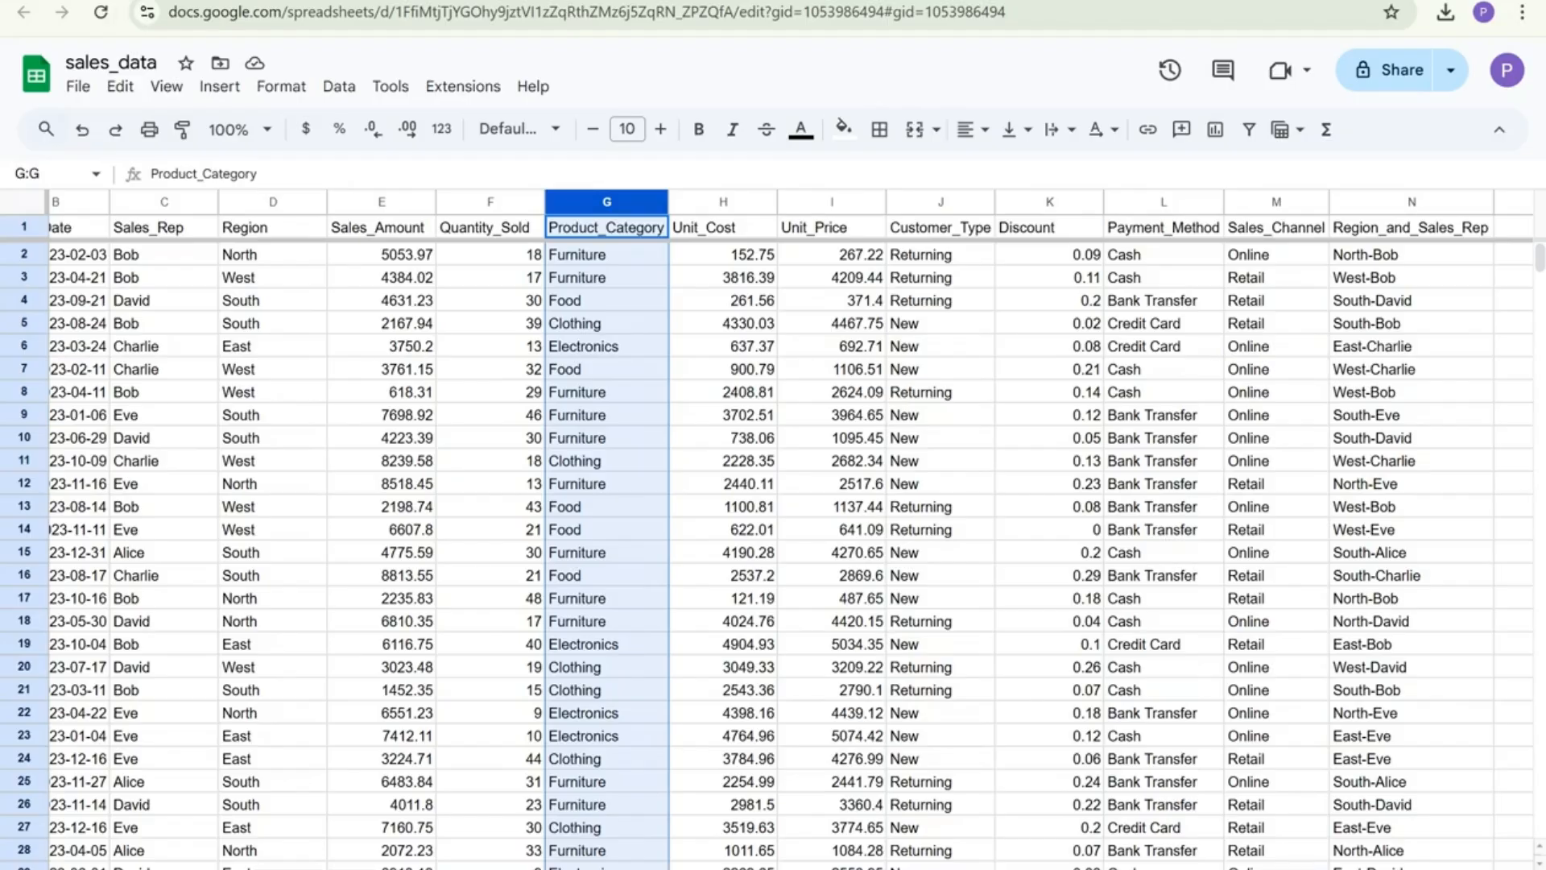
scroll(656, 854, "left", 2)
key("ctrl+shift+Tab")
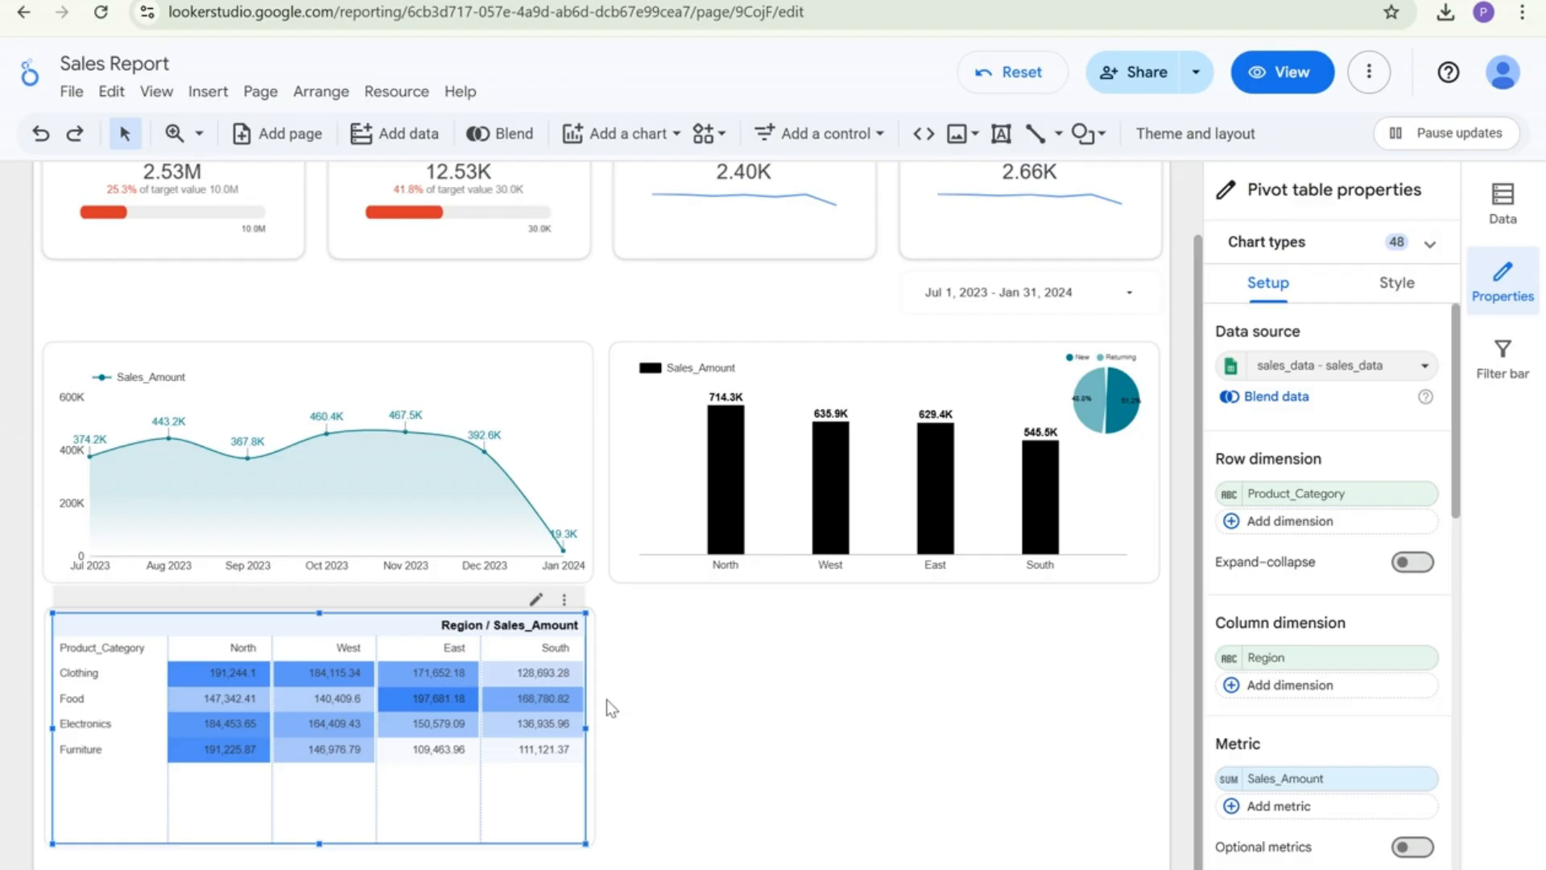
left_click(827, 809)
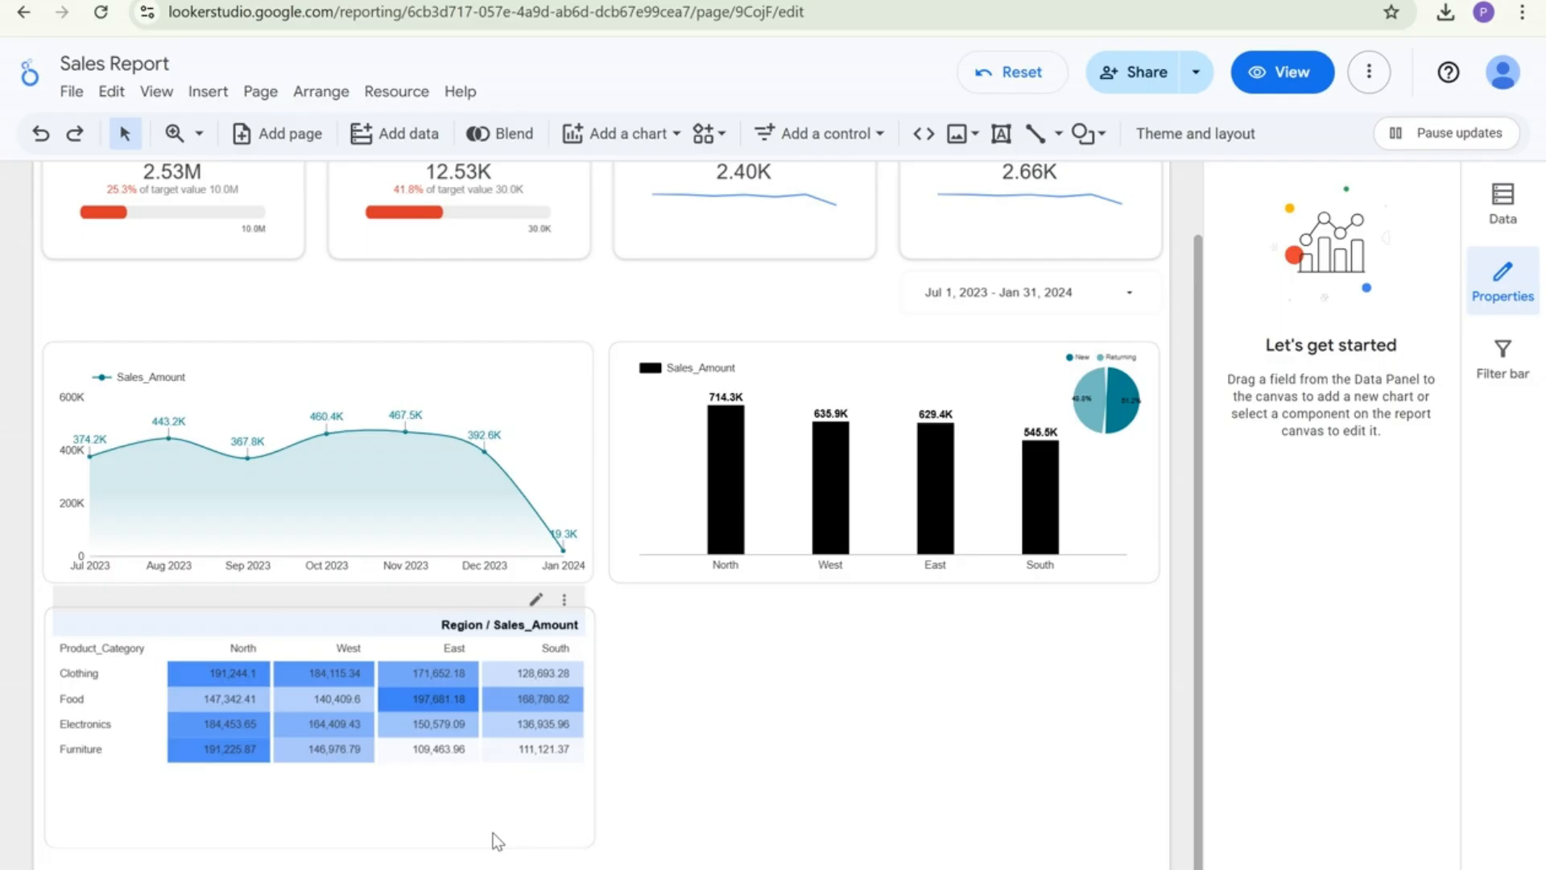
Show grand totals for both the rows and the columns of the Product_Category by Region pivot table
left_click(452, 814)
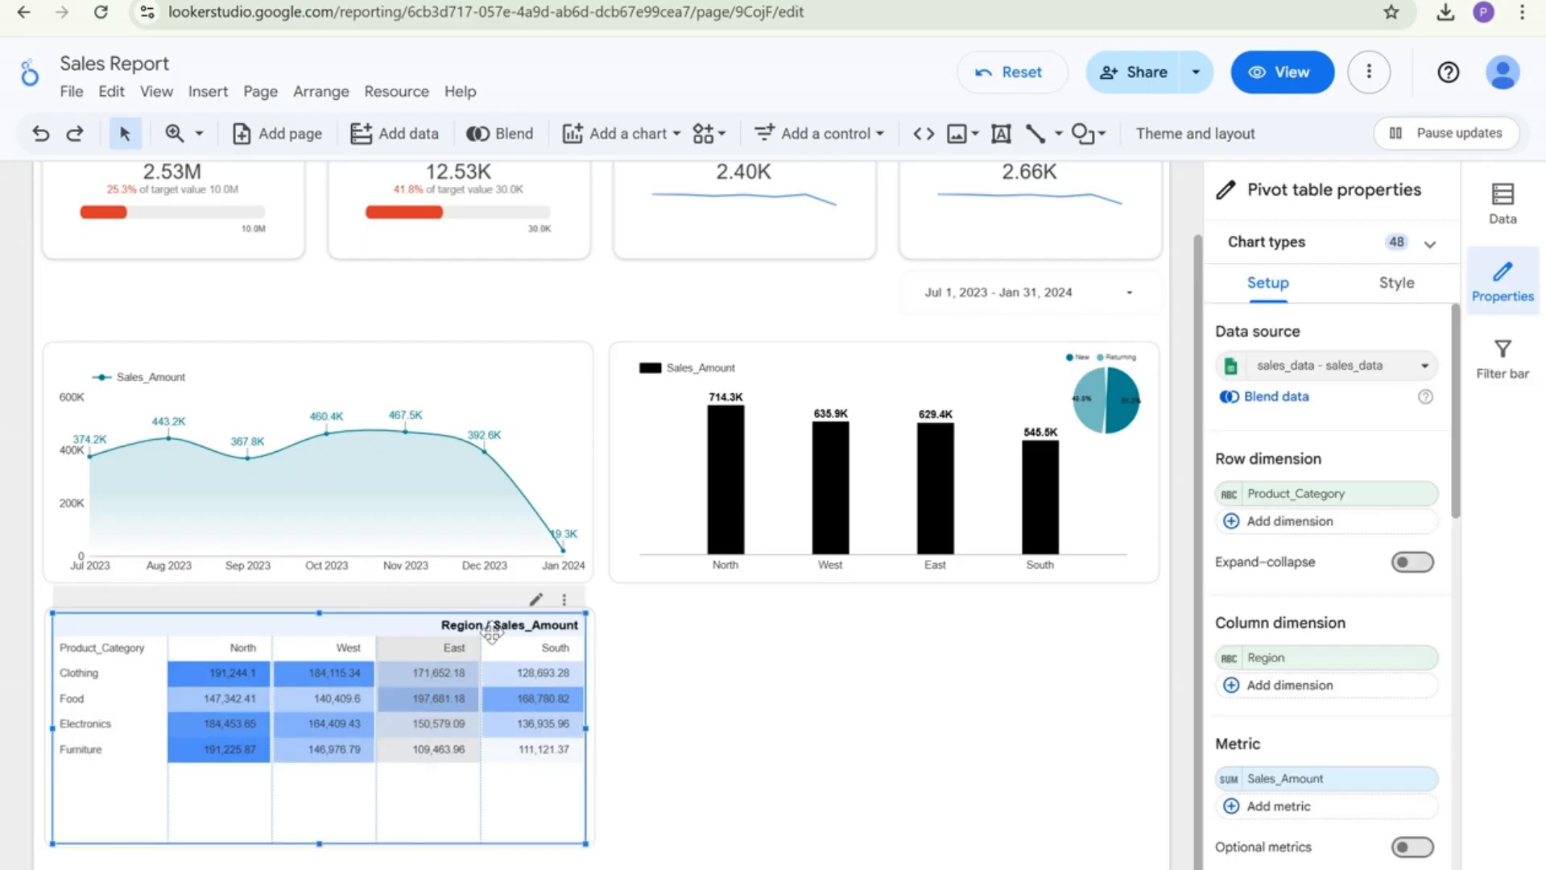
left_click(1397, 284)
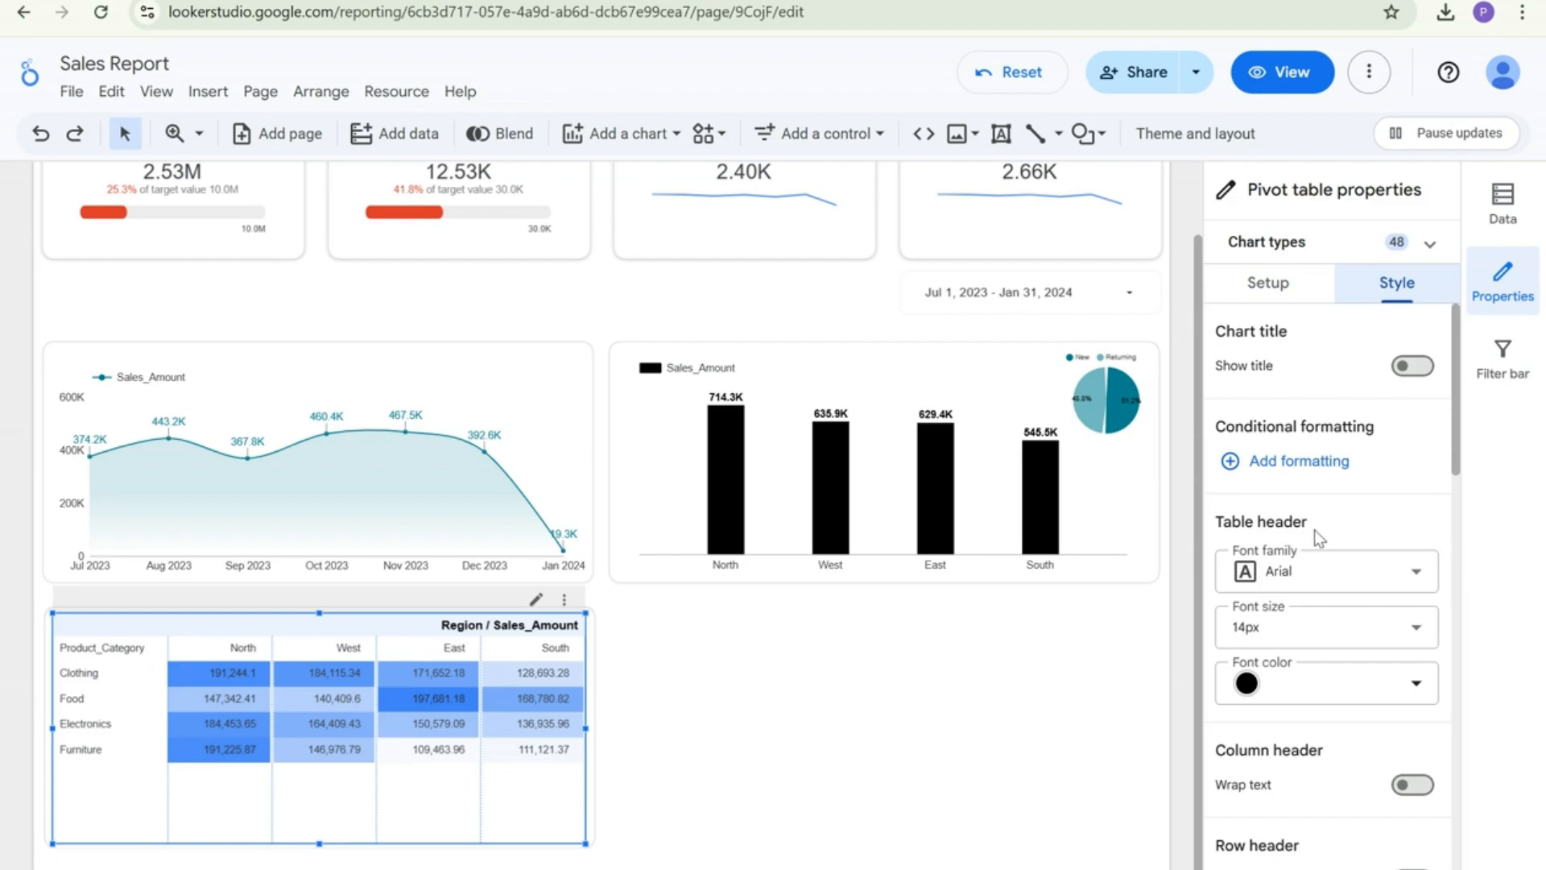
scroll(1319, 538, "down", 5)
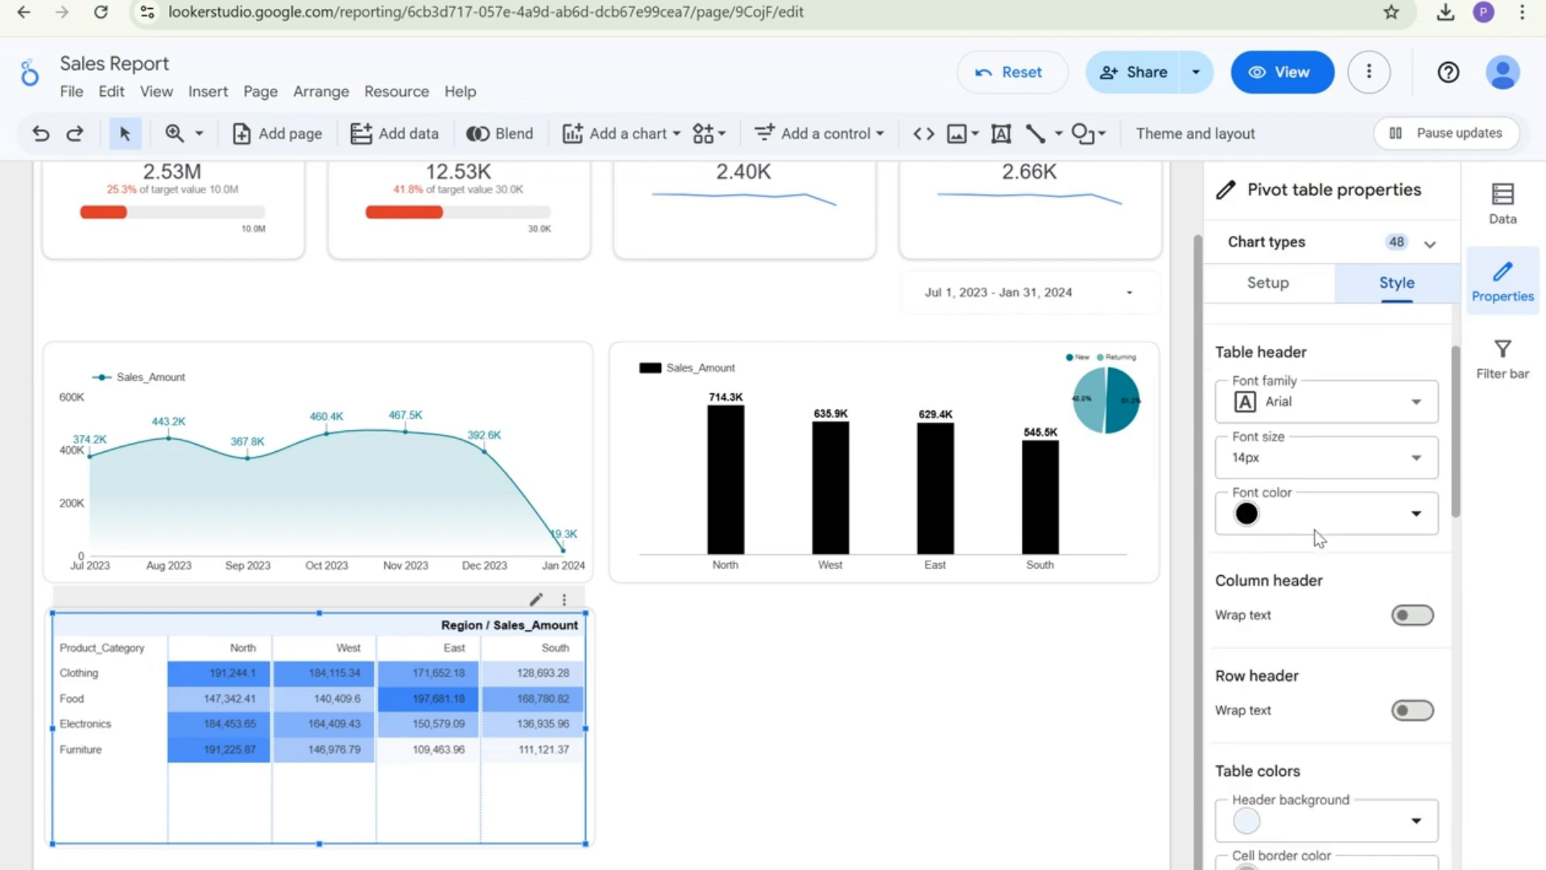
left_click(1287, 292)
scroll(1340, 576, "down", 7)
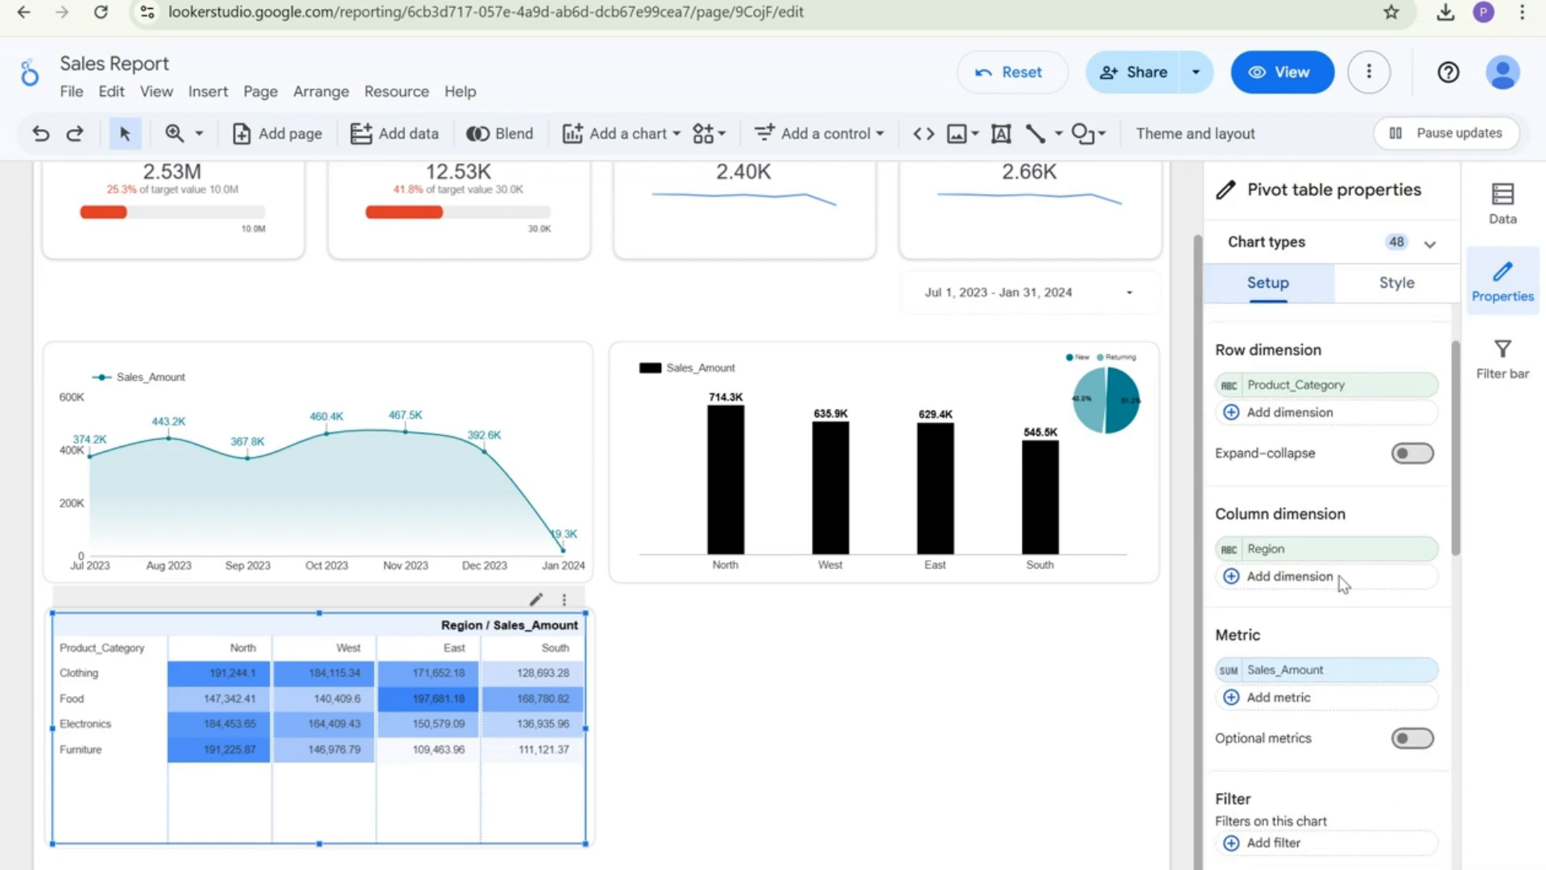
scroll(1321, 570, "down", 2)
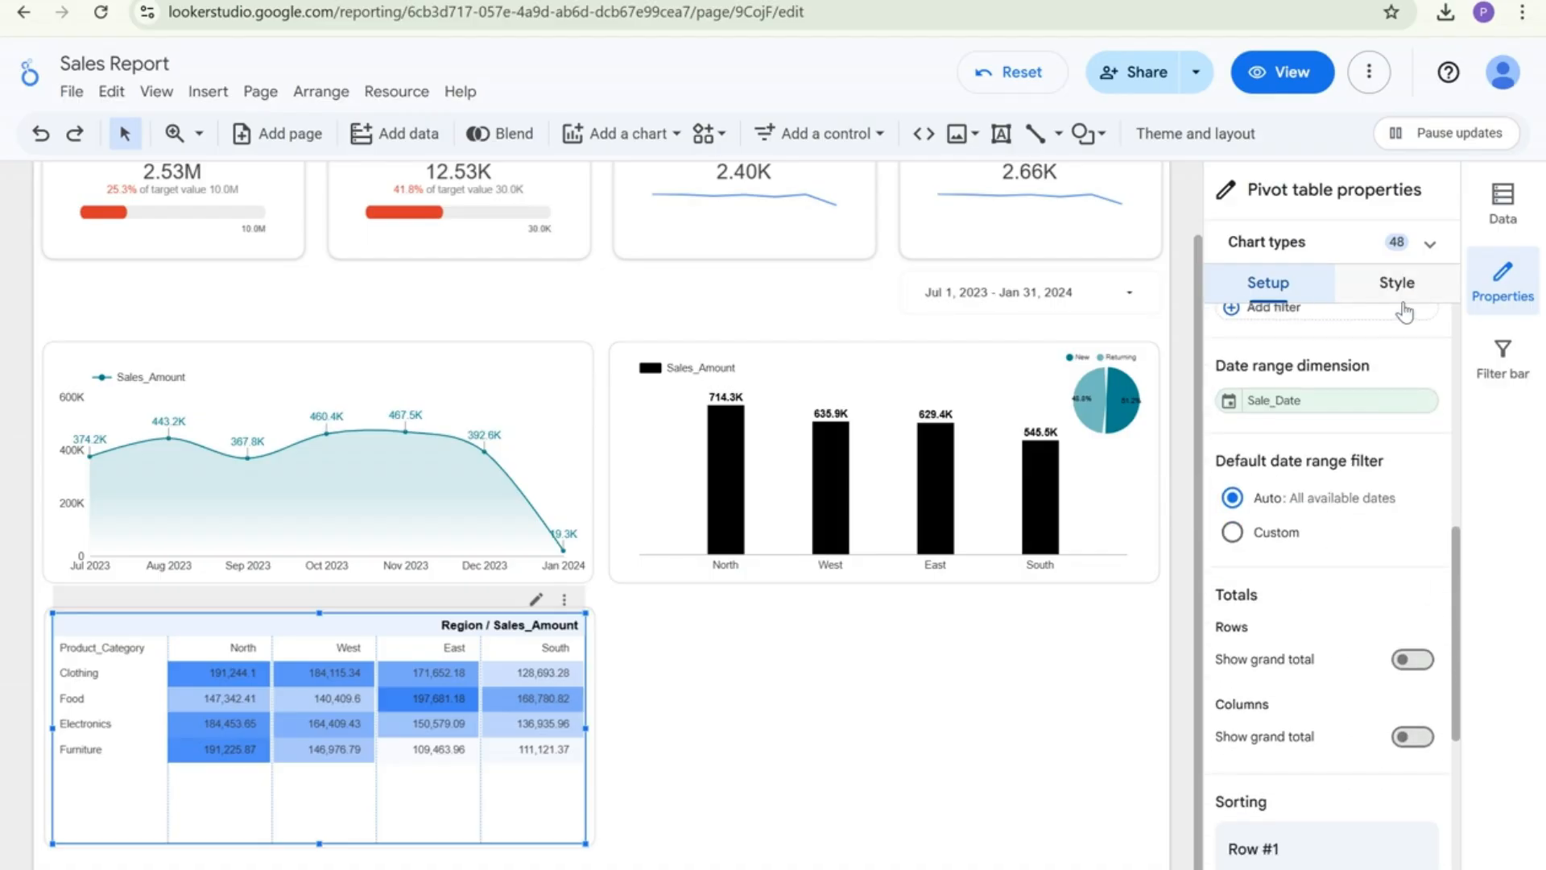
left_click(1417, 662)
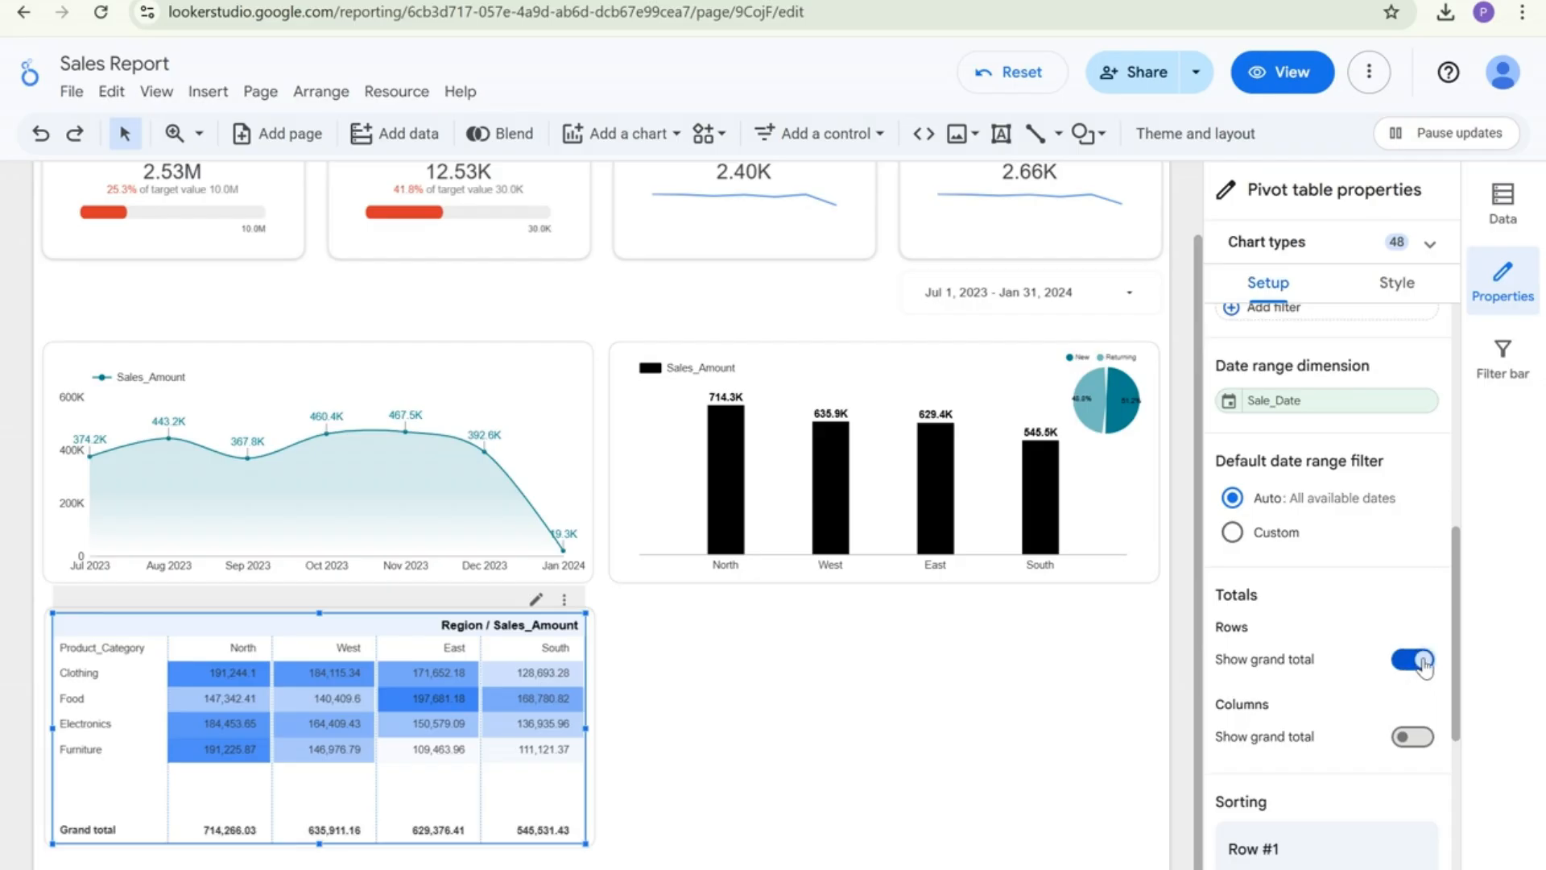
left_click(1423, 743)
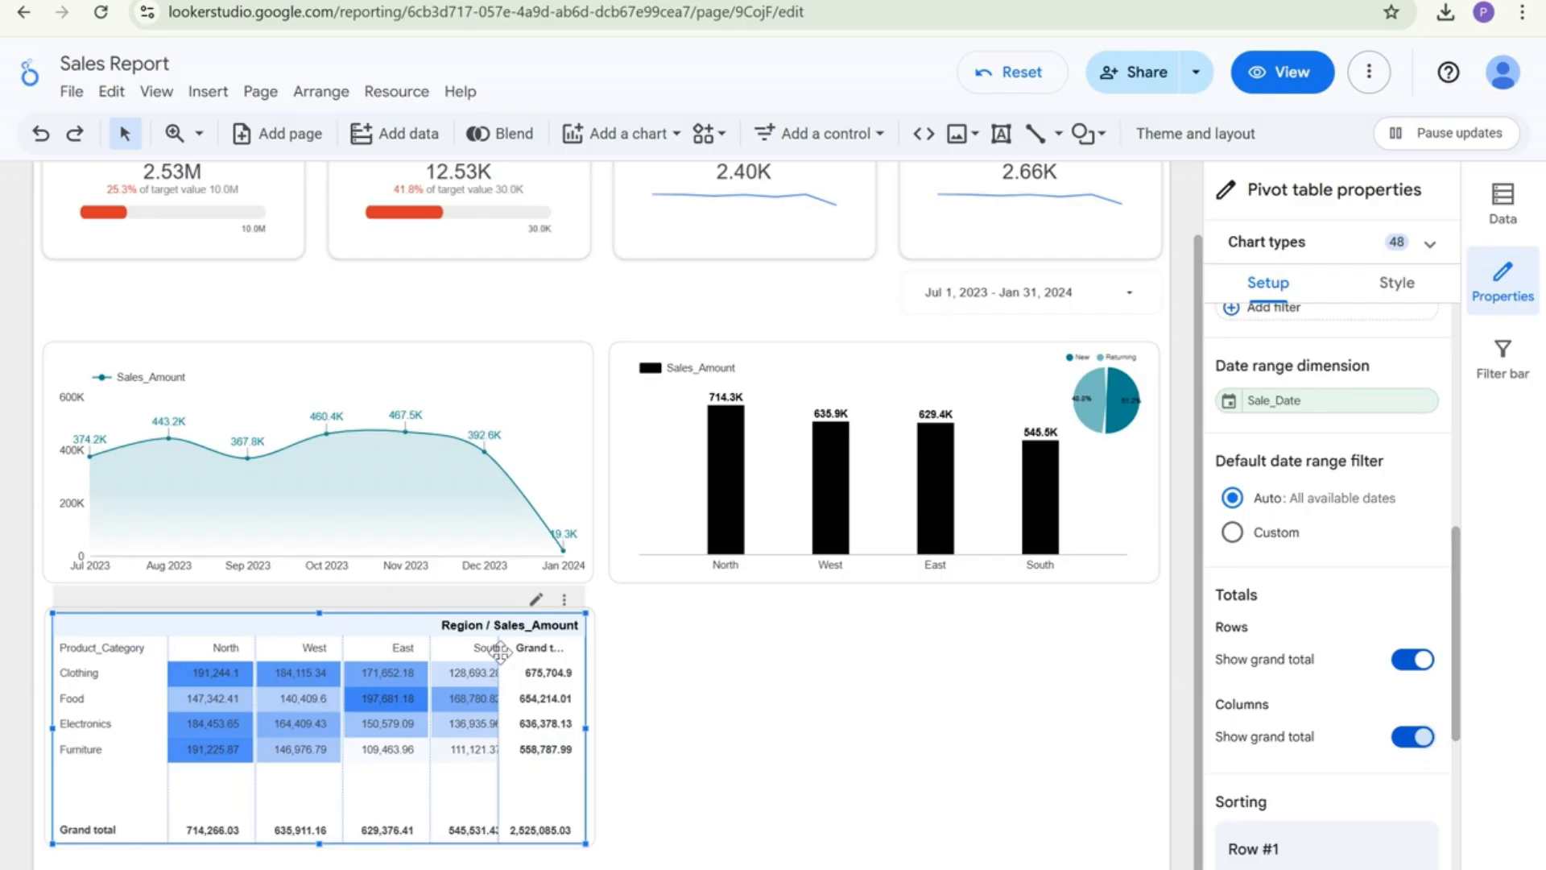
Set the pivot table's header background and cell border color to light gray
left_click(1385, 296)
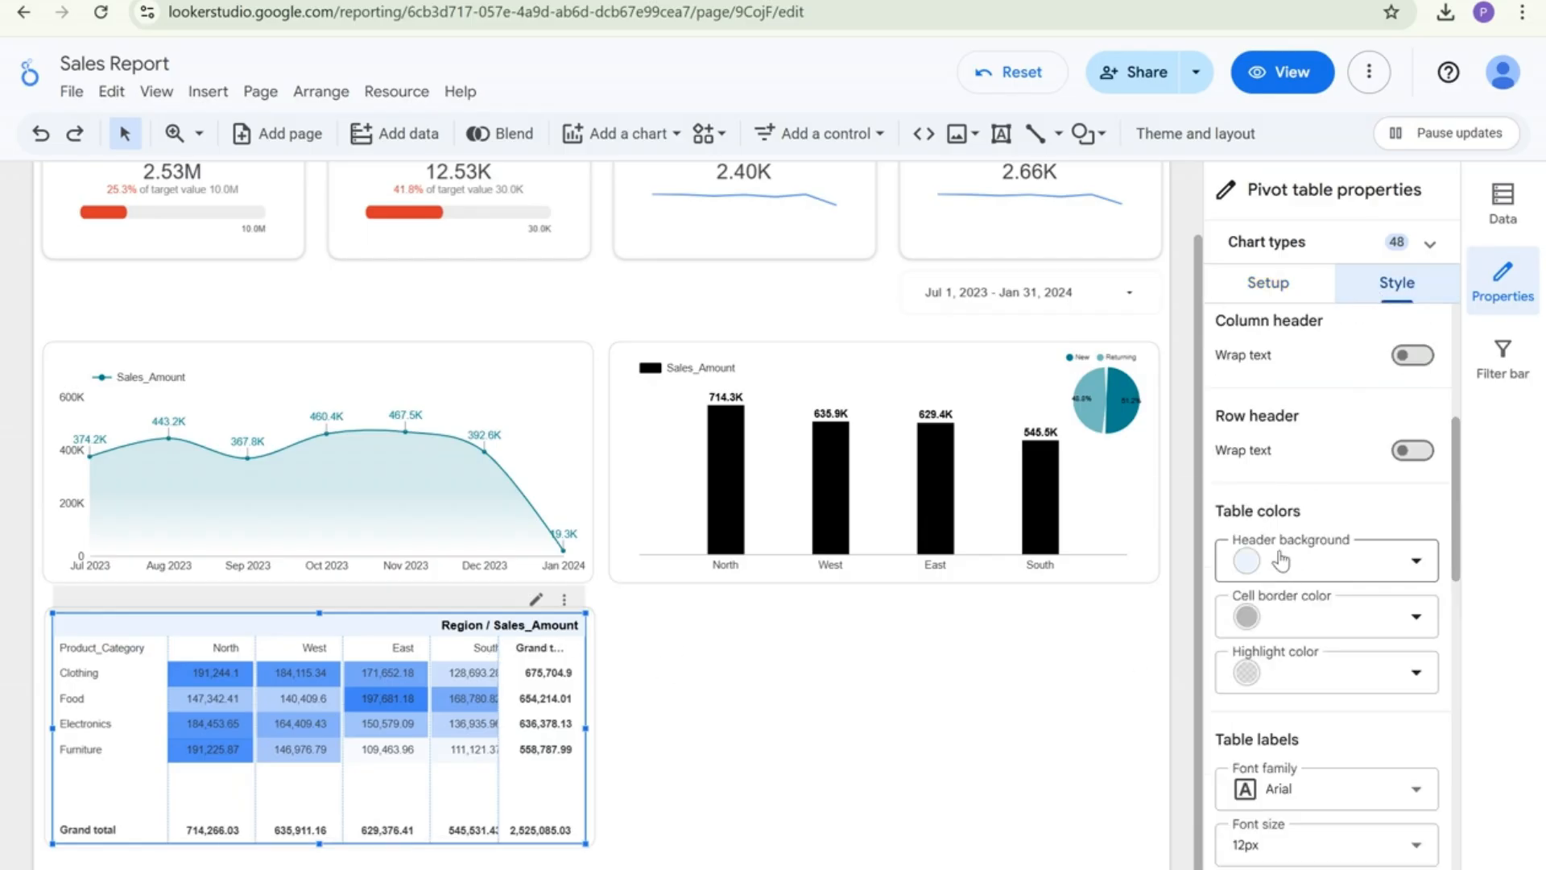
left_click(1329, 564)
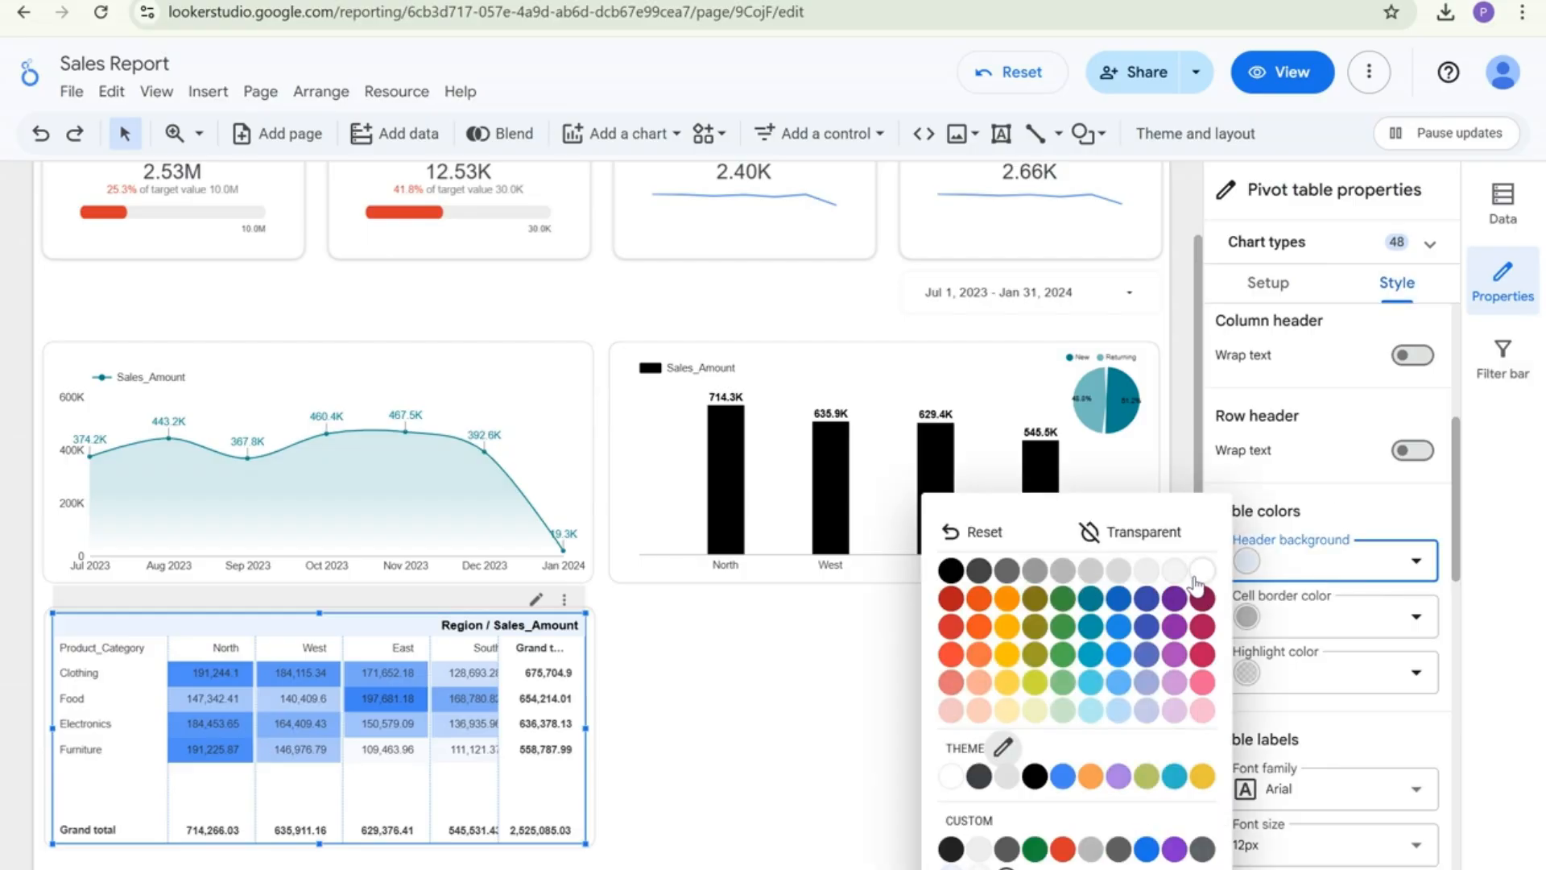
left_click(1150, 573)
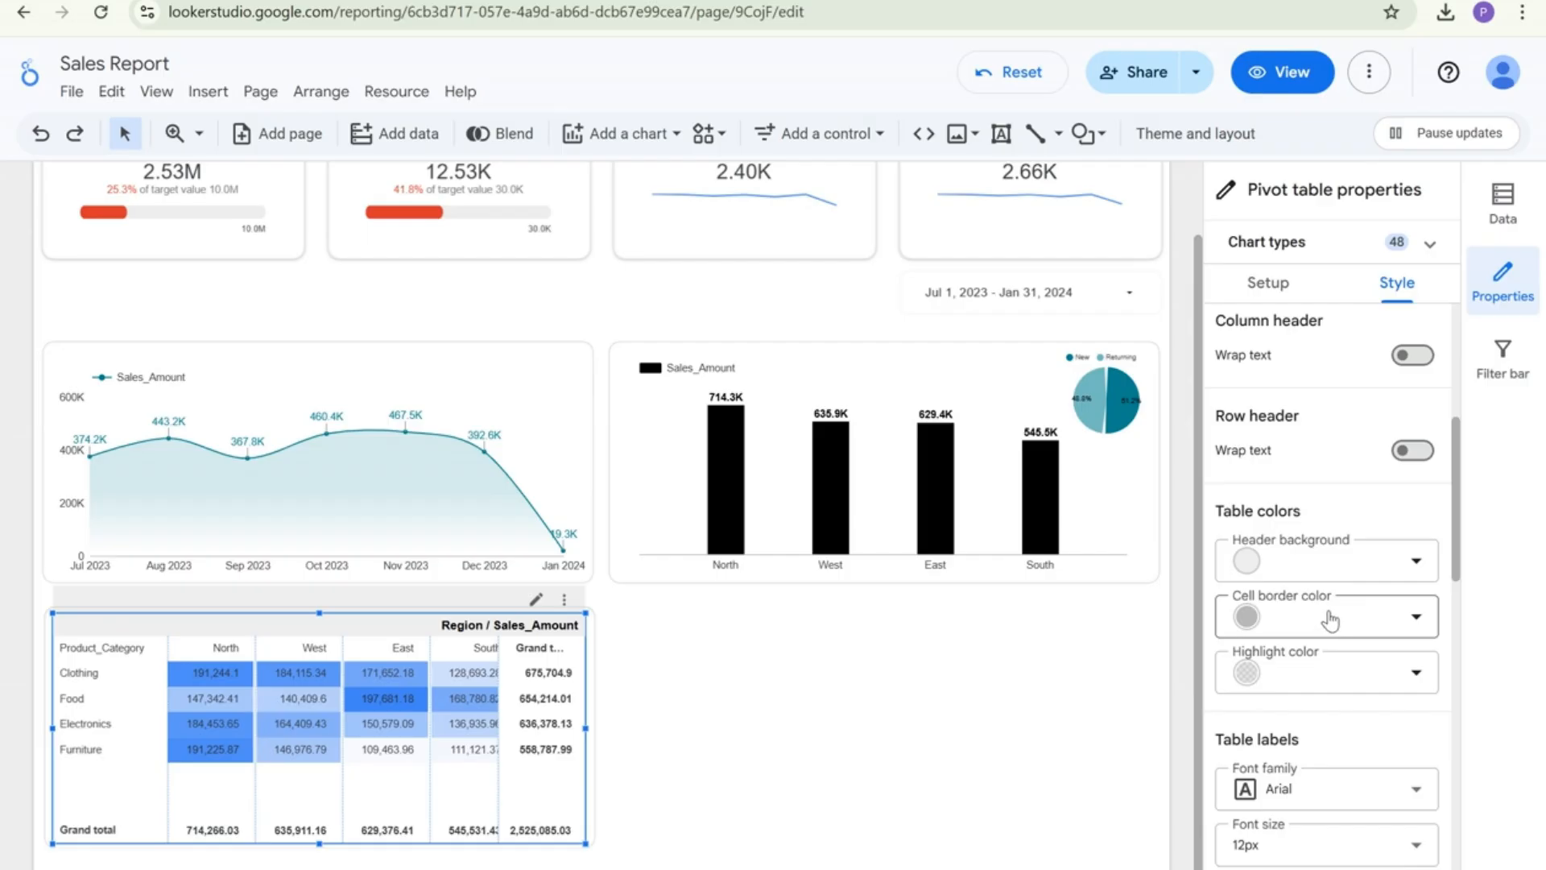
left_click(1330, 620)
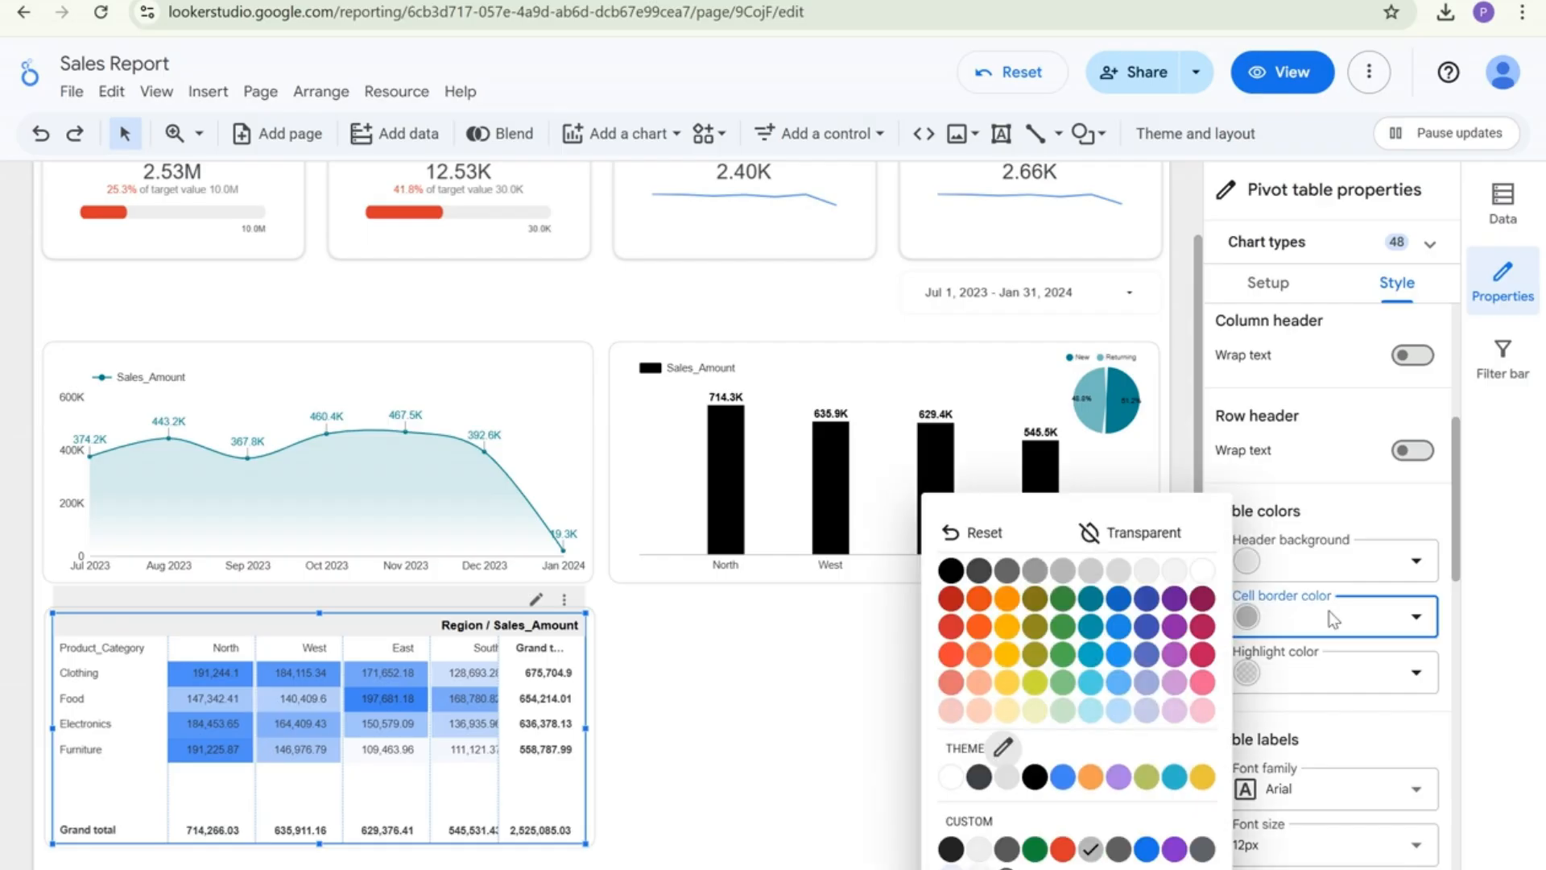
left_click(1145, 573)
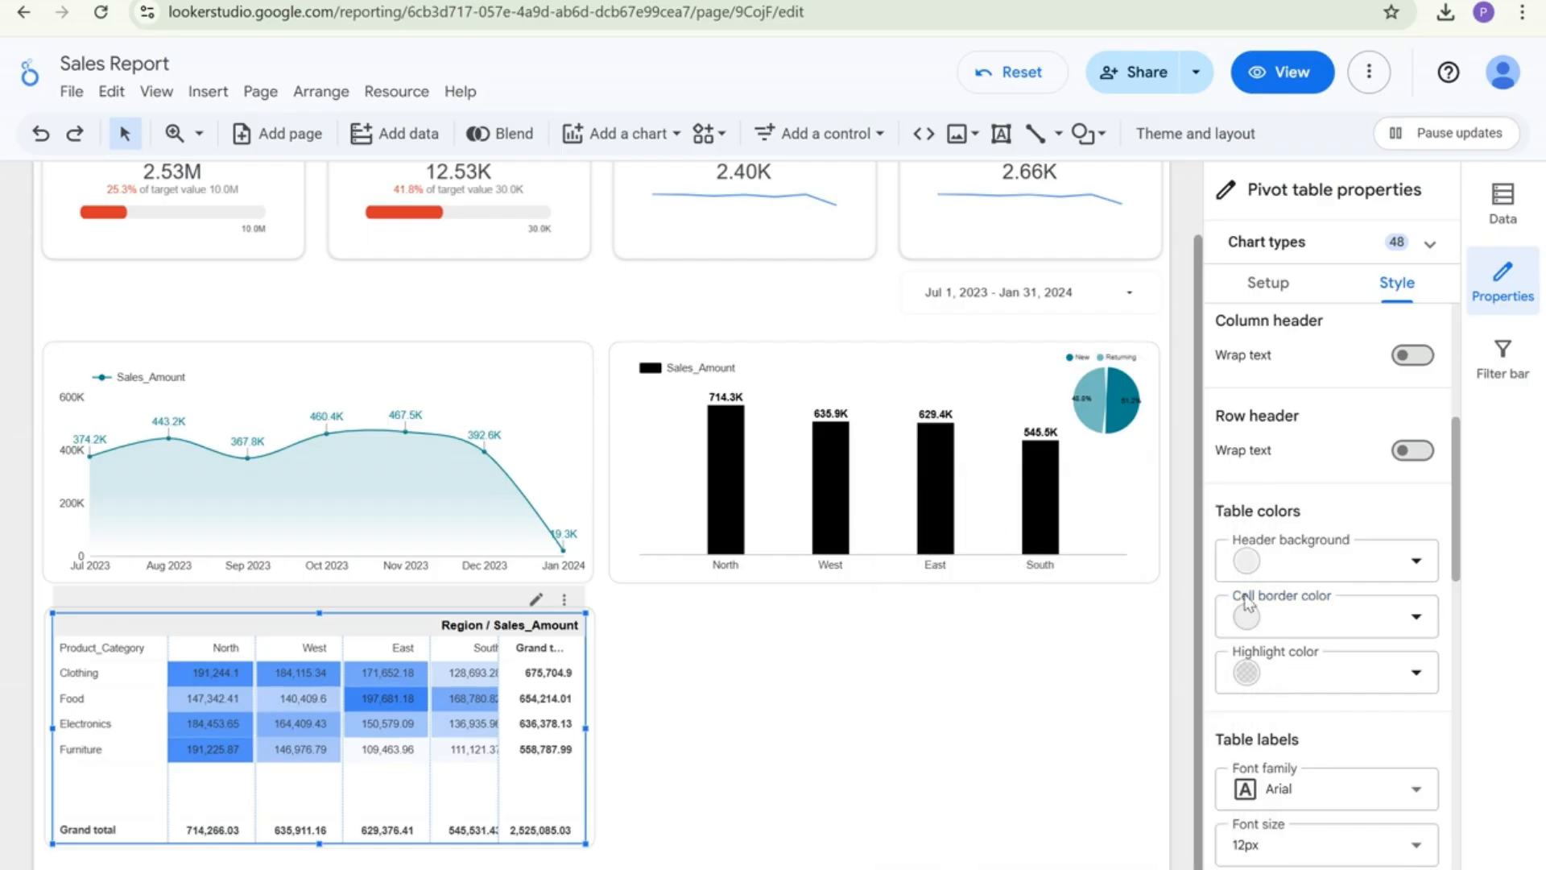
Try light cyan as the pivot table's highlight color and replace it with light gray
left_click(1333, 675)
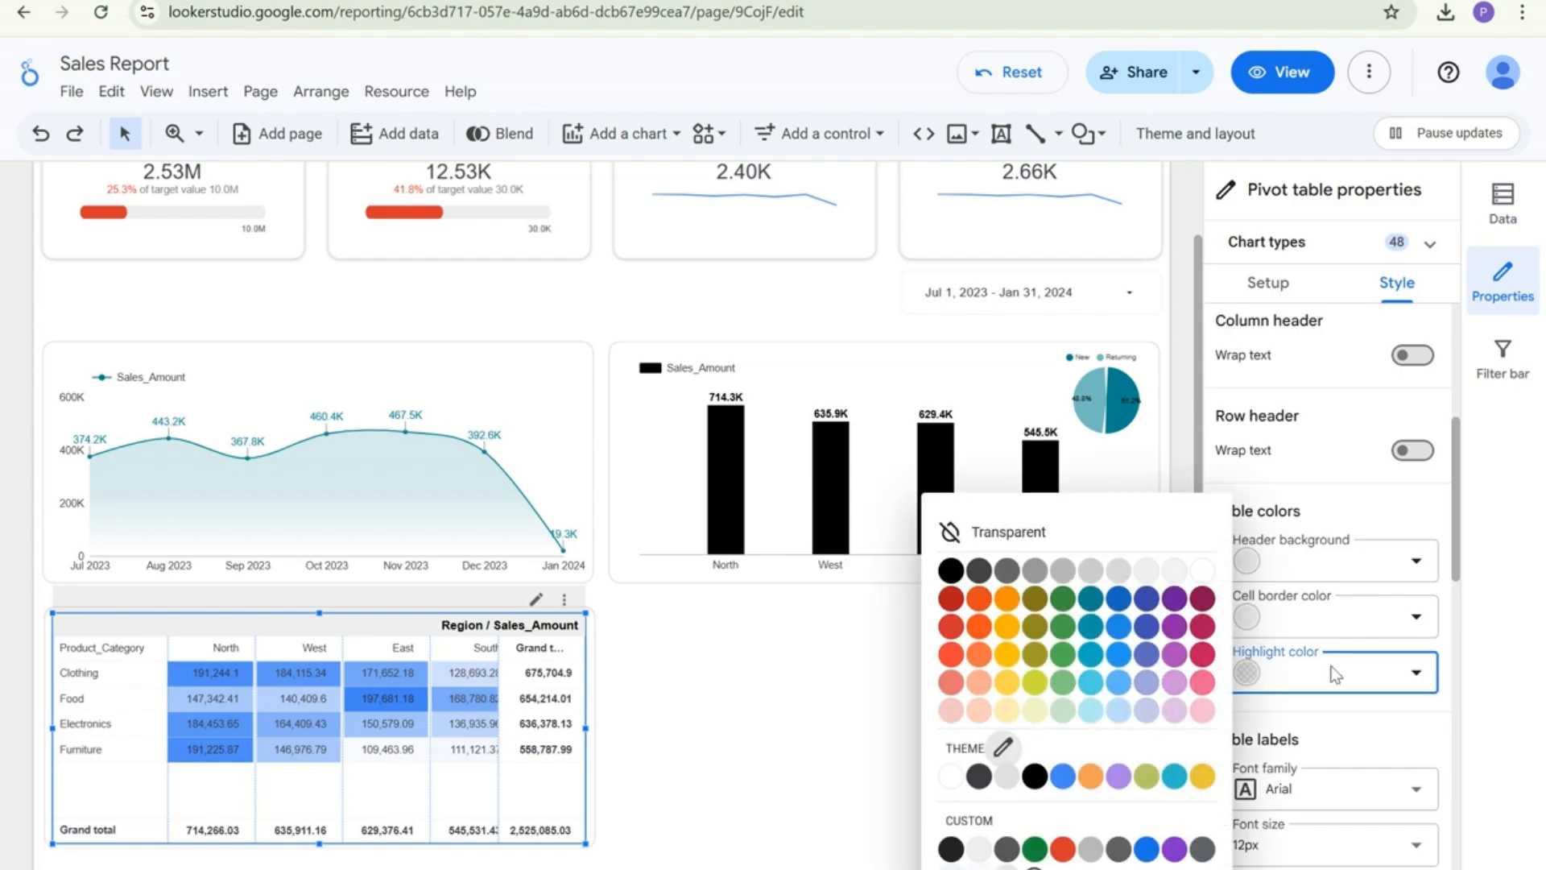
left_click(1088, 714)
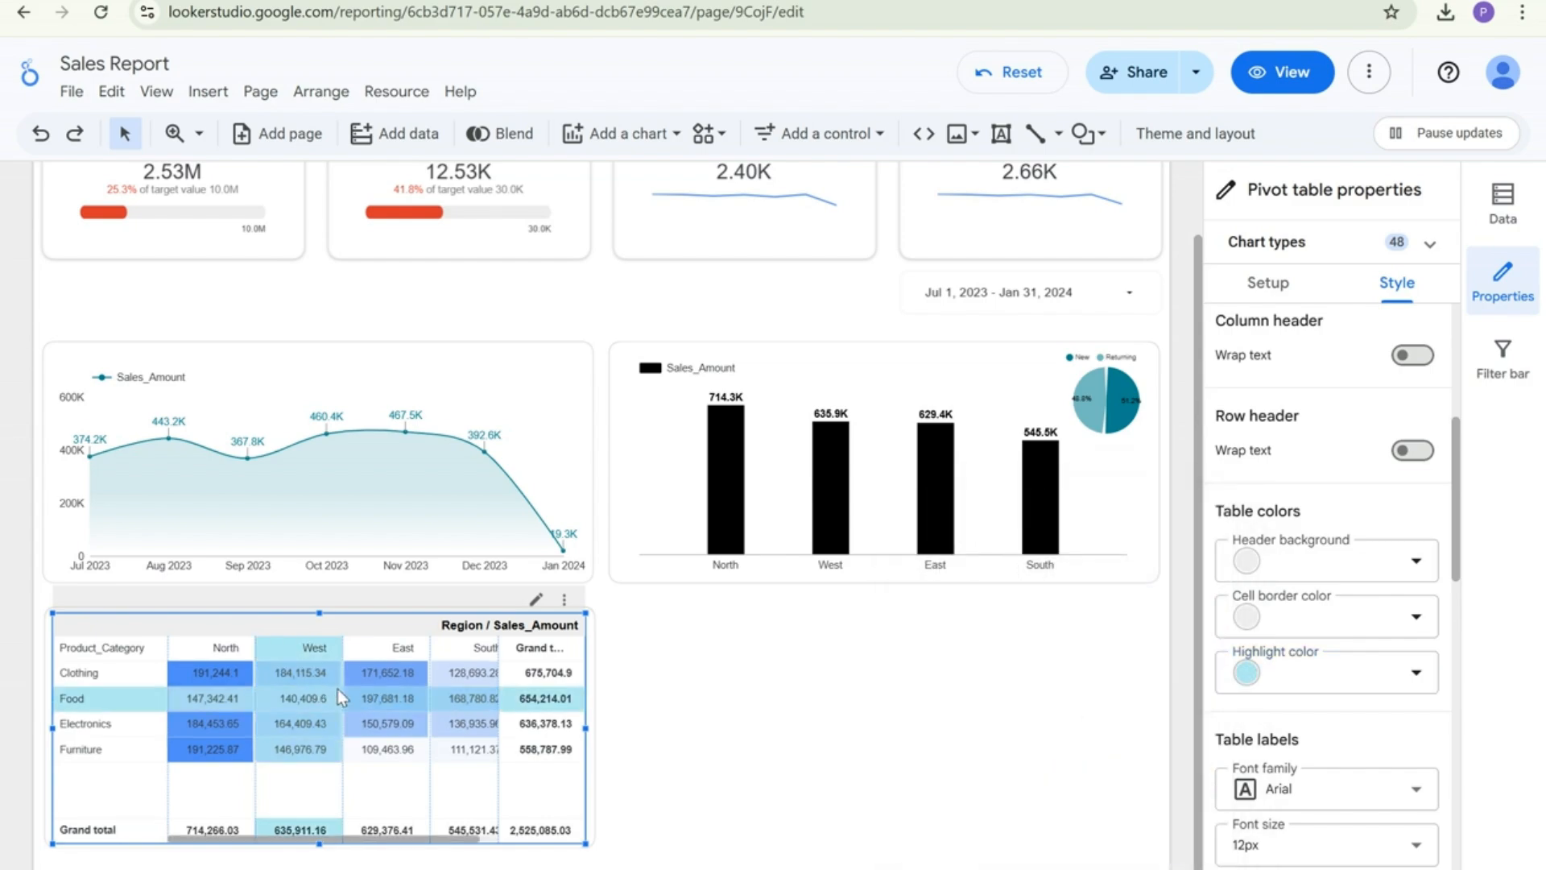
left_click(1327, 660)
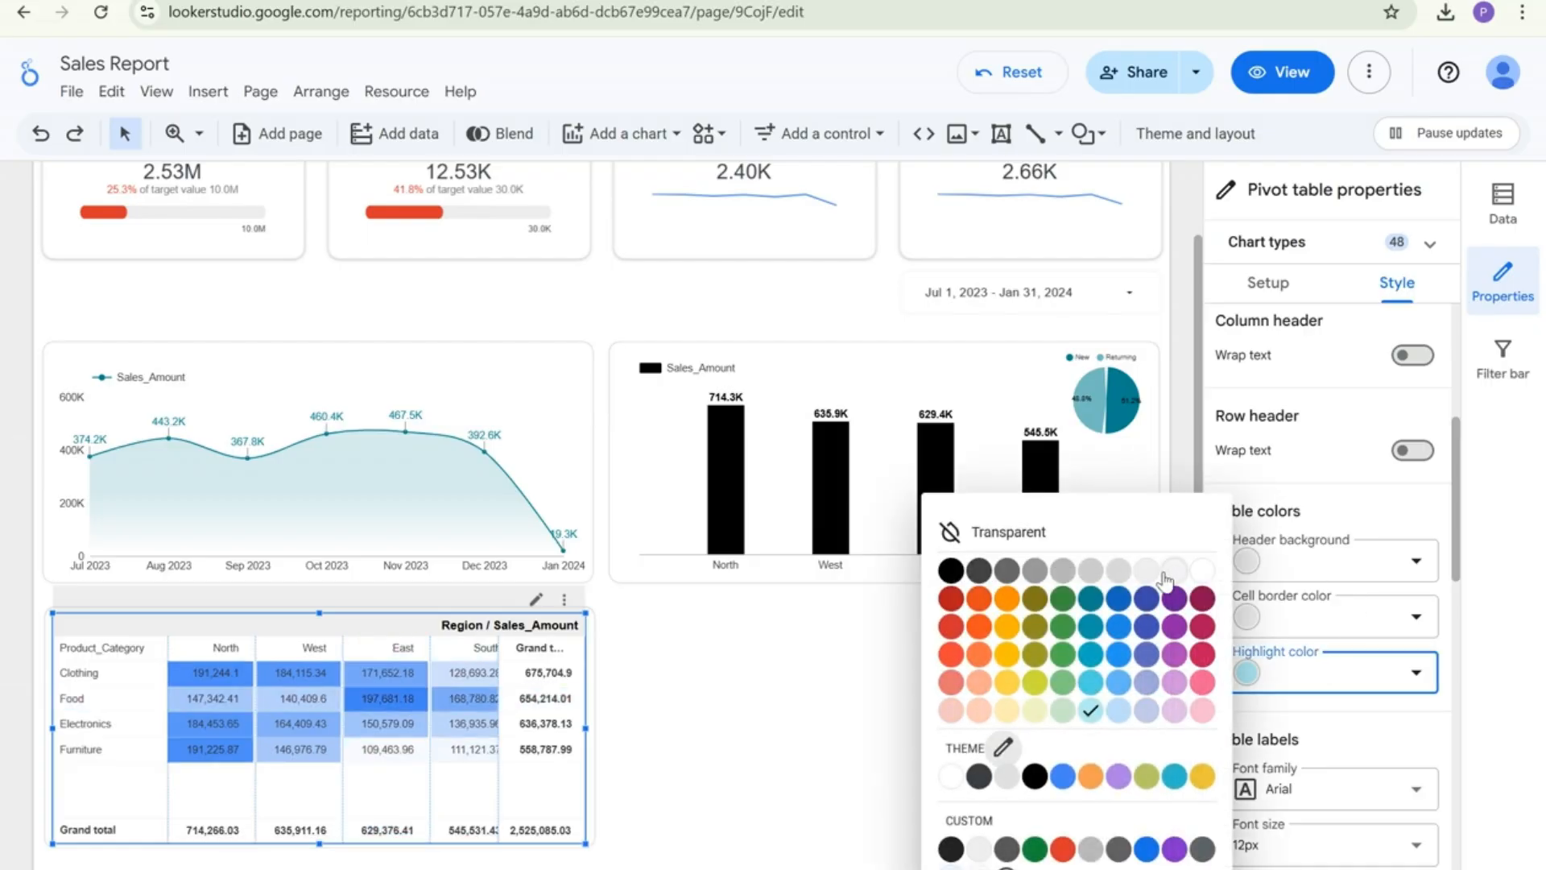
left_click(1148, 572)
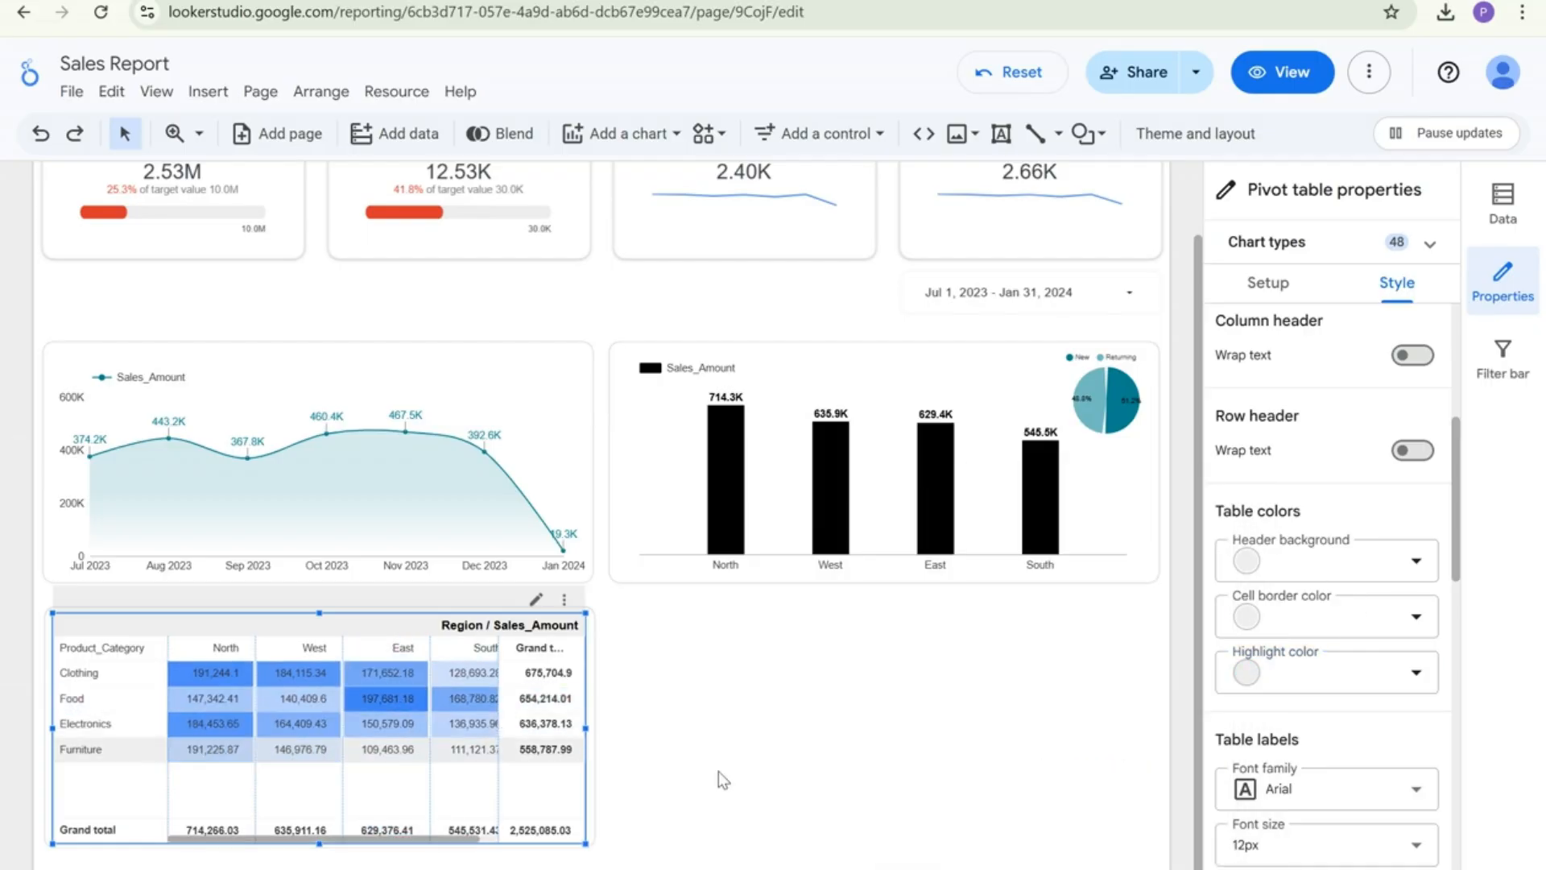
Turn on compact numbers for the pivot table's heatmap metric and change its color to dark teal
scroll(1332, 707, "down", 4)
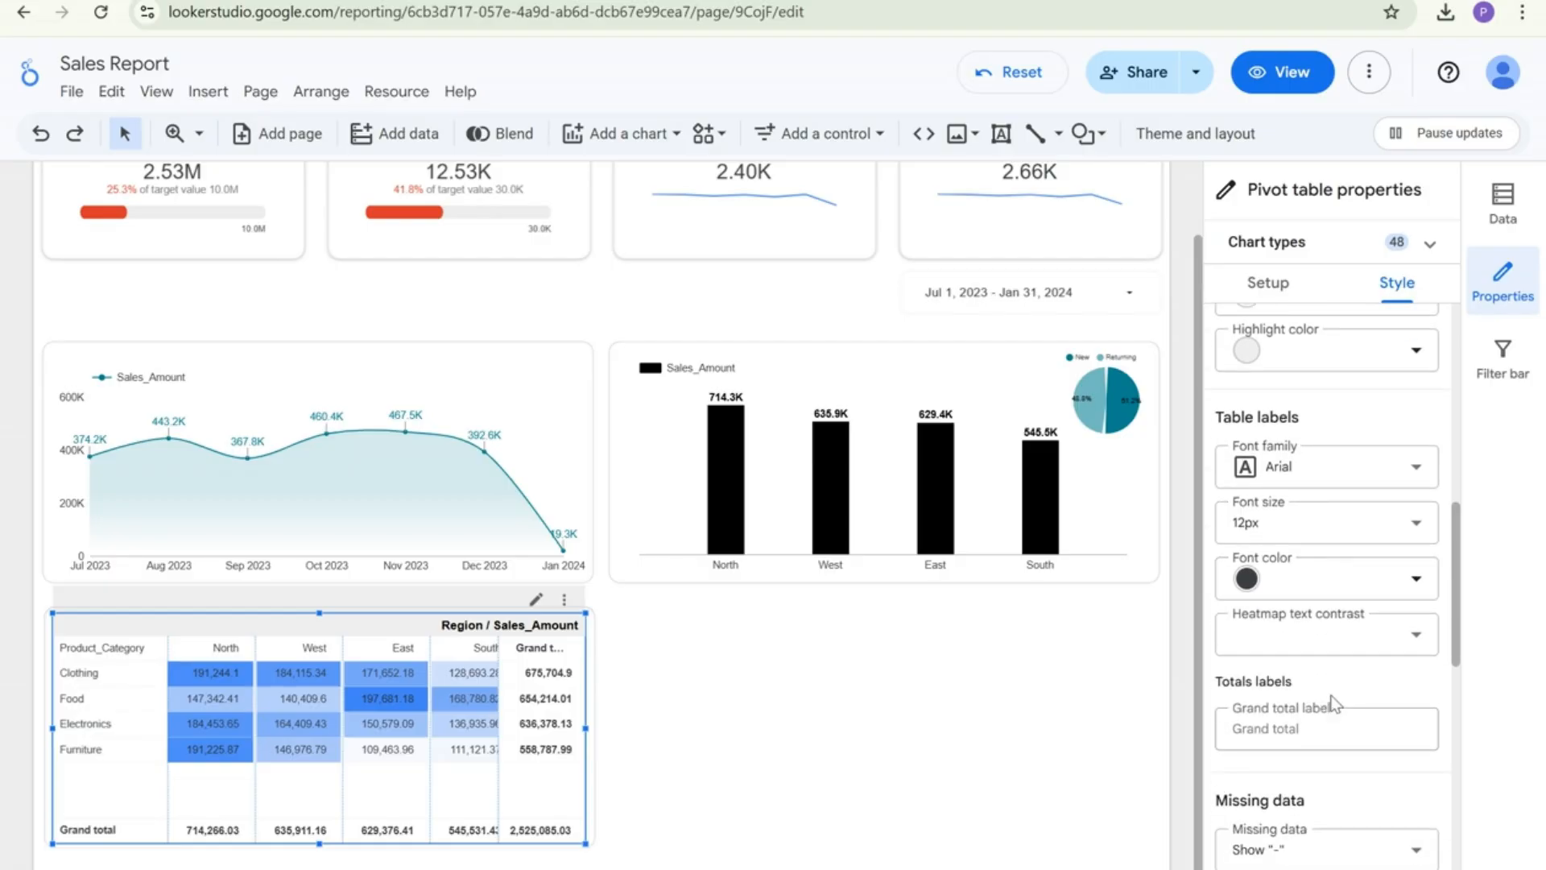
scroll(1333, 709, "down", 3)
scroll(1333, 708, "up", 1)
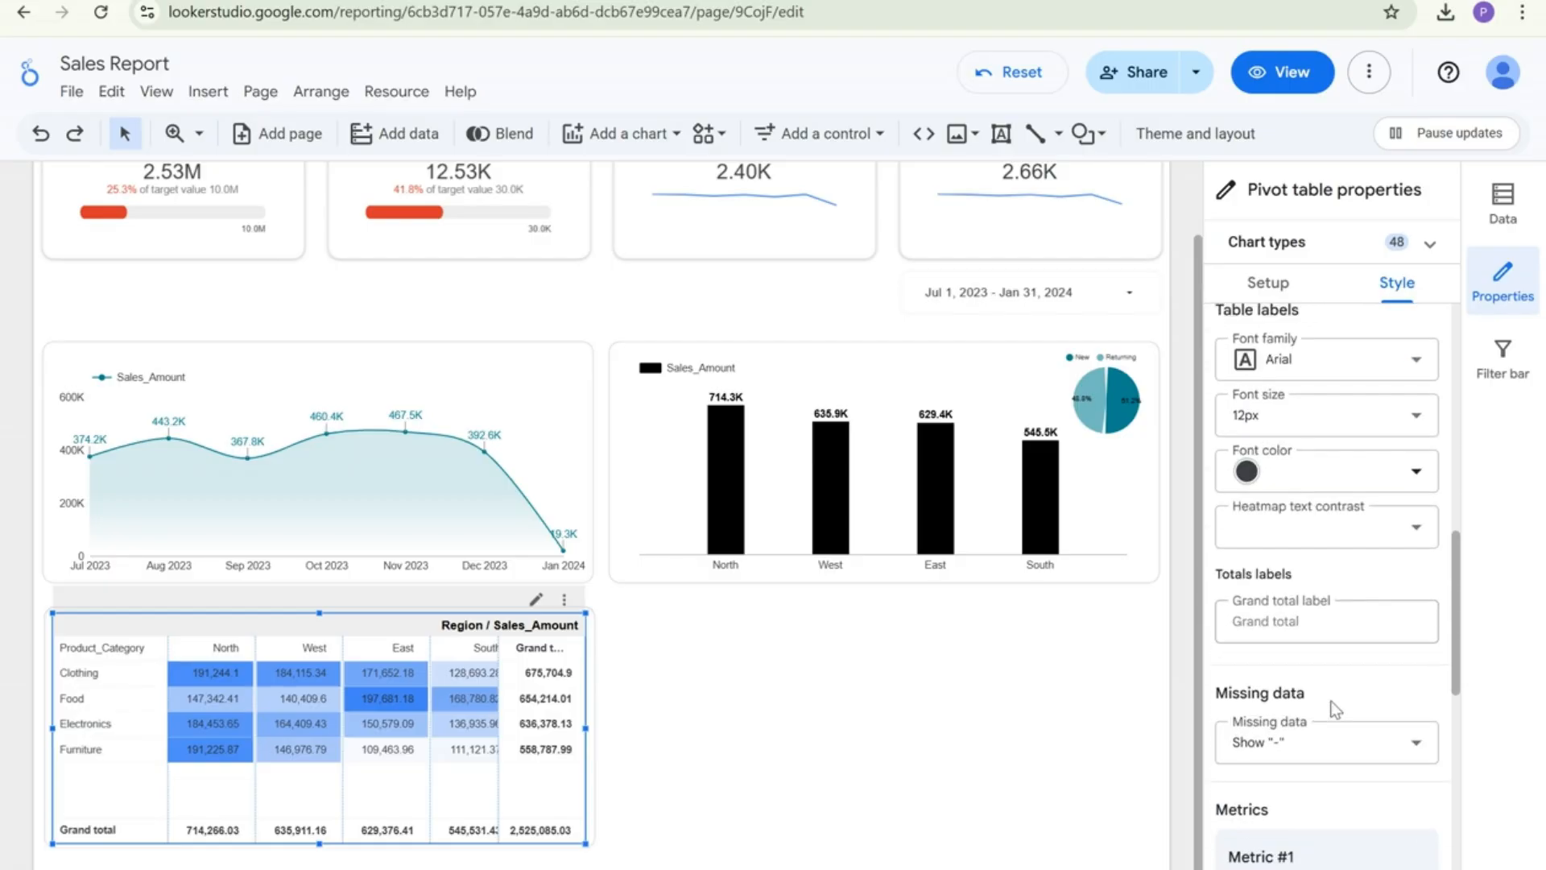
scroll(1333, 709, "down", 4)
left_click(1392, 696)
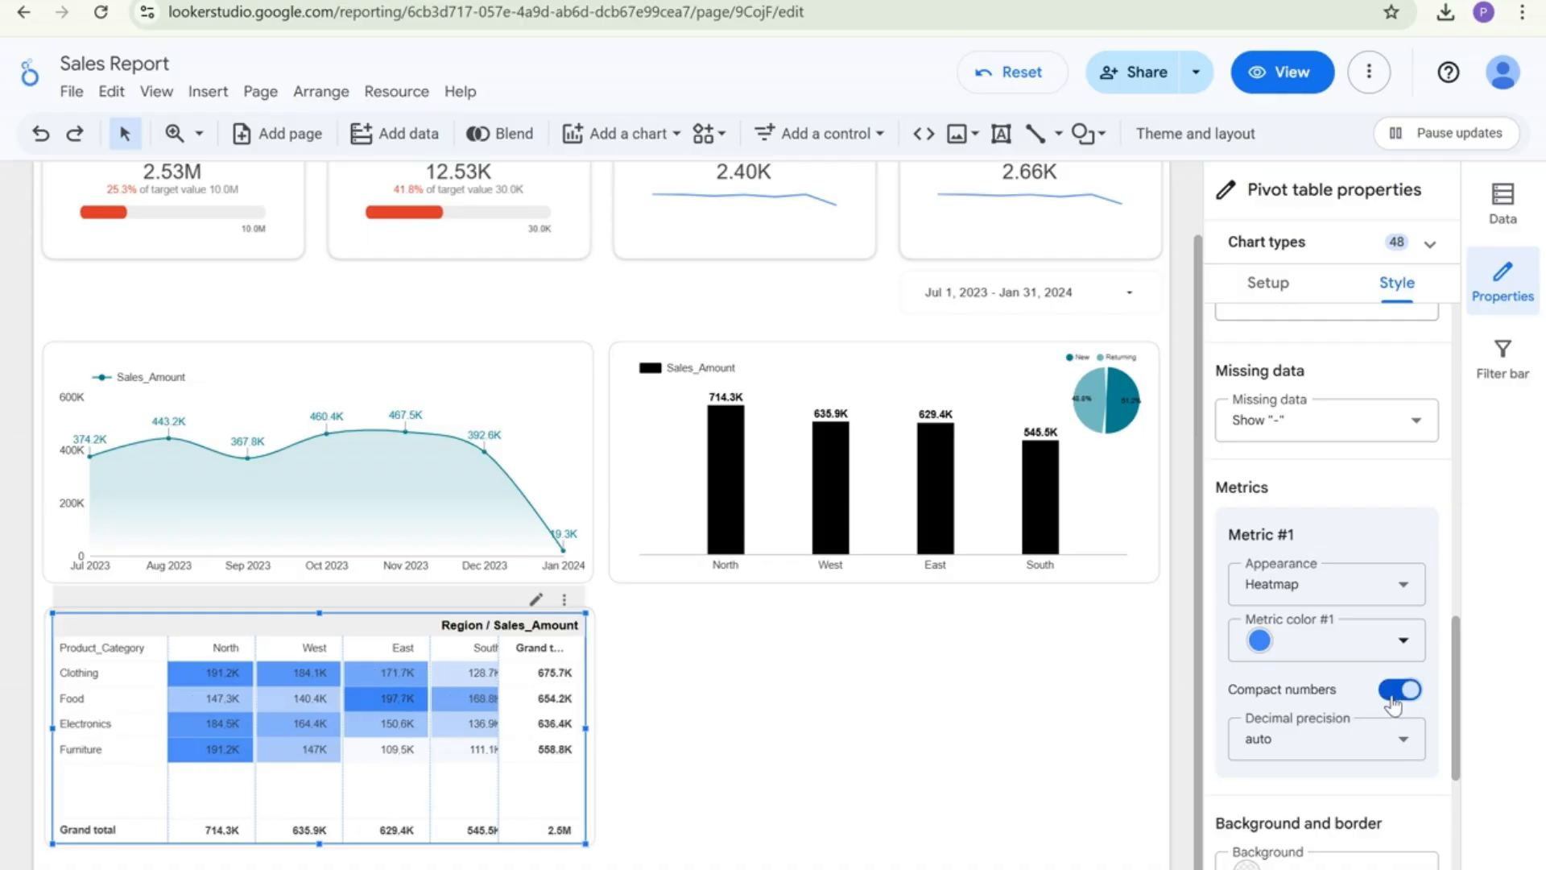
scroll(1394, 704, "down", 1)
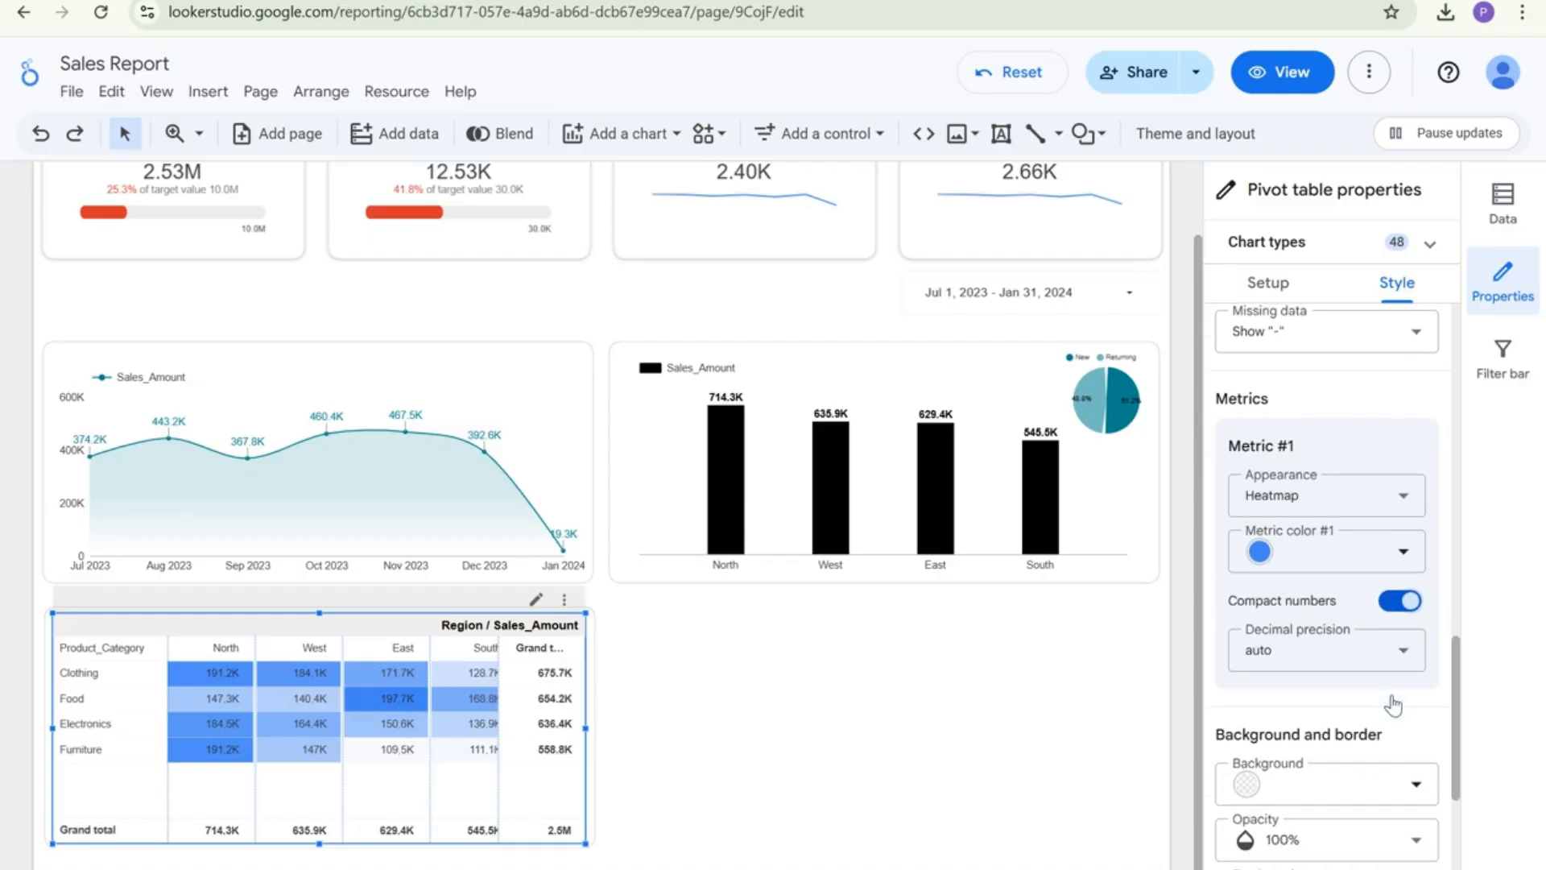
left_click(1312, 544)
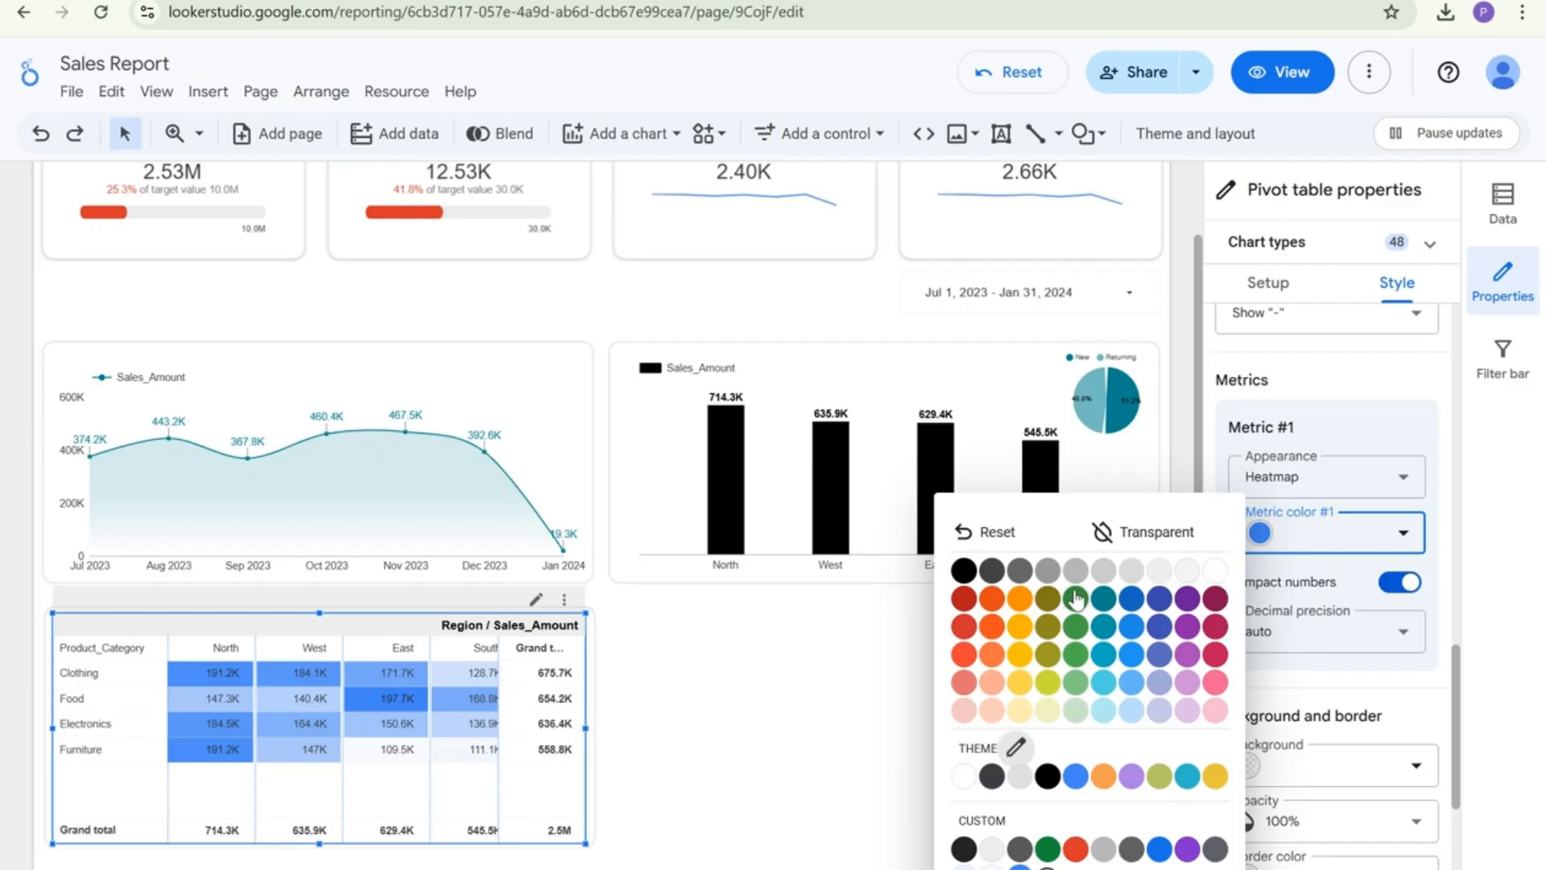
left_click(1100, 600)
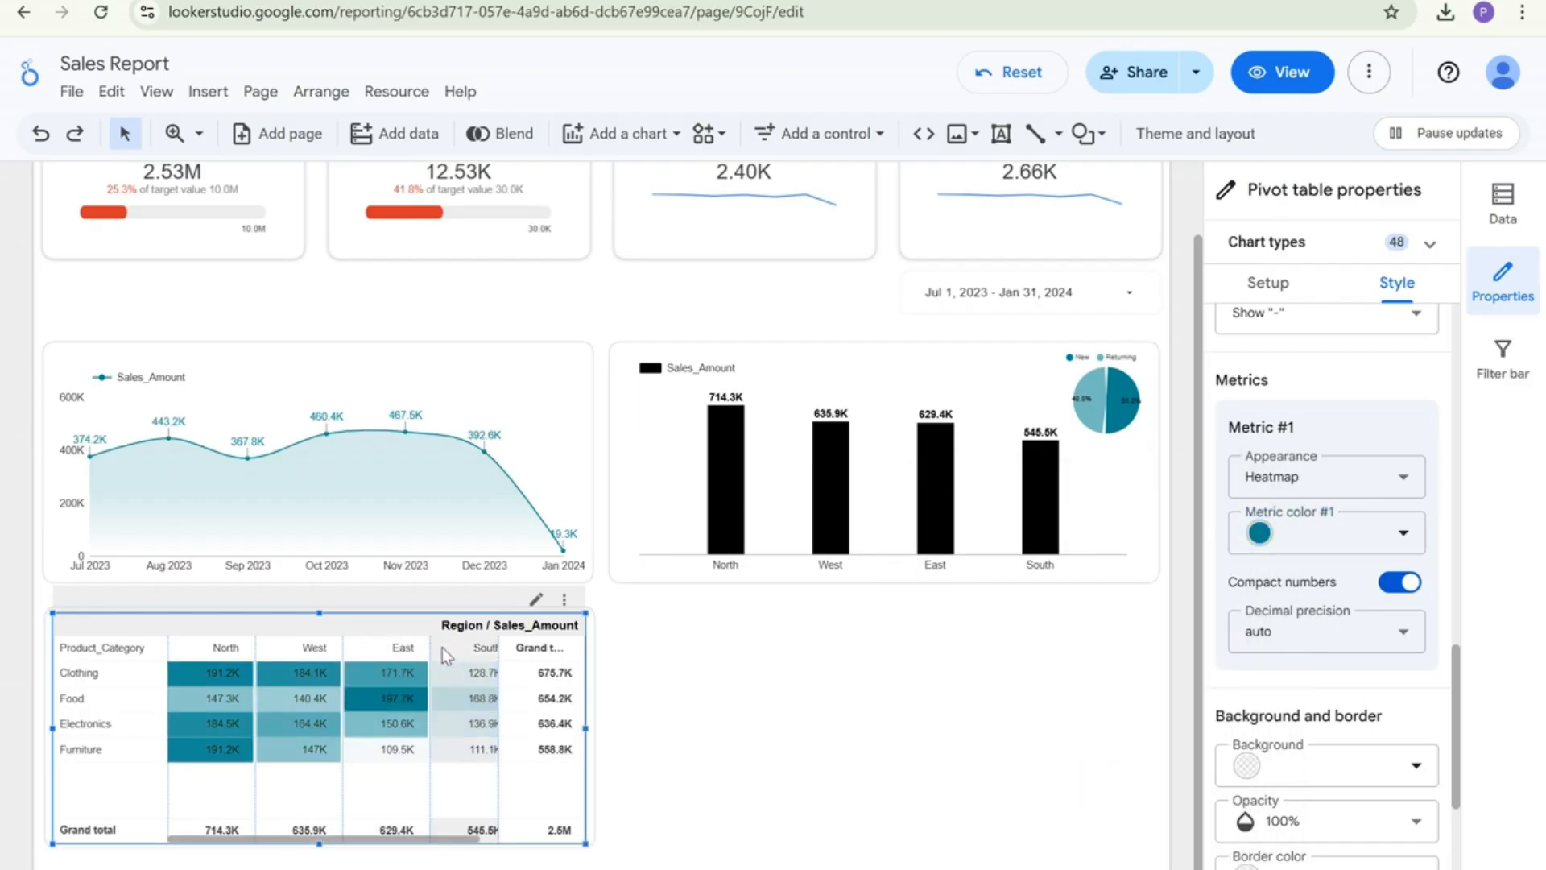
Narrow the pivot table's region columns and widen the last column so the Grand total header fits
left_click(250, 647)
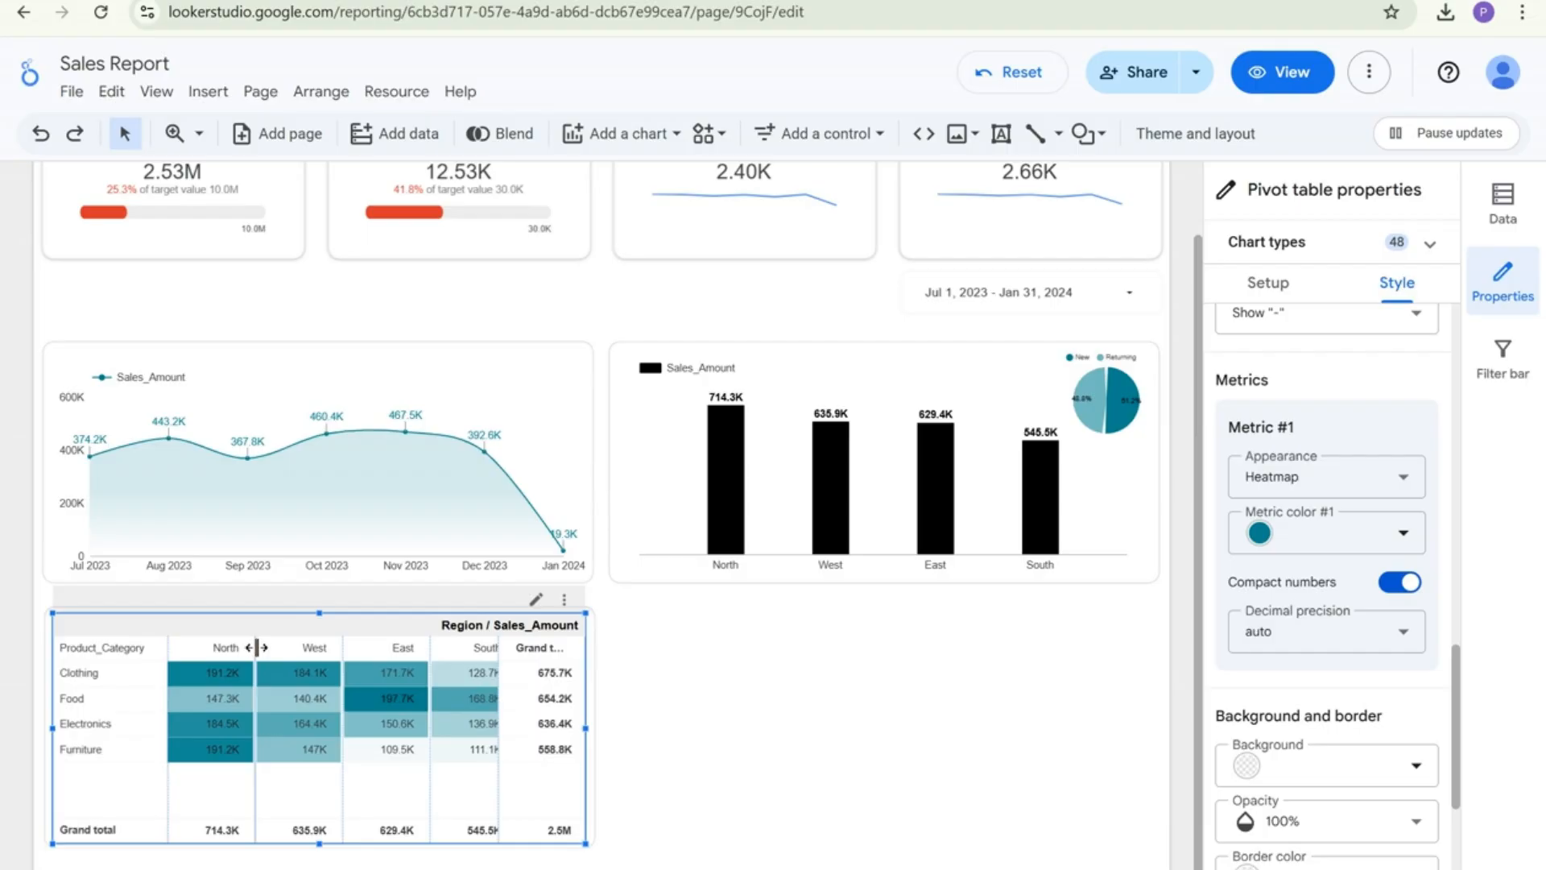
left_click_drag(257, 647, 251, 647)
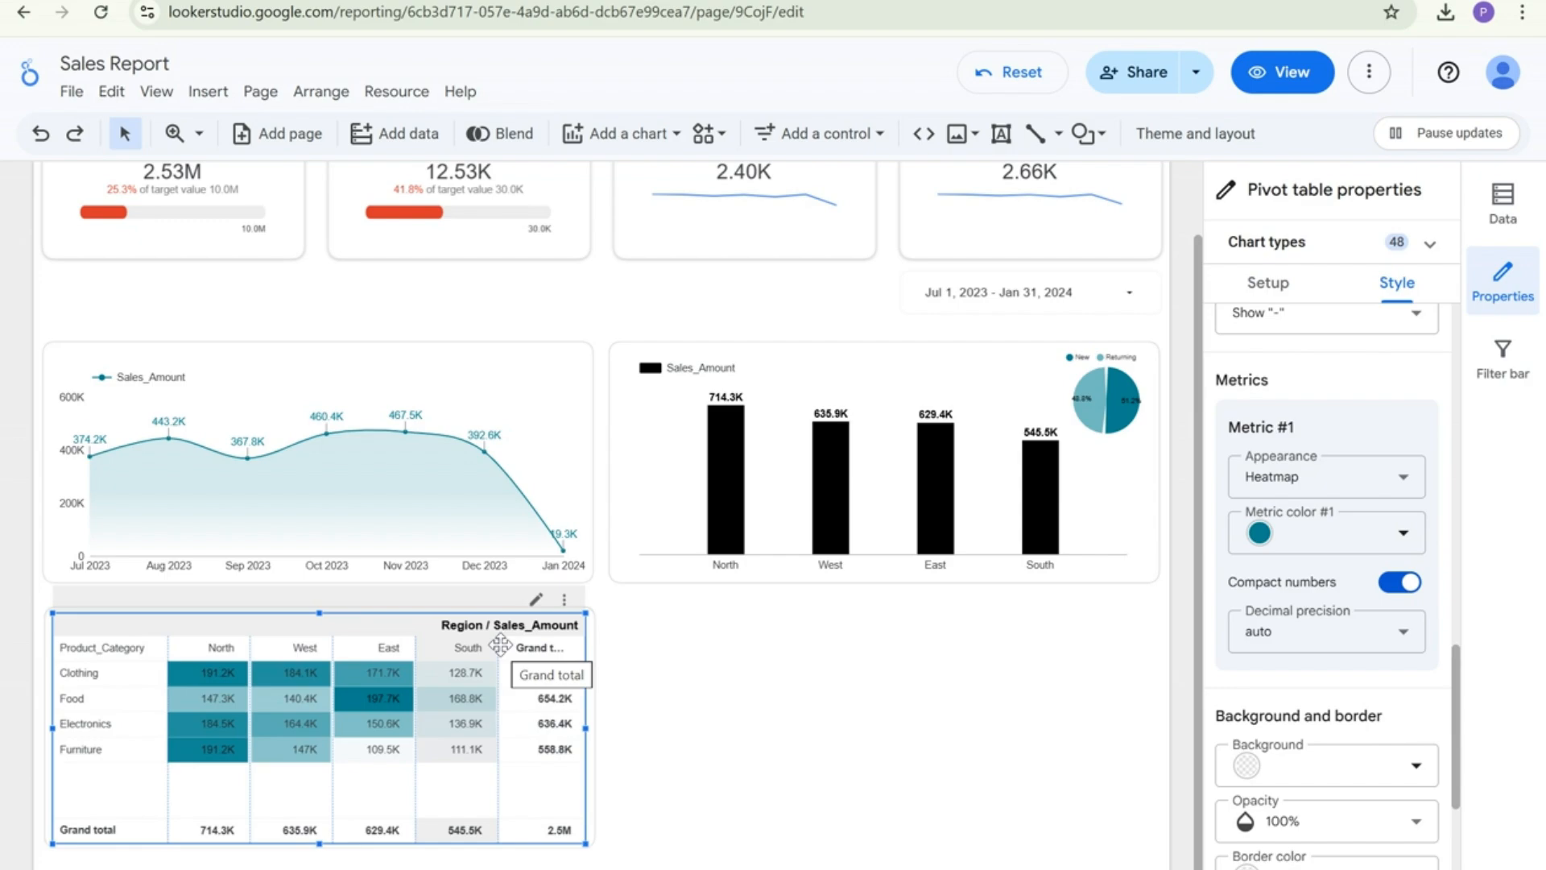
left_click(744, 784)
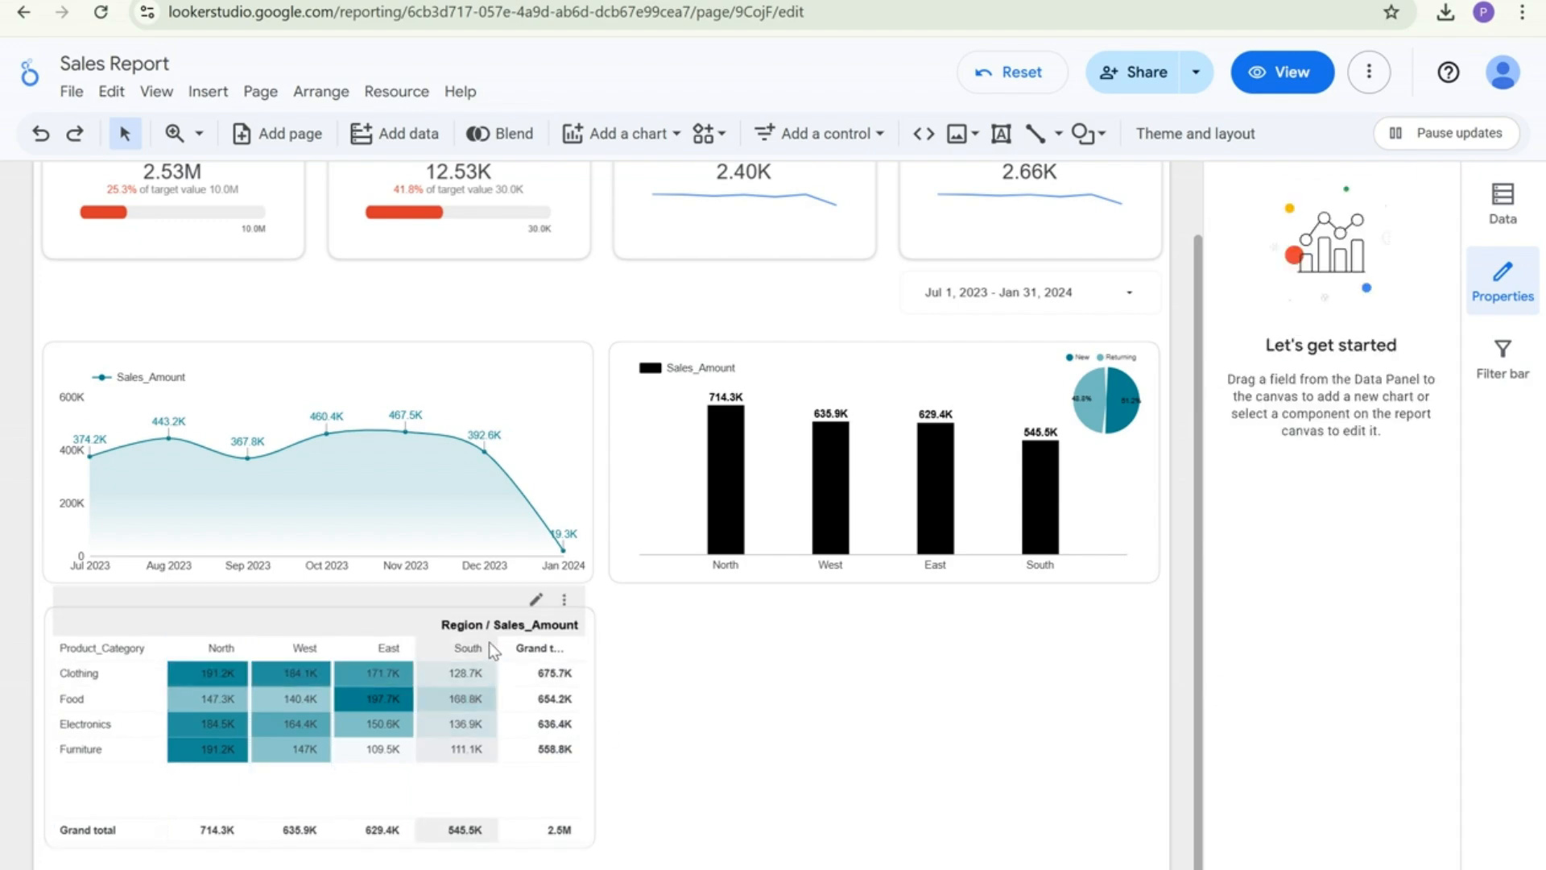
left_click(495, 648)
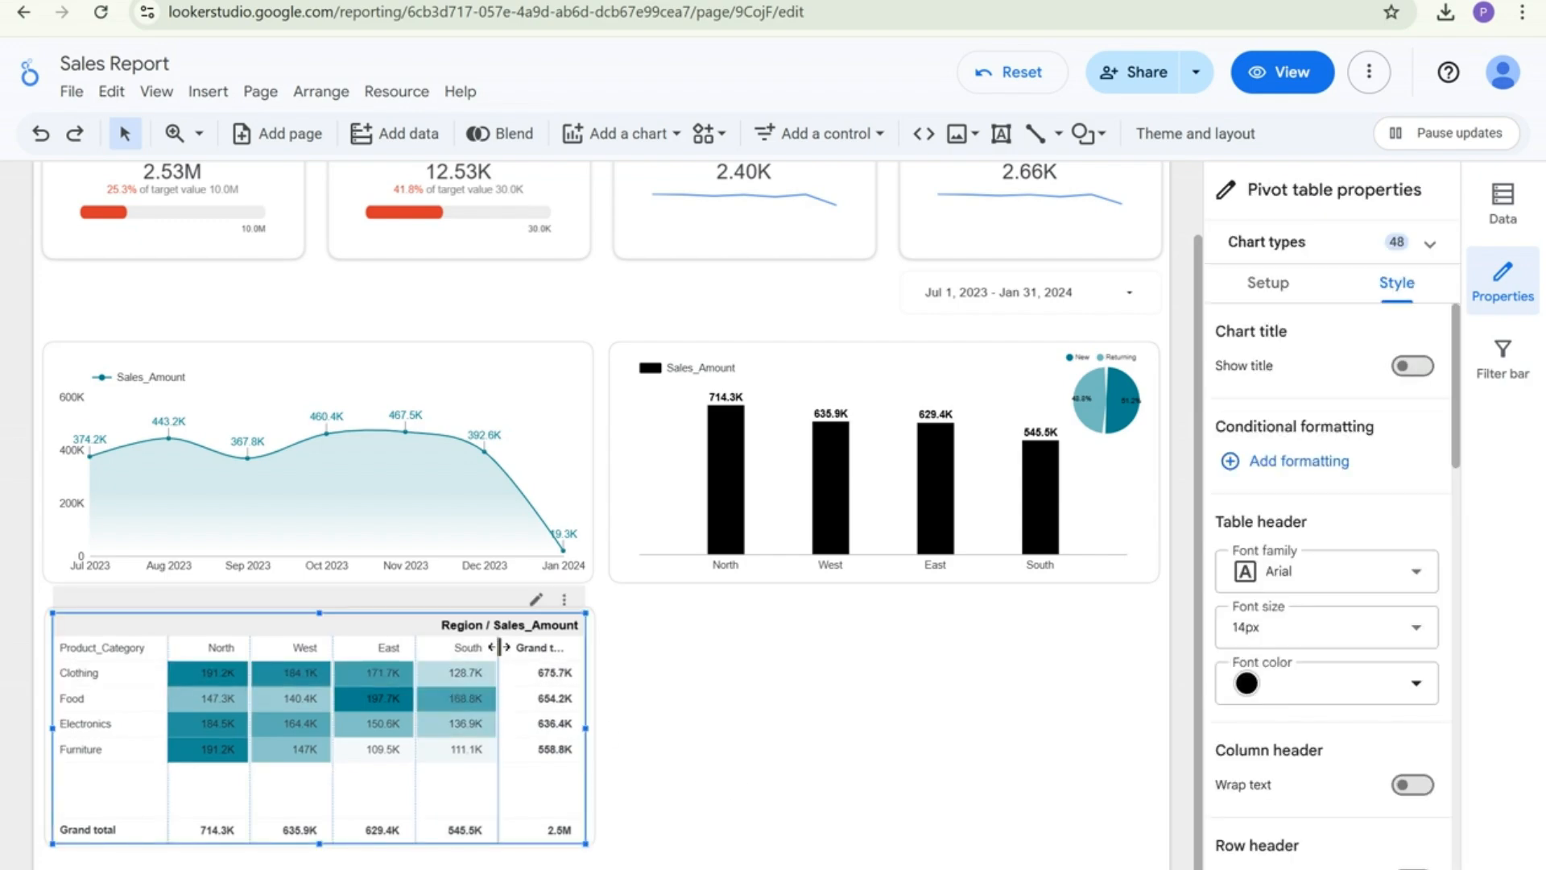
left_click_drag(497, 647, 489, 647)
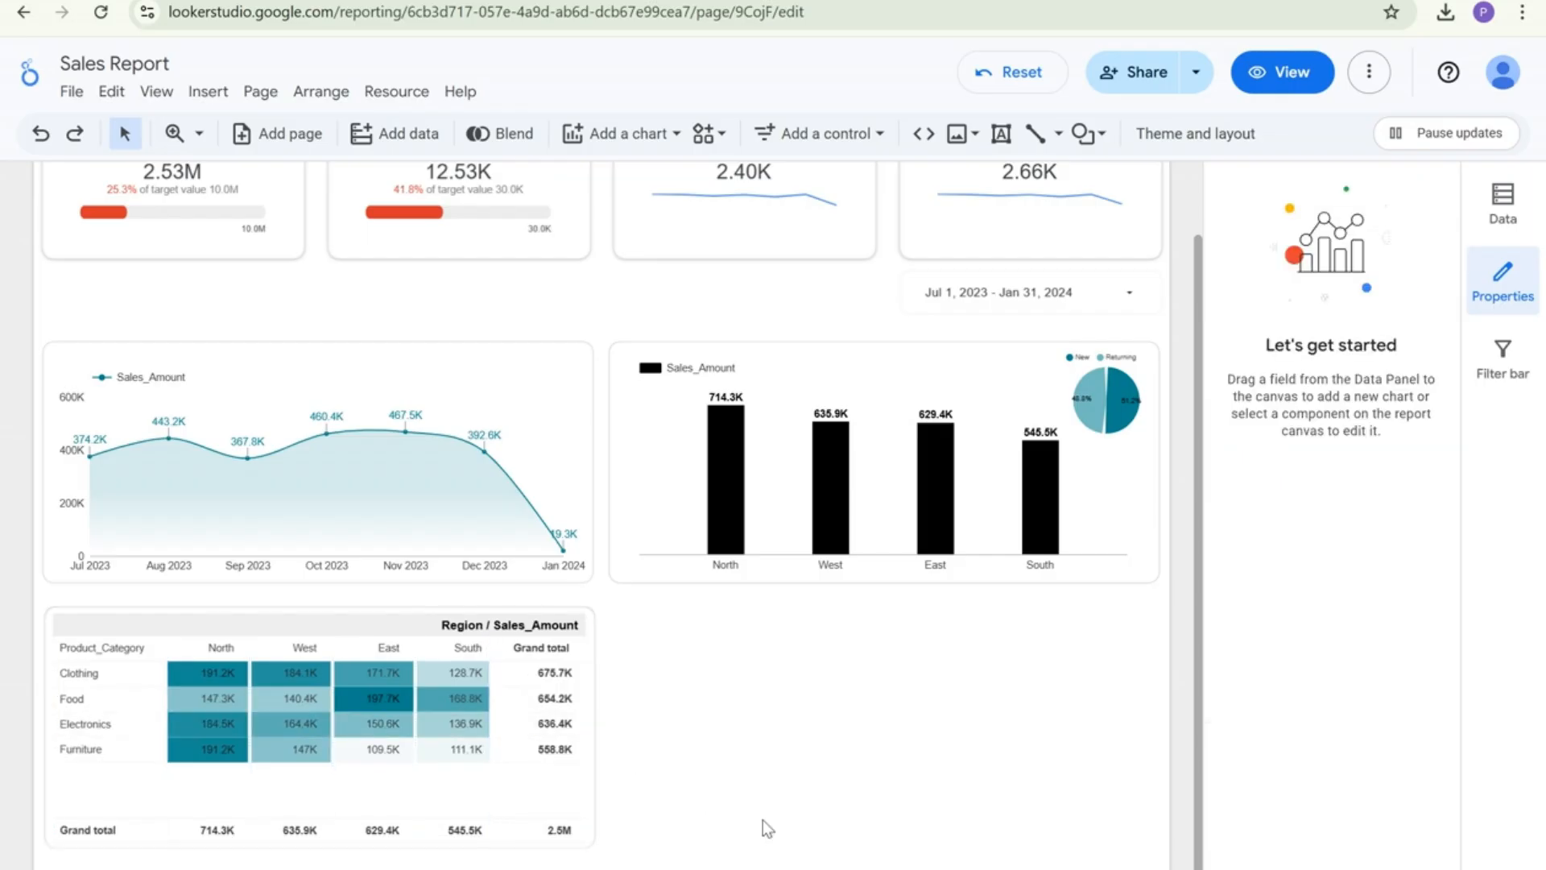
Fine-tune the pivot table's upper and left edges inside its rounded frame and deselect it
left_click(90, 621)
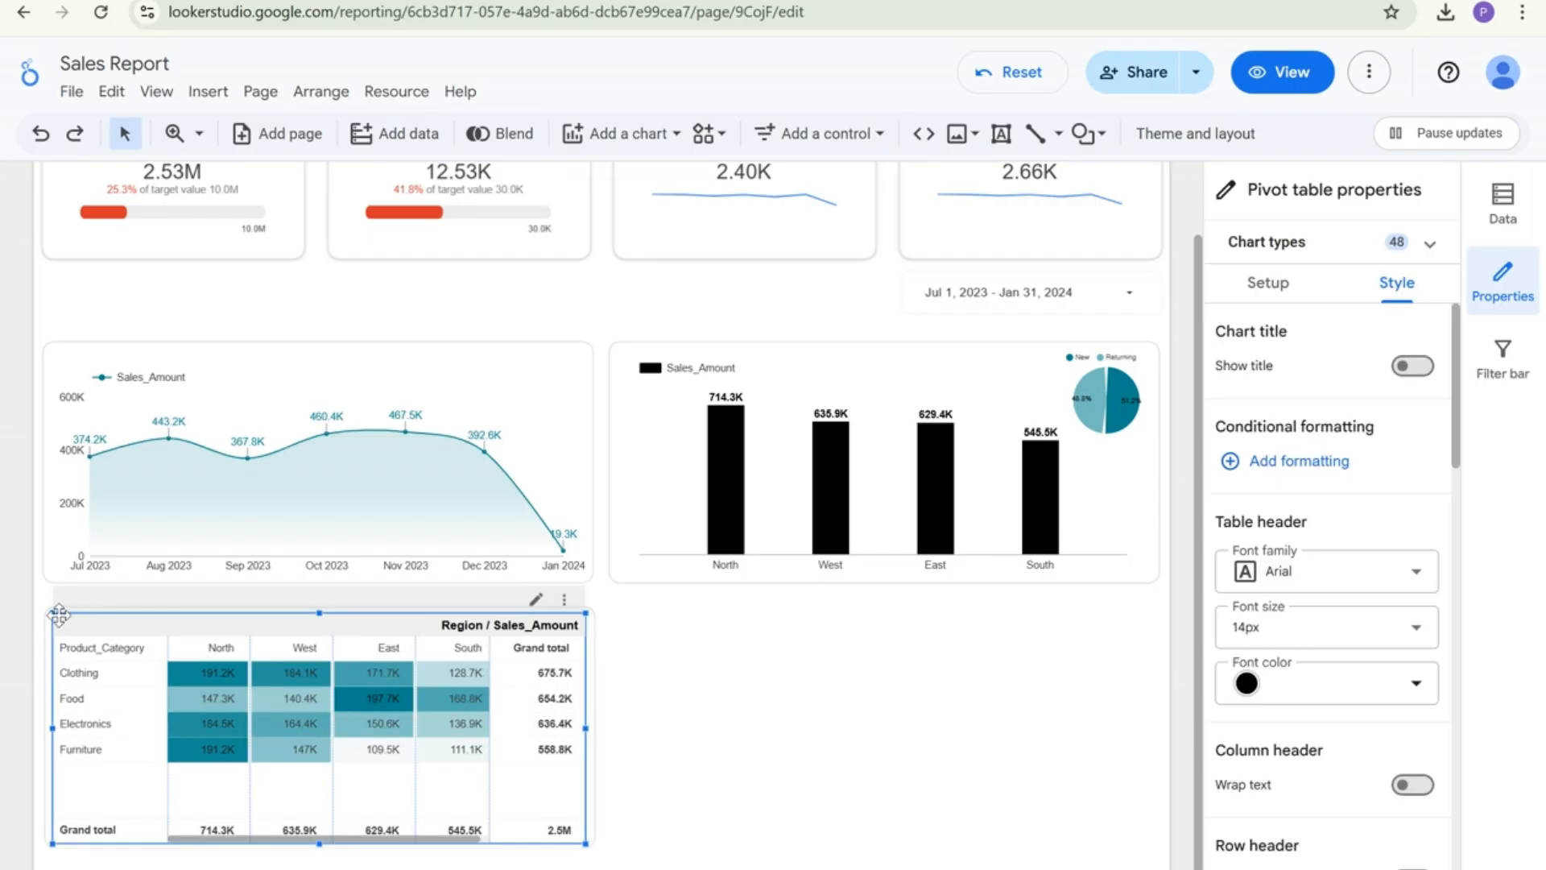
left_click_drag(59, 616, 53, 611)
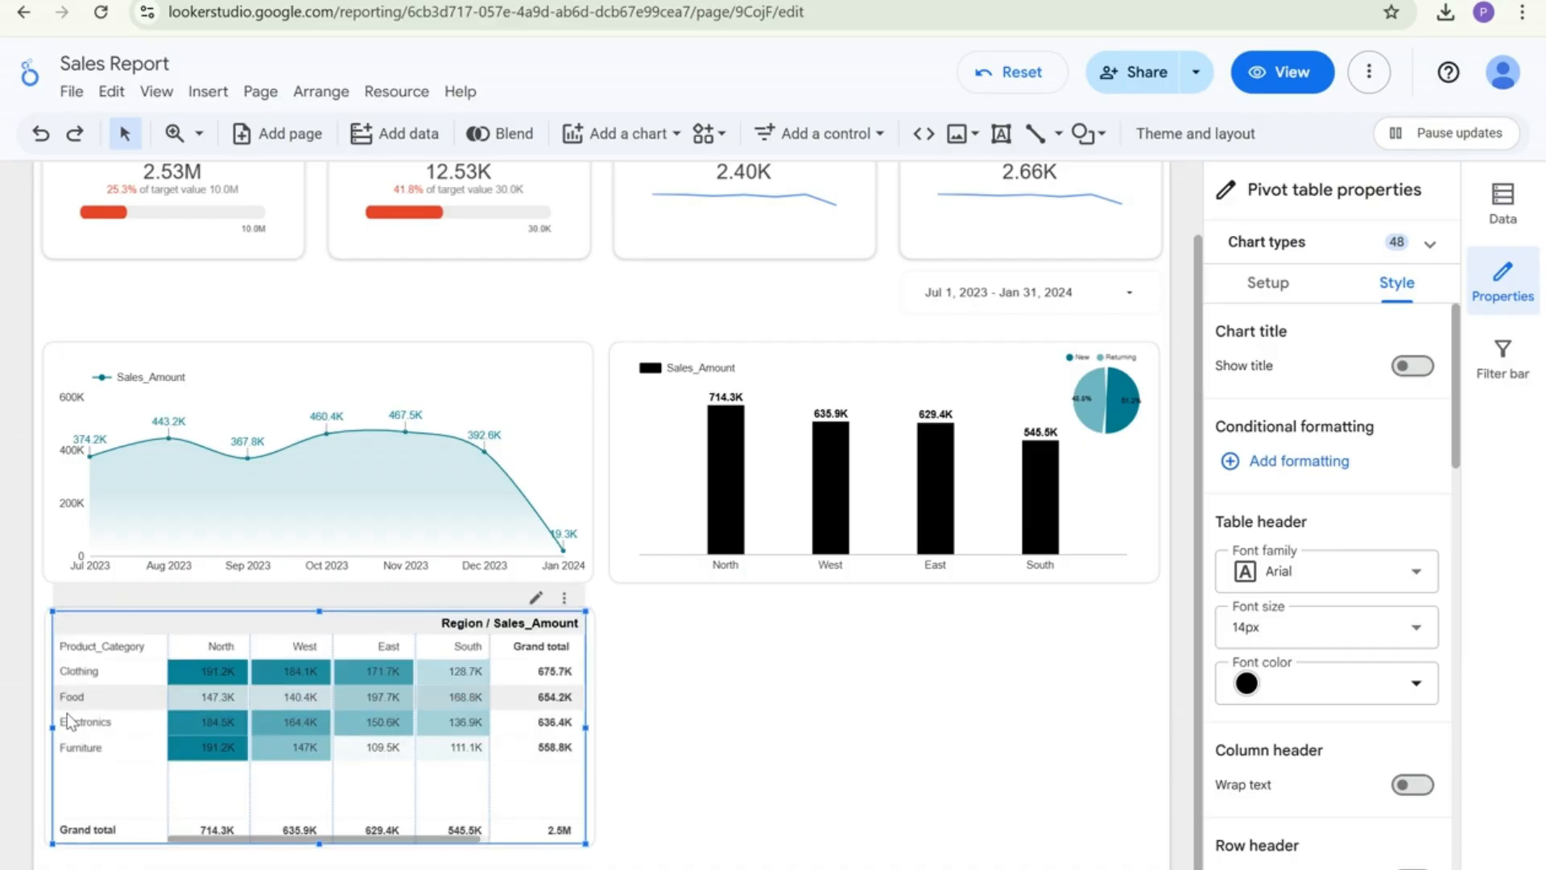
left_click_drag(53, 728, 51, 728)
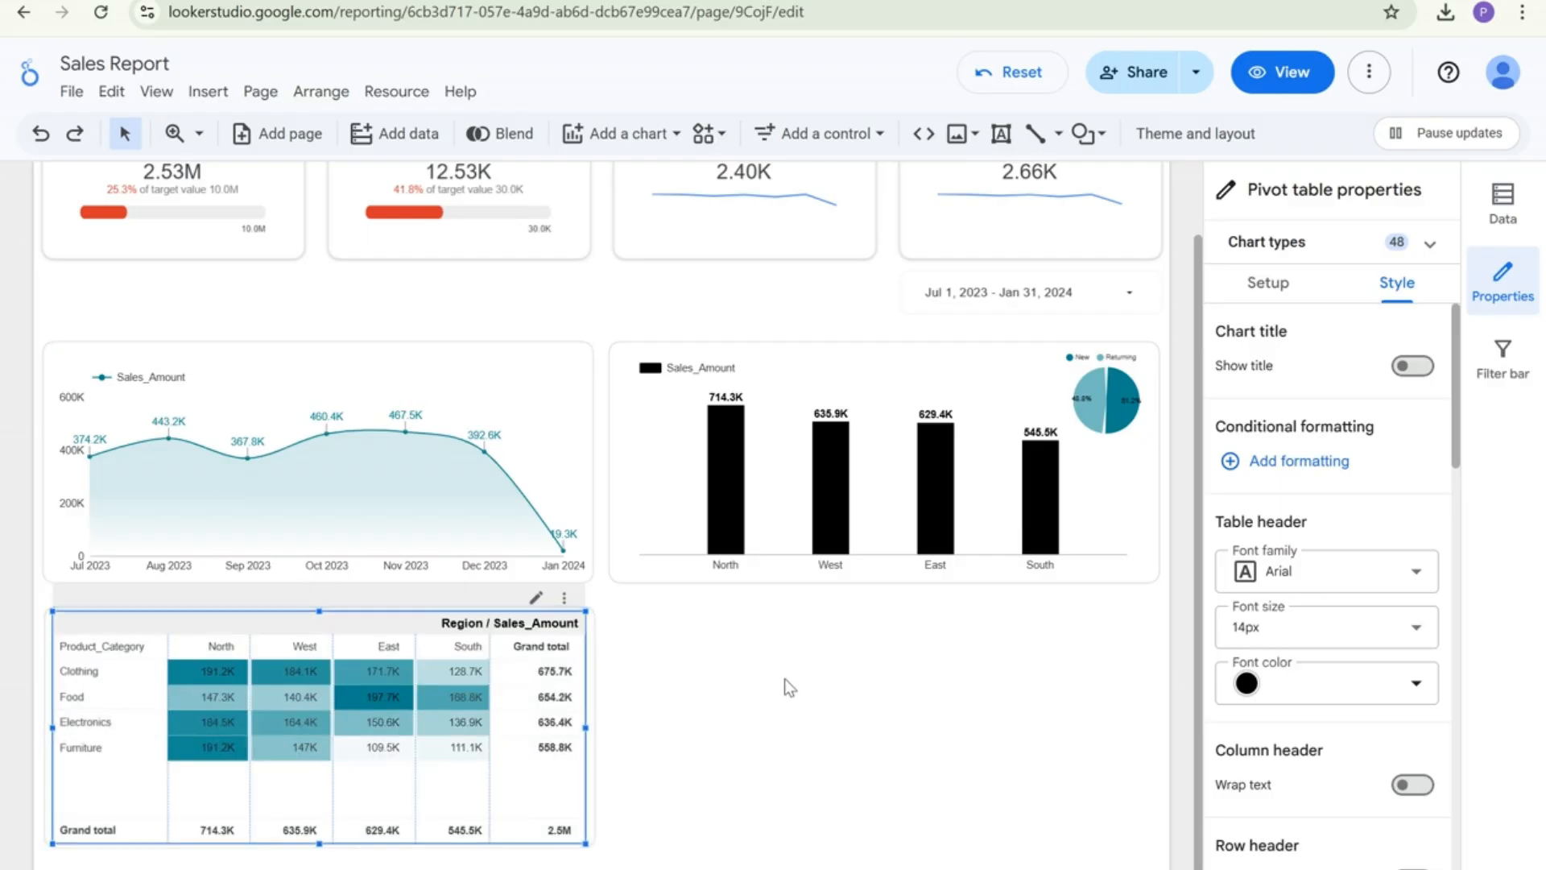
left_click(784, 677)
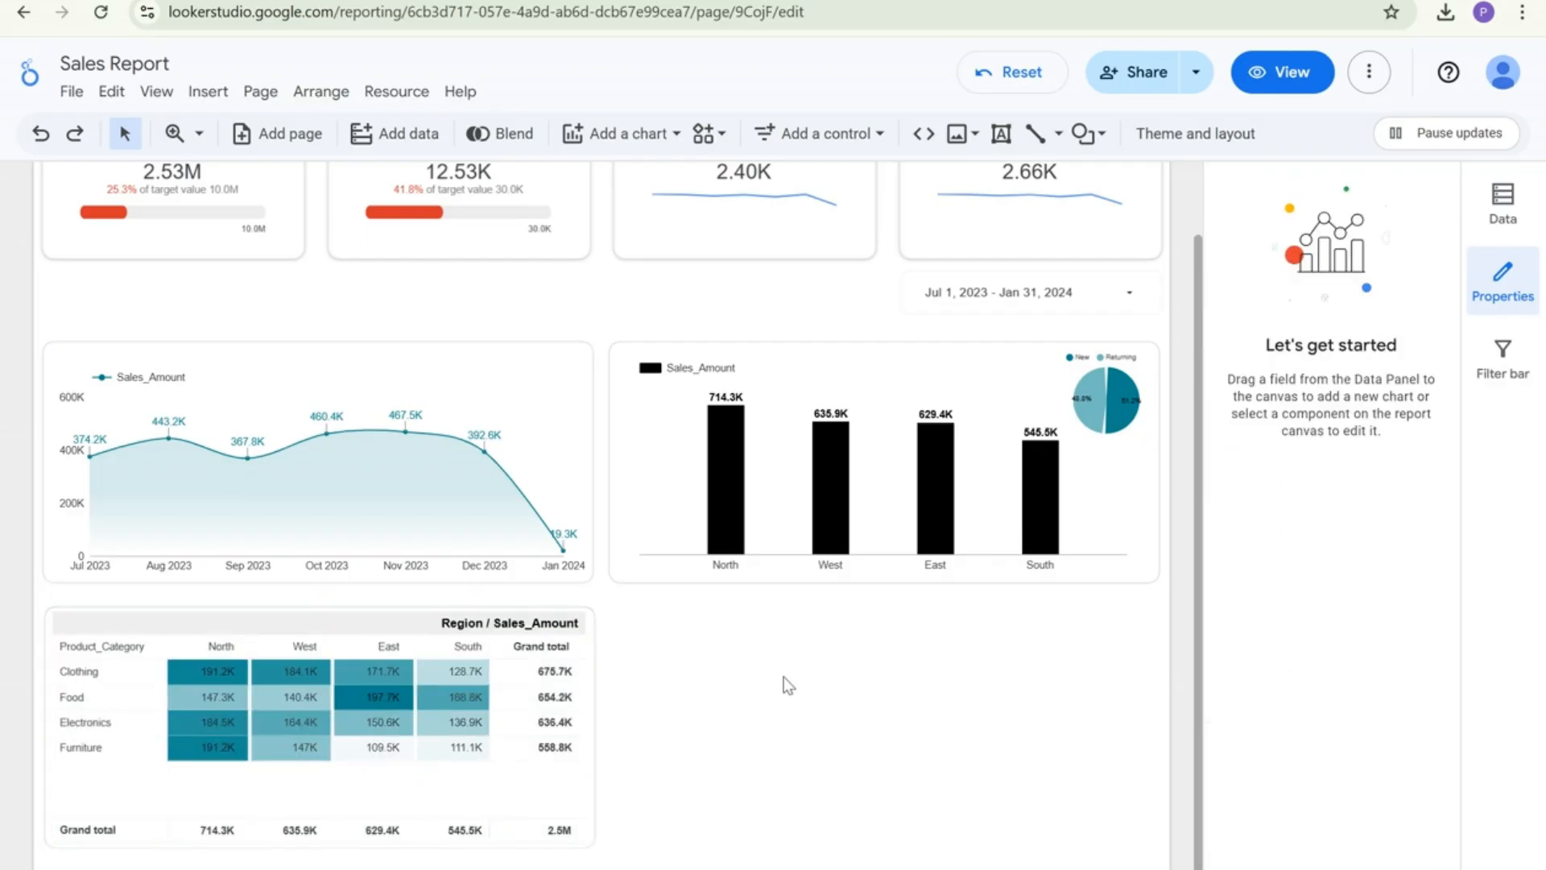
Set the pivot table's border radius to 15
left_click(349, 622)
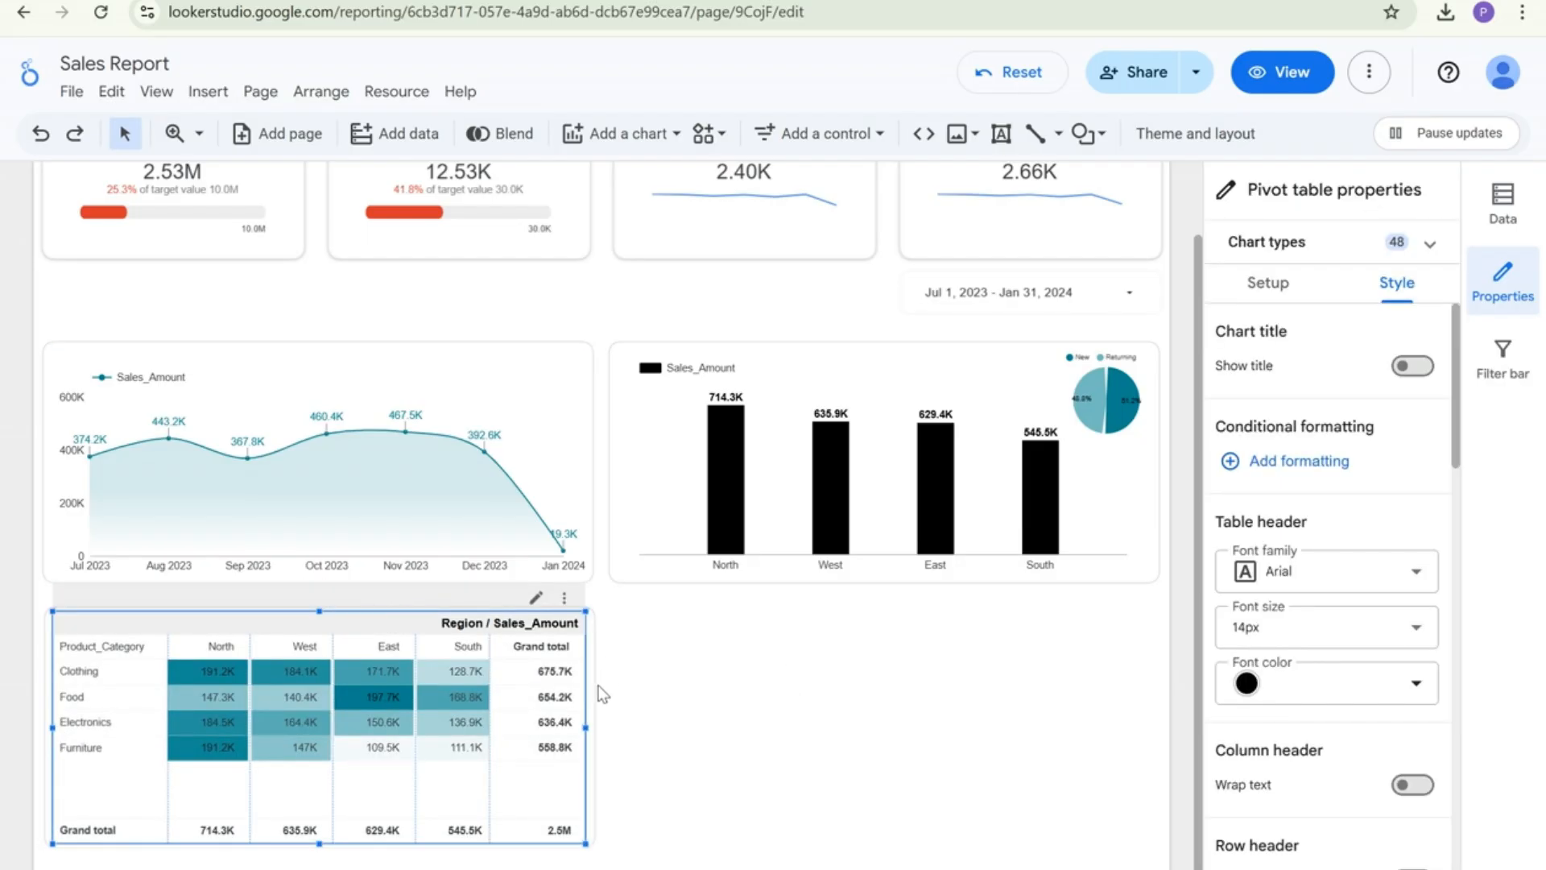
scroll(1338, 418, "down", 10)
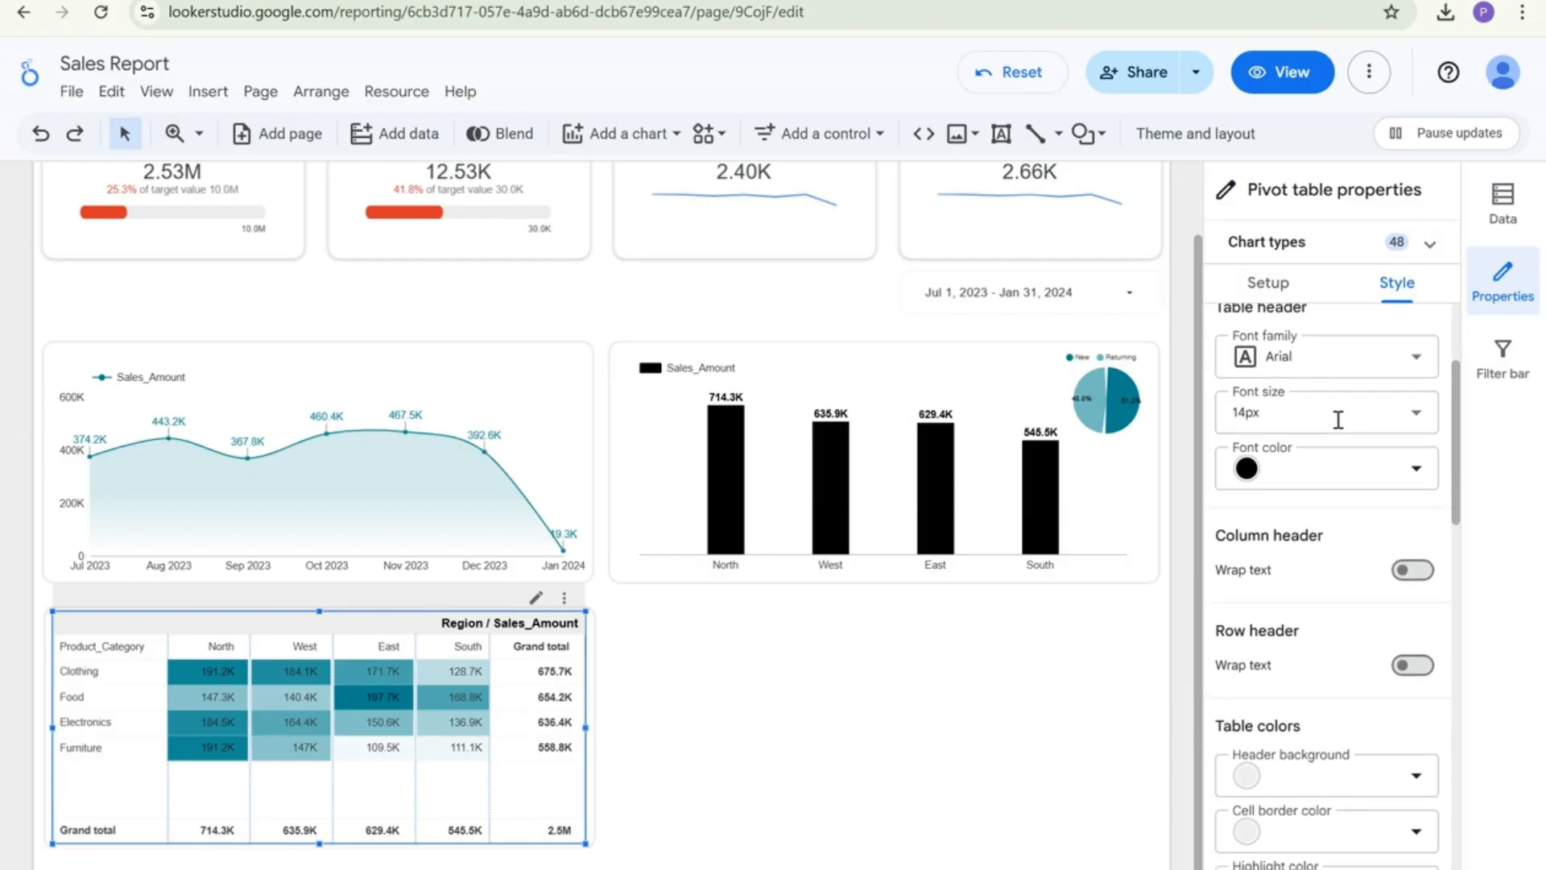
scroll(1337, 418, "down", 5)
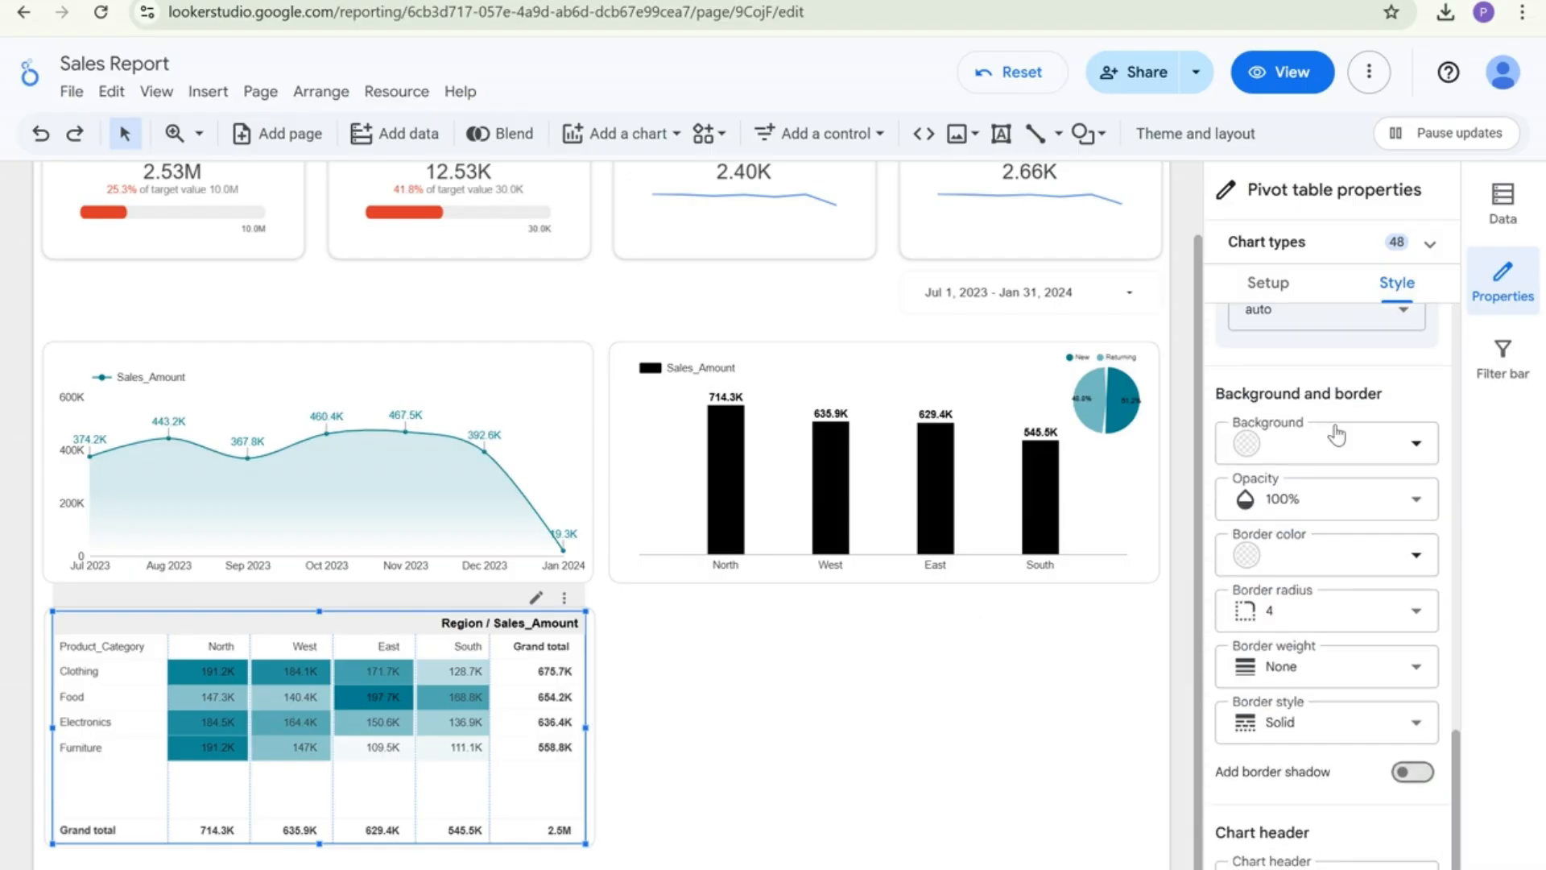
left_click(1337, 609)
scroll(1292, 481, "down", 1)
scroll(1292, 482, "down", 2)
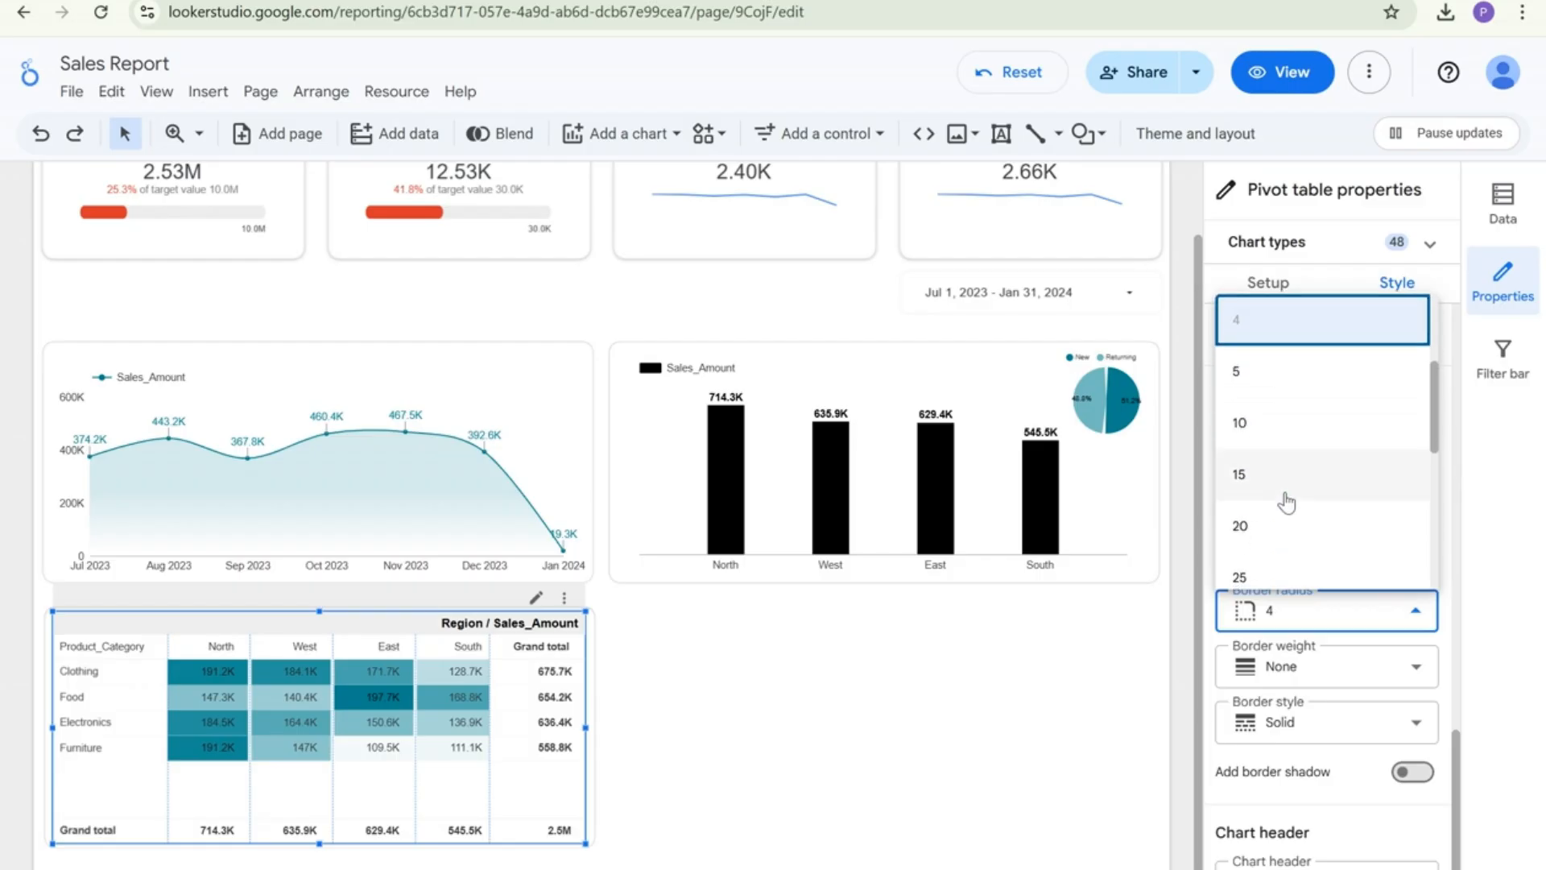
left_click(1287, 488)
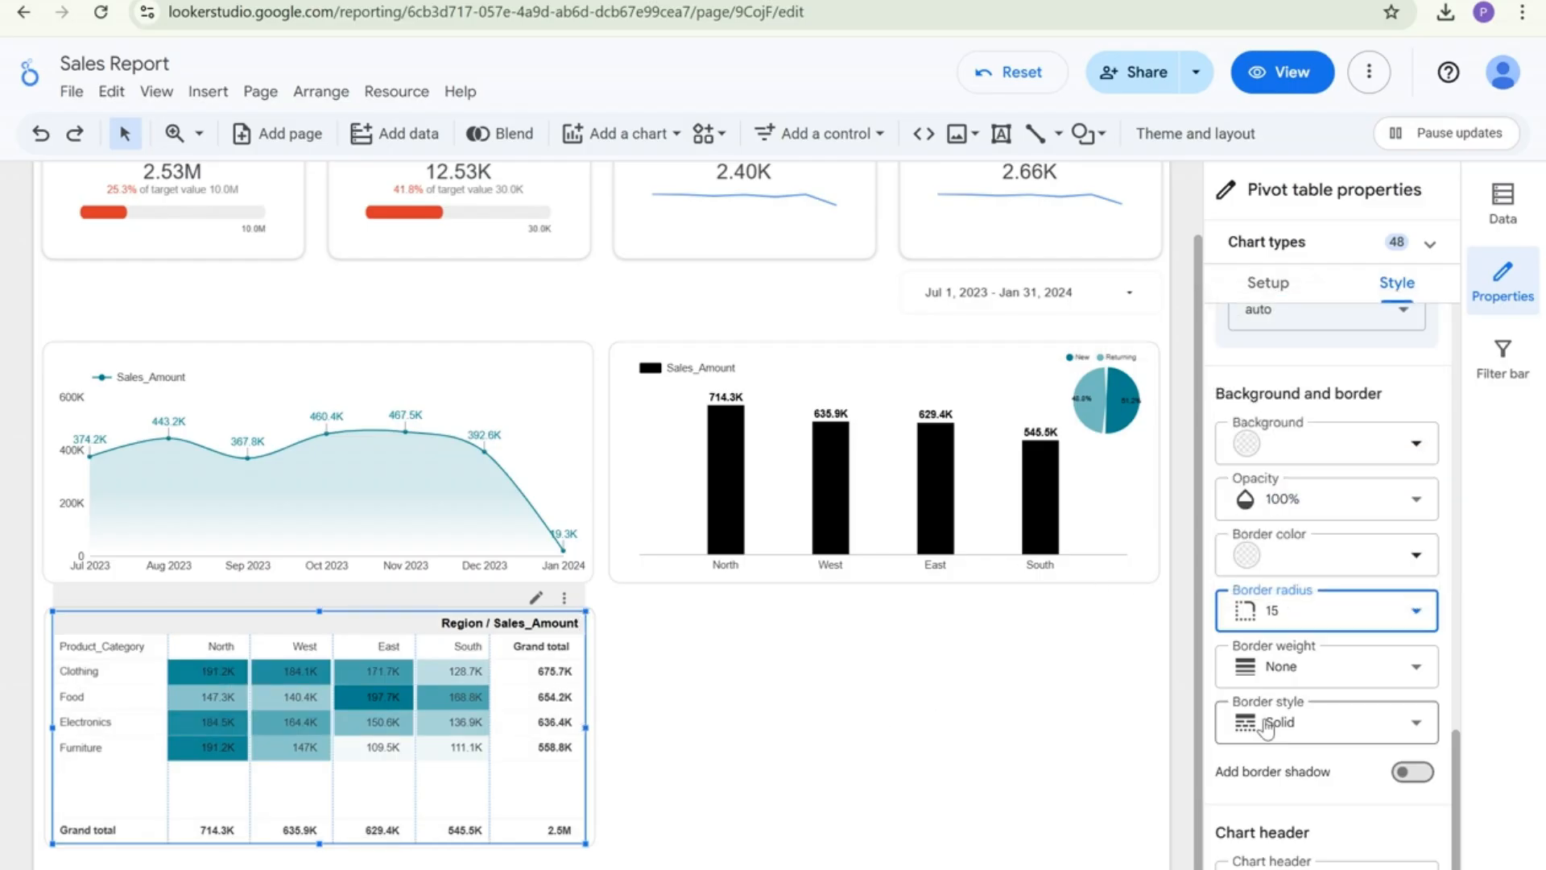
scroll(1281, 709, "down", 1)
scroll(1327, 522, "up", 3)
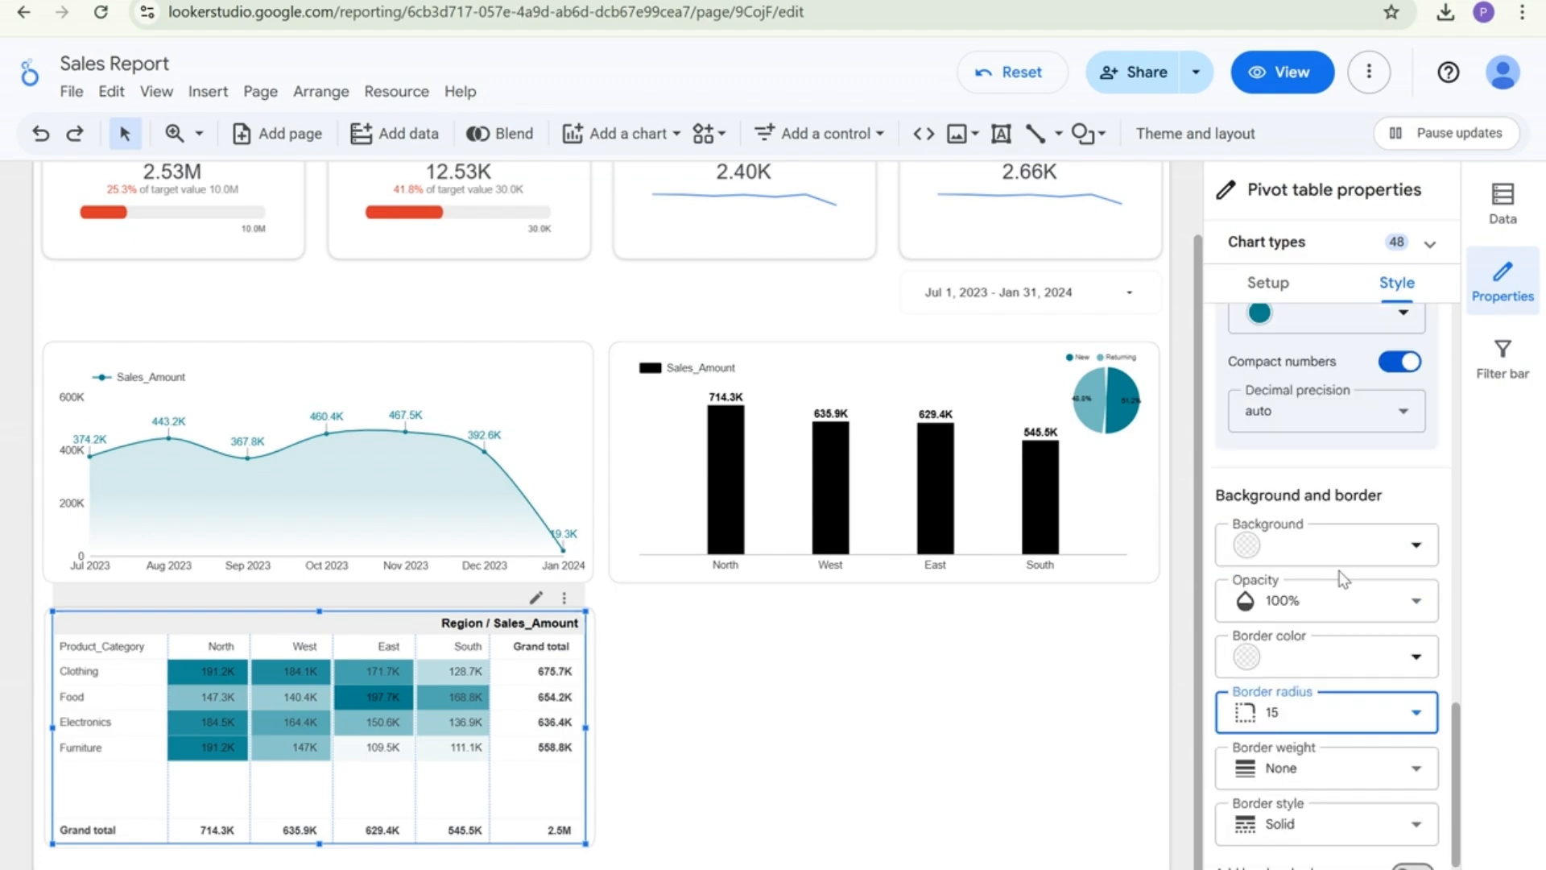
left_click(1259, 560)
left_click(1258, 565)
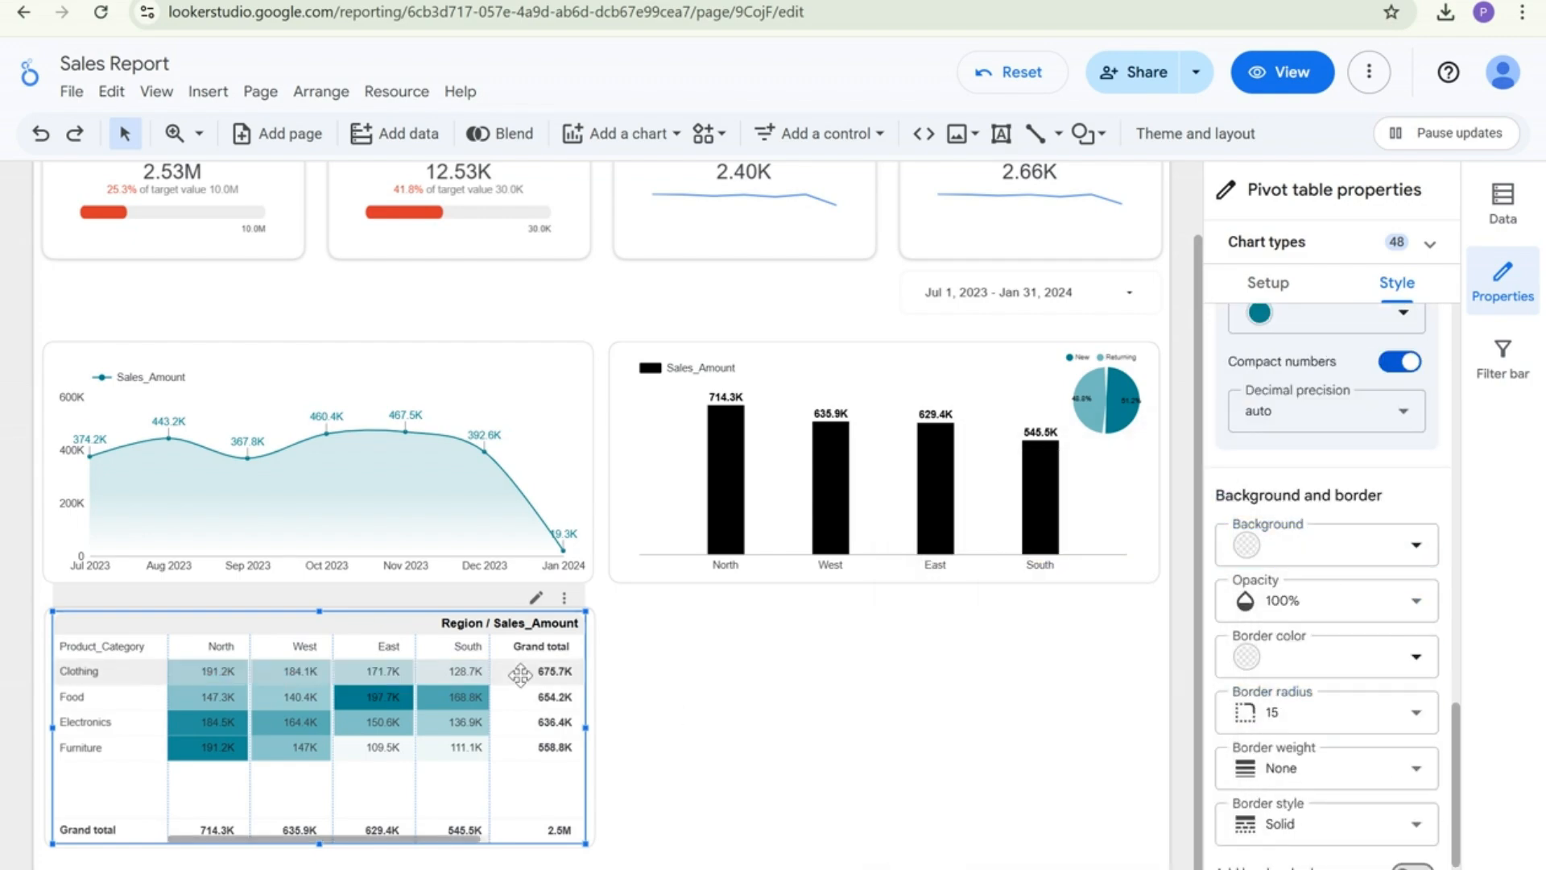
Widen the pivot table slightly on its right side and raise its upper edge to meet the rounded frame
left_click_drag(585, 727, 589, 728)
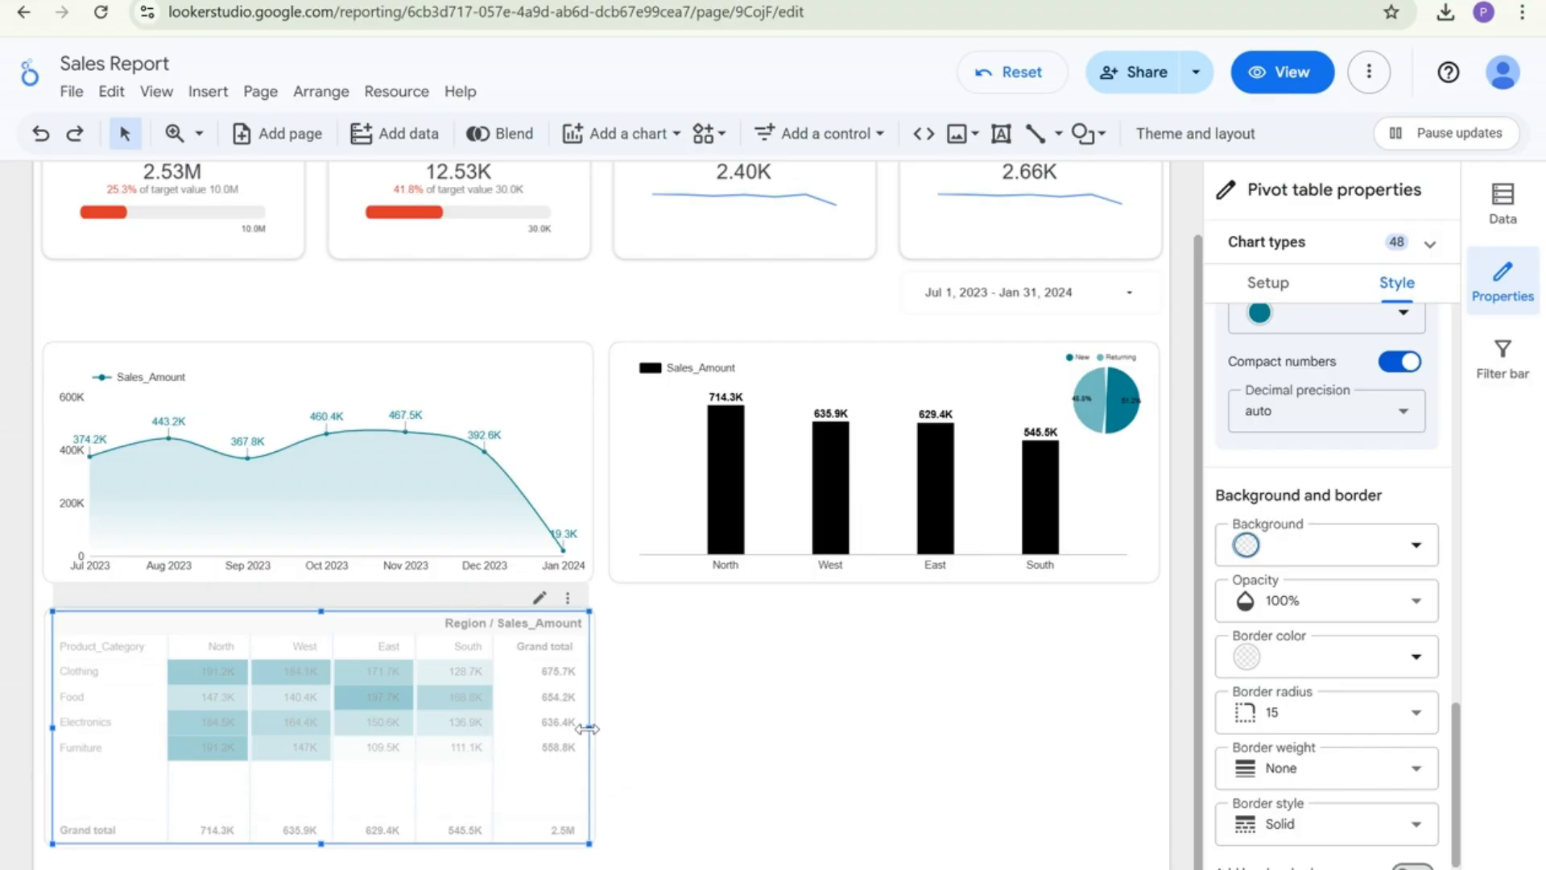
left_click(646, 717)
left_click(186, 626)
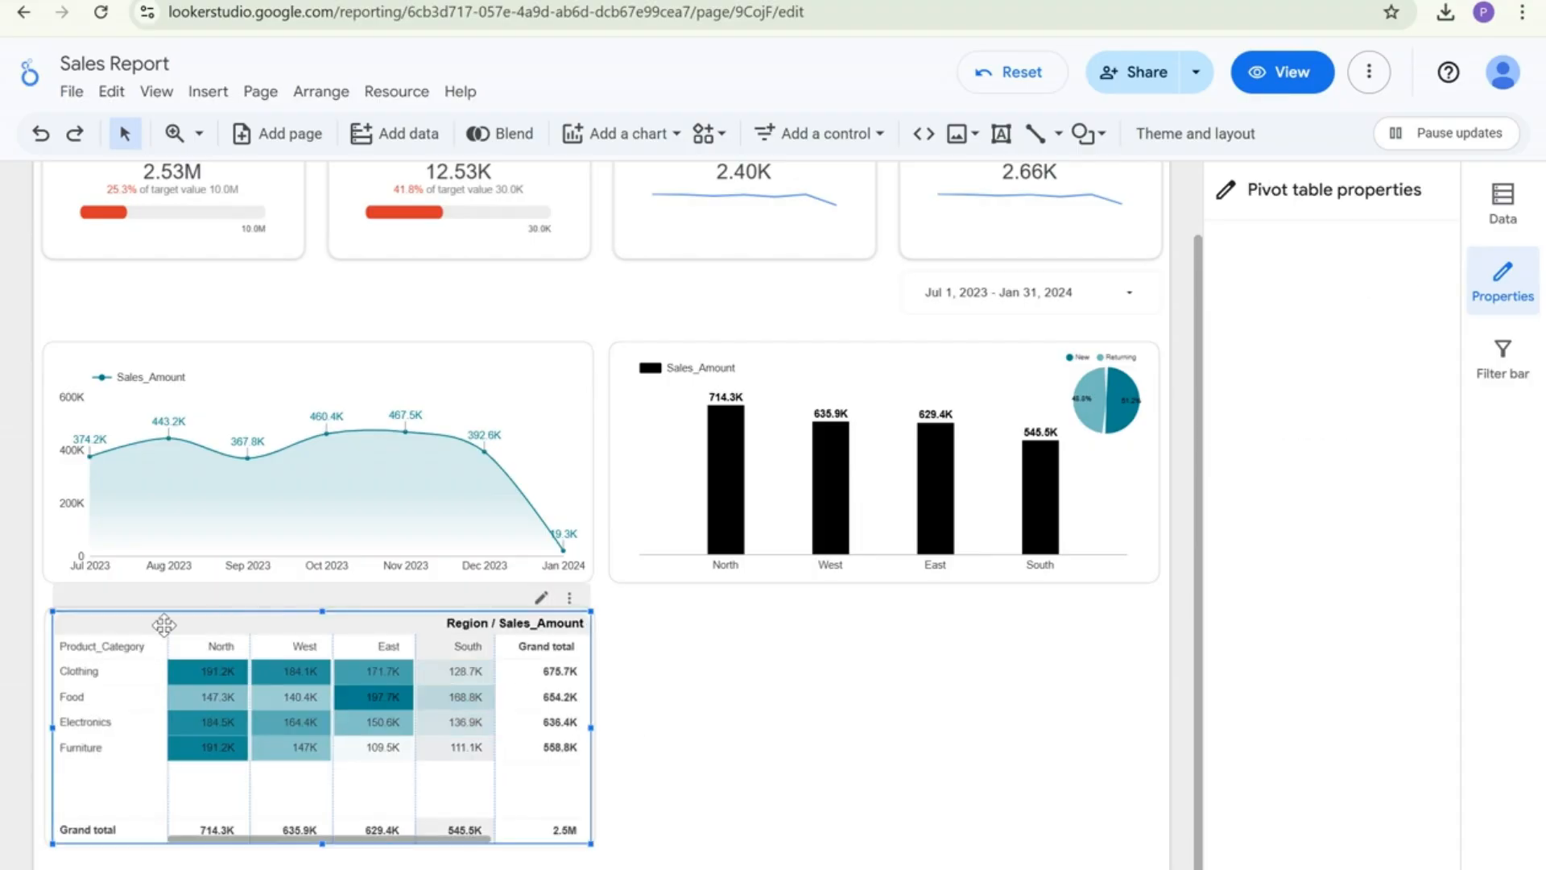
left_click_drag(53, 611, 43, 608)
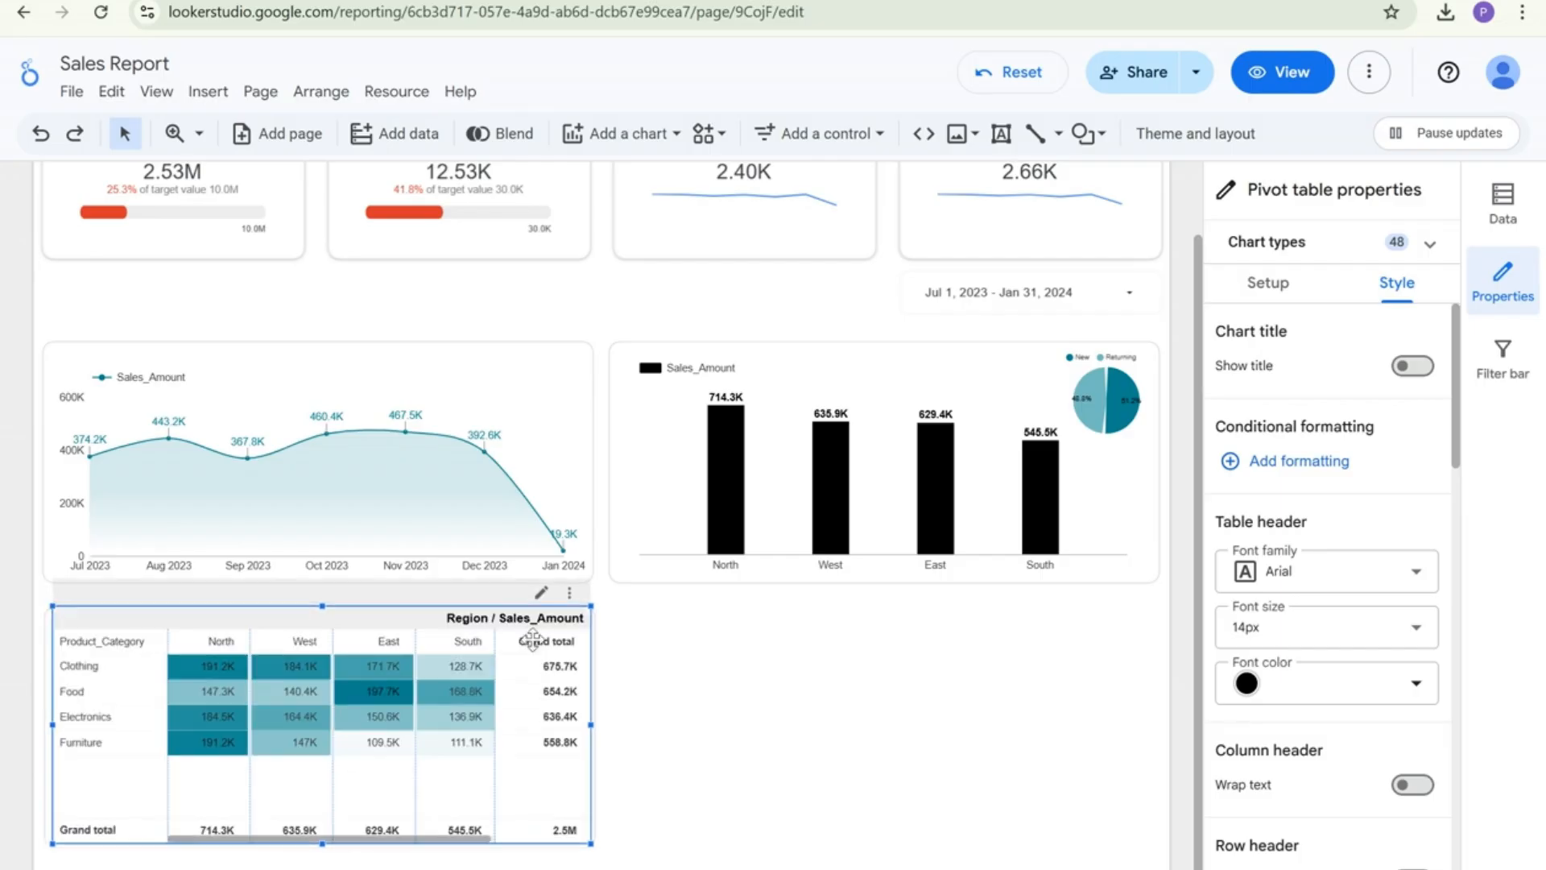
left_click(786, 719)
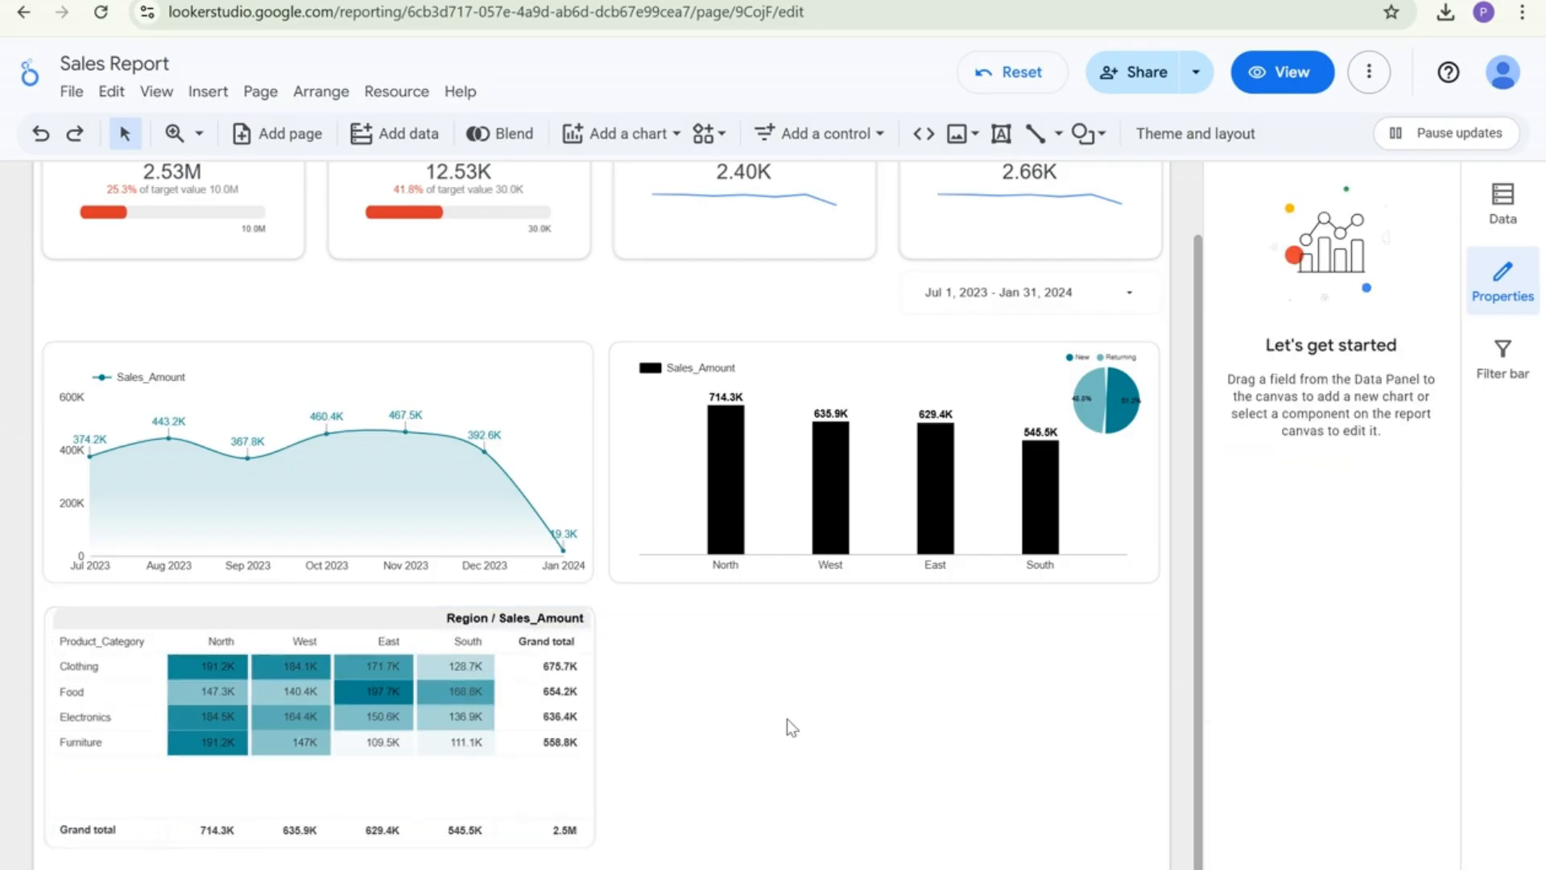
Extend the pivot table's left and right edges so its header spans the full width of the frame
left_click(73, 617)
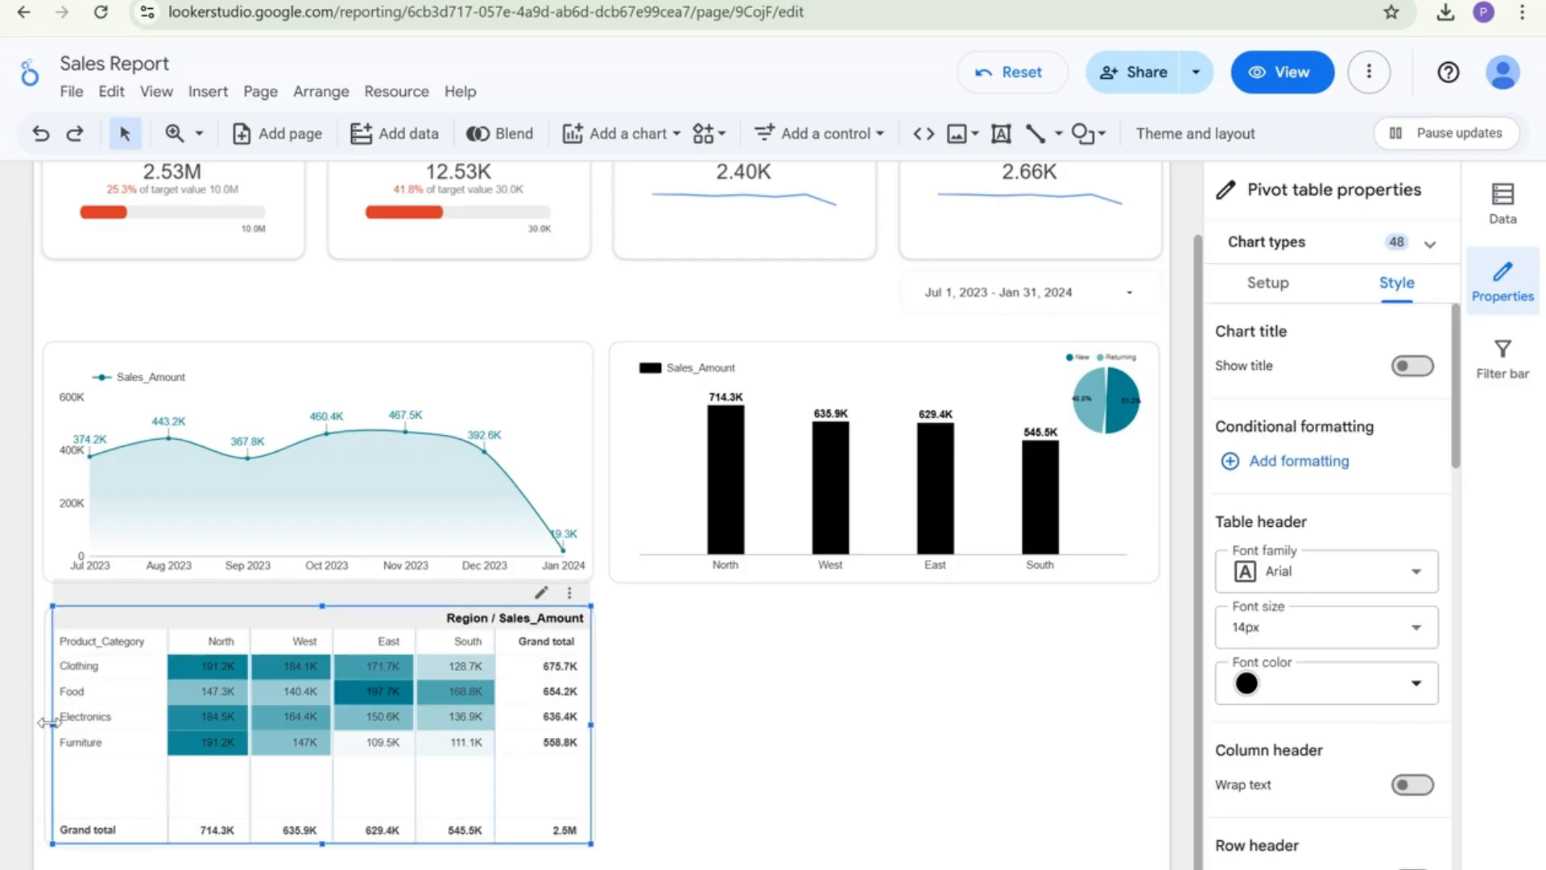
left_click_drag(52, 724, 41, 724)
left_click(755, 688)
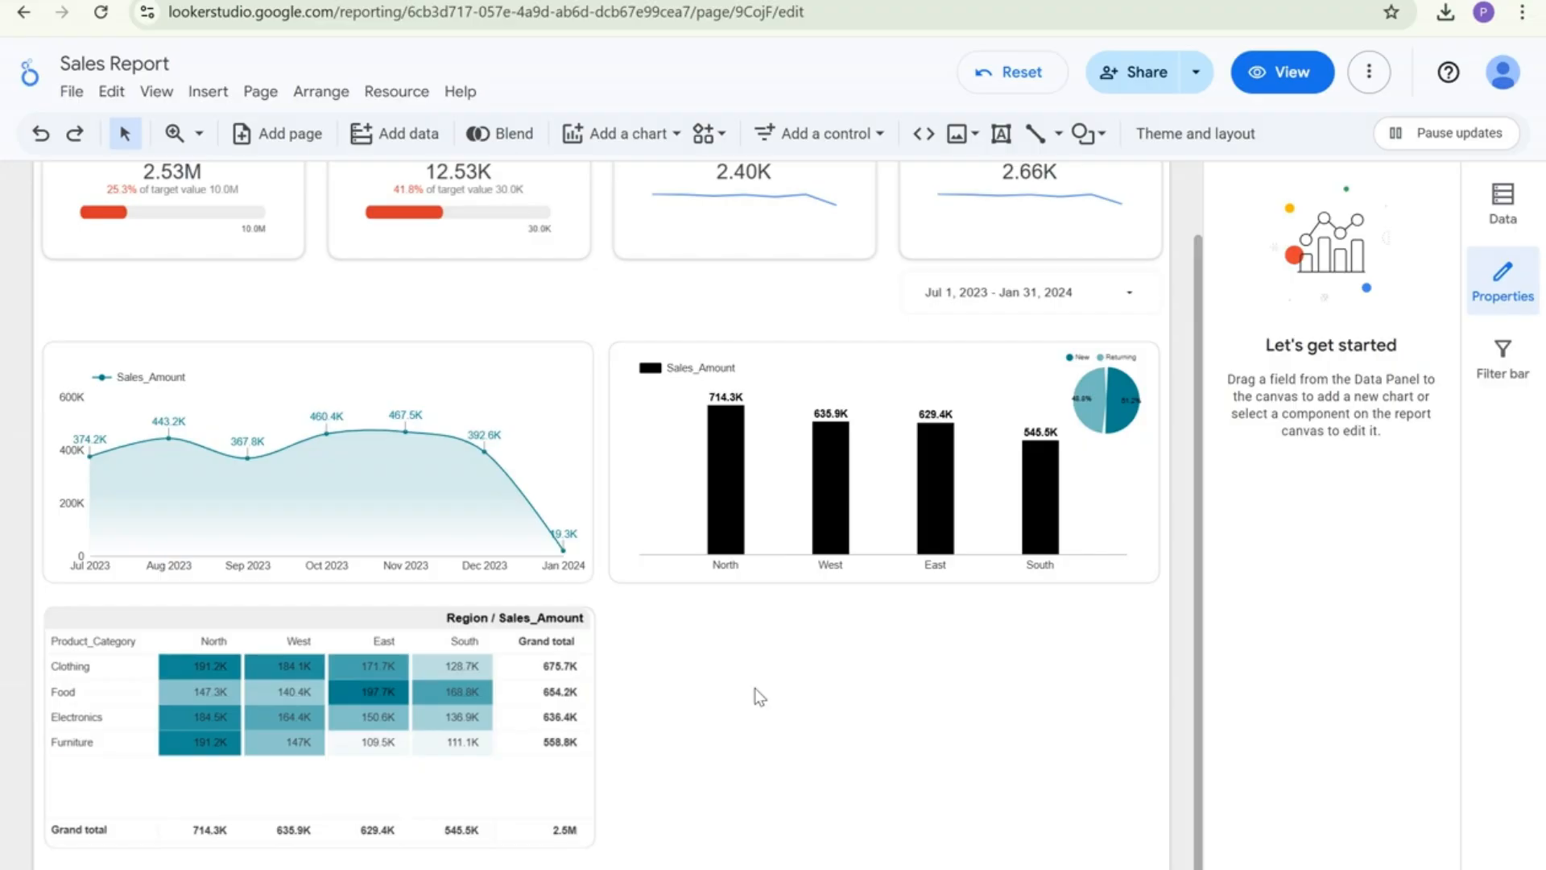
left_click(579, 619)
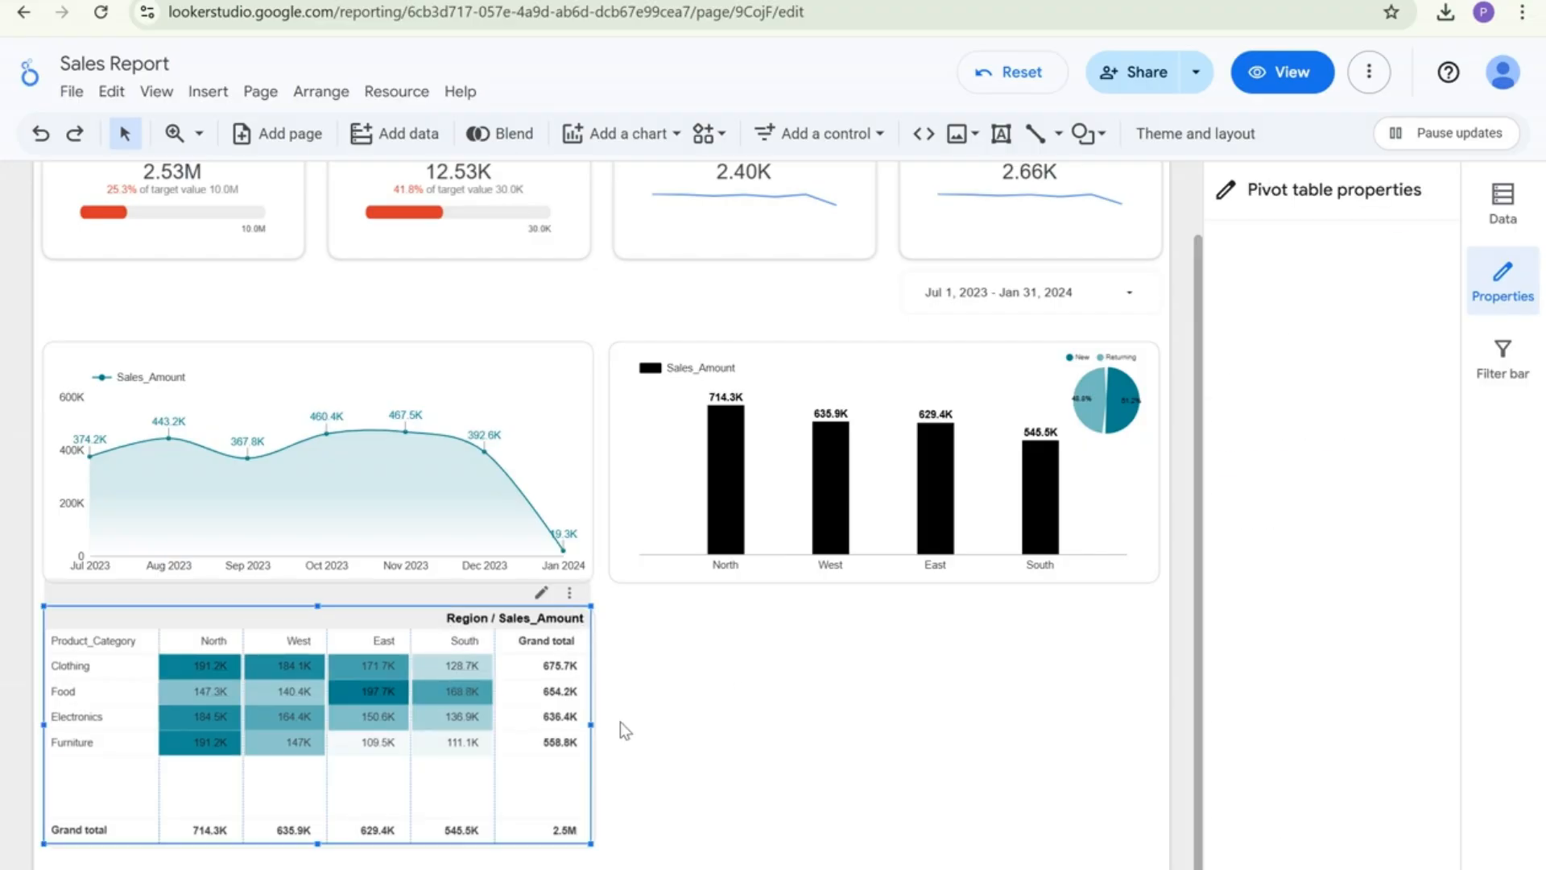
left_click_drag(593, 723, 599, 723)
left_click(644, 732)
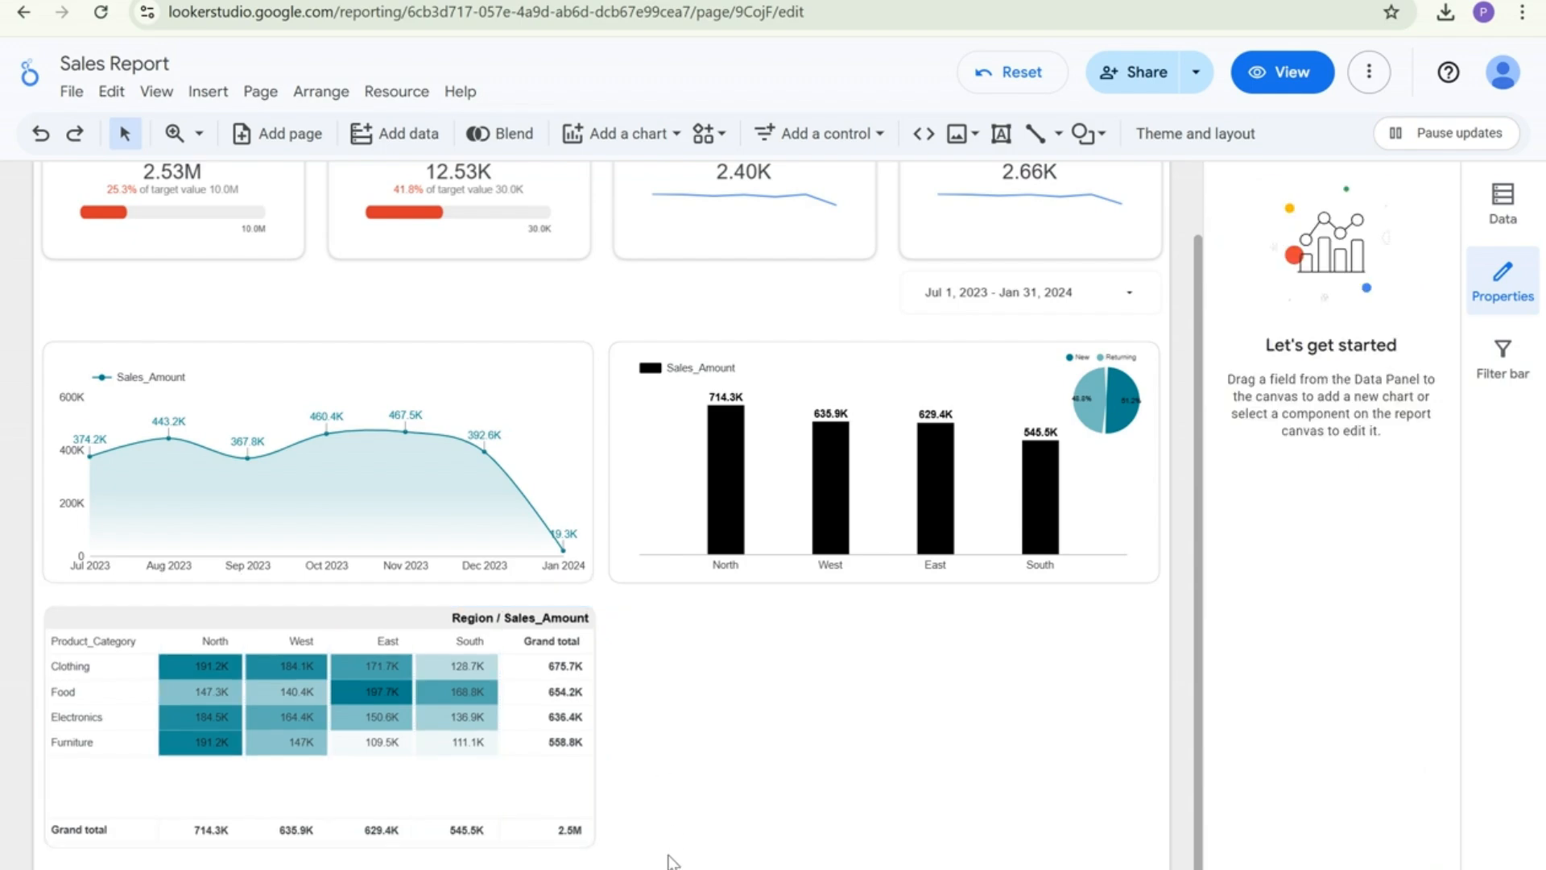
Group the pivot table with its rounded frame and deselect the group
left_click_drag(504, 747, 506, 749)
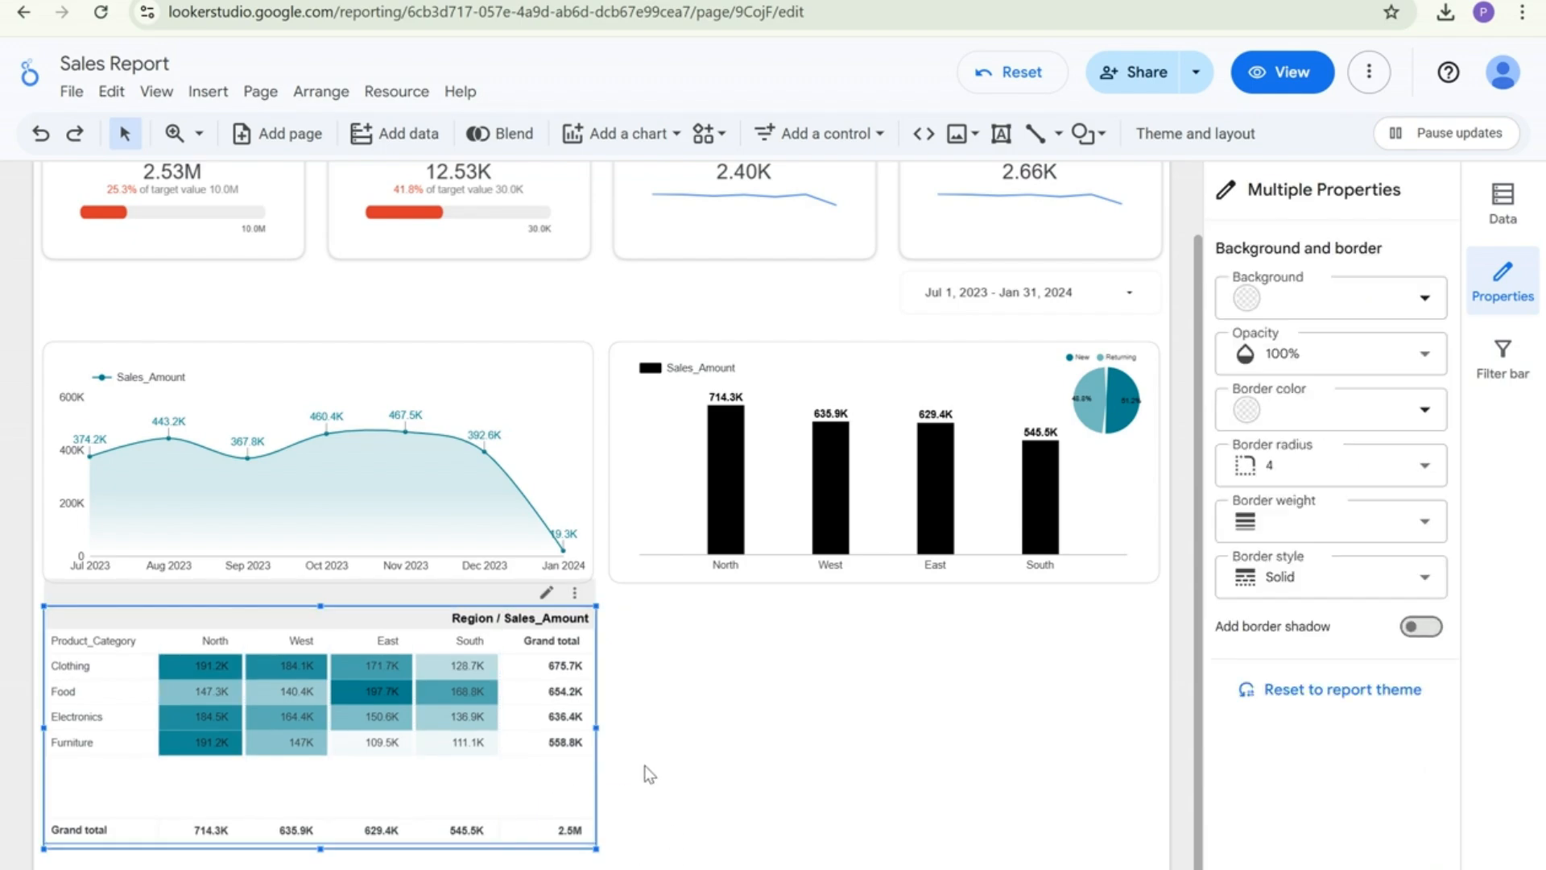
right_click(564, 809)
left_click(625, 402)
left_click(783, 819)
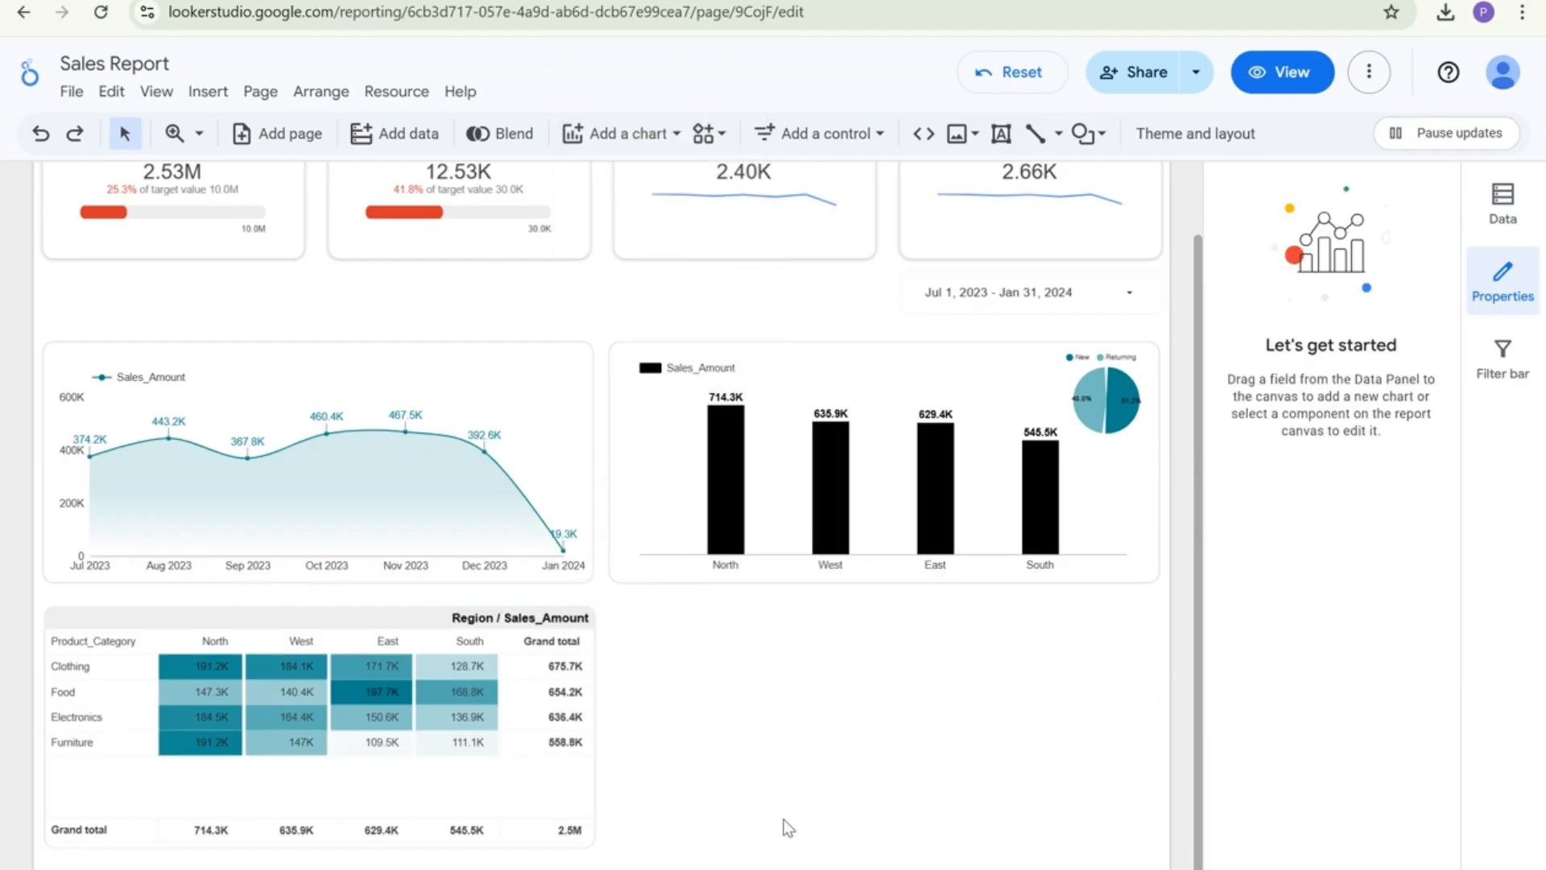
Duplicate the framed pivot table group and place the copy beneath the bar chart, level with the original
left_click(572, 840)
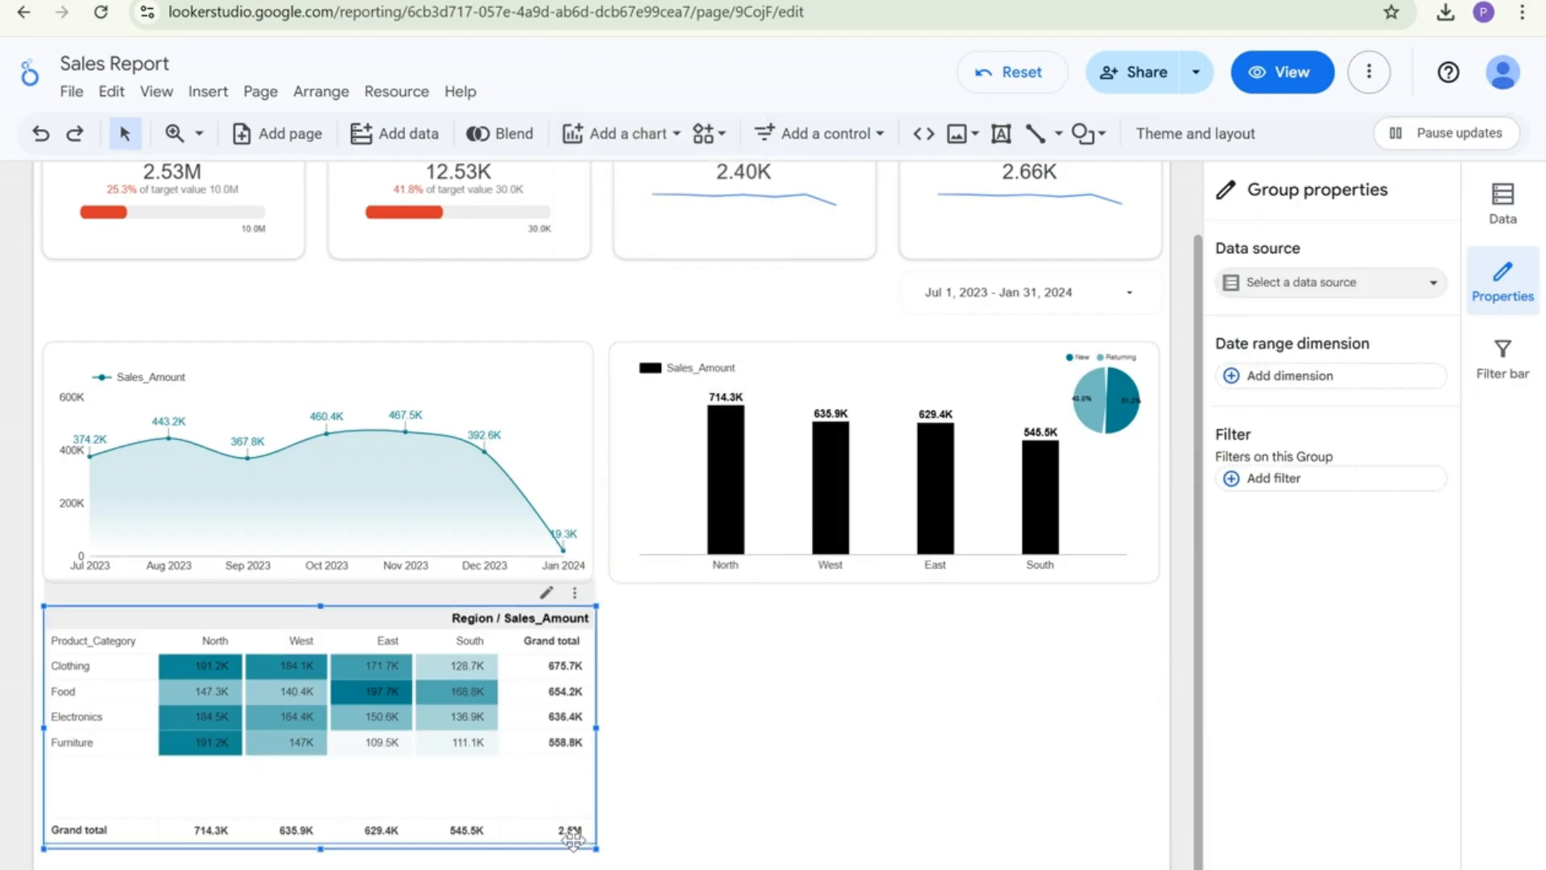
left_click_drag(572, 839, 1128, 828)
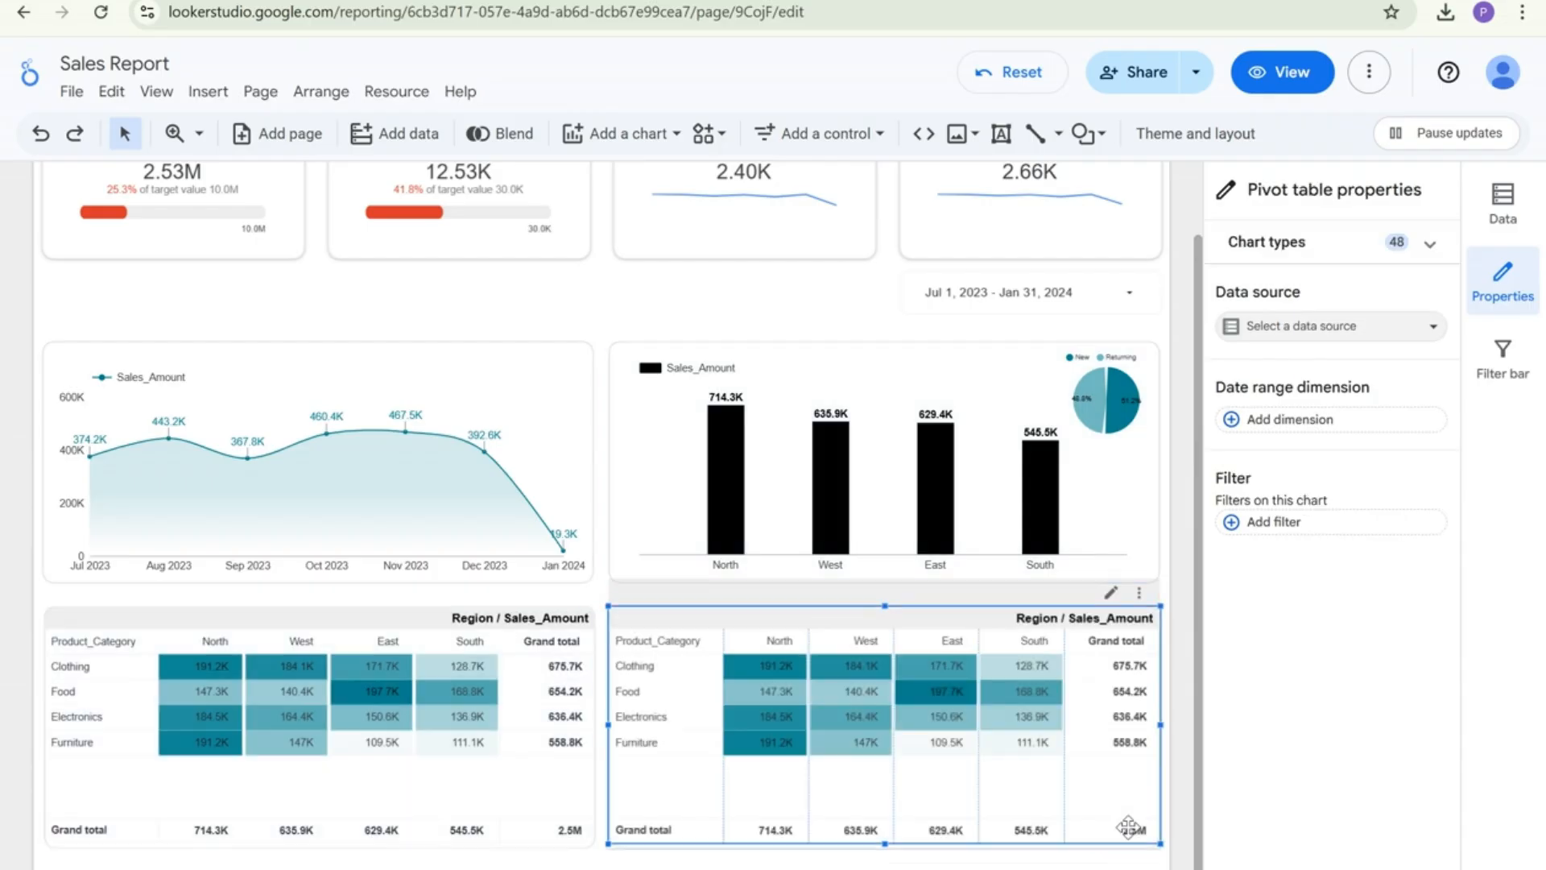
left_click(706, 829)
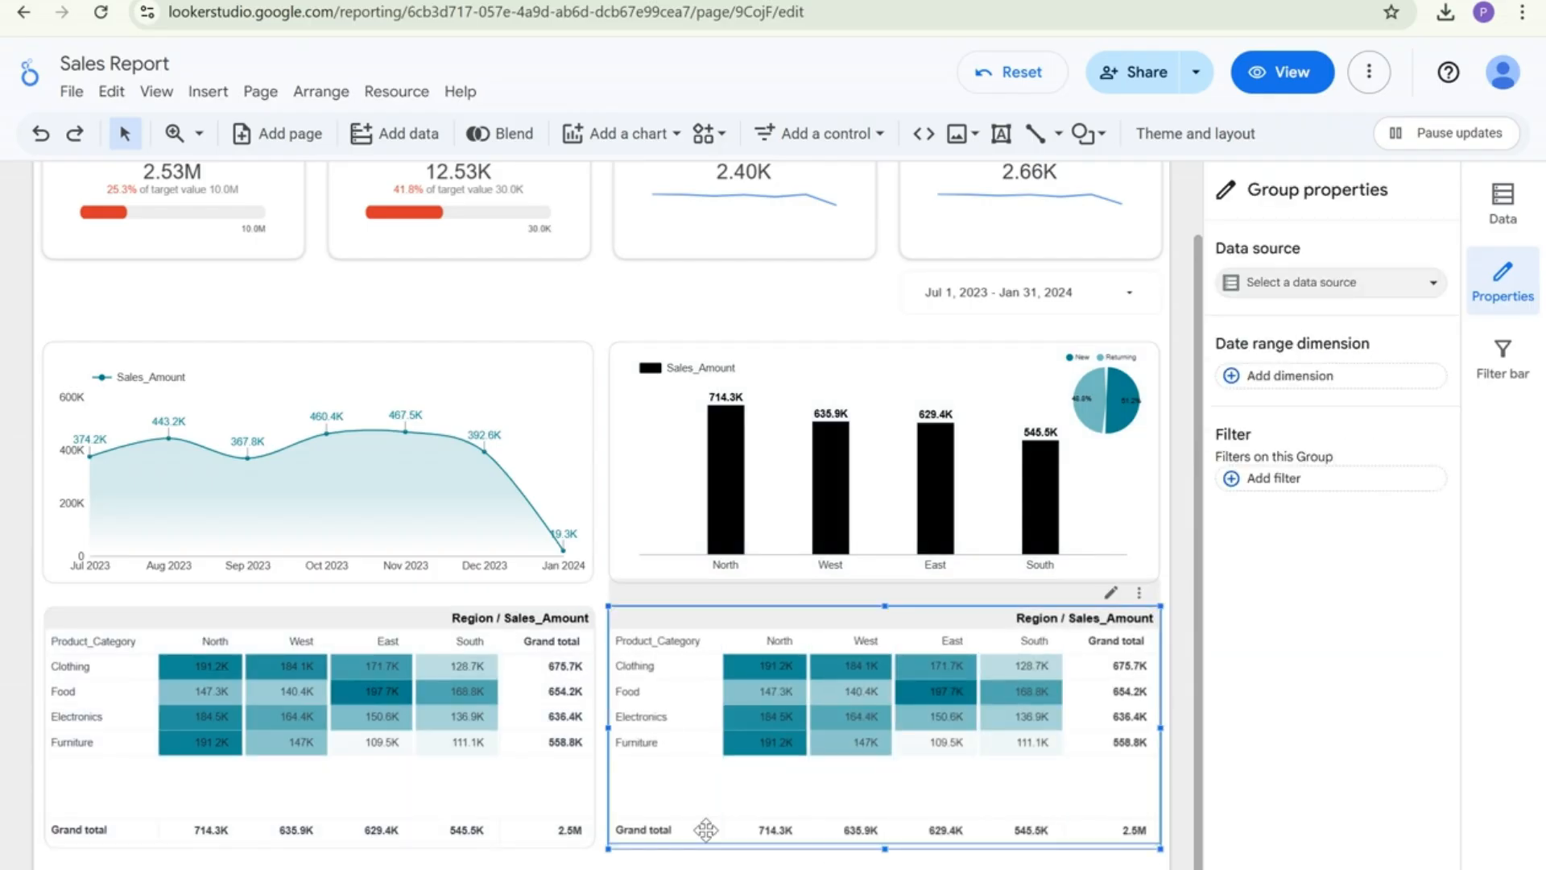
Check the available columns in the sales_data Google Sheet and change the copied pivot table's row dimension to Sales_Rep
left_click(705, 829)
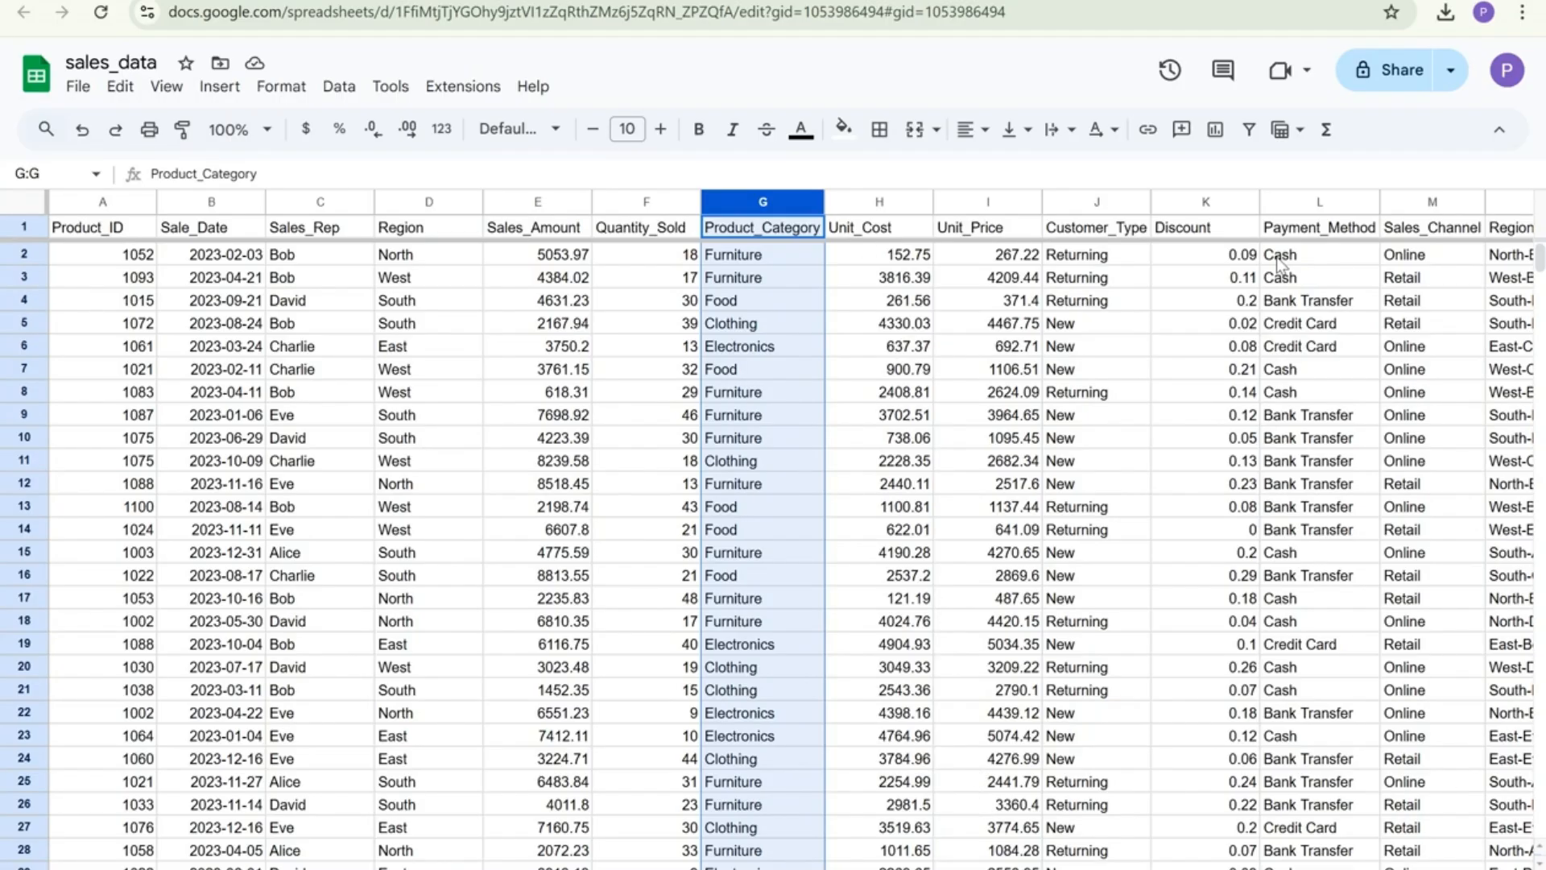
scroll(789, 531, "right", 3)
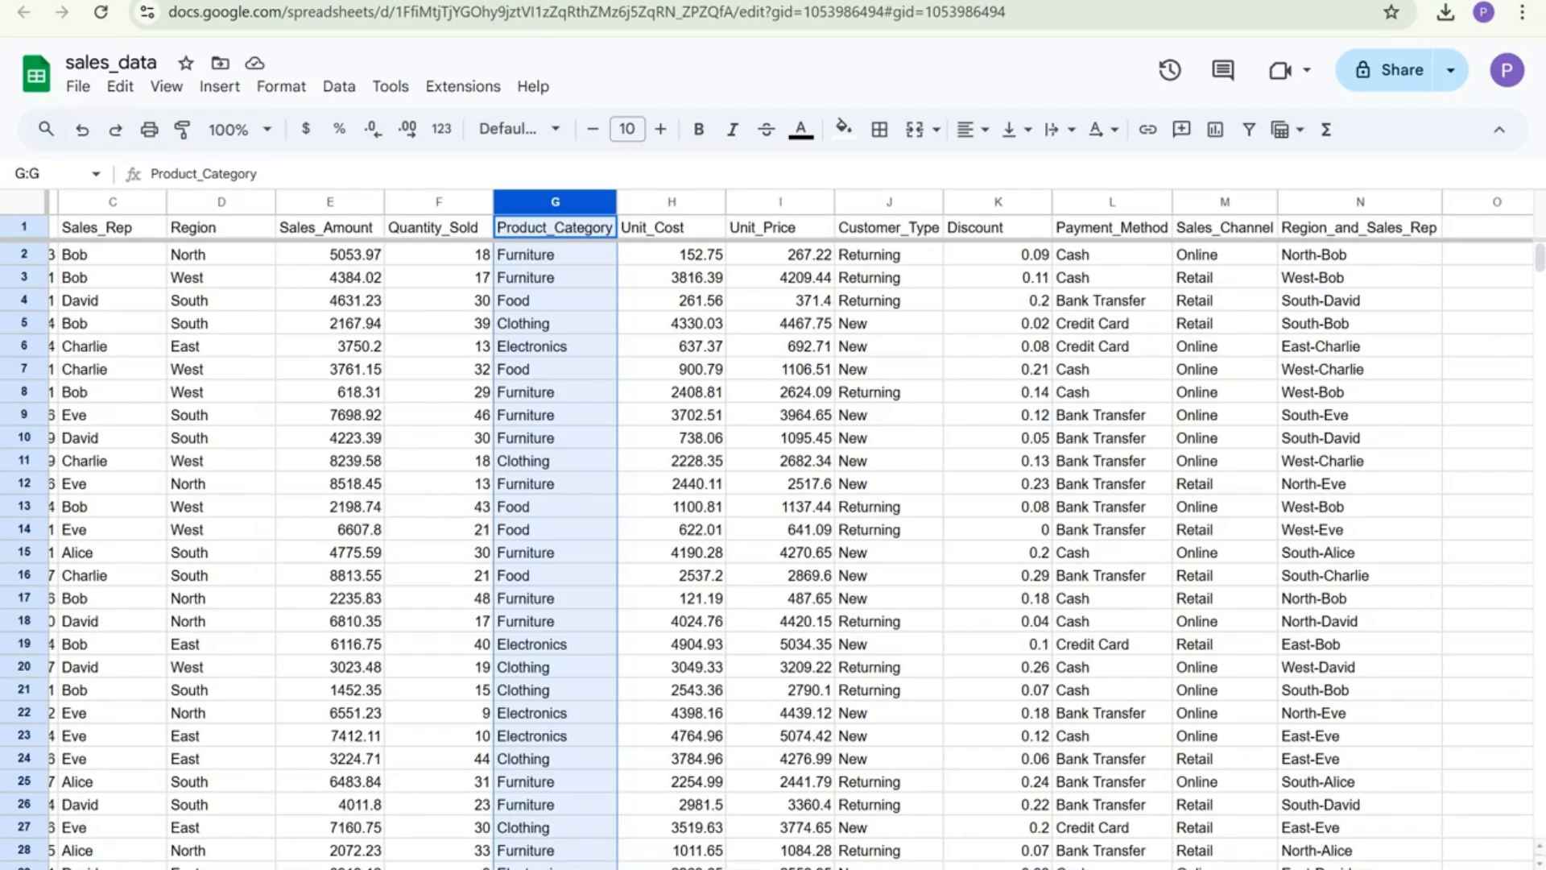
scroll(789, 532, "left", 3)
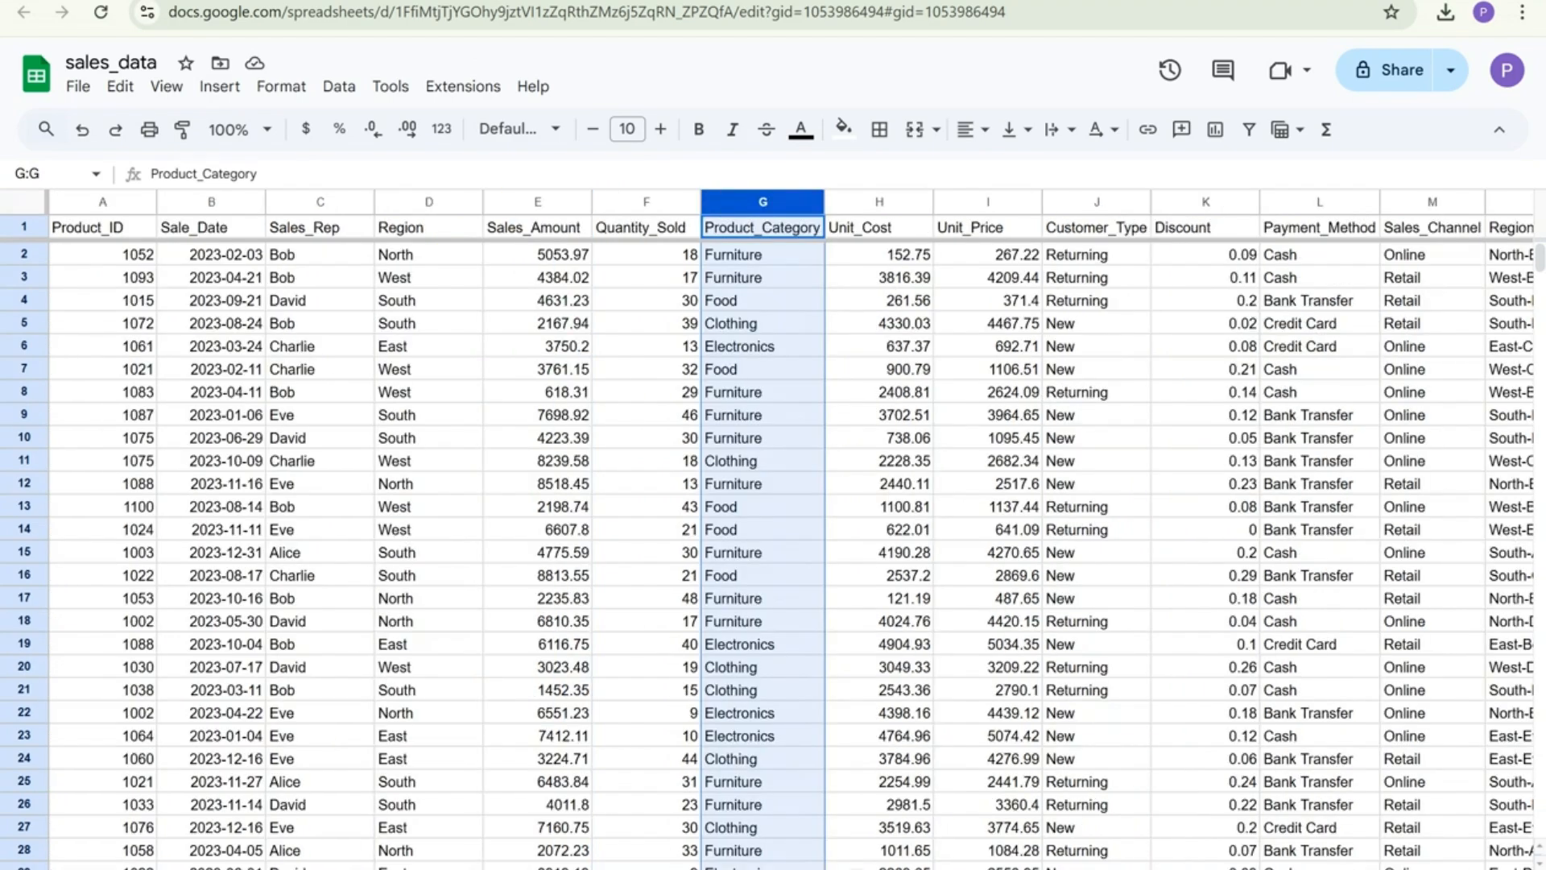
left_click(301, 196)
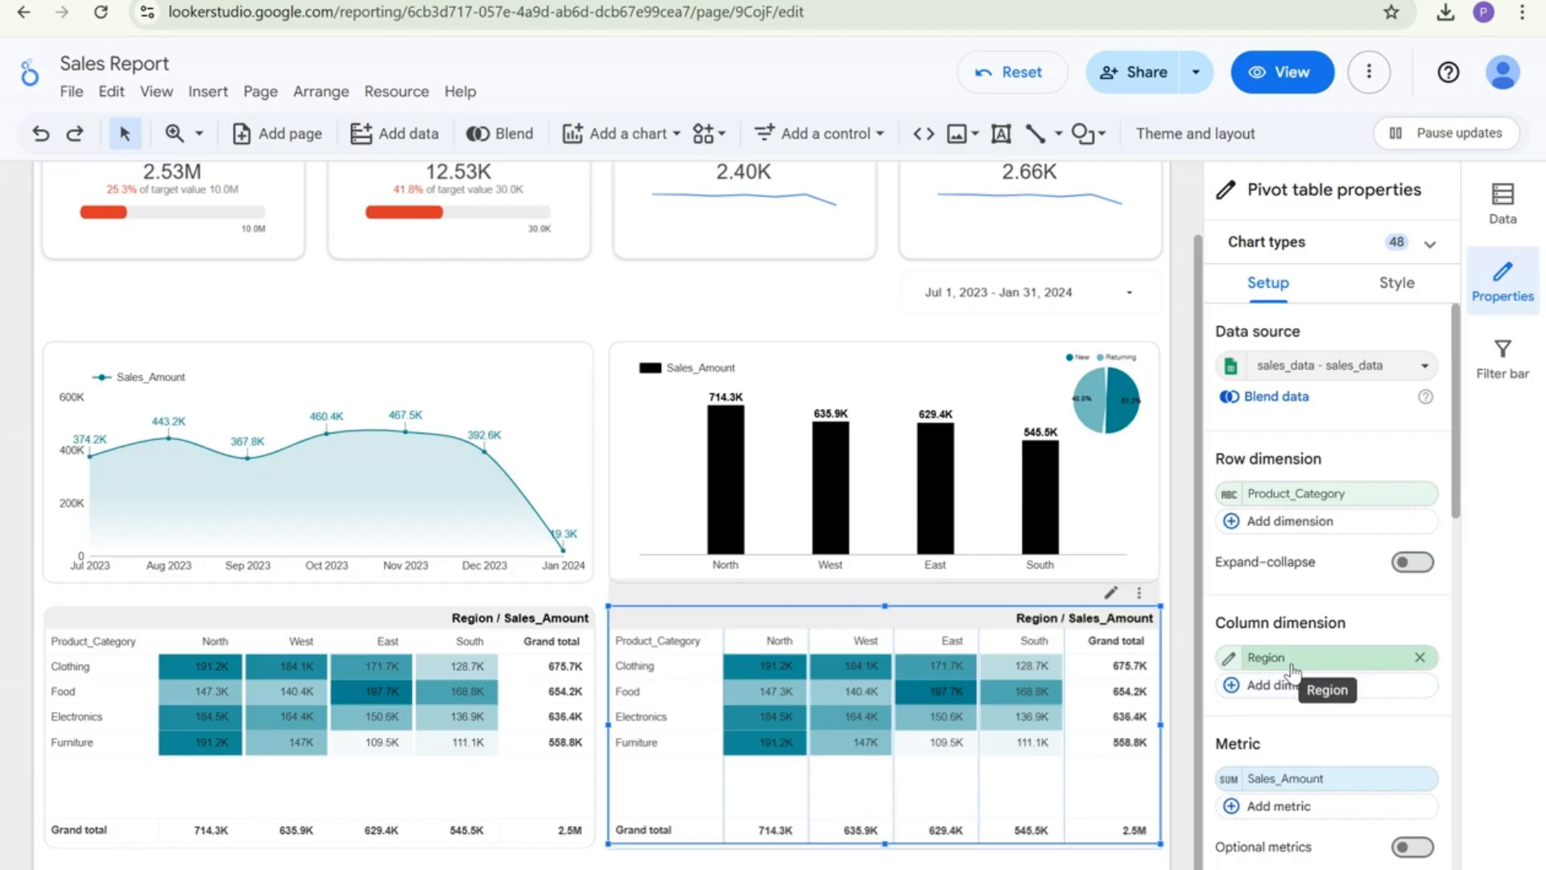
left_click(1276, 494)
type("sa")
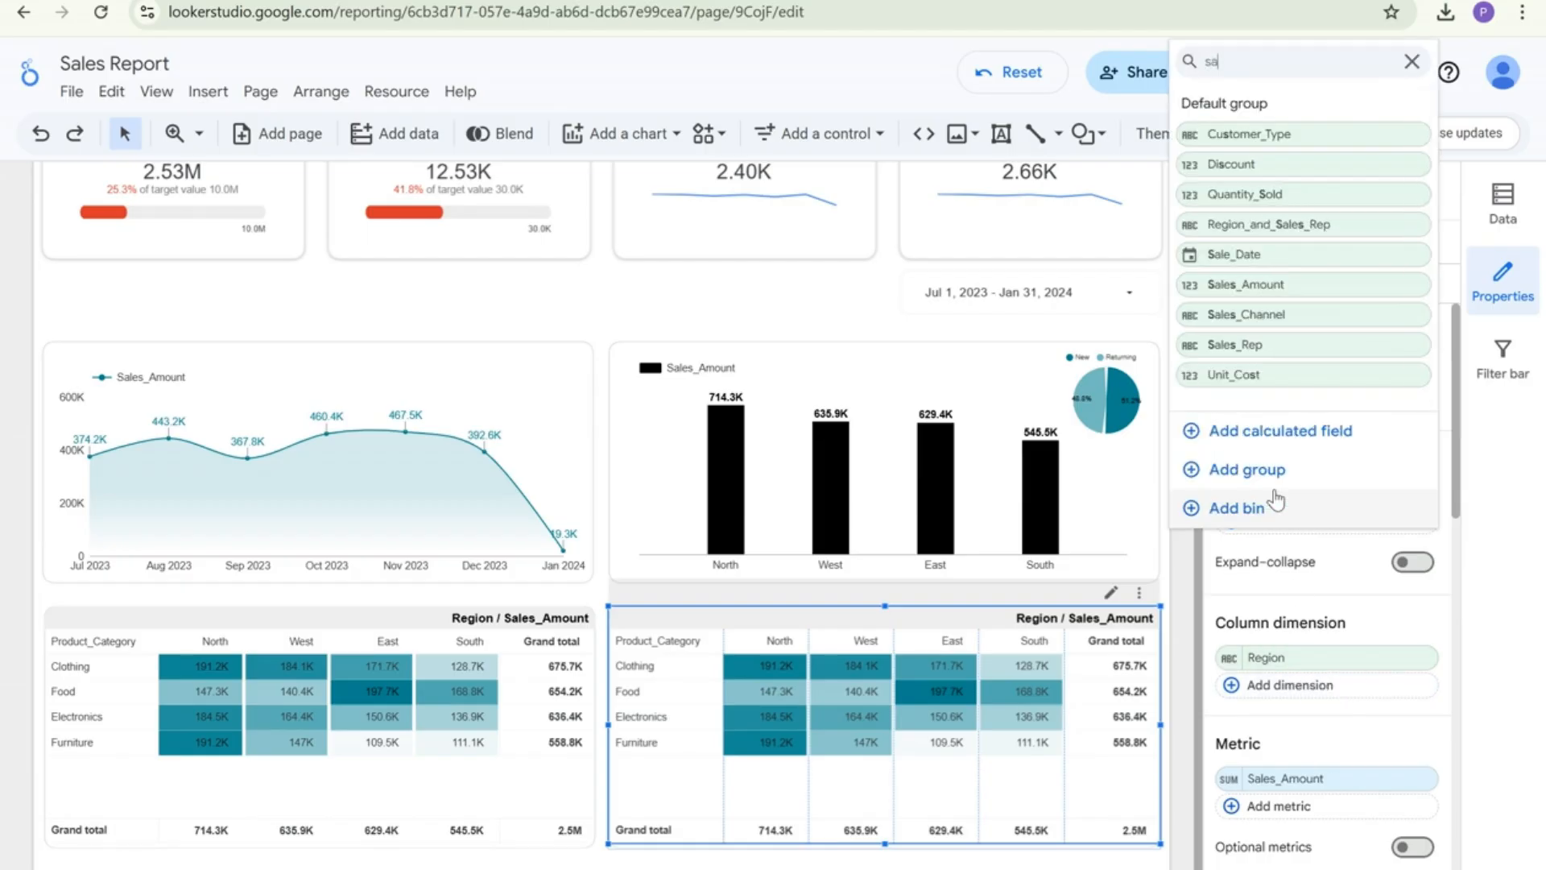
left_click(1256, 256)
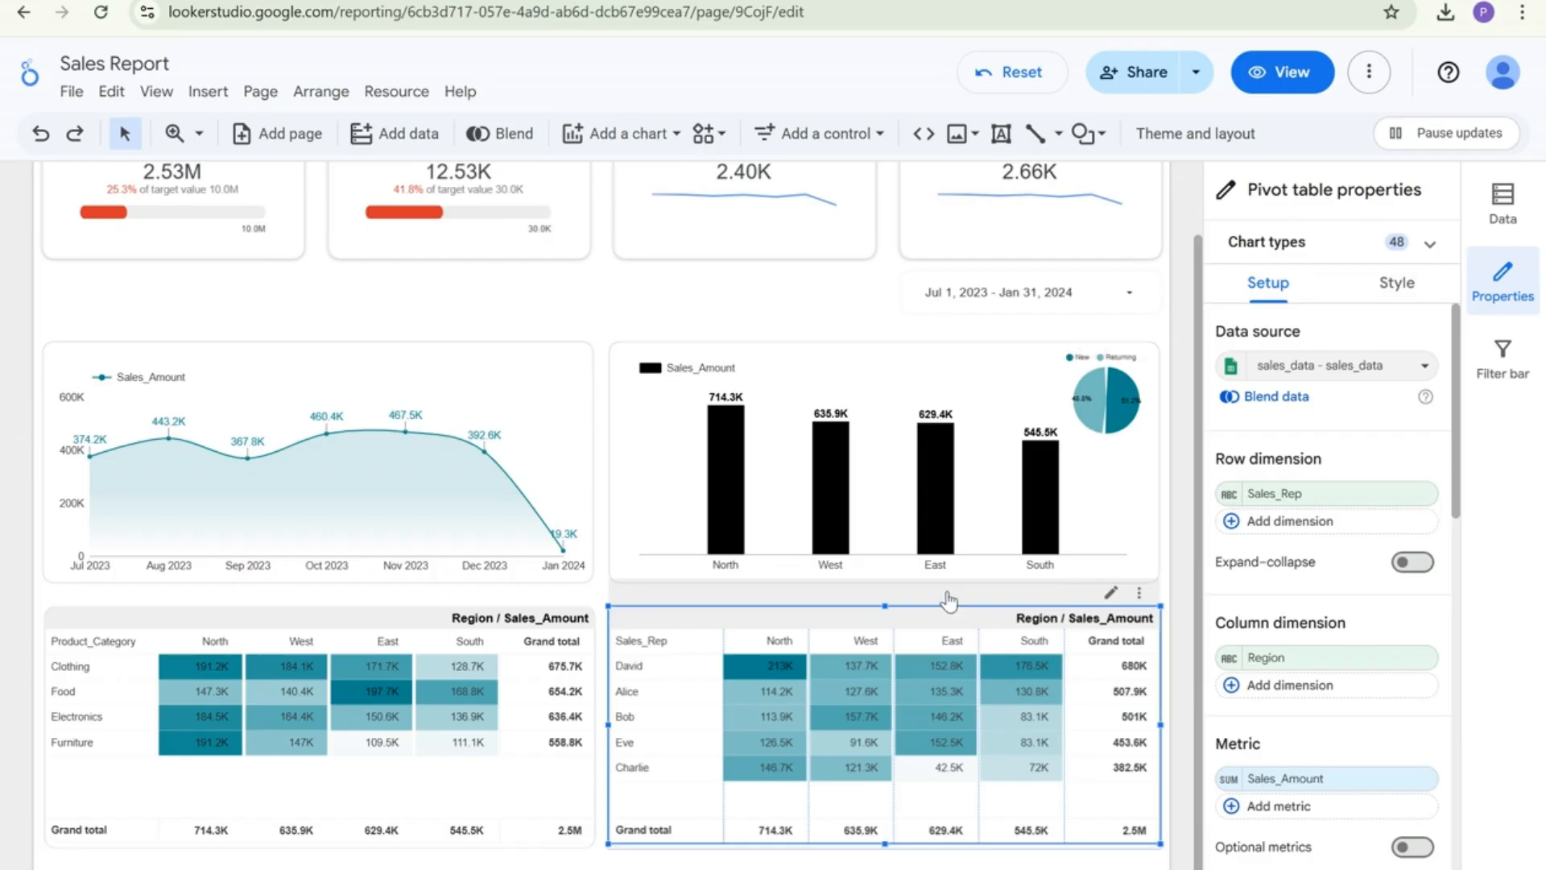
left_click(1179, 764)
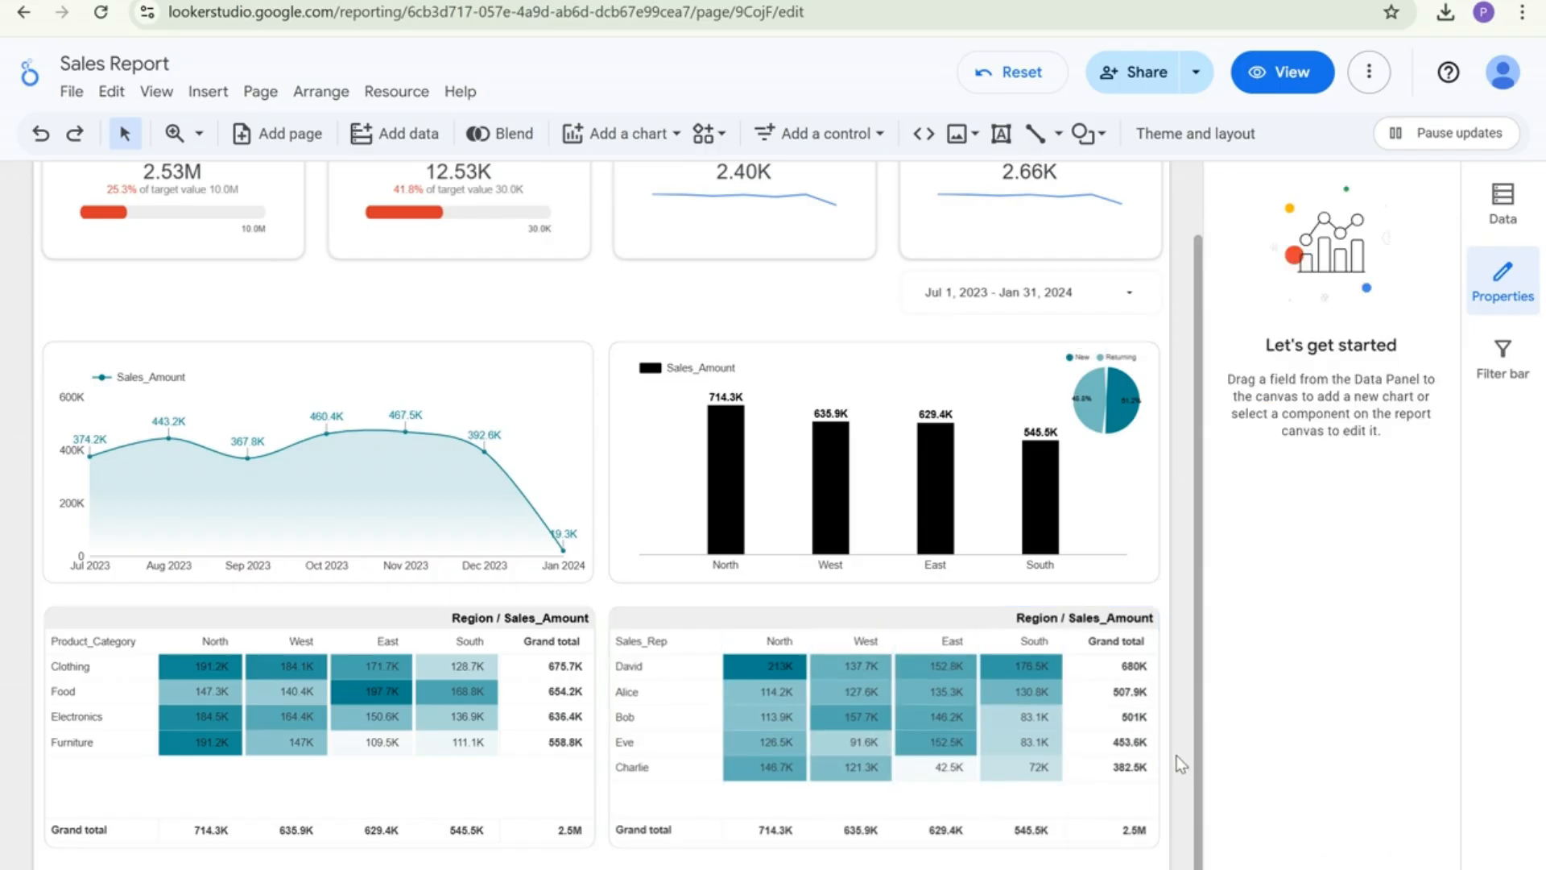
Add a drop-down list control beneath the Total Sales Amount card, level with the date range control
scroll(1181, 668, "up", 1)
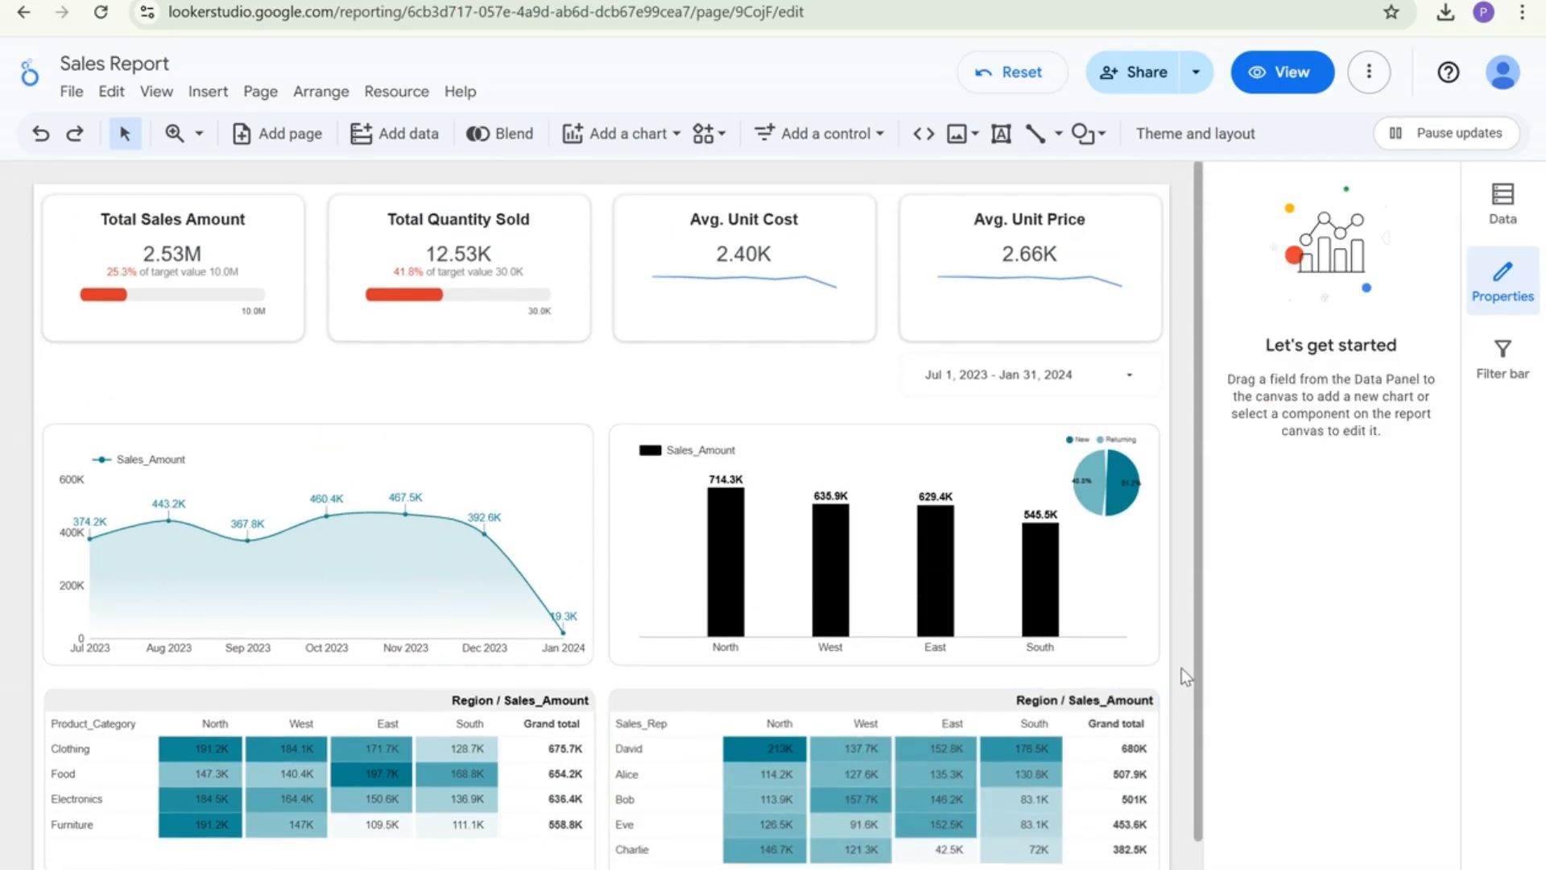
scroll(1181, 668, "down", 1)
scroll(1182, 669, "up", 1)
scroll(1180, 669, "up", 1)
scroll(459, 393, "down", 1)
scroll(556, 316, "up", 1)
left_click(855, 138)
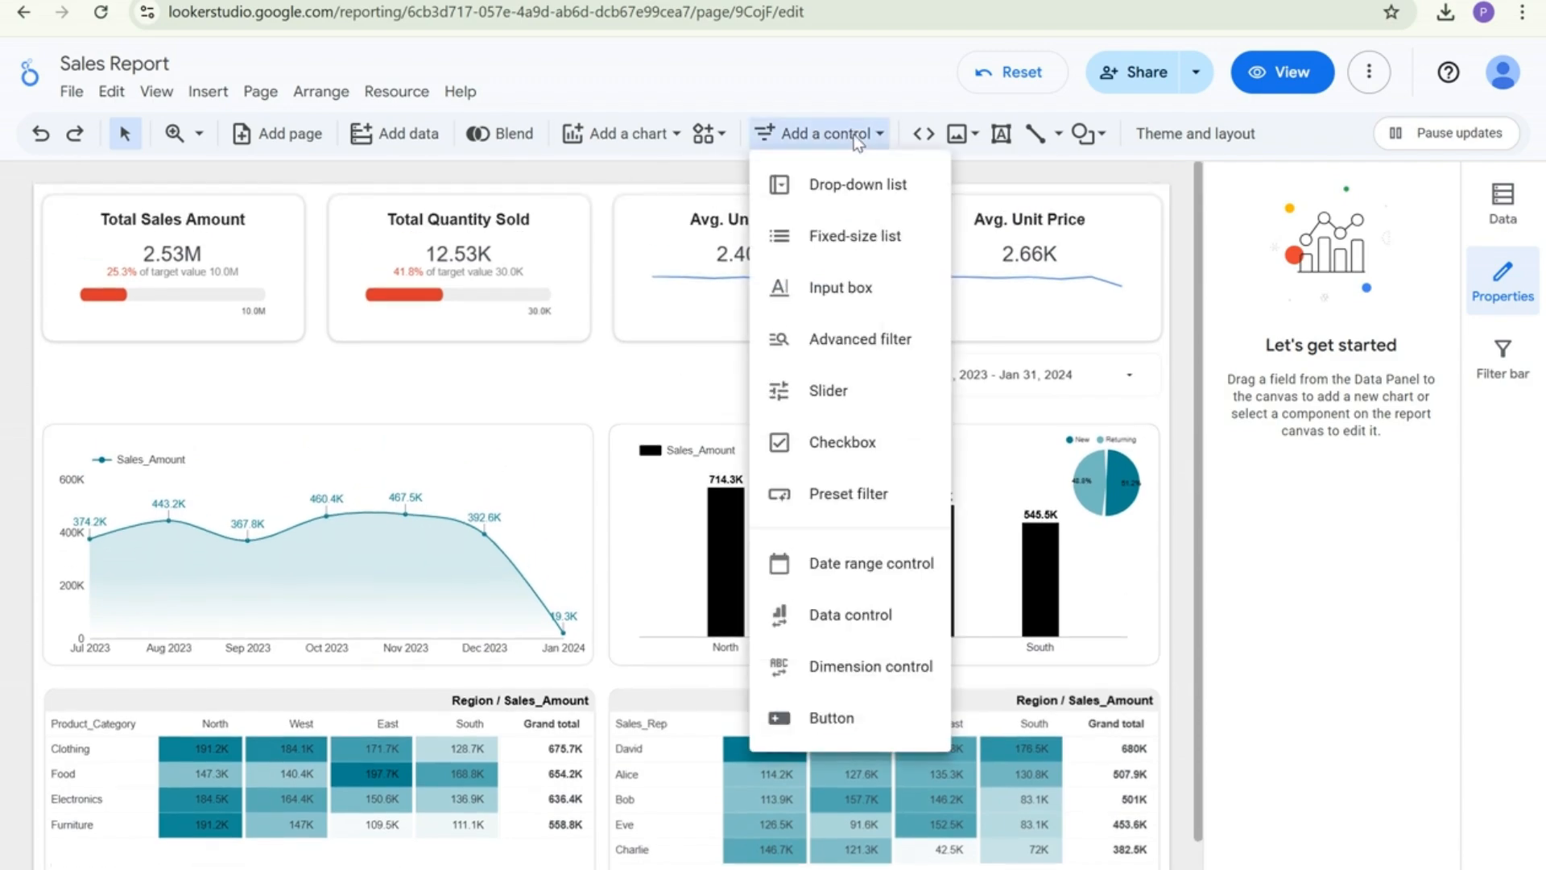
left_click(845, 194)
left_click(41, 357)
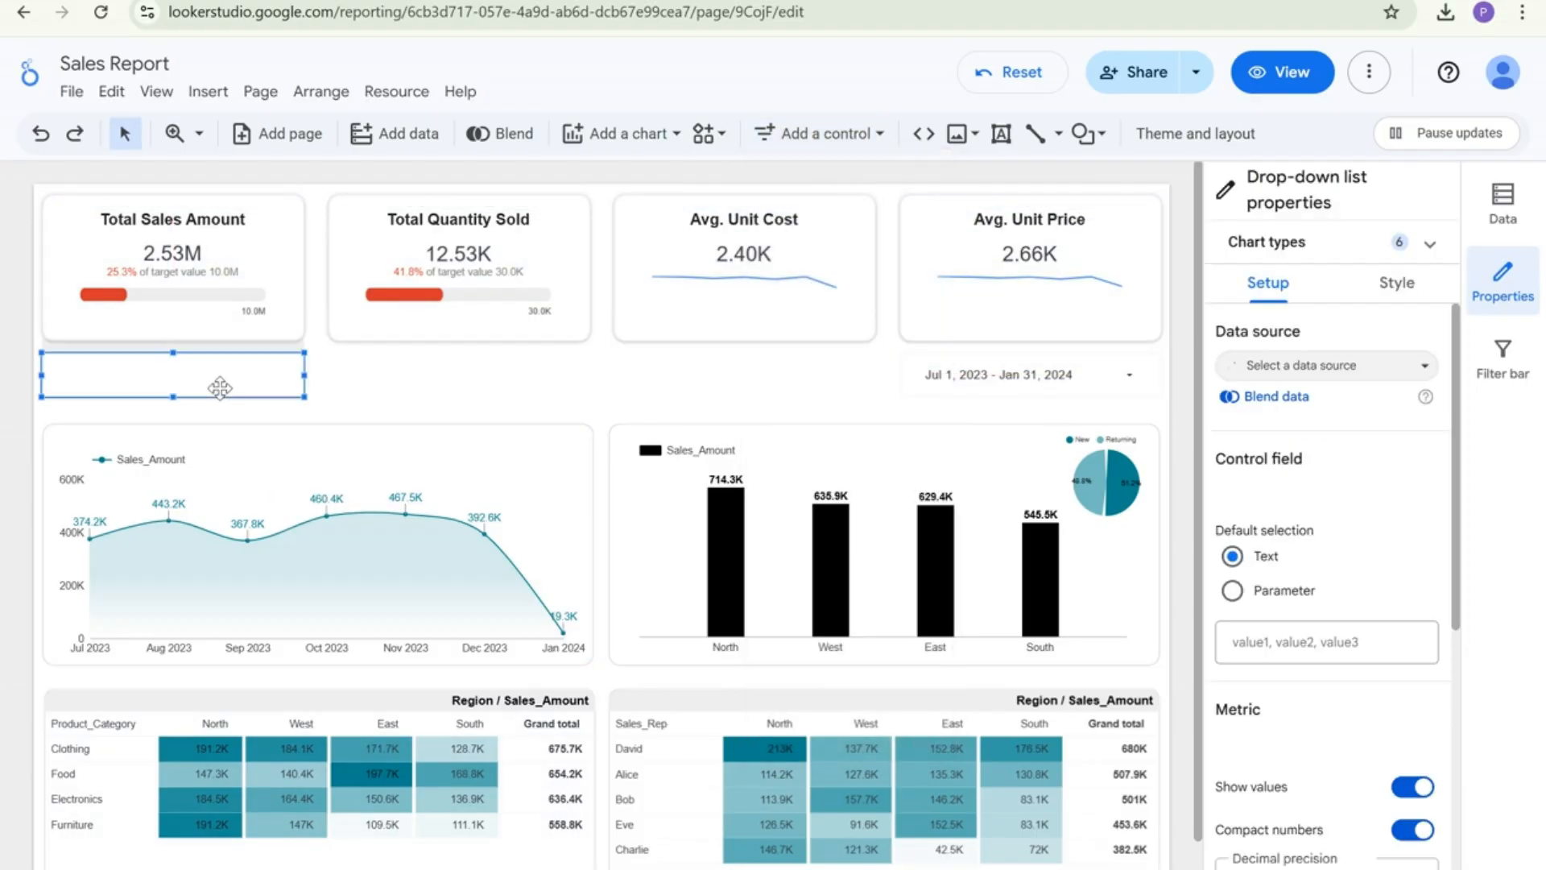
left_click(337, 389)
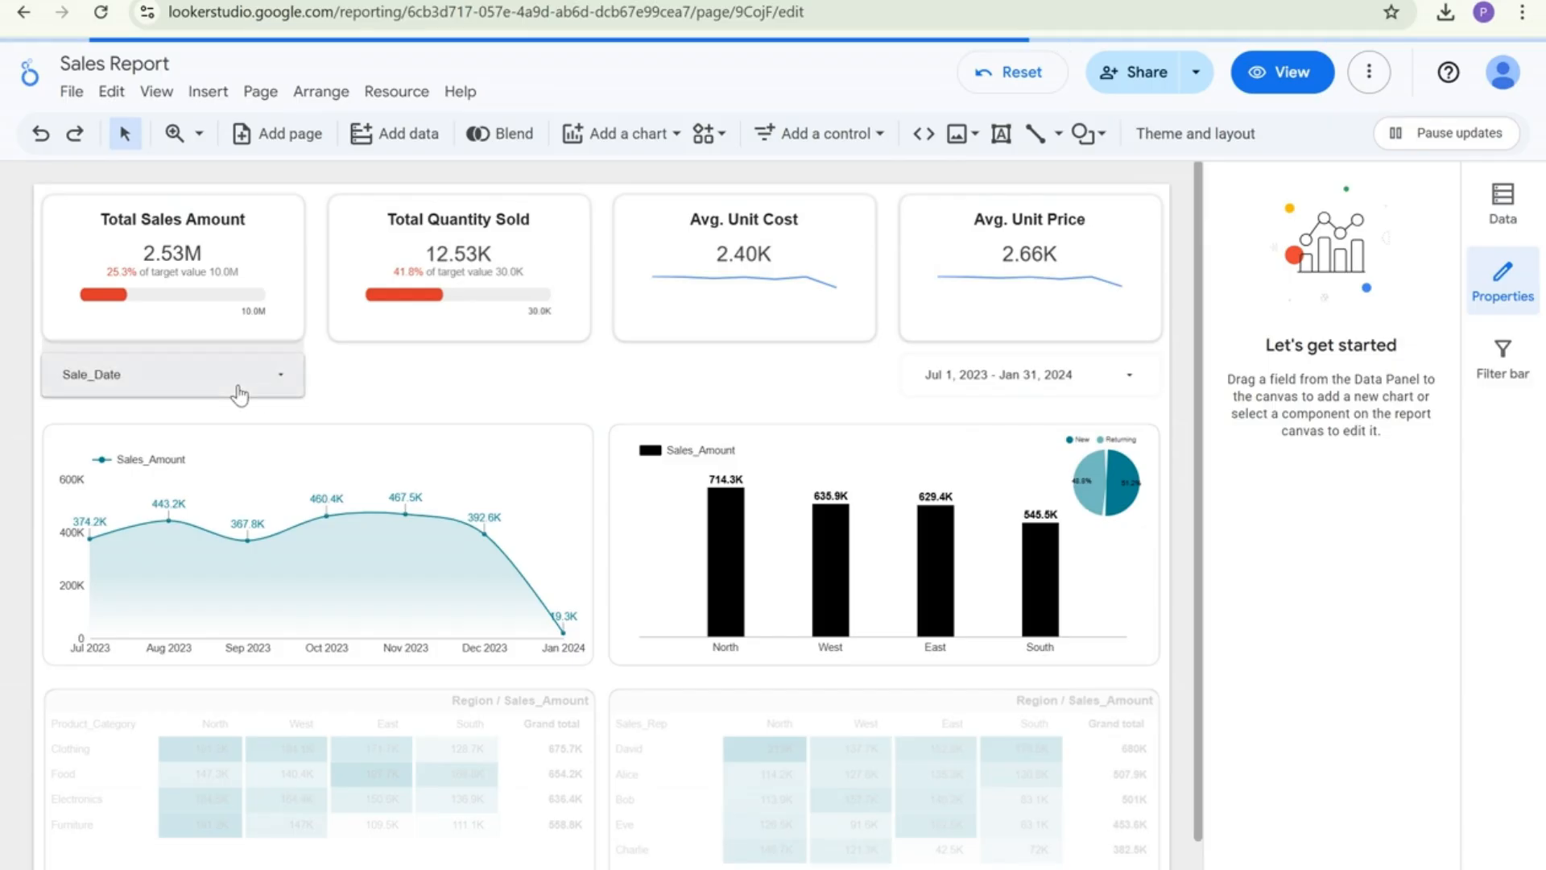
left_click(262, 393)
left_click(389, 389)
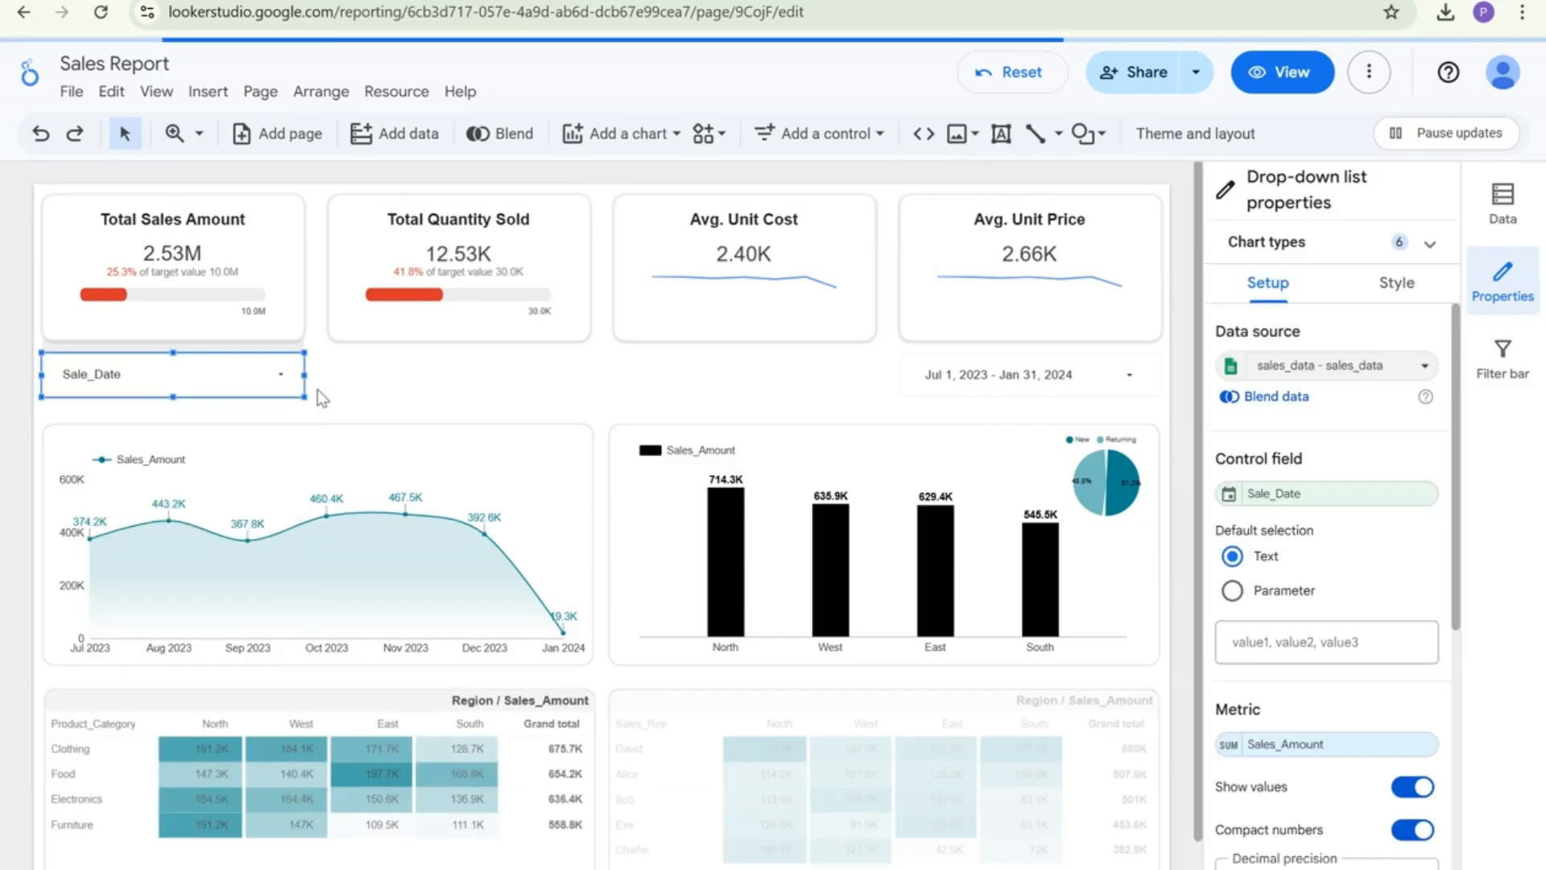
Copy the date range control and paste only its style onto the Sale_Date drop-down list
left_click(906, 376)
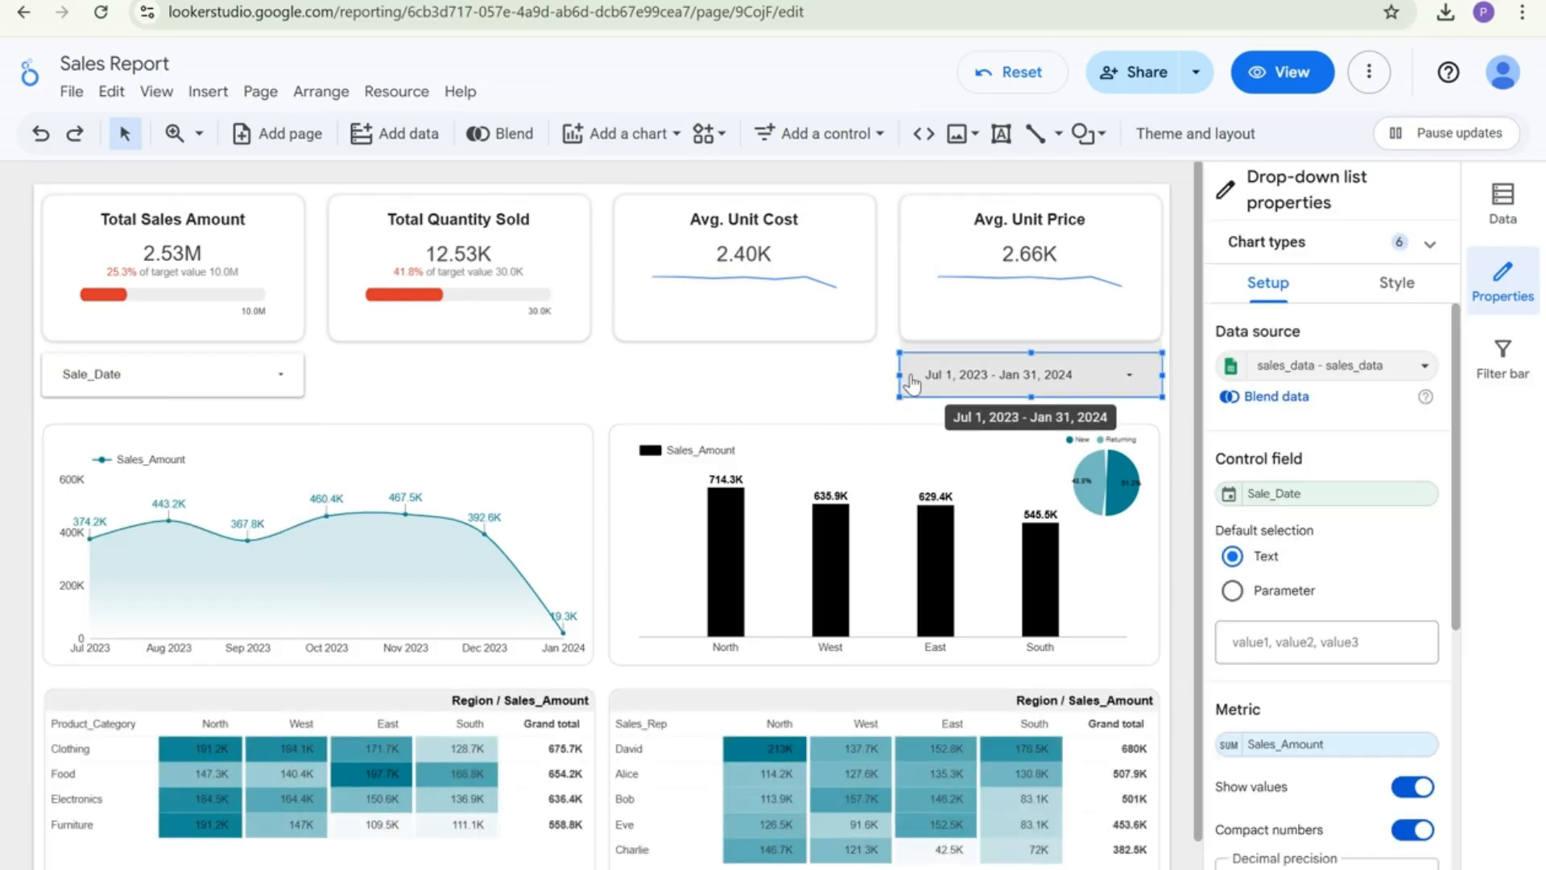
left_click(788, 391)
right_click(910, 380)
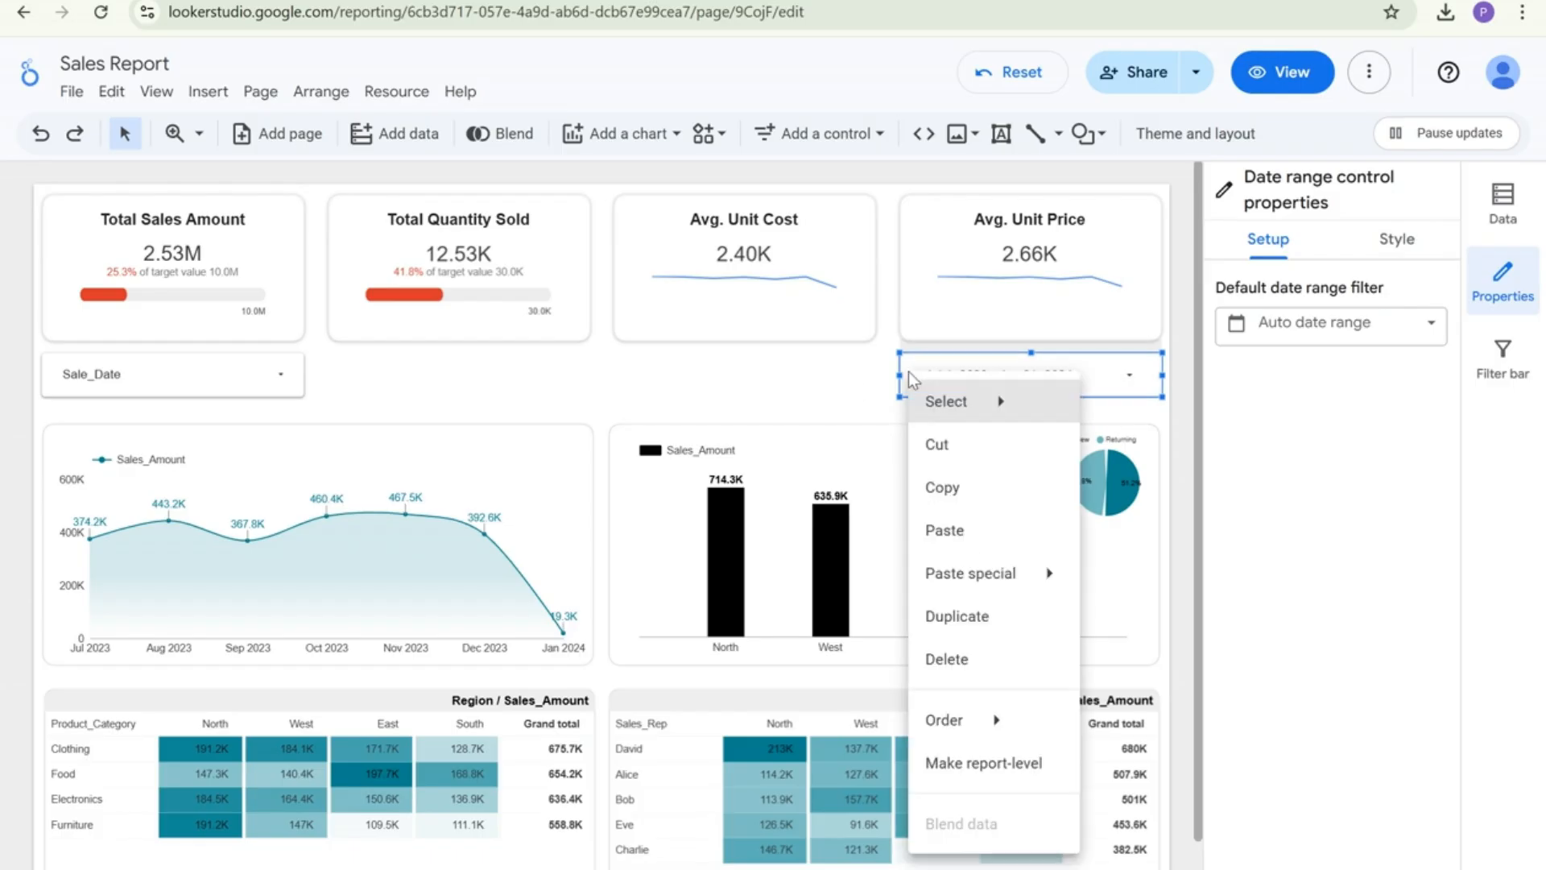
left_click(937, 475)
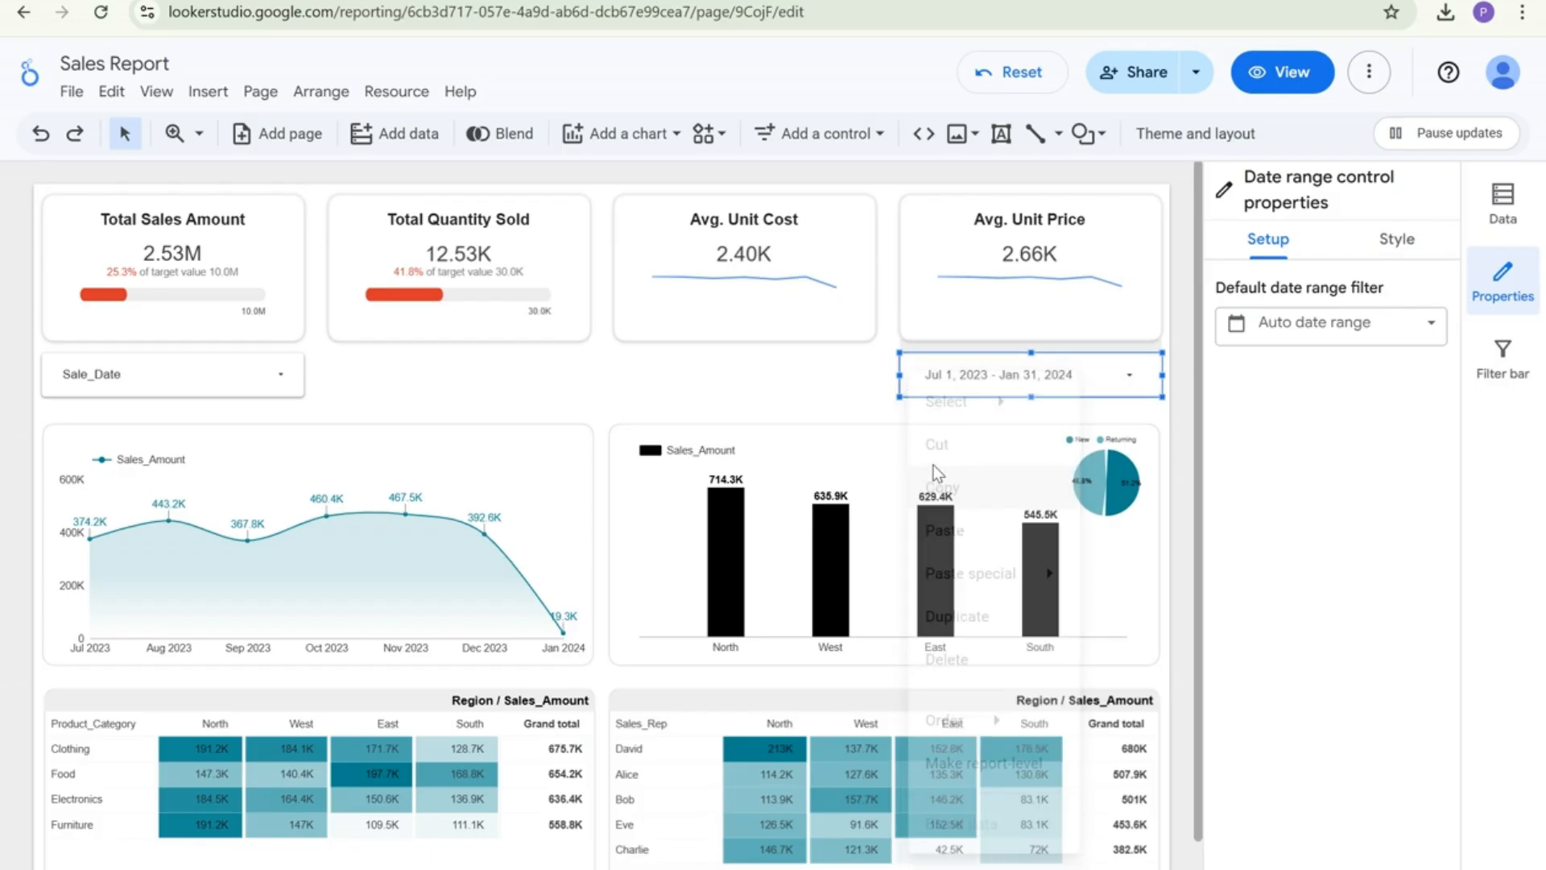
left_click(568, 377)
left_click(244, 385)
left_click(244, 385)
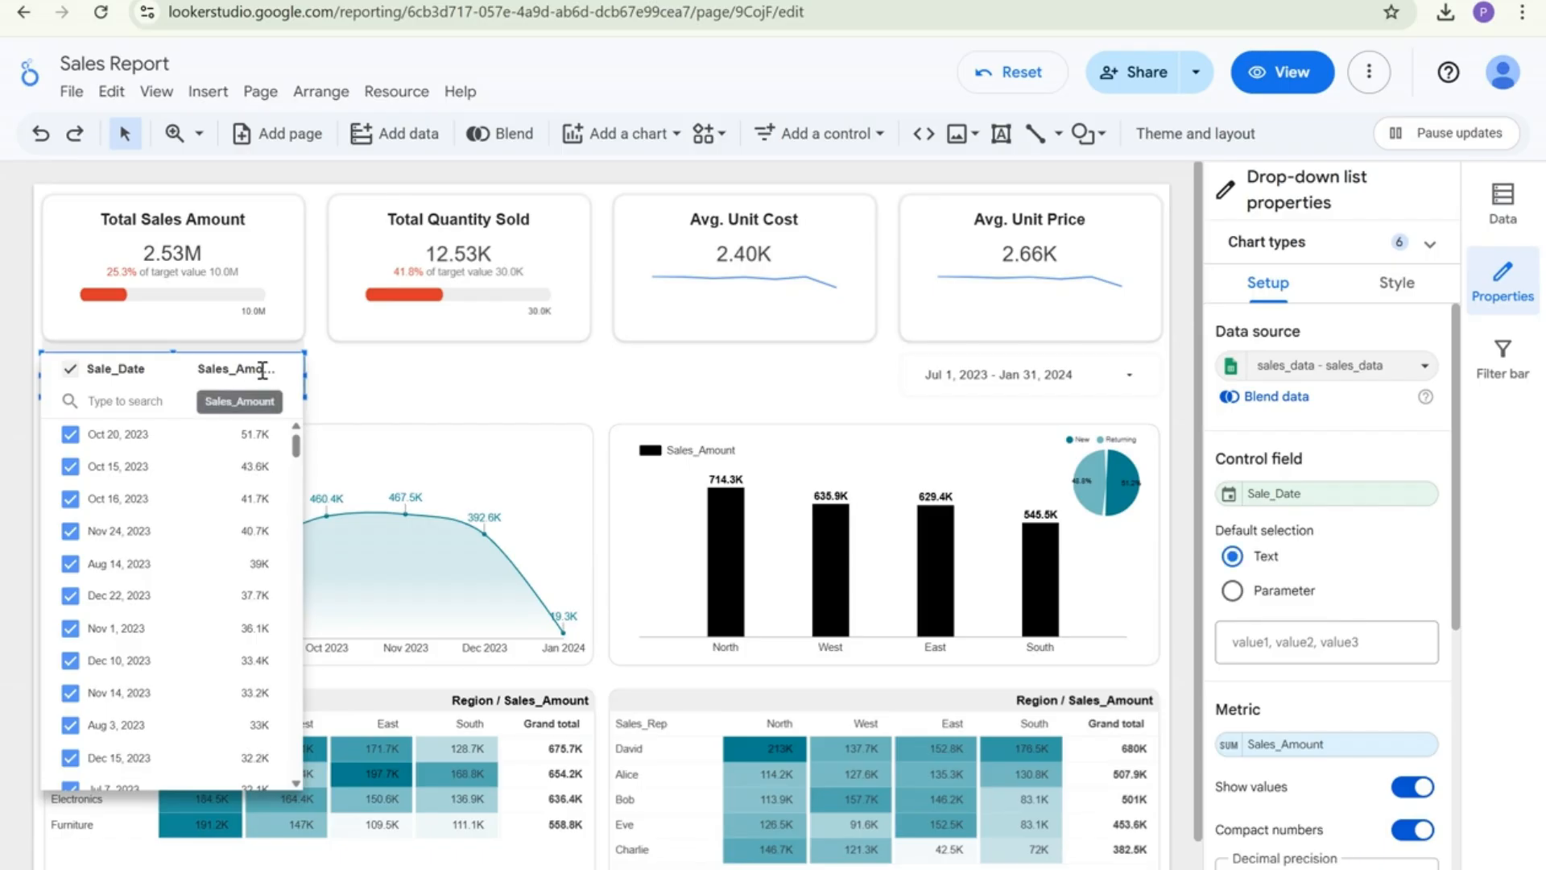
left_click(269, 371)
right_click(269, 374)
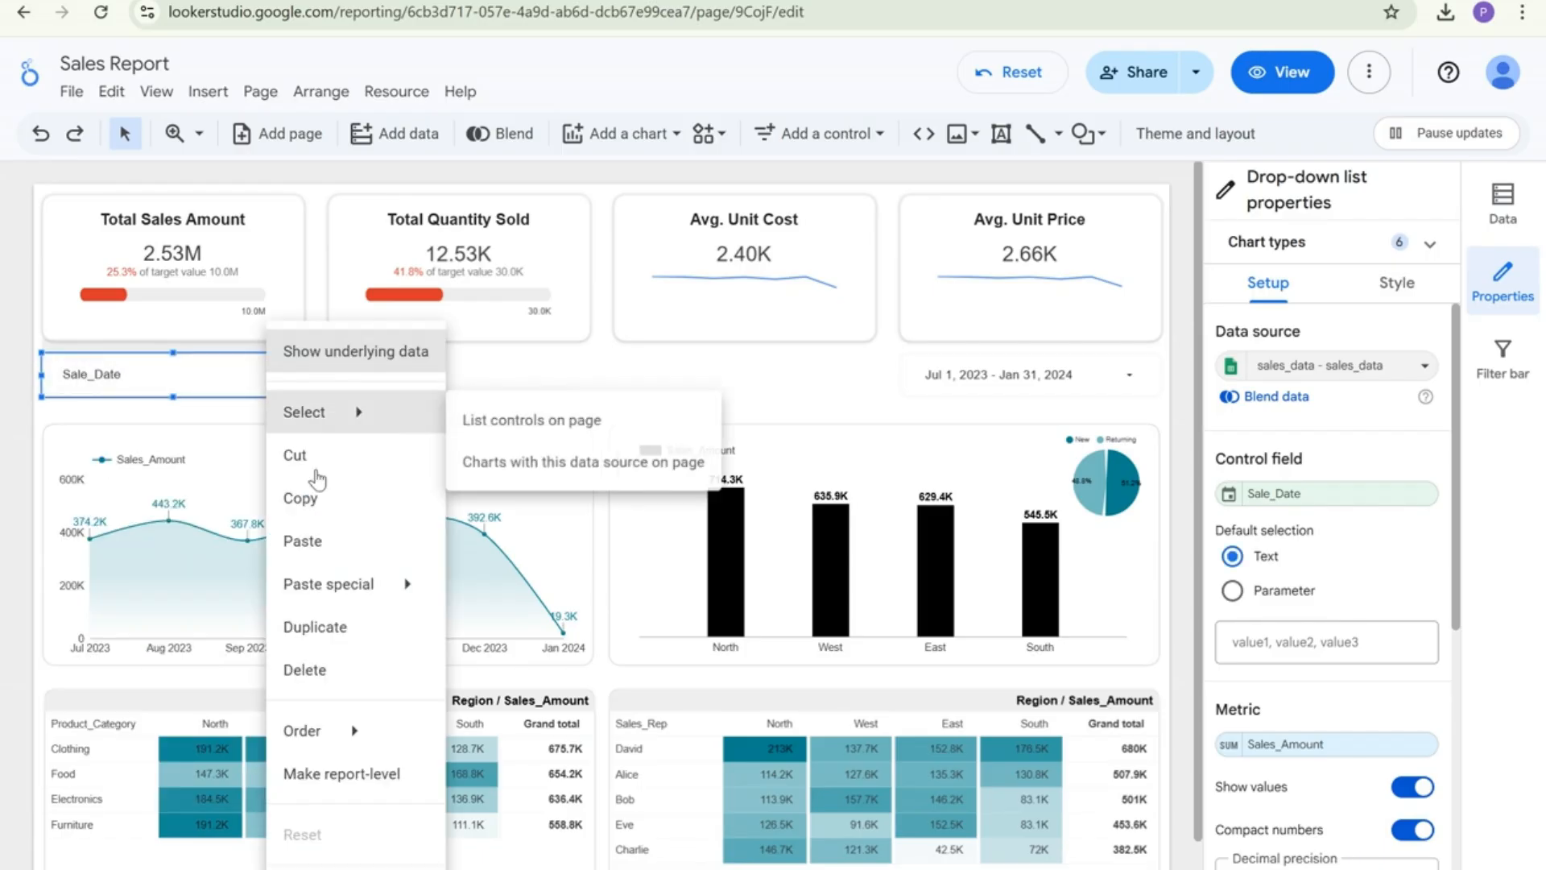
mouse_move(323, 588)
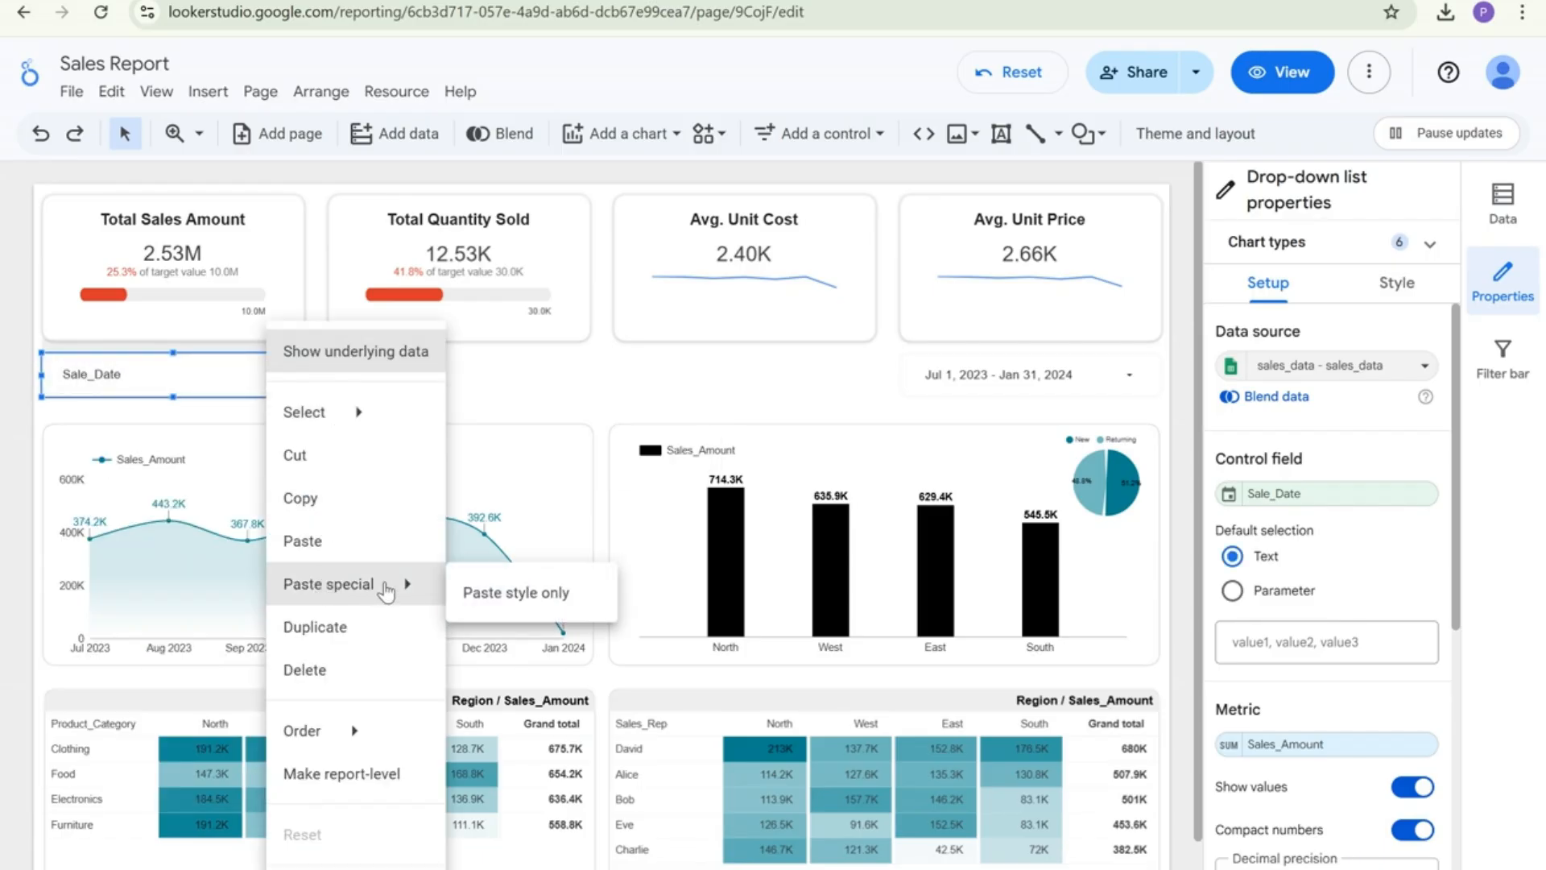
left_click(487, 594)
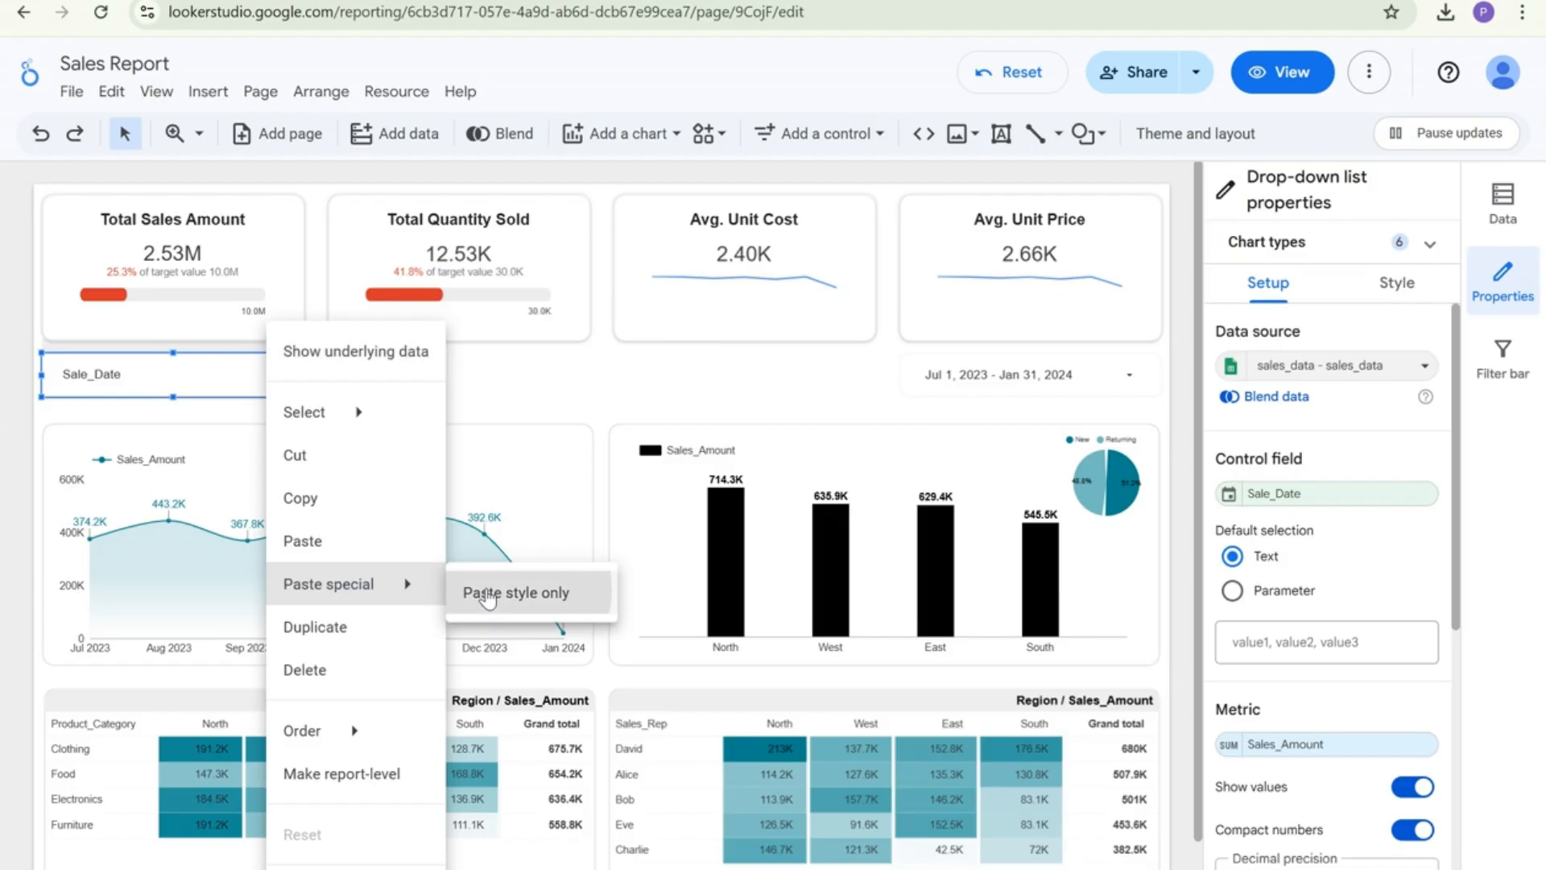
left_click(400, 381)
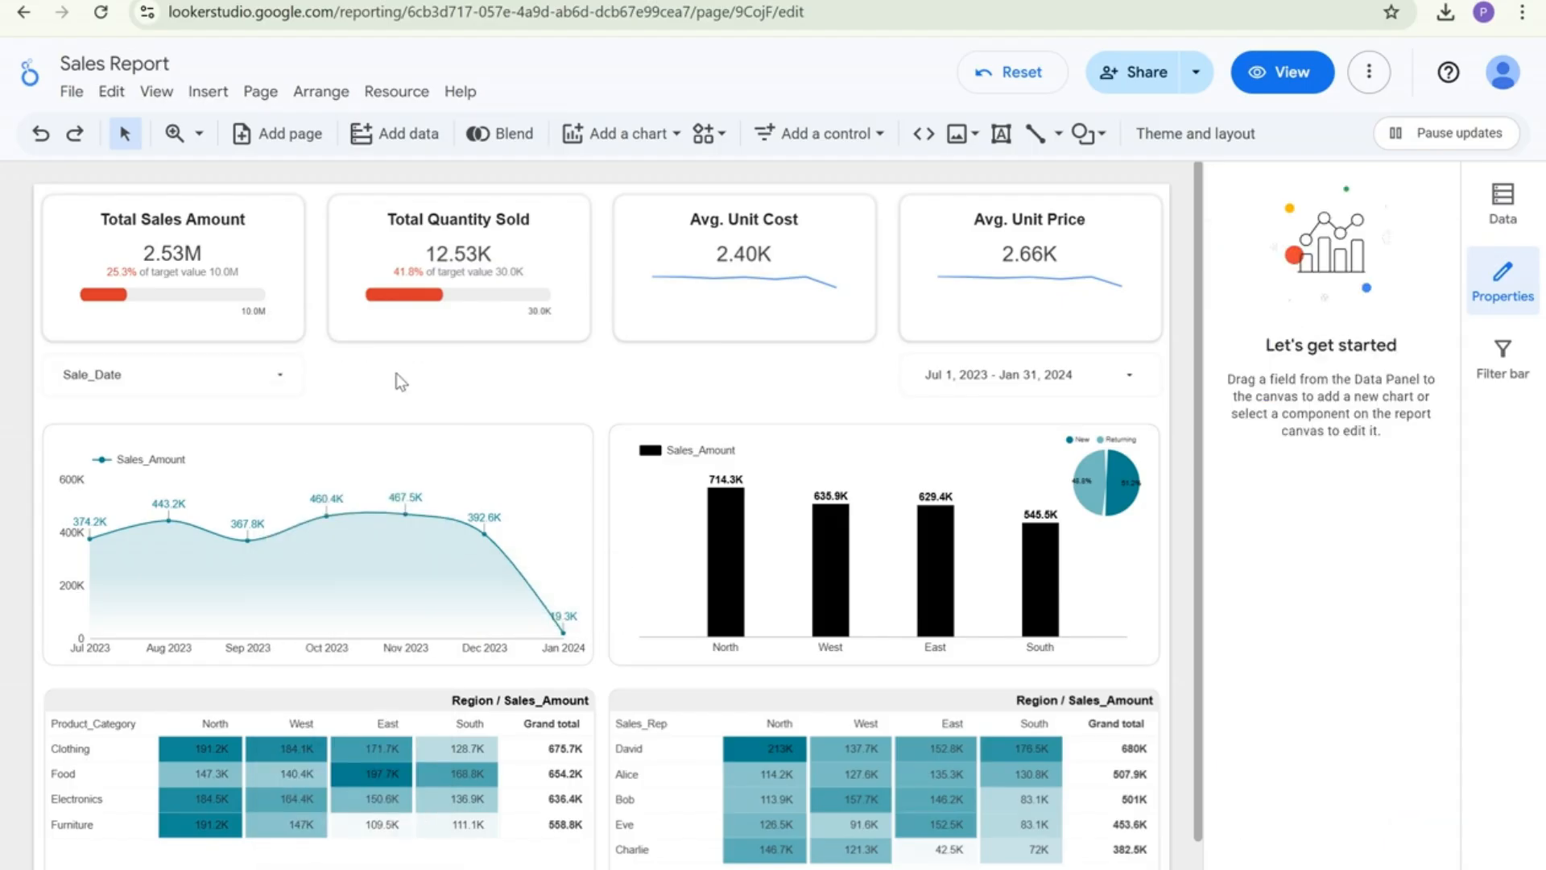
Set the border color of the Sale_Date drop-down list to a slightly darker light grey
left_click(293, 392)
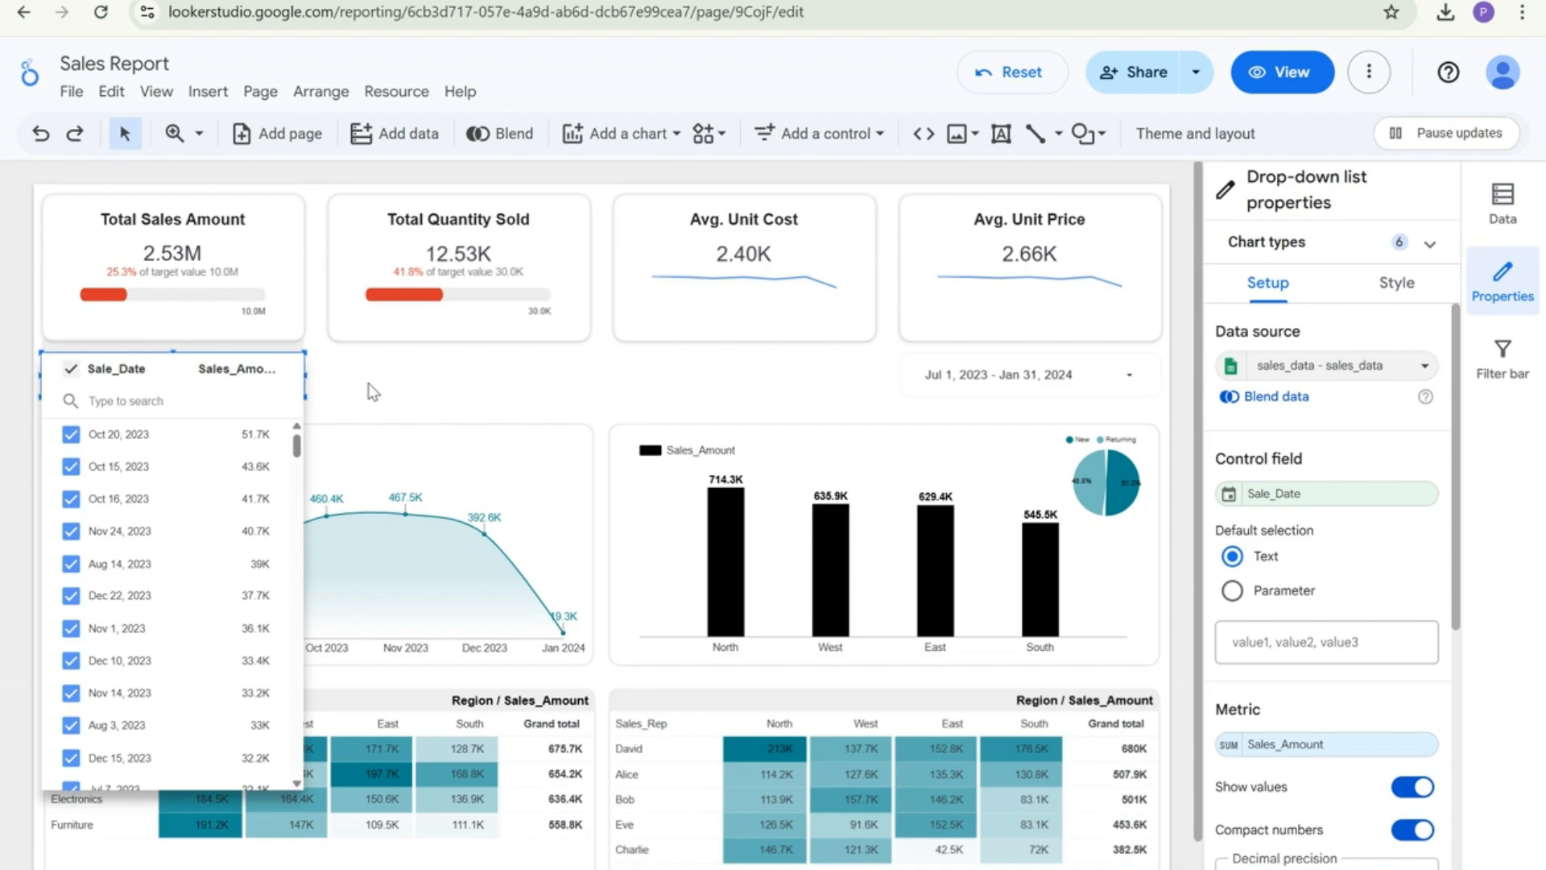
left_click(703, 388)
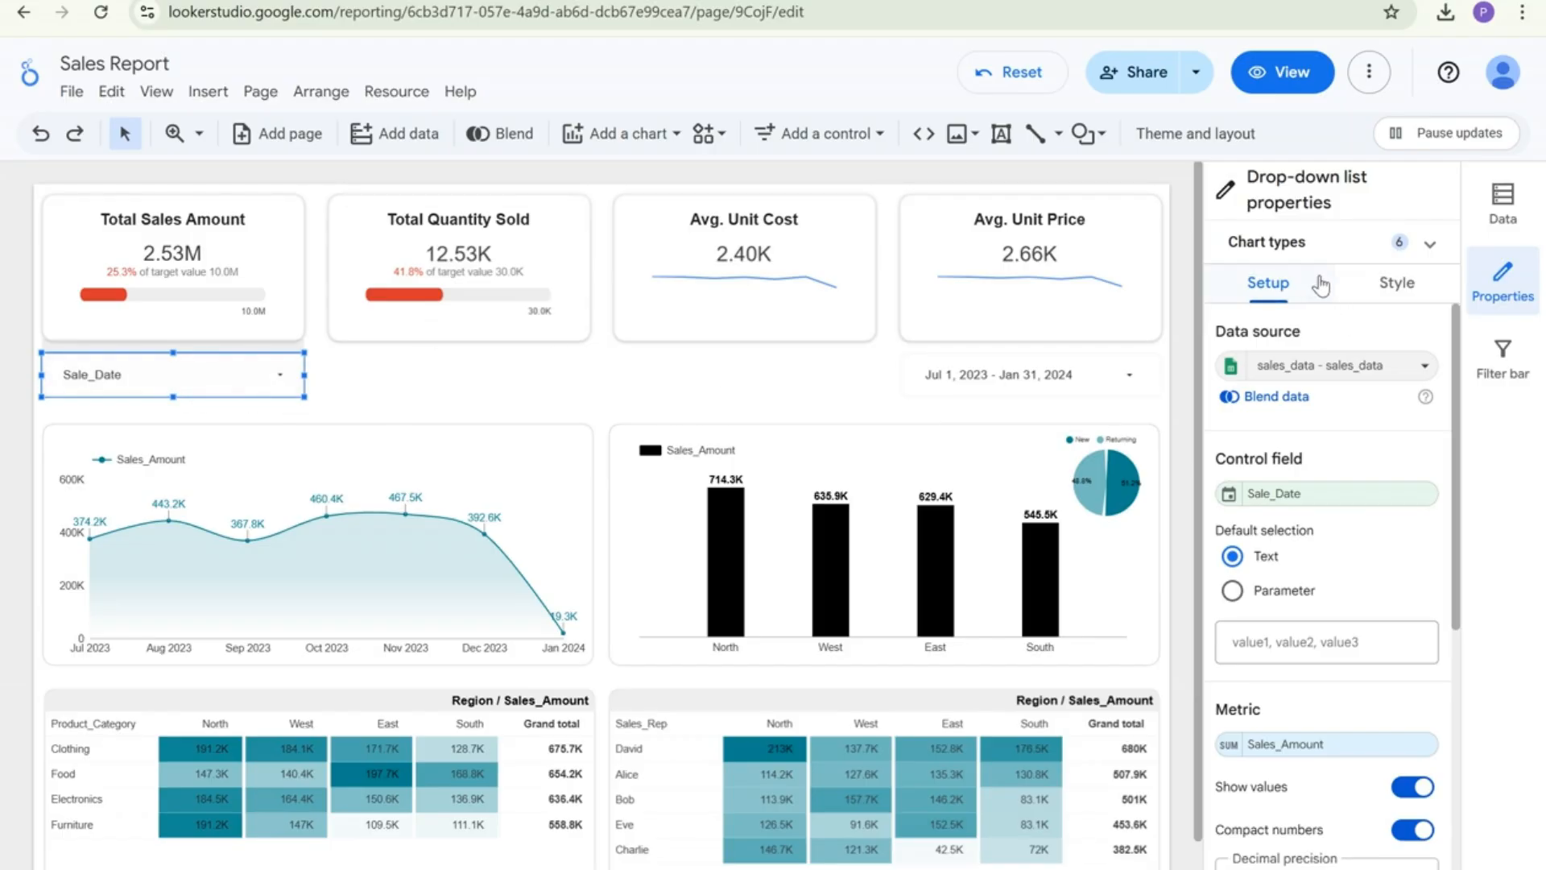
left_click(1419, 289)
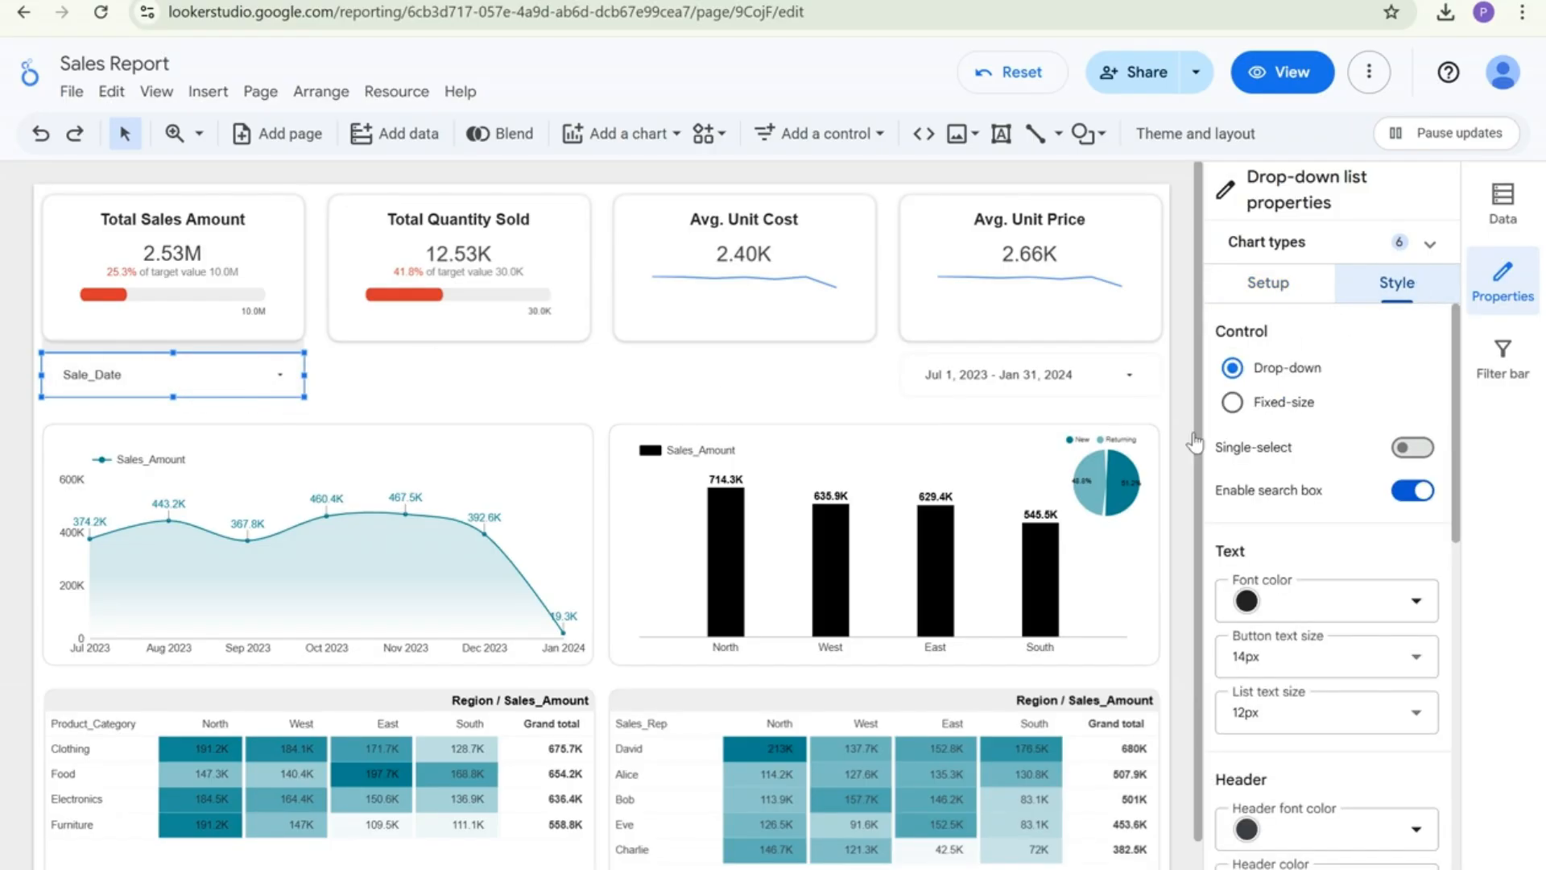
scroll(1307, 700, "down", 6)
scroll(1306, 691, "down", 4)
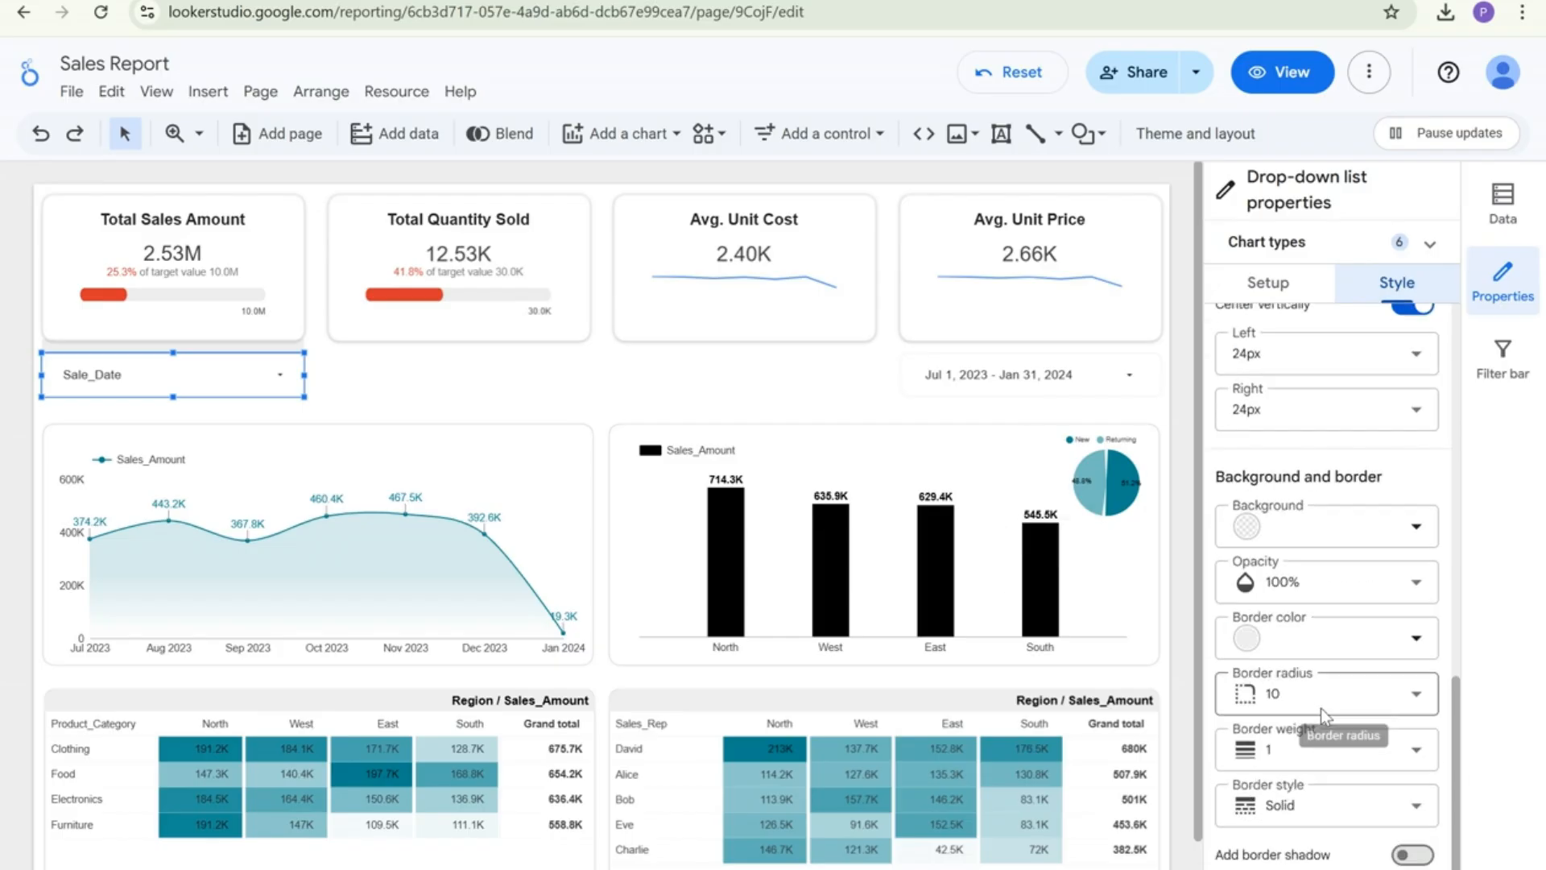
left_click(1308, 641)
left_click(1119, 571)
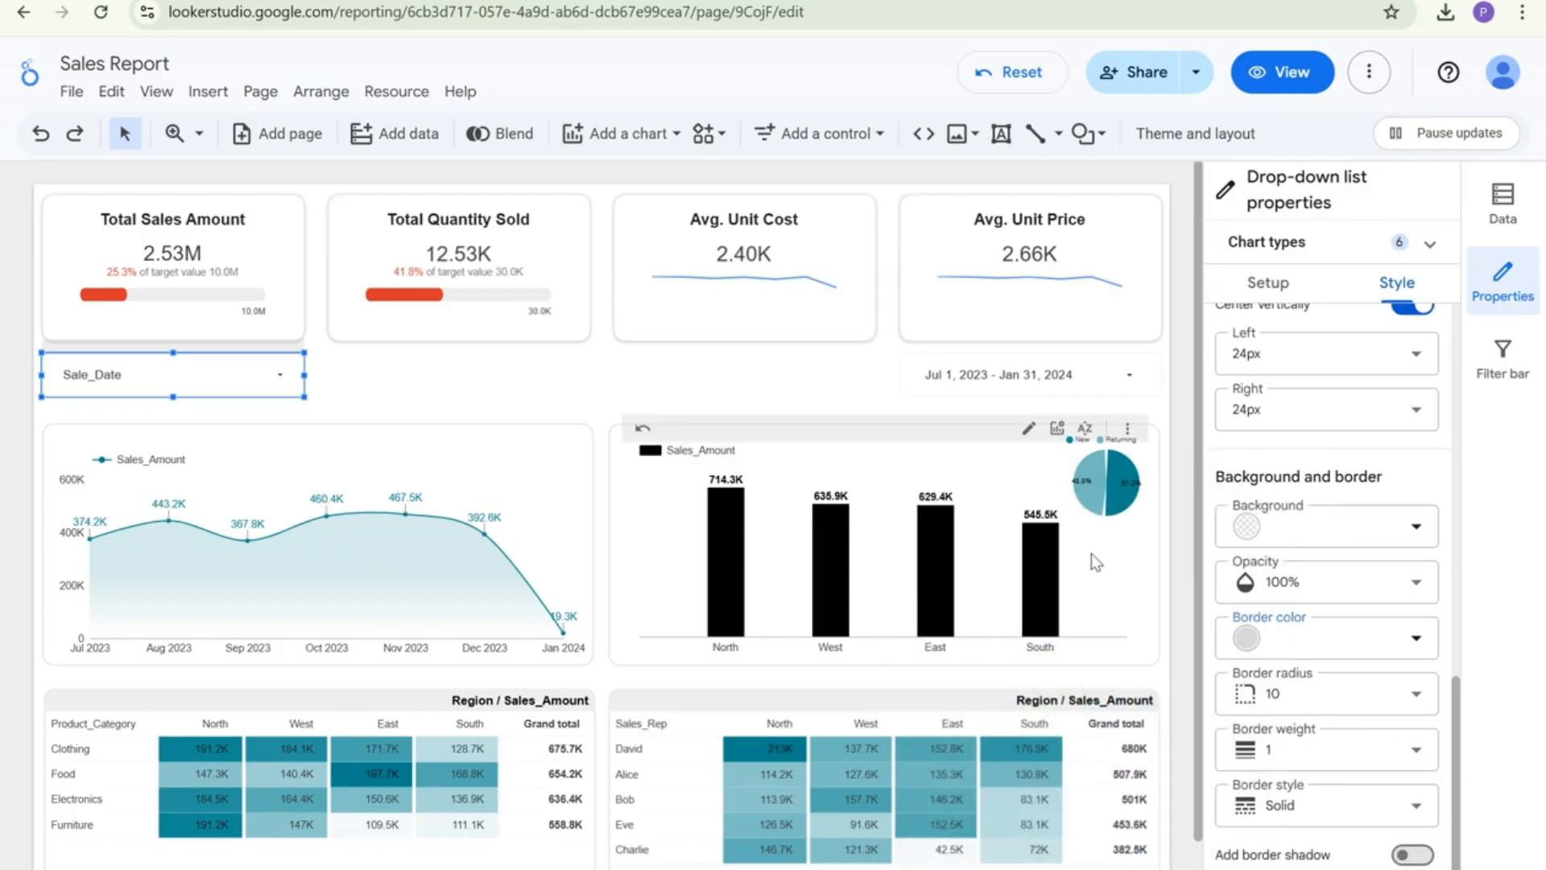
Give the date range control the same slightly darker light grey border color as the drop-down list
left_click(910, 393)
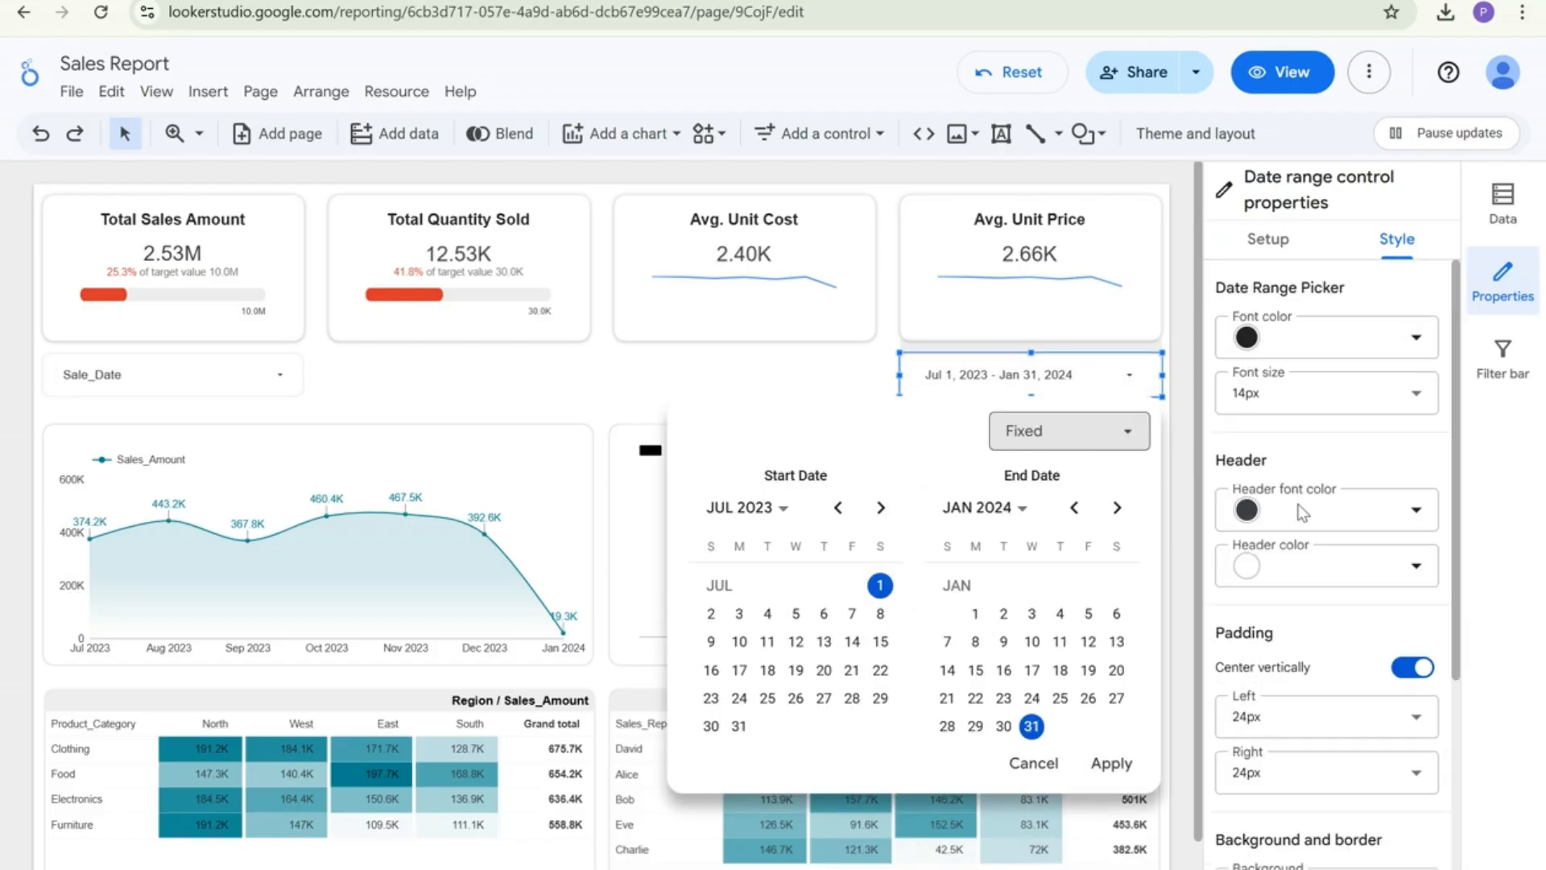
left_click(1342, 475)
scroll(1339, 486, "down", 5)
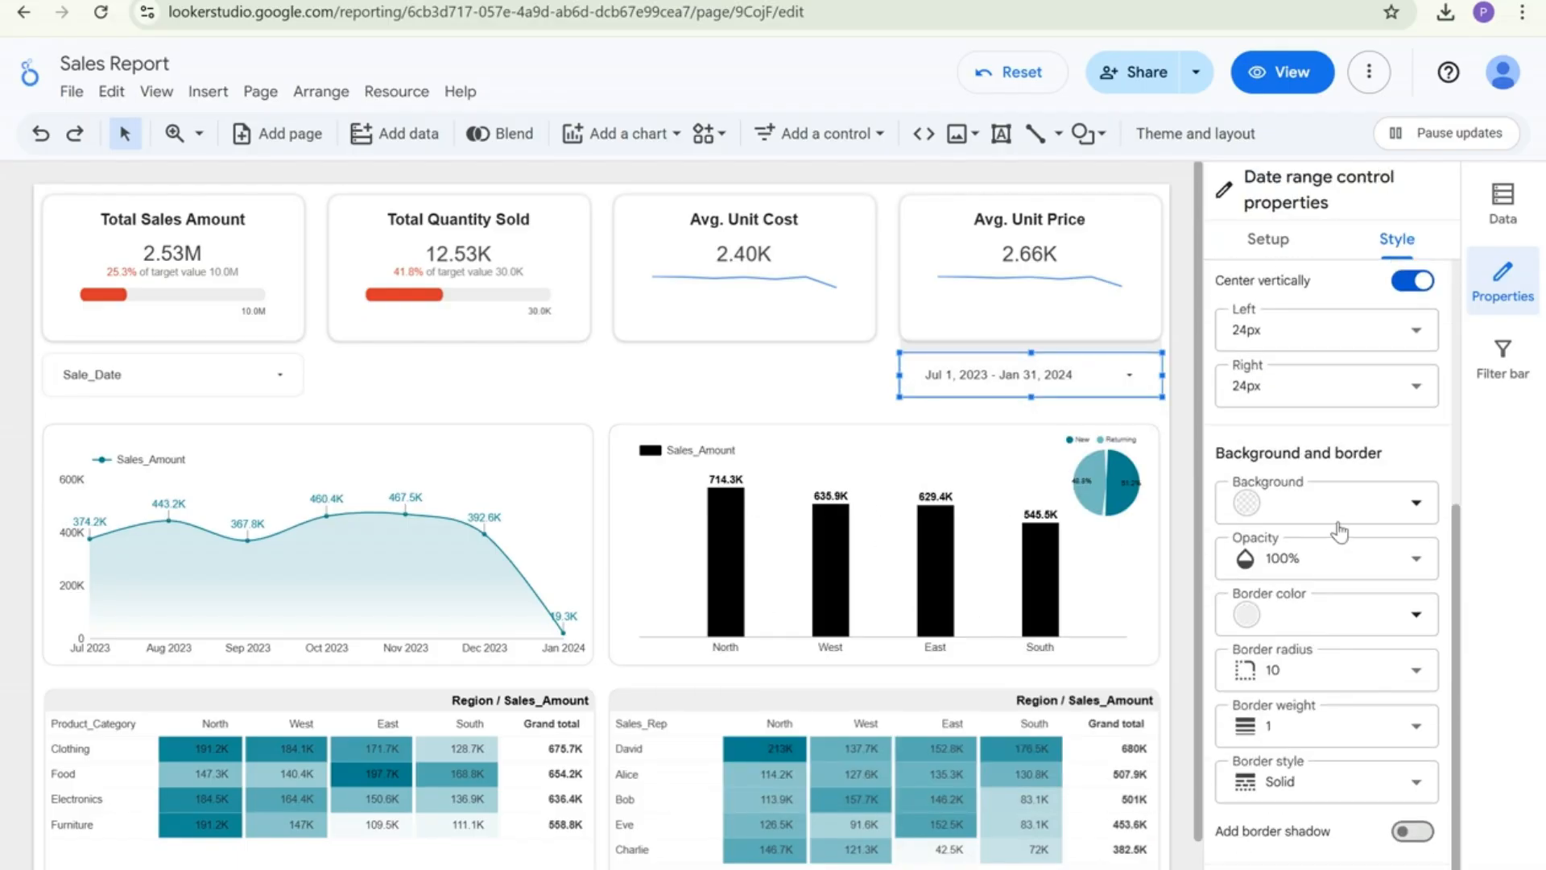
left_click(1310, 616)
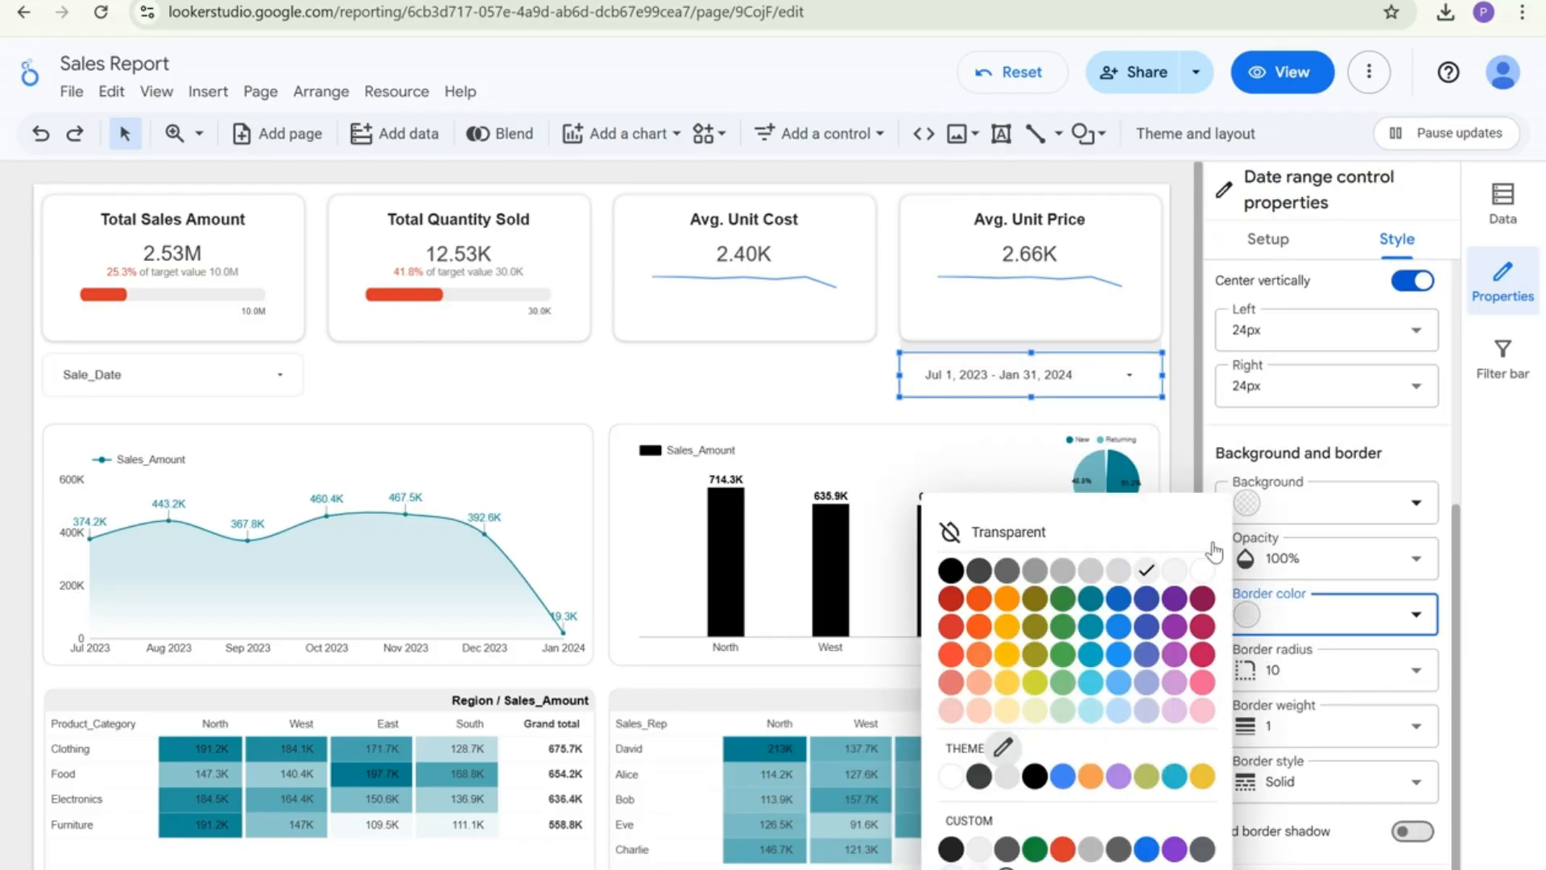
left_click(1119, 571)
left_click(701, 404)
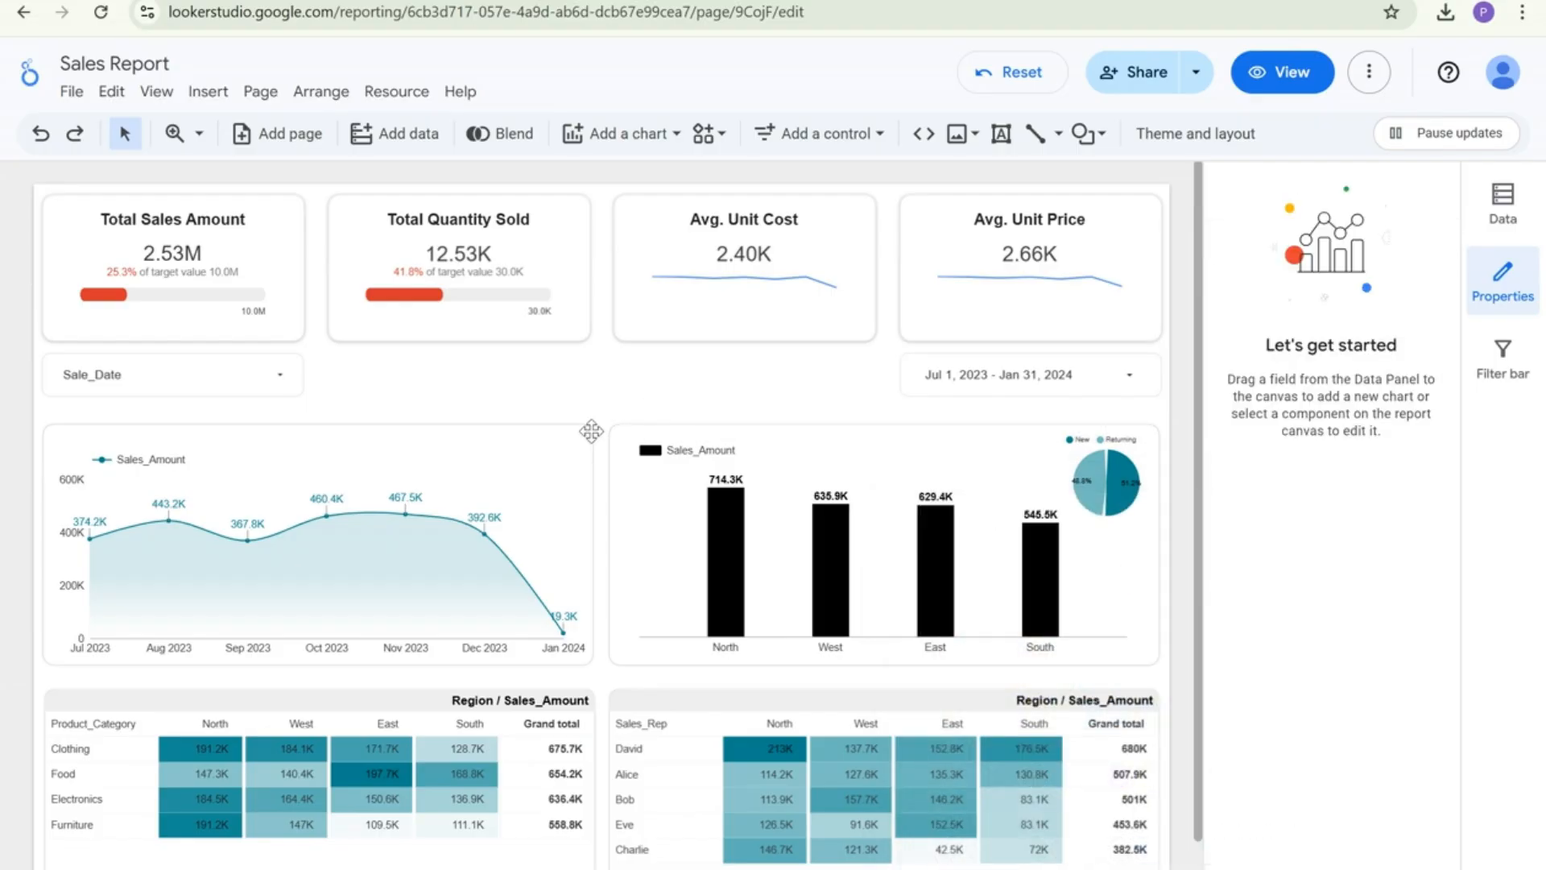
left_click(591, 432)
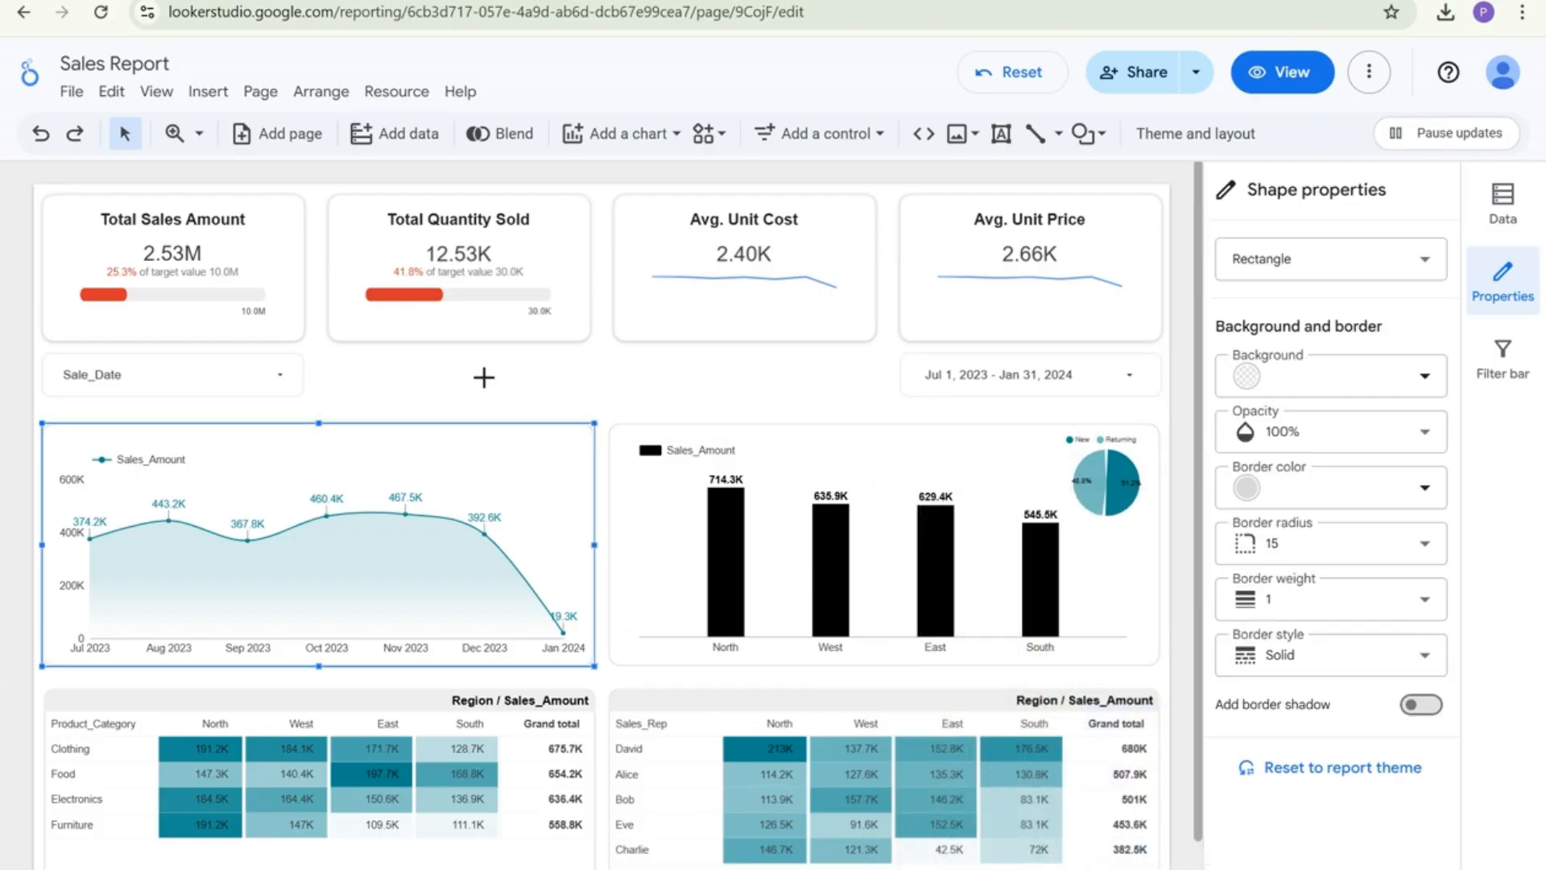
left_click(609, 422)
left_click(612, 429)
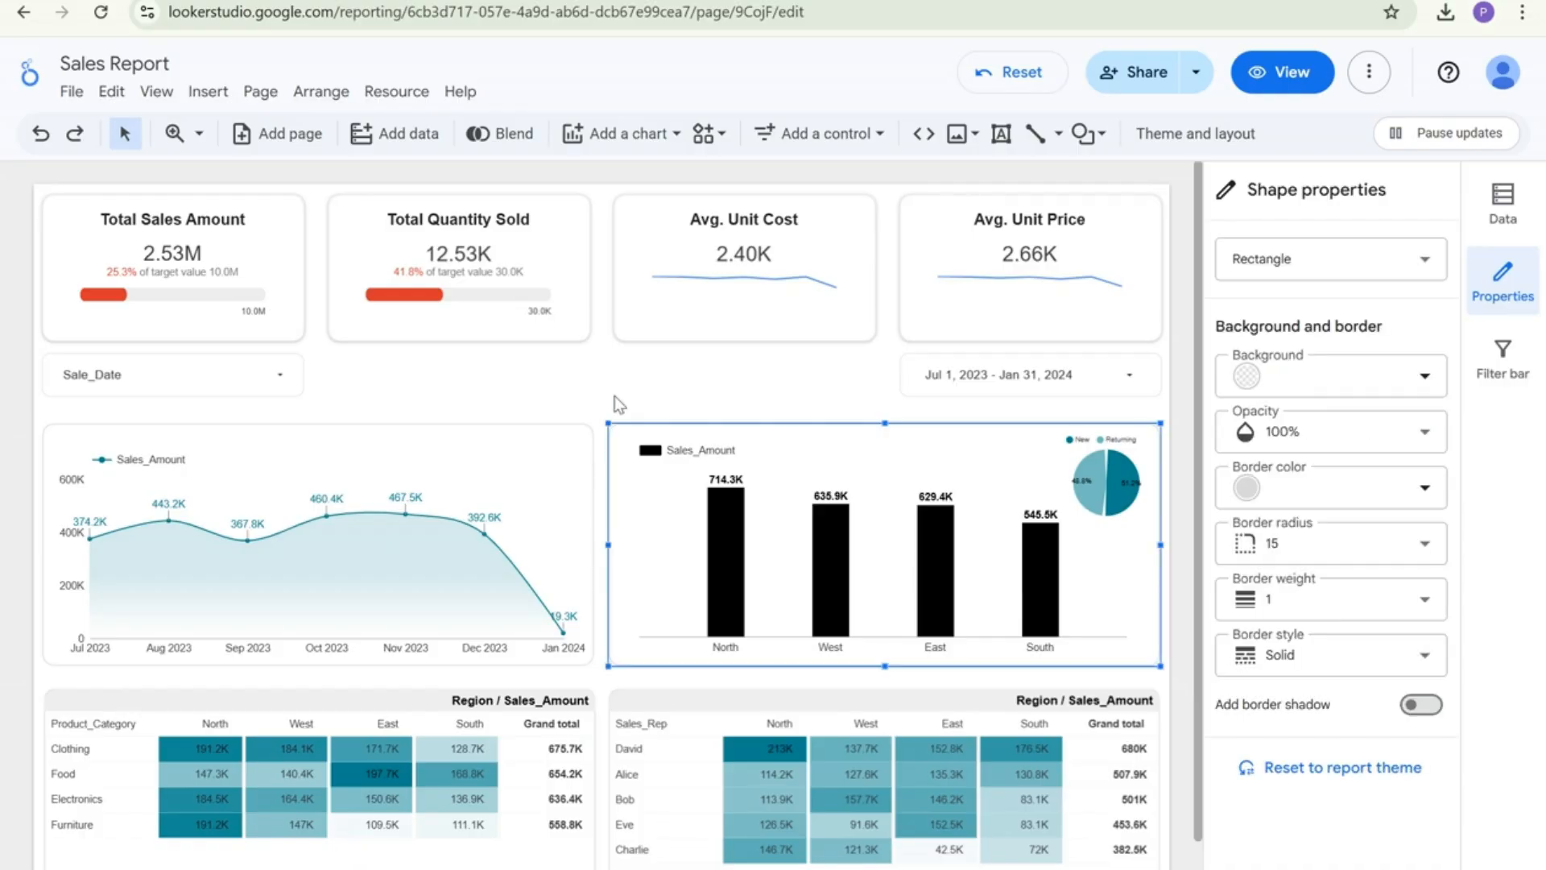
left_click(554, 383)
Change the drop-down list's control field from Sale_Date to Region and check its list of options
left_click(303, 378)
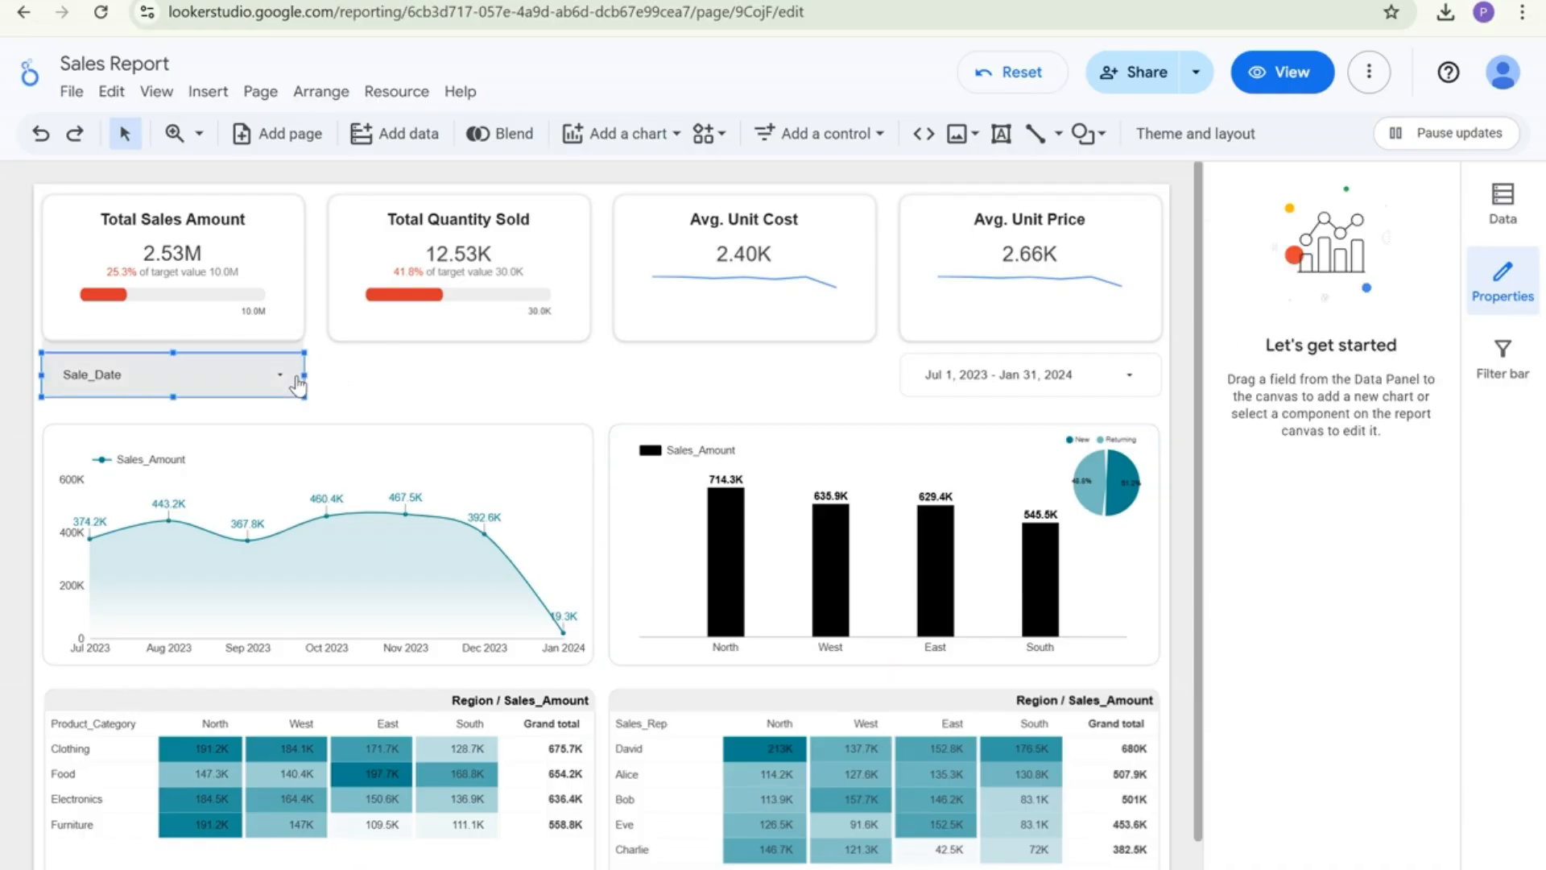
left_click(385, 378)
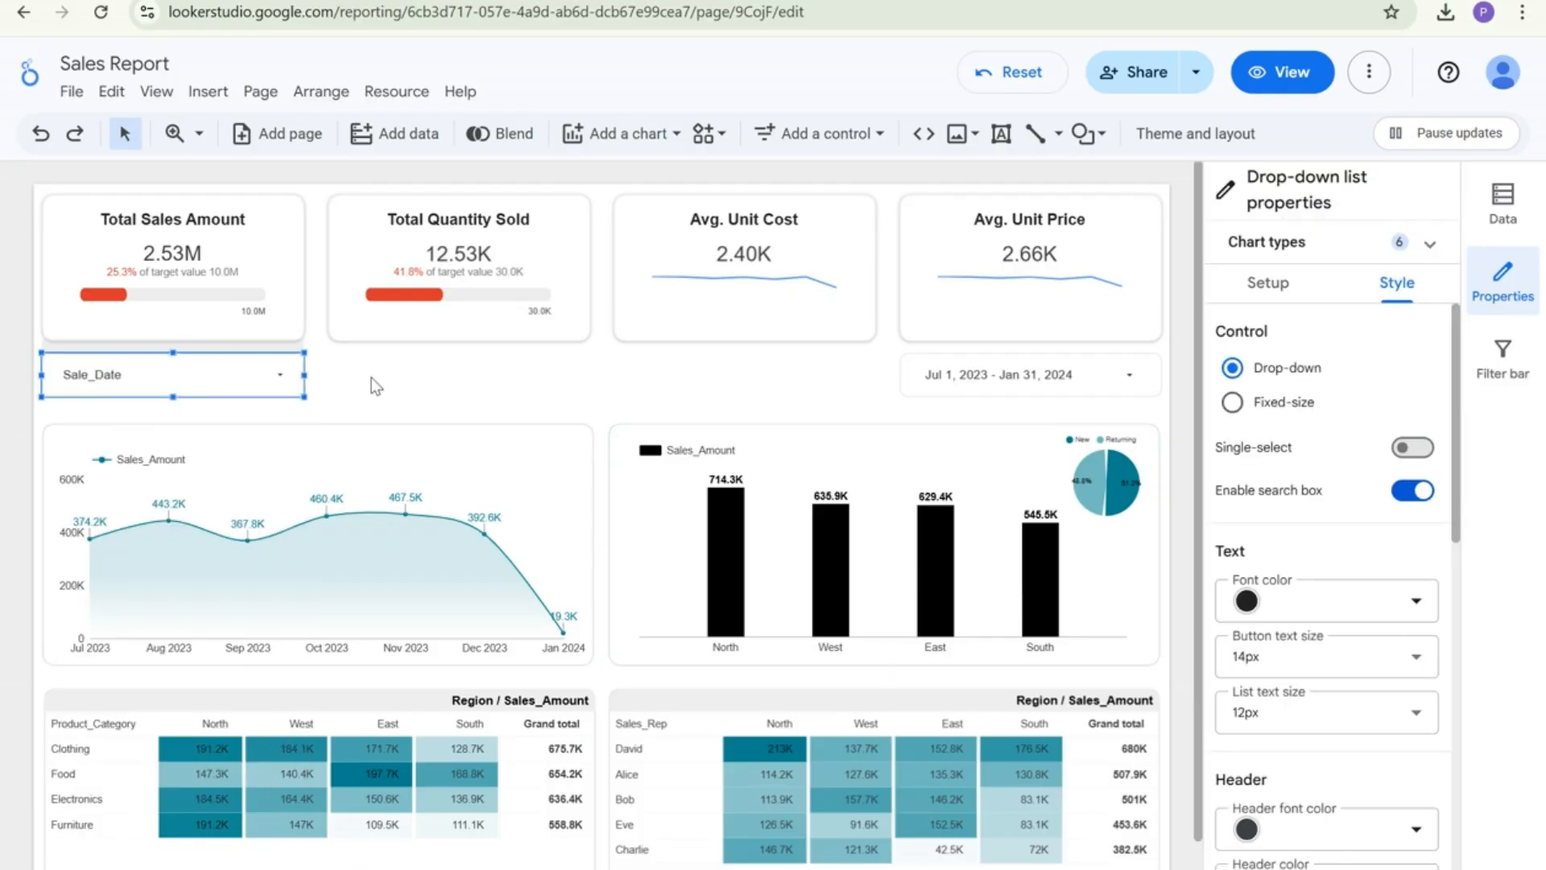
left_click(1268, 282)
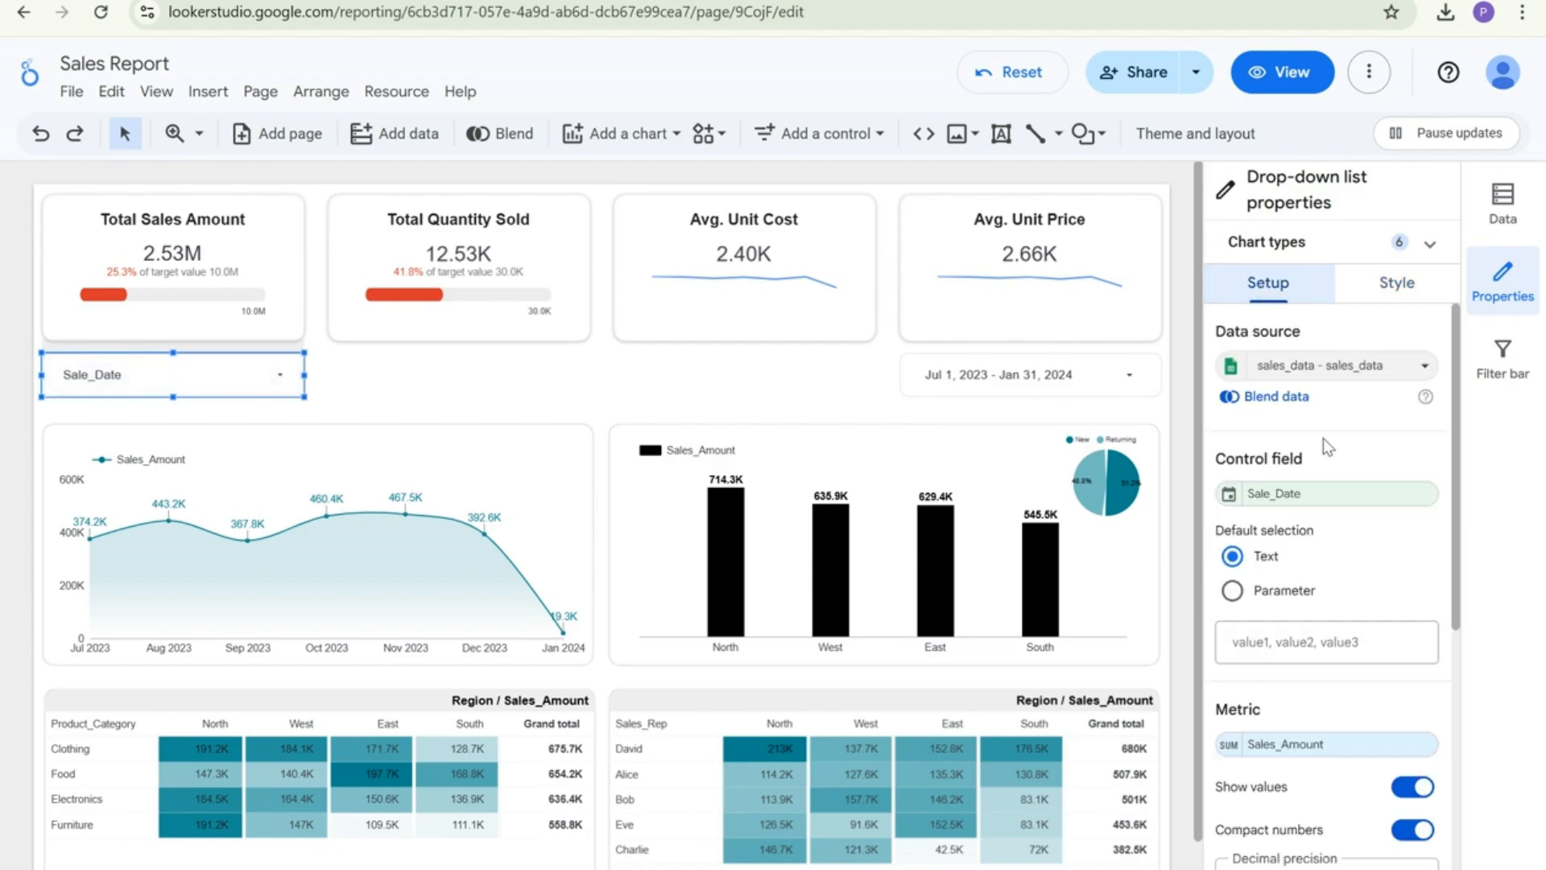
left_click(1297, 493)
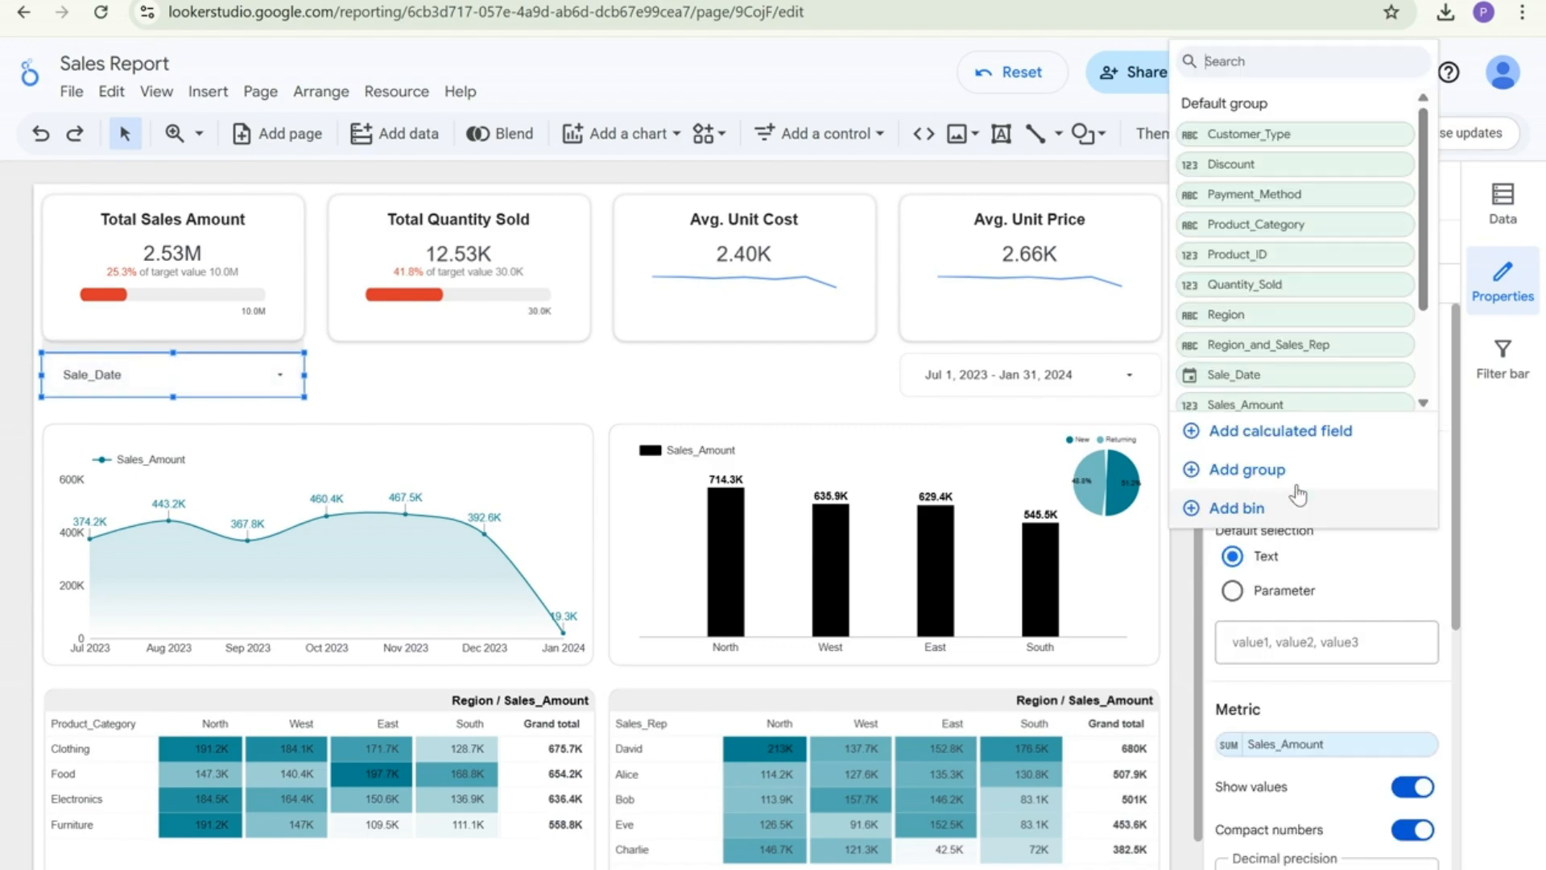
left_click(1261, 322)
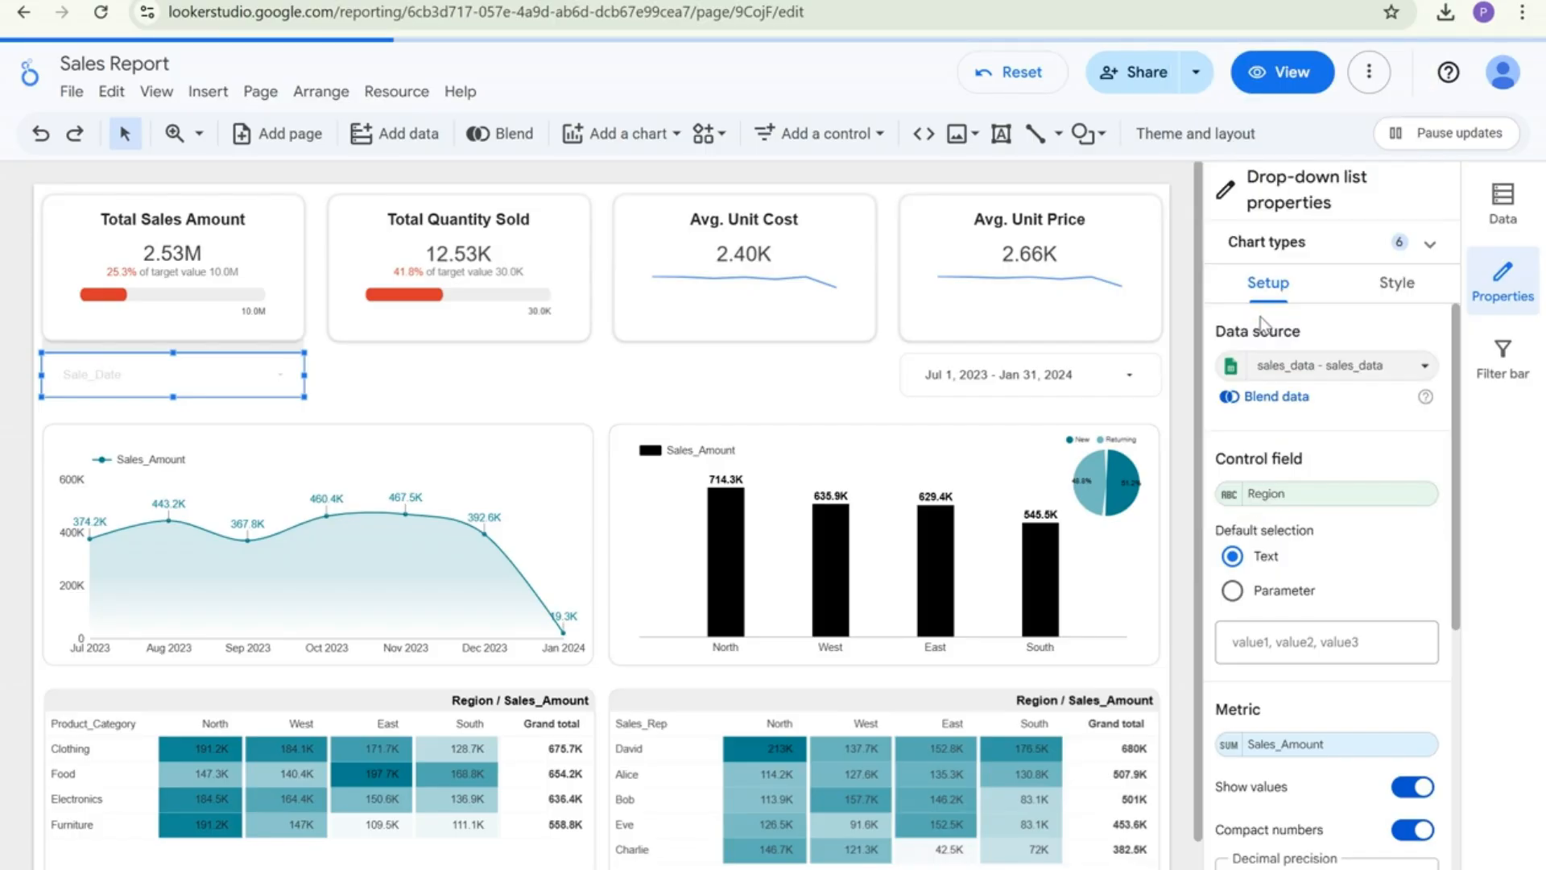
left_click(271, 383)
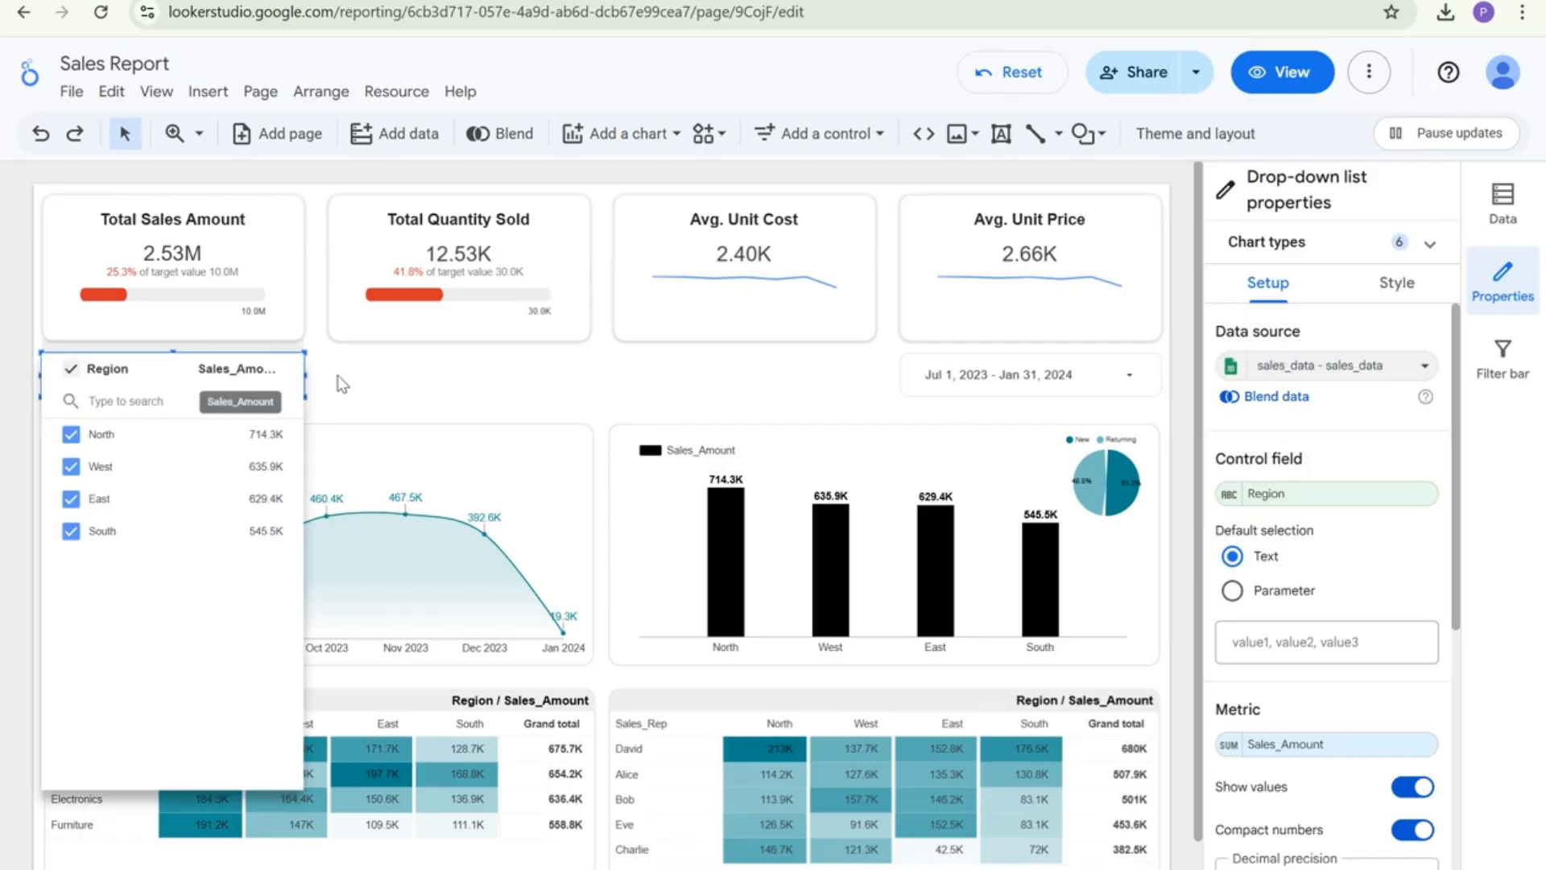
left_click(405, 383)
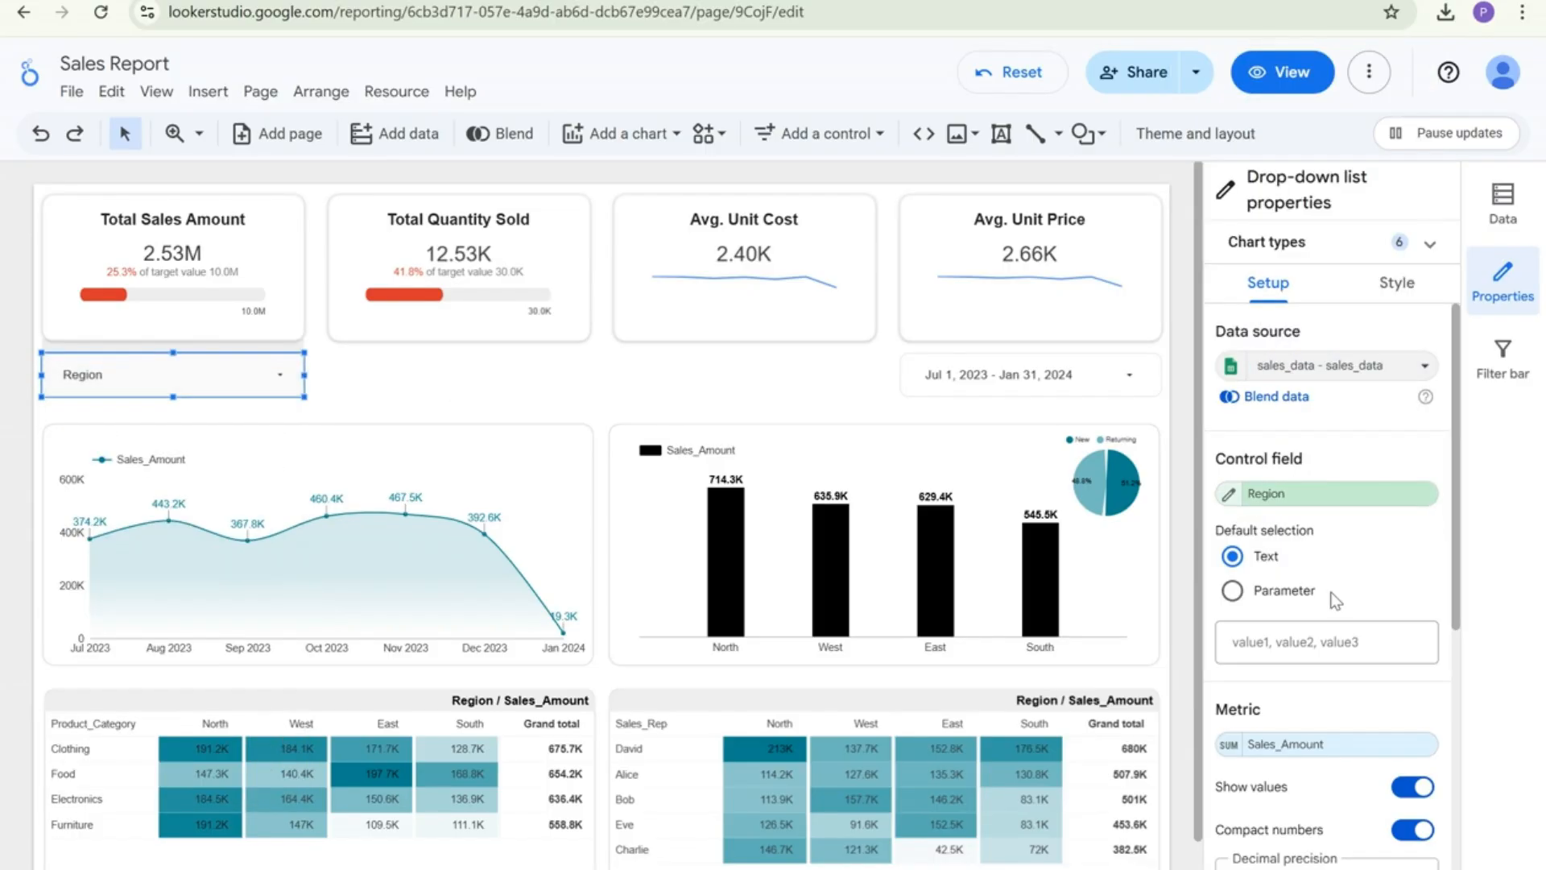
Remove the Sales_Amount metric from the Region drop-down list
left_click(1420, 744)
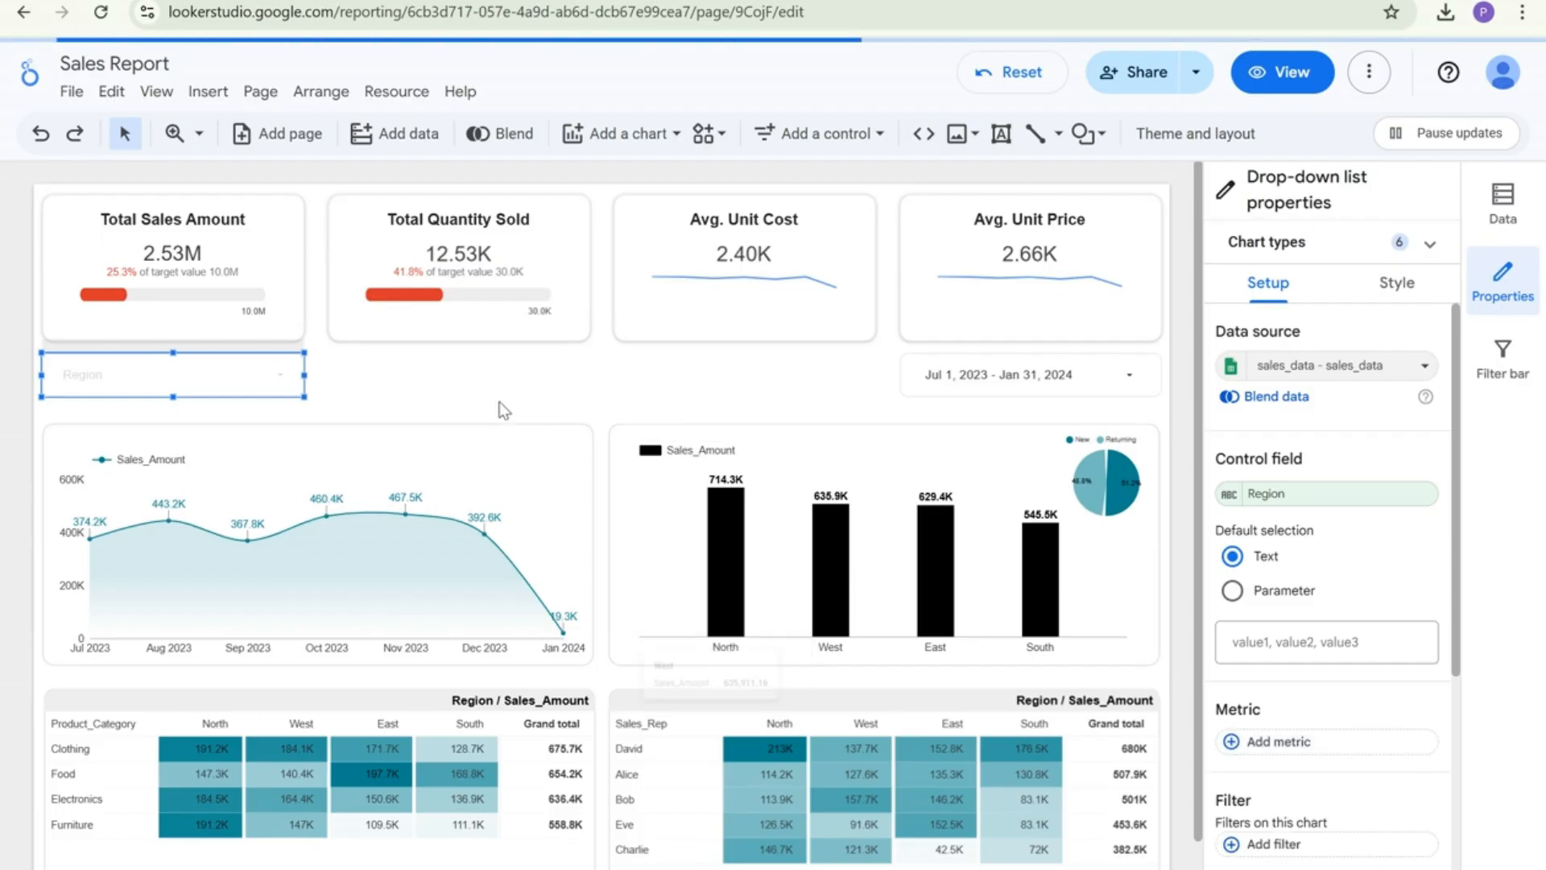
left_click(332, 387)
left_click(231, 386)
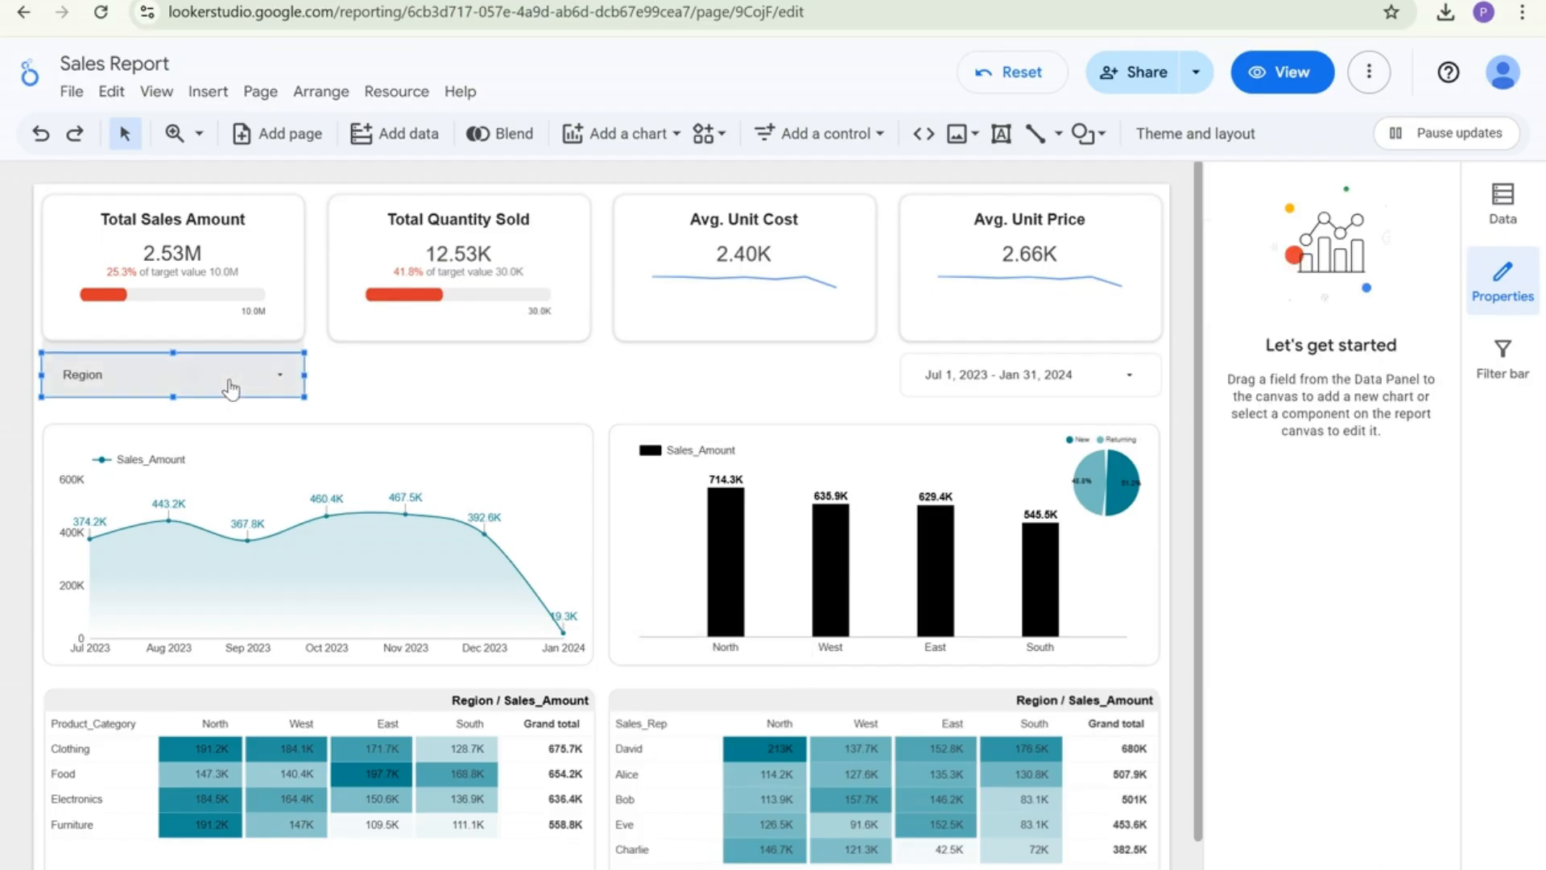
left_click(450, 387)
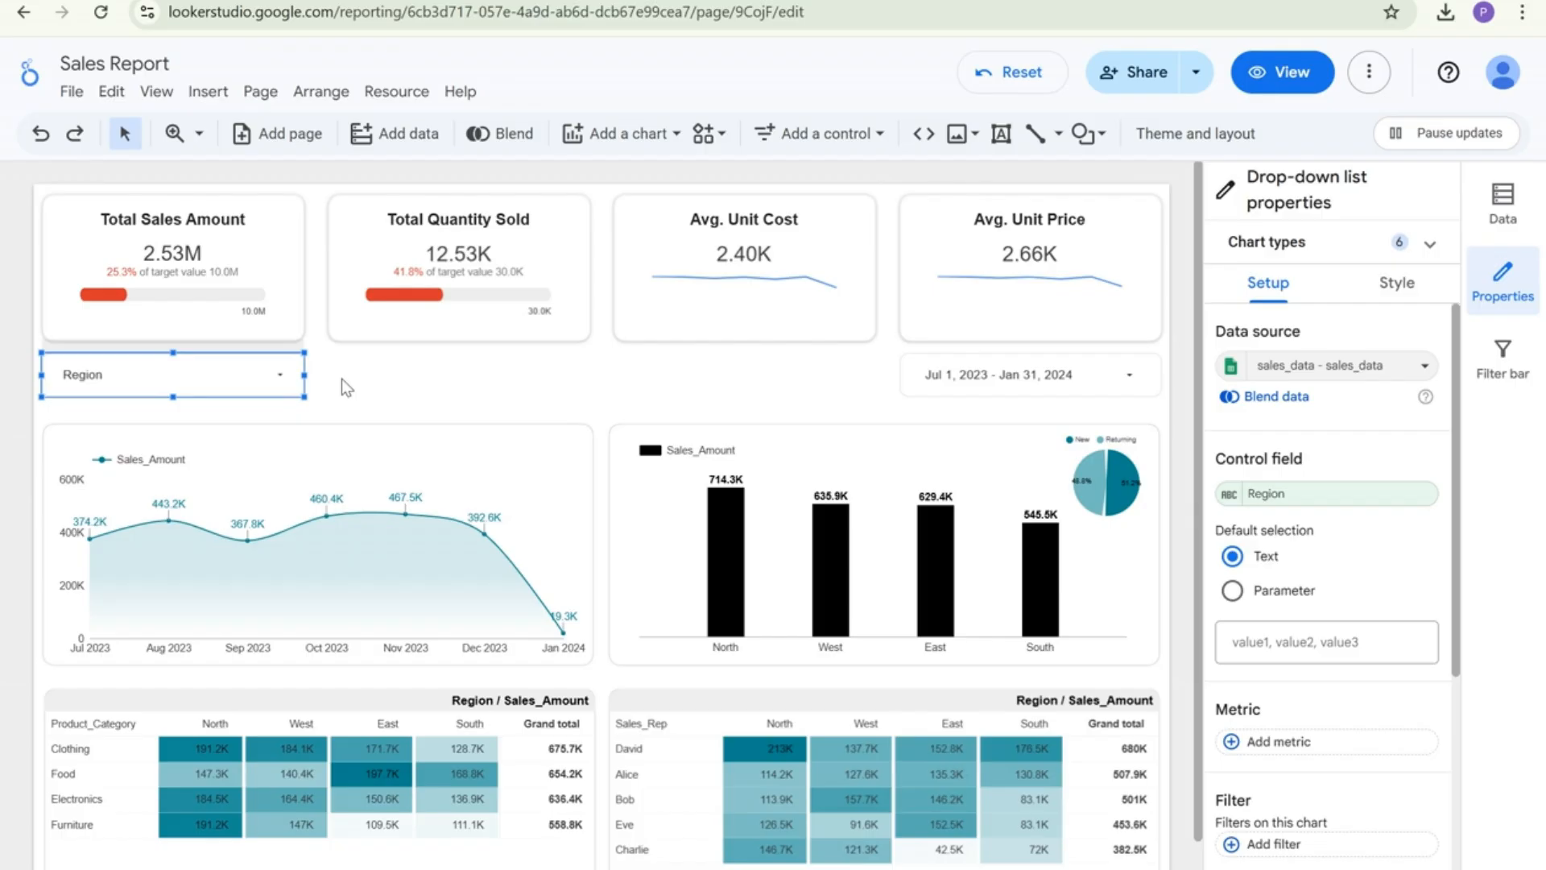
Duplicate the Region drop-down list beneath the Total Quantity Sold card and set the copy's control field to Customer_Type
key("ctrl+c")
key("ctrl+v")
left_click_drag(300, 322, 572, 300)
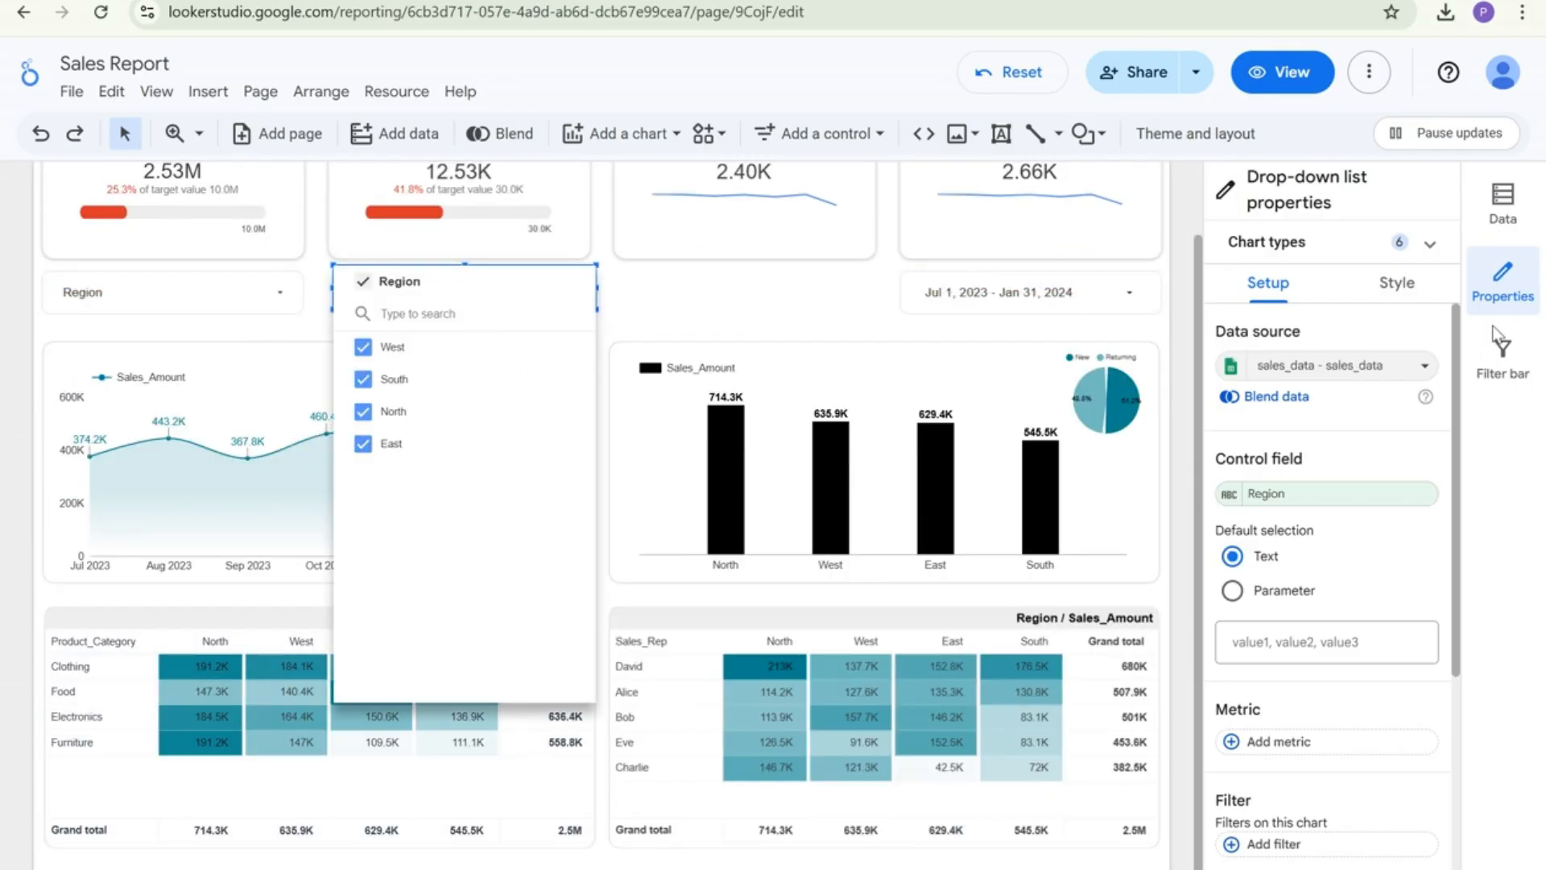
left_click(1305, 501)
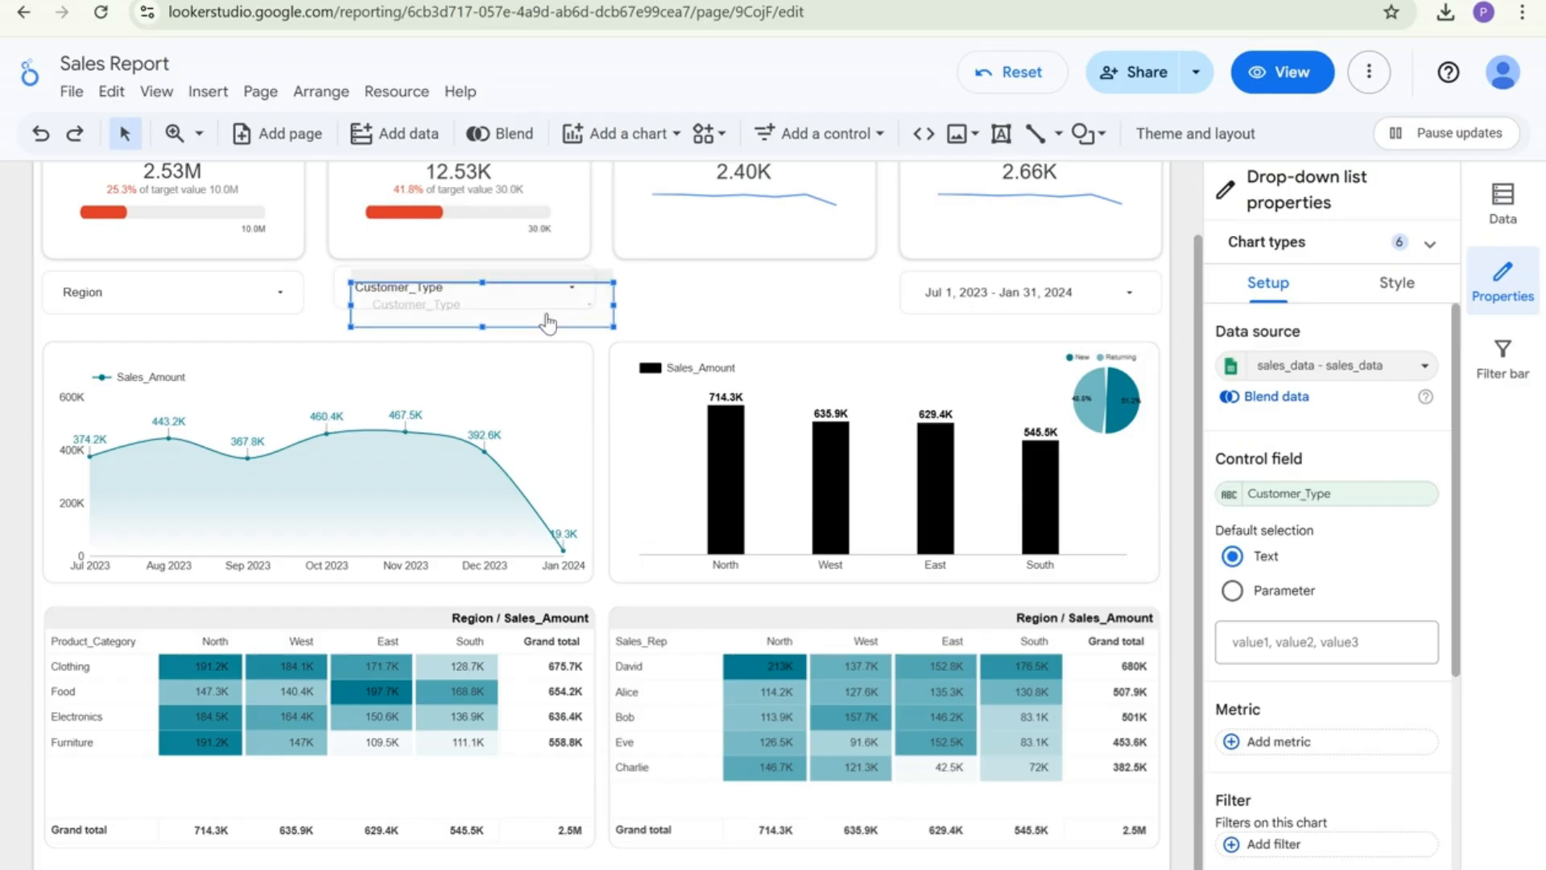
Place a copy of the Customer_Type drop-down list beneath the Avg. Unit Cost card and set its control field to Product_Category
left_click_drag(529, 305, 805, 298)
left_click(805, 297)
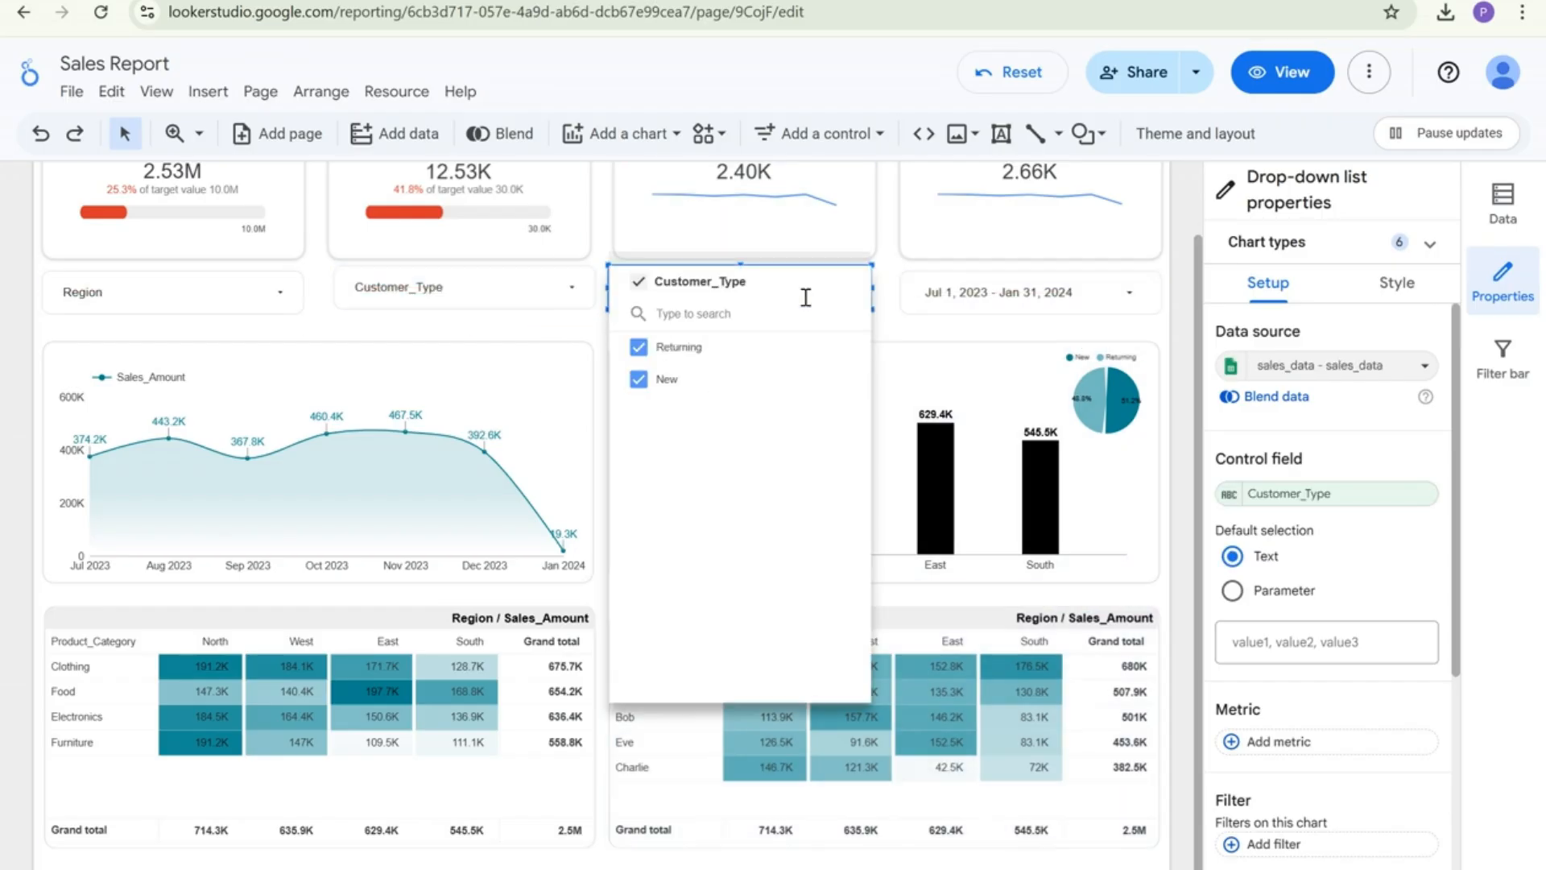
left_click(891, 335)
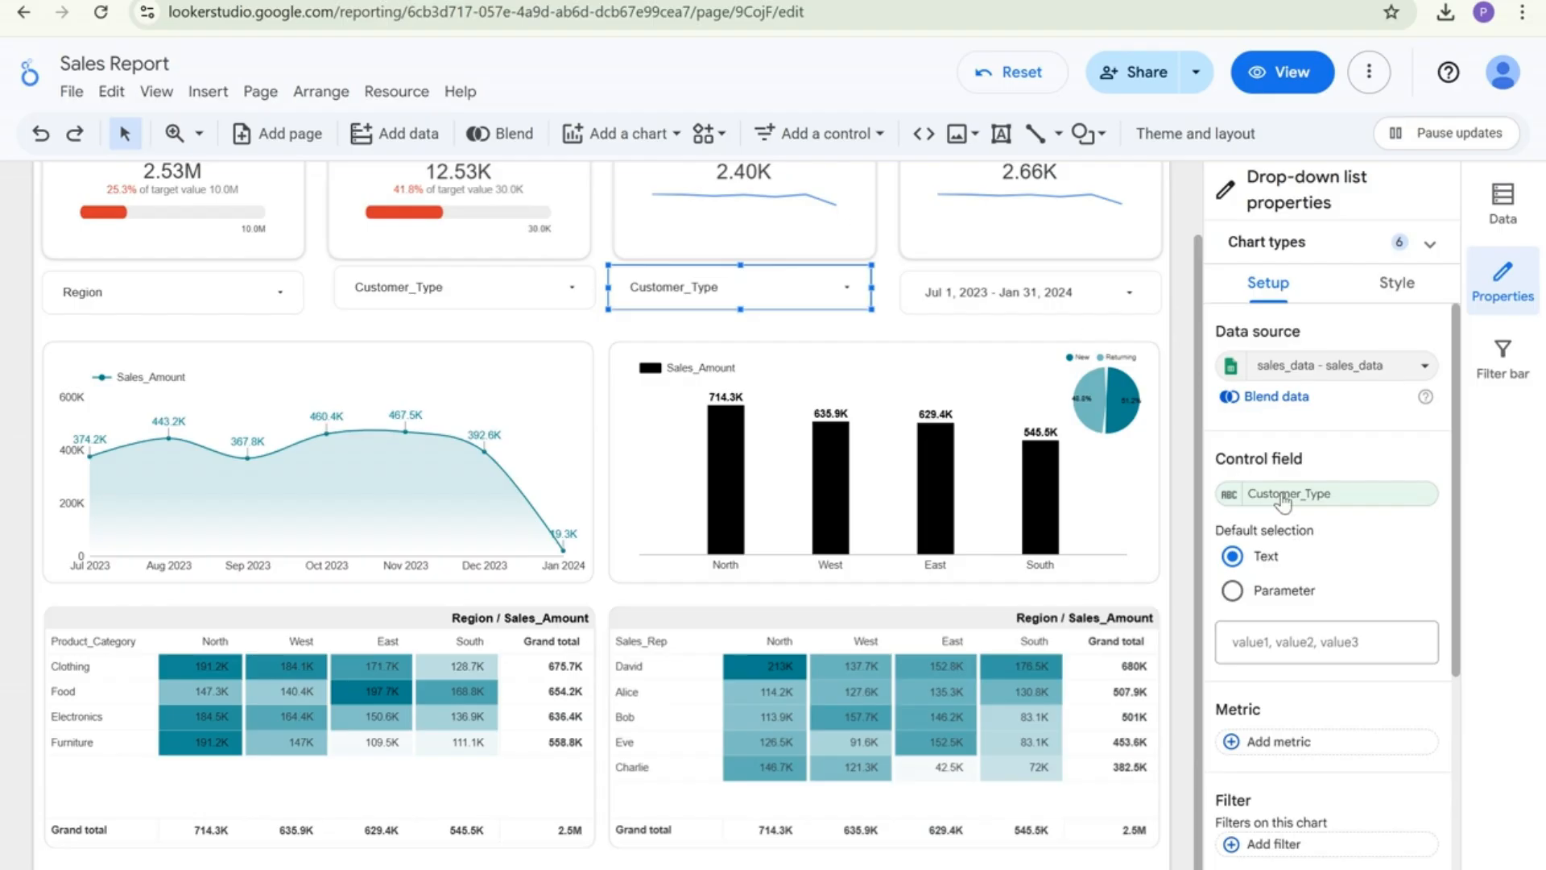
left_click(1285, 494)
left_click(1235, 227)
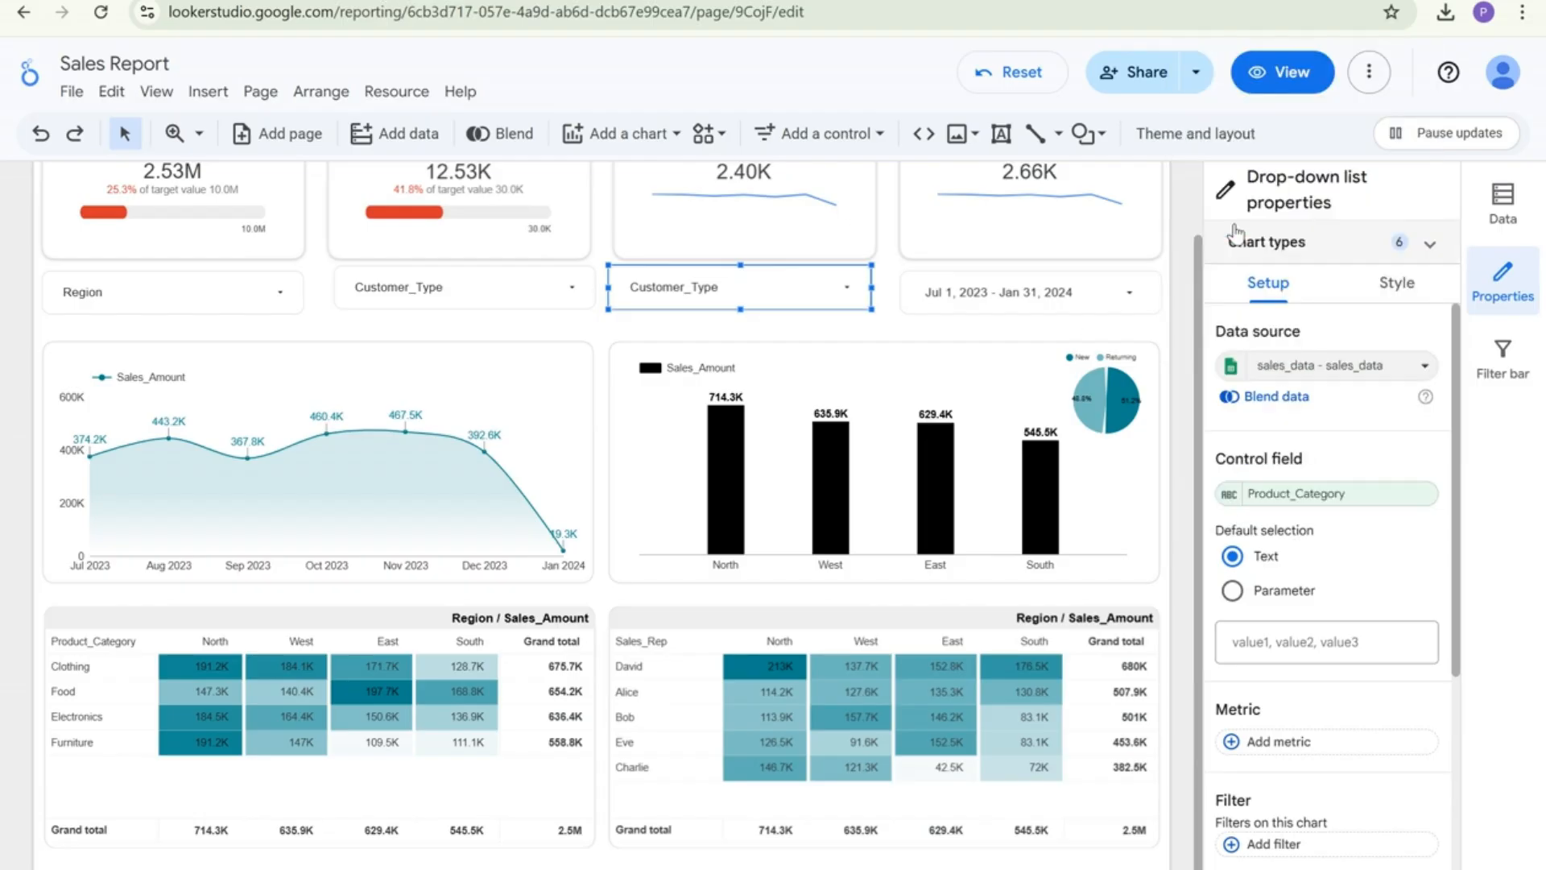
Narrow the Region, Customer_Type and Product_Category drop-down lists together to free space before the date range control
left_click(520, 291, "shift")
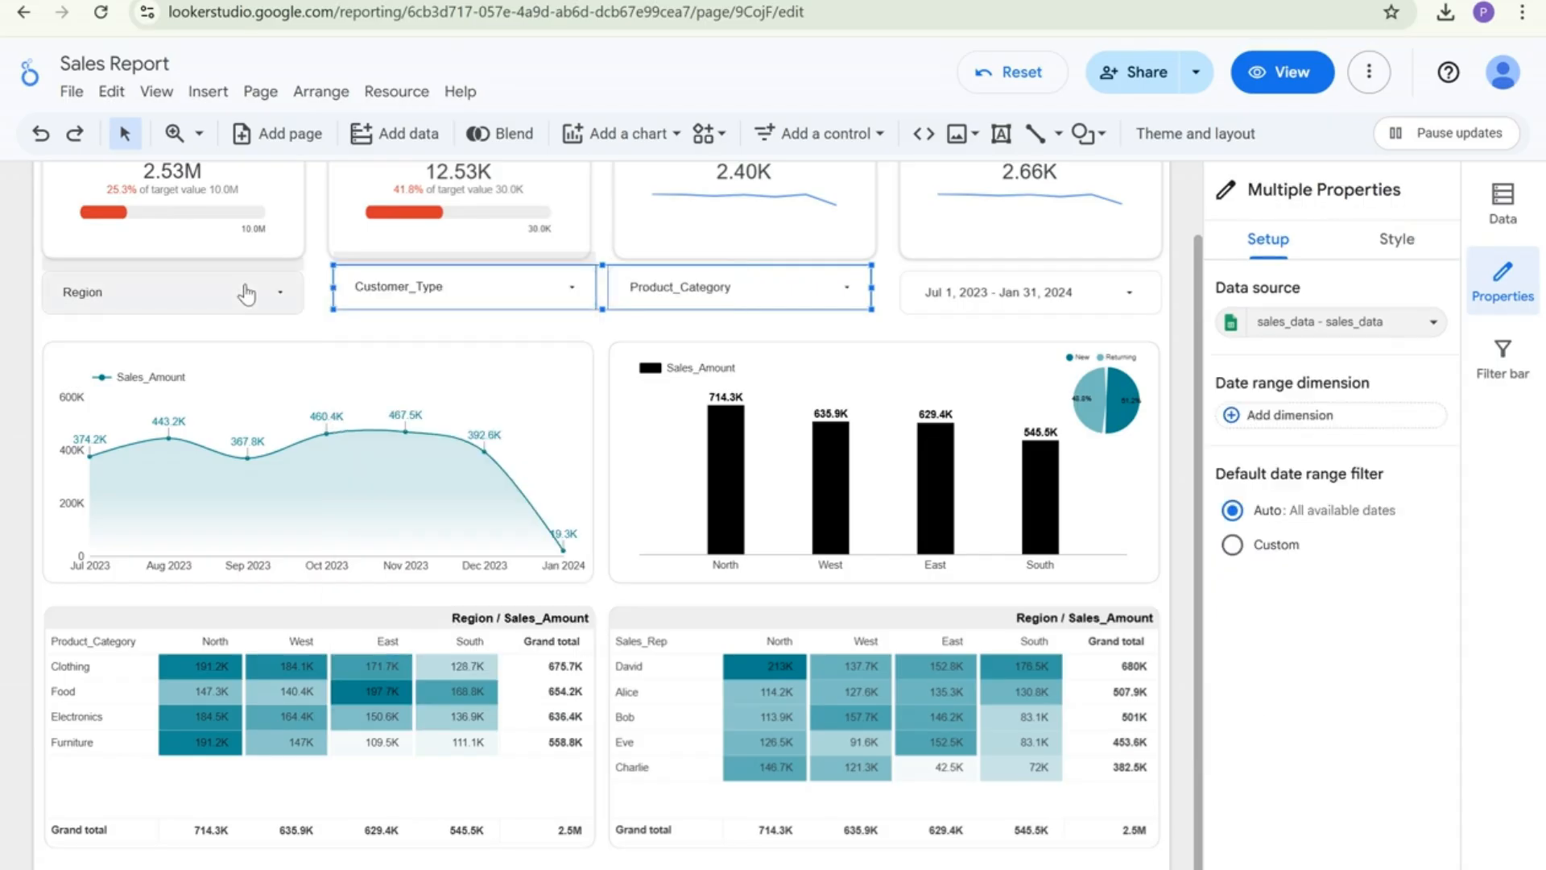
left_click(266, 290, "shift")
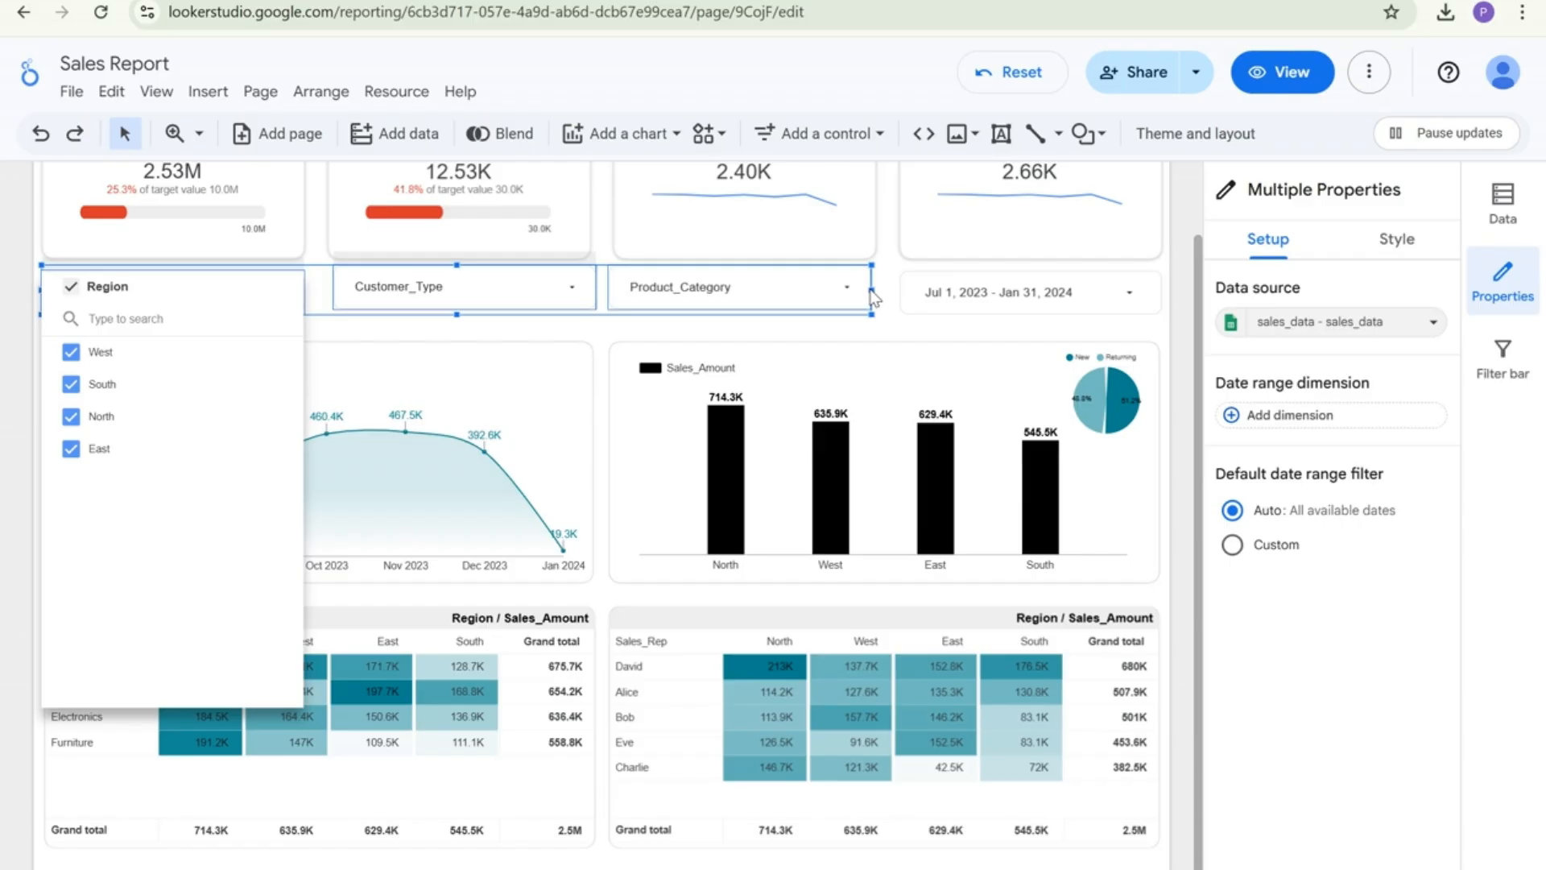
left_click_drag(872, 289, 625, 288)
left_click(713, 289)
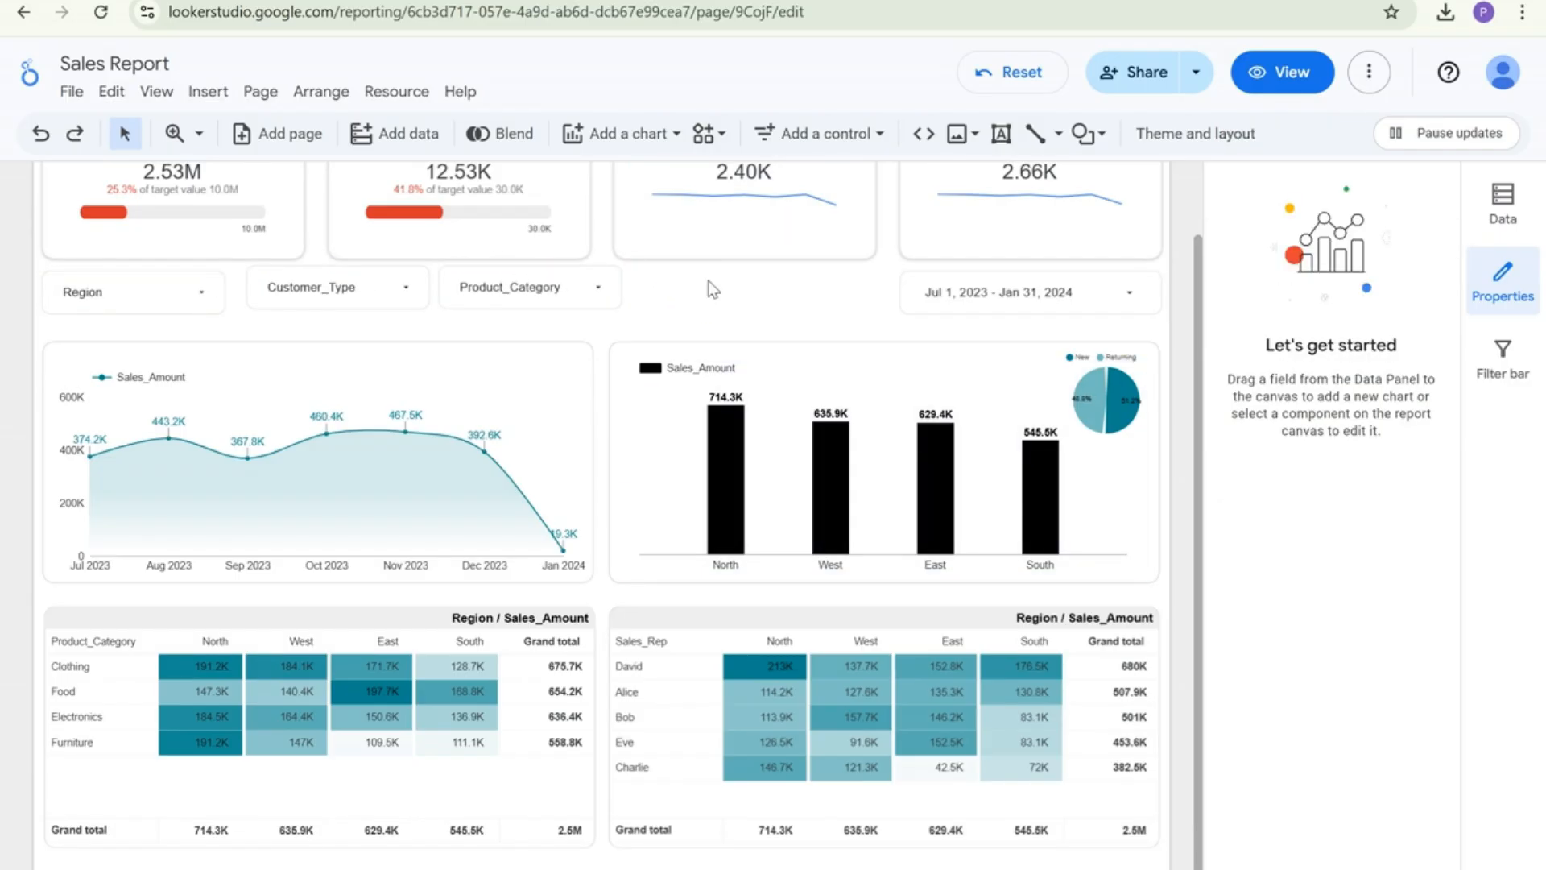
Place a copy of the Product_Category drop-down list beside the original and set its control field to Payment_Method
left_click(579, 287)
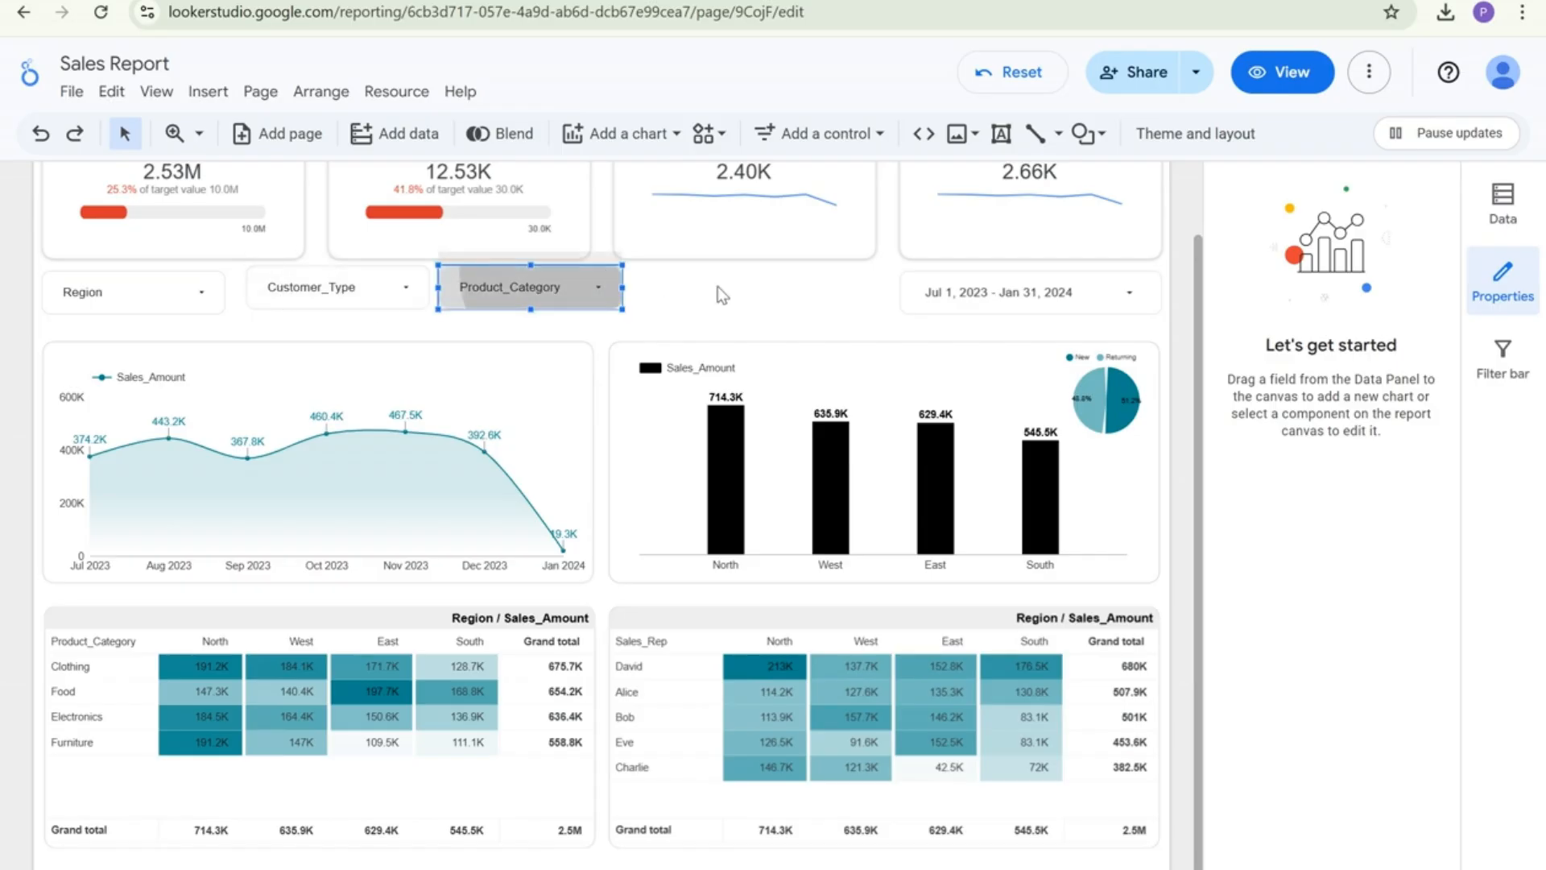
left_click(735, 292)
key("ctrl+v")
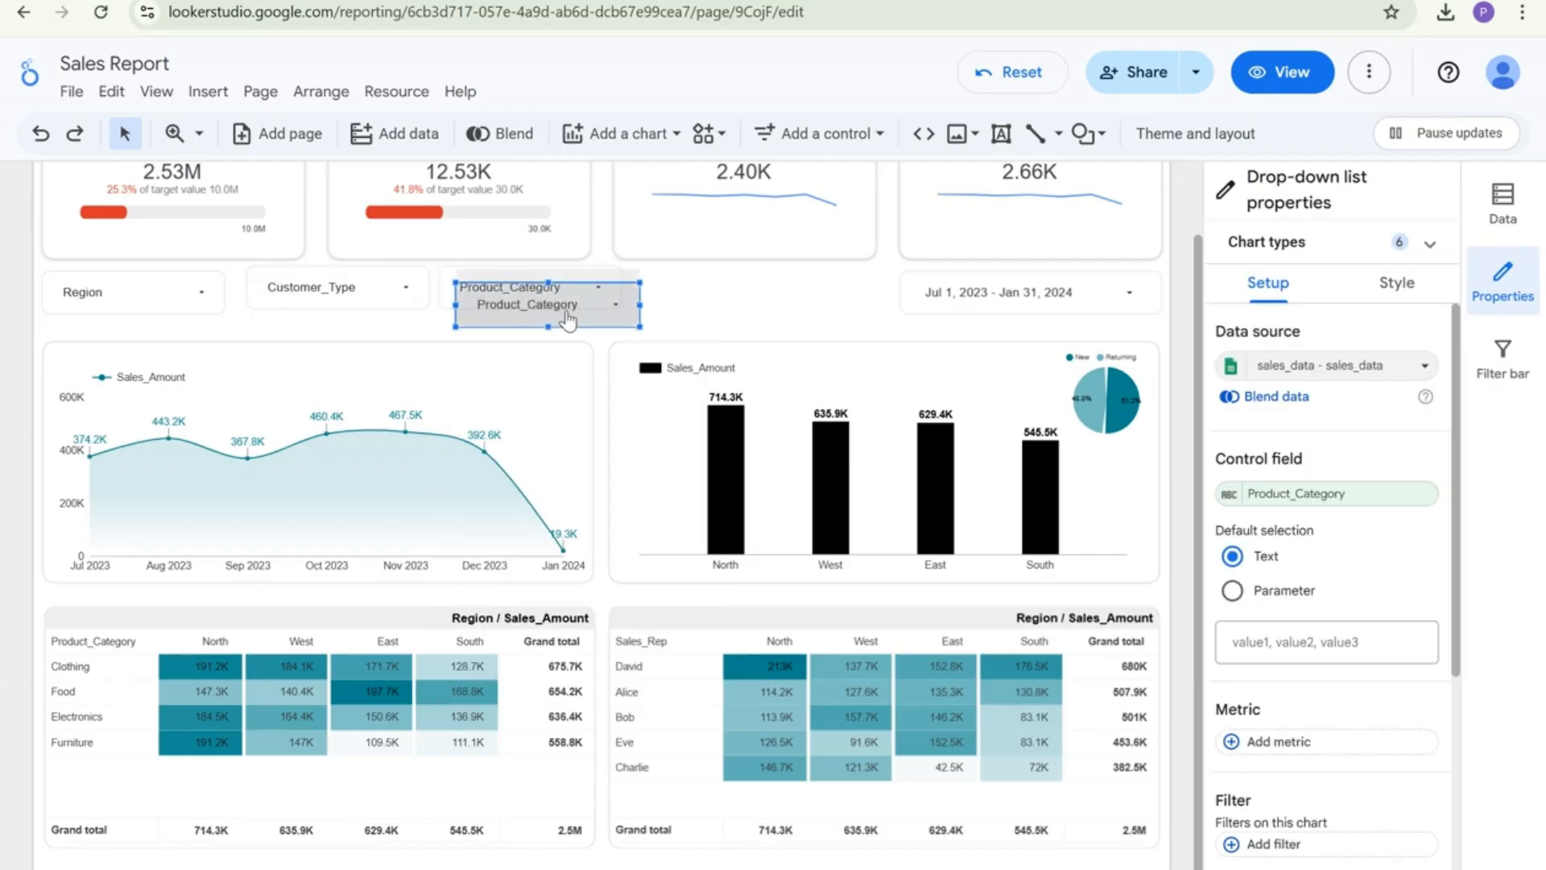
left_click_drag(565, 321, 735, 306)
left_click(735, 302)
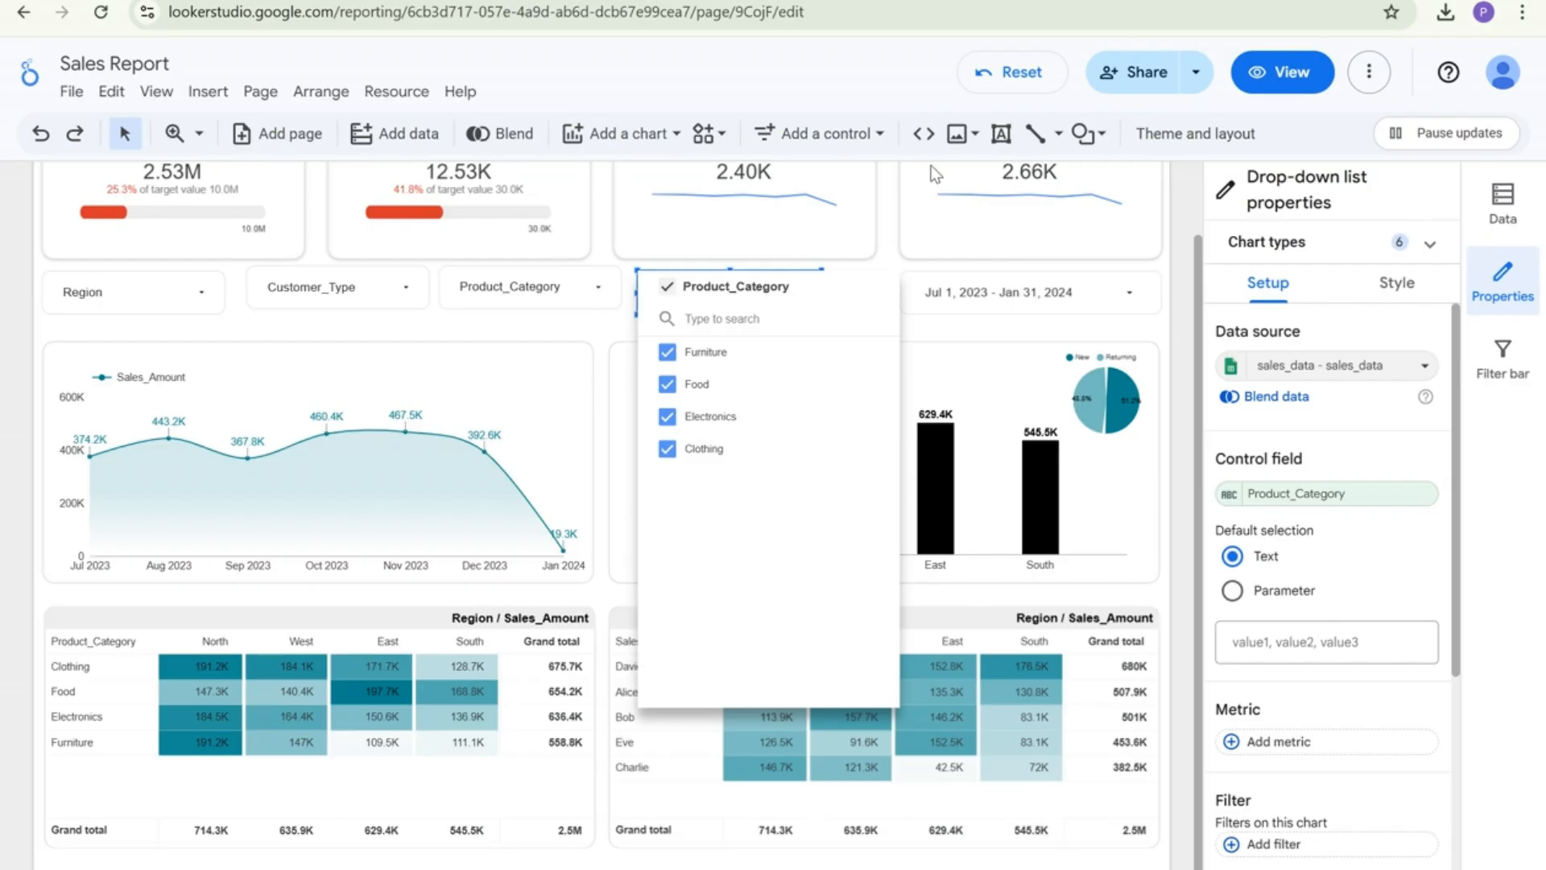
left_click(1266, 457)
left_click(1294, 493)
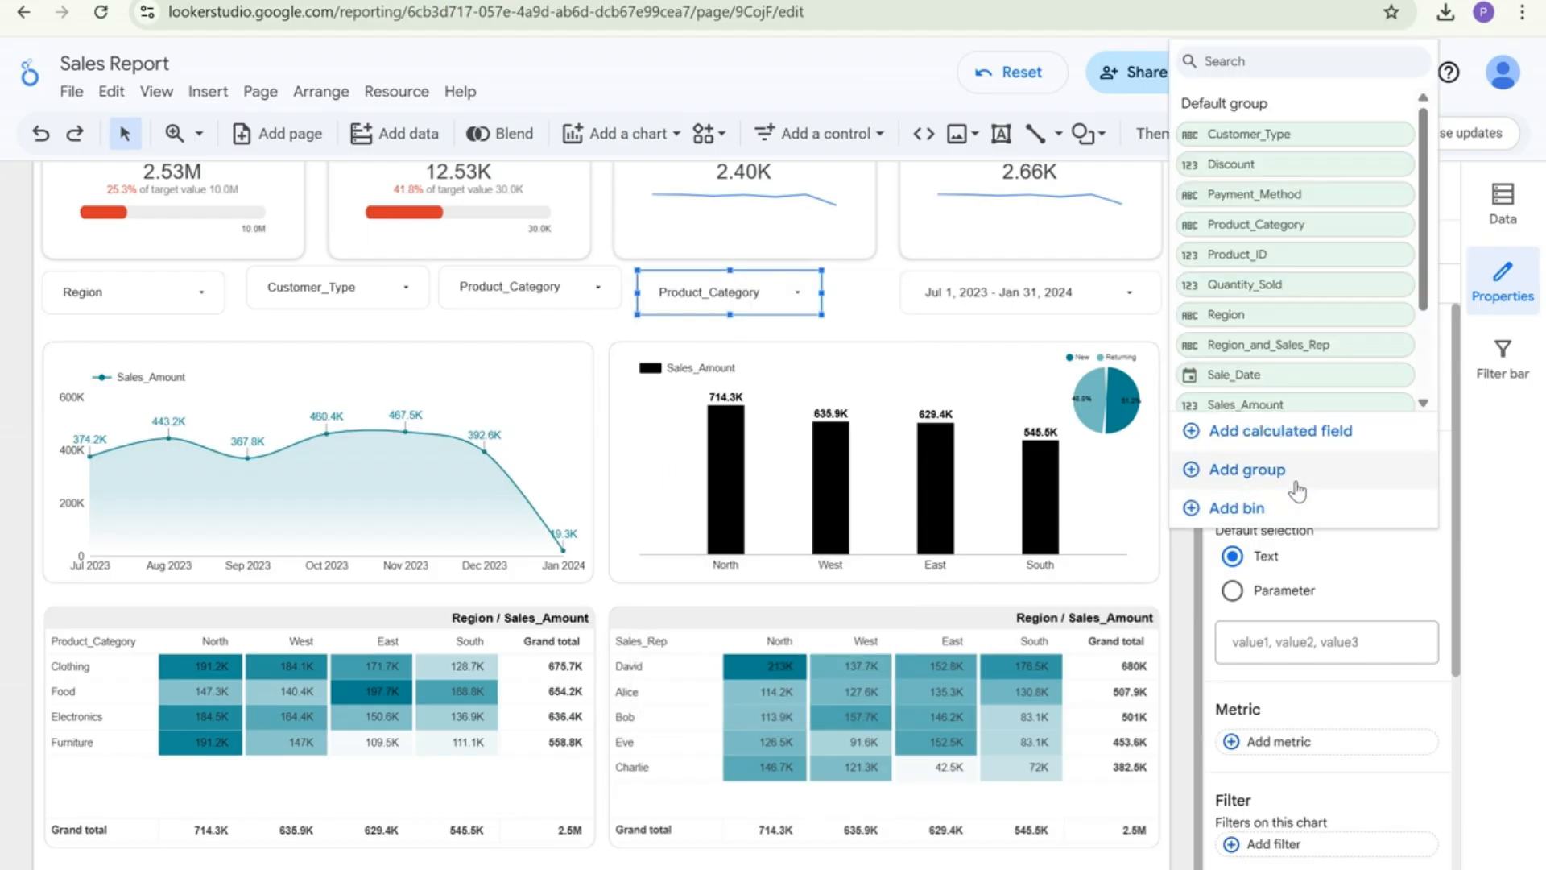
type("pay")
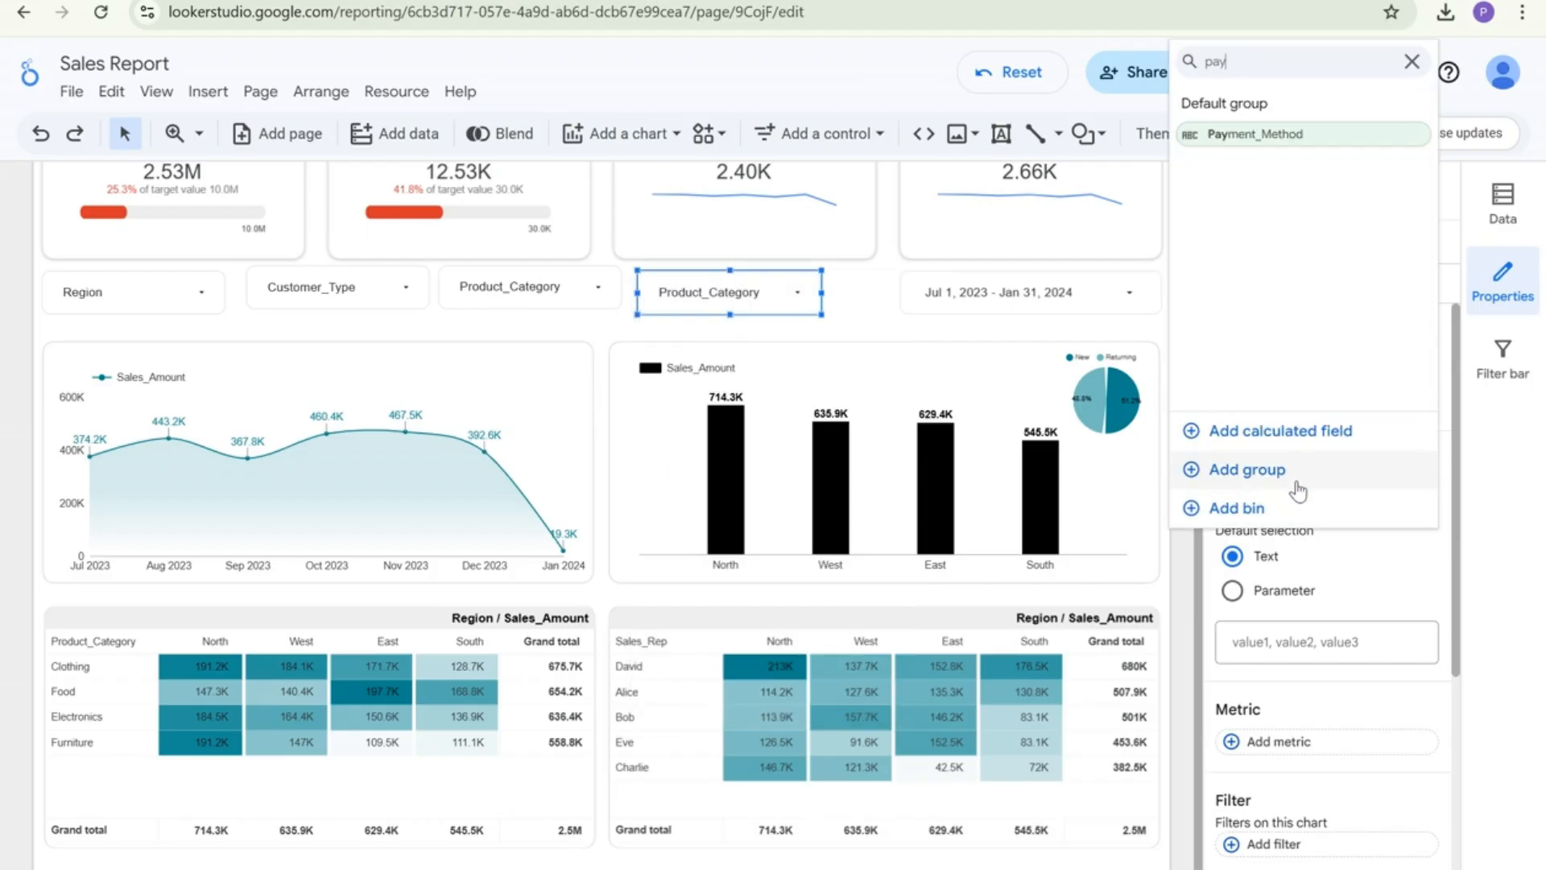
left_click(1247, 142)
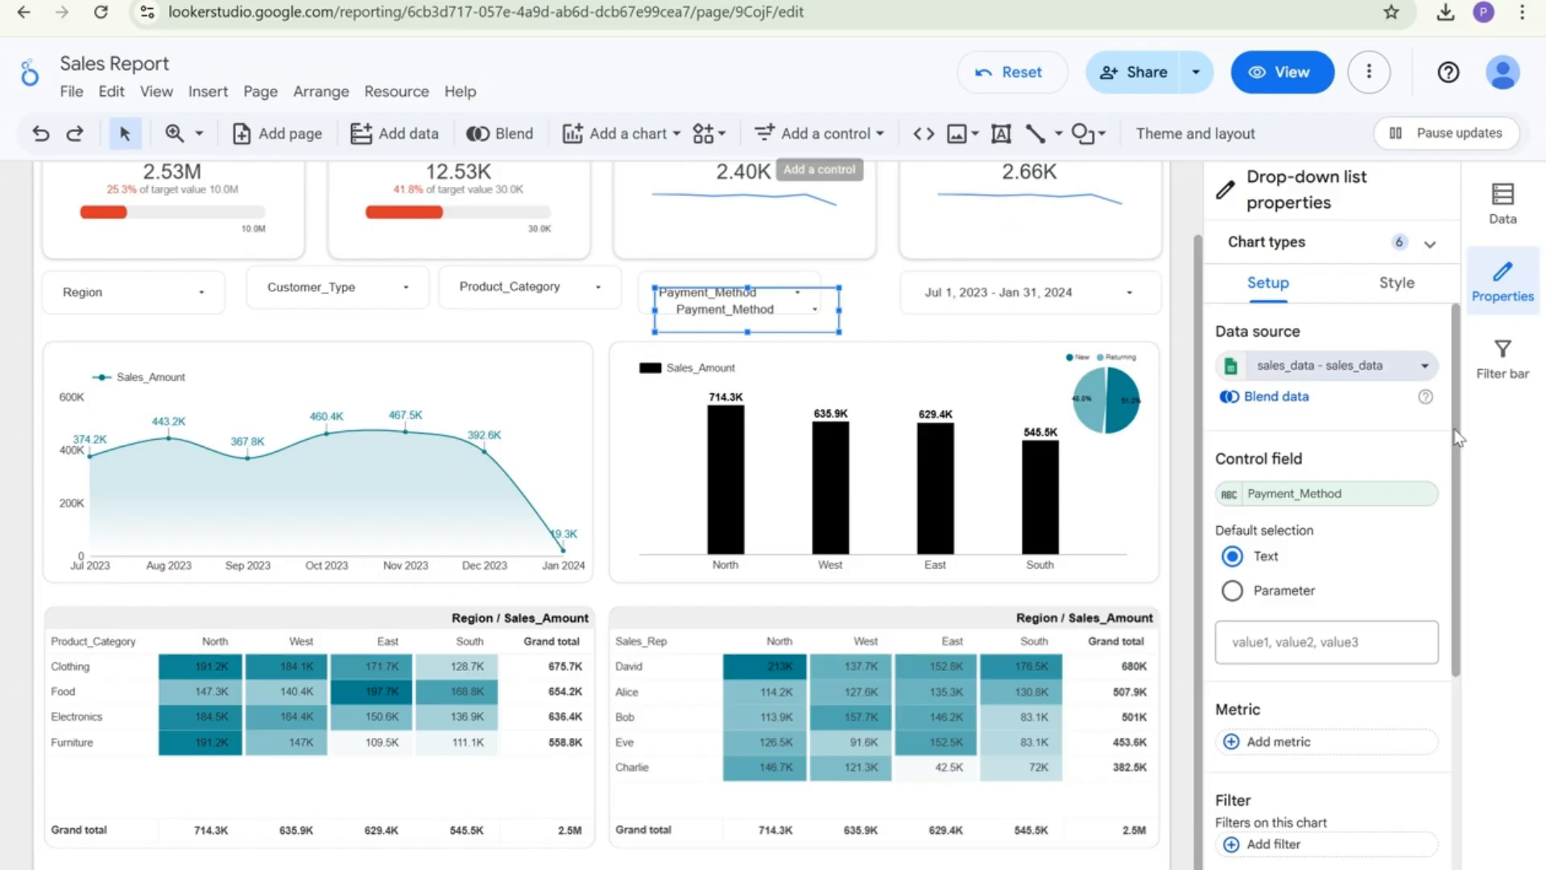
Change the control field of the copied Payment_Method drop-down list to Sales_Channel
left_click(1289, 499)
type("sa")
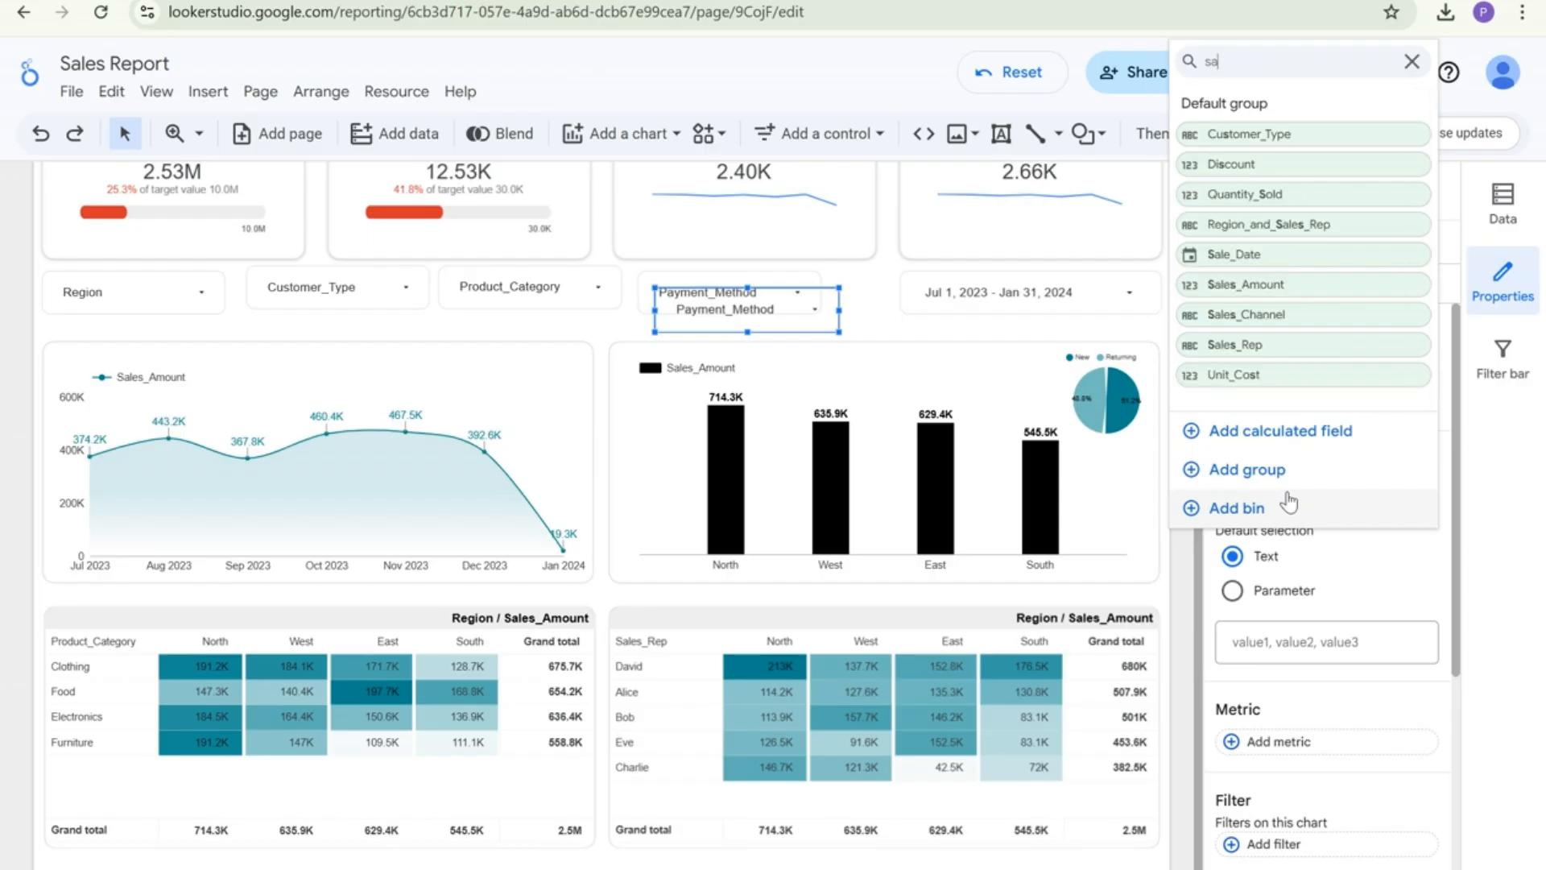
left_click(1245, 226)
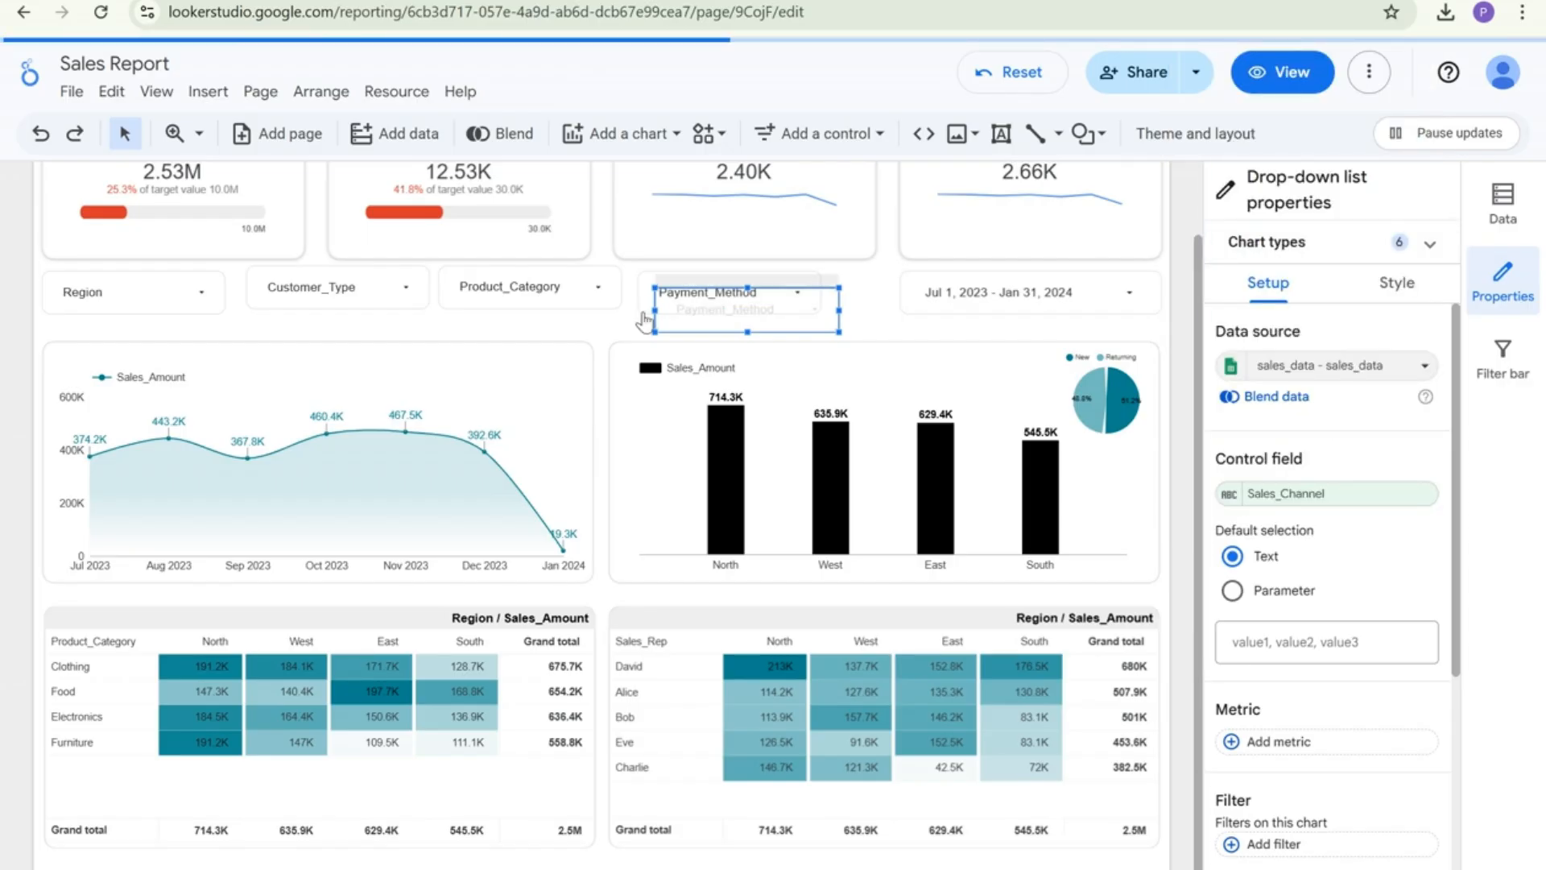
left_click(179, 304)
left_click(348, 324)
left_click(317, 303, "ctrl")
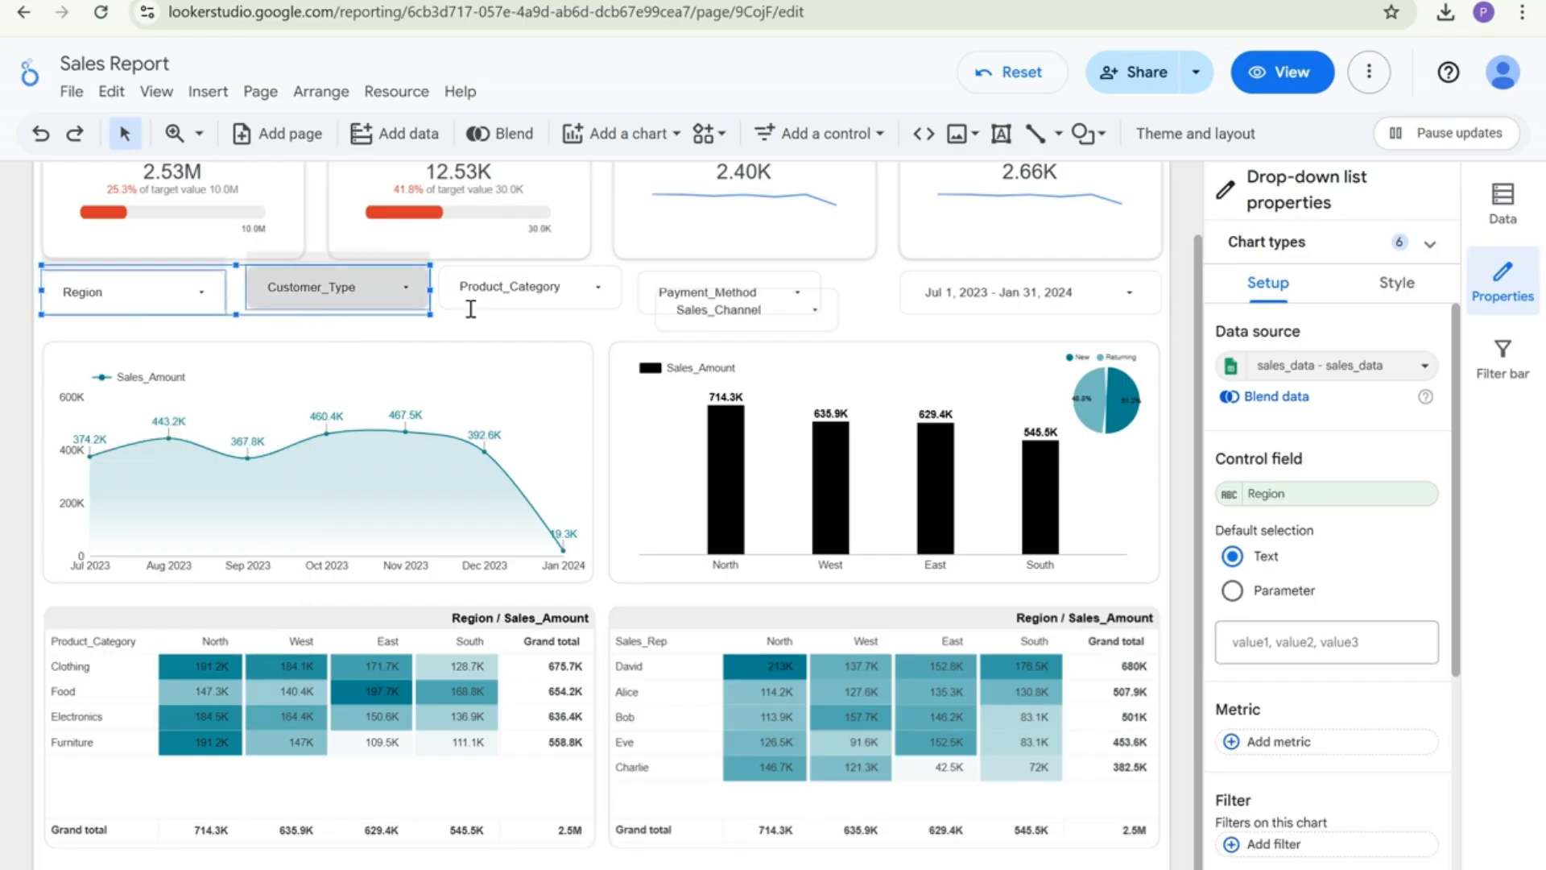
Move the Sales_Channel list beside the Payment_Method list and distribute all five drop-down lists horizontally
left_click_drag(687, 306, 873, 314)
left_click(725, 294, "ctrl")
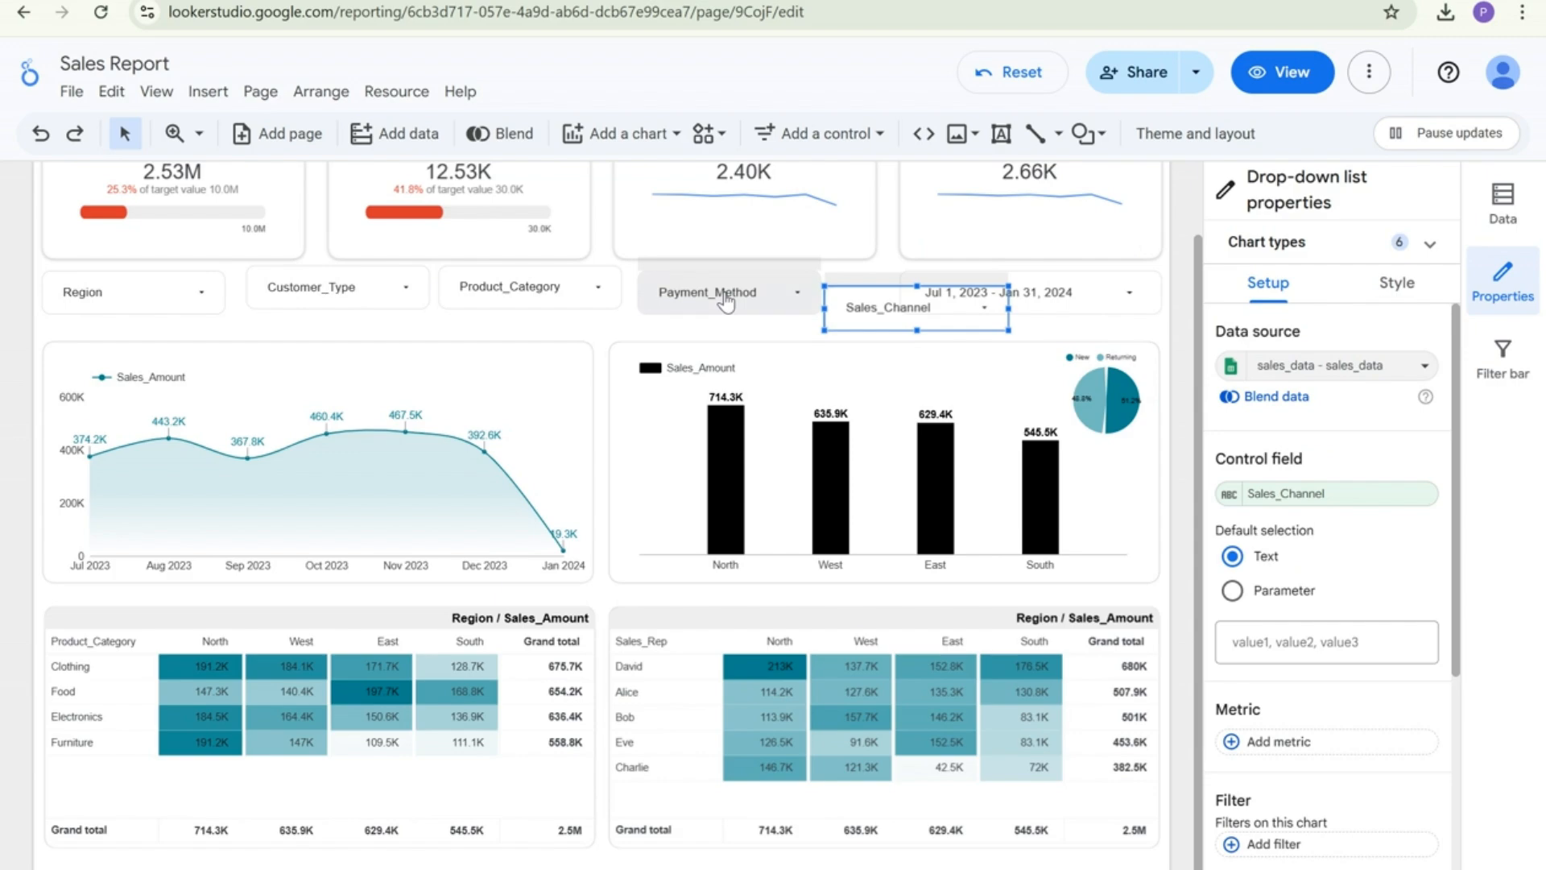
left_click(530, 288, "ctrl")
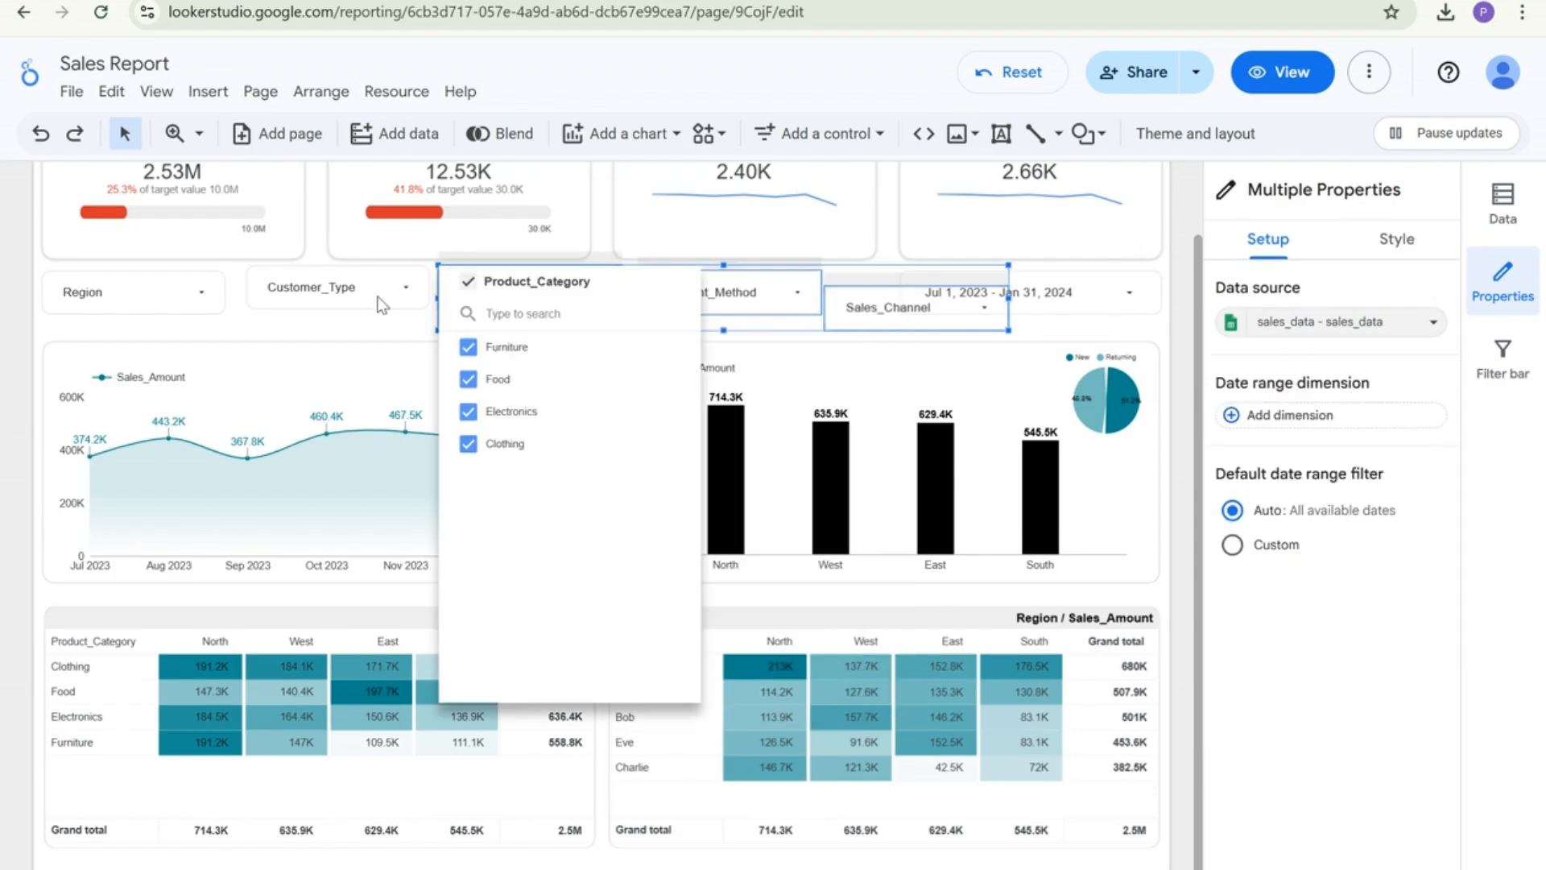
left_click(354, 291, "ctrl")
left_click(203, 300, "ctrl")
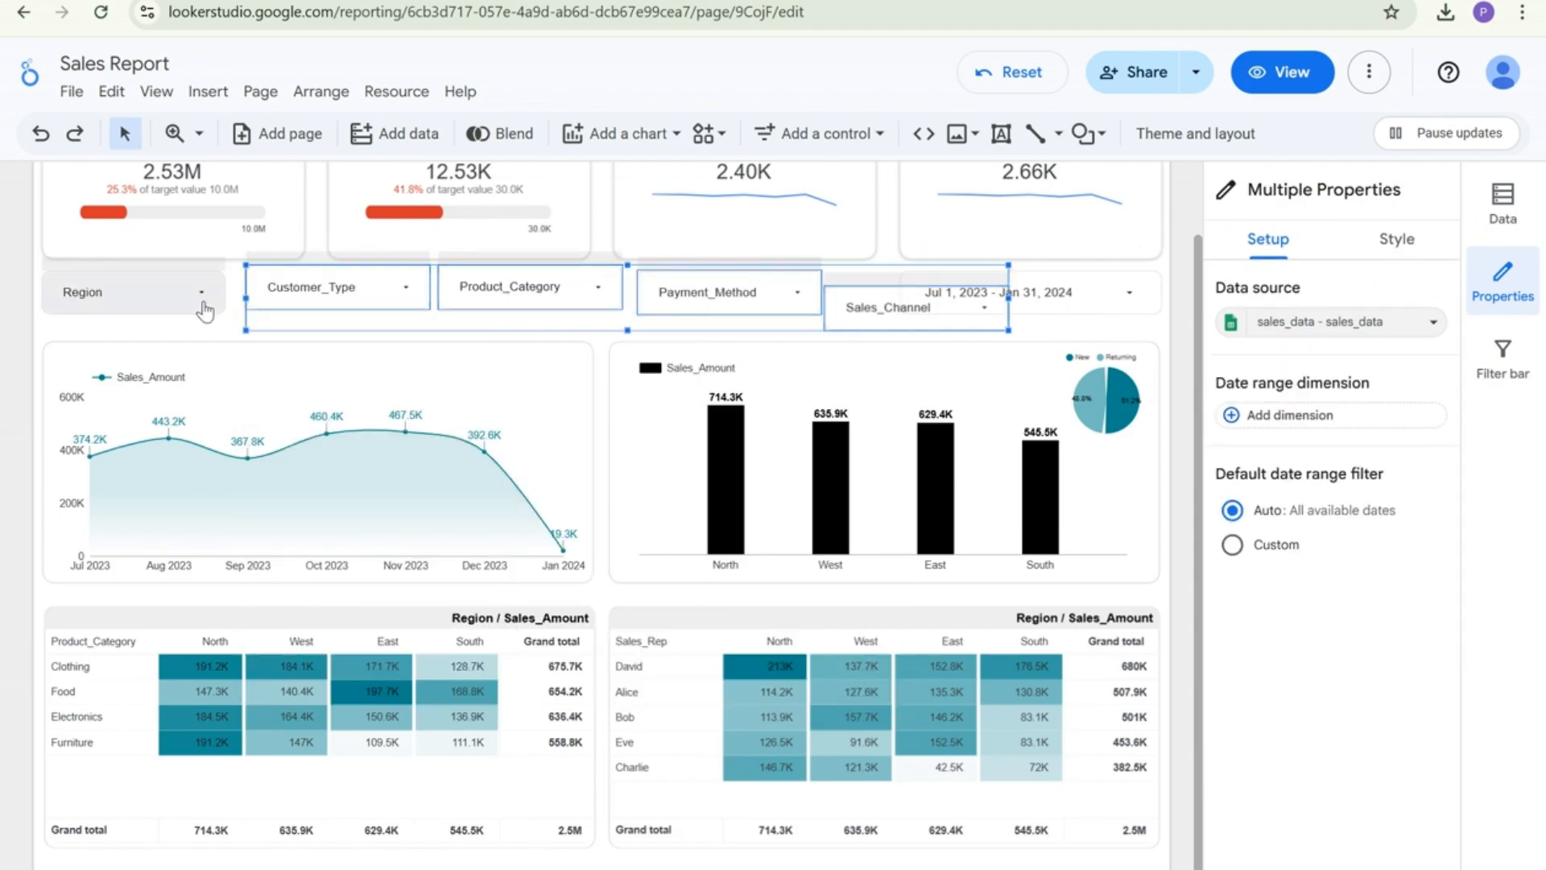
right_click(367, 298)
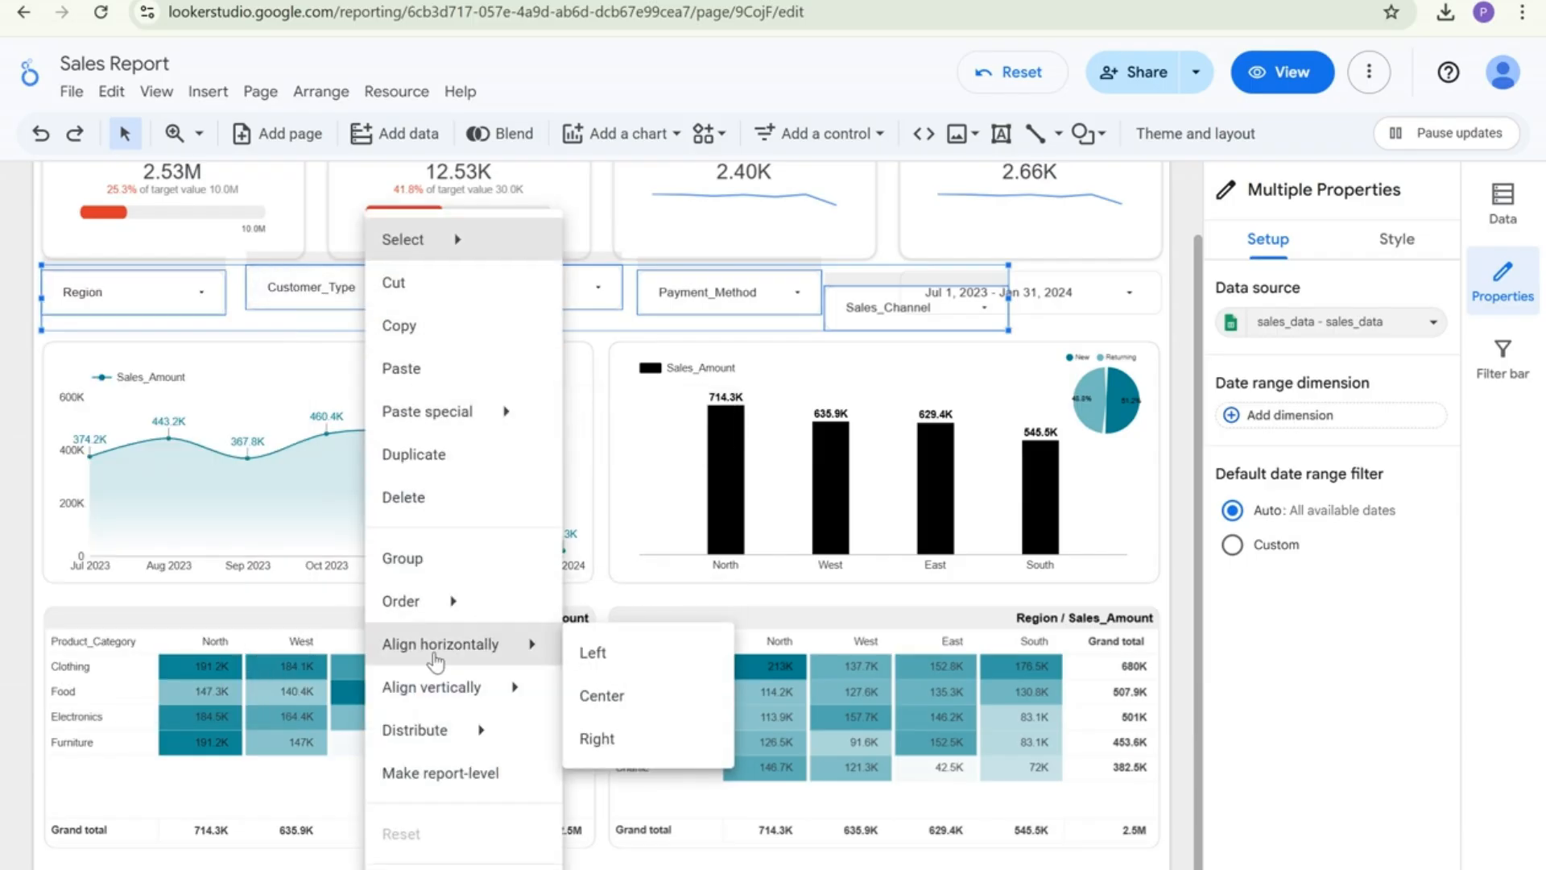
mouse_move(459, 732)
left_click(605, 737)
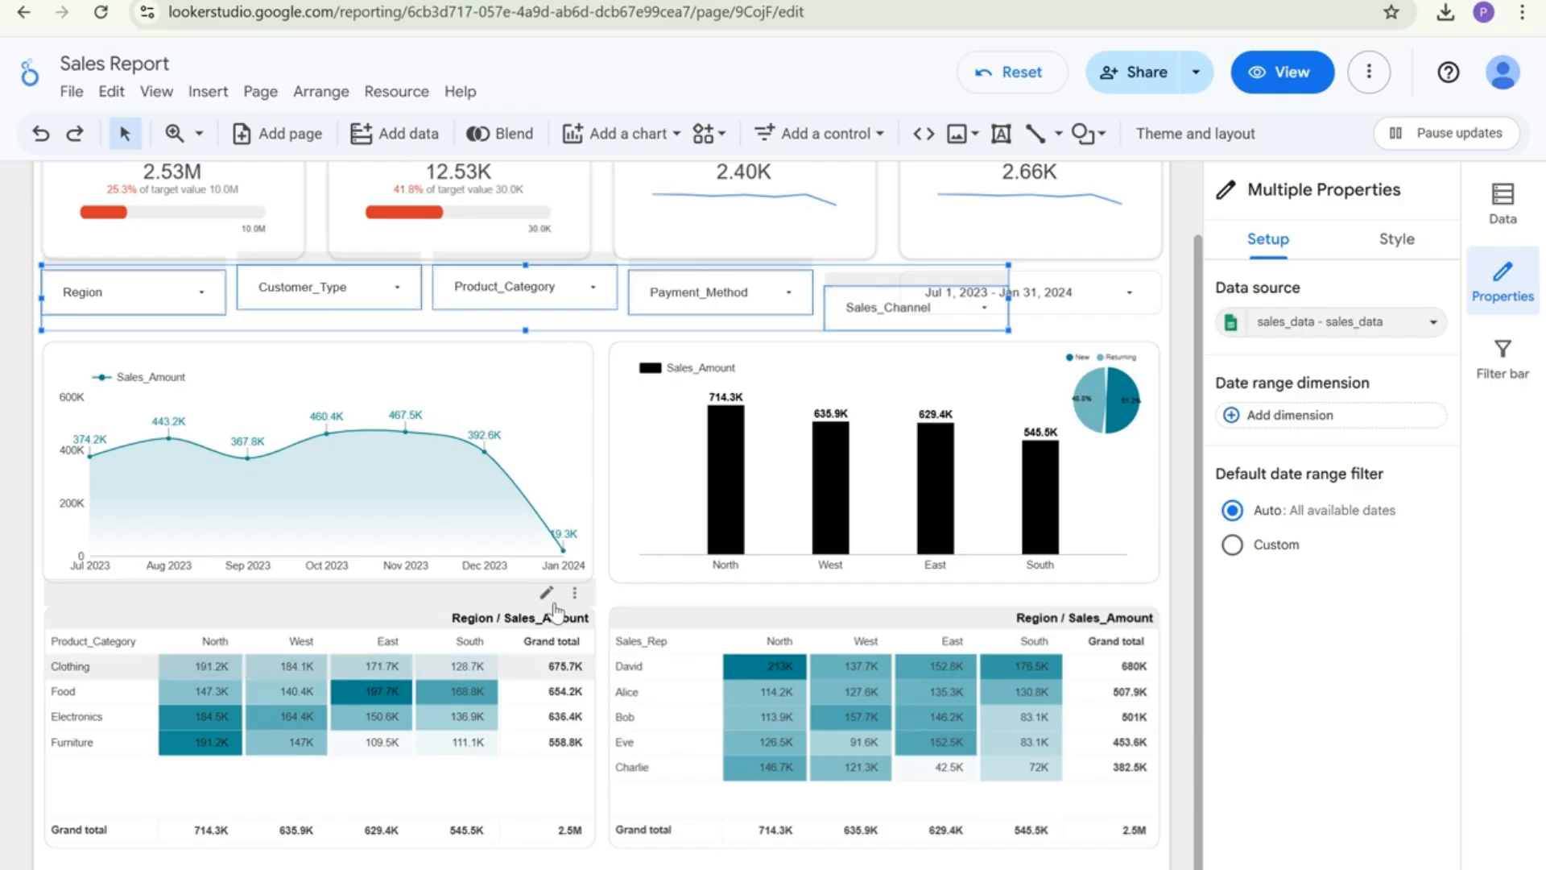
Align the five drop-down lists vertically to the top and narrow them together so they end before the date range control
right_click(335, 297)
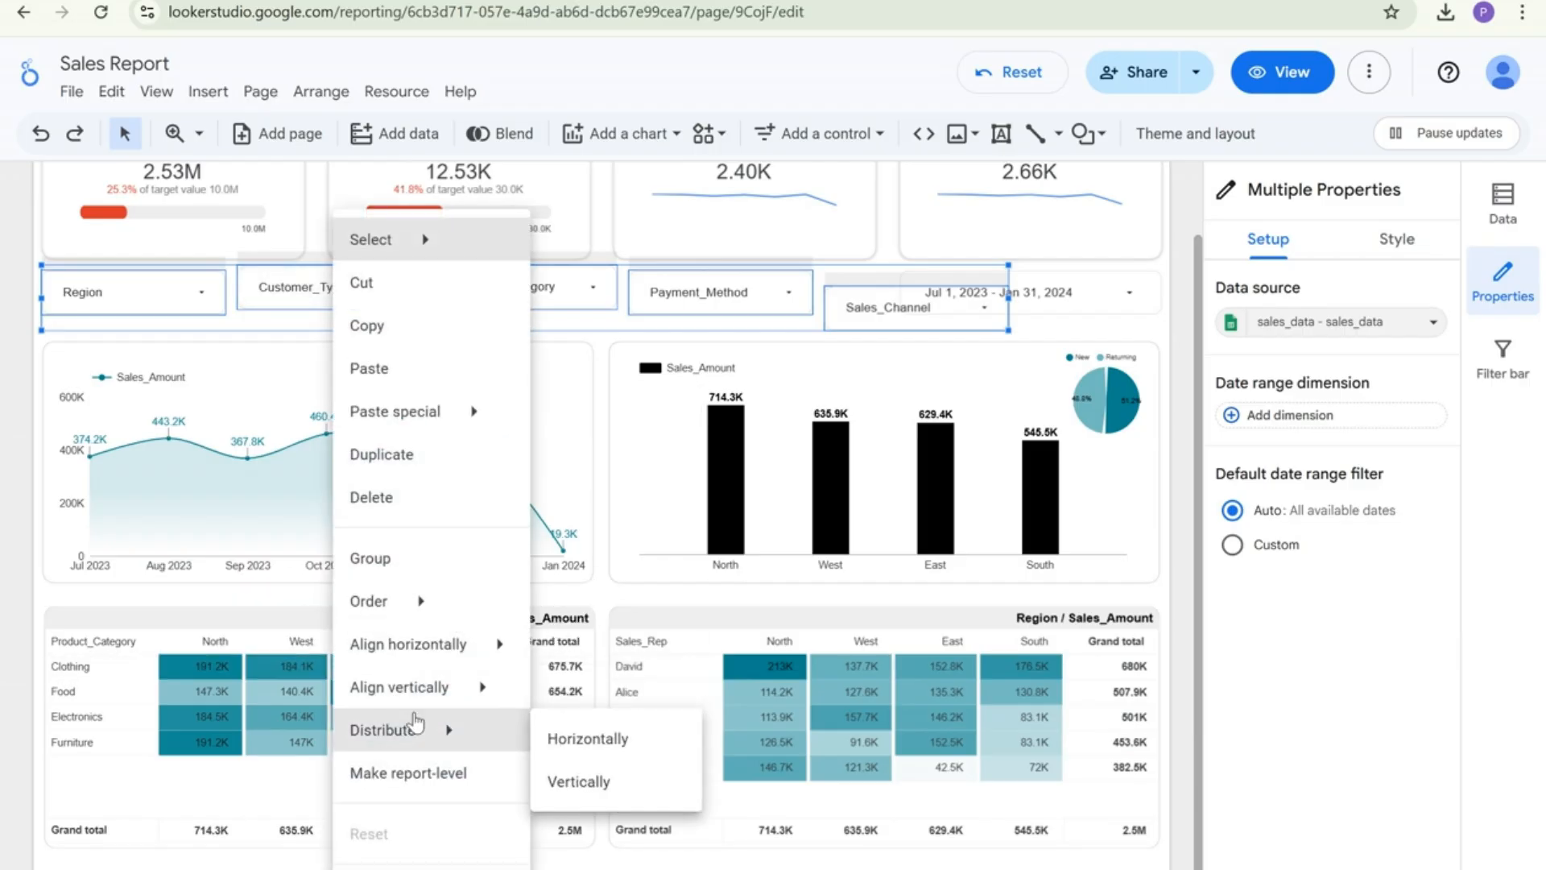
mouse_move(435, 686)
left_click(599, 695)
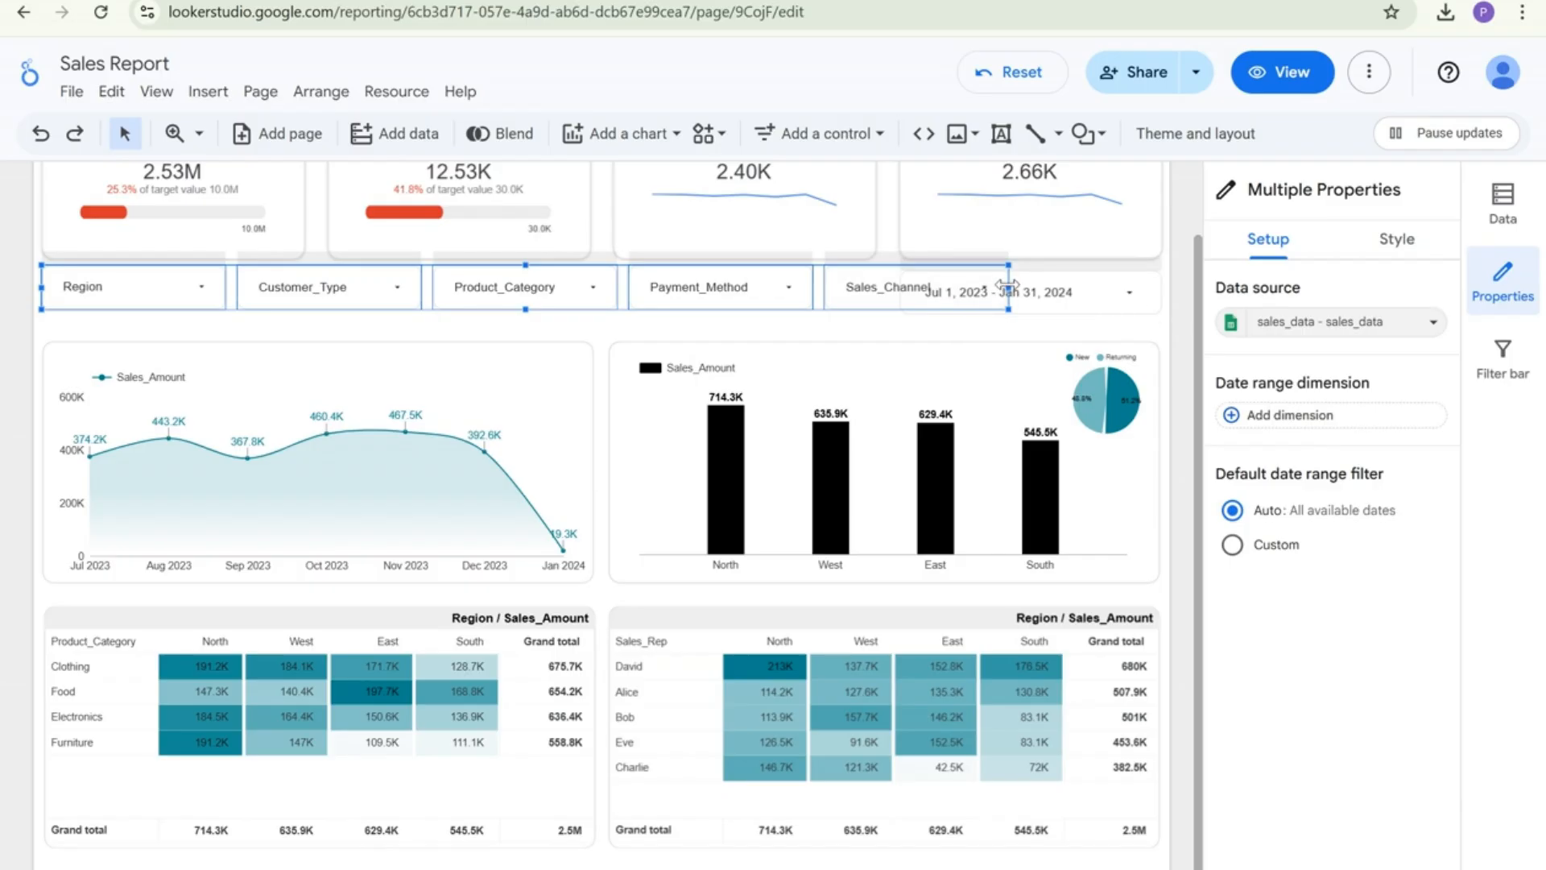
left_click_drag(1007, 288, 876, 293)
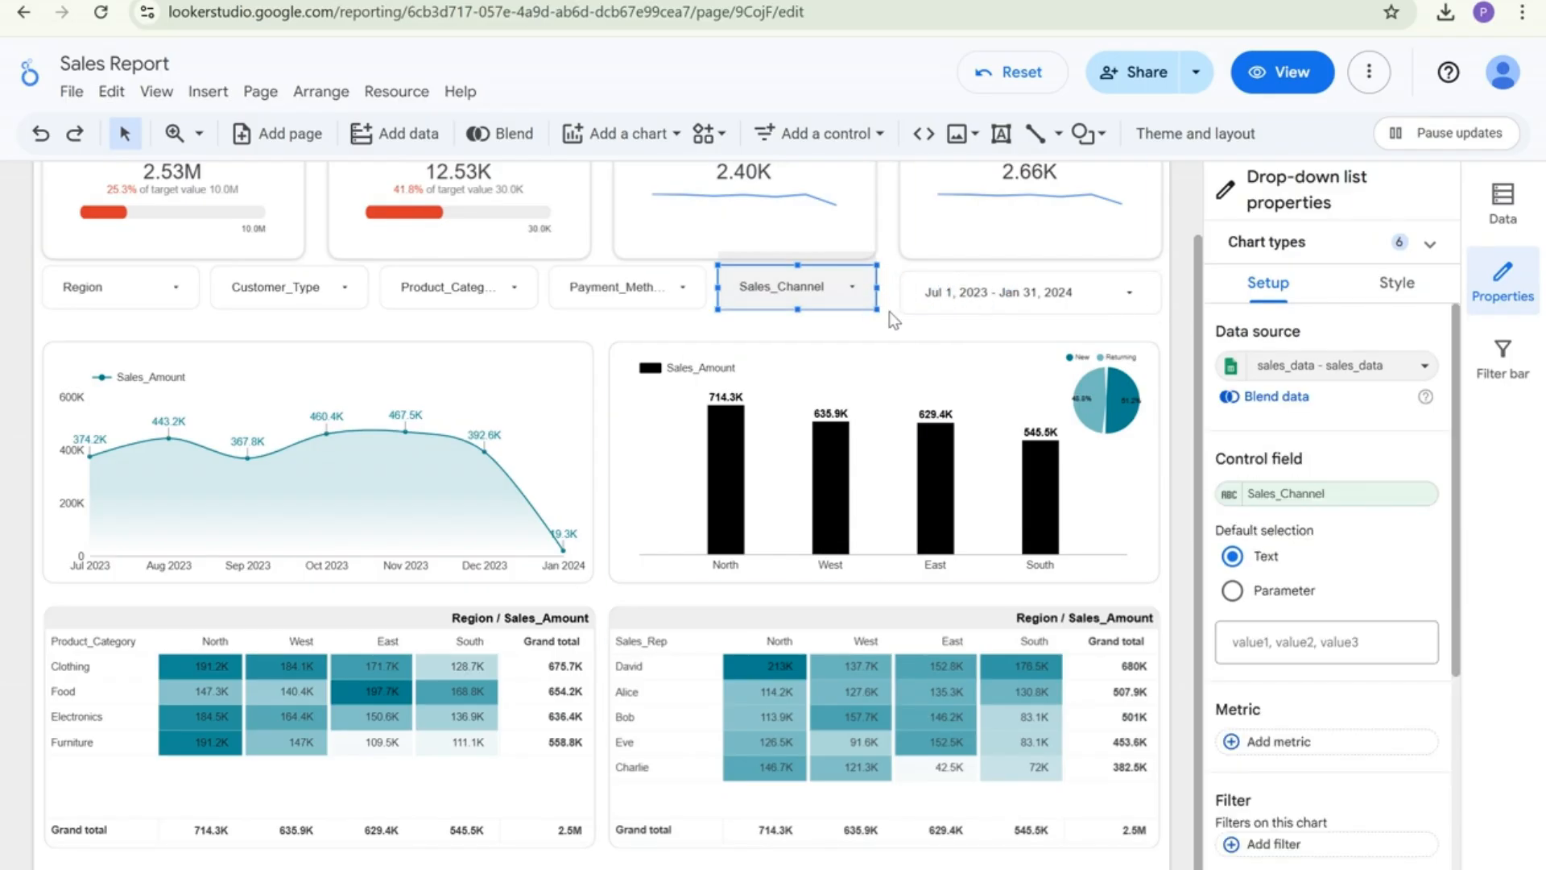
left_click(892, 320)
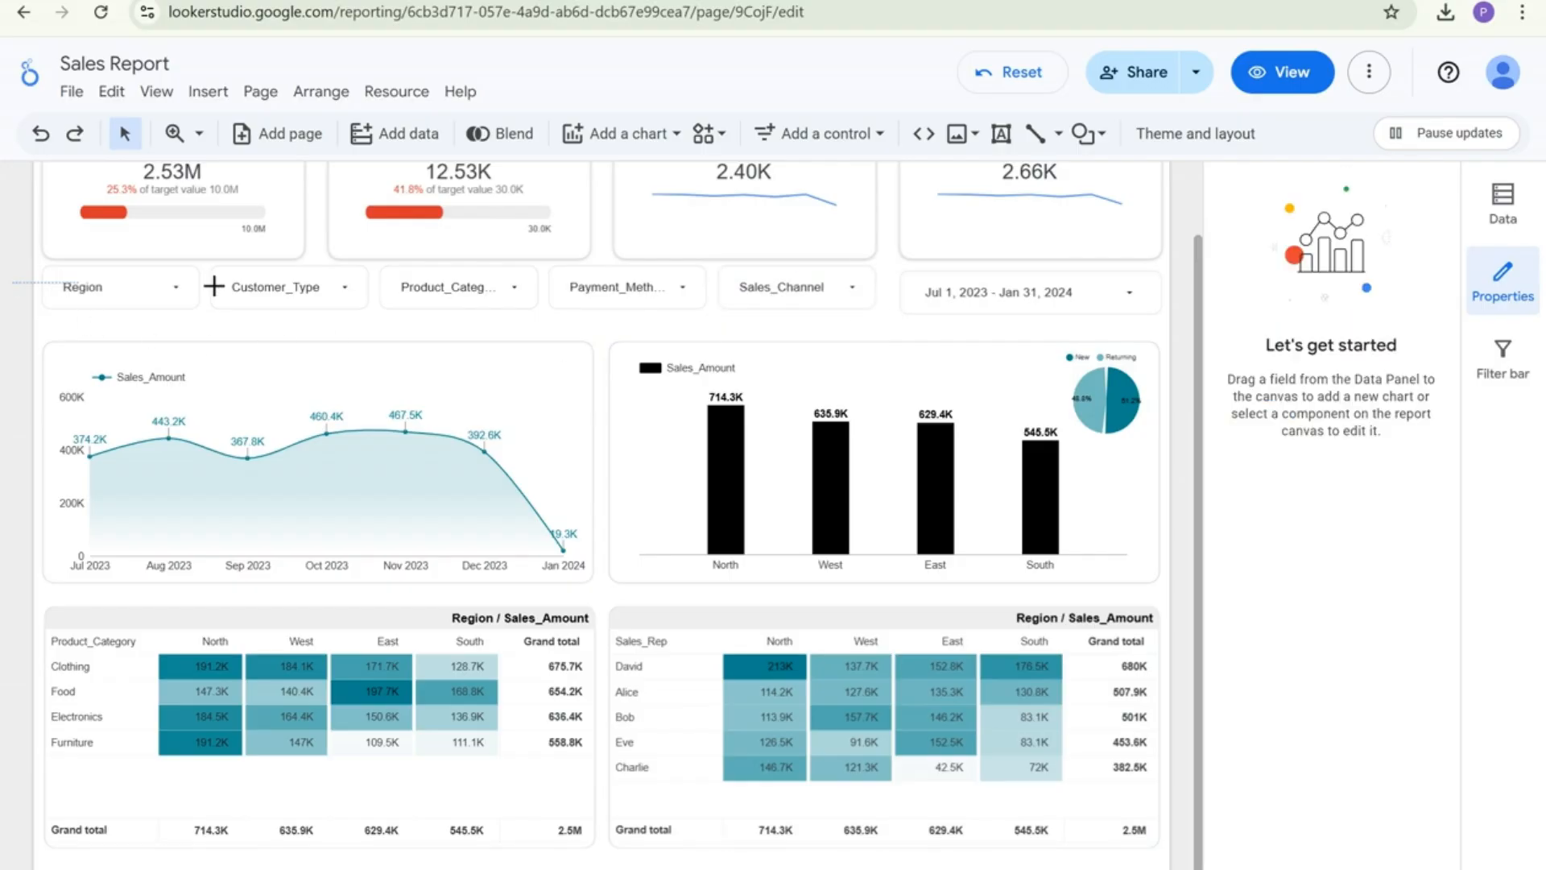
Align the five drop-down lists and the date range control vertically to the bottom and distribute them horizontally
left_click_drag(80, 296, 1025, 304)
right_click(821, 298)
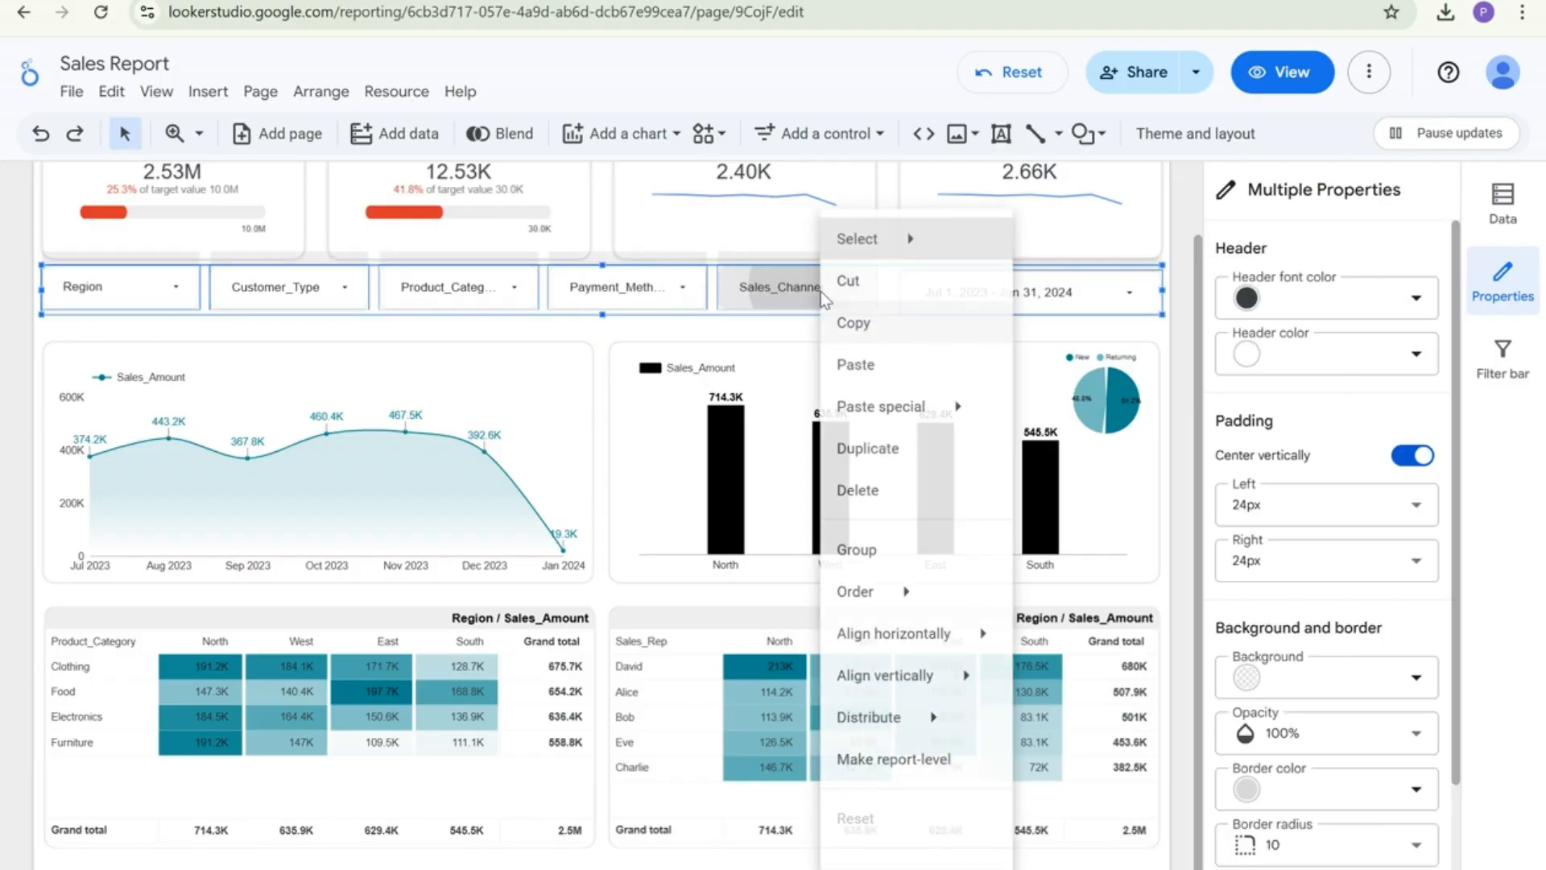
mouse_move(891, 684)
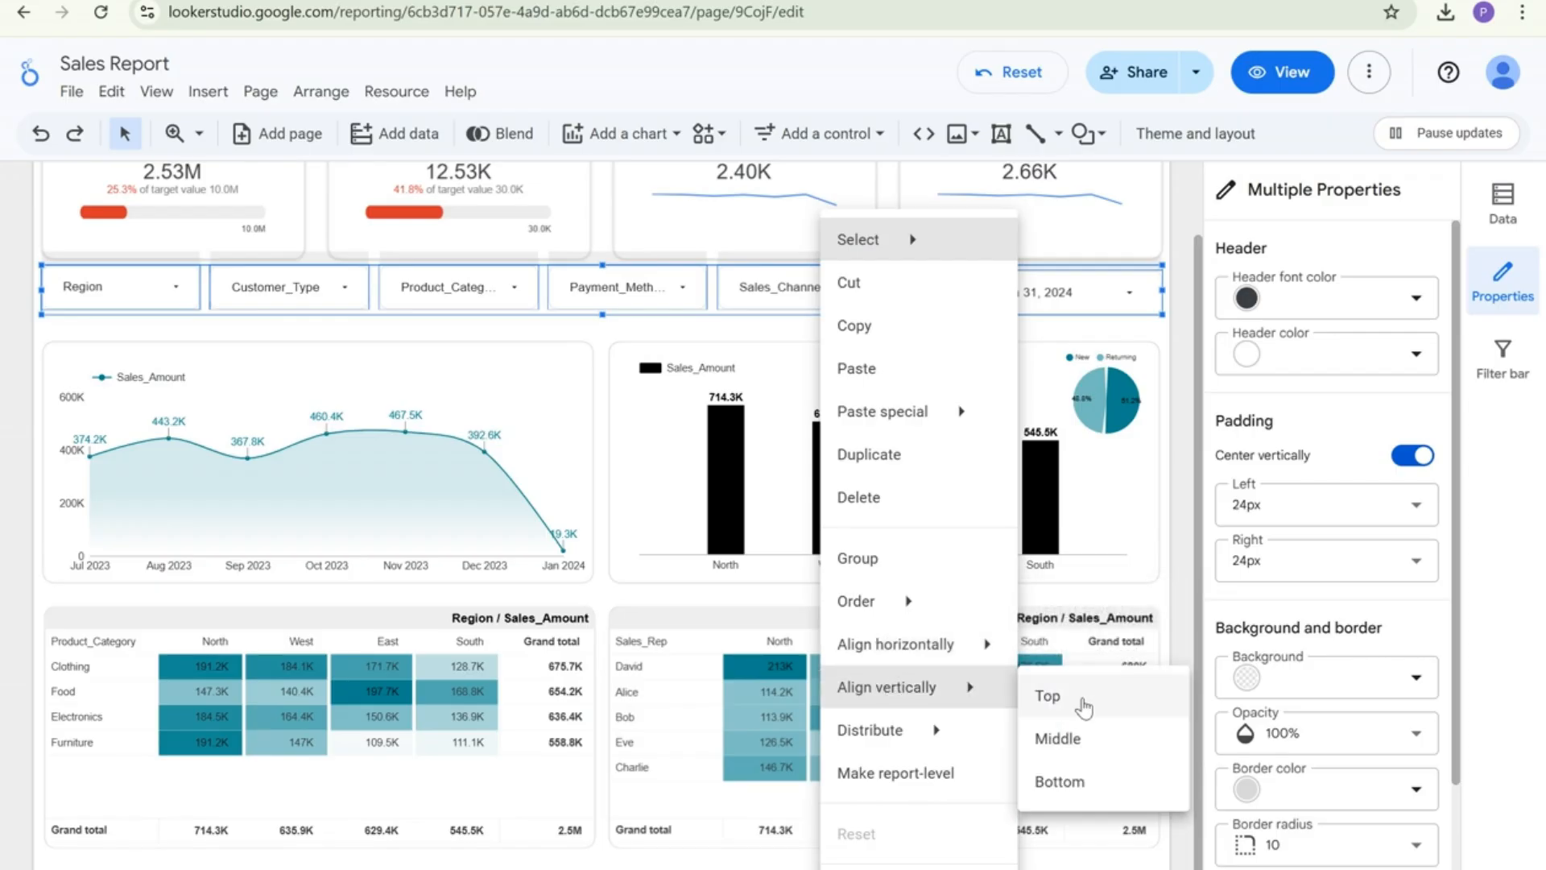
left_click(1068, 780)
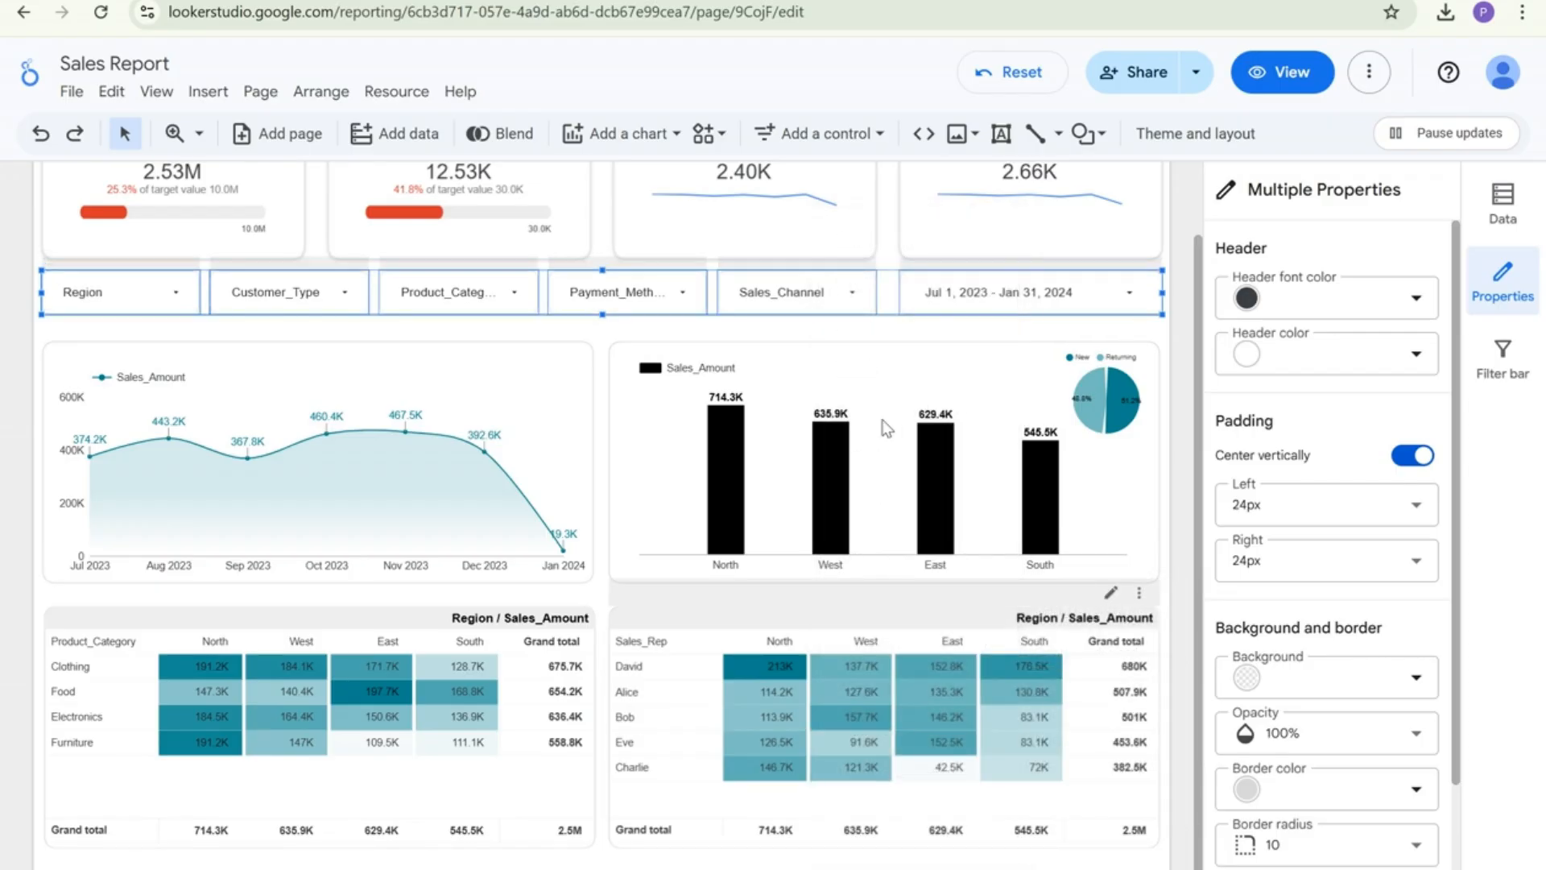
right_click(776, 294)
mouse_move(828, 728)
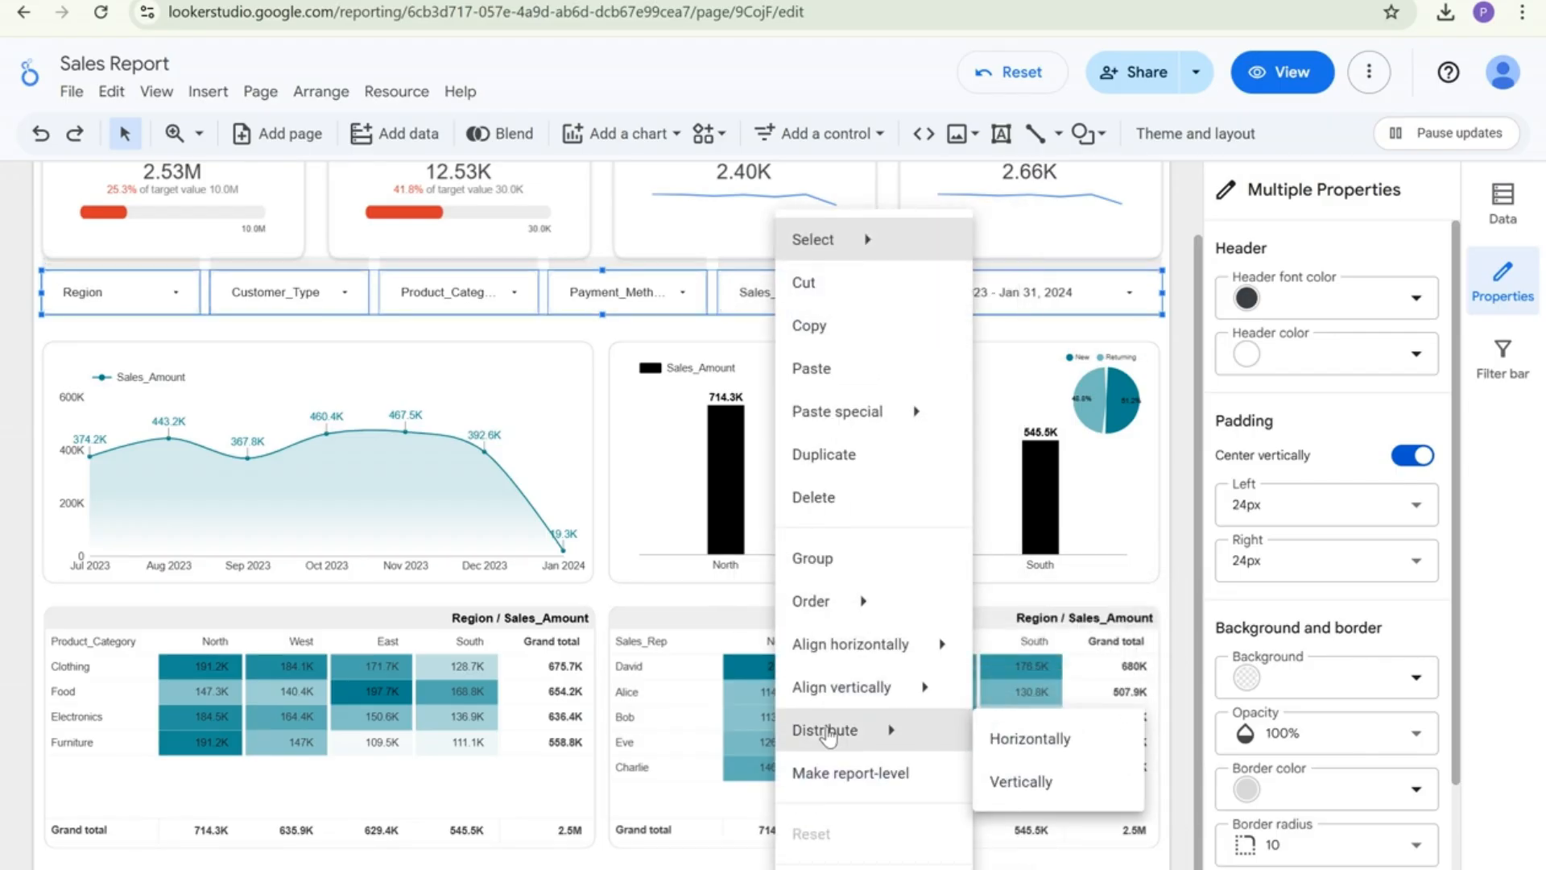
left_click(1025, 735)
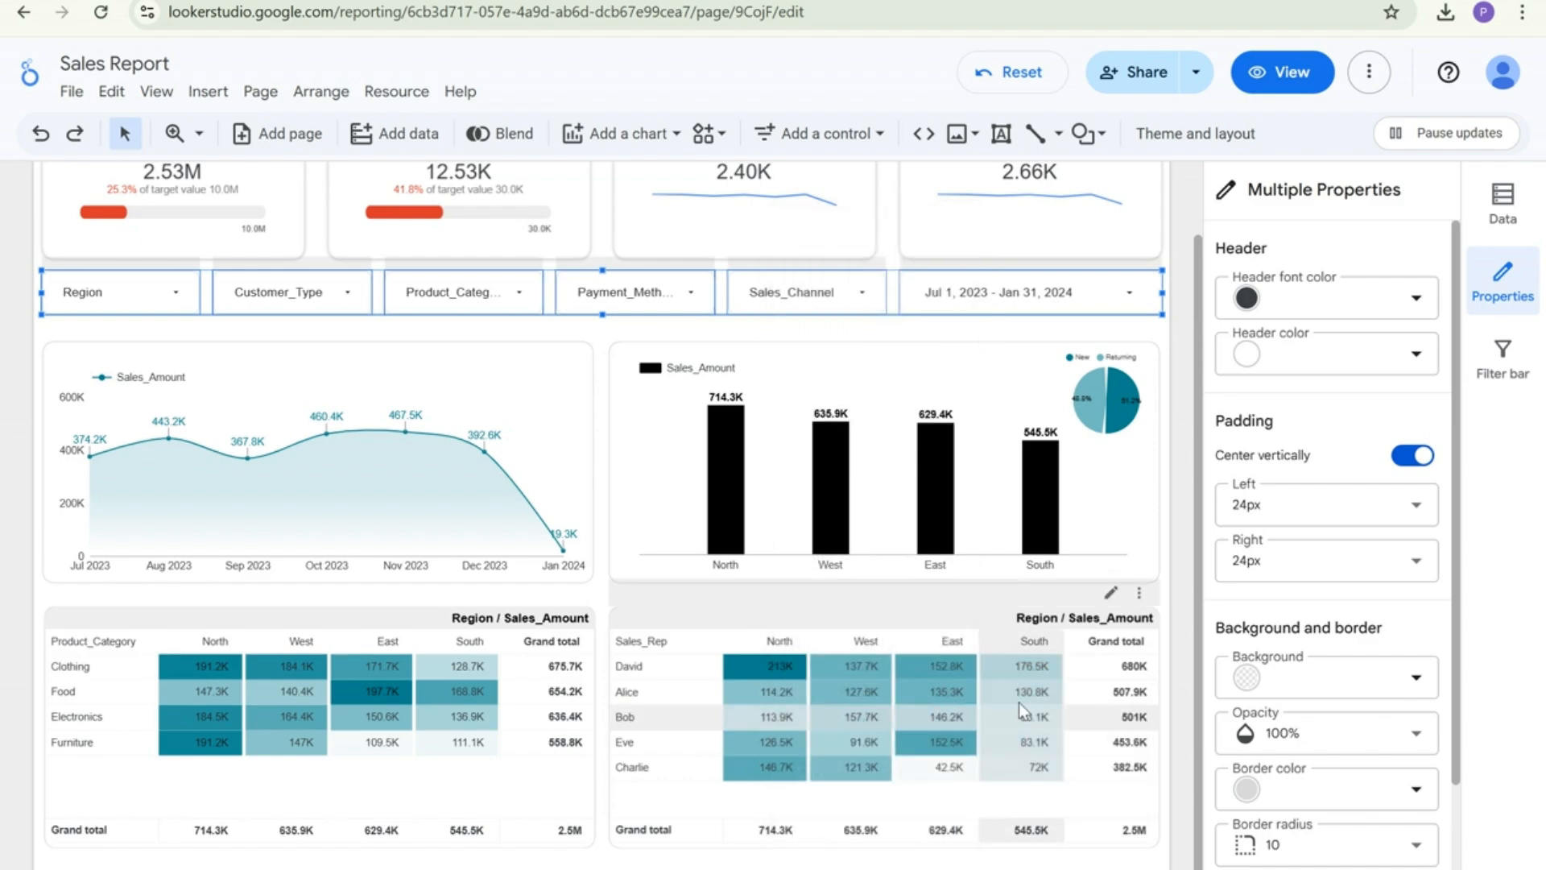
left_click(1181, 383)
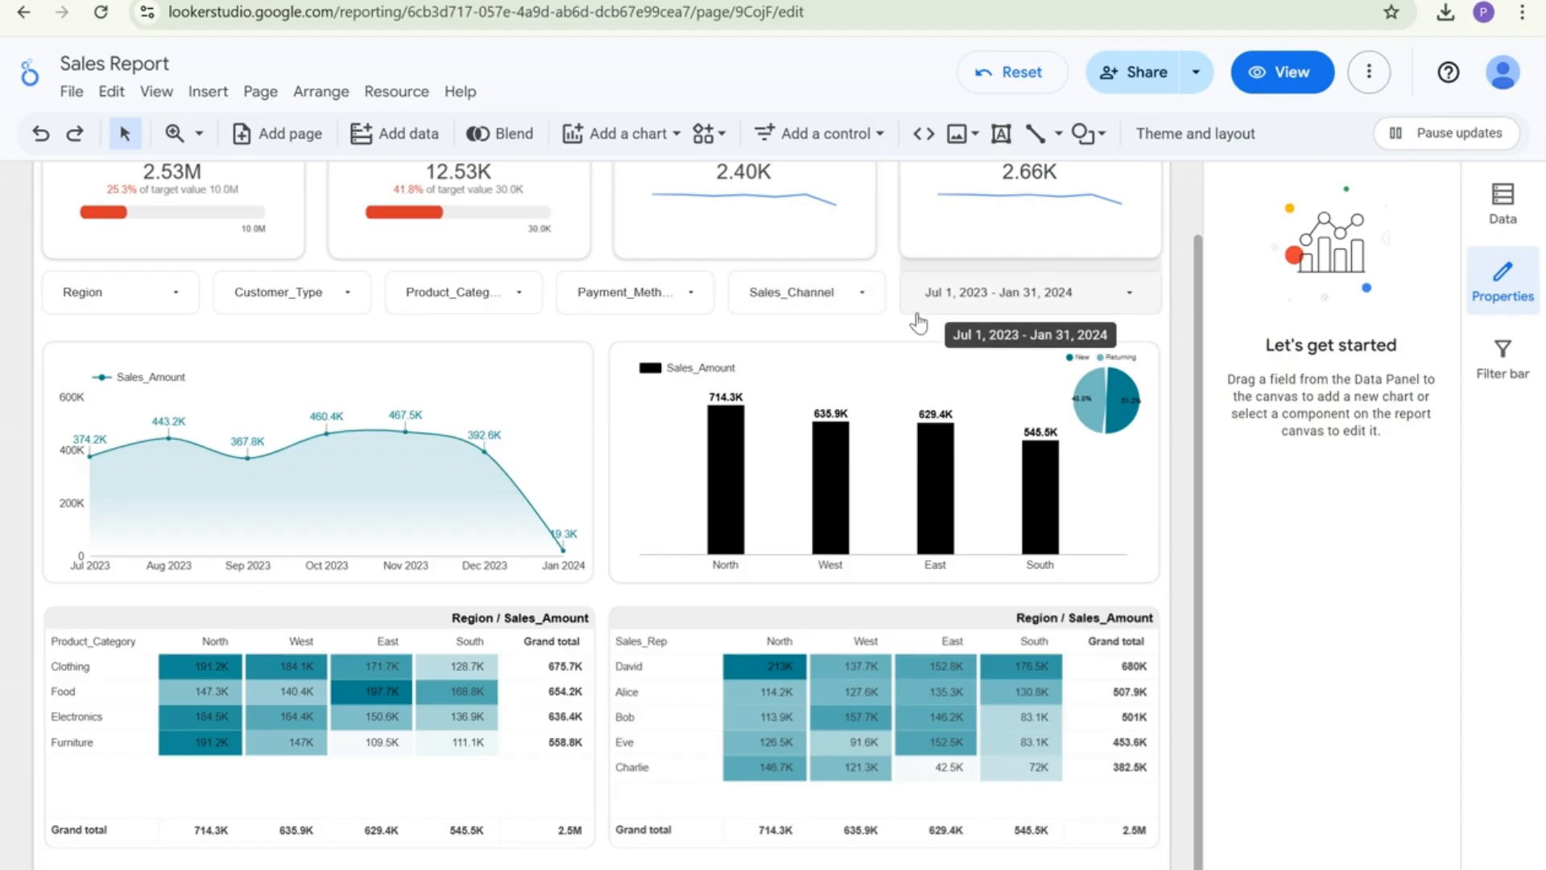
Narrow the date range control from its left edge and widen the five drop-down lists to fill the freed space
left_click(913, 310)
left_click(902, 300)
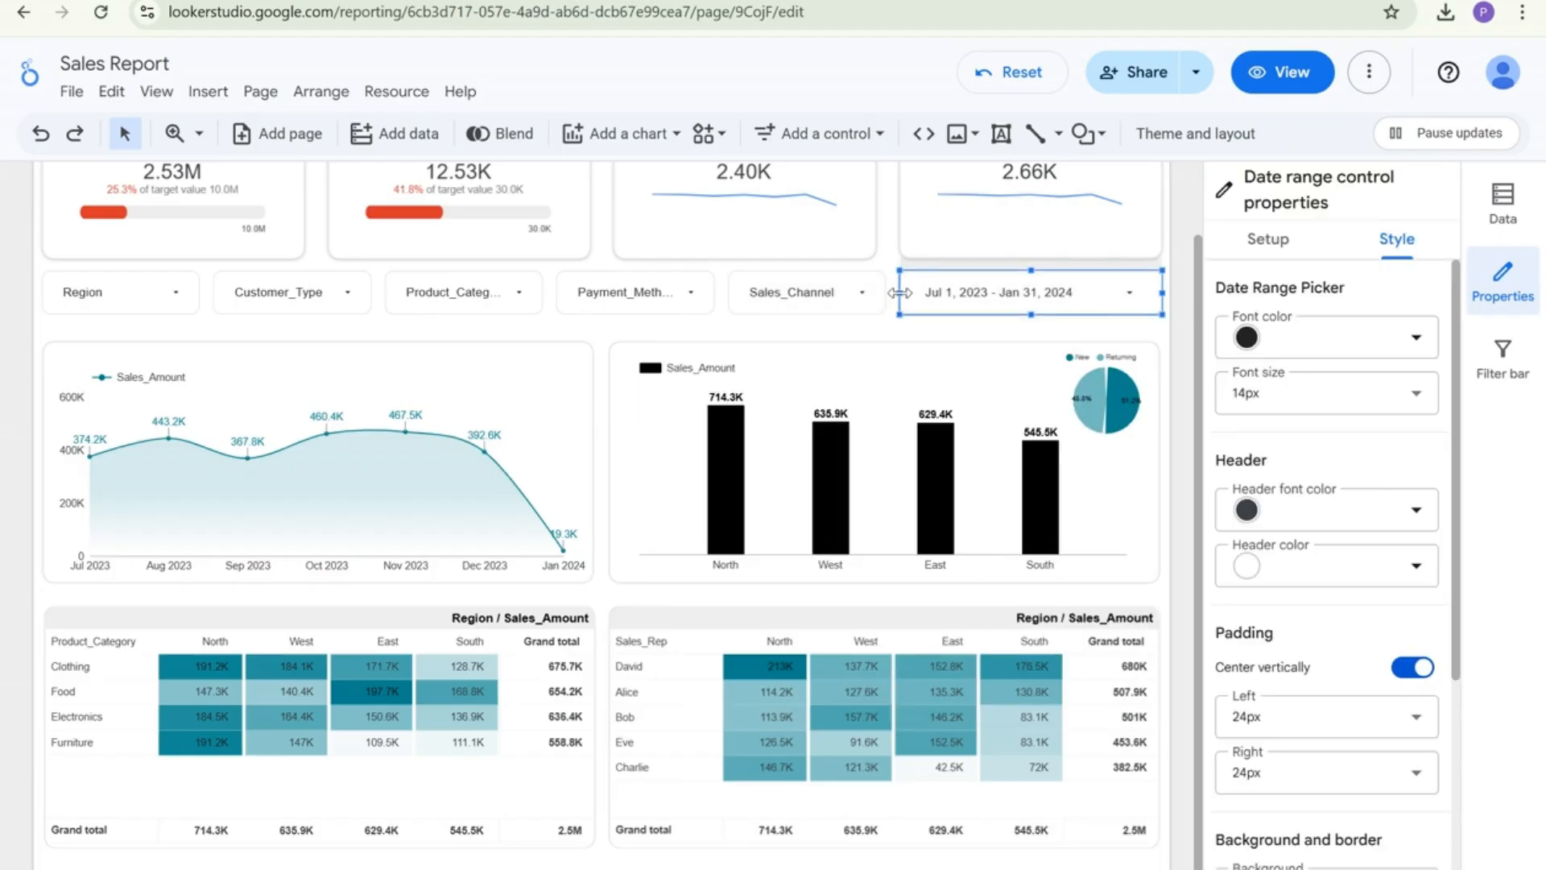
left_click_drag(910, 293, 27, 286)
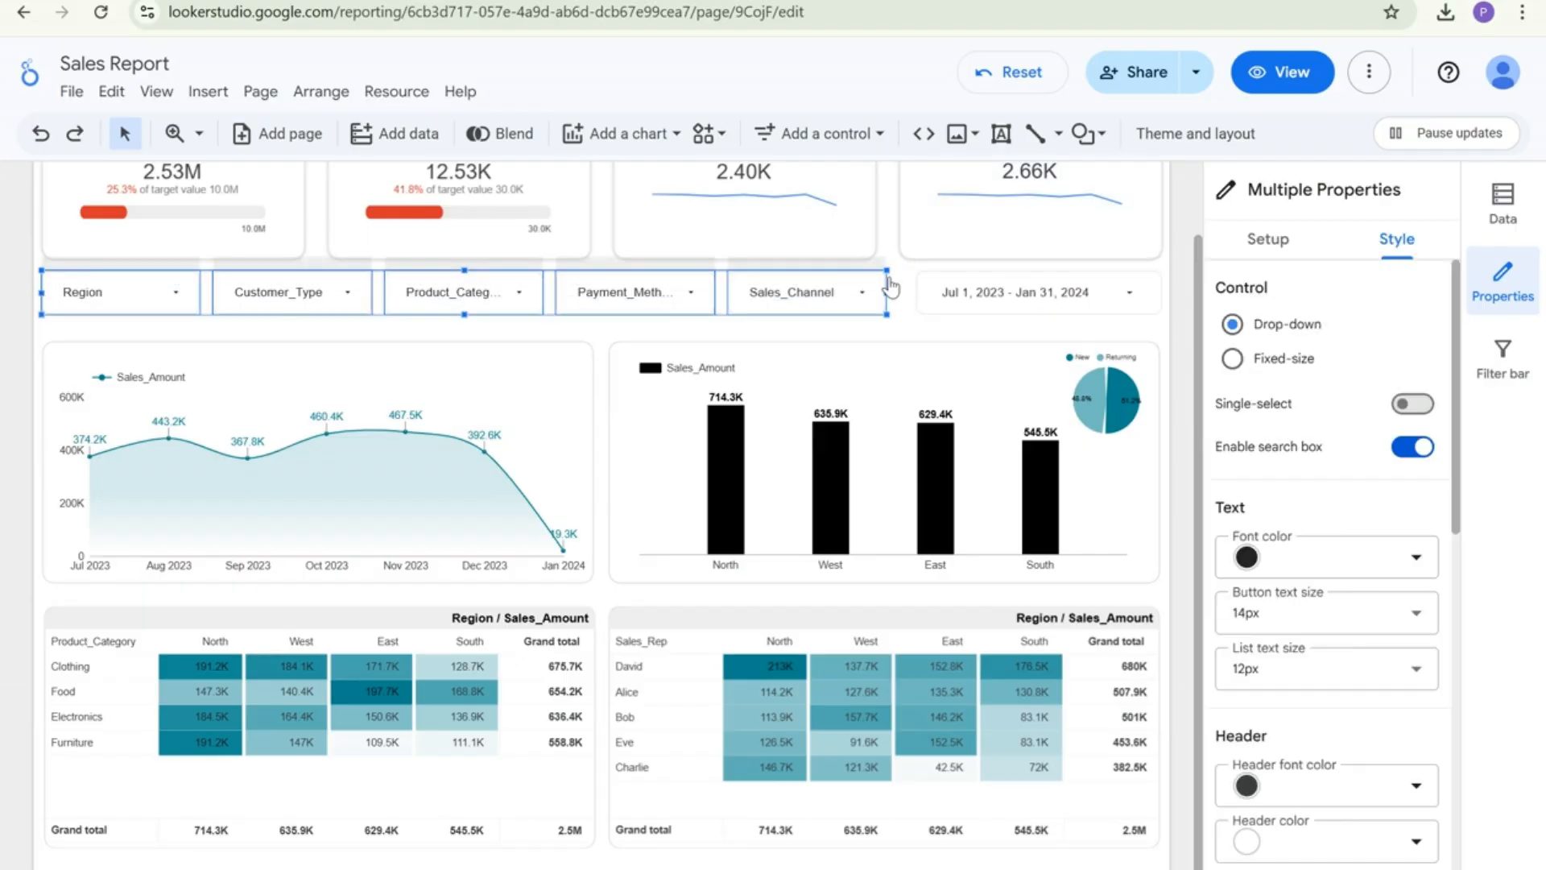
left_click_drag(886, 295, 930, 320)
left_click(955, 321)
left_click(956, 302)
left_click(919, 330)
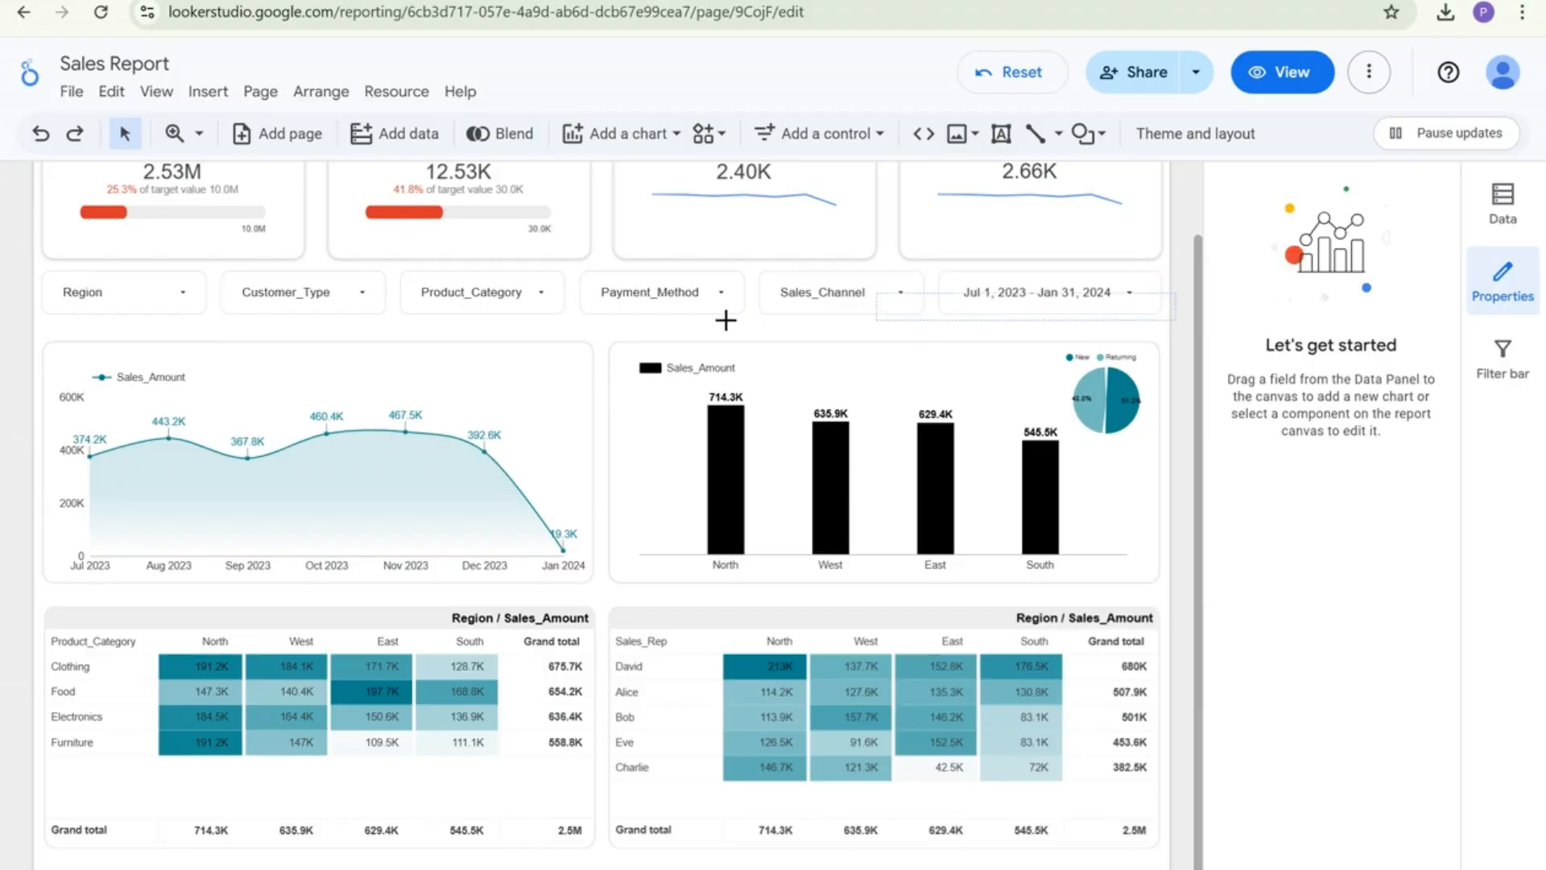
Redistribute all six resized filter controls horizontally and realign them vertically to the bottom
left_click_drag(725, 321, 133, 291)
right_click(318, 292)
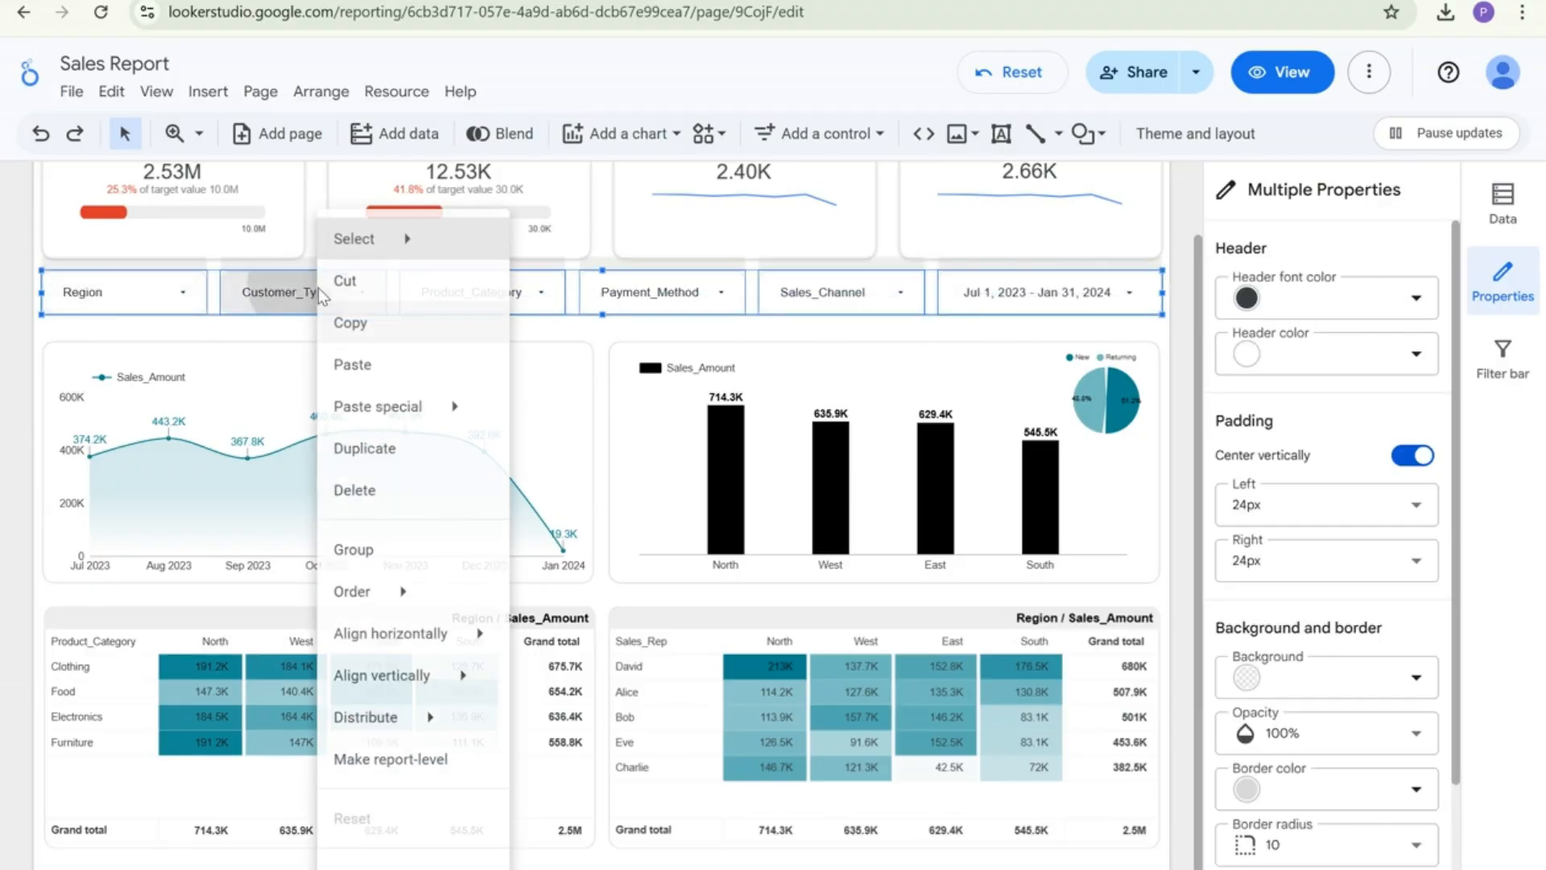
mouse_move(441, 686)
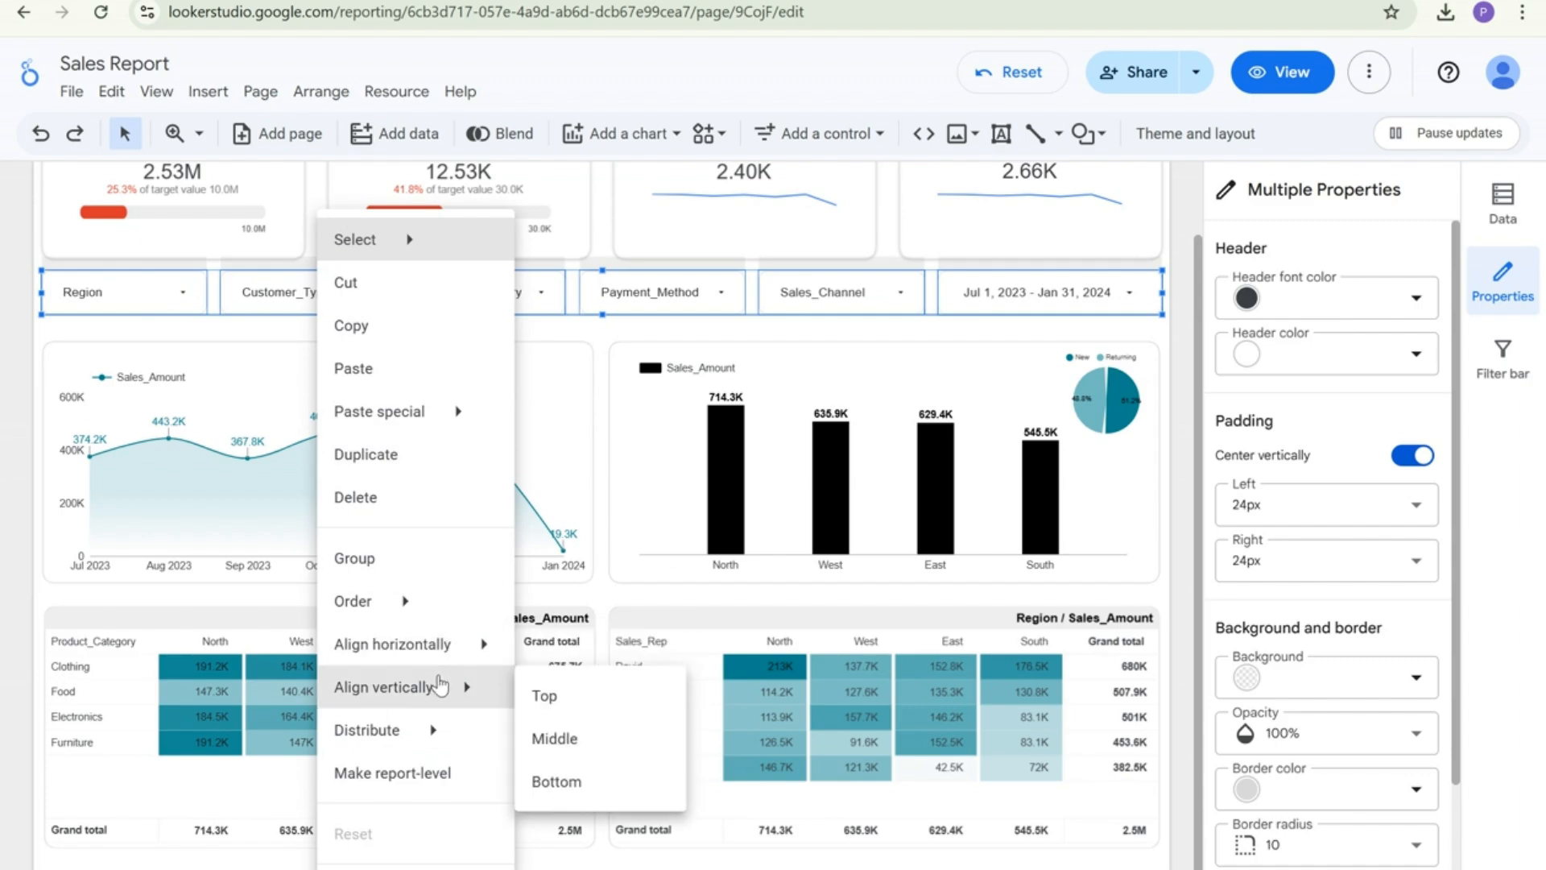
mouse_move(432, 729)
left_click(534, 735)
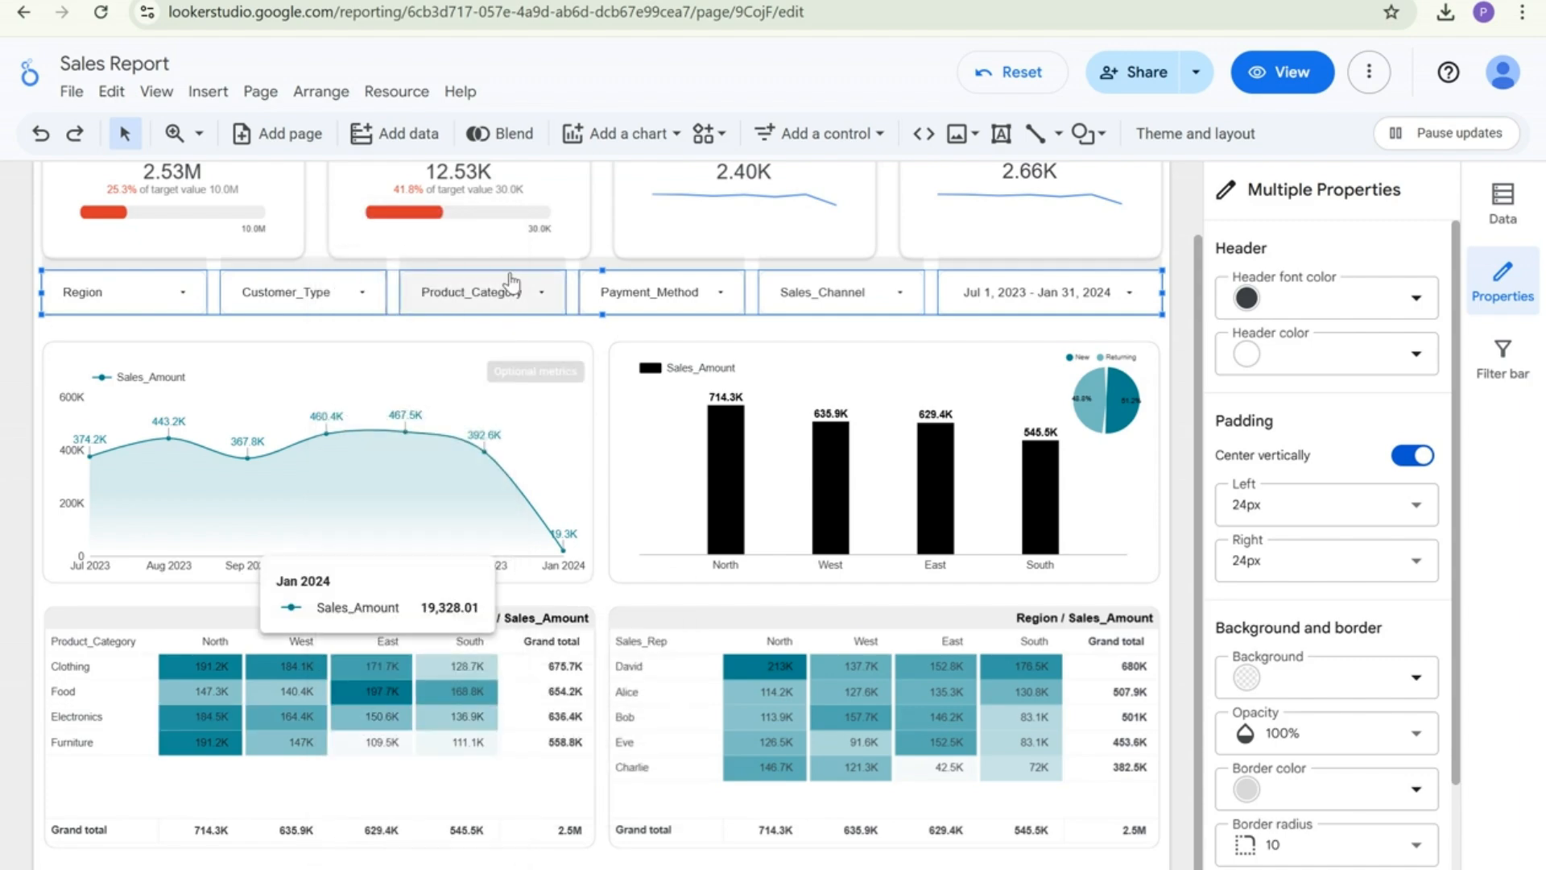
right_click(500, 290)
mouse_move(577, 680)
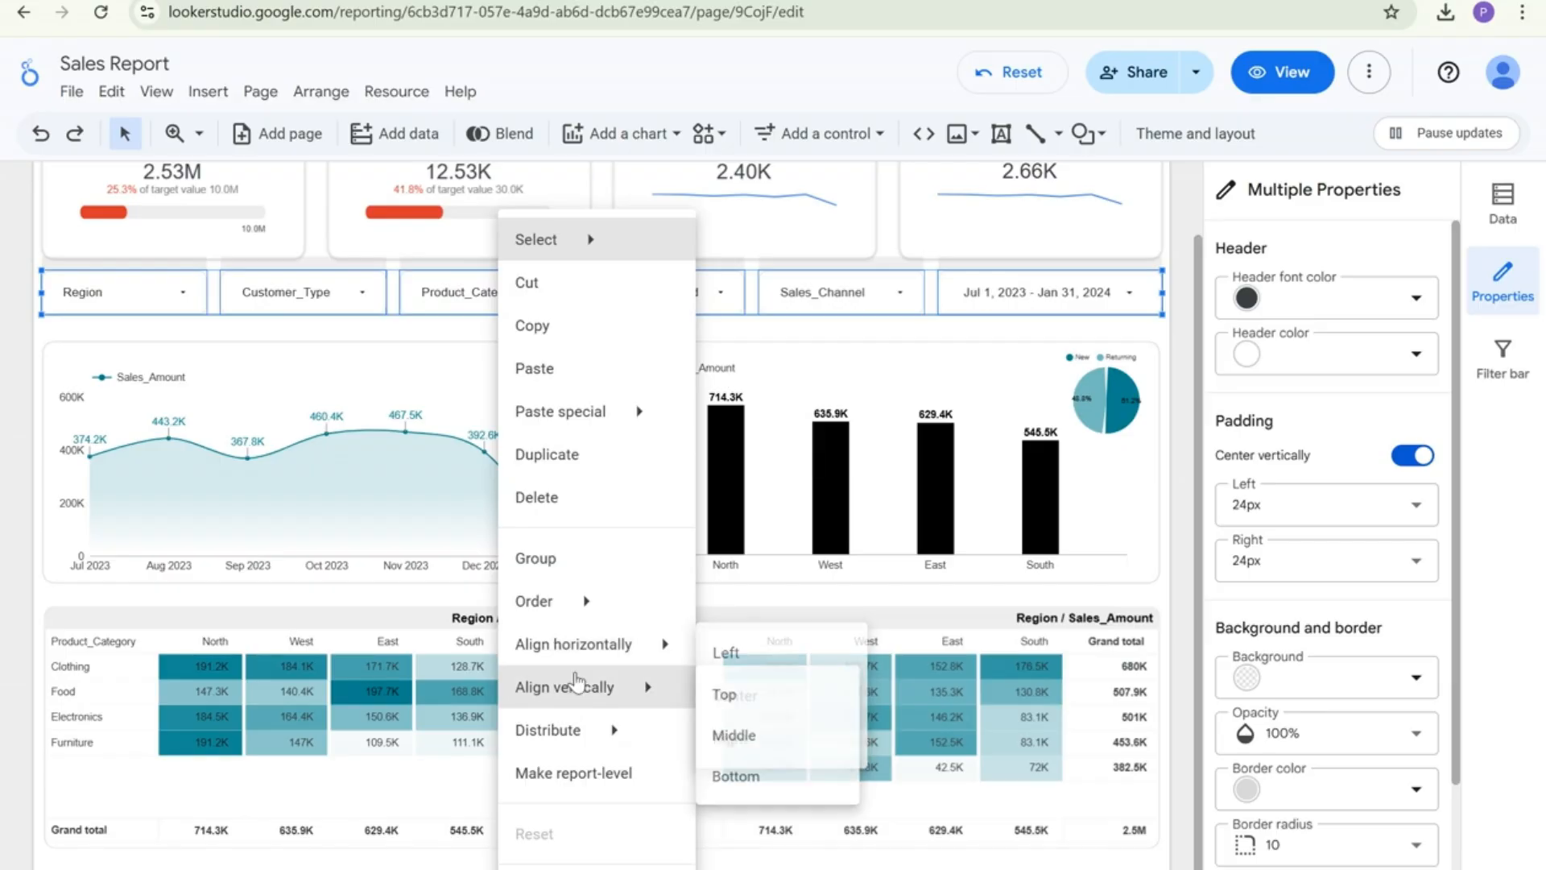
left_click(765, 777)
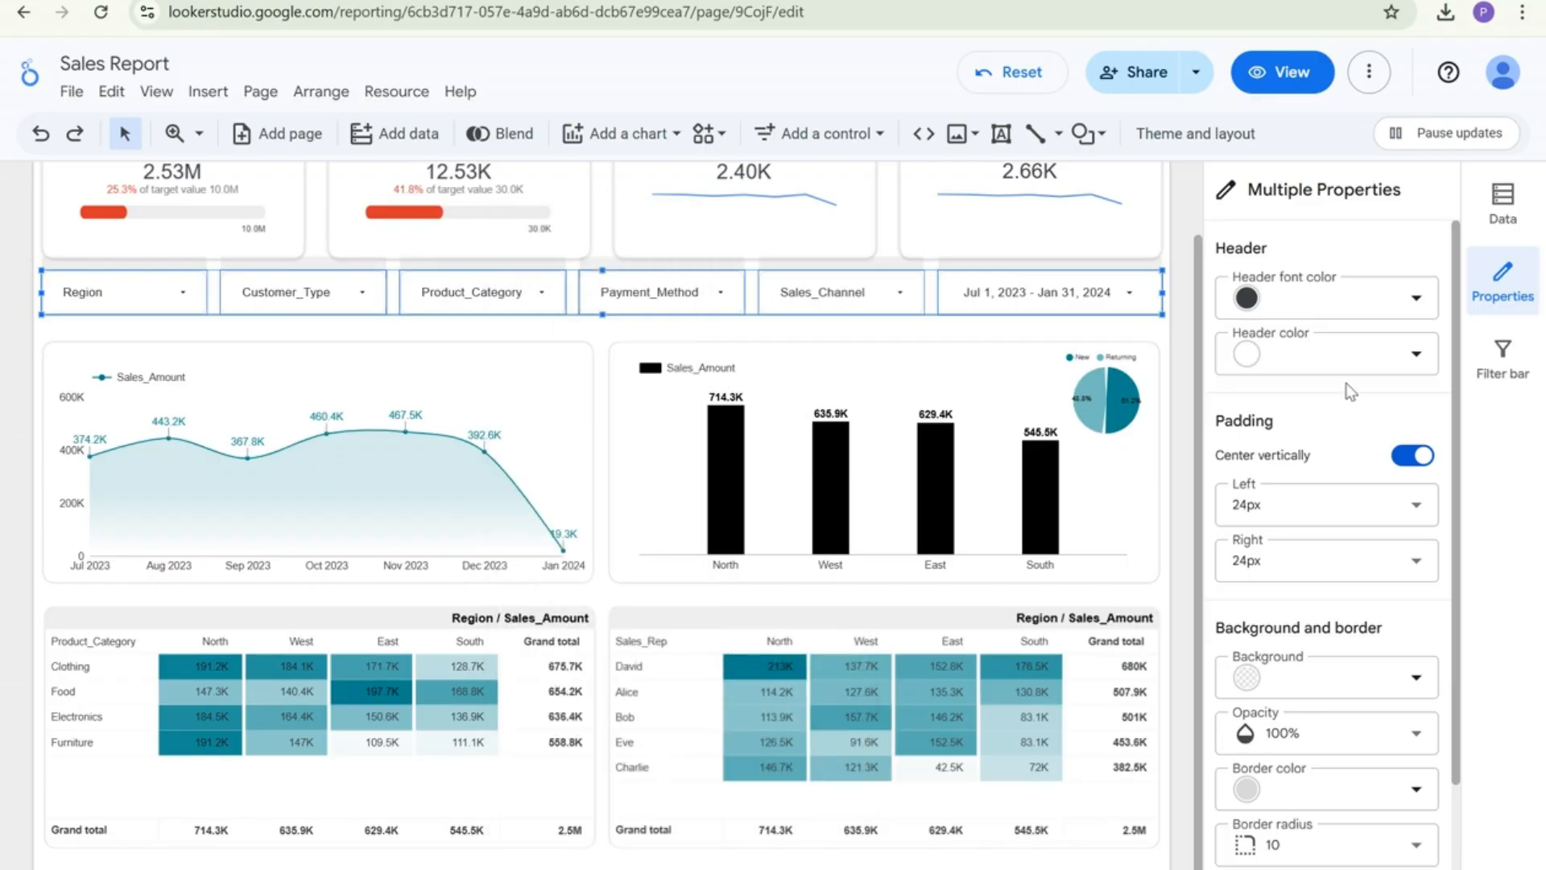
left_click(1184, 355)
scroll(1184, 356, "up", 1)
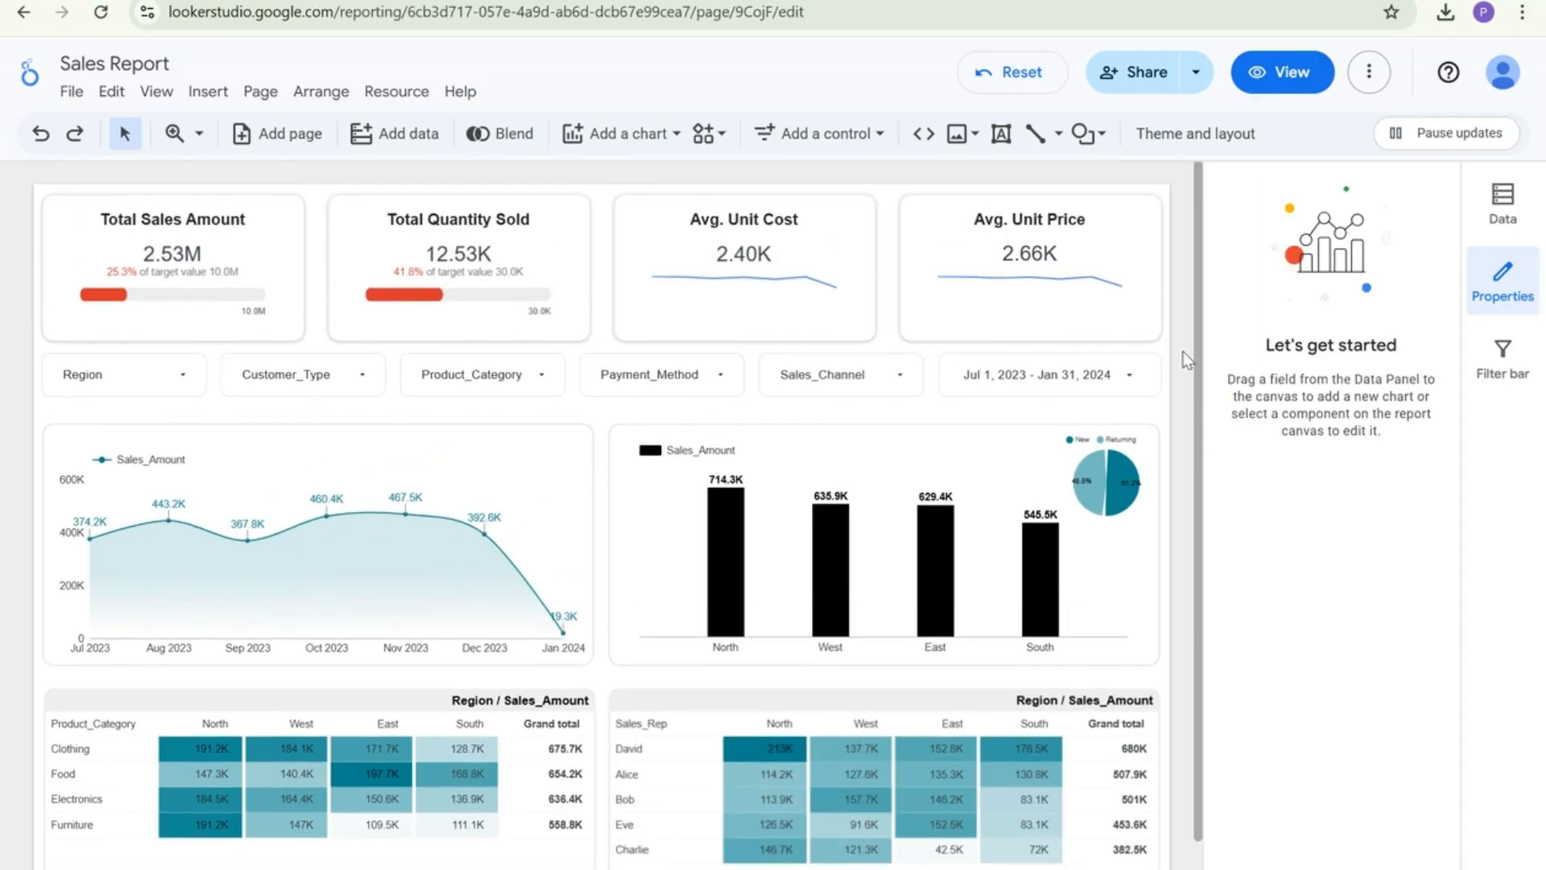
left_click(1161, 302)
left_click(1161, 302)
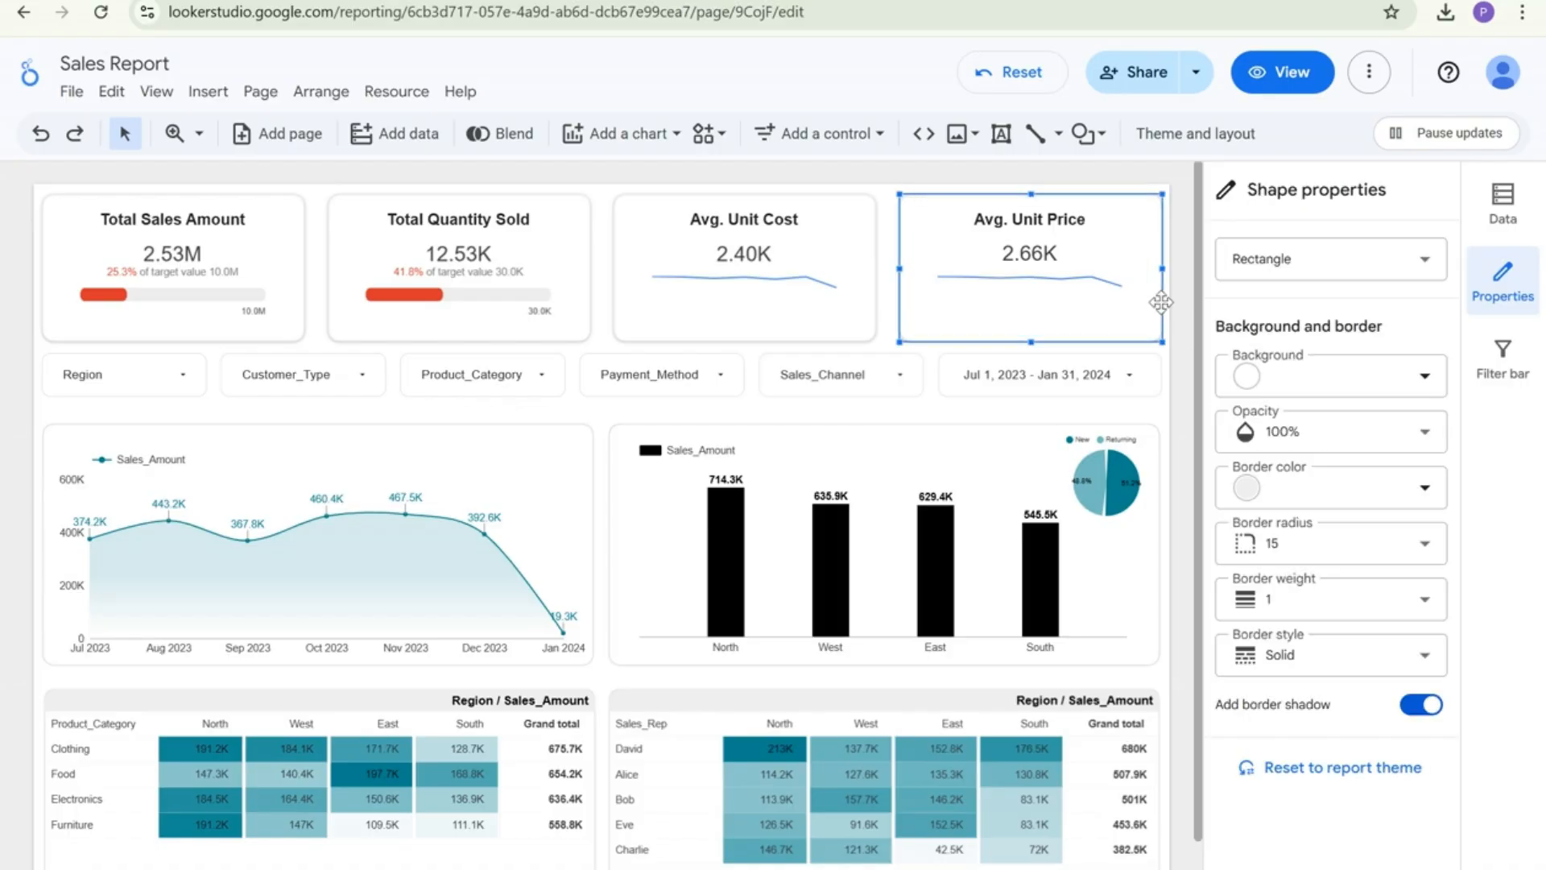
left_click(870, 326, "ctrl")
left_click(870, 326, "ctrl")
left_click(874, 322)
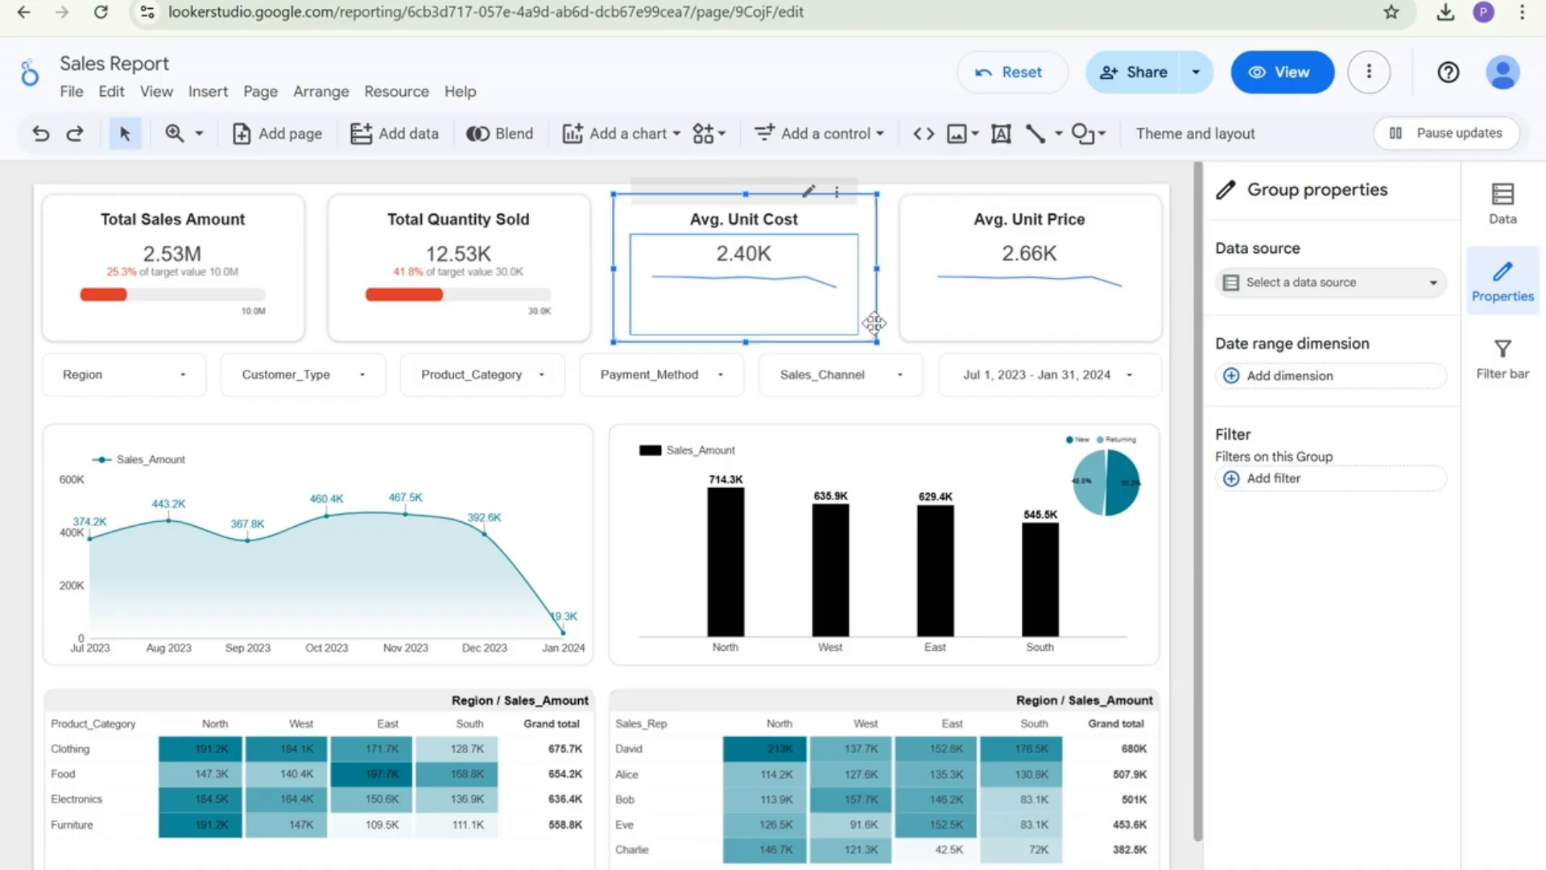
left_click(875, 322)
left_click(902, 317, "ctrl")
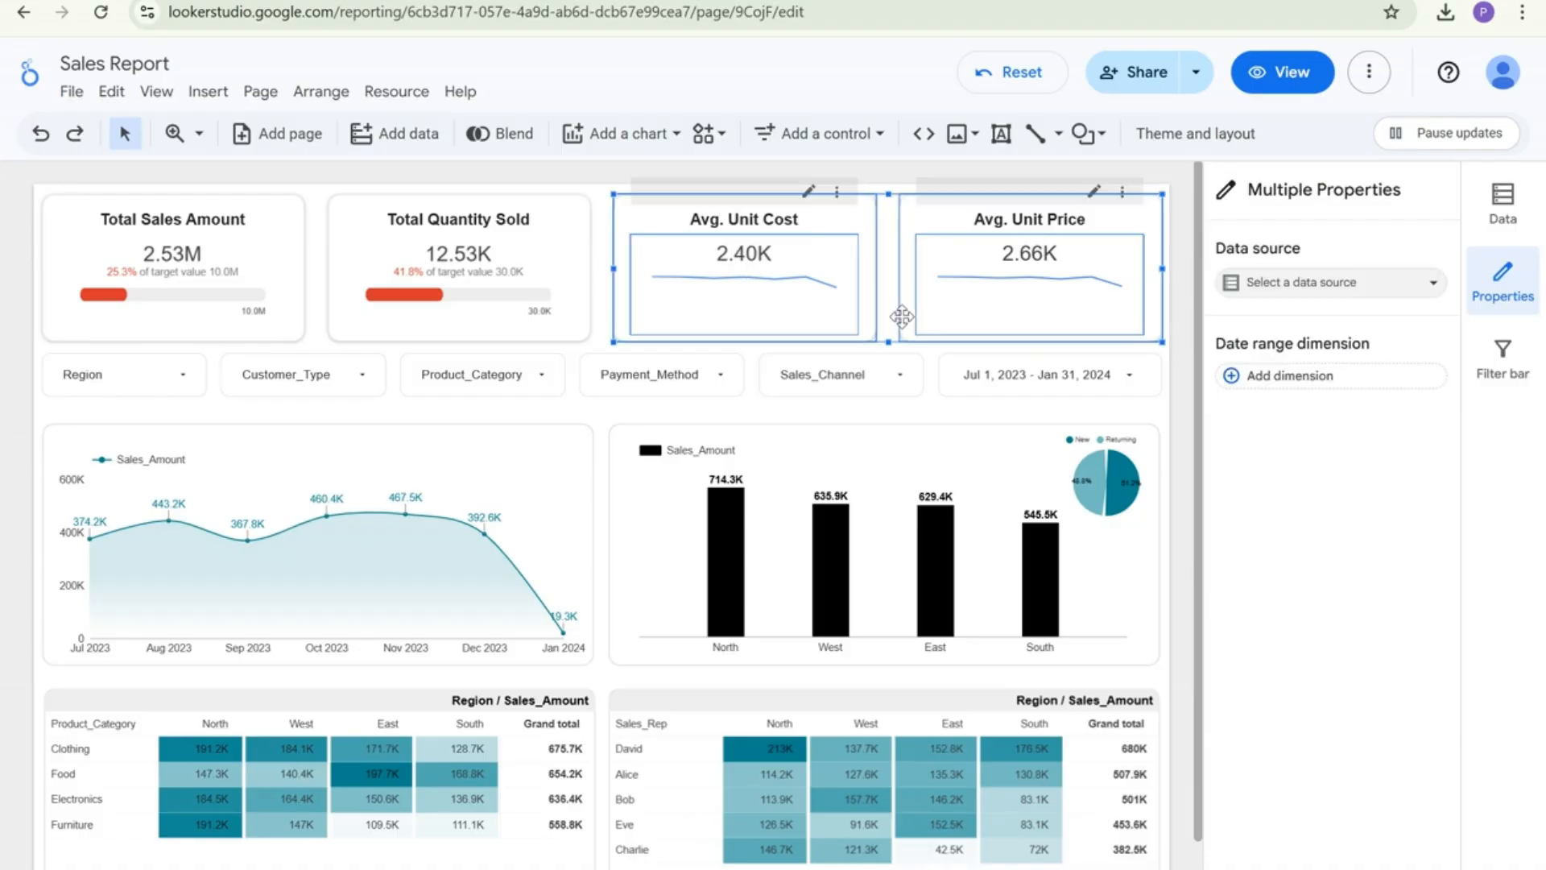
left_click(902, 316, "ctrl")
Turn off the border shadow on the background rectangles of the Avg. Unit Price and Avg. Unit Cost cards
left_click(902, 316)
left_click(902, 317)
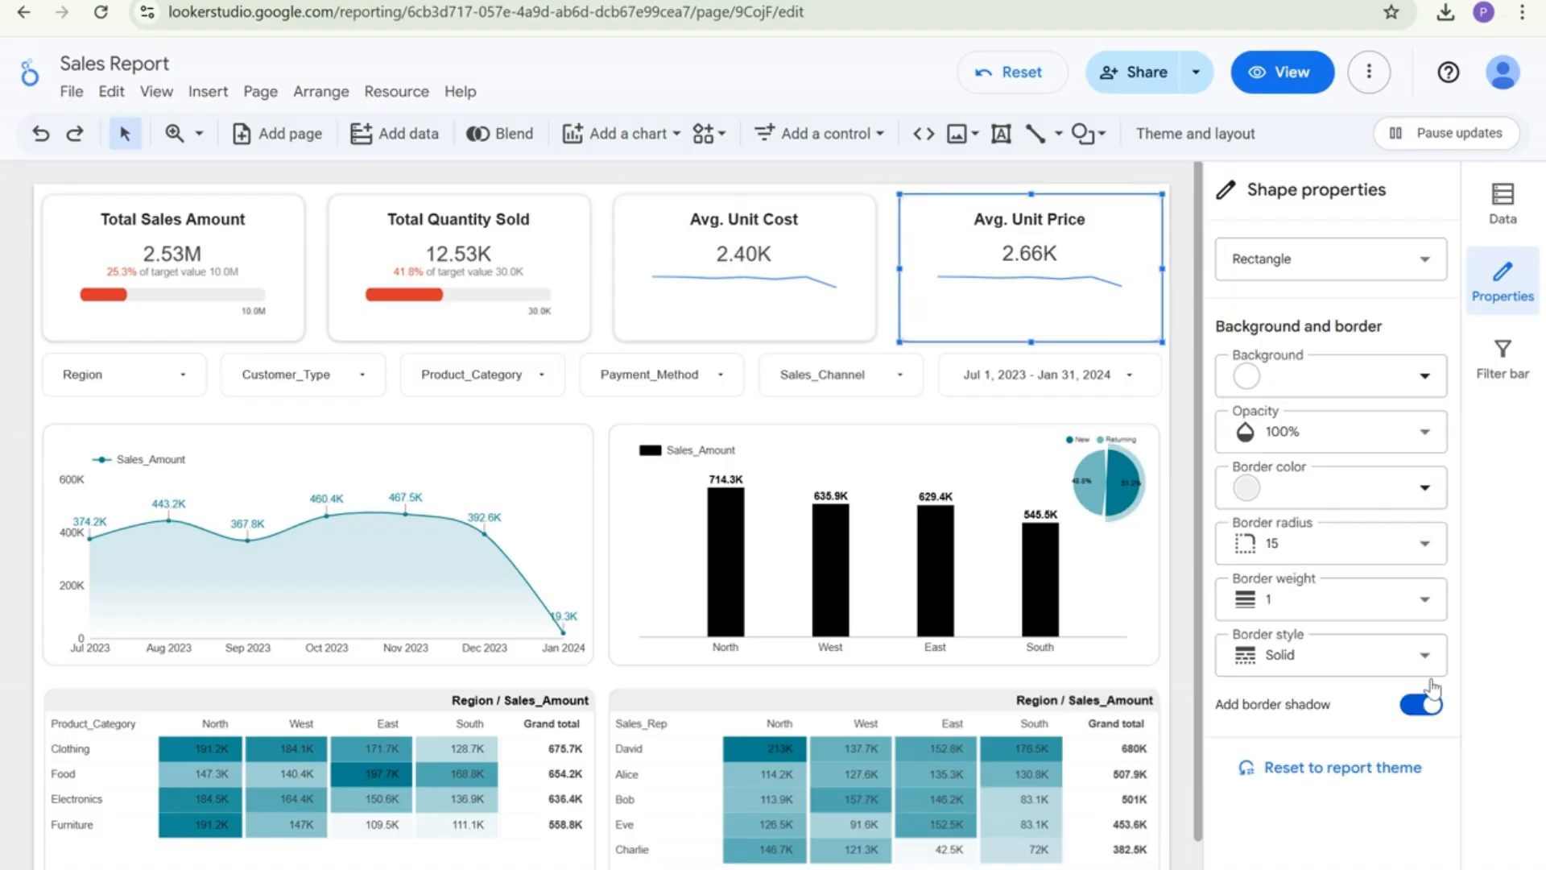
left_click(889, 326)
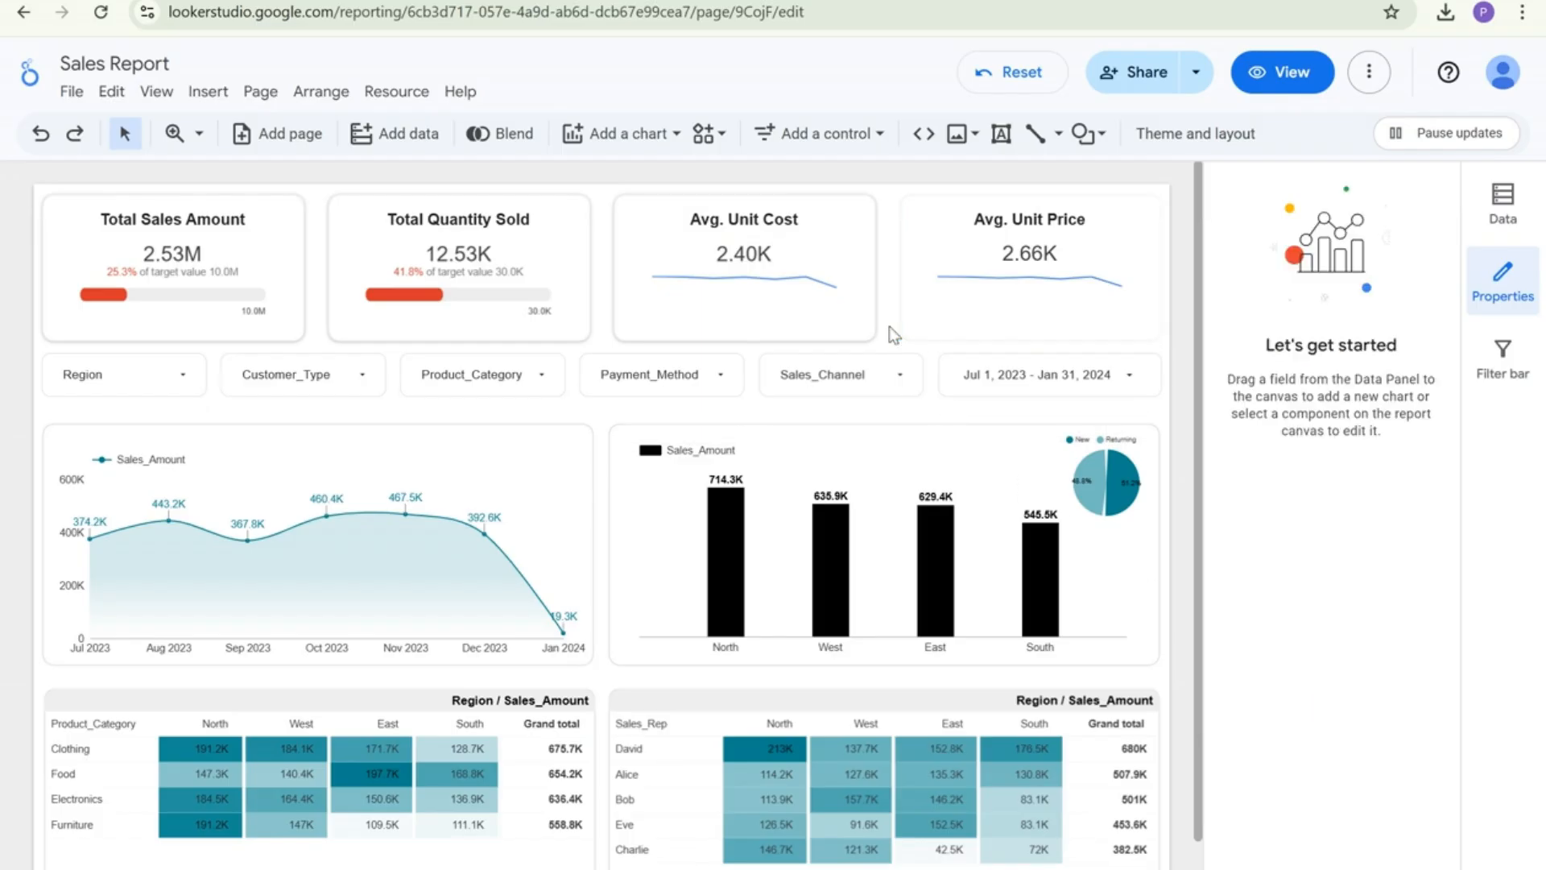
left_click(869, 330)
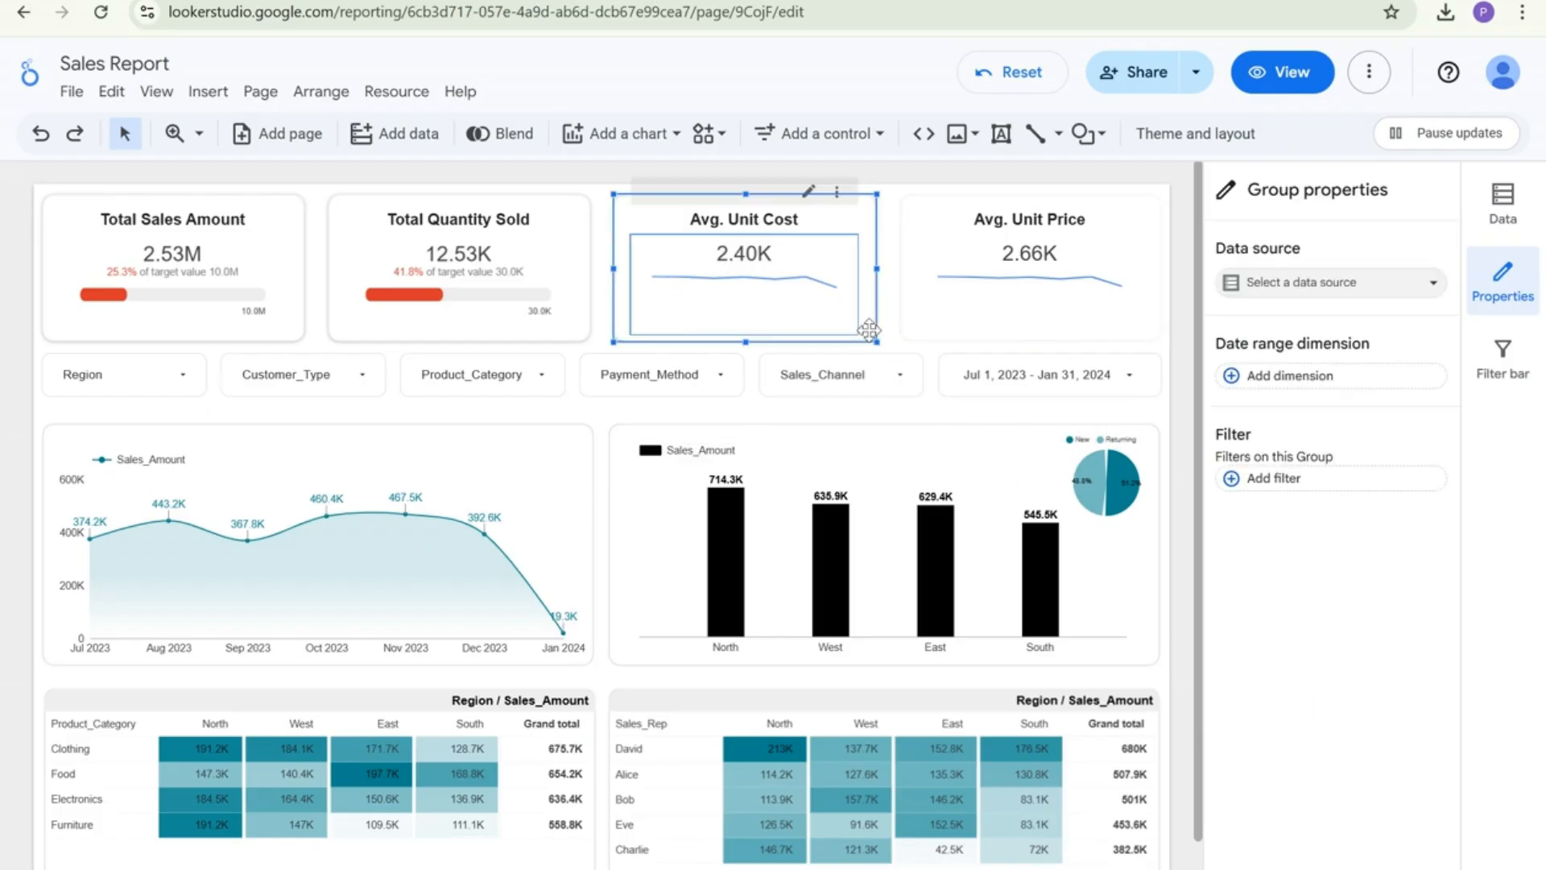
left_click(869, 331)
left_click(1422, 704)
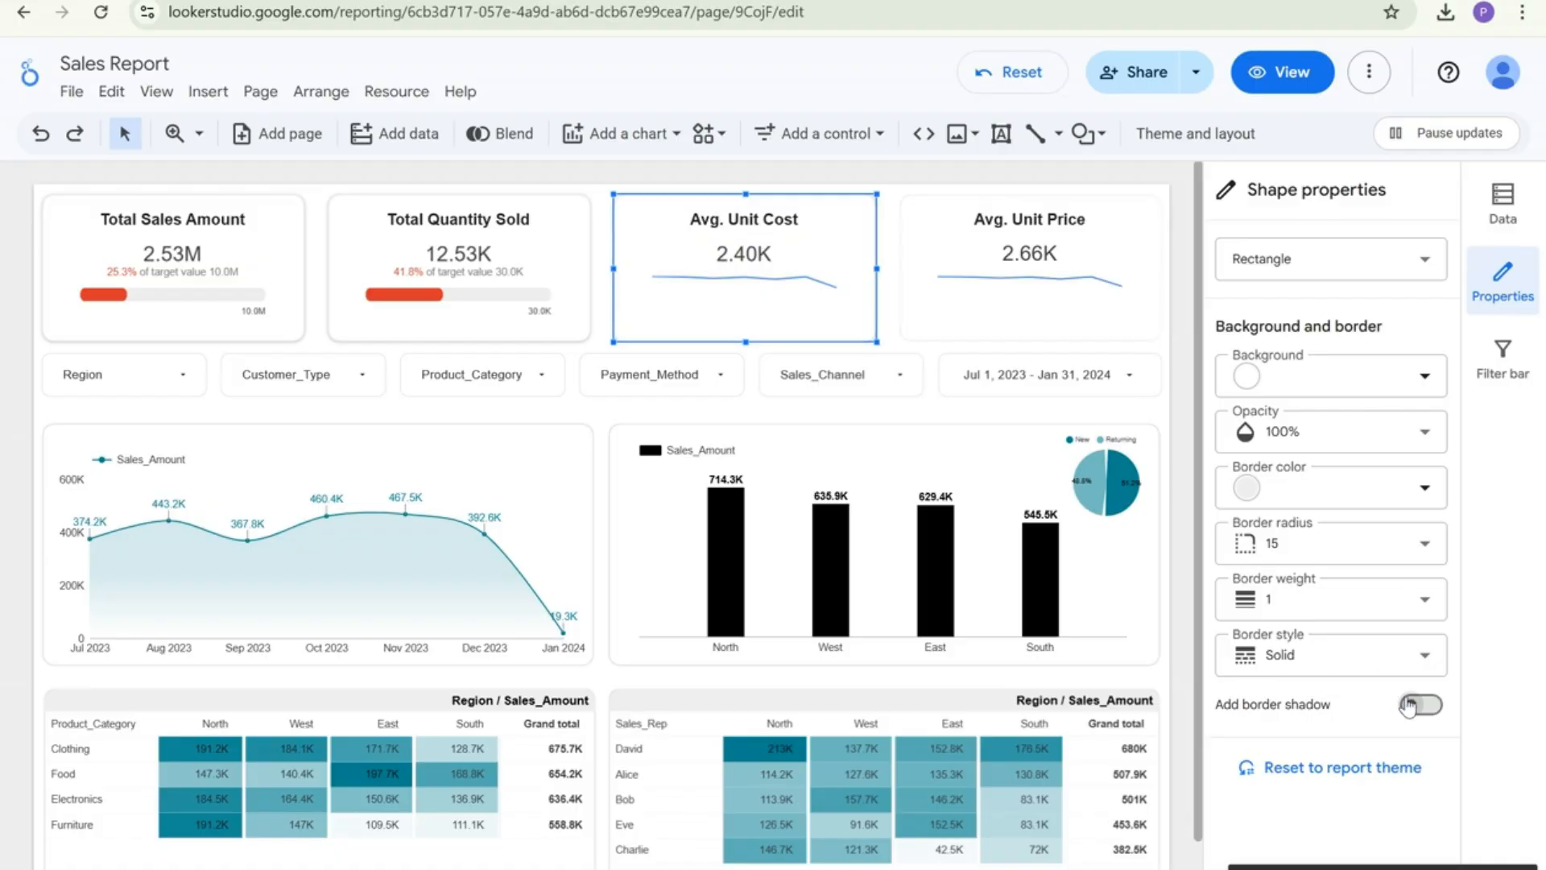
Turn off the border shadow on the background rectangles of the Total Quantity Sold and Total Sales Amount cards
left_click(585, 318)
left_click(586, 318)
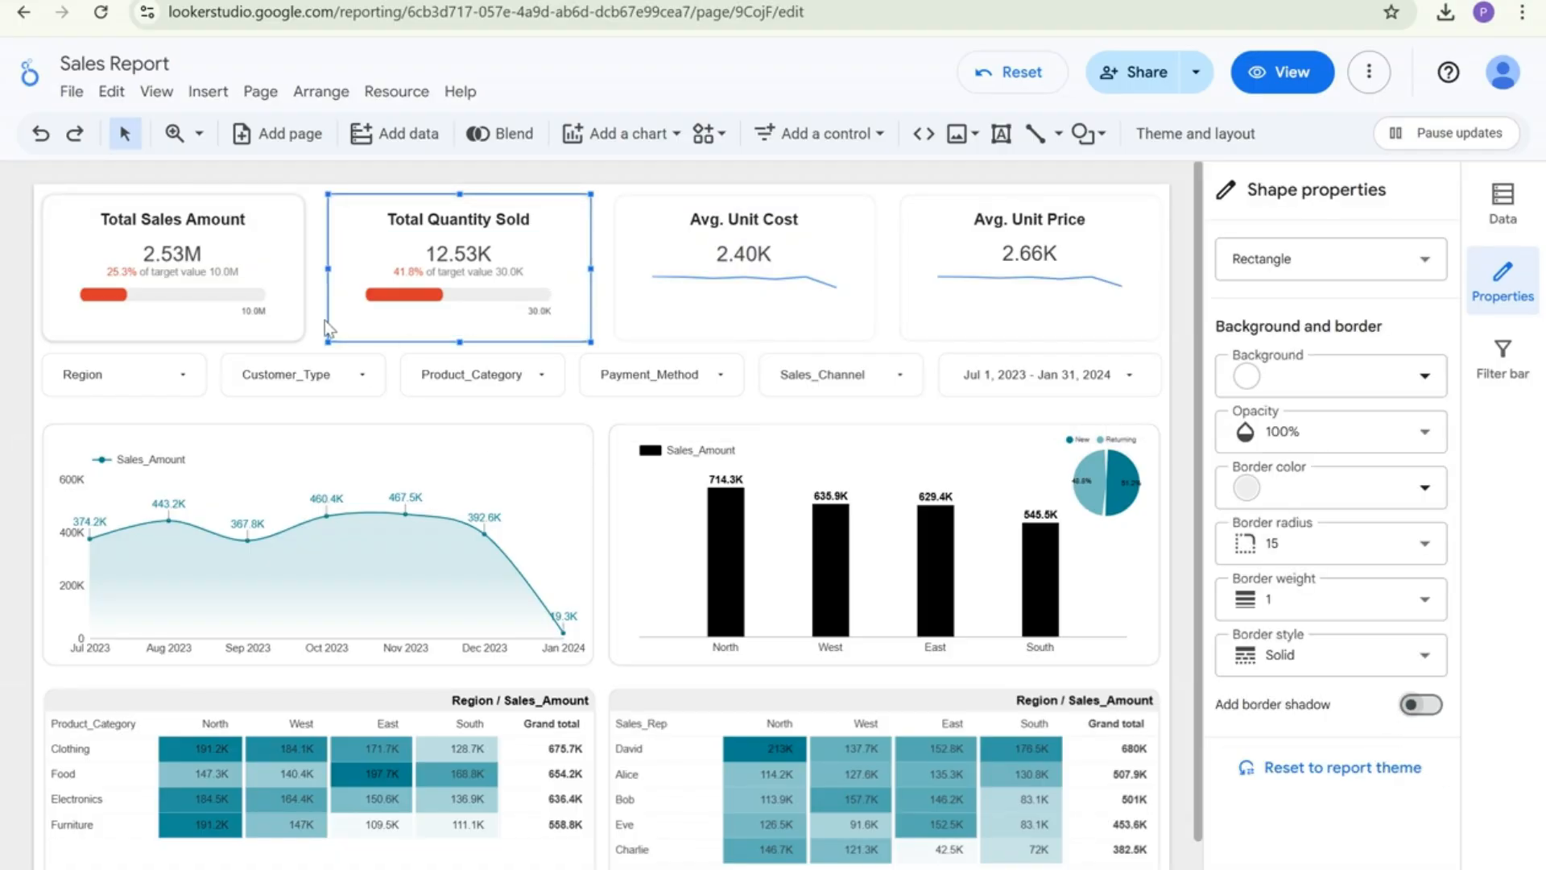
left_click(297, 311)
left_click(298, 311)
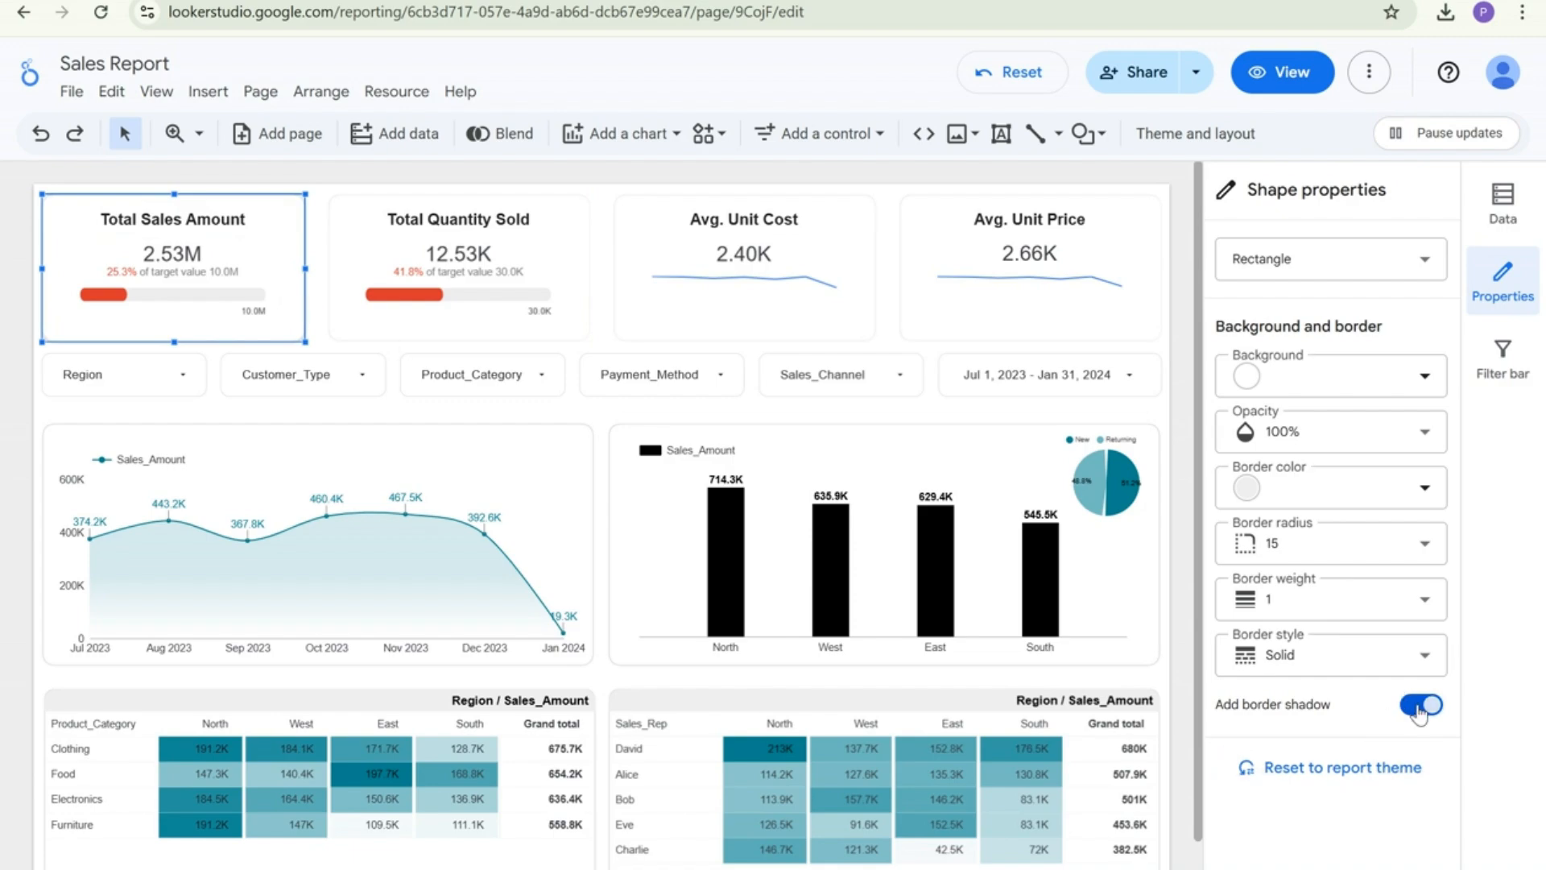
left_click(321, 314)
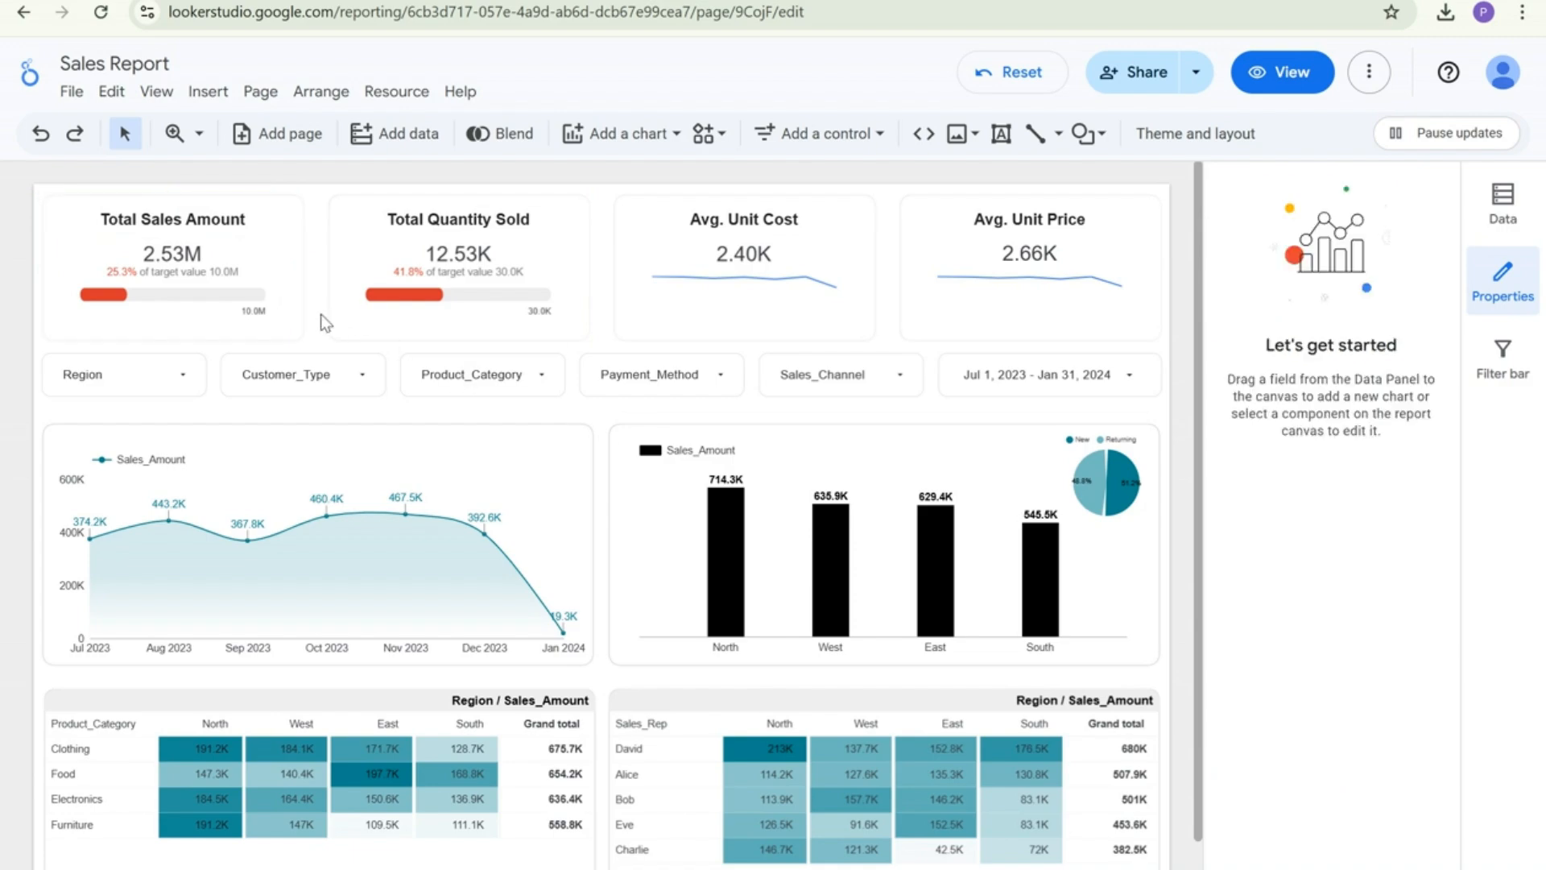
Change the Total Sales Amount card's background shape from a rectangle to Callout
left_click(301, 329)
left_click(301, 329)
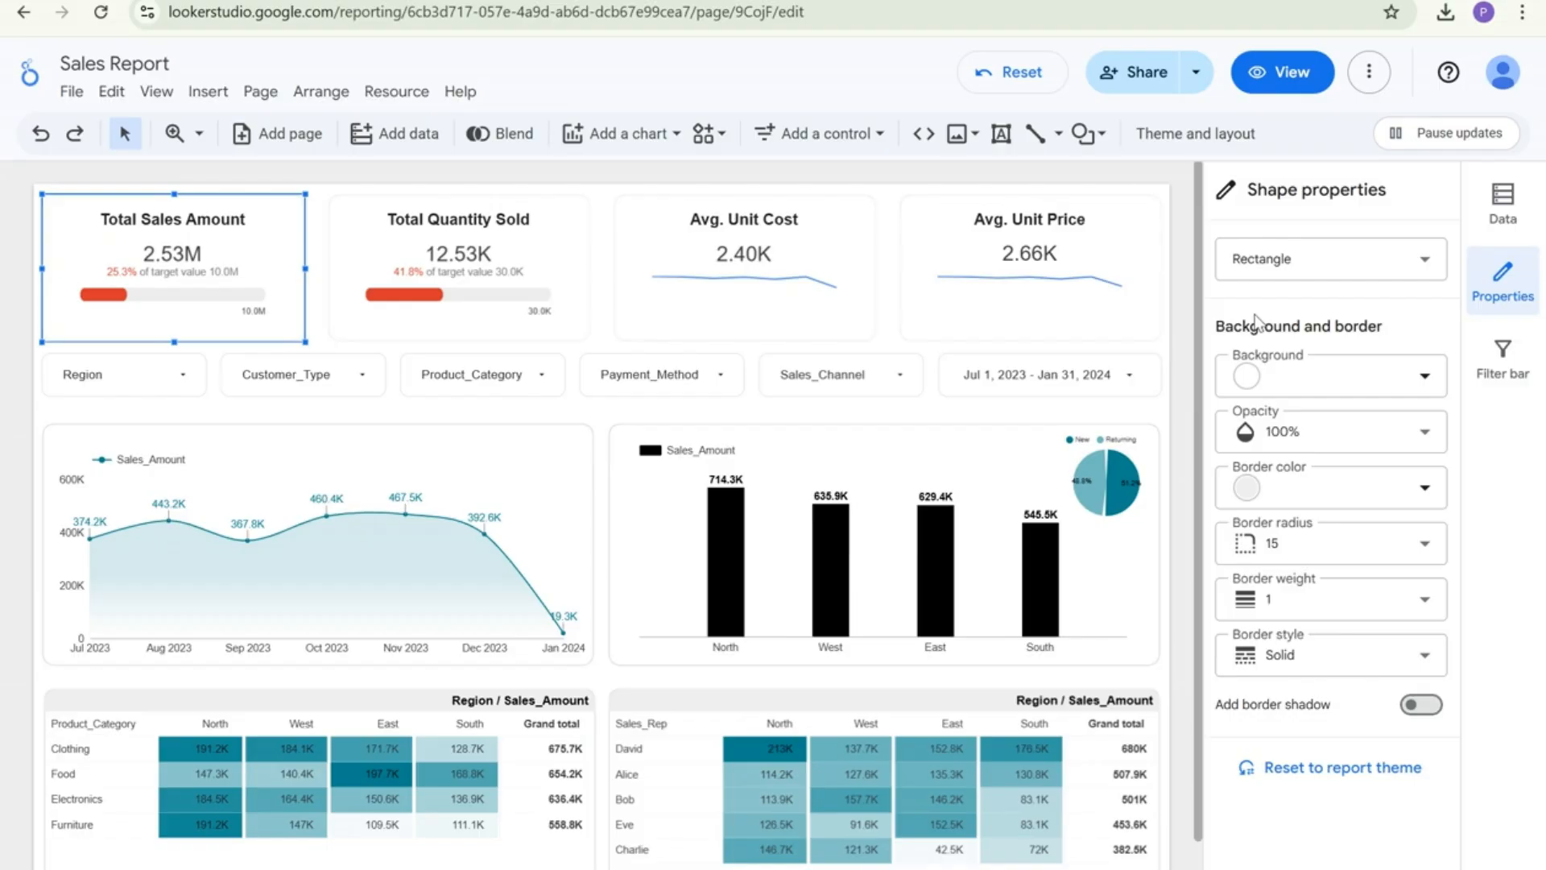
left_click(1321, 268)
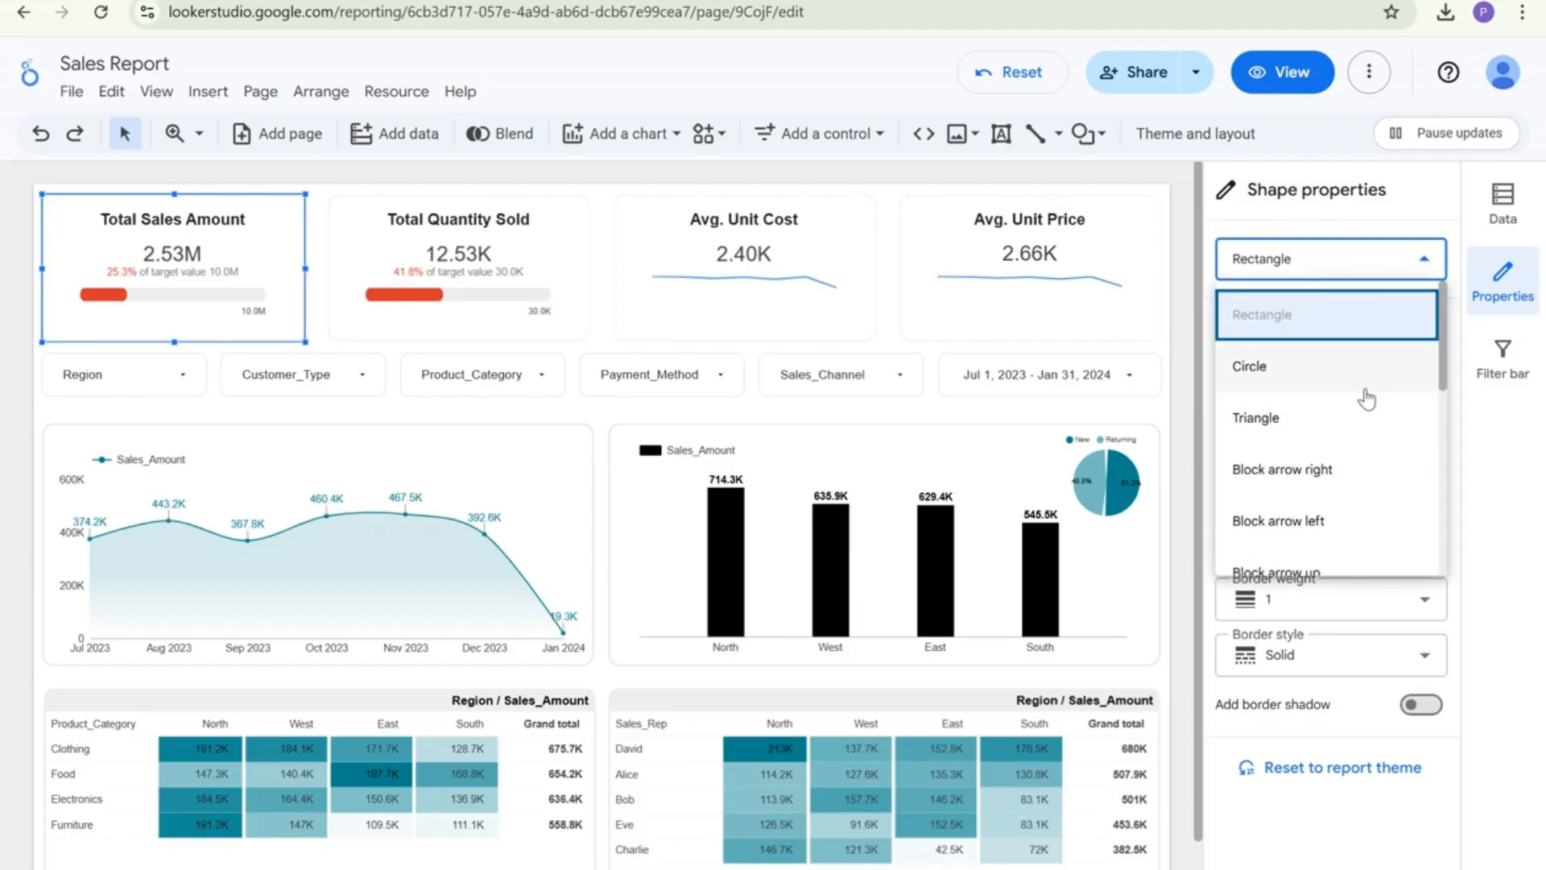
scroll(1364, 371, "down", 1)
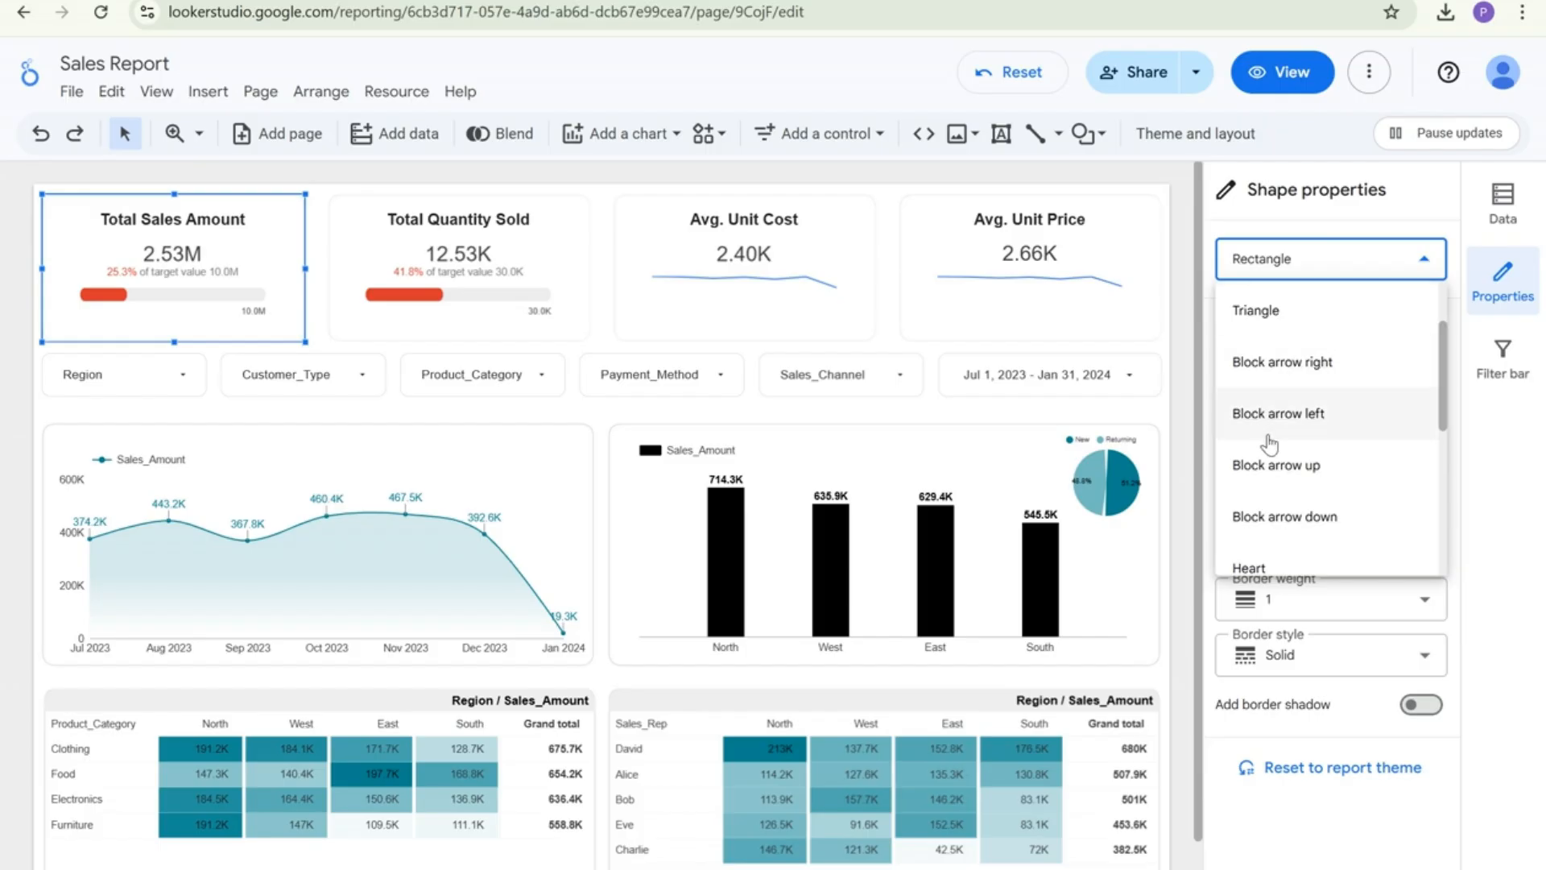
scroll(1281, 426, "down", 2)
scroll(1300, 456, "down", 2)
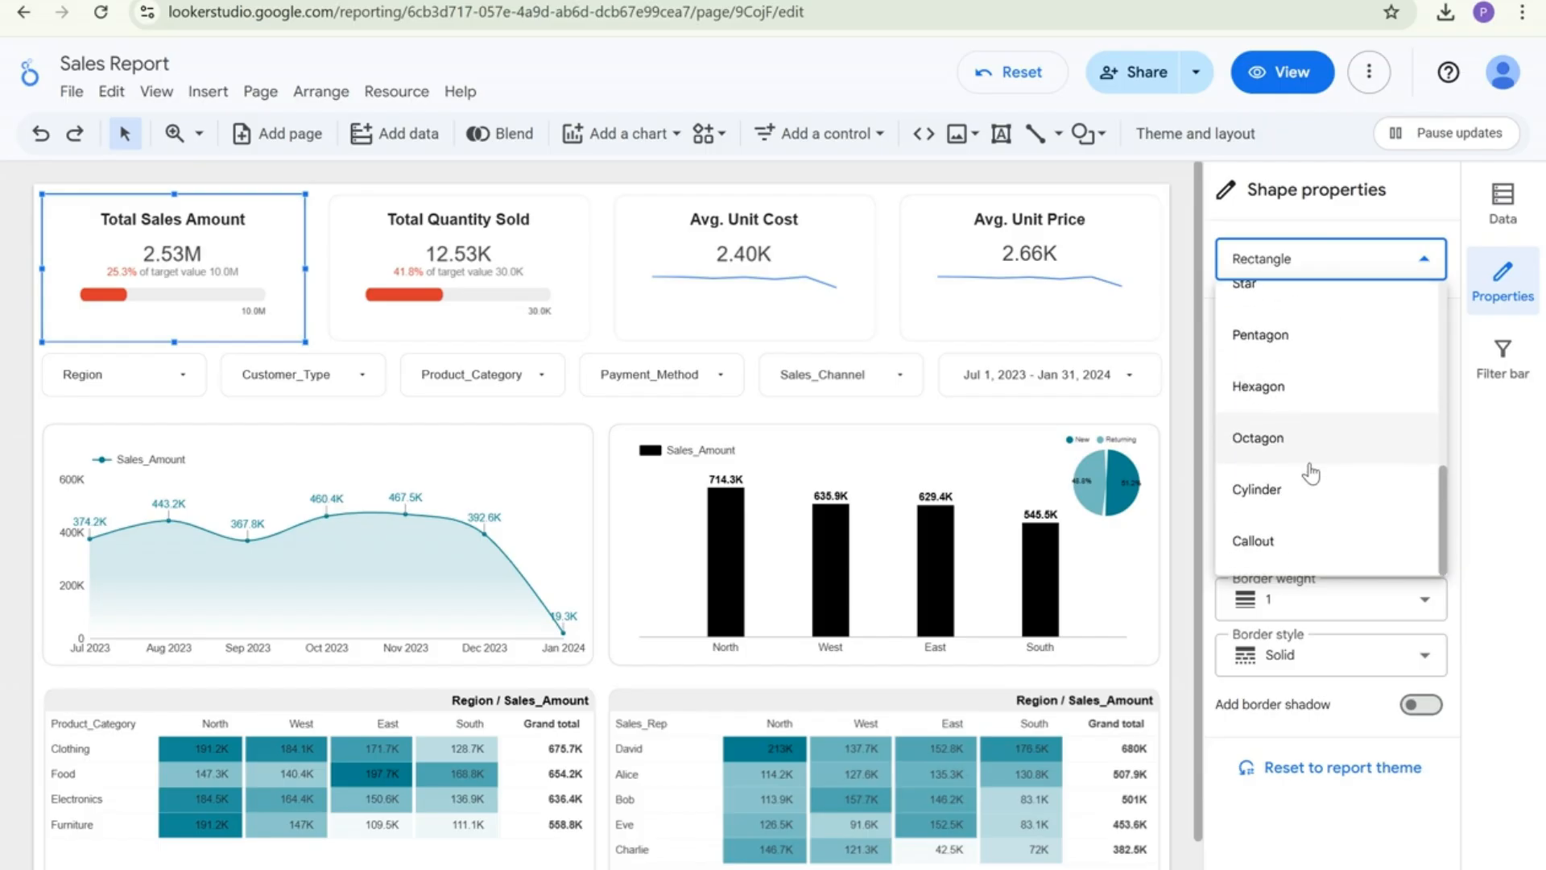
left_click(1302, 555)
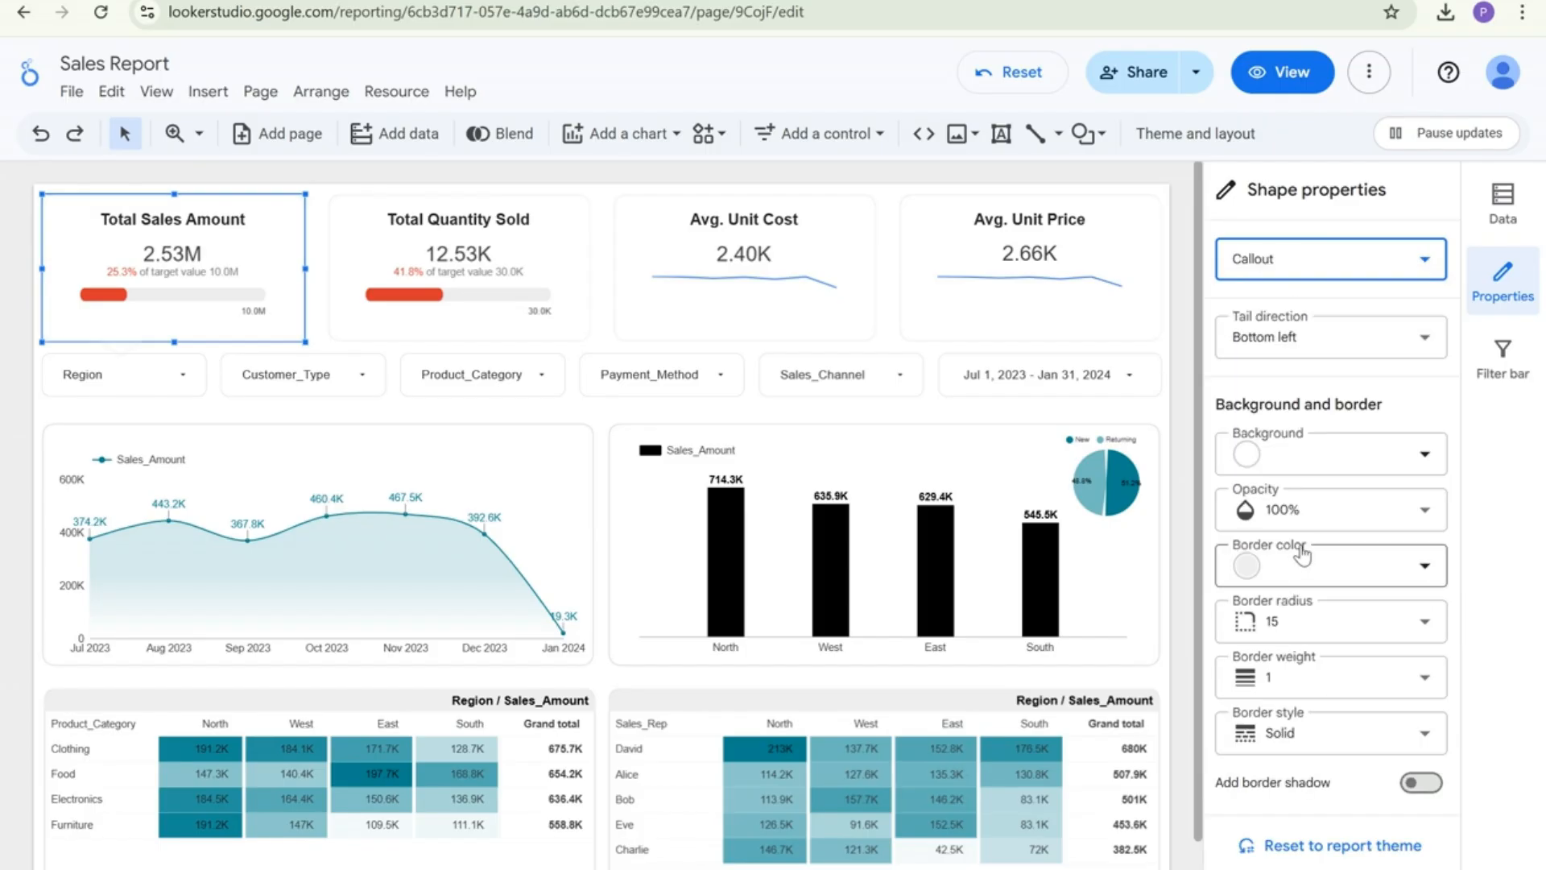
left_click(318, 337)
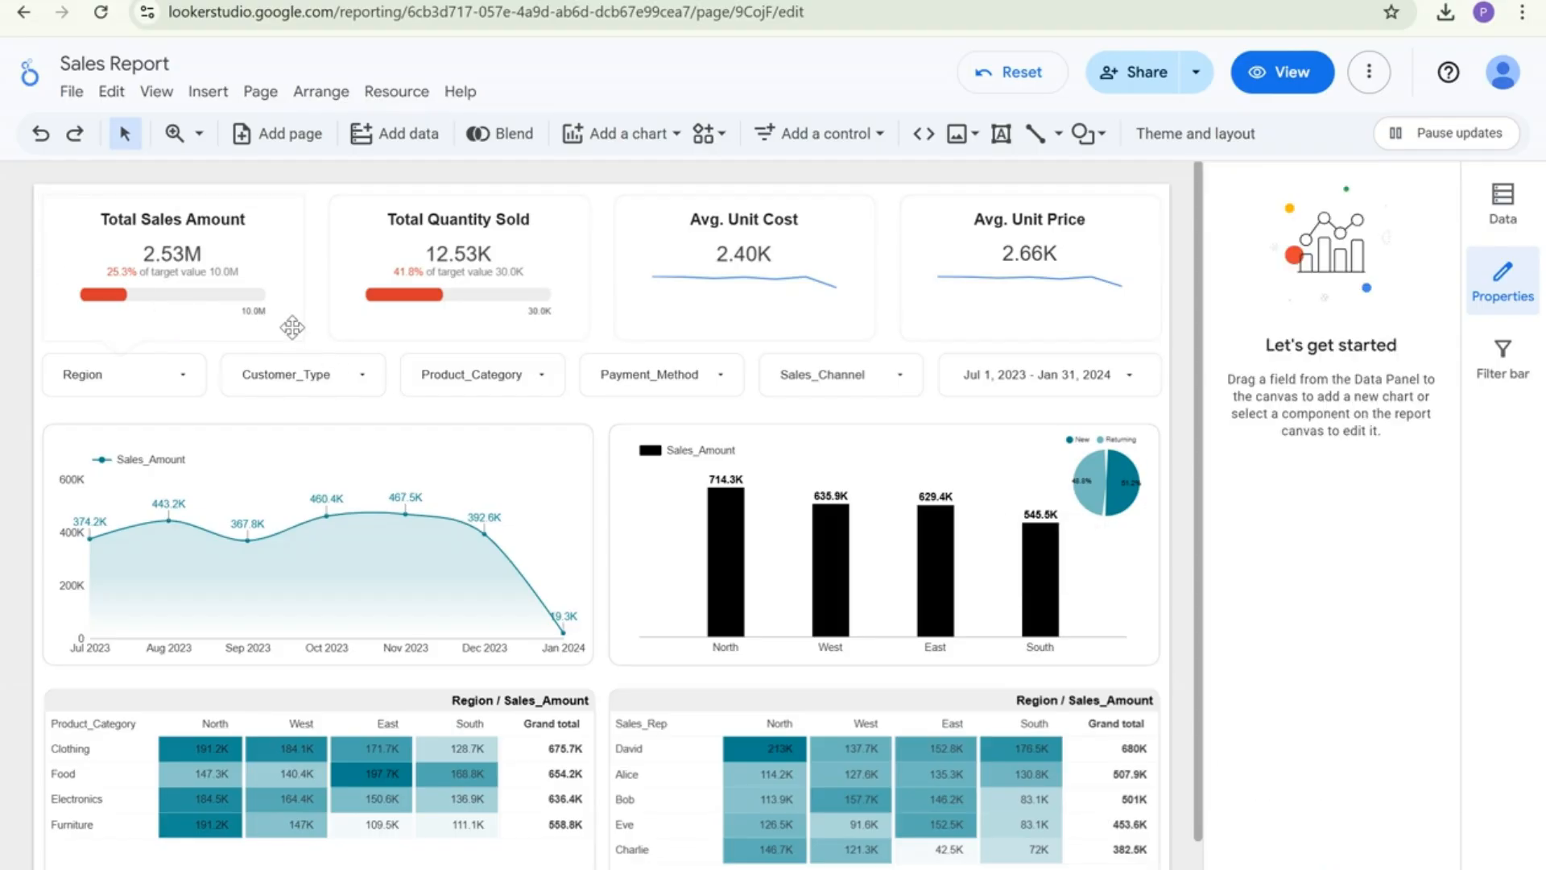
Shorten the Total Sales Amount callout slightly from its lower edge so its tail ends above the Region filter
left_click(291, 327)
left_click(294, 326)
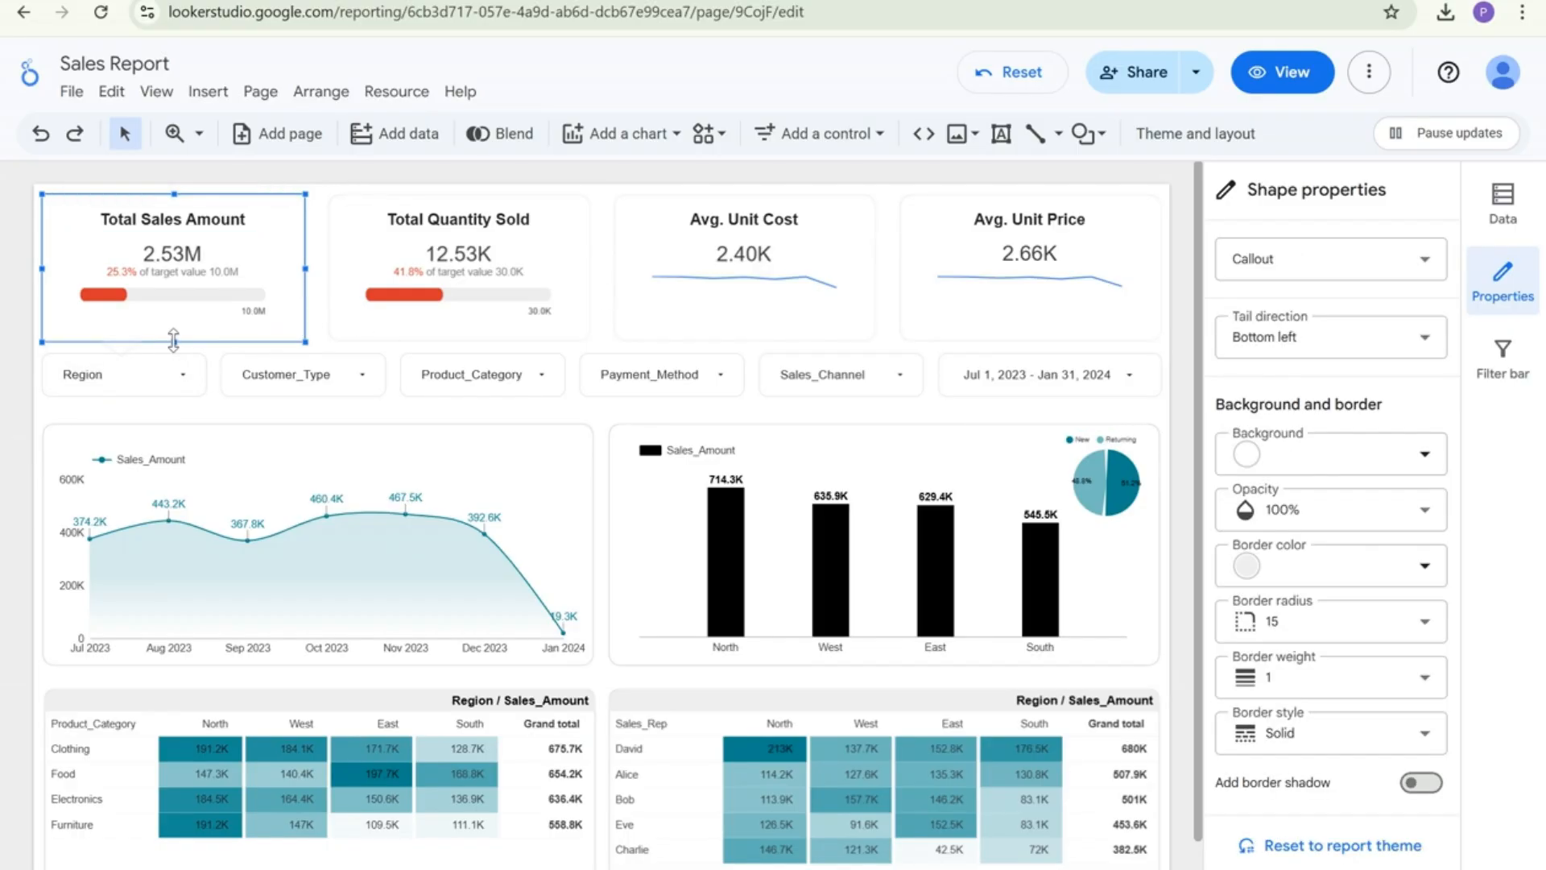
left_click_drag(174, 341, 174, 335)
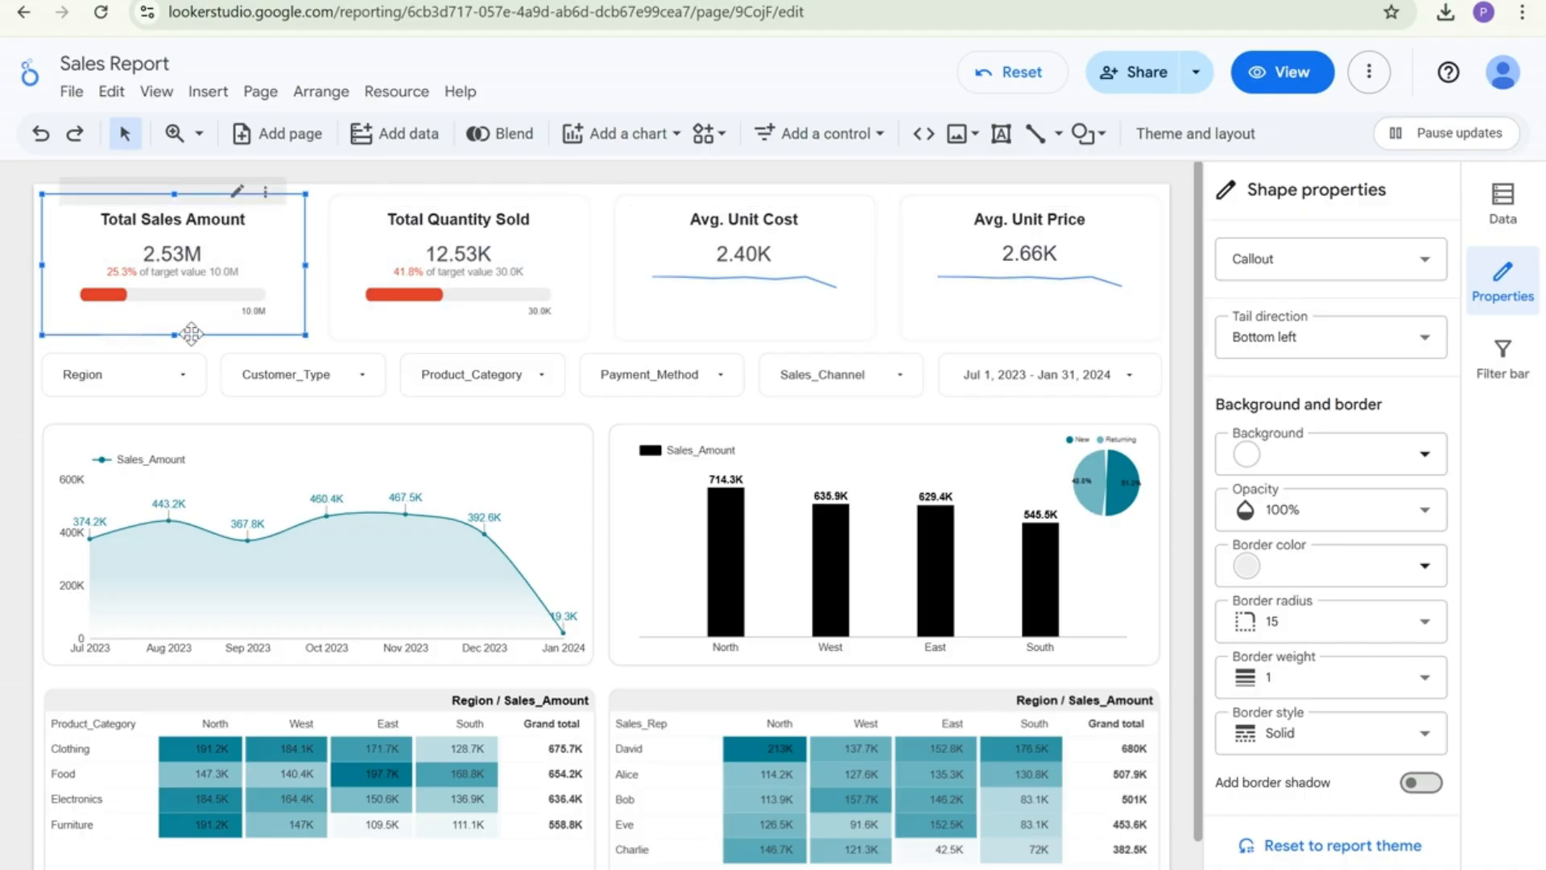
left_click(326, 332)
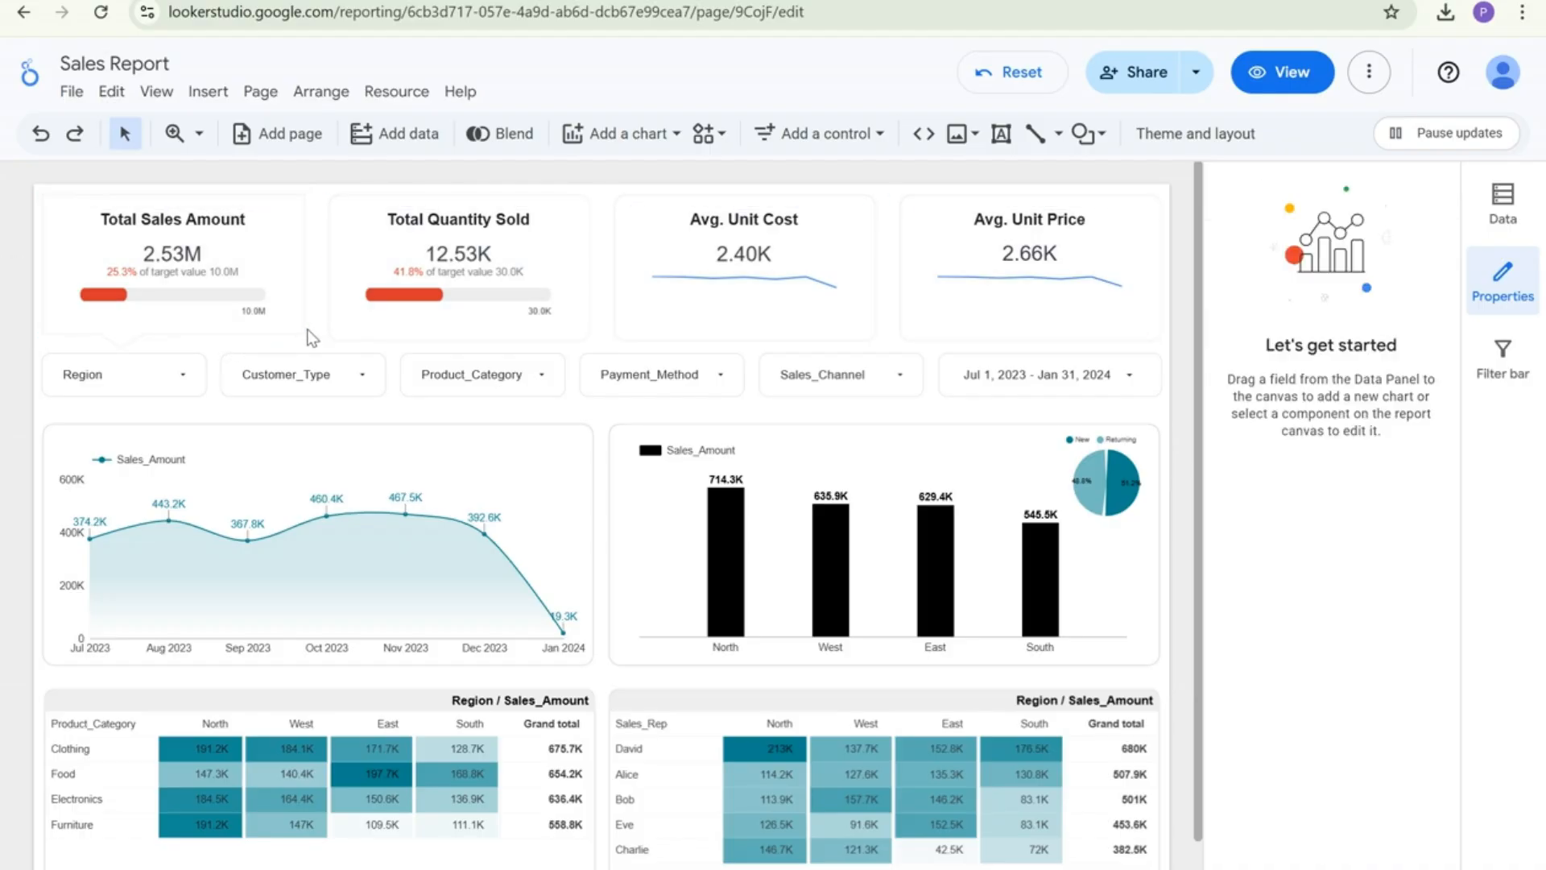
Set the border radius of the Total Sales Amount callout to 20
left_click(302, 322)
left_click(302, 322)
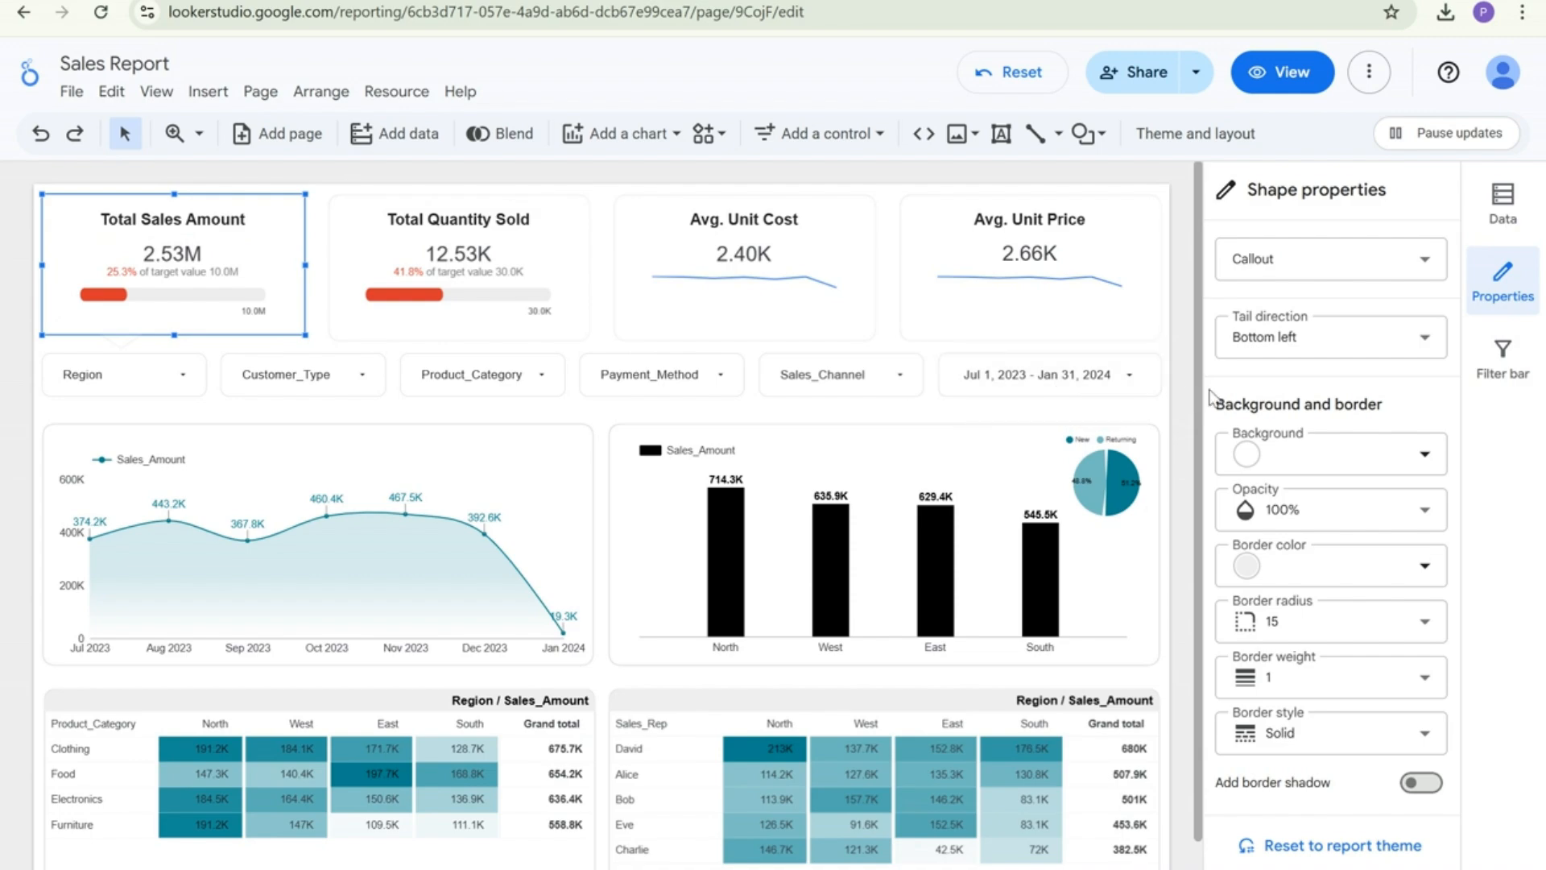
left_click(1303, 636)
scroll(1288, 516, "down", 2)
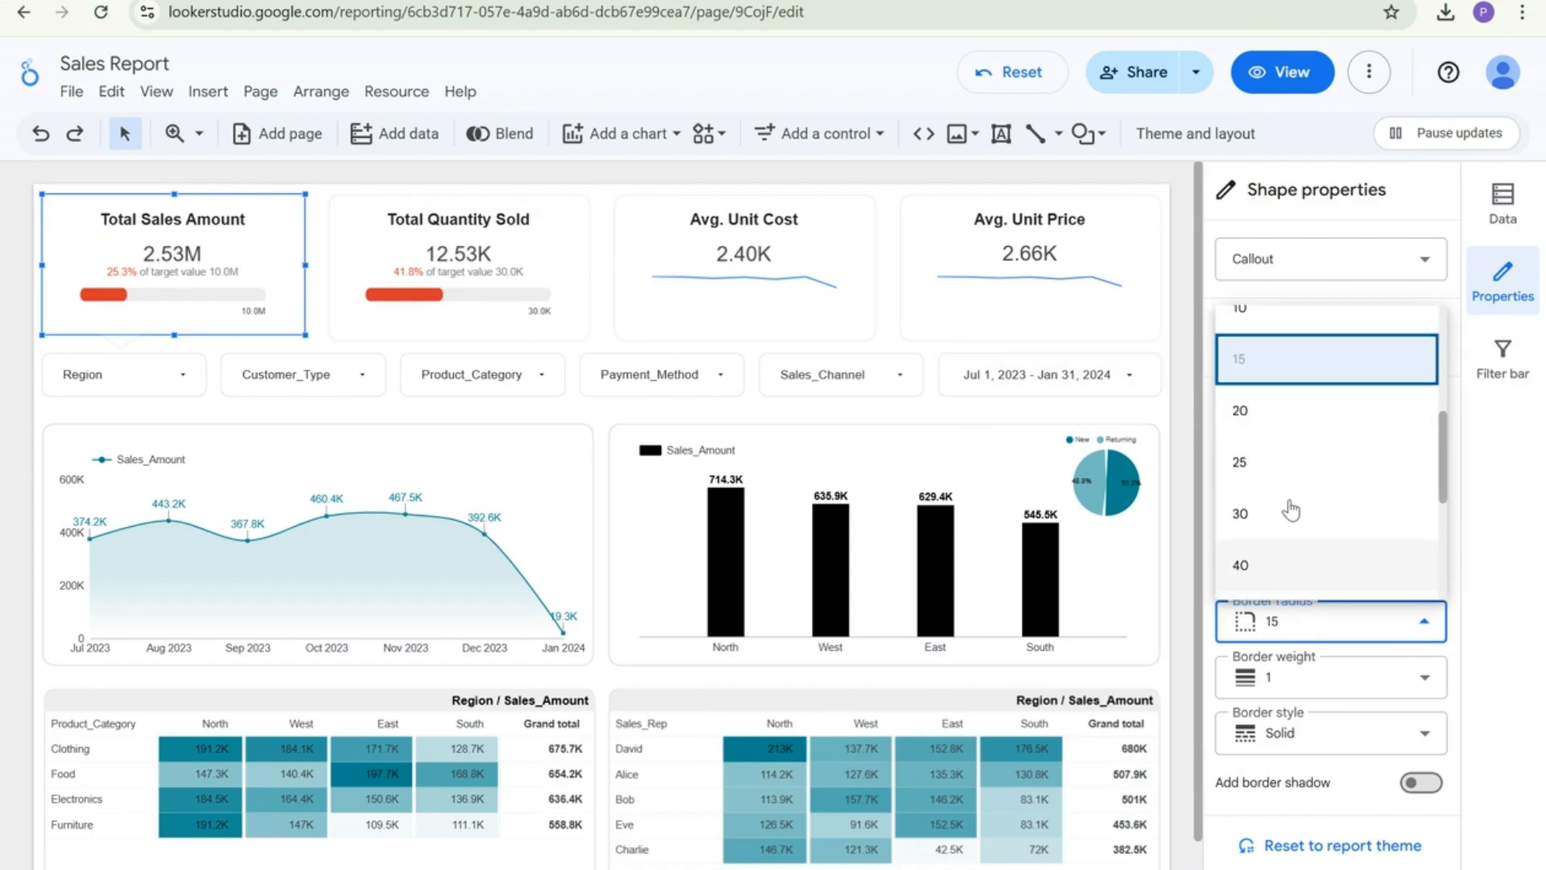
left_click(1260, 436)
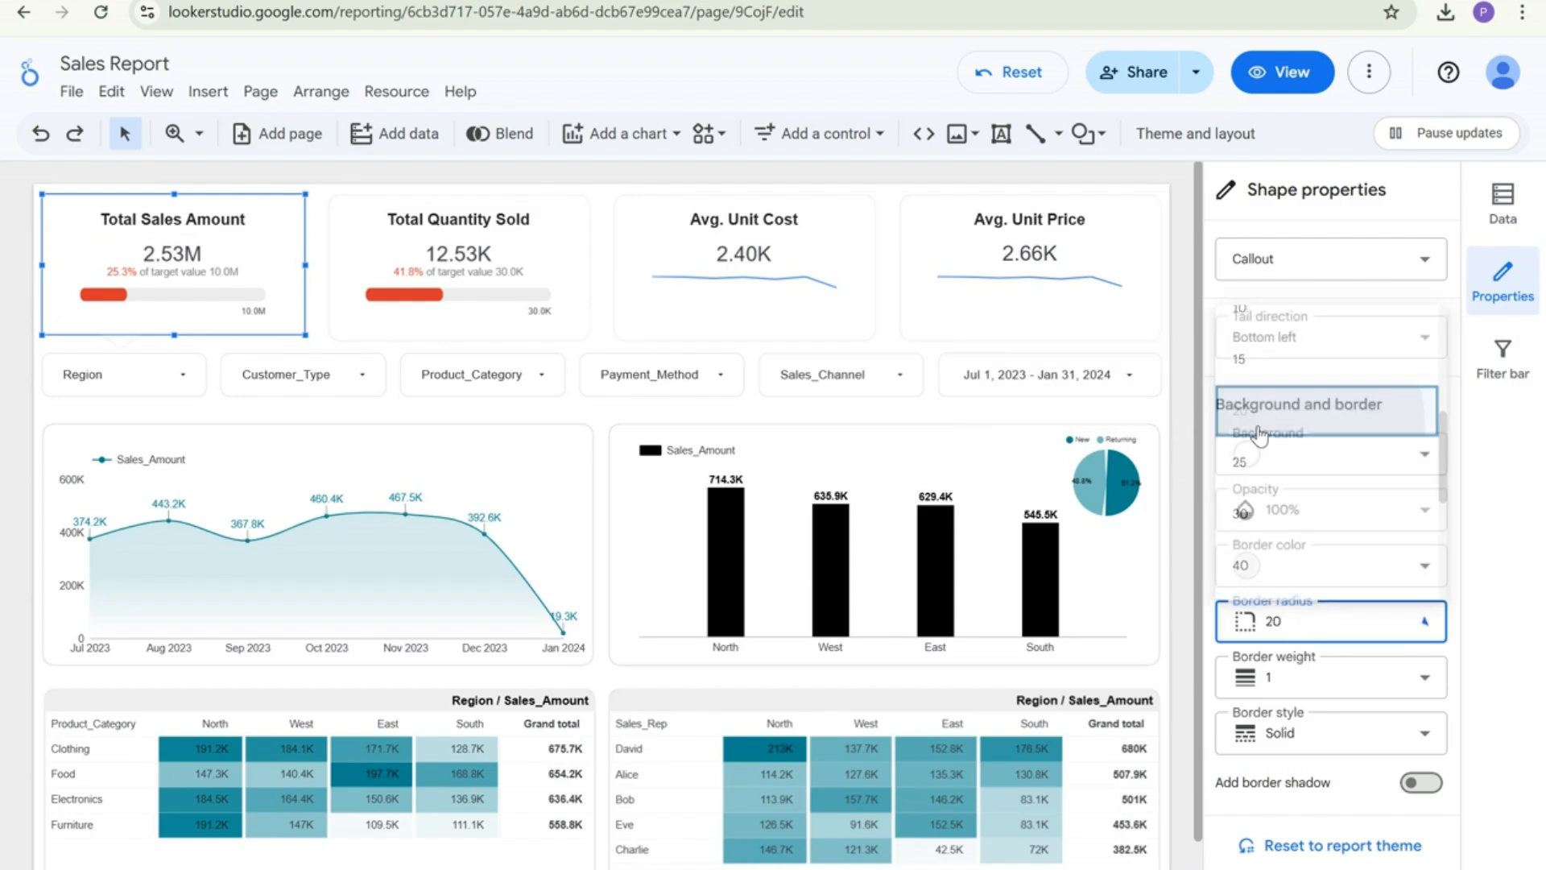
left_click(312, 312)
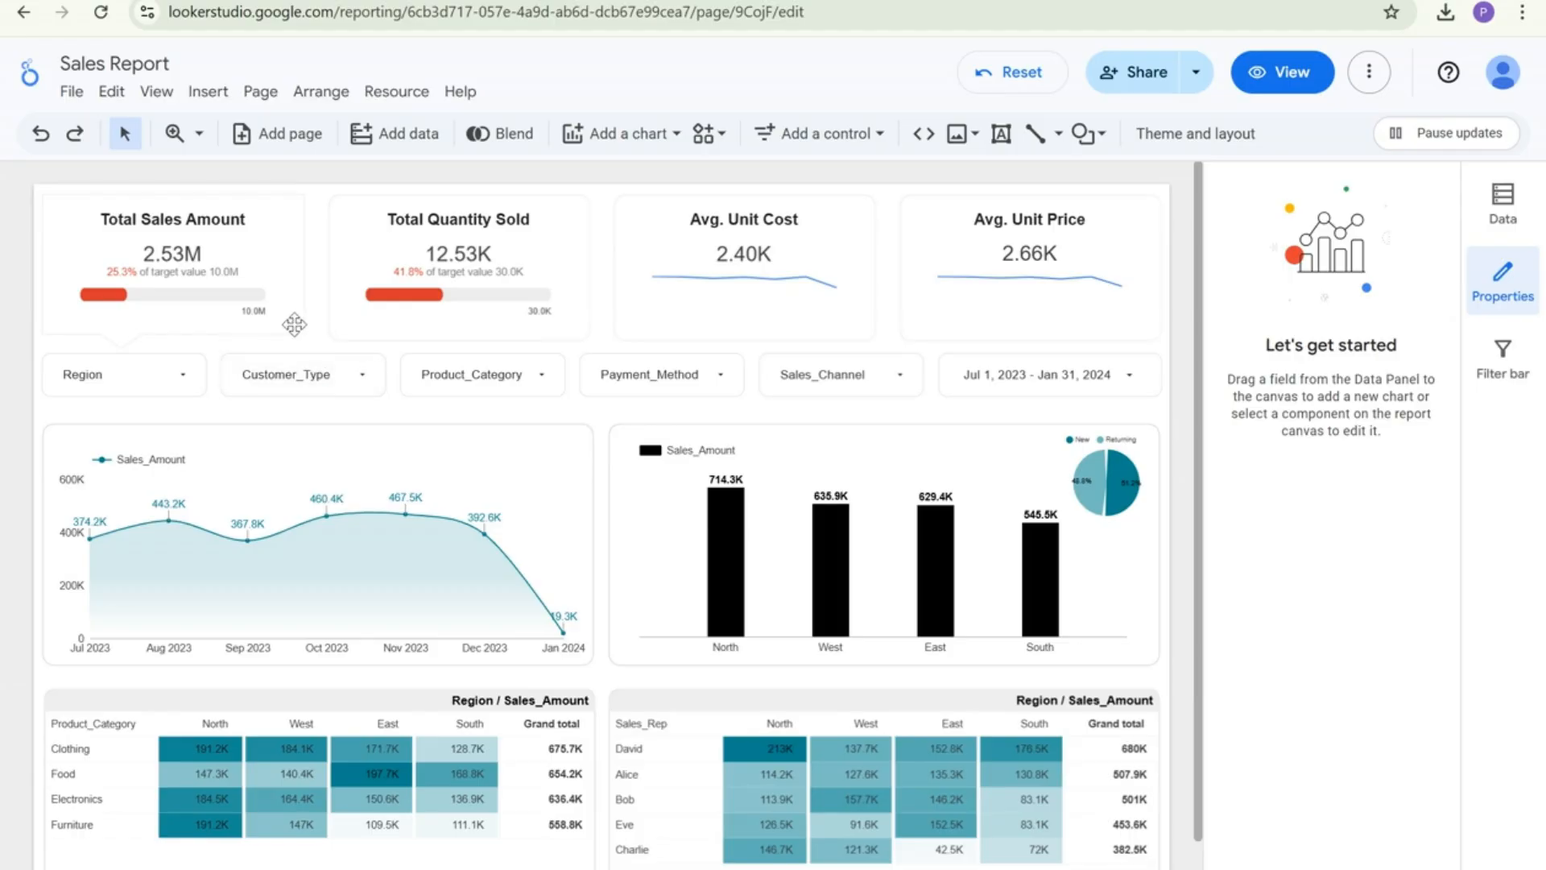
Set the border color of the Total Sales Amount callout to a light grey one shade darker
left_click(294, 325)
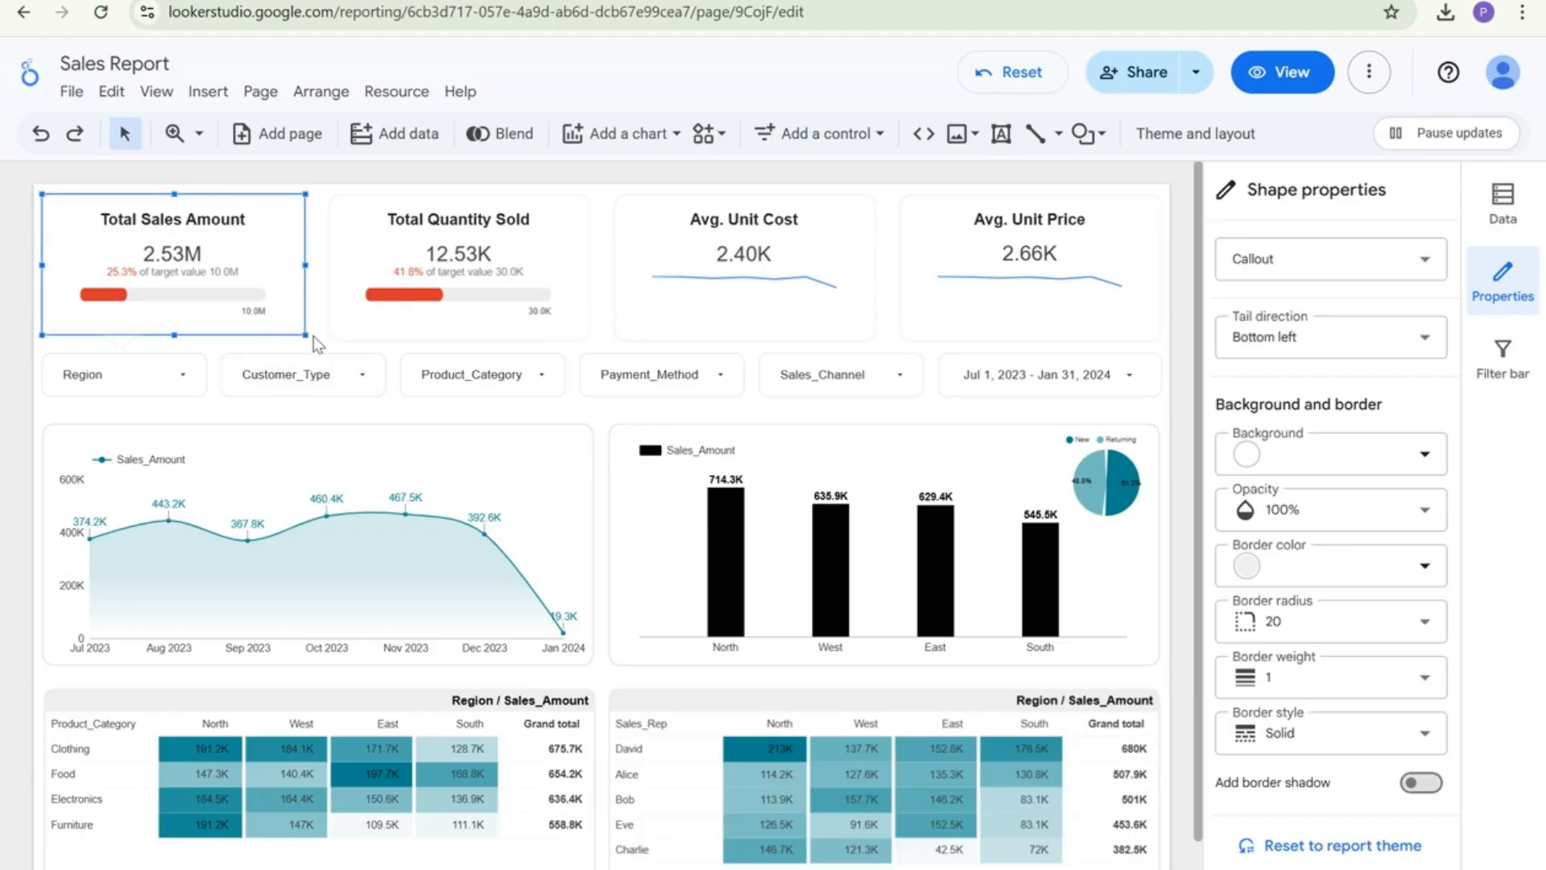
left_click(323, 329)
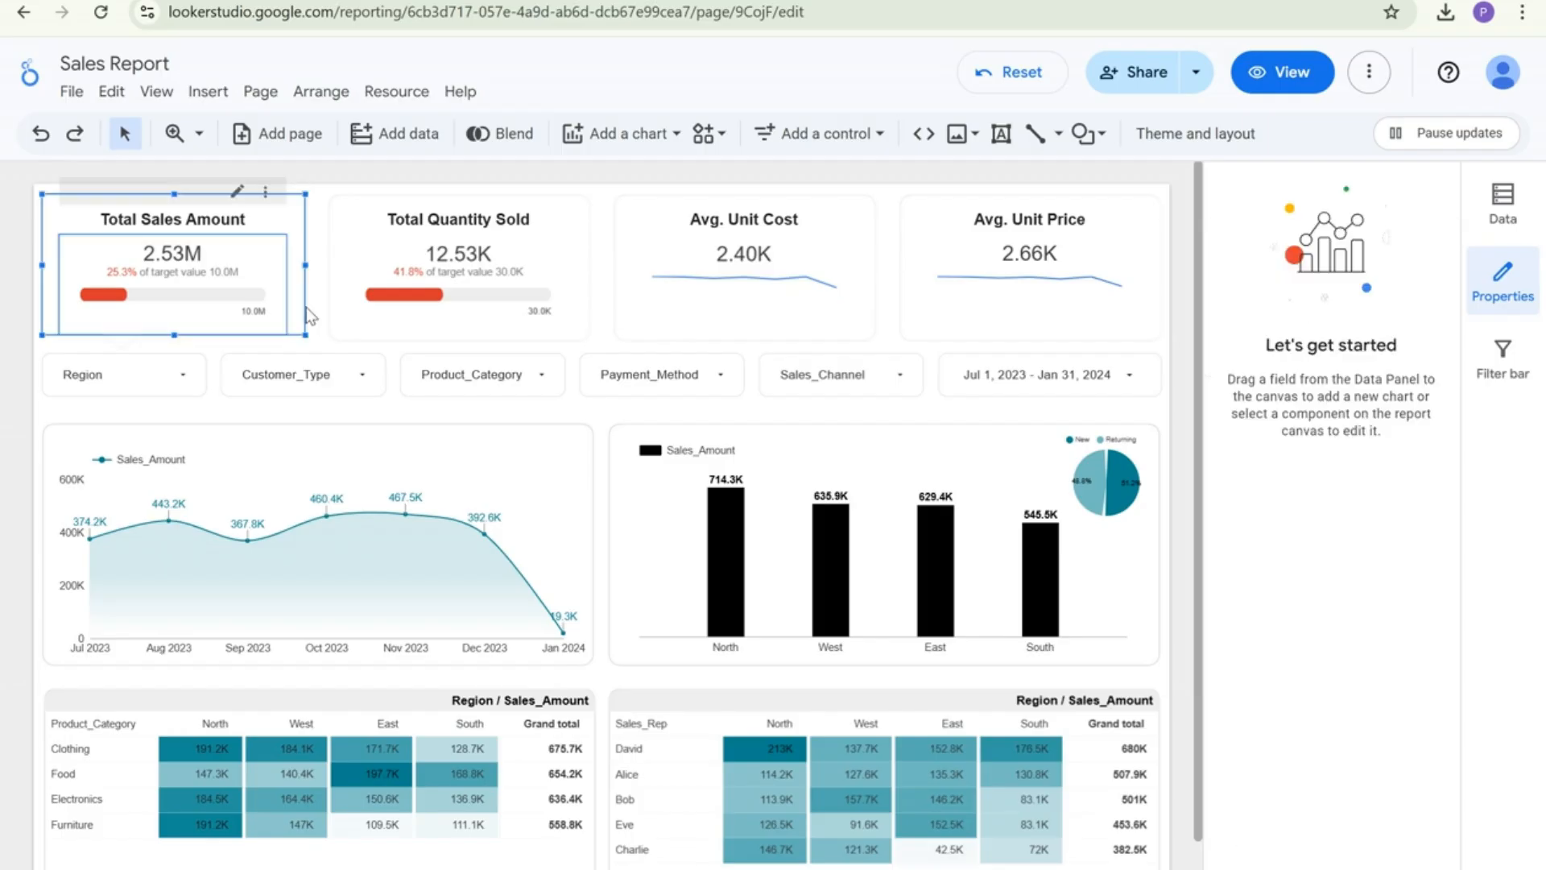
left_click(304, 303)
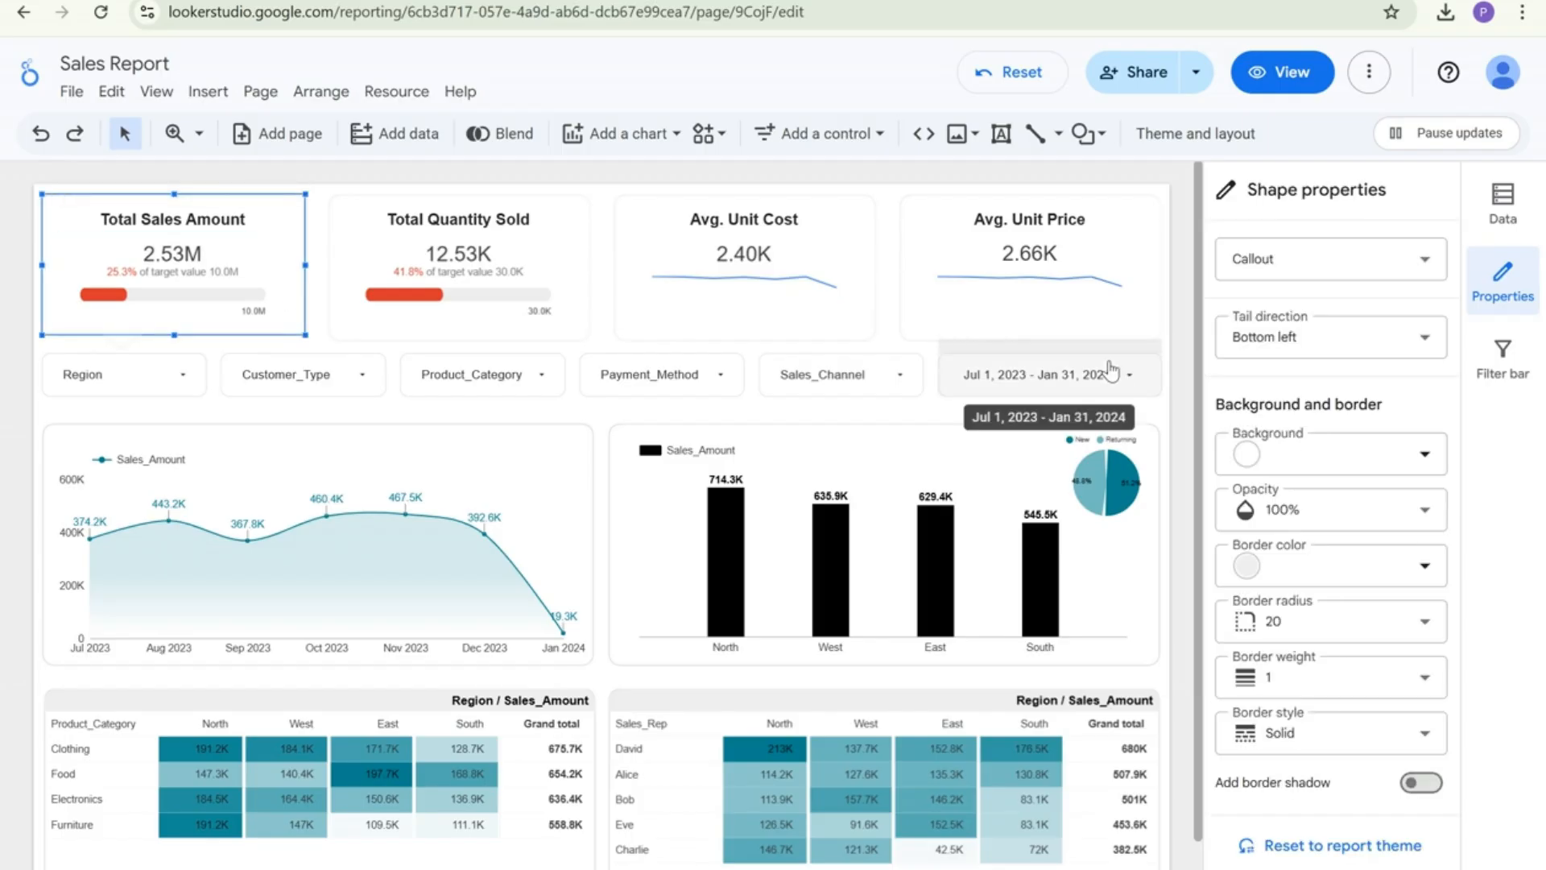
left_click(1343, 573)
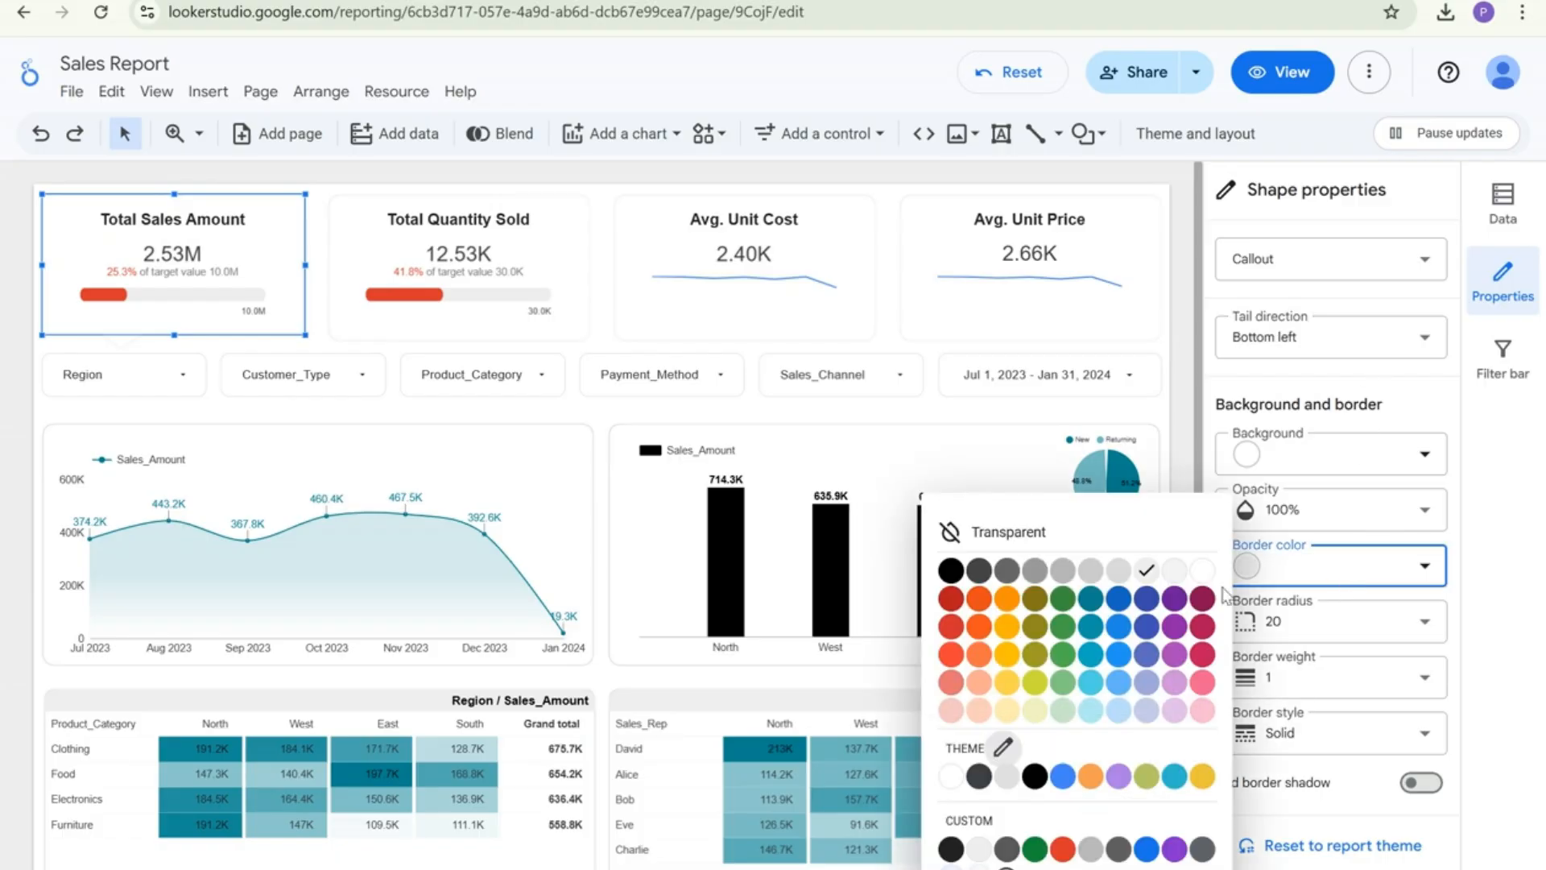
left_click(1115, 581)
left_click(312, 330)
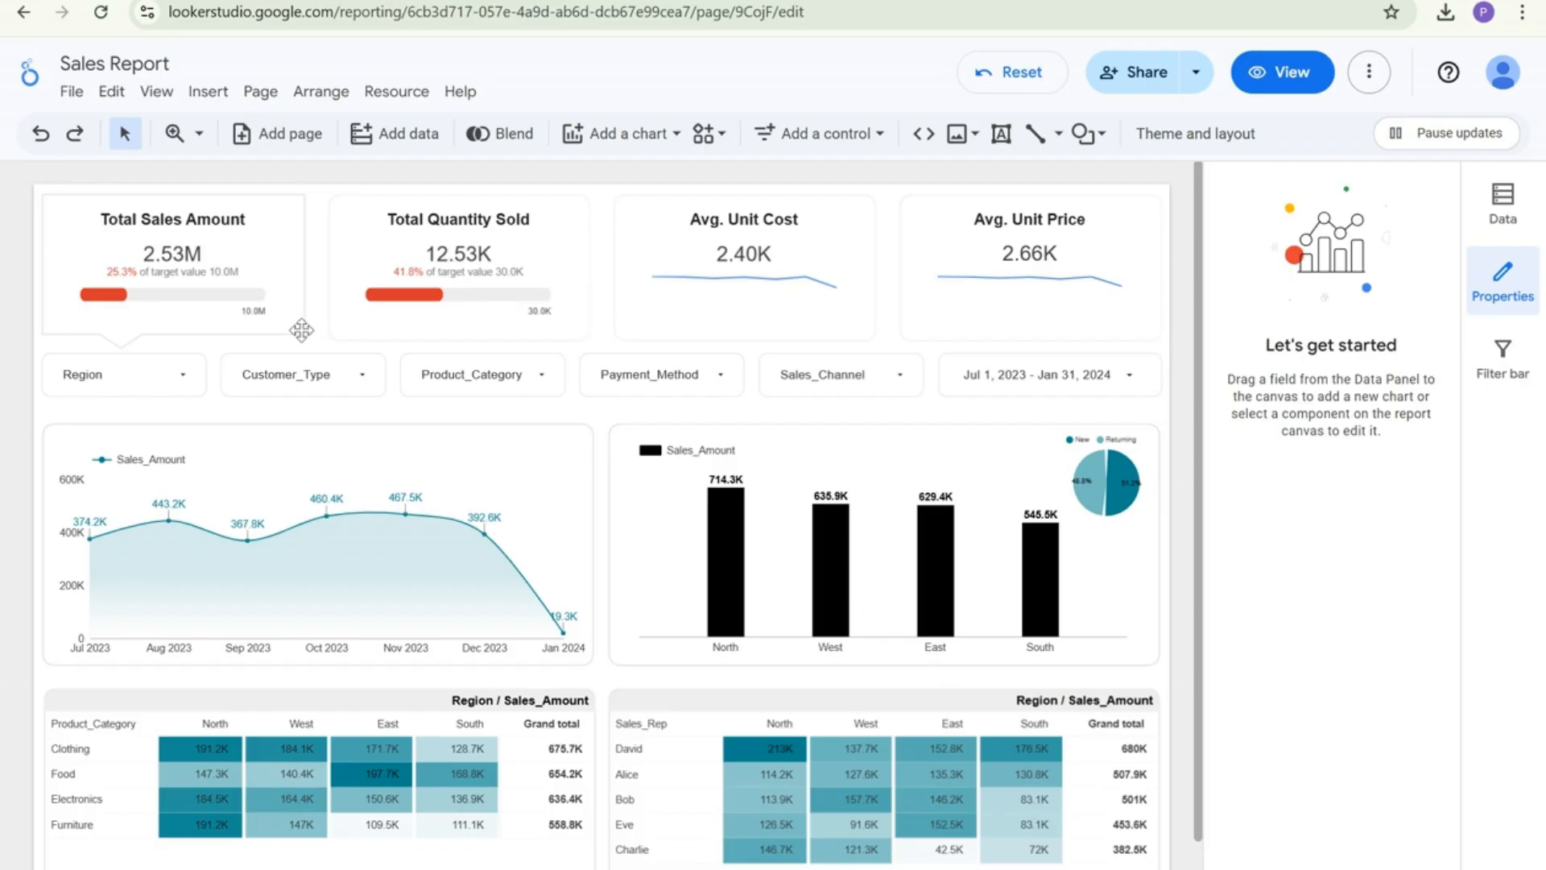
left_click(301, 329)
left_click(302, 330)
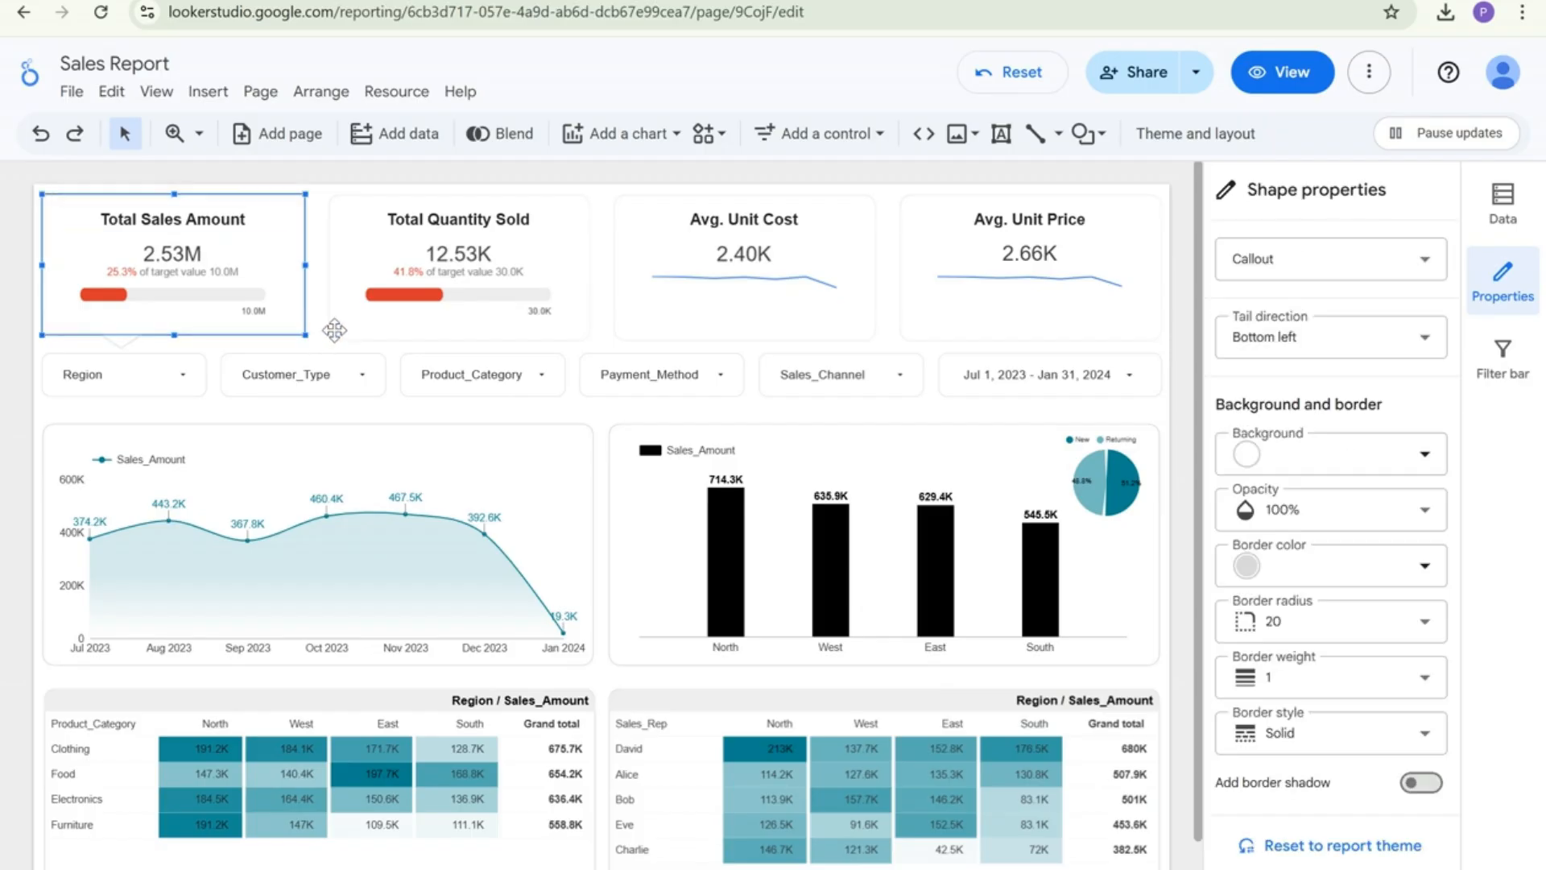
Change the Total Quantity Sold card's background shape from a rectangle to Callout
left_click(334, 330)
left_click(334, 331)
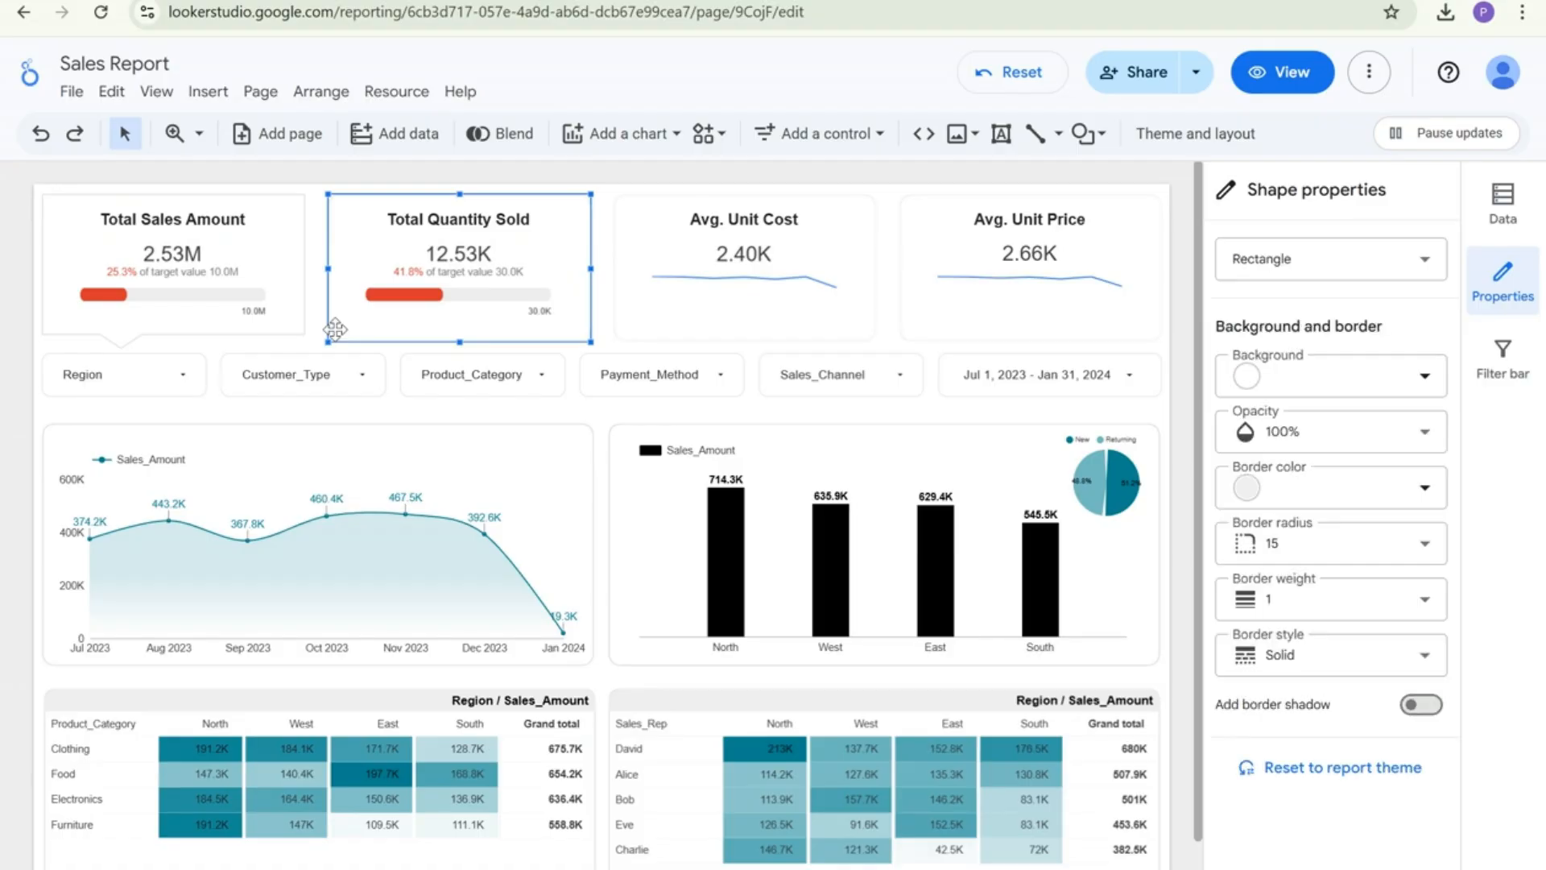
left_click(1297, 262)
scroll(1312, 348, "down", 5)
left_click(1288, 563)
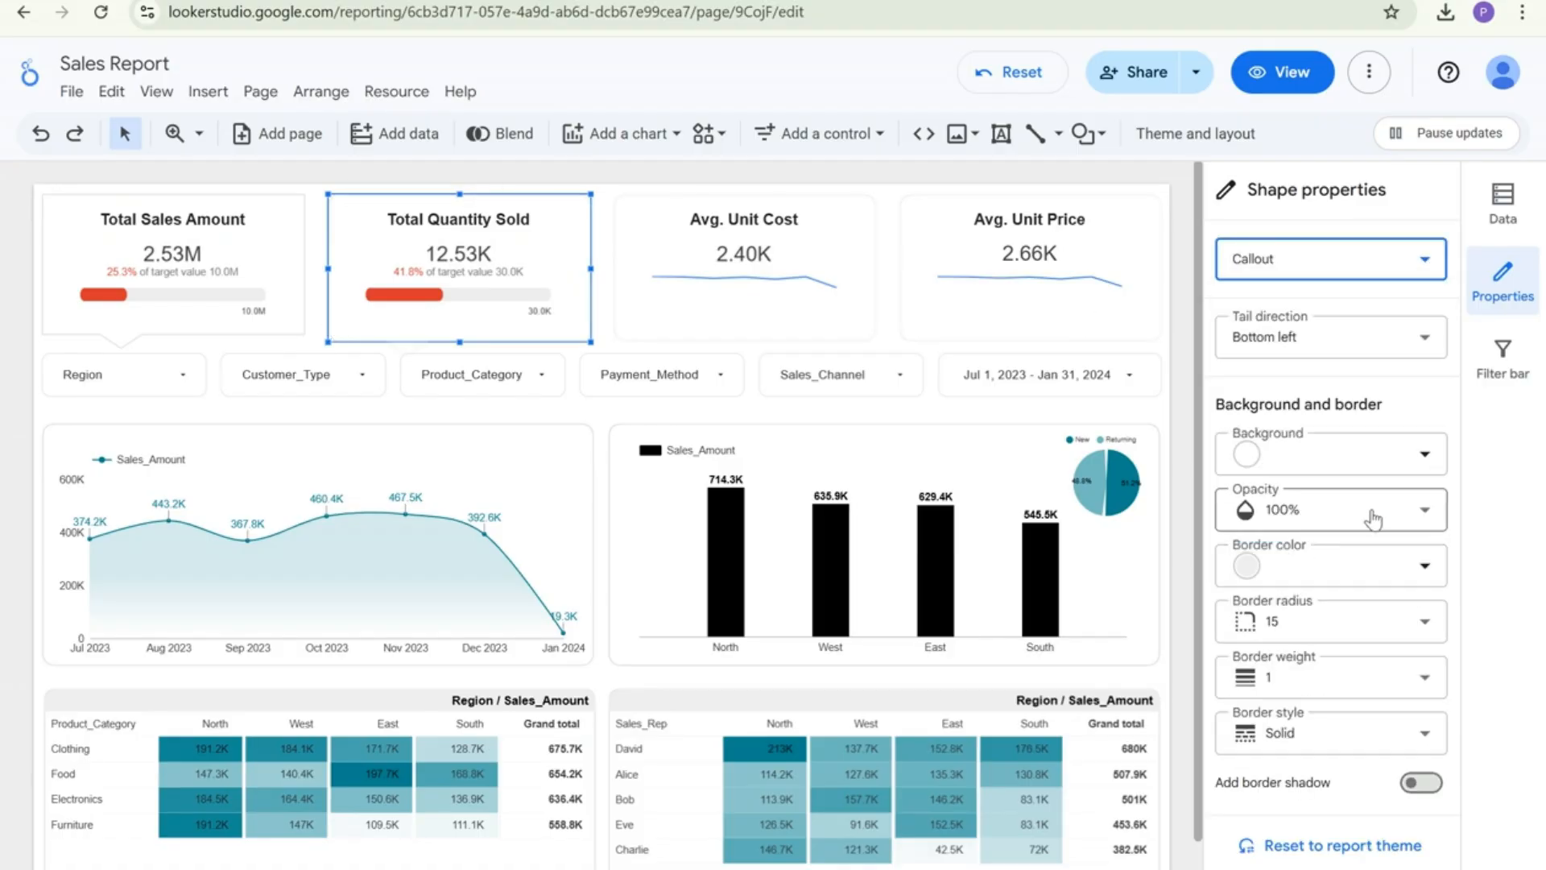
Set the Total Quantity Sold callout's border radius to 20 and its border color to the light grey one shade darker
left_click(1329, 624)
left_click(1266, 535)
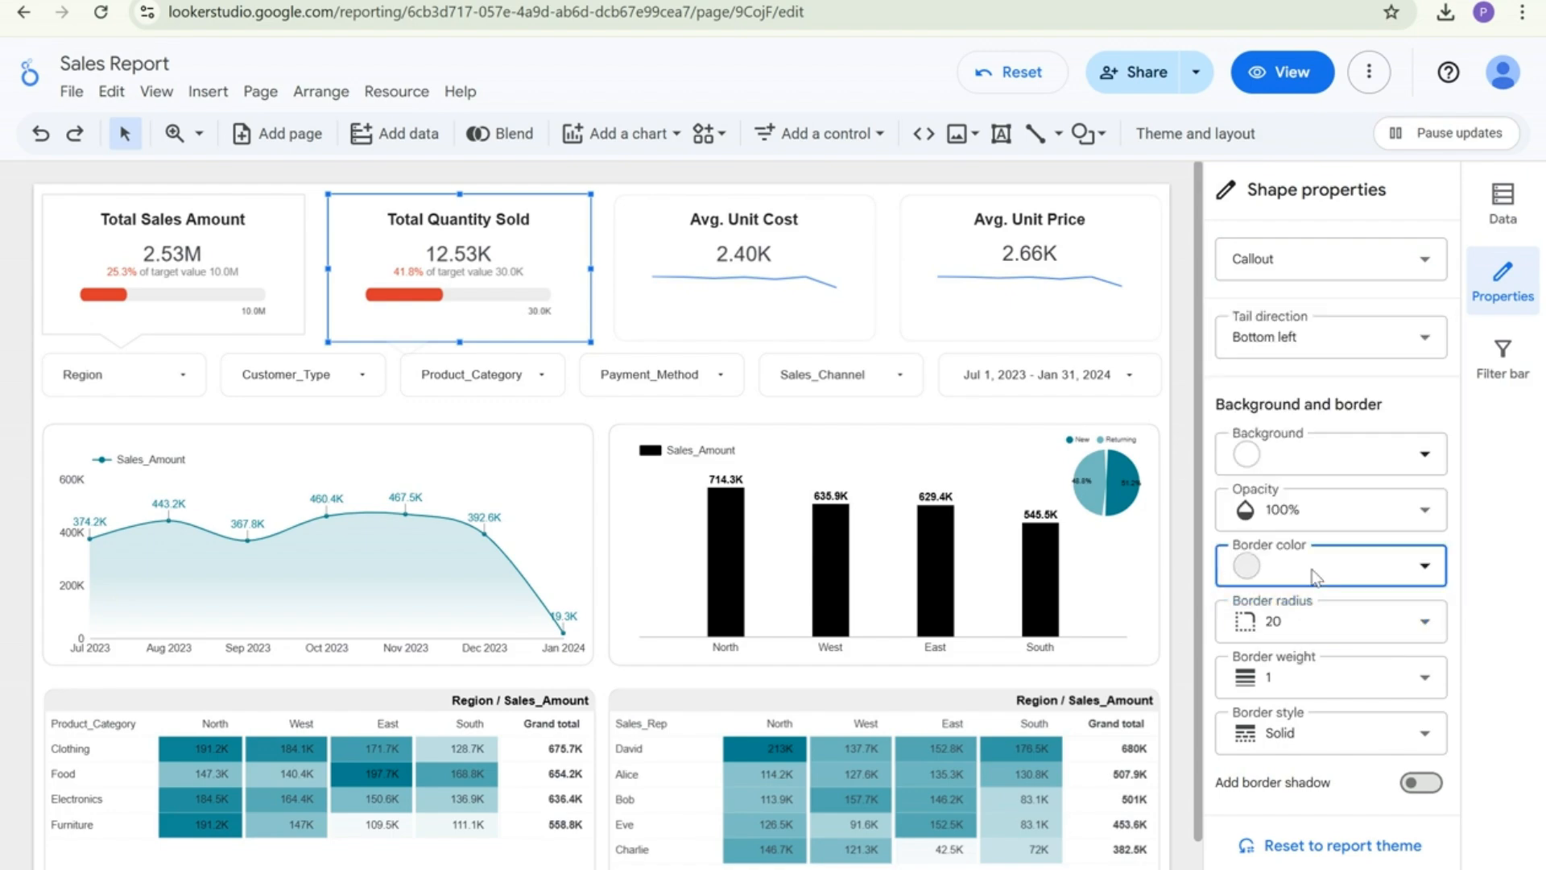
left_click(1312, 568)
left_click(1116, 571)
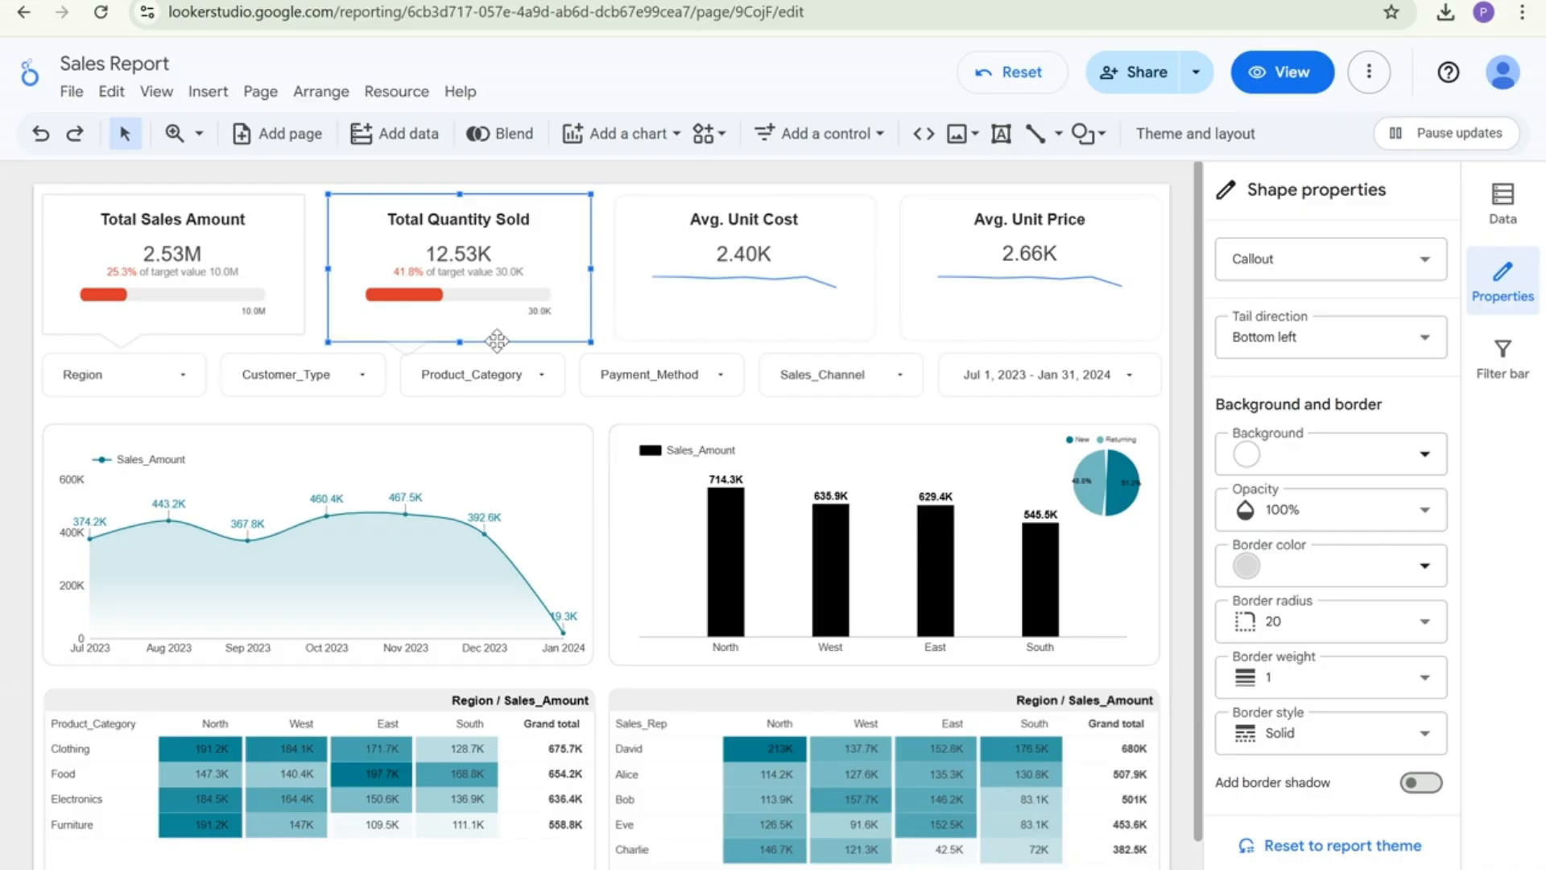
Shorten the Total Quantity Sold callout slightly from its lower edge to match the Total Sales Amount callout
left_click_drag(459, 339, 458, 333)
left_click(613, 297)
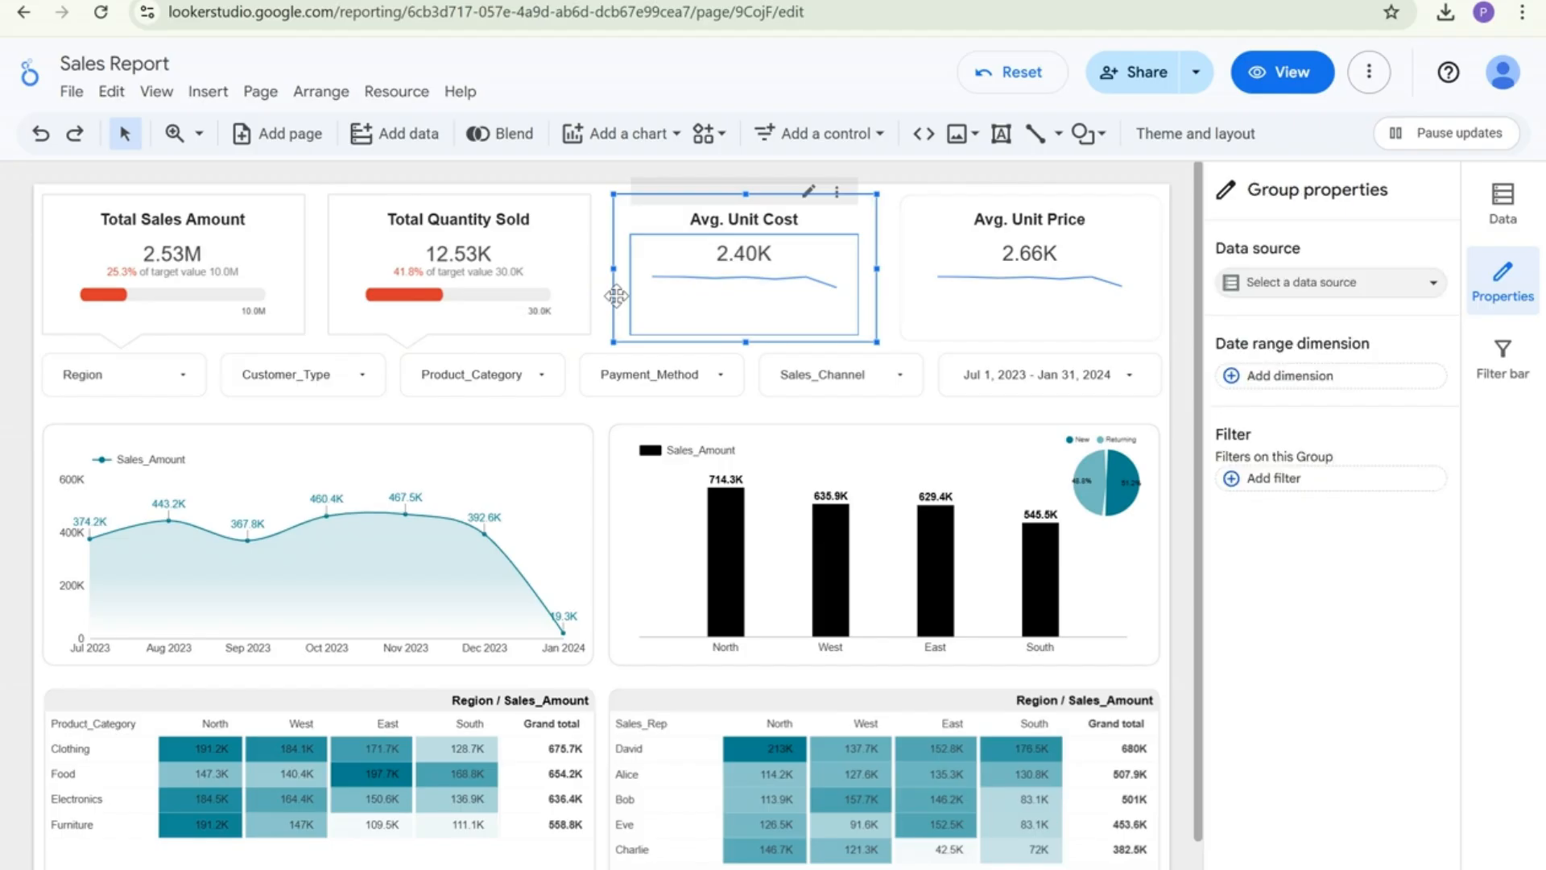
Change the Avg. Unit Cost card's background shape to Callout and set its border color to the light grey one shade darker
left_click(613, 297)
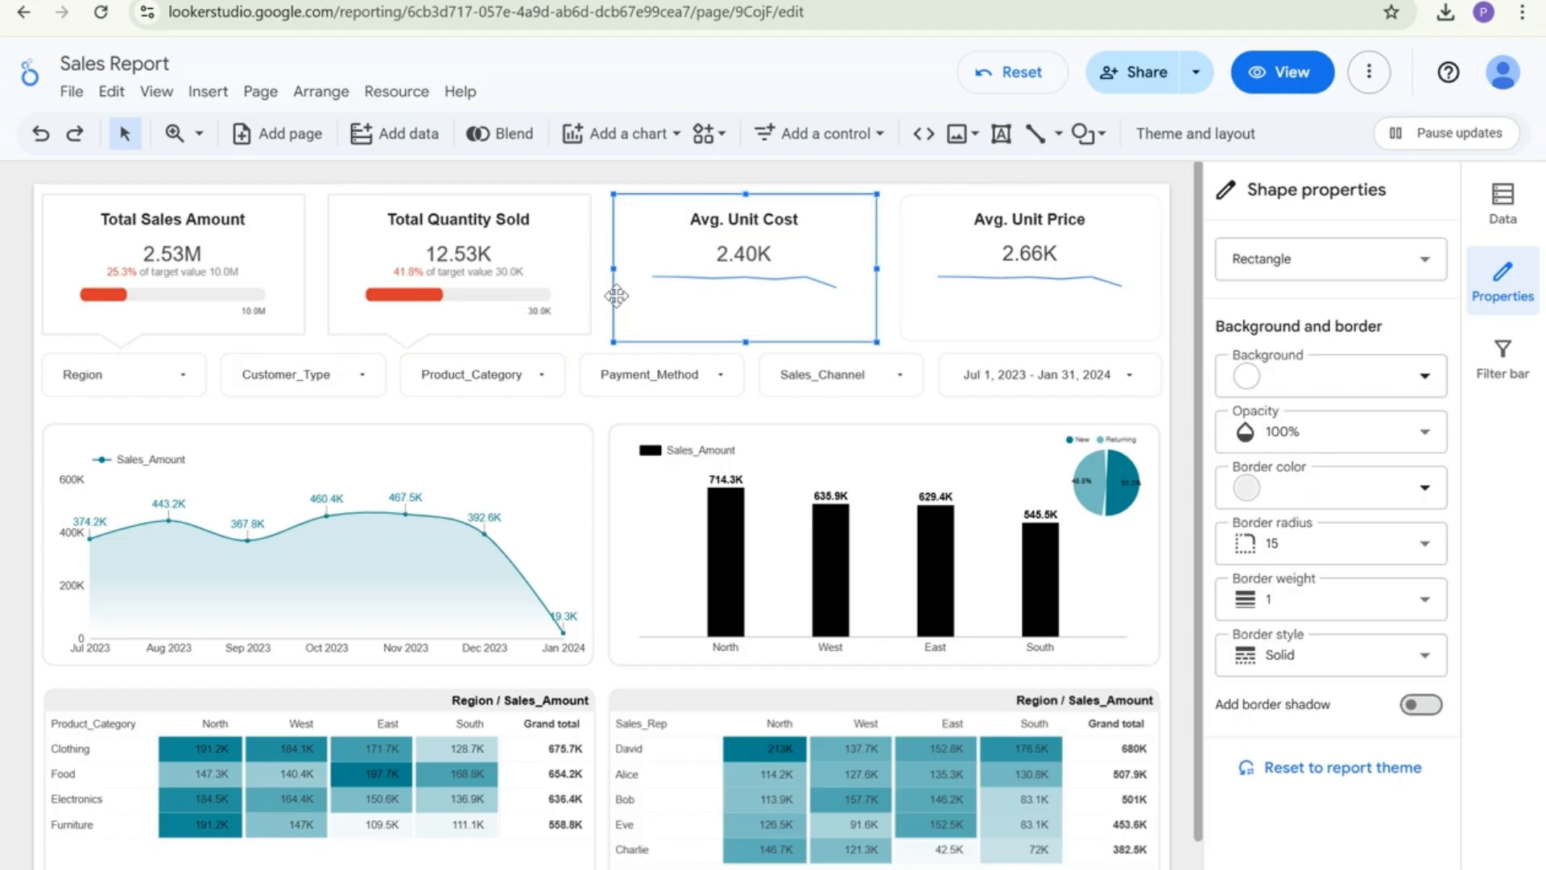
left_click(1284, 270)
scroll(1302, 500, "down", 5)
left_click(1316, 538)
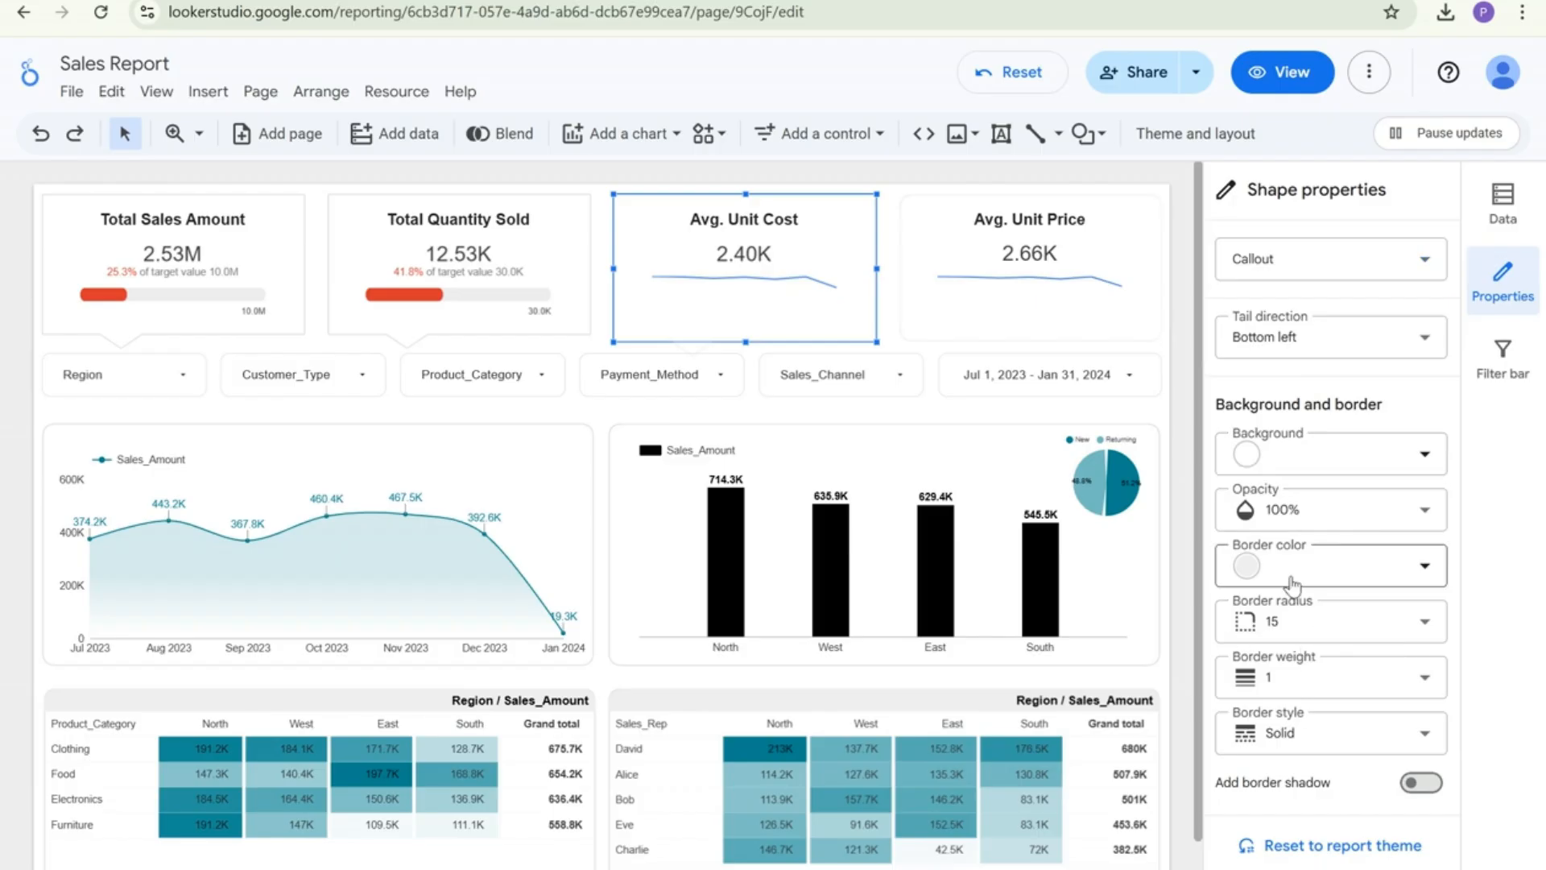
left_click(1240, 565)
left_click(1121, 573)
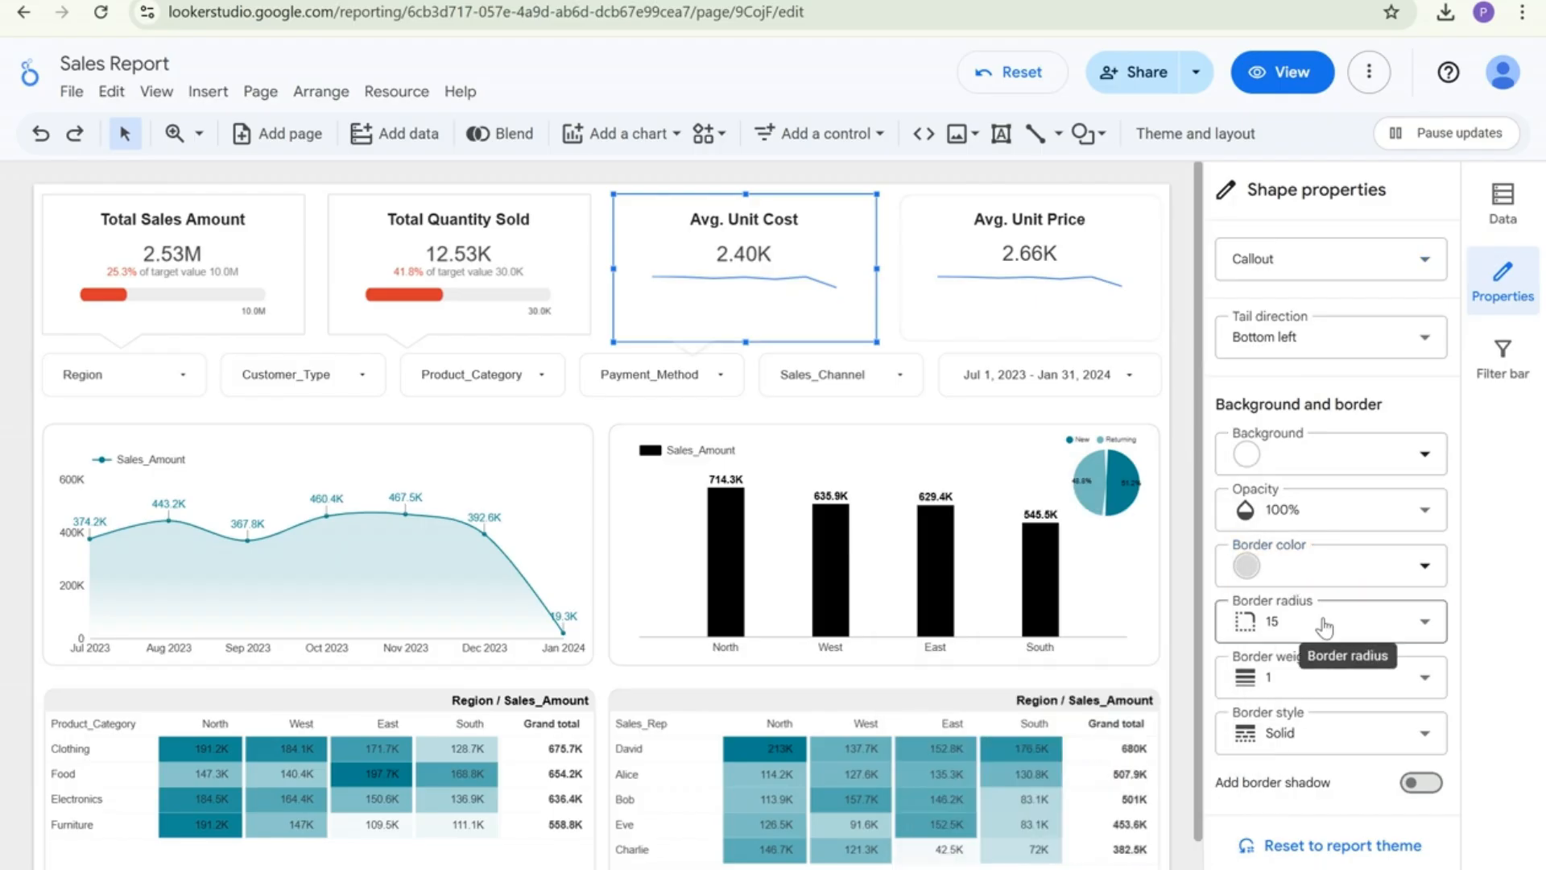
Set the Avg. Unit Cost callout's border radius to 20 and shorten it slightly from its lower edge to match the neighbouring callouts
left_click(1329, 621)
scroll(1297, 535, "down", 1)
left_click(1288, 529)
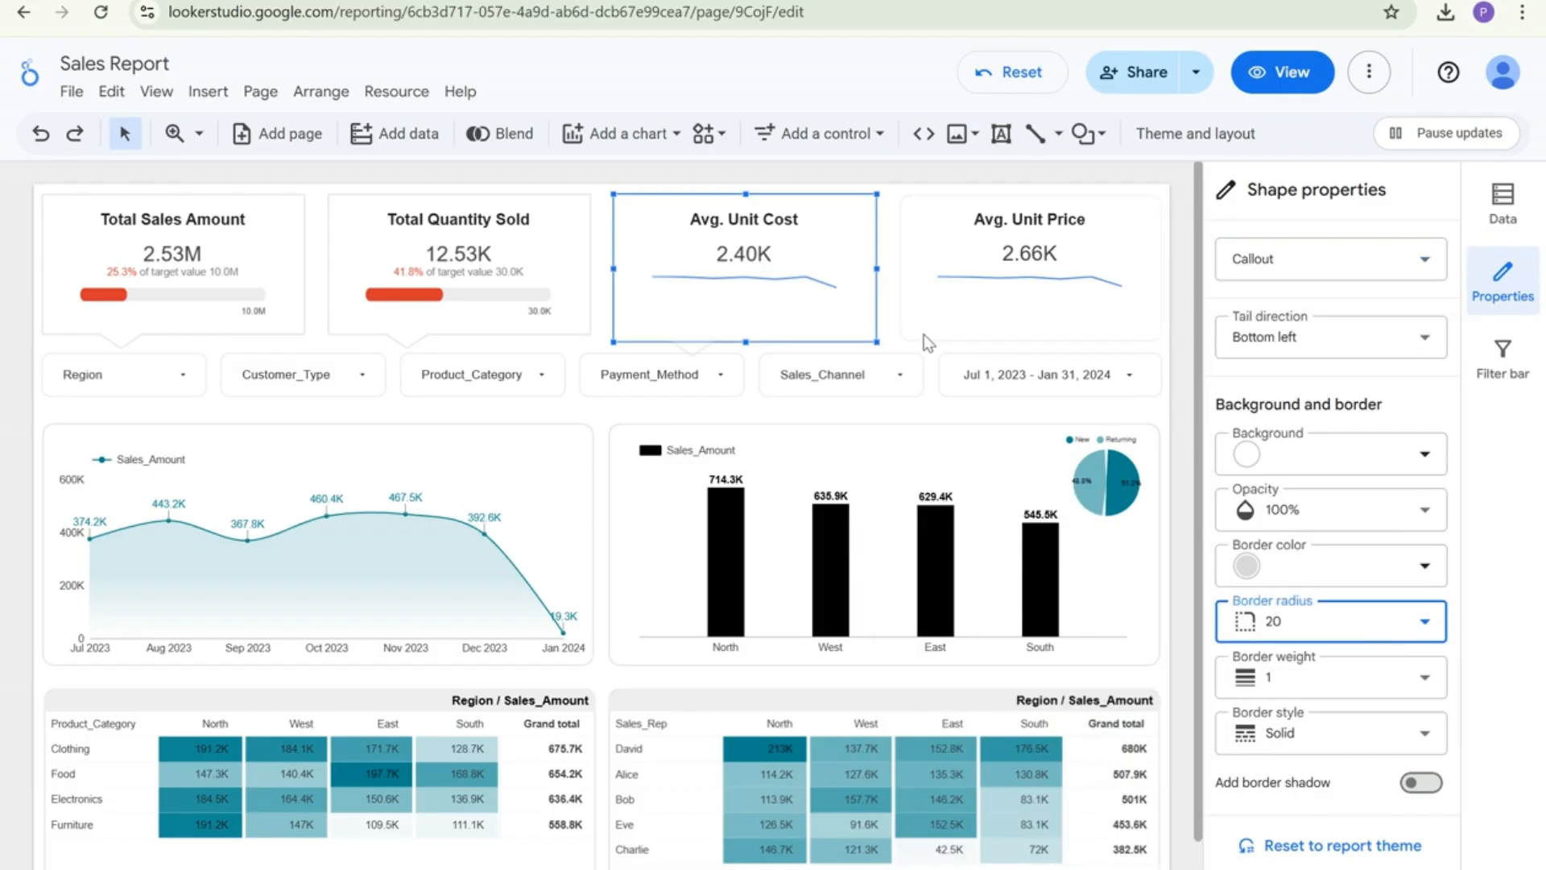
left_click_drag(744, 341, 743, 334)
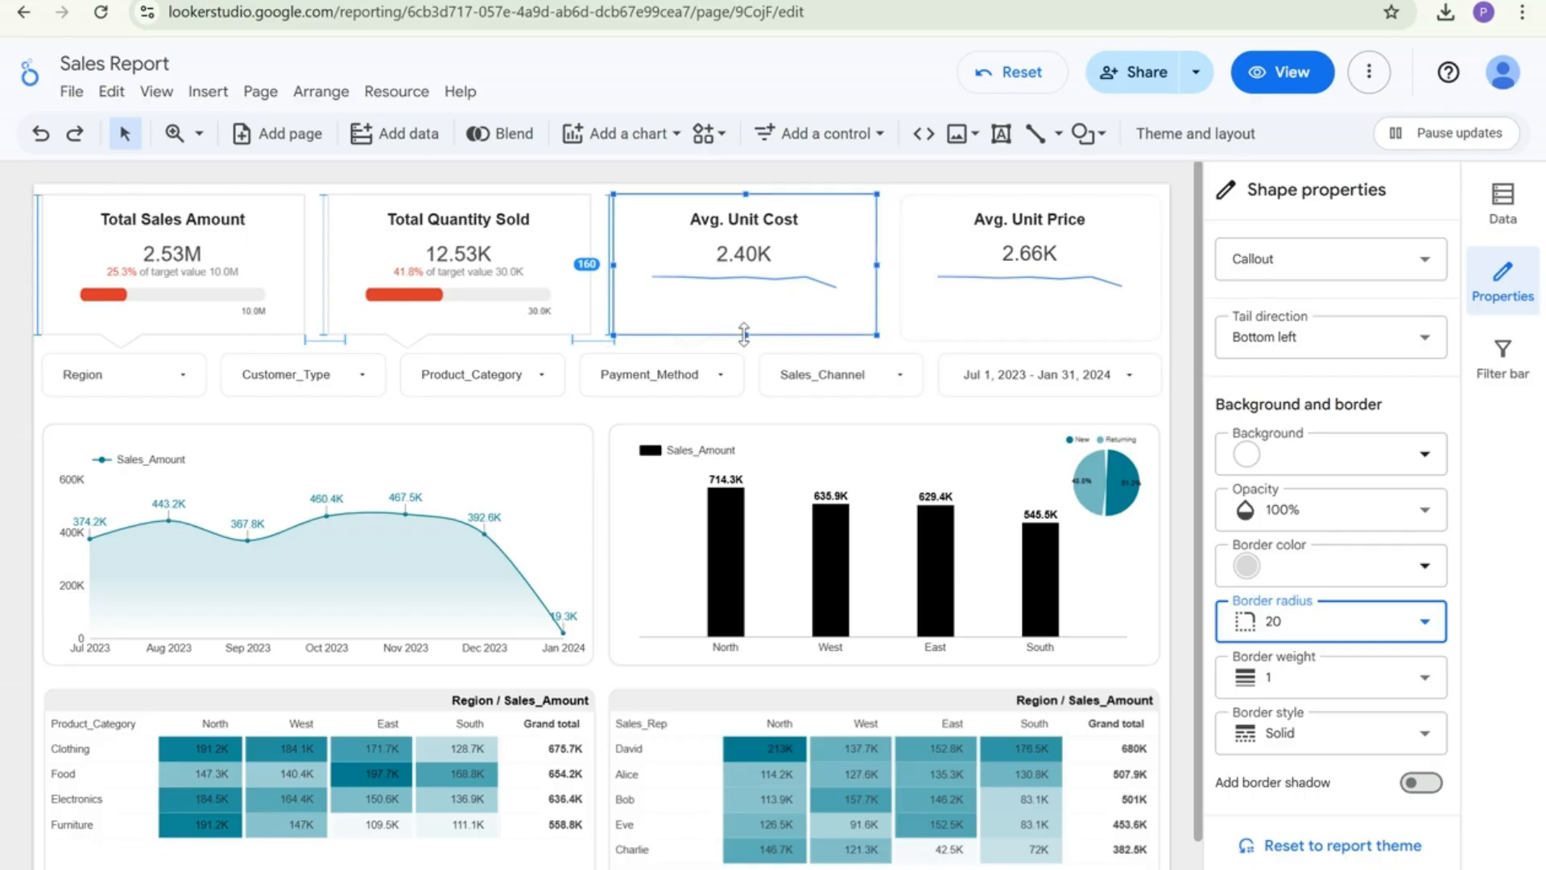
Change the Avg. Unit Price card's background shape to Callout with a border radius of 20
left_click(890, 330)
left_click(907, 332)
left_click(907, 332)
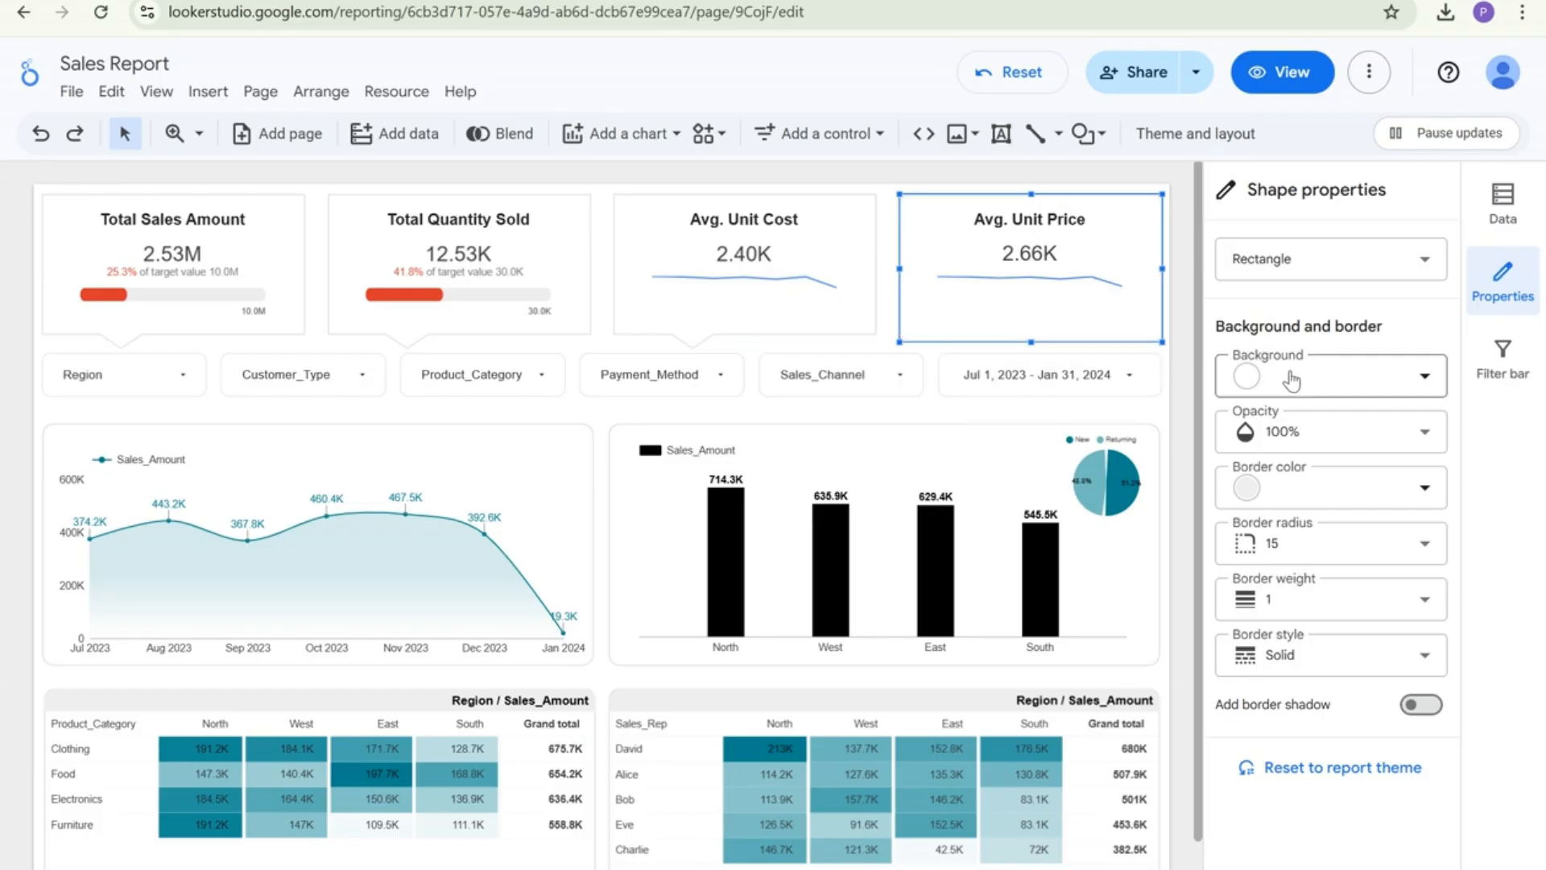
left_click(1341, 270)
scroll(1320, 483, "down", 5)
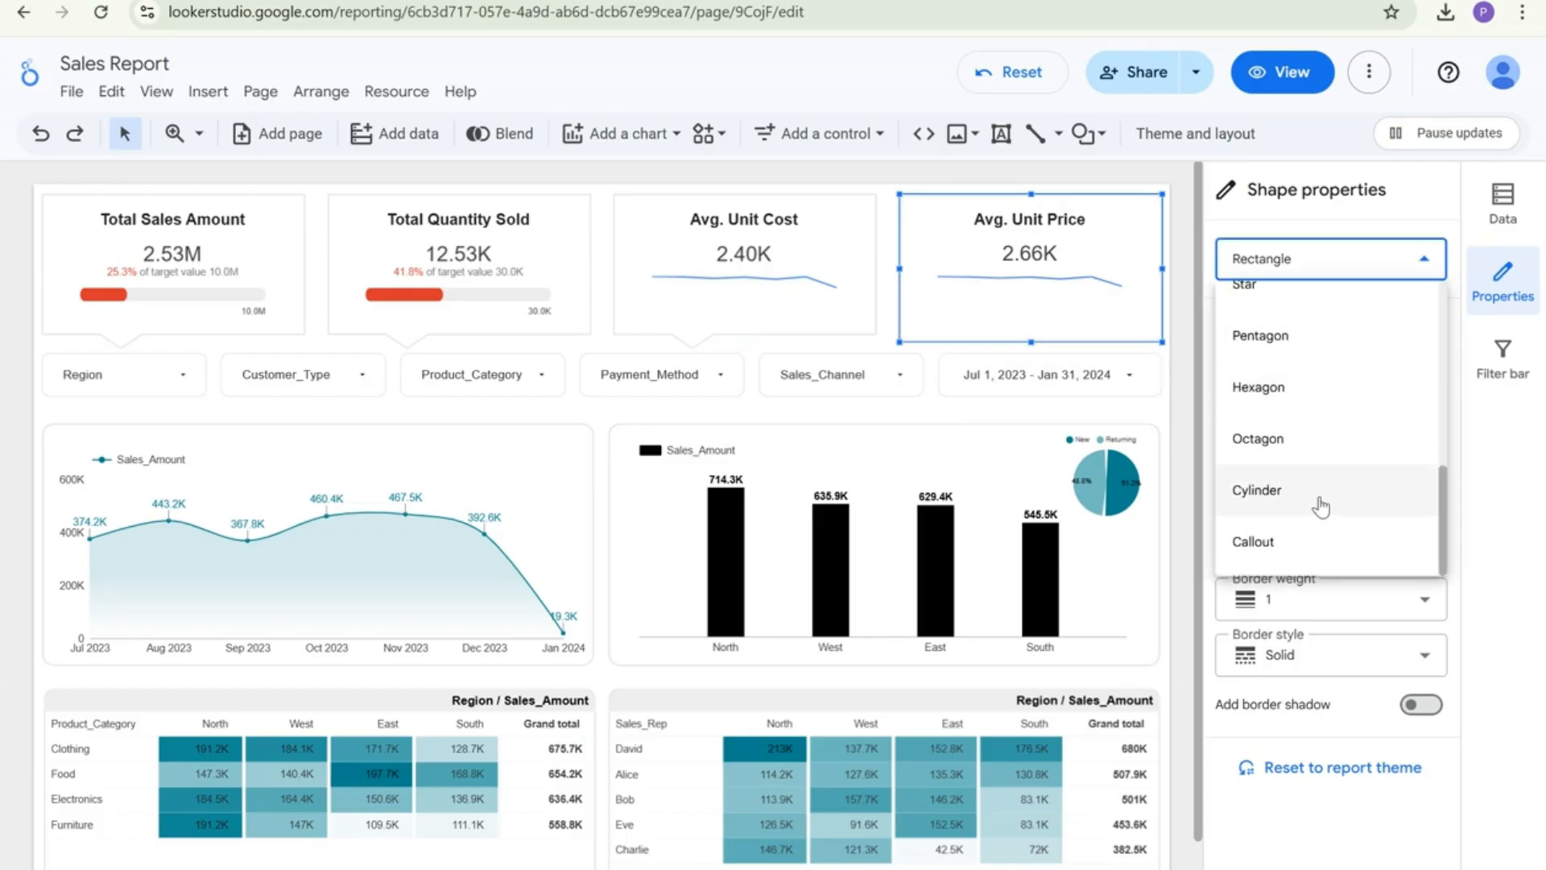
left_click(1305, 541)
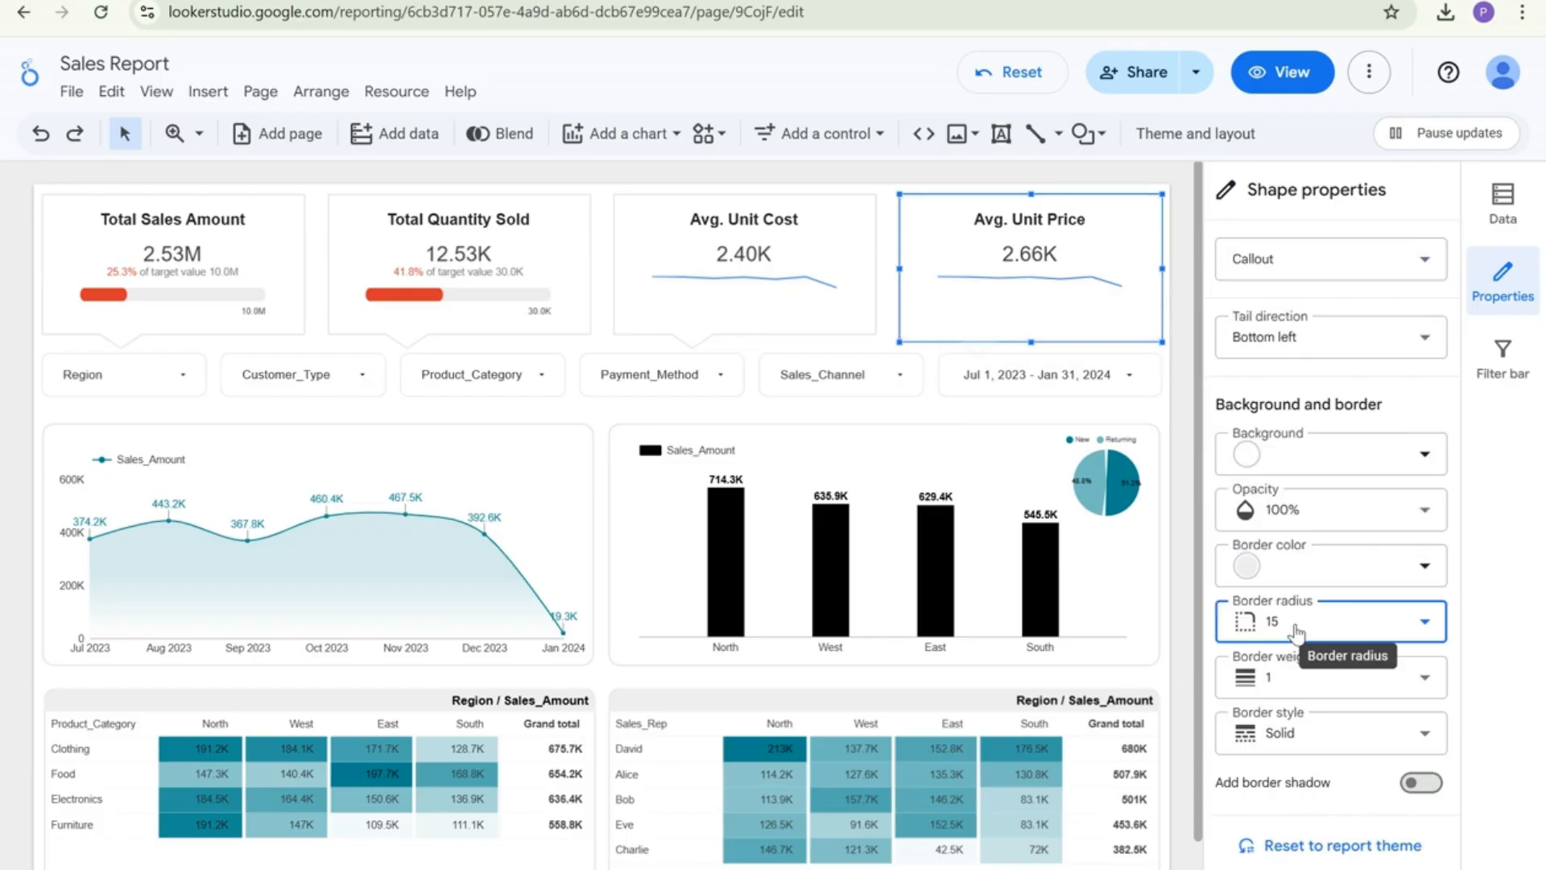
left_click(1377, 621)
left_click(1269, 420)
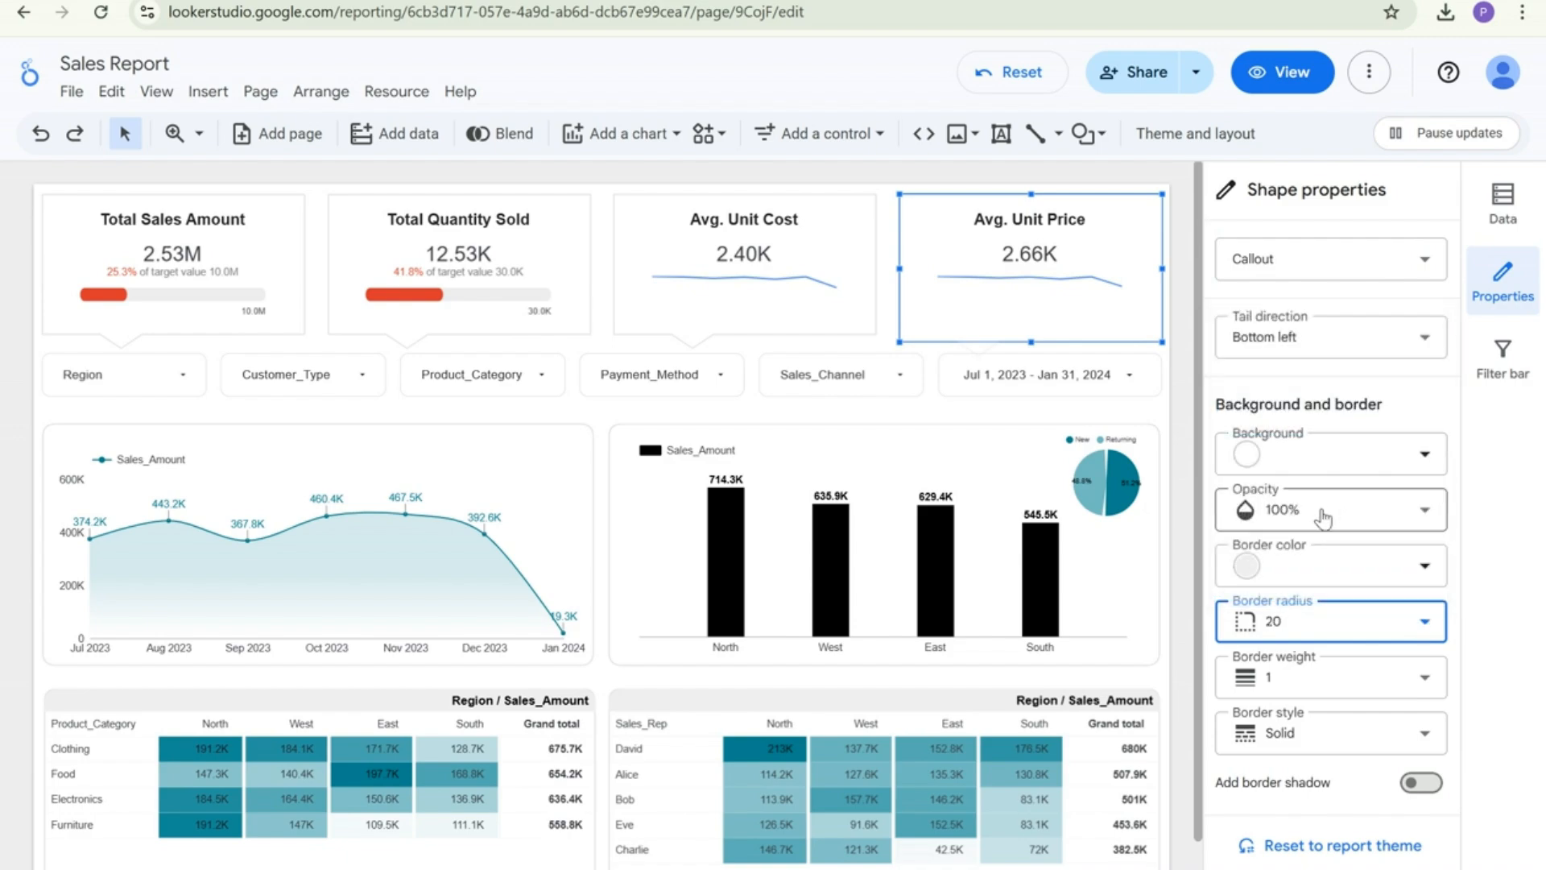
Set the Avg. Unit Price callout's border color to the light grey one shade darker and shorten its lower edge to match the other callouts
left_click(1291, 559)
left_click(1116, 571)
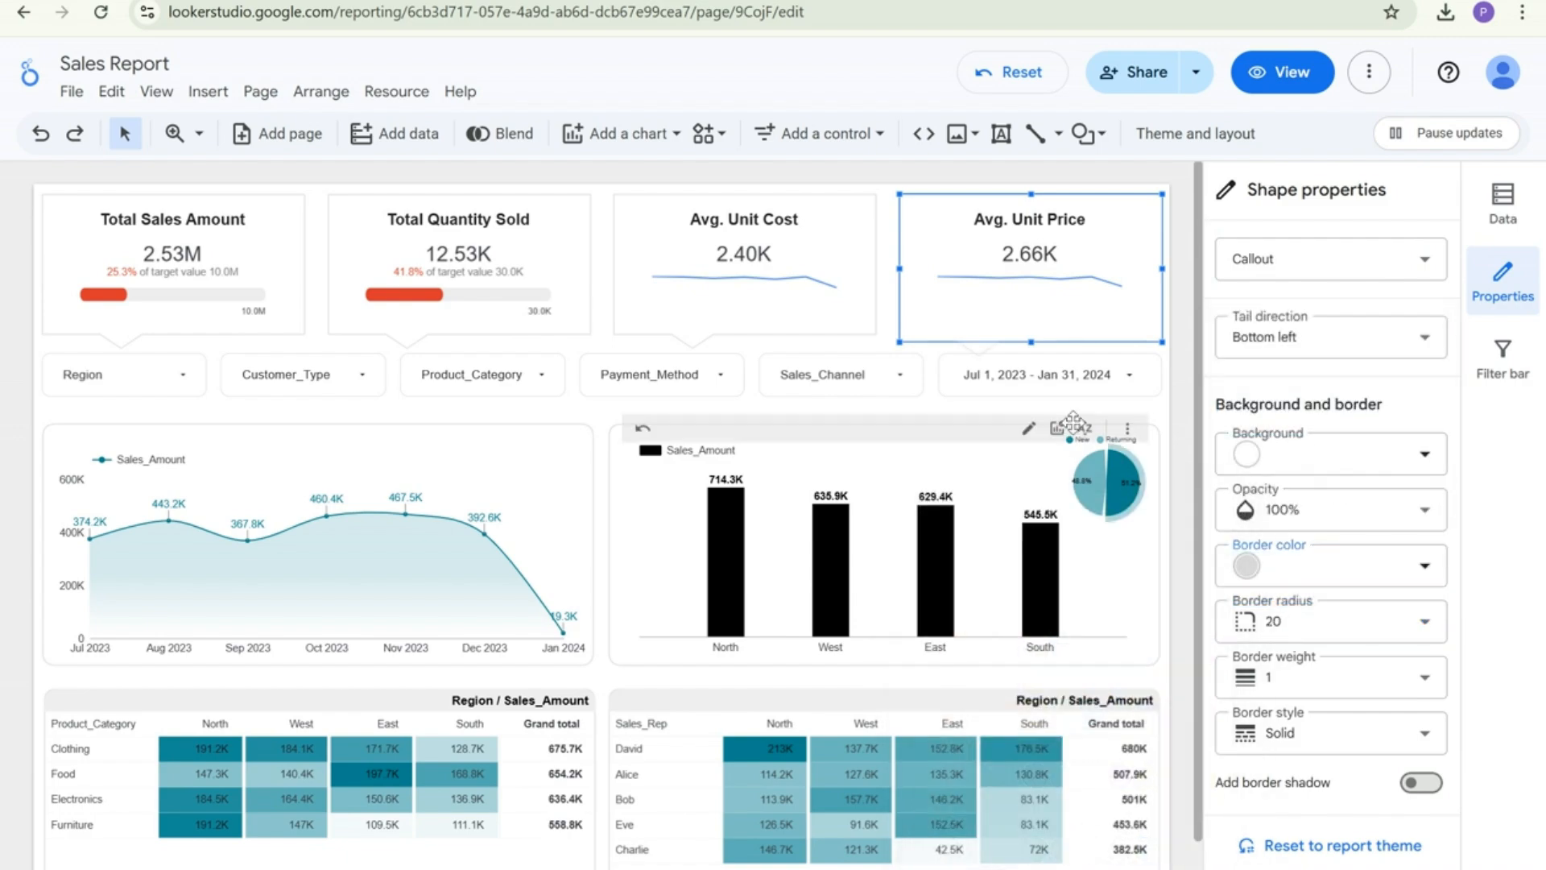
left_click_drag(1029, 341, 1034, 347)
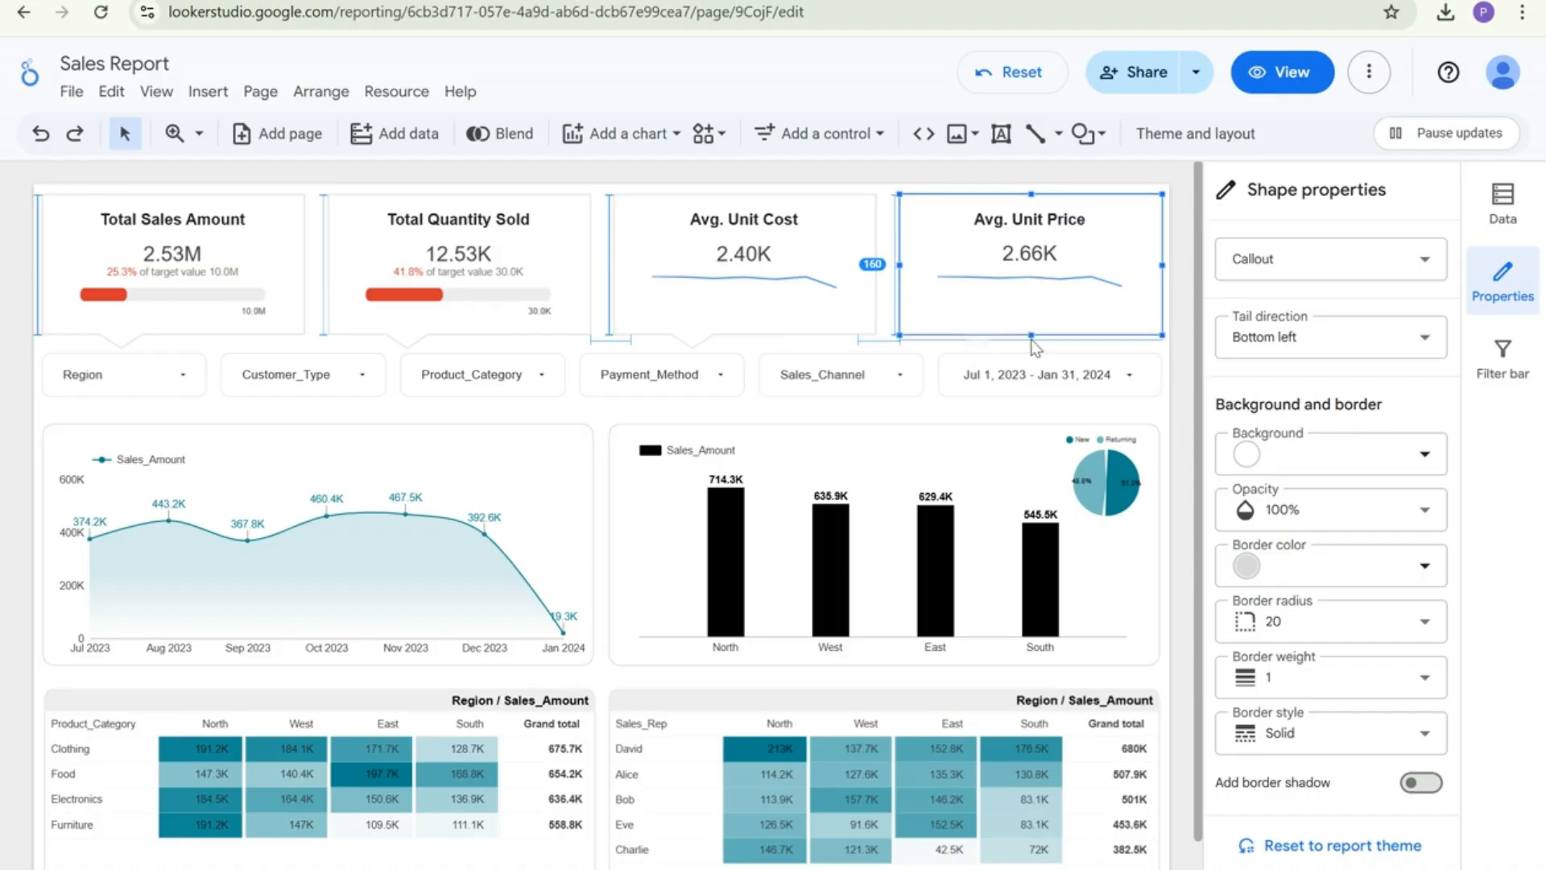
left_click(1188, 332)
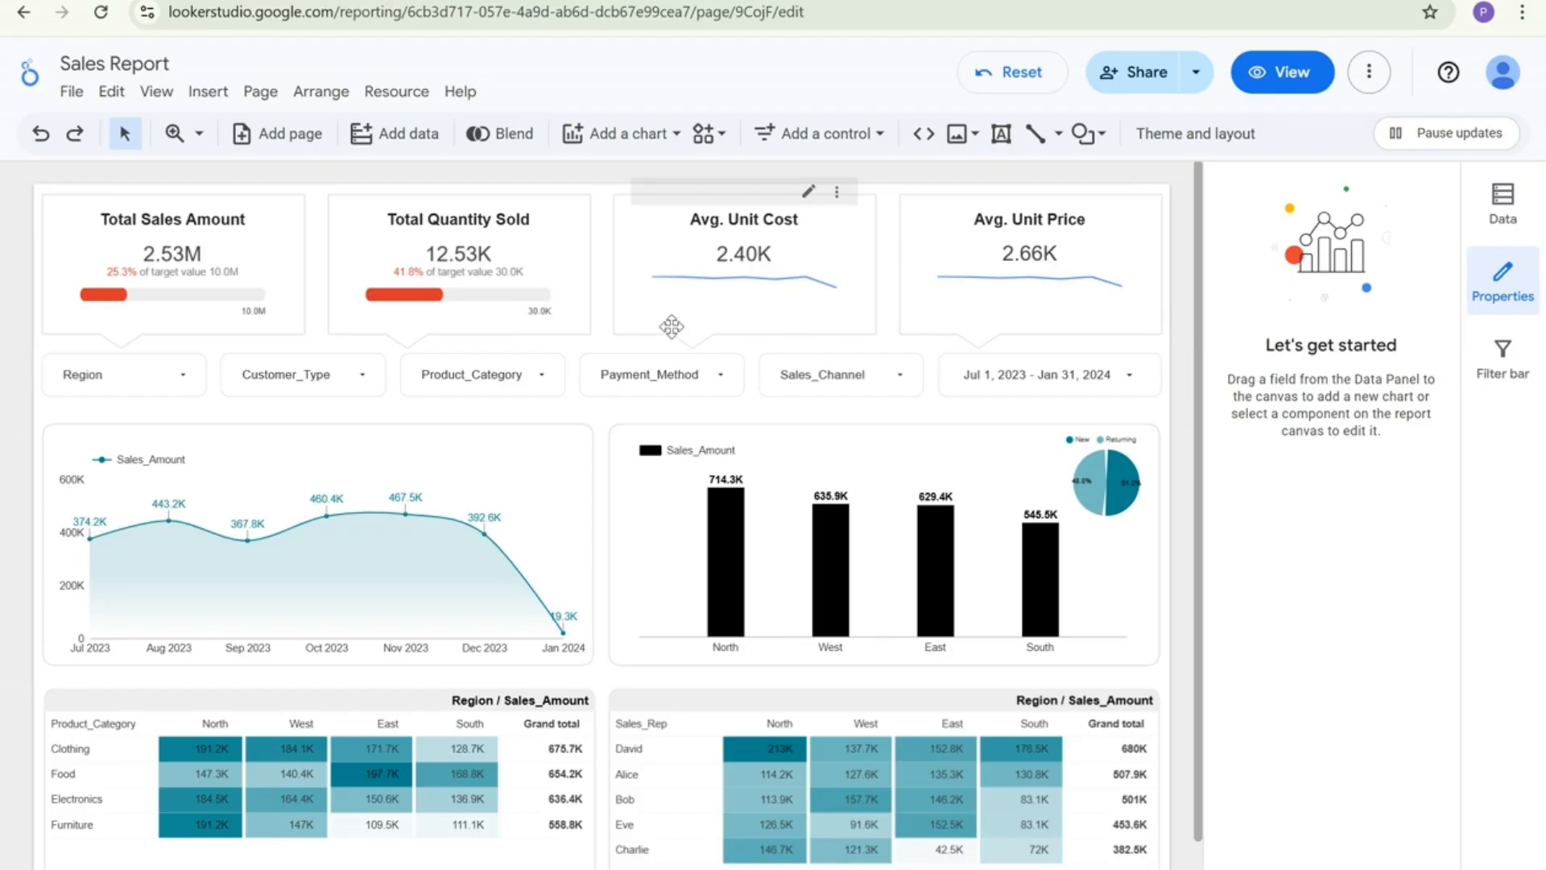
Set the tail direction of the Total Sales Amount callout to Top right
left_click(300, 246)
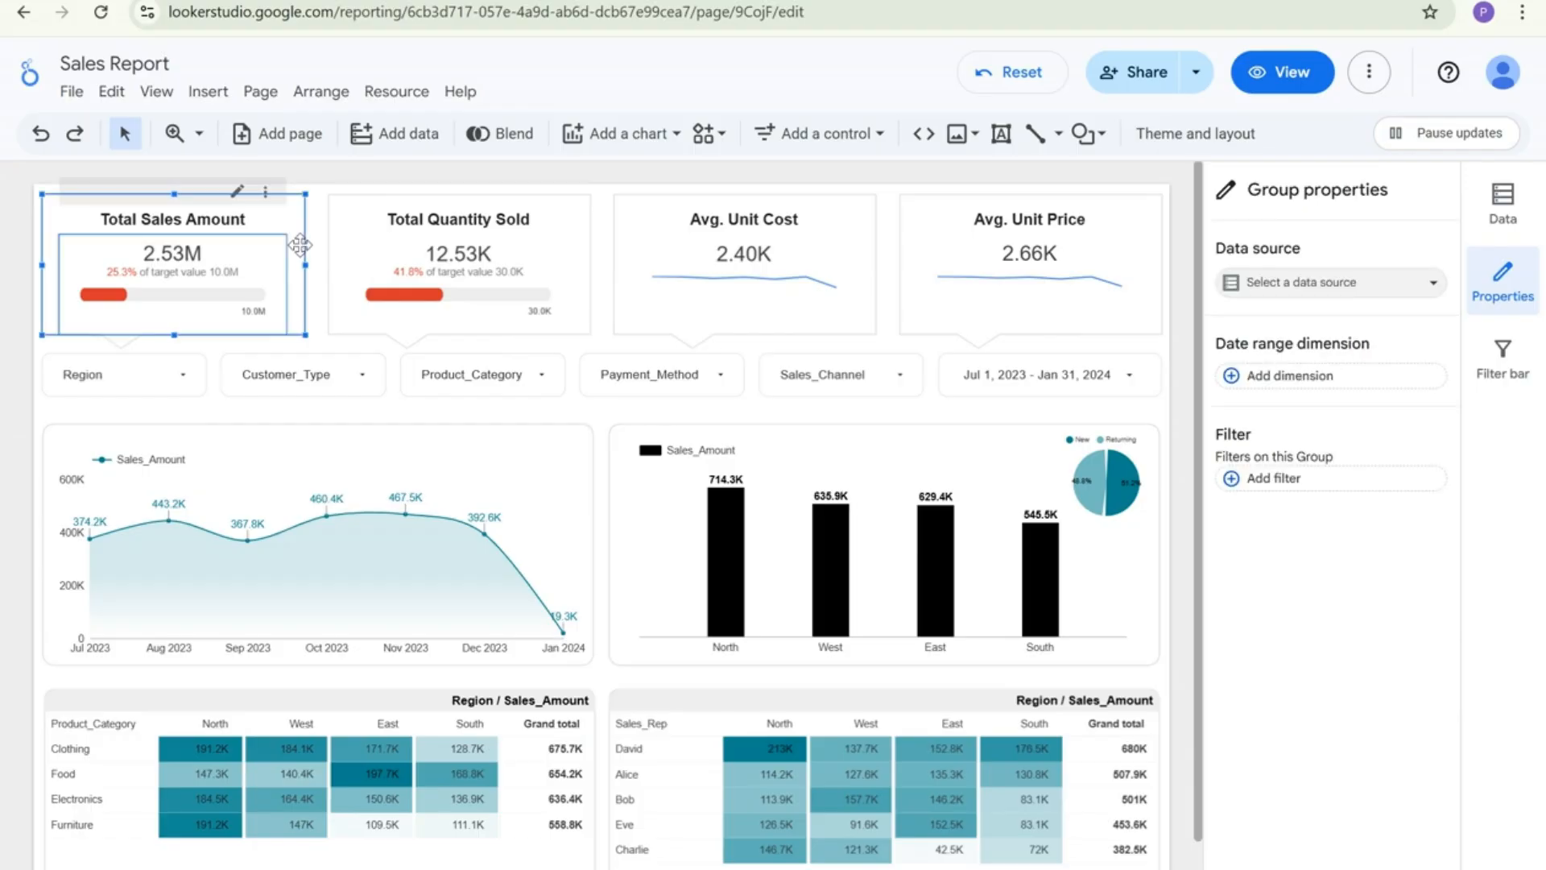
left_click(299, 245)
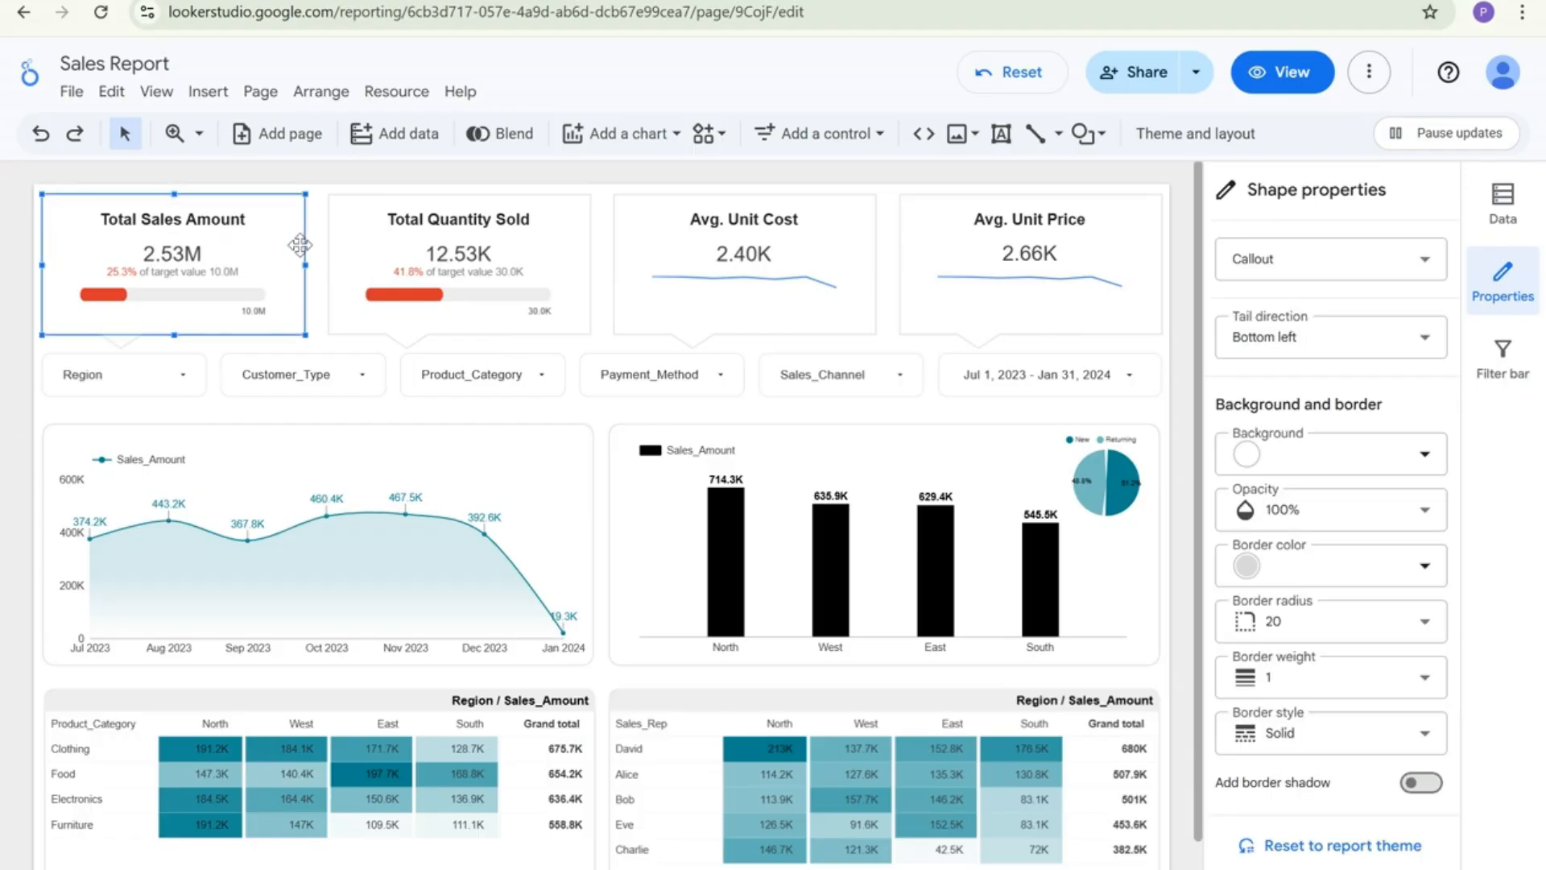
left_click(1322, 340)
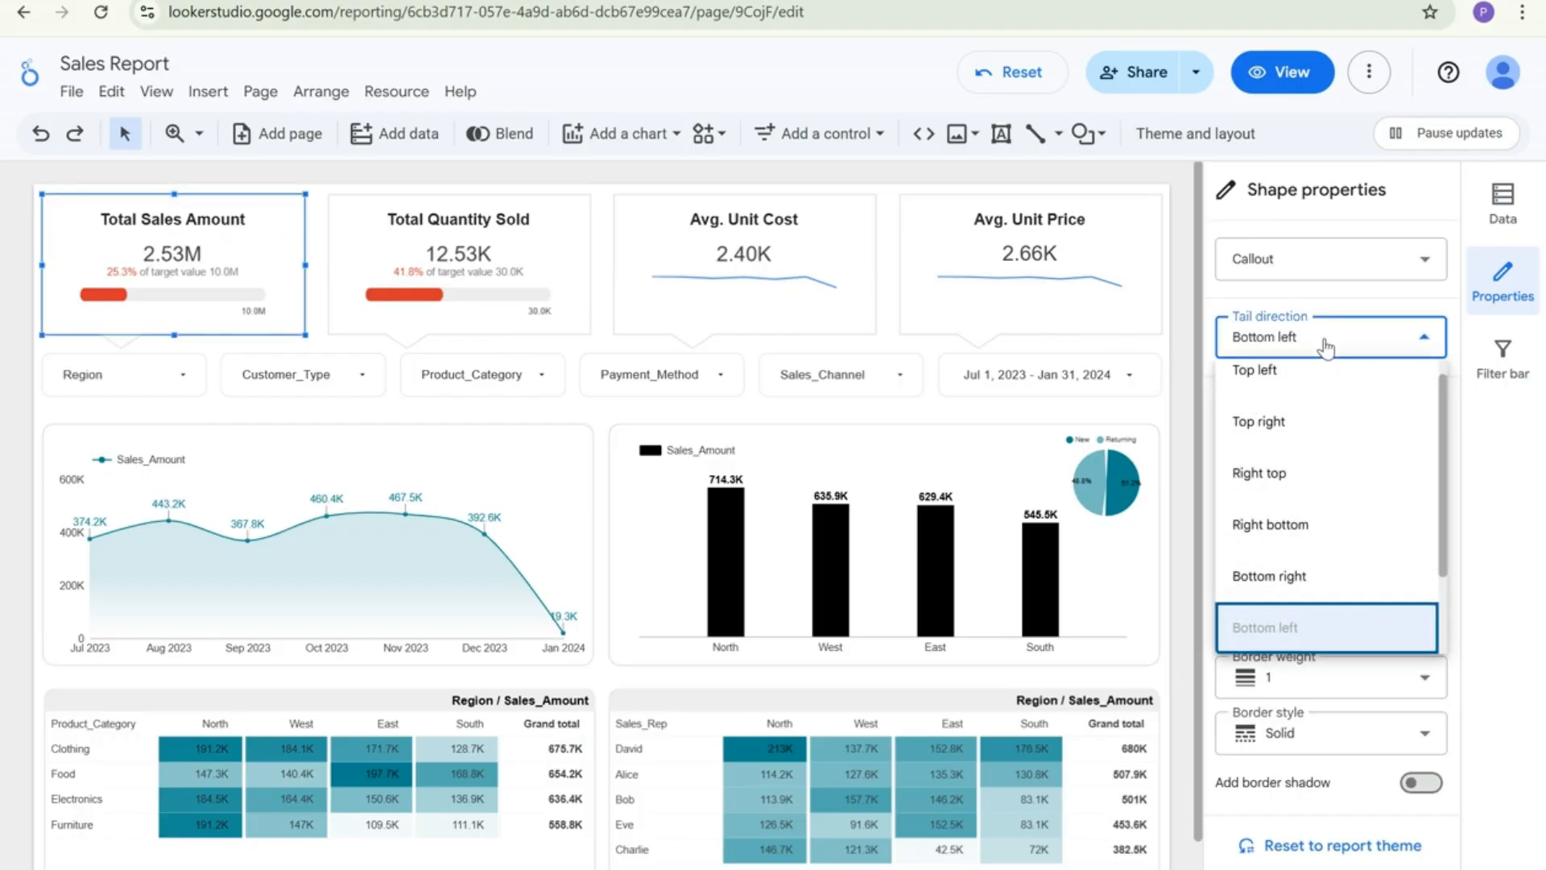
left_click(1290, 419)
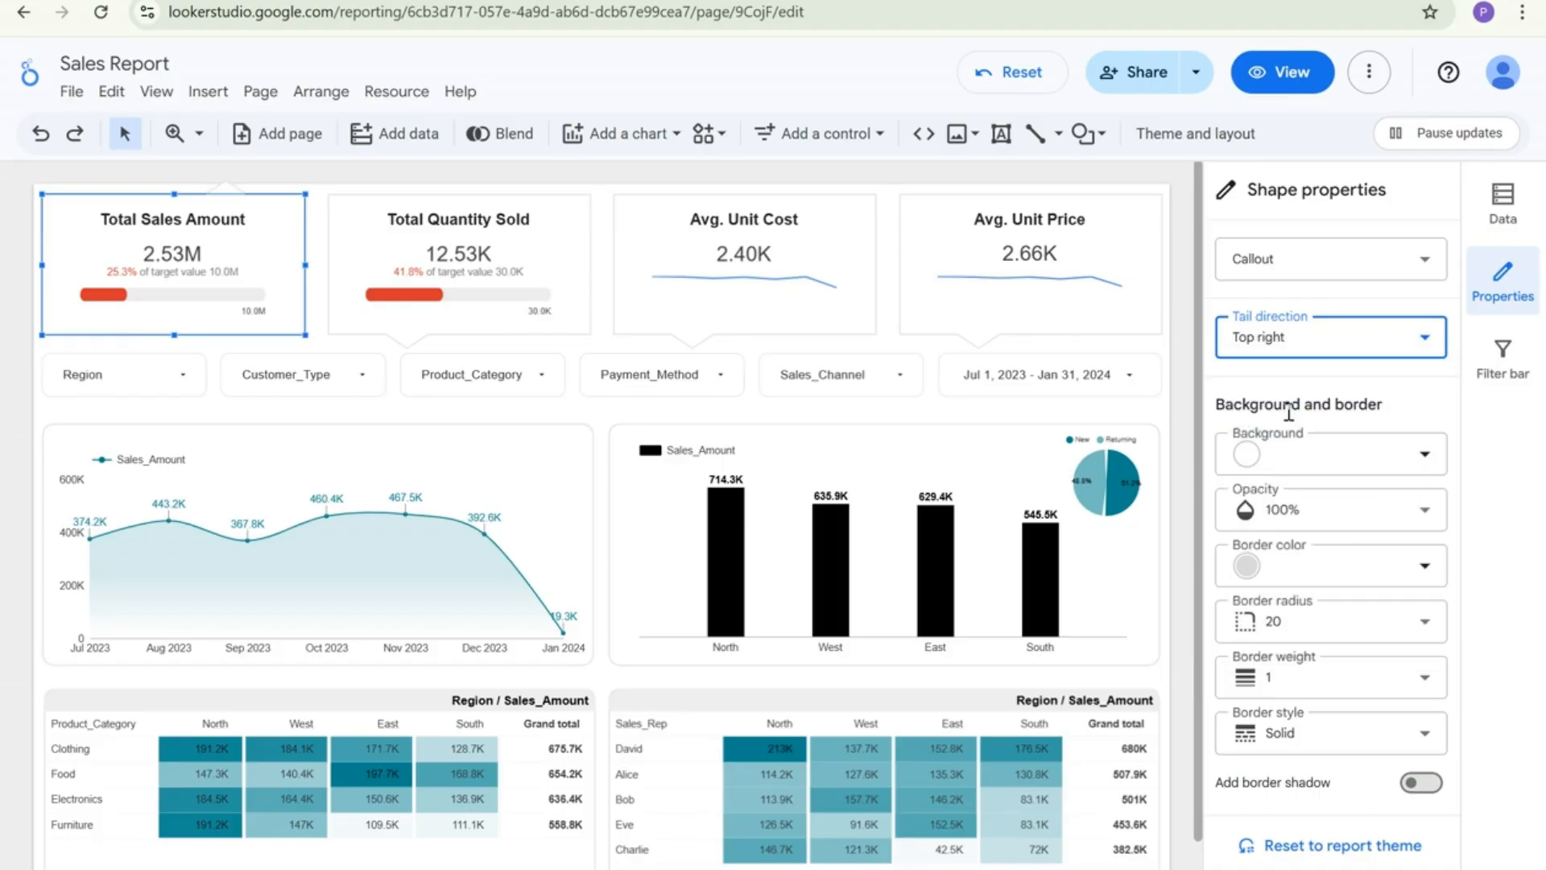
left_click(26, 232)
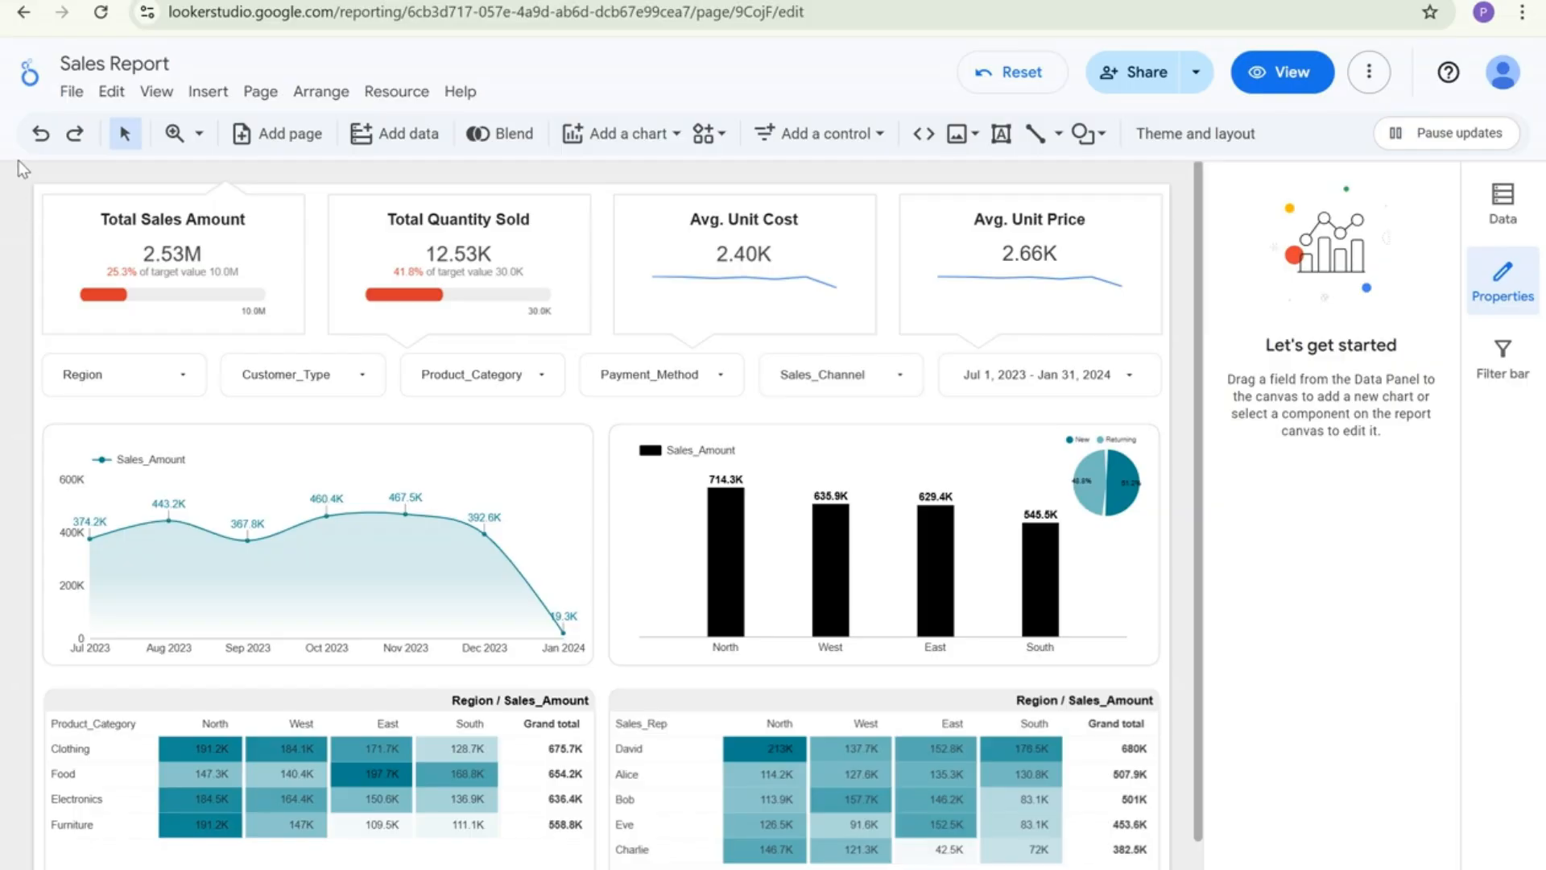
Set the tail direction of the Total Quantity Sold callout to Top right
left_click(334, 219)
left_click(334, 219)
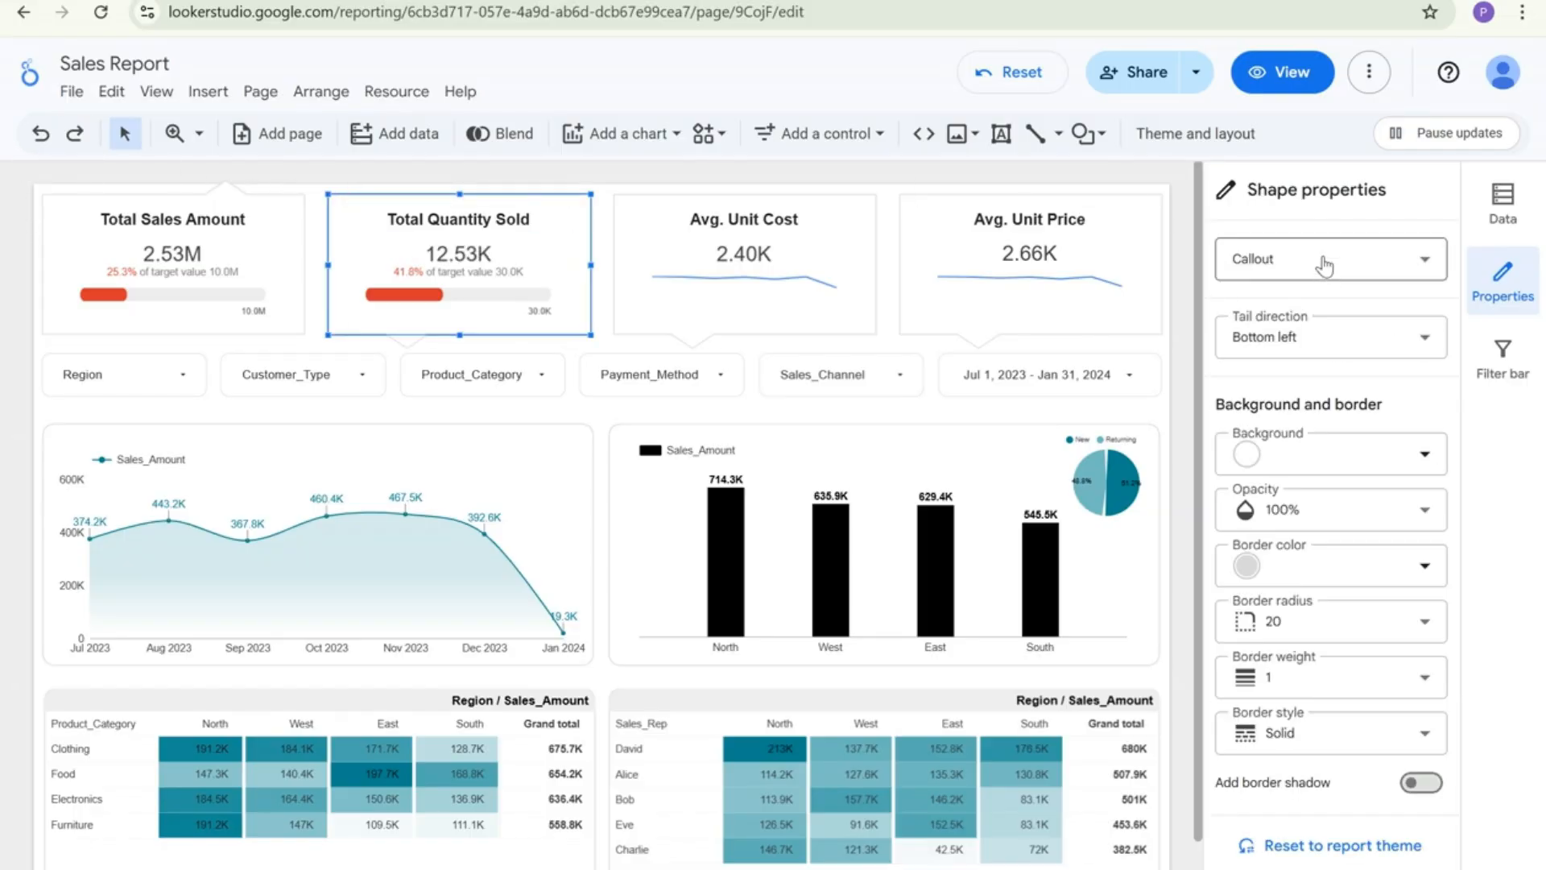
left_click(1329, 335)
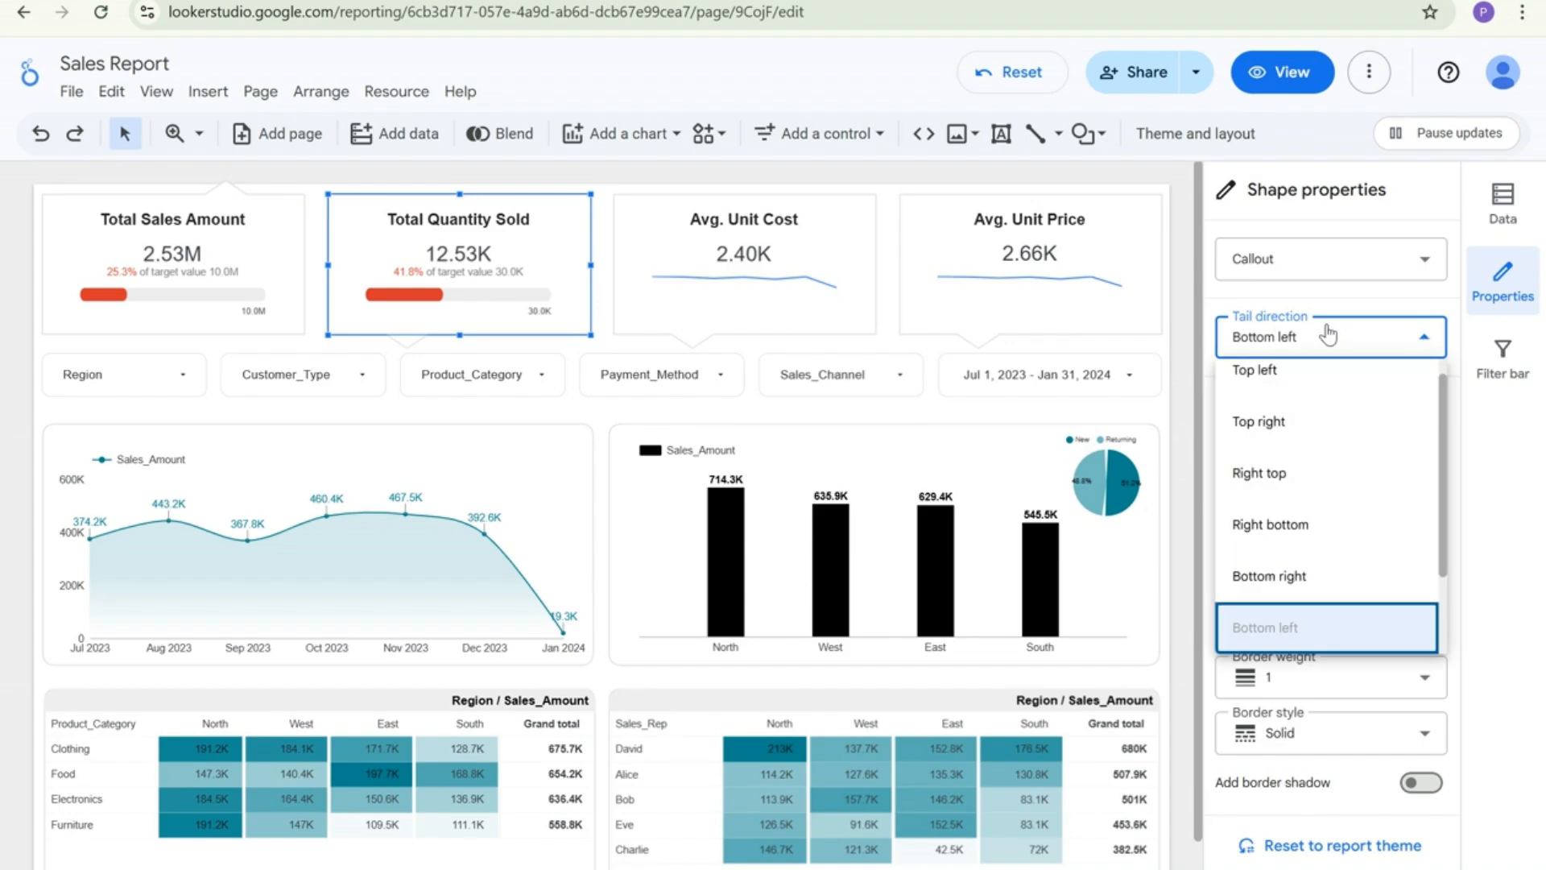
left_click(1303, 433)
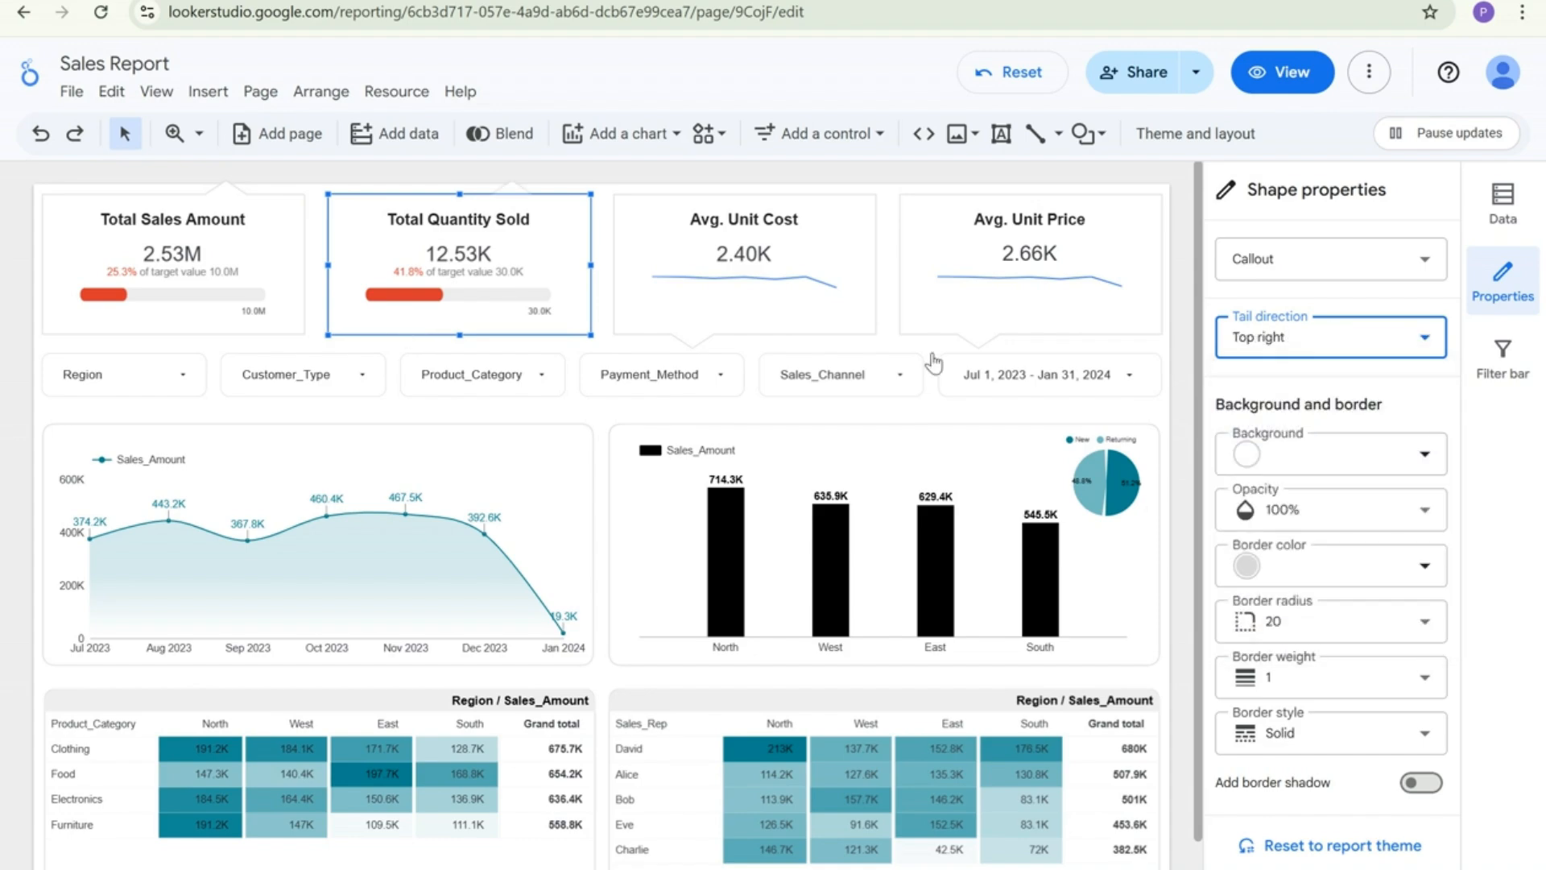
Set the tail direction of the Avg. Unit Cost callout to Top right
left_click(615, 223)
left_click(645, 225)
left_click(1385, 337)
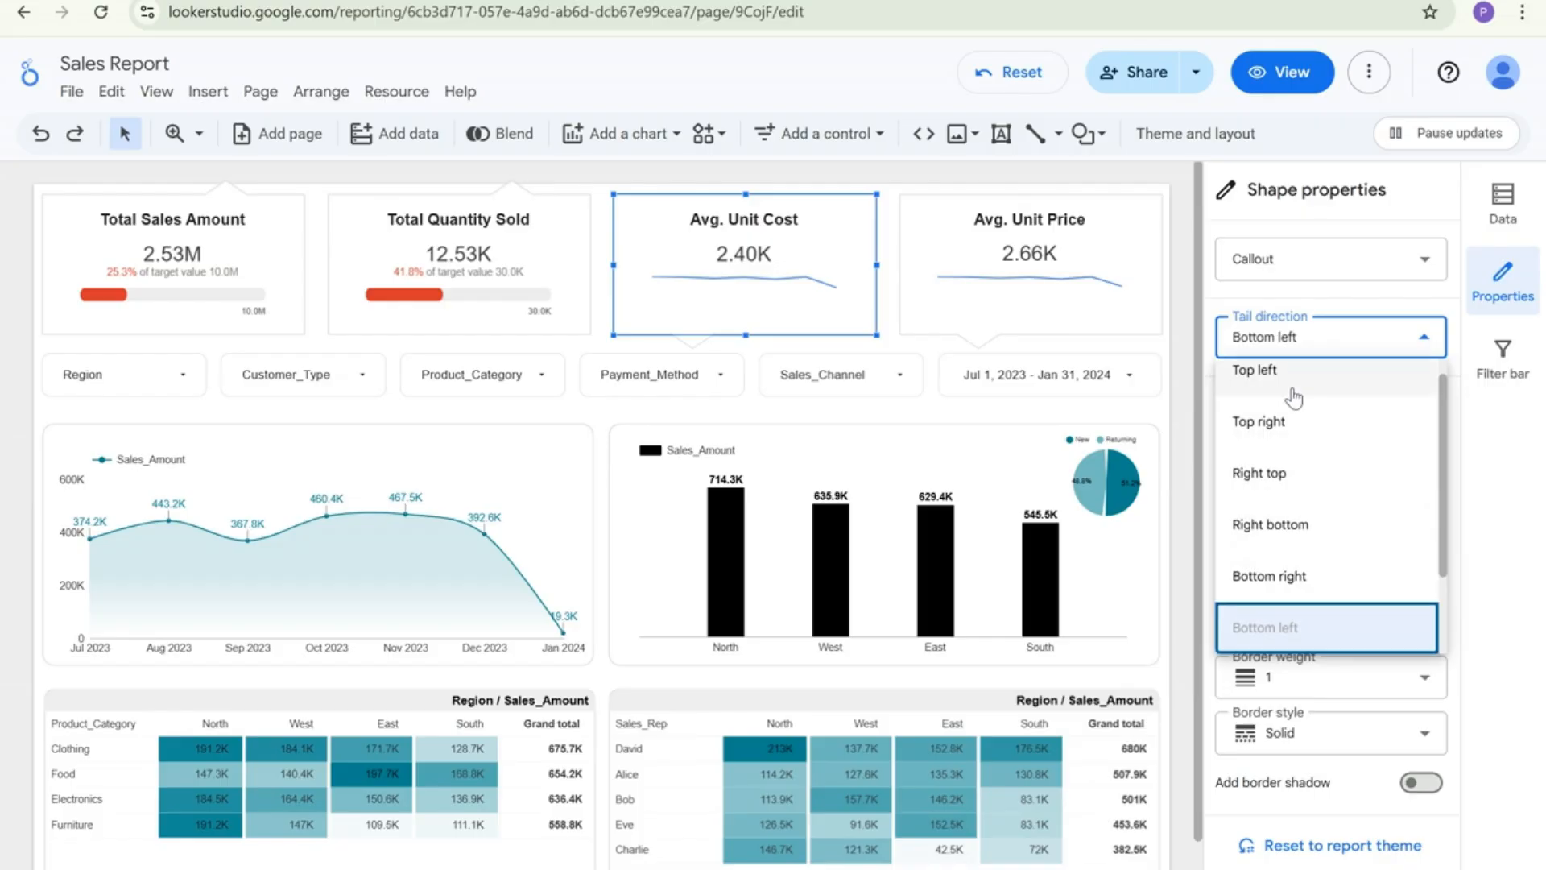
left_click(1298, 420)
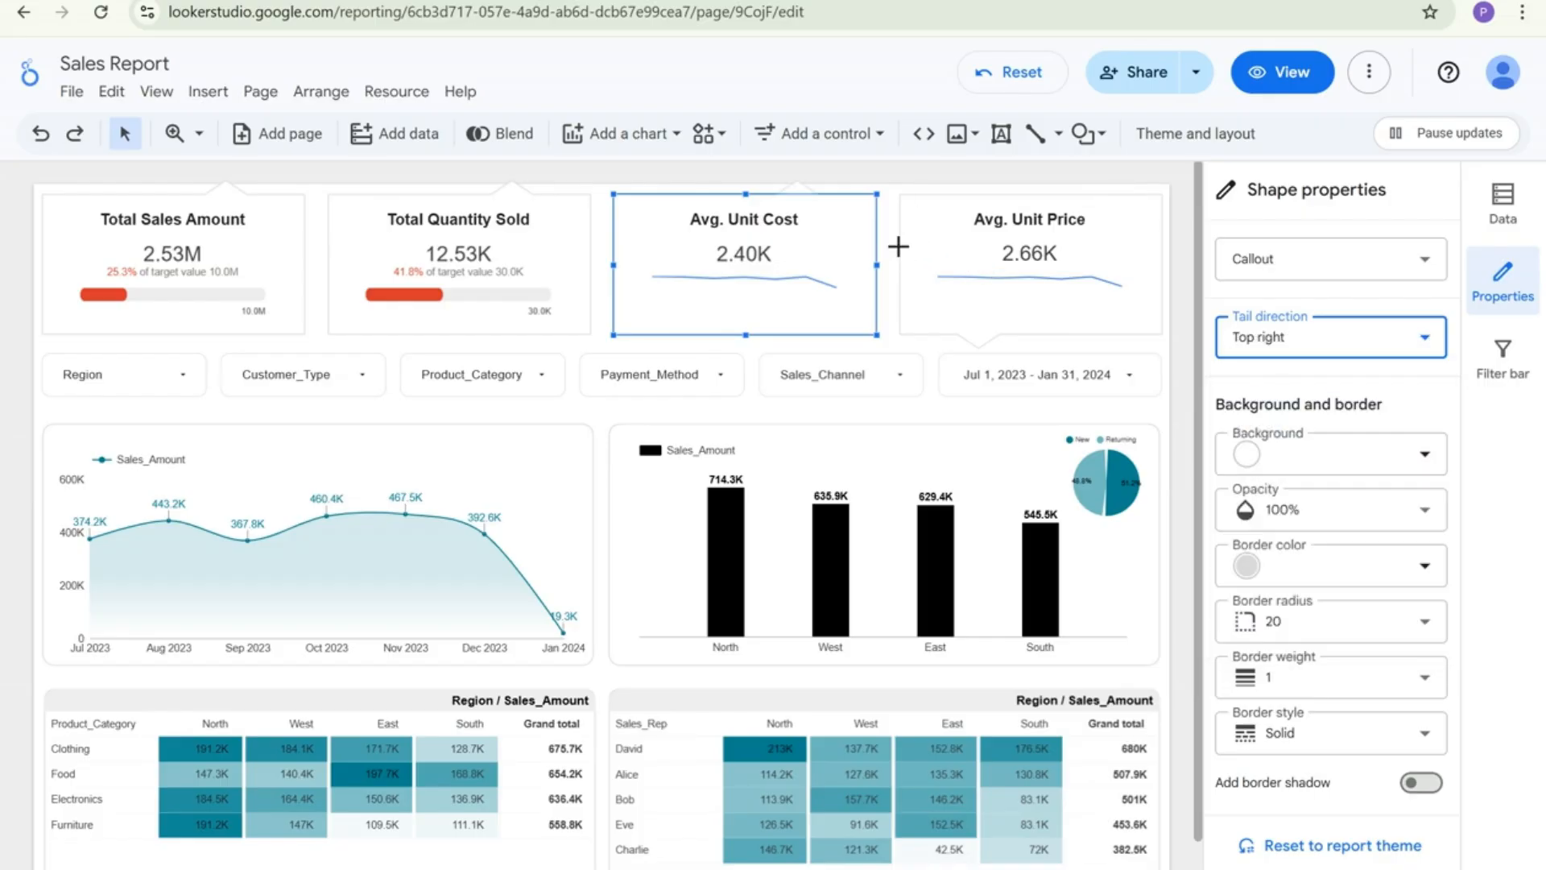
Set the tail direction of the Avg. Unit Price callout to Top right
left_click(898, 246)
left_click(906, 241)
left_click(904, 245)
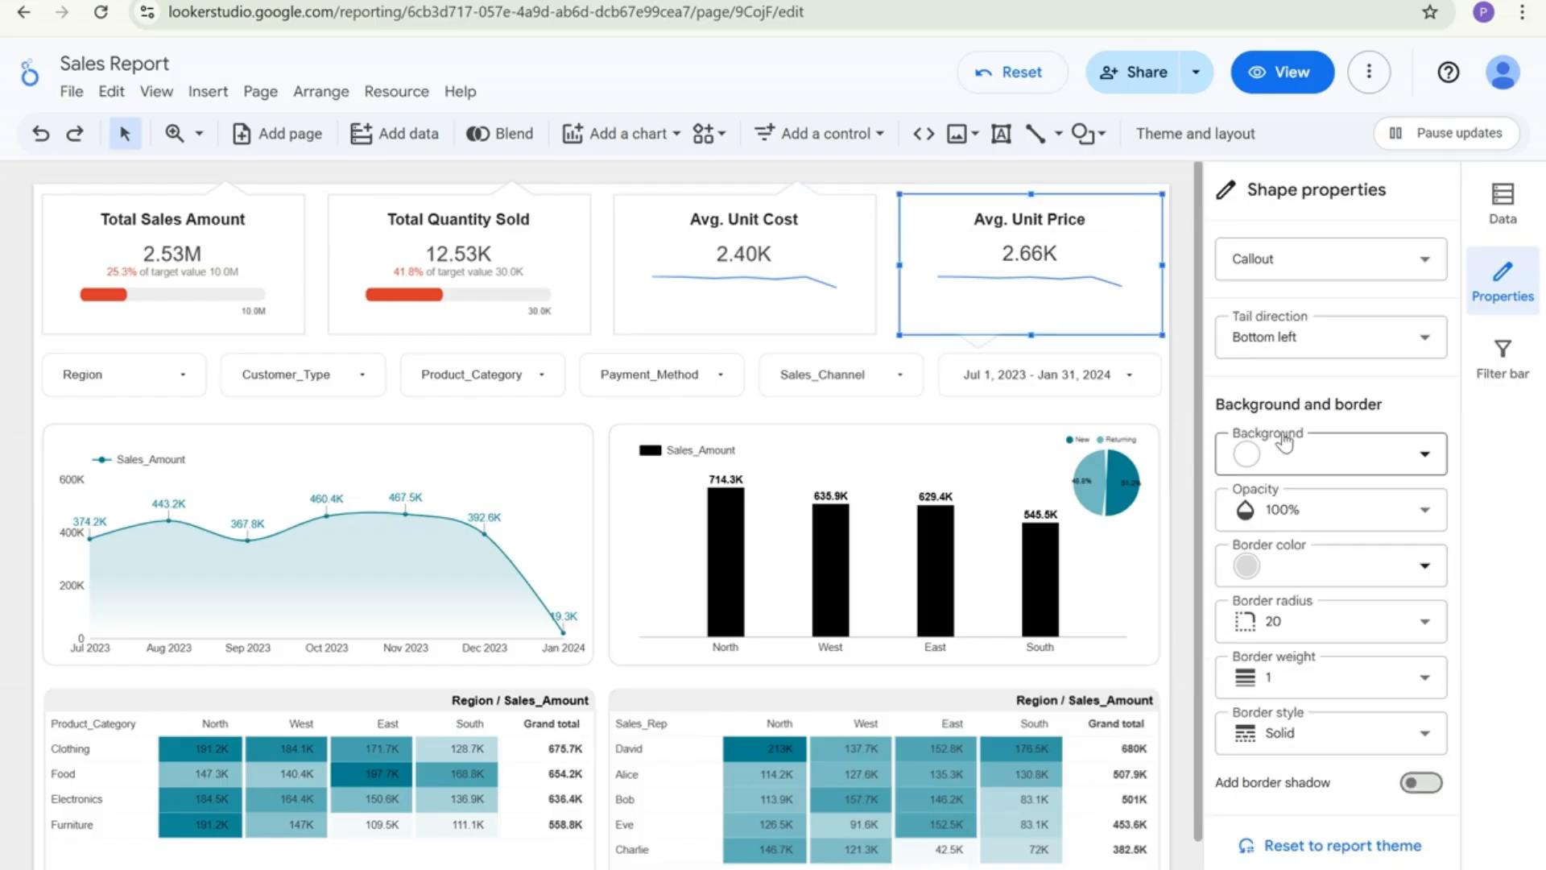
left_click(1292, 339)
left_click(1280, 421)
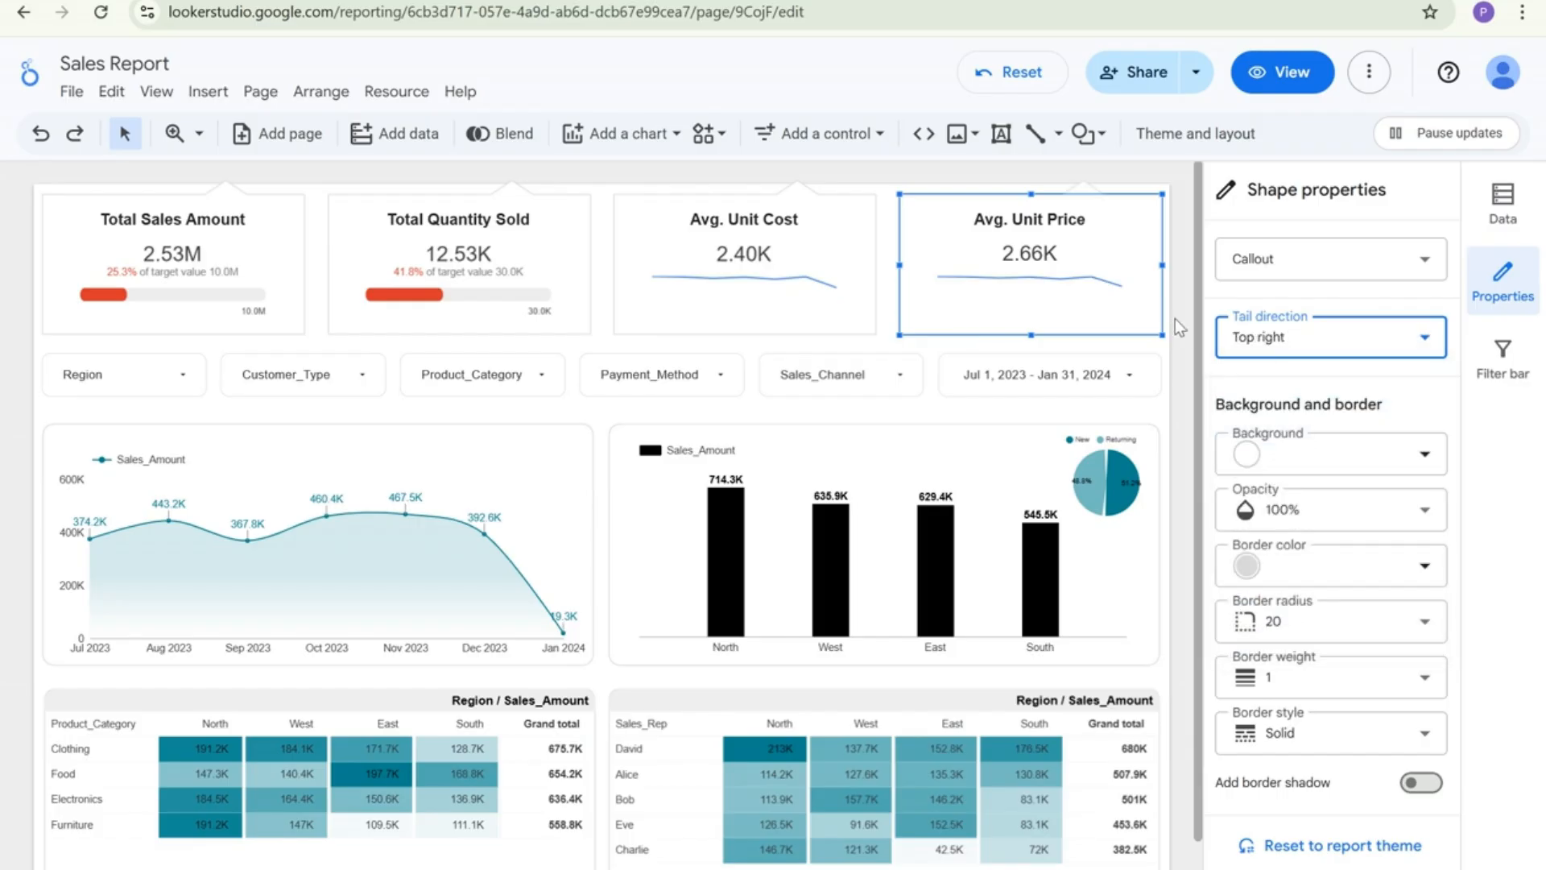
left_click(1174, 290)
Move the row of four KPI cards down slightly from the page's upper edge
left_click_drag(24, 242, 293, 249)
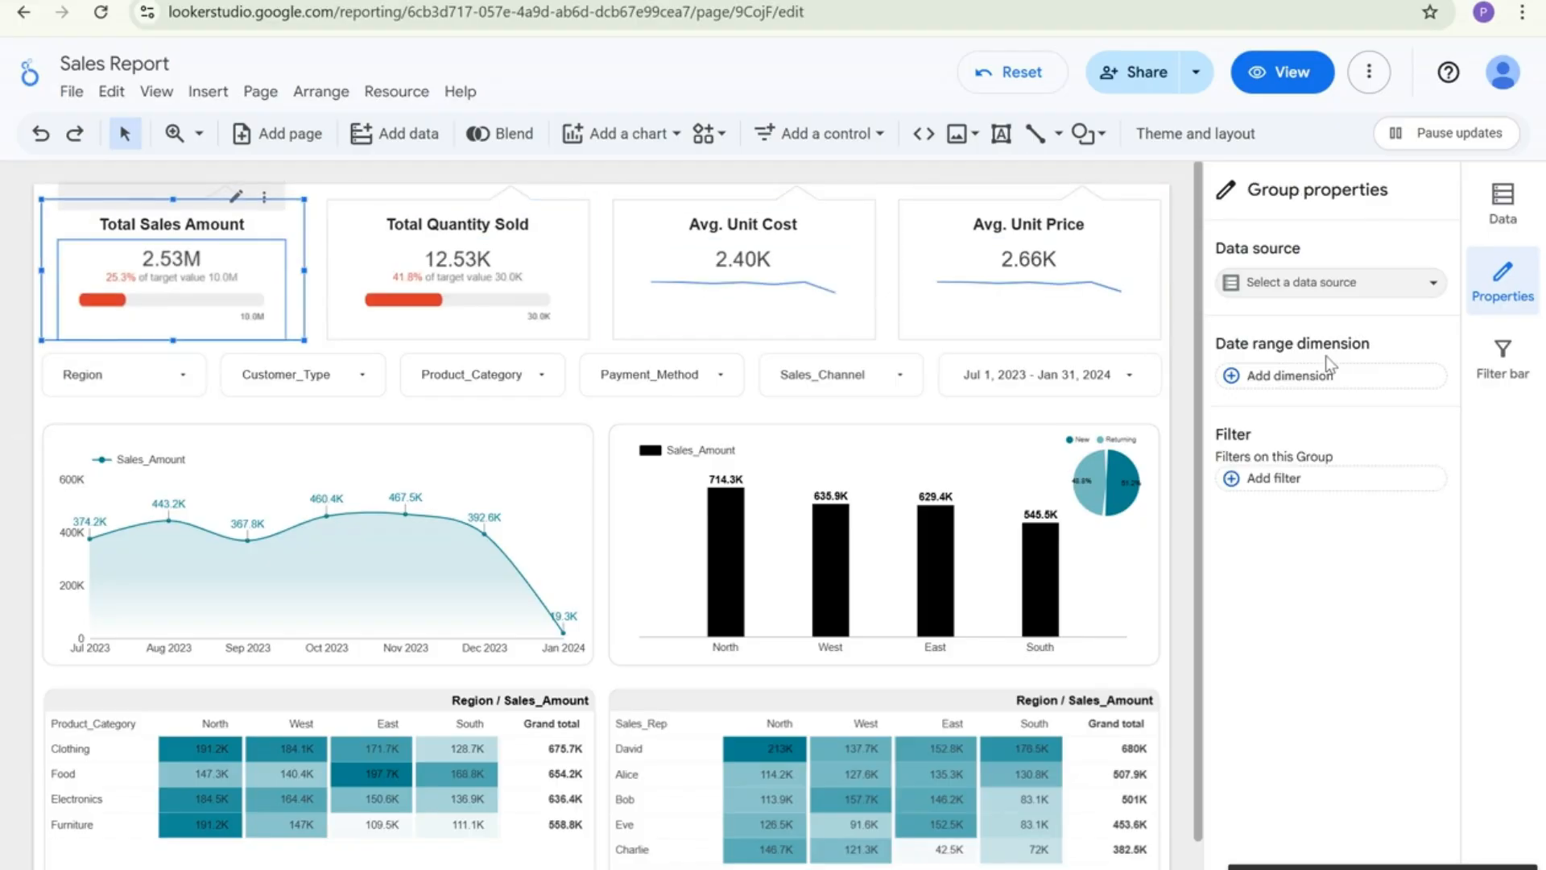
left_click(1190, 332)
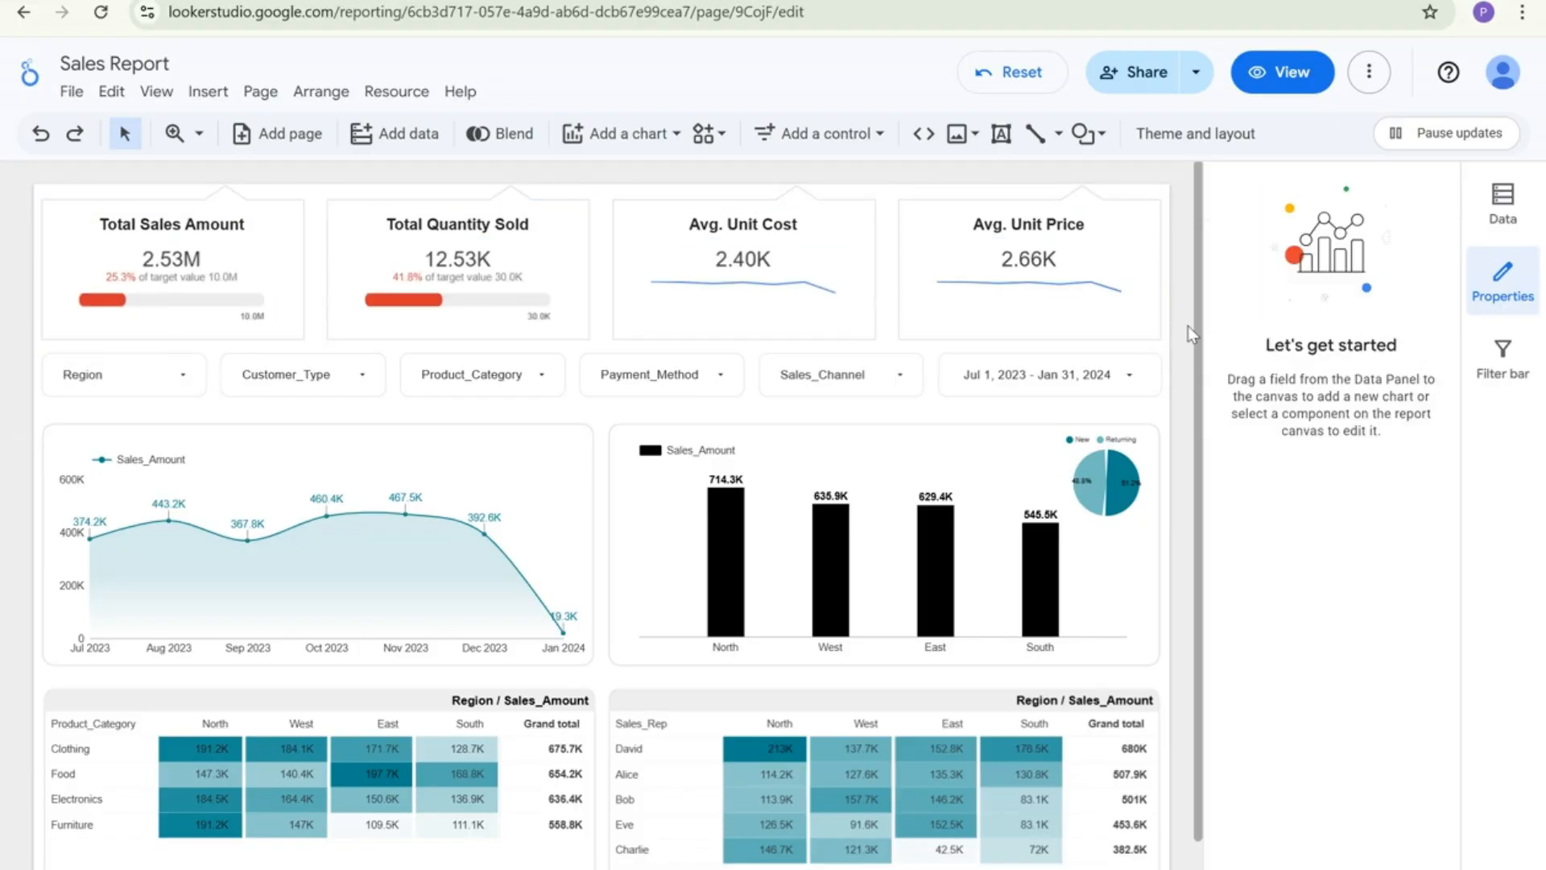
left_click_drag(1184, 326, 1, 248)
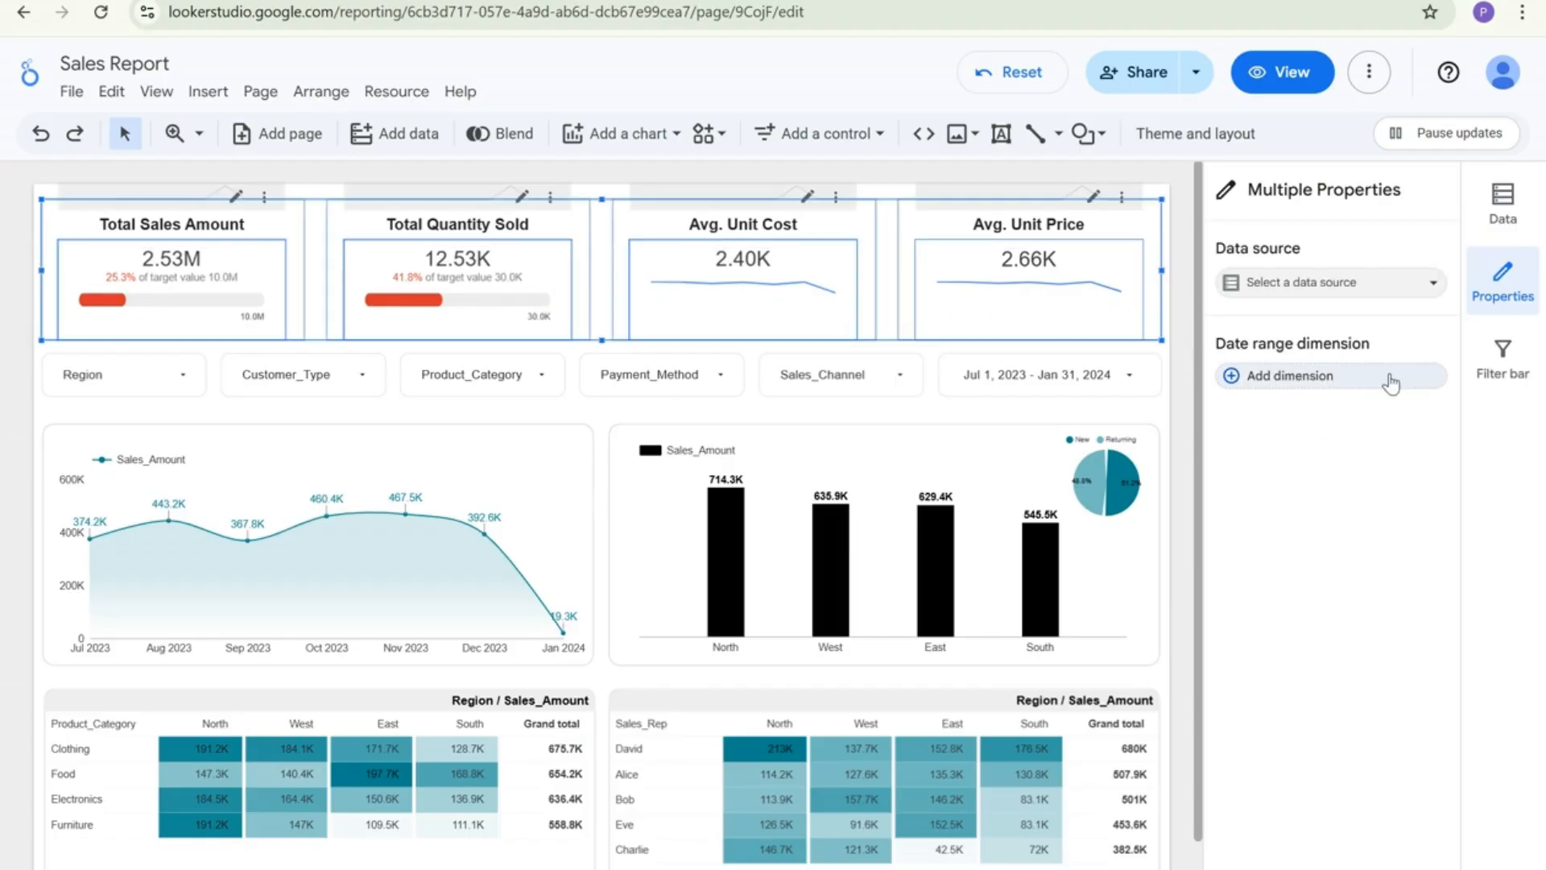
Try turning on the border shadow for the Avg. Unit Price callout
left_click(1150, 313)
left_click(1153, 313)
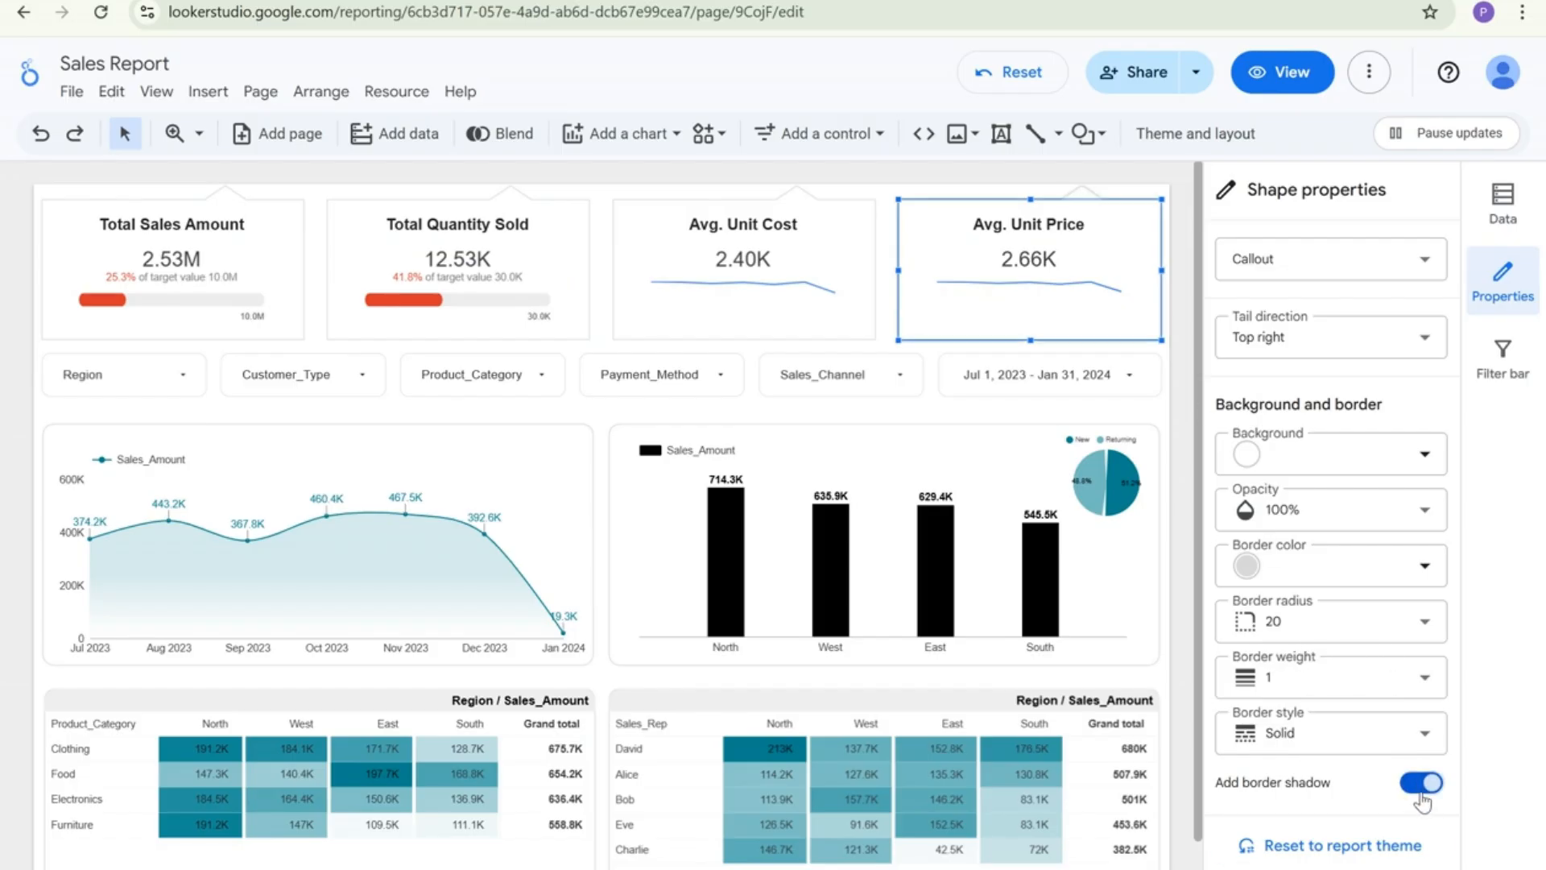
left_click(1186, 422)
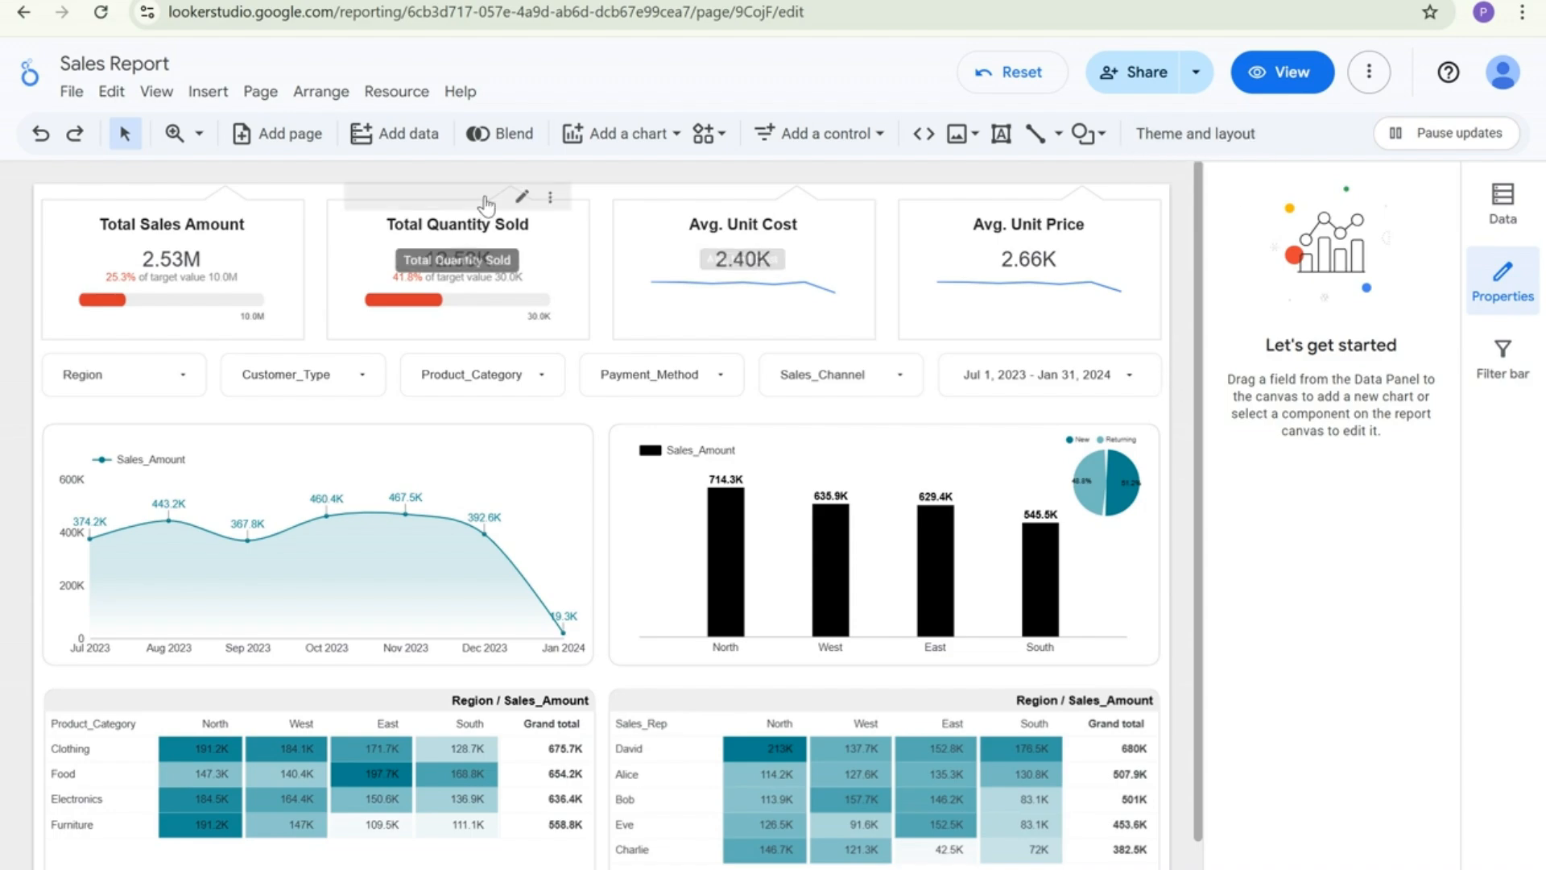
Reload the report and check the shape properties of the Total Quantity Sold and Total Sales Amount callouts
left_click(102, 14)
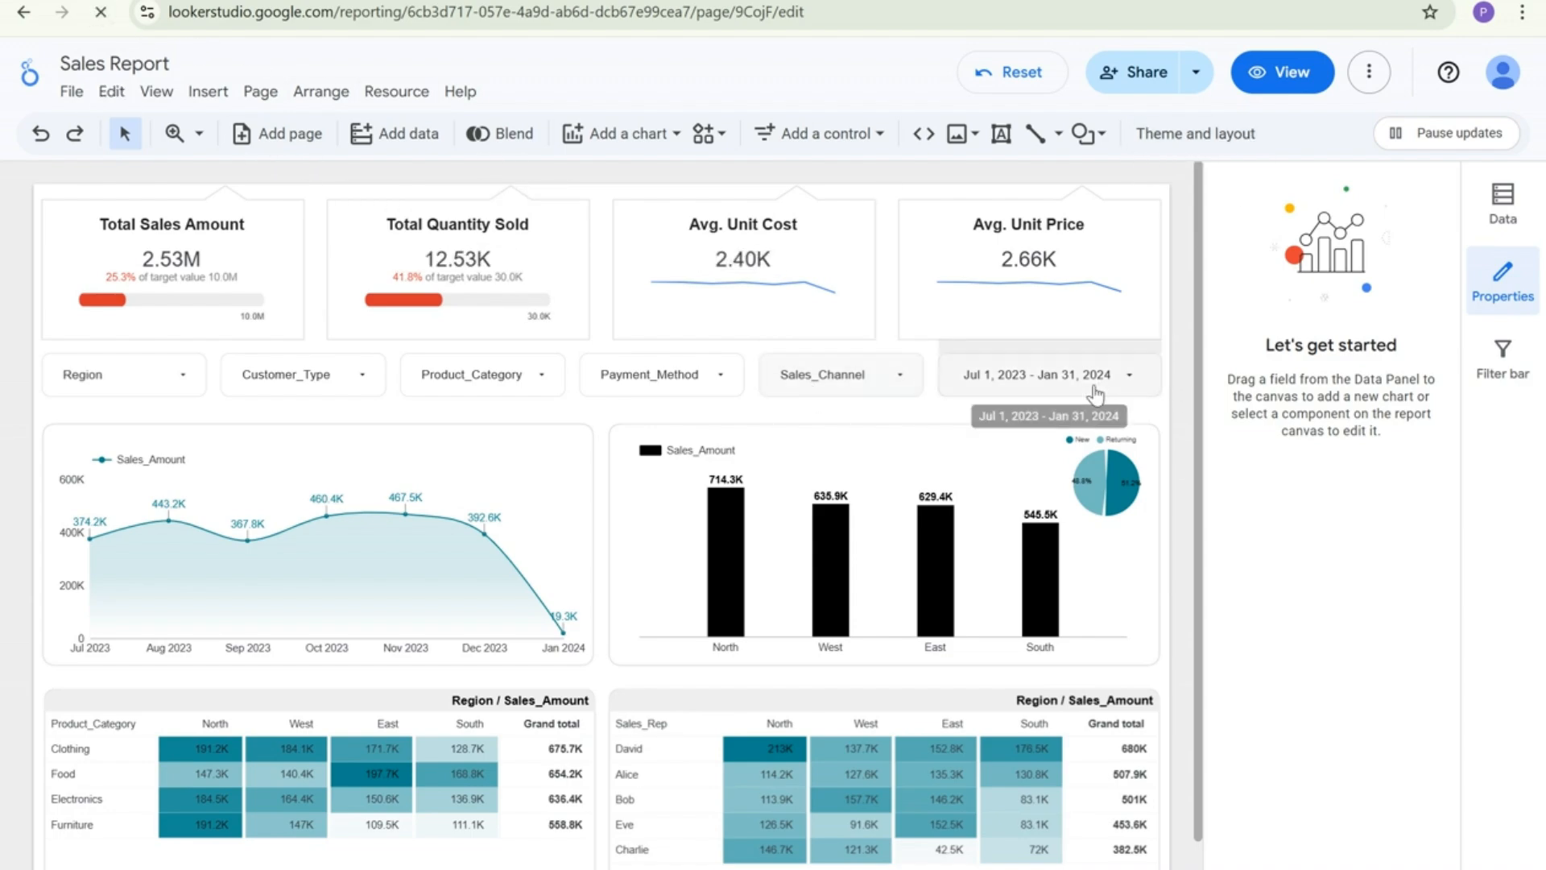
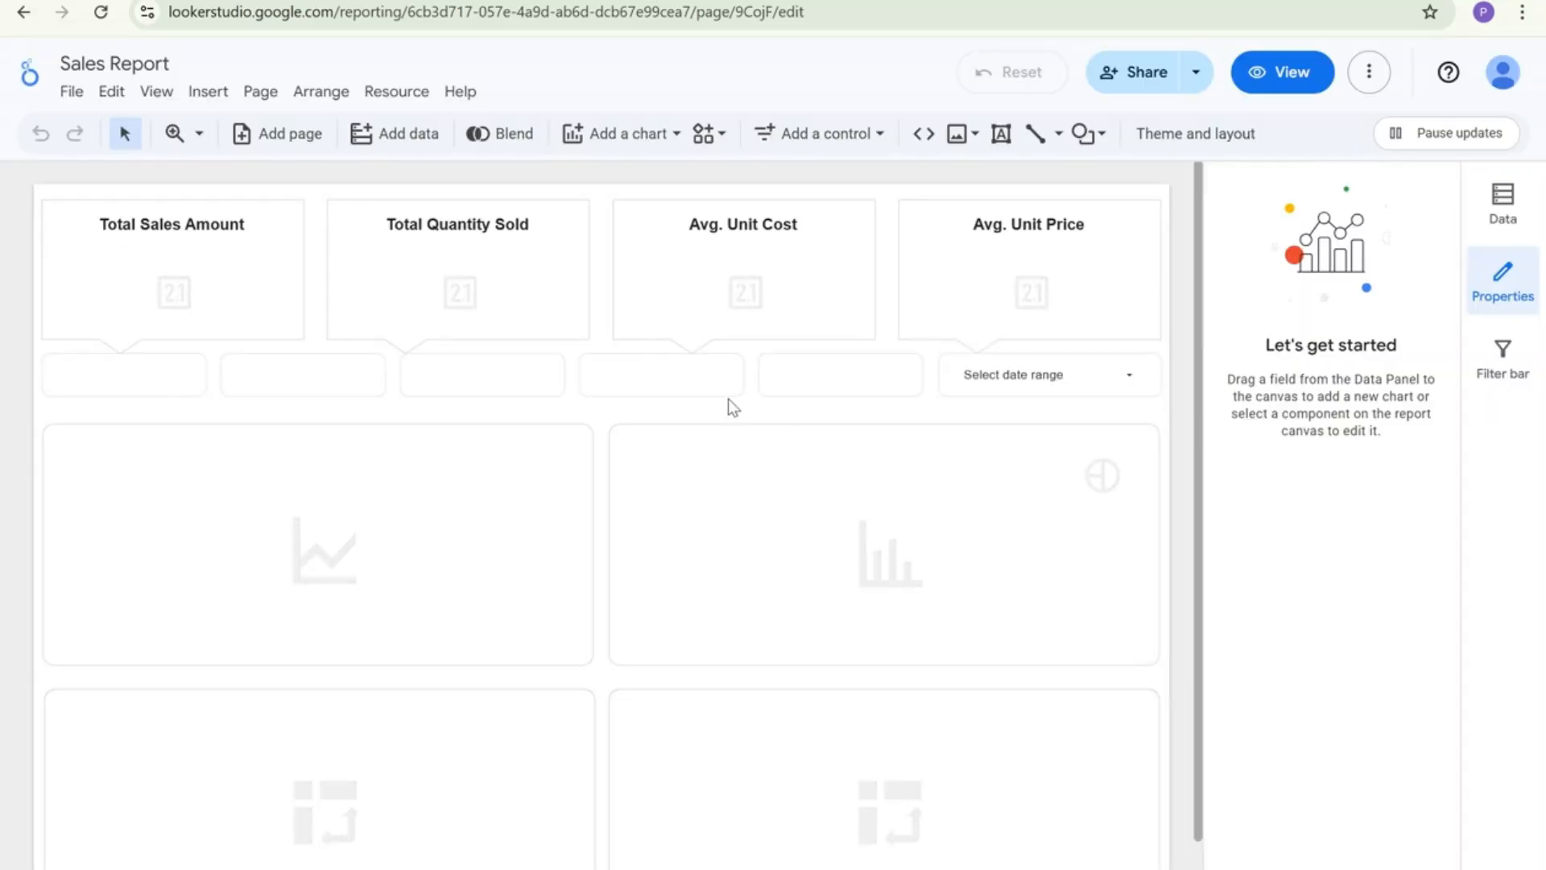
left_click(587, 206)
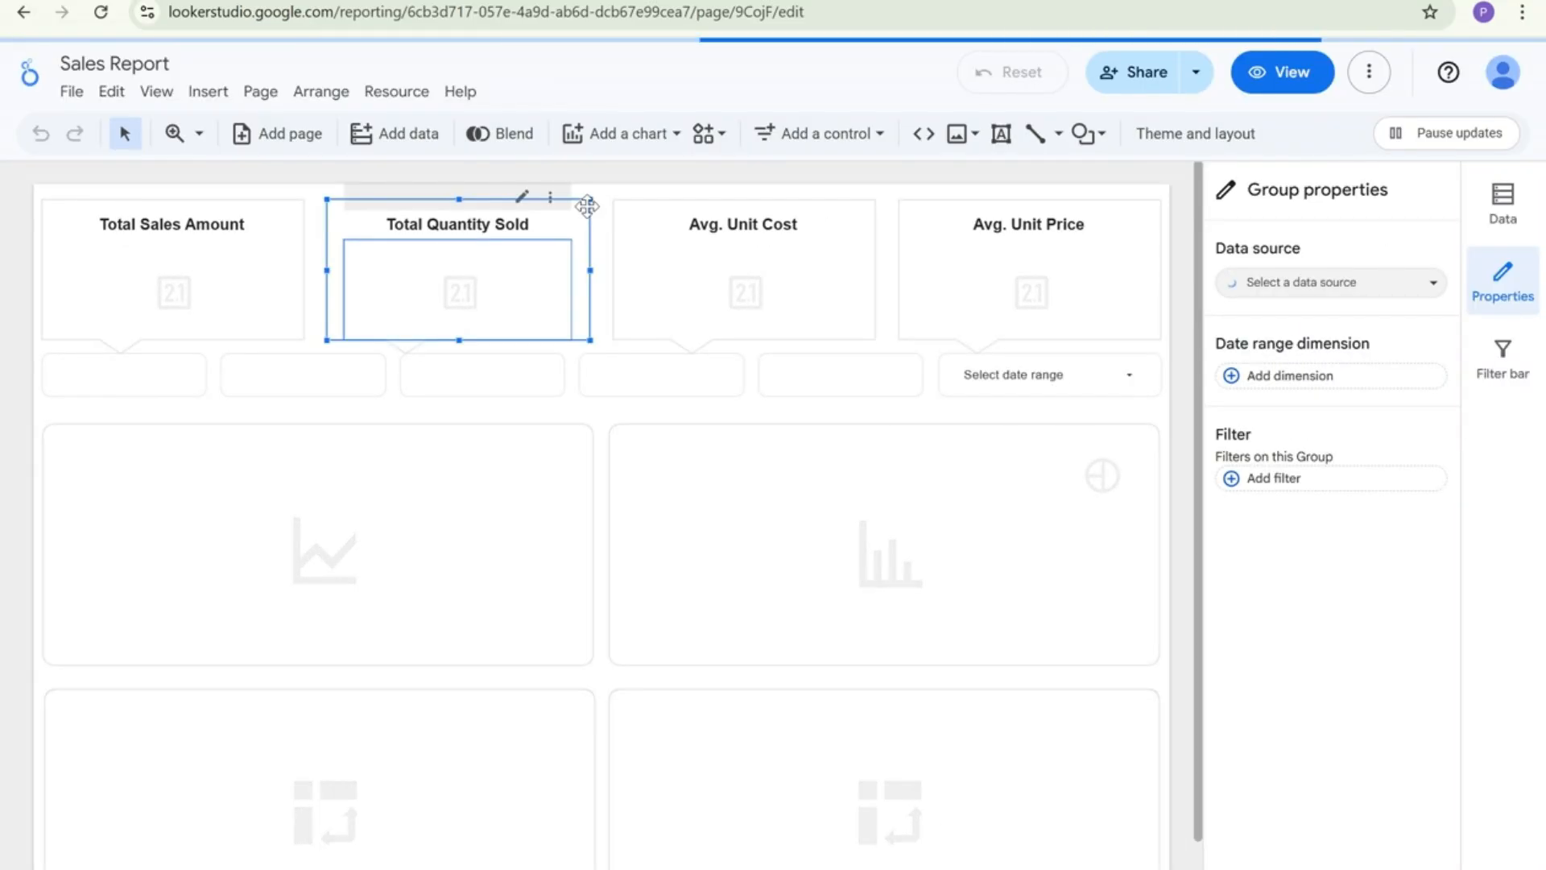
left_click(587, 206)
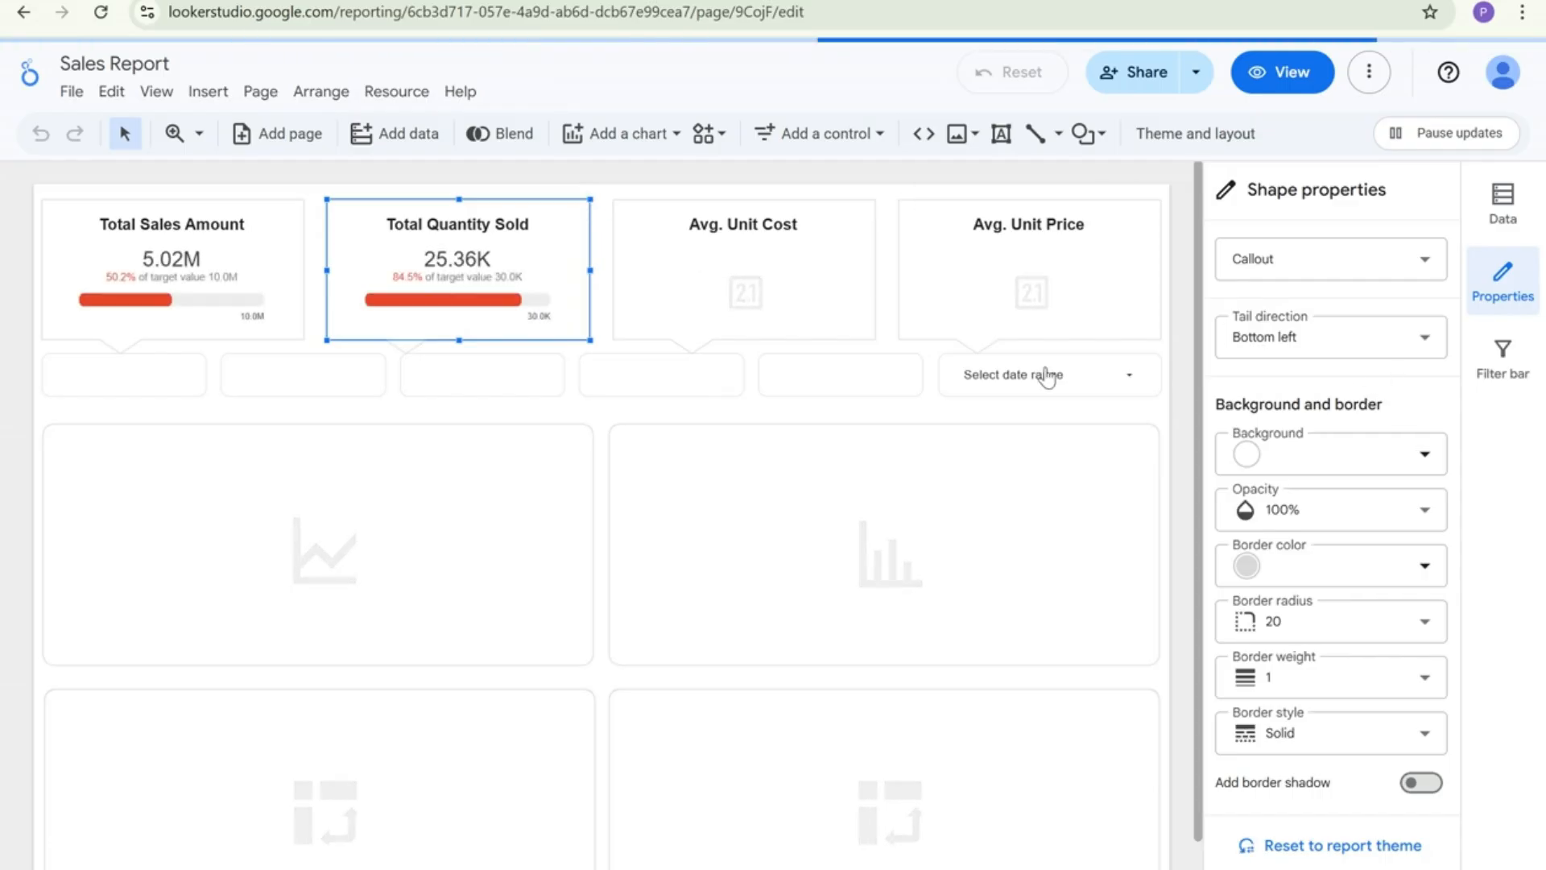
left_click(1171, 323)
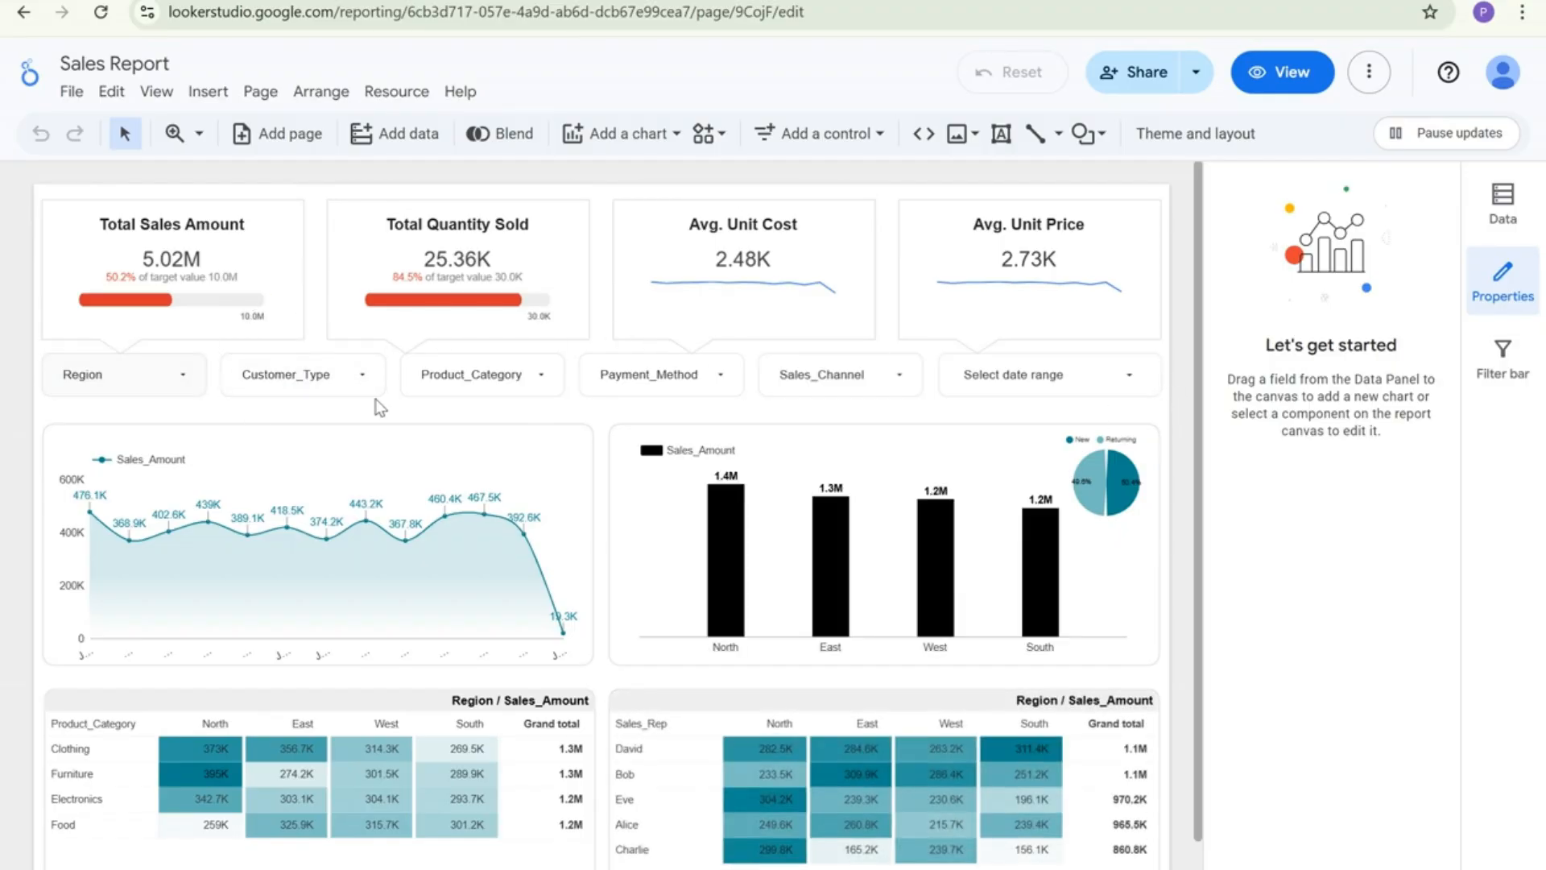
left_click(302, 276)
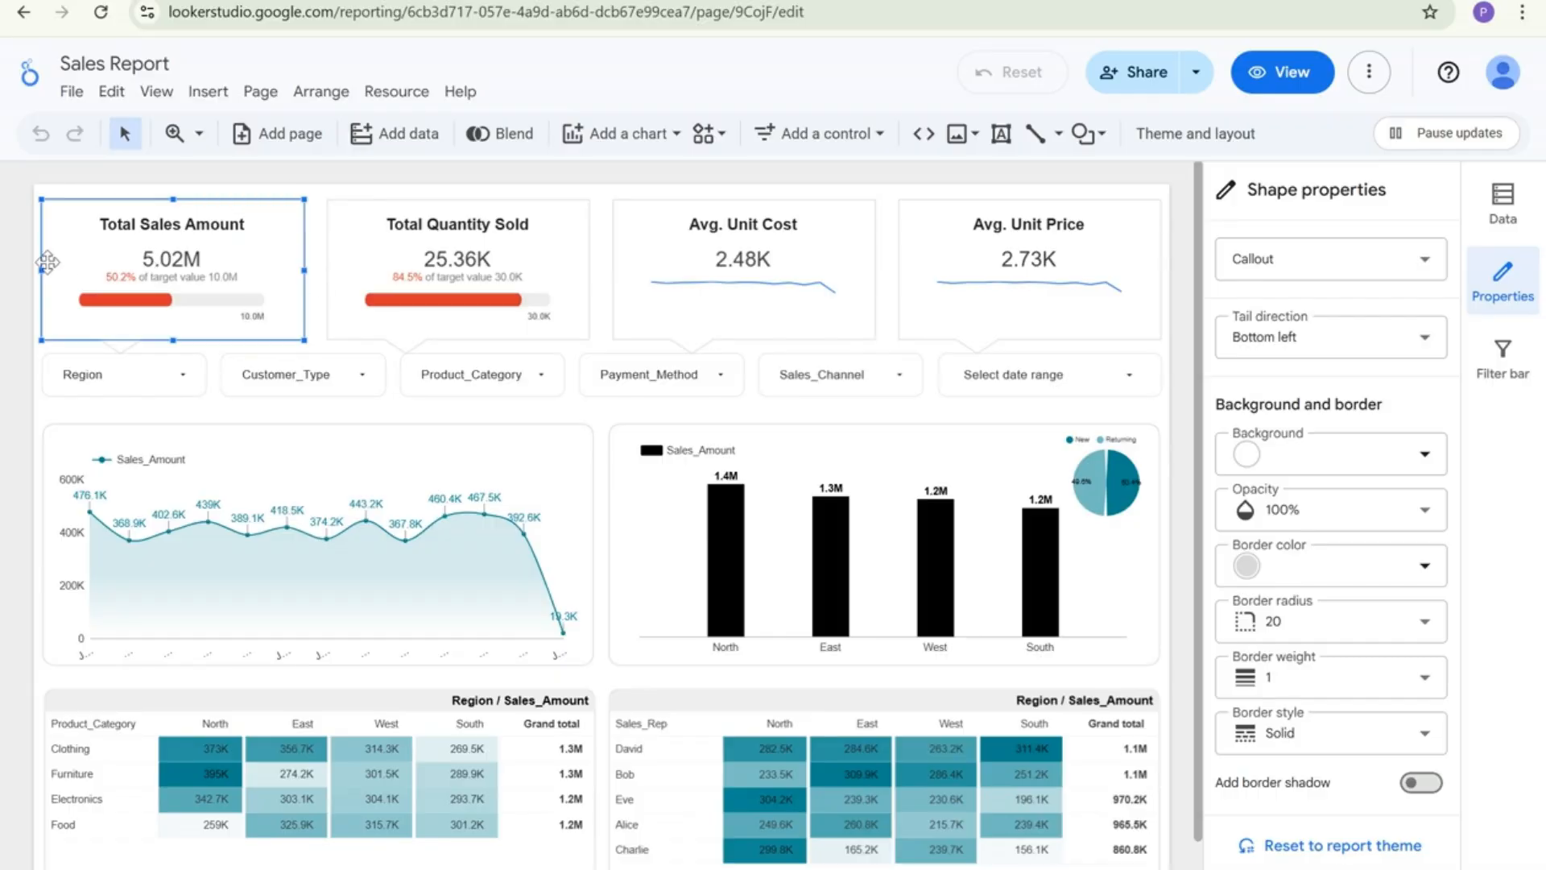
Move the row of four KPI cards up slightly, away from the filter row
left_click_drag(13, 248, 1111, 256)
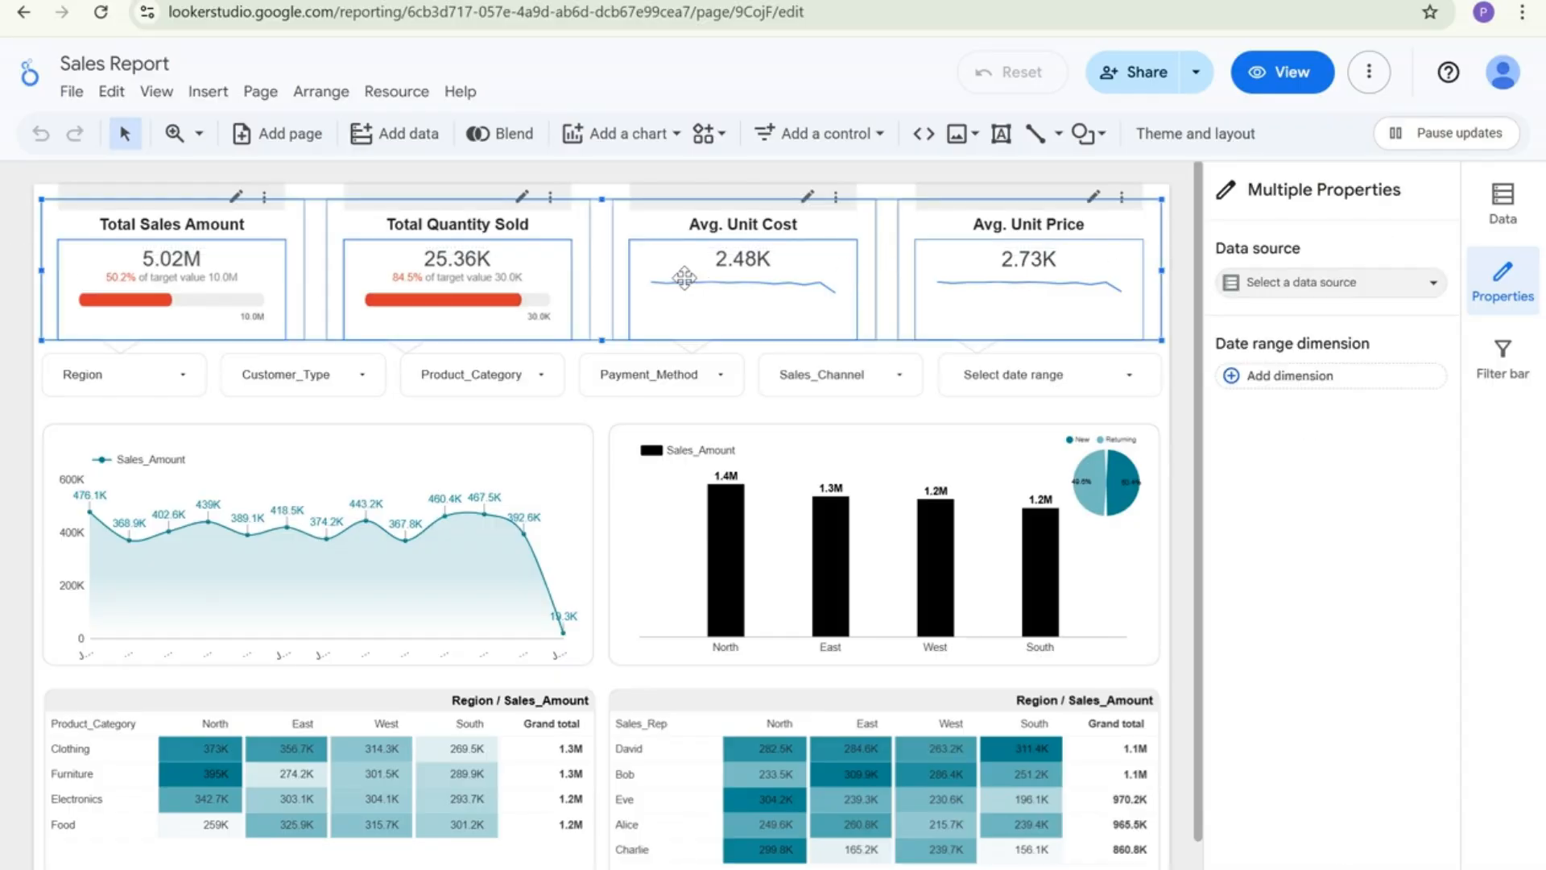
left_click(575, 285)
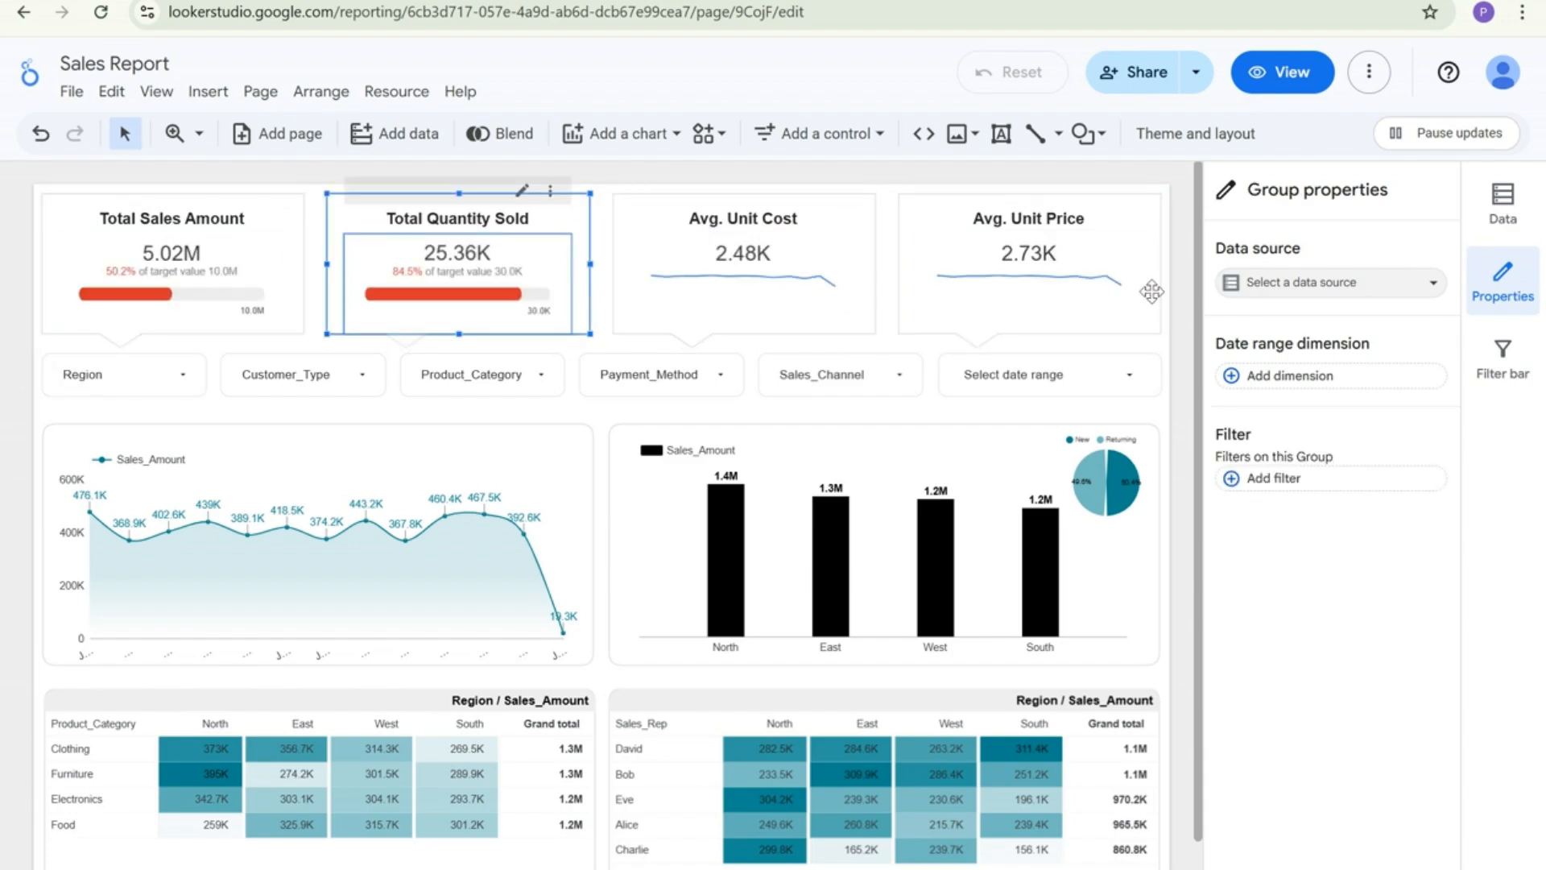
left_click(1177, 293)
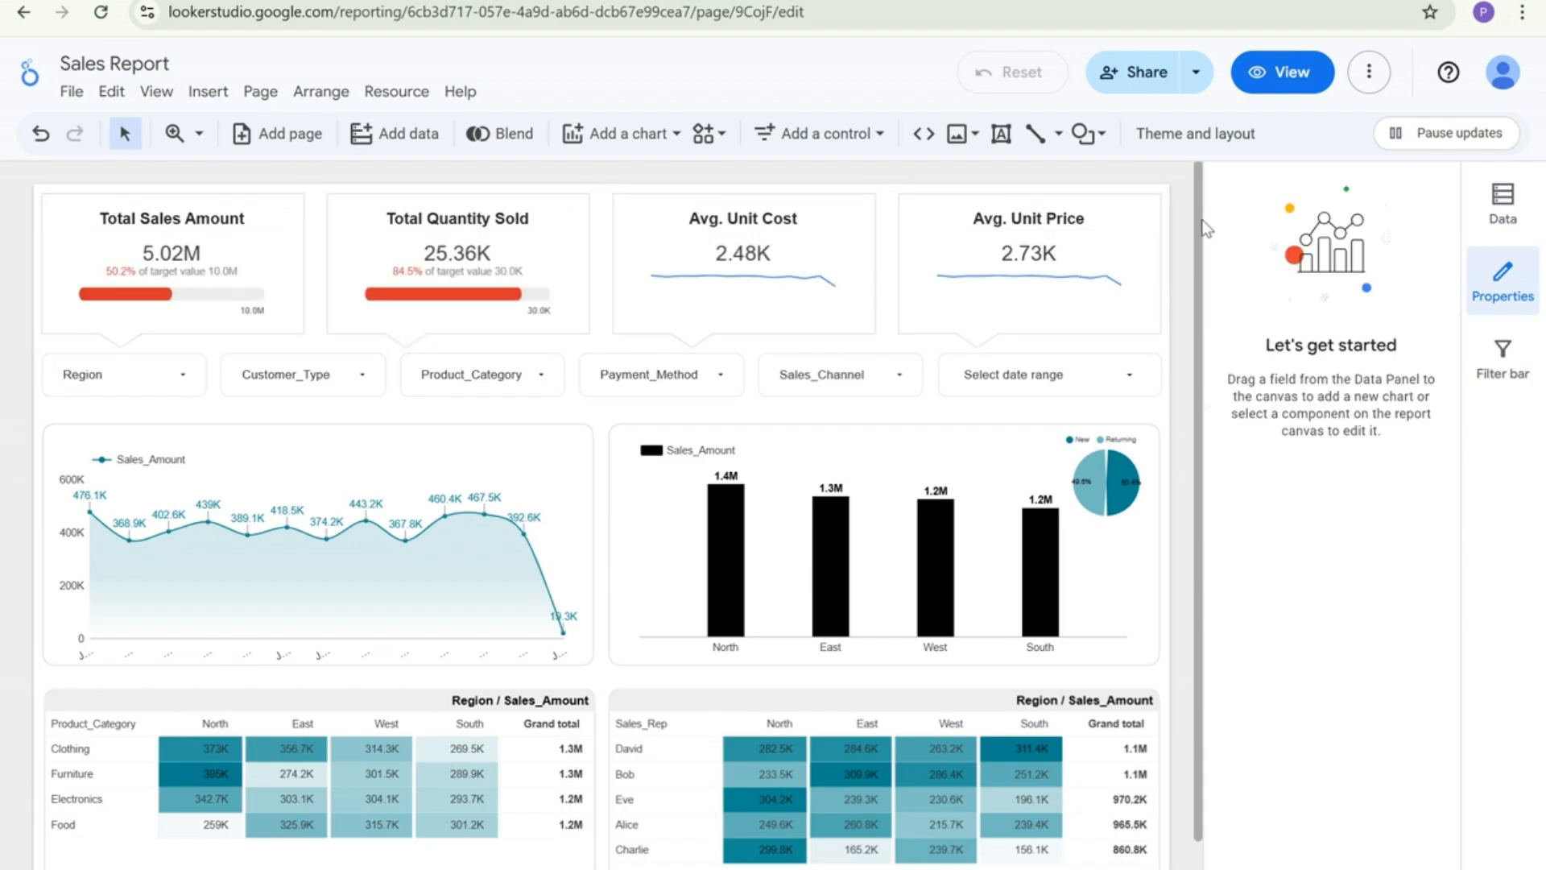
Preview the whole report in view mode from the KPI cards to the pivot tables, and return to editing
left_click(1310, 71)
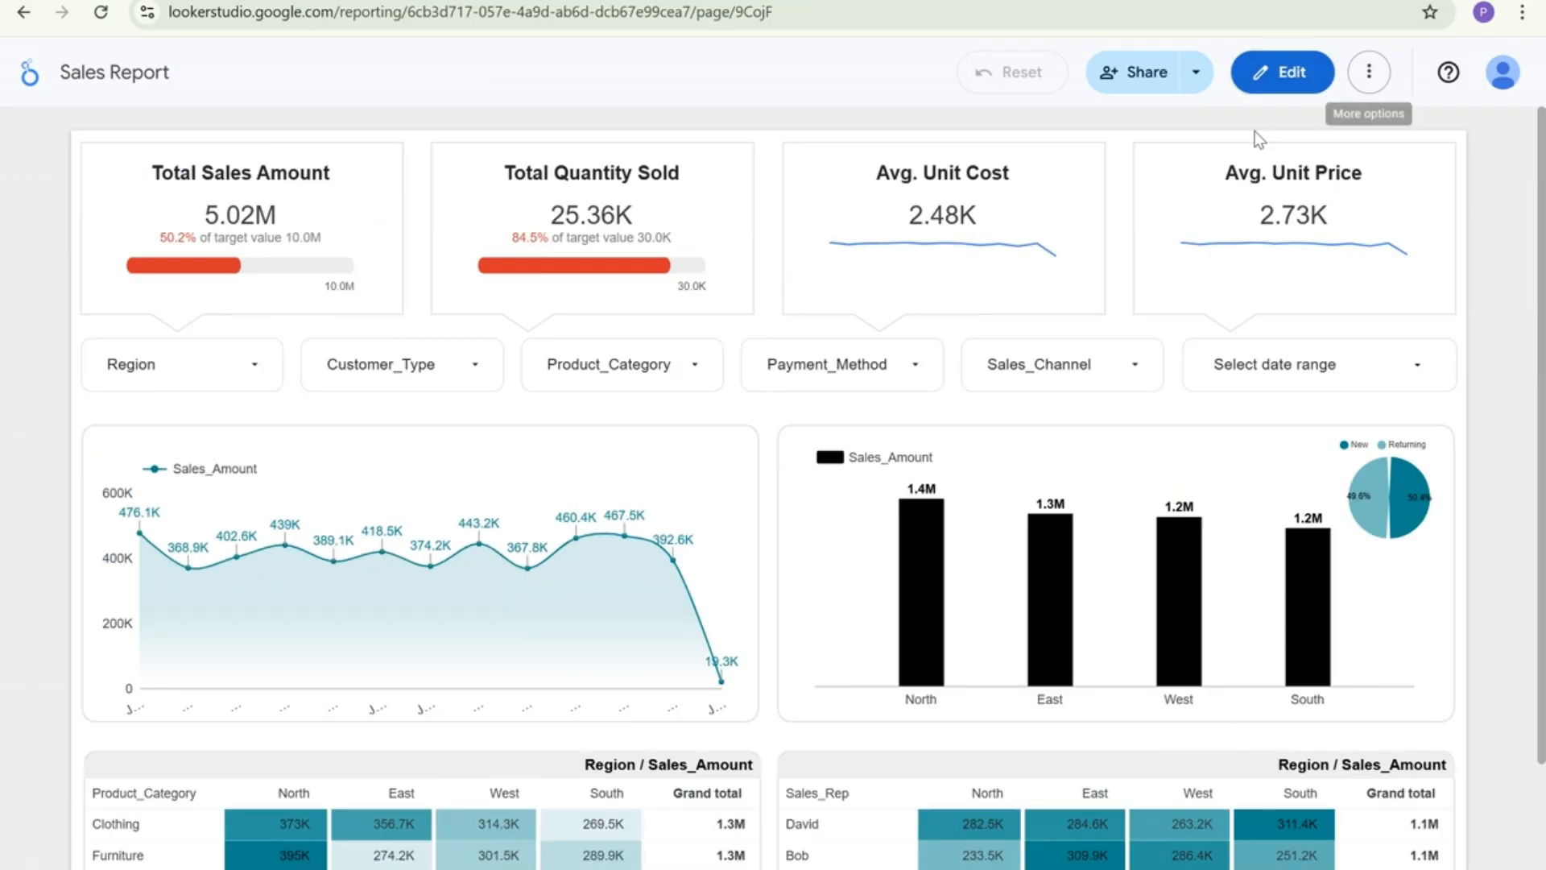
scroll(1442, 210, "down", 3)
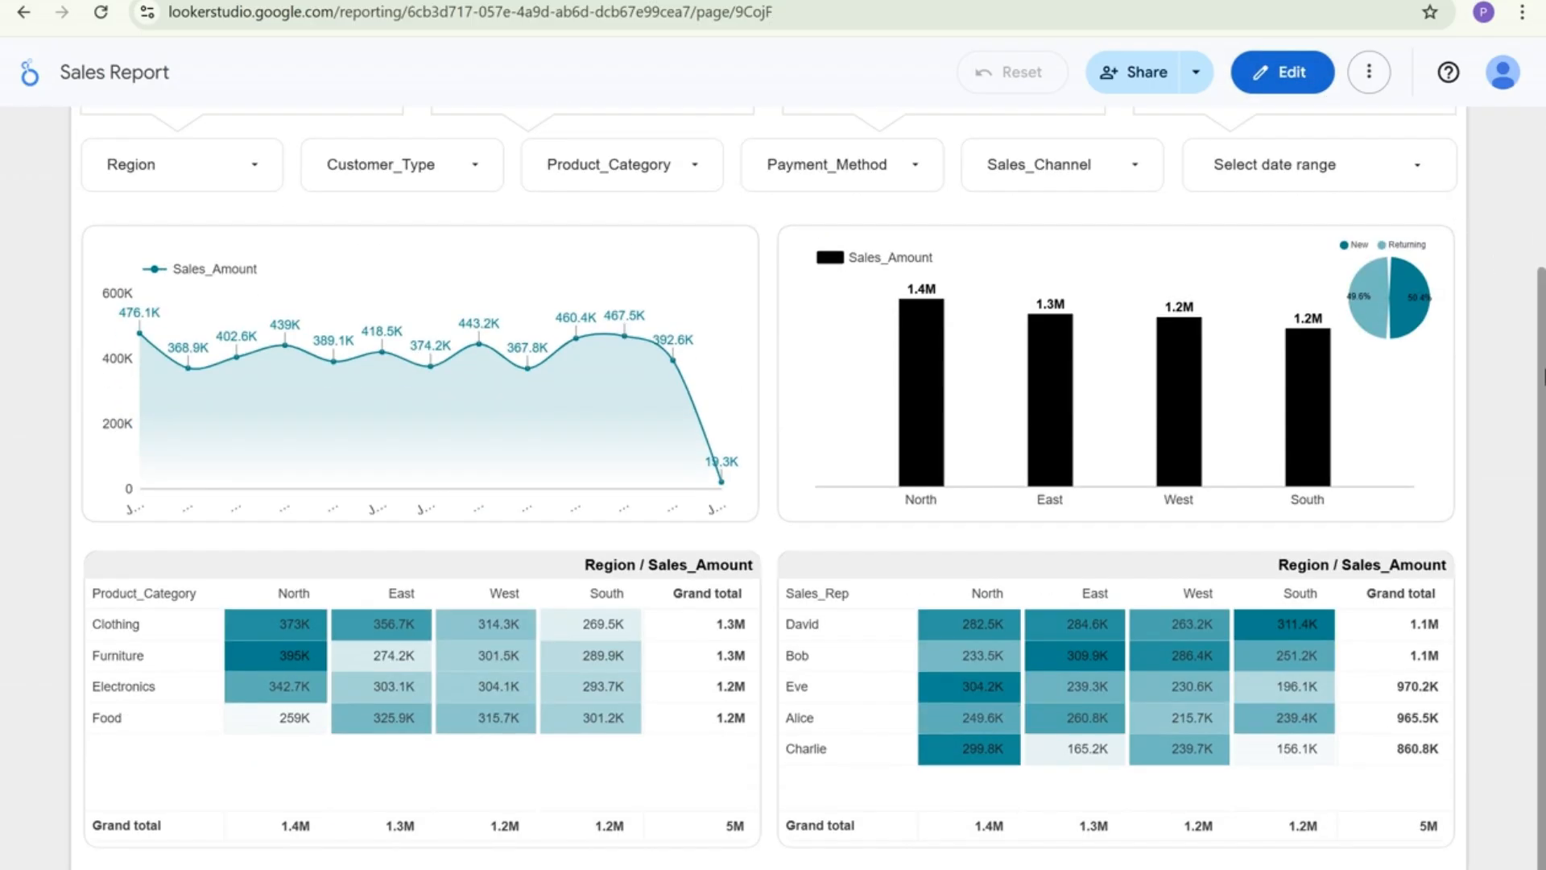
scroll(773, 483, "up", 3)
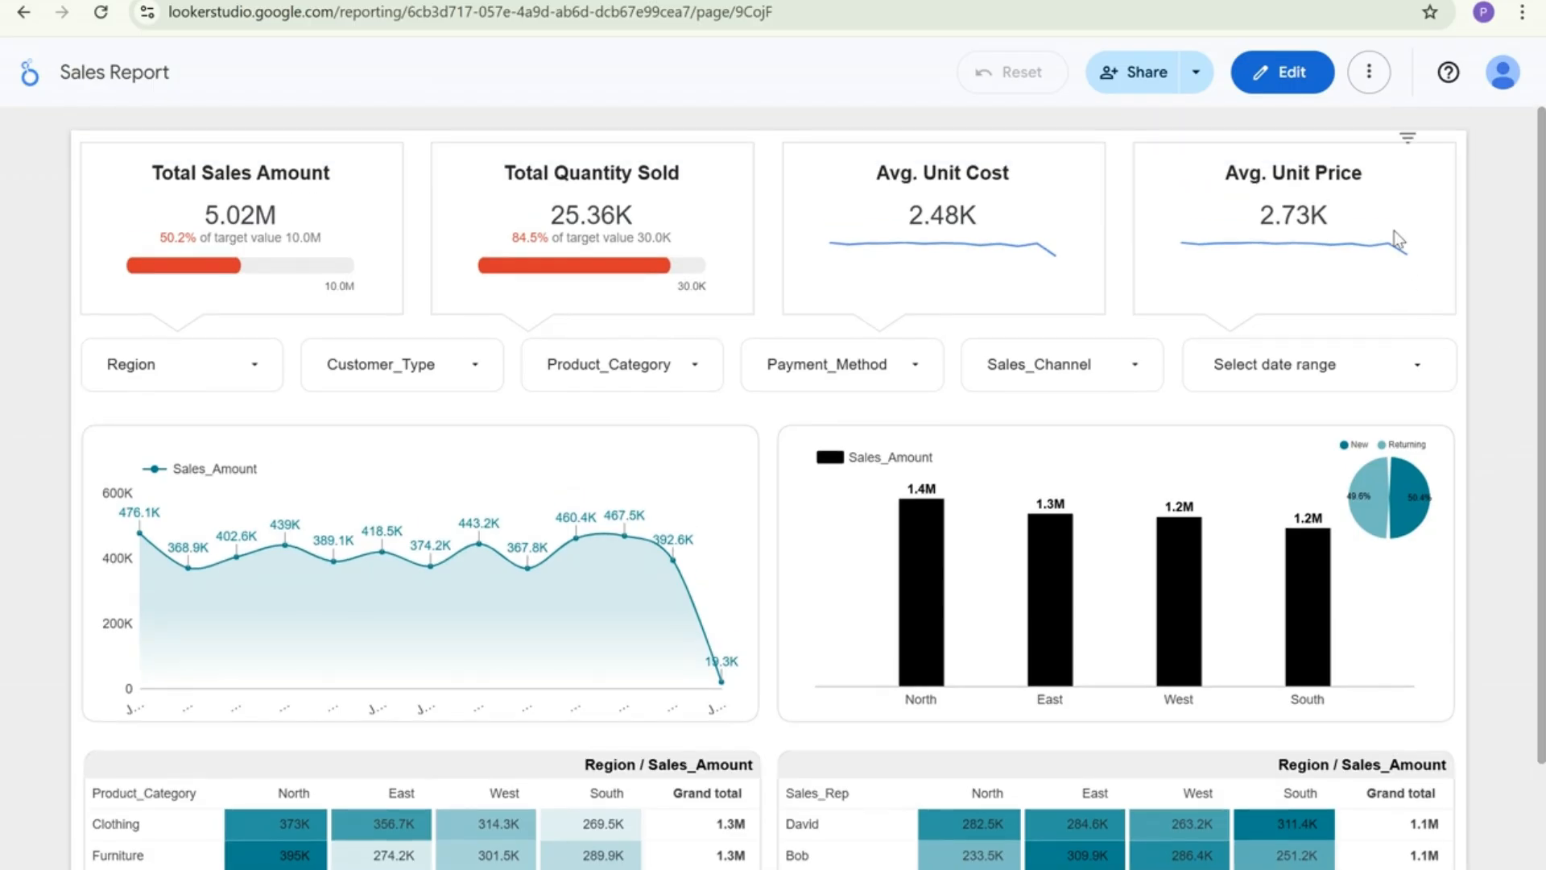
left_click(1285, 71)
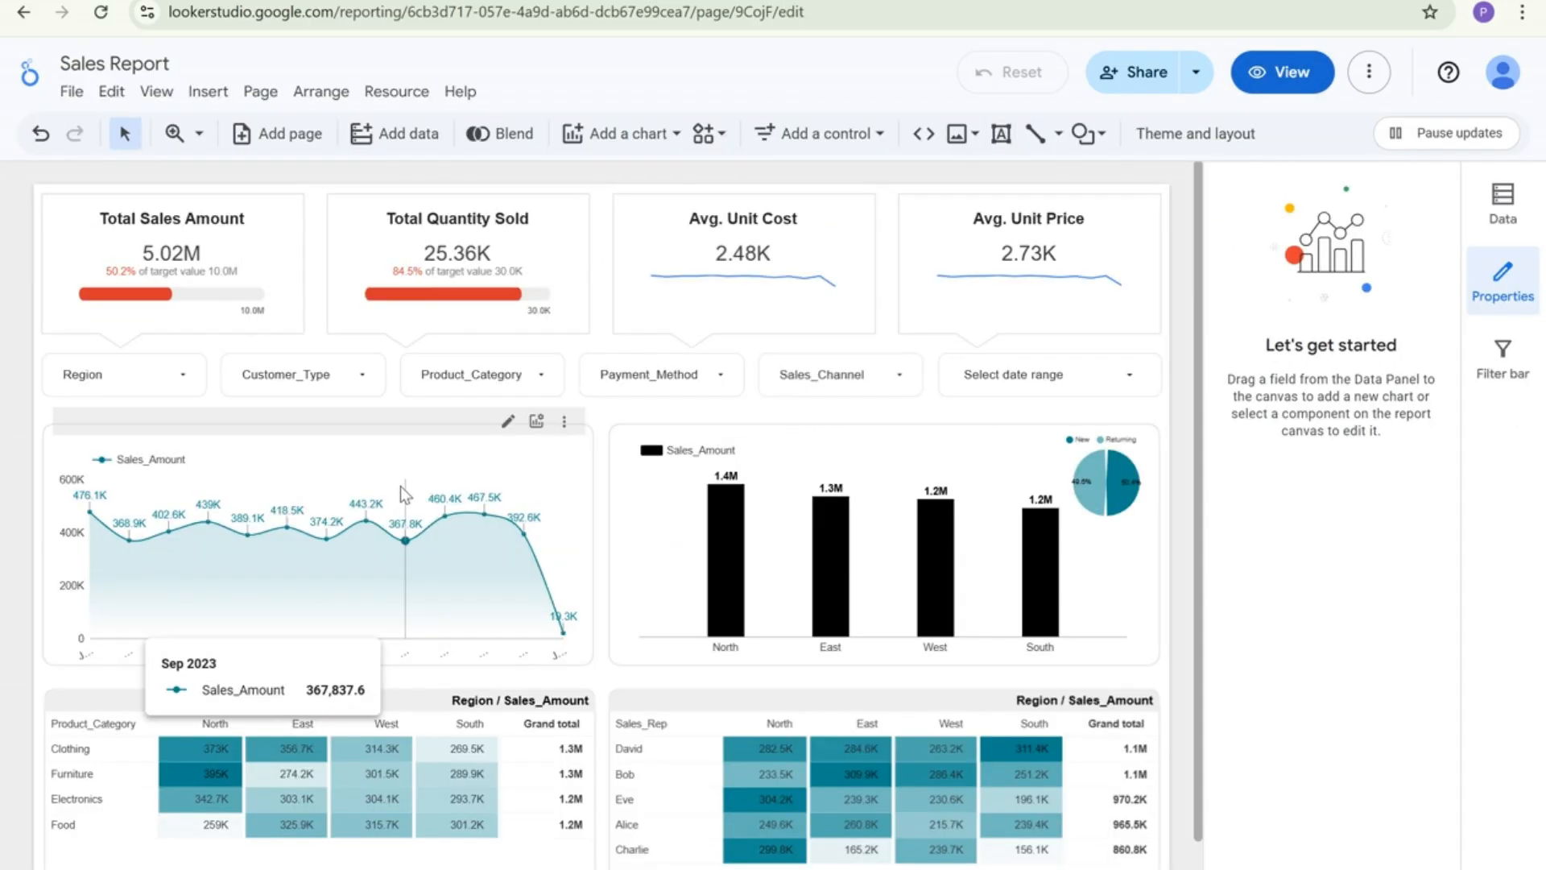
Check the Sale_Date dimension settings of the time series chart and the calendar of the date range control
left_click(563, 520)
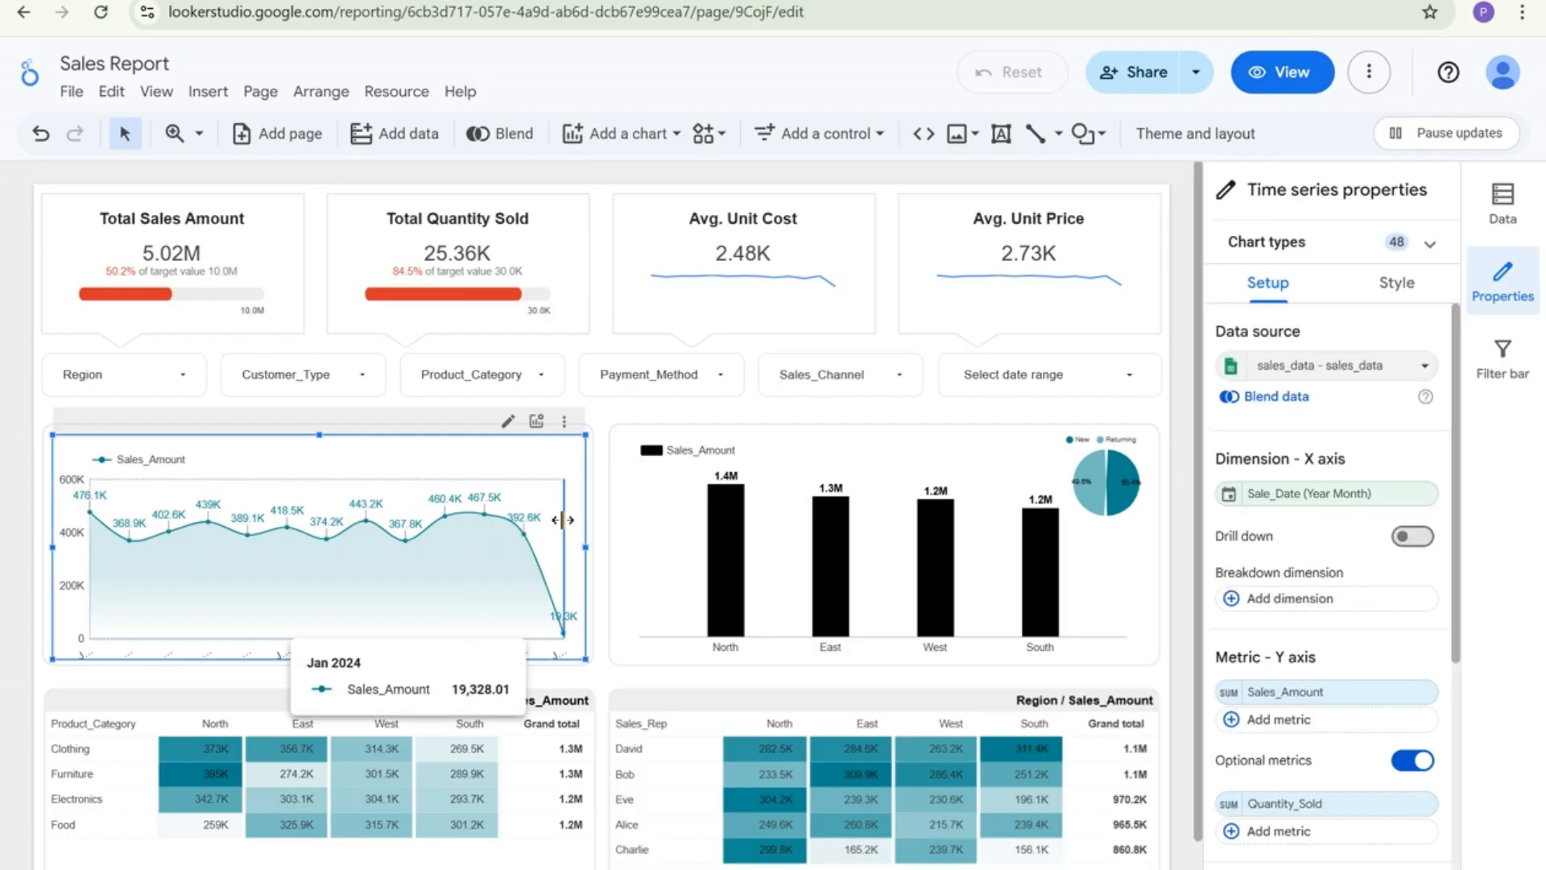
left_click(1232, 496)
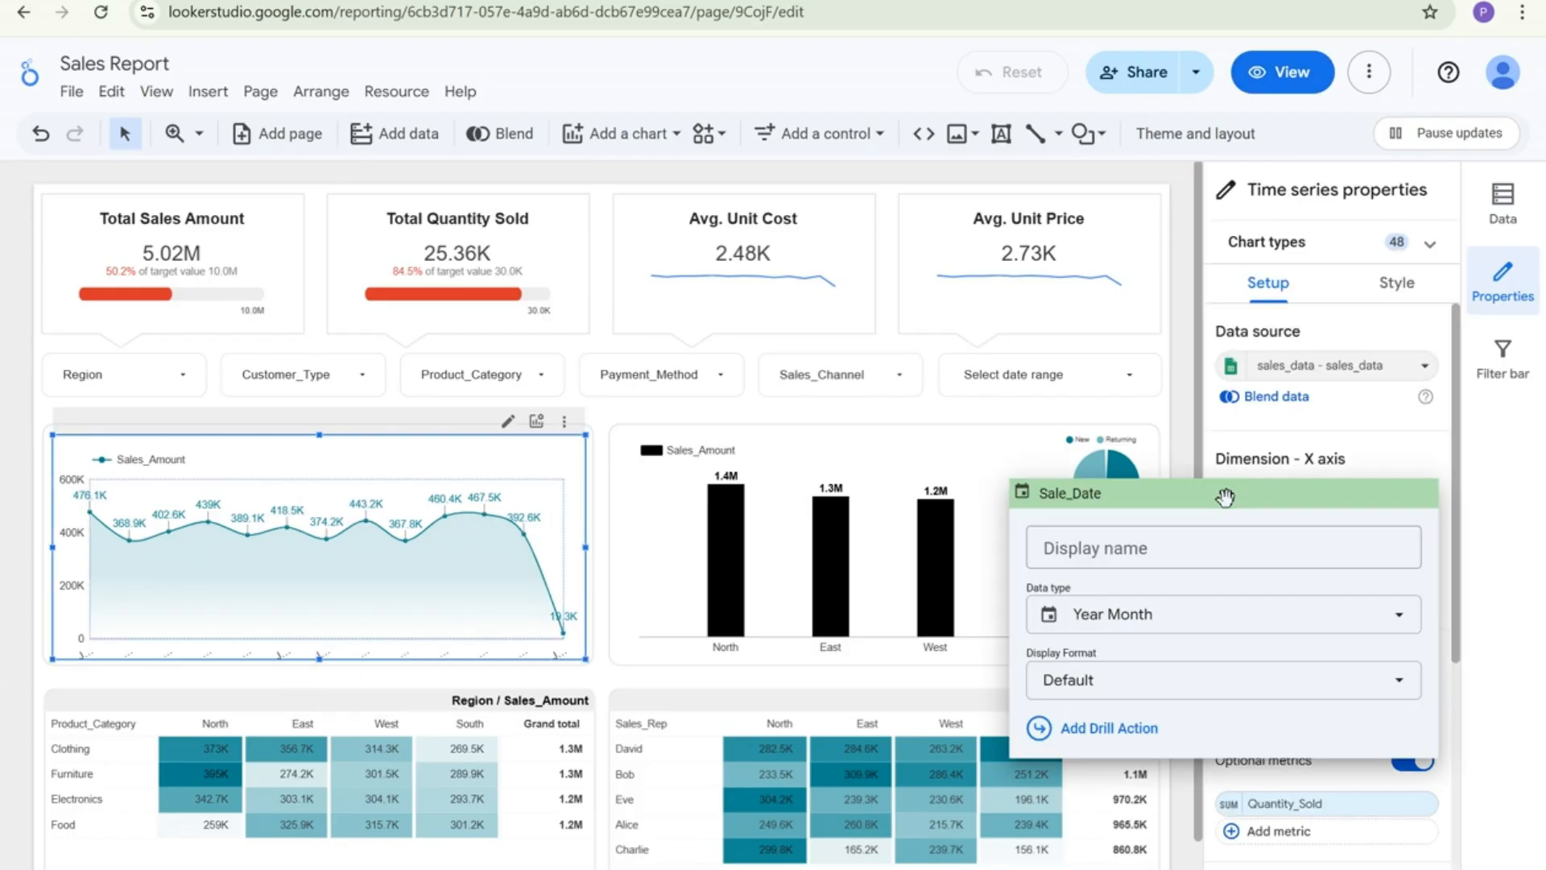
left_click(1187, 392)
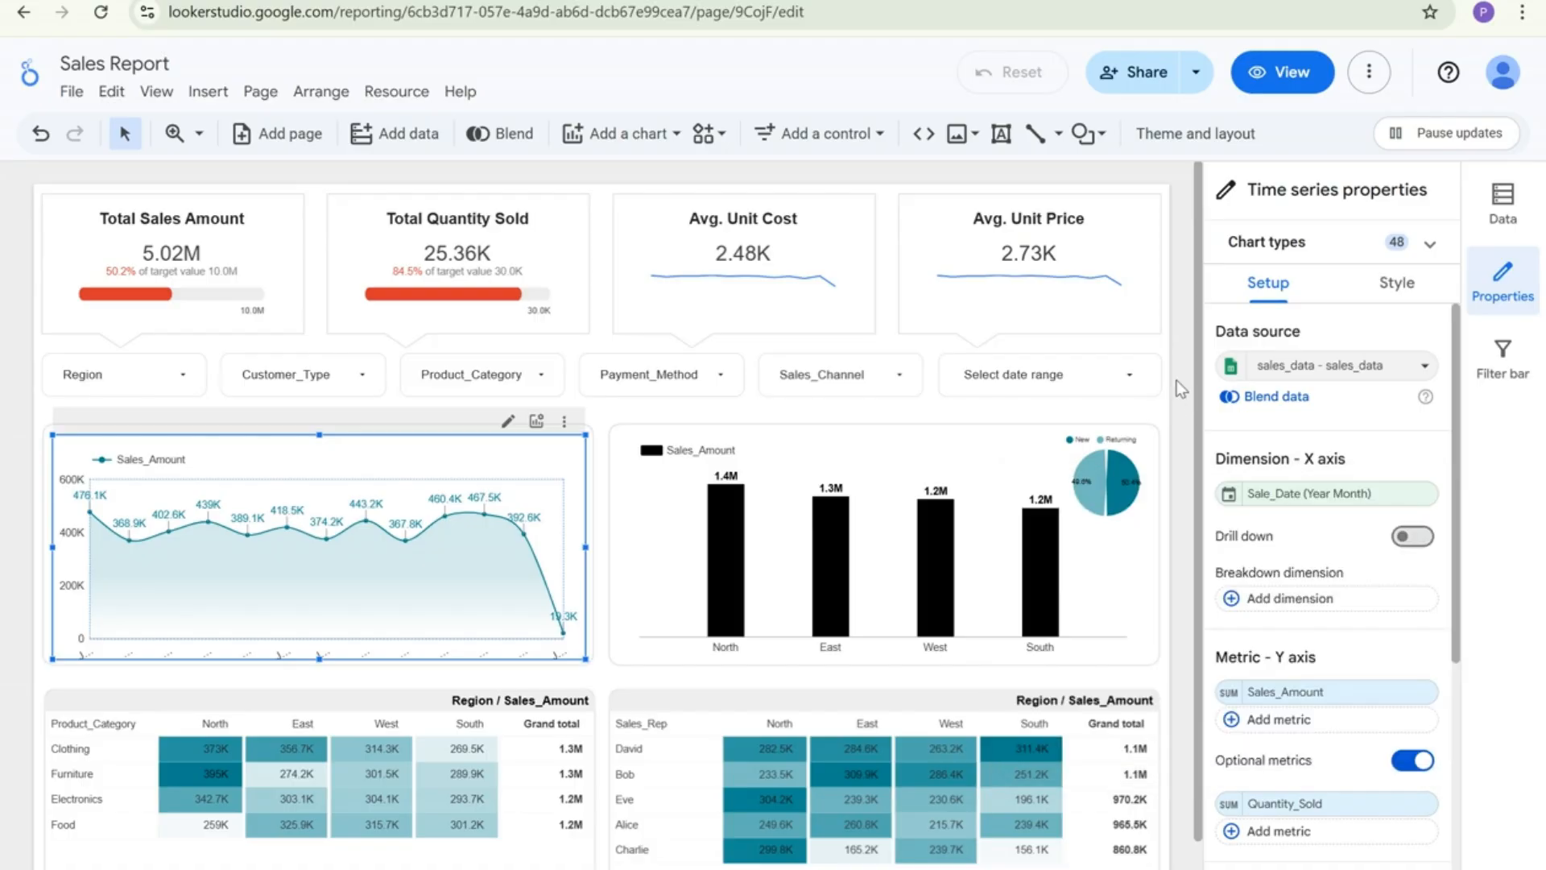
left_click(1096, 390)
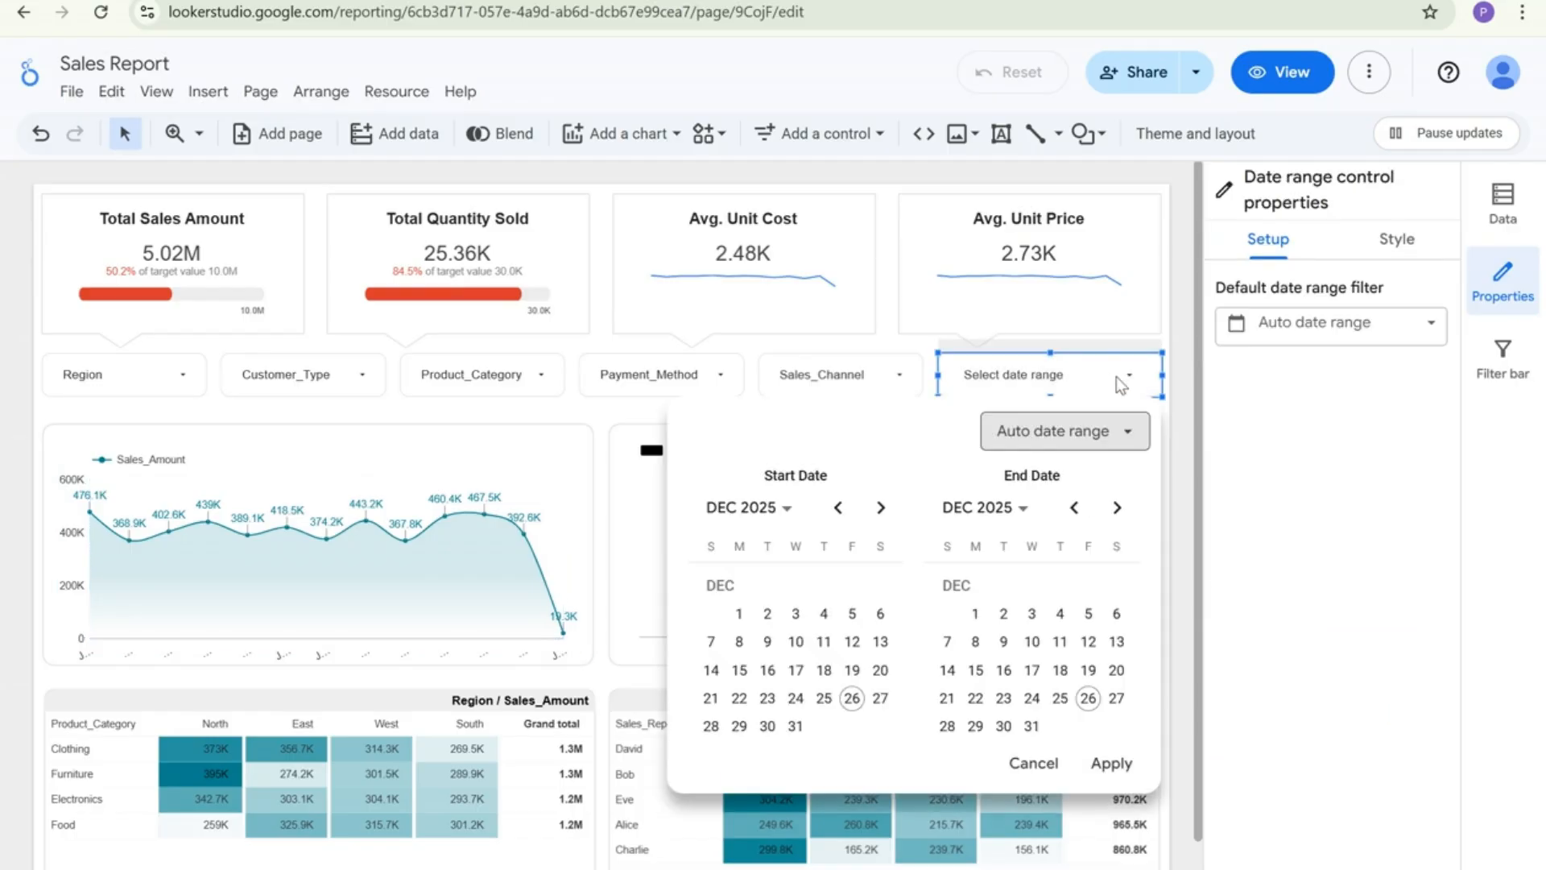
left_click(1164, 336)
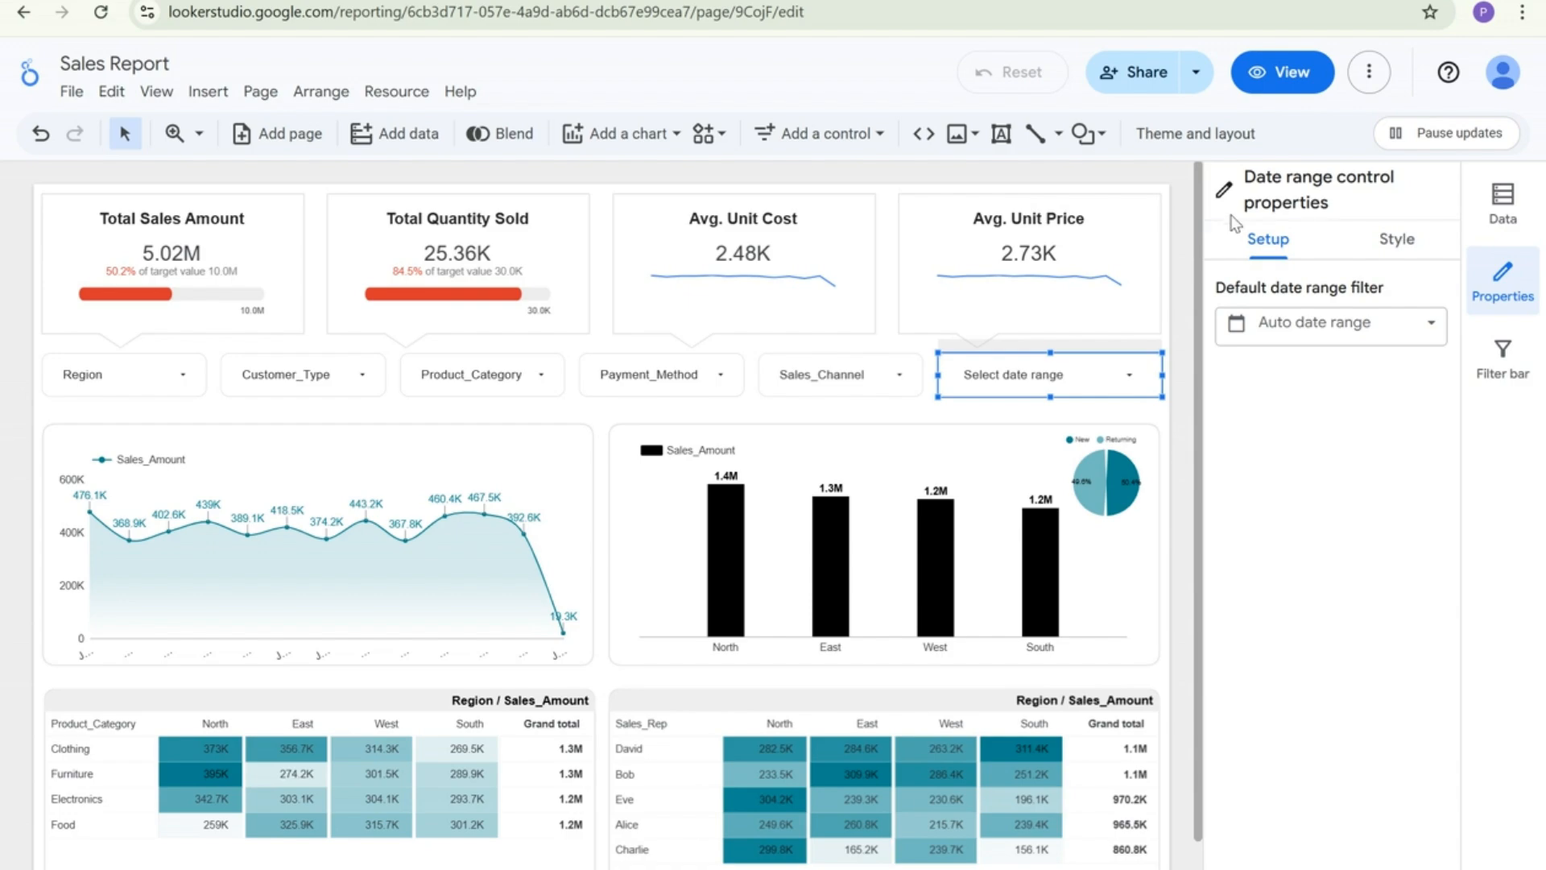
Choose July 1, 2023 as the start date of the date range control's default filter
left_click(1303, 326)
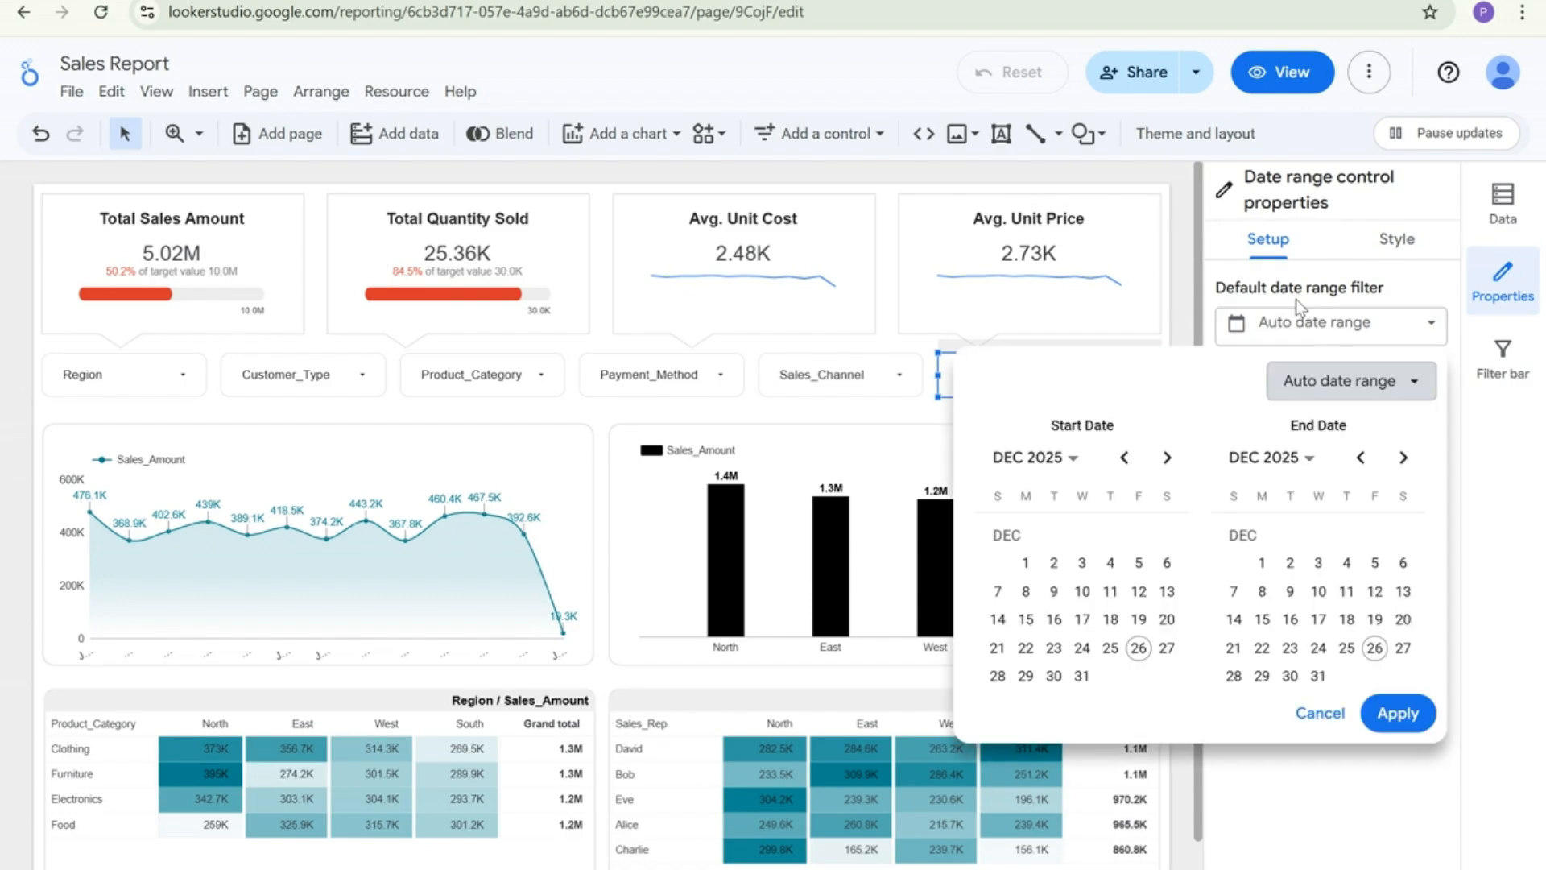
left_click(1276, 269)
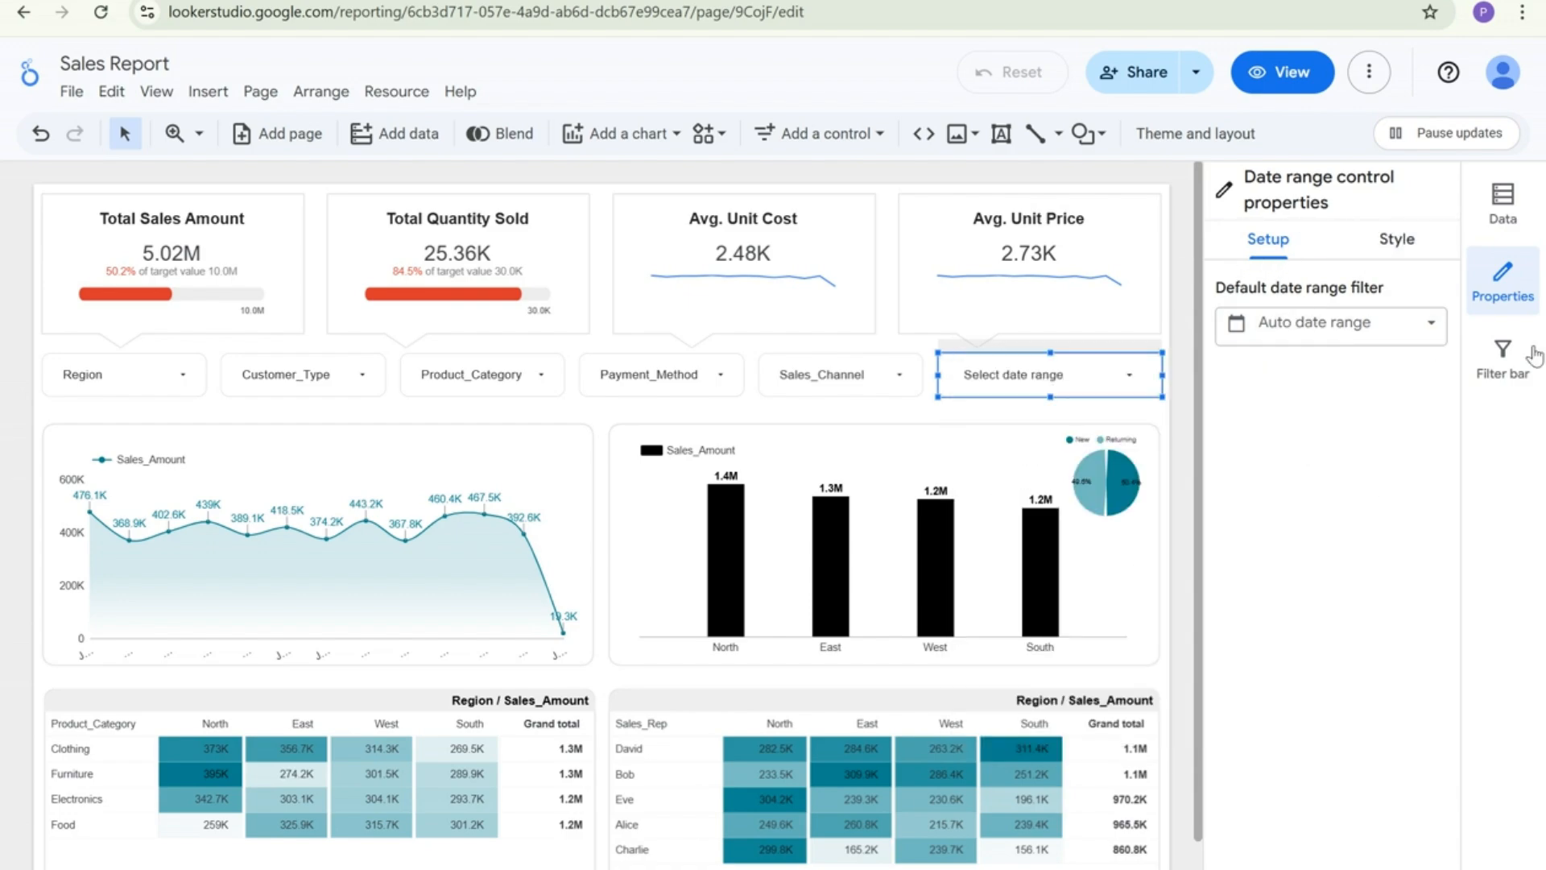
left_click(1305, 331)
left_click(1123, 458)
left_click(1123, 458)
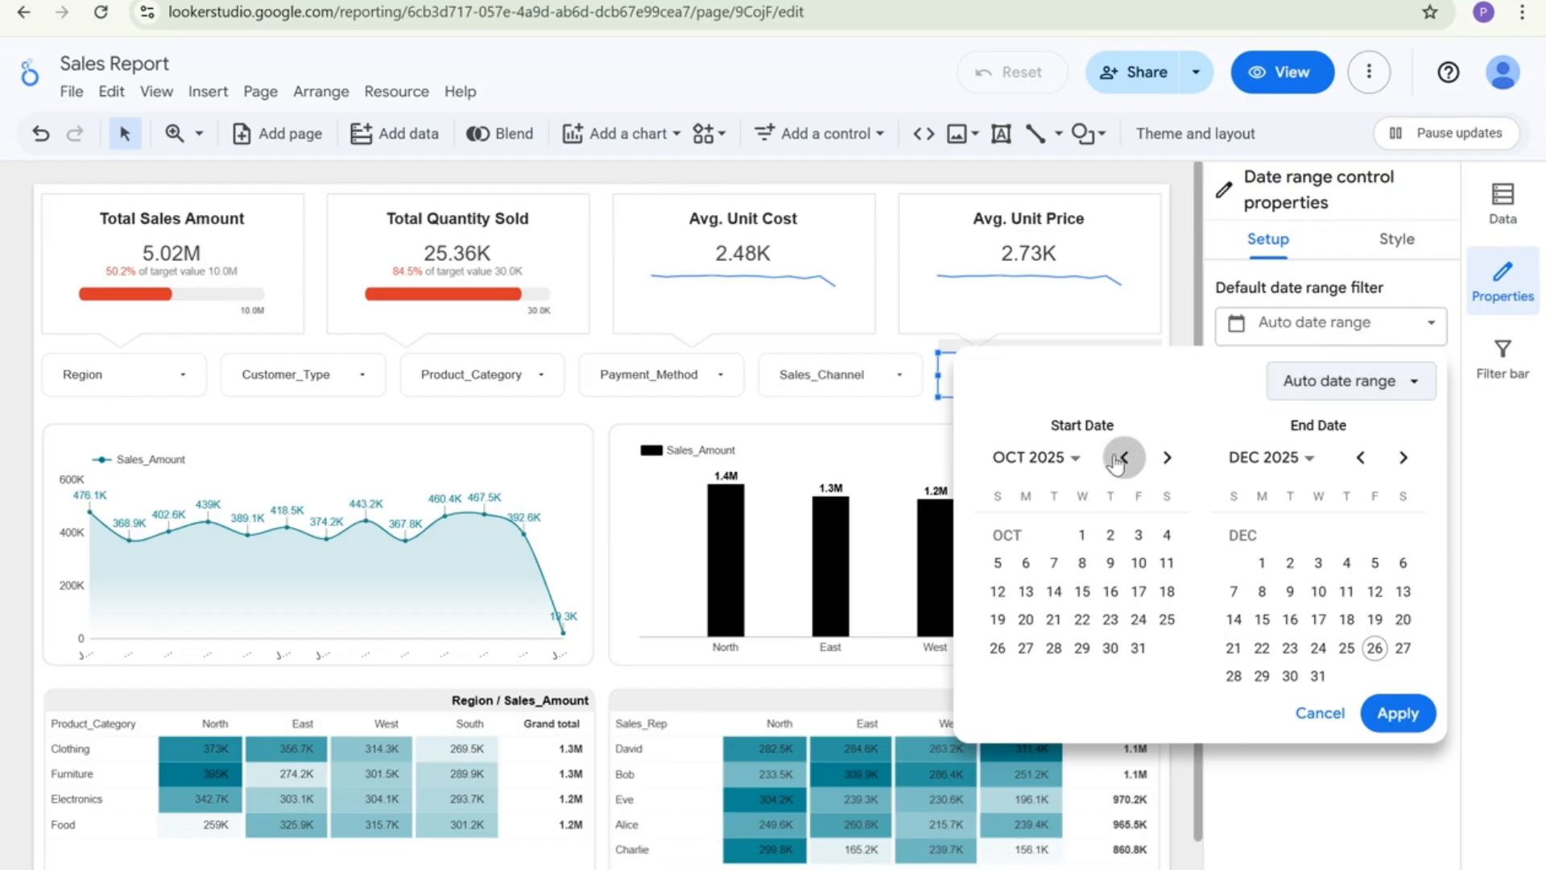
left_click(1123, 457)
left_click(1124, 457)
left_click(1123, 457)
left_click(1124, 457)
left_click(1123, 457)
left_click(1124, 457)
left_click(1124, 457)
left_click(1123, 457)
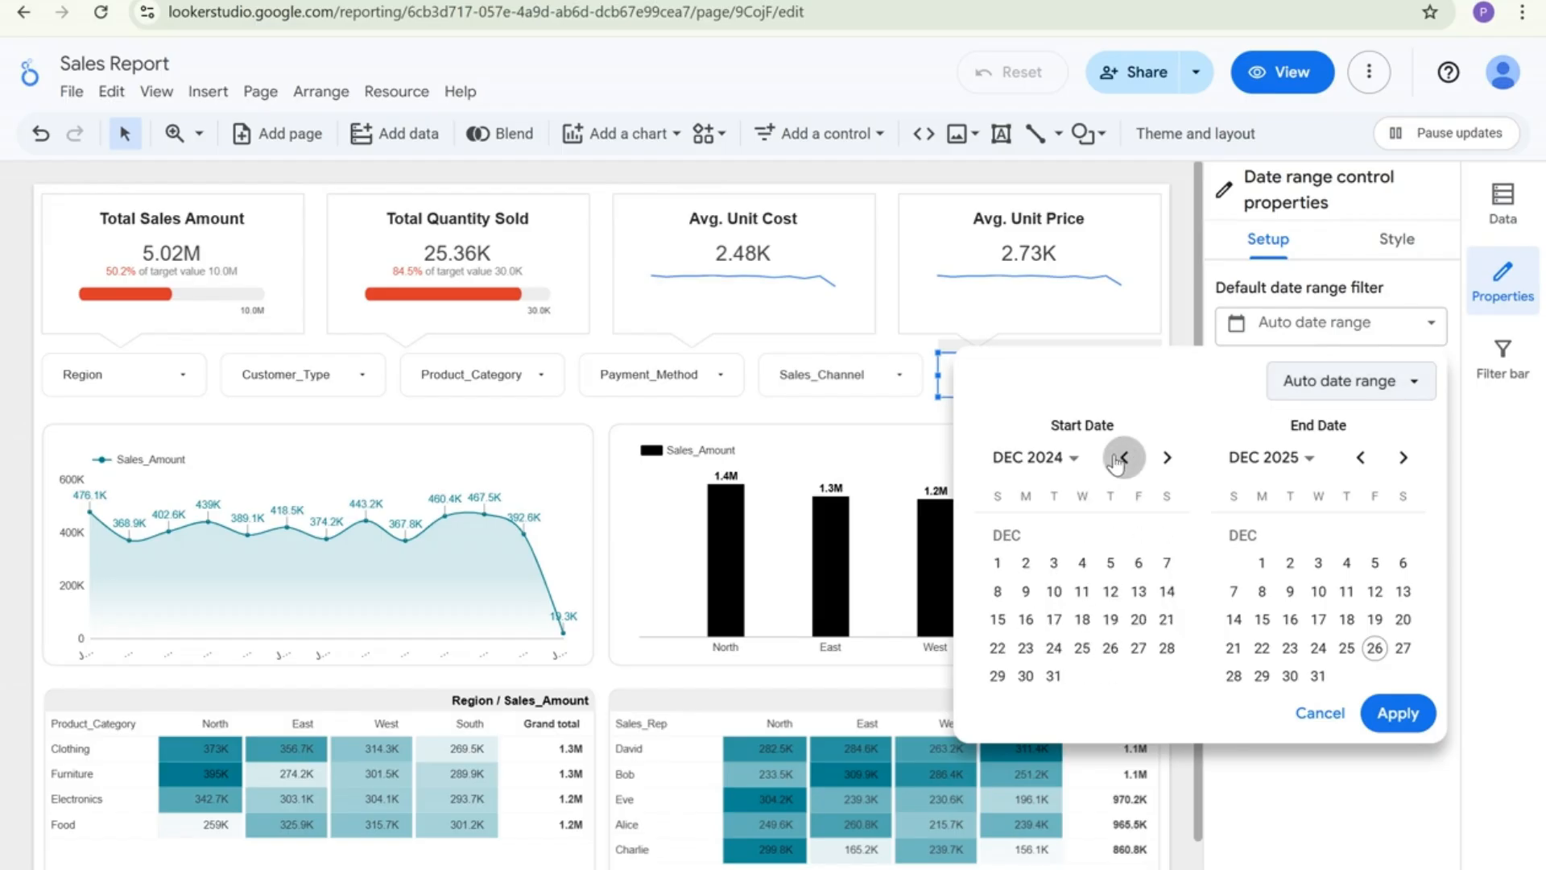
left_click(1123, 457)
left_click(1123, 458)
left_click(1118, 458)
left_click(1118, 457)
left_click(1118, 457)
left_click(1117, 457)
left_click(1118, 457)
left_click(1117, 458)
left_click(1118, 457)
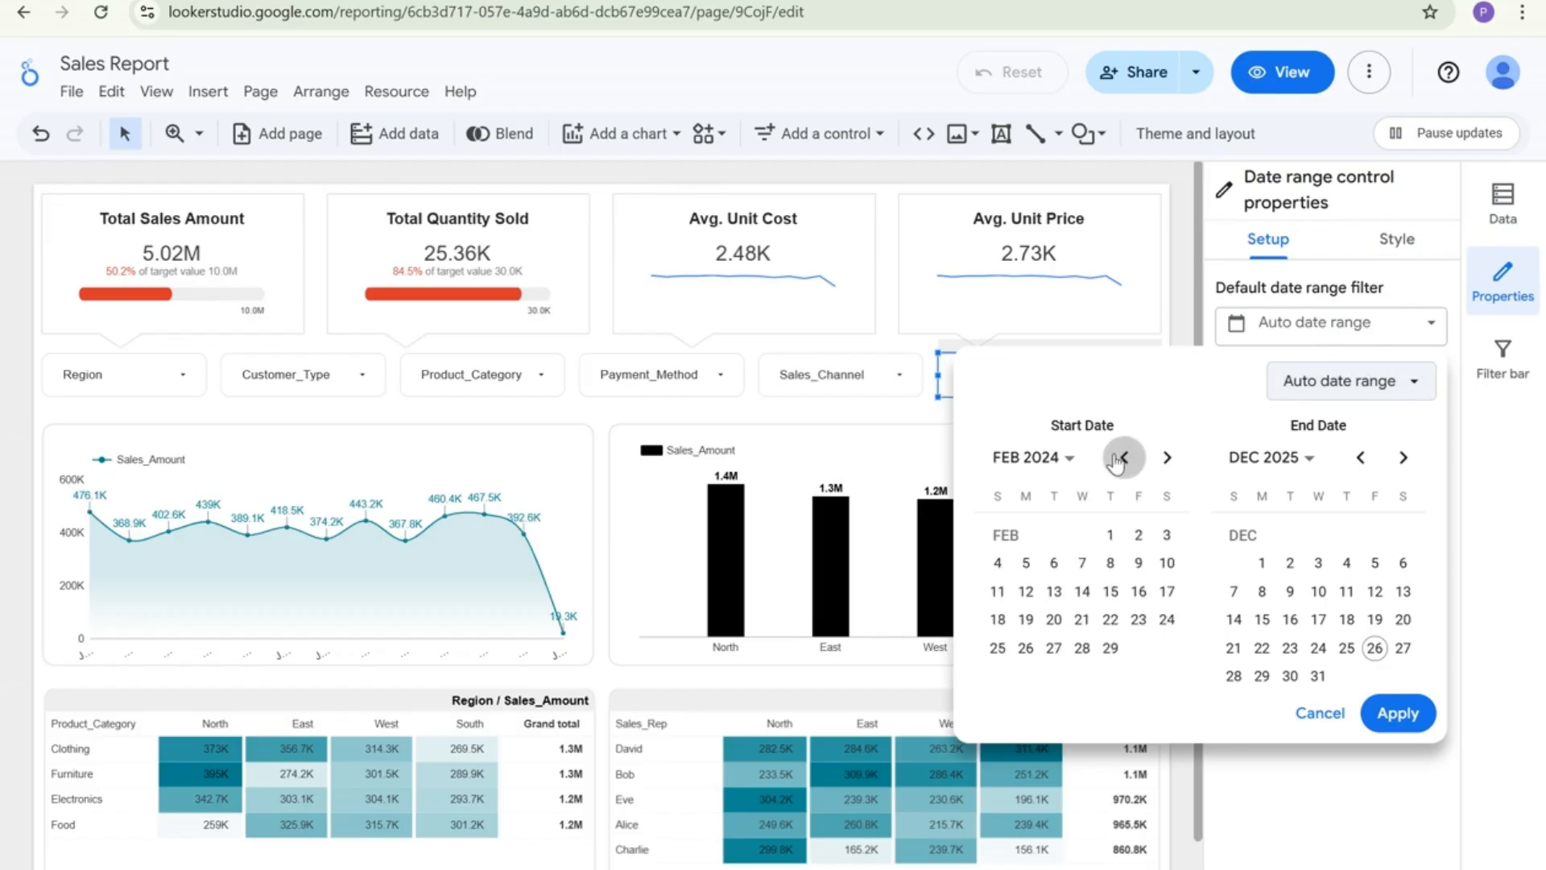
left_click(1118, 458)
left_click(1118, 457)
left_click(1118, 457)
left_click(1118, 457)
left_click(1118, 457)
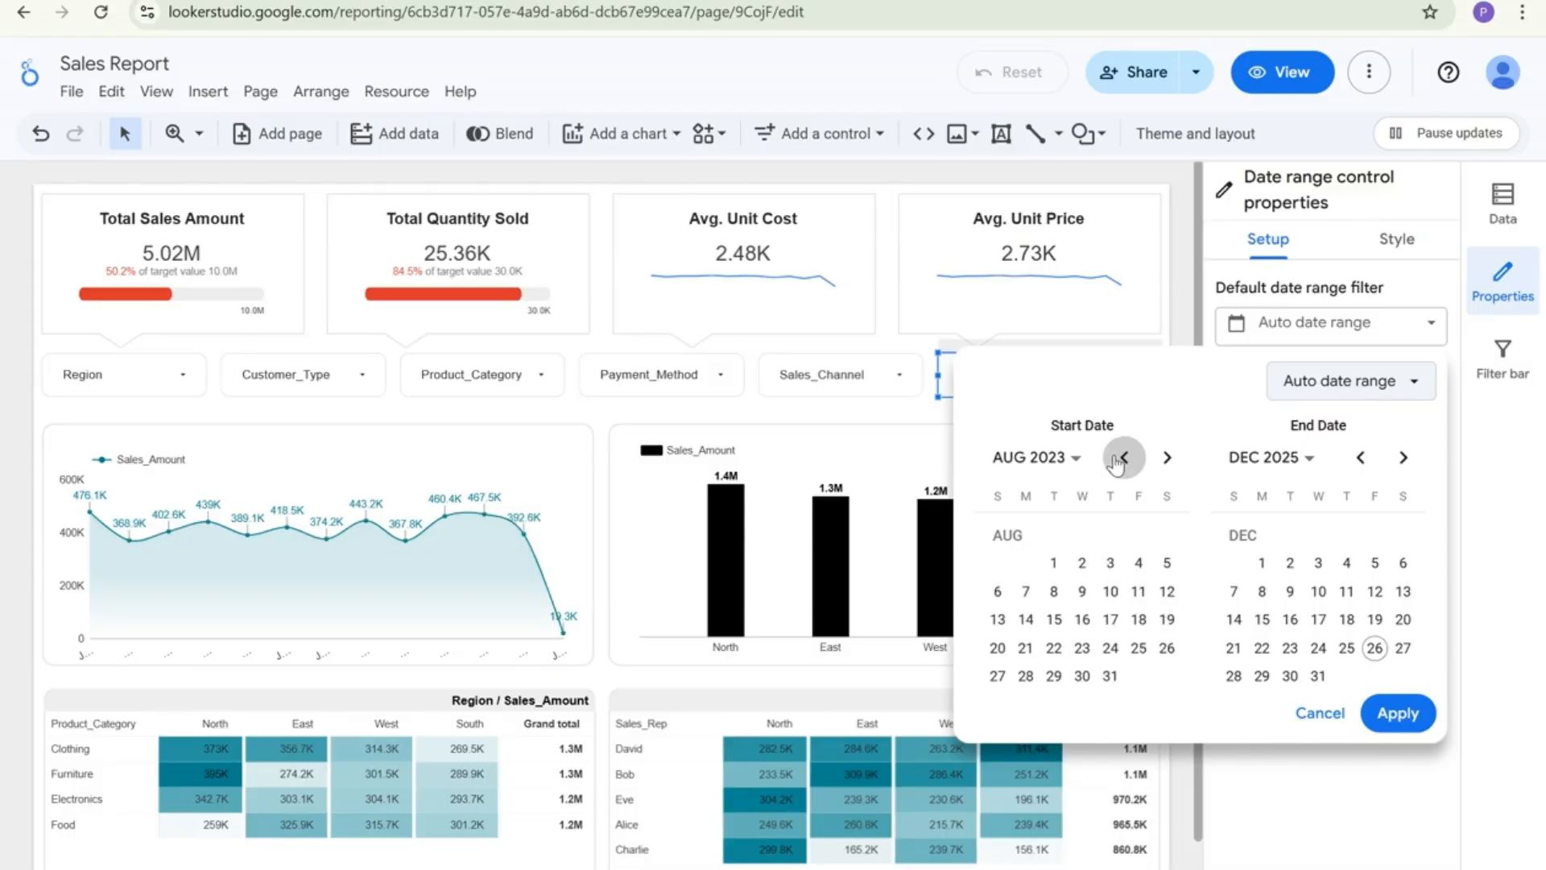
left_click(1117, 458)
left_click(1167, 536)
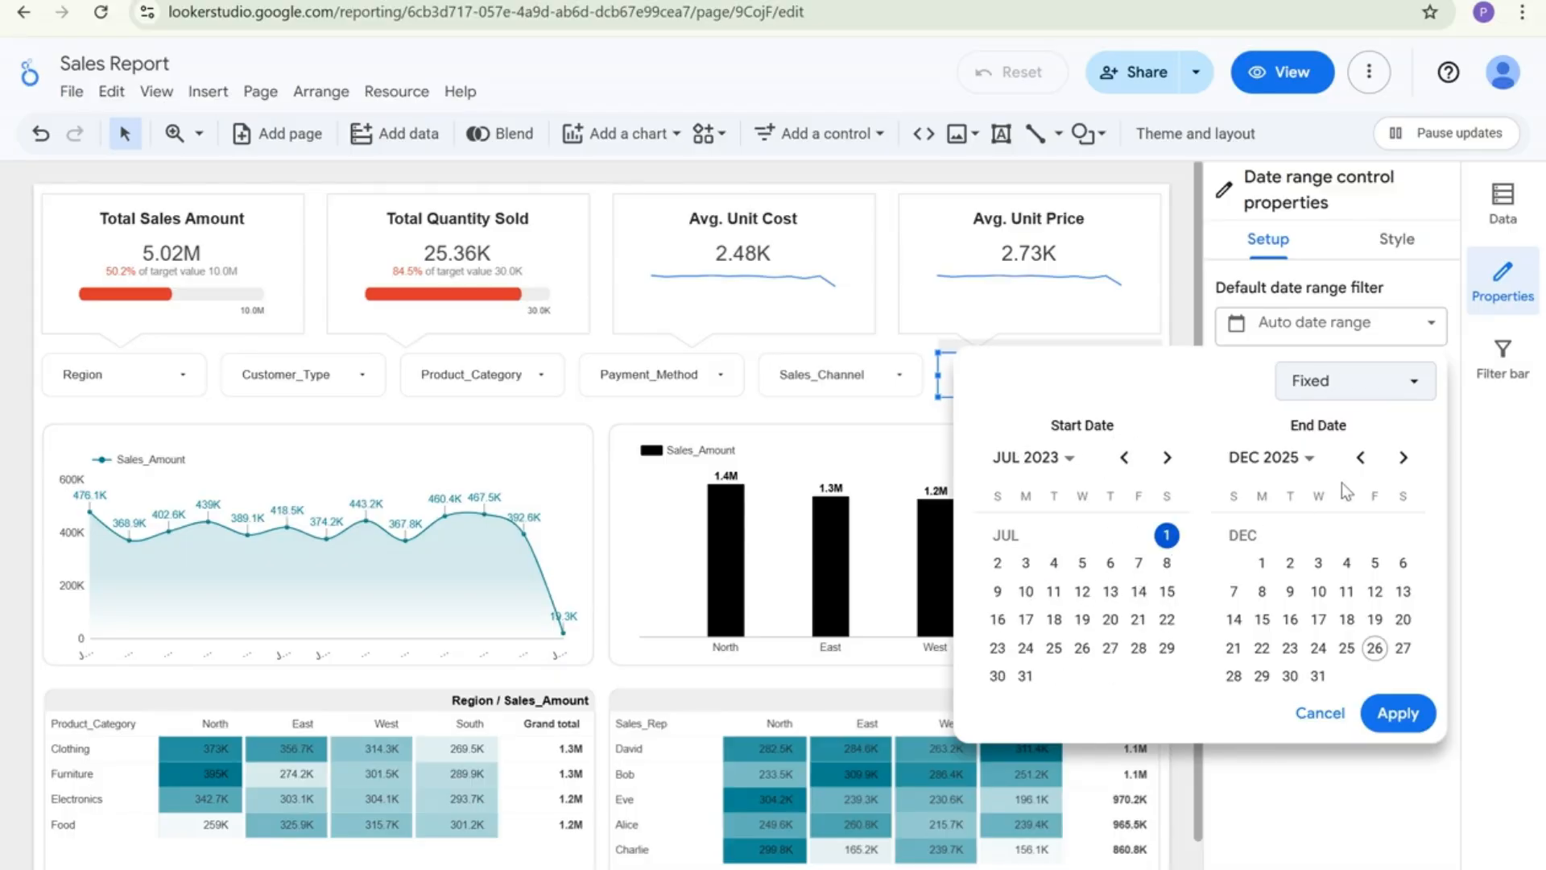
Set the end date of the default date range filter to January 31, 2024 and apply the range
left_click(1360, 459)
left_click(1360, 458)
left_click(1360, 459)
left_click(1360, 458)
left_click(1360, 458)
left_click(1360, 458)
left_click(1361, 458)
left_click(1360, 458)
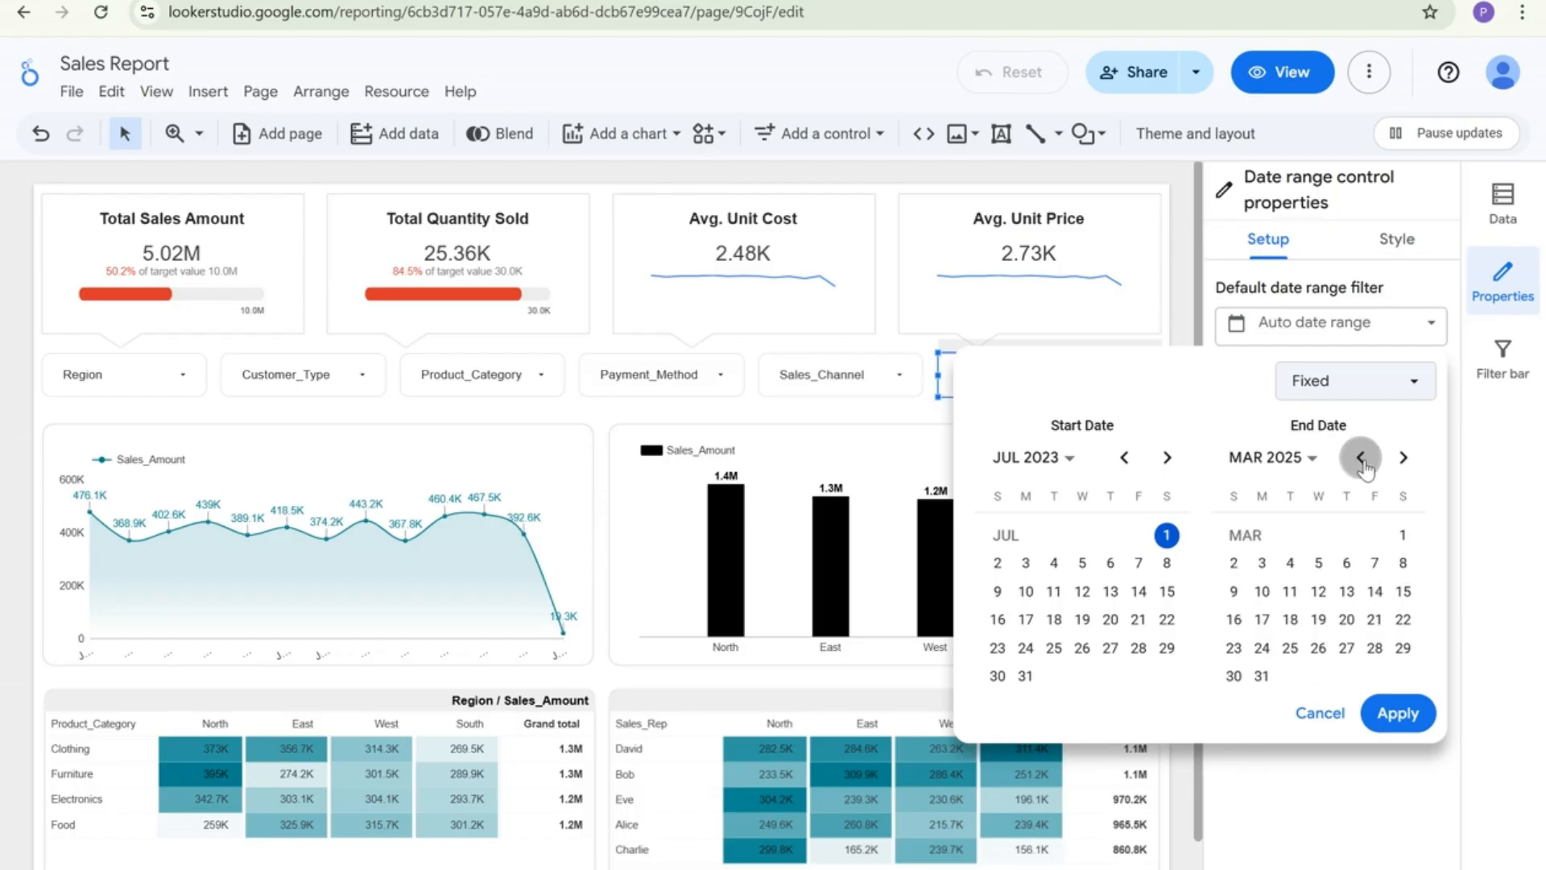
left_click(1360, 458)
left_click(1360, 459)
left_click(1360, 458)
left_click(1360, 458)
left_click(1360, 458)
left_click(1360, 458)
left_click(1360, 458)
left_click(1360, 458)
left_click(1360, 458)
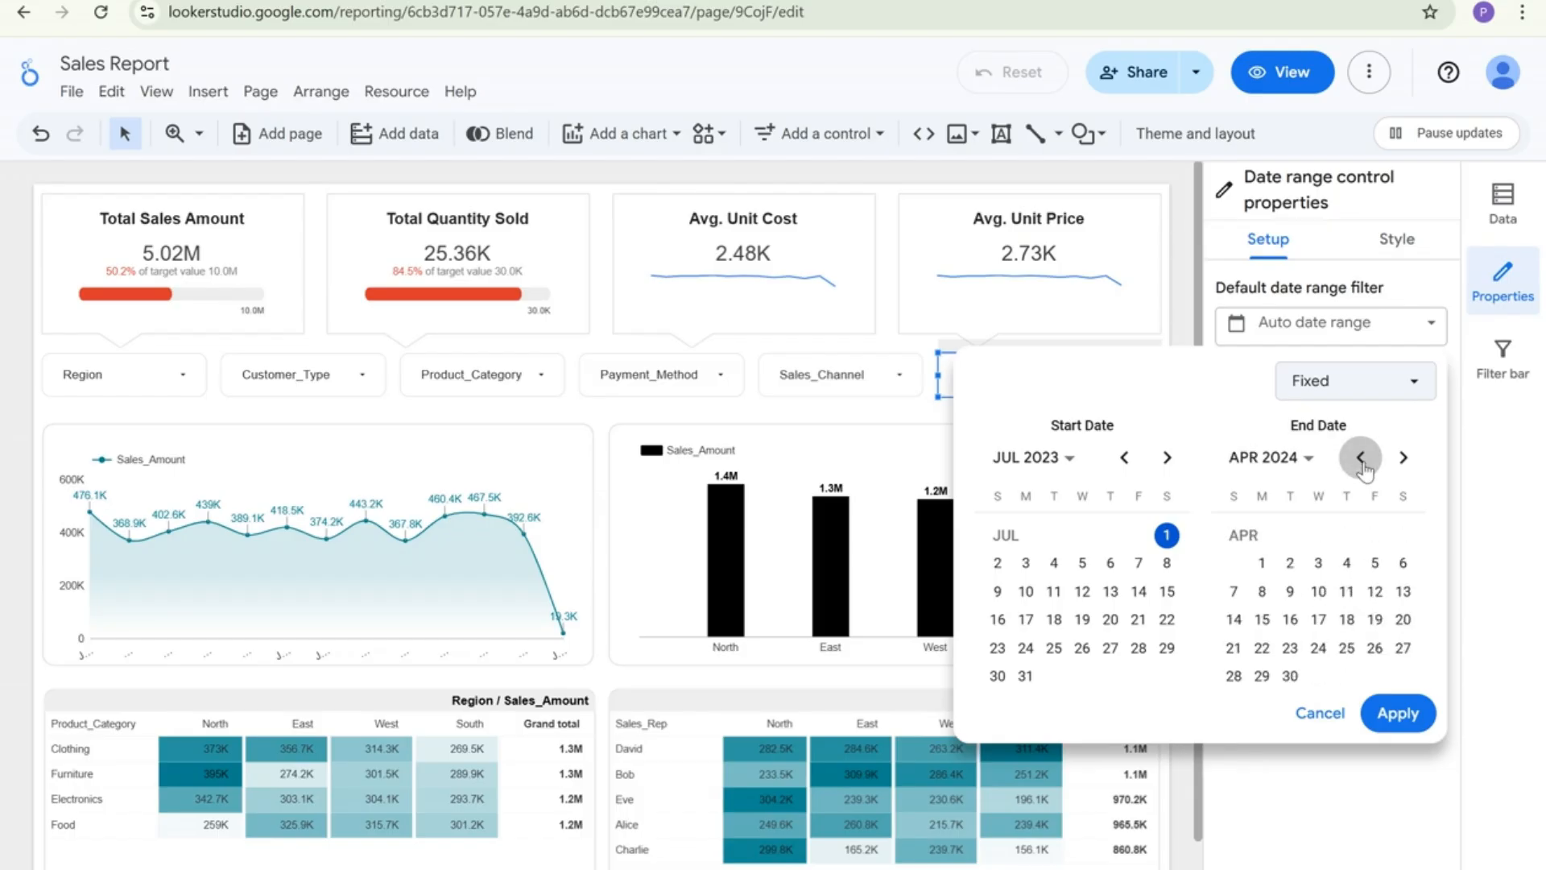
left_click(1360, 458)
left_click(1360, 458)
left_click(1360, 458)
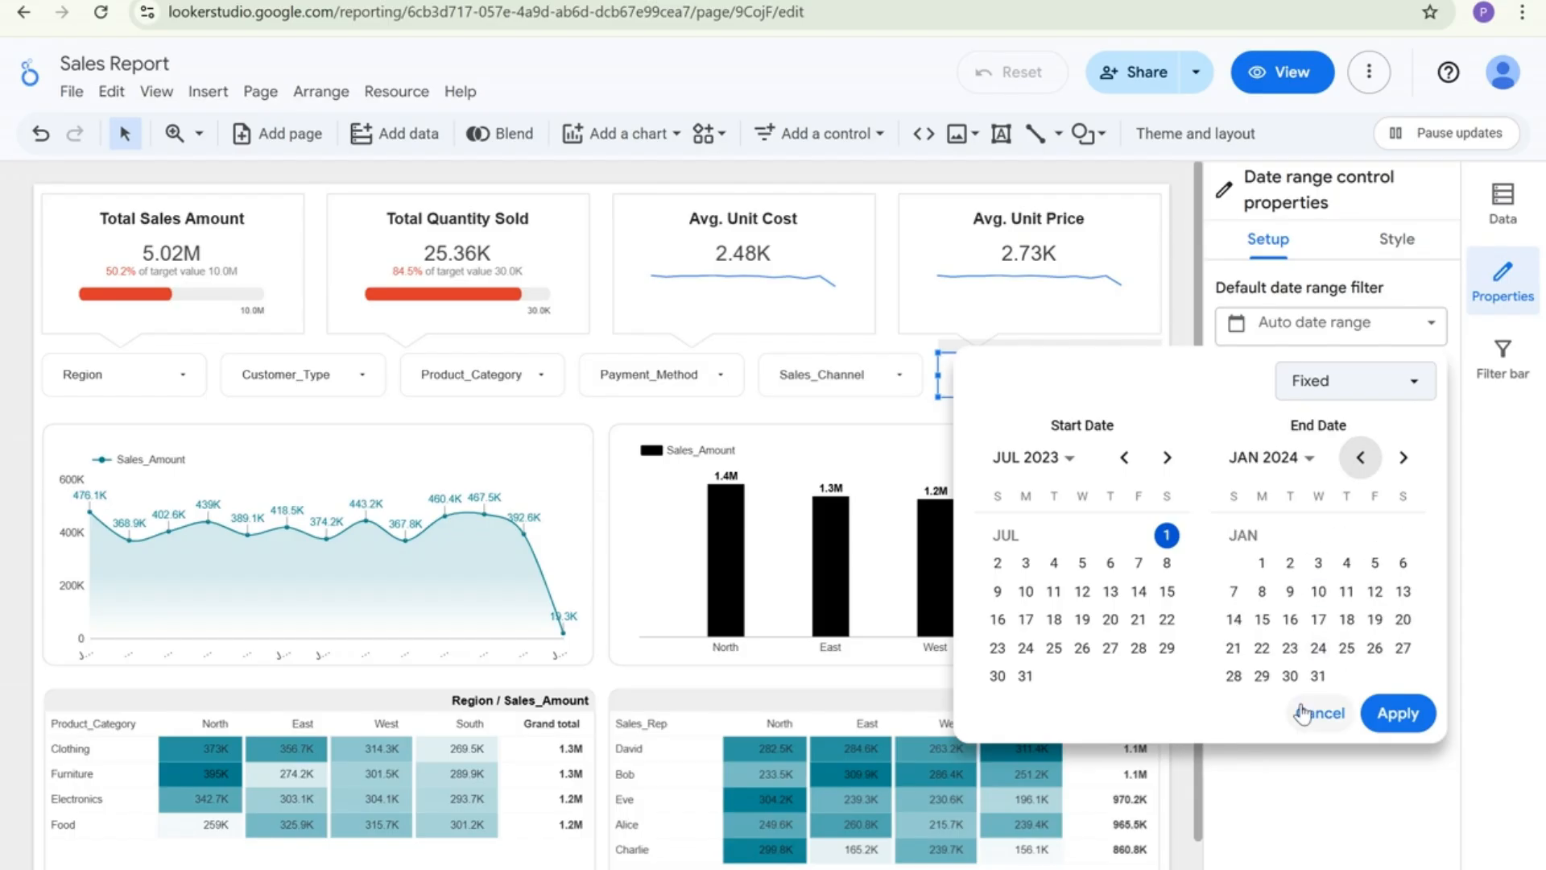
left_click(1379, 711)
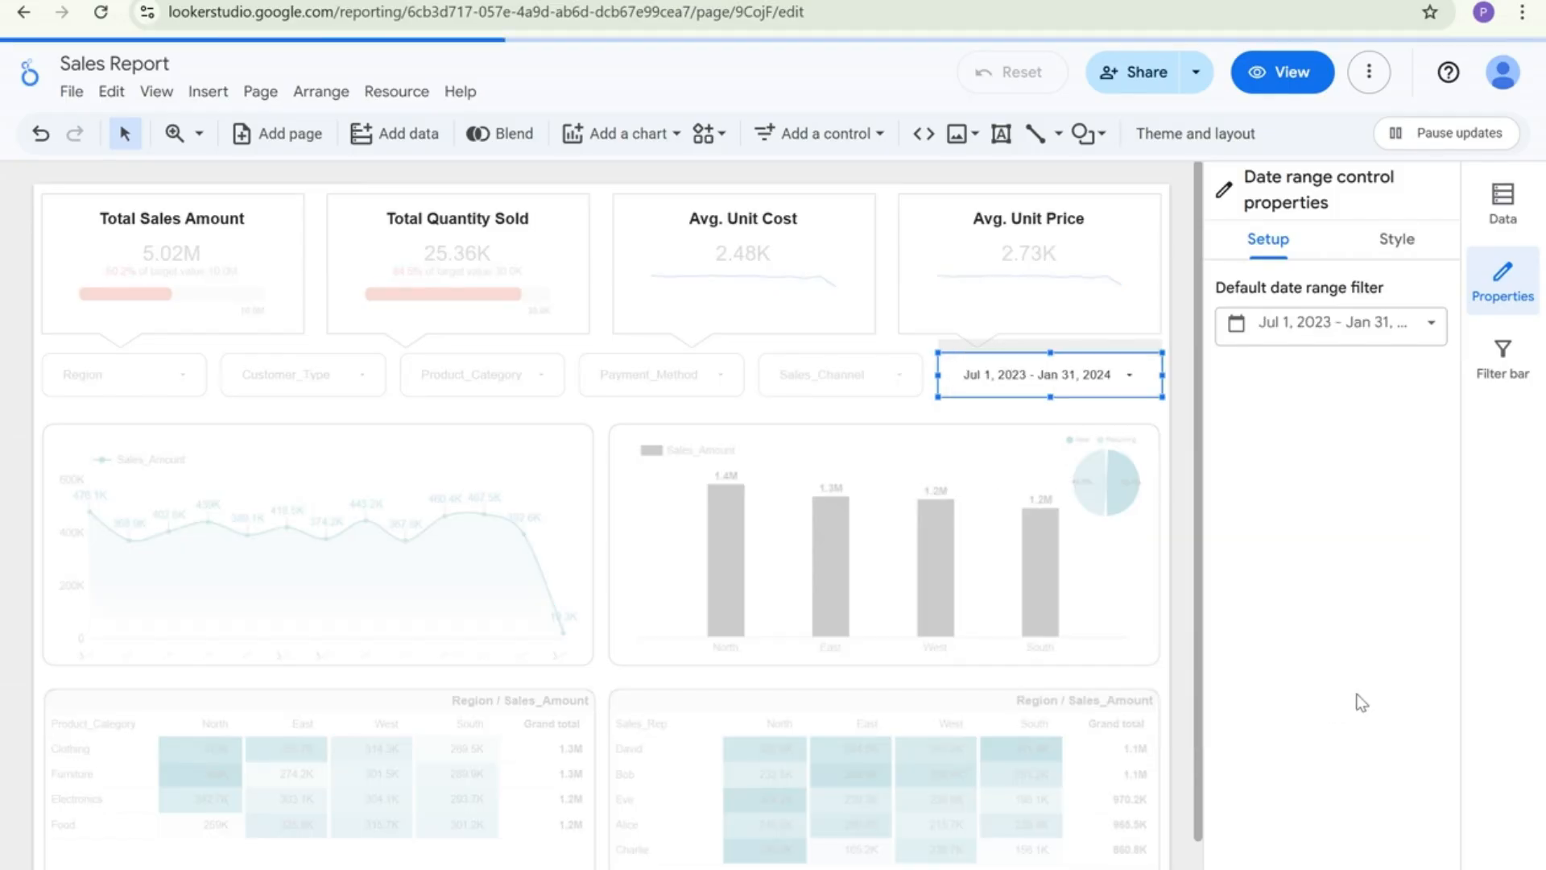
left_click(1186, 514)
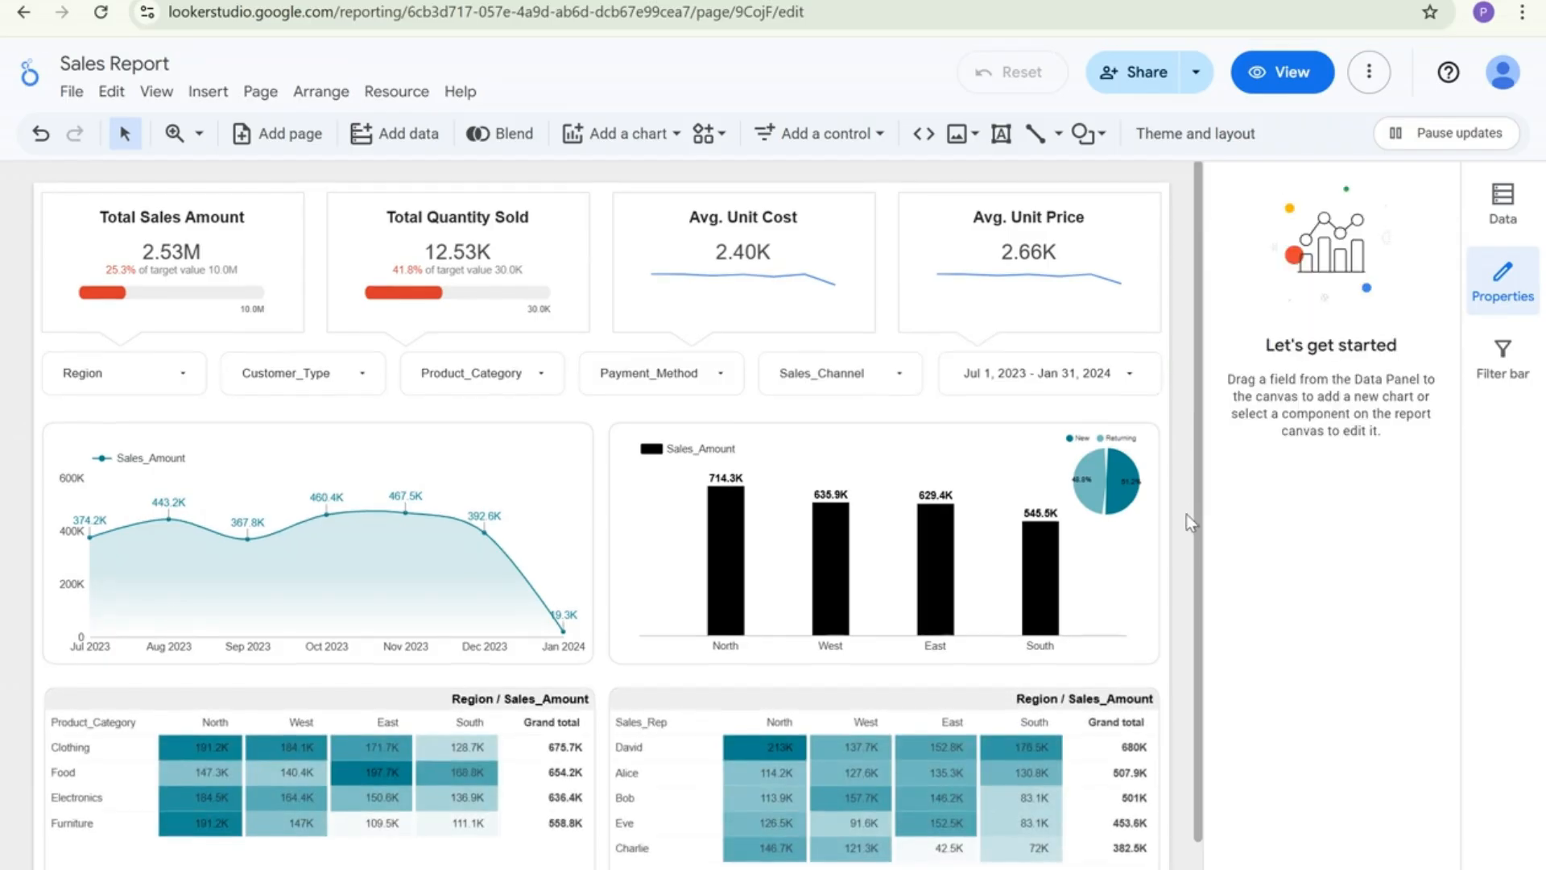
Switch the report to view mode and review the charts and pivot tables for the new date range
scroll(1186, 515, "down", 1)
scroll(1185, 512, "up", 1)
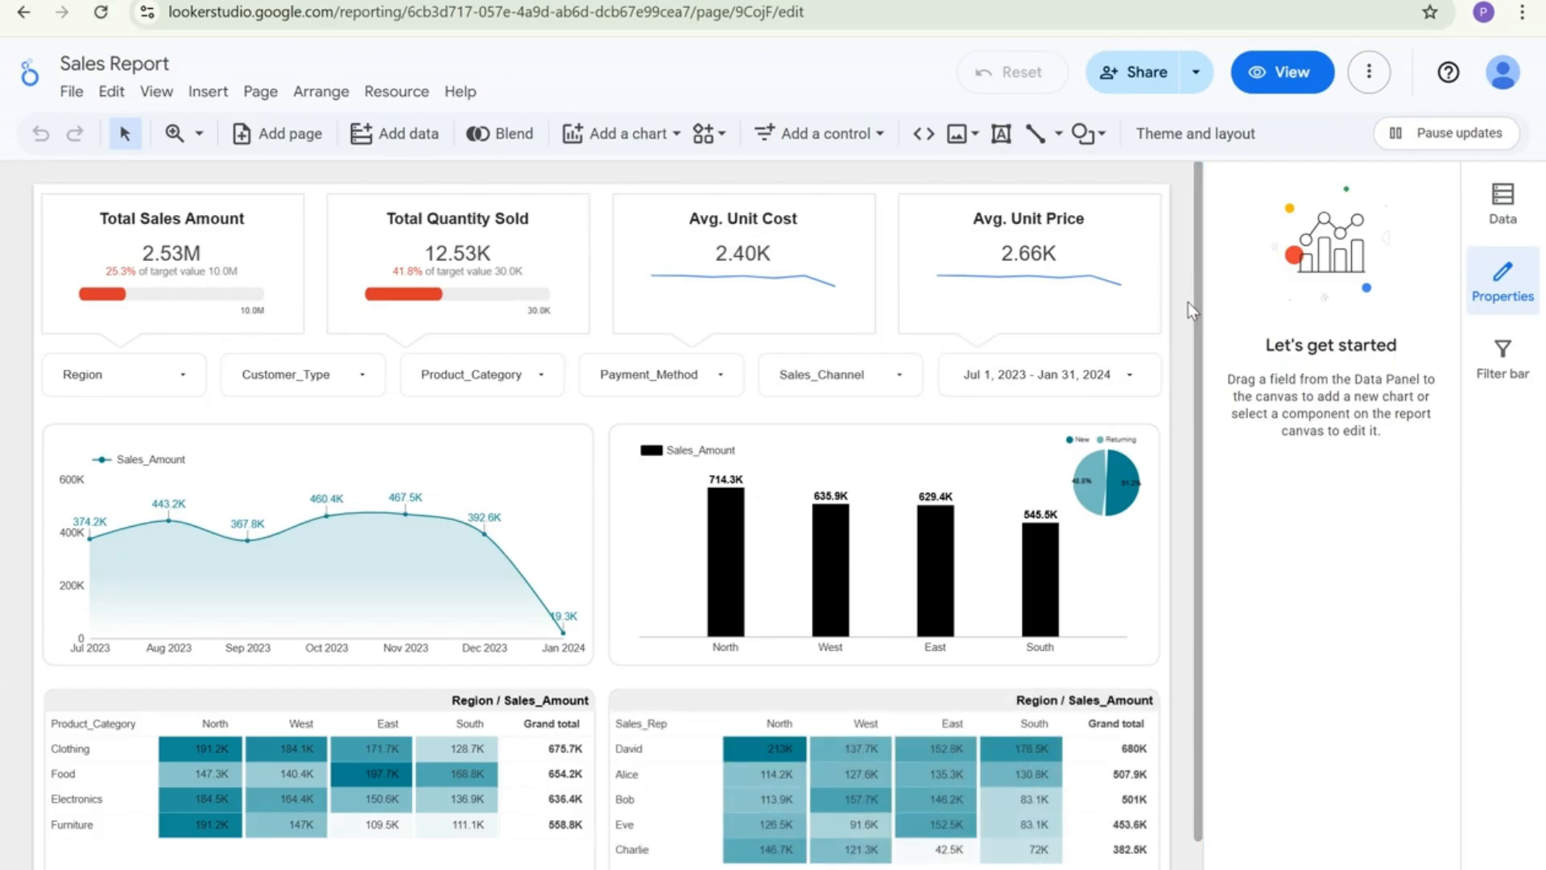
left_click(1290, 72)
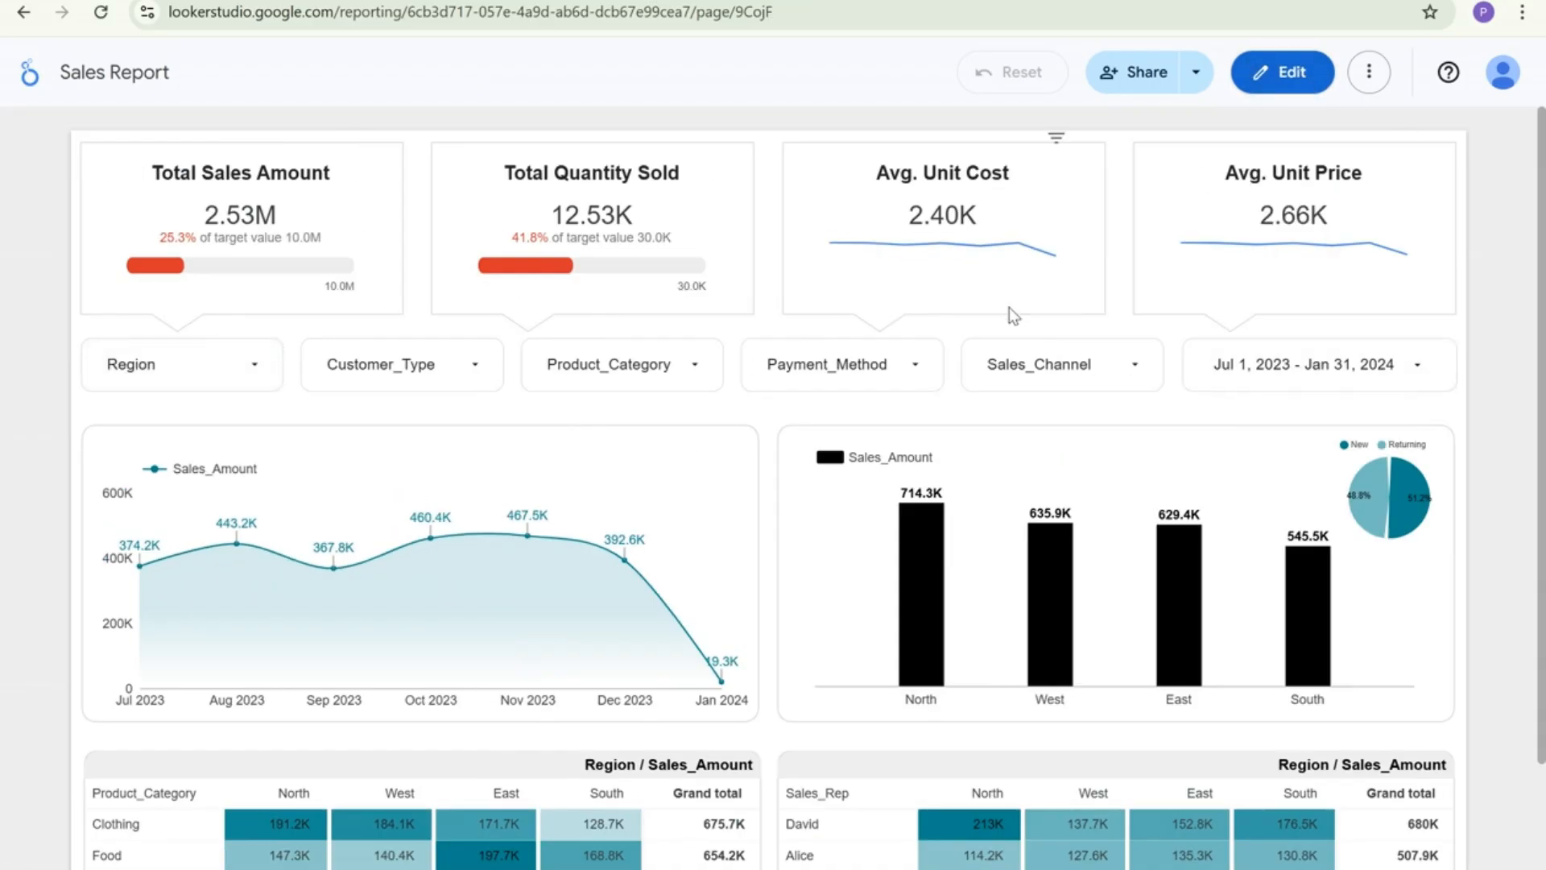
scroll(1129, 494, "down", 3)
scroll(1305, 431, "up", 3)
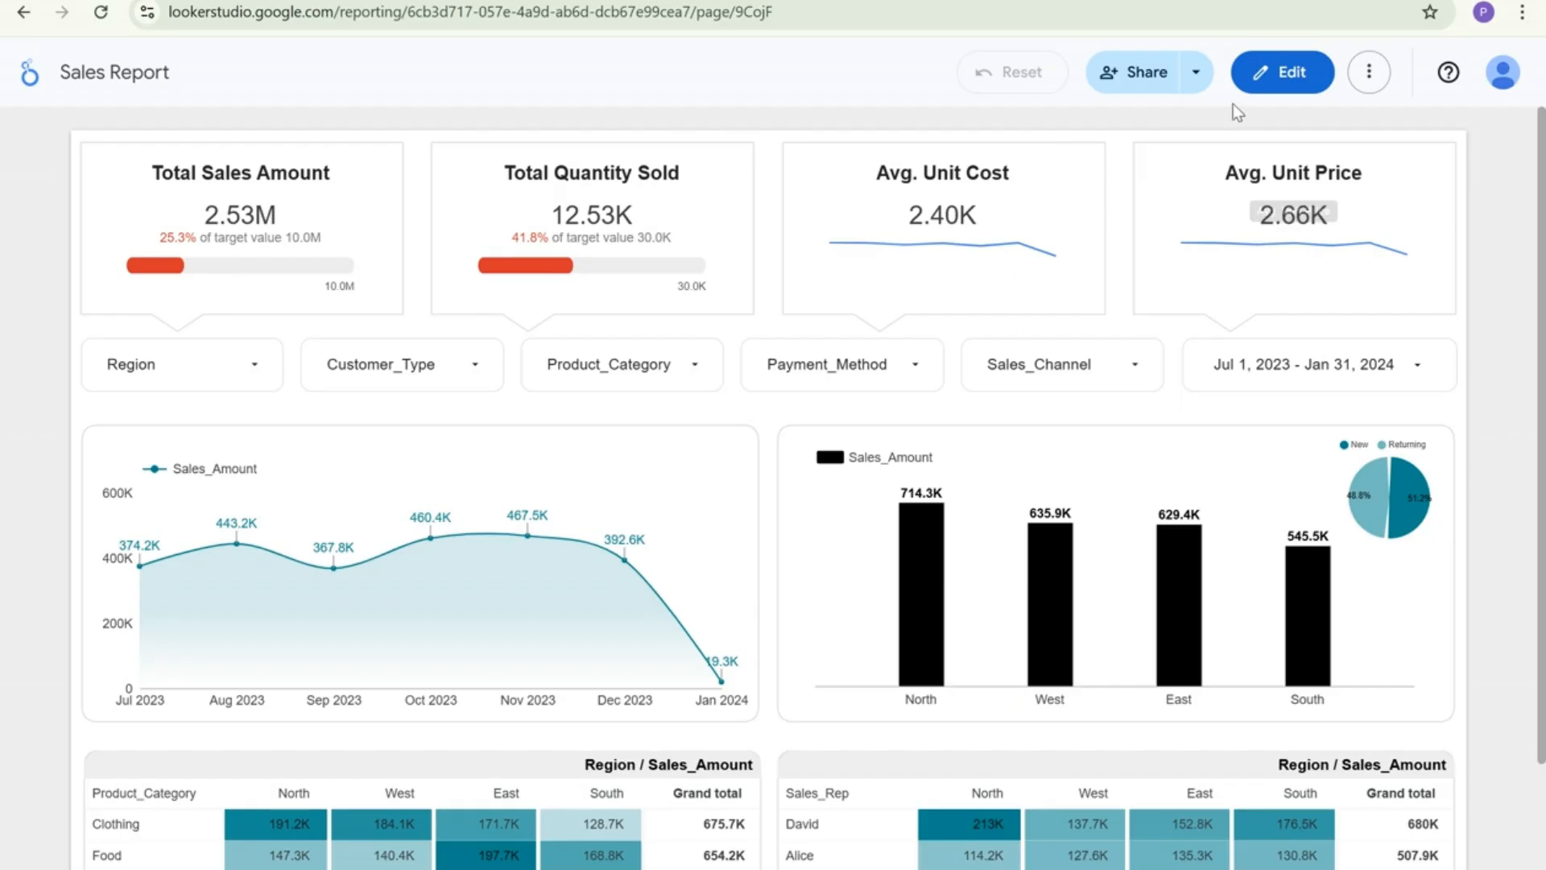
Present the report in full screen with the charts and pivot tables in view
scroll(604, 349, "down", 1)
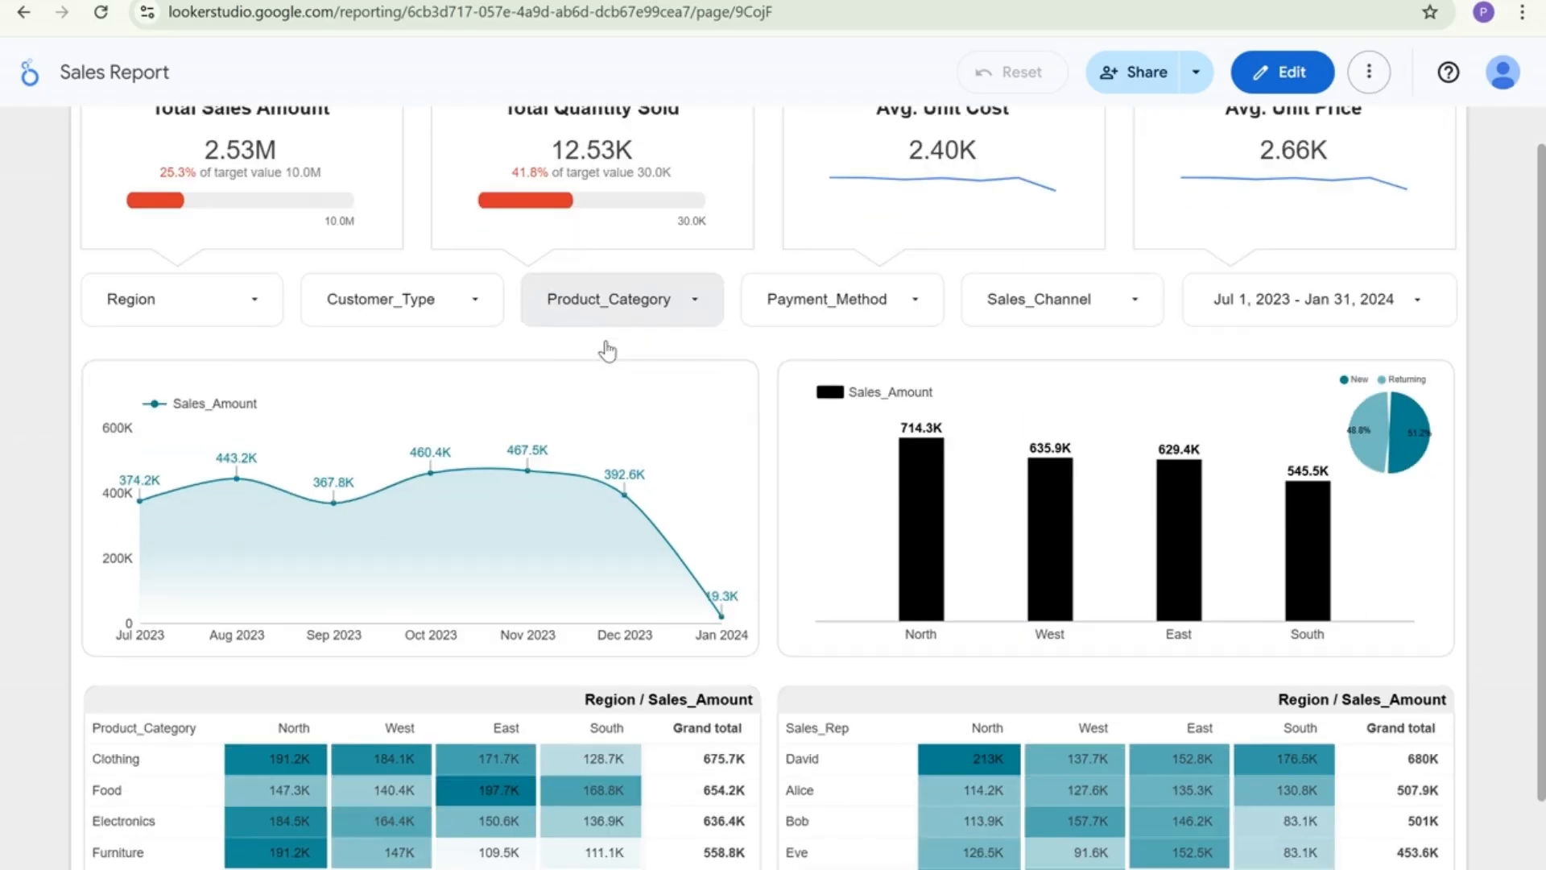
mouse_move(610, 449)
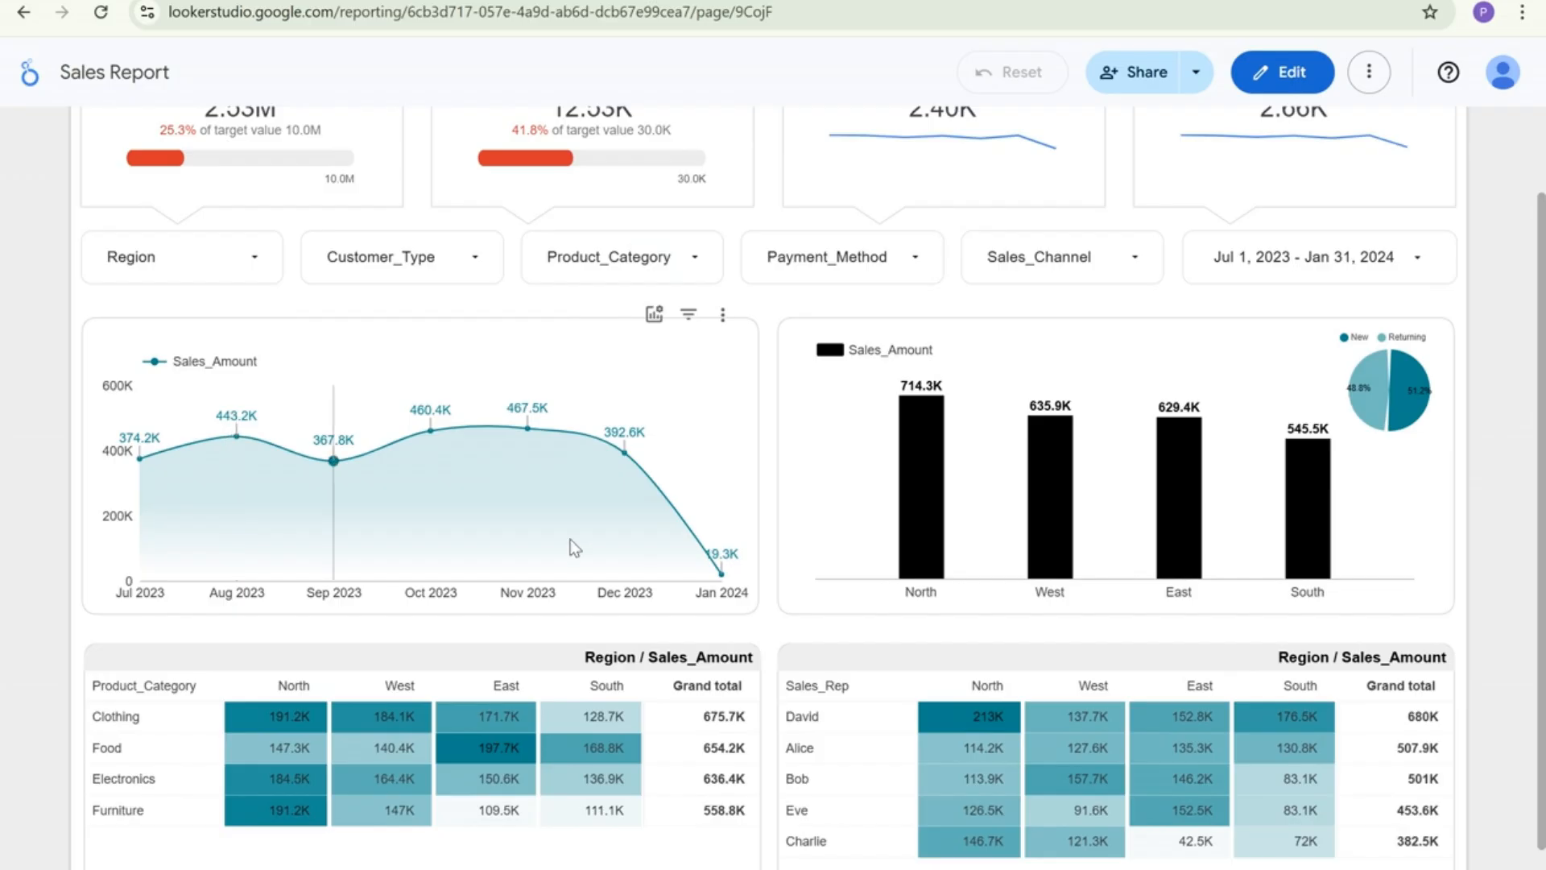
left_click(1369, 72)
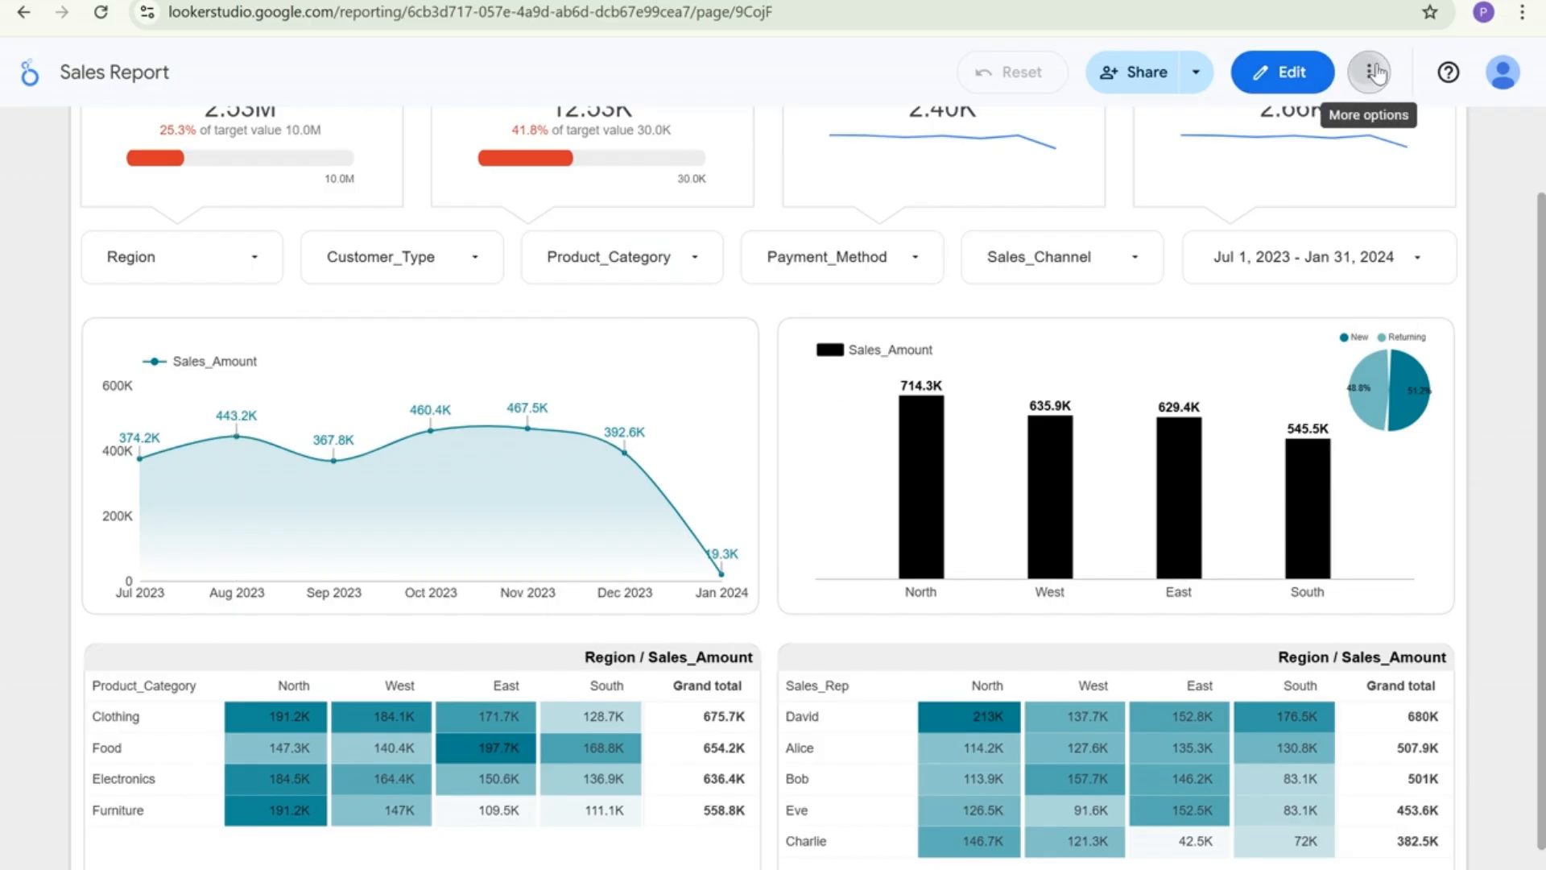
left_click(1281, 211)
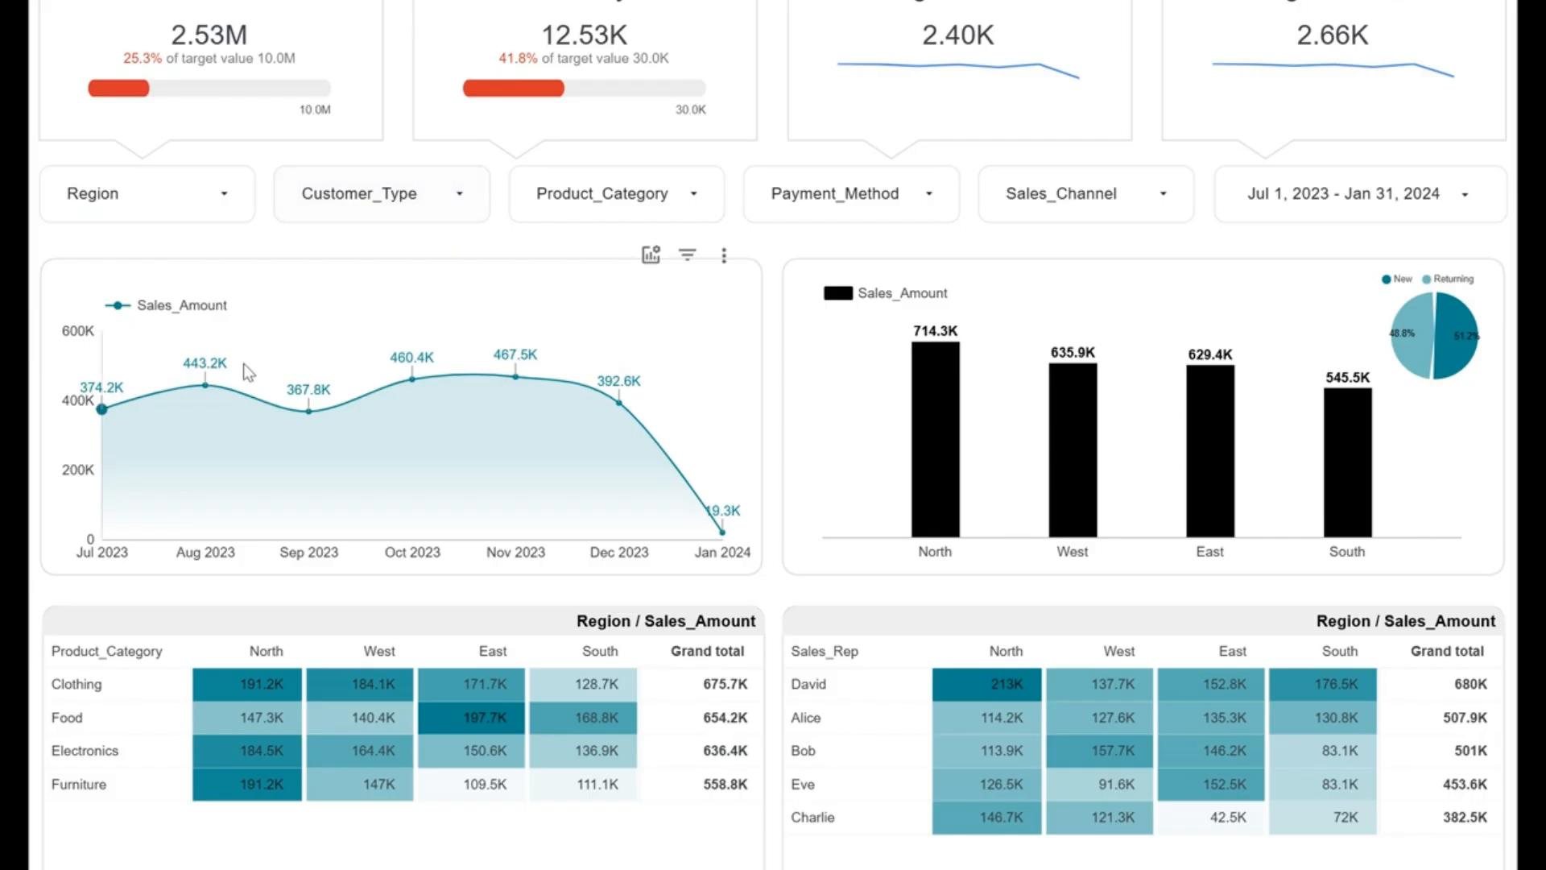
Switch the time series chart's displayed metric from Sales_Amount to Quantity_Sold
left_click(652, 256)
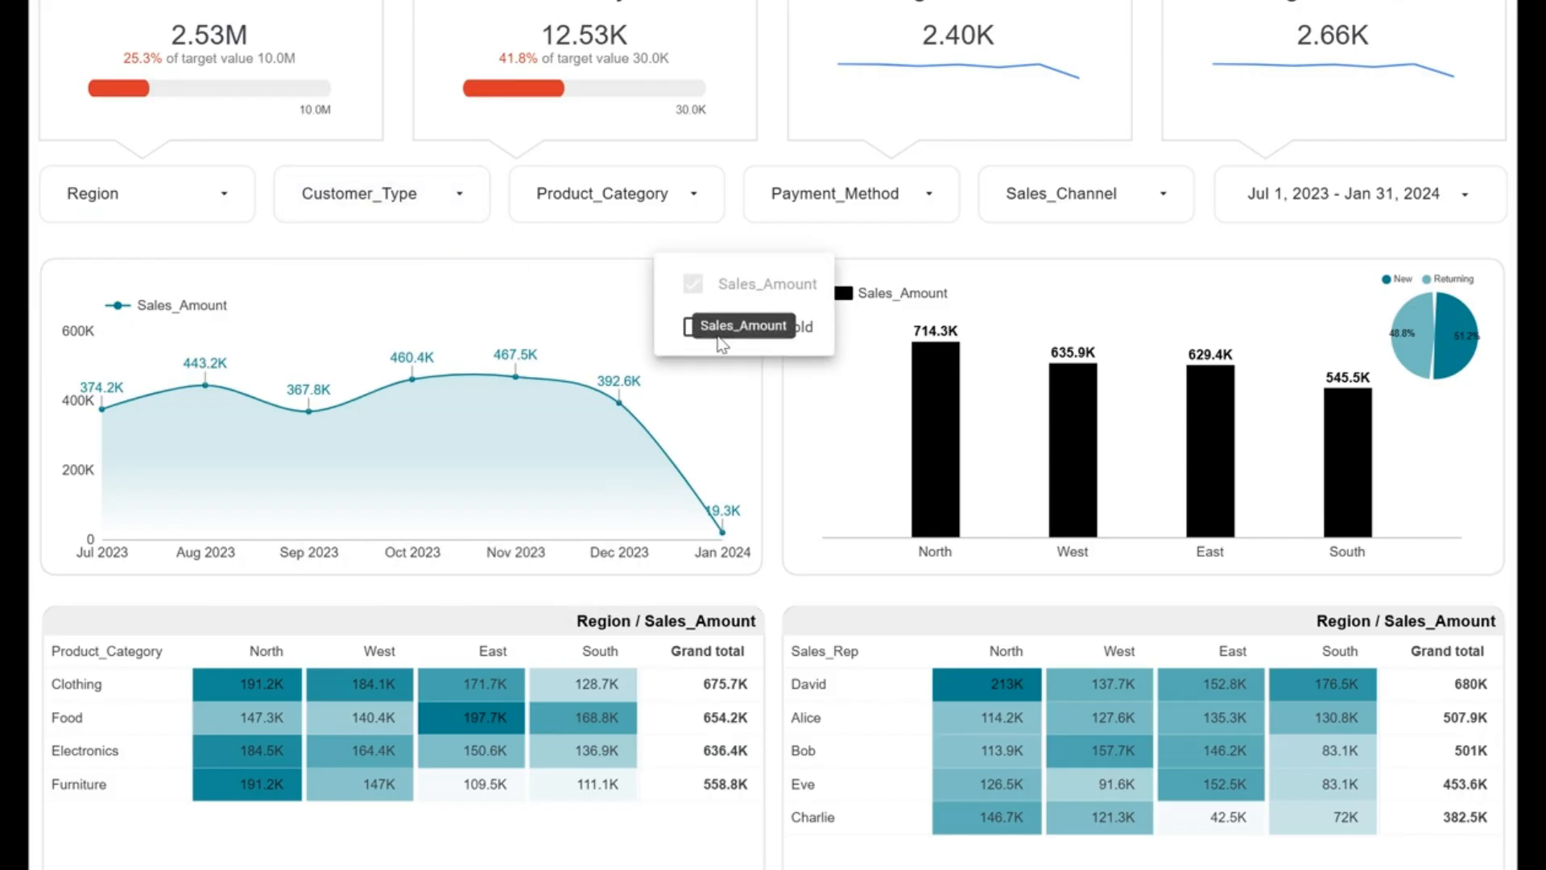
left_click(691, 327)
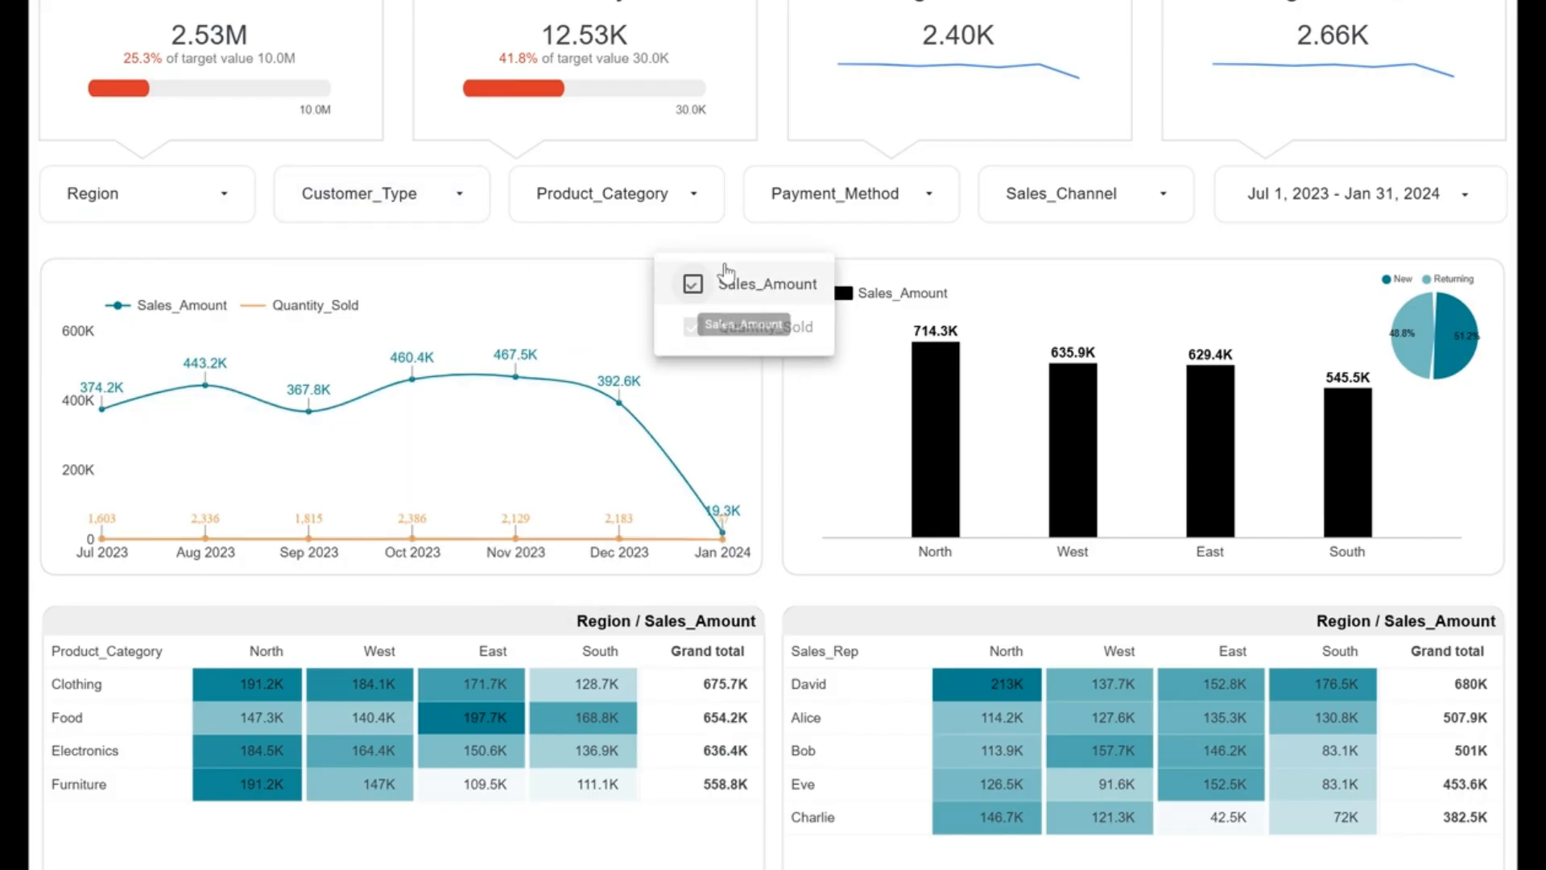
left_click(756, 234)
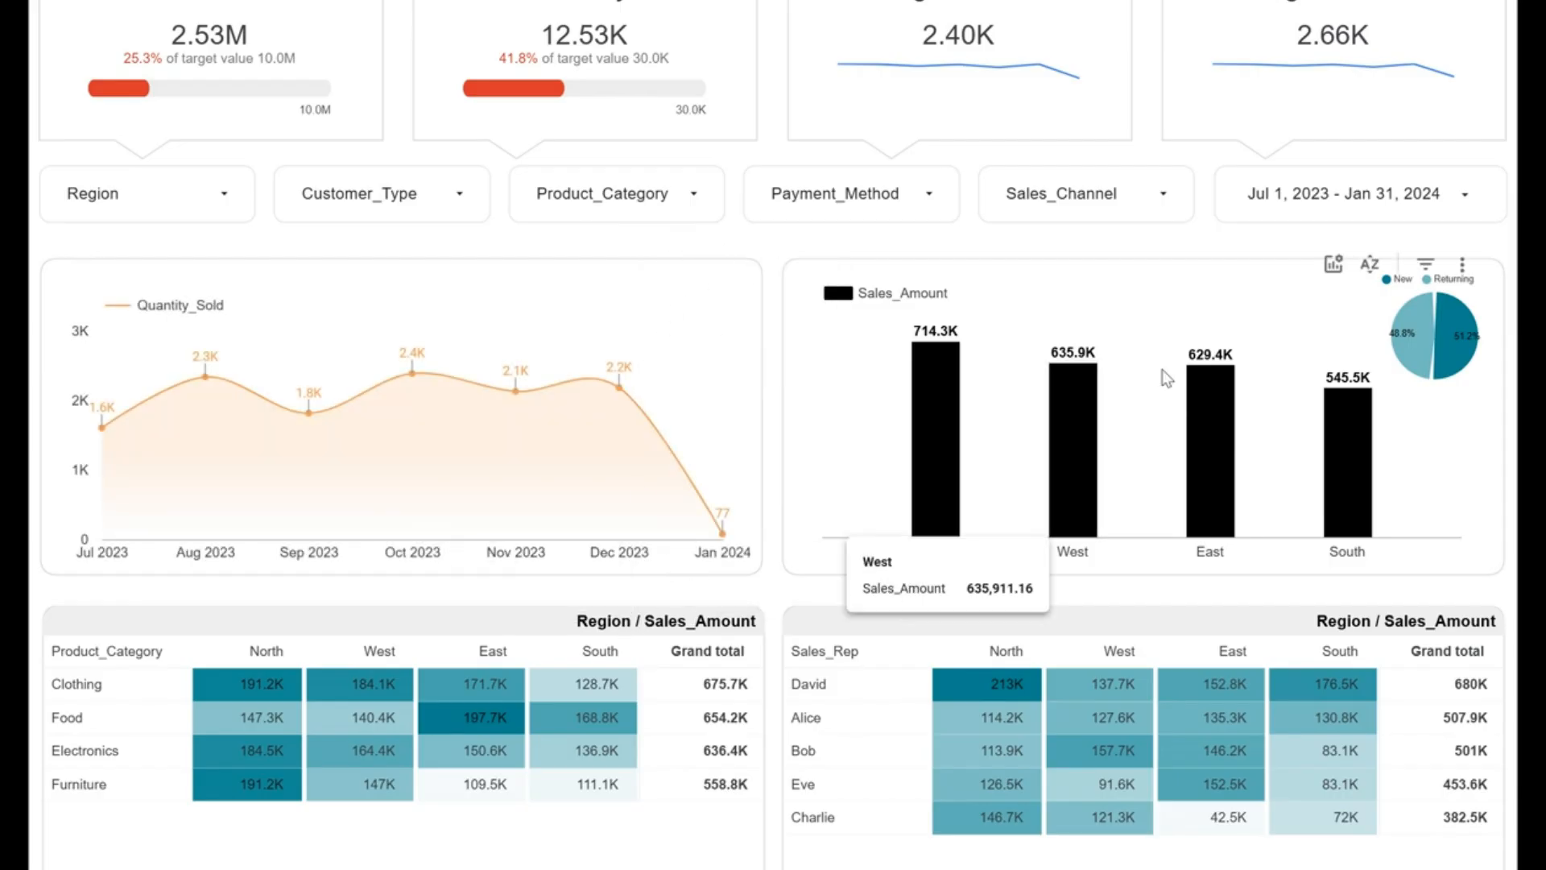
Switch the regional bar chart's displayed metric from Sales_Amount to Quantity_Sold
left_click(1333, 264)
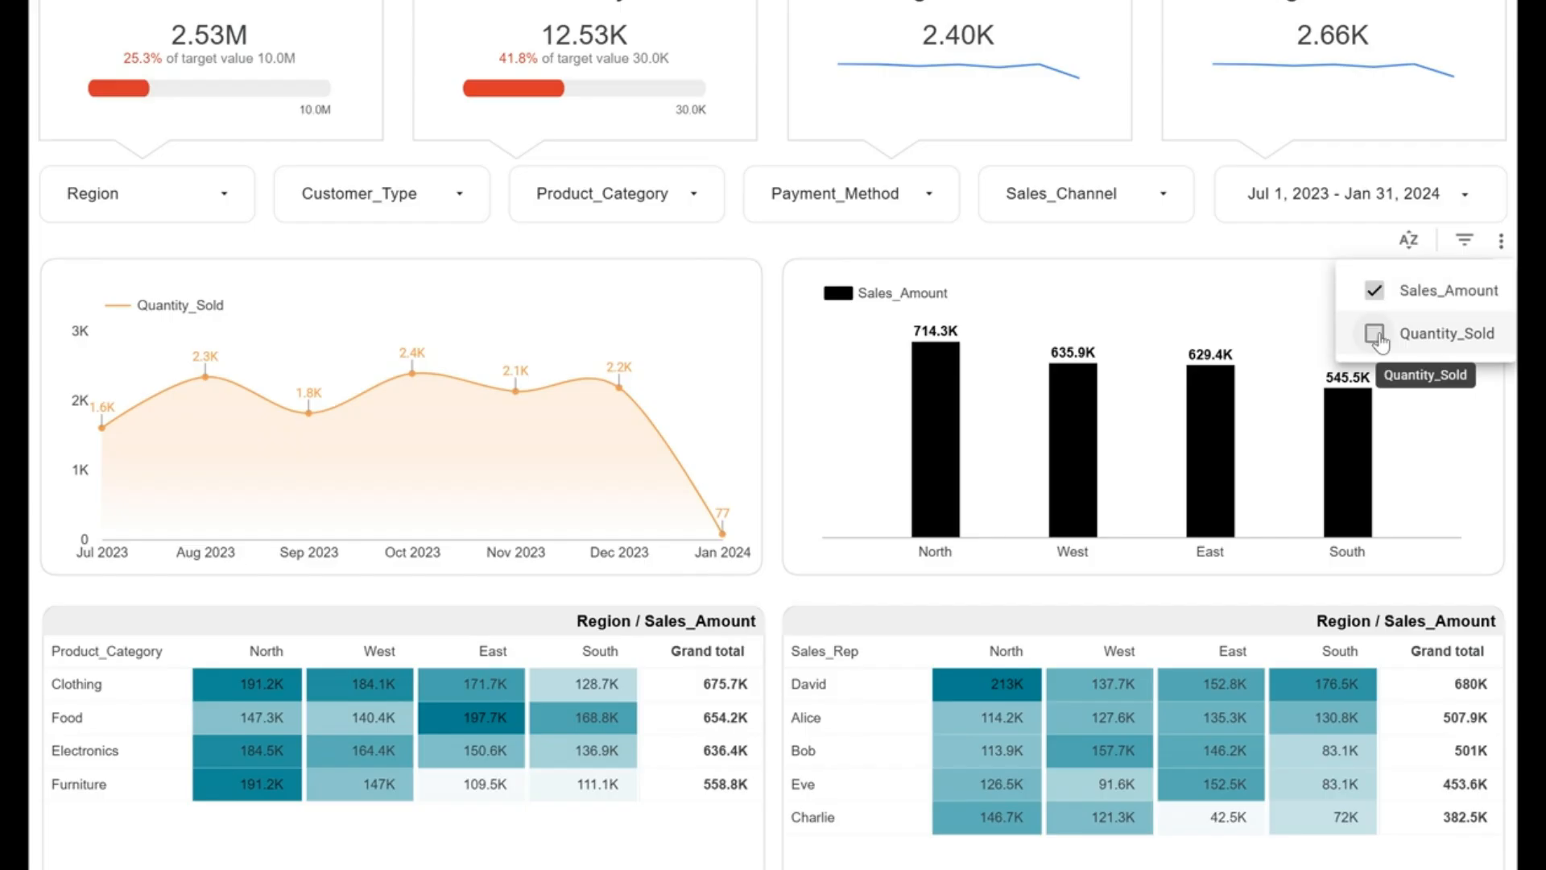
left_click(1376, 334)
left_click(1377, 294)
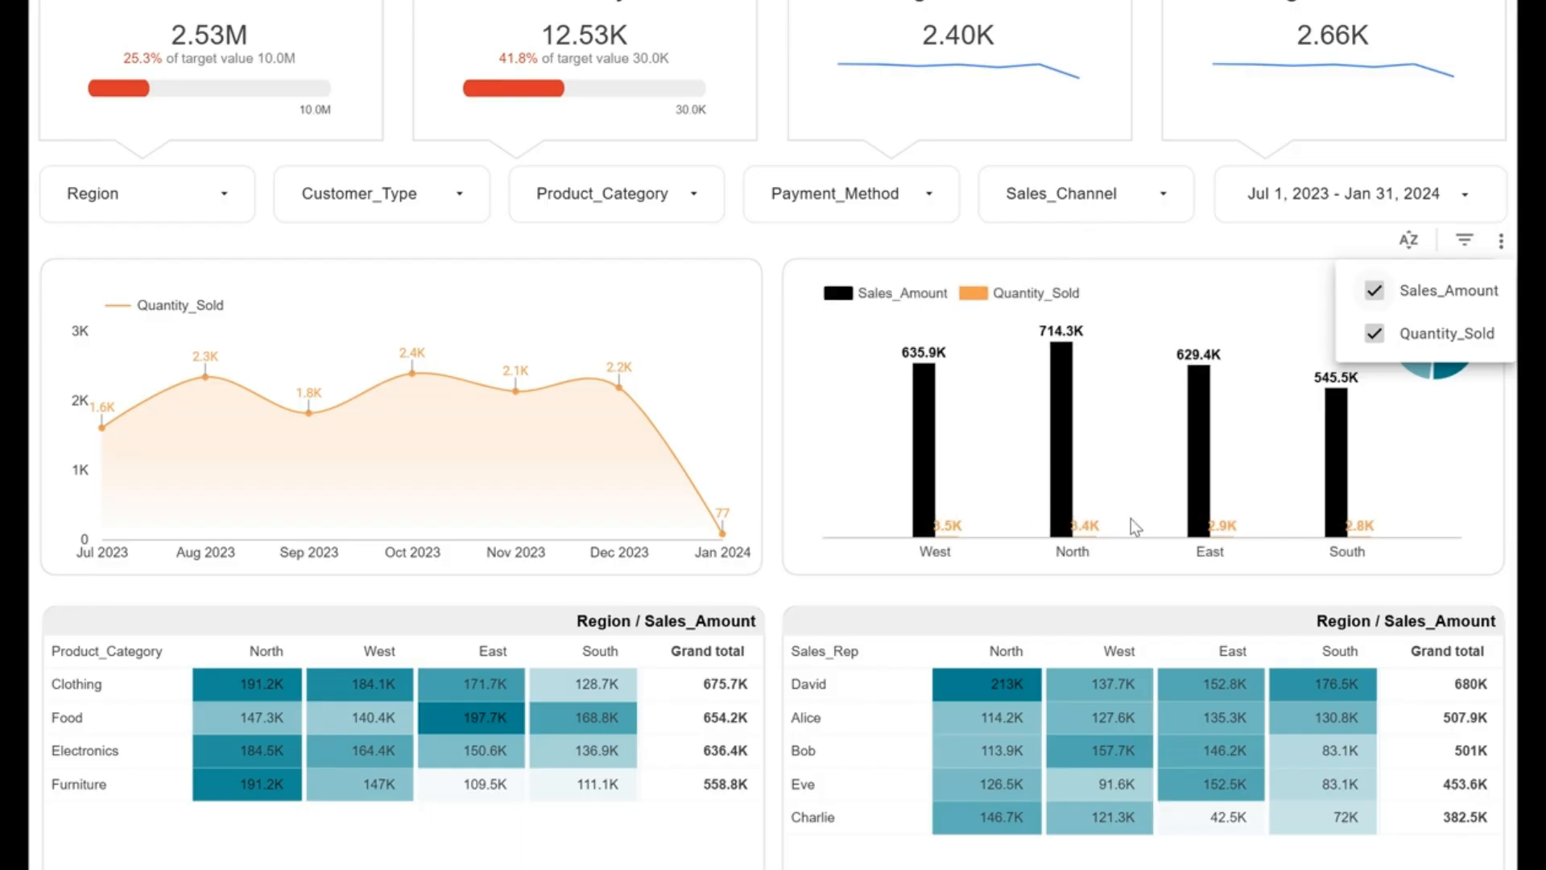
left_click(1375, 292)
left_click(1268, 253)
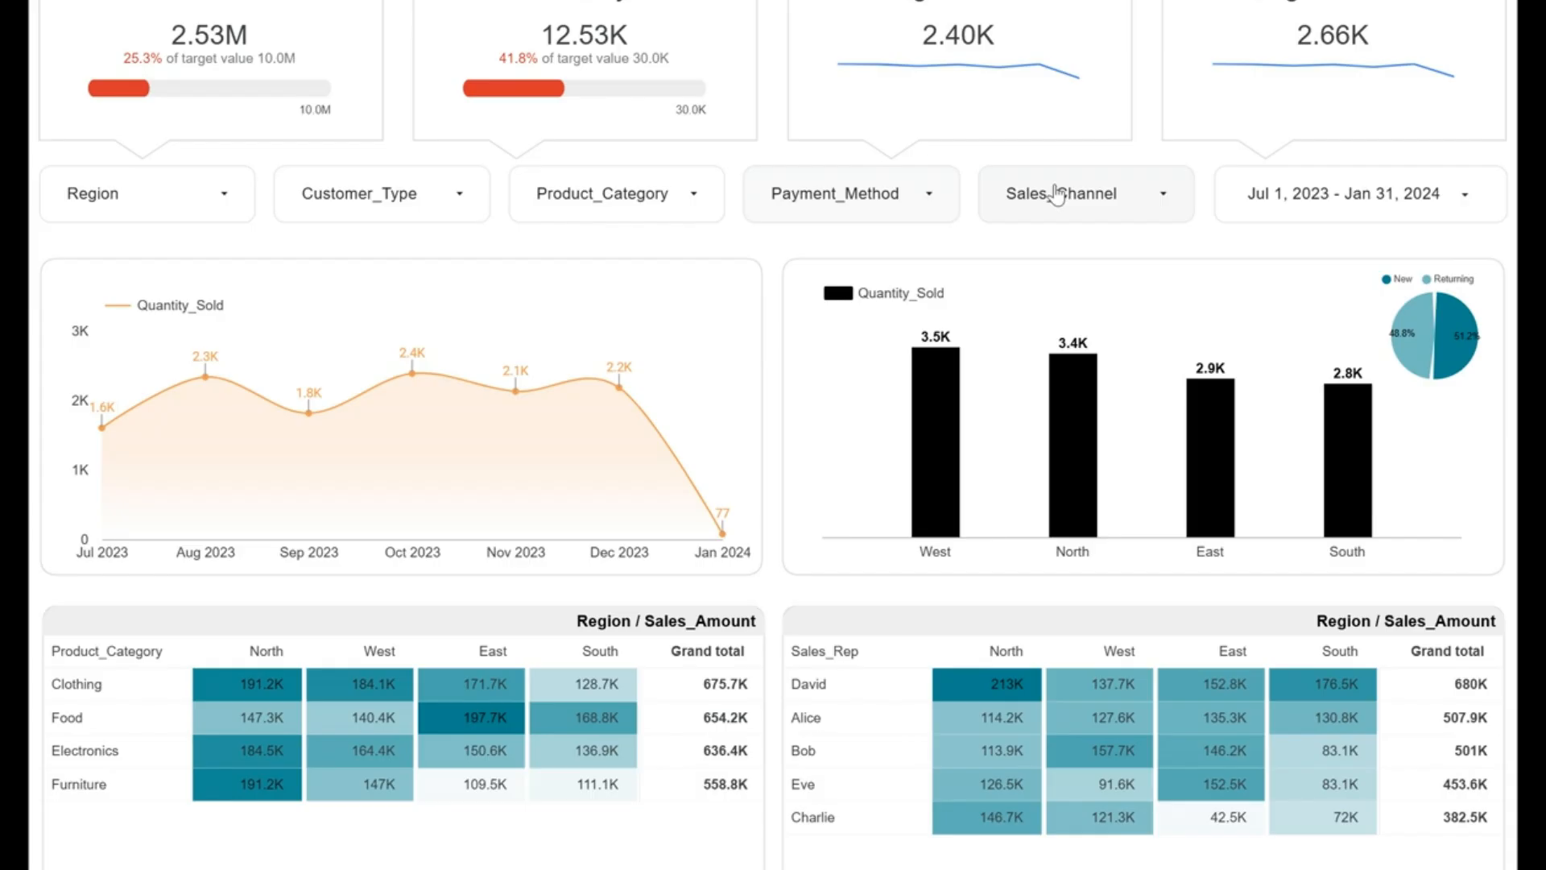
Filter the report to only the West region and only Returning customers
left_click(190, 197)
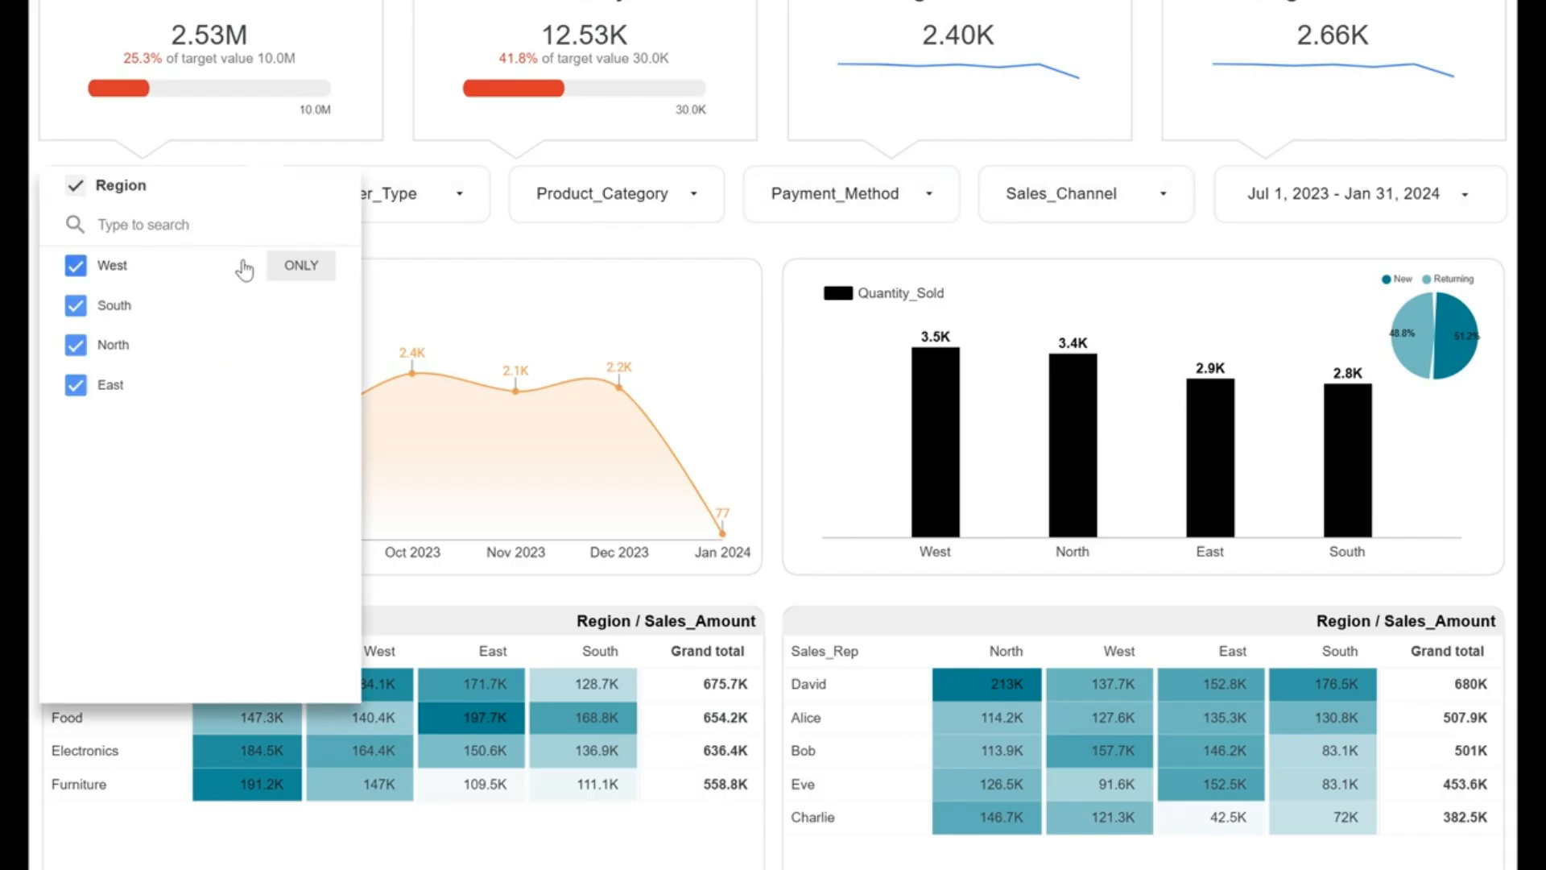
left_click(510, 241)
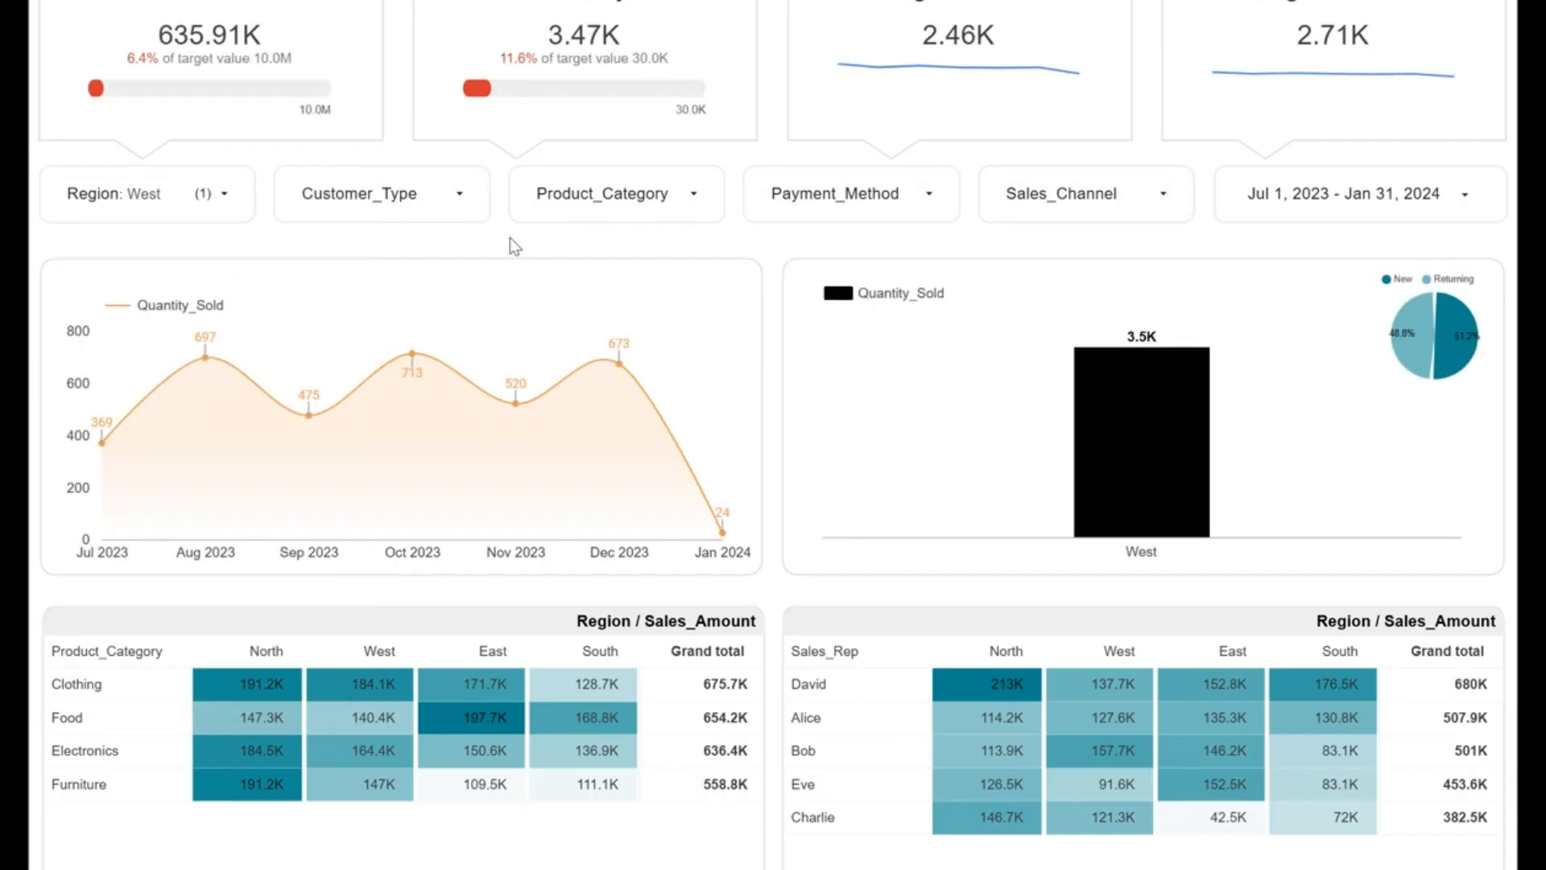
left_click(387, 179)
left_click(536, 266)
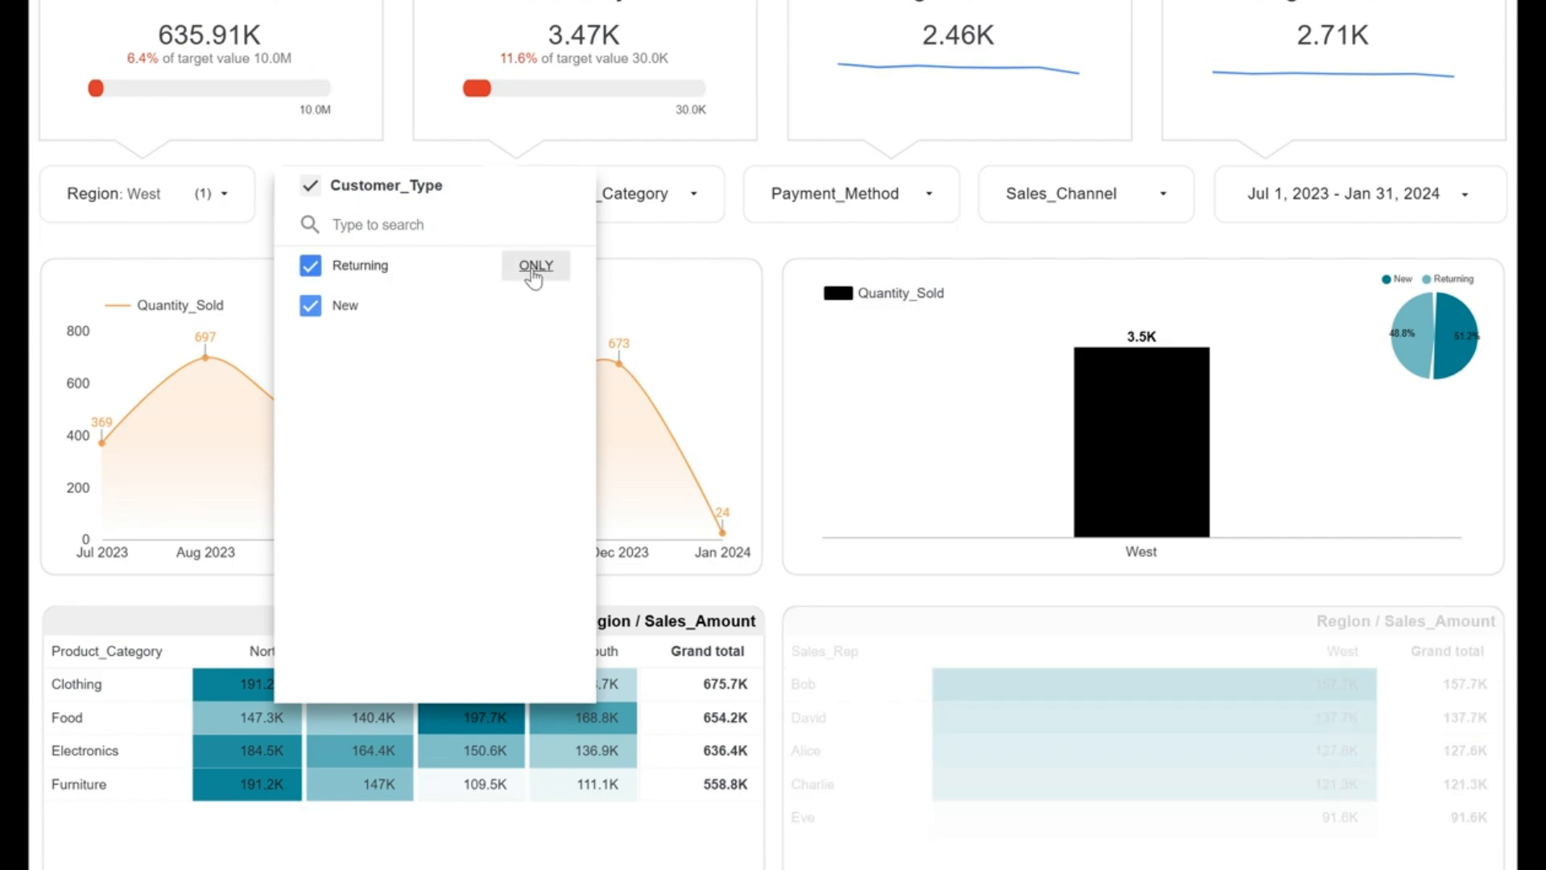
left_click(679, 256)
Limit the Payment_Method filter to a single option and the Sales_Channel filter to Retail only
left_click(879, 209)
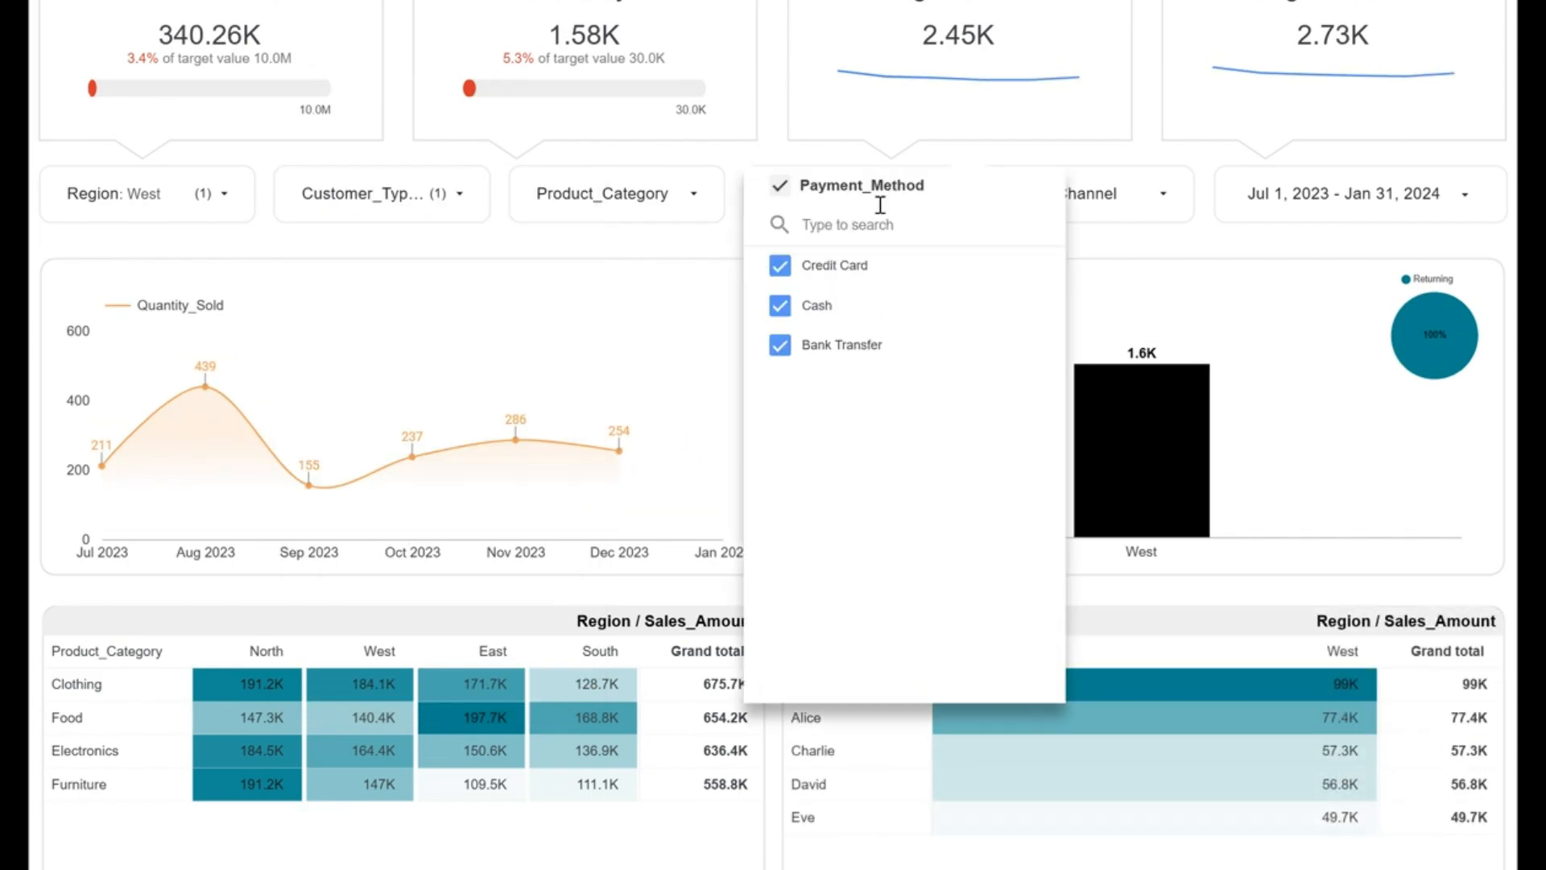
left_click(1092, 244)
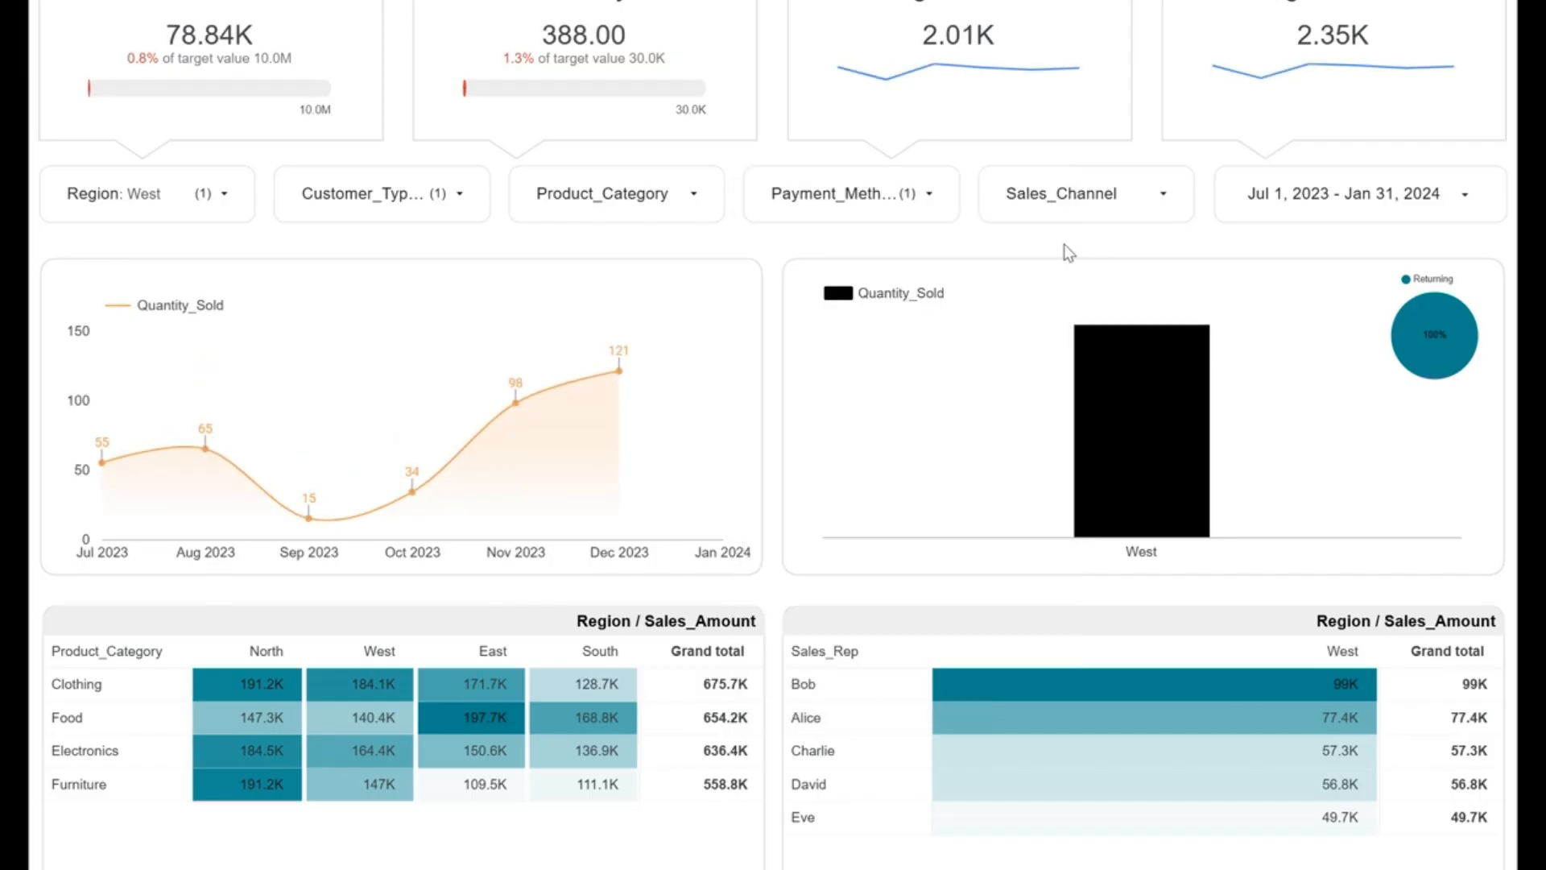
left_click(1094, 207)
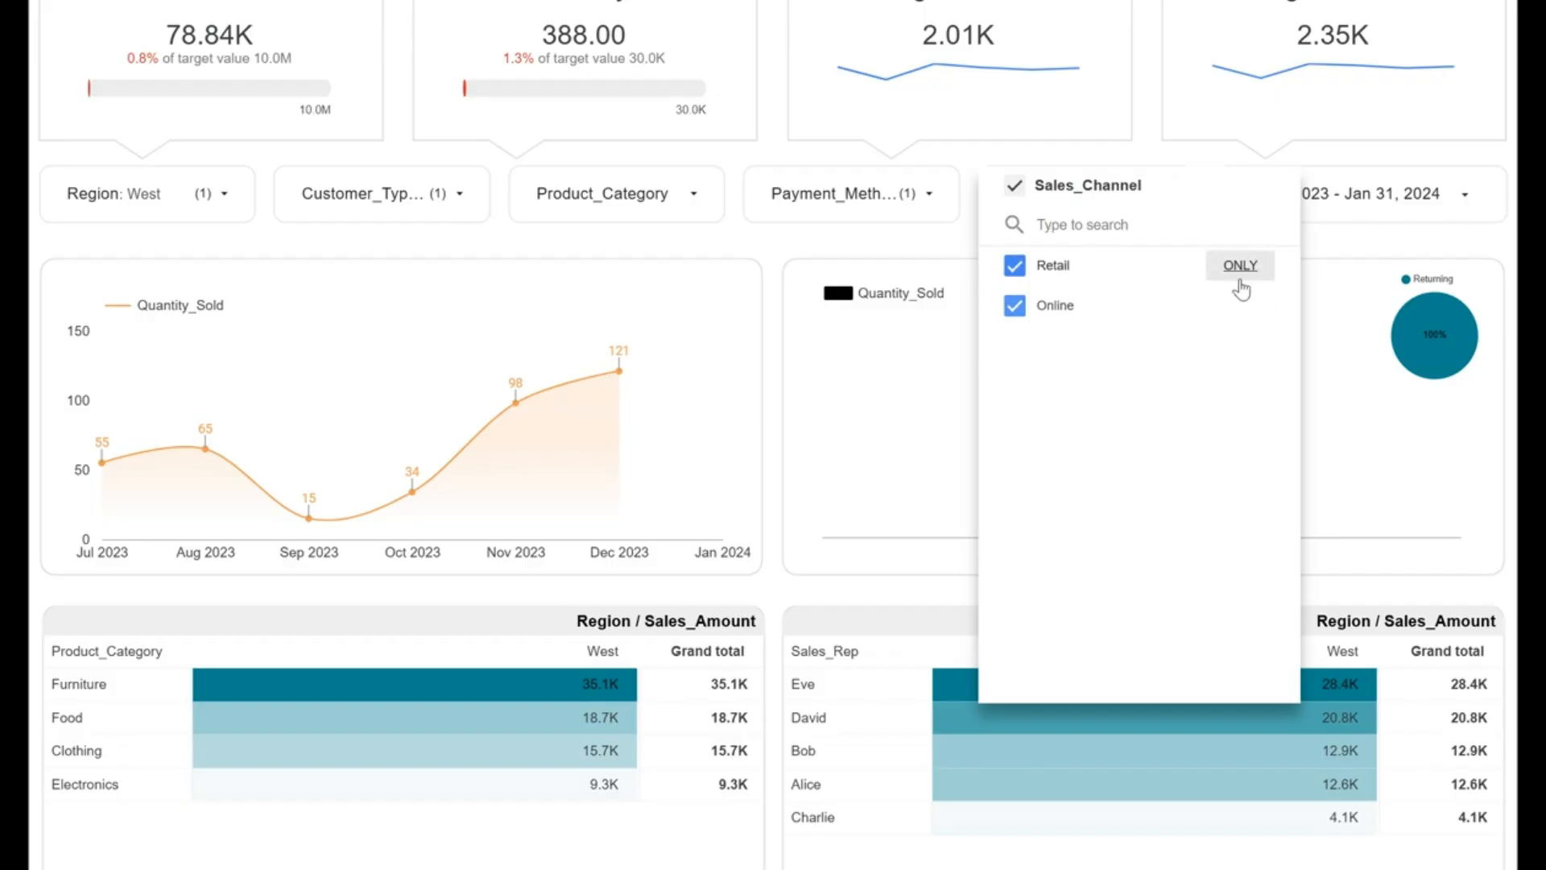
left_click(721, 233)
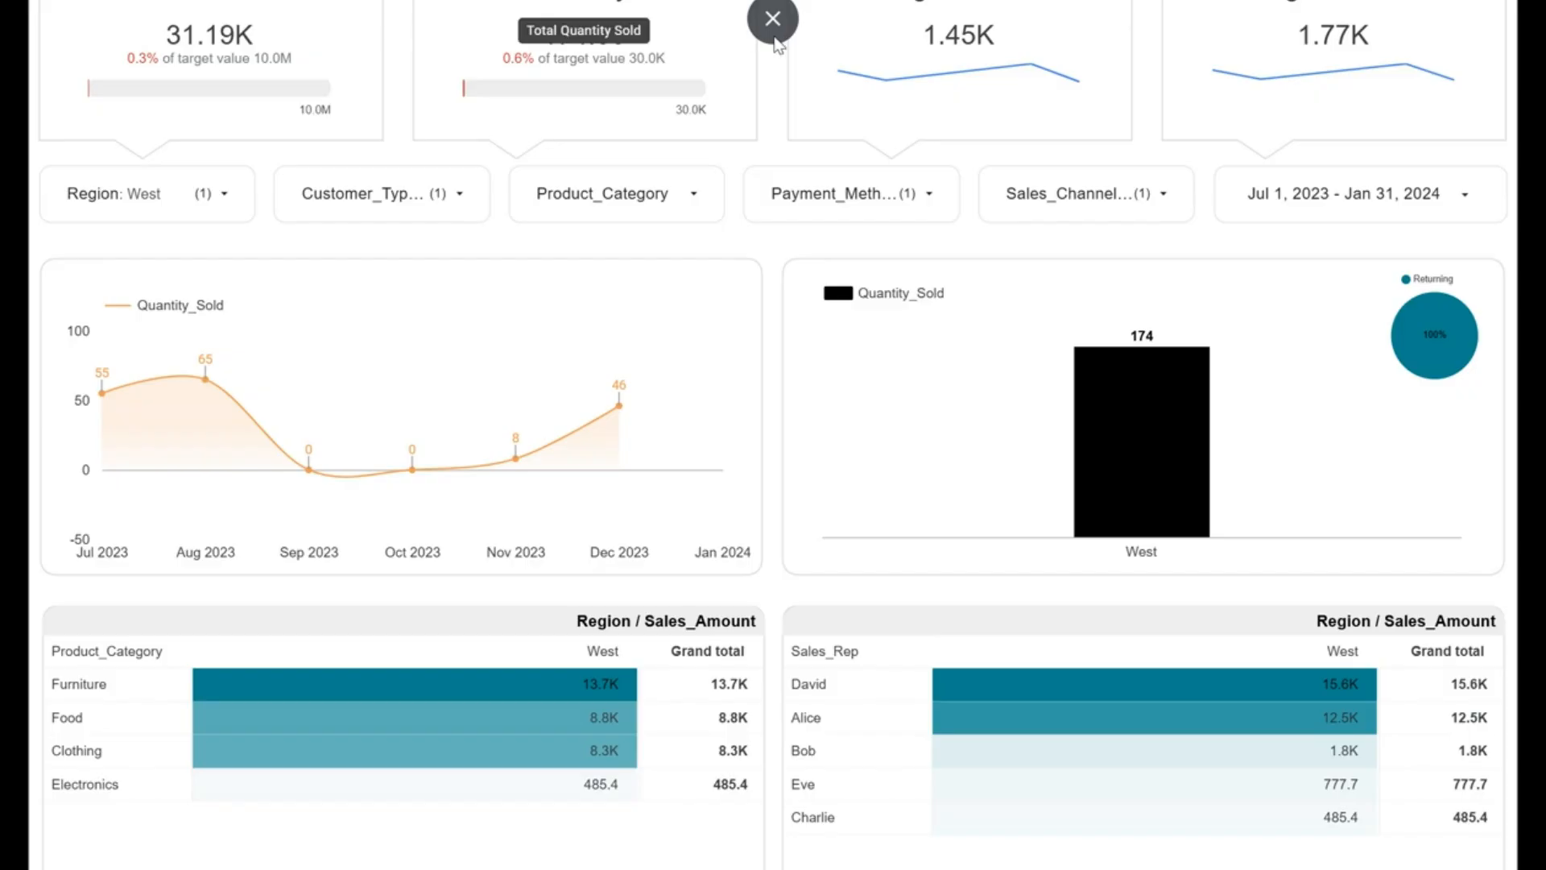
Exit full screen, reset the report's filters and chart metrics to their defaults, and review the whole dashboard
left_click(777, 21)
left_click(1003, 76)
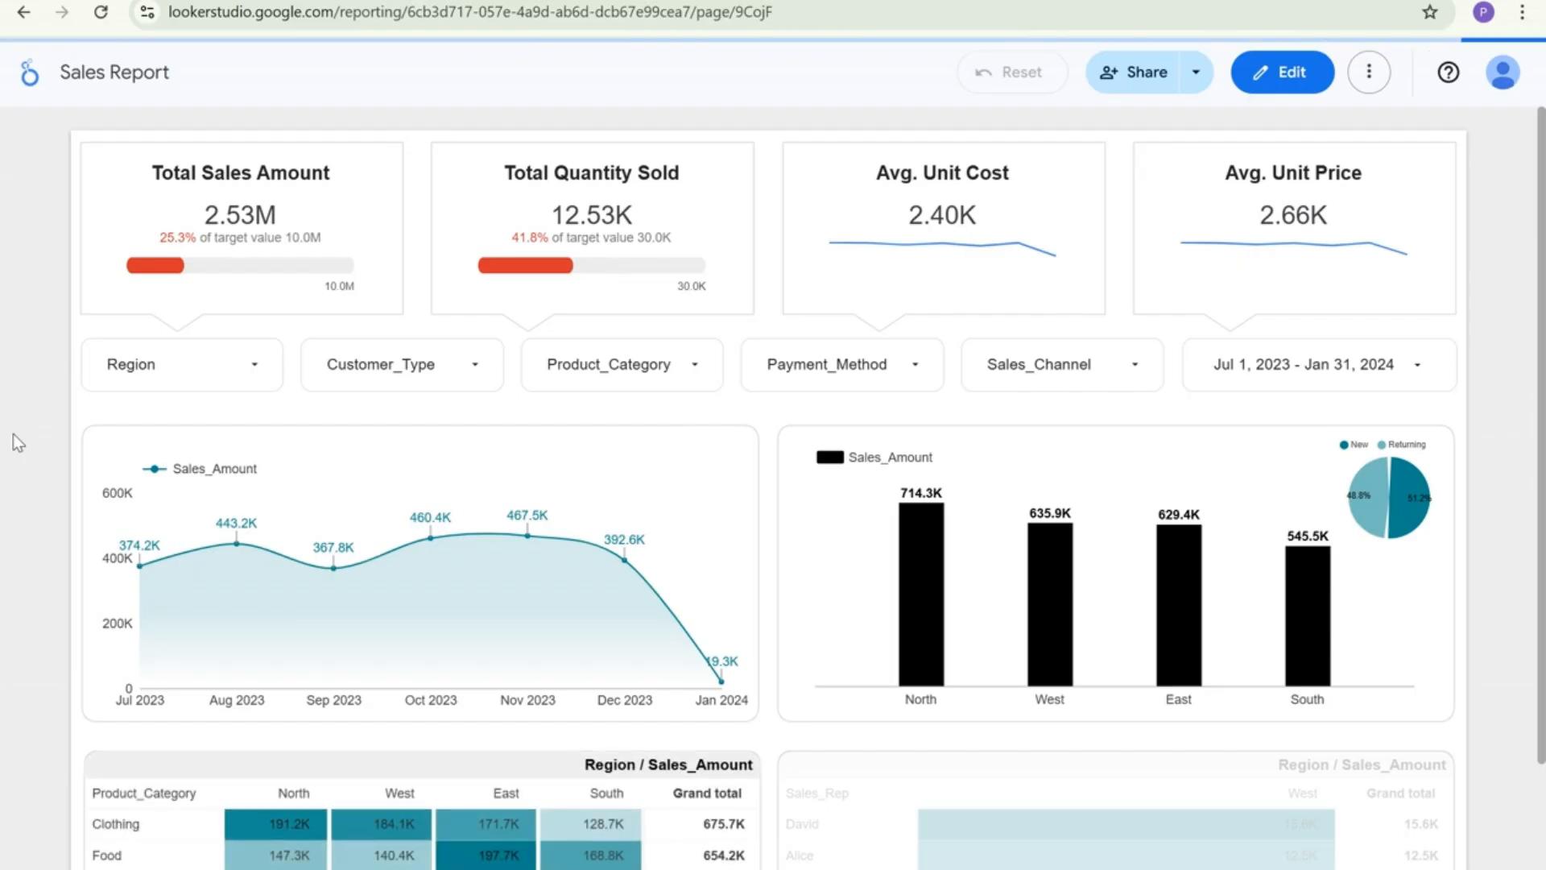
scroll(13, 435, "down", 3)
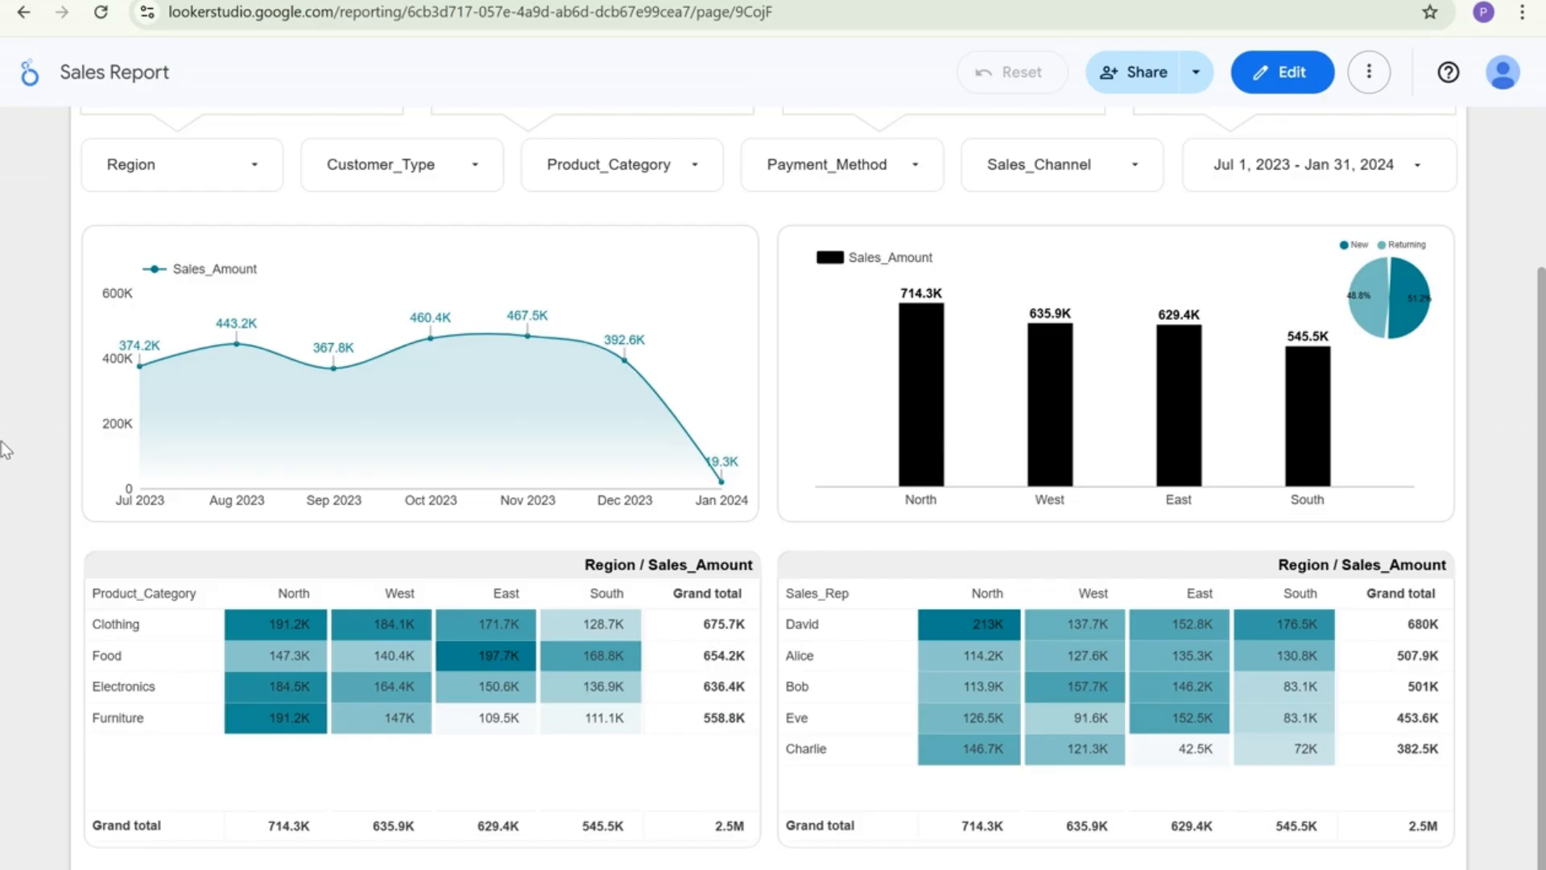
scroll(12, 435, "up", 3)
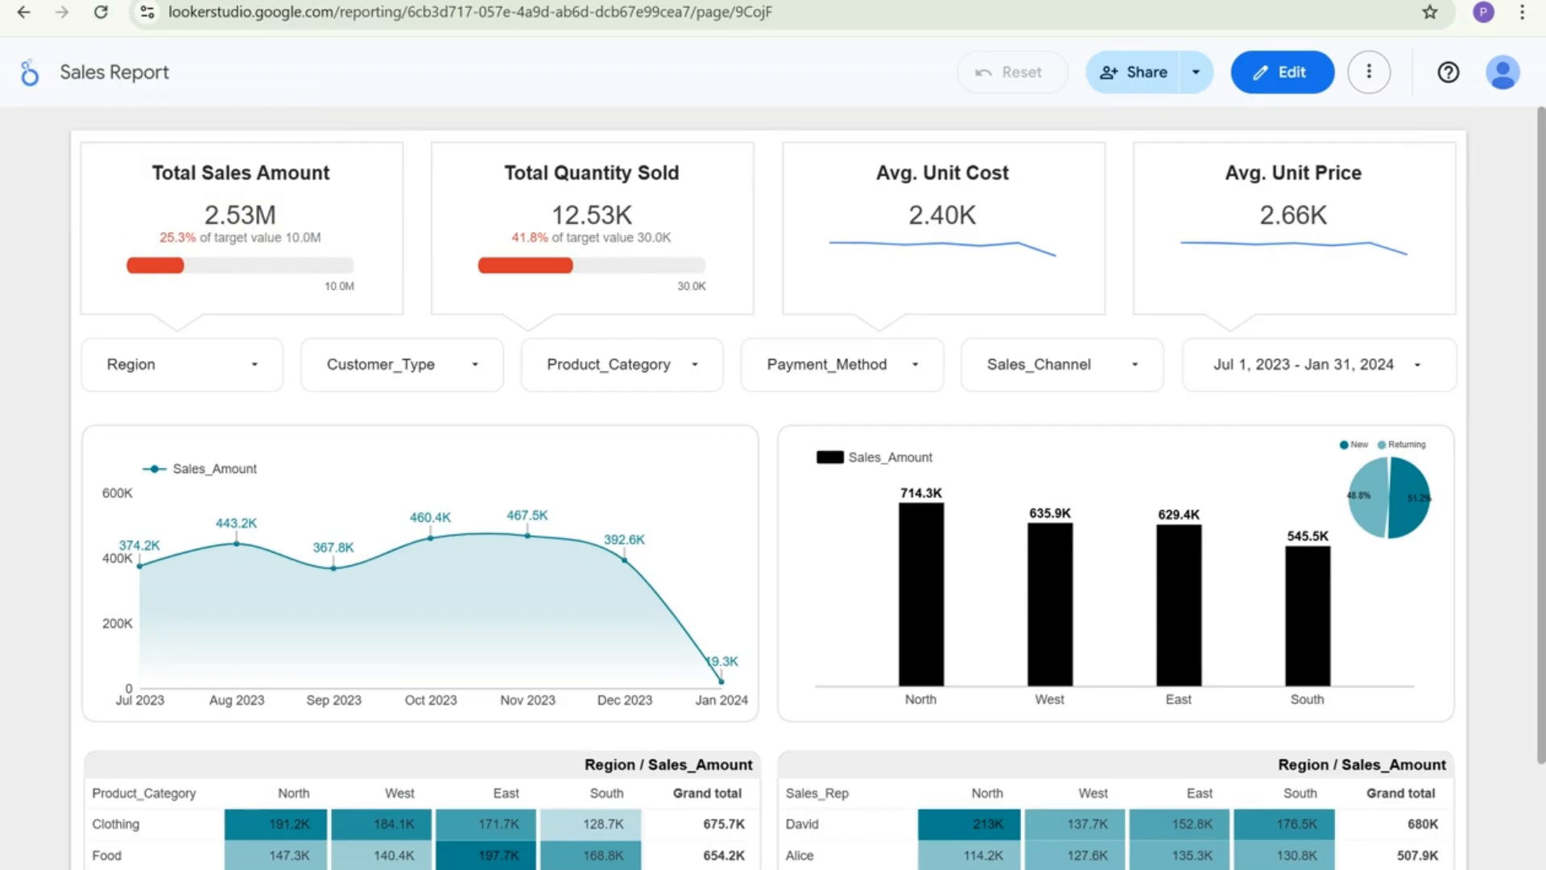
Switch to the sales_data spreadsheet in Google Sheets, look through its source rows, and return to the Sales Report in Looker Studio
key("ctrl+shift+Tab")
scroll(256, 507, "down", 10)
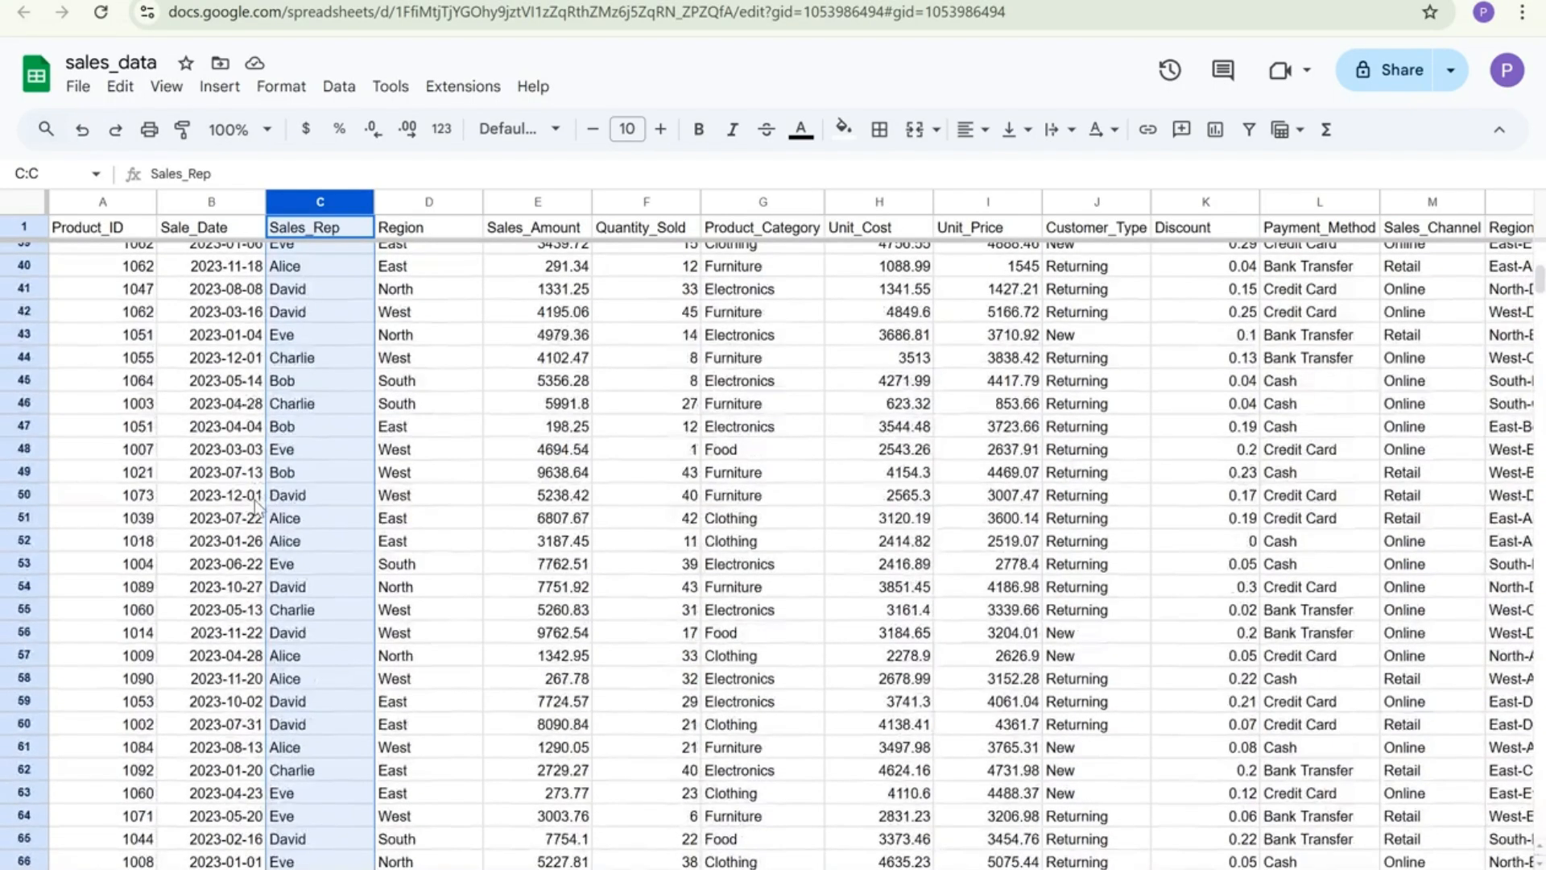
key("ctrl+Tab")
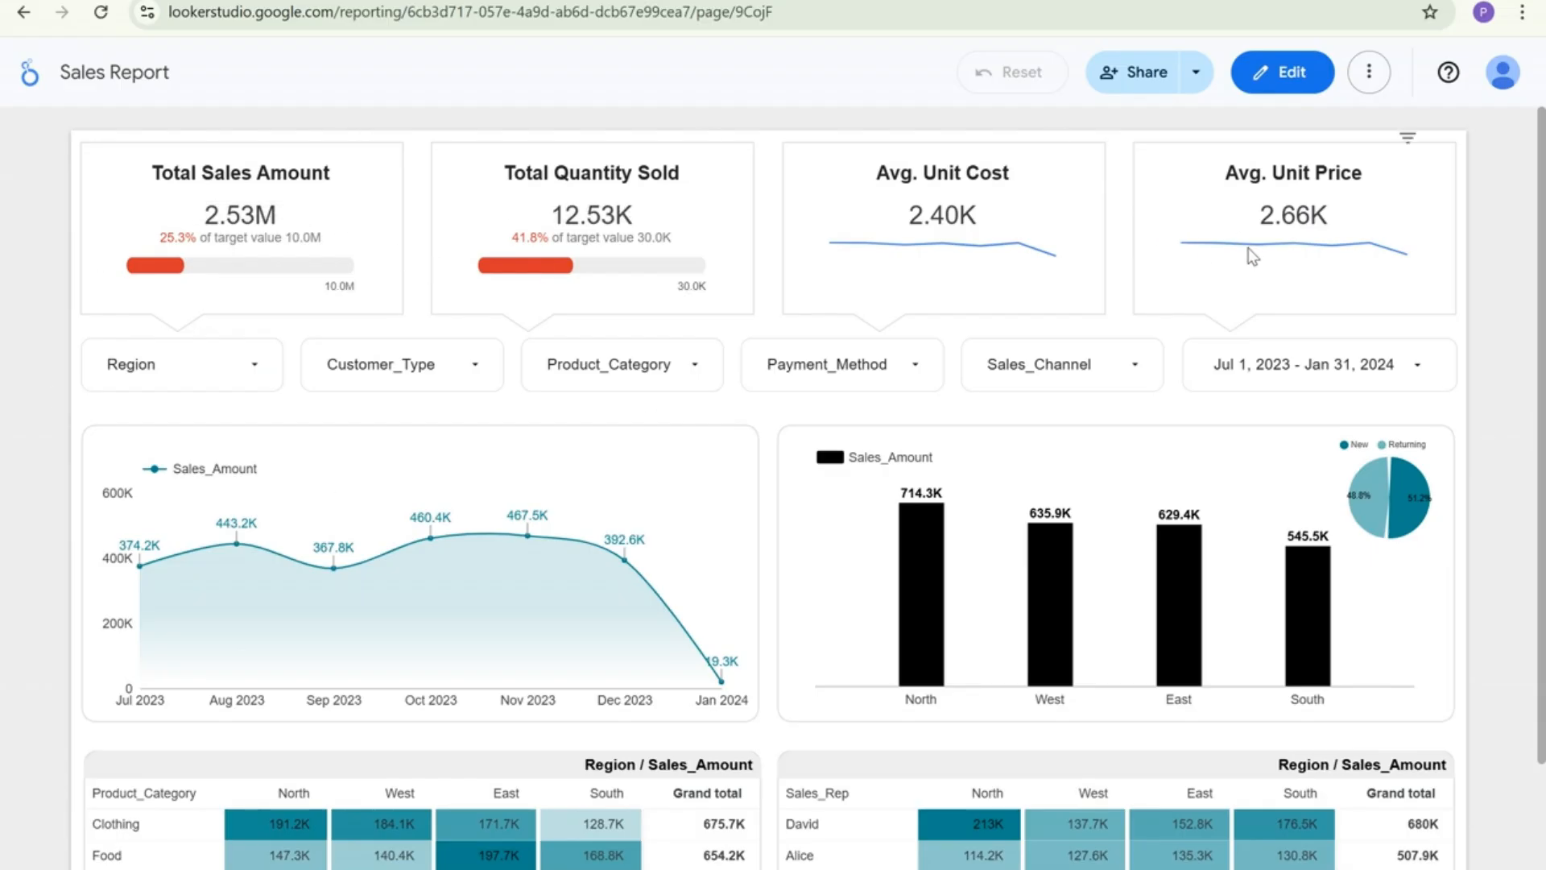
Return the report to edit mode, open its theme settings, and apply the Constellation theme
left_click(1289, 72)
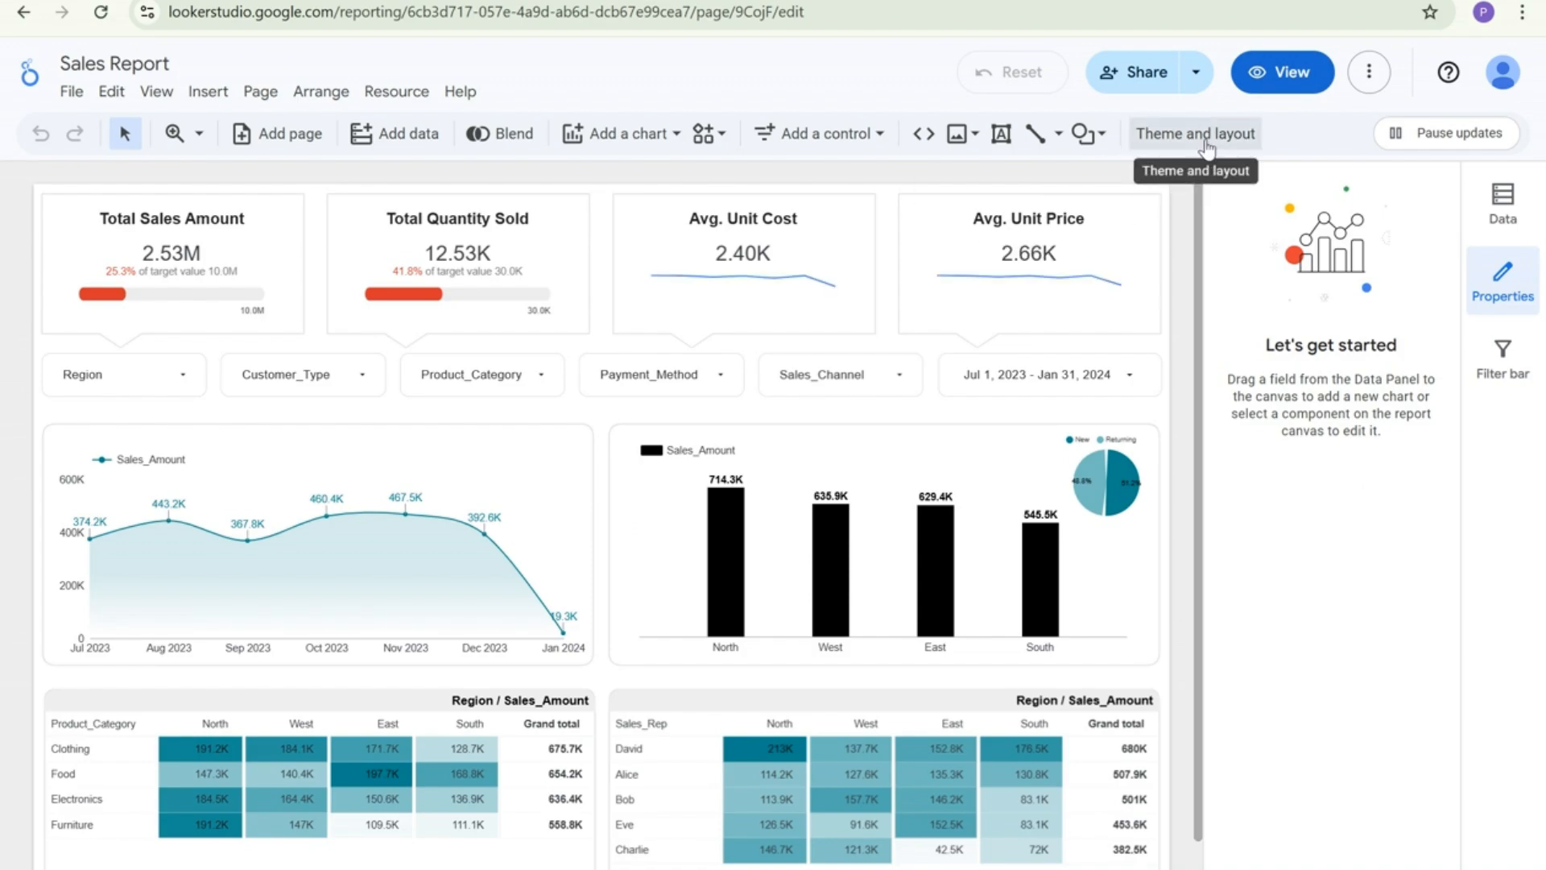
left_click(1206, 145)
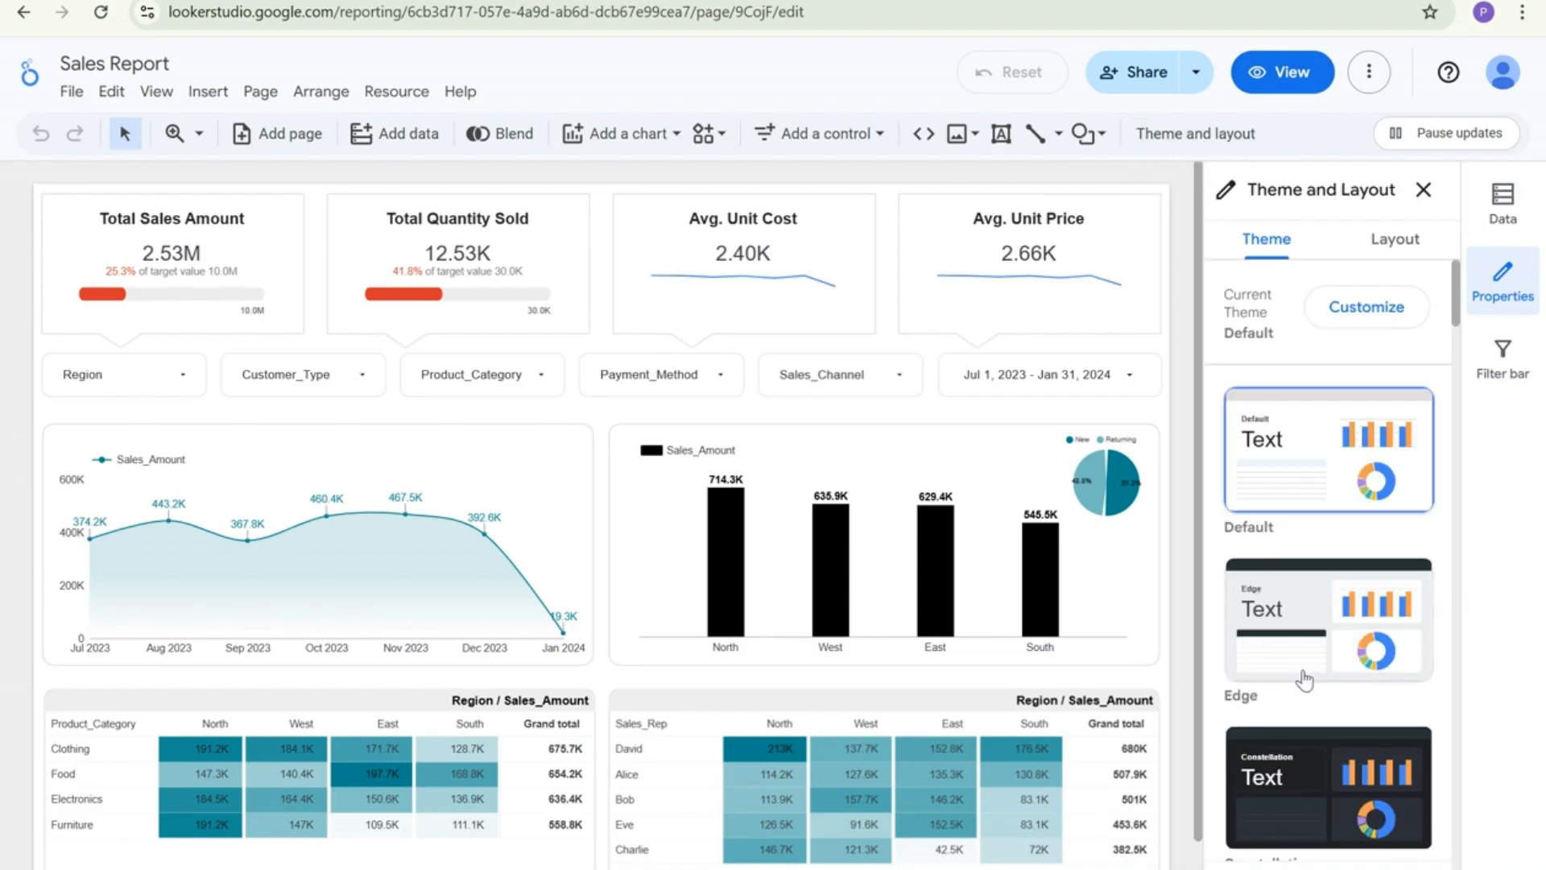
scroll(1305, 685, "down", 2)
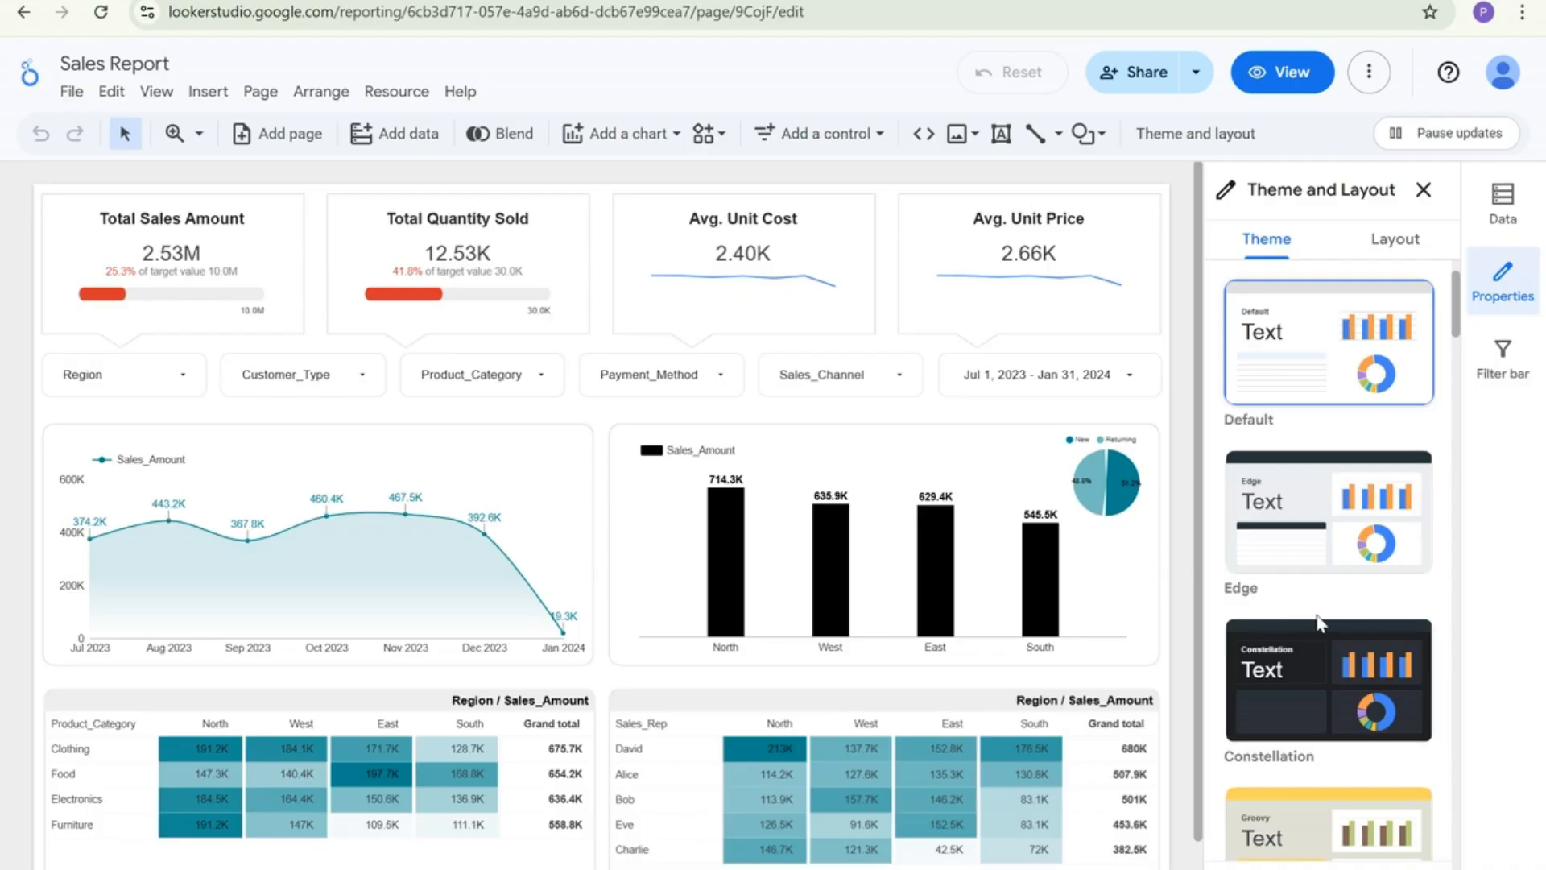
left_click(1282, 669)
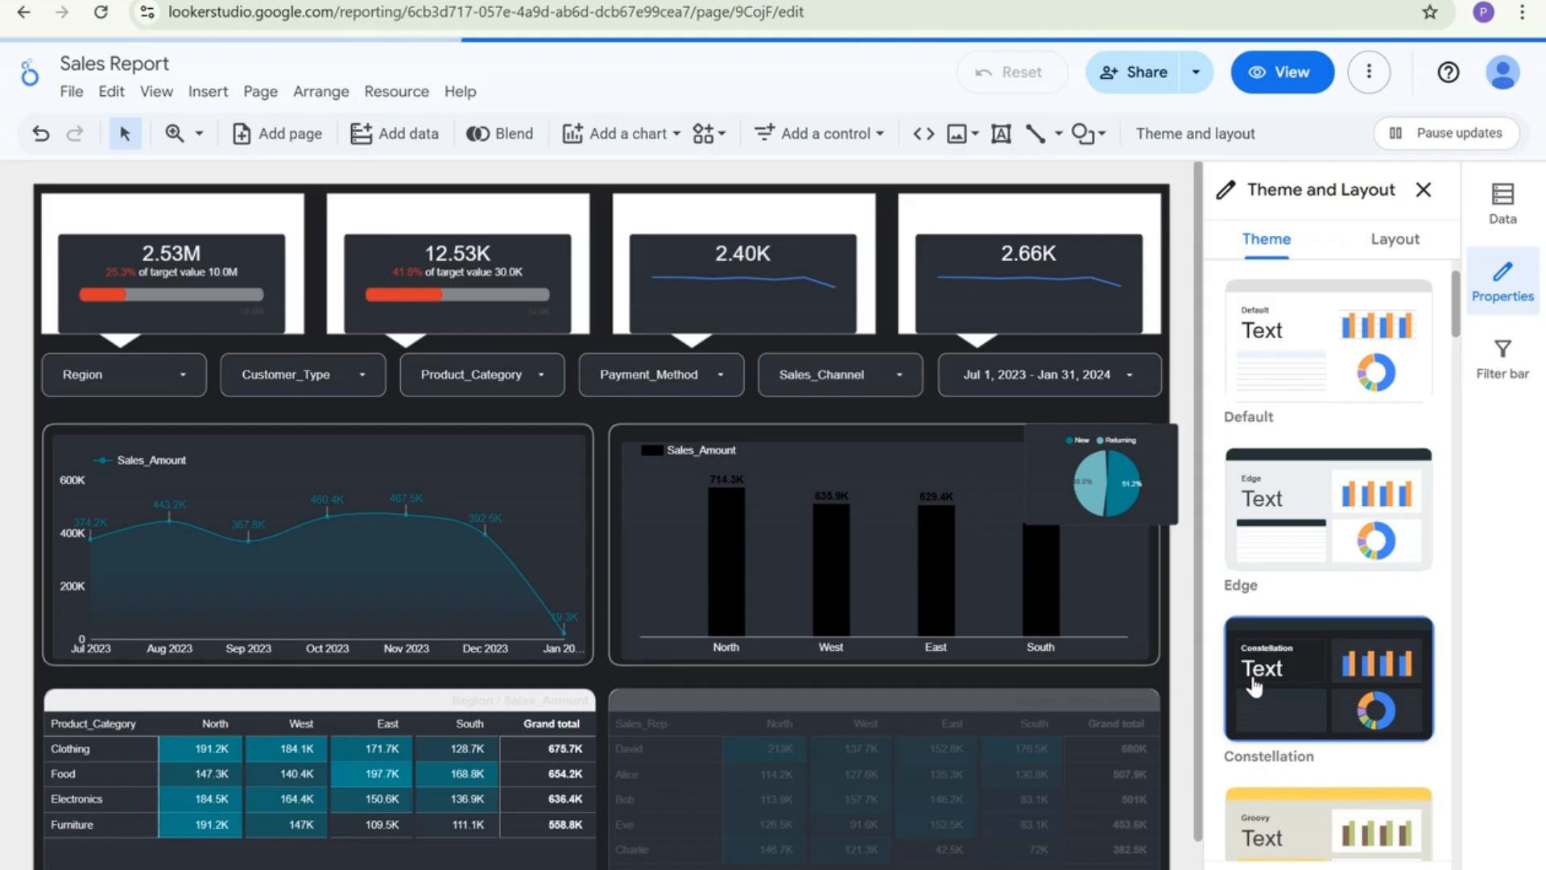
Try the Groovy theme on the report and replace it with the Insight theme
scroll(1249, 535, "down", 1)
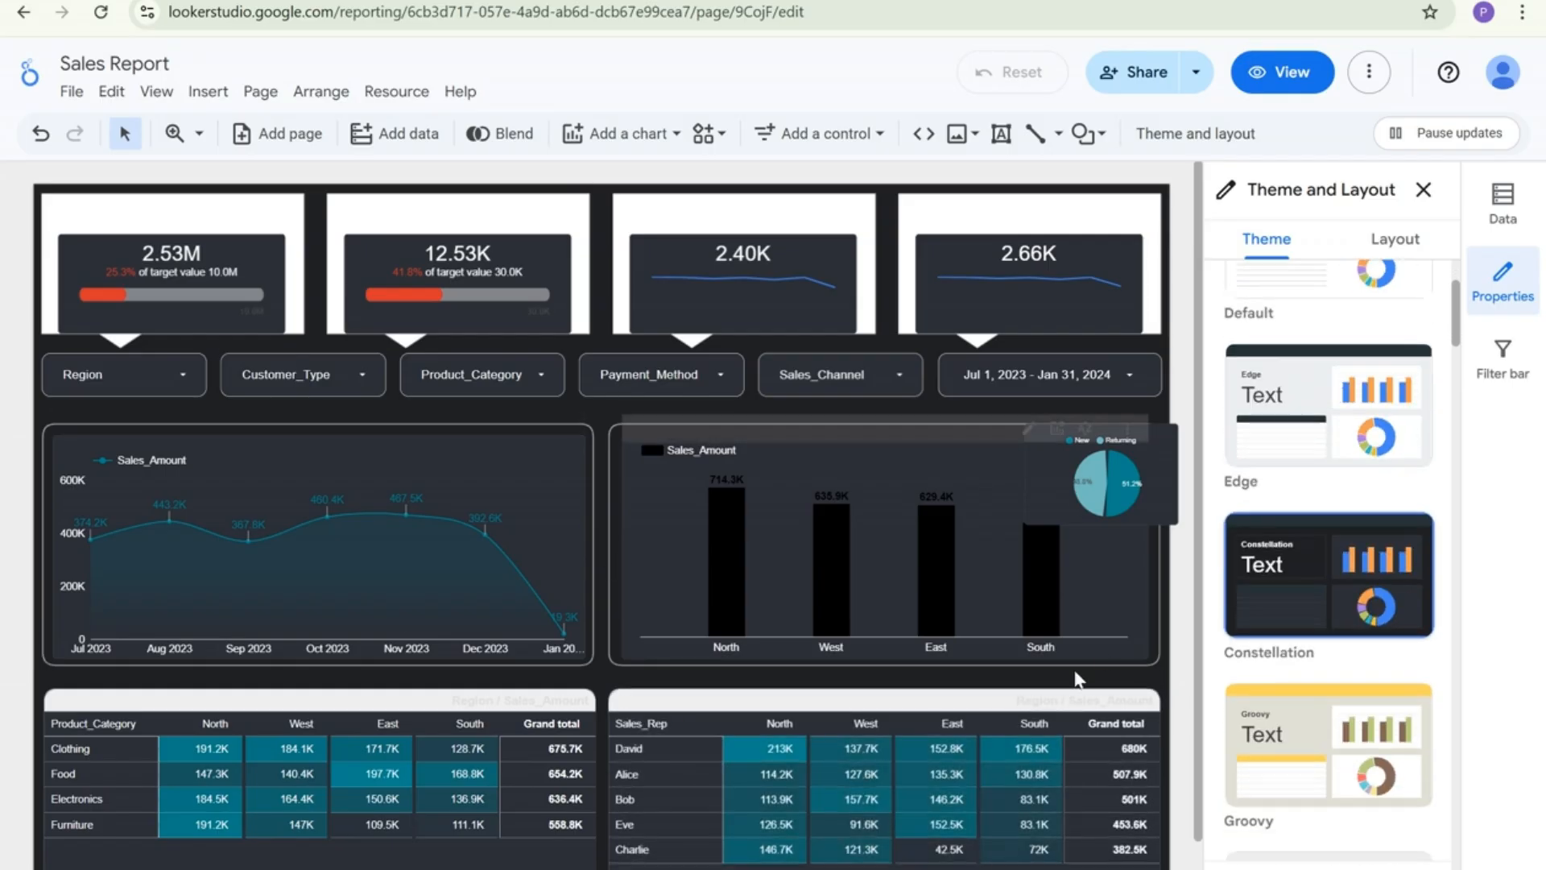
scroll(1140, 679, "down", 1)
left_click(1274, 717)
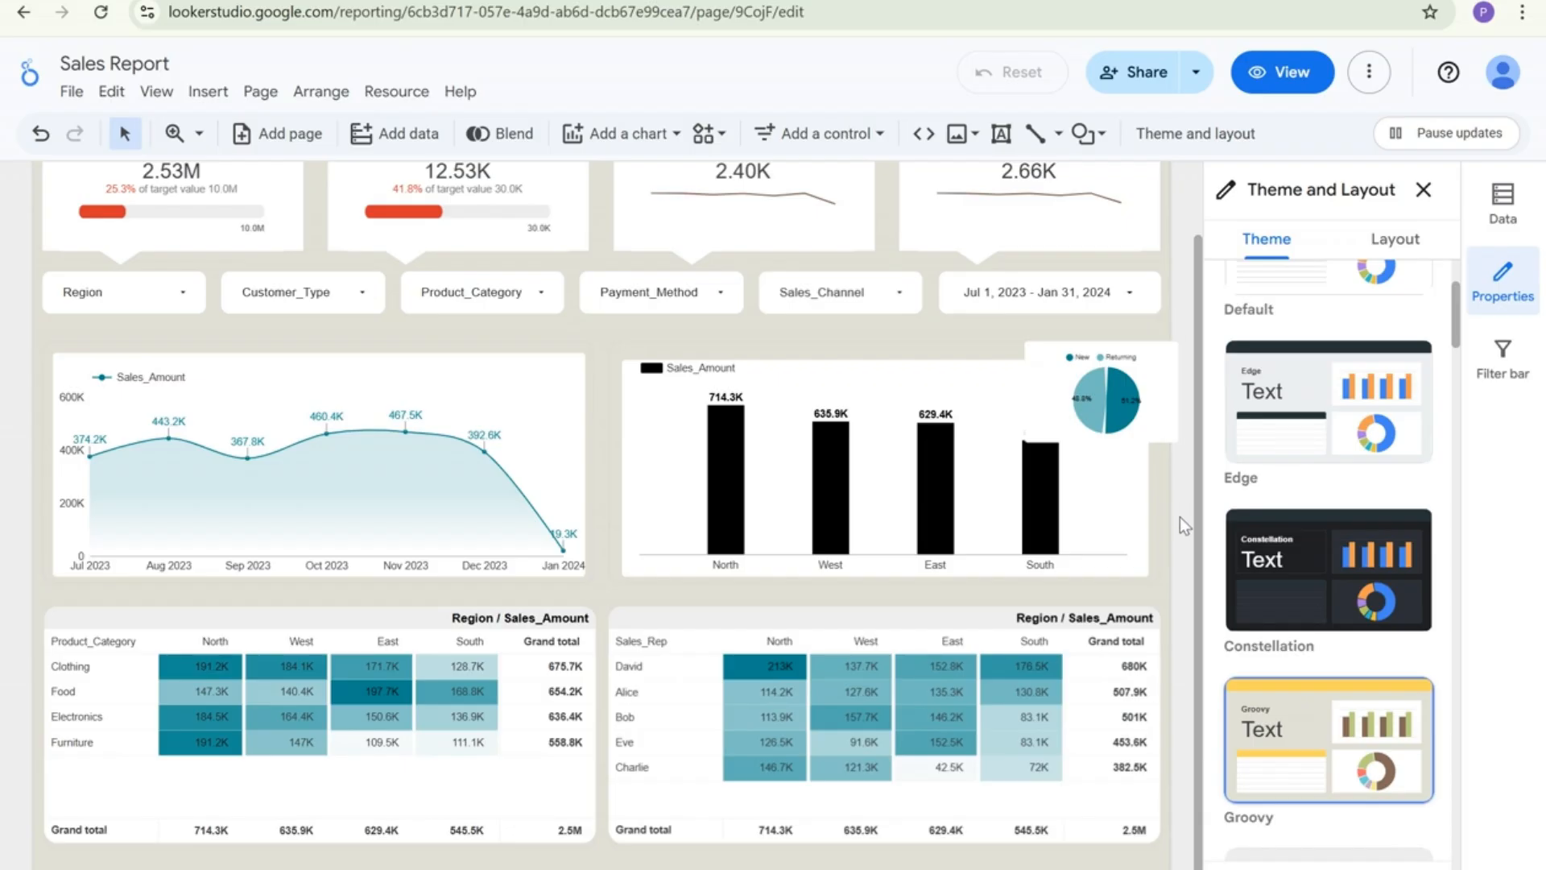
scroll(1166, 548, "up", 1)
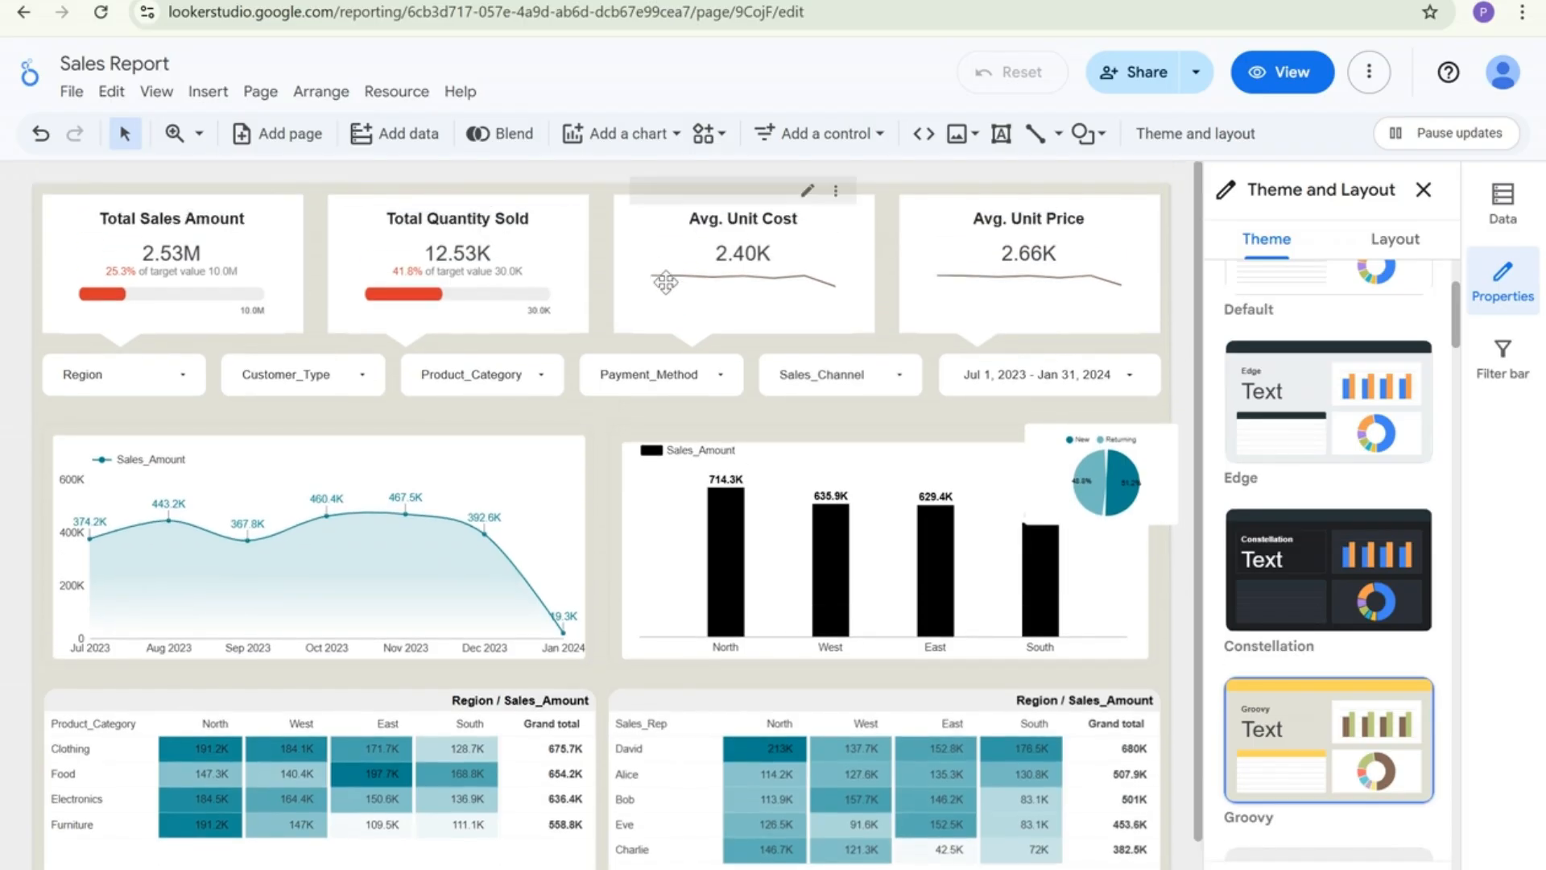
scroll(1372, 665, "down", 3)
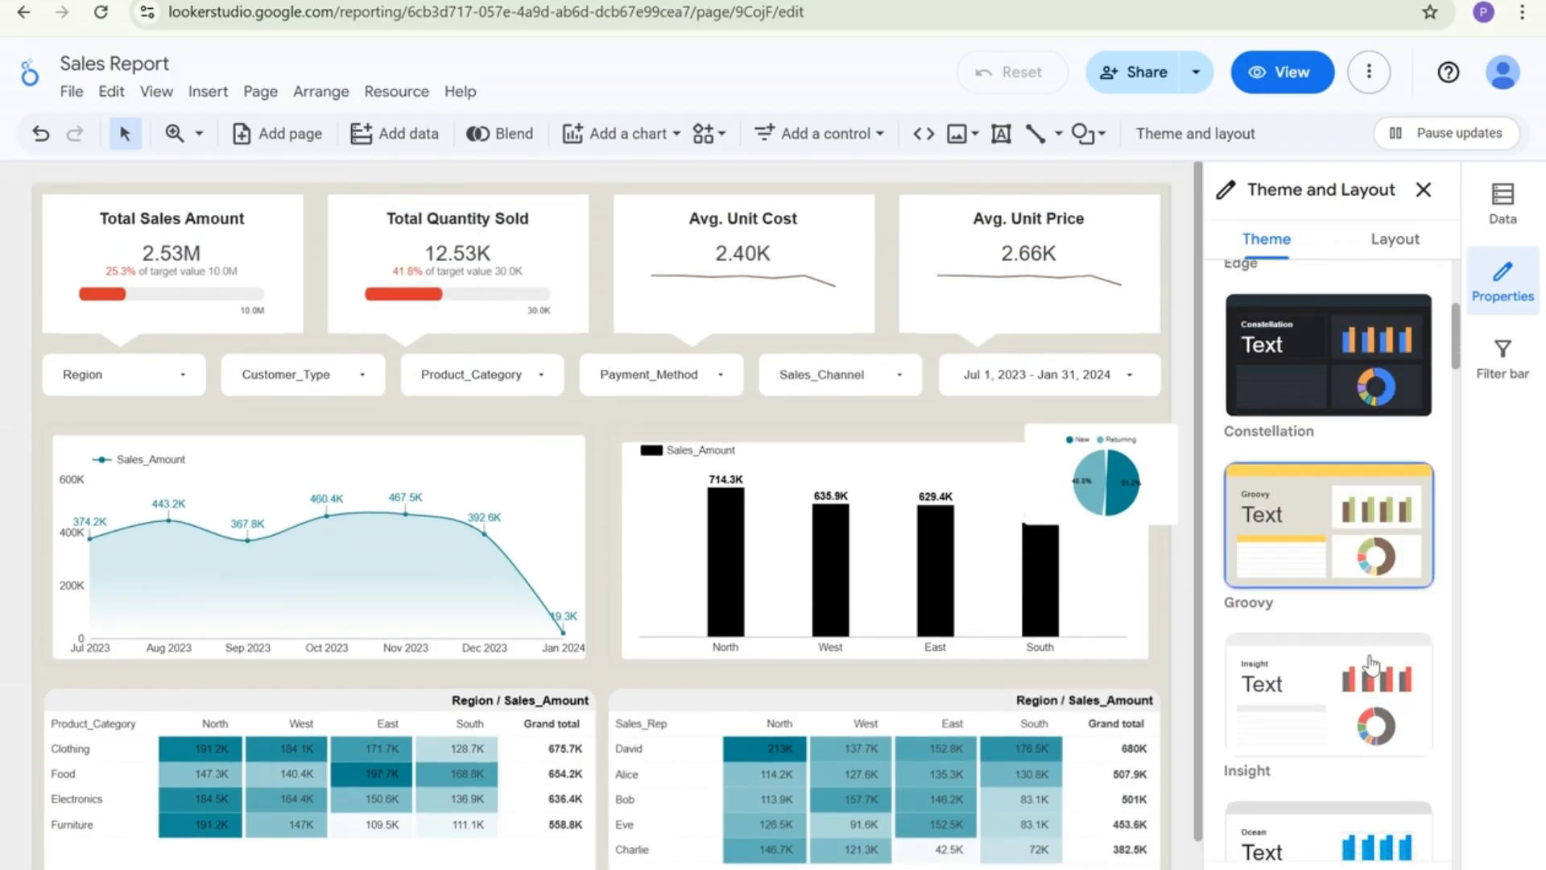
left_click(1324, 719)
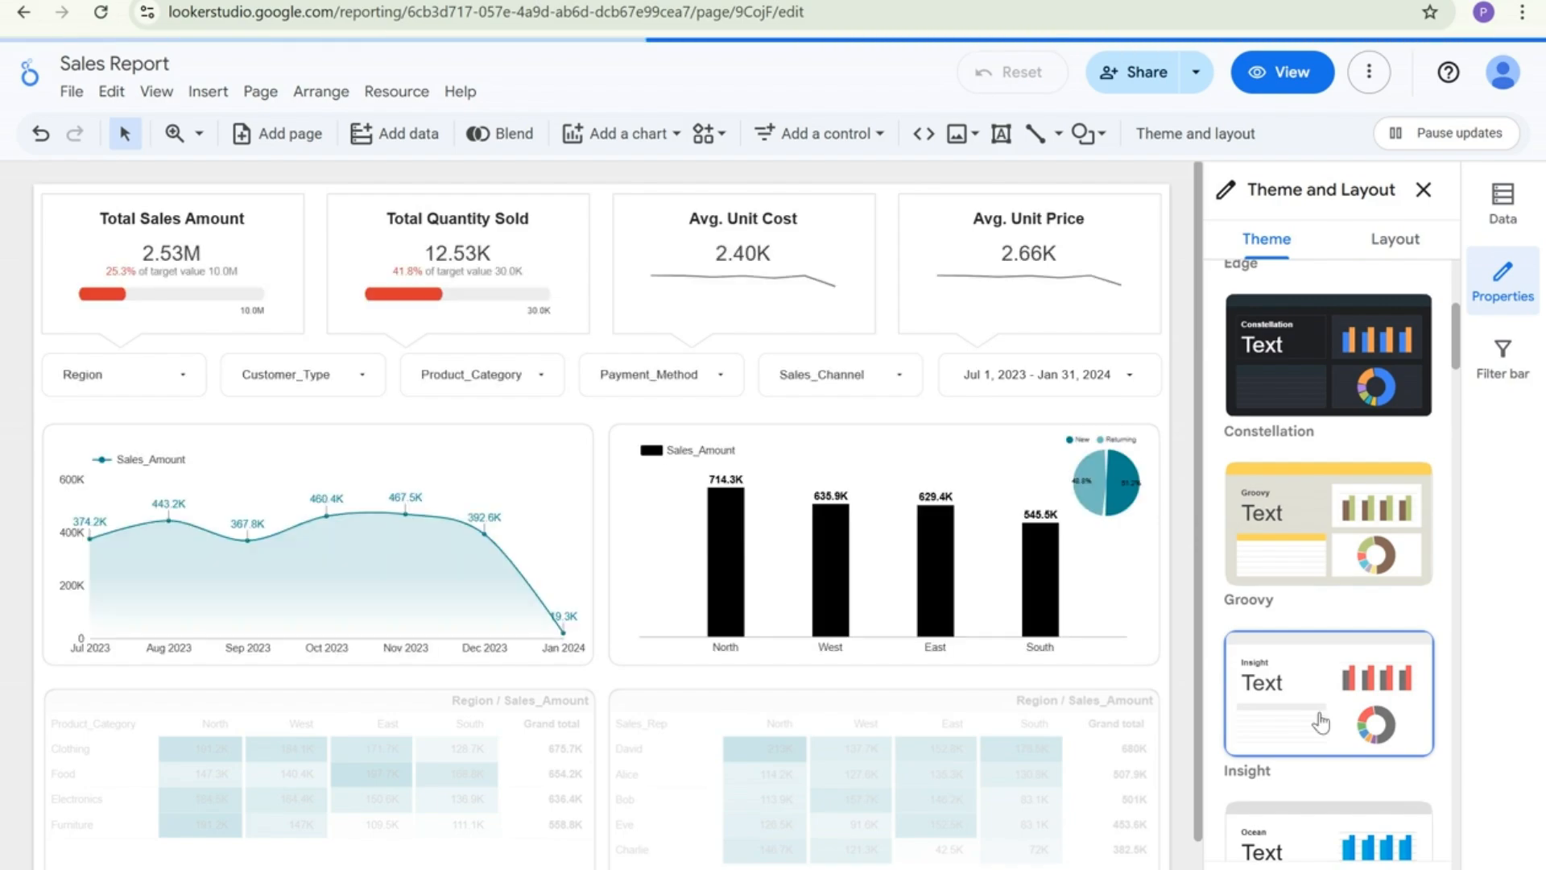
Apply the Simple Dark theme to the report and check how the cards, charts and pivot tables look
scroll(1321, 708, "down", 3)
scroll(1315, 688, "down", 13)
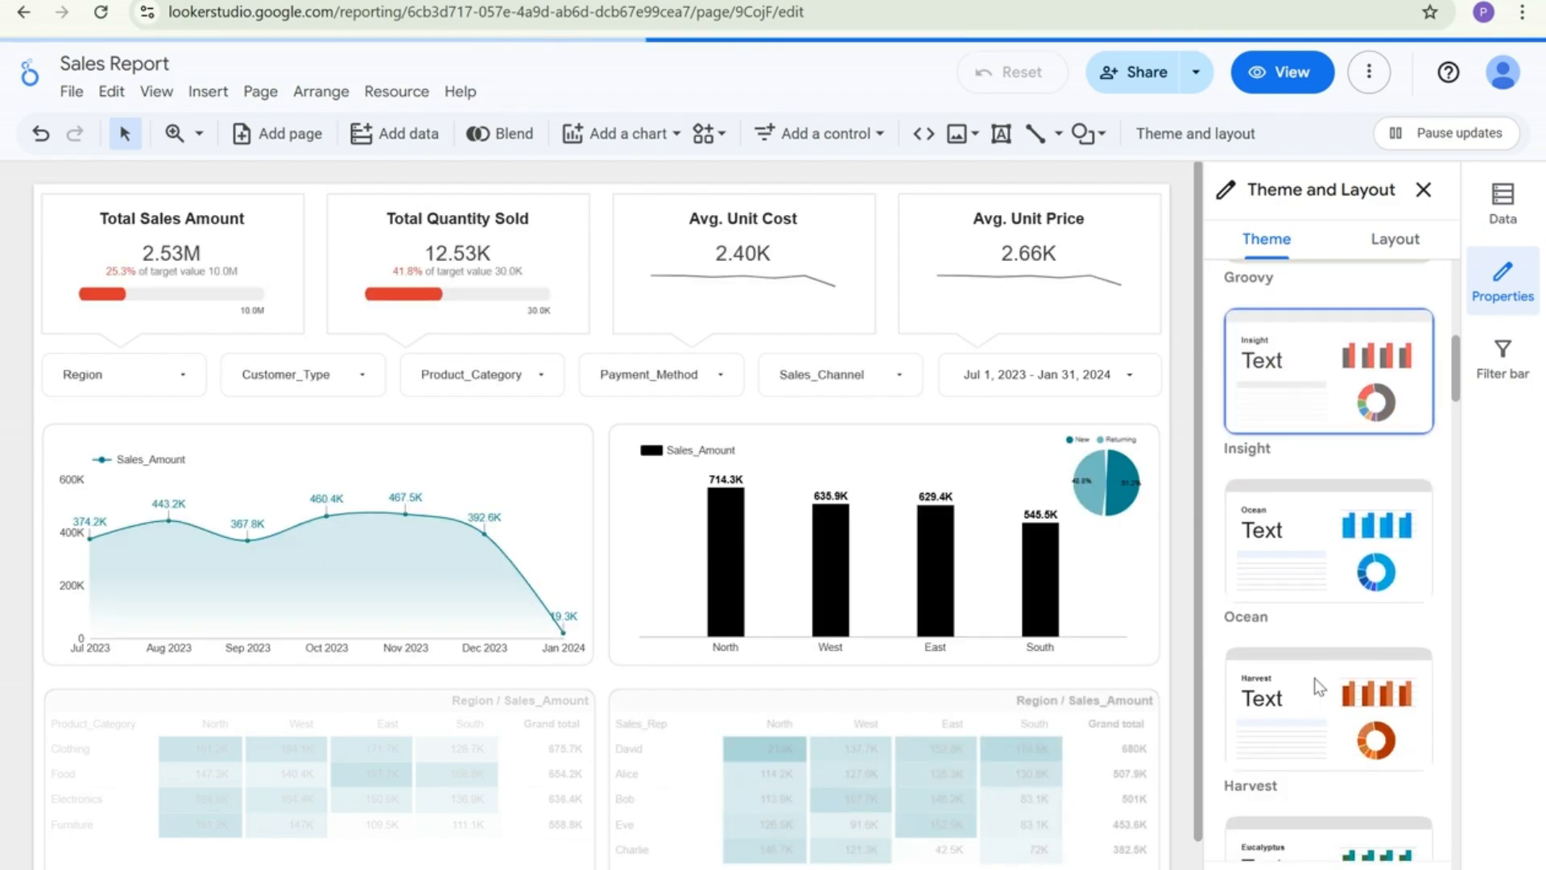
scroll(1316, 687, "down", 16)
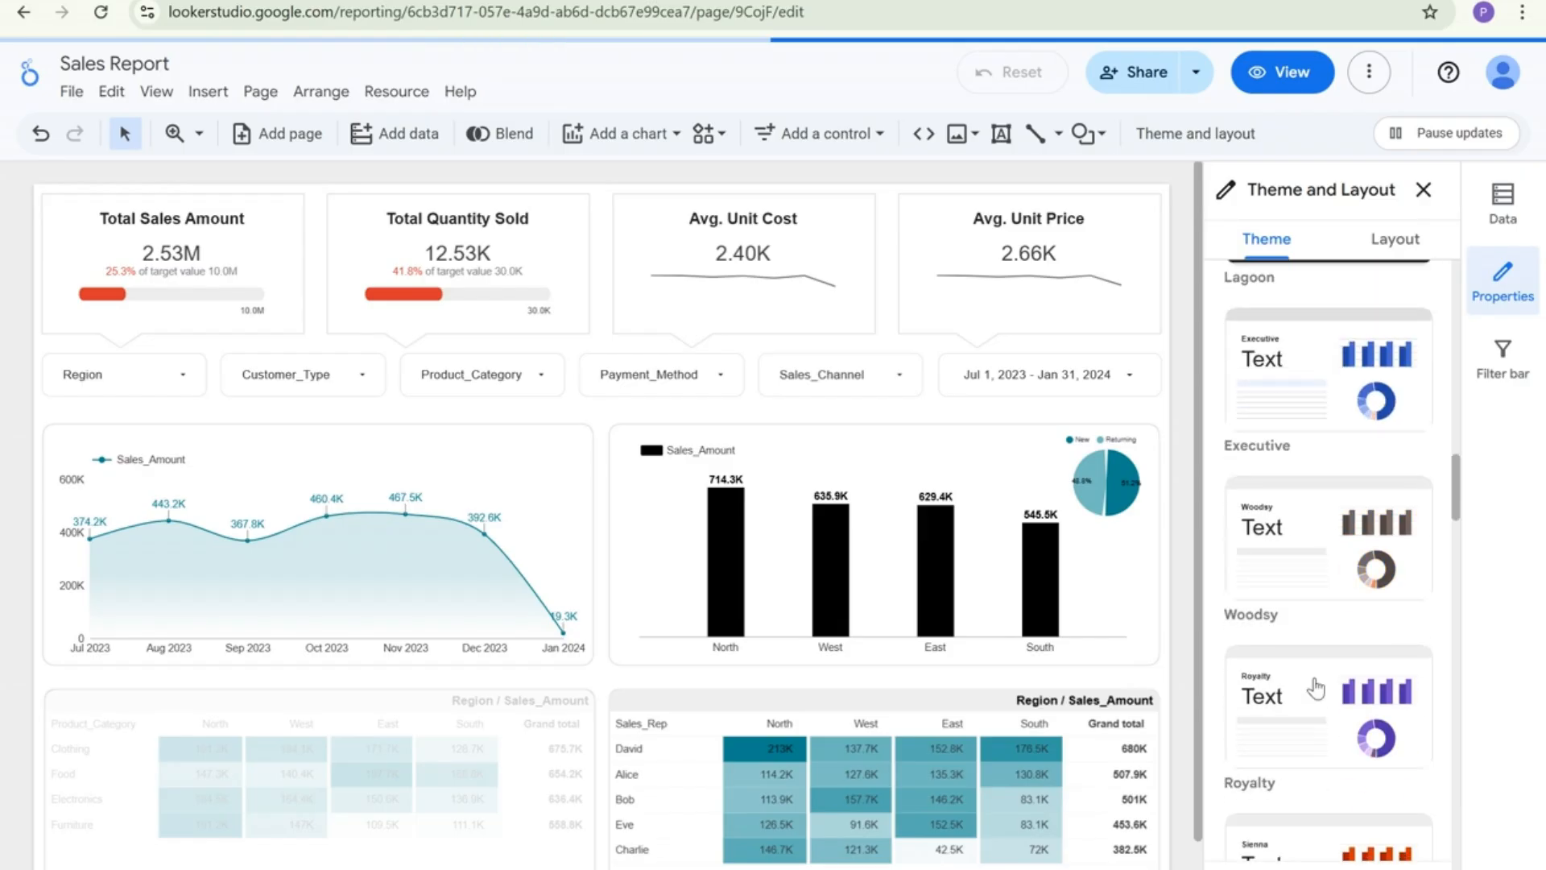
scroll(1315, 688, "down", 3)
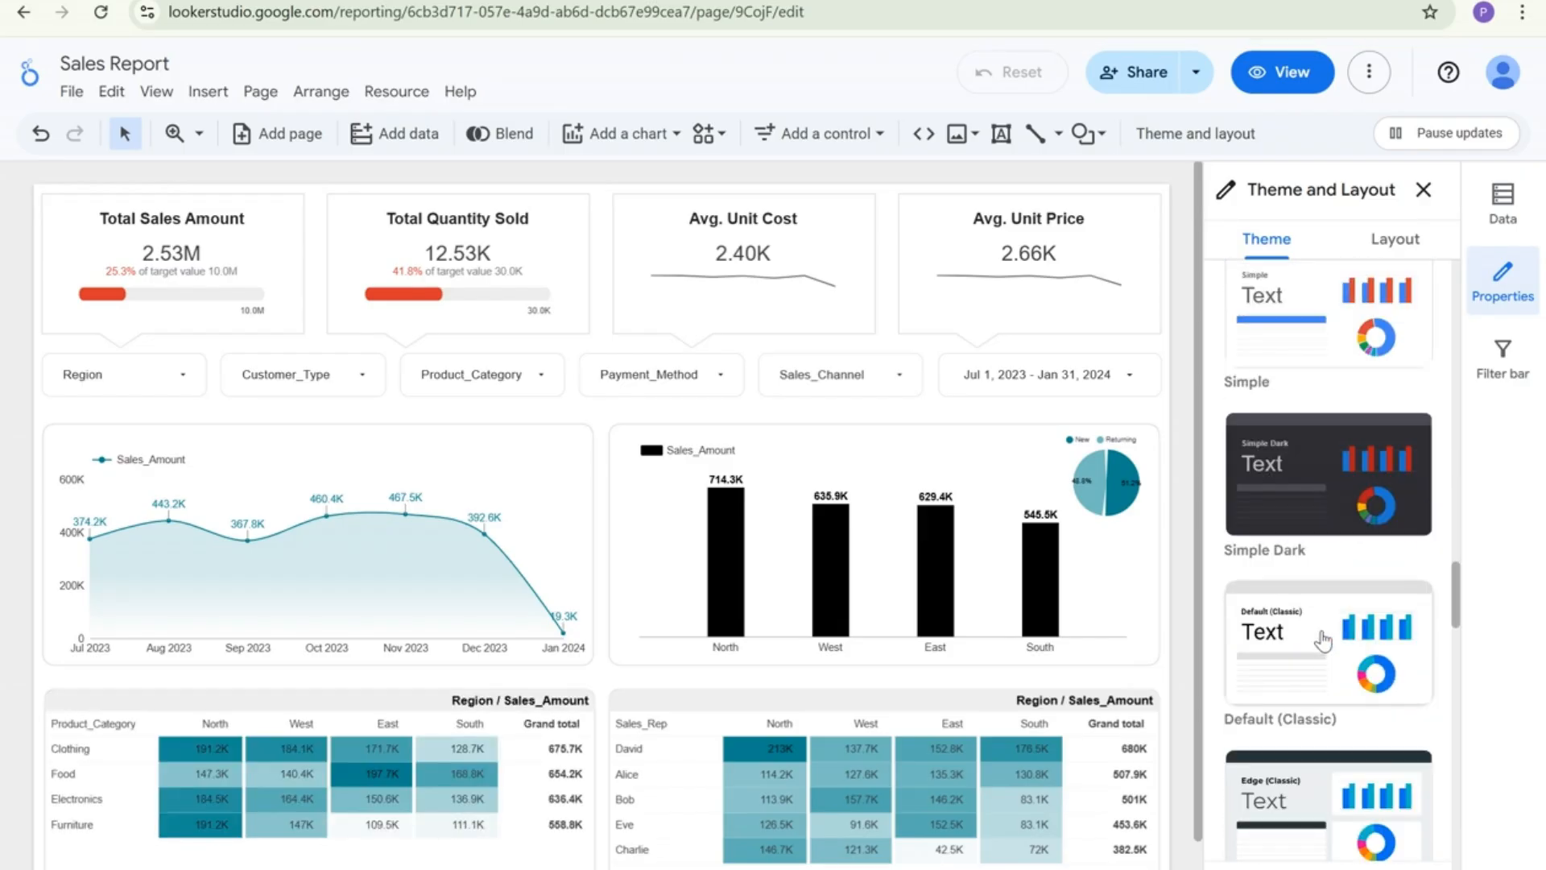
left_click(1316, 493)
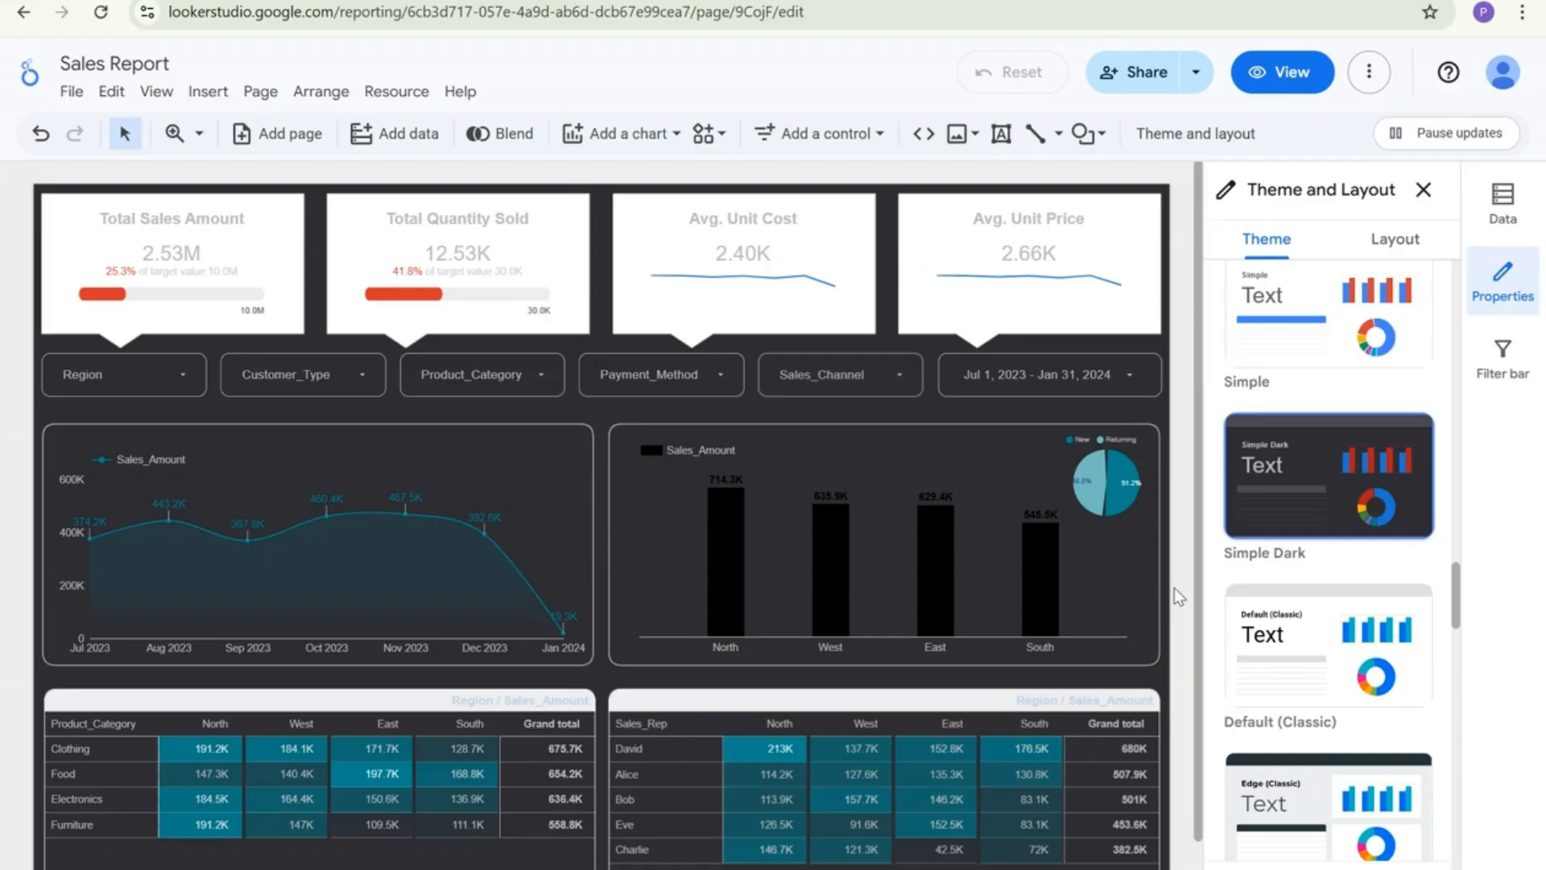
scroll(1173, 612, "down", 1)
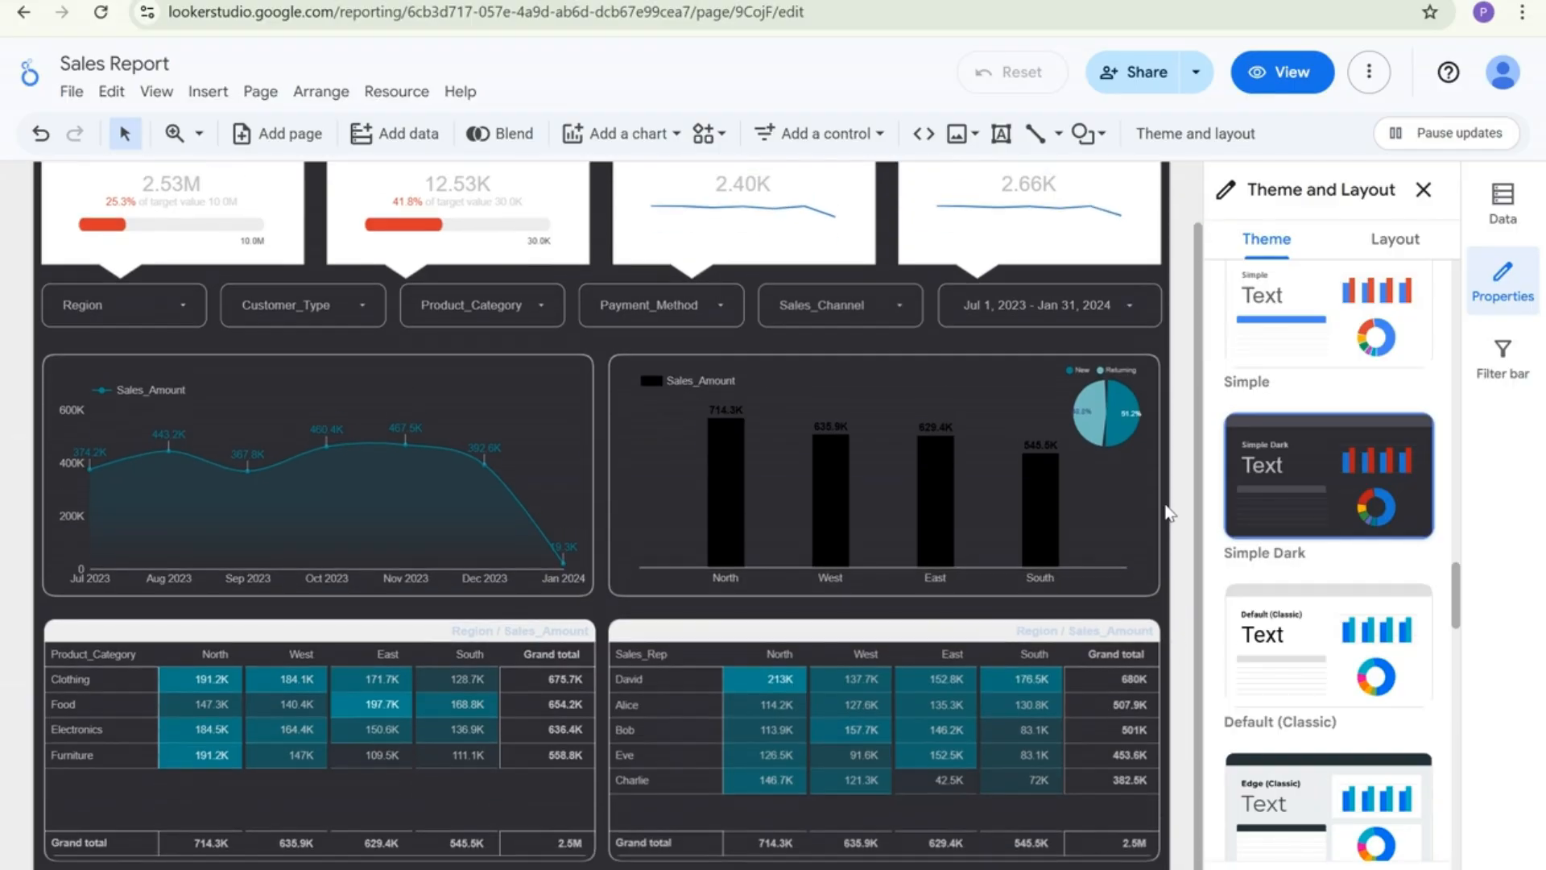
scroll(1173, 628, "up", 1)
Set the report's theme back to Default
scroll(1345, 495, "down", 15)
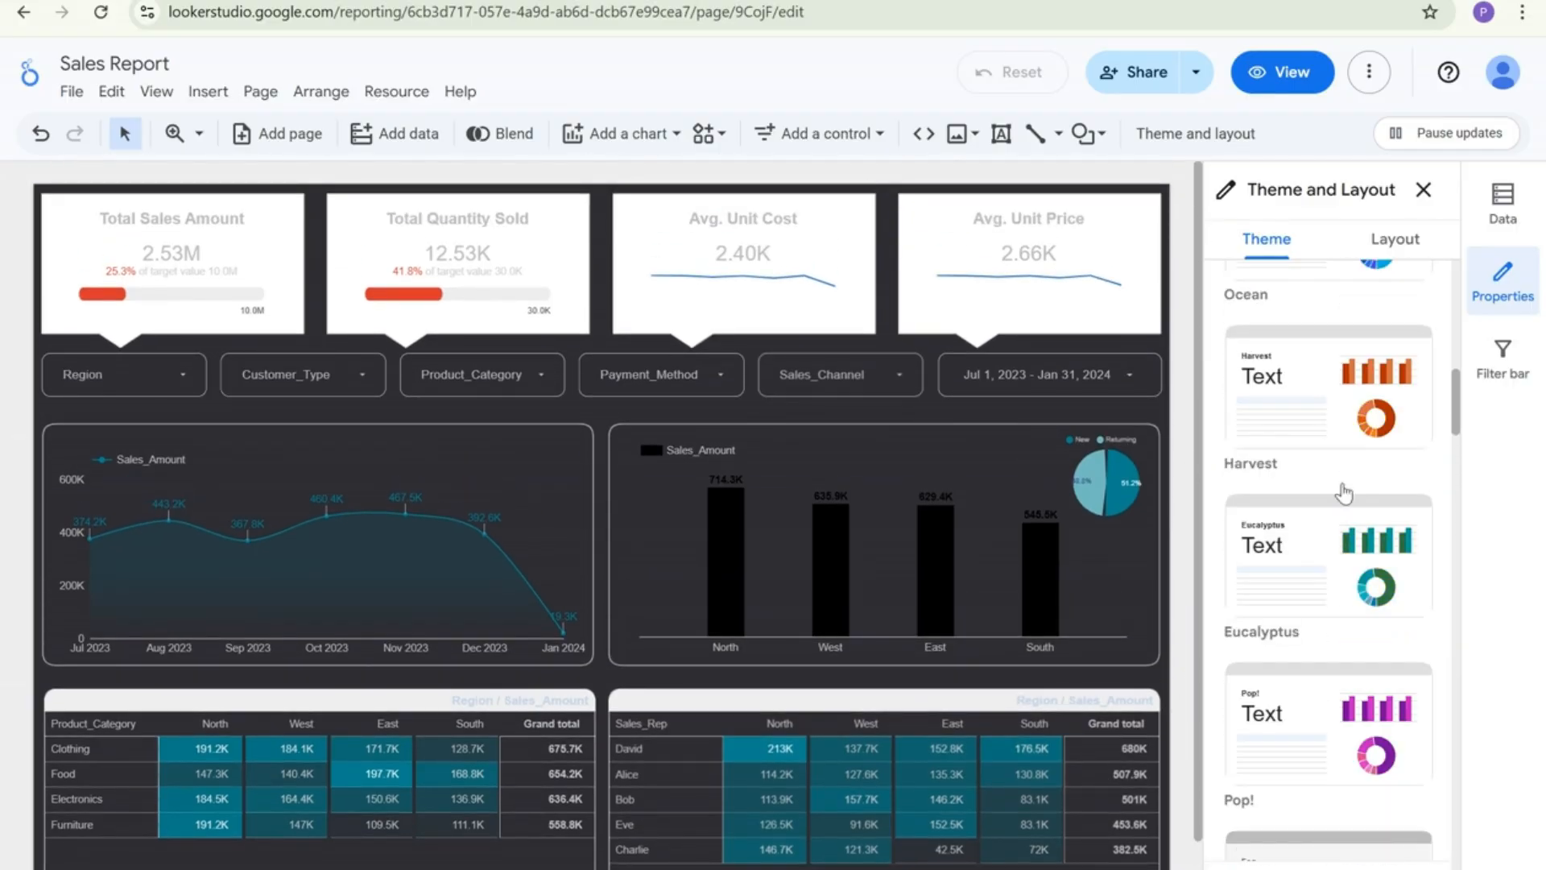
scroll(1359, 473, "up", 5)
left_click(1281, 509)
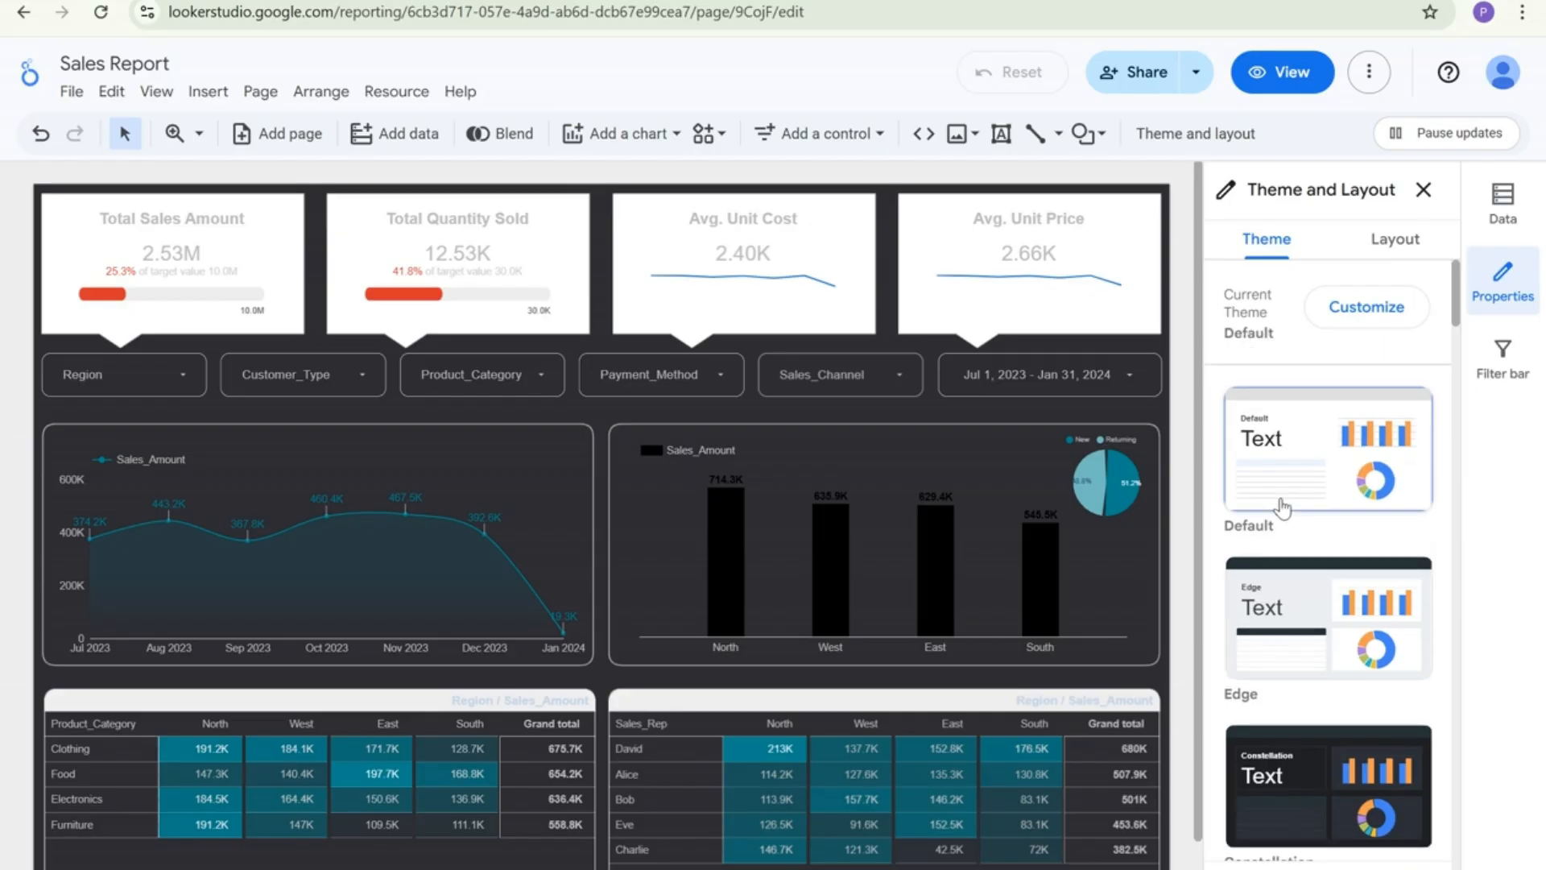